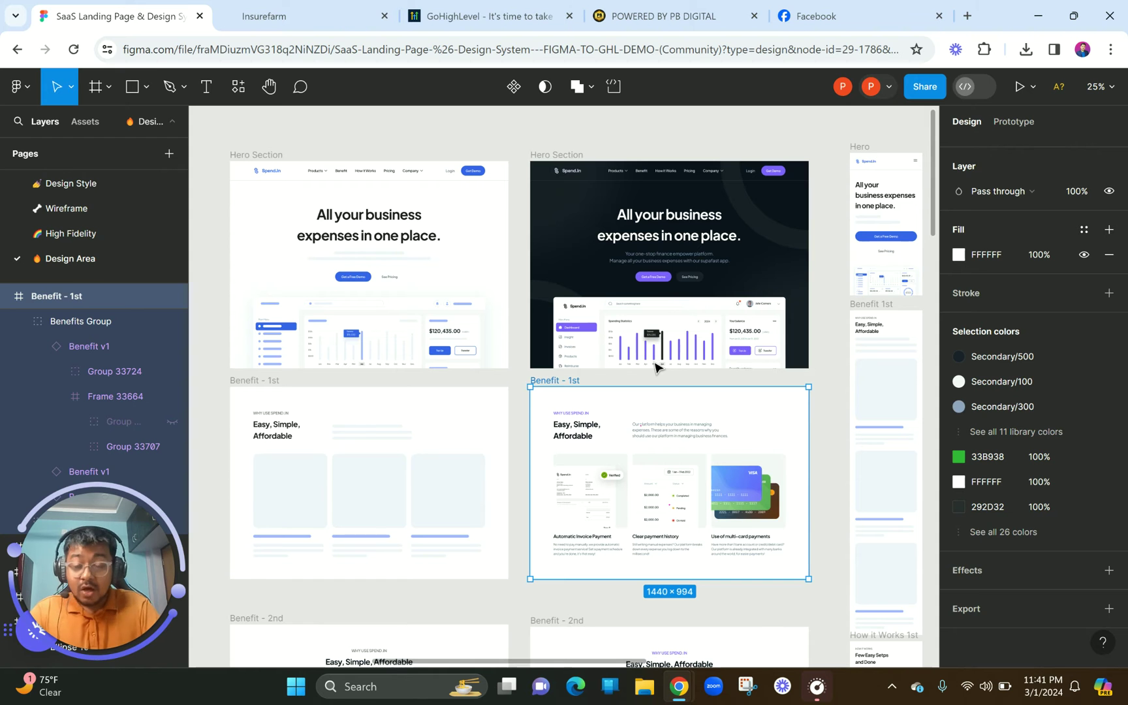
# - Examine the dark landing page design in the Figma file, from the hero section down to the benefit sections
pyautogui.click(622, 156)
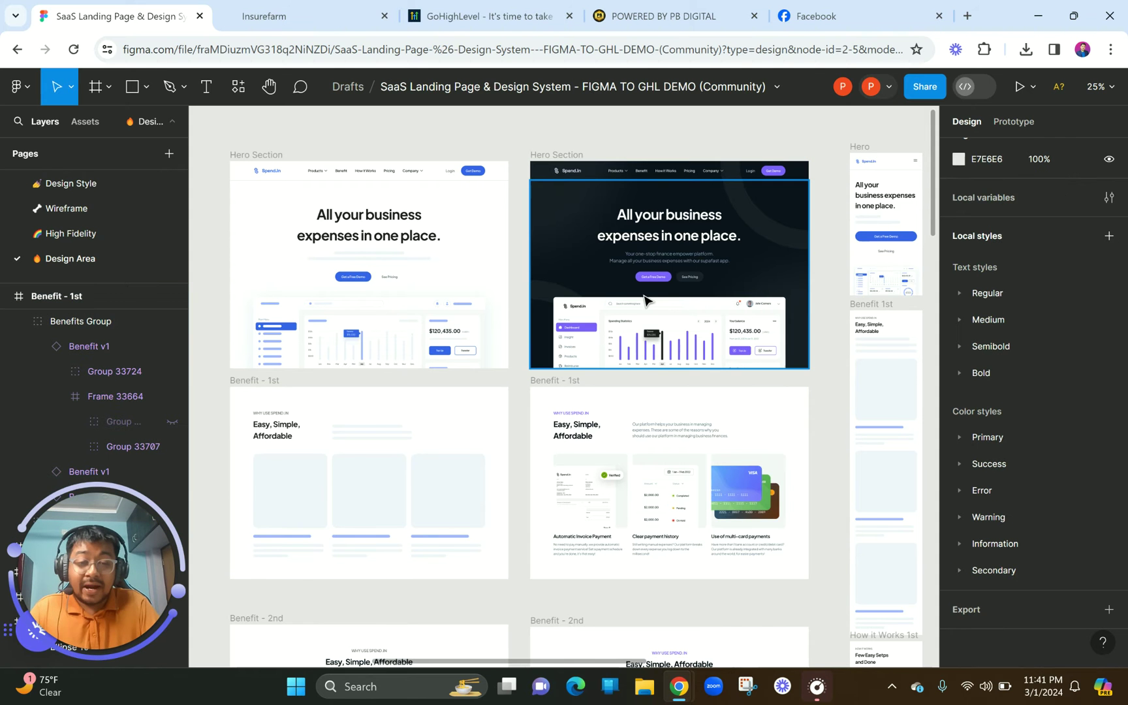
pyautogui.scroll(3, 599, 172)
pyautogui.scroll(4, 600, 171)
pyautogui.hscroll(5, 600, 171)
pyautogui.hscroll(-3, 599, 172)
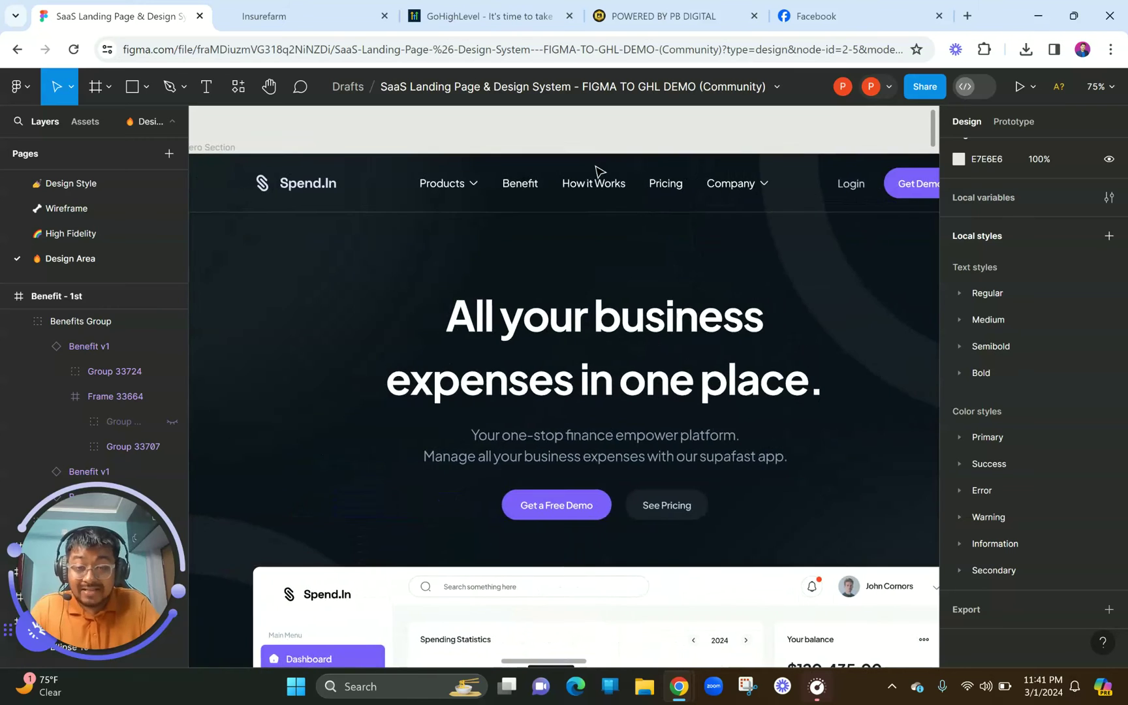
pyautogui.scroll(-4, 600, 172)
pyautogui.scroll(-3, 596, 169)
pyautogui.scroll(-5, 596, 170)
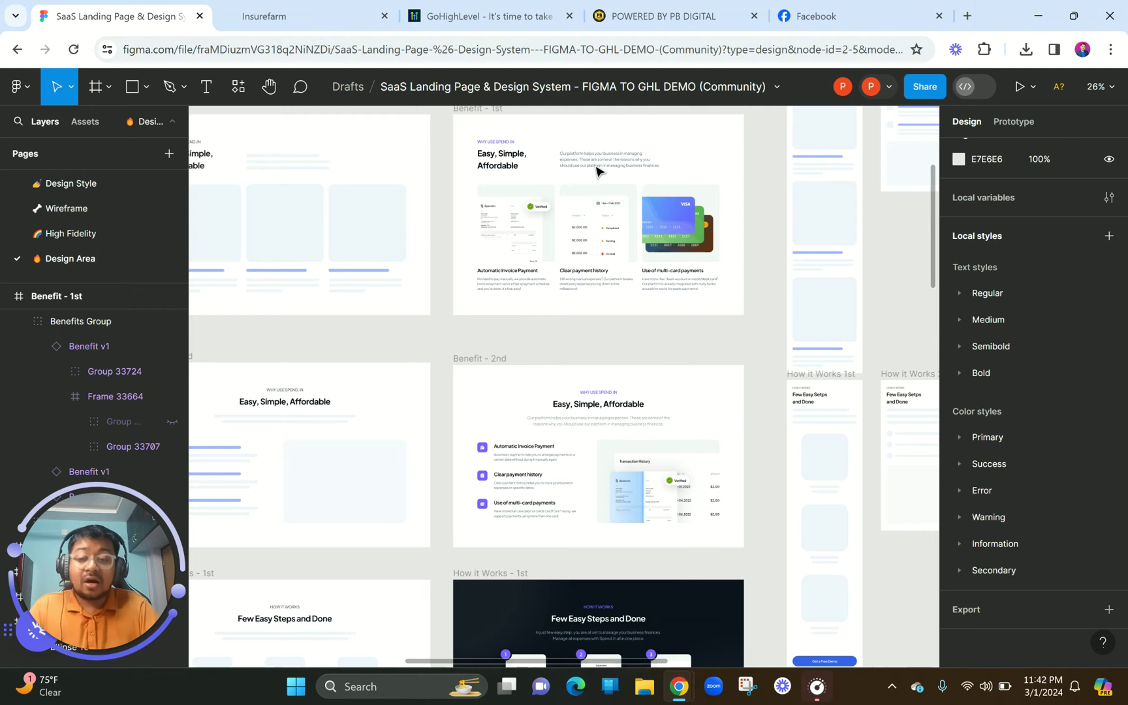
# - View the Figma To GHL Live Demo funnel in GoHighLevel and the HighLevel free trial page
pyautogui.click(352, 8)
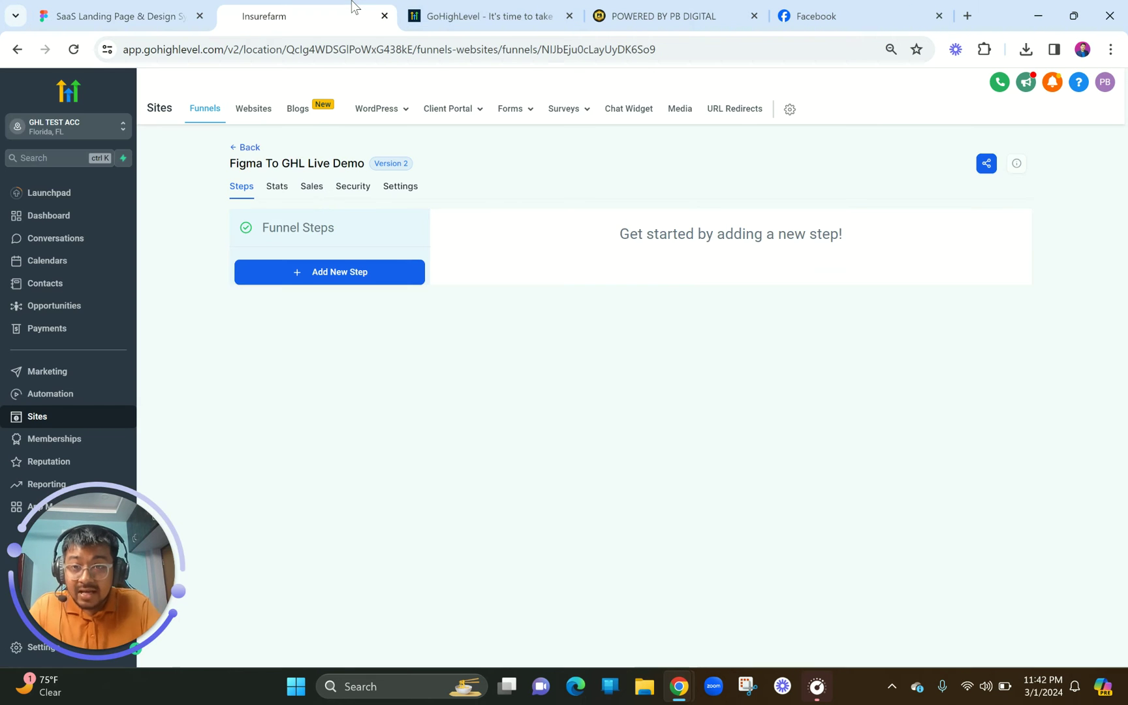
pyautogui.click(491, 5)
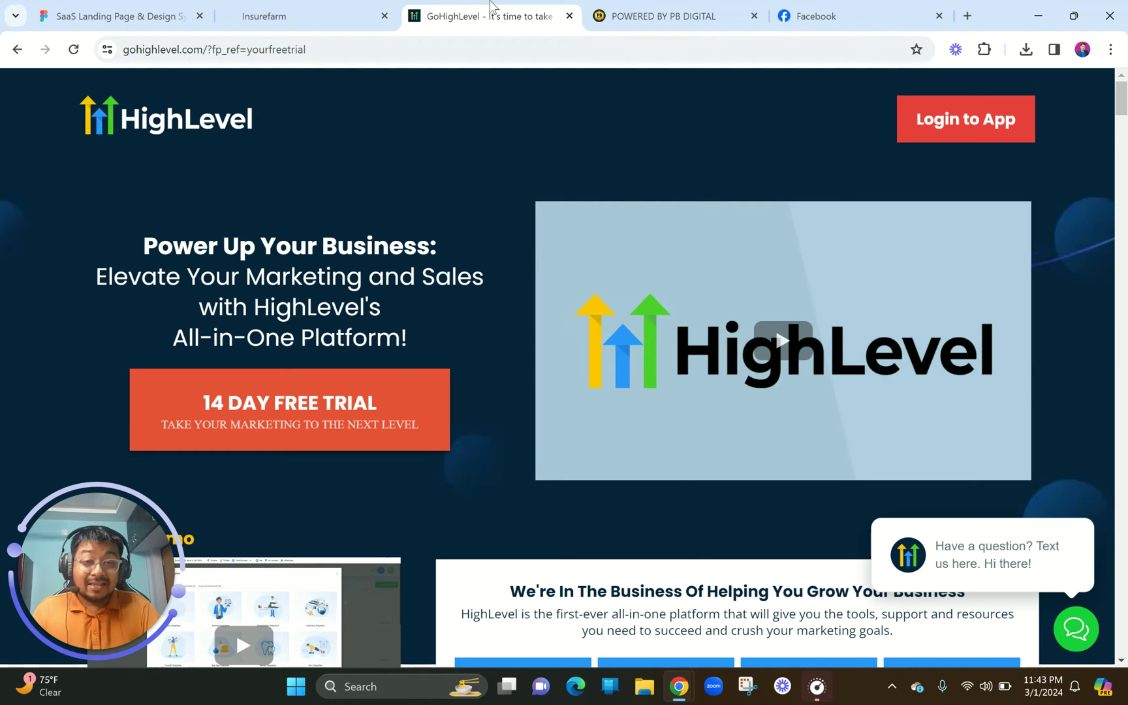
# - Browse the PB Digital website down through its premium funnel builds and return to the start of the page
pyautogui.click(655, 6)
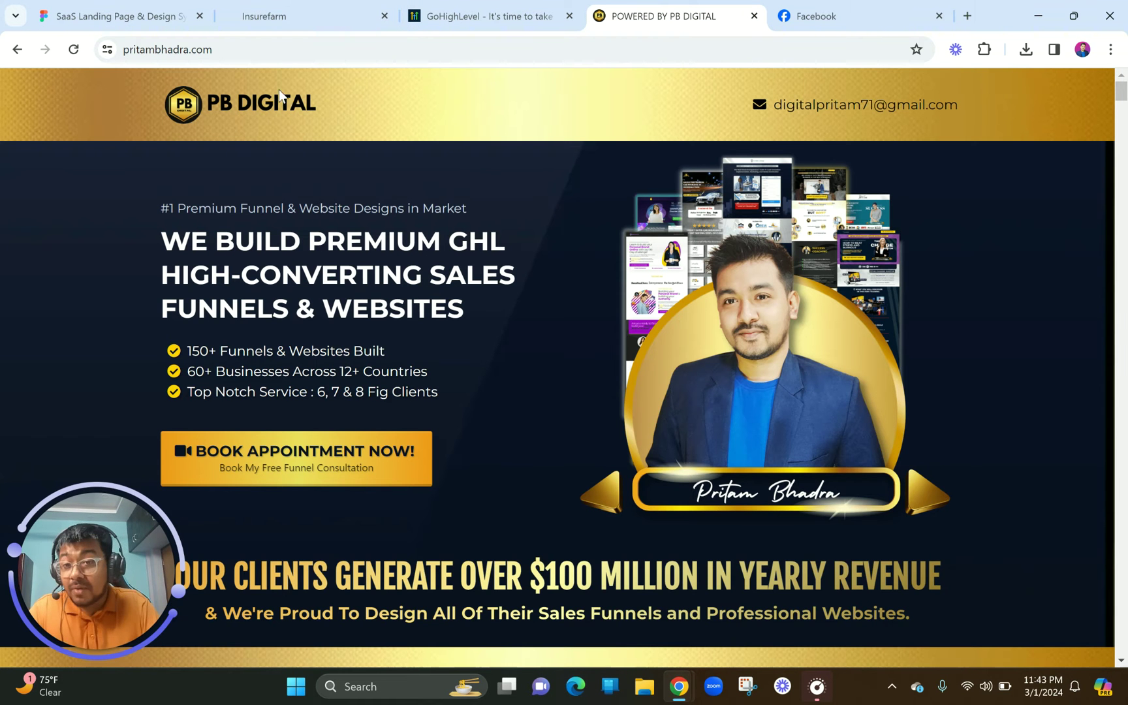
pyautogui.click(231, 47)
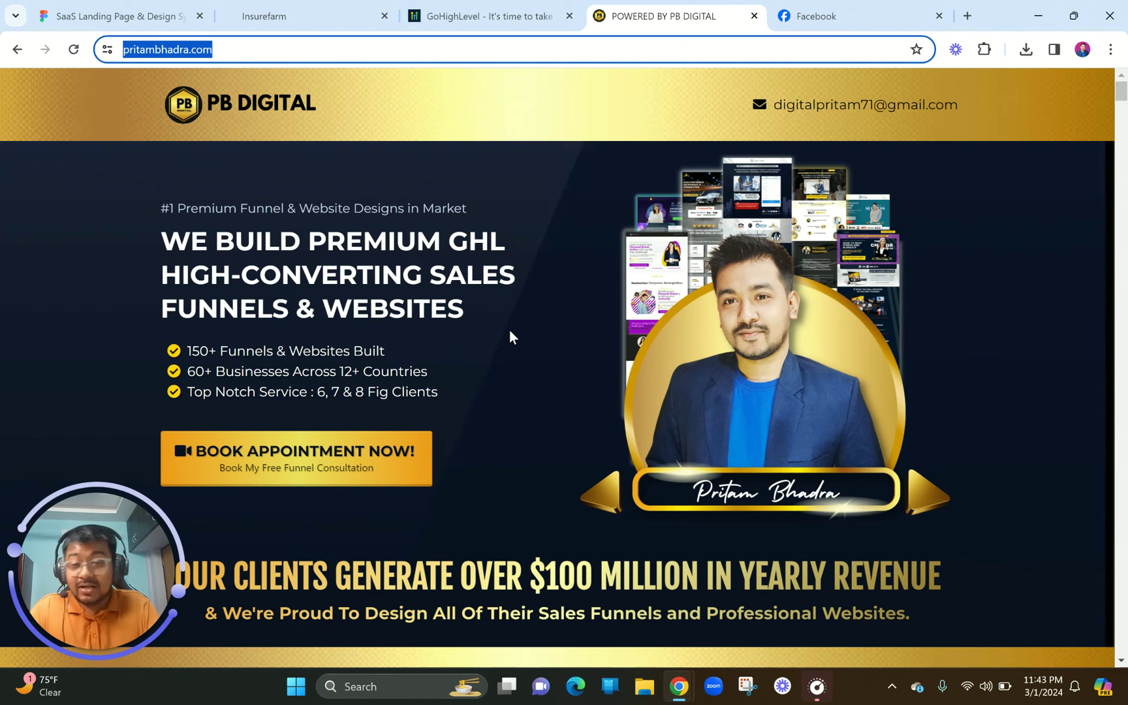
pyautogui.scroll(-9, 509, 330)
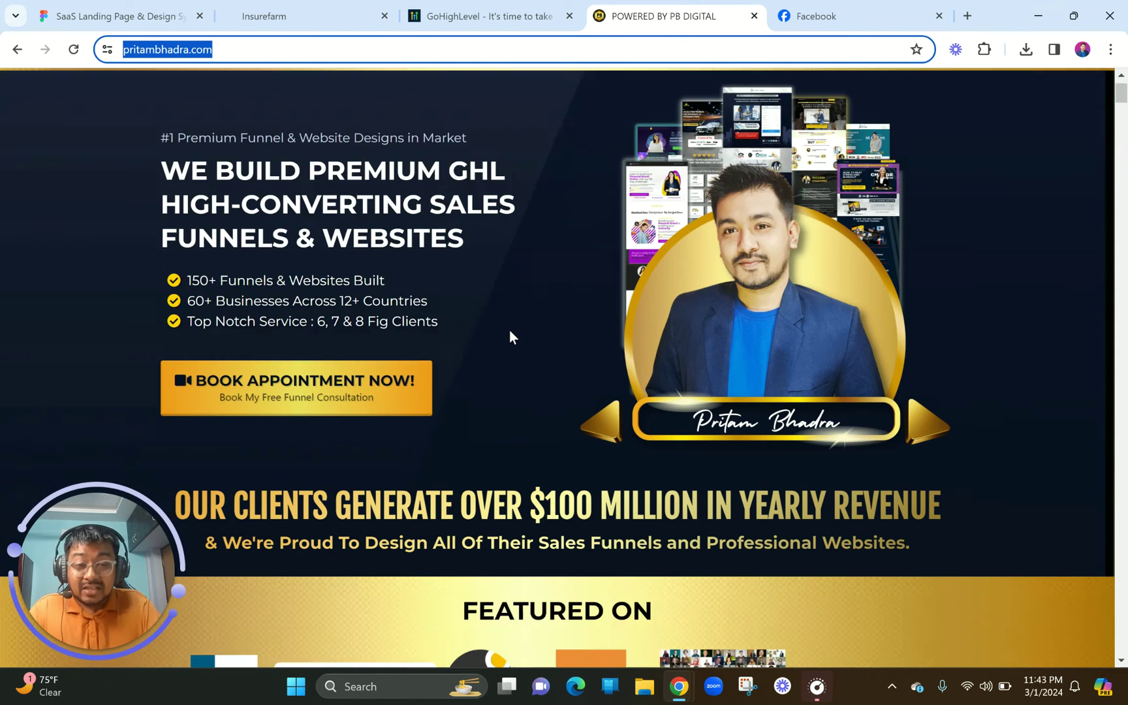
pyautogui.scroll(-8, 510, 335)
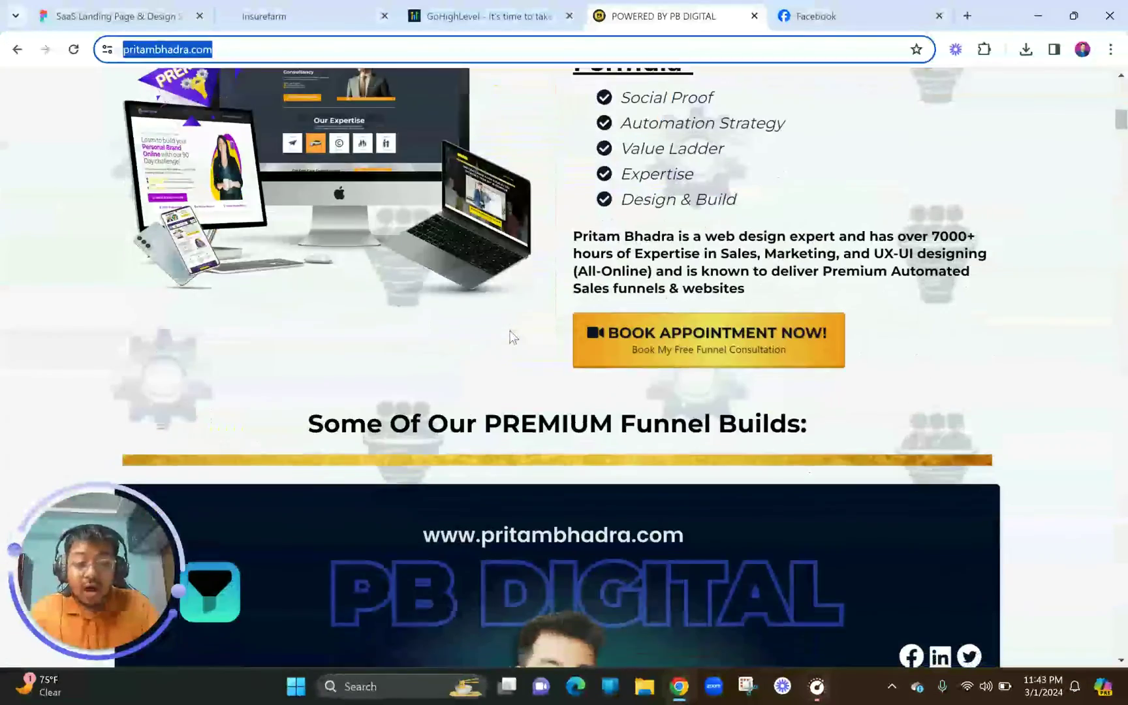
pyautogui.scroll(-2, 509, 330)
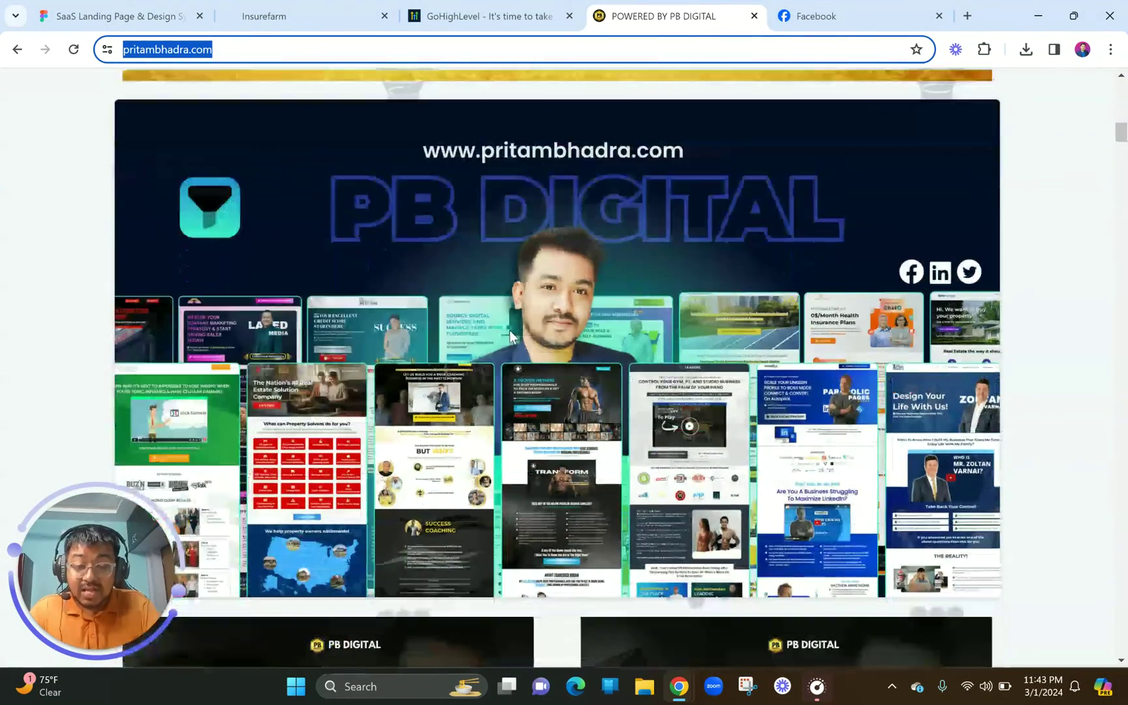
pyautogui.scroll(-5, 509, 329)
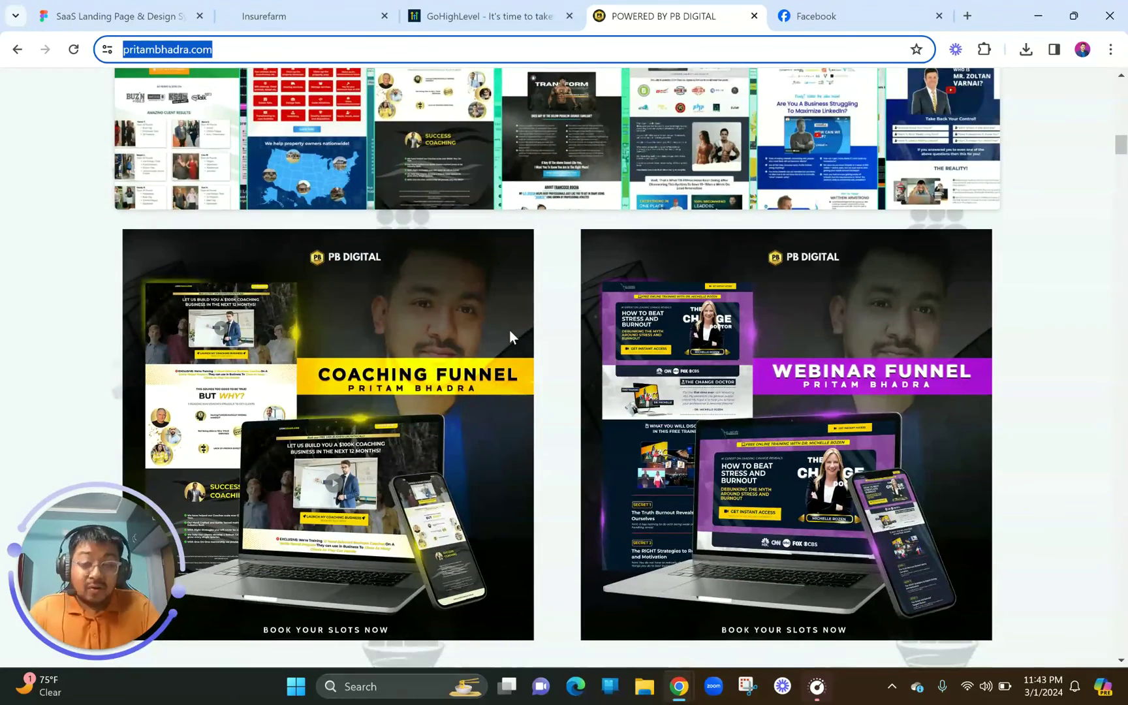
pyautogui.scroll(-7, 509, 329)
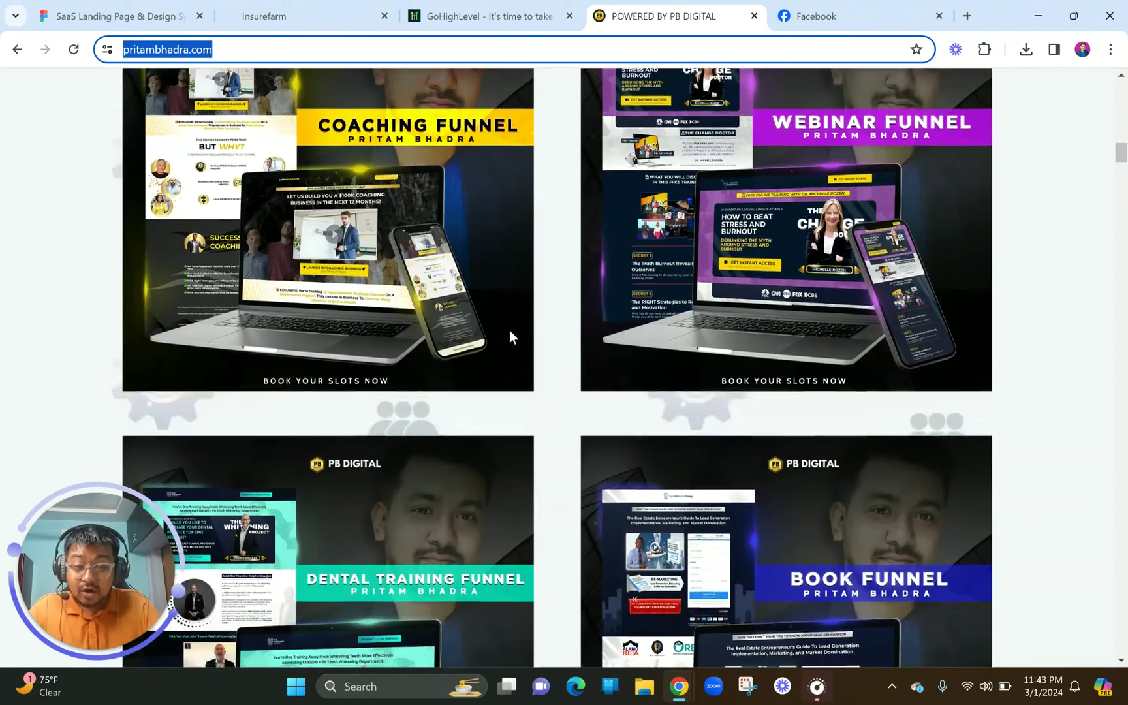
pyautogui.moveTo(1122, 159); pyautogui.dragTo(1121, 61)
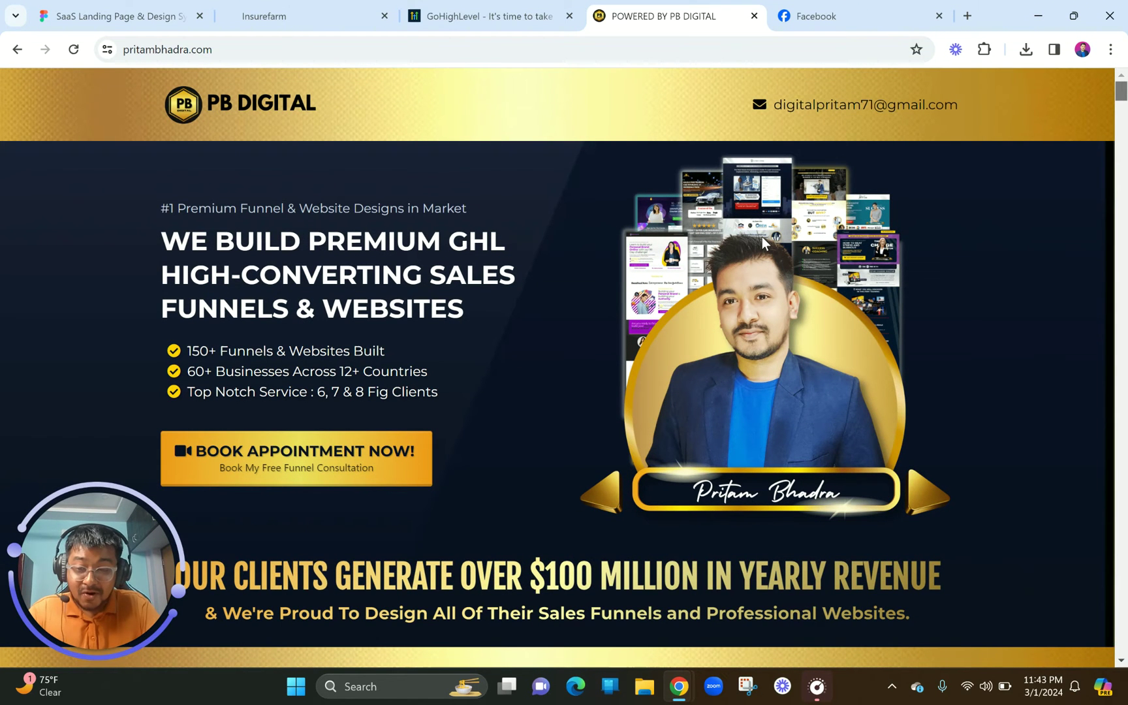
# - Look over the cover photo and intro of the open Facebook profile
pyautogui.click(825, 14)
pyautogui.scroll(3, 664, 238)
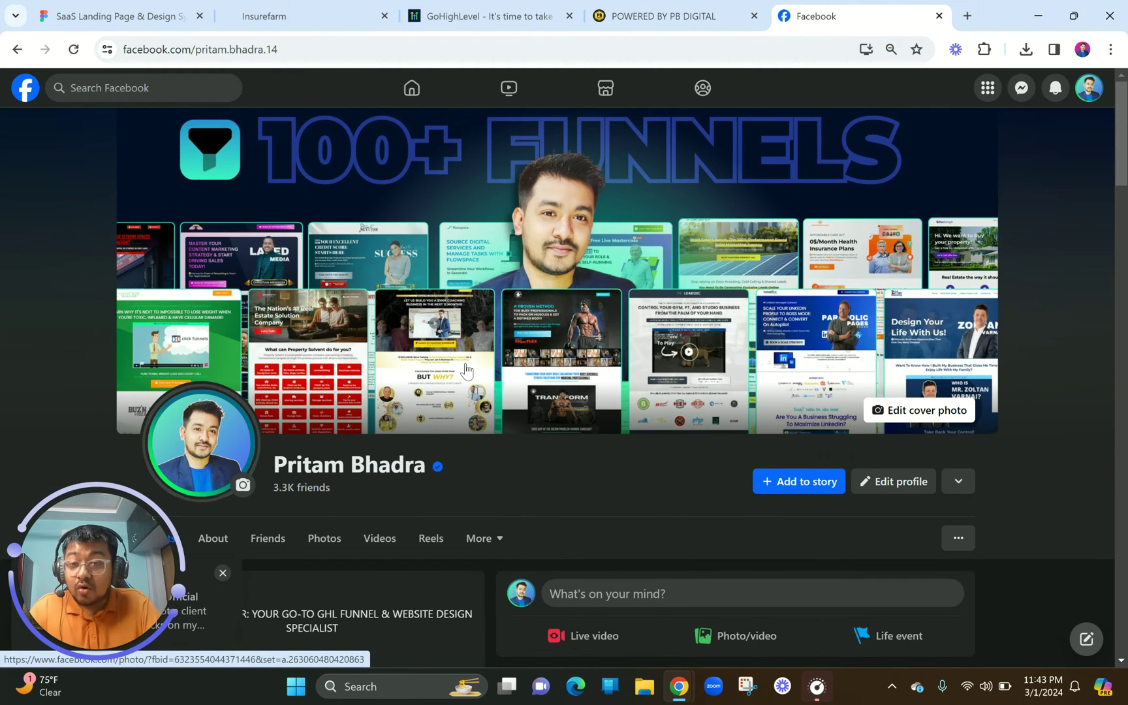
pyautogui.scroll(-1, 465, 370)
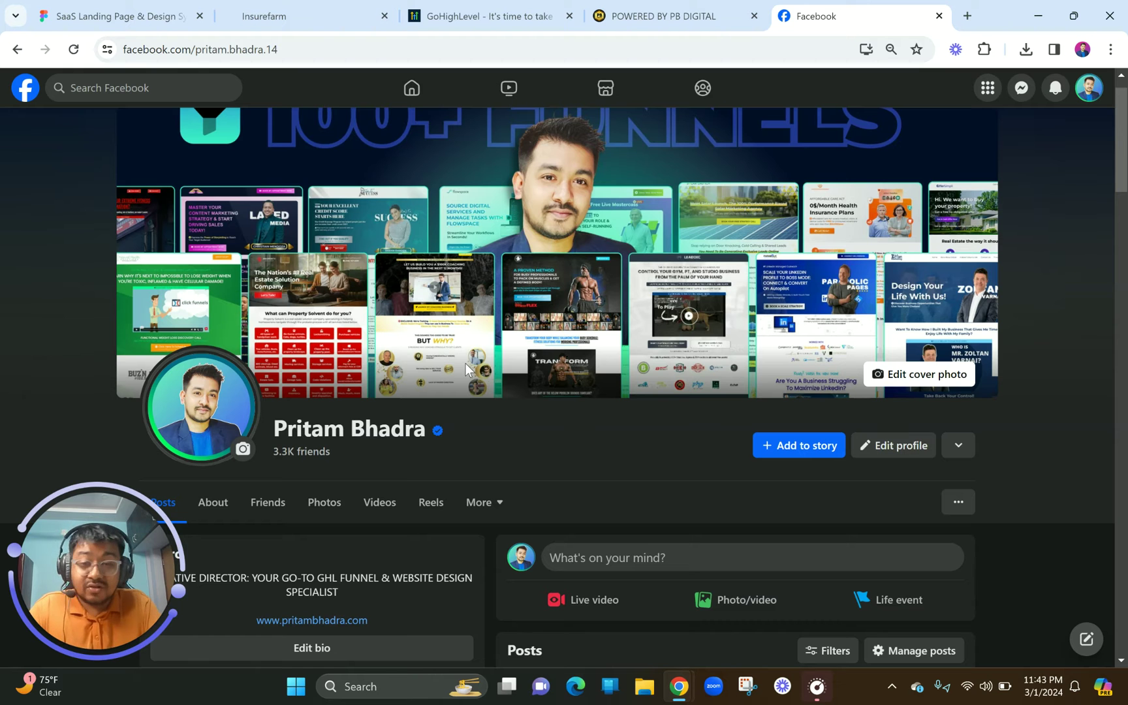
pyautogui.scroll(1, 464, 363)
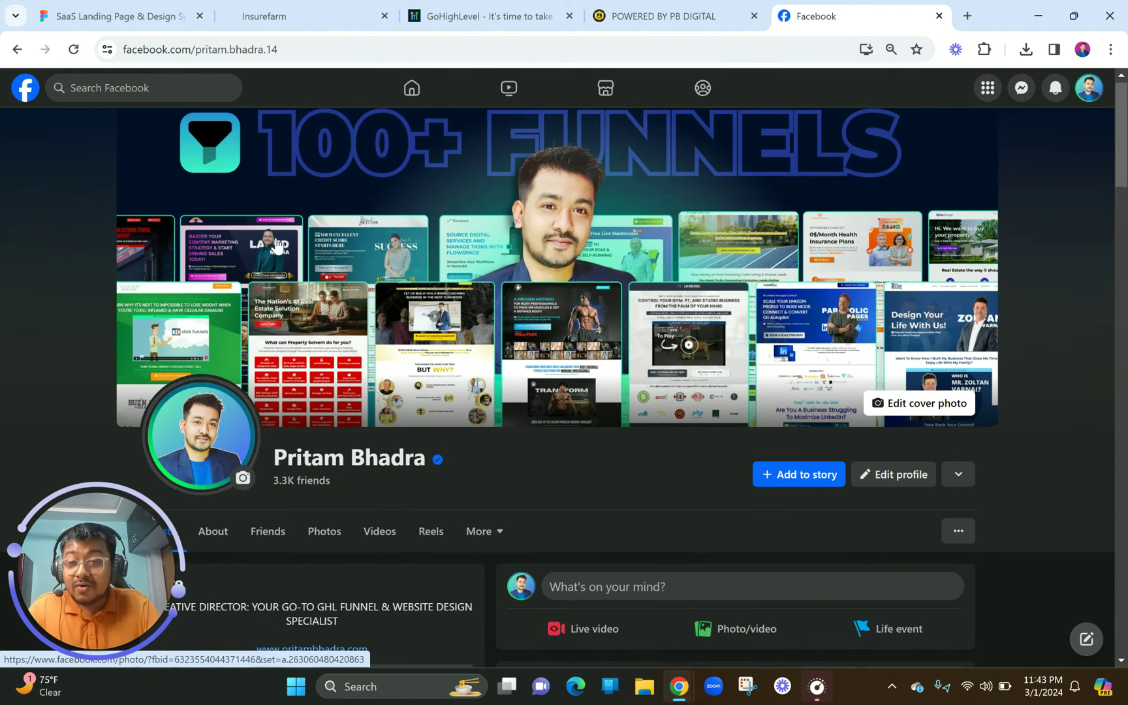
# - Return to the Figma design and select the Hero frame of the dark Hero Section
pyautogui.click(138, 5)
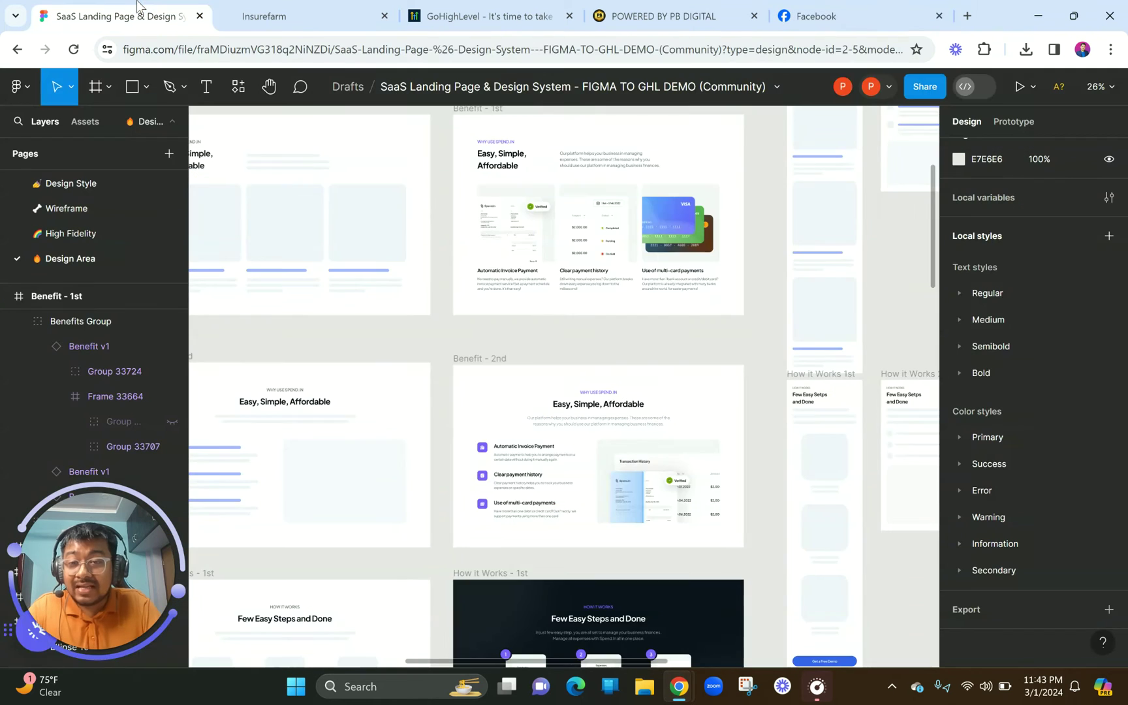
pyautogui.scroll(6, 500, 277)
pyautogui.scroll(-3, 497, 275)
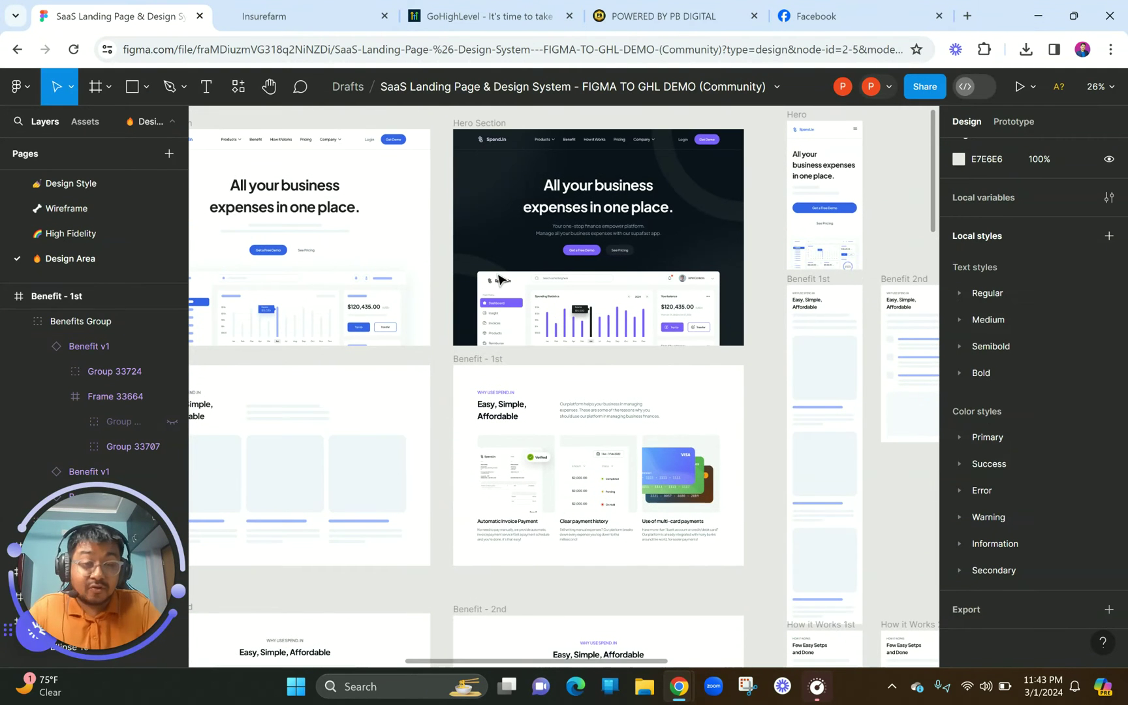
pyautogui.scroll(-2, 551, 328)
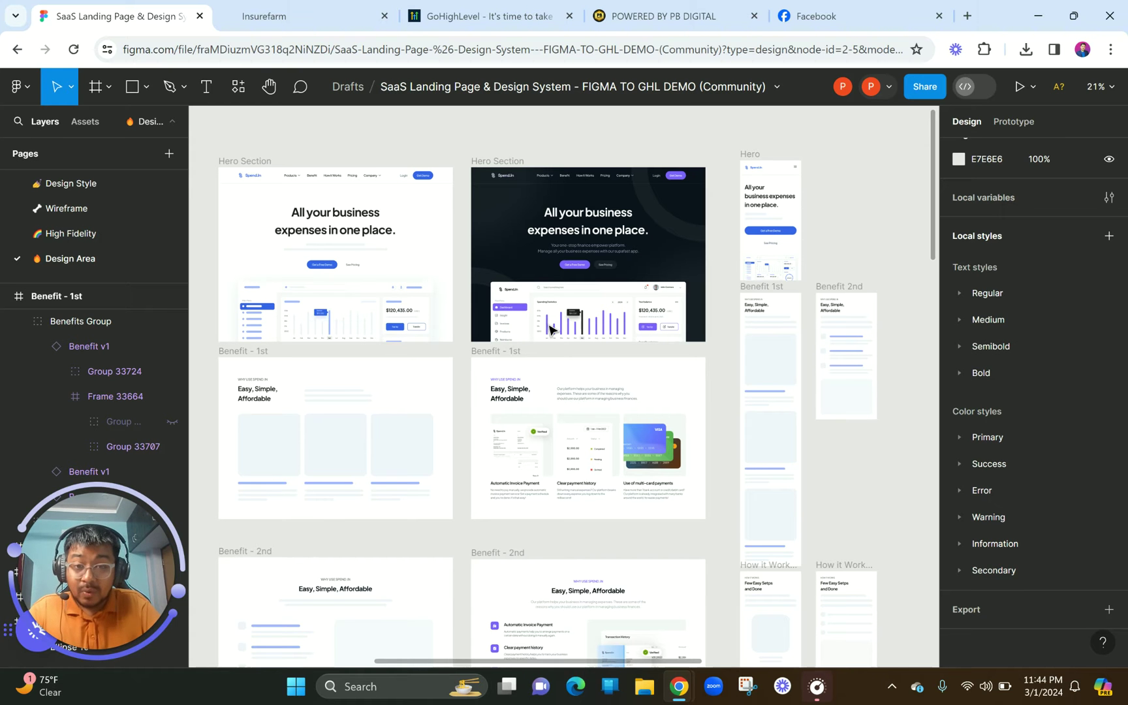
pyautogui.click(550, 330)
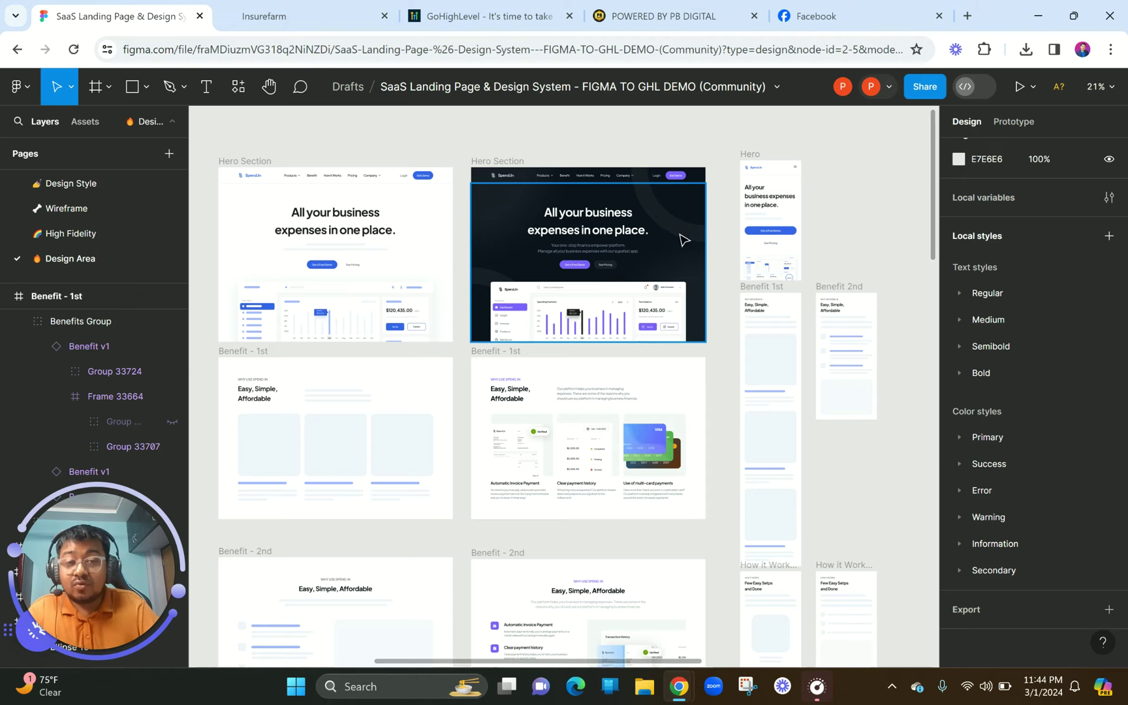
pyautogui.click(669, 229)
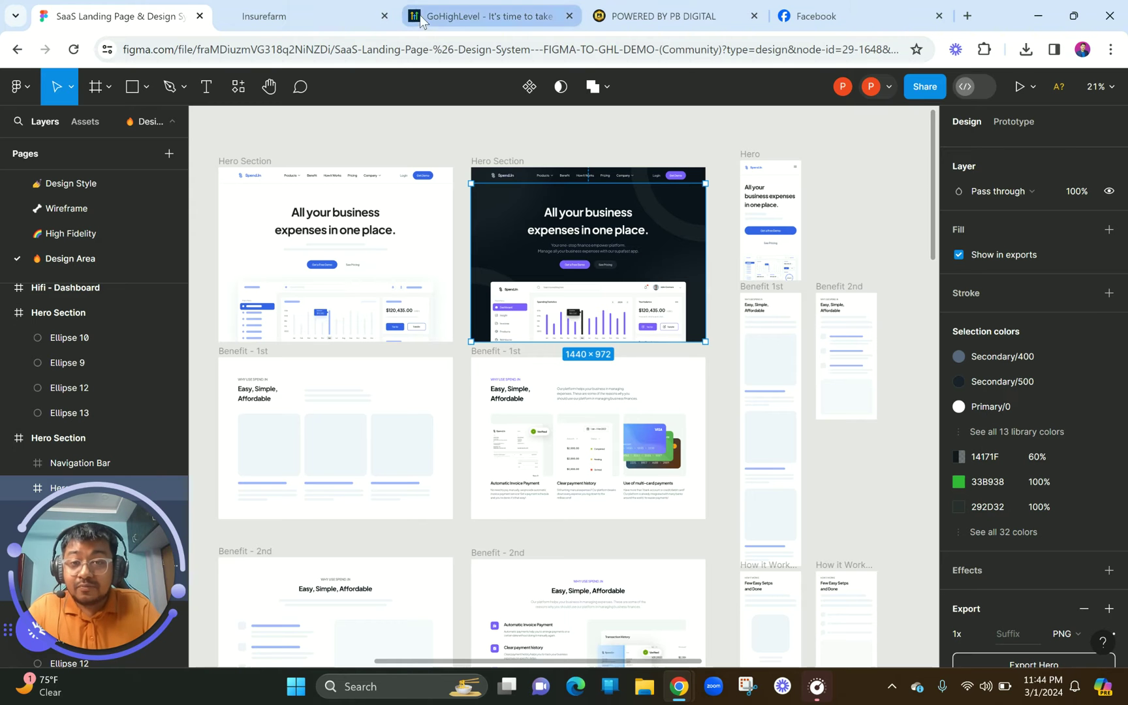
# - Switch to GoHighLevel and add a step to the Figma To GHL Live Demo funnel with page name Home and path home
pyautogui.click(317, 8)
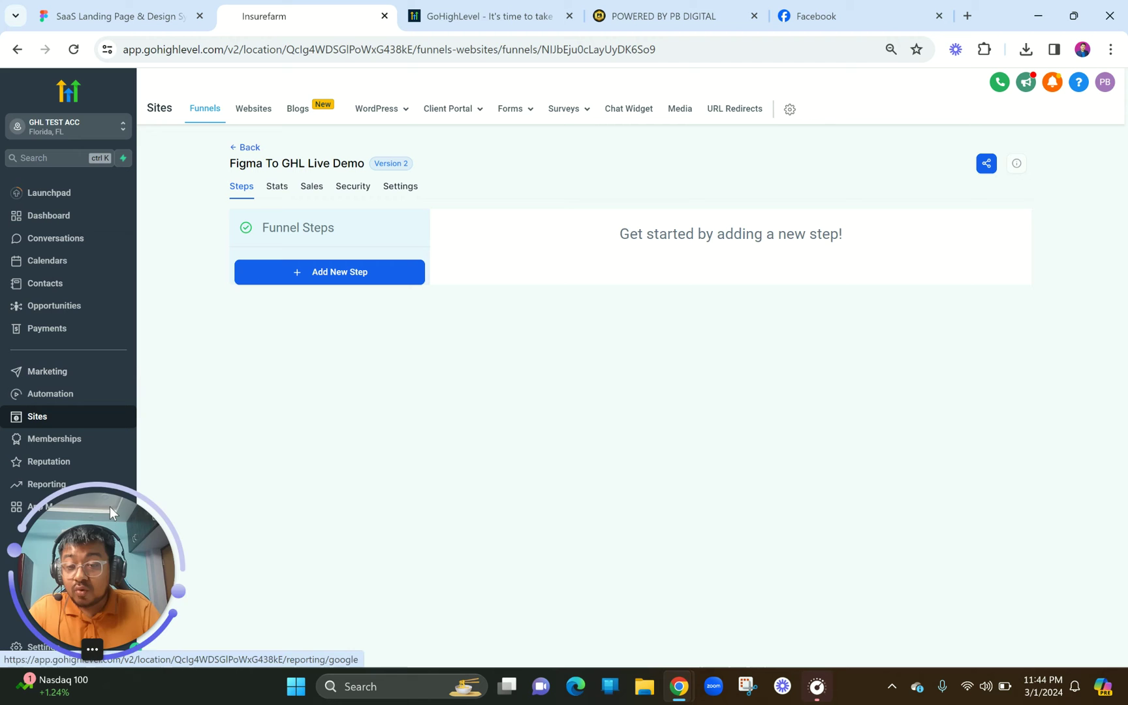
pyautogui.moveTo(108, 567); pyautogui.dragTo(322, 531)
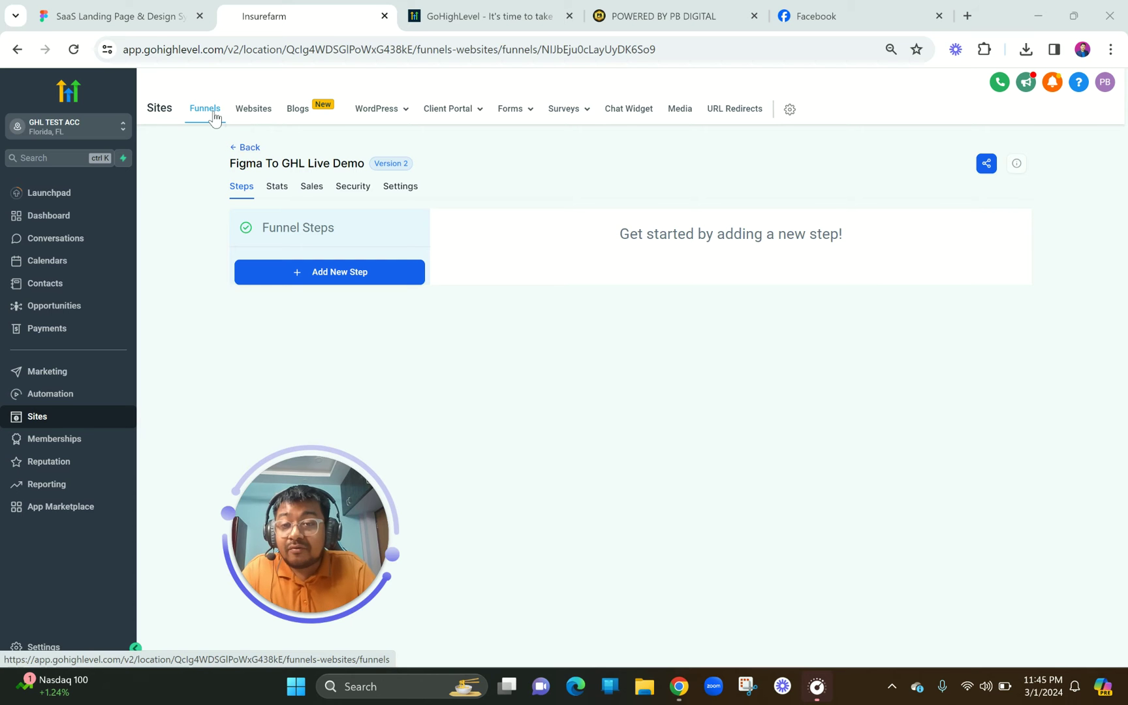
pyautogui.moveTo(232, 167); pyautogui.dragTo(365, 169)
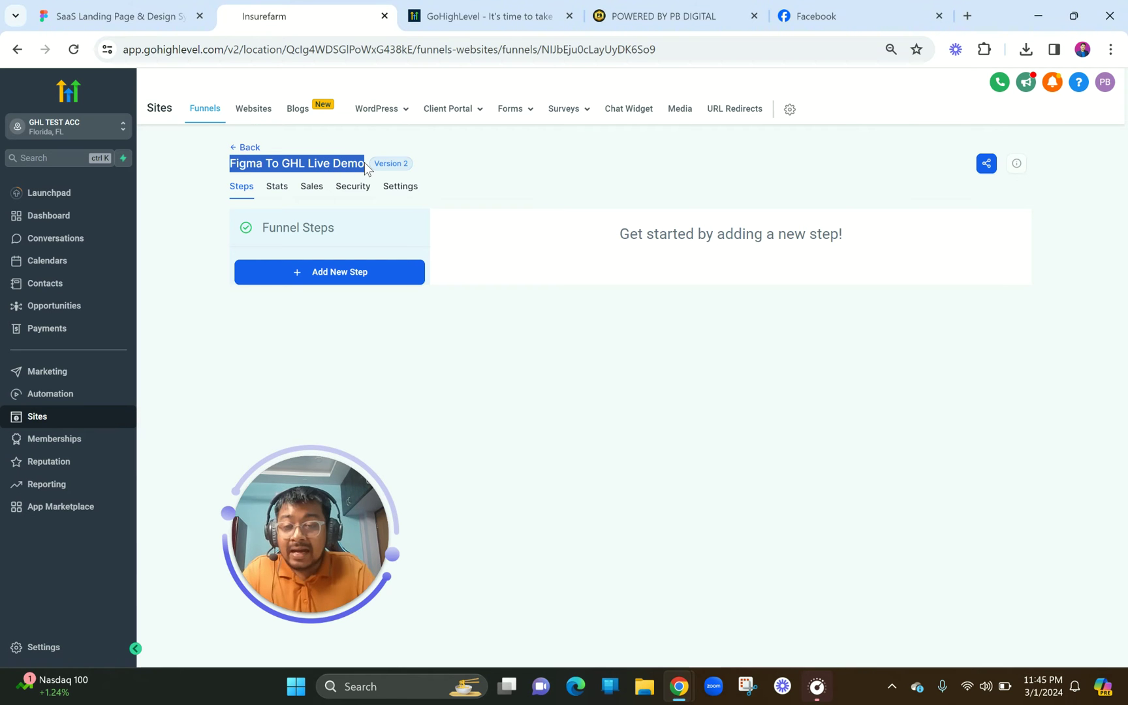
pyautogui.click(307, 274)
pyautogui.click(529, 313)
pyautogui.write('Home')
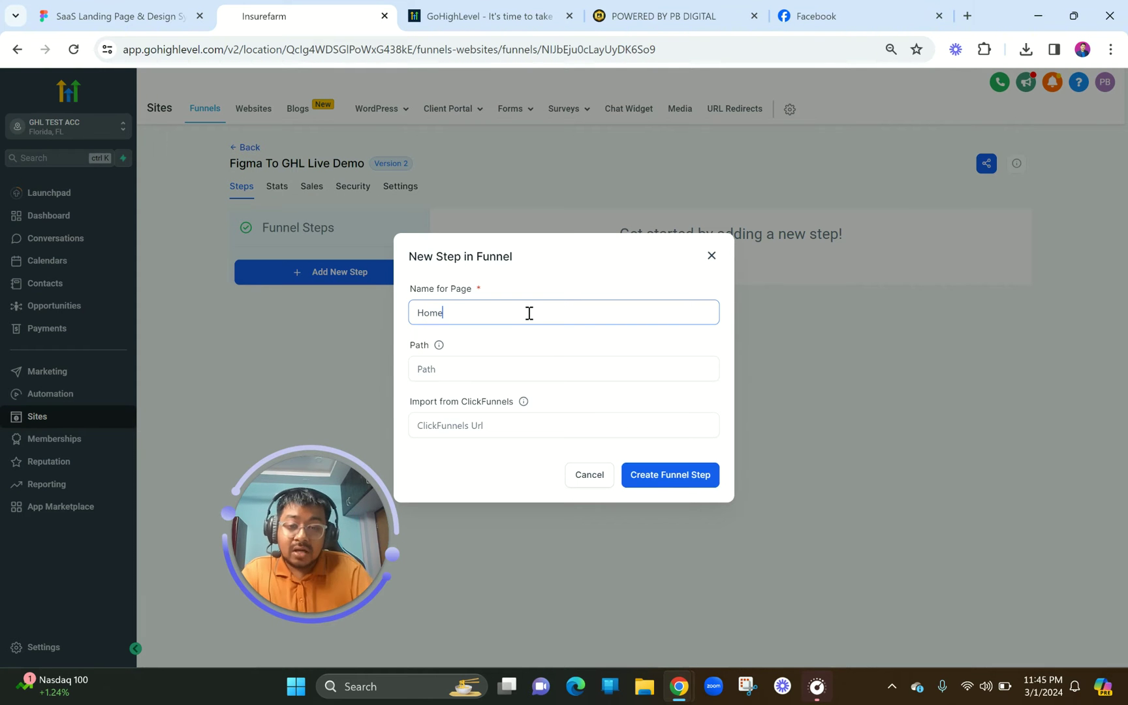
pyautogui.click(455, 376)
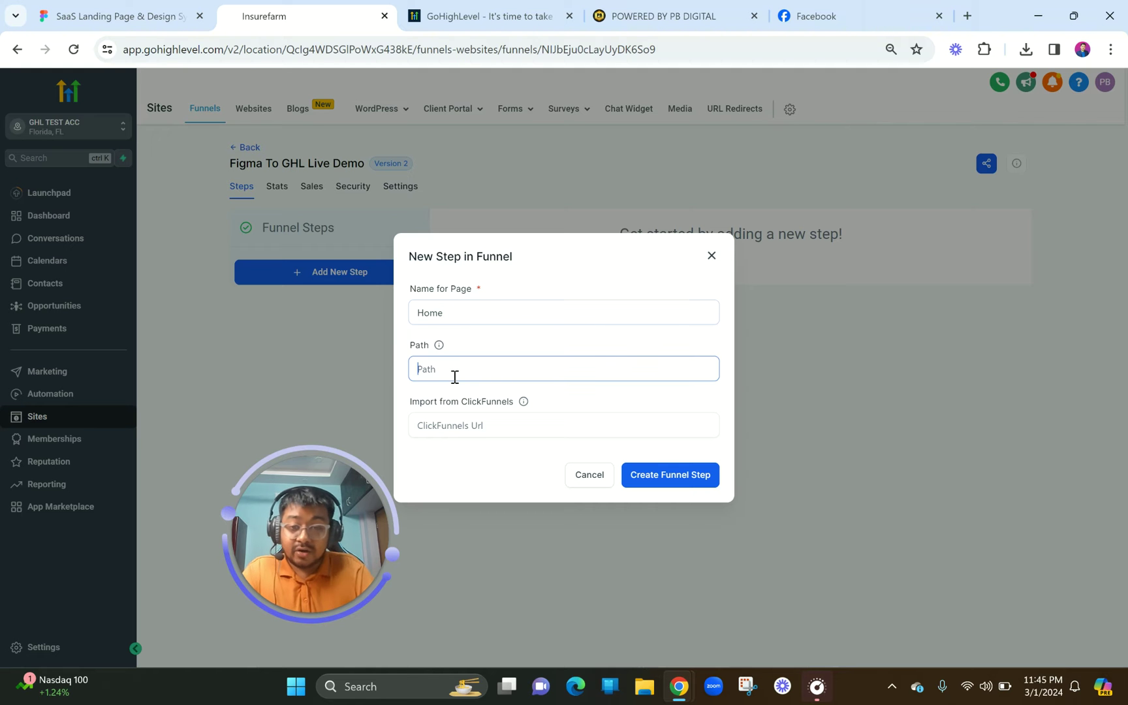
pyautogui.write('home')
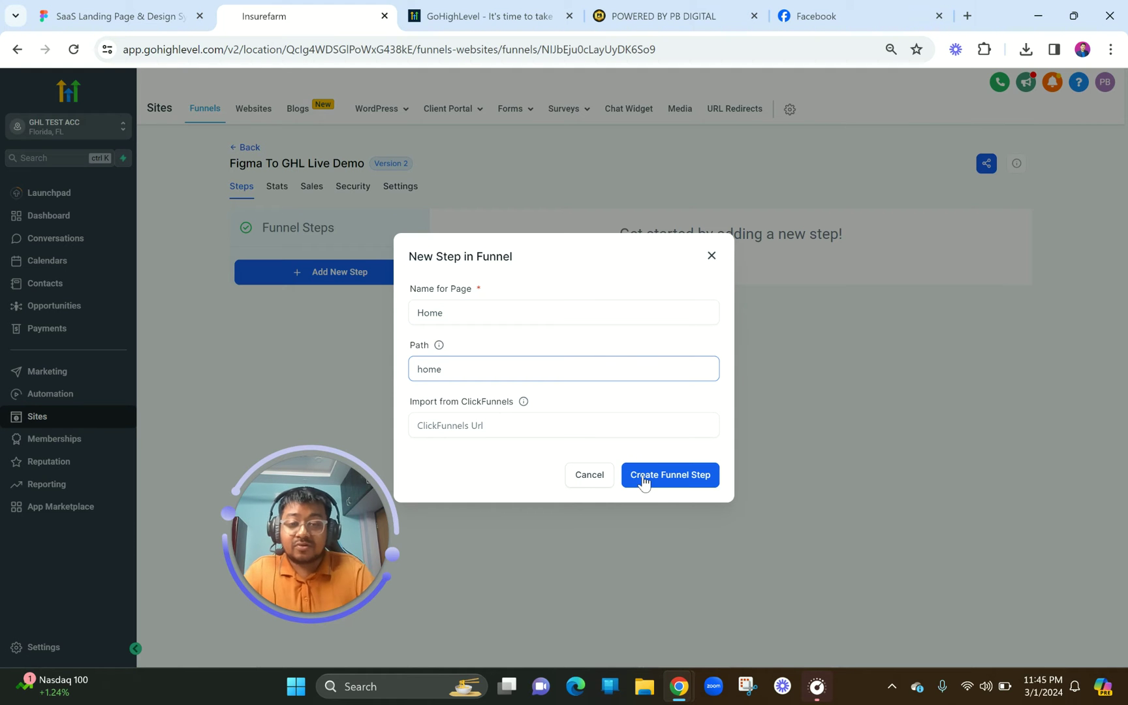
pyautogui.click(656, 481)
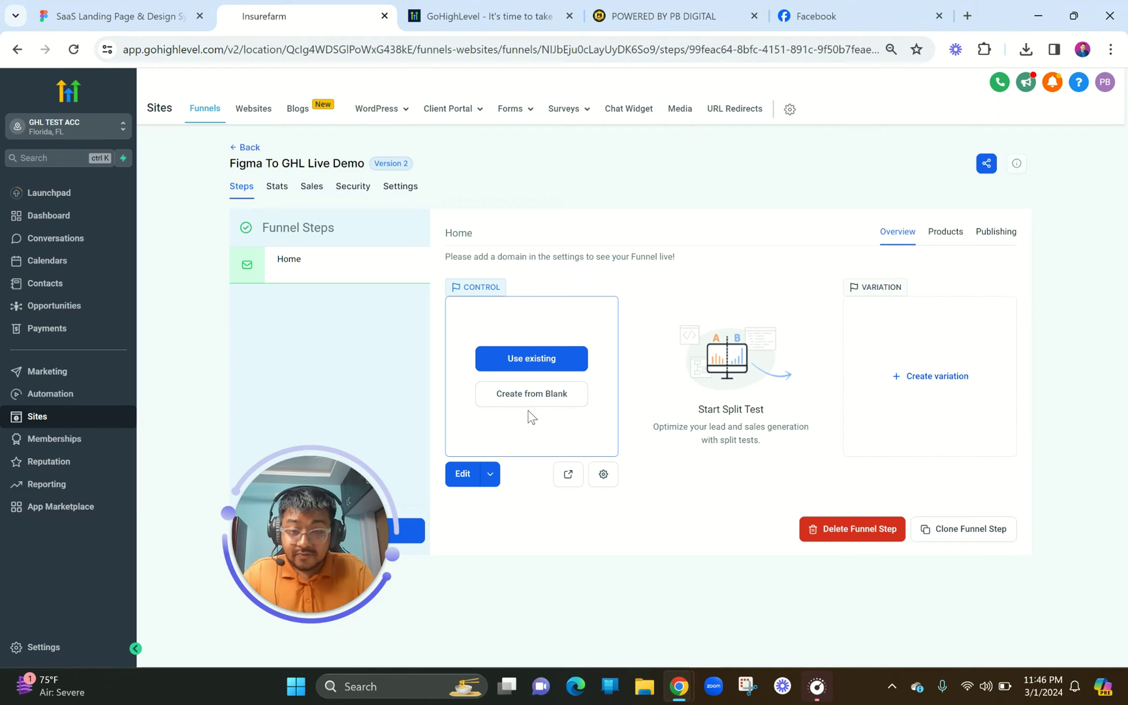
# - Open the Home page for editing in a new tab and move the Figma tab next to the page builder tab
pyautogui.click(490, 474)
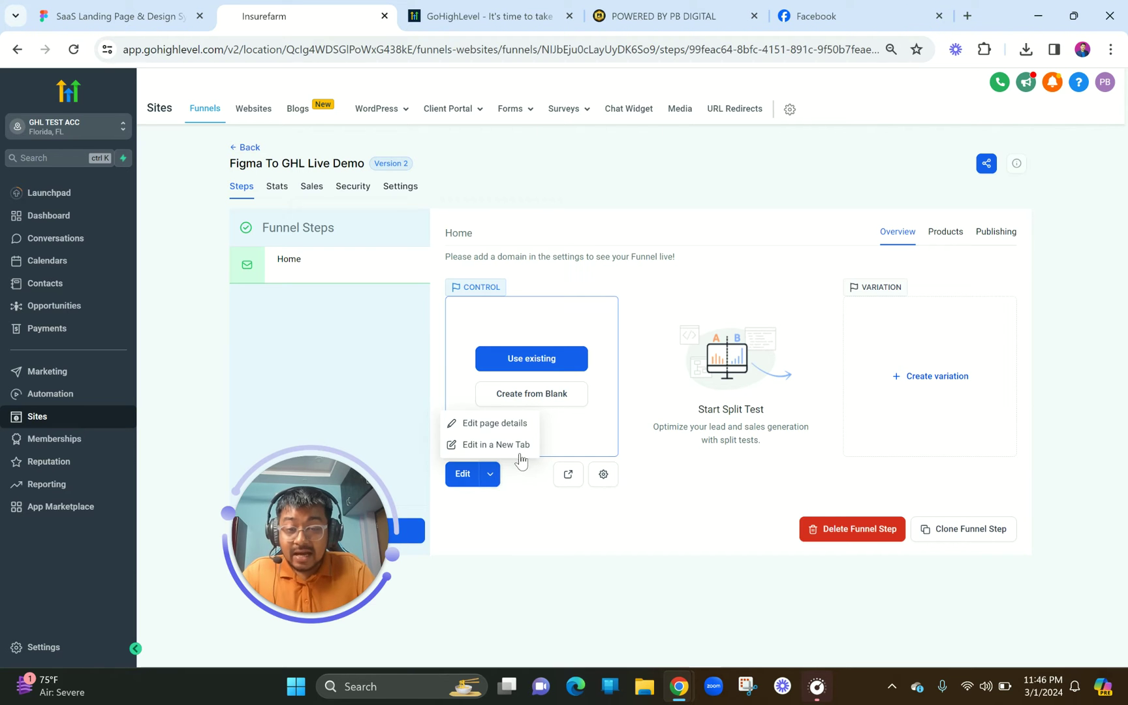
pyautogui.click(513, 444)
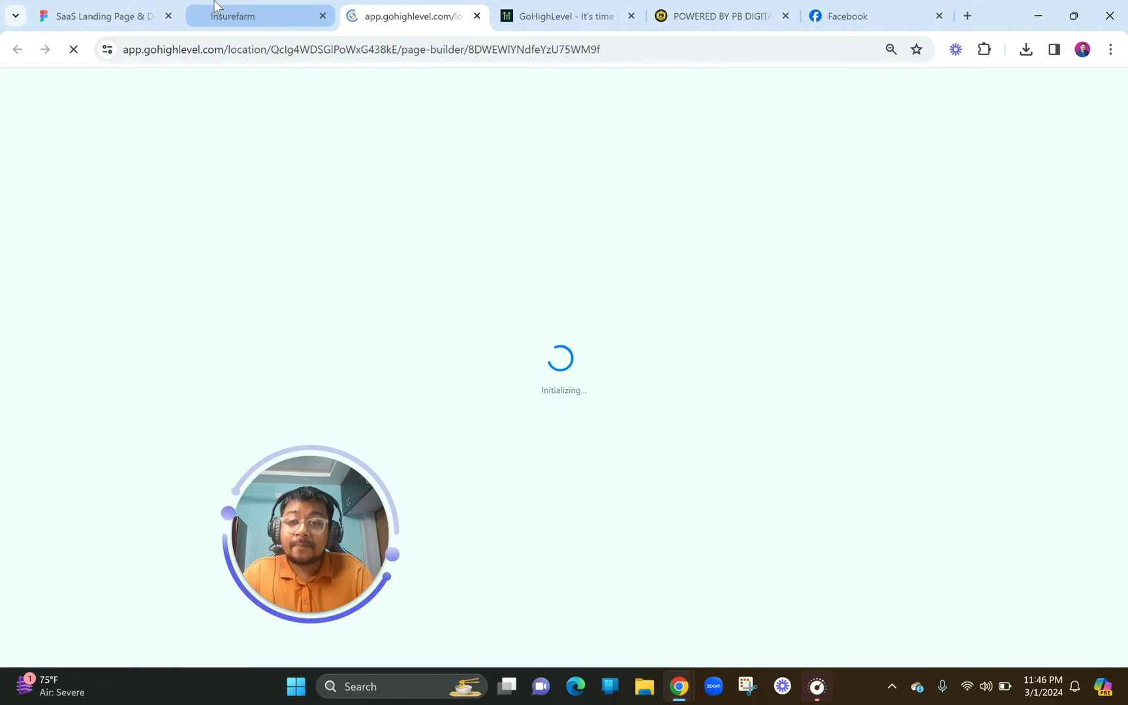
pyautogui.moveTo(157, 14); pyautogui.dragTo(258, 8)
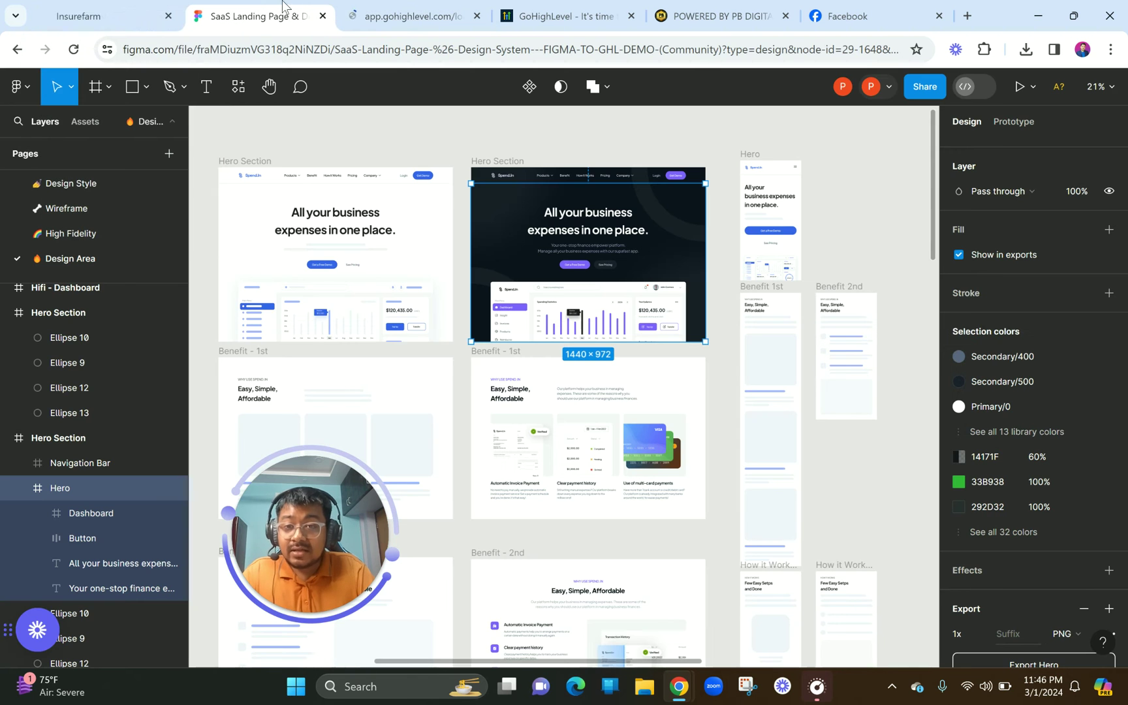
# - Inspect the dark Hero Section's navigation bar, headline, buttons and dashboard in the Figma design
pyautogui.click(584, 152)
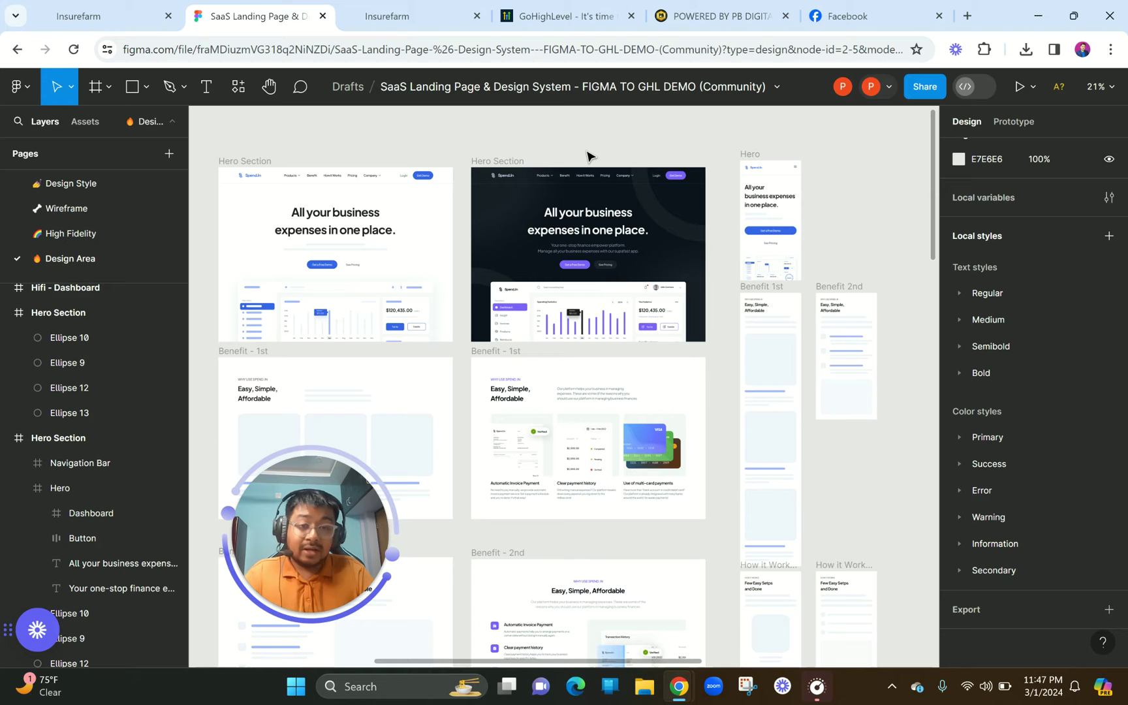
pyautogui.click(661, 212)
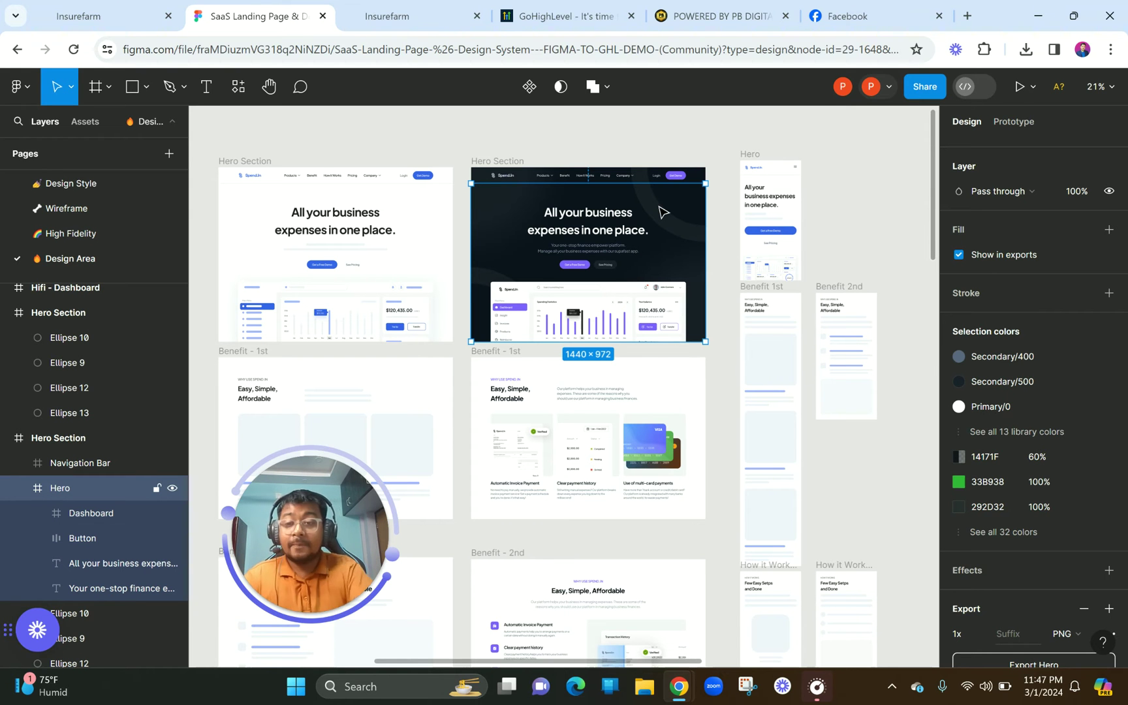
pyautogui.scroll(5, 656, 210)
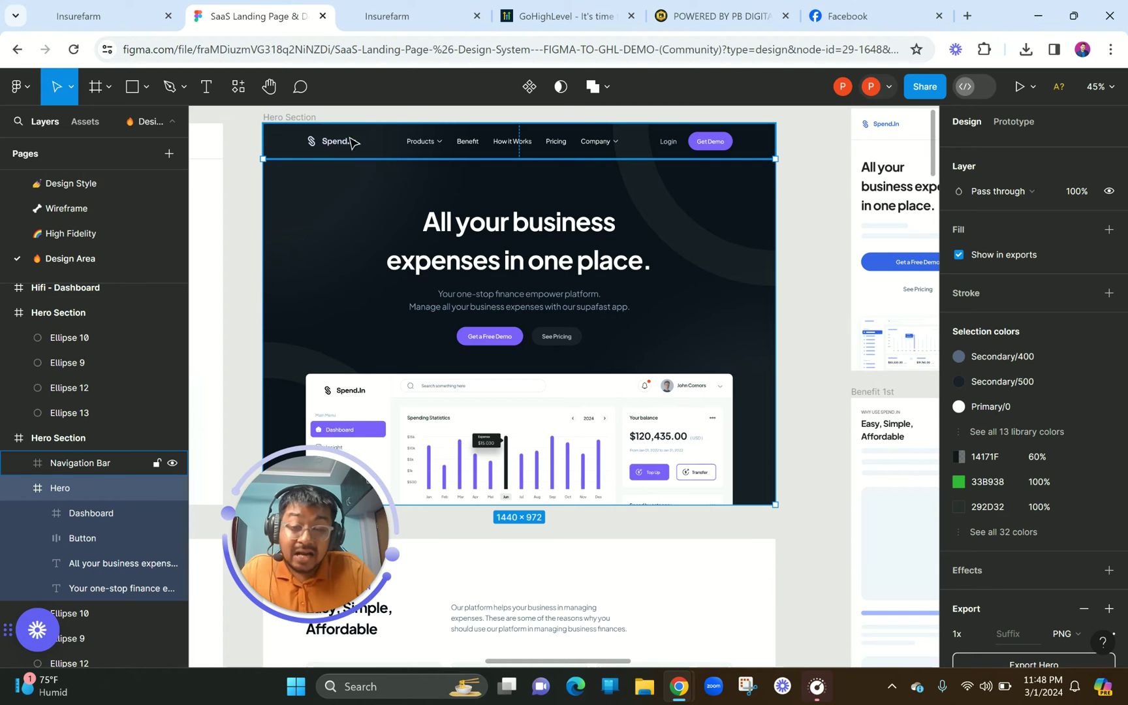
pyautogui.scroll(-1, 539, 229)
pyautogui.scroll(1, 537, 226)
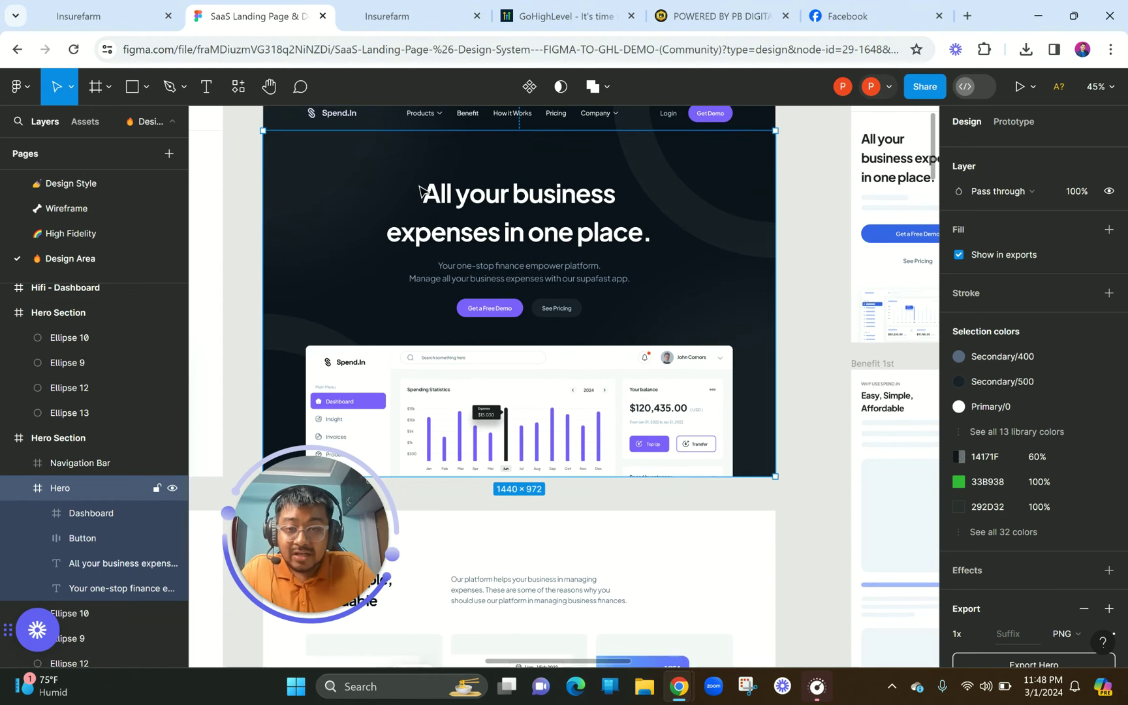
# - Examine the hero's headline, button group and dashboard frame, plus the cards of the Benefit - 1st section
pyautogui.click(496, 222)
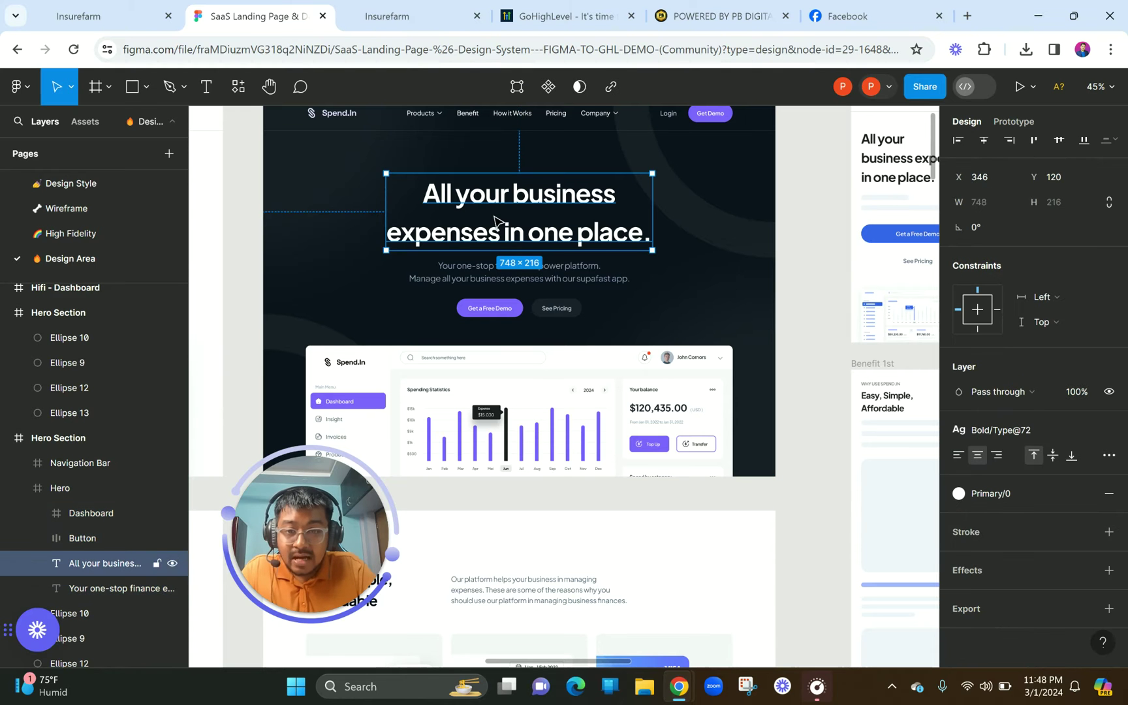
pyautogui.click(455, 285)
pyautogui.click(488, 307)
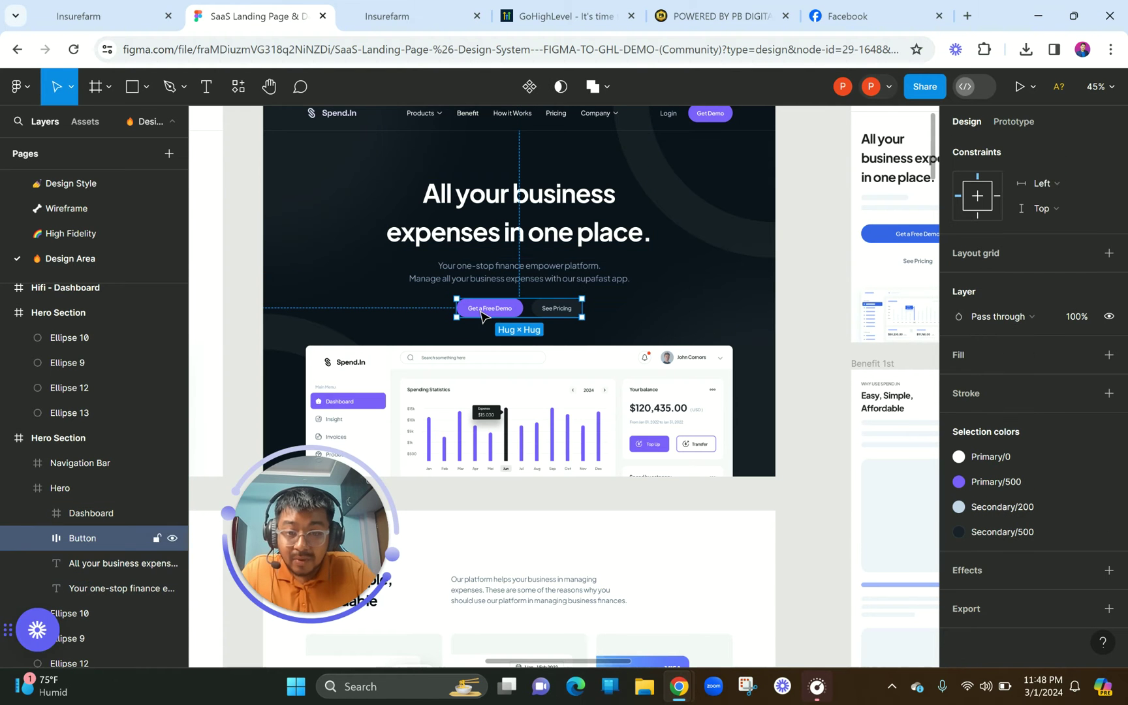
pyautogui.scroll(-2, 509, 389)
pyautogui.click(510, 387)
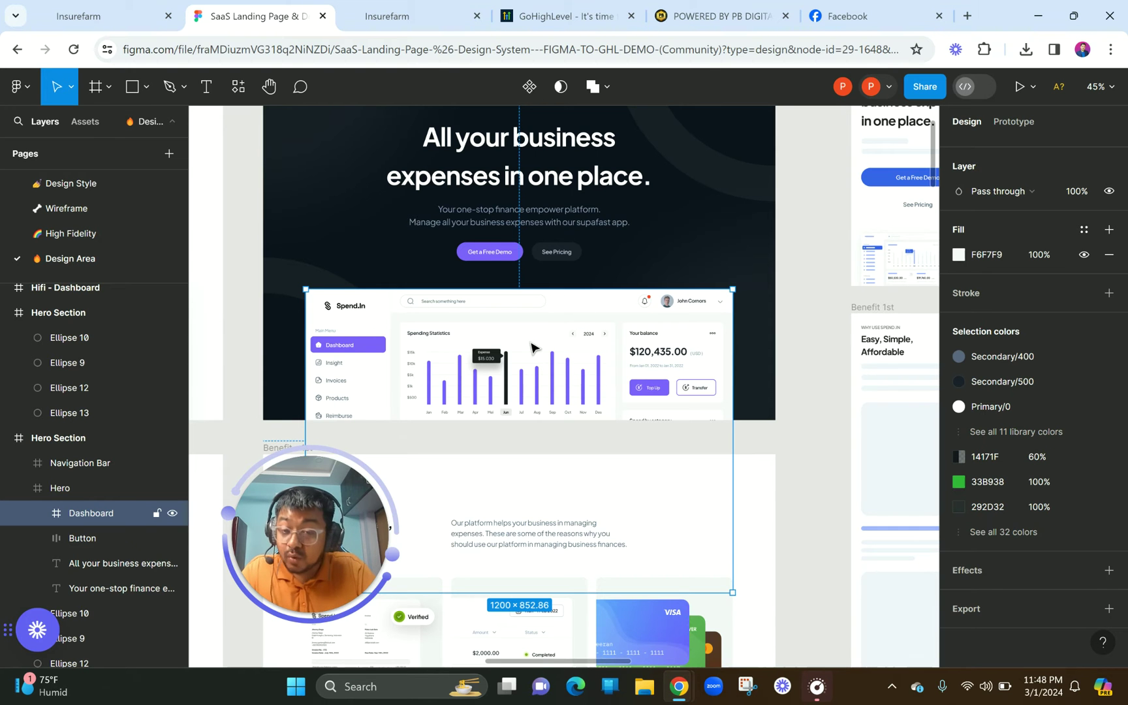
pyautogui.scroll(-9, 532, 348)
pyautogui.click(455, 385)
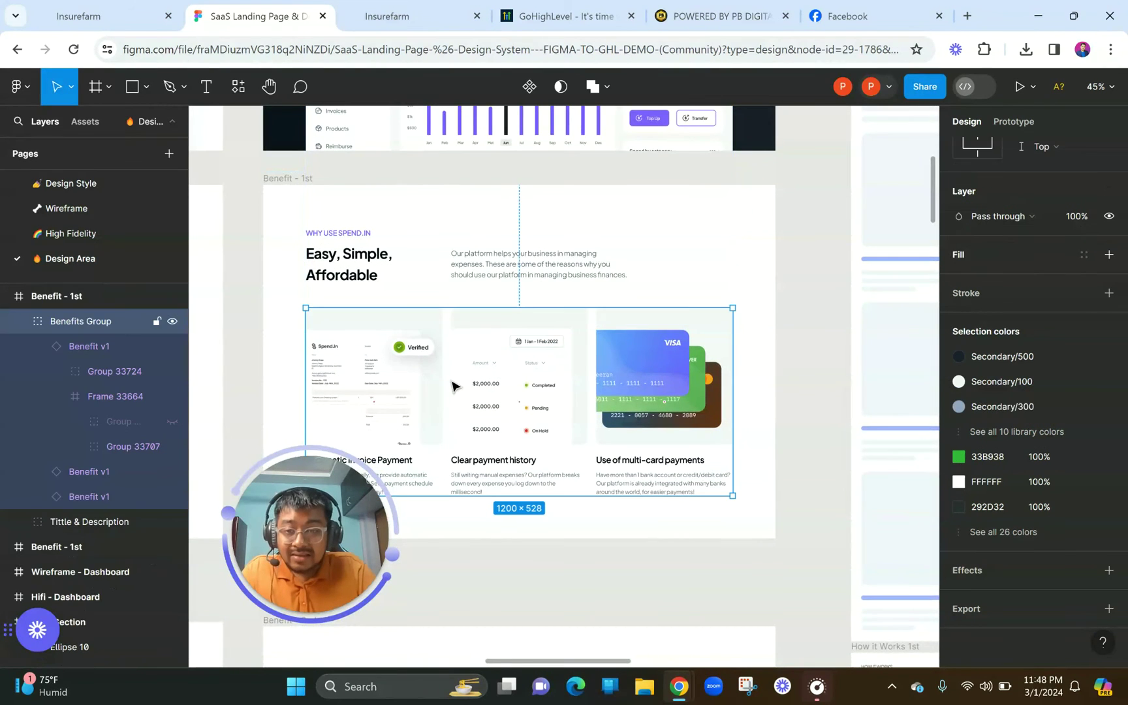
pyautogui.scroll(-3, 429, 296)
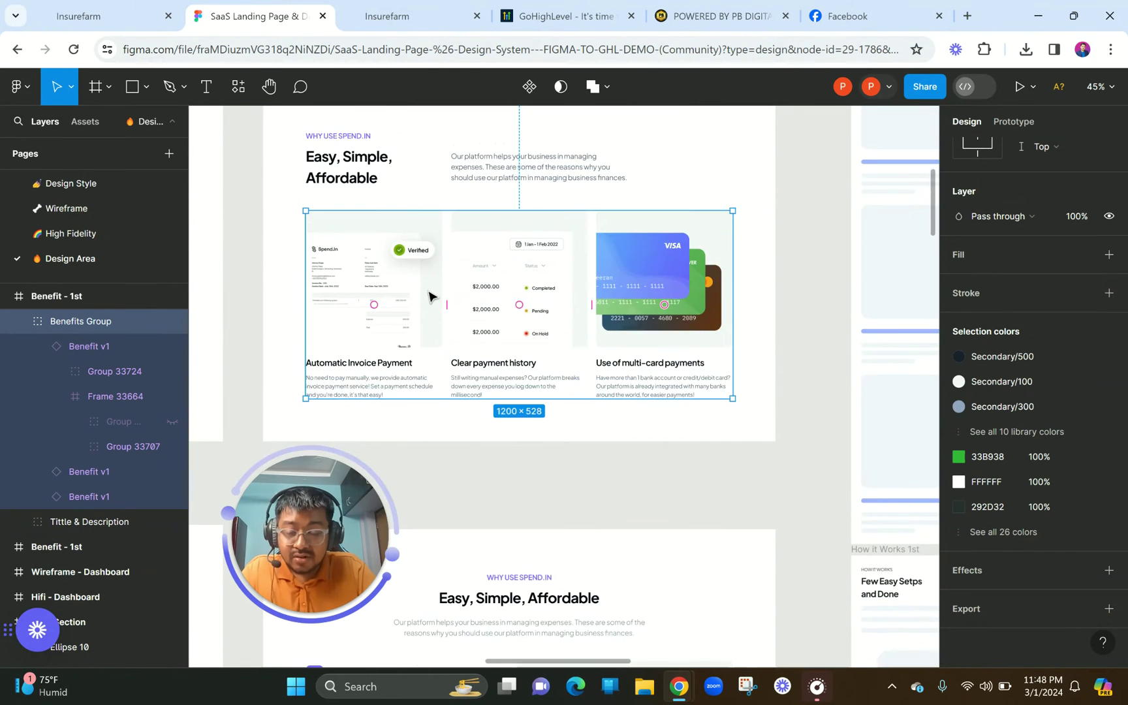
pyautogui.scroll(2, 429, 297)
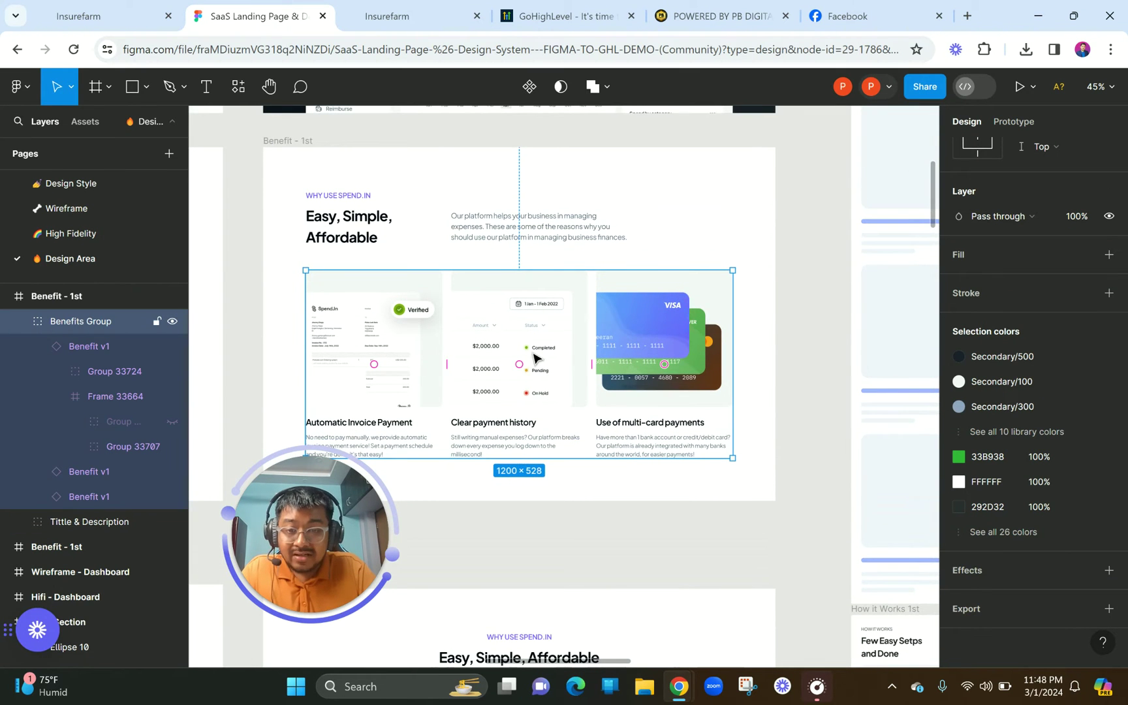
pyautogui.scroll(-12, 653, 346)
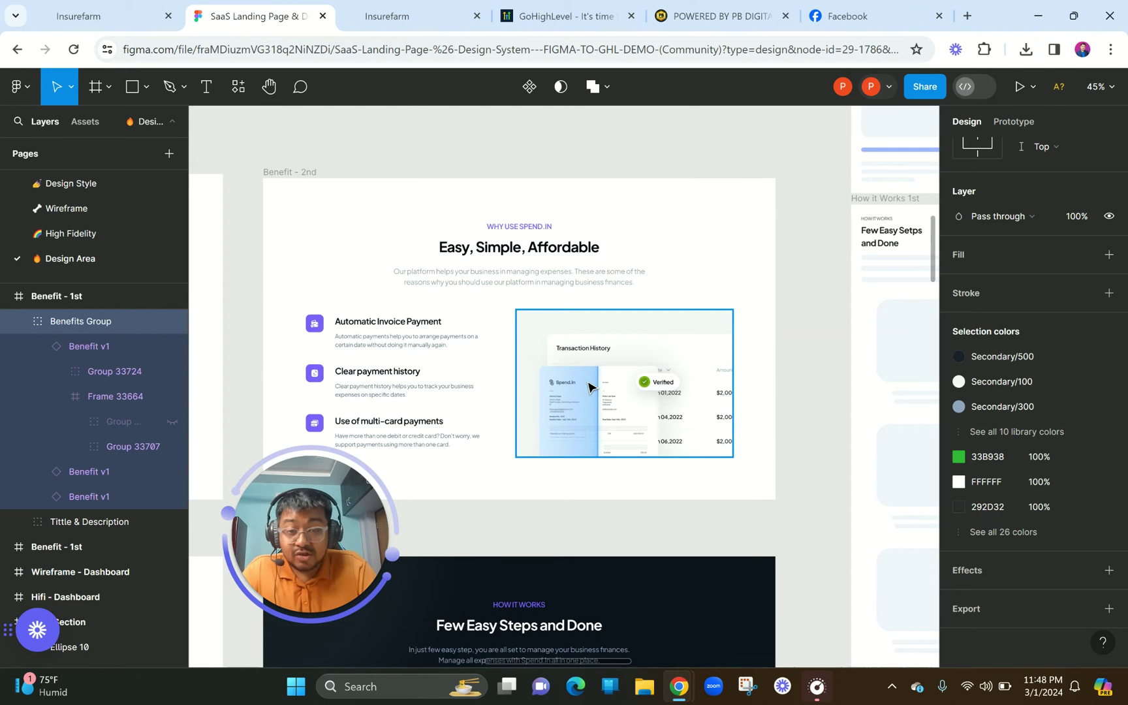
# - Compare the two How it Works variants and the Success Stories sections with and without Spend.In
pyautogui.scroll(-2, 588, 387)
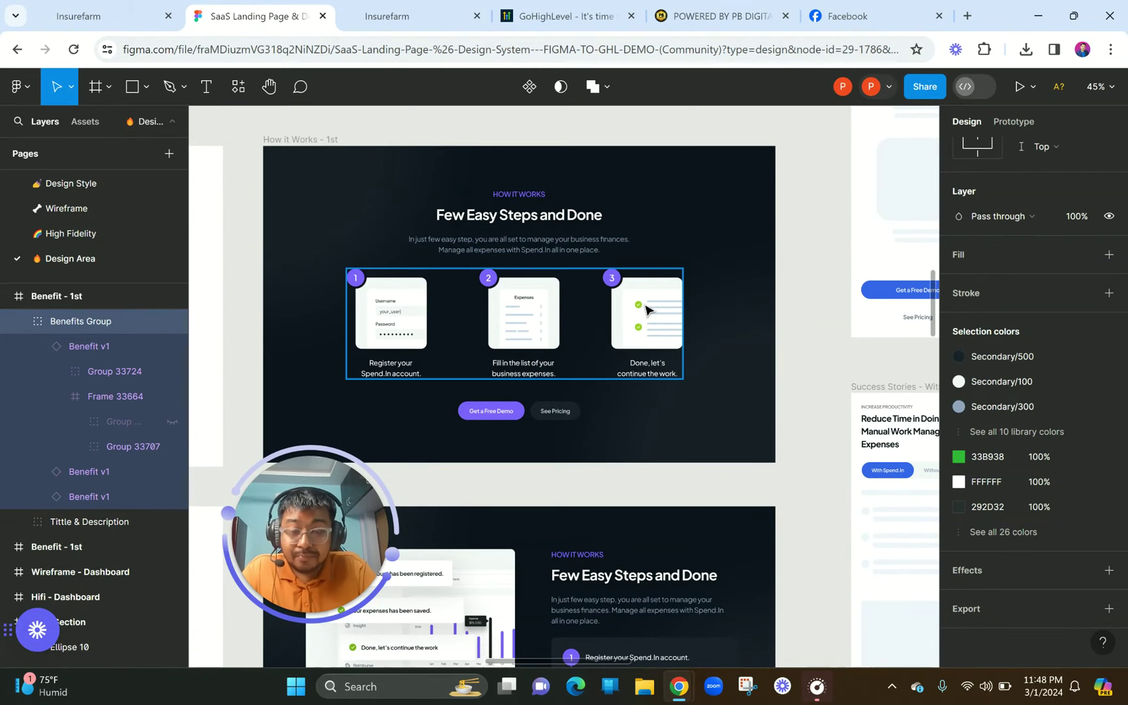
pyautogui.scroll(-3, 649, 323)
pyautogui.scroll(-3, 658, 402)
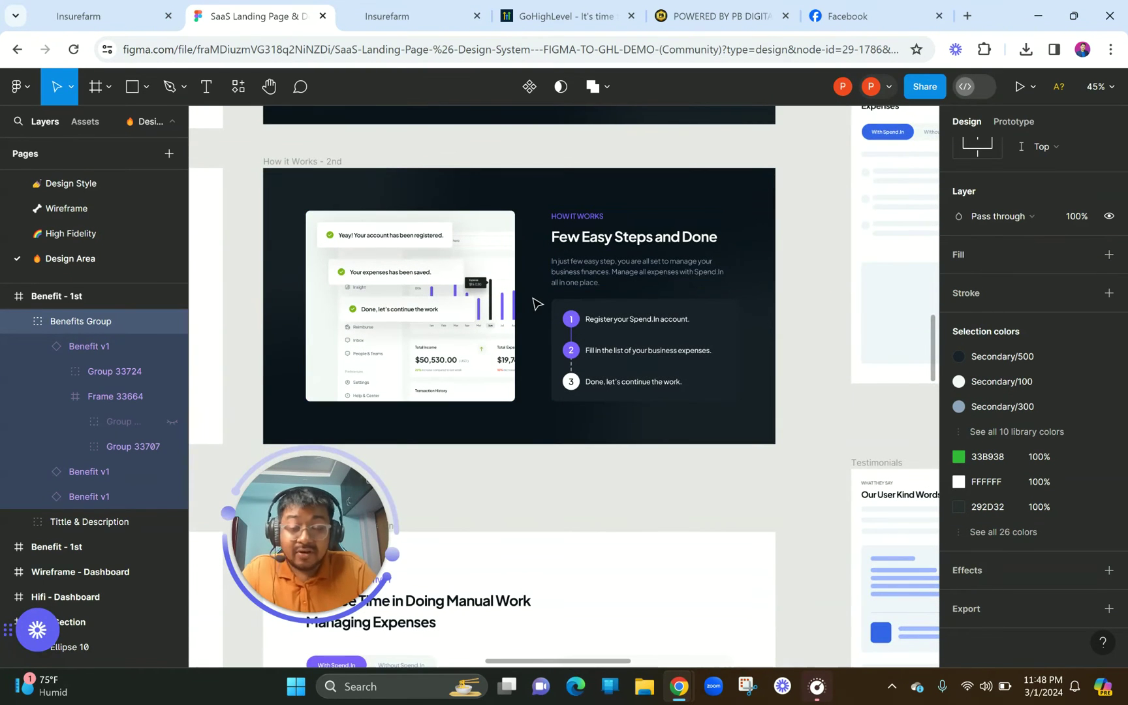
pyautogui.scroll(4, 536, 304)
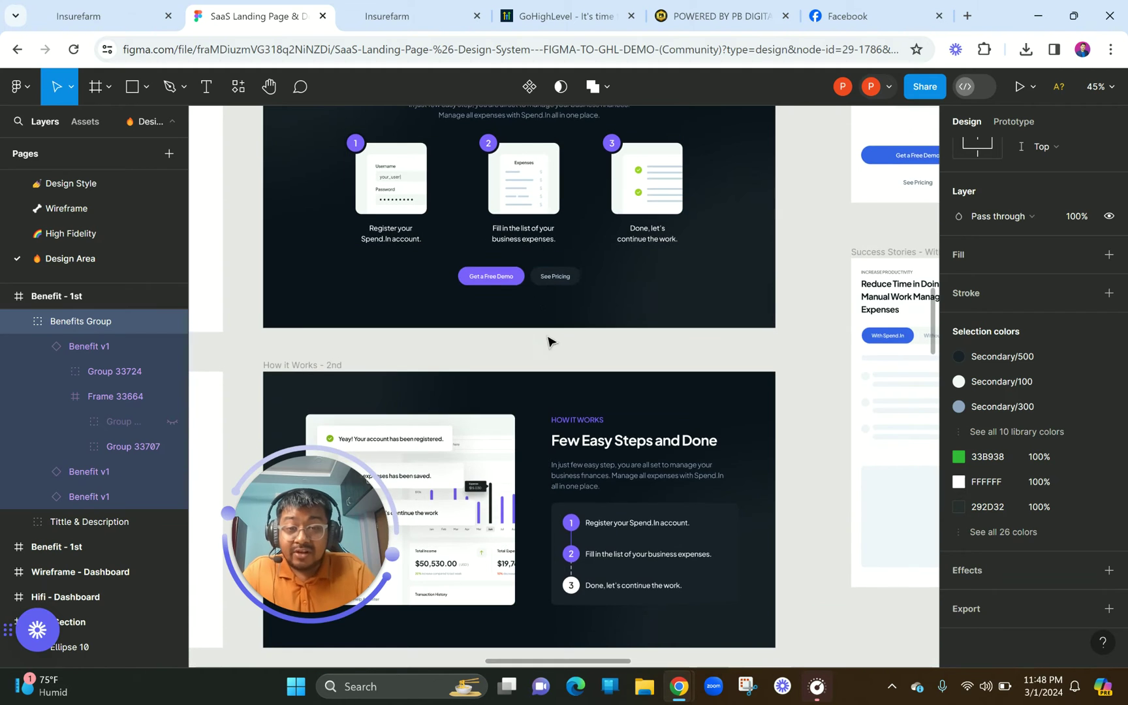
pyautogui.scroll(1, 550, 340)
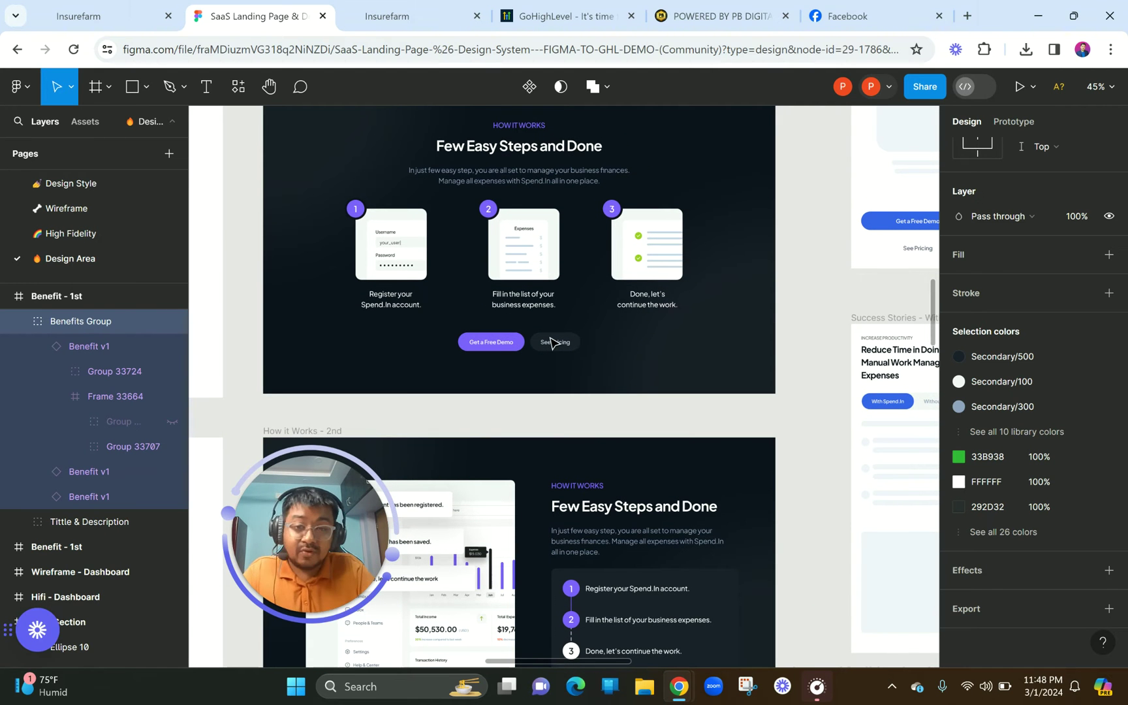
pyautogui.scroll(-2, 550, 341)
pyautogui.scroll(2, 509, 313)
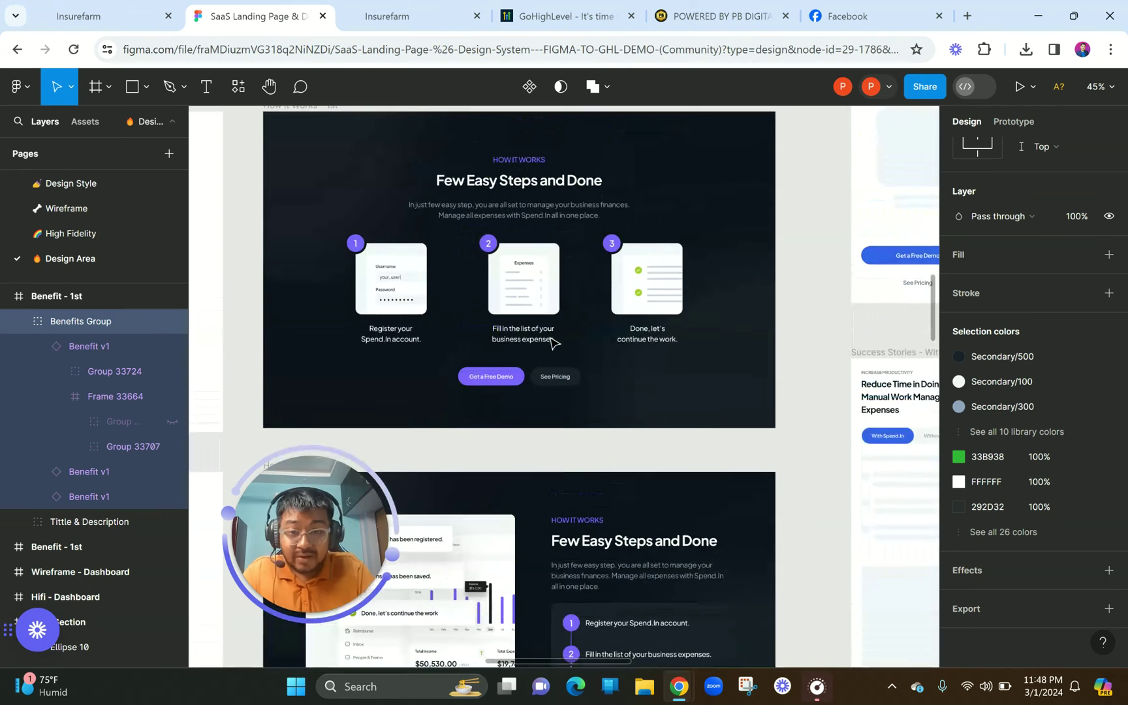
pyautogui.scroll(-5, 652, 301)
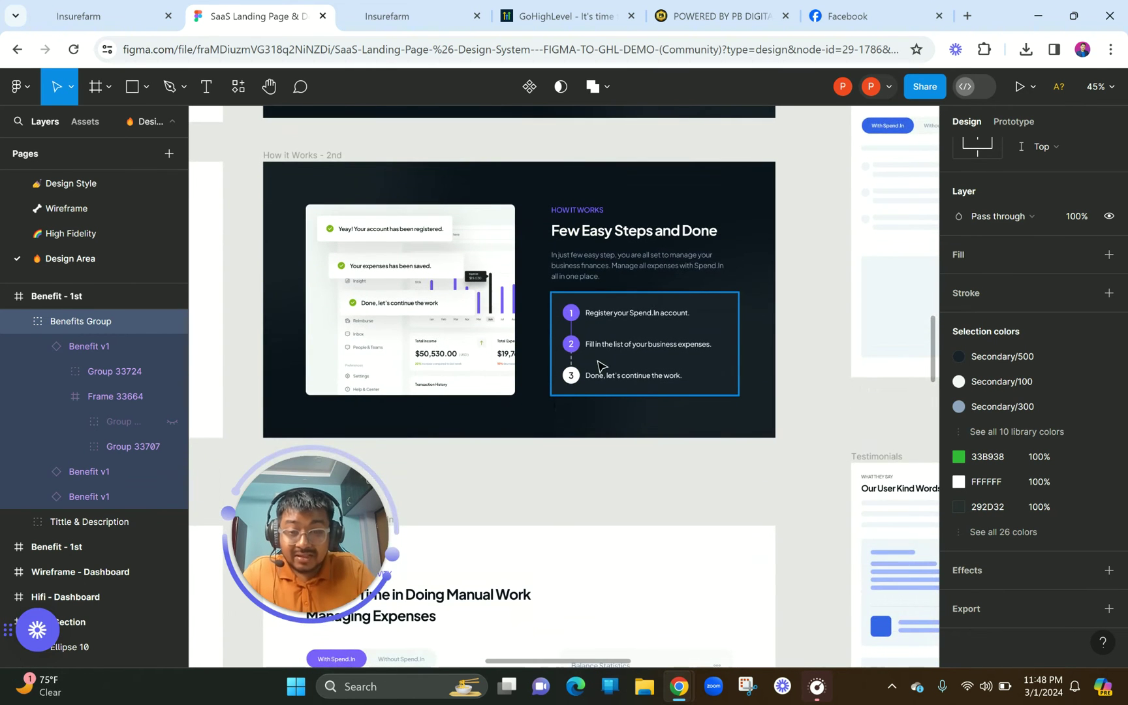
pyautogui.scroll(-6, 601, 386)
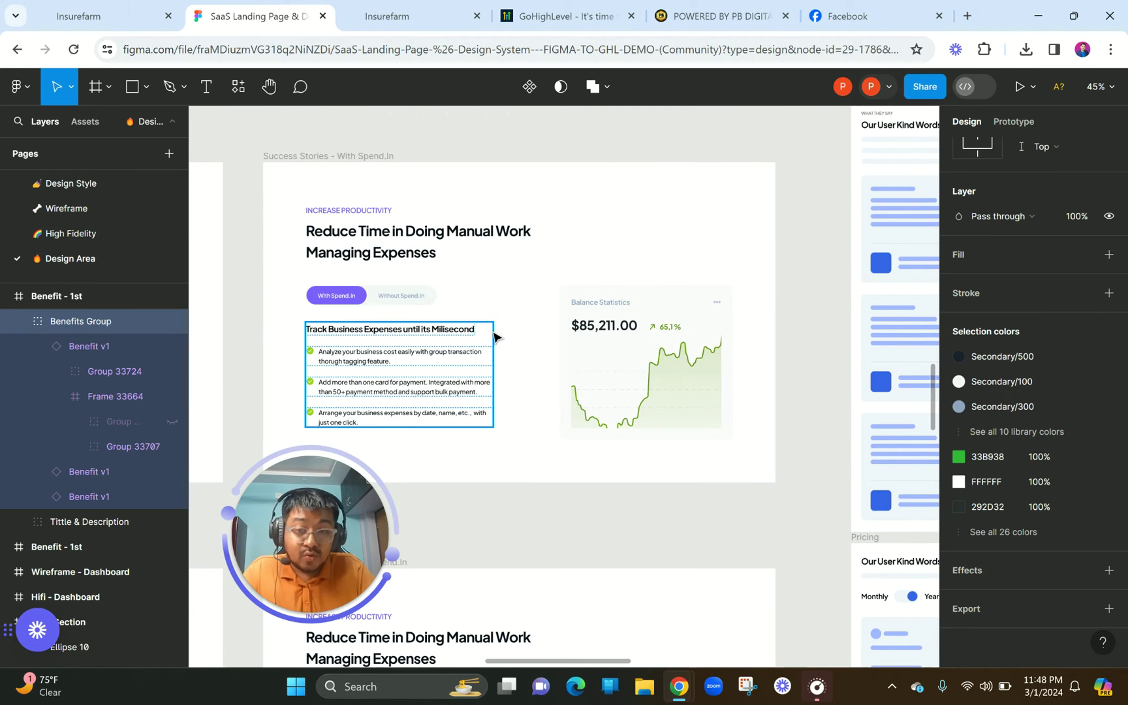
pyautogui.scroll(-3, 482, 348)
pyautogui.scroll(-5, 481, 349)
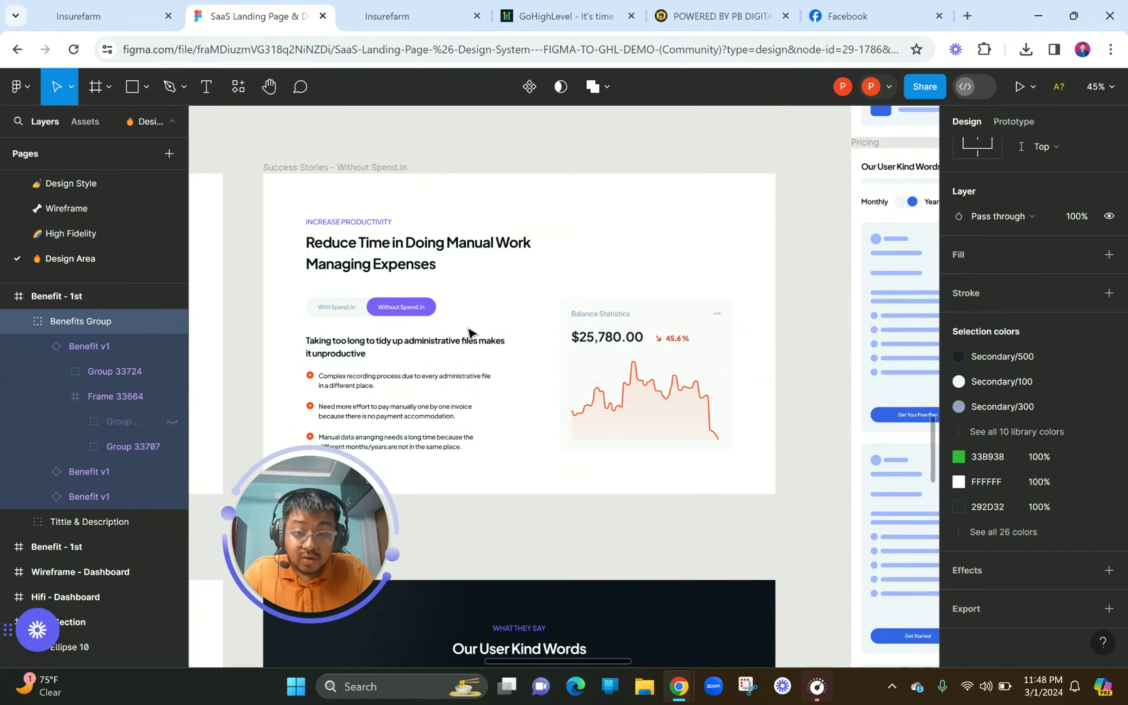
pyautogui.scroll(6, 500, 350)
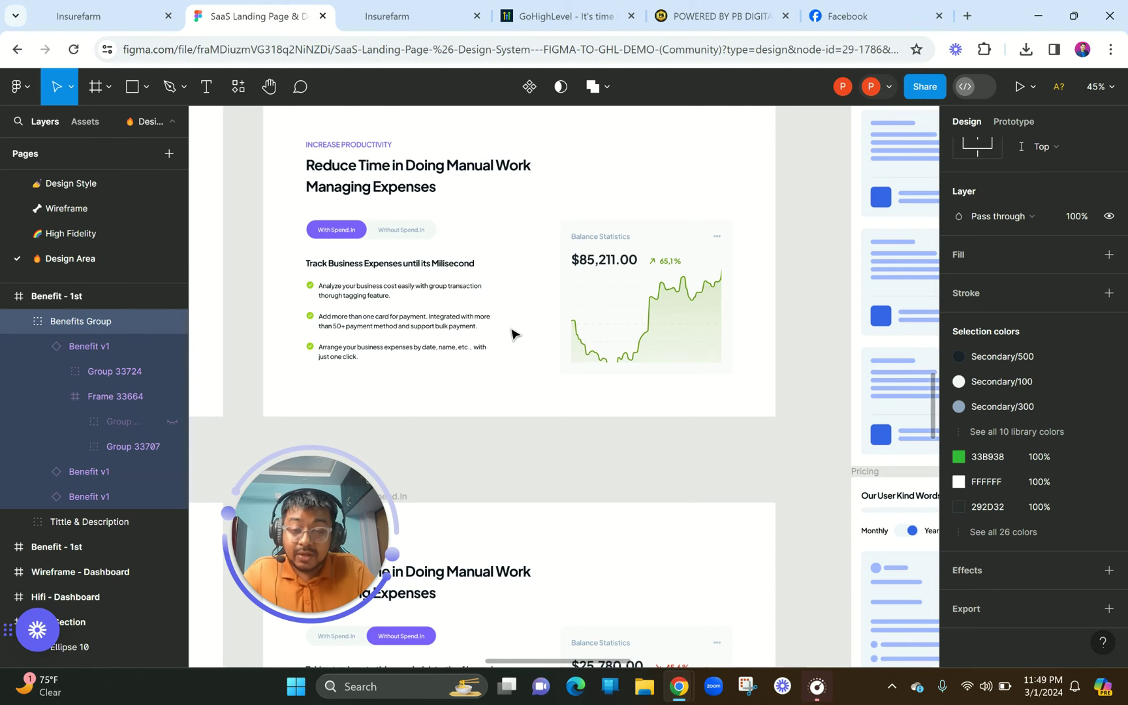
# - Review the remaining sections of the design: Testimonials, Pricing, Call to Action and Footer
pyautogui.scroll(-10, 511, 334)
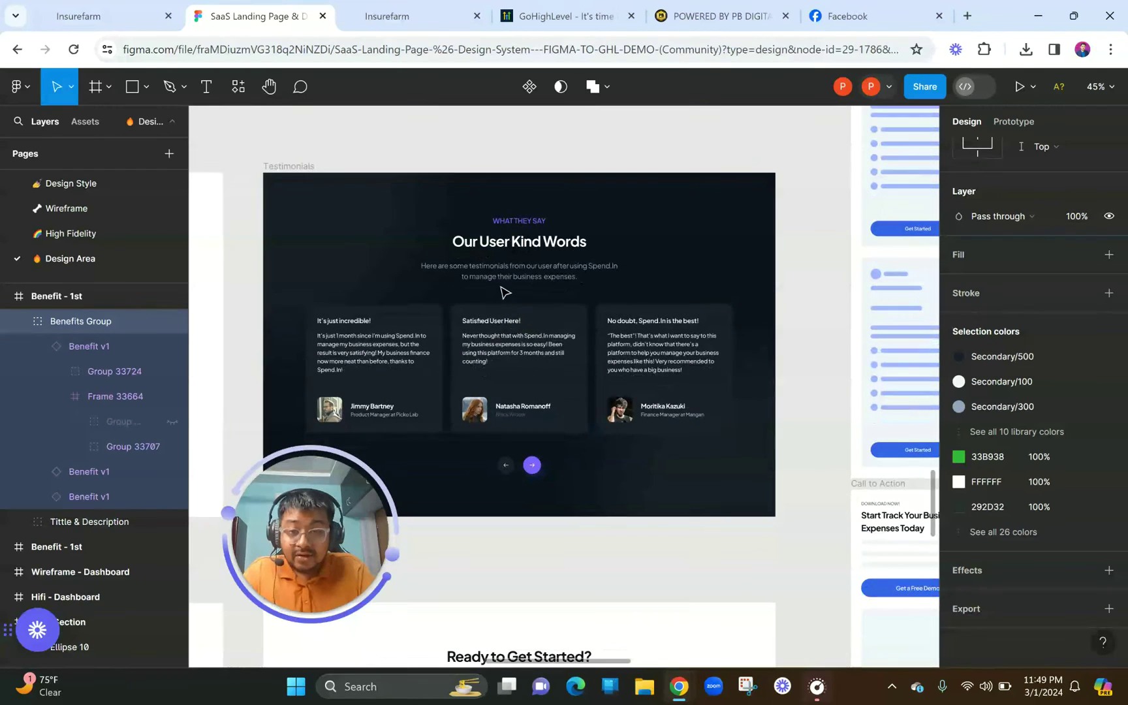
pyautogui.click(501, 335)
pyautogui.scroll(-7, 501, 335)
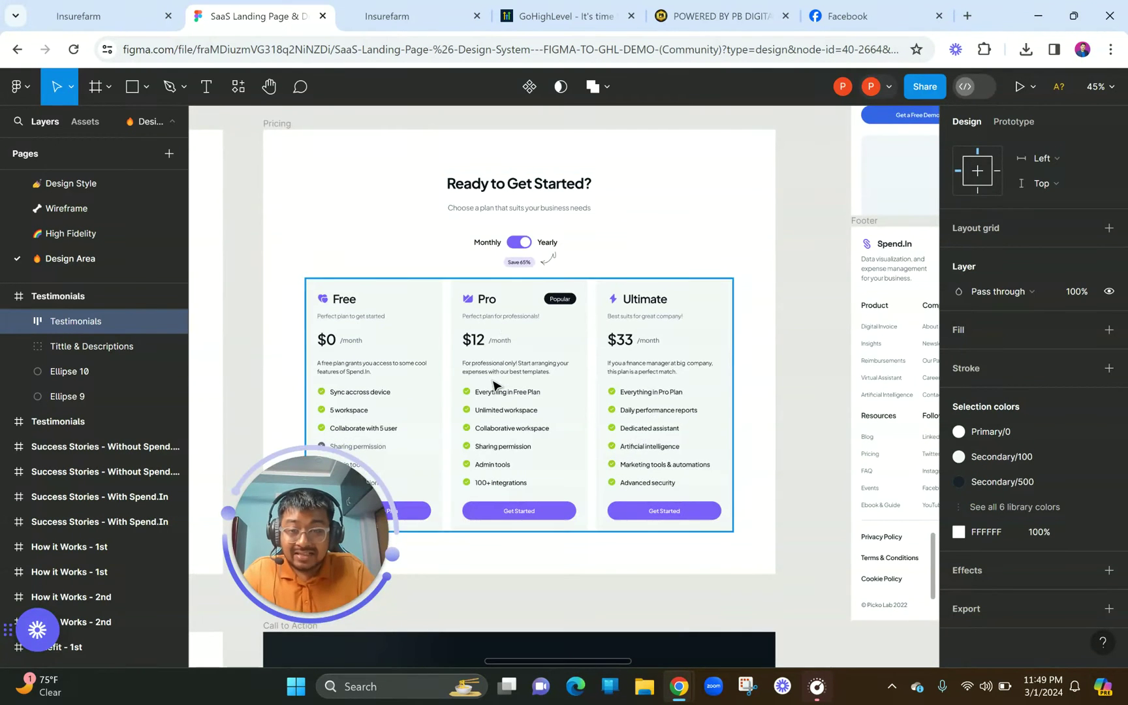
pyautogui.scroll(-2, 494, 385)
pyautogui.scroll(-2, 533, 372)
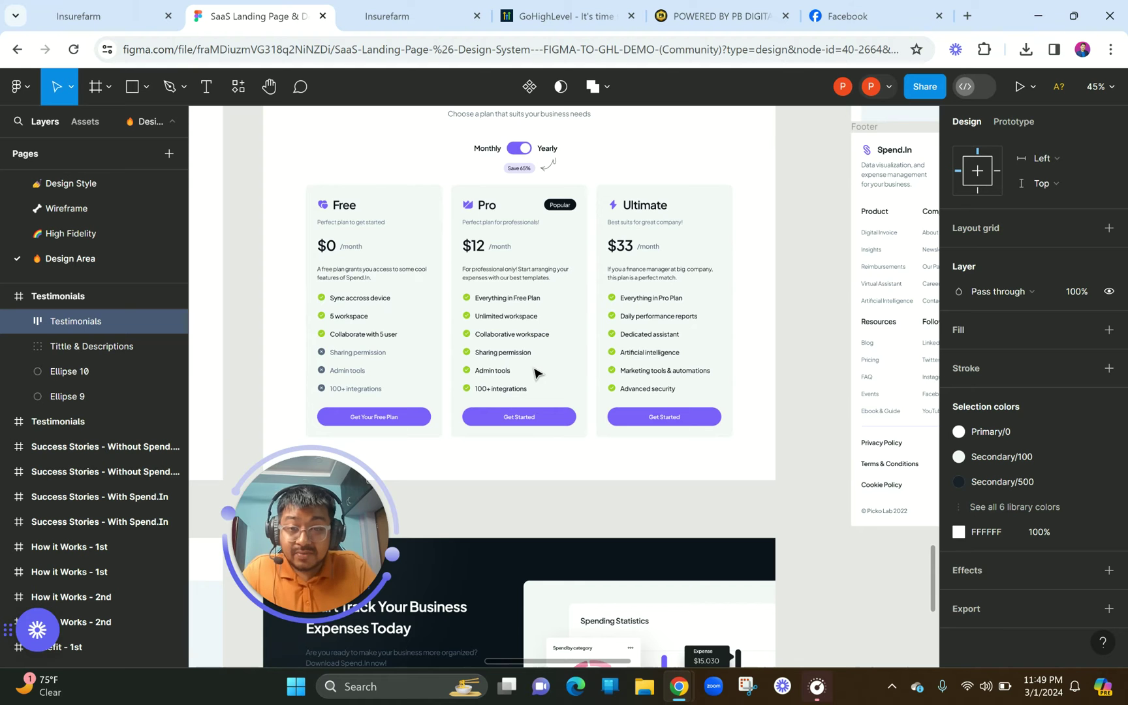
pyautogui.scroll(-12, 534, 372)
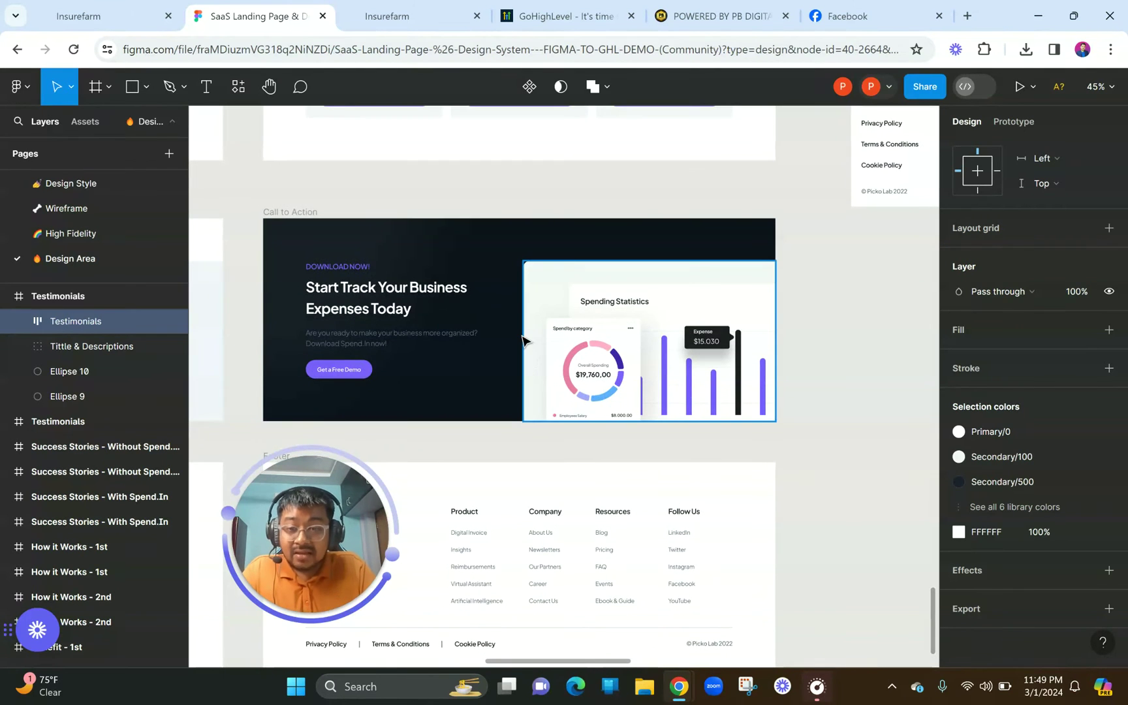
pyautogui.click(522, 339)
pyautogui.scroll(-7, 523, 340)
pyautogui.click(529, 386)
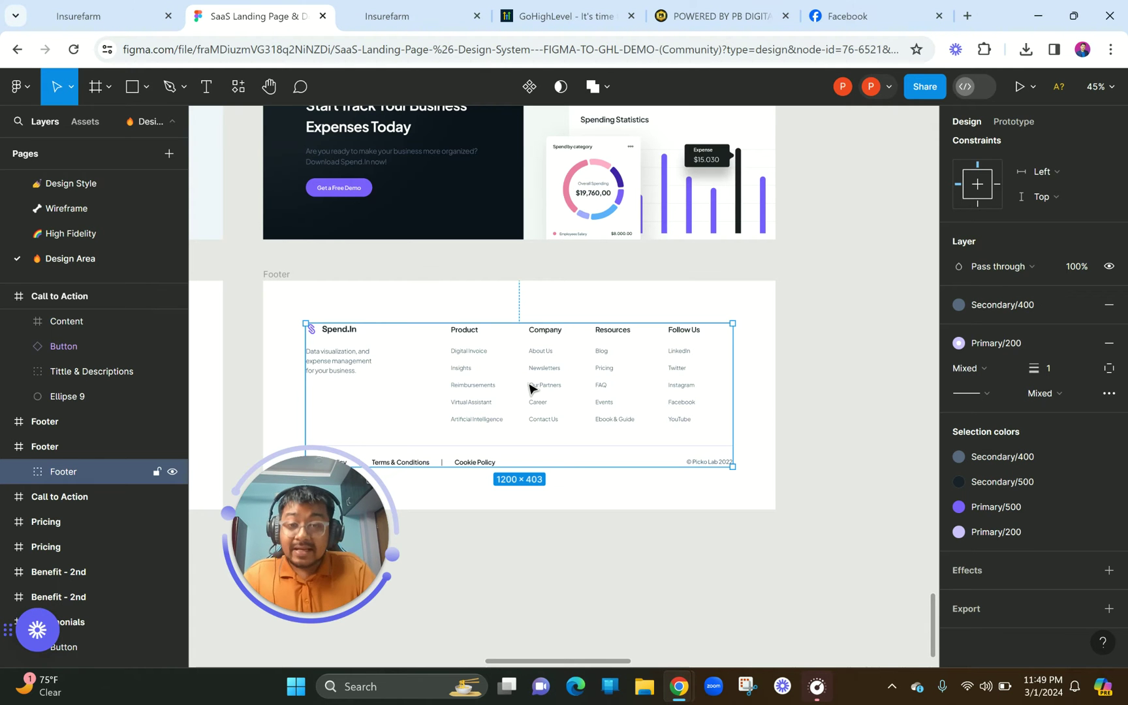
# - Return to the dark Hero Section and examine its layout and navigation bar alongside the multi-card payments benefit card
pyautogui.scroll(20, 529, 271)
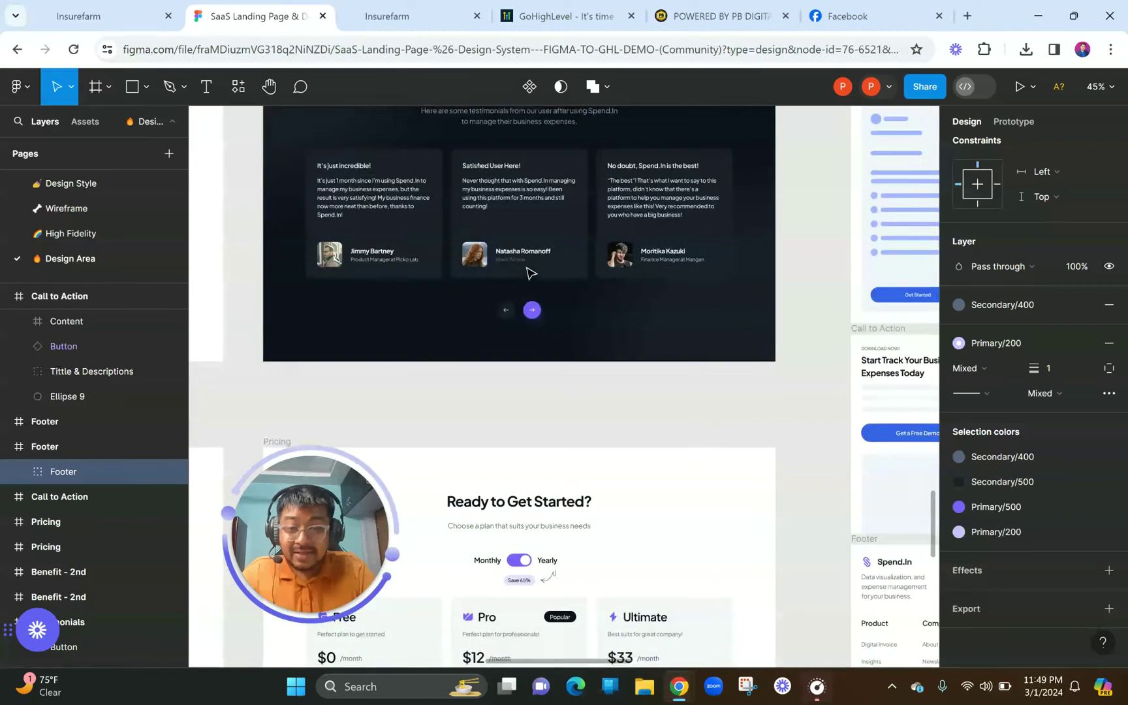
pyautogui.scroll(20, 529, 271)
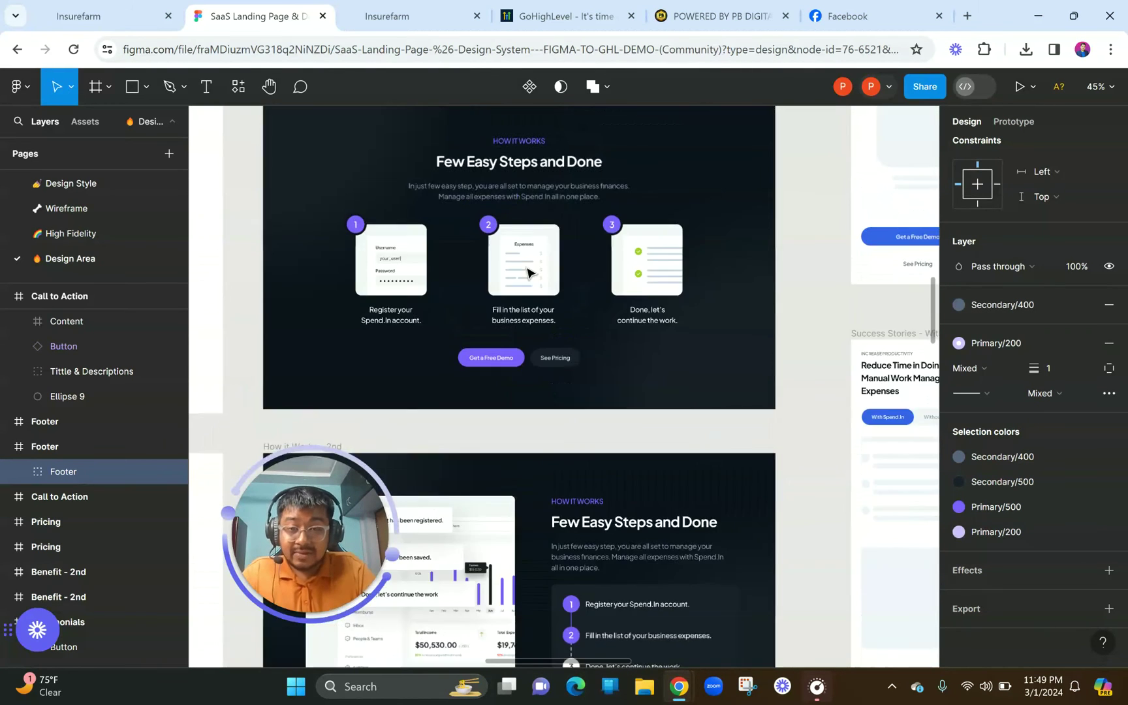
pyautogui.scroll(15, 529, 272)
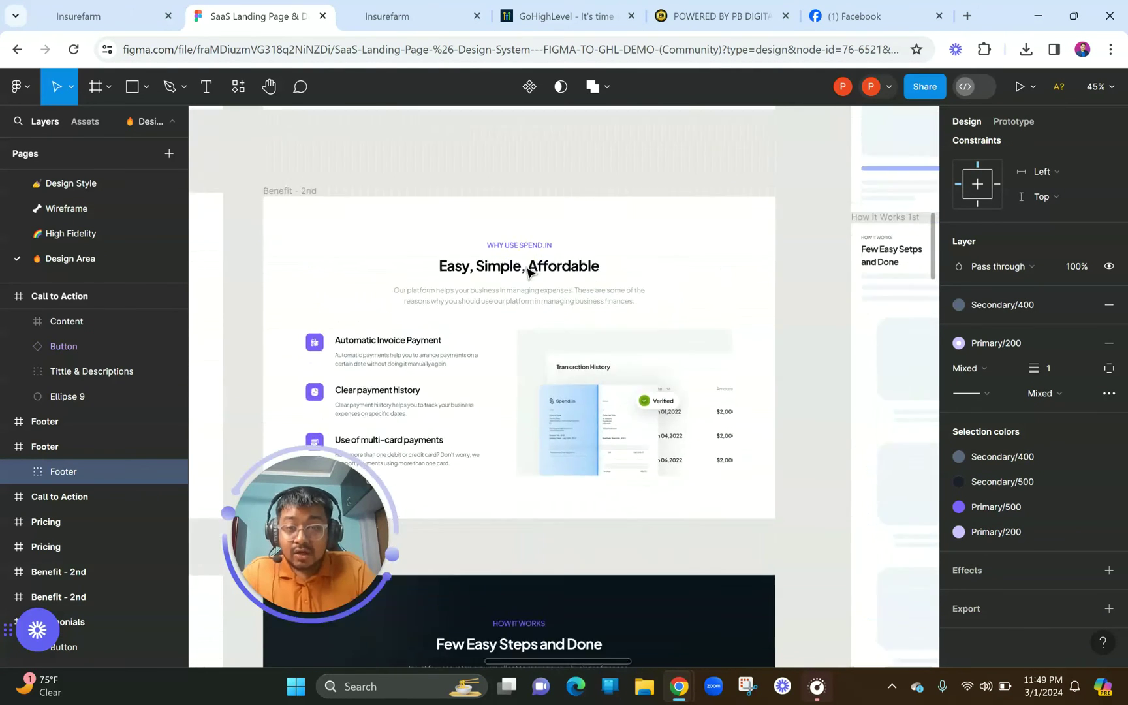
pyautogui.scroll(15, 529, 273)
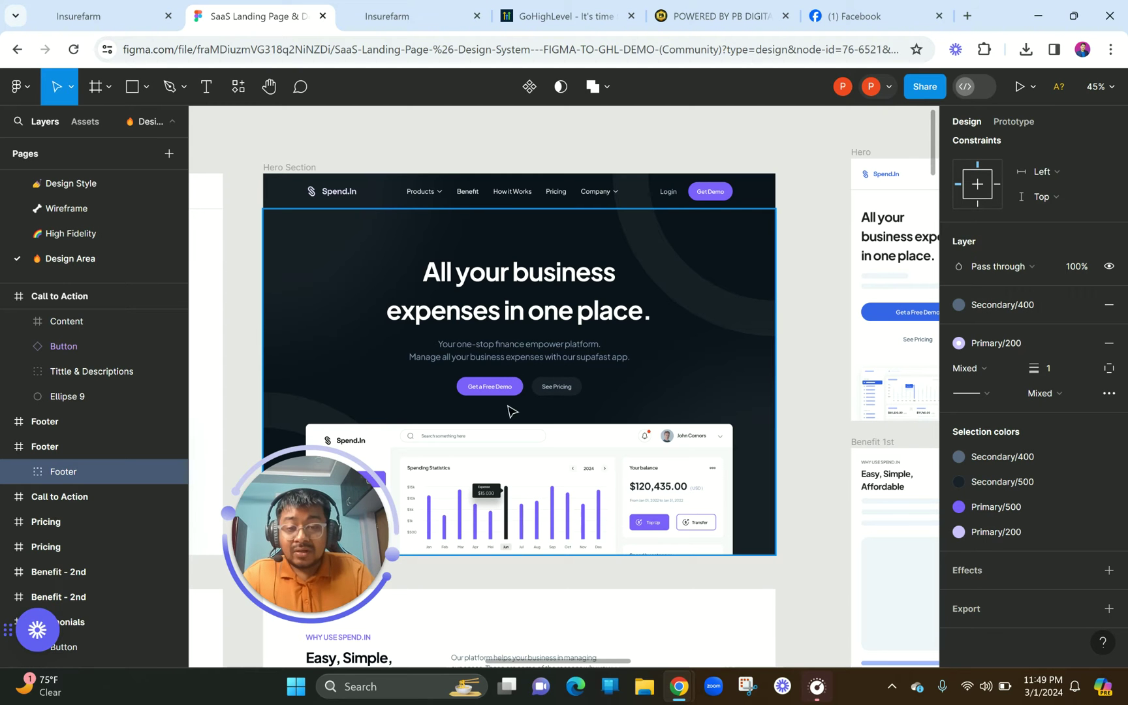
pyautogui.click(511, 456)
pyautogui.scroll(-1, 510, 457)
pyautogui.scroll(-1, 511, 457)
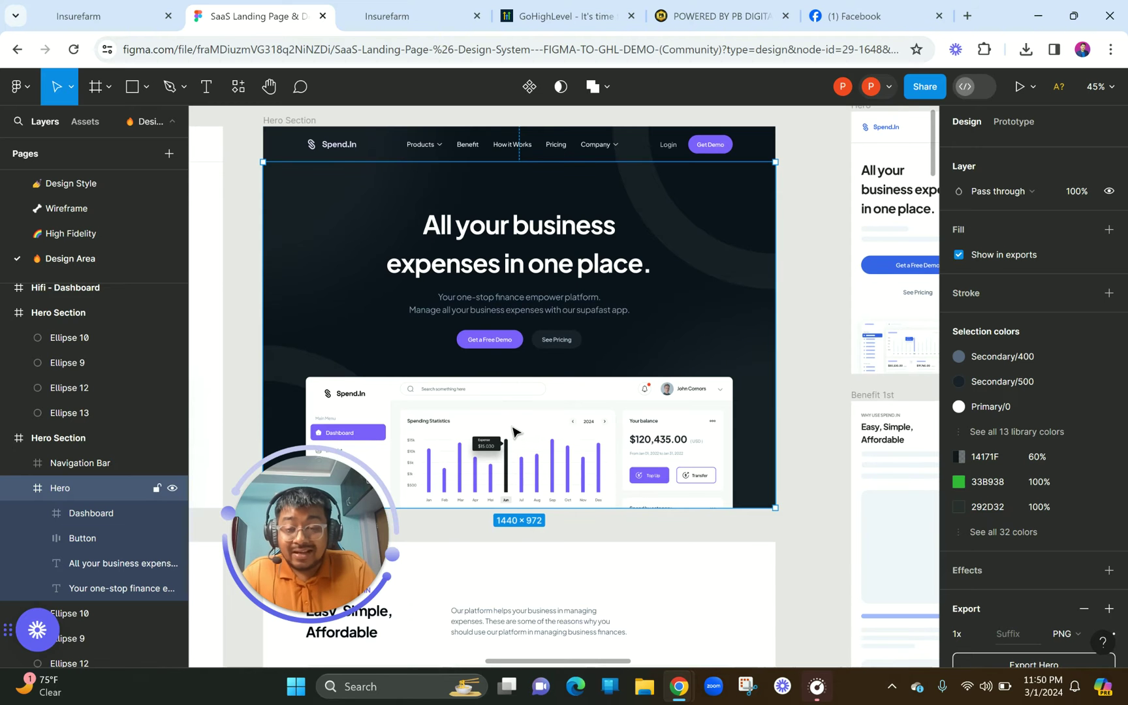
pyautogui.scroll(-5, 512, 431)
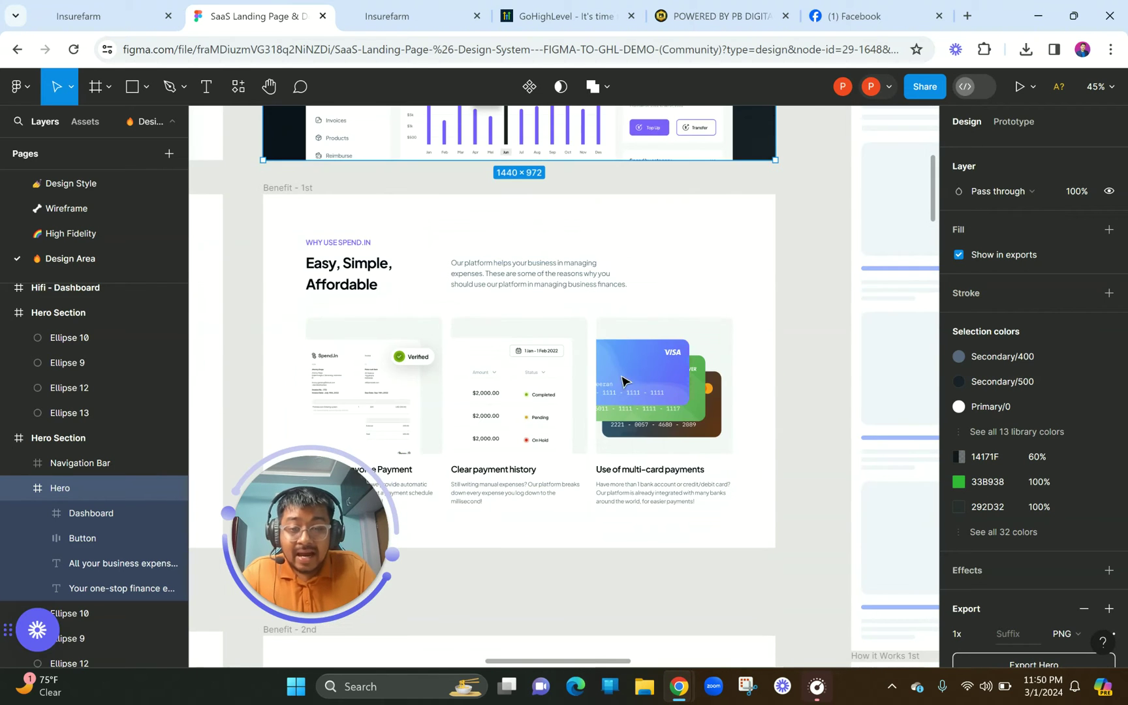
pyautogui.doubleClick(668, 396)
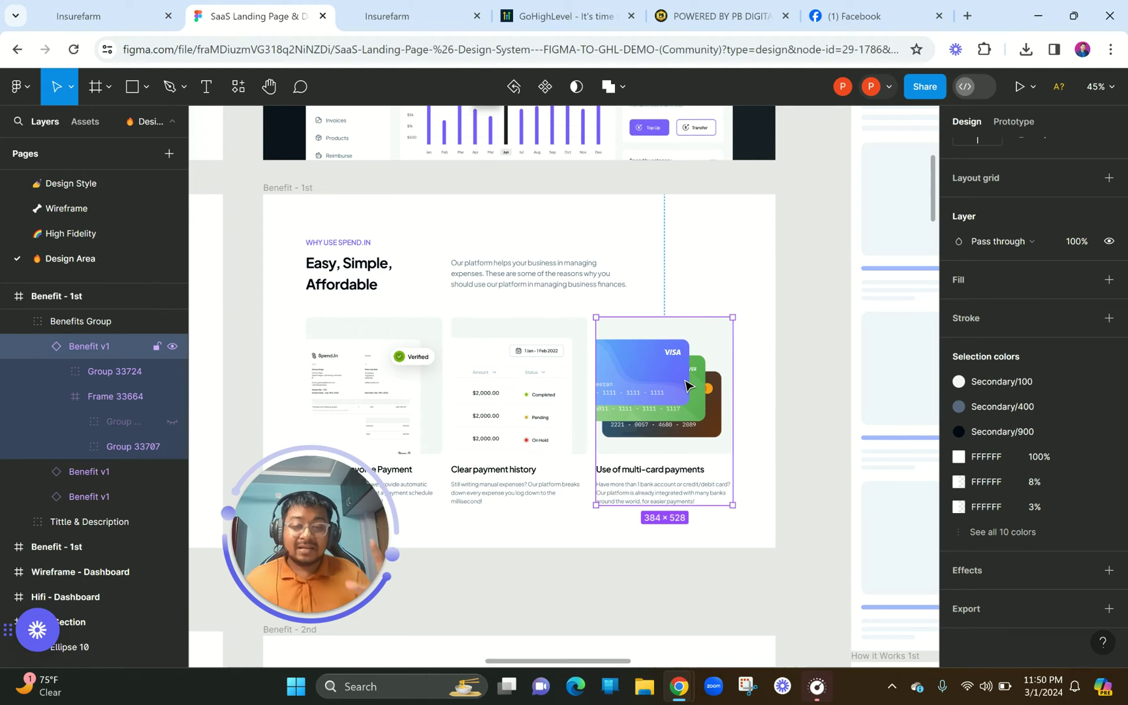
pyautogui.scroll(5, 687, 385)
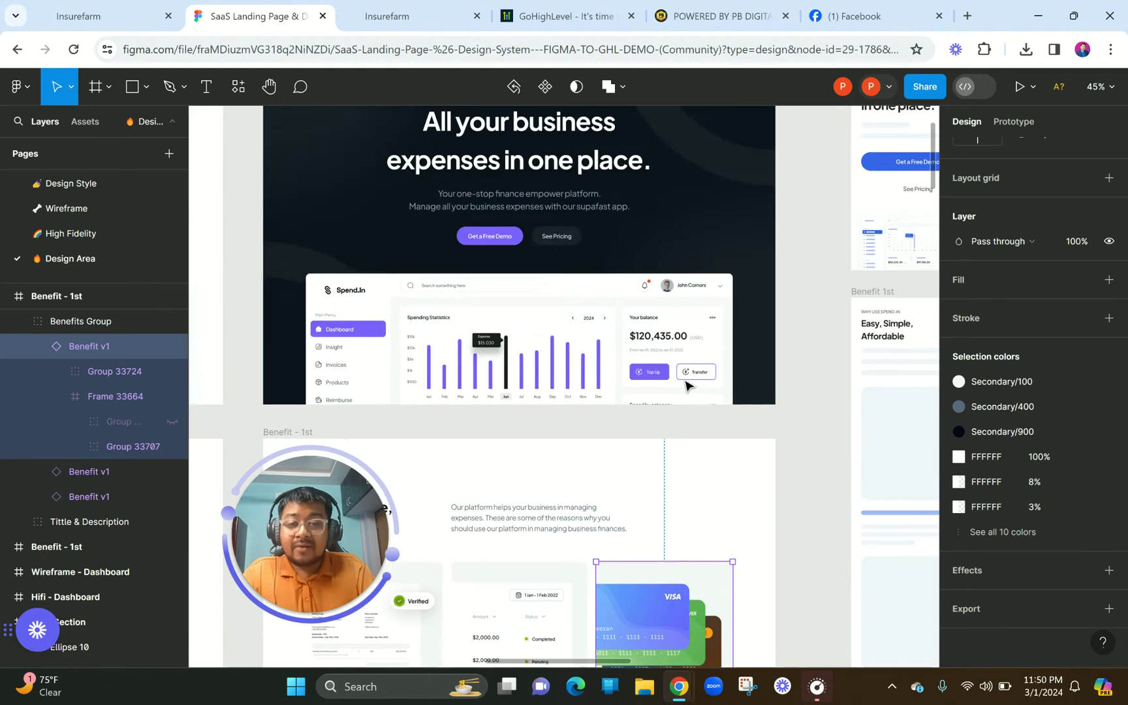
pyautogui.scroll(-1, 686, 385)
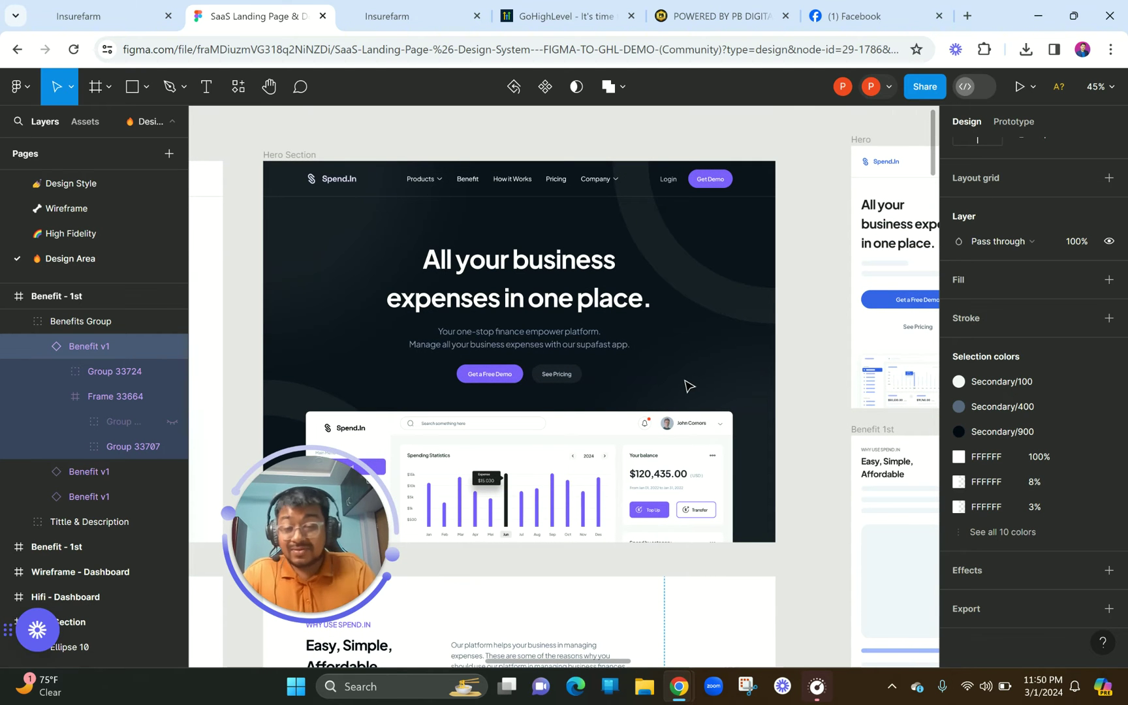
pyautogui.scroll(3, 415, 212)
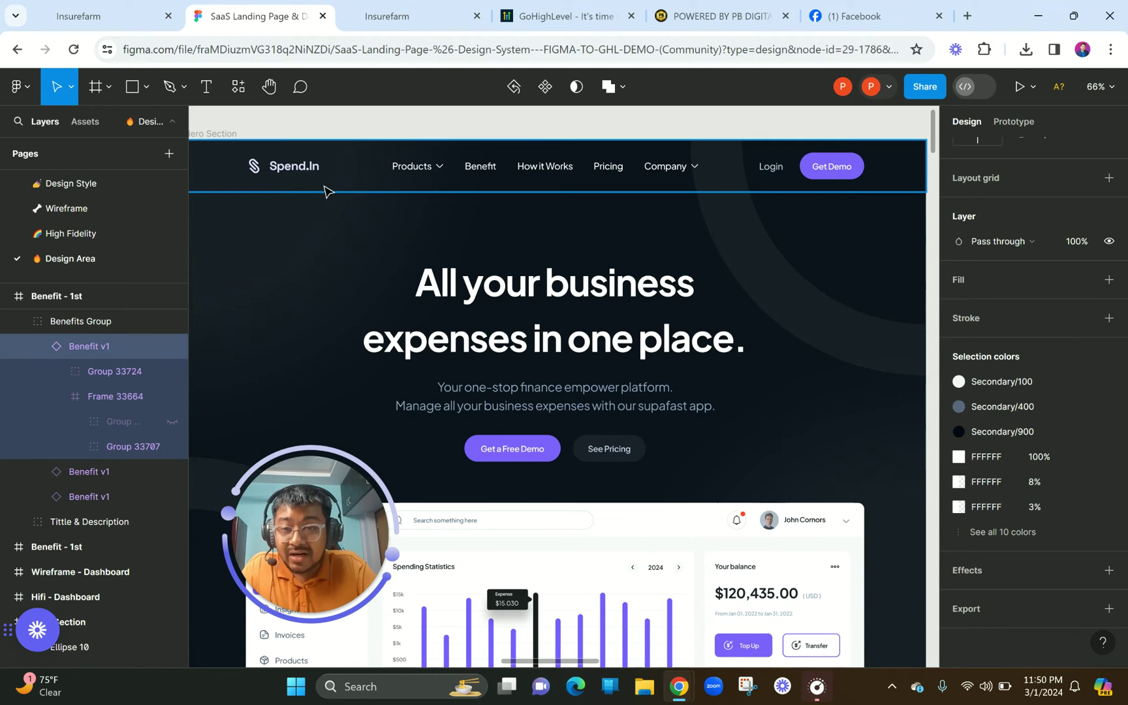
# - Switch to the GoHighLevel page builder and add a full-width section containing a 1-column row to the Home page
pyautogui.click(398, 7)
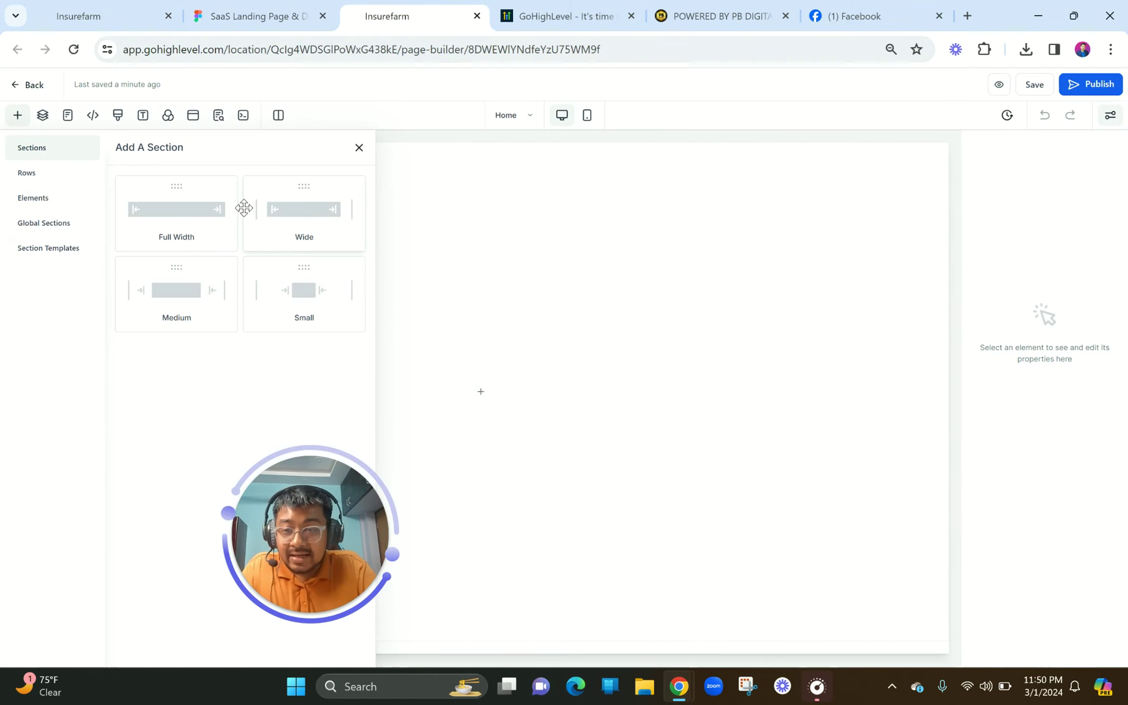
pyautogui.click(176, 215)
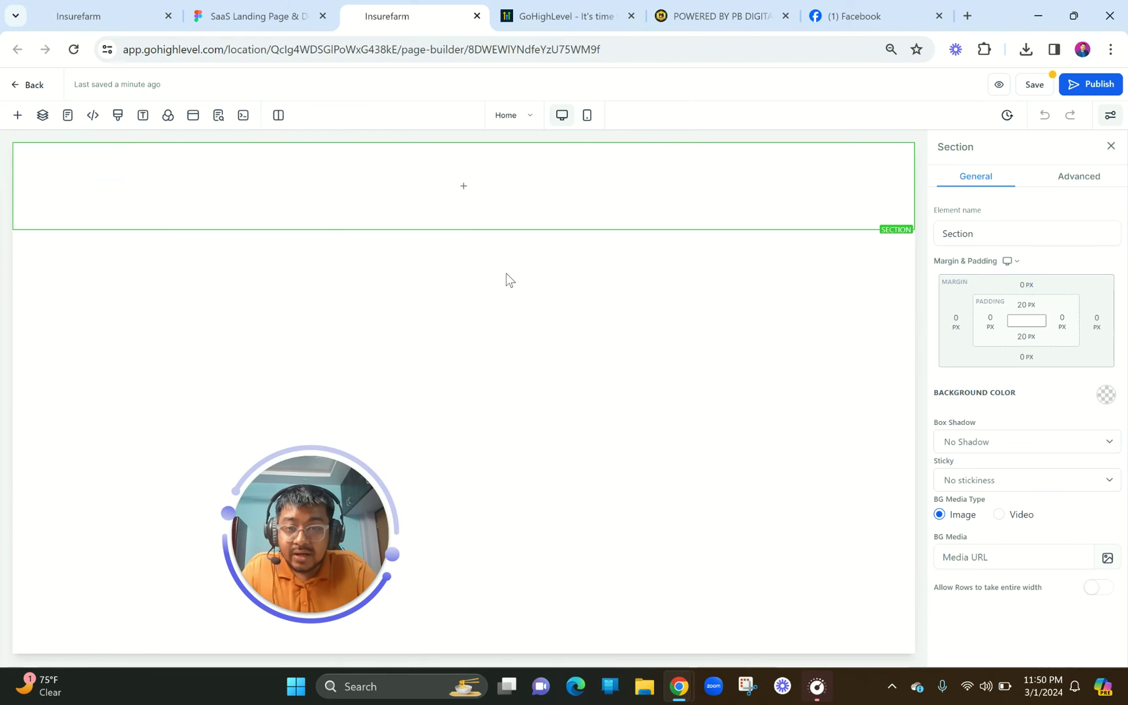
pyautogui.moveTo(471, 191)
pyautogui.click(471, 188)
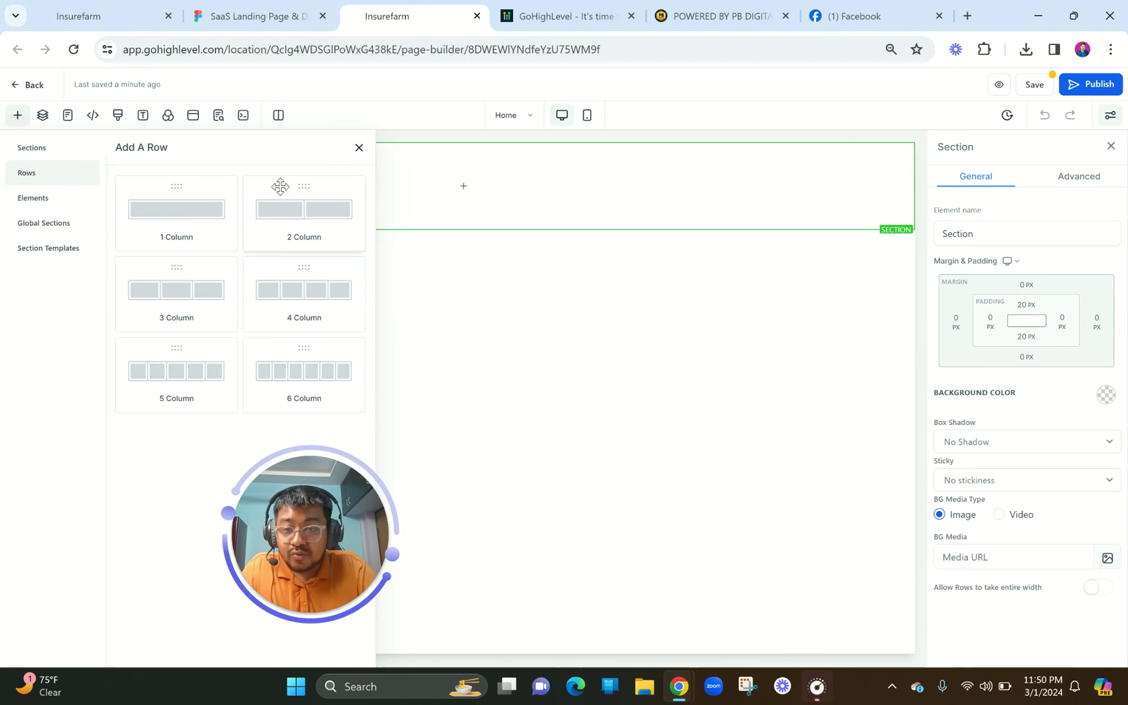
pyautogui.click(192, 224)
pyautogui.moveTo(443, 232)
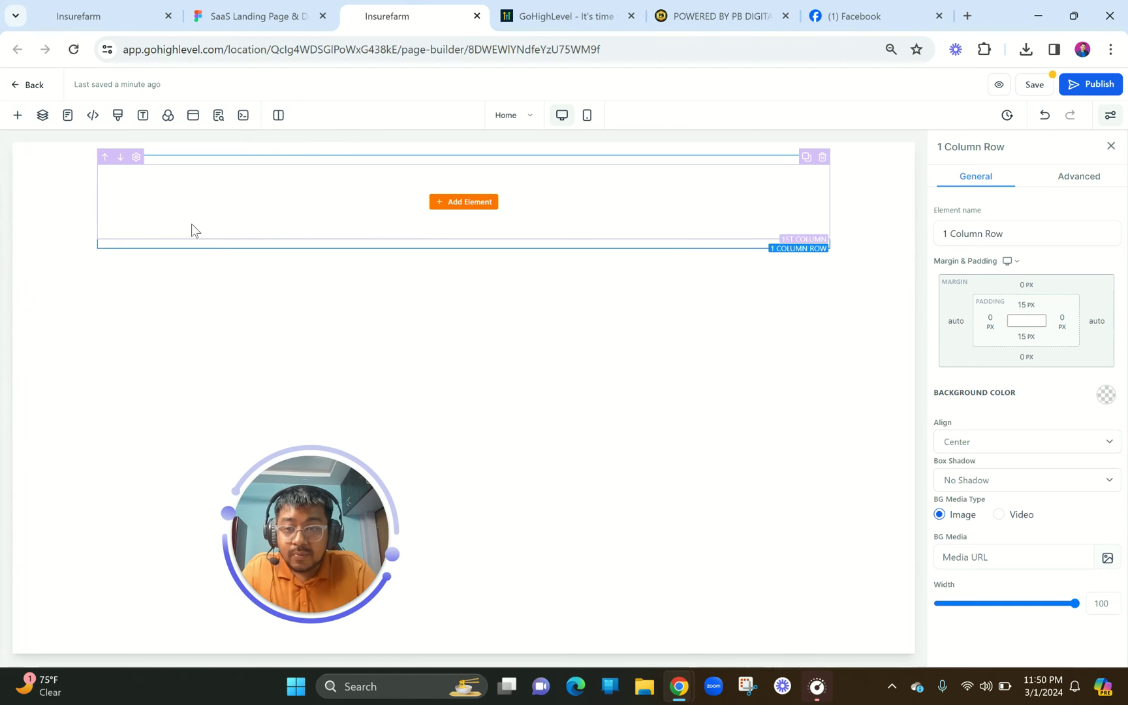
# - Open the element picker for the row's column and check the dark Hero Section in Figma for reference
pyautogui.click(457, 202)
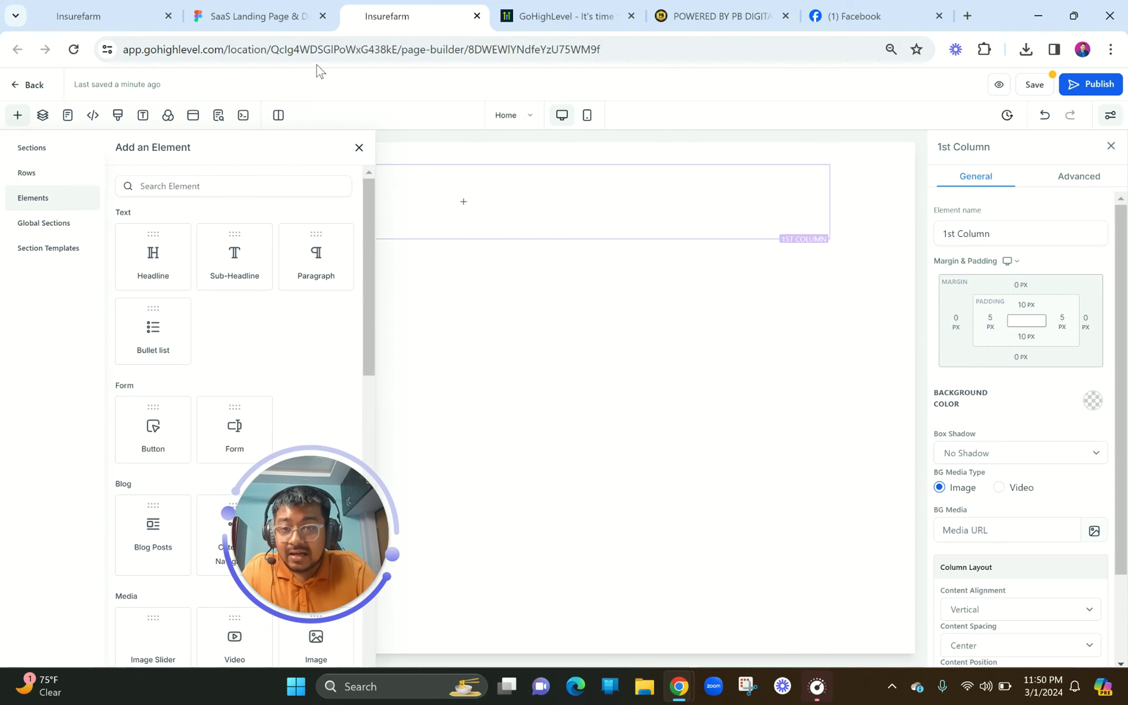
pyautogui.click(258, 16)
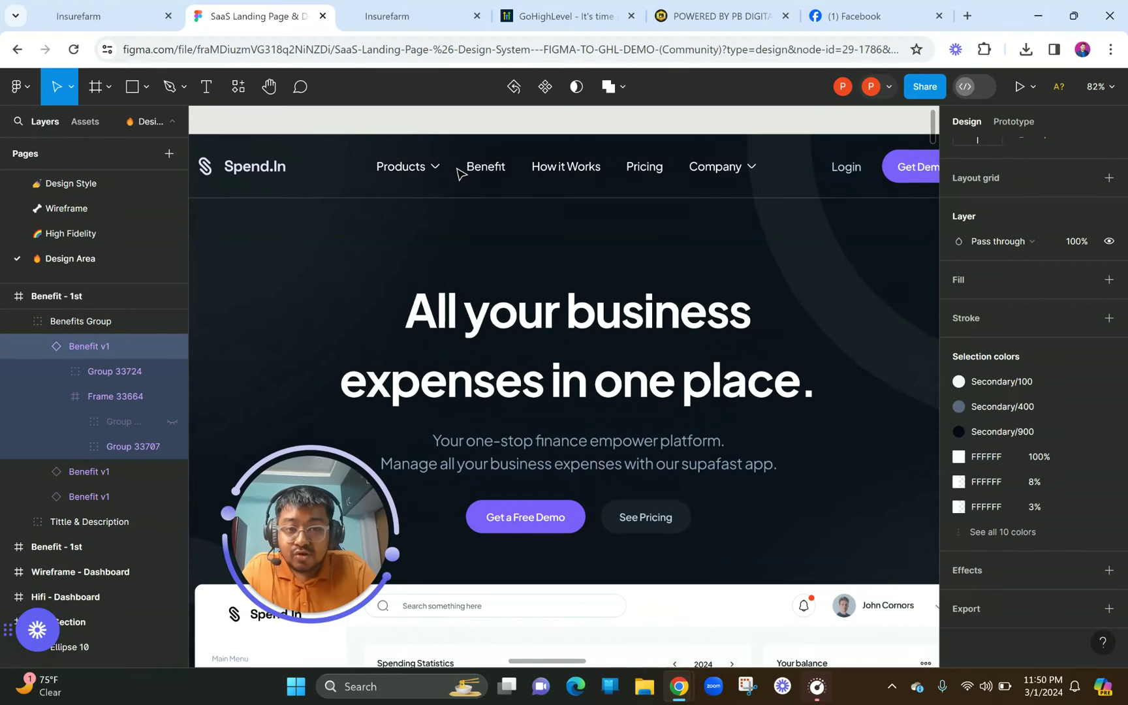
pyautogui.scroll(-3, 457, 171)
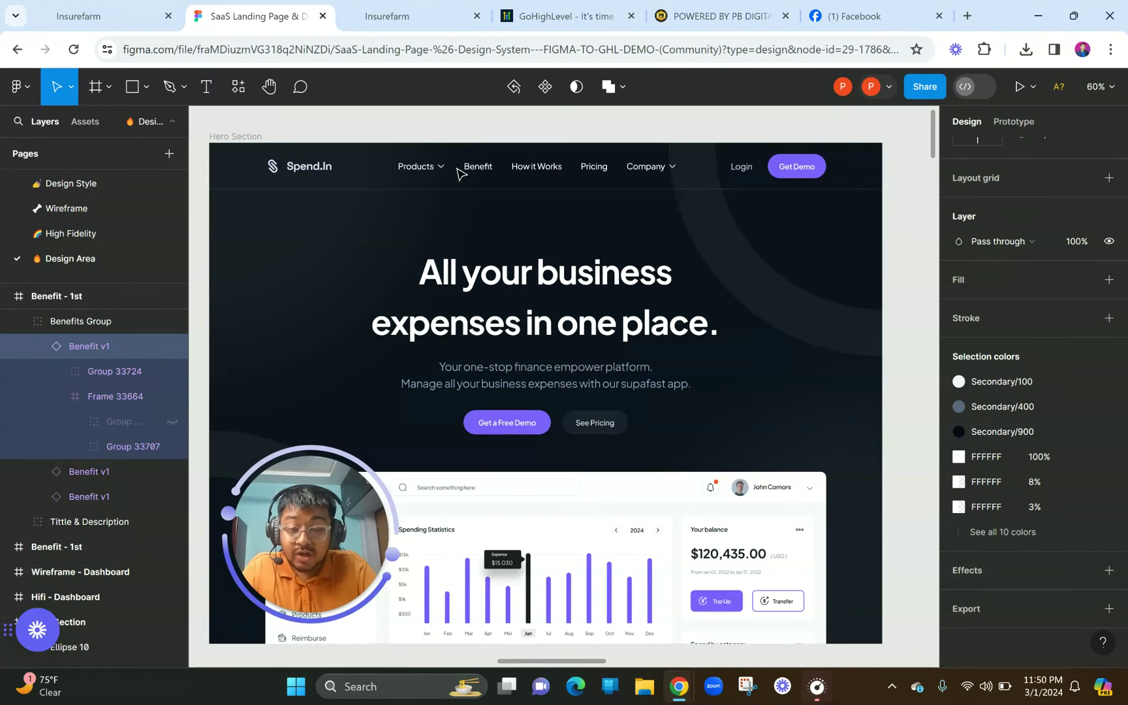
pyautogui.click(450, 10)
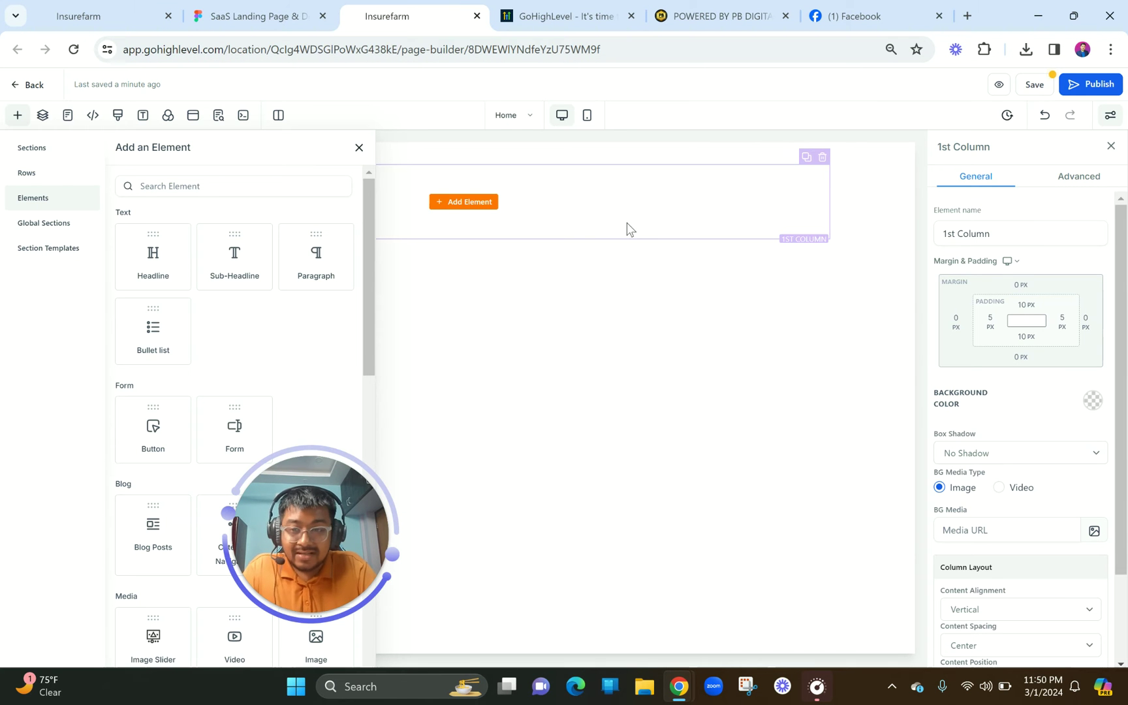
pyautogui.click(256, 10)
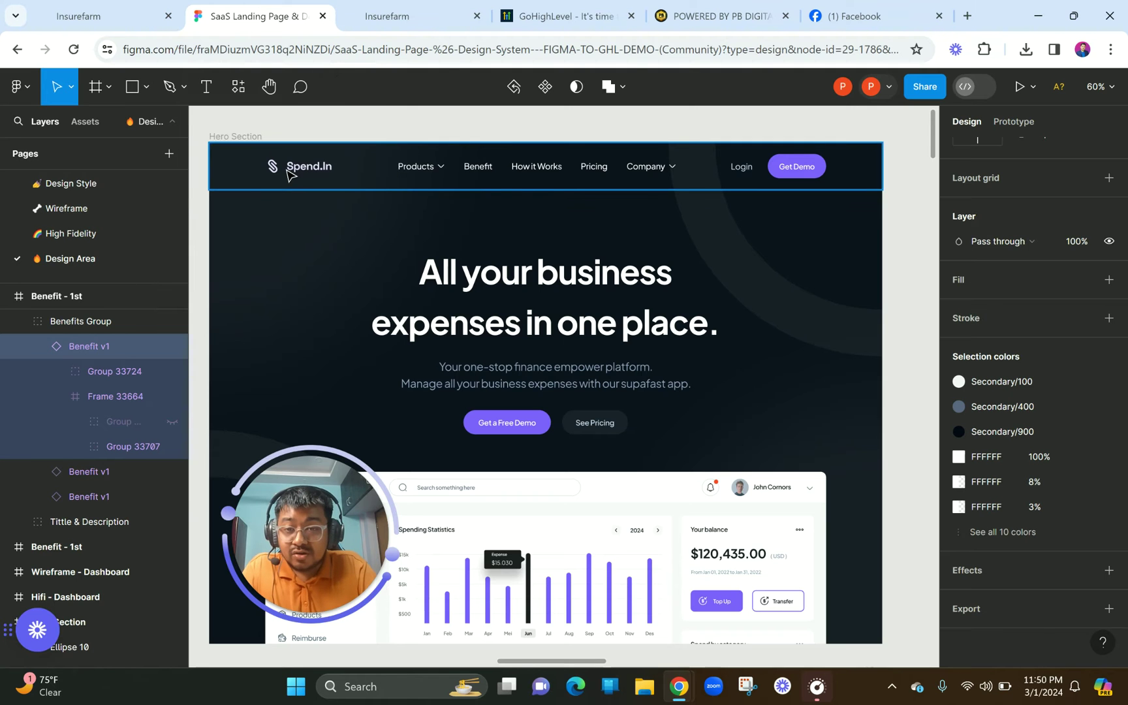
# - Inspect the Hero Section's navigation bar parts: the Spend.In logo, the navigation menu and the Login and Get Demo button group
pyautogui.scroll(3, 289, 174)
pyautogui.doubleClick(314, 171)
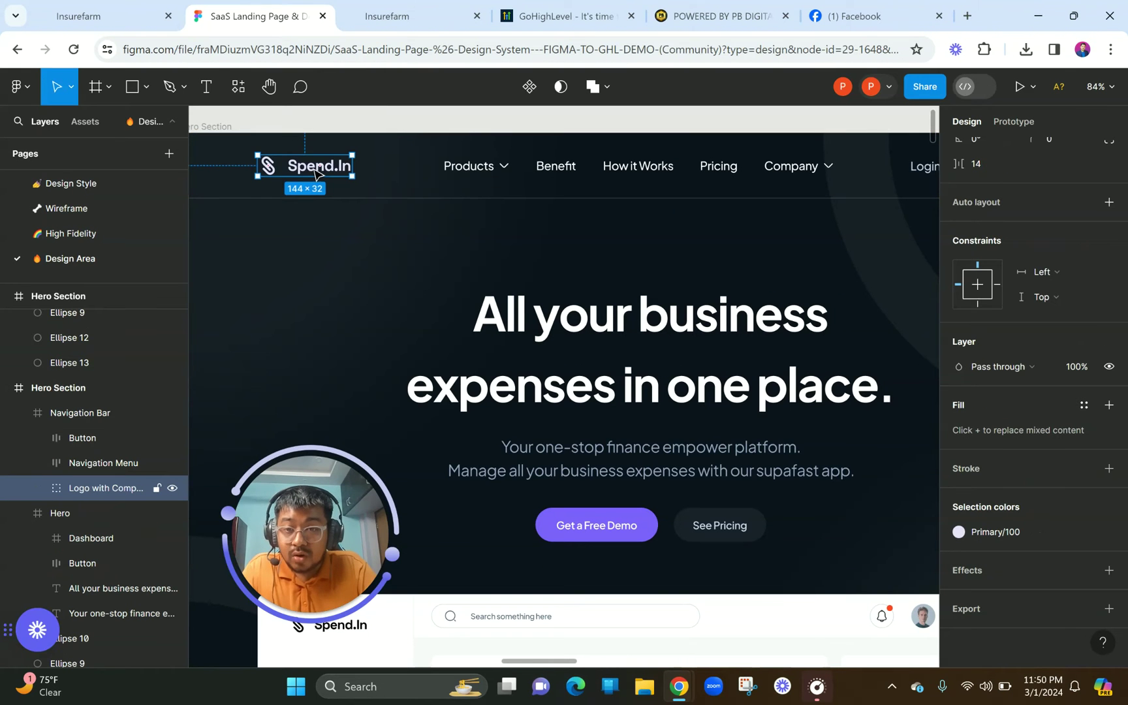
pyautogui.hscroll(3, 424, 180)
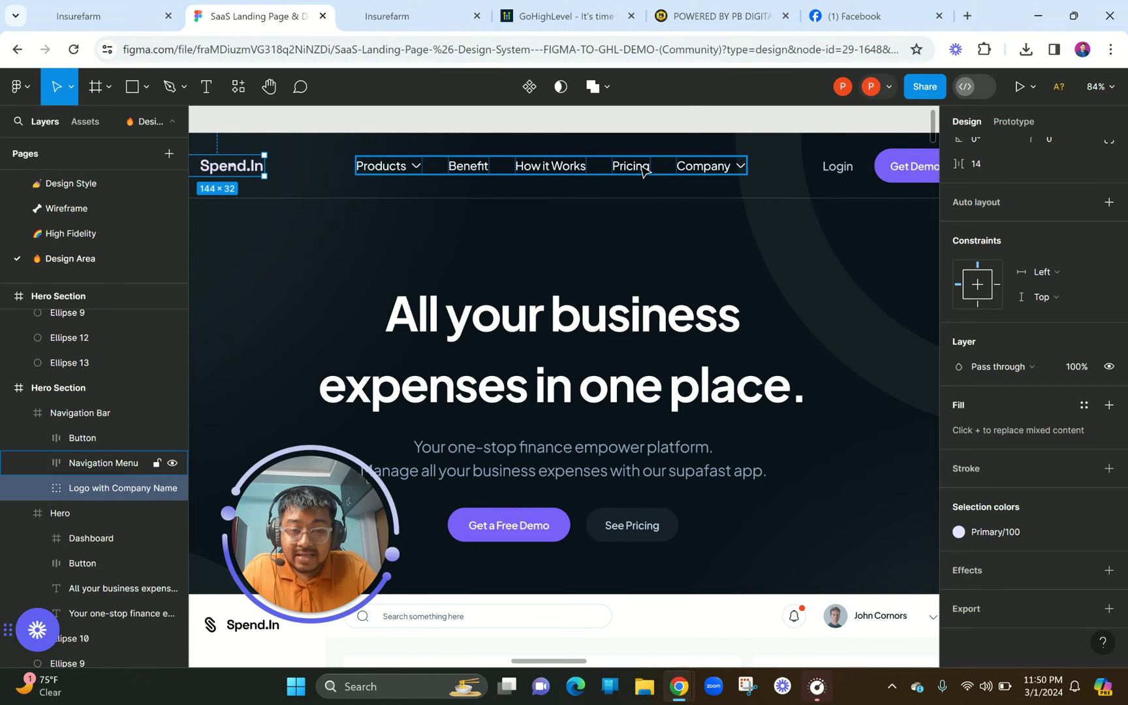
pyautogui.click(705, 169)
pyautogui.hscroll(5, 725, 221)
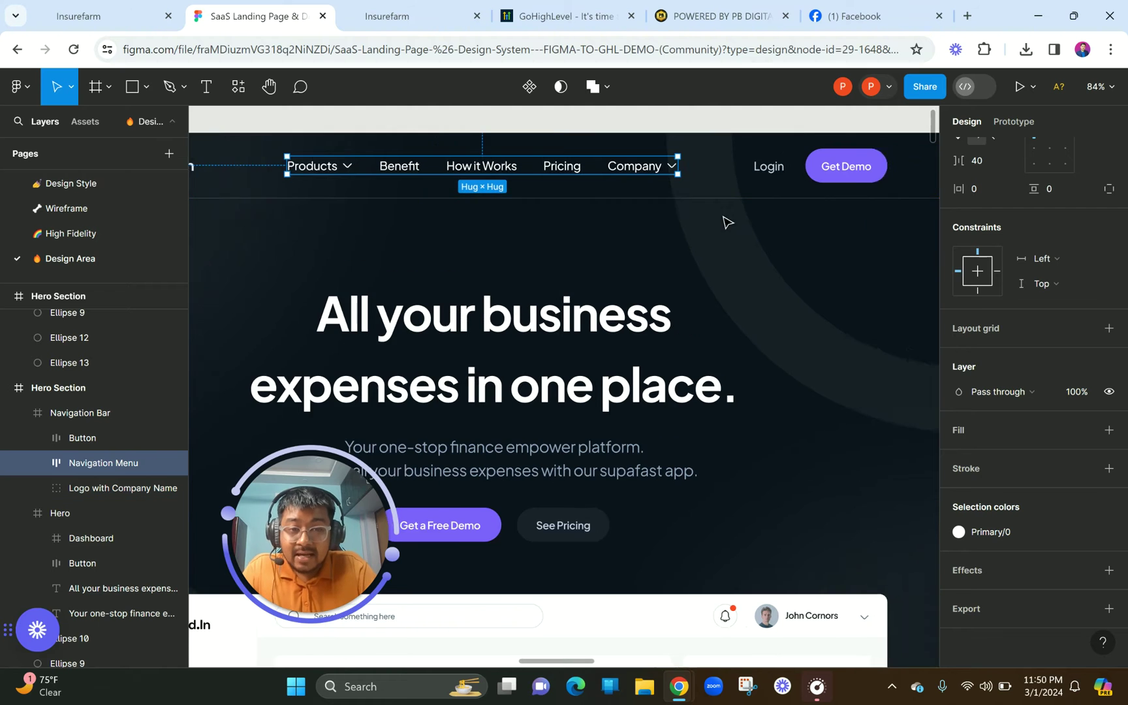
pyautogui.click(731, 175)
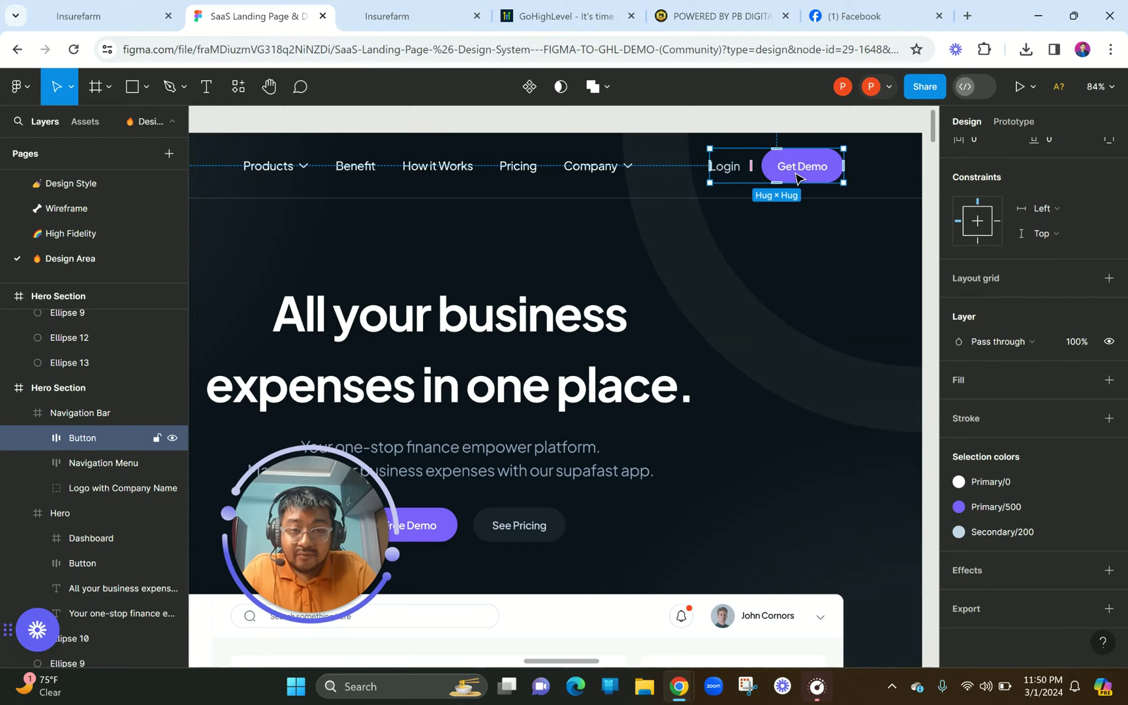
pyautogui.hscroll(-5, 637, 222)
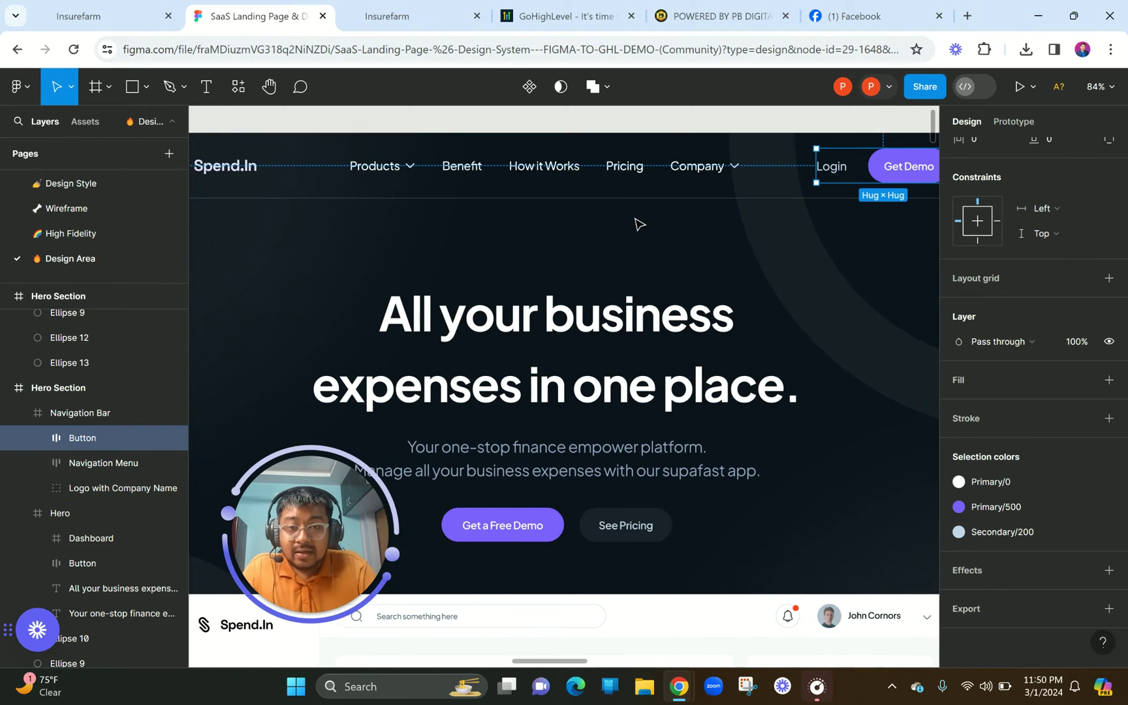
pyautogui.scroll(-3, 637, 223)
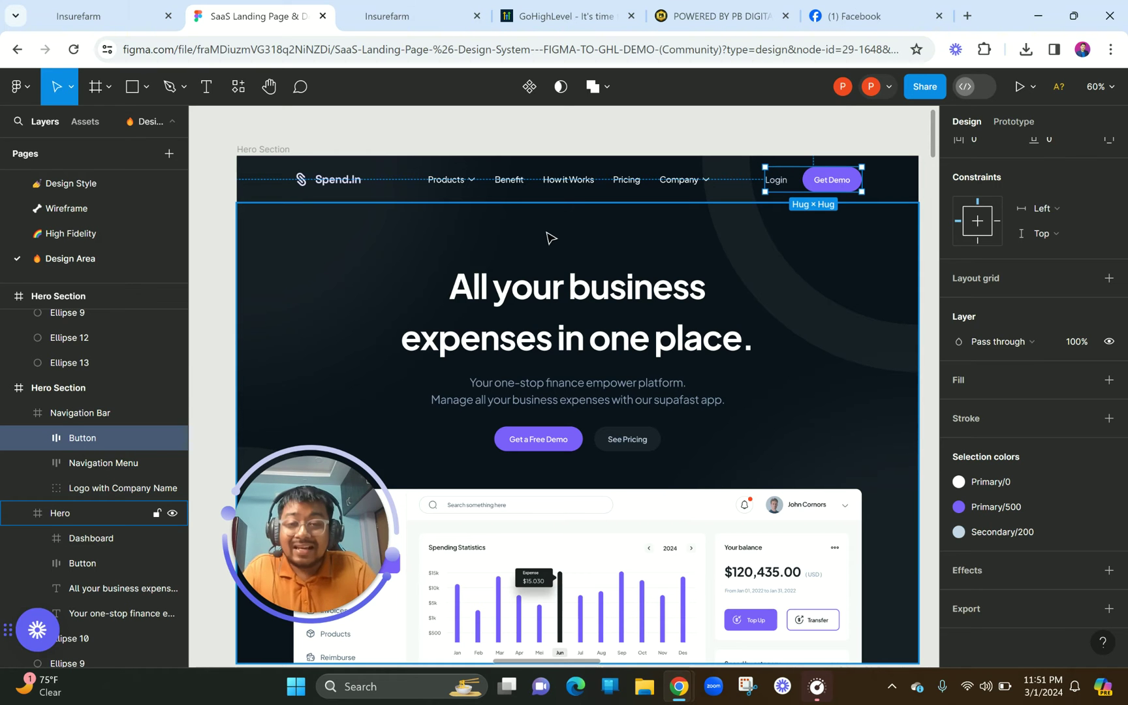
# - Export the Spend.In logo with company name from the navigation bar as an SVG file
pyautogui.click(339, 182)
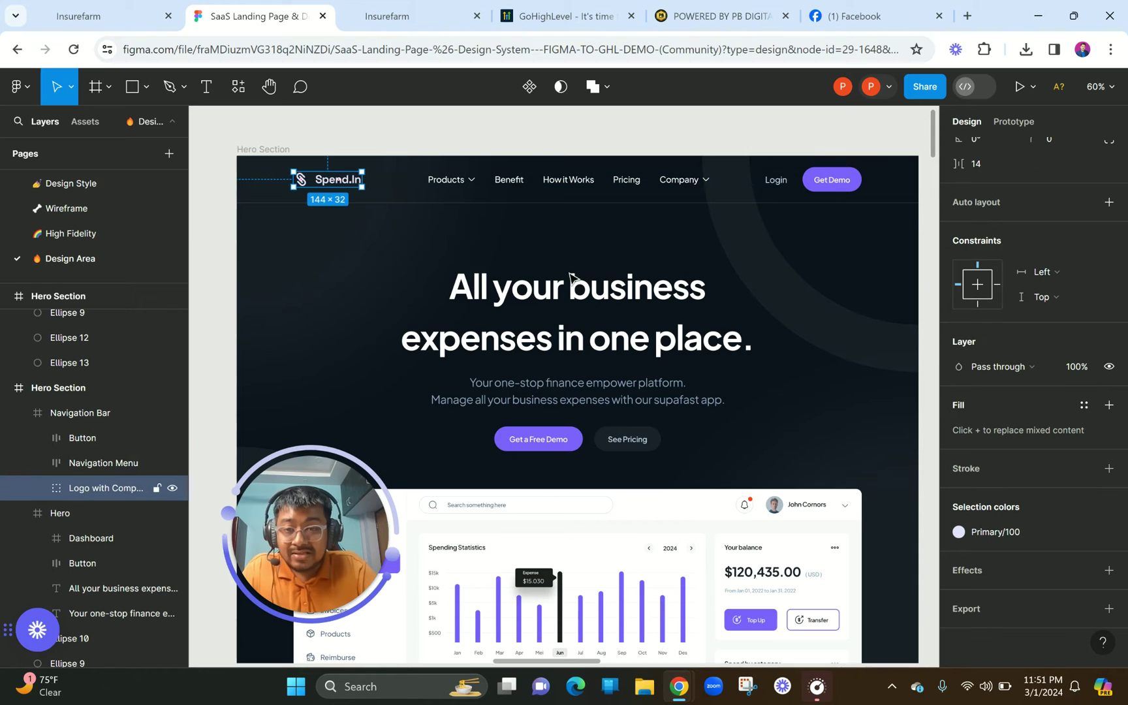
pyautogui.click(1008, 609)
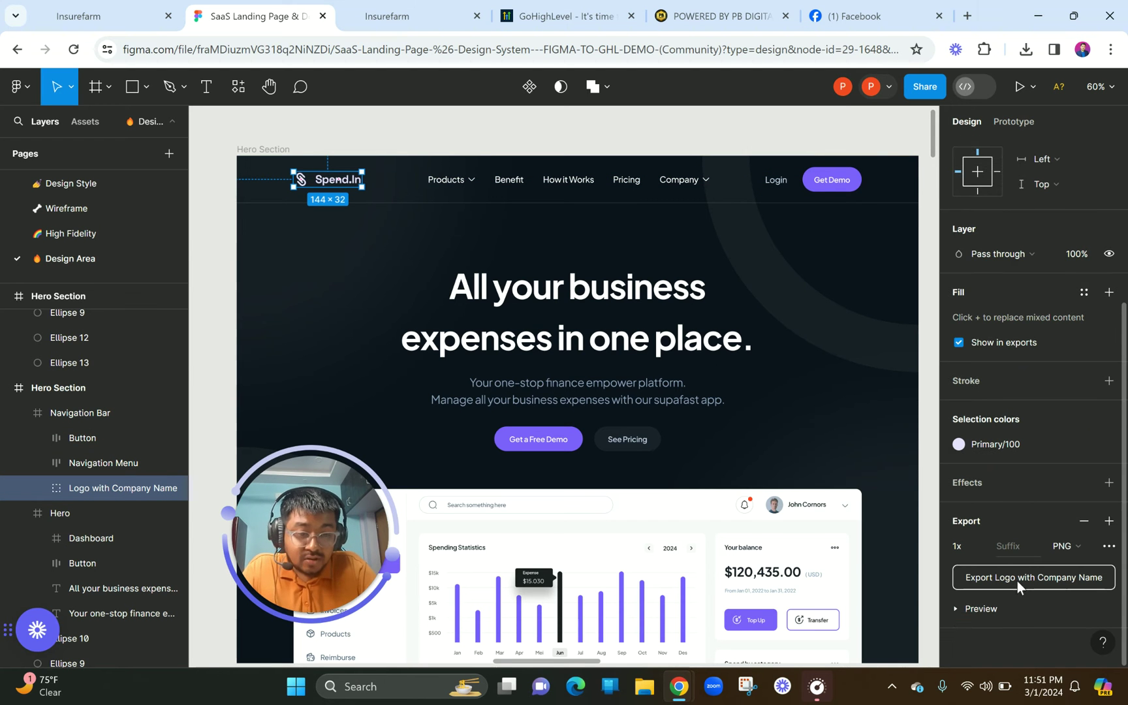
pyautogui.click(1080, 546)
pyautogui.click(1084, 582)
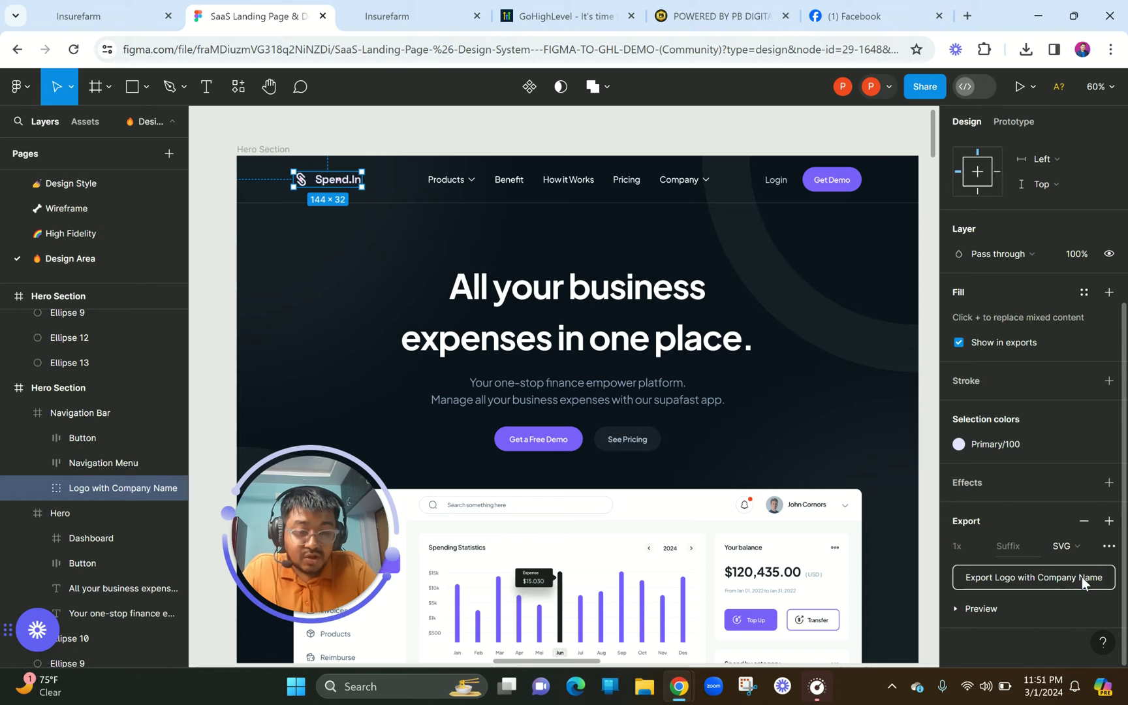
pyautogui.click(1000, 581)
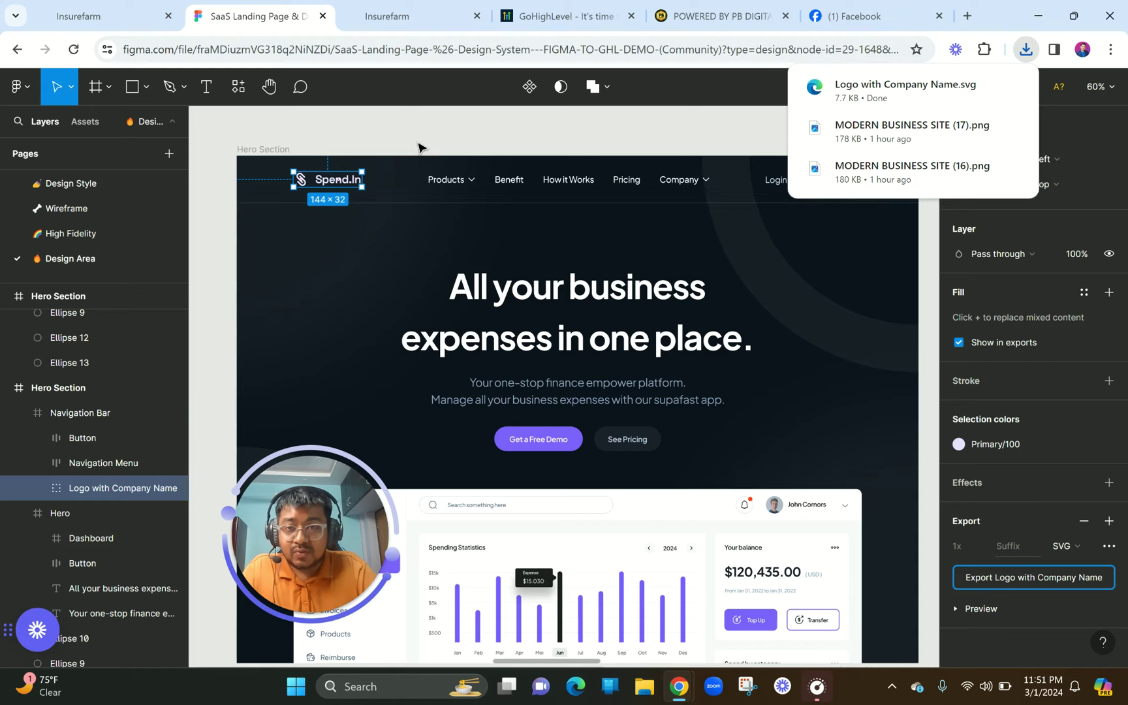
# - Export the separate Hero Section frame containing only the dark background with circle shapes as an SVG file
pyautogui.hscroll(5, 429, 229)
pyautogui.hscroll(-5, 429, 229)
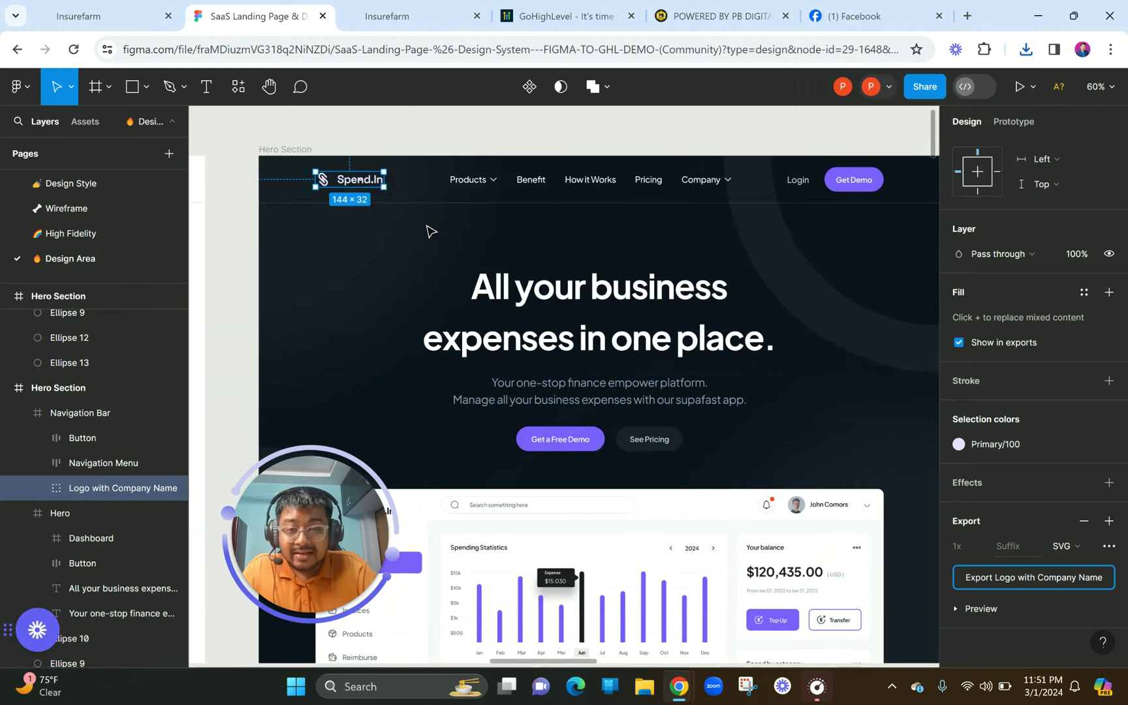
pyautogui.scroll(-3, 429, 230)
pyautogui.scroll(4, 429, 230)
pyautogui.scroll(-1, 430, 230)
pyautogui.scroll(-3, 429, 230)
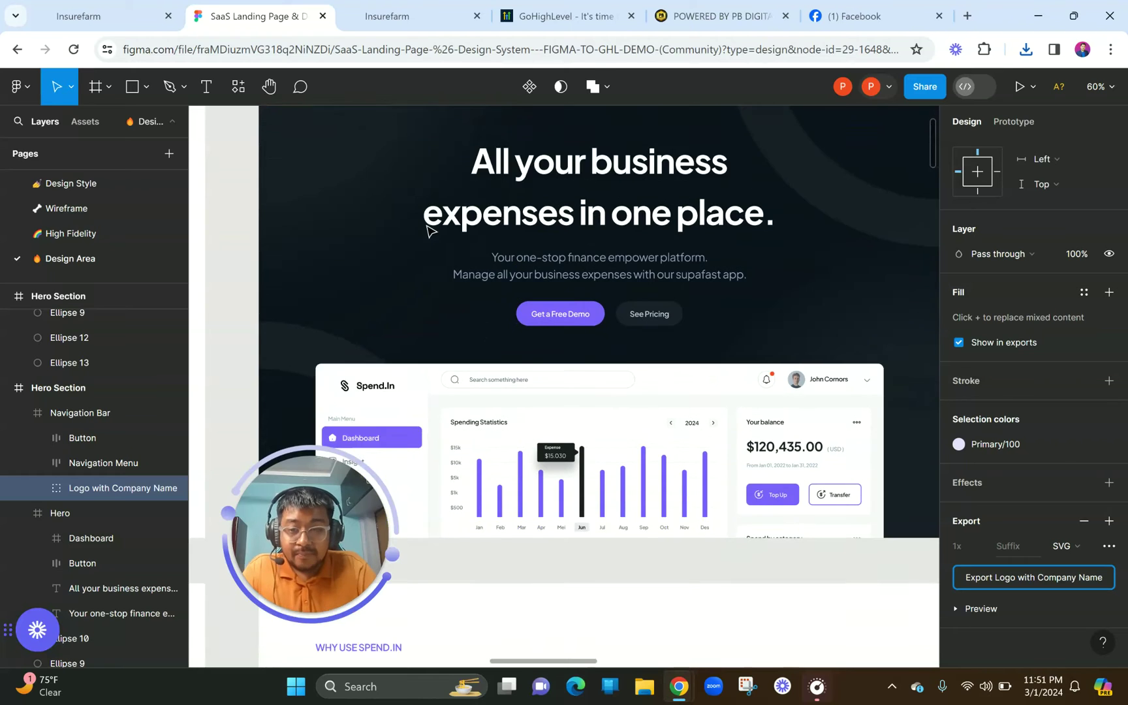
pyautogui.scroll(4, 430, 230)
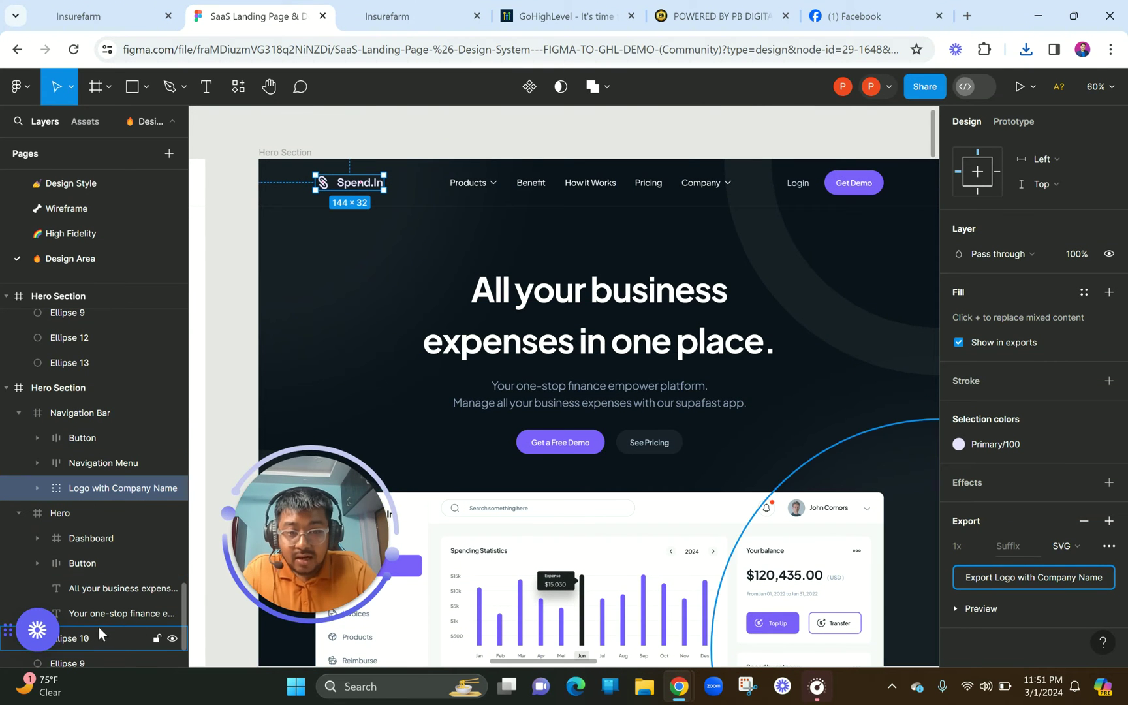
pyautogui.scroll(-3, 706, 541)
pyautogui.hscroll(3, 706, 542)
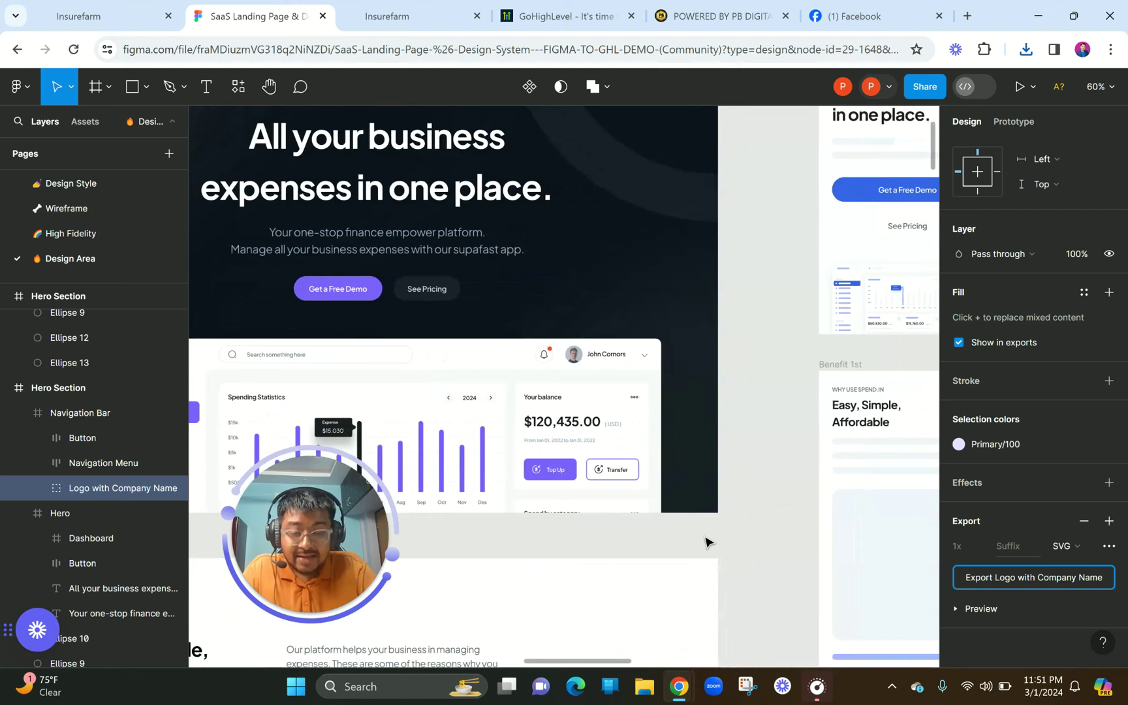
pyautogui.scroll(-5, 705, 542)
pyautogui.hscroll(5, 706, 542)
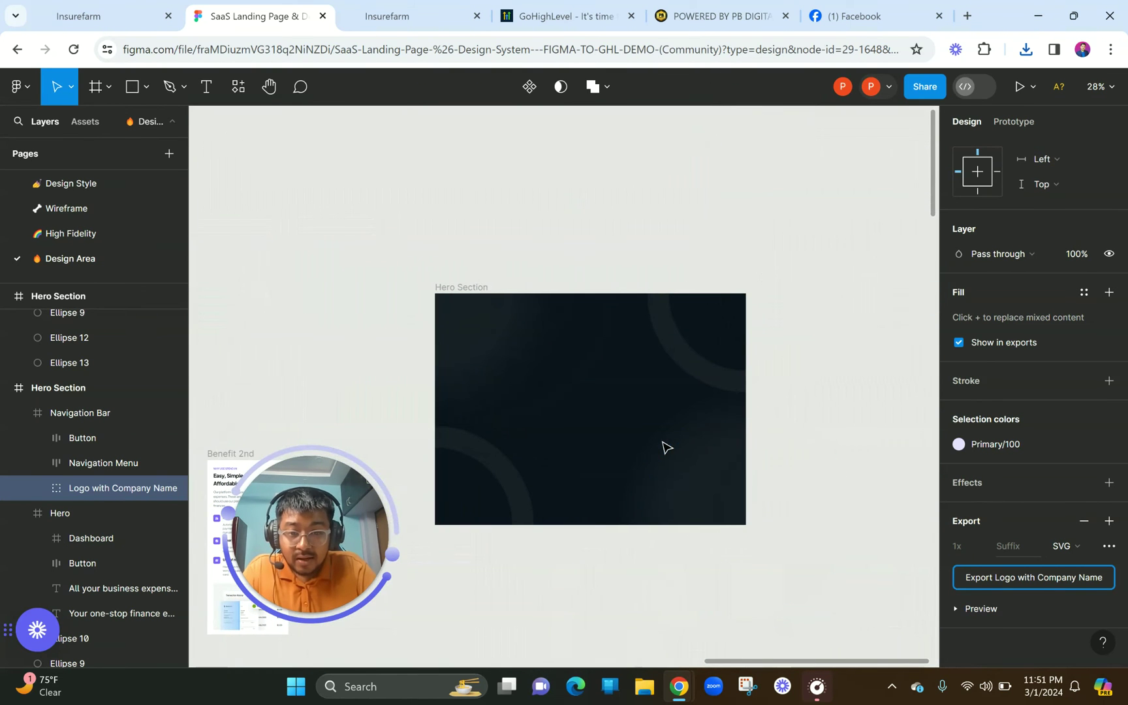
pyautogui.click(554, 340)
pyautogui.click(464, 291)
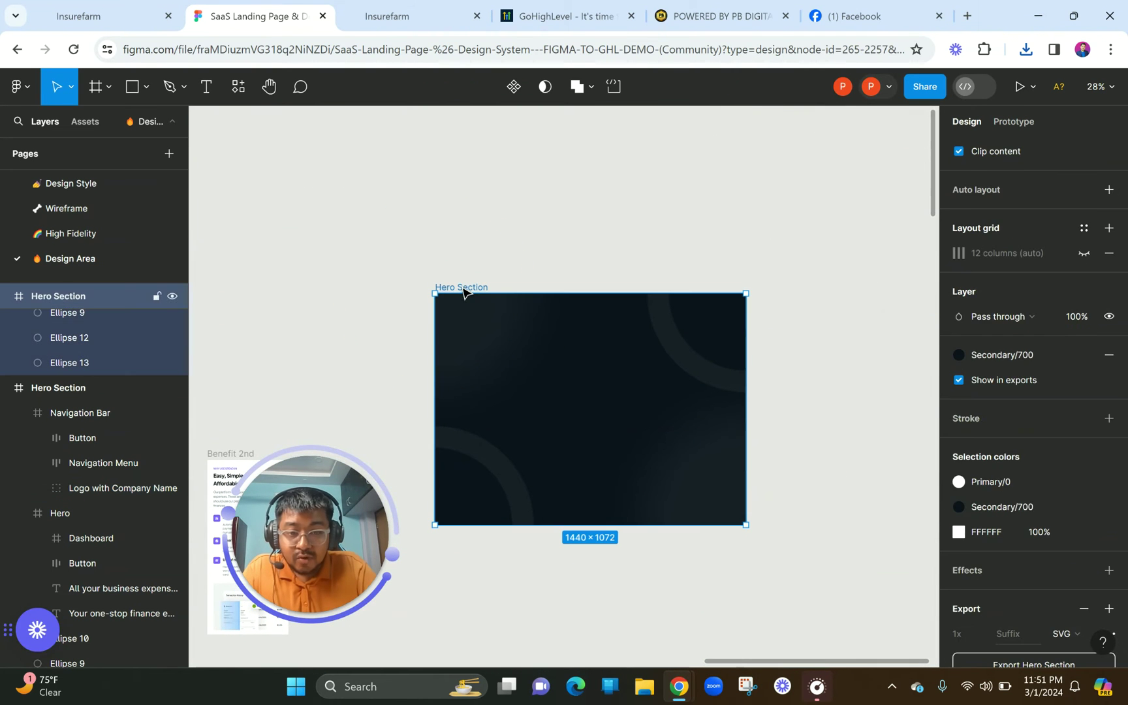
pyautogui.scroll(-3, 979, 522)
pyautogui.click(1012, 578)
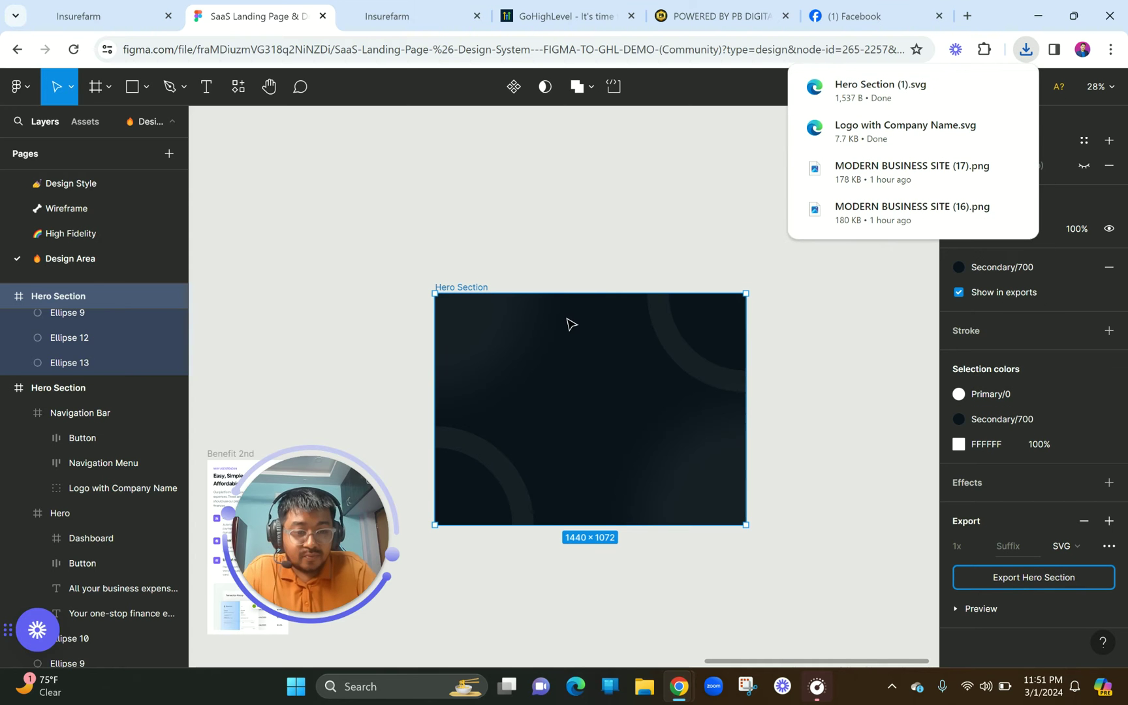
# - Switch to the GoHighLevel page builder and open the MISC folder in the media library for the section's background image
pyautogui.click(427, 13)
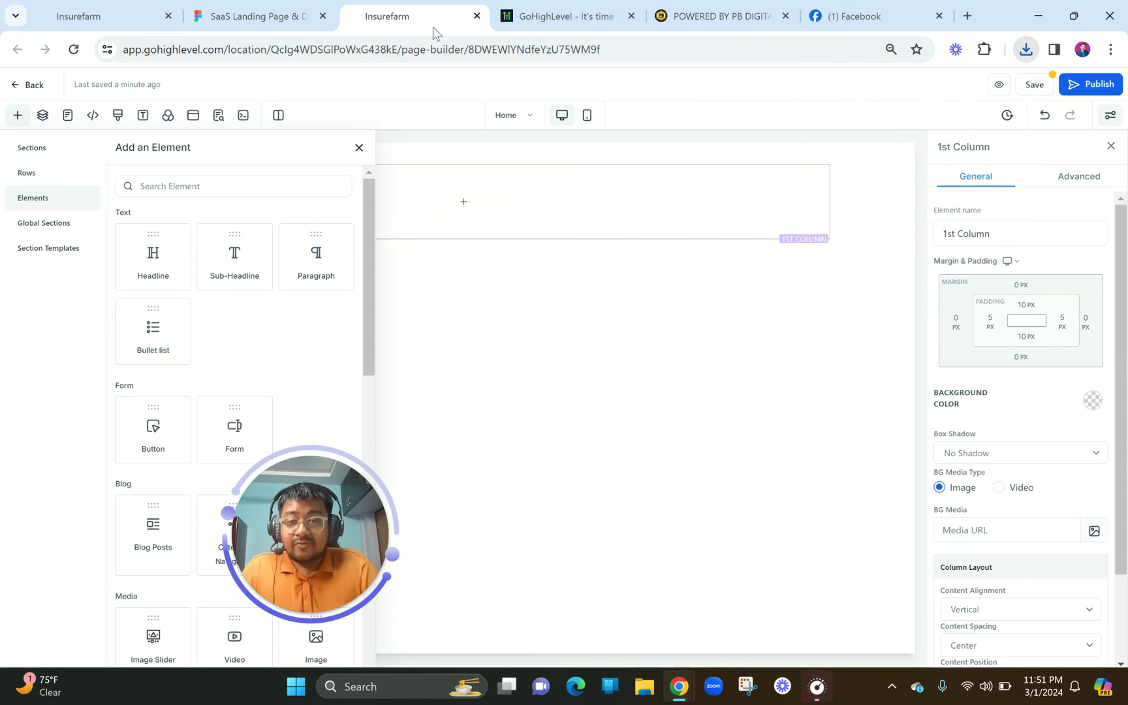
pyautogui.click(359, 149)
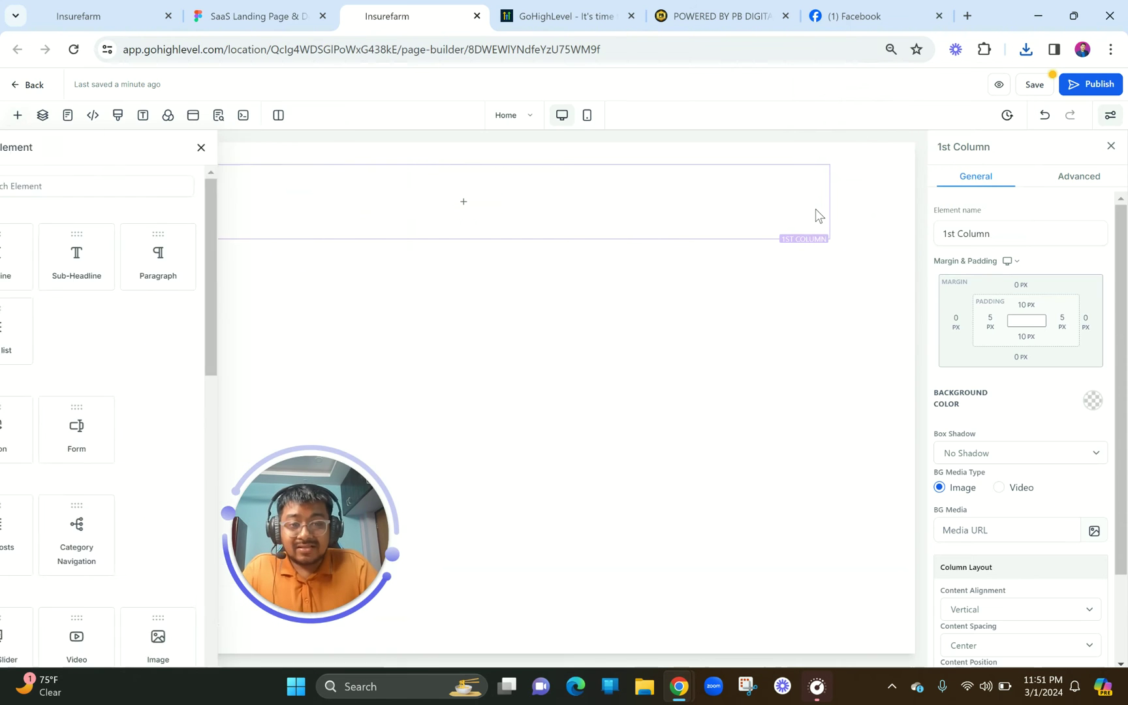
pyautogui.click(883, 226)
pyautogui.click(1107, 560)
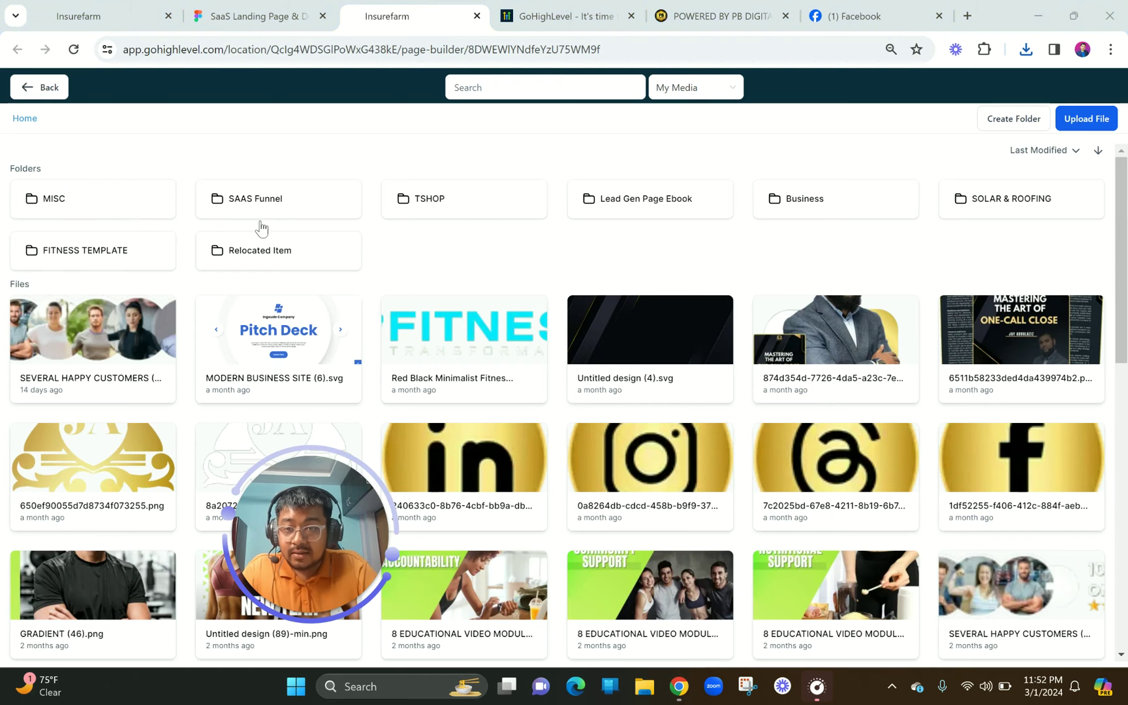
pyautogui.click(238, 197)
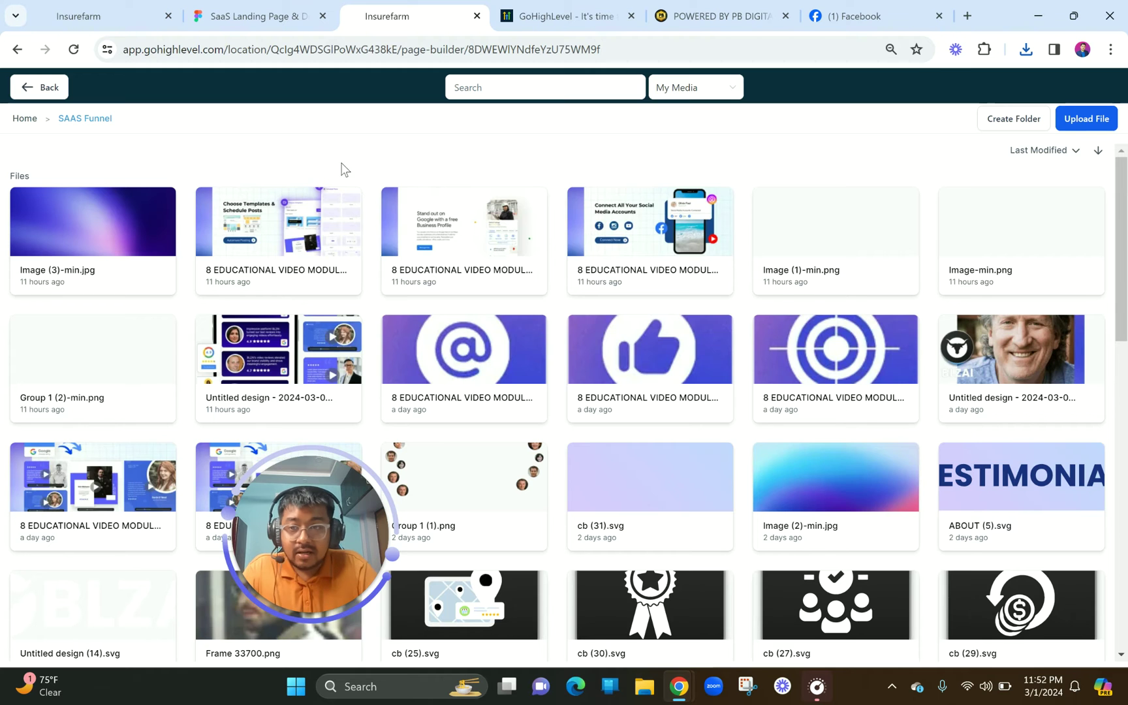
pyautogui.click(29, 117)
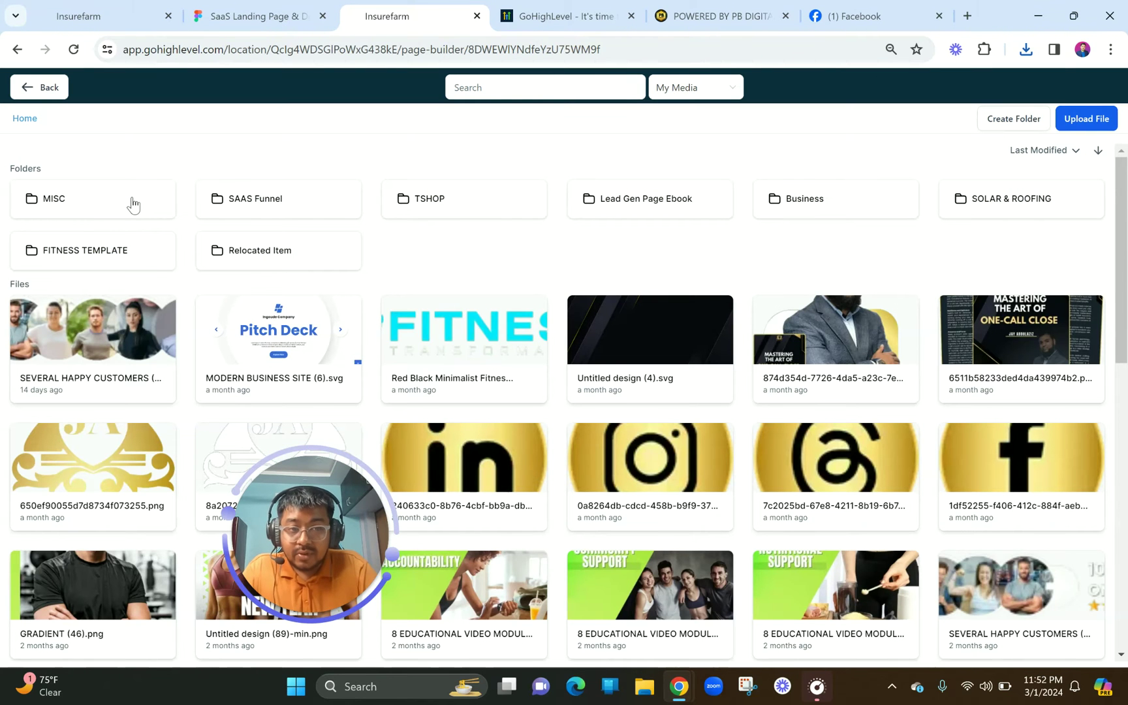
pyautogui.click(133, 202)
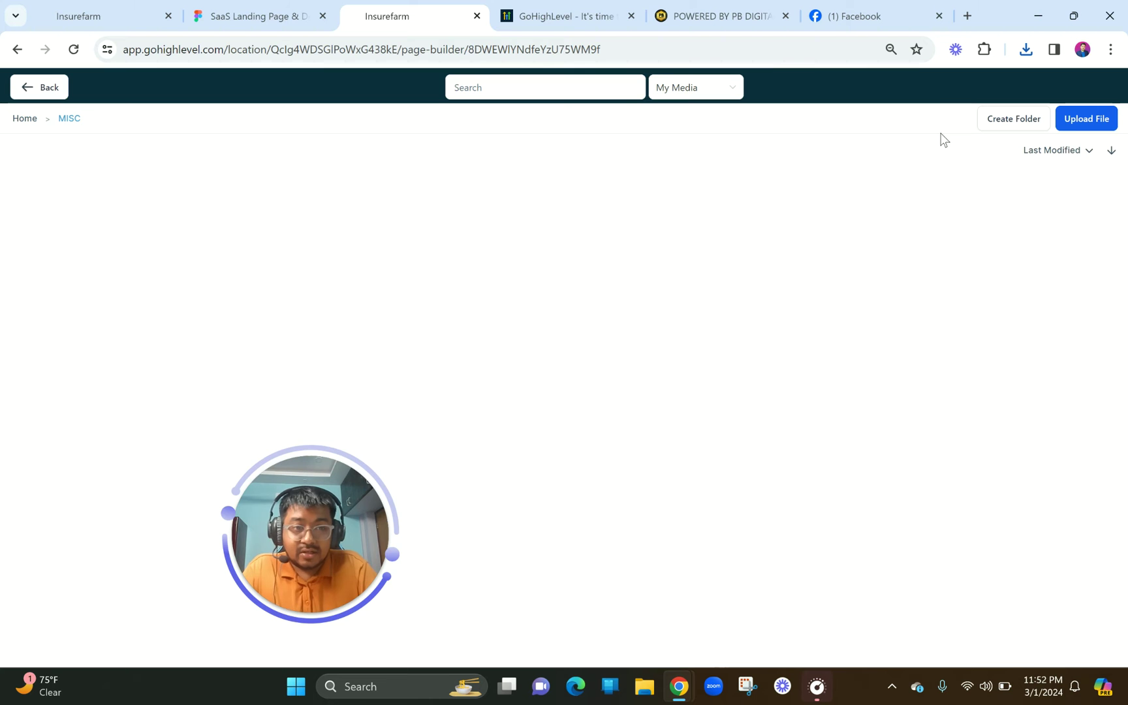
# - Upload Hero Section (1).svg and Logo with Company Name.svg from Downloads to the MISC folder
pyautogui.click(1078, 124)
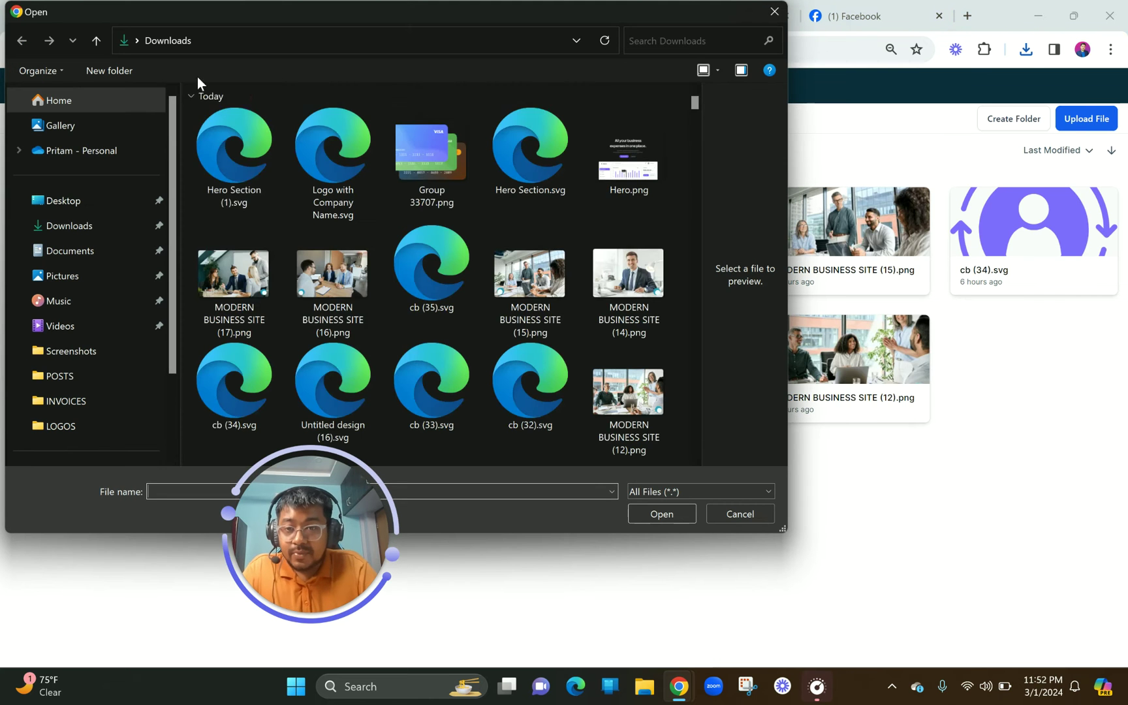
pyautogui.moveTo(191, 167); pyautogui.dragTo(351, 176)
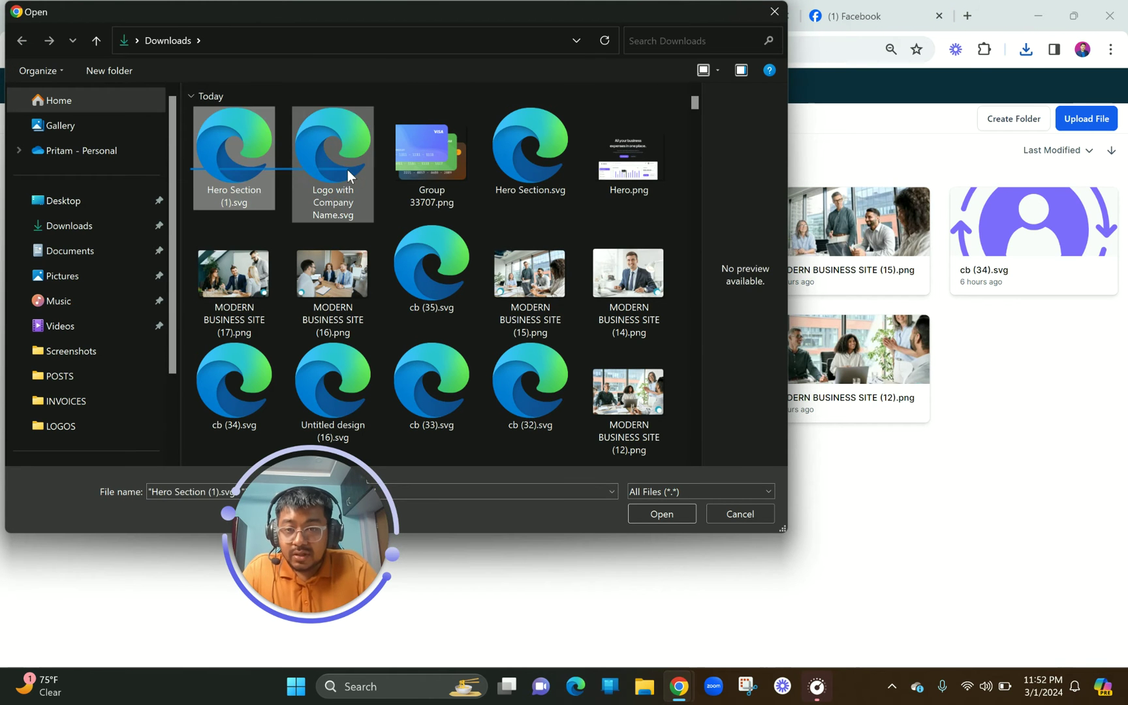
pyautogui.press('Return')
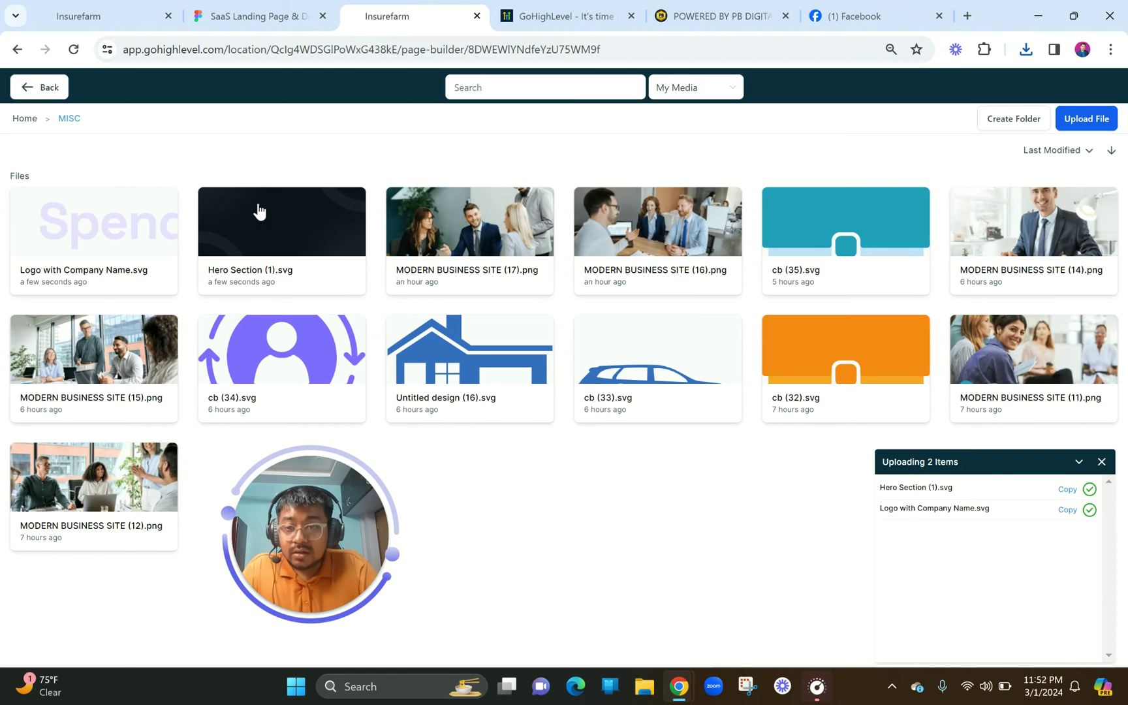
# - Apply Hero Section (1).svg as the section's background image and set its image option to Full Center
pyautogui.click(248, 222)
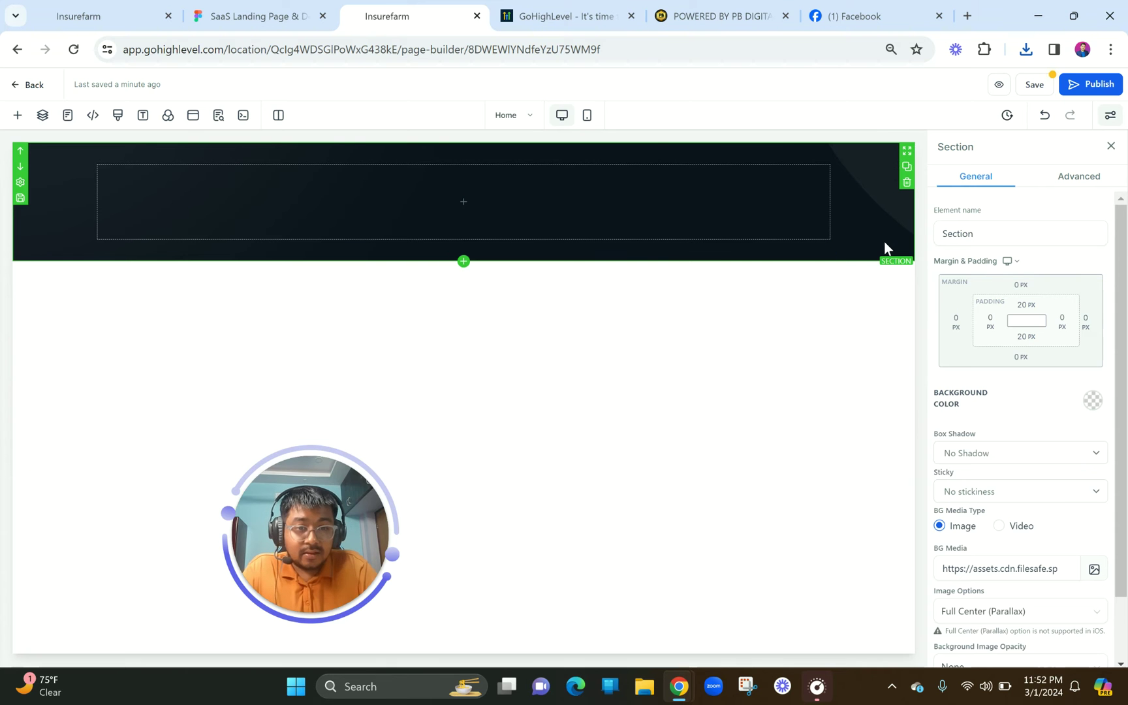
pyautogui.scroll(-1, 1054, 454)
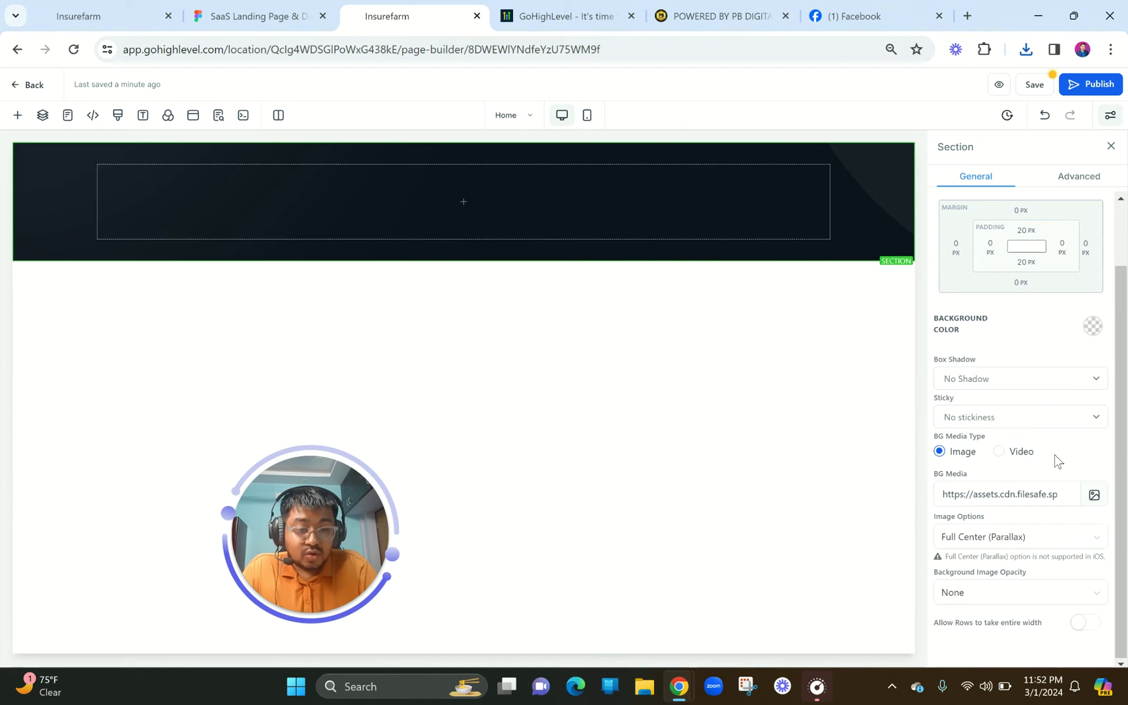
pyautogui.click(1003, 541)
pyautogui.click(973, 402)
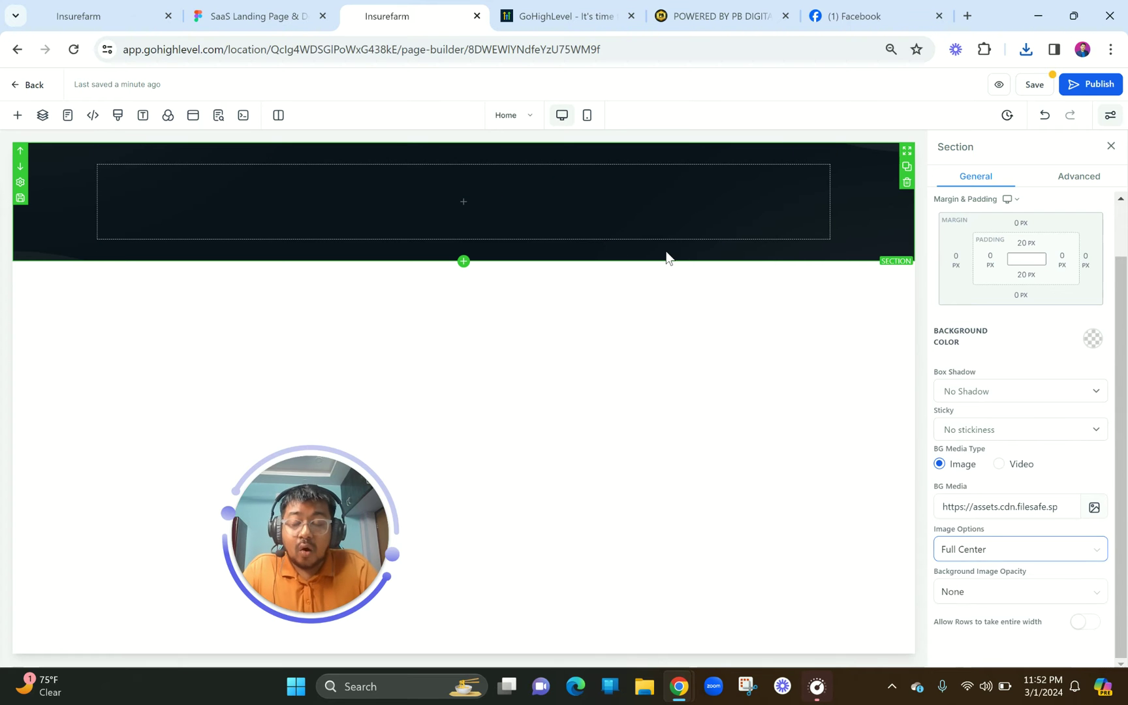
# - Search the elements for "na" and add a Navigation Menu to the empty column of the dark section
pyautogui.click(469, 203)
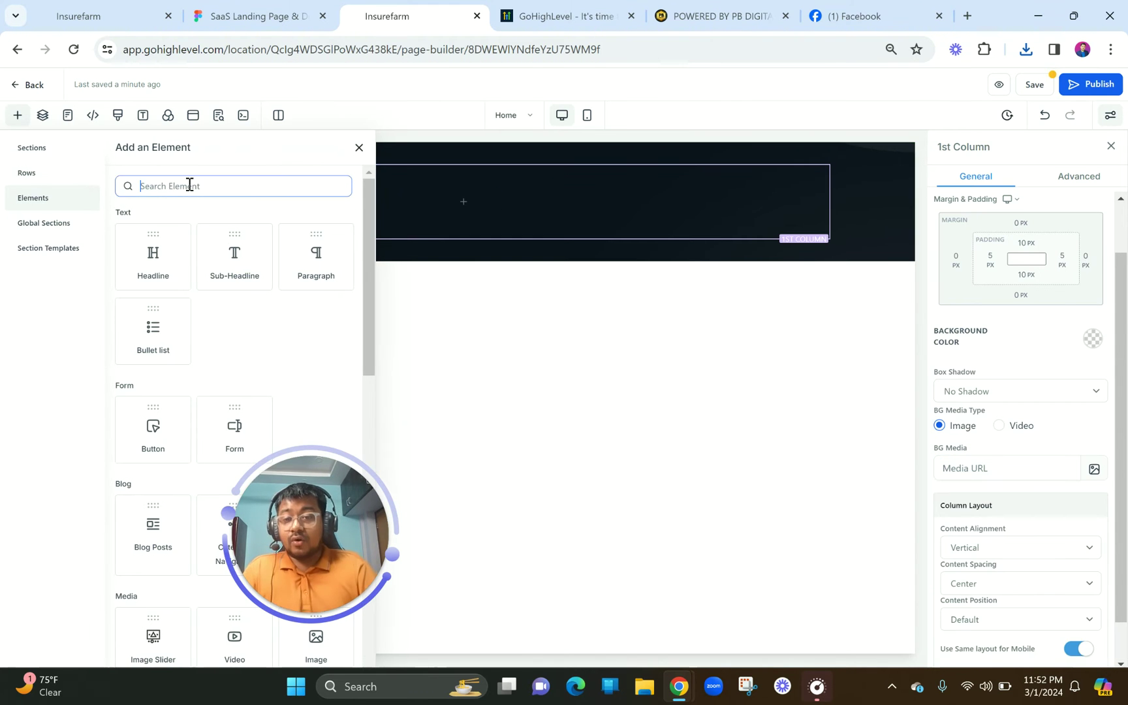
pyautogui.write('nva')
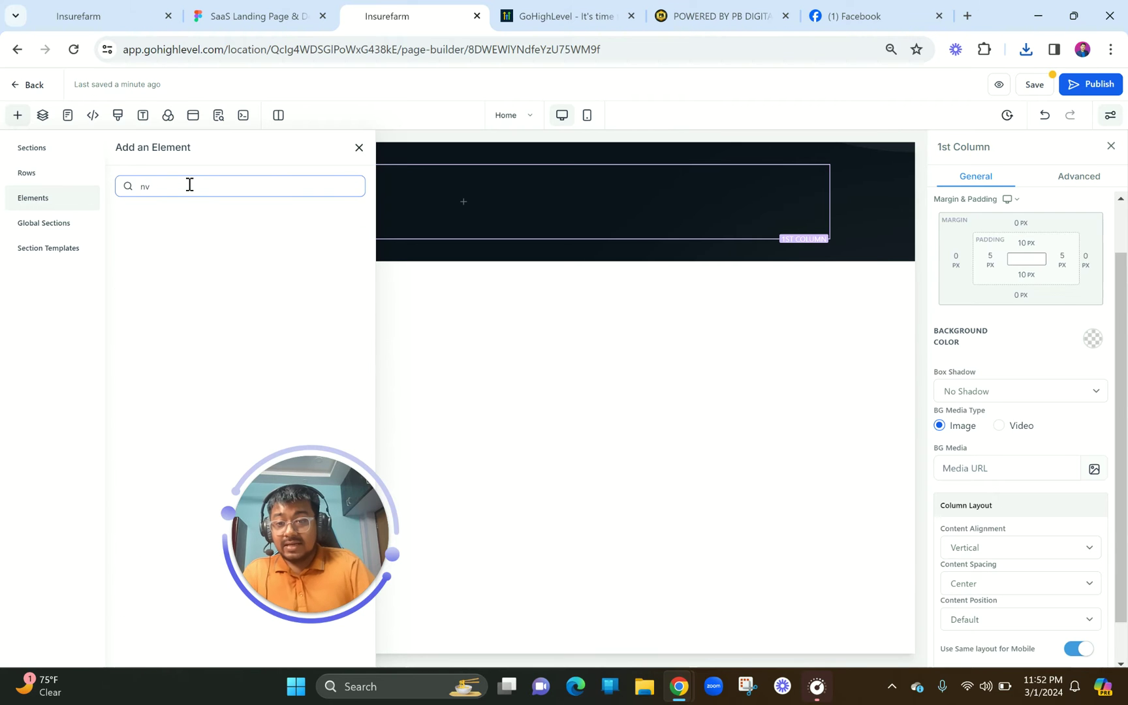
pyautogui.press('BackSpace')
pyautogui.write('a')
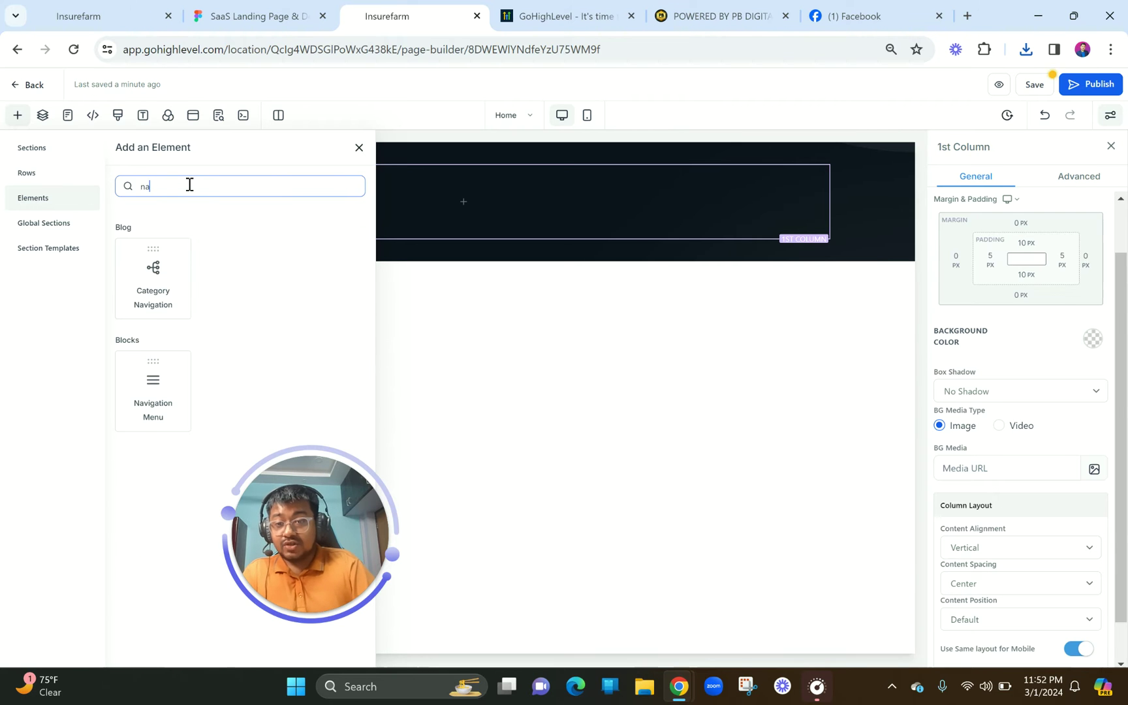
pyautogui.click(148, 394)
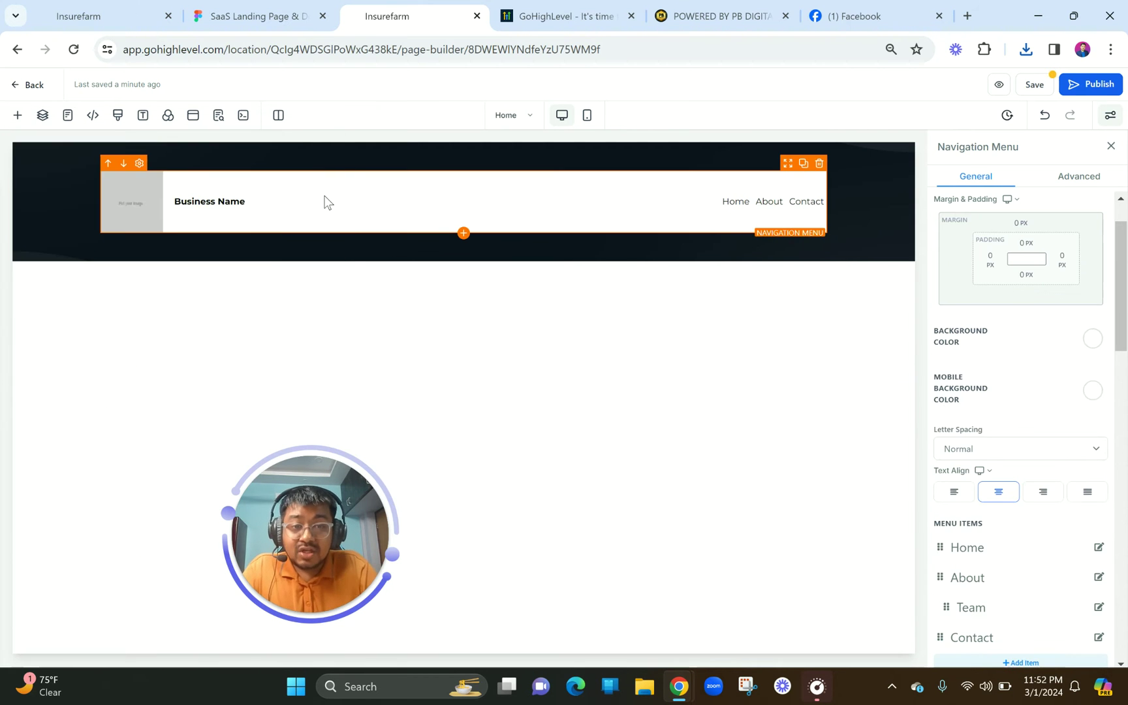
# - Check the hero's navigation bar layout in the Figma design, and add a 3-column row below the navigation menu row in GoHighLevel
pyautogui.click(264, 15)
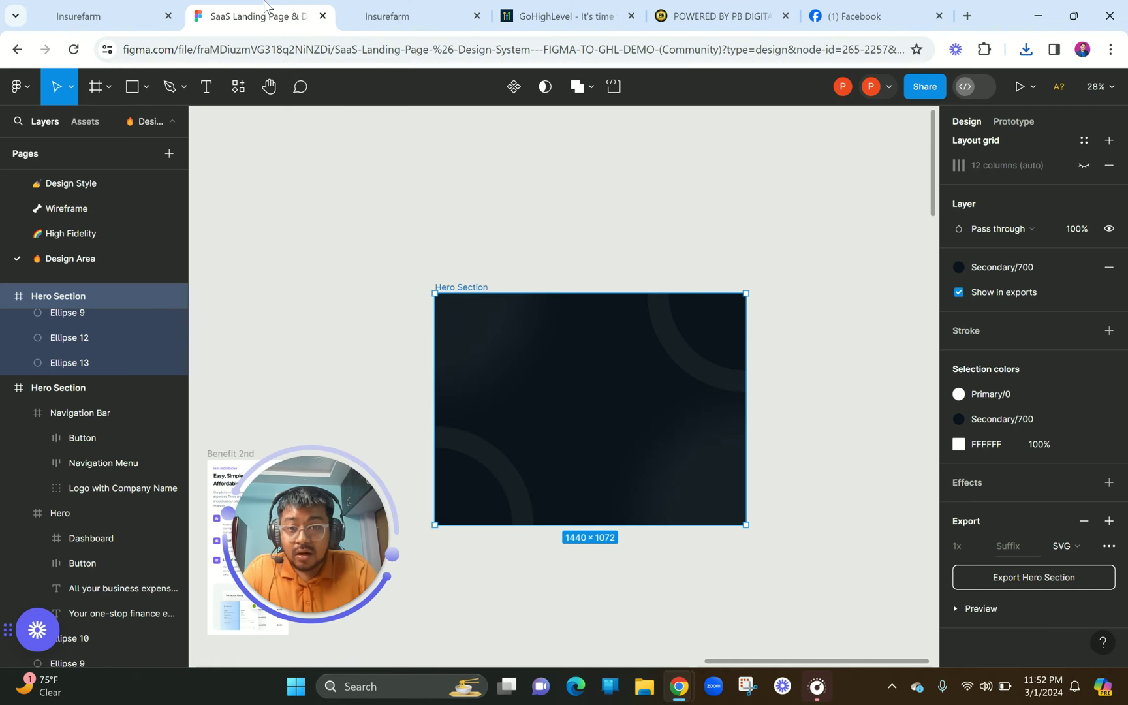
pyautogui.hscroll(-13, 476, 306)
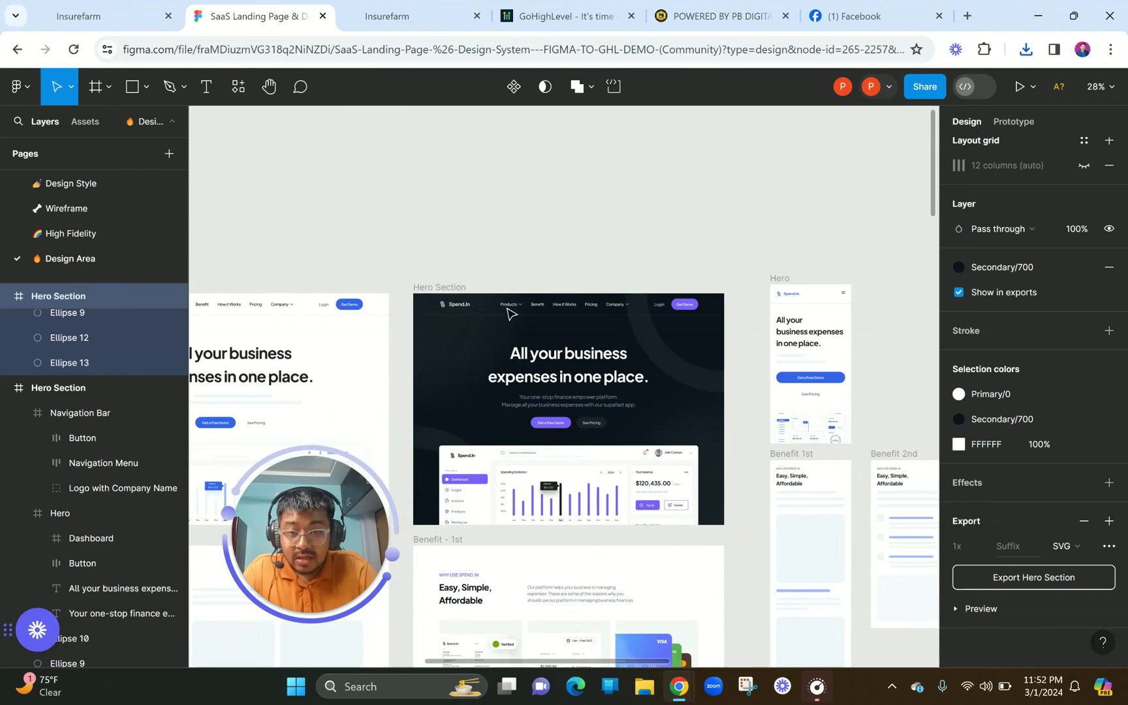
pyautogui.scroll(2, 586, 346)
pyautogui.scroll(4, 586, 346)
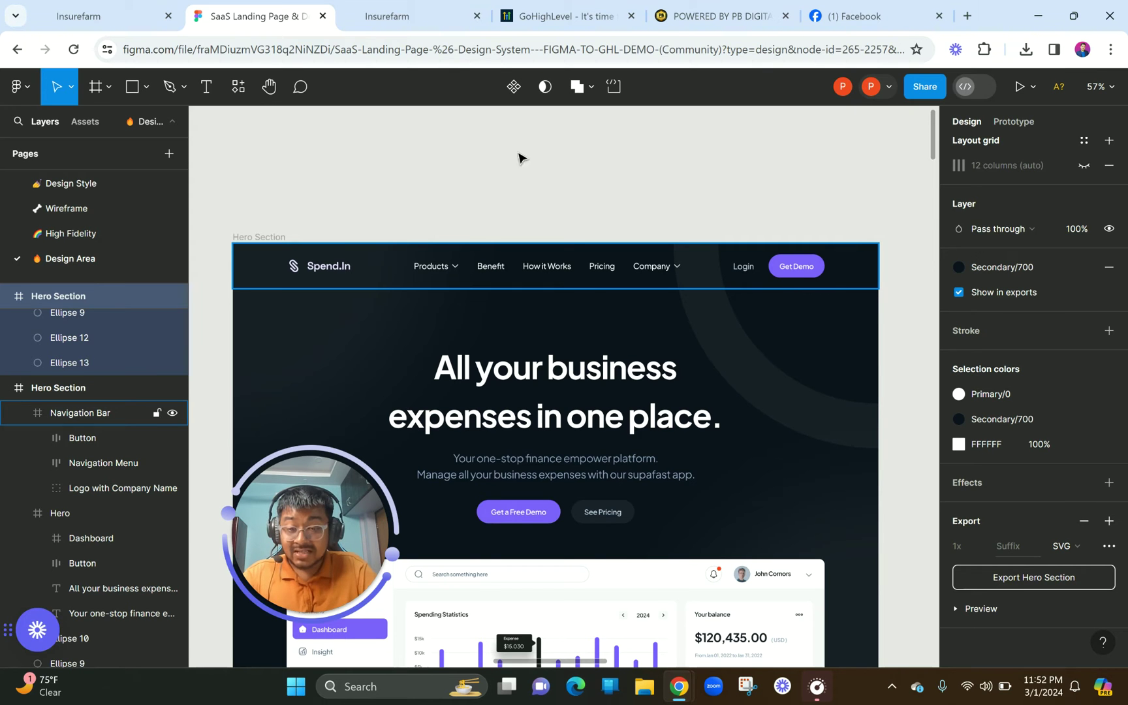
pyautogui.click(392, 15)
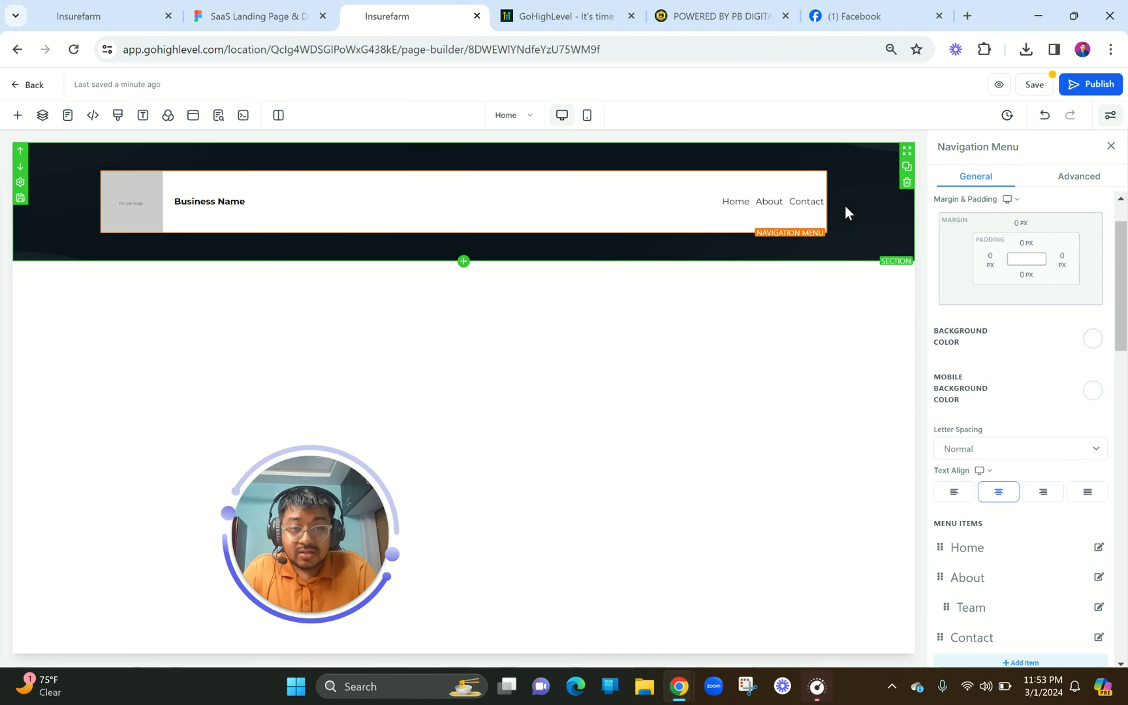
pyautogui.click(749, 169)
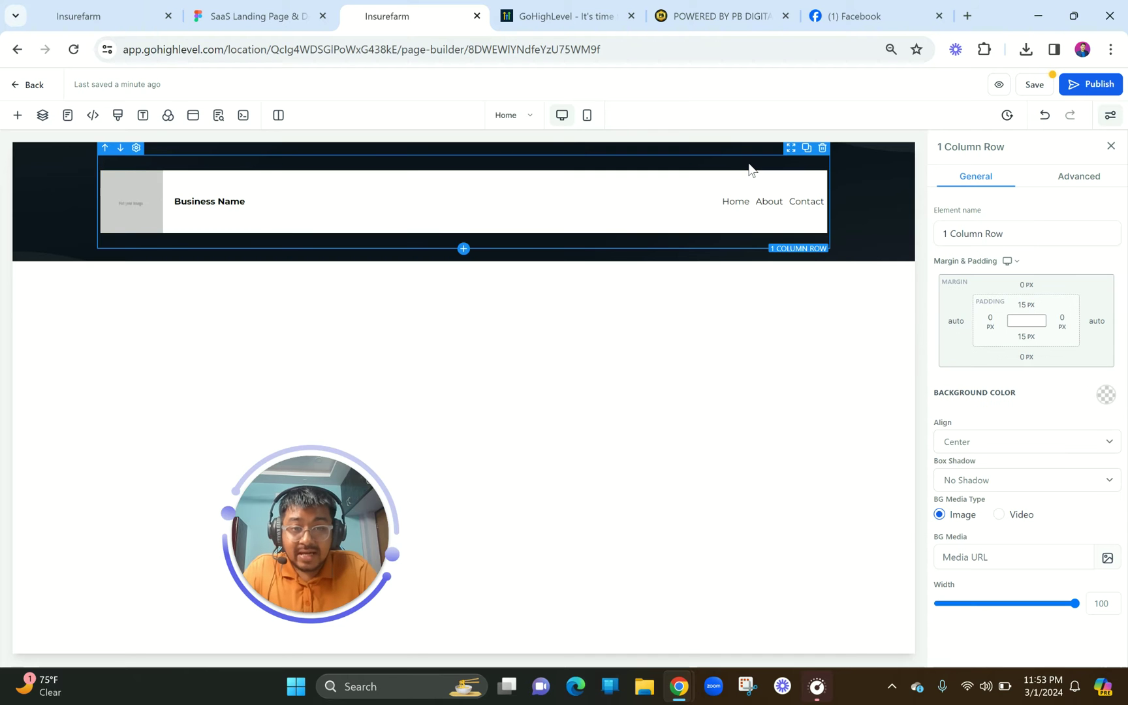
pyautogui.click(464, 250)
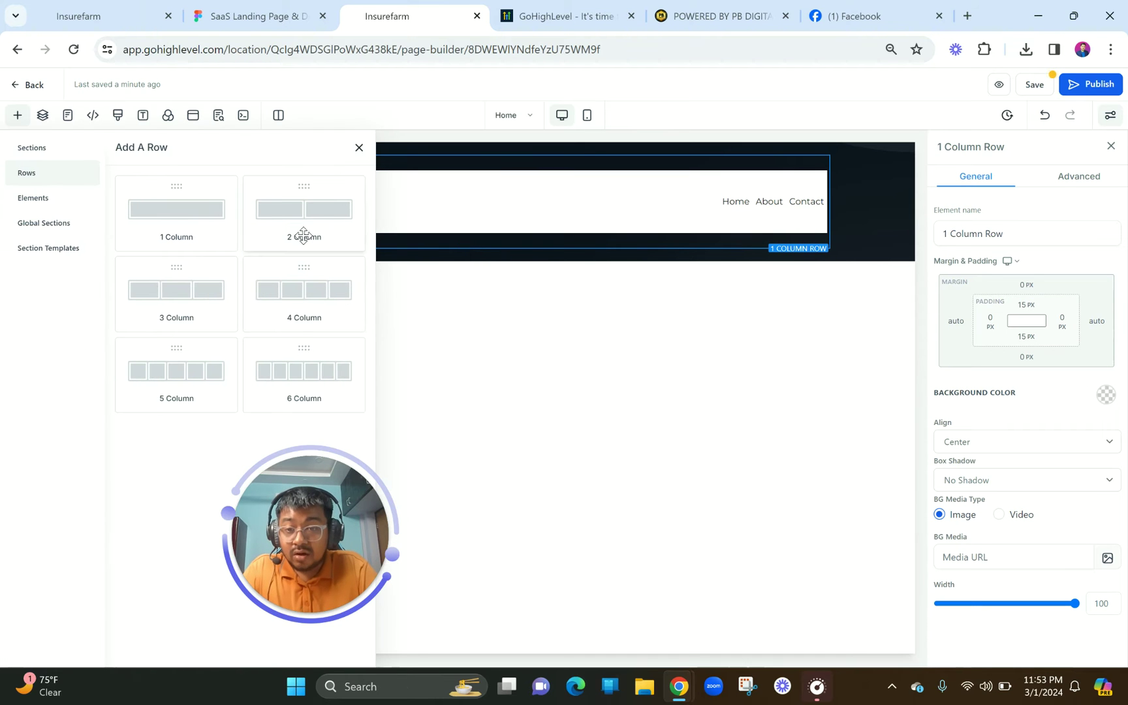
pyautogui.click(221, 311)
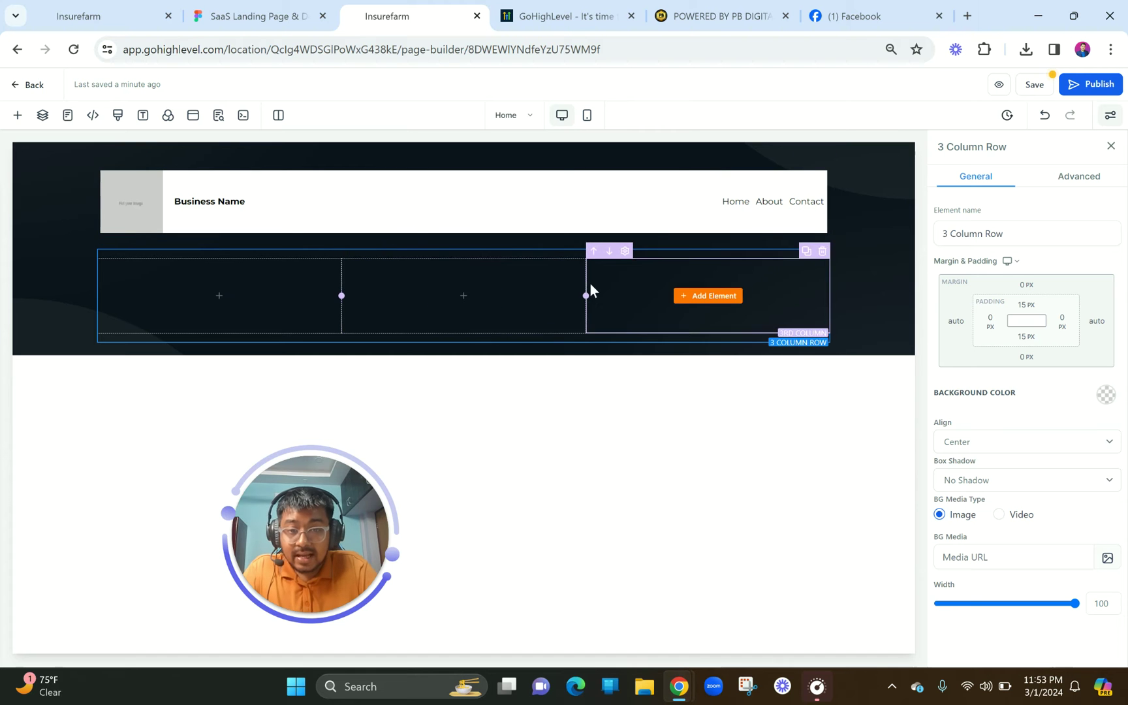
# - Resize the 3-column row's columns so the first is wide and the second and third are narrow
pyautogui.moveTo(586, 296); pyautogui.dragTo(707, 291)
pyautogui.moveTo(340, 295); pyautogui.dragTo(574, 294)
pyautogui.click(575, 294)
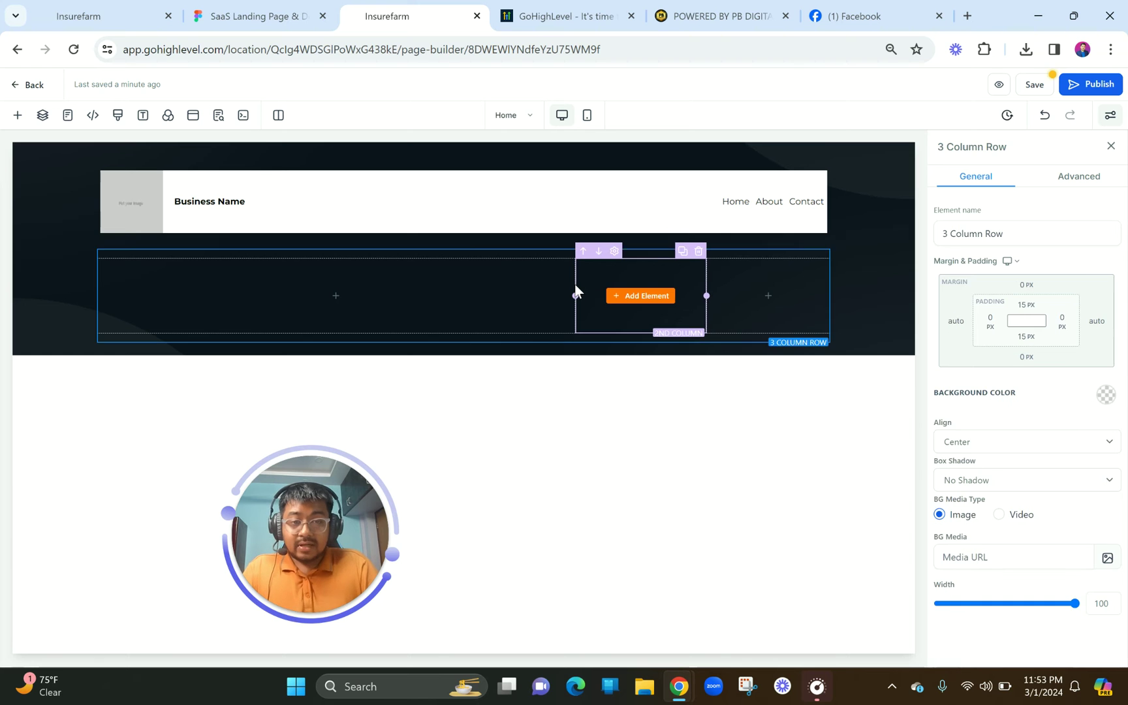
# - Allow the section's rows to take the entire width and set the 3-column row's width to 94
pyautogui.click(859, 255)
pyautogui.scroll(-1, 1057, 588)
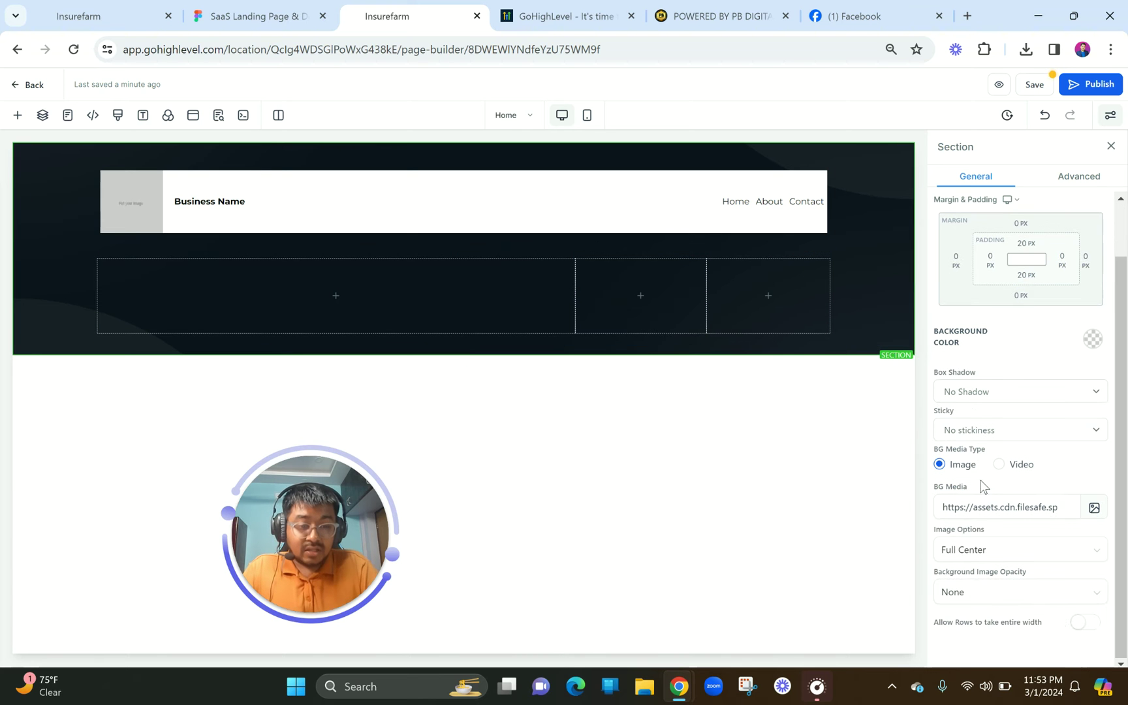
pyautogui.click(1080, 625)
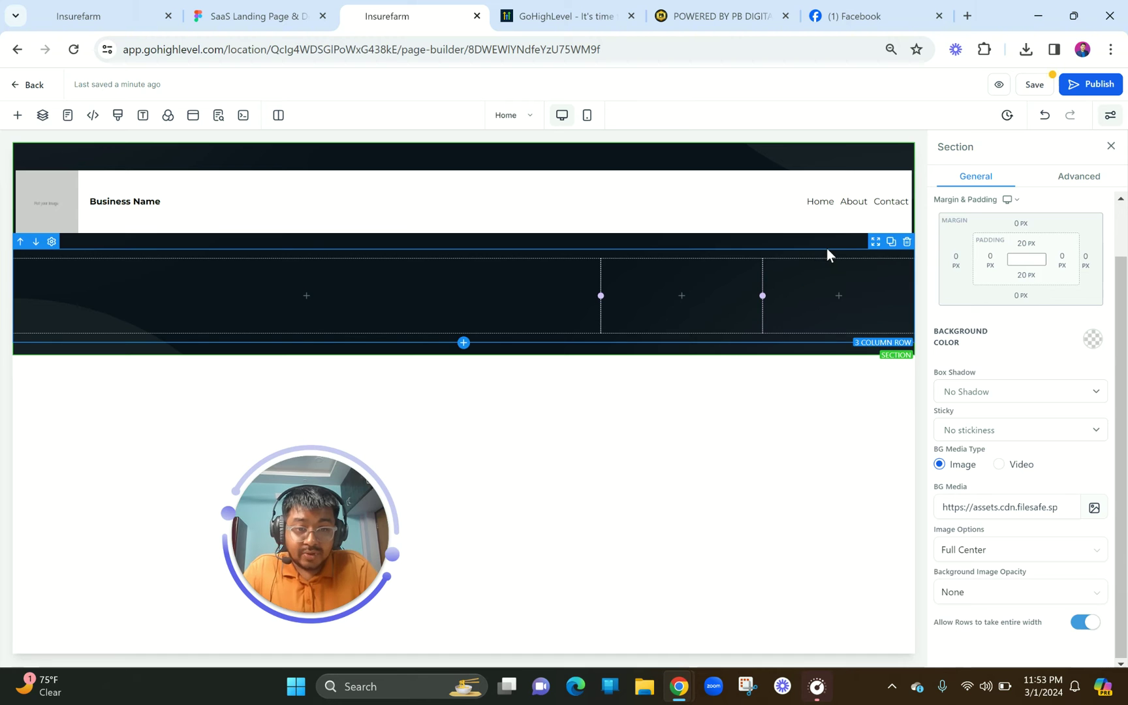
pyautogui.click(827, 250)
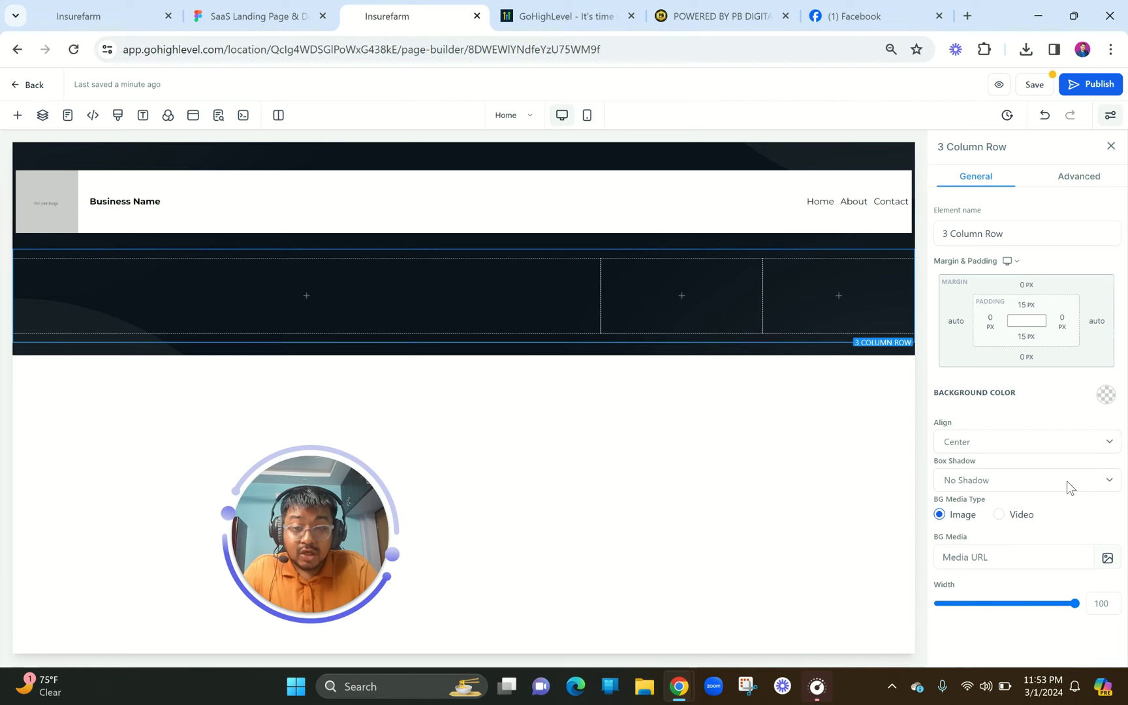
pyautogui.doubleClick(1101, 603)
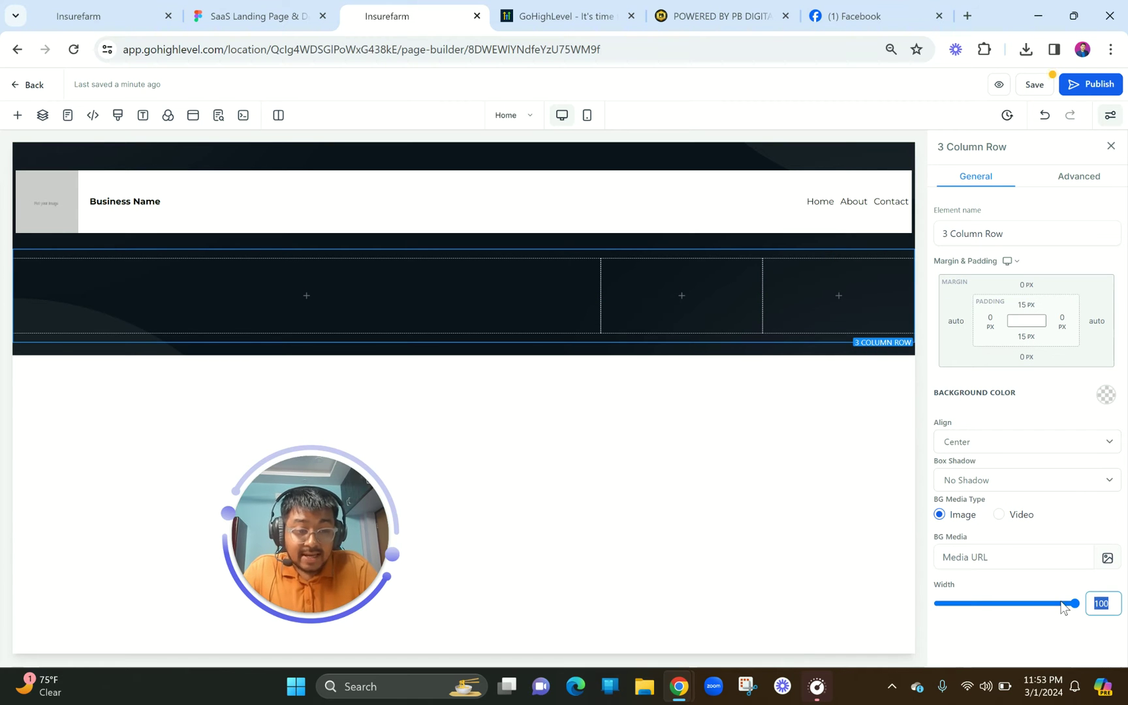
pyautogui.write('94')
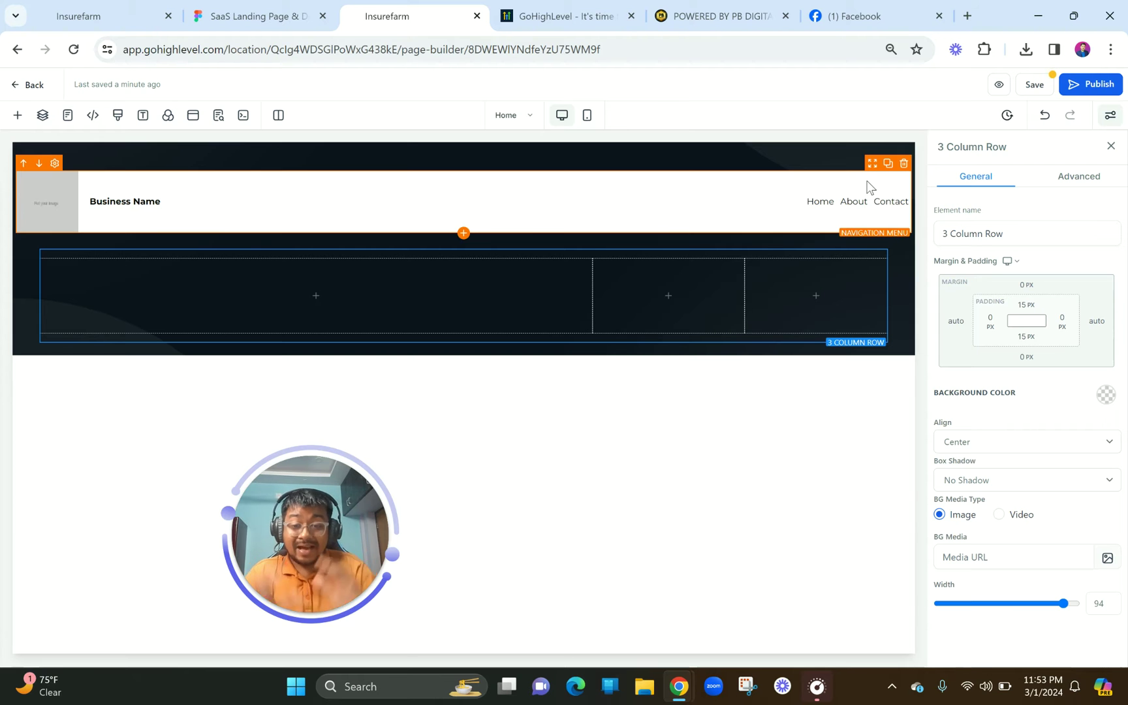
# - Move the navigation menu into the 3-column row's wide first column and delete the emptied one-column row
pyautogui.moveTo(872, 171); pyautogui.dragTo(461, 295)
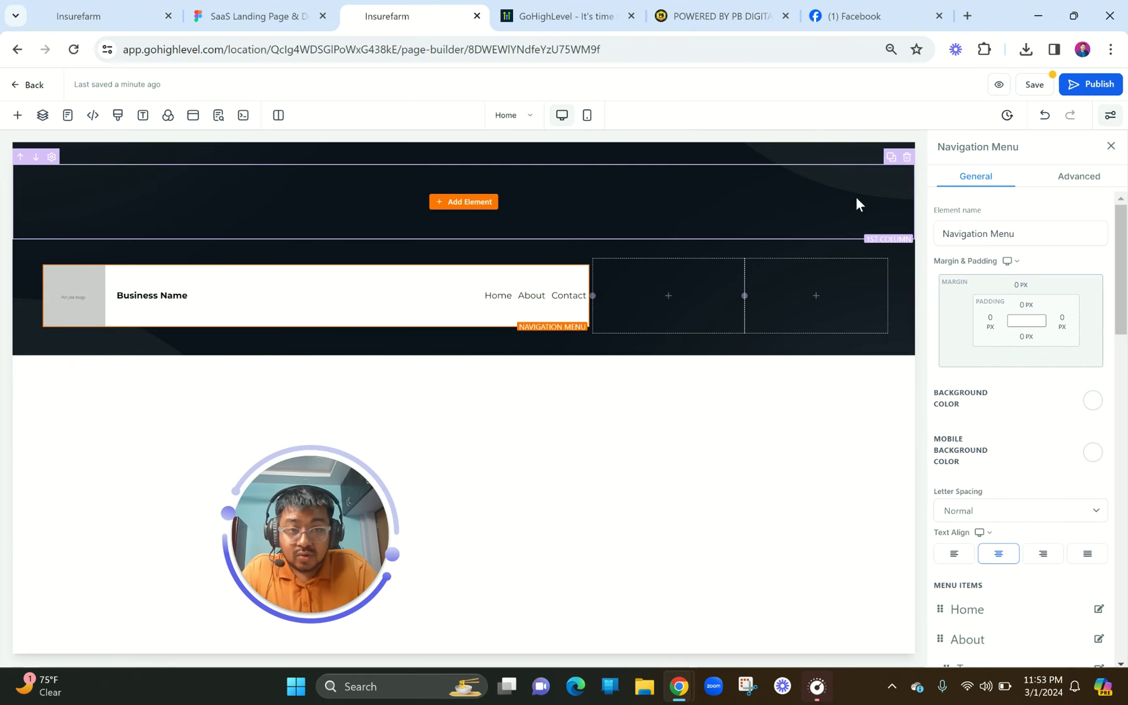
pyautogui.click(906, 148)
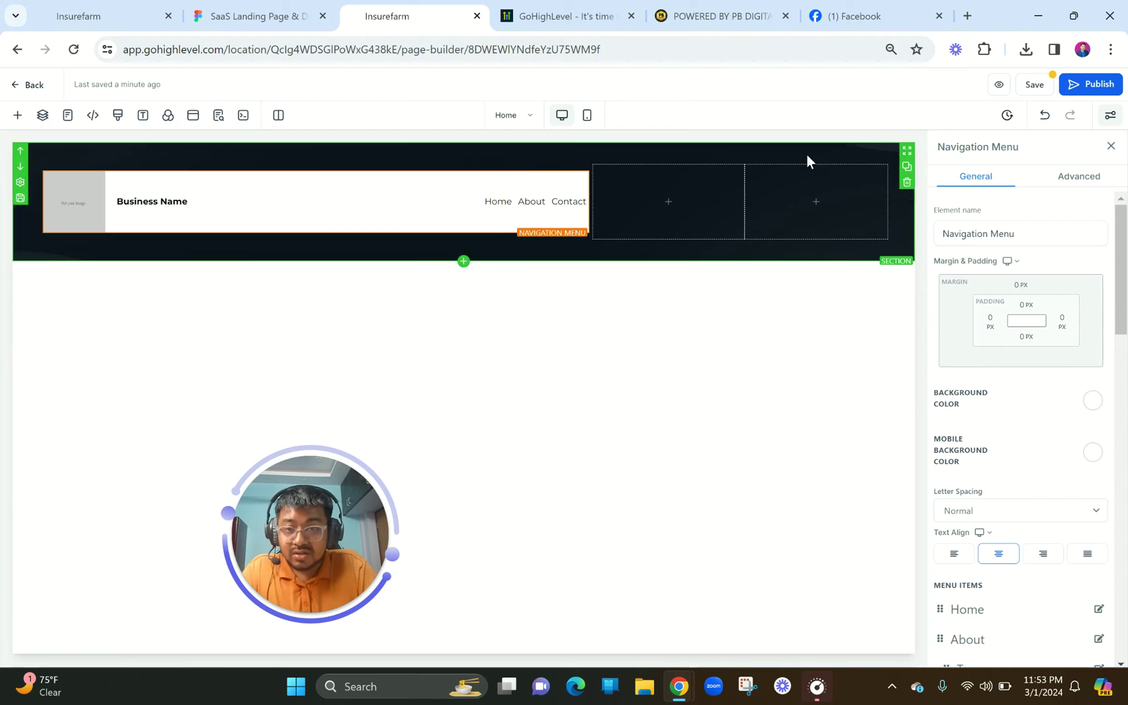
# - Remove the Business Name text from the navigation menu and turn off Optimize Image Load for its brand logo
pyautogui.tripleClick(153, 205)
pyautogui.press('BackSpace')
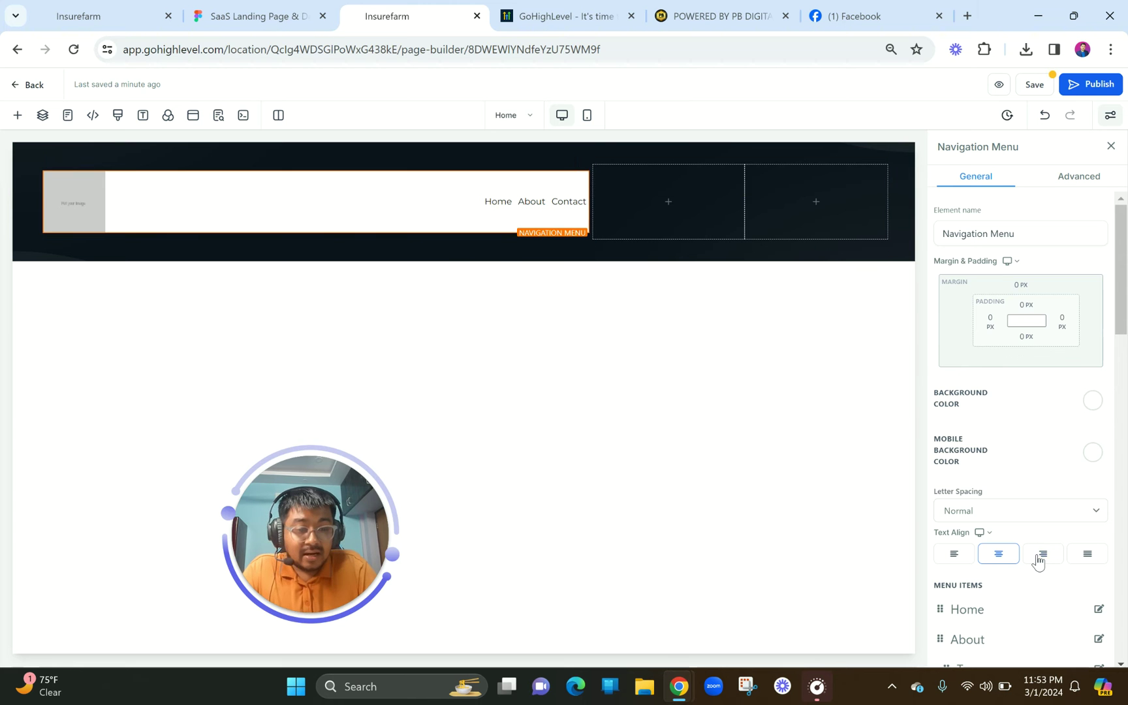
pyautogui.scroll(-7, 1038, 561)
pyautogui.rightClick(1034, 418)
pyautogui.press('Escape')
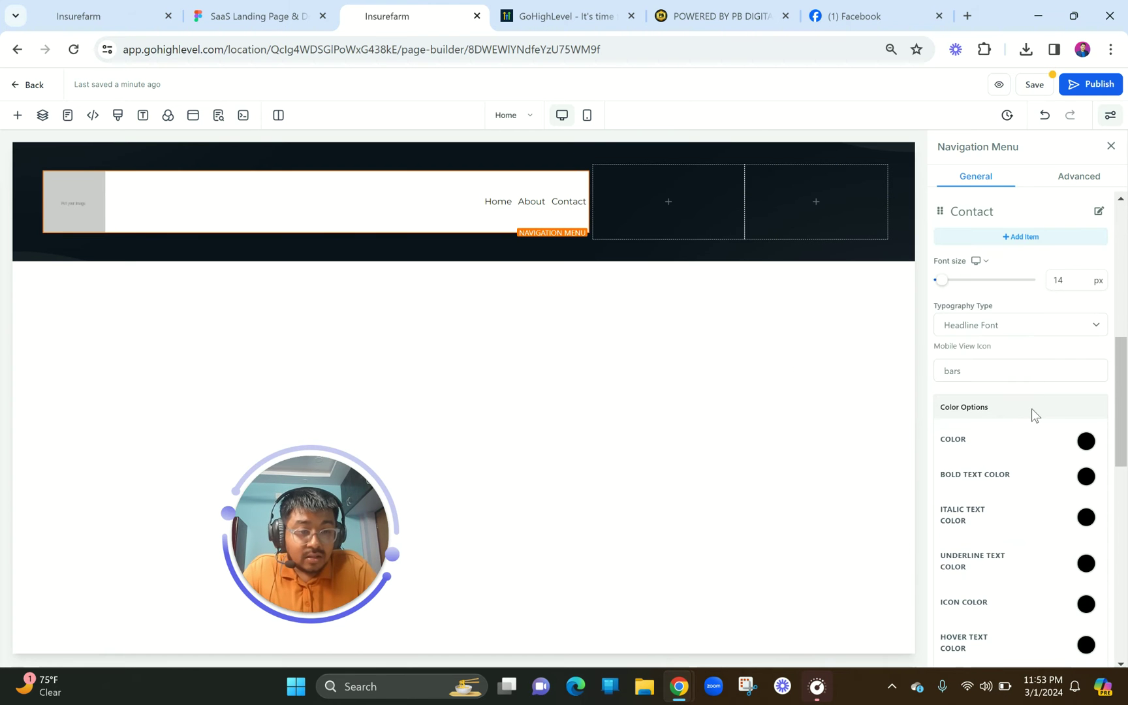
pyautogui.scroll(-8, 1024, 385)
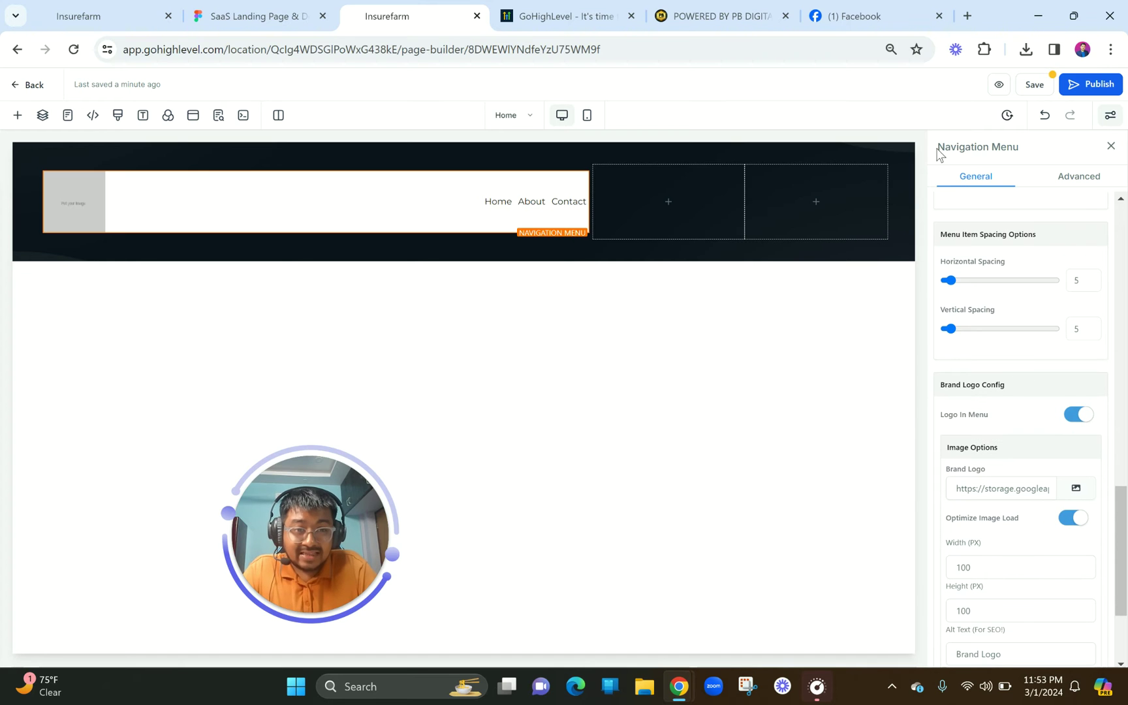
pyautogui.moveTo(938, 155); pyautogui.dragTo(1032, 154)
pyautogui.scroll(-1, 1044, 361)
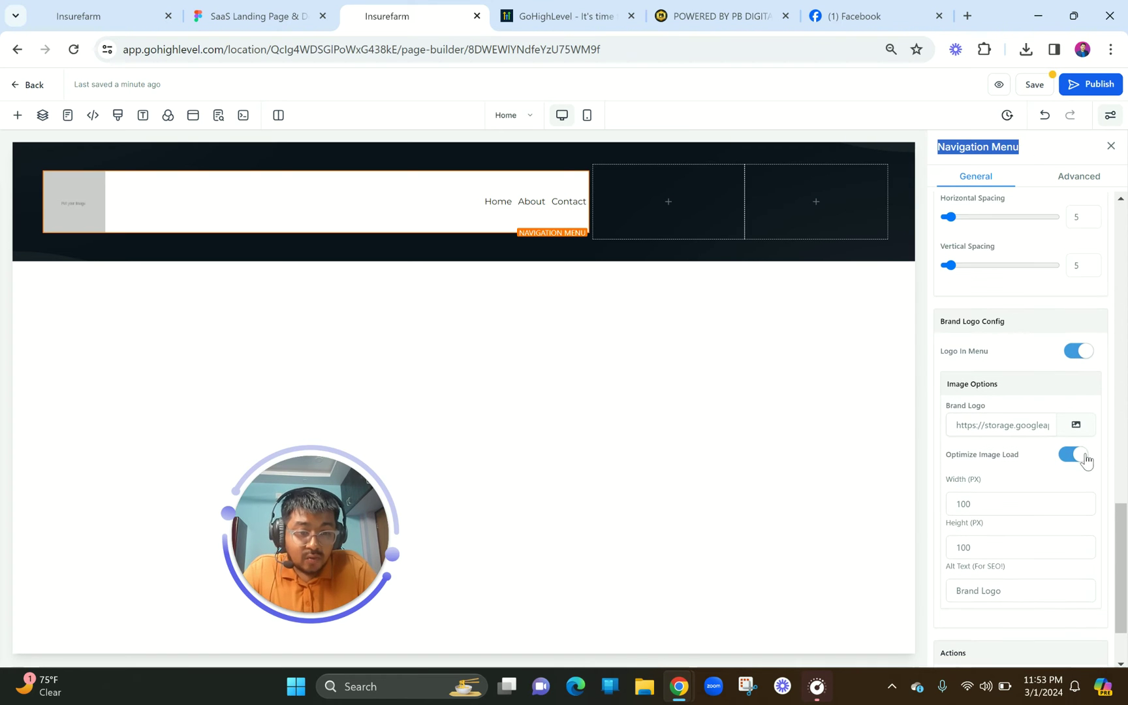
pyautogui.moveTo(953, 458); pyautogui.dragTo(1016, 450)
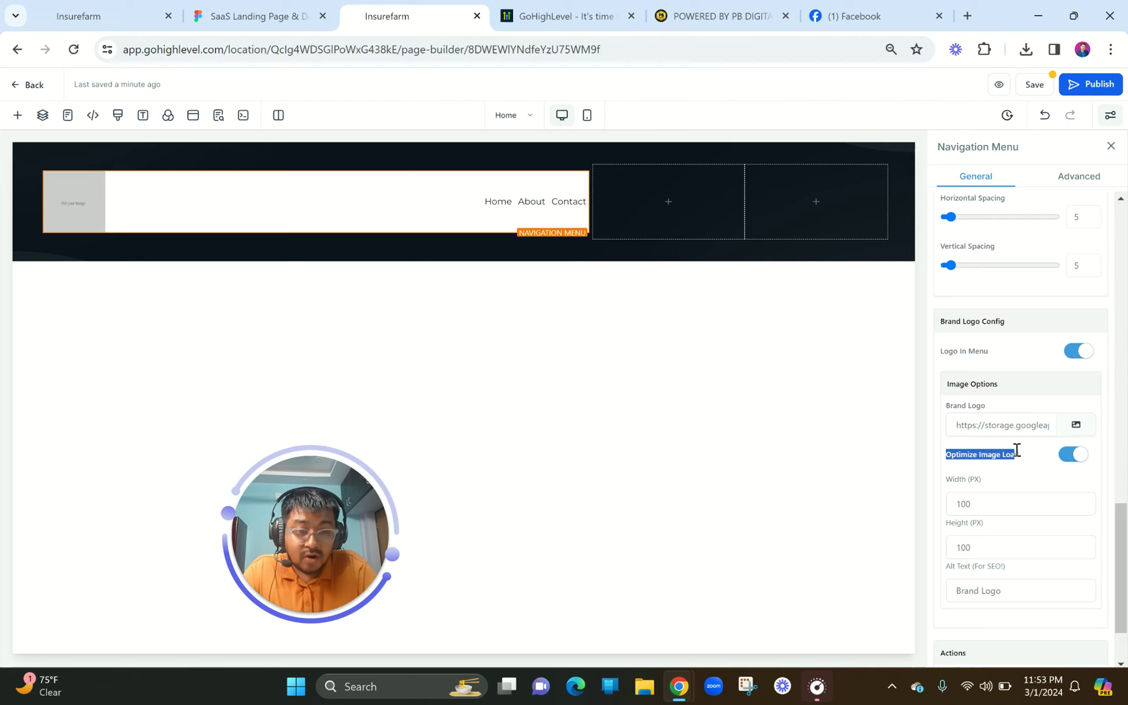
pyautogui.click(1074, 454)
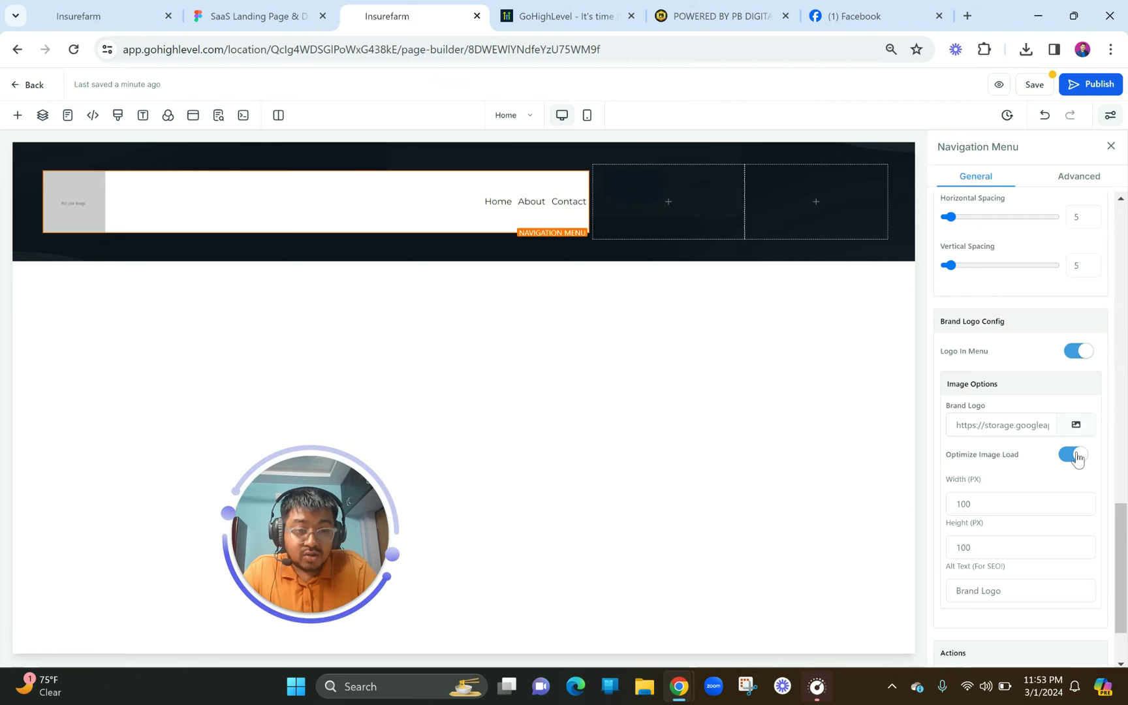
pyautogui.click(633, 199)
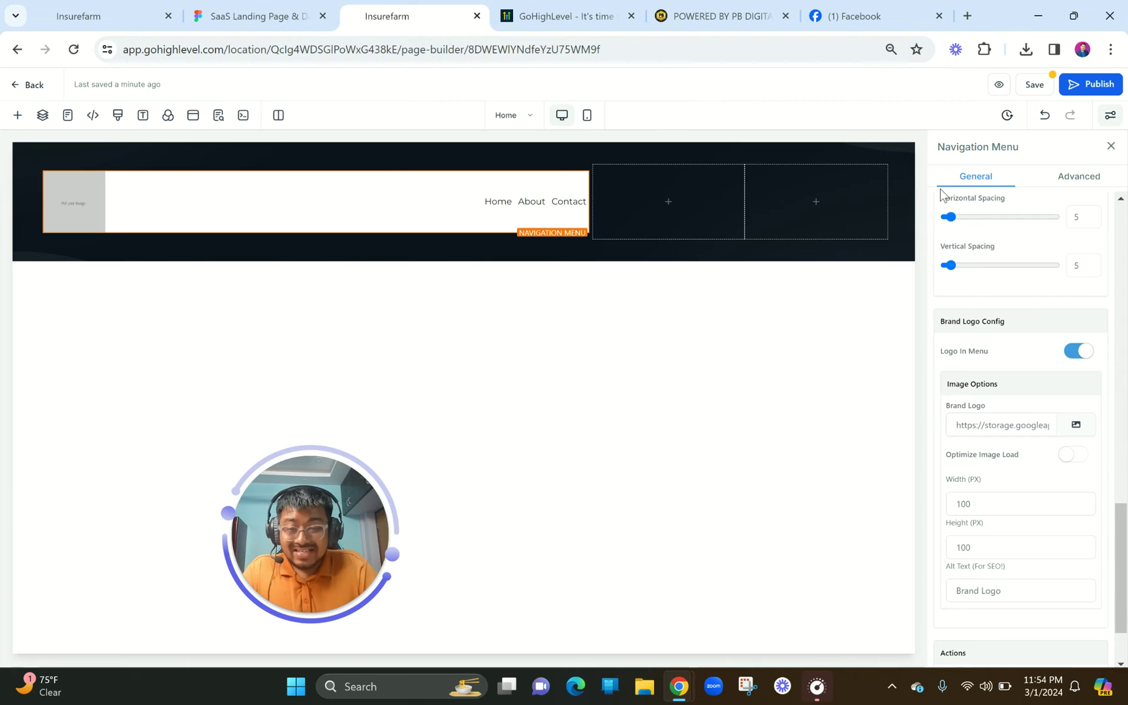
# - Set the navigation menu's brand logo to Logo with Company Name.svg from the MISC media folder
pyautogui.click(1075, 424)
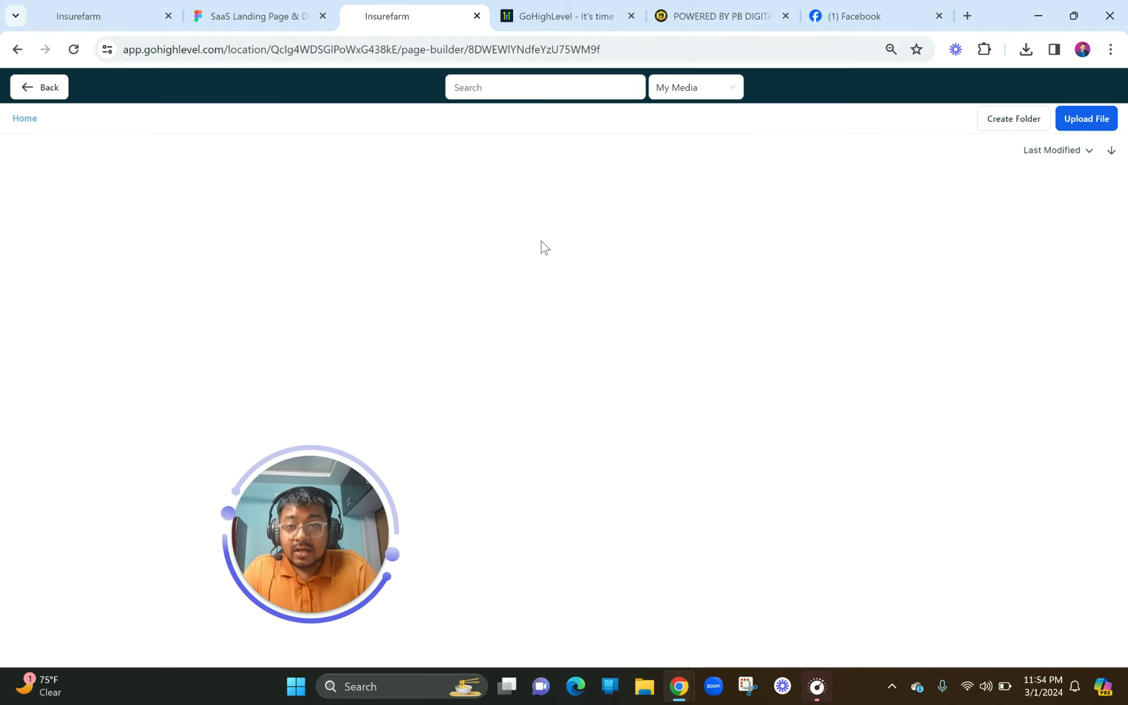
pyautogui.click(83, 192)
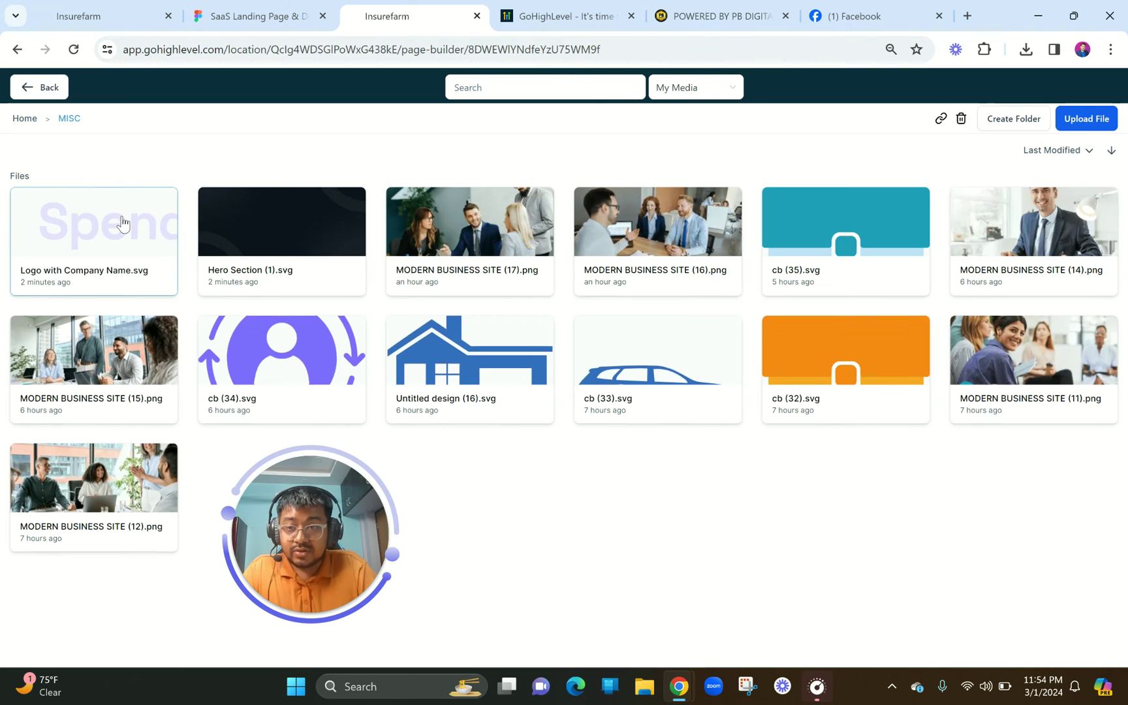
pyautogui.click(122, 224)
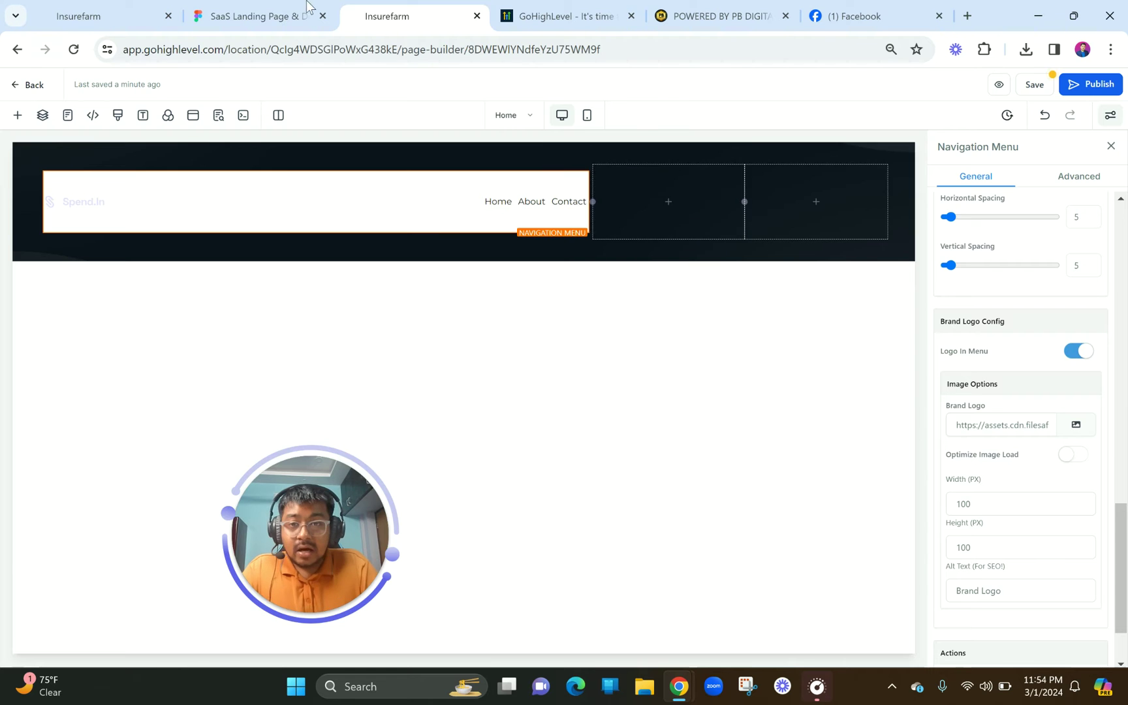
# - Check the menu items in the Figma design, and retitle the Home menu item as HOME with Open in New Tab turned off
pyautogui.click(261, 15)
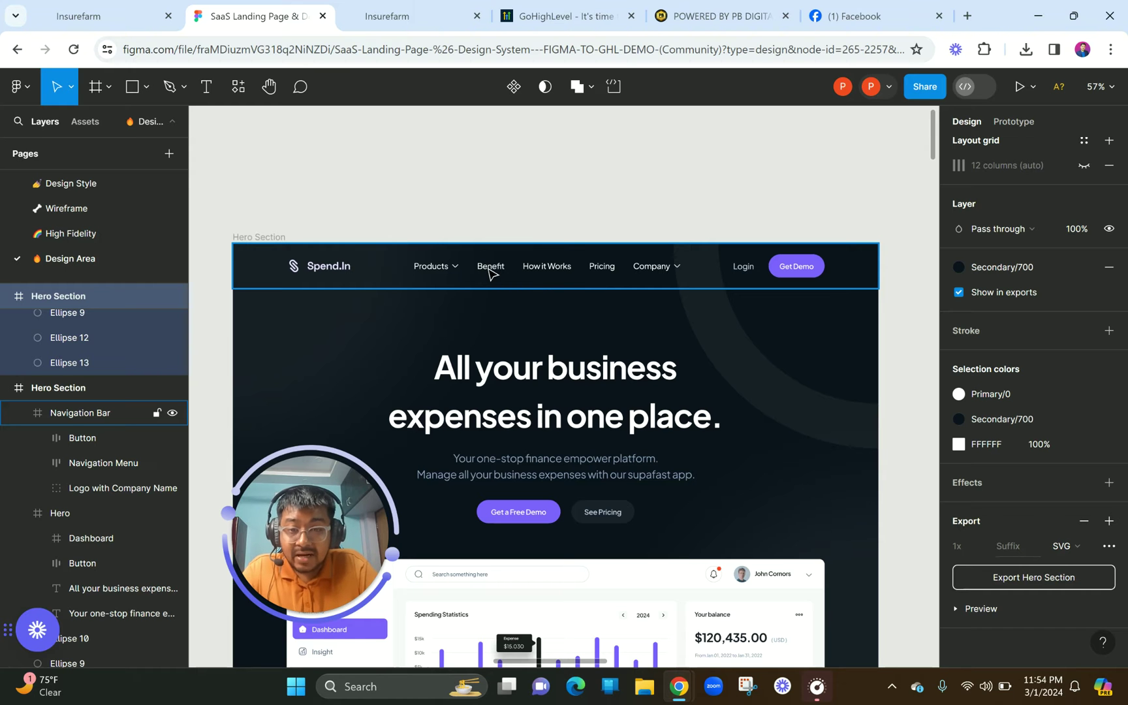
pyautogui.click(368, 14)
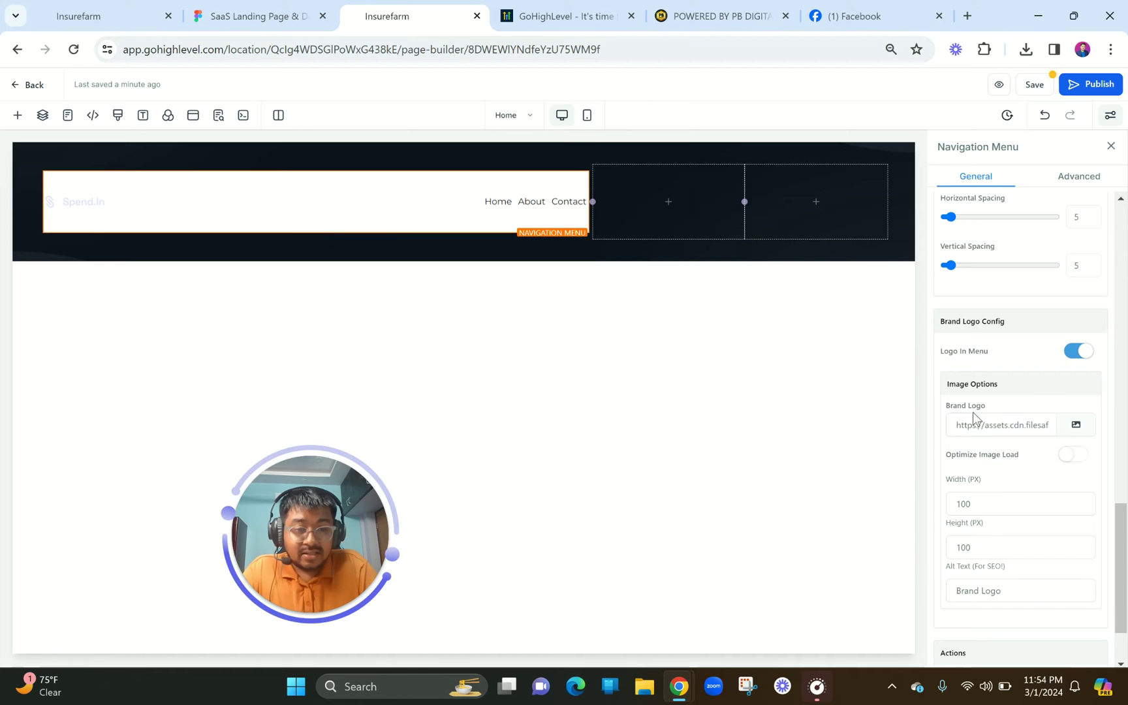
pyautogui.scroll(-2, 1082, 494)
pyautogui.scroll(5, 1082, 494)
pyautogui.scroll(8, 1080, 494)
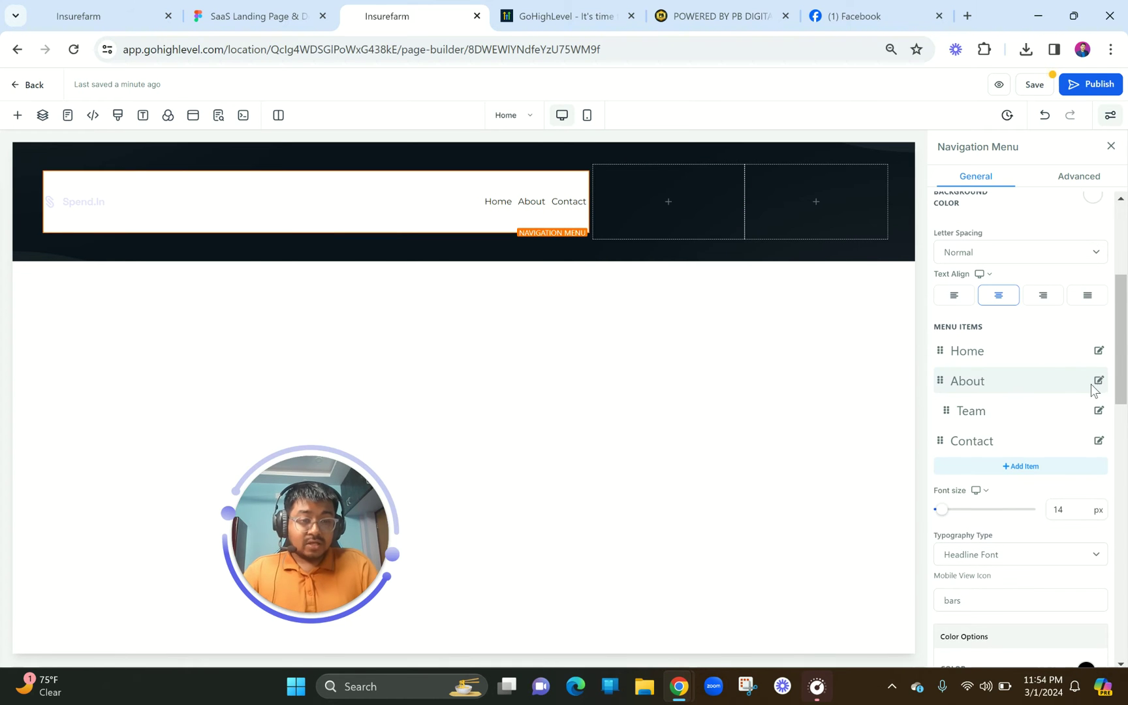
pyautogui.click(1098, 352)
pyautogui.moveTo(502, 318); pyautogui.dragTo(420, 312)
pyautogui.write('HOKE')
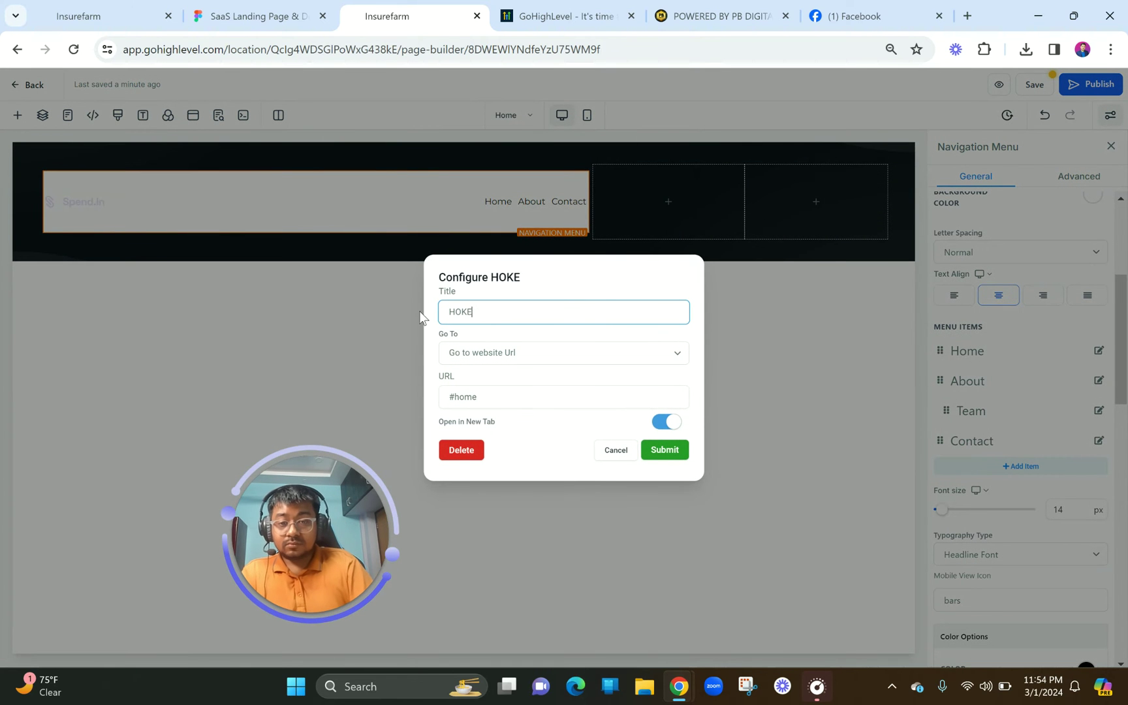
pyautogui.press('BackSpace')
pyautogui.press('BackSpace')
pyautogui.write('ME')
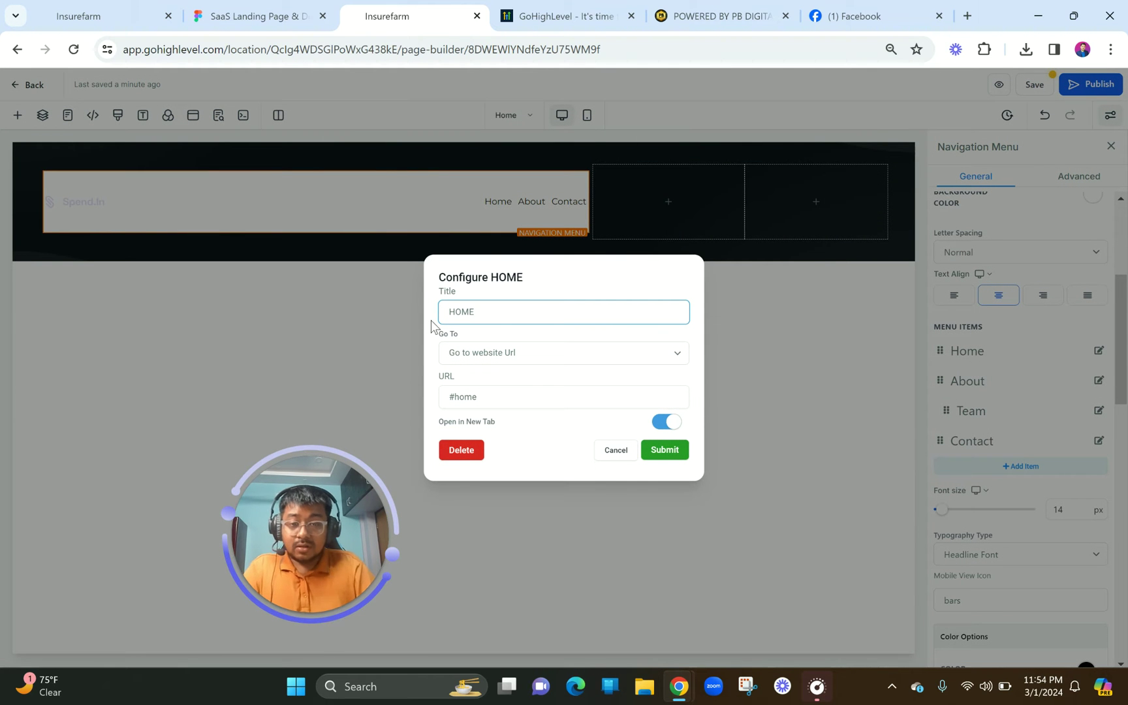
pyautogui.click(676, 423)
pyautogui.click(676, 450)
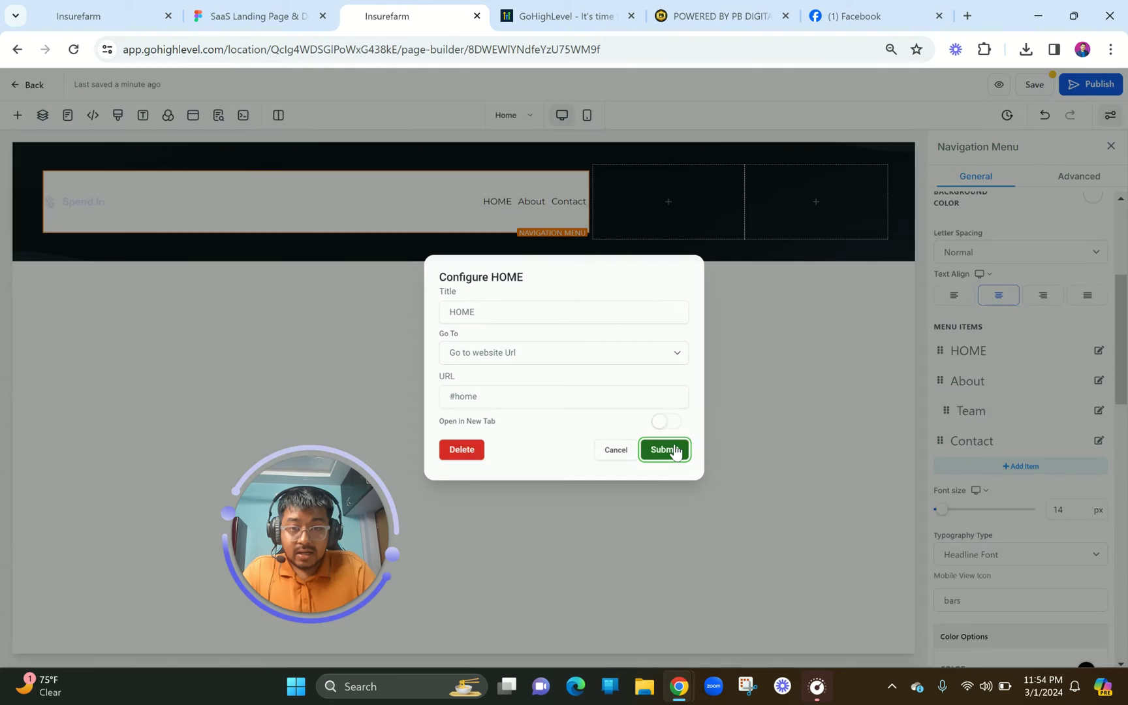
# - Check the menu labels in the Figma design, and retitle the About menu item as BENEFIT with Open in New Tab turned off
pyautogui.click(273, 13)
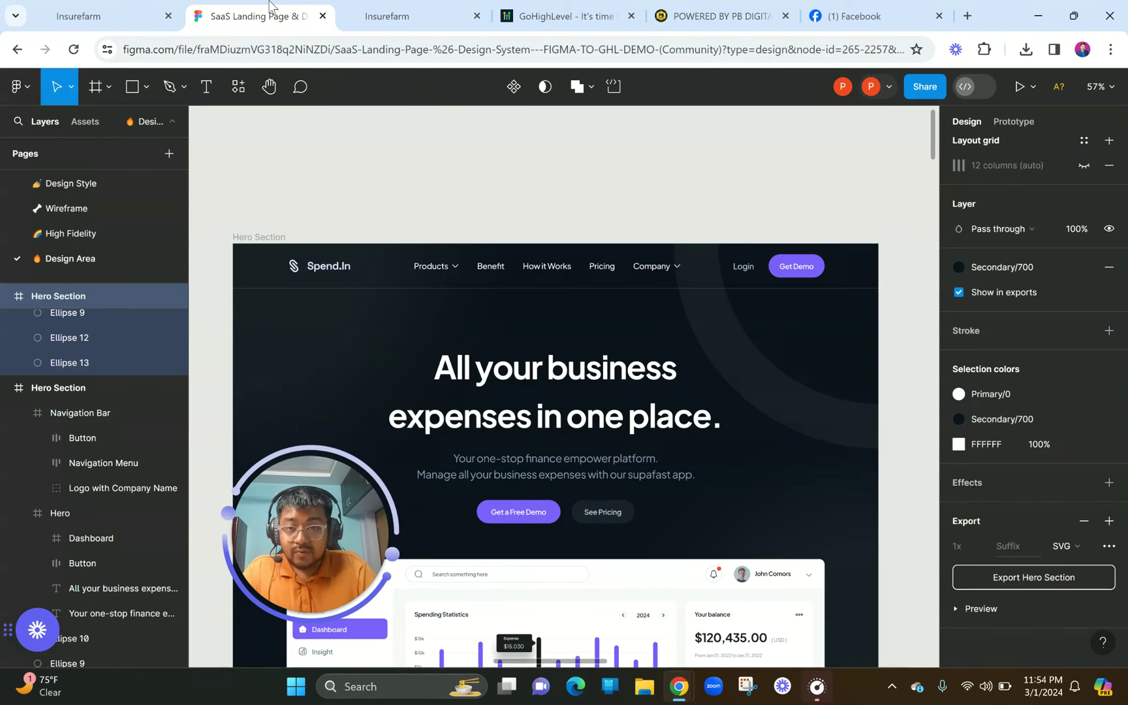
pyautogui.click(385, 15)
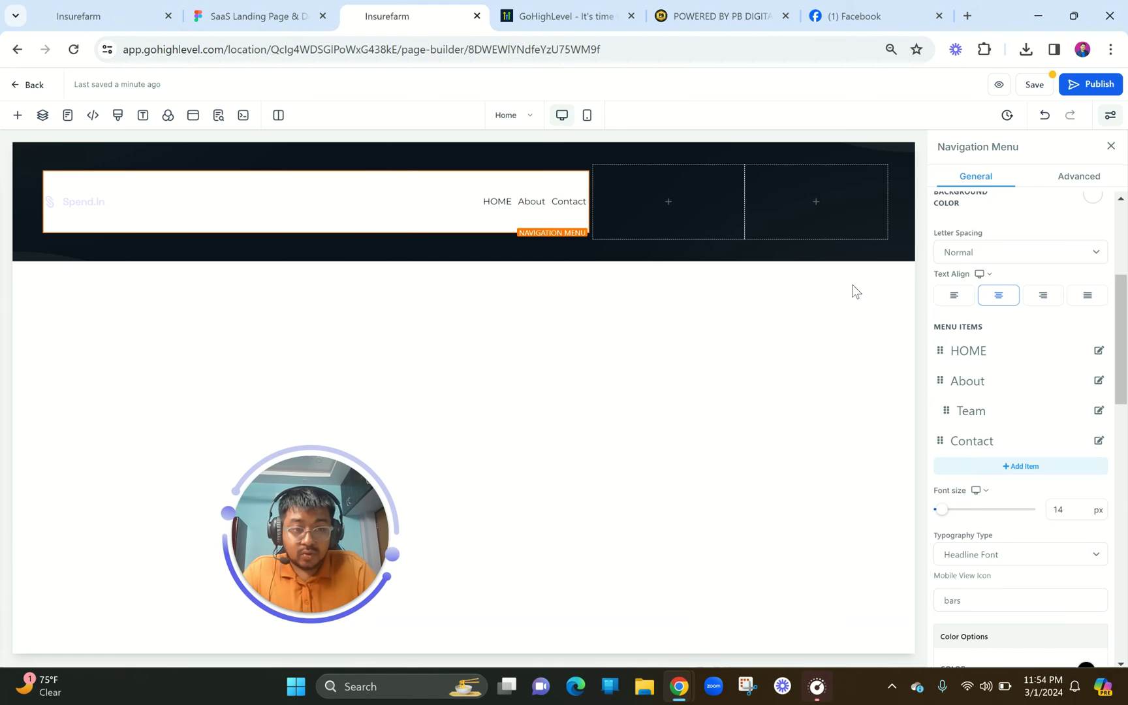
pyautogui.click(1097, 382)
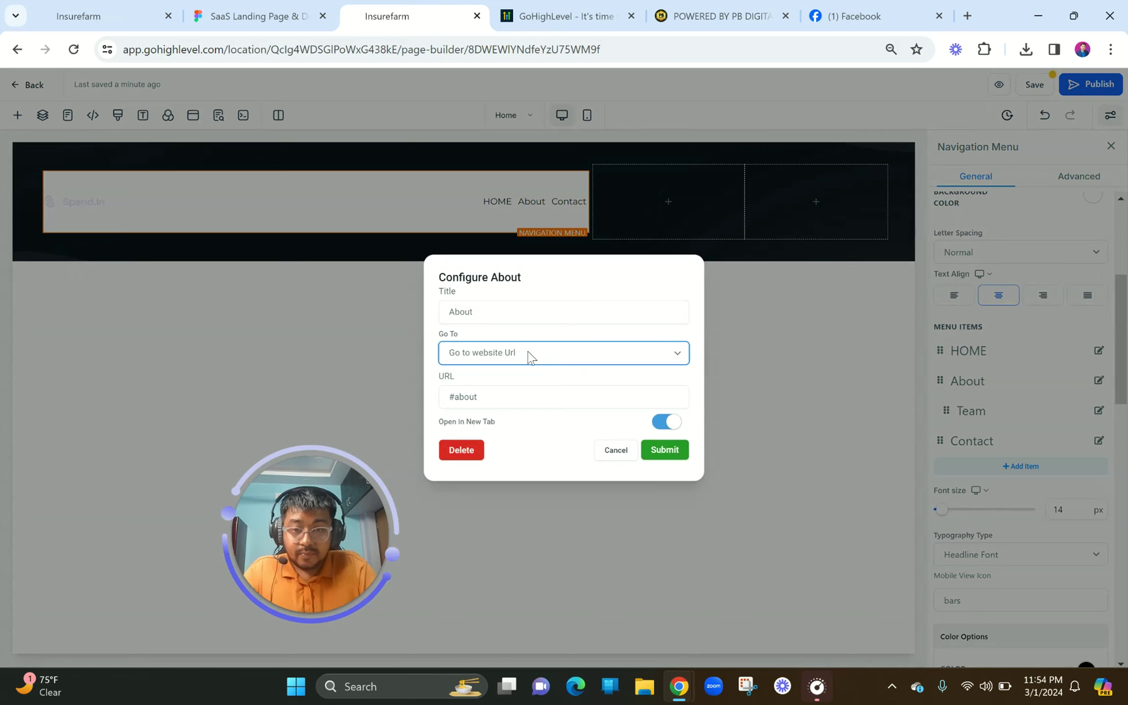
pyautogui.moveTo(499, 314); pyautogui.dragTo(411, 297)
pyautogui.write('BENE')
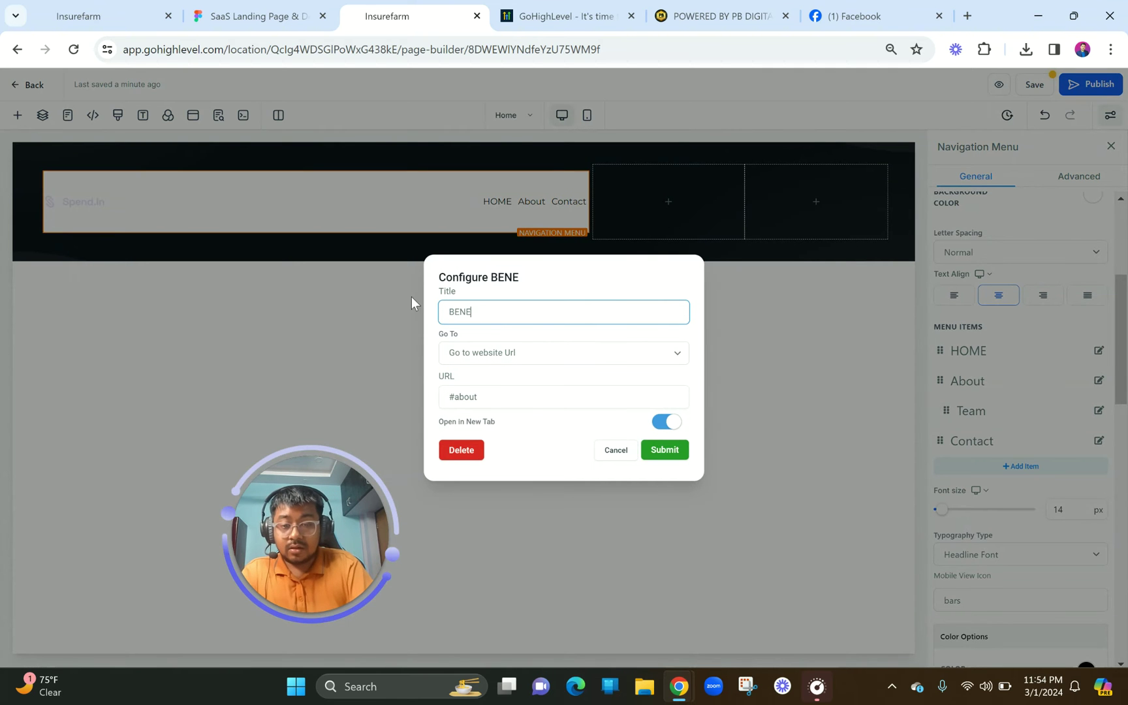
pyautogui.write('FIT')
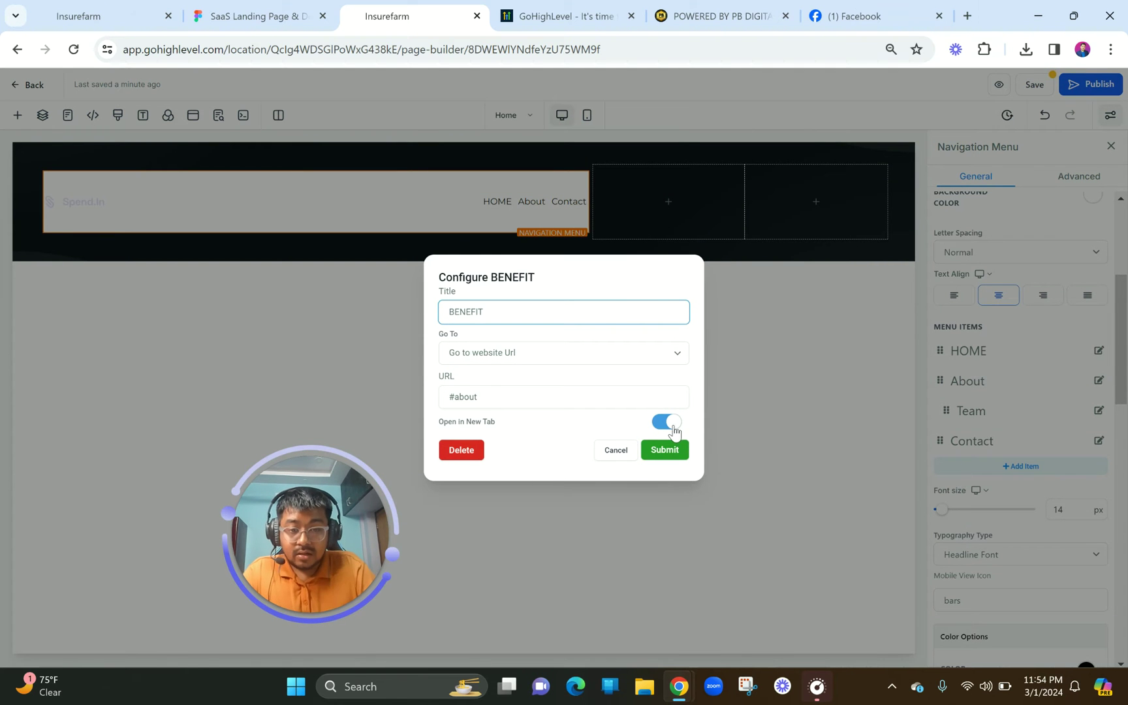
pyautogui.click(673, 430)
pyautogui.click(670, 449)
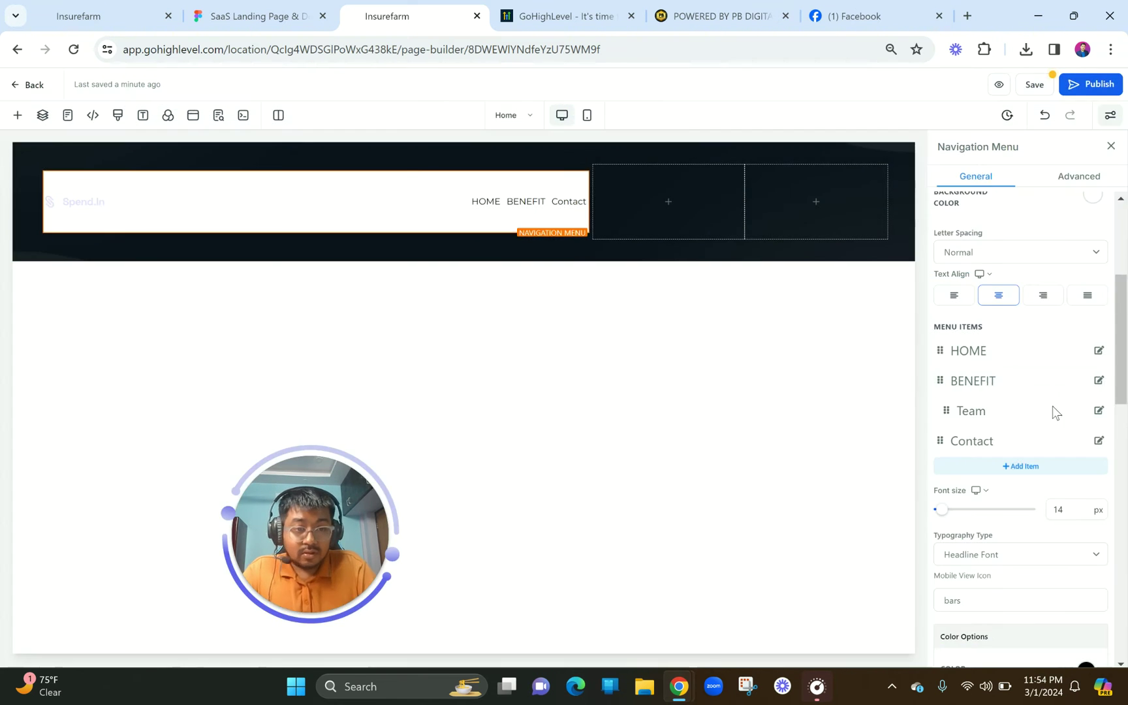
# - Move the nested Team item out from under BENEFIT so it becomes a top-level menu item
pyautogui.moveTo(946, 412)
pyautogui.mouseDown()
pyautogui.moveTo(931, 406)
pyautogui.moveTo(979, 421)
pyautogui.moveTo(999, 401)
pyautogui.moveTo(954, 395)
pyautogui.mouseUp()
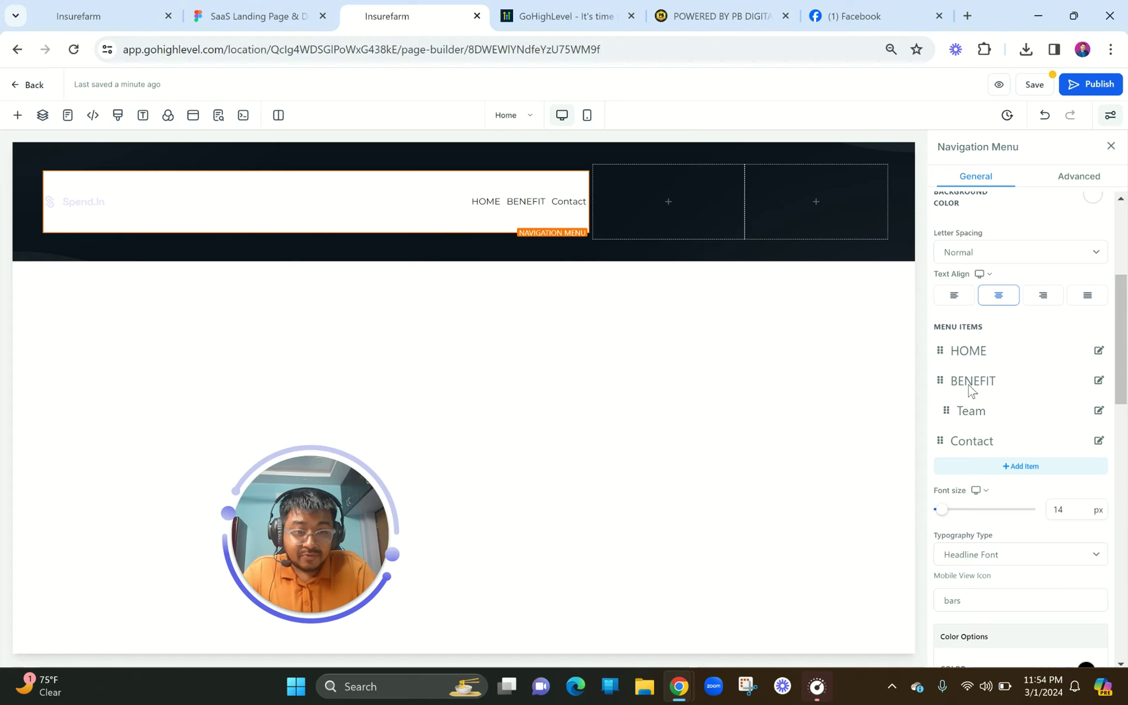
pyautogui.moveTo(530, 202)
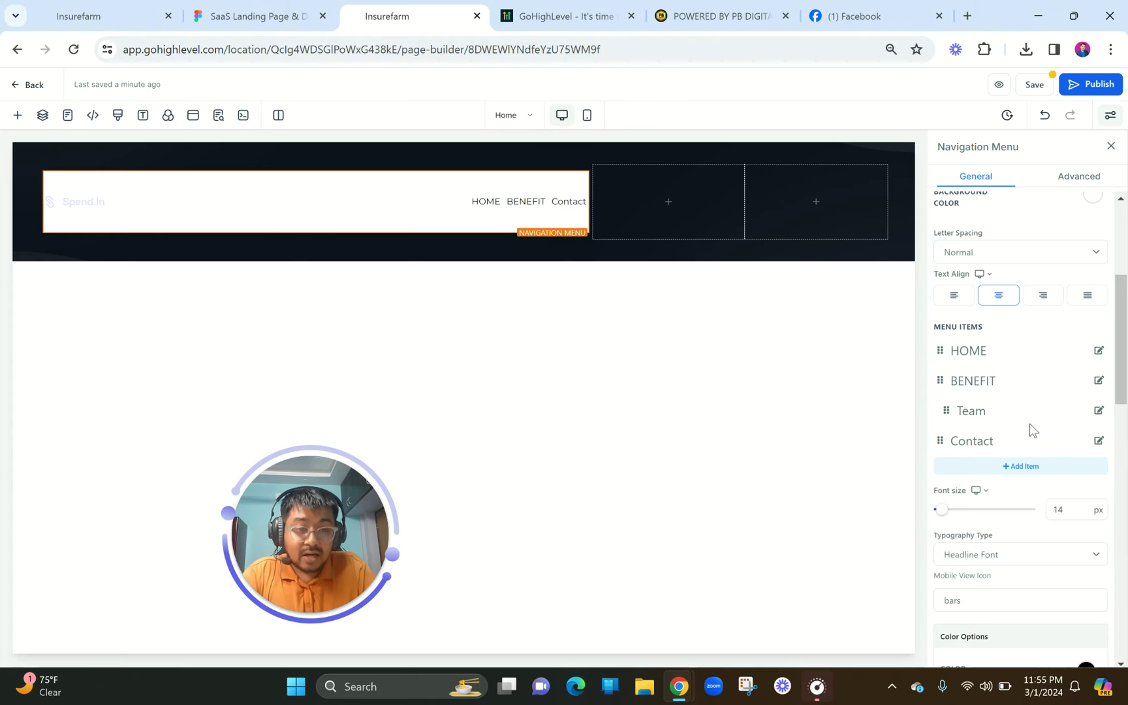
pyautogui.moveTo(945, 419); pyautogui.dragTo(943, 419)
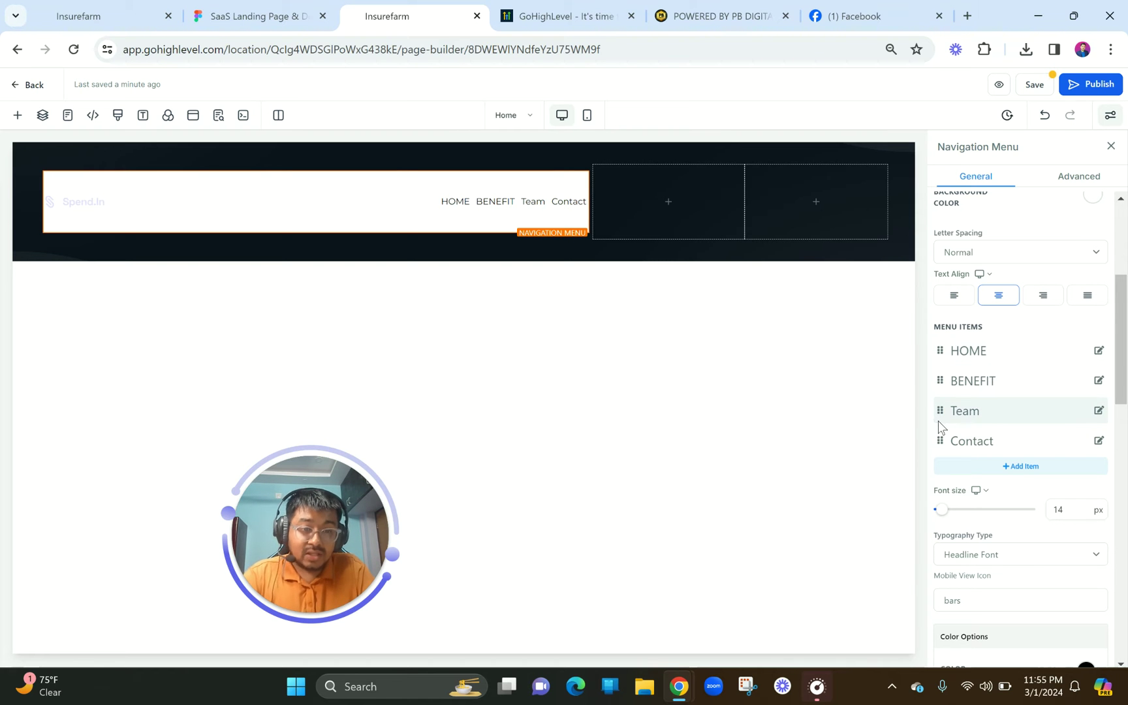
# - Check the Figma labels again, and retitle the Team menu item as HOW IT WORKS with Open in New Tab turned off
pyautogui.click(1098, 411)
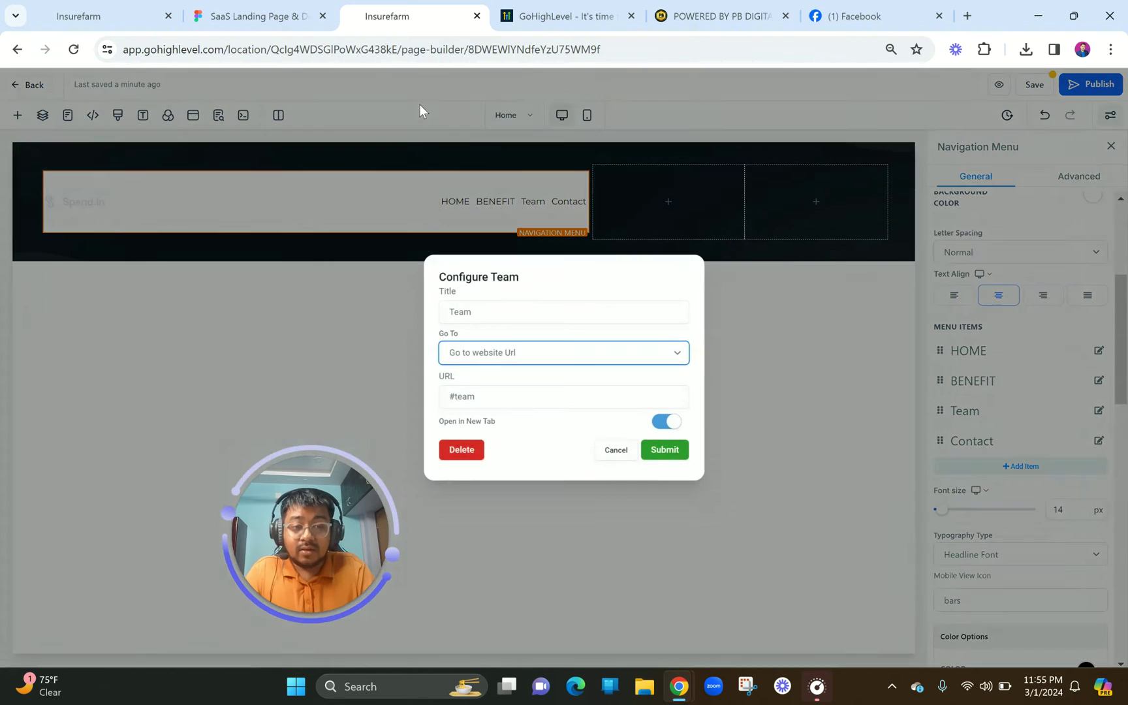
pyautogui.click(266, 9)
pyautogui.click(367, 7)
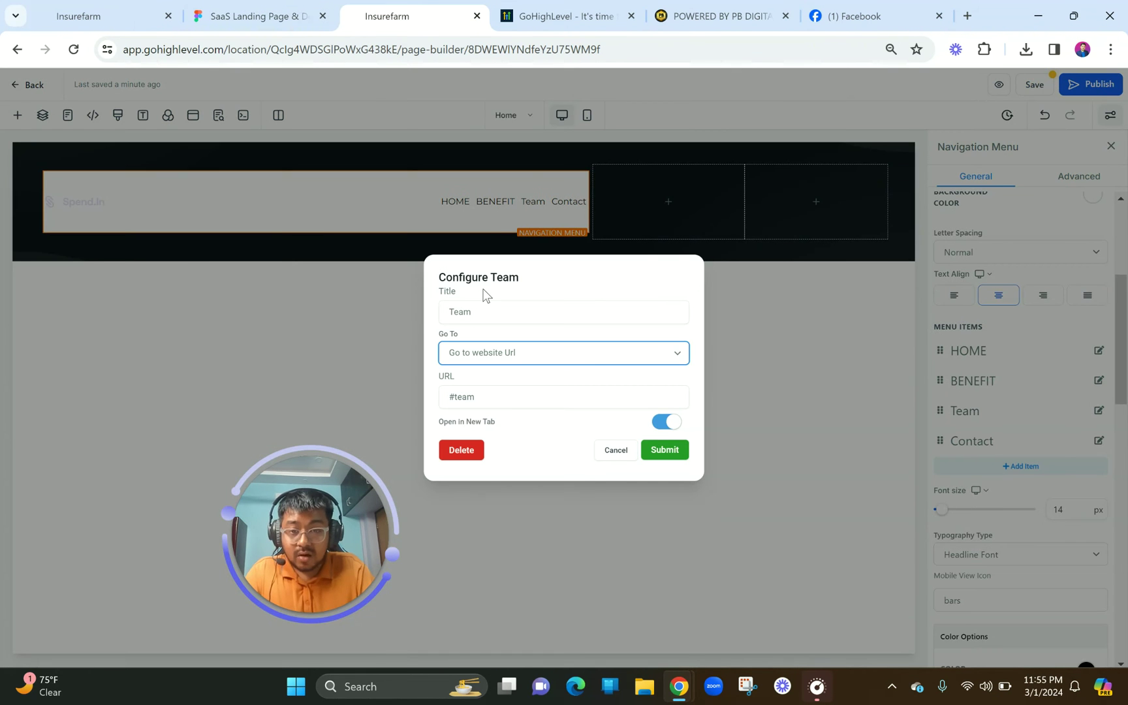
pyautogui.moveTo(492, 312); pyautogui.dragTo(428, 314)
pyautogui.write('HOW IT WORKS')
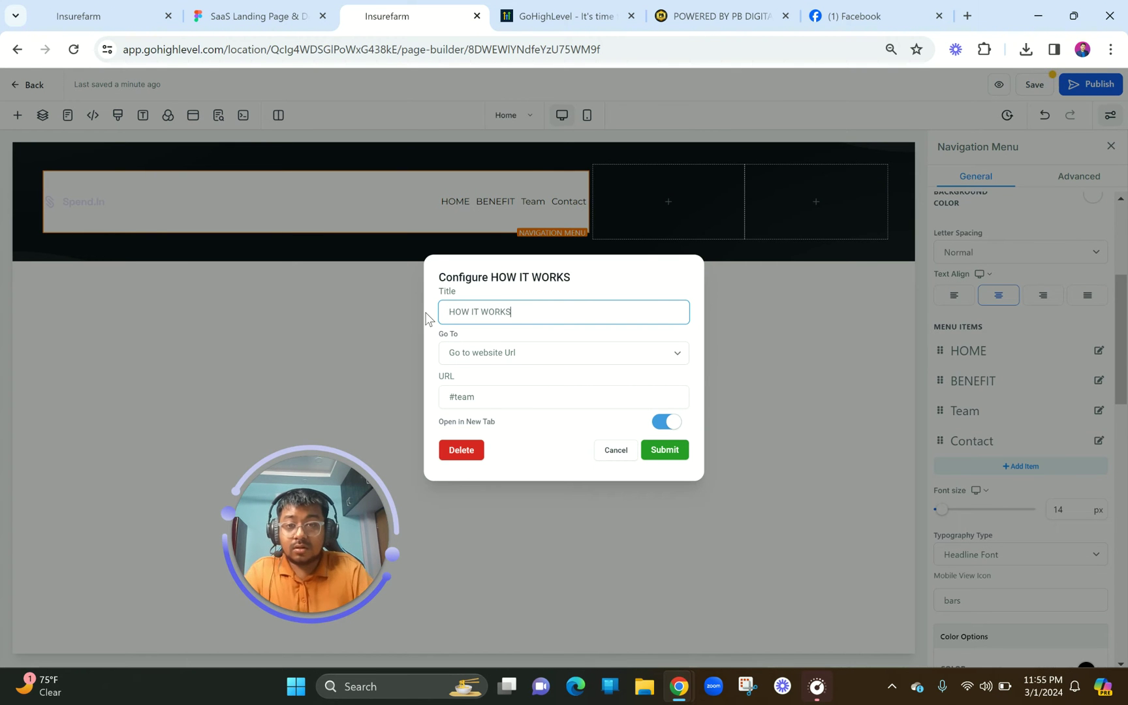
pyautogui.click(667, 422)
pyautogui.click(668, 448)
# - Look up the next label in the Figma design, and retitle the Contact menu item as PRICING with Open in New Tab turned off
pyautogui.click(220, 4)
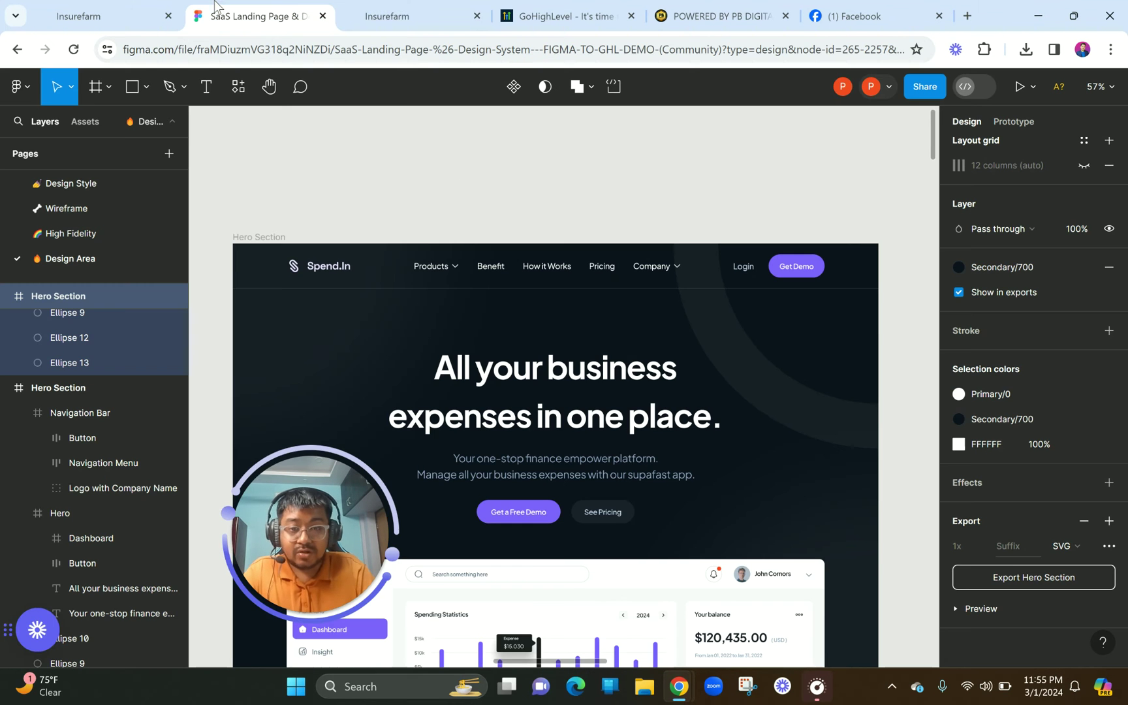
pyautogui.click(417, 6)
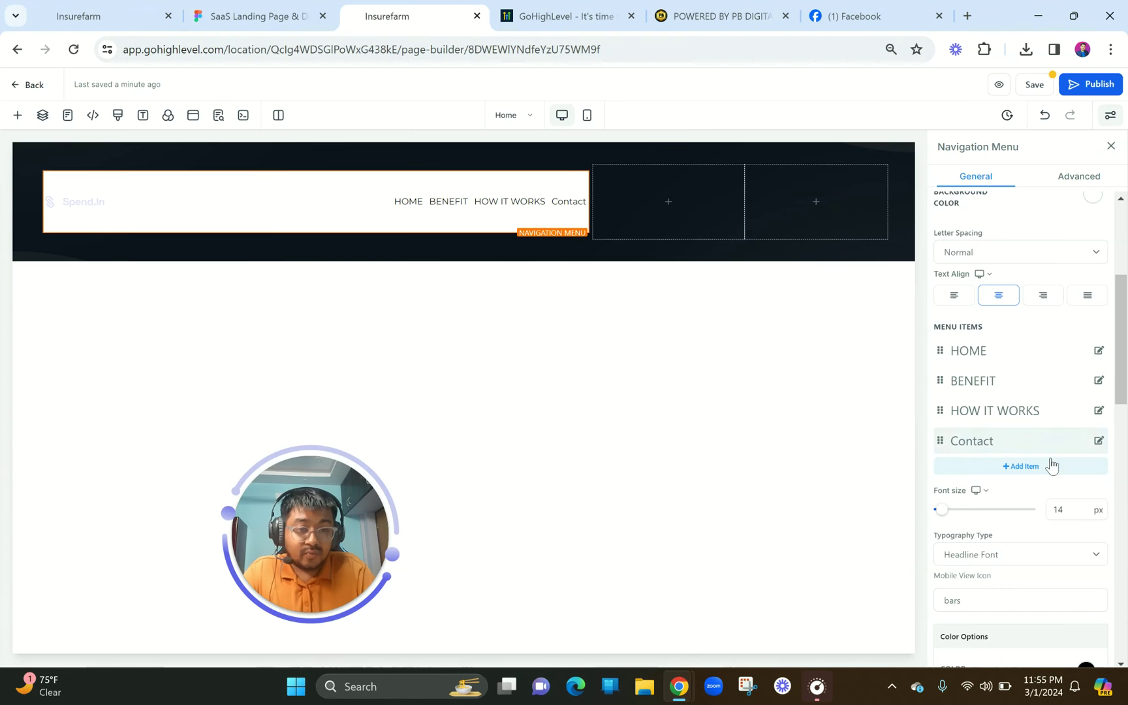
pyautogui.click(1098, 442)
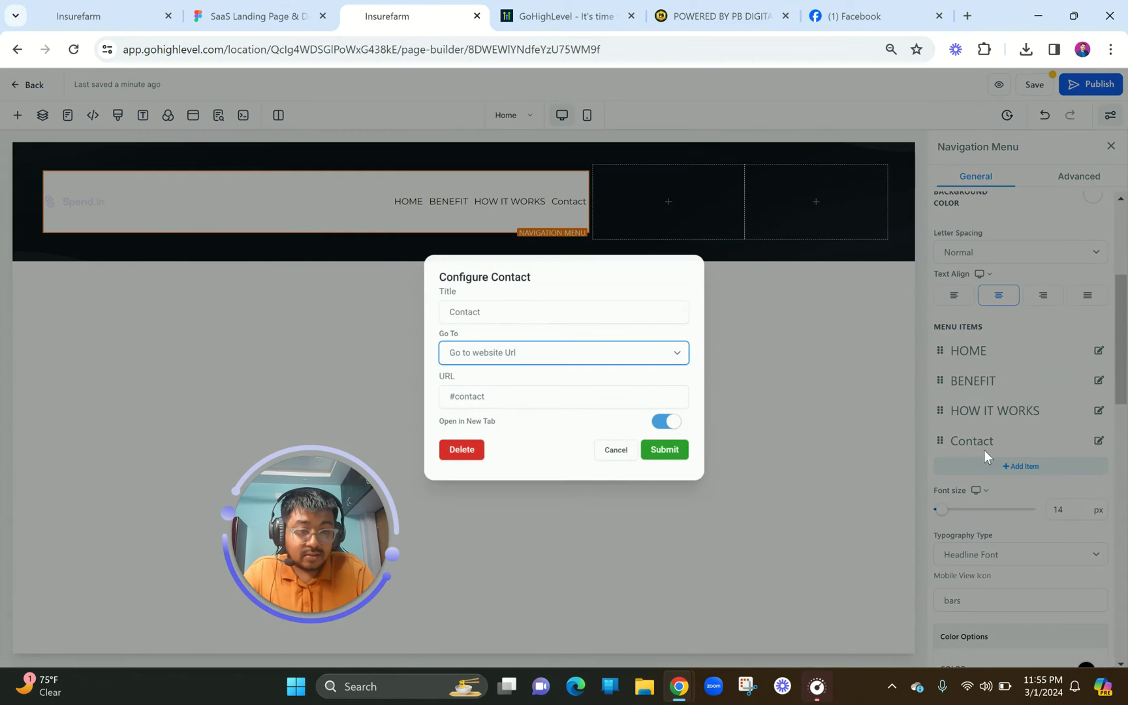
pyautogui.moveTo(519, 309); pyautogui.dragTo(393, 312)
pyautogui.write('PRICING')
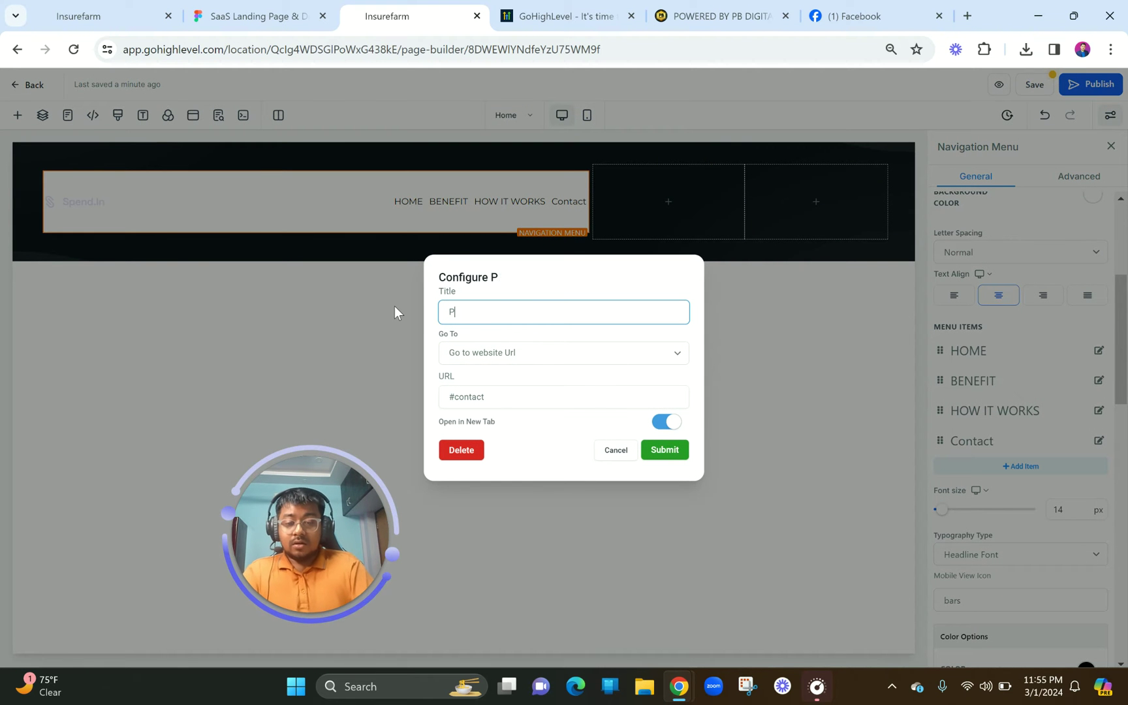
pyautogui.click(667, 422)
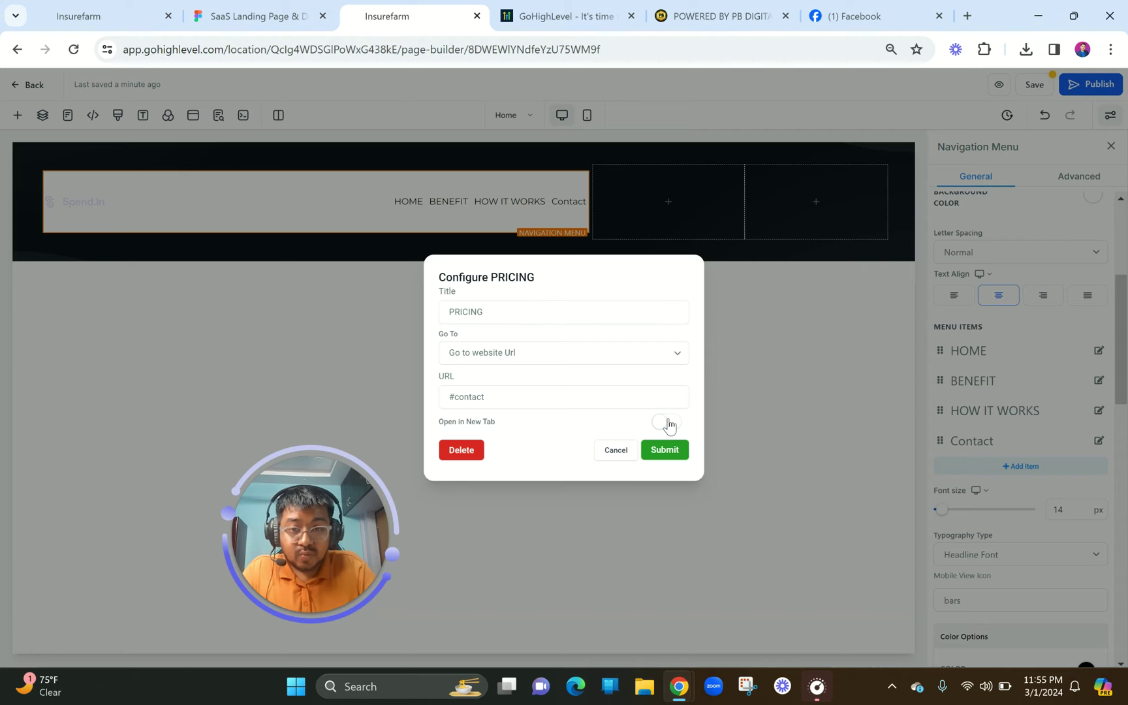
pyautogui.click(678, 456)
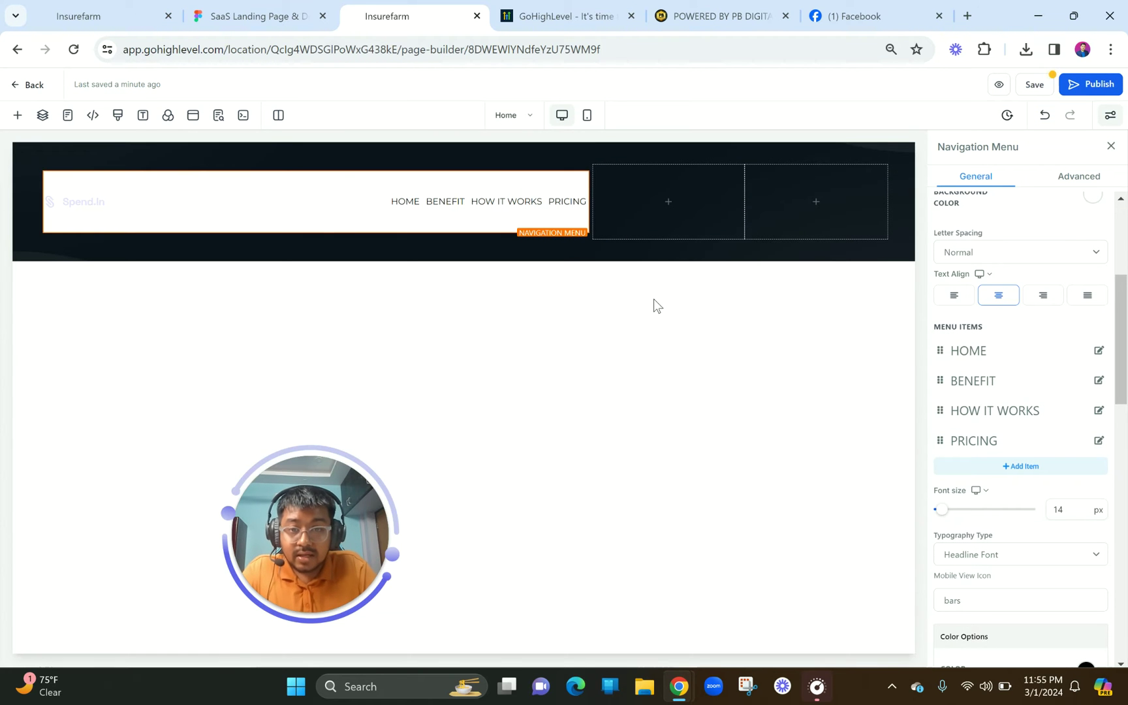
# - Set the navigation menu's text color to white and its background color to transparent
pyautogui.scroll(-5, 1086, 483)
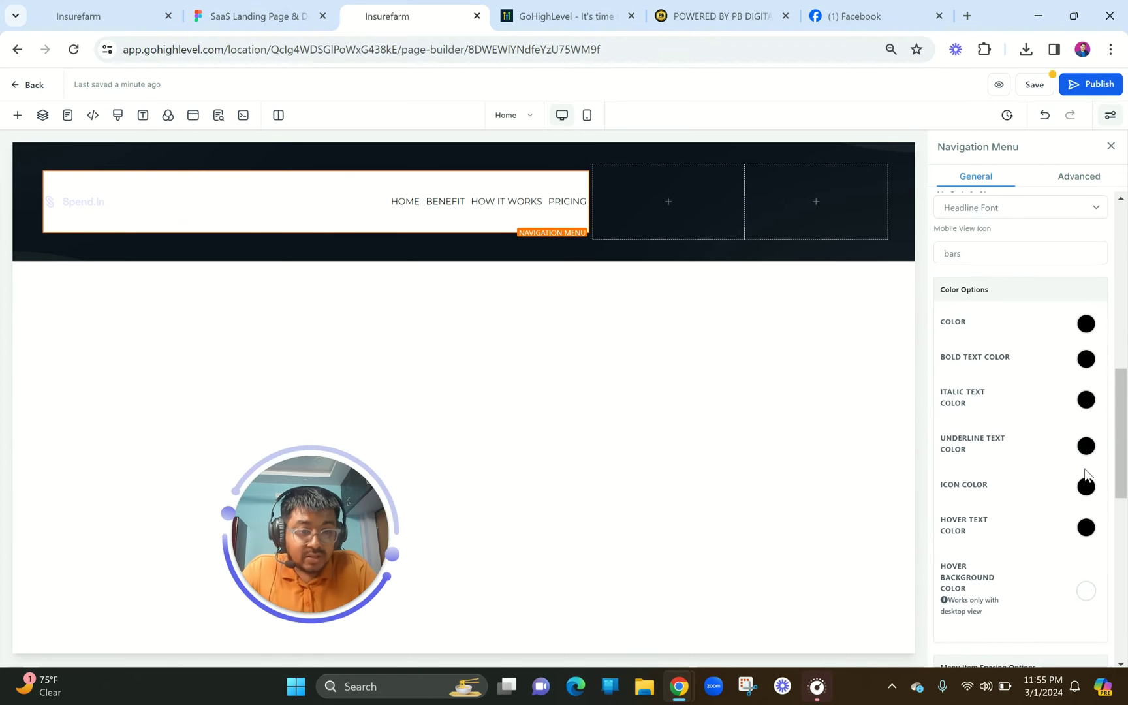
pyautogui.click(1086, 322)
pyautogui.click(995, 354)
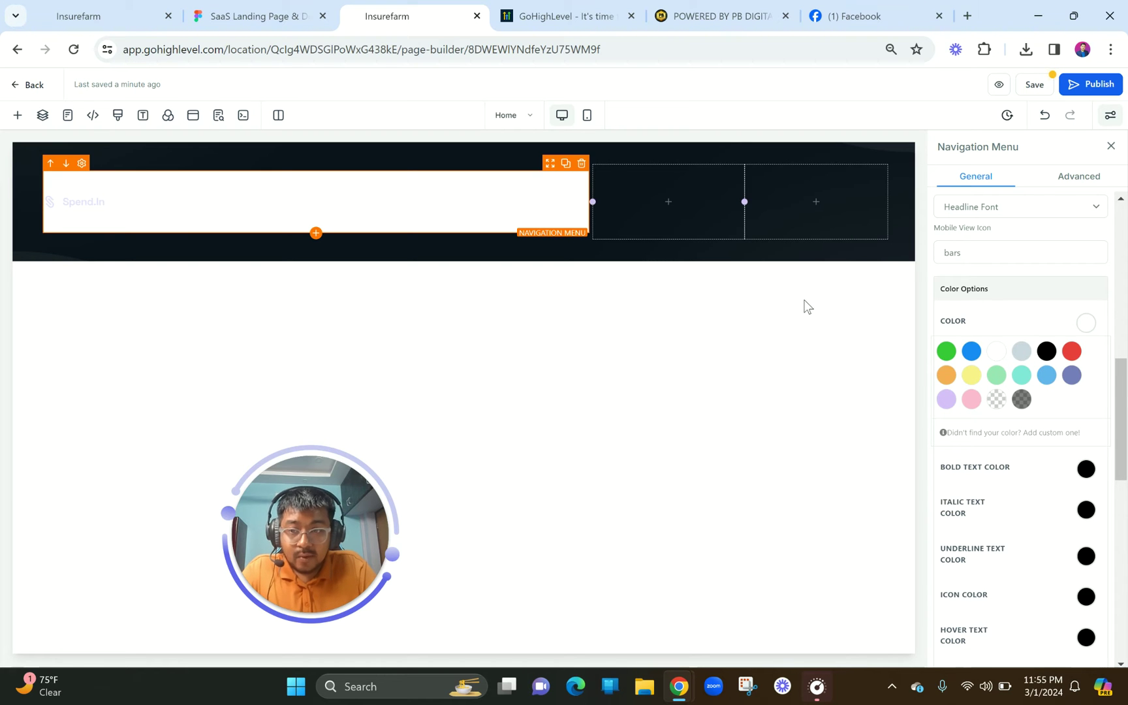
pyautogui.scroll(3, 1022, 398)
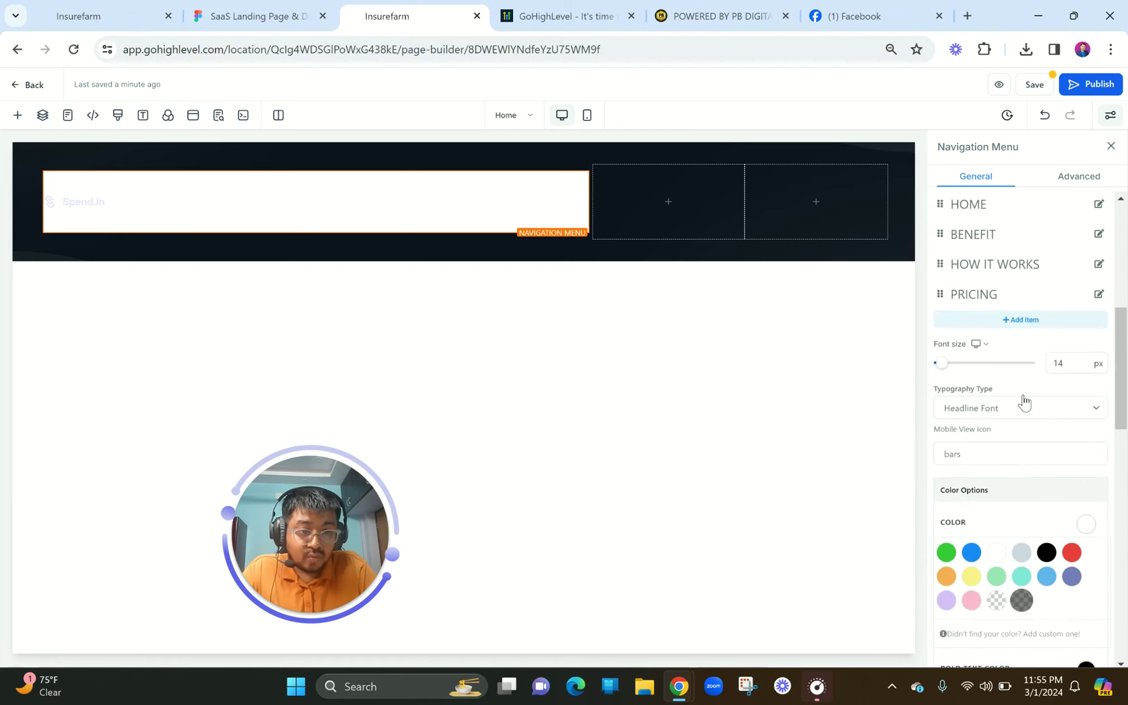
pyautogui.scroll(5, 1024, 401)
pyautogui.click(1090, 378)
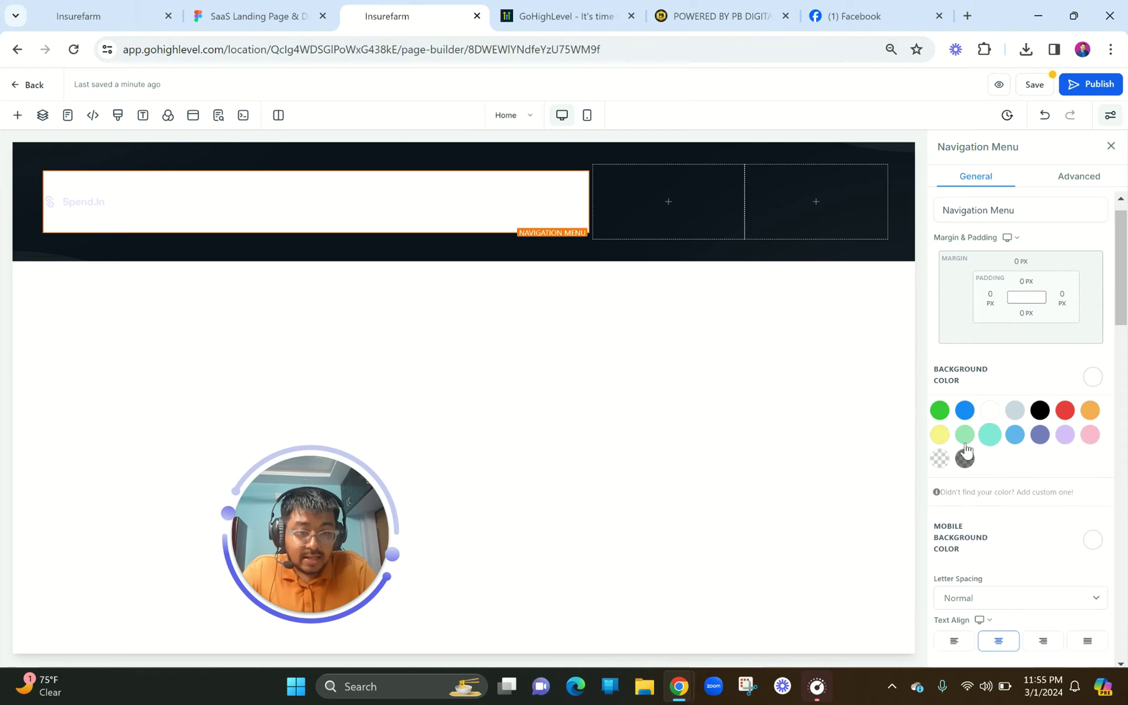
pyautogui.click(940, 460)
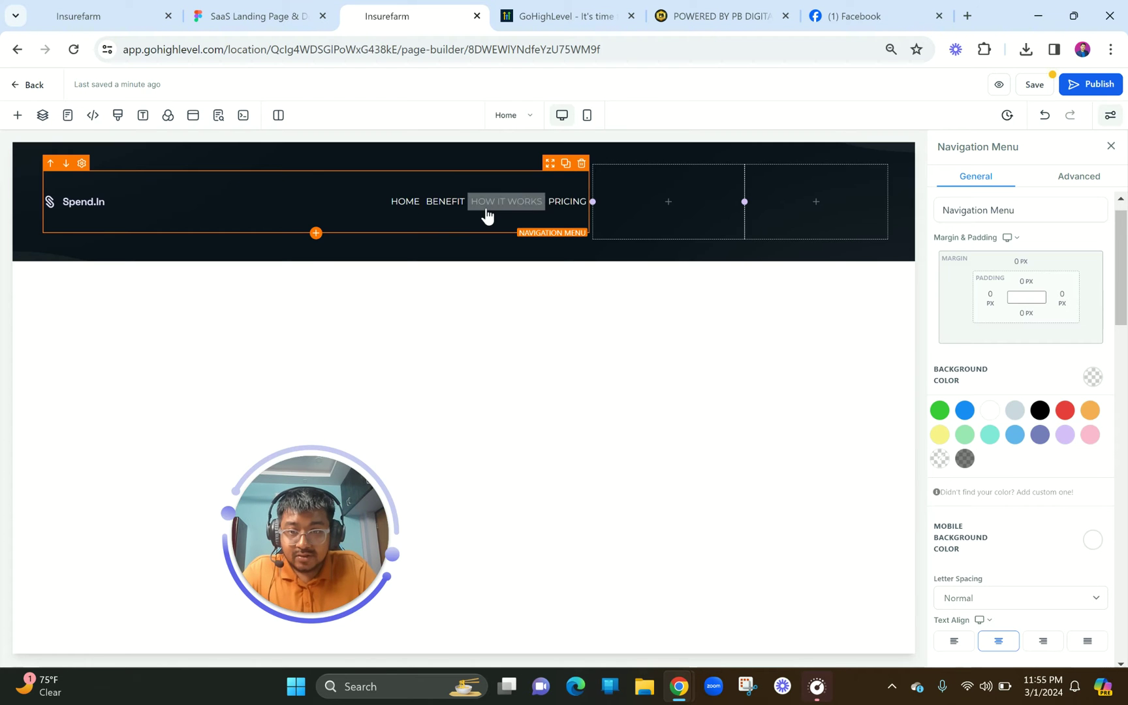
# - Set the horizontal spacing of the navigation menu's items to 34
pyautogui.scroll(-10, 1014, 408)
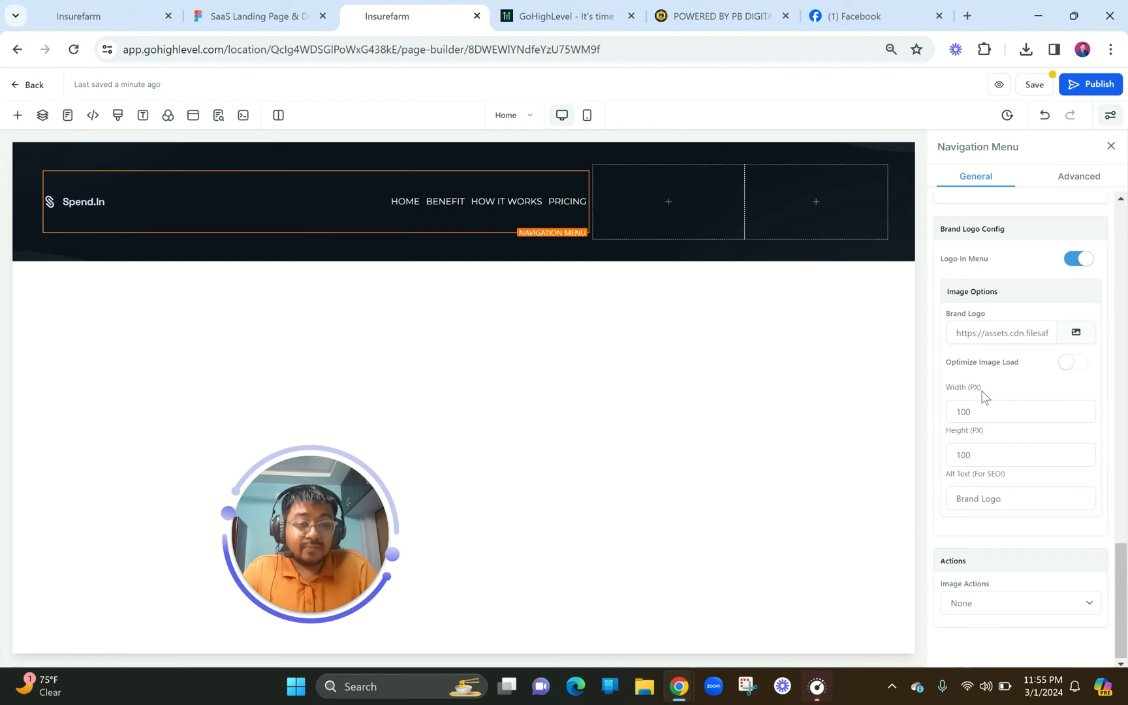
pyautogui.scroll(4, 984, 396)
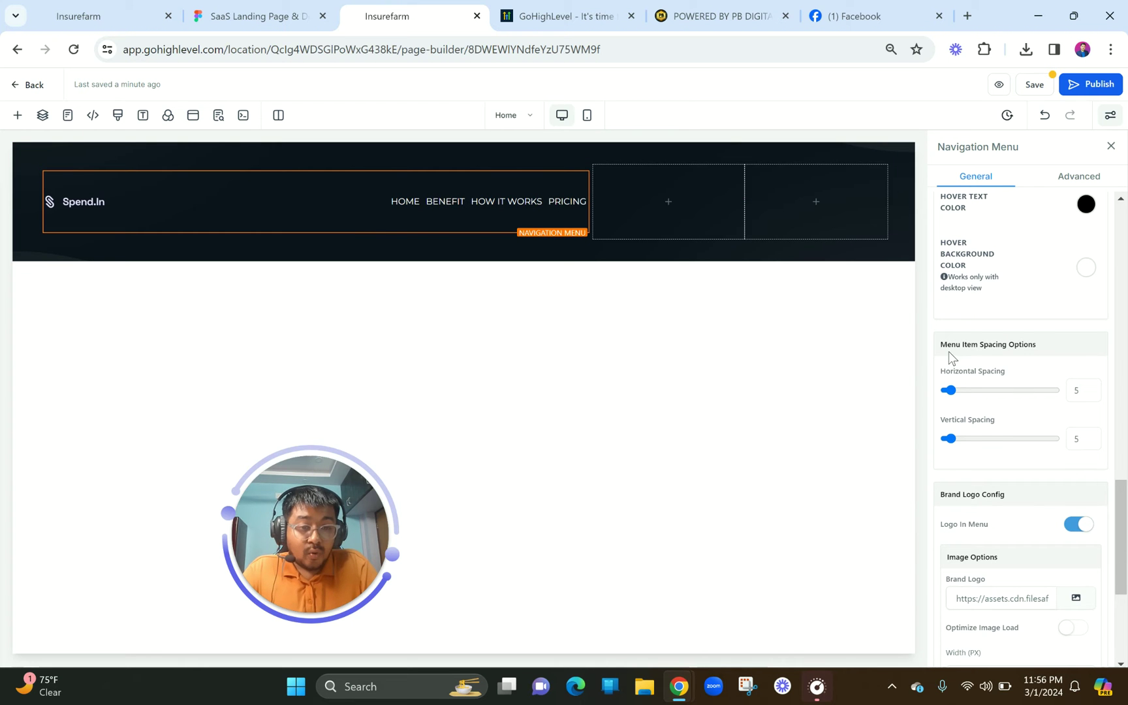
pyautogui.moveTo(936, 341); pyautogui.dragTo(1039, 346)
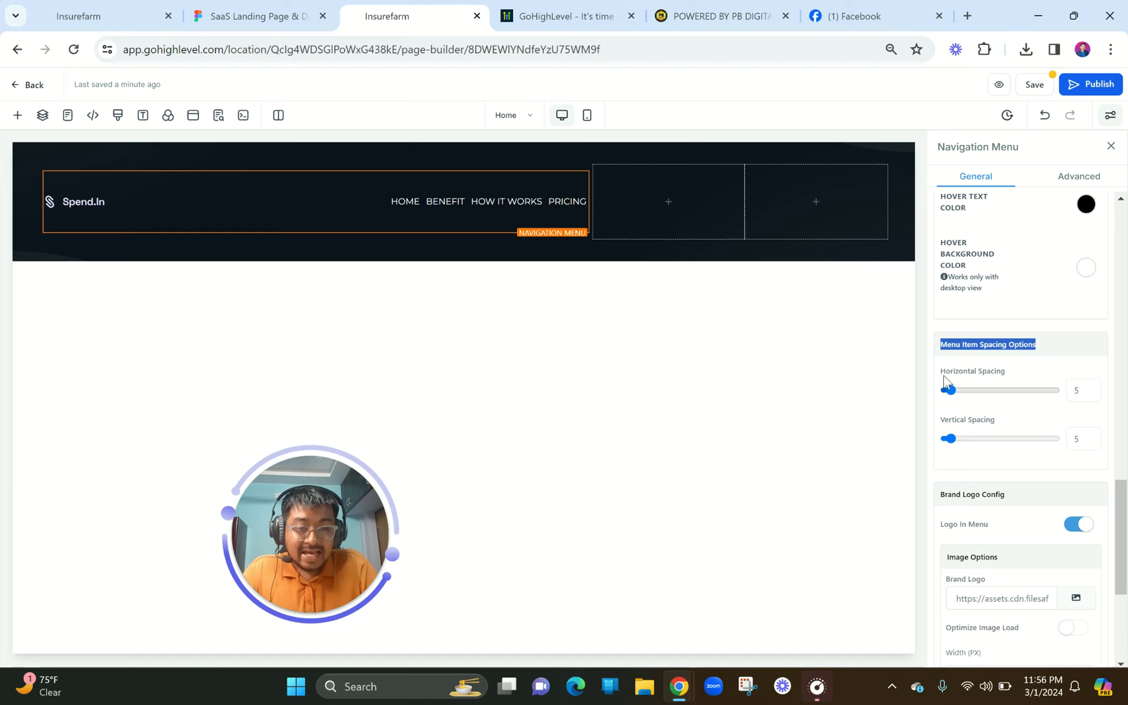
pyautogui.moveTo(940, 370); pyautogui.dragTo(1067, 395)
pyautogui.moveTo(956, 390); pyautogui.dragTo(982, 391)
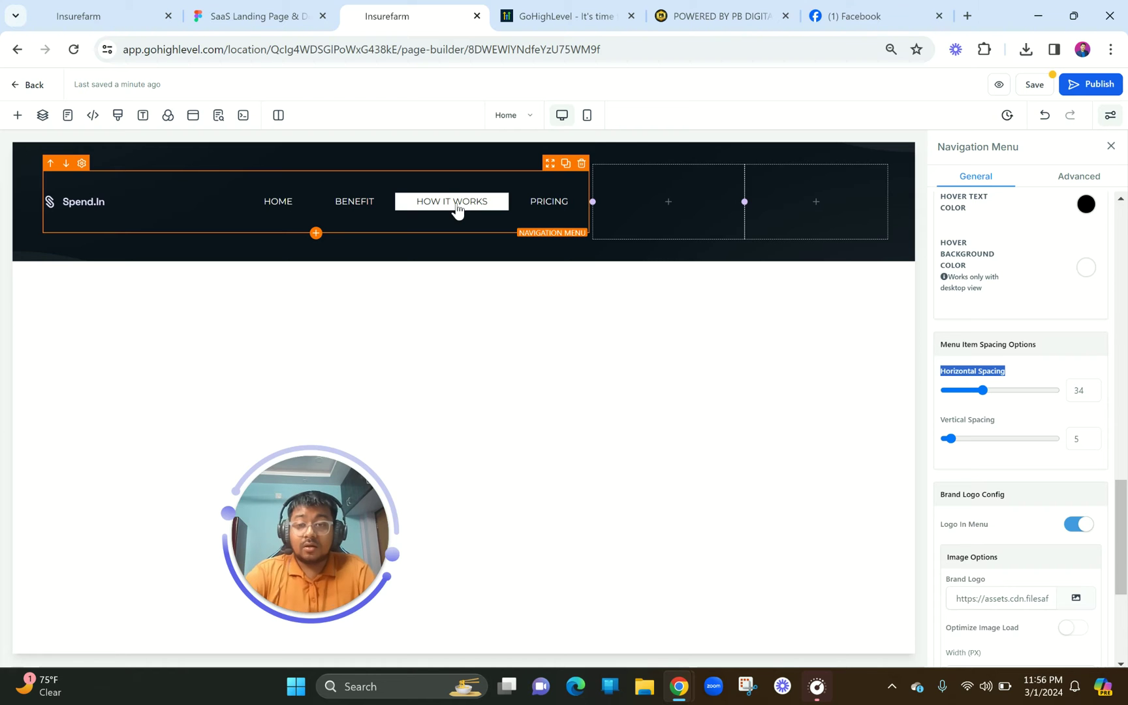
# - In the Figma design, select the navigation bar's Get Demo button and copy its fill color code 7C5CFC
pyautogui.click(302, 7)
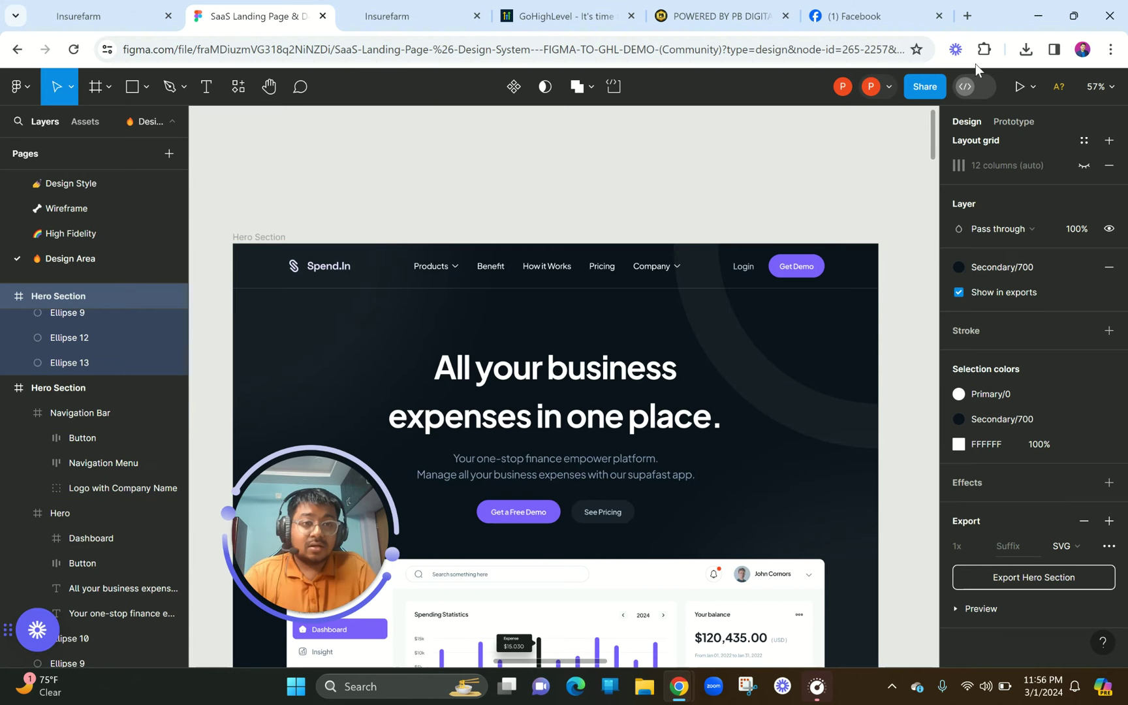
pyautogui.click(808, 267)
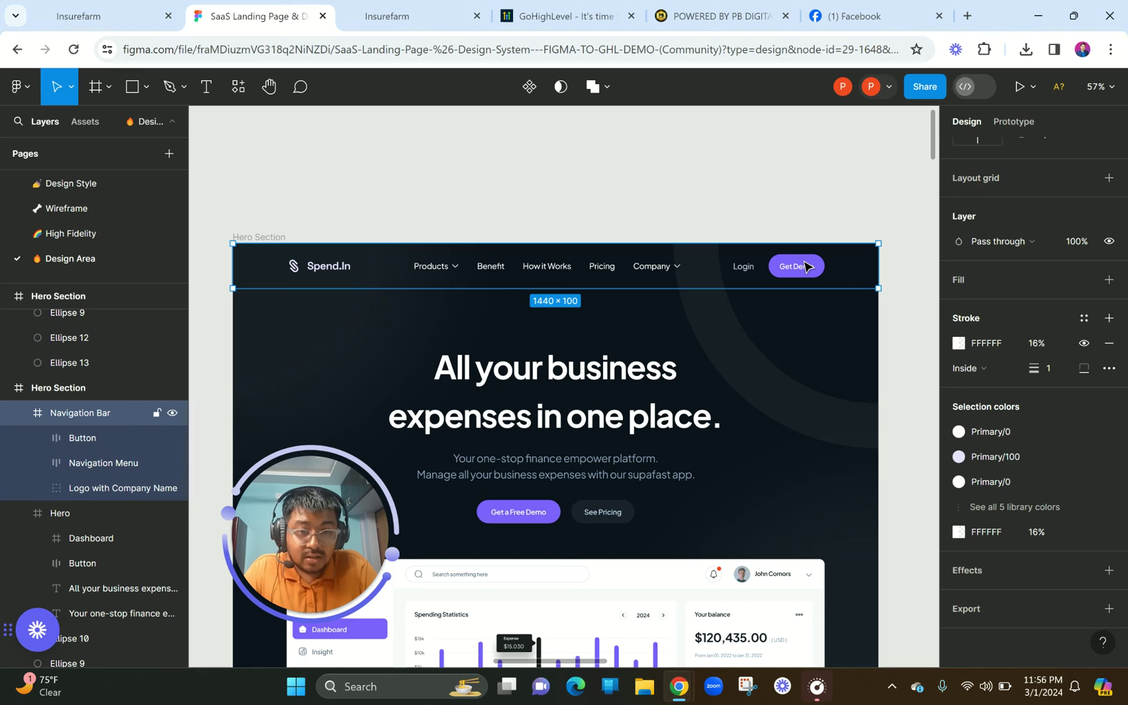
pyautogui.doubleClick(808, 266)
pyautogui.doubleClick(807, 266)
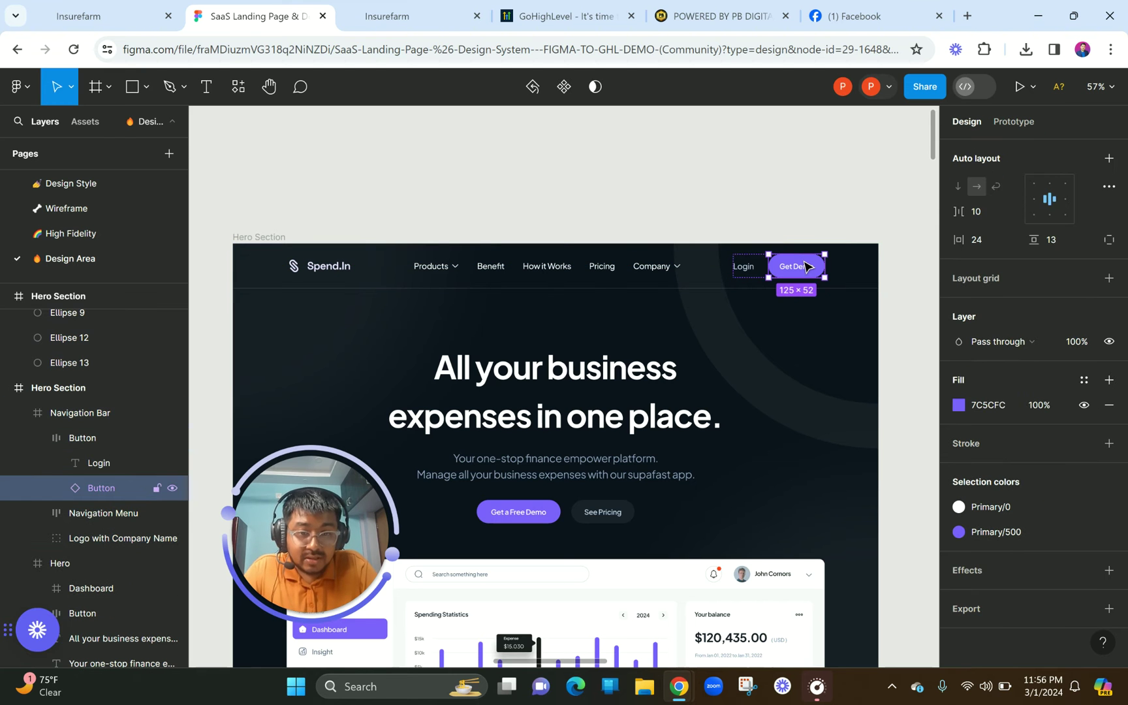
pyautogui.click(996, 404)
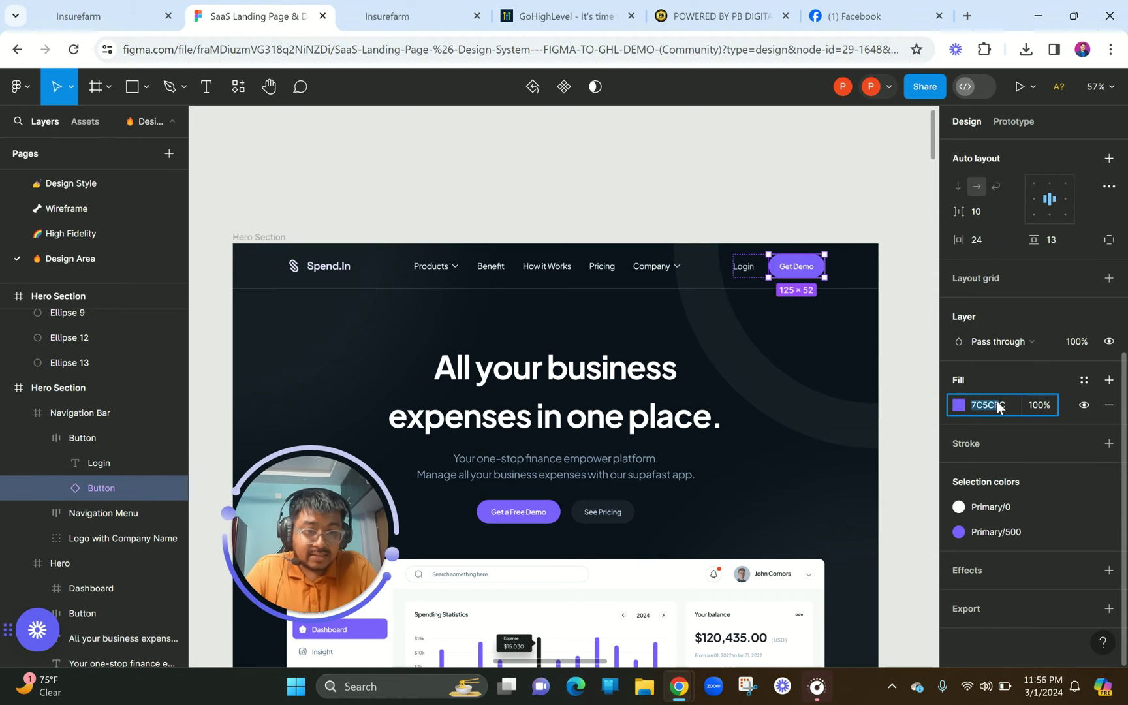
# - Back in the GoHighLevel page builder, set the navigation menu's hover background color to transparent
pyautogui.click(391, 15)
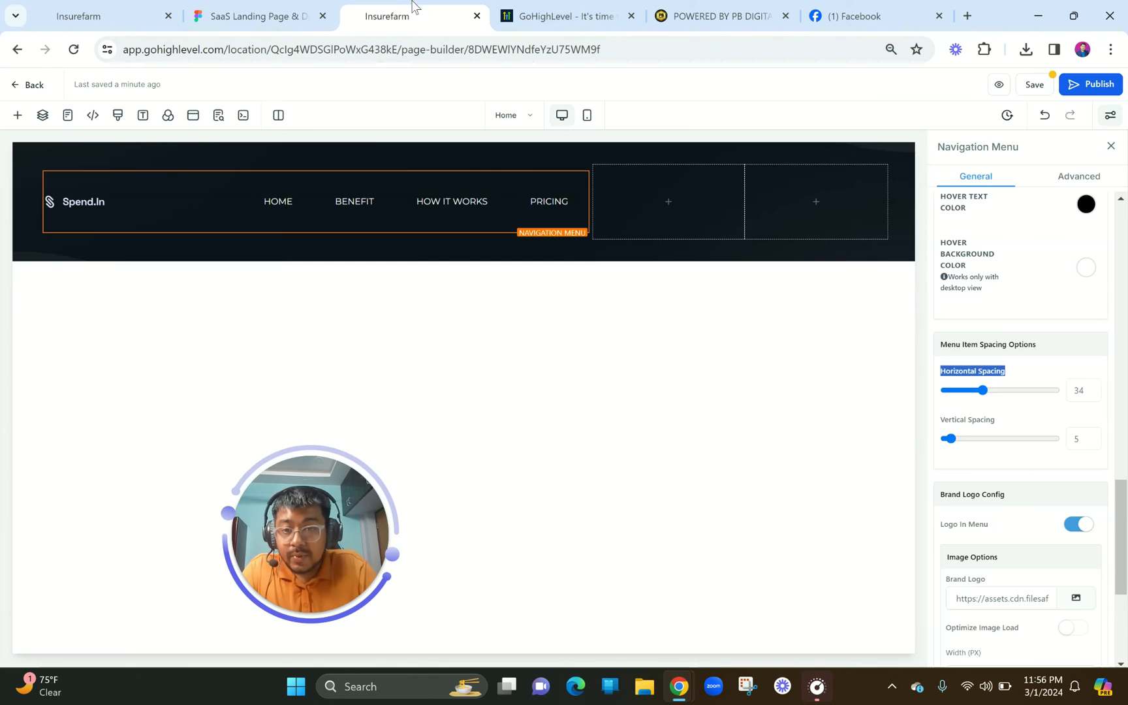
pyautogui.click(276, 203)
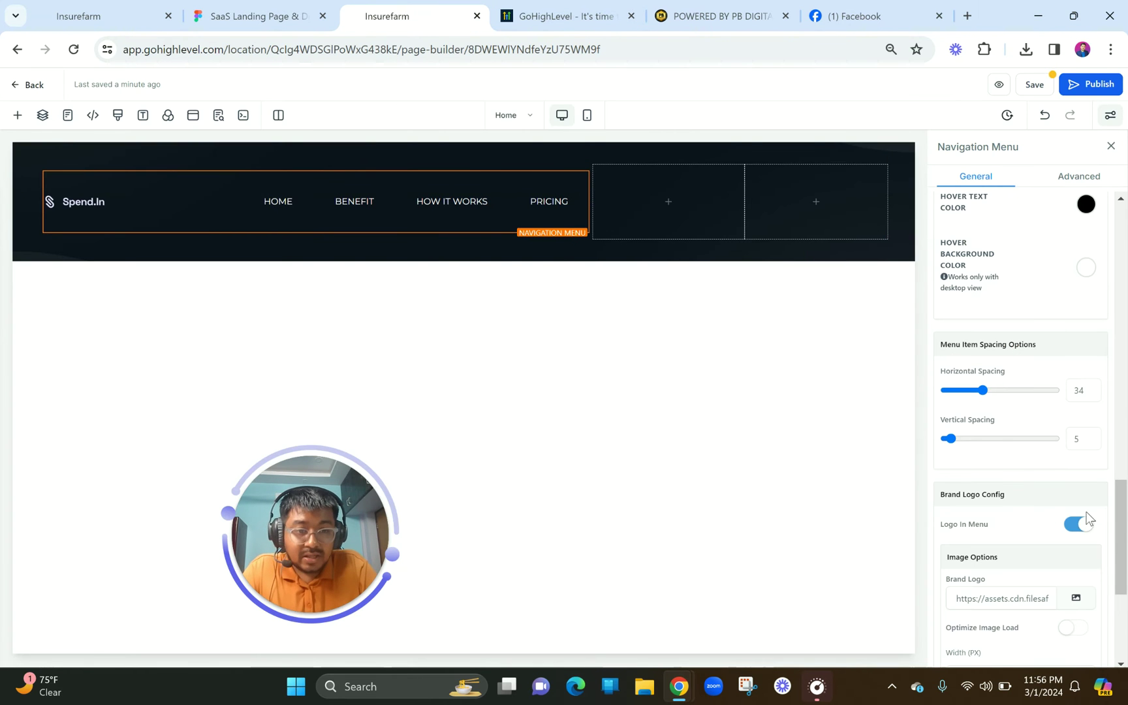
pyautogui.scroll(-2, 1086, 512)
pyautogui.scroll(-2, 1088, 516)
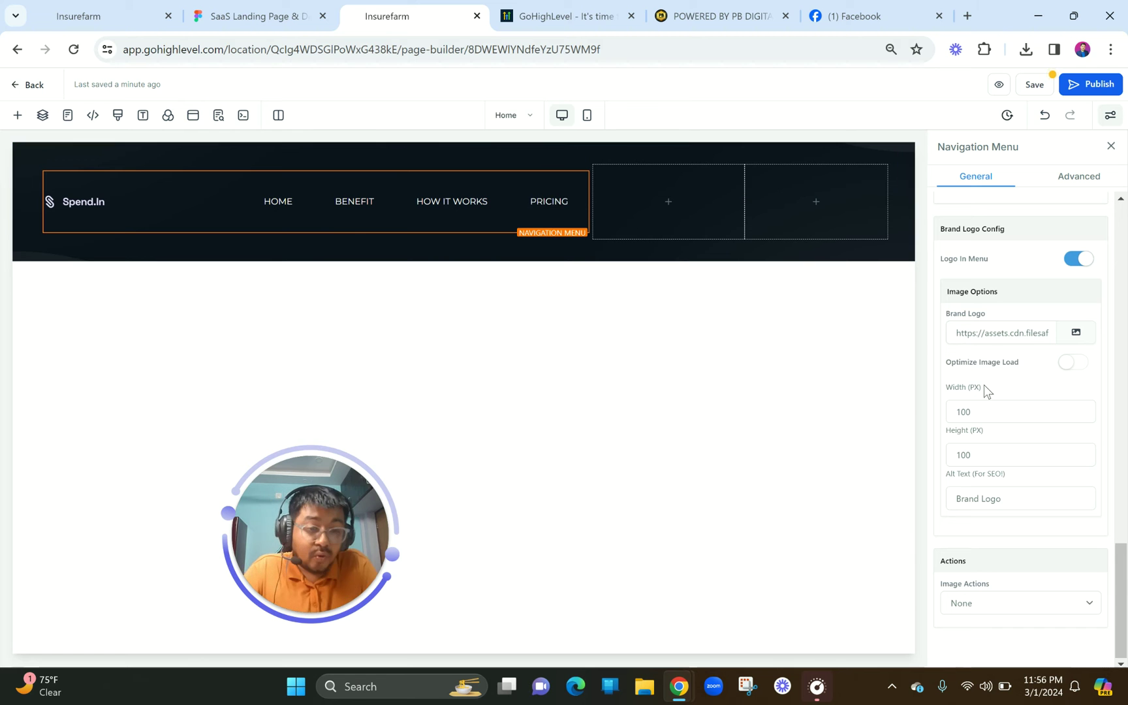
pyautogui.scroll(3, 1014, 398)
pyautogui.scroll(-3, 1014, 399)
pyautogui.scroll(10, 1014, 398)
pyautogui.scroll(-2, 1014, 392)
pyautogui.scroll(-2, 1051, 443)
pyautogui.scroll(-1, 1036, 486)
pyautogui.click(1085, 522)
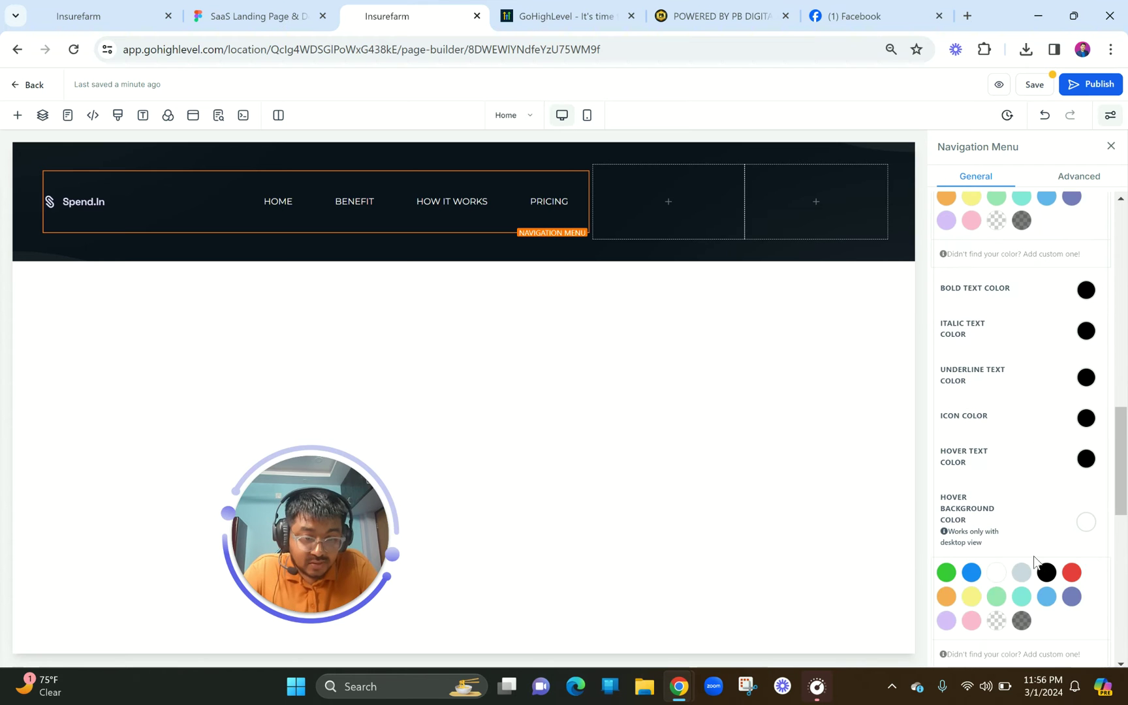
pyautogui.click(996, 620)
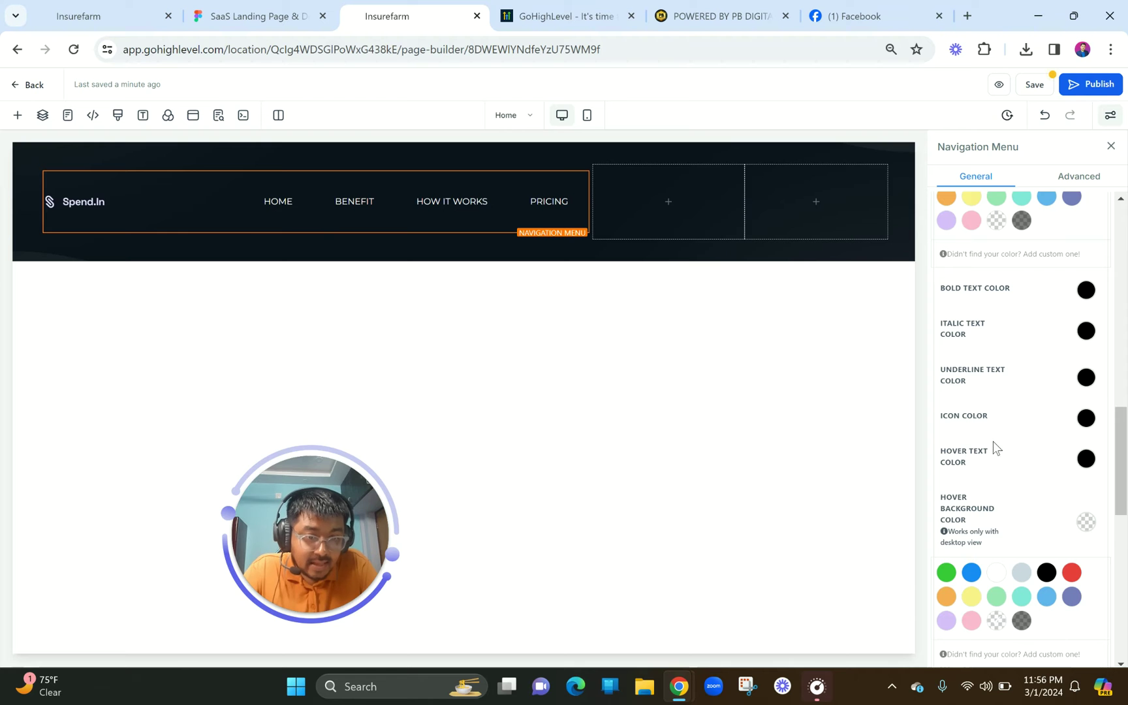
# - Add #7C5CFC as a custom color for the navigation menu's hover text, and choose the light purple swatch as its hover text color
pyautogui.click(1087, 460)
pyautogui.click(994, 575)
pyautogui.scroll(-1, 988, 562)
pyautogui.click(962, 541)
pyautogui.hotkey('ctrl', 'a')
pyautogui.write('#7C5CFC')
pyautogui.click(1068, 584)
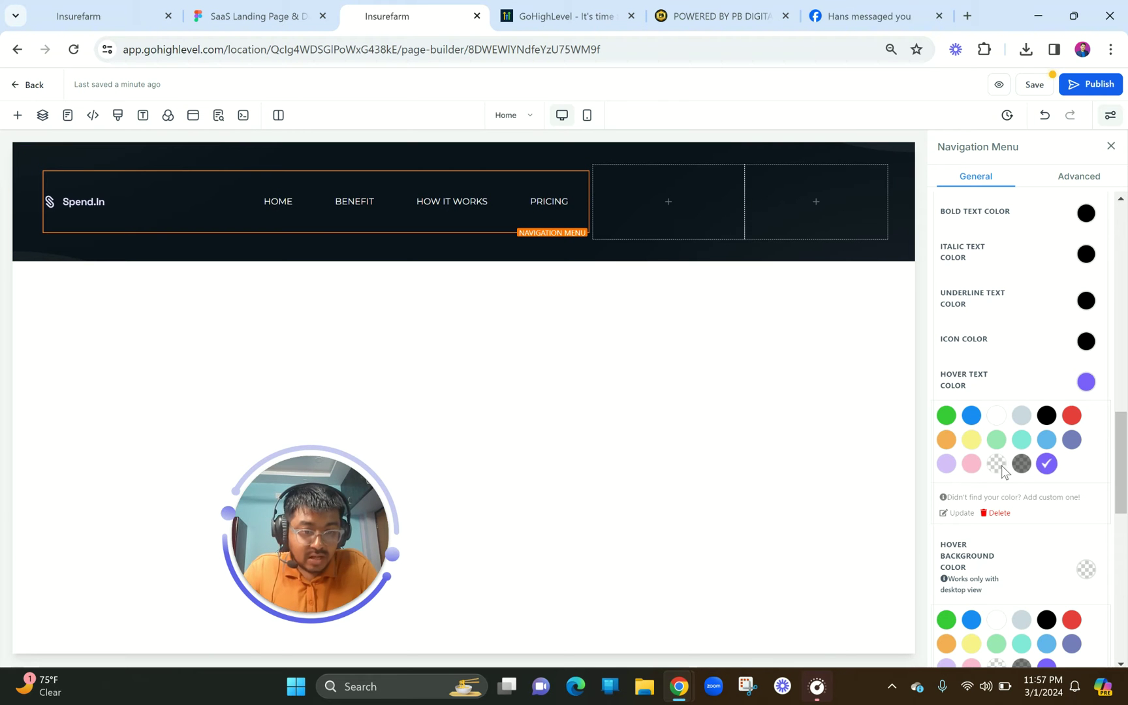
pyautogui.click(946, 463)
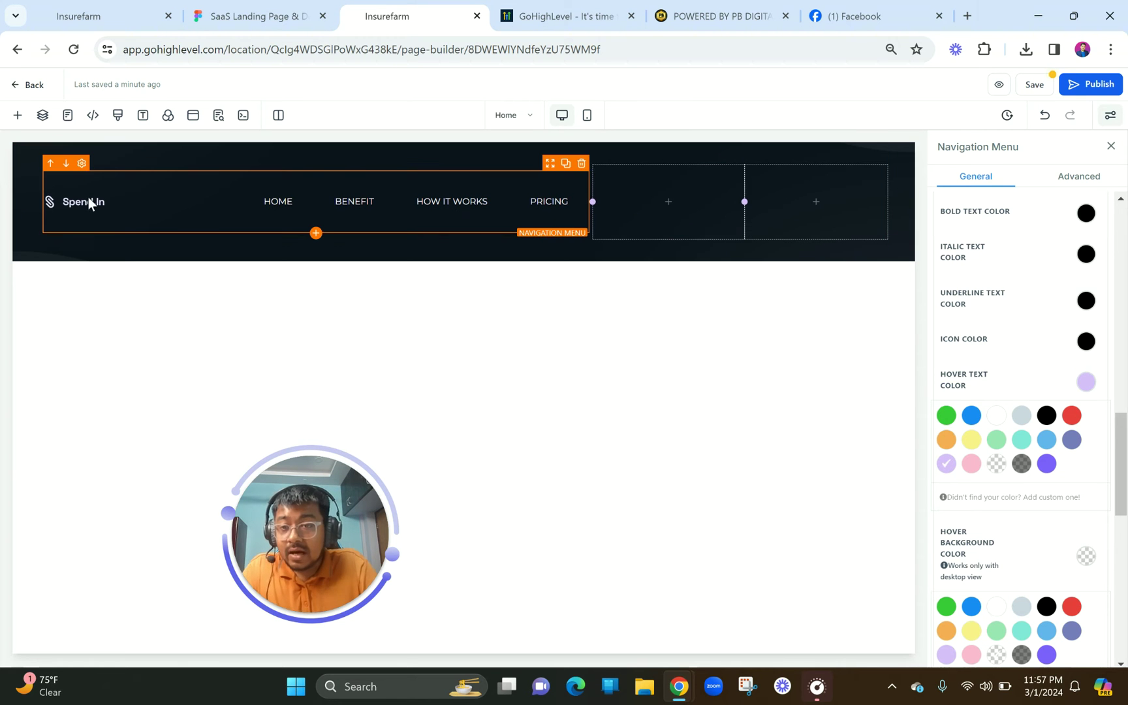
# - Clear the width and height values of the navigation menu's brand logo
pyautogui.scroll(-5, 1103, 452)
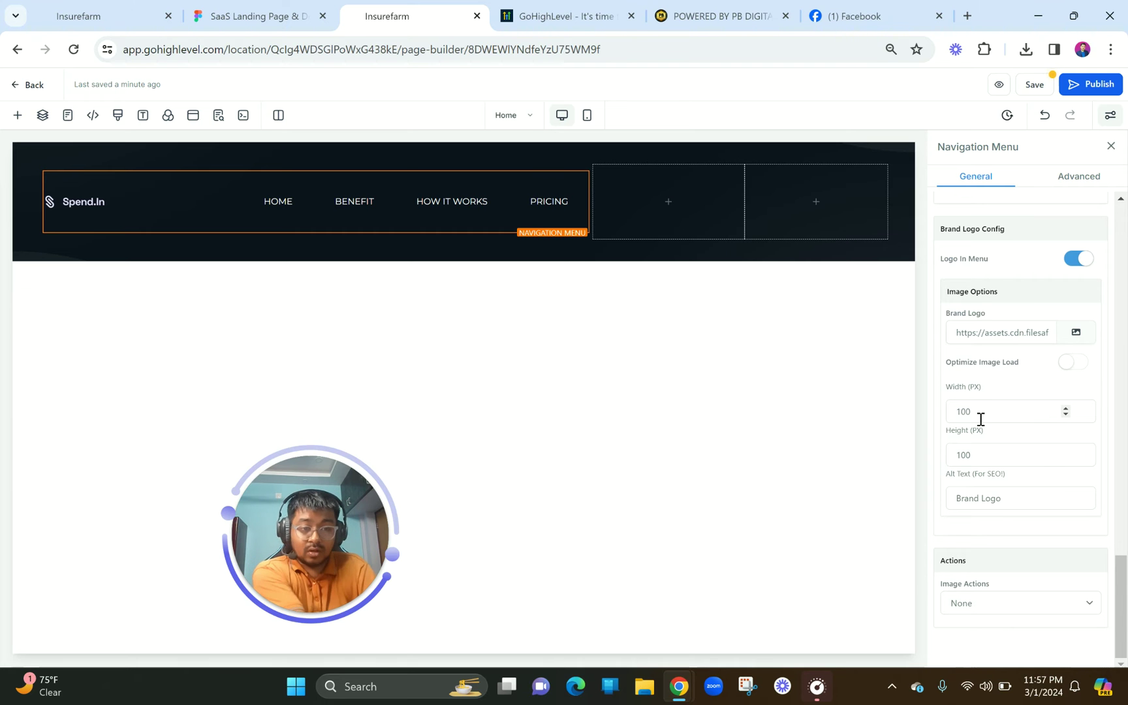
pyautogui.moveTo(980, 418); pyautogui.dragTo(933, 417)
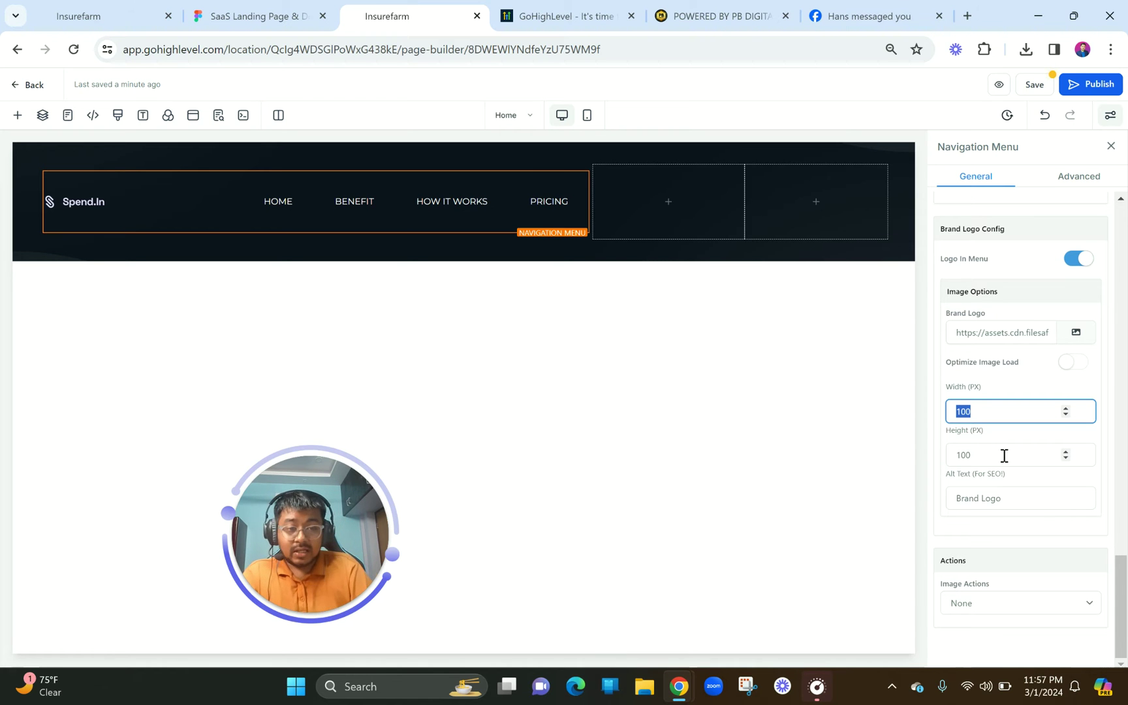
pyautogui.press('BackSpace')
pyautogui.moveTo(986, 459); pyautogui.dragTo(911, 461)
pyautogui.press('BackSpace')
pyautogui.write('70')
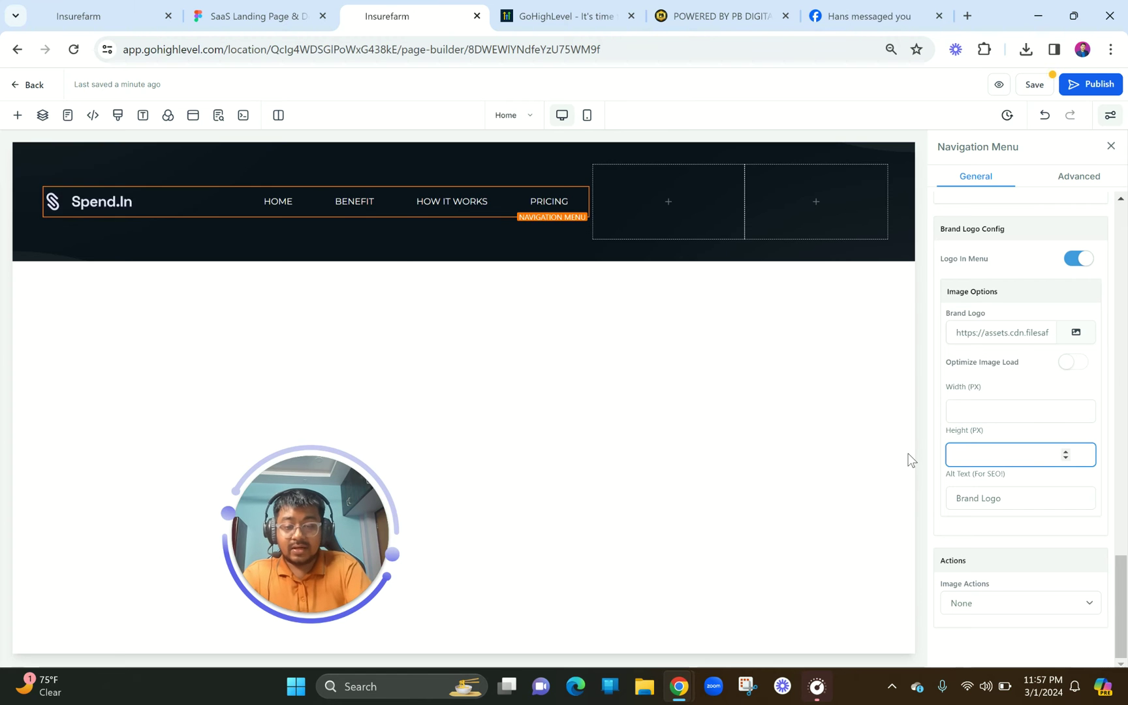
pyautogui.press('BackSpace')
pyautogui.press('BackSpace')
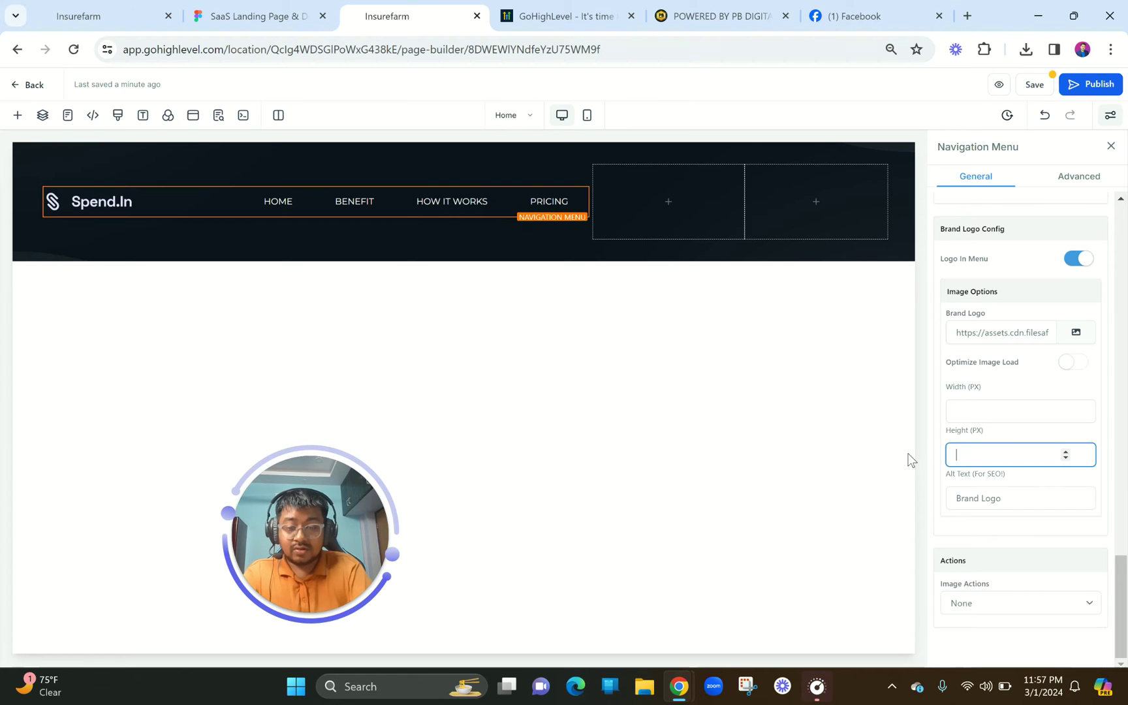
# - Set the brand logo's width to 150 px, leaving its height empty
pyautogui.click(965, 412)
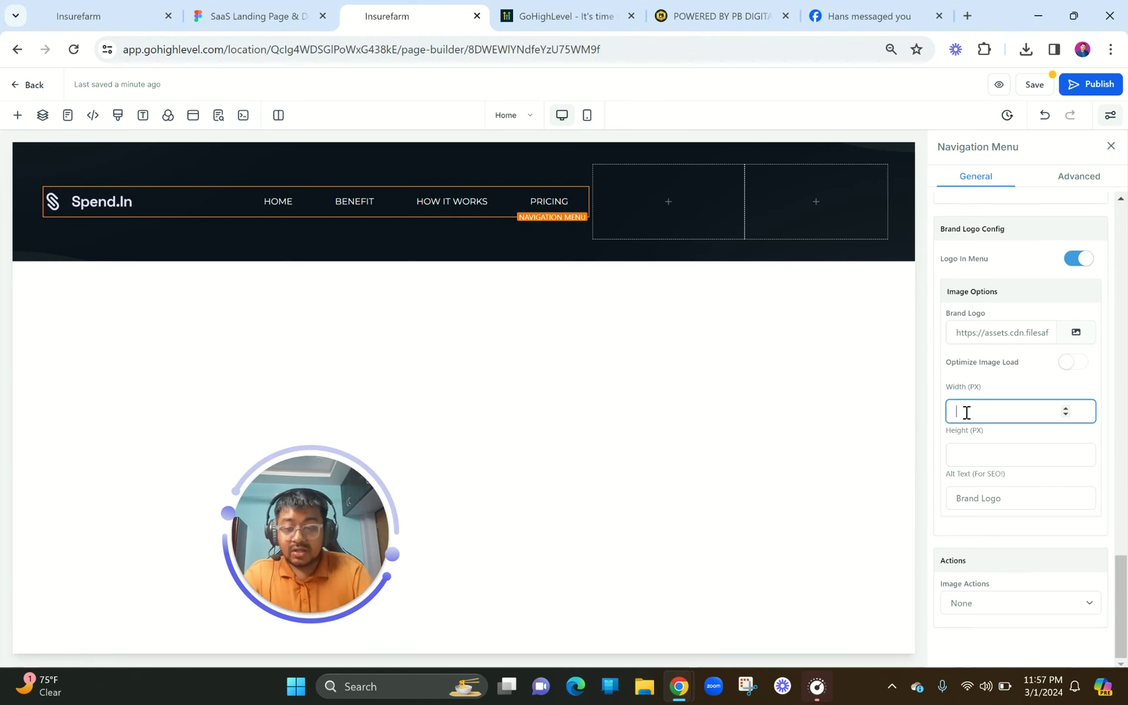
pyautogui.write('10')
pyautogui.press('BackSpace')
pyautogui.press('BackSpace')
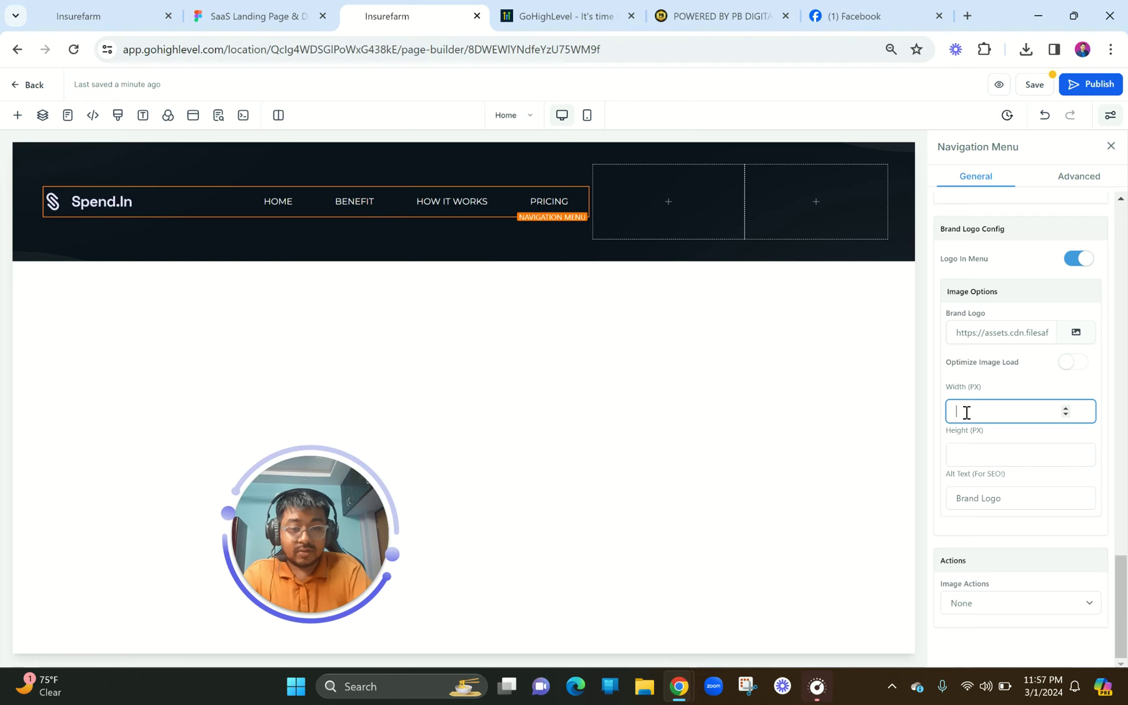
pyautogui.write('200')
pyautogui.press('BackSpace')
pyautogui.press('BackSpace')
pyautogui.press('BackSpace')
pyautogui.write('150')
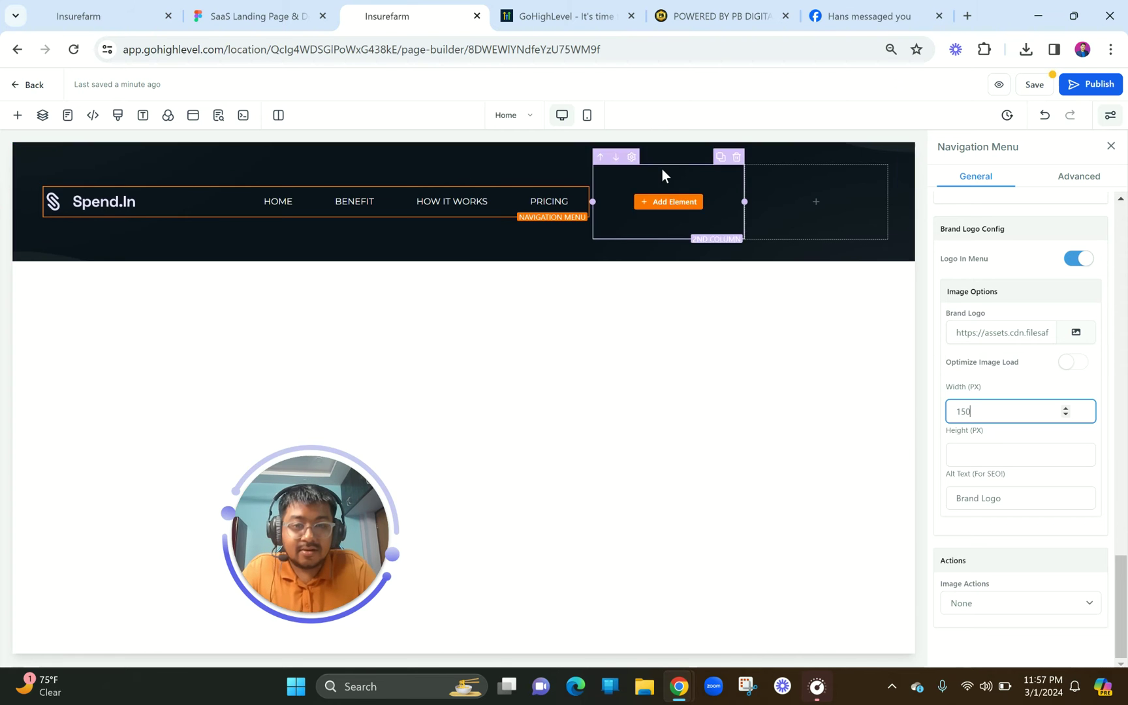
# - In the Figma design, examine the navigation bar's Login text and the Get Demo button's properties
pyautogui.click(291, 13)
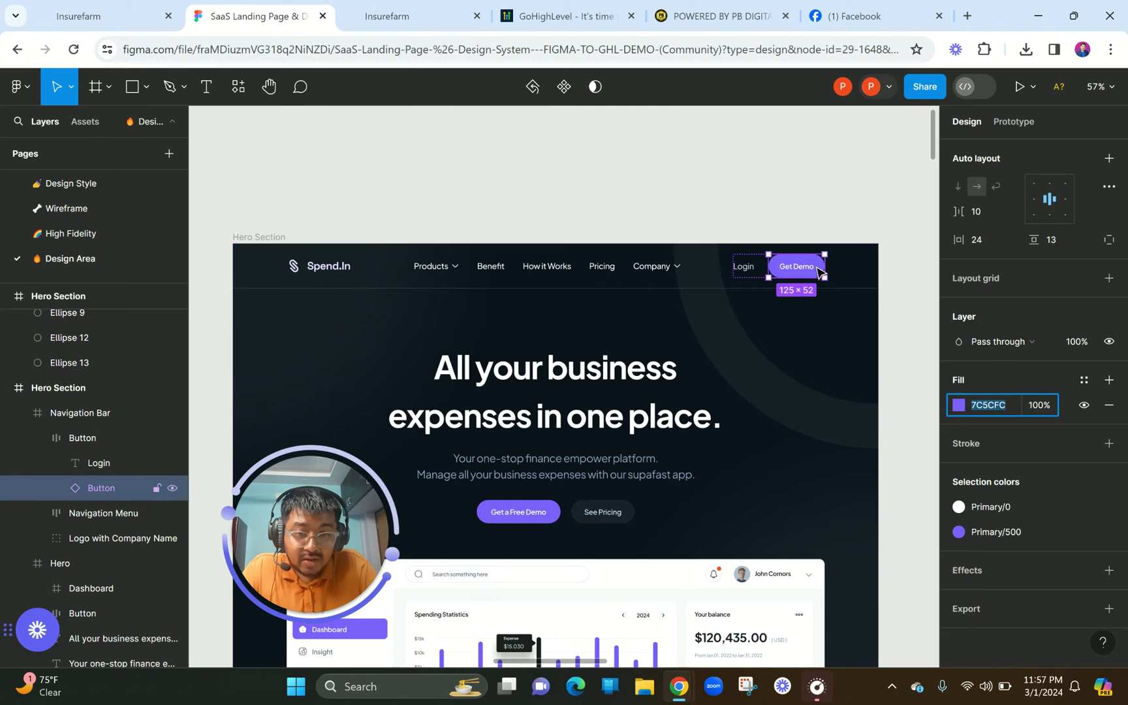
pyautogui.scroll(5, 819, 272)
pyautogui.scroll(-5, 765, 282)
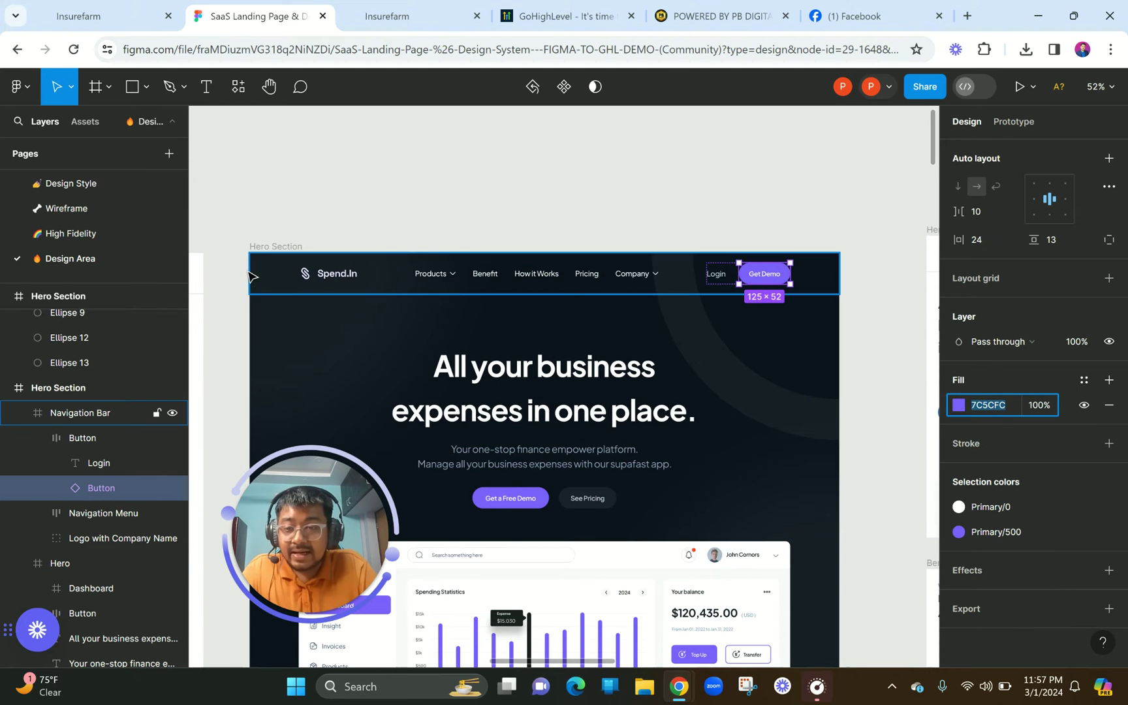
pyautogui.click(35, 362)
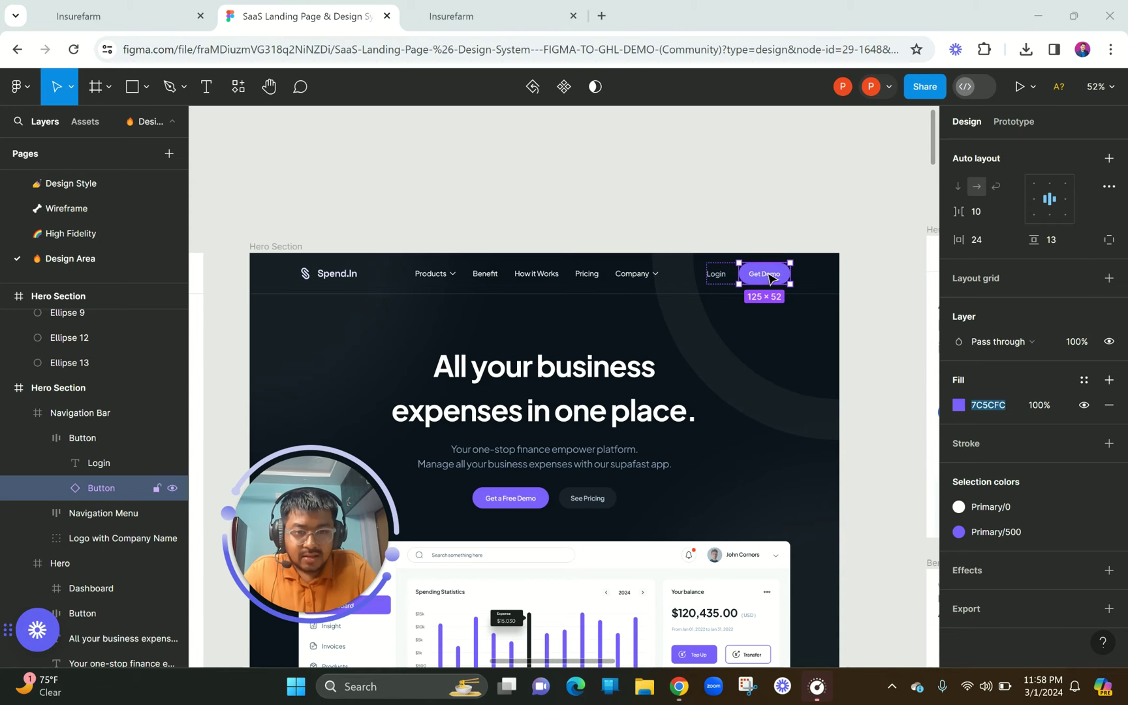
pyautogui.scroll(5, 716, 277)
pyautogui.scroll(3, 718, 281)
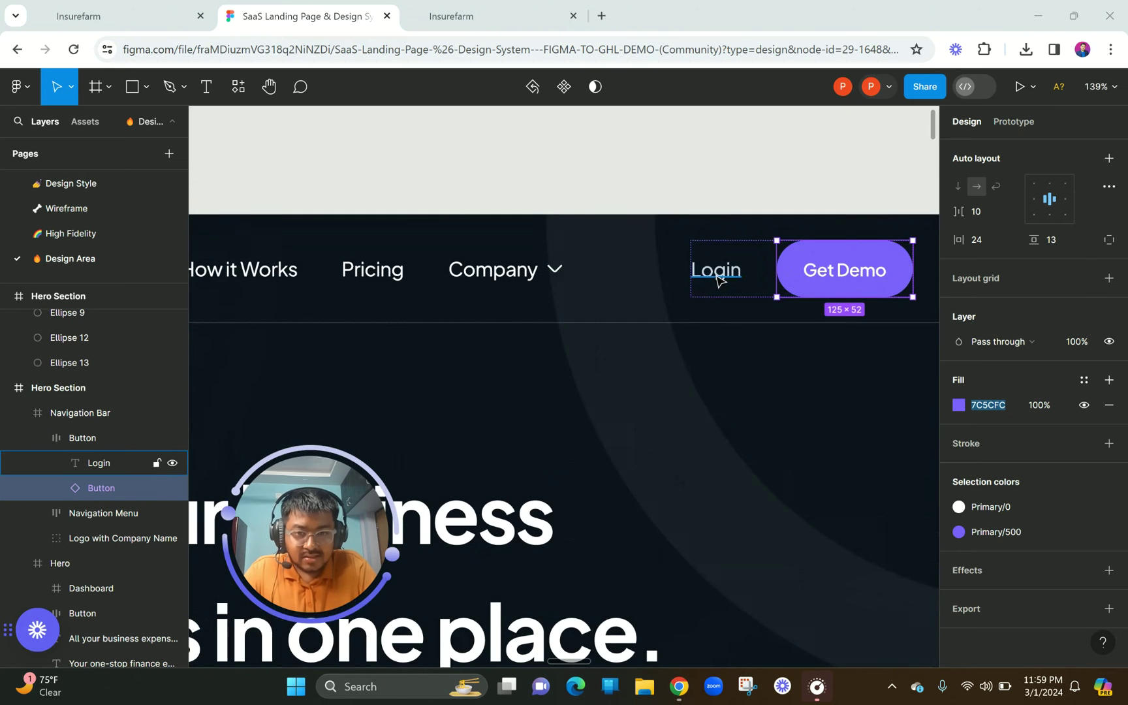
pyautogui.click(720, 278)
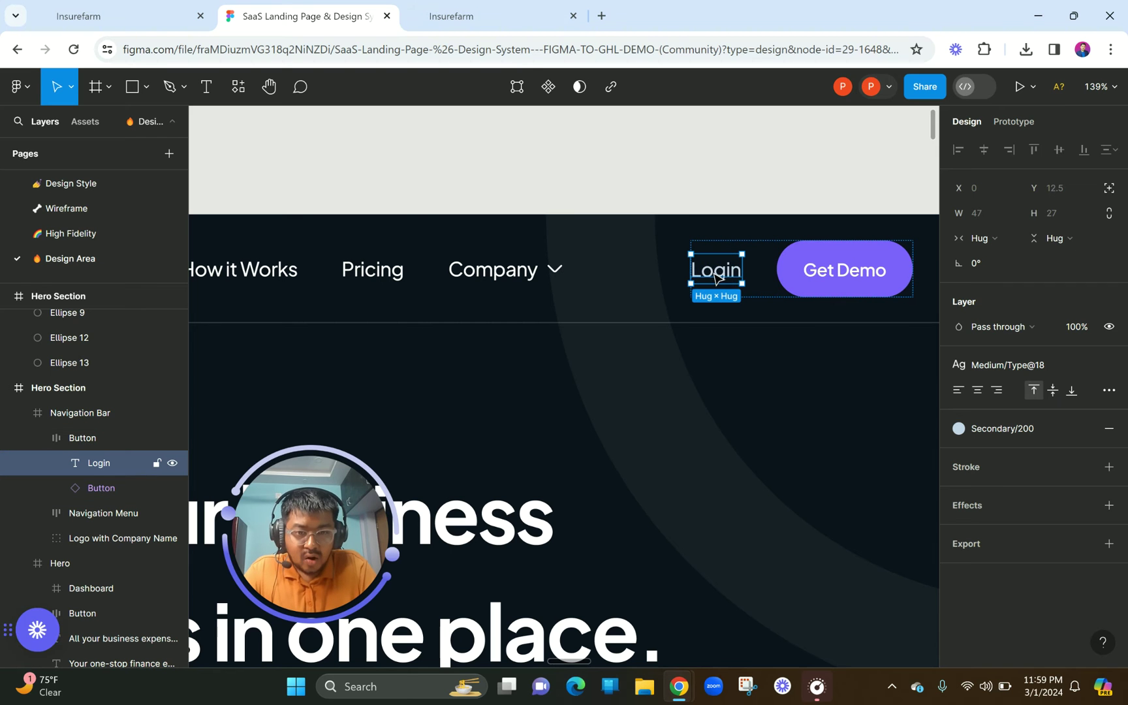
pyautogui.click(808, 273)
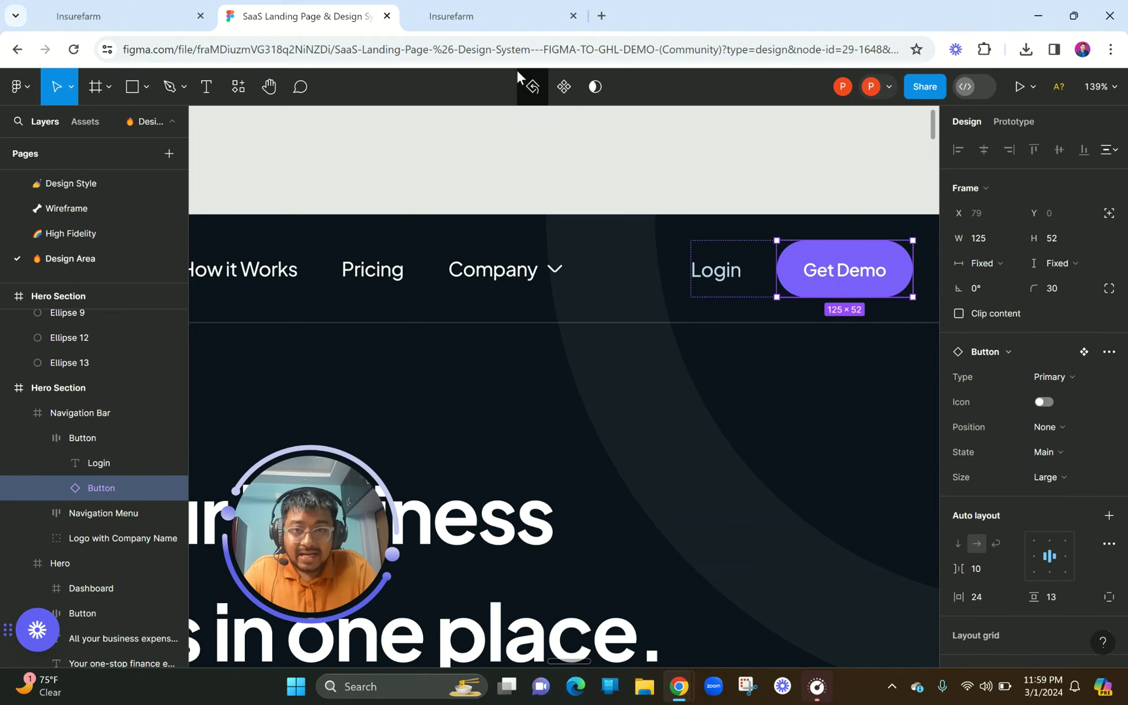
# - In the GoHighLevel page builder, add a Button element to the header row's third column
pyautogui.click(509, 15)
pyautogui.click(810, 203)
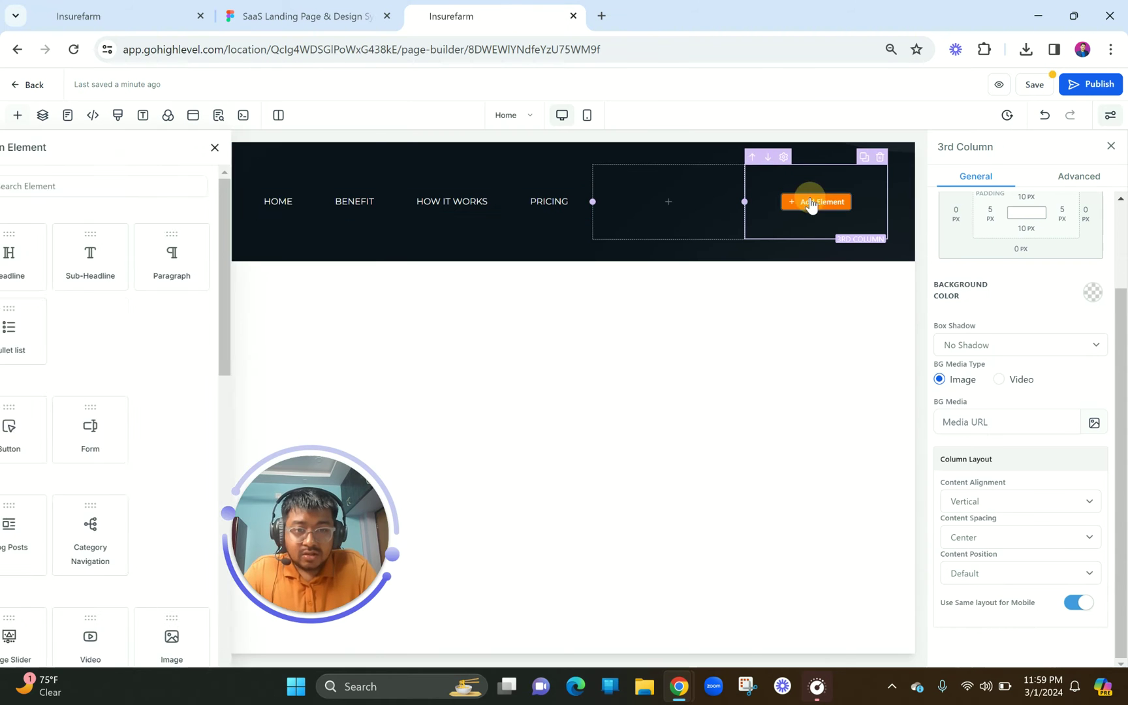
pyautogui.click(161, 187)
pyautogui.write('but')
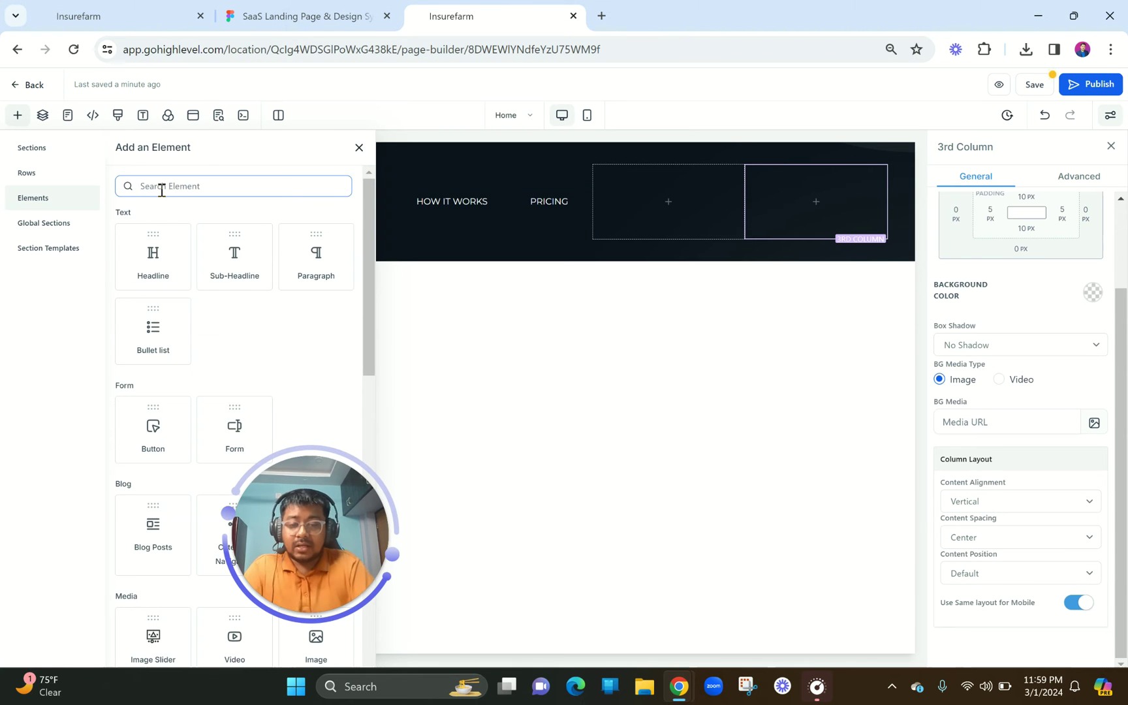
pyautogui.write('t')
pyautogui.click(153, 268)
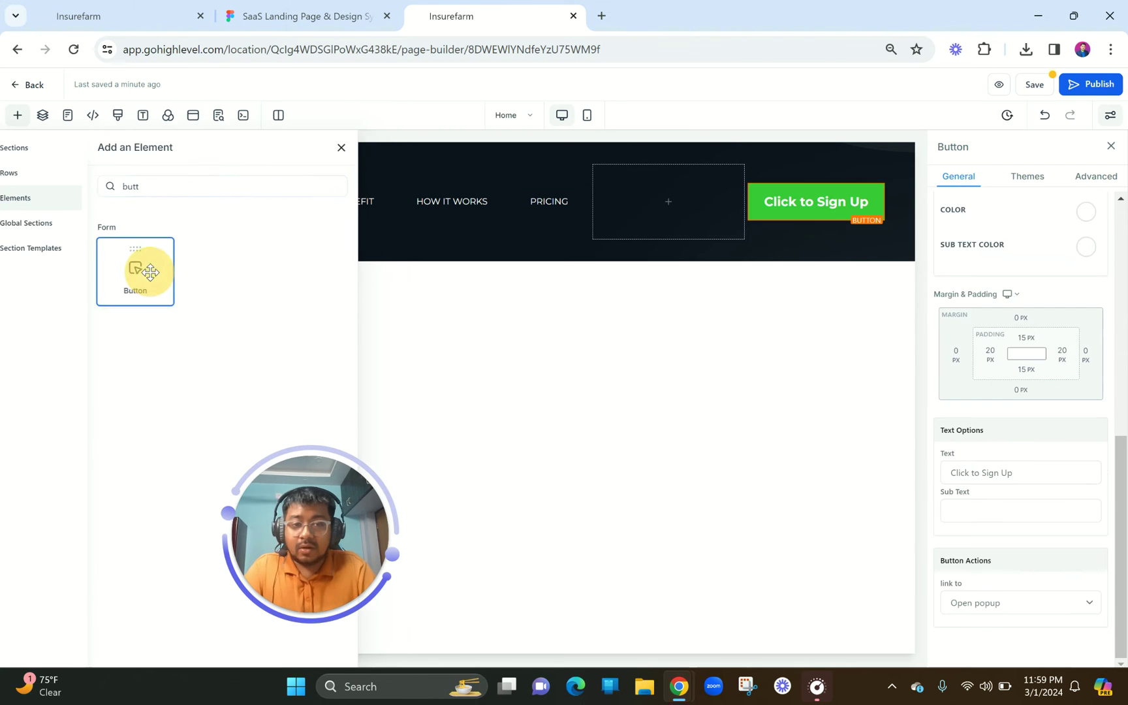
# - Check the navigation bar's lettering in the Figma design, and set the GoHighLevel page's headline font to Poppins
pyautogui.click(297, 12)
pyautogui.click(486, 8)
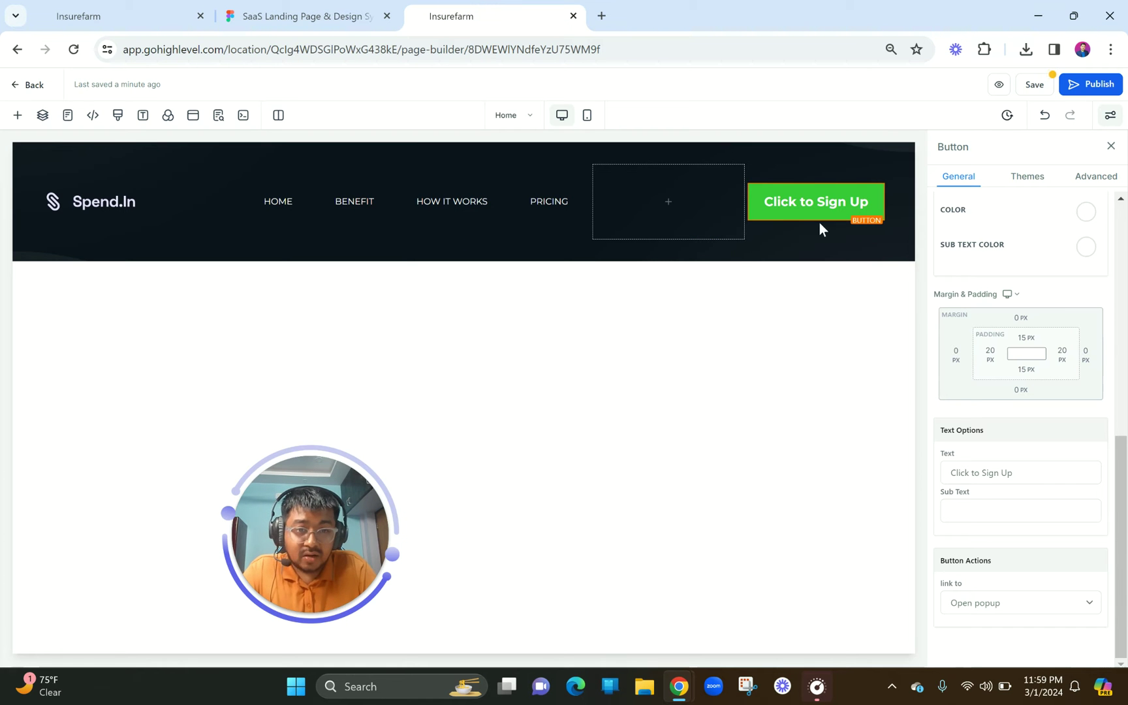
pyautogui.click(302, 10)
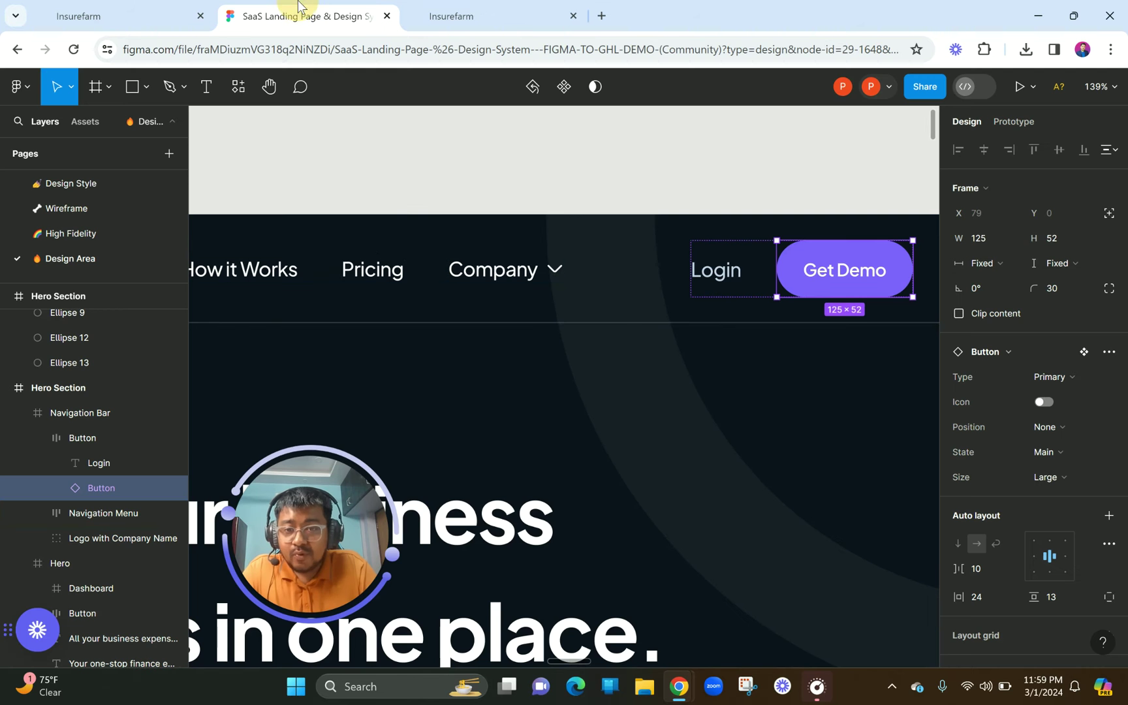
pyautogui.hscroll(-4, 365, 424)
pyautogui.hscroll(-1, 365, 428)
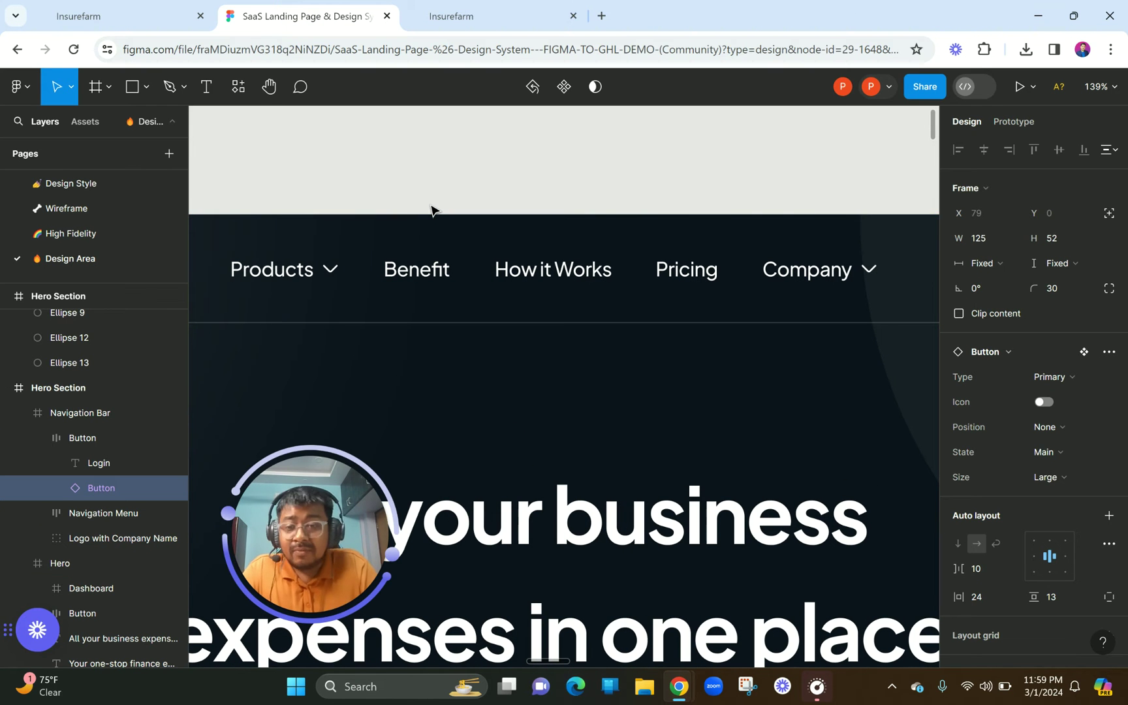
pyautogui.click(478, 9)
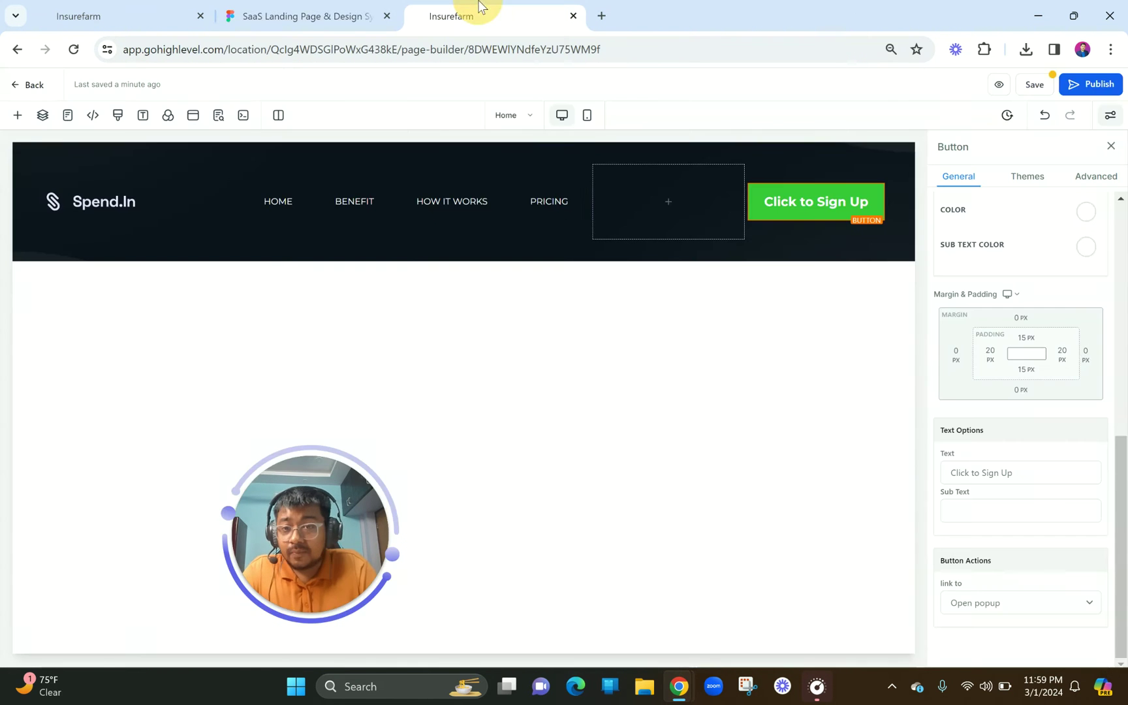
pyautogui.click(143, 115)
pyautogui.click(144, 214)
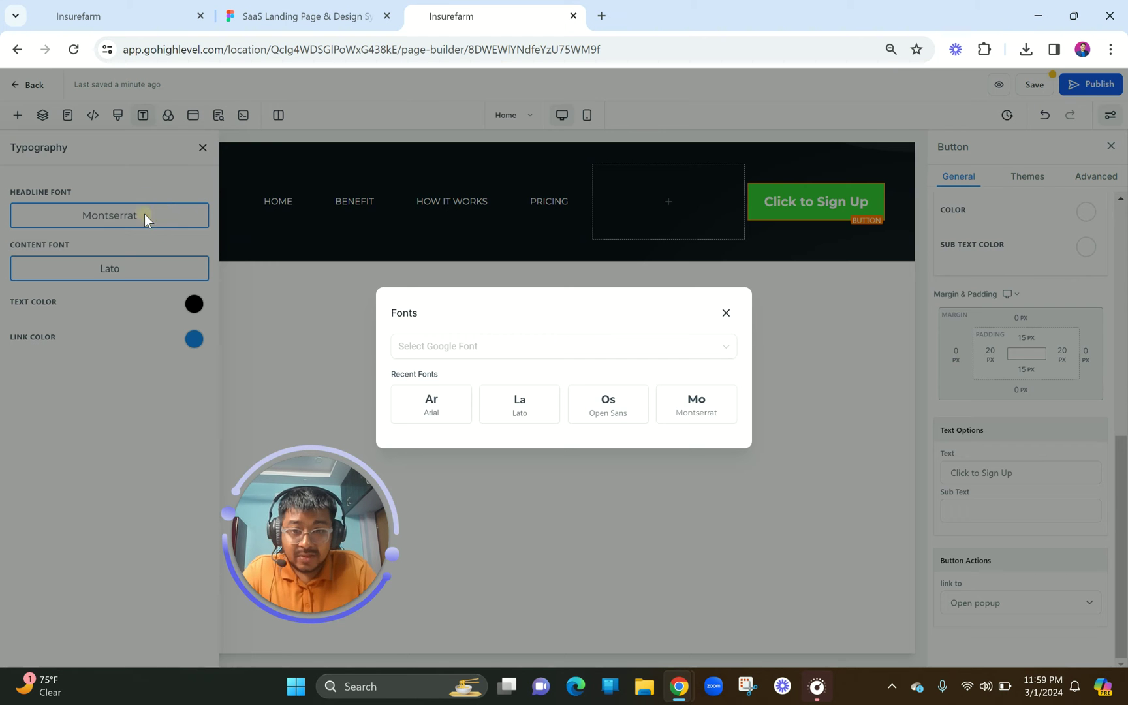
pyautogui.click(522, 356)
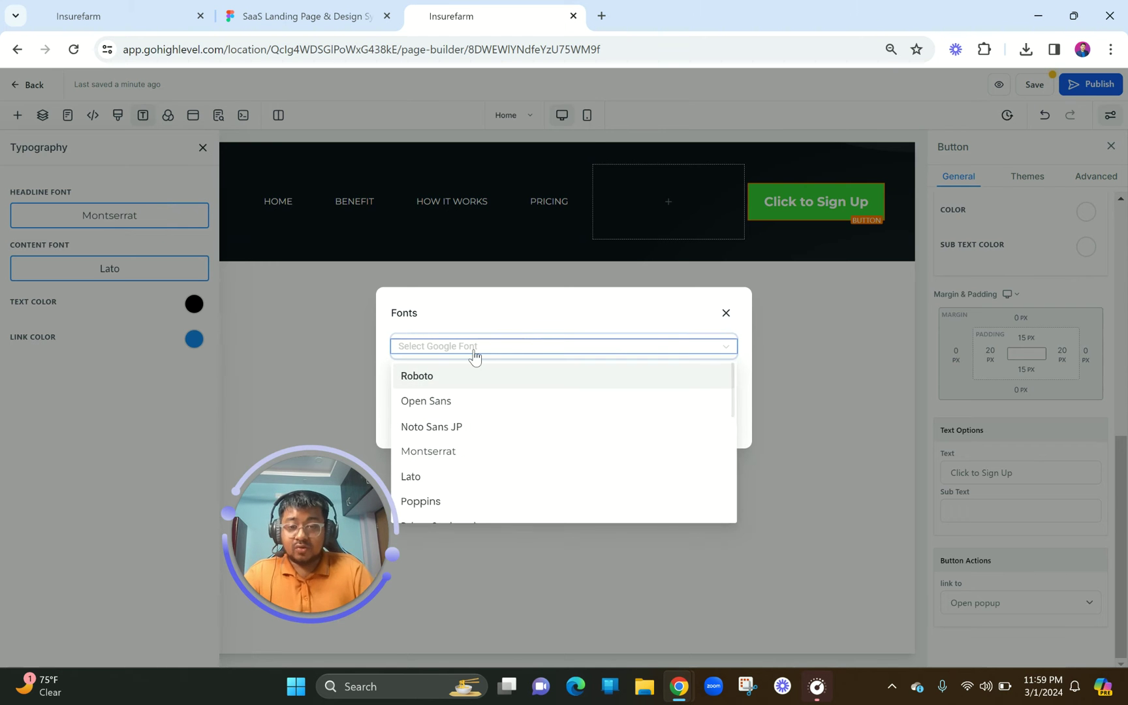
pyautogui.write('popp')
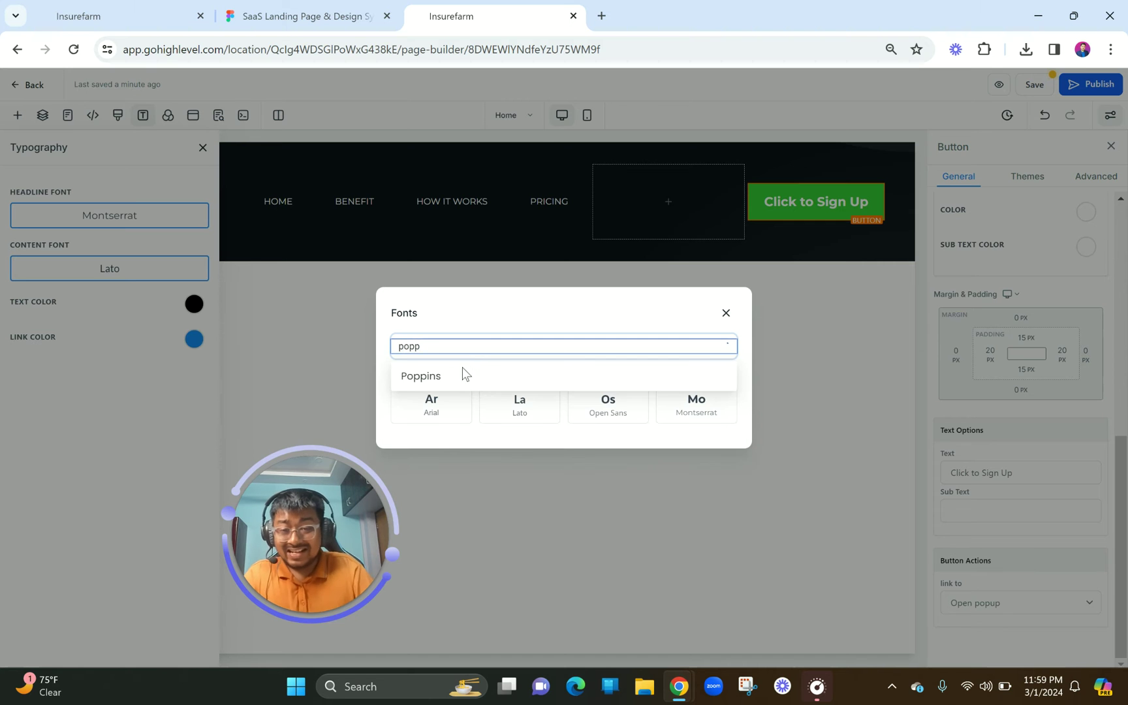
pyautogui.click(461, 376)
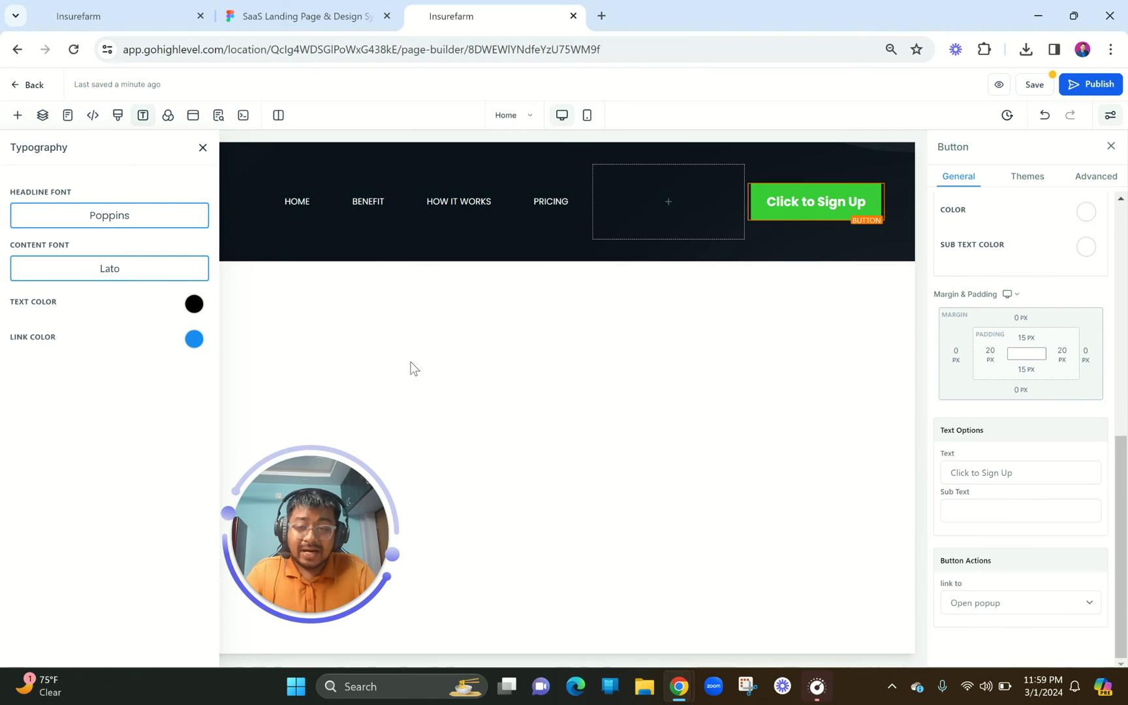
# - Set the page's content font to Poppins and close the typography settings
pyautogui.click(164, 266)
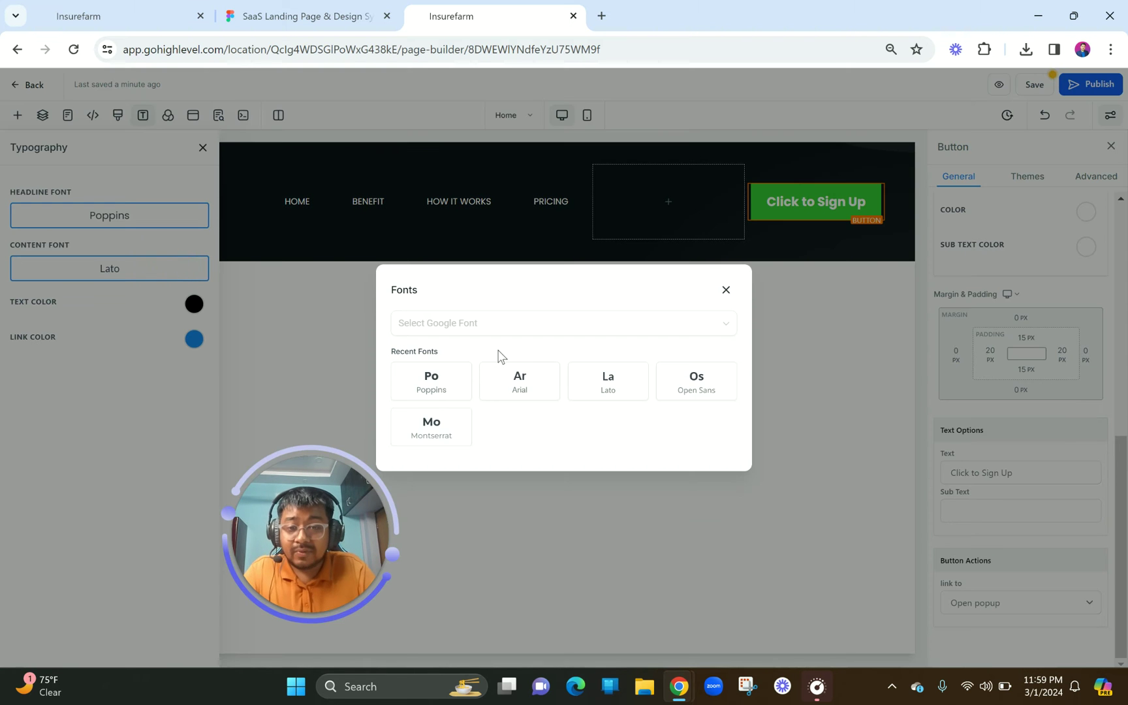
pyautogui.click(427, 377)
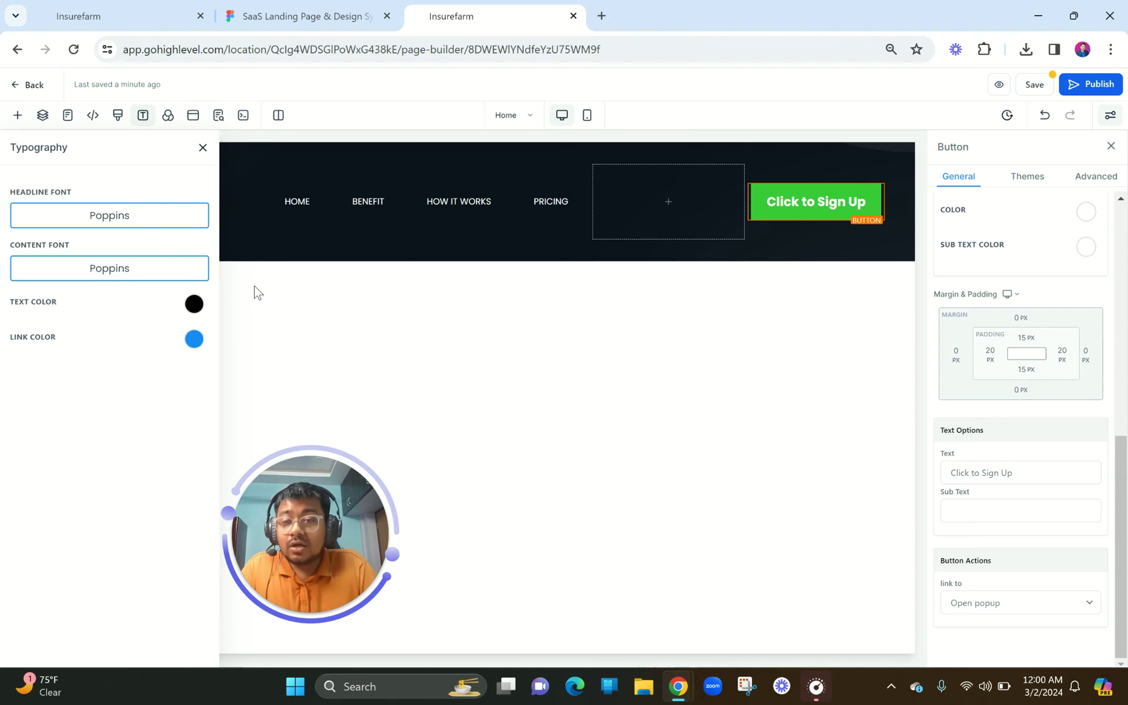
pyautogui.click(203, 149)
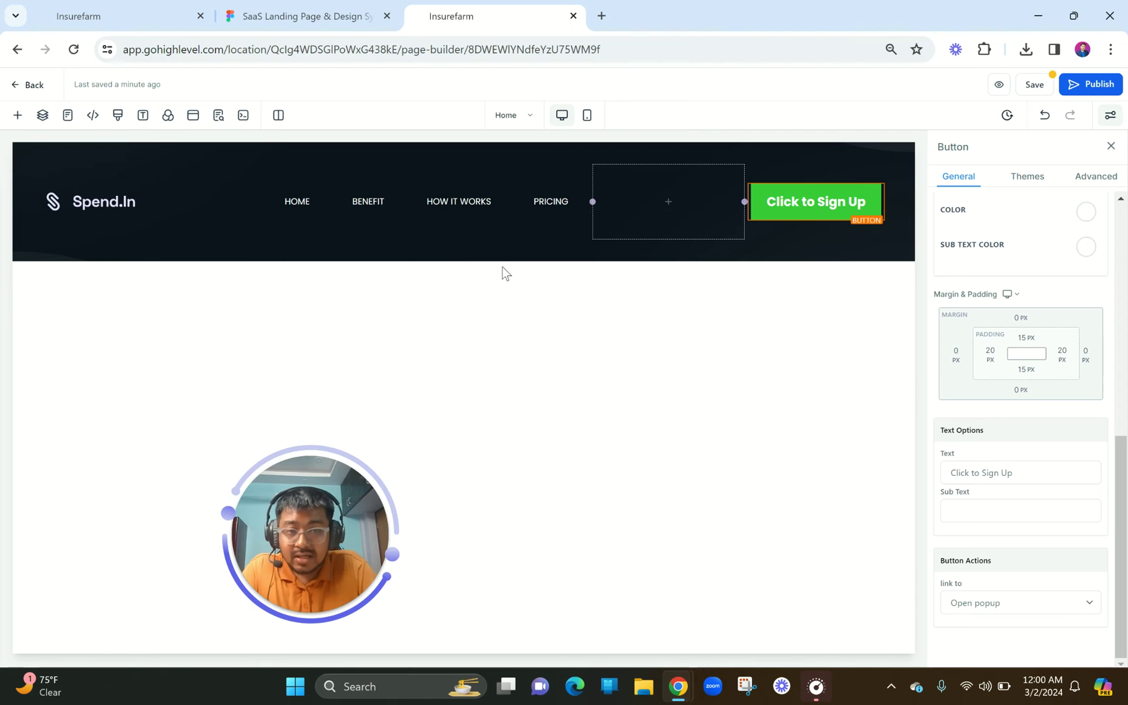
# - Check the Get Demo button in the Figma design, and set the GoHighLevel header button's text to "Get Demo"
pyautogui.click(254, 13)
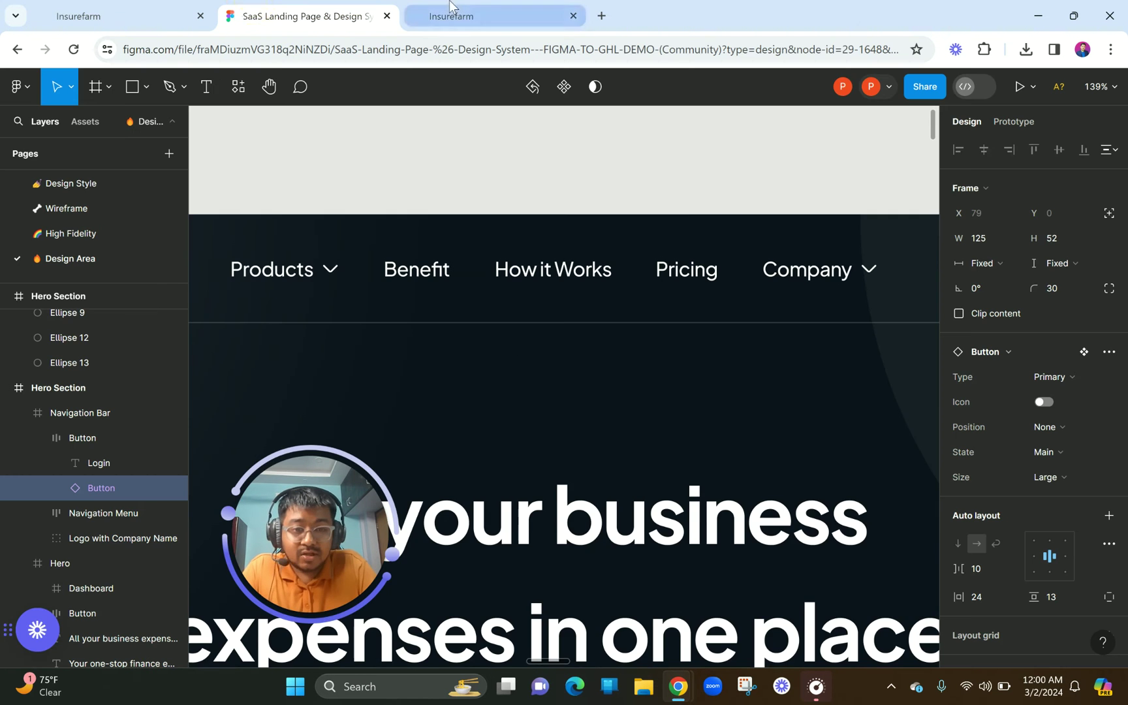
pyautogui.hscroll(8, 562, 274)
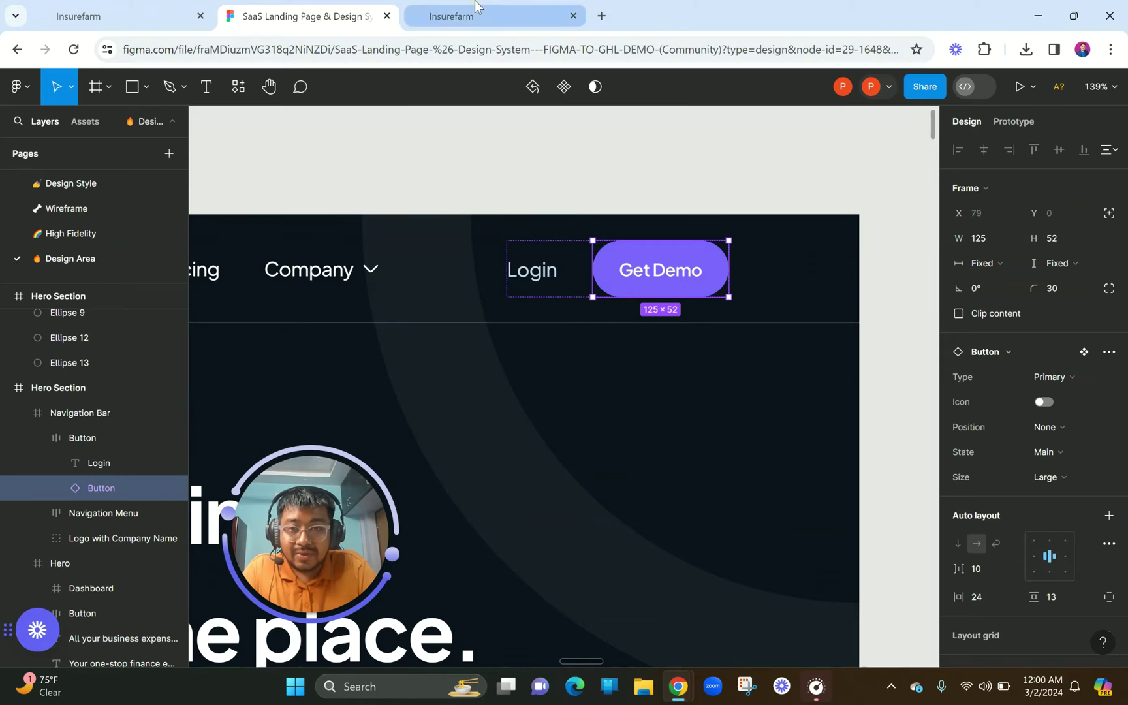
pyautogui.click(475, 7)
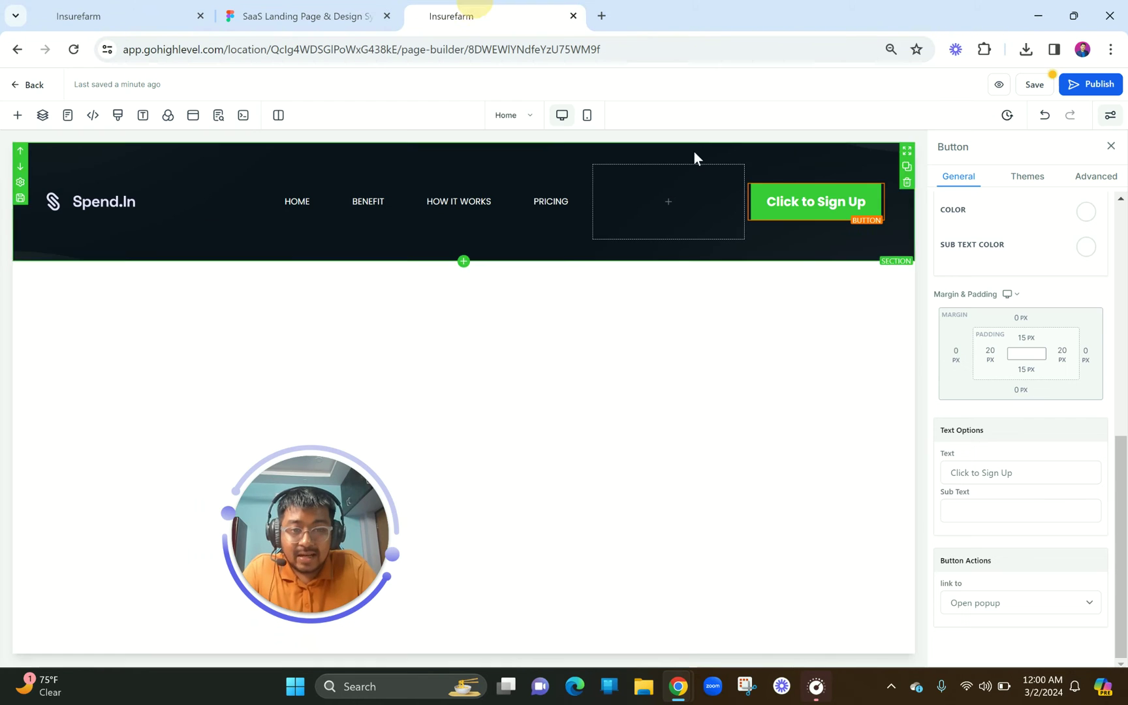
pyautogui.tripleClick(1021, 473)
pyautogui.write('Get De')
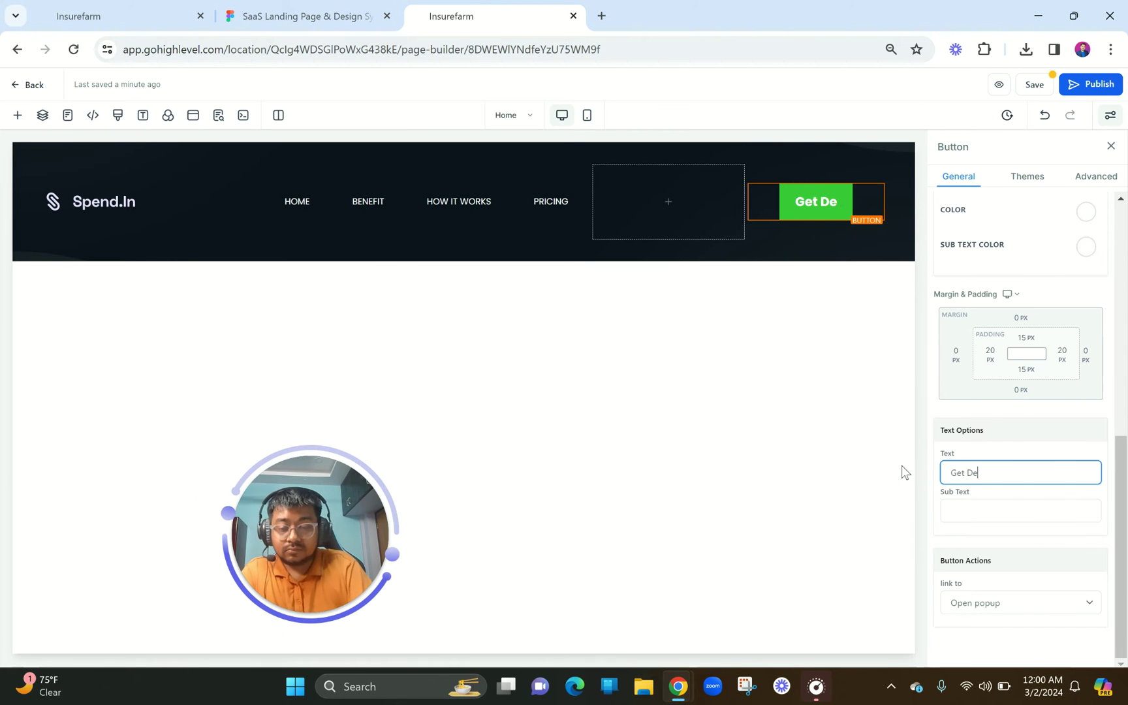
pyautogui.write('mo')
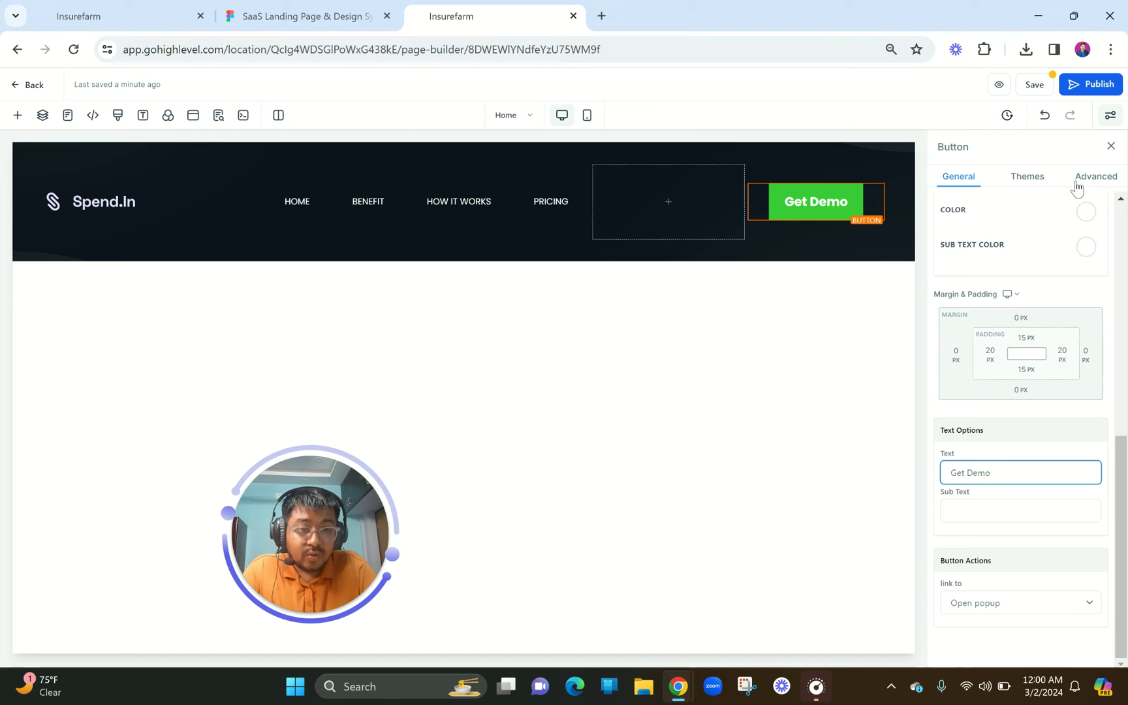
# - Give the Get Demo button a full border with a 1px width
pyautogui.click(1088, 176)
pyautogui.scroll(1, 1065, 241)
pyautogui.scroll(-1, 1065, 241)
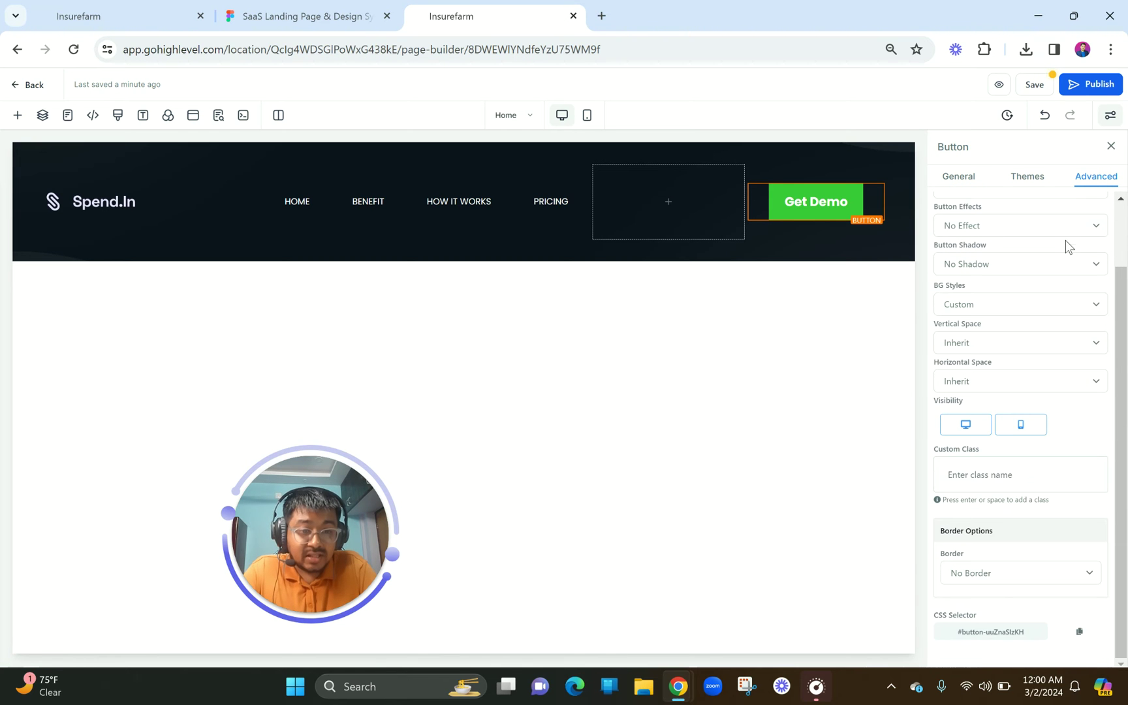
pyautogui.click(1001, 572)
pyautogui.click(986, 603)
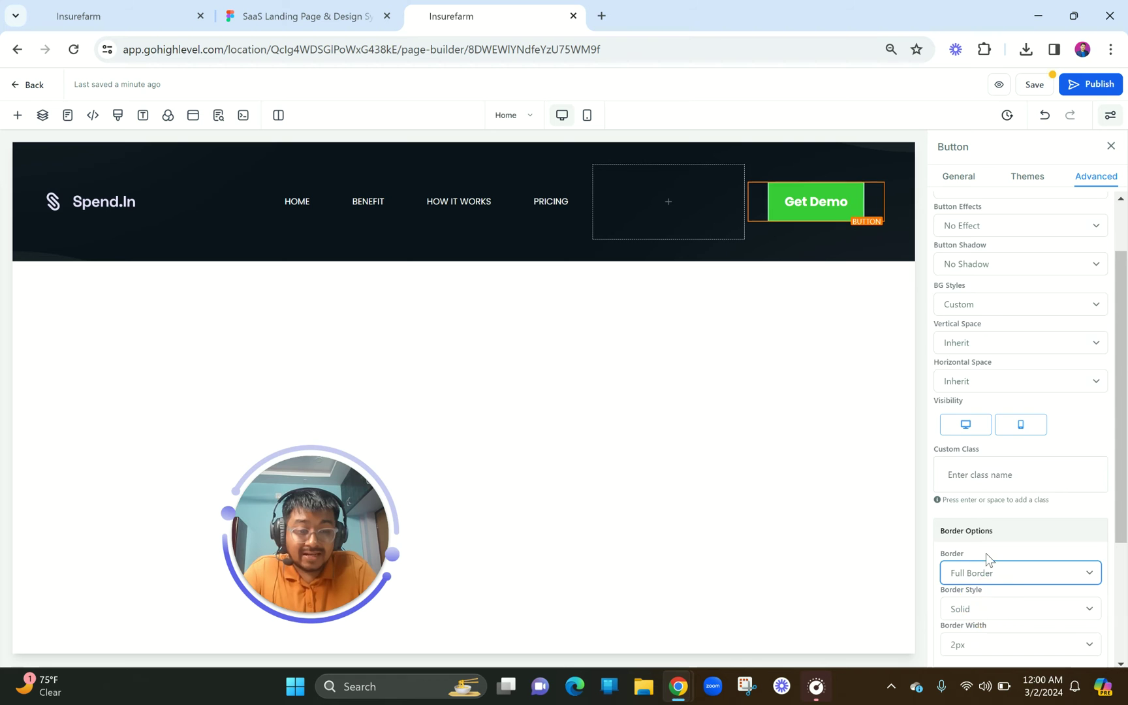
pyautogui.scroll(-3, 986, 552)
pyautogui.click(982, 457)
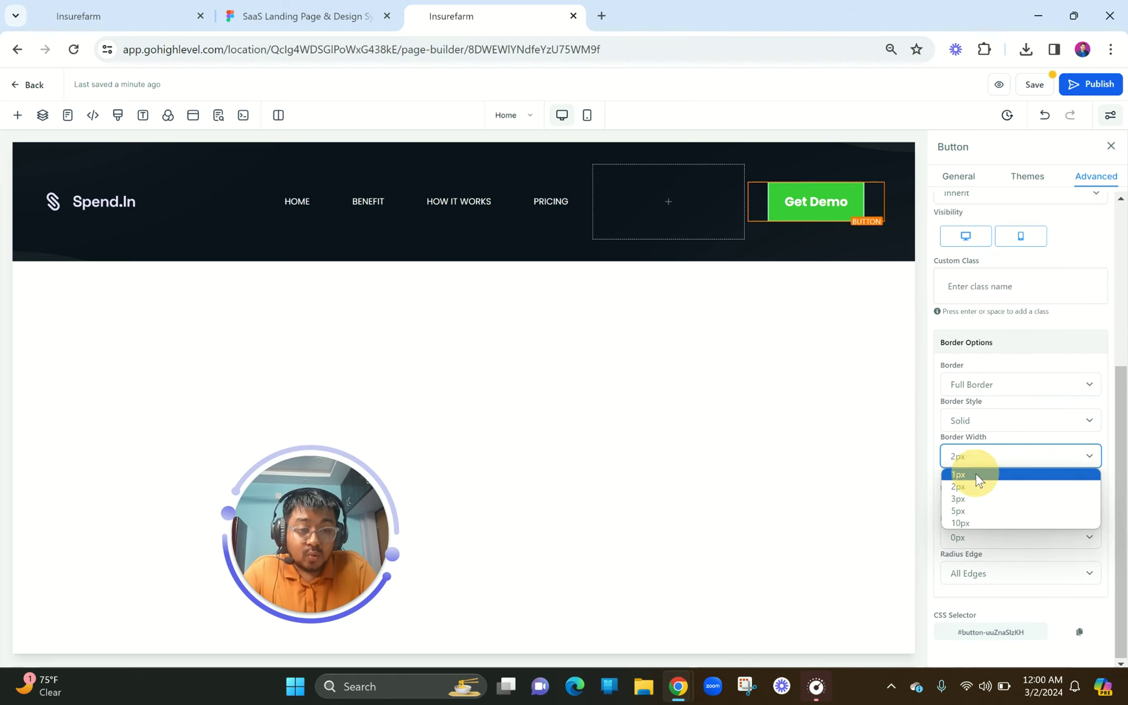
pyautogui.click(976, 475)
# - Set the Get Demo button's border color to the custom purple and its border radius to 100px
pyautogui.click(1087, 490)
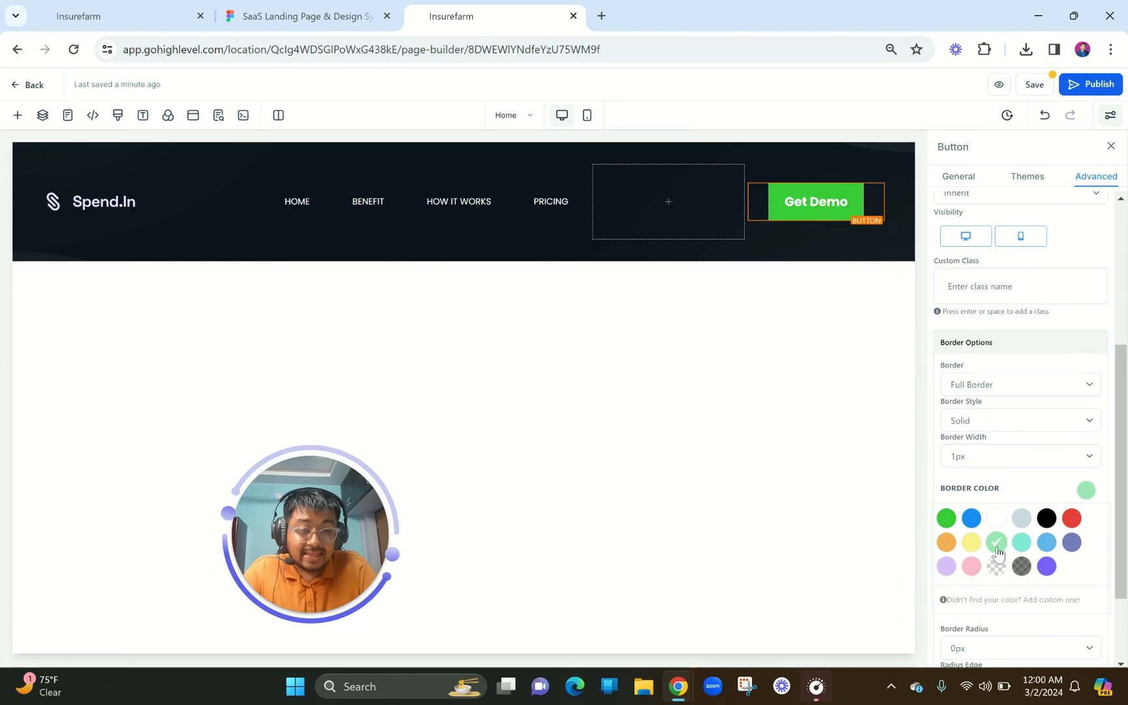
pyautogui.click(1046, 566)
pyautogui.scroll(-2, 1005, 537)
pyautogui.click(996, 543)
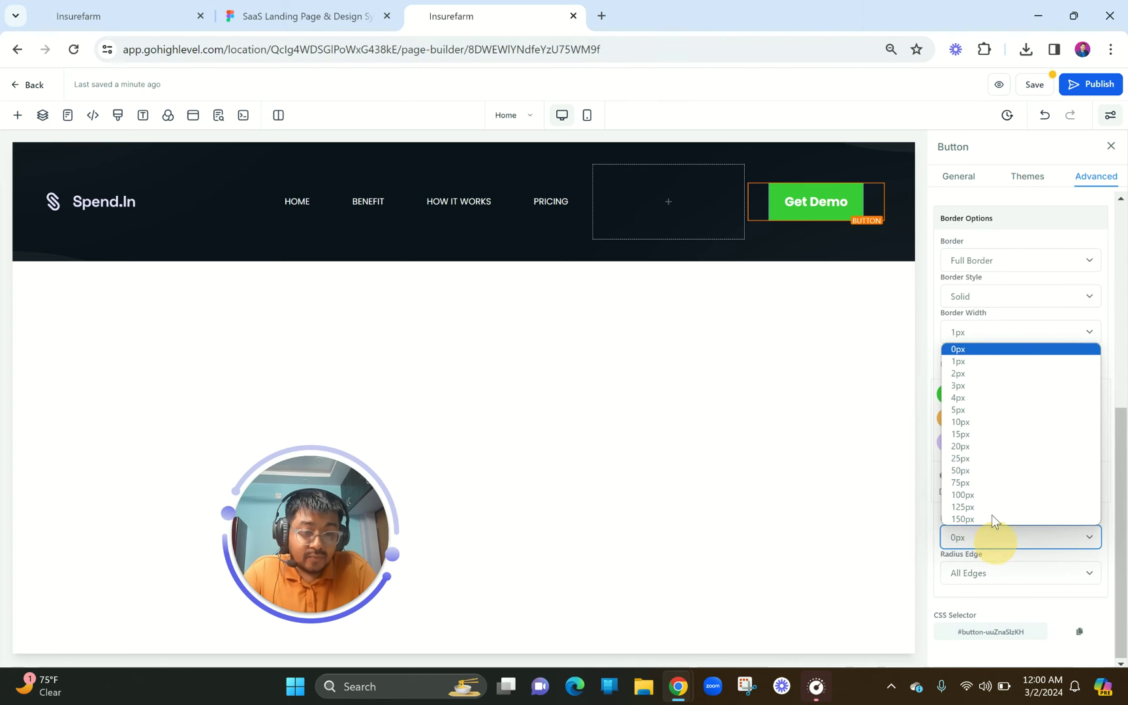
pyautogui.click(986, 496)
# - Change the Get Demo button's background color to the same custom purple
pyautogui.scroll(5, 986, 327)
pyautogui.click(958, 176)
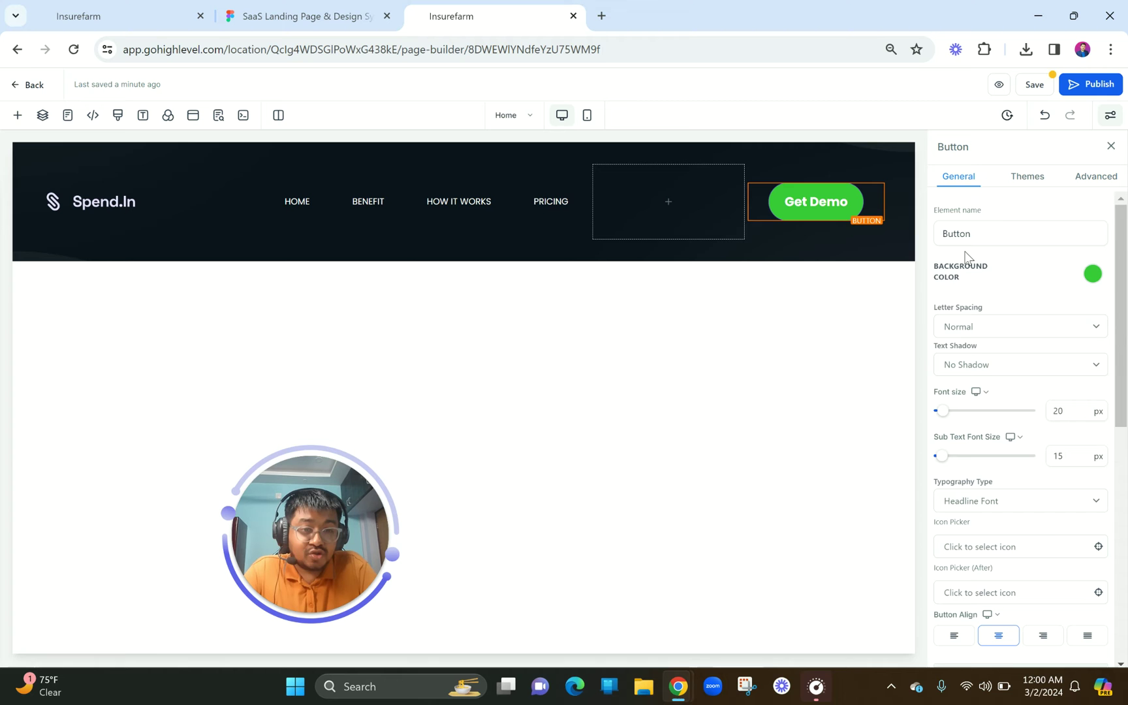
pyautogui.doubleClick(937, 273)
pyautogui.click(988, 355)
pyautogui.click(724, 356)
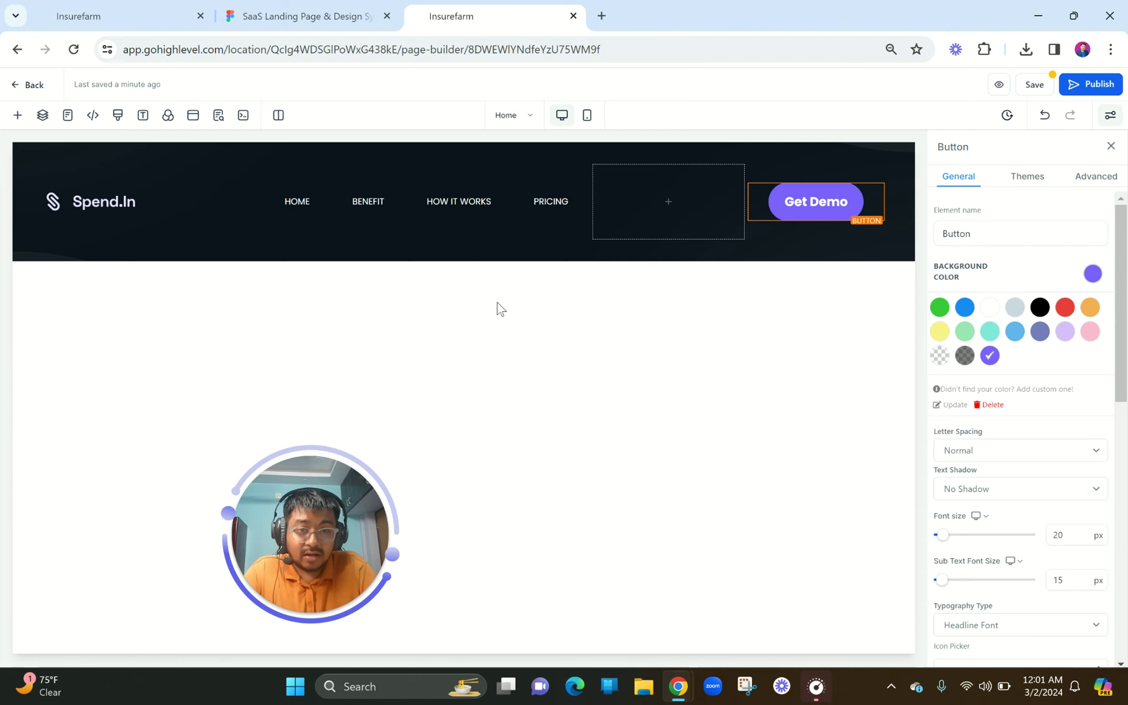
# - Check the Get Demo lettering in the Figma design, and try Poppins as the GoHighLevel button's custom font
pyautogui.click(366, 9)
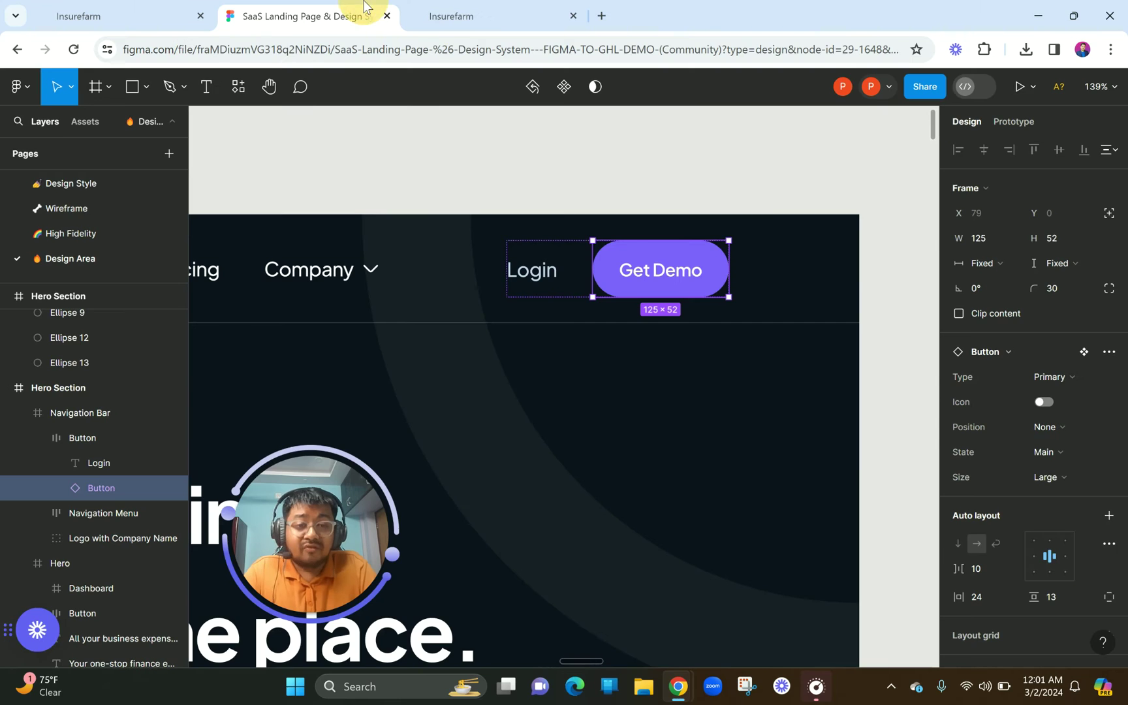
pyautogui.click(451, 15)
pyautogui.click(809, 214)
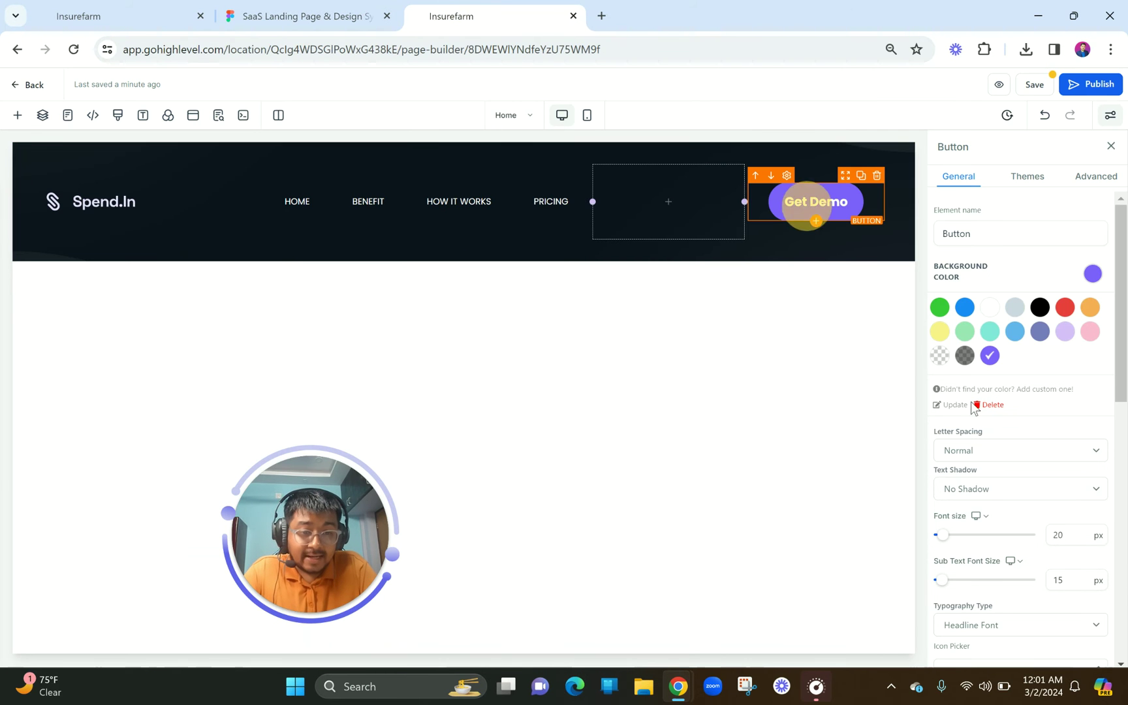
pyautogui.scroll(-5, 976, 433)
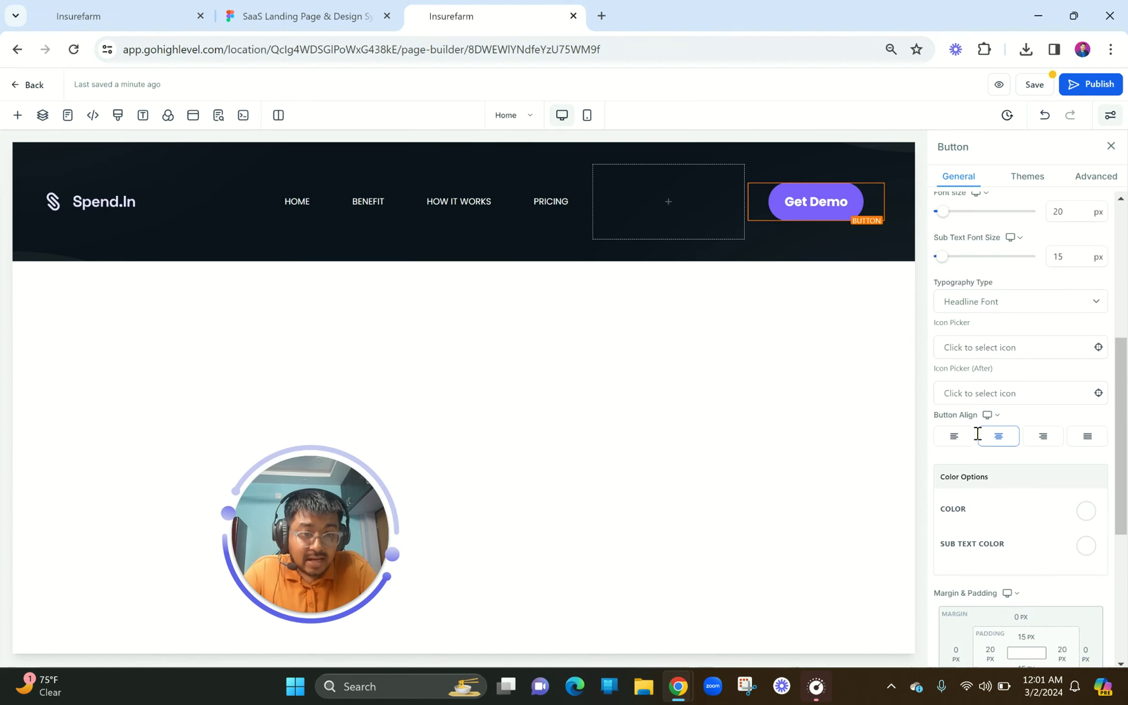
pyautogui.click(982, 309)
pyautogui.click(975, 340)
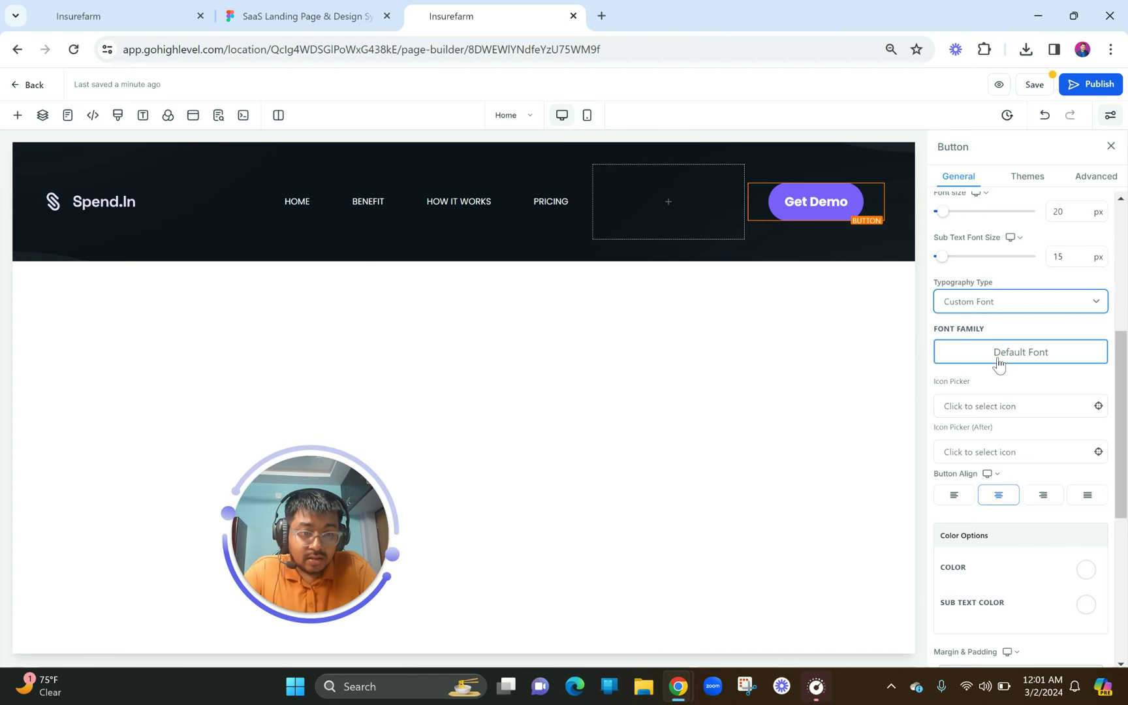
pyautogui.click(998, 363)
pyautogui.click(439, 392)
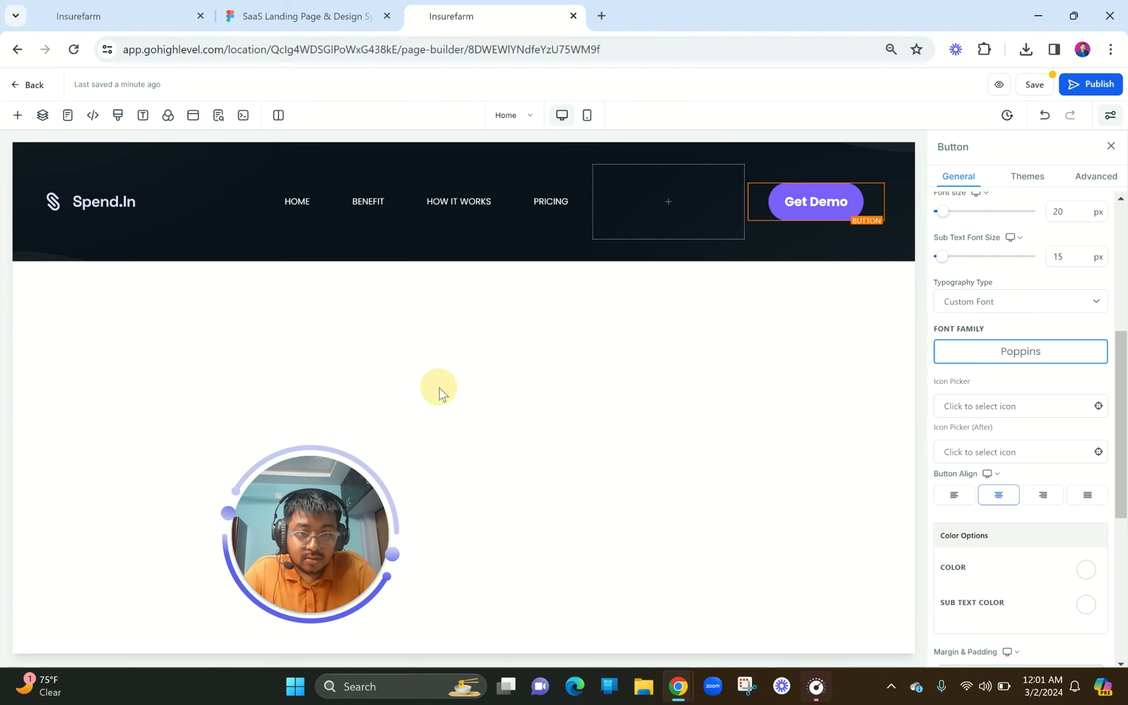
# - Set the Get Demo button's typography type to Content Font and review its other general settings
pyautogui.click(993, 304)
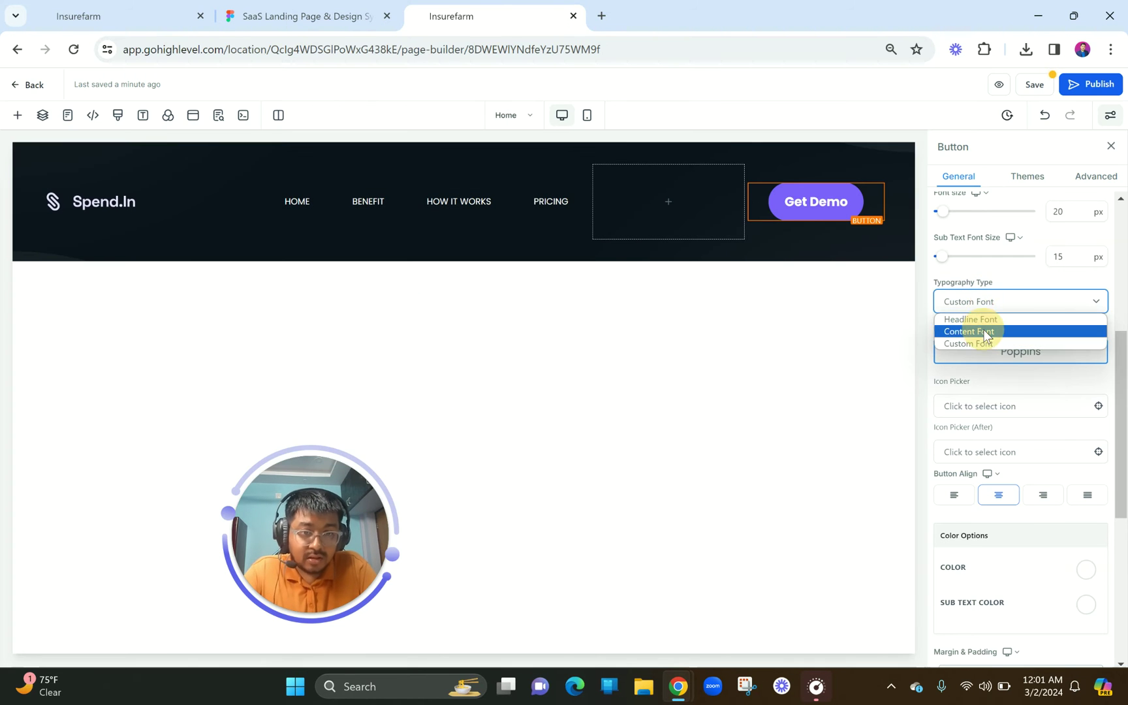
pyautogui.click(982, 328)
pyautogui.scroll(-2, 1028, 392)
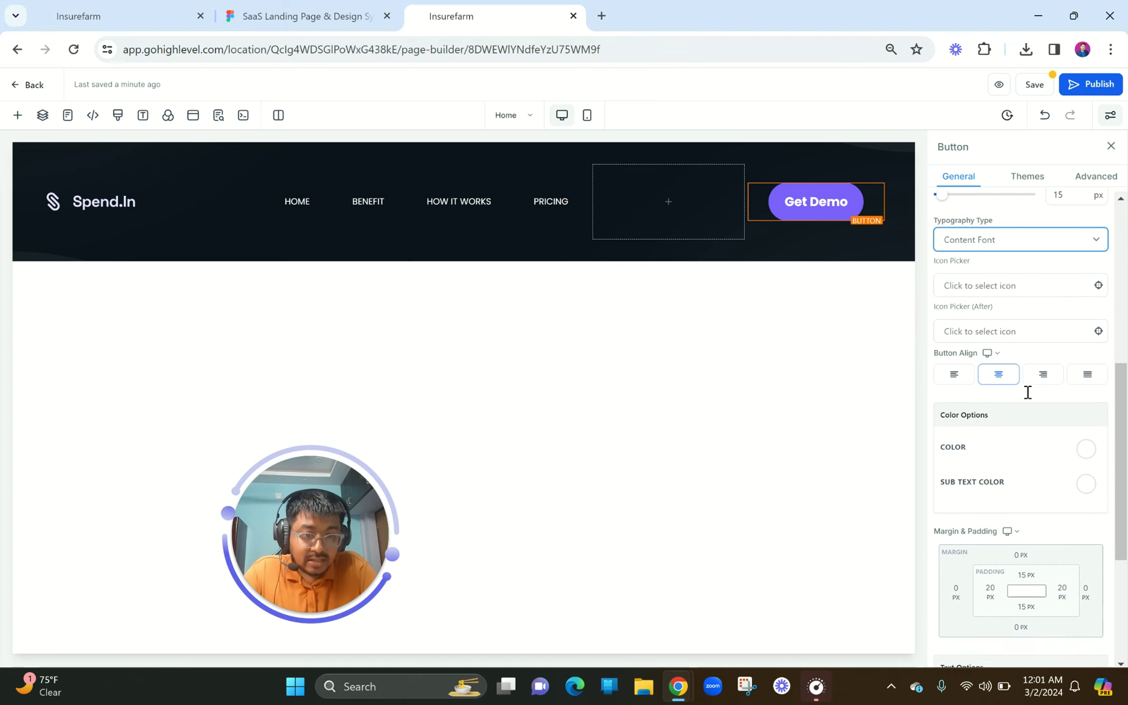
pyautogui.scroll(3, 1027, 393)
pyautogui.scroll(3, 1027, 392)
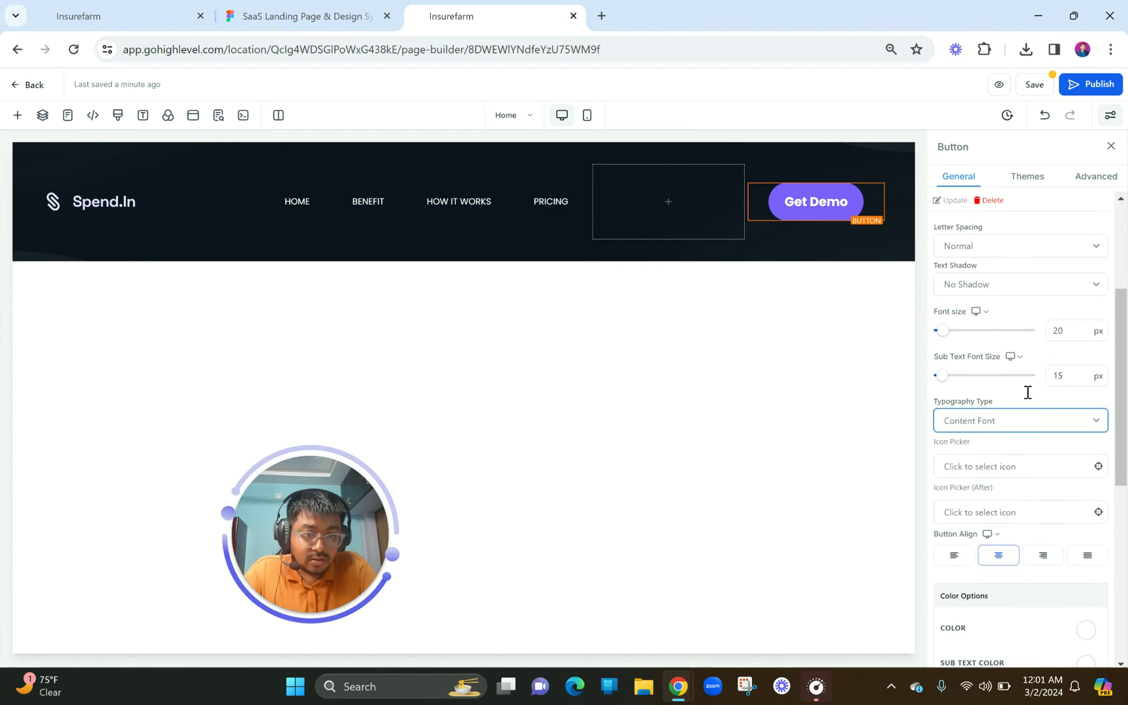
pyautogui.scroll(2, 1027, 392)
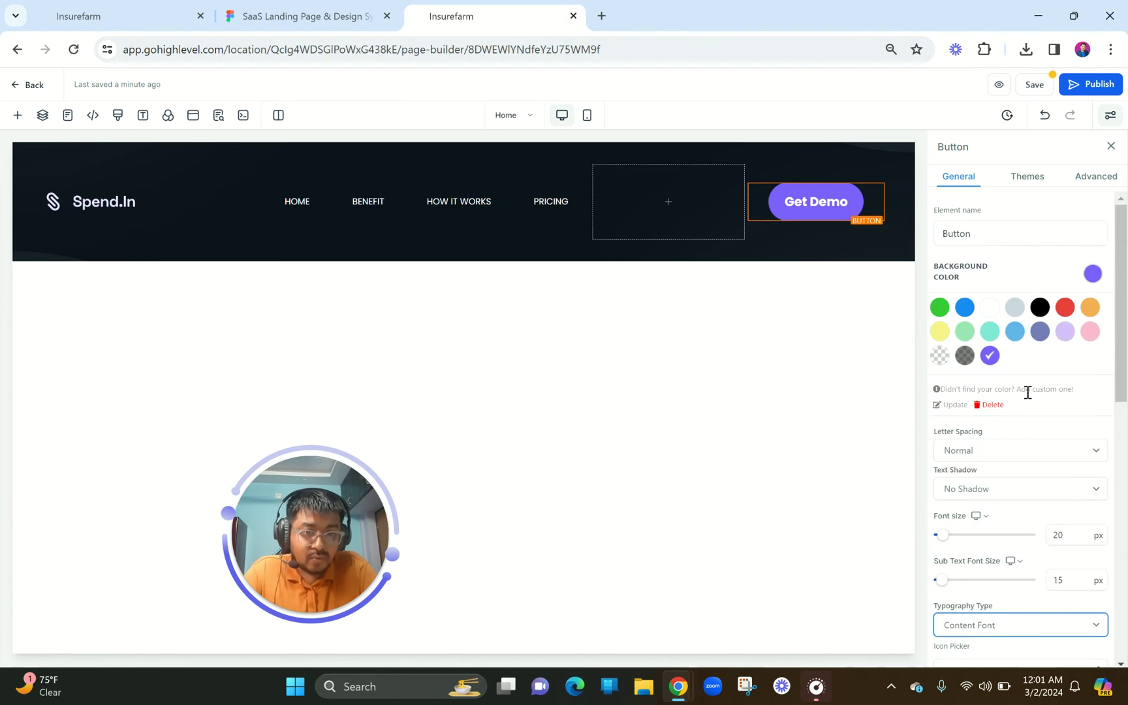
pyautogui.scroll(-4, 1027, 393)
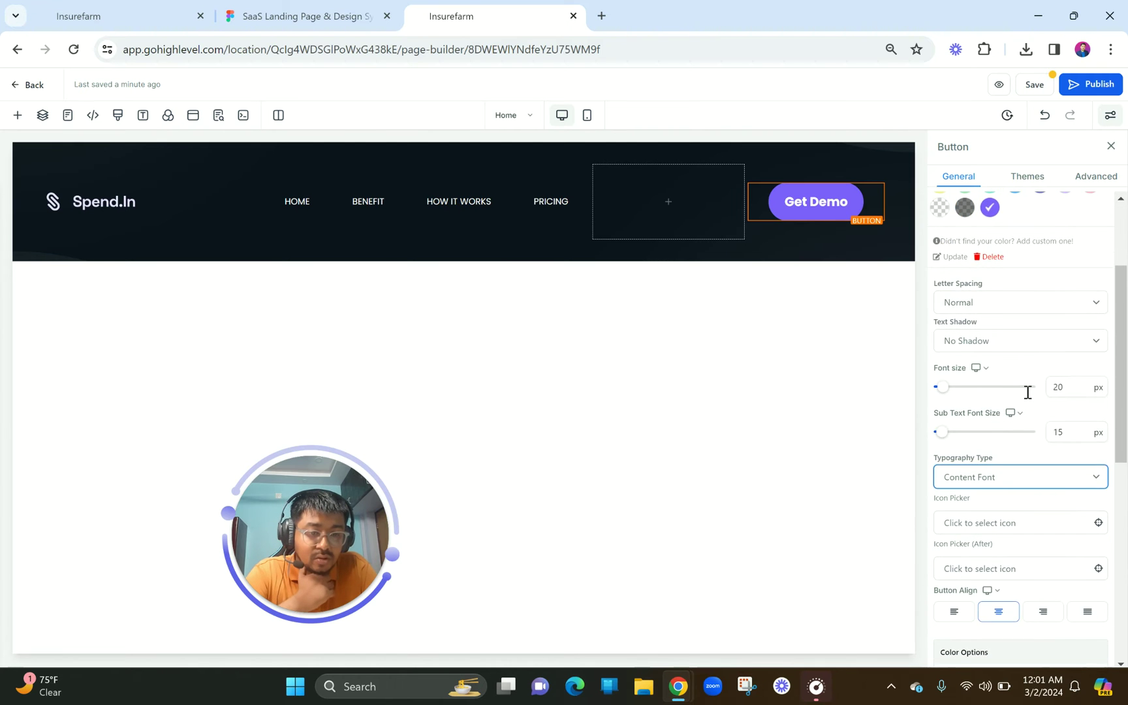
pyautogui.scroll(-1, 1027, 392)
pyautogui.click(830, 214)
pyautogui.scroll(-5, 1010, 387)
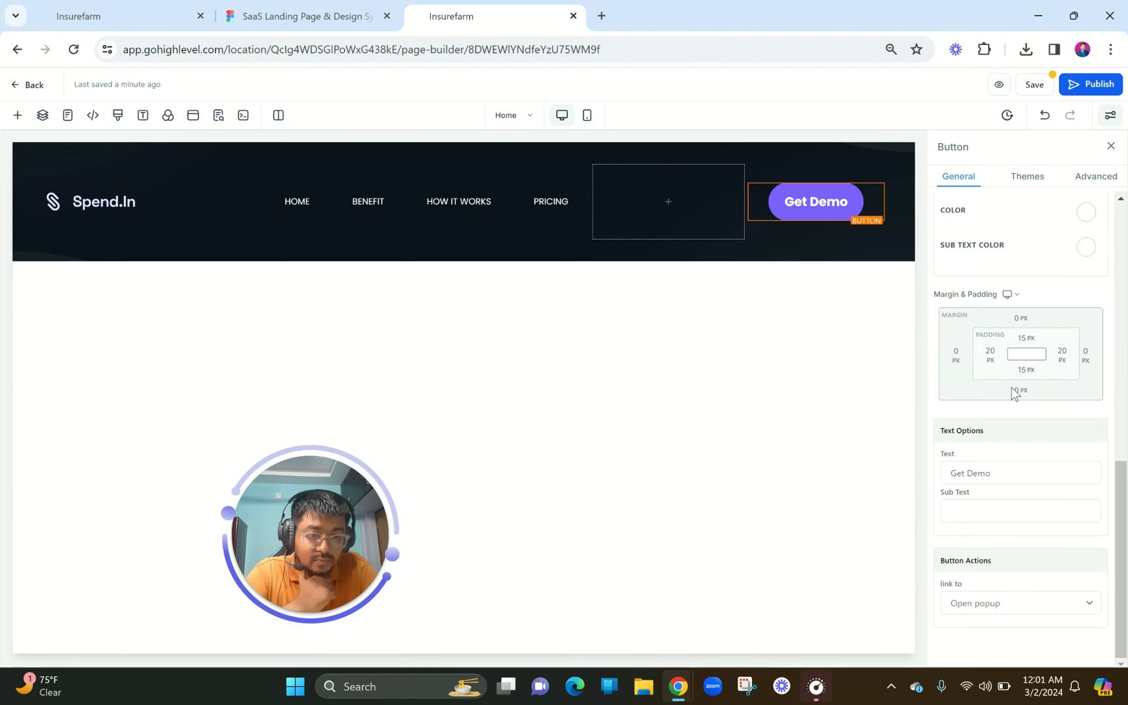
pyautogui.scroll(9, 1010, 387)
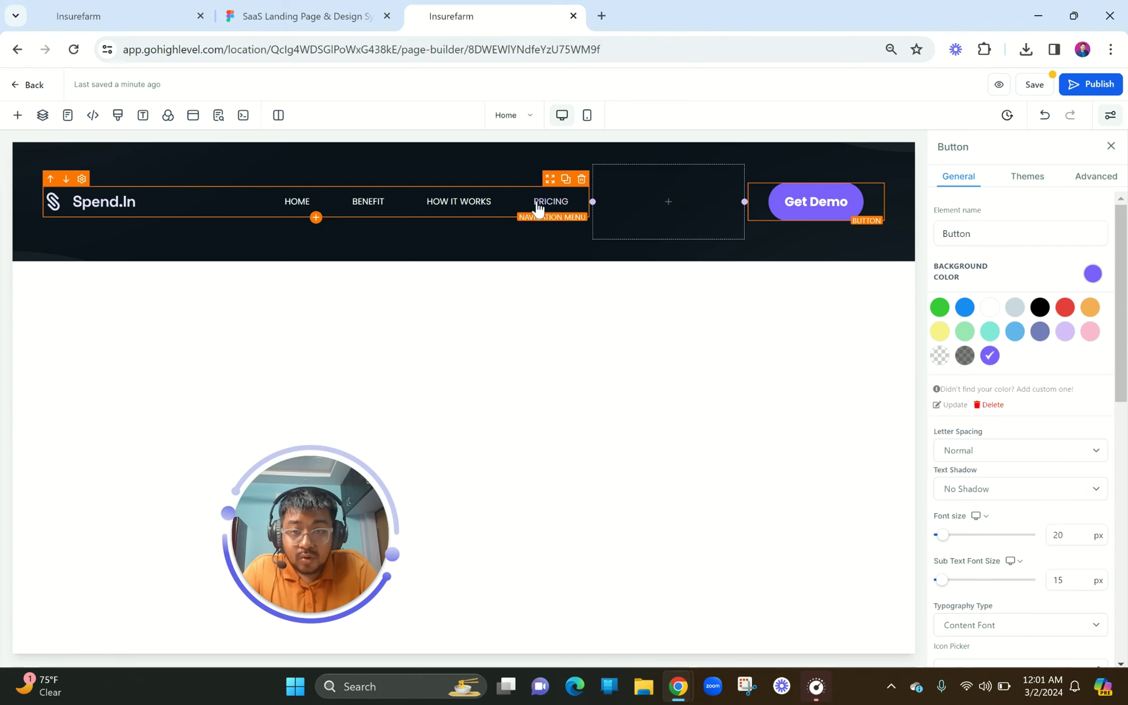
# - Duplicate the Get Demo button and move the copy into the header row's empty second column
pyautogui.click(669, 204)
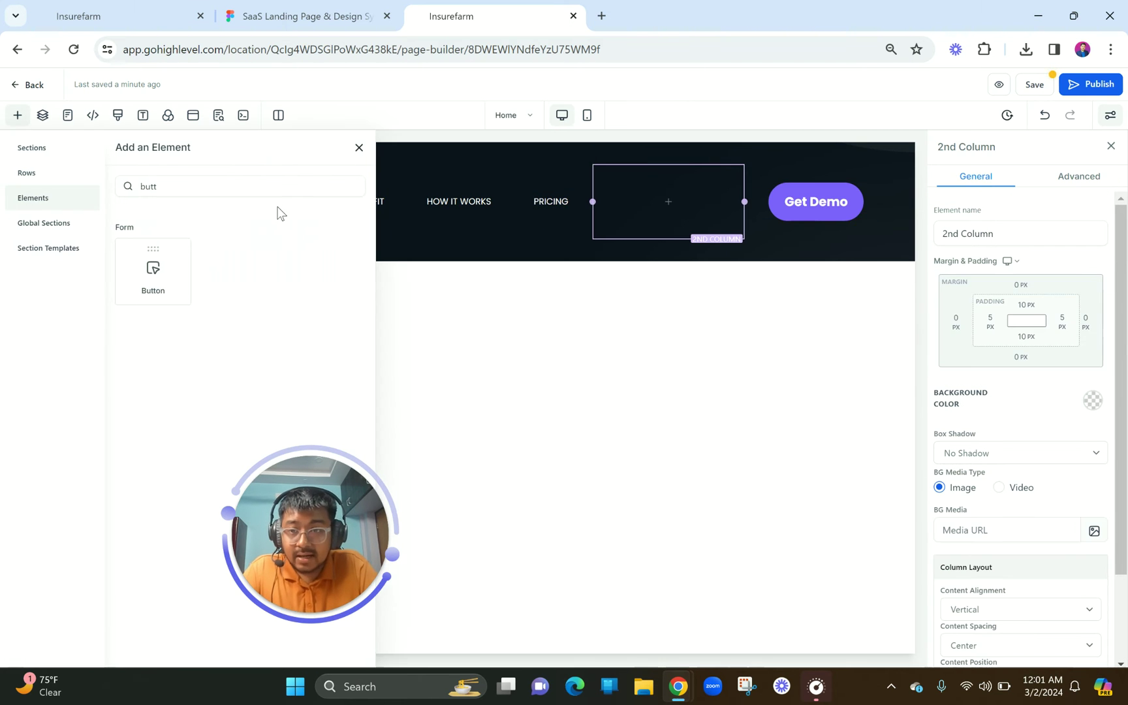
pyautogui.click(359, 148)
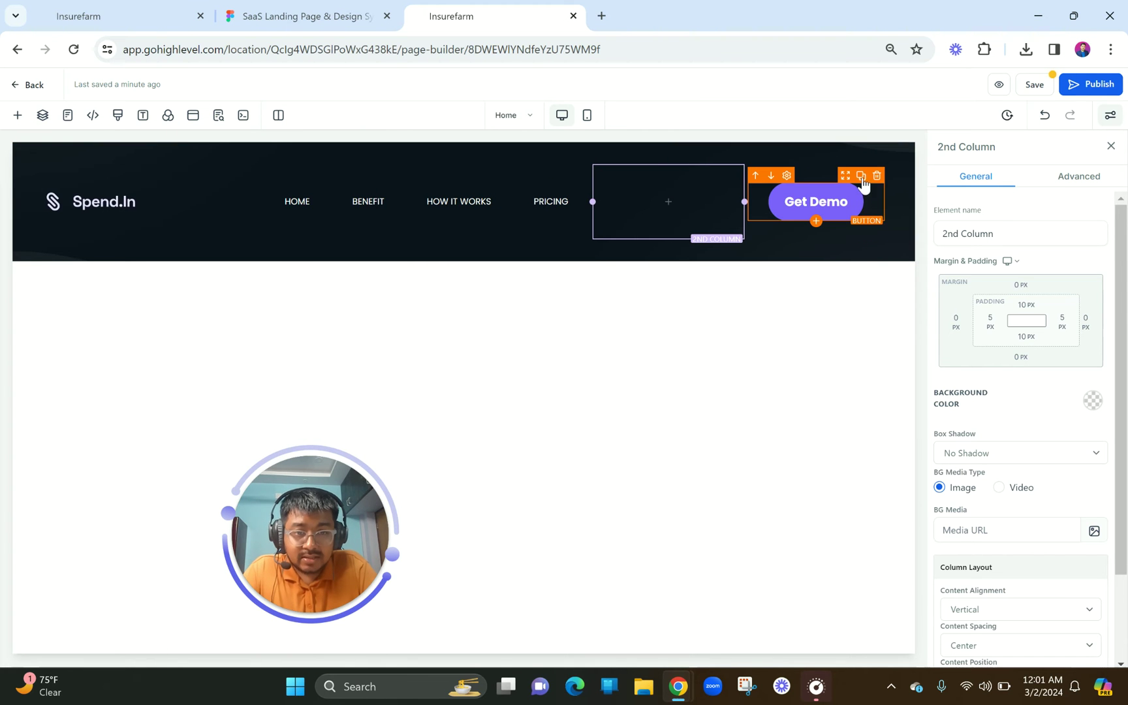
pyautogui.click(861, 178)
pyautogui.moveTo(846, 196); pyautogui.dragTo(682, 204)
pyautogui.scroll(-8, 1013, 442)
pyautogui.scroll(3, 1020, 323)
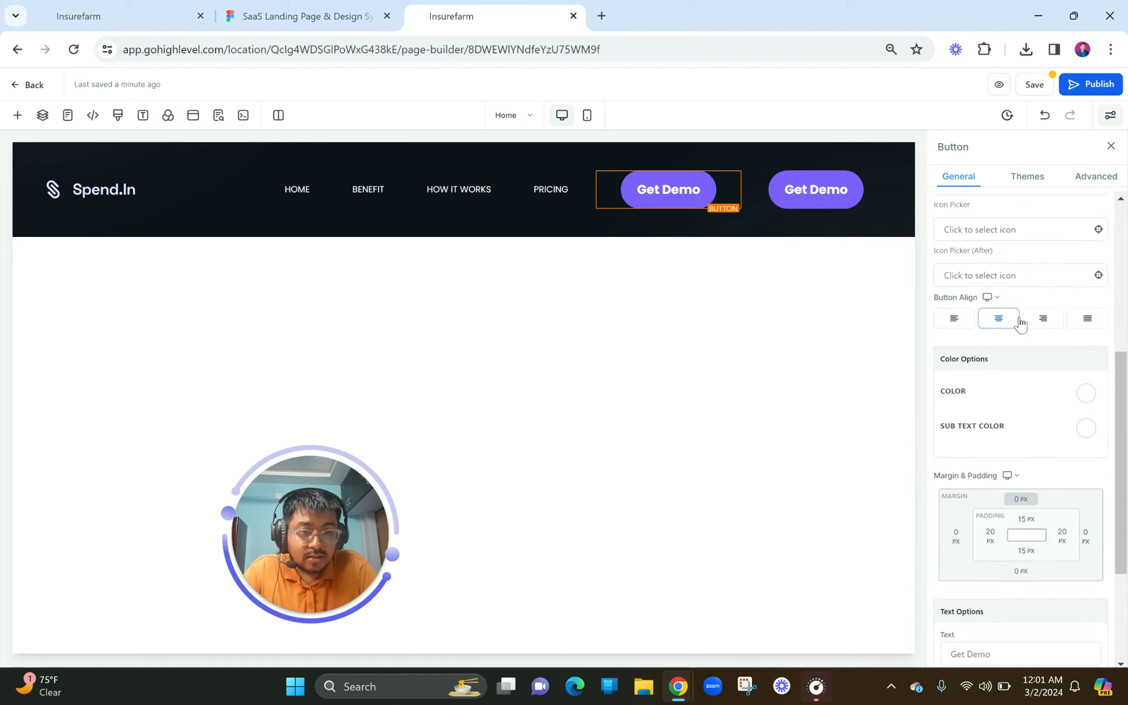
pyautogui.scroll(2, 1020, 323)
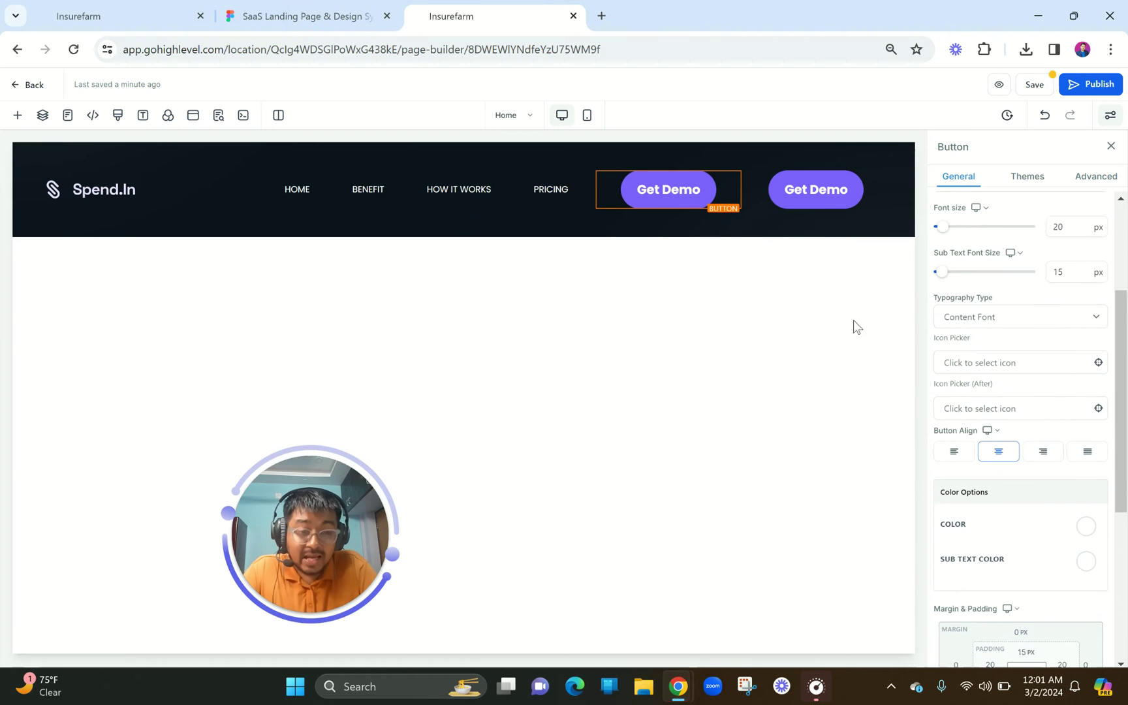
# - Check the Login and Get Demo spacing in Figma, and in GoHighLevel right-align the second column's button and left-align the third column's
pyautogui.click(356, 15)
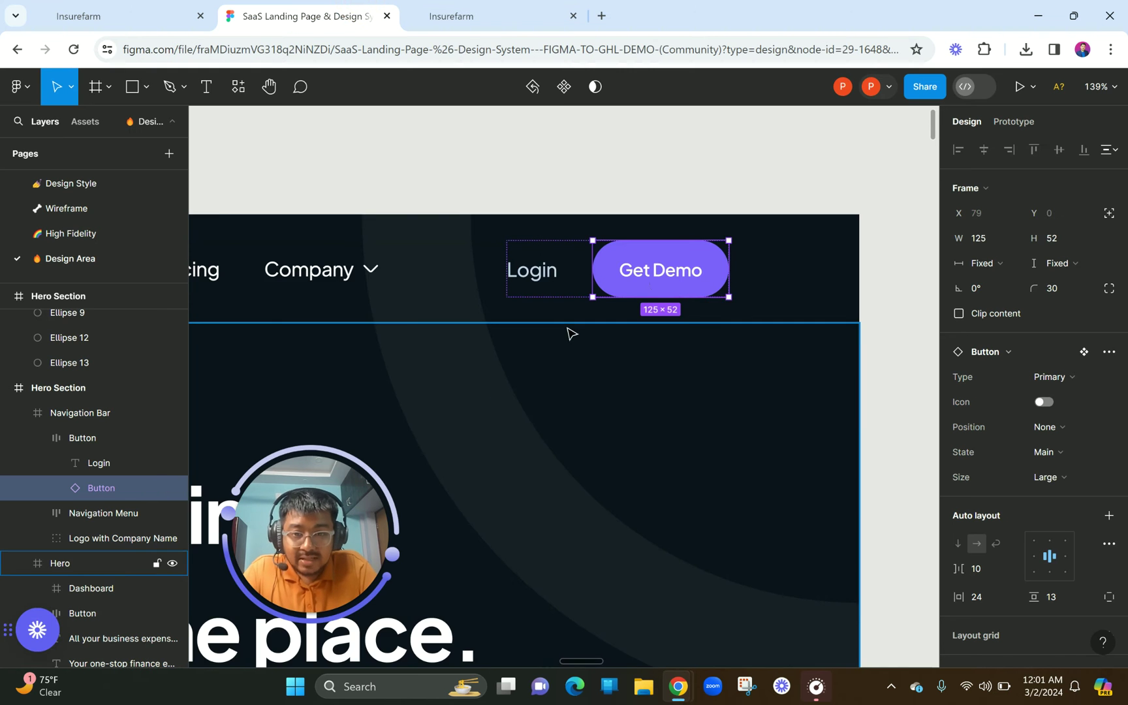
pyautogui.scroll(3, 568, 330)
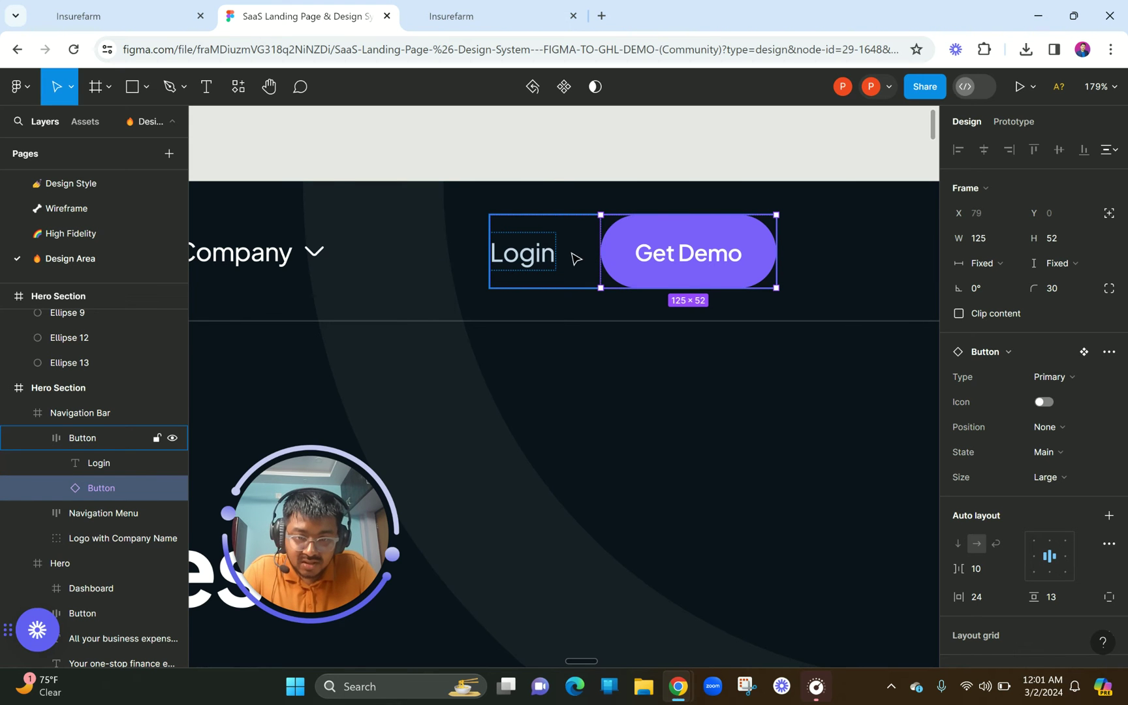
pyautogui.click(470, 15)
pyautogui.click(666, 184)
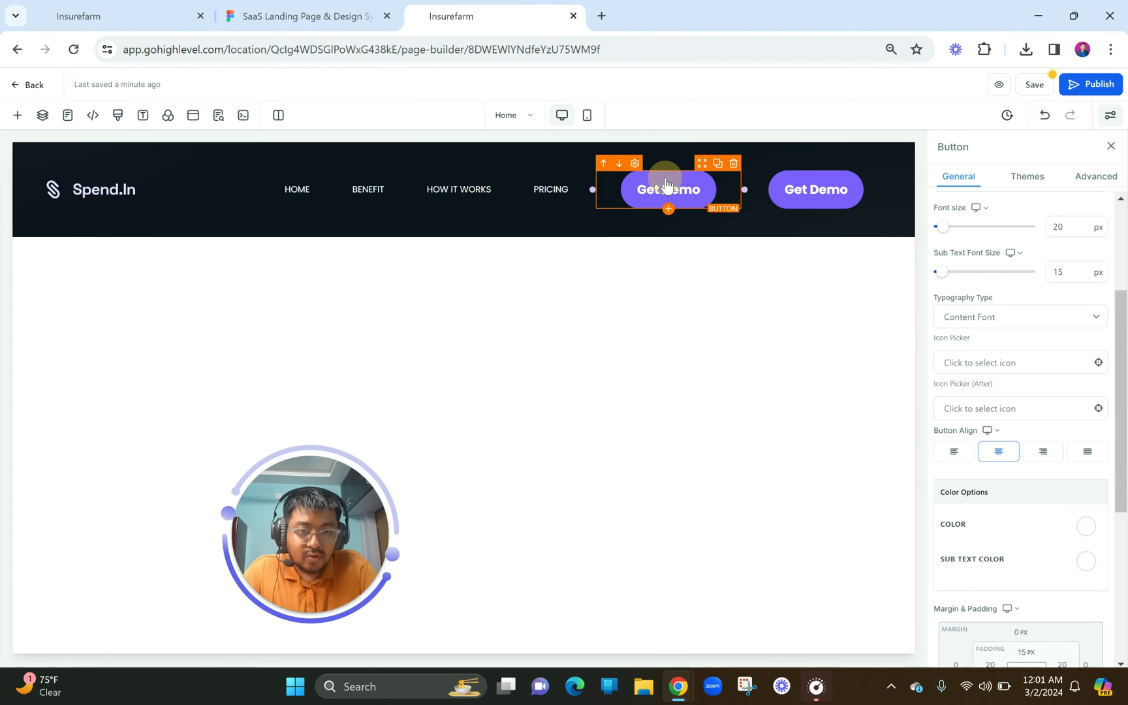
pyautogui.click(1048, 451)
pyautogui.click(778, 181)
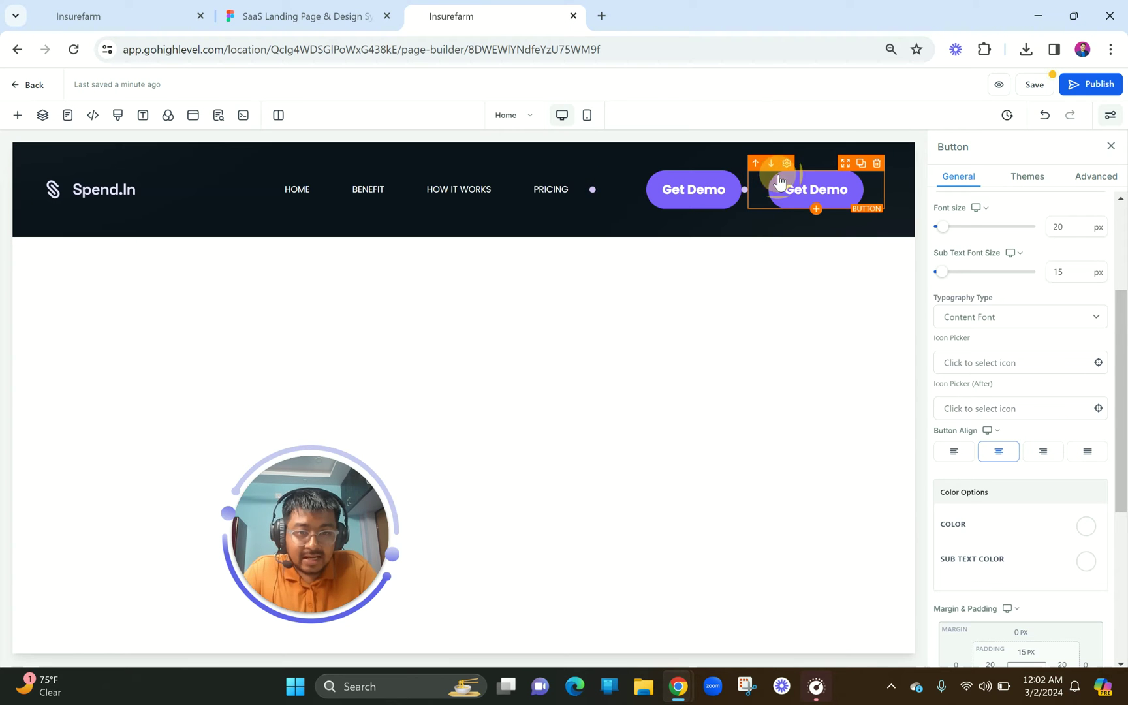
pyautogui.click(954, 451)
# - Give the second column's Get Demo button a transparent background color
pyautogui.click(702, 194)
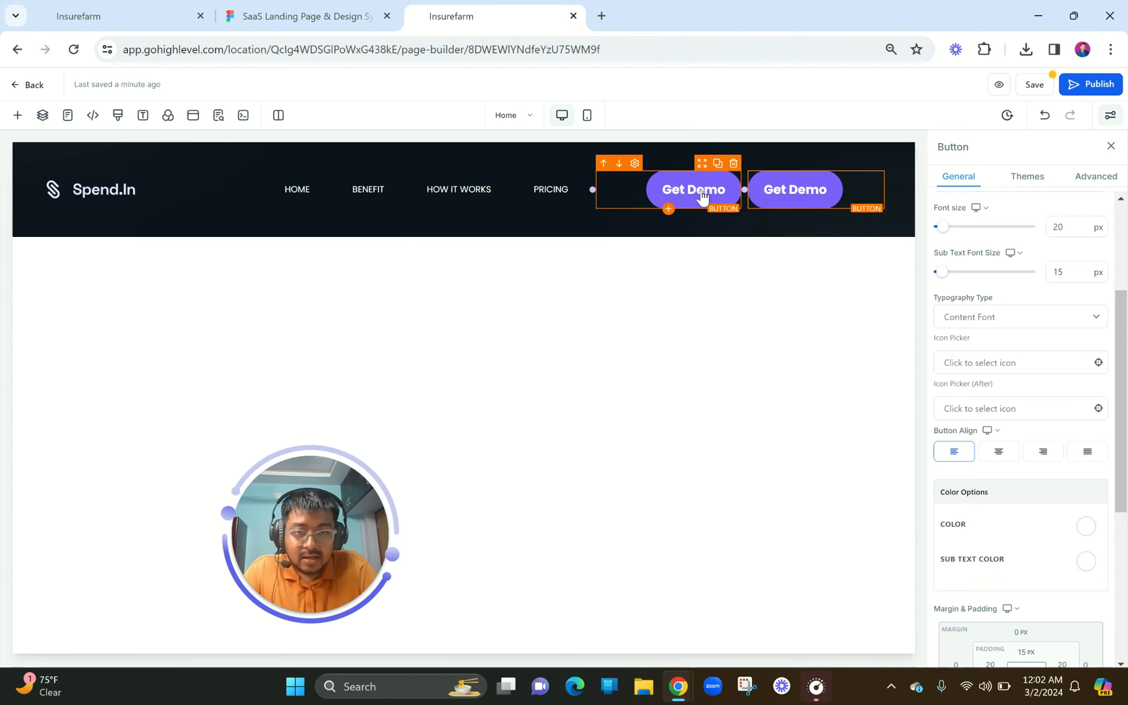
pyautogui.scroll(-4, 1073, 423)
pyautogui.scroll(5, 1044, 411)
pyautogui.scroll(-5, 1035, 408)
pyautogui.scroll(7, 1035, 408)
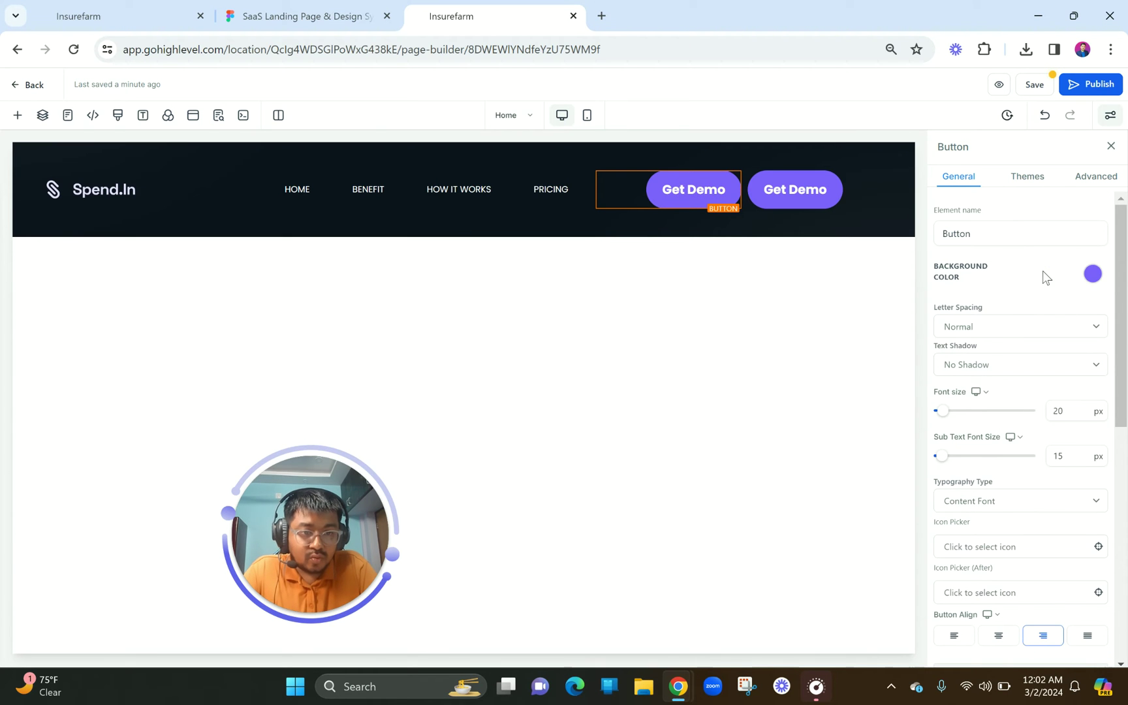
pyautogui.click(1092, 274)
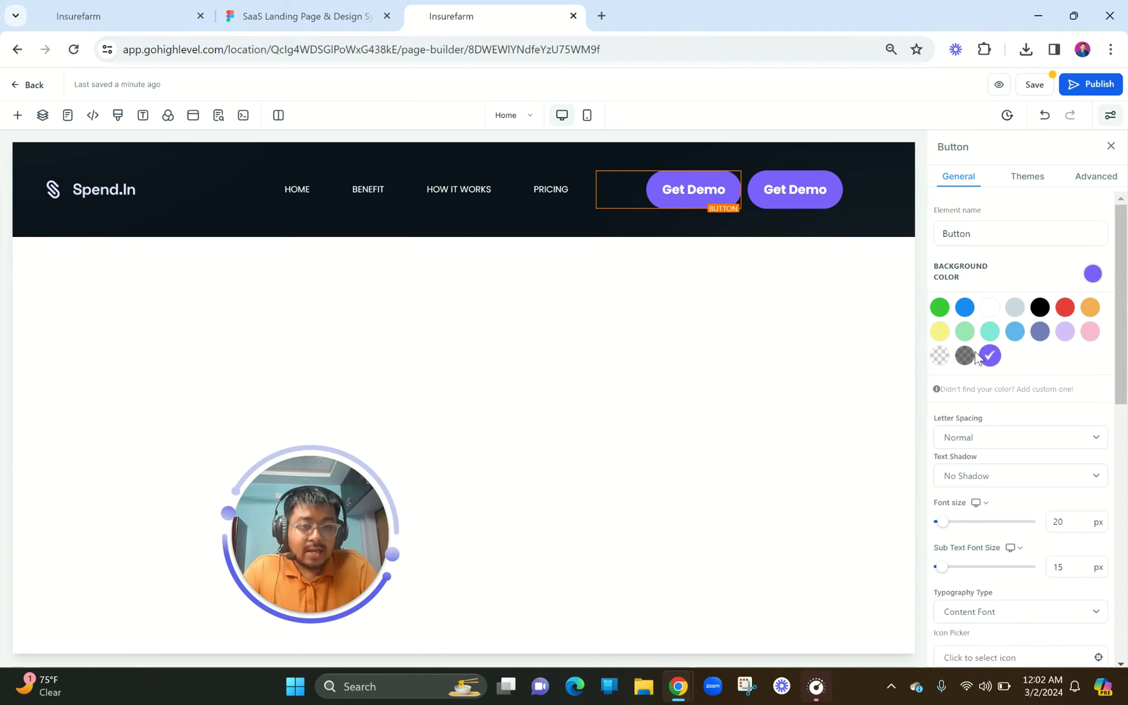
pyautogui.click(940, 358)
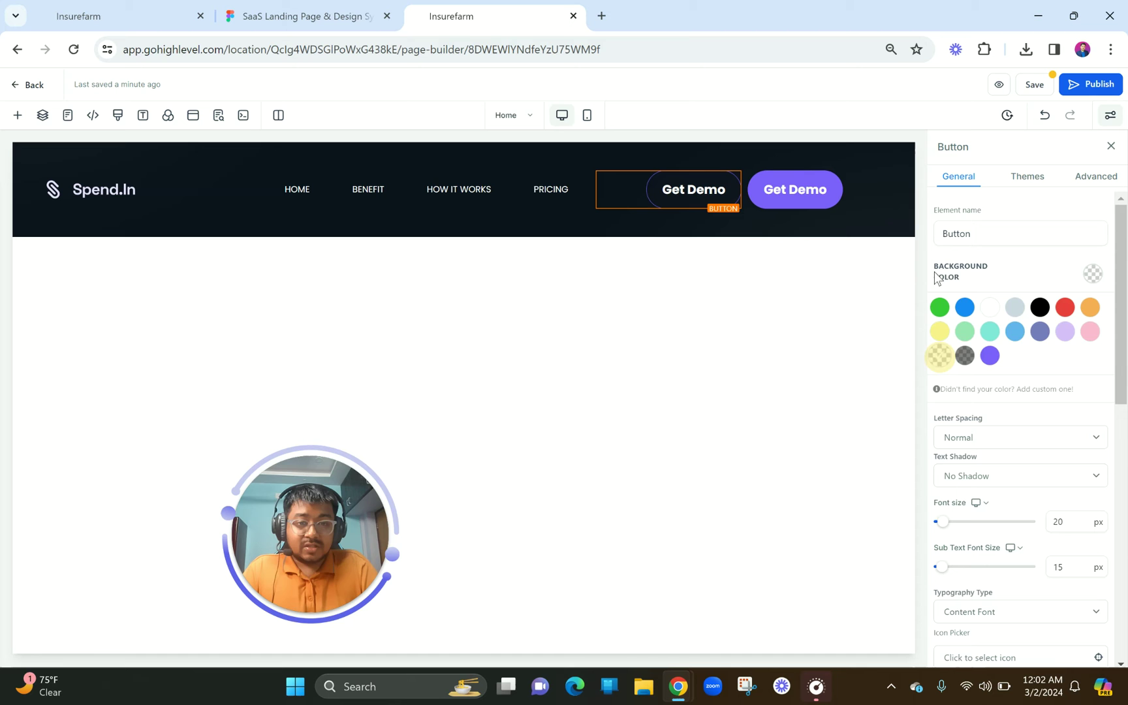
# - Set the second column's button border to No Border
pyautogui.click(1088, 178)
pyautogui.scroll(-4, 1056, 382)
pyautogui.click(977, 398)
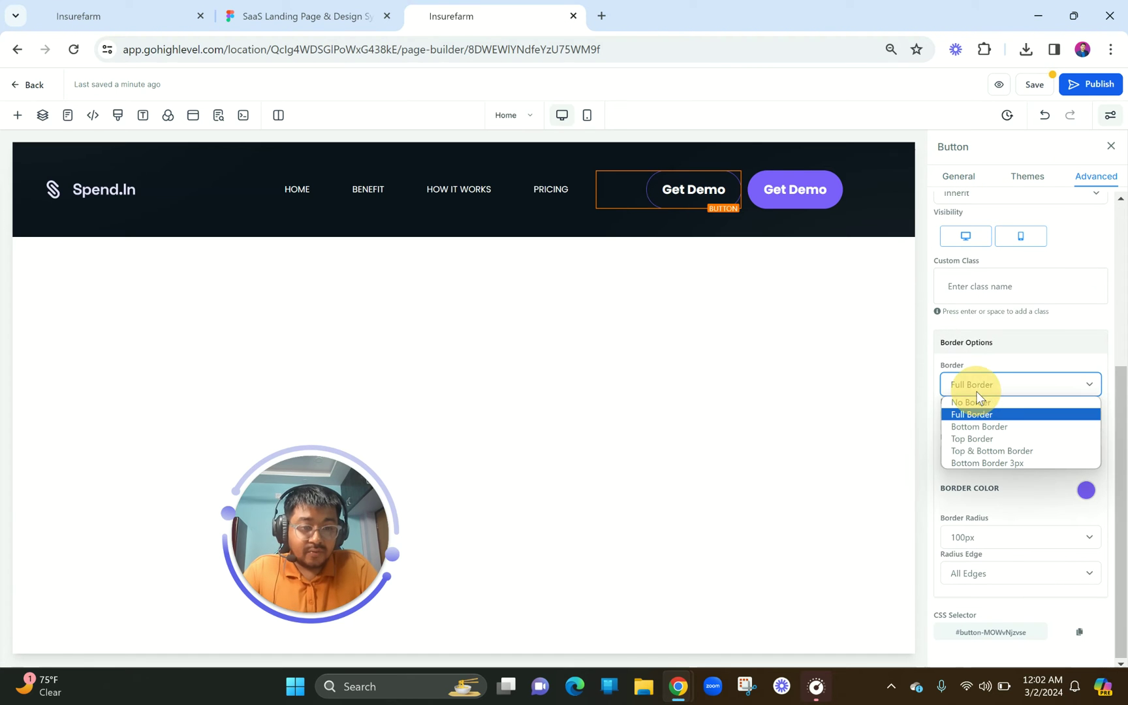
pyautogui.click(972, 397)
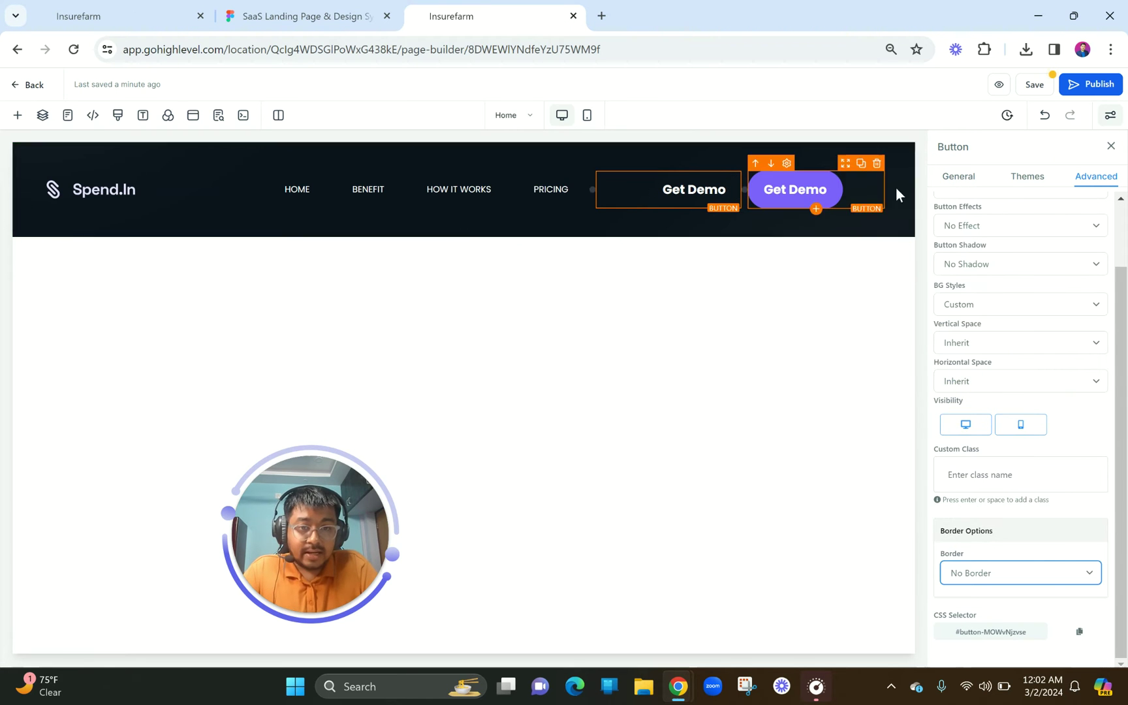
# - Change the second column's button text to "Login"
pyautogui.click(705, 191)
pyautogui.click(336, 6)
pyautogui.click(434, 13)
pyautogui.click(958, 176)
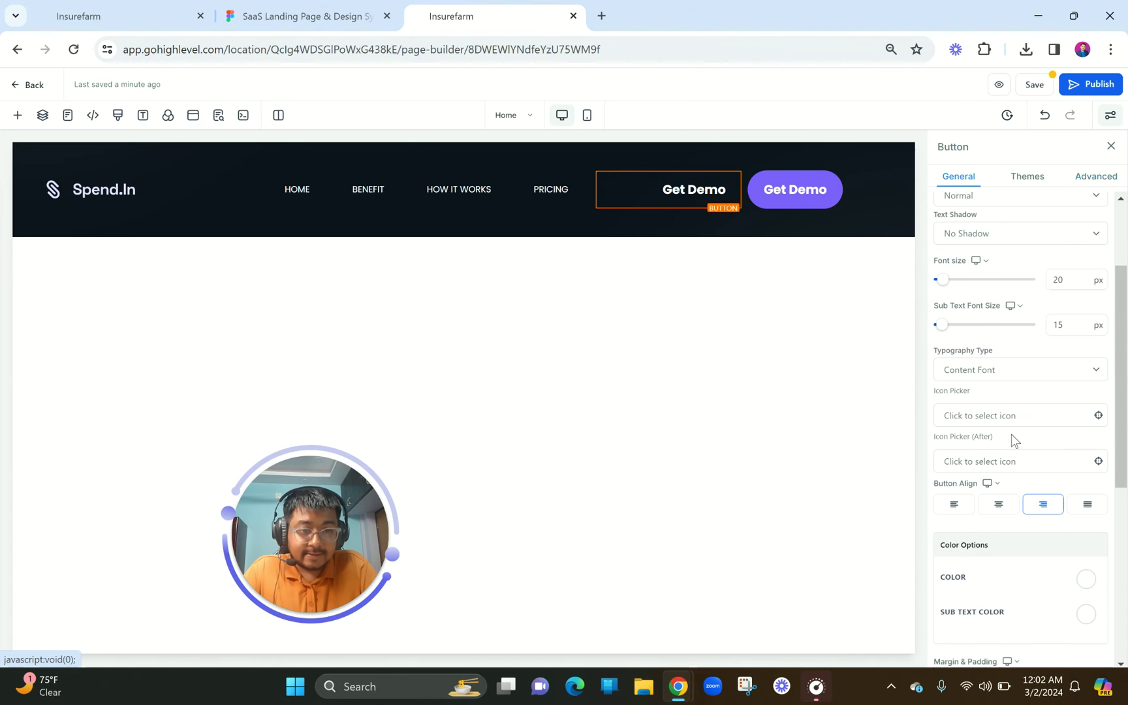
pyautogui.scroll(-3, 1010, 435)
pyautogui.scroll(3, 1011, 435)
pyautogui.scroll(-5, 1010, 435)
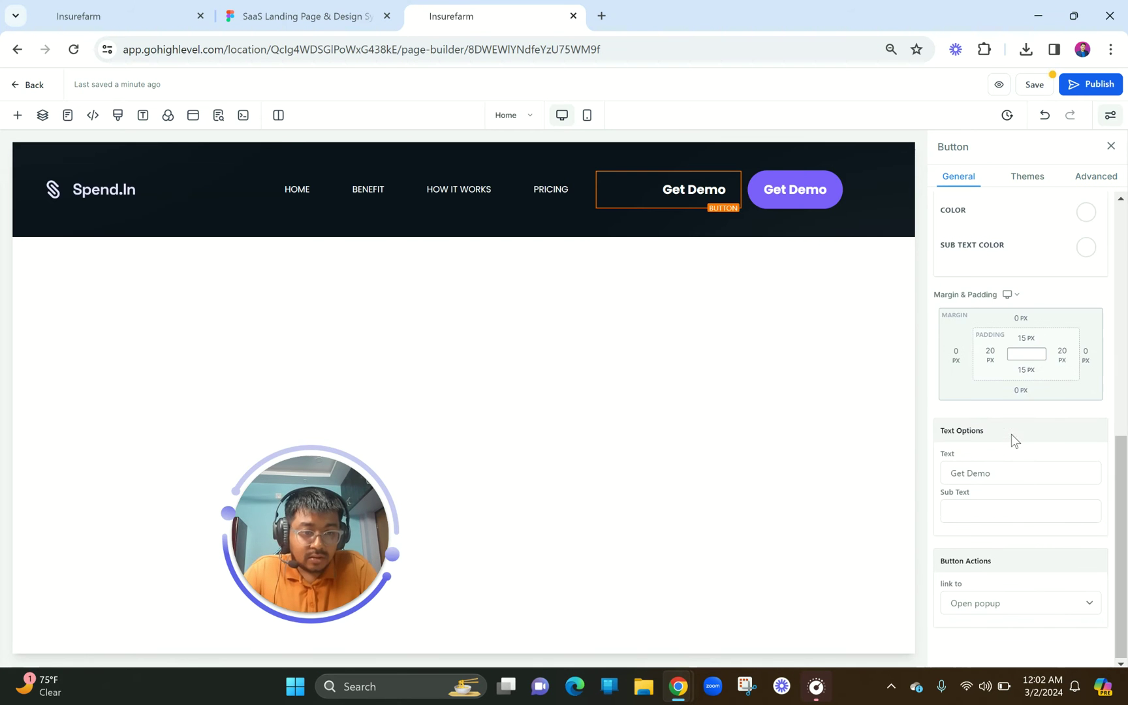
pyautogui.moveTo(995, 470); pyautogui.dragTo(913, 464)
pyautogui.write('Login')
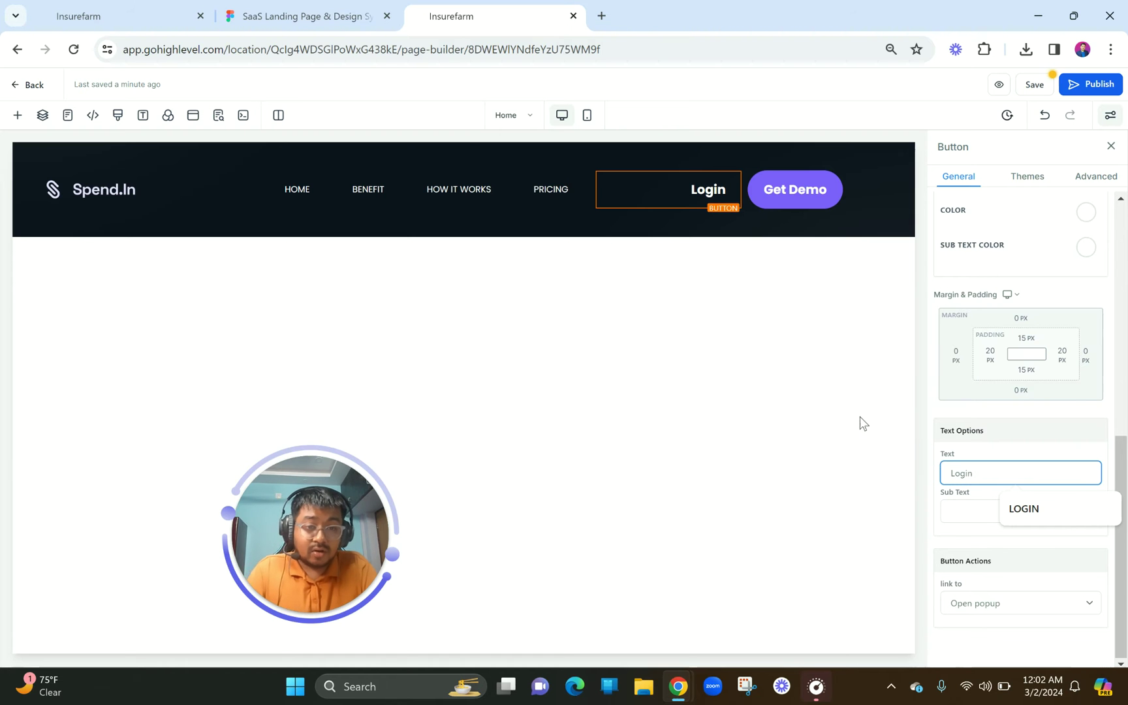
pyautogui.click(781, 403)
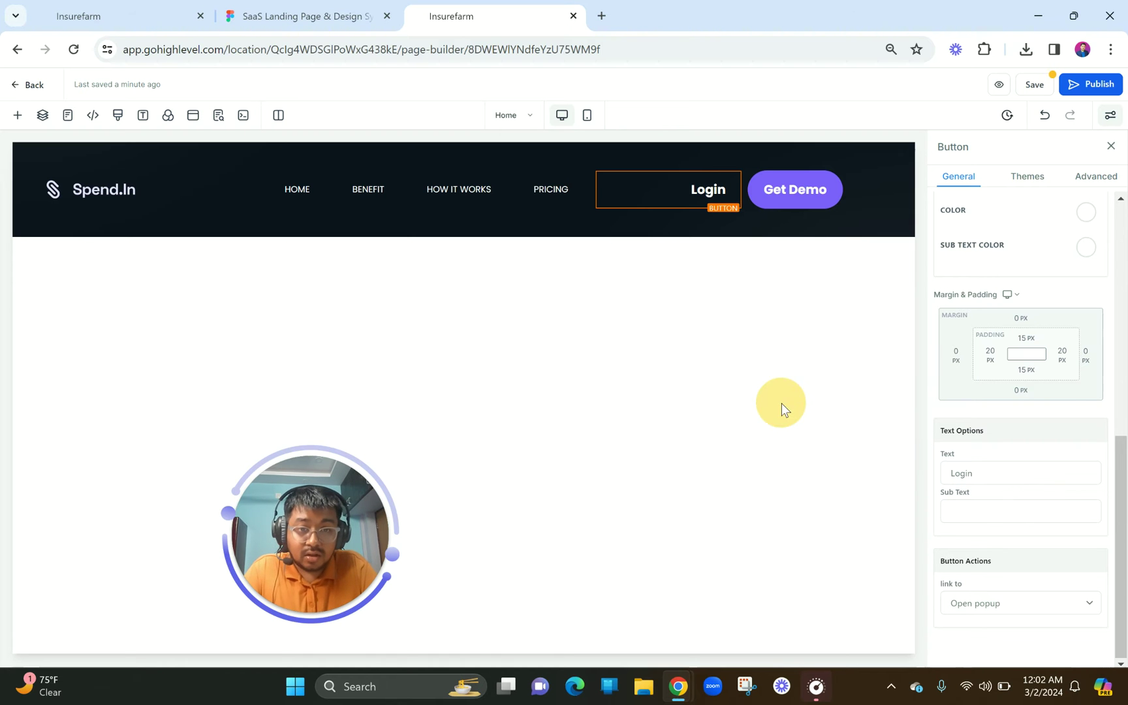
# - Switch the Login button's typography type to Custom Font, try Montserrat, and set the font family to Poppins
pyautogui.scroll(2, 1074, 378)
pyautogui.scroll(2, 1074, 378)
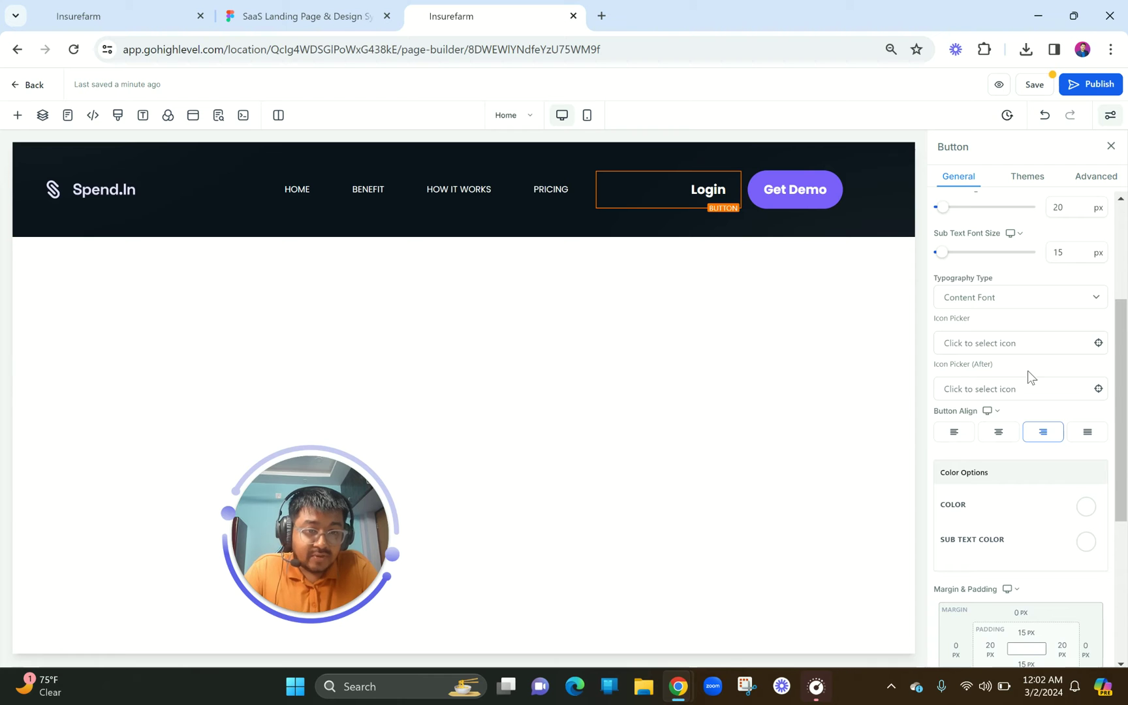
pyautogui.scroll(1, 1028, 378)
pyautogui.click(1007, 340)
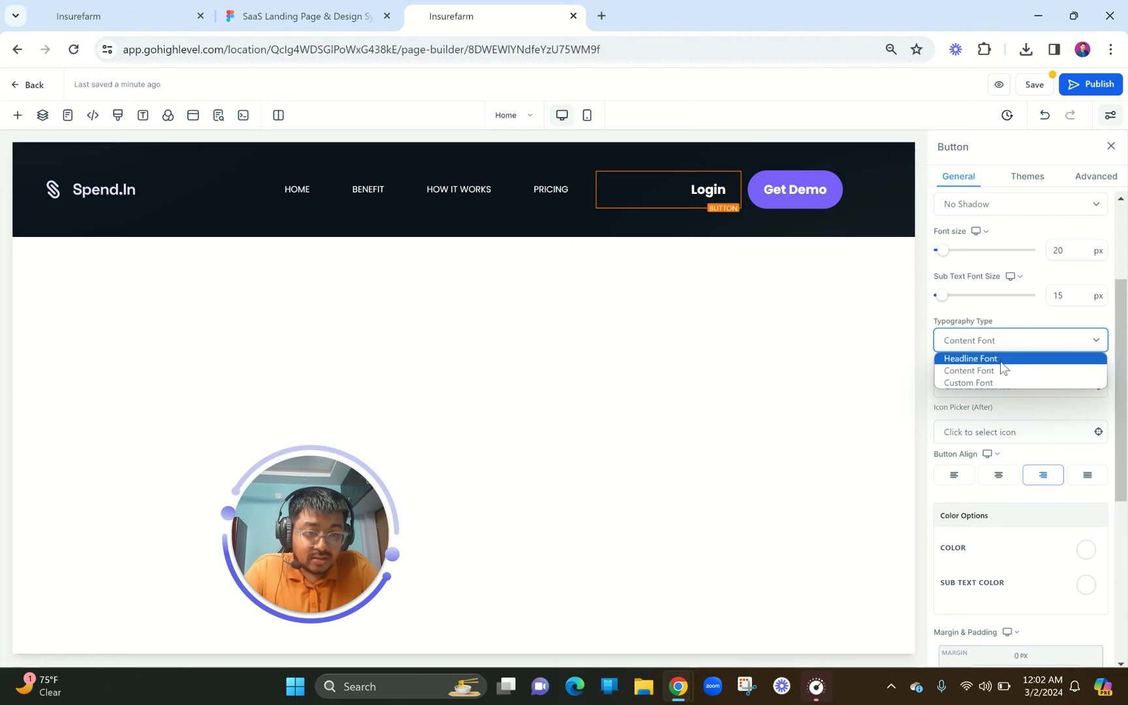
pyautogui.click(996, 381)
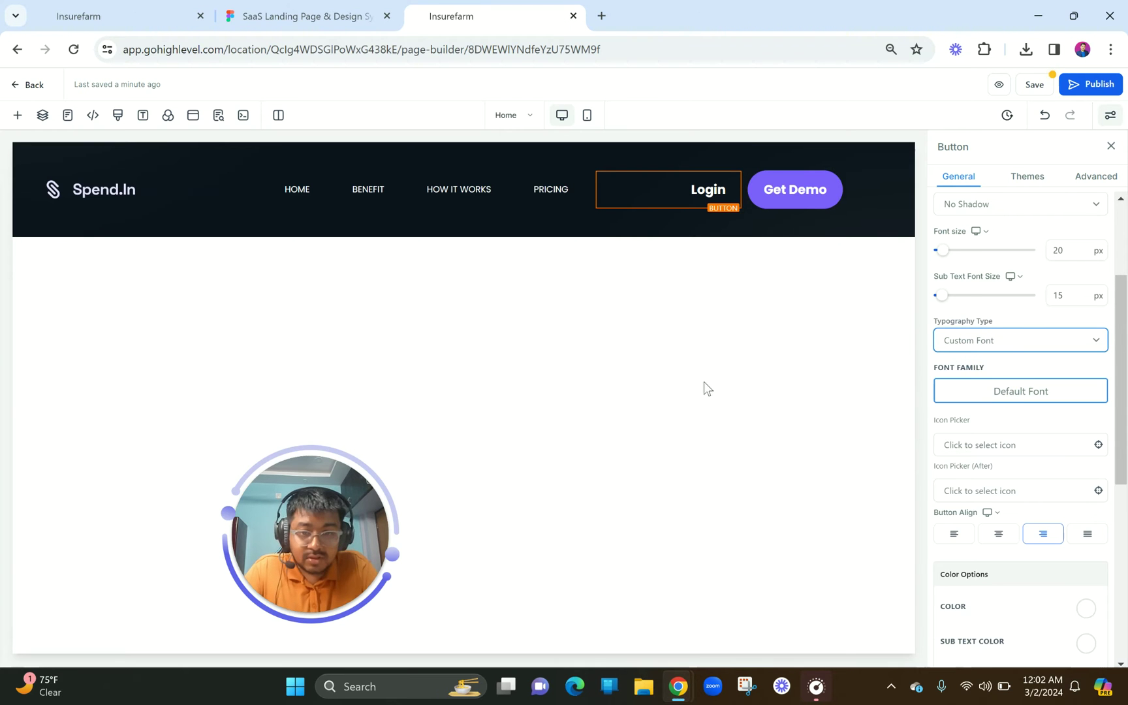
pyautogui.click(1022, 395)
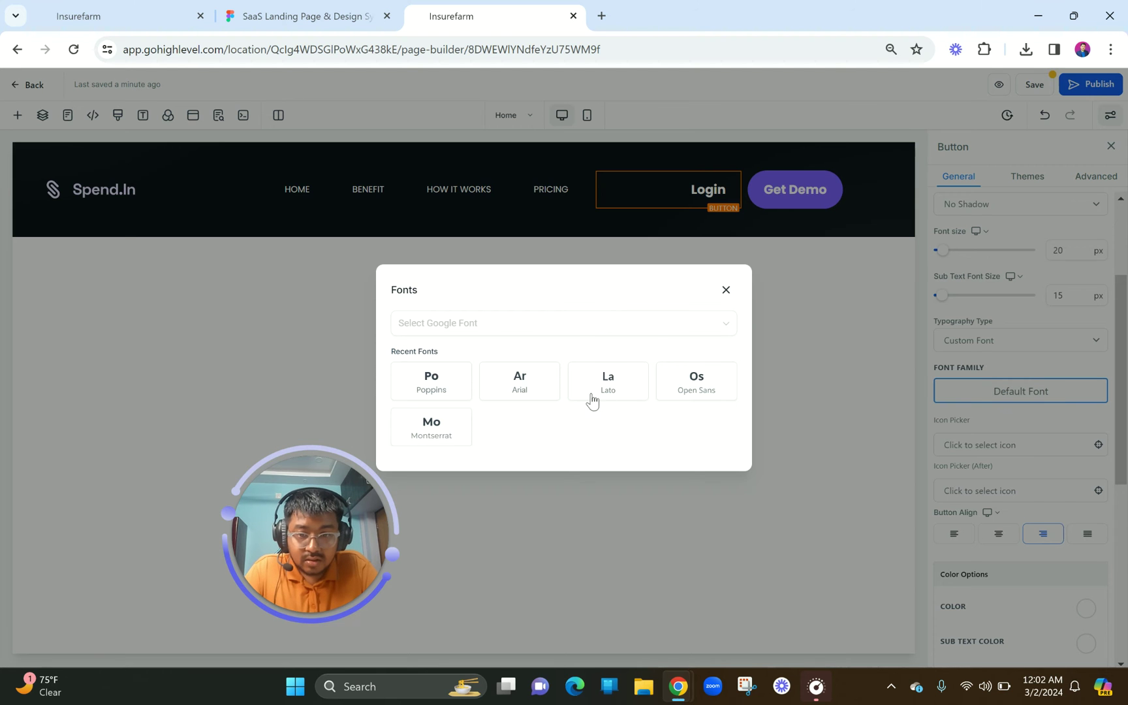
pyautogui.click(430, 423)
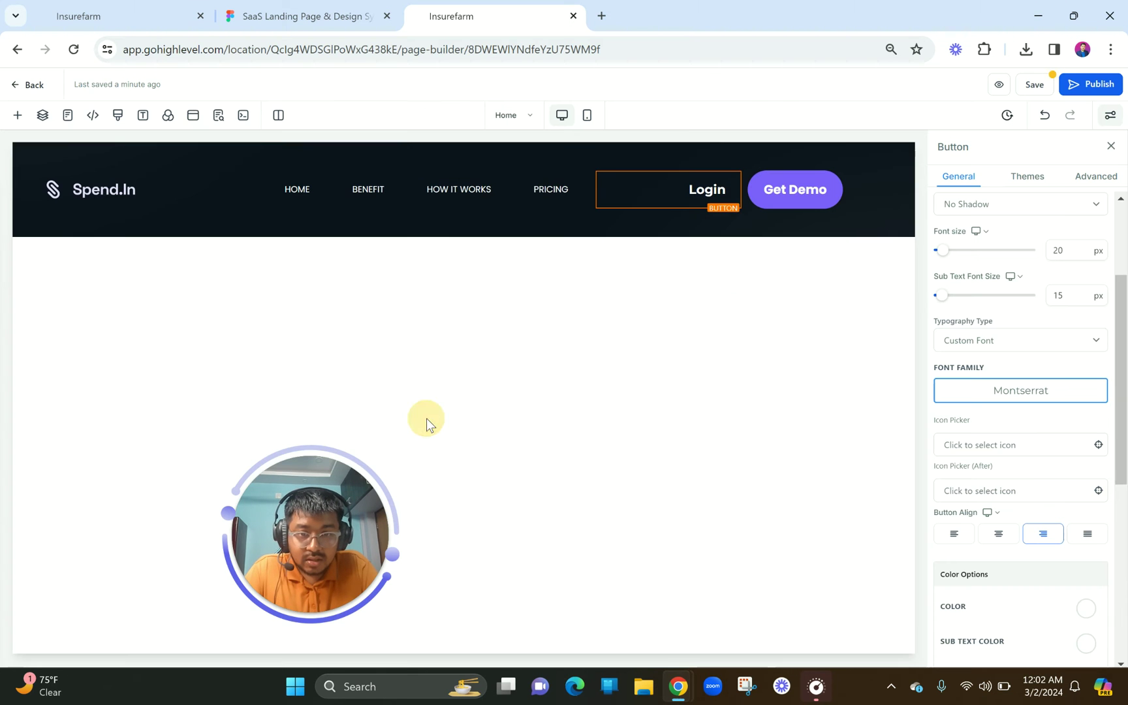
pyautogui.click(980, 390)
pyautogui.click(429, 377)
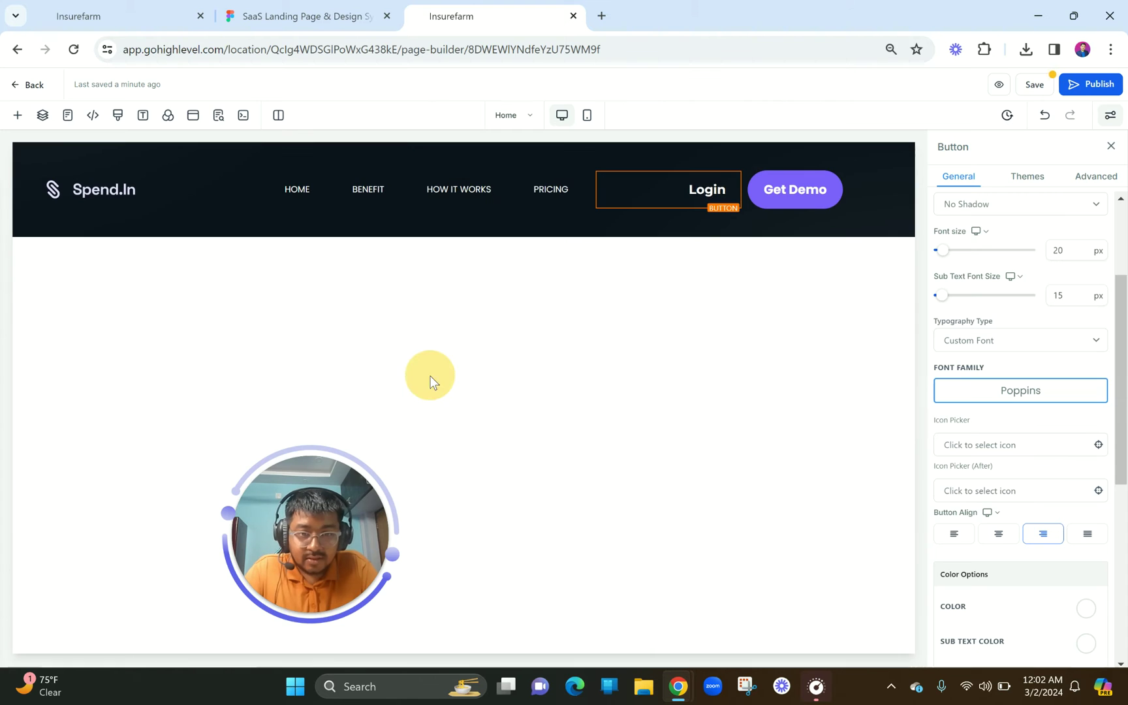
# - Check the navigation menu's font size, widen the header's first column slightly, and compare the menu spacing with the Figma navigation bar
pyautogui.click(363, 184)
pyautogui.moveTo(1073, 475); pyautogui.dragTo(1044, 480)
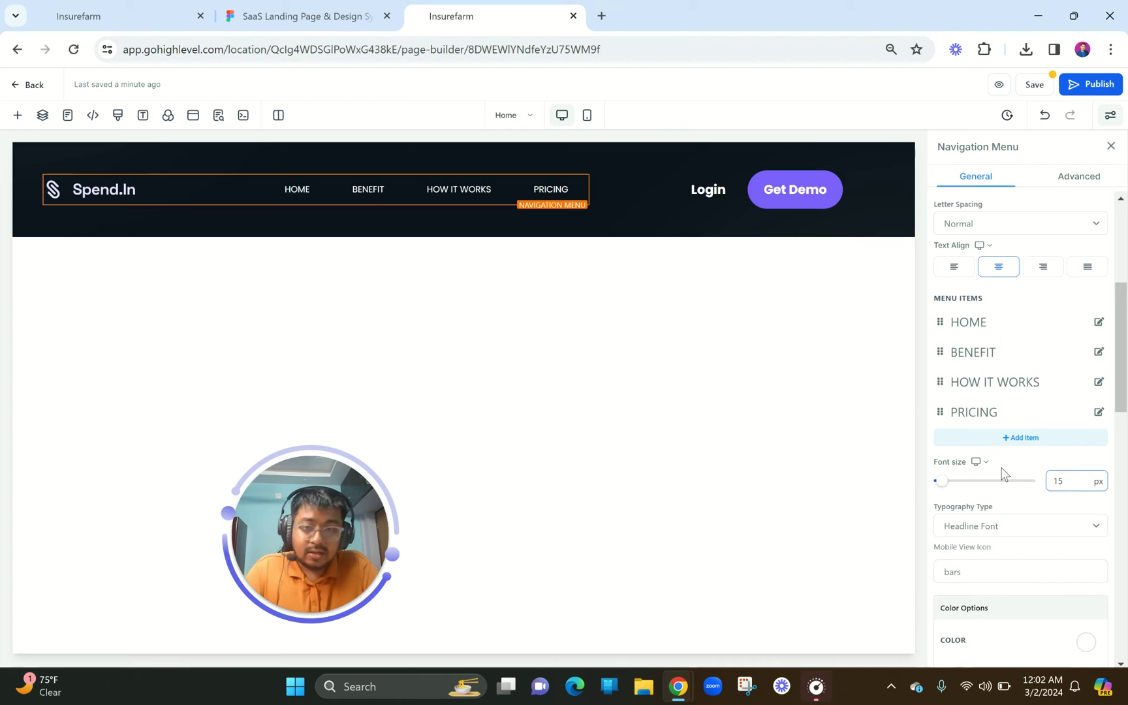
pyautogui.click(600, 189)
pyautogui.click(306, 16)
pyautogui.hscroll(-5, 469, 233)
pyautogui.scroll(-5, 466, 235)
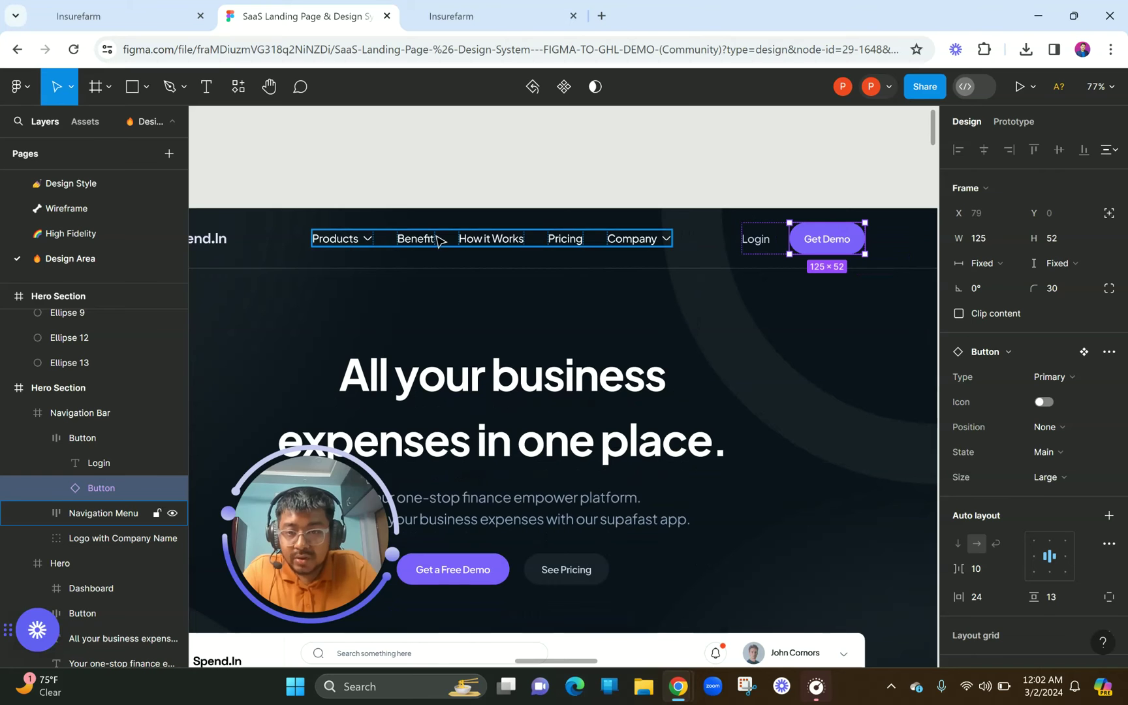
pyautogui.click(491, 8)
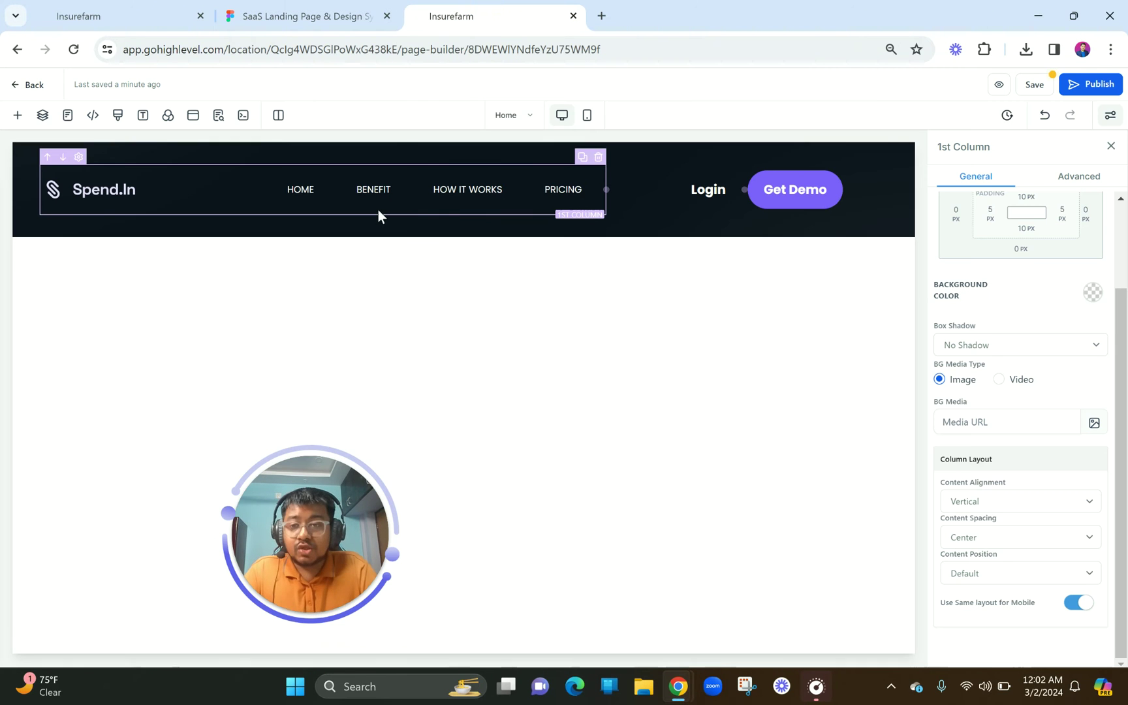
pyautogui.click(449, 161)
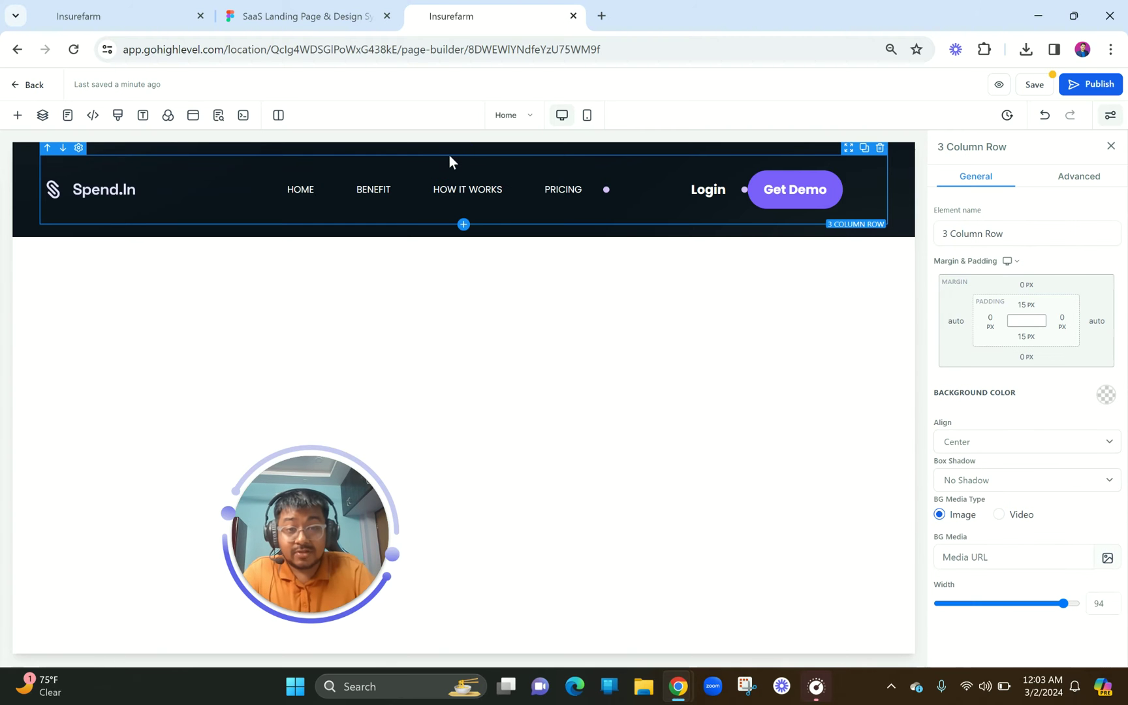
# - Examine the Figma Hero Section's headline, supporting text, buttons and dashboard, and the Benefit section below it
pyautogui.click(352, 14)
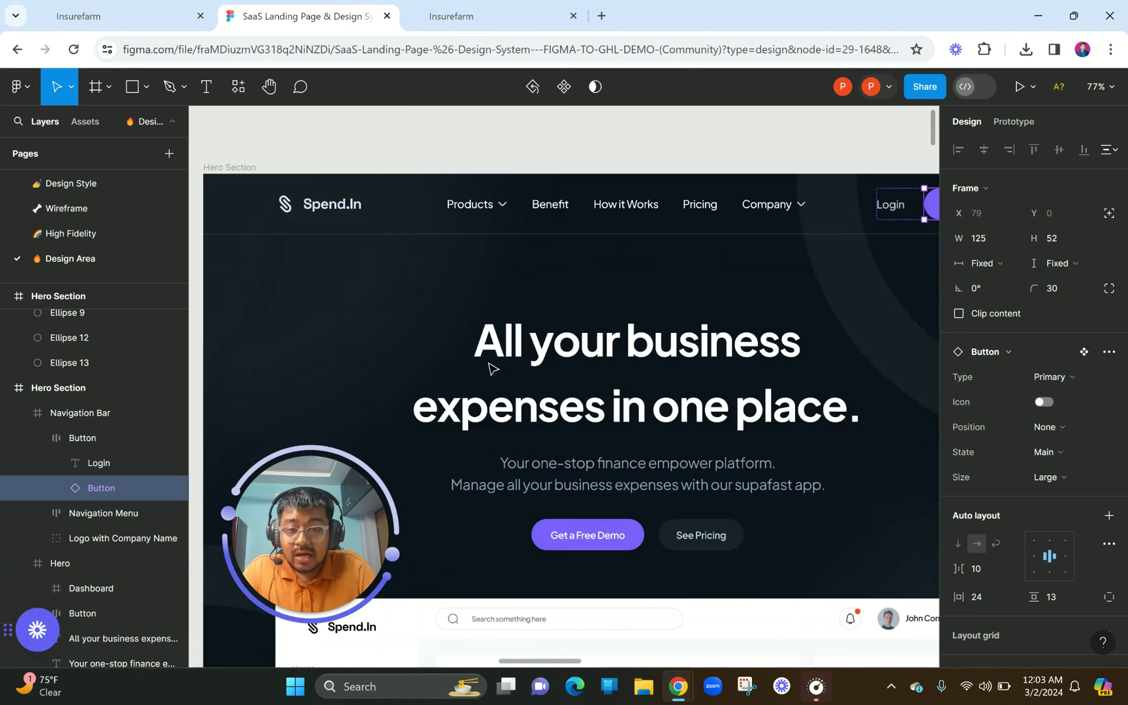
pyautogui.scroll(-6, 492, 369)
pyautogui.scroll(-1, 587, 339)
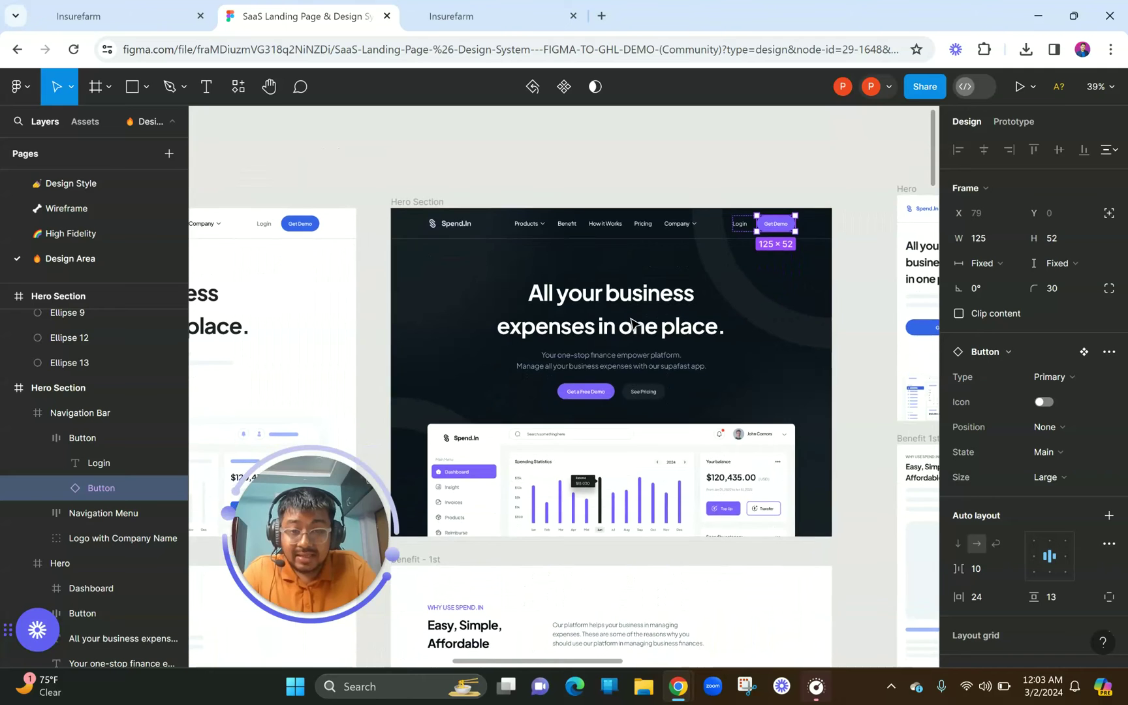
pyautogui.scroll(2, 630, 321)
pyautogui.scroll(-3, 631, 321)
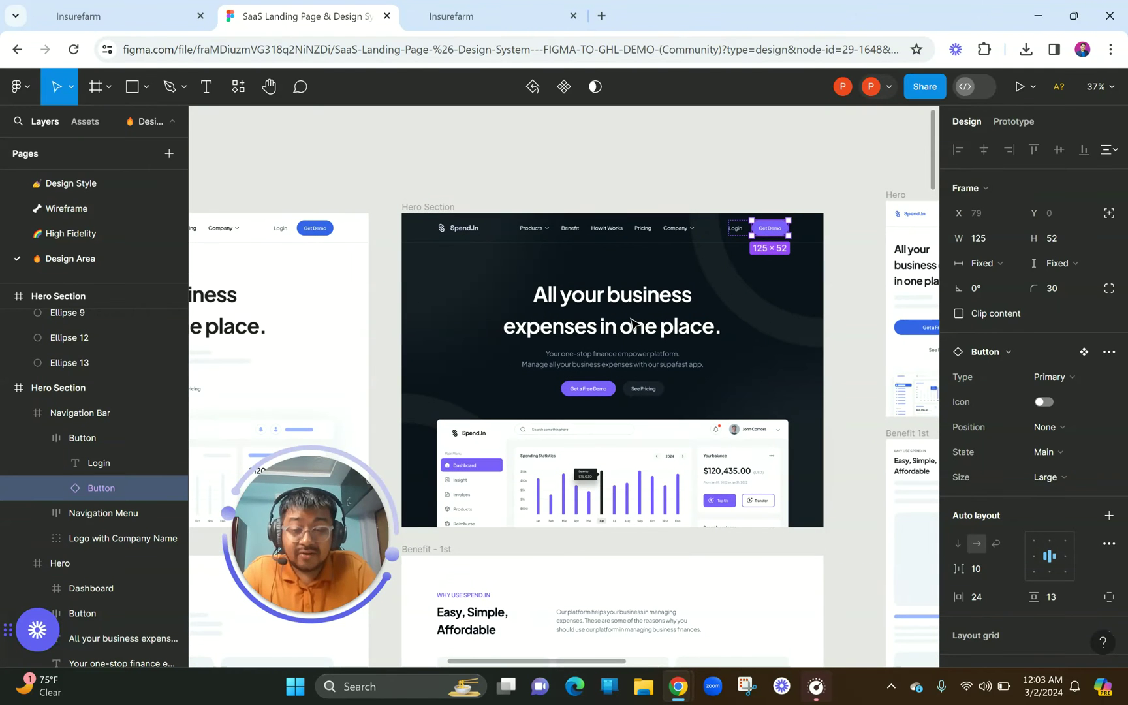
pyautogui.scroll(2, 630, 321)
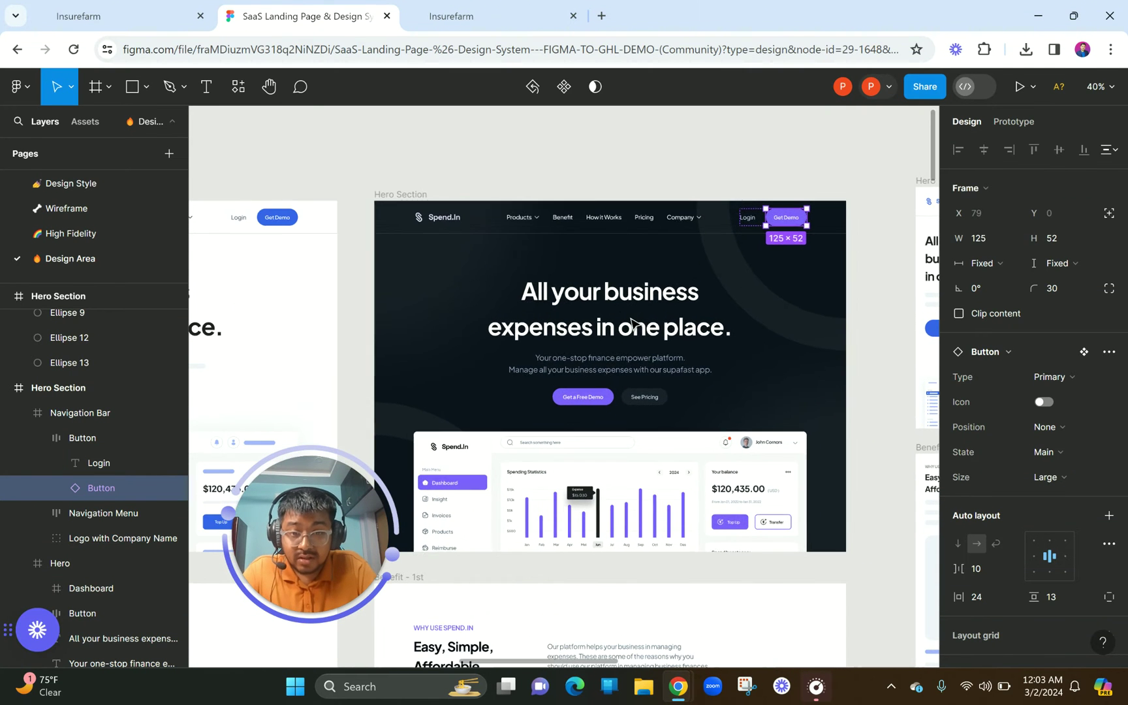
pyautogui.doubleClick(591, 295)
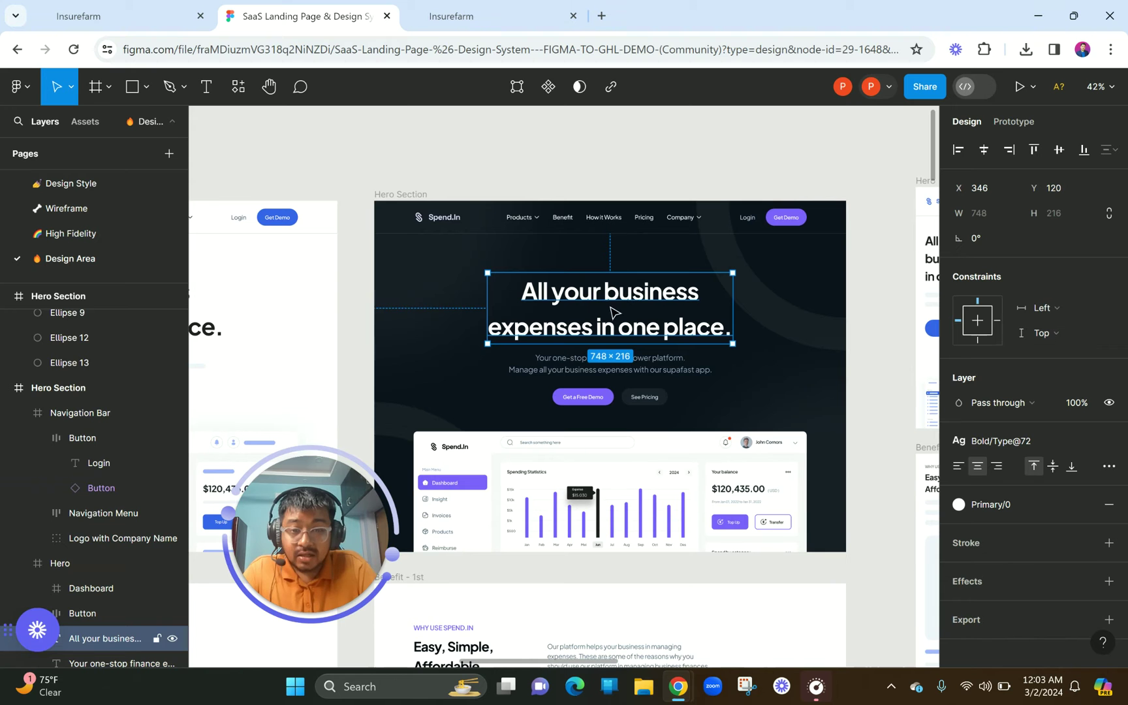
pyautogui.doubleClick(561, 361)
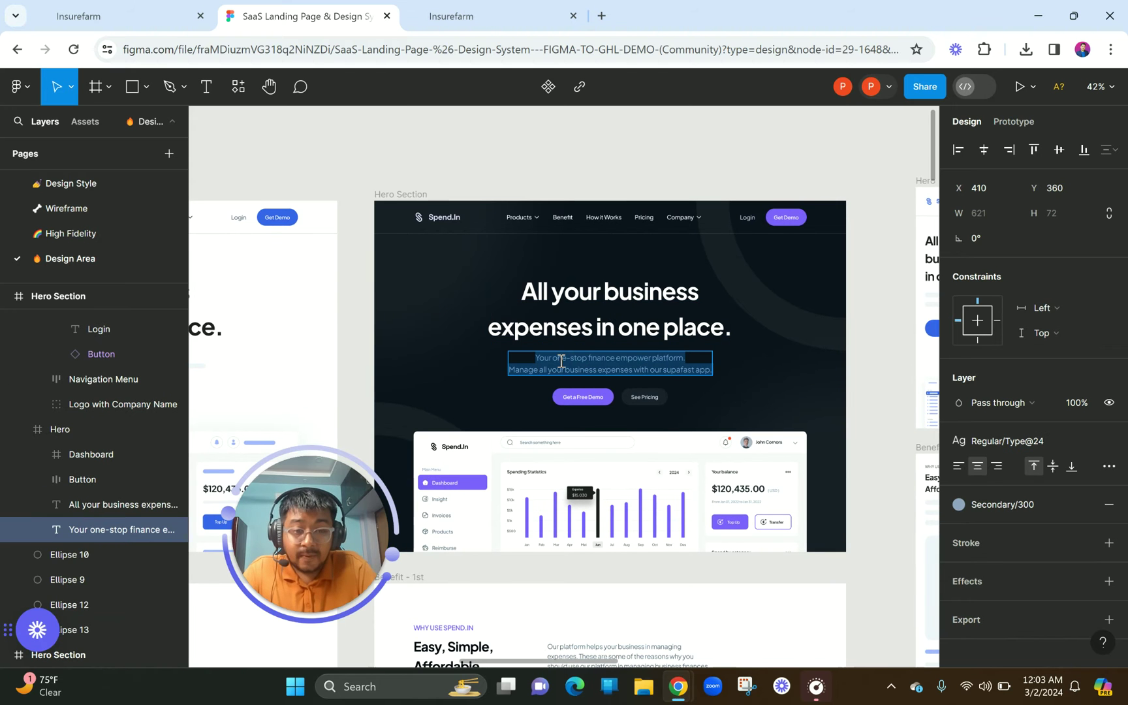
pyautogui.click(626, 407)
pyautogui.click(607, 502)
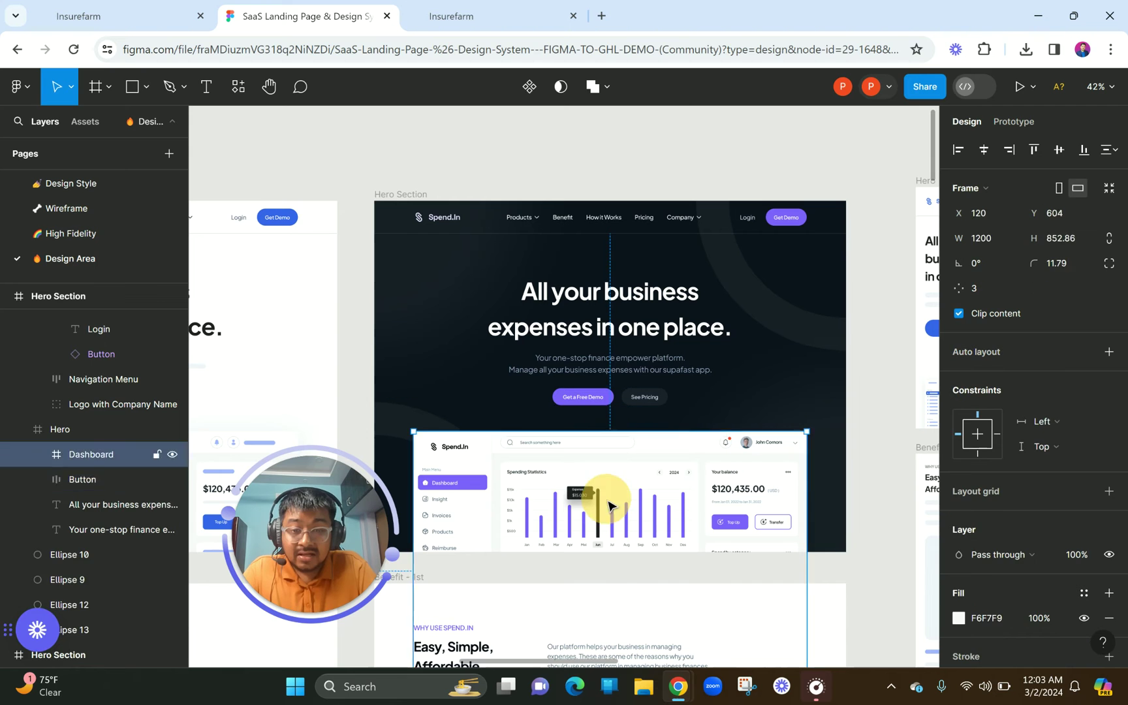
pyautogui.click(610, 506)
pyautogui.click(465, 450)
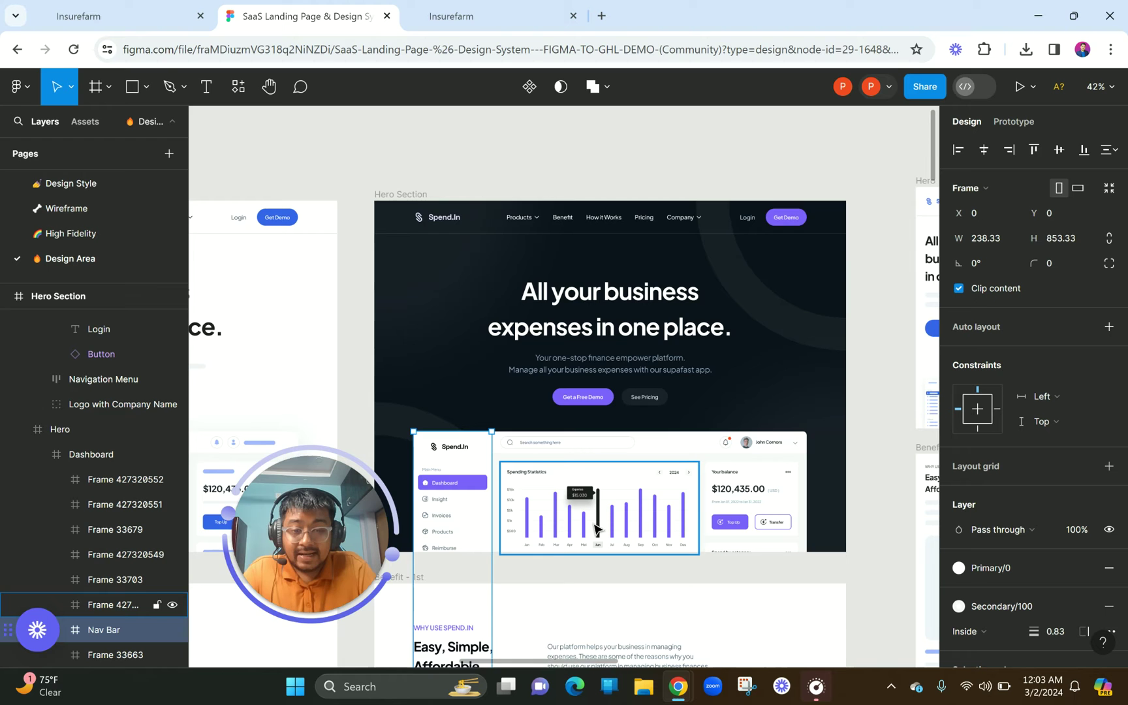
pyautogui.scroll(-3, 574, 539)
pyautogui.scroll(-5, 575, 539)
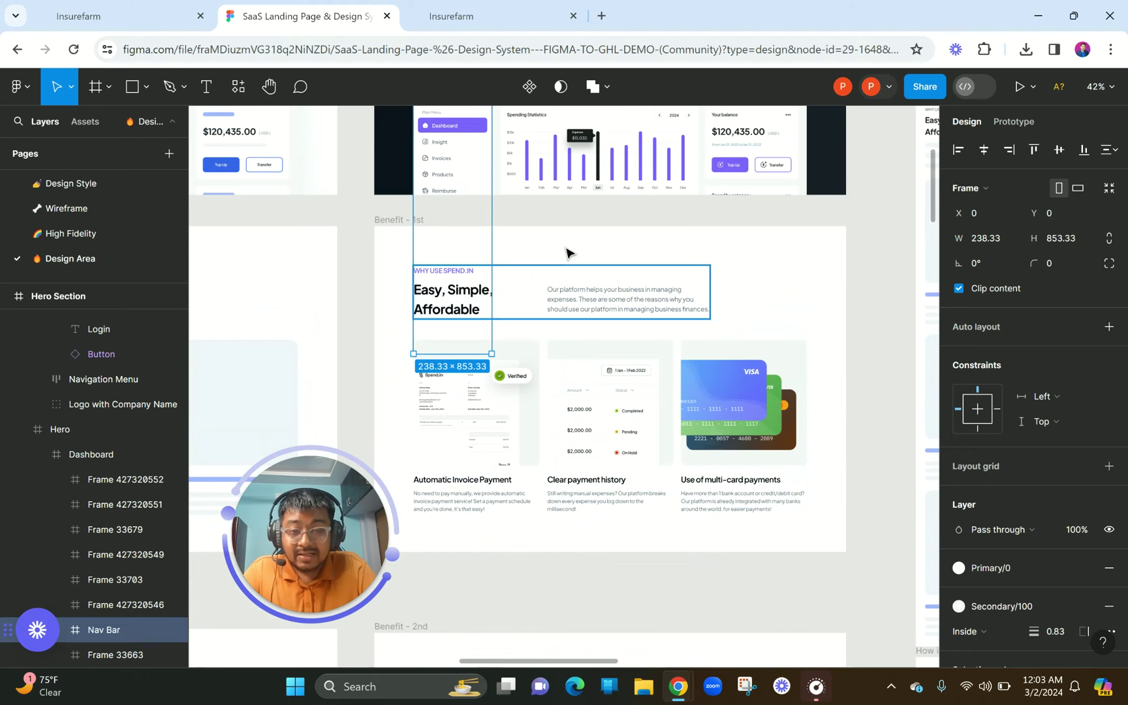
pyautogui.click(500, 267)
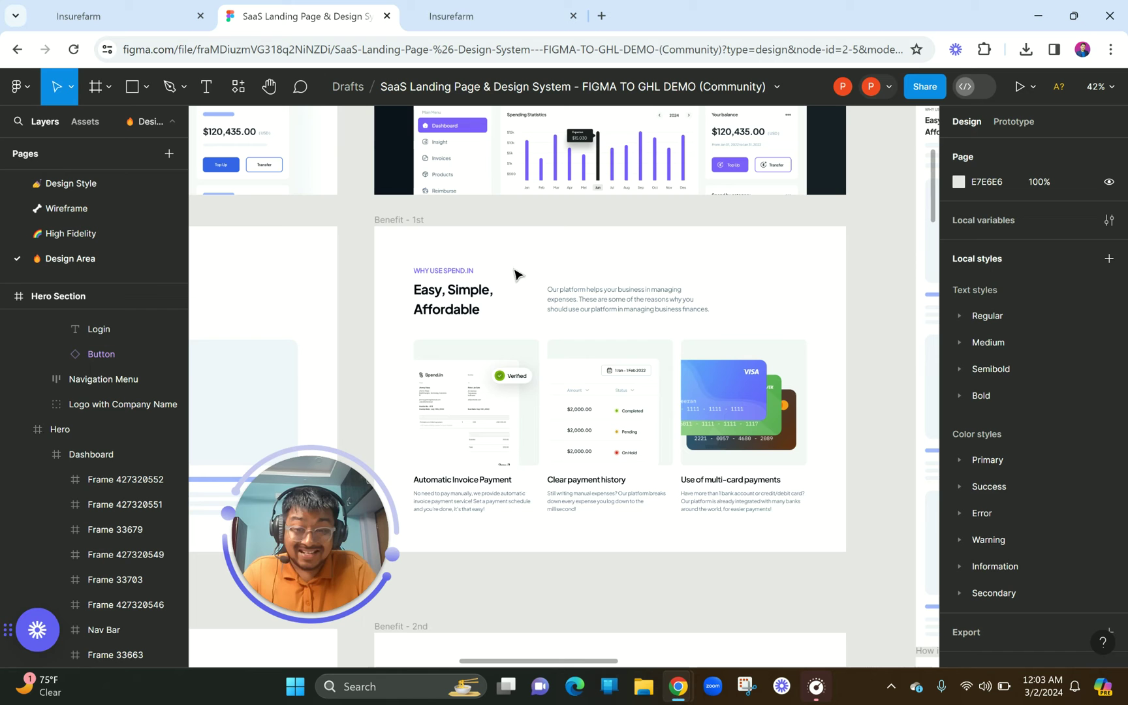
# - Copy the headline text "All your business expenses in one place." from the Figma Hero Section
pyautogui.scroll(6, 587, 320)
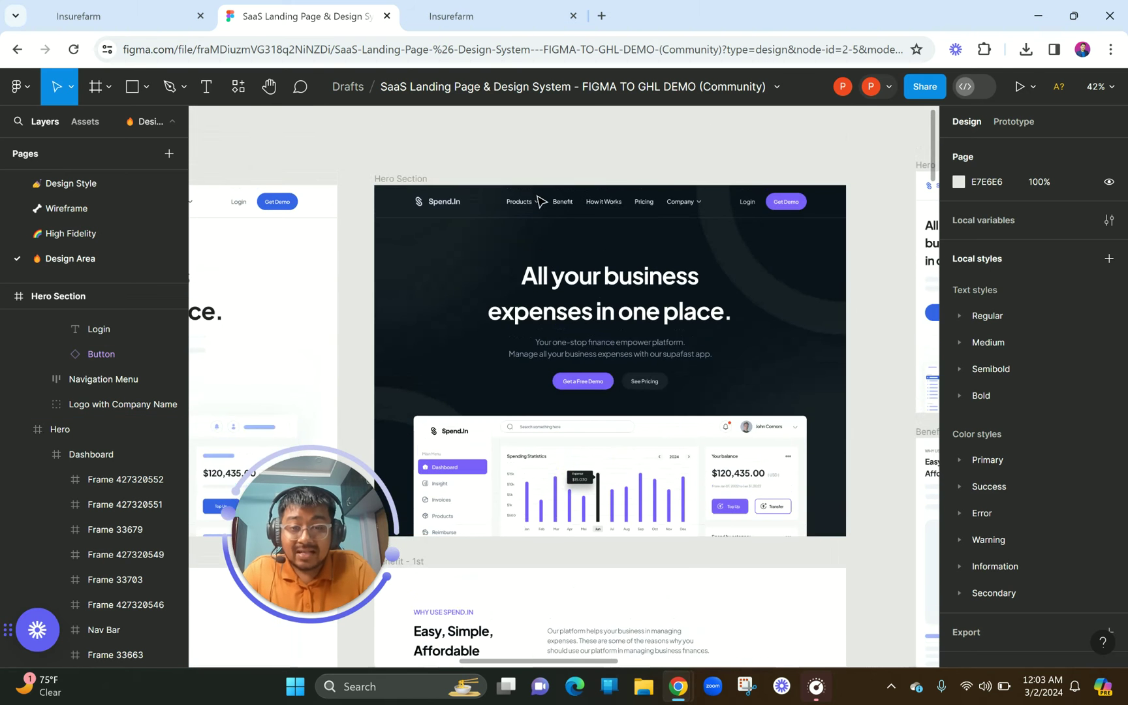
pyautogui.scroll(3, 589, 315)
pyautogui.doubleClick(548, 275)
pyautogui.doubleClick(549, 274)
pyautogui.hotkey('ctrl', 'c')
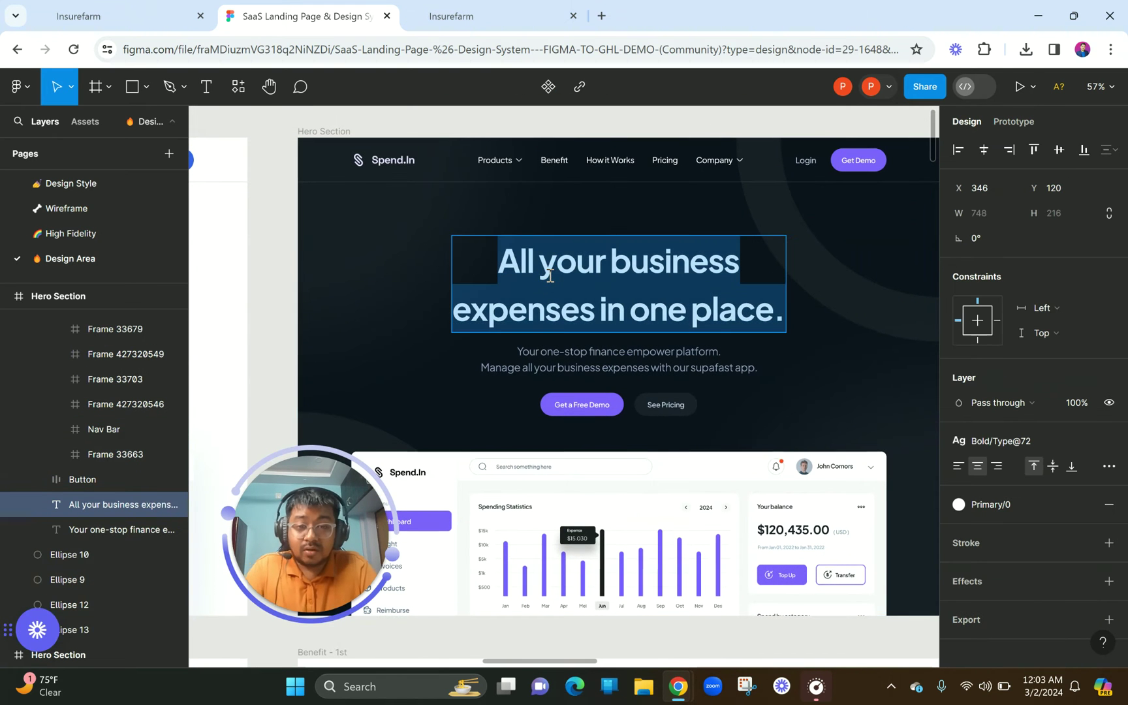
# - Switch to the GoHighLevel page builder, add a one-column row below the header row, and place a Headline element in it
pyautogui.click(484, 14)
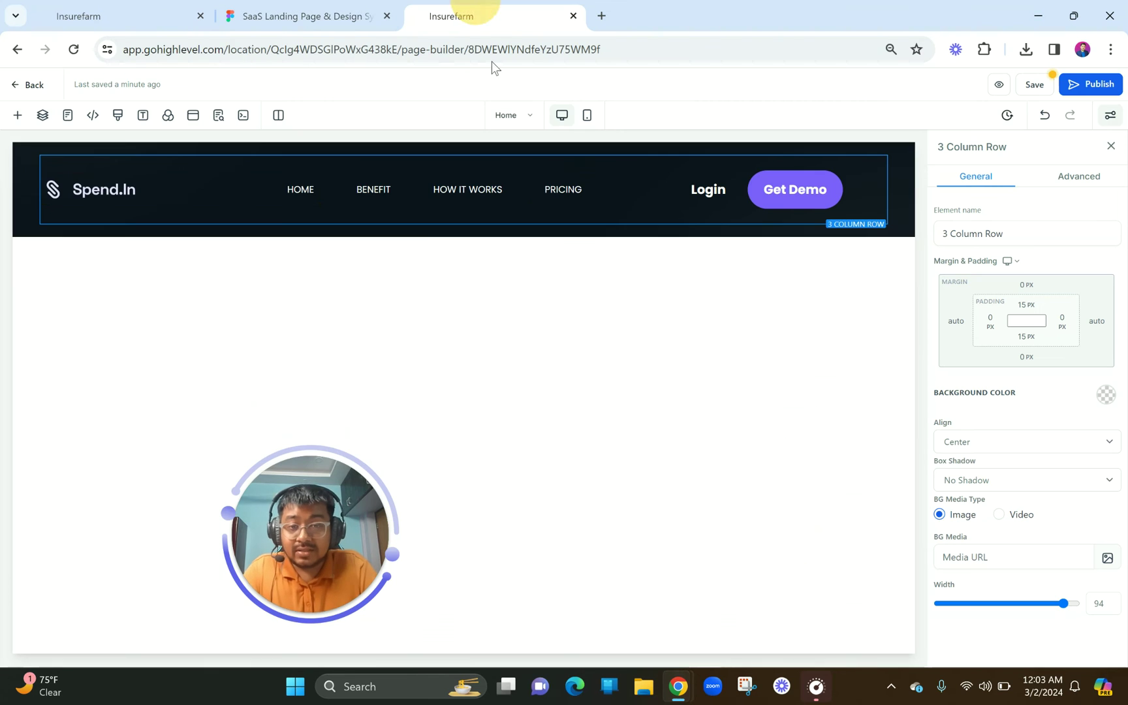
pyautogui.click(461, 224)
pyautogui.click(188, 219)
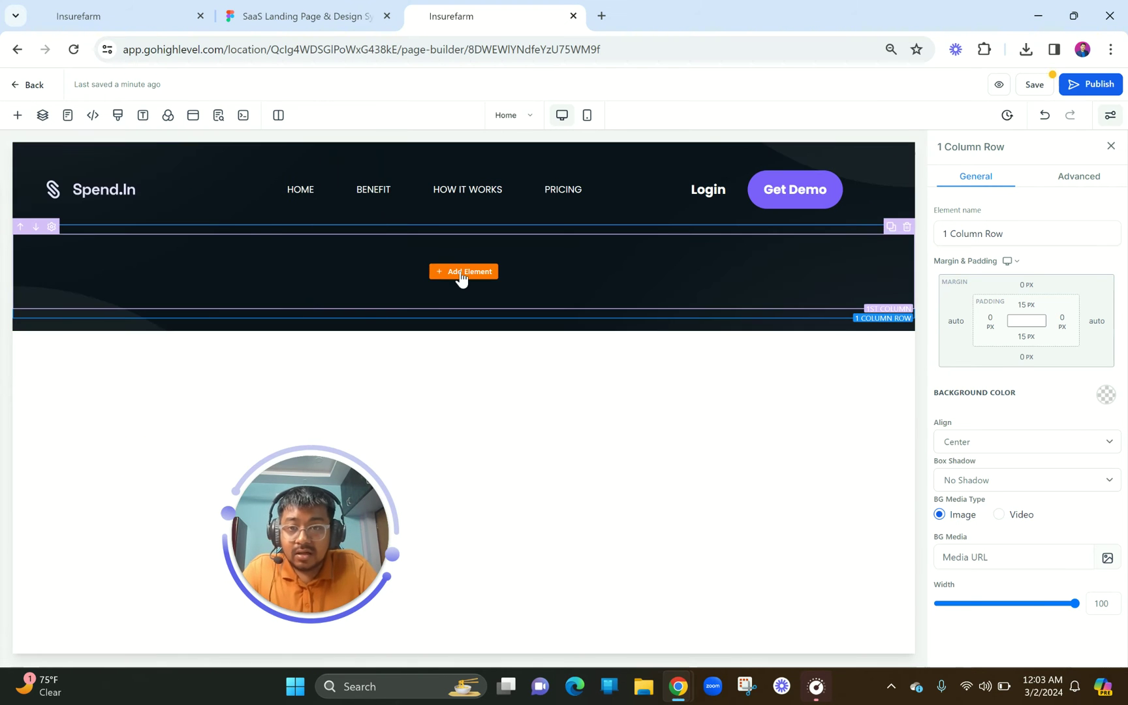
pyautogui.click(461, 274)
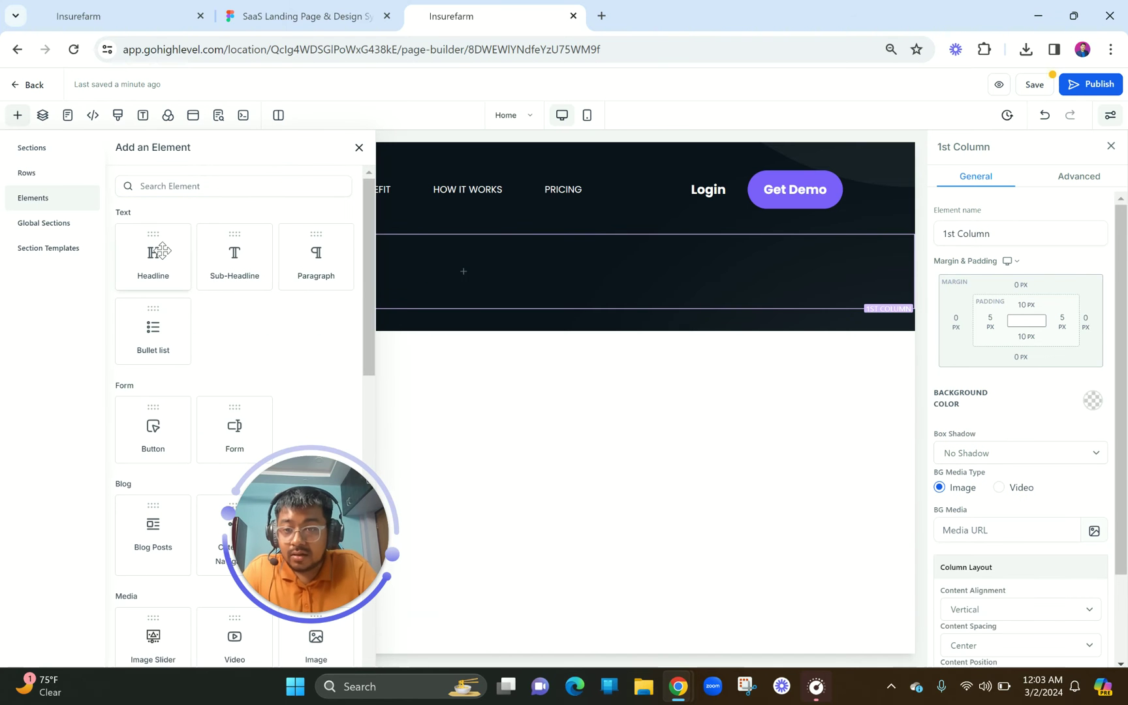
pyautogui.moveTo(159, 250); pyautogui.dragTo(473, 290)
# - Set the new headline's bold text color to white
pyautogui.scroll(-5, 1024, 496)
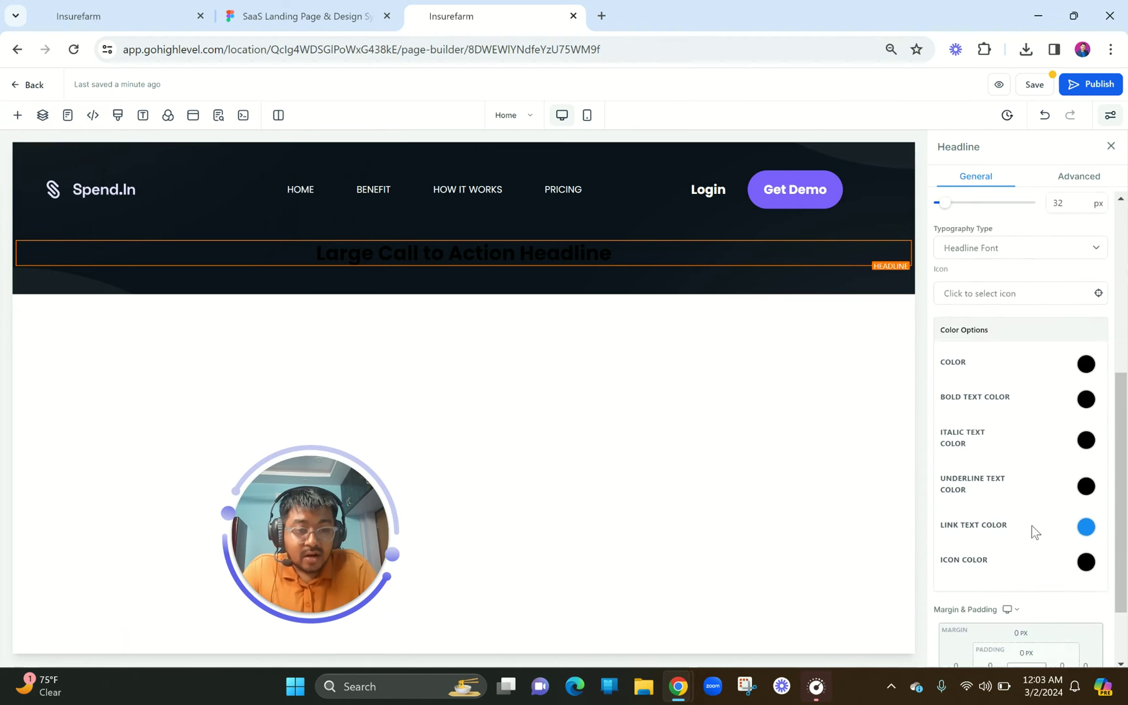
pyautogui.click(1085, 340)
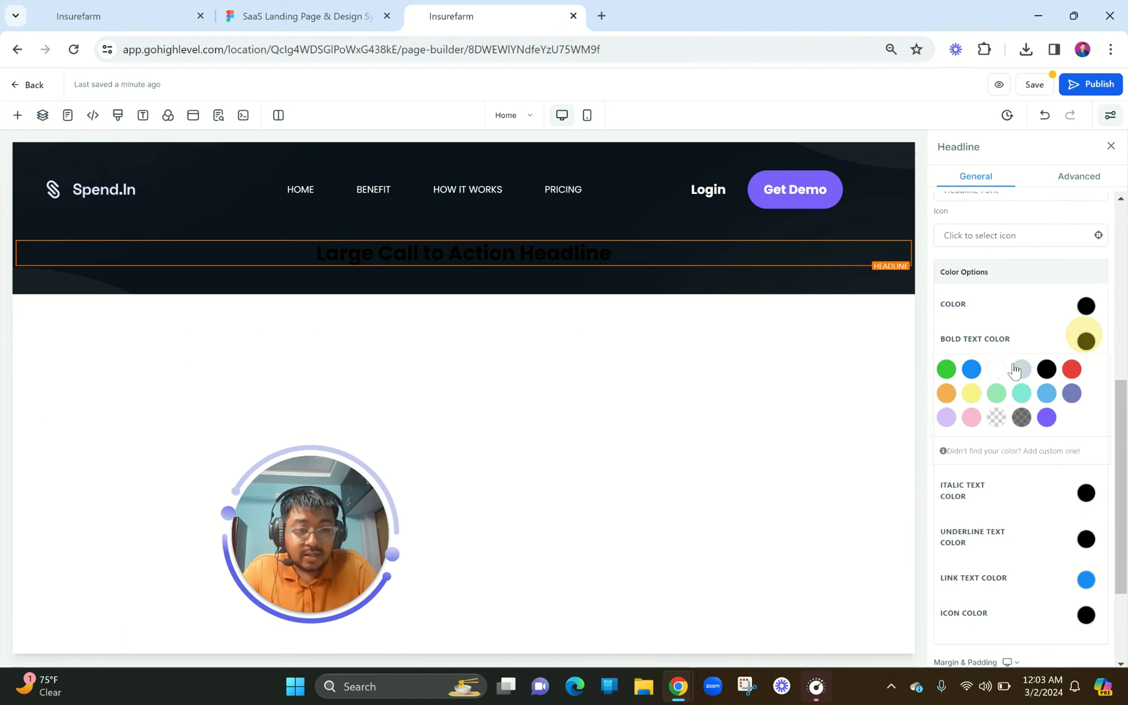
pyautogui.click(996, 369)
# - Replace the placeholder headline with the copied "All your business expenses in one place.", make it bold, and remove the blank lines
pyautogui.tripleClick(488, 251)
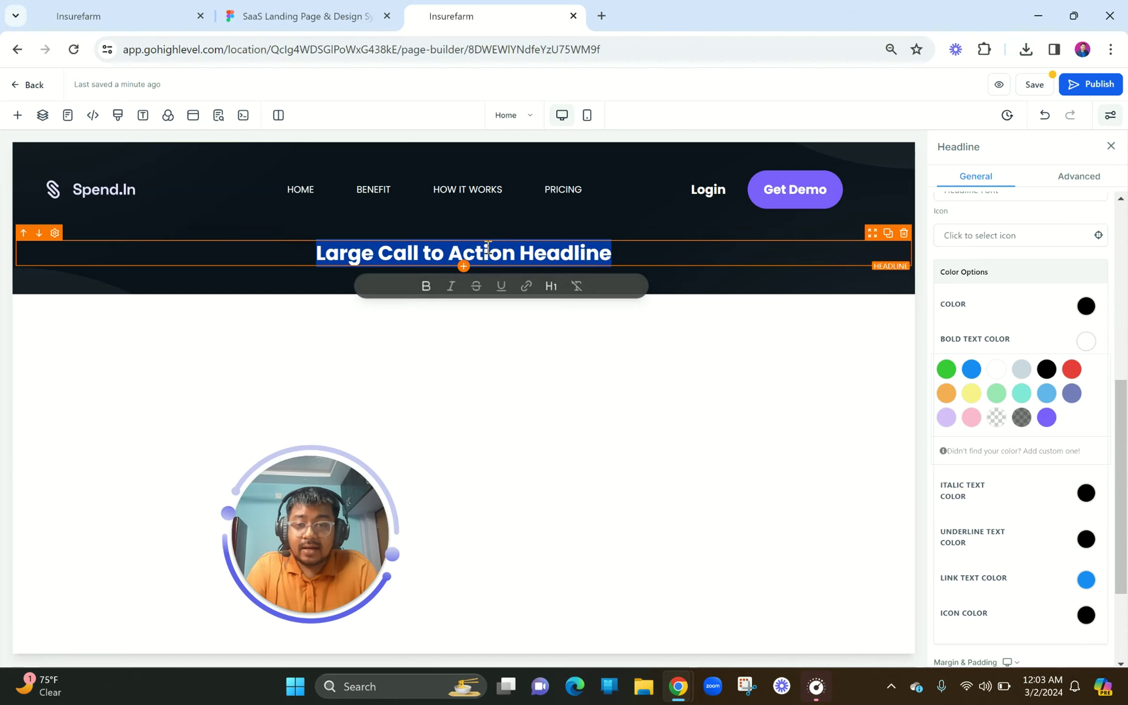
pyautogui.hotkey('ctrl', 'v')
pyautogui.tripleClick(271, 299)
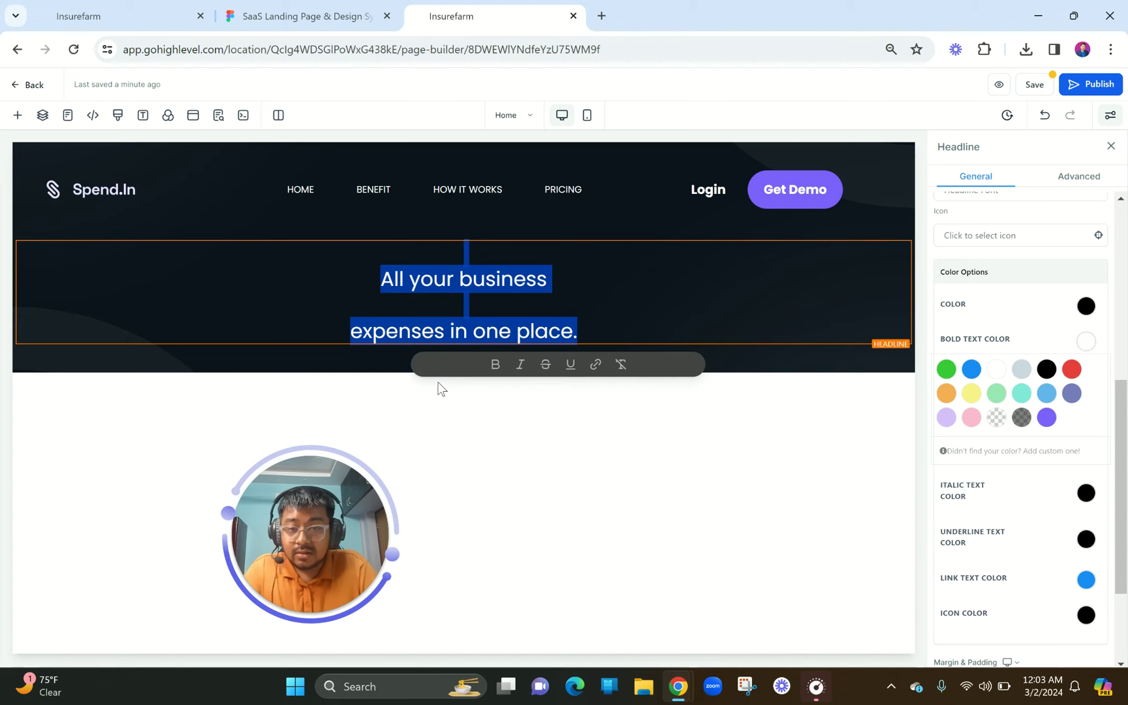
pyautogui.click(494, 364)
pyautogui.click(331, 329)
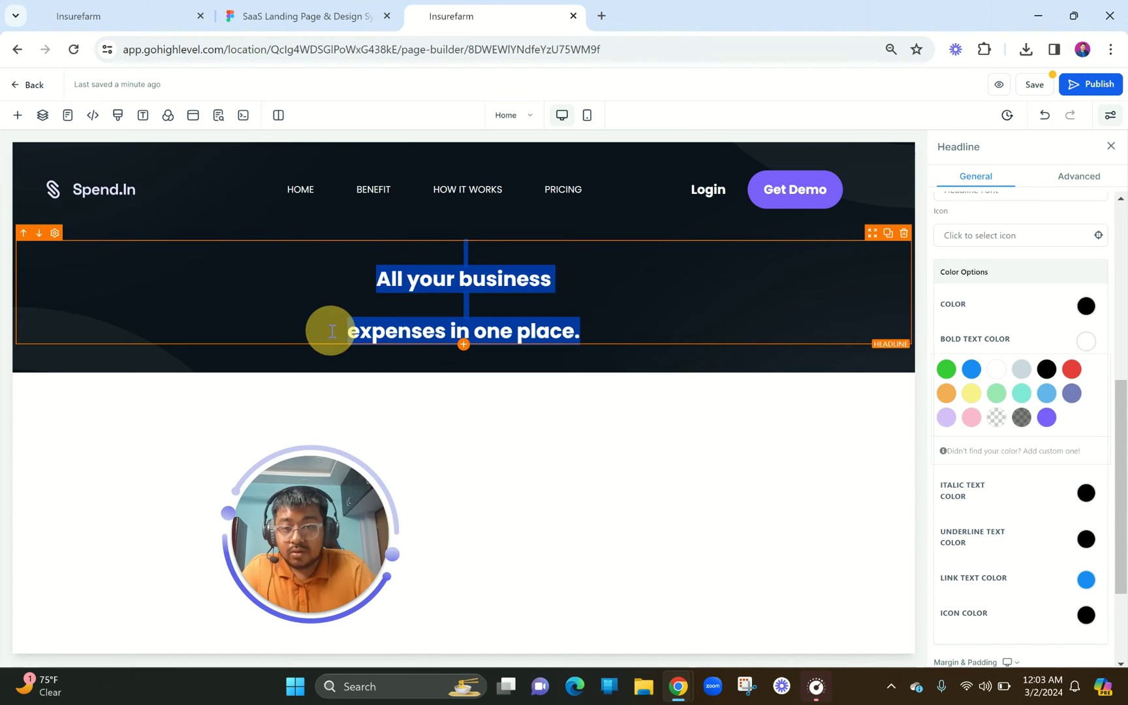
pyautogui.click(370, 280)
pyautogui.press('BackSpace')
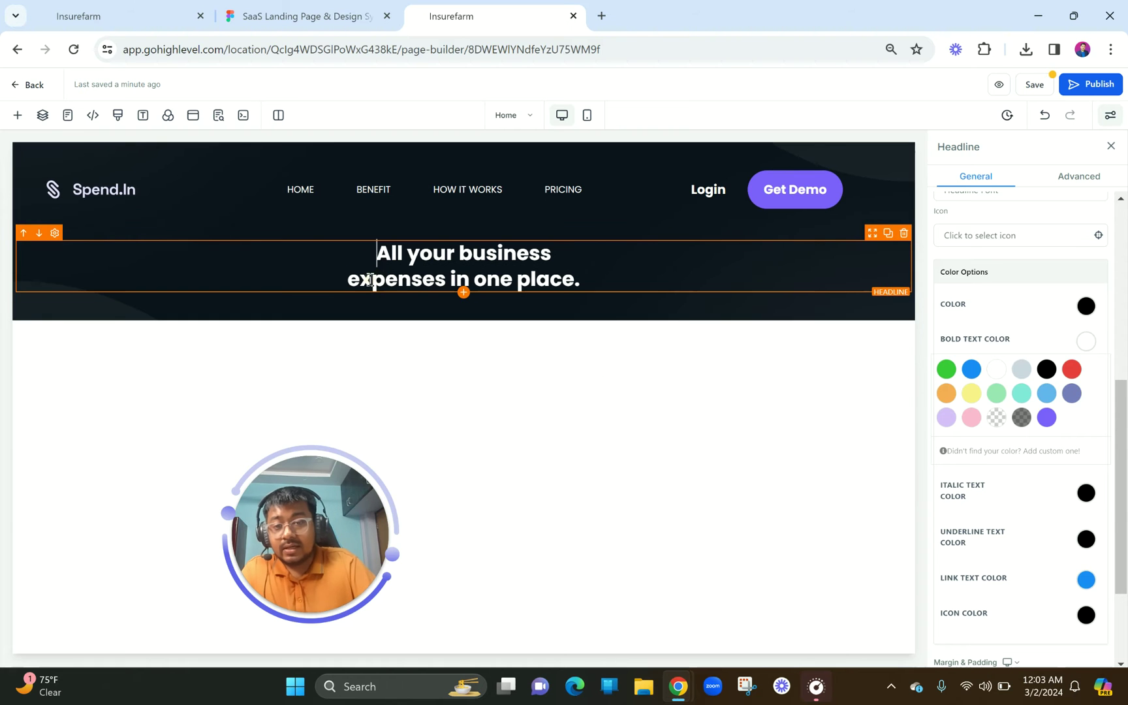
# - Set the hero headline's font size to 62 px
pyautogui.scroll(-3, 994, 520)
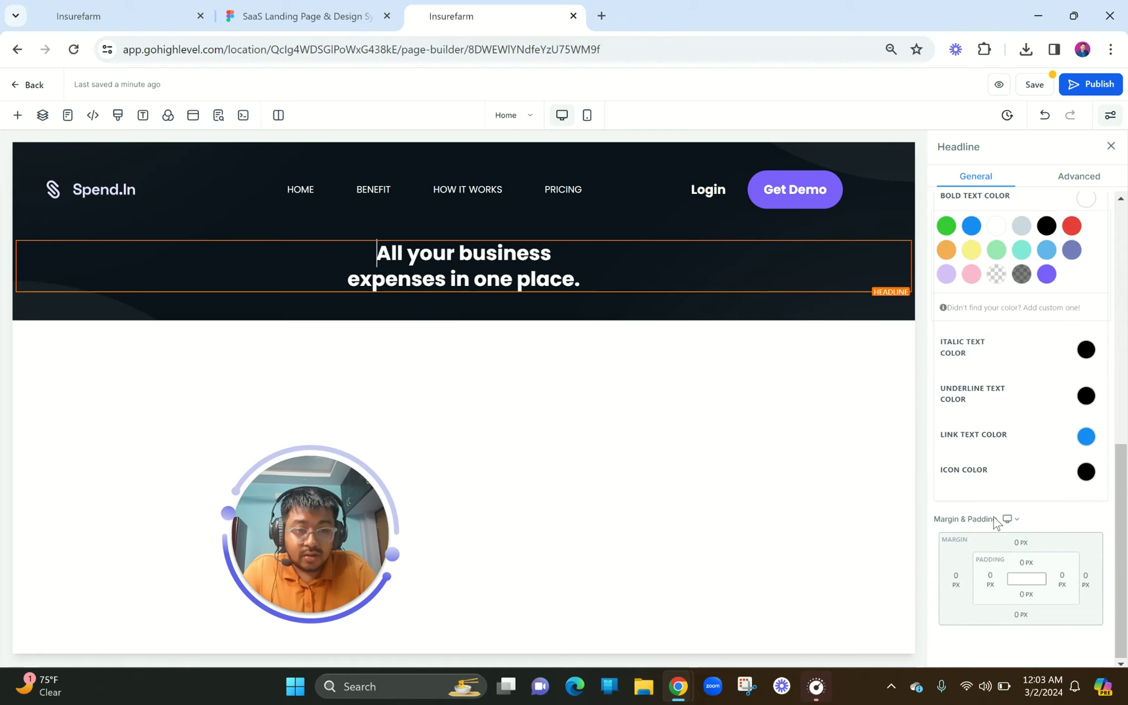
pyautogui.scroll(10, 994, 520)
pyautogui.doubleClick(1058, 471)
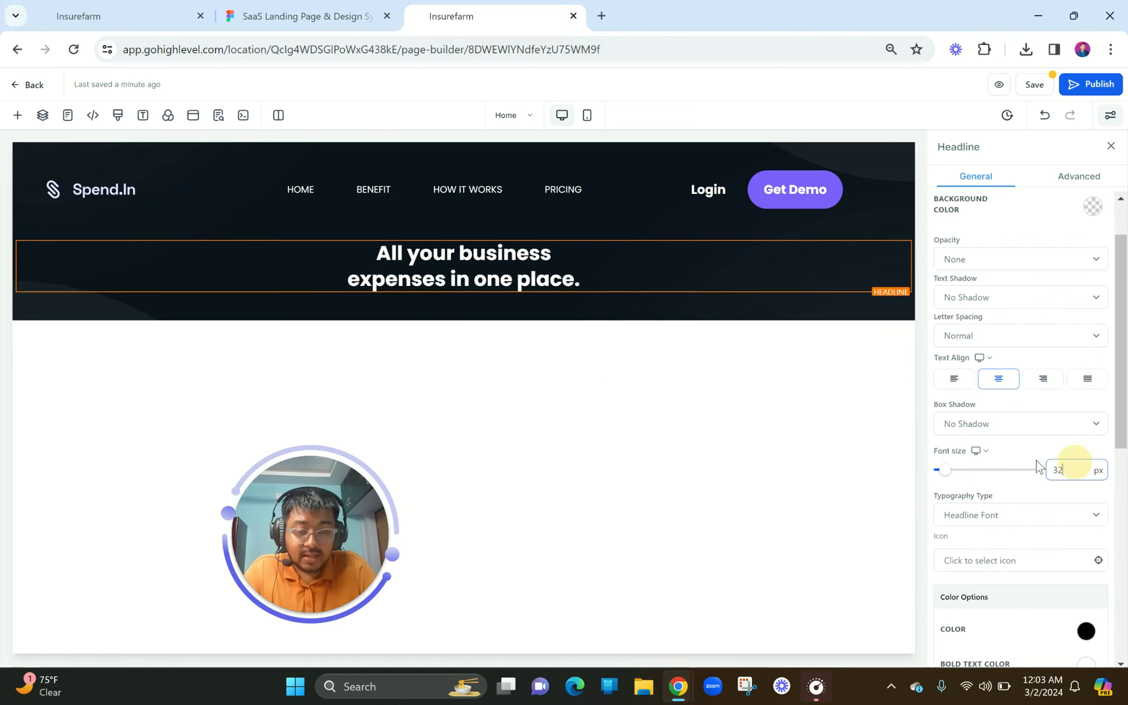
pyautogui.write('62')
pyautogui.press('Return')
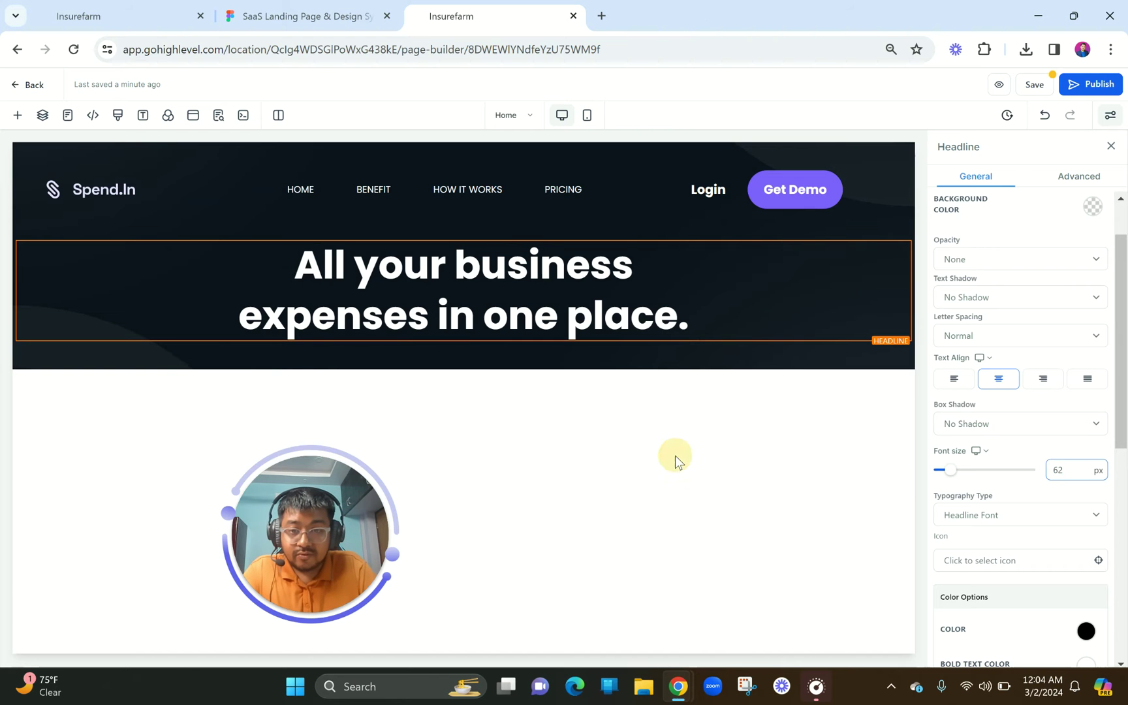
# - Switch to Figma and copy the Hero Section's supporting text beginning "Your one-stop finance empower platform."
pyautogui.click(329, 17)
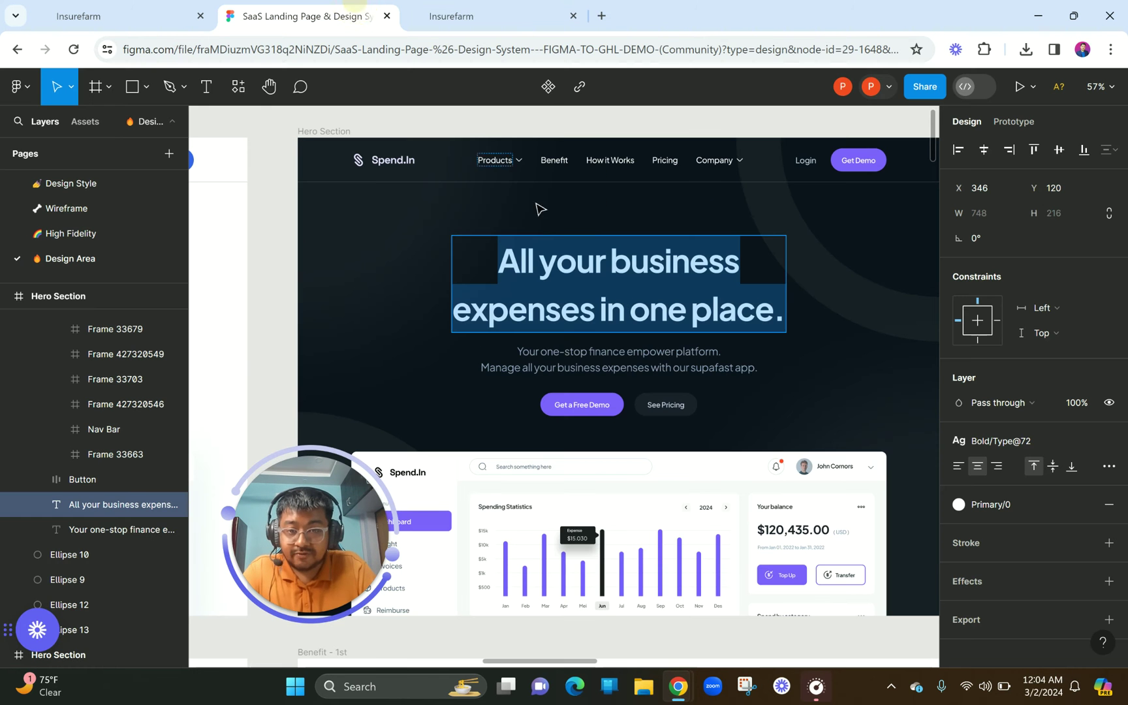
pyautogui.click(565, 361)
pyautogui.doubleClick(565, 361)
pyautogui.hotkey('ctrl', 'c')
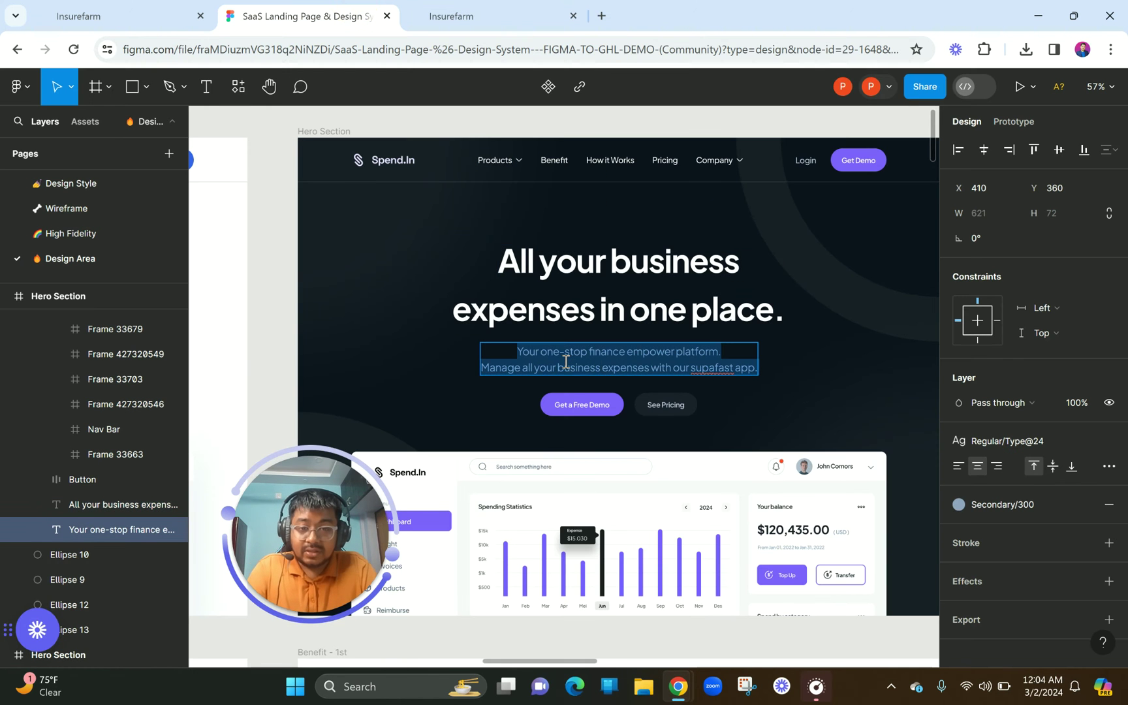
# - Return to the GoHighLevel page builder, add a Sub-Headline element below the hero headline, and paste the copied supporting text into it
pyautogui.click(491, 12)
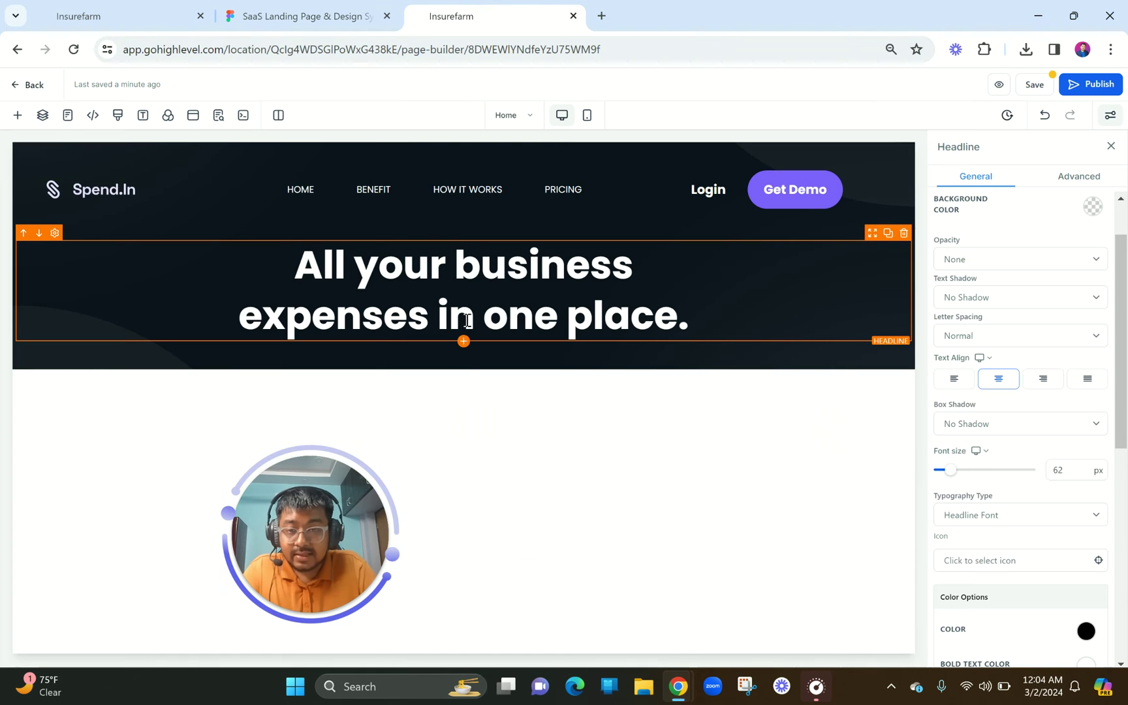
pyautogui.click(464, 342)
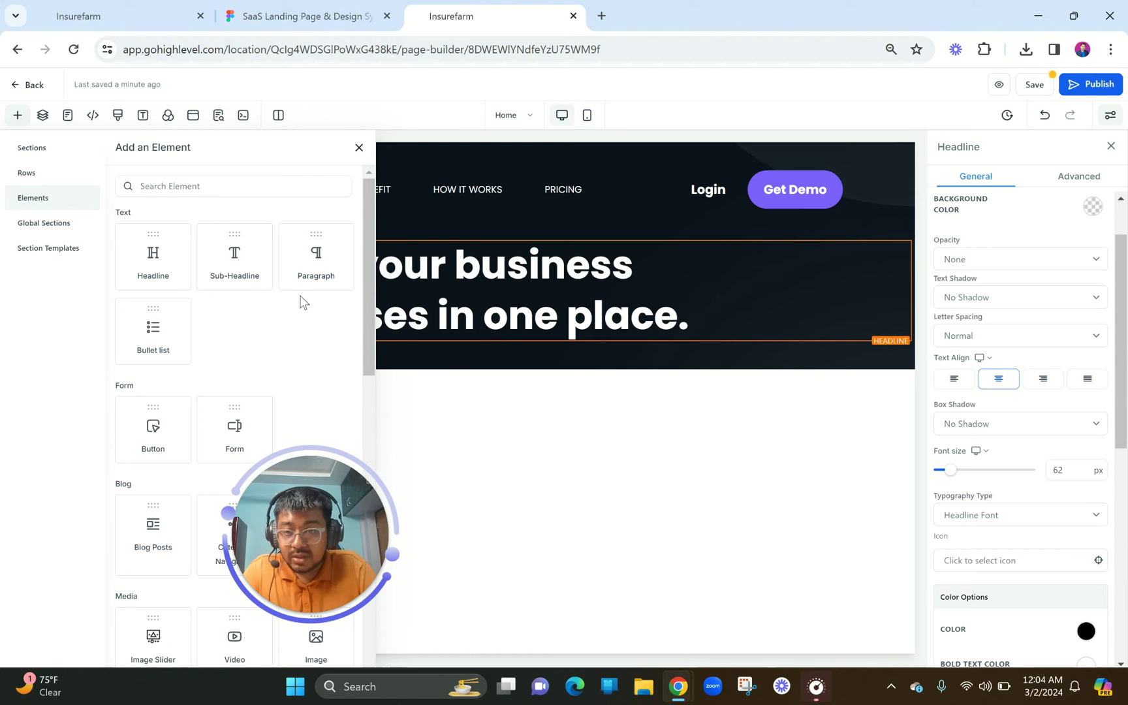
pyautogui.moveTo(244, 261); pyautogui.dragTo(491, 353)
pyautogui.hotkey('ctrl', 'v')
# - Set the sub-headline's text color to light gray
pyautogui.scroll(-4, 1018, 509)
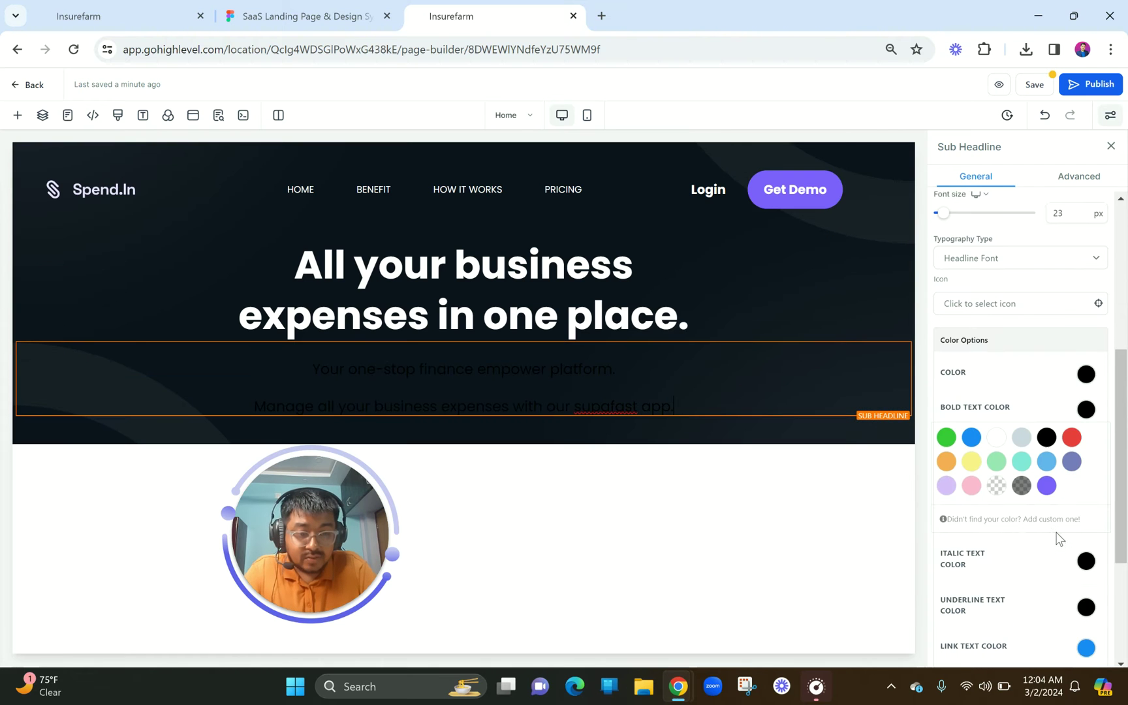
pyautogui.click(1086, 370)
pyautogui.click(1021, 397)
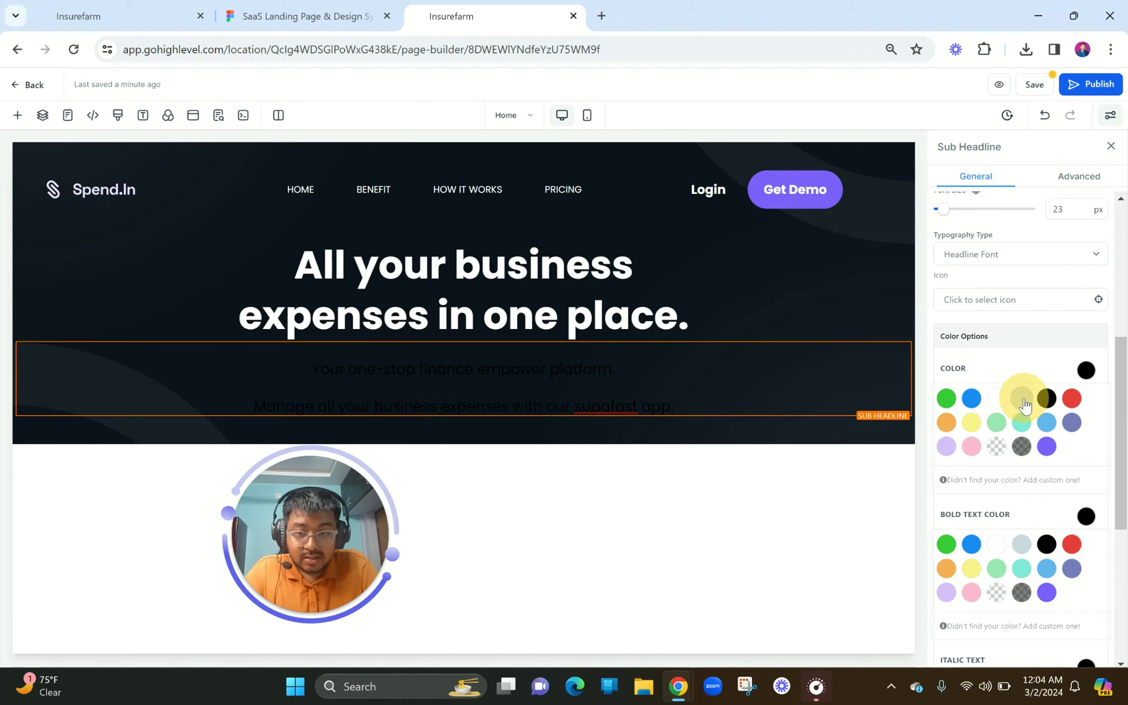
# - Remove the blank lines above both lines of the sub-headline text
pyautogui.click(254, 405)
pyautogui.press('BackSpace')
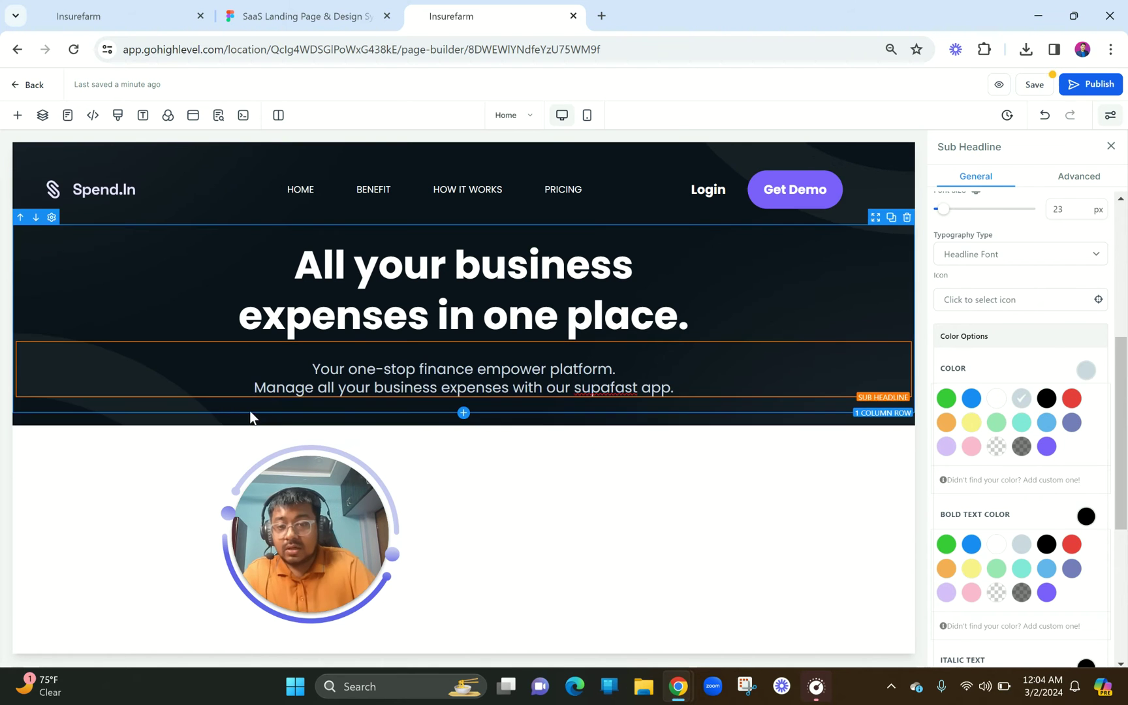
pyautogui.click(304, 378)
pyautogui.click(309, 372)
pyautogui.press('BackSpace')
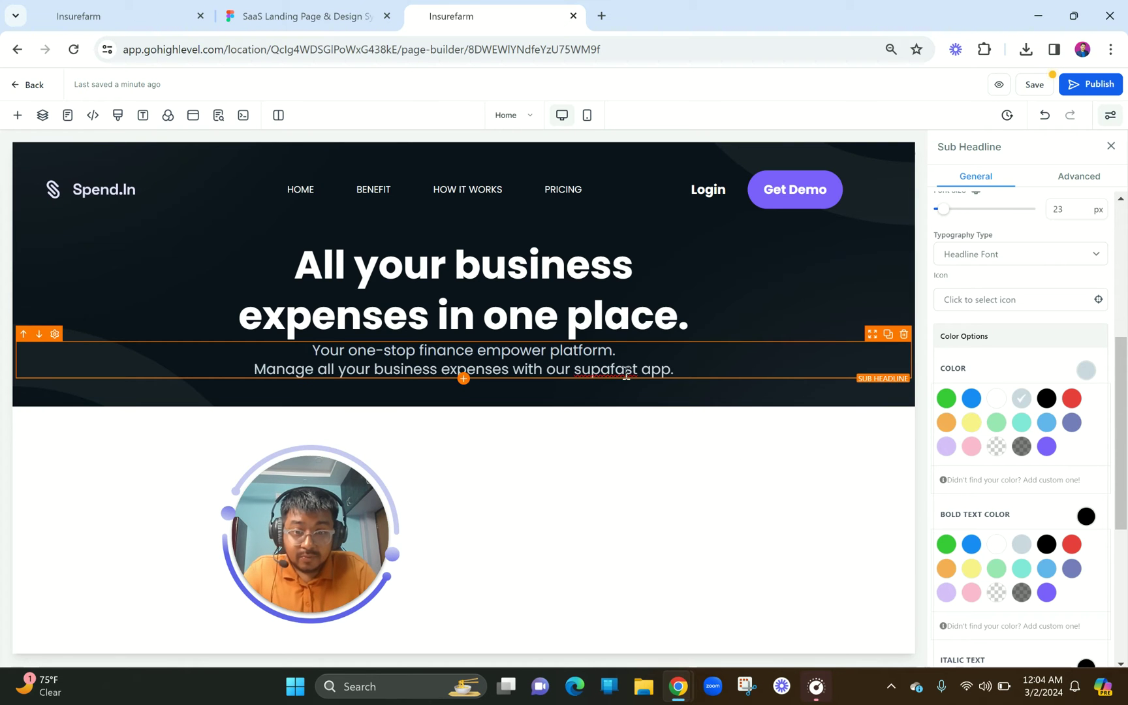
# - Correct "supafast" to "superfast" in the sub-headline's second line
pyautogui.click(602, 369)
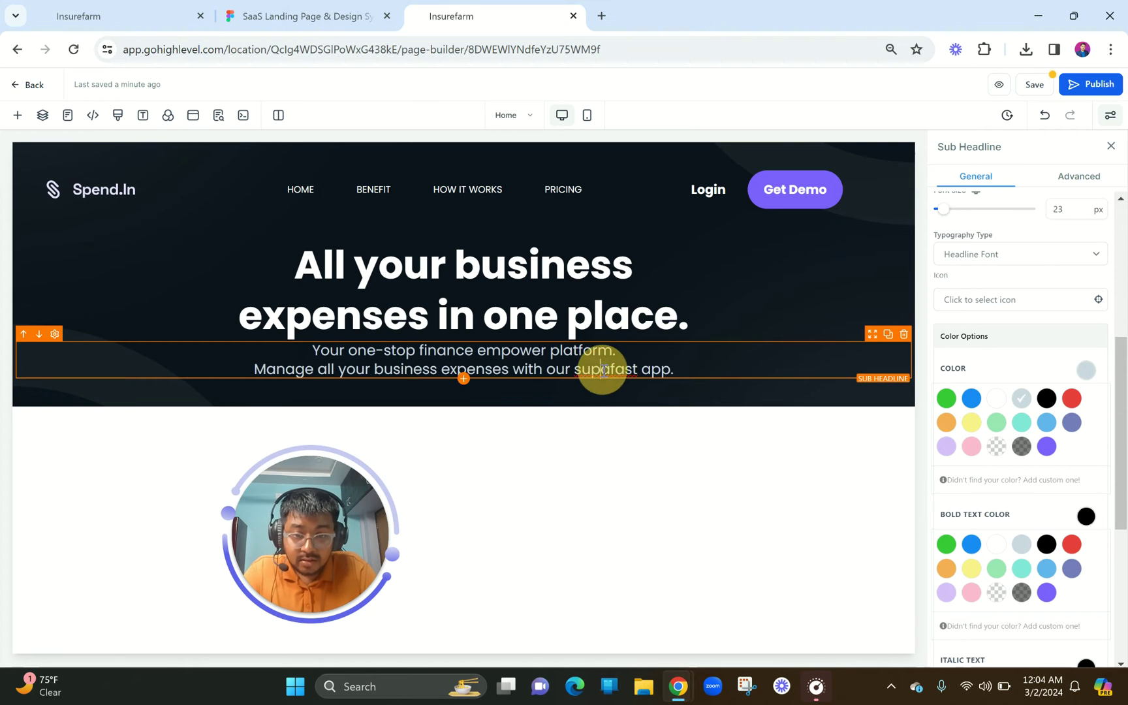
pyautogui.click(607, 370)
pyautogui.press('BackSpace')
pyautogui.write('er')
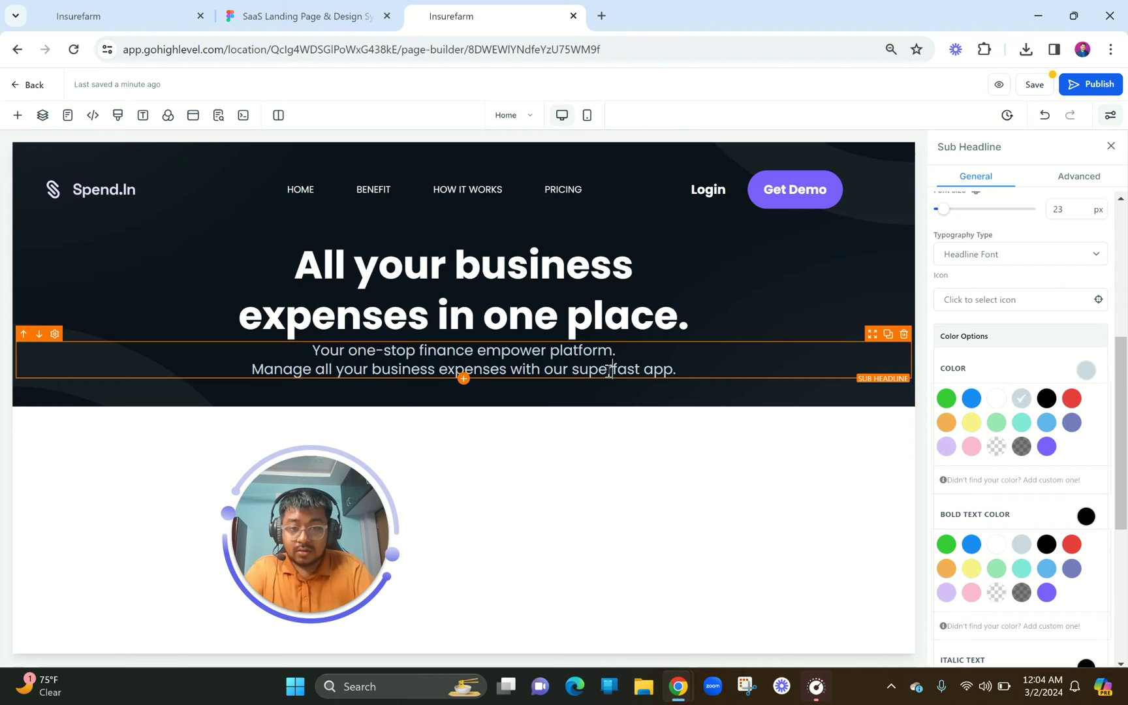
pyautogui.click(757, 366)
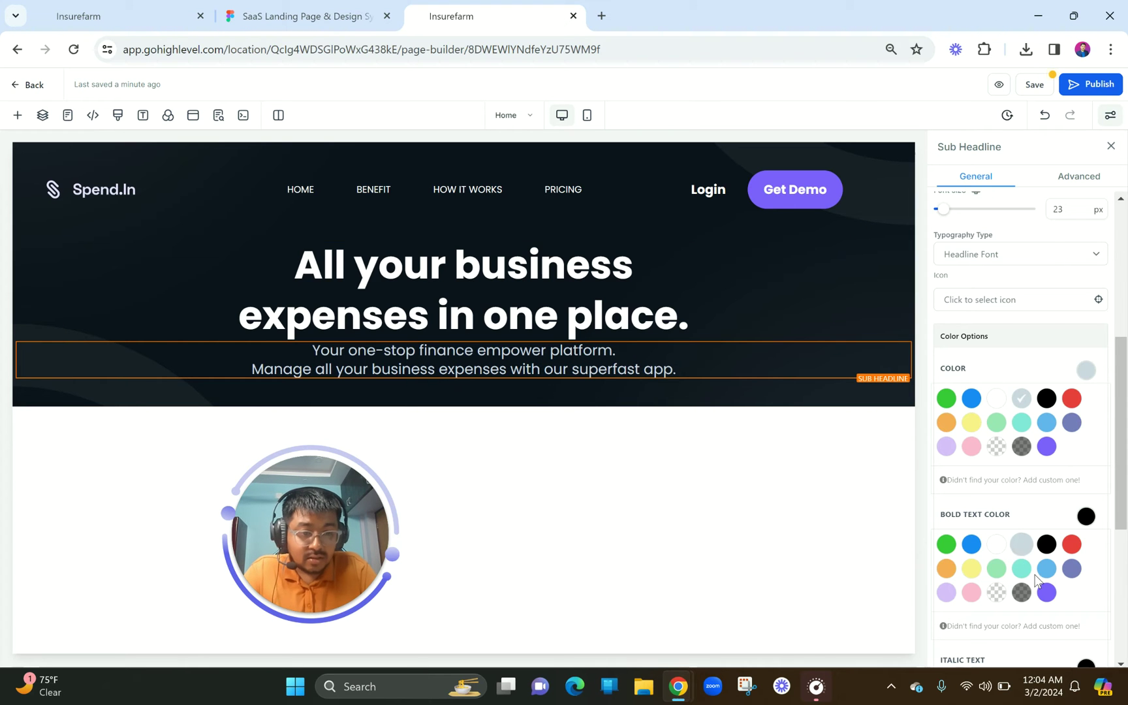
# - Set the sub-headline's top margin to 10 px
pyautogui.scroll(-5, 1034, 574)
pyautogui.scroll(7, 1035, 580)
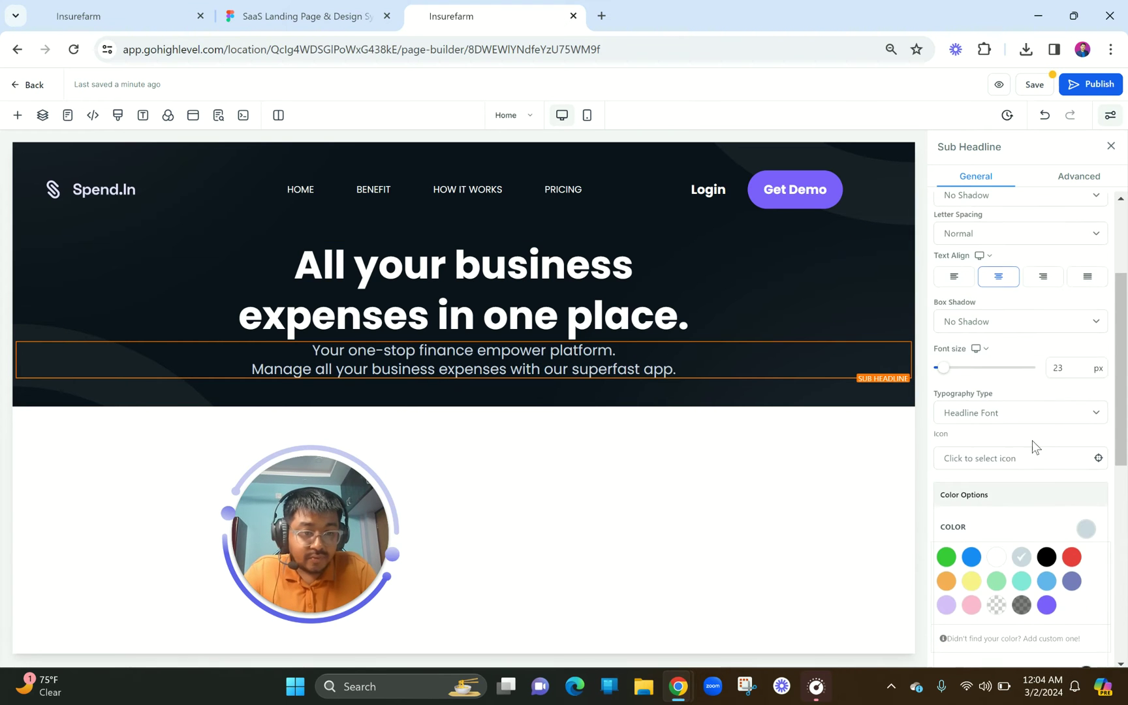
pyautogui.scroll(-4, 1046, 394)
pyautogui.scroll(-5, 1028, 496)
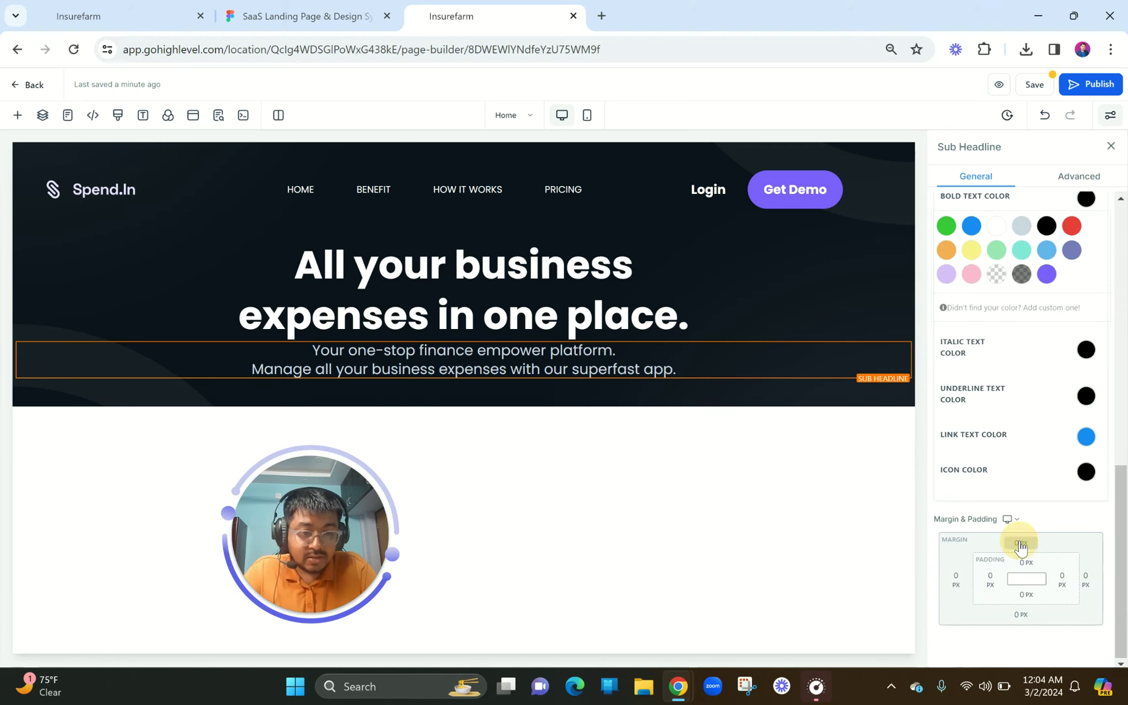
pyautogui.click(1020, 541)
pyautogui.click(1044, 600)
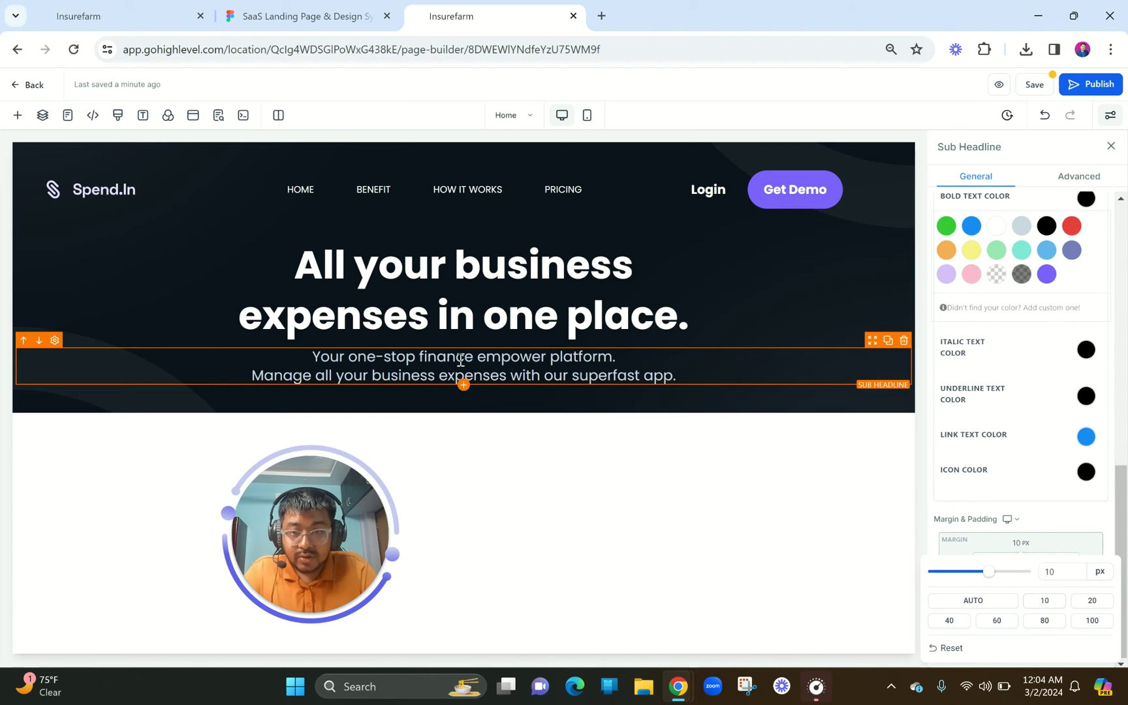
pyautogui.click(519, 467)
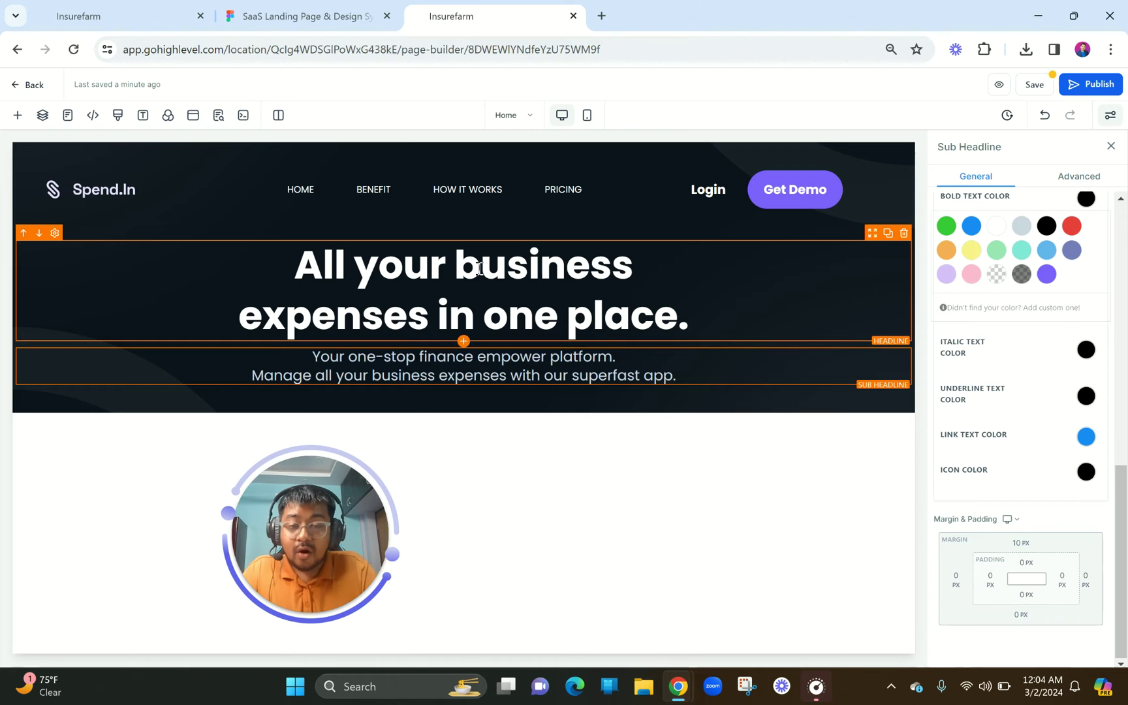
pyautogui.moveTo(294, 264); pyautogui.dragTo(700, 312)
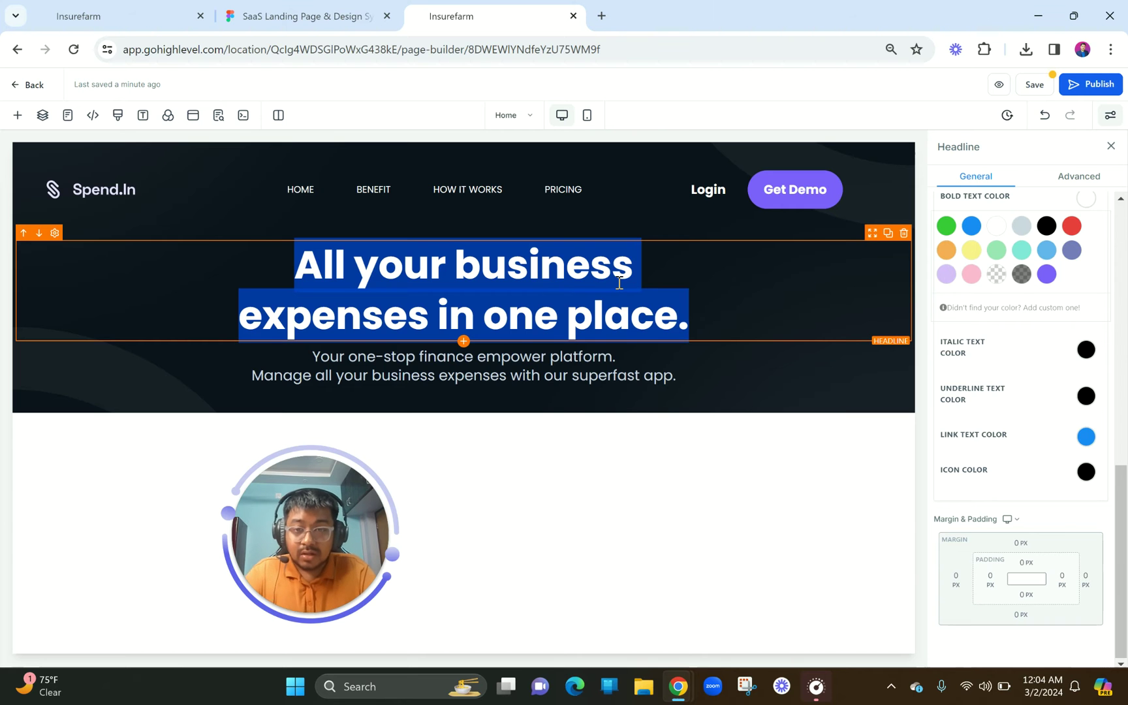
pyautogui.click(494, 282)
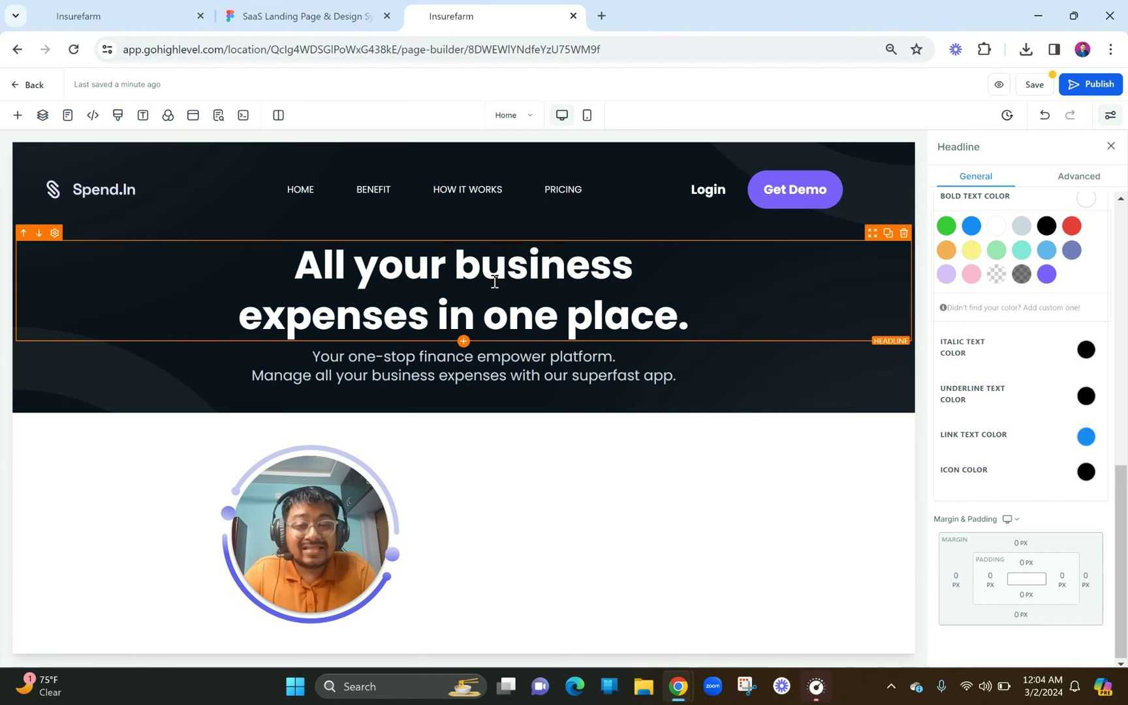
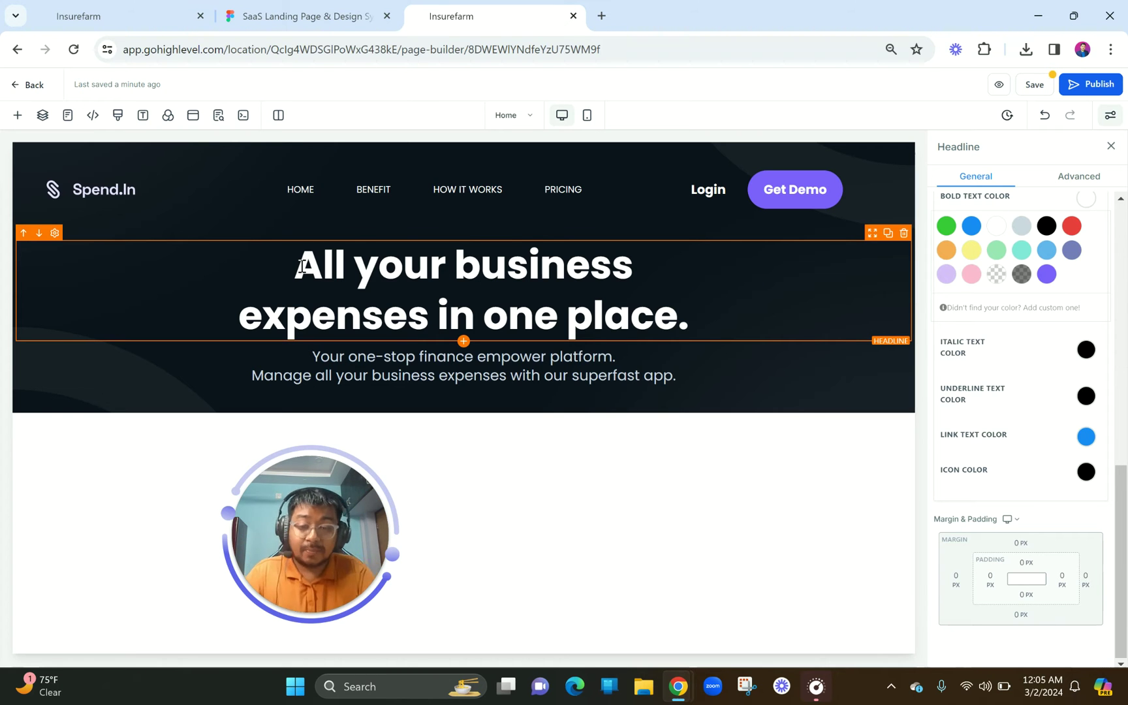
pyautogui.moveTo(302, 265); pyautogui.dragTo(701, 317)
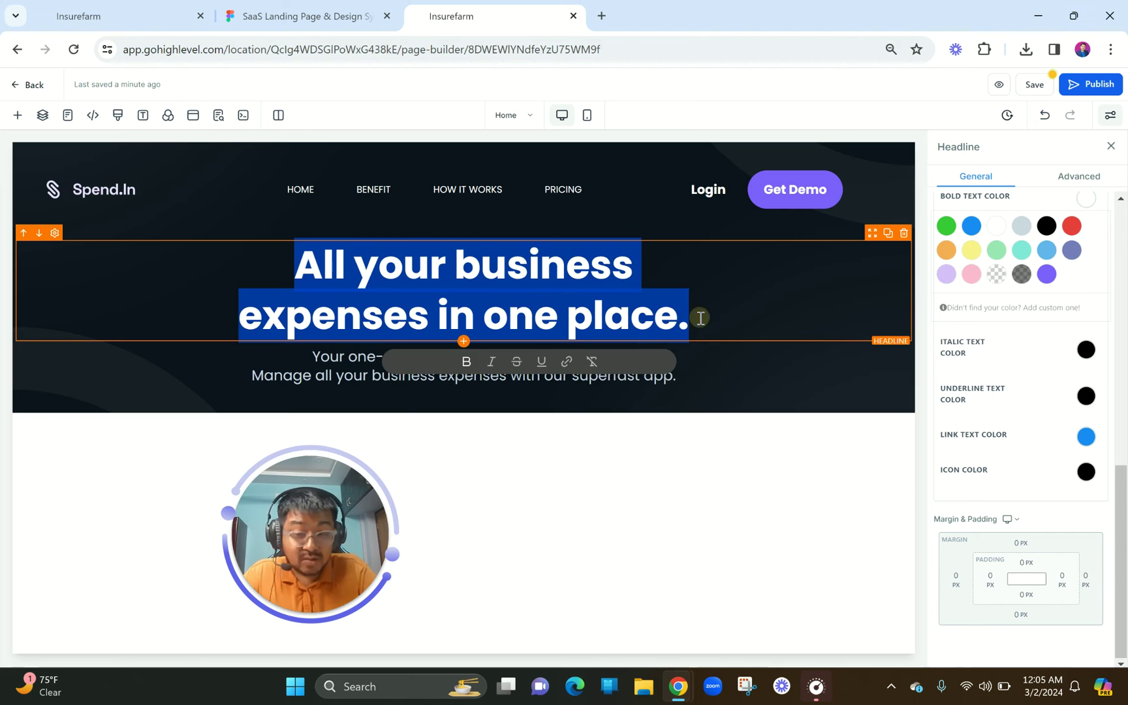
pyautogui.click(336, 375)
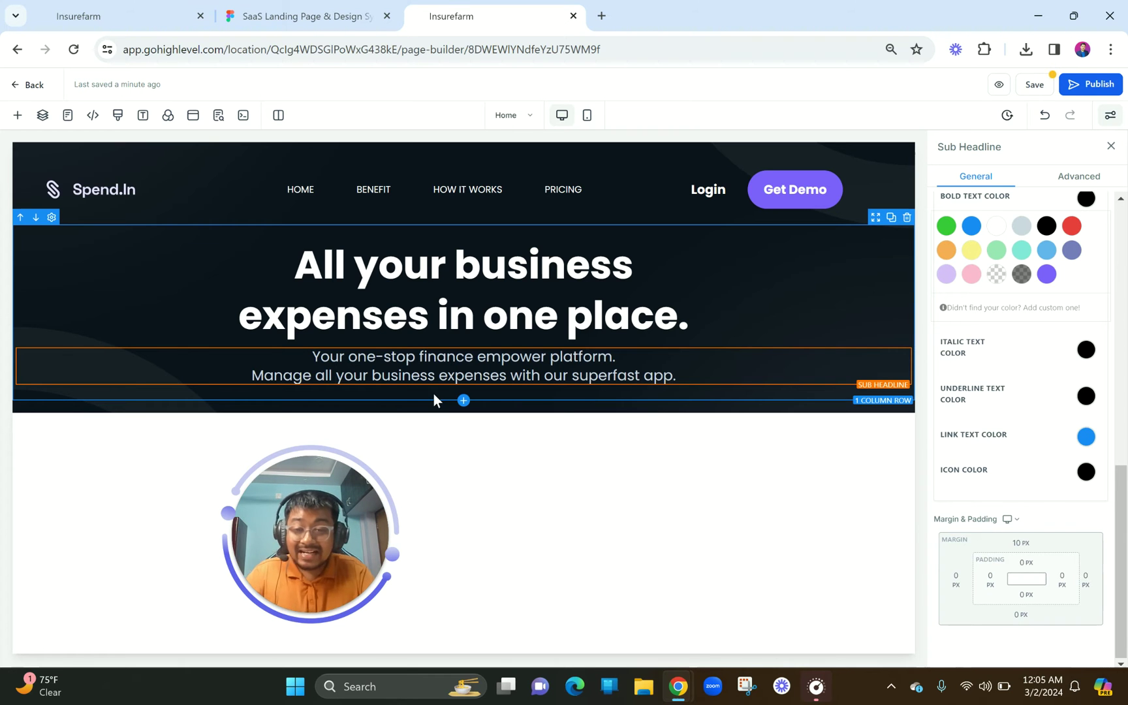
pyautogui.click(316, 363)
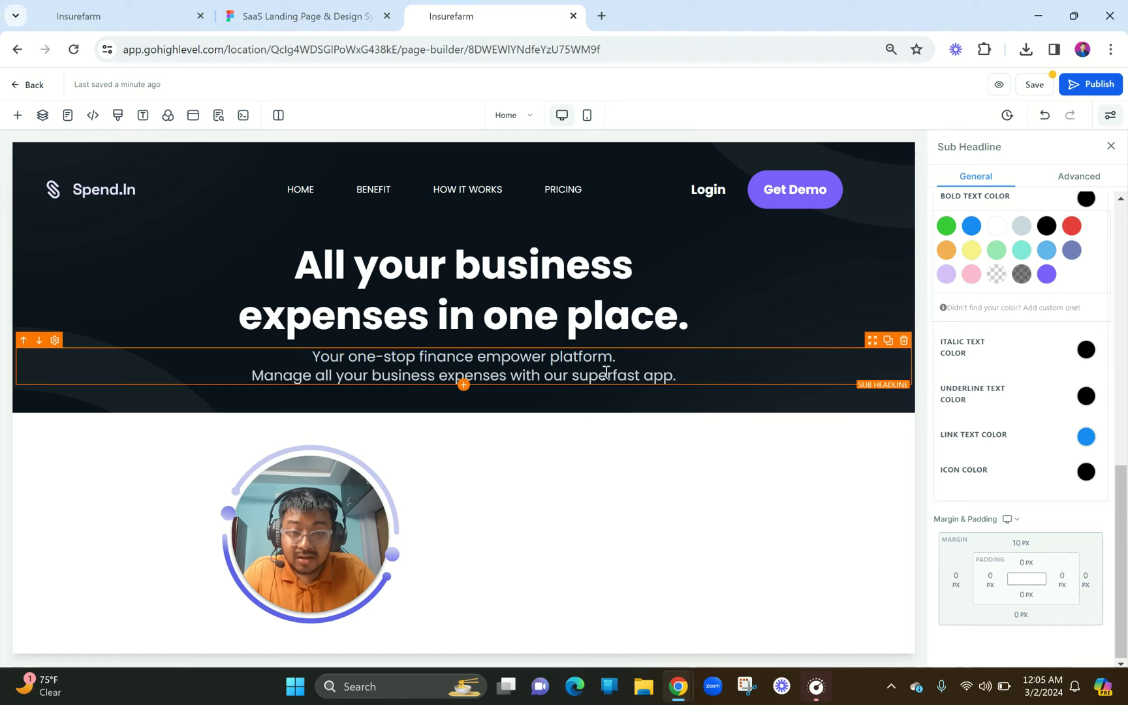
pyautogui.click(704, 374)
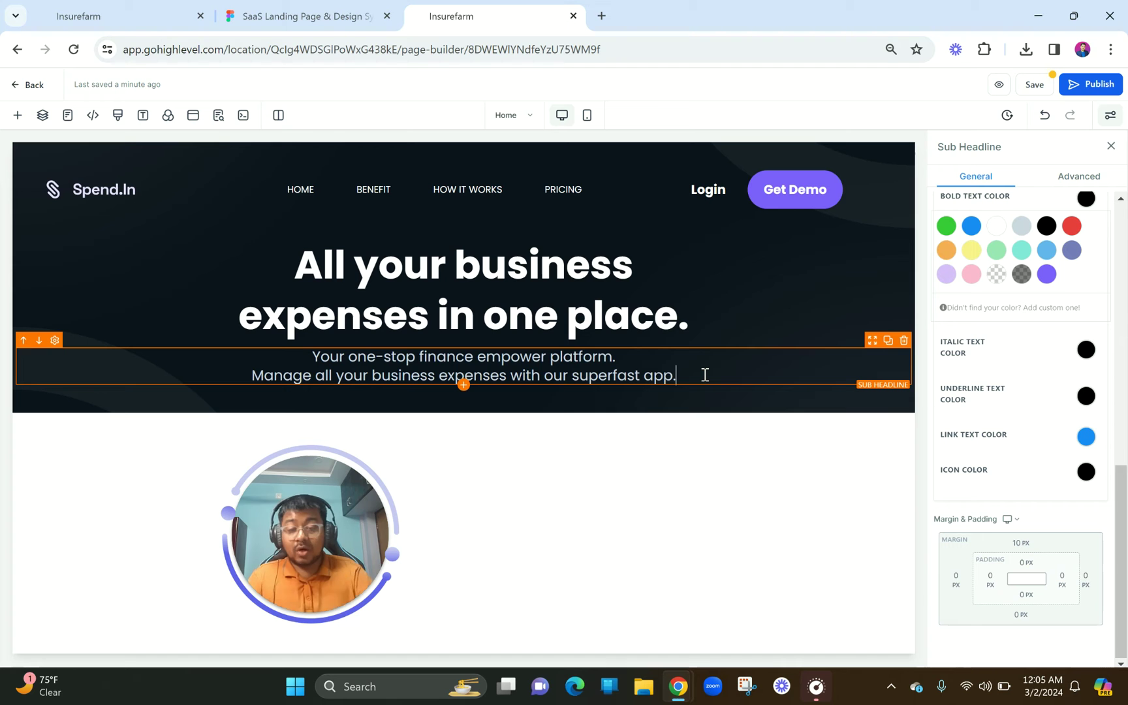
pyautogui.click(632, 320)
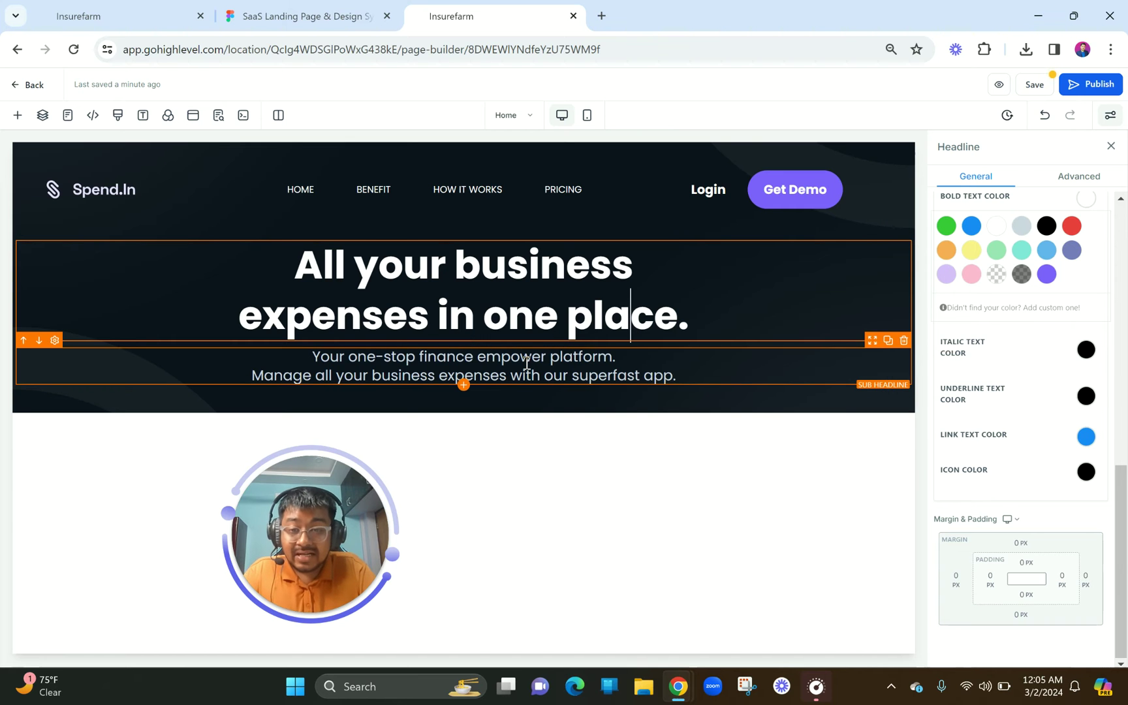
# - Compare the font size, color and margin settings of the hero headline and sub-headline
pyautogui.click(441, 360)
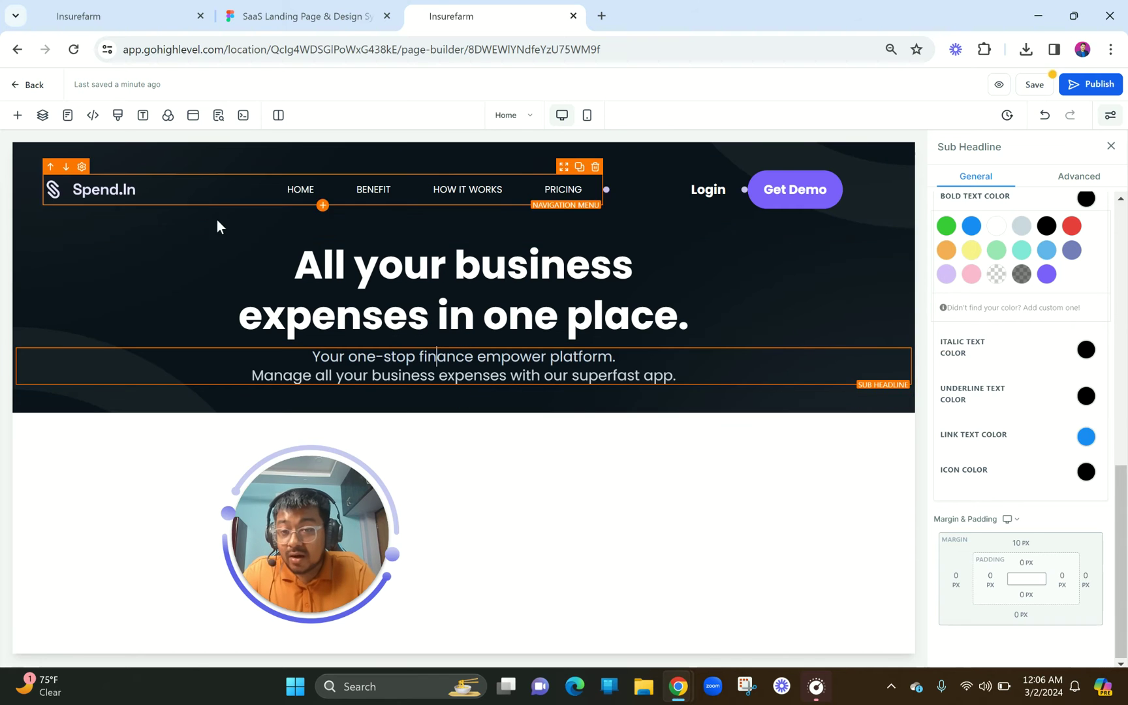
pyautogui.click(407, 313)
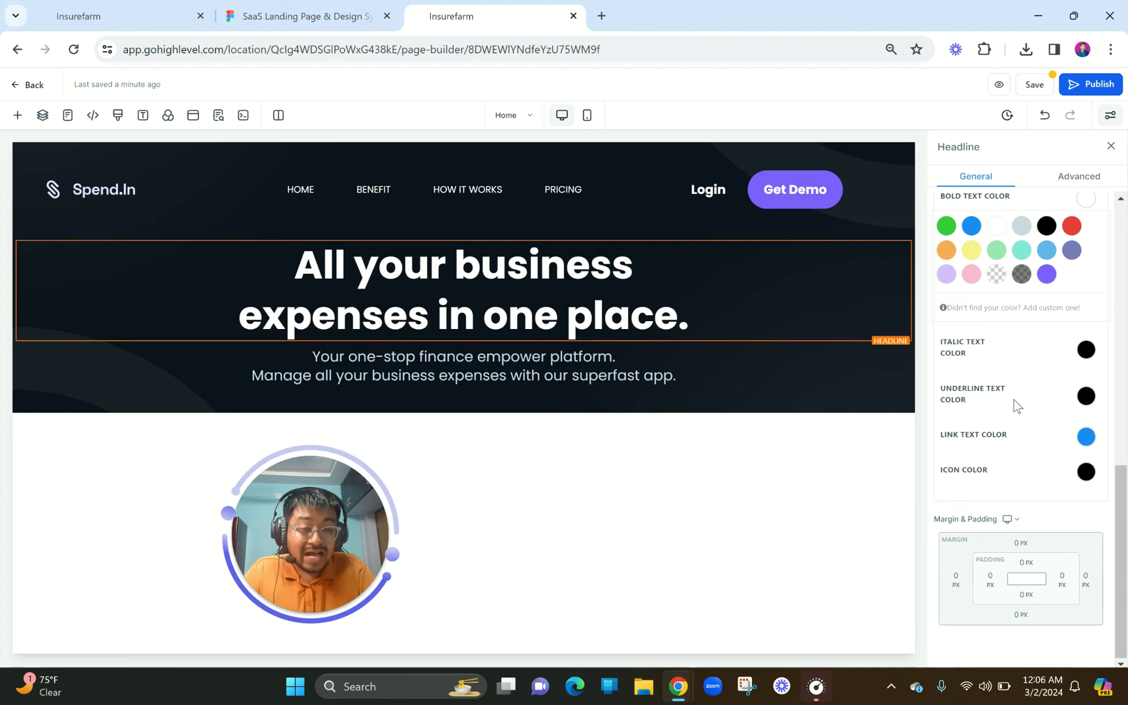
pyautogui.scroll(6, 1018, 424)
pyautogui.moveTo(1075, 391); pyautogui.dragTo(1036, 391)
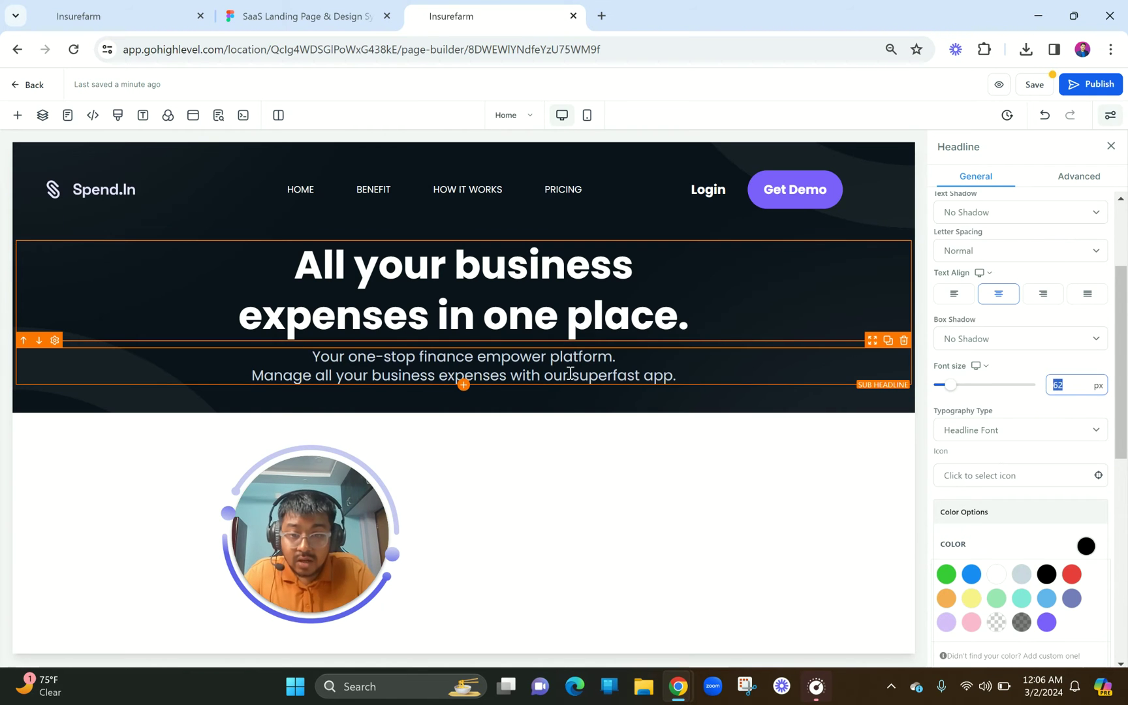
pyautogui.click(497, 371)
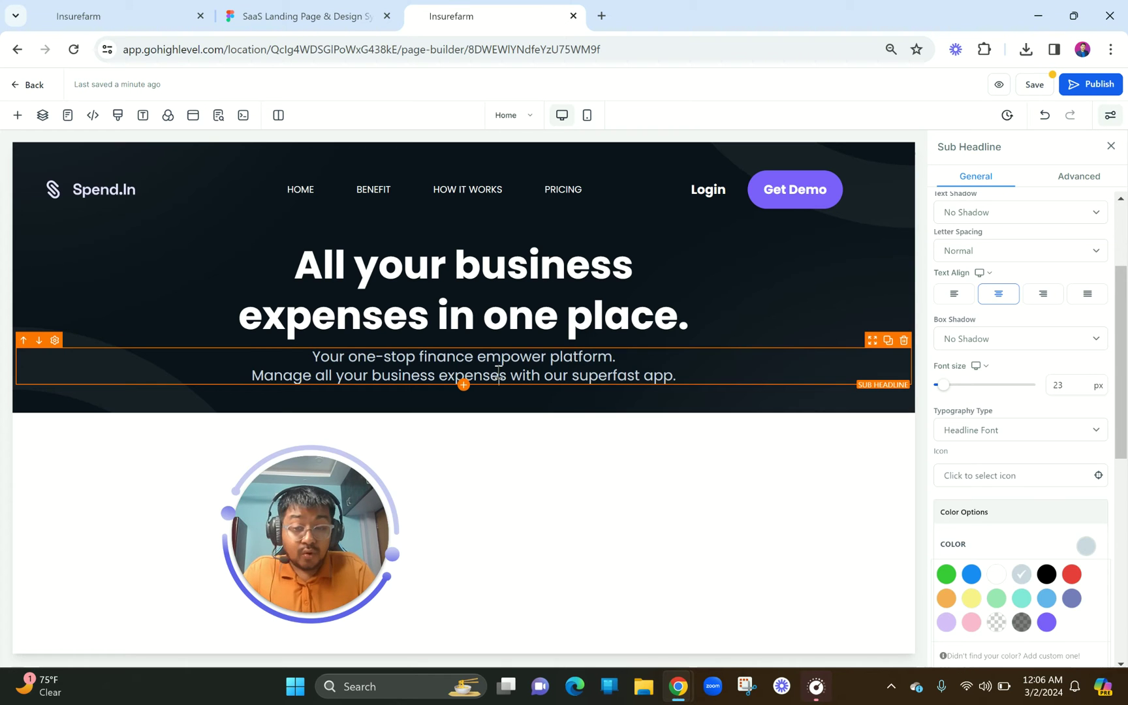
pyautogui.click(453, 314)
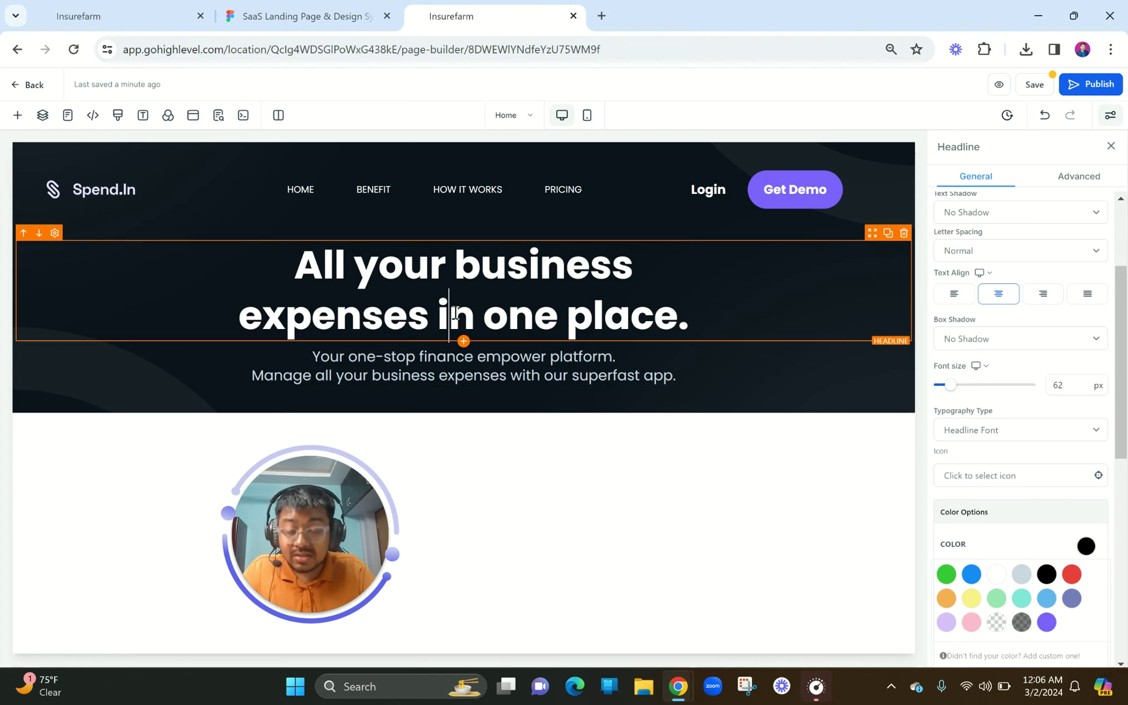
pyautogui.click(440, 360)
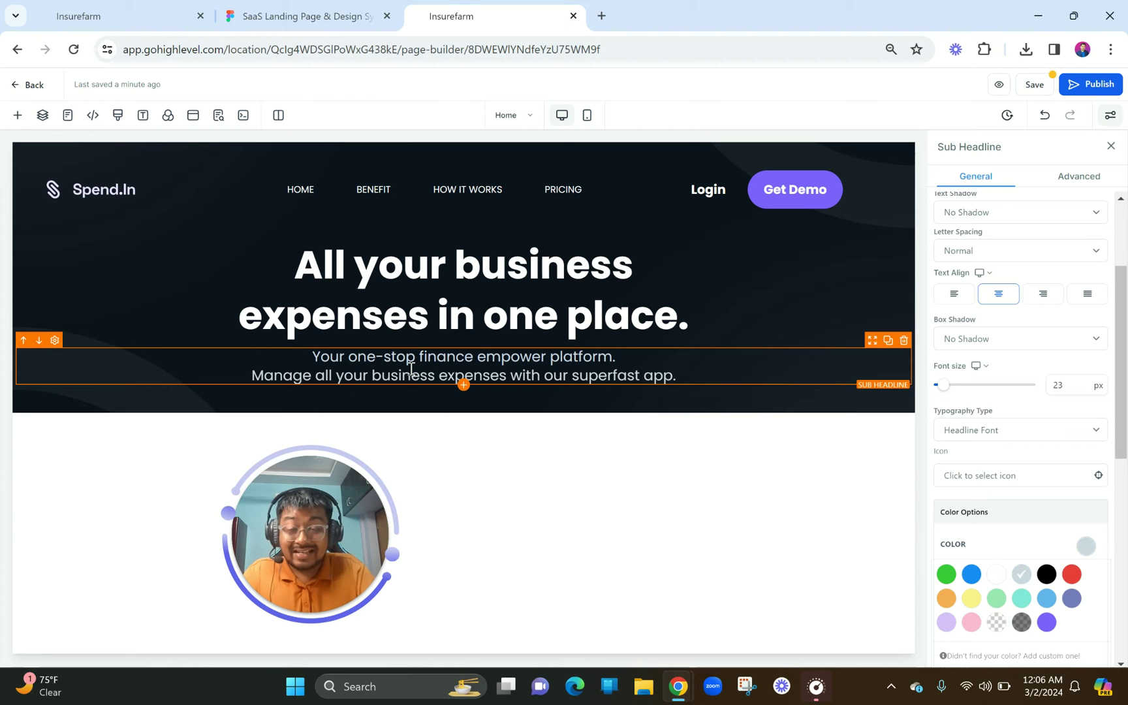
pyautogui.click(360, 261)
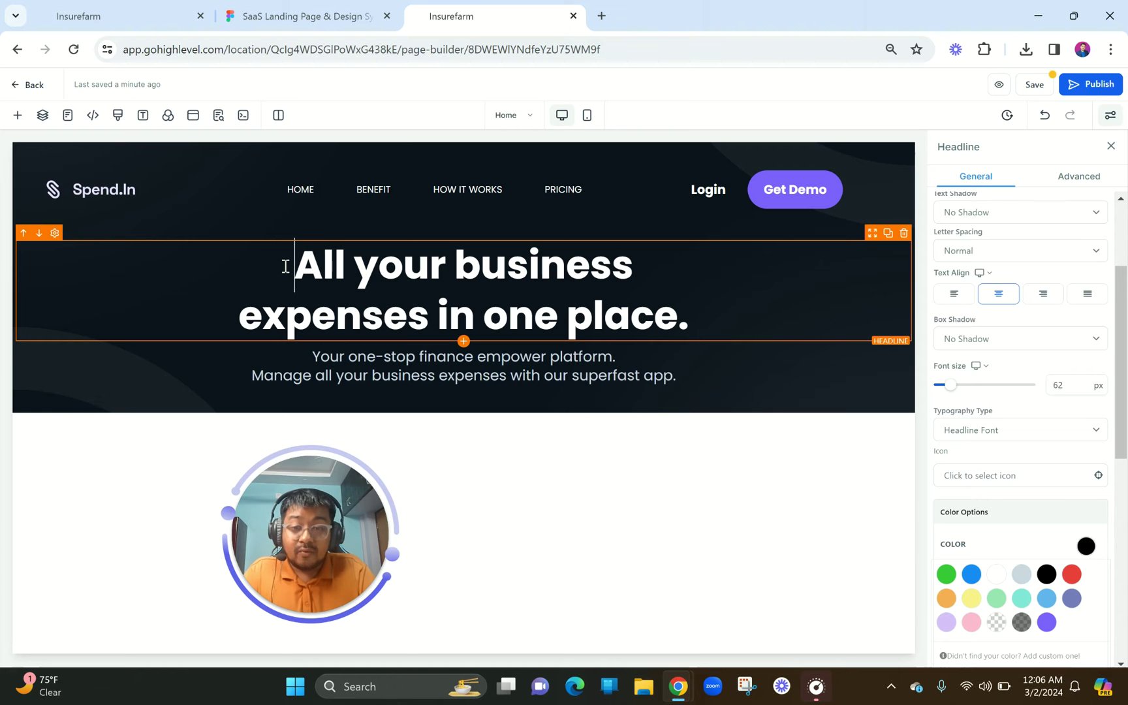
pyautogui.click(317, 358)
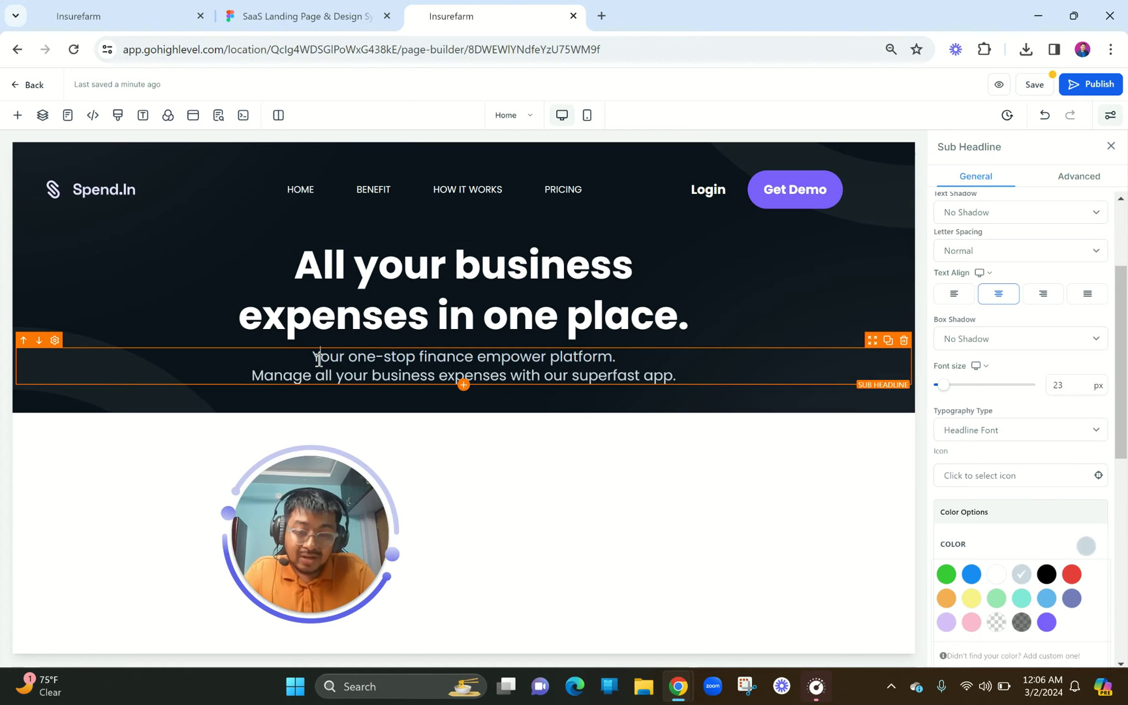
pyautogui.click(369, 323)
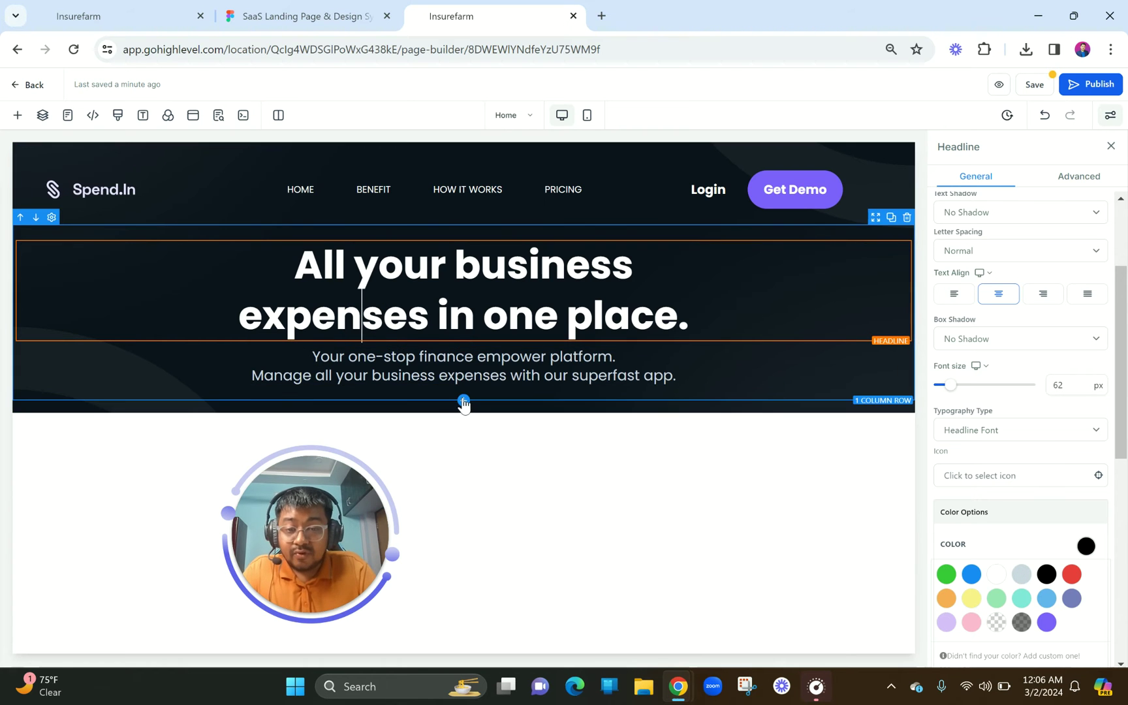
# - Insert a two-column row below the hero's headline row and examine the two hero buttons in the Figma design
pyautogui.click(463, 401)
pyautogui.click(290, 240)
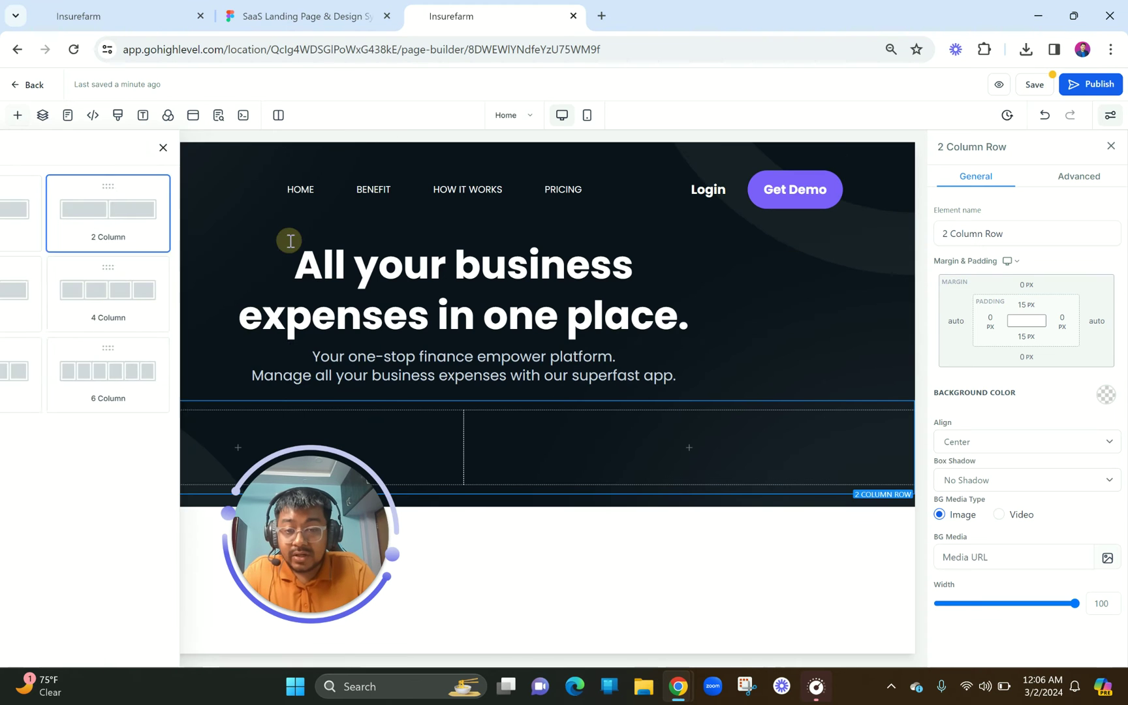
pyautogui.click(301, 16)
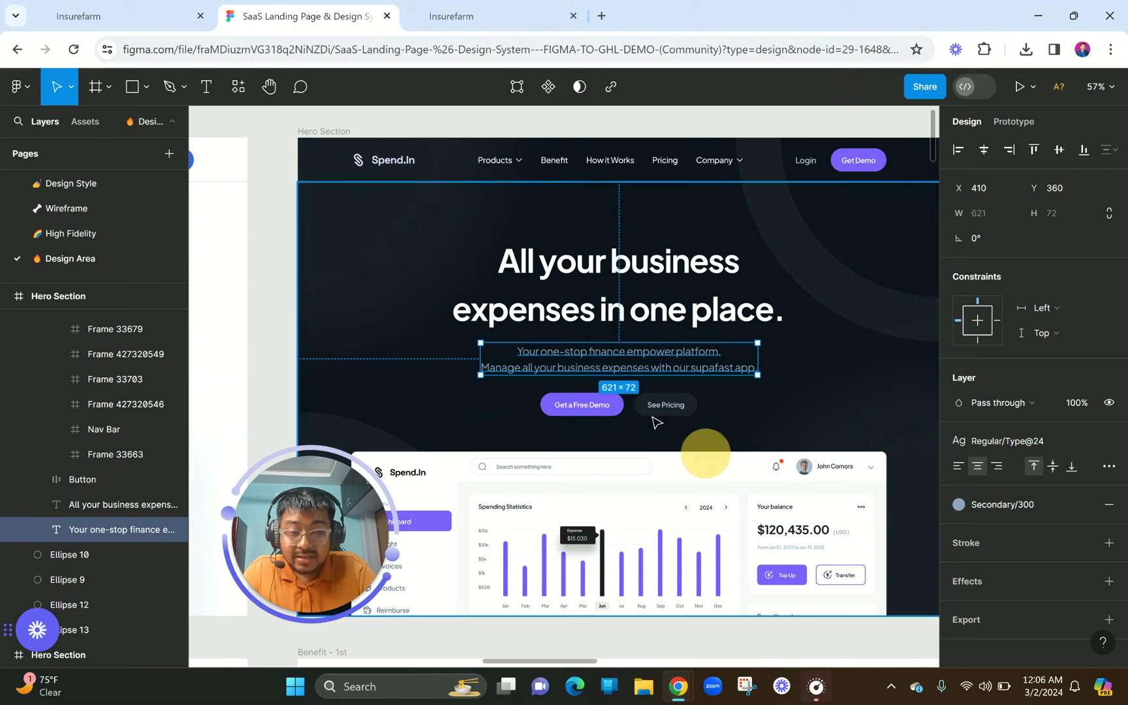
pyautogui.keyDown('ctrl'); pyautogui.scroll(5, 651, 421); pyautogui.keyUp('ctrl')
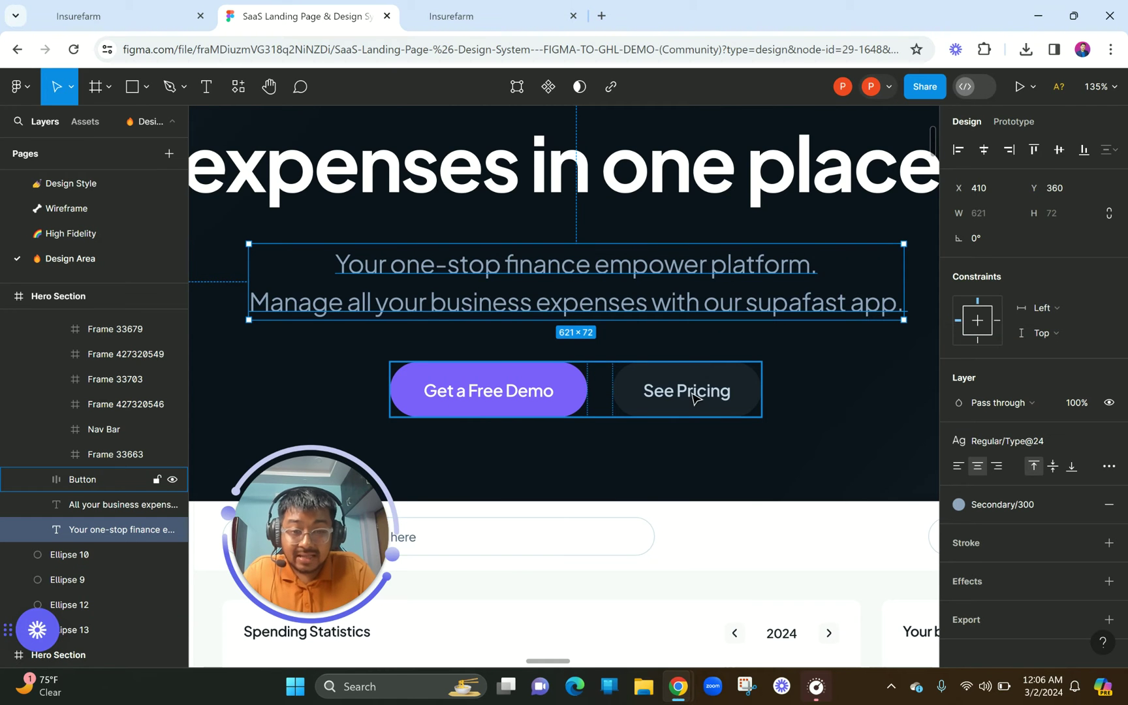
pyautogui.click(470, 13)
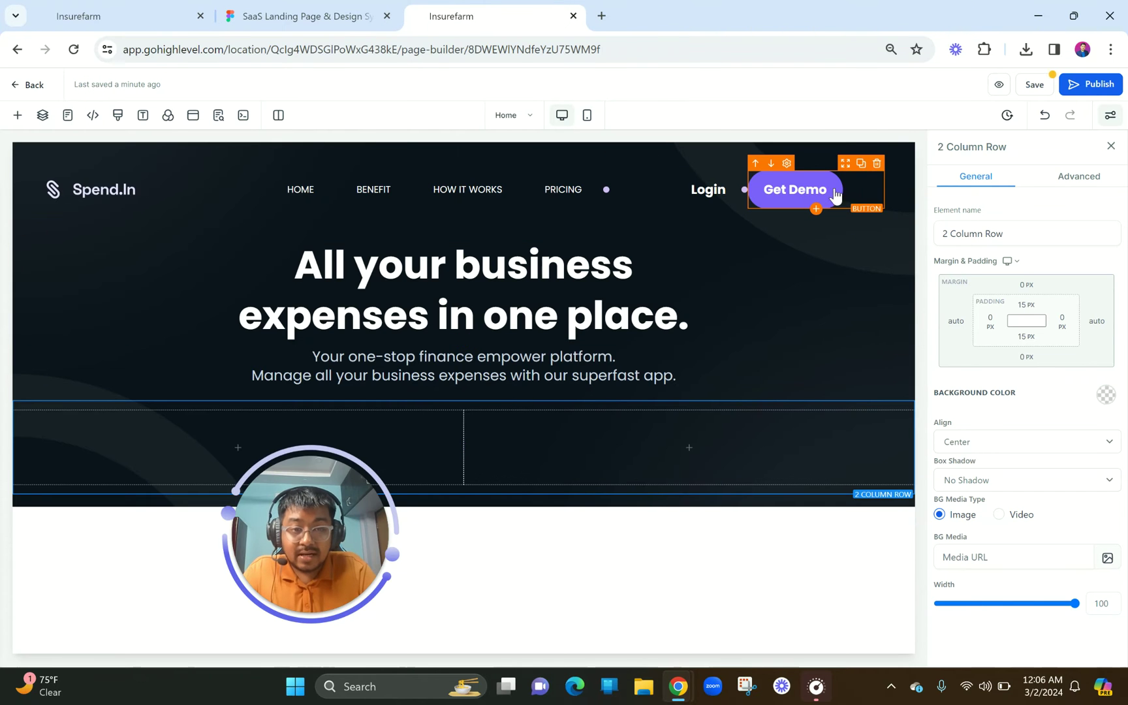
# - Duplicate the header's Get Demo button into the first column of the two-column row and align it right
pyautogui.click(861, 164)
pyautogui.moveTo(848, 207); pyautogui.dragTo(421, 486)
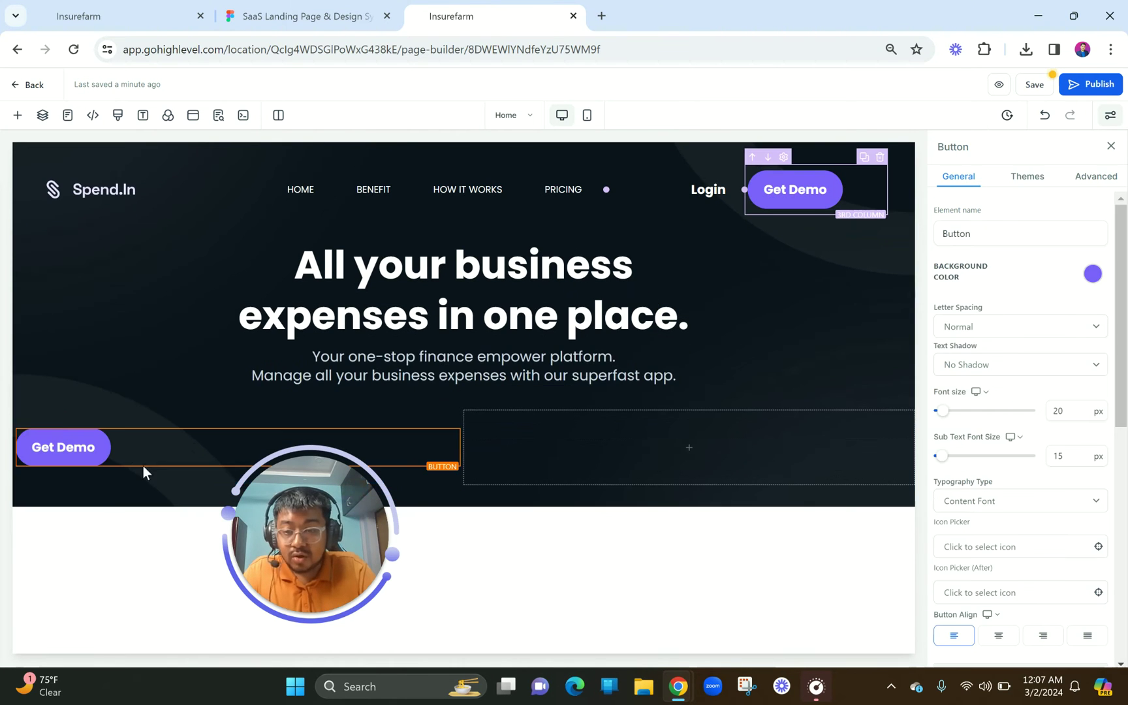
pyautogui.click(132, 449)
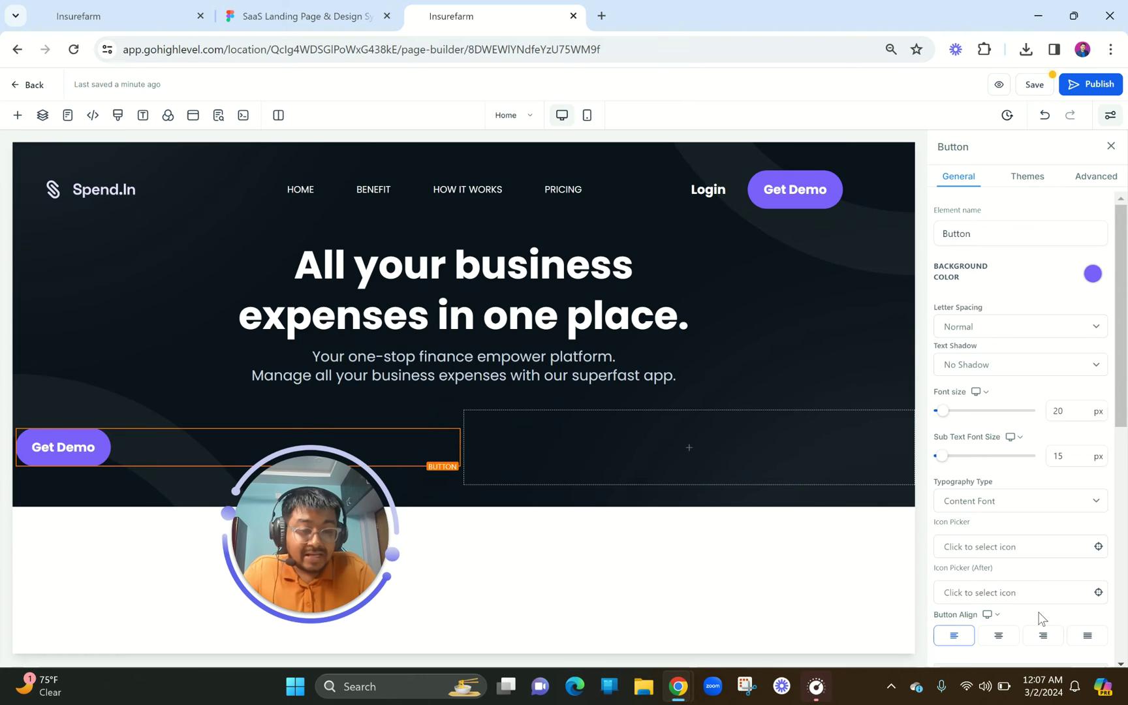
pyautogui.scroll(-4, 1039, 616)
pyautogui.click(1042, 383)
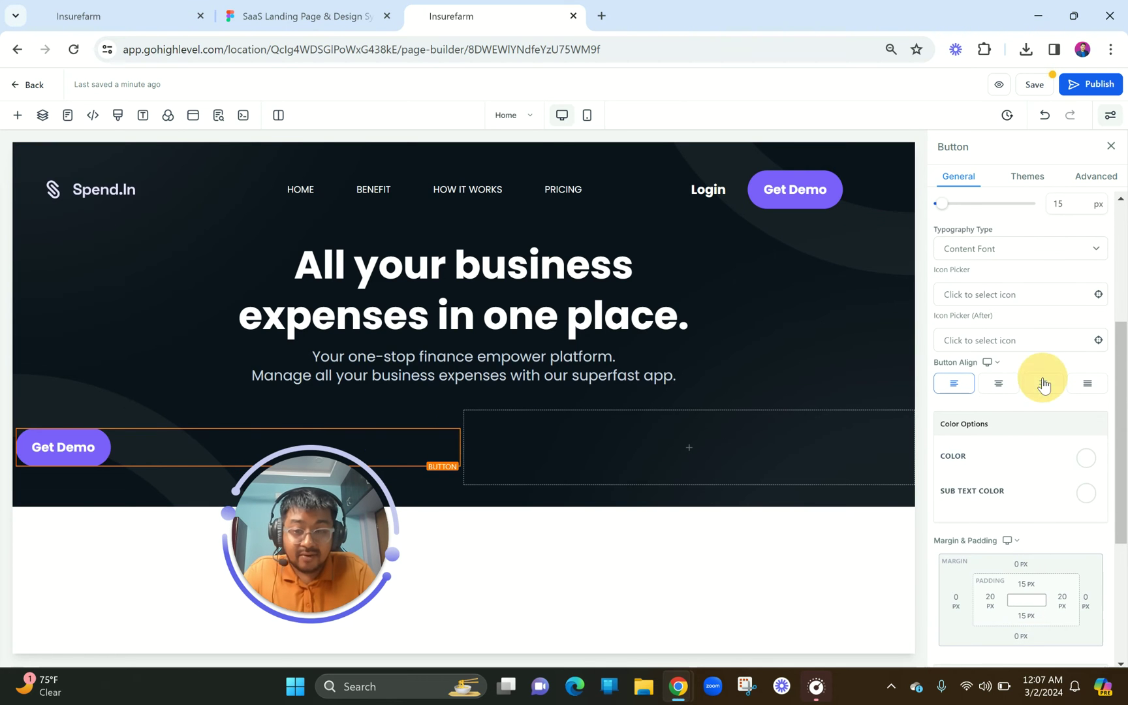
# - Check the primary hero button in Figma and change the copied button's text to "Get A Free Demo"
pyautogui.click(369, 8)
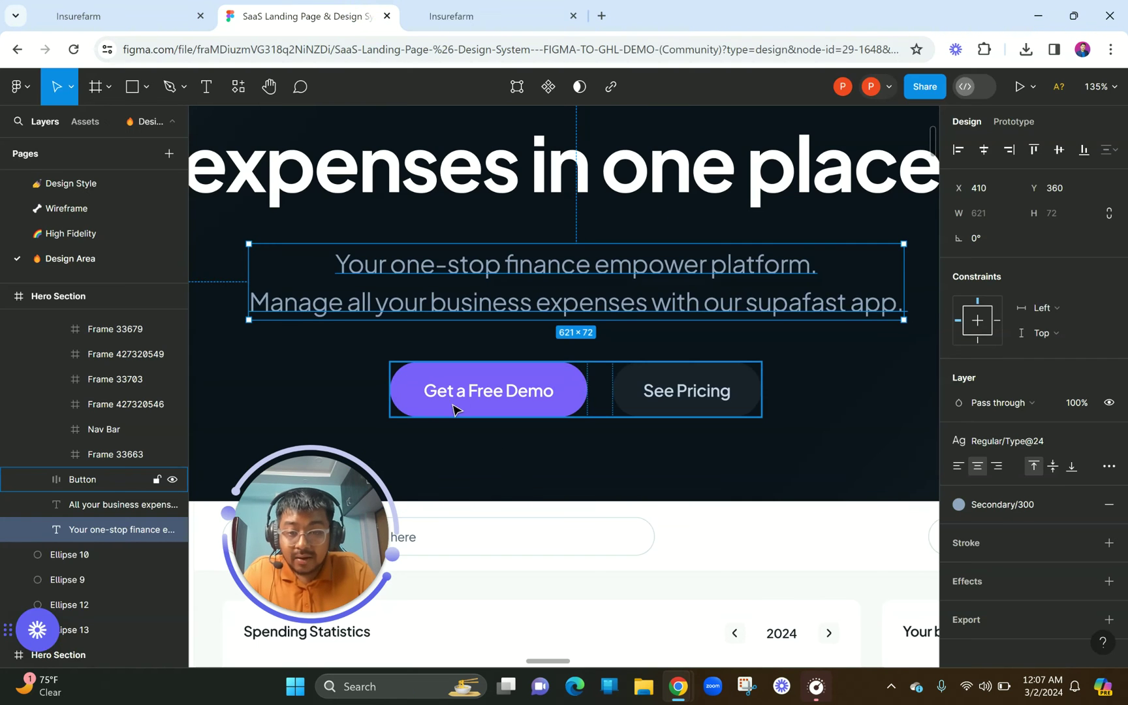
pyautogui.click(457, 15)
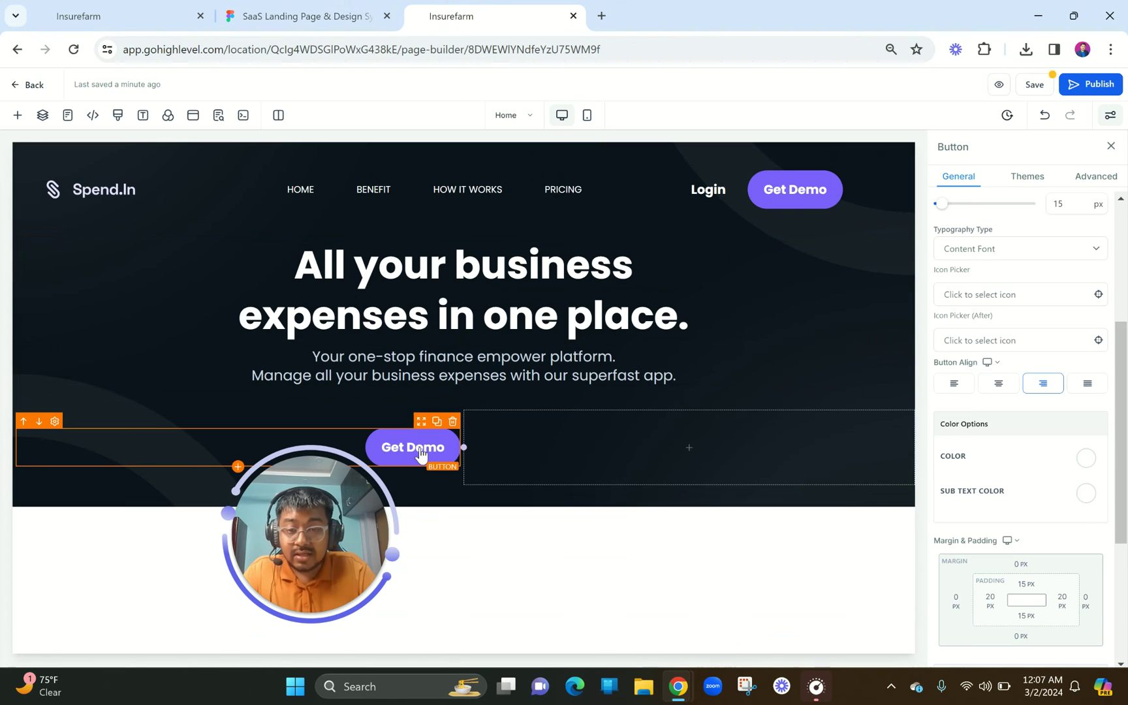
pyautogui.scroll(-4, 972, 460)
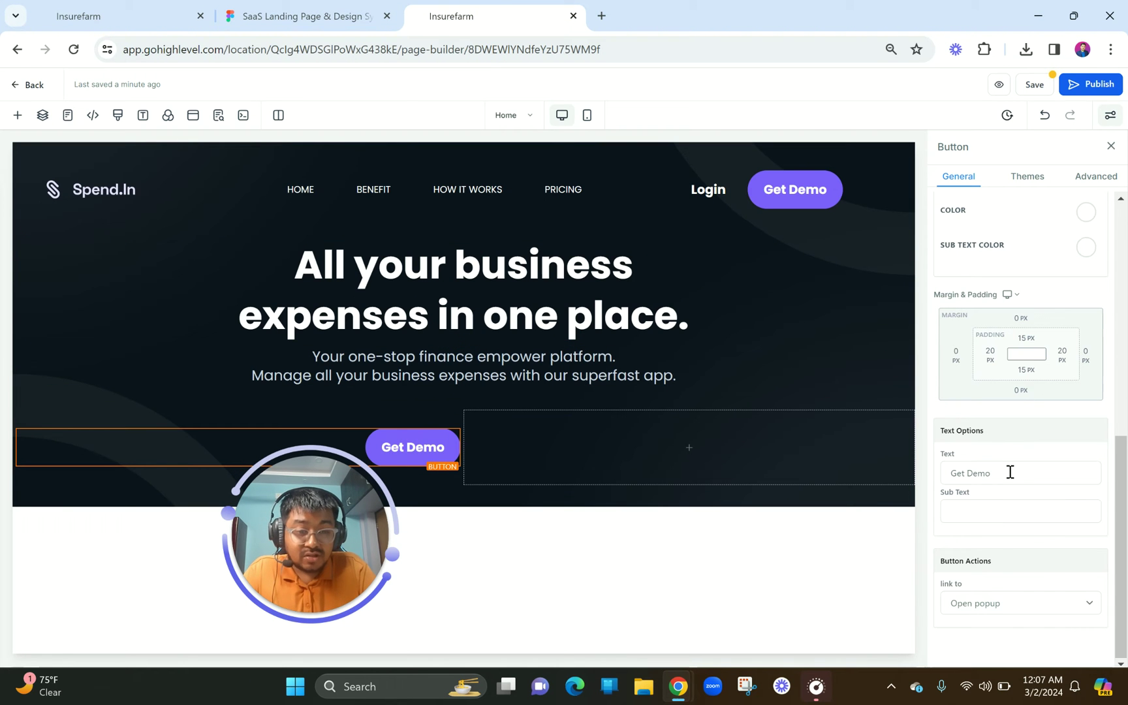
pyautogui.moveTo(1009, 471); pyautogui.dragTo(909, 474)
pyautogui.write('Get ')
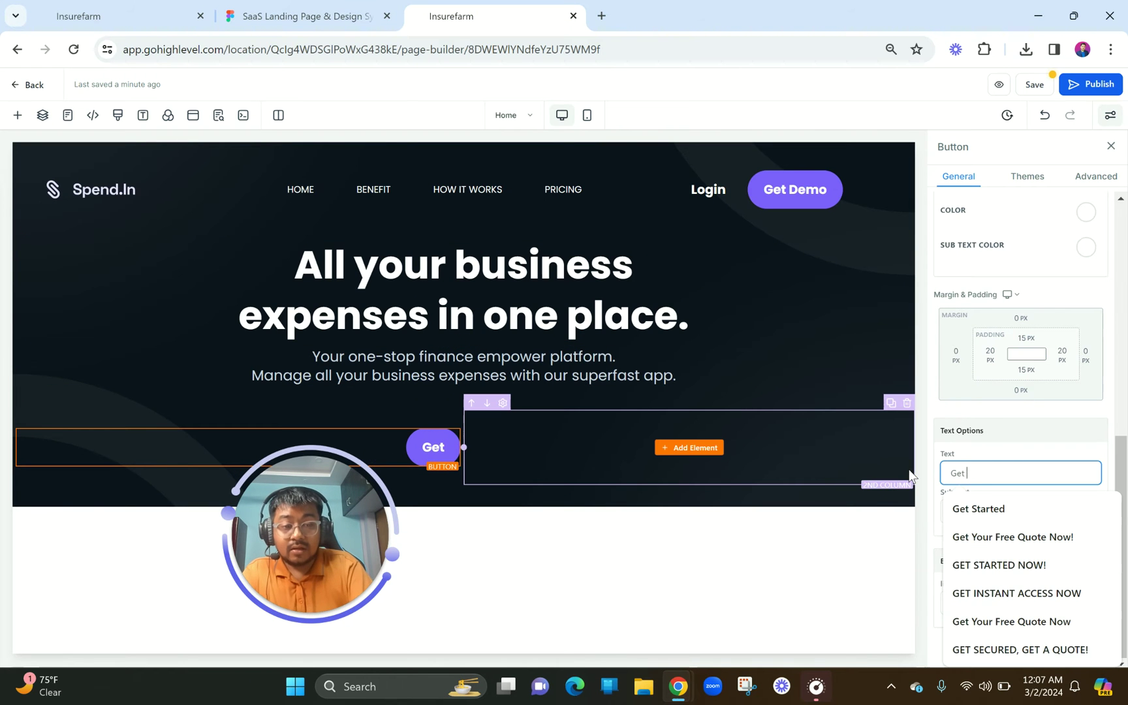
pyautogui.write('A')
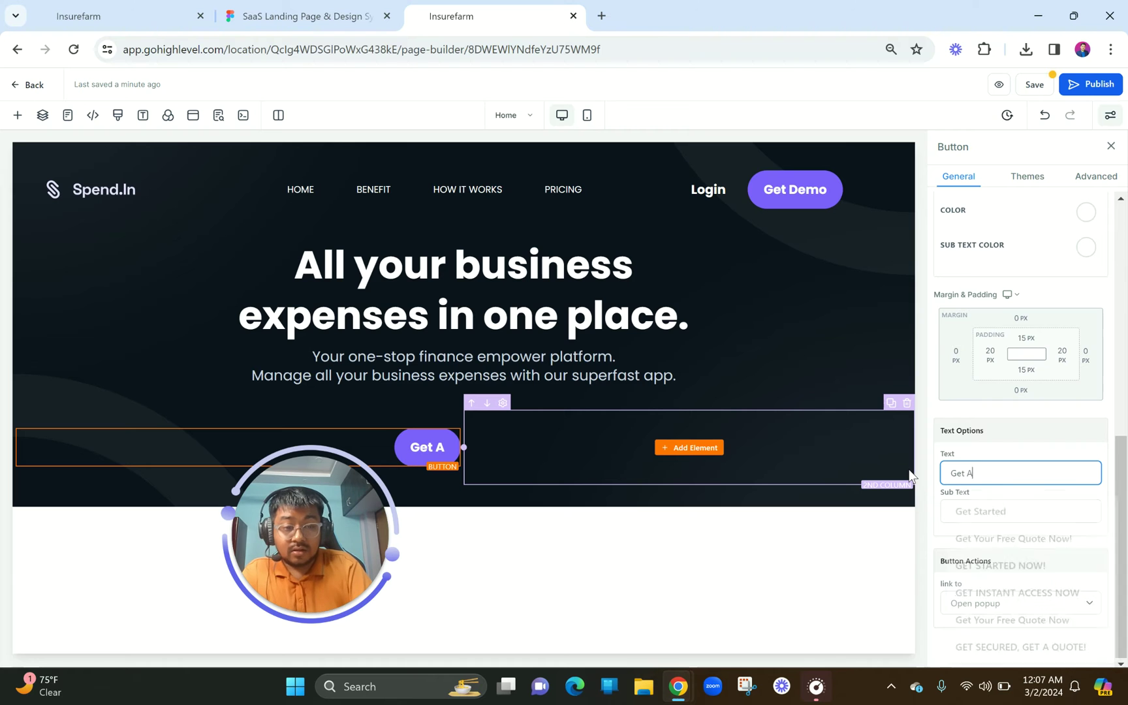
pyautogui.write(' Free Dem')
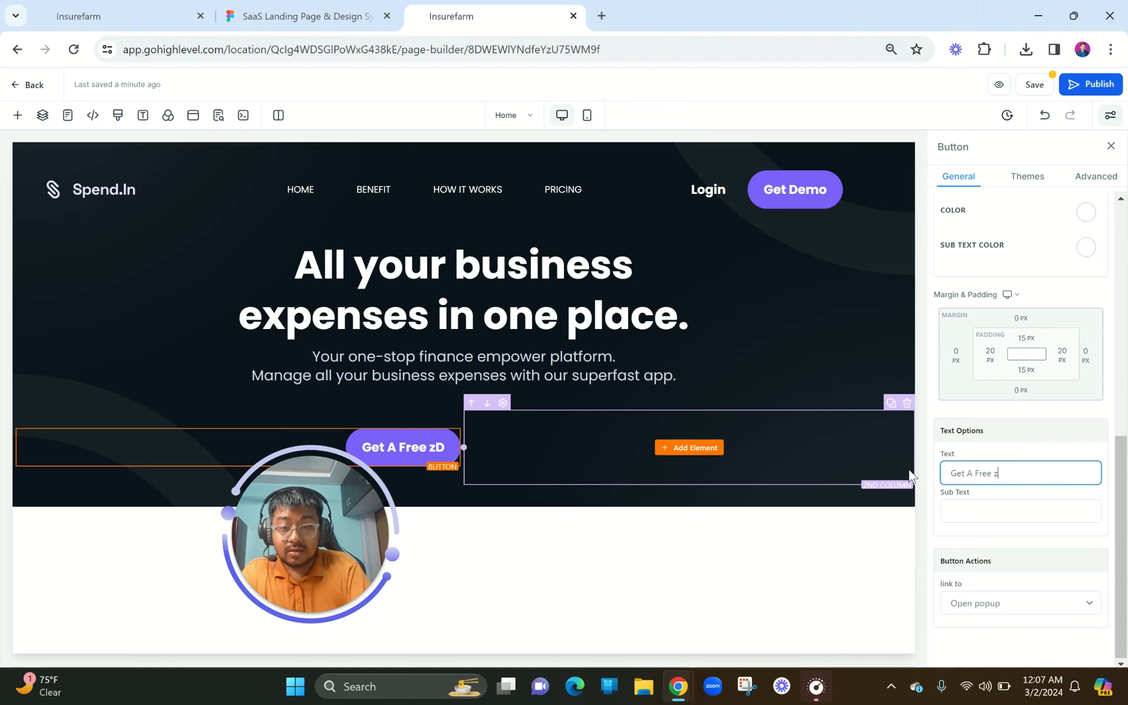
pyautogui.write('o')
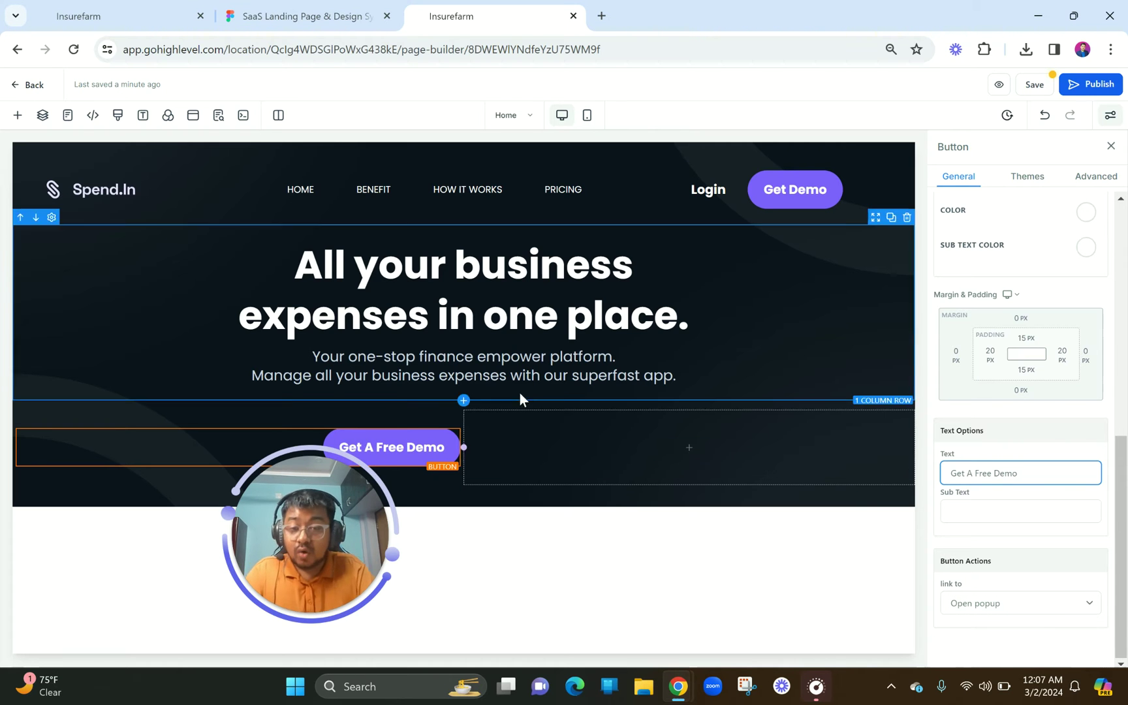
# - Switch to the Figma design and sample the See Pricing button's background color with the ColorPick Eyedropper
pyautogui.click(36, 365)
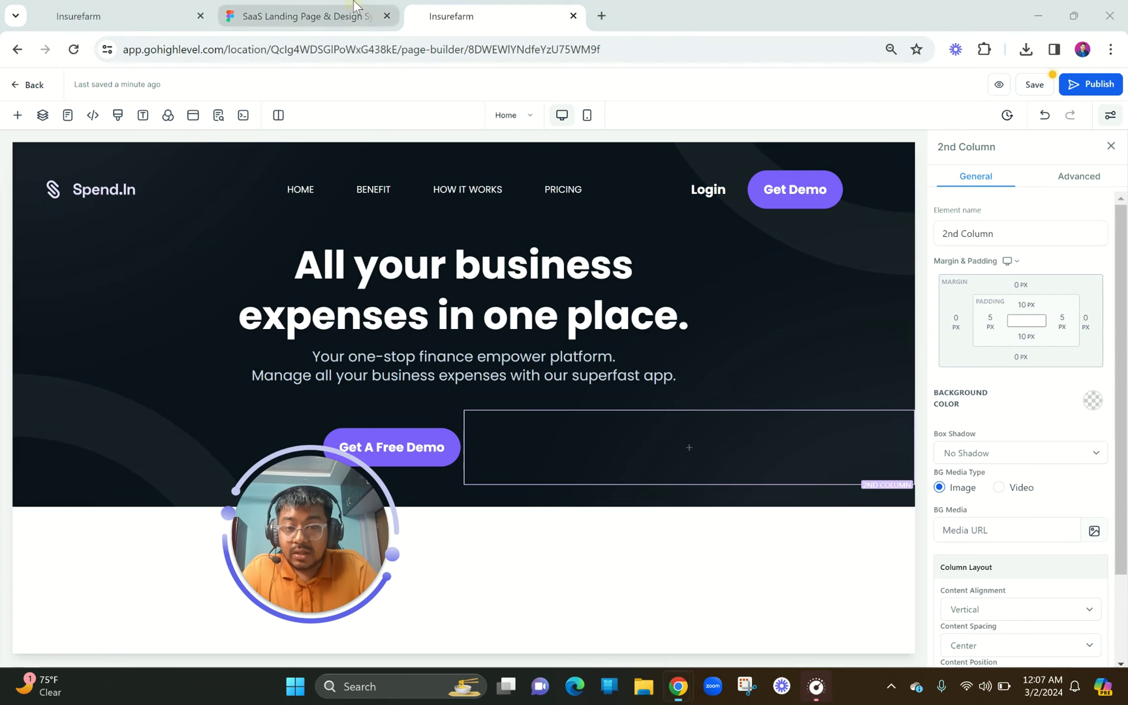
pyautogui.click(306, 15)
pyautogui.click(682, 391)
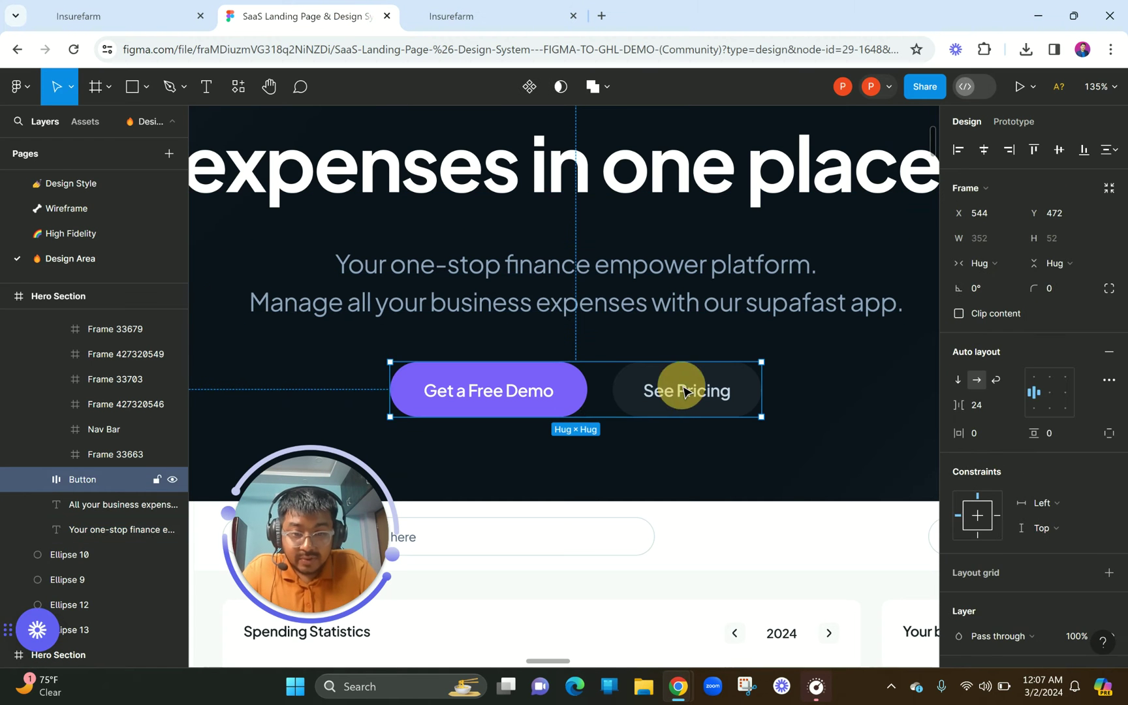
pyautogui.click(722, 378)
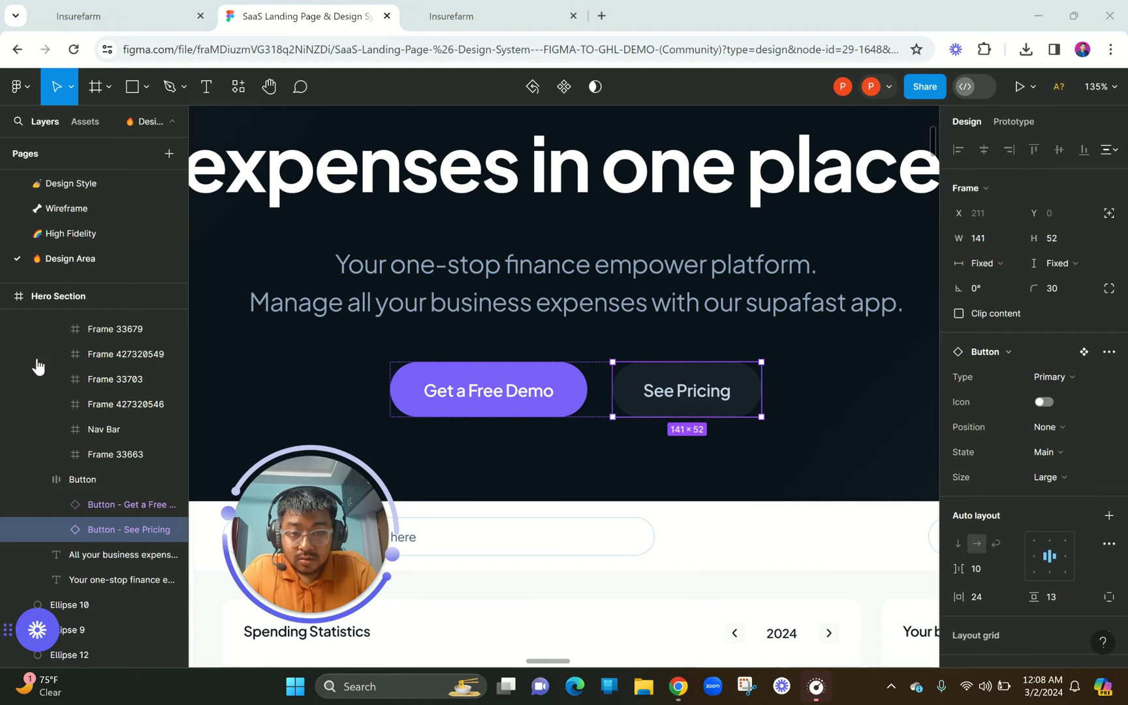
pyautogui.scroll(-5, 1077, 496)
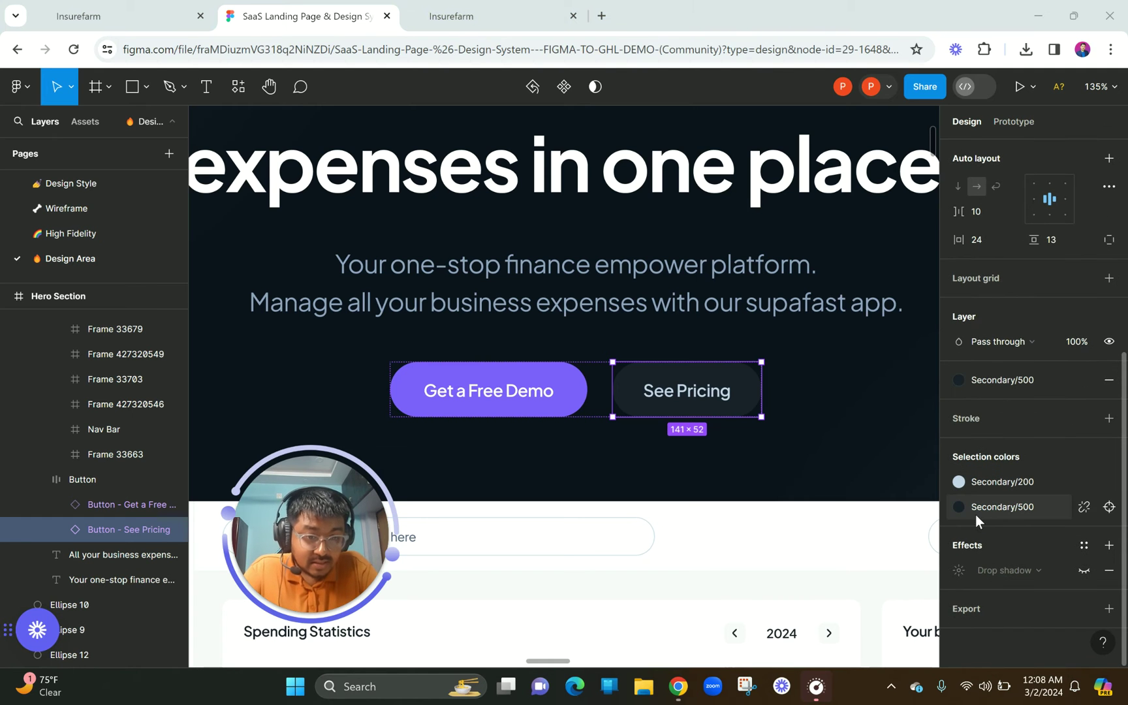
pyautogui.click(985, 50)
pyautogui.click(806, 171)
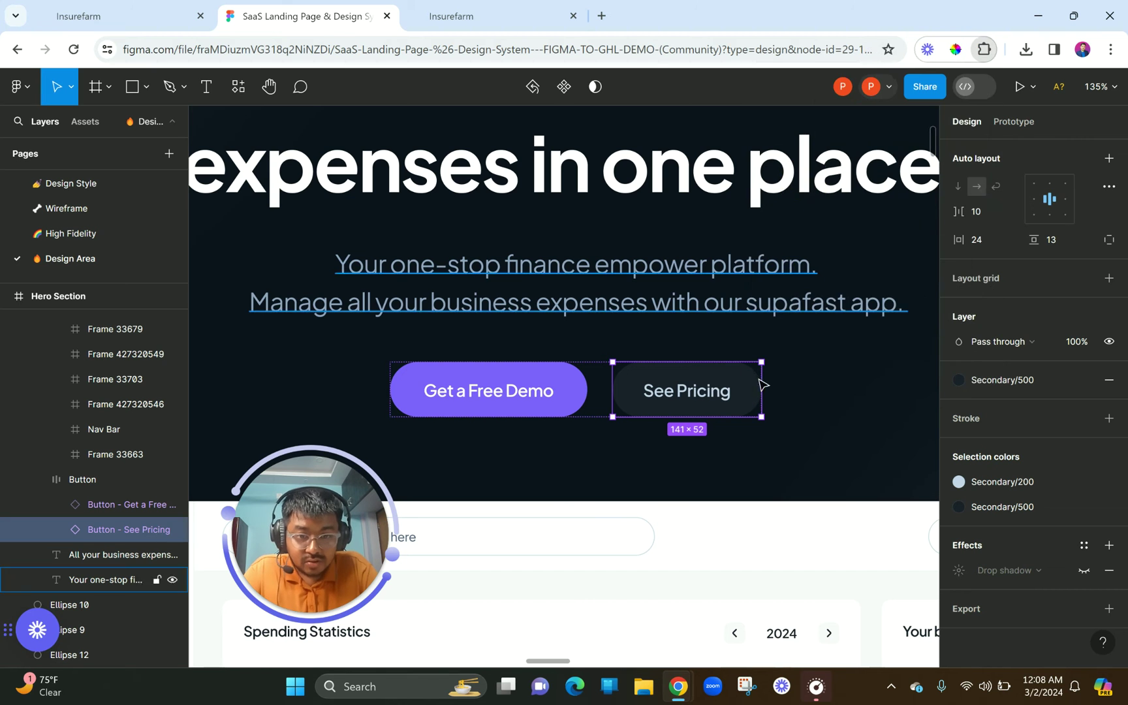
pyautogui.click(740, 379)
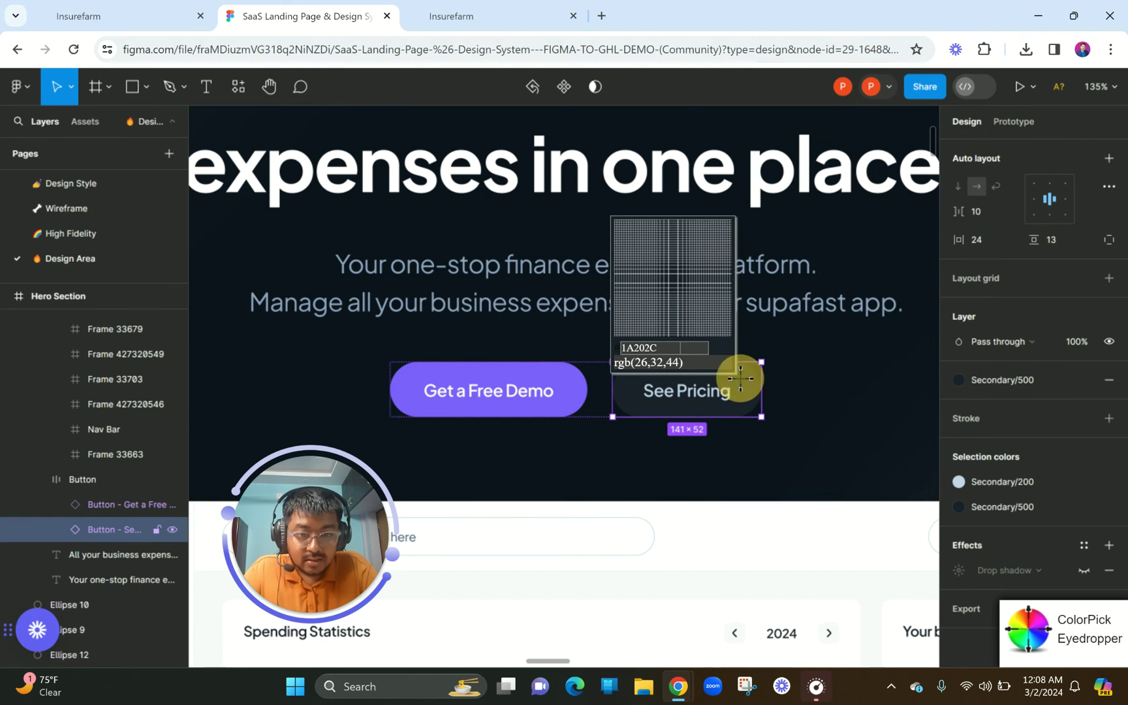
pyautogui.click(731, 374)
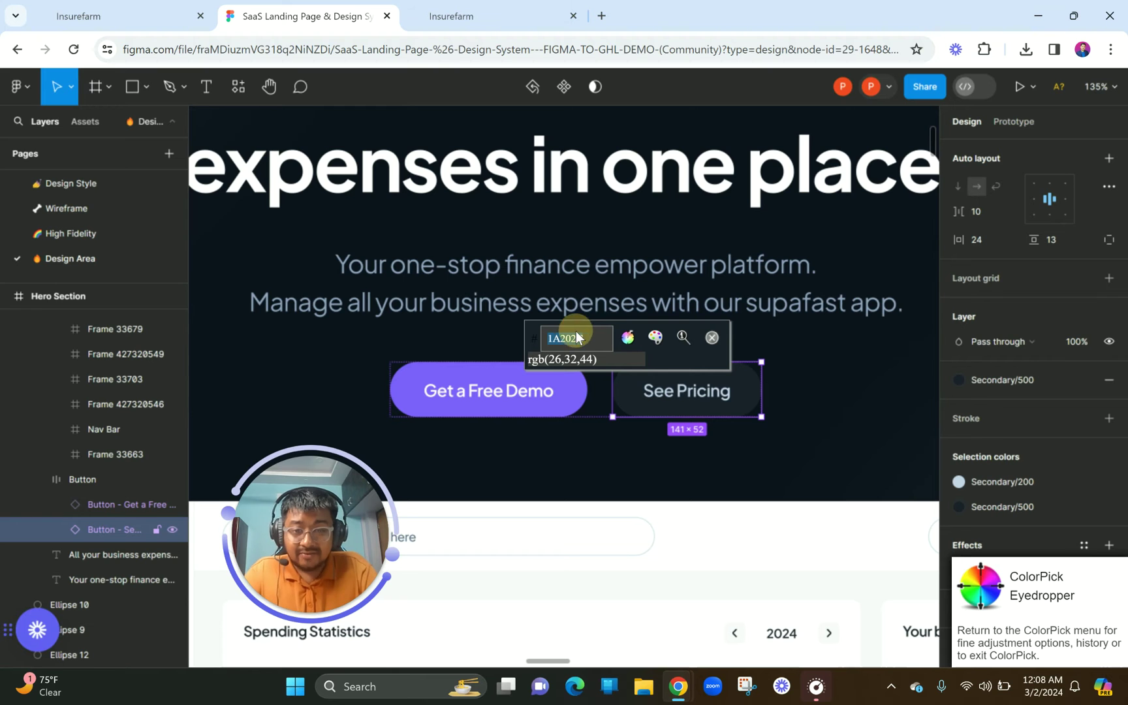
pyautogui.click(712, 338)
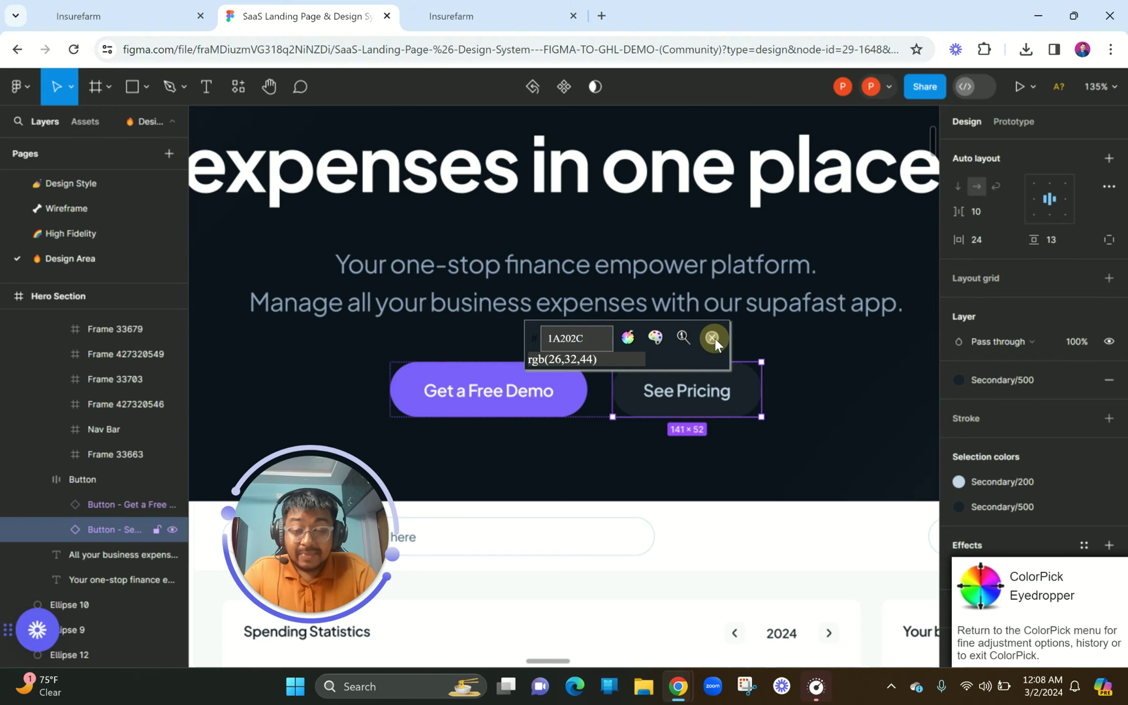
# - Back in the page builder, duplicate the Get A Free Demo button into the second column and align it left
pyautogui.click(525, 8)
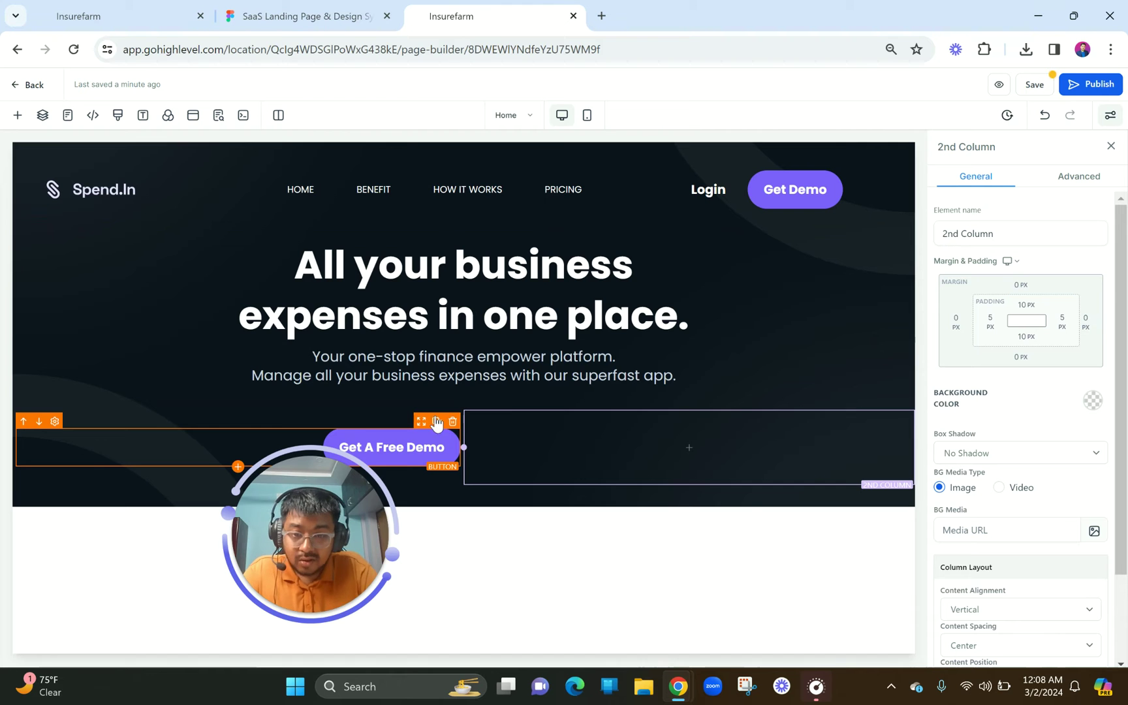
pyautogui.click(437, 421)
pyautogui.moveTo(421, 409); pyautogui.dragTo(614, 435)
pyautogui.scroll(-2, 956, 516)
pyautogui.click(953, 499)
# - Open a custom background color for the duplicated button in the second column and try to paste the sampled color as its hex value
pyautogui.click(564, 439)
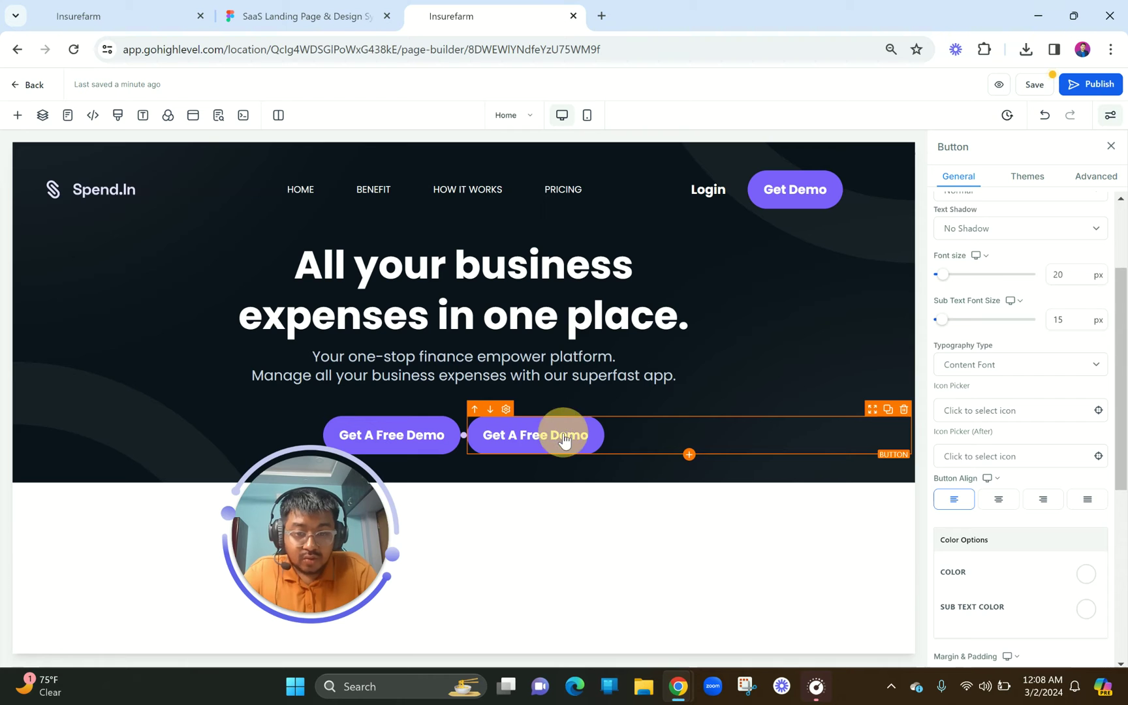
pyautogui.scroll(2, 984, 440)
pyautogui.click(1092, 275)
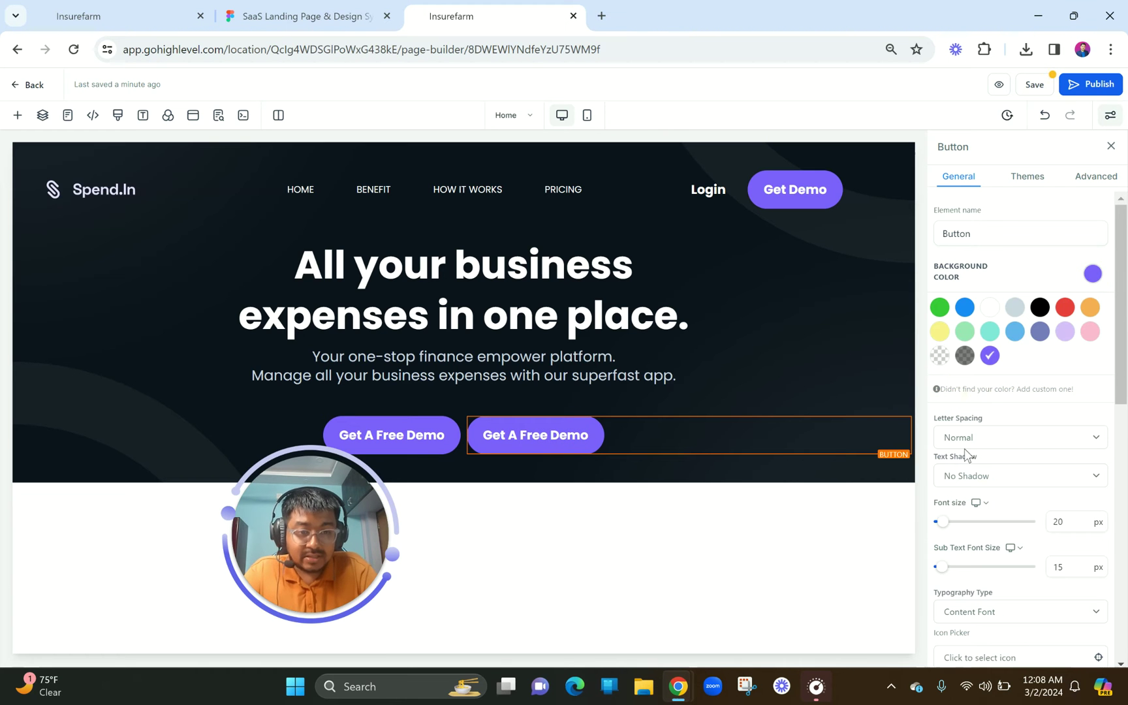
pyautogui.click(969, 390)
pyautogui.doubleClick(964, 430)
pyautogui.hotkey('ctrl', 'v')
pyautogui.hotkey('ctrl', 'a')
pyautogui.hotkey('ctrl', 'c')
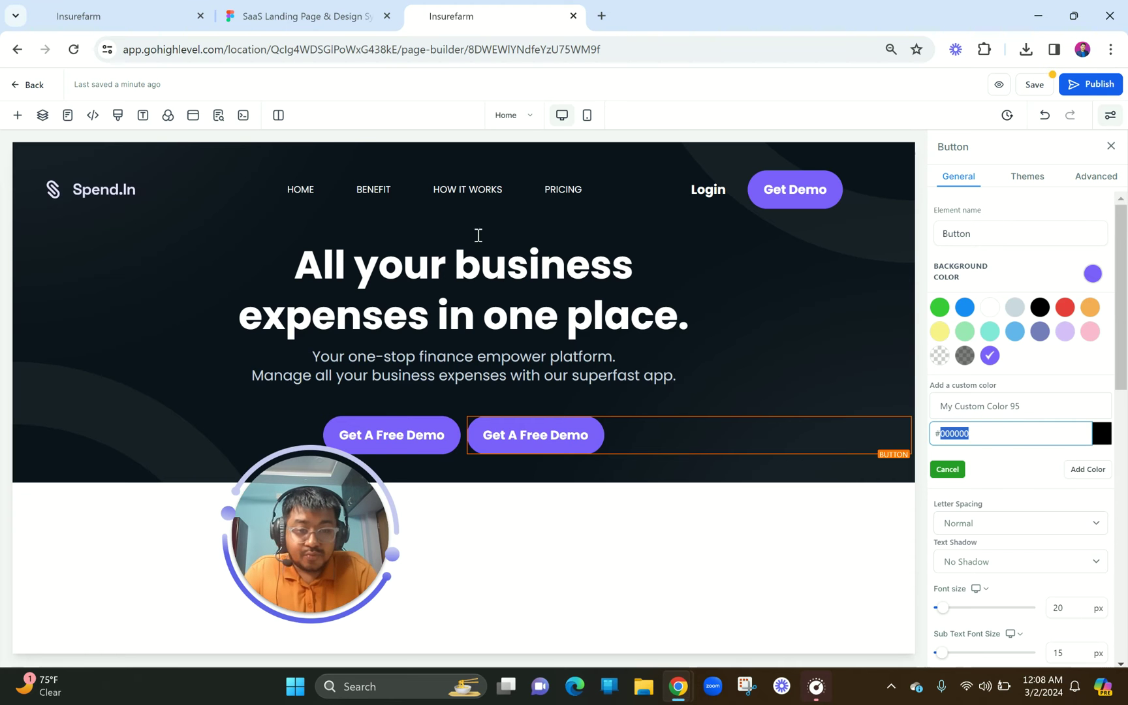
# - Switch to the Figma design and sample the See Pricing button's background color again with the ColorPick Eyedropper, selecting its hex code
pyautogui.click(300, 16)
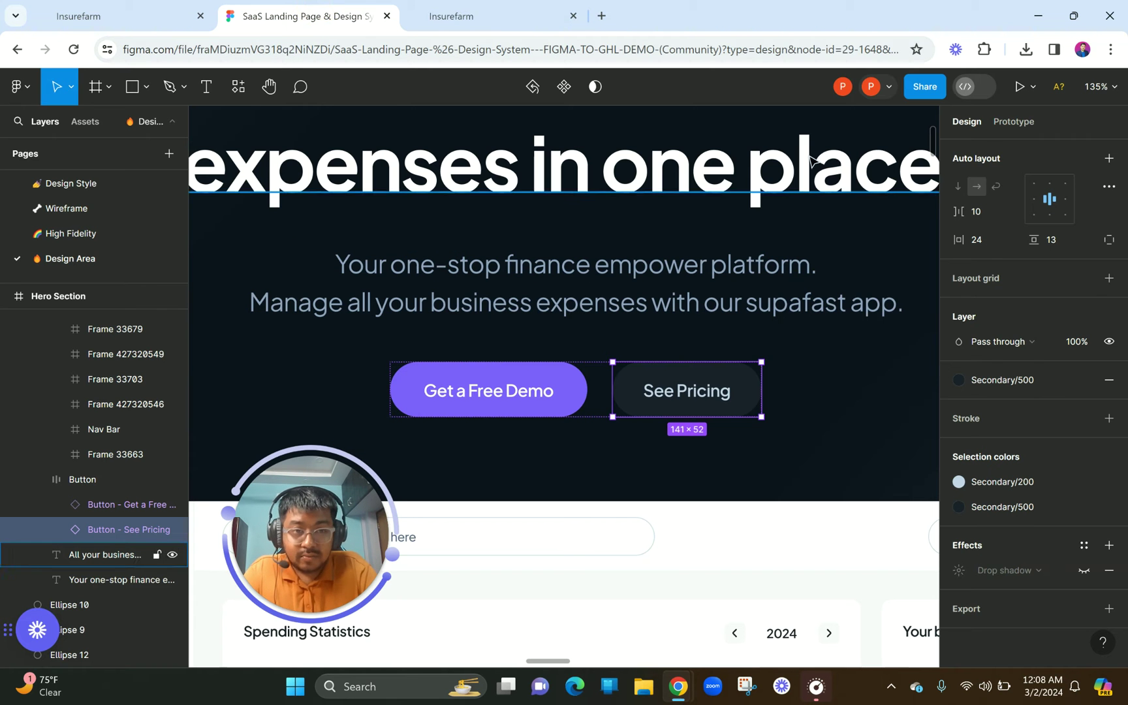
pyautogui.click(983, 49)
pyautogui.click(856, 168)
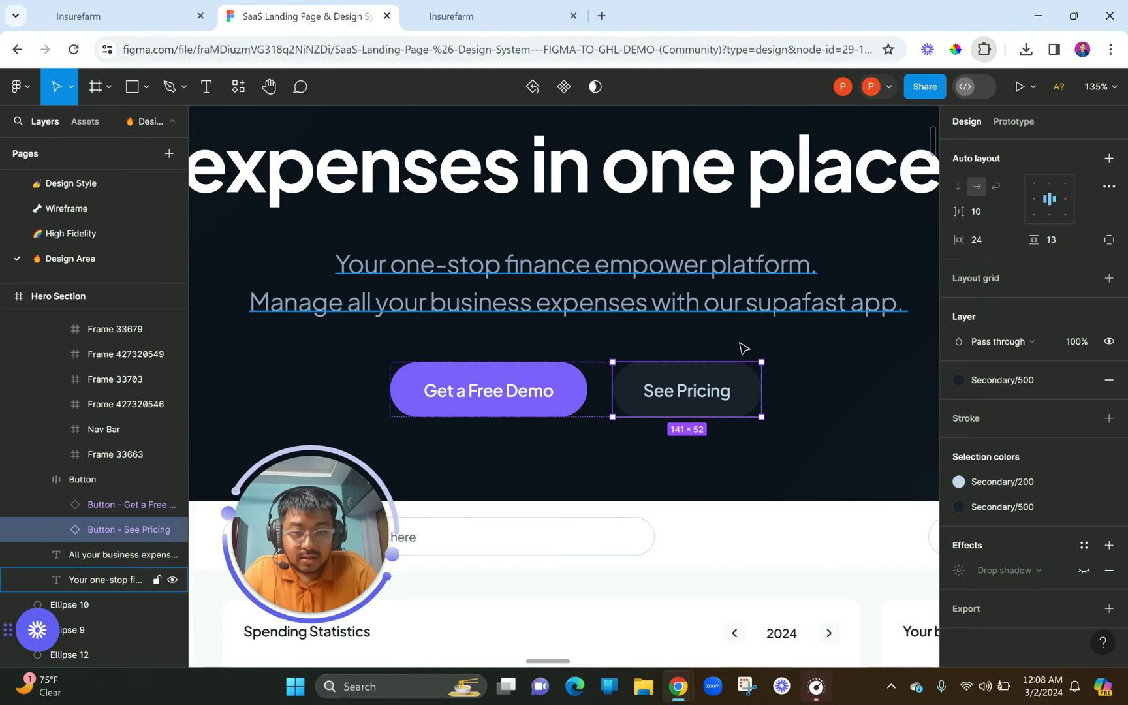
pyautogui.click(740, 377)
pyautogui.click(739, 377)
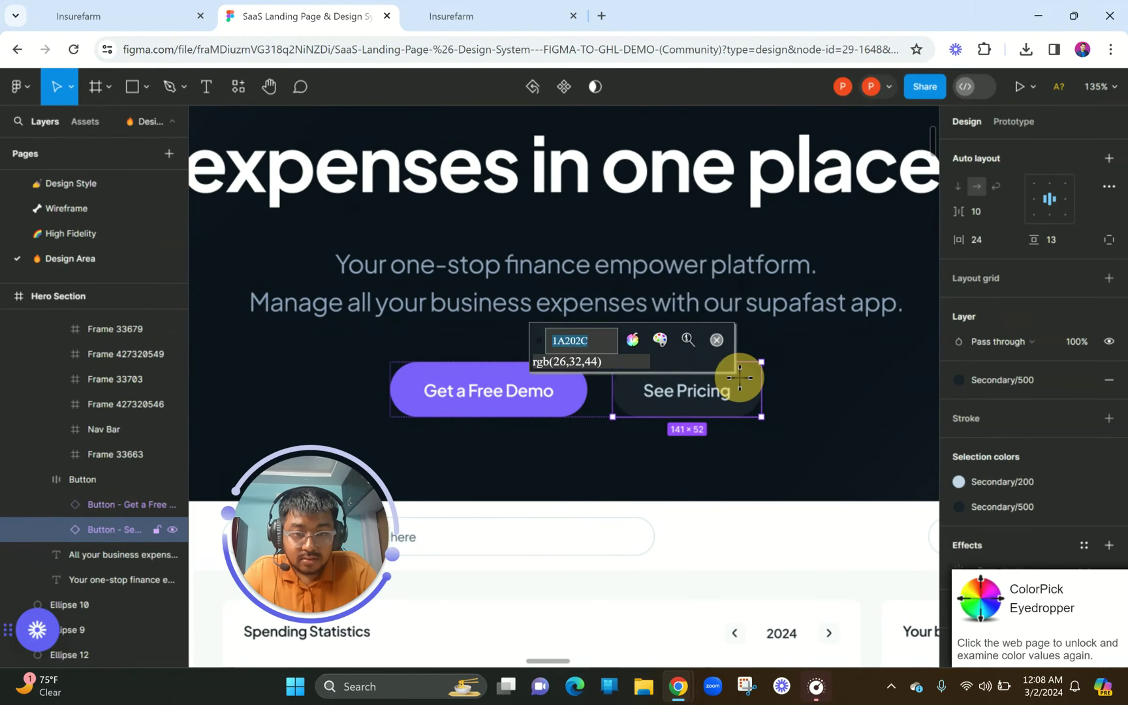
pyautogui.click(739, 377)
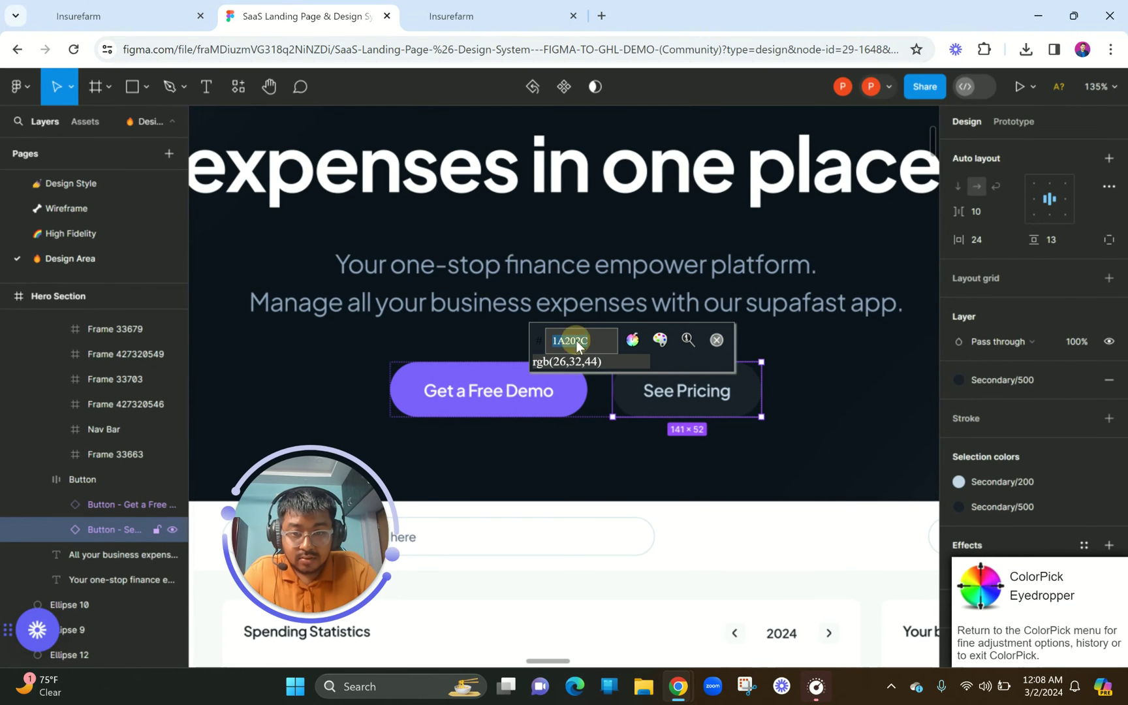
# - Back in the page builder, try to paste the sampled hex code into the custom color, rechecking the code in Figma between attempts
pyautogui.click(450, 16)
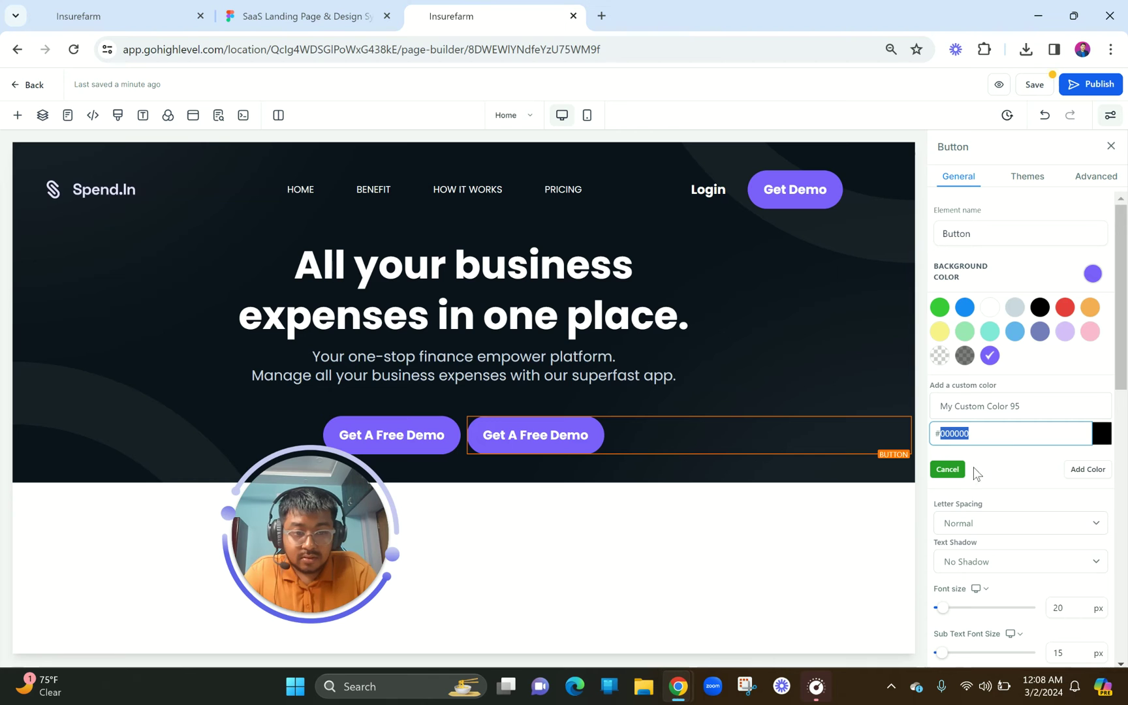
pyautogui.hotkey('ctrl', 'v')
pyautogui.hotkey('ctrl', 'z')
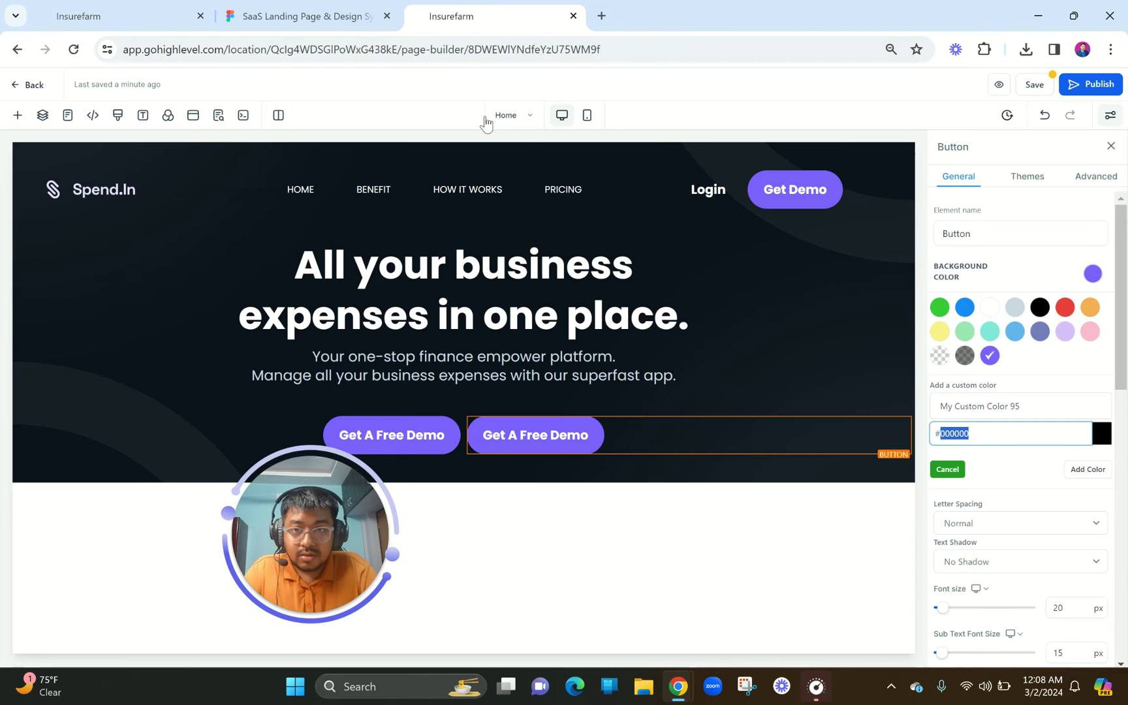
pyautogui.click(306, 16)
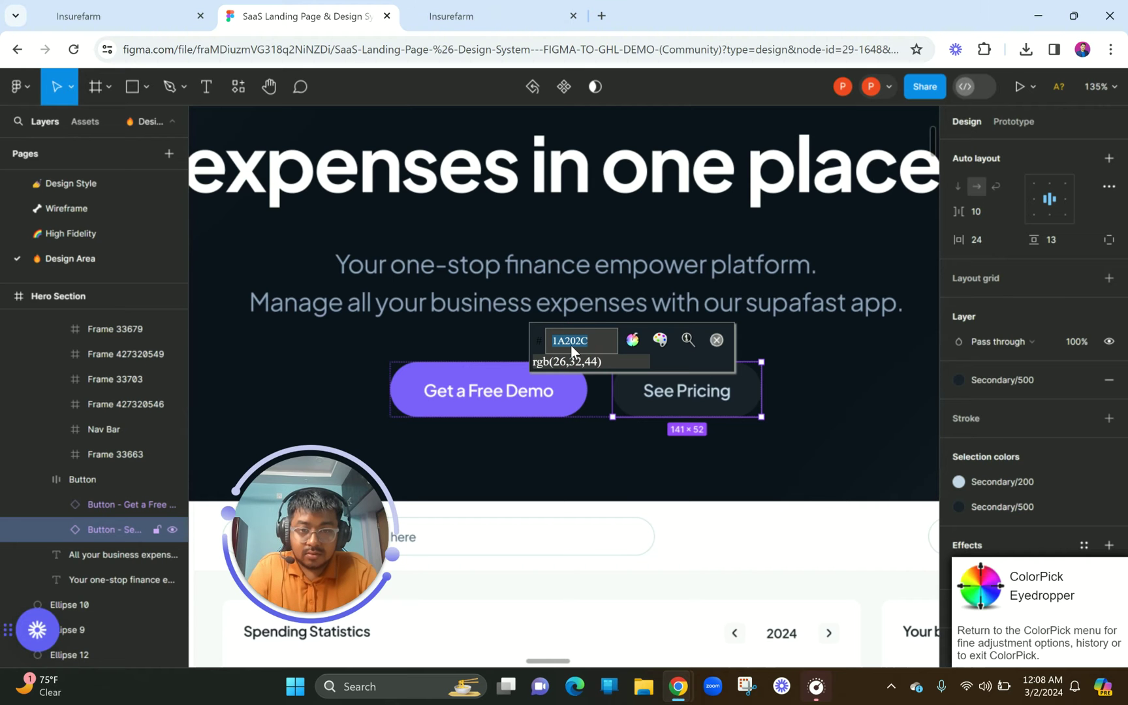
pyautogui.click(451, 16)
pyautogui.hotkey('ctrl', 'v')
pyautogui.hotkey('ctrl', 'z')
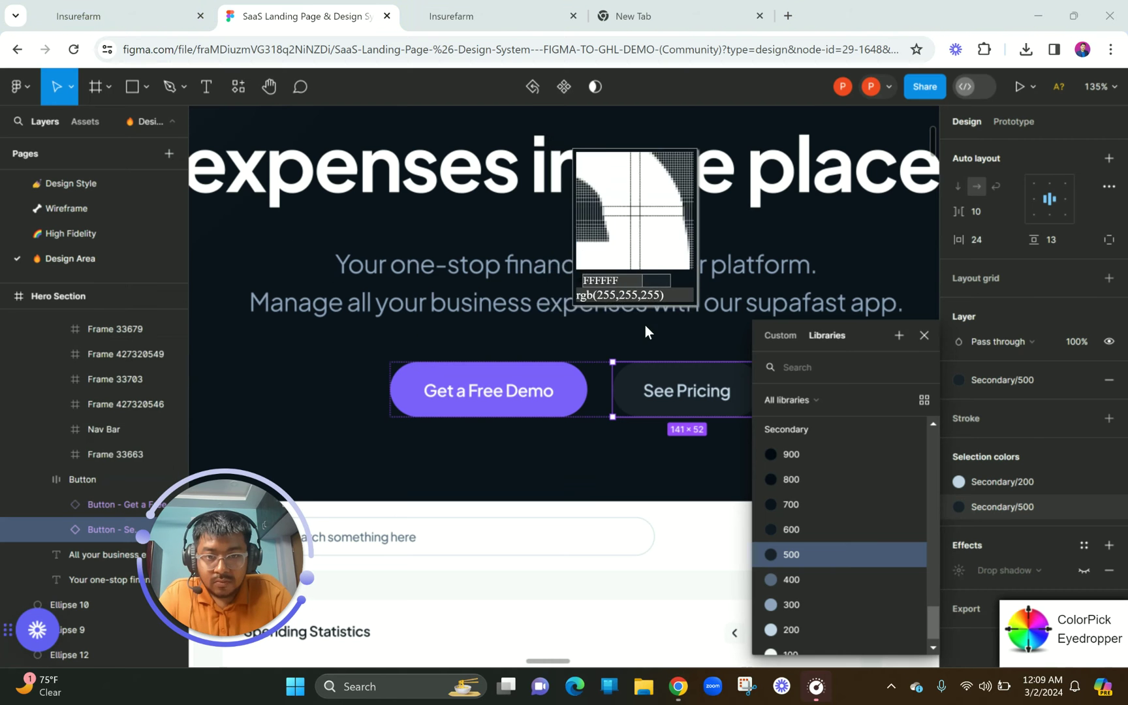
# - In Figma, resample the See Pricing button's background color and exit the ColorPick Eyedropper
pyautogui.click(642, 391)
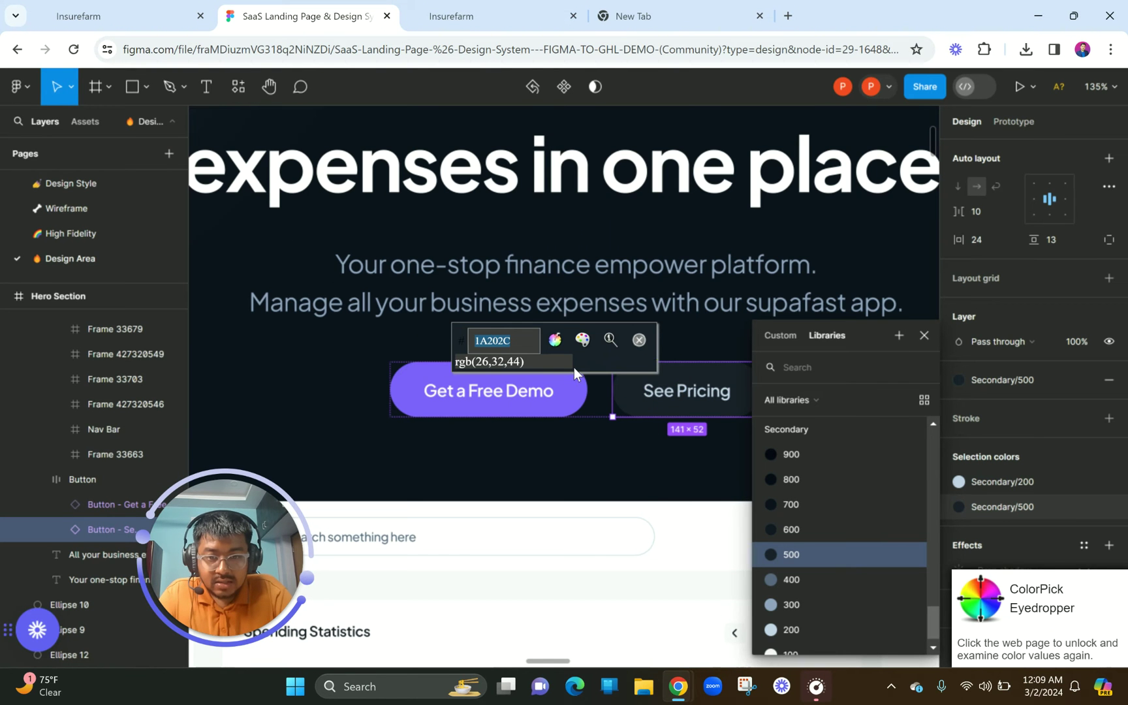
pyautogui.click(639, 340)
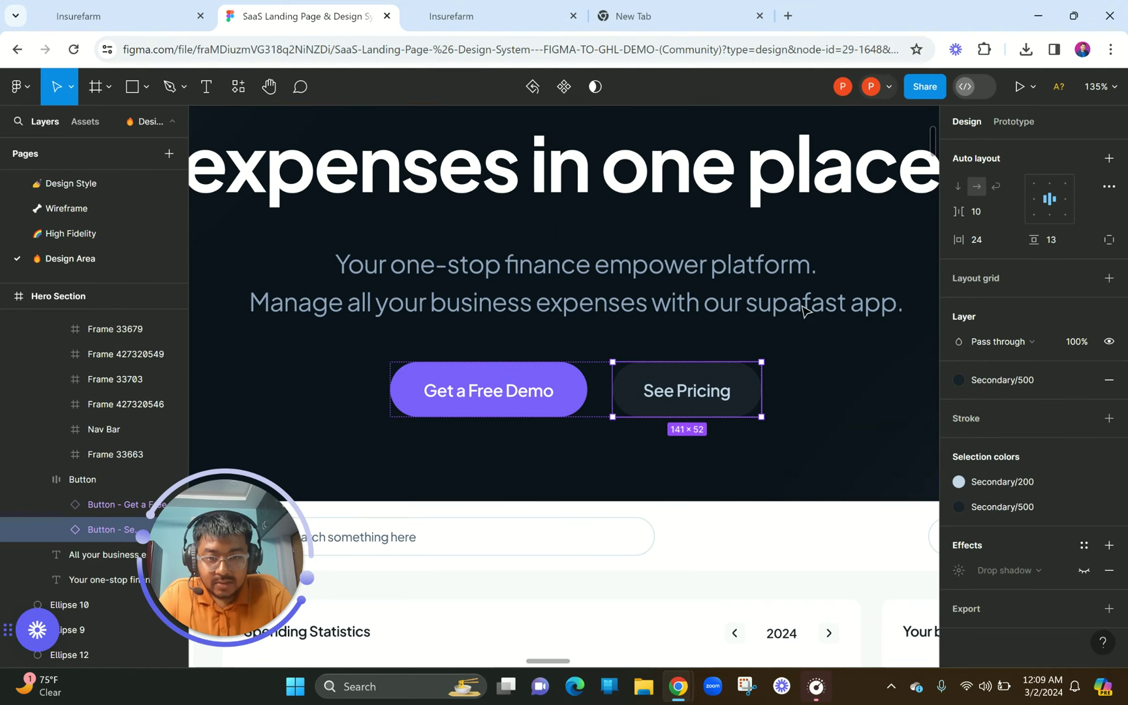
# - Sample the See Pricing button's fill from the Figma design and, in the GoHighLevel builder, add #1A202C as the second hero button's background colour
pyautogui.click(983, 49)
pyautogui.click(848, 172)
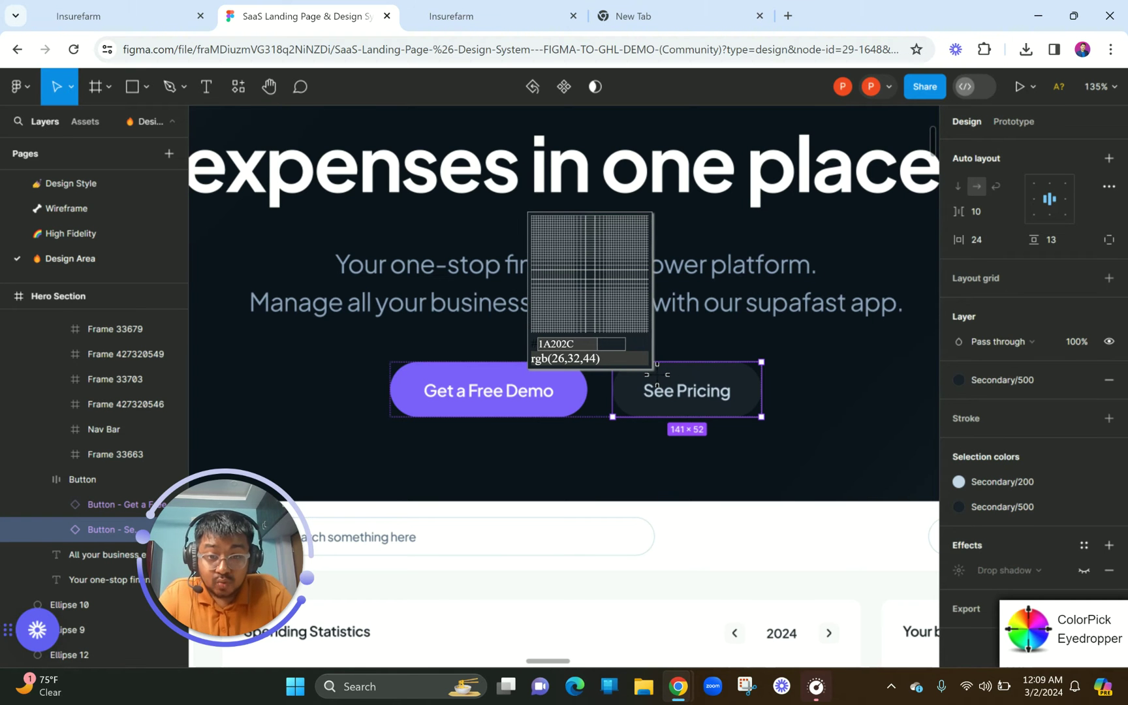
pyautogui.click(509, 16)
pyautogui.click(555, 430)
pyautogui.moveTo(998, 434); pyautogui.dragTo(942, 427)
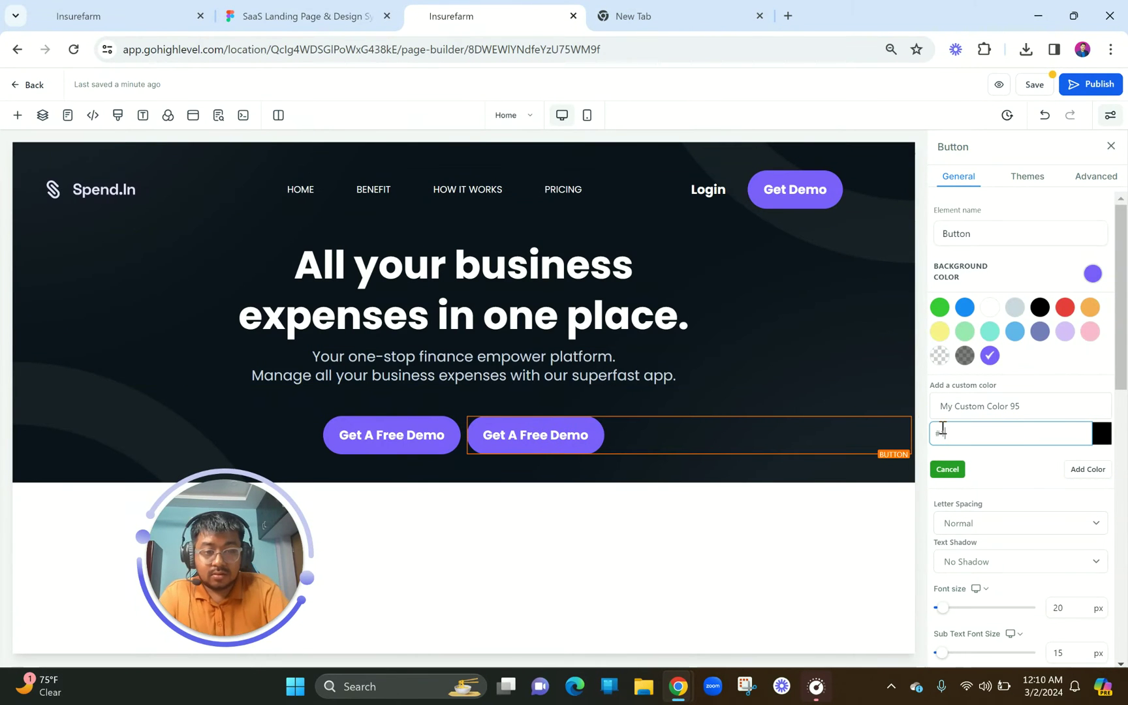
pyautogui.click(290, 15)
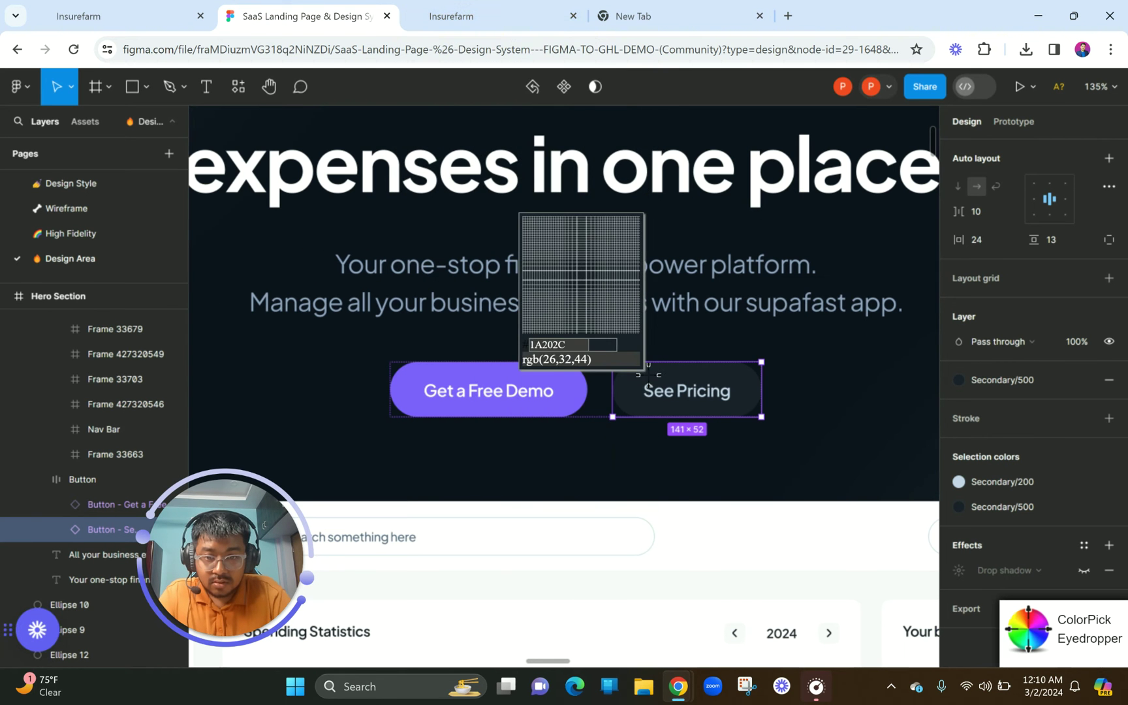
pyautogui.click(456, 16)
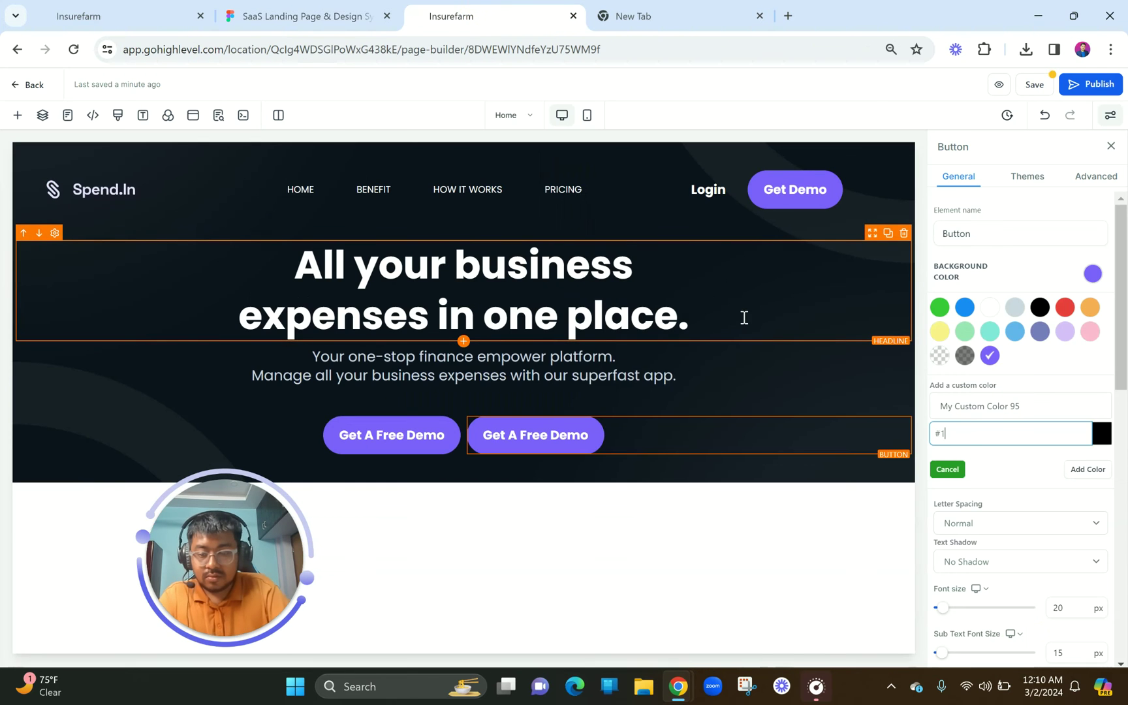
pyautogui.write('202c')
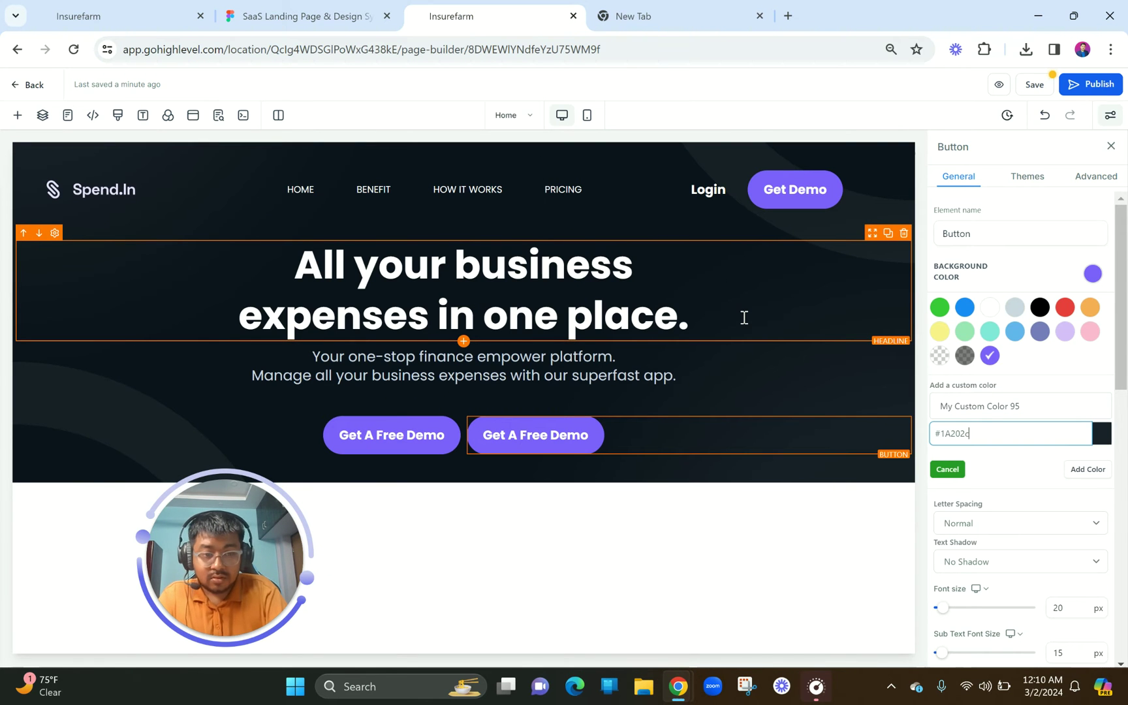
pyautogui.click(1097, 469)
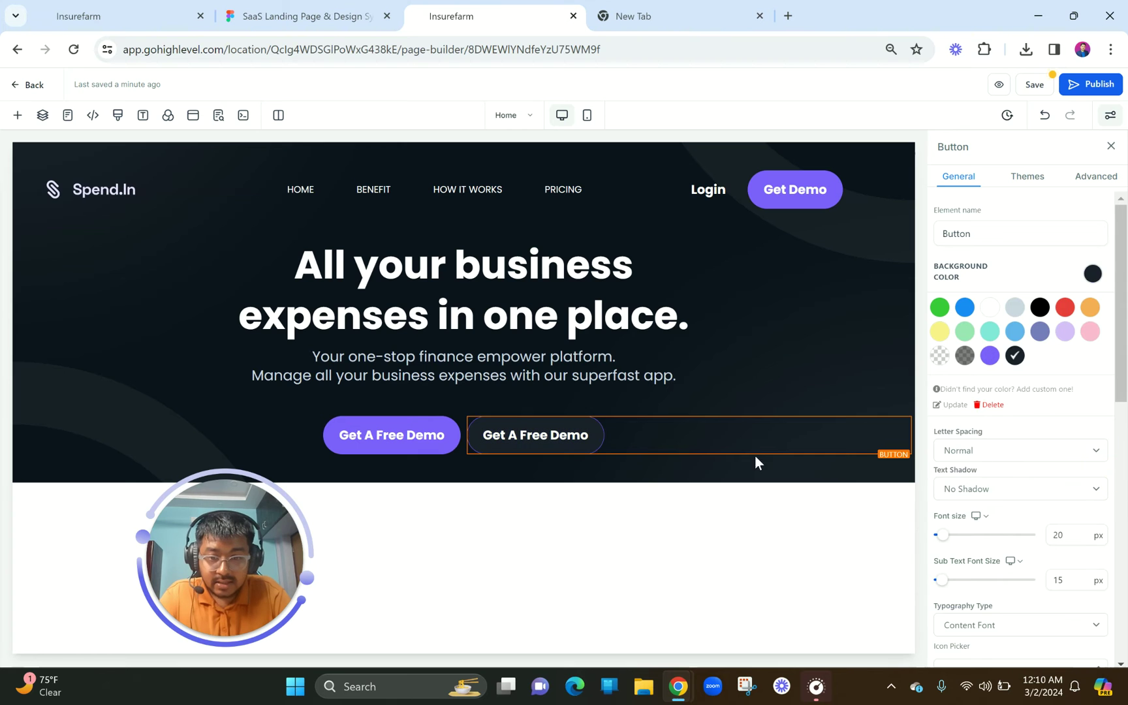
# - Make the border of the second hero button transparent
pyautogui.click(1092, 188)
pyautogui.scroll(-4, 1047, 496)
pyautogui.click(1083, 490)
pyautogui.click(992, 573)
pyautogui.click(307, 13)
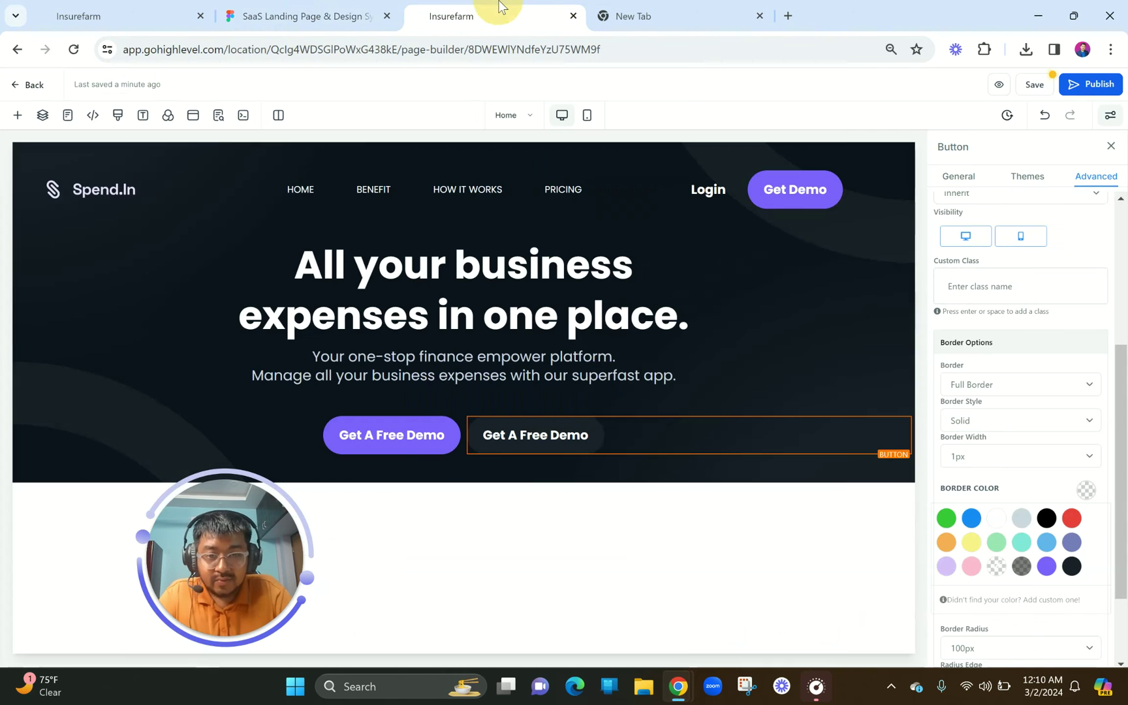
pyautogui.click(487, 14)
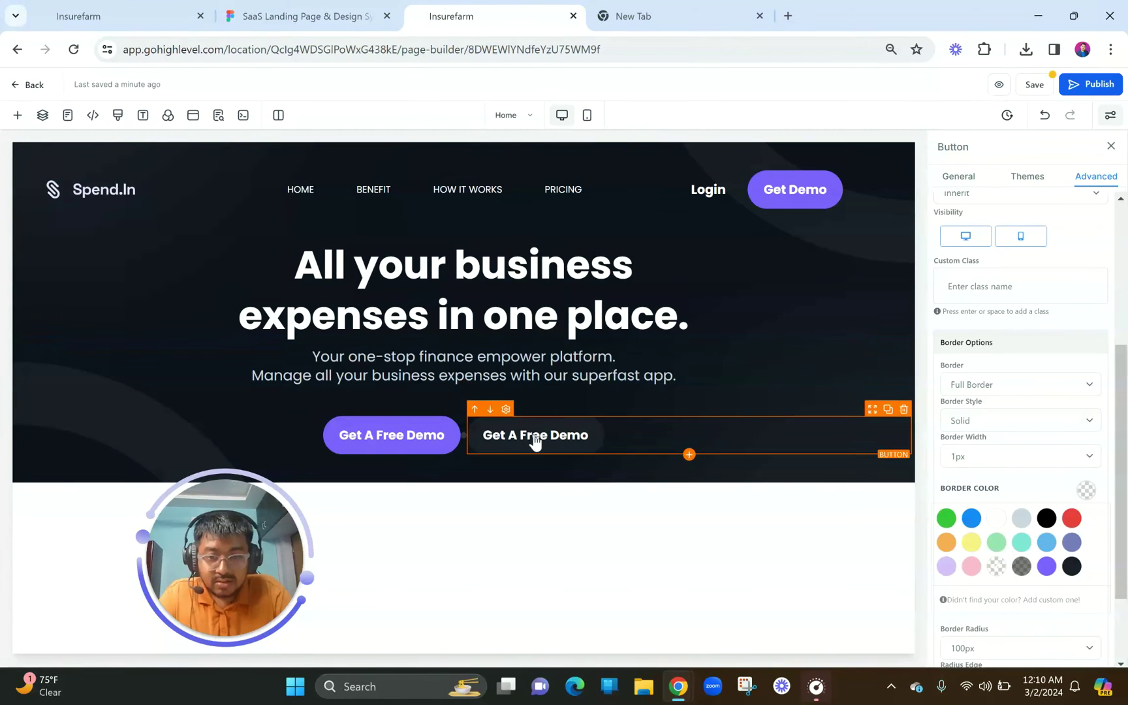
pyautogui.click(539, 435)
pyautogui.click(1022, 519)
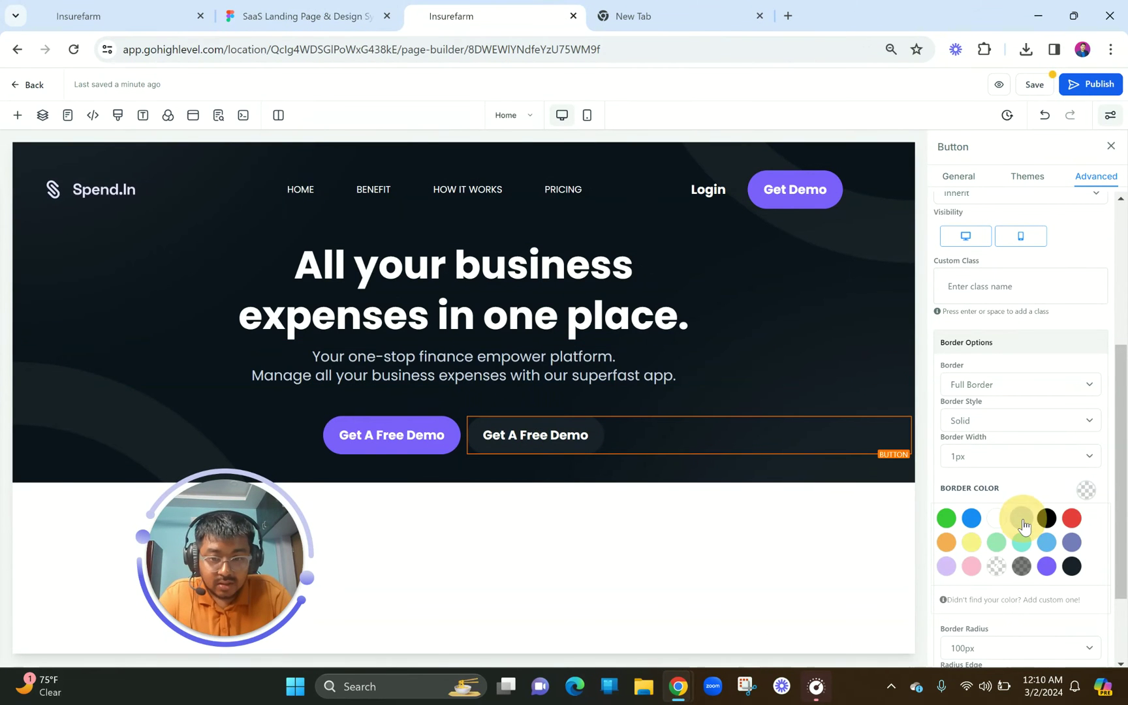
pyautogui.click(995, 567)
# - Set the second hero button's text colour to the light grey swatch
pyautogui.click(958, 176)
pyautogui.scroll(-2, 1044, 424)
pyautogui.scroll(2, 1059, 454)
pyautogui.click(1088, 332)
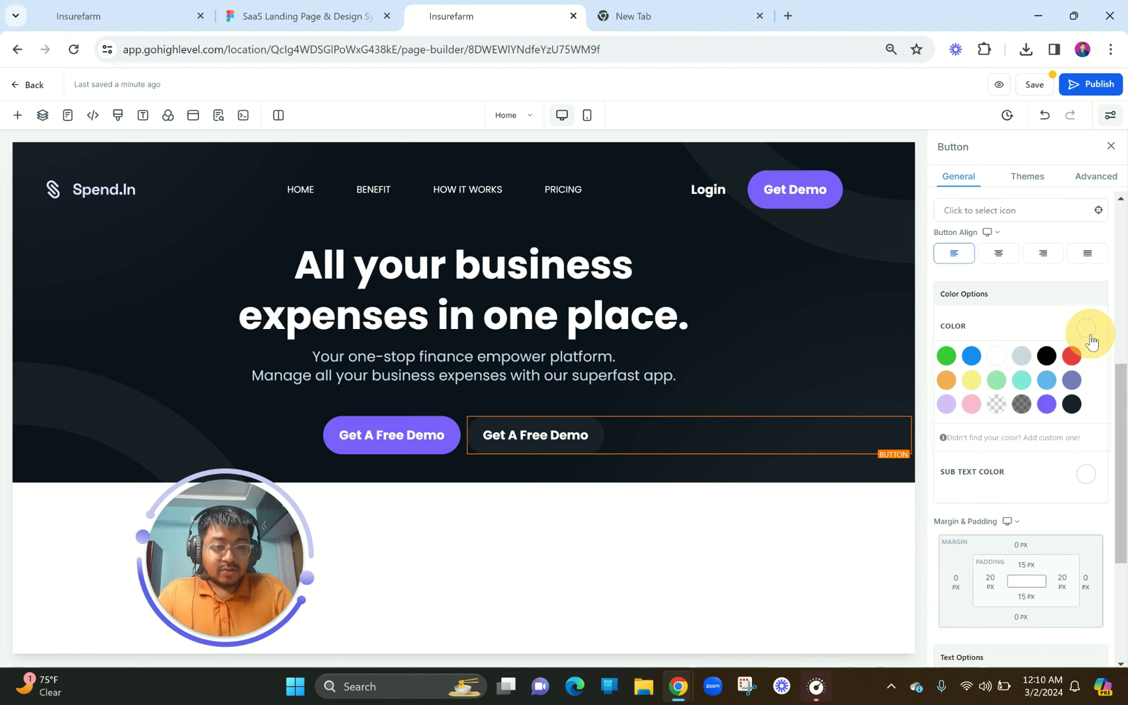
pyautogui.click(1021, 356)
pyautogui.click(725, 336)
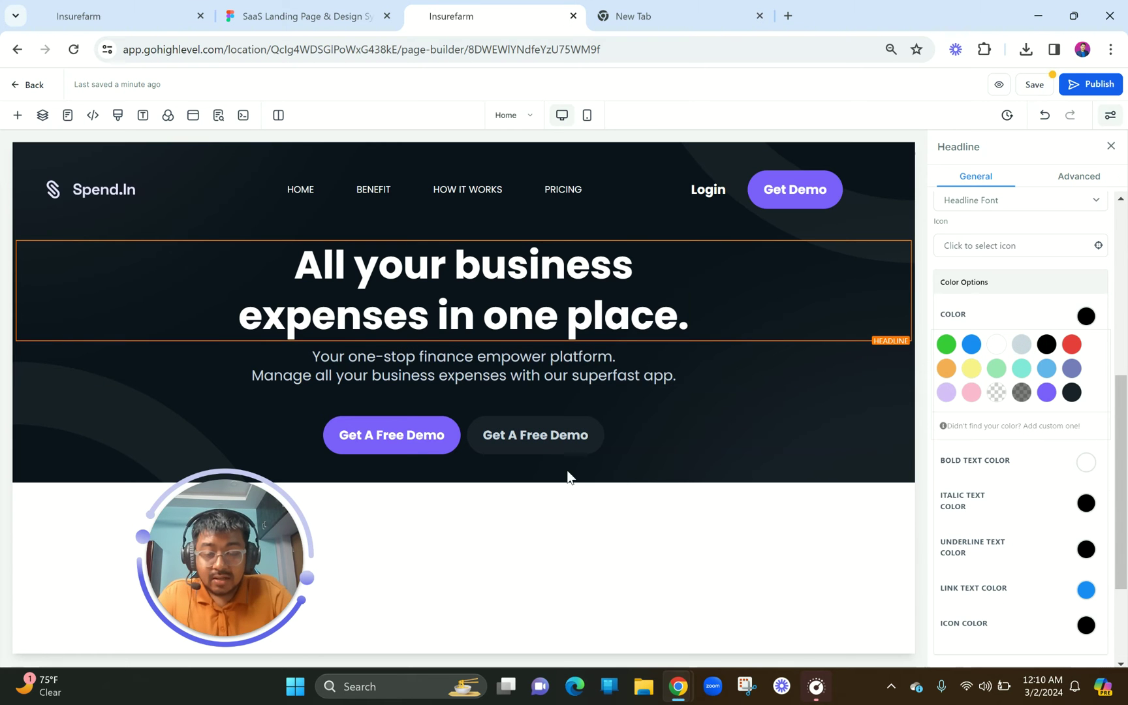
pyautogui.scroll(5, 495, 484)
pyautogui.hscroll(-2, 495, 483)
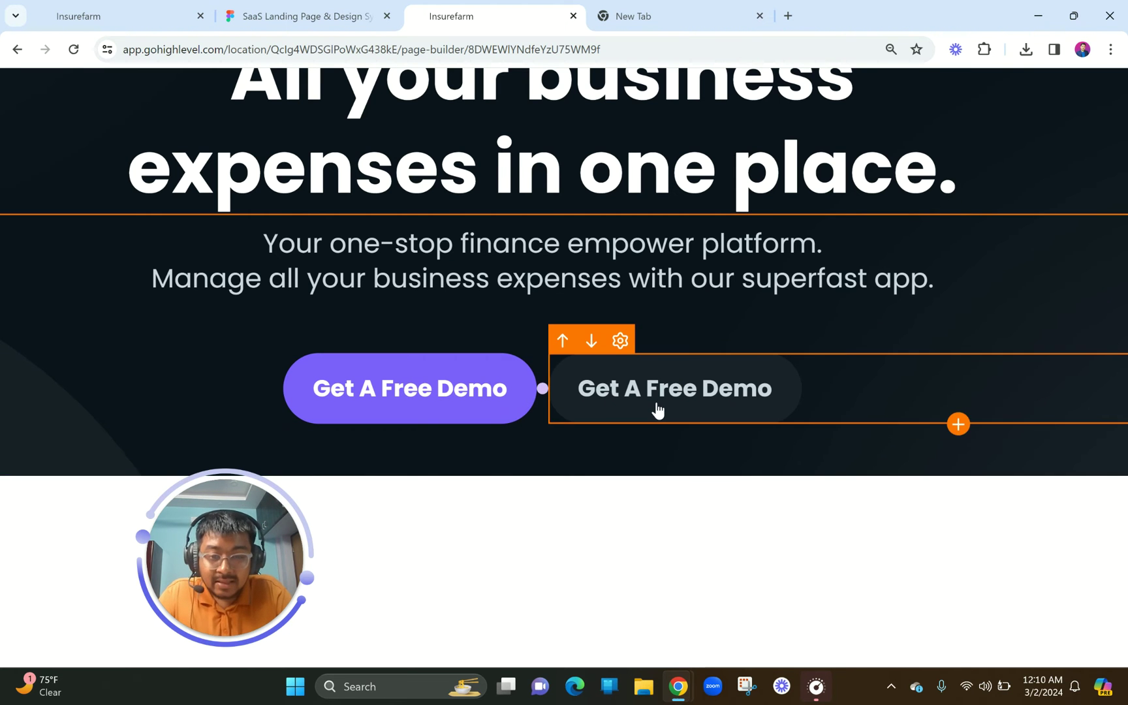
pyautogui.scroll(2, 655, 404)
pyautogui.click(744, 155)
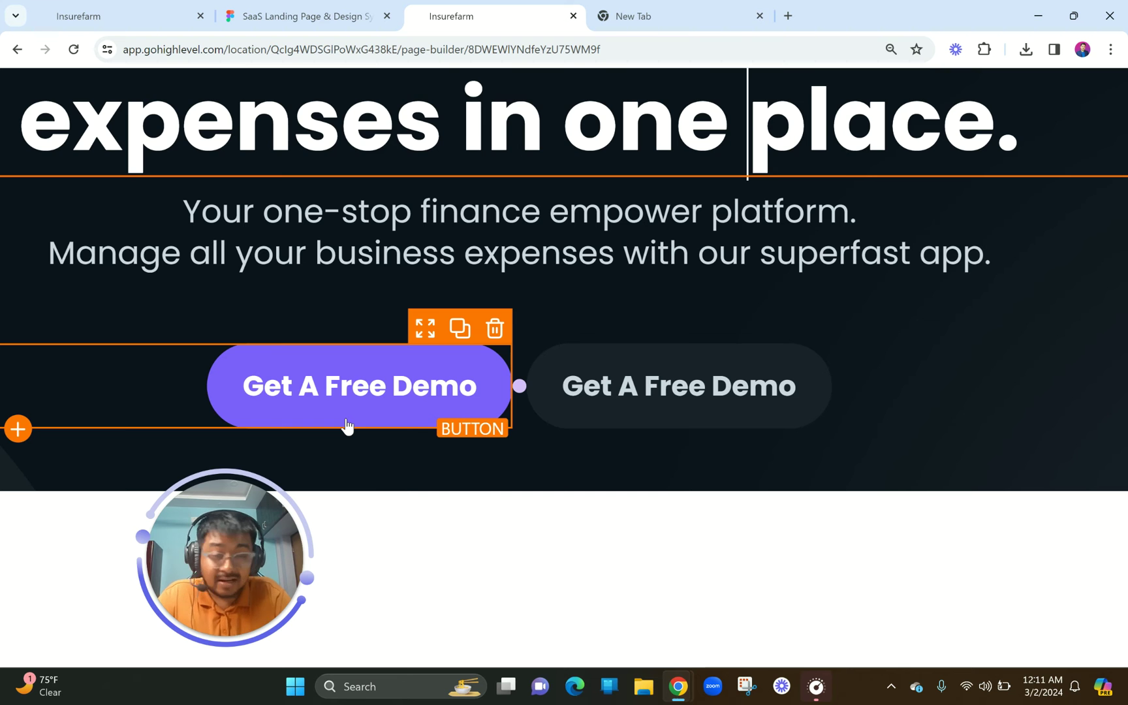
pyautogui.hotkey('ctrl', '0')
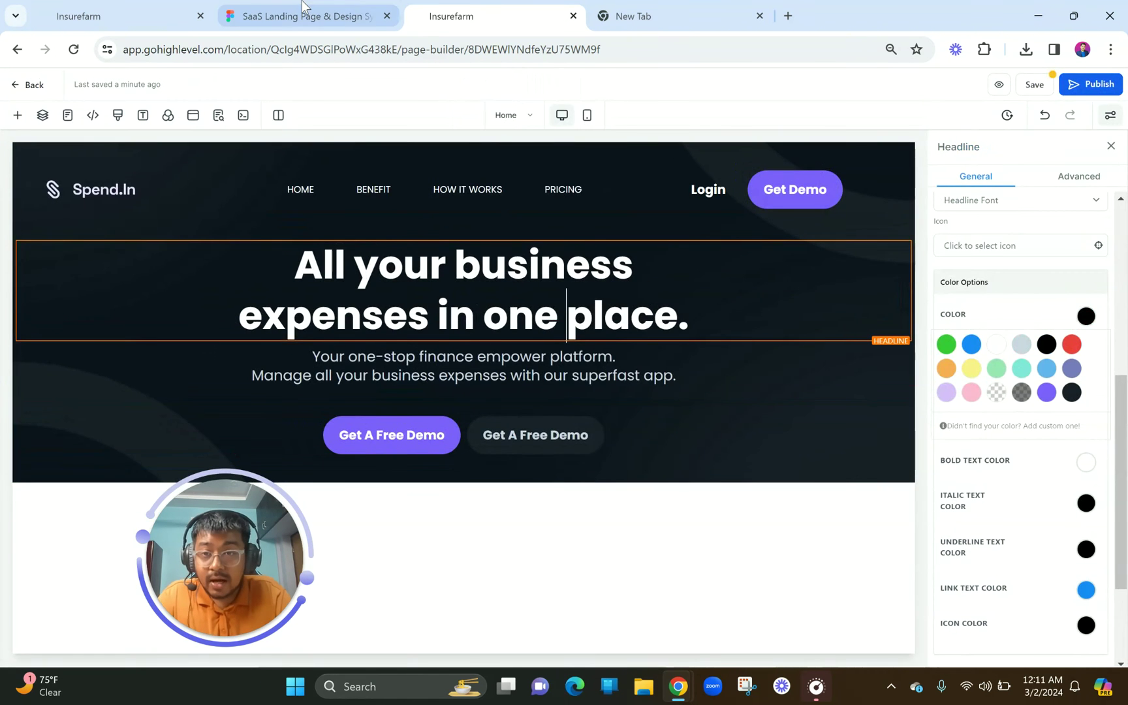
# - Change the text of the dark second hero button to "See Pricing"
pyautogui.click(302, 15)
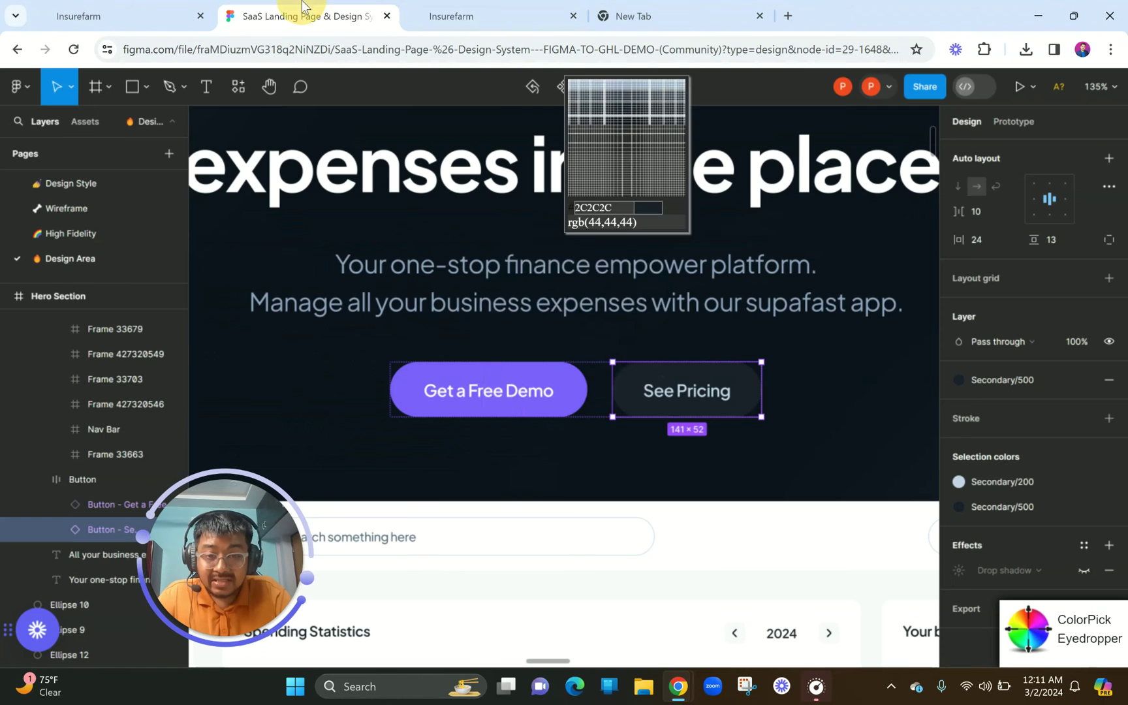
pyautogui.click(521, 13)
pyautogui.click(503, 437)
pyautogui.scroll(-5, 1030, 496)
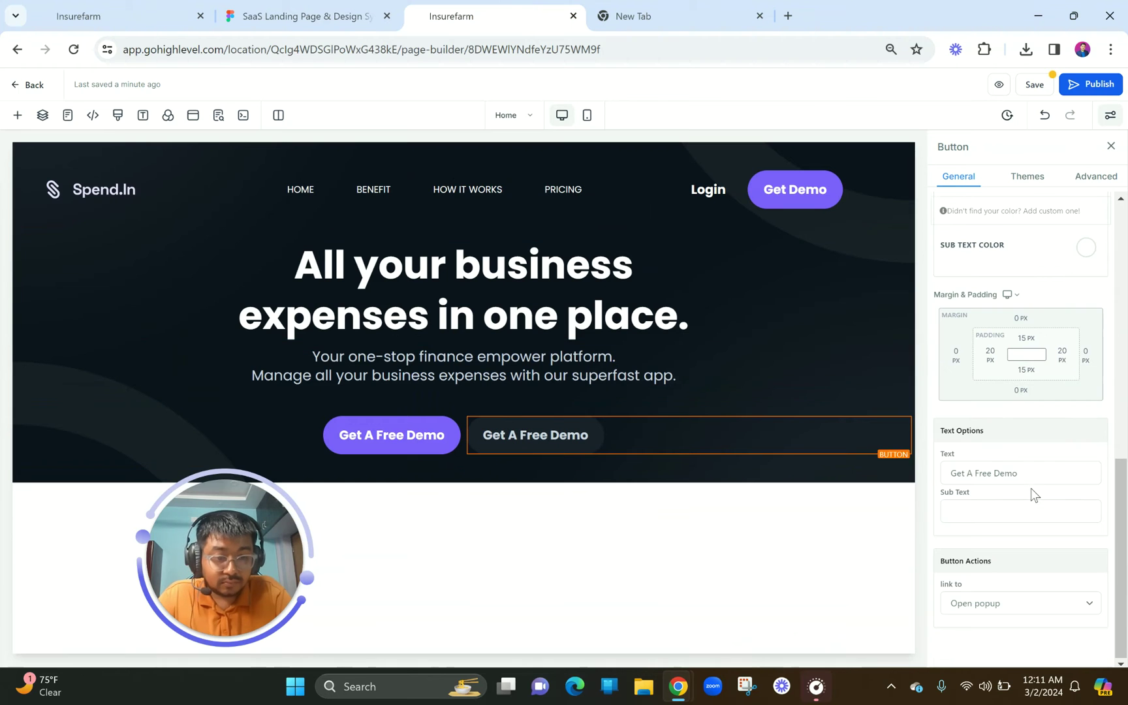
pyautogui.click(997, 481)
pyautogui.hotkey('ctrl', 'a')
pyautogui.write('Se')
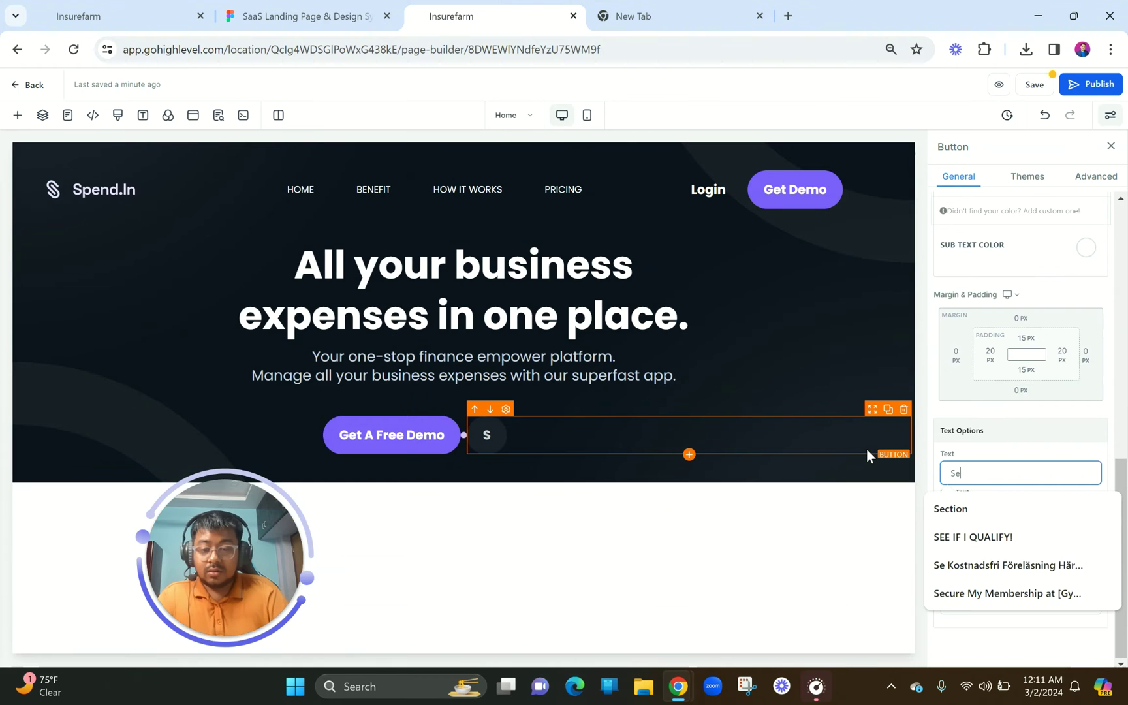
pyautogui.write('e Pri')
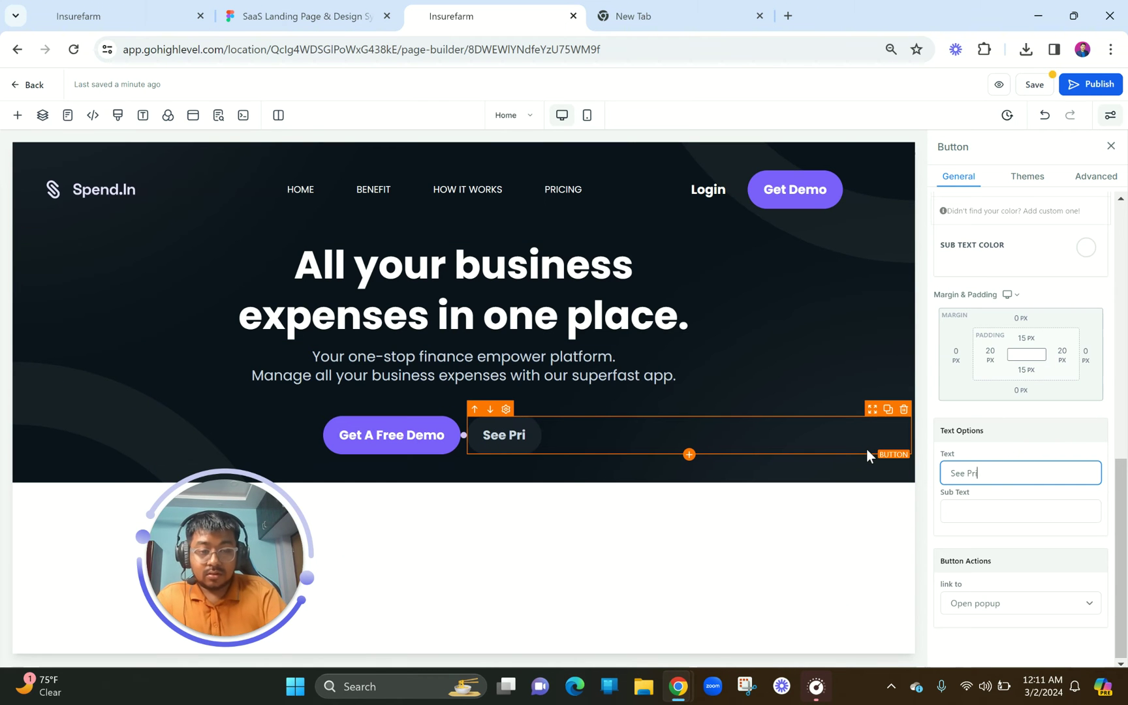
pyautogui.write('cing')
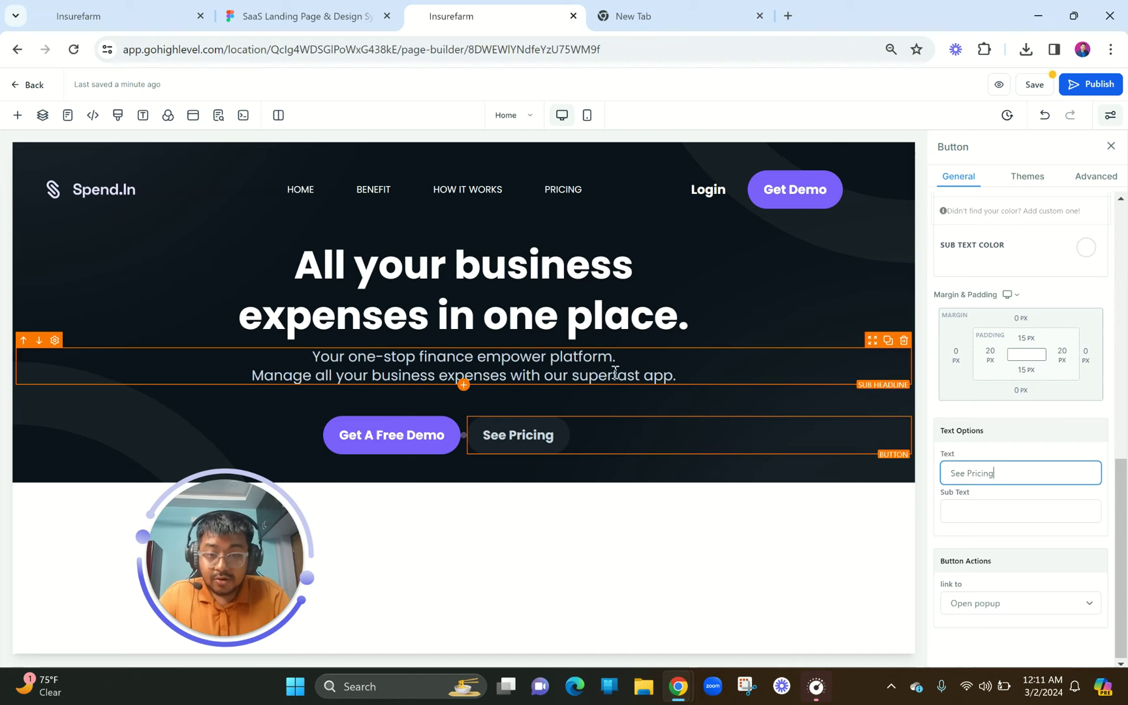
# - Give the column holding the See Pricing button a 20 px left margin
pyautogui.click(589, 410)
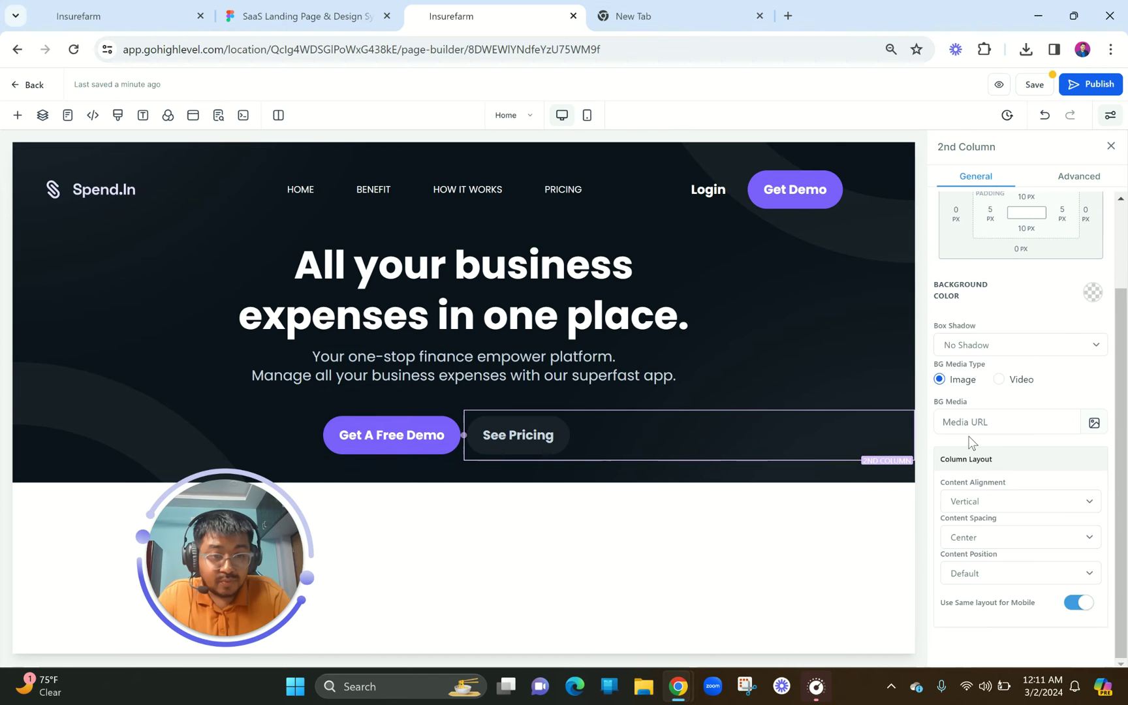
pyautogui.scroll(2, 968, 442)
pyautogui.click(955, 322)
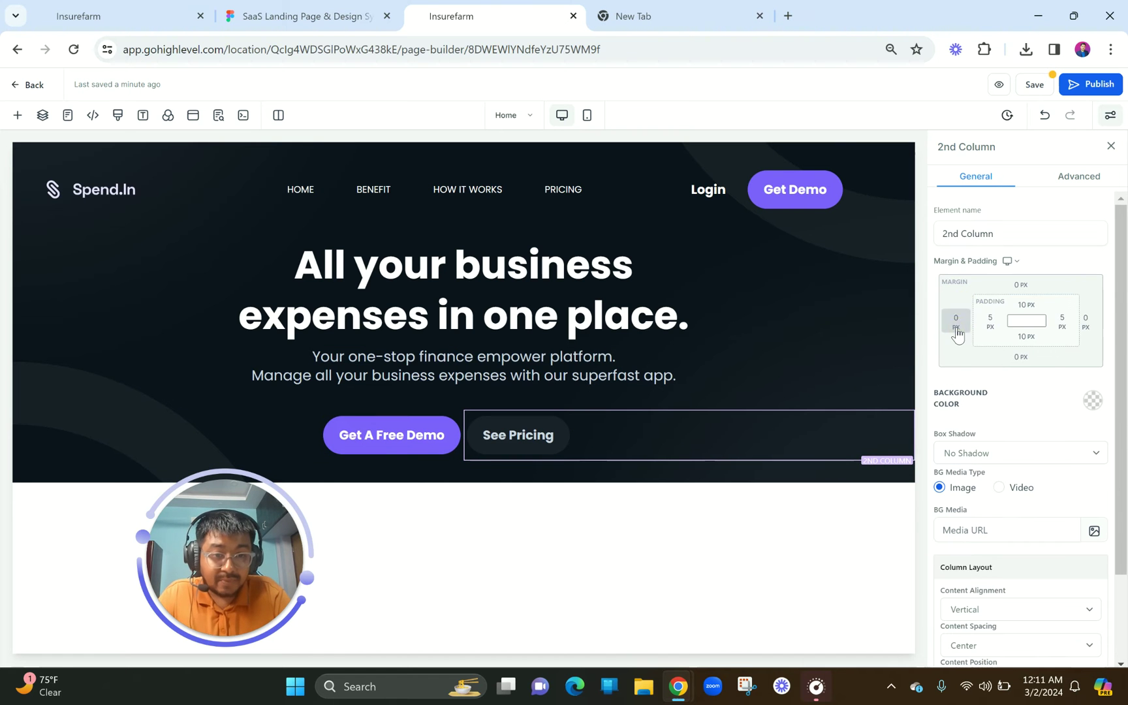
pyautogui.click(1026, 385)
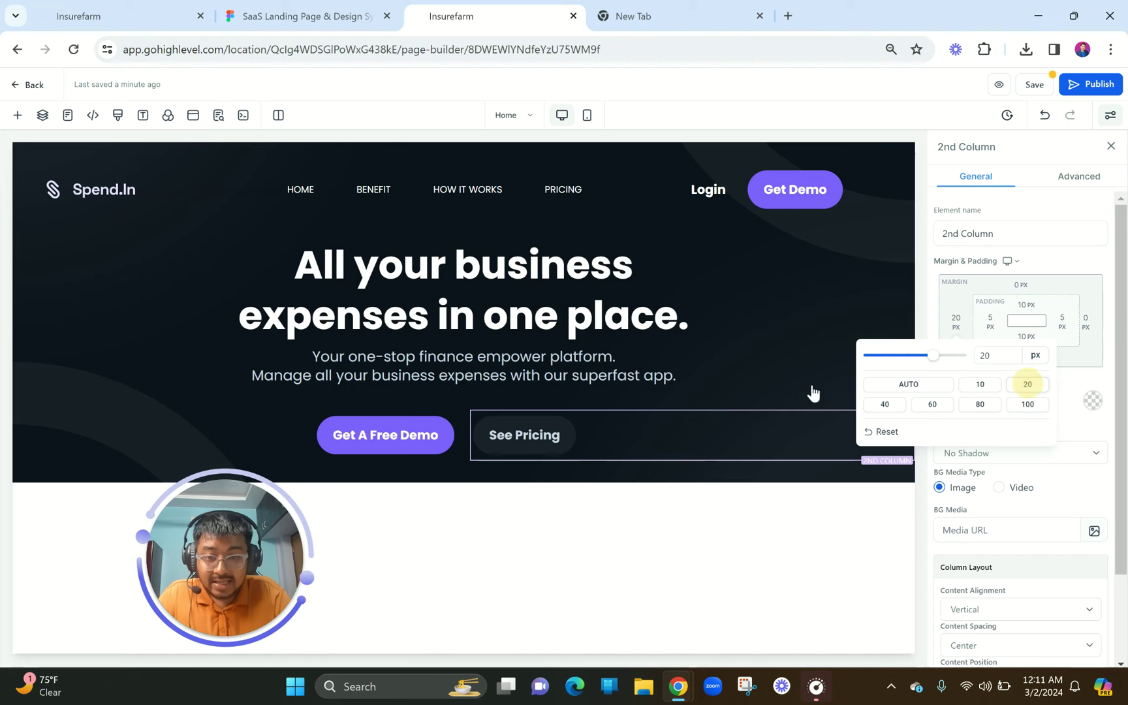
pyautogui.click(521, 316)
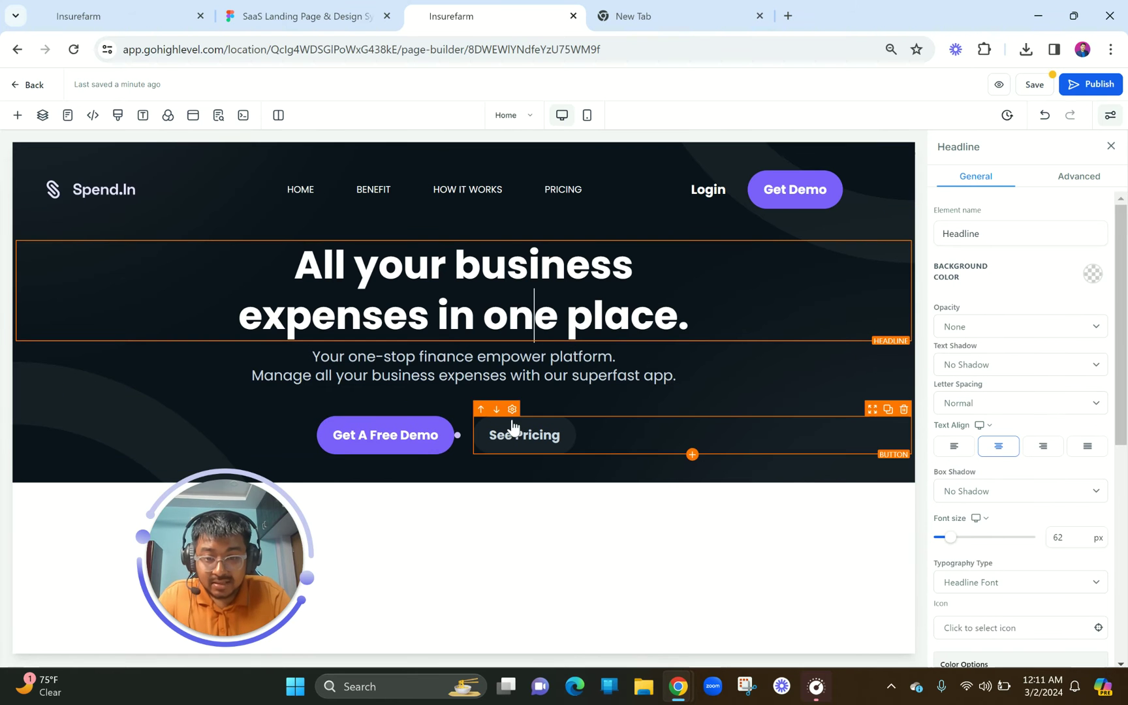
# - Apply the Elevate (hover) button effect to both the Get A Free Demo and See Pricing buttons
pyautogui.click(395, 426)
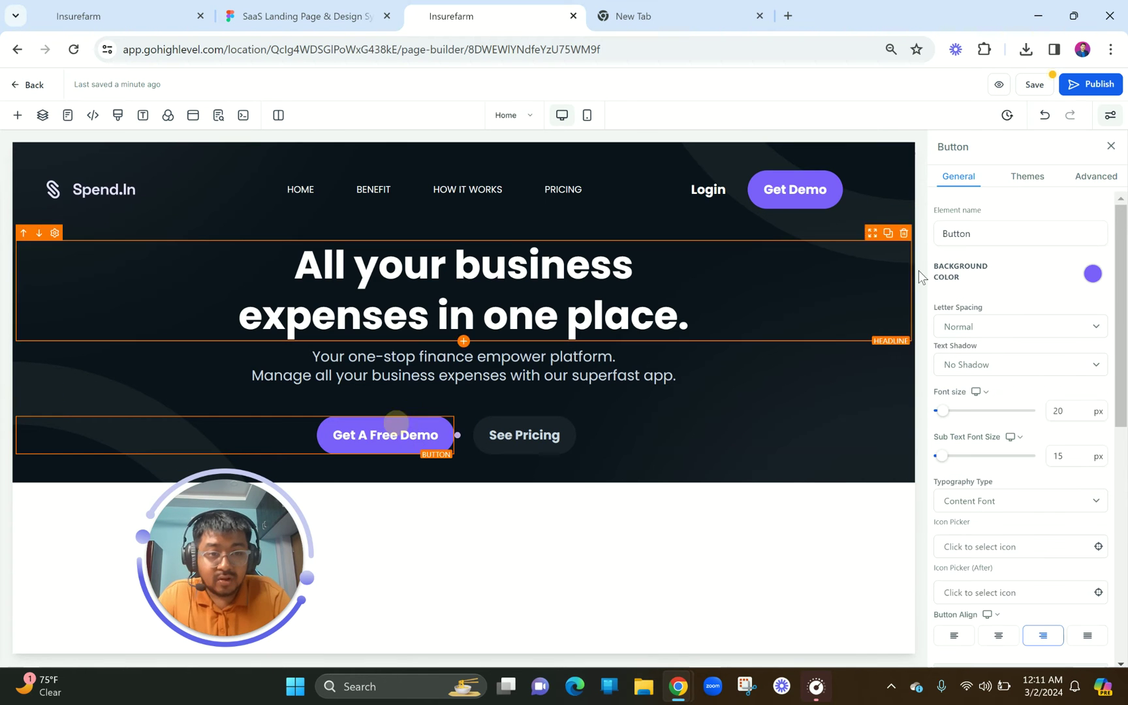
pyautogui.click(1096, 178)
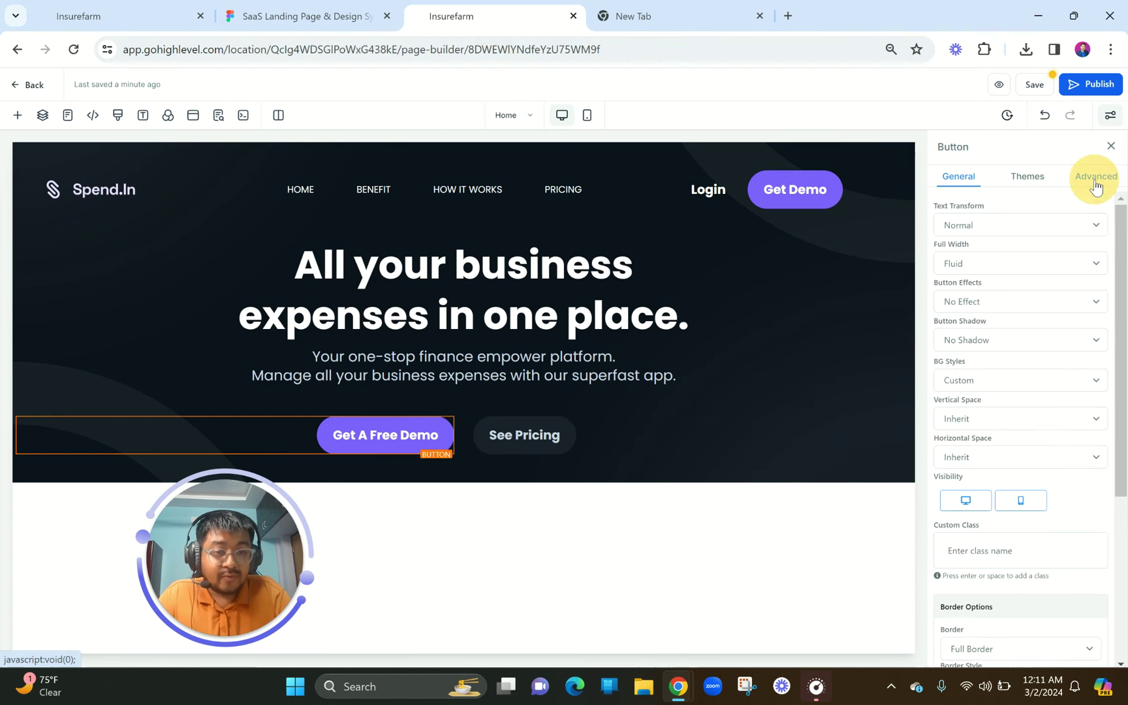
pyautogui.click(954, 304)
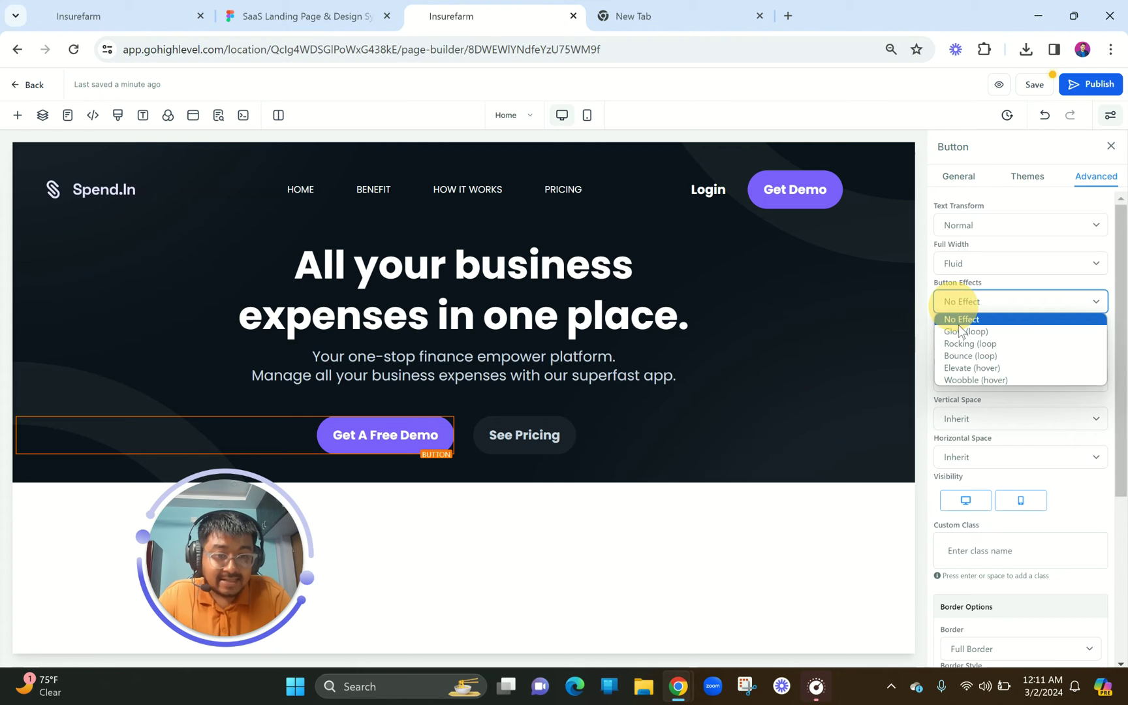
pyautogui.click(965, 368)
pyautogui.click(499, 442)
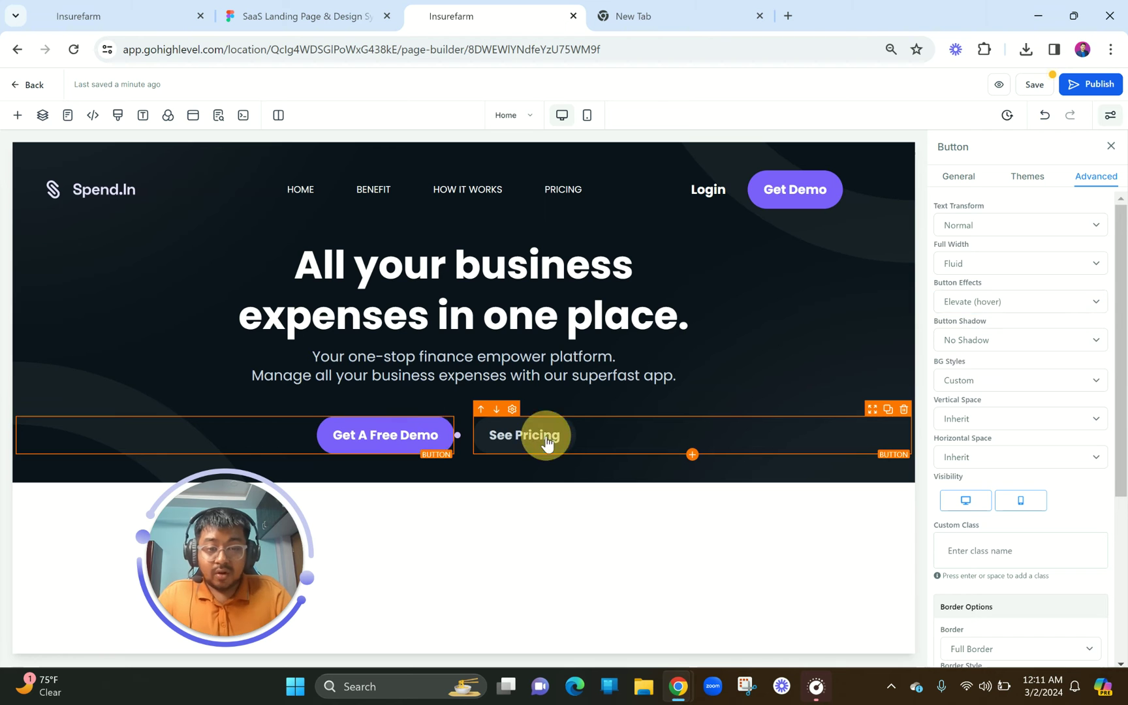
pyautogui.click(965, 304)
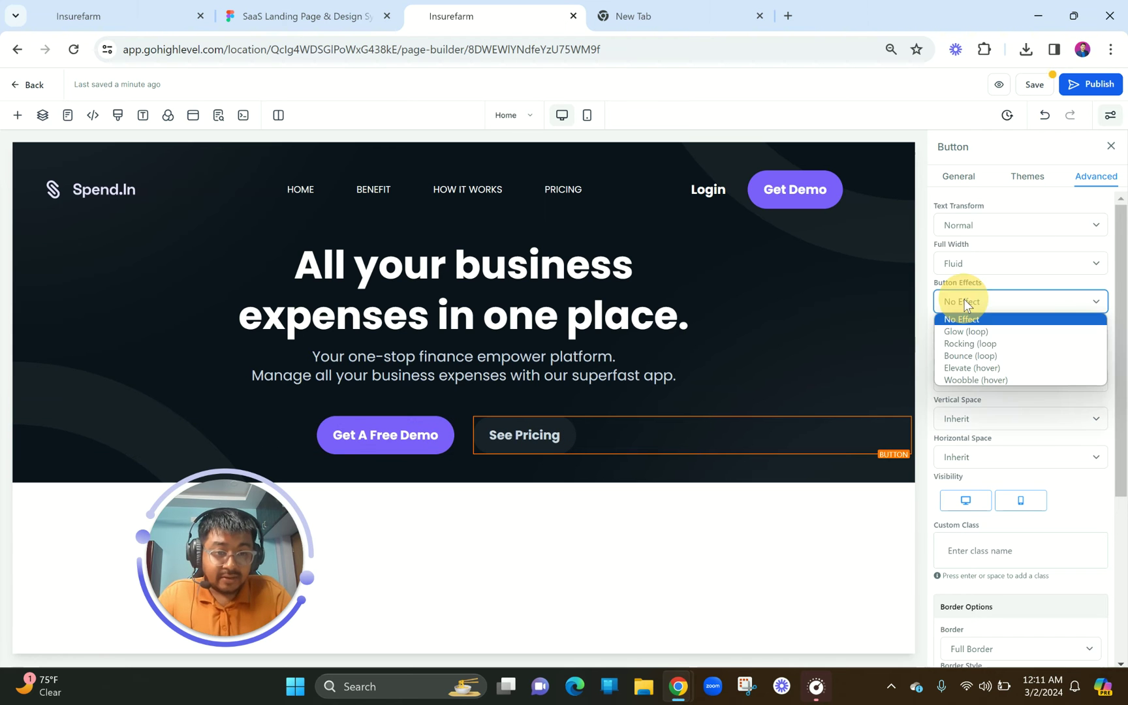
pyautogui.click(970, 367)
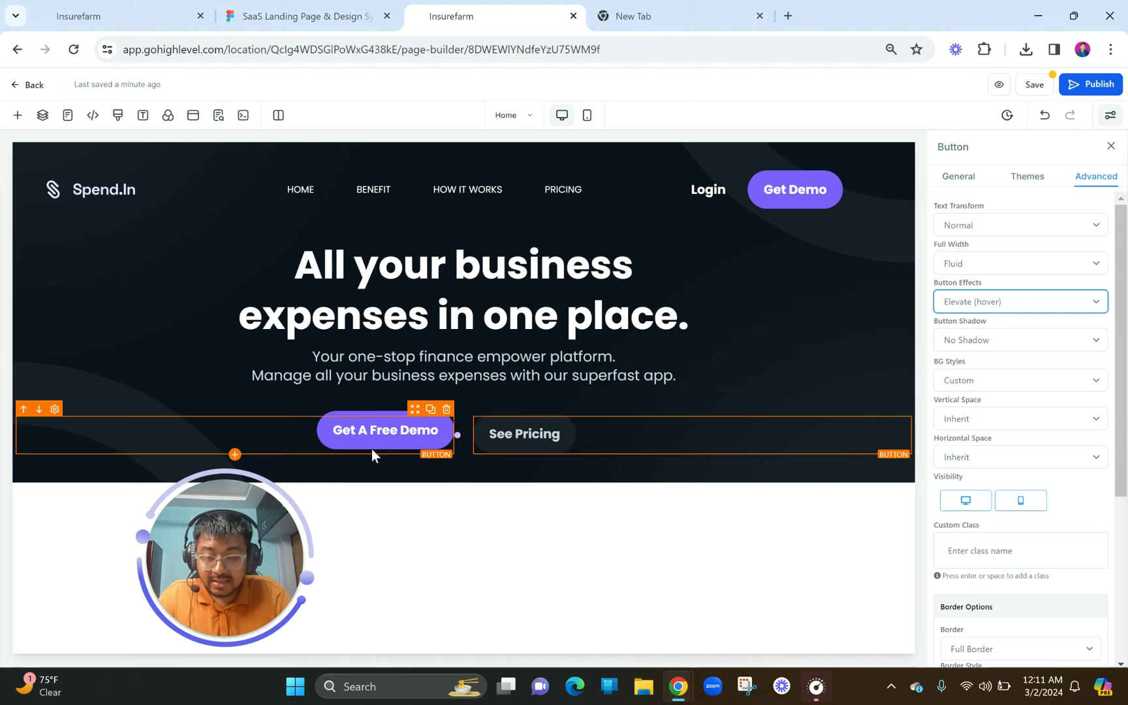
pyautogui.click(427, 446)
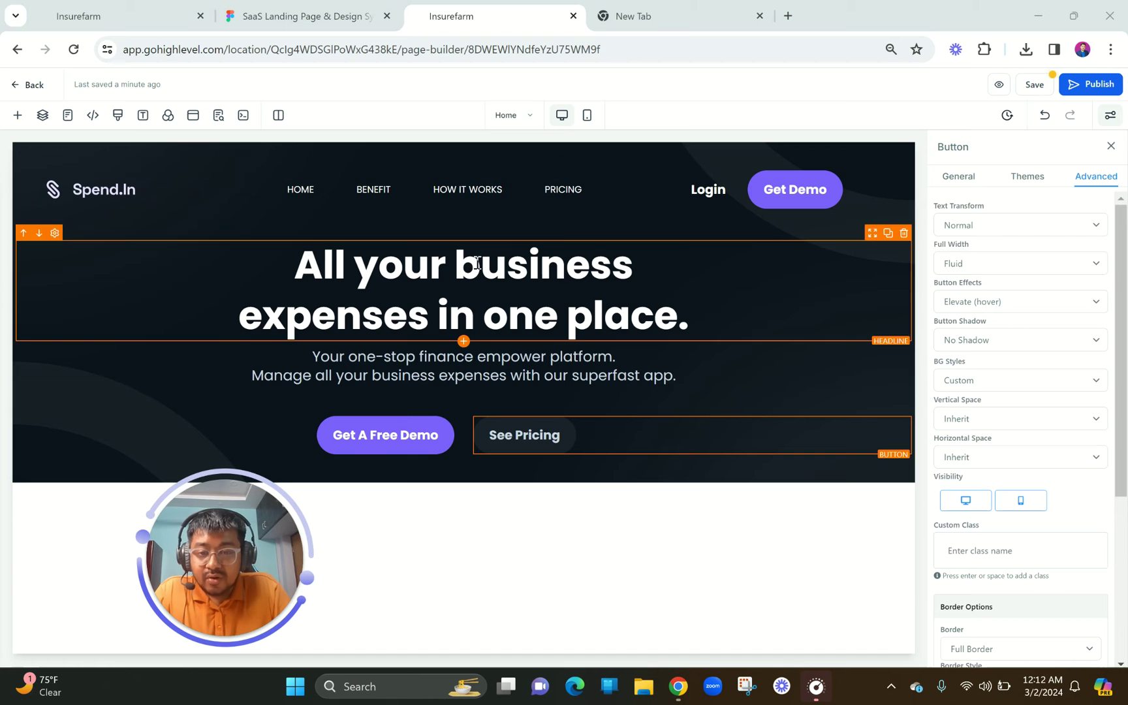
# - Switch to the Figma design, dismiss the colour eyedropper and select the Dashboard frame beneath the hero buttons
pyautogui.click(327, 11)
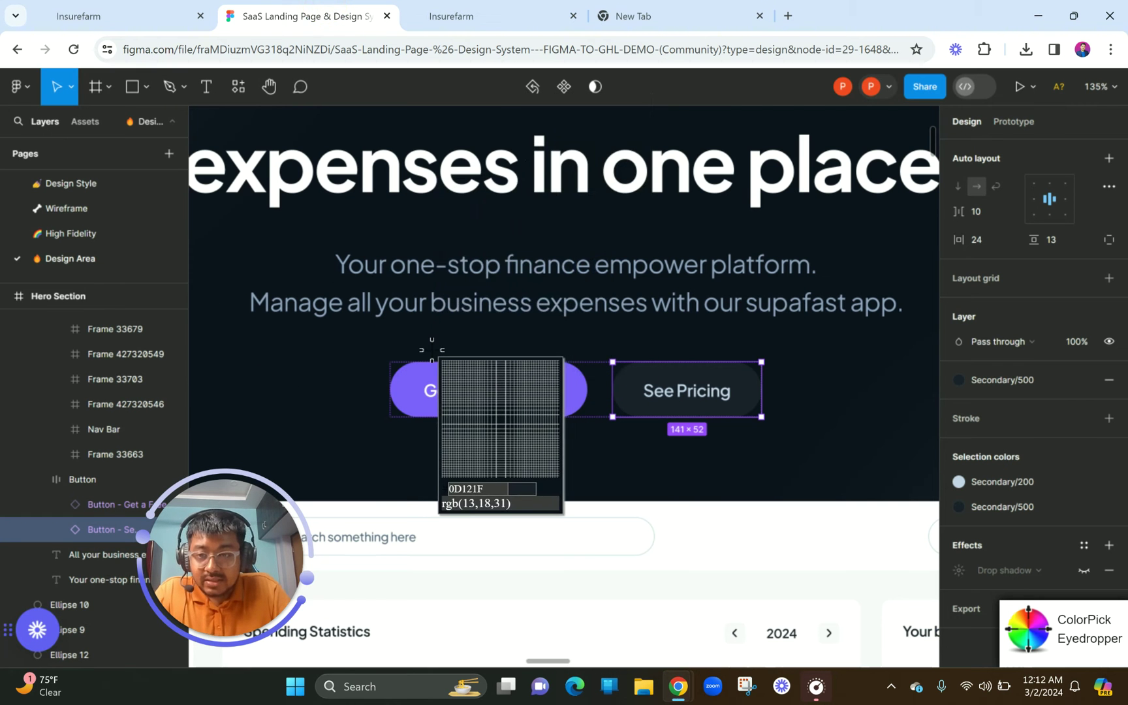
pyautogui.click(490, 346)
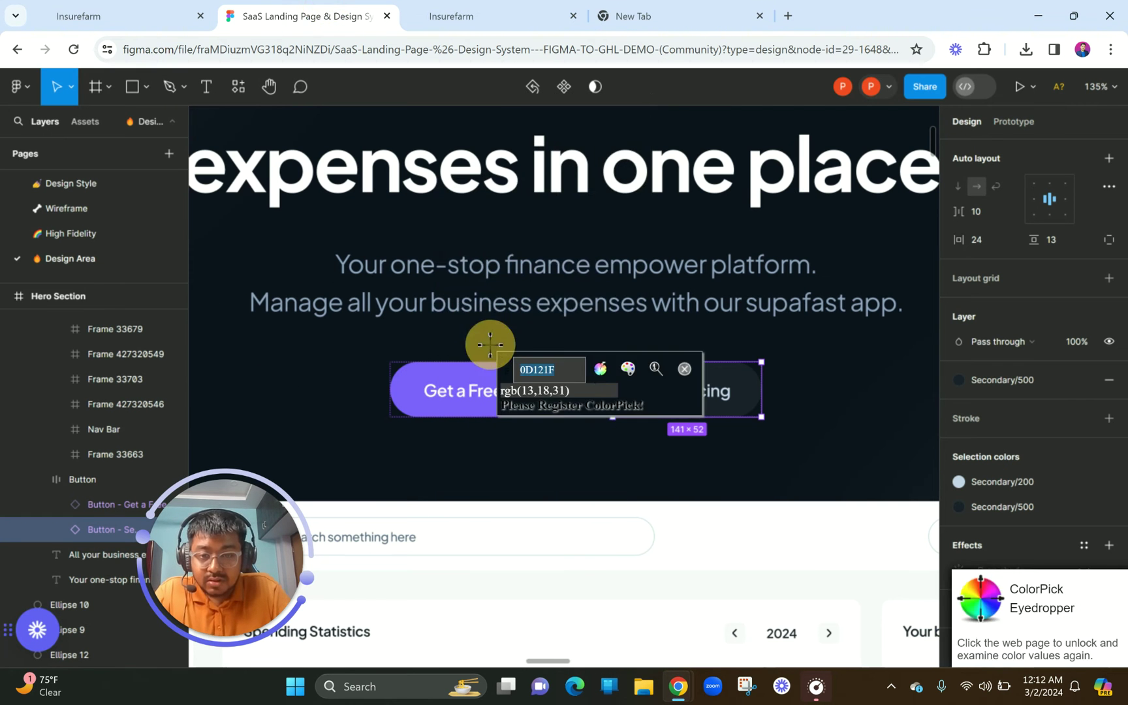
pyautogui.click(682, 368)
pyautogui.scroll(-6, 558, 376)
pyautogui.scroll(4, 478, 355)
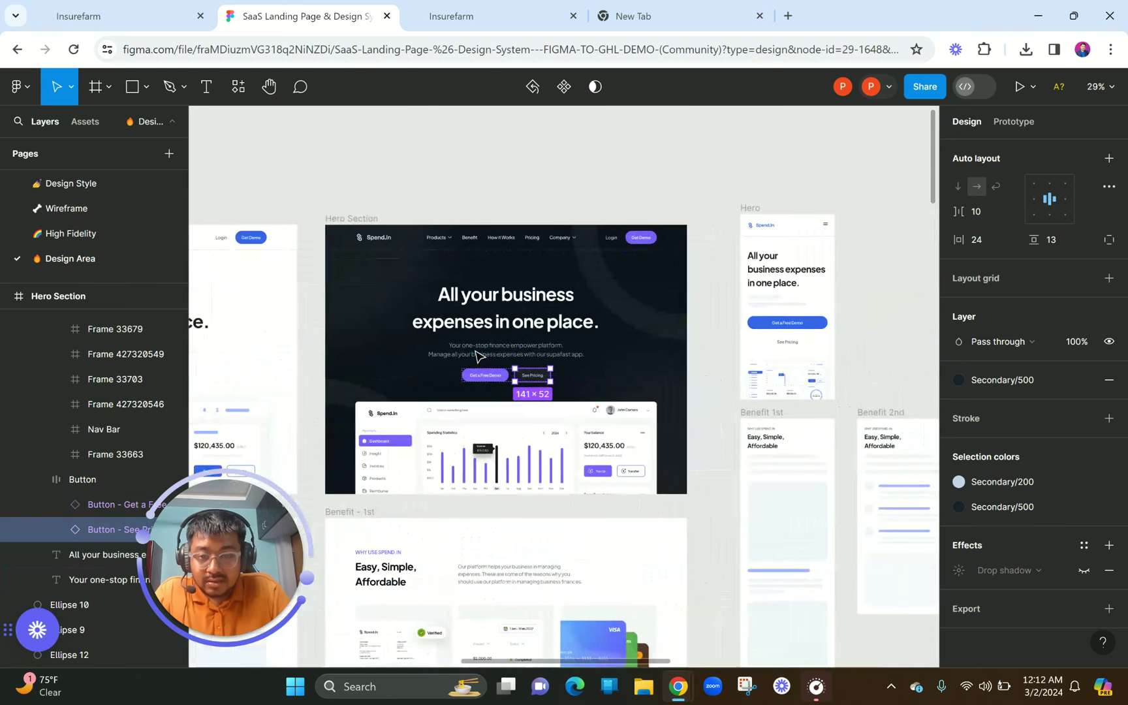
pyautogui.click(478, 356)
pyautogui.scroll(-2, 478, 355)
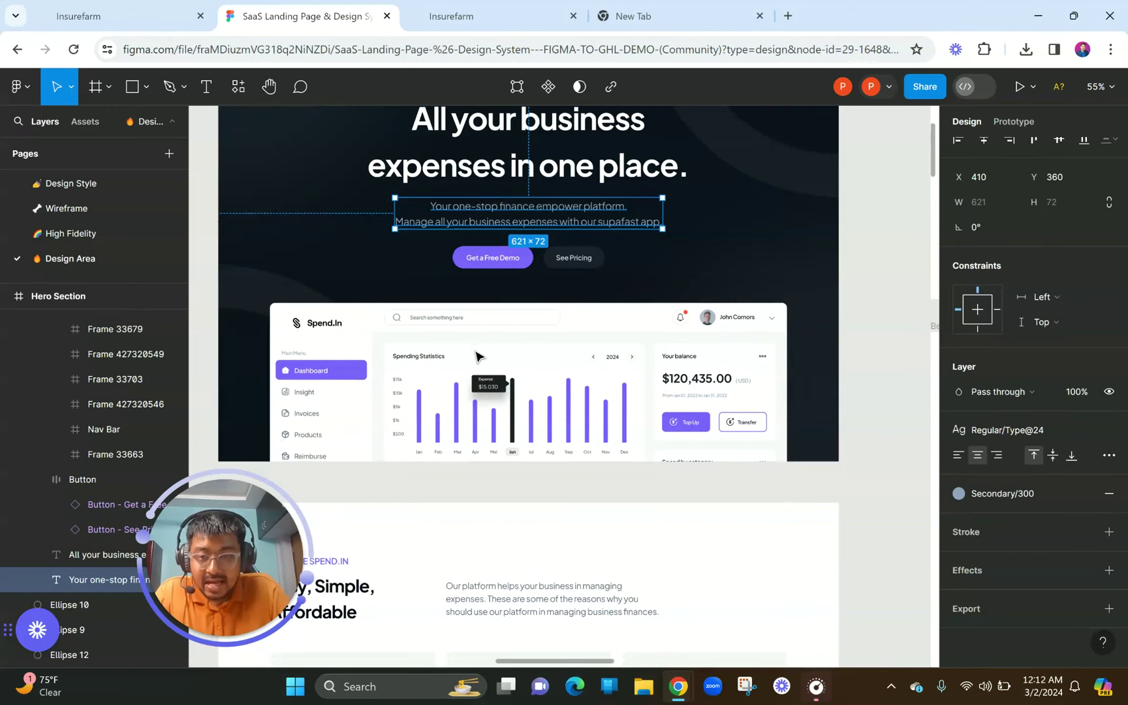
pyautogui.click(529, 339)
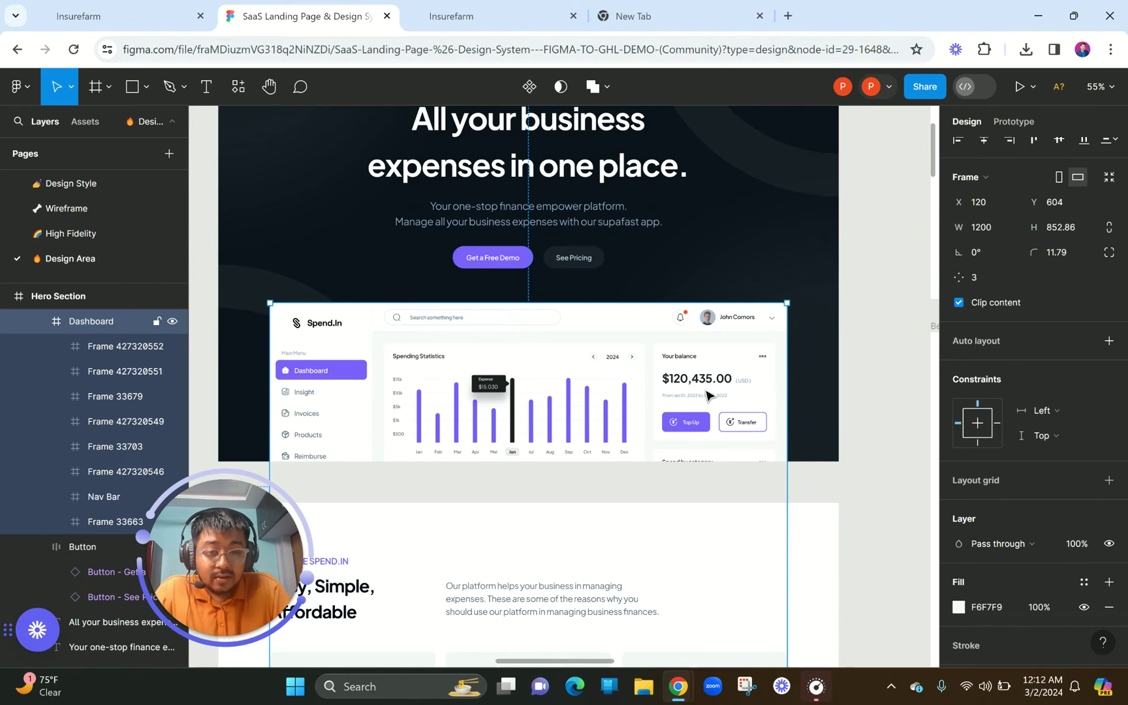
# - Add an export setting to the Dashboard frame, set its format to SVG and export the frame
pyautogui.scroll(-5, 994, 553)
pyautogui.click(1038, 605)
pyautogui.scroll(-2, 1037, 605)
pyautogui.click(1073, 547)
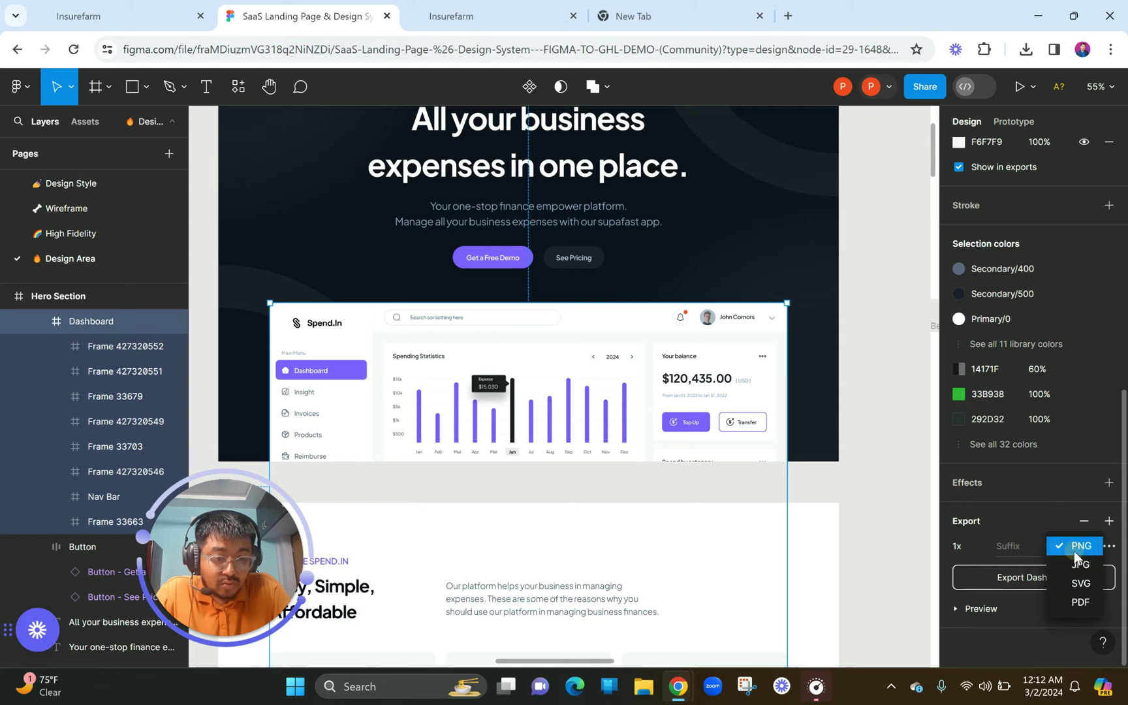
pyautogui.click(1077, 583)
pyautogui.click(1032, 588)
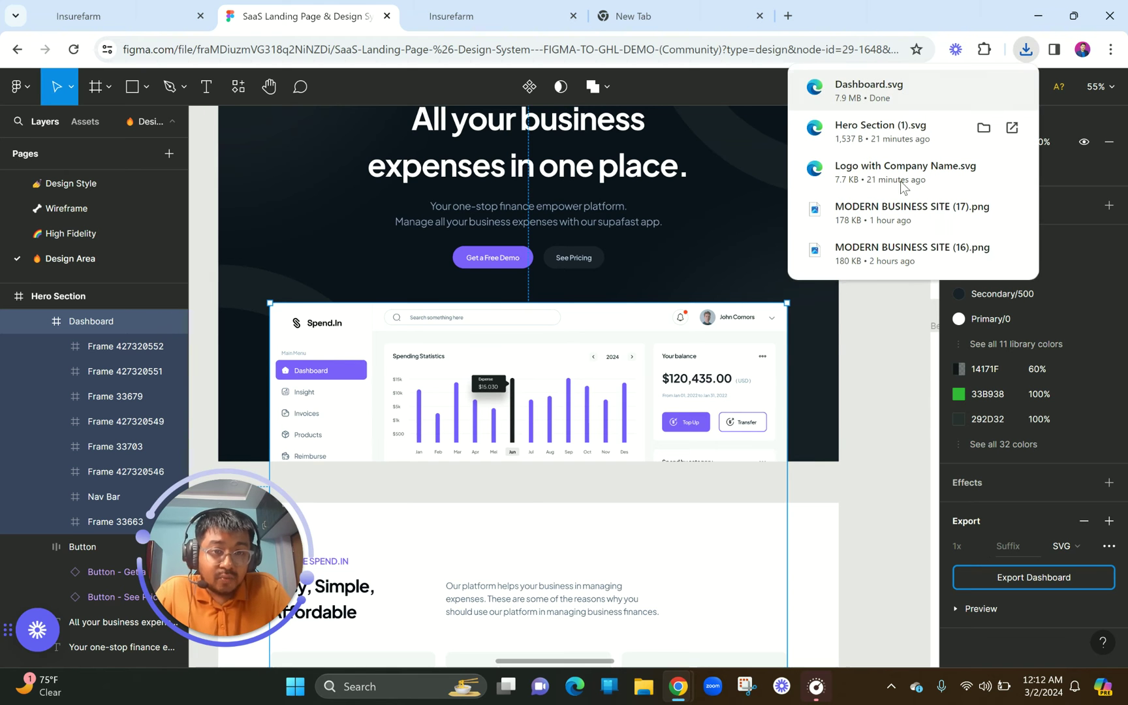
# - Change the Dashboard export format to JPG, and inspect the downloaded Dashboard.svg before closing it
pyautogui.click(1089, 544)
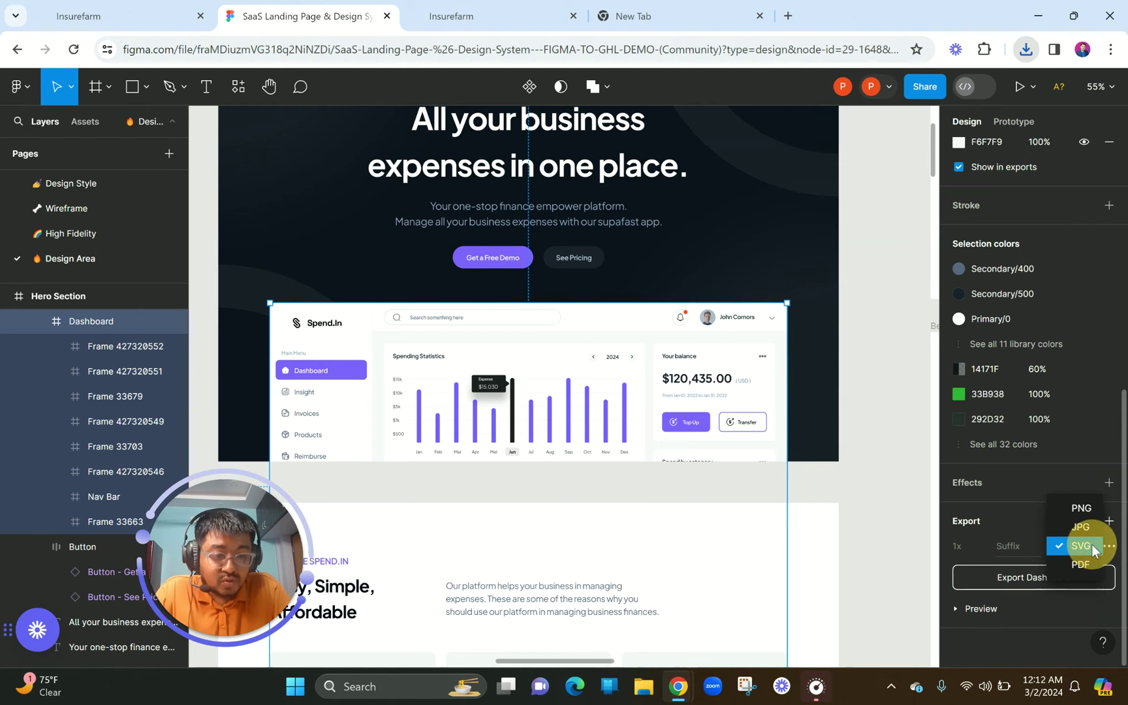
pyautogui.click(1085, 525)
pyautogui.click(1025, 49)
pyautogui.click(866, 138)
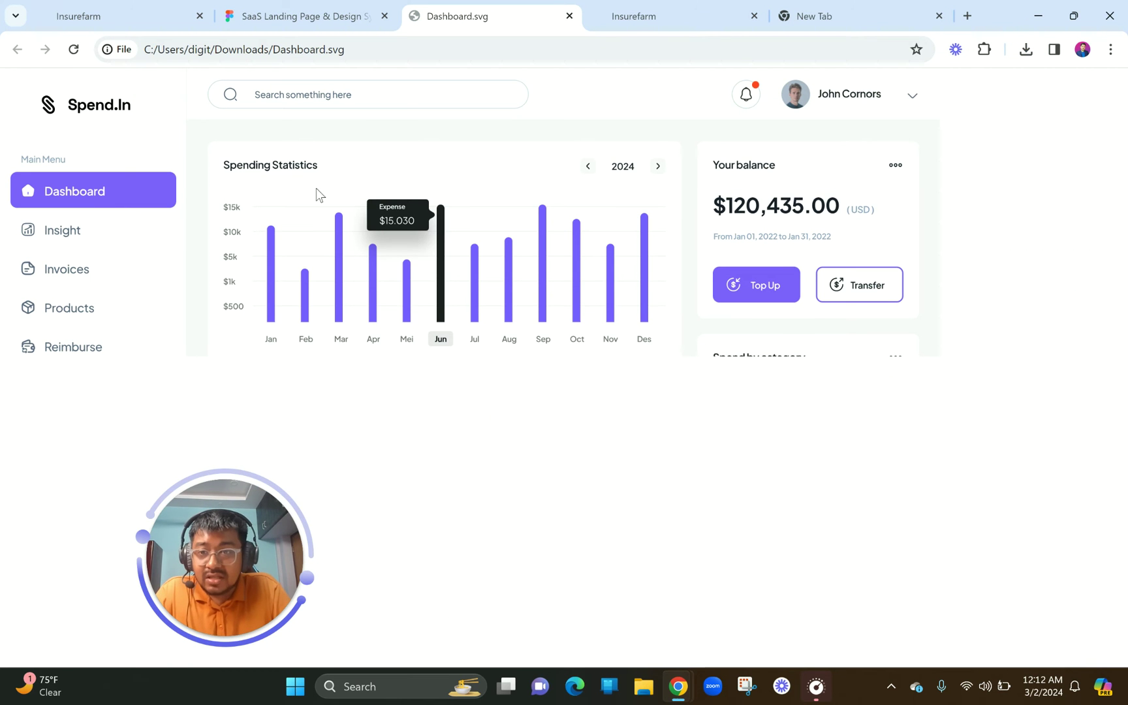
pyautogui.click(569, 15)
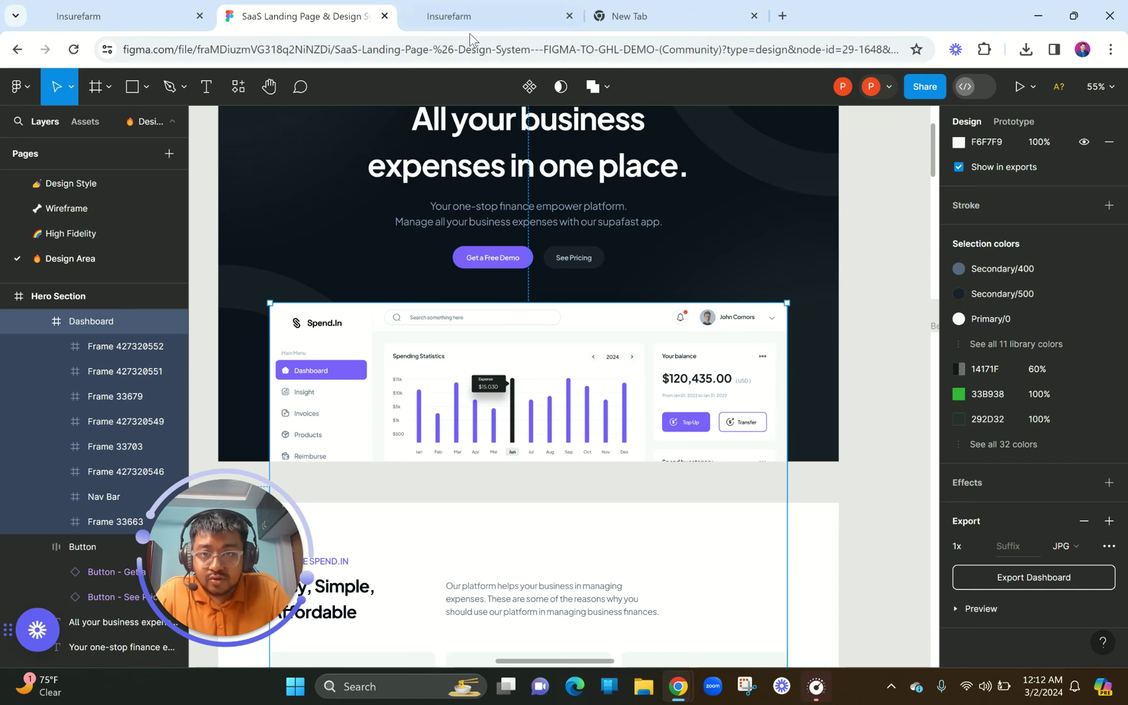
# - Export the Dashboard frame as JPG and check the downloaded Dashboard.jpg in the image viewer
pyautogui.click(1038, 579)
pyautogui.click(845, 91)
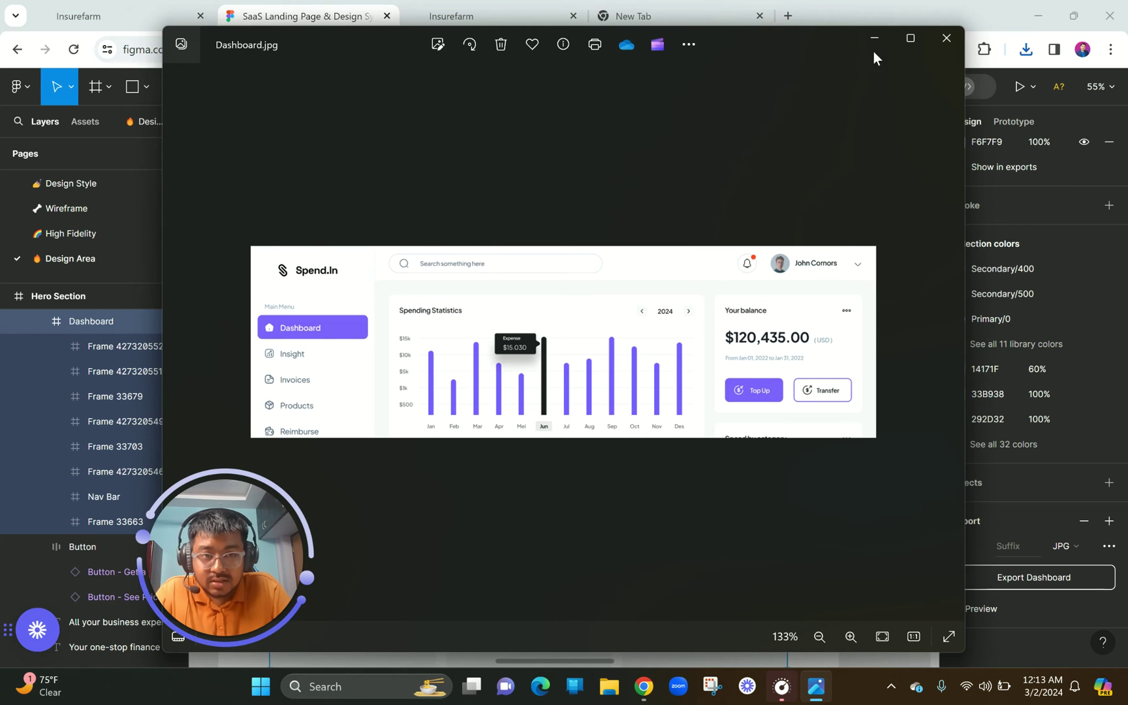
pyautogui.click(946, 38)
# - Reselect the Dashboard frame inside Hero and export it as PNG
pyautogui.click(558, 471)
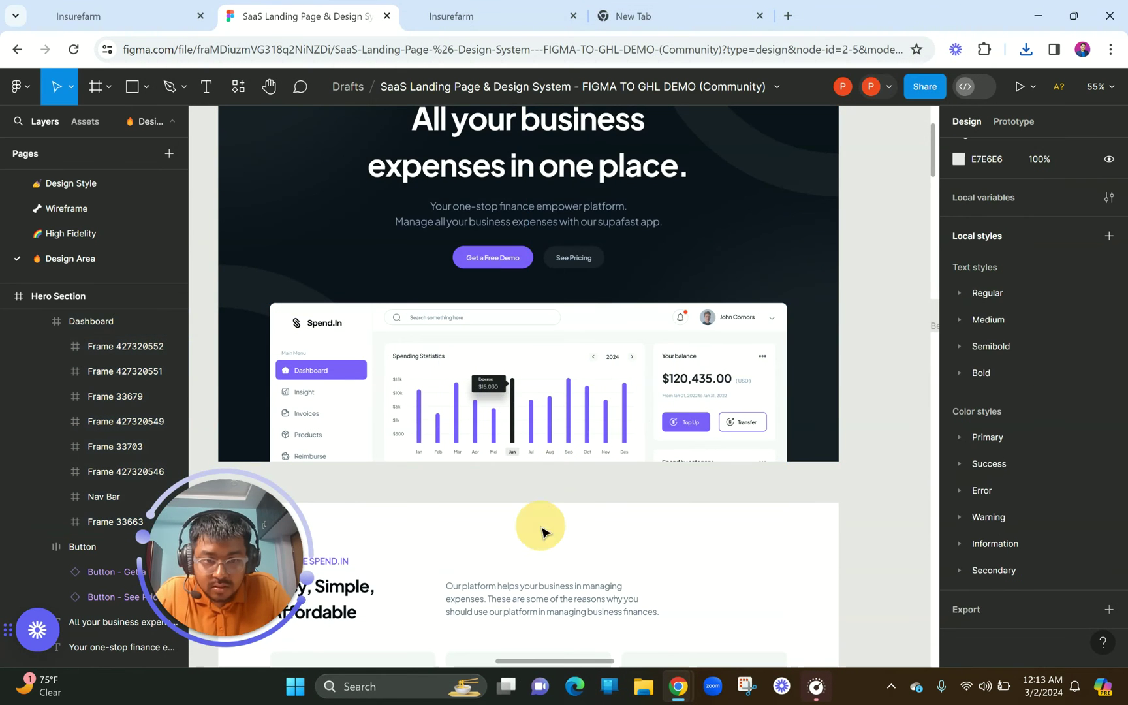
pyautogui.click(557, 306)
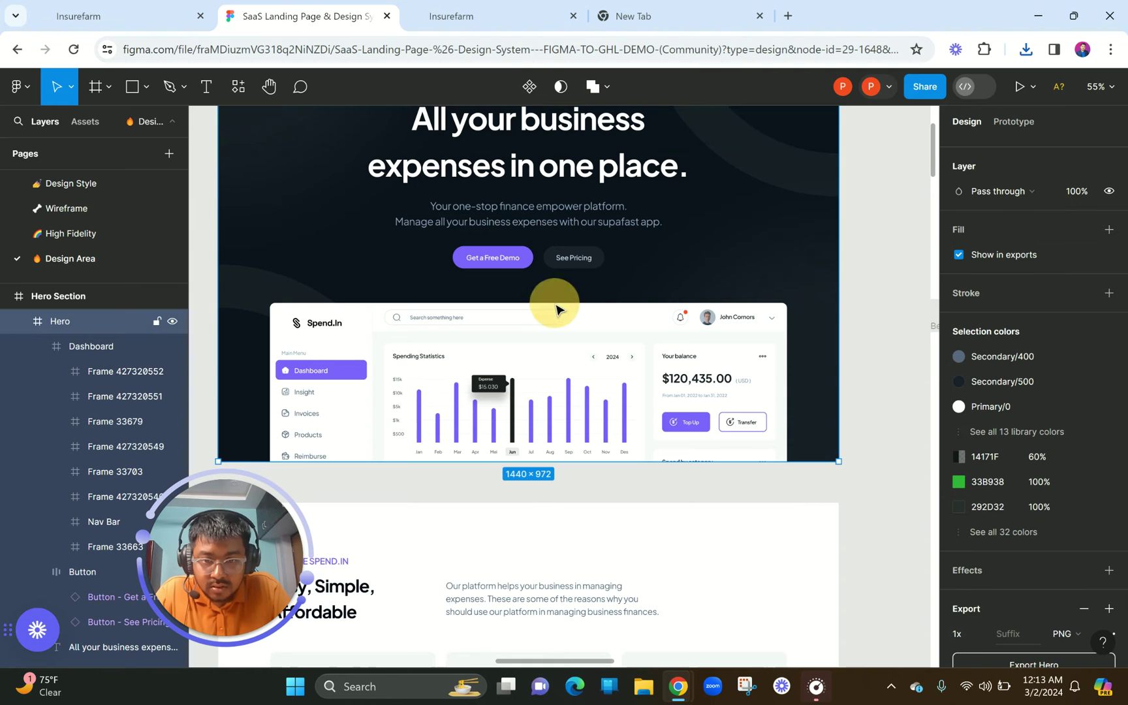
pyautogui.click(511, 320)
pyautogui.click(94, 343)
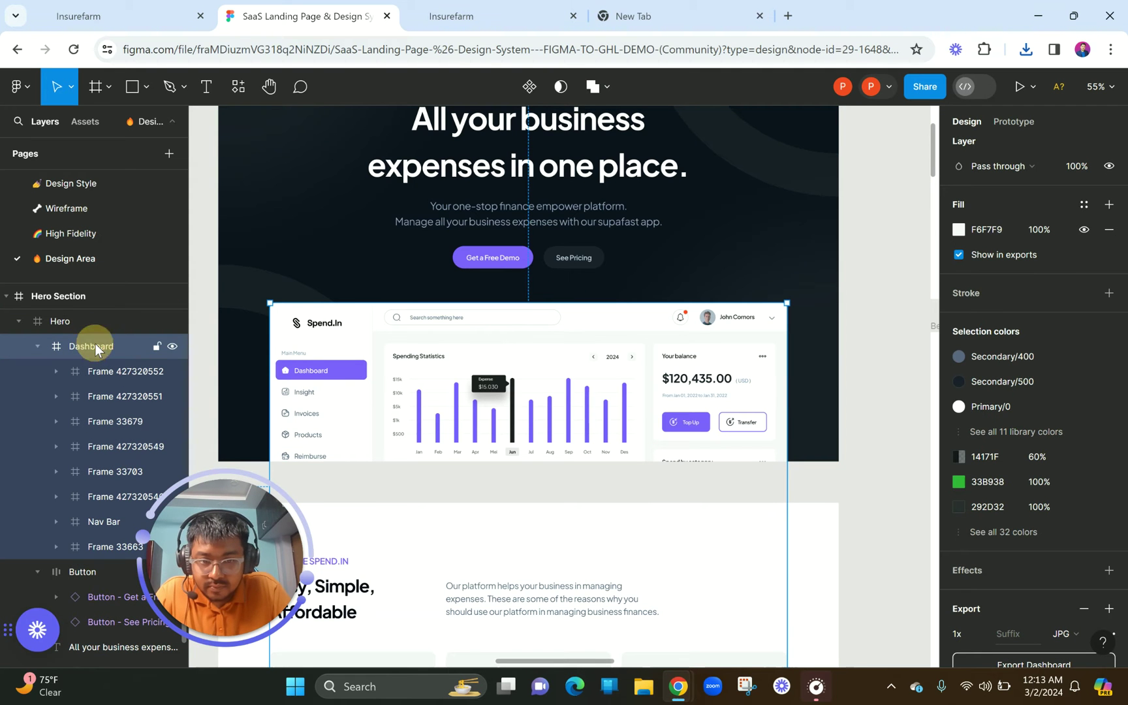
pyautogui.scroll(-2, 1050, 587)
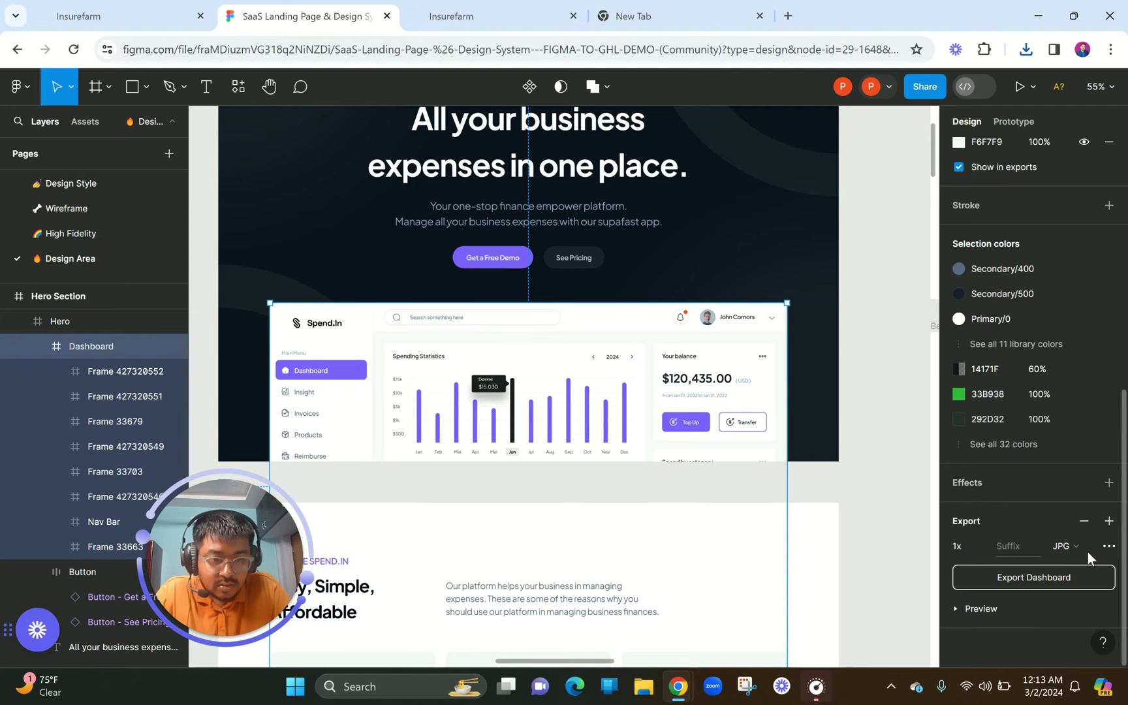
pyautogui.click(1091, 548)
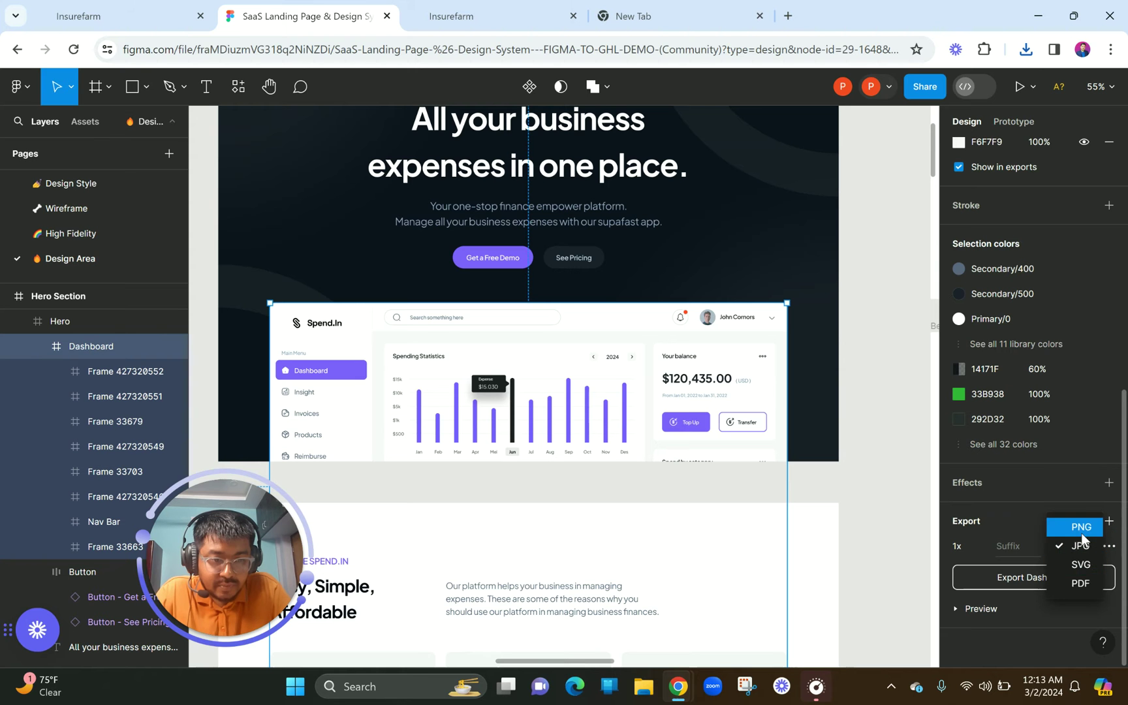
pyautogui.click(1080, 528)
pyautogui.click(1031, 578)
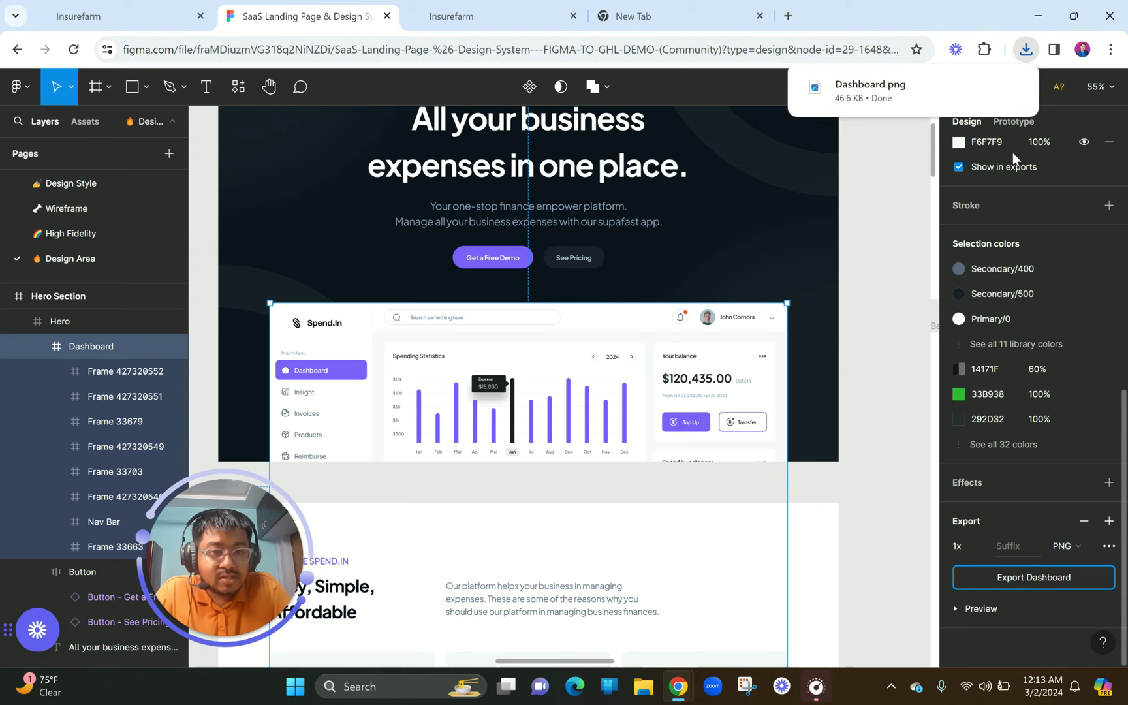
# - Inspect the downloaded Dashboard.png and Dashboard.jpg enlarged to compare their quality, closing each one
pyautogui.click(876, 85)
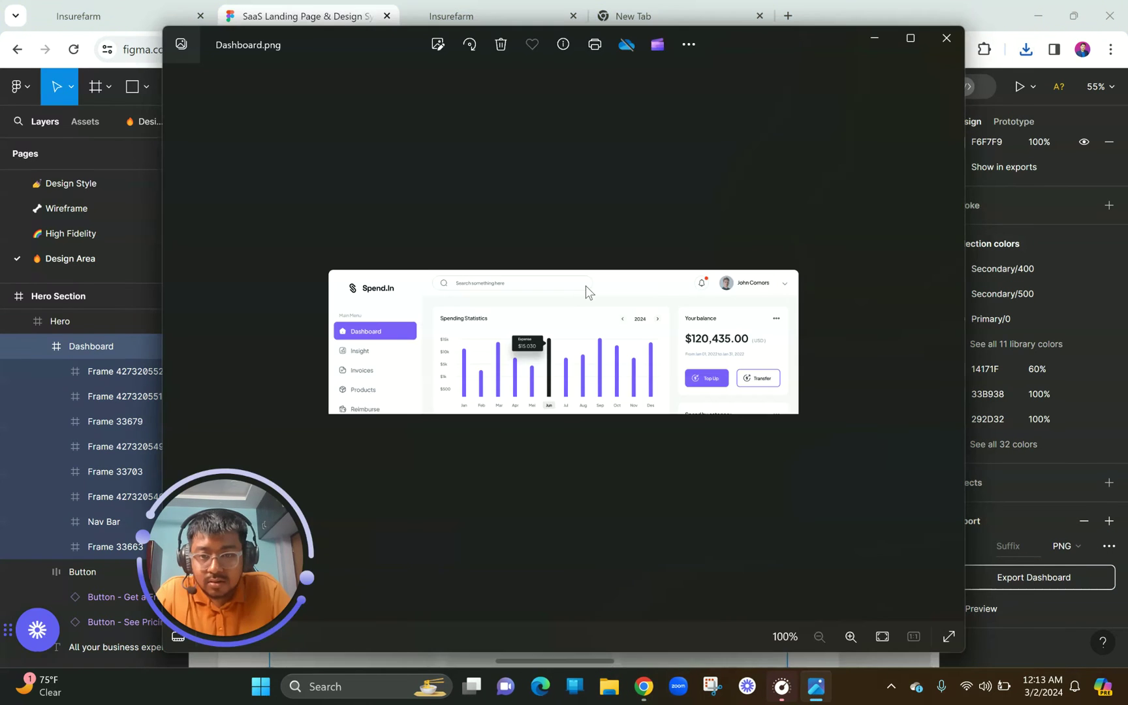
pyautogui.scroll(1, 772, 355)
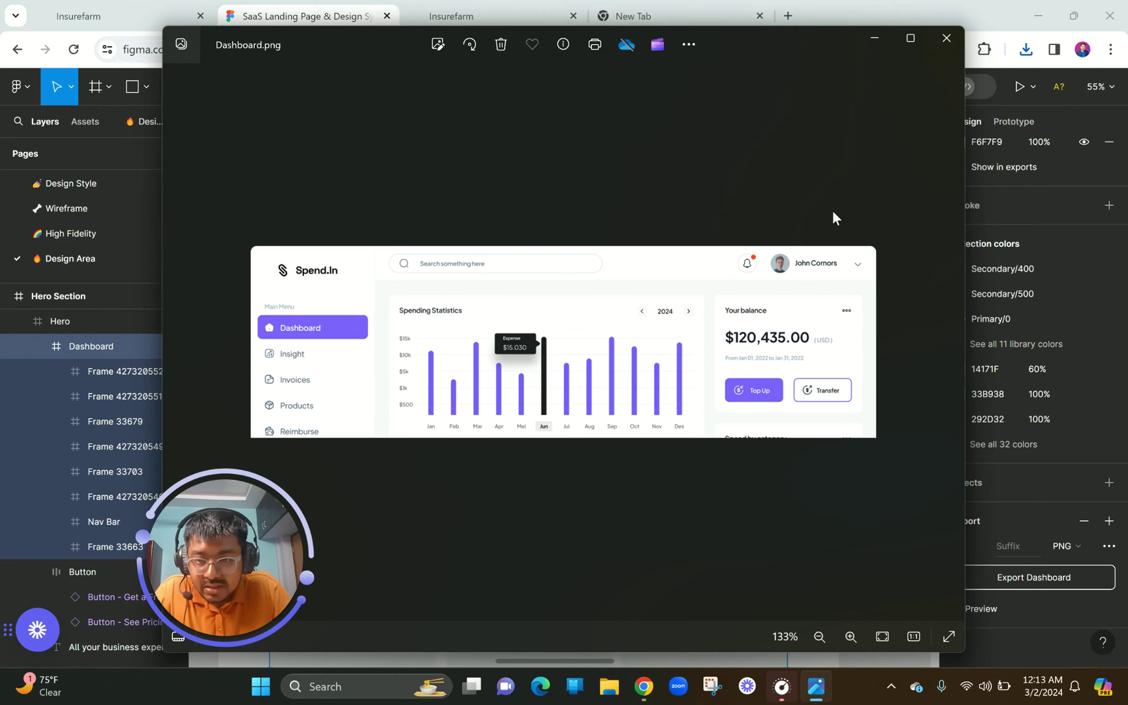
pyautogui.click(947, 38)
pyautogui.click(1026, 51)
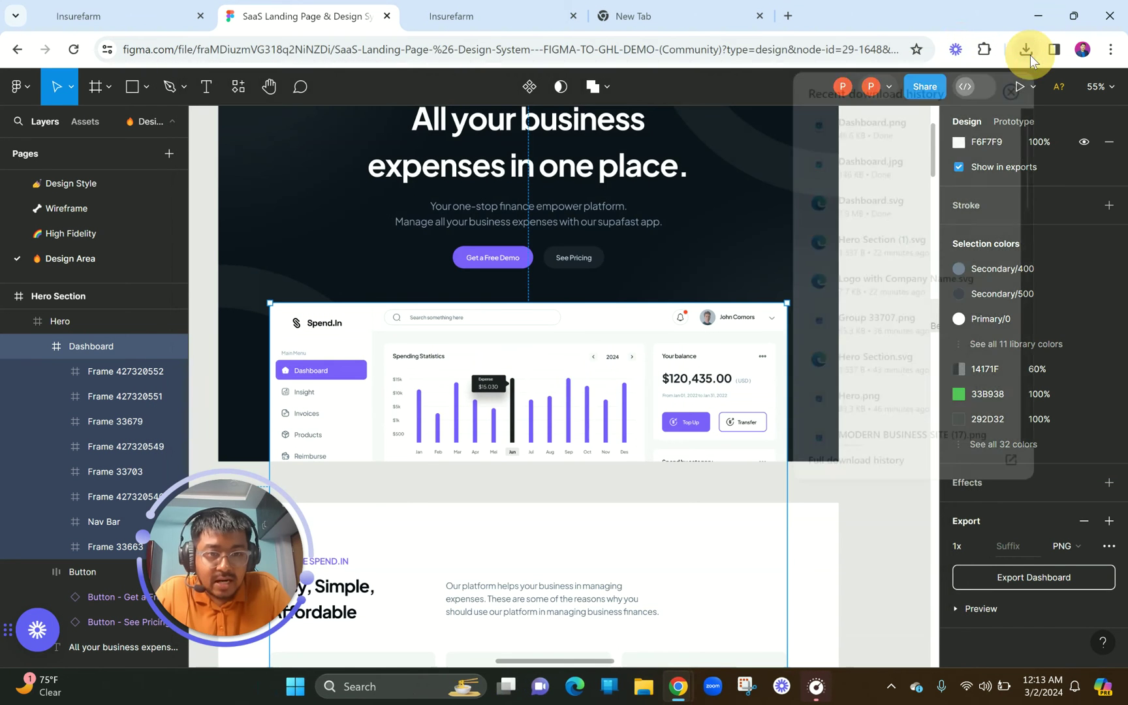
pyautogui.click(888, 169)
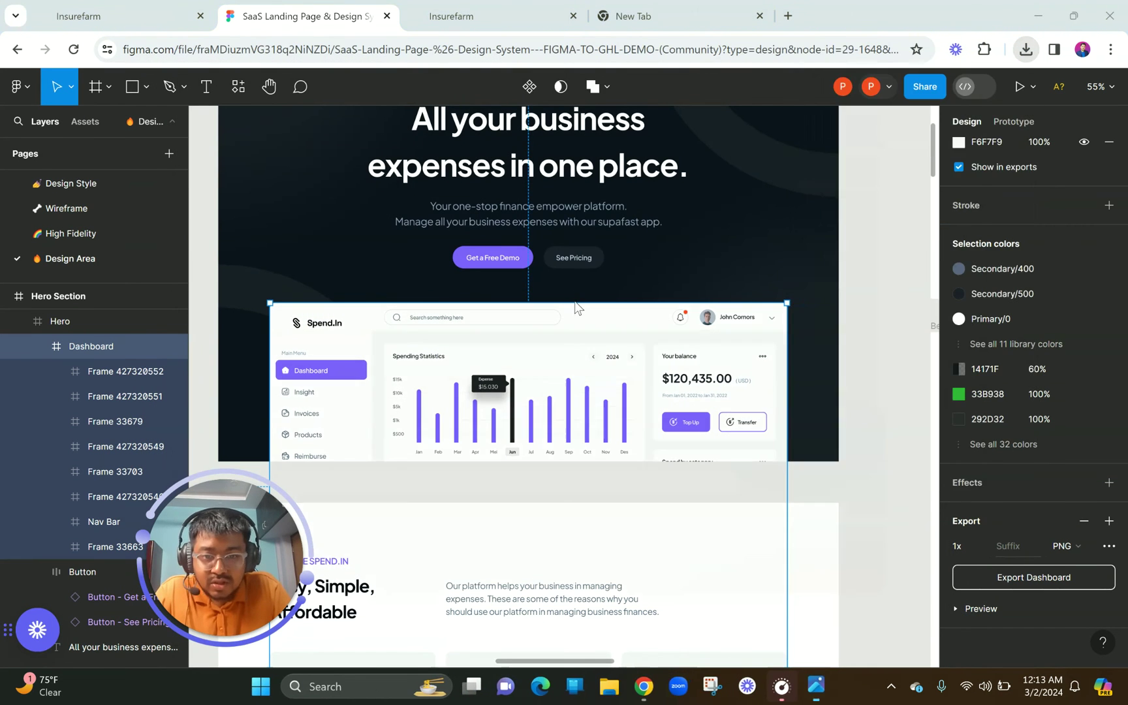
pyautogui.scroll(1, 583, 337)
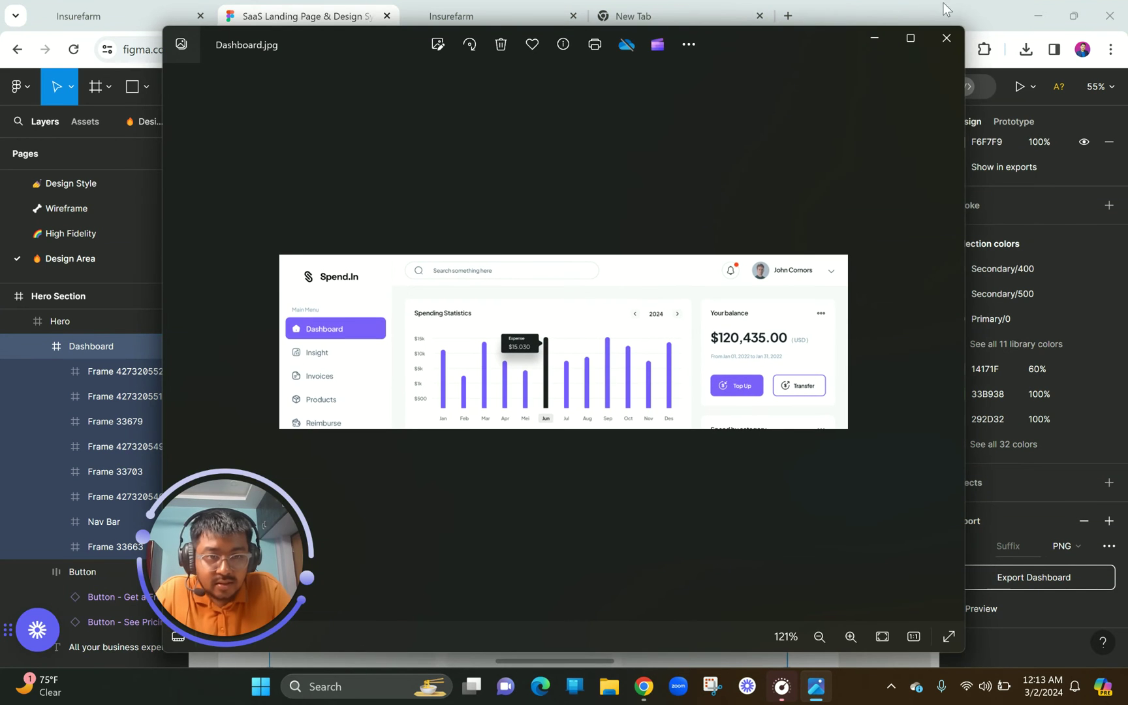
pyautogui.click(946, 38)
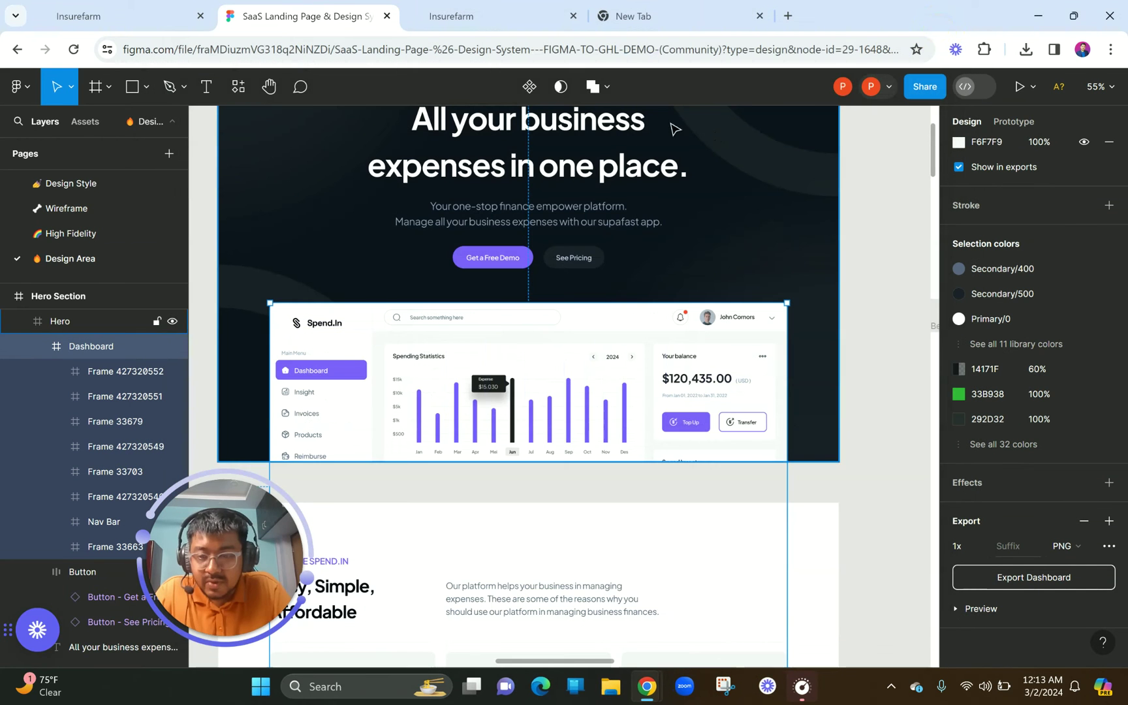
# - Switch to the GoHighLevel page builder and add a 1 Column row below the hero buttons' row
pyautogui.click(483, 191)
pyautogui.click(490, 7)
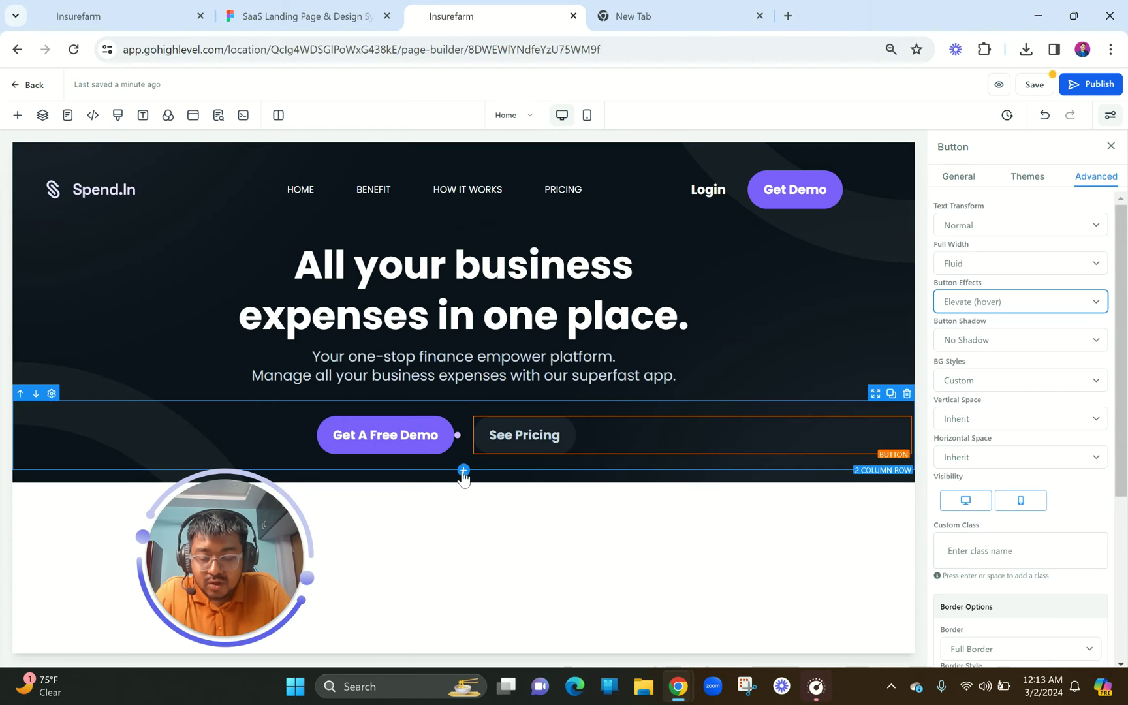
pyautogui.click(463, 471)
pyautogui.click(191, 220)
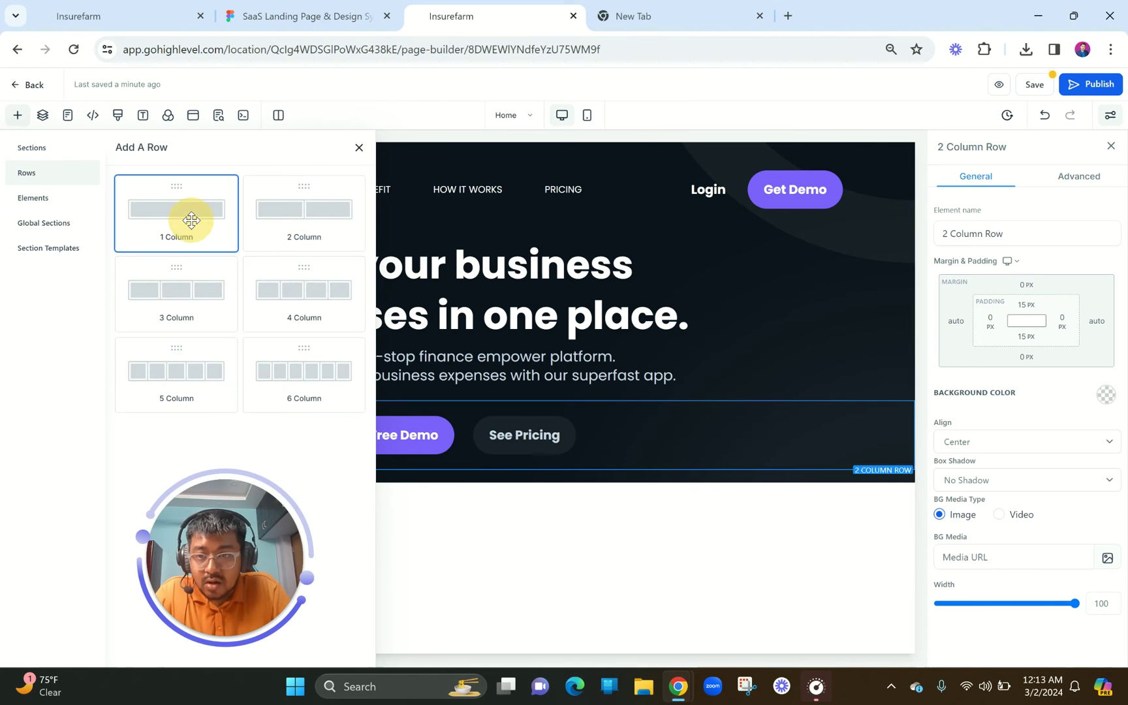
# - Add an Image element to the new row's column and turn off Optimize Image Load for it
pyautogui.click(466, 517)
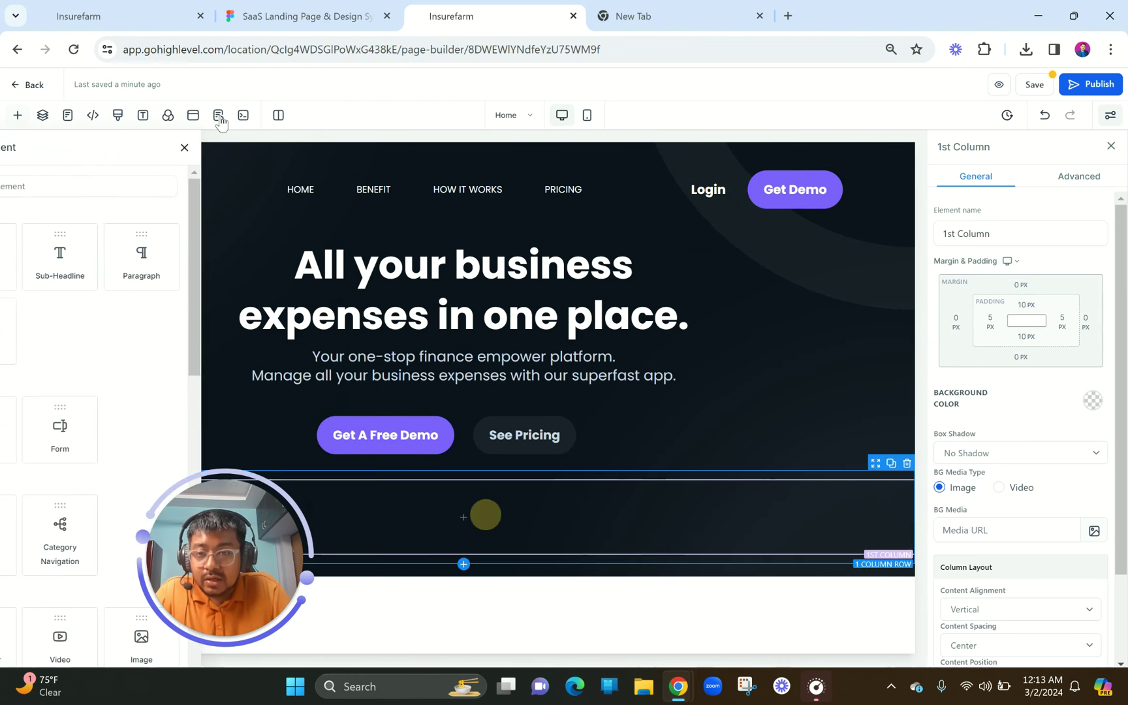
pyautogui.click(187, 186)
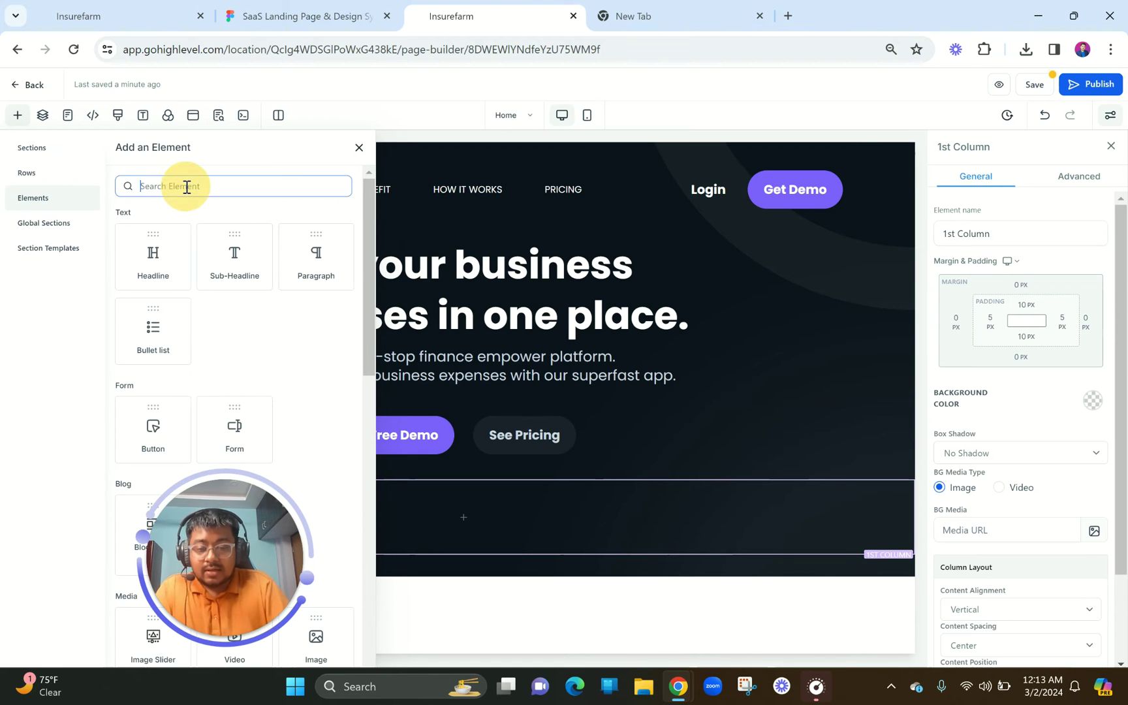
pyautogui.write('image')
pyautogui.click(235, 278)
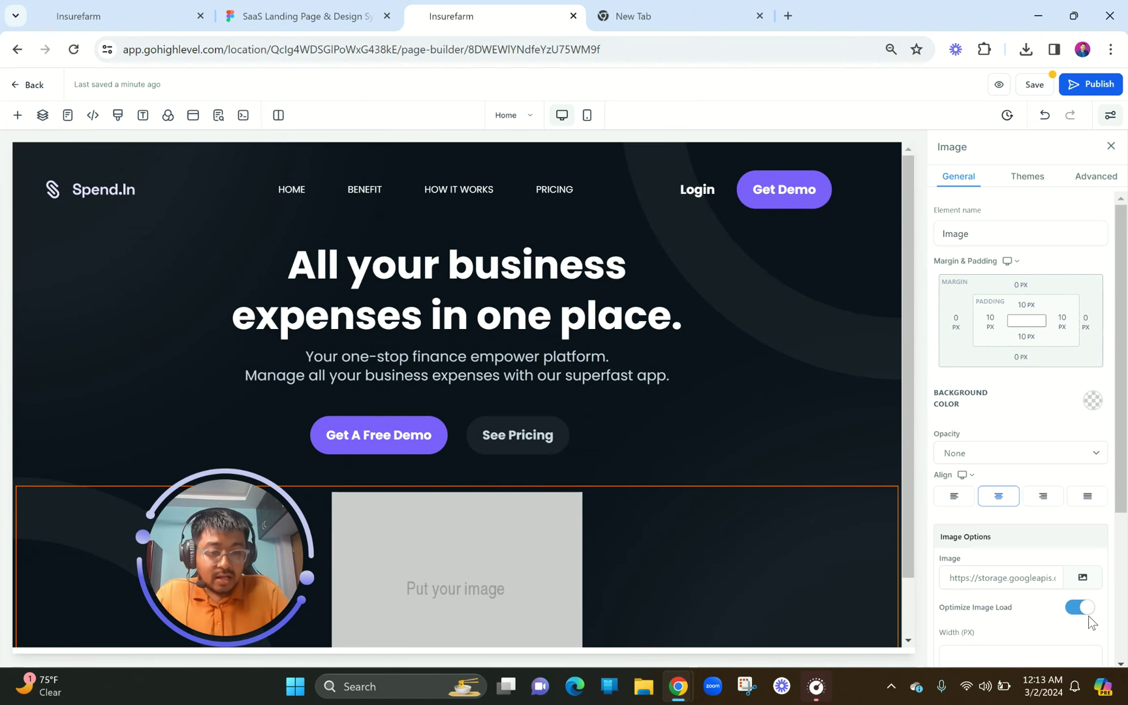
pyautogui.click(1080, 608)
pyautogui.press('Return')
# - Upload Dashboard.png from Downloads to the MISC media folder and use it as the image element's picture
pyautogui.click(1082, 576)
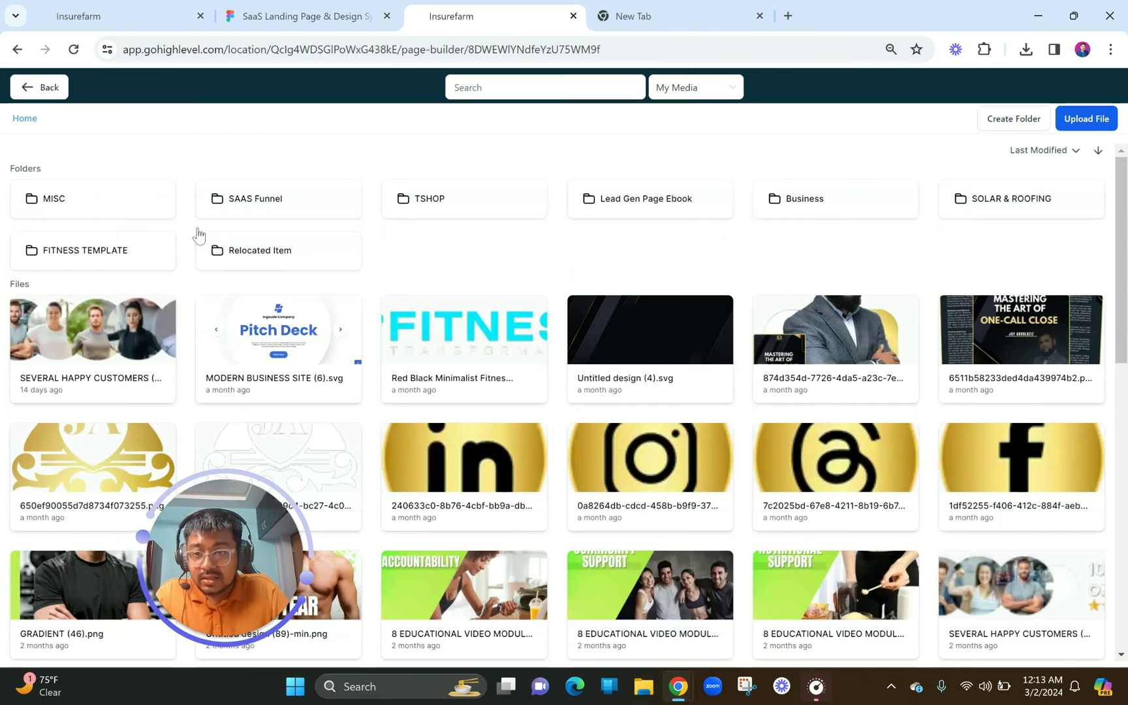
pyautogui.click(104, 189)
pyautogui.click(1084, 118)
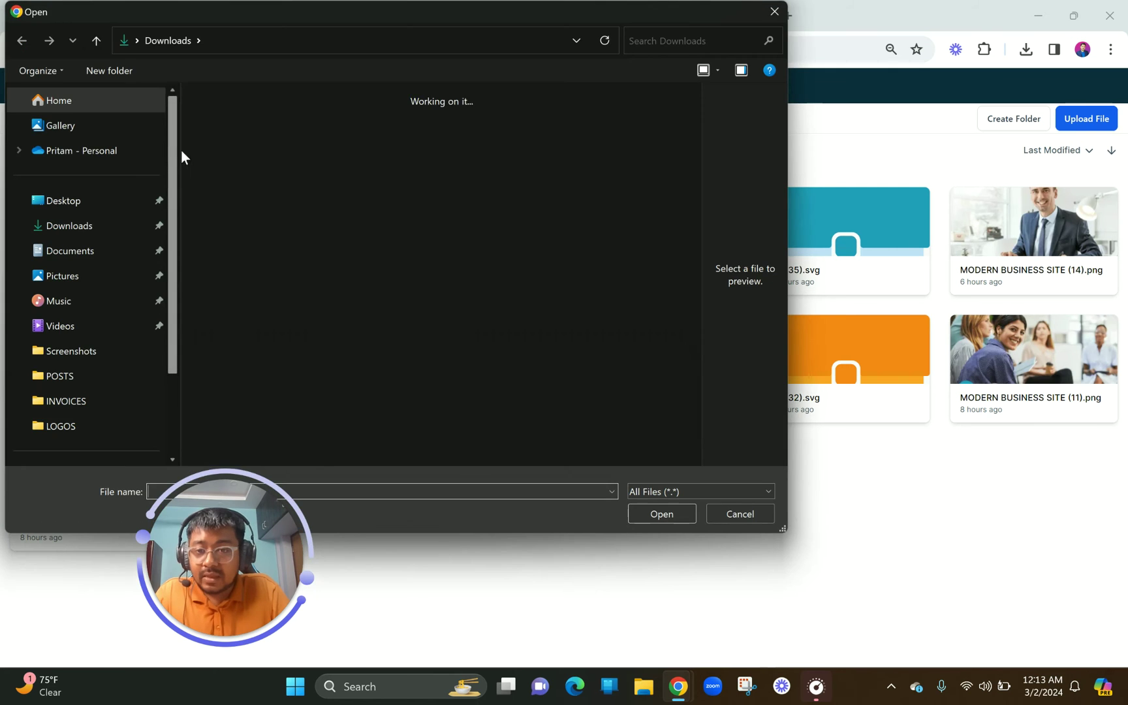
pyautogui.doubleClick(235, 159)
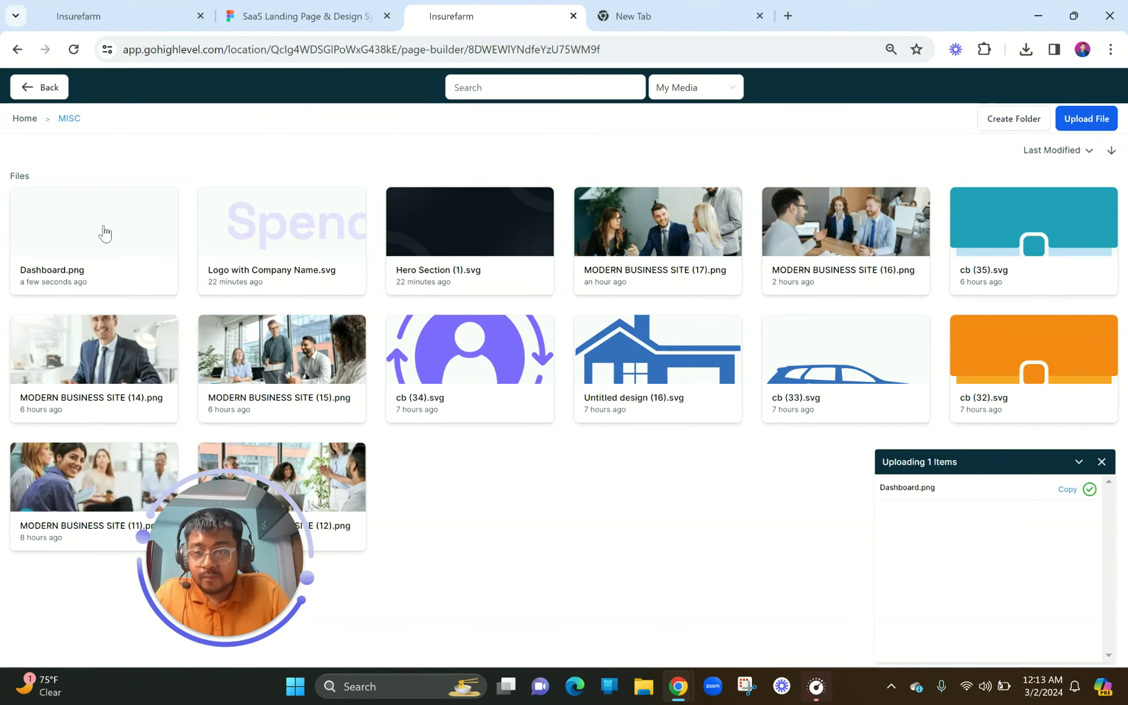
pyautogui.click(103, 225)
pyautogui.click(103, 226)
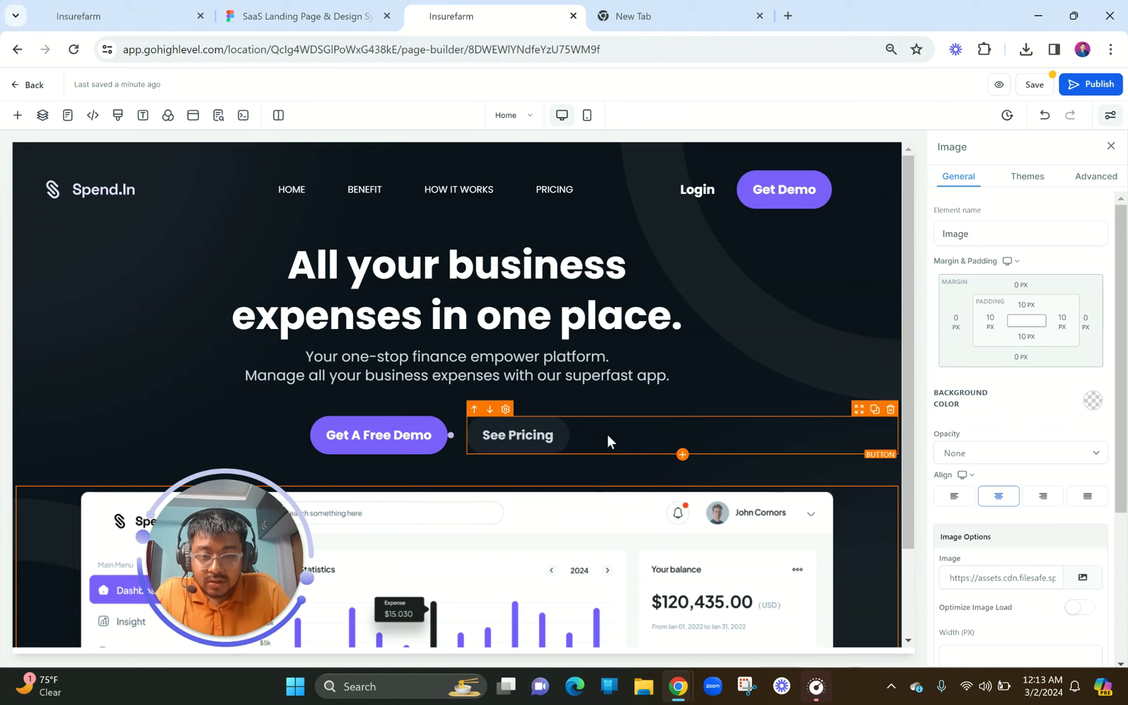
# - Set the dashboard image's bottom padding to 0 px
pyautogui.scroll(-2, 607, 437)
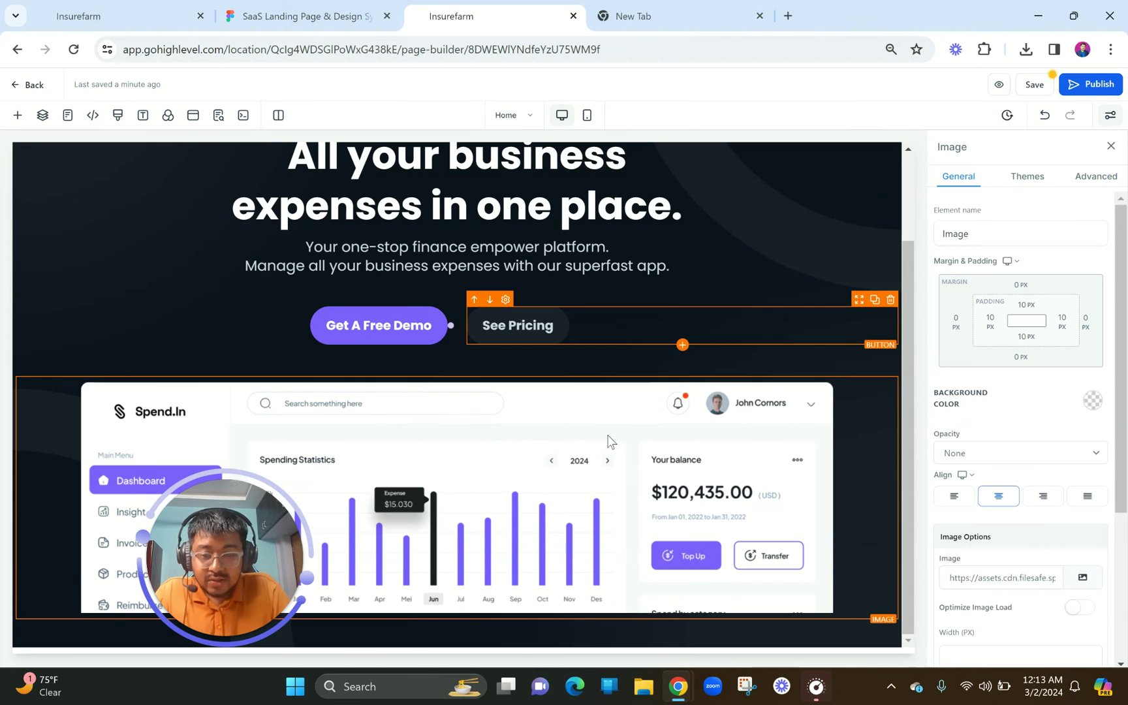
pyautogui.click(1027, 337)
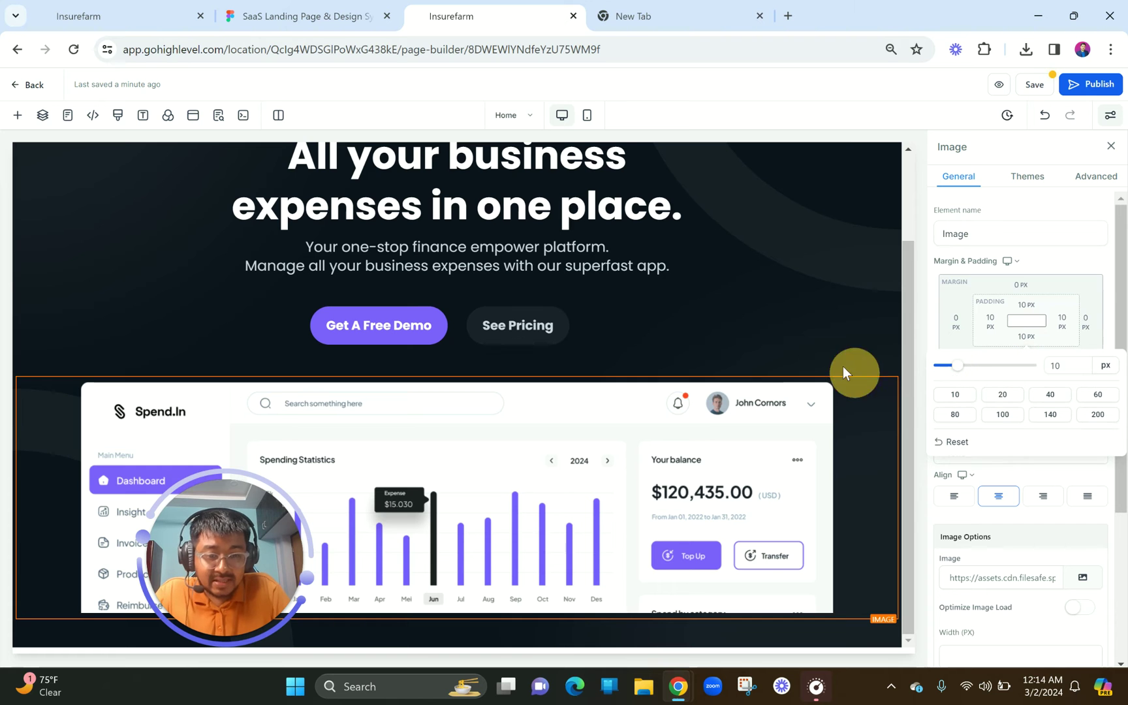
pyautogui.moveTo(843, 372); pyautogui.dragTo(613, 473)
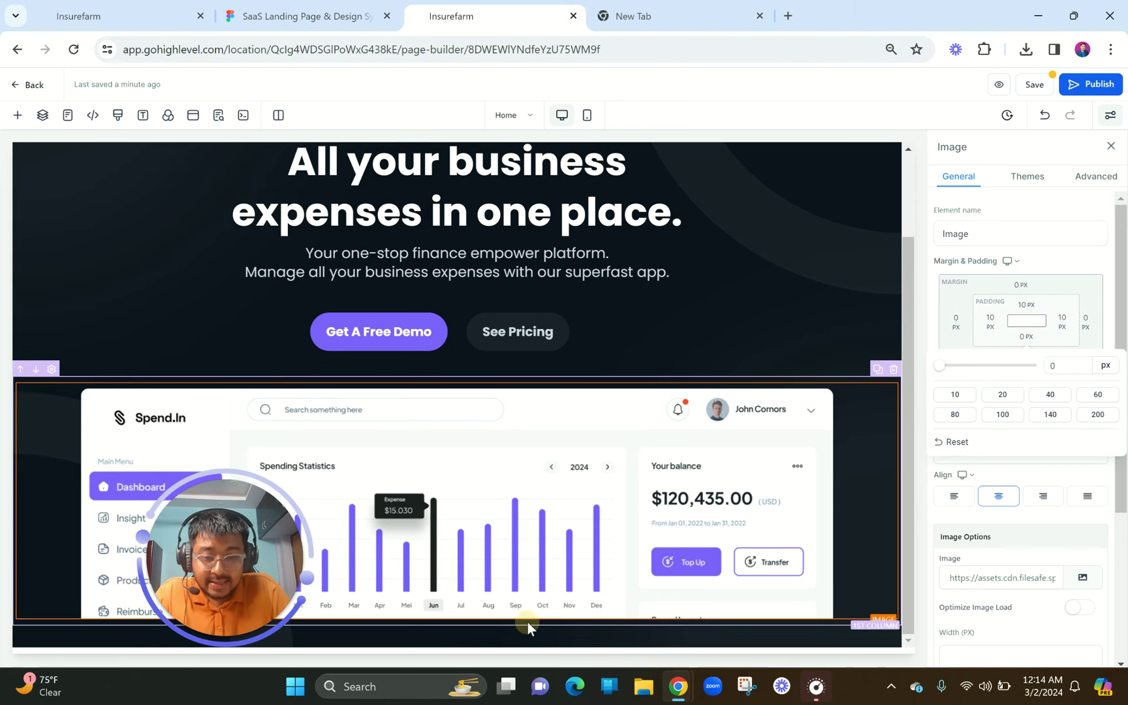
# - Set the bottom padding of the column holding the dashboard image to 0 px
pyautogui.click(528, 622)
pyautogui.click(1026, 336)
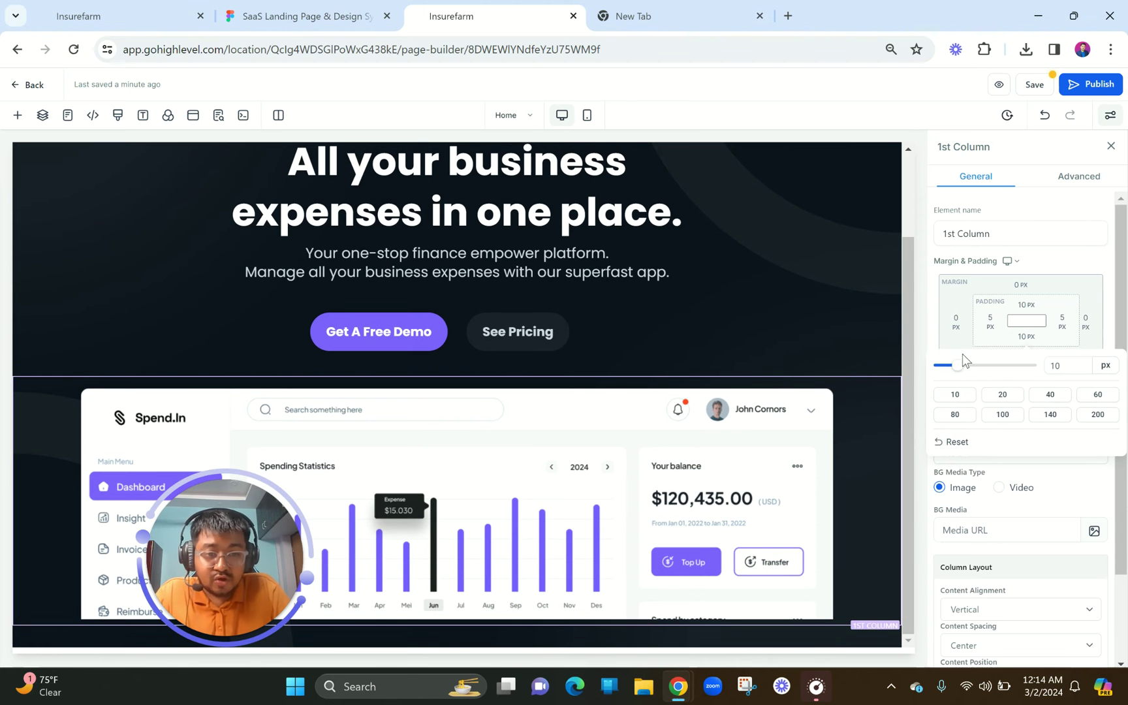
pyautogui.moveTo(959, 367); pyautogui.dragTo(890, 357)
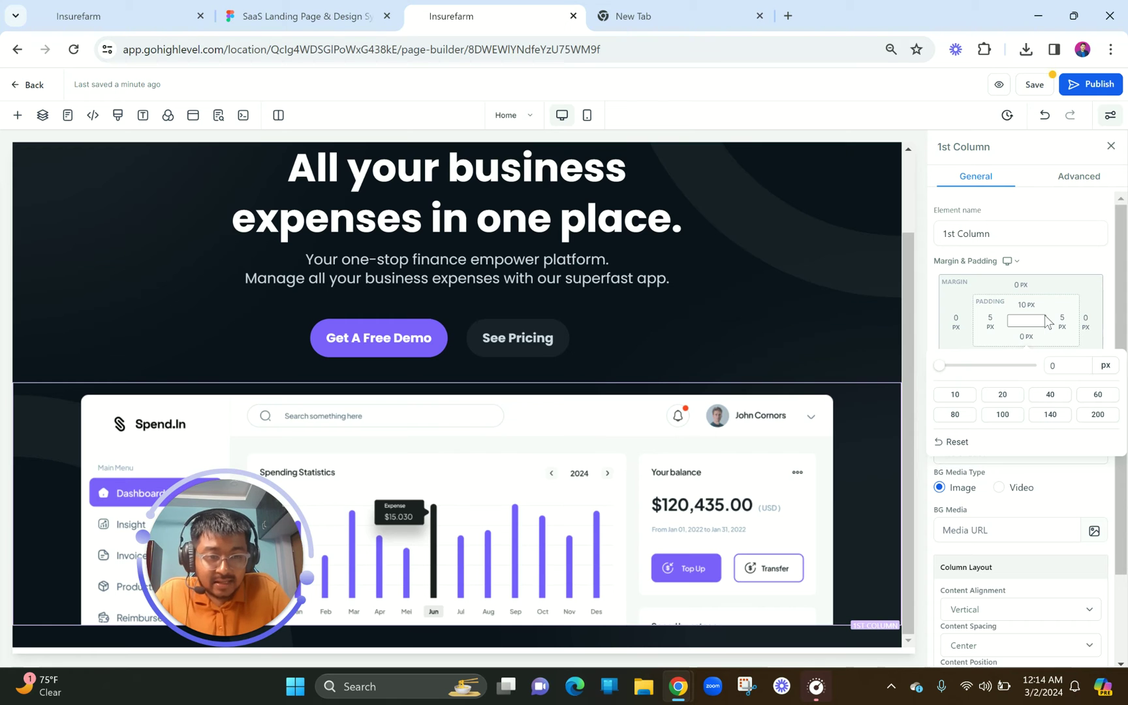
pyautogui.click(1070, 286)
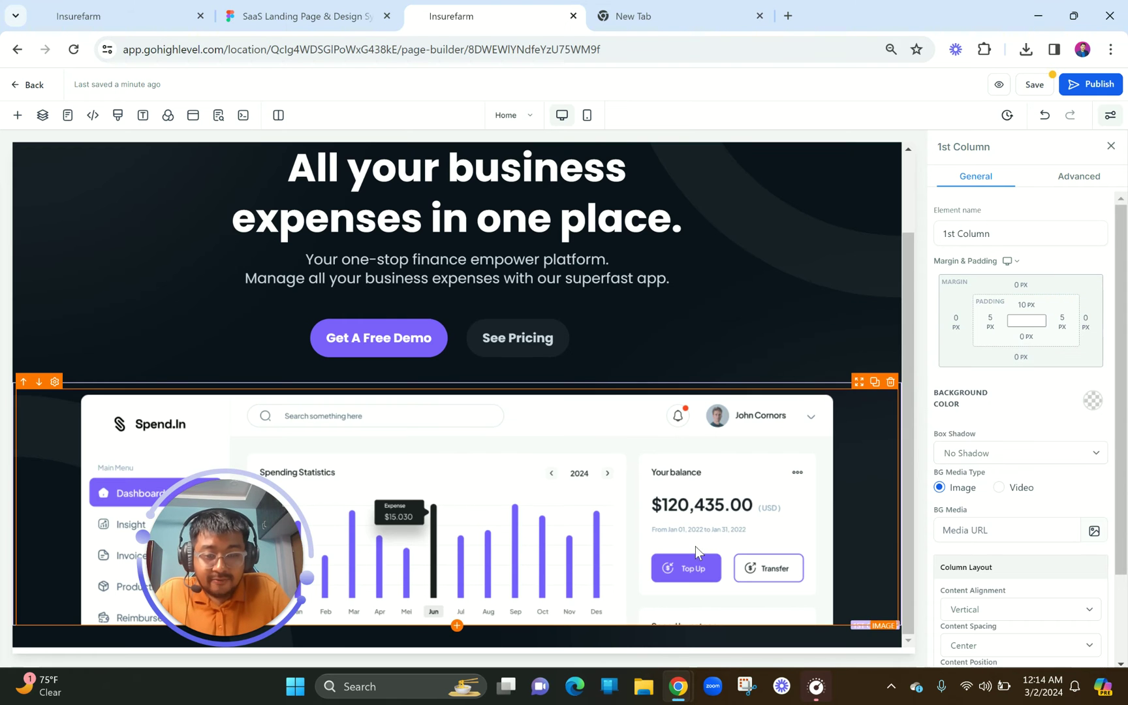
# - Set the bottom padding of the dashboard image's 1 Column Row to 0 px
pyautogui.click(703, 632)
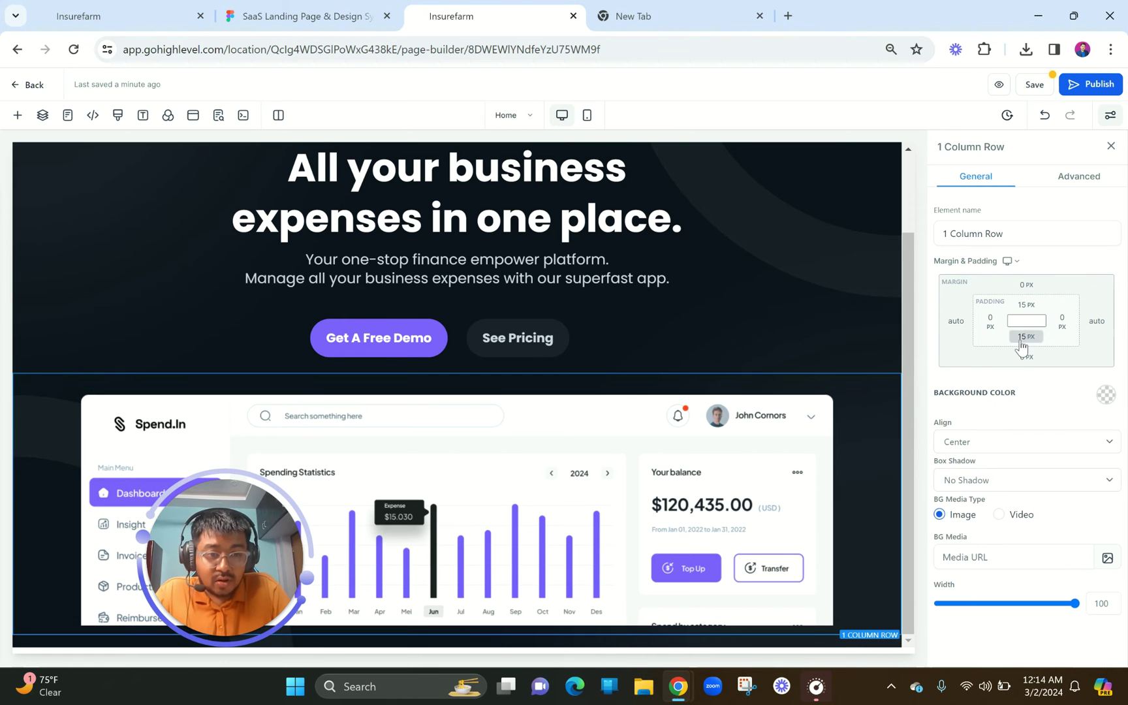
pyautogui.click(1020, 342)
pyautogui.moveTo(947, 366); pyautogui.dragTo(895, 362)
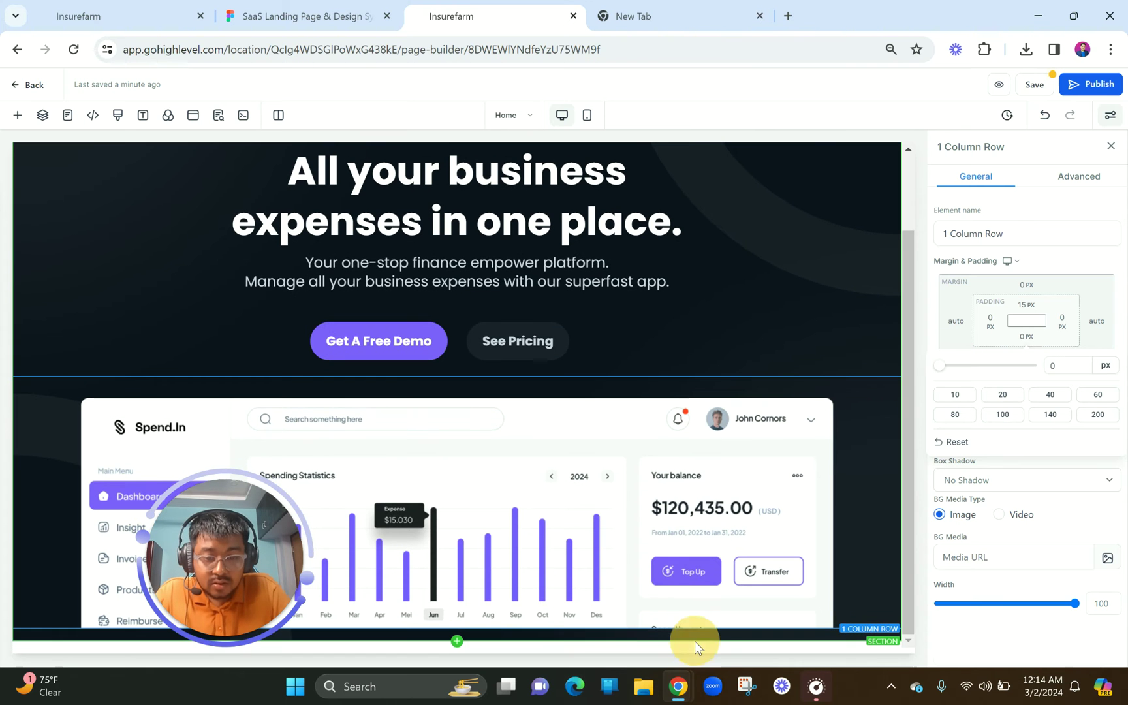
# - Set the bottom padding of the section containing the hero to 0 px
pyautogui.click(695, 640)
pyautogui.click(1023, 336)
pyautogui.moveTo(976, 365); pyautogui.dragTo(890, 353)
pyautogui.scroll(1, 621, 400)
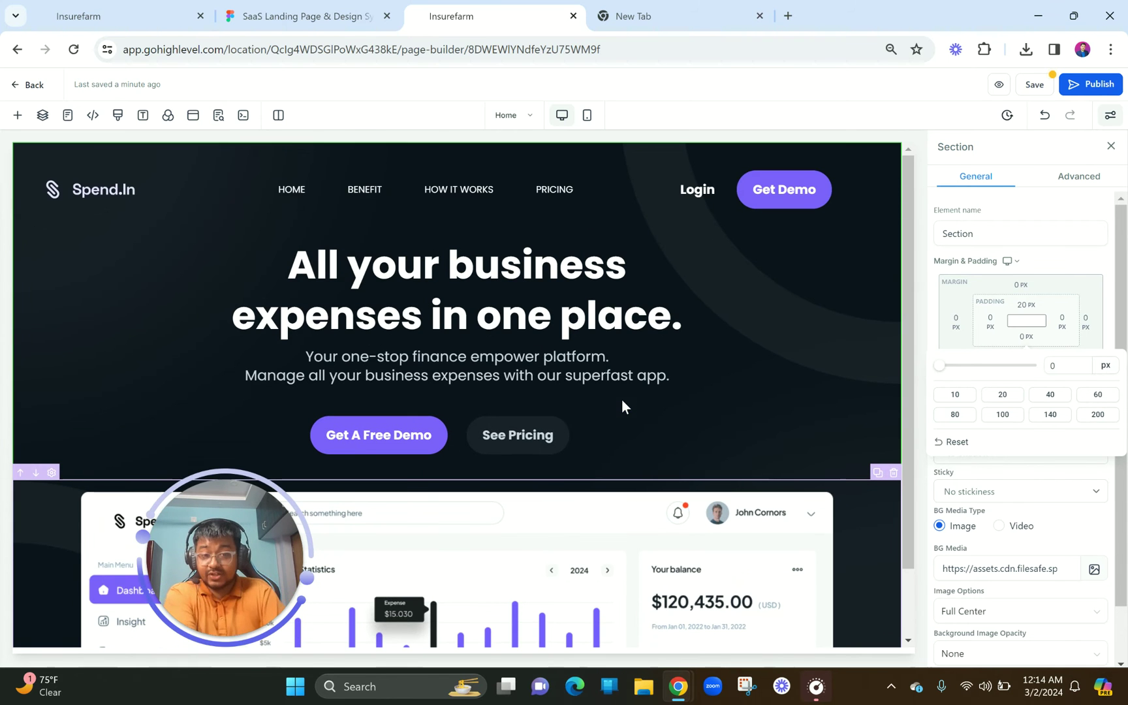
# - Compare the spacing with the Figma hero and set the bottom margin of the buttons' 2 Column Row to 40 px
pyautogui.hotkey('ctrl', 'shift', 'Tab')
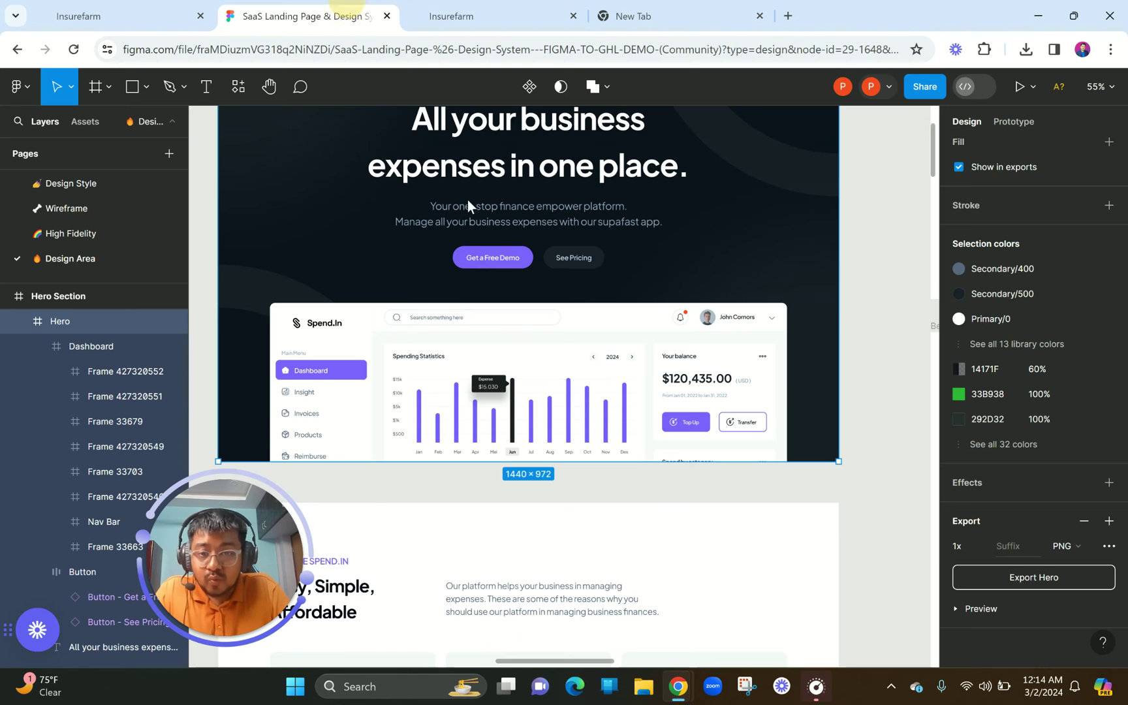
pyautogui.click(453, 8)
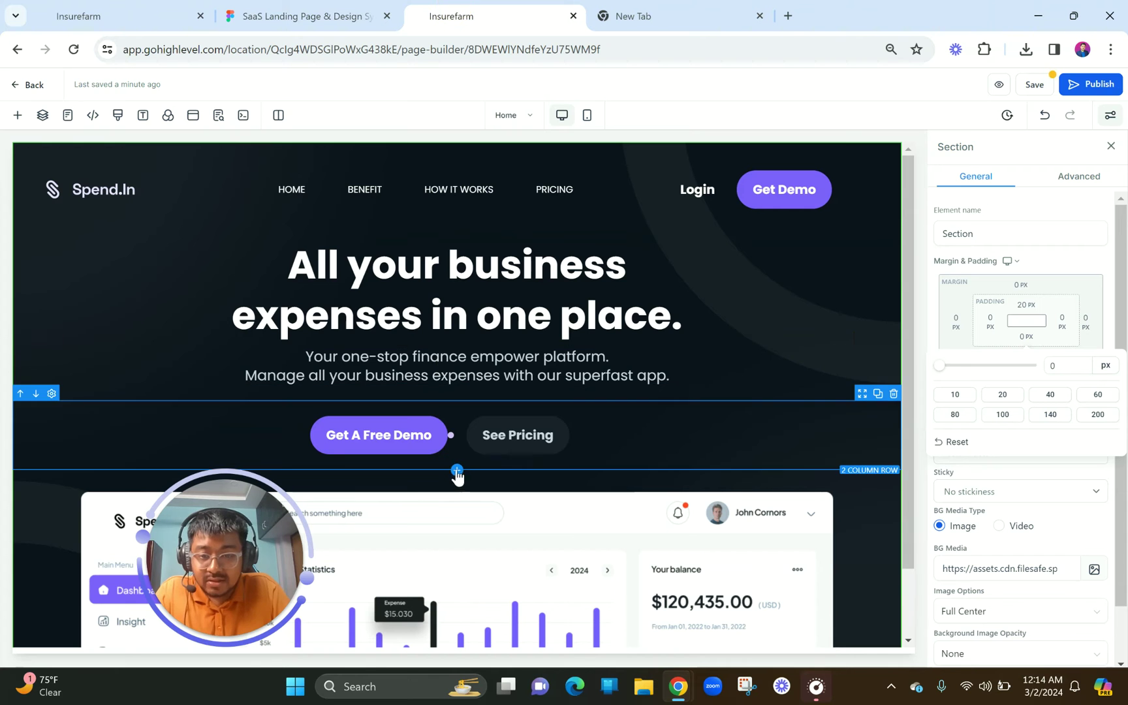
pyautogui.click(477, 468)
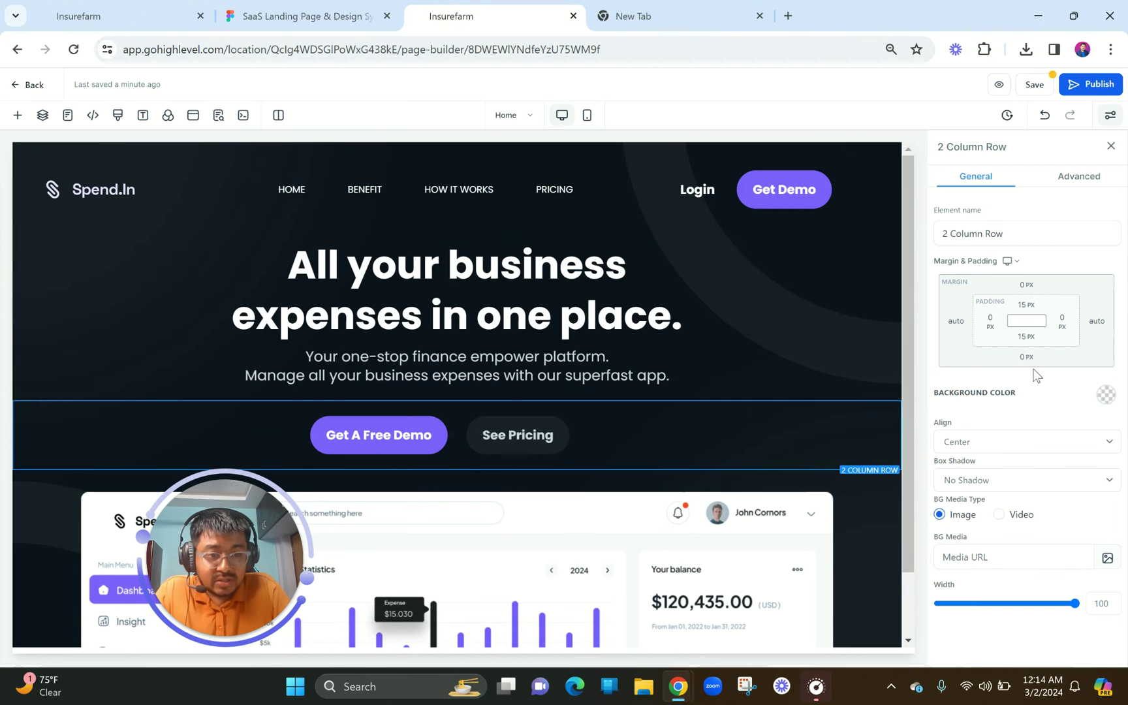
pyautogui.click(1025, 357)
pyautogui.click(1097, 414)
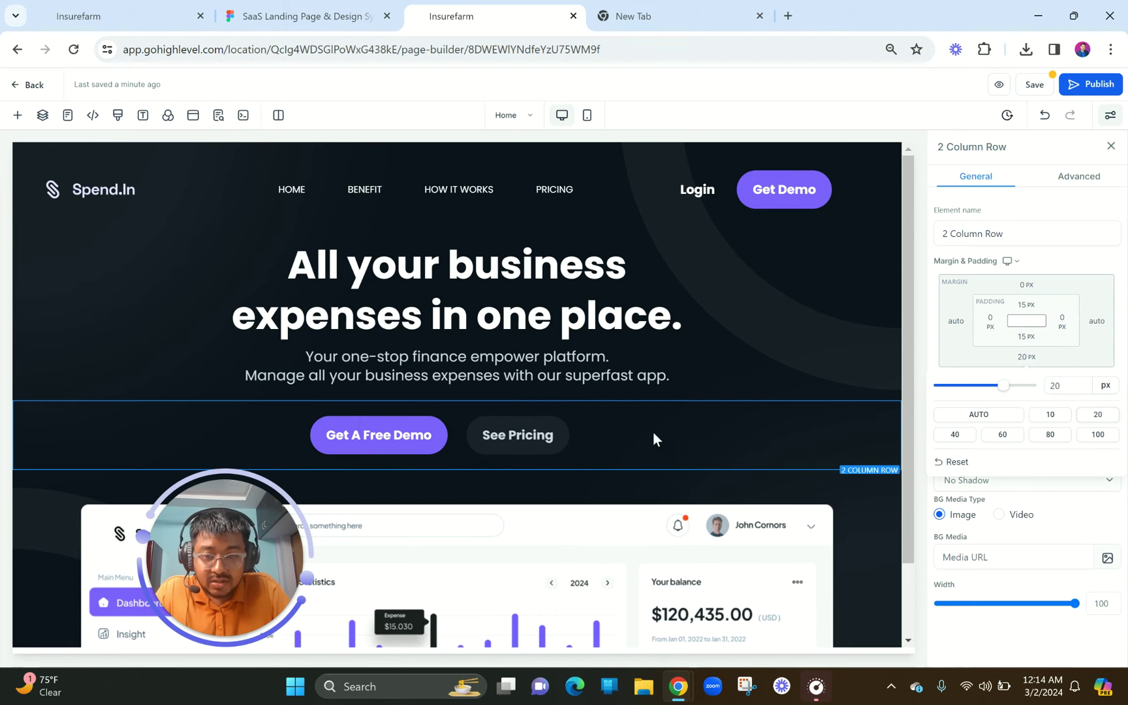
pyautogui.click(954, 435)
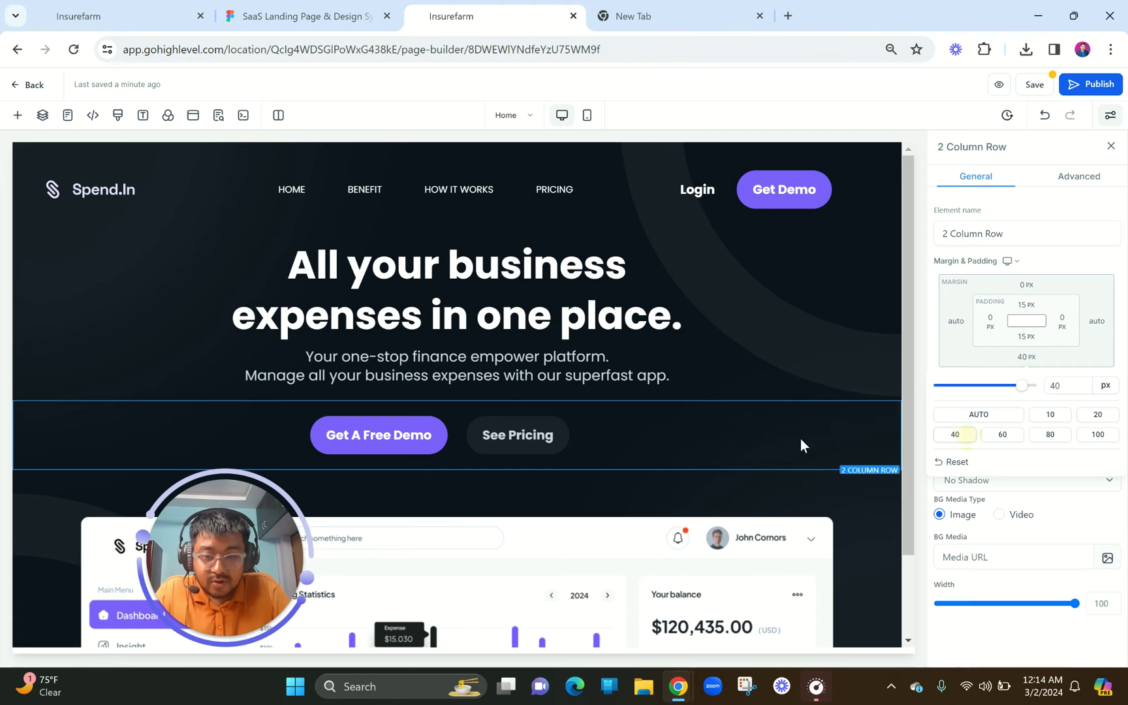
pyautogui.scroll(-1, 661, 432)
pyautogui.scroll(1, 662, 434)
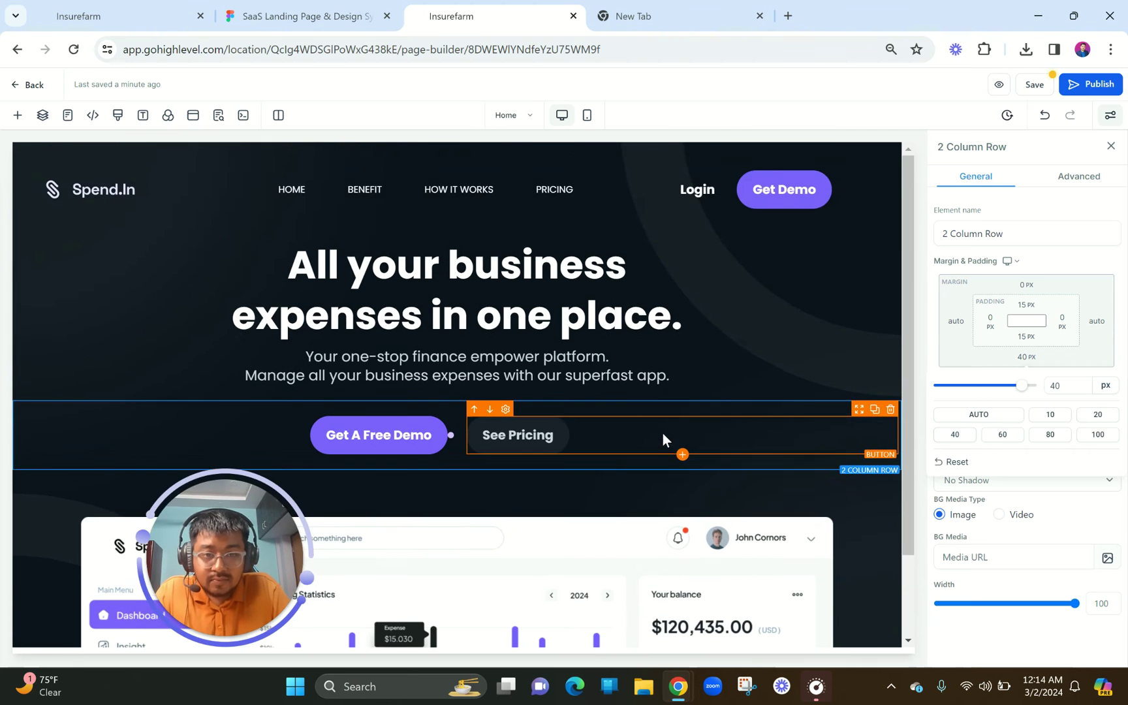
pyautogui.scroll(-1, 662, 433)
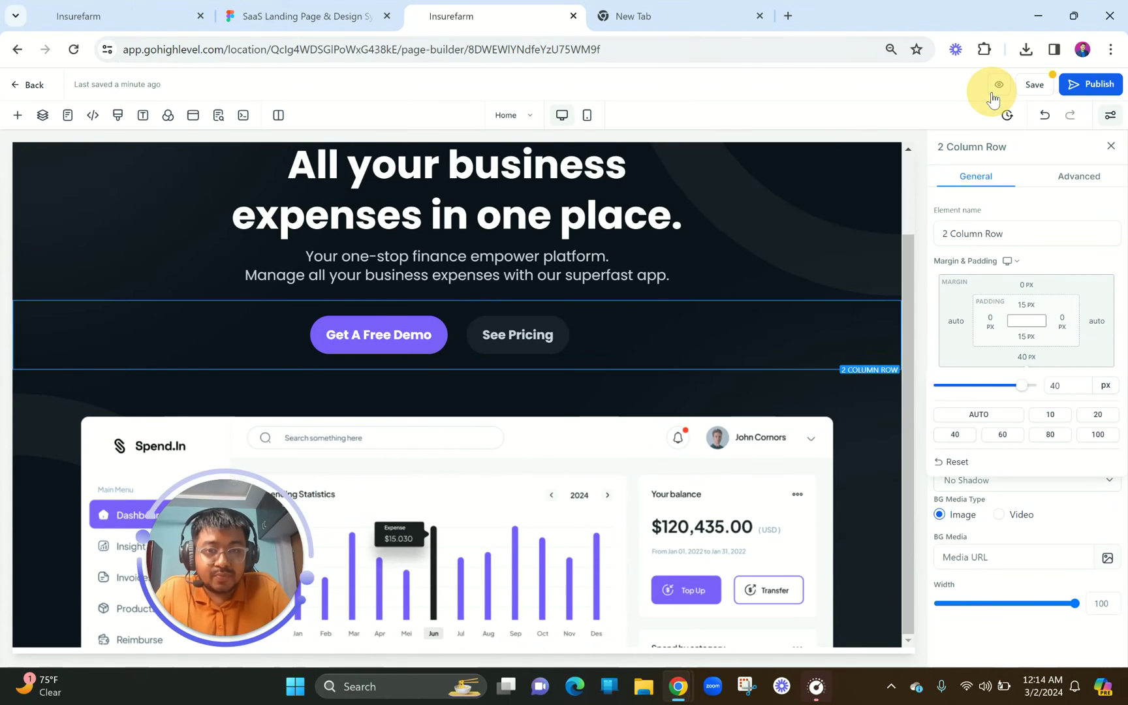
# - Save the page and open its preview to compare the hero with the Figma design
pyautogui.click(1030, 85)
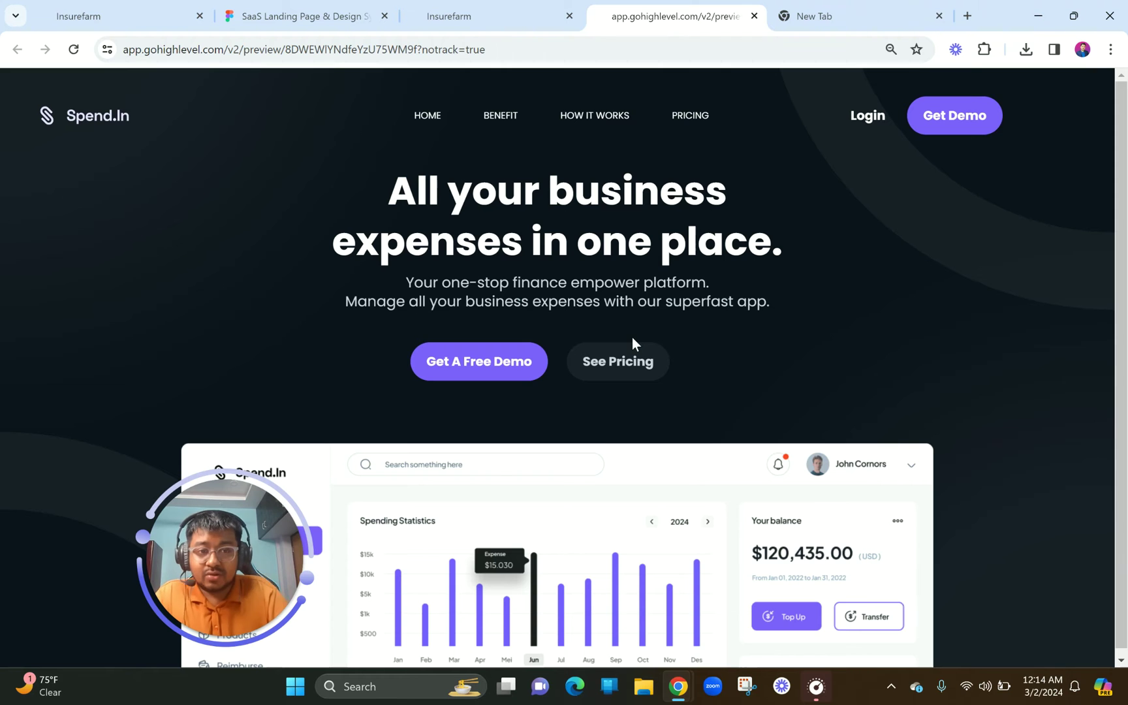
pyautogui.scroll(-1, 639, 385)
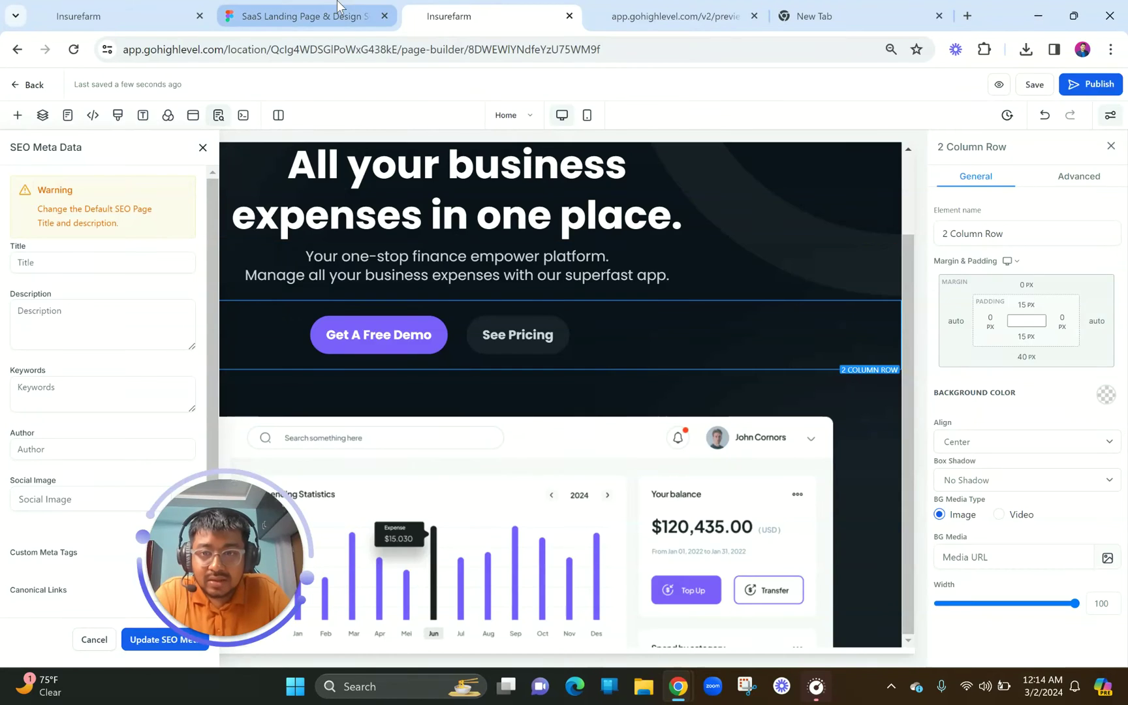
pyautogui.click(320, 14)
pyautogui.click(522, 8)
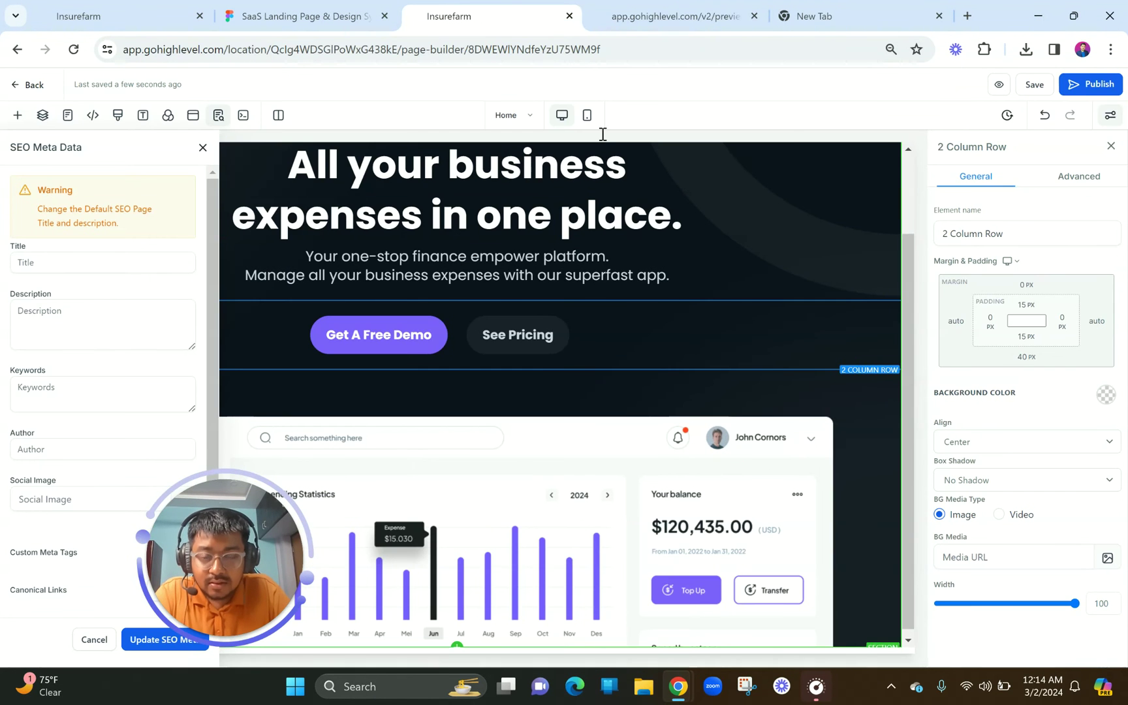
pyautogui.click(673, 14)
pyautogui.scroll(-1, 676, 485)
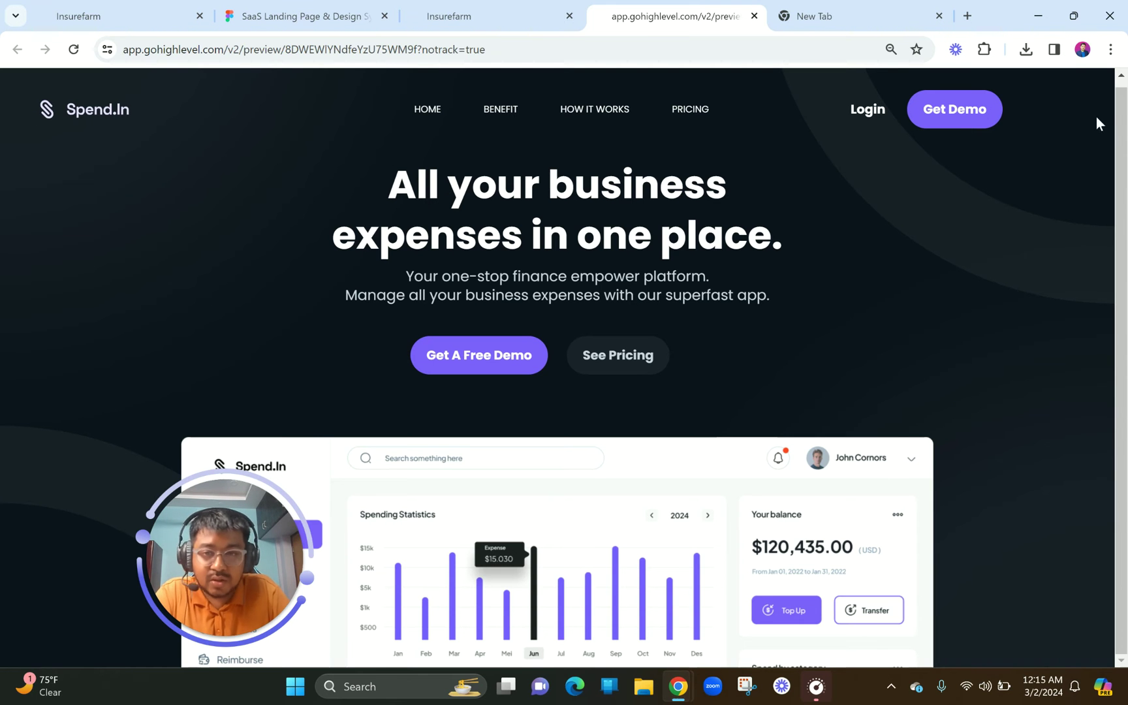
# - Back in the page builder, right-align the Get Demo button in its column and widen the Login column toward it
pyautogui.click(511, 10)
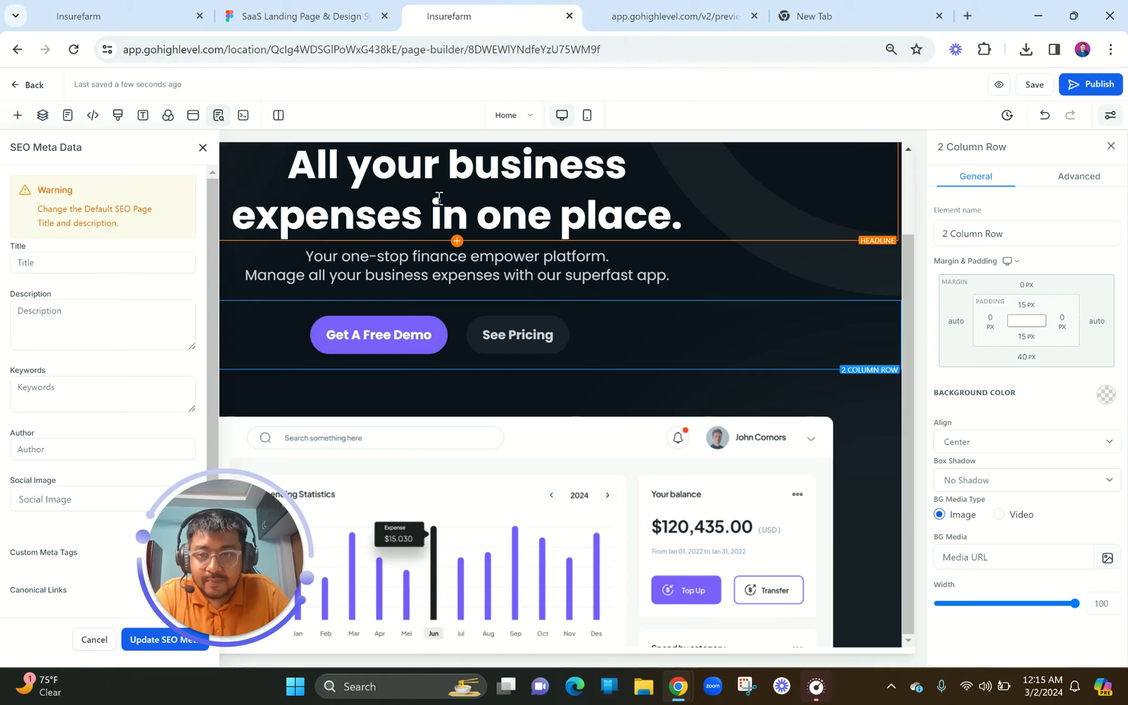
pyautogui.click(203, 149)
pyautogui.scroll(2, 444, 366)
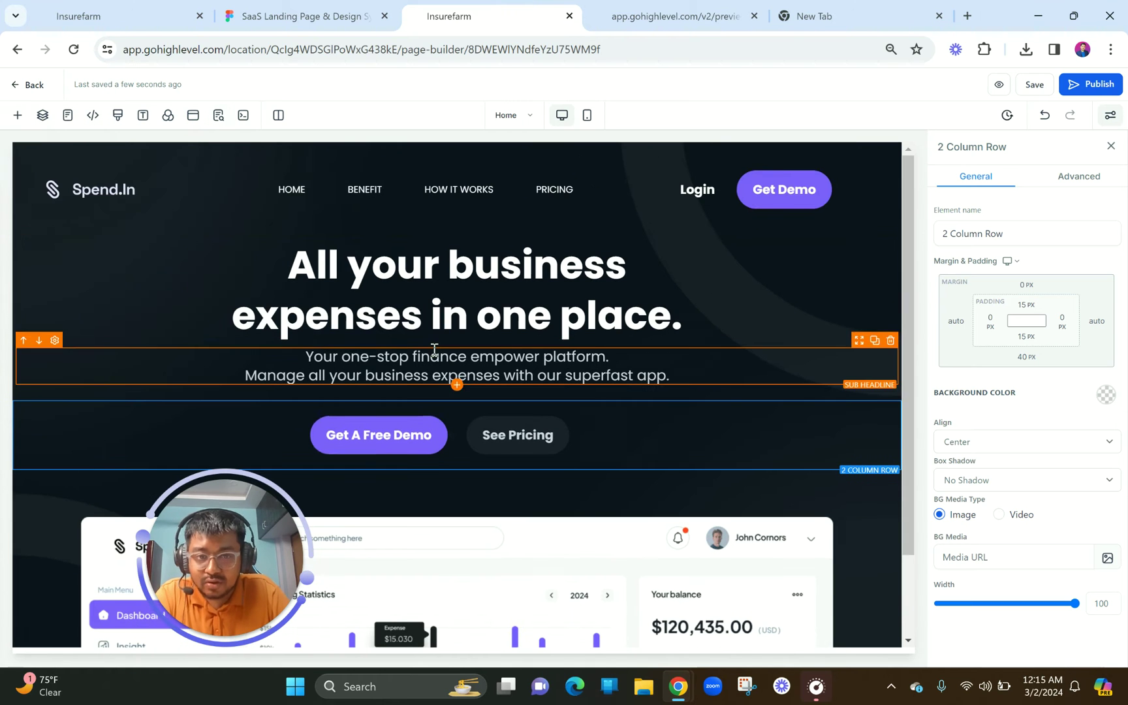
pyautogui.click(799, 187)
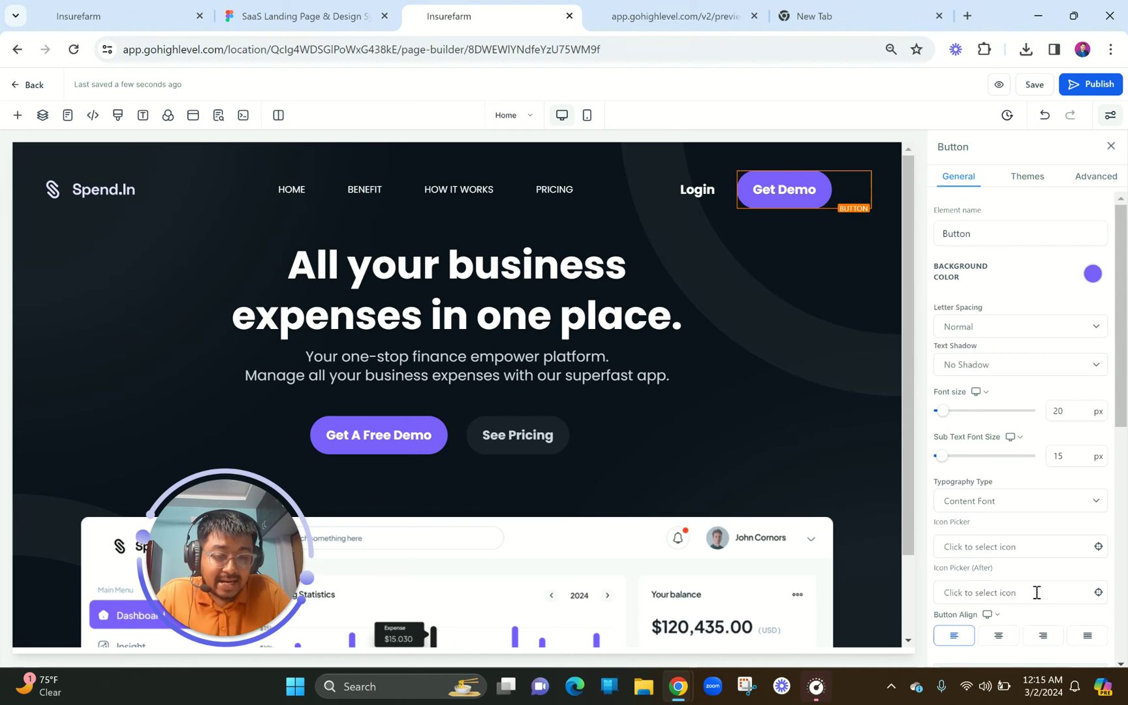
pyautogui.click(1044, 636)
pyautogui.click(727, 372)
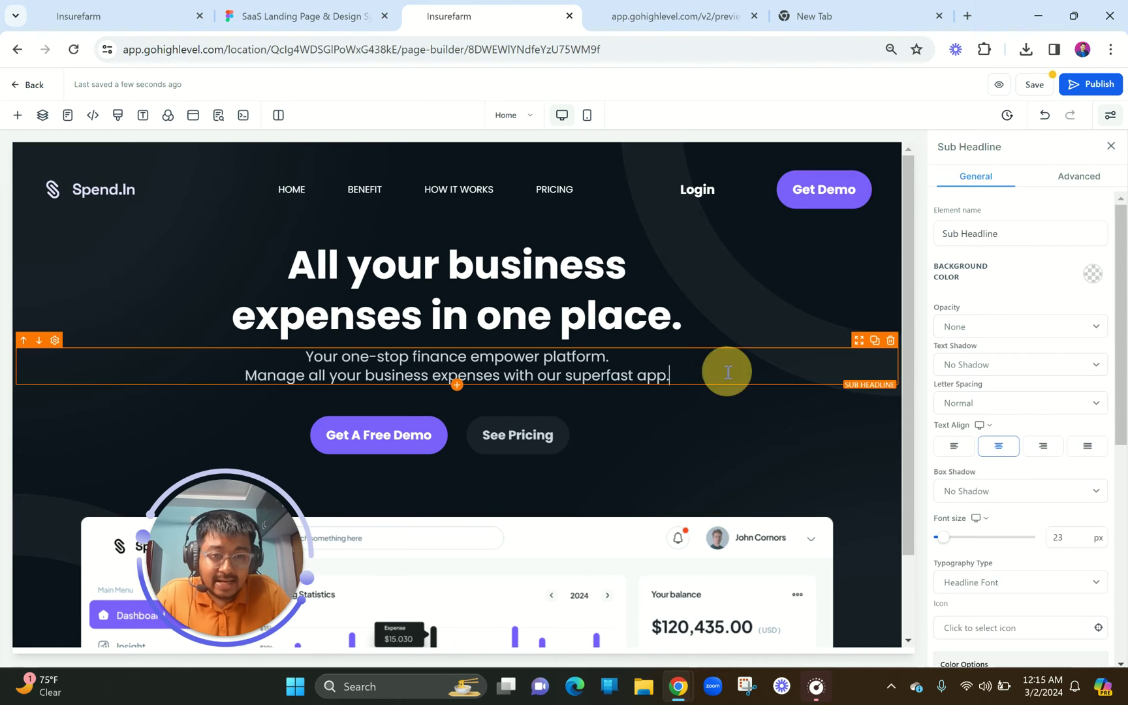
pyautogui.moveTo(733, 189); pyautogui.dragTo(772, 189)
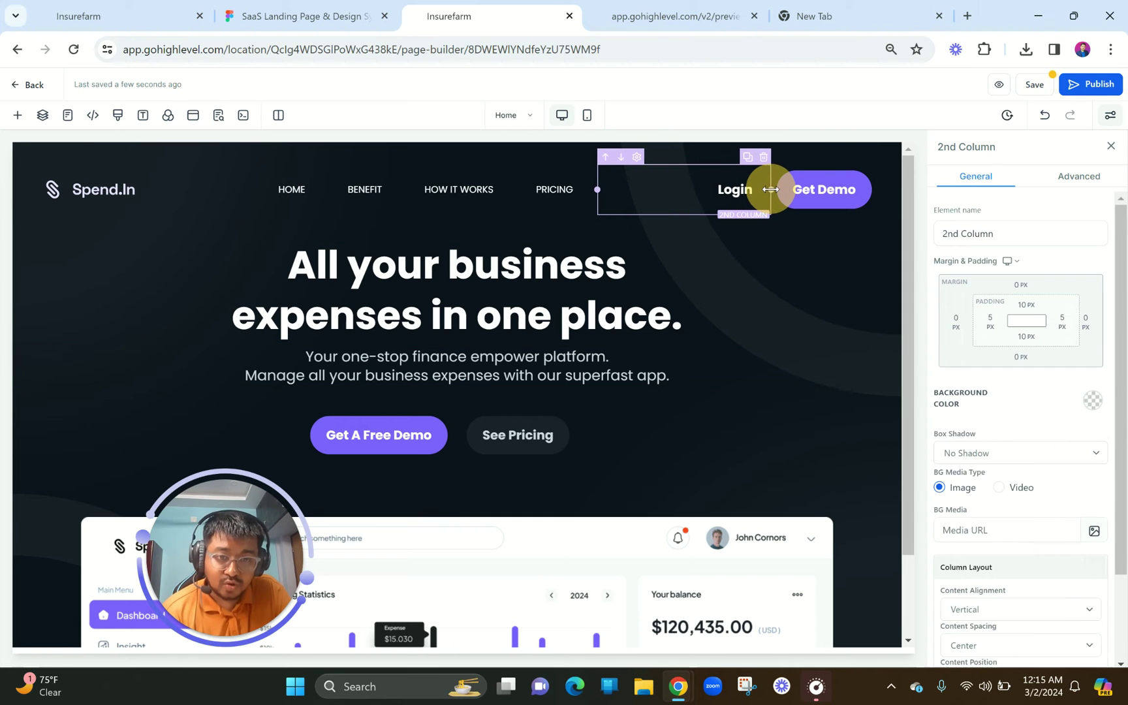
# - Set the header's 3 Column Row width to 90 and narrow the Login column slightly to give the Get Demo button room
pyautogui.click(294, 158)
pyautogui.moveTo(1107, 604); pyautogui.dragTo(1080, 607)
pyautogui.write('90')
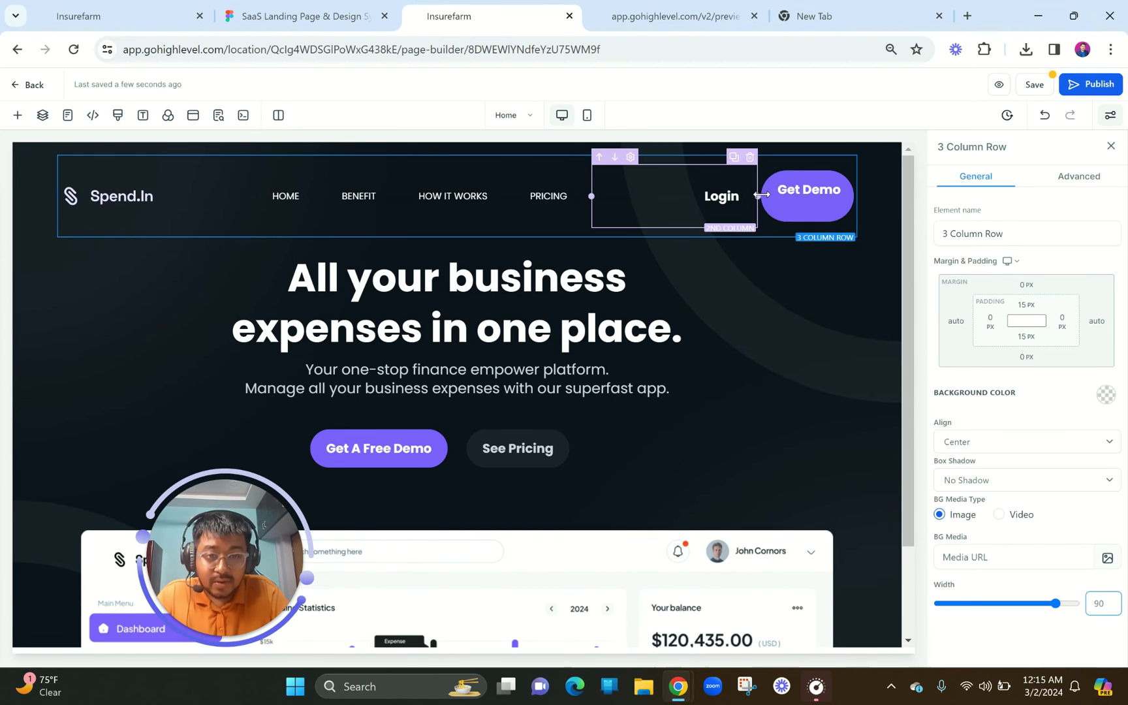
pyautogui.click(756, 193)
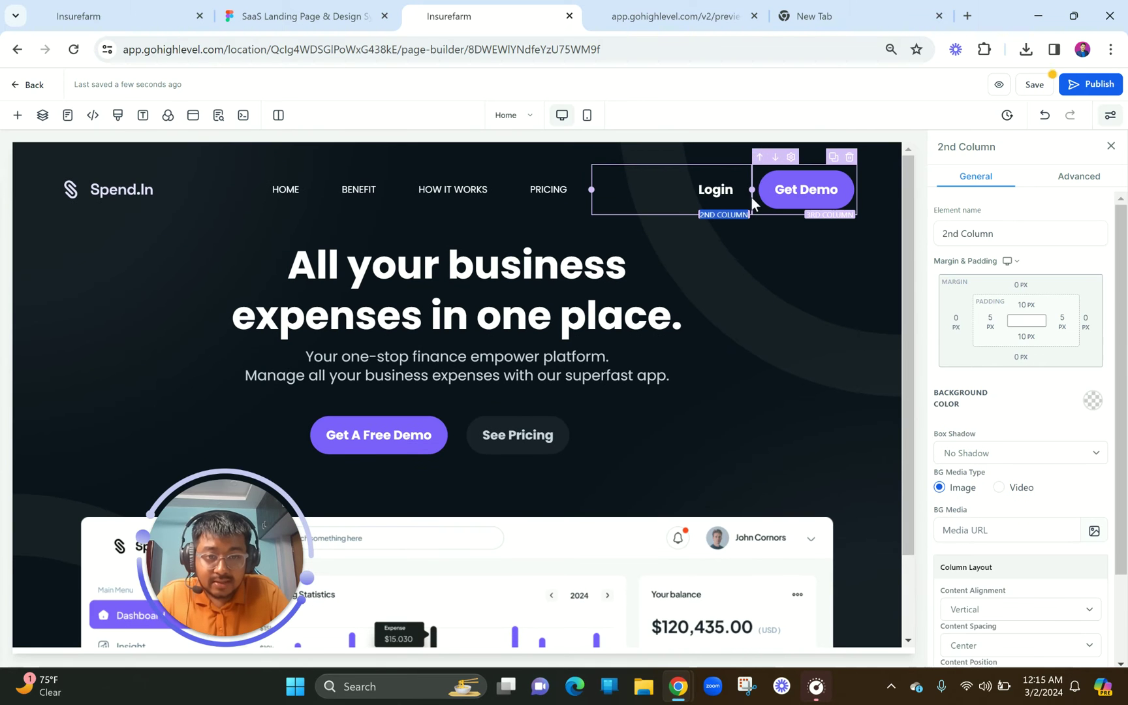
pyautogui.click(746, 197)
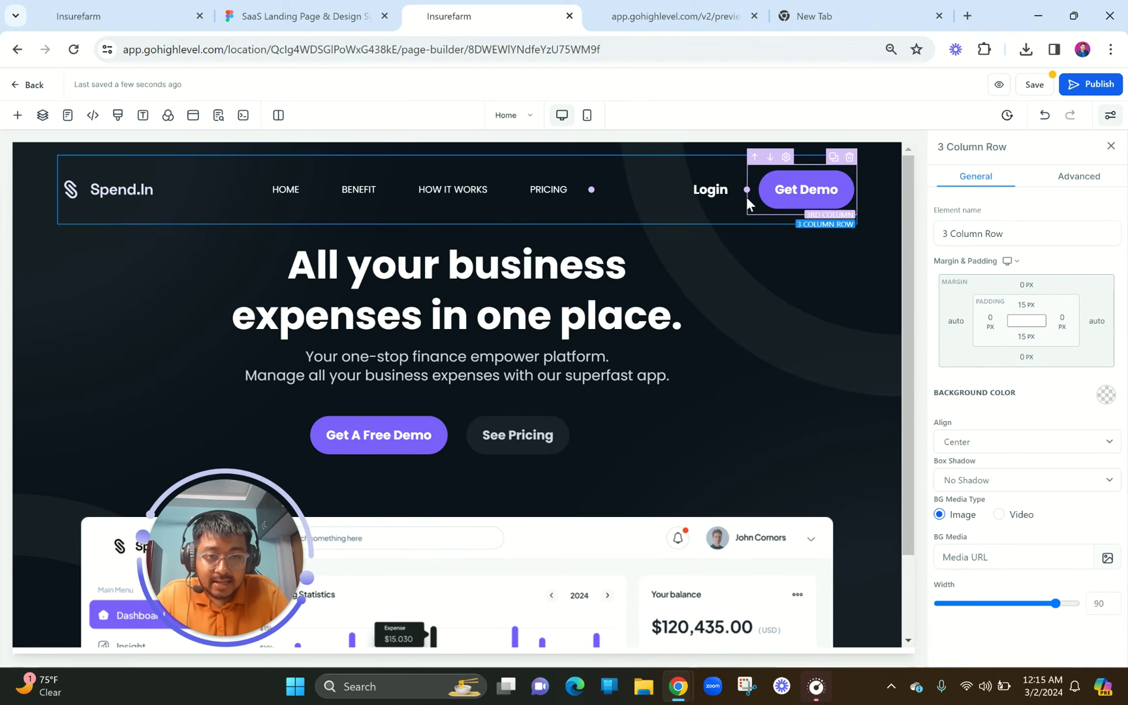
# - Save the page, reload its preview and review the header, headline and sub headline
pyautogui.click(1035, 86)
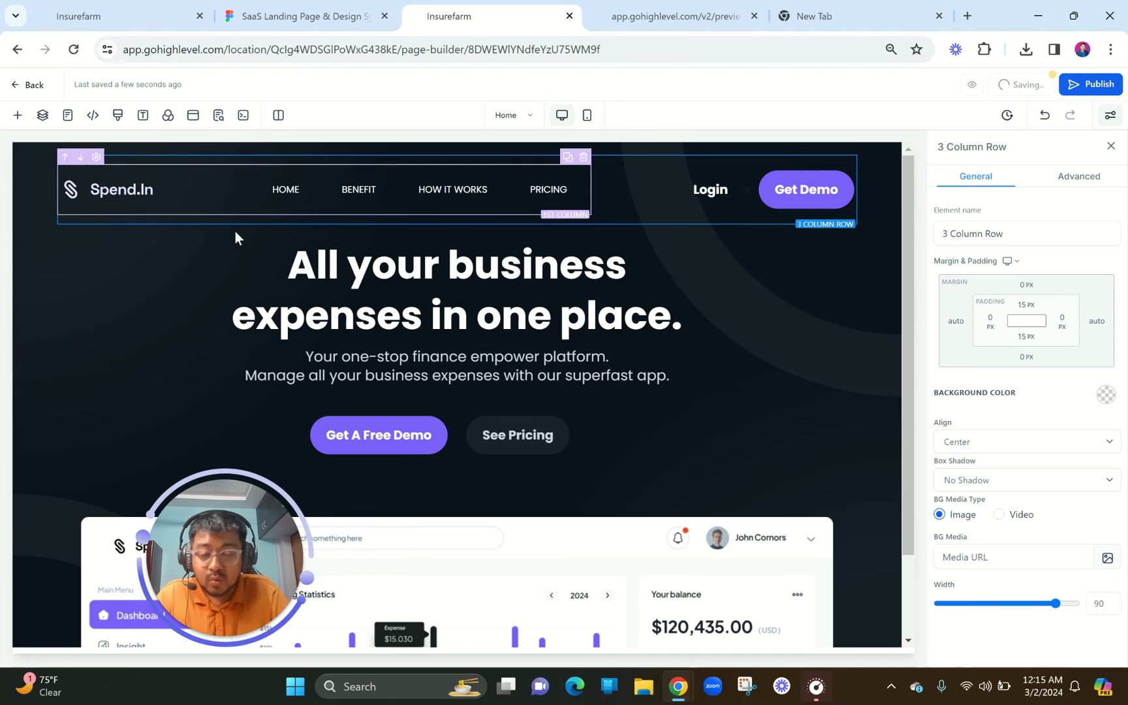
pyautogui.click(675, 15)
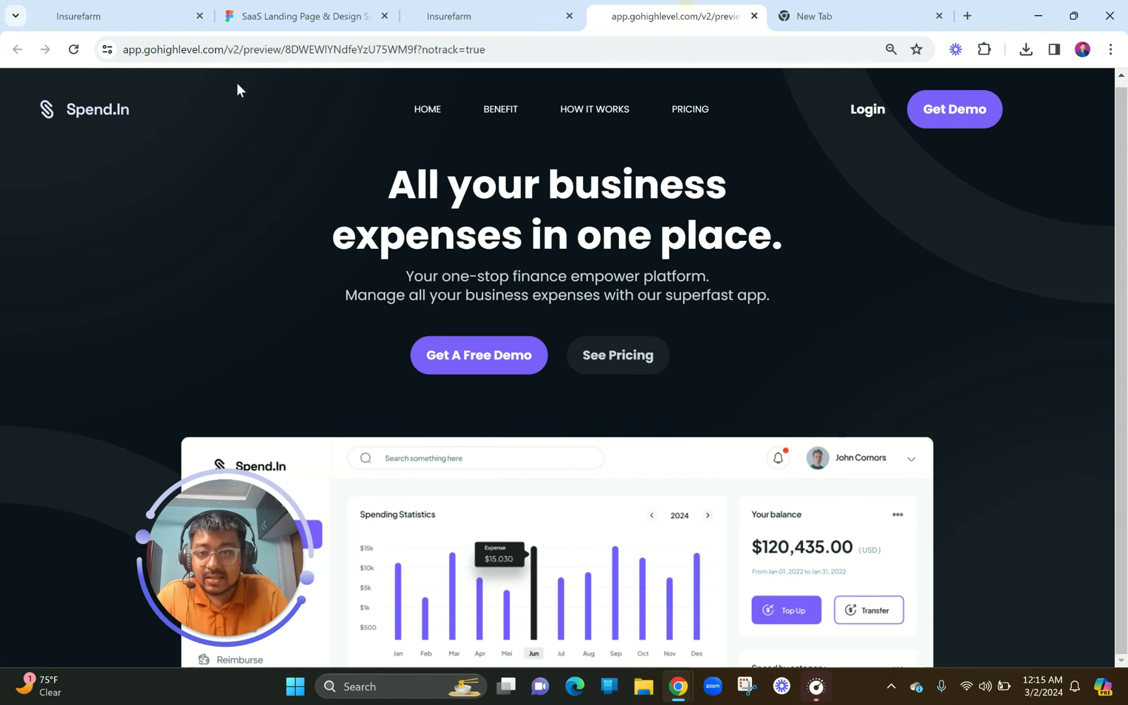
pyautogui.click(73, 49)
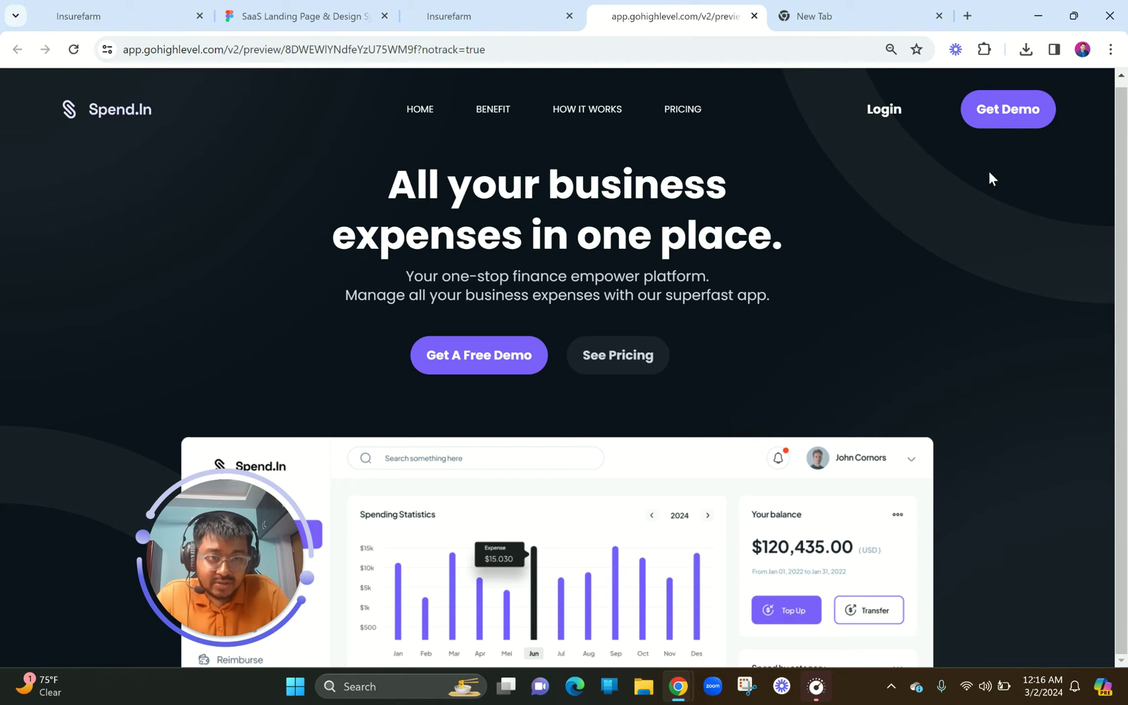
pyautogui.scroll(1, 594, 223)
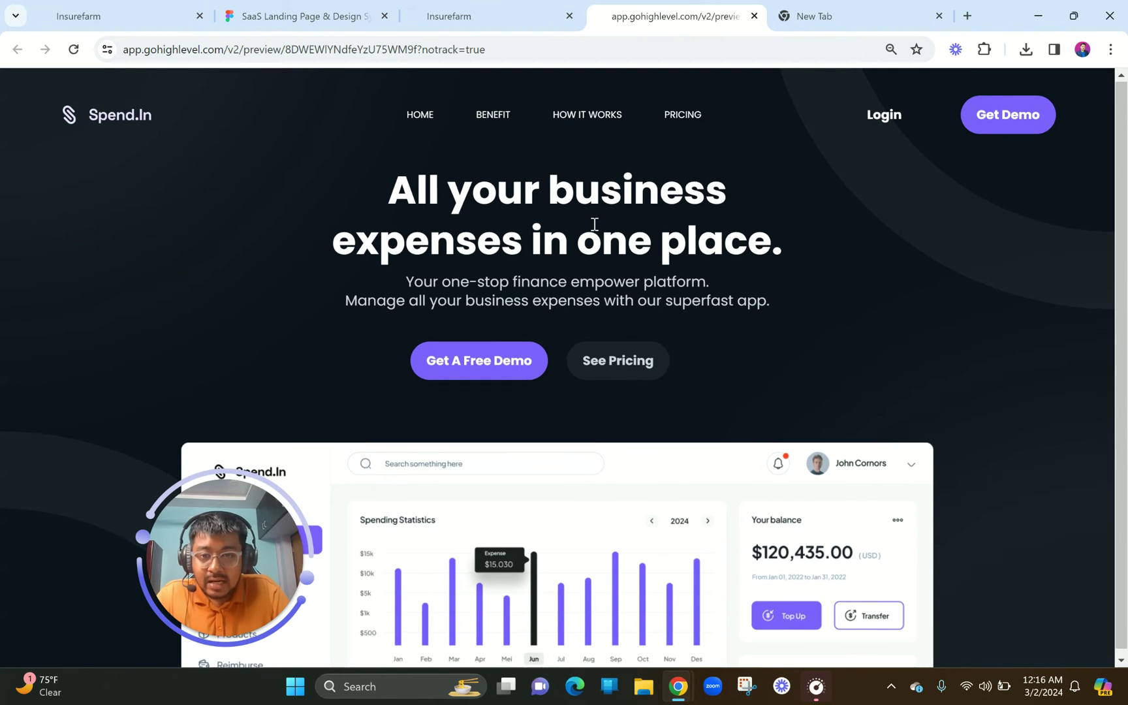
pyautogui.moveTo(394, 192); pyautogui.dragTo(812, 243)
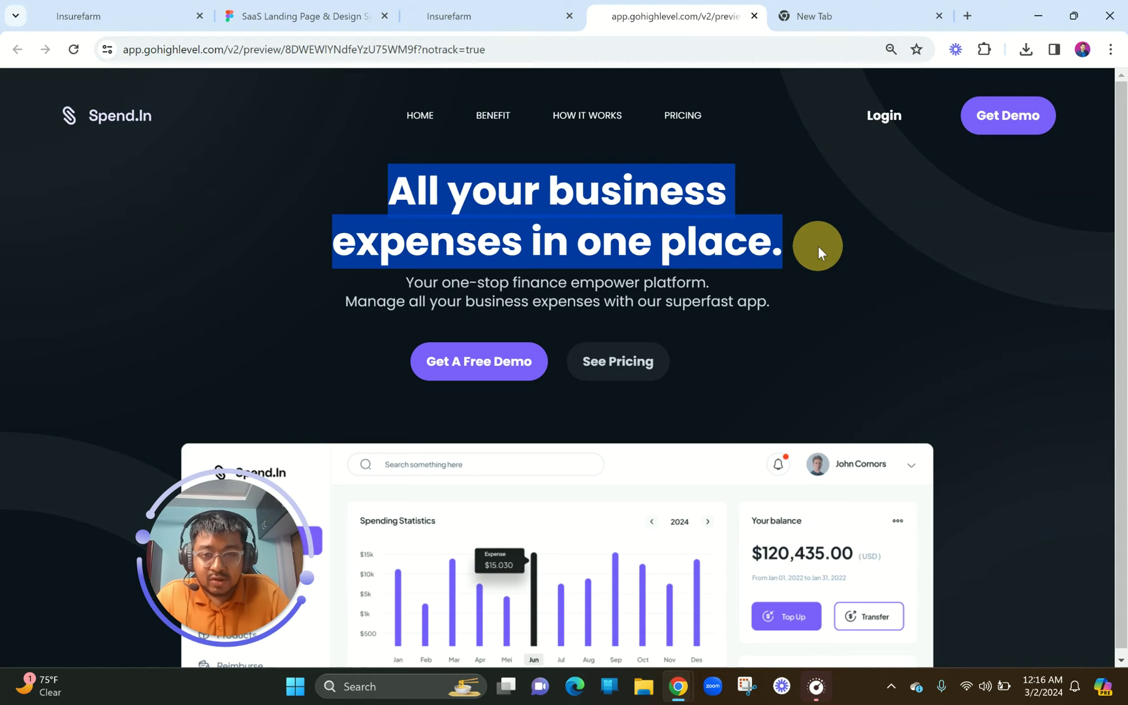
pyautogui.click(395, 288)
pyautogui.moveTo(393, 285); pyautogui.dragTo(776, 304)
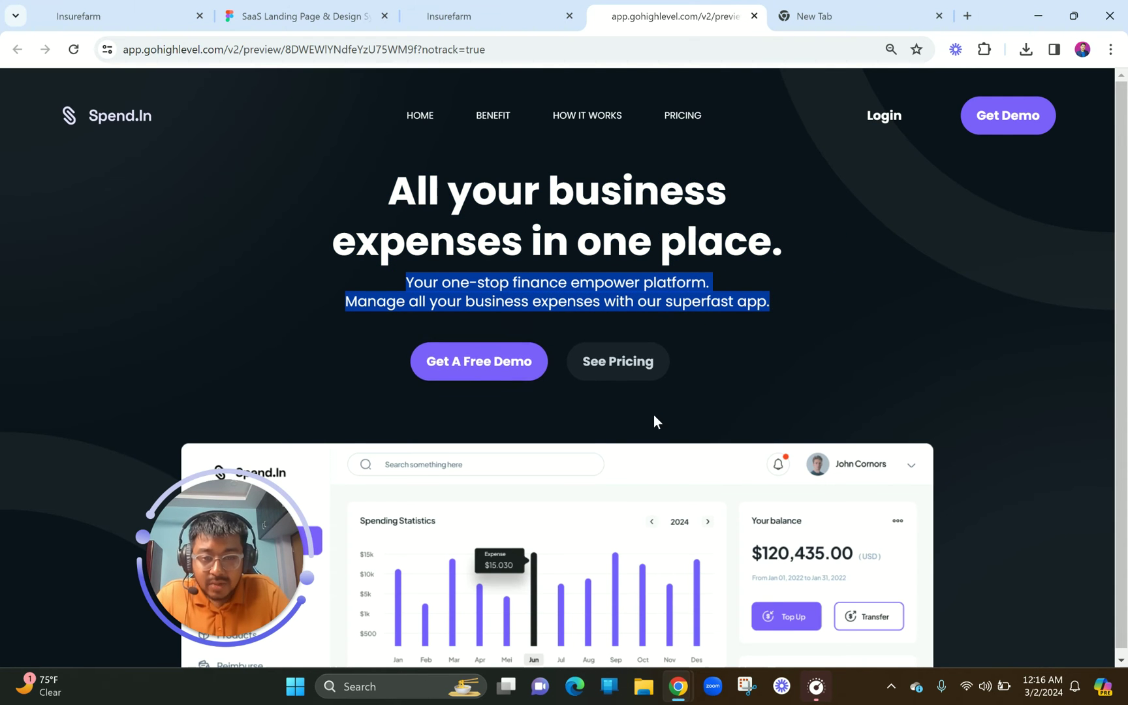
pyautogui.scroll(-1, 652, 414)
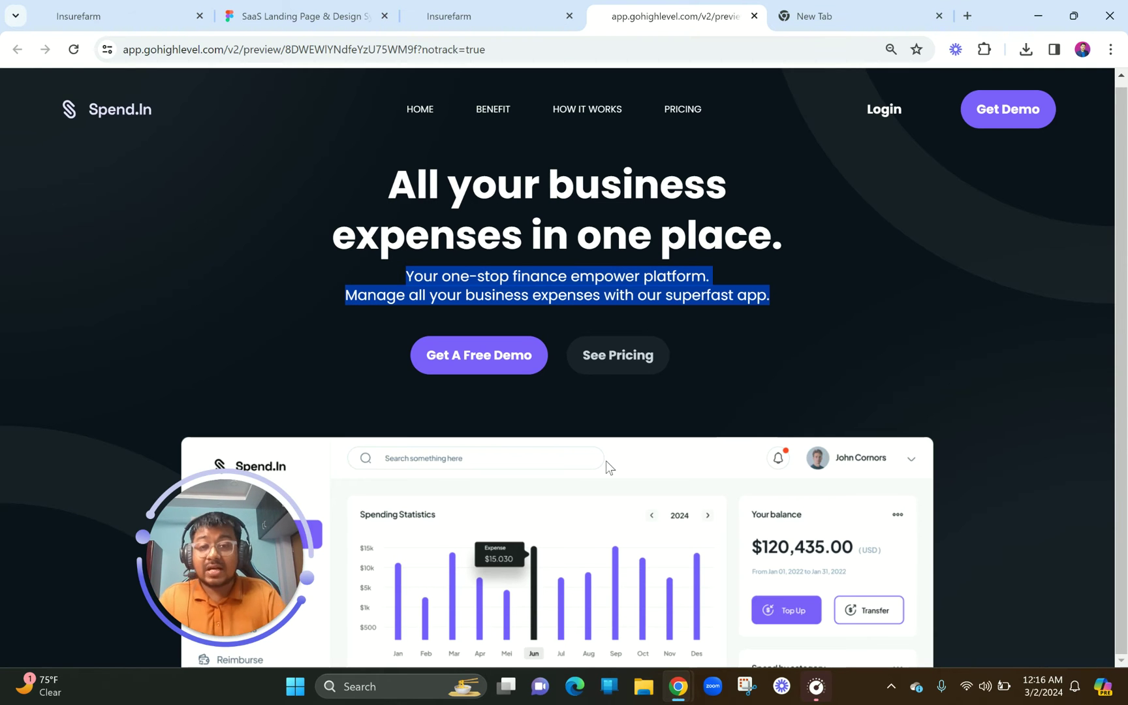
# - Switch to Figma and examine the Benefit and How it Works frames below the hero
pyautogui.click(457, 15)
pyautogui.click(339, 16)
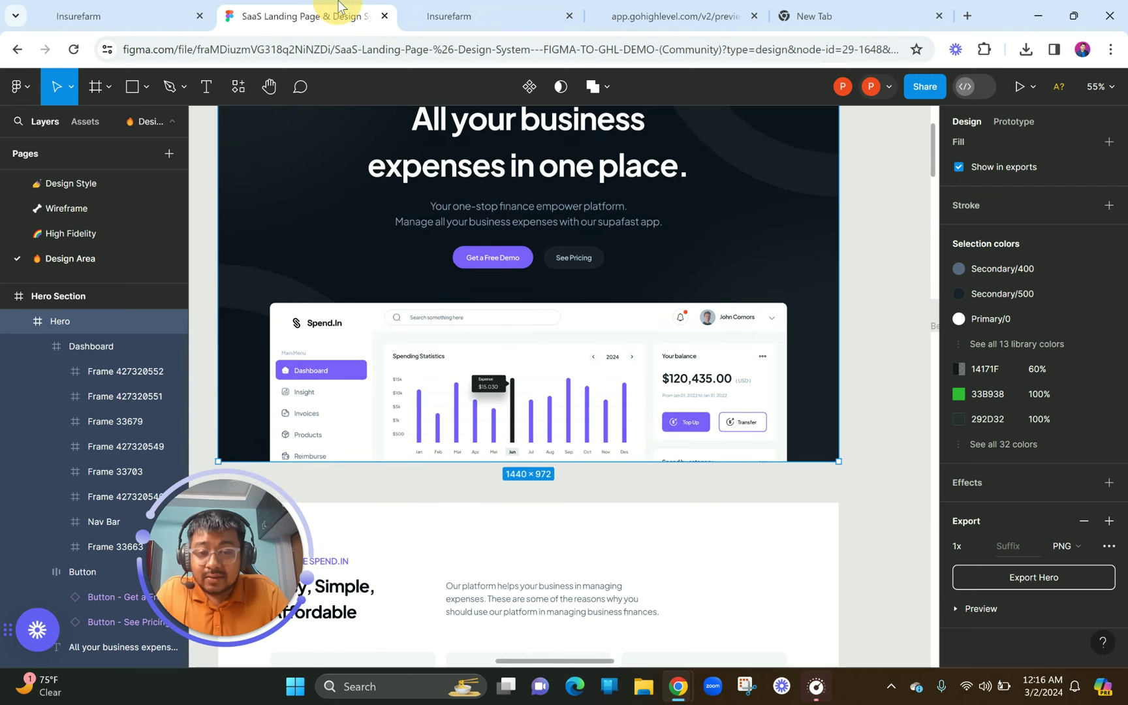
pyautogui.scroll(-5, 527, 380)
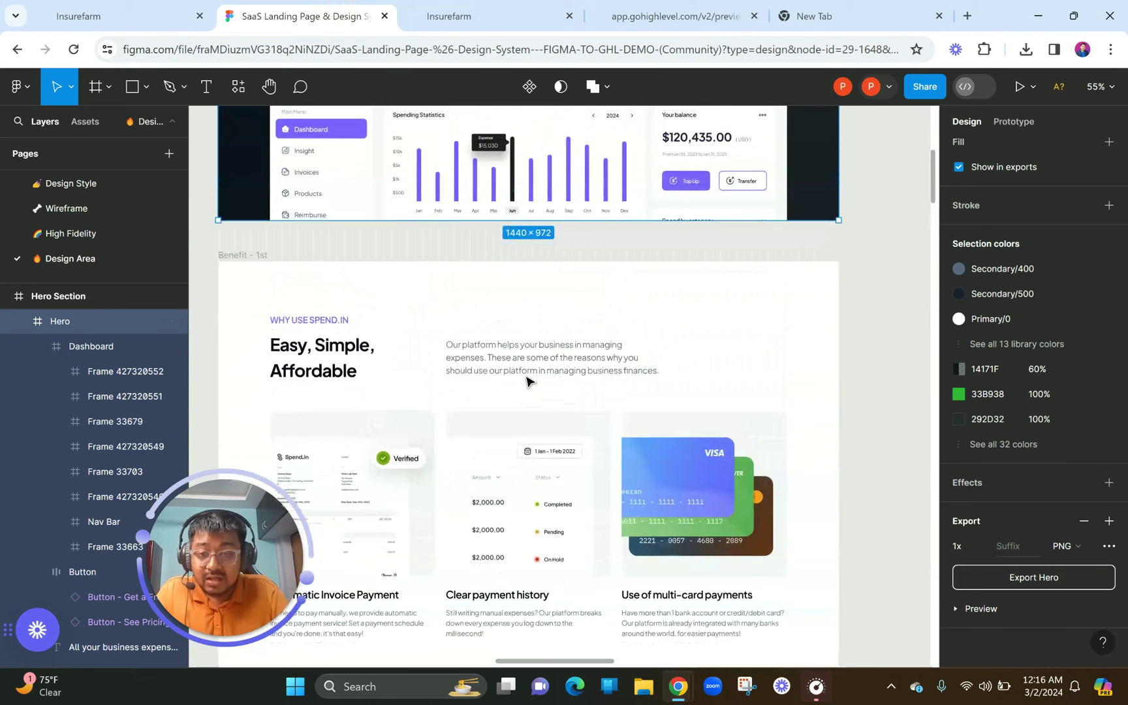
pyautogui.click(301, 238)
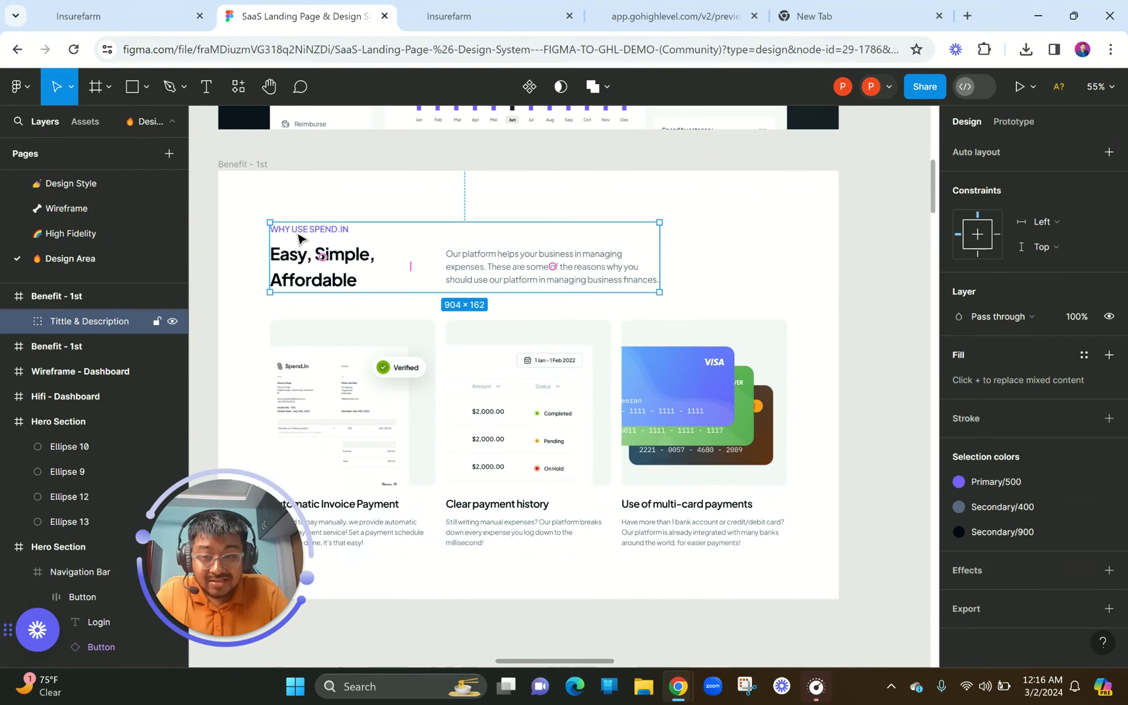
pyautogui.click(361, 425)
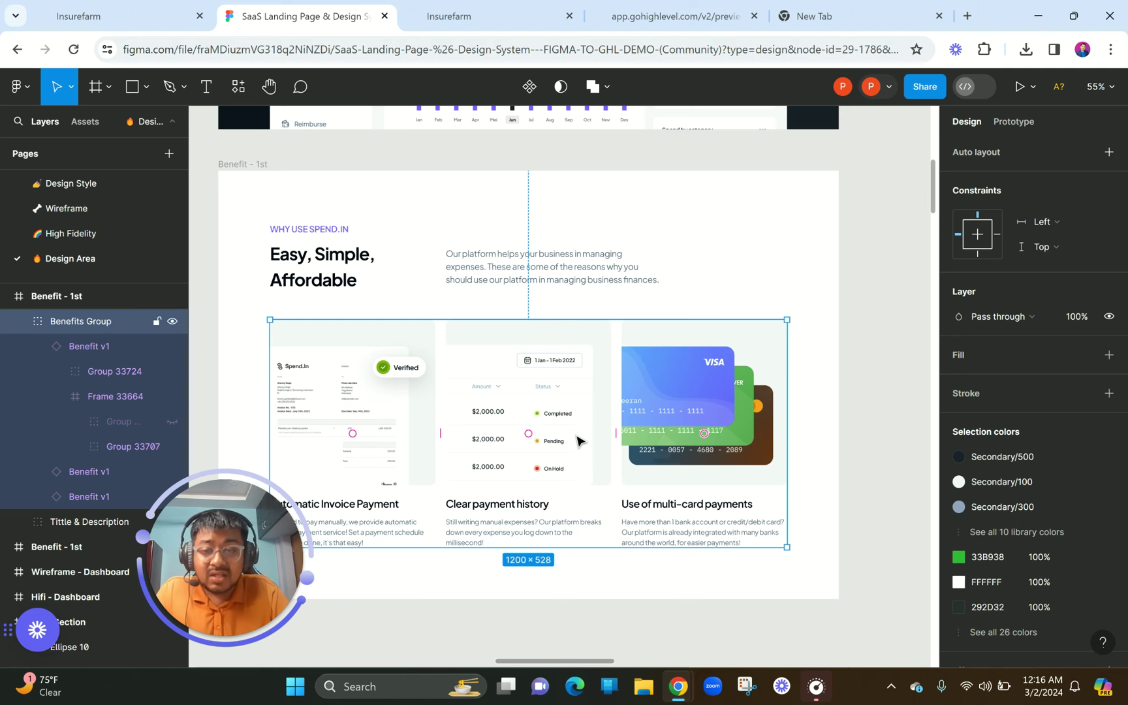
pyautogui.scroll(-15, 576, 441)
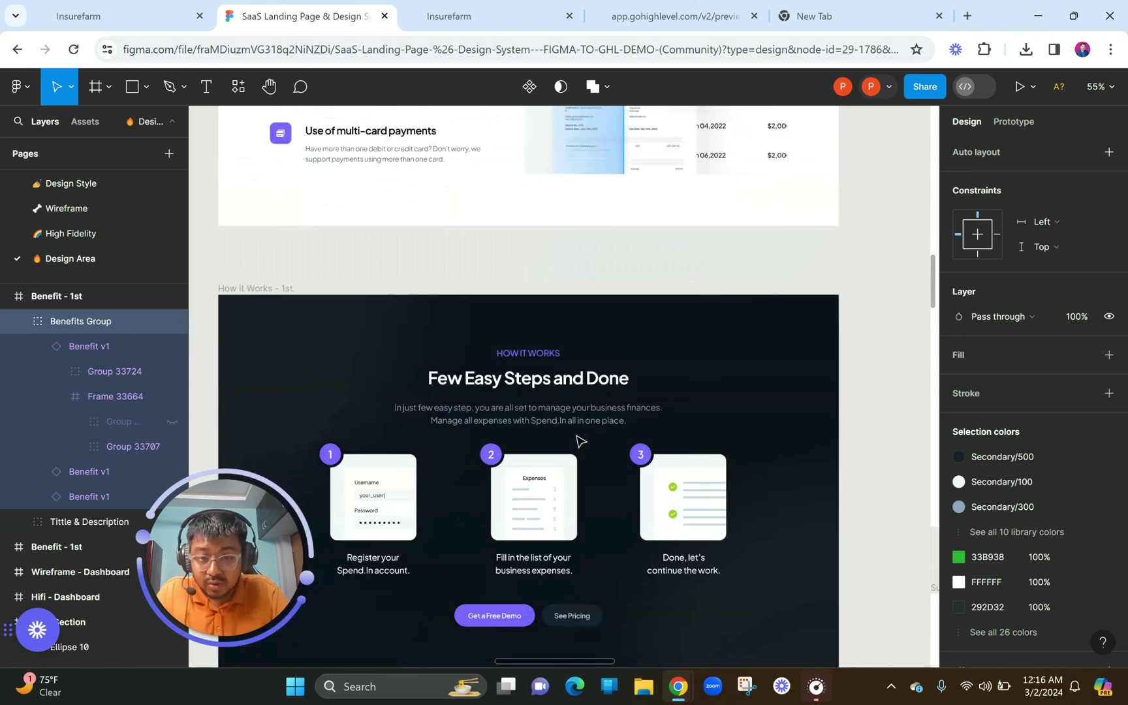
pyautogui.scroll(15, 577, 441)
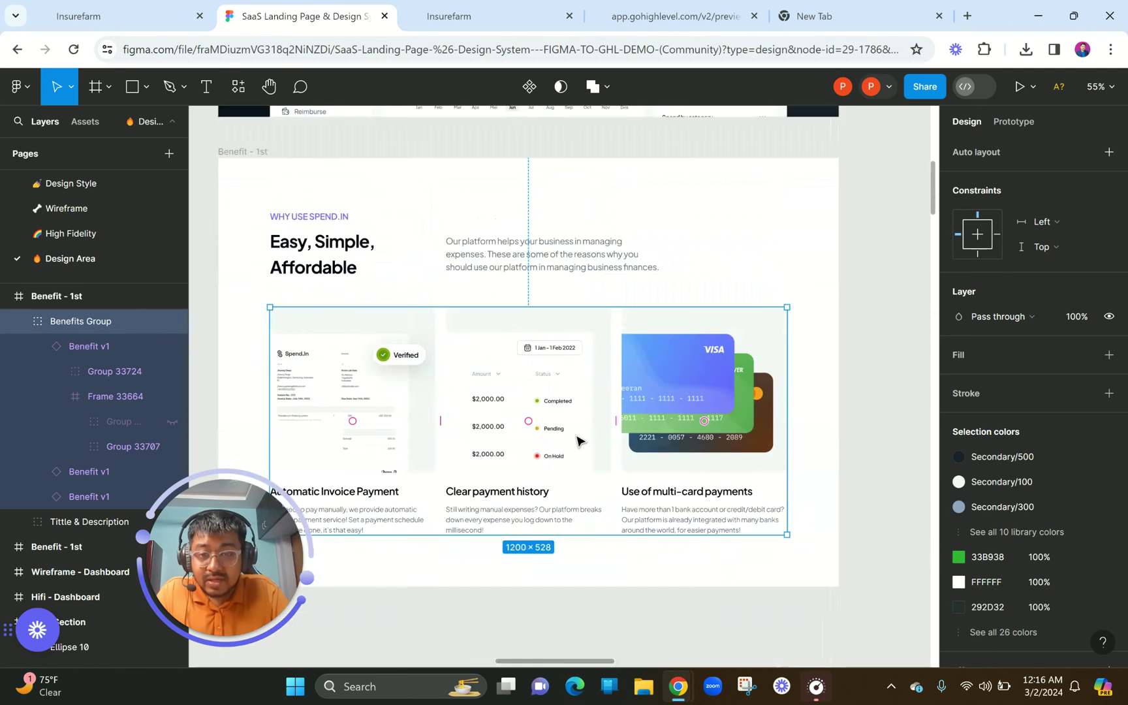
pyautogui.scroll(-8, 577, 439)
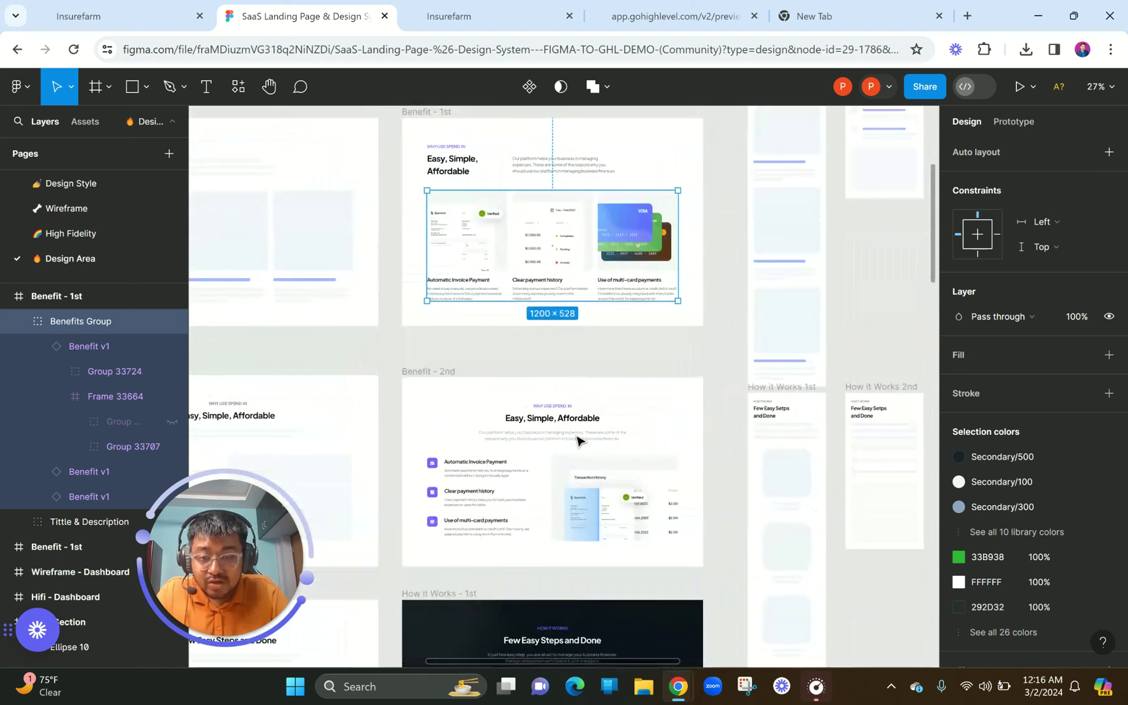
pyautogui.scroll(2, 578, 439)
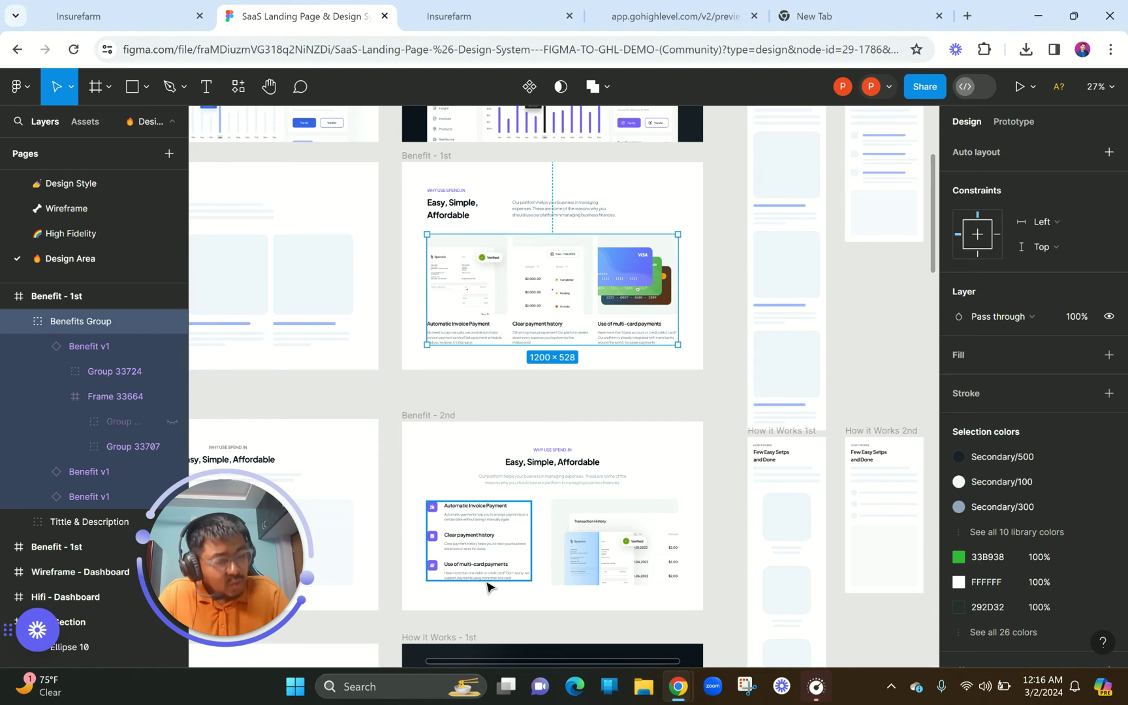
# - Check the Benefit - 1st frame's layout in Figma, then switch to the page builder and add a new section below the hero
pyautogui.scroll(3, 563, 378)
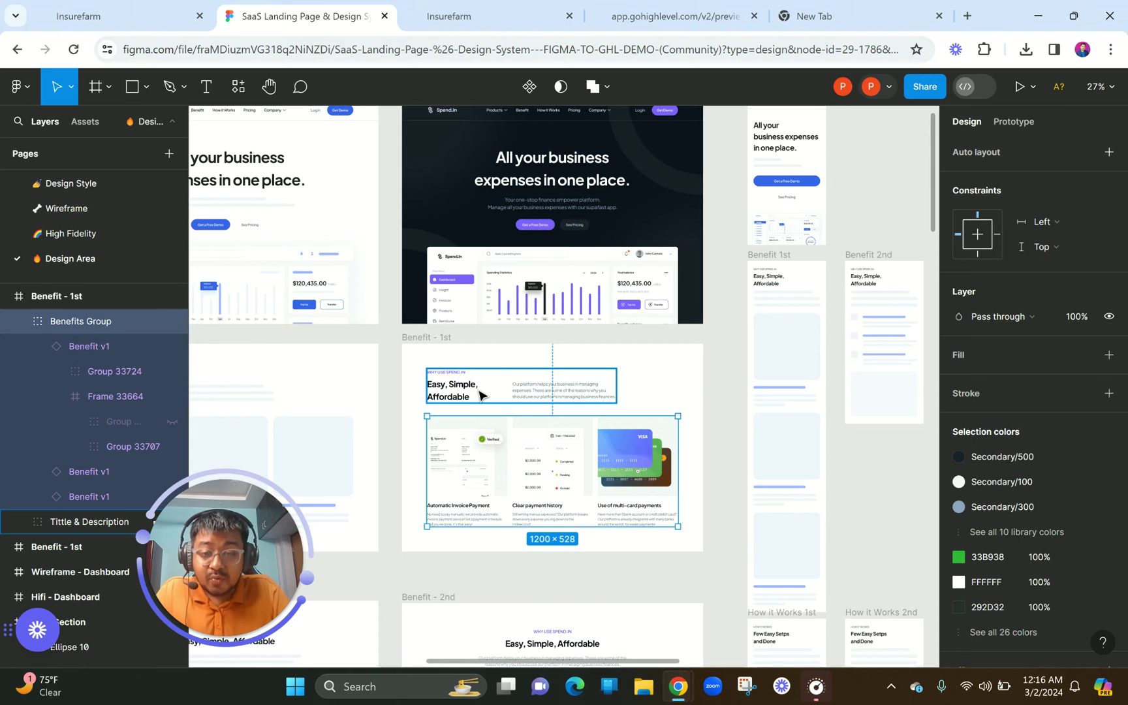
pyautogui.scroll(10, 456, 390)
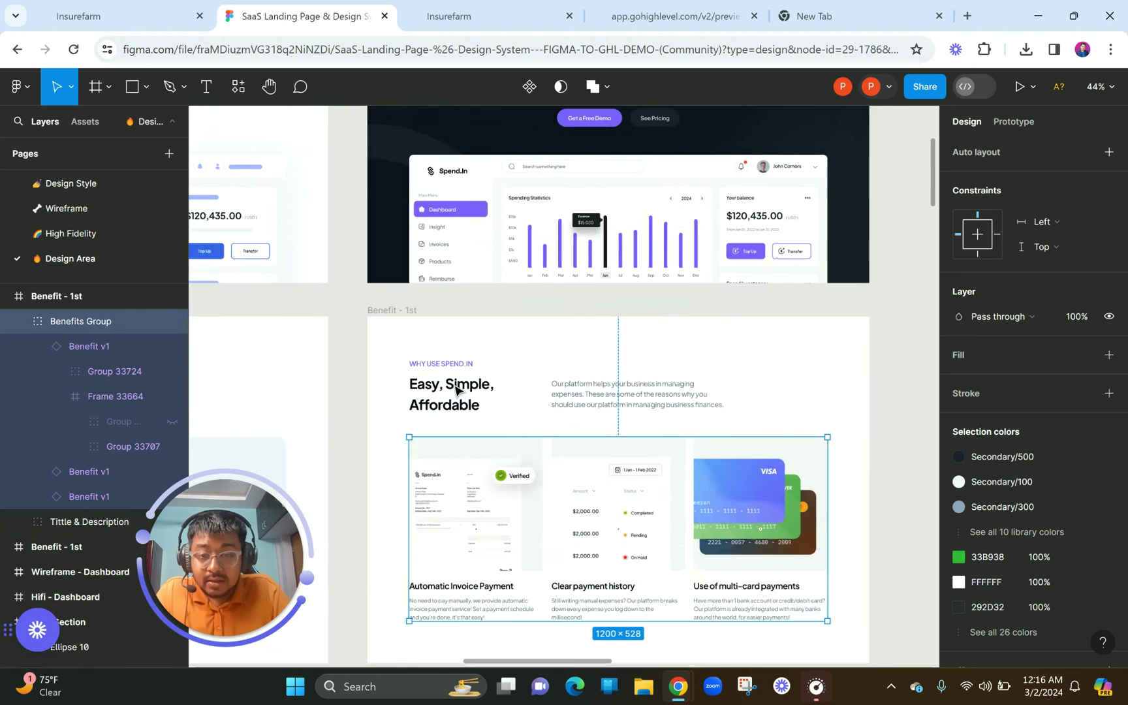
pyautogui.scroll(-3, 455, 390)
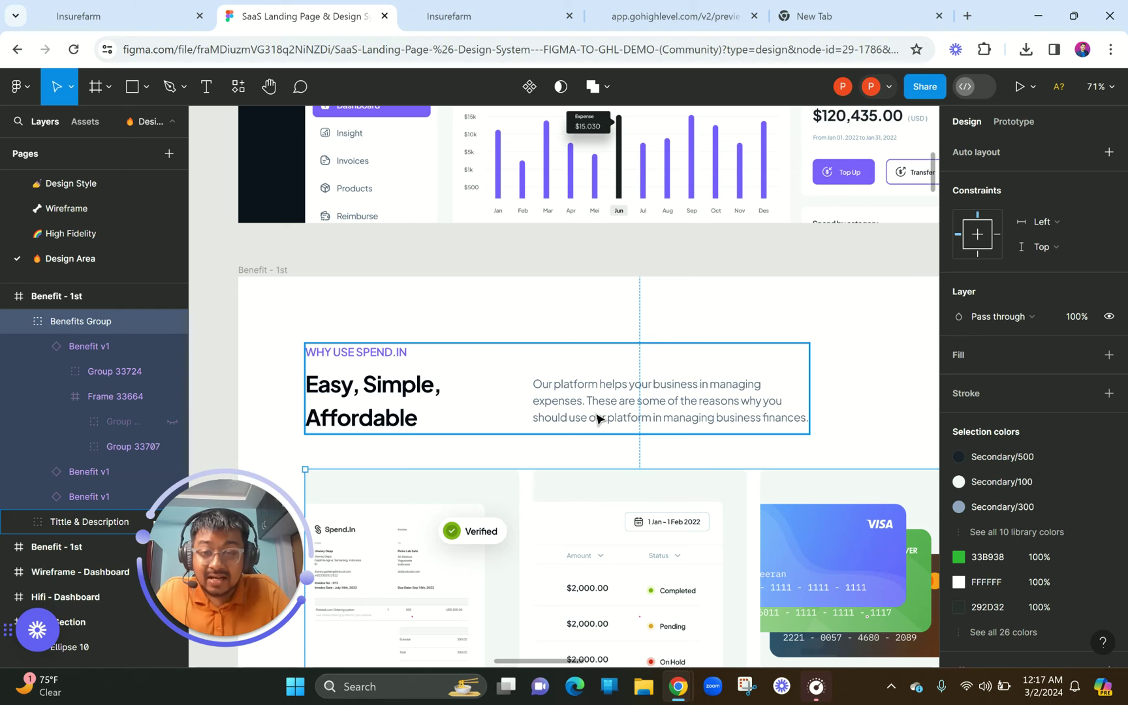
pyautogui.click(449, 15)
pyautogui.scroll(-2, 476, 573)
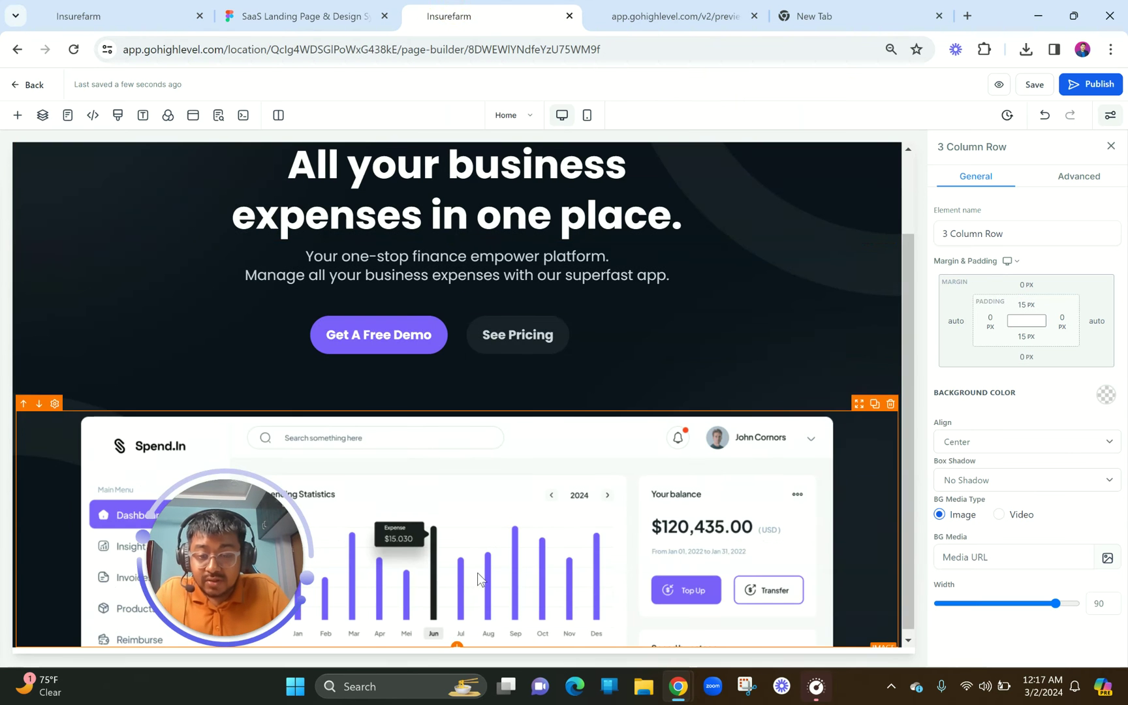
pyautogui.scroll(2, 423, 388)
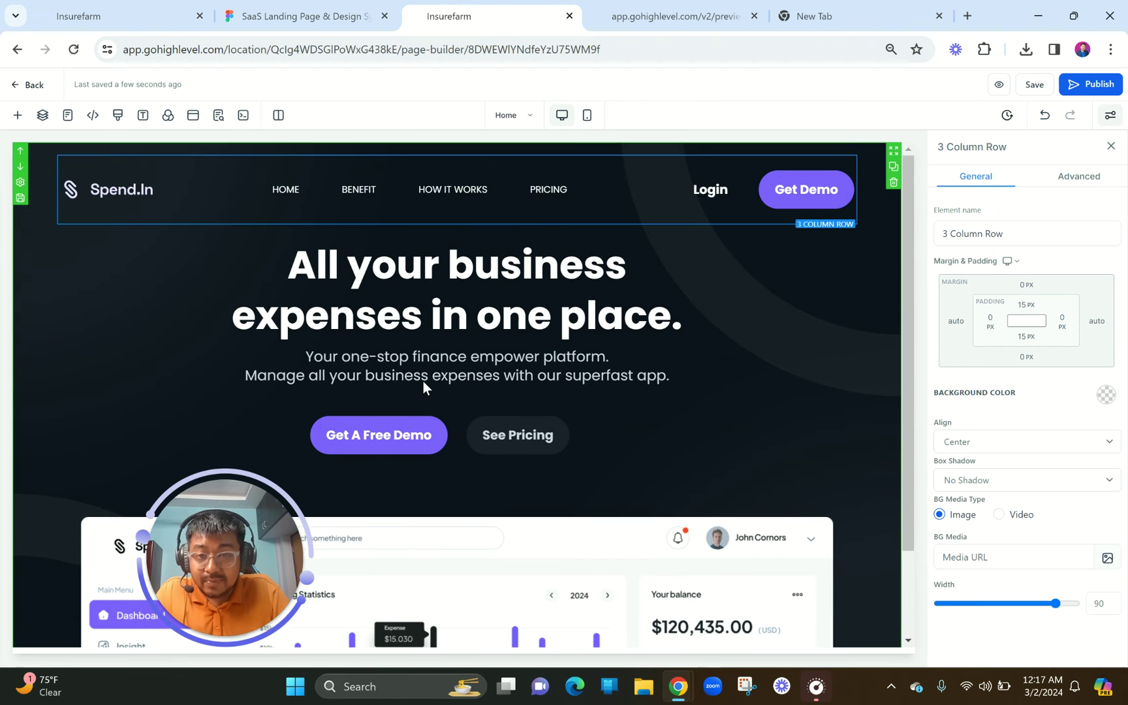
pyautogui.click(15, 116)
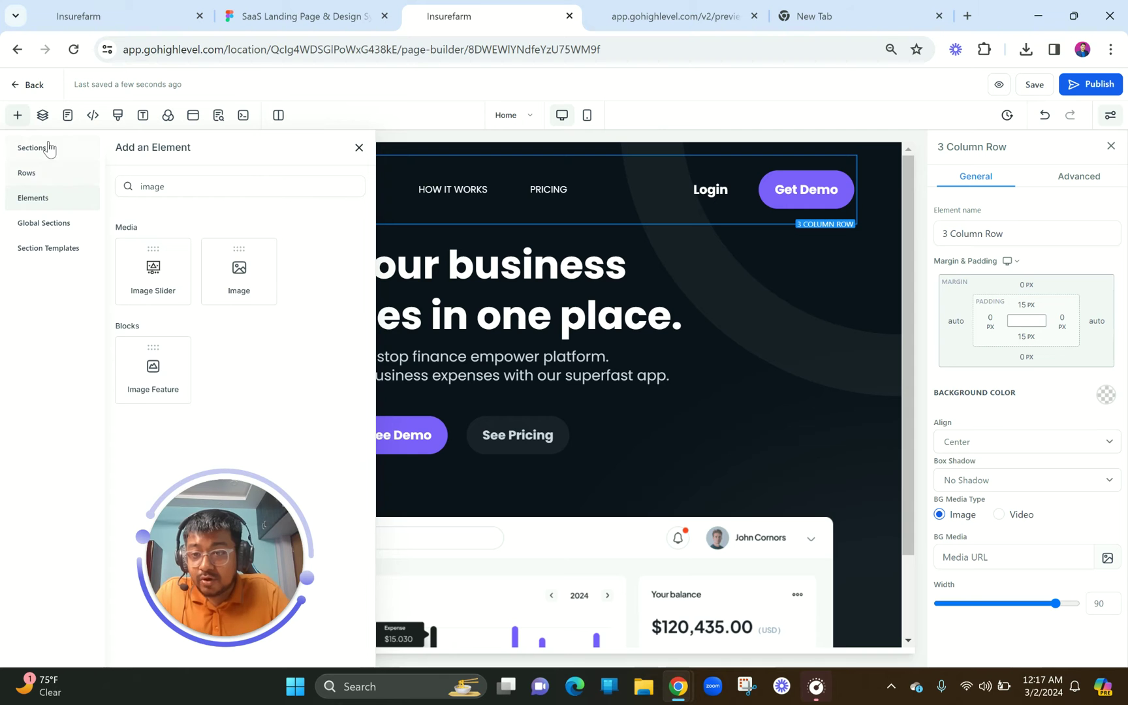
pyautogui.click(47, 147)
pyautogui.moveTo(204, 219); pyautogui.dragTo(614, 609)
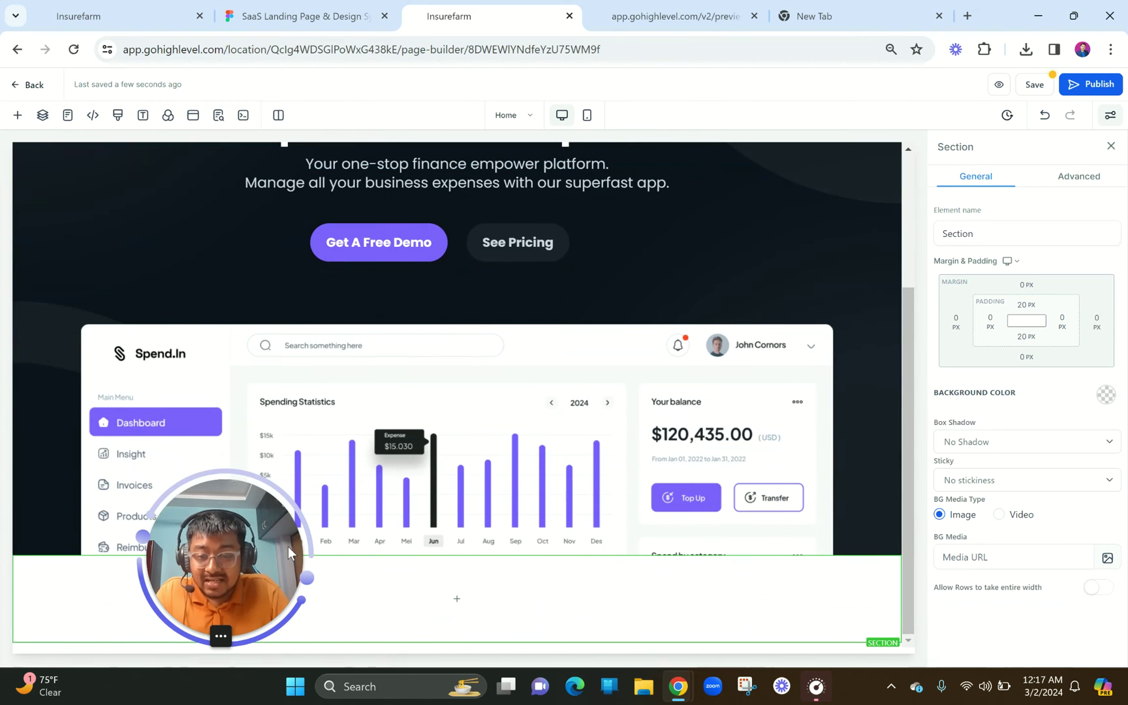
# - Add a 2 Column row to the empty section below the hero
pyautogui.moveTo(216, 575); pyautogui.dragTo(798, 150)
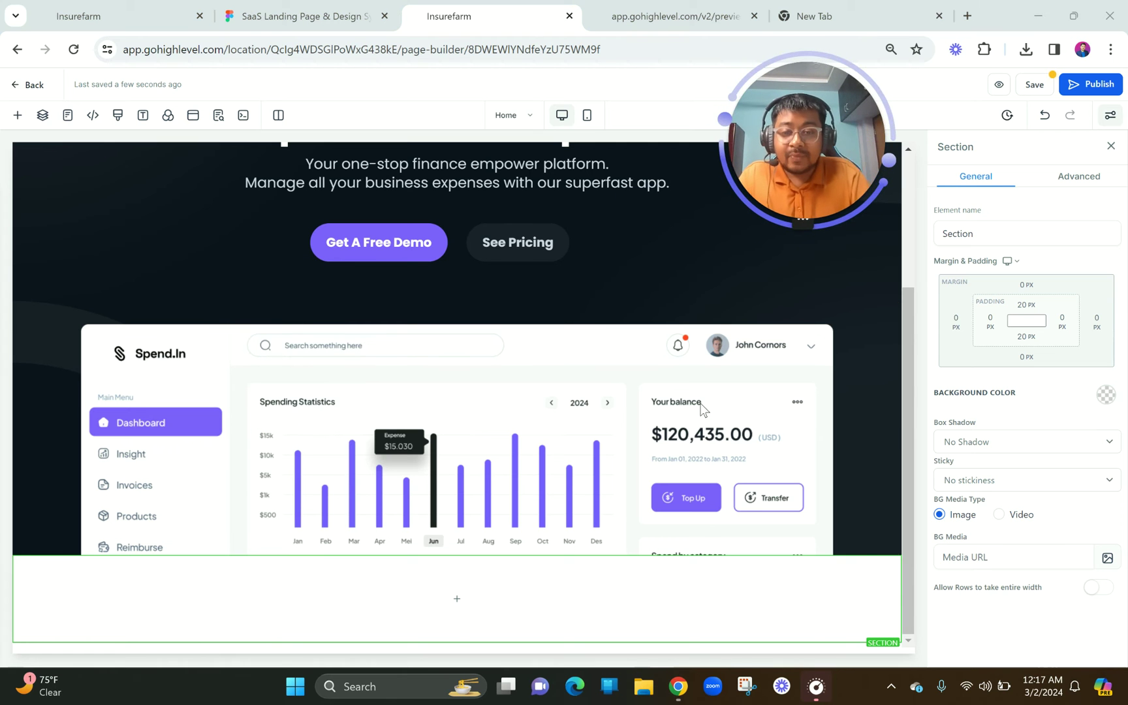
pyautogui.moveTo(476, 626)
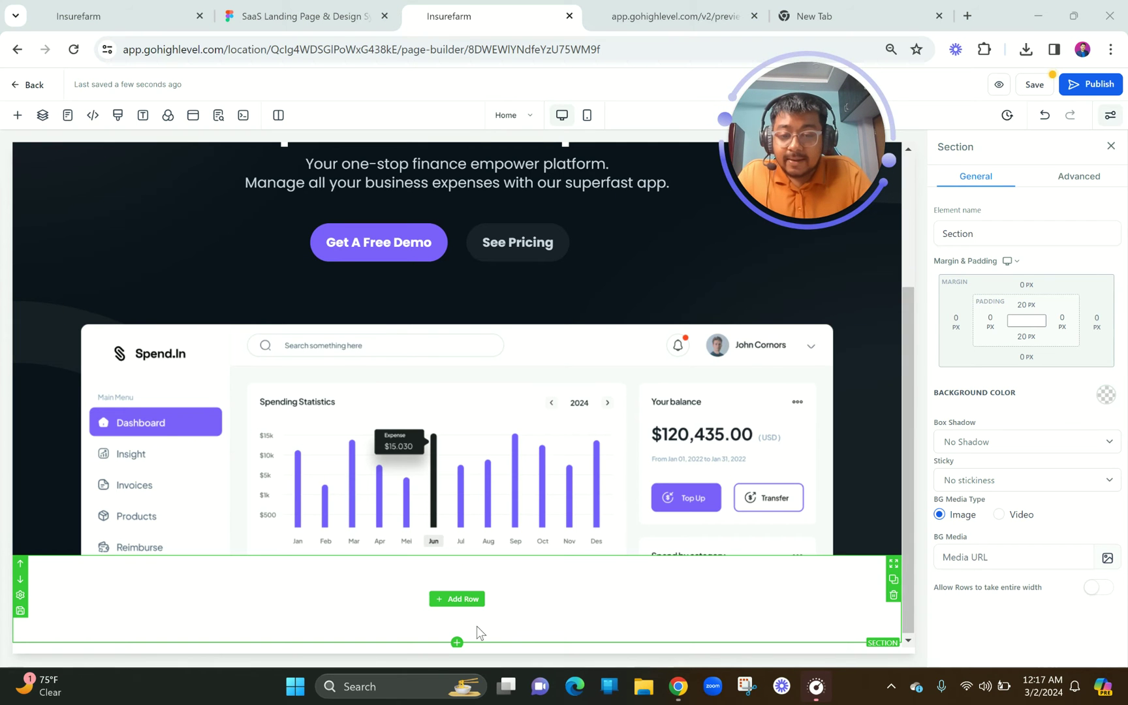
pyautogui.click(457, 598)
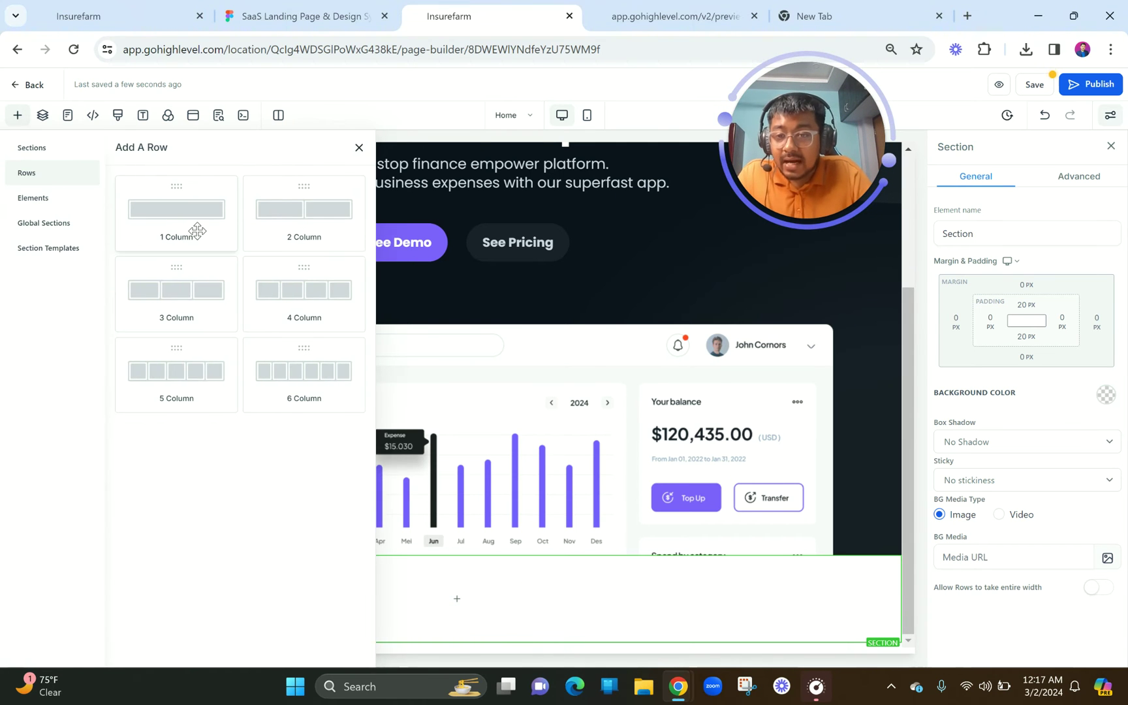
pyautogui.click(323, 228)
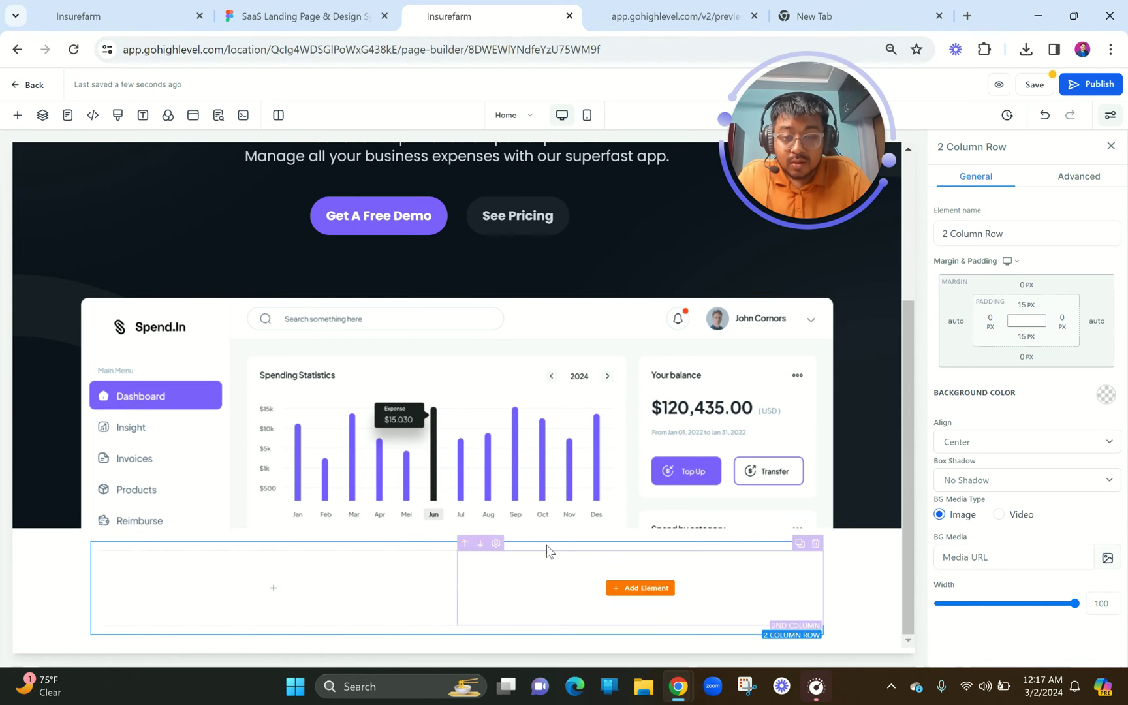
# - Switch to Figma and copy the "WHY USE SPEND.IN" text from the Benefit - 1st frame
pyautogui.click(302, 16)
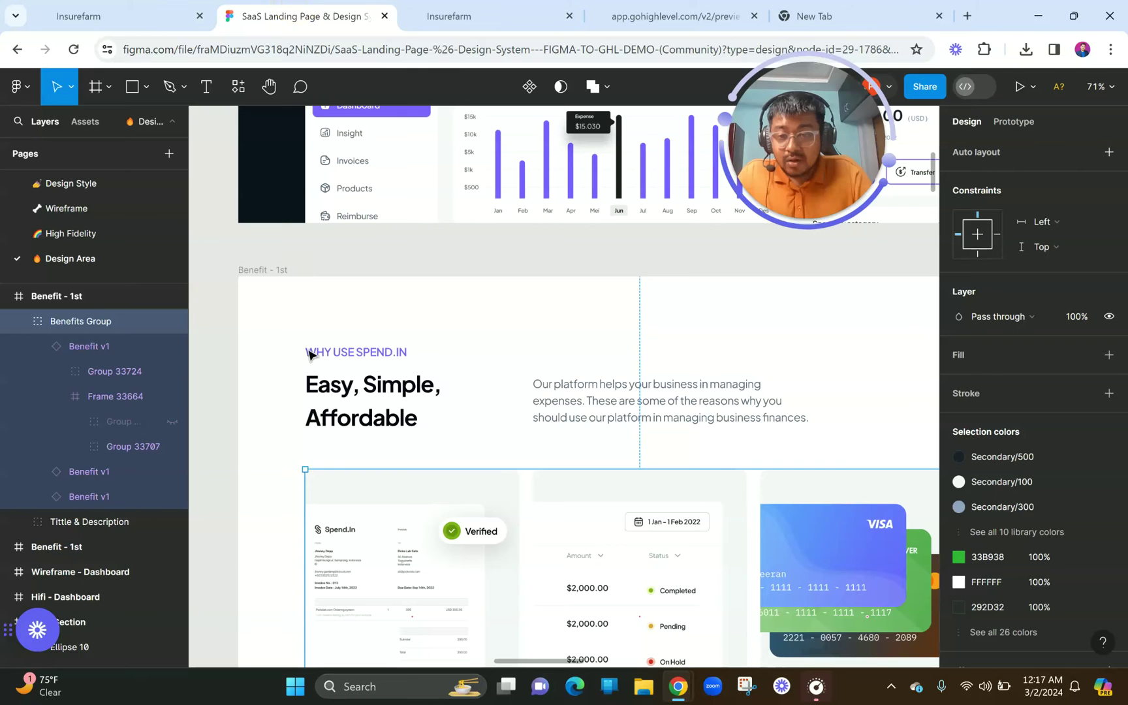
pyautogui.click(326, 352)
pyautogui.click(346, 351)
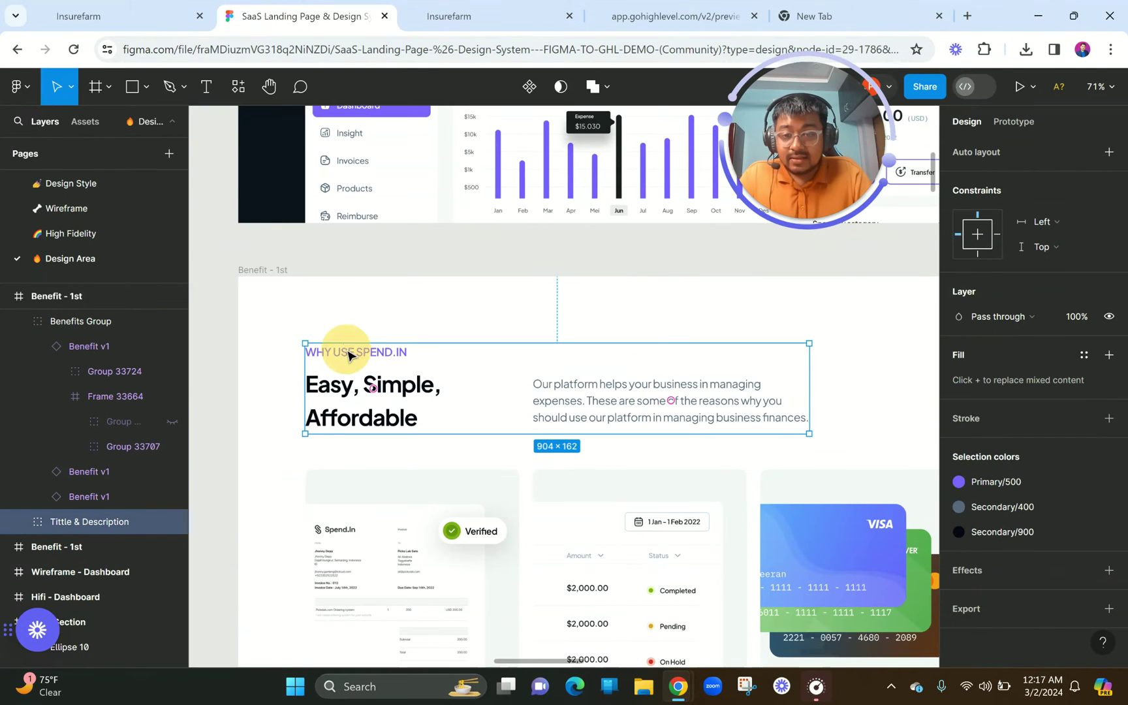
pyautogui.doubleClick(347, 351)
pyautogui.click(385, 354)
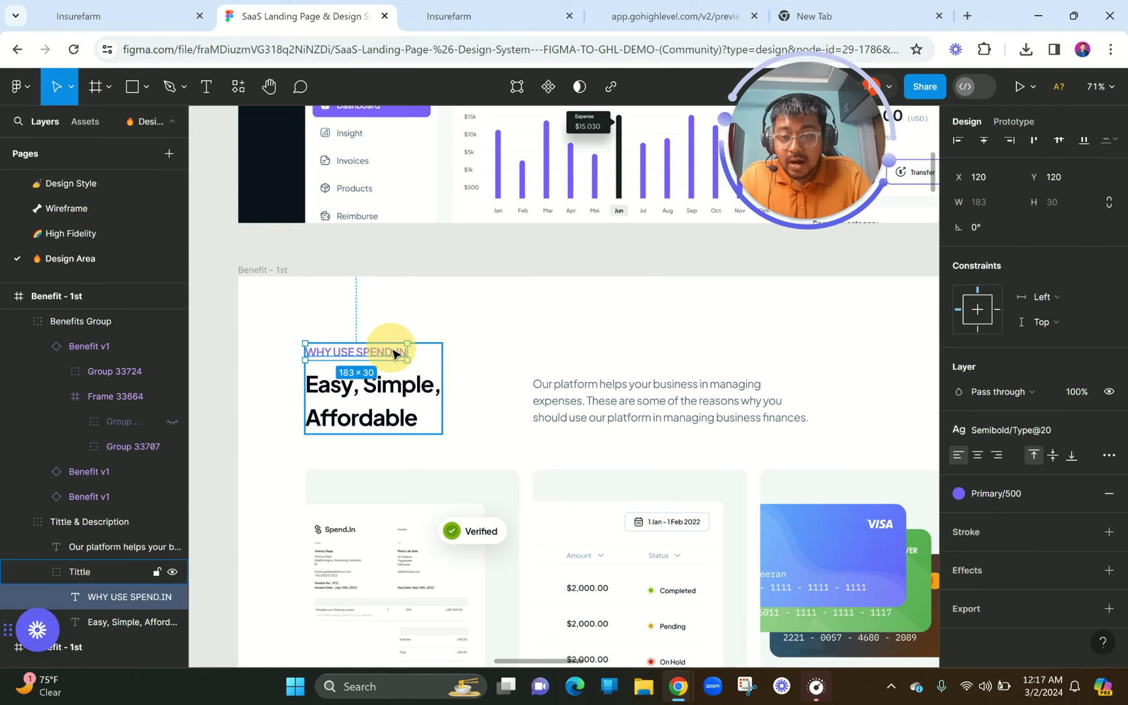
pyautogui.doubleClick(377, 355)
pyautogui.hotkey('ctrl', 'c')
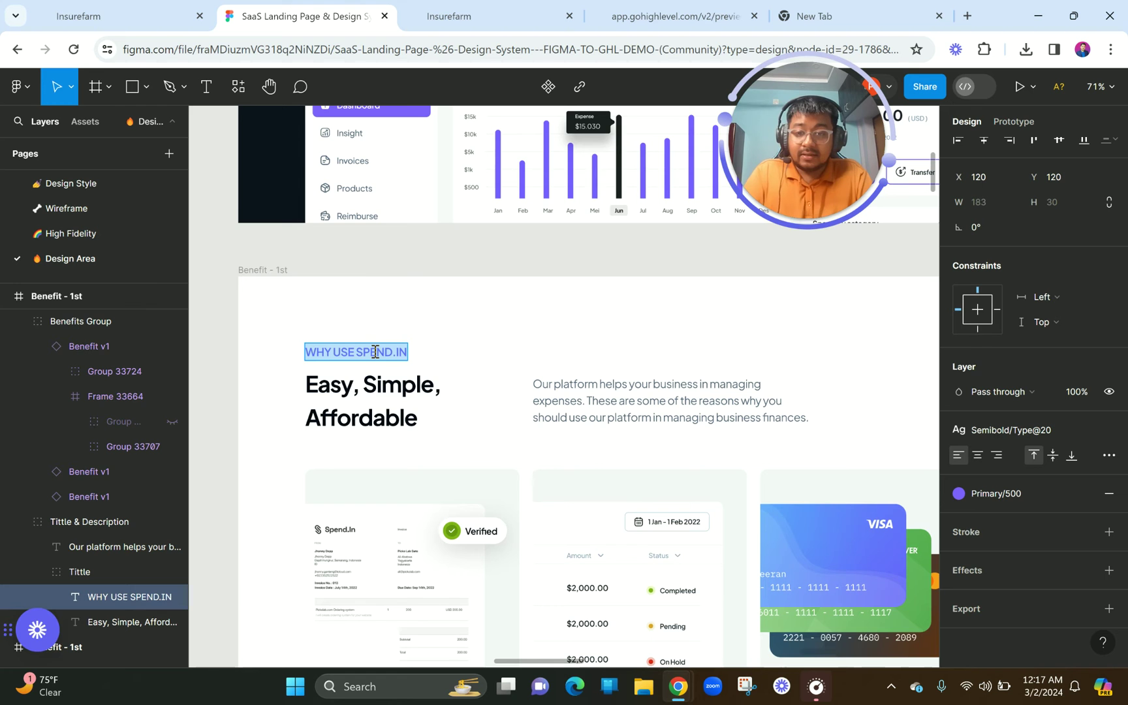
# - In the page builder, add a Sub-Headline to the new row's first column and replace its text with the copied "WHY USE SPEND.IN"
pyautogui.click(411, 17)
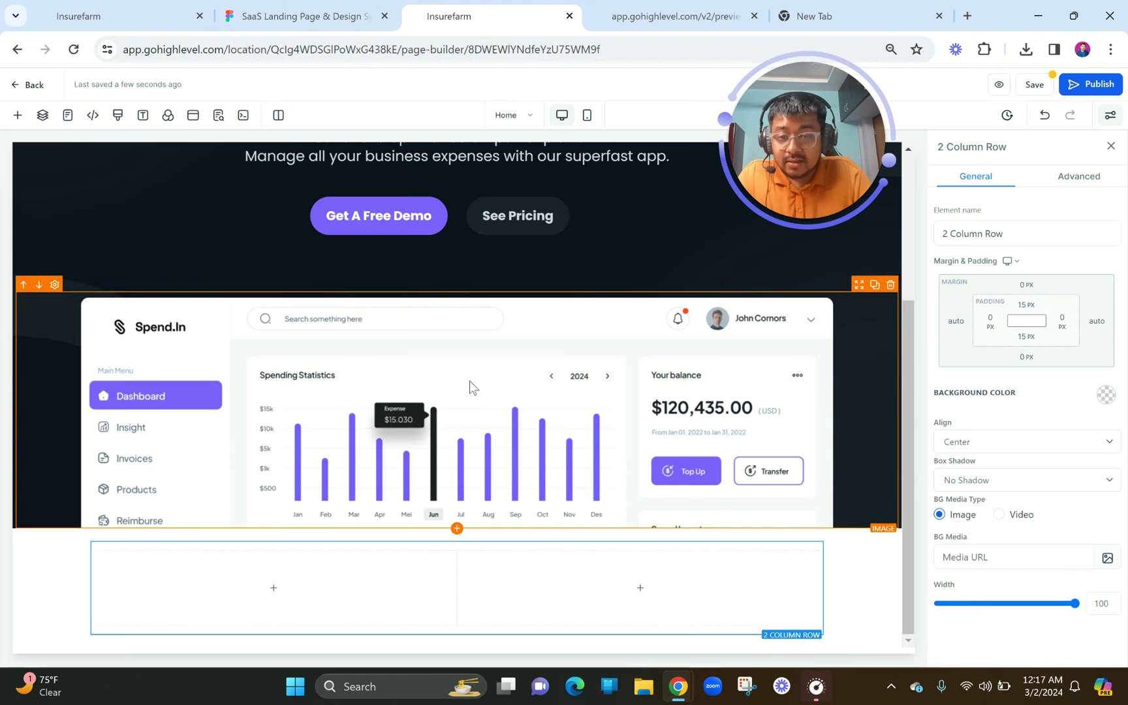
pyautogui.click(297, 589)
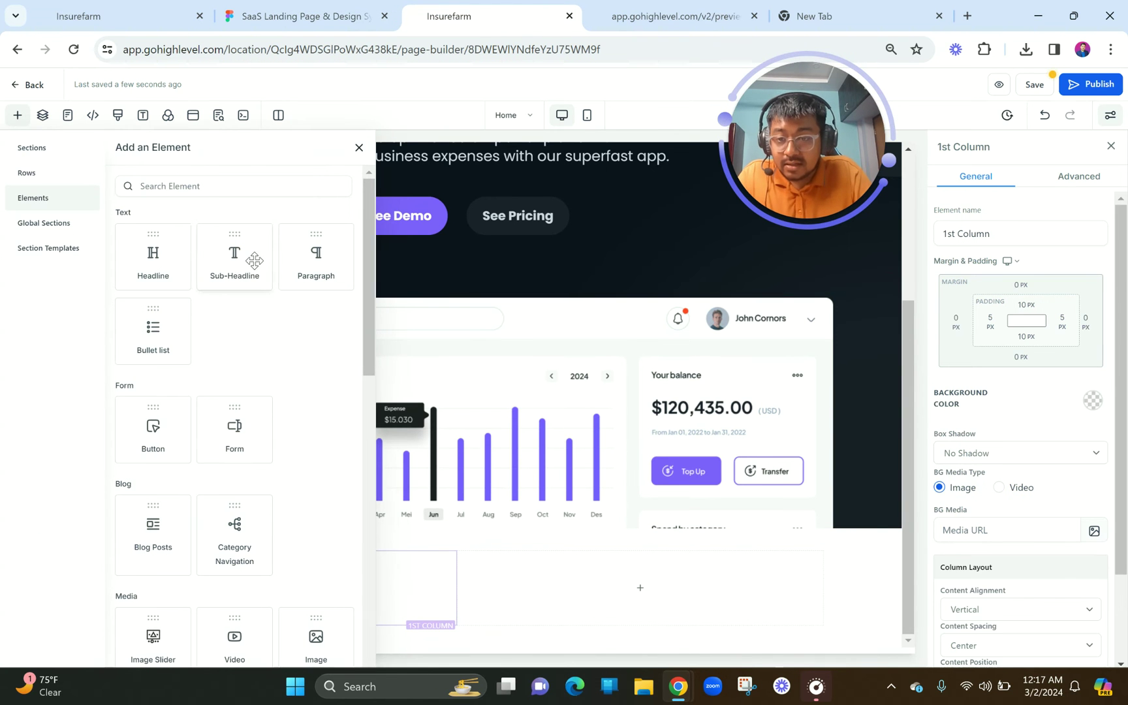
pyautogui.click(234, 265)
pyautogui.tripleClick(361, 587)
pyautogui.hotkey('ctrl', 'v')
pyautogui.click(201, 606)
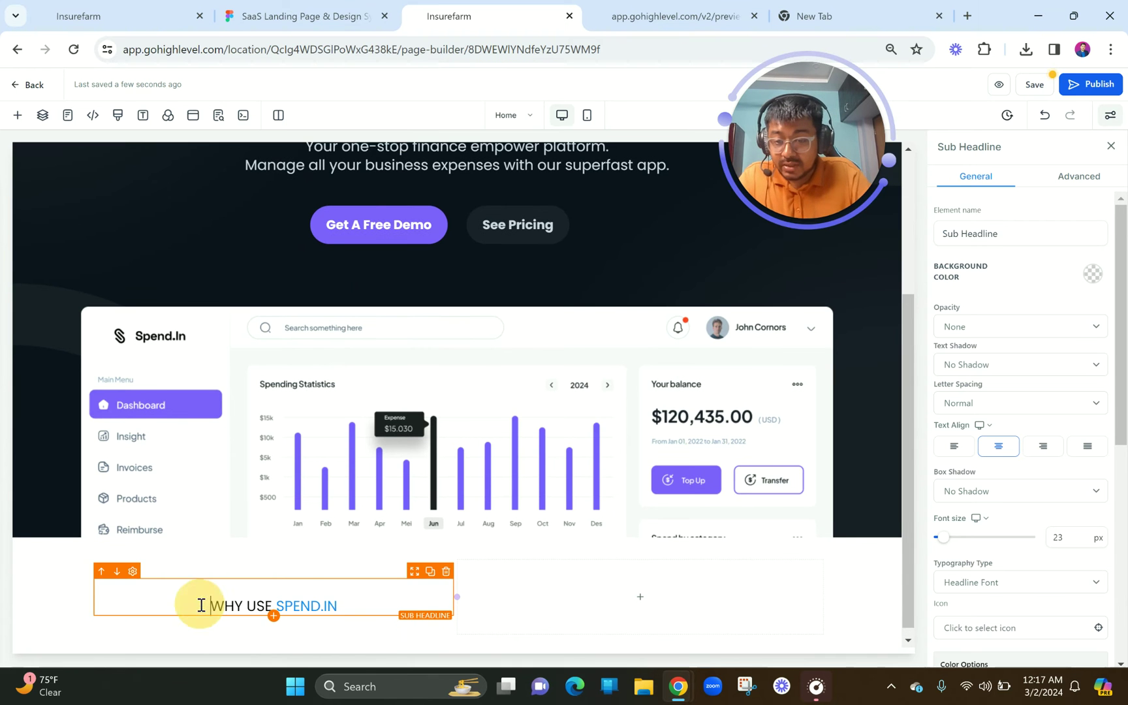
pyautogui.click(335, 586)
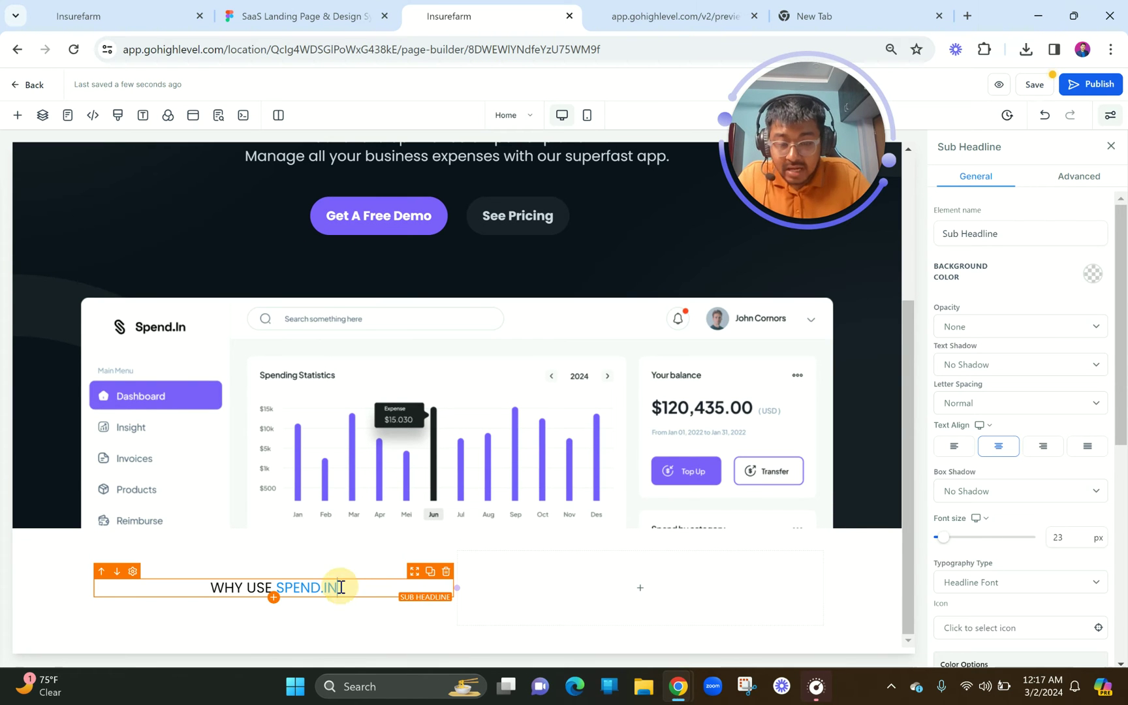
# - Set the "WHY USE SPEND.IN" sub headline's link text color and text color to the brand purple and left-align it
pyautogui.scroll(-6, 1047, 599)
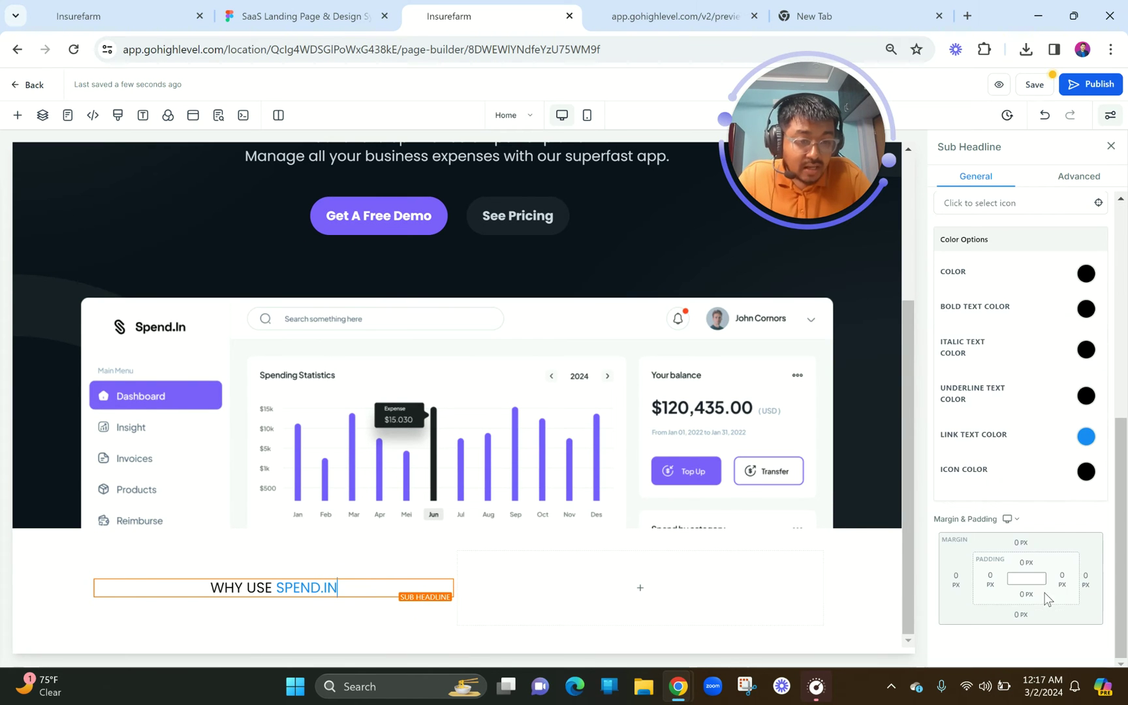
pyautogui.click(1085, 437)
pyautogui.click(1046, 513)
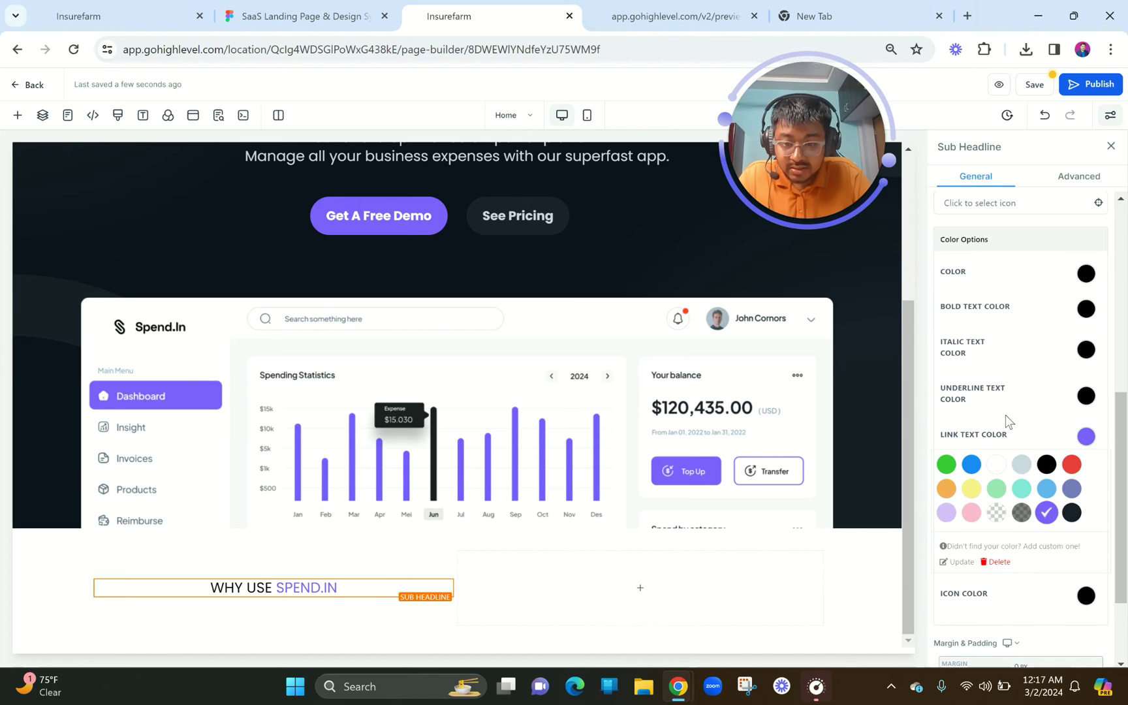
pyautogui.scroll(2, 1005, 420)
pyautogui.click(1085, 416)
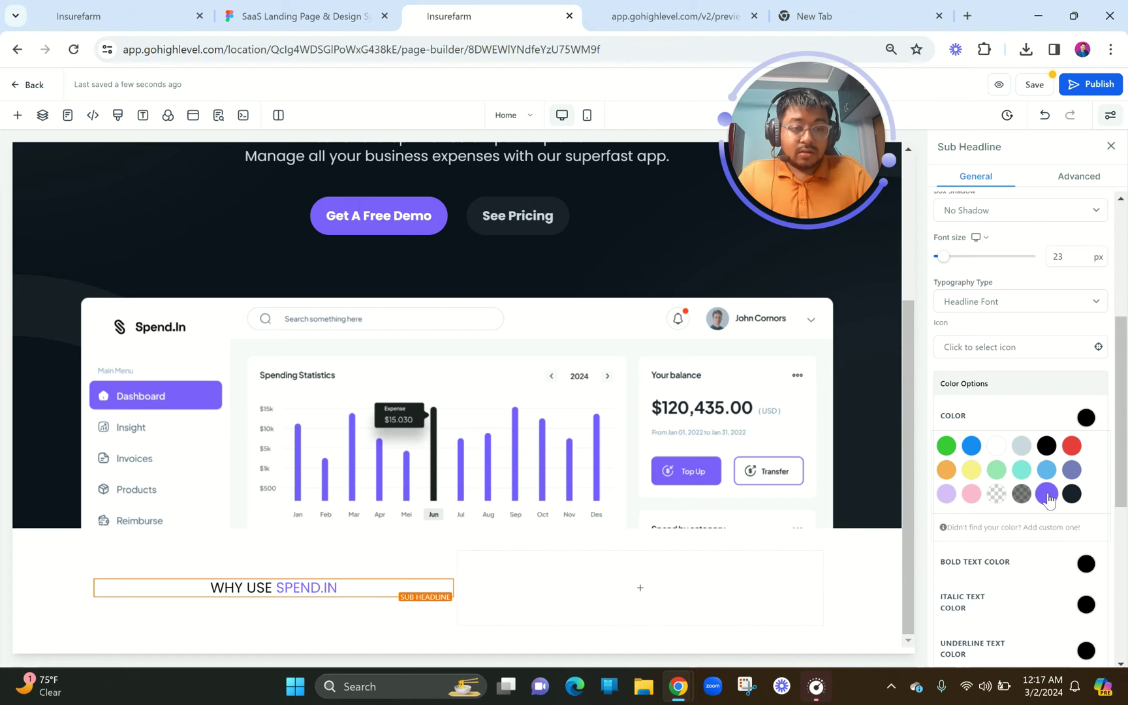
pyautogui.click(1046, 495)
pyautogui.scroll(3, 974, 369)
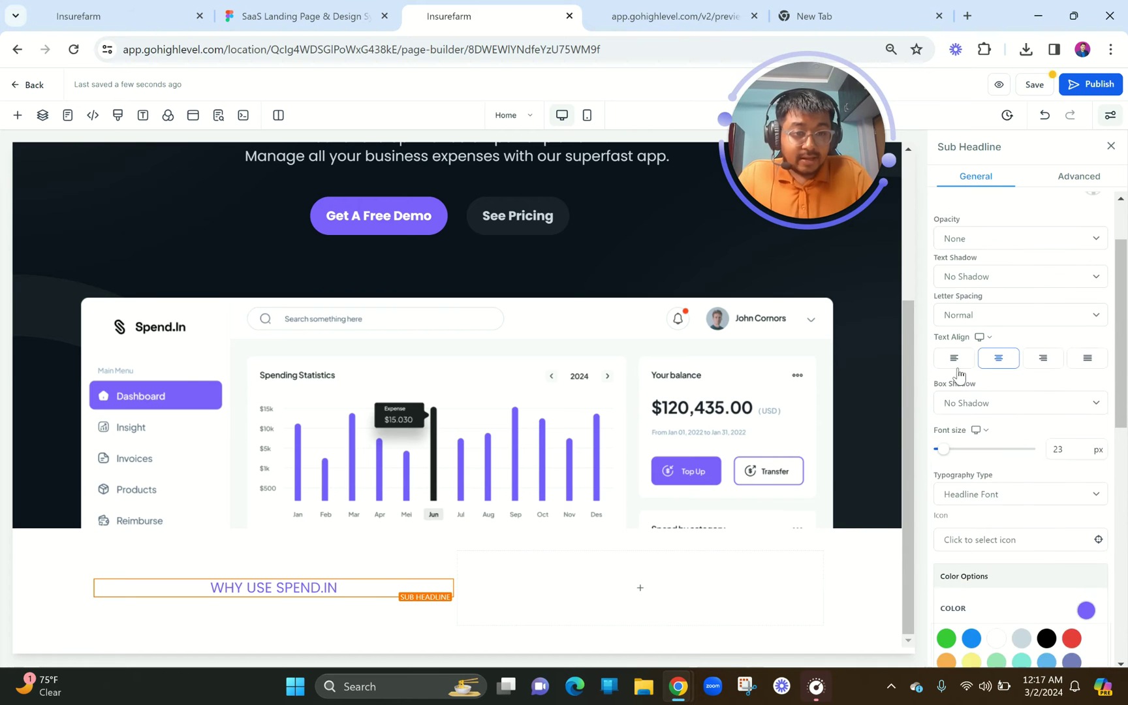
pyautogui.click(954, 358)
# - Switch to Figma and copy the full "Easy, Simple, Affordable" heading from the Benefit - 1st frame
pyautogui.click(299, 16)
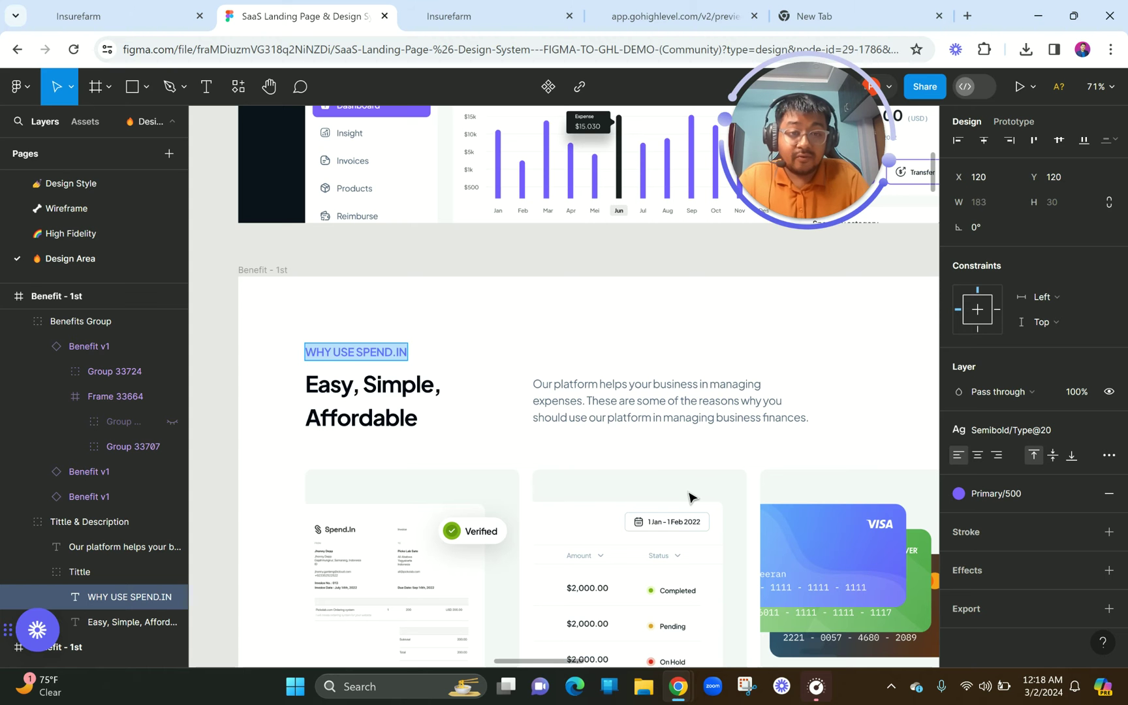
pyautogui.doubleClick(372, 405)
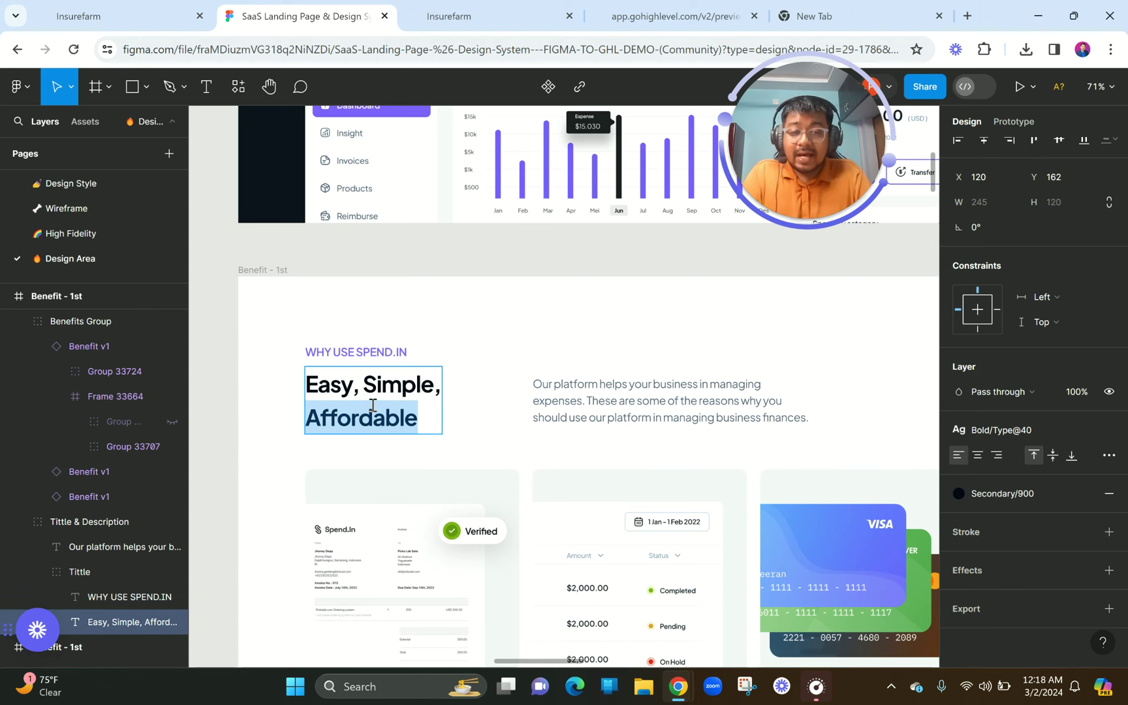
pyautogui.hotkey('ctrl', 'a')
pyautogui.hotkey('ctrl', 'c')
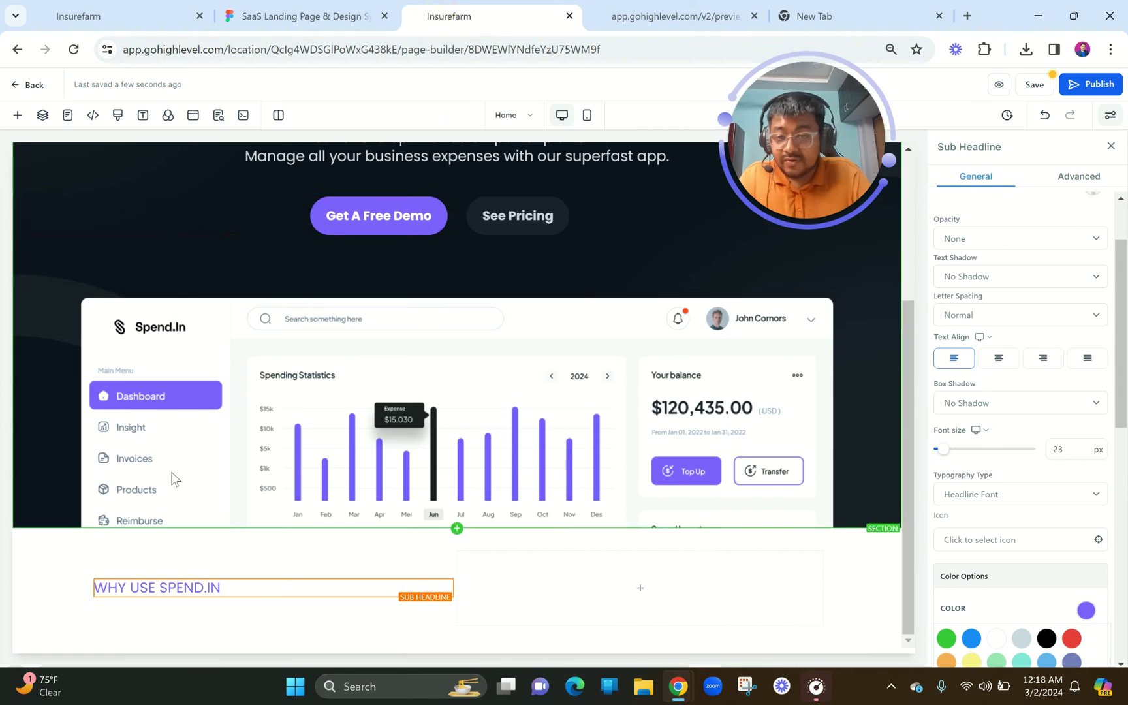
# - Back in the page builder, set the "WHY USE SPEND.IN" sub headline's font size to 20 px
pyautogui.click(1060, 451)
pyautogui.doubleClick(1062, 455)
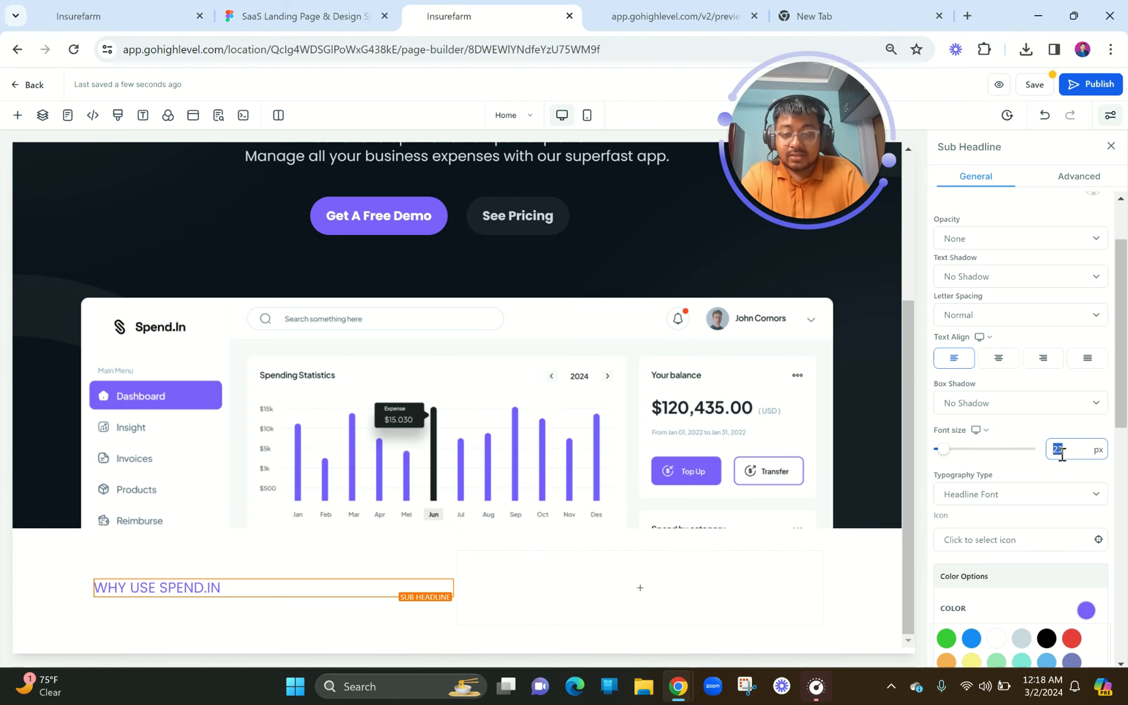
pyautogui.write('20')
pyautogui.click(565, 455)
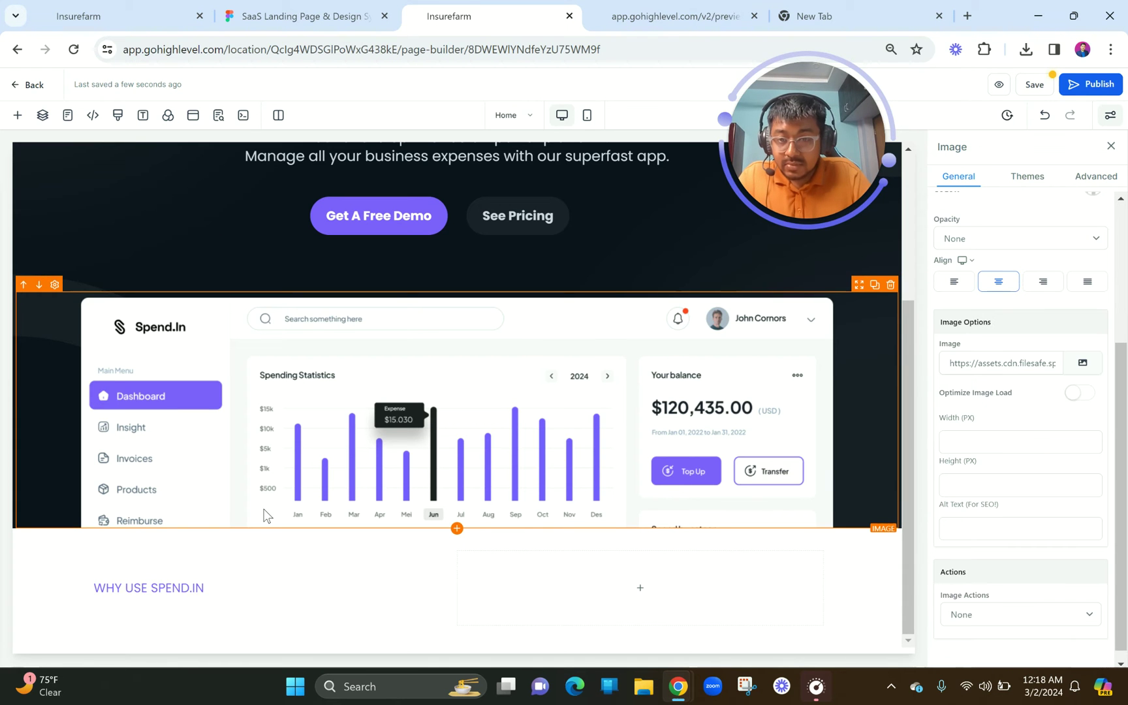
# - Add a Headline below "WHY USE SPEND.IN", replace its text with the copied "Easy, Simple, Affordable" and remove the blank line above it
pyautogui.click(269, 604)
pyautogui.click(250, 586)
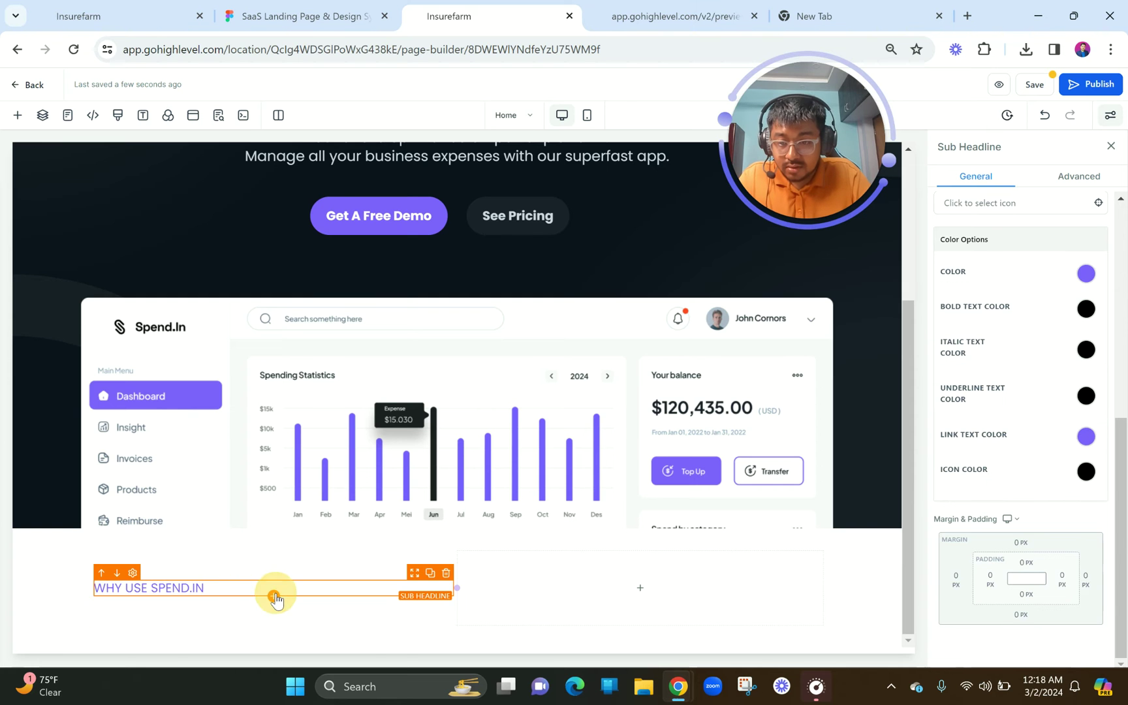
pyautogui.click(274, 595)
pyautogui.click(149, 252)
pyautogui.click(300, 602)
pyautogui.hotkey('ctrl', 'a')
pyautogui.hotkey('ctrl', 'v')
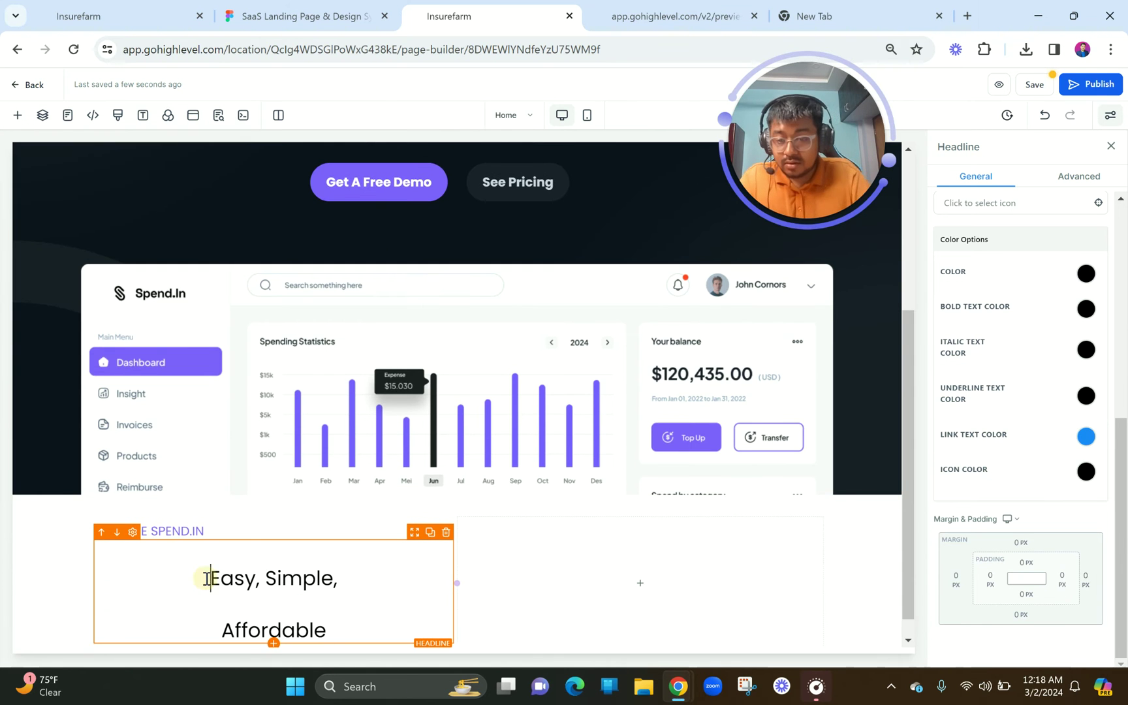
pyautogui.press('BackSpace')
# - Left-align the "Easy, Simple, Affordable" headline, make all its text bold and delete the blank line between its two lines
pyautogui.scroll(5, 987, 438)
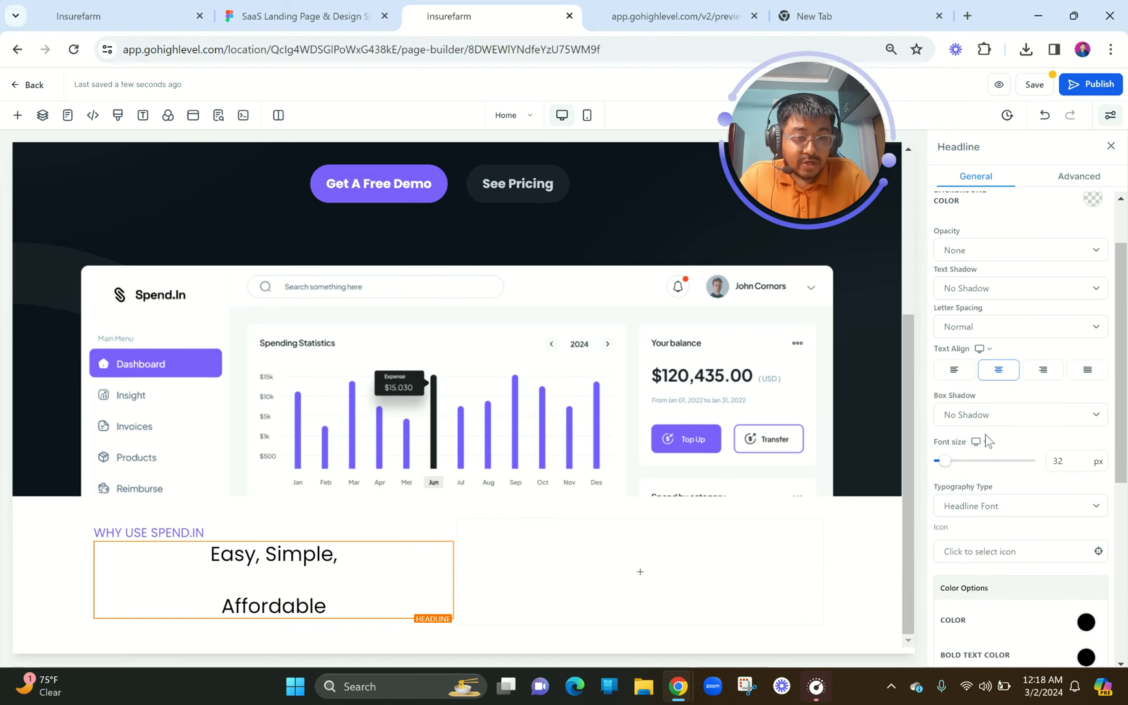
pyautogui.click(953, 371)
pyautogui.scroll(-2, 1005, 450)
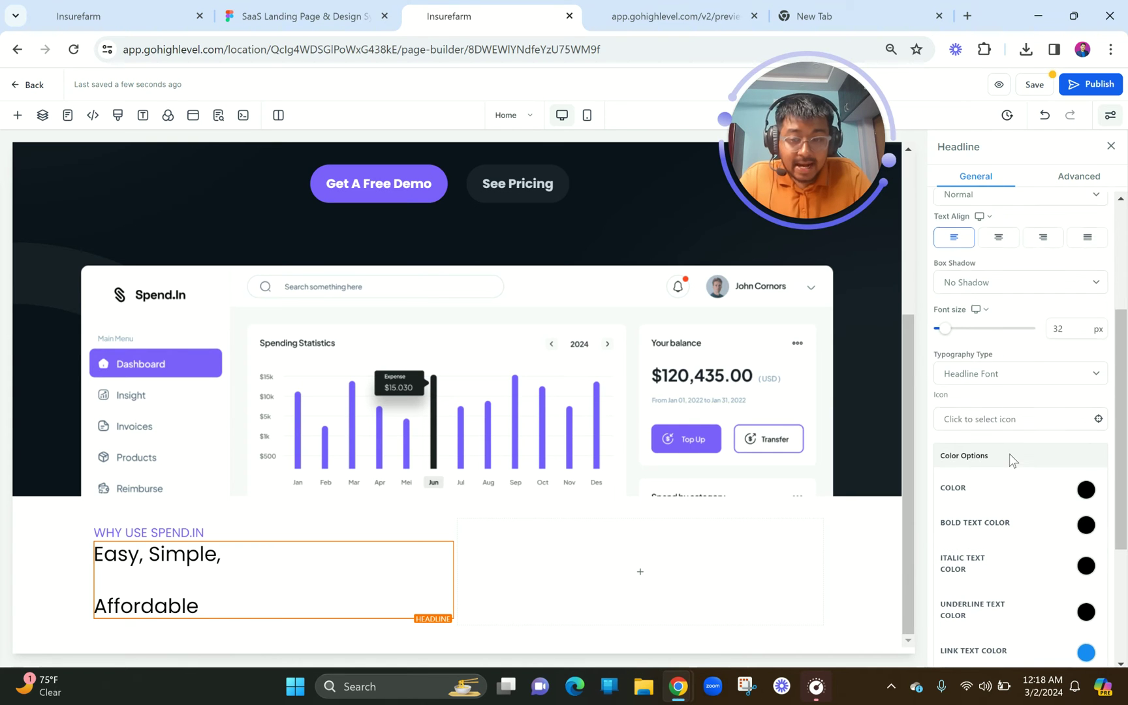
pyautogui.click(216, 575)
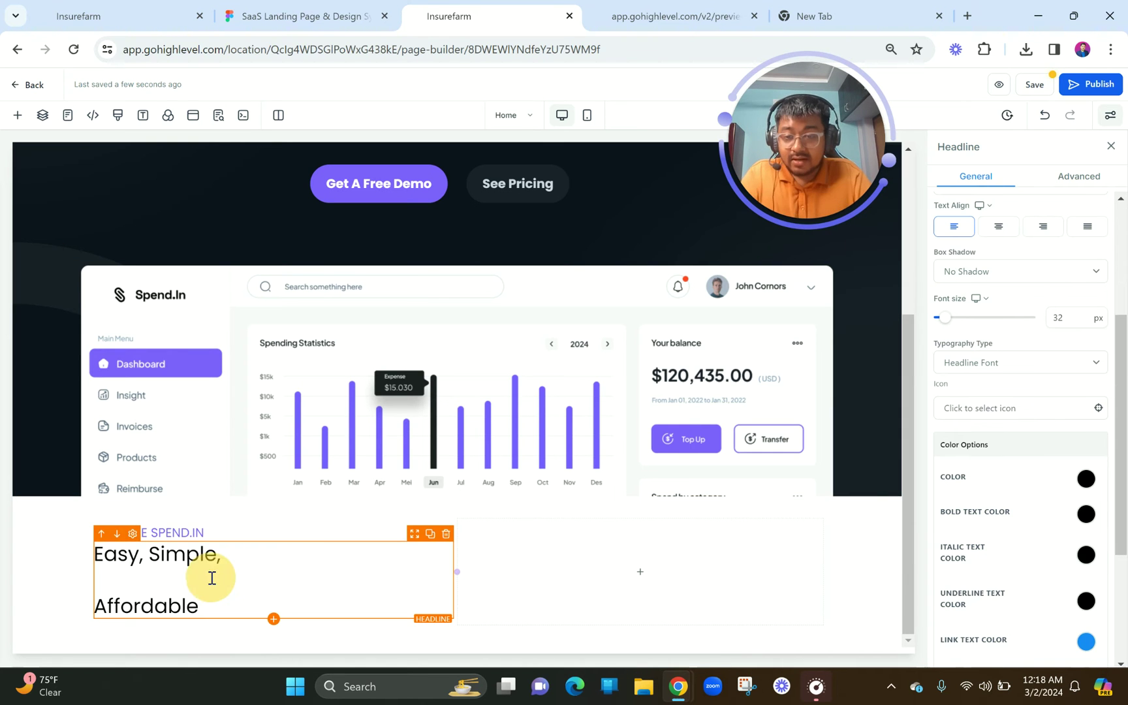
pyautogui.hotkey('ctrl', 'a')
pyautogui.click(121, 520)
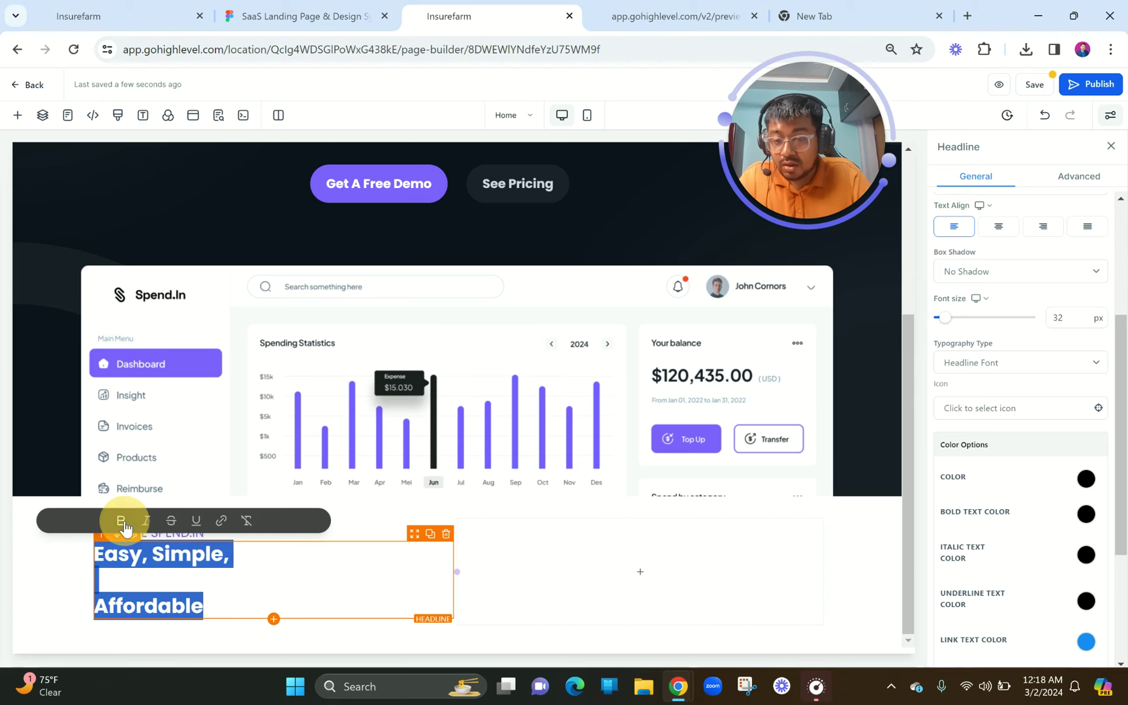
pyautogui.click(98, 606)
pyautogui.press('BackSpace')
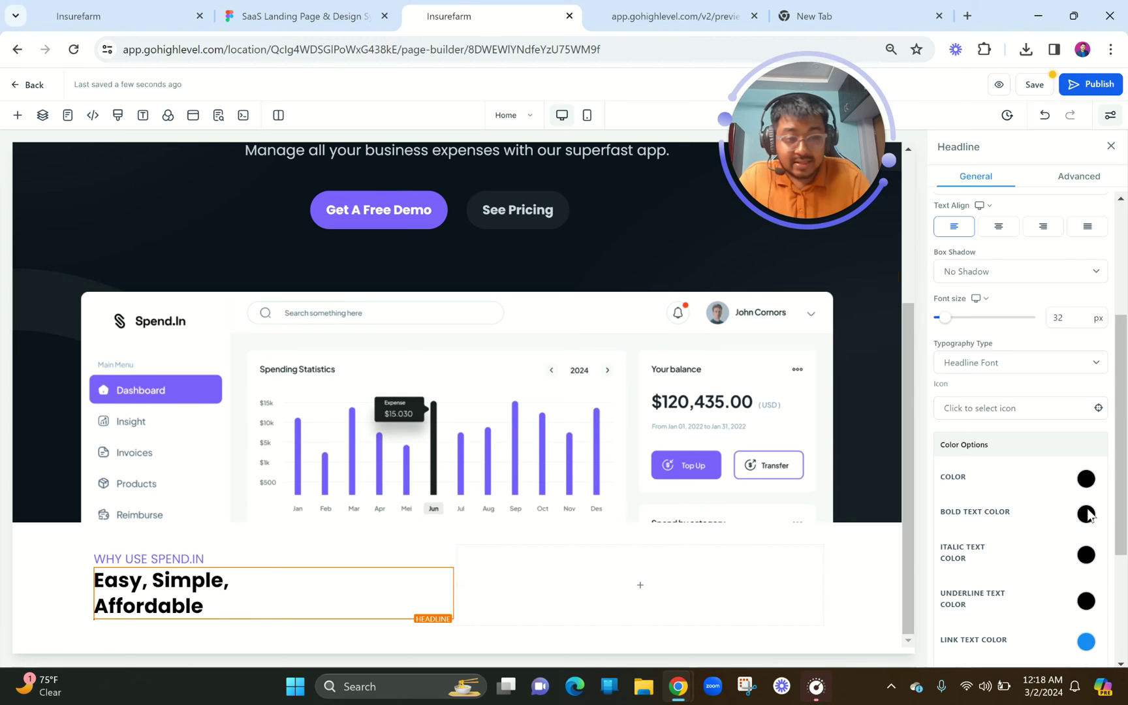
# - Set the top margin of the "Easy, Simple, Affordable" headline to 10 px and compare it with the Figma design
pyautogui.scroll(-3, 1039, 529)
pyautogui.click(1021, 542)
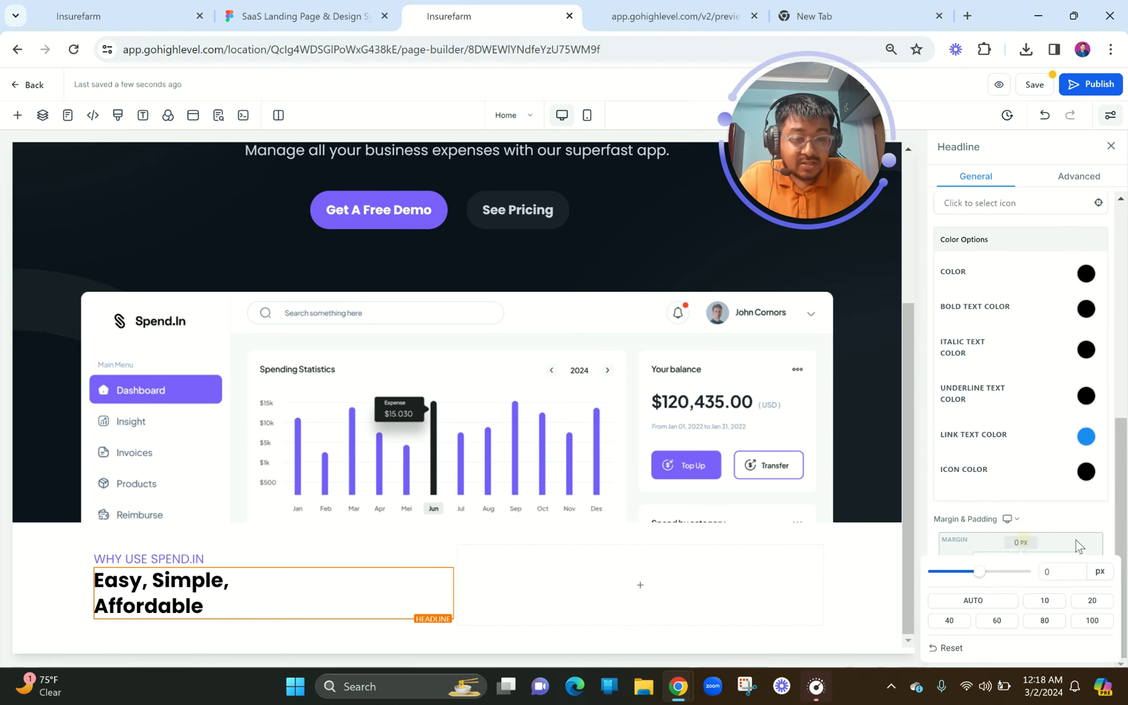
pyautogui.click(1045, 608)
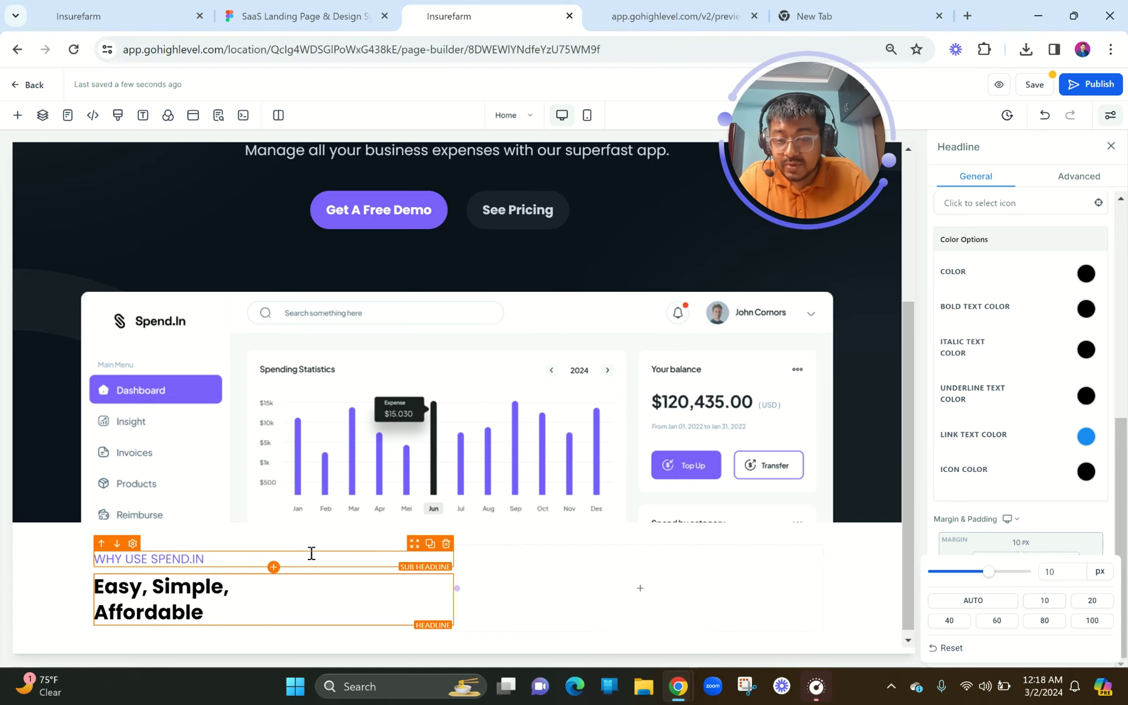
pyautogui.click(315, 7)
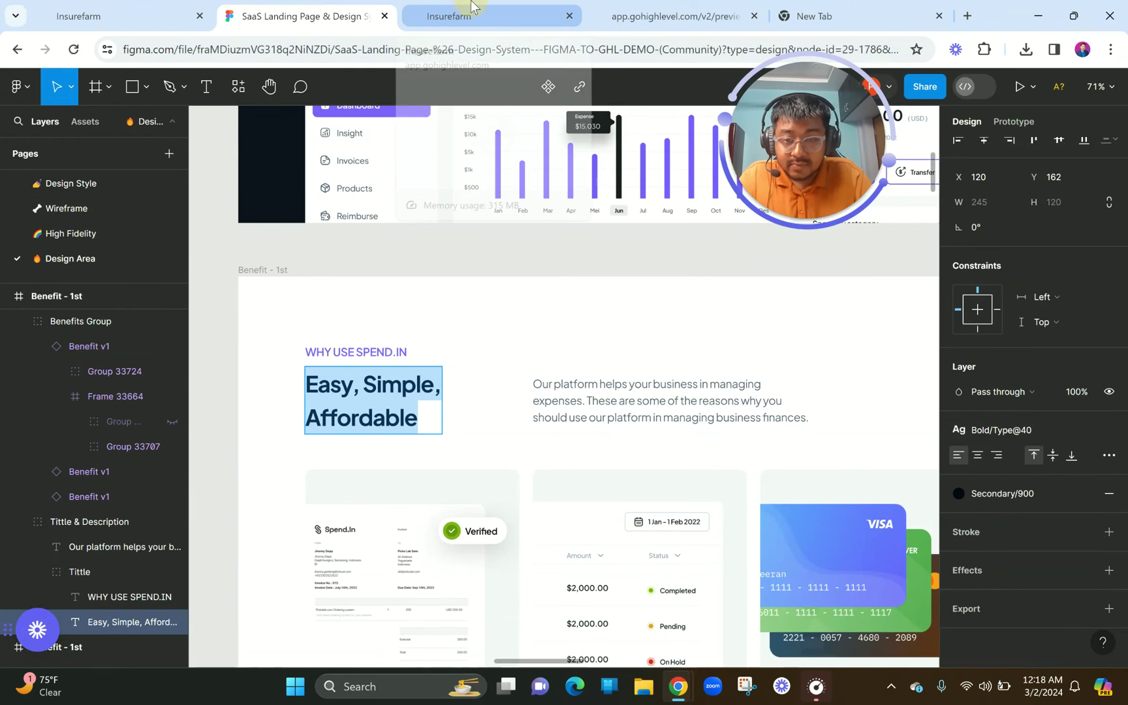
pyautogui.click(448, 15)
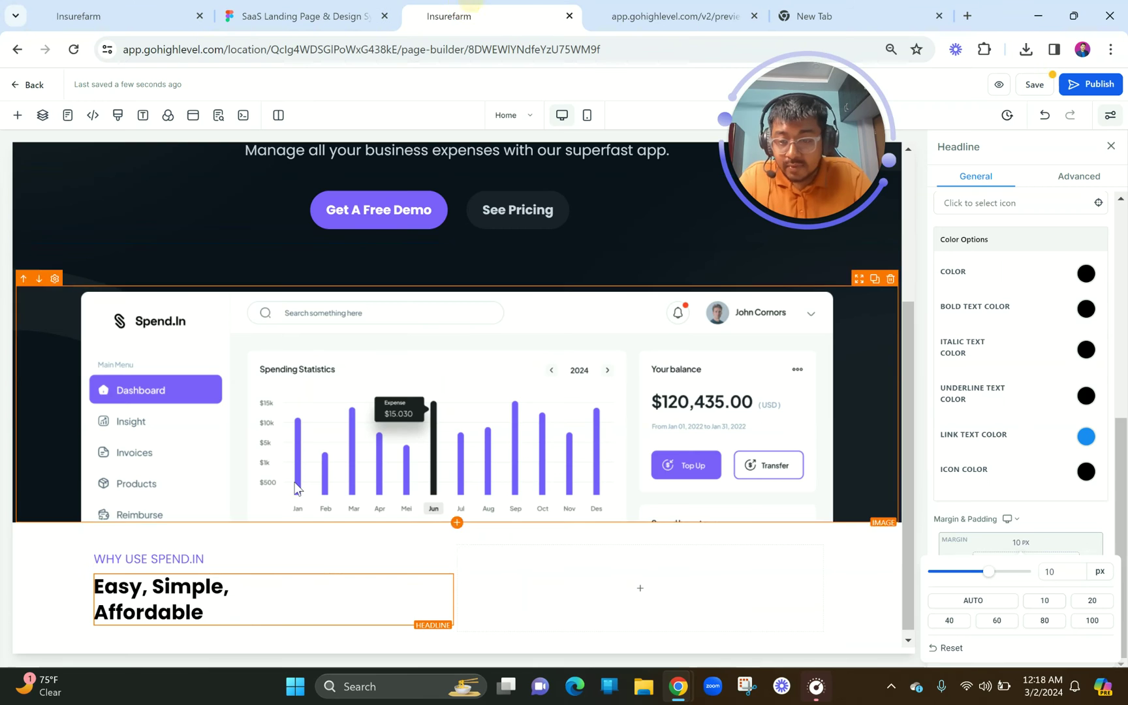
# - Set the content spacing of the 1st column, holding the section's headlines, to Right
pyautogui.click(262, 549)
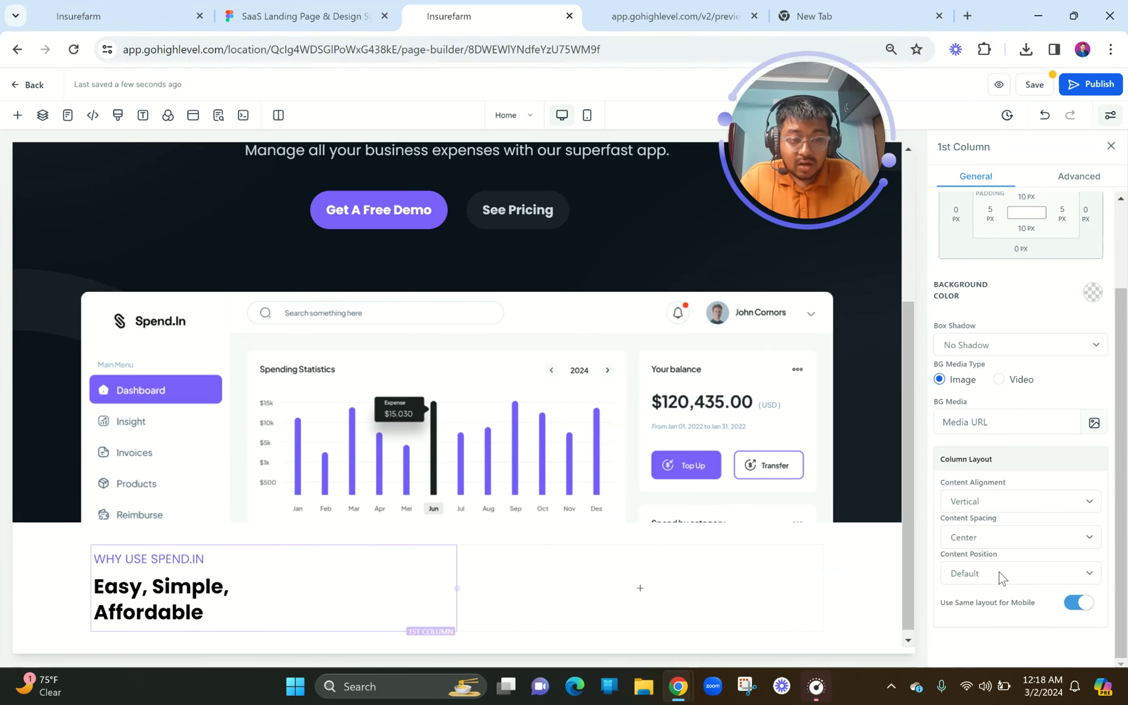
pyautogui.click(963, 543)
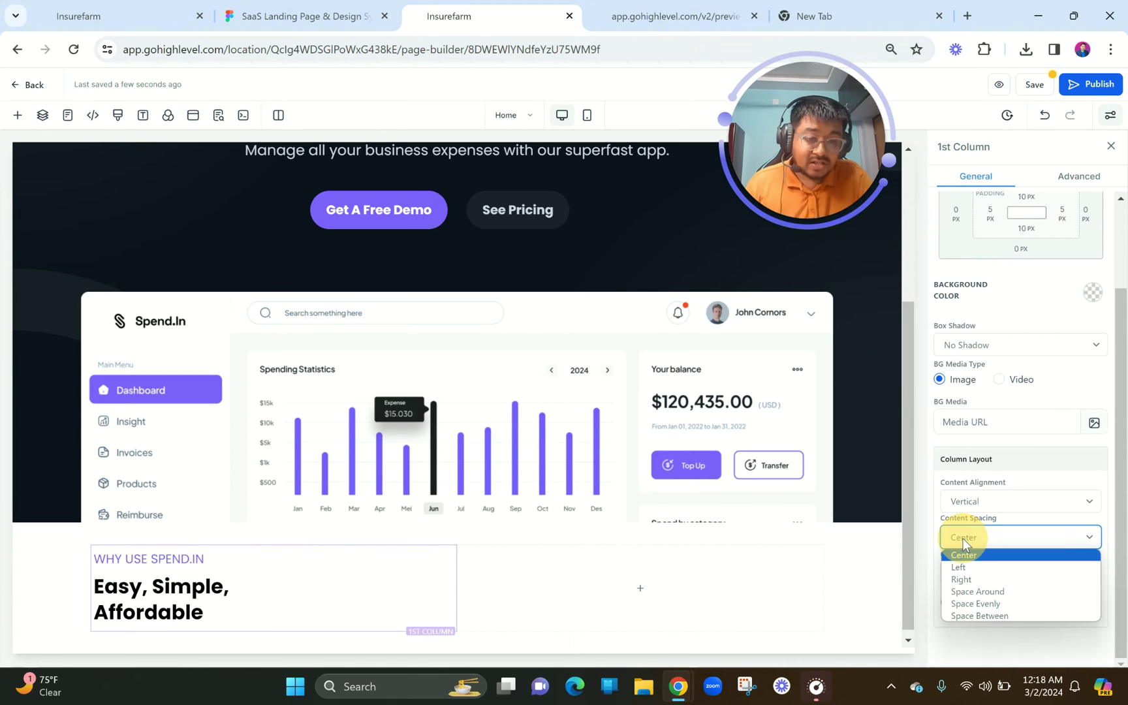
pyautogui.click(970, 578)
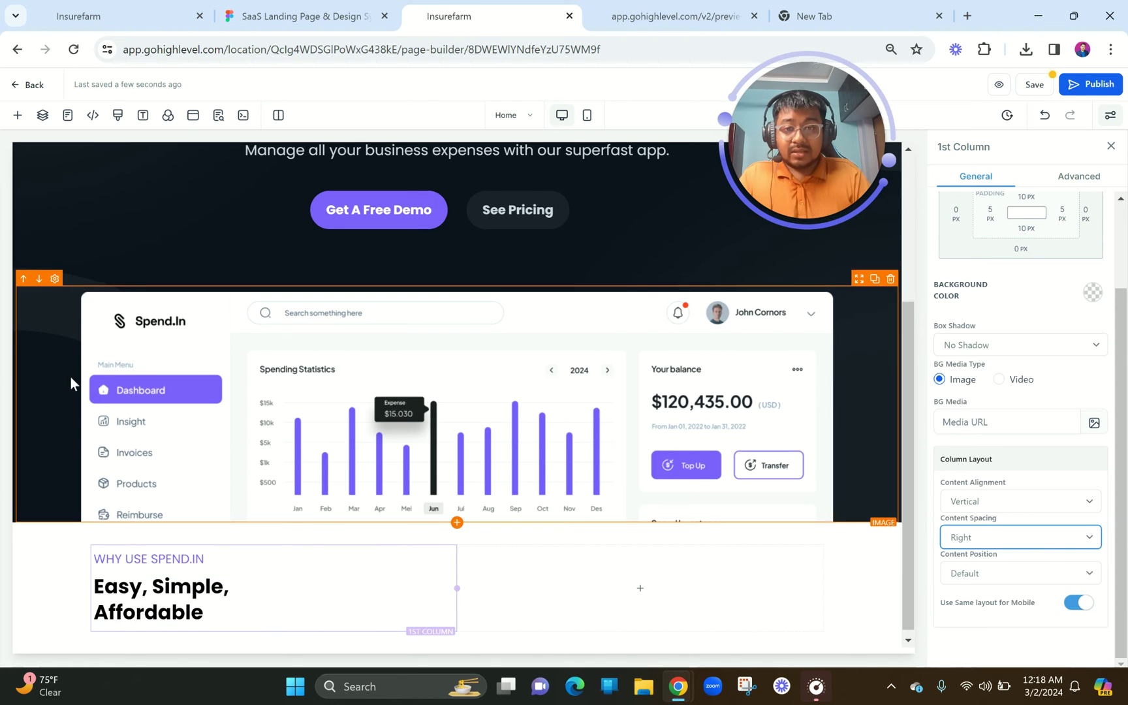
# - Switch to Figma and copy the full "Our platform helps your business" description from the Benefit - 1st frame
pyautogui.click(301, 15)
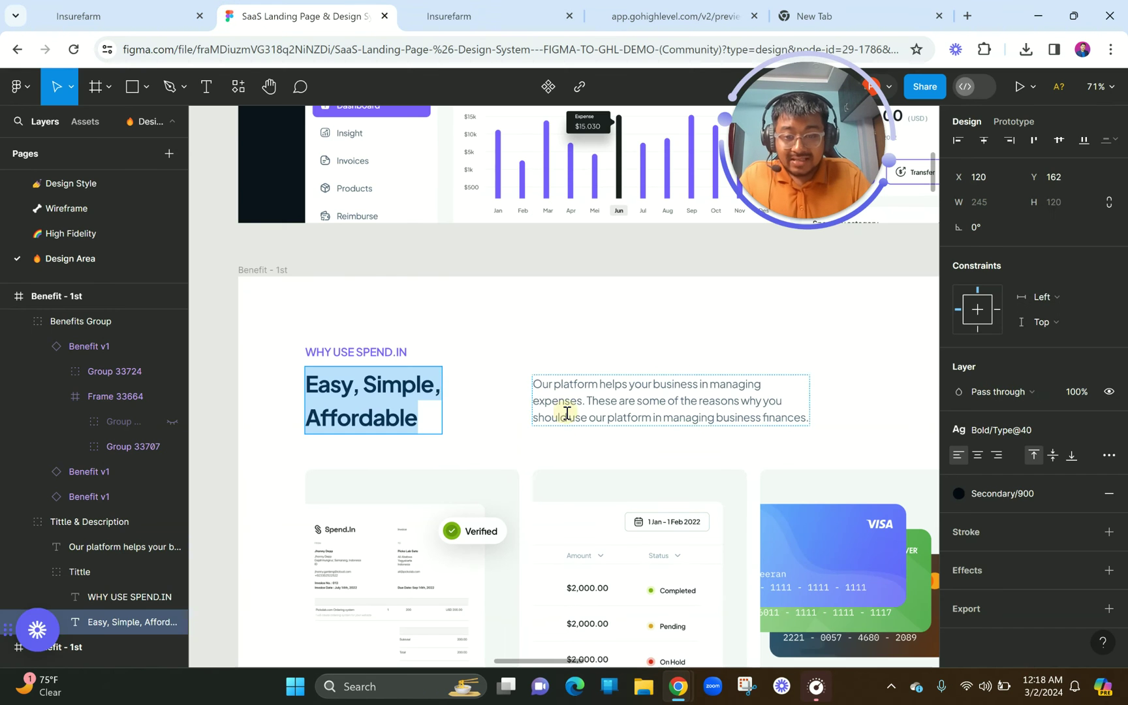
pyautogui.click(567, 412)
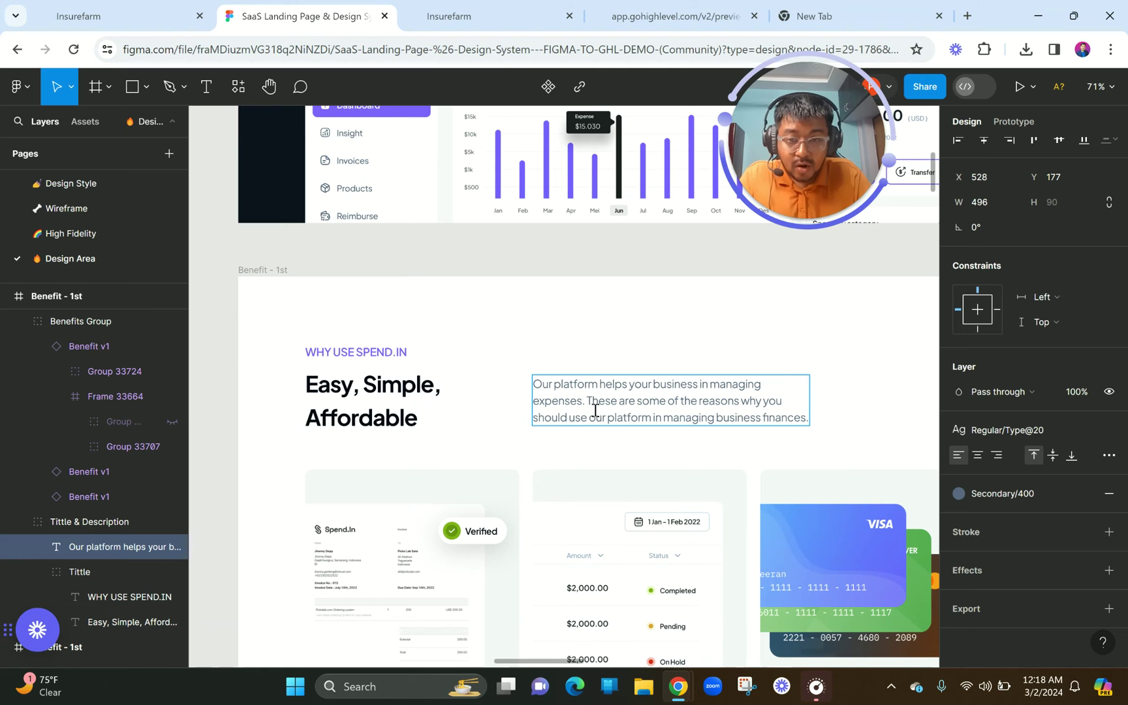
pyautogui.tripleClick(571, 377)
pyautogui.hotkey('ctrl', 'c')
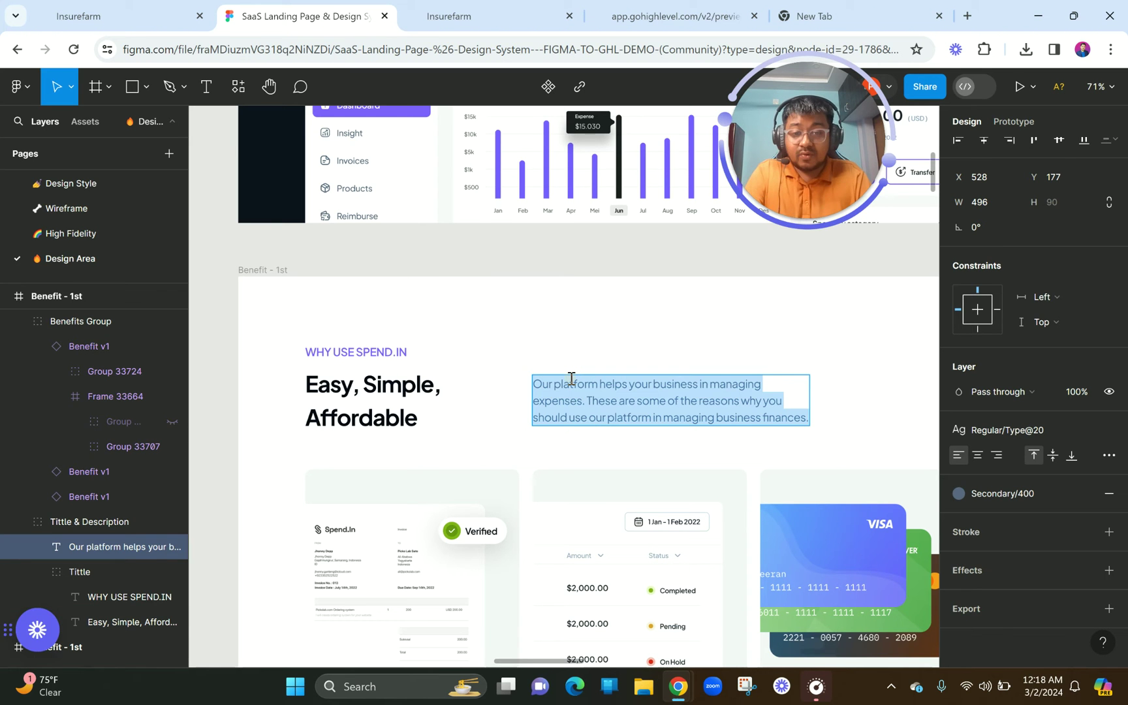
# - Back in the page builder, add a Paragraph to the empty 2nd column and replace its text with the copied description
pyautogui.click(503, 14)
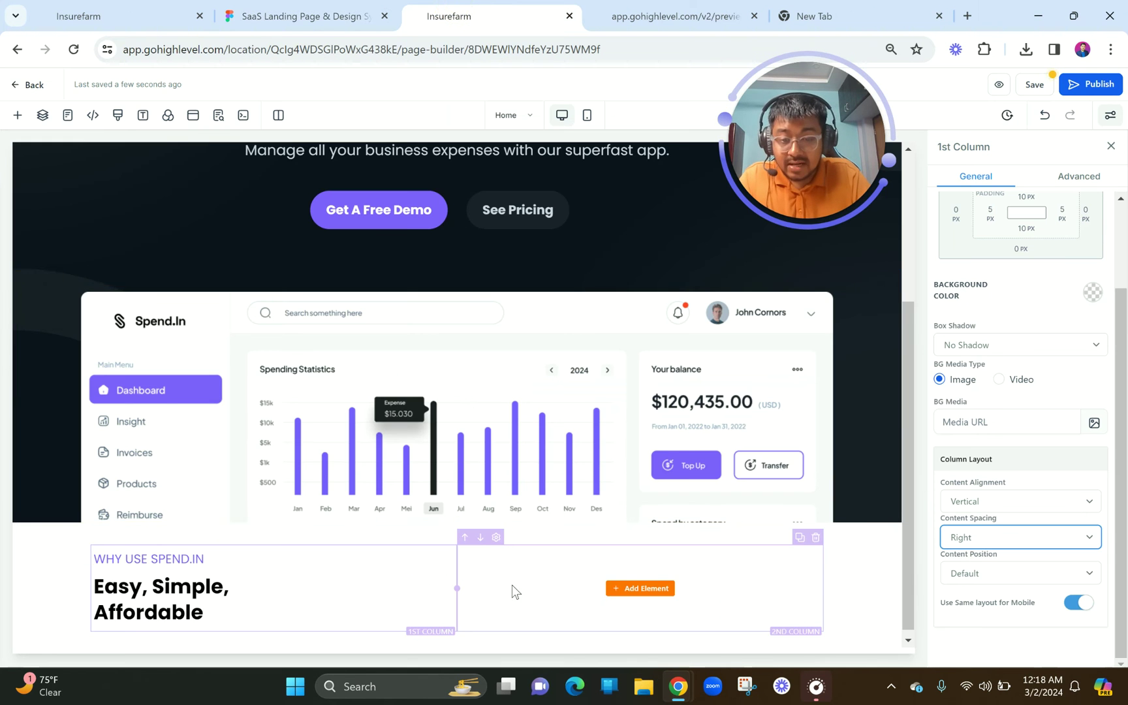
pyautogui.click(614, 589)
pyautogui.click(315, 268)
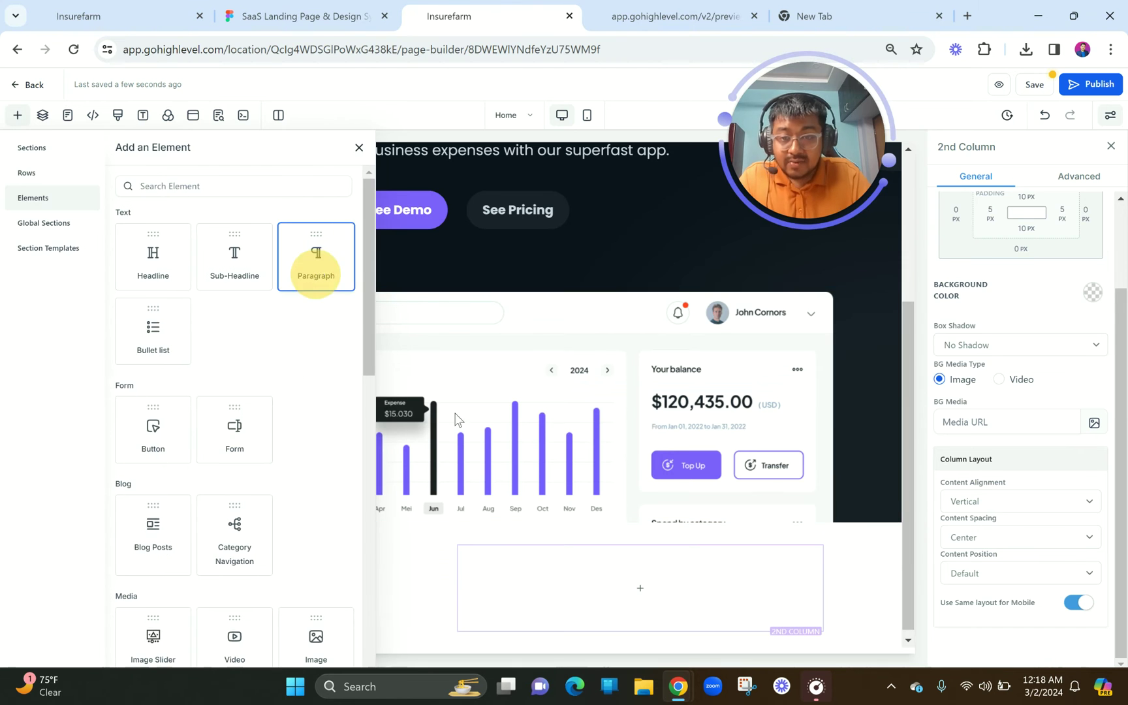
pyautogui.doubleClick(564, 577)
pyautogui.hotkey('ctrl', 'a')
pyautogui.hotkey('ctrl', 'v')
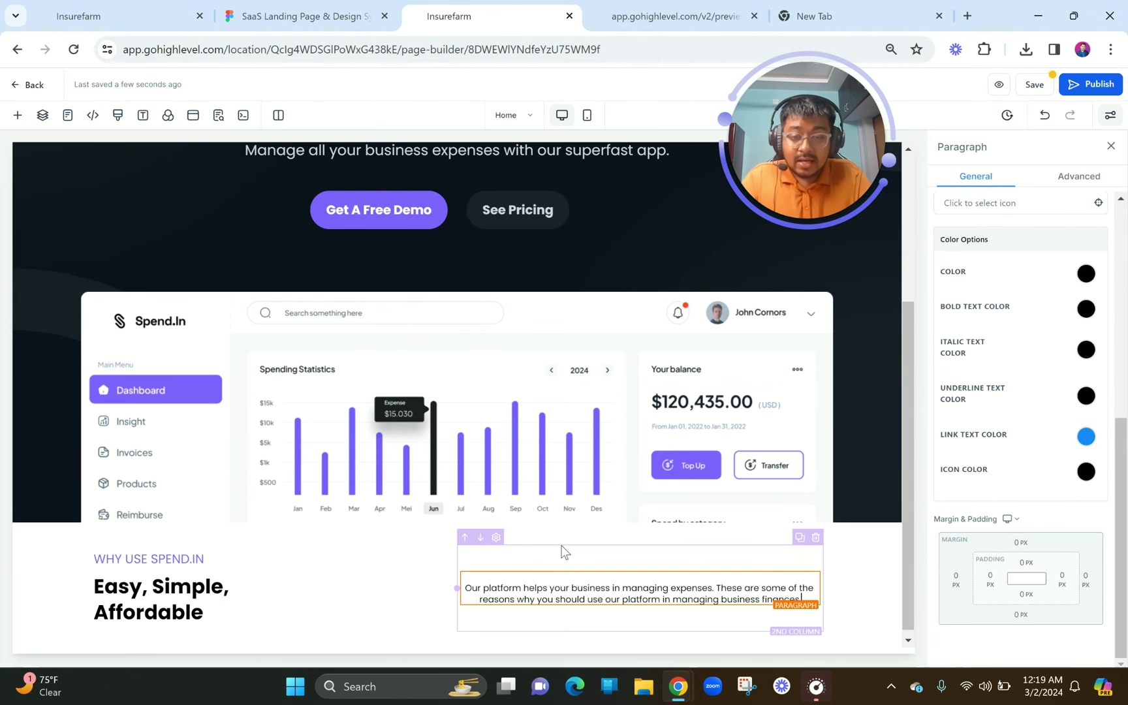
# - Set the 2nd column's content spacing to Right and compare the layout with the Figma design
pyautogui.click(561, 548)
pyautogui.click(984, 539)
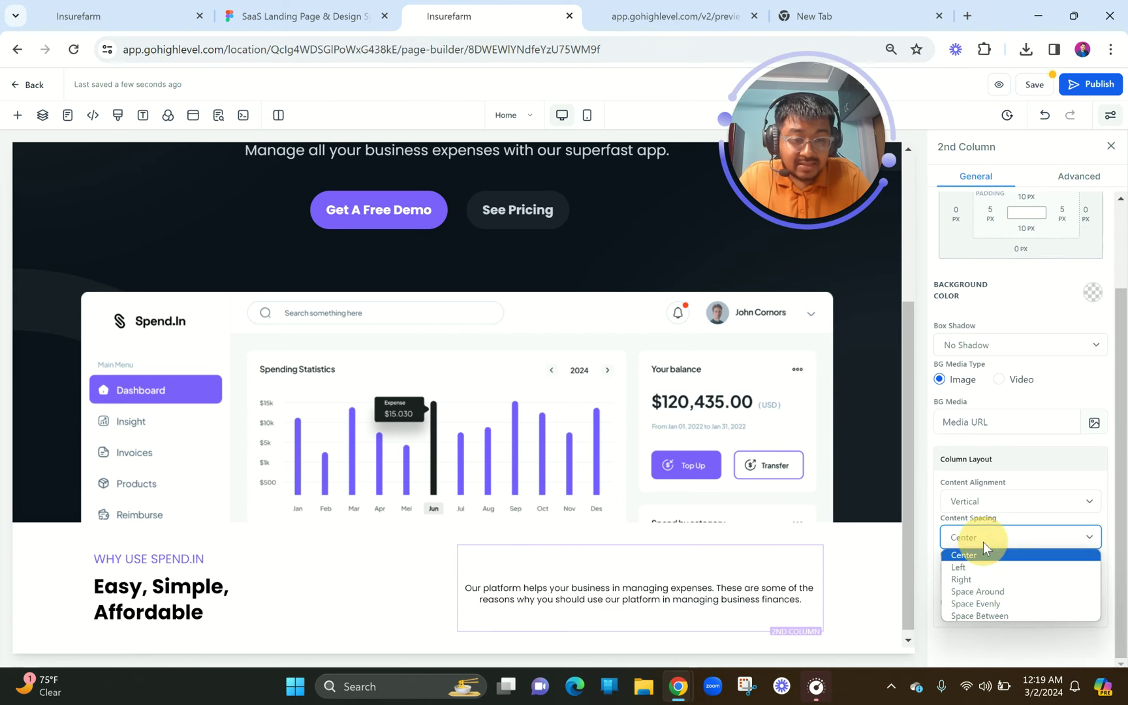
pyautogui.click(977, 580)
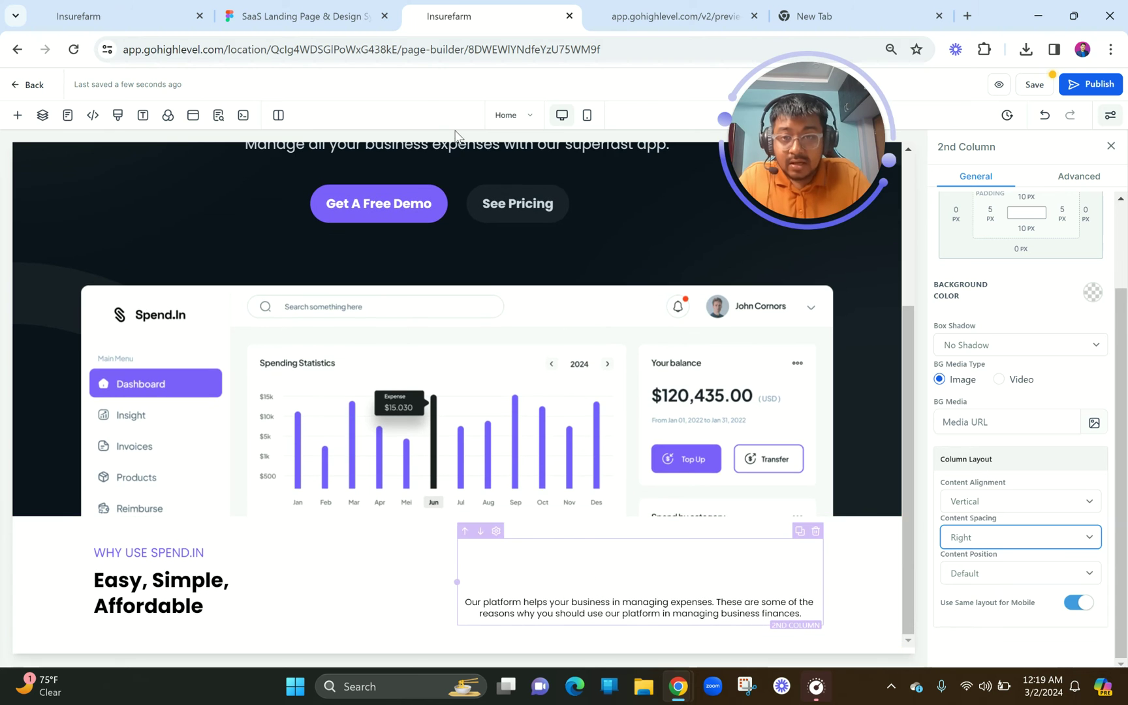
pyautogui.click(352, 8)
pyautogui.click(456, 15)
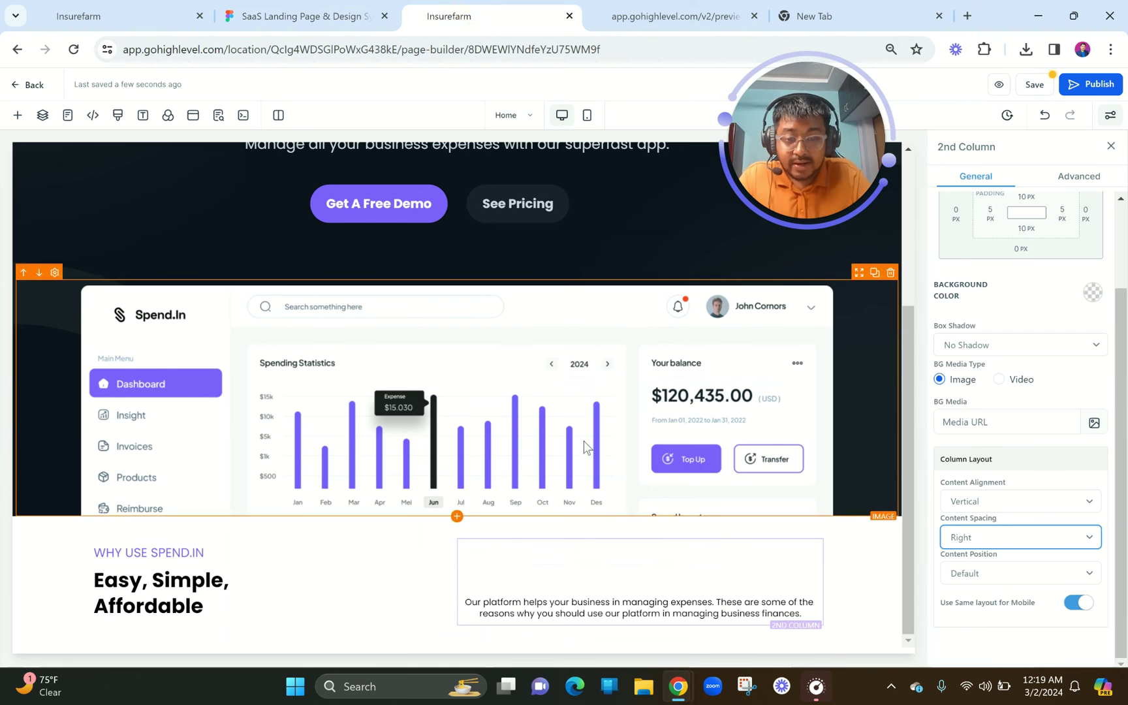
# - Set the description paragraph's font size to 18 px and left-align its text
pyautogui.click(576, 596)
pyautogui.doubleClick(576, 595)
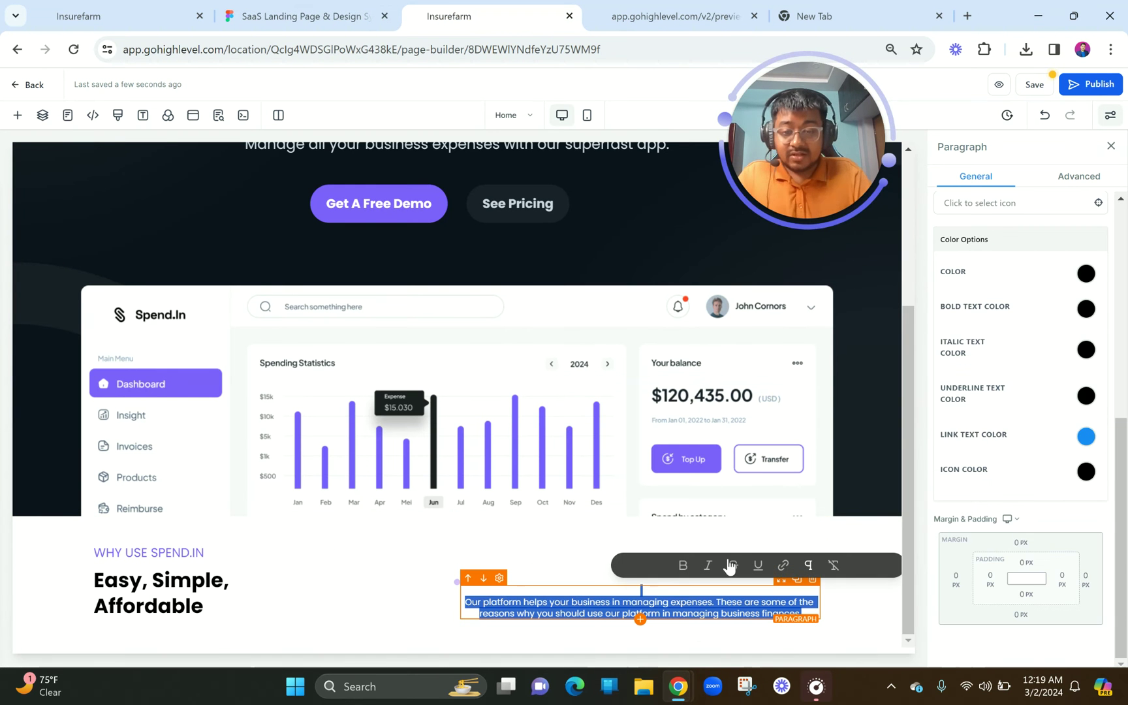
pyautogui.scroll(4, 1008, 509)
pyautogui.moveTo(1080, 355); pyautogui.dragTo(1009, 356)
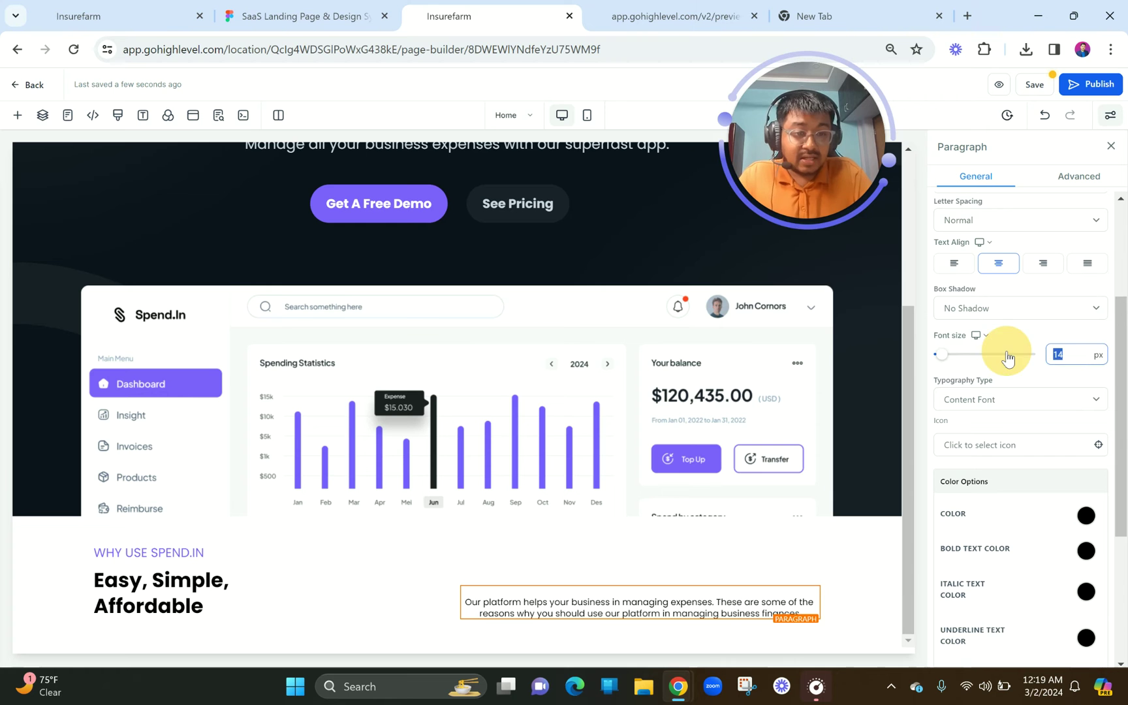
pyautogui.write('18')
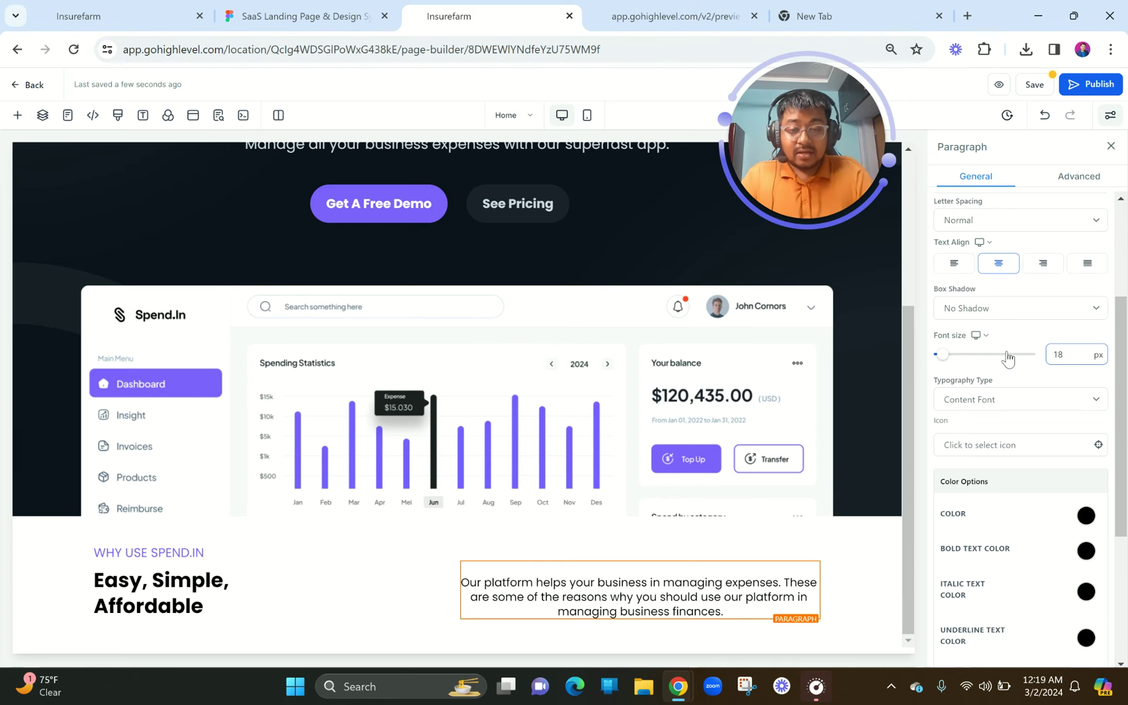
pyautogui.click(953, 264)
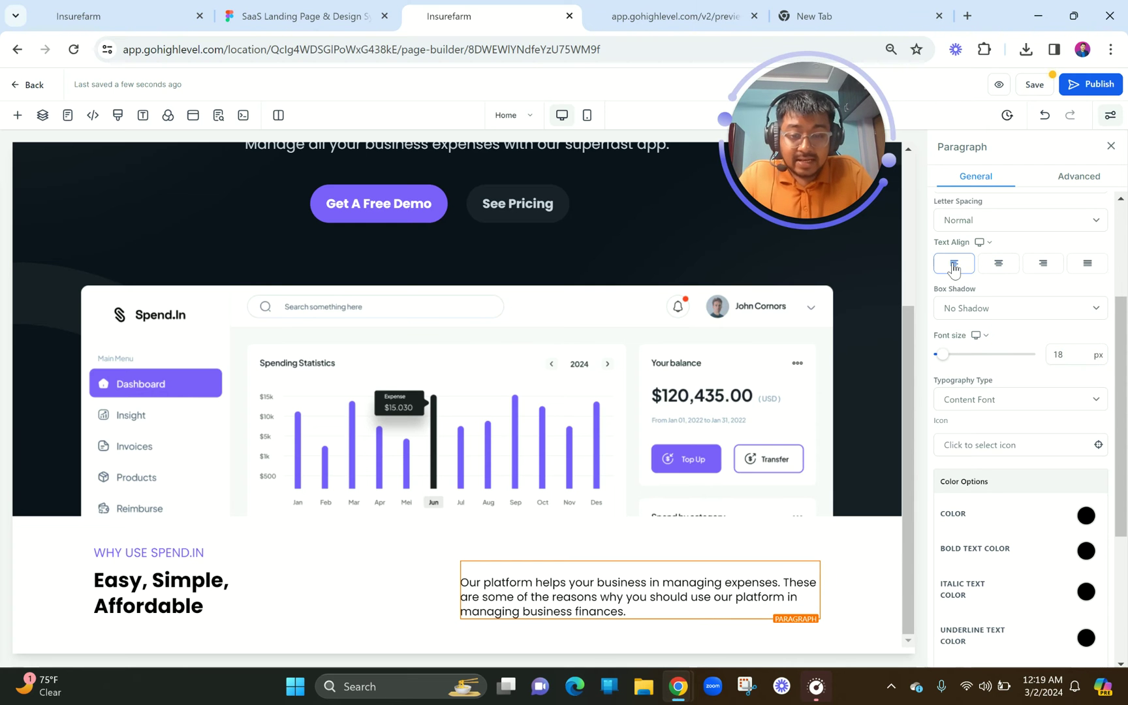
# - Create a custom dark grey colour and apply it to the description paragraph's text
pyautogui.scroll(-2, 1040, 443)
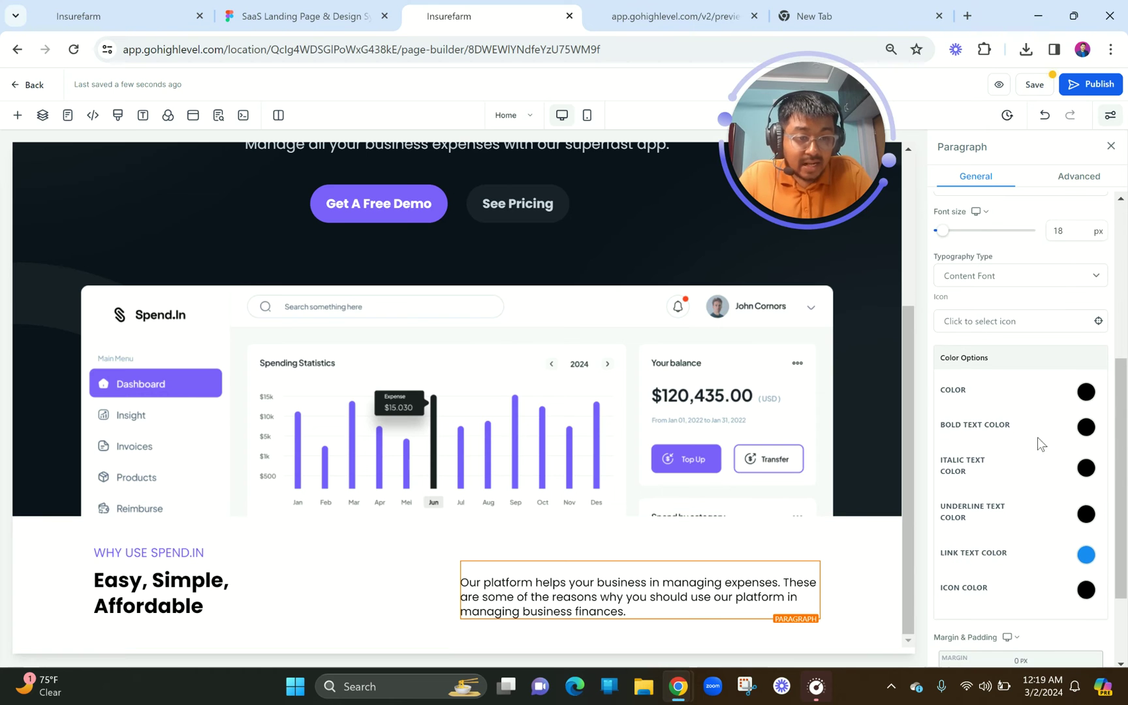
pyautogui.click(1086, 394)
pyautogui.click(1021, 424)
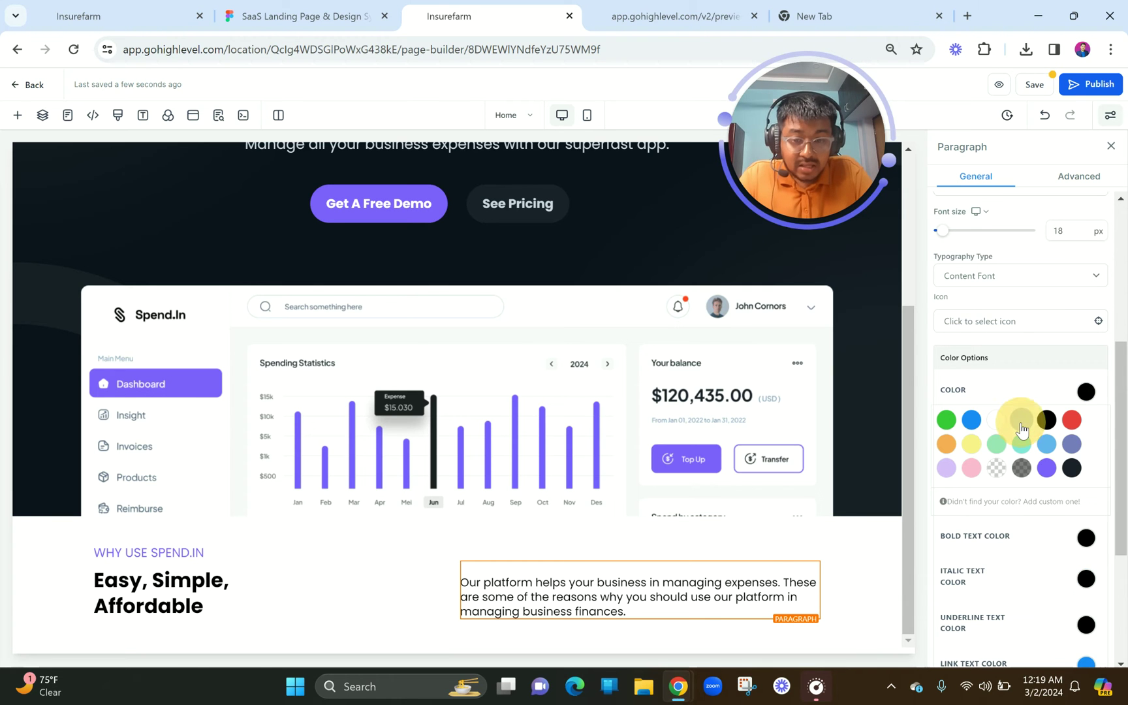
pyautogui.click(1038, 502)
pyautogui.click(1091, 546)
pyautogui.moveTo(1015, 593); pyautogui.dragTo(1037, 571)
pyautogui.moveTo(1124, 464); pyautogui.dragTo(1125, 535)
pyautogui.click(1081, 581)
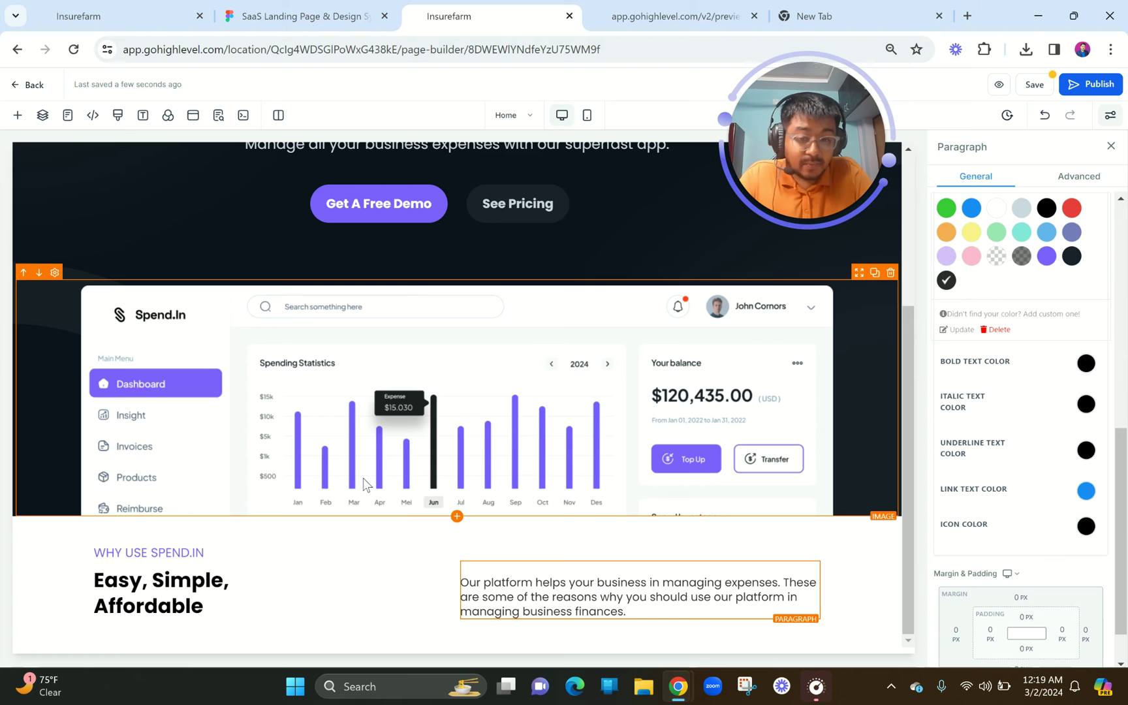
# - Check the heading in Figma and set the "Easy, Simple, Affordable" headline's font size to 42 px in the page builder
pyautogui.click(253, 8)
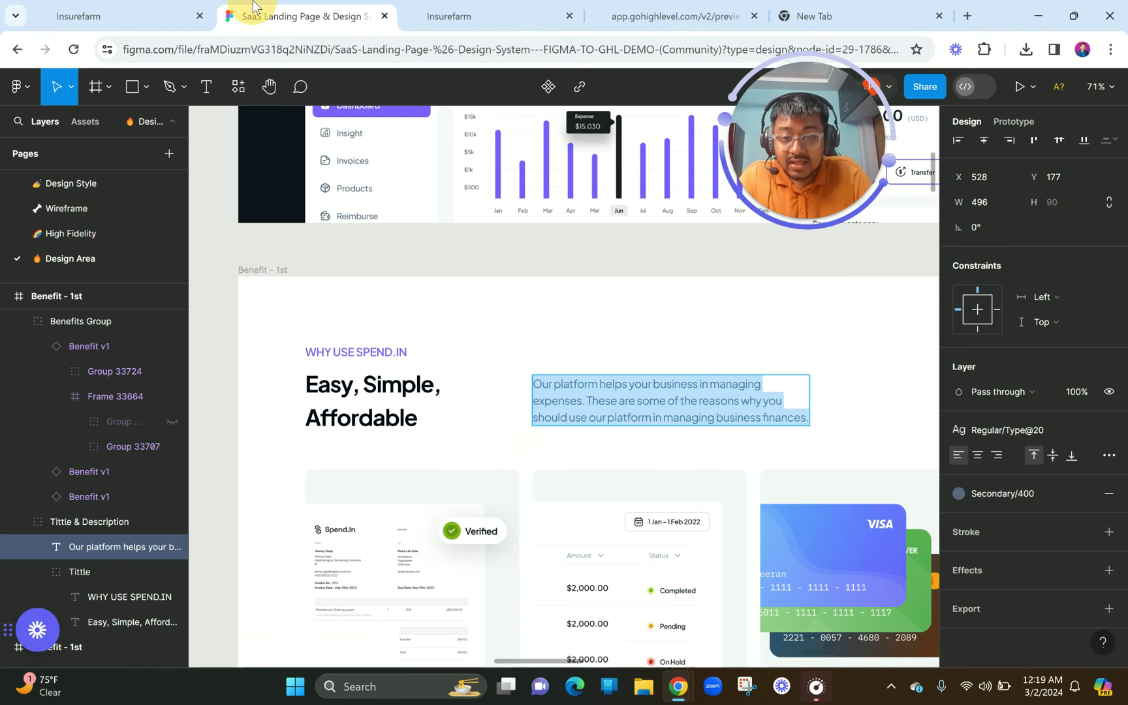
pyautogui.click(450, 15)
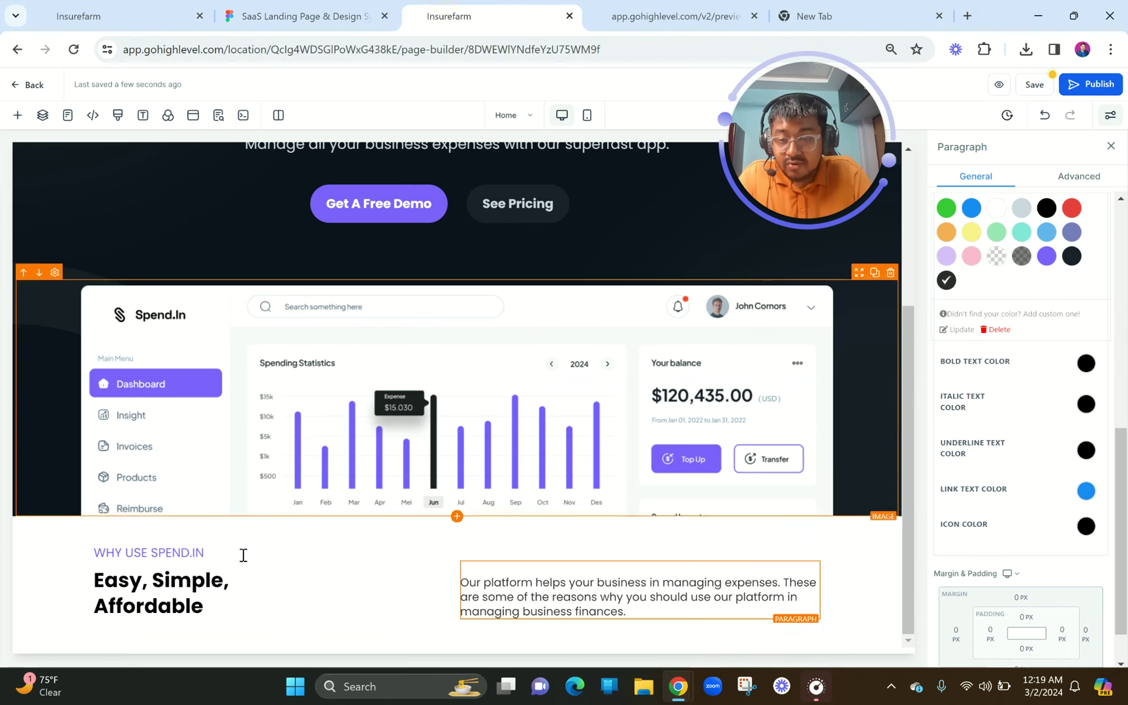
pyautogui.click(222, 582)
pyautogui.scroll(-1, 1027, 500)
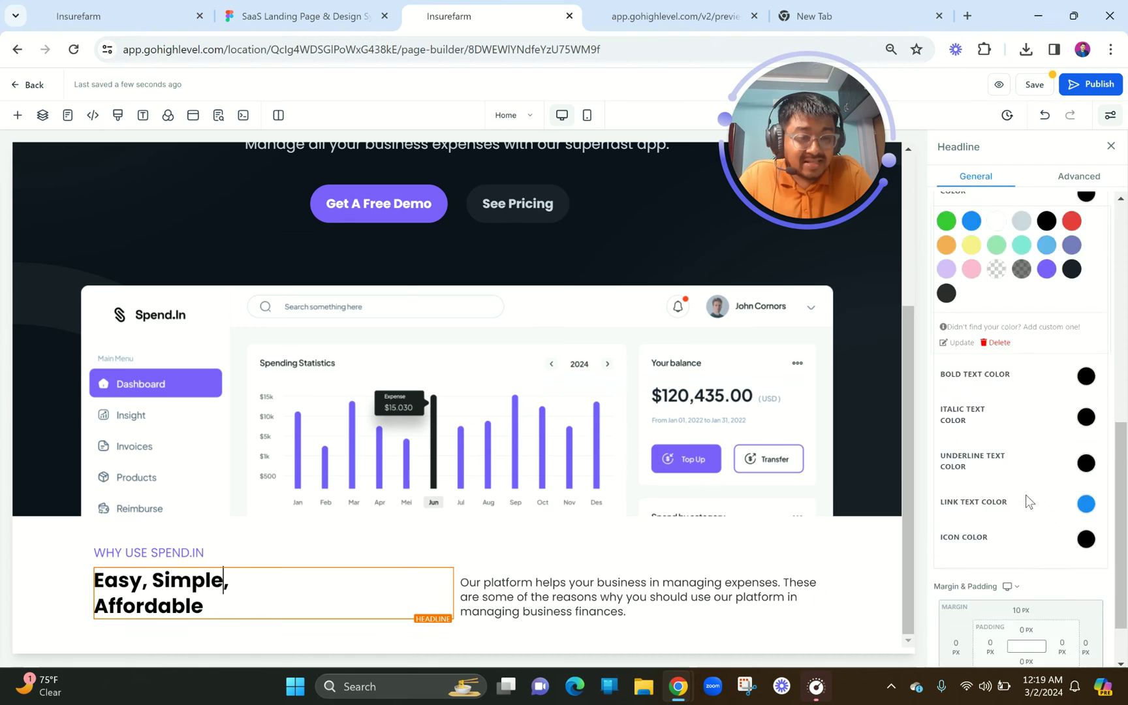
pyautogui.scroll(5, 1025, 494)
pyautogui.moveTo(1068, 397); pyautogui.dragTo(1030, 394)
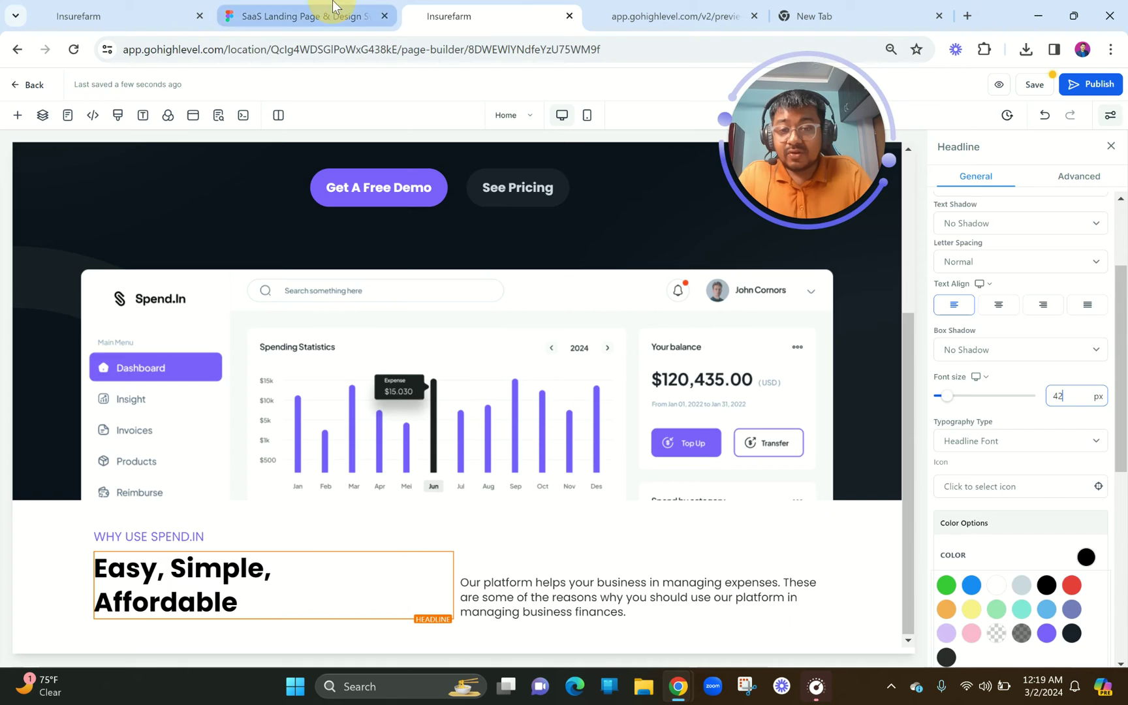
# - Switch to the Figma design and select the image frame inside the Automatic Invoice Payment card of the Benefit section
pyautogui.click(335, 13)
pyautogui.scroll(-5, 474, 316)
pyautogui.scroll(3, 474, 316)
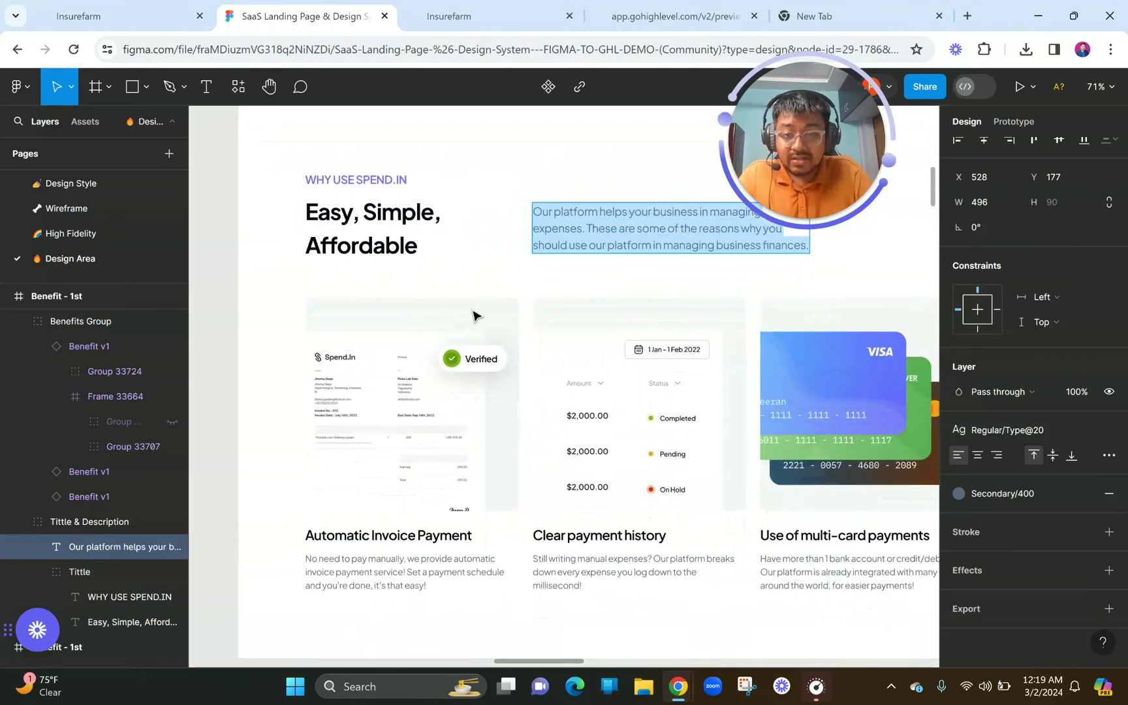
pyautogui.scroll(-1, 474, 316)
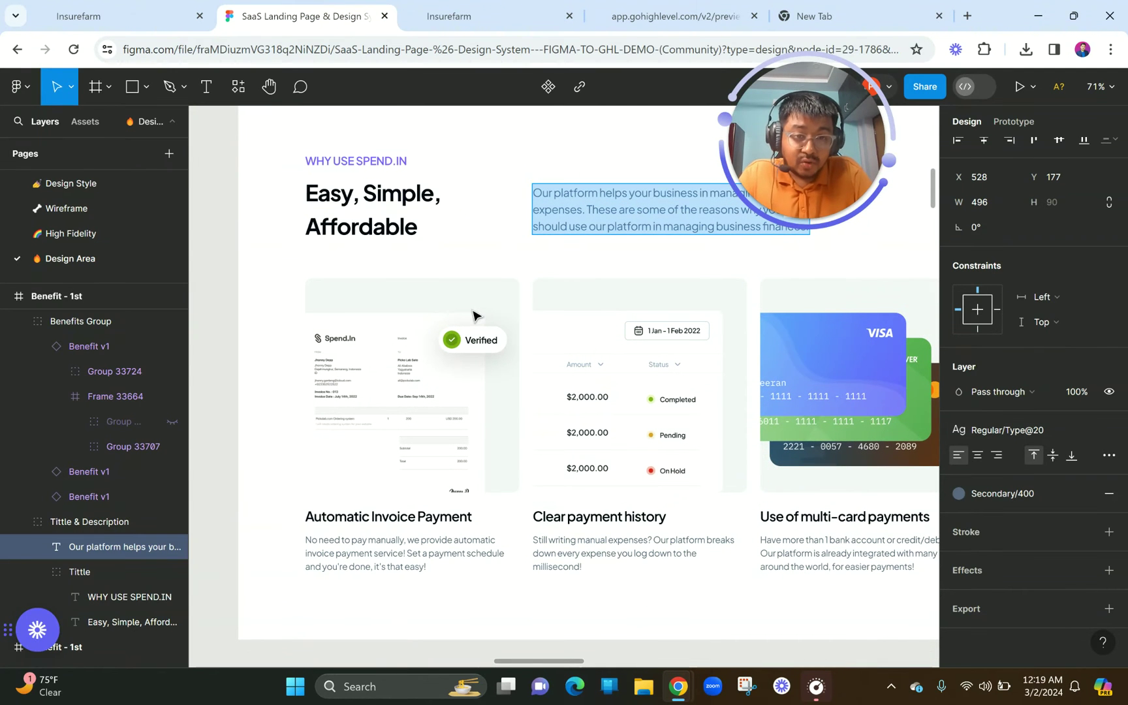
pyautogui.doubleClick(434, 385)
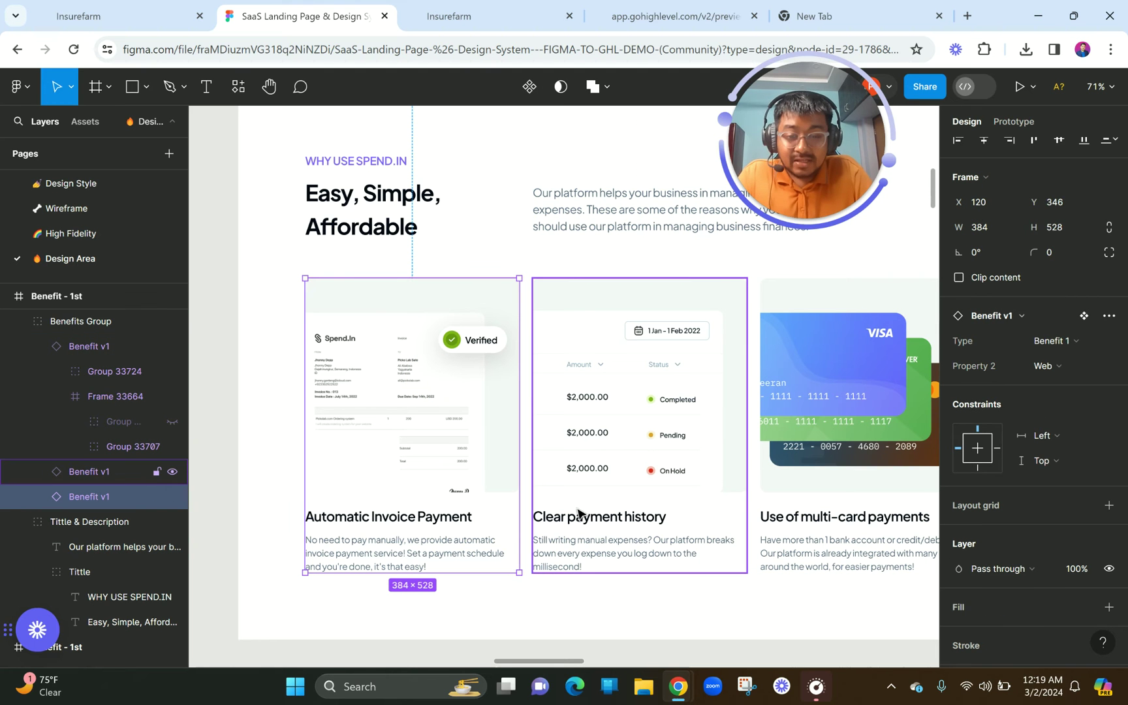
pyautogui.hscroll(2, 663, 524)
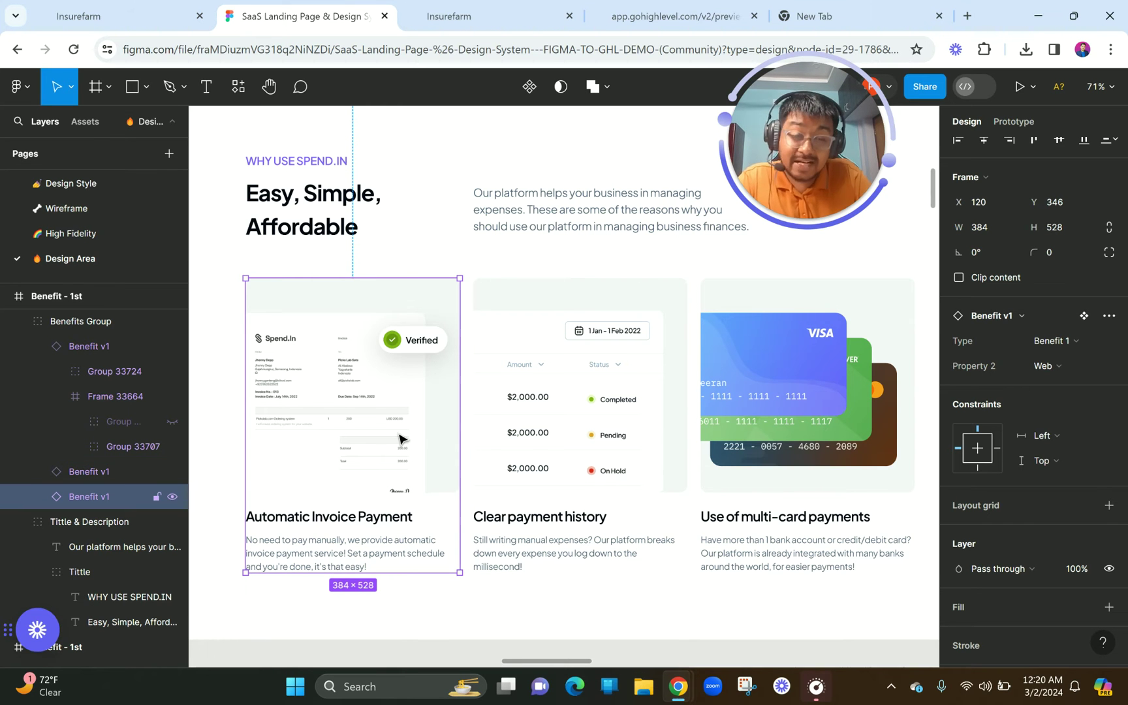
pyautogui.doubleClick(351, 434)
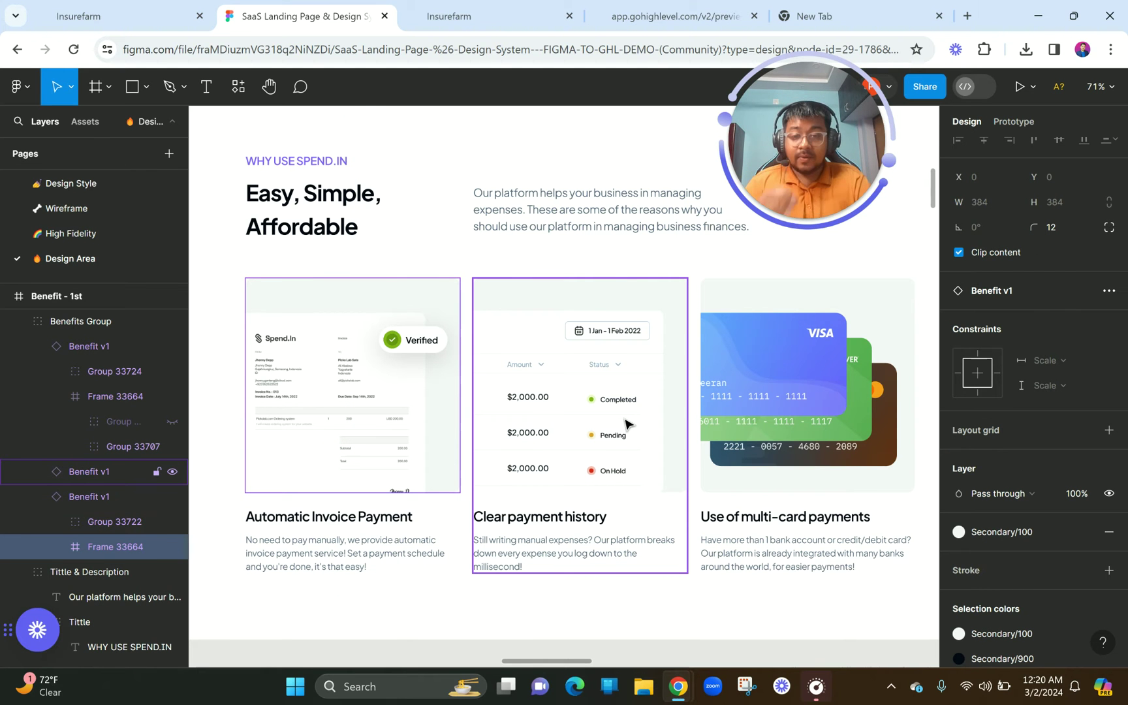
pyautogui.click(361, 322)
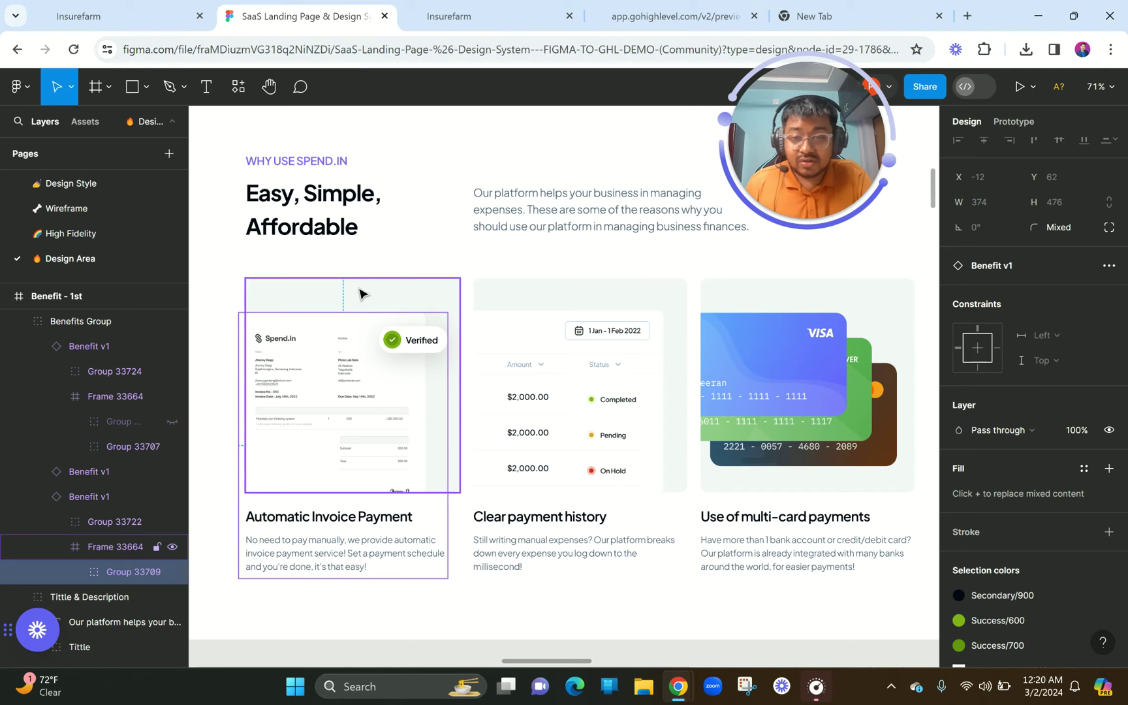
pyautogui.click(361, 291)
# - Add an export setting to the selected card image frame and export it as JPG at 1x
pyautogui.scroll(-5, 1013, 589)
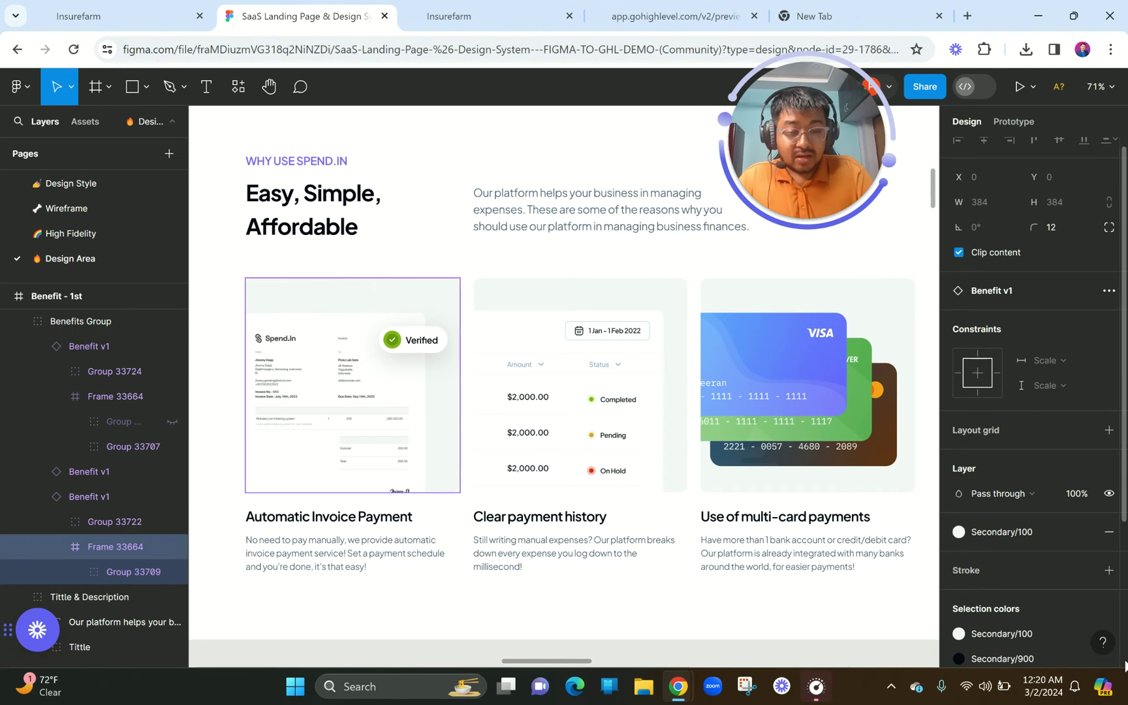
pyautogui.click(1039, 605)
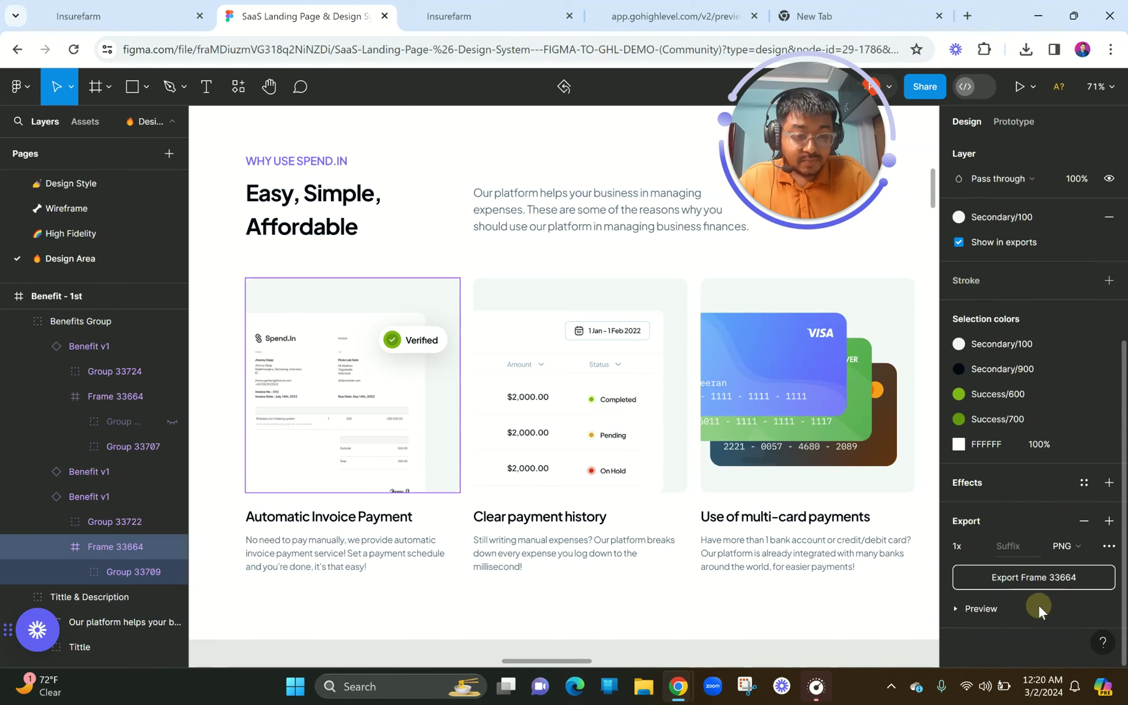
pyautogui.click(1073, 546)
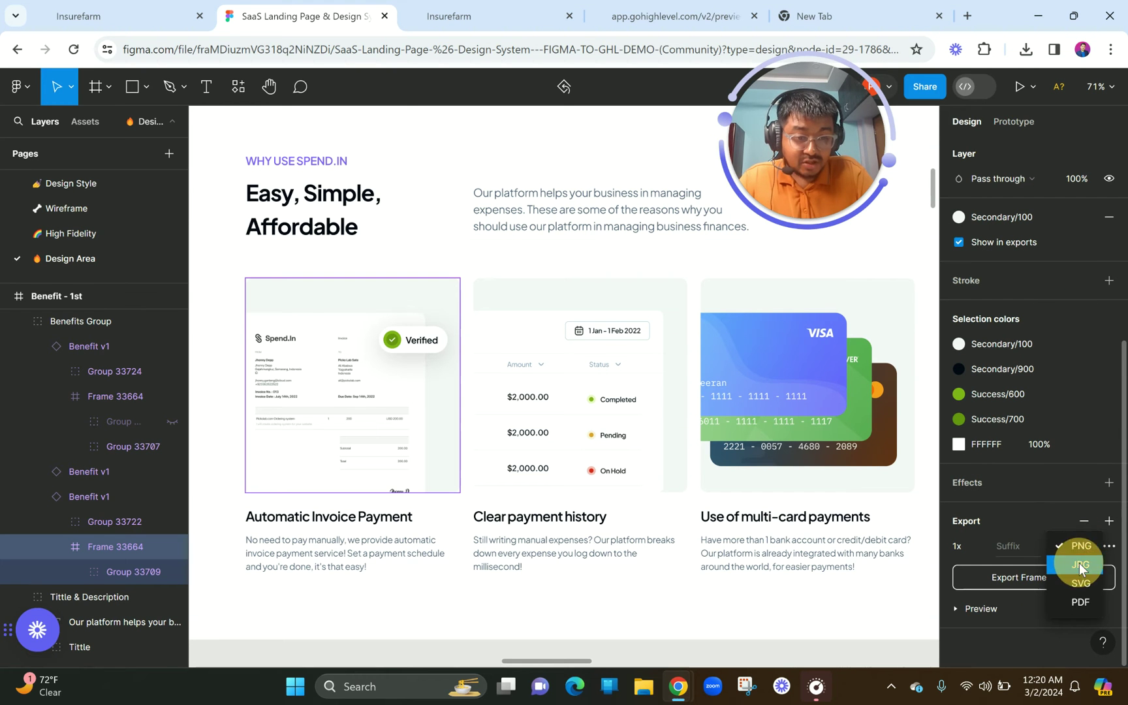
pyautogui.click(1080, 564)
pyautogui.click(1017, 581)
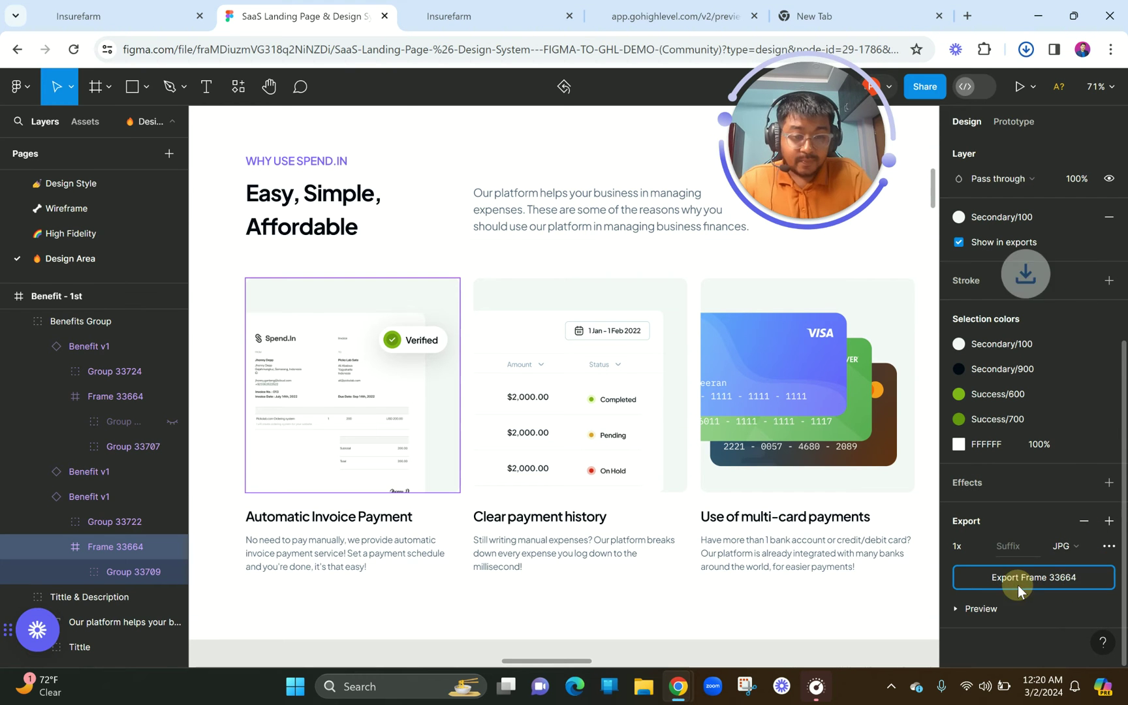
# - Open the downloaded Frame 33664.jpg, zoom in to examine its image quality, and close the viewer
pyautogui.click(576, 288)
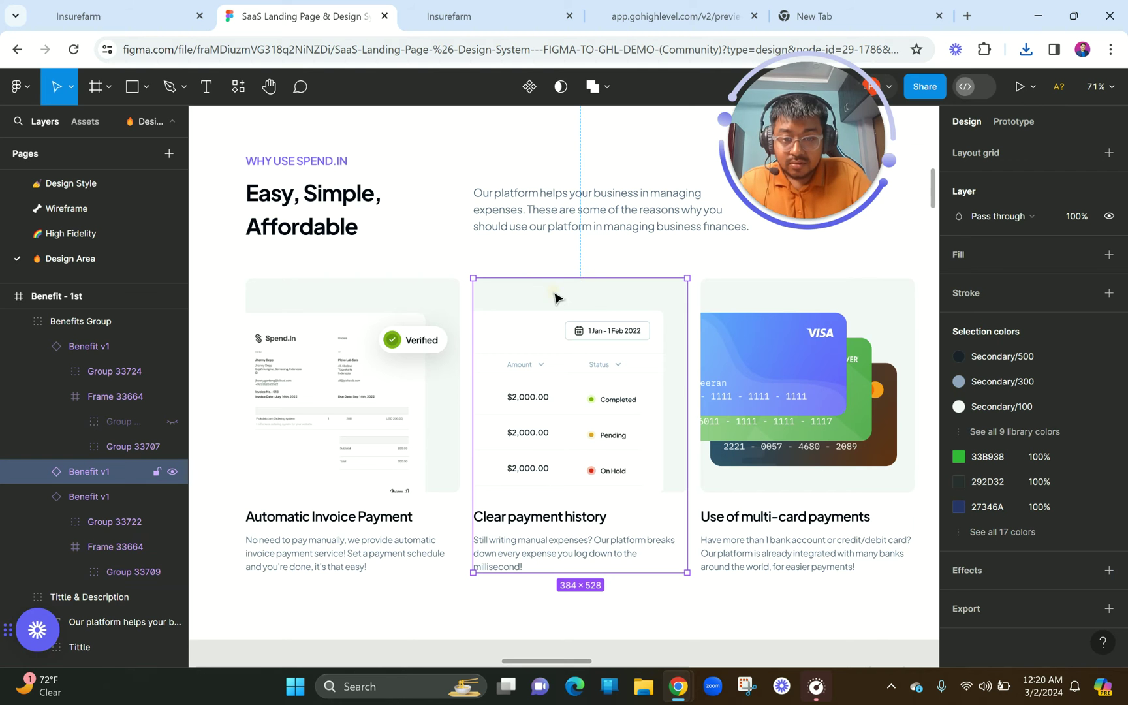
pyautogui.doubleClick(555, 298)
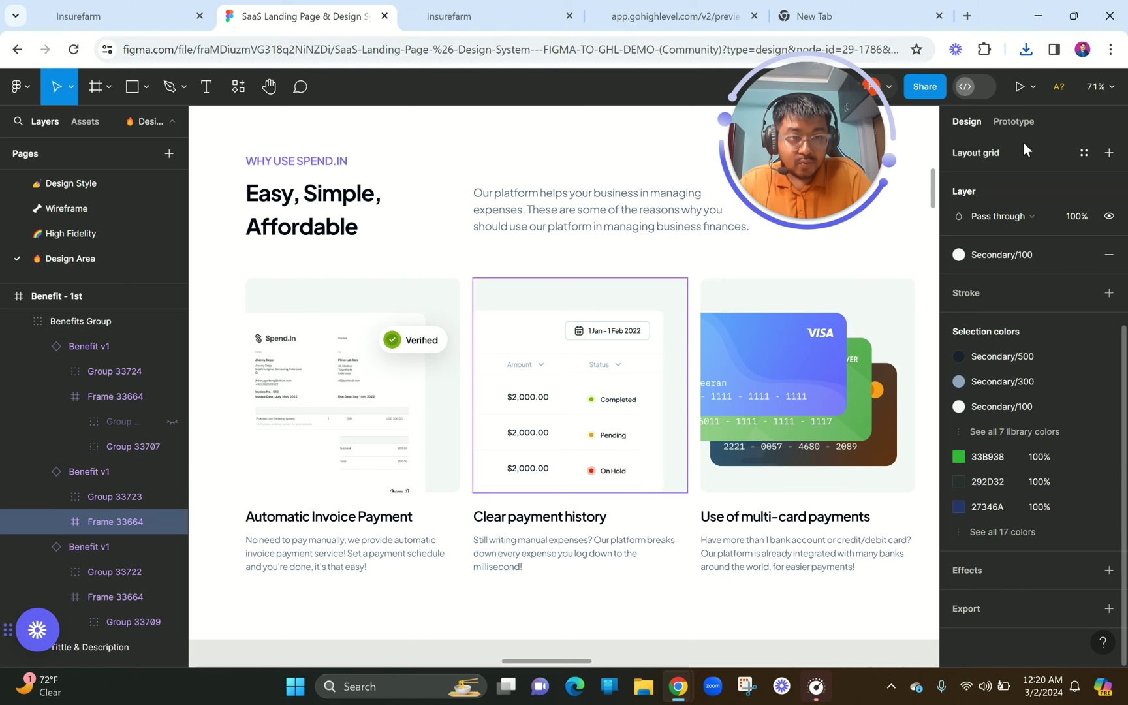
pyautogui.click(1025, 50)
pyautogui.click(949, 123)
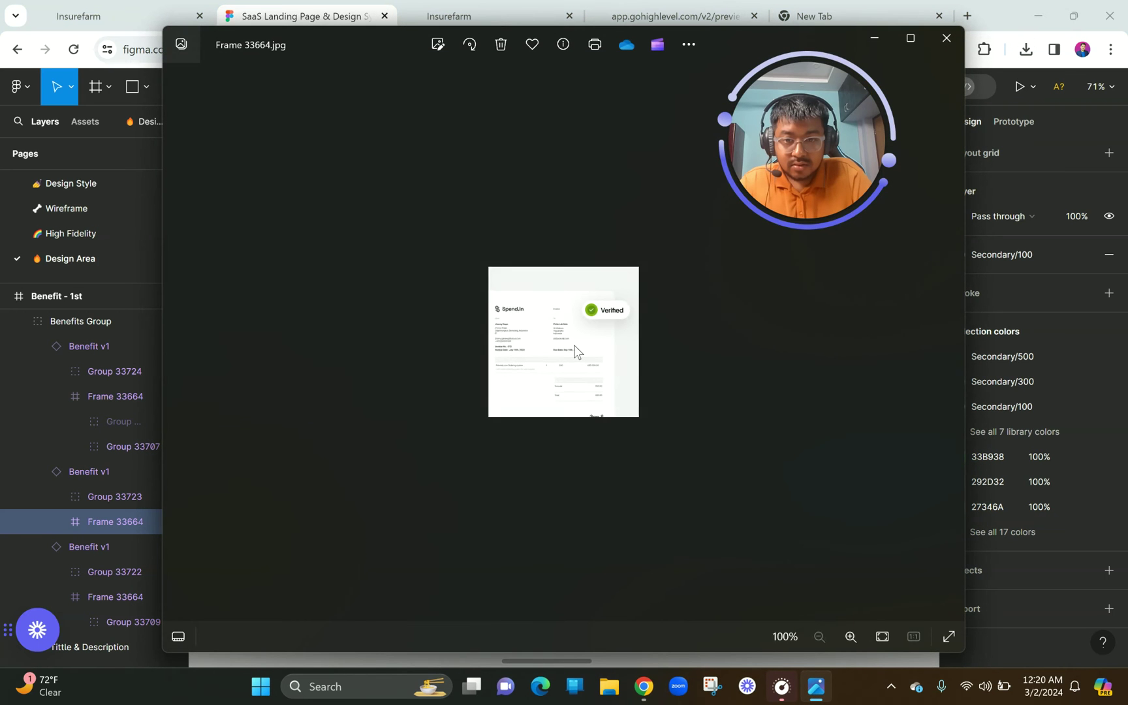
pyautogui.scroll(5, 575, 351)
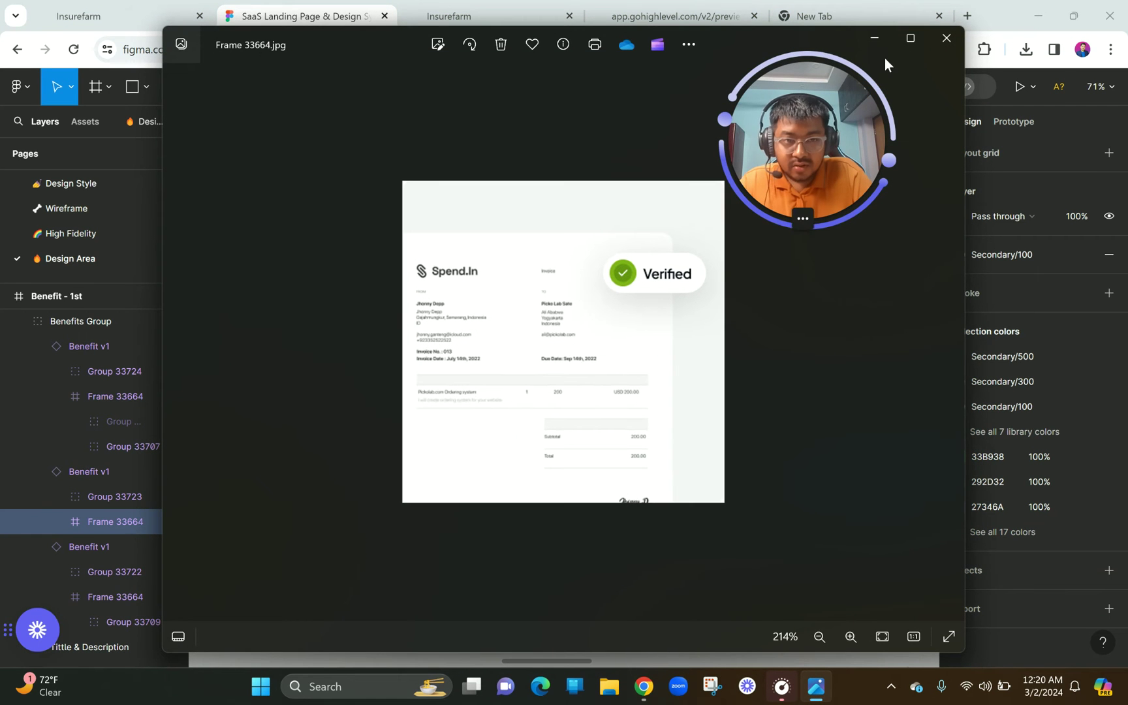
pyautogui.click(942, 34)
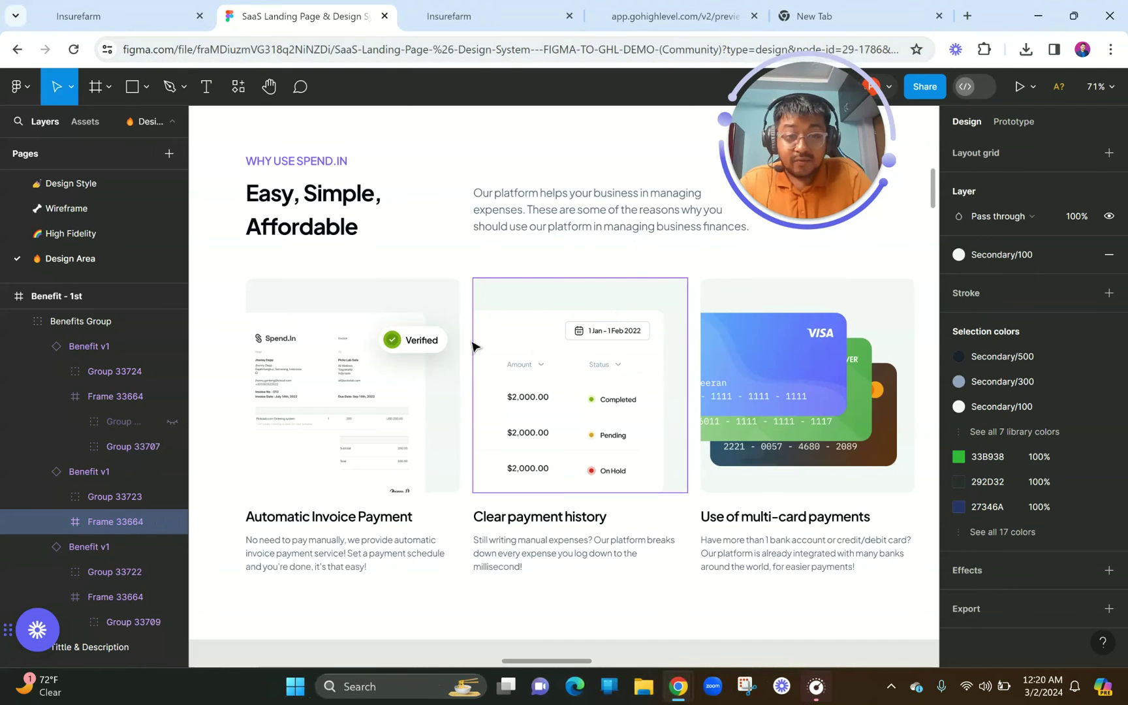
# - Export the Automatic Invoice Payment card's image frame as PNG at 1.5x and inspect the downloaded file
pyautogui.click(329, 303)
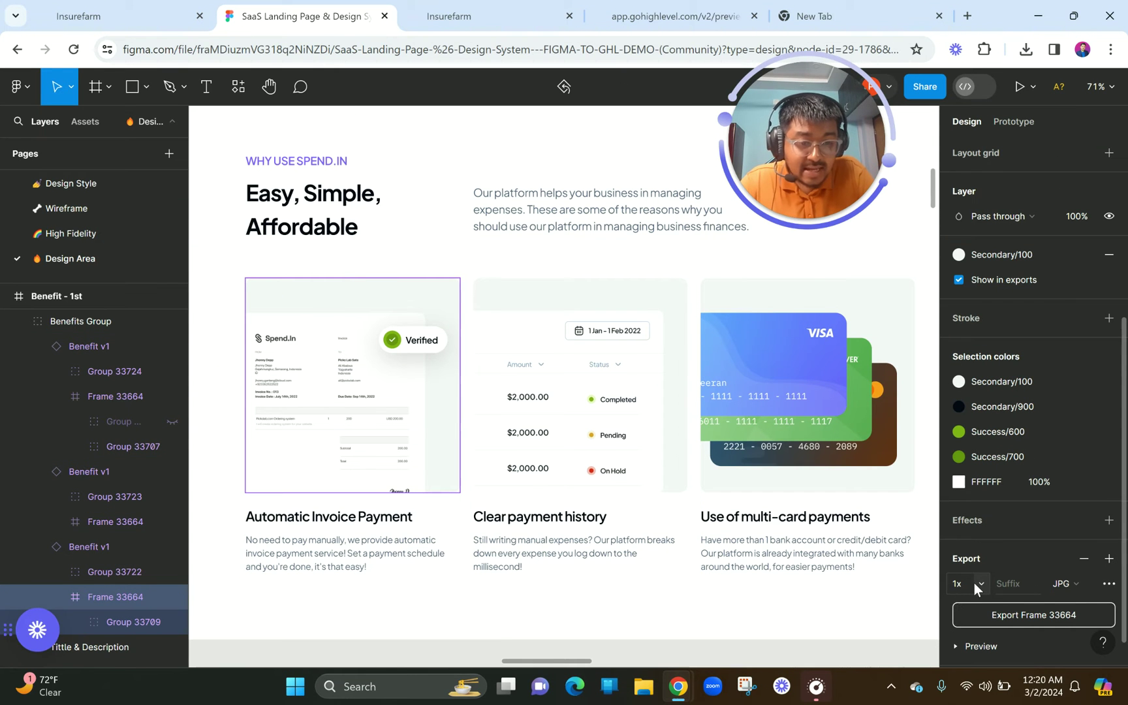
pyautogui.click(1074, 582)
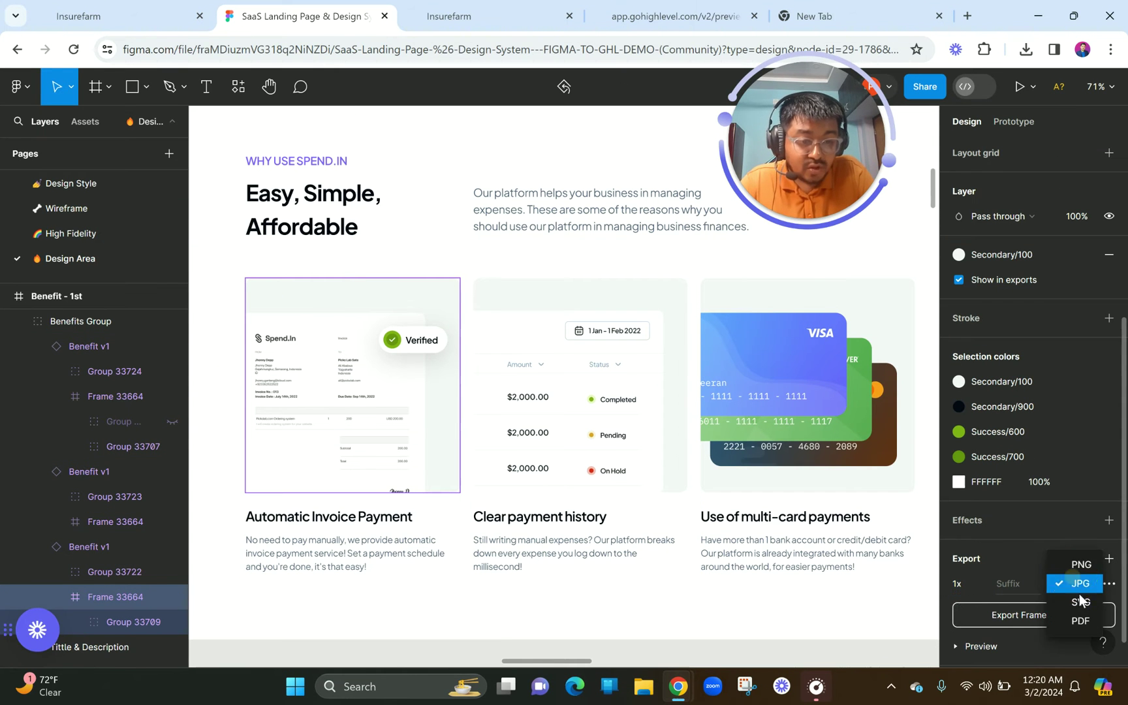
pyautogui.click(1080, 564)
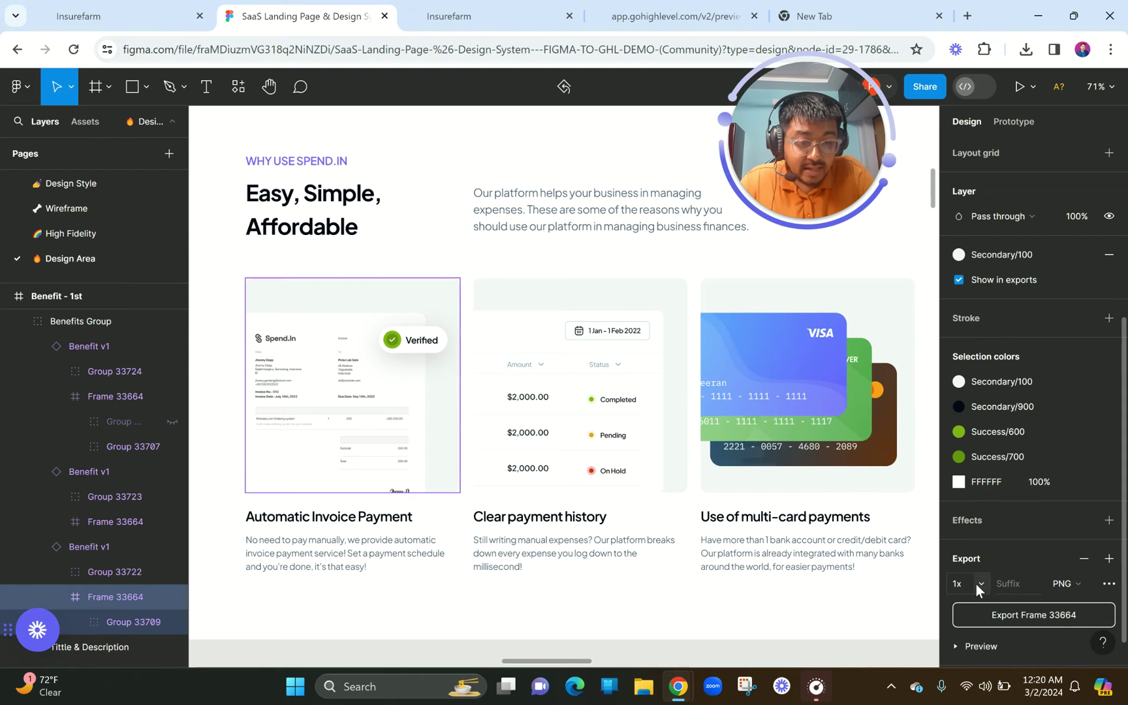
pyautogui.click(977, 583)
pyautogui.click(975, 553)
pyautogui.click(1028, 617)
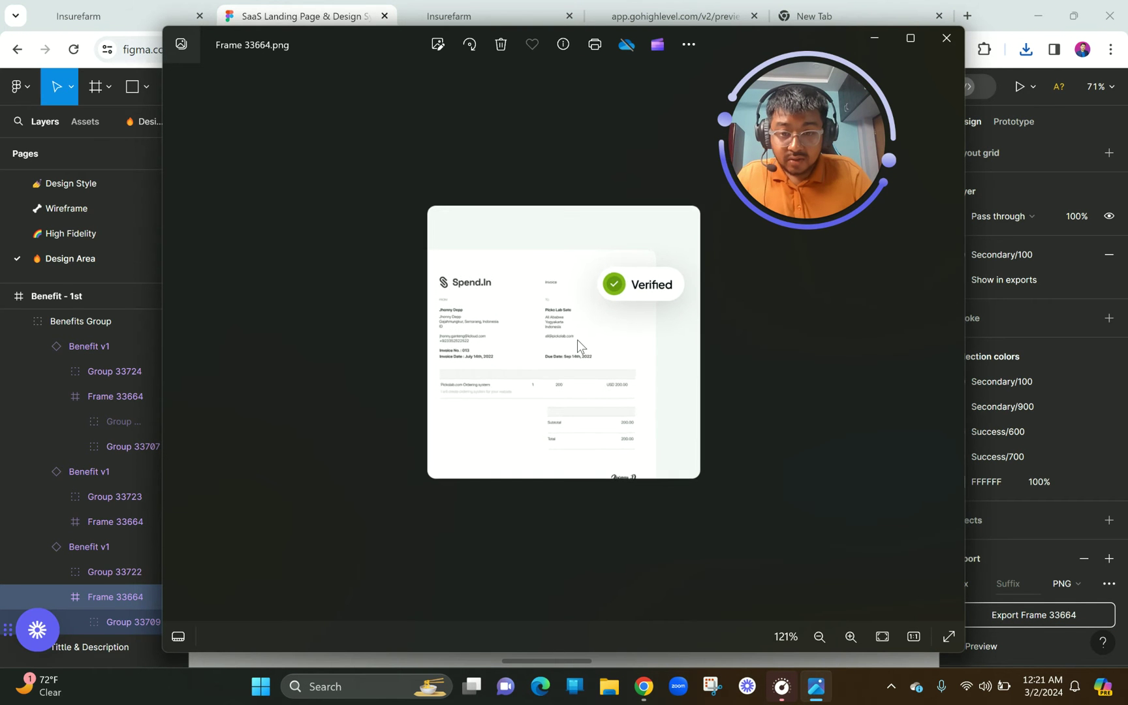
pyautogui.click(952, 47)
# - Export the Automatic Invoice Payment card's image frame as PNG at 2x and check the downloaded file
pyautogui.click(982, 582)
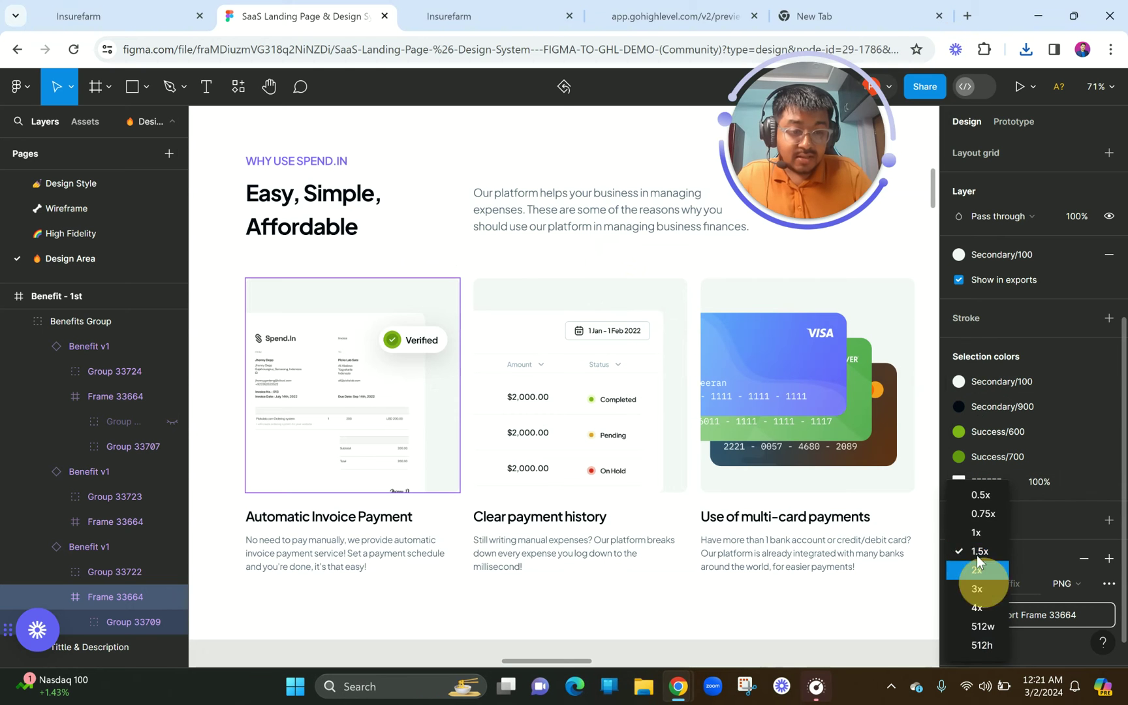
pyautogui.click(978, 568)
pyautogui.click(1004, 619)
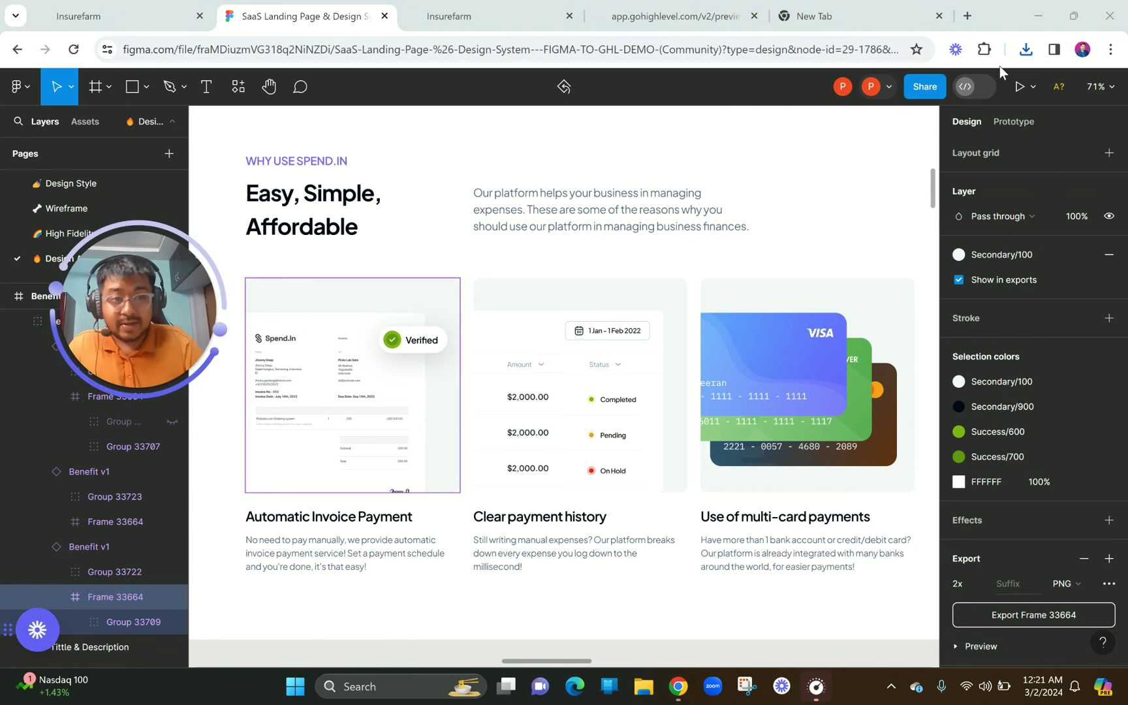
pyautogui.click(1026, 49)
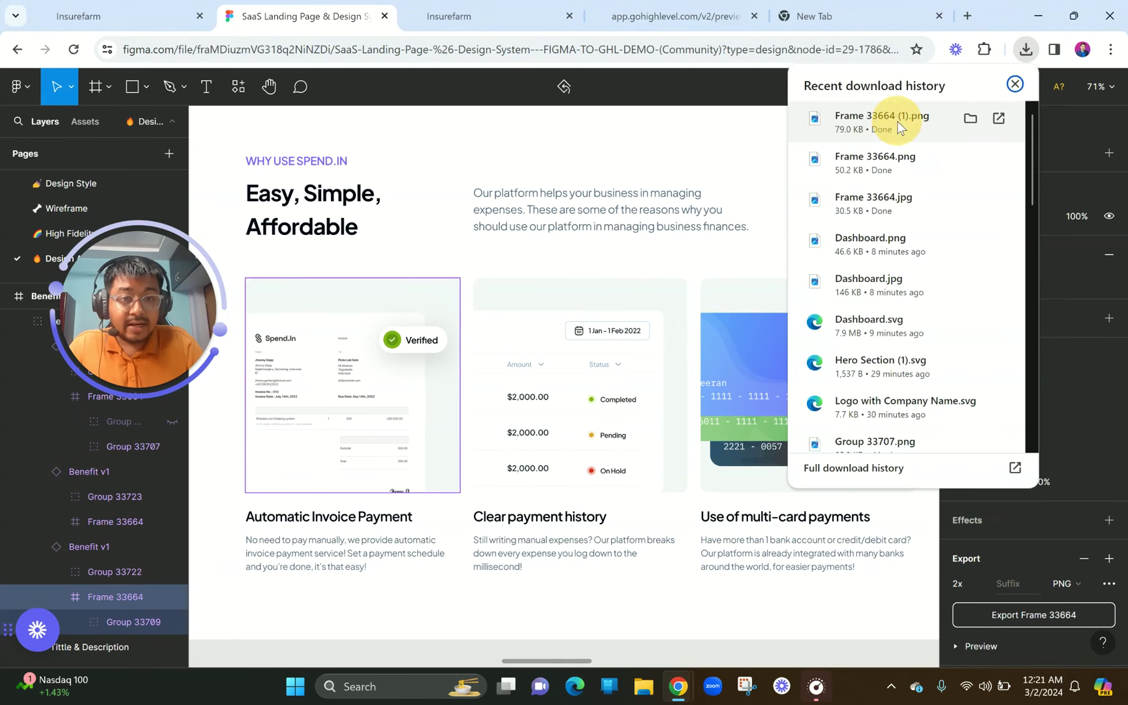
pyautogui.click(899, 126)
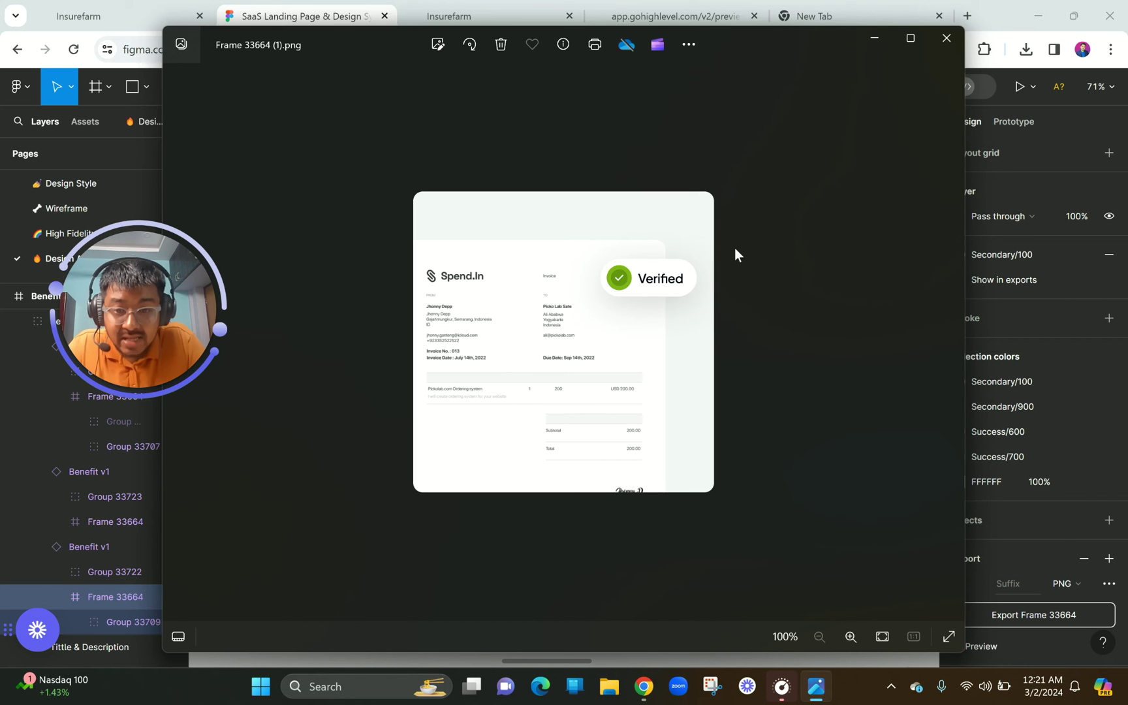
pyautogui.click(946, 38)
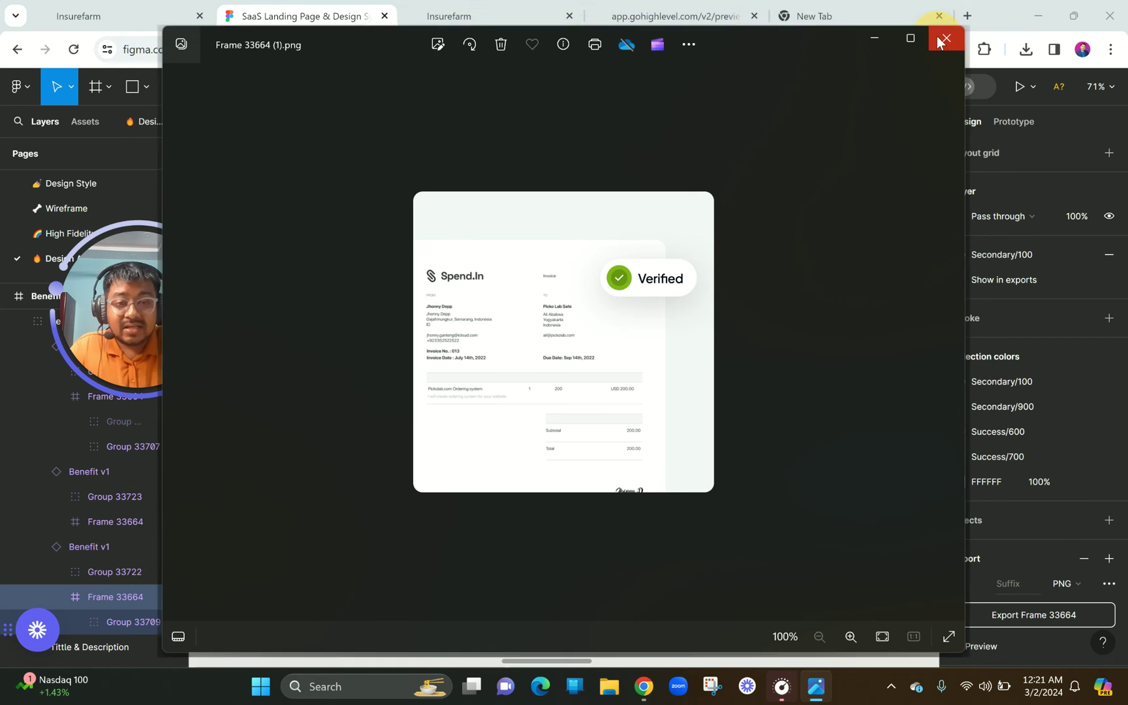
# - Export the Clear payment history card's image frame as PNG at 2x
pyautogui.click(587, 283)
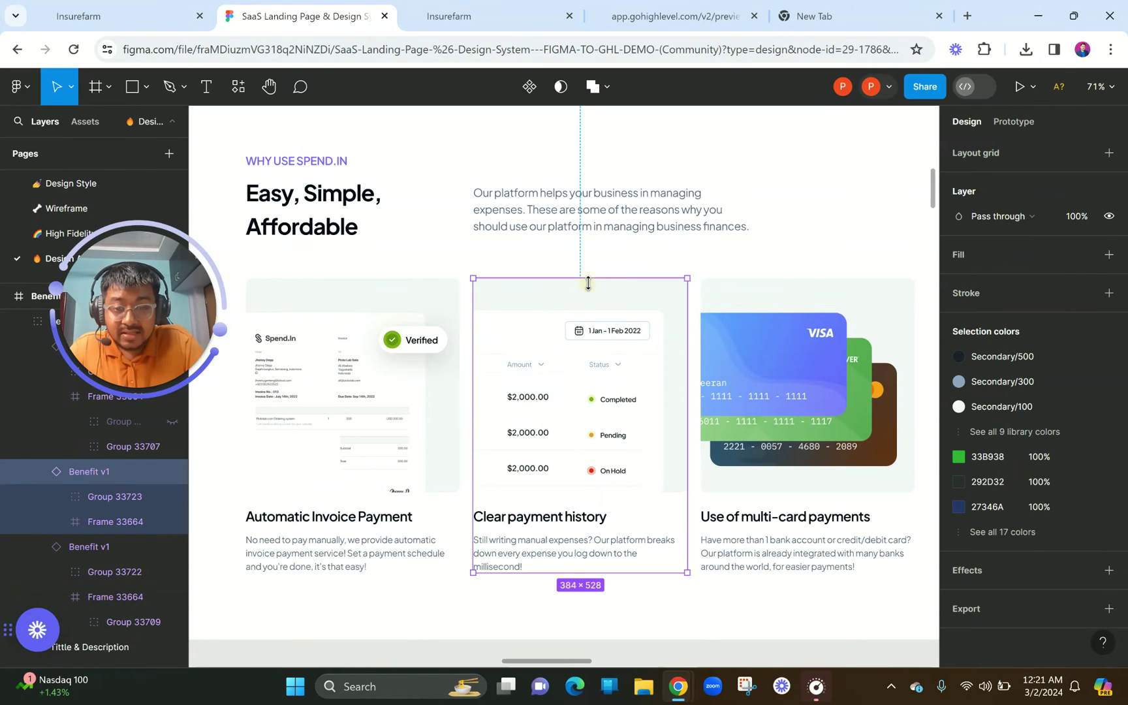
pyautogui.click(574, 304)
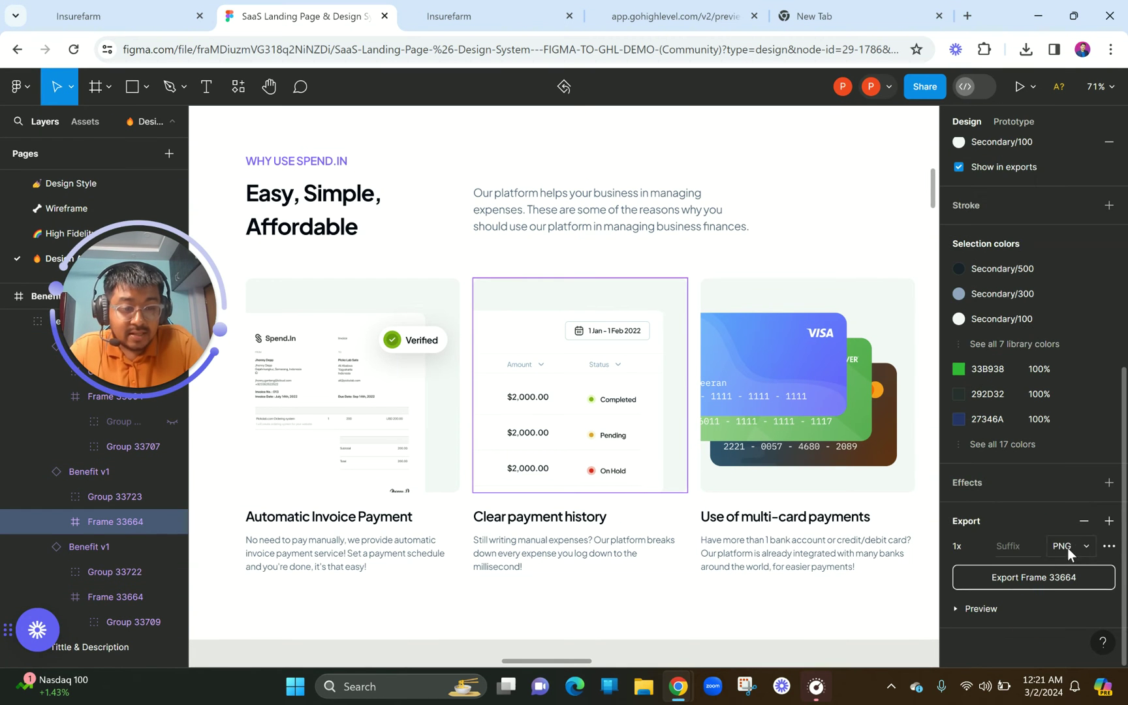
pyautogui.click(980, 548)
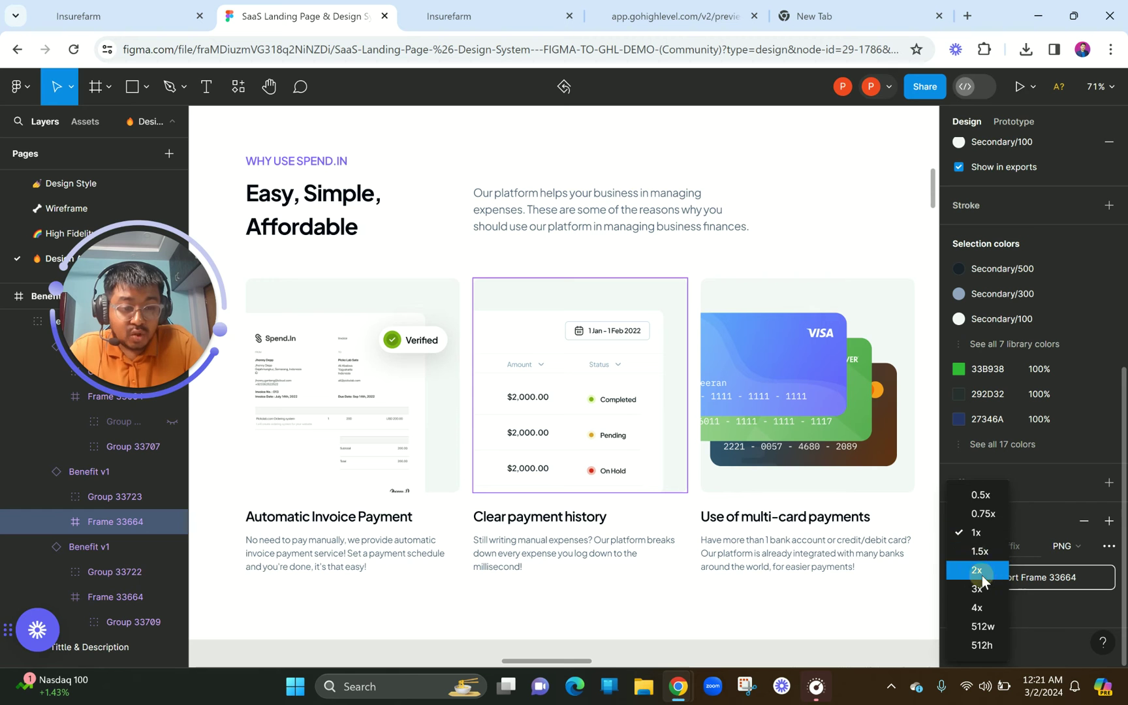
pyautogui.click(982, 576)
pyautogui.click(1048, 571)
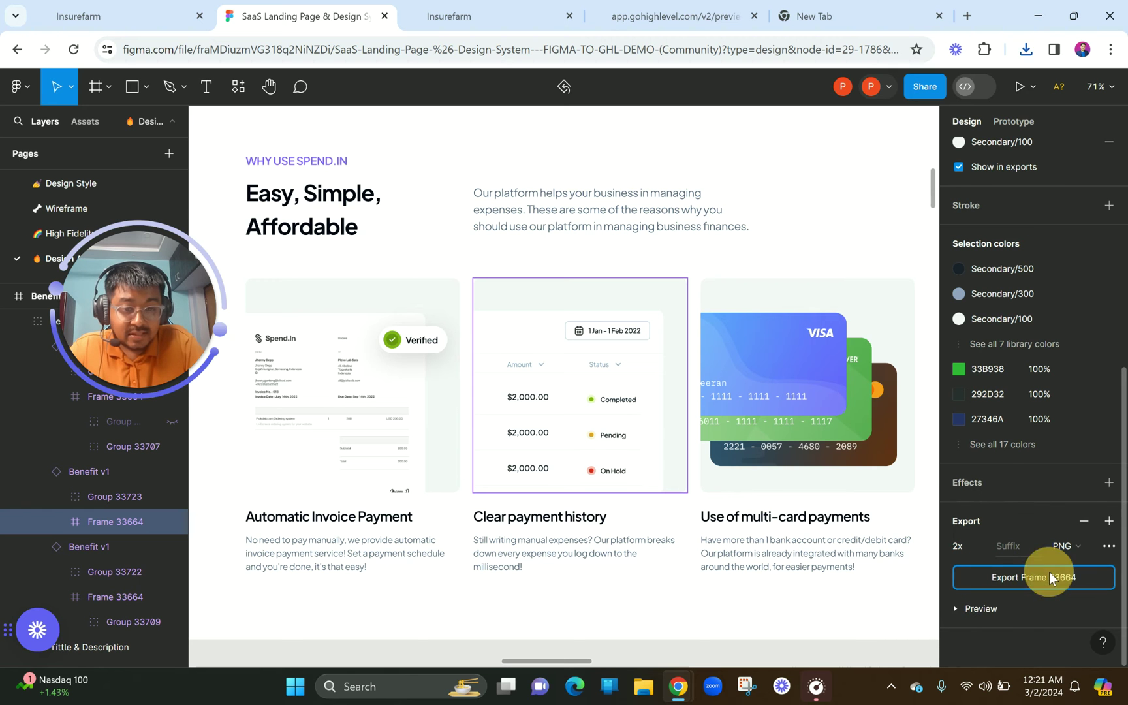
# - Export the Use of multi-card payments card's image frame as PNG at 2x
pyautogui.click(799, 297)
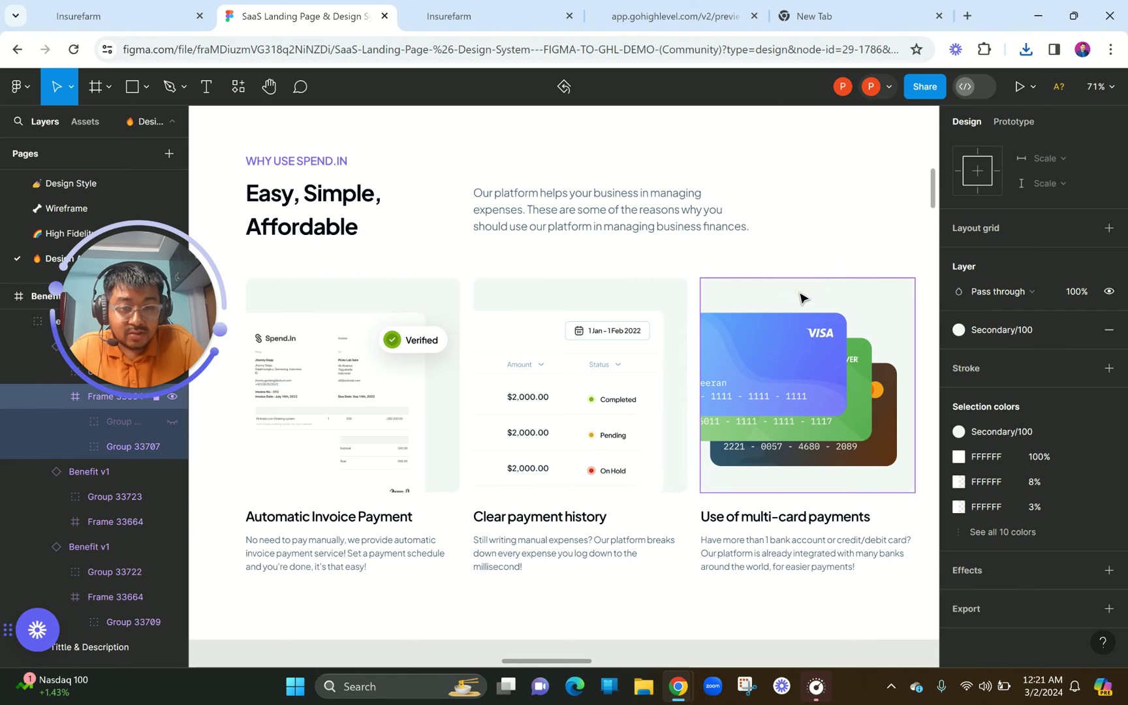
pyautogui.click(1014, 608)
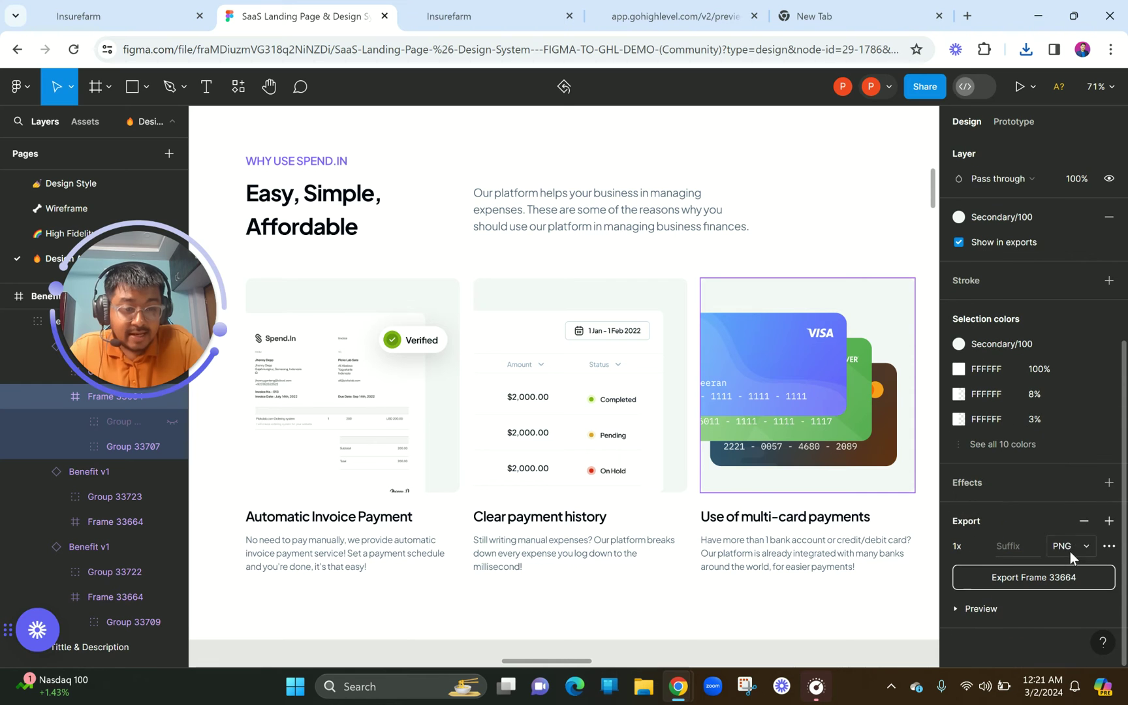
pyautogui.click(981, 545)
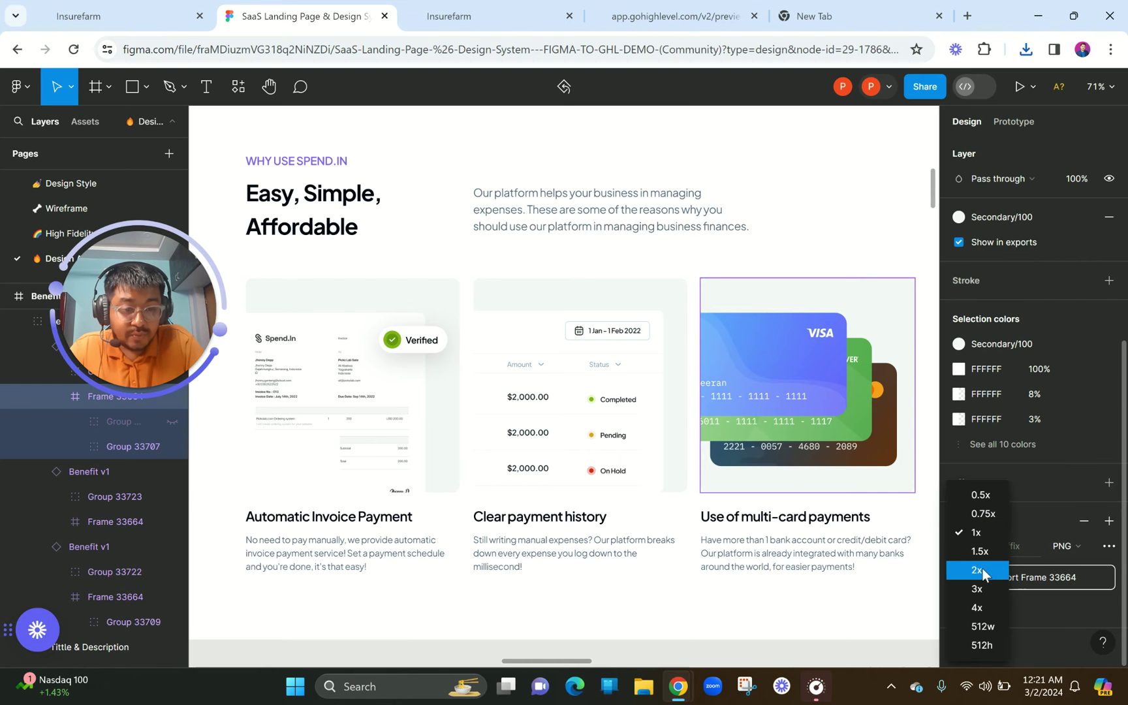
pyautogui.click(981, 568)
pyautogui.click(1026, 578)
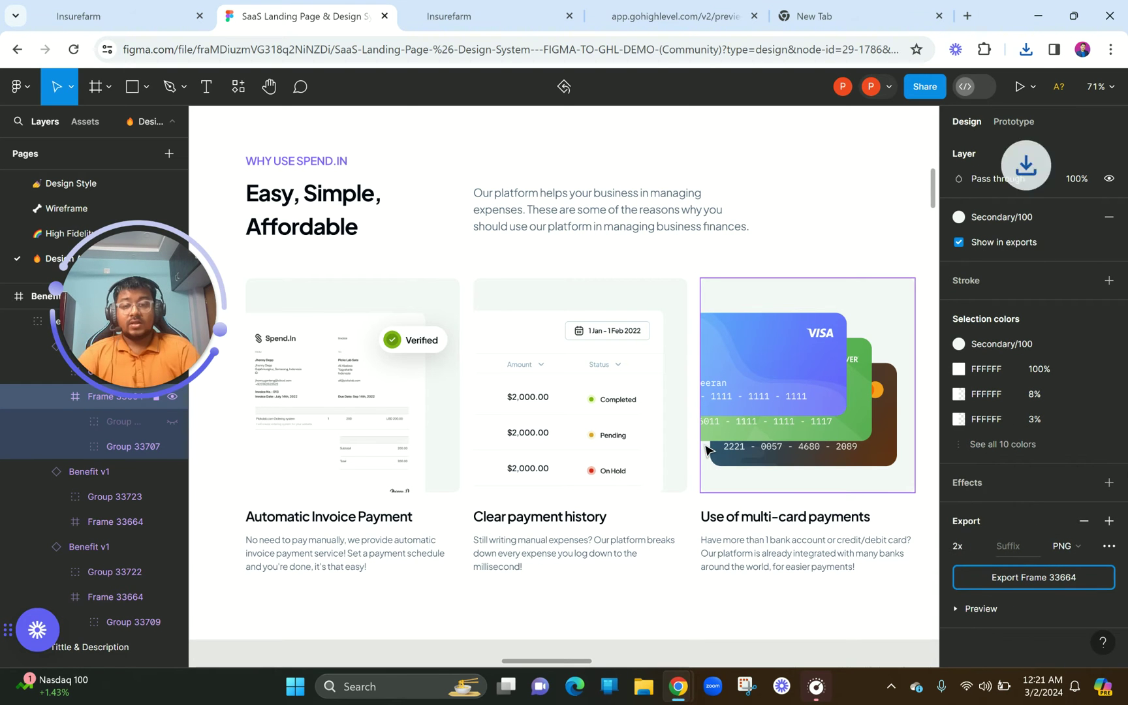
# - Switch to the GoHighLevel page builder and add a 3 Column row below the heading row of the Why Use Spend.In section
pyautogui.click(489, 8)
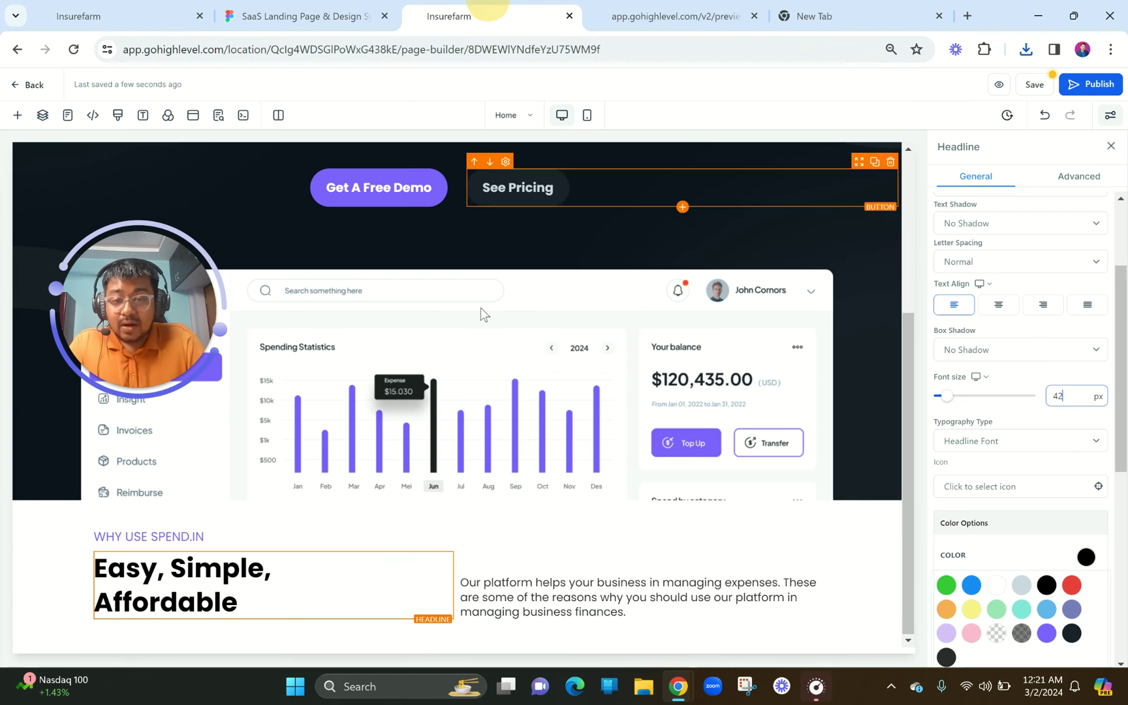
pyautogui.click(456, 635)
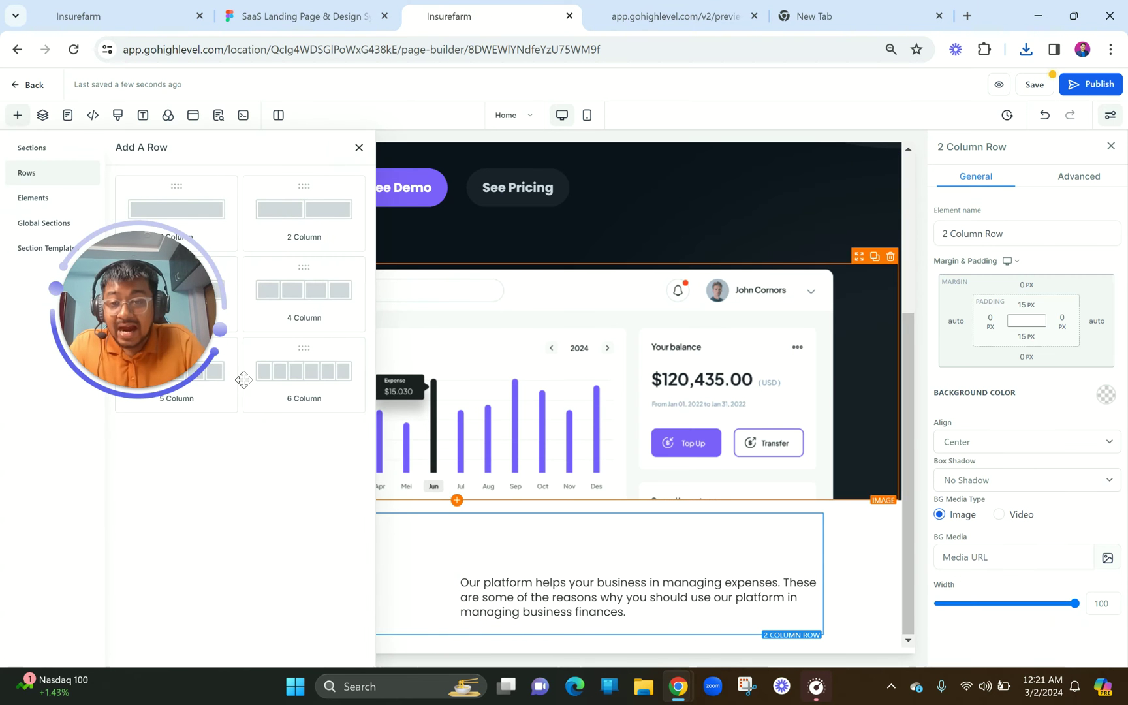
pyautogui.moveTo(187, 332); pyautogui.dragTo(183, 599)
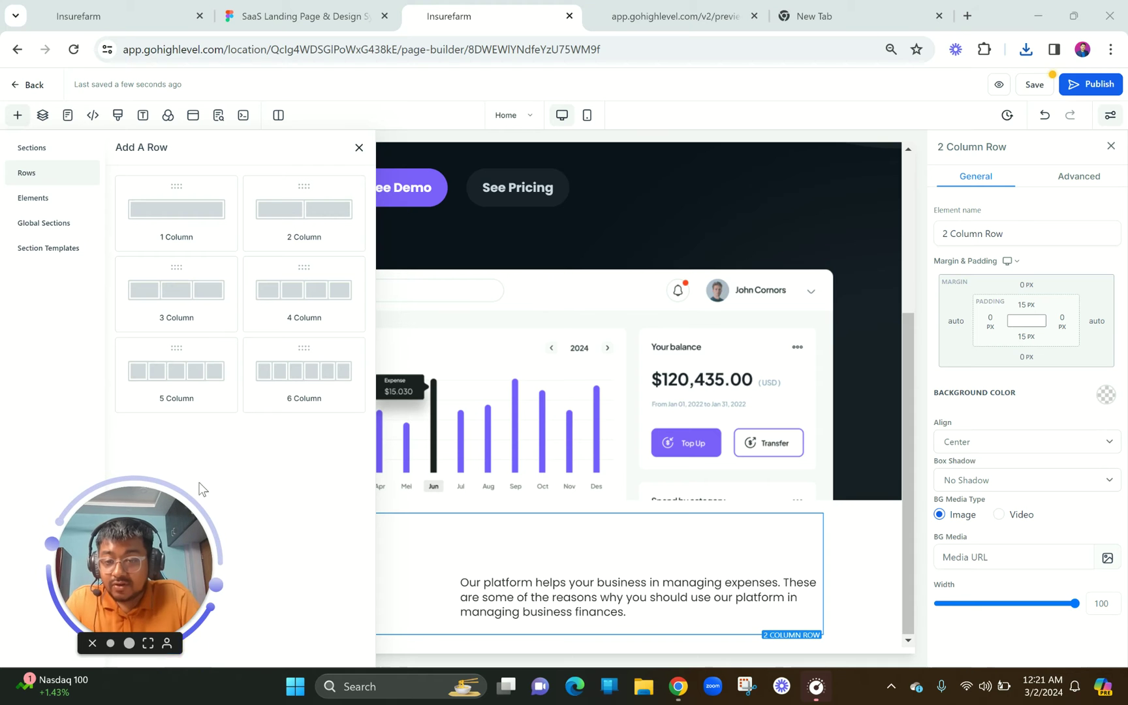
pyautogui.click(190, 299)
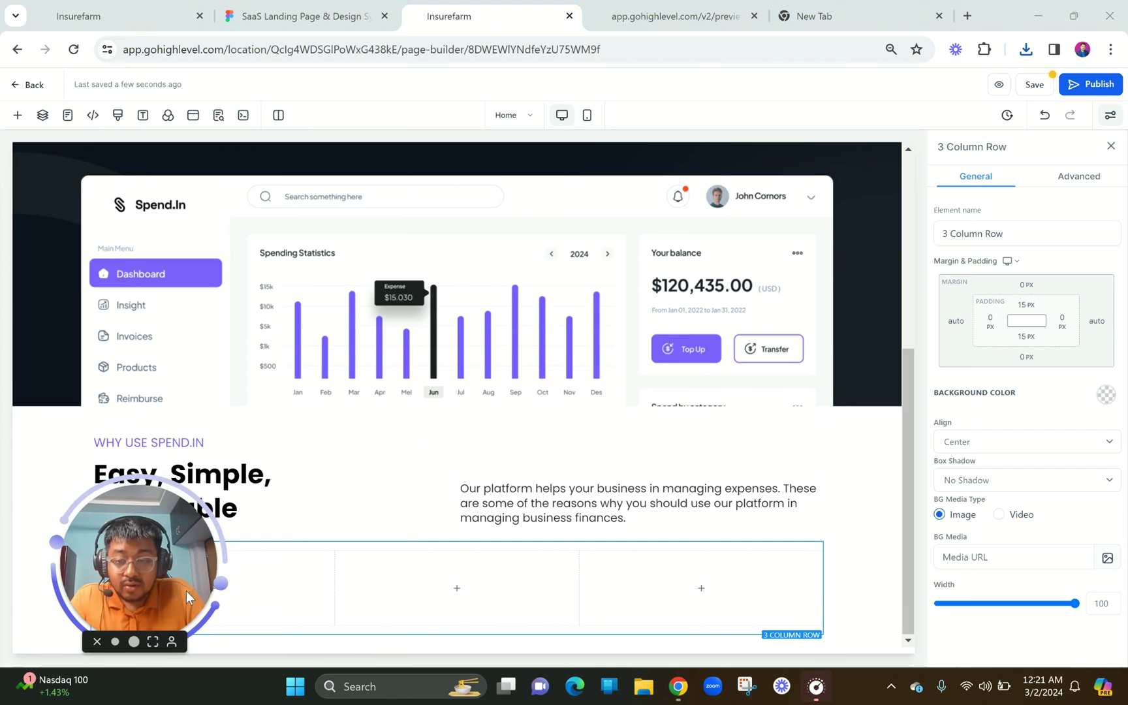
pyautogui.moveTo(186, 591); pyautogui.dragTo(282, 576)
pyautogui.moveTo(357, 573); pyautogui.dragTo(804, 107)
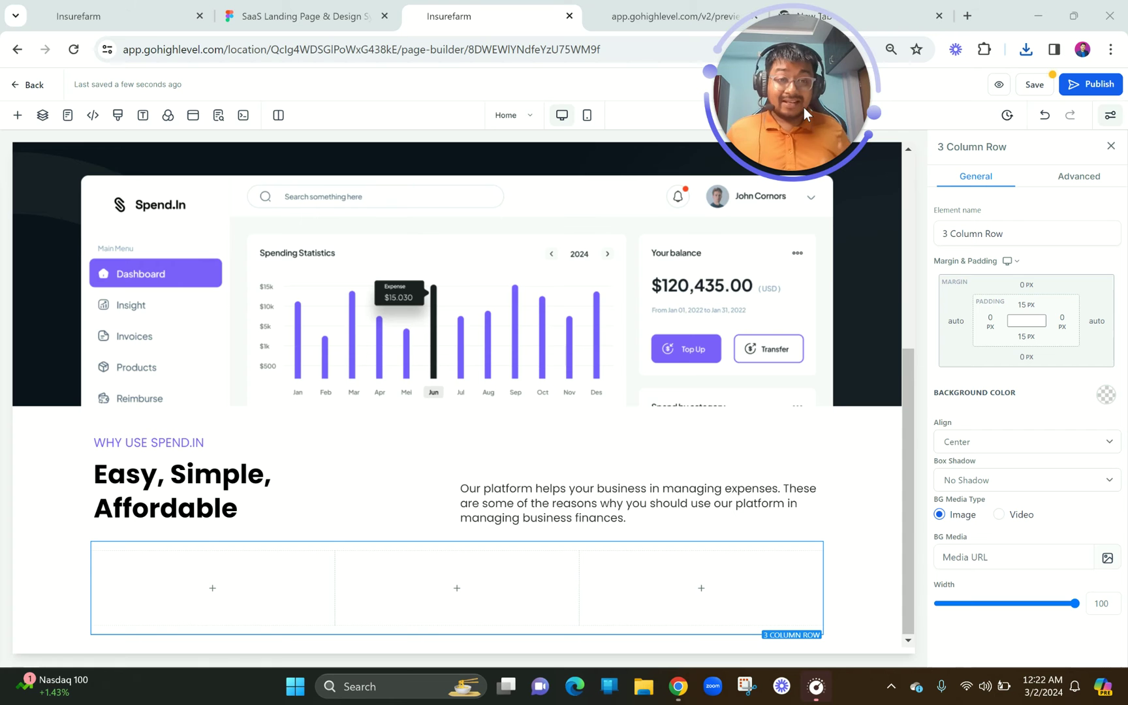
# - Add an Image element to the first column of the new row and set that column's content spacing to Left
pyautogui.click(213, 588)
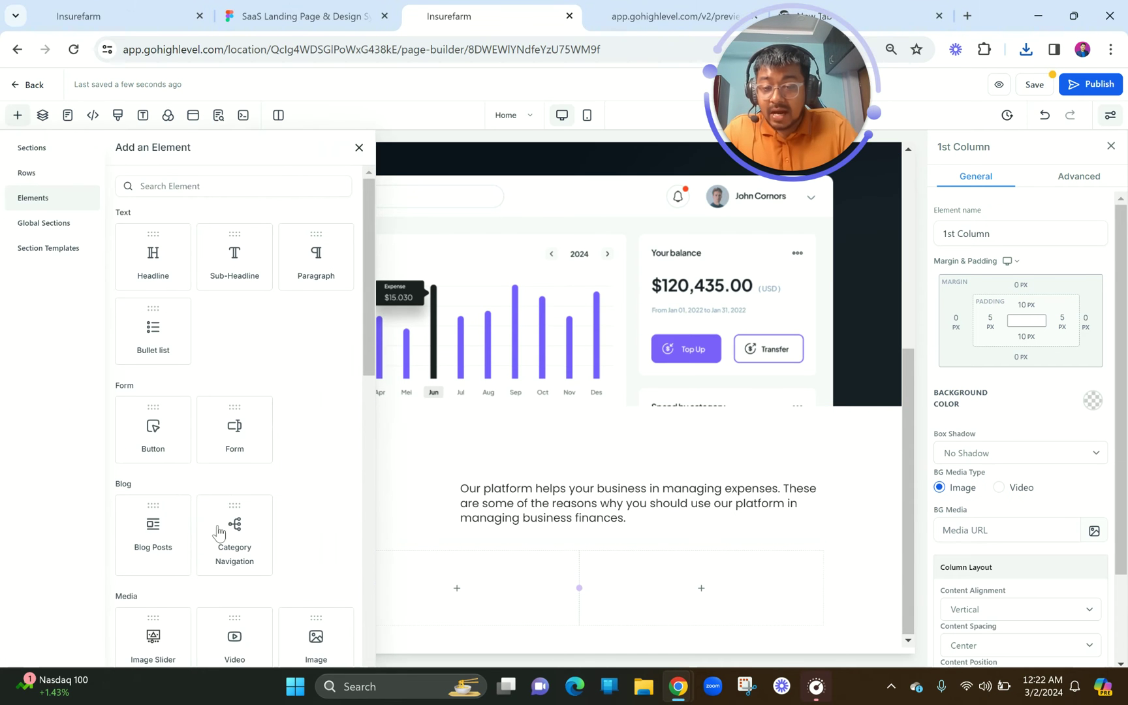
pyautogui.click(307, 626)
pyautogui.moveTo(305, 626); pyautogui.dragTo(304, 624)
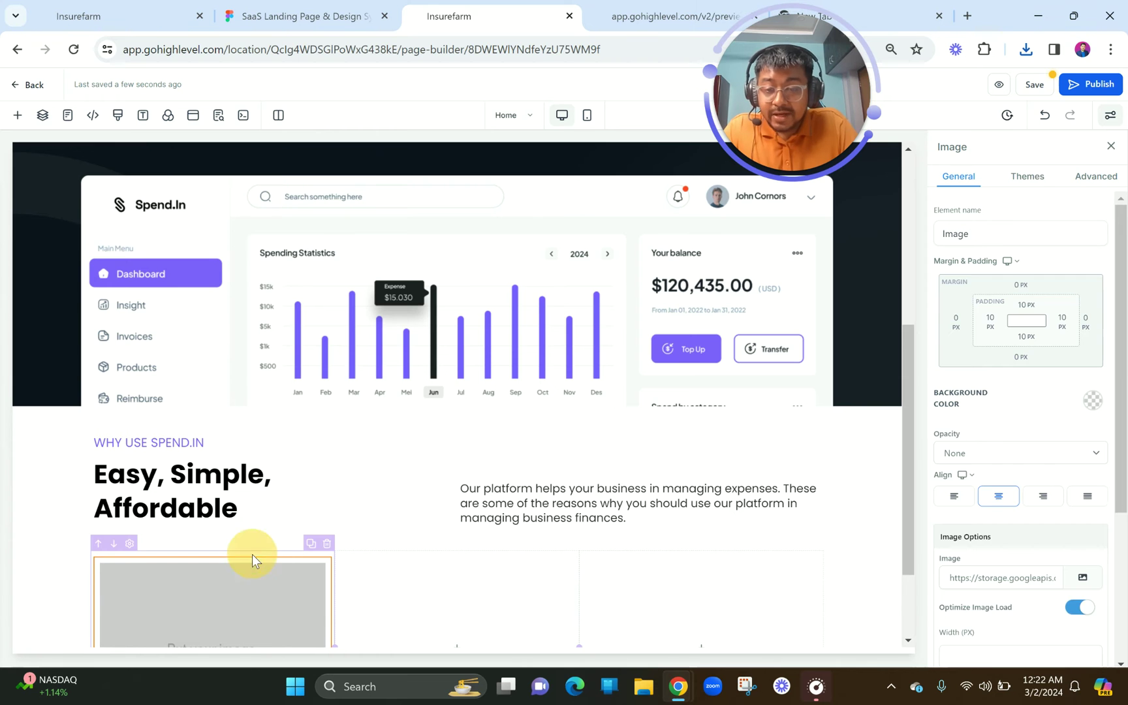
pyautogui.click(252, 554)
pyautogui.scroll(-2, 1043, 558)
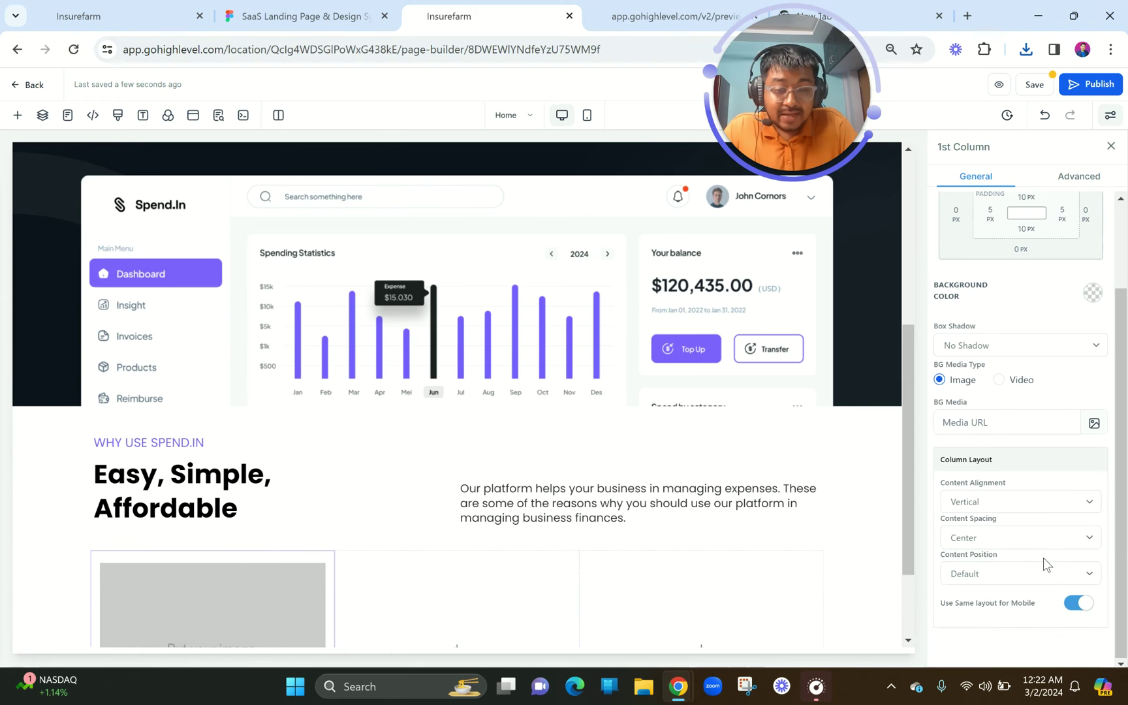
pyautogui.click(985, 536)
pyautogui.click(972, 567)
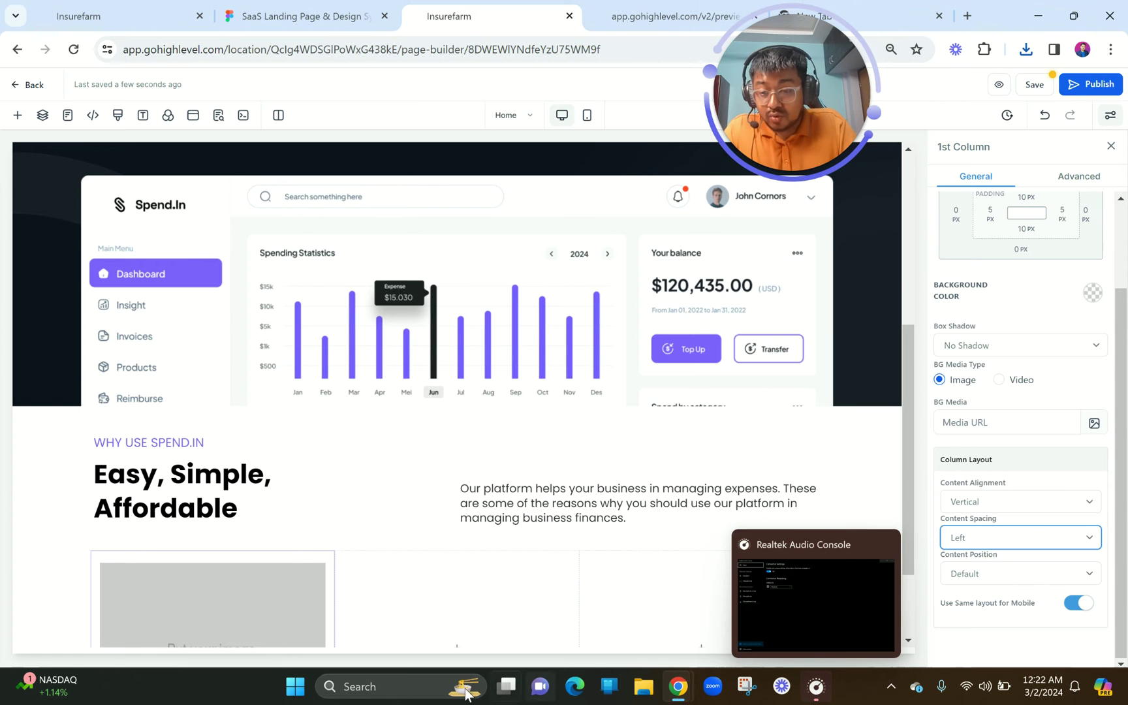
# - Set the placeholder image's top, left, right and bottom padding to 0 px
pyautogui.scroll(-1, 421, 525)
pyautogui.scroll(-1, 421, 528)
pyautogui.click(264, 509)
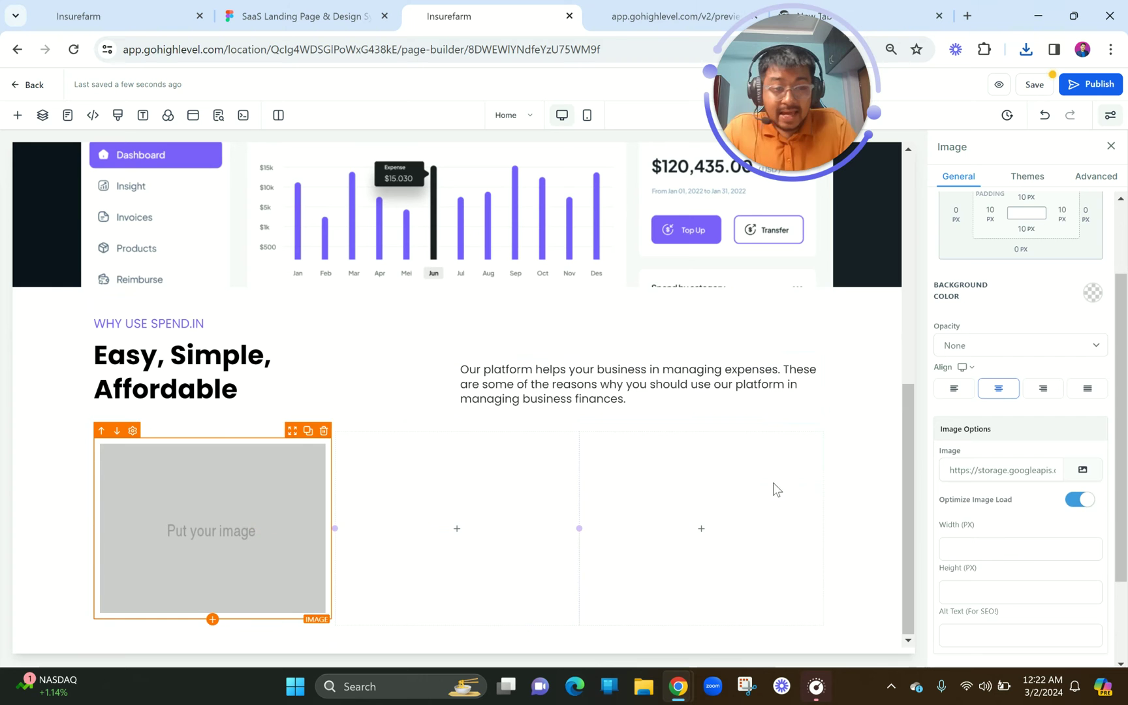
pyautogui.scroll(2, 1018, 313)
pyautogui.click(1026, 305)
pyautogui.click(989, 317)
pyautogui.moveTo(915, 356); pyautogui.dragTo(823, 340)
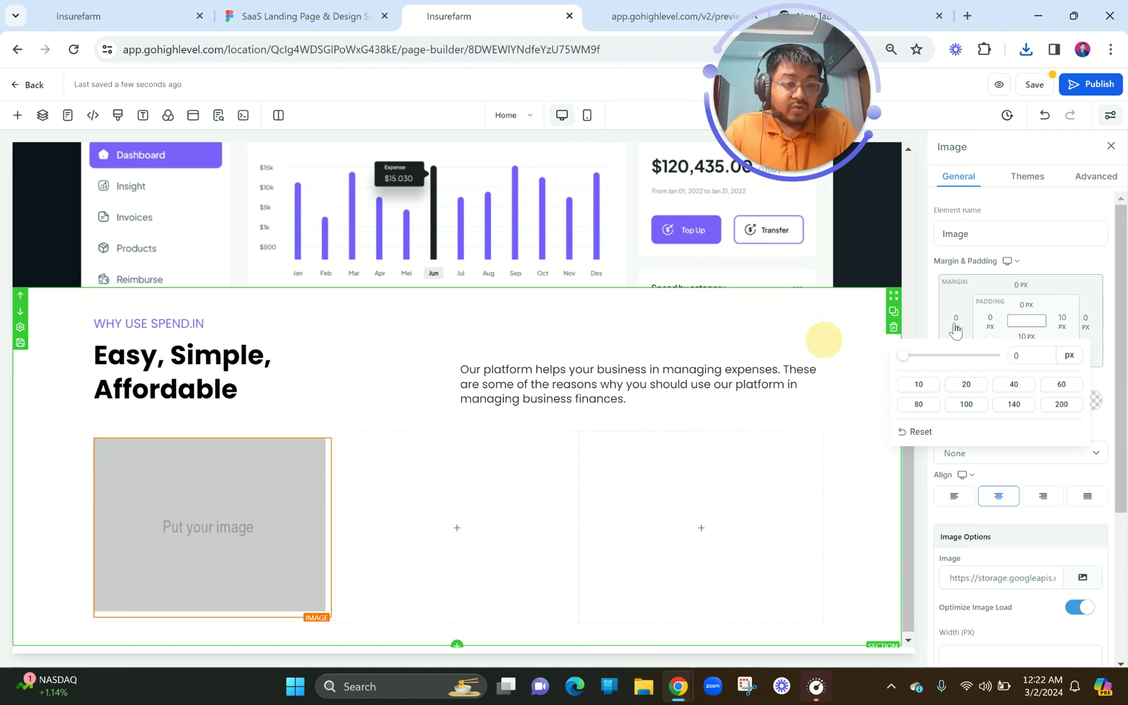
pyautogui.click(1061, 319)
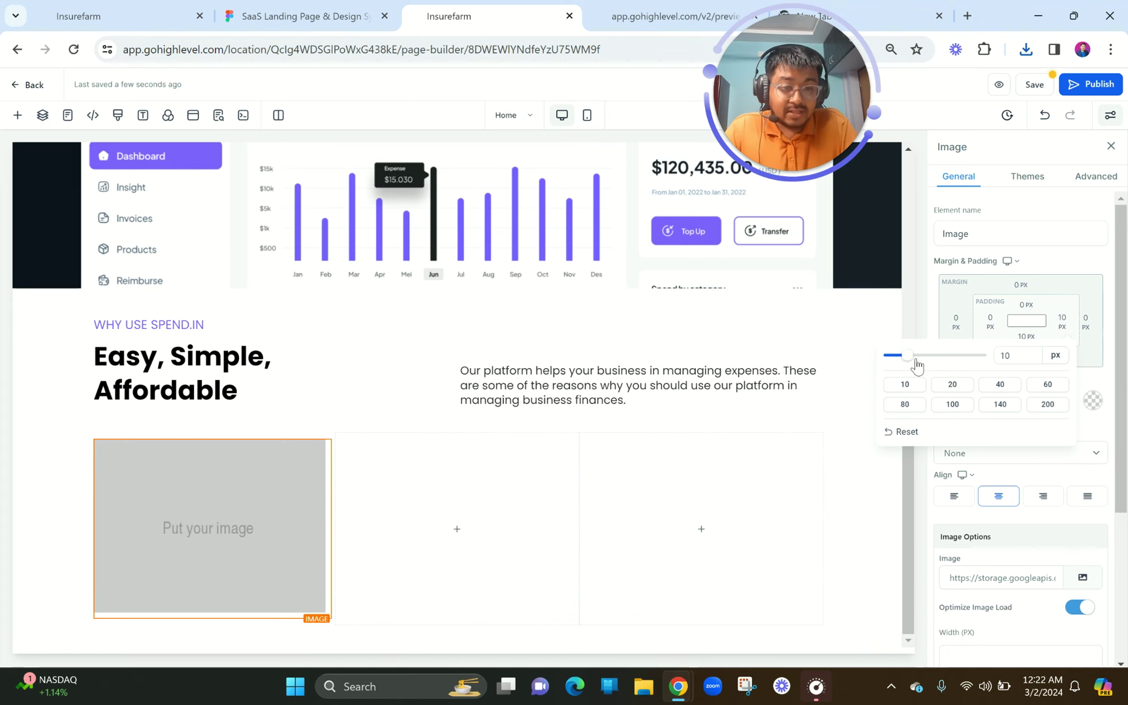
pyautogui.moveTo(913, 358); pyautogui.dragTo(840, 353)
pyautogui.click(1027, 337)
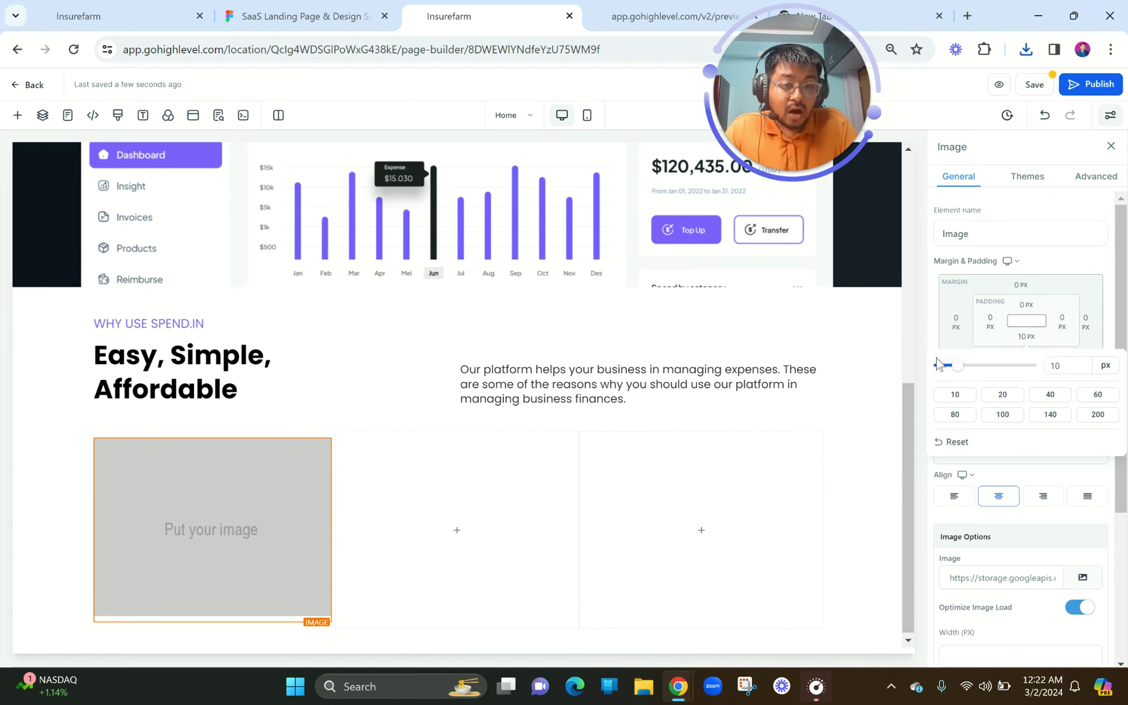
pyautogui.moveTo(951, 369); pyautogui.dragTo(892, 365)
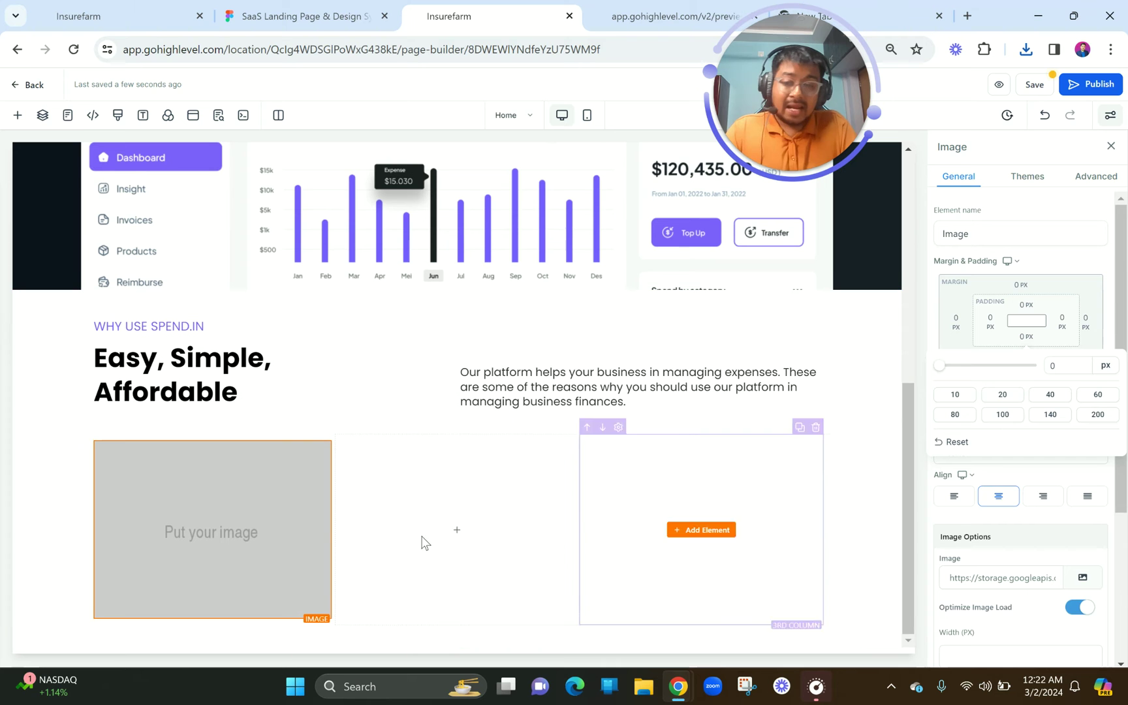
pyautogui.click(403, 562)
# - Turn off Optimize Image Load for the first column's image
pyautogui.click(265, 529)
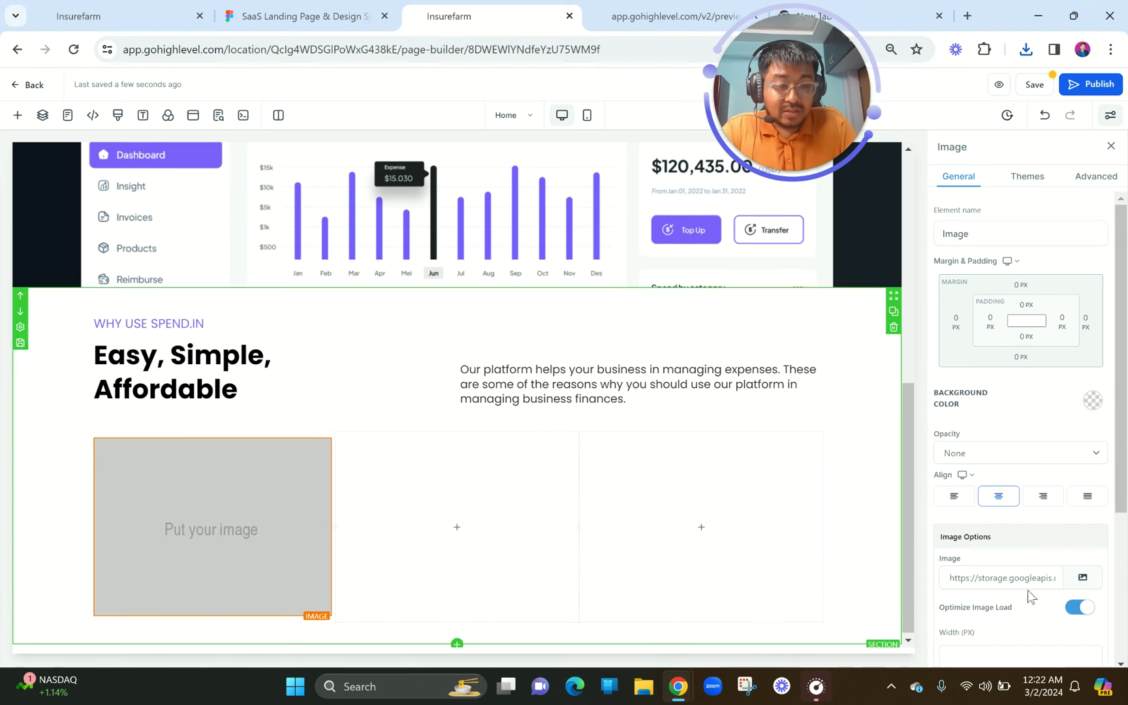
pyautogui.click(1078, 608)
pyautogui.press('Return')
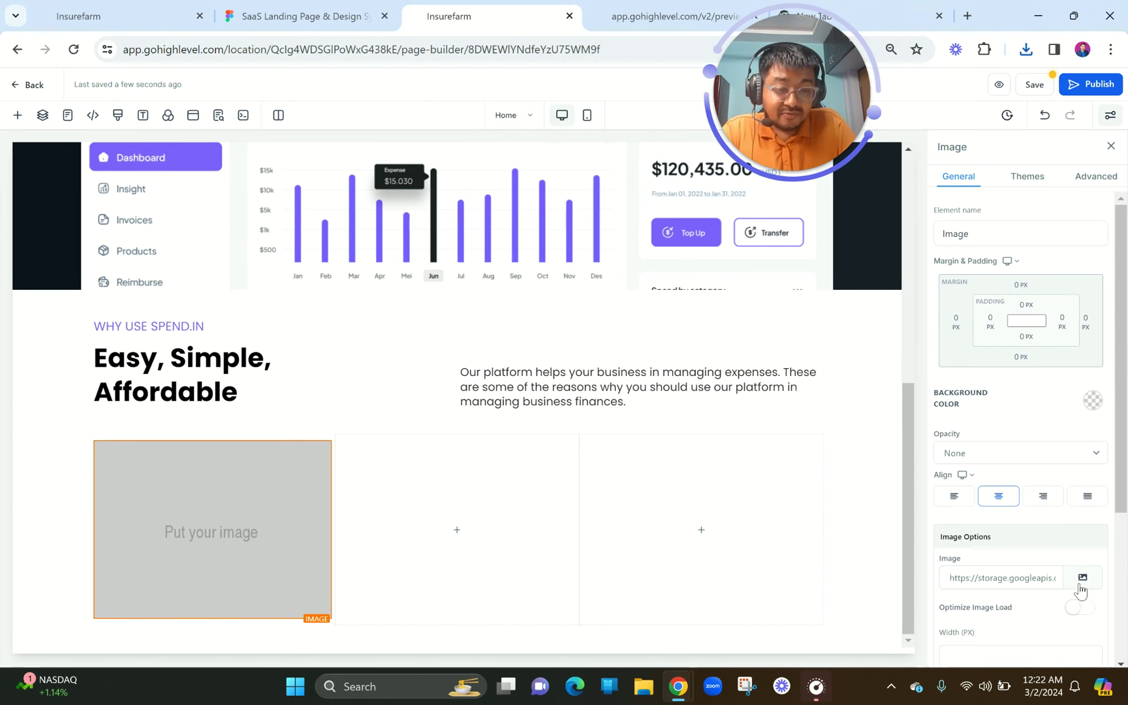
# - Upload Frame 33664 (1).png, Frame 33664 (2).png and Frame 33664 (3).png to the MISC folder of the media library
pyautogui.click(1083, 578)
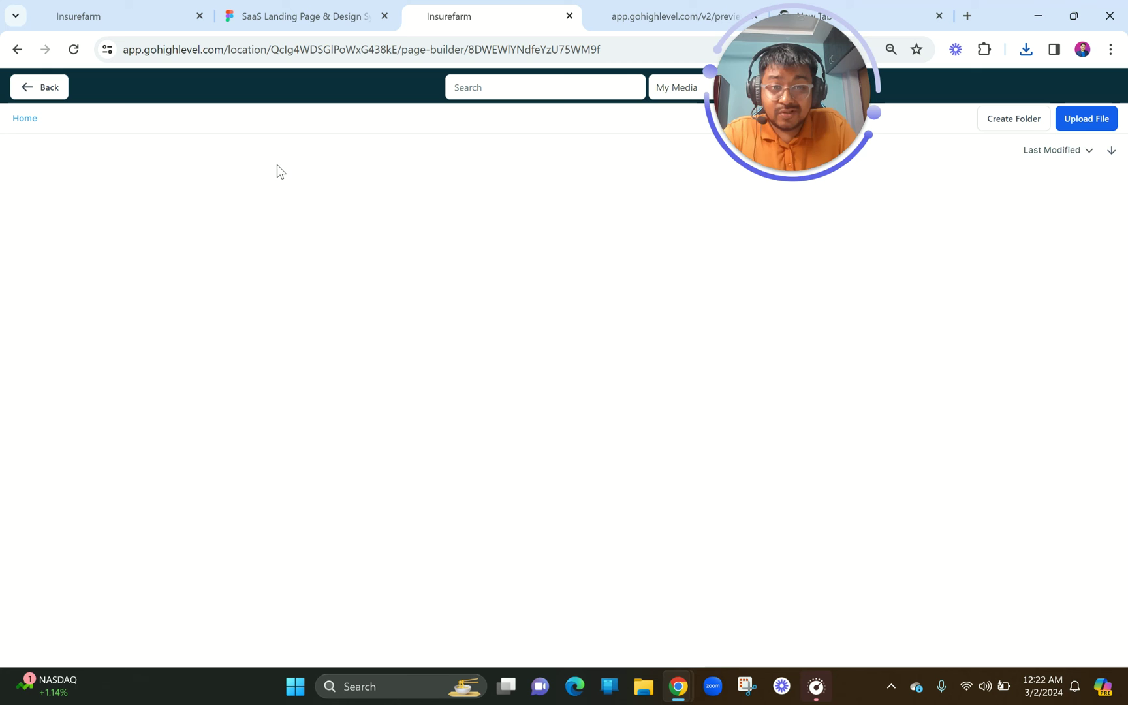
pyautogui.click(108, 208)
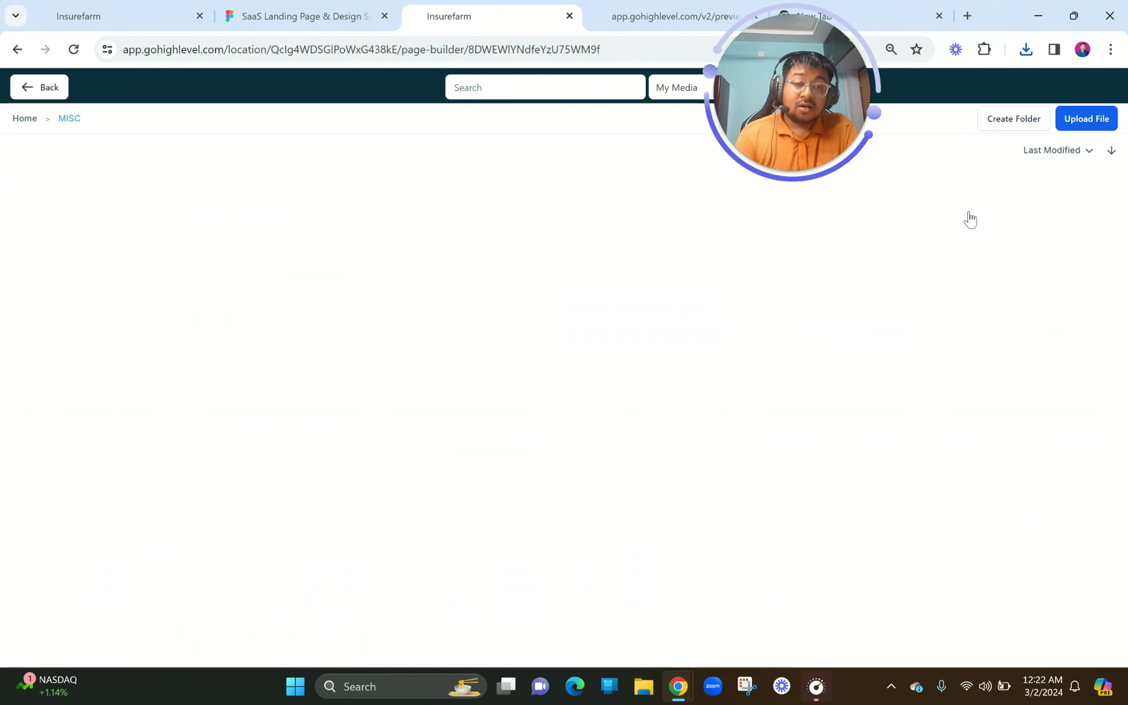
pyautogui.click(1078, 118)
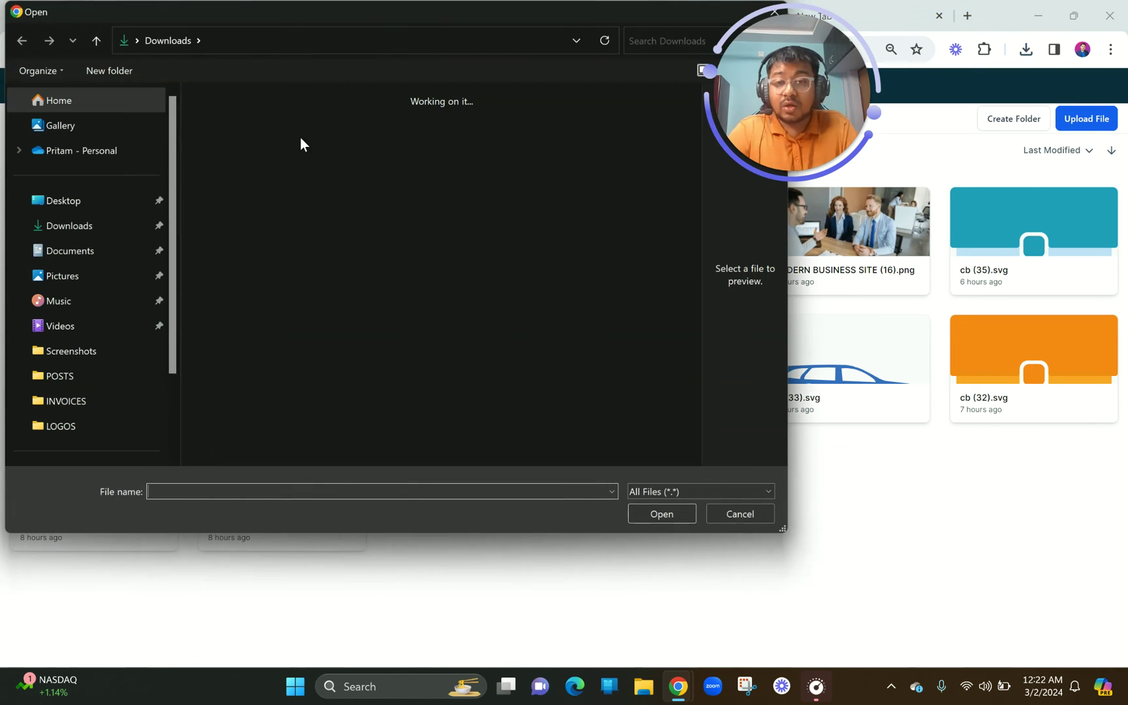
pyautogui.moveTo(188, 156); pyautogui.dragTo(447, 150)
pyautogui.press('Return')
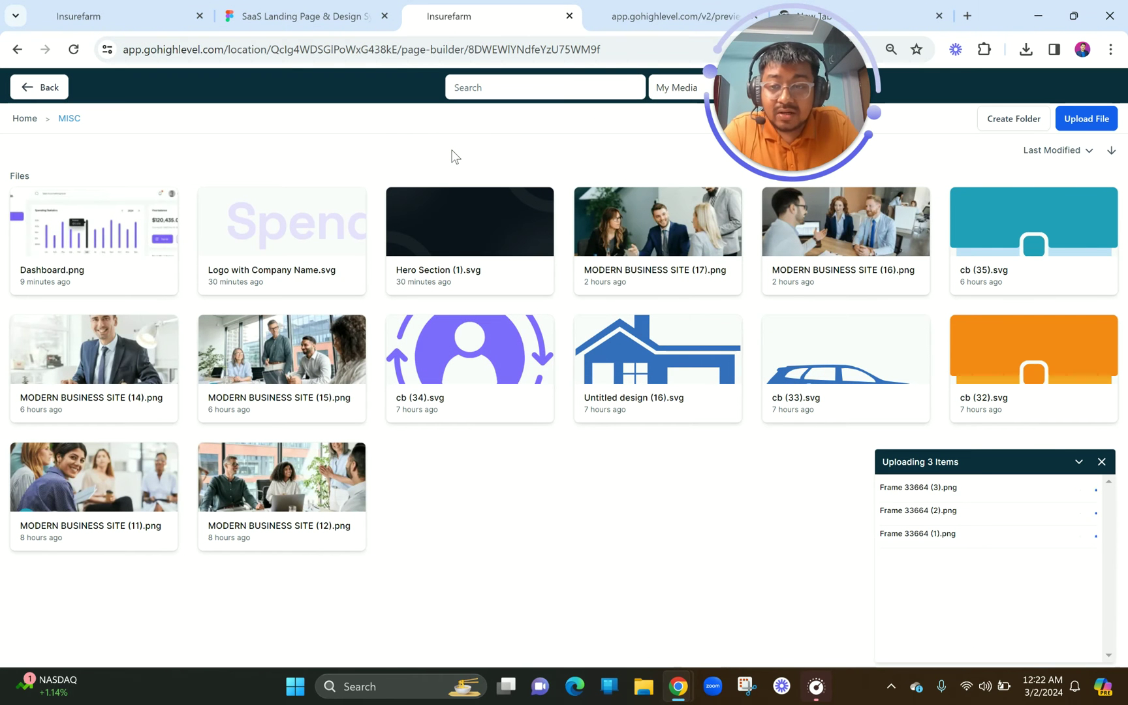
# - Check the card order in the Figma design and use Frame 33664 (1).png as the first column's image
pyautogui.click(319, 4)
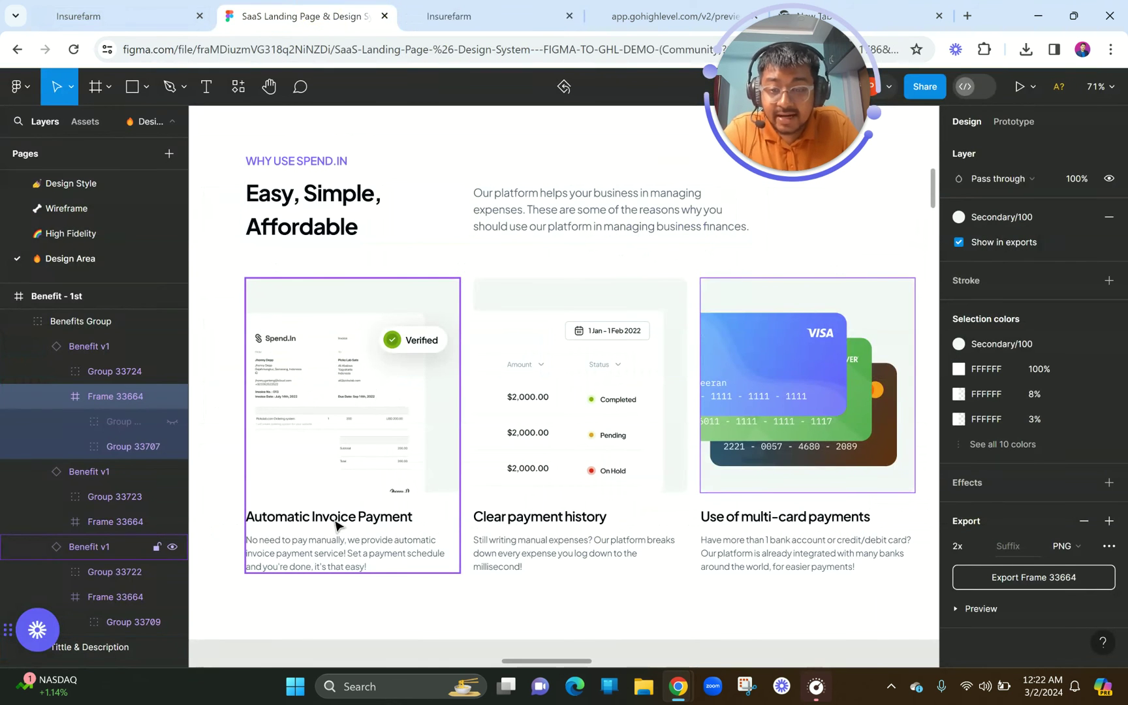
pyautogui.click(521, 370)
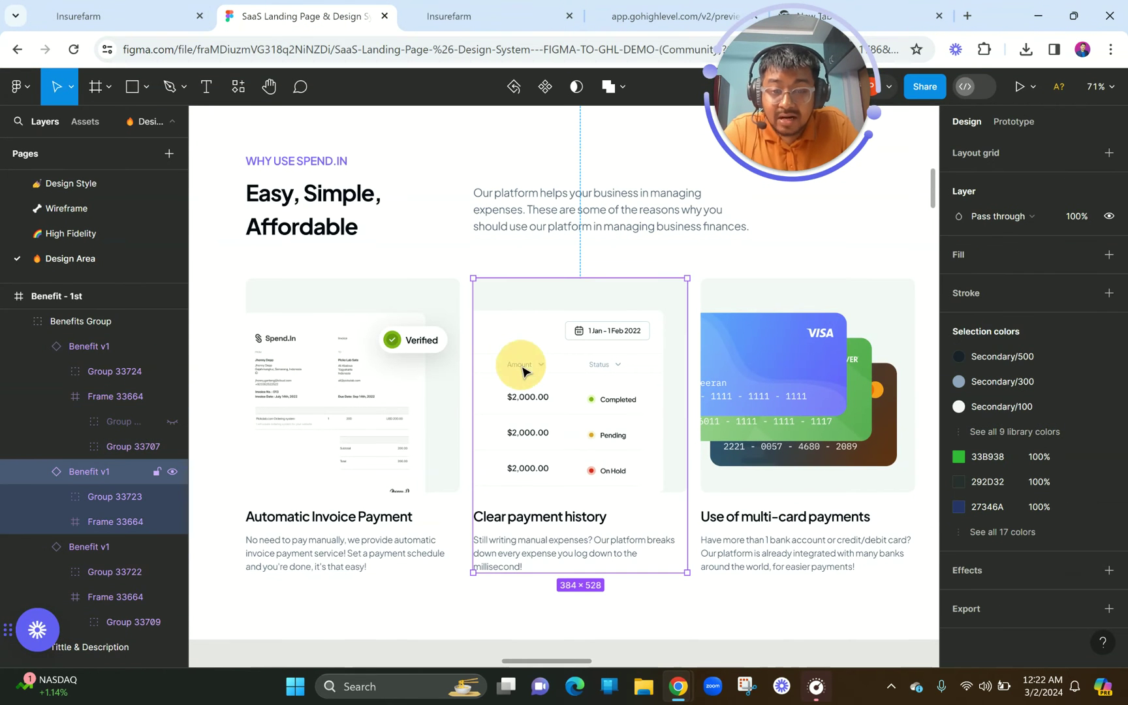
pyautogui.click(475, 24)
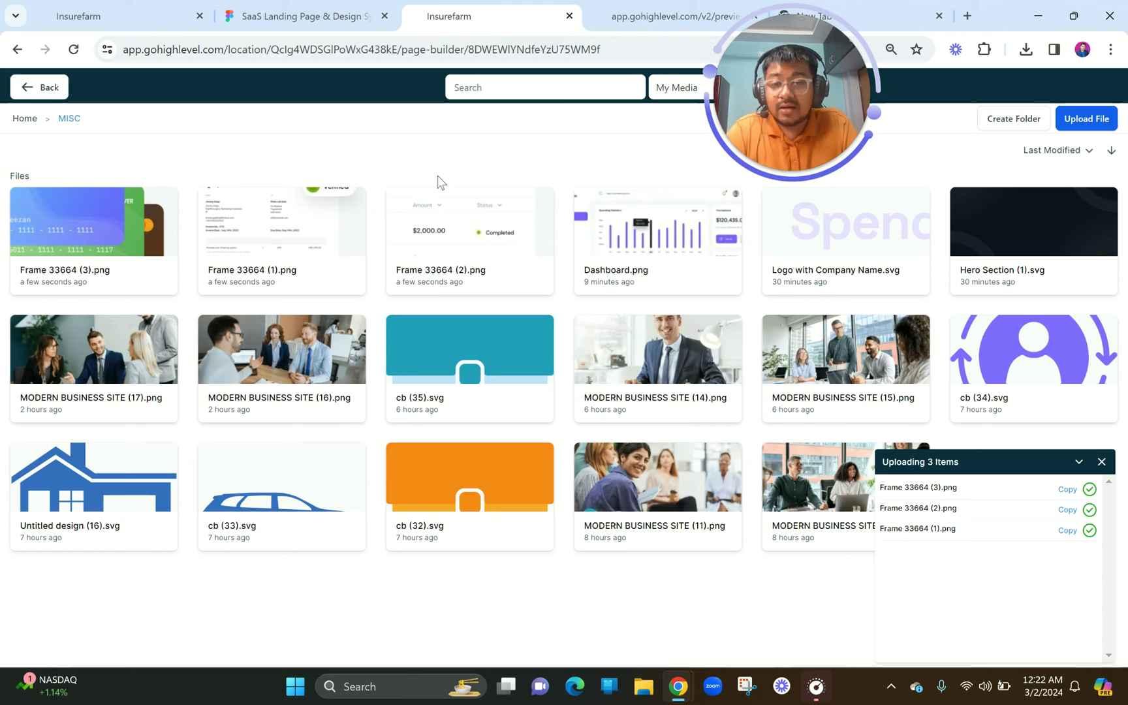
pyautogui.click(292, 217)
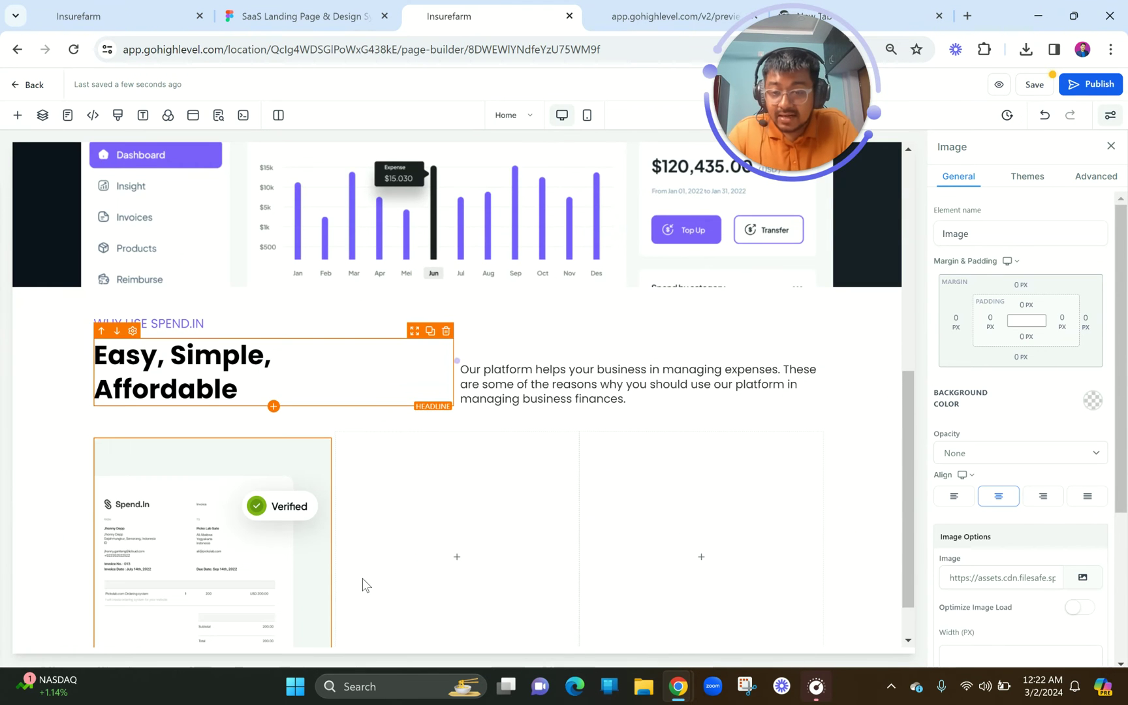
pyautogui.scroll(-1, 365, 584)
# - Switch to Figma and copy the first benefit card's title text, "Automatic Invoice Payment"
pyautogui.click(256, 6)
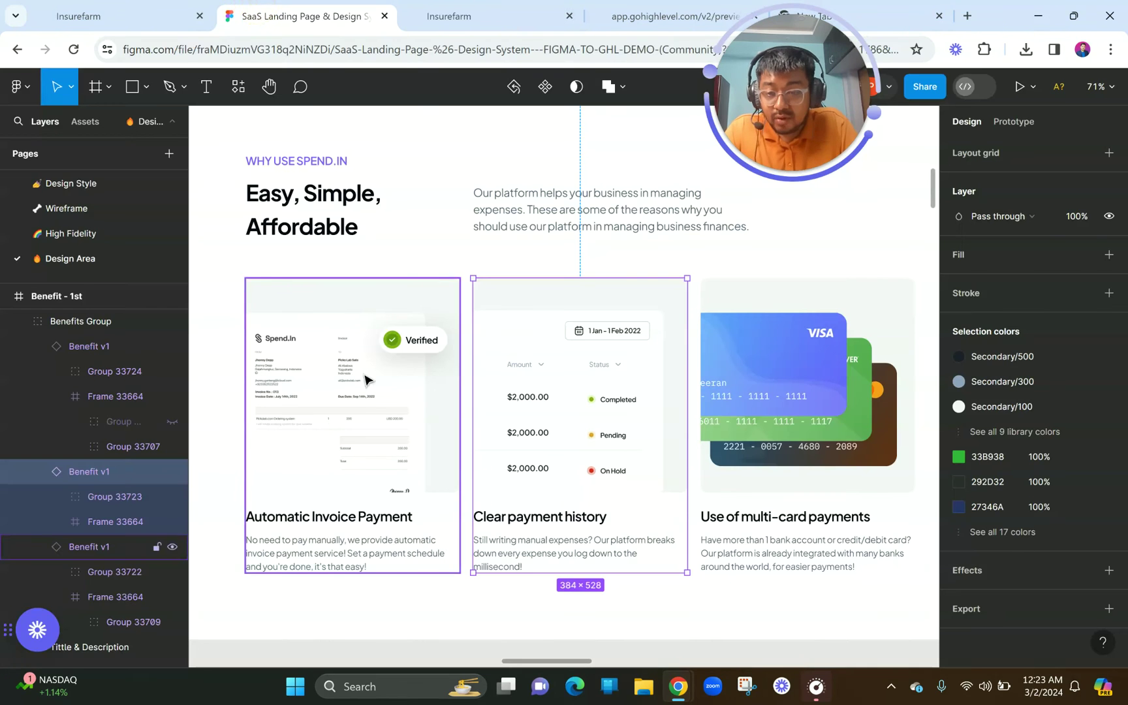
pyautogui.doubleClick(309, 517)
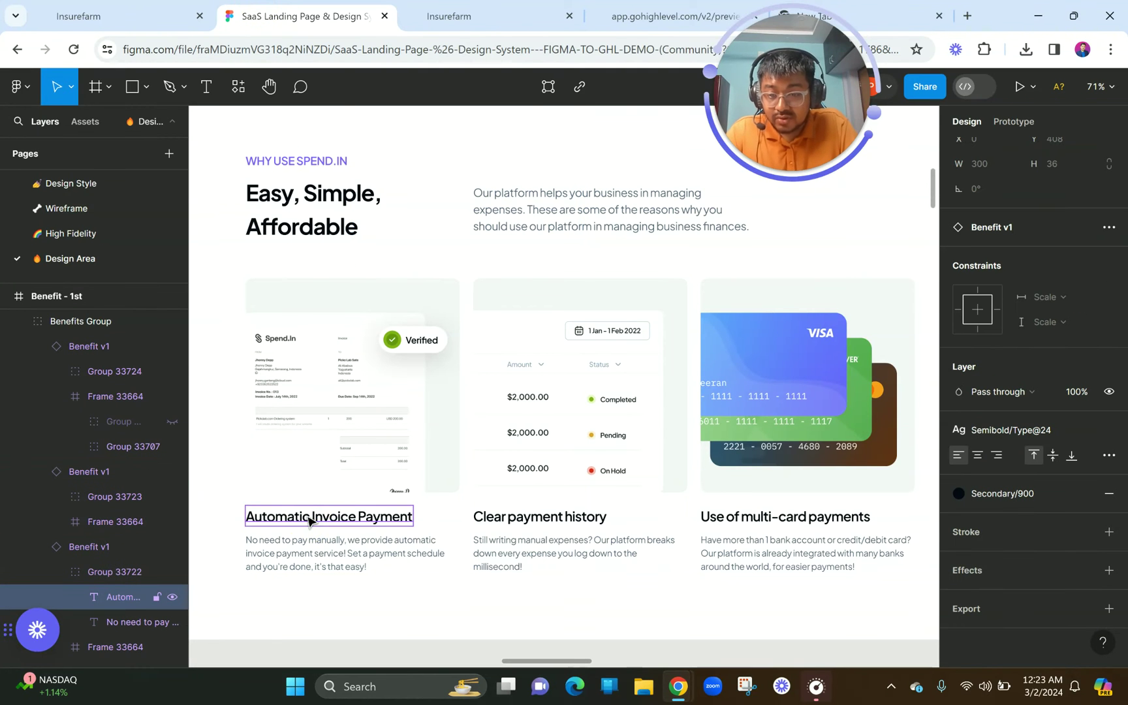
pyautogui.doubleClick(307, 516)
pyautogui.hotkey('ctrl', 'c')
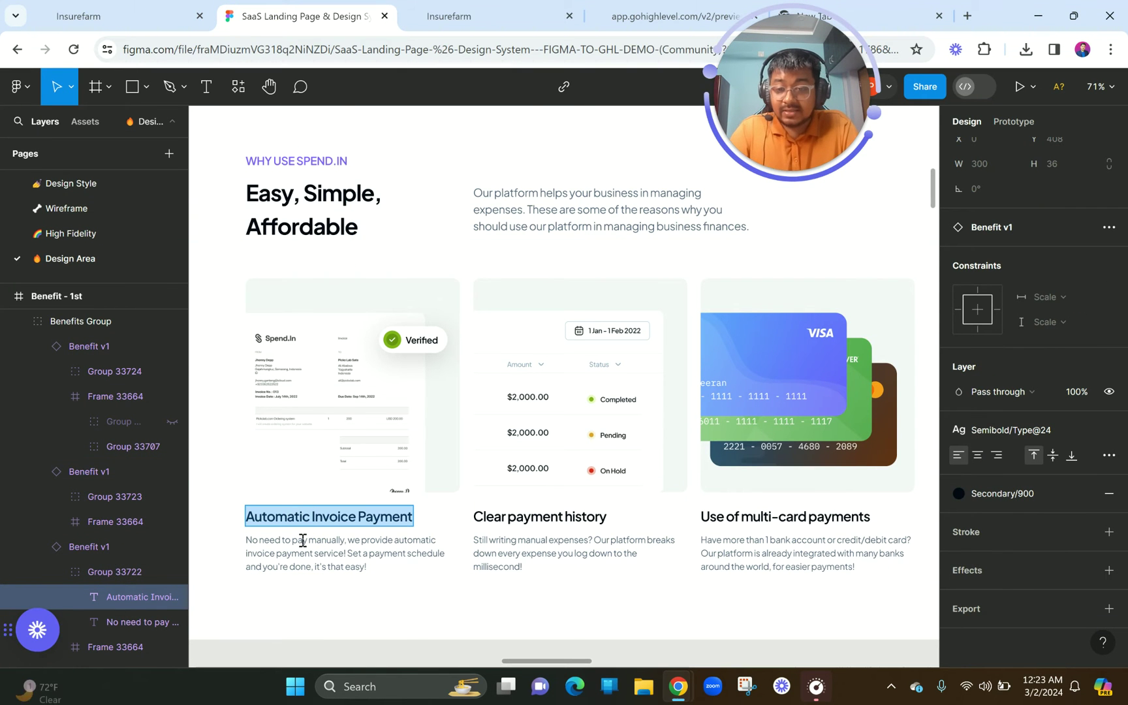
# - In the GoHighLevel builder, add a Sub-Headline under the invoice image and replace its text with "Automatic Invoice Payment"
pyautogui.click(449, 16)
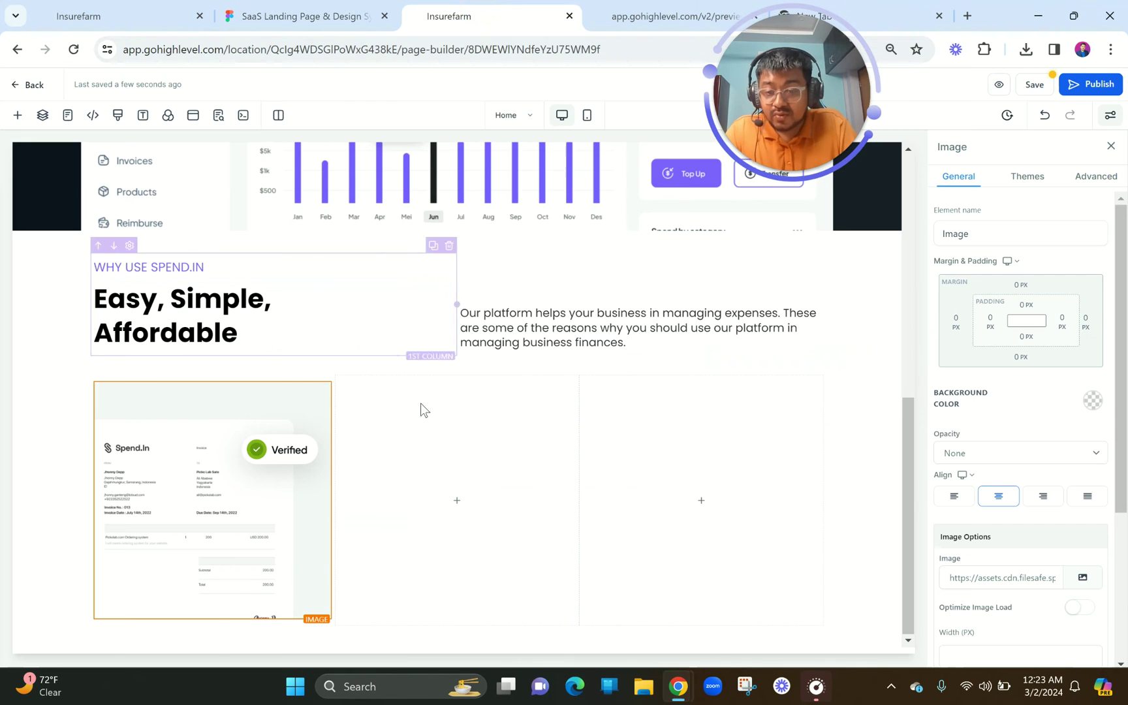
pyautogui.click(213, 619)
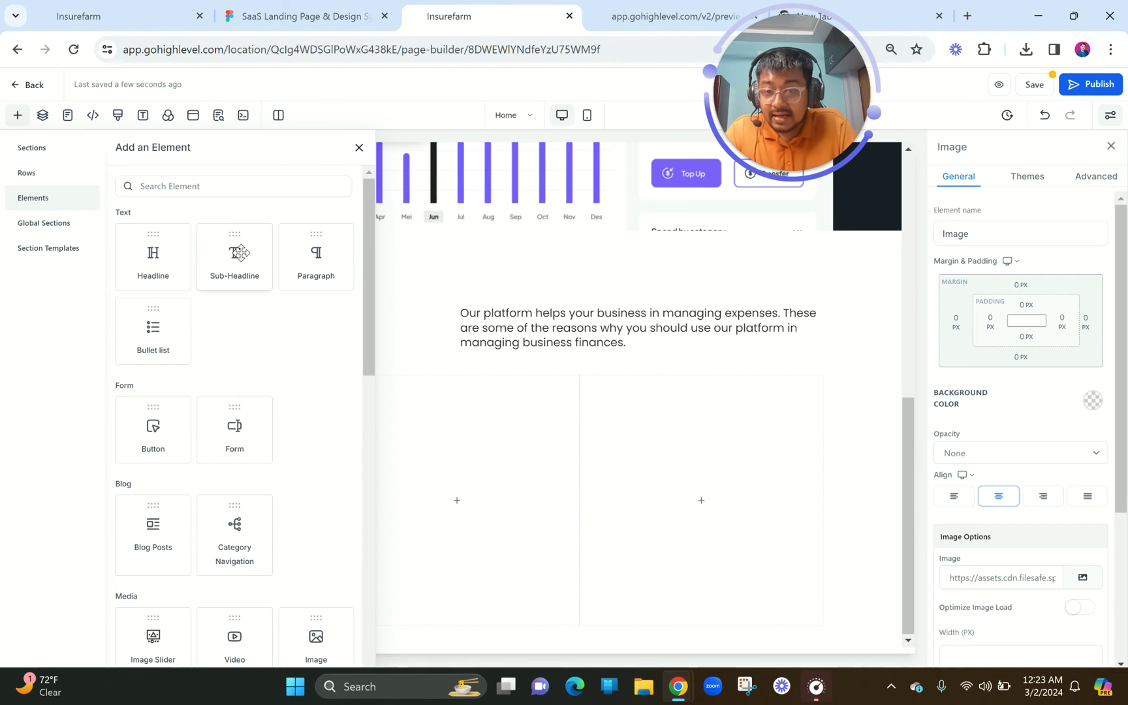
pyautogui.click(236, 254)
pyautogui.scroll(-1, 205, 584)
pyautogui.click(196, 616)
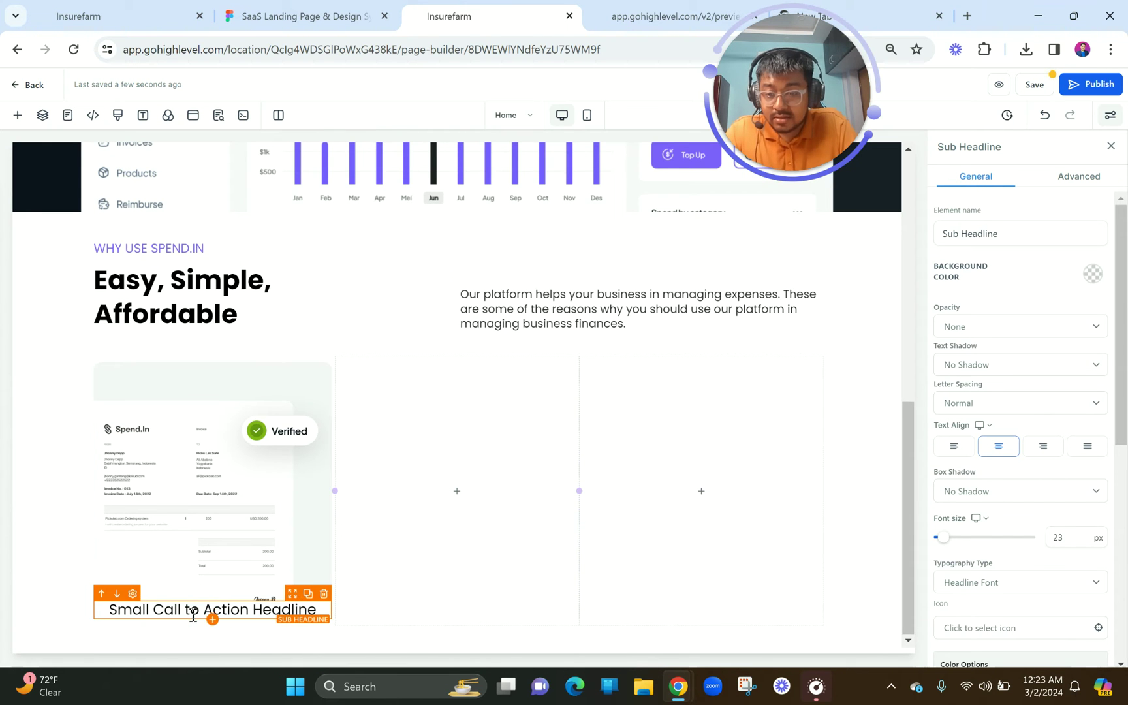
pyautogui.tripleClick(195, 617)
pyautogui.hotkey('ctrl', 'v')
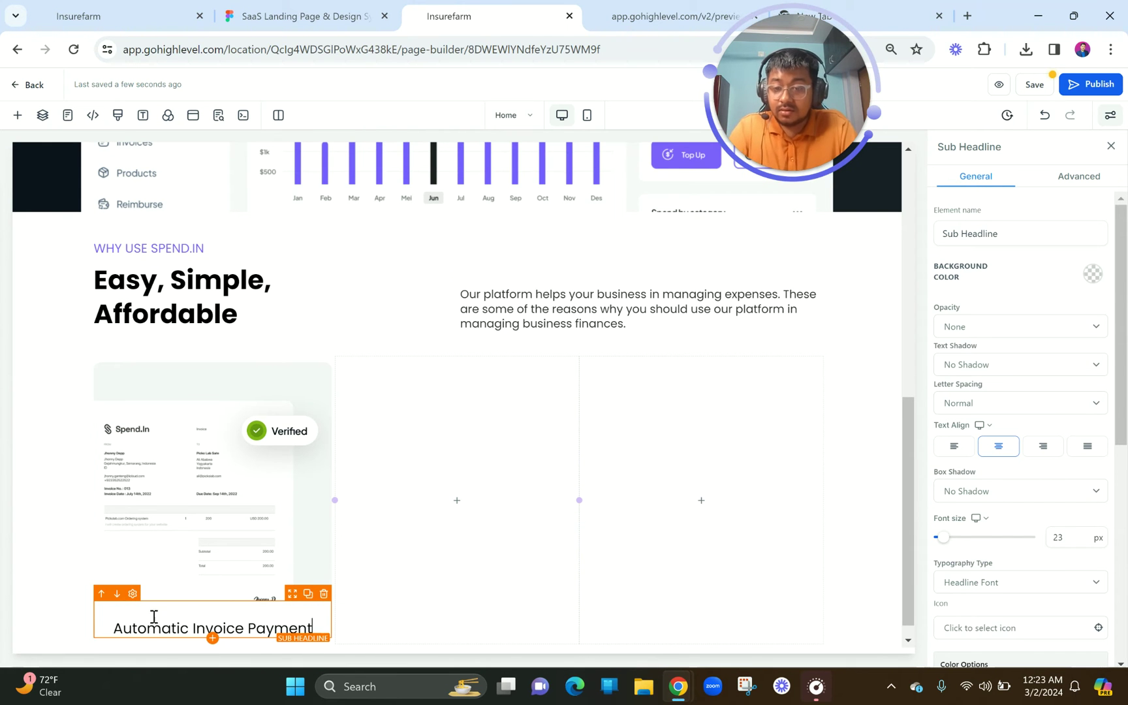
# - Remove the blank line above the card title's text and align the title left
pyautogui.click(118, 633)
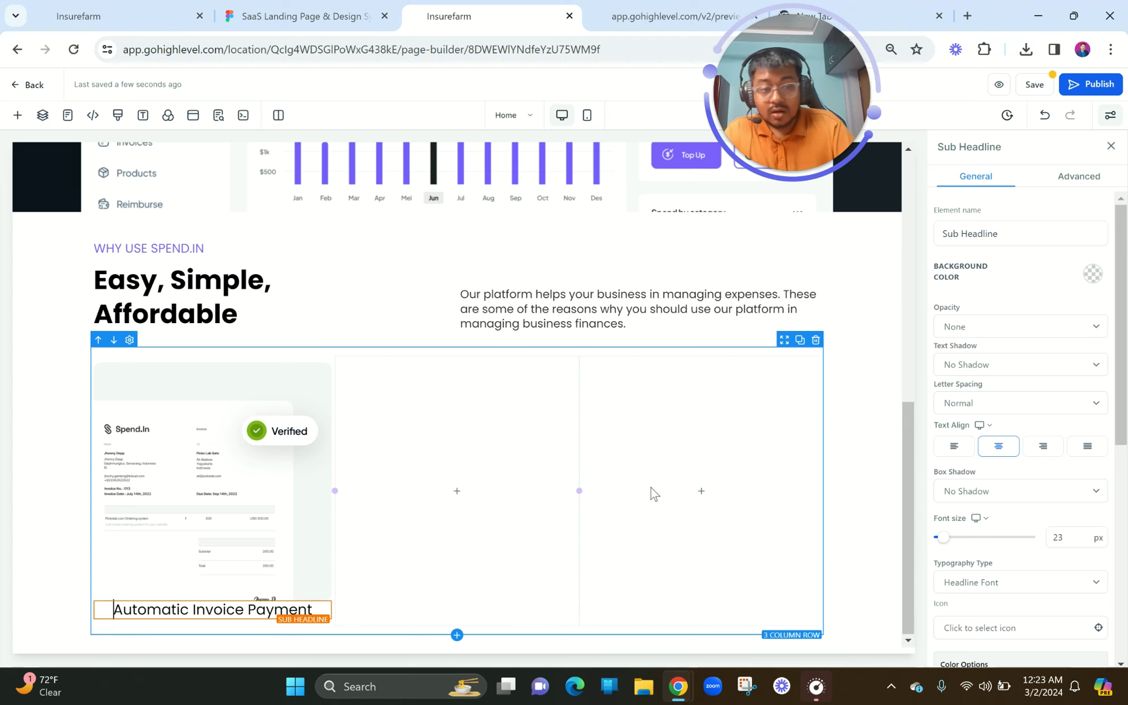
pyautogui.click(952, 450)
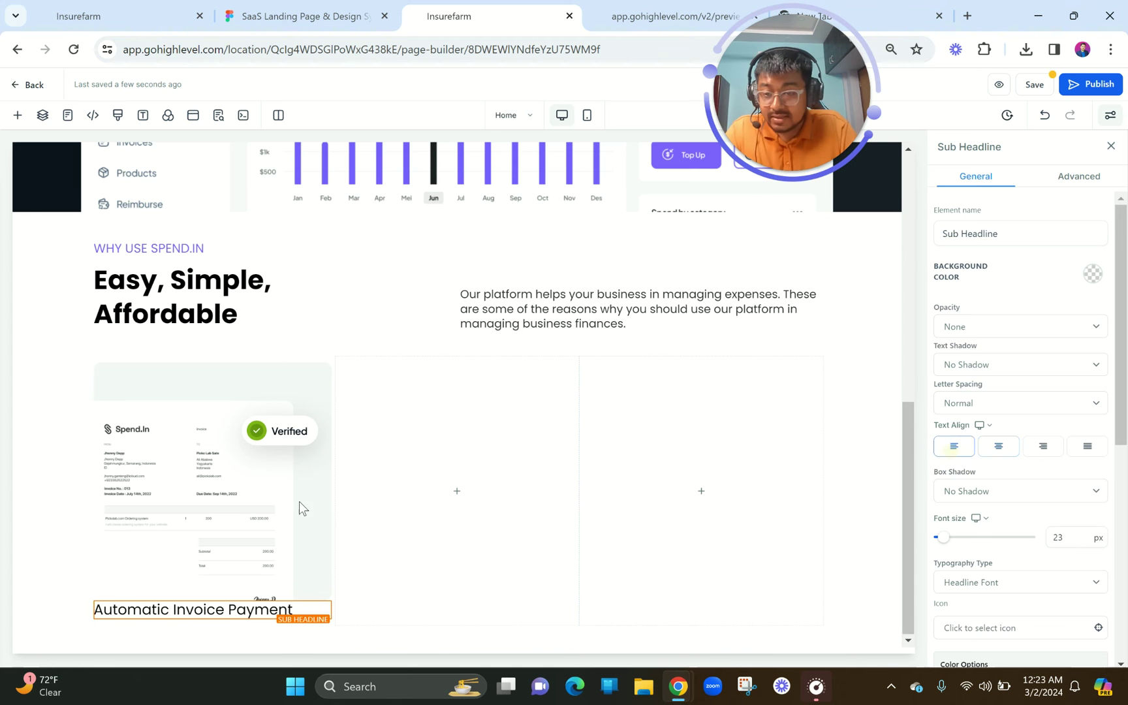
pyautogui.click(174, 459)
# - Set the top margin of the "Automatic Invoice Payment" title to 10 px and compare the spacing with the Figma design
pyautogui.click(201, 612)
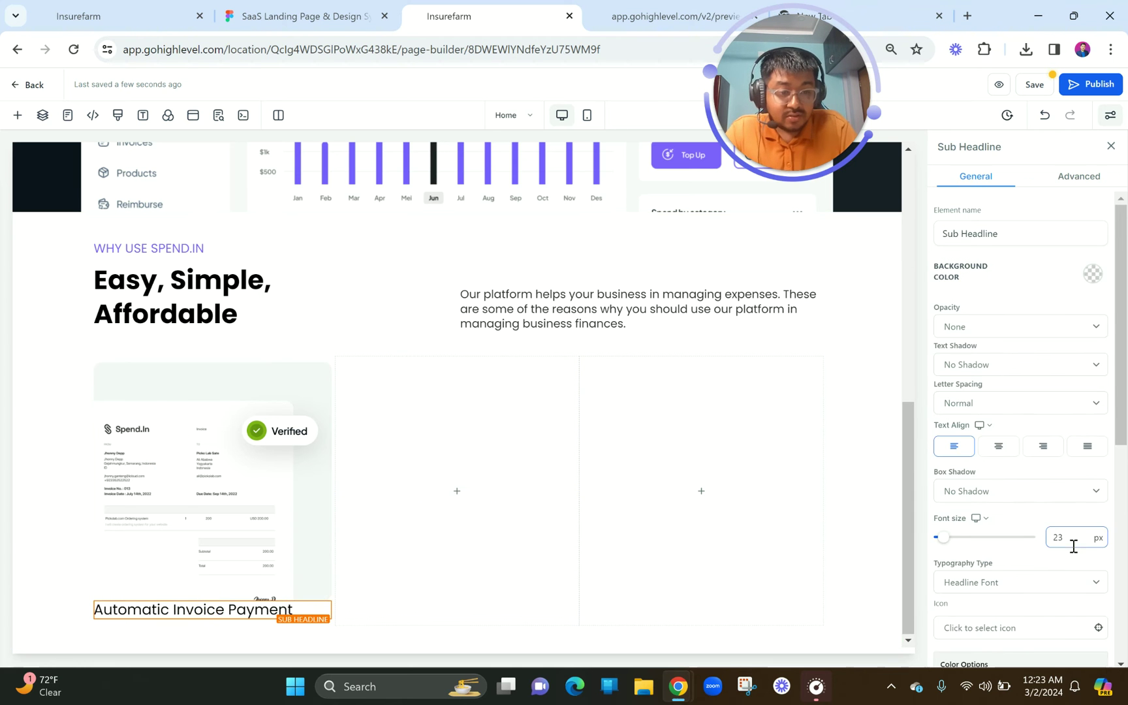
pyautogui.scroll(-6, 1028, 531)
pyautogui.click(1022, 543)
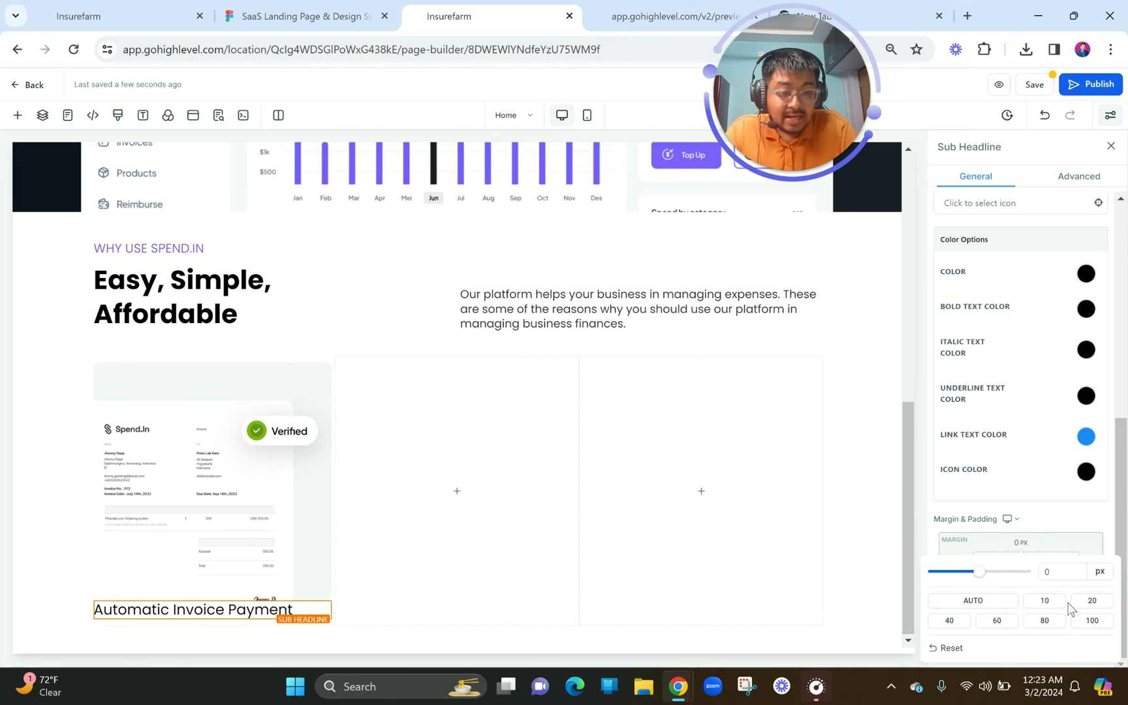
pyautogui.click(1044, 600)
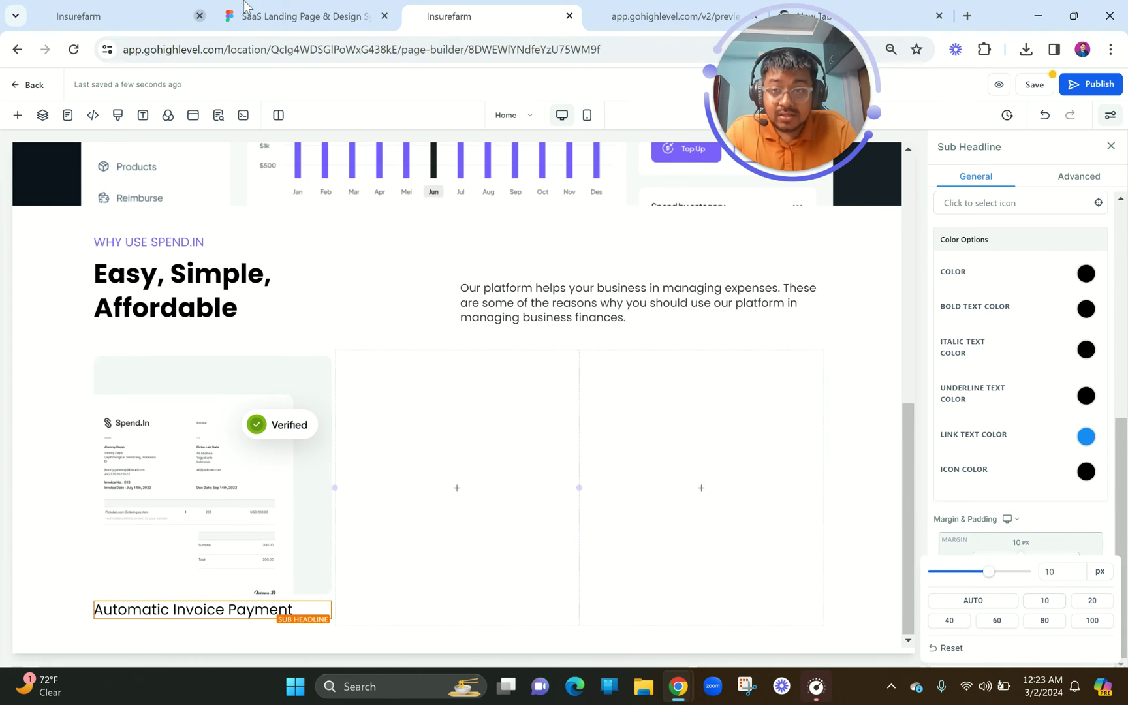
pyautogui.click(304, 16)
pyautogui.click(483, 15)
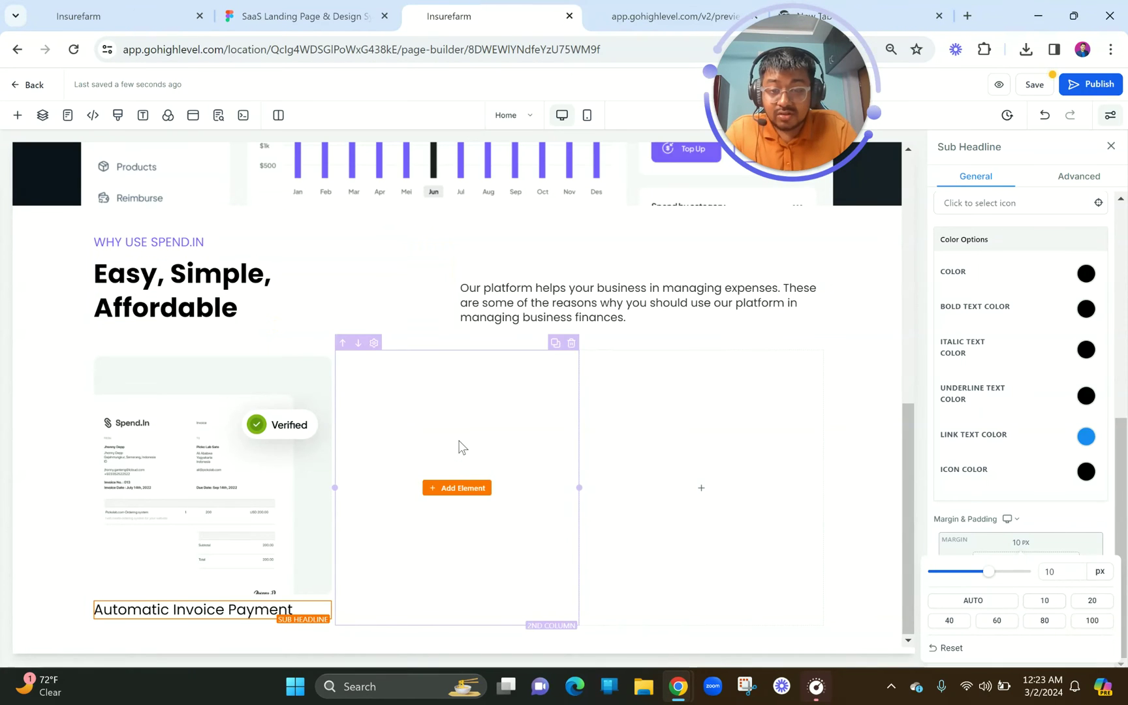
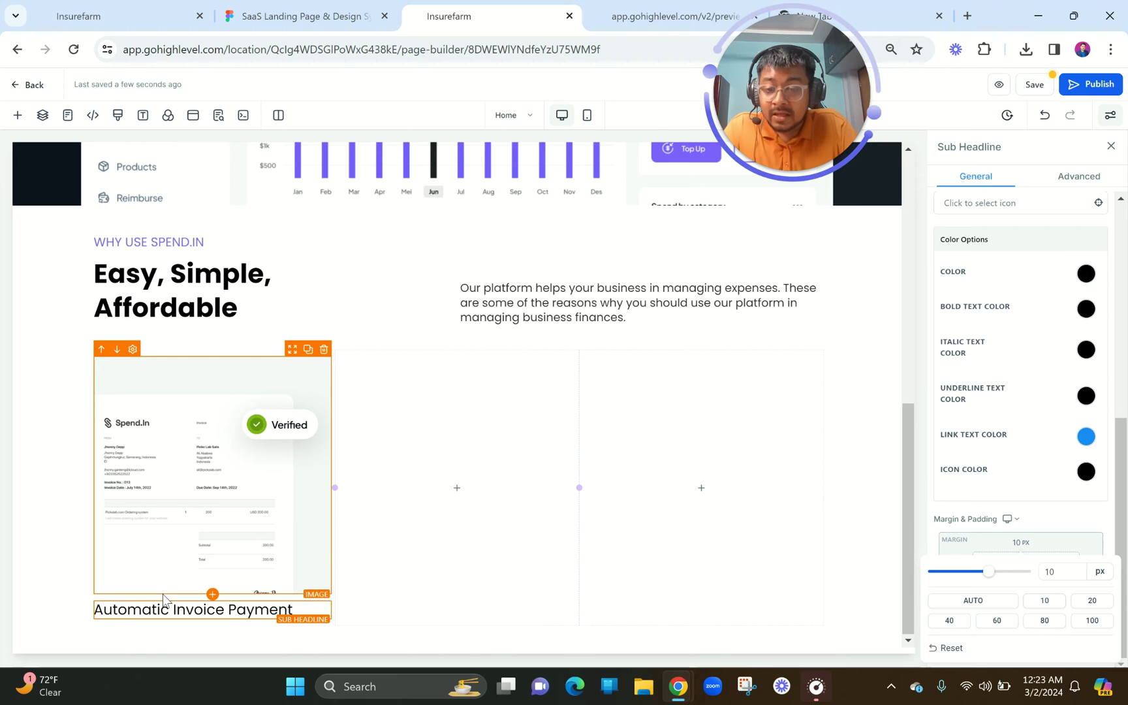
# - Switch to Figma and select the whole description text under the "Automatic Invoice Payment" title for copying
pyautogui.click(357, 7)
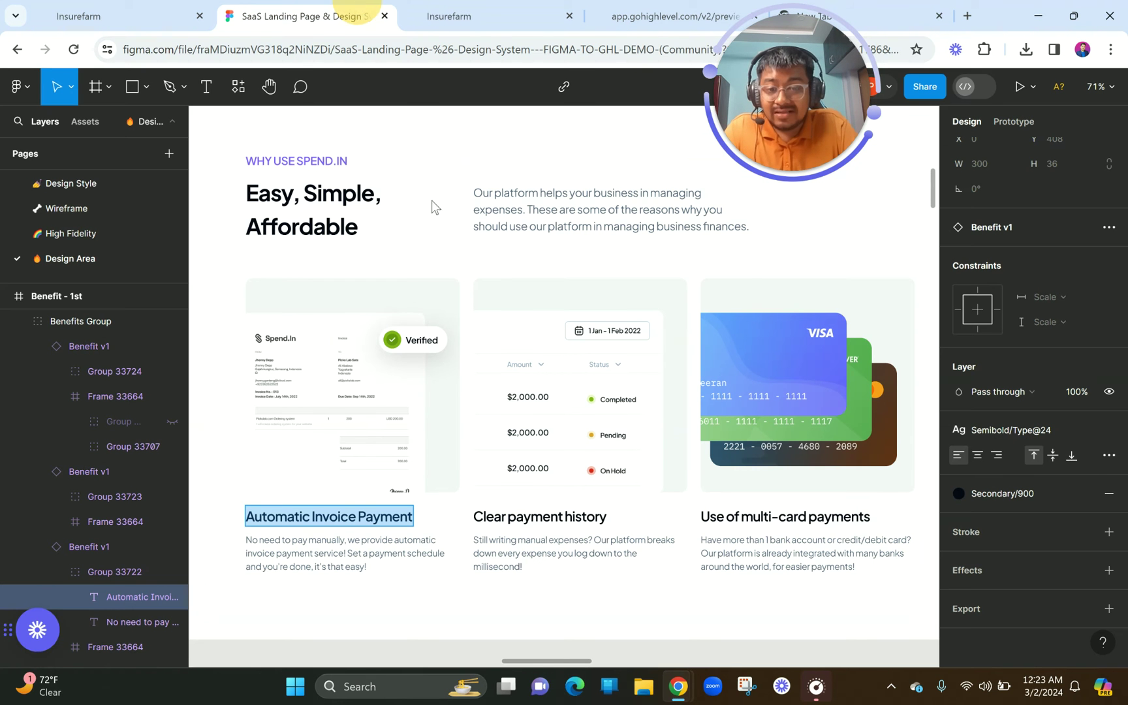
pyautogui.doubleClick(340, 540)
pyautogui.hotkey('ctrl', 'a')
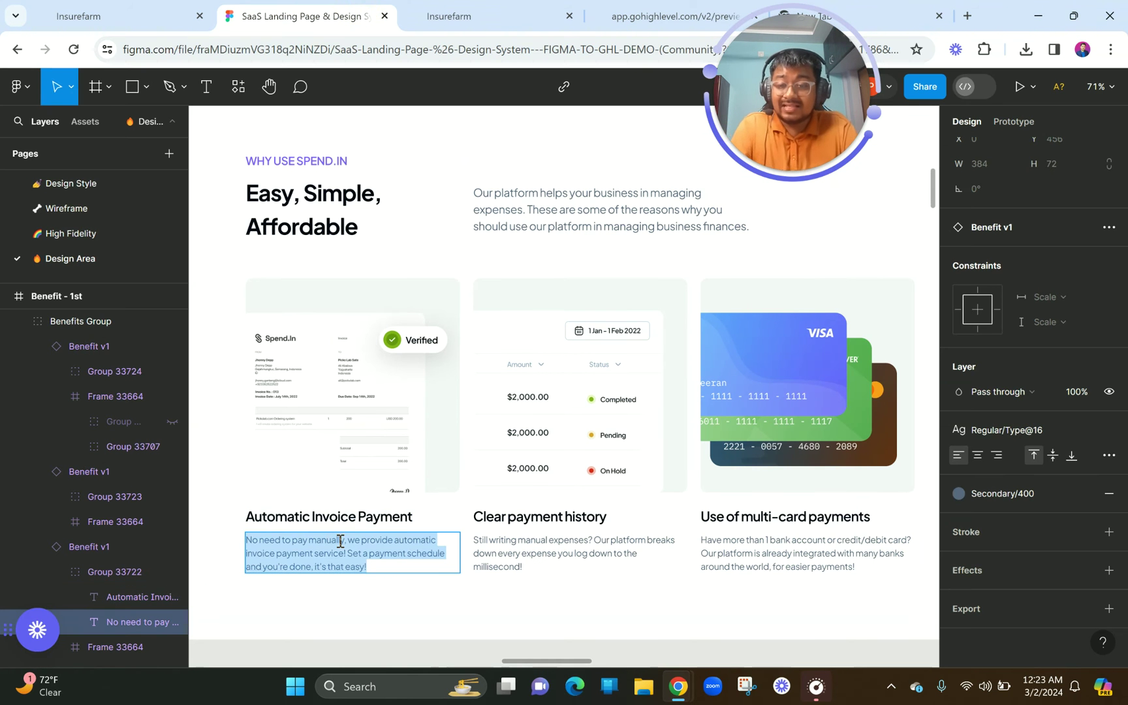
# - In the GoHighLevel builder, duplicate the section's intro paragraph, place the copy under the first card's title and remove its leading blank line
pyautogui.click(448, 16)
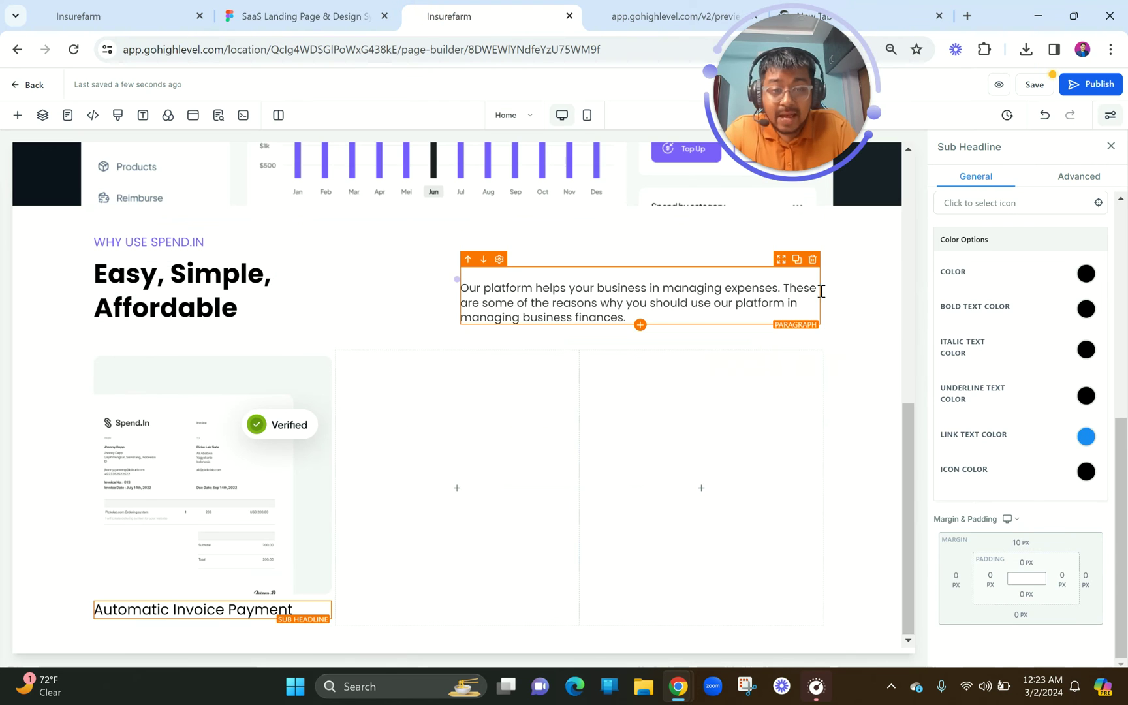
pyautogui.click(795, 275)
pyautogui.click(795, 260)
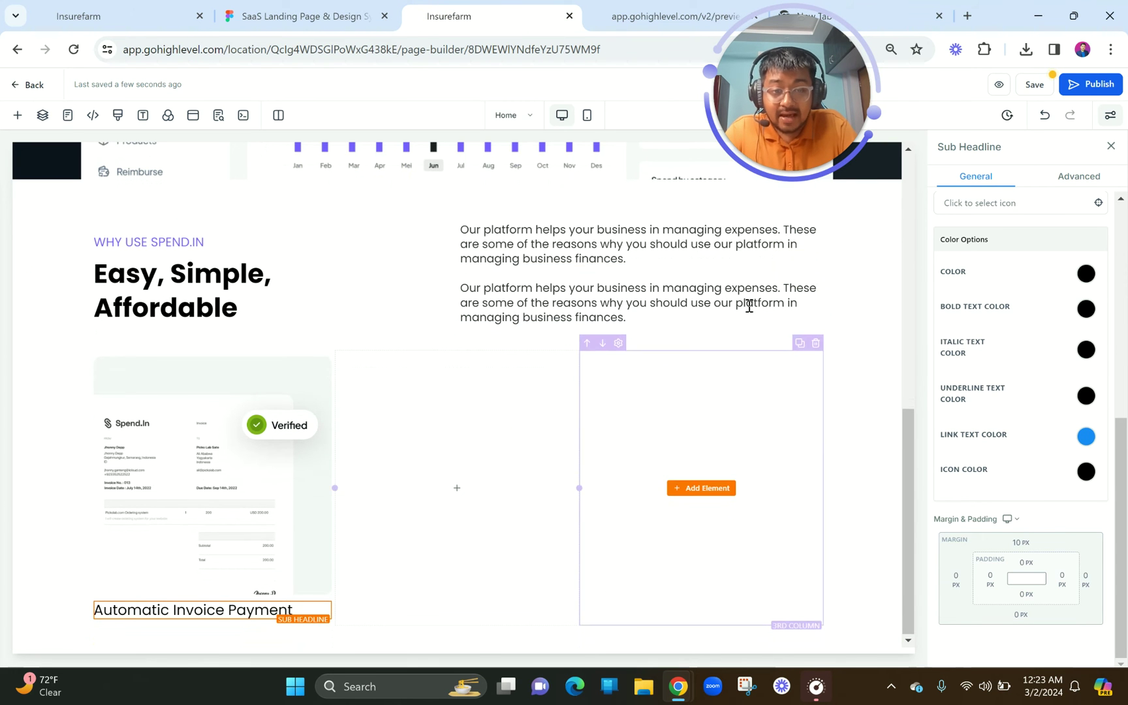
pyautogui.moveTo(624, 490); pyautogui.dragTo(238, 613)
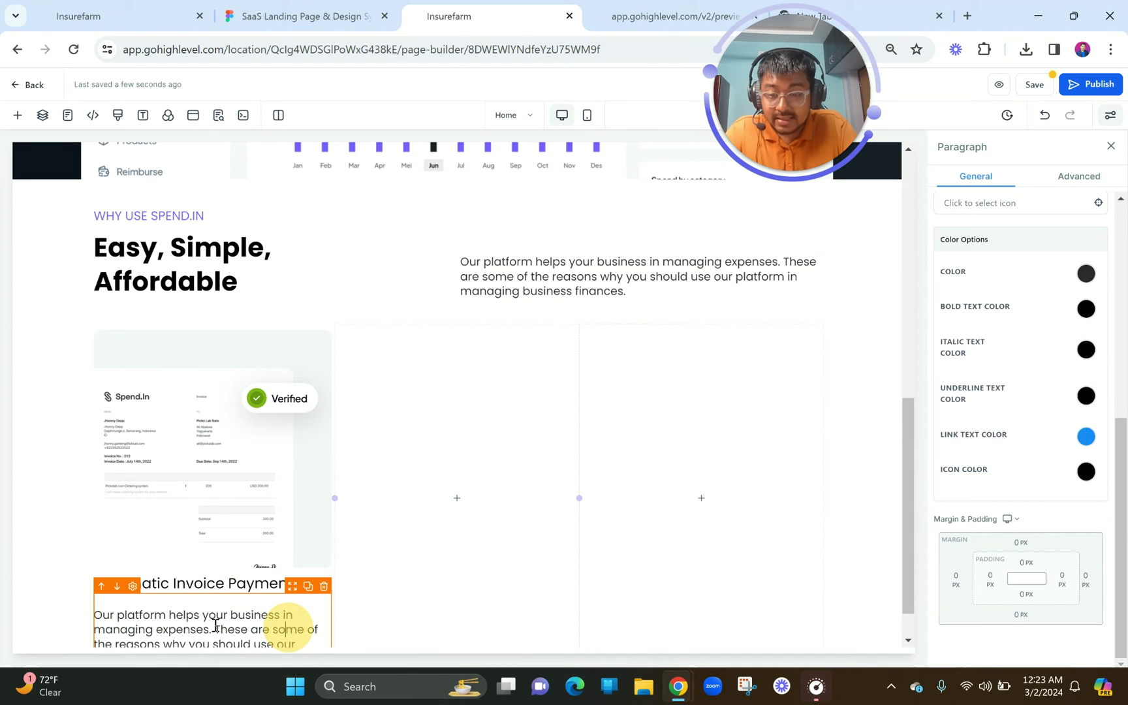
pyautogui.click(95, 617)
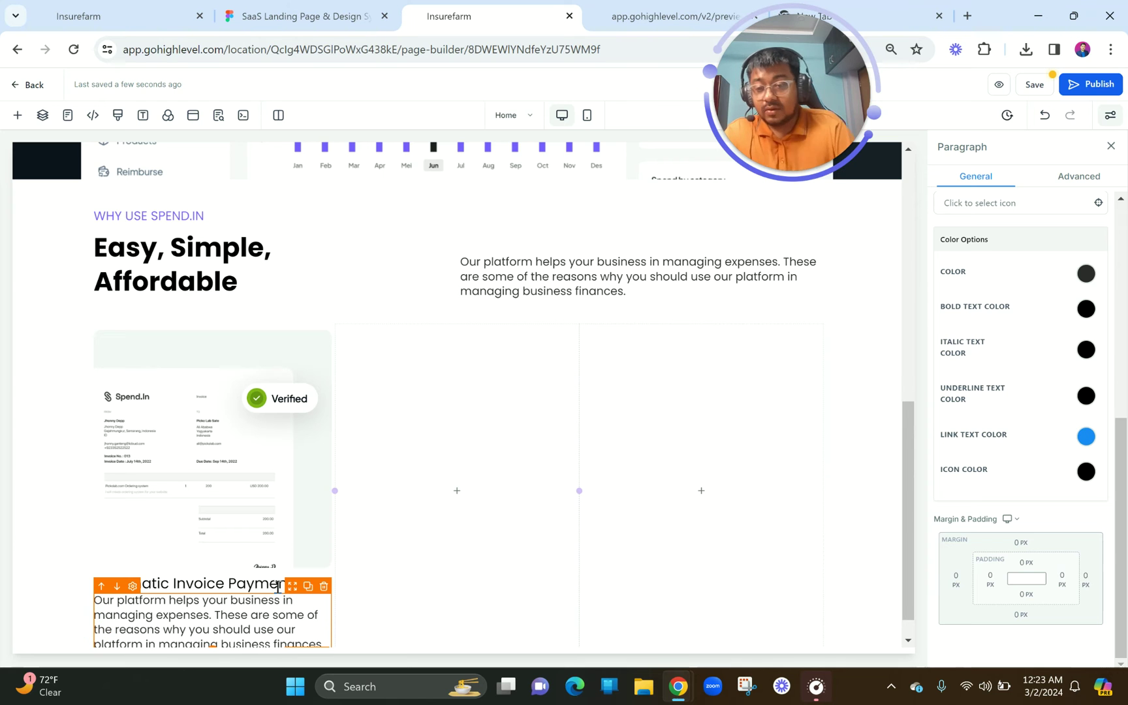
# - Set the first card paragraph's top margin to 10 px and its font size to 15 px
pyautogui.click(1022, 543)
pyautogui.click(1044, 602)
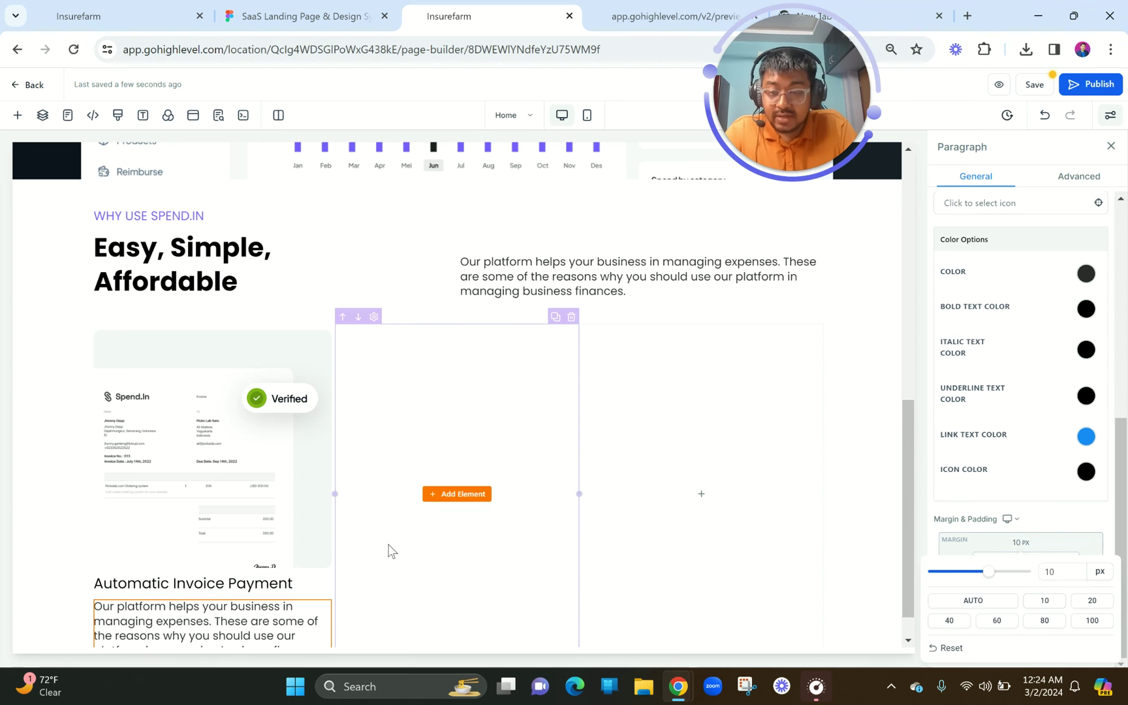
pyautogui.scroll(5, 1057, 482)
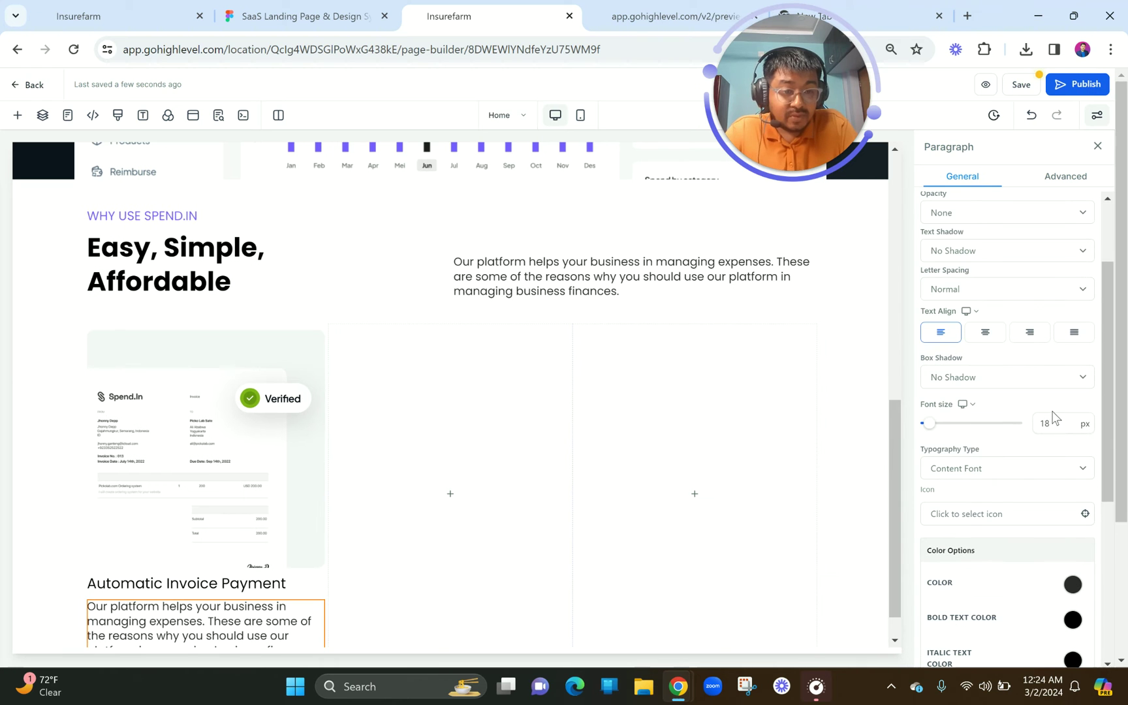
pyautogui.press('BackSpace')
pyautogui.write('5')
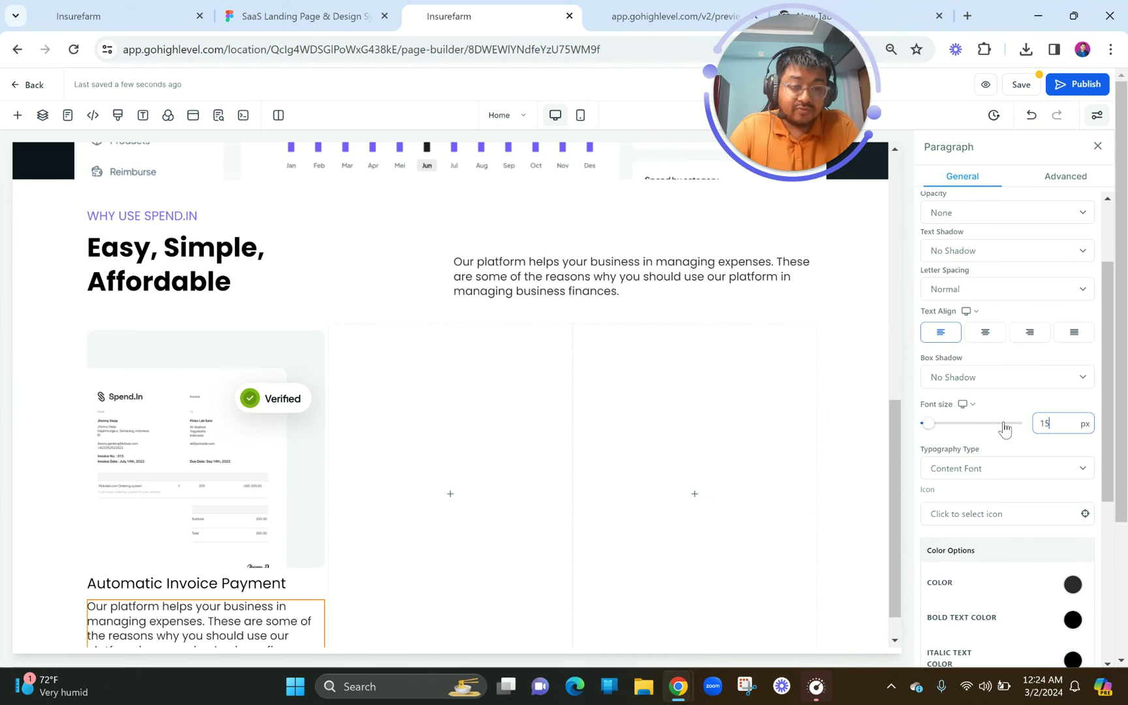
pyautogui.click(607, 481)
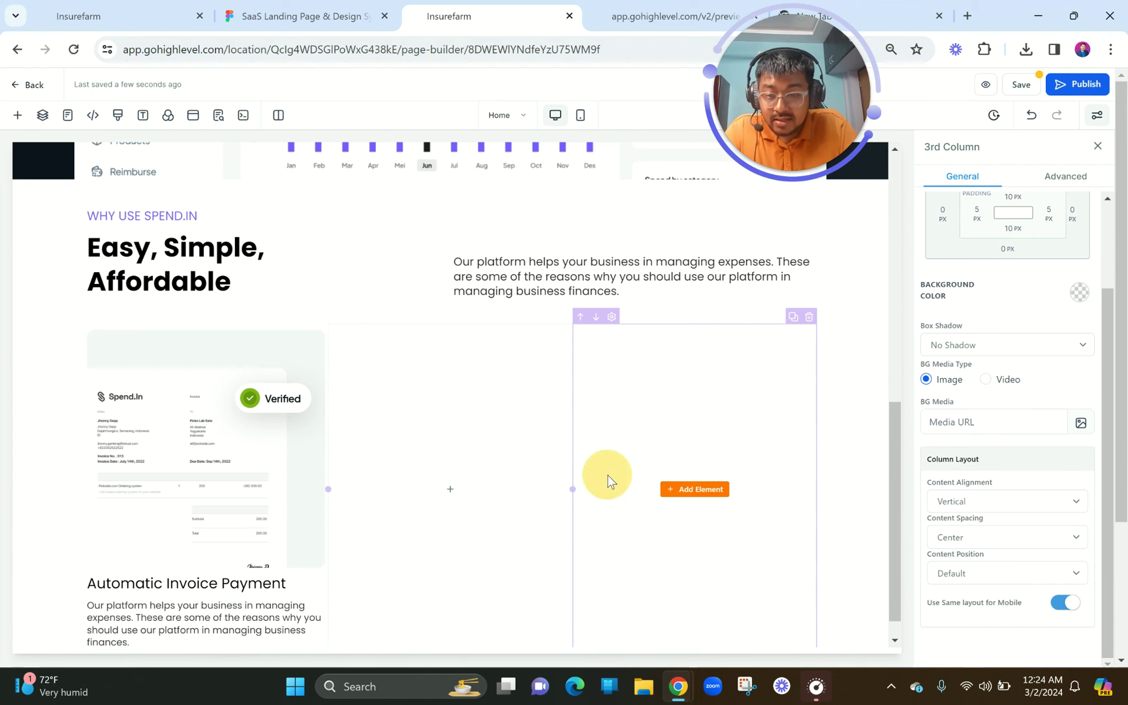
# - Check the first card against the Figma design and set its paragraph's right padding to 10 px
pyautogui.click(326, 15)
pyautogui.click(411, 6)
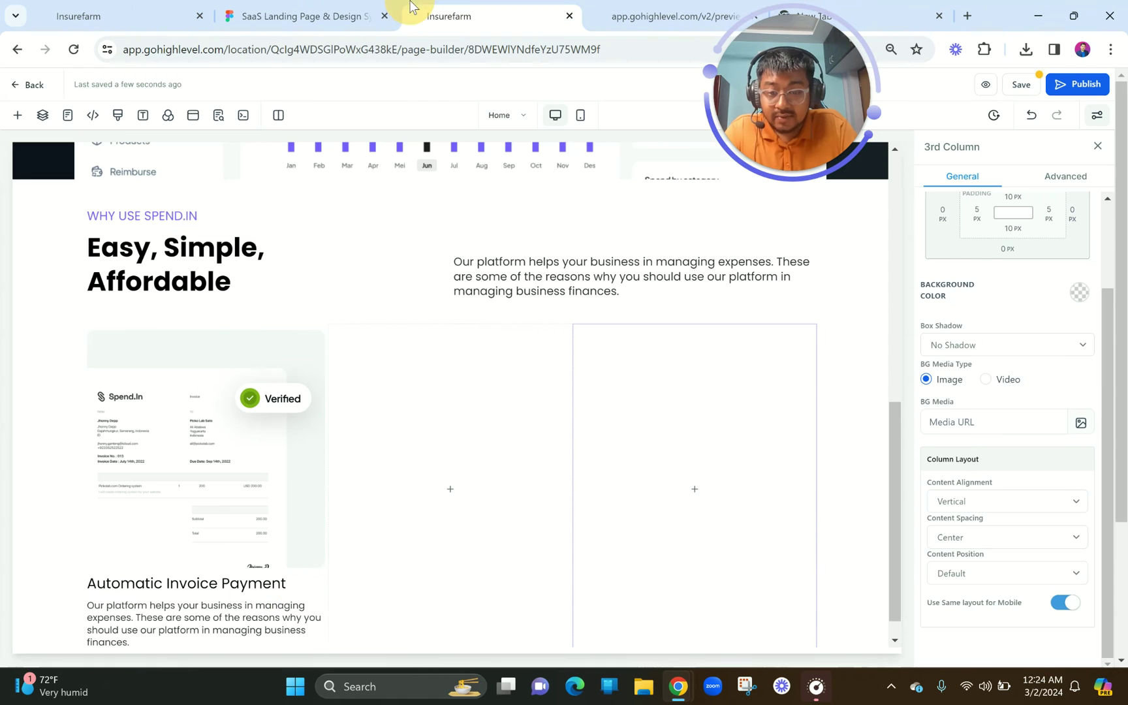
pyautogui.click(197, 623)
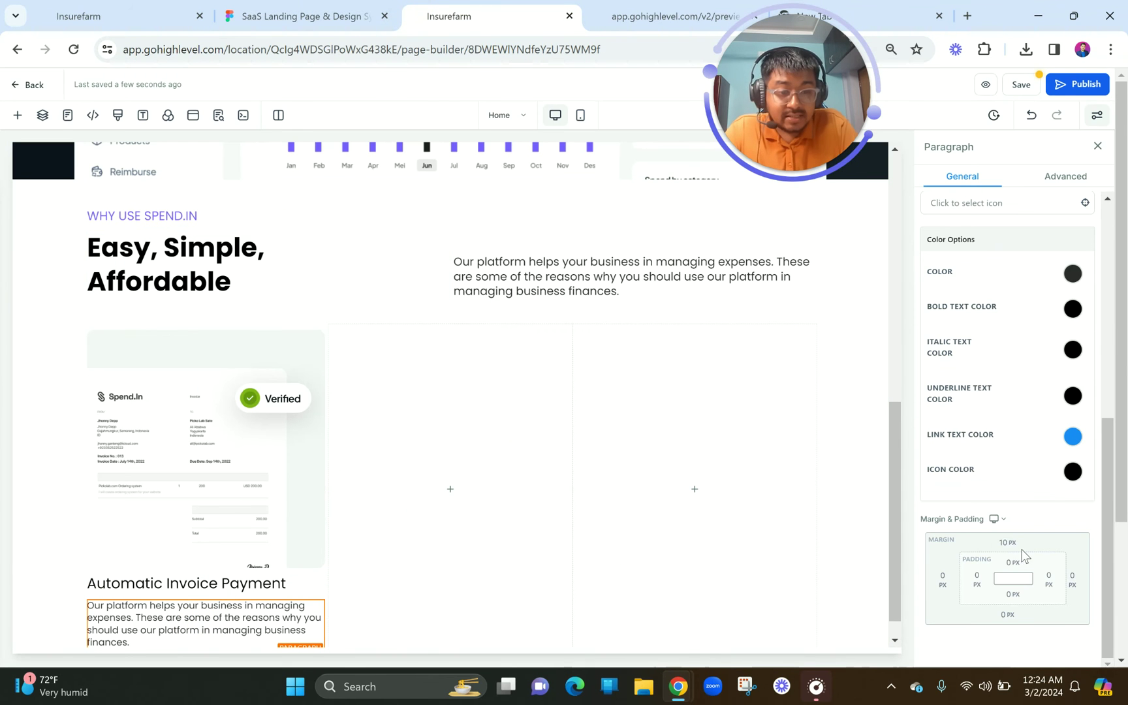
pyautogui.click(1053, 587)
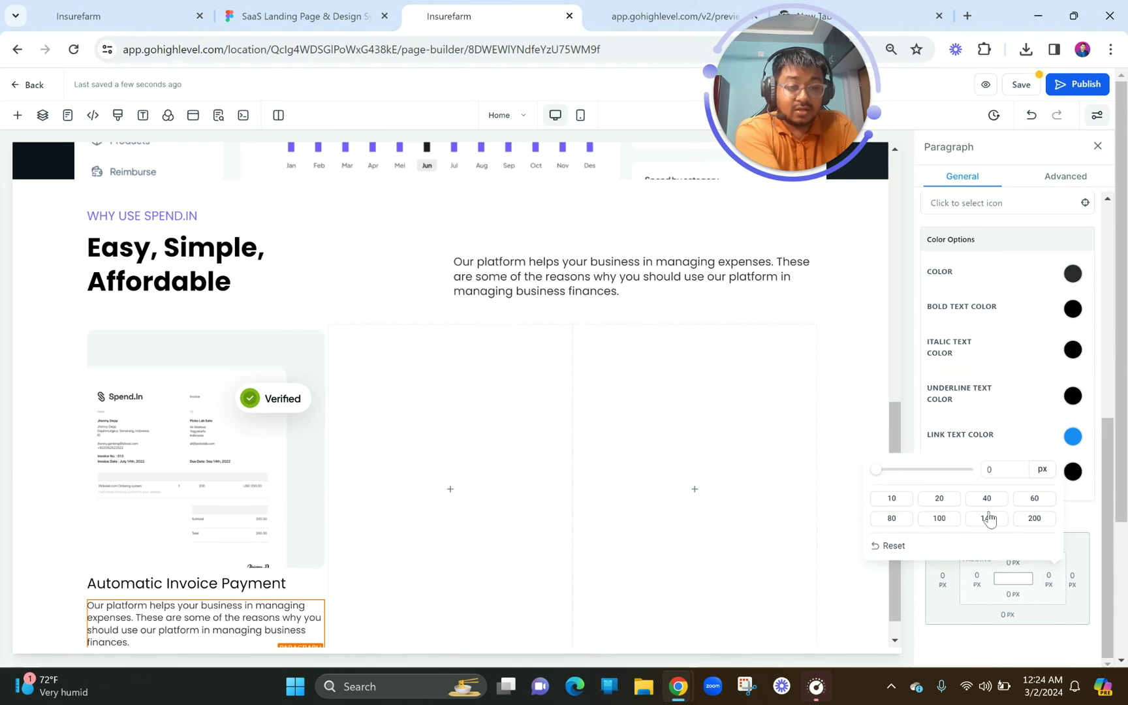
pyautogui.click(891, 498)
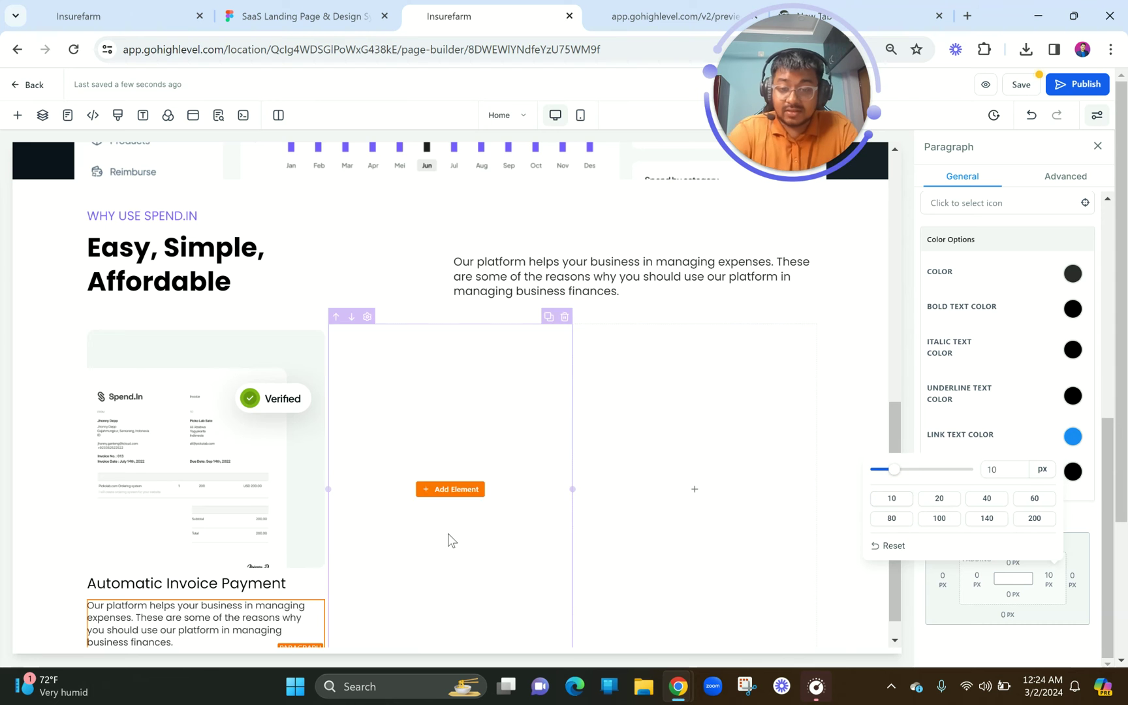
pyautogui.scroll(-1, 447, 533)
# - Duplicate the finished invoice card column twice and delete the two empty columns beside the copies
pyautogui.click(234, 415)
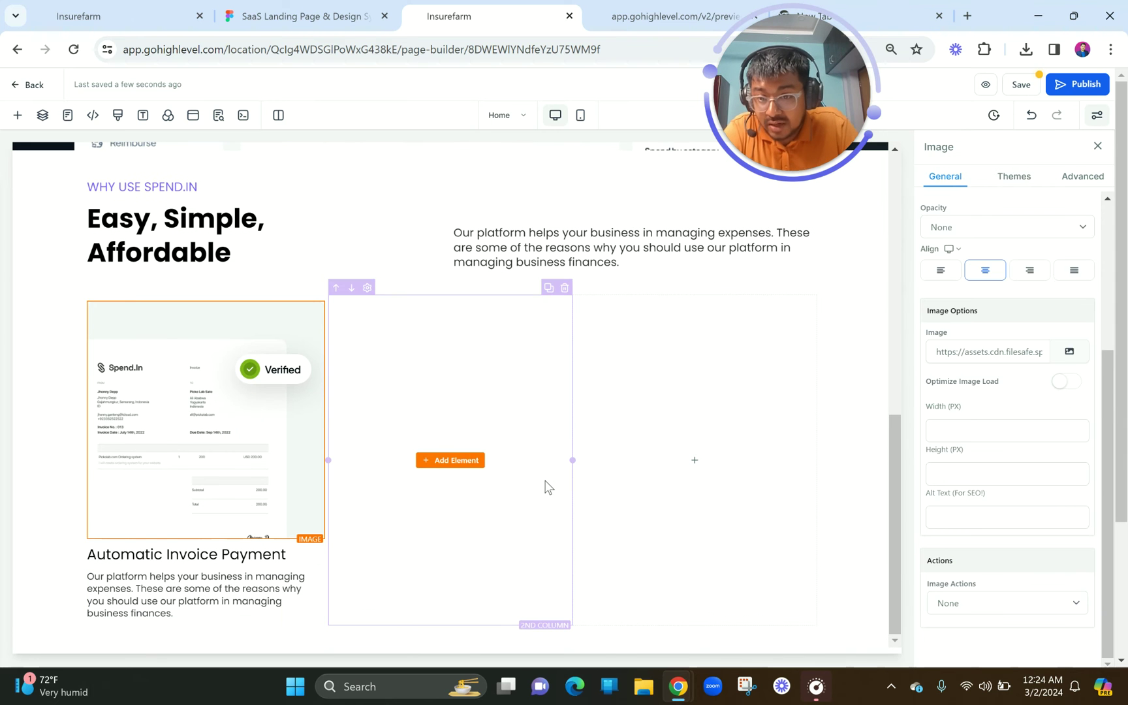
pyautogui.click(544, 483)
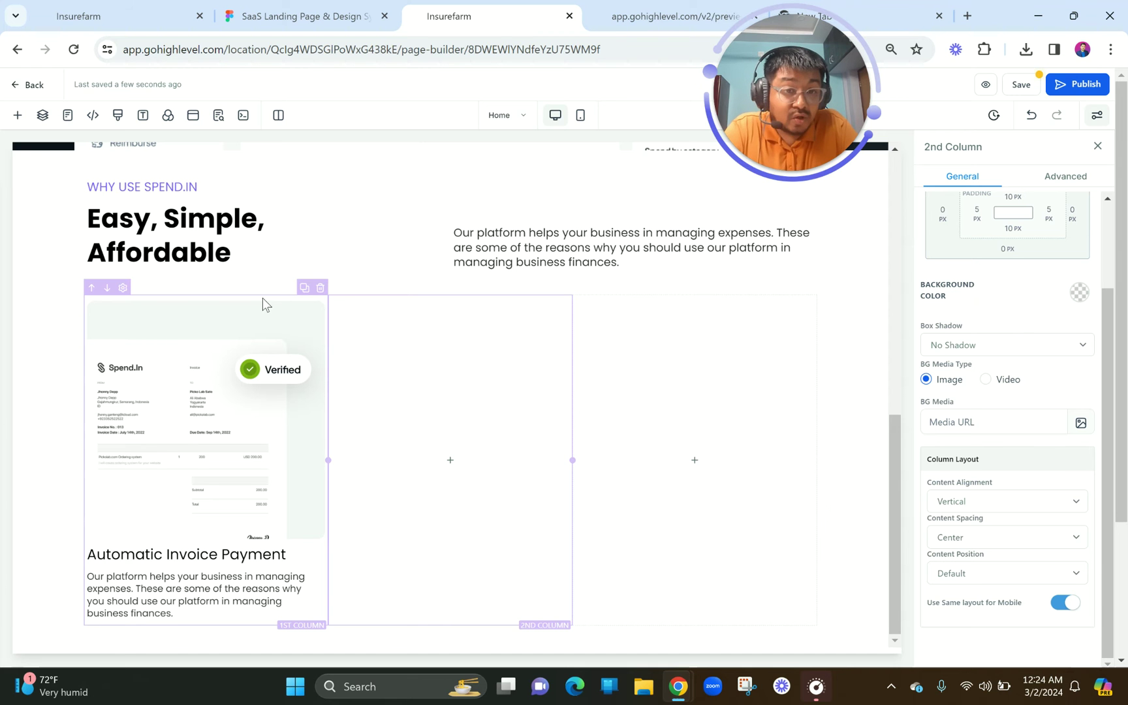
pyautogui.click(304, 287)
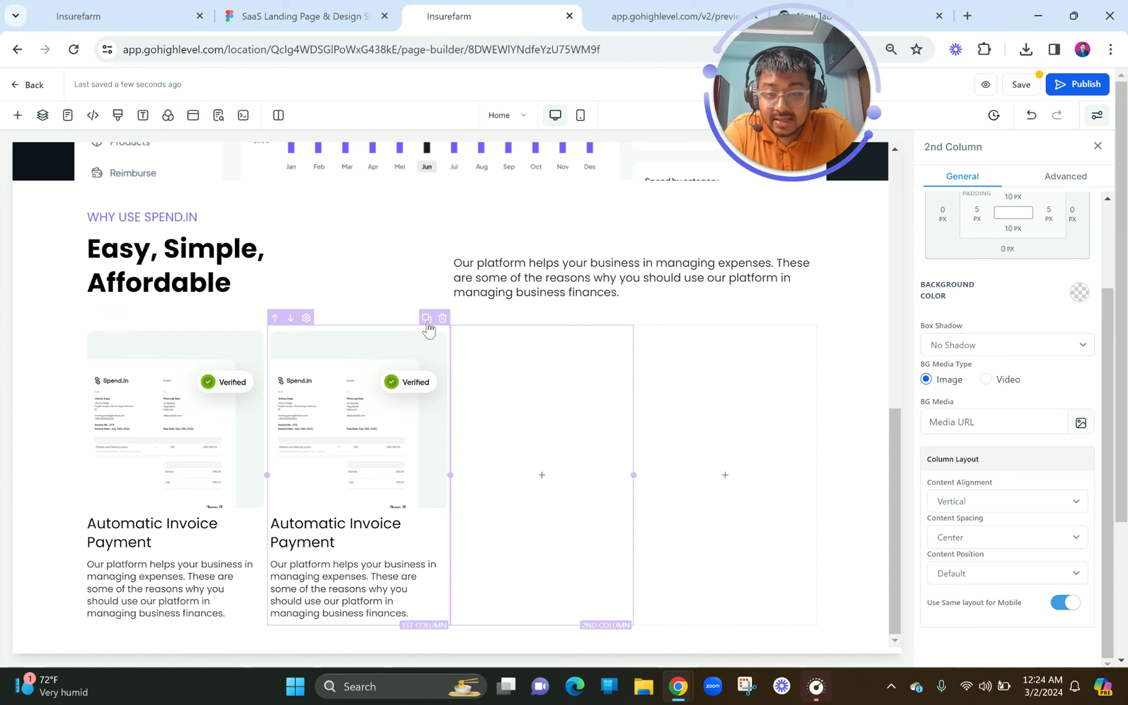
pyautogui.click(426, 319)
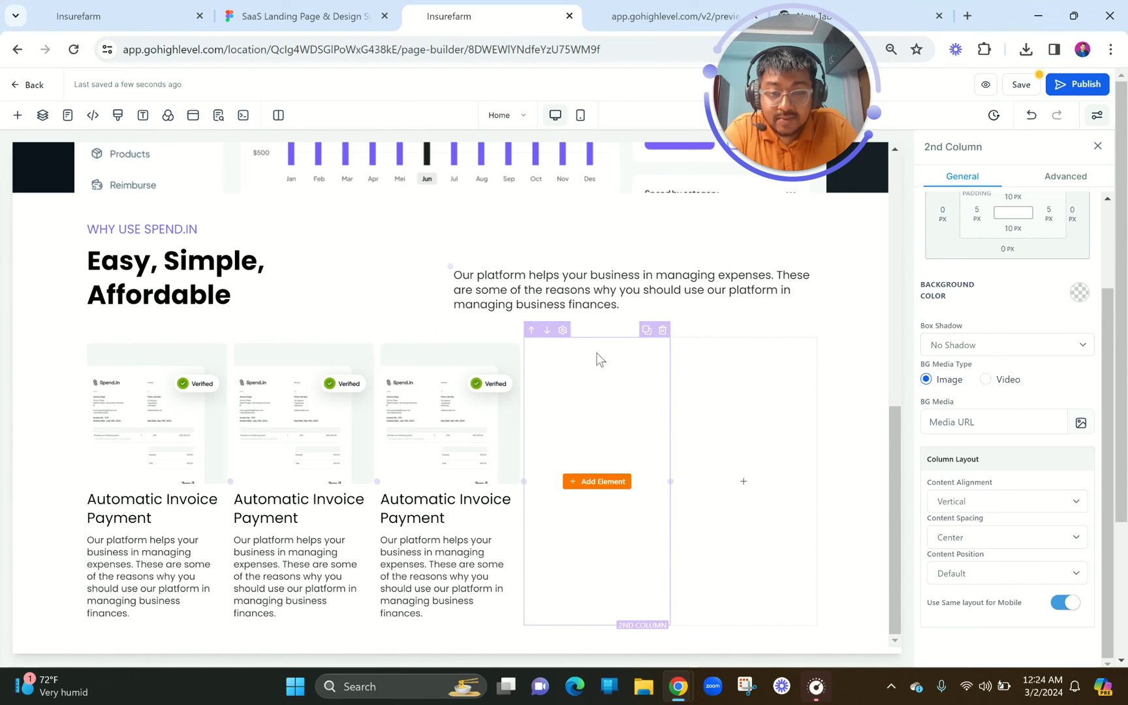
pyautogui.click(663, 331)
pyautogui.click(815, 319)
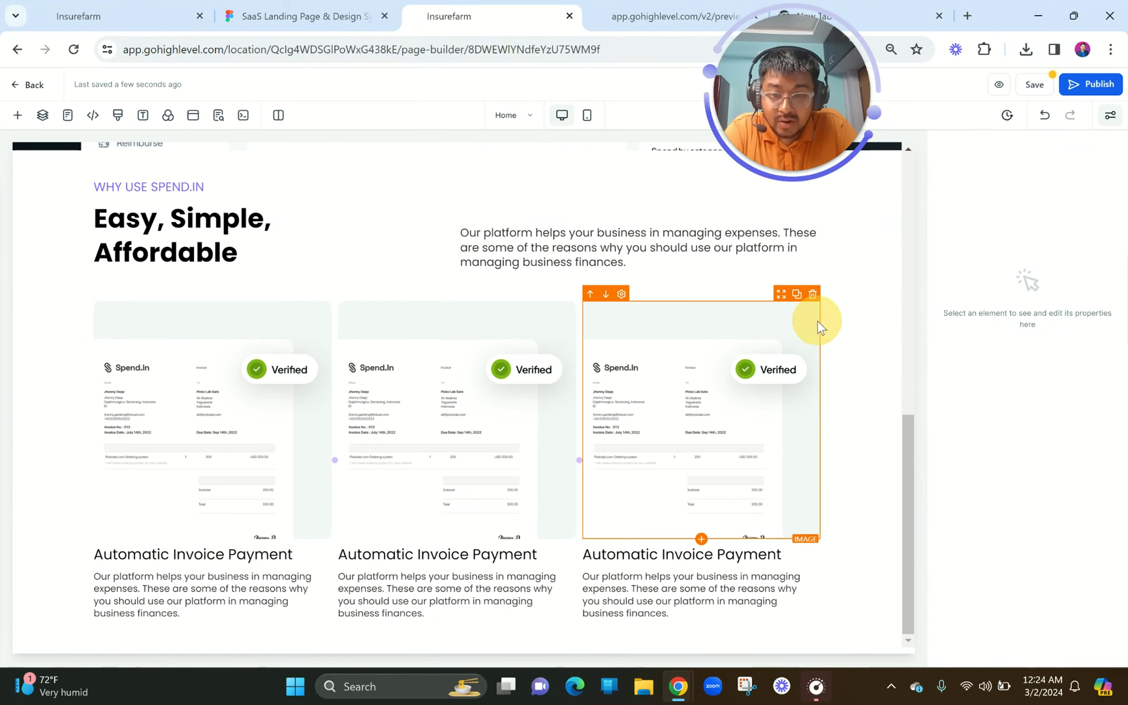
# - Set the left margin of the second and third card columns to 20 px each
pyautogui.click(454, 299)
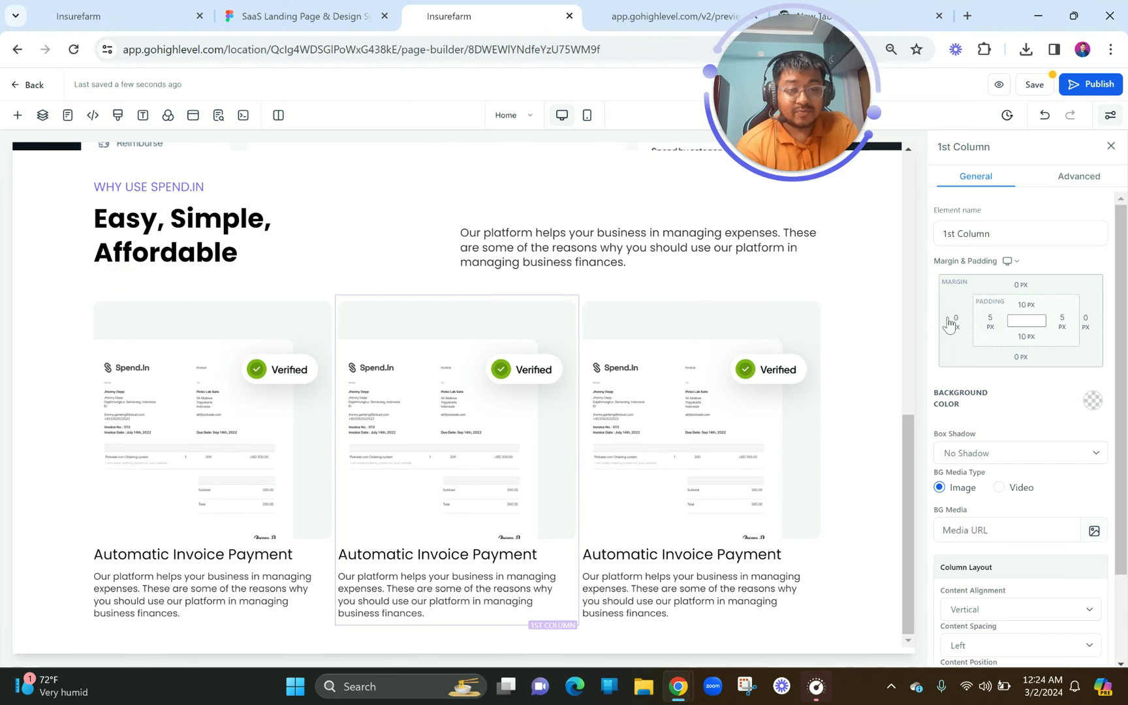
pyautogui.click(953, 321)
pyautogui.click(1026, 385)
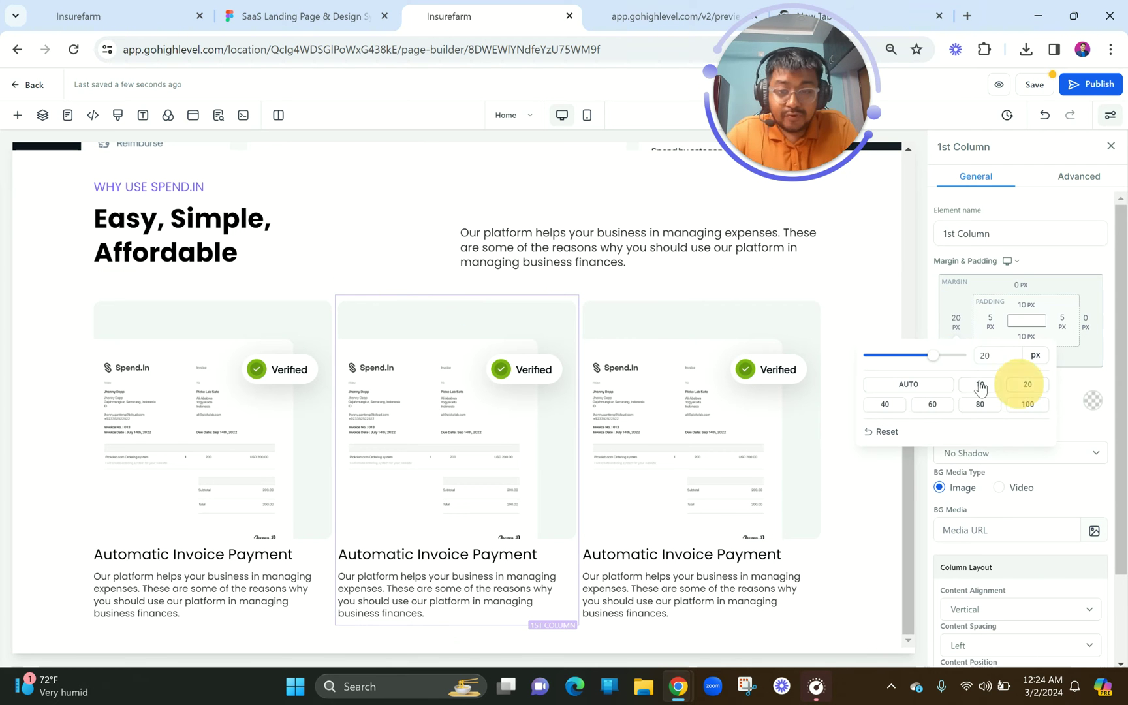
pyautogui.click(699, 302)
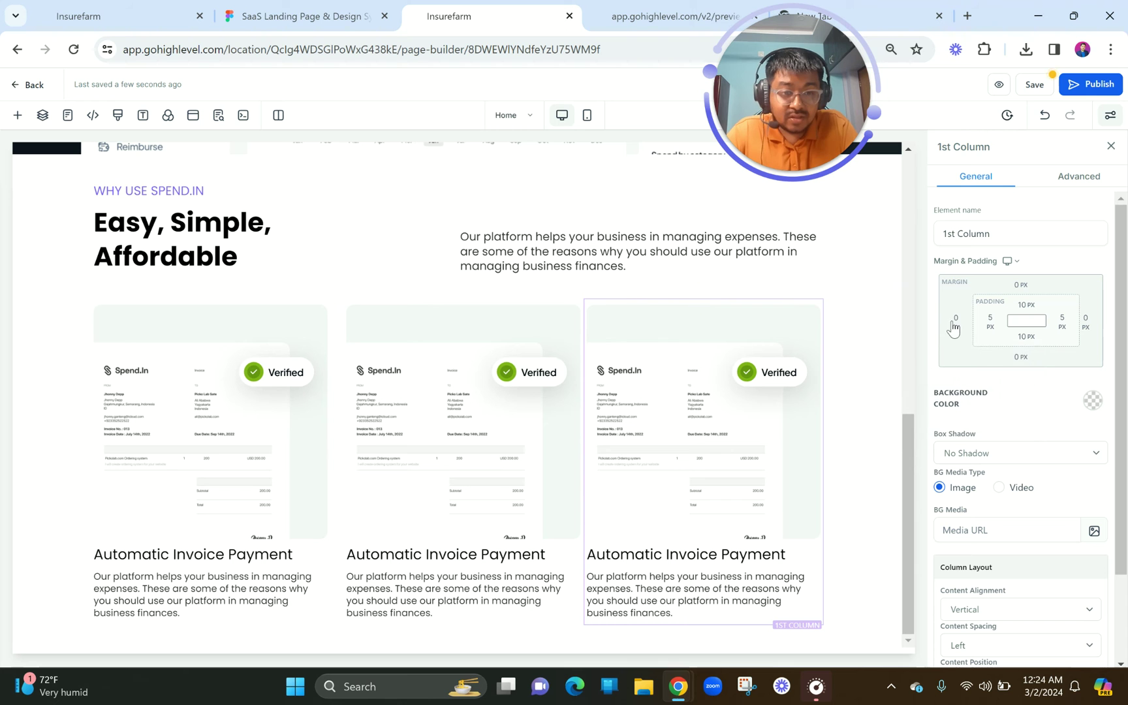
pyautogui.click(952, 322)
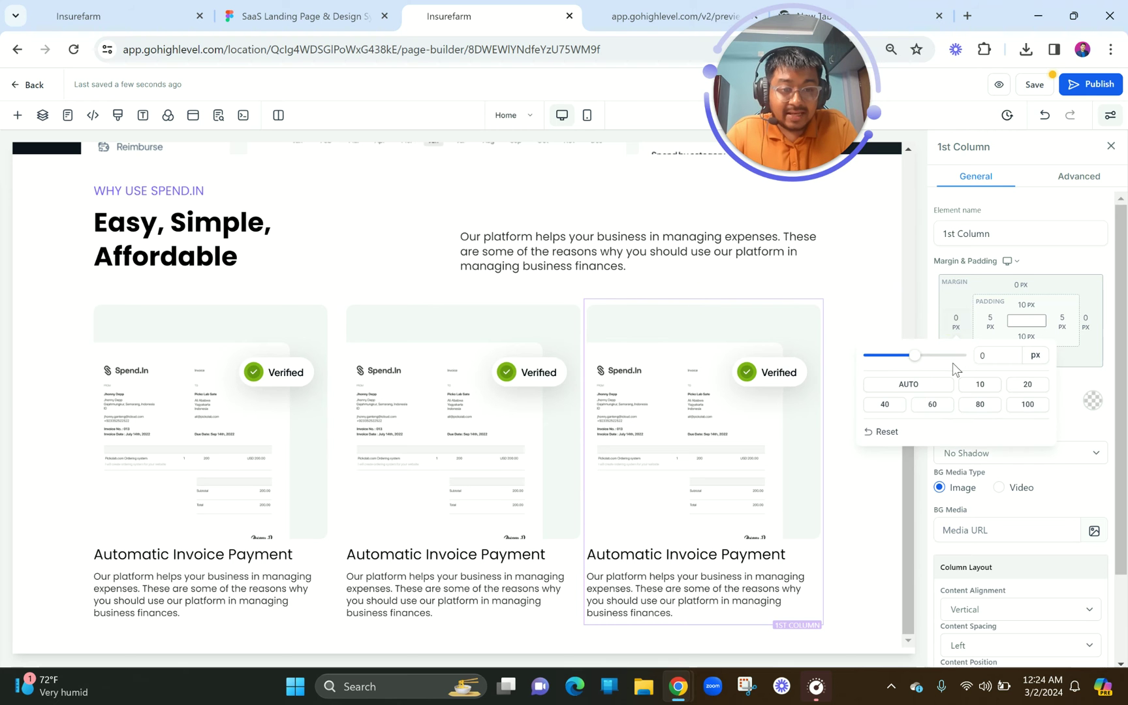
pyautogui.click(1022, 391)
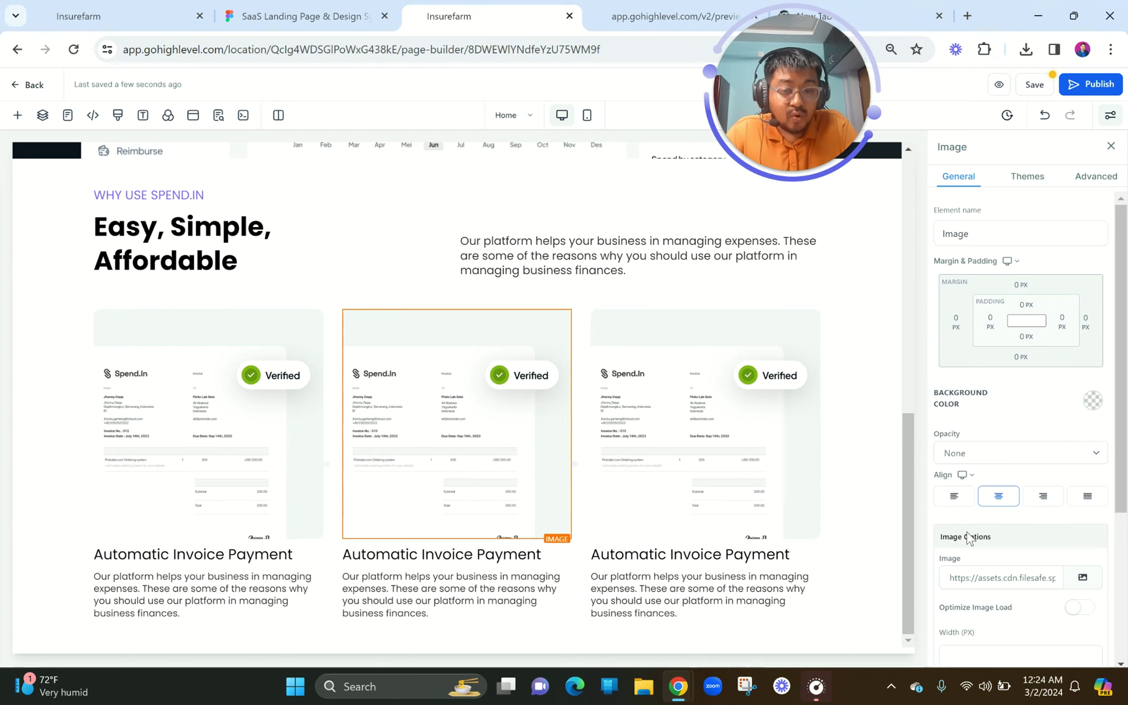
# - Check the card order in Figma and replace the second card's image with Frame 33664 (2).png from the MISC folder
pyautogui.click(1075, 576)
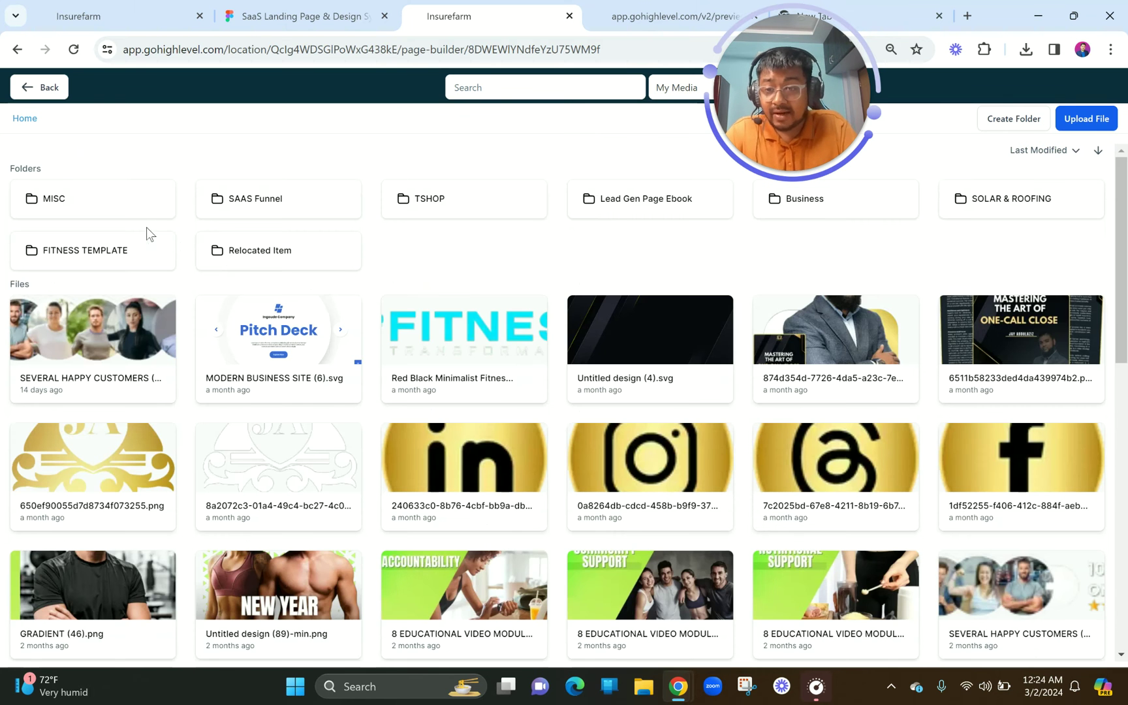
pyautogui.click(105, 202)
pyautogui.click(291, 10)
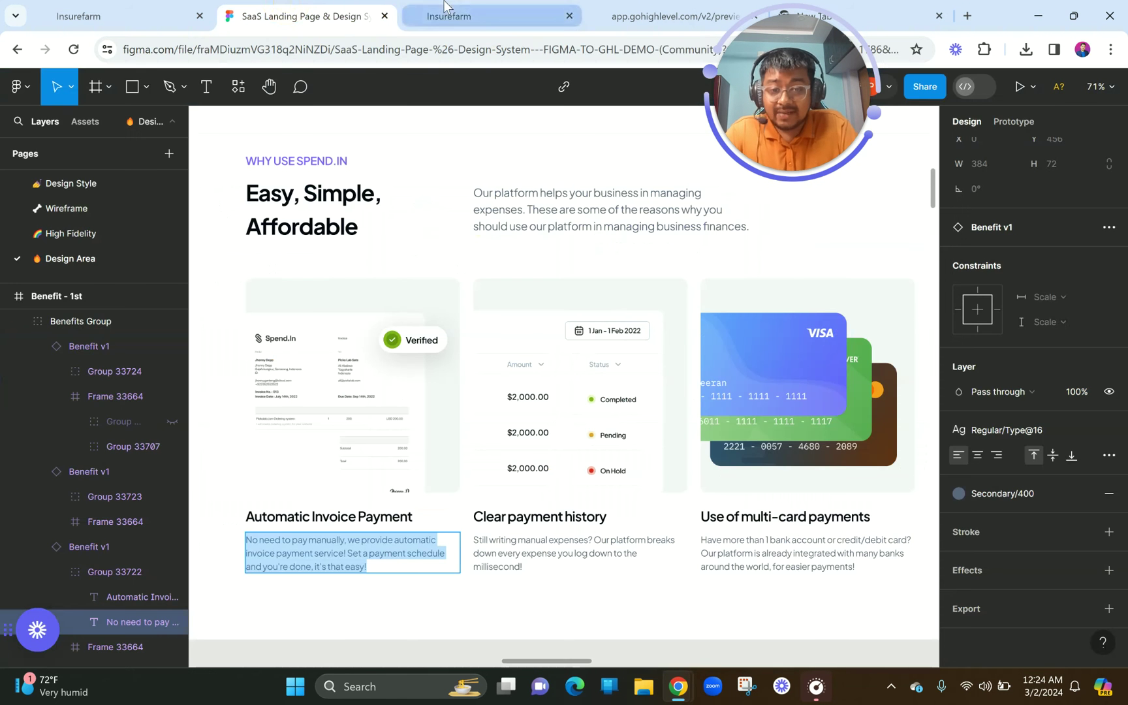
pyautogui.click(443, 8)
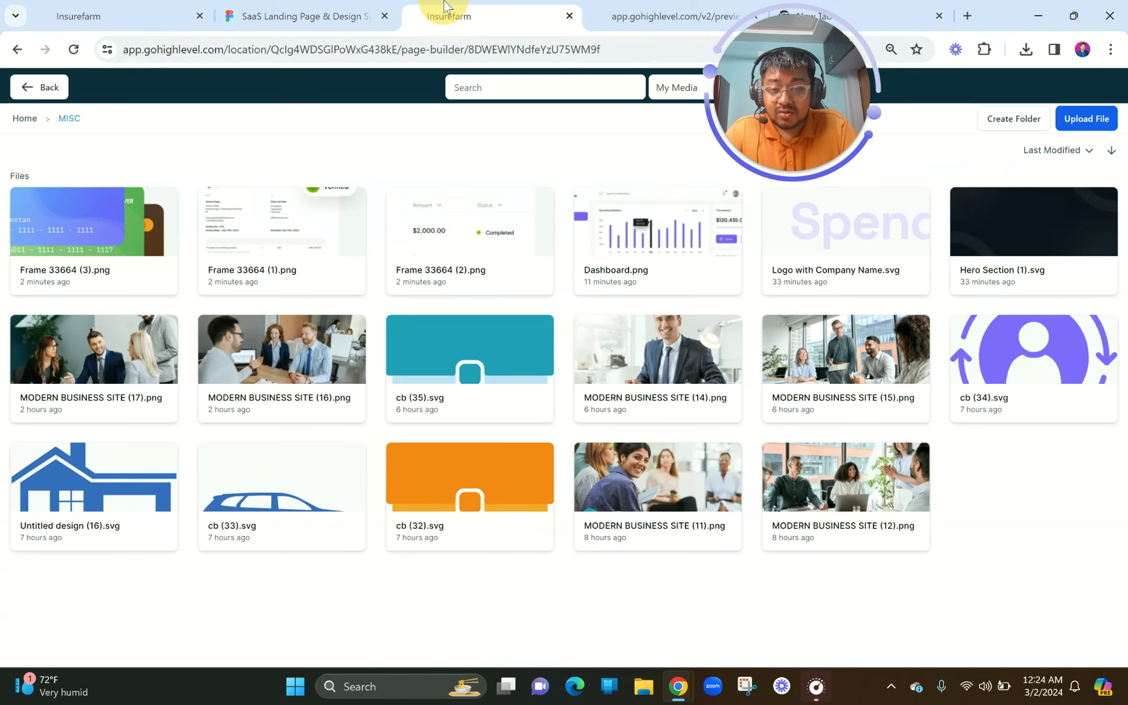
pyautogui.click(472, 246)
# - Replace the third card's image with Frame 33664 (3).png from the MISC folder
pyautogui.click(712, 470)
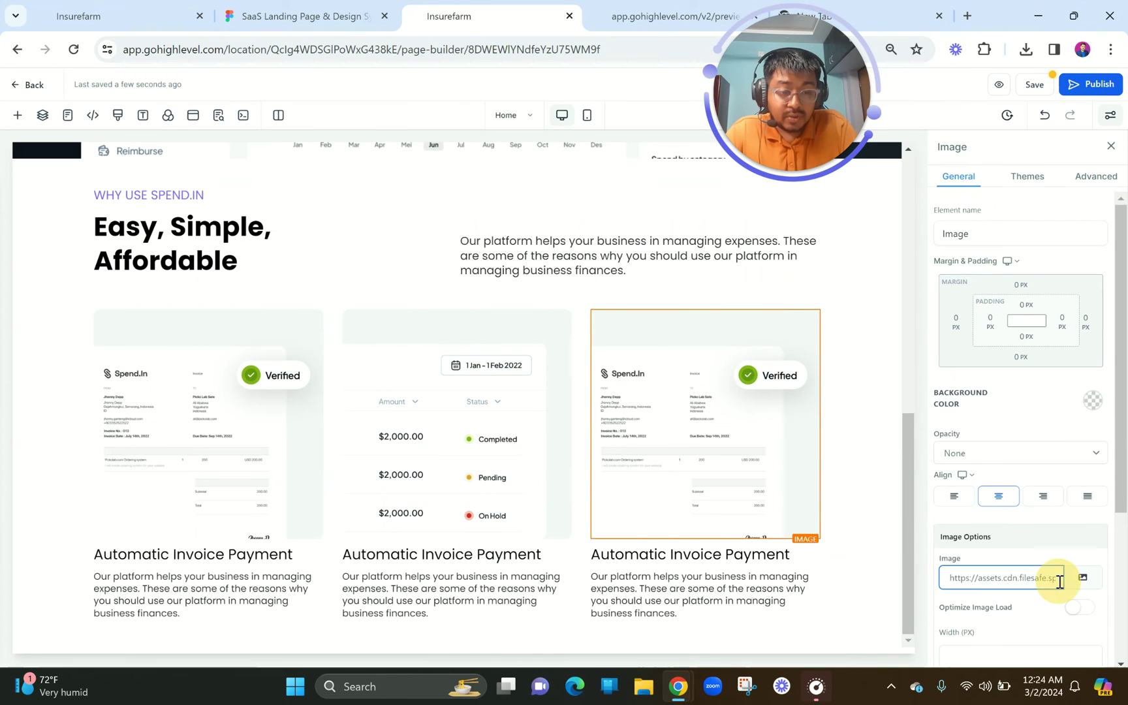
pyautogui.click(1082, 576)
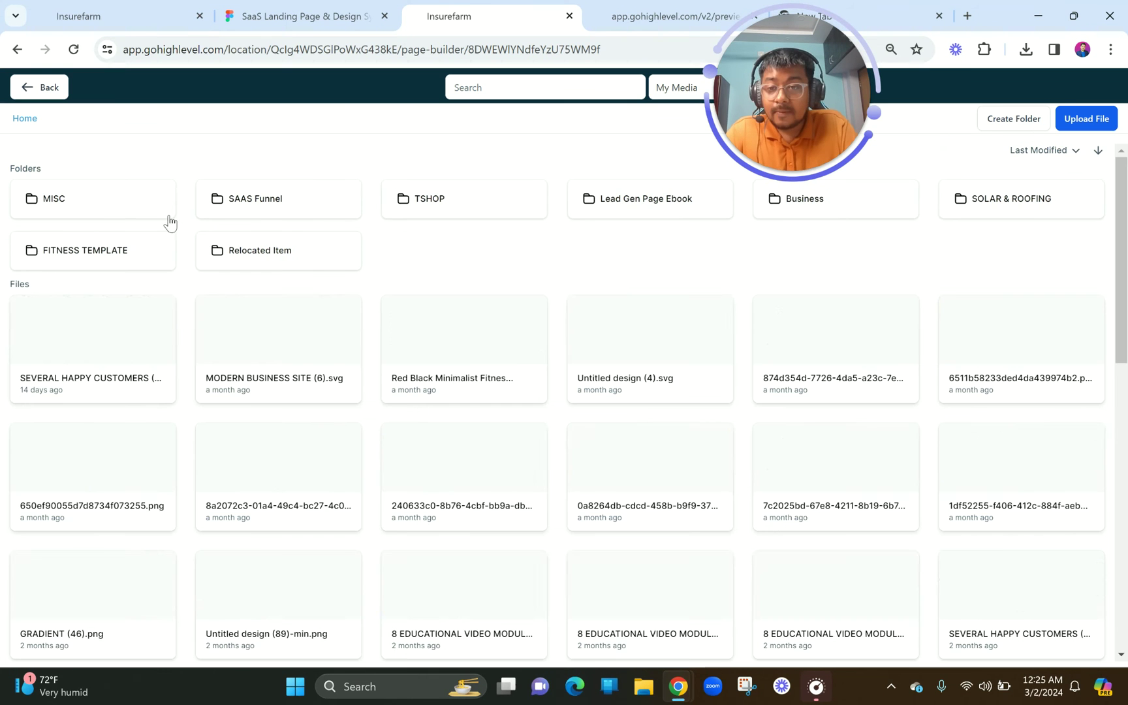
pyautogui.click(109, 209)
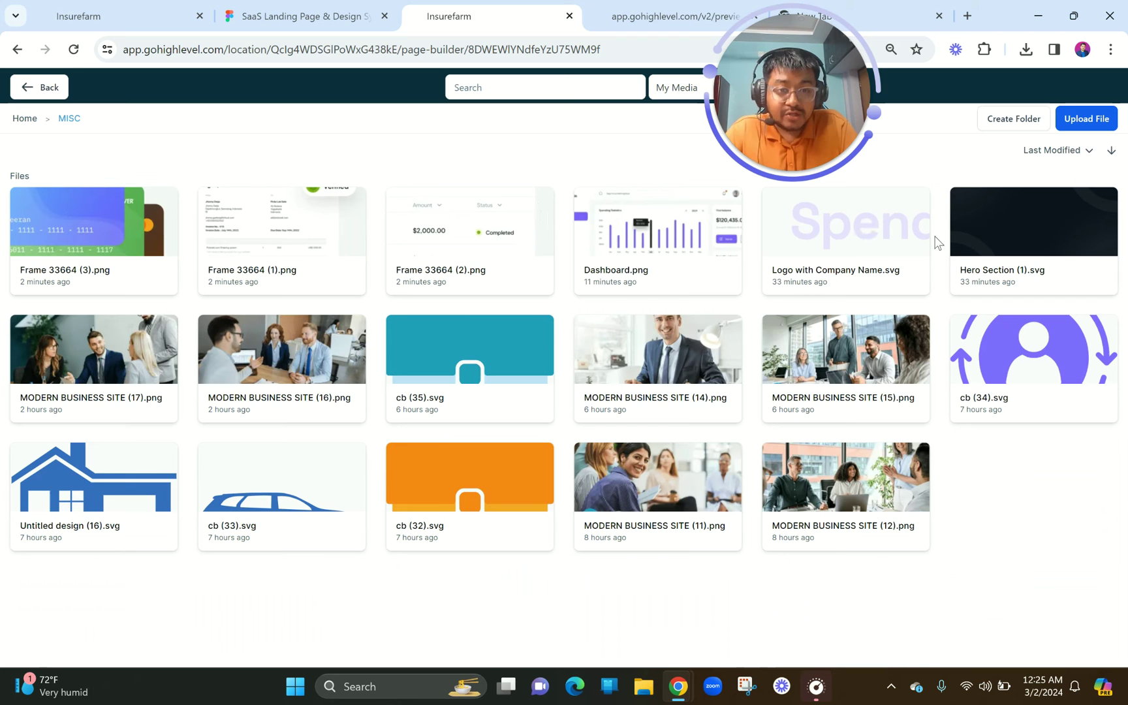
pyautogui.click(102, 232)
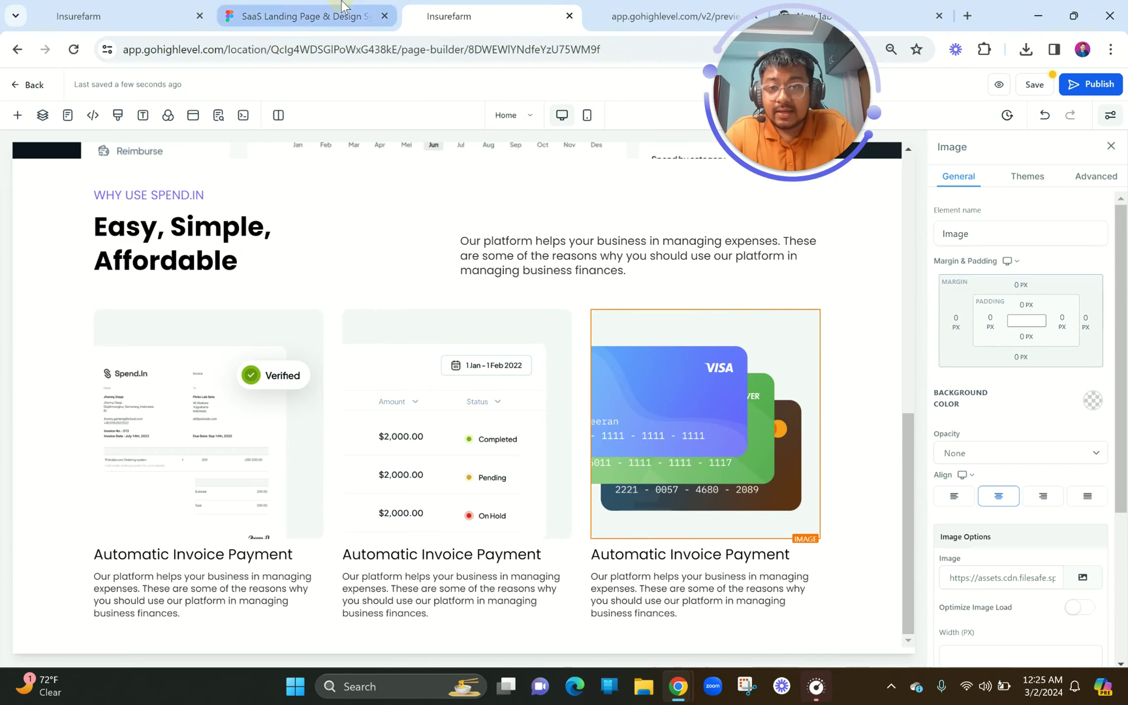
# - Replace the second card's sub headline with "Clear payment history" copied from Figma, without a blank line above it
pyautogui.click(306, 16)
pyautogui.click(534, 519)
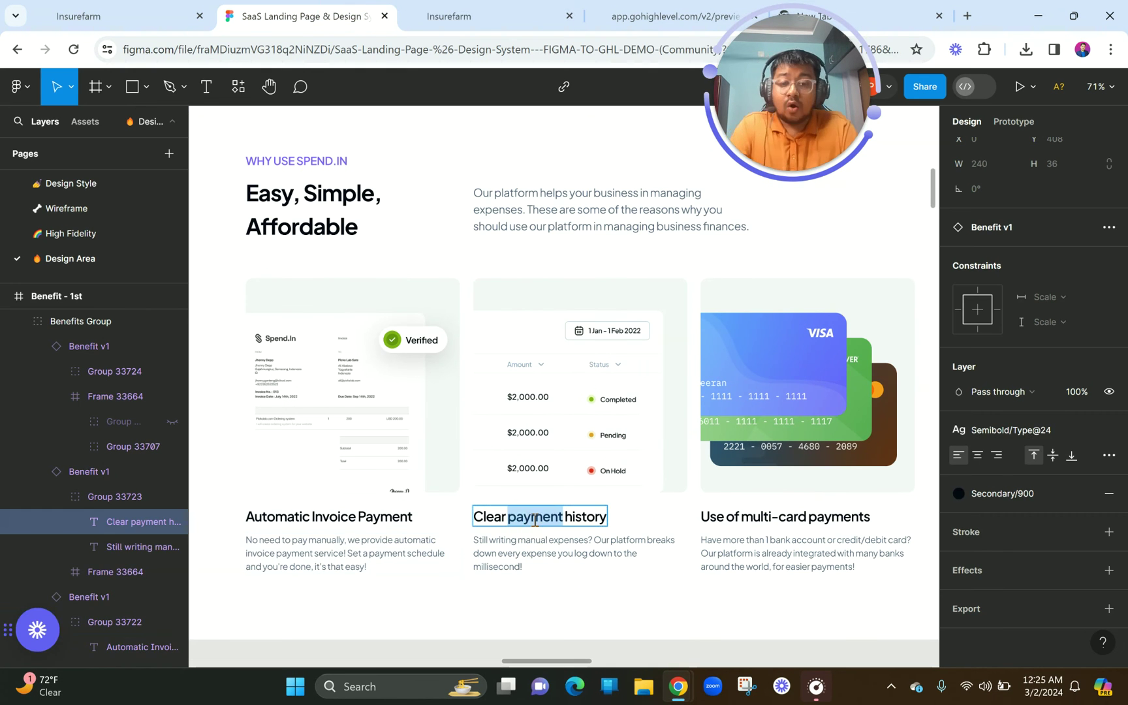
pyautogui.hotkey('ctrl', 'a')
pyautogui.hotkey('ctrl', 'c')
pyautogui.click(448, 16)
pyautogui.click(411, 548)
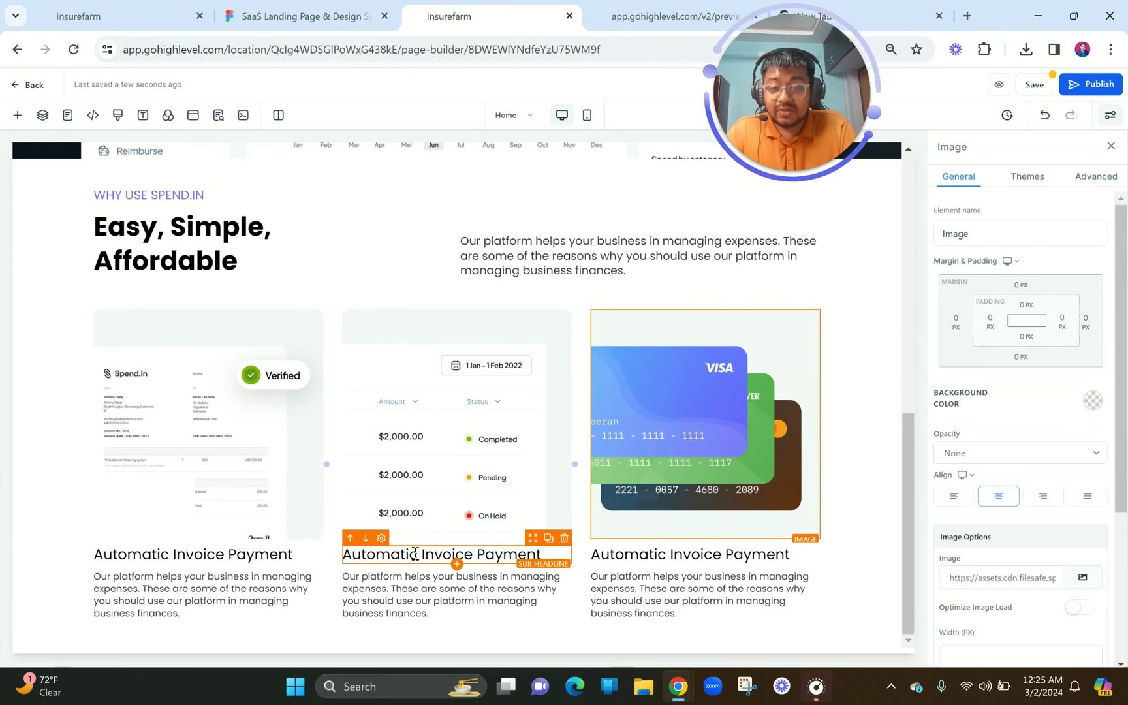
pyautogui.hotkey('ctrl', 'a')
pyautogui.hotkey('ctrl', 'v')
pyautogui.click(345, 573)
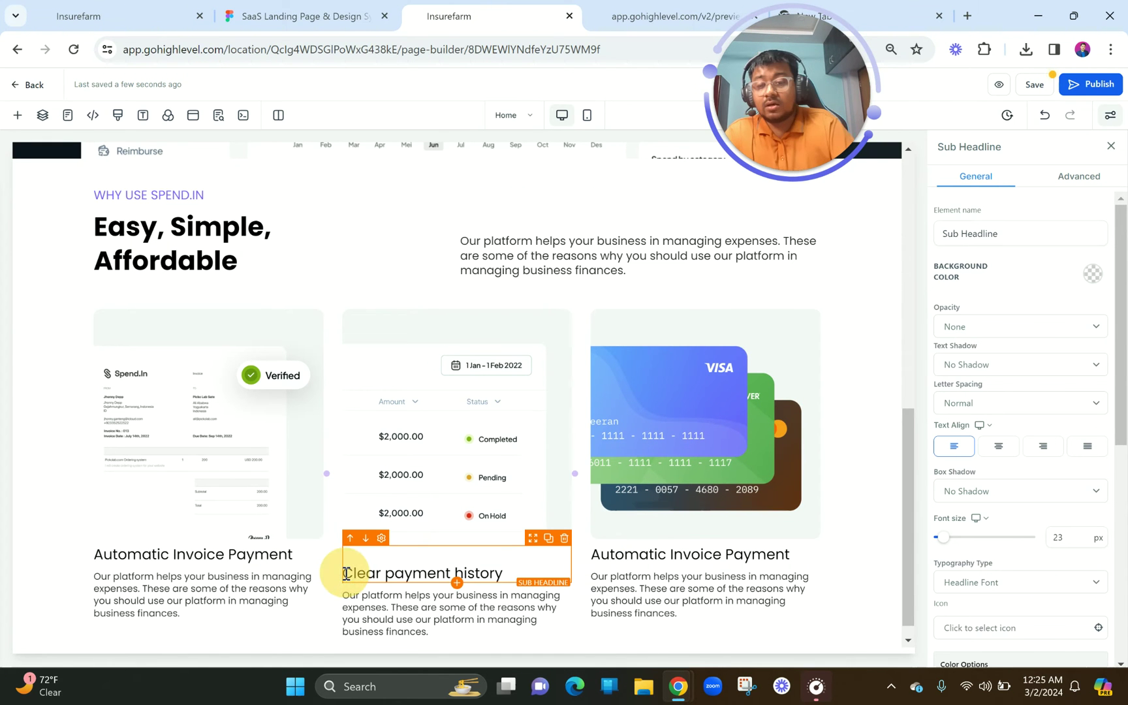
pyautogui.press('BackSpace')
# - Replace the second card's paragraph with the "Still writing manual expenses?" text copied from the Figma design
pyautogui.click(282, 17)
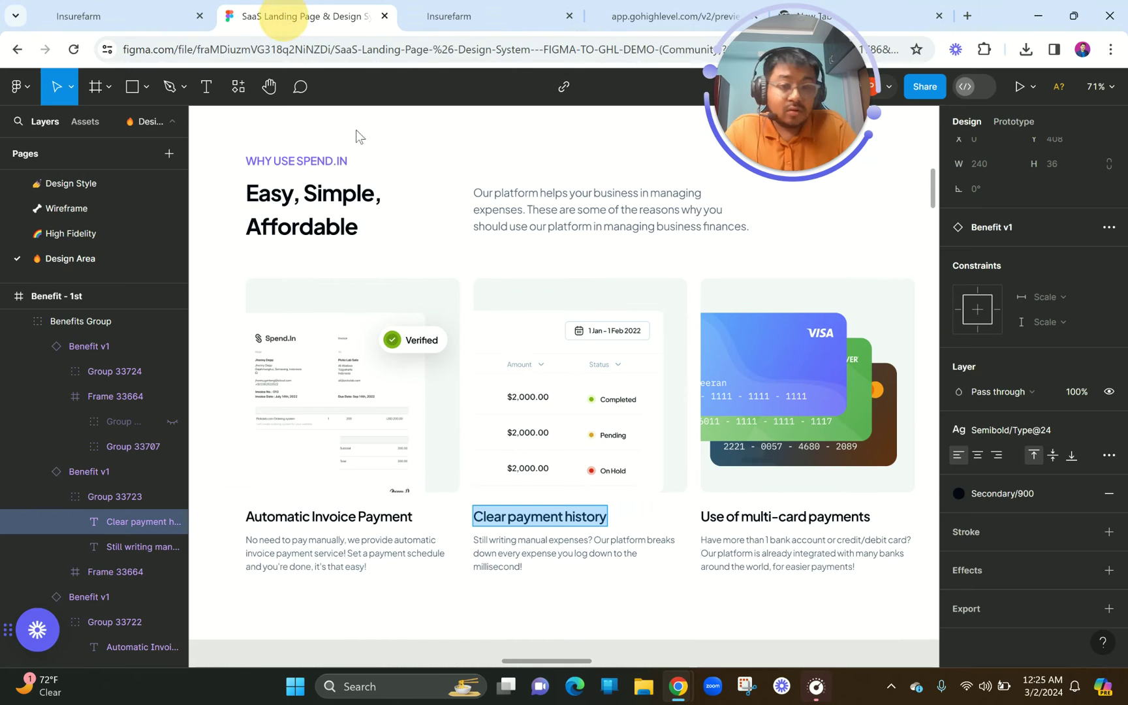
pyautogui.doubleClick(586, 569)
pyautogui.hotkey('ctrl', 'a')
pyautogui.hotkey('ctrl', 'c')
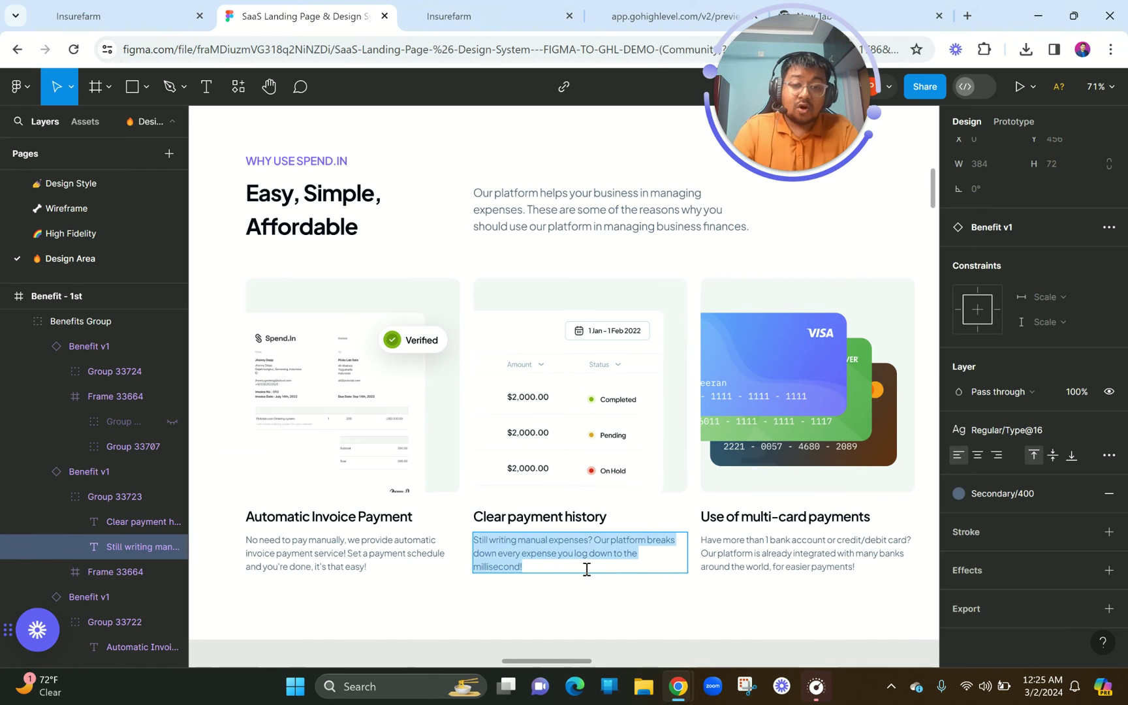
pyautogui.click(486, 7)
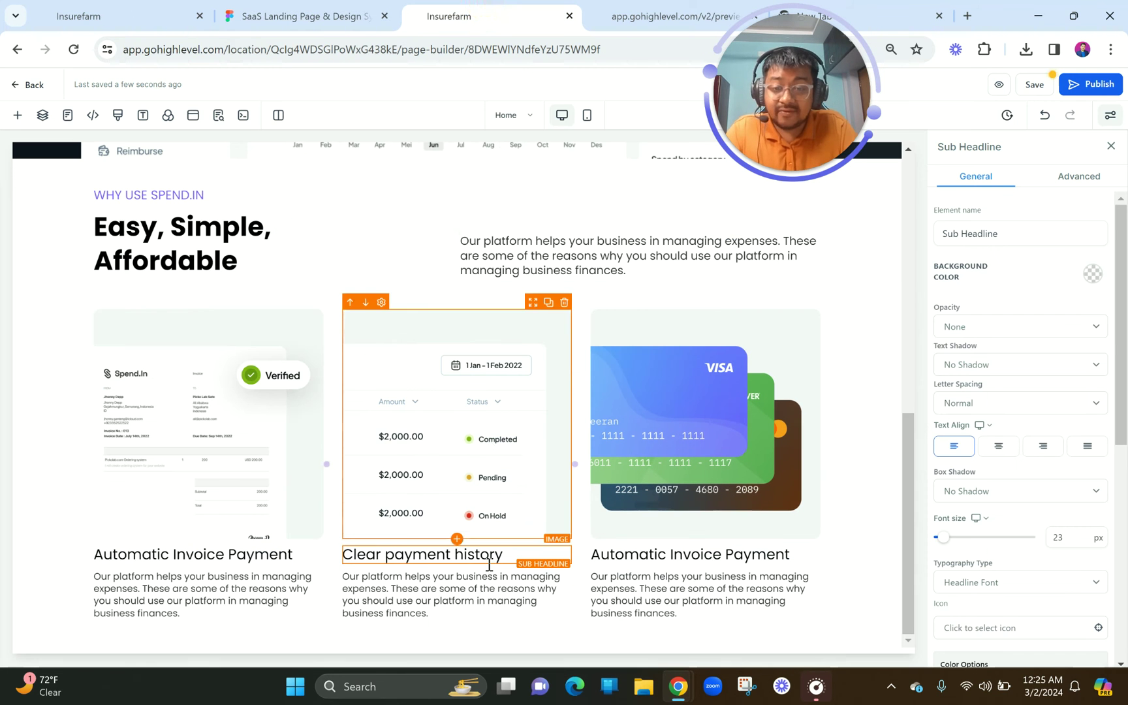
pyautogui.click(482, 586)
pyautogui.hotkey('ctrl', 'a')
pyautogui.hotkey('ctrl', 'v')
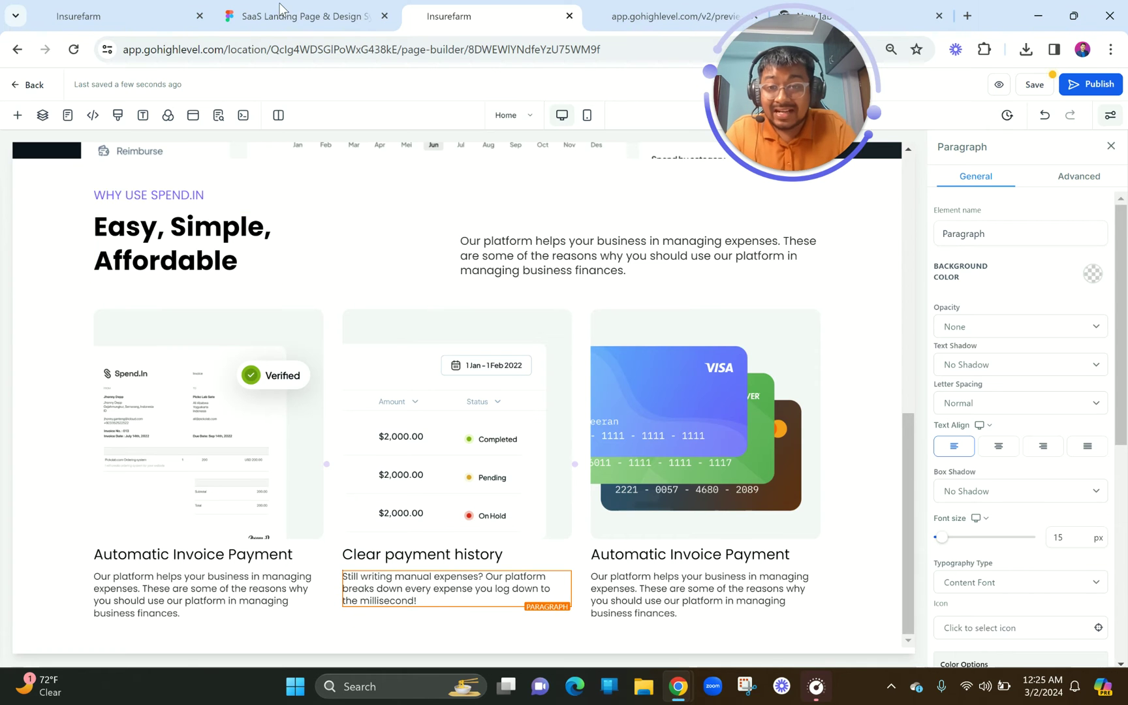
# - Replace the third card's paragraph with Figma's "Have more than 1 bank account" text, remove its leading blank line, and save the page
pyautogui.click(300, 16)
pyautogui.doubleClick(795, 566)
pyautogui.hotkey('ctrl', 'c')
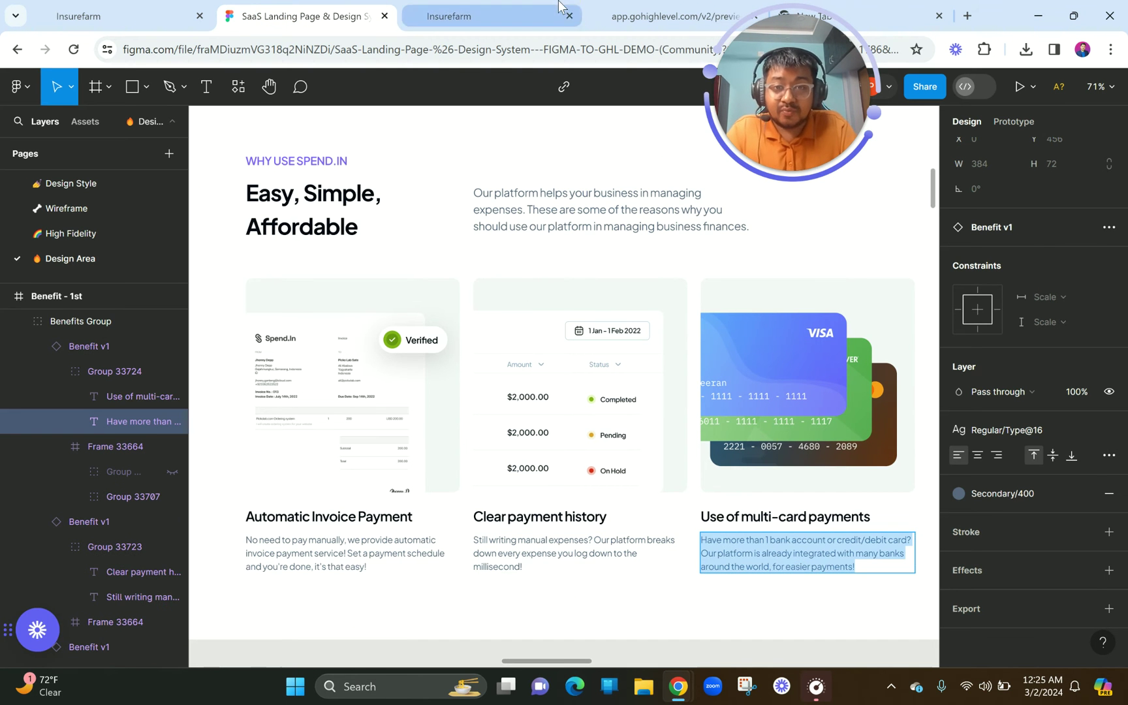
pyautogui.click(486, 15)
pyautogui.doubleClick(745, 597)
pyautogui.hotkey('ctrl', 'a')
pyautogui.hotkey('ctrl', 'v')
pyautogui.click(591, 587)
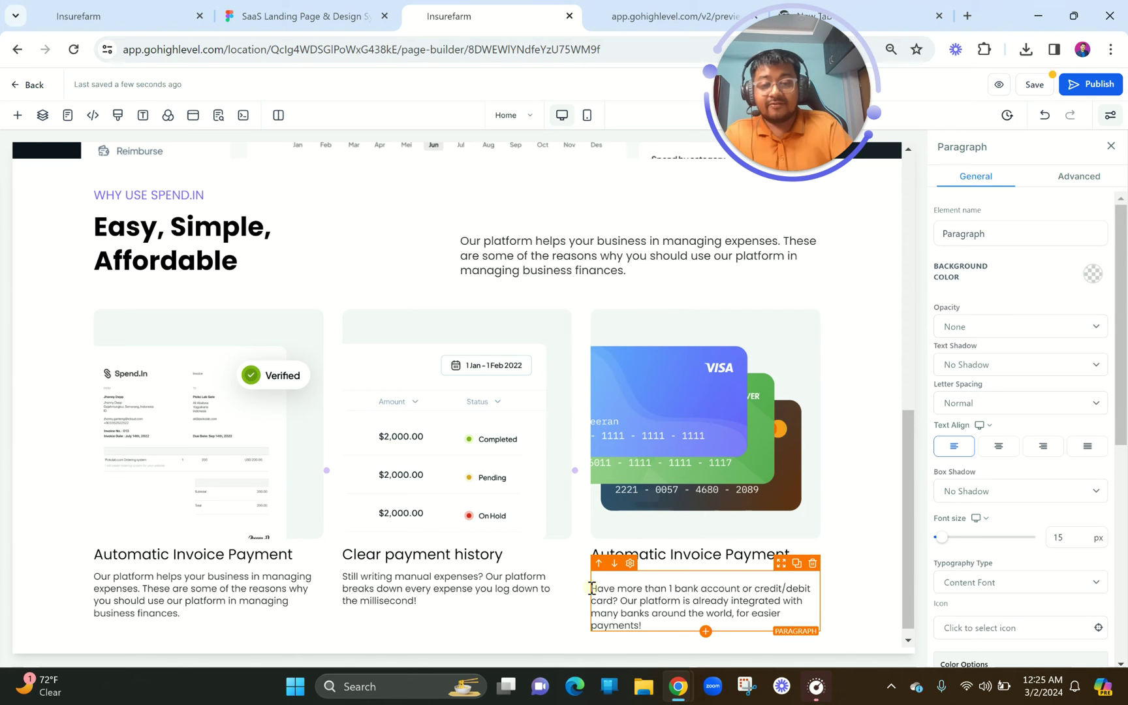
pyautogui.press('BackSpace')
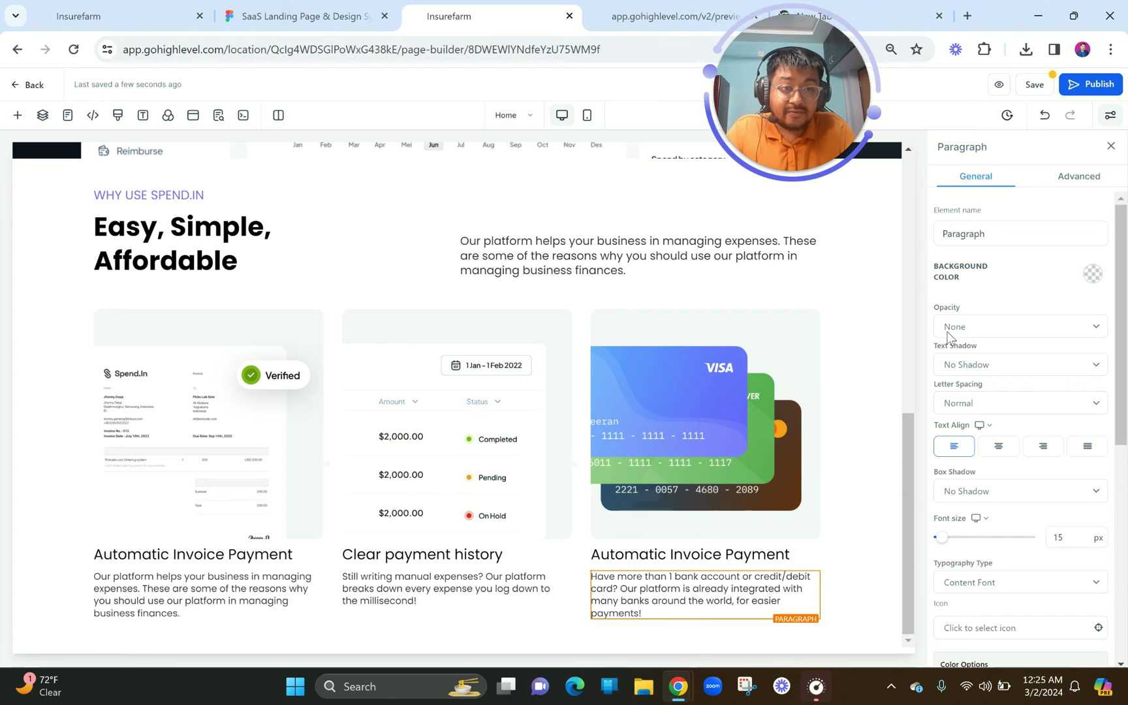
pyautogui.click(1037, 84)
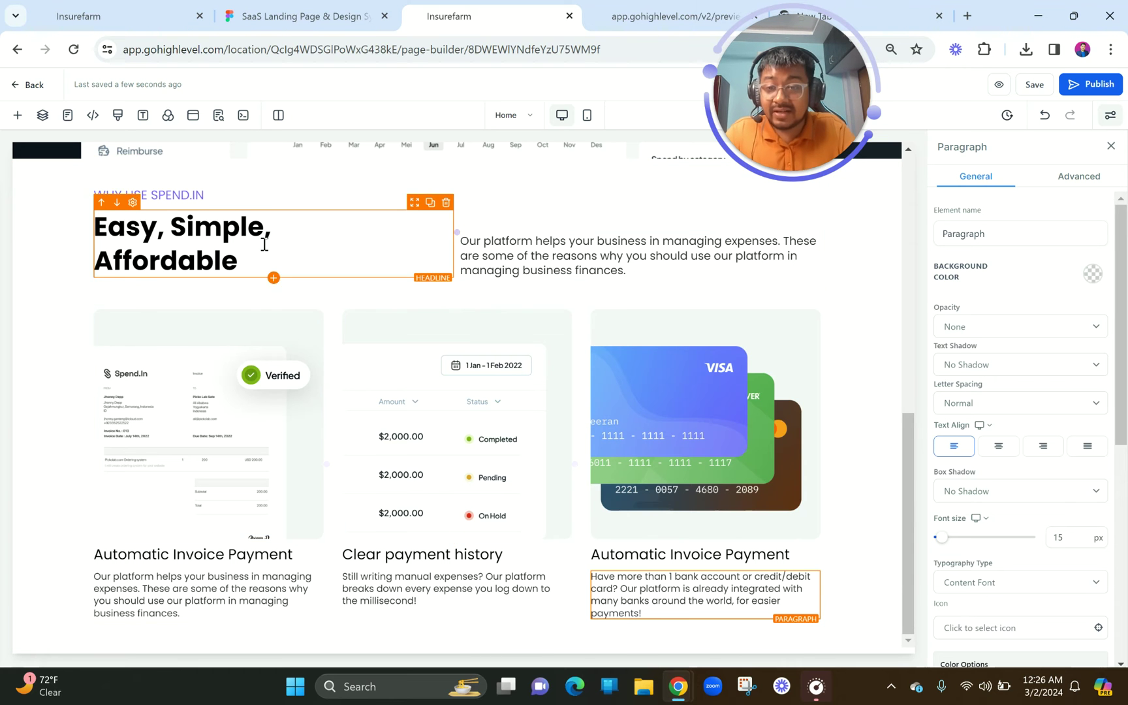
# - Give the dark hero section a solid 1px bottom border in the transparent colour
pyautogui.scroll(2, 264, 241)
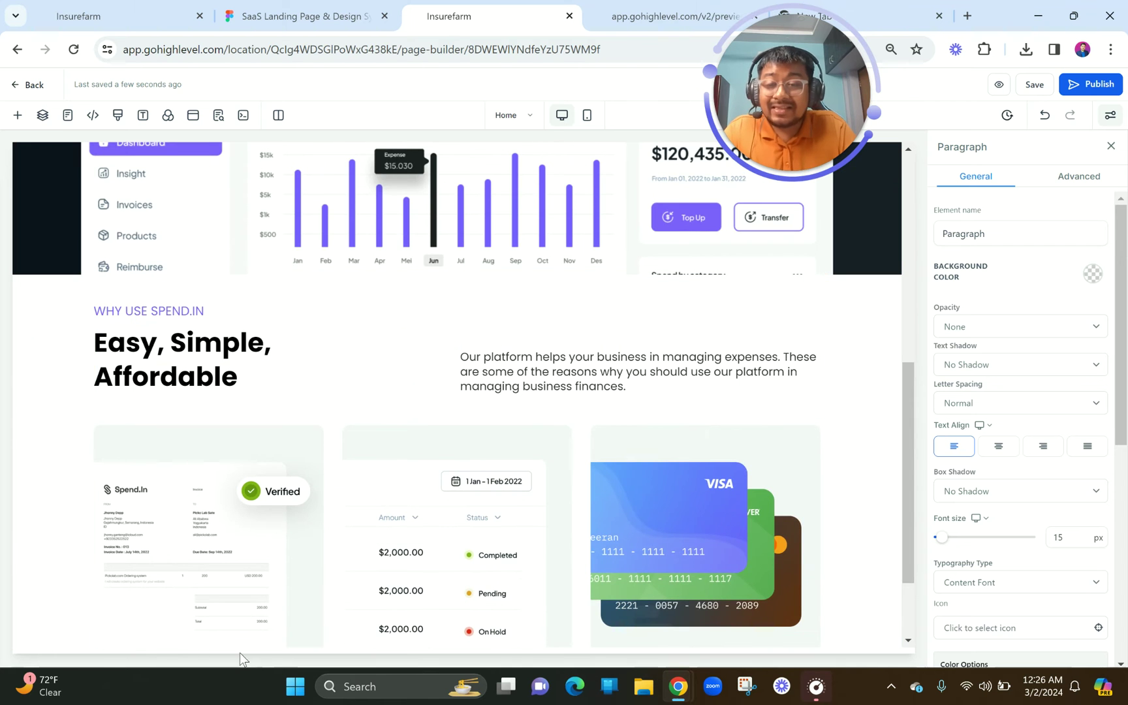
pyautogui.scroll(7, 399, 345)
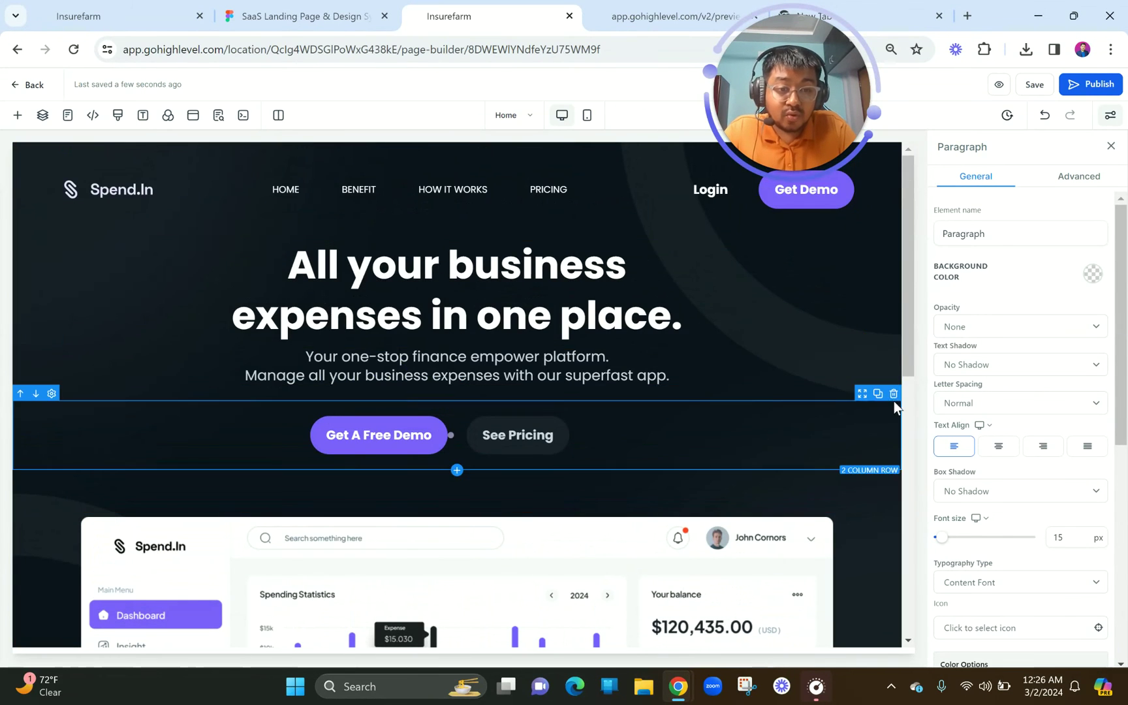
pyautogui.scroll(-4, 894, 400)
pyautogui.click(863, 490)
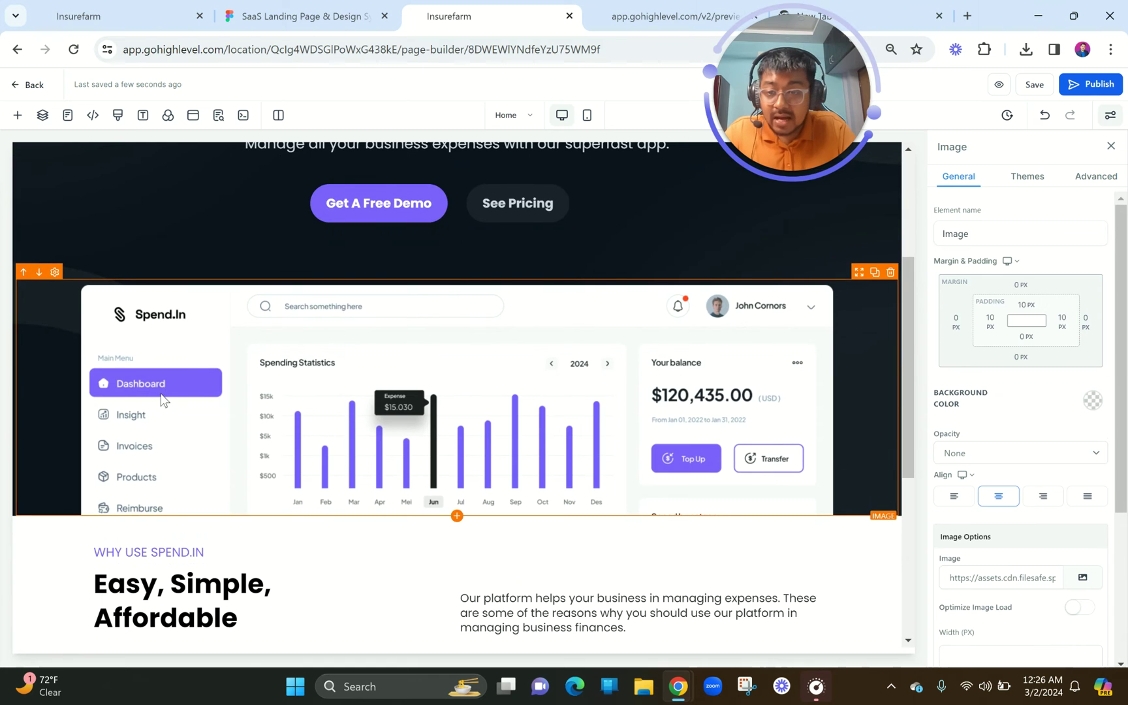
pyautogui.click(16, 250)
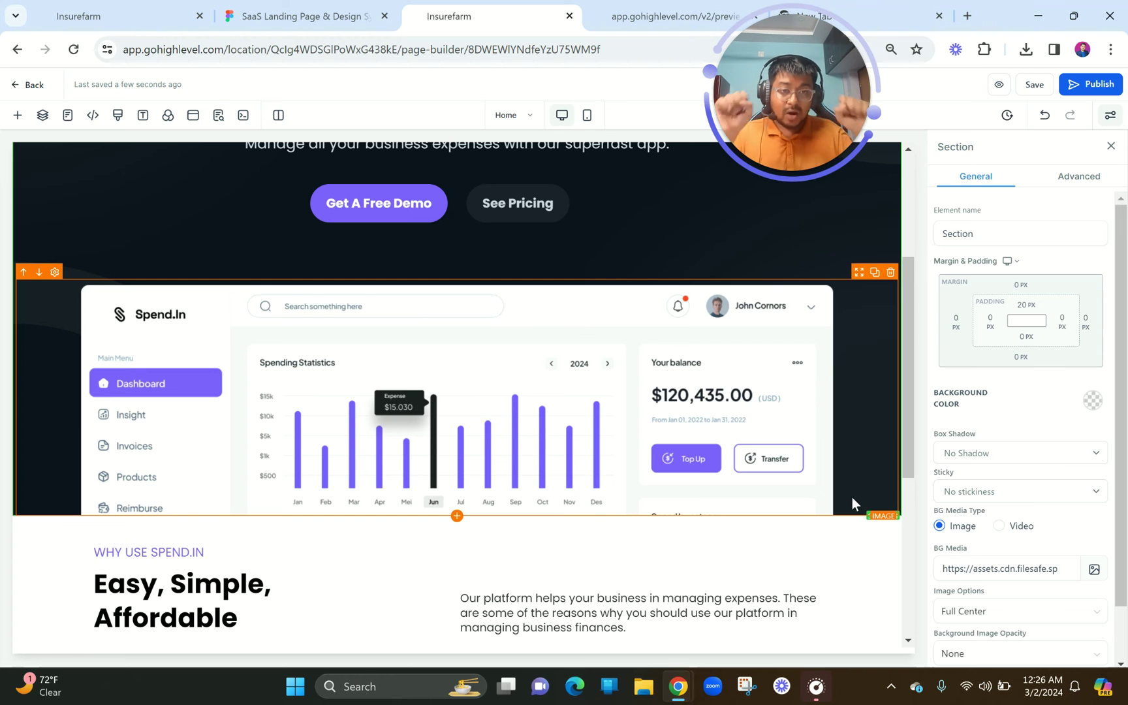
pyautogui.click(1080, 178)
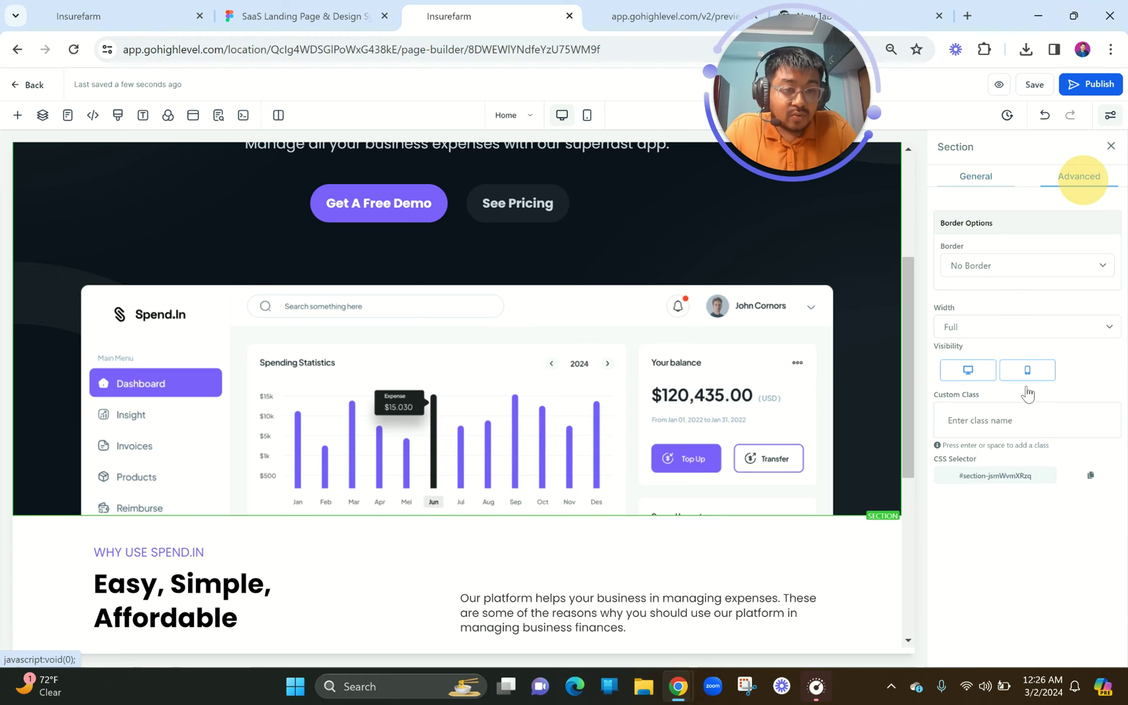
pyautogui.click(982, 267)
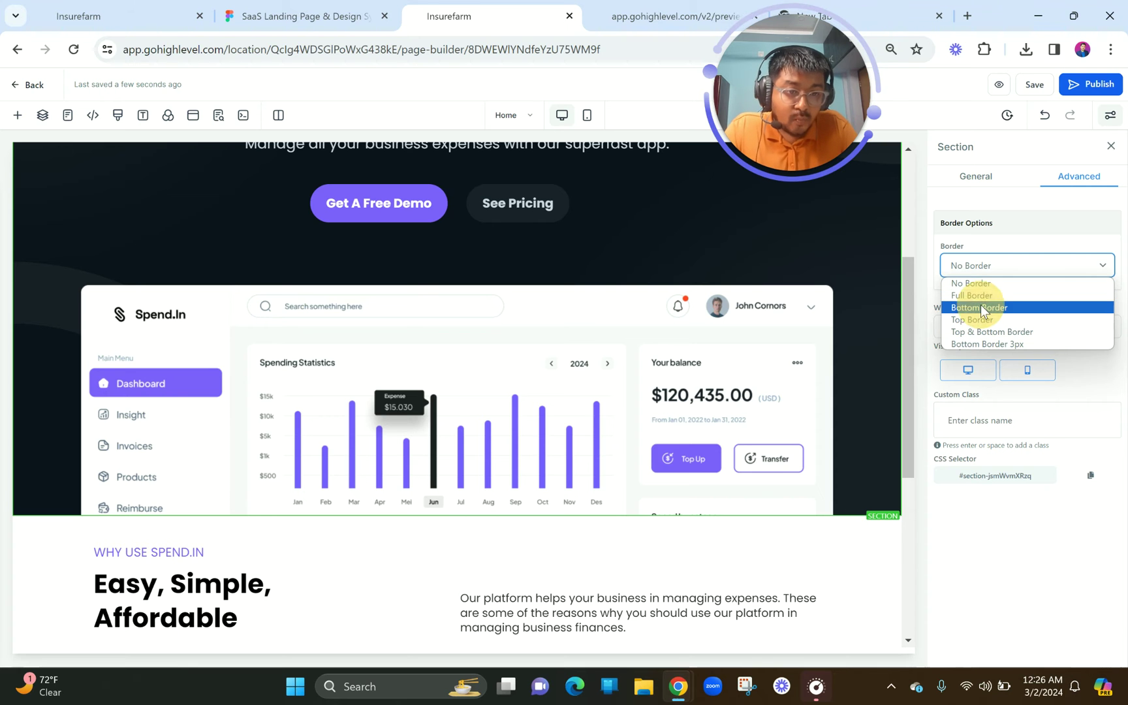
pyautogui.click(982, 308)
pyautogui.click(983, 338)
pyautogui.click(975, 356)
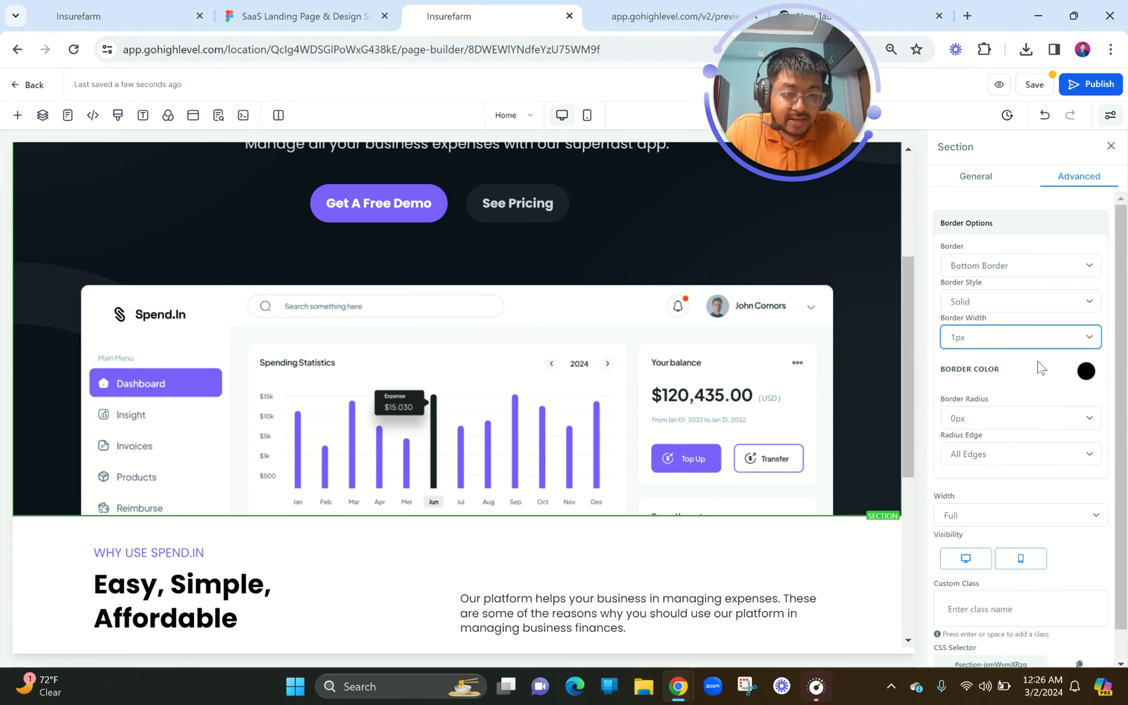
pyautogui.click(1086, 372)
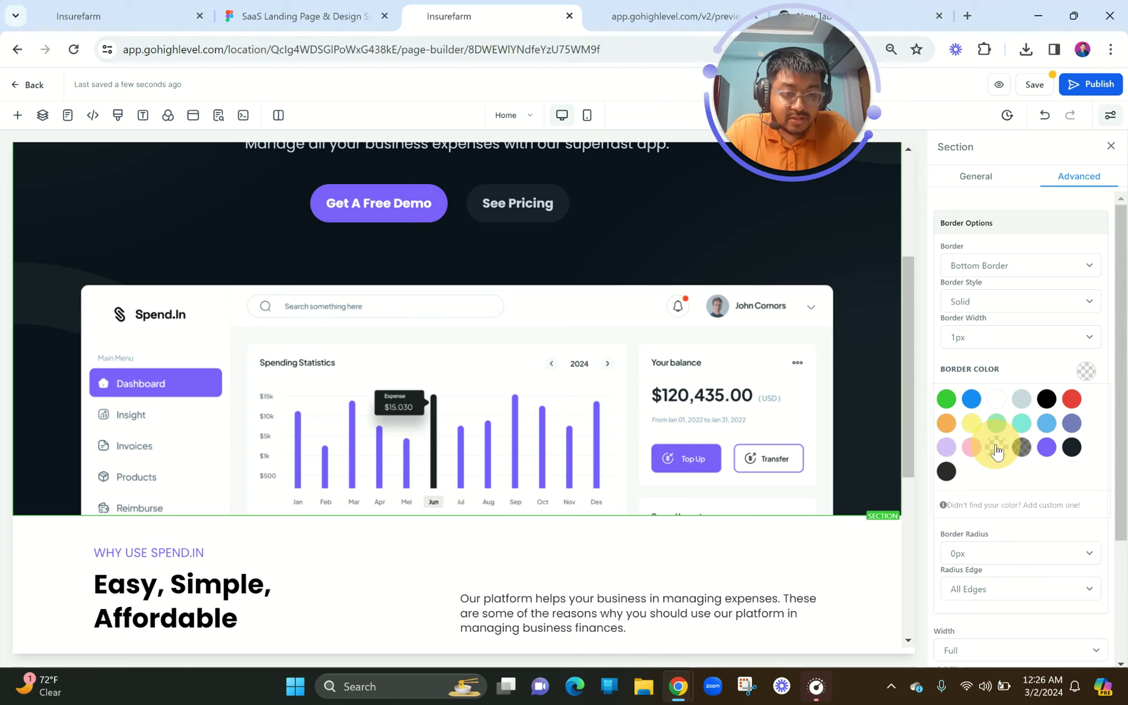
# - Set the hero section's border radius to 15px on the bottom edges only
pyautogui.scroll(-1, 1011, 531)
pyautogui.scroll(-1, 1011, 531)
pyautogui.click(968, 426)
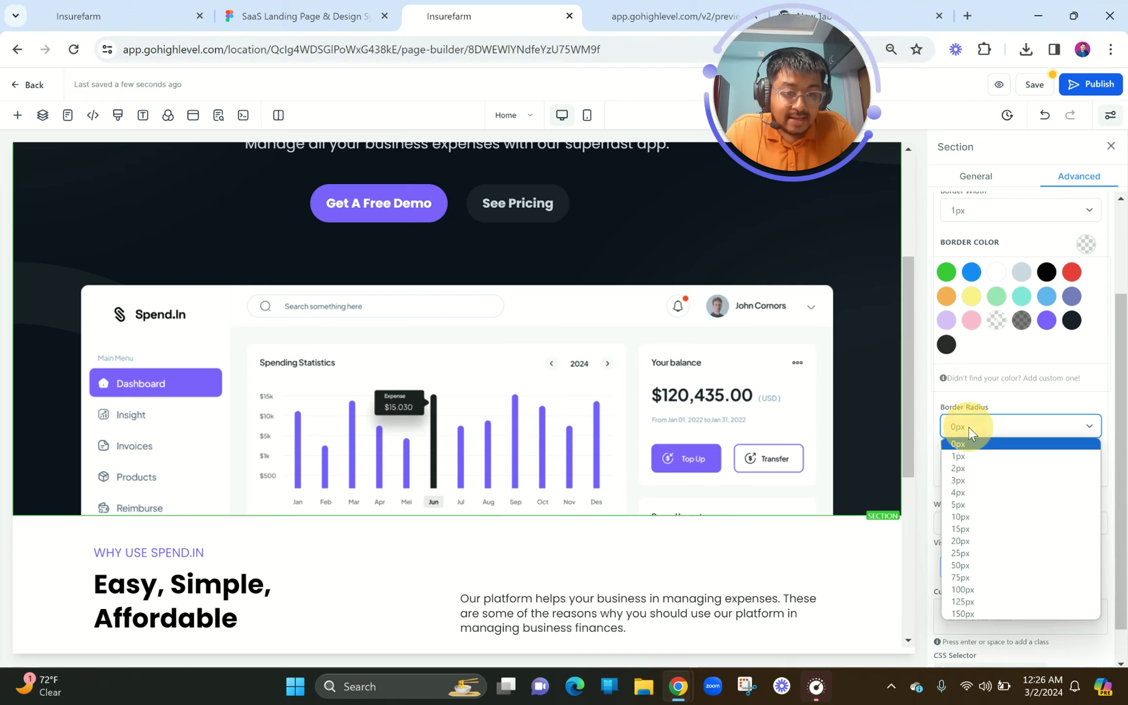
pyautogui.click(970, 541)
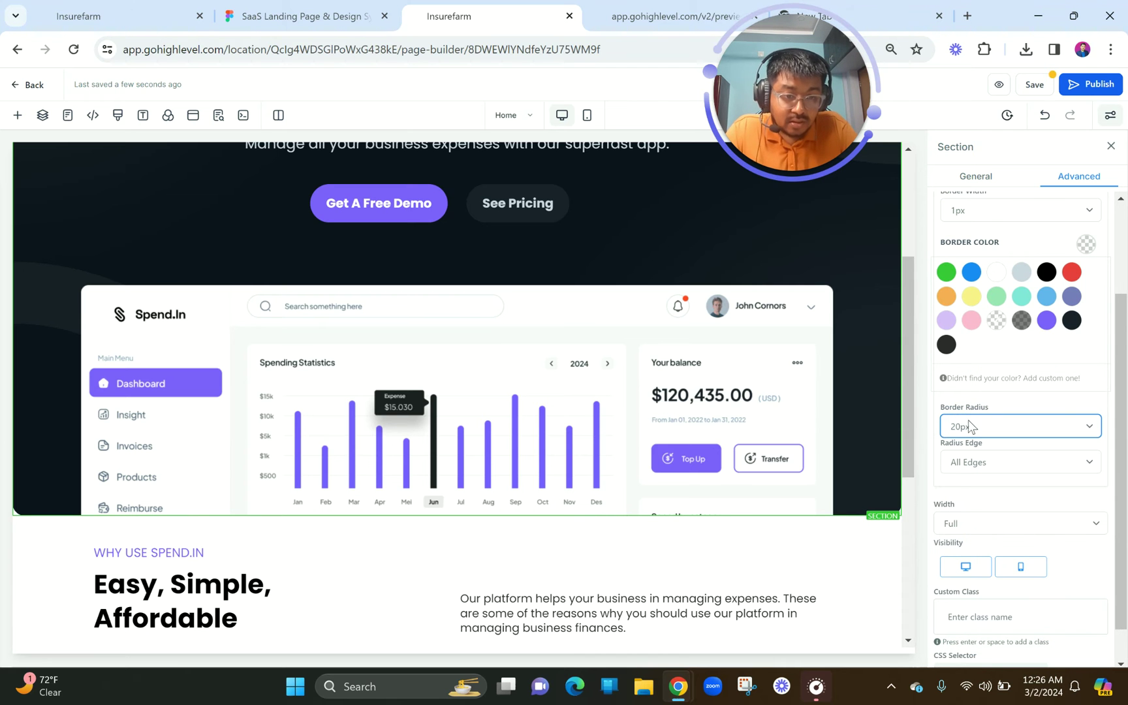
pyautogui.click(969, 425)
pyautogui.click(965, 529)
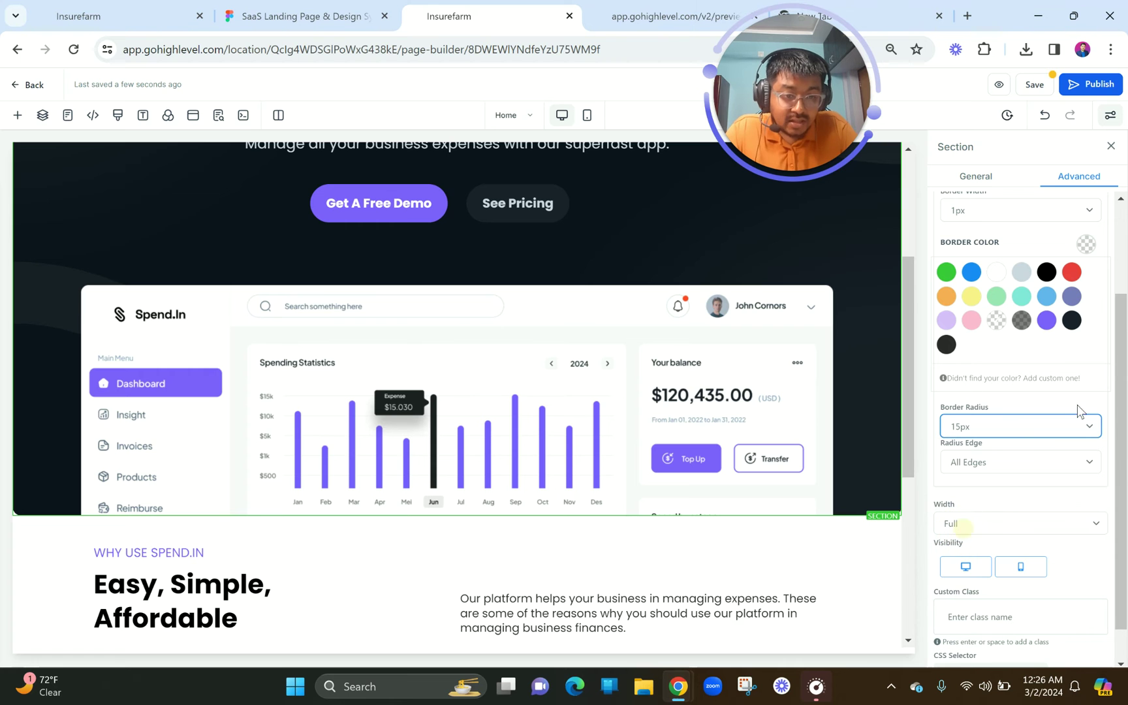
pyautogui.click(969, 463)
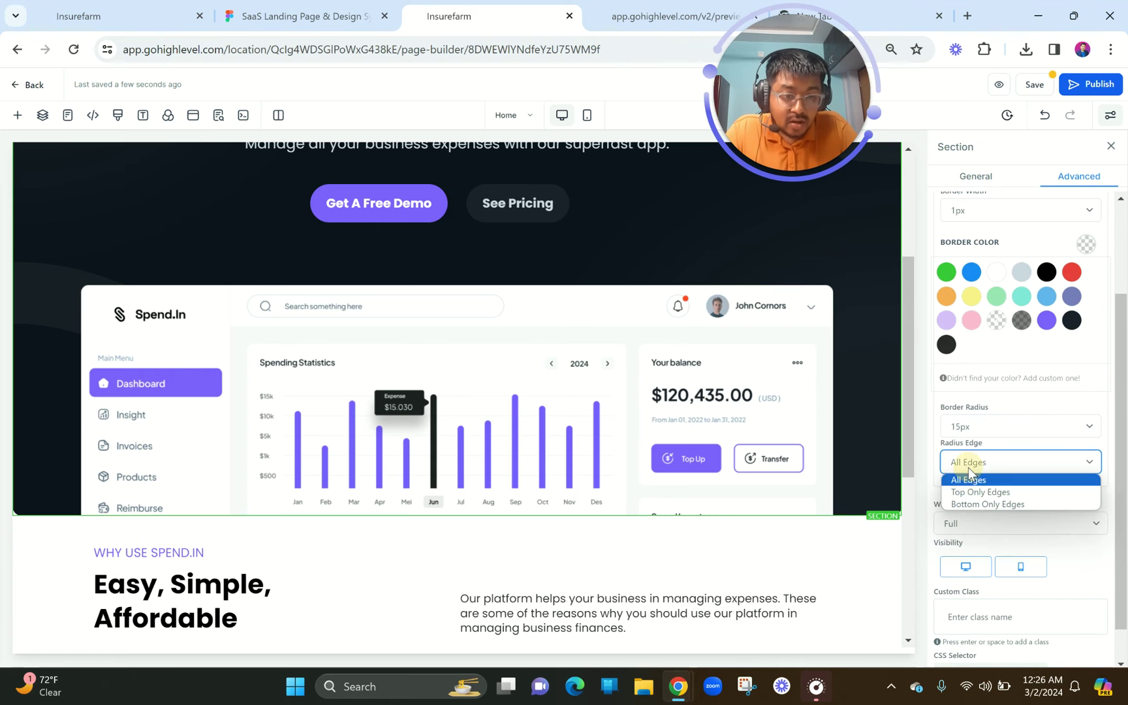
pyautogui.click(972, 503)
# - Examine the hero section's rounded bottom corners up close and review the page from the header down to the benefit cards
pyautogui.scroll(4, 611, 435)
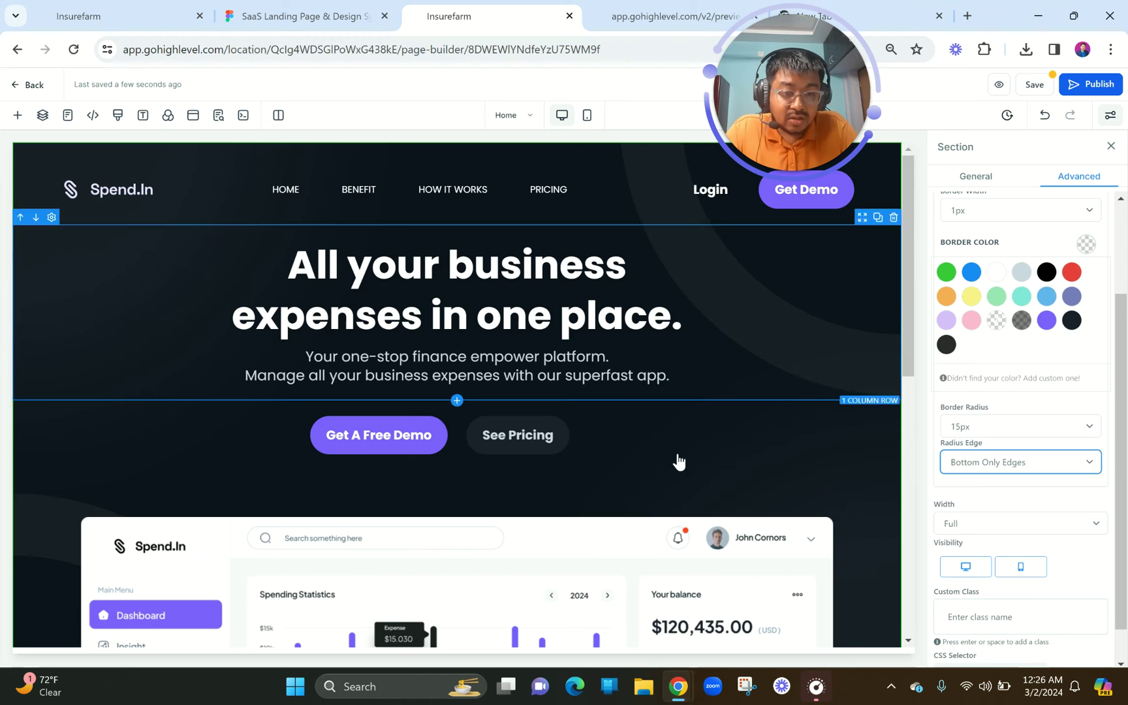
pyautogui.scroll(-4, 675, 477)
pyautogui.click(617, 586)
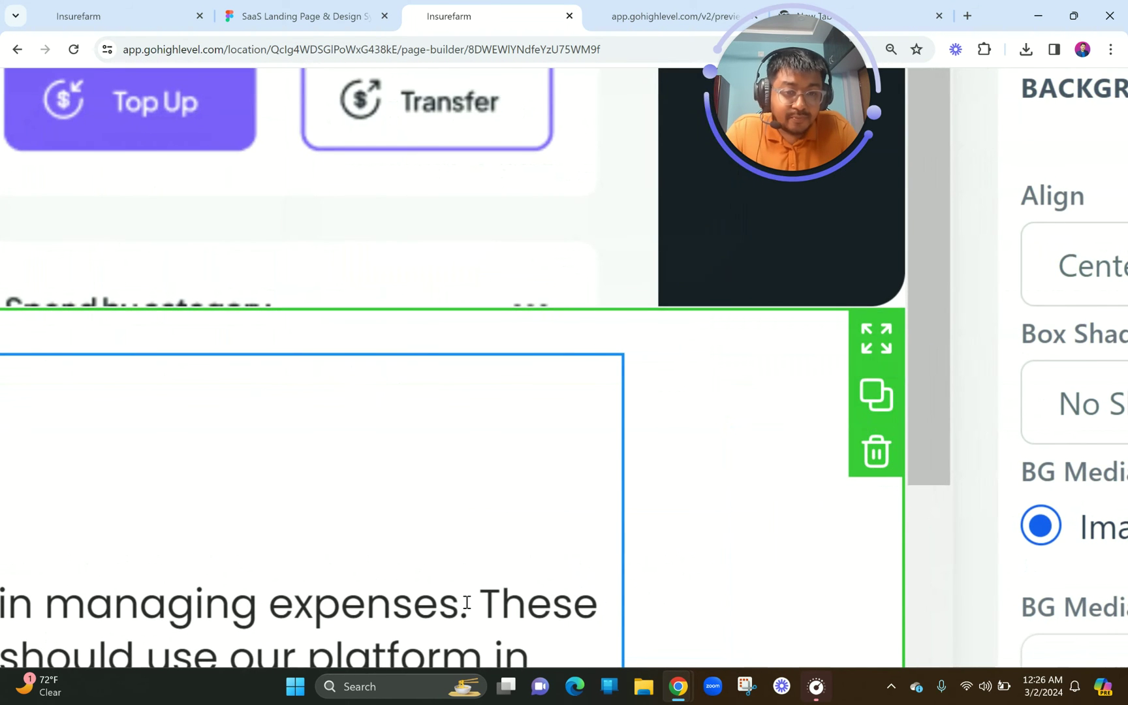
pyautogui.click(467, 601)
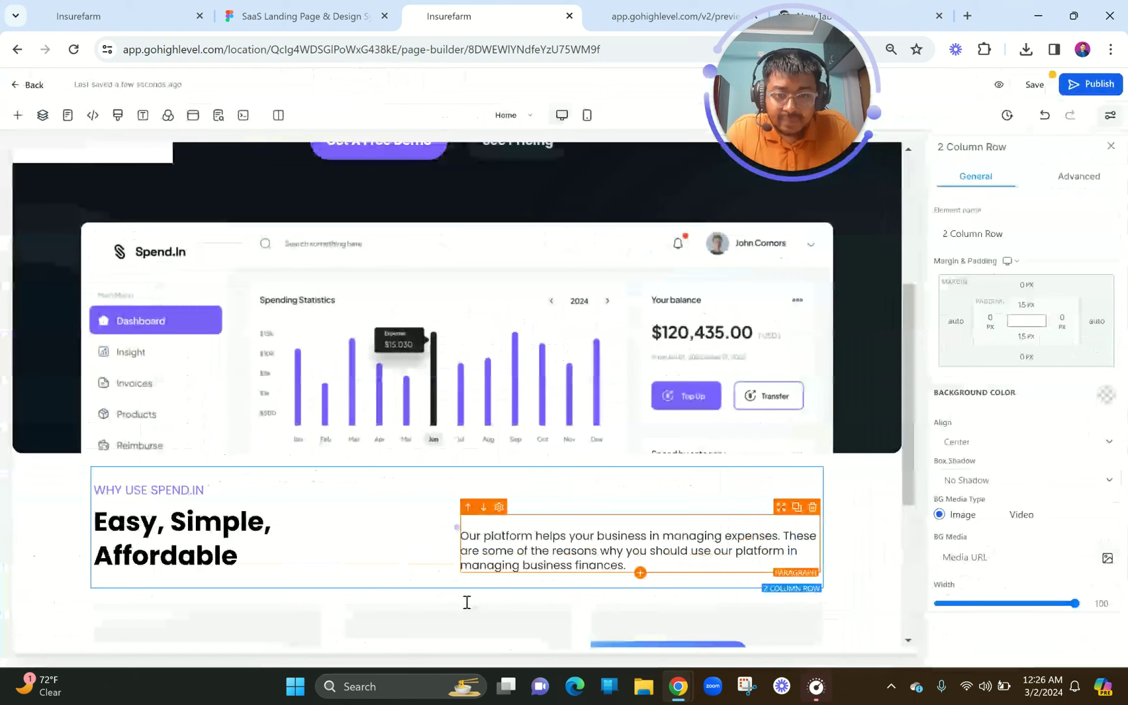
pyautogui.scroll(-2, 341, 463)
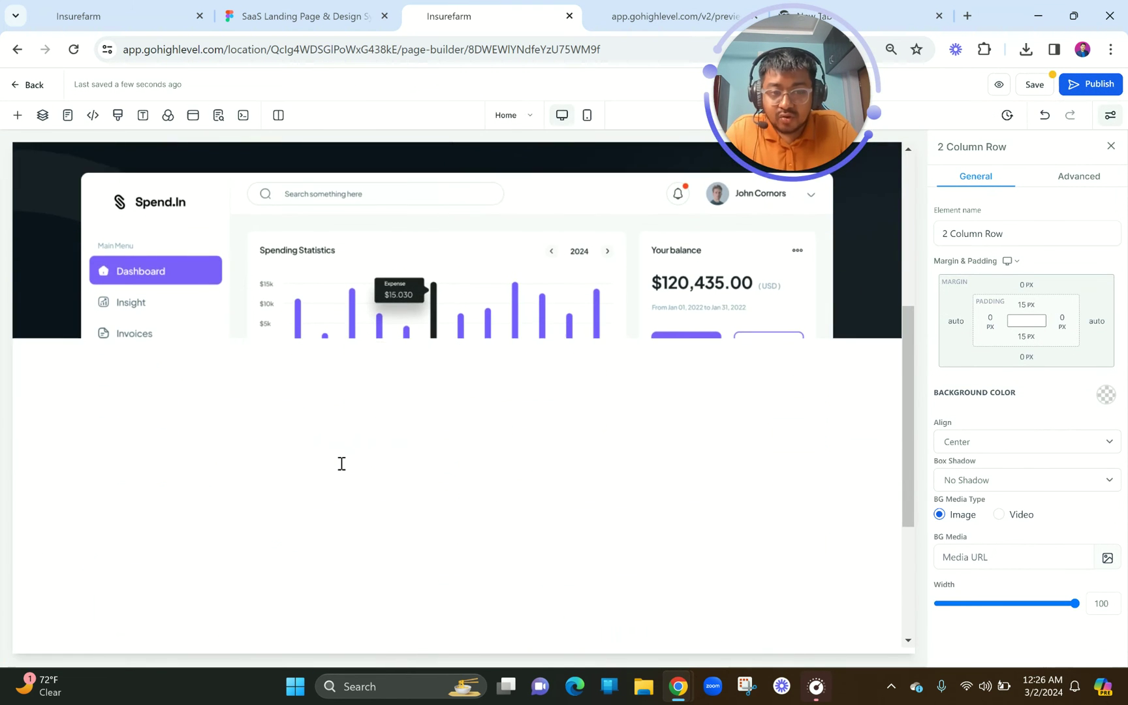
pyautogui.scroll(-2, 342, 463)
pyautogui.scroll(8, 341, 463)
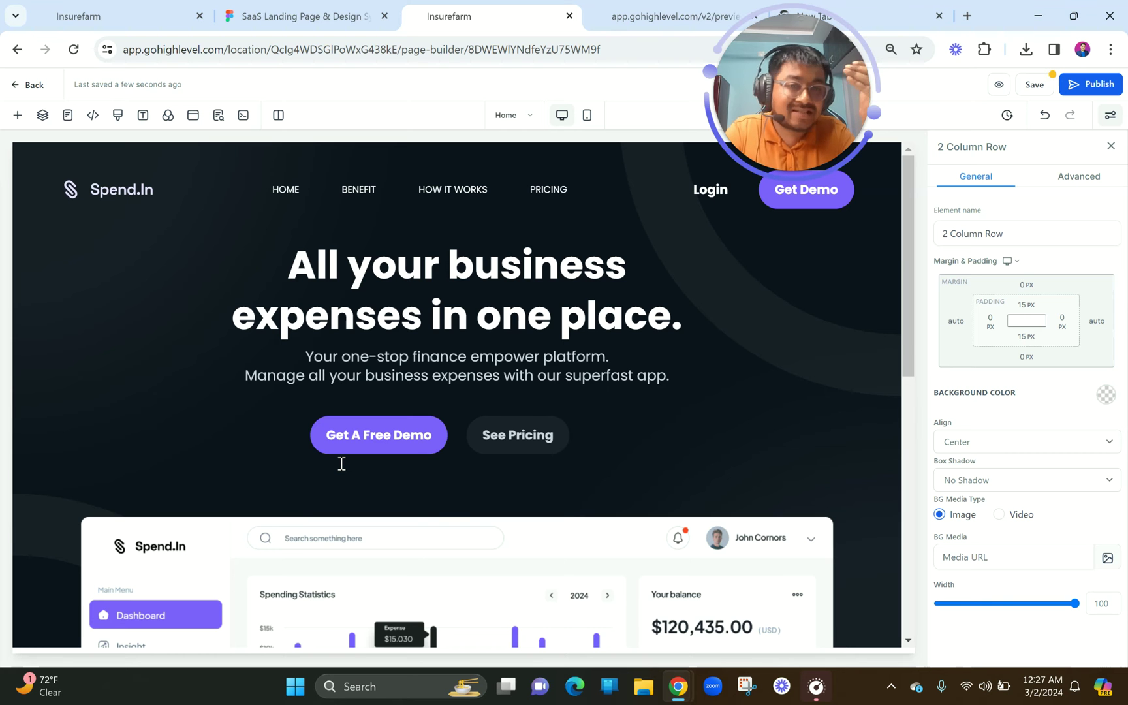
pyautogui.scroll(-4, 342, 463)
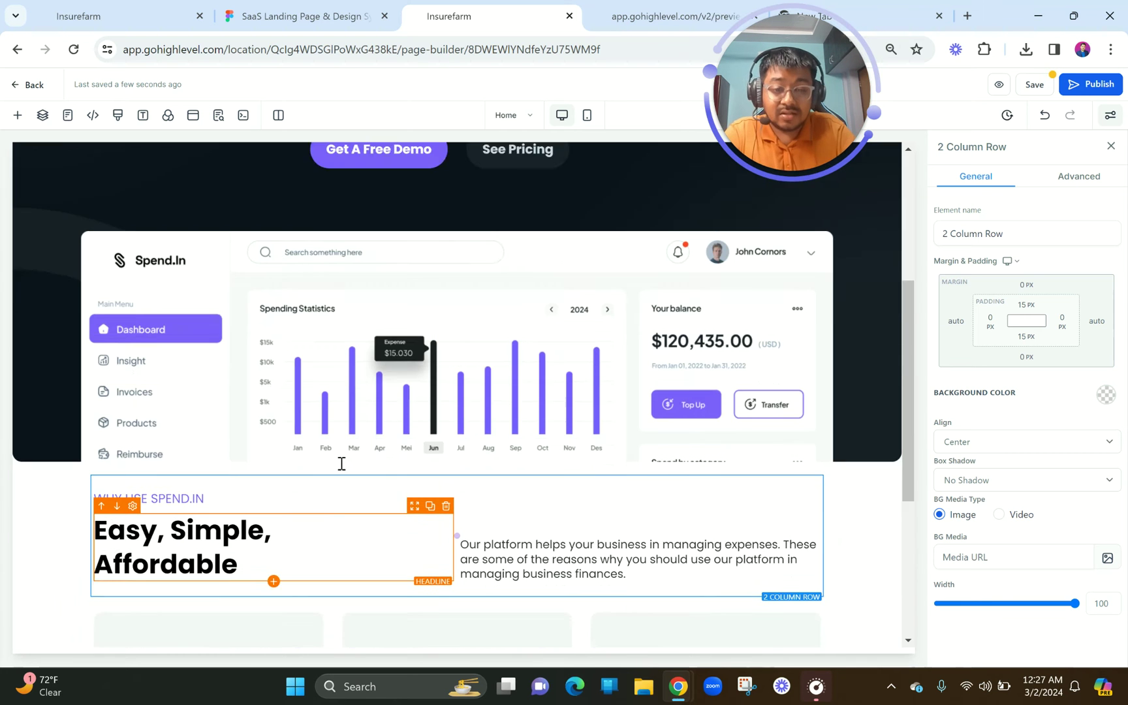
pyautogui.scroll(-1, 341, 463)
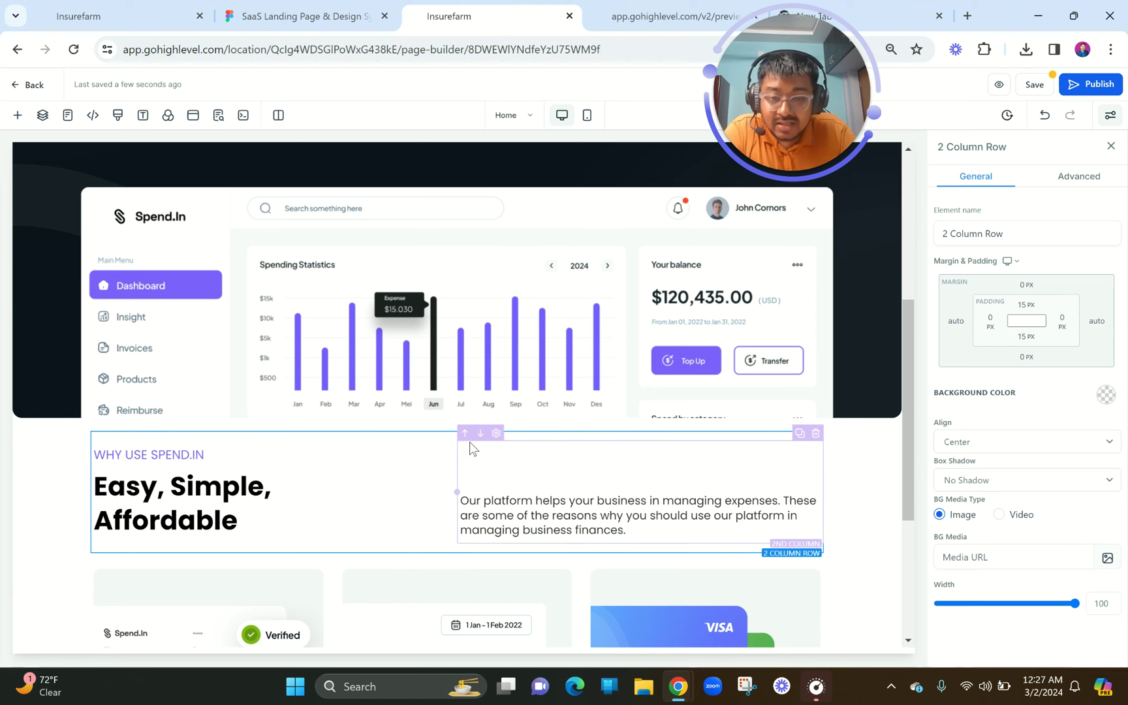
pyautogui.click(869, 362)
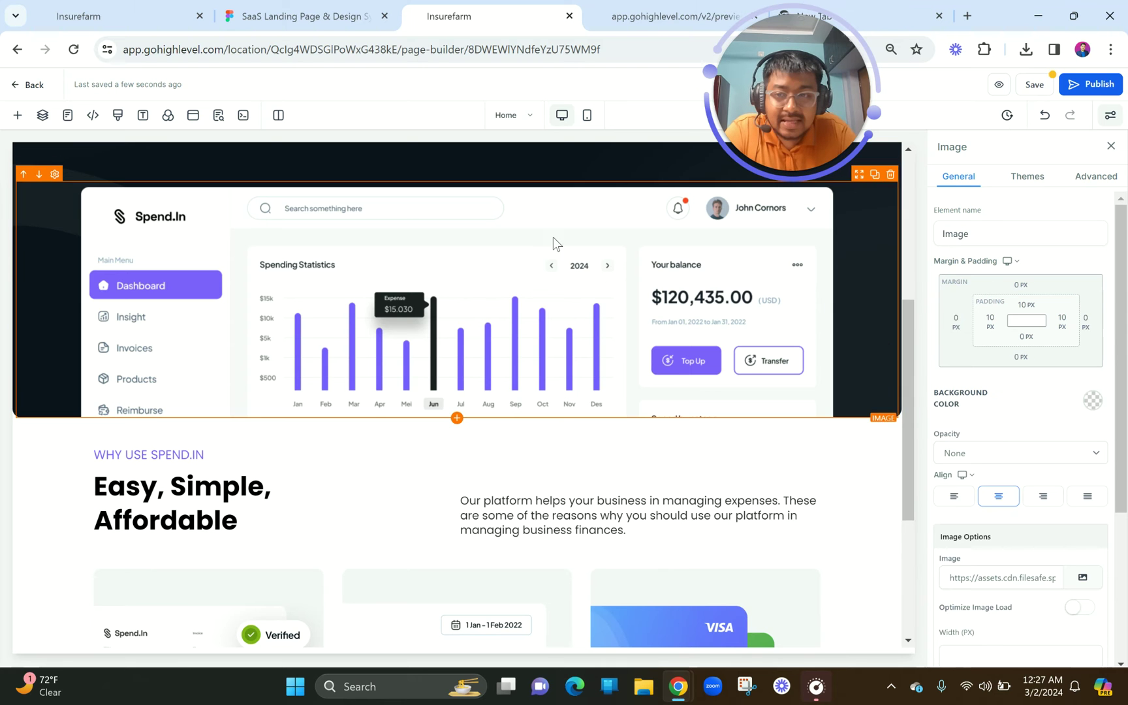
# - Change the dark hero section's bottom border colour to the semi-transparent dark swatch
pyautogui.click(31, 172)
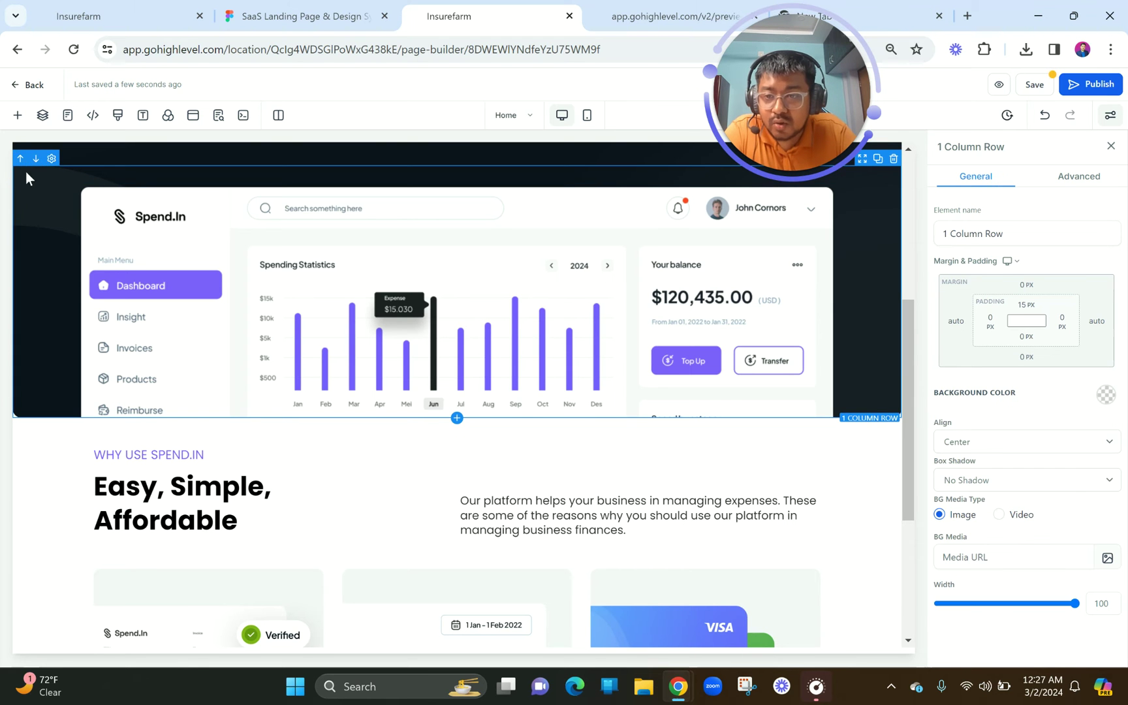
pyautogui.click(75, 156)
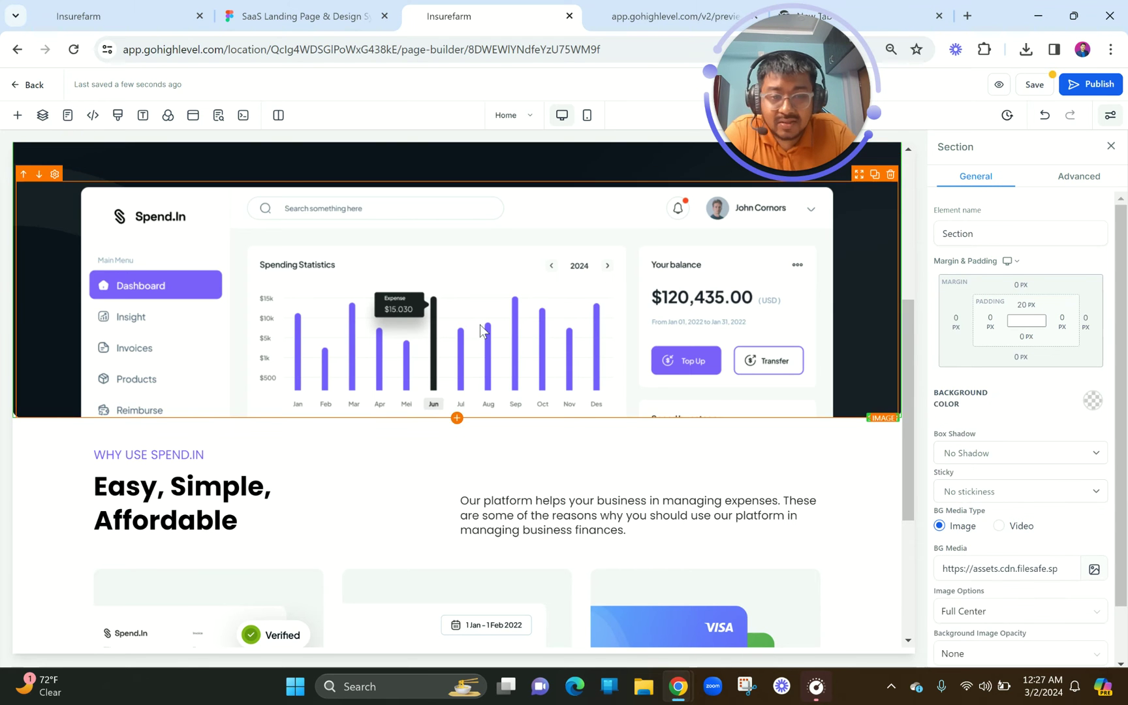
pyautogui.click(1080, 177)
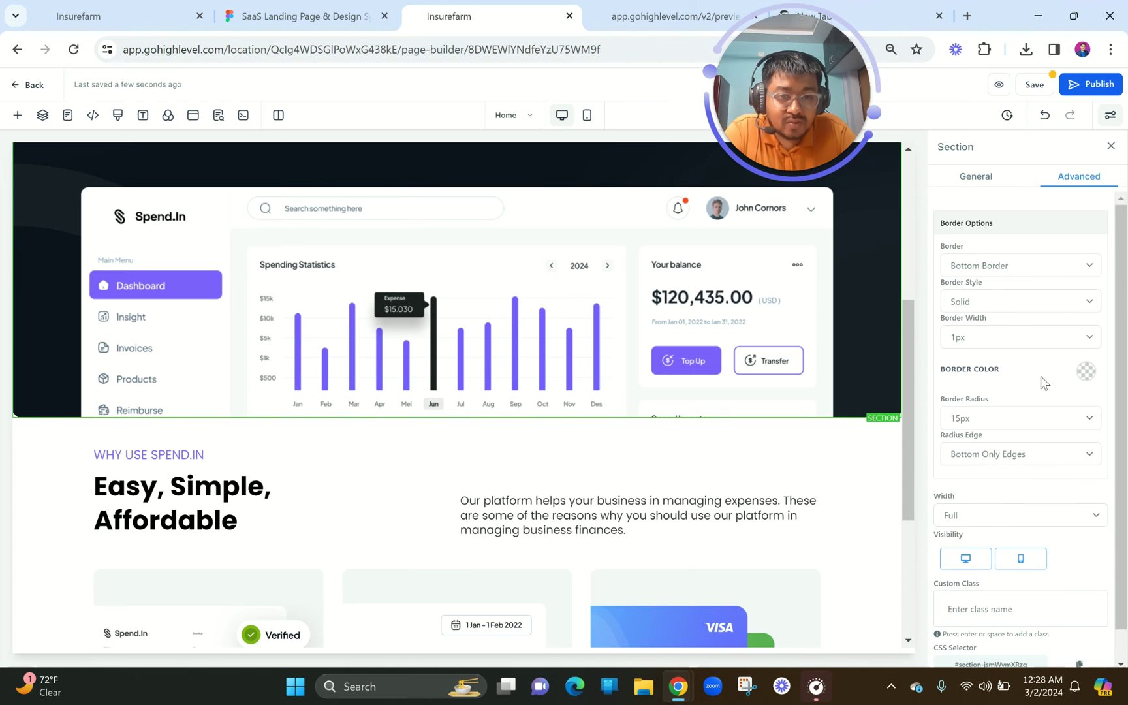
pyautogui.scroll(-1, 1042, 507)
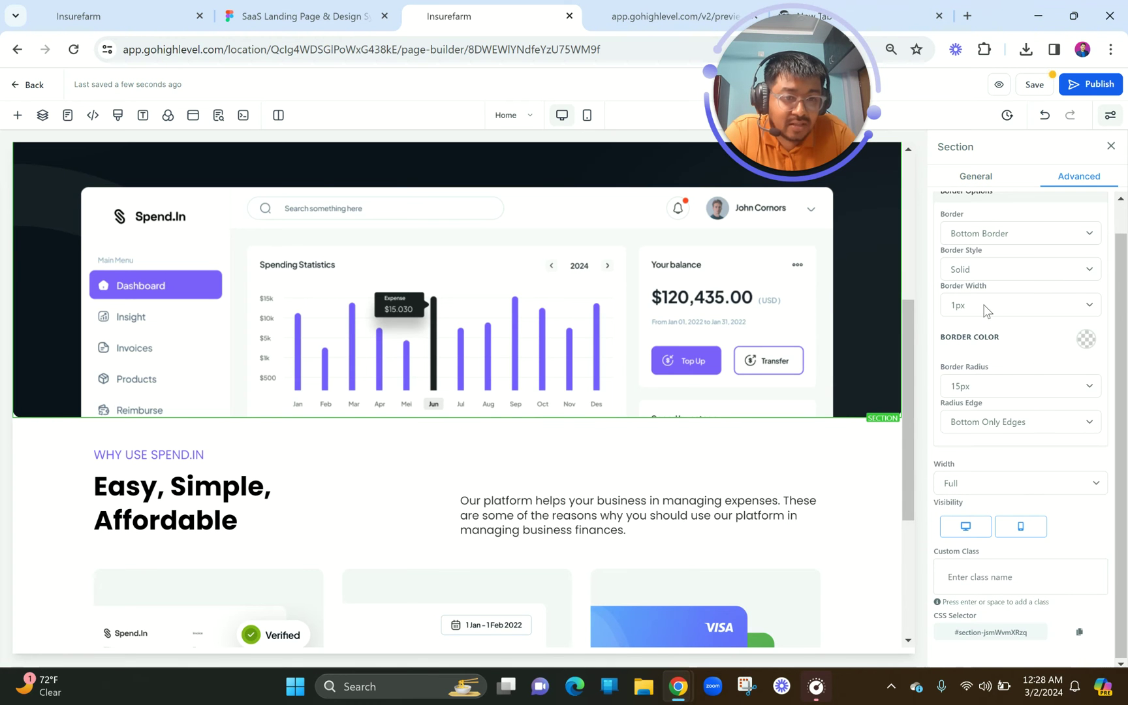
pyautogui.click(1085, 339)
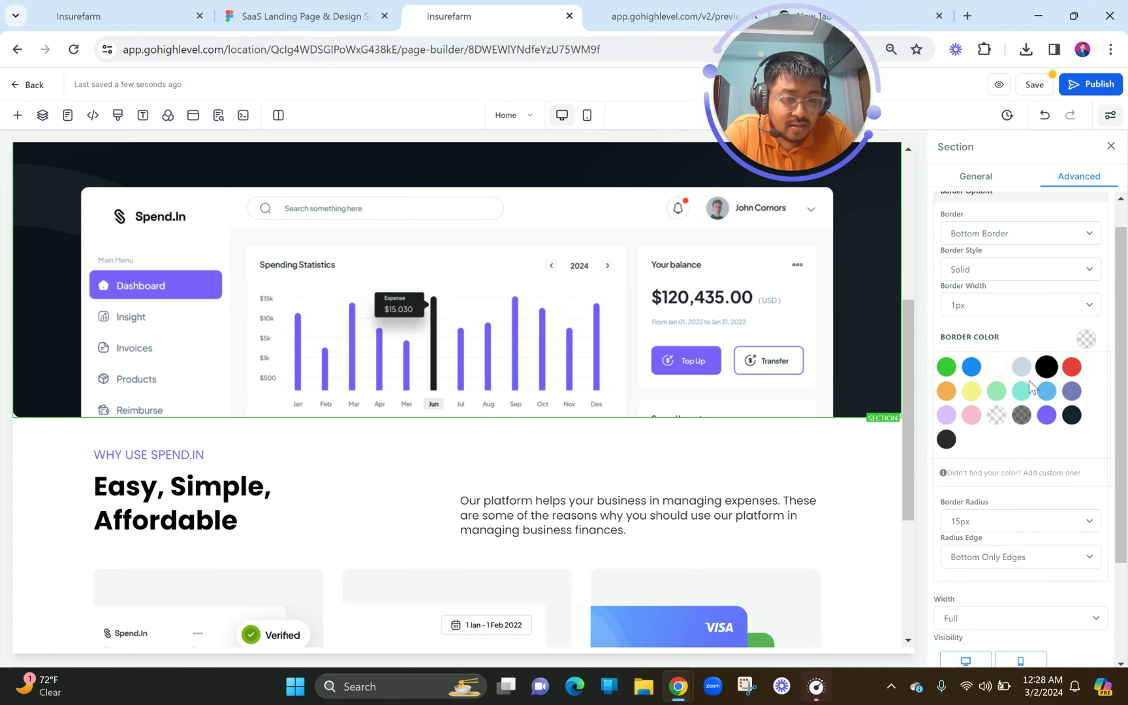
pyautogui.click(1025, 419)
# - Set the top margin of the two-column "Easy, Simple, Affordable" heading row to 40 px and review the spacing down to the benefit cards
pyautogui.click(729, 544)
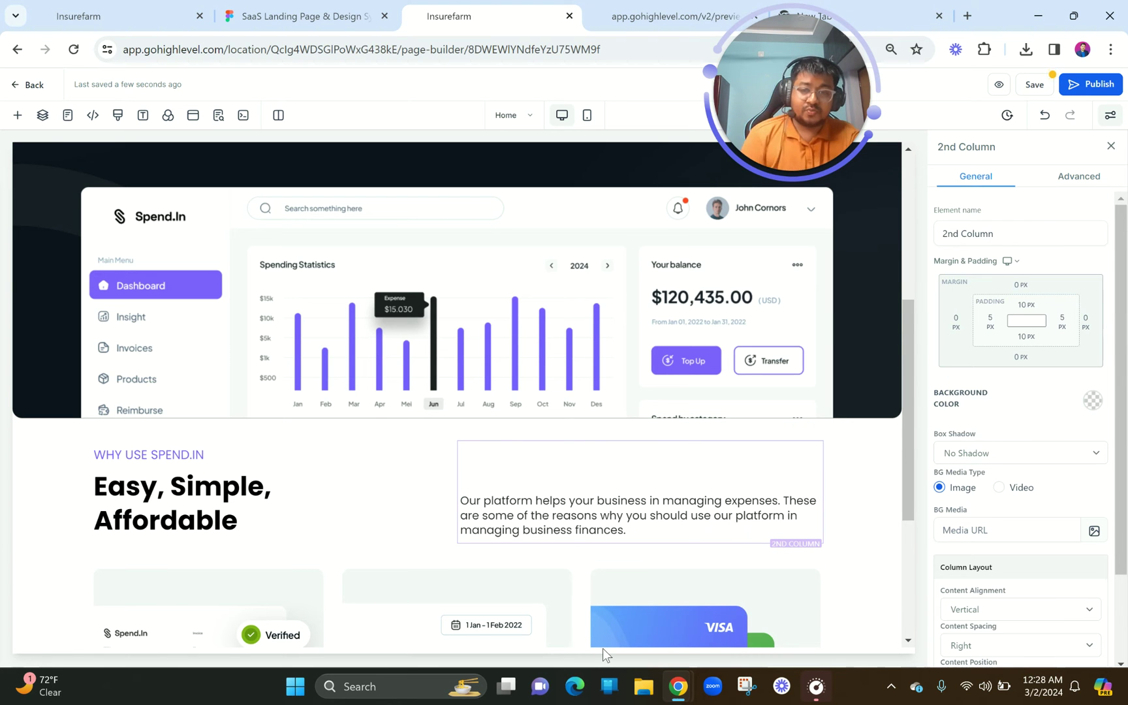
pyautogui.click(576, 438)
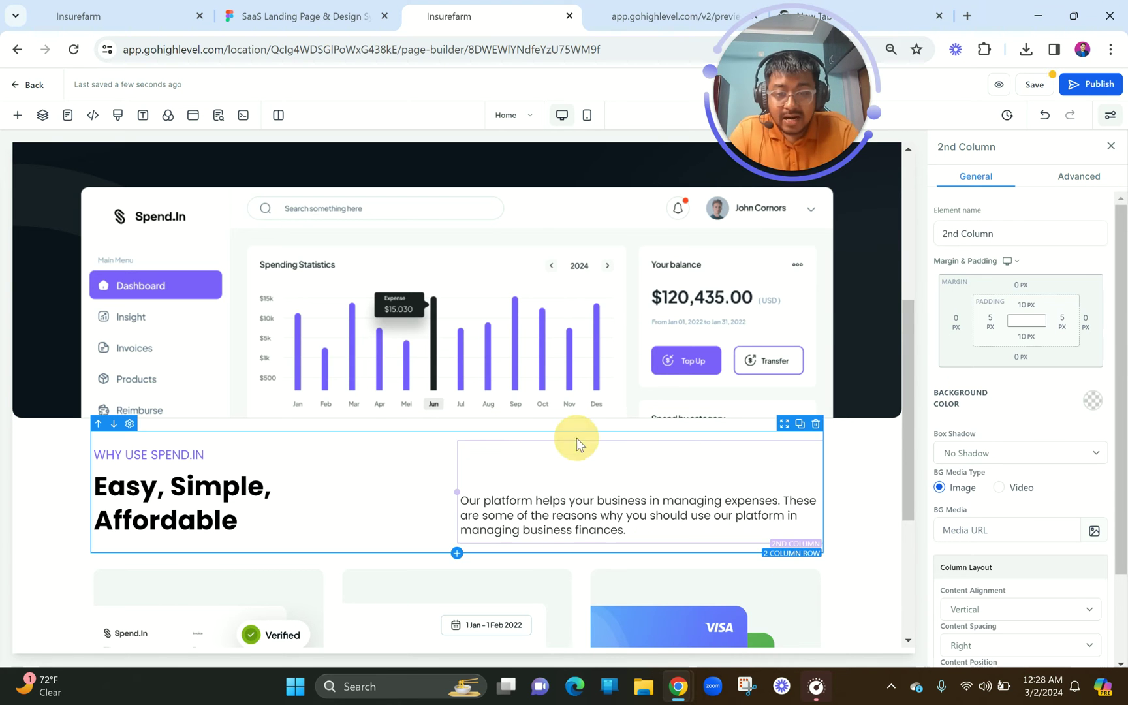
pyautogui.click(1026, 284)
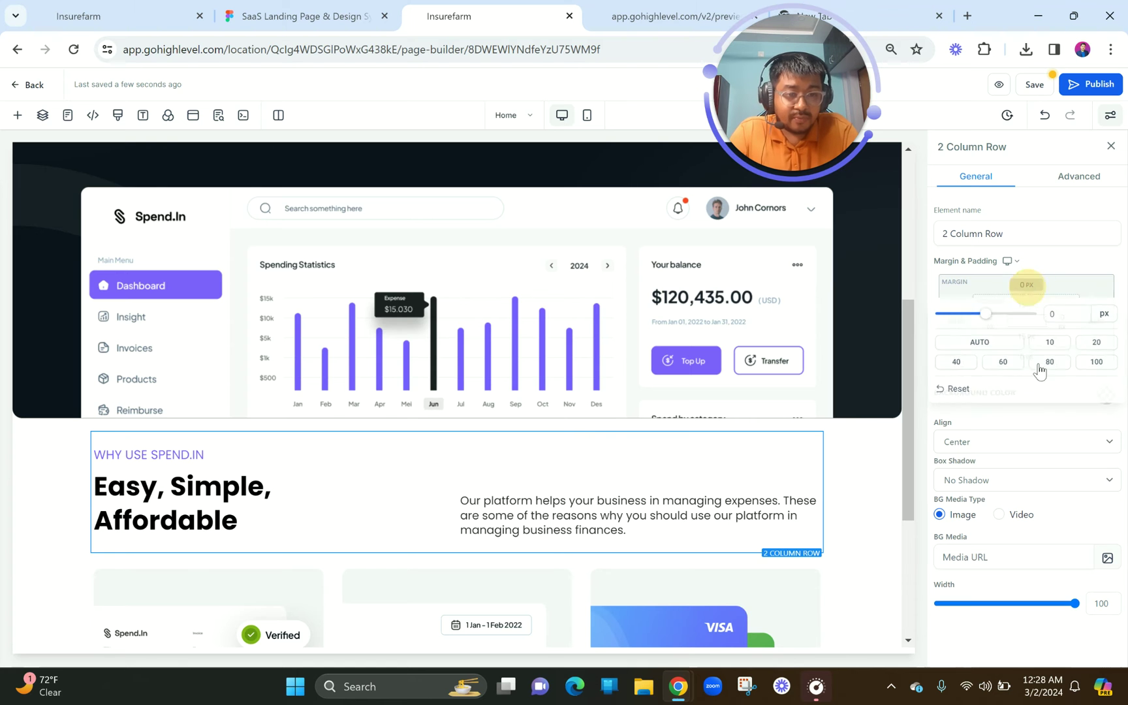
pyautogui.click(955, 362)
pyautogui.scroll(-4, 525, 491)
pyautogui.scroll(3, 525, 491)
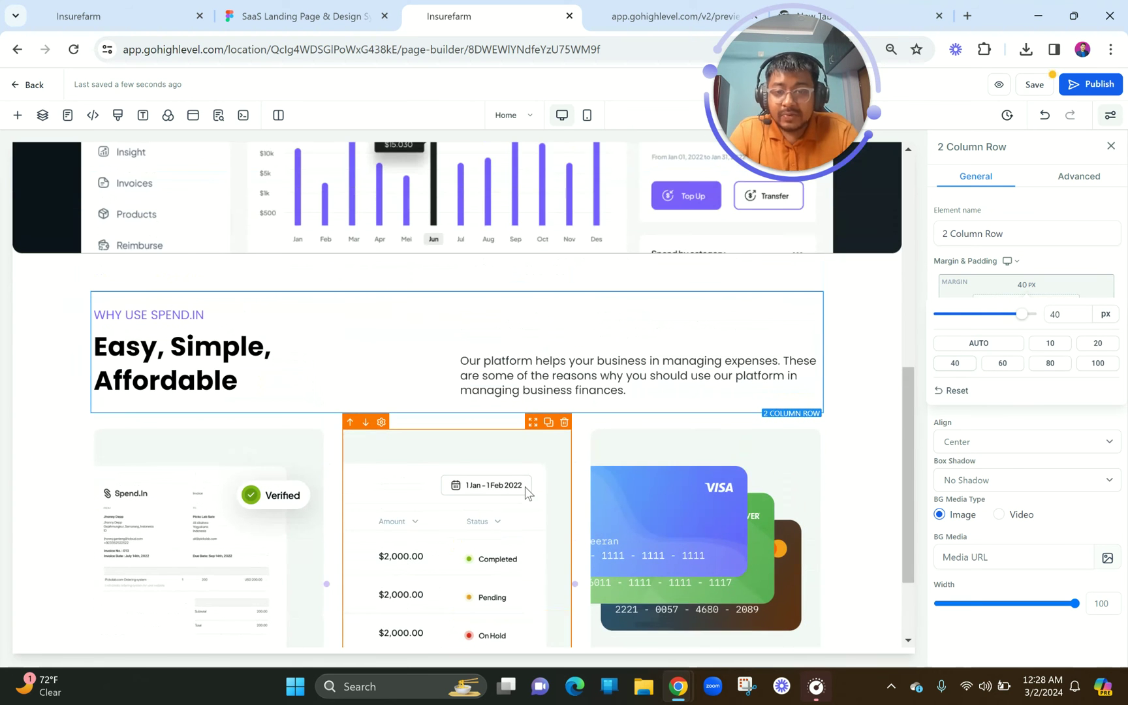
pyautogui.scroll(-3, 584, 511)
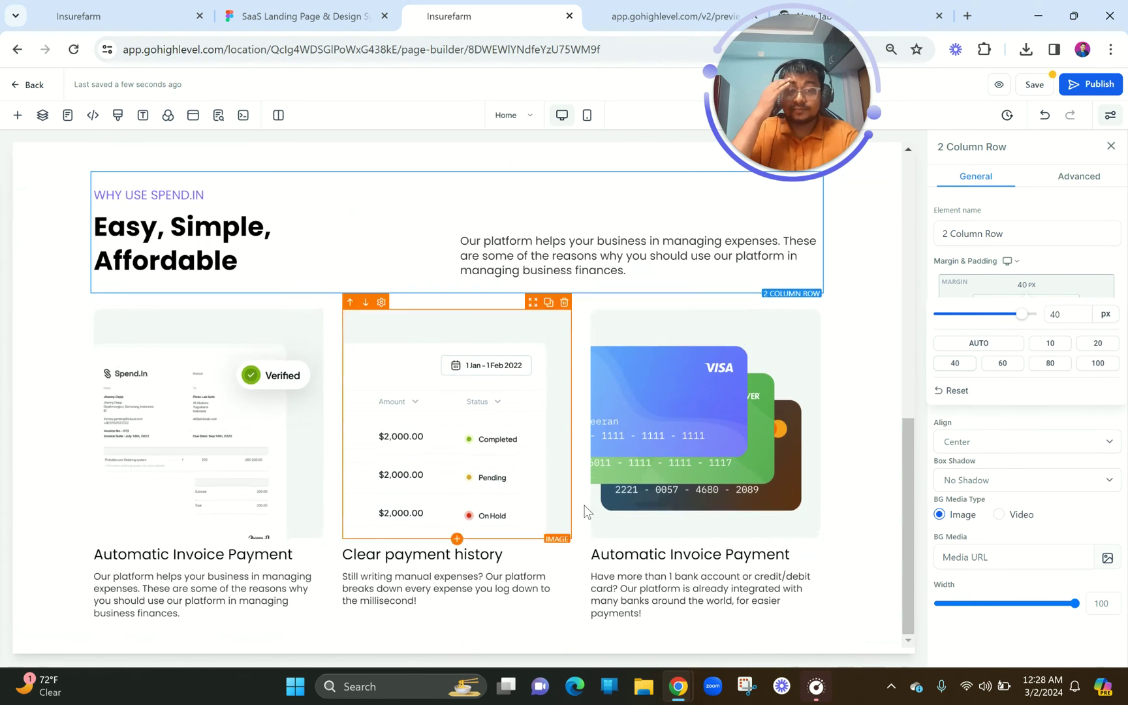
# - Switch to the Figma design and look over the frames from the Benefit sections down to both How it Works versions
pyautogui.click(327, 6)
pyautogui.scroll(-5, 526, 383)
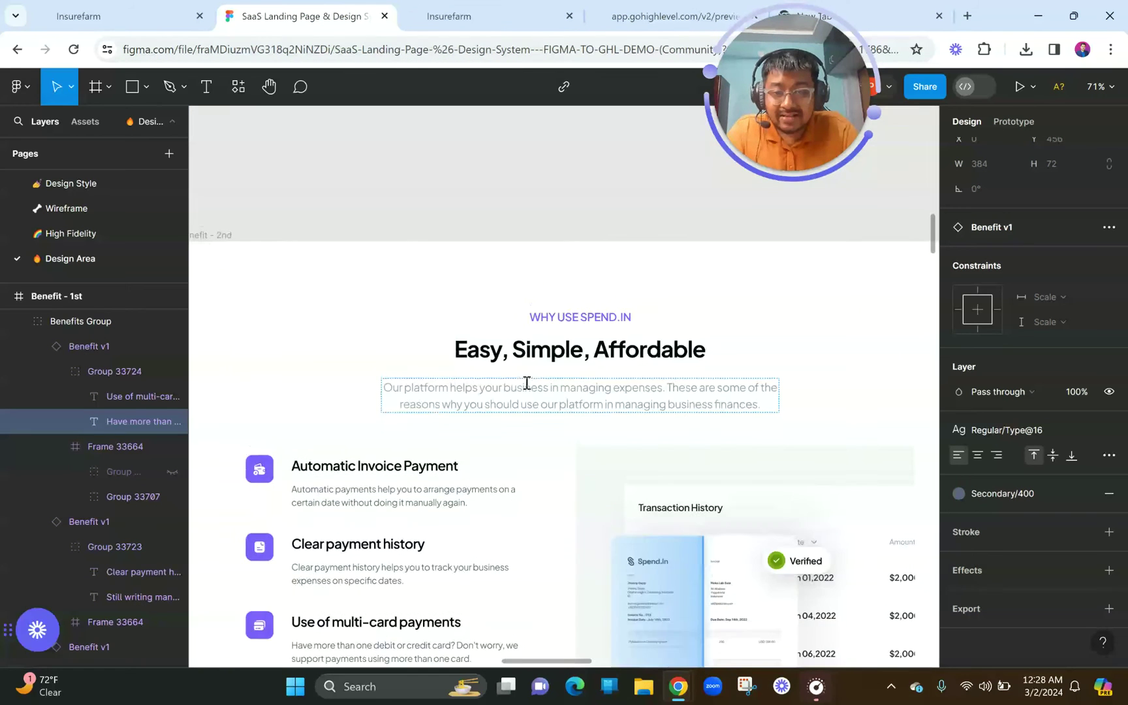
pyautogui.scroll(-10, 527, 386)
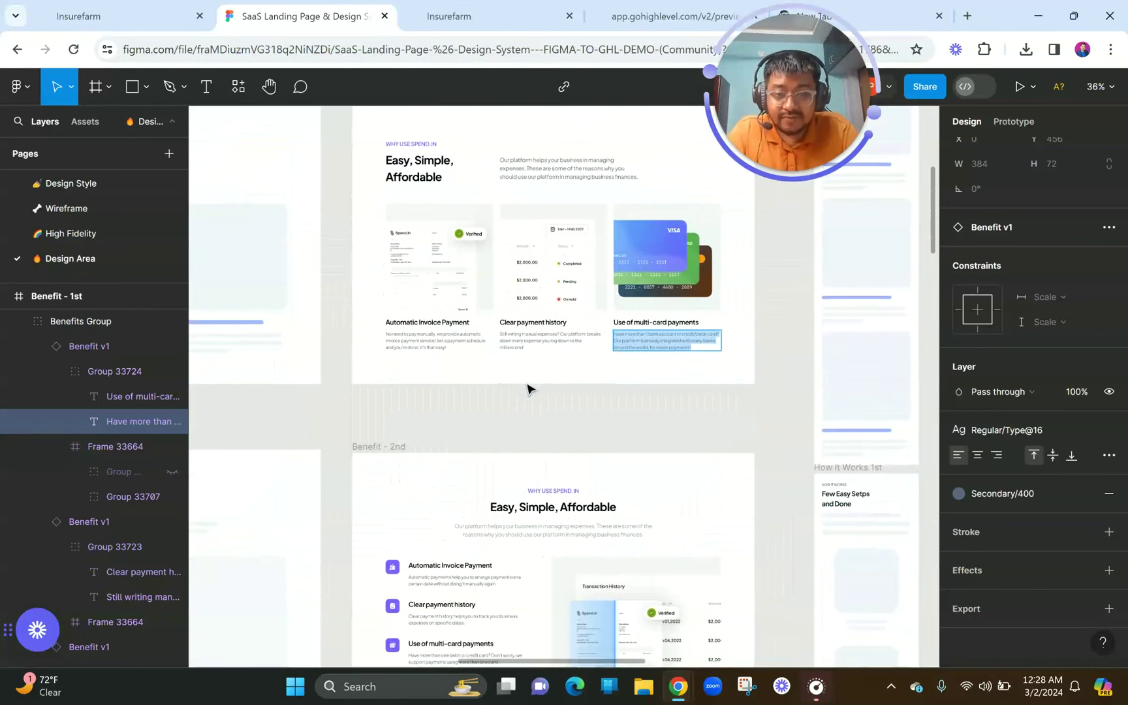
pyautogui.scroll(-4, 526, 383)
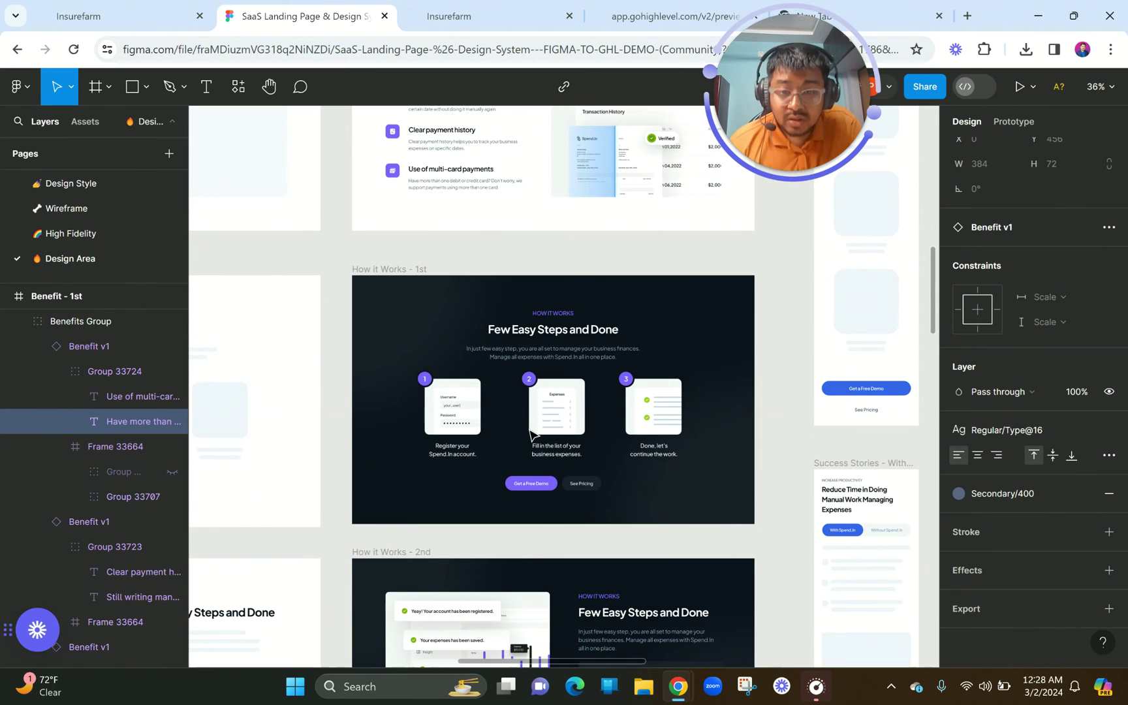
pyautogui.scroll(-2, 530, 434)
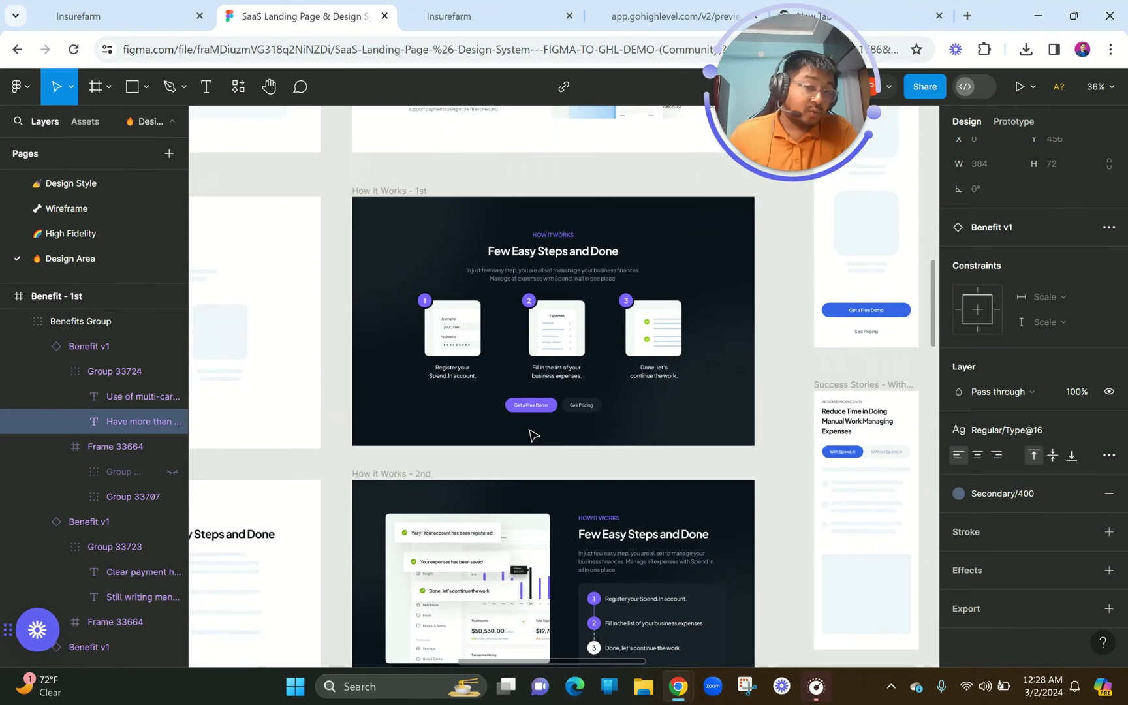
pyautogui.scroll(-2, 534, 435)
pyautogui.keyDown('ctrl'); pyautogui.scroll(3, 558, 334); pyautogui.keyUp('ctrl')
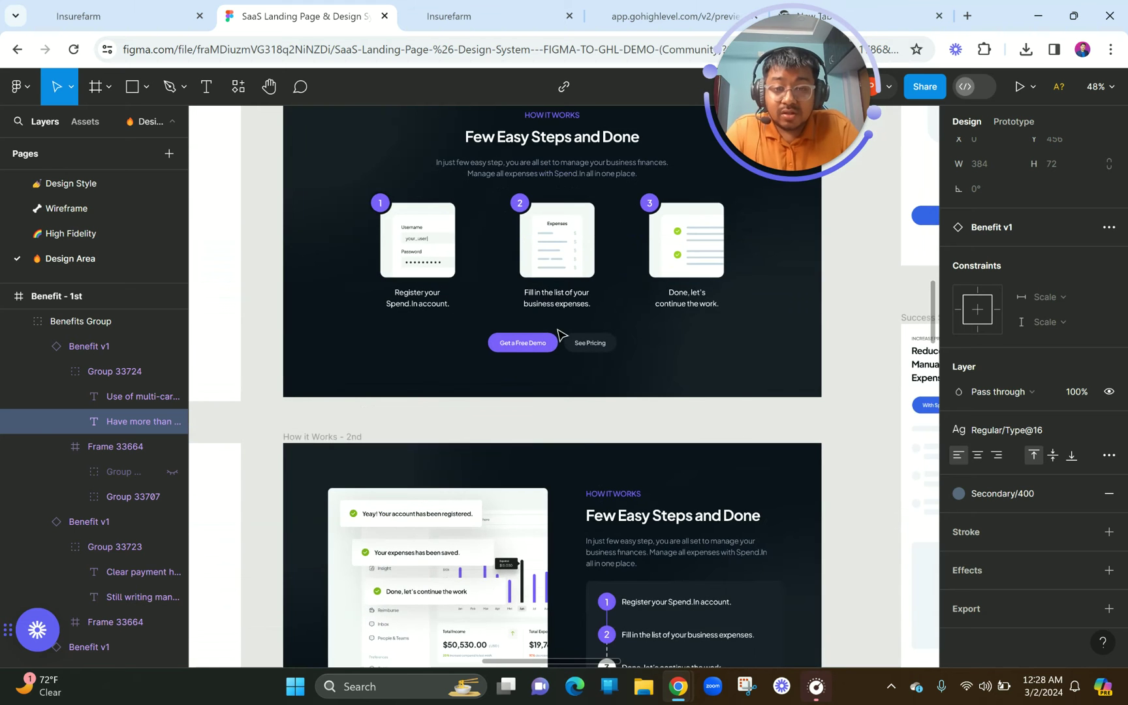
pyautogui.keyDown('ctrl'); pyautogui.scroll(-4, 557, 334); pyautogui.keyUp('ctrl')
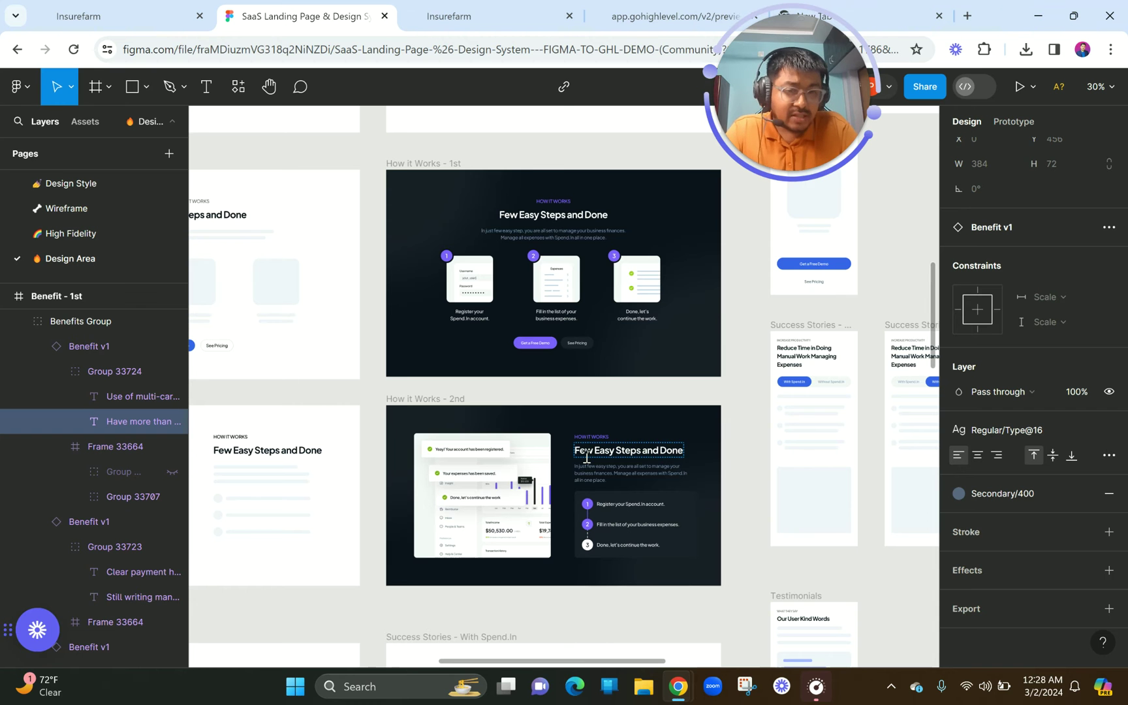
# - Compare the two How it Works frames and inspect the second version's dashboard image and title group
pyautogui.click(465, 541)
pyautogui.scroll(3, 520, 515)
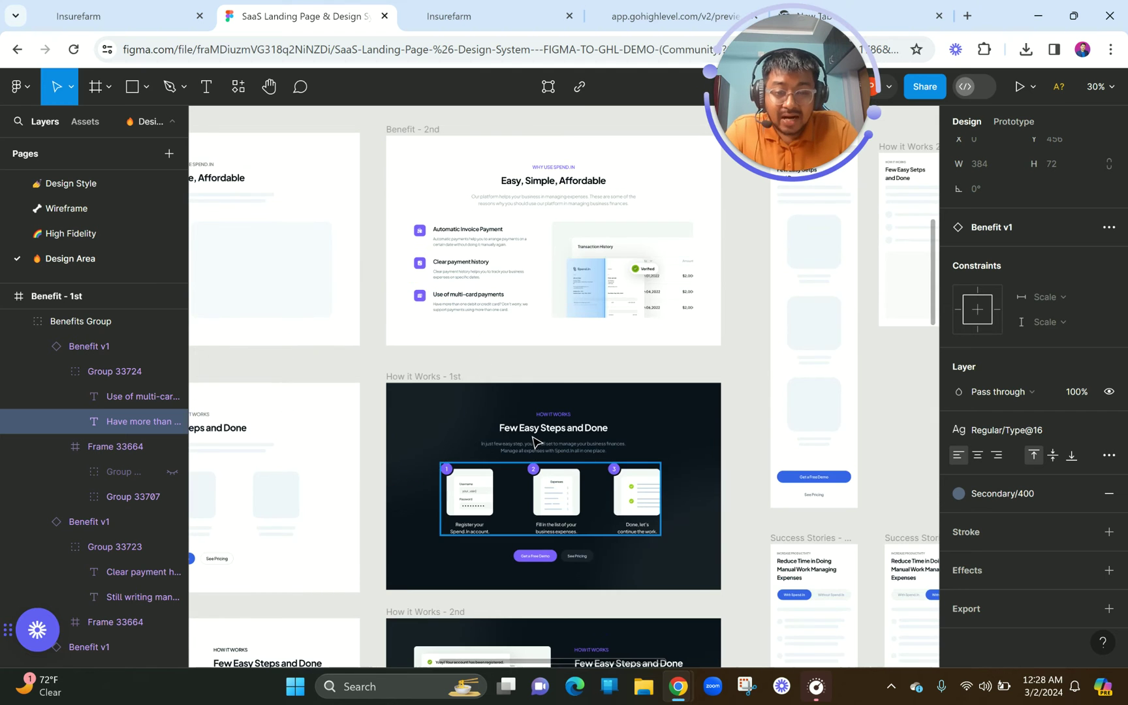
pyautogui.scroll(6, 529, 444)
pyautogui.scroll(-10, 520, 412)
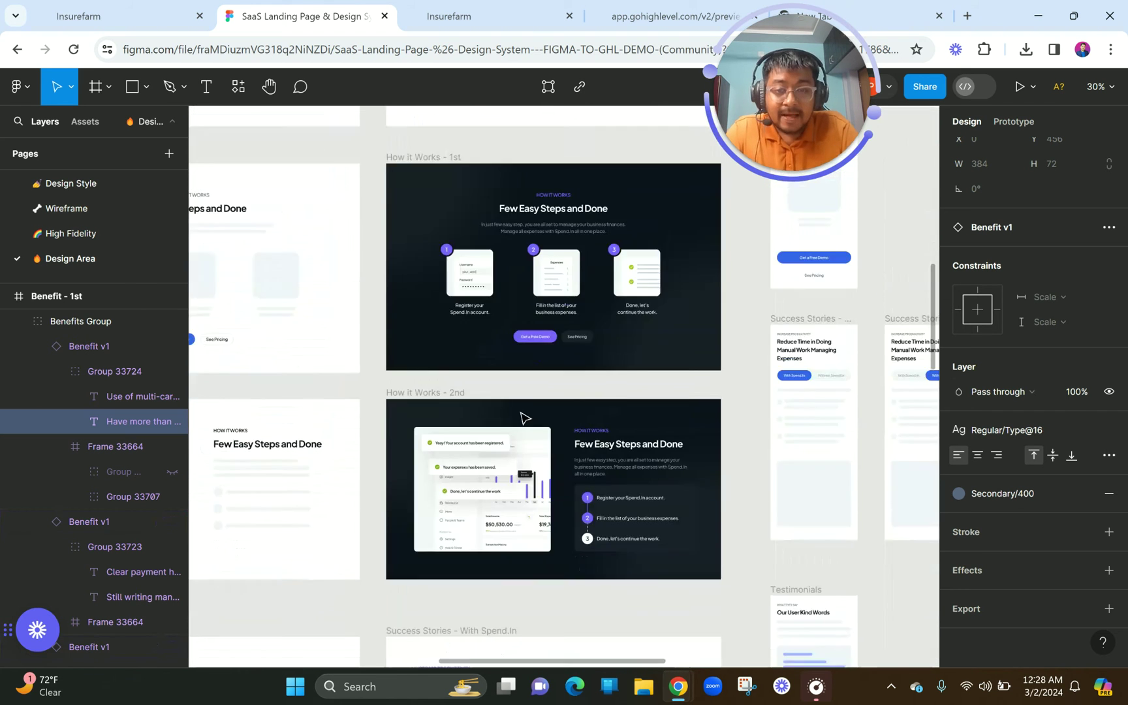
pyautogui.scroll(3, 522, 418)
pyautogui.scroll(3, 522, 421)
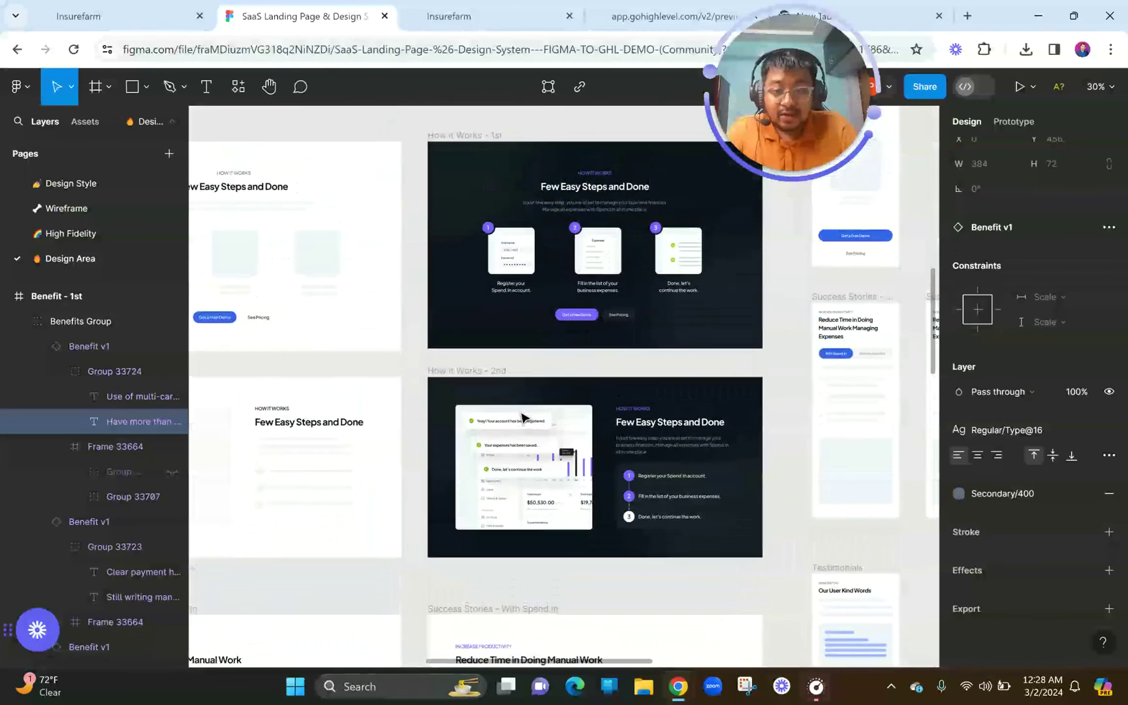
pyautogui.scroll(3, 612, 470)
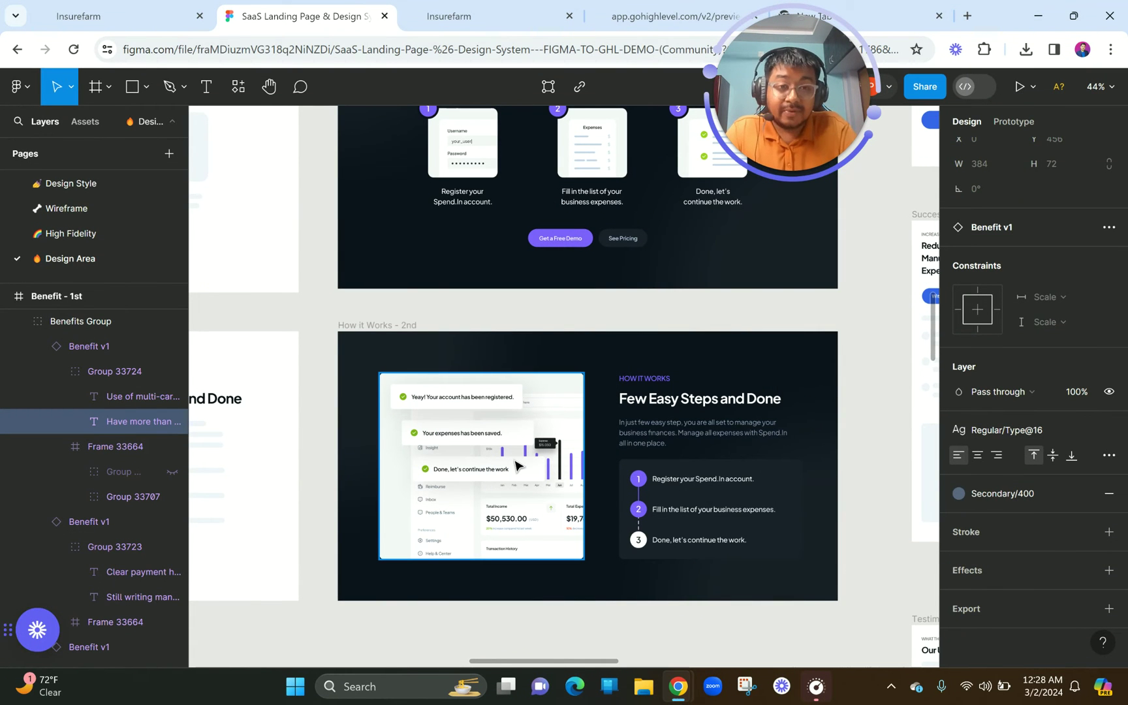
pyautogui.click(478, 464)
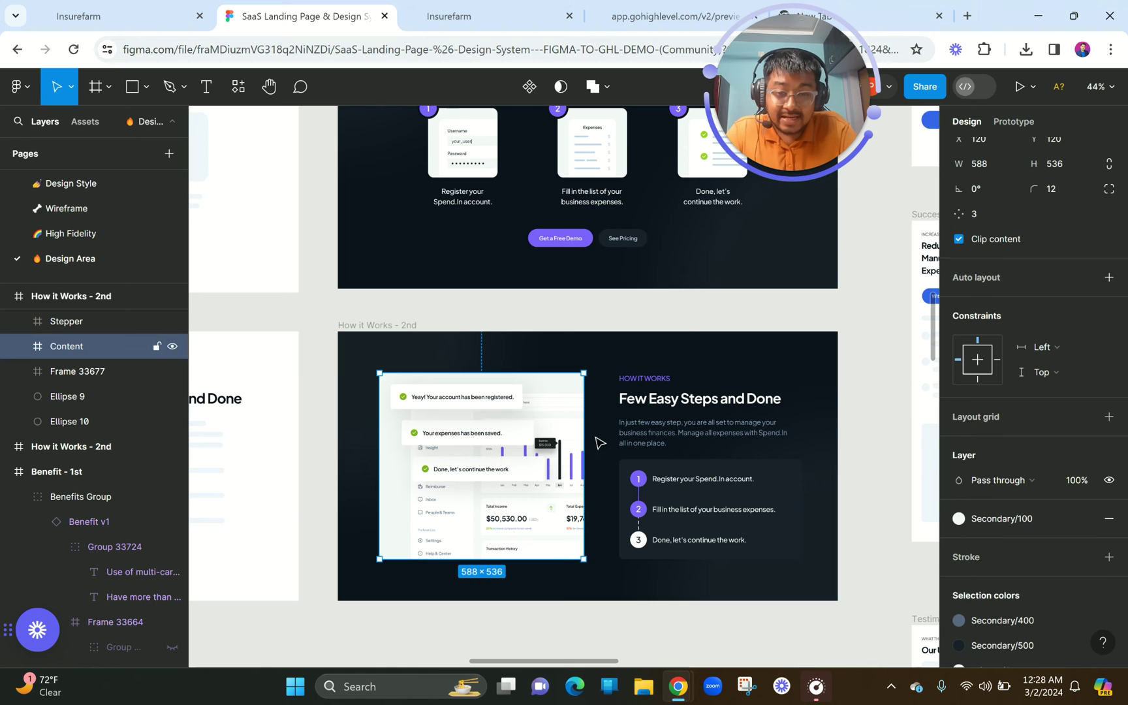
pyautogui.click(693, 437)
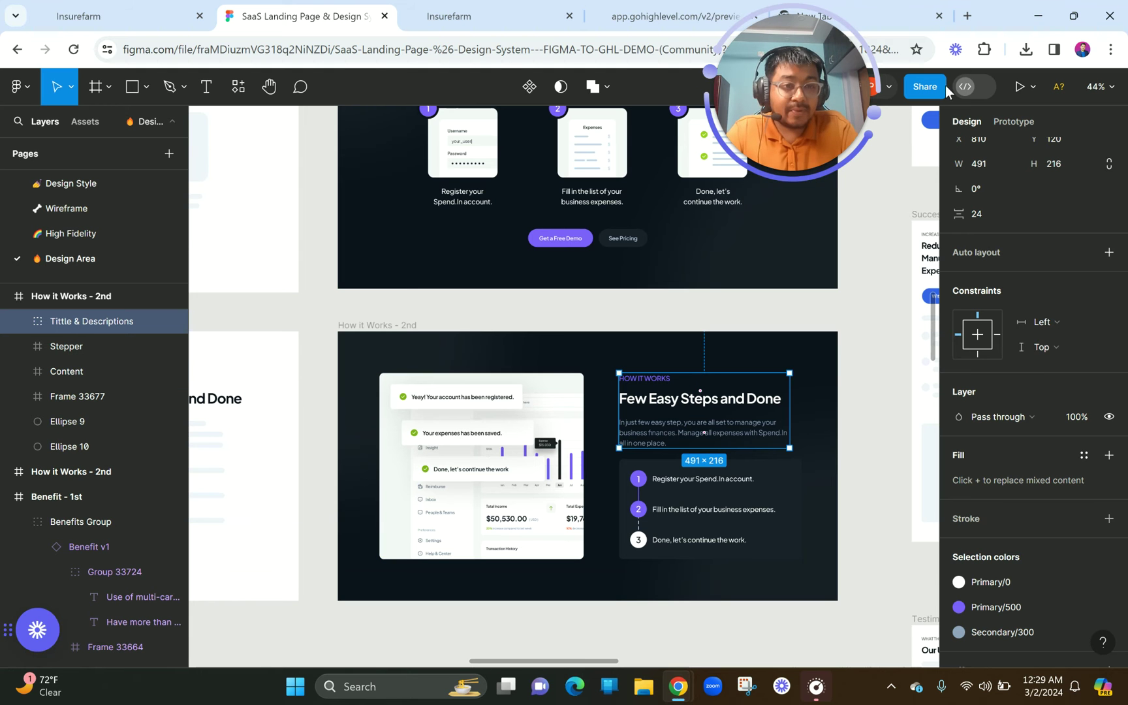
pyautogui.click(540, 352)
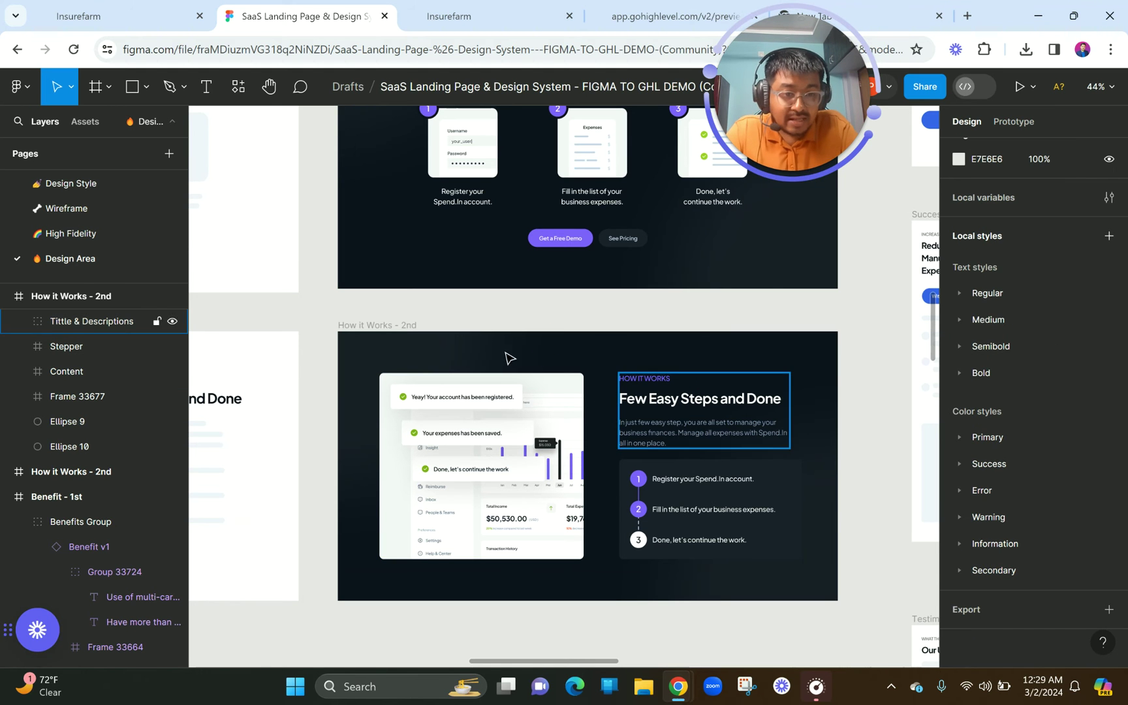
pyautogui.scroll(-15, 494, 372)
pyautogui.scroll(-15, 493, 373)
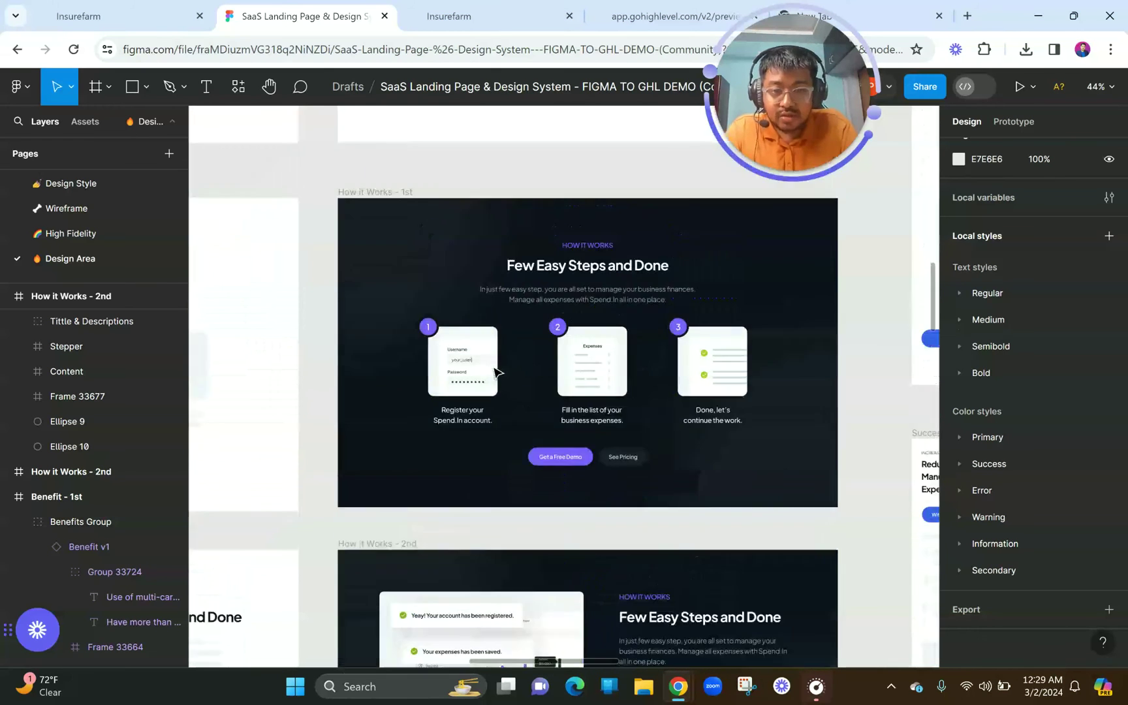
pyautogui.scroll(-2, 496, 373)
# - Switch back to the page builder and sample the hero section's dark background colour with the ColorPick Eyedropper
pyautogui.click(449, 13)
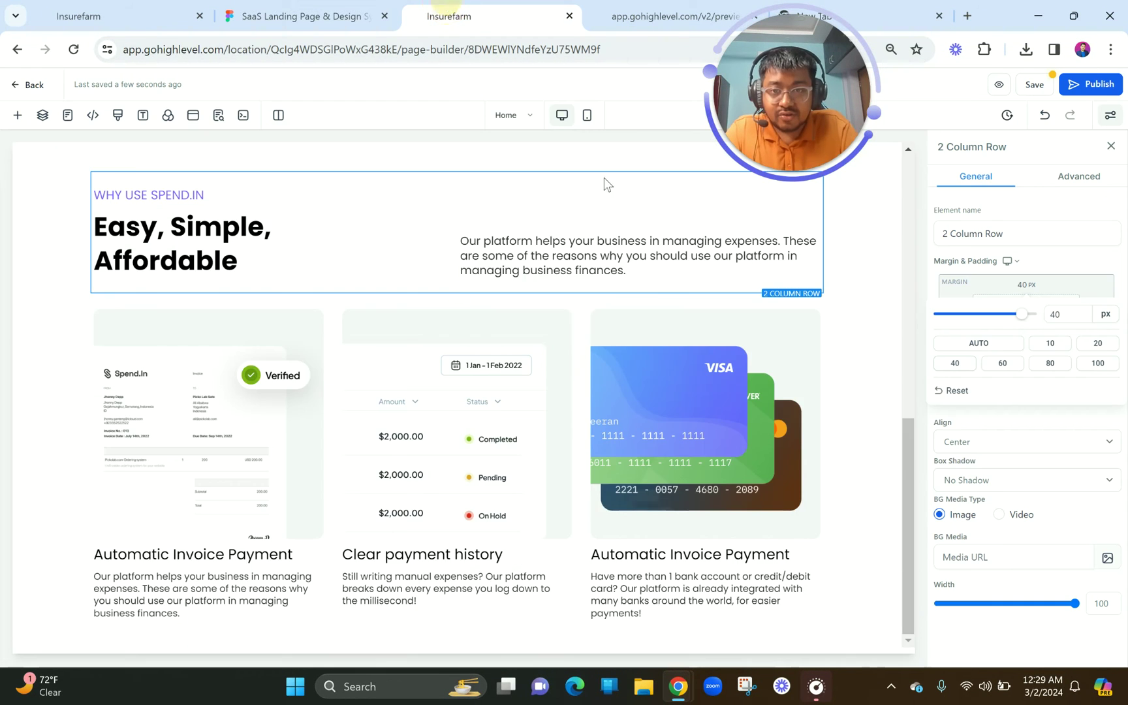
pyautogui.scroll(10, 609, 294)
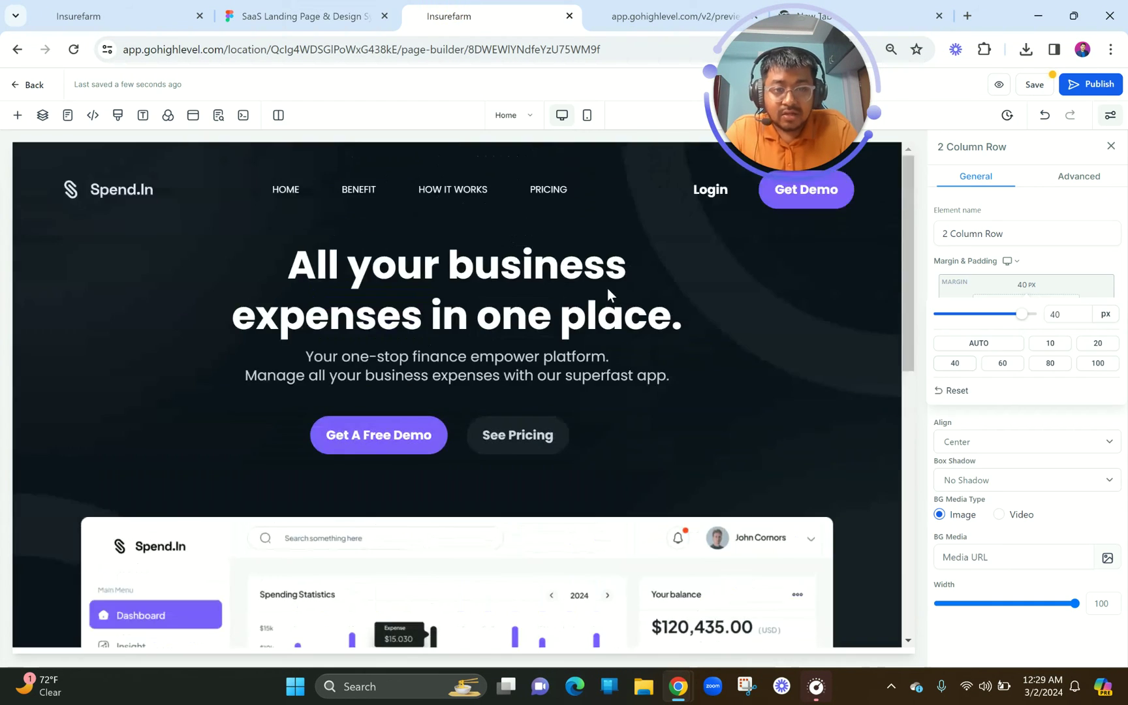
pyautogui.click(989, 50)
pyautogui.moveTo(796, 107); pyautogui.dragTo(681, 97)
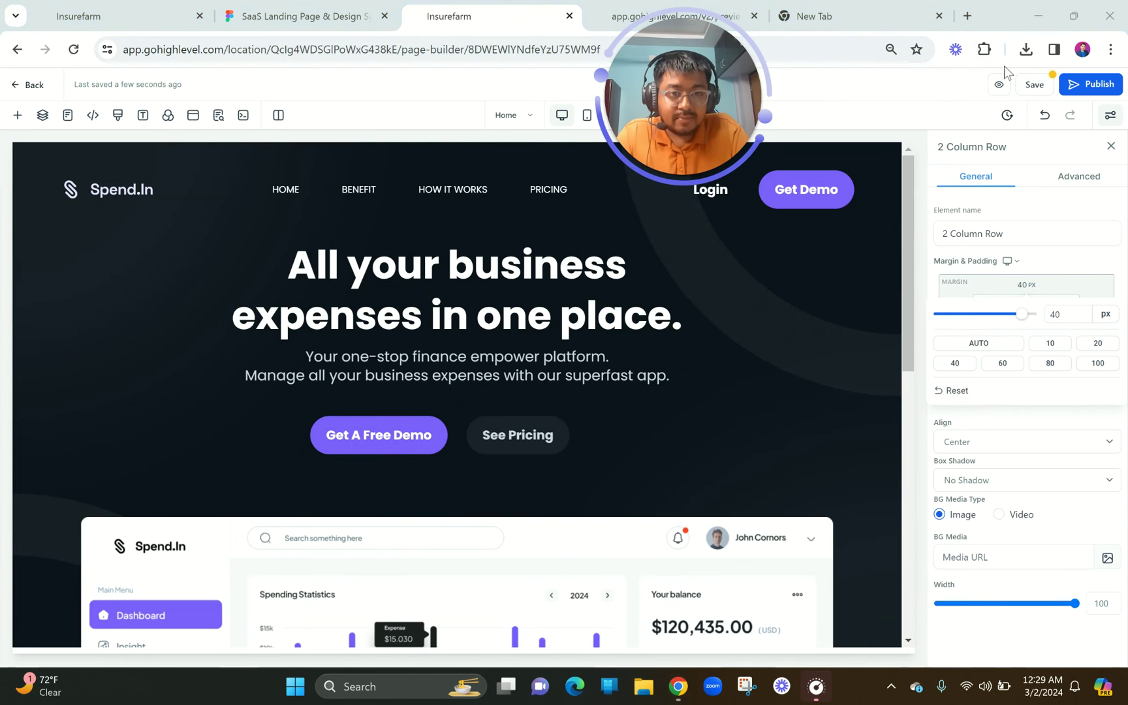
pyautogui.click(984, 49)
pyautogui.click(822, 179)
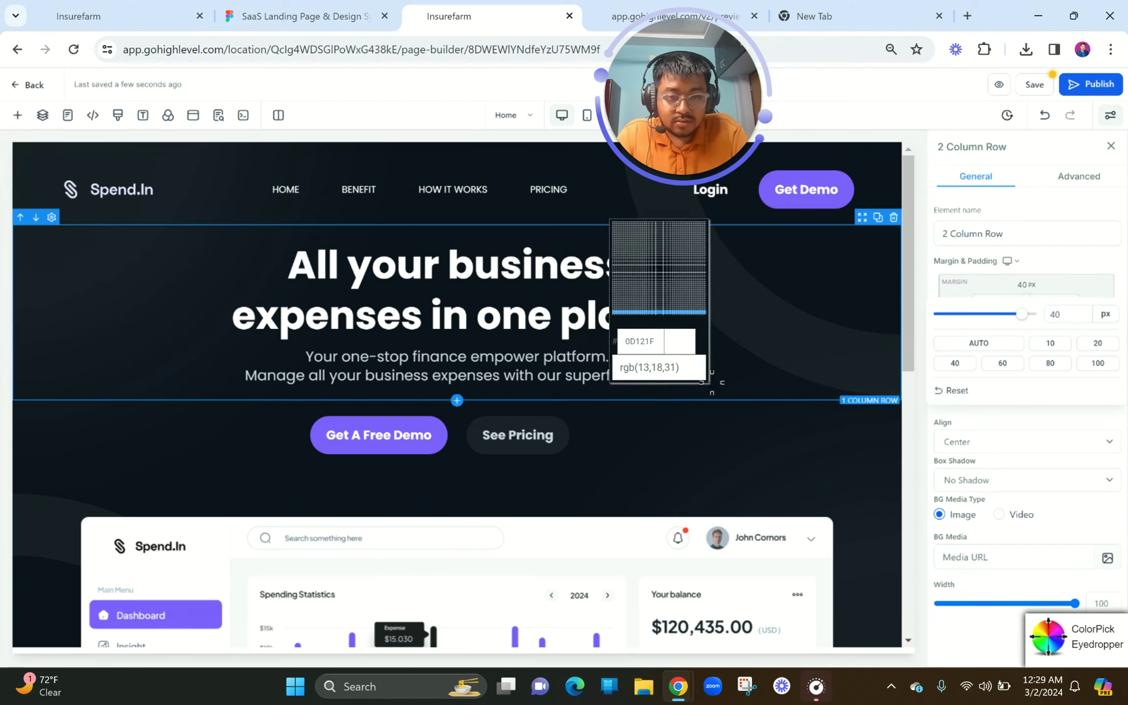
pyautogui.click(711, 382)
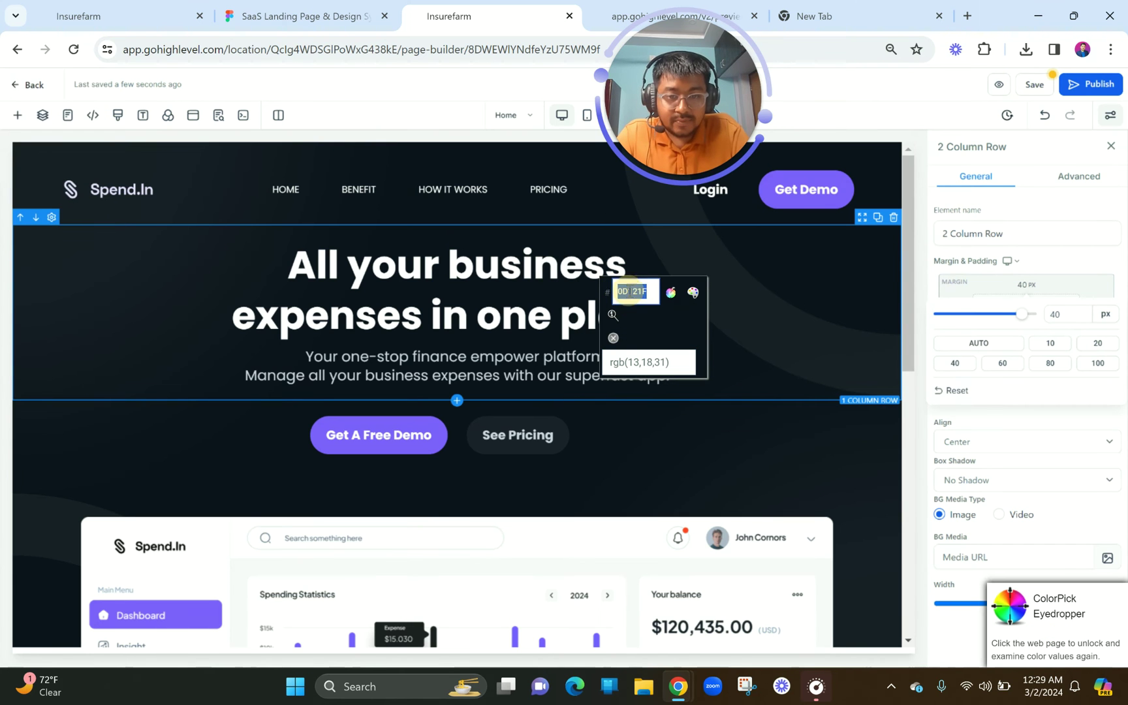
pyautogui.click(613, 338)
# - Add a blank section directly below the benefit cards section
pyautogui.scroll(-8, 584, 484)
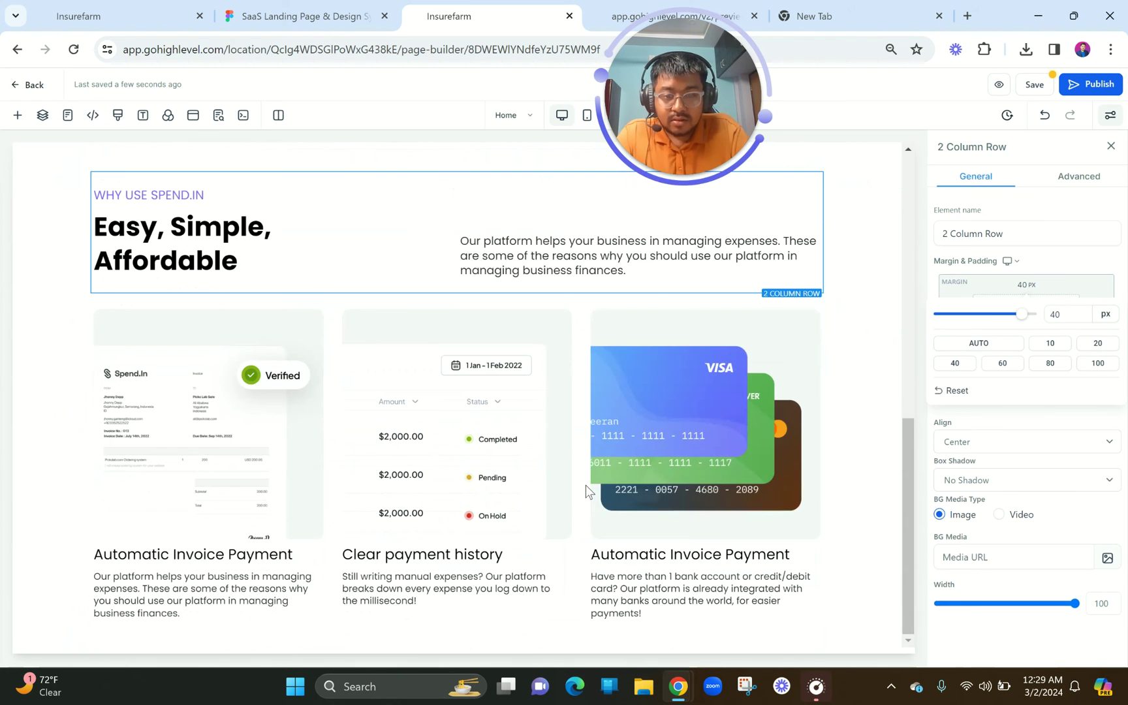
pyautogui.click(456, 645)
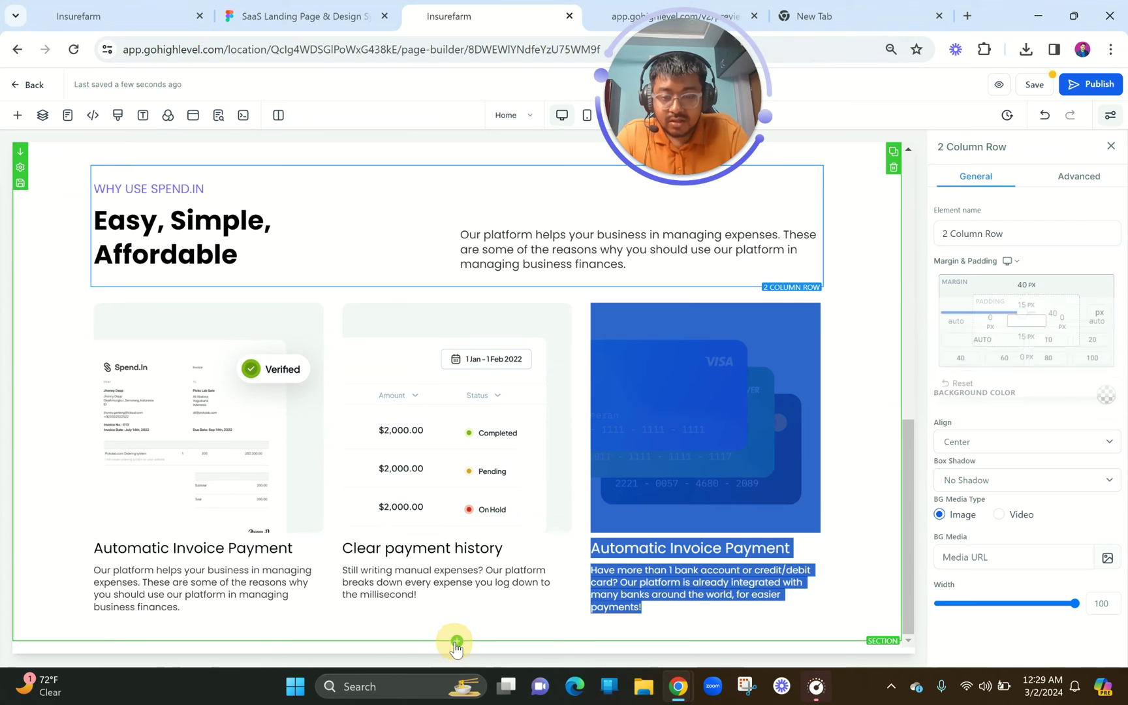
pyautogui.click(147, 222)
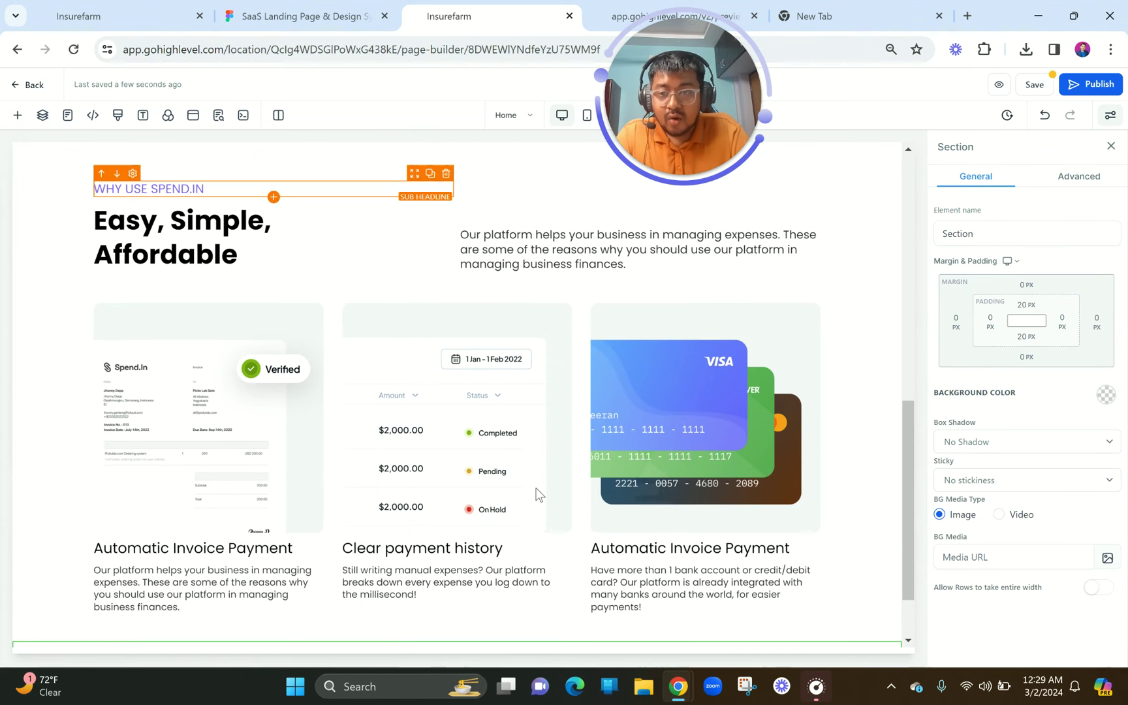
pyautogui.scroll(-3, 444, 385)
# - Give the new section below the benefit cards a custom background colour using the dark navy sampled from the hero section
pyautogui.click(504, 599)
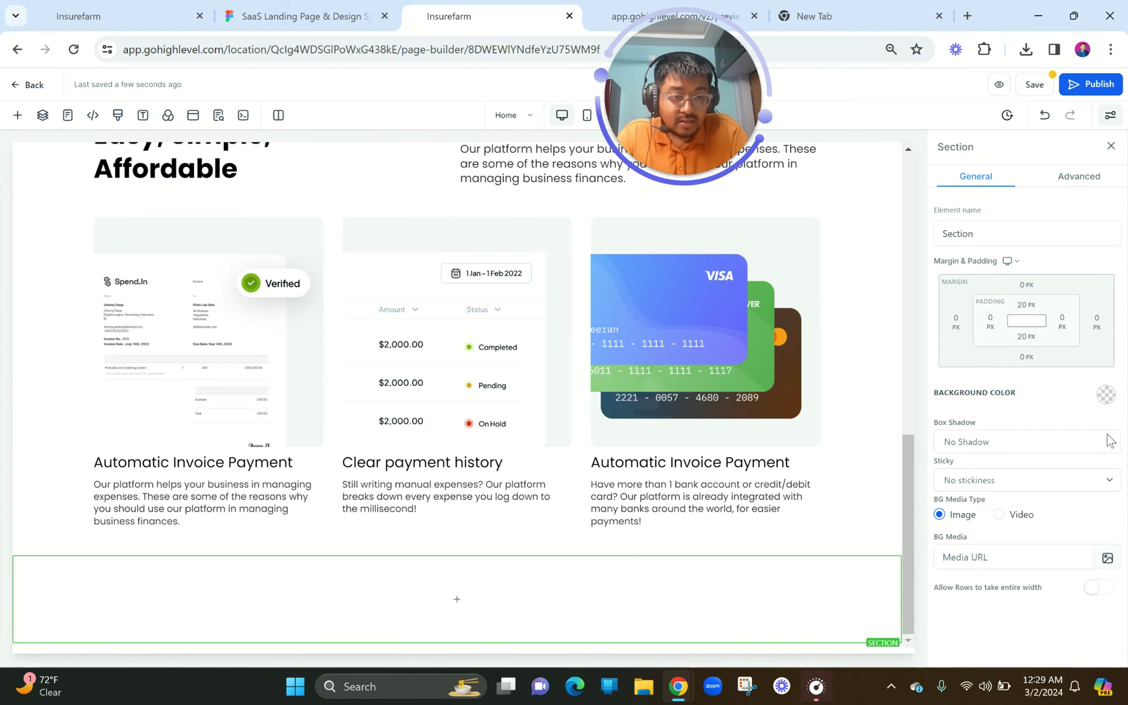
pyautogui.click(1106, 394)
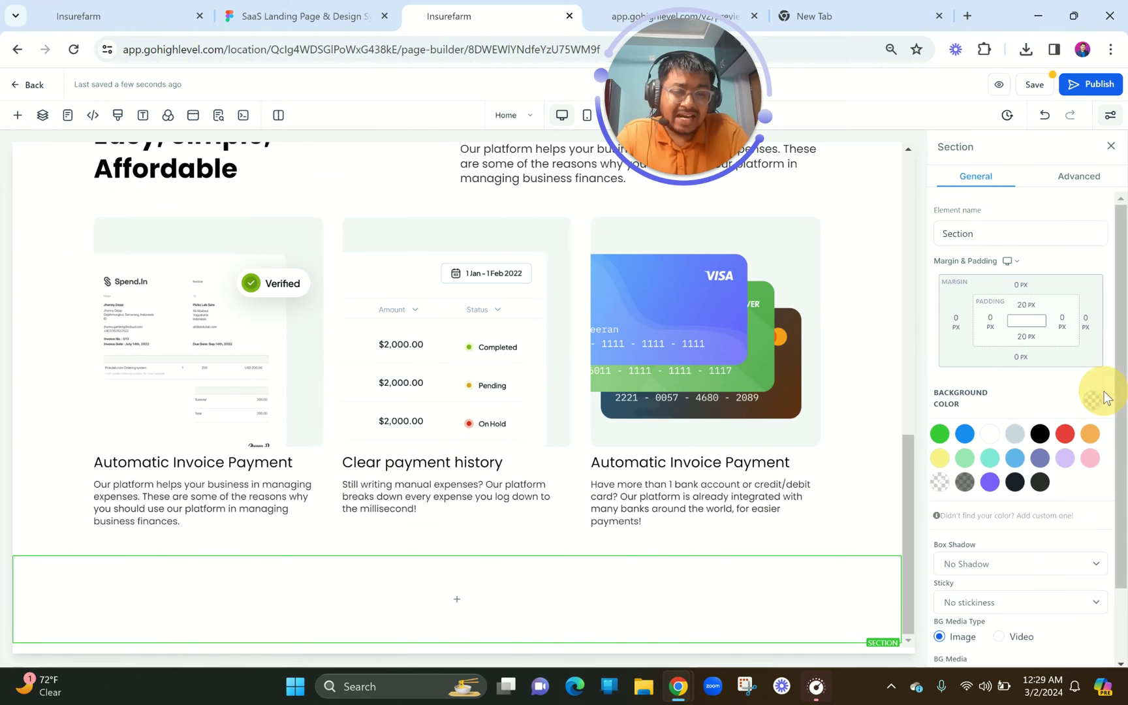
pyautogui.click(1005, 517)
pyautogui.doubleClick(959, 559)
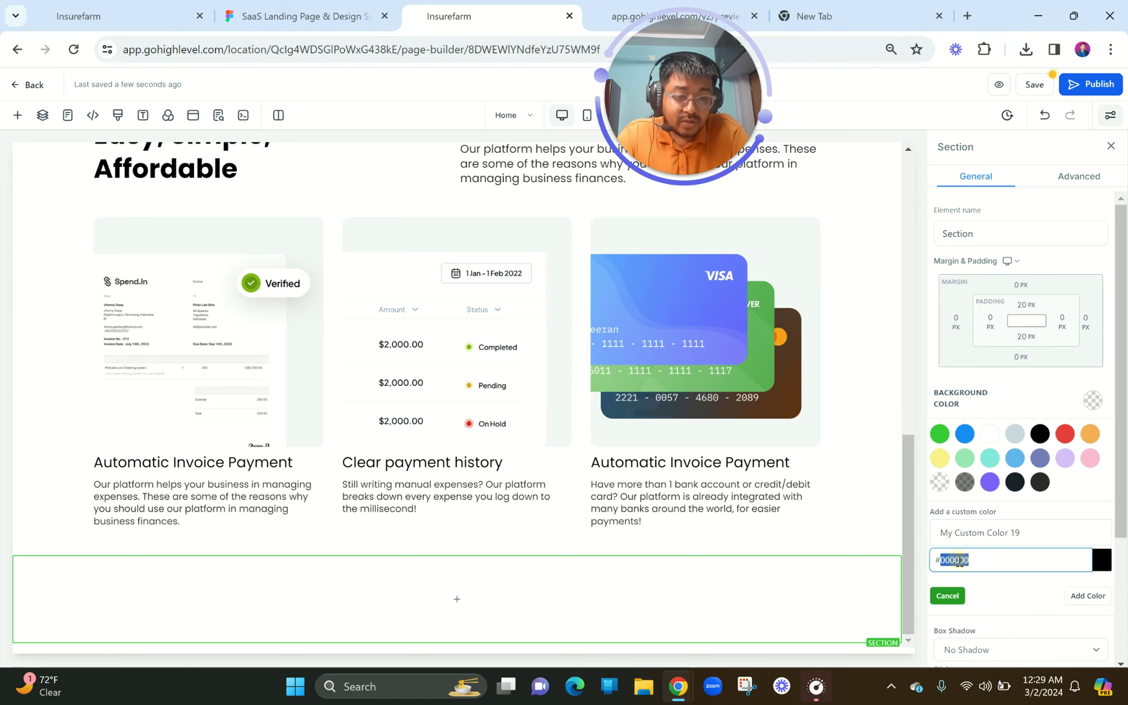
pyautogui.click(1087, 594)
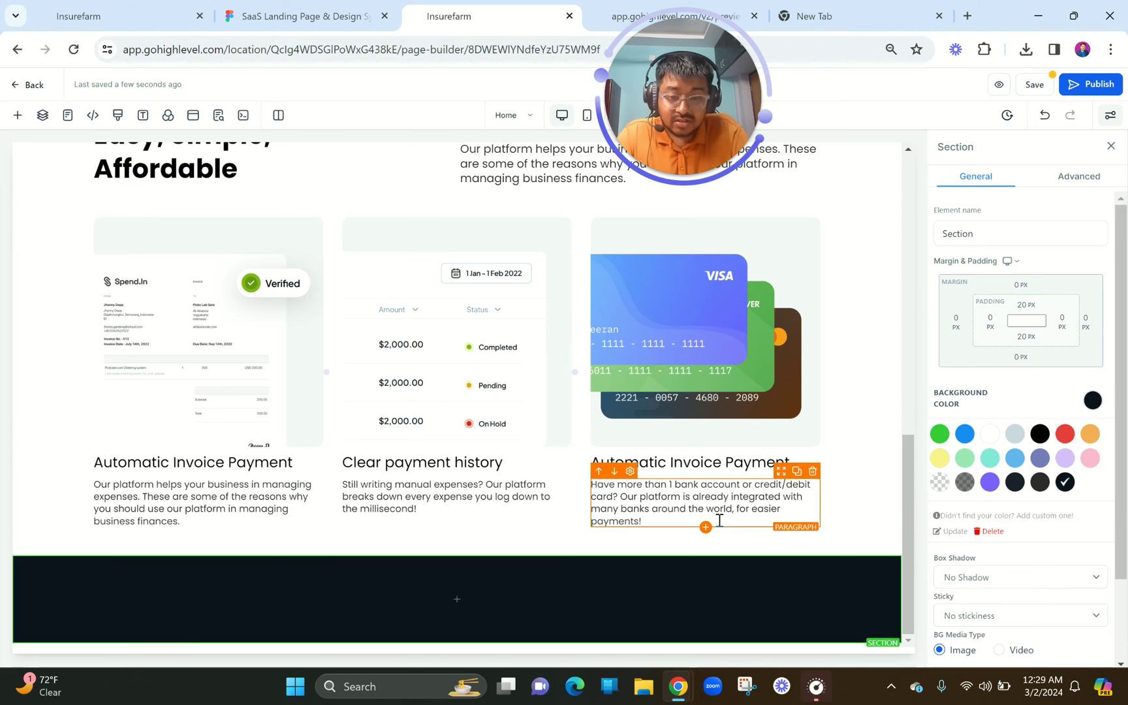
# - Switch to the Figma design and export the dashboard image of the second How it Works frame as a 1x PNG
pyautogui.click(300, 15)
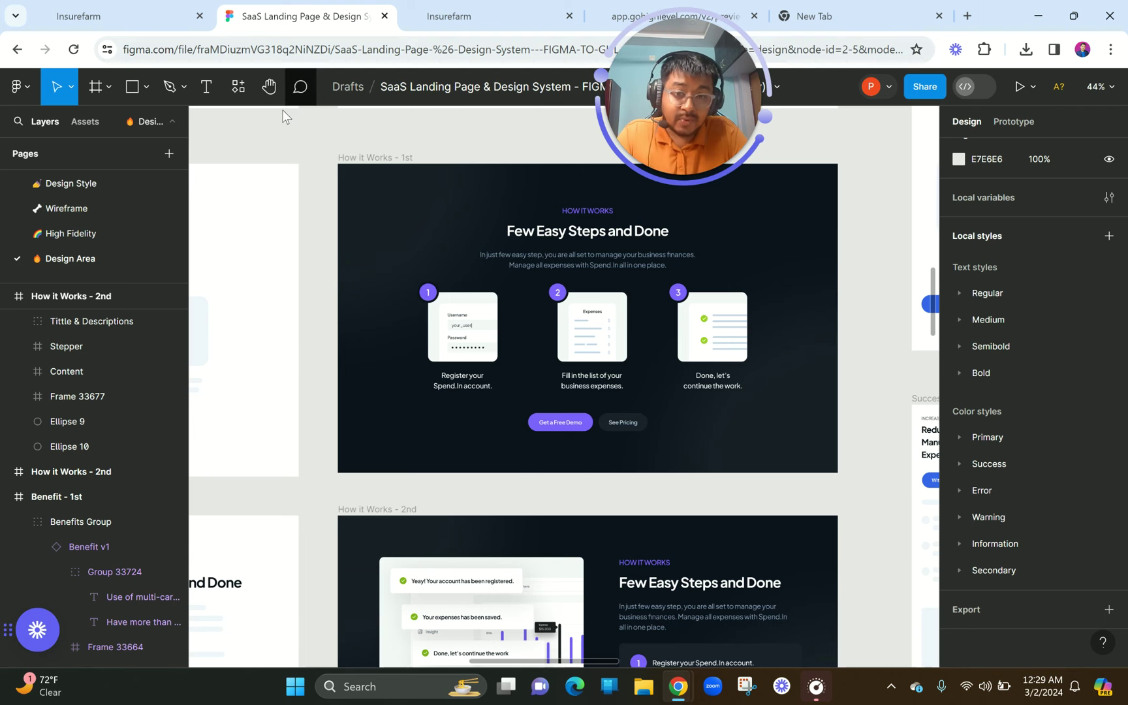
pyautogui.scroll(-8, 460, 453)
pyautogui.scroll(4, 461, 453)
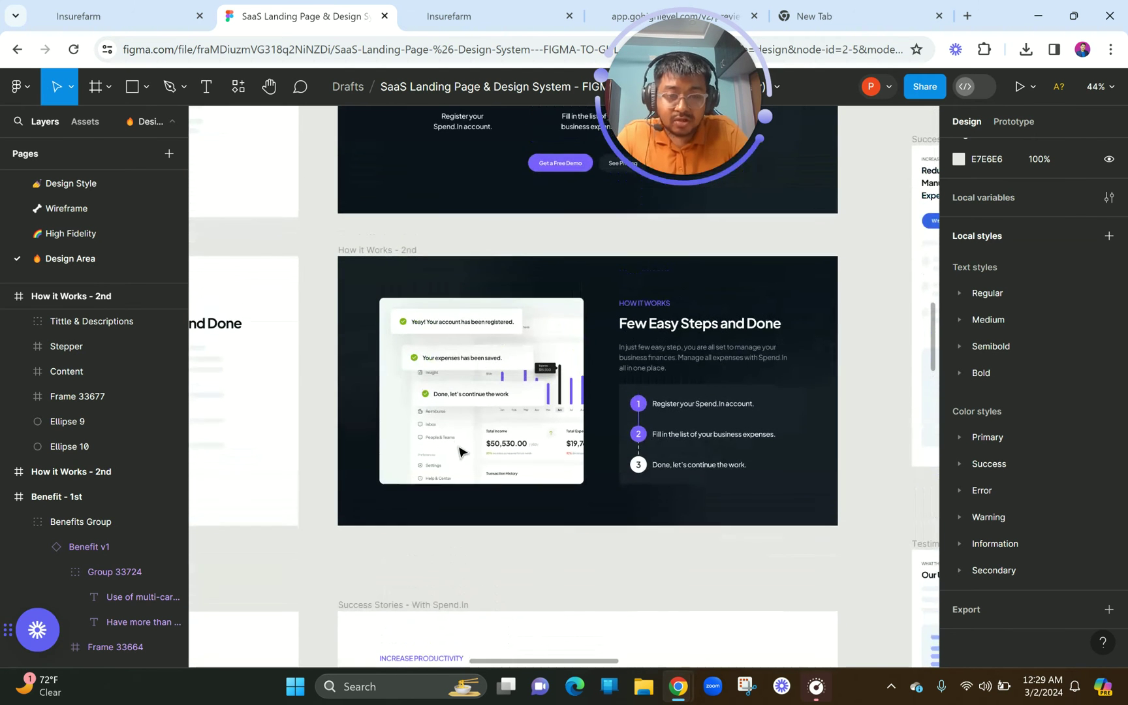
pyautogui.click(499, 396)
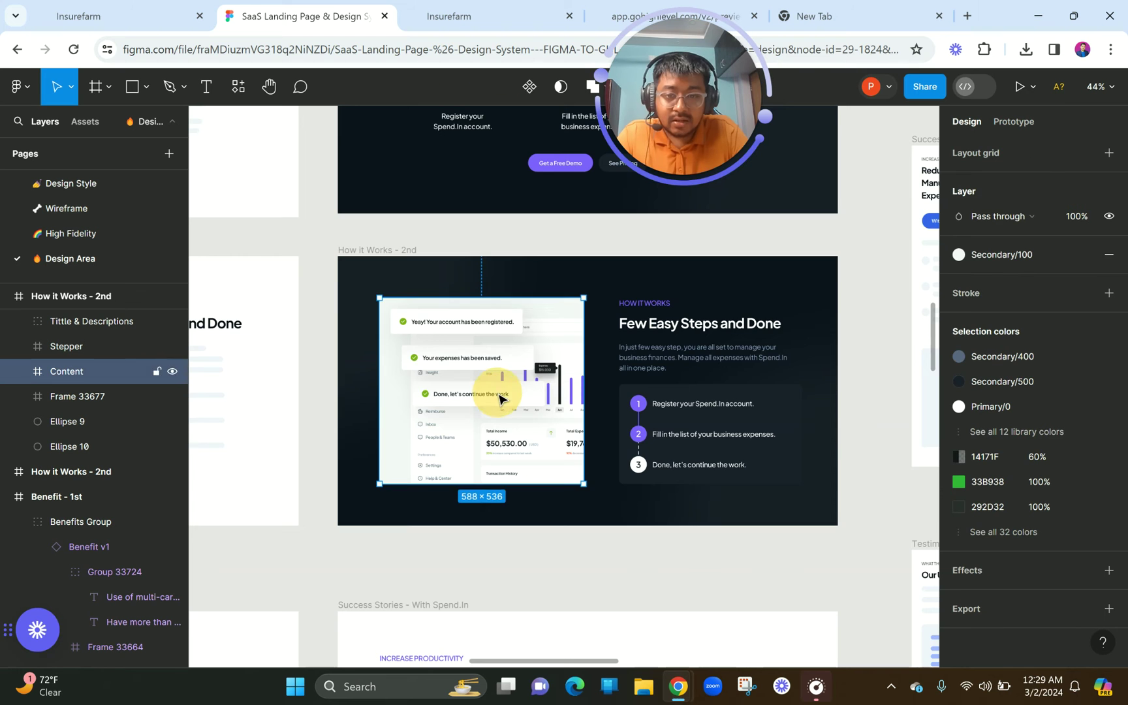
pyautogui.scroll(-8, 926, 522)
pyautogui.scroll(7, 906, 537)
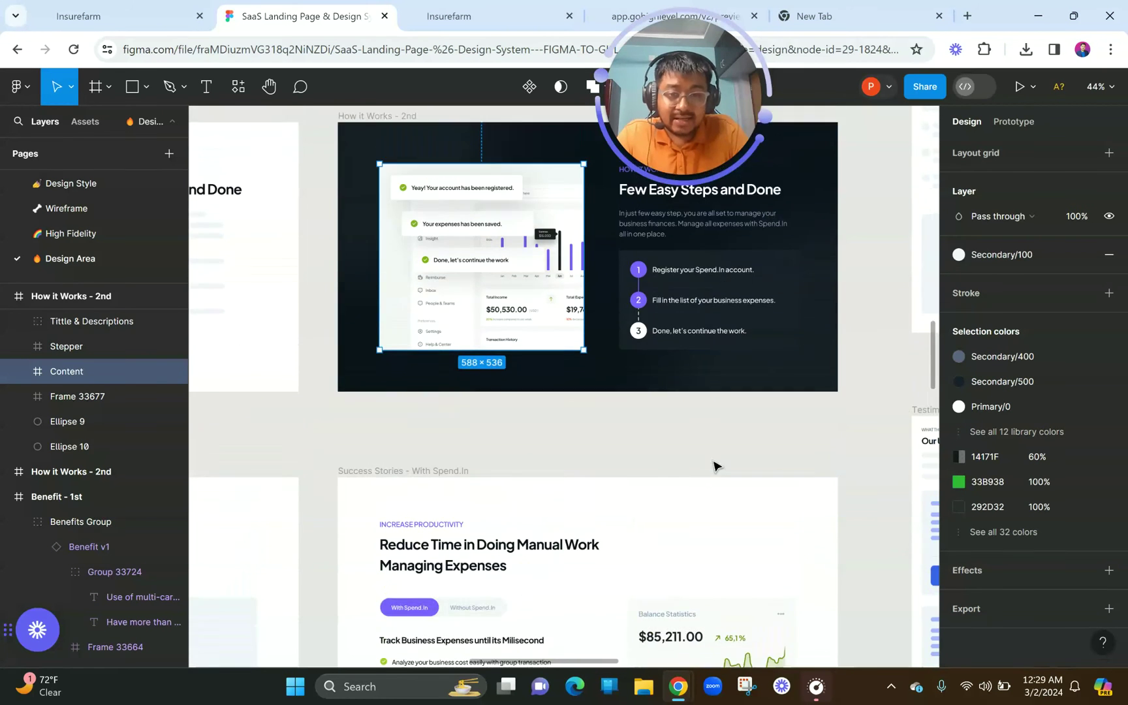
pyautogui.click(1019, 610)
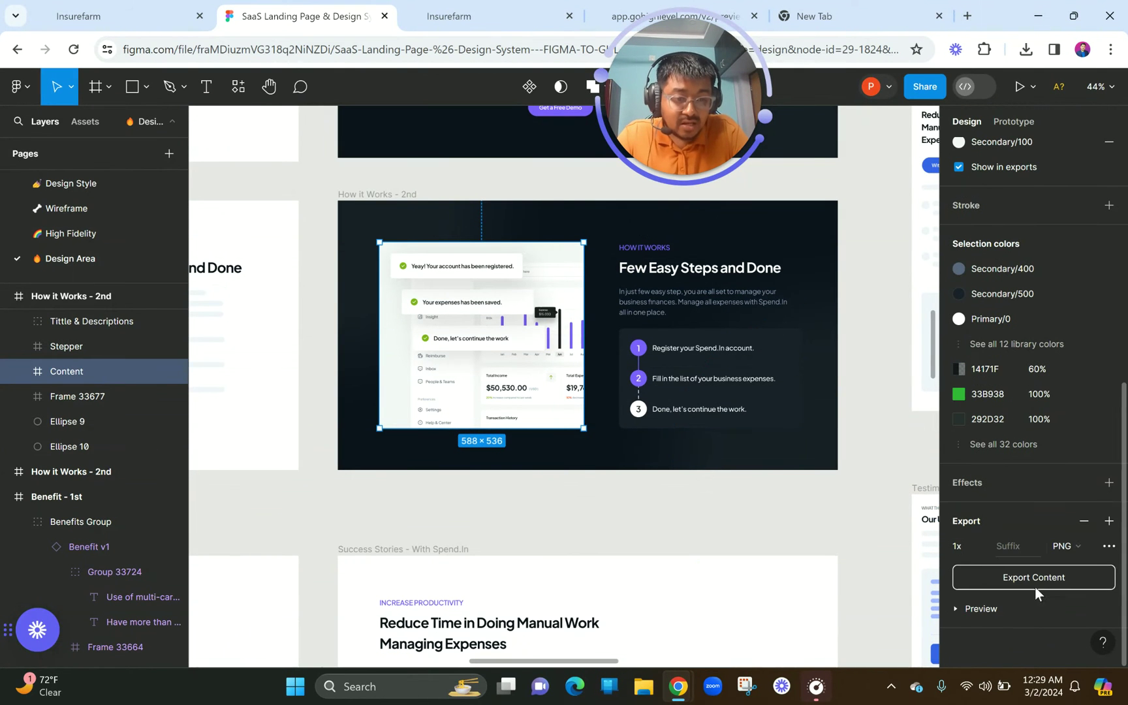
pyautogui.click(1052, 585)
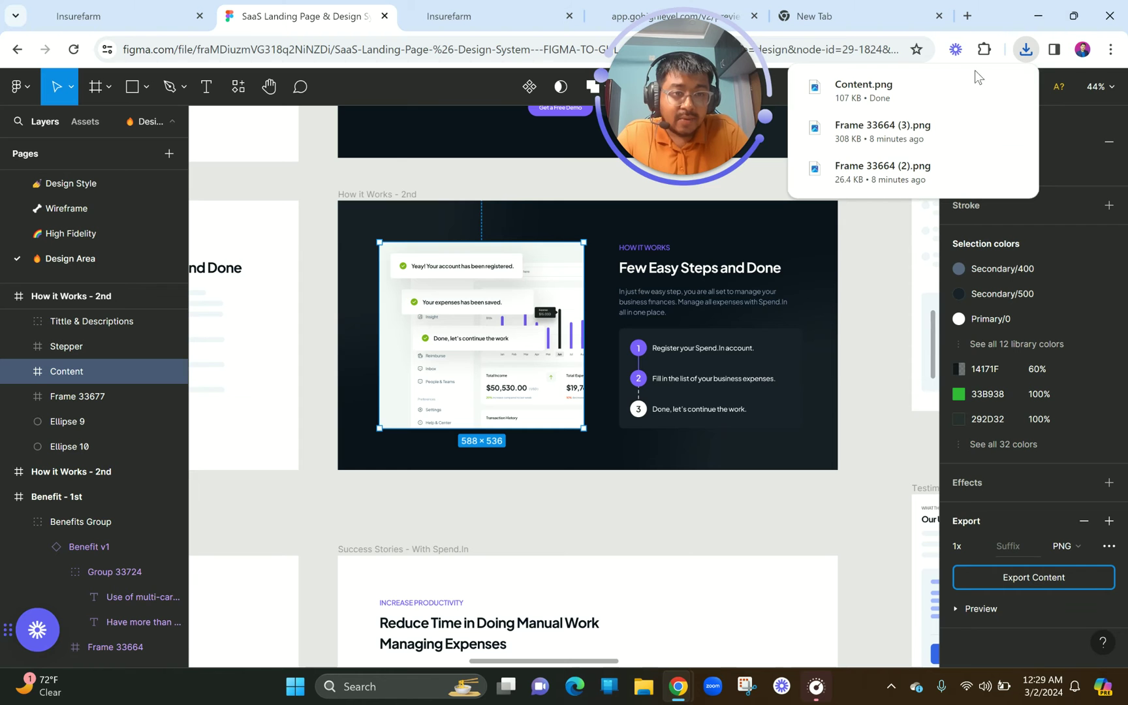
# - Open the exported Content.png to check the dashboard image, and close the viewer
pyautogui.click(923, 91)
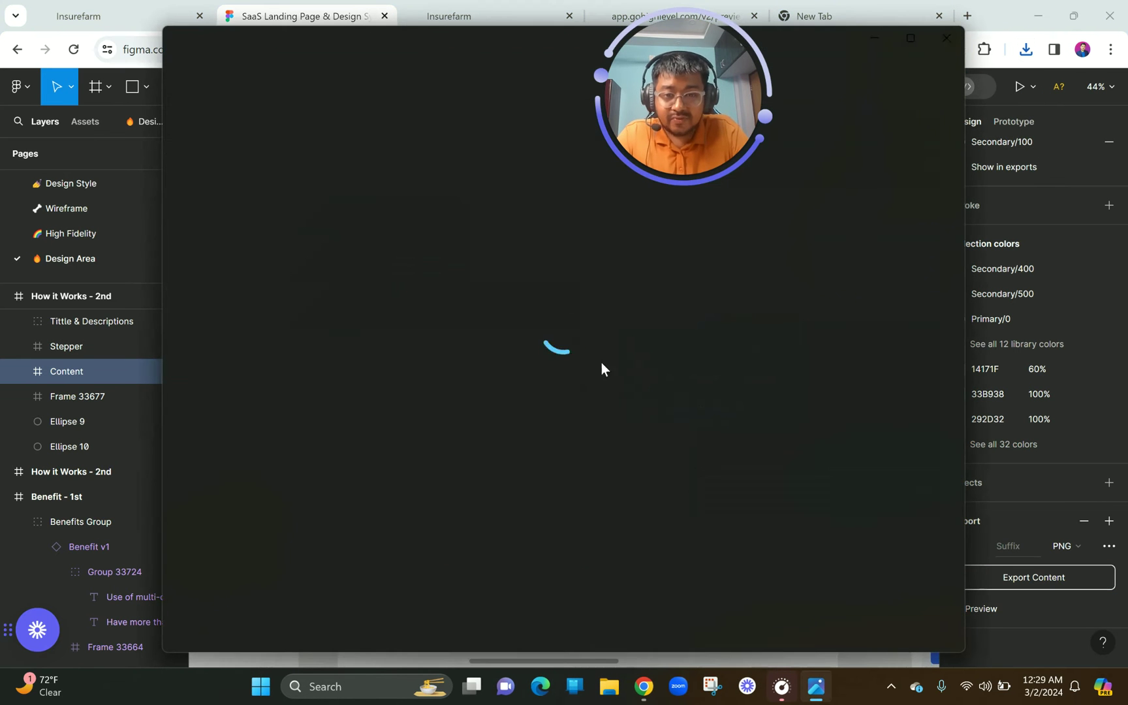
pyautogui.scroll(2, 596, 309)
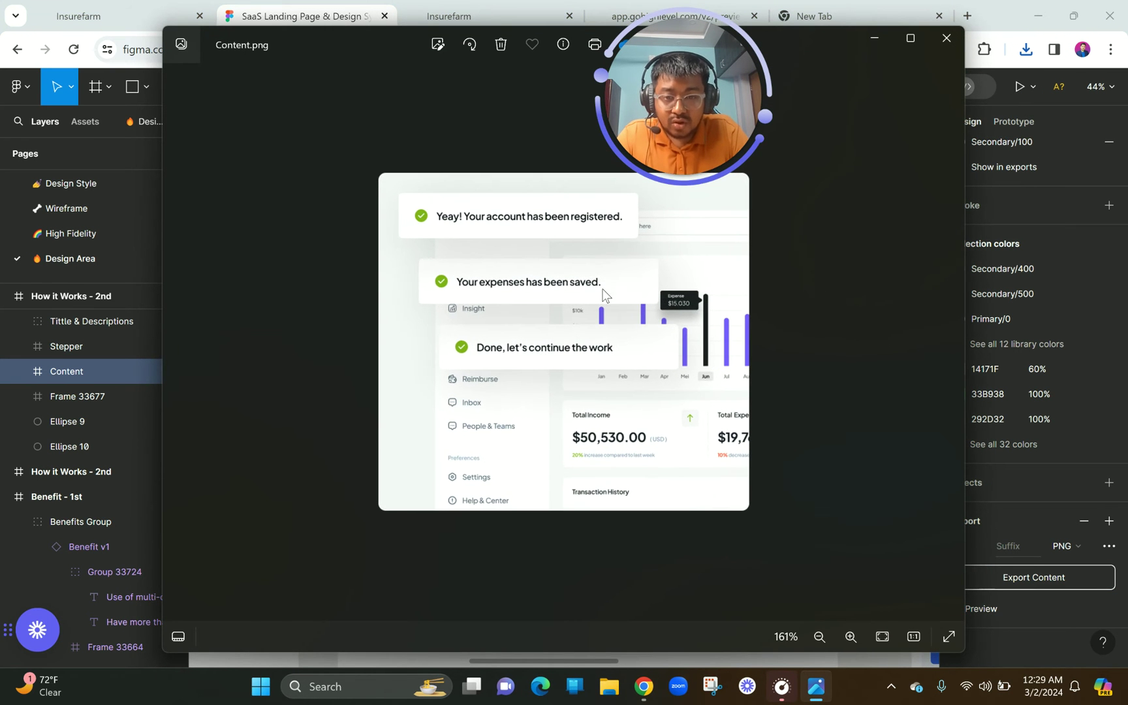
pyautogui.click(954, 37)
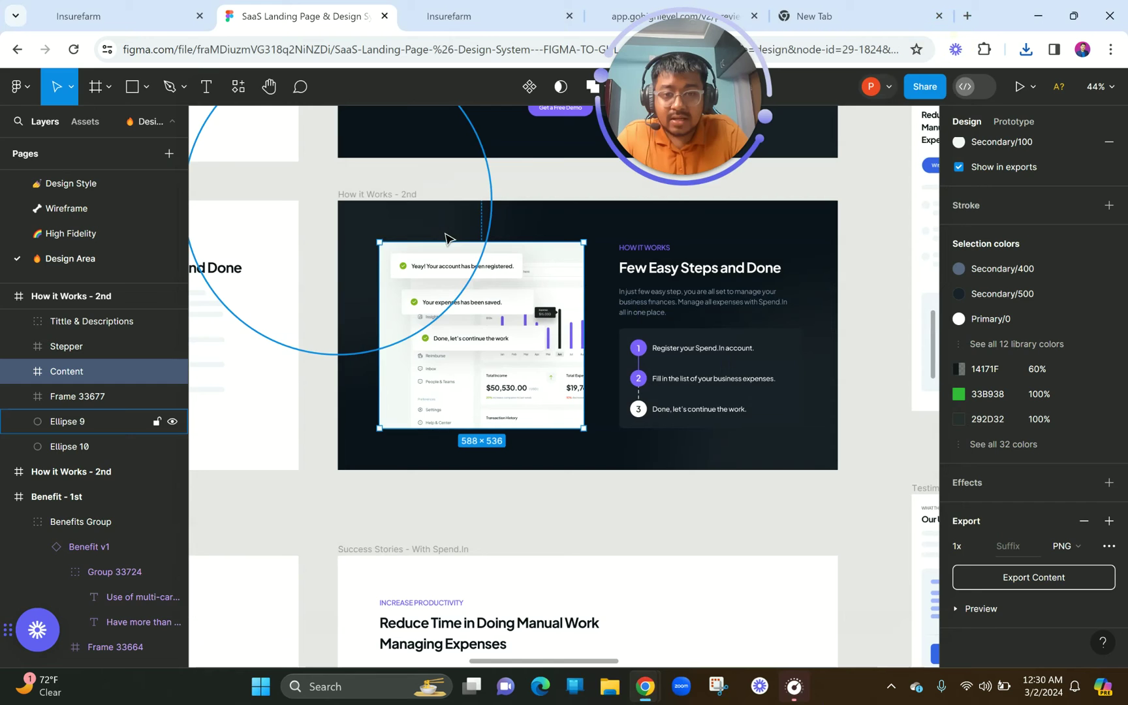
# - Switch back to the page builder and add a 2 Column row inside the dark section
pyautogui.click(449, 15)
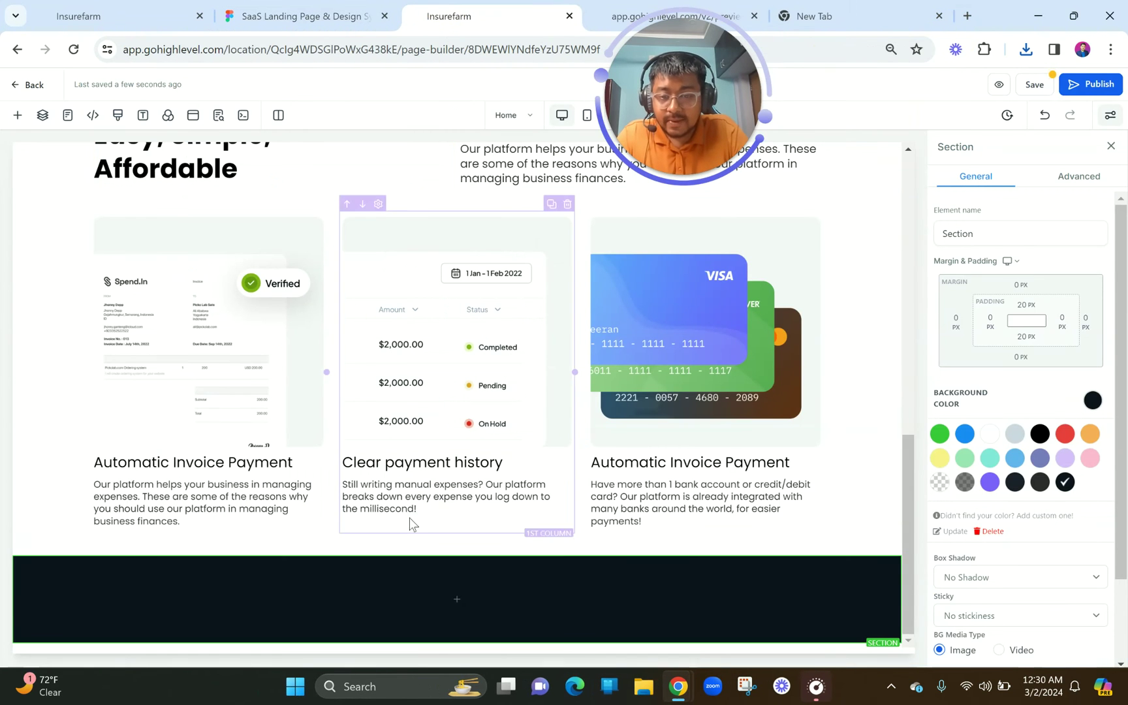
pyautogui.click(456, 599)
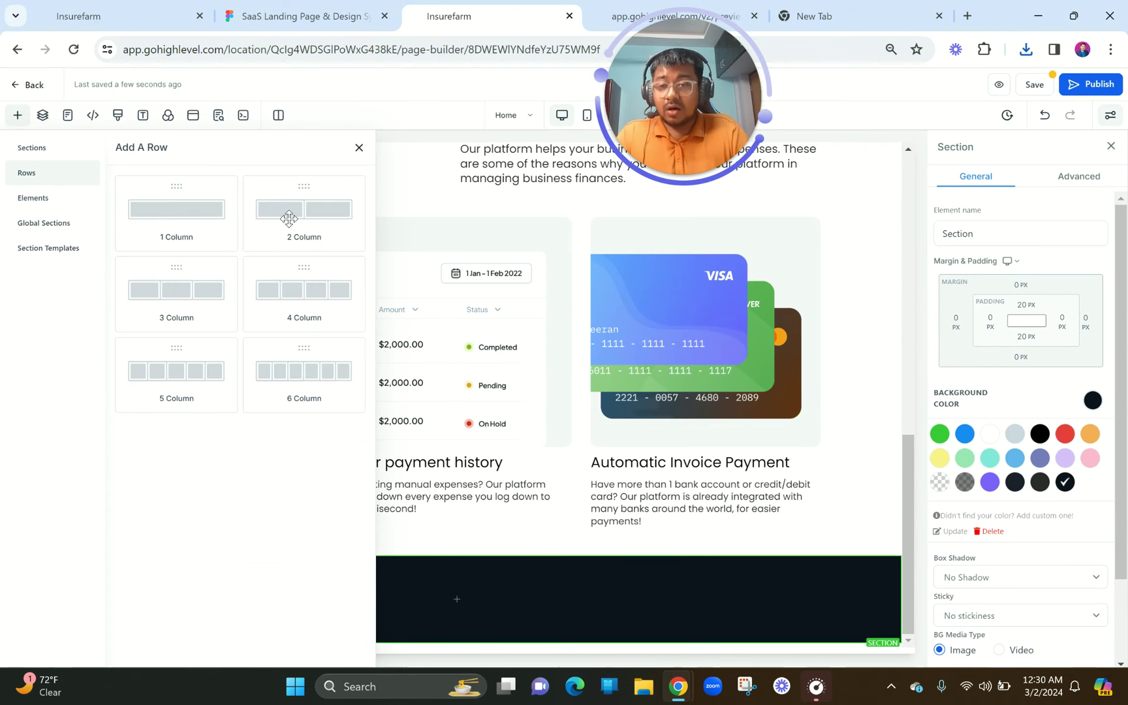
pyautogui.click(311, 224)
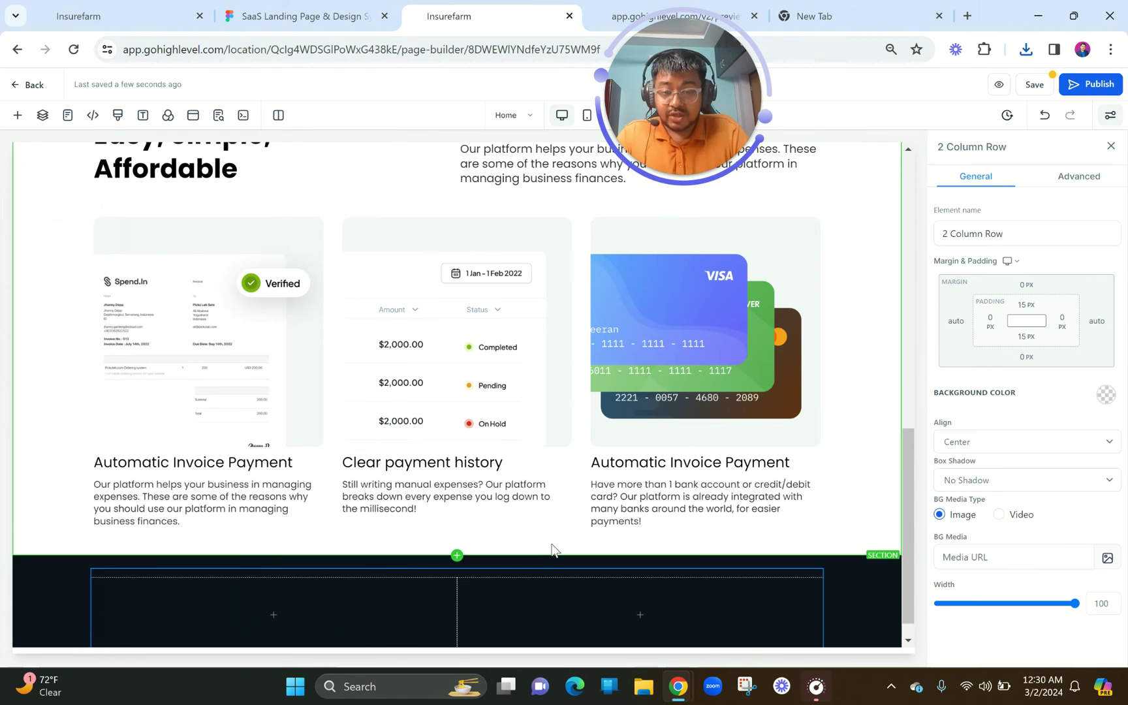
# - Open the element picker for the first column of the dark section's new row
pyautogui.click(285, 593)
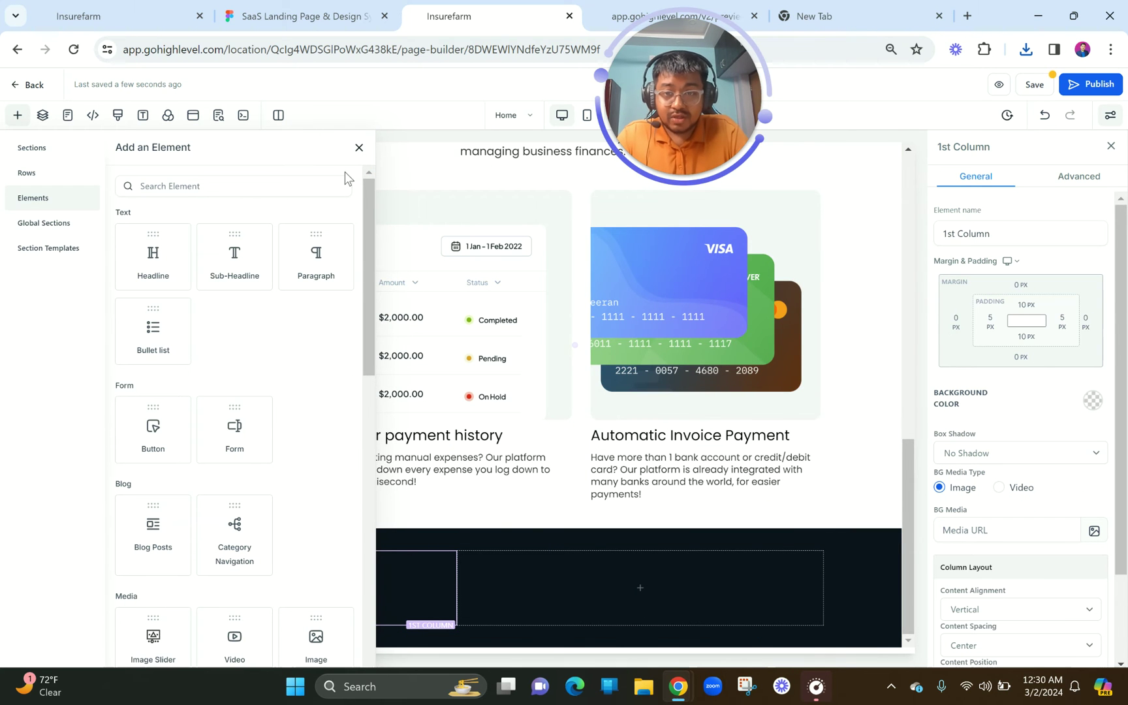
pyautogui.click(359, 152)
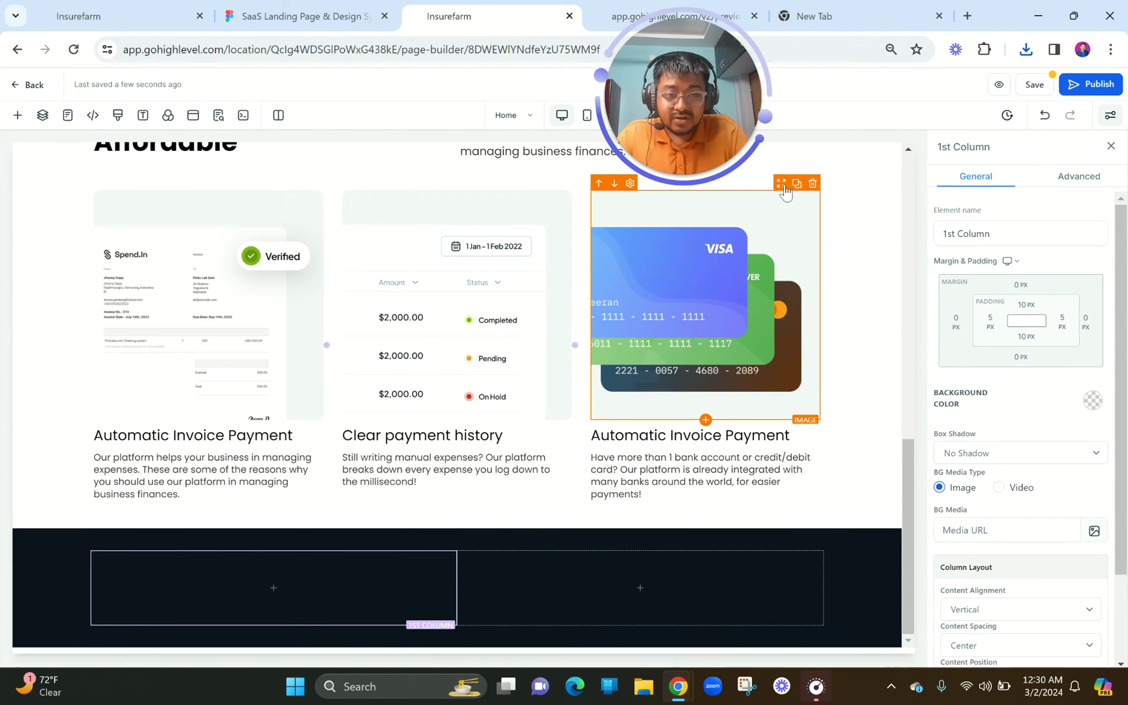
pyautogui.moveTo(782, 188); pyautogui.dragTo(353, 562)
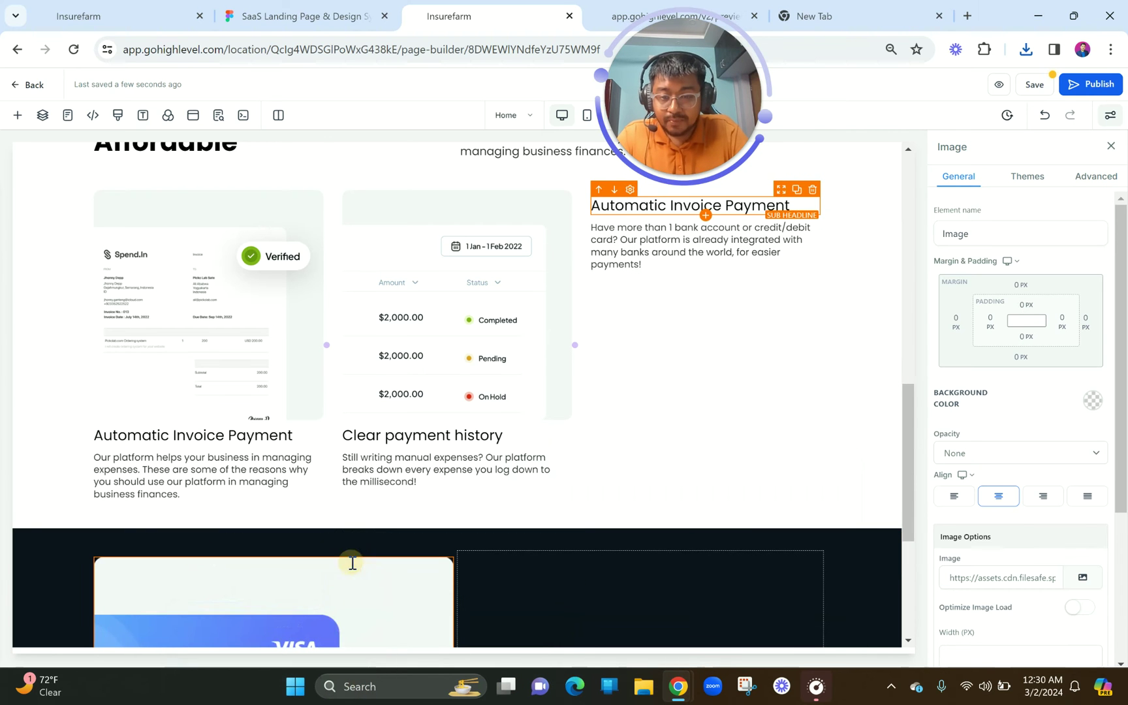
pyautogui.scroll(-3, 655, 488)
pyautogui.scroll(1, 646, 445)
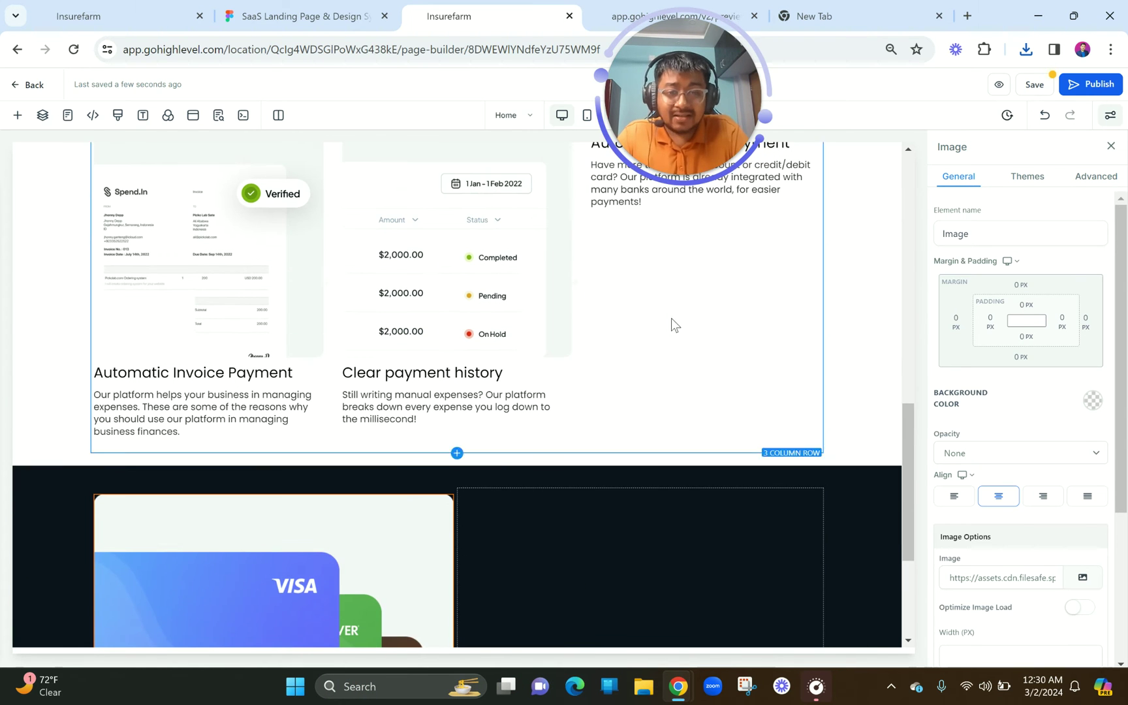
pyautogui.scroll(1, 674, 301)
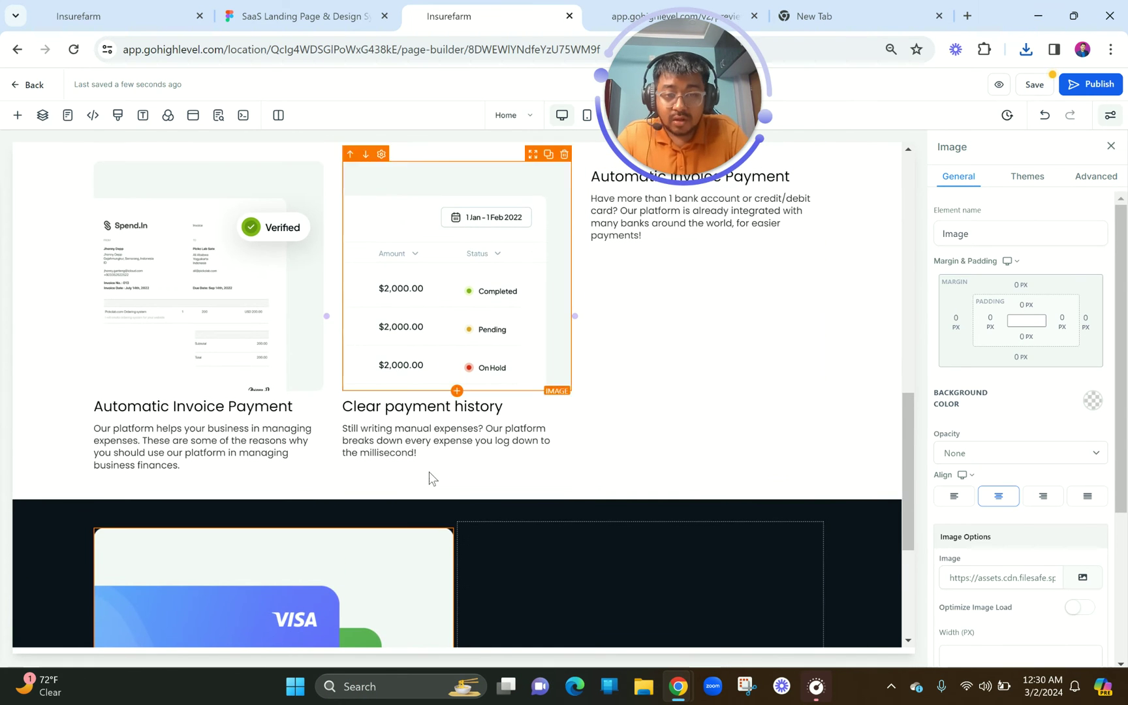
pyautogui.click(1052, 117)
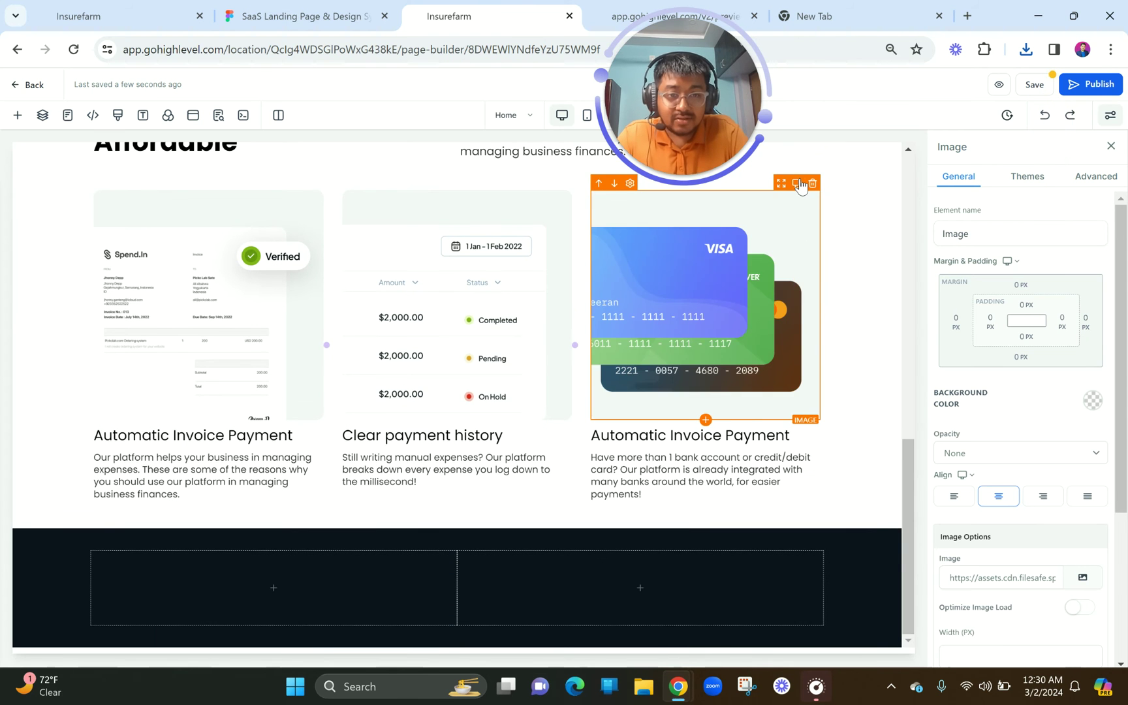
# - Duplicate the payment cards image and move the copy into the first column of the dark two-column row
pyautogui.click(796, 183)
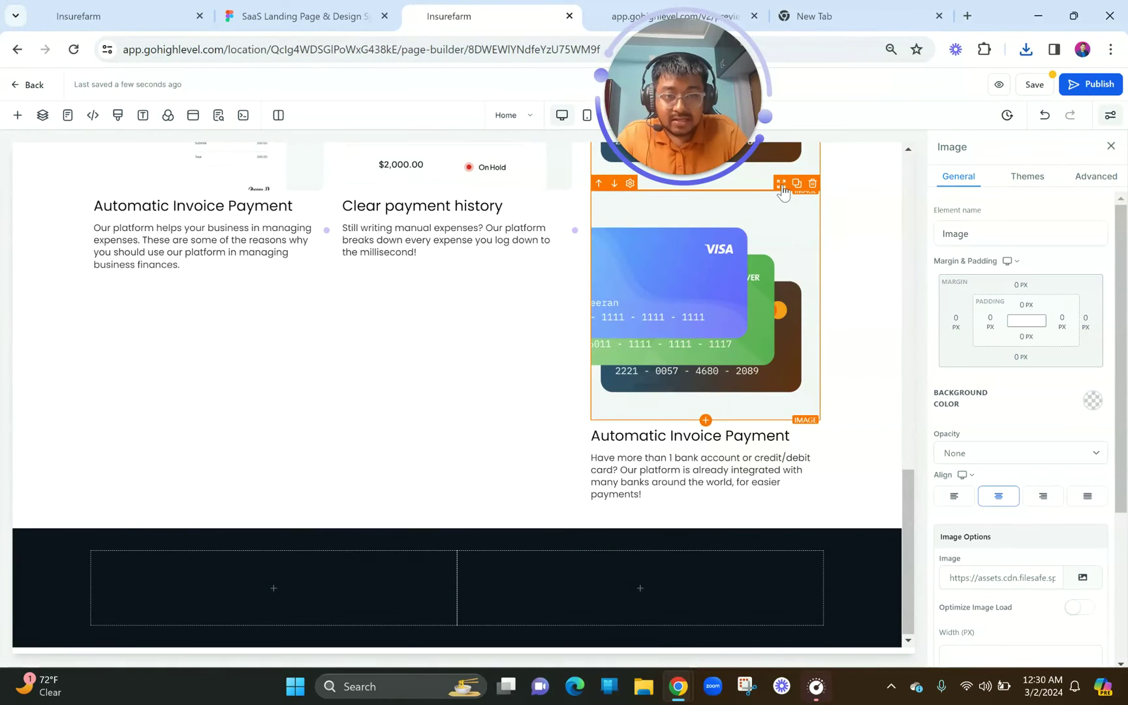
pyautogui.moveTo(732, 410); pyautogui.dragTo(379, 581)
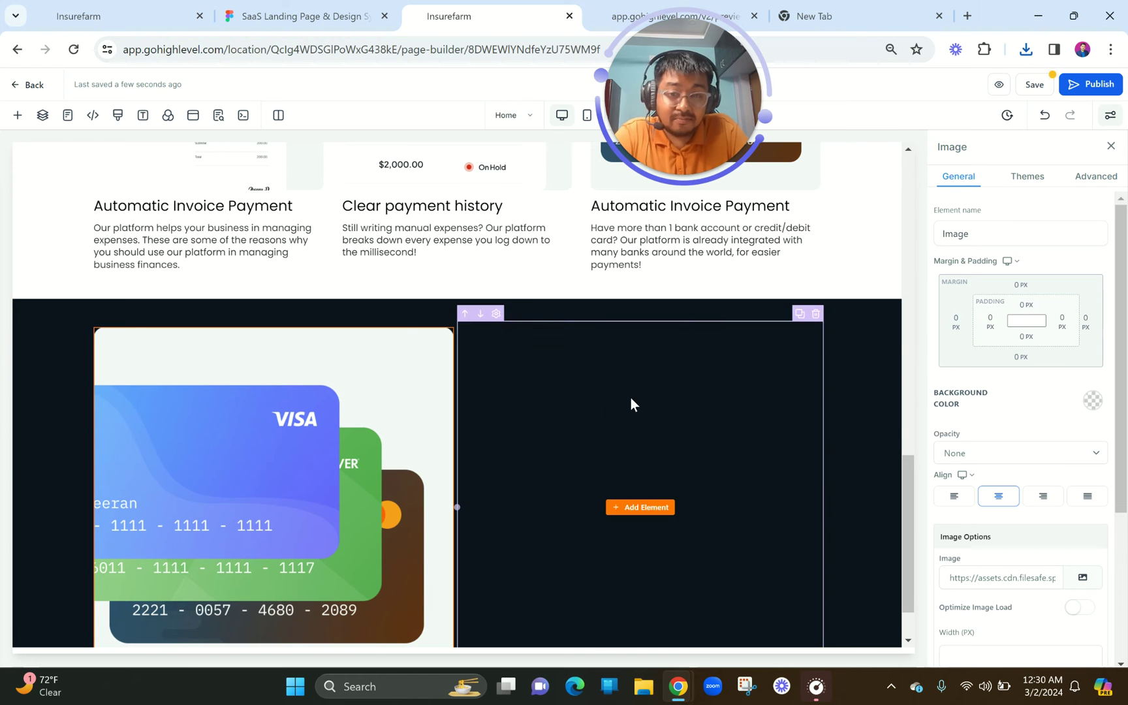
# - Set the top margin of the dark section's two-column row to 80 px
pyautogui.click(530, 315)
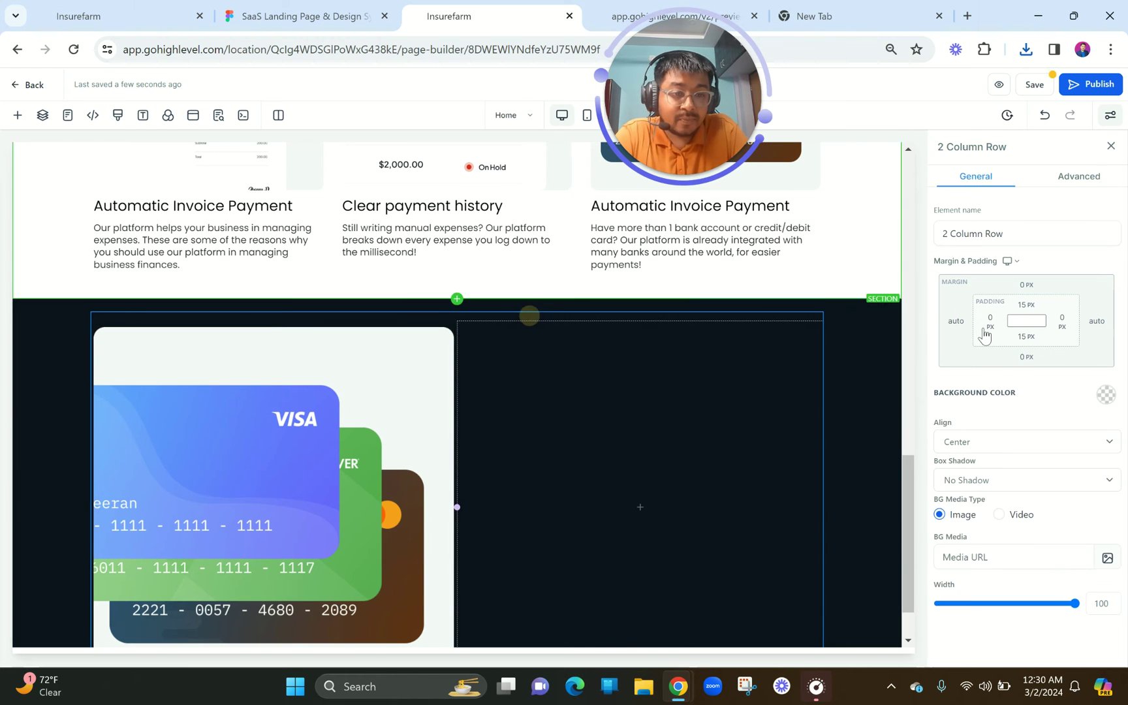
pyautogui.click(1026, 287)
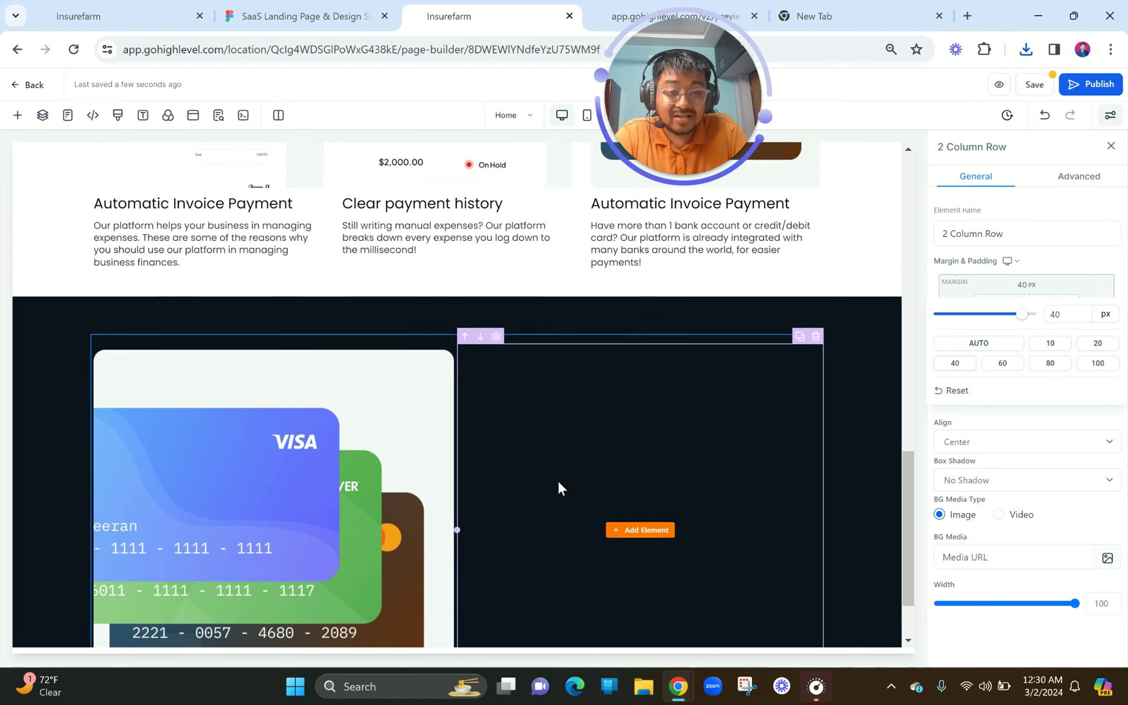
pyautogui.click(1014, 363)
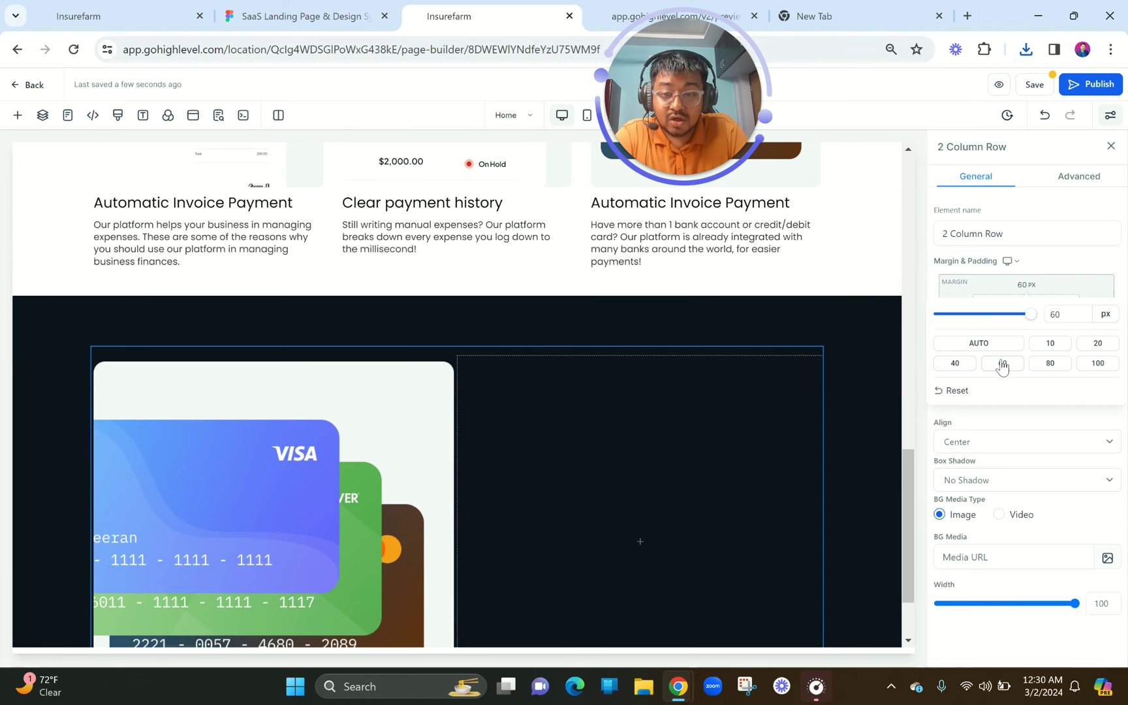
pyautogui.click(1048, 363)
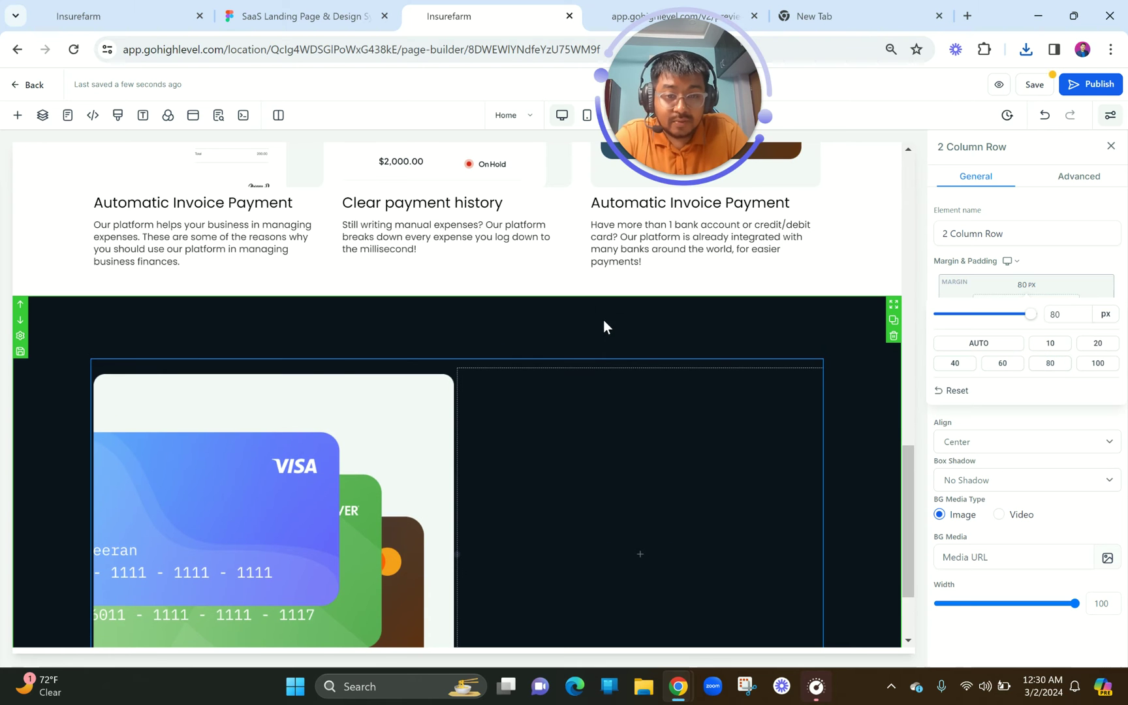
# - Set the left margin of the dark row's empty second column to 20 px
pyautogui.scroll(-2, 468, 598)
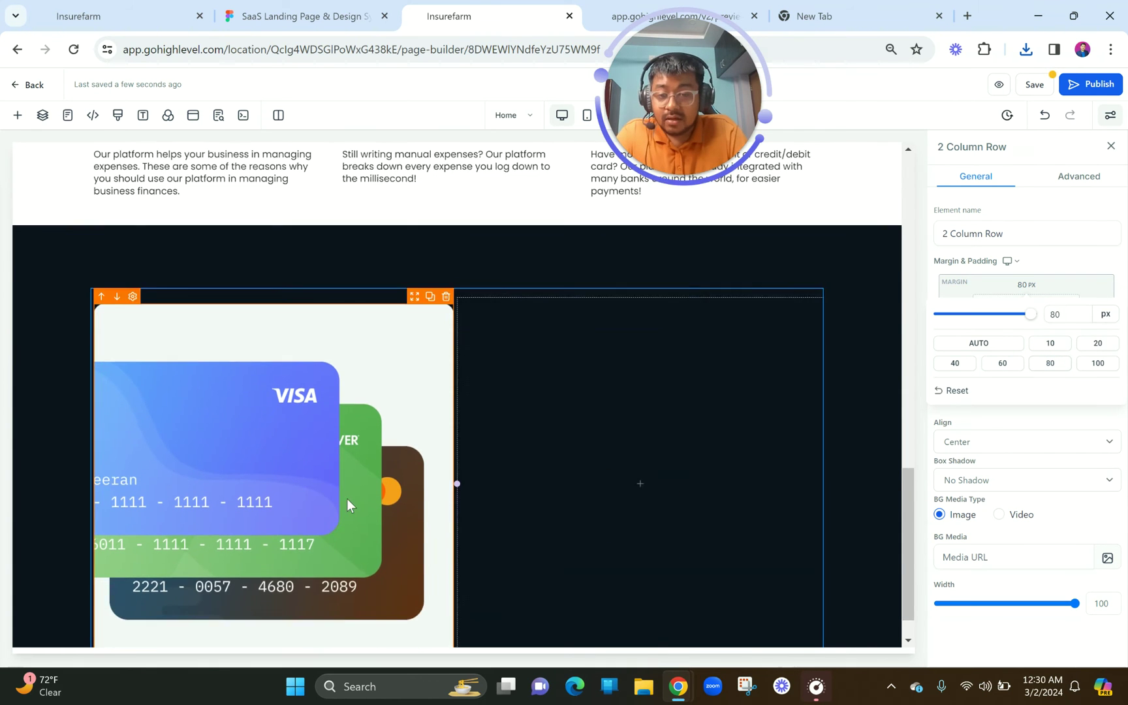
pyautogui.click(633, 285)
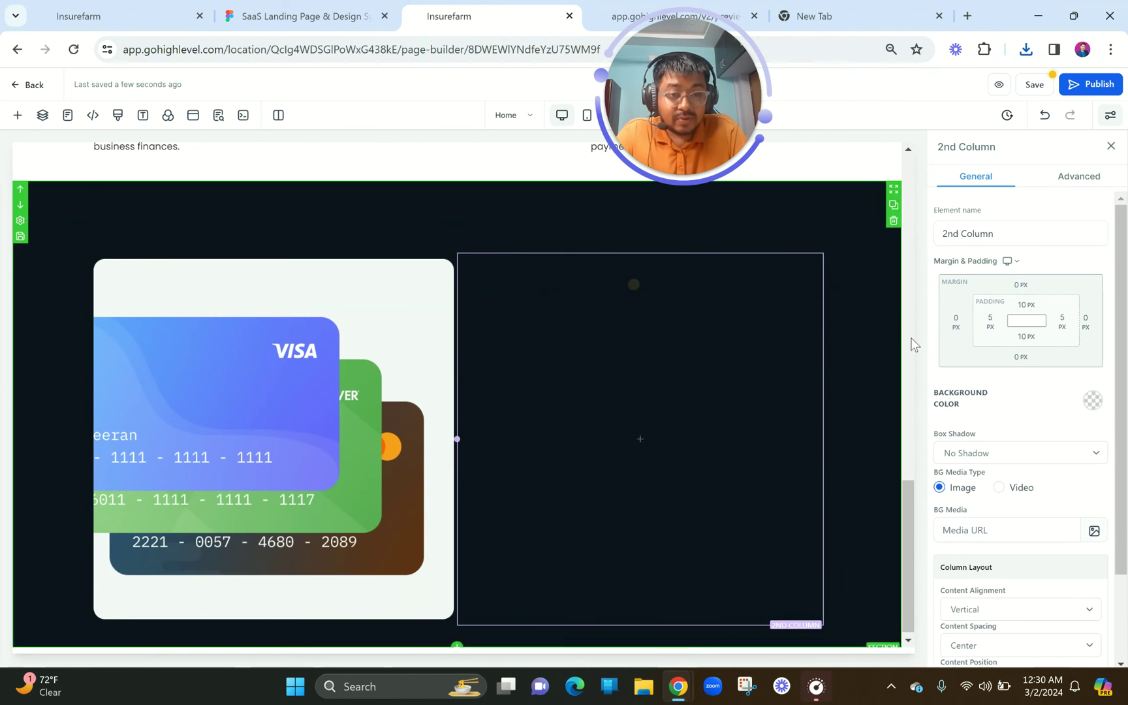
pyautogui.click(956, 321)
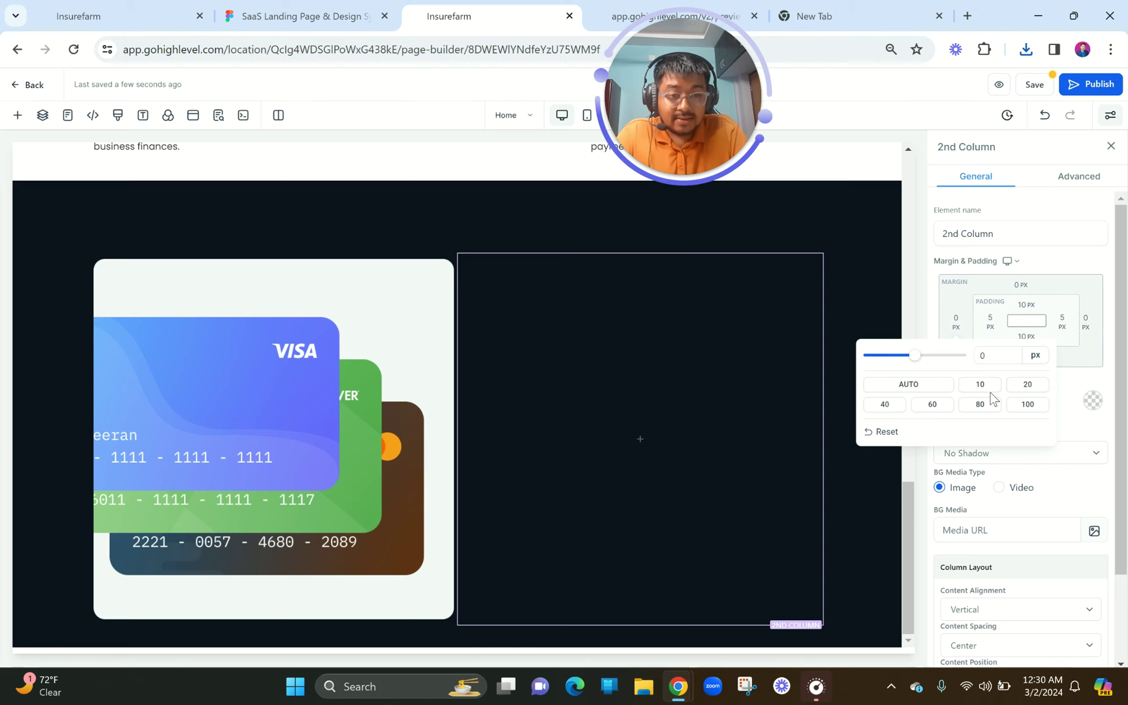
# - Replace the copied cards image in the dark row with Content.png, uploaded to the MISC media folder
pyautogui.click(360, 315)
pyautogui.click(1080, 577)
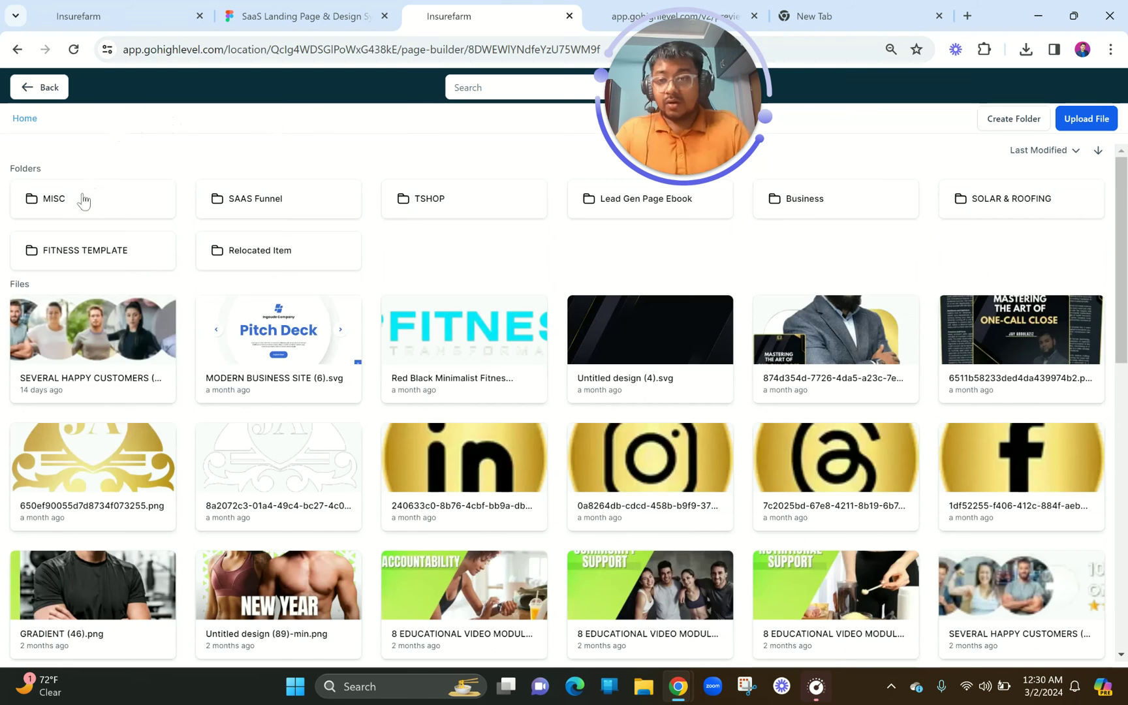
pyautogui.click(83, 200)
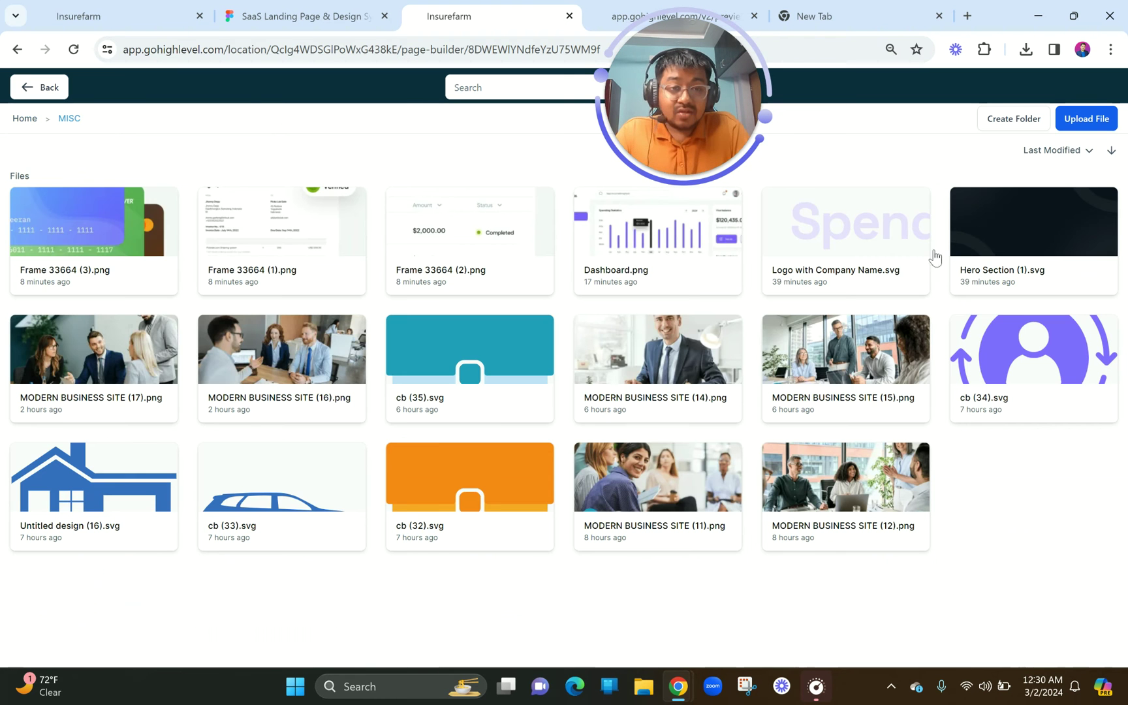
pyautogui.click(1075, 117)
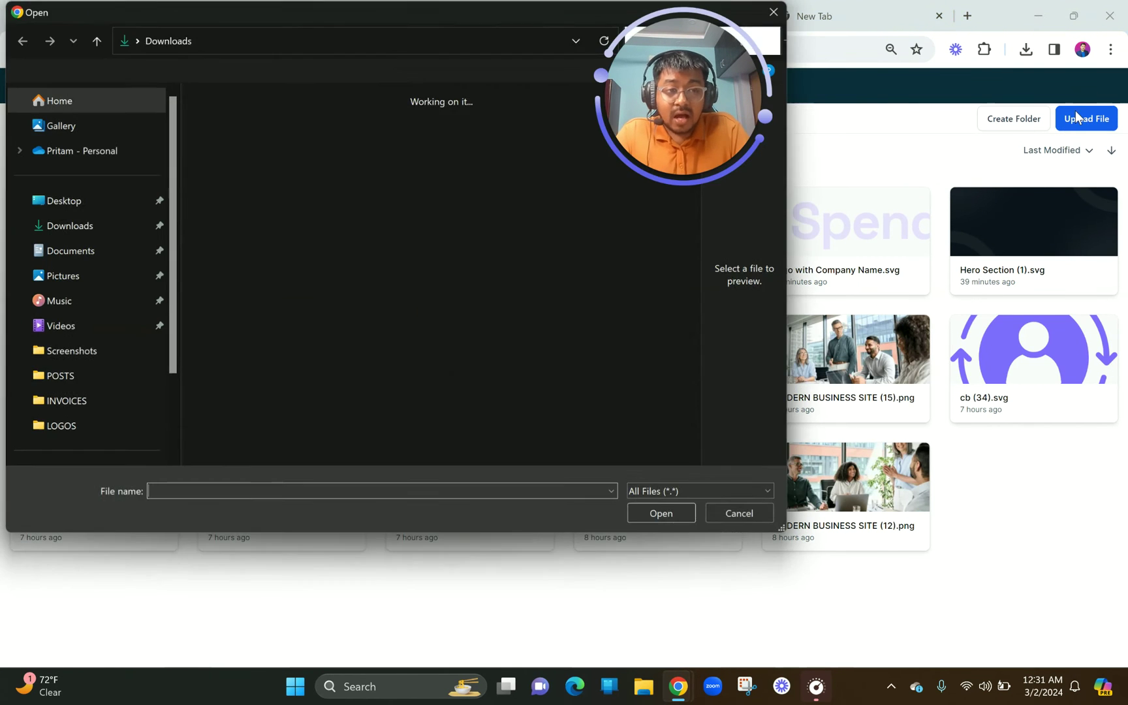
pyautogui.doubleClick(241, 141)
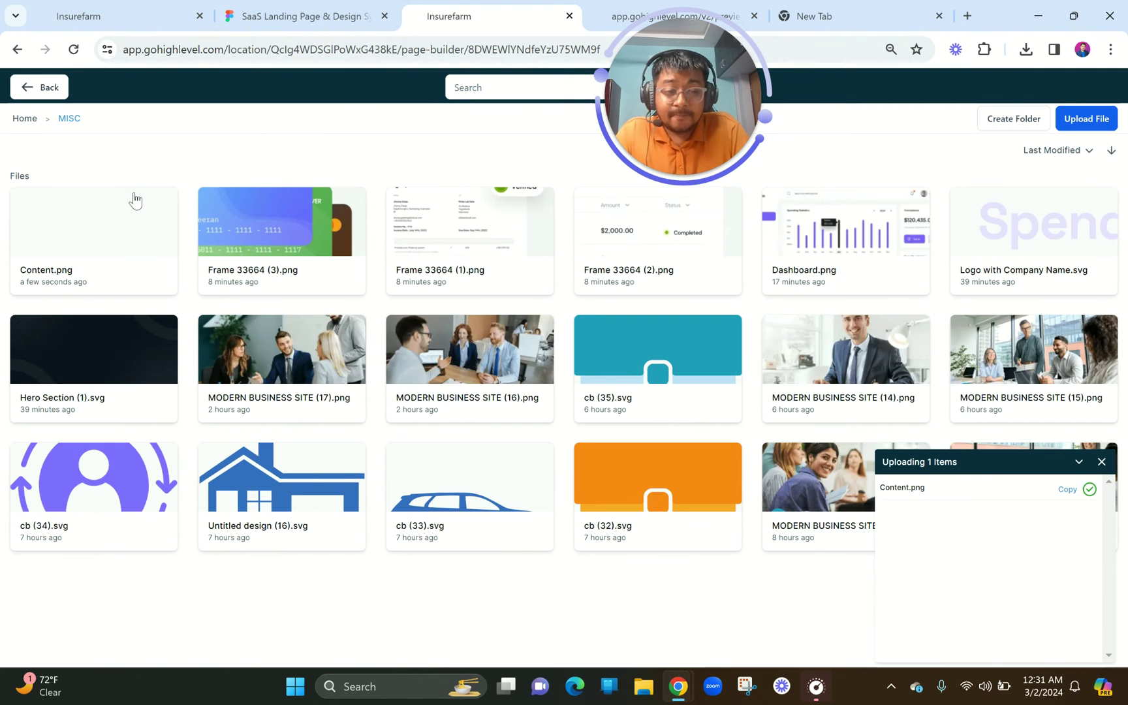
pyautogui.click(79, 215)
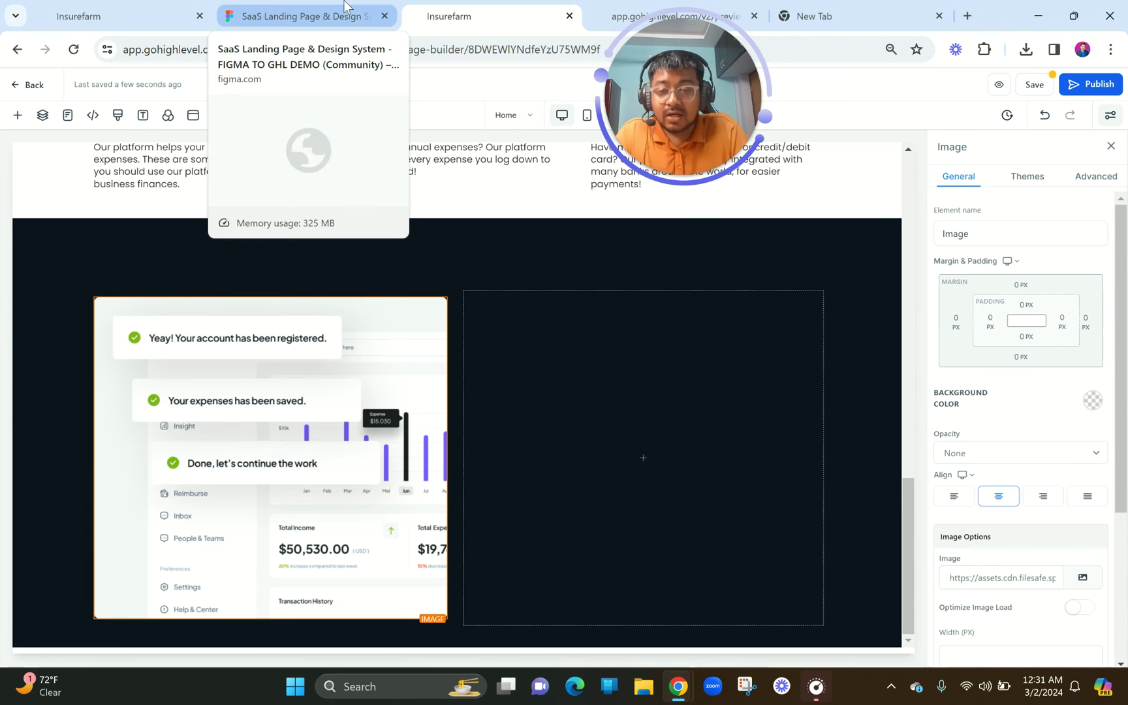
# - Inspect the placed image, then switch to the Figma design and examine the How it Works section's title, description and step texts
pyautogui.scroll(5, 239, 480)
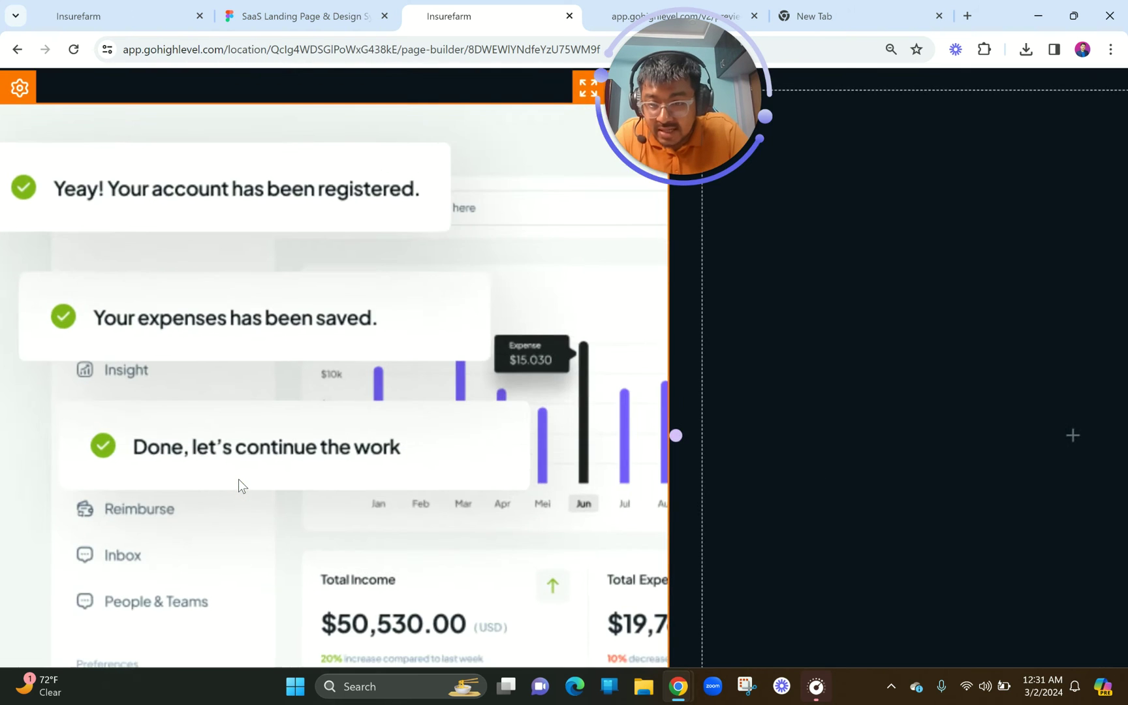
pyautogui.scroll(-5, 239, 479)
pyautogui.click(300, 15)
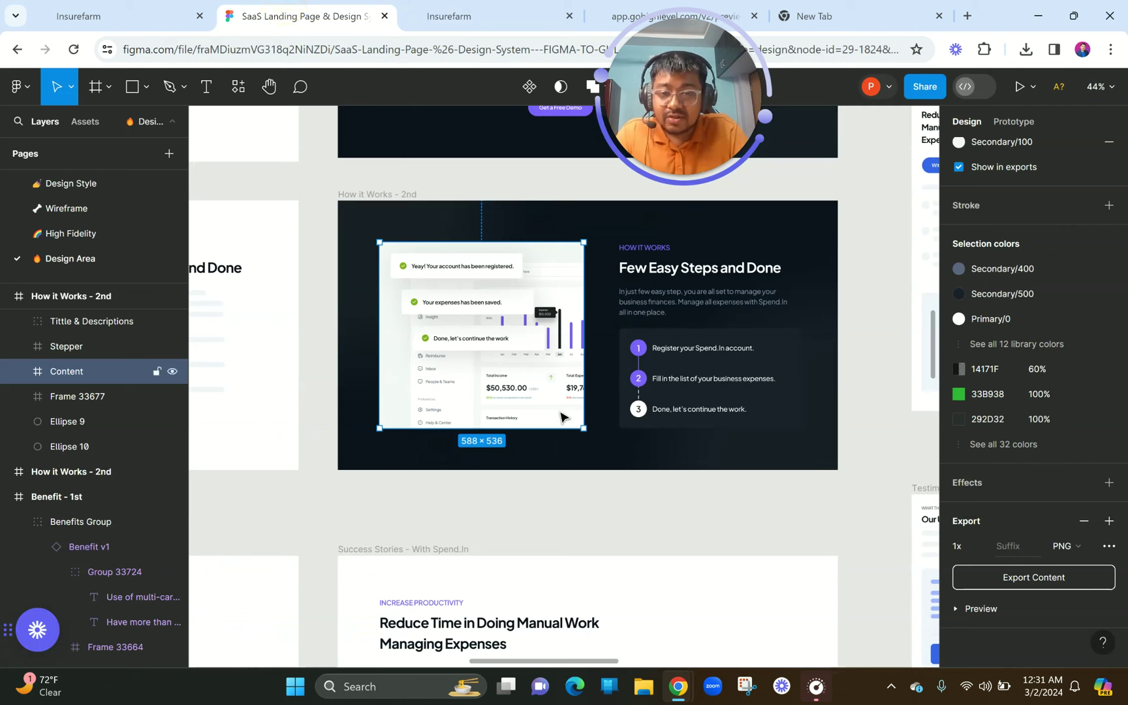
pyautogui.scroll(3, 733, 303)
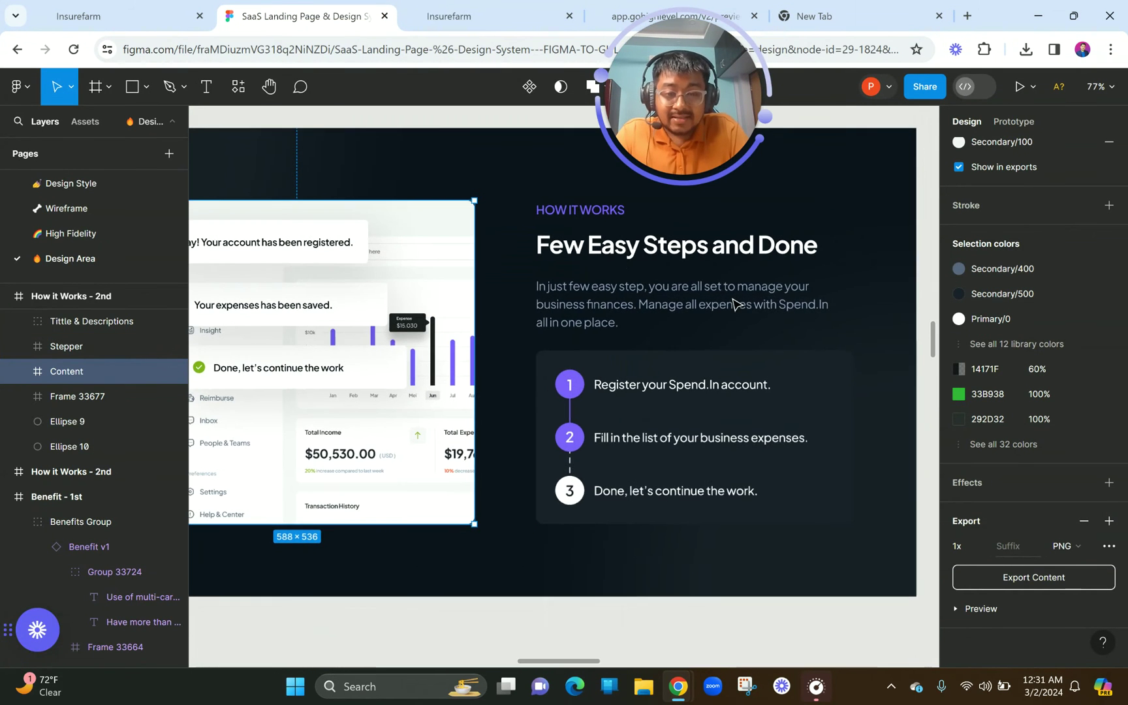
pyautogui.scroll(1, 614, 254)
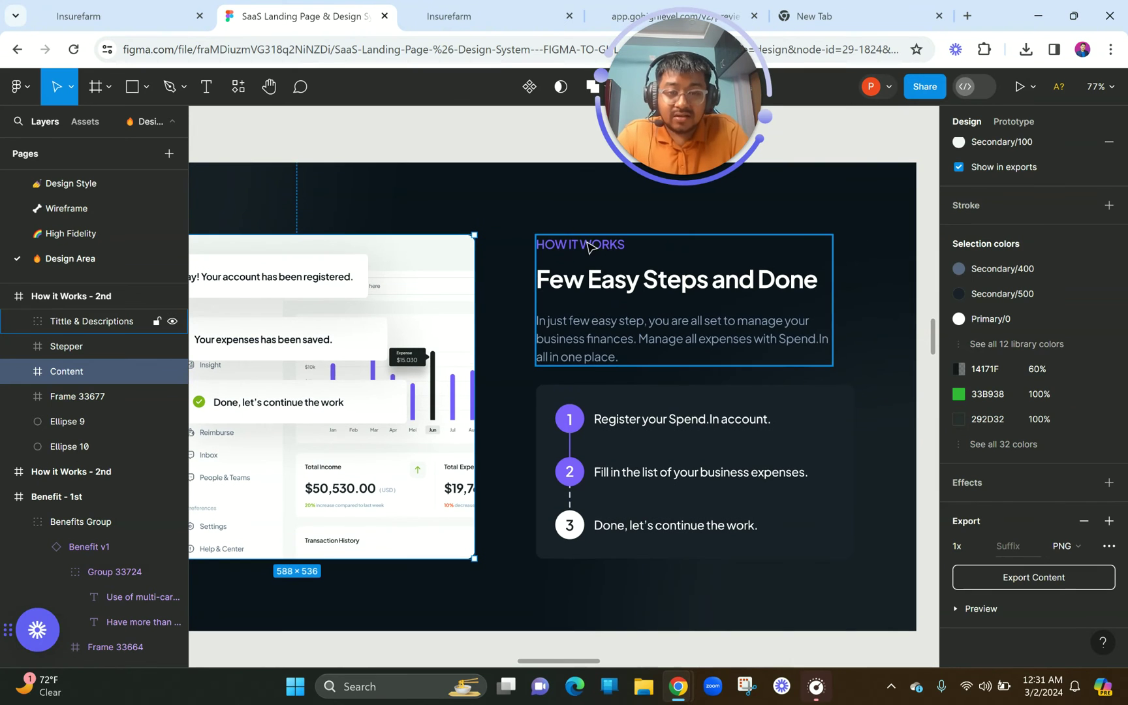
pyautogui.click(585, 240)
pyautogui.click(609, 287)
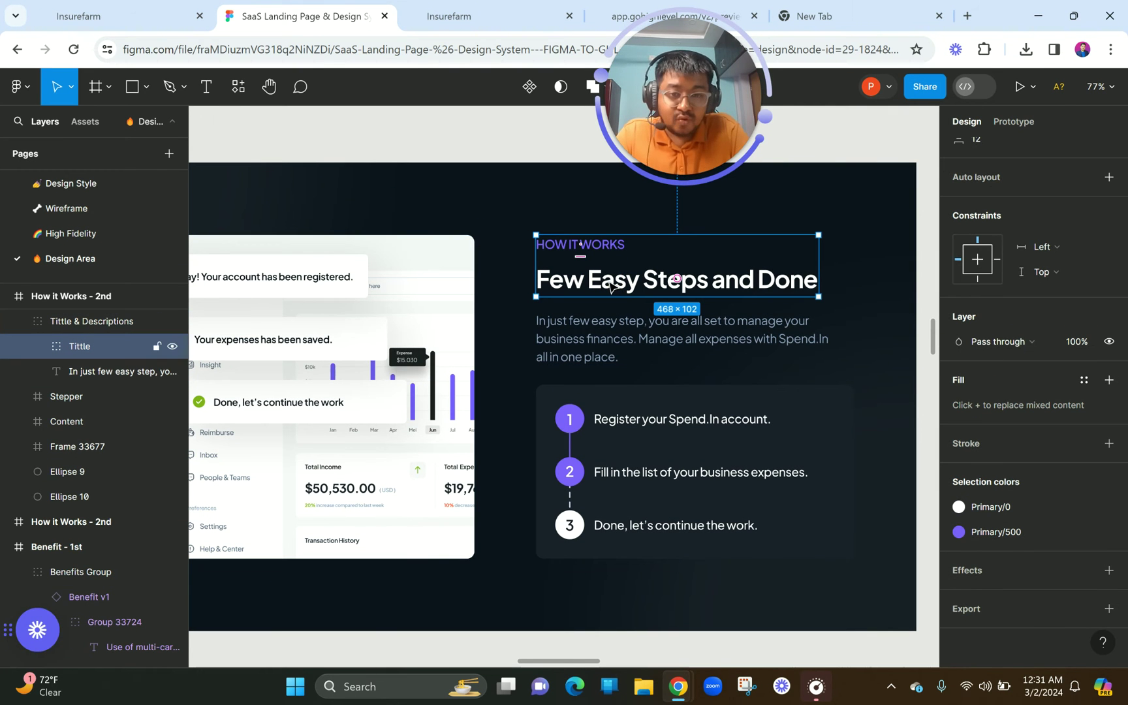
pyautogui.doubleClick(568, 332)
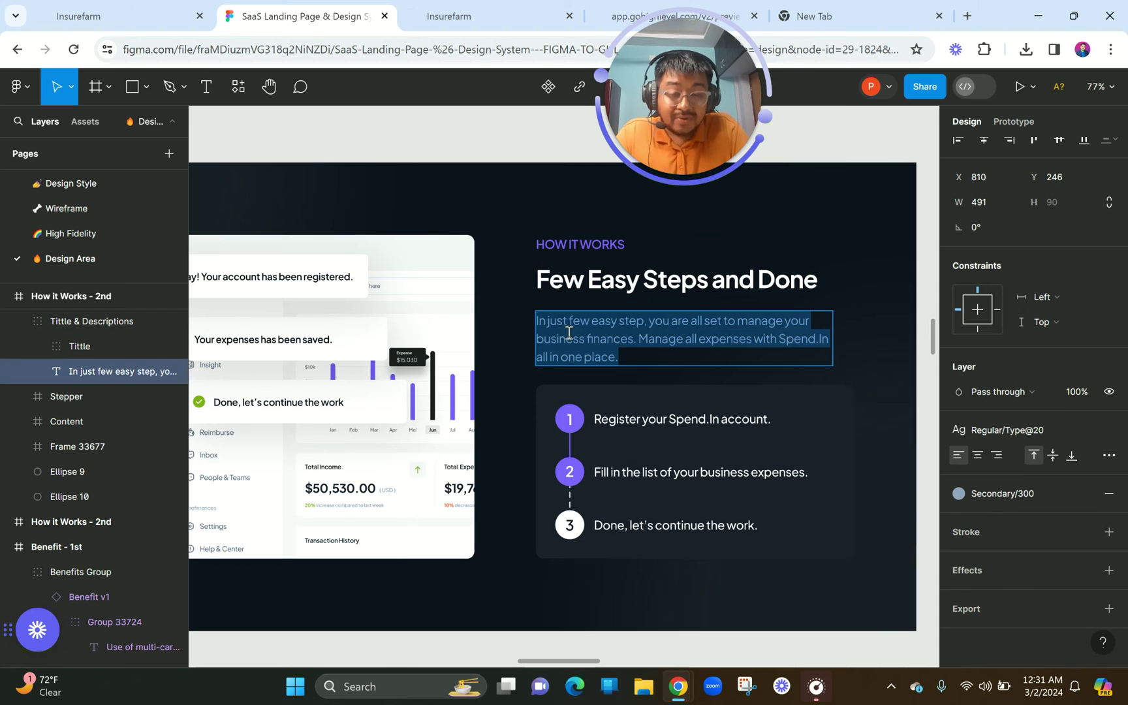
pyautogui.click(601, 425)
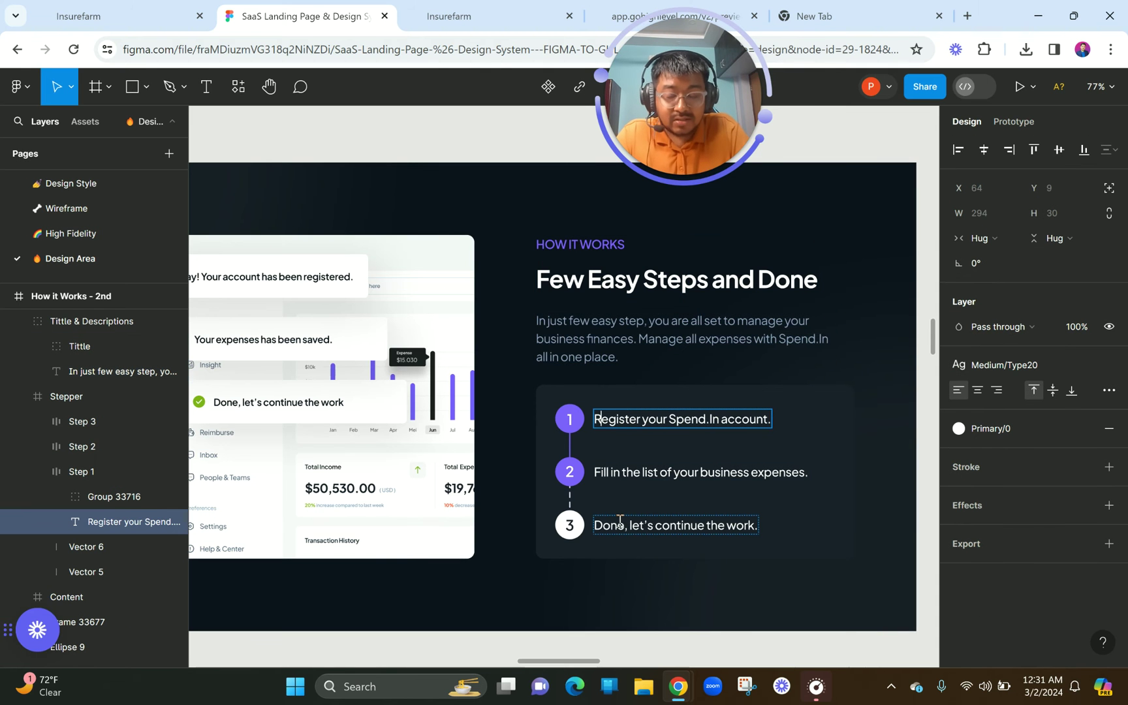
pyautogui.scroll(4, 620, 522)
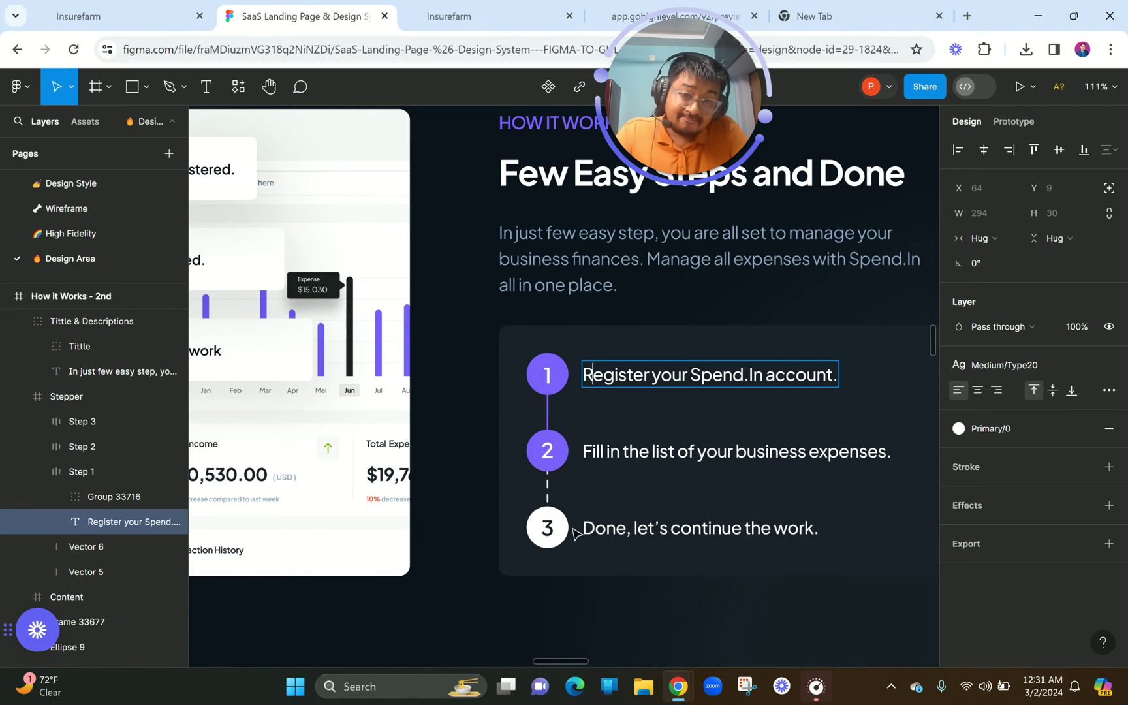
# - Back in the page builder, duplicate the "WHY USE SPEND.IN" sub-headline and move the copy into the dark row's second column
pyautogui.click(448, 14)
pyautogui.click(664, 465)
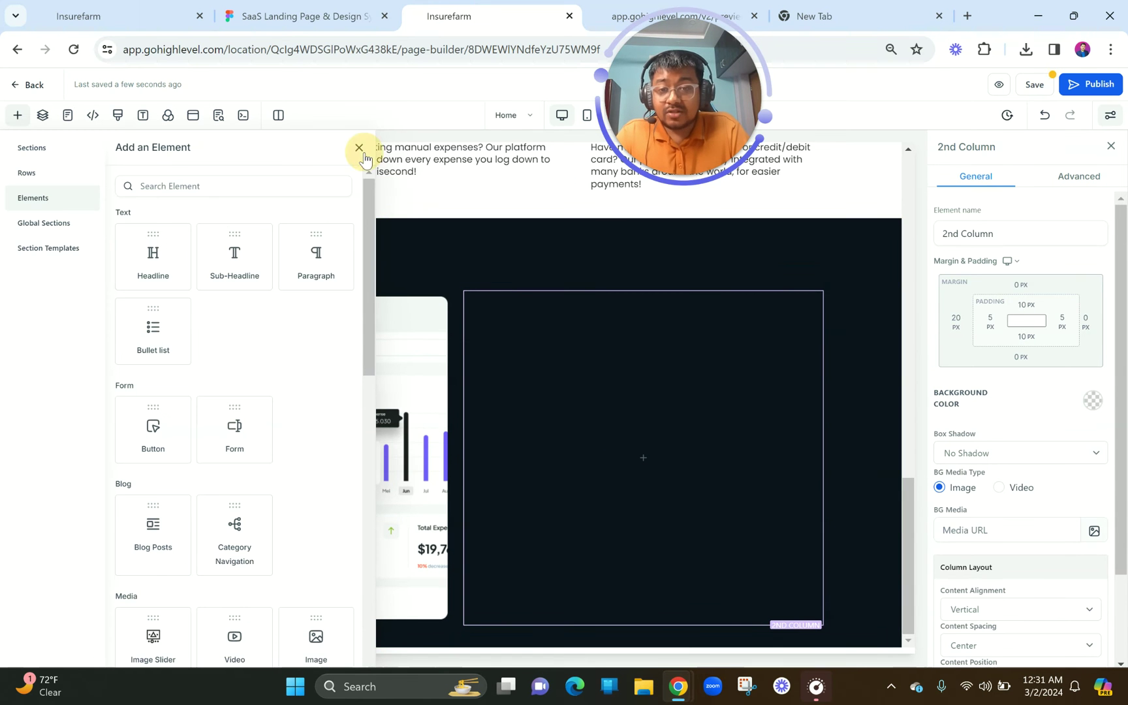
pyautogui.click(358, 147)
pyautogui.scroll(6, 555, 404)
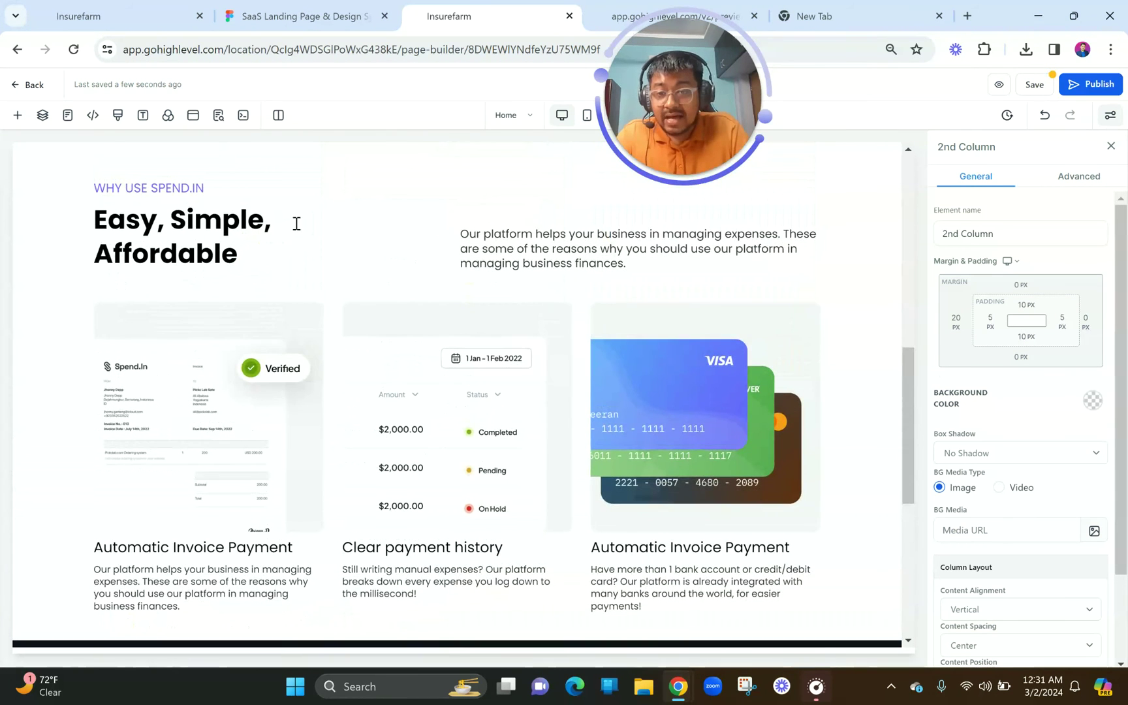
pyautogui.click(431, 174)
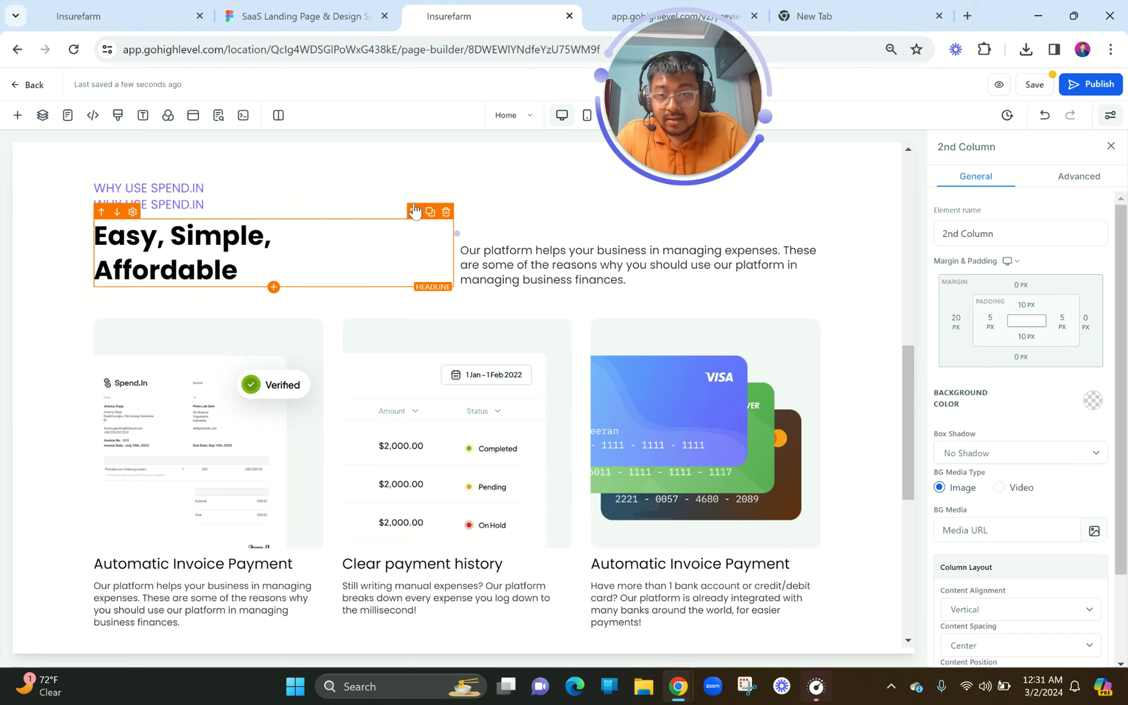
pyautogui.moveTo(415, 190); pyautogui.dragTo(744, 590)
pyautogui.scroll(-4, 677, 542)
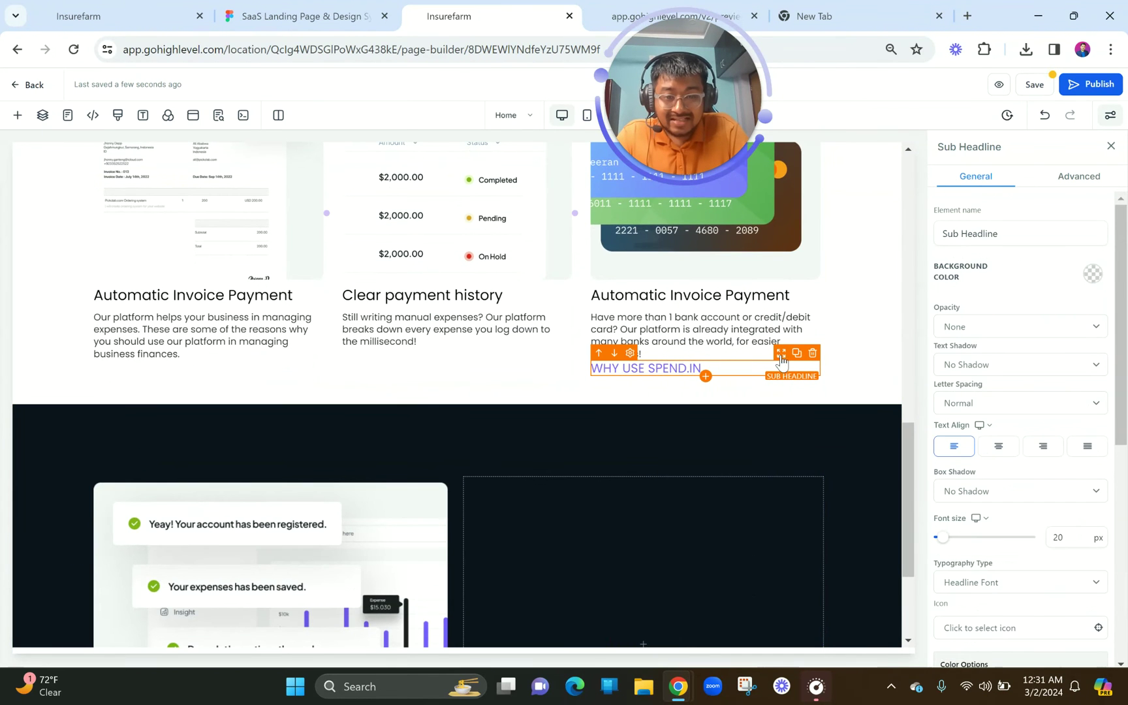
pyautogui.moveTo(778, 353); pyautogui.dragTo(734, 531)
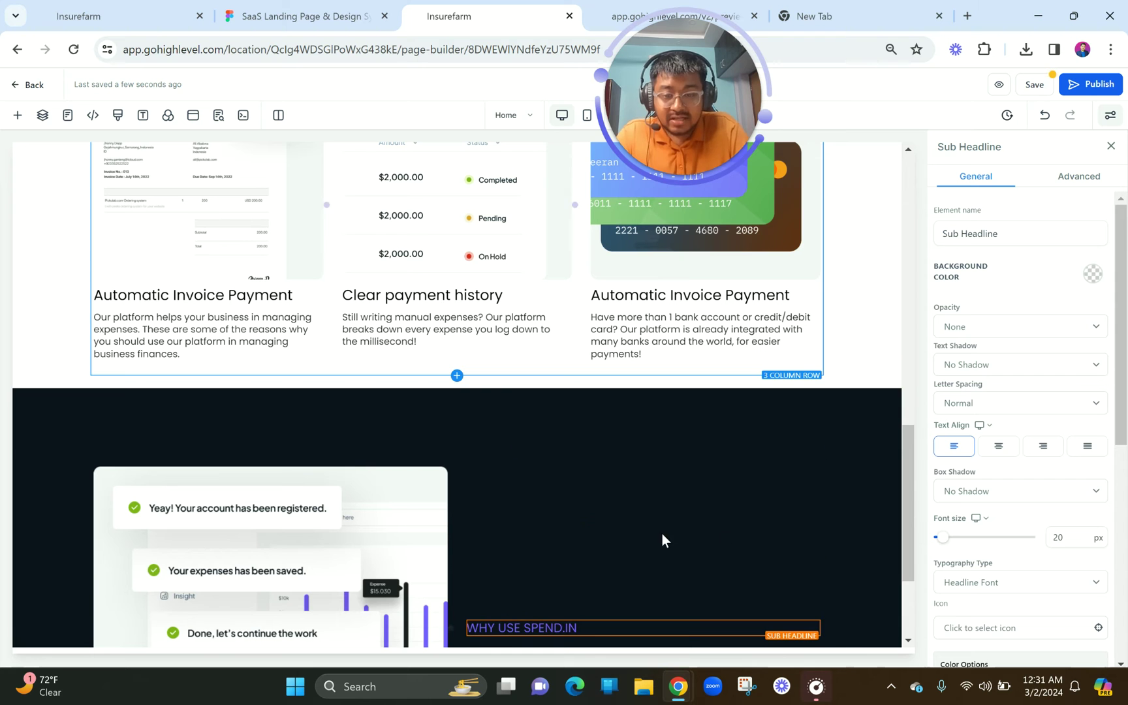
# - Set the content spacing of the dark row's second column to Left
pyautogui.click(599, 505)
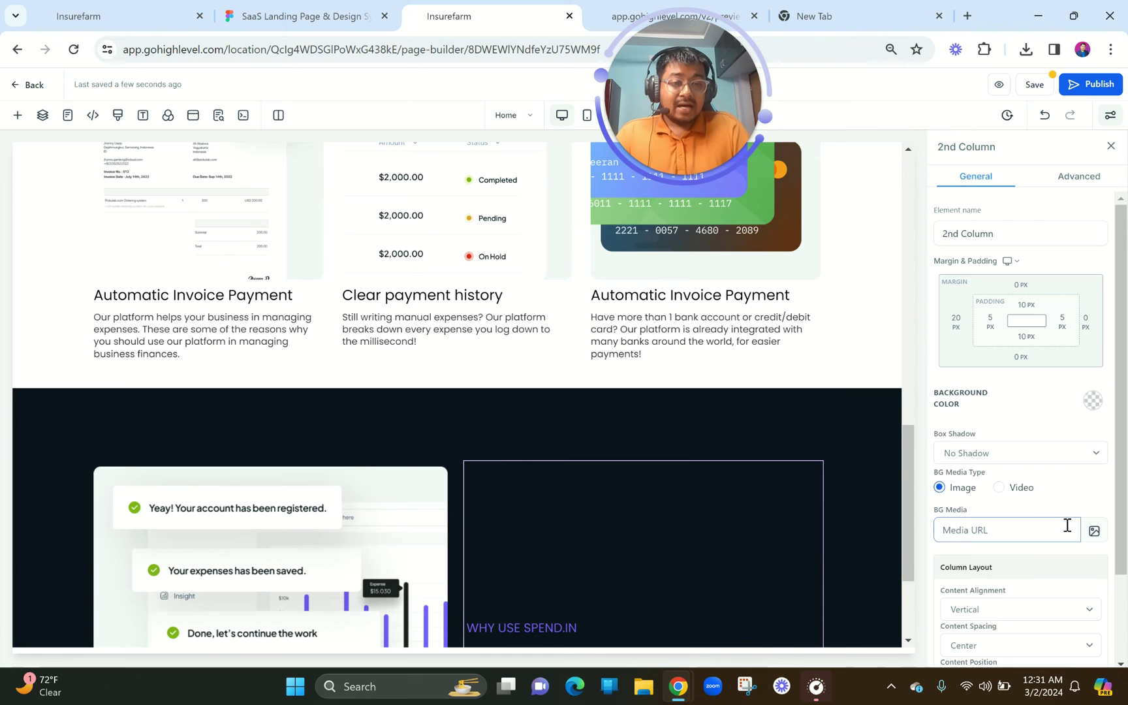
pyautogui.scroll(-2, 1018, 511)
pyautogui.click(989, 535)
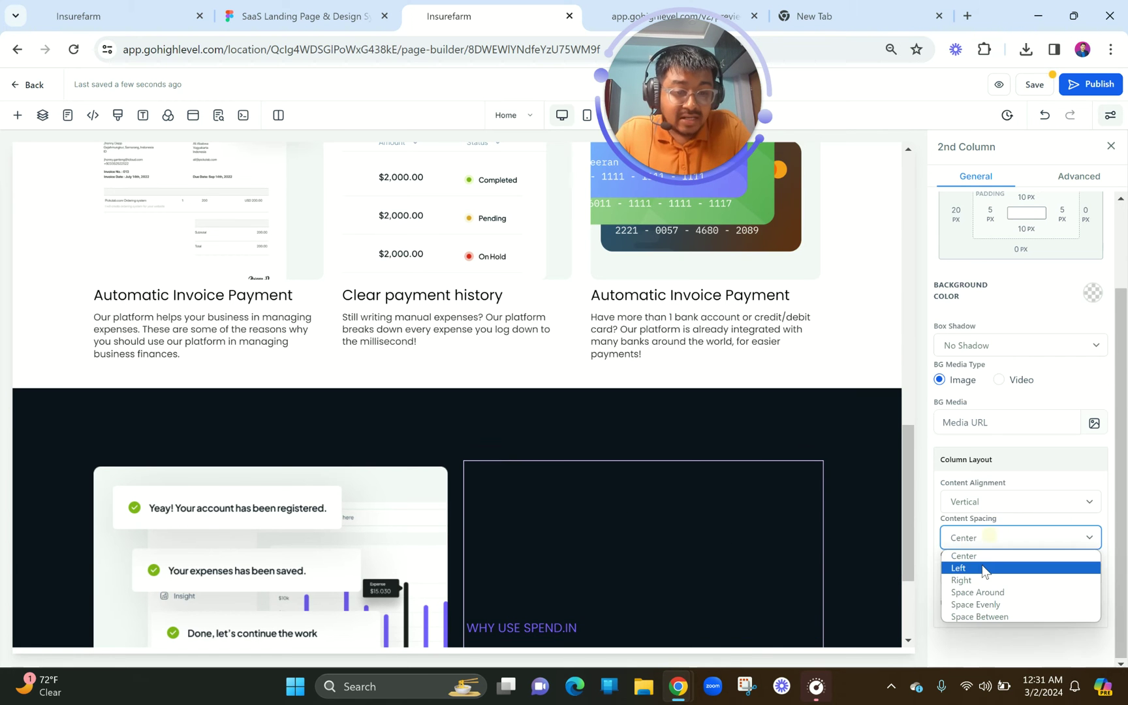
pyautogui.click(979, 565)
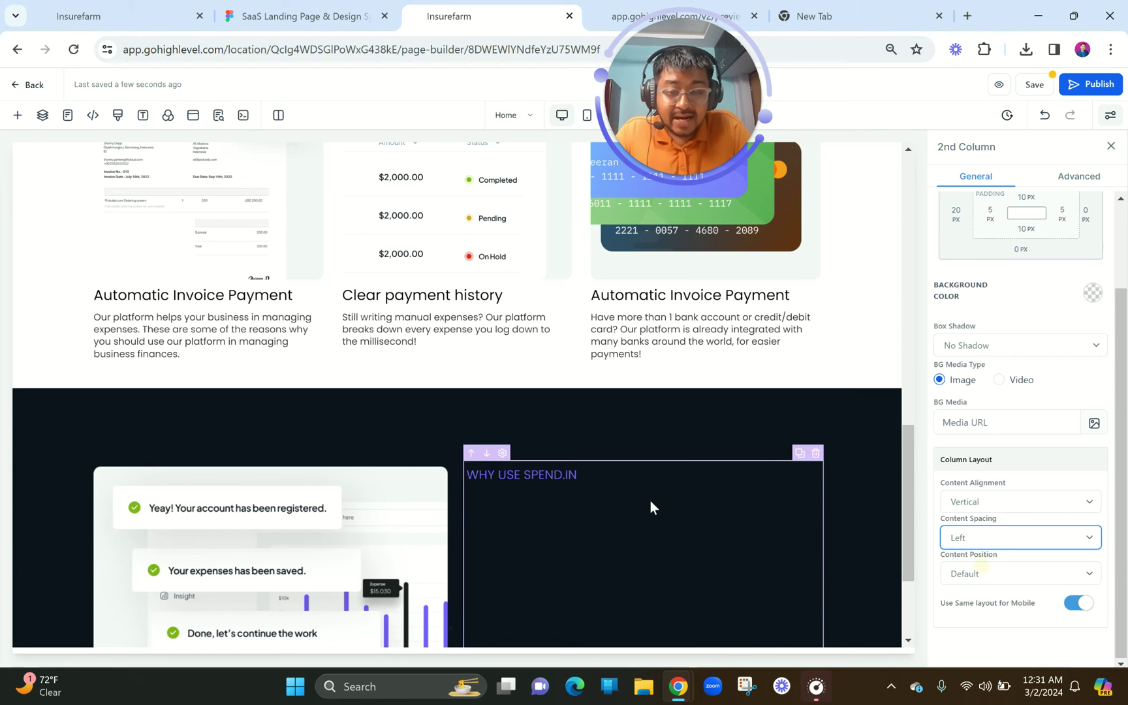
# - Switch to the Figma design and copy the How it Works title text "Few Easy Steps and Done"
pyautogui.click(551, 474)
pyautogui.click(374, 9)
pyautogui.scroll(3, 522, 211)
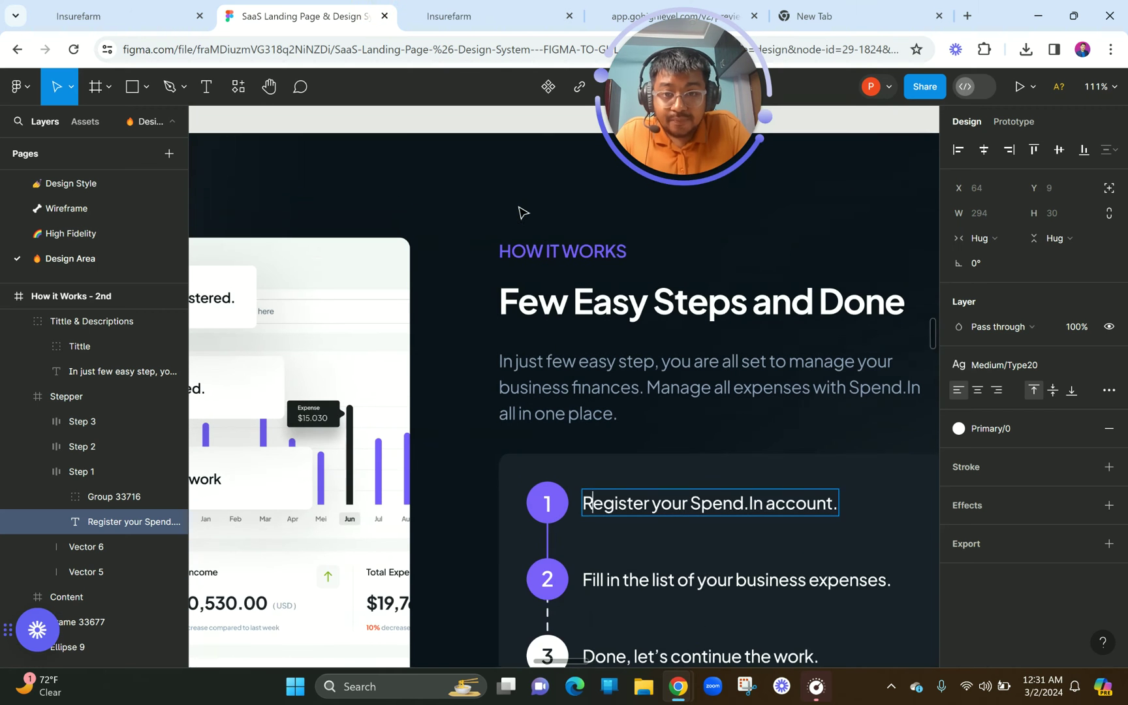
pyautogui.doubleClick(565, 301)
pyautogui.hotkey('ctrl', 'a')
pyautogui.hotkey('ctrl', 'c')
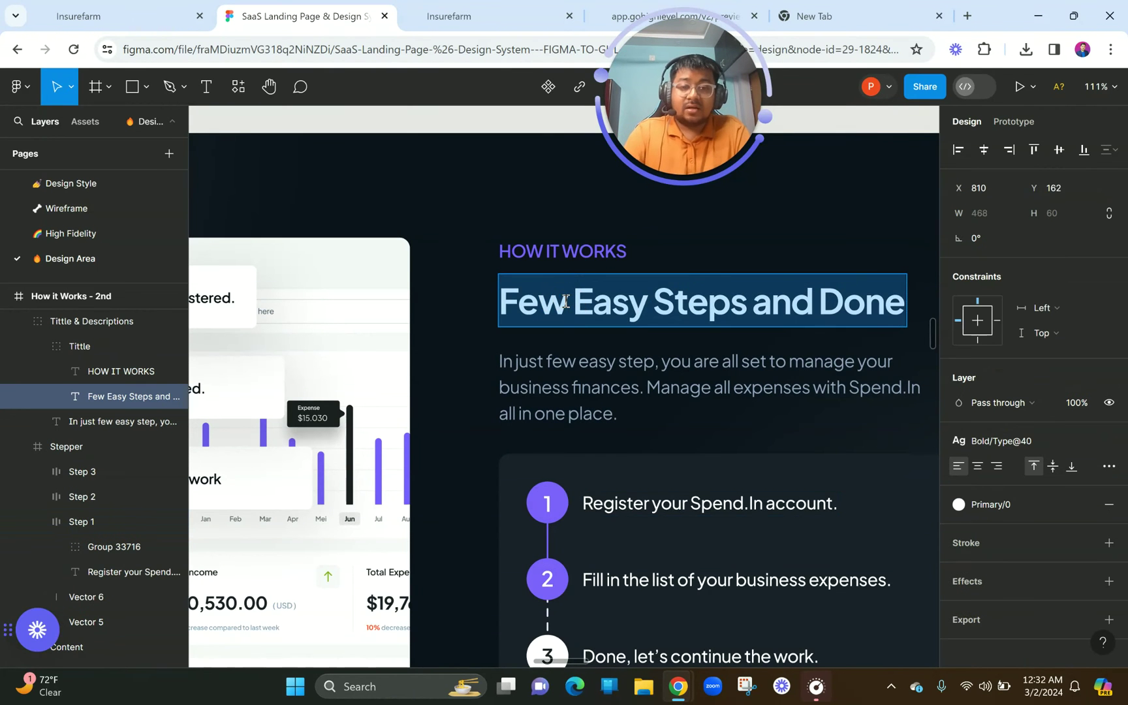
# - Back in the page builder, duplicate the "Easy, Simple, Affordable" headline and move the copy below the sub-headline in the dark row's second column
pyautogui.click(473, 10)
pyautogui.scroll(5, 448, 327)
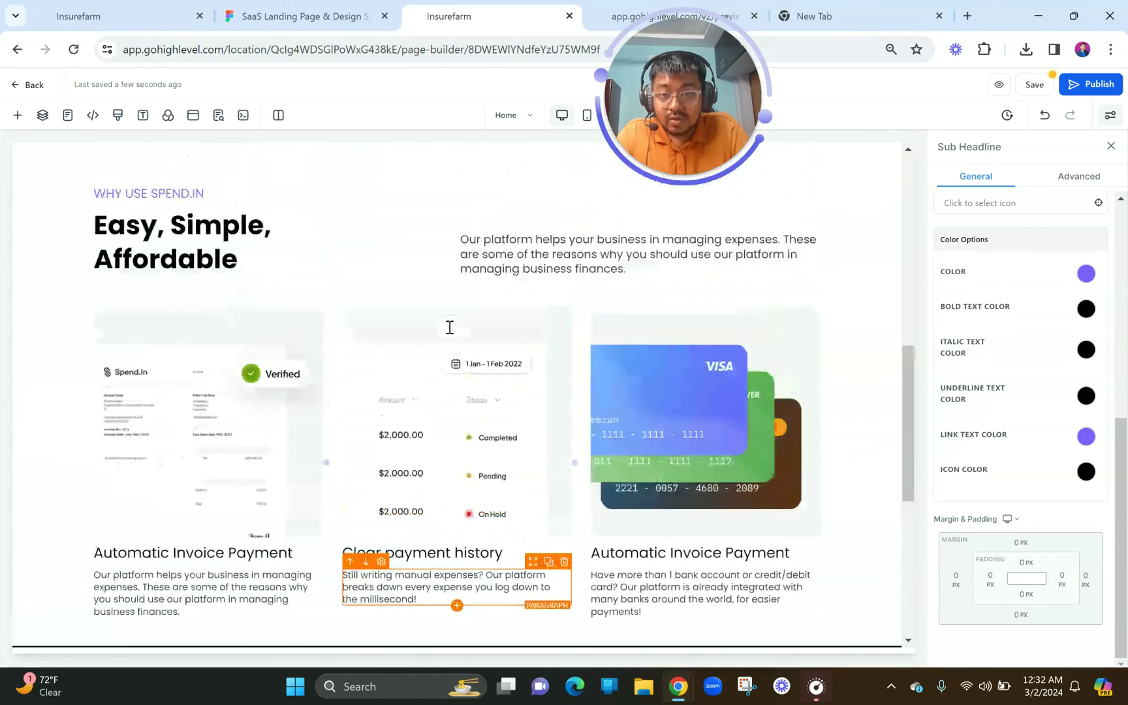
pyautogui.click(430, 270)
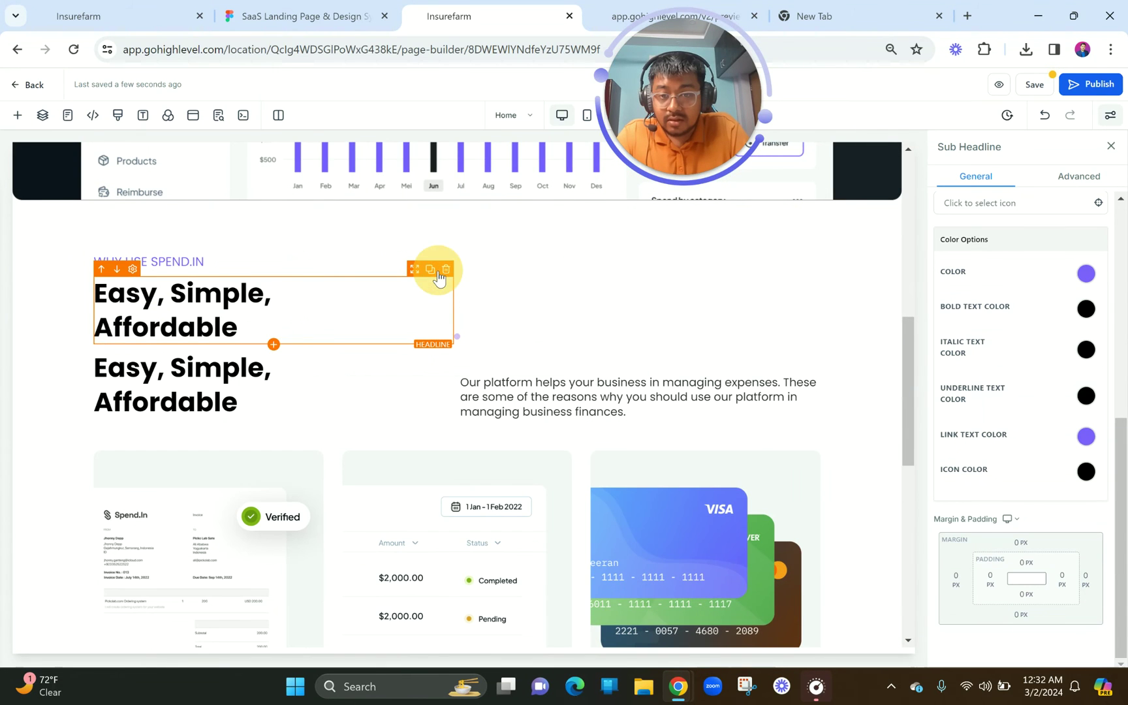
pyautogui.scroll(-2, 454, 355)
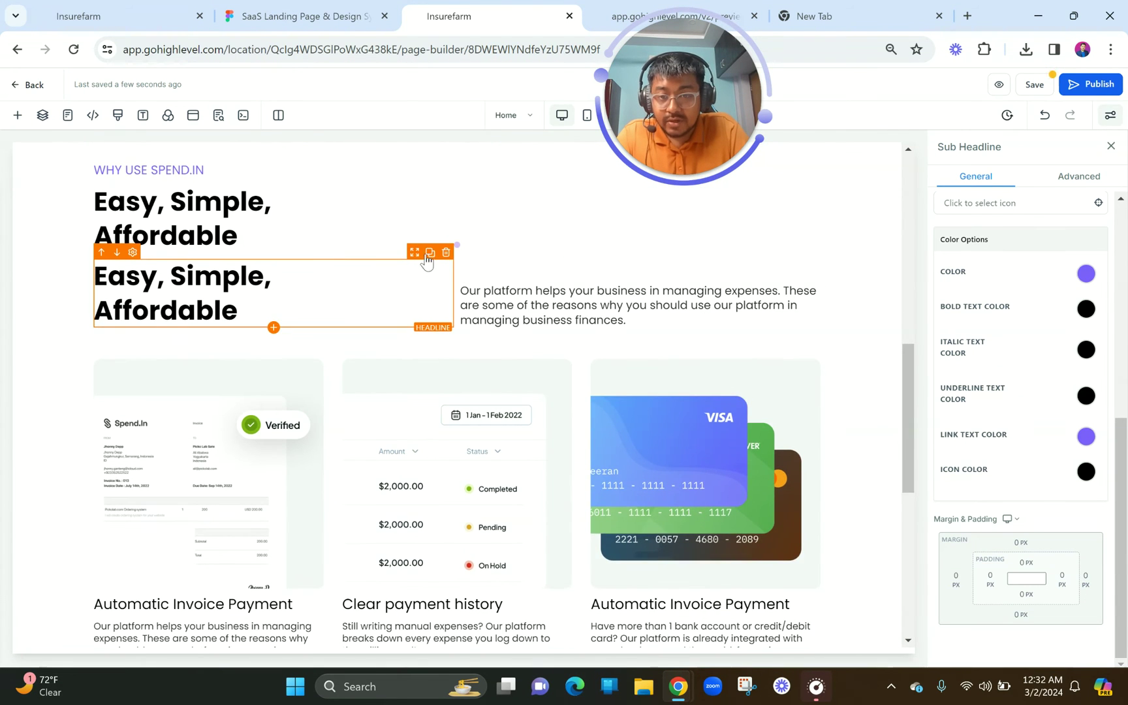
pyautogui.moveTo(417, 260); pyautogui.dragTo(761, 609)
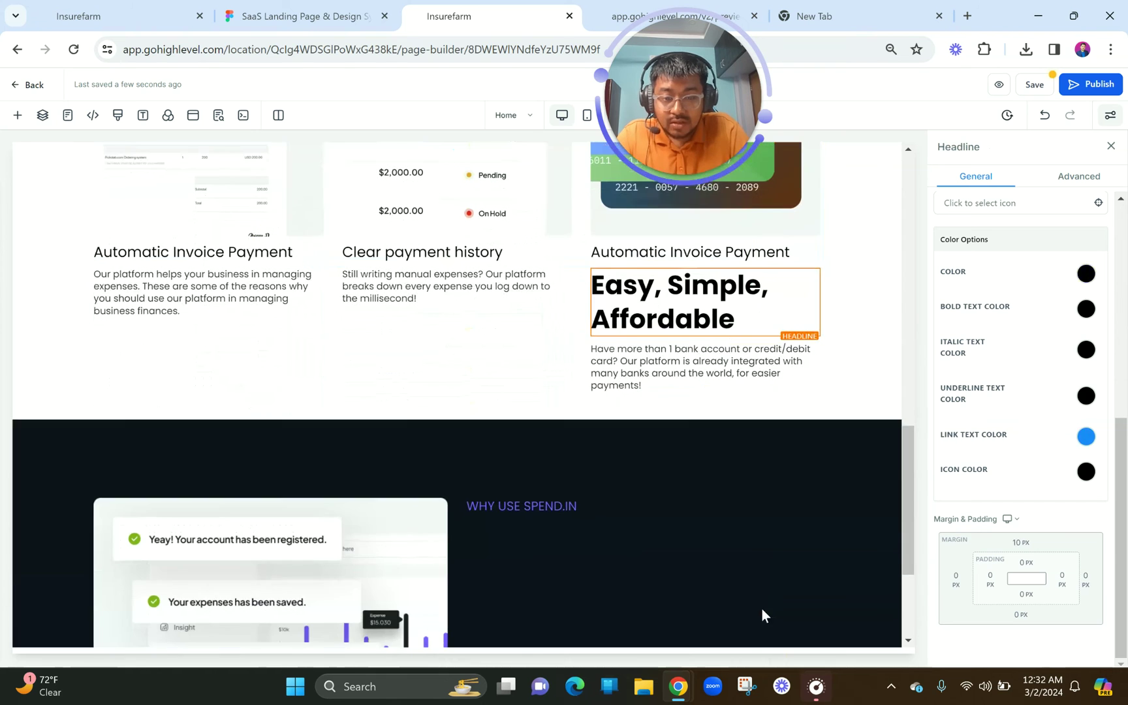
pyautogui.moveTo(783, 264); pyautogui.dragTo(699, 590)
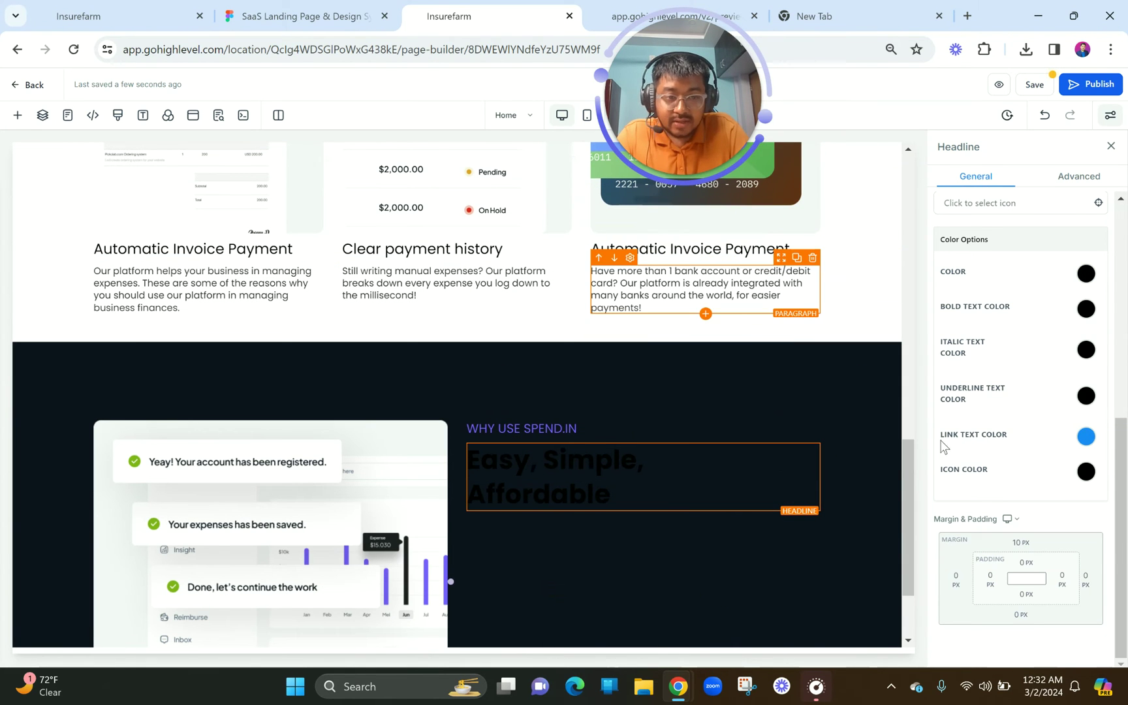
# - Set the copied headline's bold text color to white and replace its text with "Few Easy Steps and Done"
pyautogui.click(1086, 309)
pyautogui.scroll(1, 1005, 263)
pyautogui.click(996, 237)
pyautogui.click(622, 478)
pyautogui.tripleClick(622, 482)
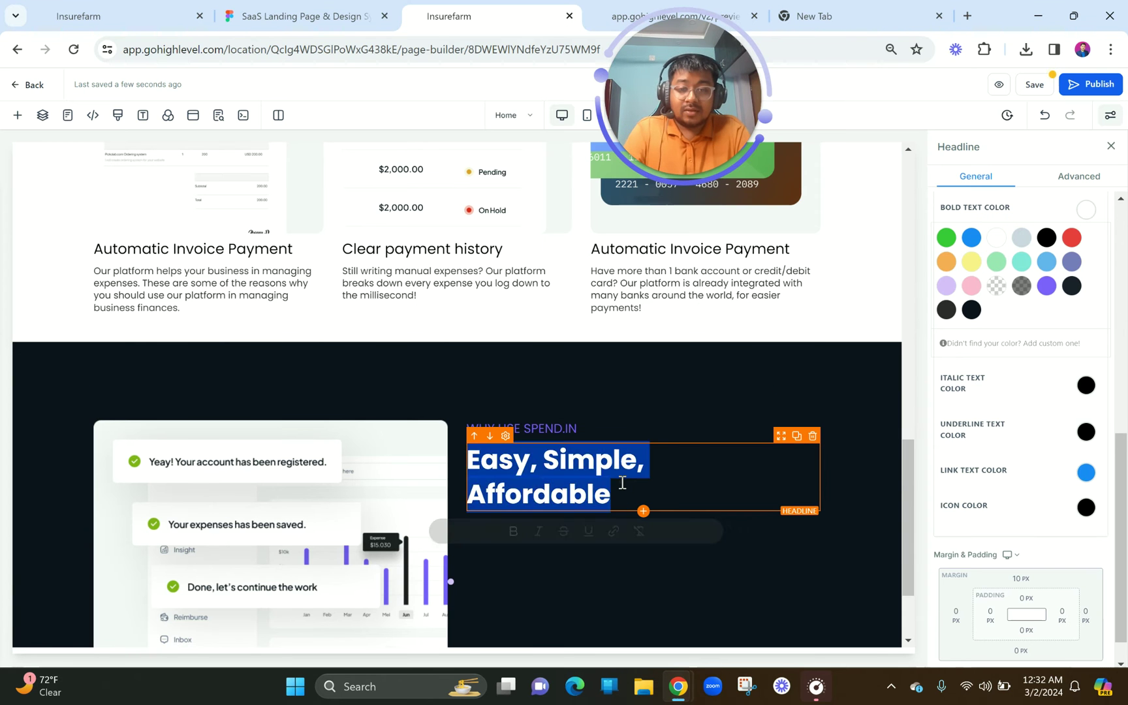
pyautogui.hotkey('ctrl', 'v')
pyautogui.tripleClick(553, 492)
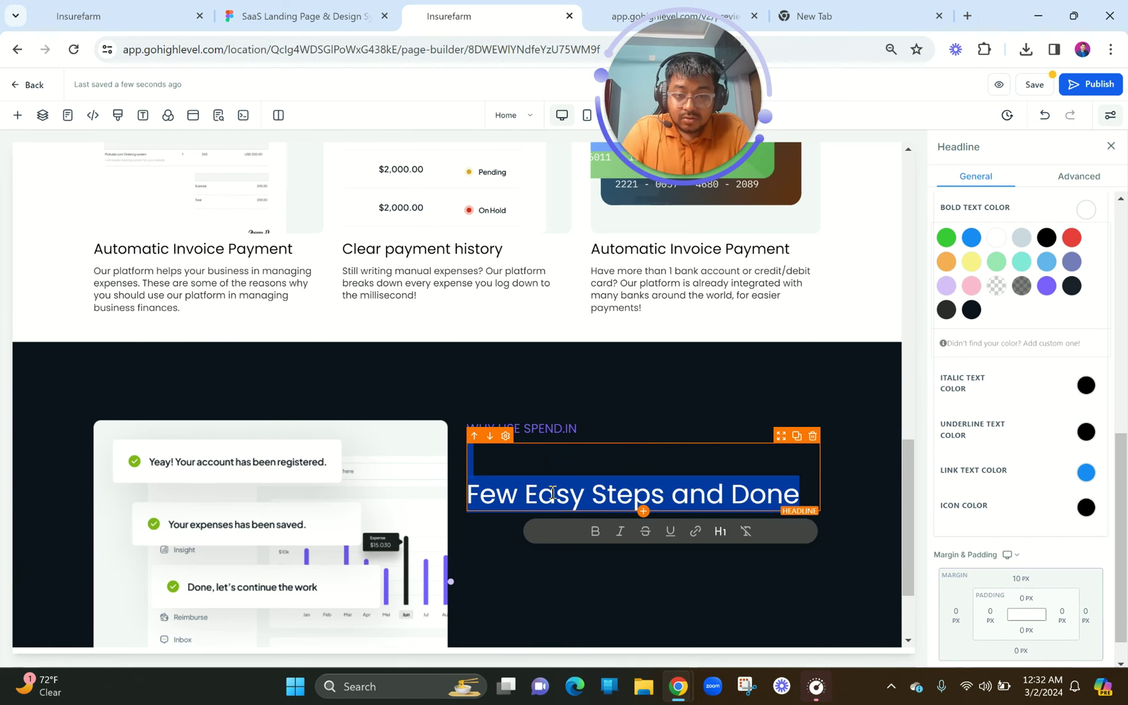
# - Compare the Figma design's Why Use and How it Works sections with the sections built on the page
pyautogui.click(298, 9)
pyautogui.scroll(5, 420, 315)
pyautogui.scroll(-5, 420, 314)
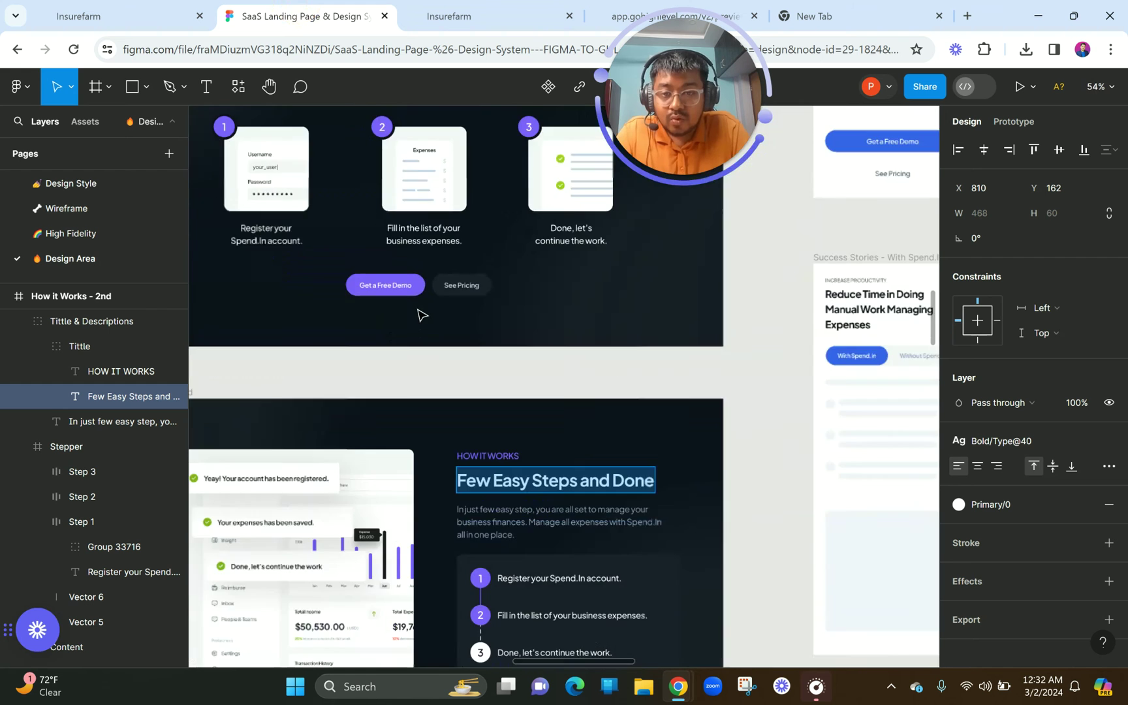
pyautogui.scroll(6, 417, 315)
pyautogui.scroll(1, 418, 315)
pyautogui.scroll(-4, 417, 315)
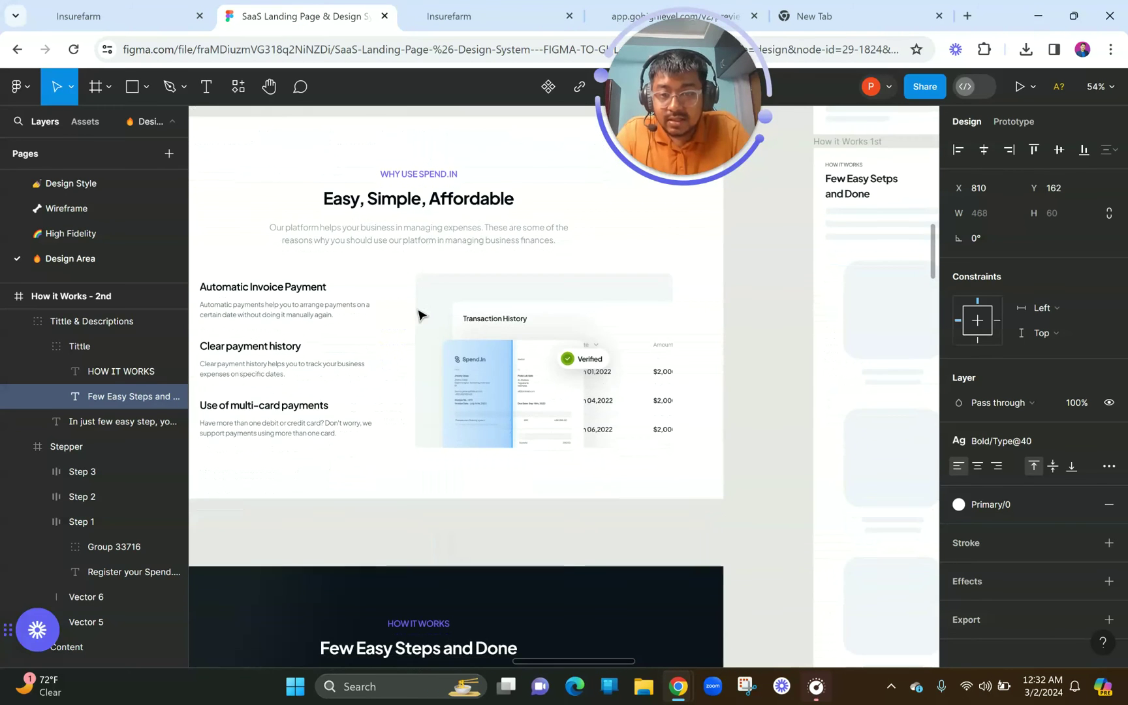
pyautogui.scroll(-10, 411, 270)
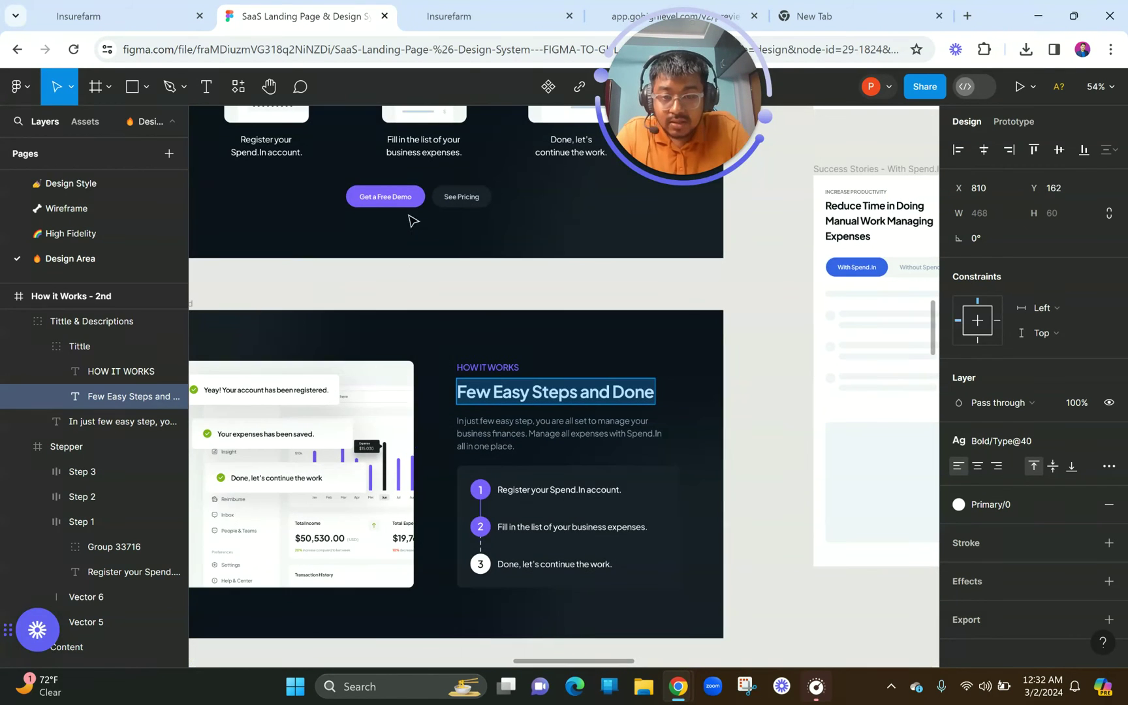
pyautogui.click(415, 8)
pyautogui.scroll(3, 494, 457)
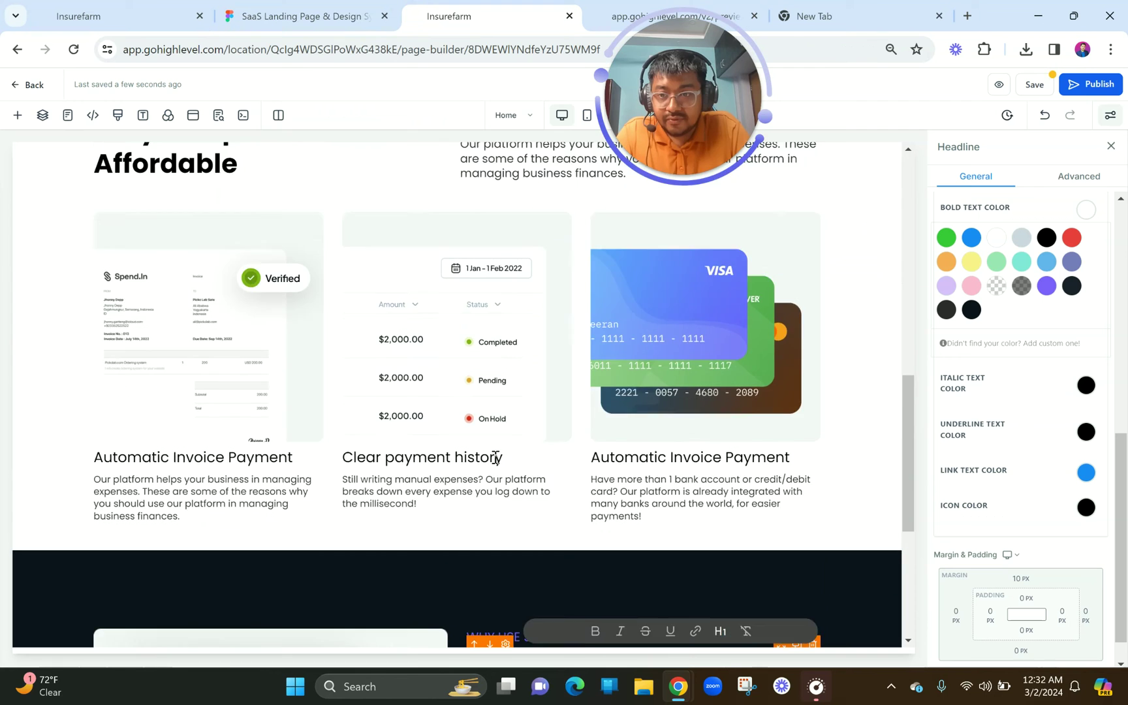
pyautogui.scroll(-3, 495, 460)
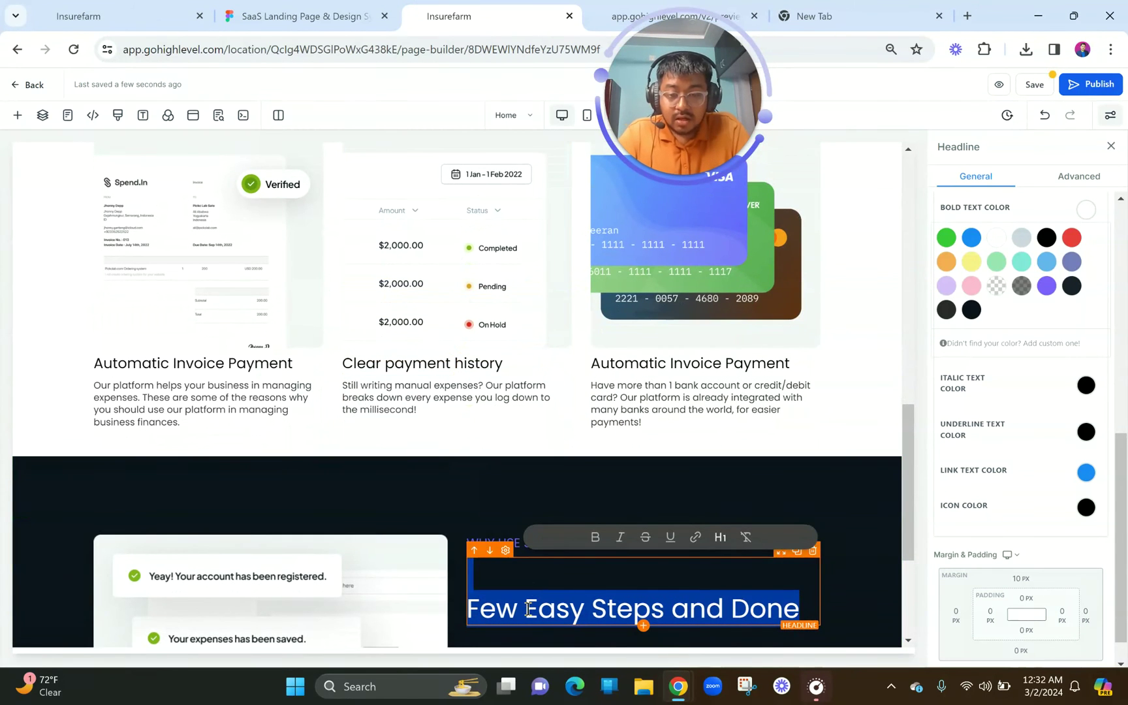
# - Make the "Few Easy Steps and Done" headline bold and remove the empty line above it
pyautogui.click(595, 536)
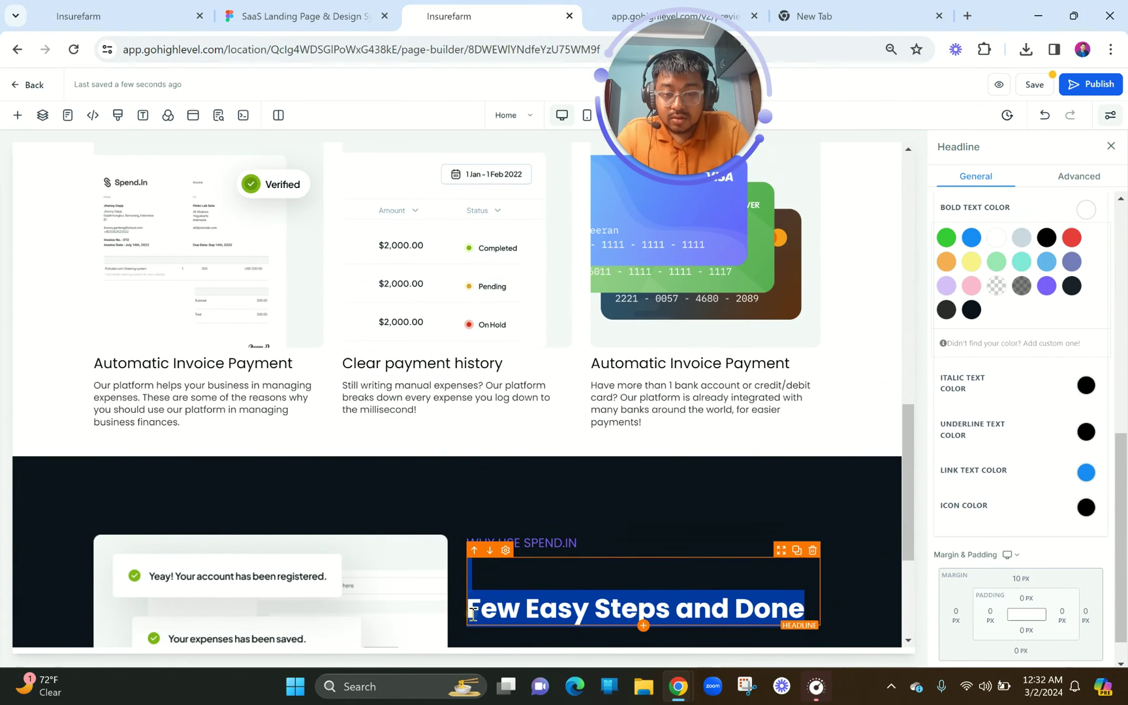
pyautogui.click(472, 613)
pyautogui.press('BackSpace')
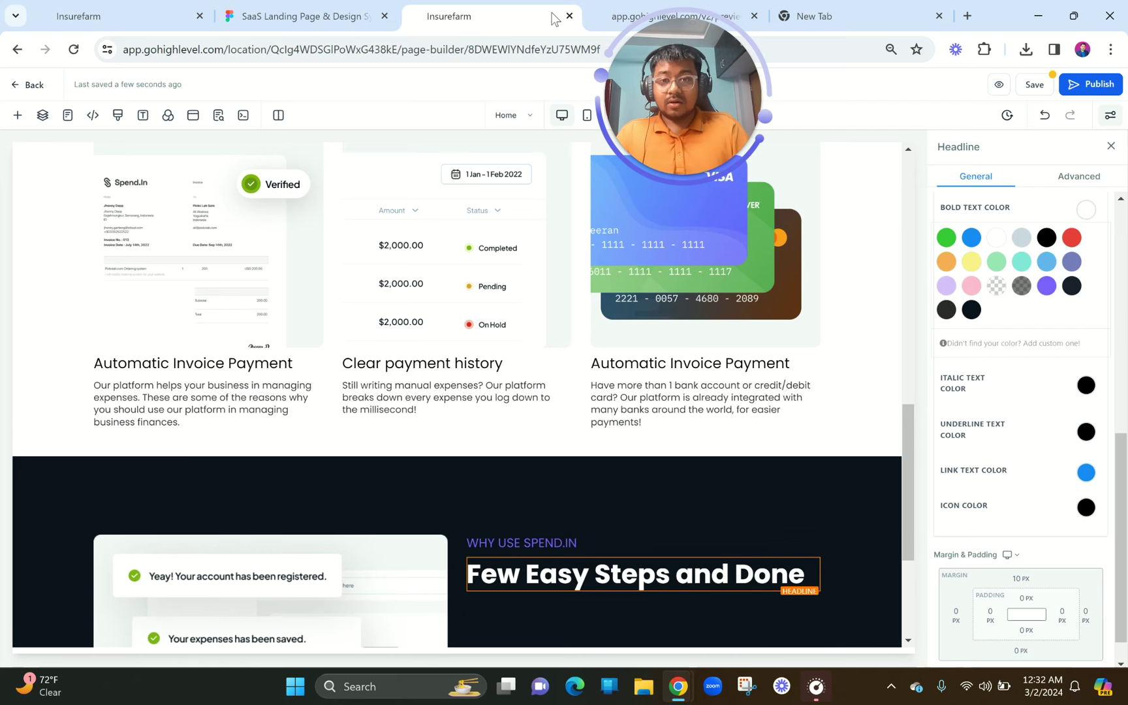
# - Switch to the Figma design and copy the description paragraph under "Few Easy Steps and Done"
pyautogui.click(307, 16)
pyautogui.scroll(-2, 574, 457)
pyautogui.click(511, 370)
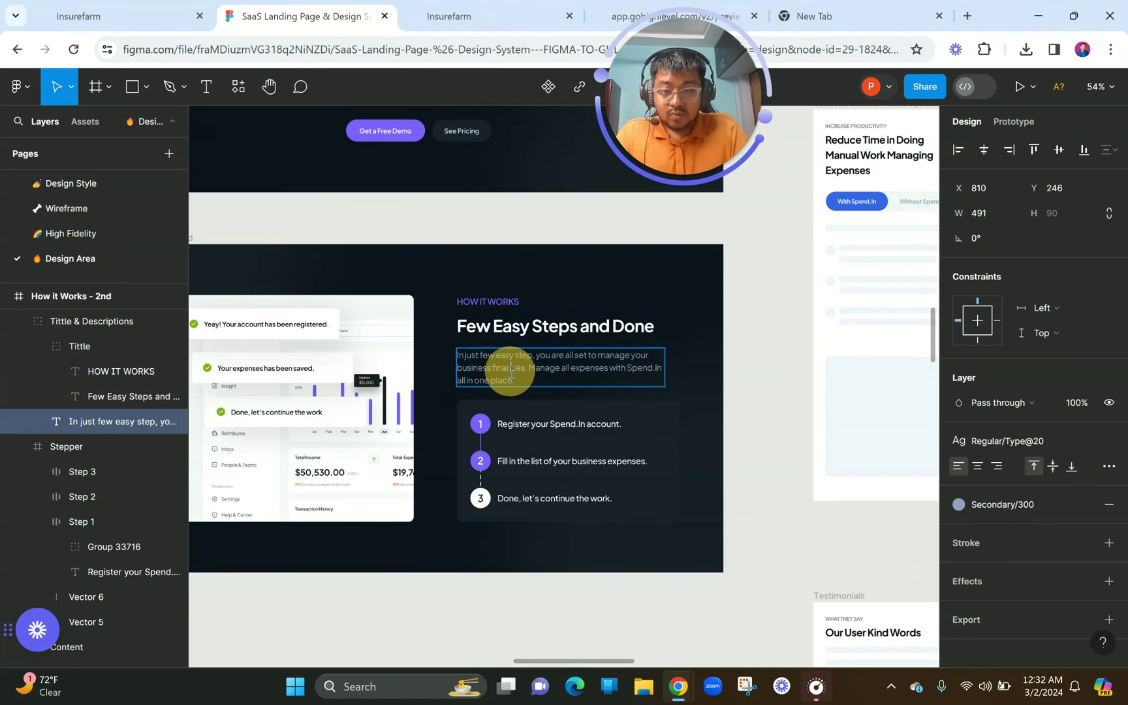
pyautogui.doubleClick(511, 371)
pyautogui.hotkey('ctrl', 'c')
# - Back in the page builder, duplicate the third card's paragraph and move the copy below the headline in the dark row
pyautogui.click(448, 16)
pyautogui.click(597, 411)
pyautogui.click(796, 371)
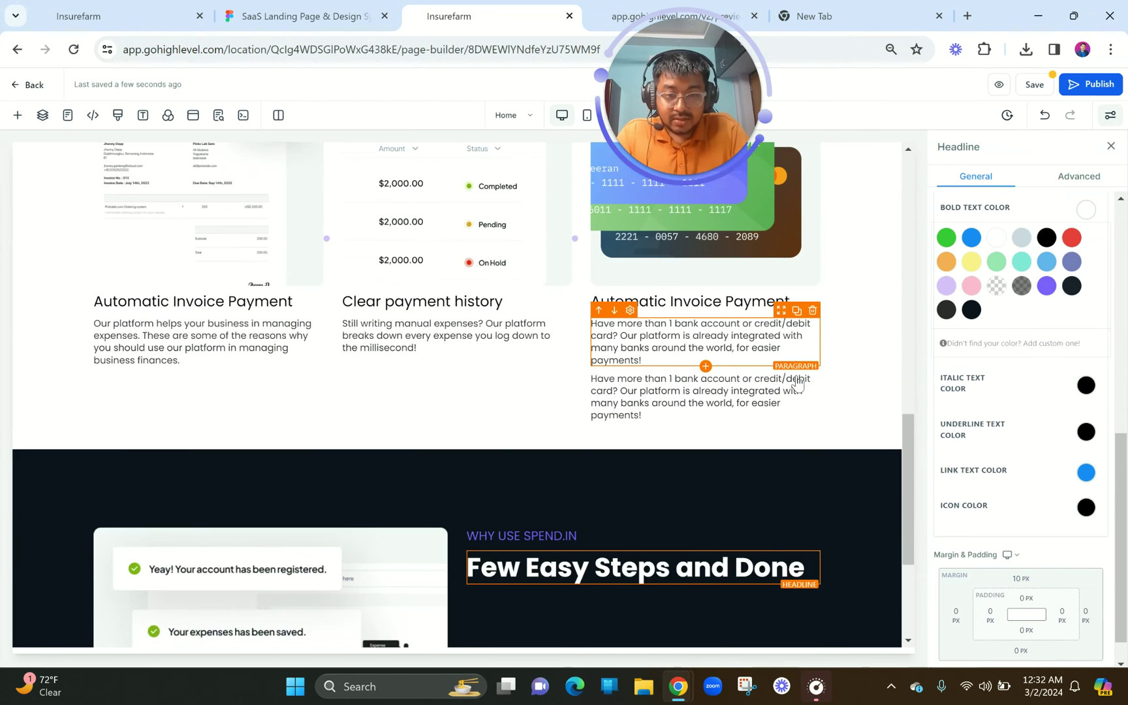
pyautogui.moveTo(781, 358); pyautogui.dragTo(700, 573)
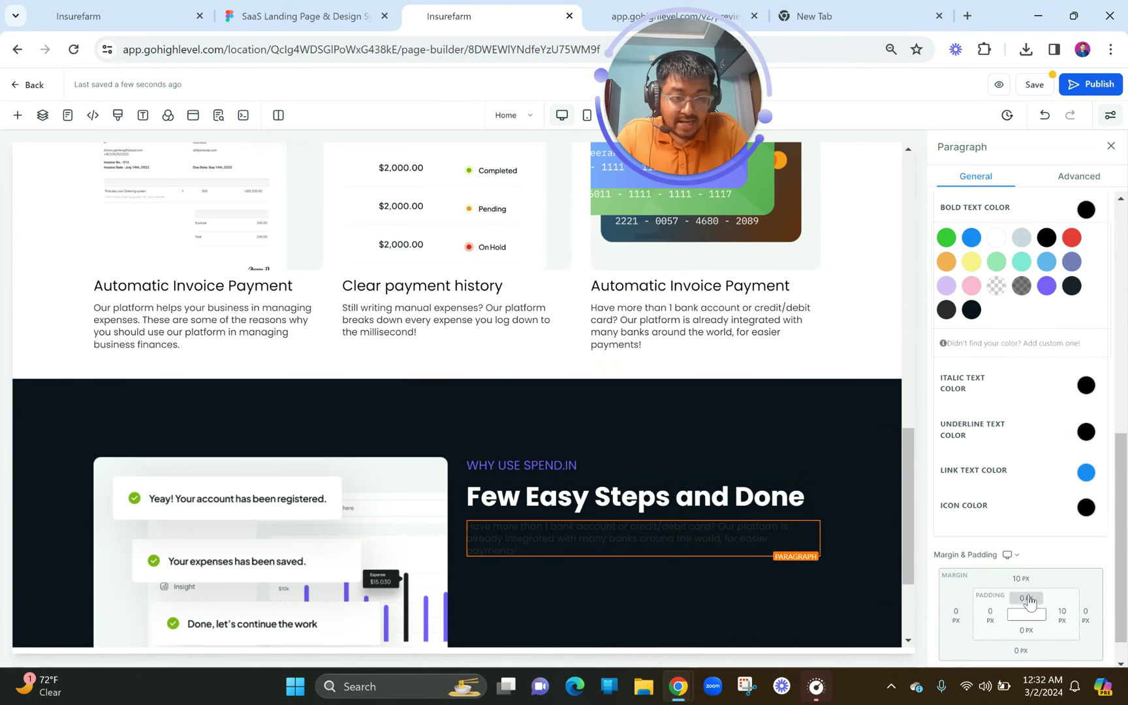
# - Set the copied paragraph's font size to 18 px and both its text color and bold text color to light grey
pyautogui.scroll(5, 1029, 602)
pyautogui.click(1068, 302)
pyautogui.hotkey('ctrl', 'a')
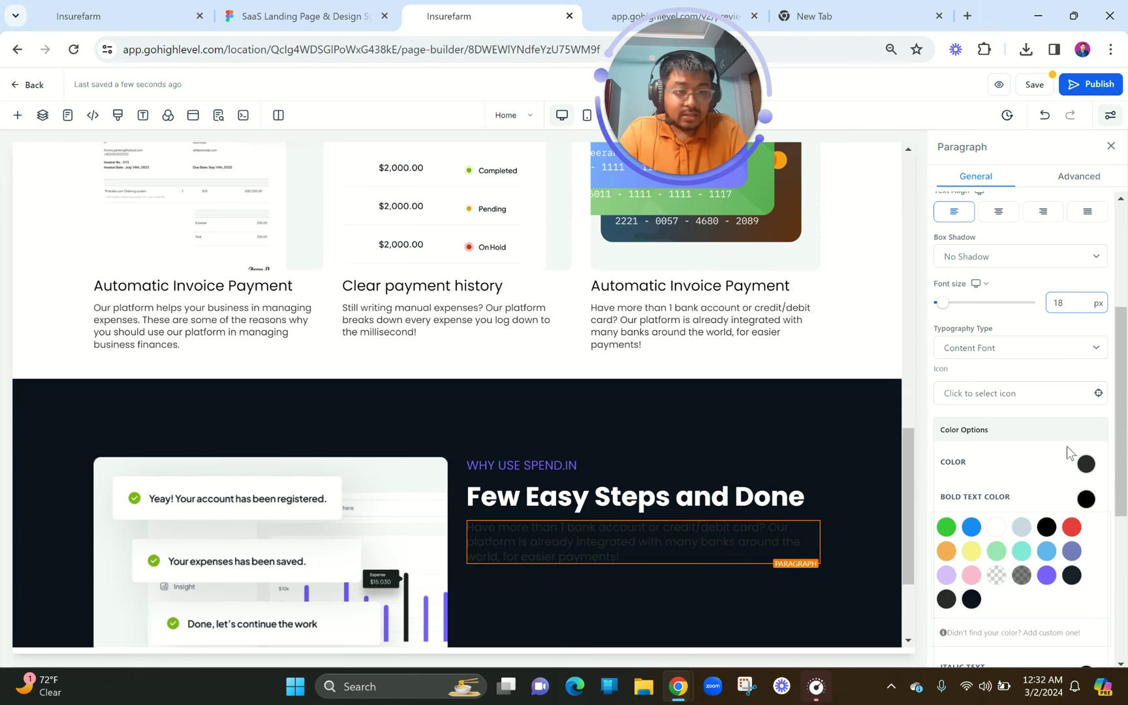
pyautogui.click(1028, 529)
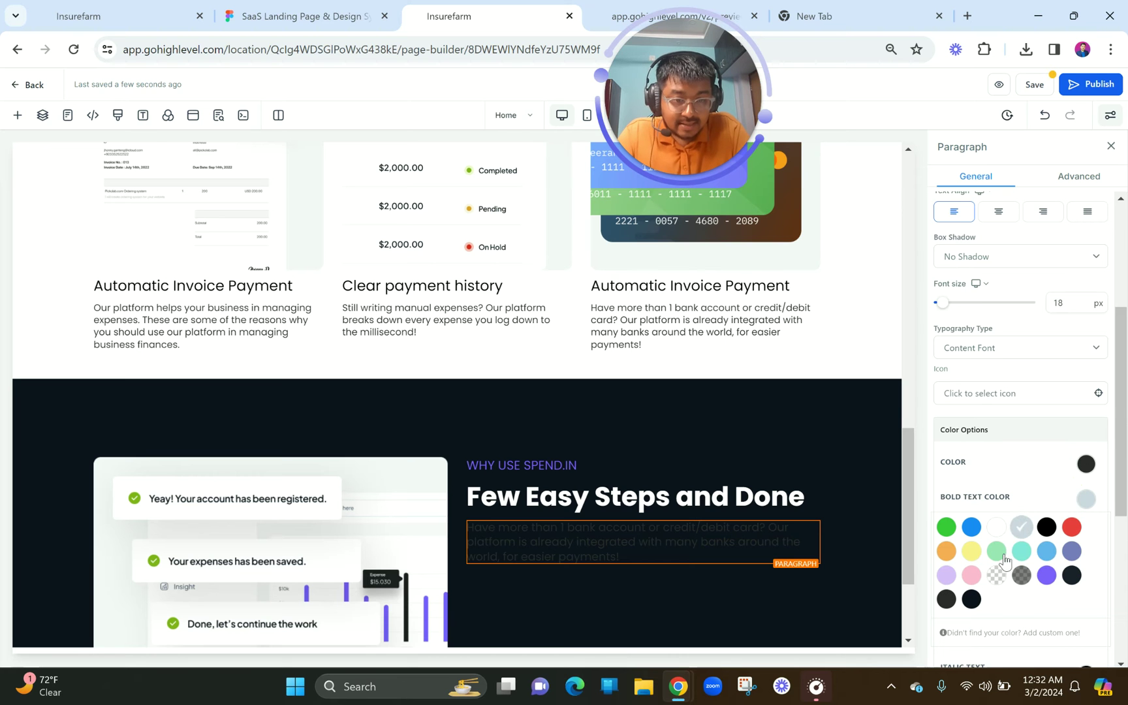
pyautogui.click(1084, 463)
pyautogui.click(1021, 490)
# - Replace the paragraph's text with the copied "In just few easy step..." description and remove the empty line above it
pyautogui.click(603, 546)
pyautogui.hotkey('ctrl', 'a')
pyautogui.hotkey('ctrl', 'v')
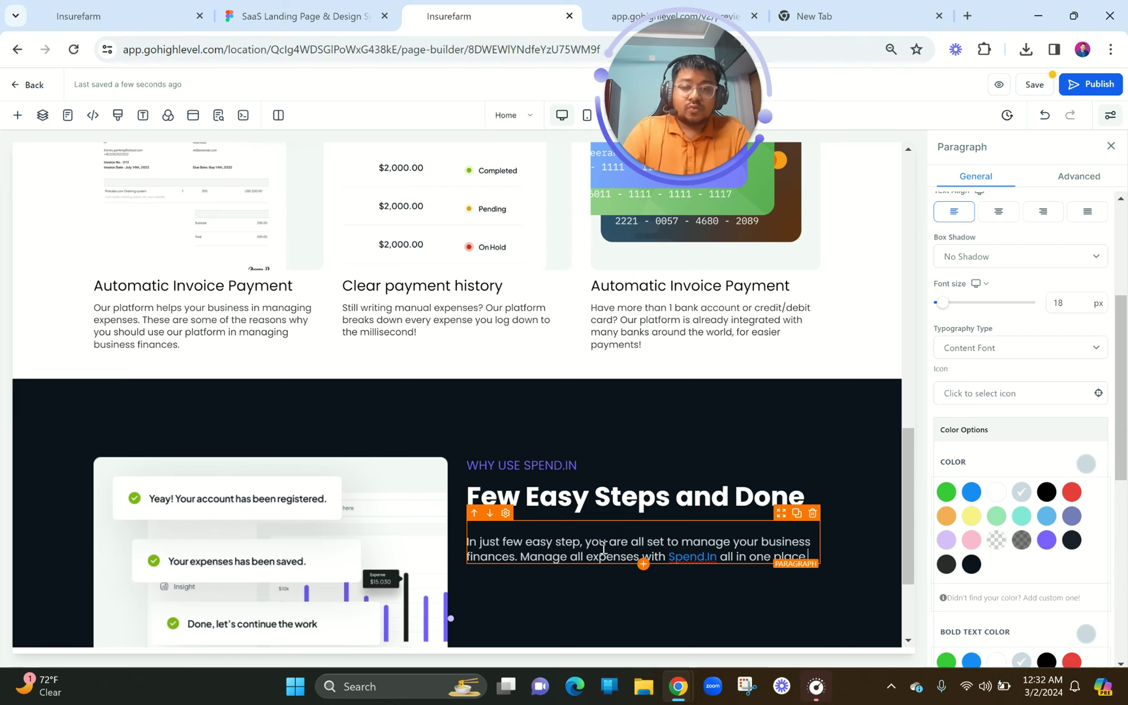
pyautogui.click(469, 541)
pyautogui.press('BackSpace')
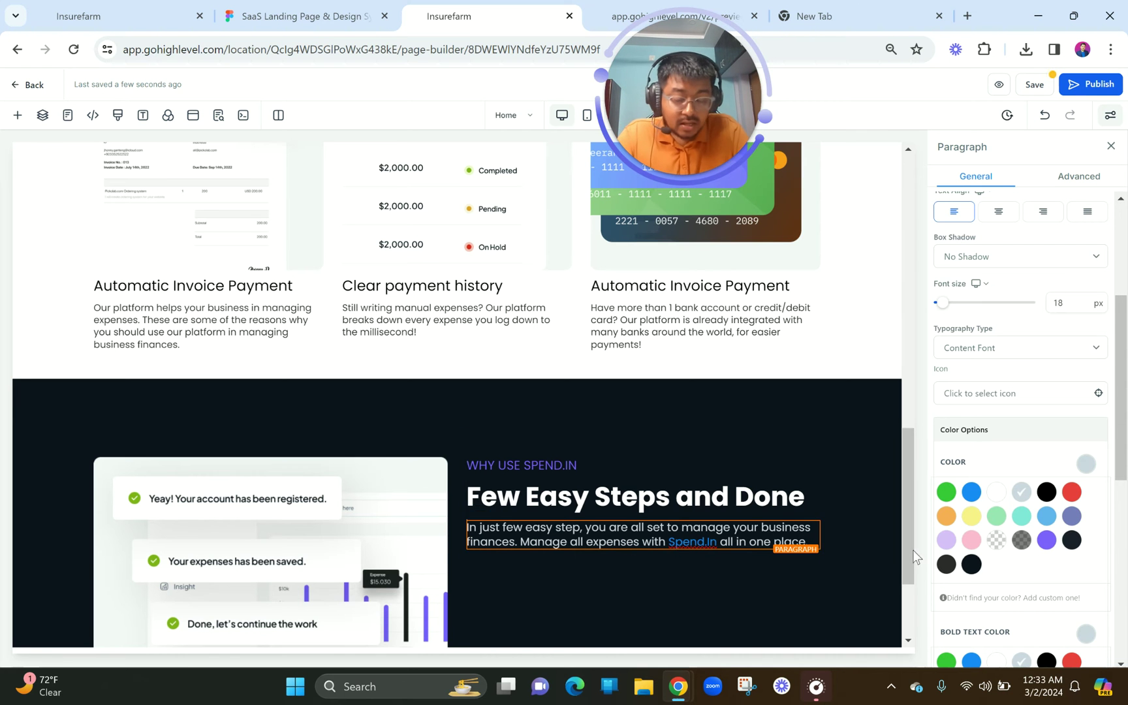
# - Set the description paragraph's link text color to the same light grey
pyautogui.scroll(-5, 1053, 573)
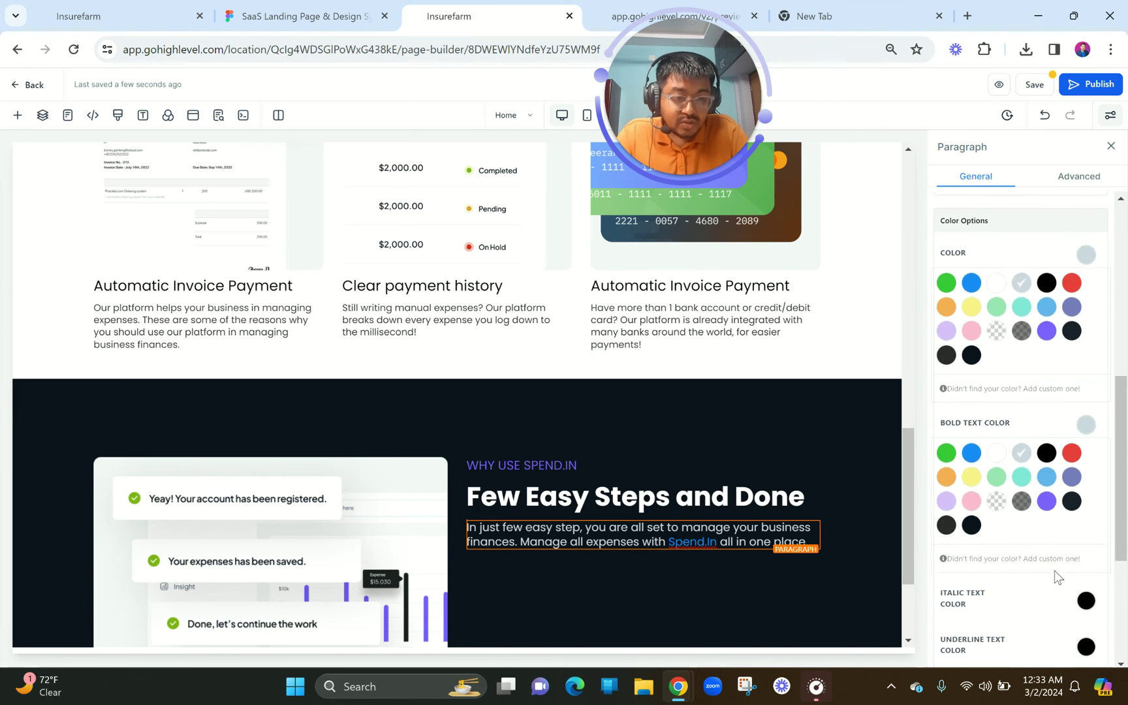
pyautogui.click(1086, 448)
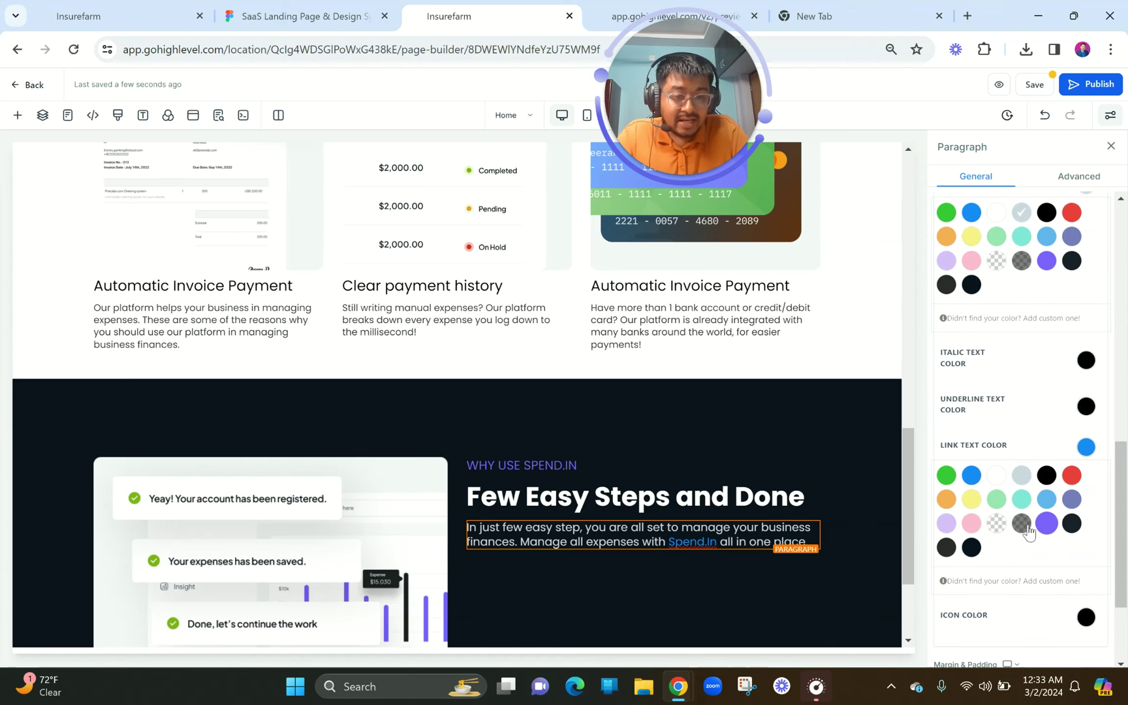
pyautogui.click(1024, 478)
pyautogui.scroll(-1, 617, 586)
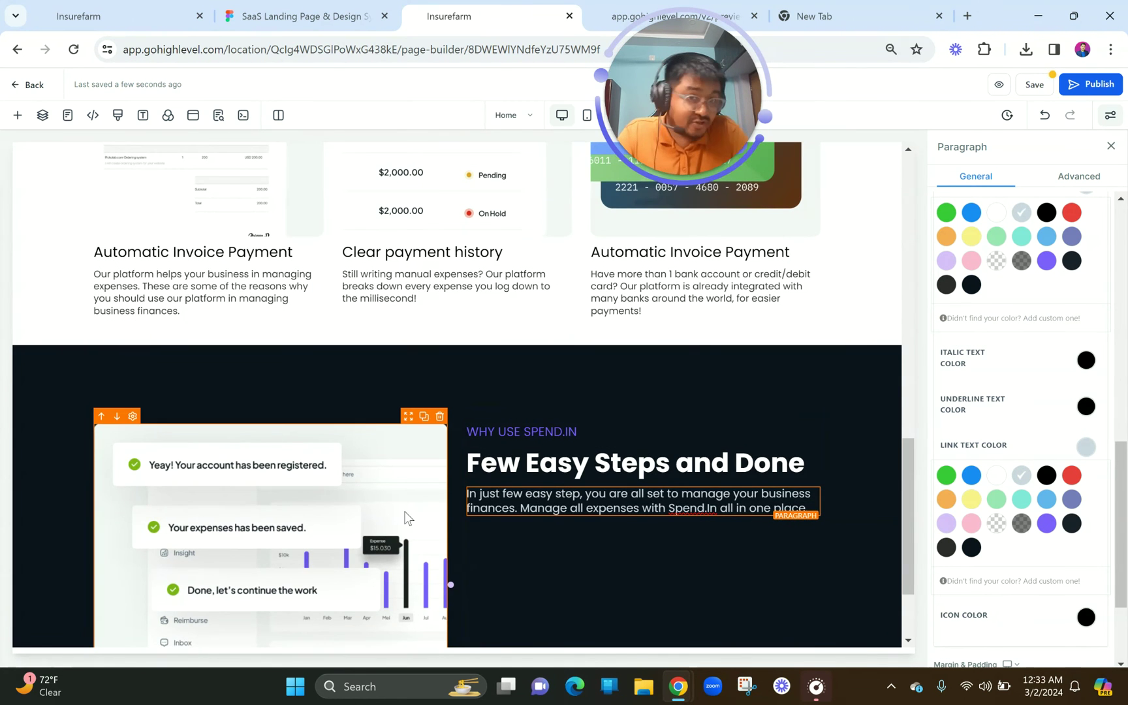
# - Switch to the Figma design and examine the three numbered steps in the How it Works section
pyautogui.click(297, 16)
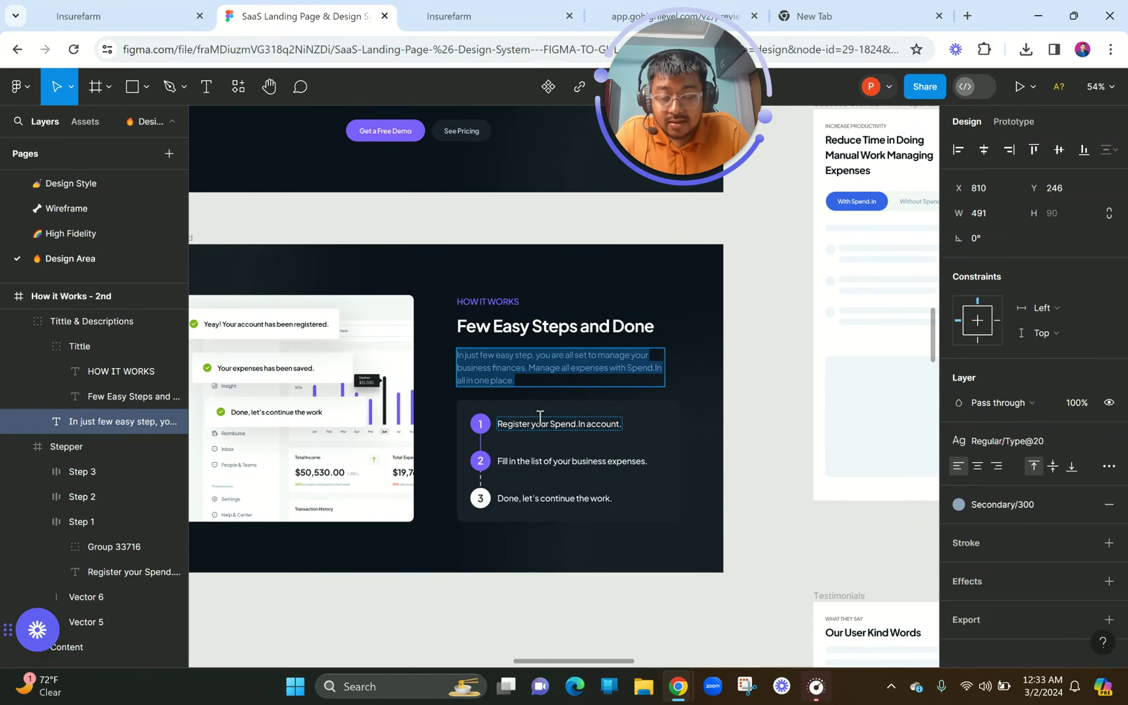
pyautogui.scroll(5, 549, 445)
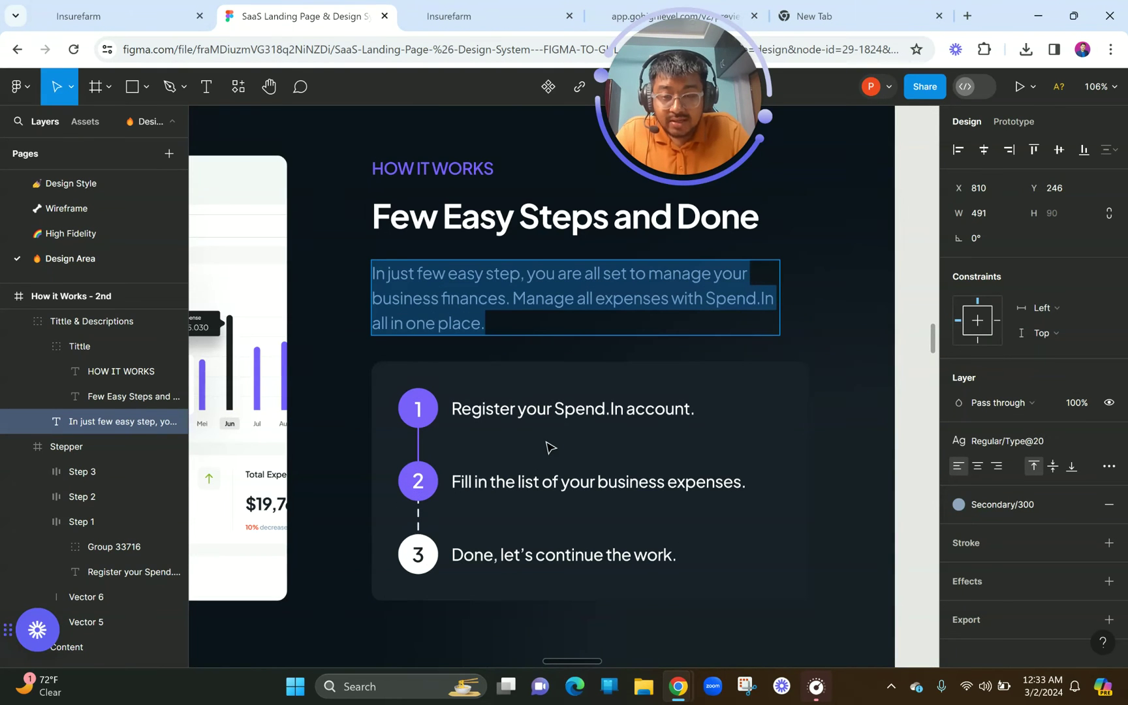
pyautogui.scroll(3, 549, 447)
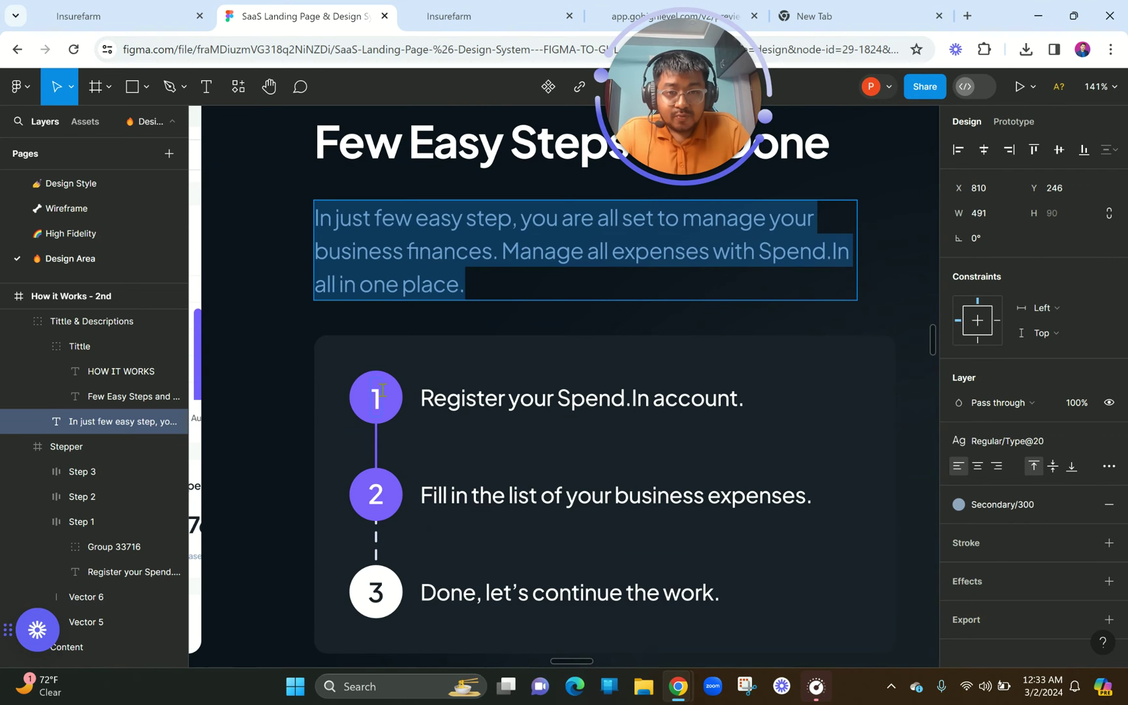
pyautogui.scroll(-5, 382, 390)
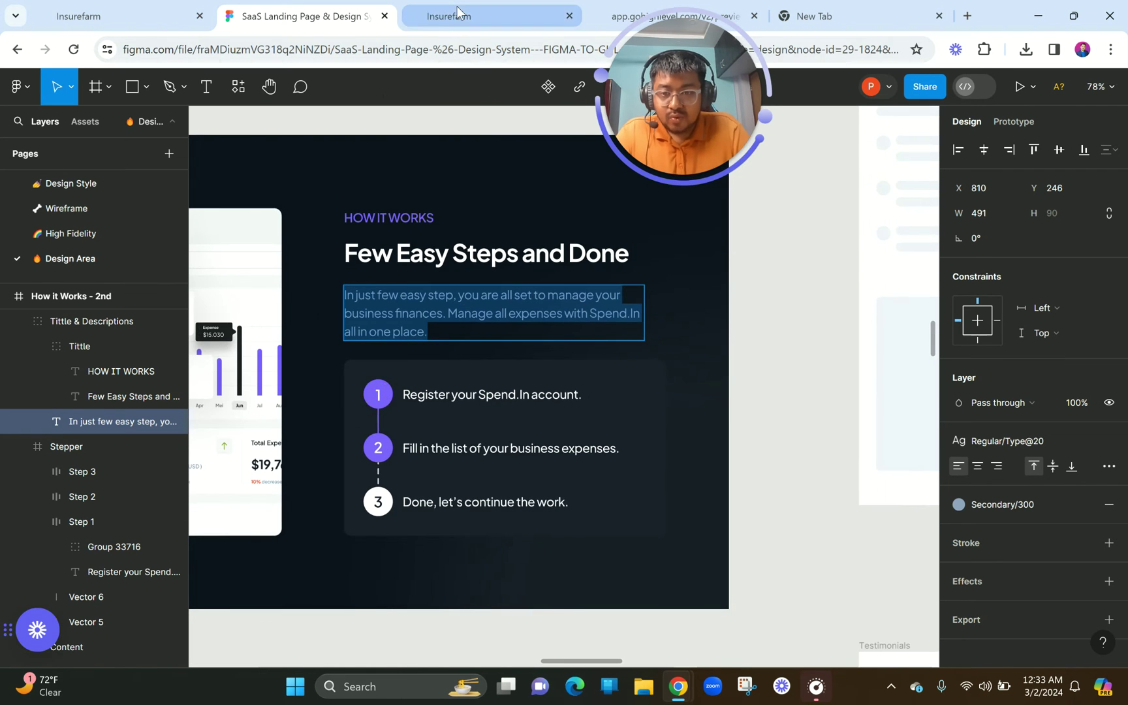
# - Switch to the GoHighLevel page builder and add an Image Feature element below the description paragraph in the dark section
pyautogui.click(456, 13)
pyautogui.scroll(-2, 581, 437)
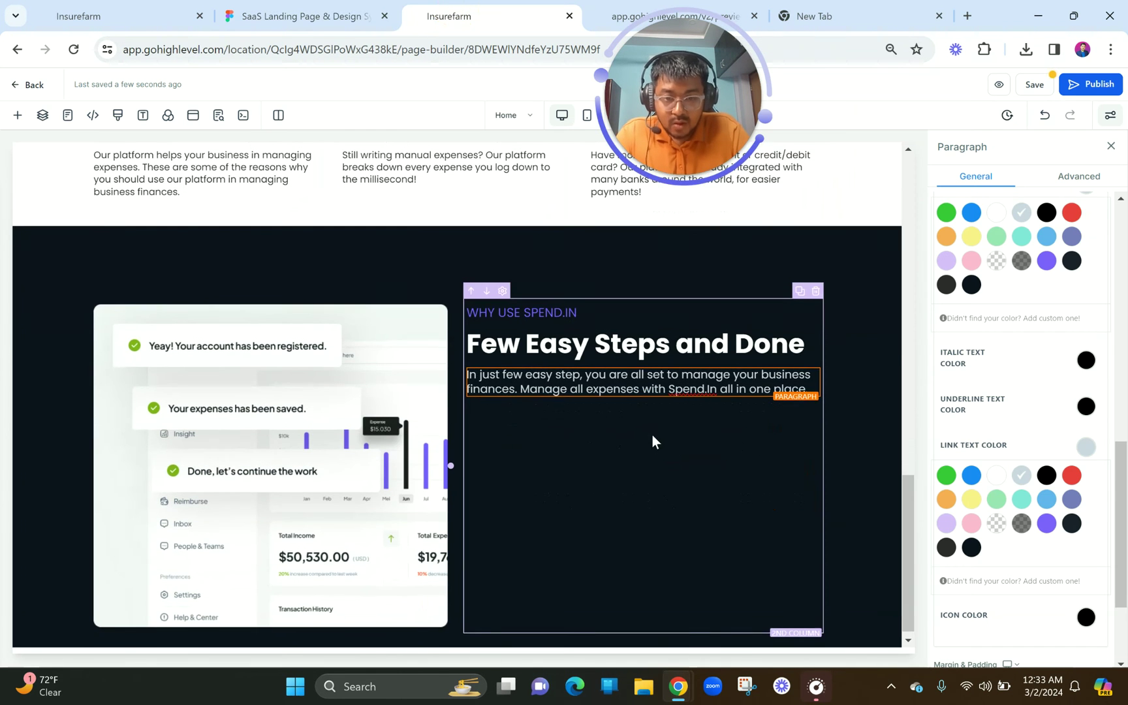
pyautogui.click(642, 396)
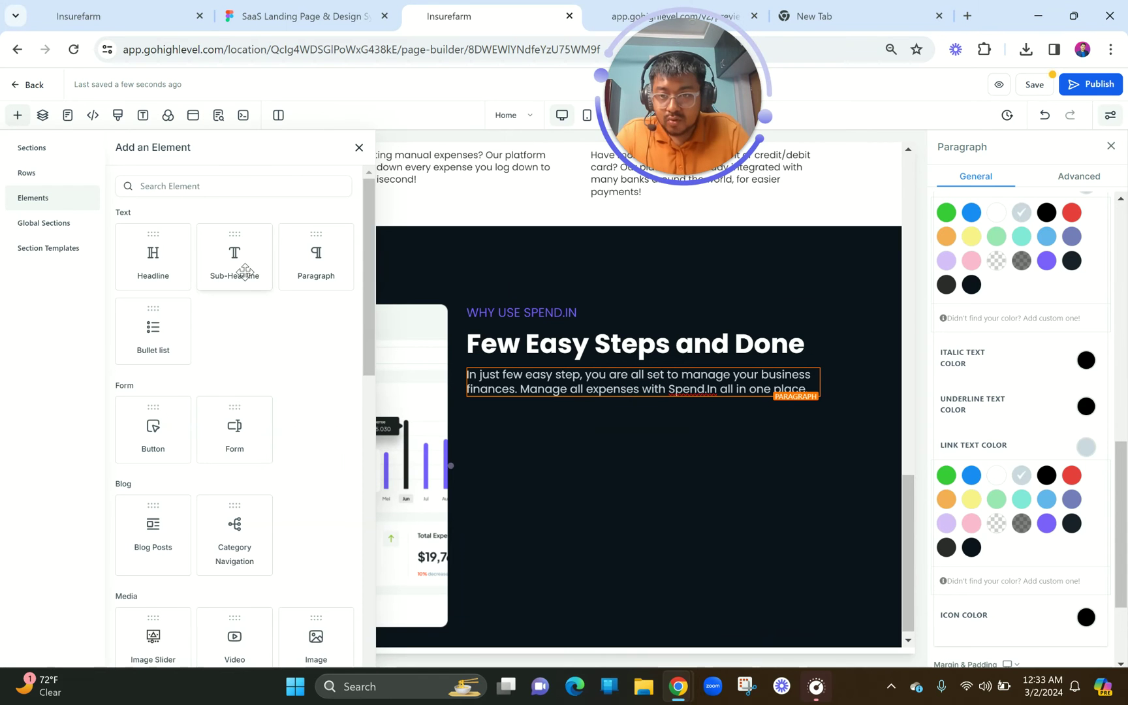
pyautogui.scroll(-3, 232, 409)
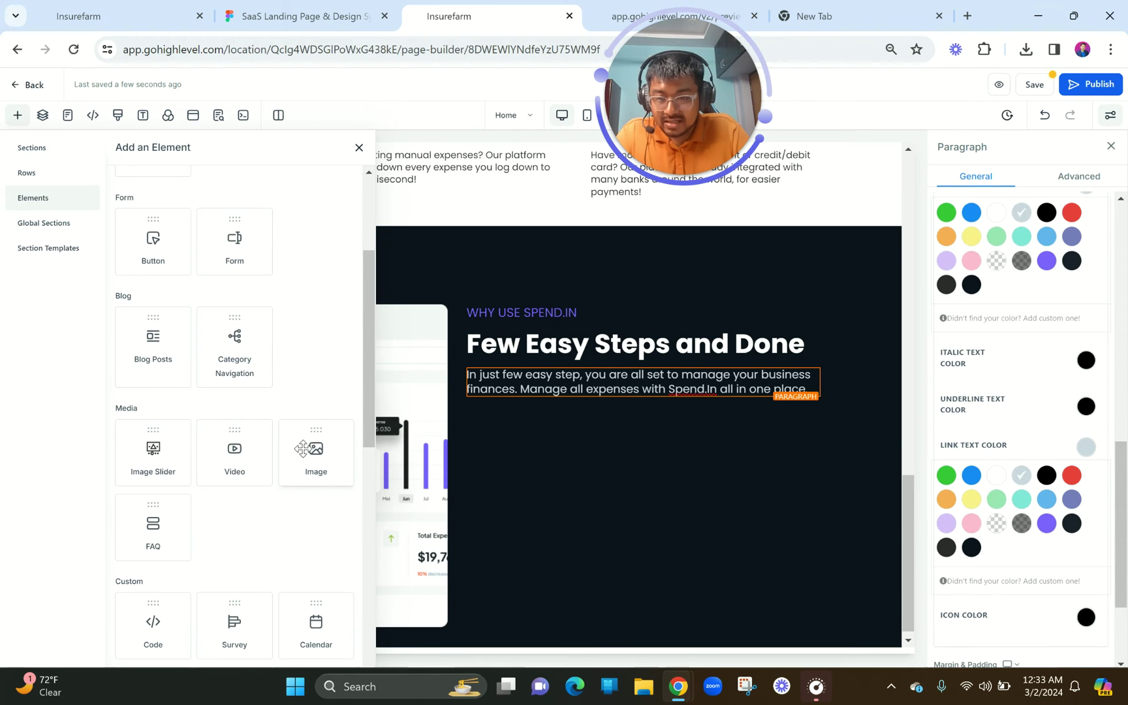
pyautogui.scroll(-4, 288, 540)
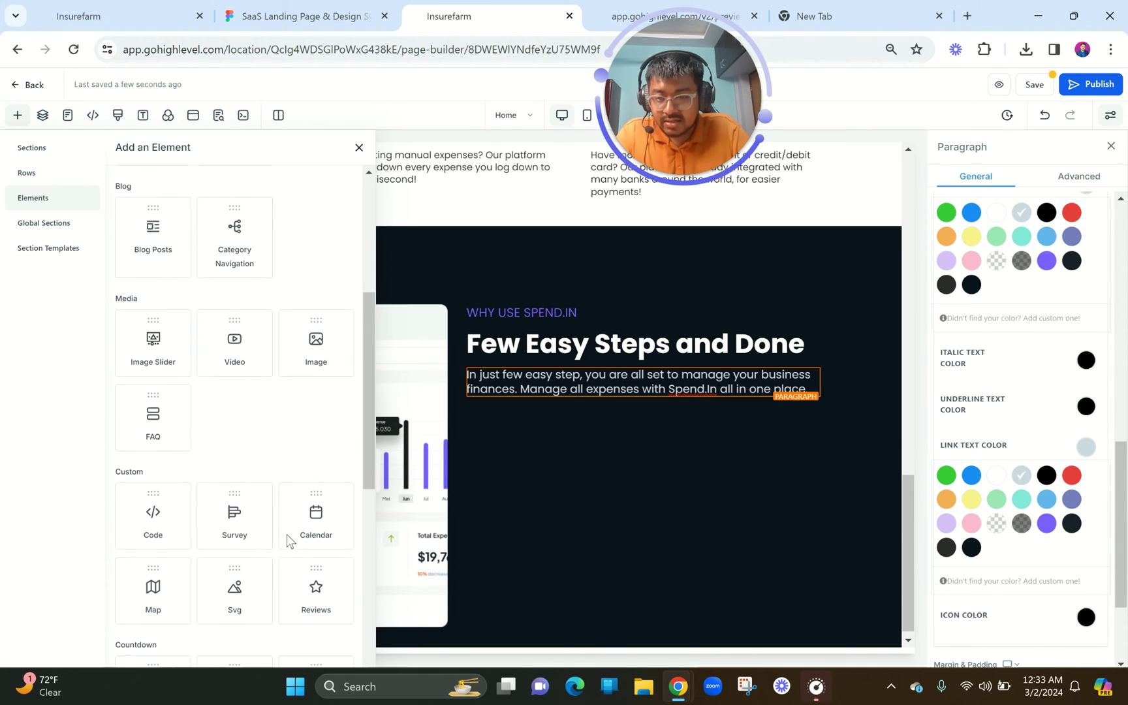
pyautogui.scroll(-5, 288, 540)
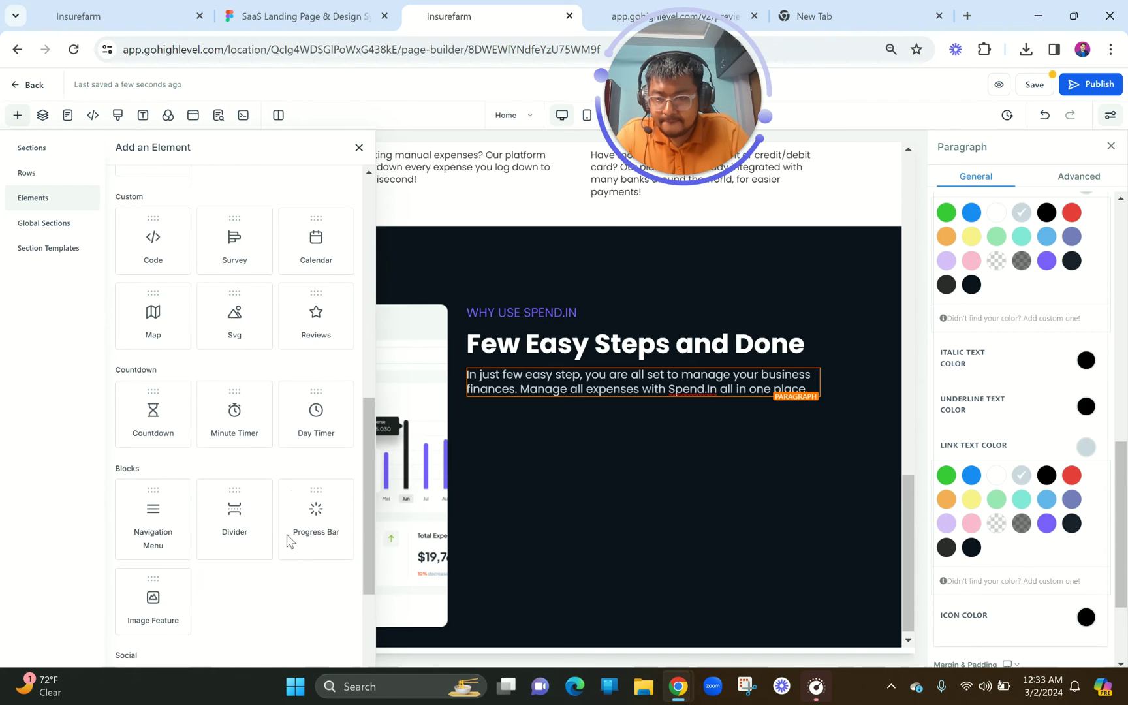
pyautogui.moveTo(189, 451); pyautogui.dragTo(552, 478)
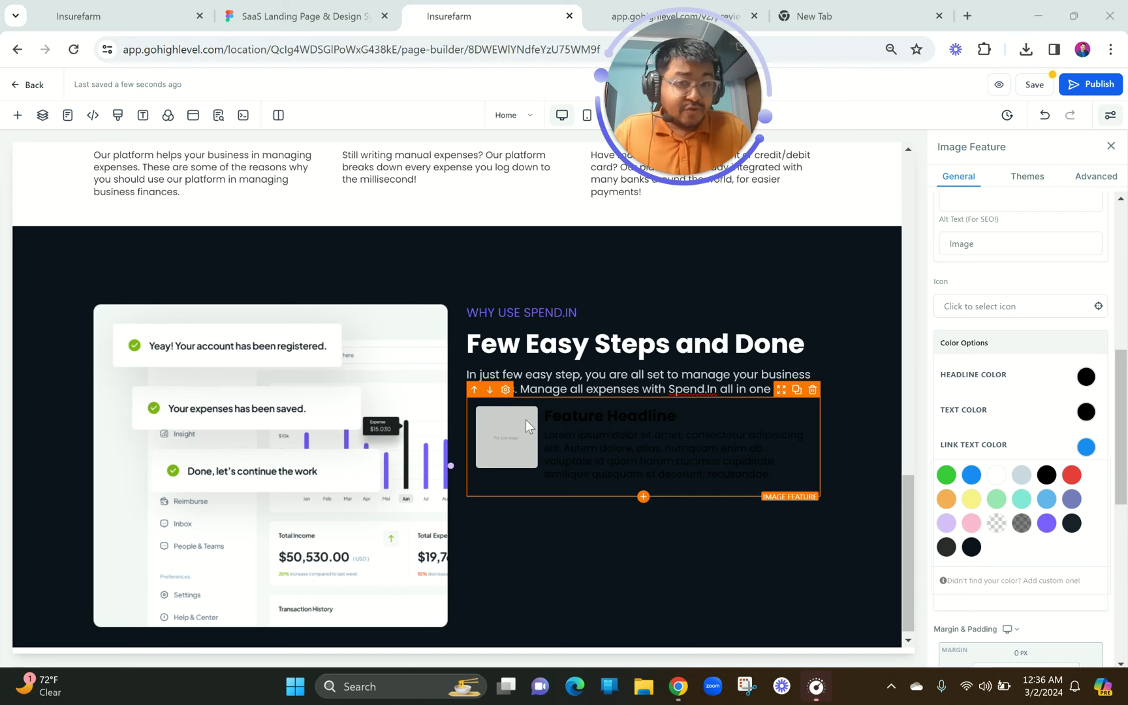
# - Switch to the Figma design and copy the first step's text "Register your Spend.In account."
pyautogui.click(316, 14)
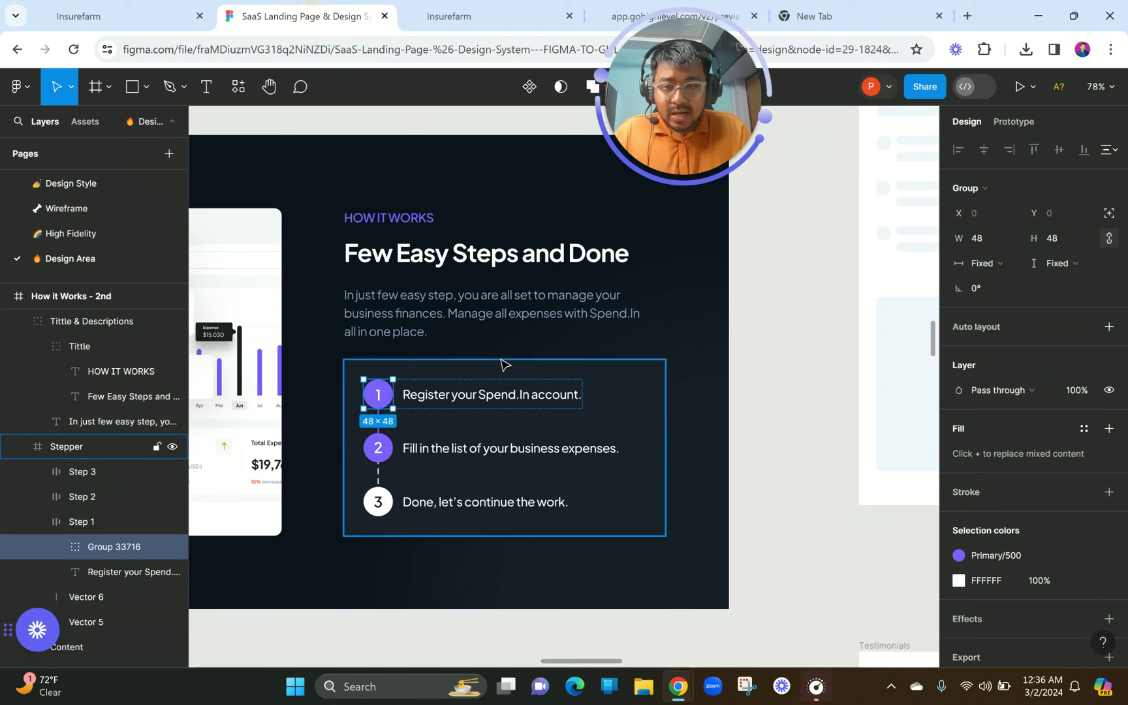
pyautogui.scroll(4, 355, 408)
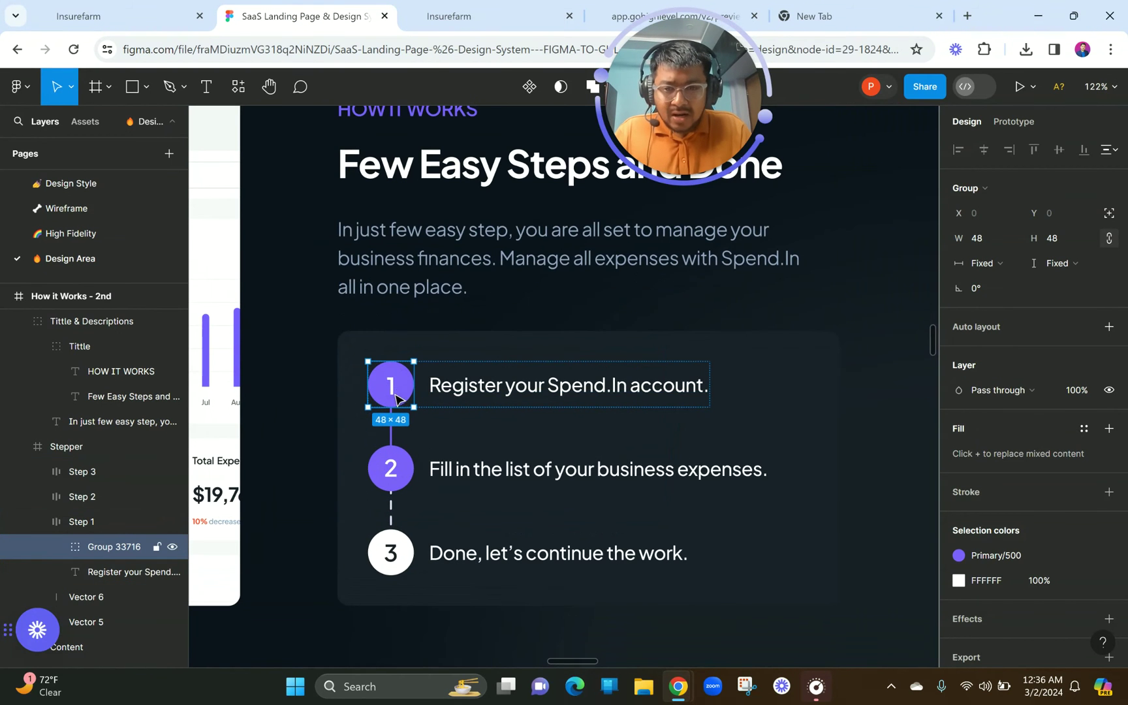
pyautogui.click(465, 390)
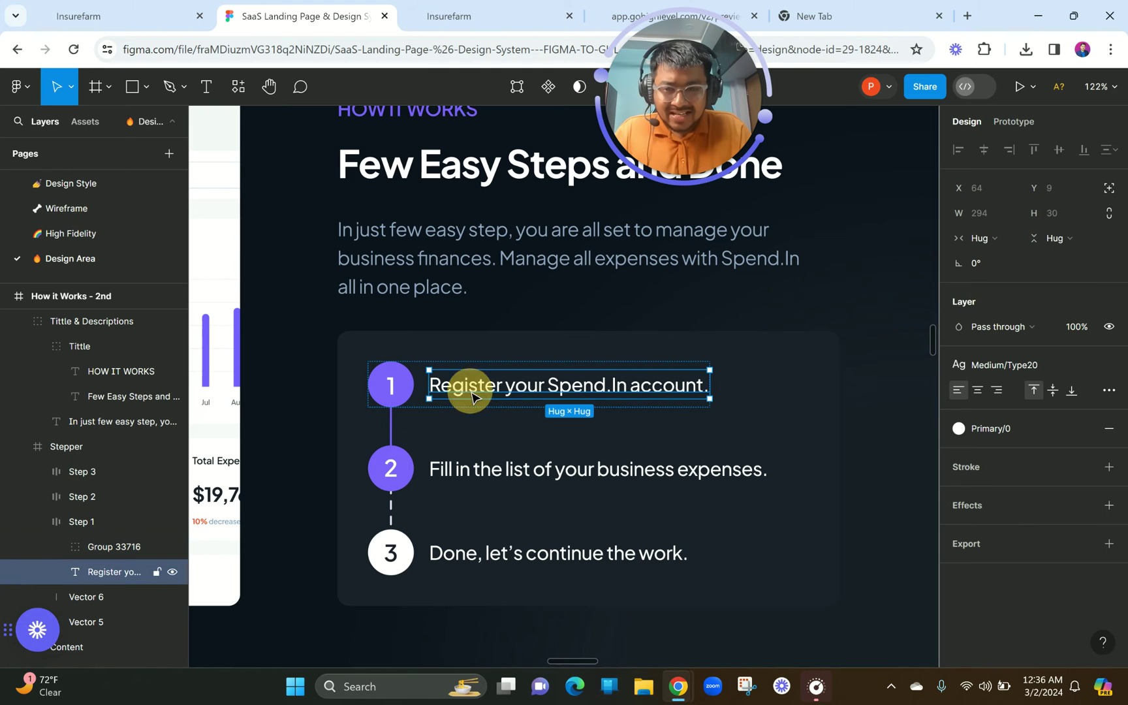
pyautogui.doubleClick(496, 395)
pyautogui.hotkey('ctrl', 'c')
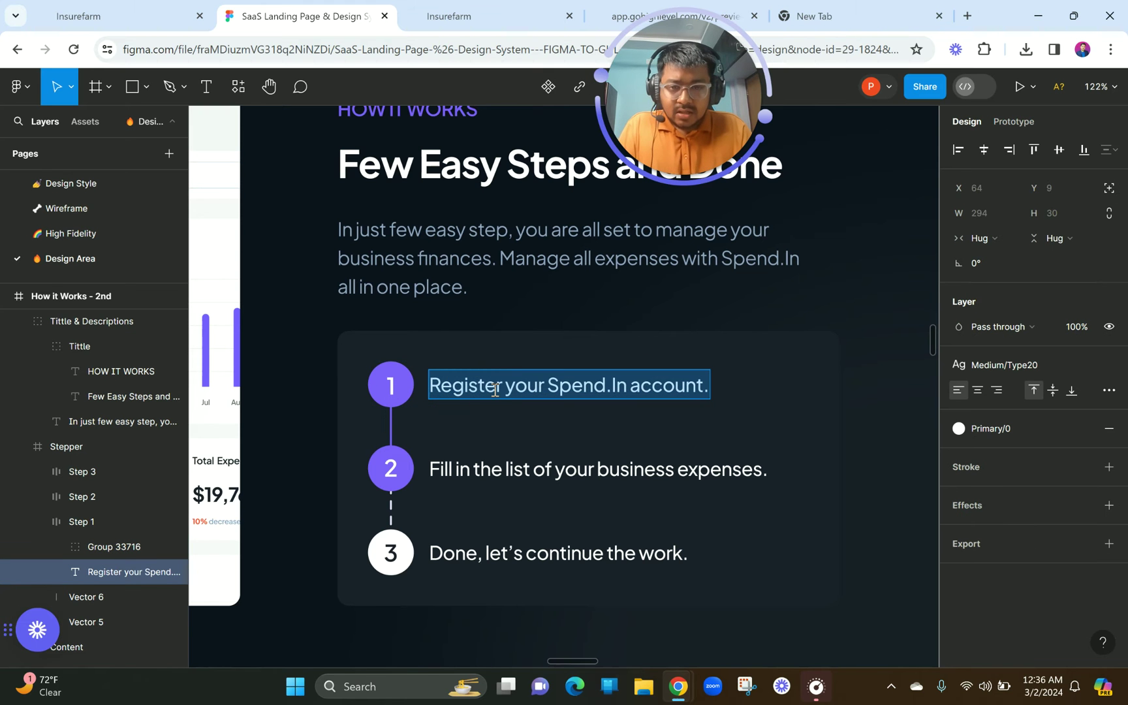
# - Return to the page builder and set the image feature's headline color and text color to white
pyautogui.click(465, 17)
pyautogui.doubleClick(597, 425)
pyautogui.scroll(-2, 971, 486)
pyautogui.scroll(4, 975, 487)
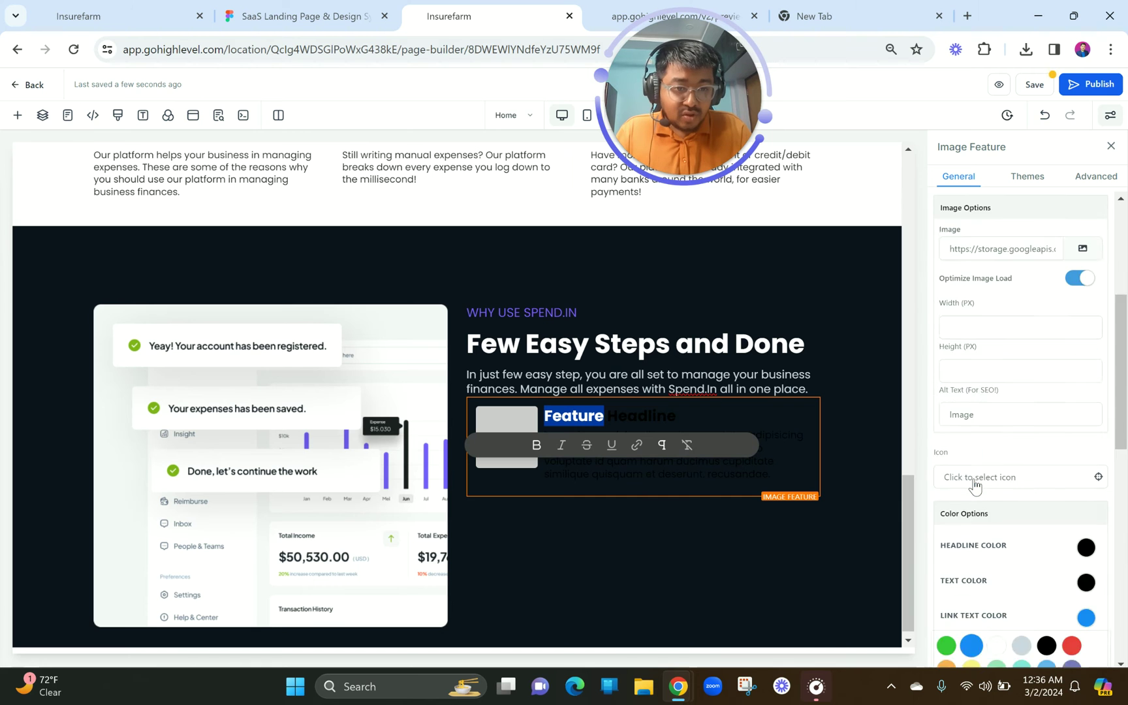
pyautogui.scroll(-9, 975, 487)
pyautogui.scroll(5, 975, 487)
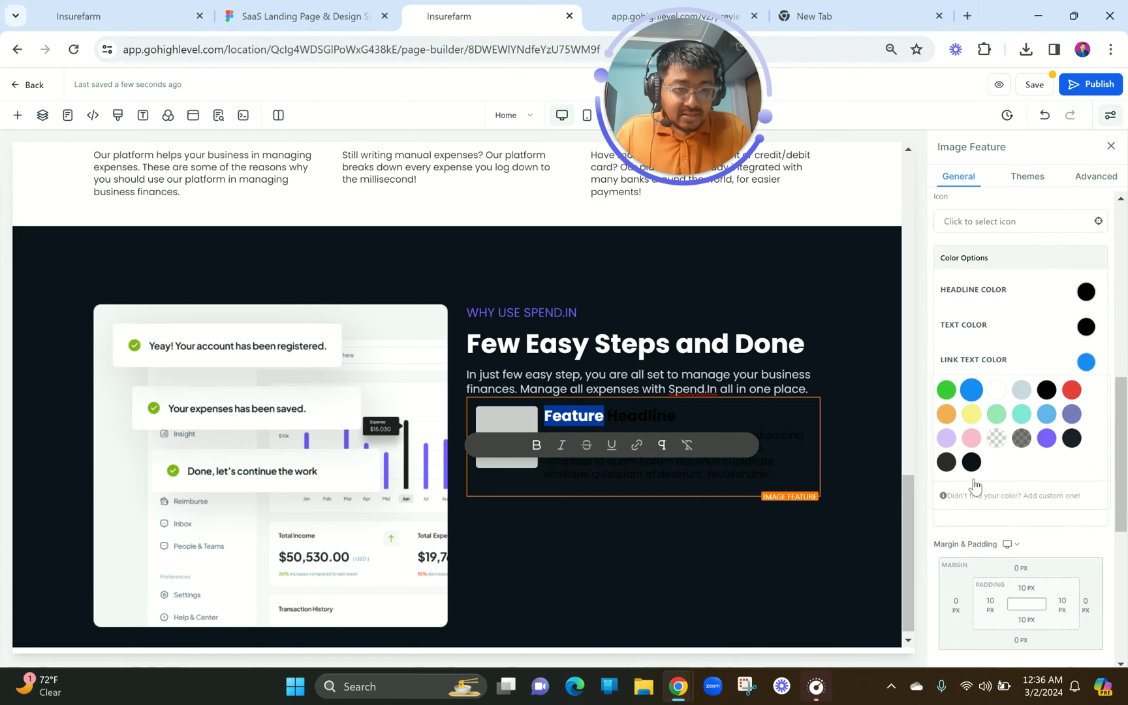
pyautogui.scroll(1, 974, 487)
pyautogui.click(1086, 353)
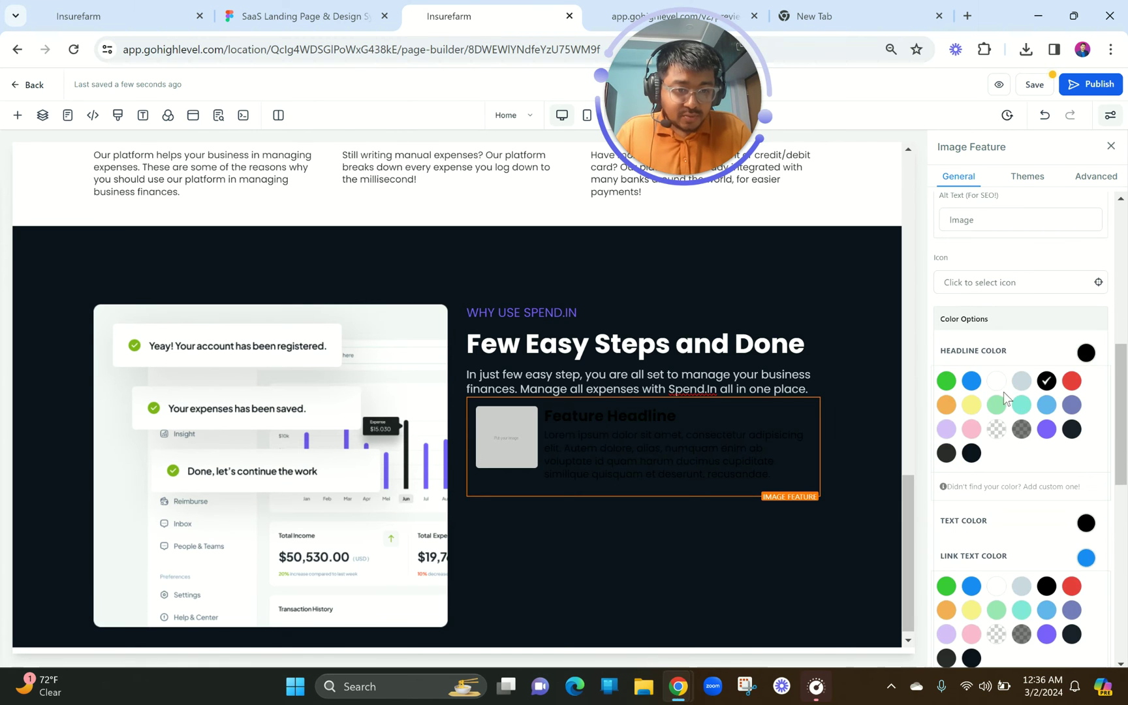
pyautogui.click(996, 381)
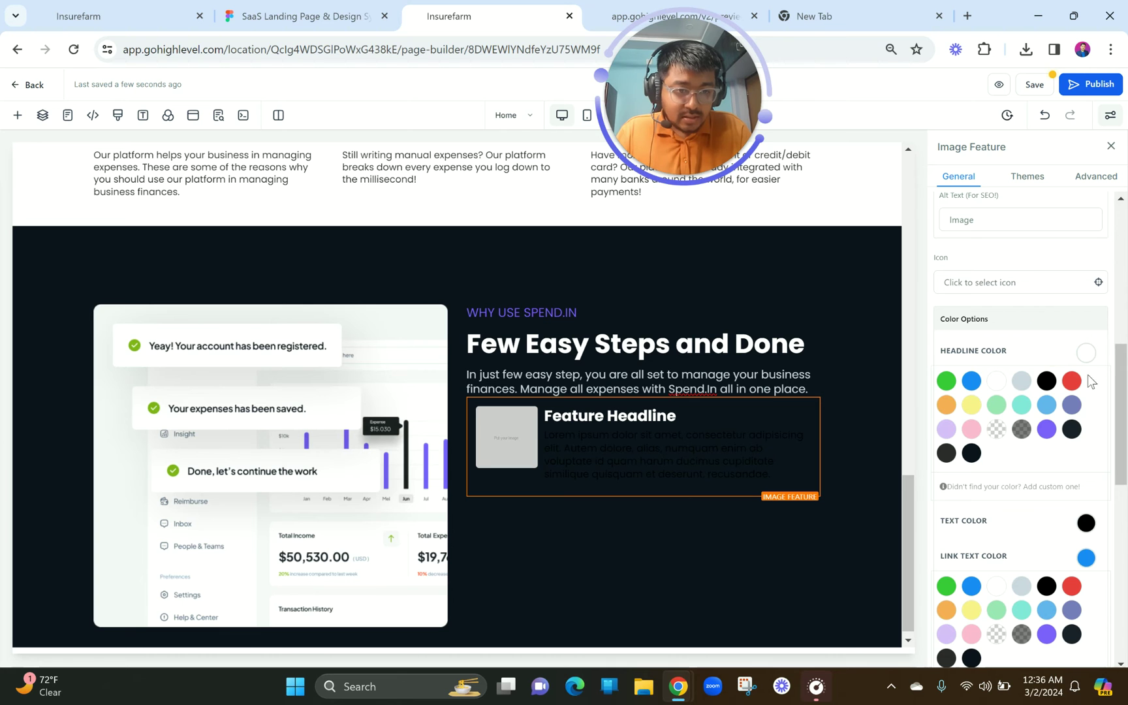
pyautogui.click(1086, 522)
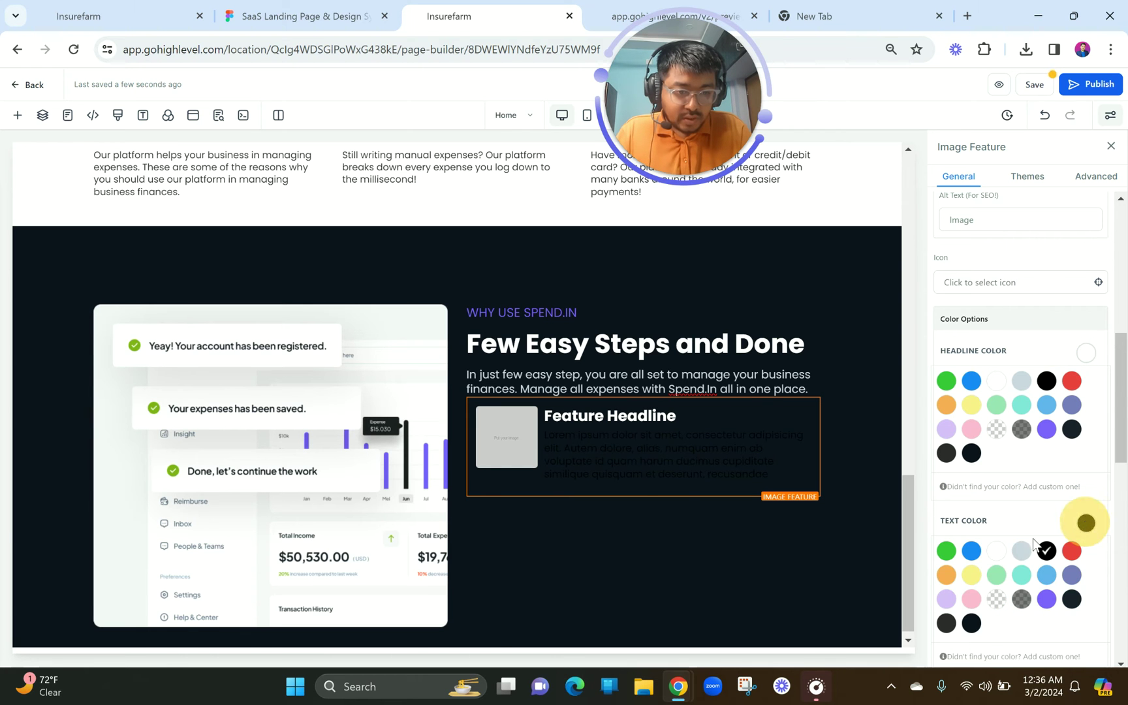
pyautogui.click(996, 550)
# - Replace the feature headline with the copied text, remove the empty line above it, and set the link text color to white
pyautogui.tripleClick(643, 416)
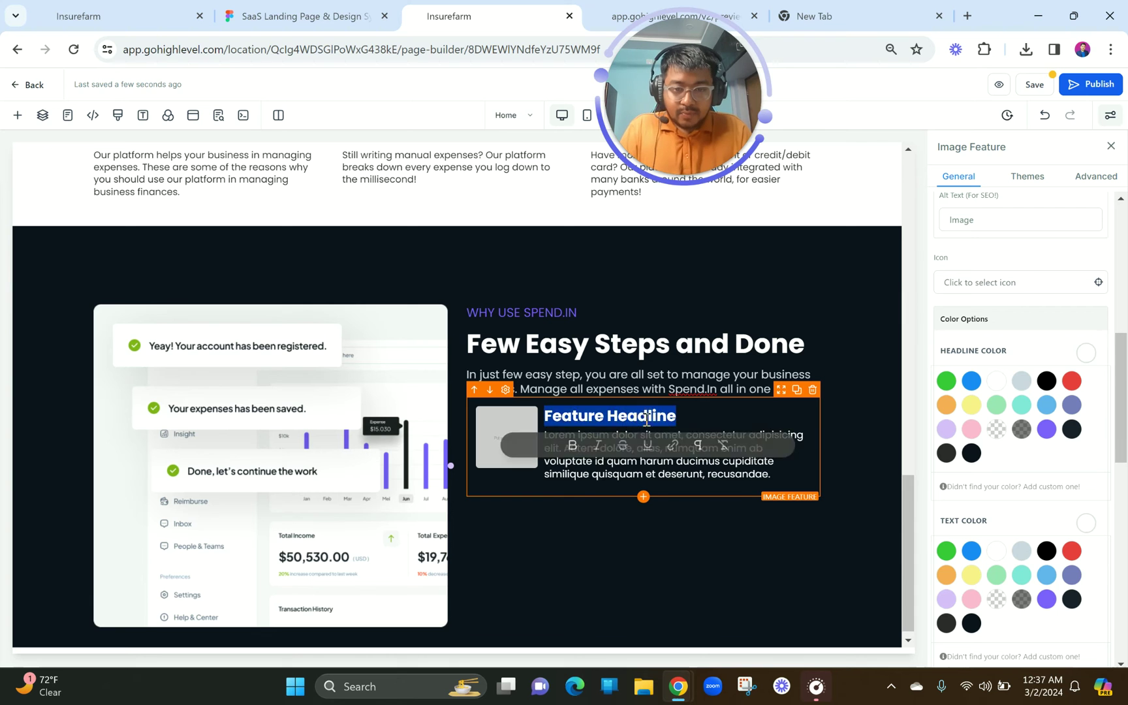
pyautogui.hotkey('ctrl', 'v')
pyautogui.click(547, 436)
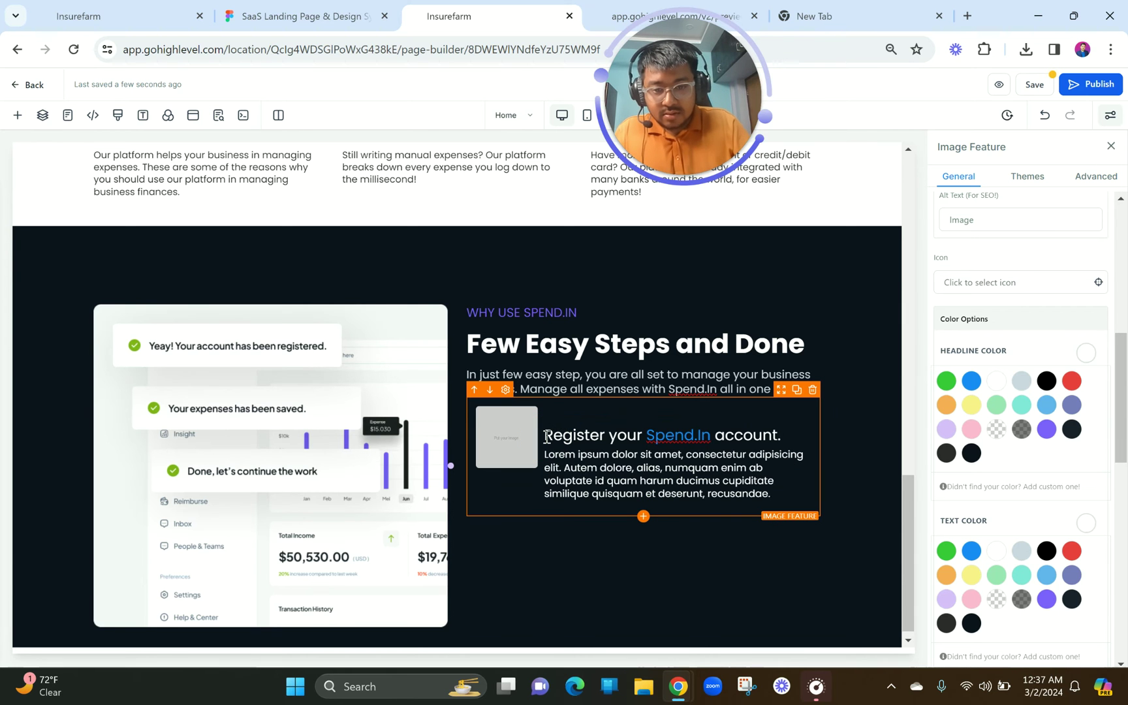
pyautogui.press('BackSpace')
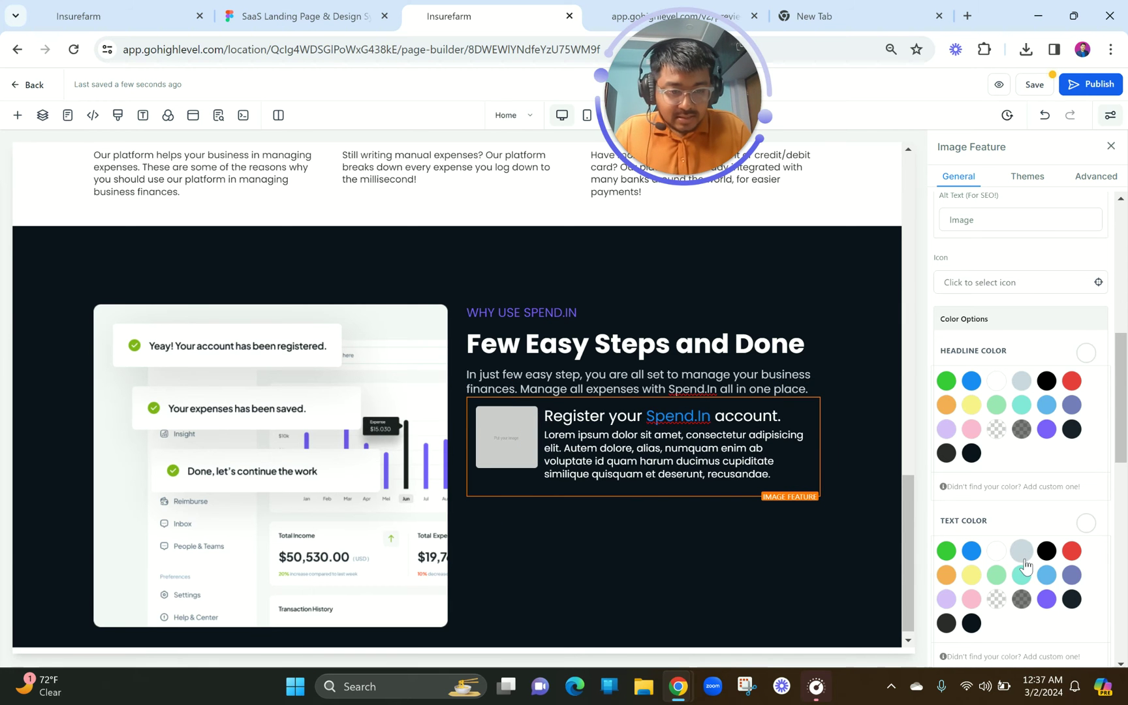
pyautogui.scroll(-4, 1067, 502)
pyautogui.click(998, 482)
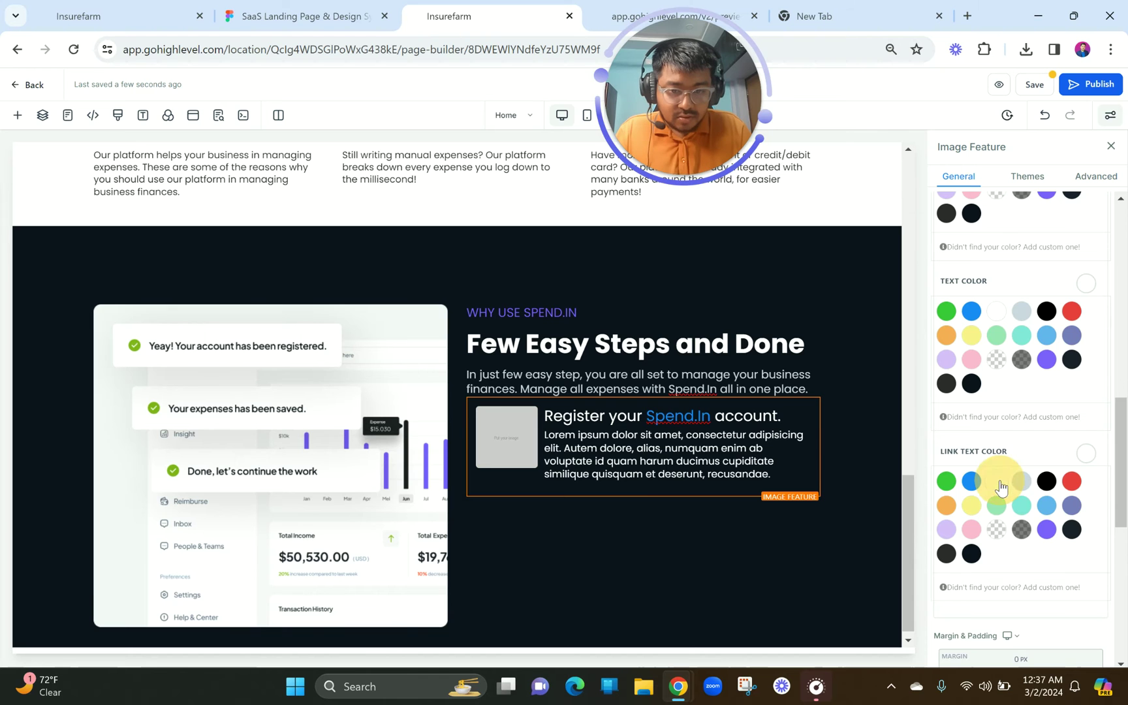
# - Delete the feature's lorem ipsum text and insert an empty line above the "Register your Spend.In account." headline
pyautogui.tripleClick(646, 461)
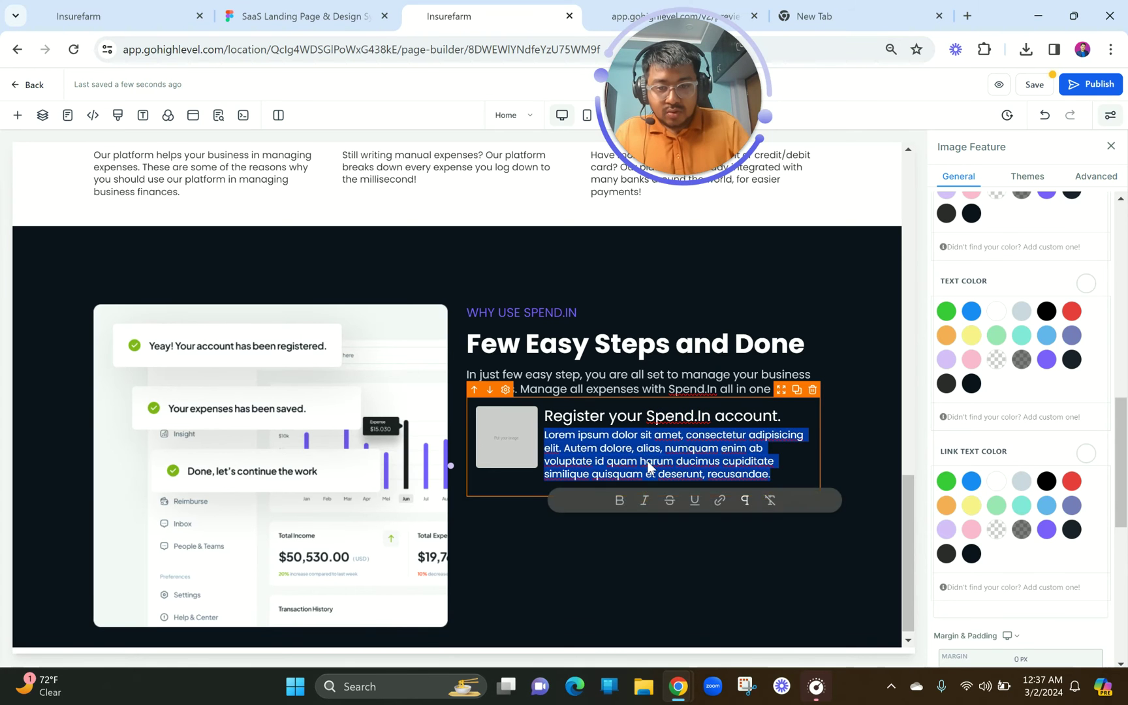
pyautogui.press('BackSpace')
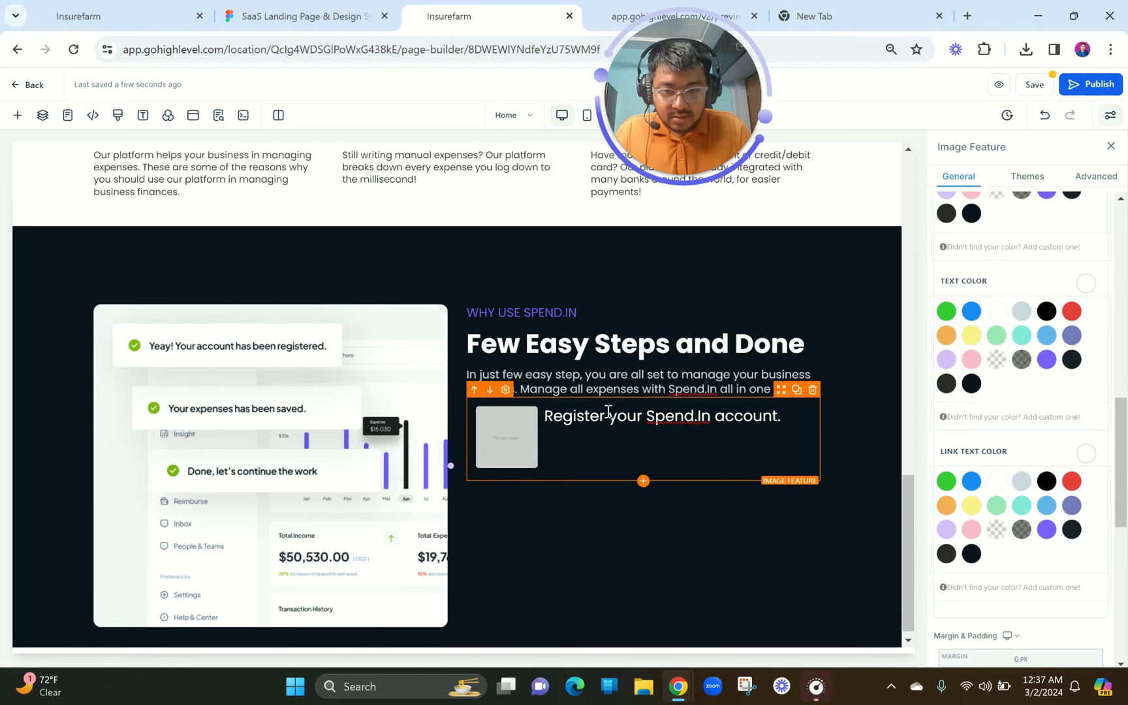
pyautogui.click(545, 418)
pyautogui.press('Return')
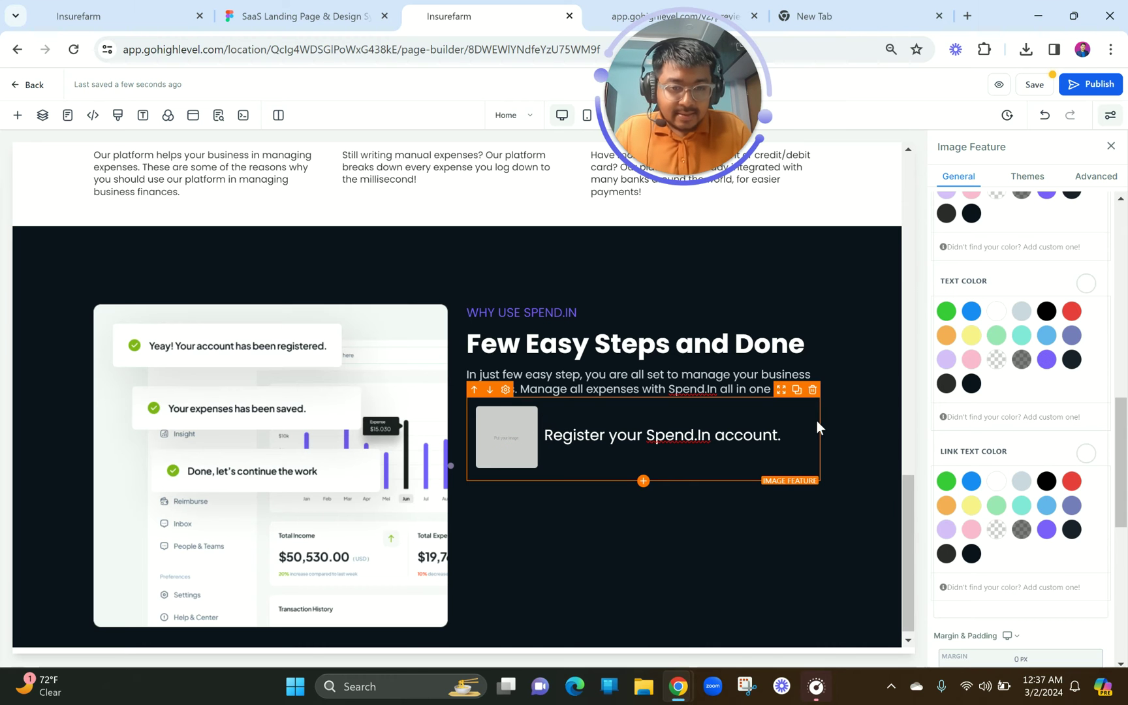
# - Choose Text (80) / Image (20) as the image feature's column sizes
pyautogui.scroll(-6, 1060, 434)
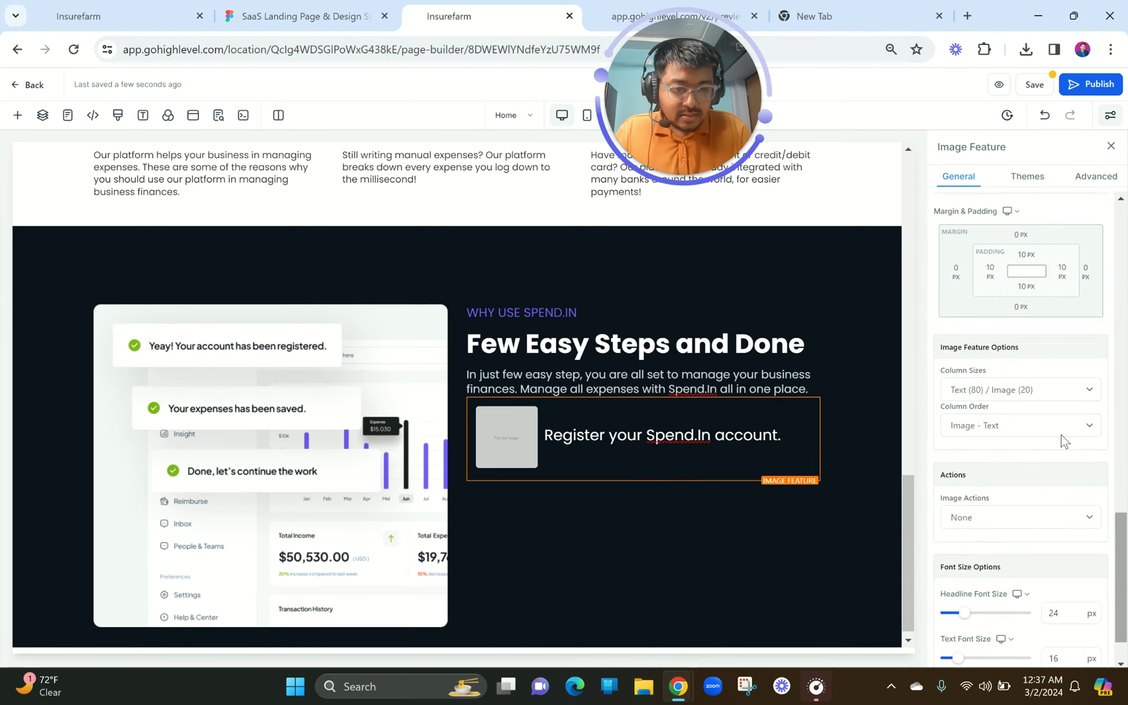
pyautogui.click(998, 384)
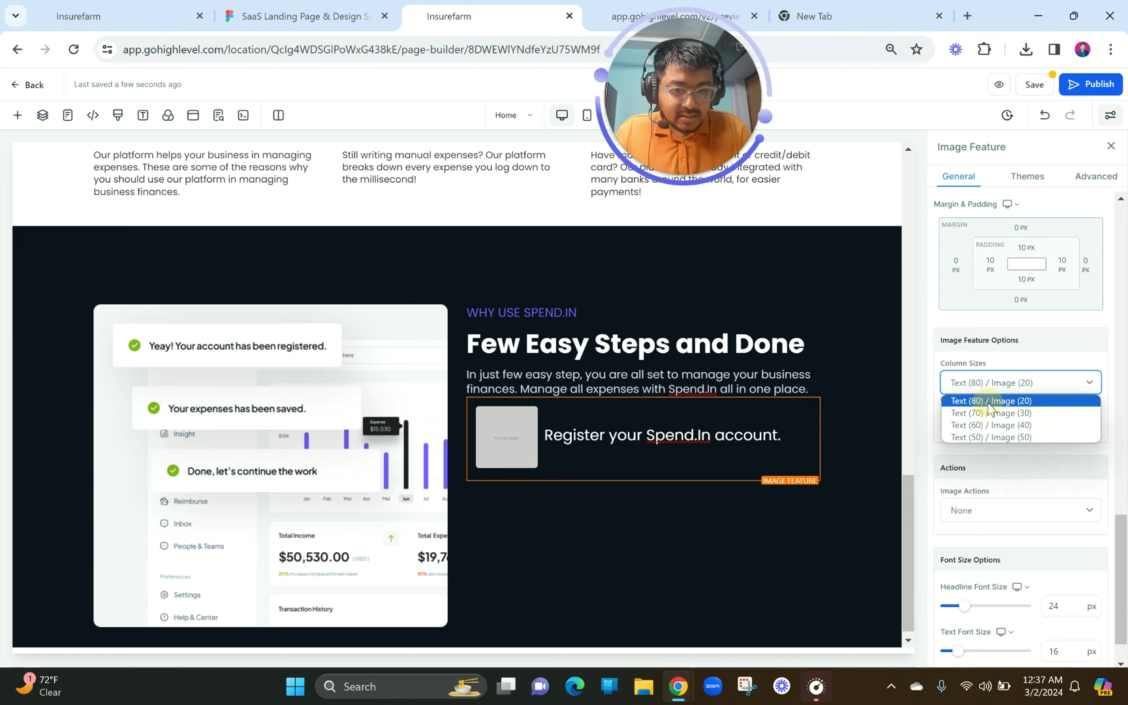
pyautogui.click(991, 401)
# - Switch to the Figma design and export the purple ellipse behind number 1 as a 1x PNG
pyautogui.click(300, 8)
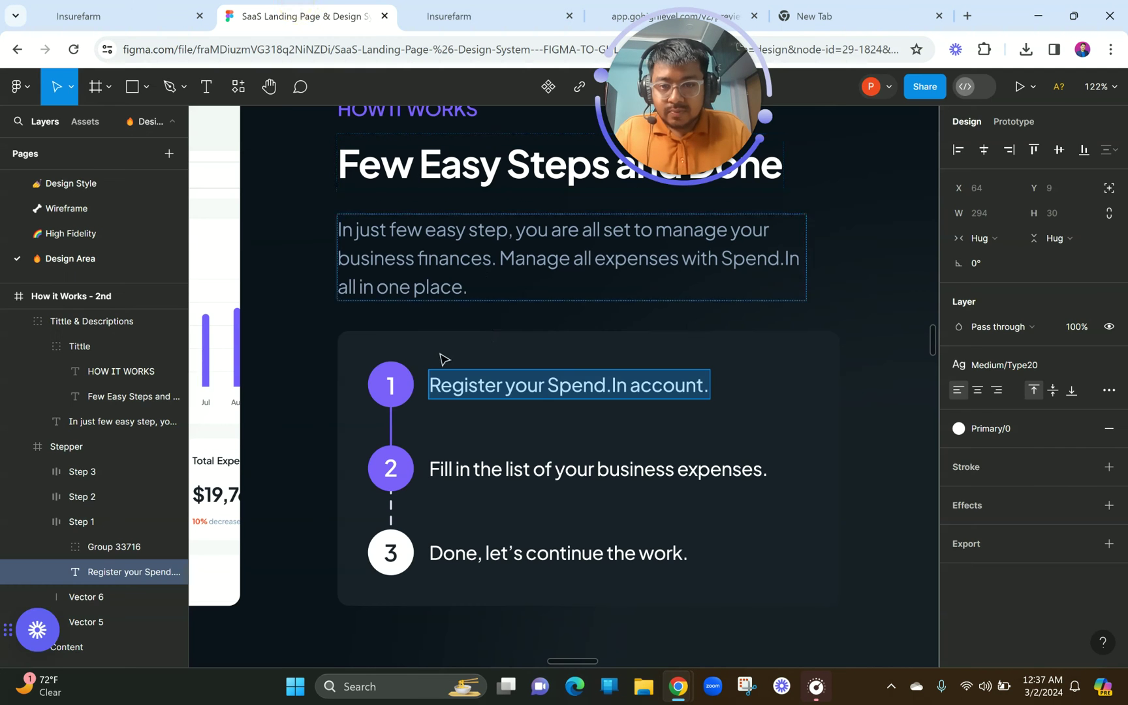
pyautogui.doubleClick(399, 372)
pyautogui.doubleClick(400, 370)
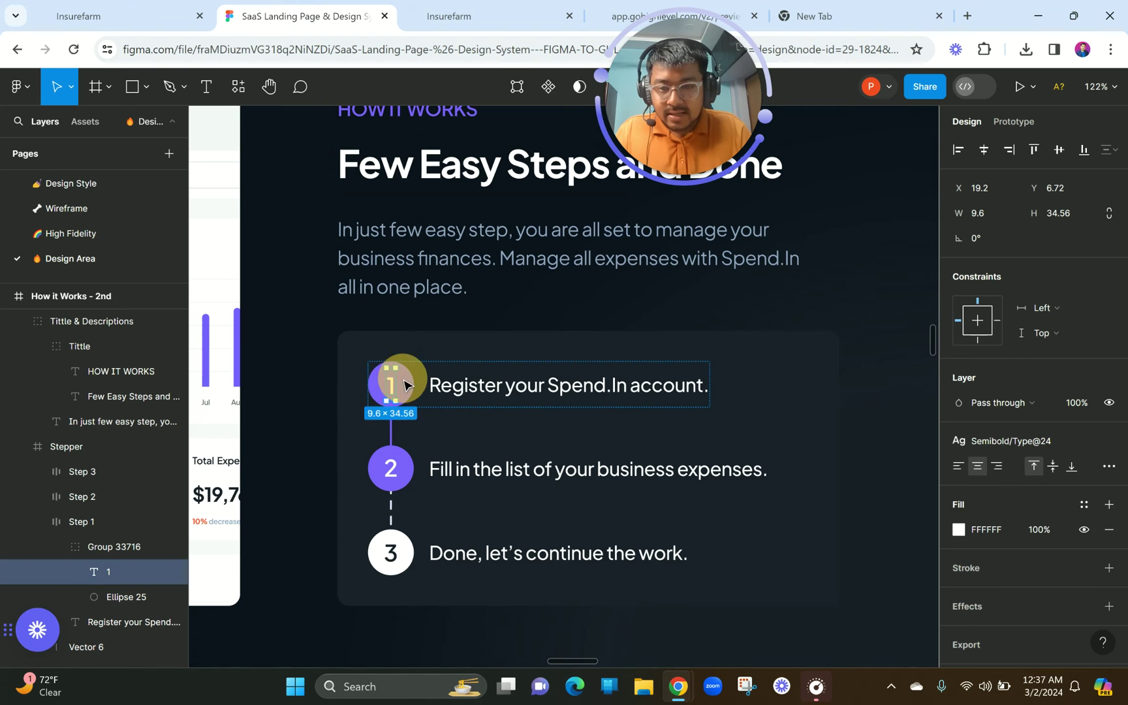
pyautogui.click(404, 385)
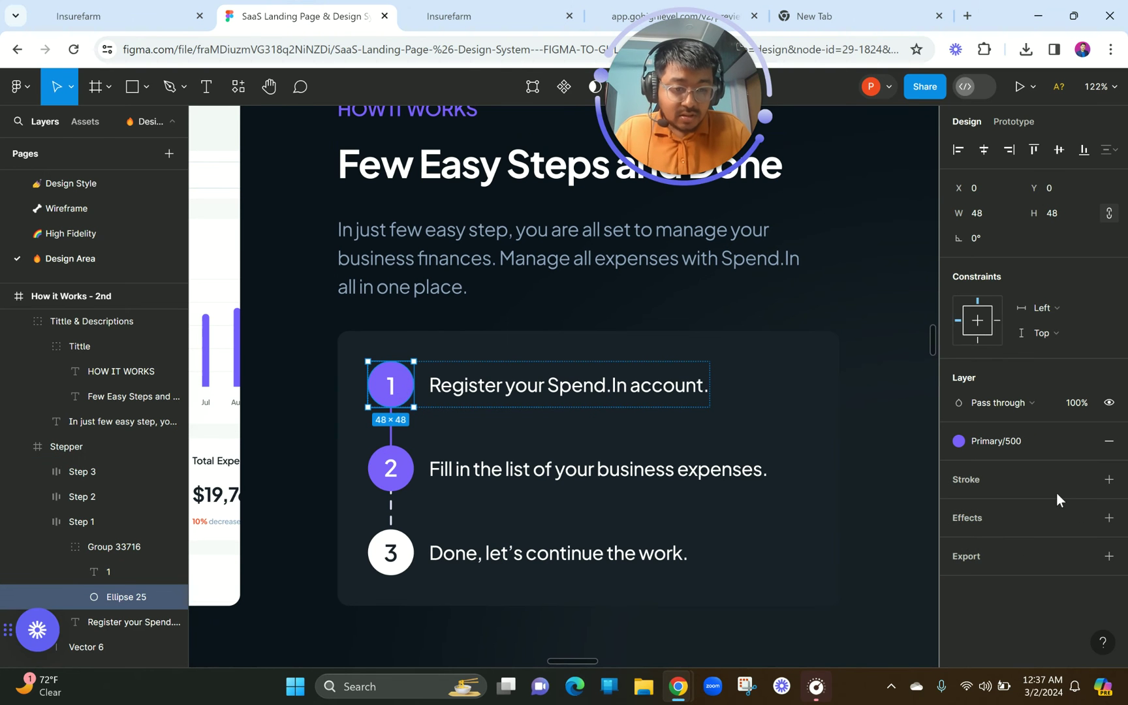
pyautogui.click(1013, 551)
pyautogui.click(1023, 584)
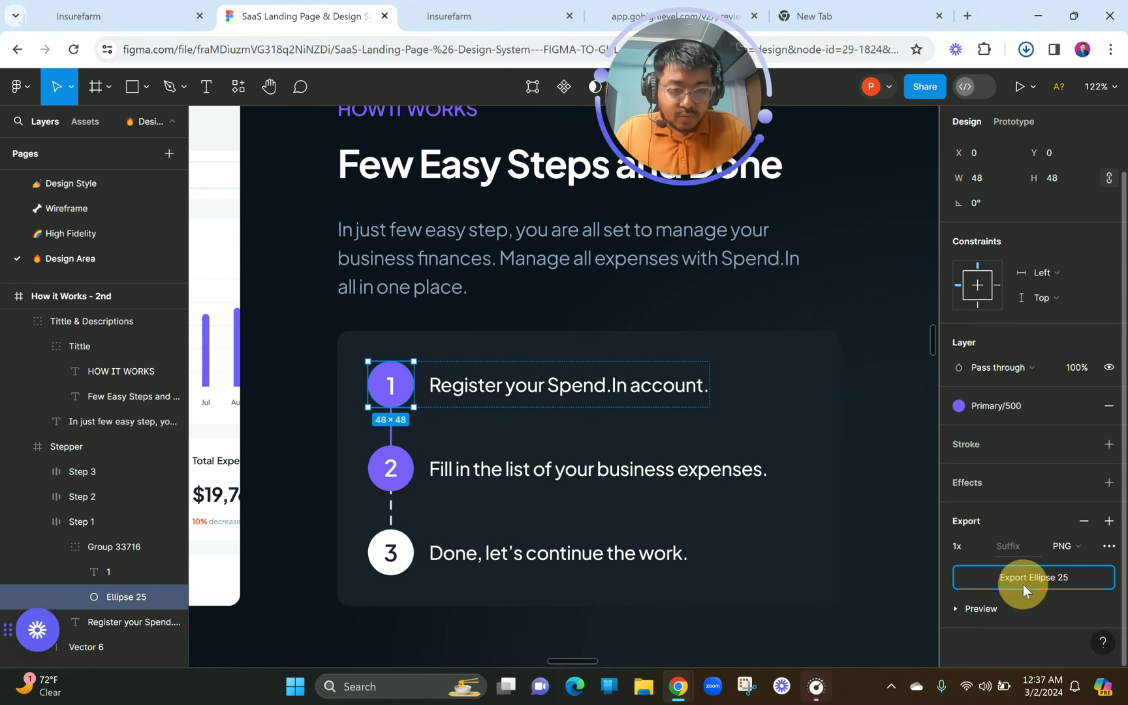
# - Export the number 2 and number 3 circle groups of the stepper as 1x PNG files
pyautogui.click(411, 471)
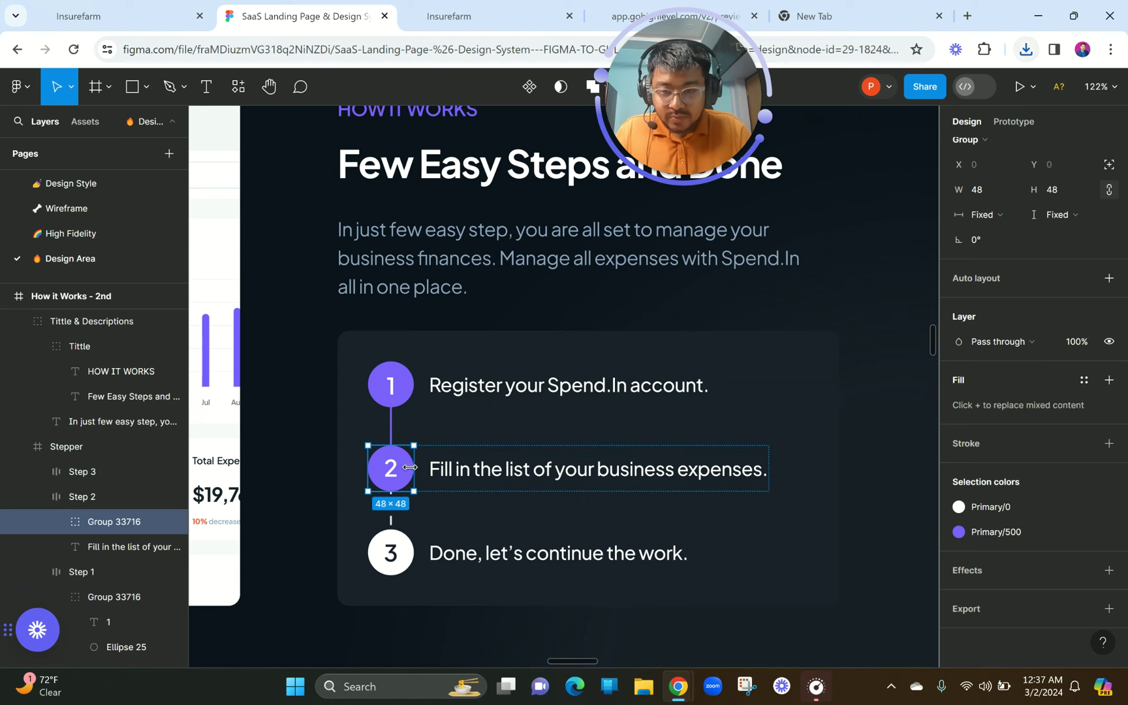
pyautogui.click(996, 607)
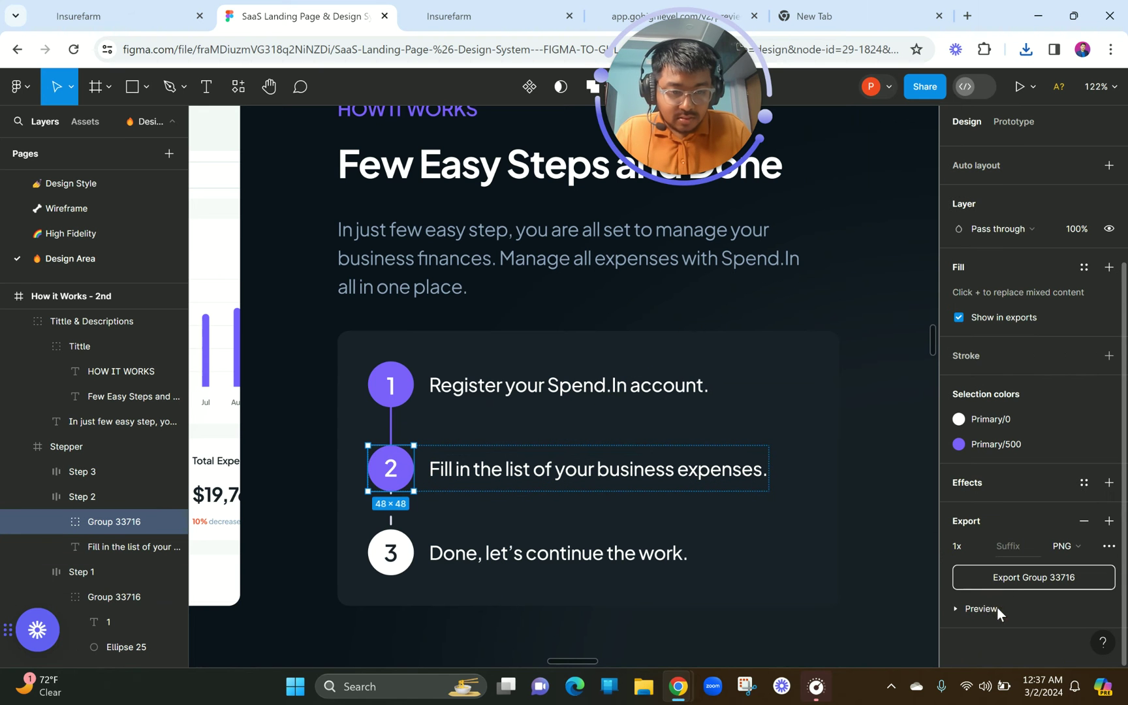
pyautogui.click(1010, 574)
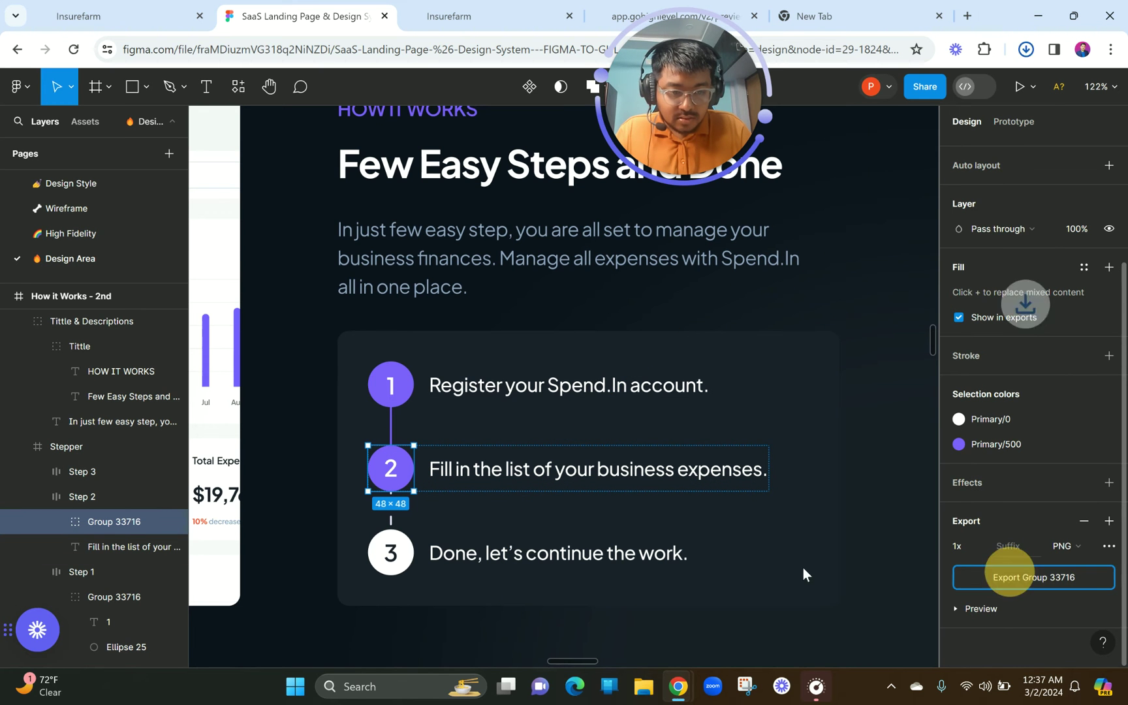
pyautogui.click(411, 553)
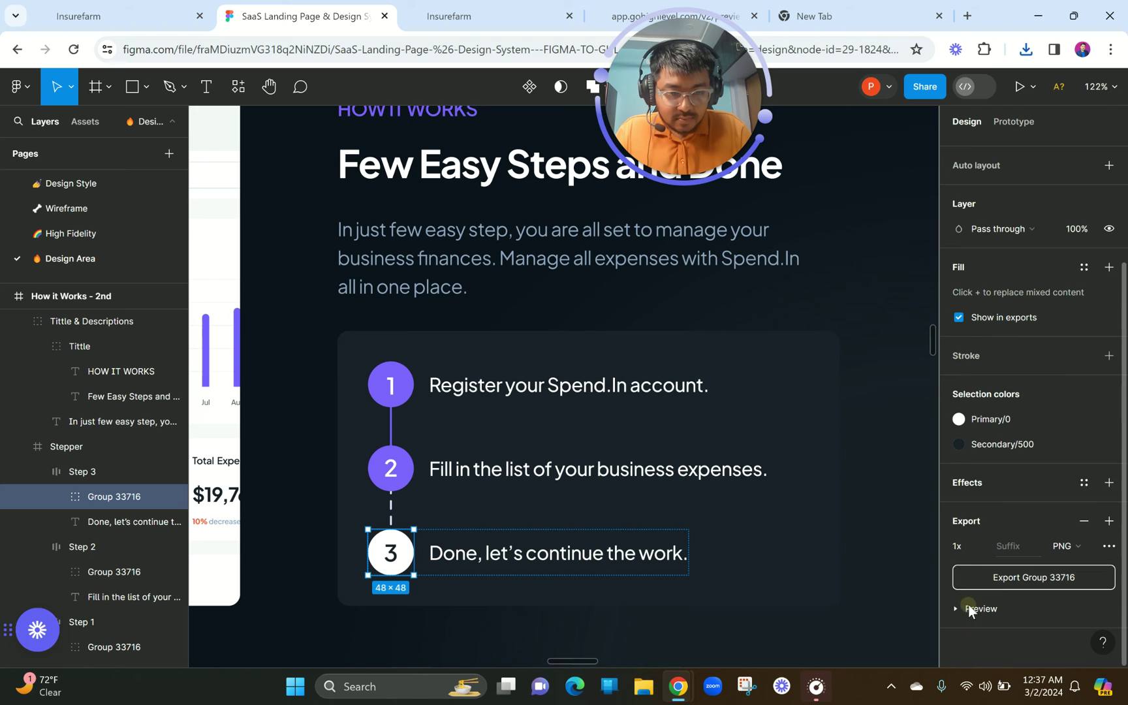
pyautogui.click(1012, 574)
# - Select the second step's text "Fill in the list of your business expenses." and switch back to the page builder
pyautogui.click(495, 479)
pyautogui.click(496, 480)
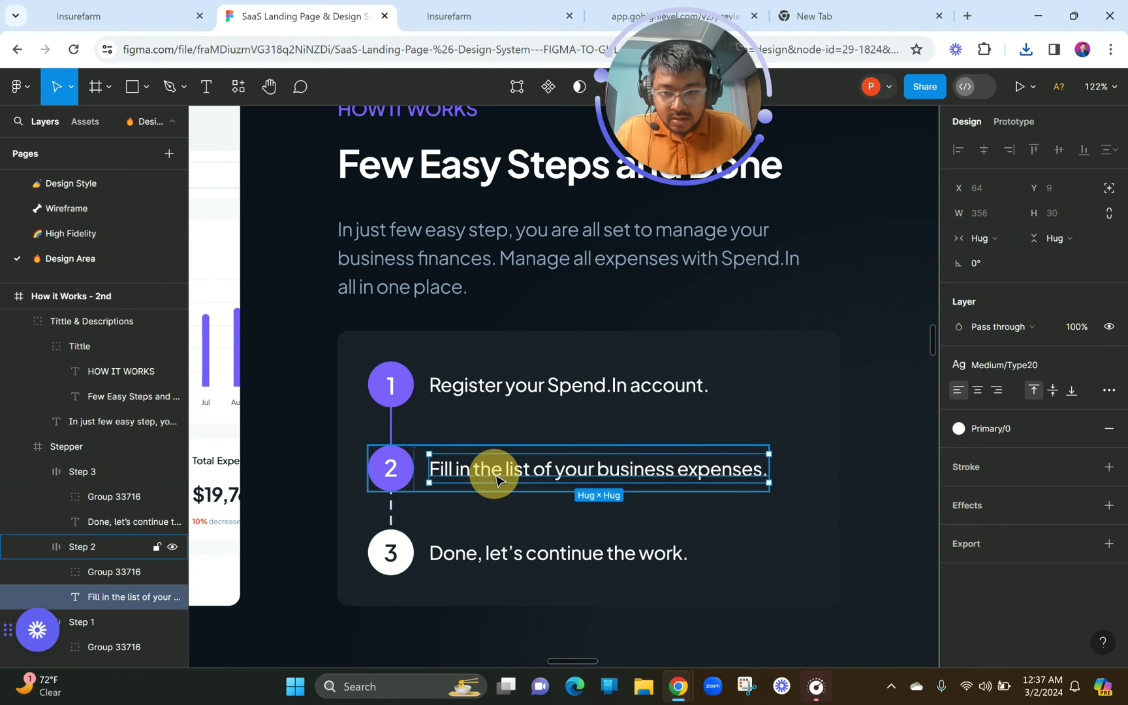
pyautogui.doubleClick(493, 468)
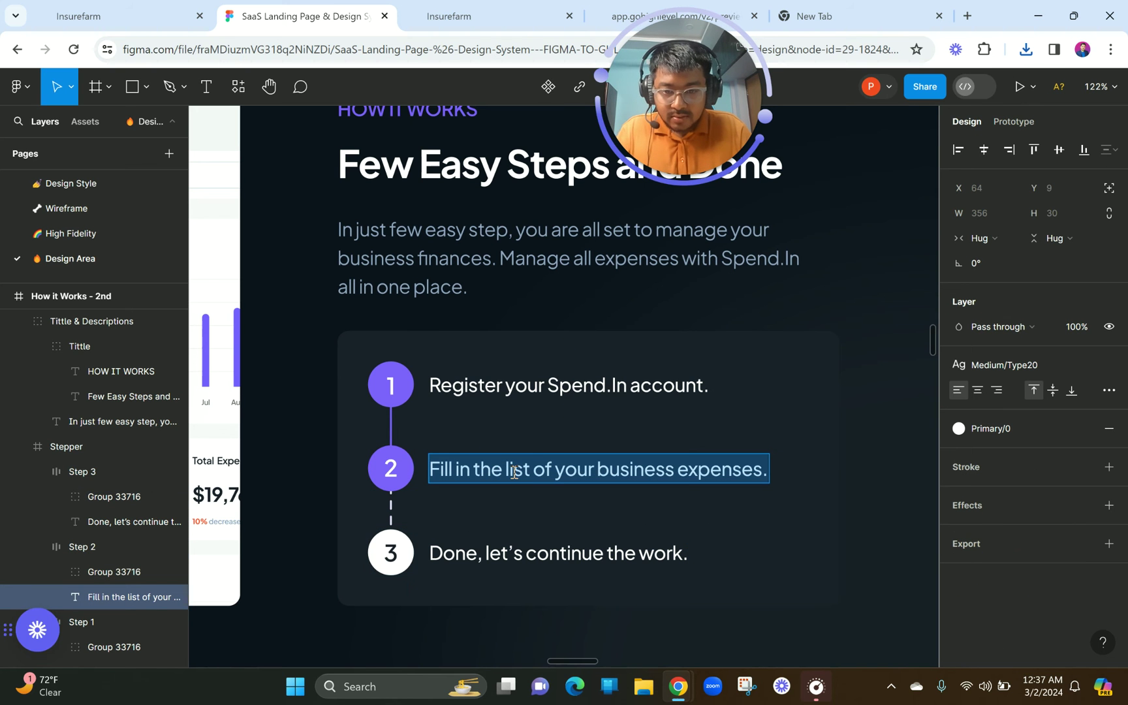
pyautogui.click(469, 14)
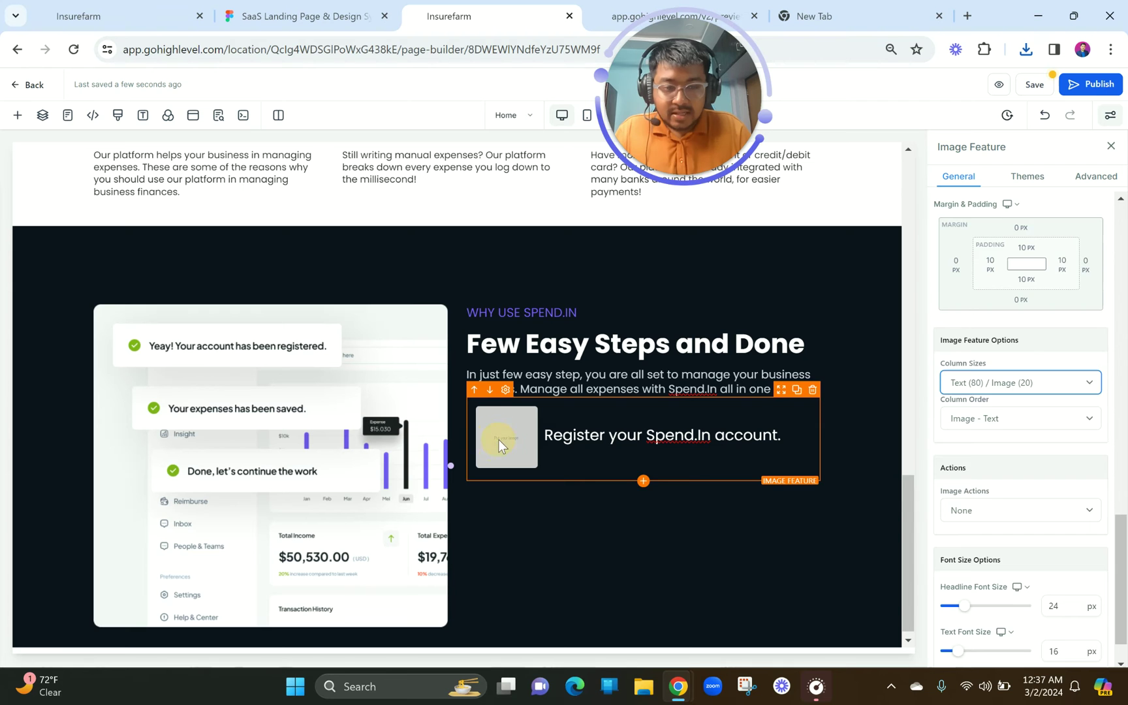
# - Open the MISC folder of the media library to choose a new image for the image feature
pyautogui.scroll(-1, 1026, 483)
pyautogui.scroll(10, 1059, 361)
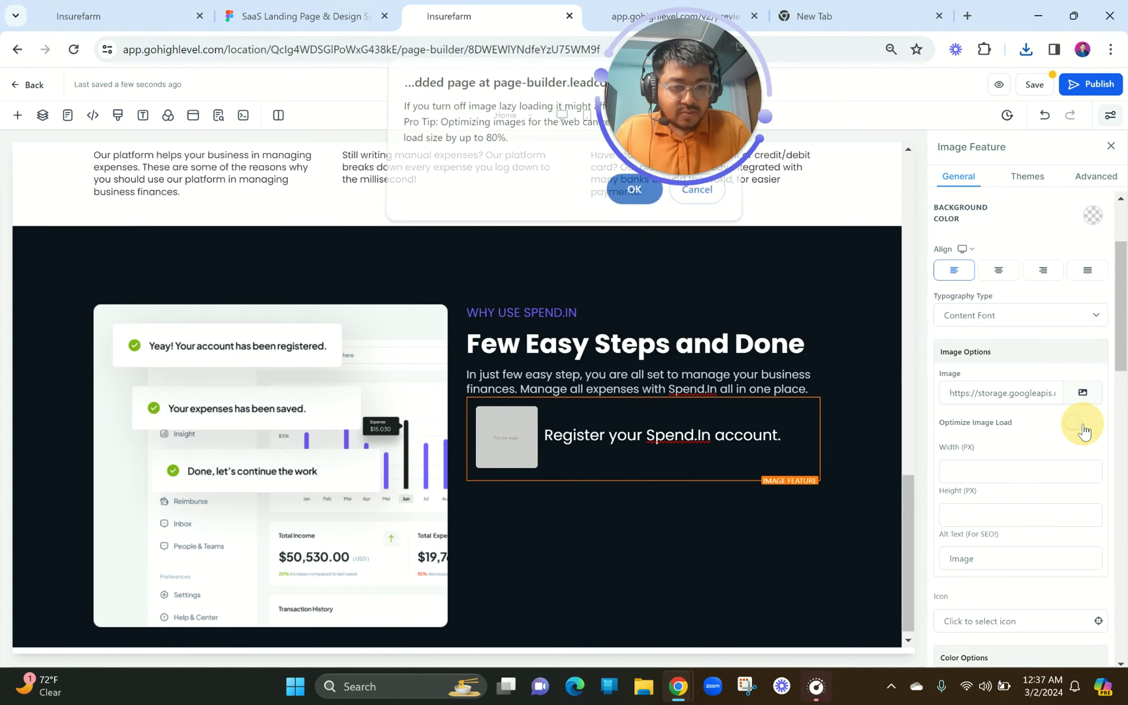
pyautogui.click(1082, 393)
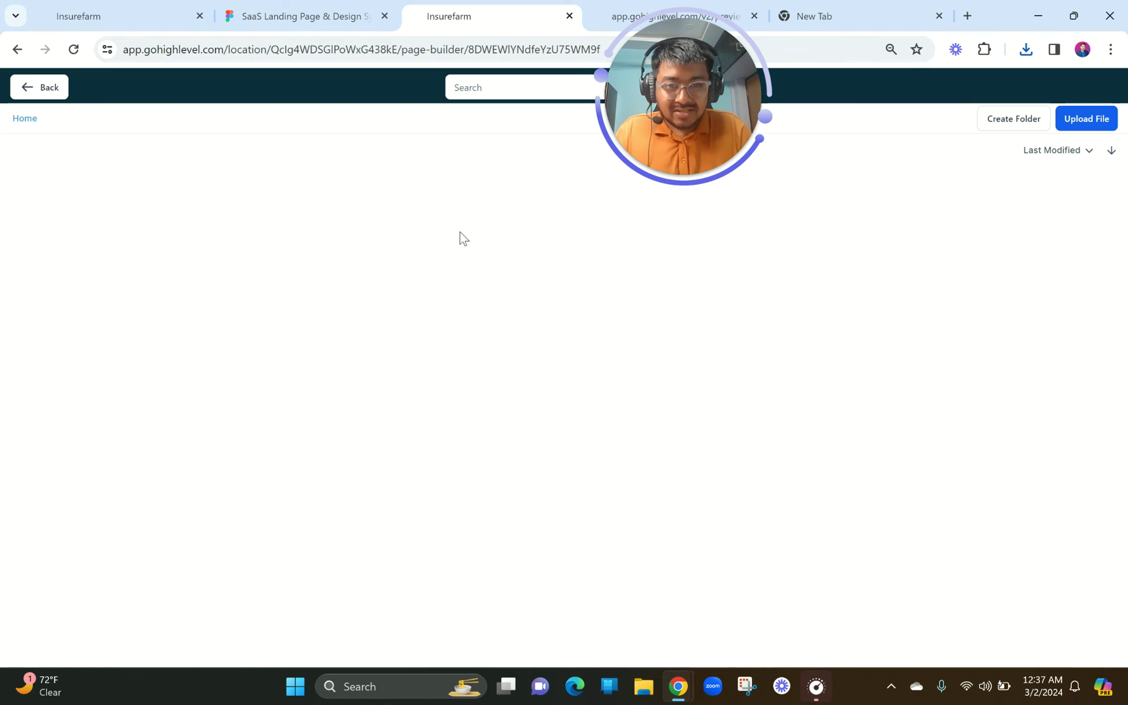
pyautogui.click(88, 209)
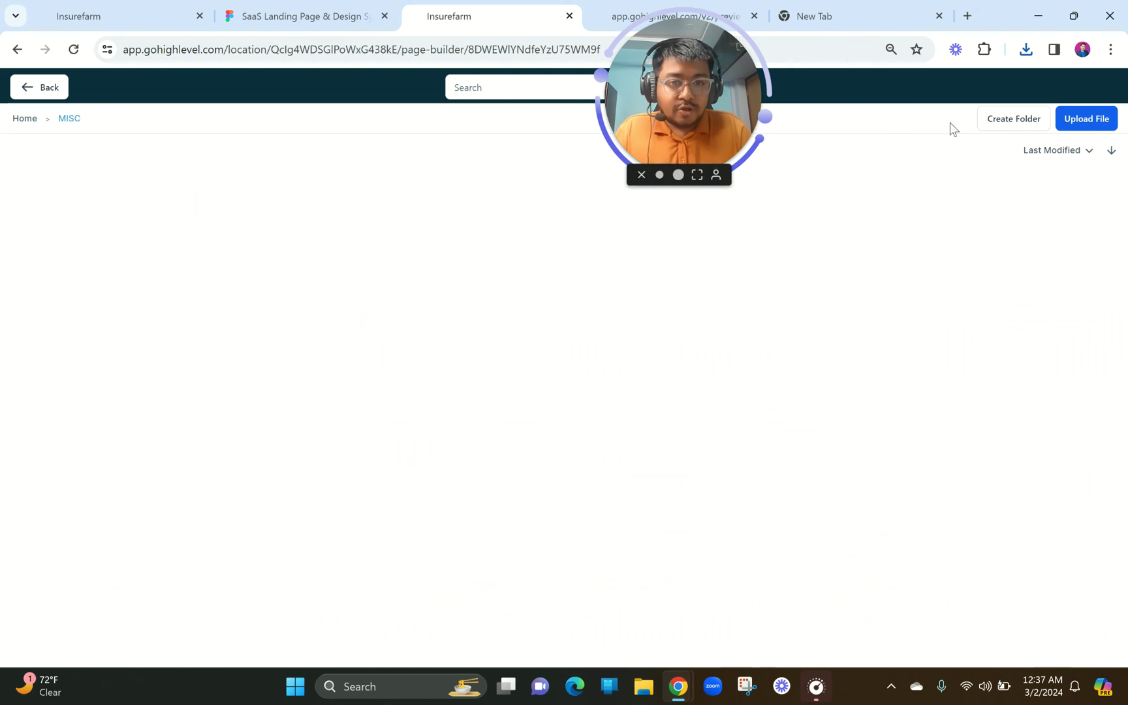
pyautogui.click(1074, 127)
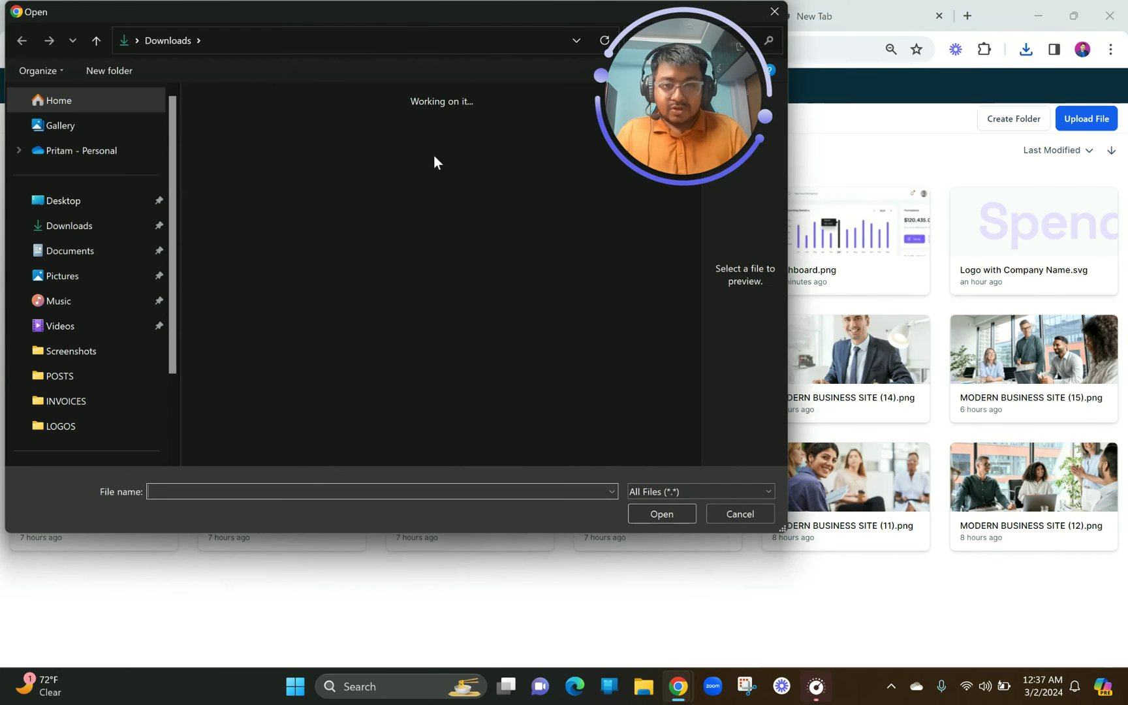
pyautogui.moveTo(191, 169); pyautogui.dragTo(441, 186)
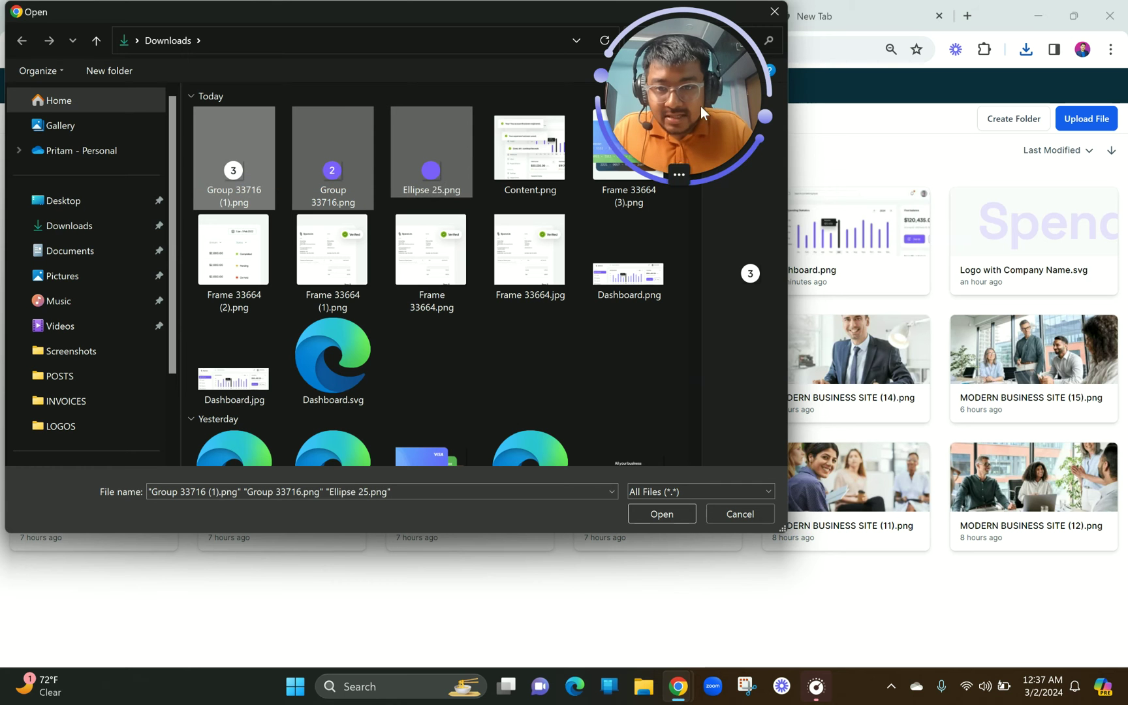
pyautogui.moveTo(677, 132); pyautogui.dragTo(872, 198)
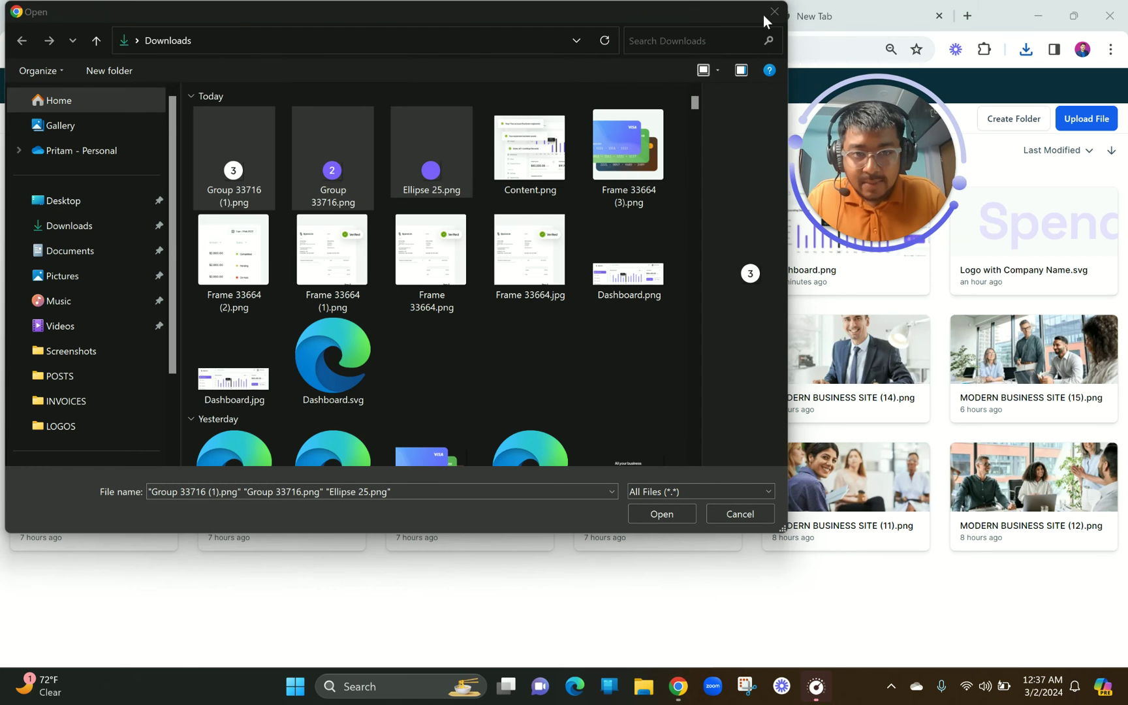
pyautogui.click(780, 13)
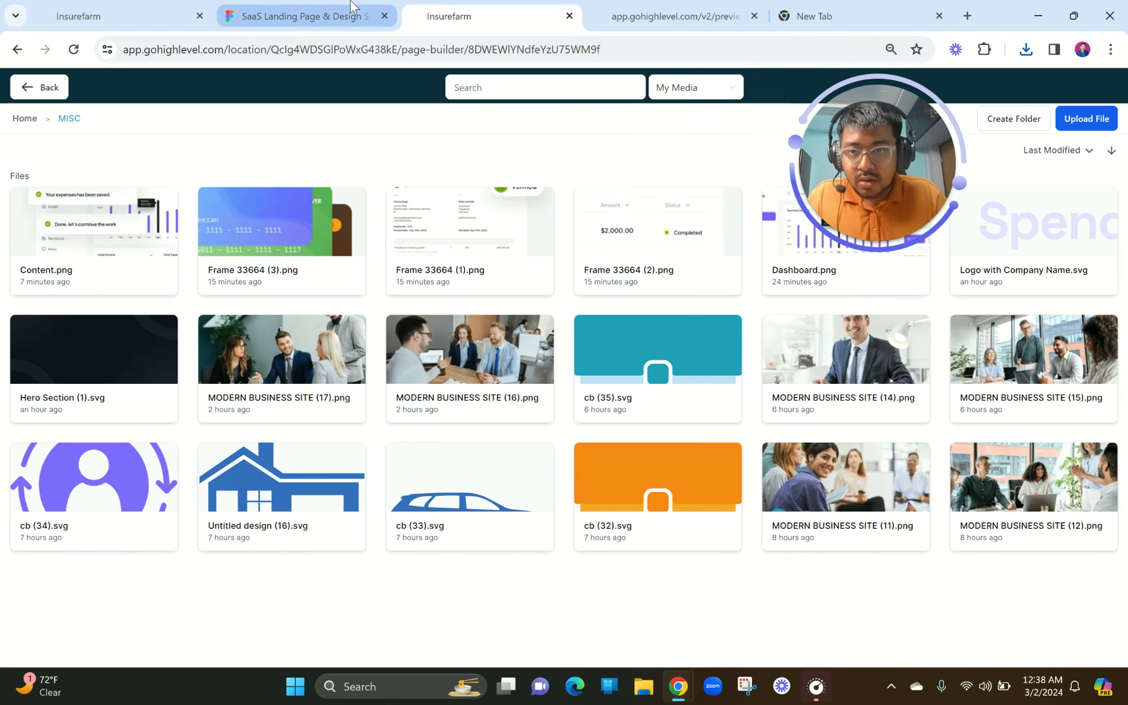
# - Switch to the Figma design and export the whole number 1 circle group as a 1x PNG
pyautogui.click(350, 9)
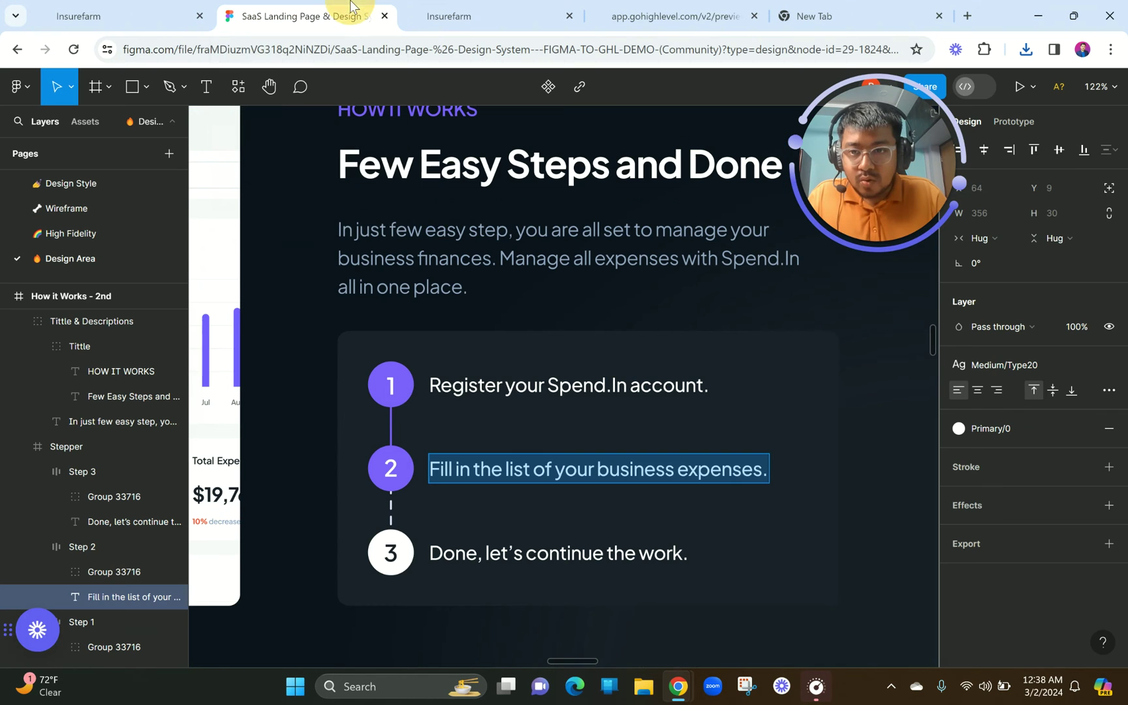
pyautogui.click(412, 399)
pyautogui.click(411, 399)
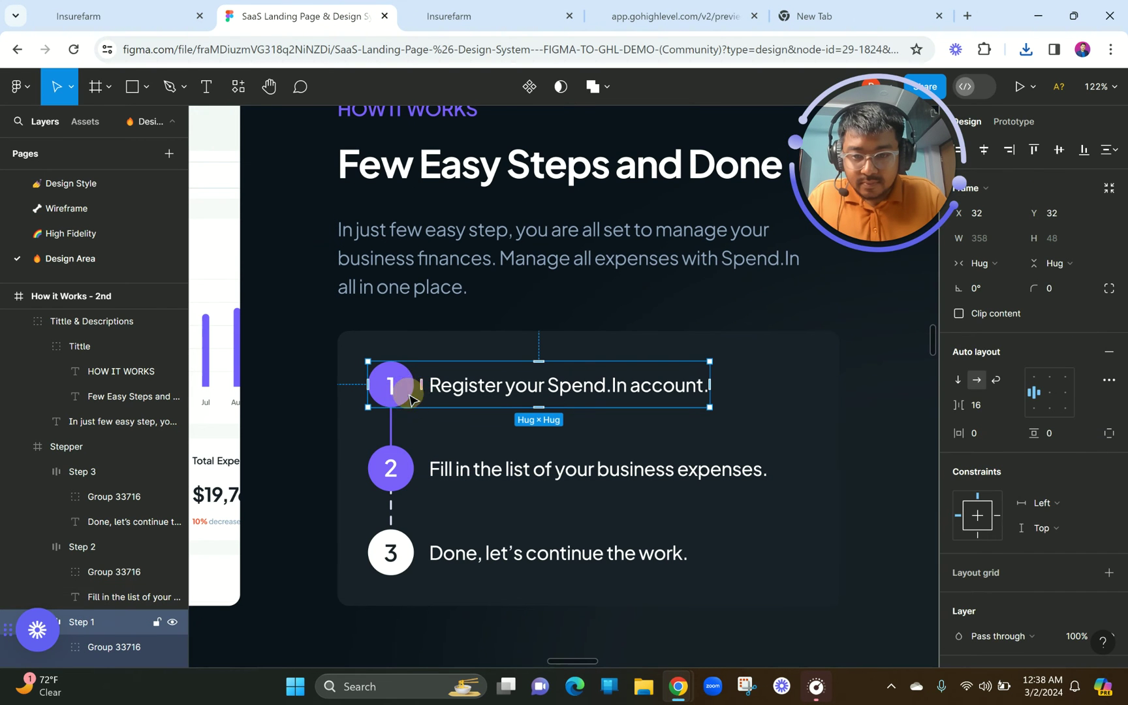
pyautogui.doubleClick(410, 396)
pyautogui.scroll(-2, 1056, 605)
pyautogui.click(1021, 613)
pyautogui.scroll(-2, 1019, 613)
pyautogui.click(1040, 585)
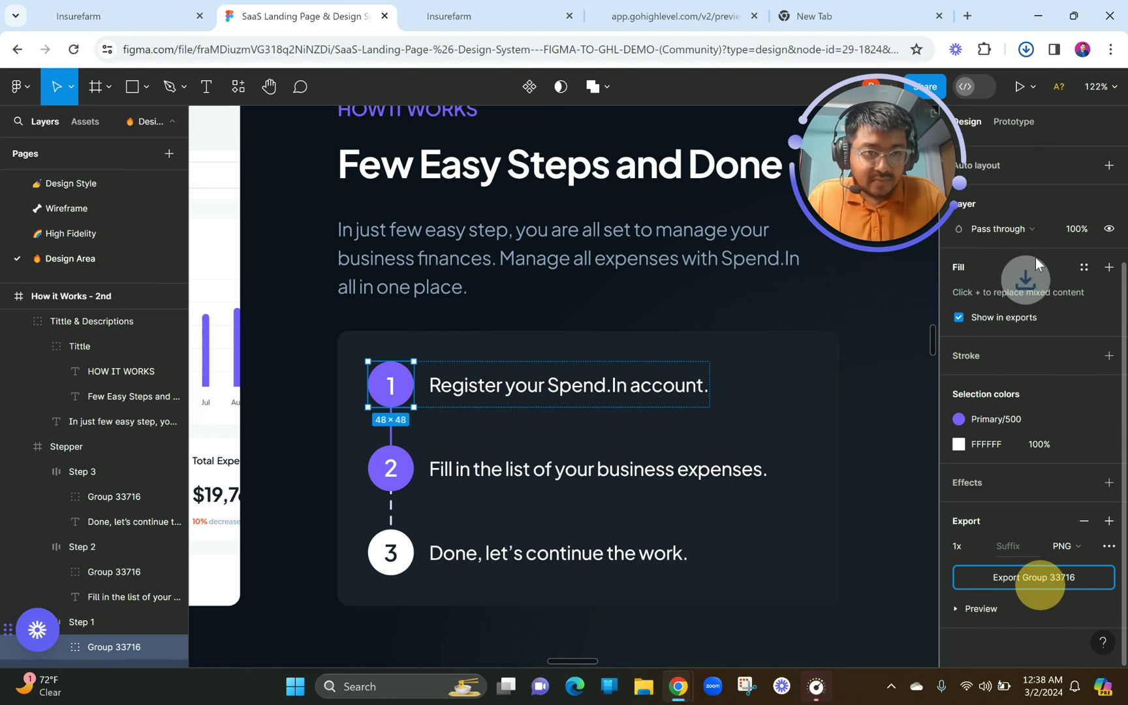
# - Open the downloaded Group 33716 (2).png to check the exported circle and close it again
pyautogui.doubleClick(959, 87)
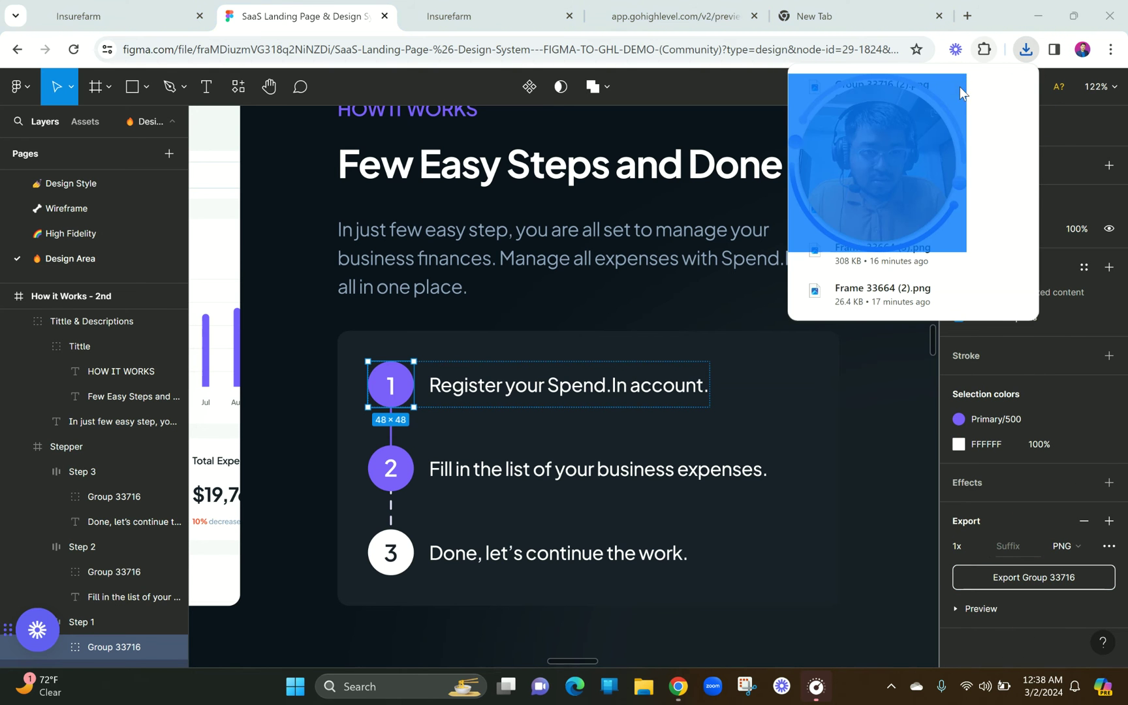
pyautogui.click(728, 189)
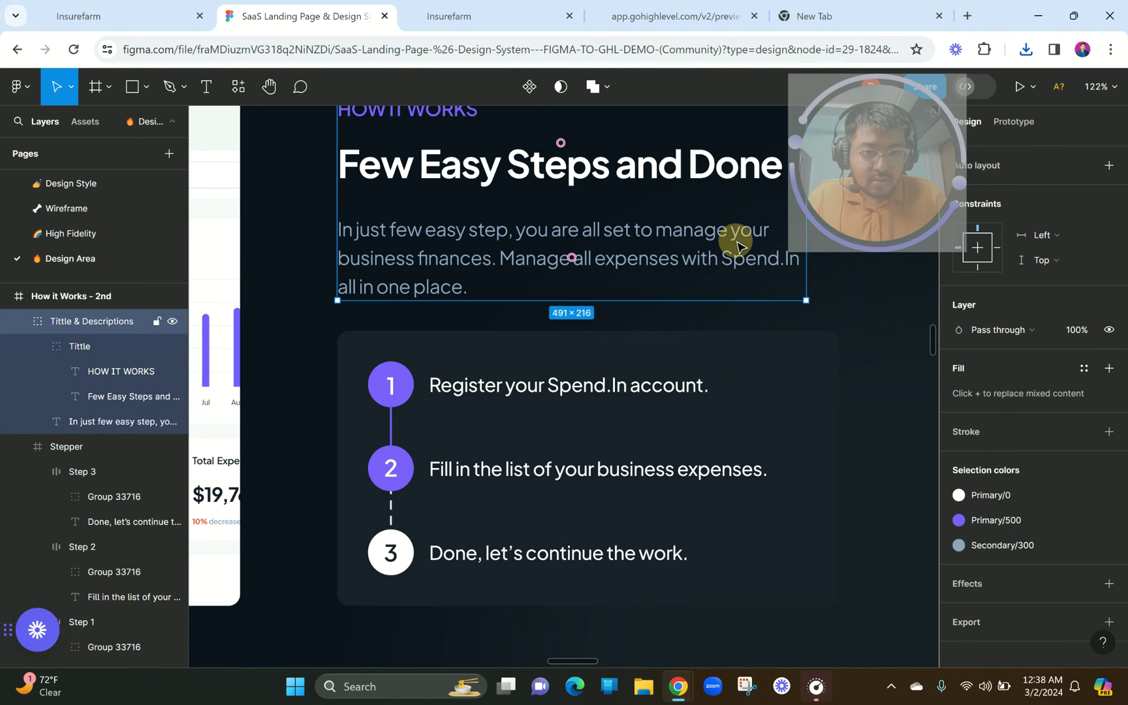
pyautogui.moveTo(893, 176); pyautogui.dragTo(669, 181)
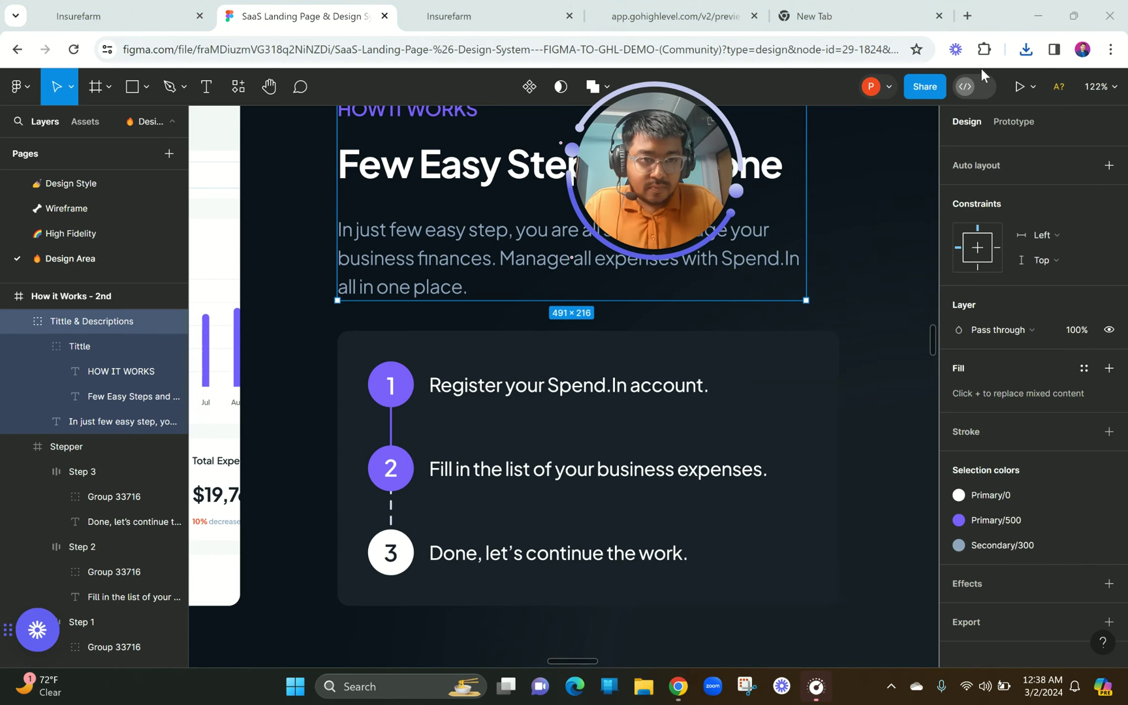
pyautogui.click(1031, 51)
pyautogui.click(868, 119)
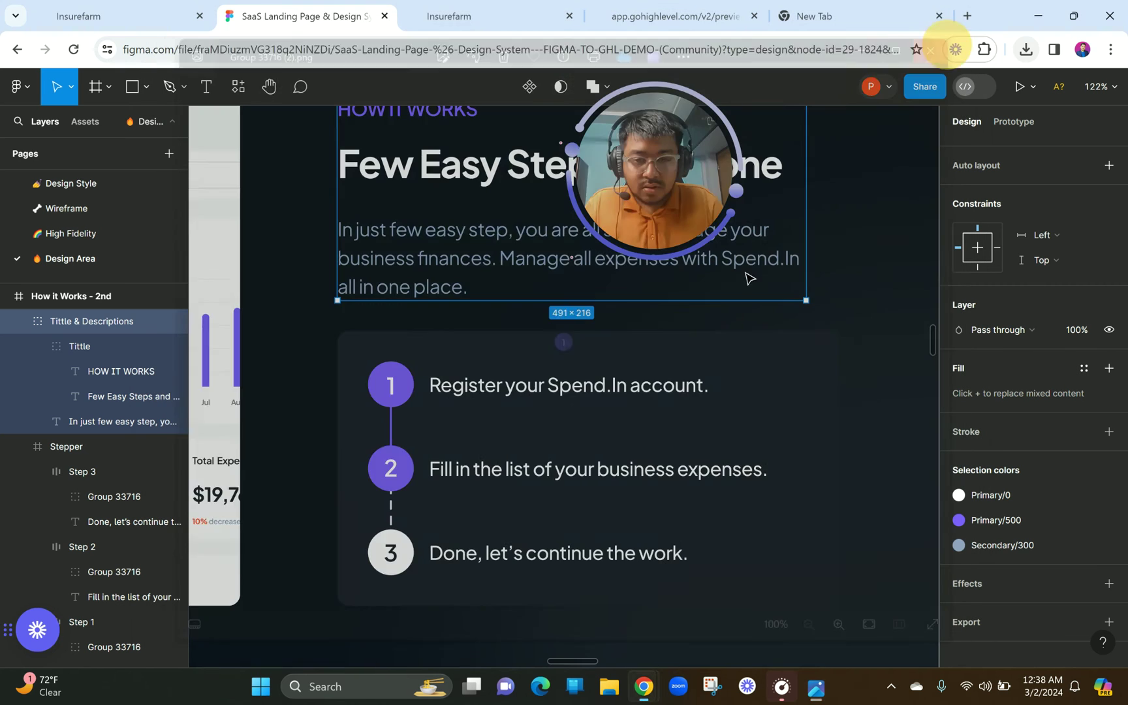
pyautogui.click(946, 38)
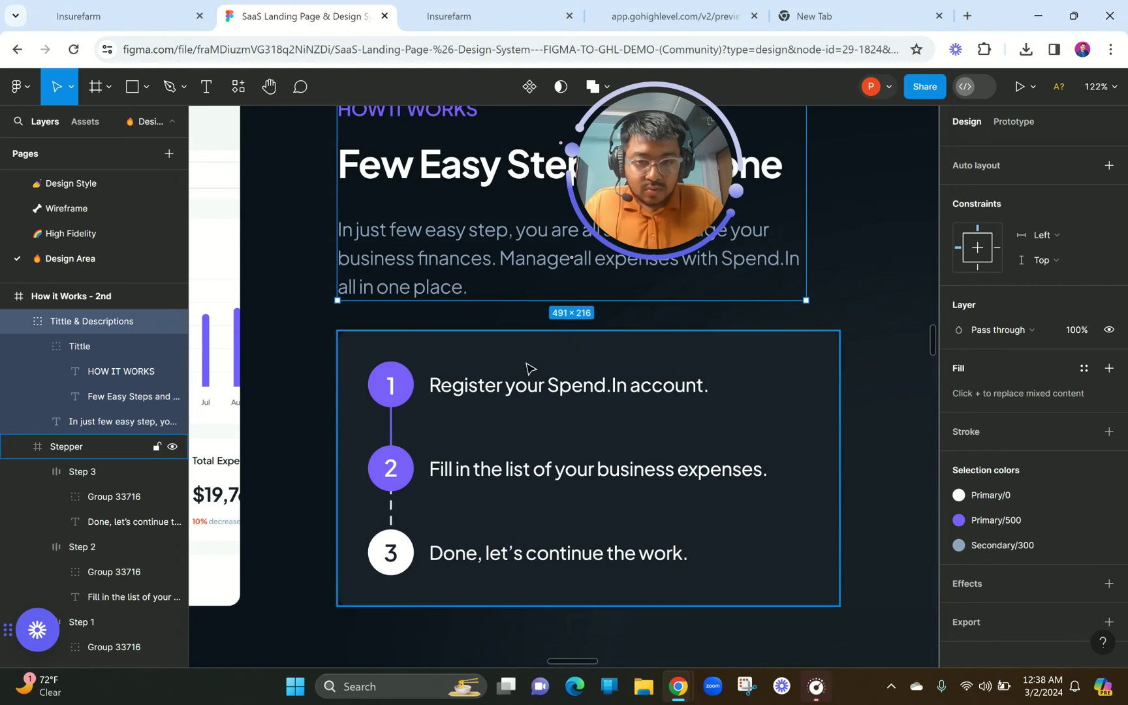
# - Return to the page builder, upload the three numbered circle PNGs to MISC, and use Group 33716 (2).png as the feature's image
pyautogui.click(415, 13)
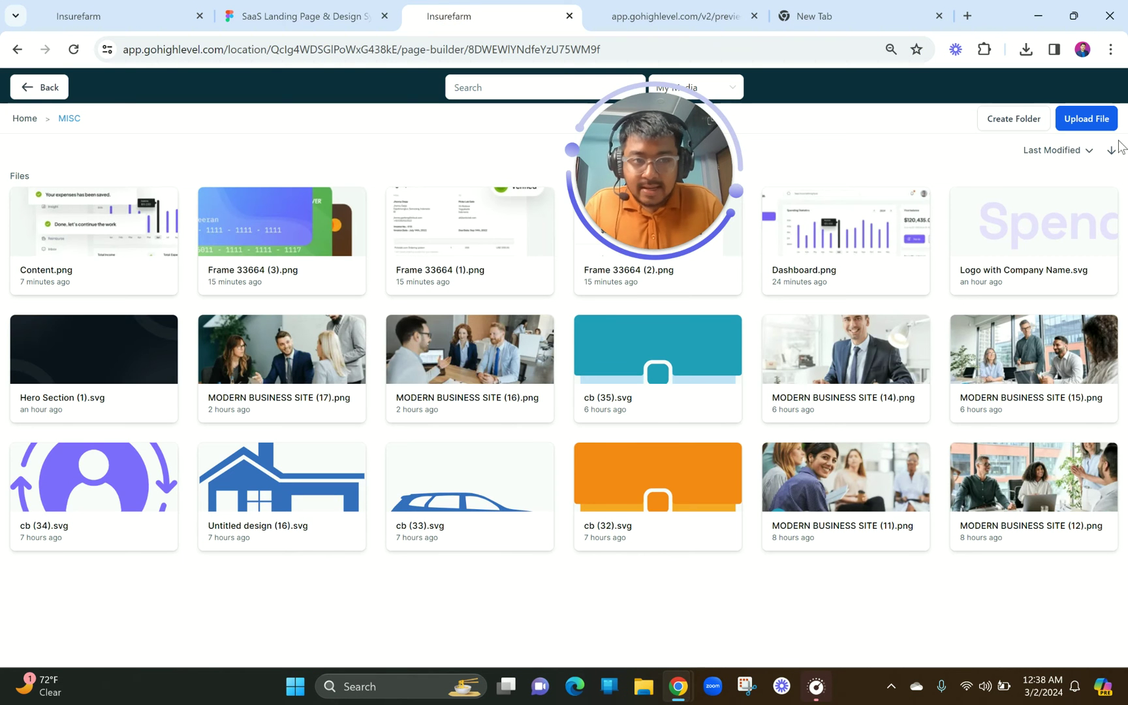
pyautogui.click(1072, 128)
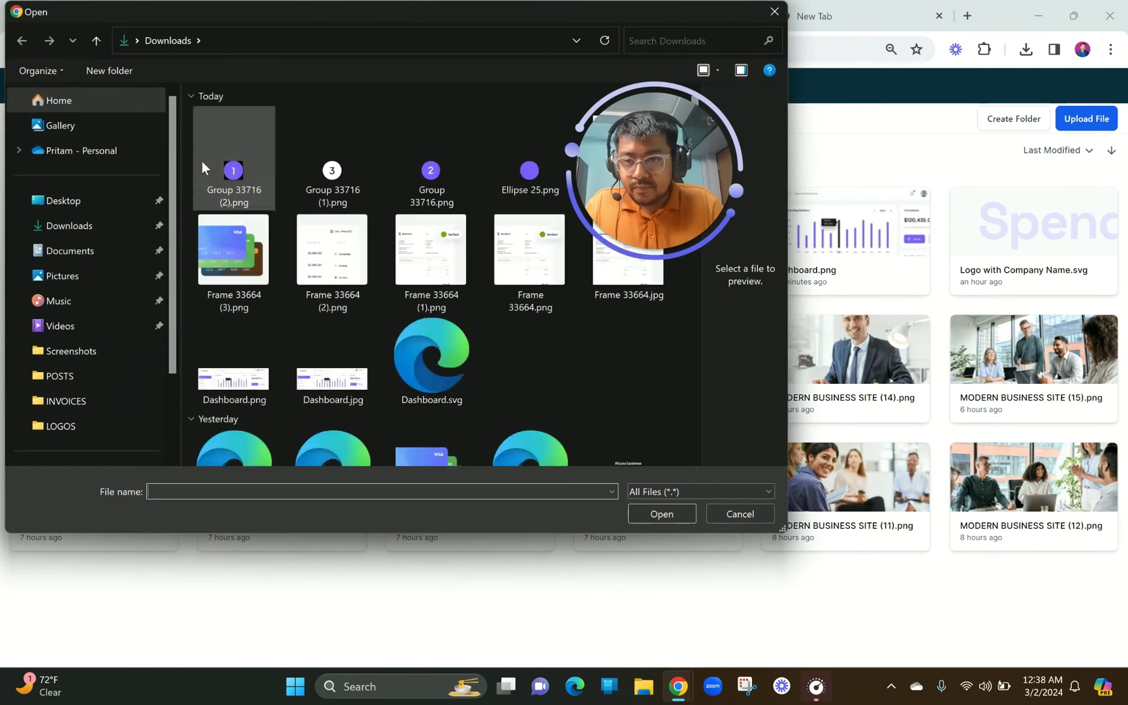
pyautogui.moveTo(188, 182); pyautogui.dragTo(435, 173)
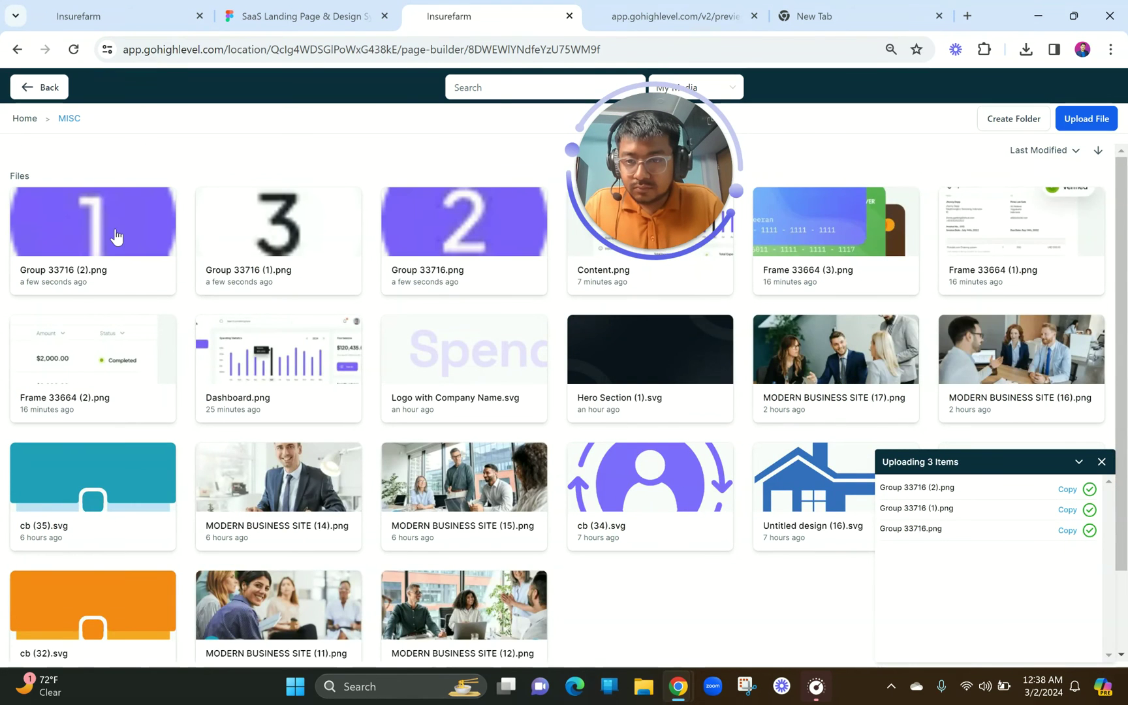
pyautogui.click(115, 232)
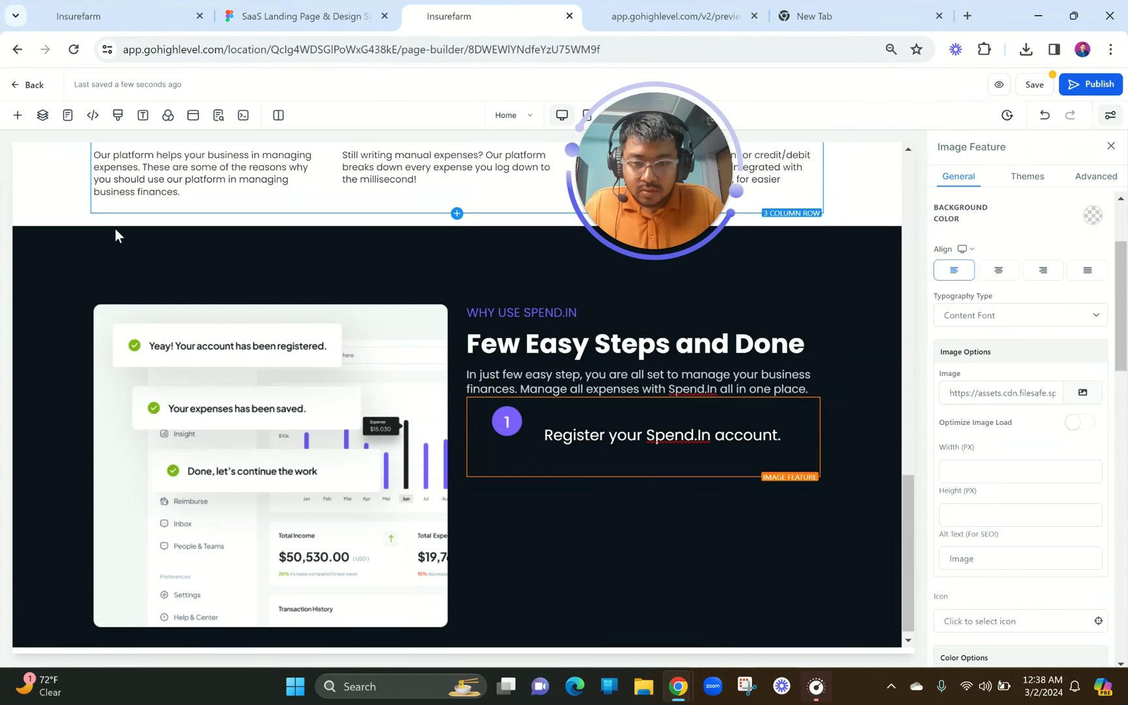
# - Set the number 1 image's width to 80 px and keep the image feature left-aligned
pyautogui.click(526, 425)
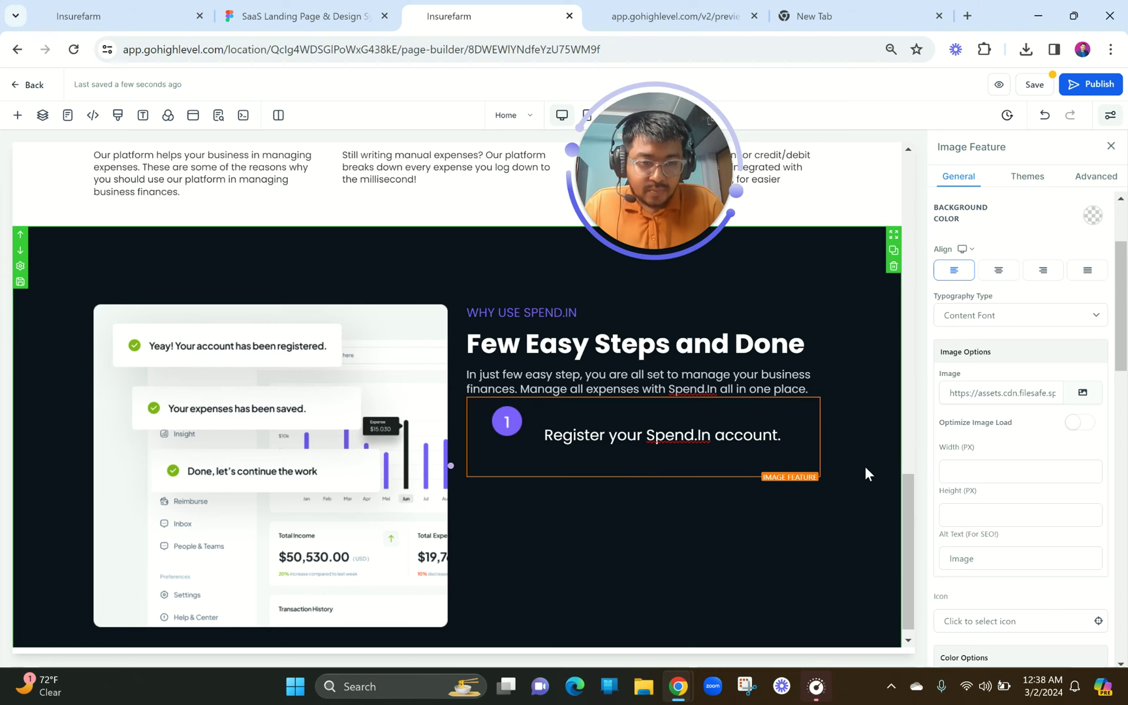
pyautogui.click(960, 471)
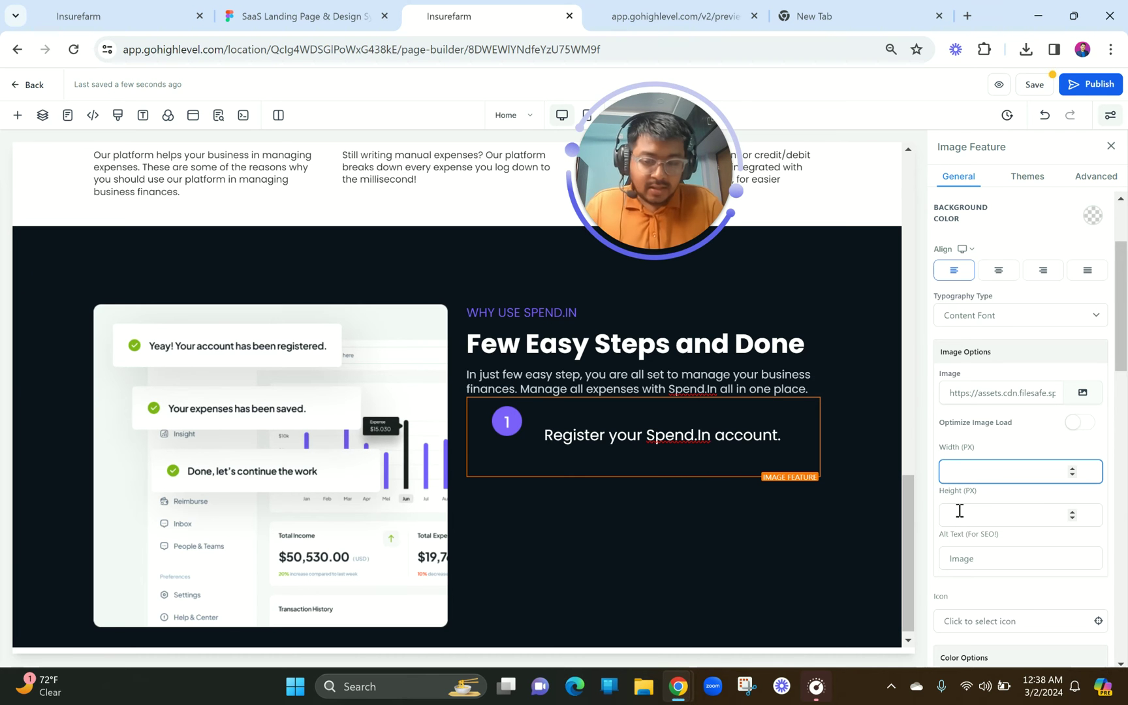
pyautogui.write('100')
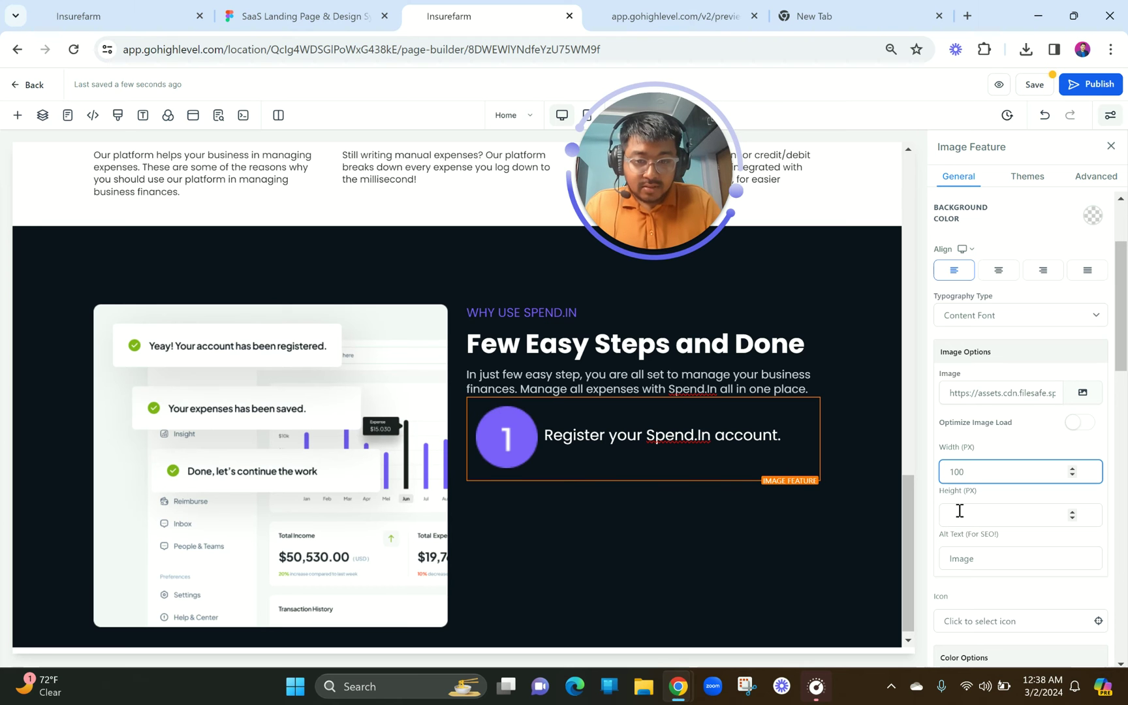
pyautogui.press('BackSpace')
pyautogui.write('80')
pyautogui.click(999, 272)
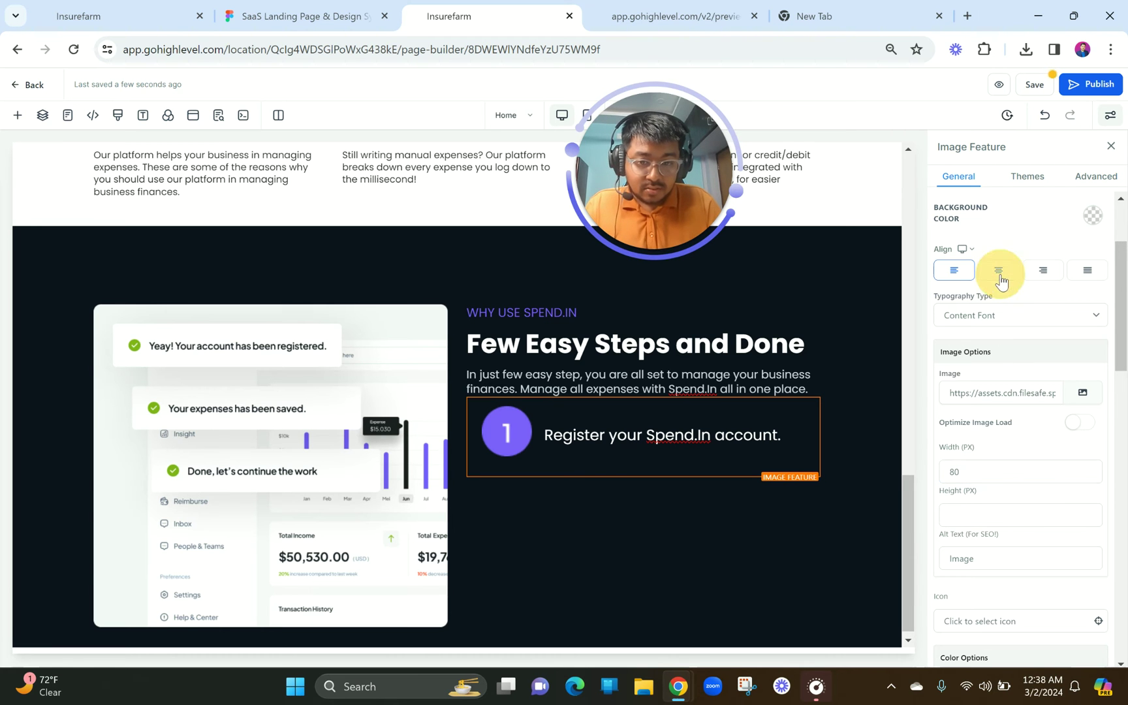
pyautogui.click(956, 271)
pyautogui.click(606, 431)
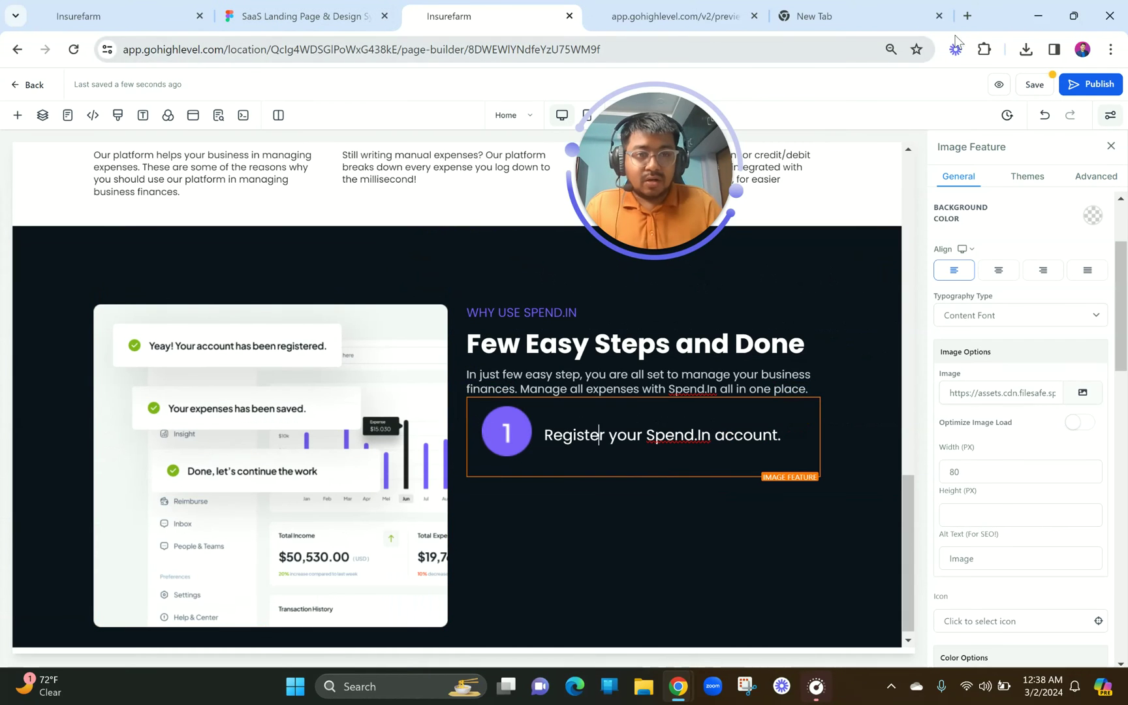
# - Switch to the Figma design, export the number 1 circle group as an SVG, and check the downloaded file
pyautogui.click(1026, 50)
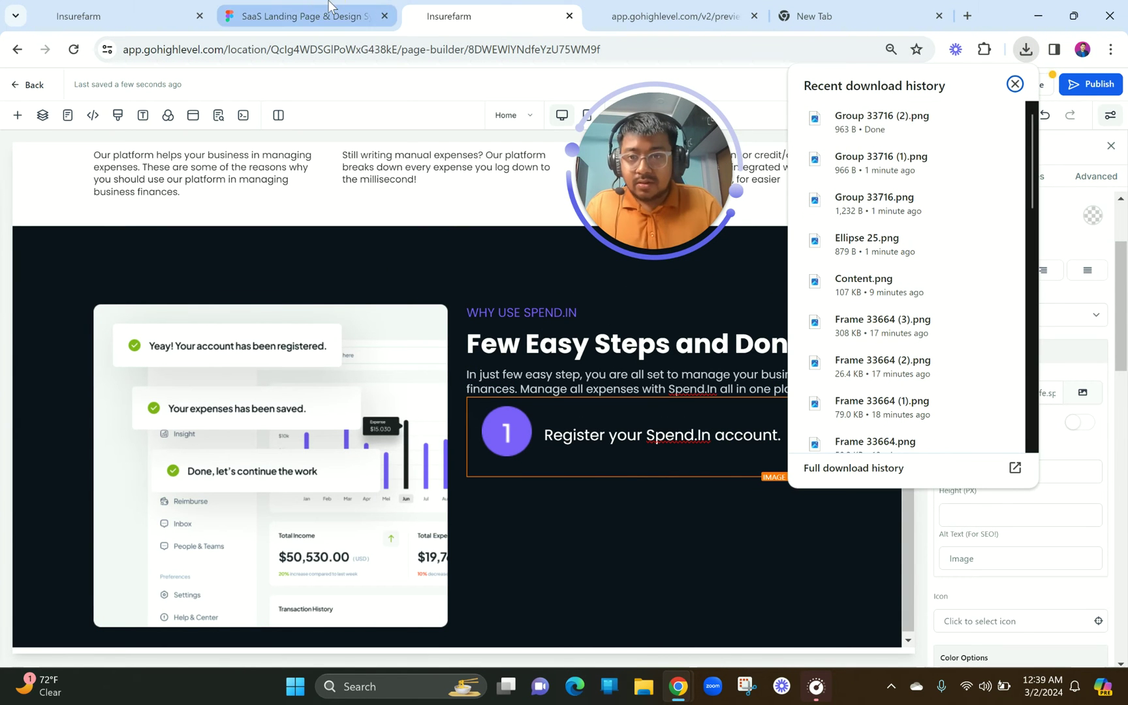
pyautogui.click(306, 16)
pyautogui.click(406, 388)
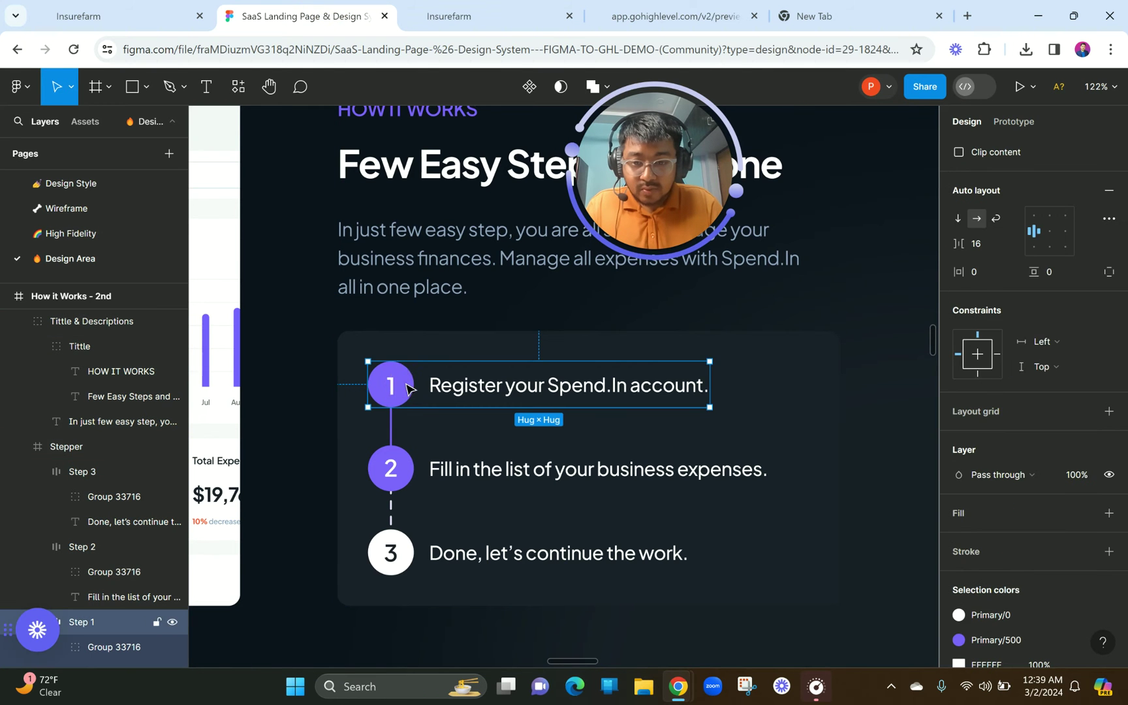
pyautogui.click(404, 388)
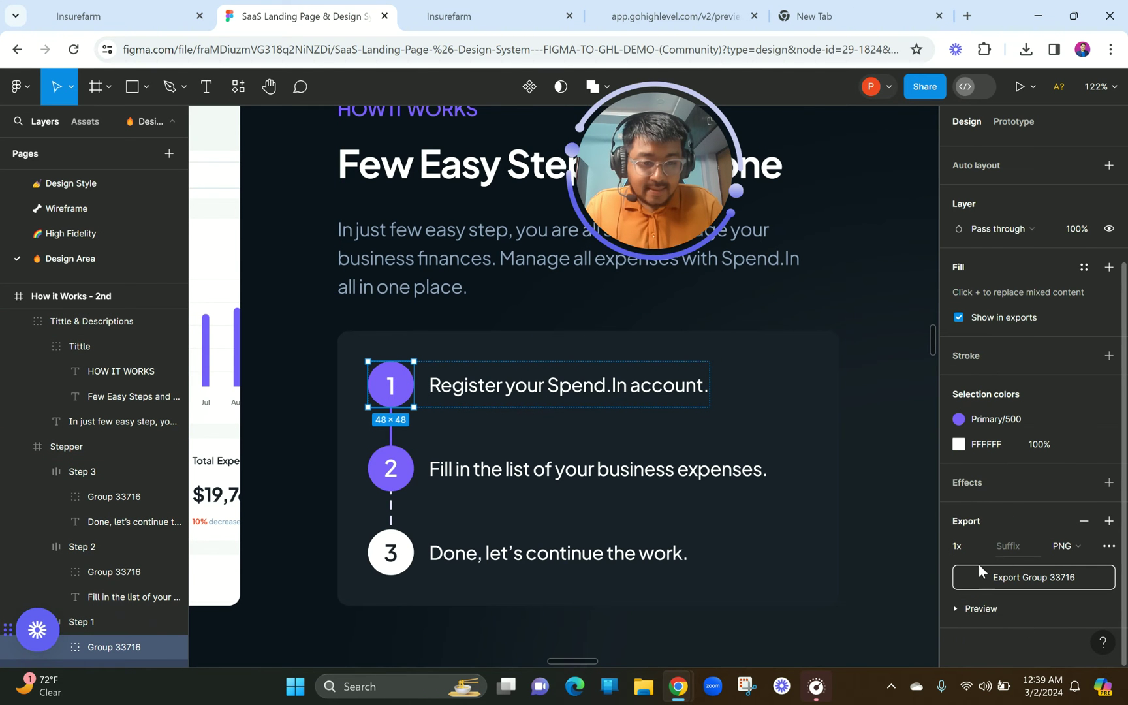
pyautogui.click(980, 546)
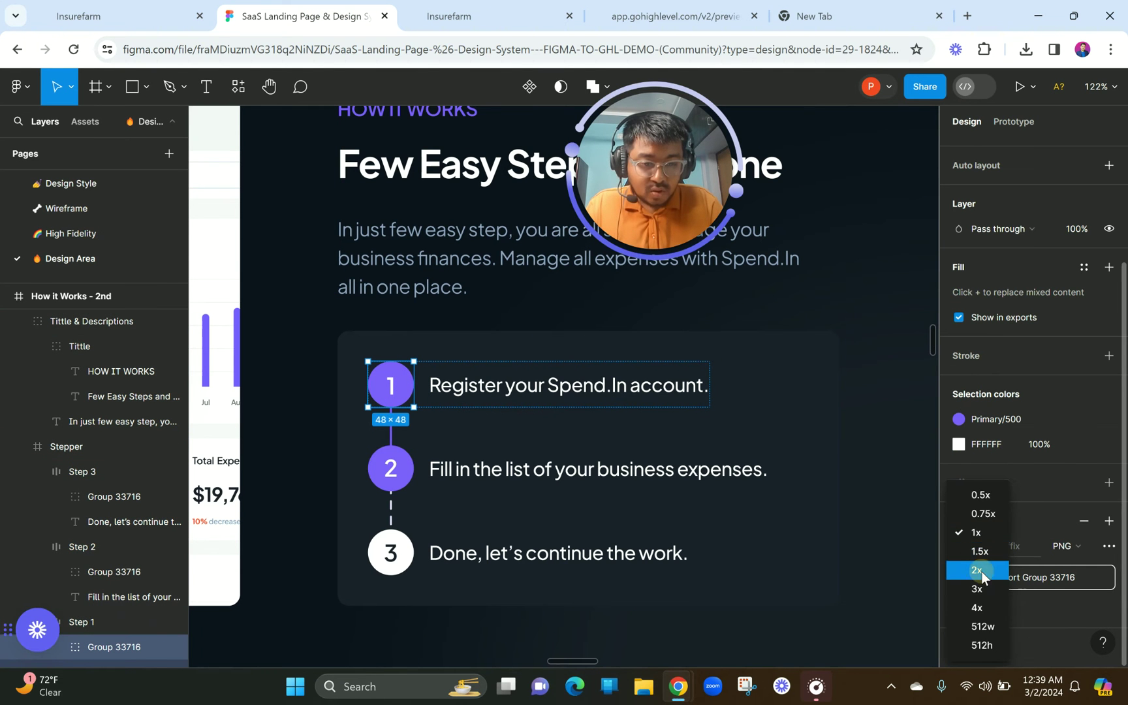
pyautogui.click(979, 569)
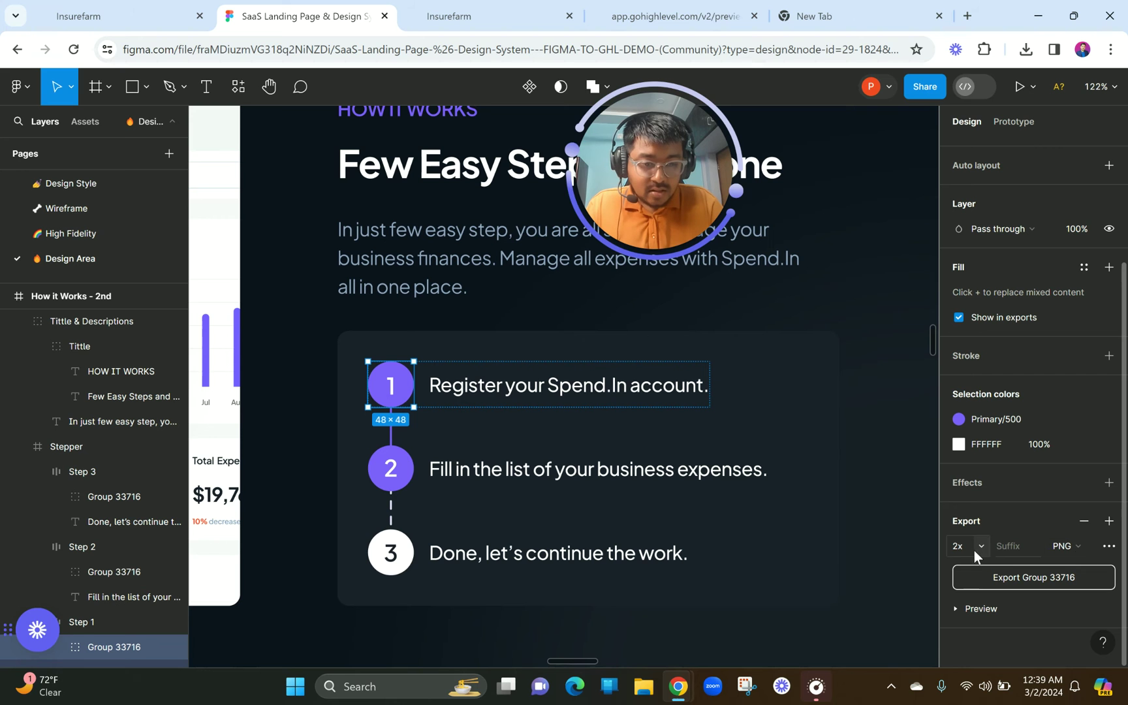
pyautogui.click(1070, 545)
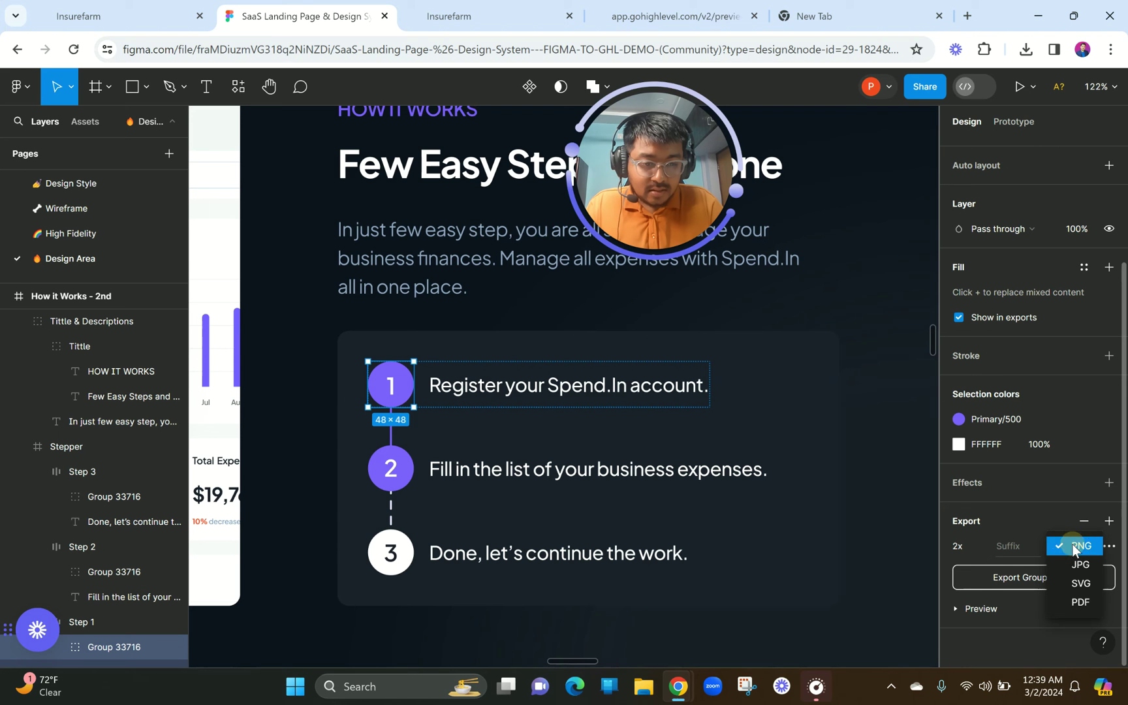
pyautogui.click(1079, 584)
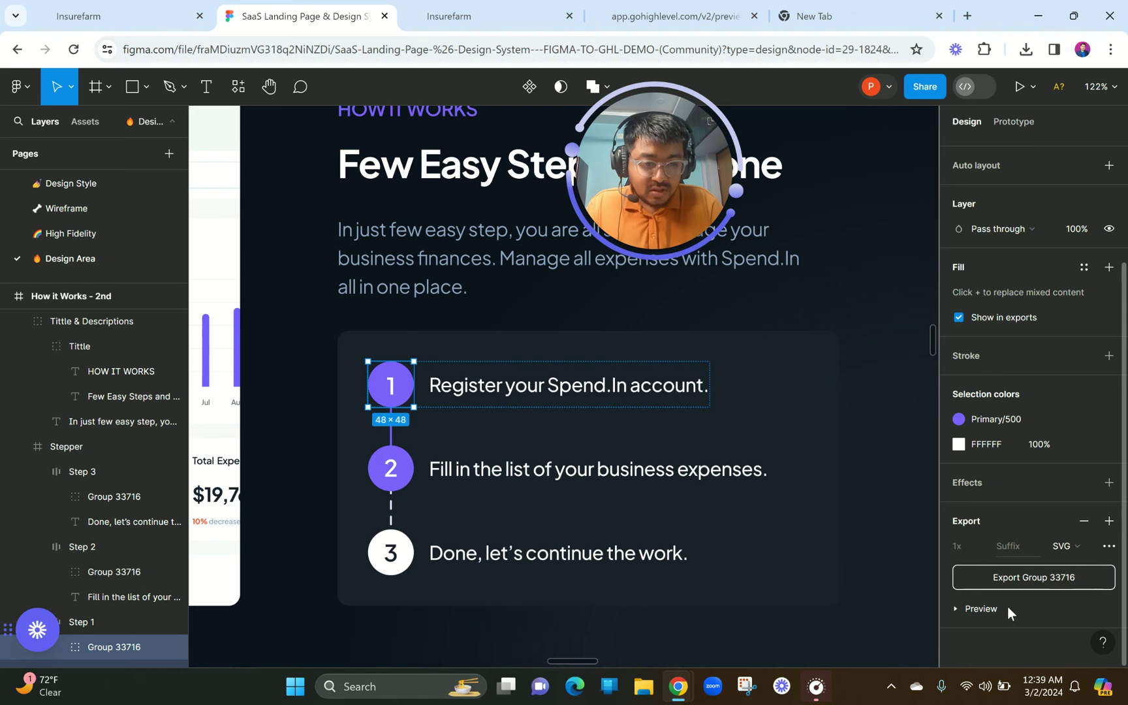
pyautogui.click(1020, 578)
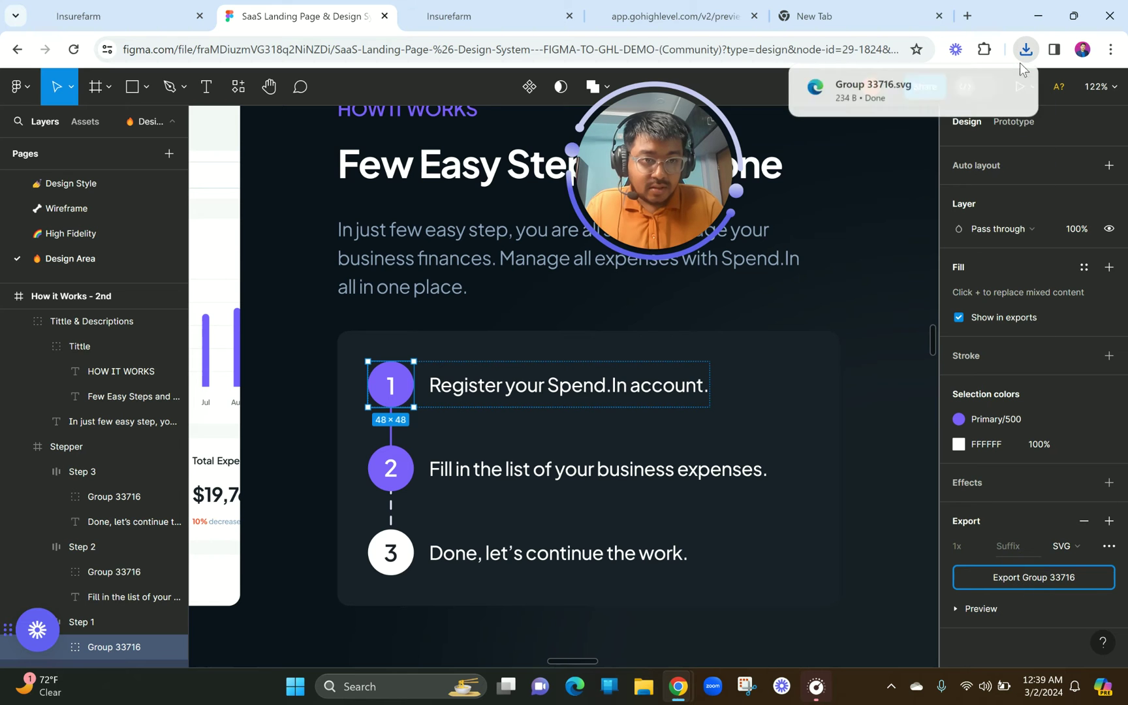
pyautogui.click(892, 85)
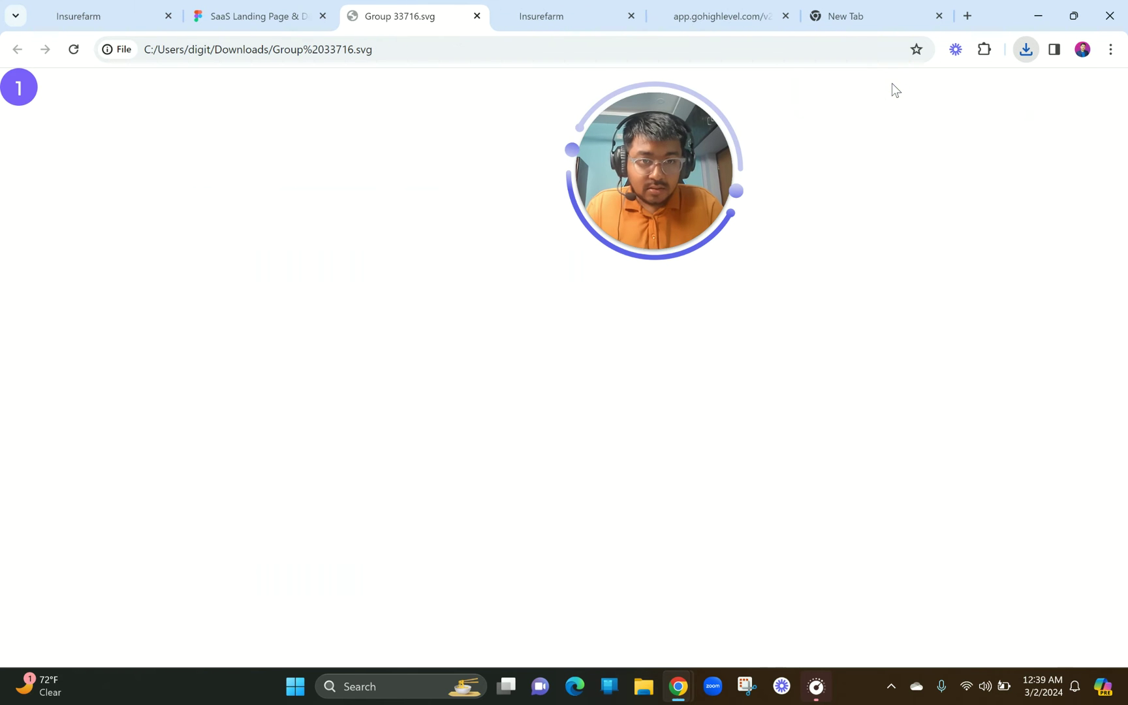
pyautogui.click(477, 16)
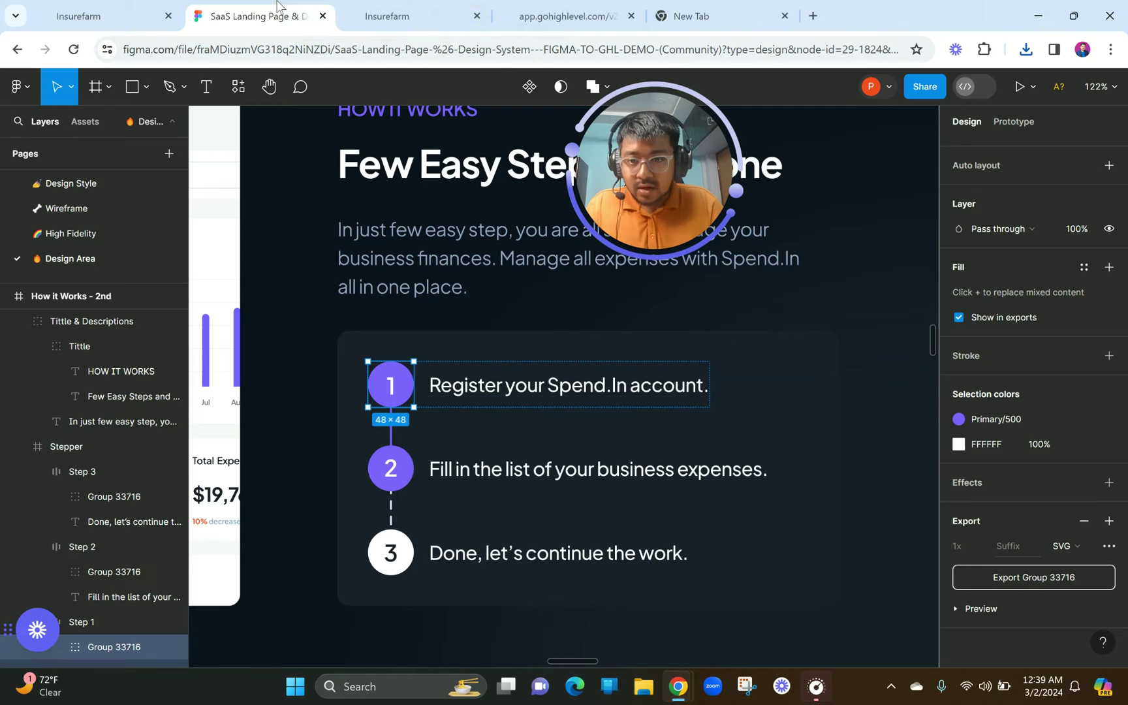
# - Export the number 2 circle group as an SVG and open the downloaded file to check it
pyautogui.doubleClick(395, 468)
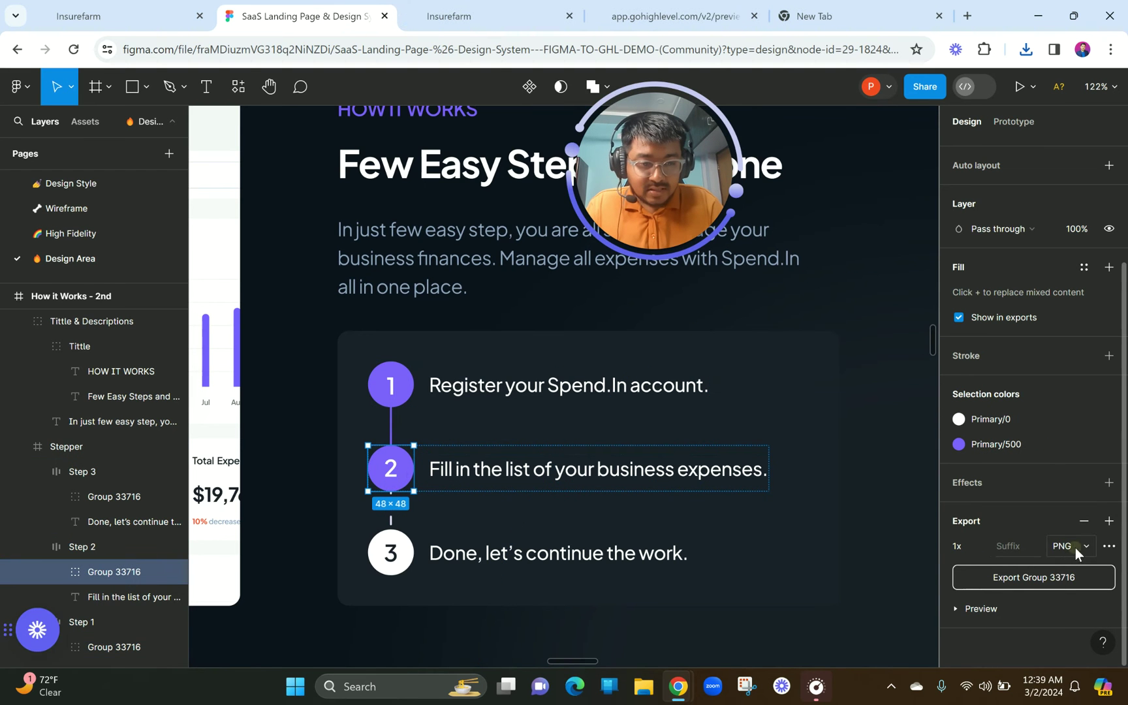
pyautogui.click(1075, 547)
pyautogui.click(1074, 579)
pyautogui.click(1017, 581)
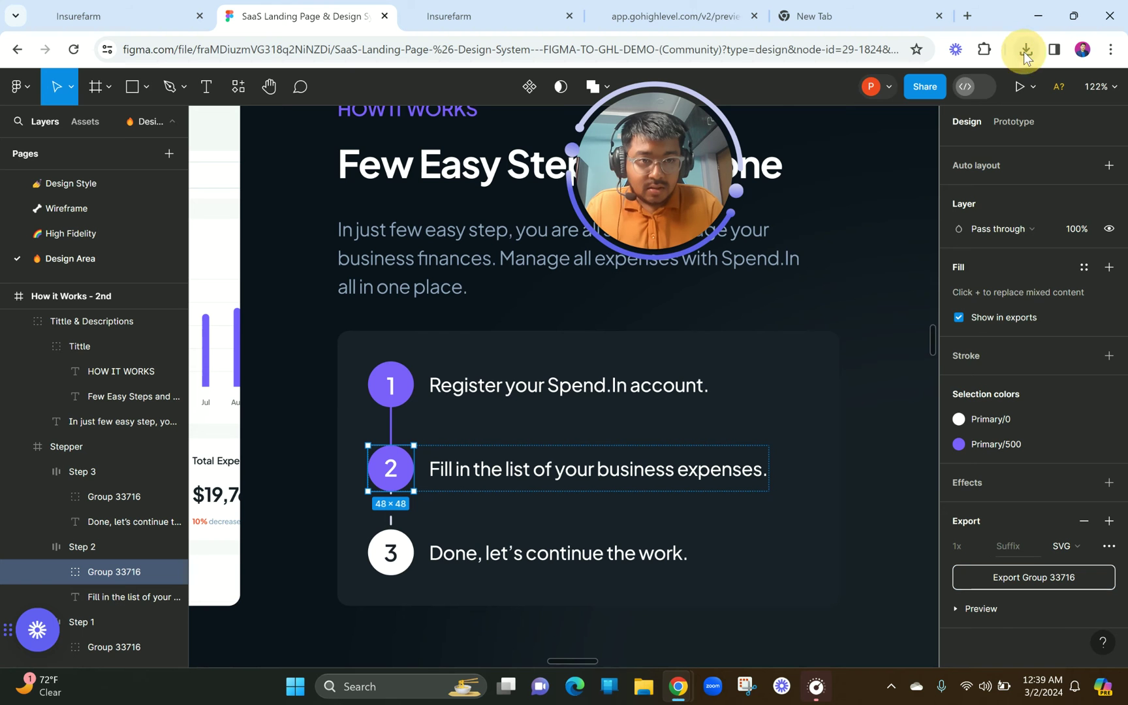
pyautogui.click(1024, 52)
pyautogui.click(902, 116)
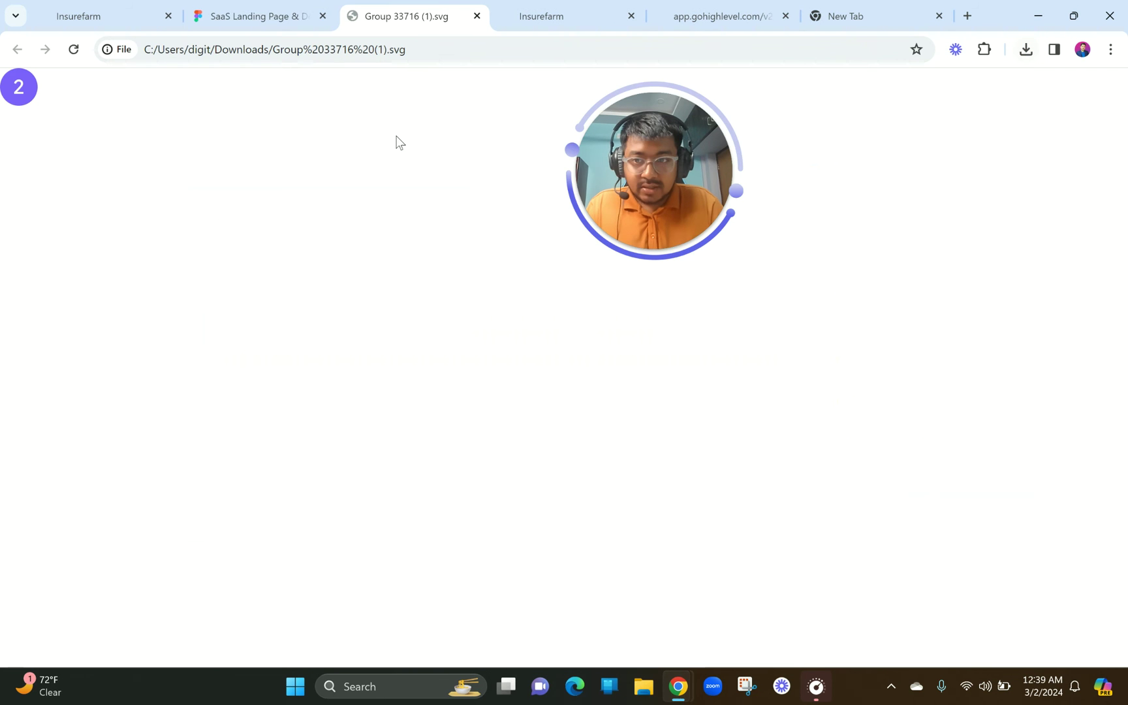
# - Return to the Figma design, export the number 3 circle group as an SVG, and close the previews of the downloaded files after checking
pyautogui.click(274, 16)
pyautogui.click(390, 558)
pyautogui.click(1075, 548)
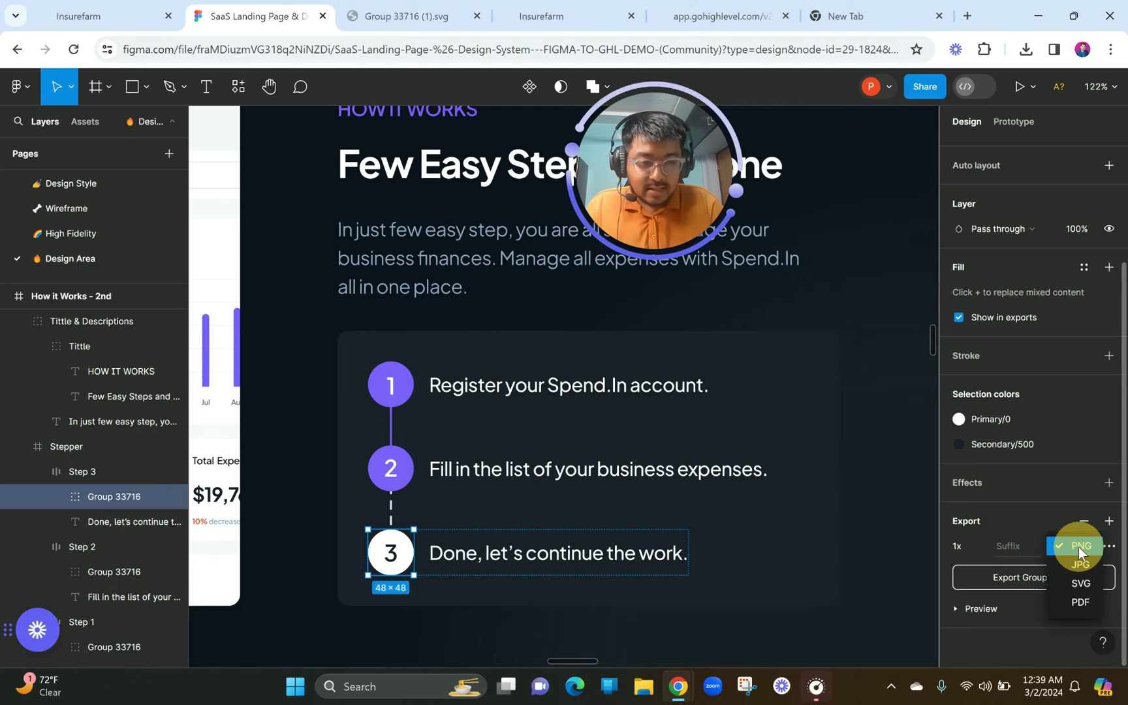
pyautogui.click(1078, 581)
pyautogui.click(1007, 578)
pyautogui.click(914, 114)
pyautogui.click(893, 94)
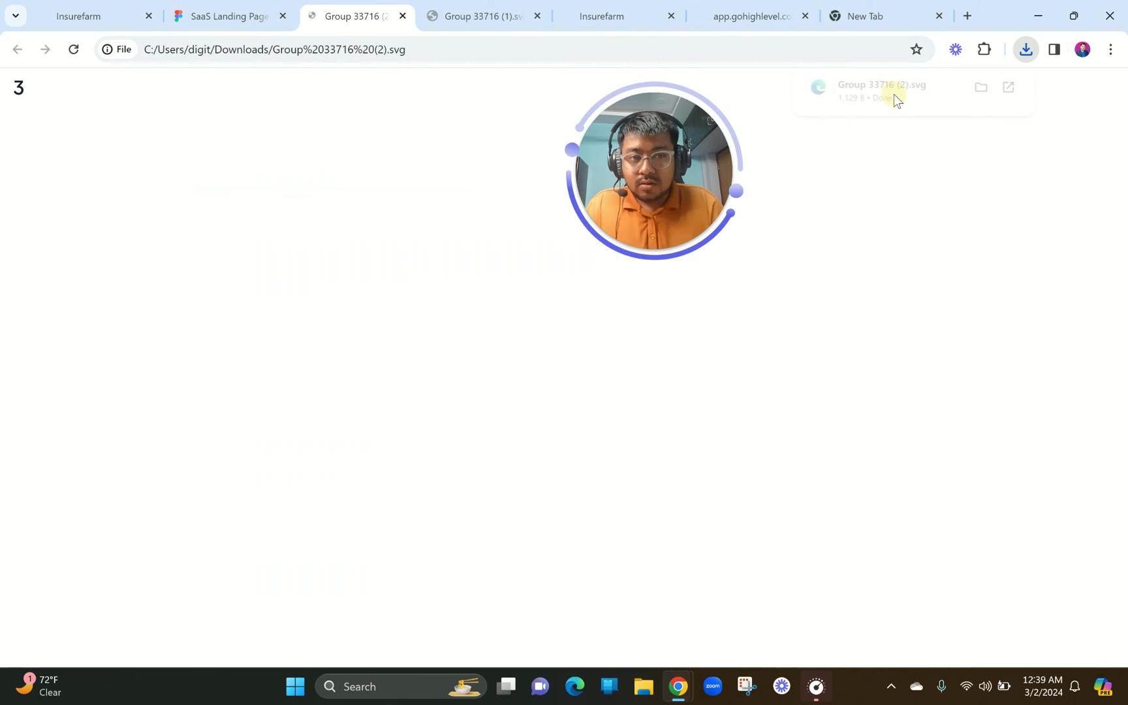
pyautogui.click(411, 16)
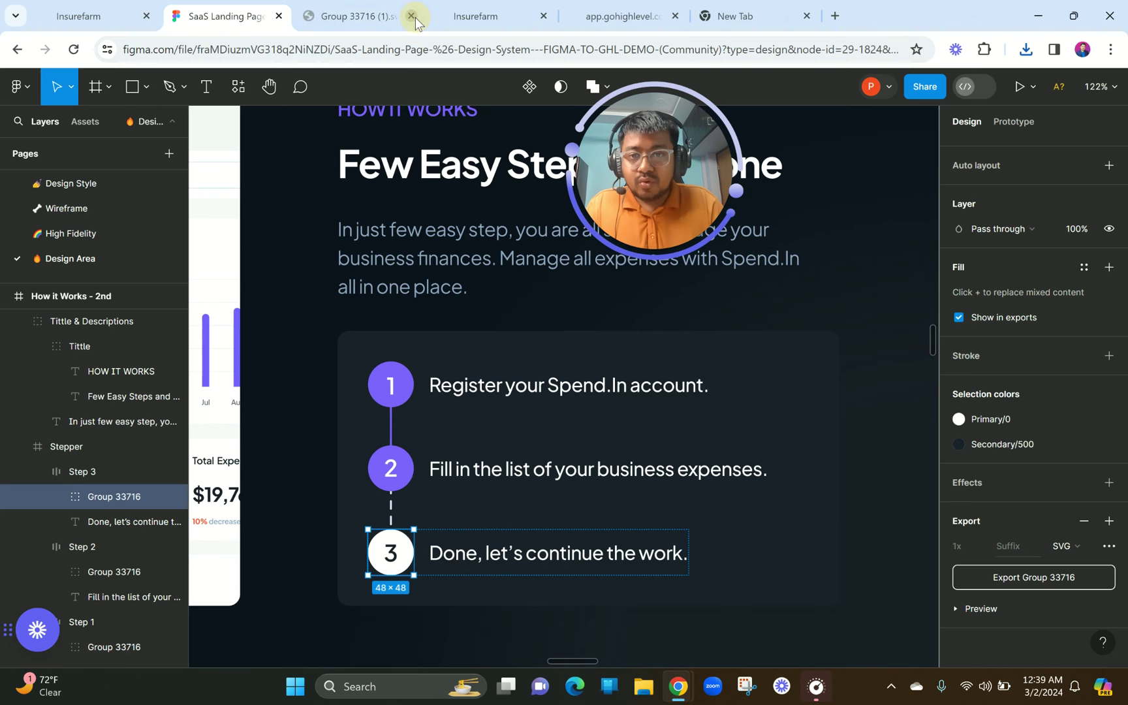
pyautogui.click(411, 15)
# - Switch to the page builder, upload the three circle SVGs to MISC, and use Group 33716.svg as the feature's image
pyautogui.click(375, 7)
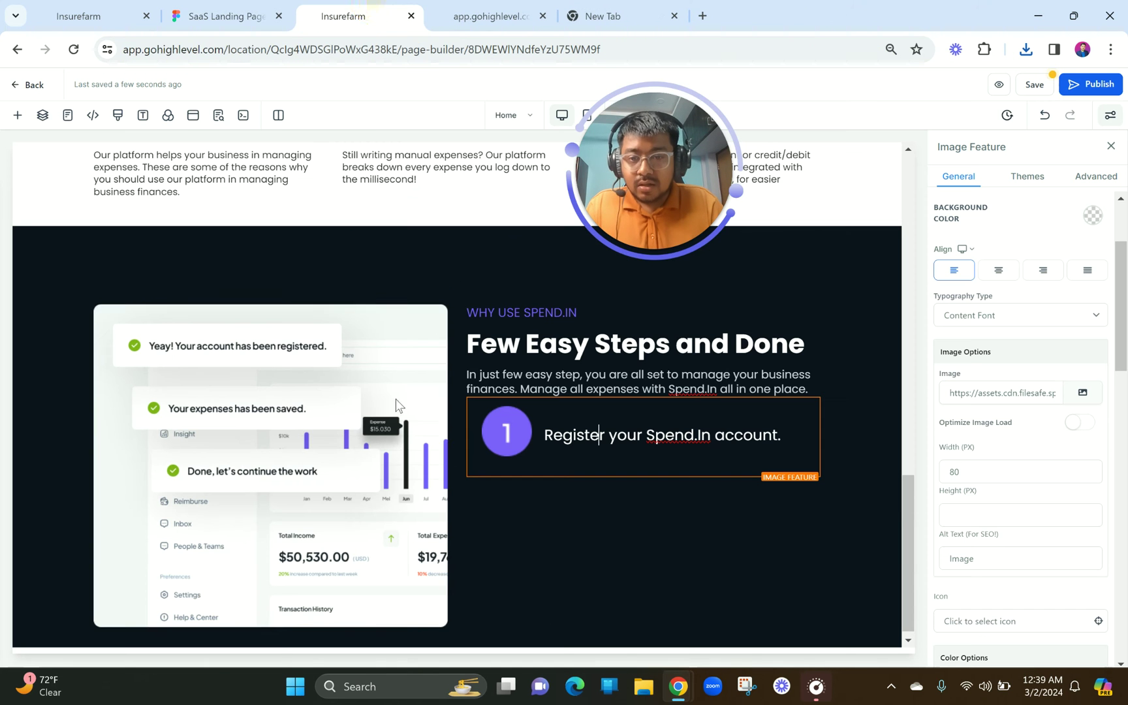
pyautogui.click(1083, 393)
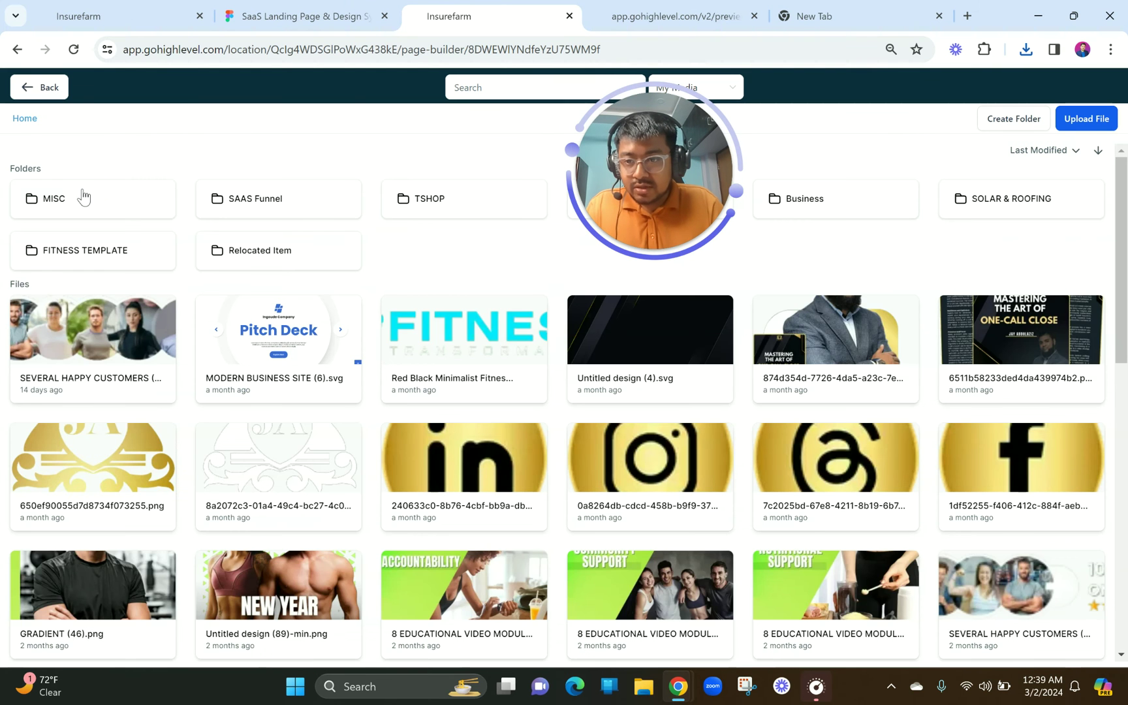
pyautogui.click(84, 197)
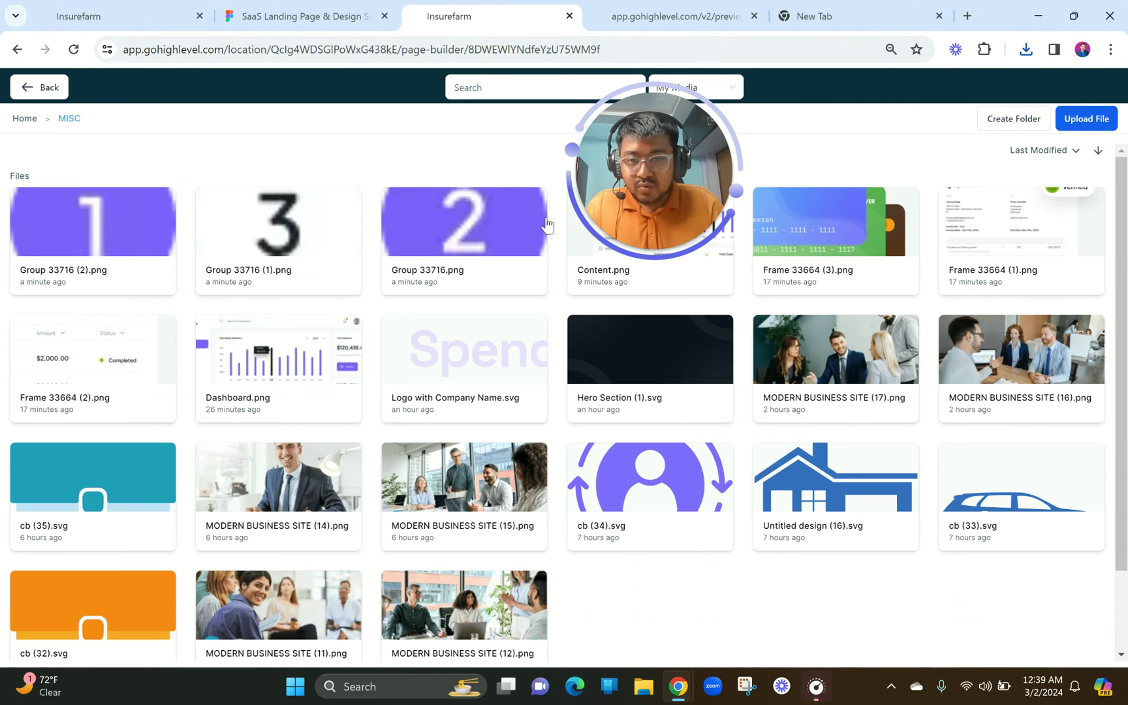
pyautogui.click(1091, 118)
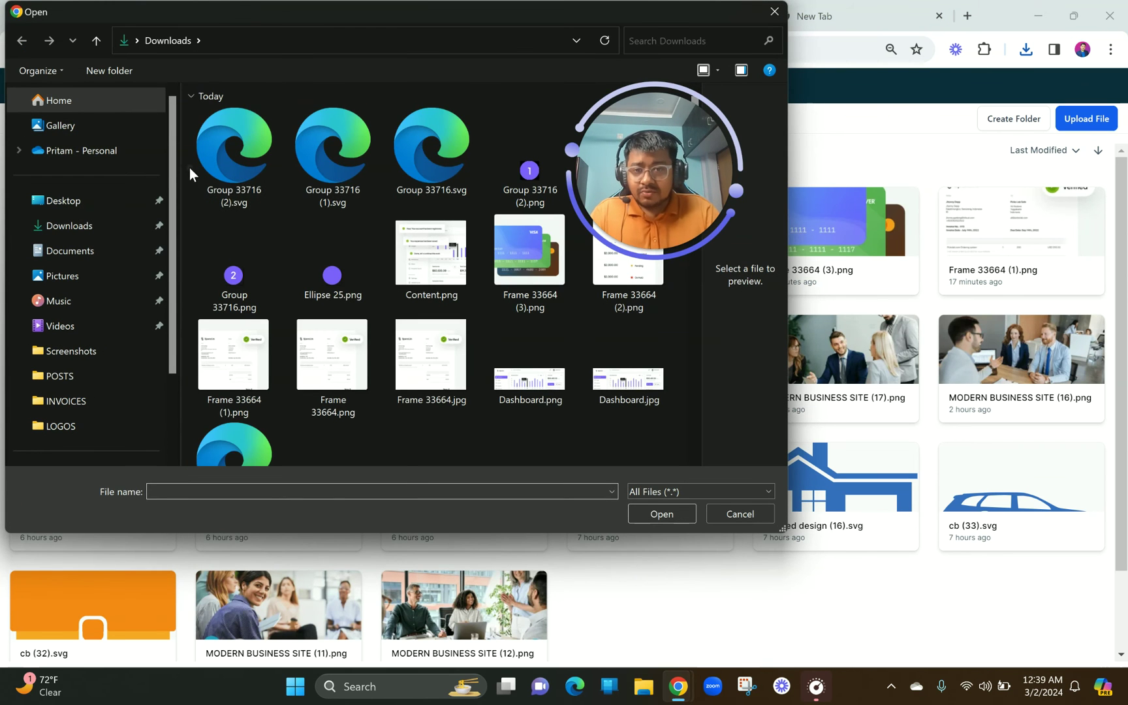
pyautogui.moveTo(190, 167); pyautogui.dragTo(476, 164)
pyautogui.press('Return')
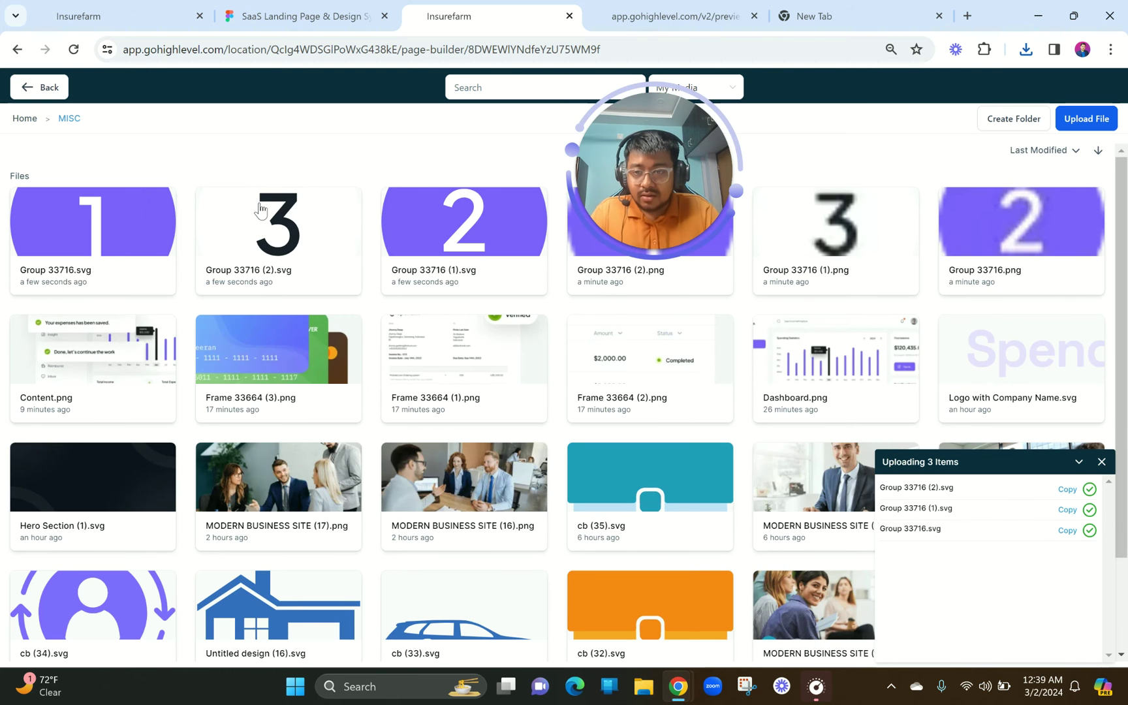
pyautogui.click(147, 215)
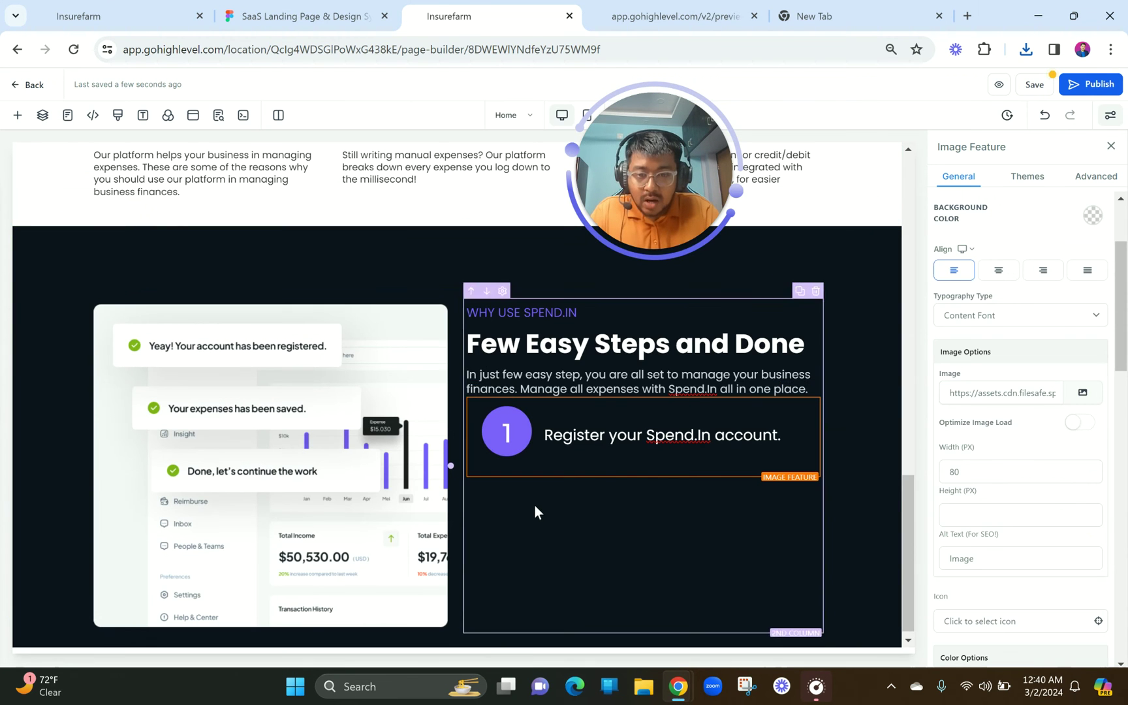
# - Set the headline font size of the "Register your Spend.In account." image feature to 23 px
pyautogui.click(585, 434)
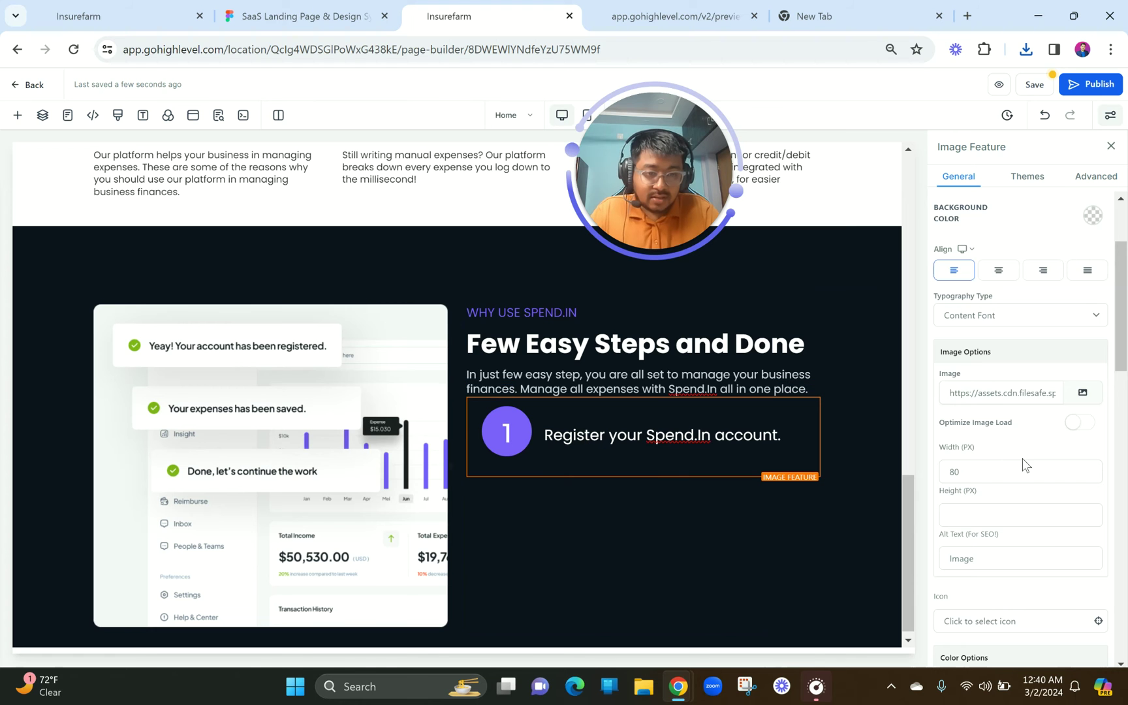
pyautogui.scroll(-5, 1022, 459)
pyautogui.scroll(-10, 1022, 458)
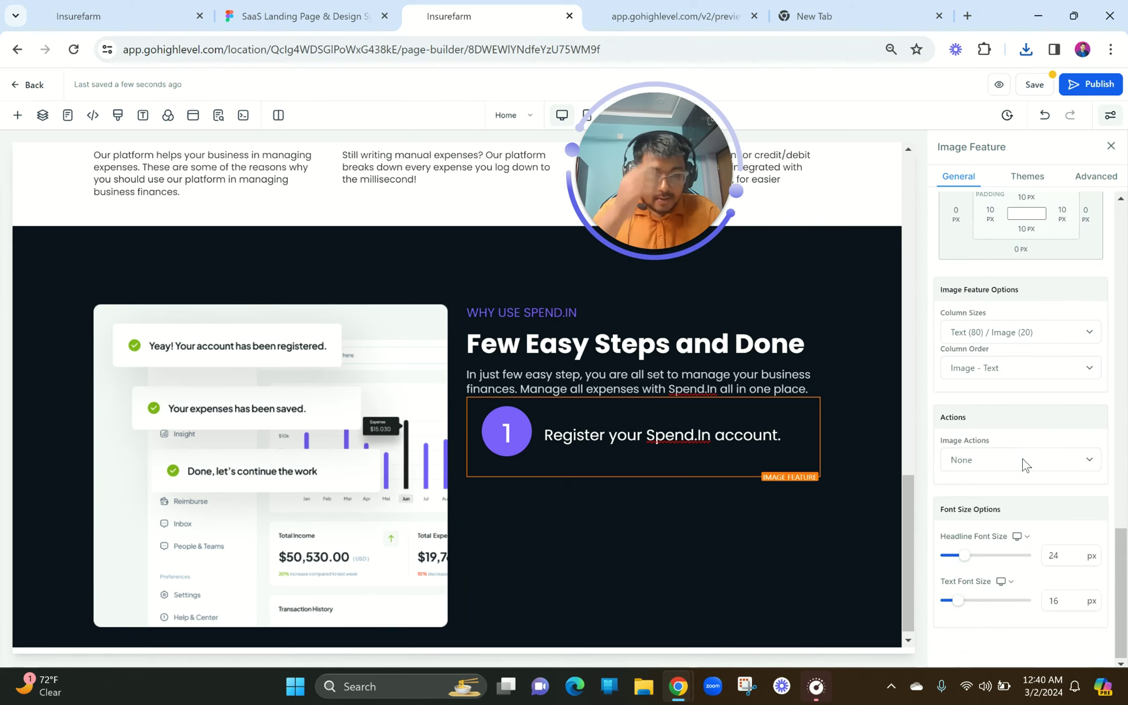
pyautogui.moveTo(1080, 559); pyautogui.dragTo(1026, 560)
pyautogui.write('2')
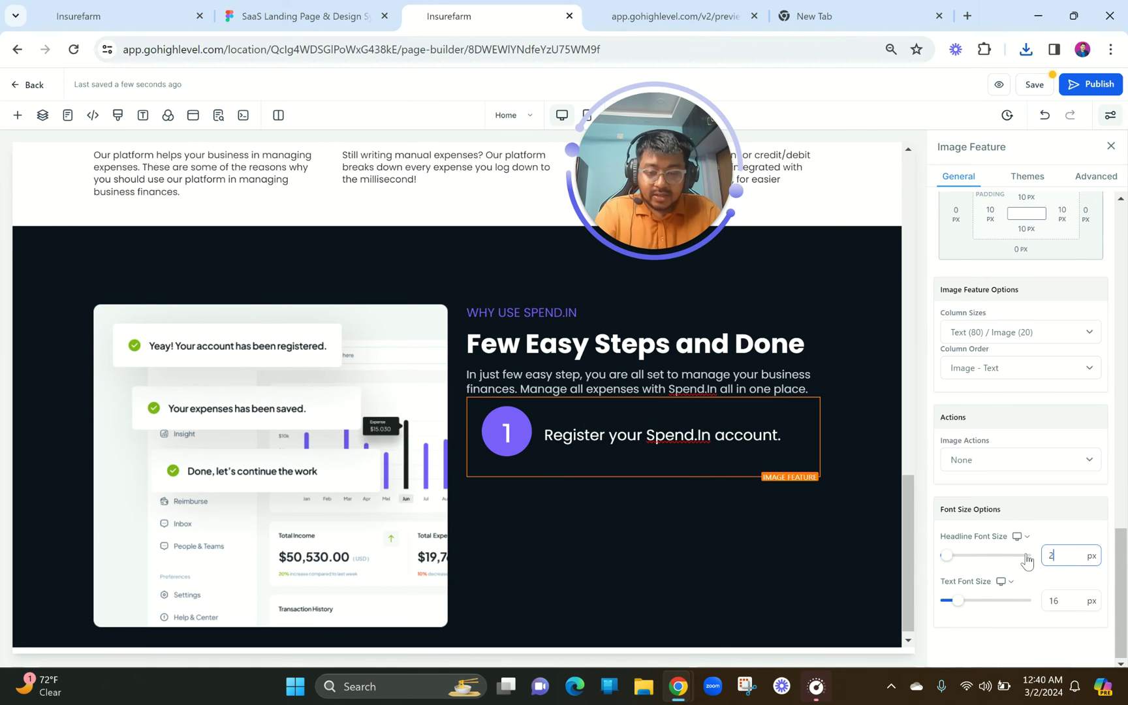
pyautogui.write('6')
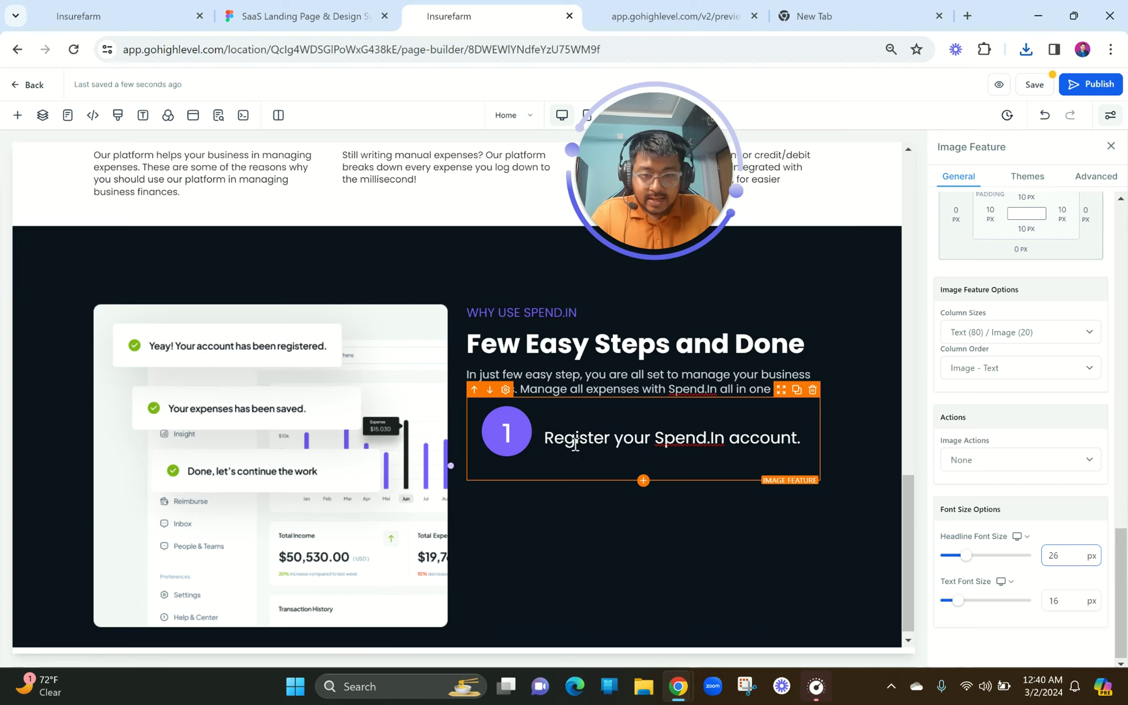
pyautogui.click(1064, 558)
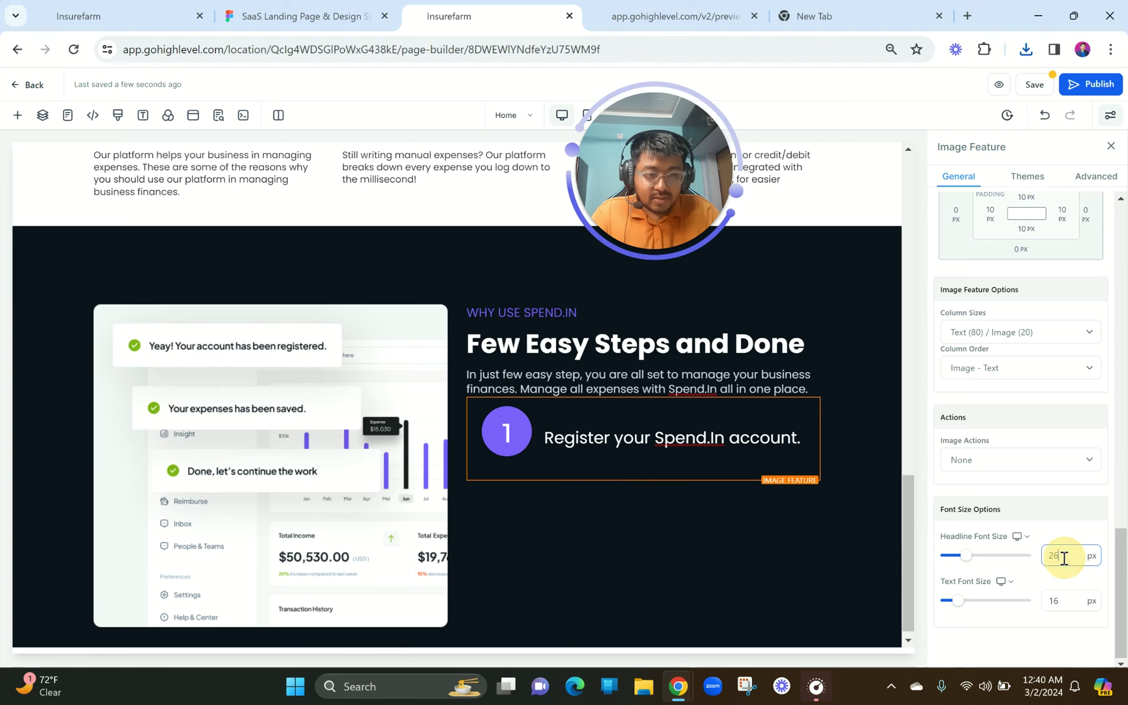
pyautogui.write('3')
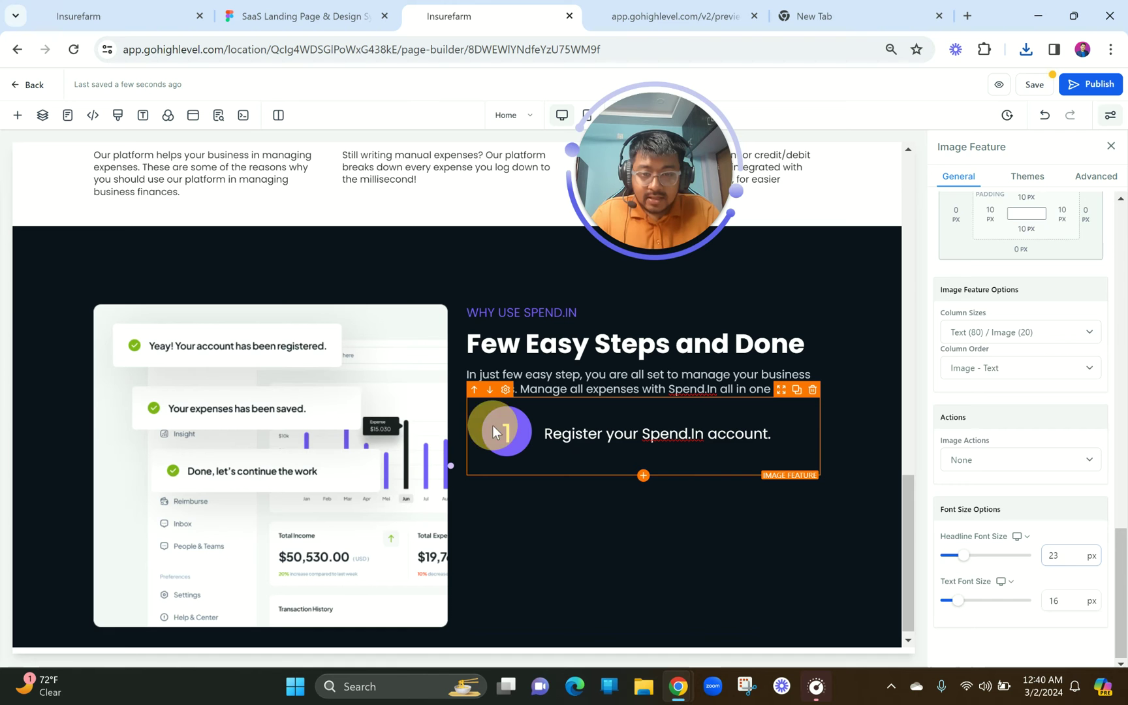
# - Set the number 1 image's width to 89 px and duplicate the image feature twice
pyautogui.click(492, 425)
pyautogui.scroll(8, 1015, 450)
pyautogui.scroll(-5, 1014, 450)
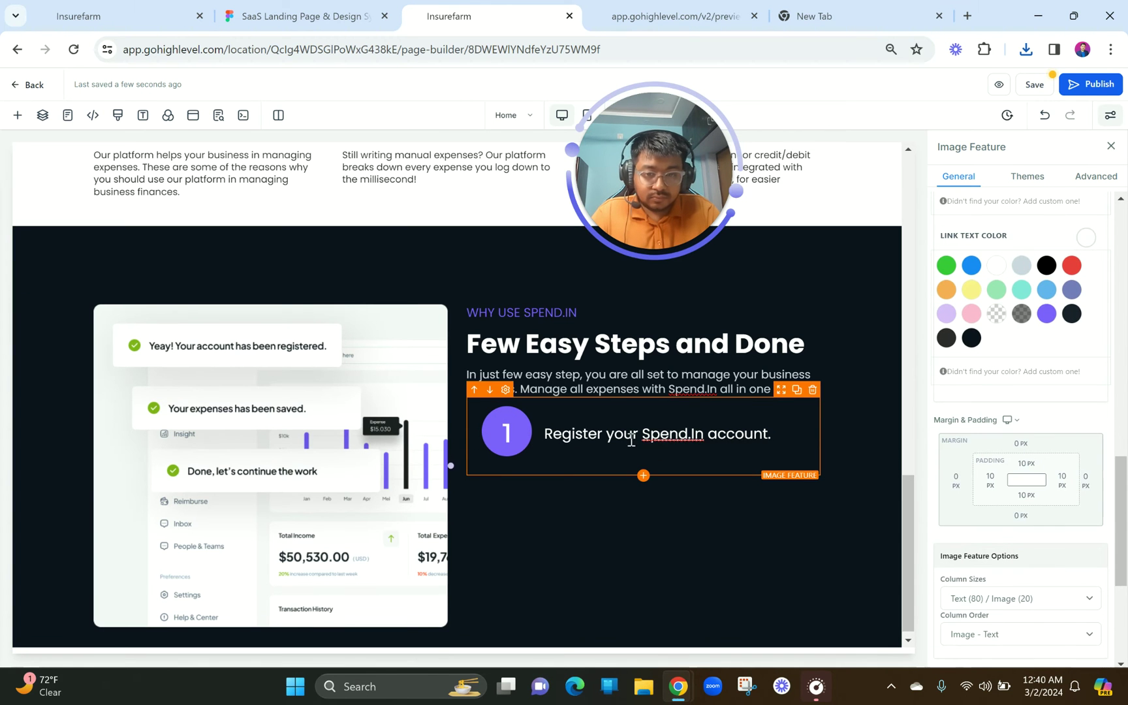
pyautogui.scroll(8, 967, 417)
pyautogui.scroll(1, 967, 417)
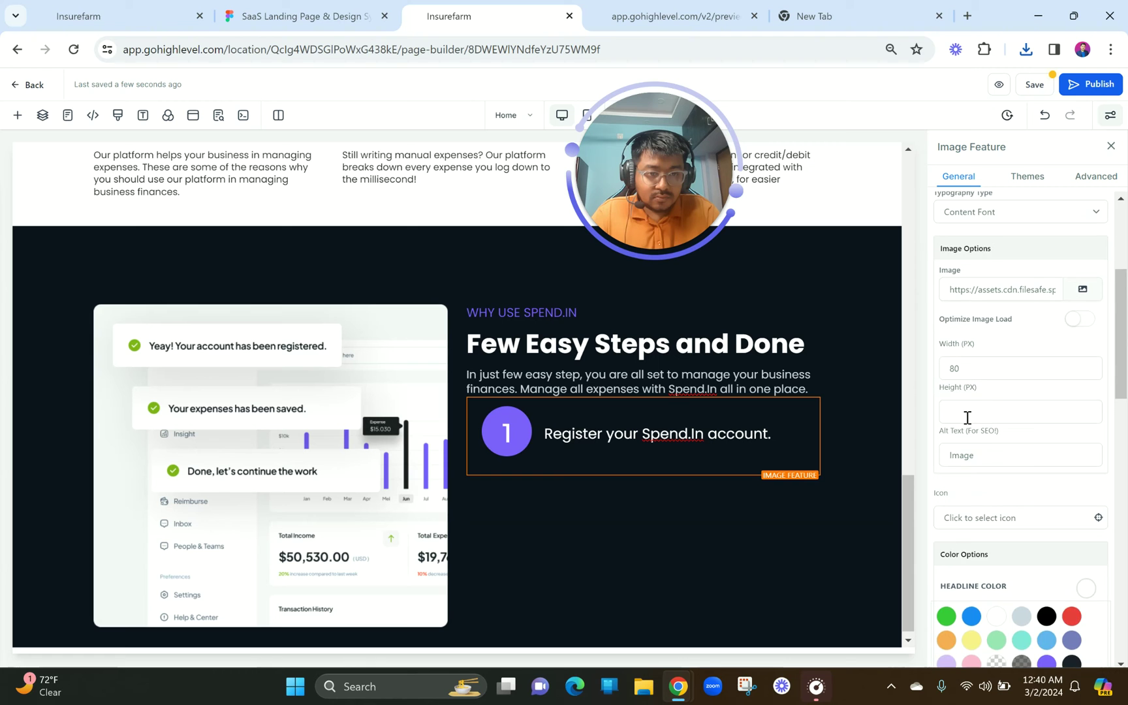
pyautogui.scroll(2, 958, 365)
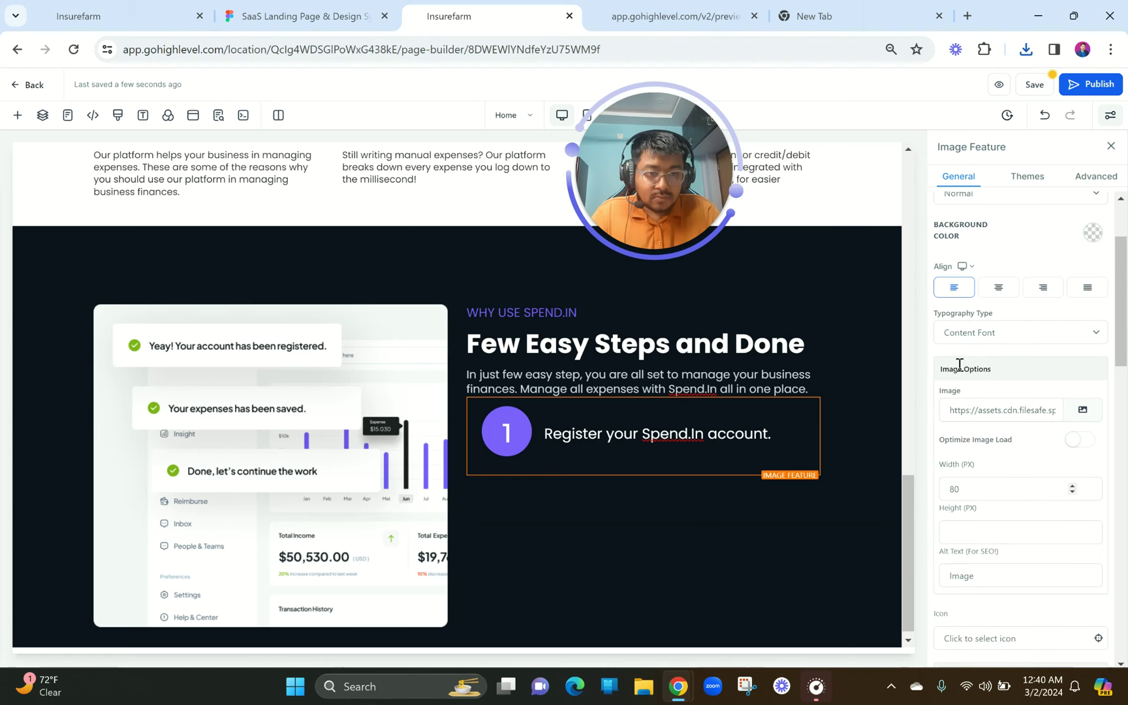
pyautogui.doubleClick(958, 491)
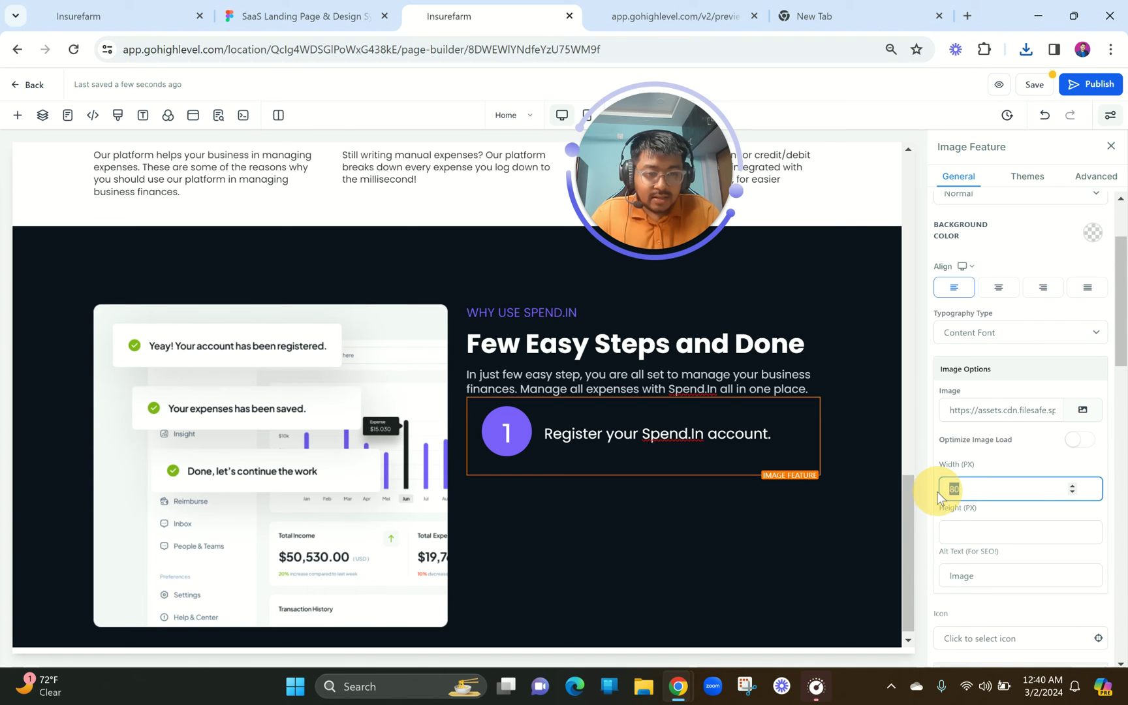
pyautogui.click(1073, 493)
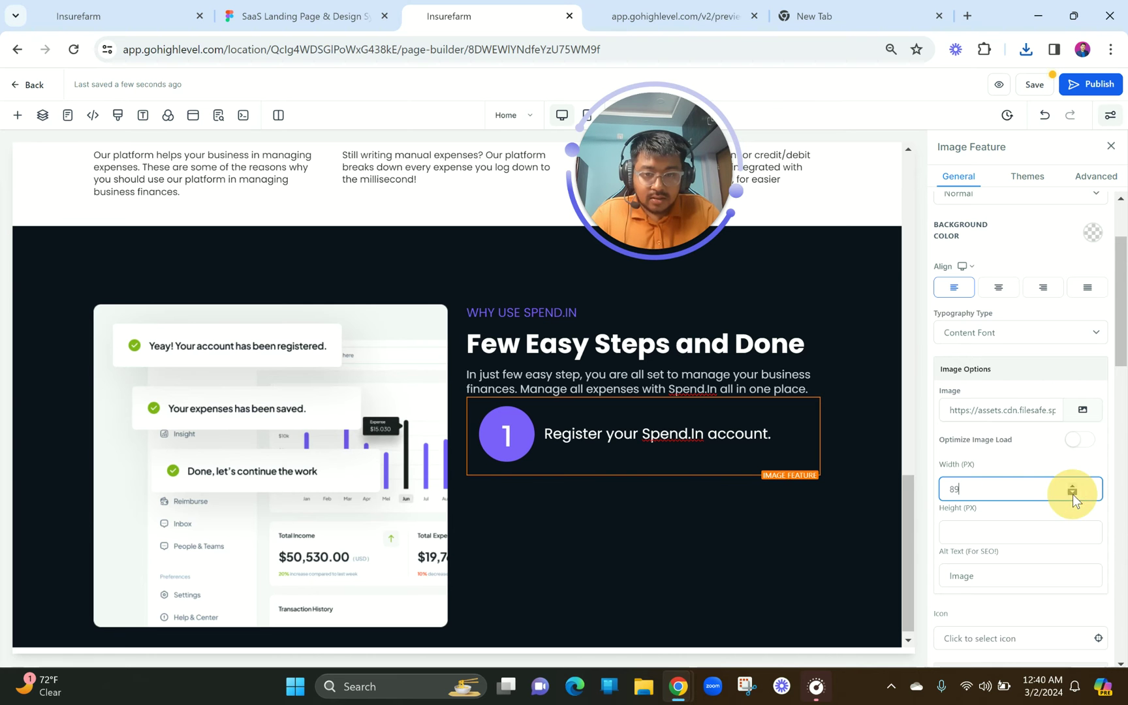
pyautogui.click(795, 393)
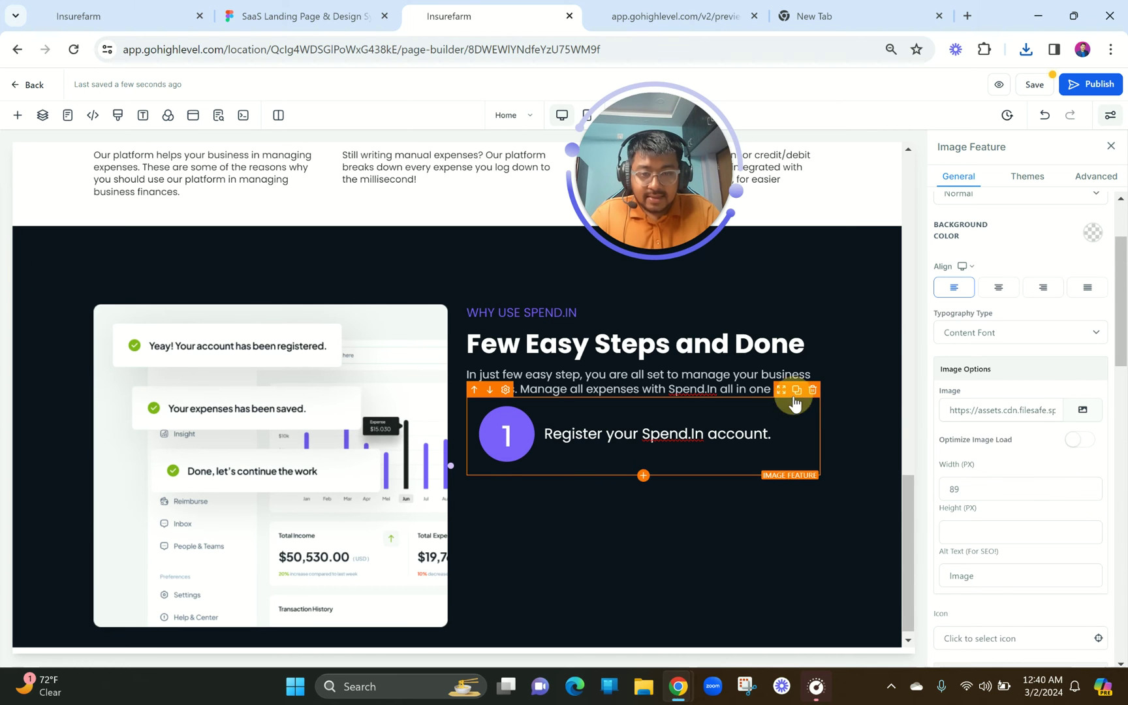
pyautogui.click(796, 395)
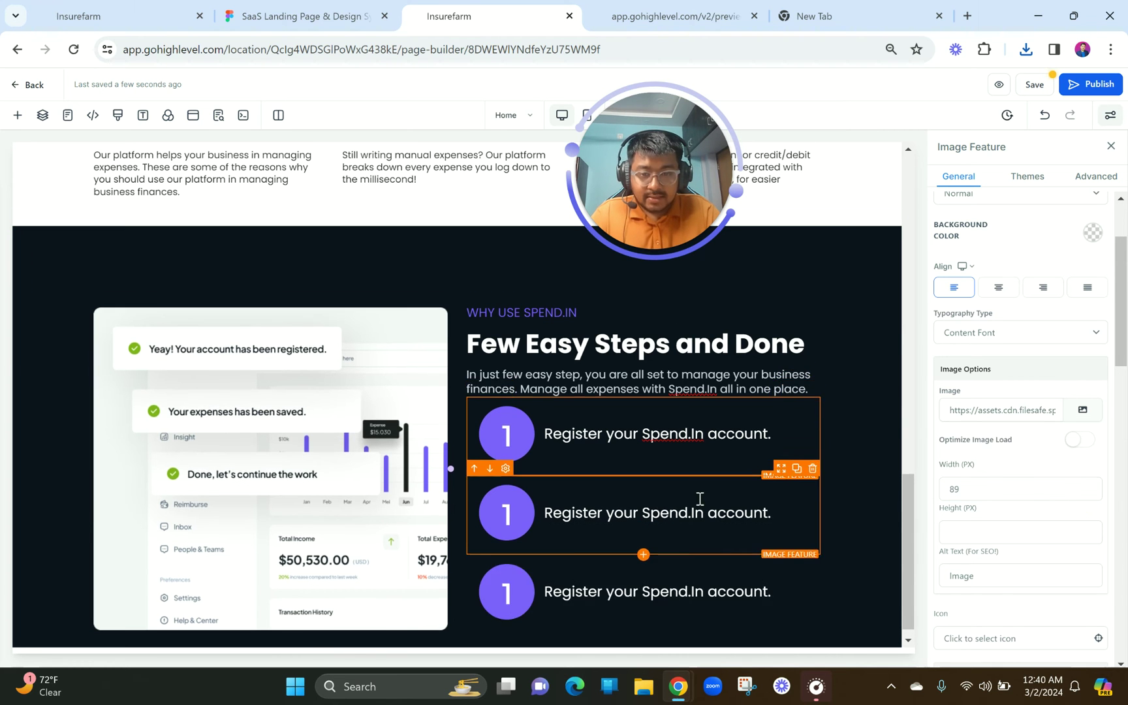
# - Replace the second feature's headline with the text "Fill in the list of your business expenses." copied from the Figma design
pyautogui.click(594, 480)
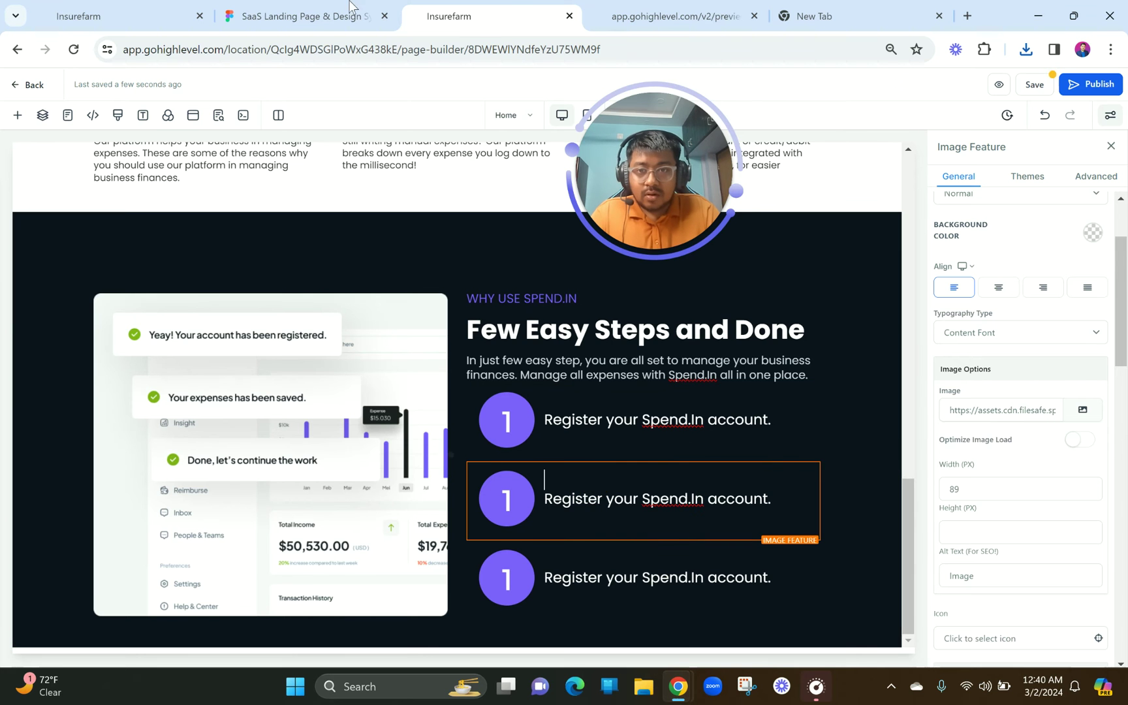
pyautogui.click(320, 10)
pyautogui.click(511, 469)
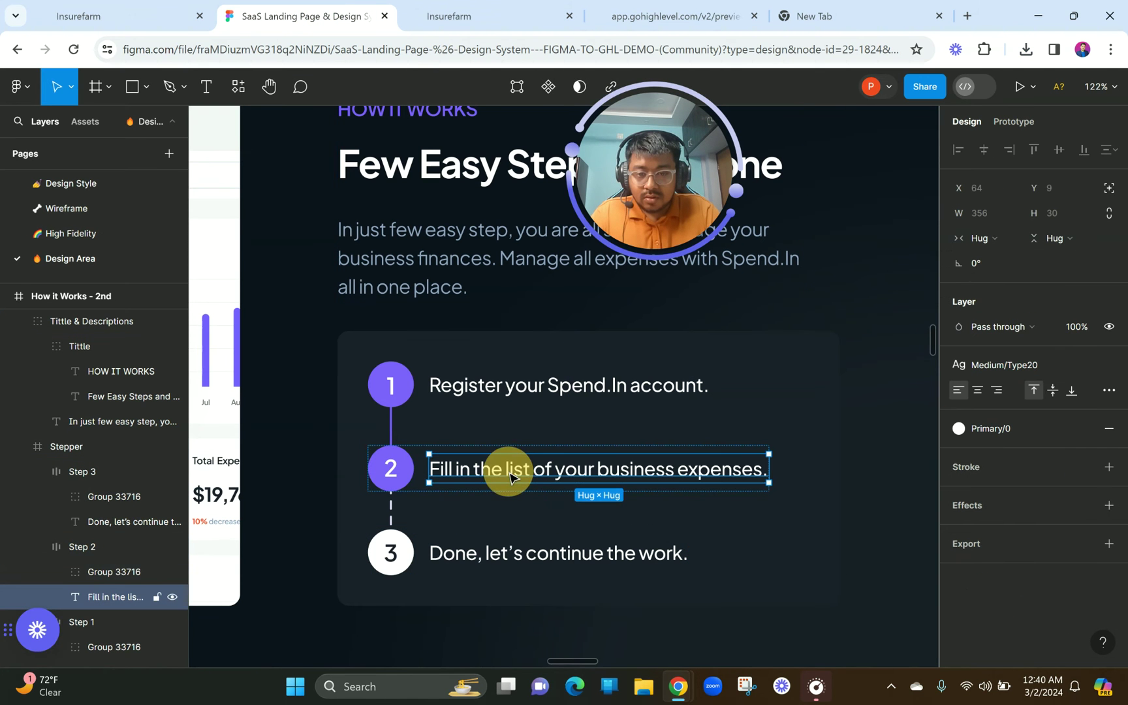
pyautogui.doubleClick(508, 470)
pyautogui.hotkey('ctrl', 'c')
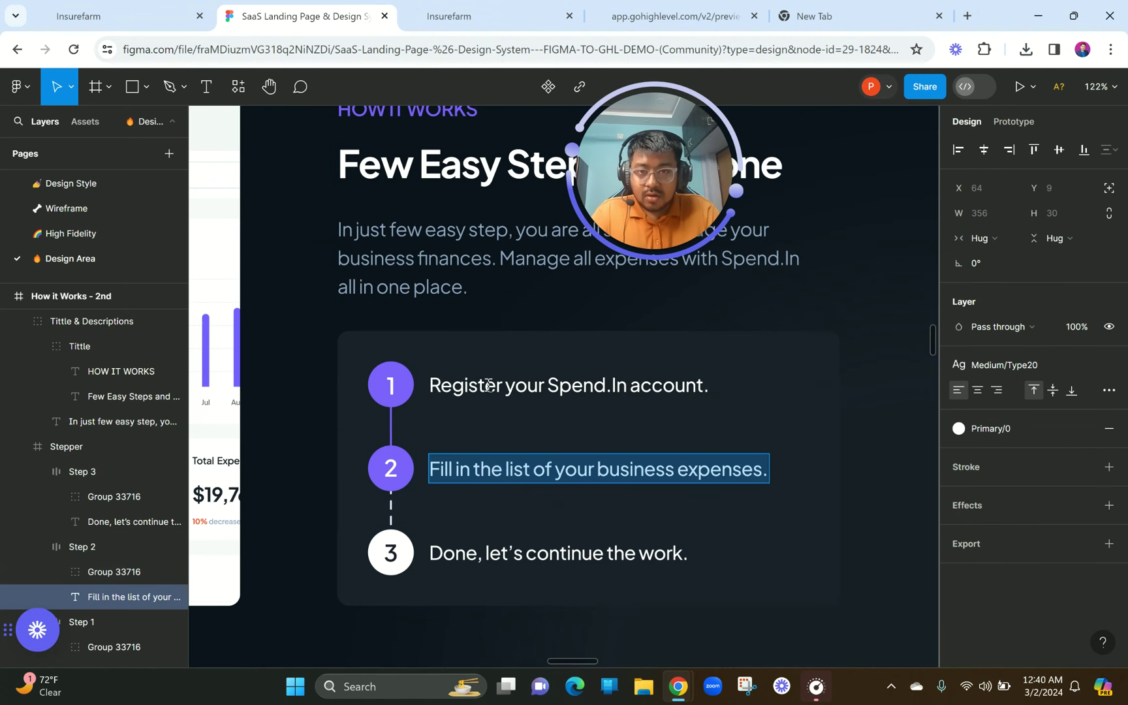
pyautogui.click(449, 16)
pyautogui.doubleClick(592, 501)
pyautogui.tripleClick(592, 501)
pyautogui.hotkey('ctrl', 'v')
# - Try removing the blank line above the second feature's headline
pyautogui.click(548, 501)
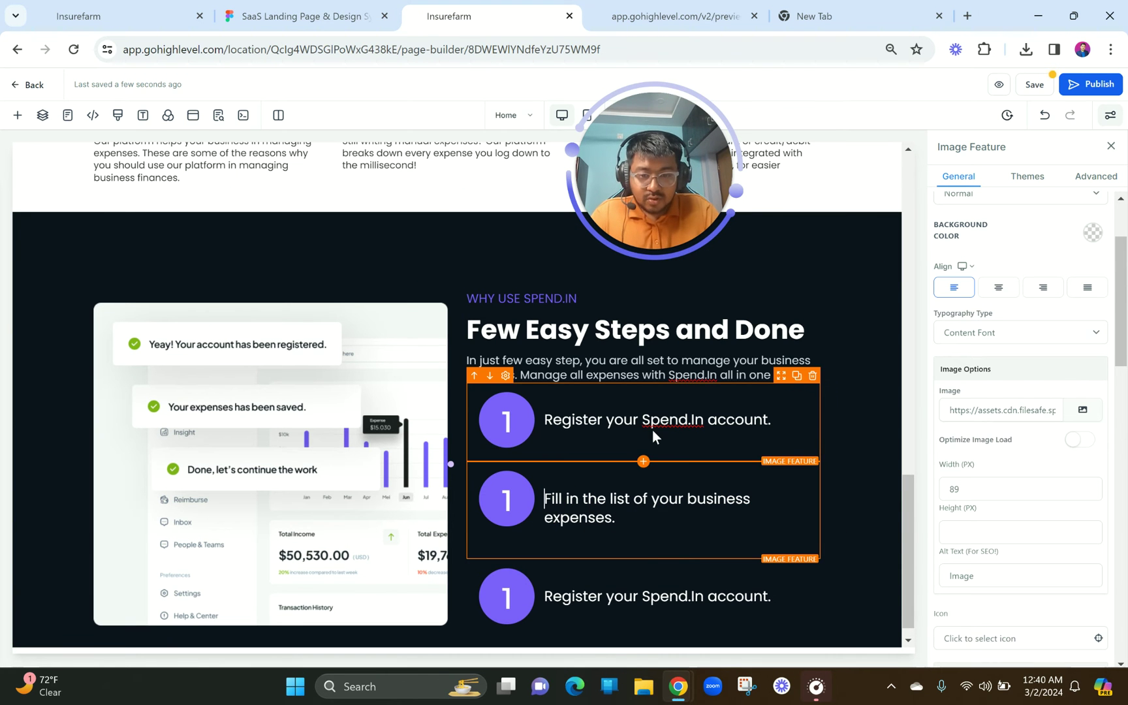
pyautogui.click(472, 483)
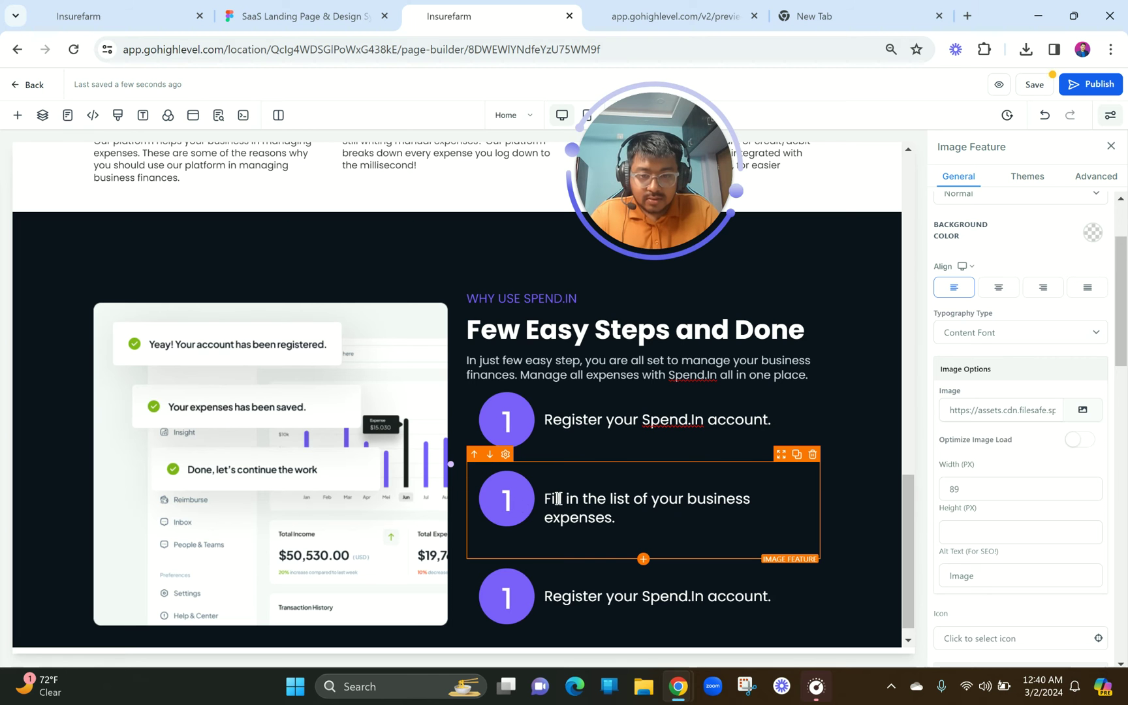
pyautogui.press('BackSpace')
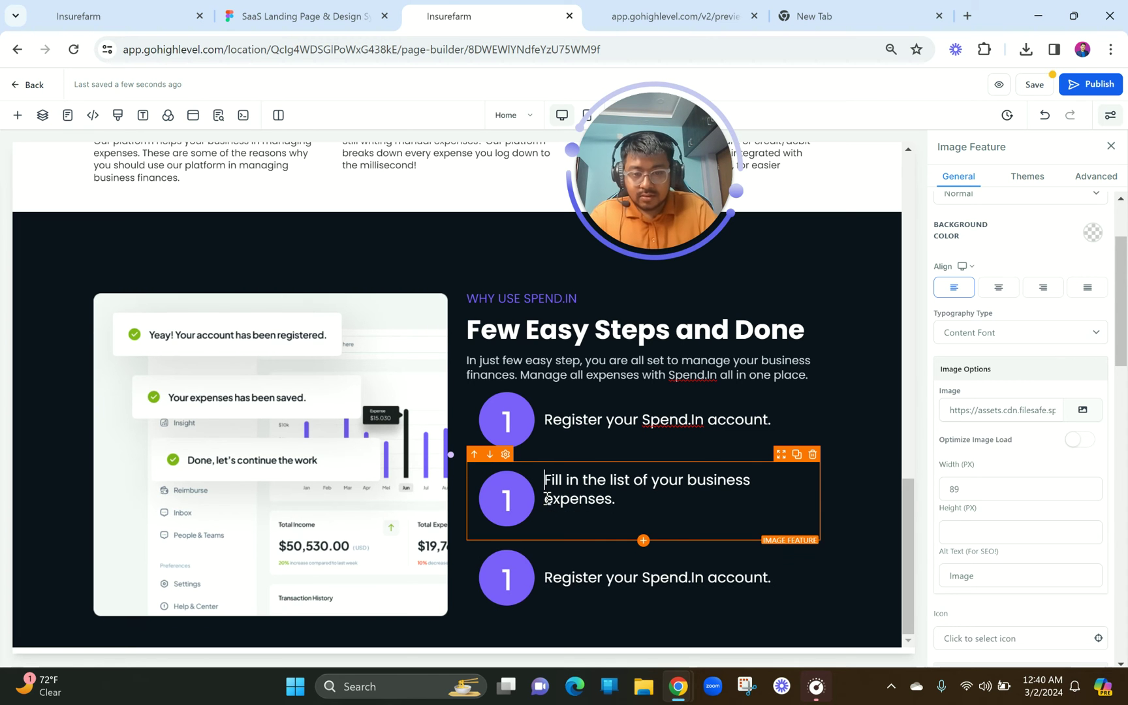
pyautogui.press('Return')
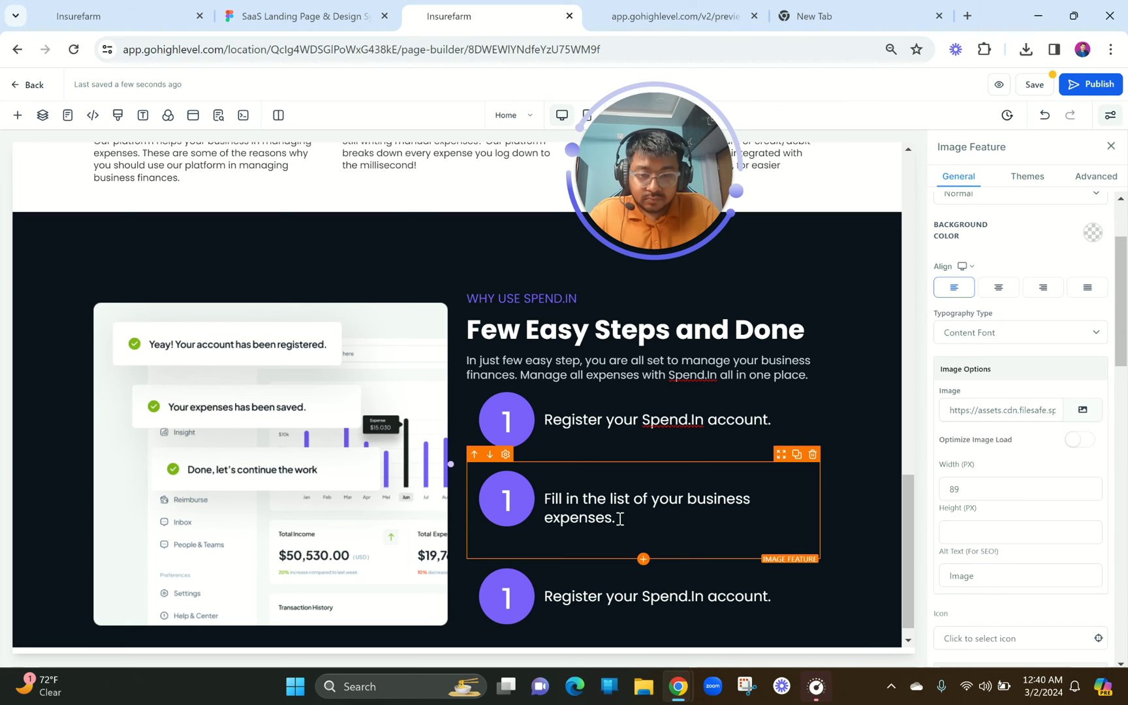
# - Shorten the second feature's headline to "Fill in the list of business expenses."
pyautogui.click(690, 499)
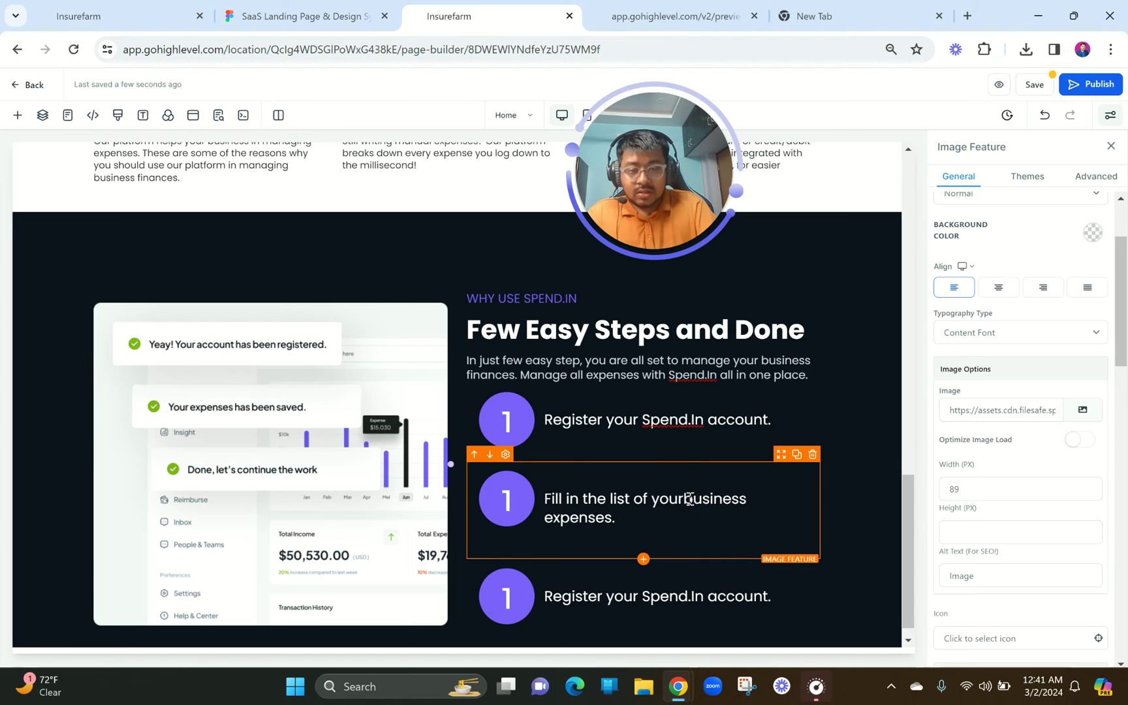
pyautogui.press('BackSpace')
pyautogui.press('BackSpace')
pyautogui.press('BackSpace')
pyautogui.press('BackSpace')
pyautogui.press('BackSpace')
pyautogui.press('BackSpace')
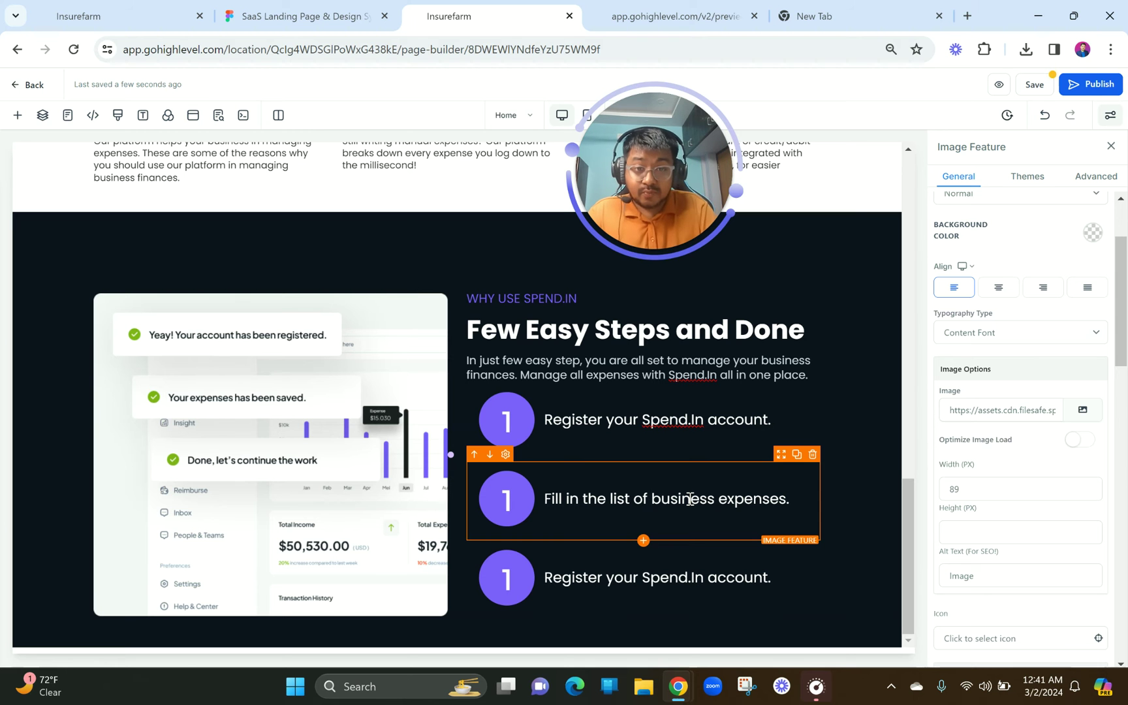
# - Replace the second feature's image with Group 33716 (1).svg, the number 2 circle, from the MISC media folder
pyautogui.click(1082, 409)
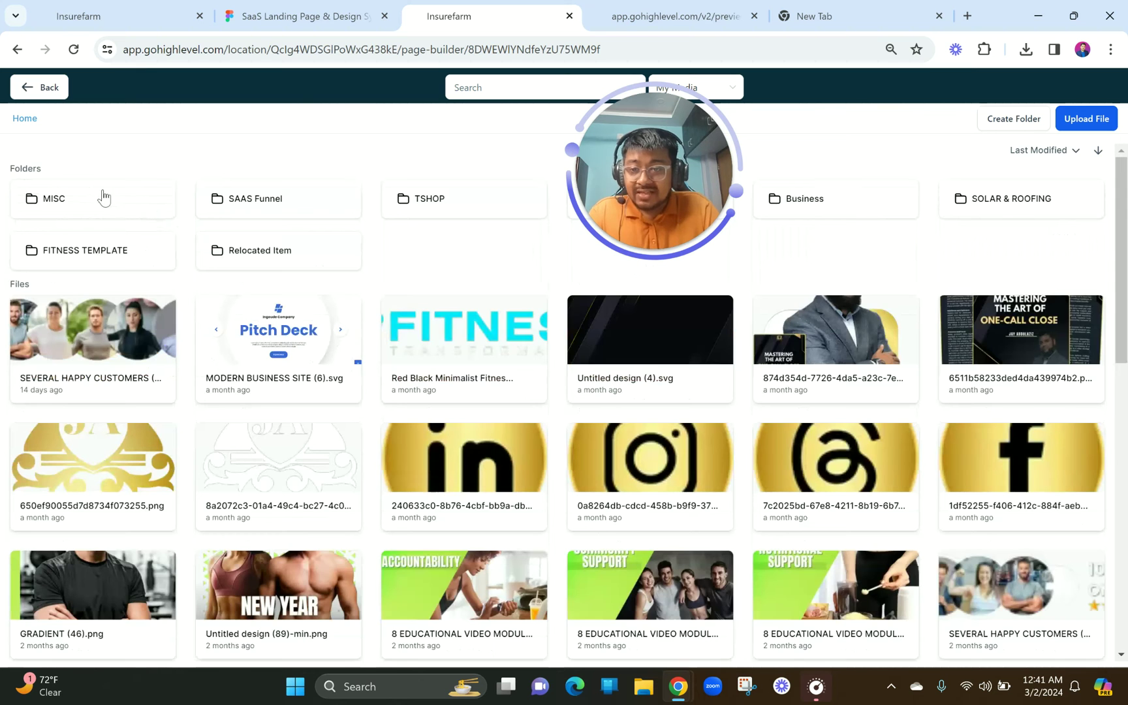
pyautogui.click(103, 197)
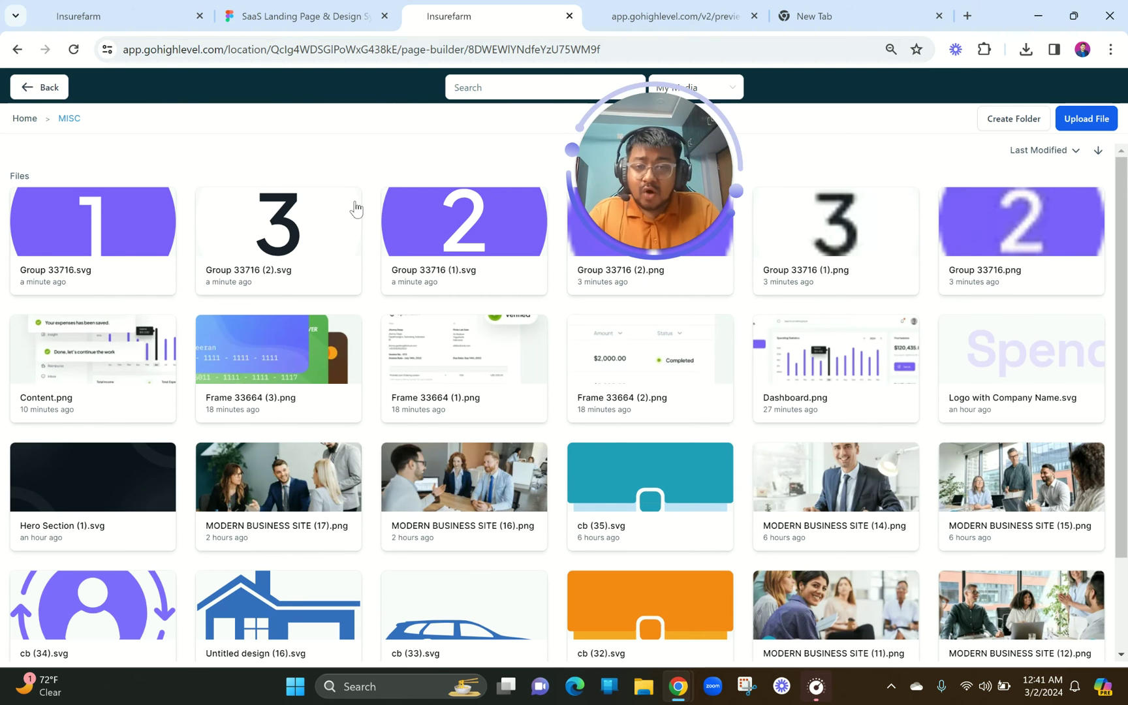
pyautogui.click(459, 225)
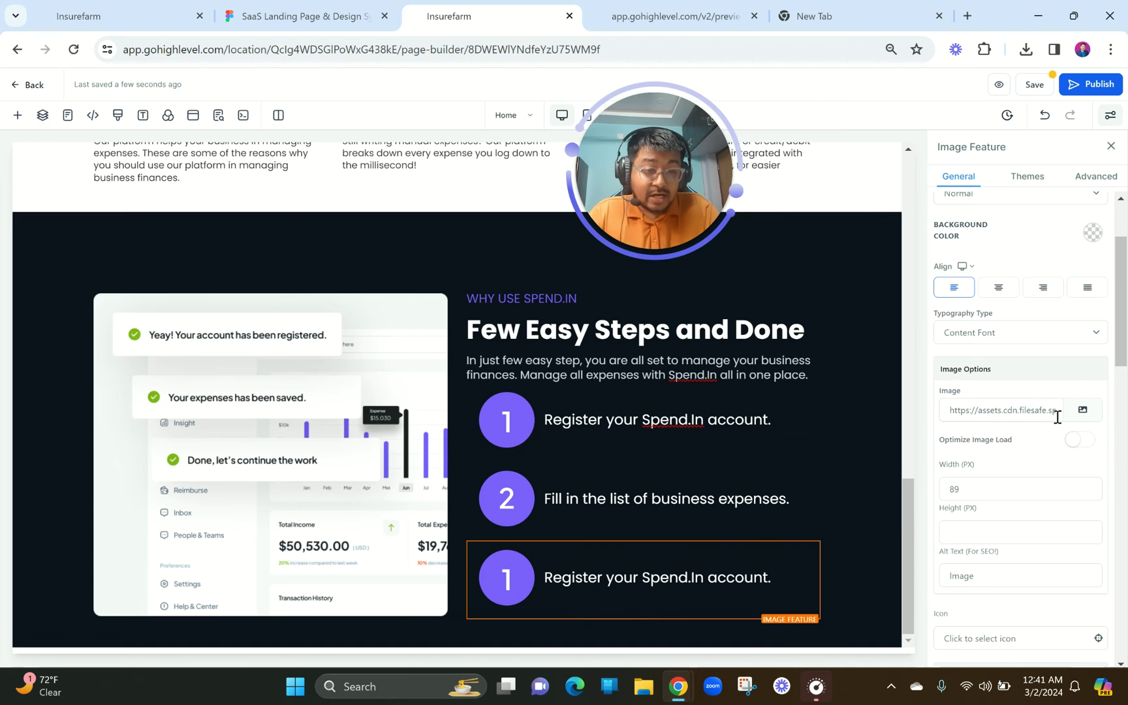
# - Replace the third feature's image with Group 33716 (2).svg, the number 3 circle, from the MISC media folder
pyautogui.click(1083, 409)
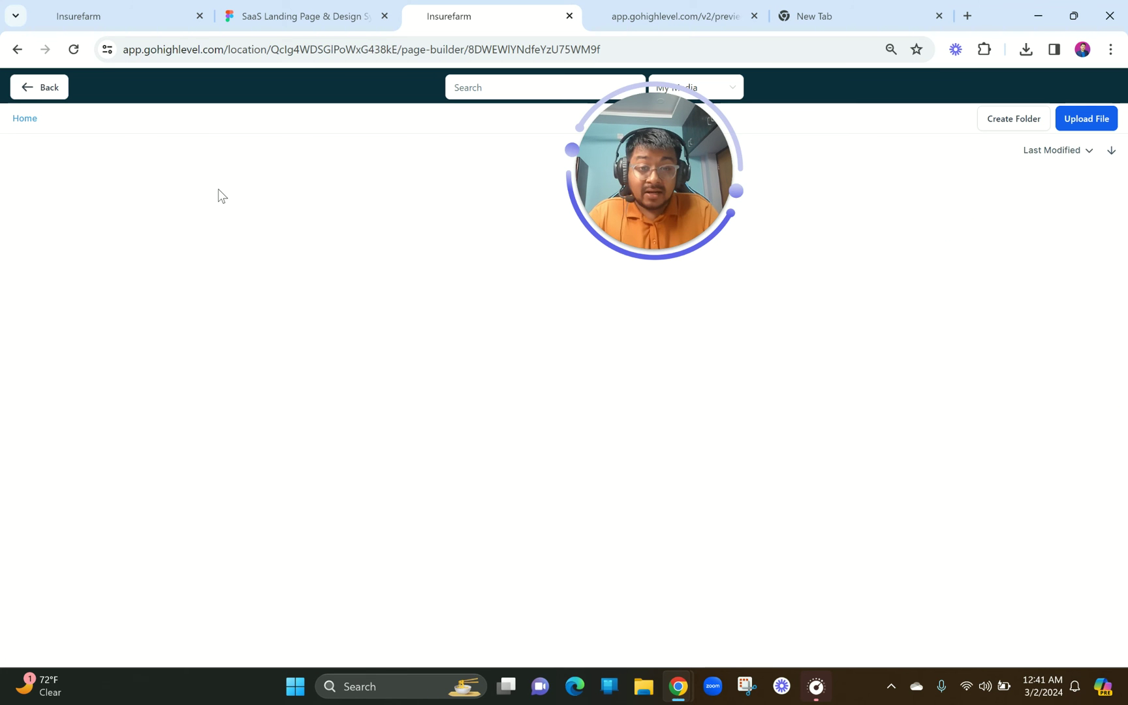
pyautogui.click(108, 200)
pyautogui.doubleClick(107, 200)
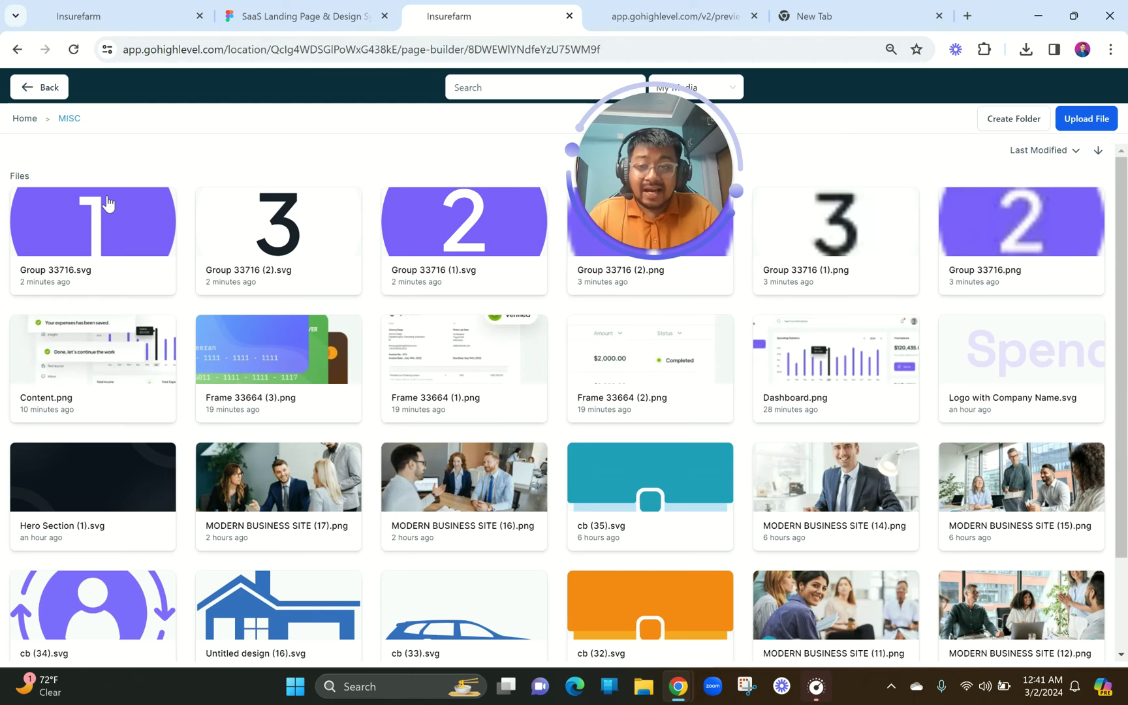
pyautogui.click(300, 219)
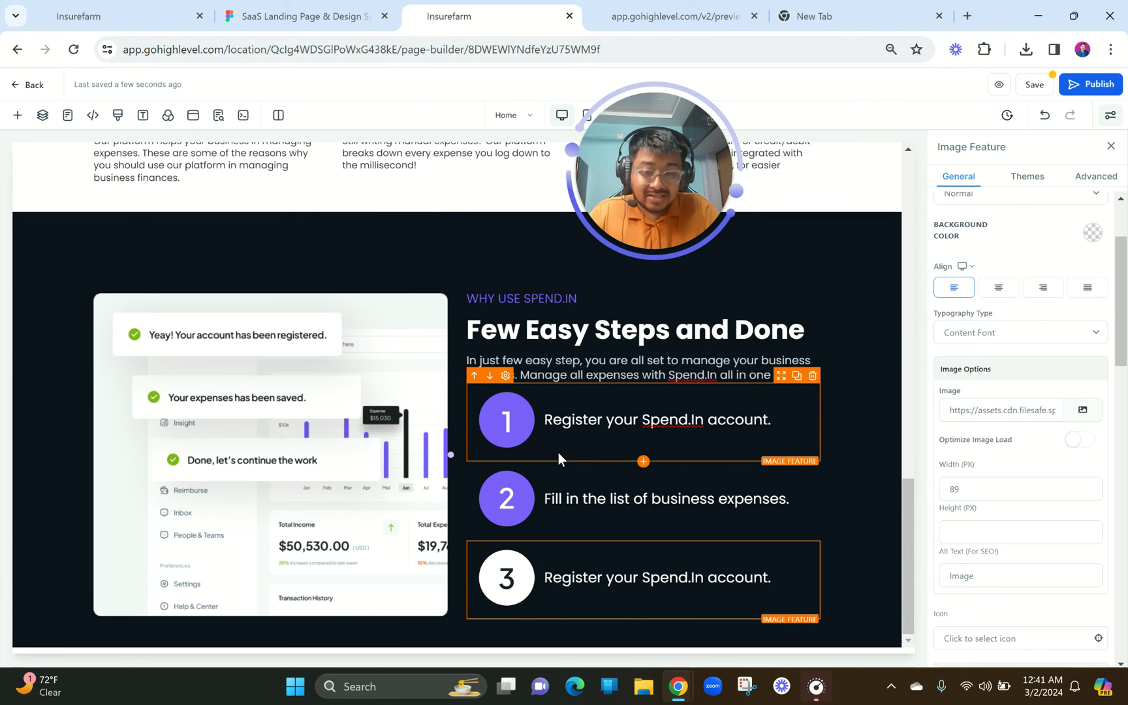
# - Replace the third feature's headline with the text "Done, let's continue the work." copied from the Figma design
pyautogui.click(307, 16)
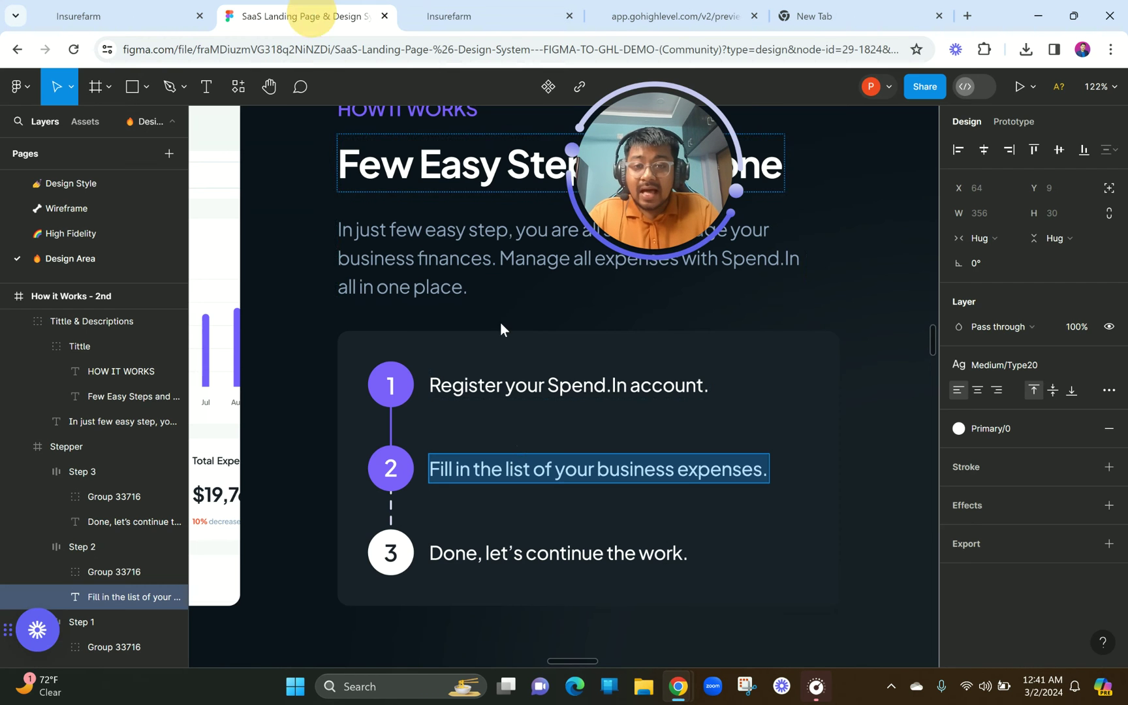
pyautogui.doubleClick(491, 552)
pyautogui.hotkey('ctrl', 'a')
pyautogui.hotkey('ctrl', 'c')
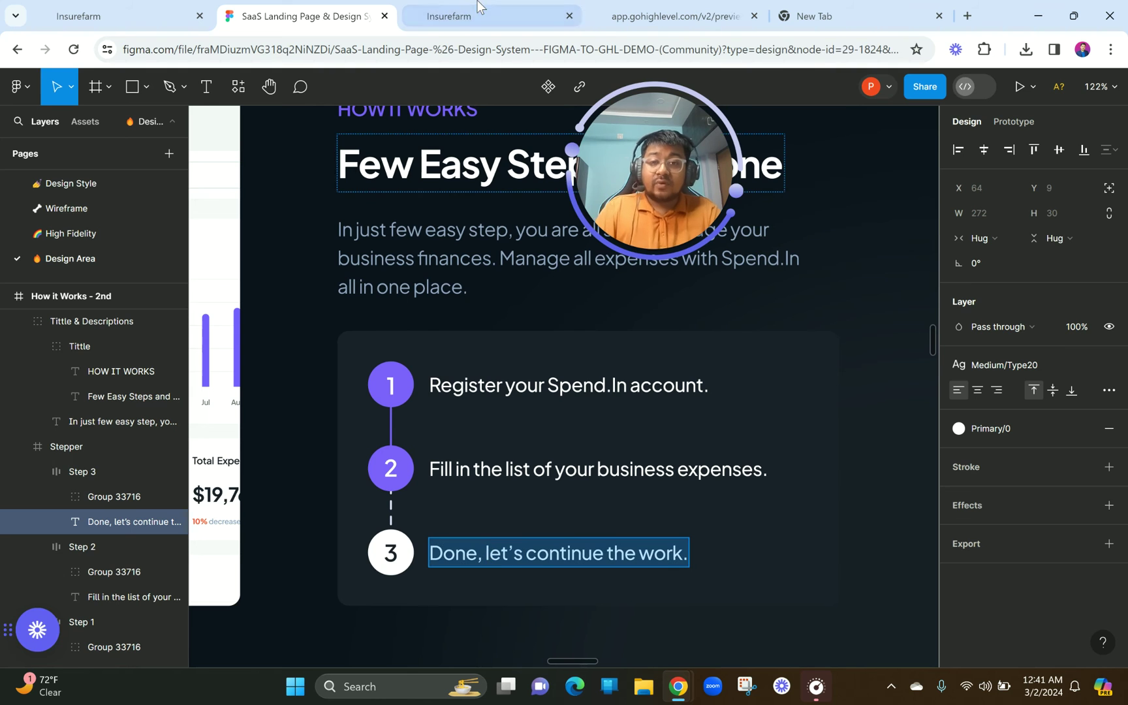
pyautogui.click(448, 16)
pyautogui.click(582, 586)
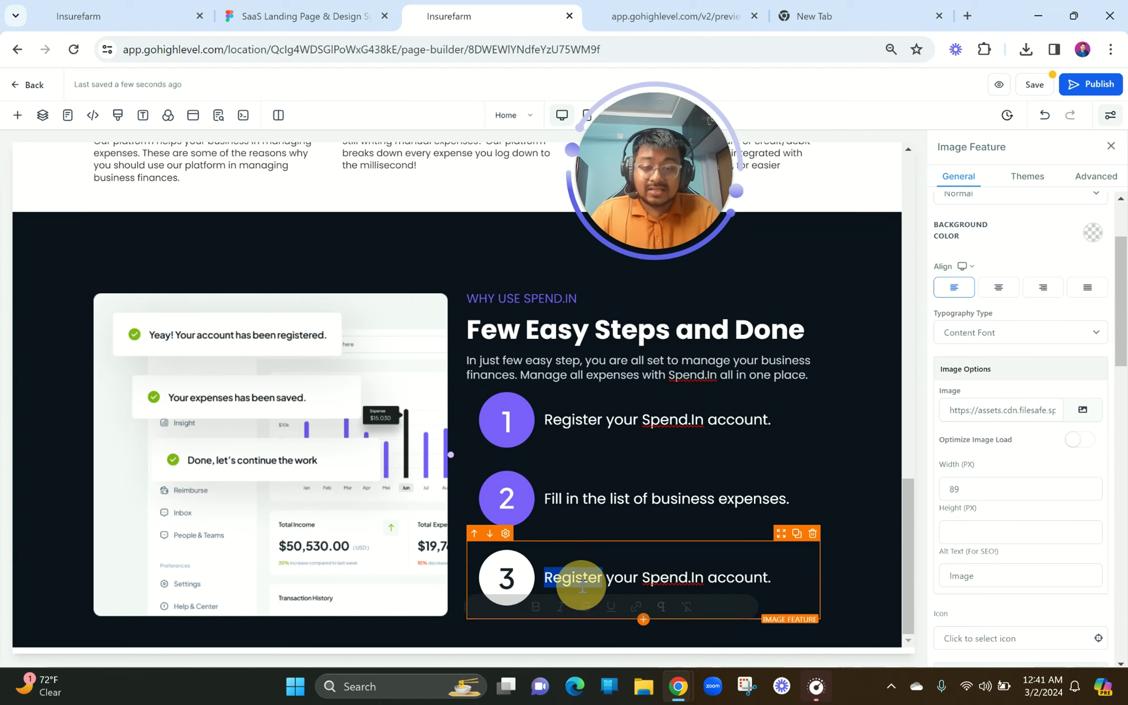
pyautogui.doubleClick(582, 586)
pyautogui.hotkey('ctrl', 'a')
pyautogui.hotkey('ctrl', 'v')
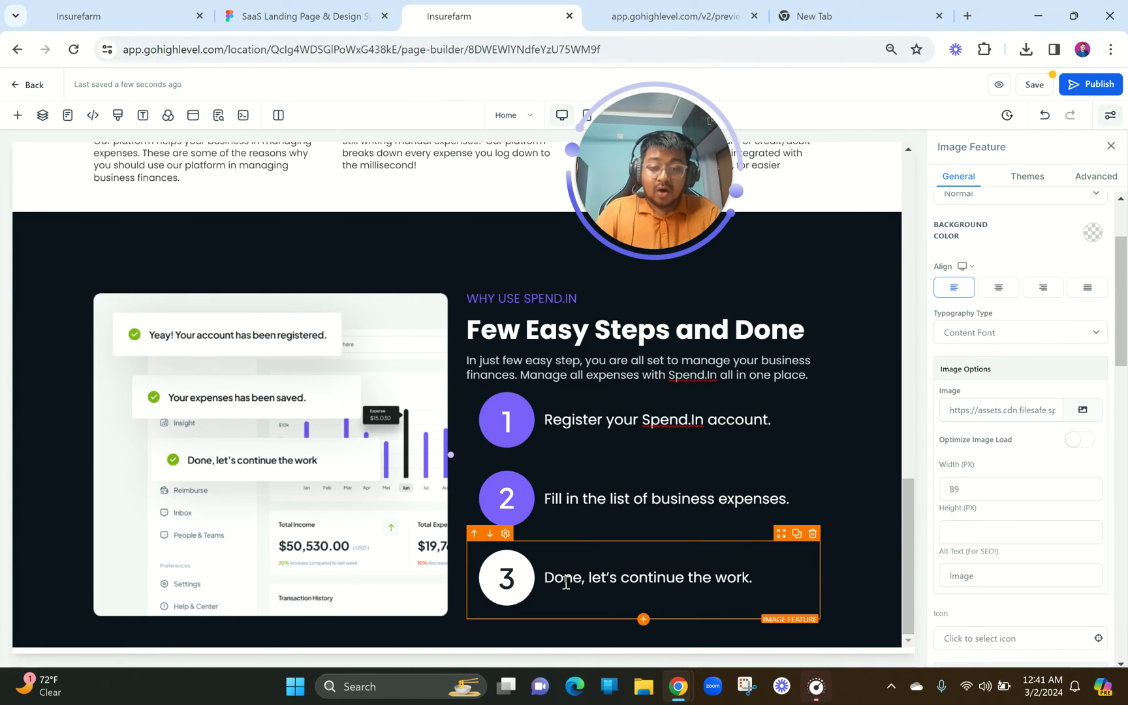
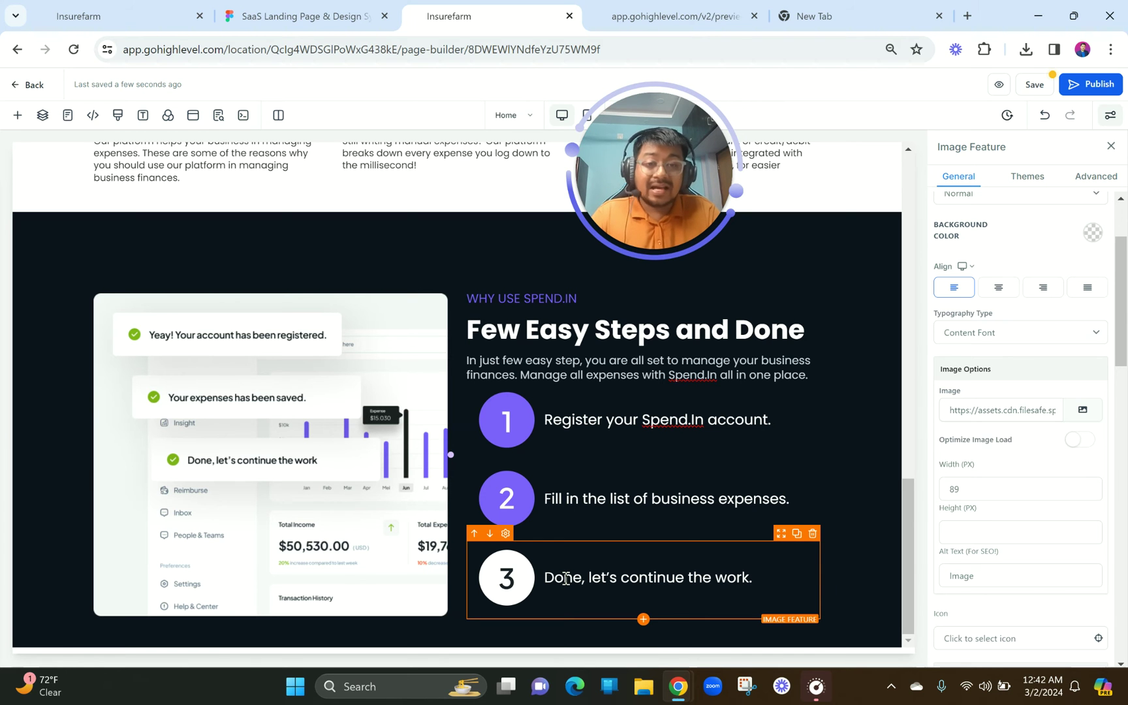
# - Try column sizes Text (70) / Image (30) on the first image feature, and restore Text (80) / Image (20)
pyautogui.click(308, 536)
pyautogui.click(302, 16)
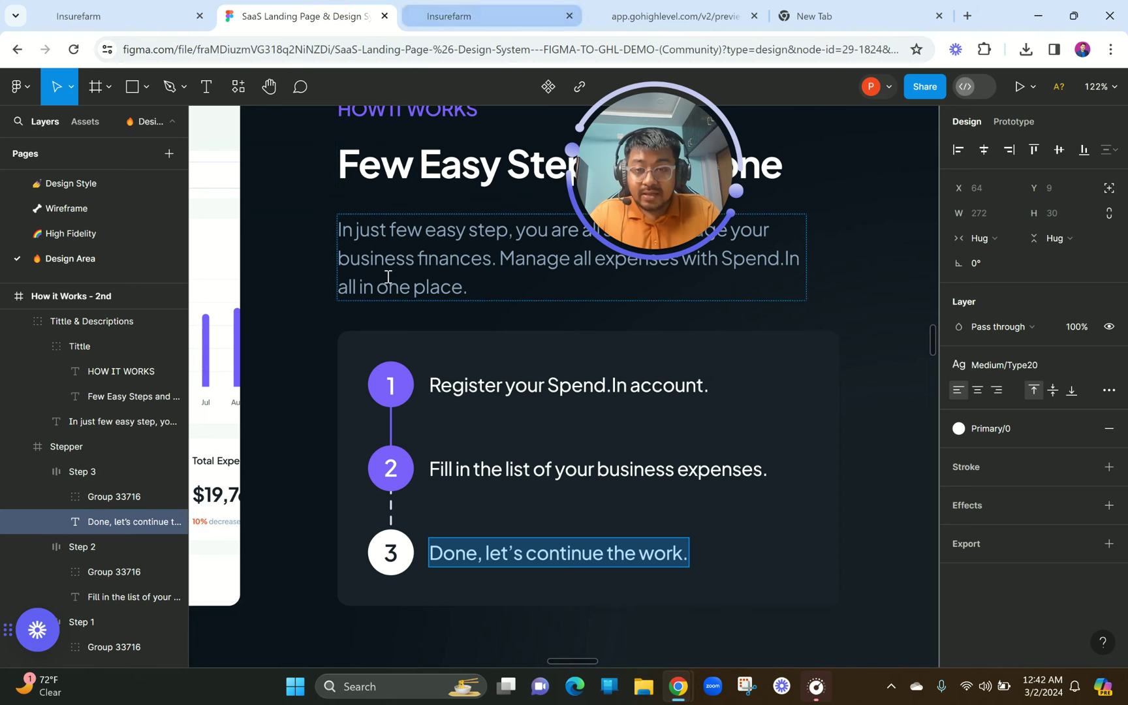
pyautogui.click(488, 15)
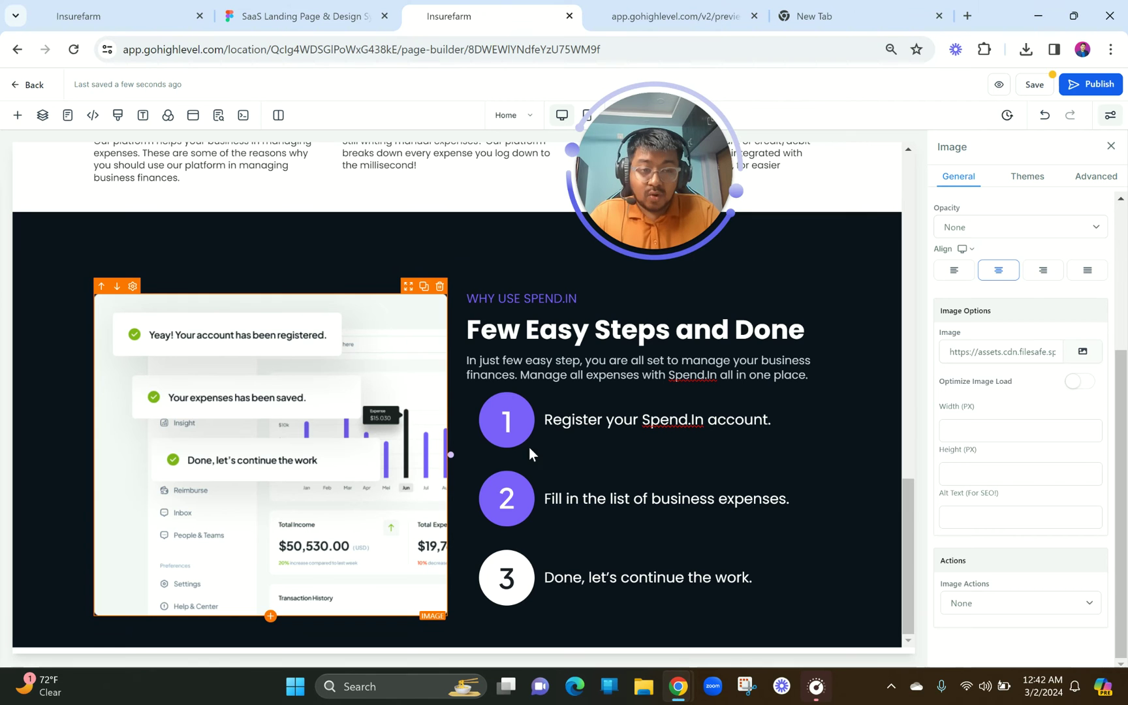
pyautogui.click(568, 434)
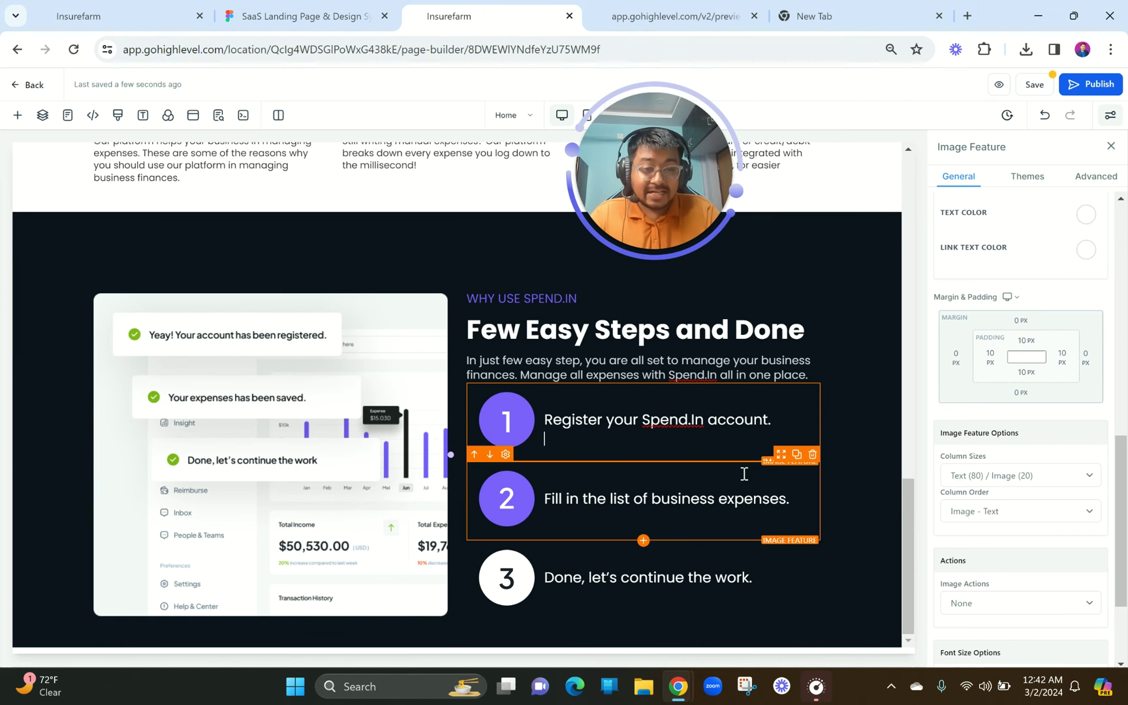
pyautogui.click(994, 478)
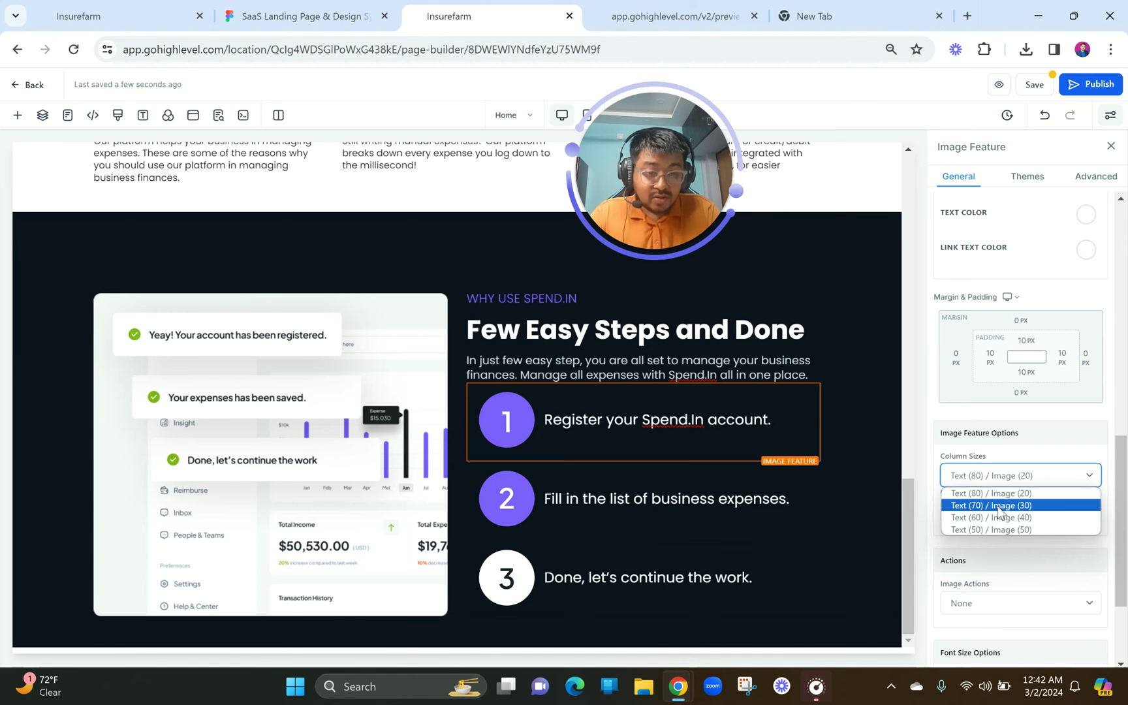
pyautogui.click(997, 508)
pyautogui.click(990, 476)
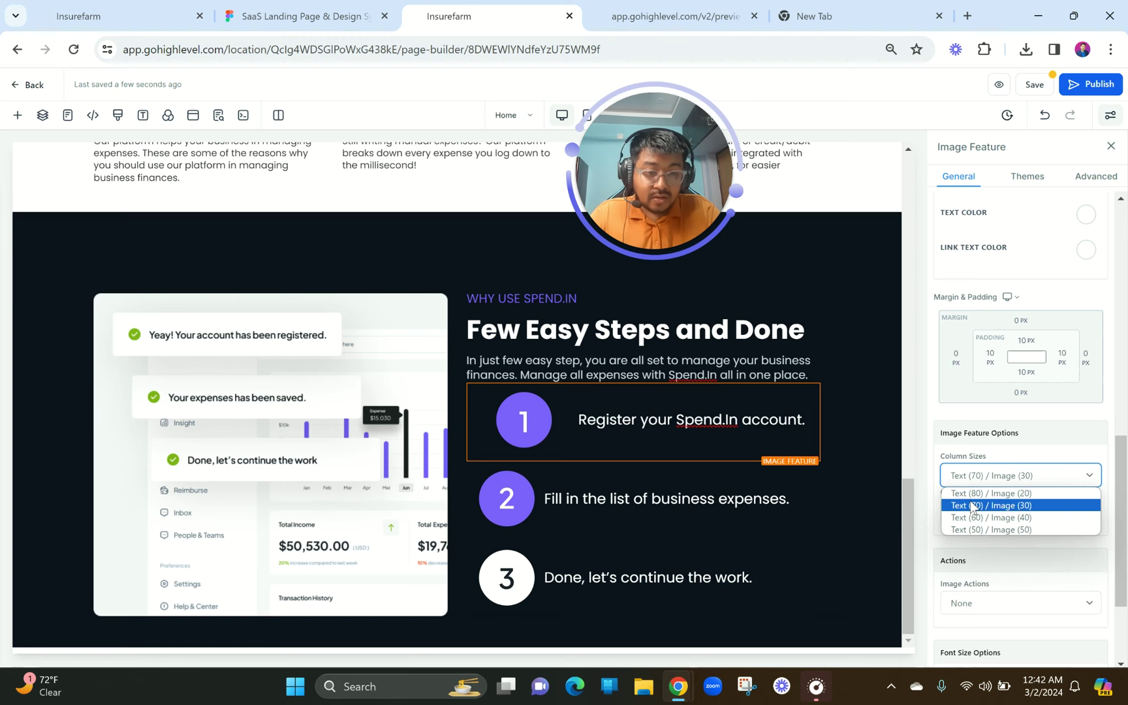
pyautogui.click(966, 494)
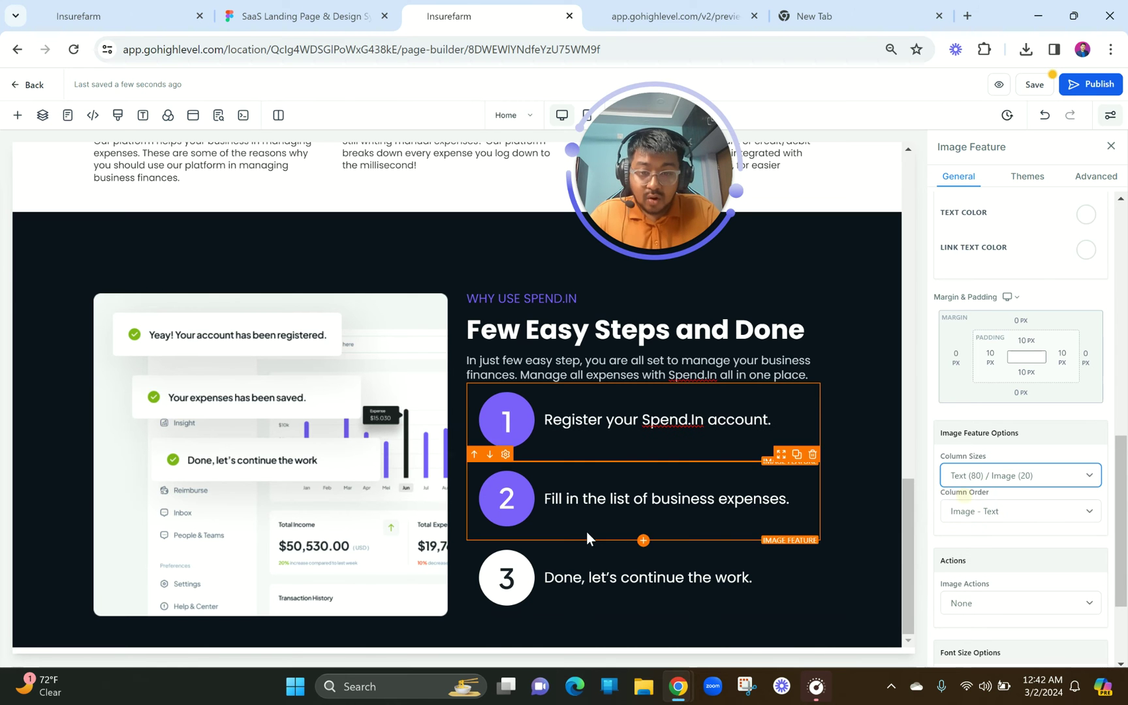
pyautogui.click(285, 530)
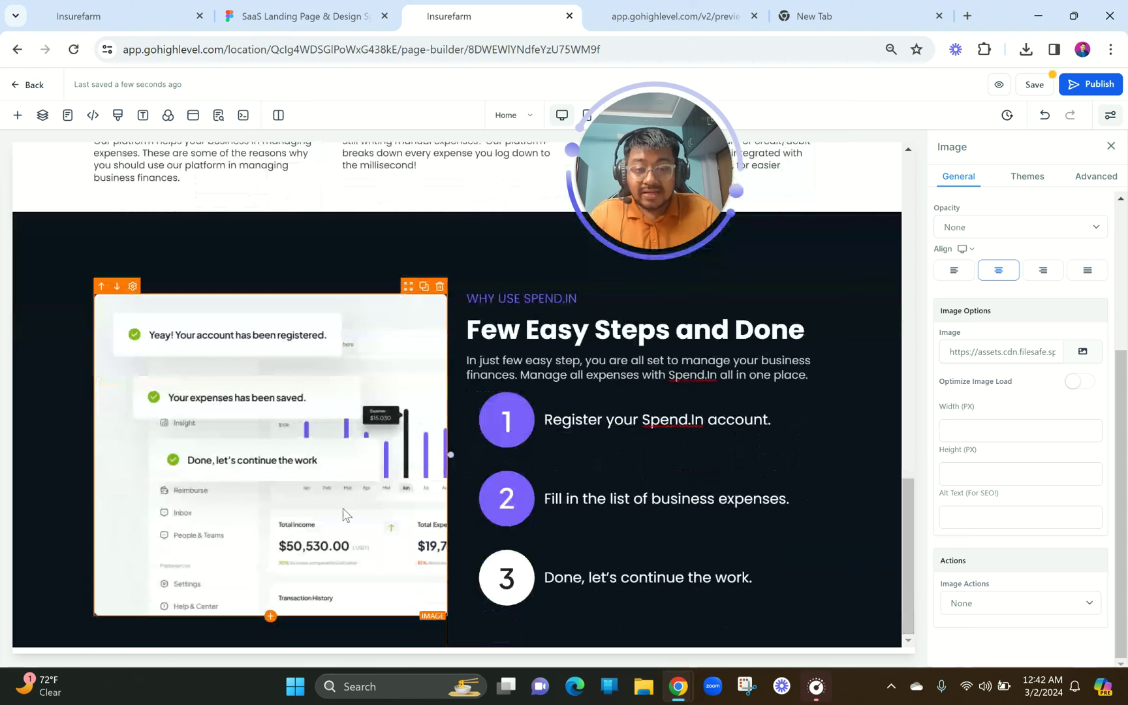
pyautogui.click(581, 414)
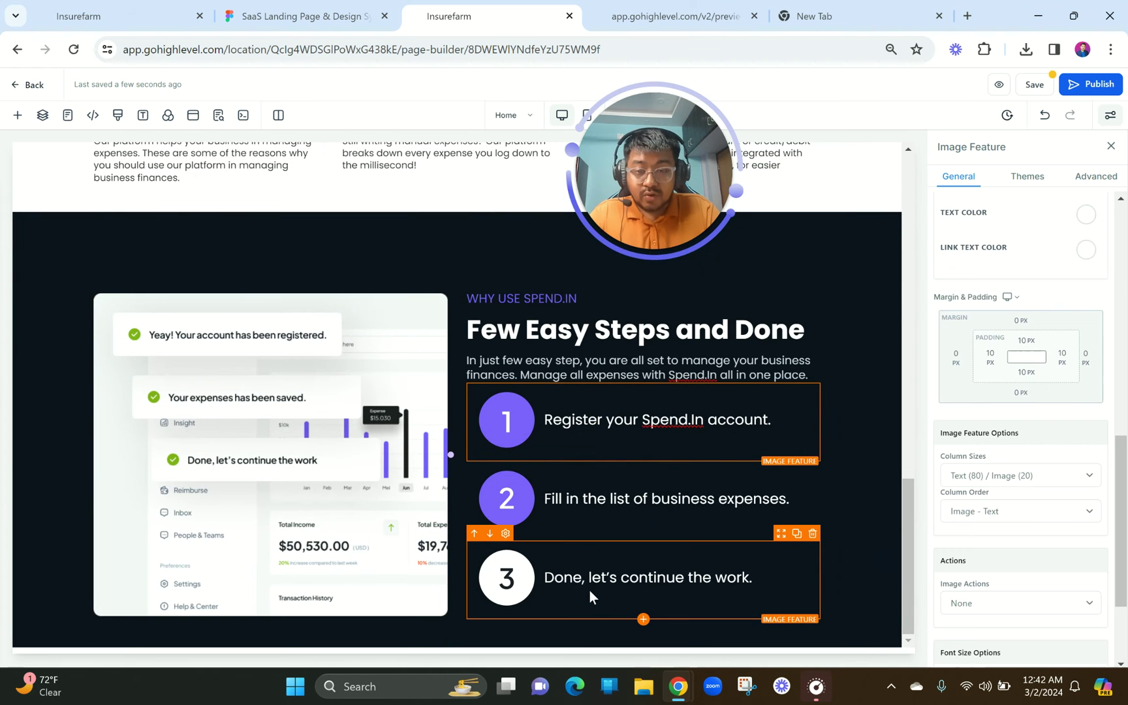
pyautogui.click(411, 328)
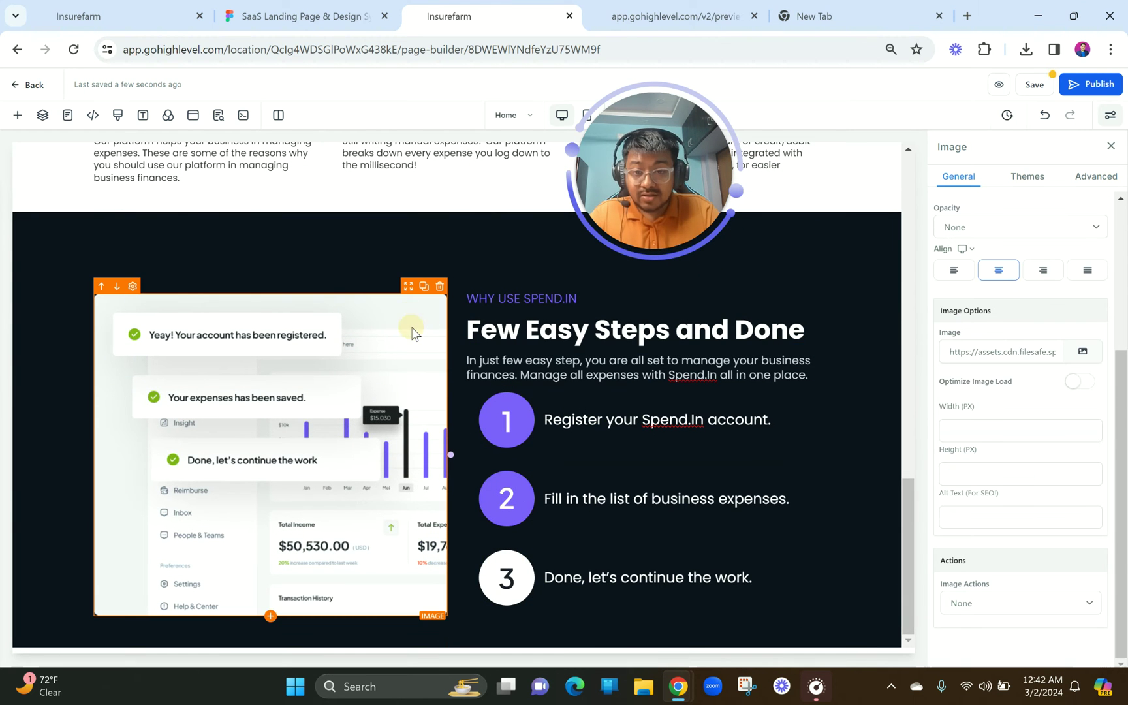
pyautogui.moveTo(451, 454)
pyautogui.mouseDown()
pyautogui.moveTo(465, 455)
pyautogui.moveTo(449, 455)
pyautogui.mouseUp()
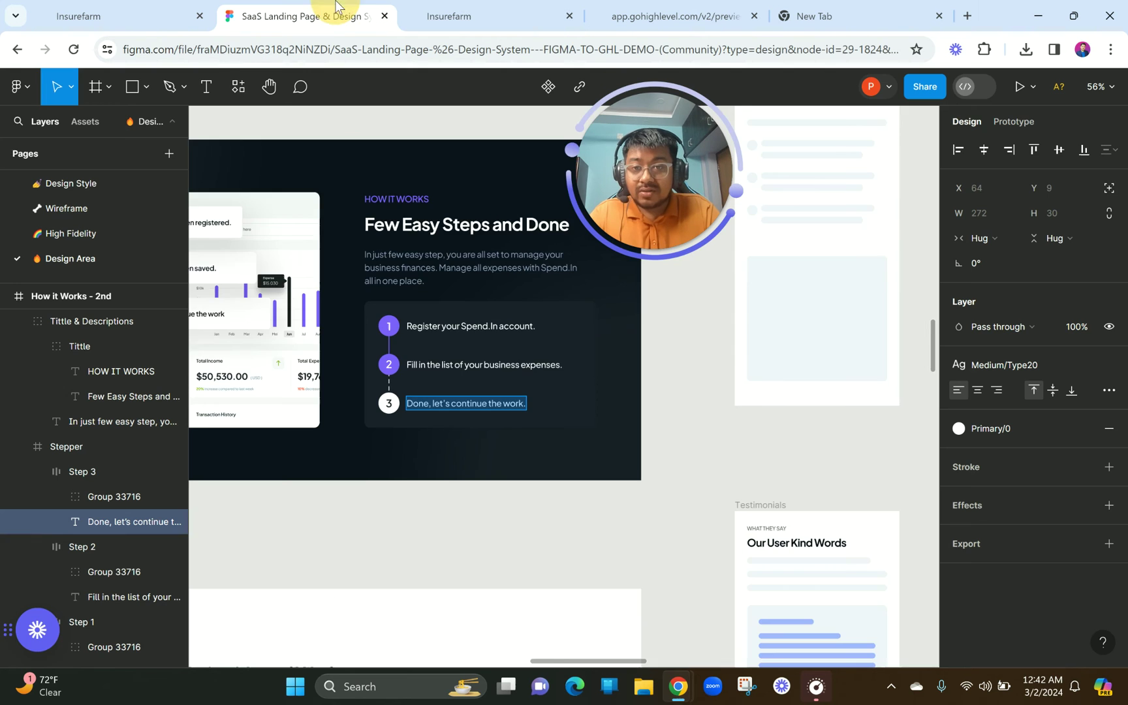
# - Switch to the Figma design and review the remaining Success Stories, Testimonials, Pricing, Call to Action and Footer sections
pyautogui.click(300, 16)
pyautogui.hscroll(-3, 507, 374)
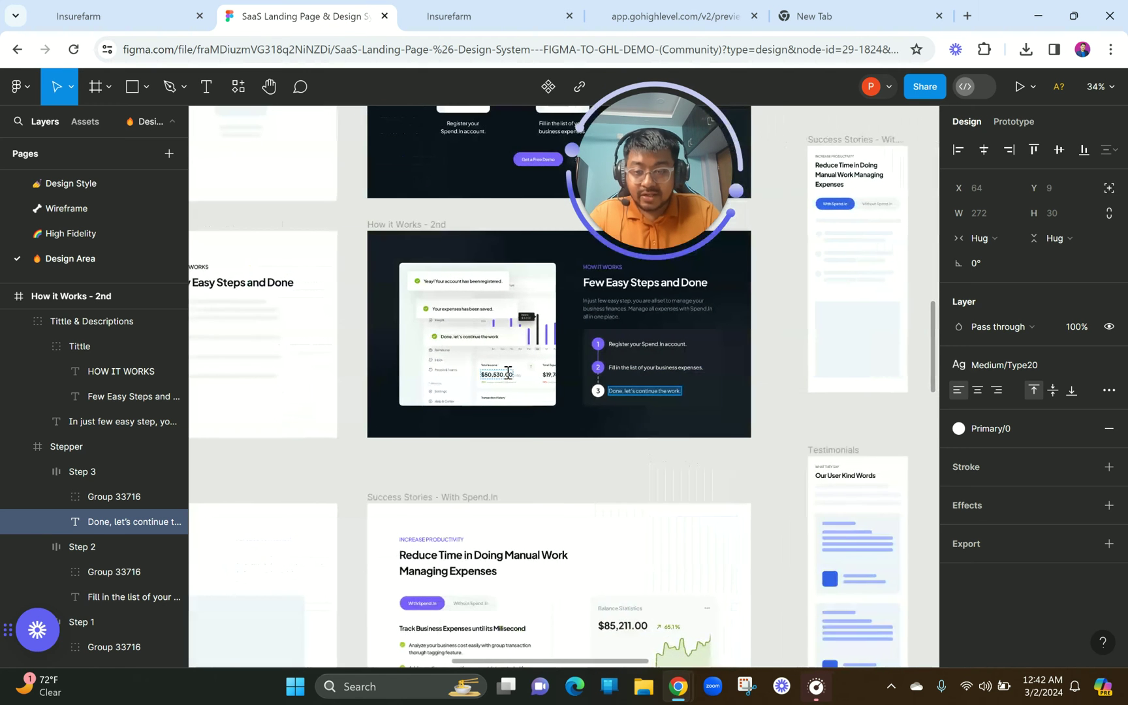
pyautogui.scroll(-5, 508, 373)
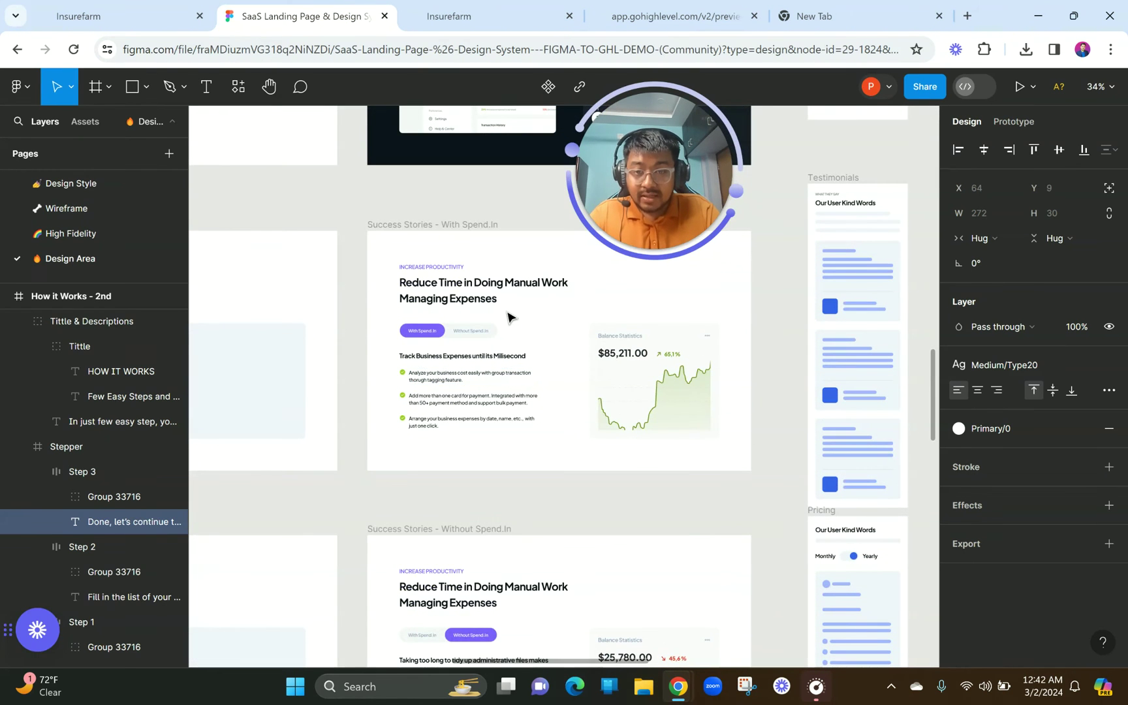
pyautogui.scroll(3, 506, 317)
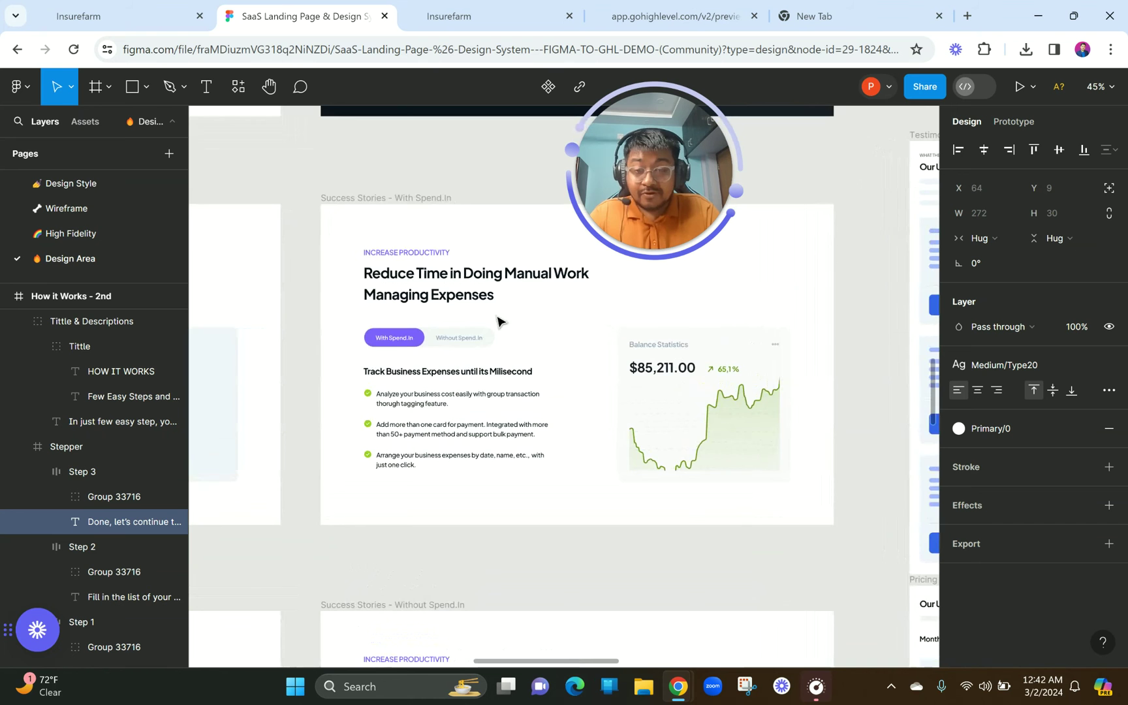
pyautogui.scroll(-4, 404, 346)
pyautogui.scroll(-3, 404, 345)
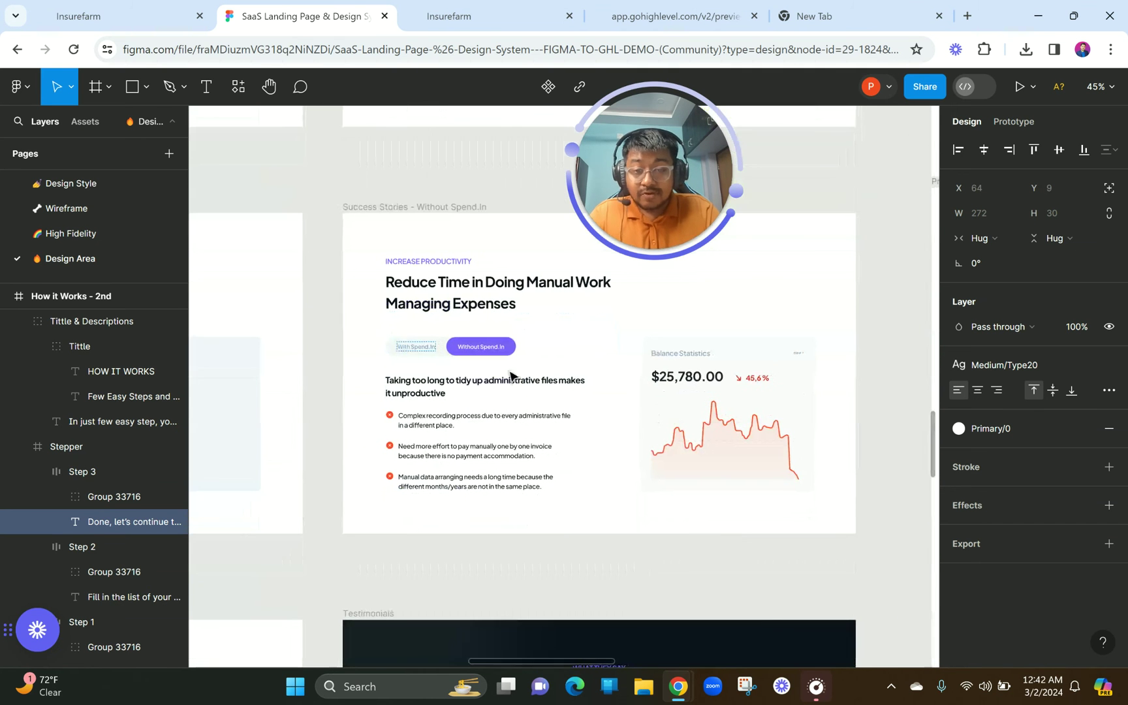
pyautogui.scroll(-1, 713, 402)
pyautogui.scroll(6, 712, 402)
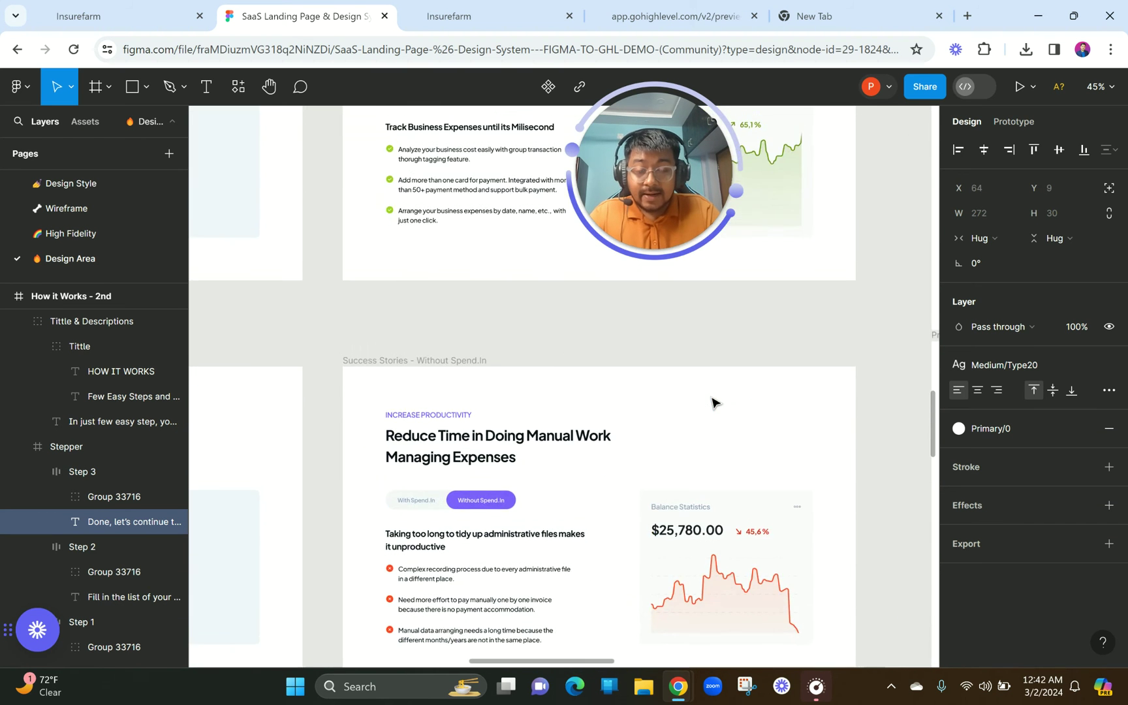
pyautogui.scroll(-10, 712, 397)
pyautogui.scroll(-3, 712, 396)
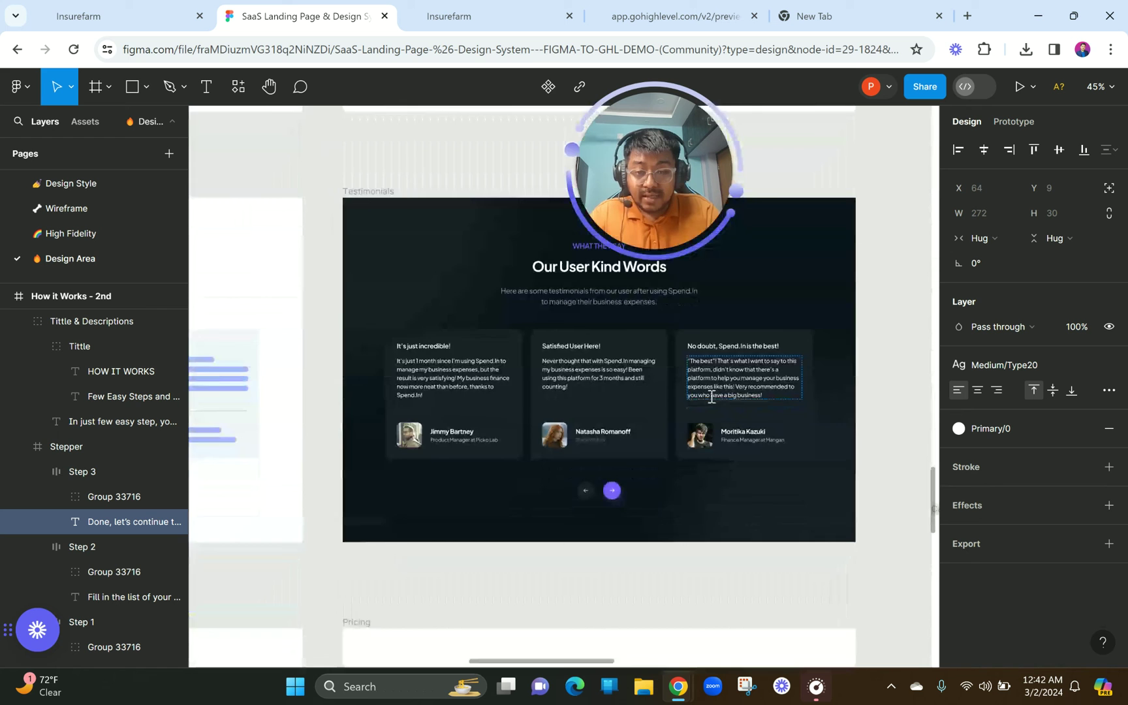
pyautogui.scroll(2, 712, 400)
pyautogui.scroll(-8, 713, 400)
pyautogui.scroll(-3, 713, 399)
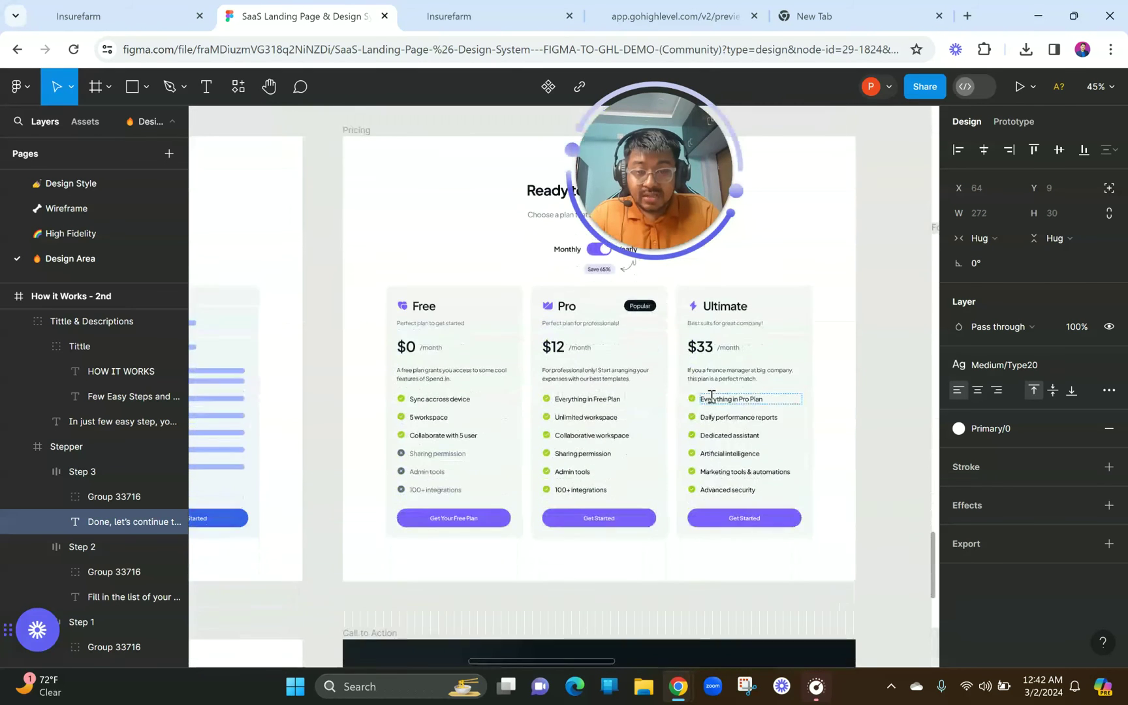
pyautogui.scroll(2, 713, 397)
pyautogui.scroll(-5, 586, 427)
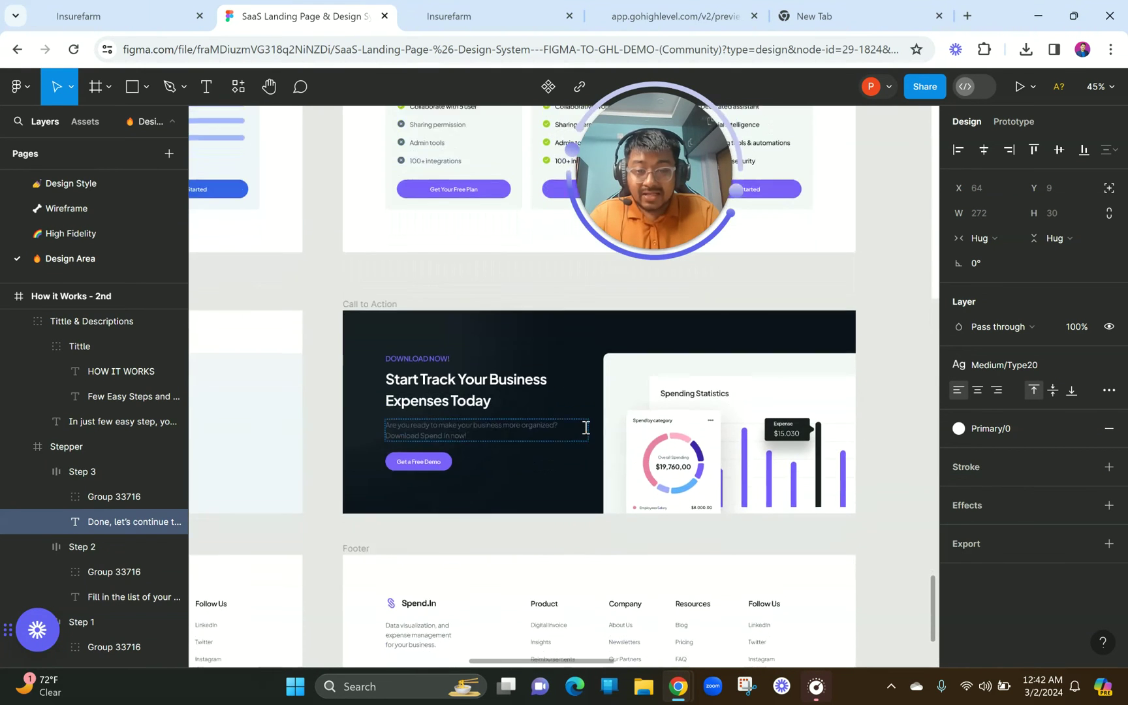
pyautogui.scroll(-3, 585, 427)
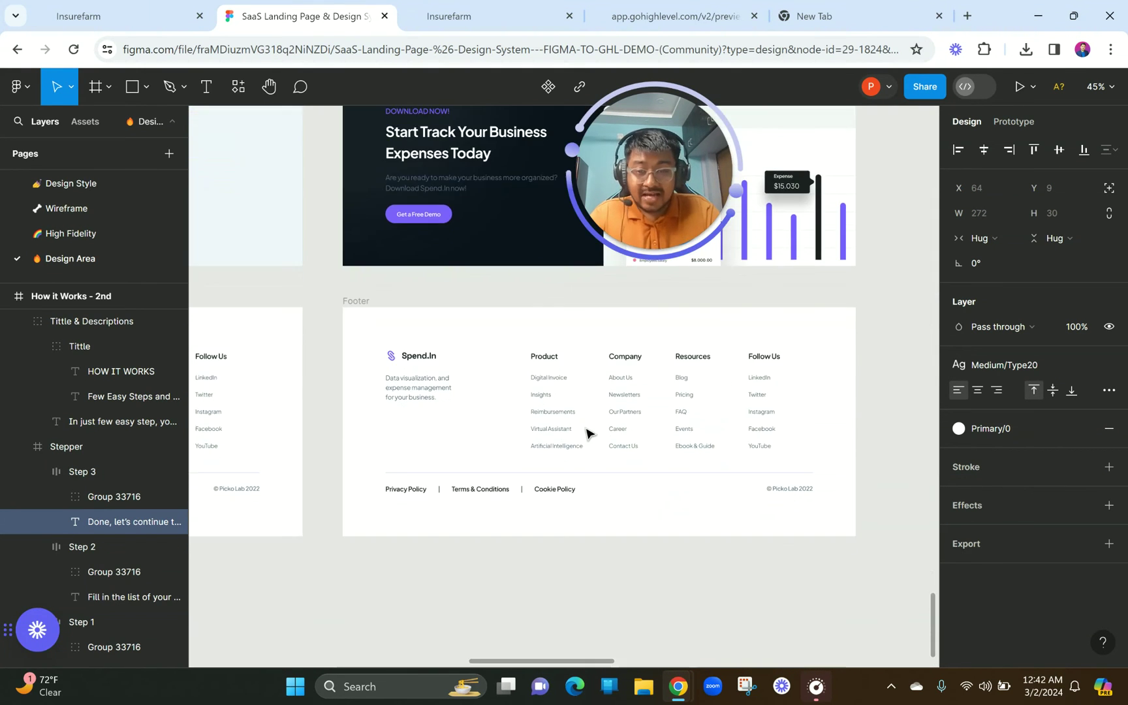
# - Examine the "Success Stories - With Spend.In" section in Figma against the page built so far in GoHighLevel
pyautogui.scroll(8, 585, 427)
pyautogui.scroll(8, 585, 427)
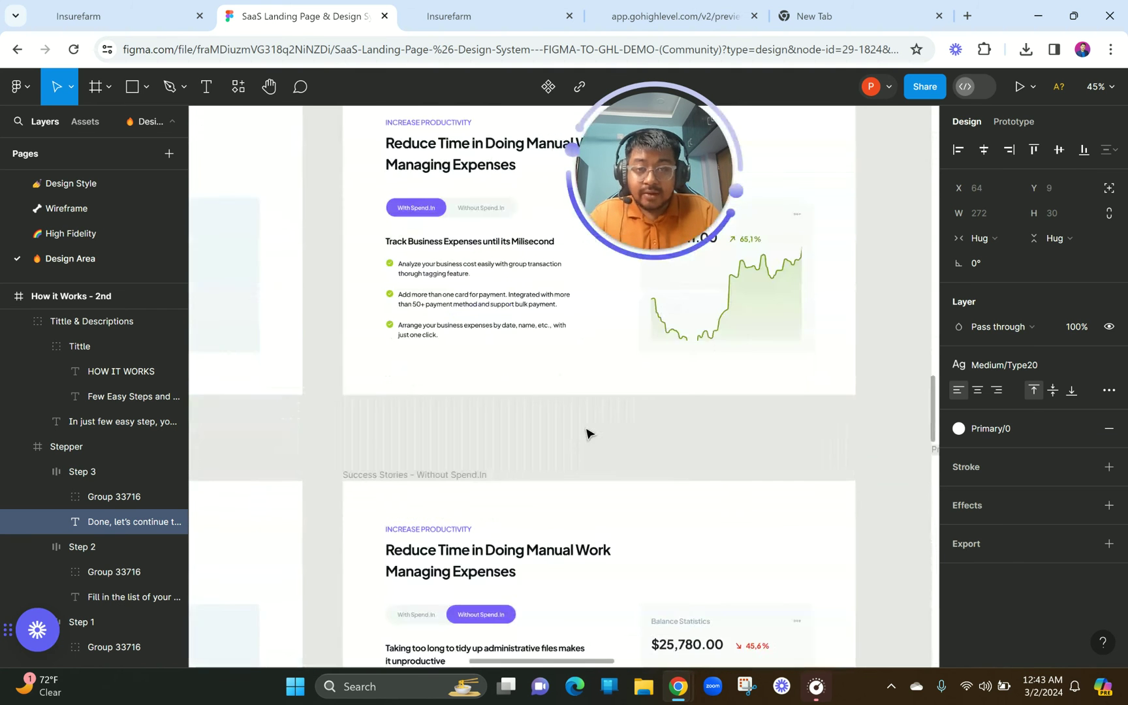
pyautogui.scroll(-4, 586, 433)
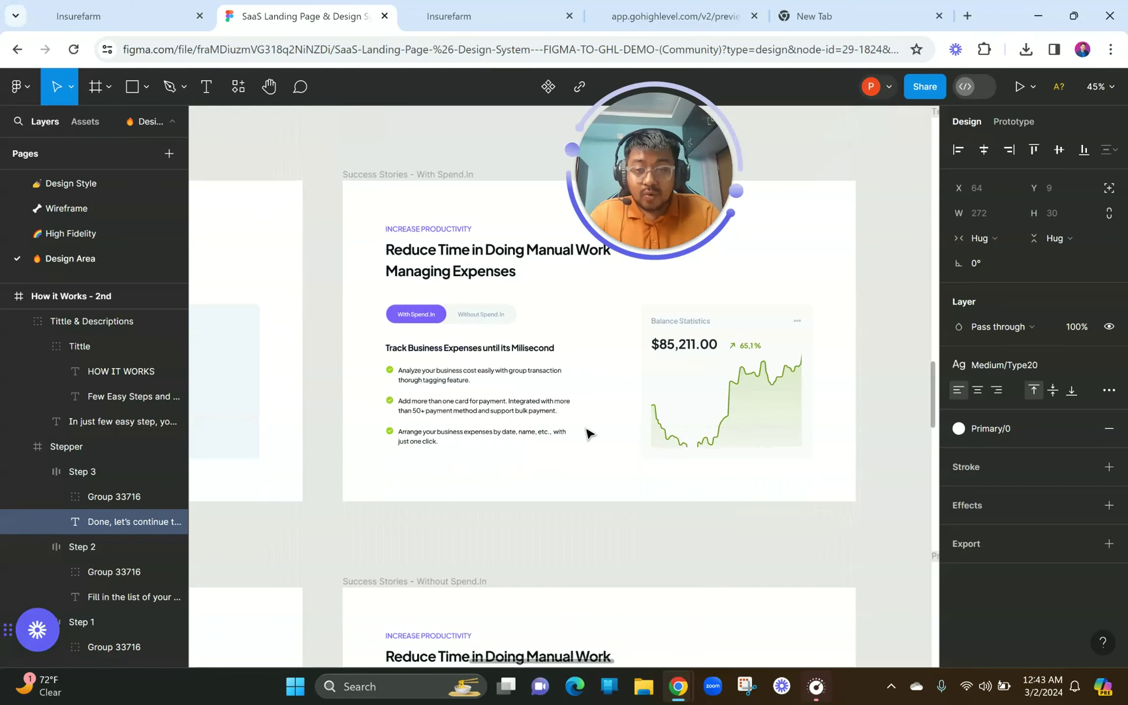
pyautogui.scroll(1, 586, 434)
pyautogui.scroll(1, 585, 434)
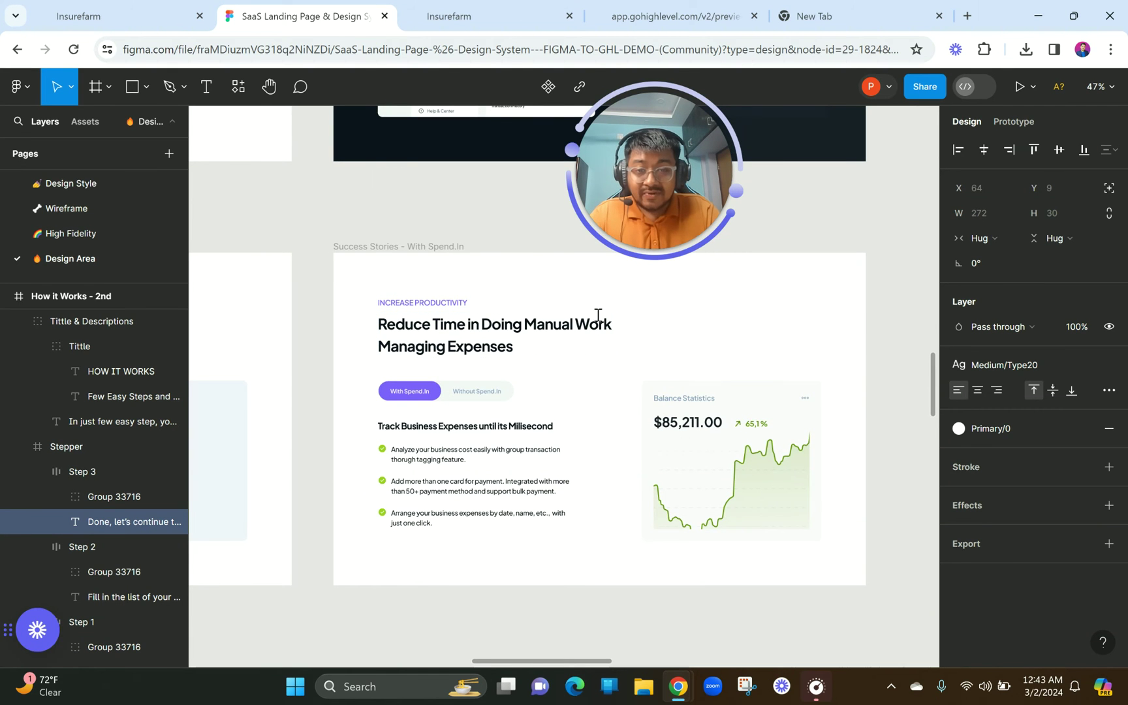
pyautogui.click(509, 9)
pyautogui.scroll(-1, 604, 365)
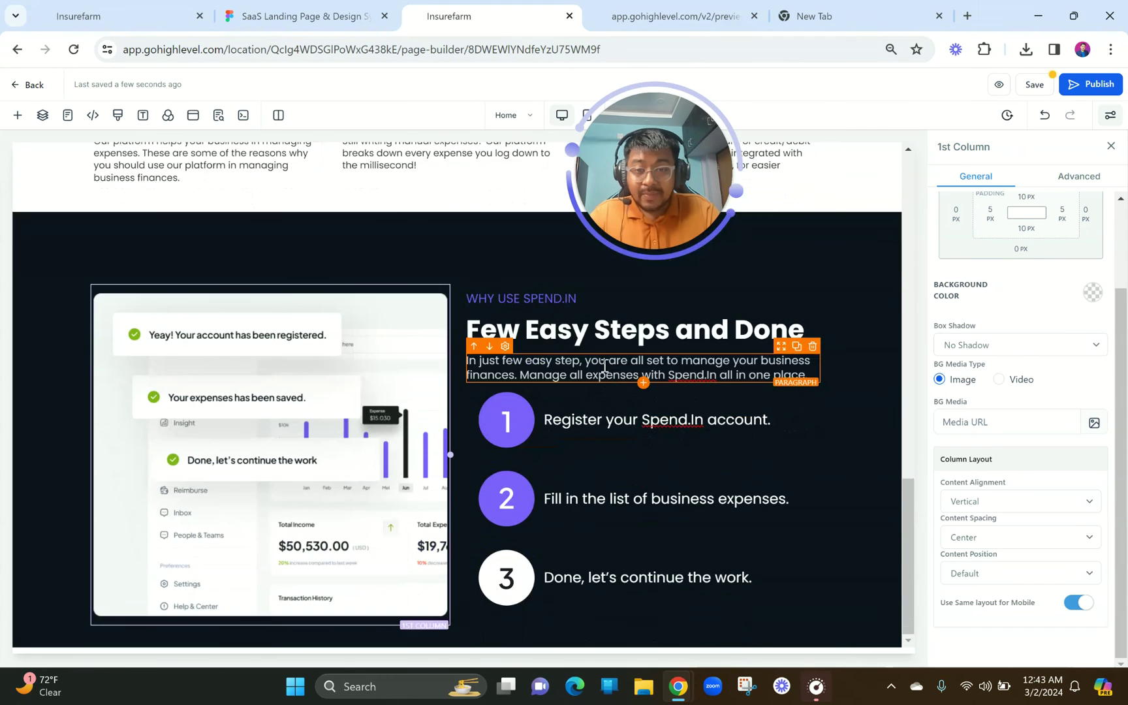
pyautogui.click(328, 8)
pyautogui.scroll(-3, 496, 367)
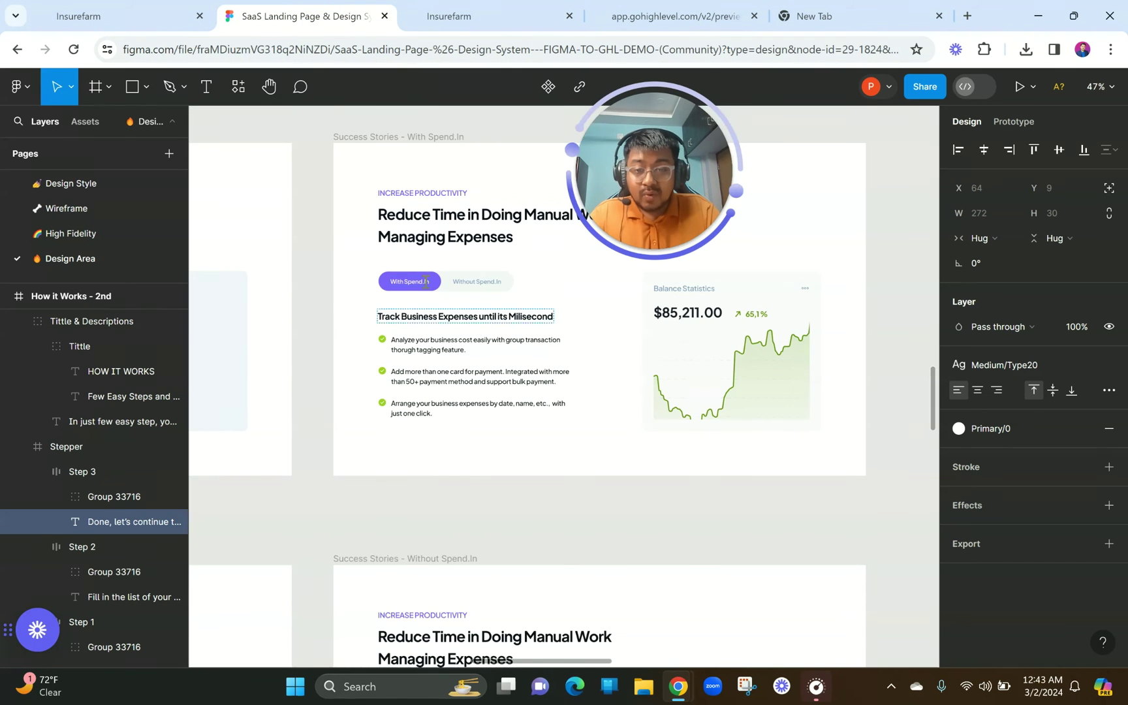
# - Examine the toggle and content of the "With Spend.In" and "Without Spend.In" Success Stories frames in the Figma design
pyautogui.scroll(-3, 425, 282)
pyautogui.scroll(5, 427, 284)
pyautogui.scroll(-1, 461, 385)
pyautogui.scroll(5, 448, 375)
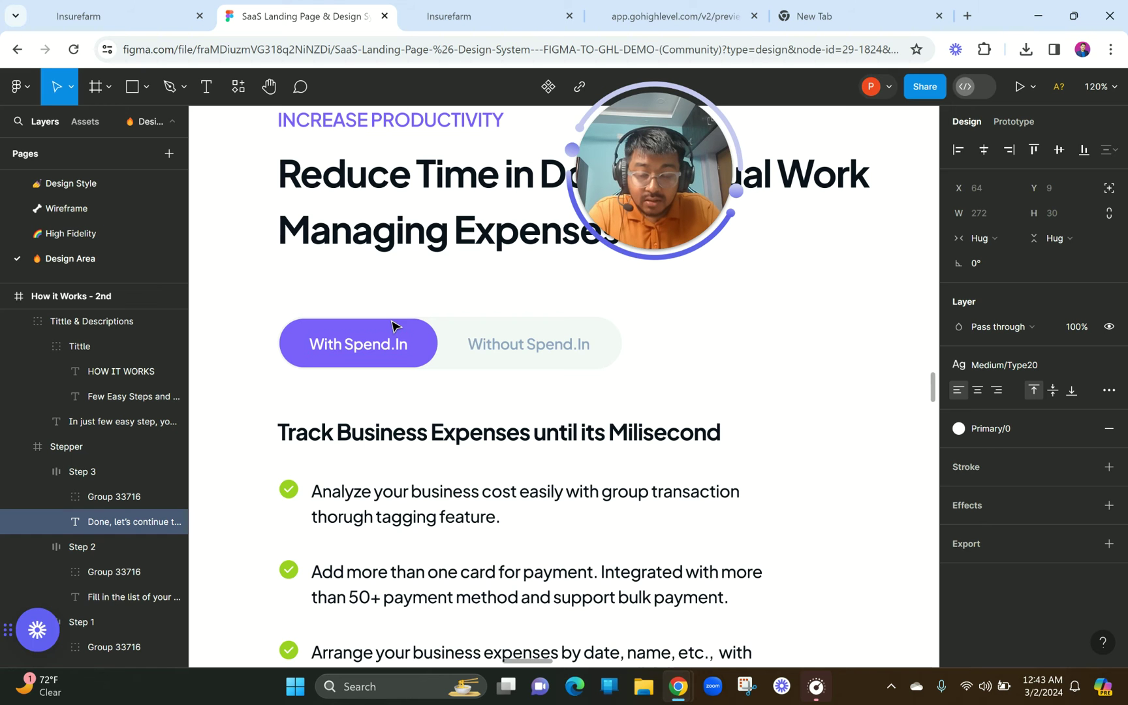
pyautogui.click(428, 348)
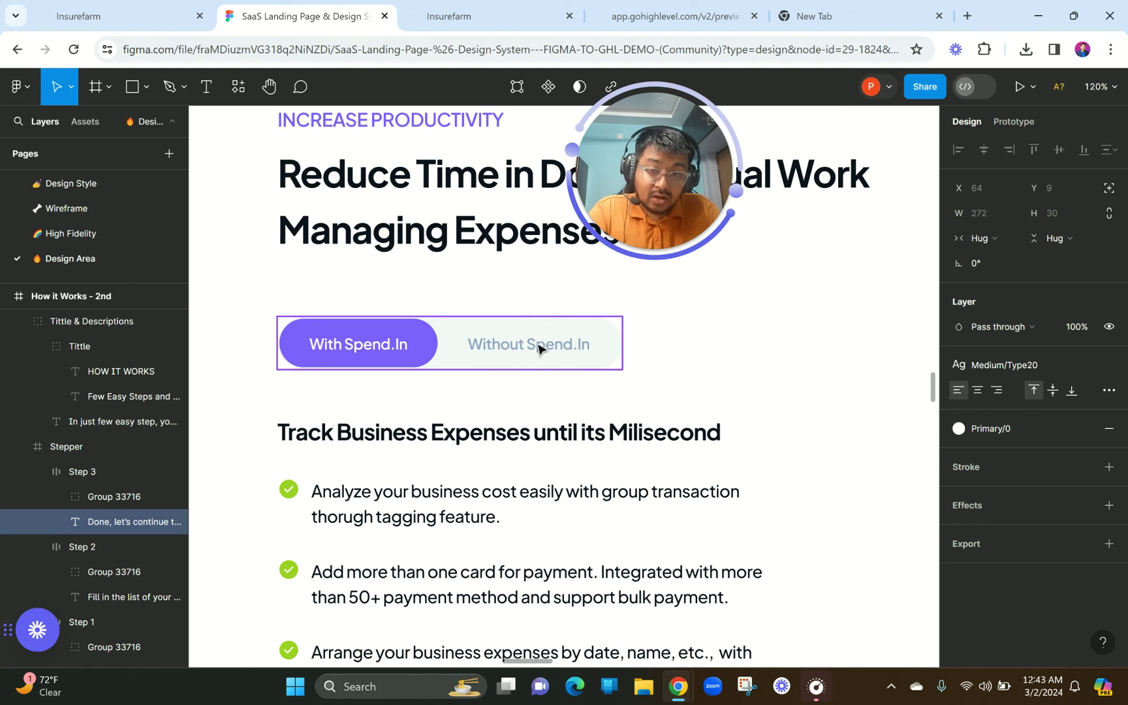
pyautogui.click(557, 351)
pyautogui.scroll(-5, 557, 351)
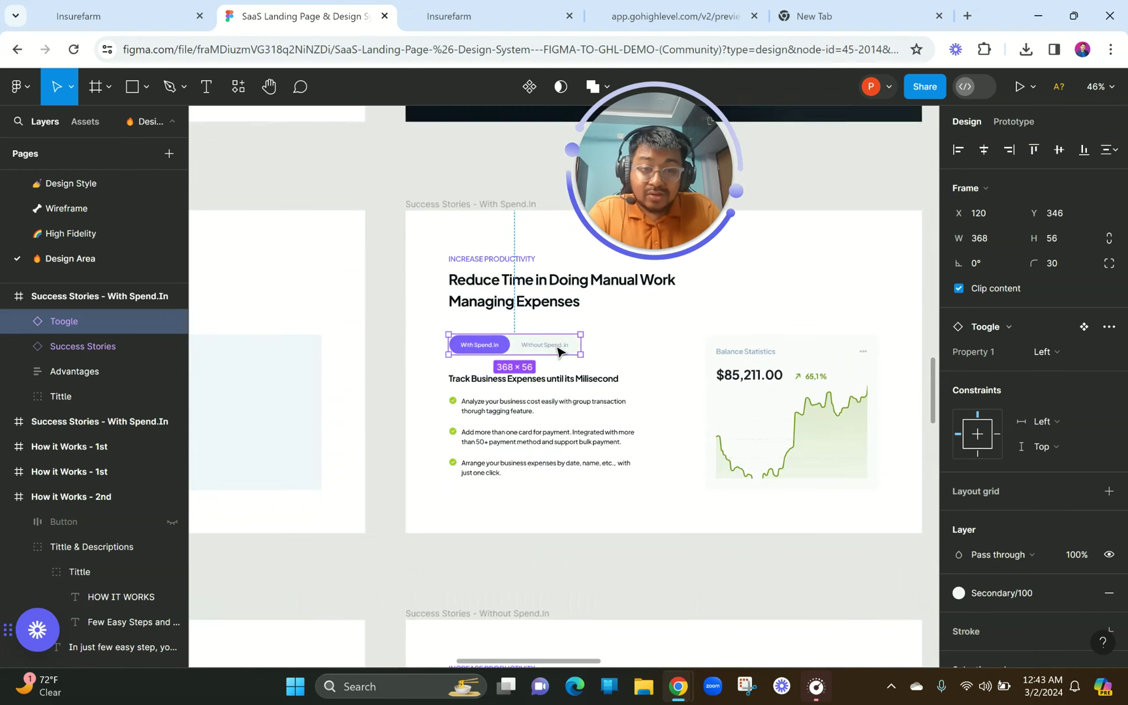
pyautogui.scroll(-6, 557, 352)
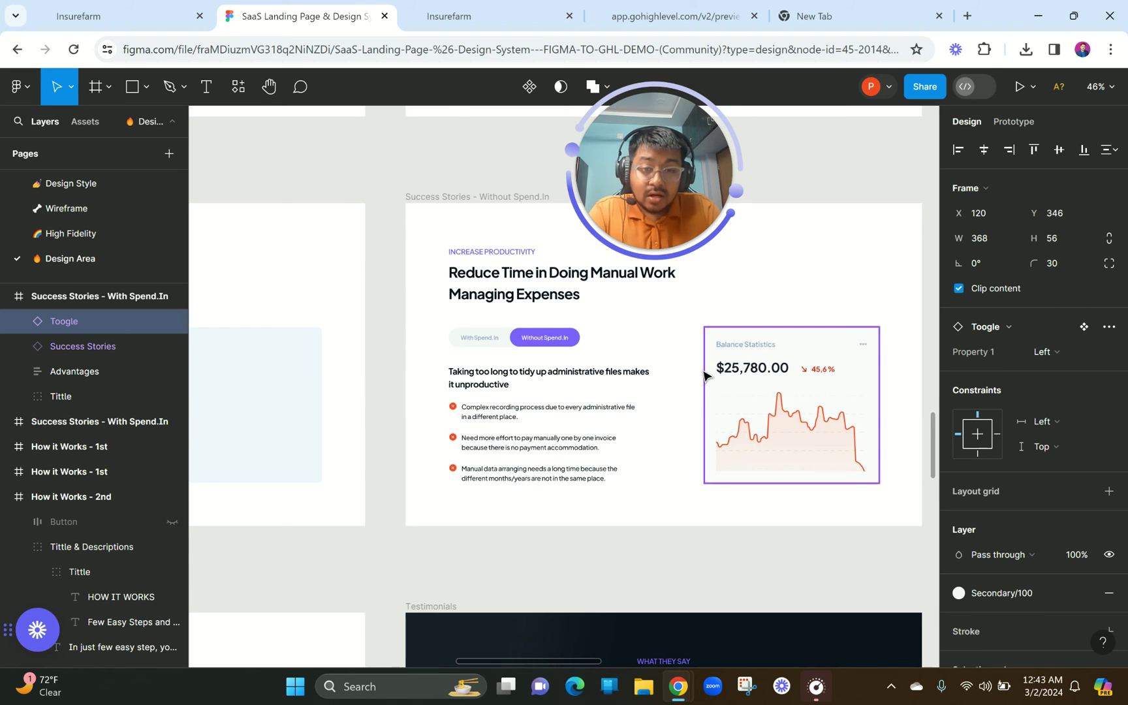
pyautogui.scroll(-2, 703, 374)
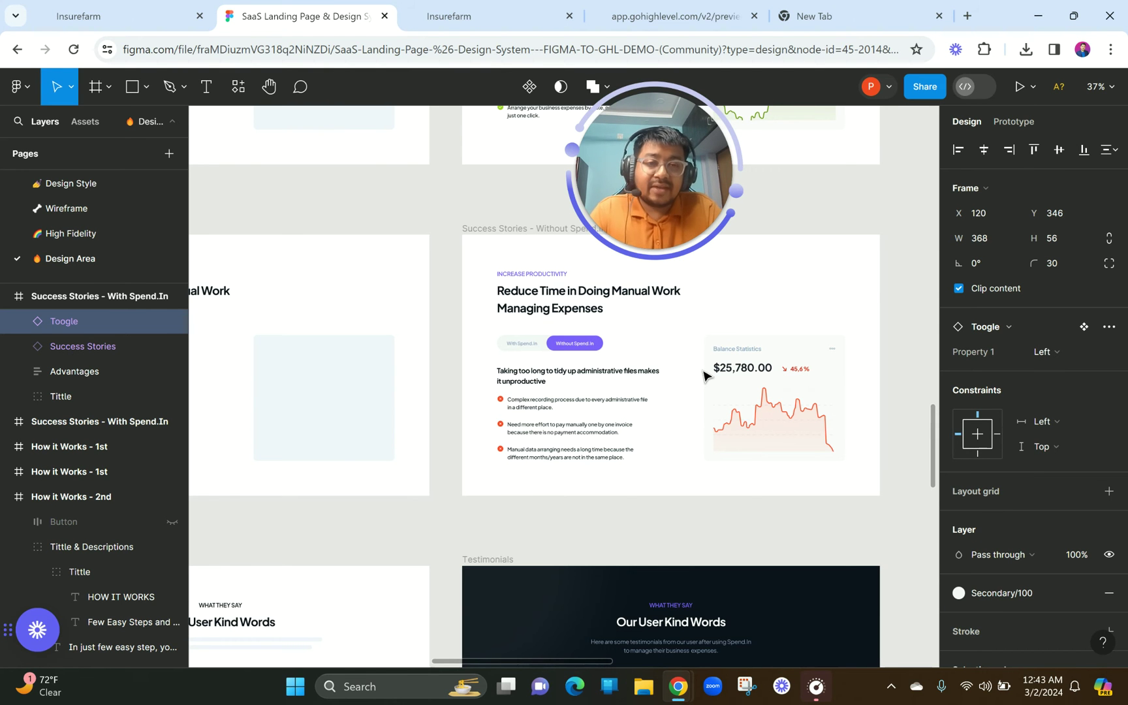
pyautogui.scroll(5, 703, 375)
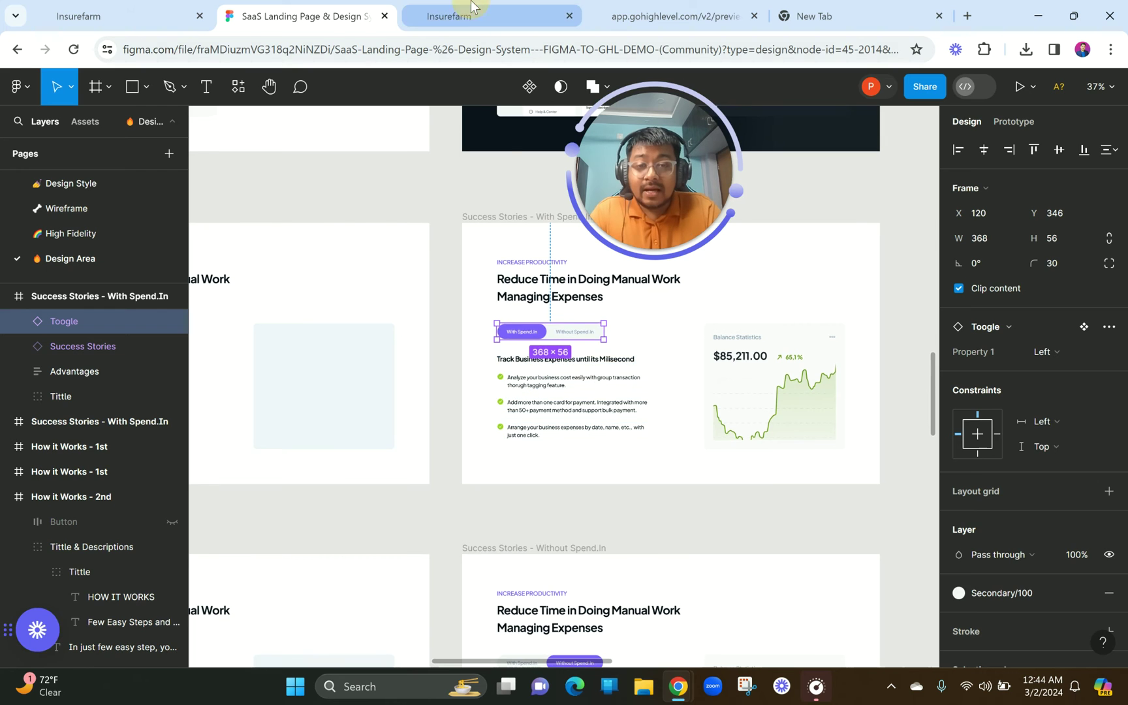
# - Back in the GoHighLevel builder, set the How it Works two-column row's bottom margin to 60 px and add a new section below
pyautogui.click(432, 8)
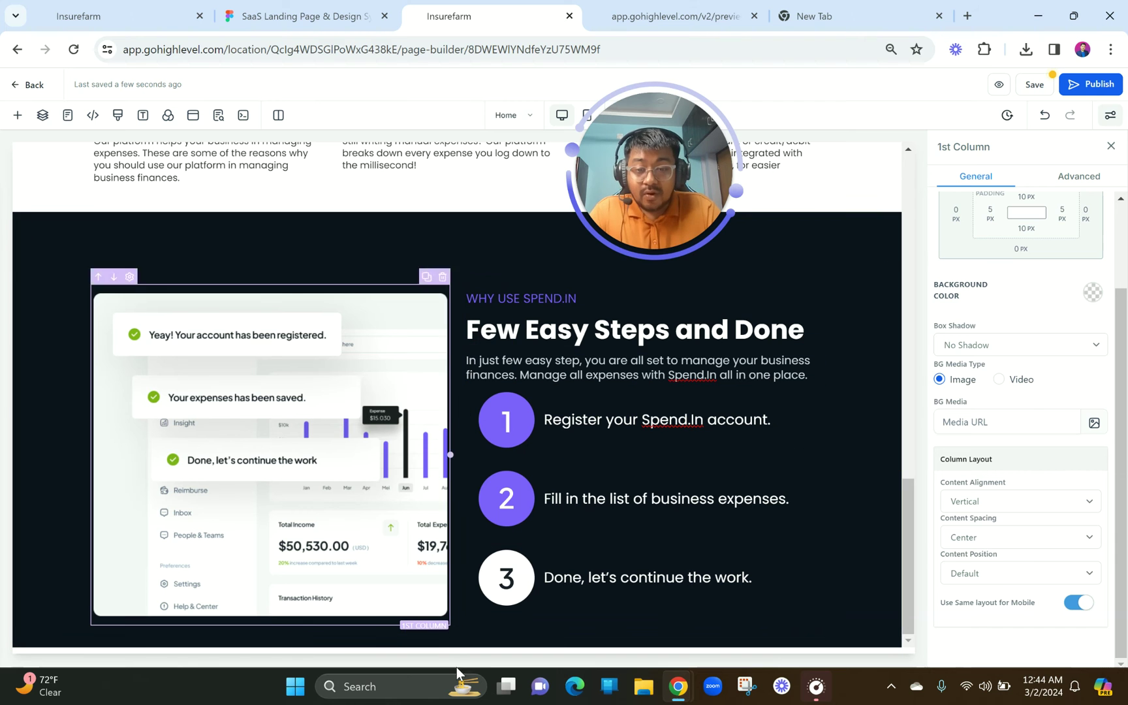
pyautogui.click(482, 632)
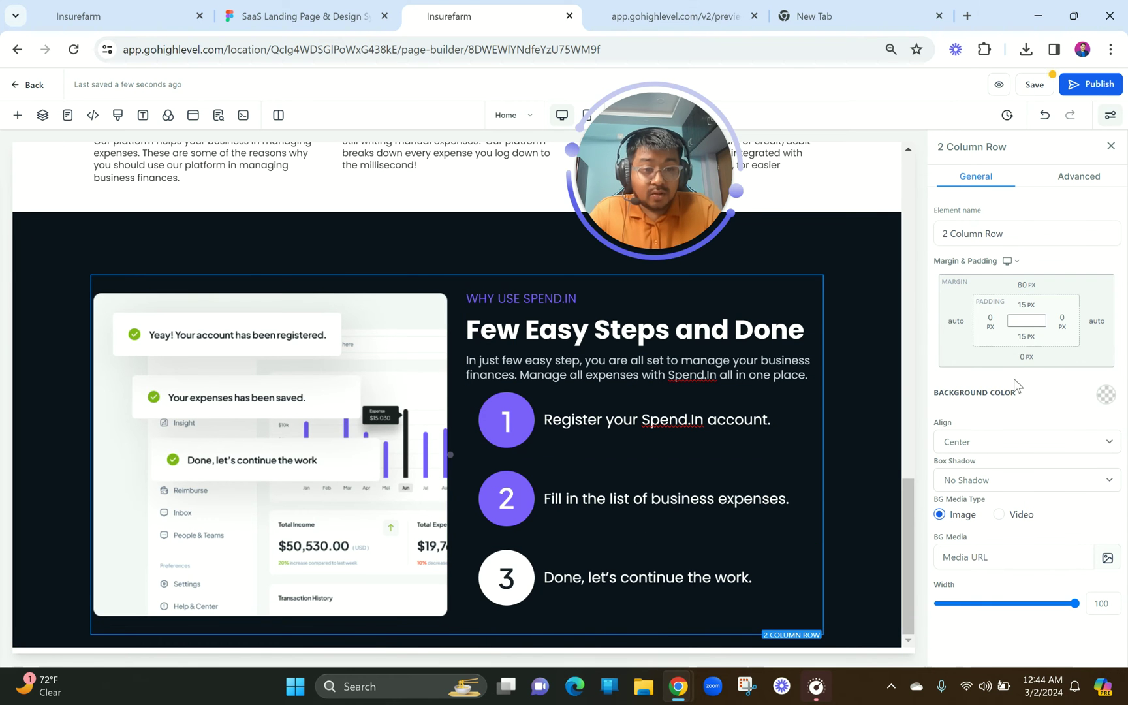
pyautogui.click(1026, 357)
pyautogui.click(1003, 435)
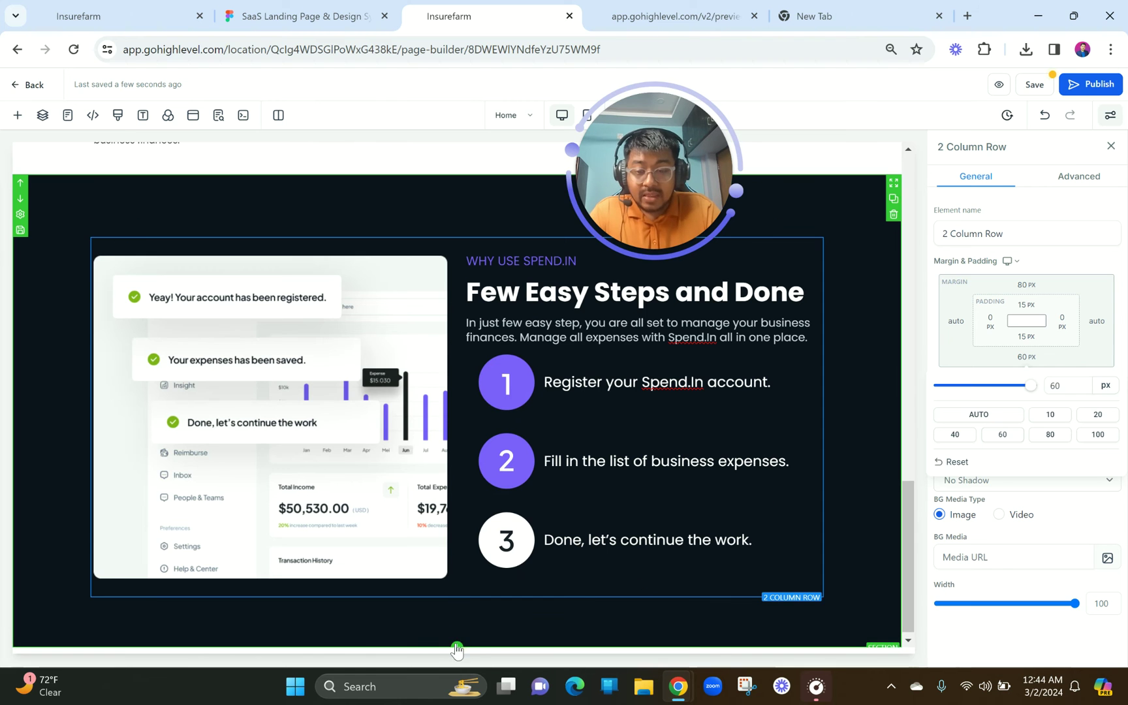
pyautogui.click(456, 650)
pyautogui.click(164, 206)
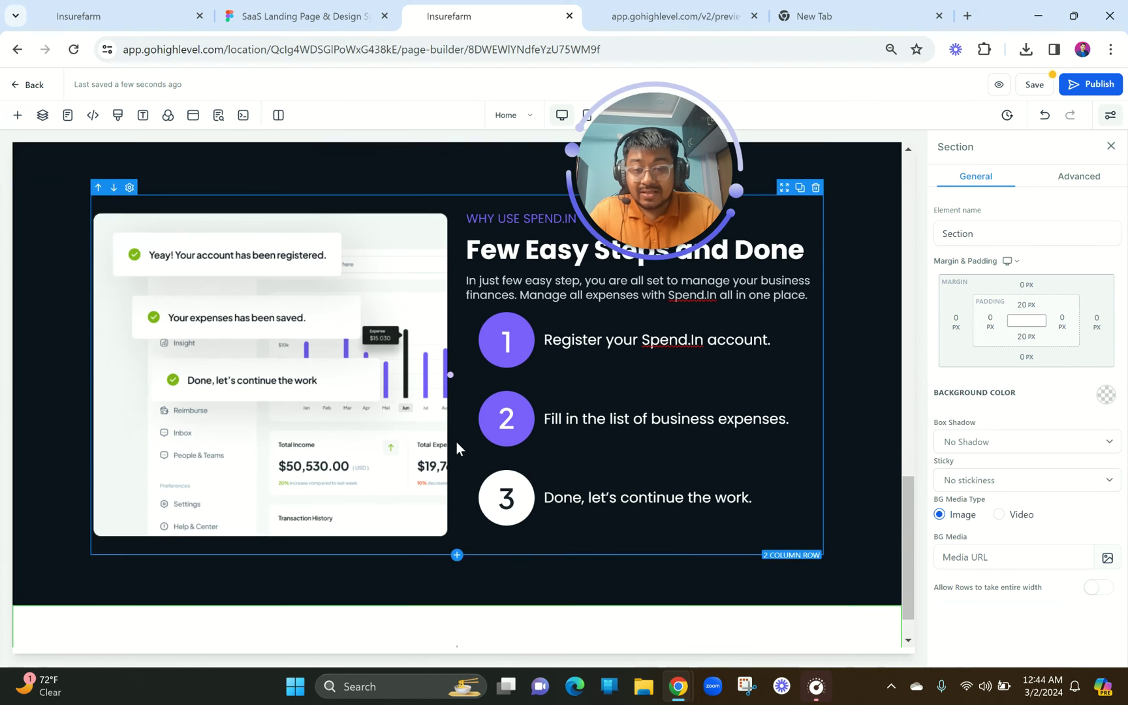
# - Switch to the Figma design and copy the "INCREASE PRODUCTIVITY" label from the "Success Stories - With Spend.In" frame
pyautogui.click(303, 15)
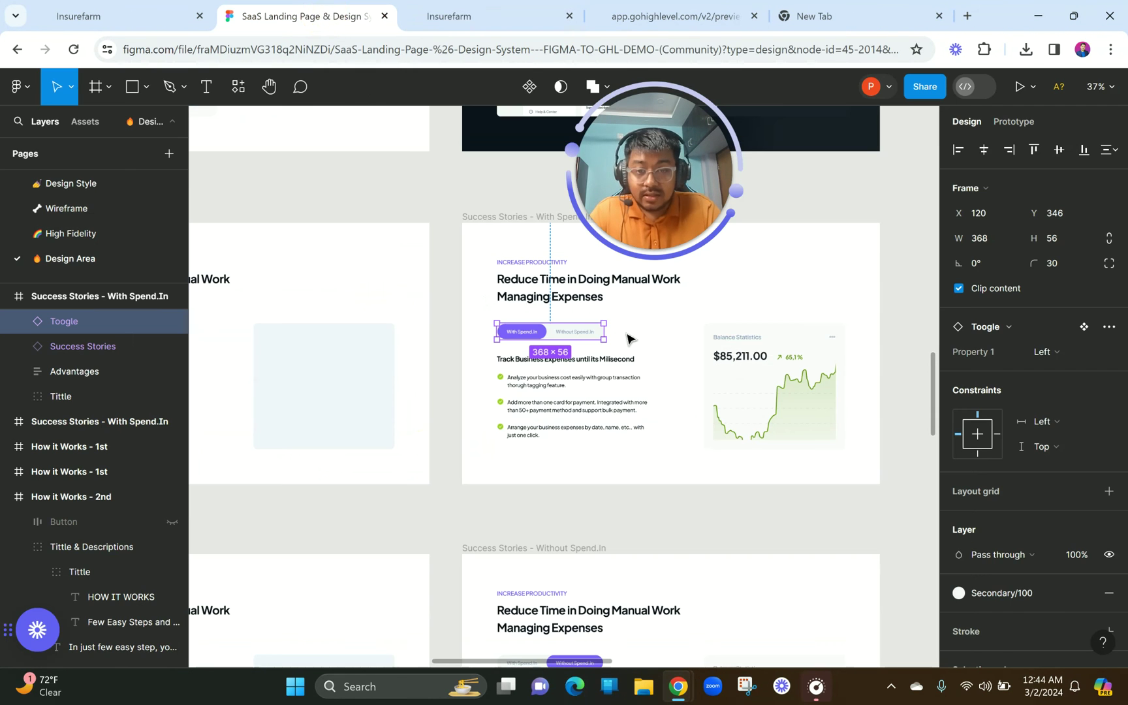
pyautogui.scroll(1, 589, 321)
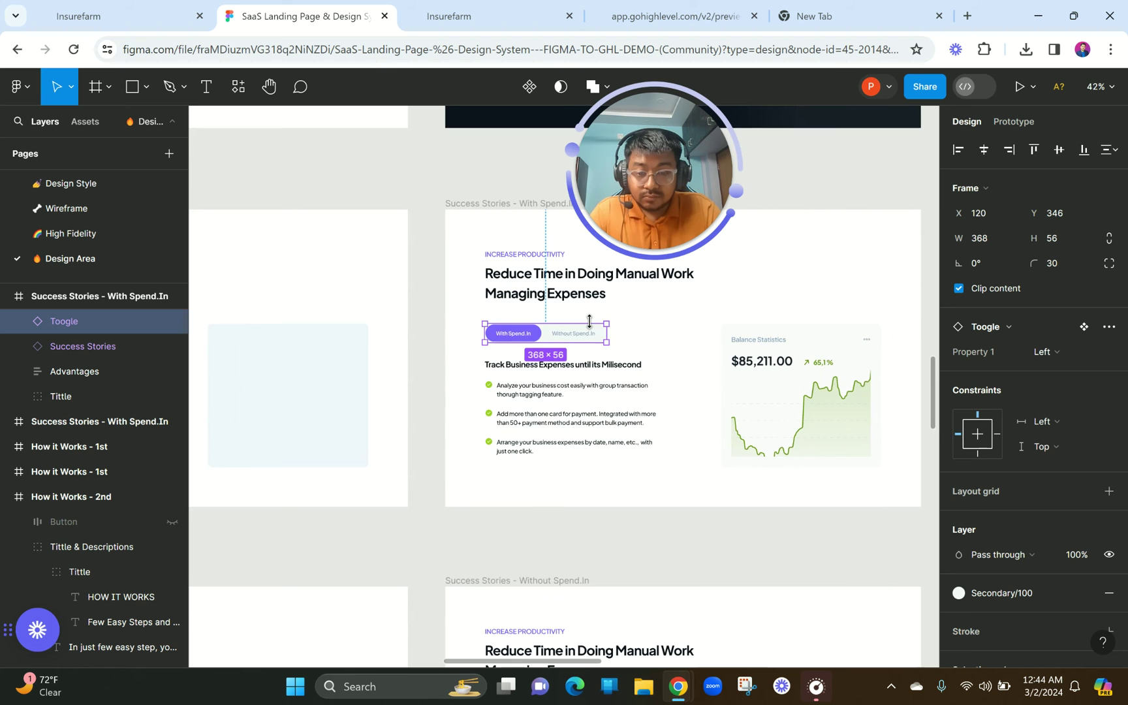
pyautogui.scroll(-1, 590, 322)
pyautogui.scroll(2, 589, 322)
pyautogui.scroll(2, 589, 322)
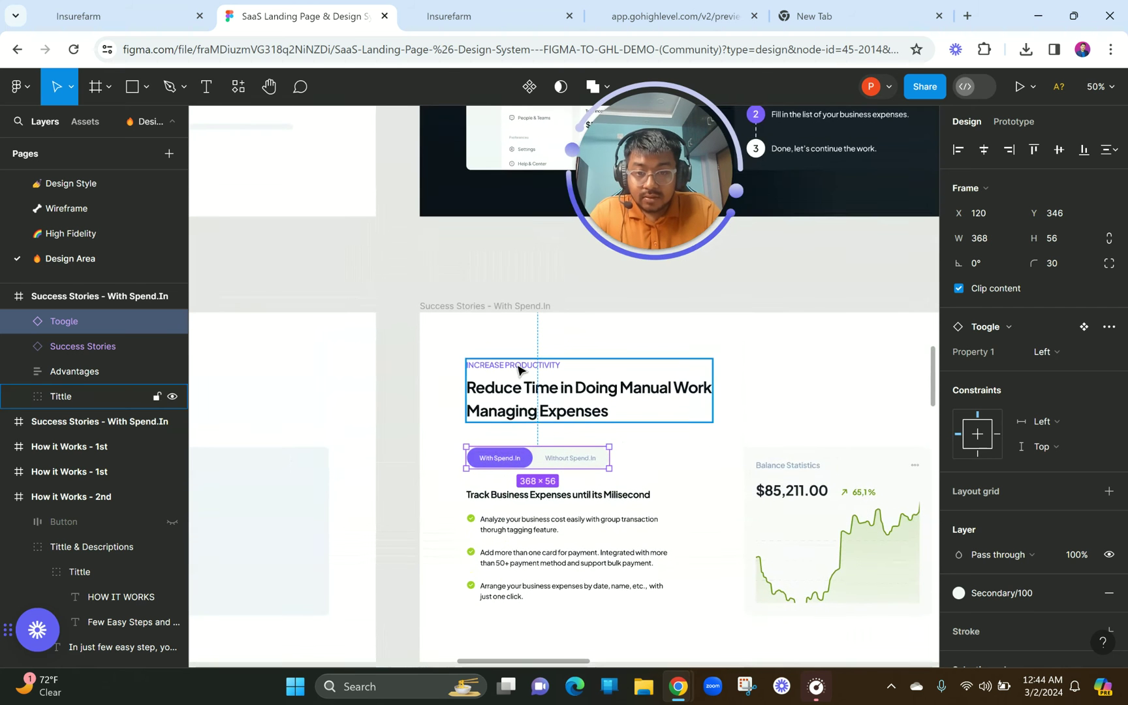
pyautogui.doubleClick(517, 365)
pyautogui.doubleClick(516, 365)
pyautogui.hotkey('ctrl', 'c')
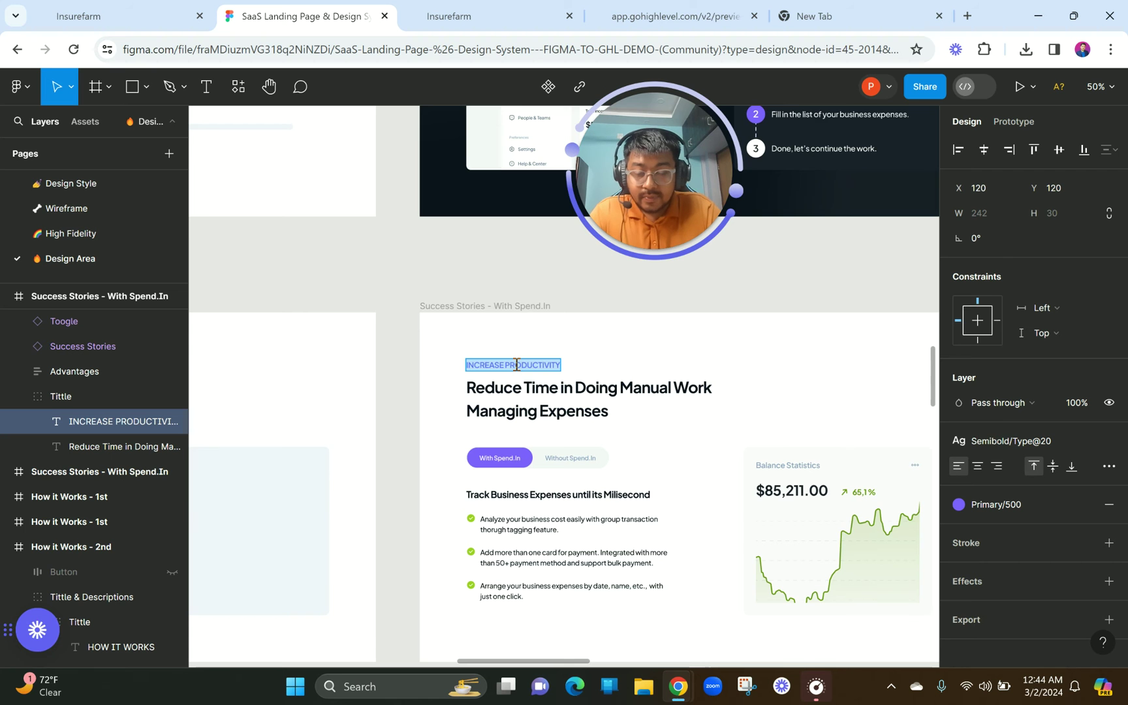
# - Return to the GoHighLevel builder and insert a 1 Column row into the new empty section
pyautogui.scroll(-2, 607, 531)
pyautogui.scroll(1, 607, 532)
pyautogui.scroll(-3, 606, 531)
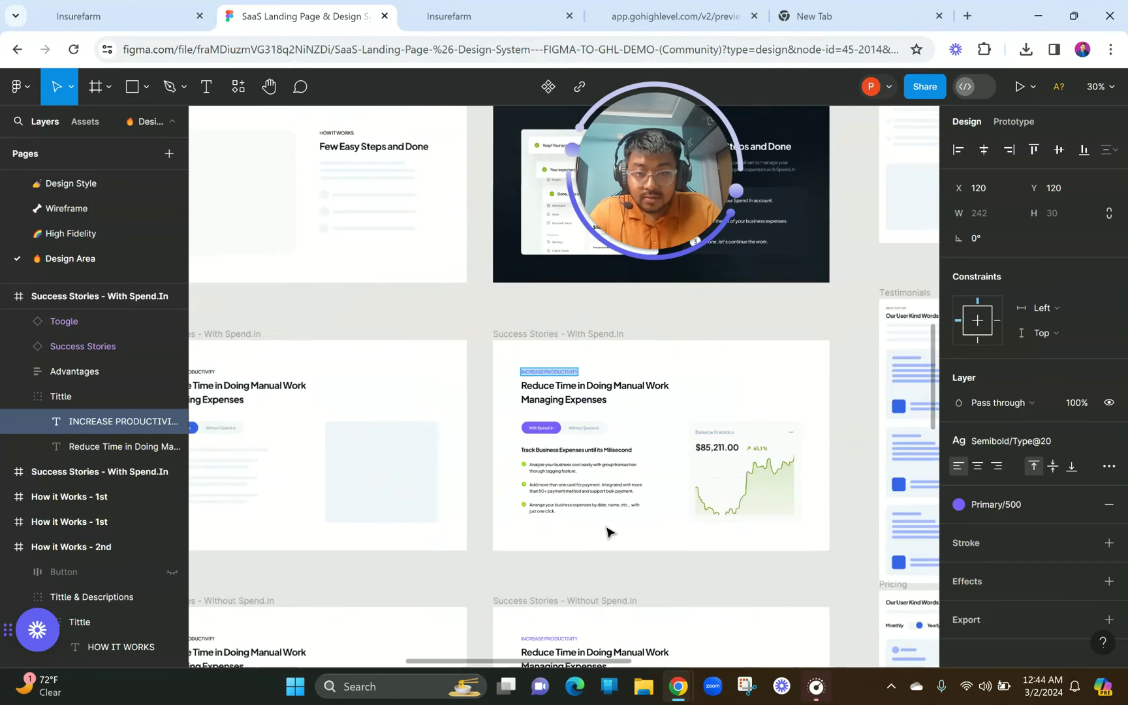
pyautogui.scroll(-2, 607, 530)
pyautogui.scroll(2, 605, 525)
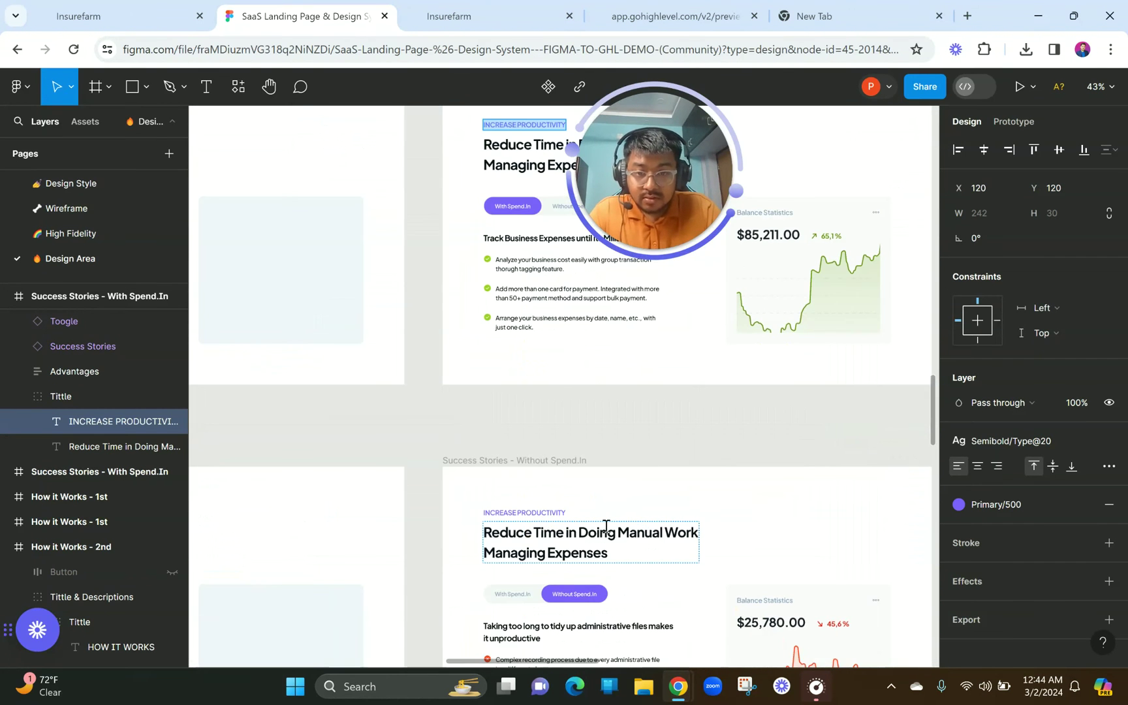
pyautogui.scroll(1, 607, 531)
pyautogui.click(462, 14)
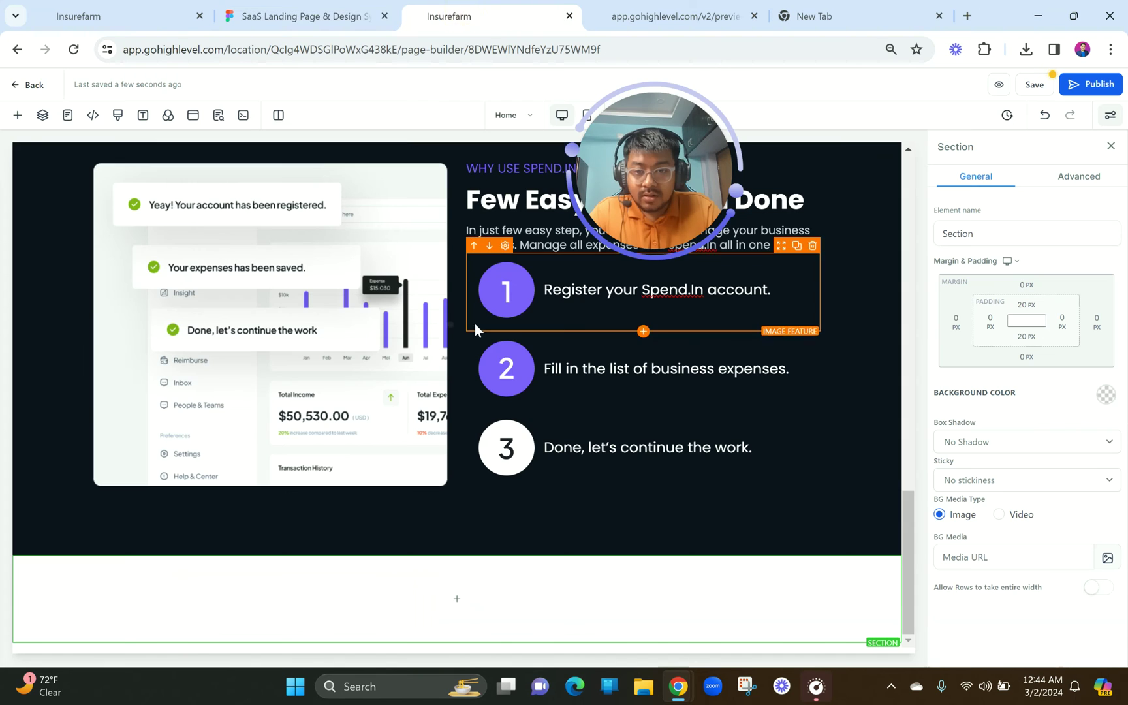
pyautogui.click(463, 599)
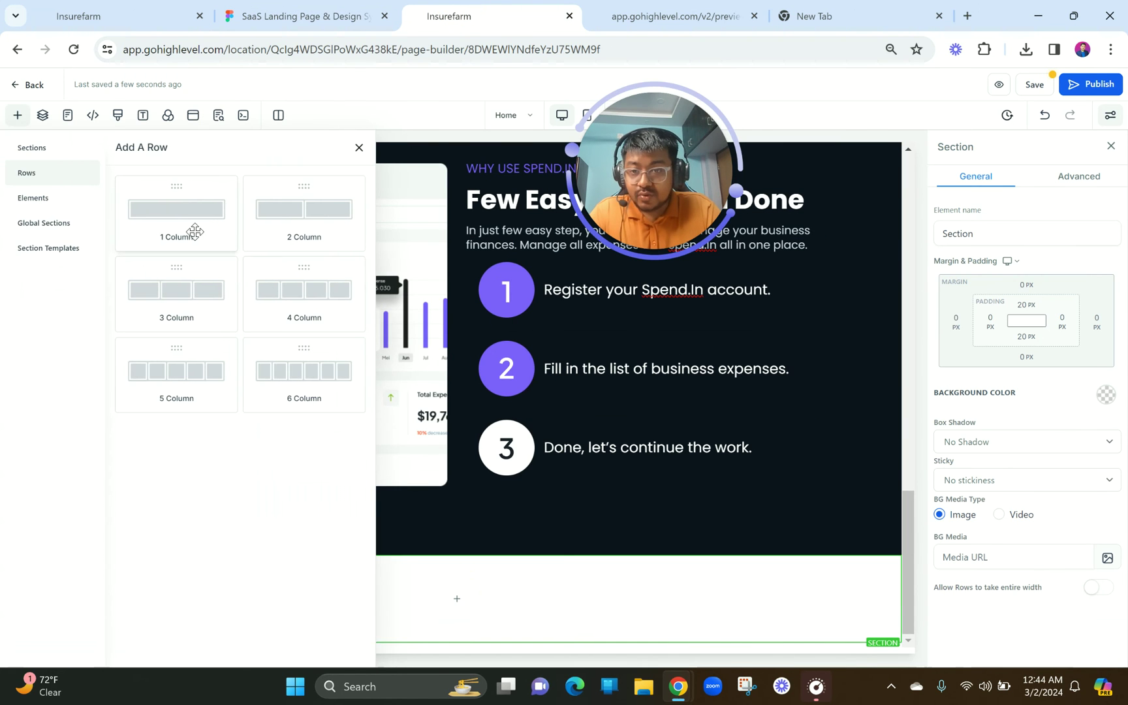
pyautogui.click(194, 226)
pyautogui.click(261, 9)
pyautogui.scroll(2, 450, 347)
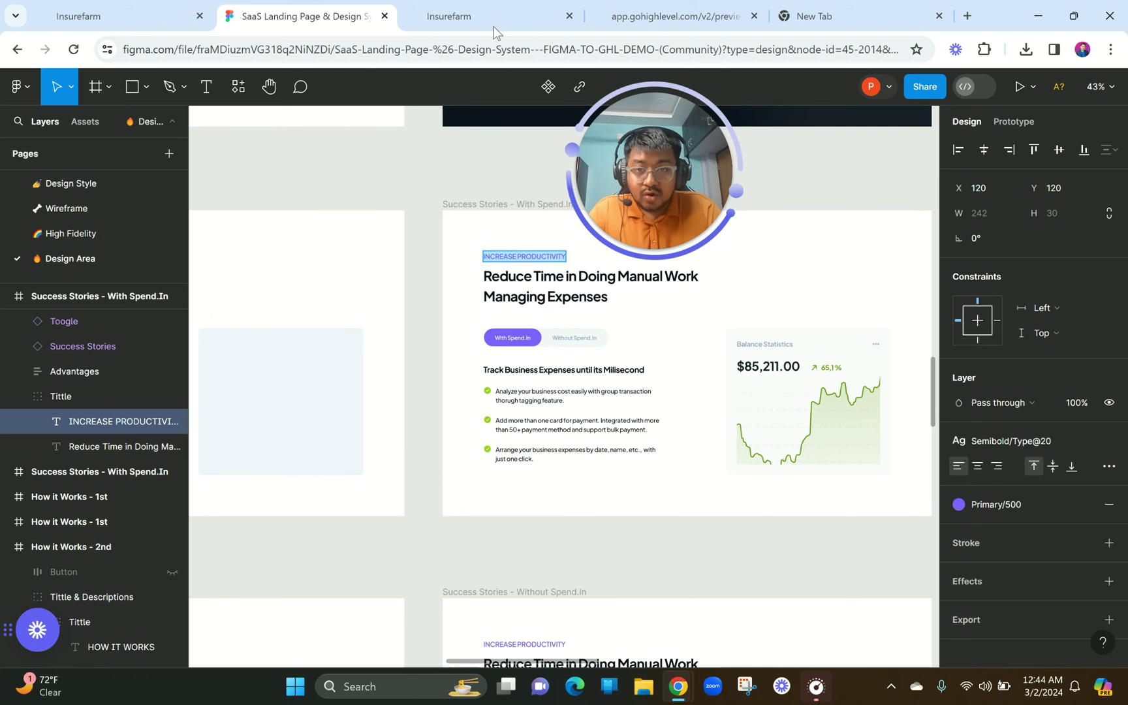
pyautogui.click(476, 12)
pyautogui.scroll(-1, 452, 414)
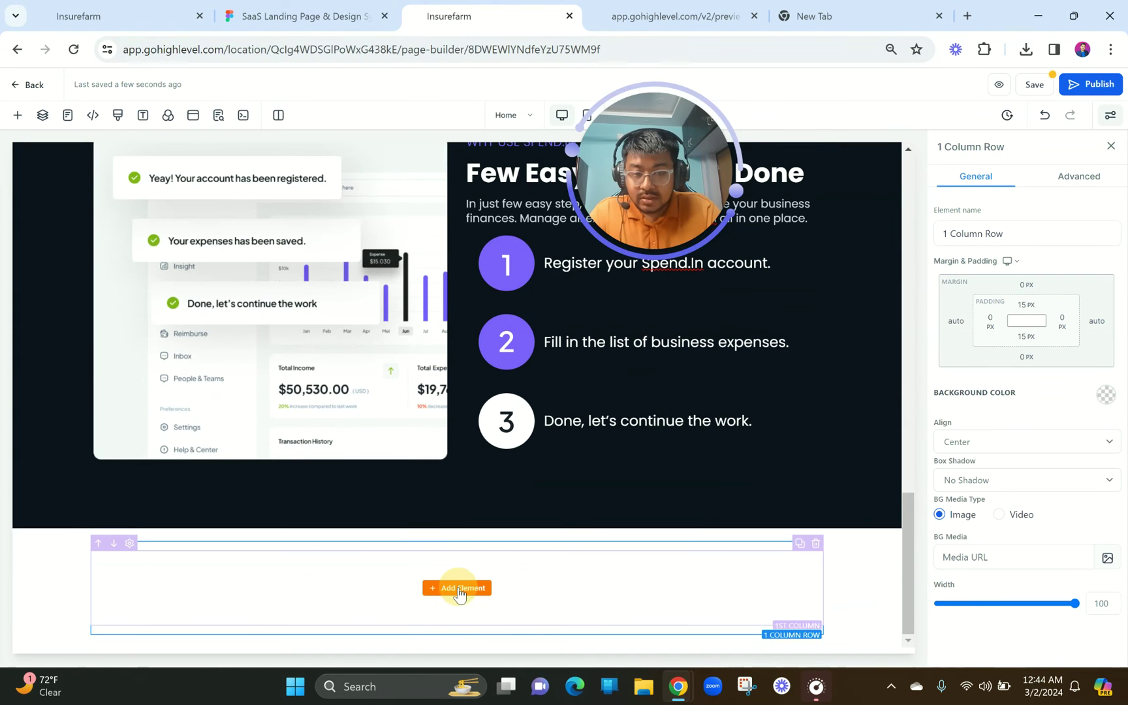
pyautogui.click(456, 588)
pyautogui.click(363, 153)
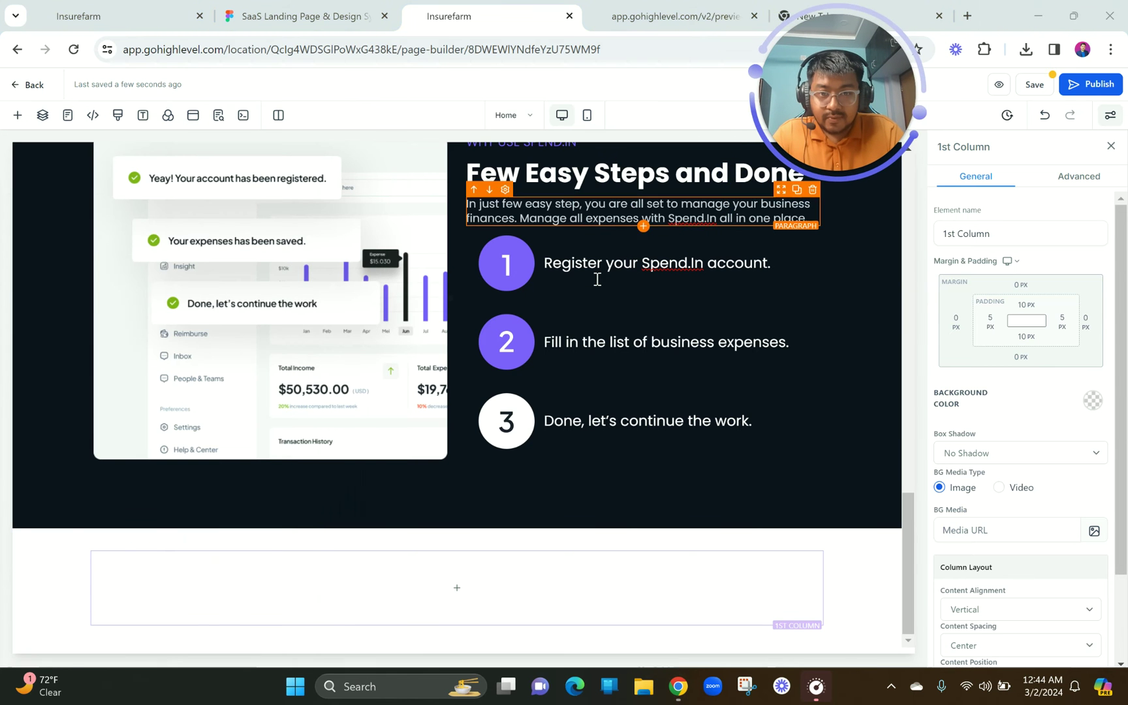
# - Duplicate the "WHY USE SPEND.IN" sub headline and move the copy into the new section's one-column row
pyautogui.scroll(2, 596, 277)
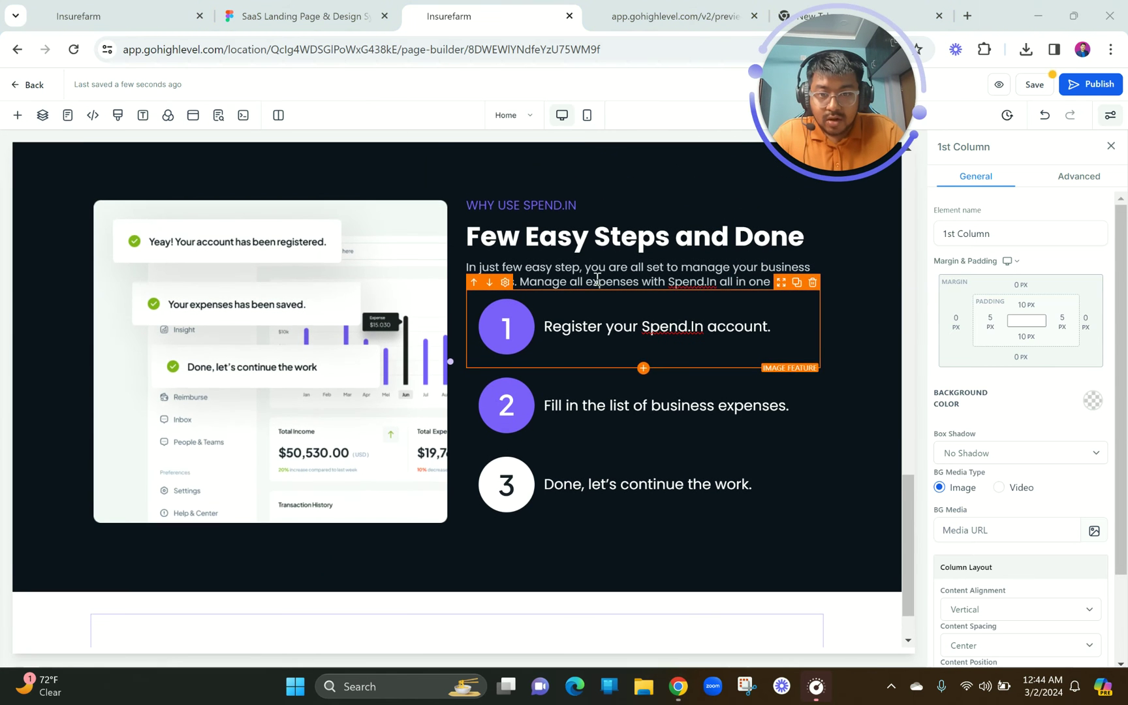
pyautogui.click(797, 193)
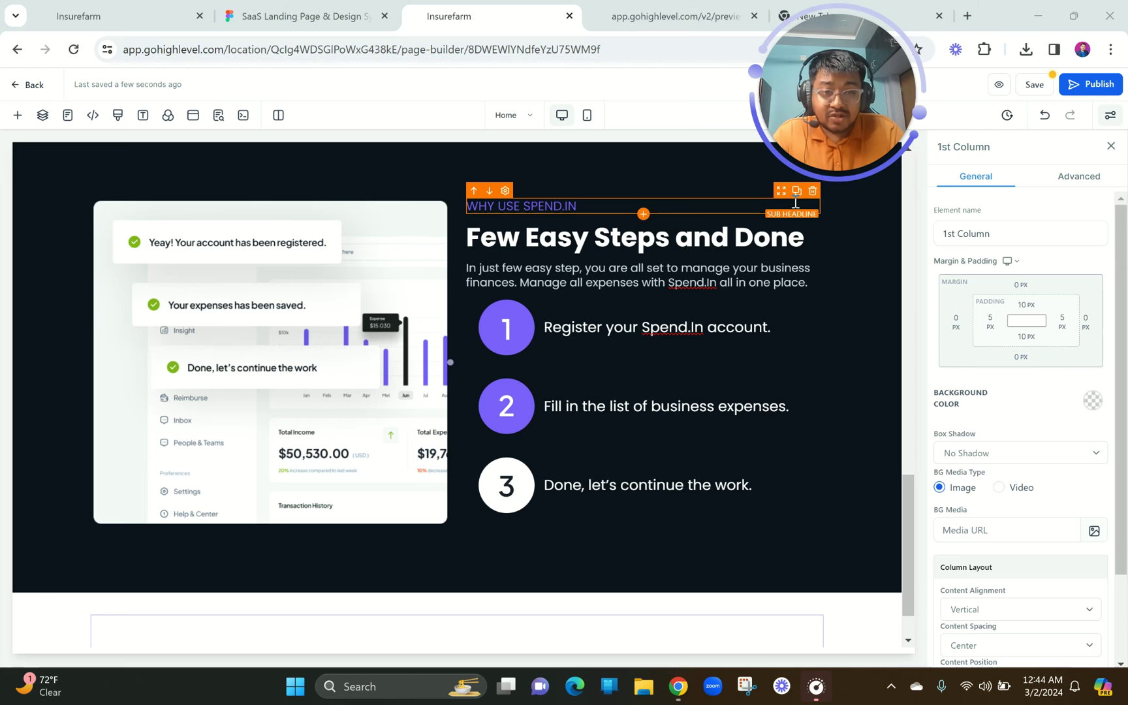
pyautogui.click(795, 193)
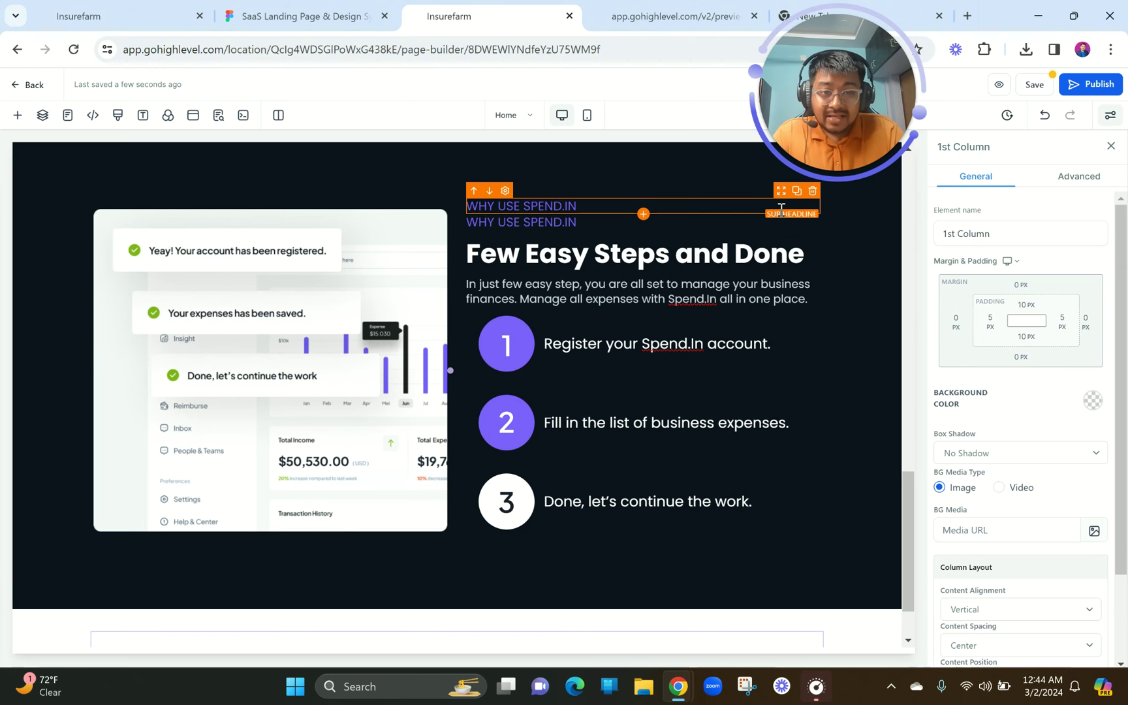
pyautogui.click(779, 210)
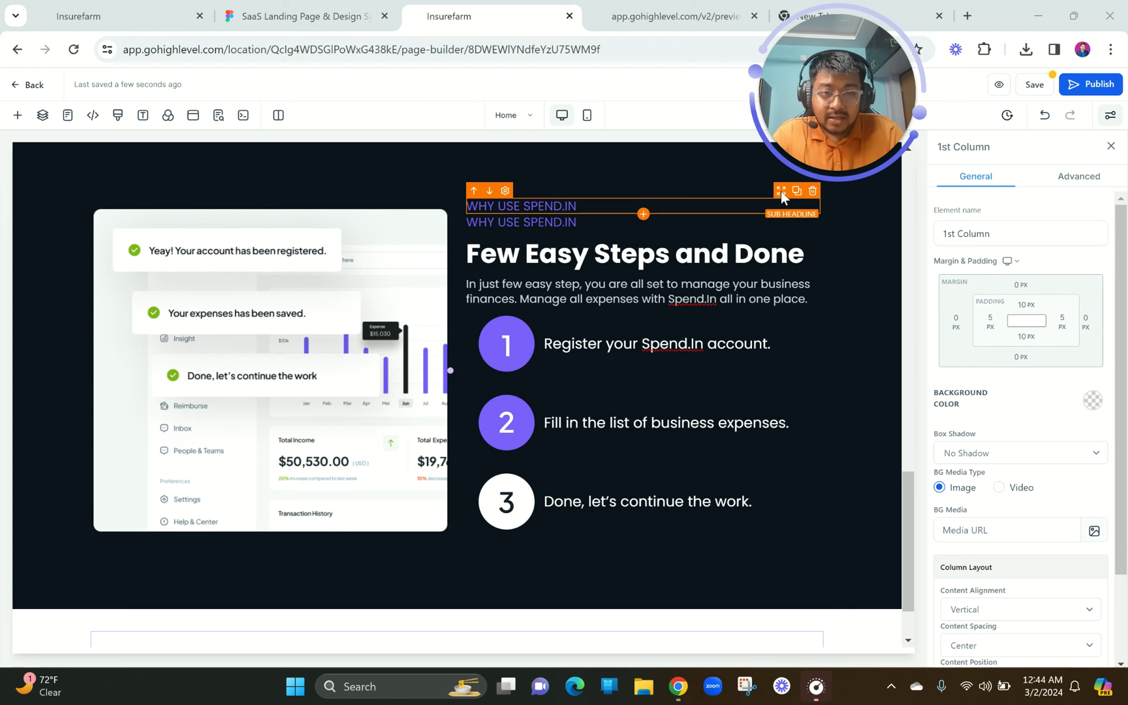
pyautogui.click(780, 217)
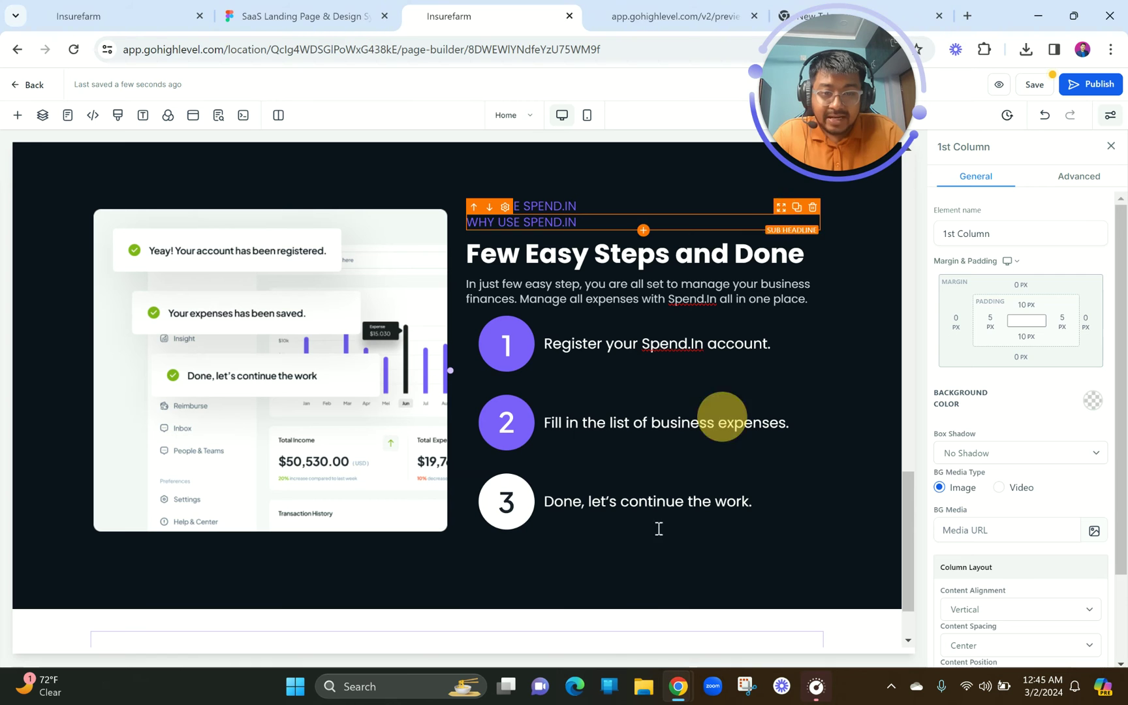
pyautogui.click(778, 205)
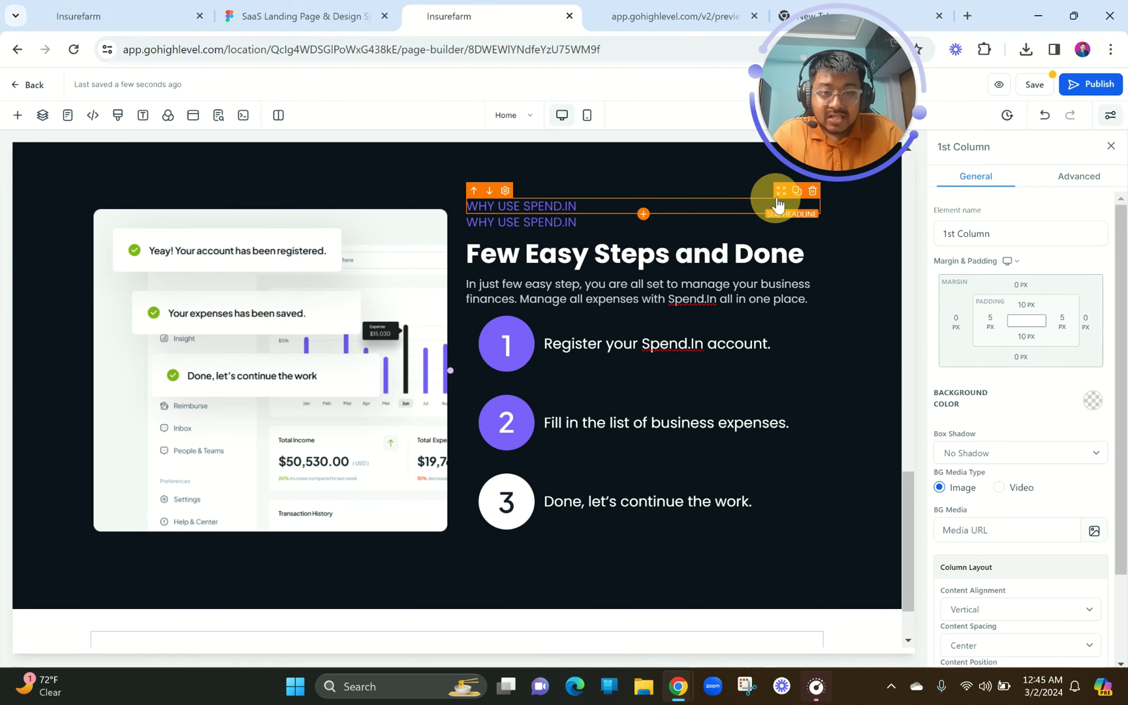
pyautogui.click(780, 190)
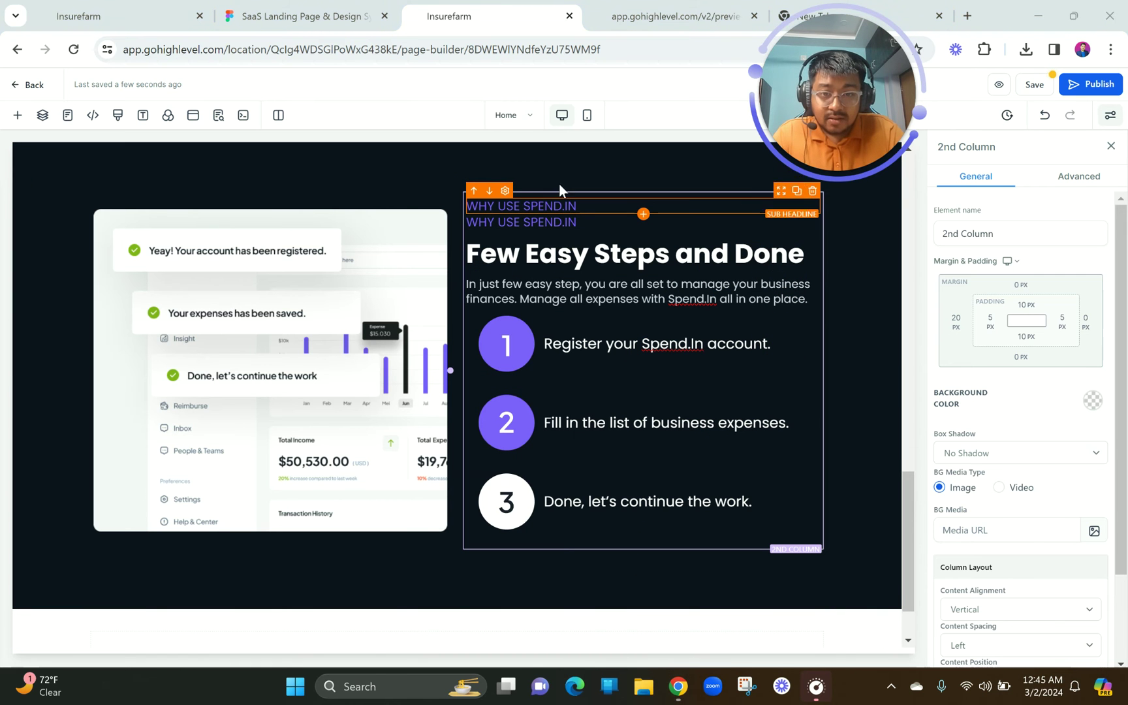
pyautogui.click(489, 208)
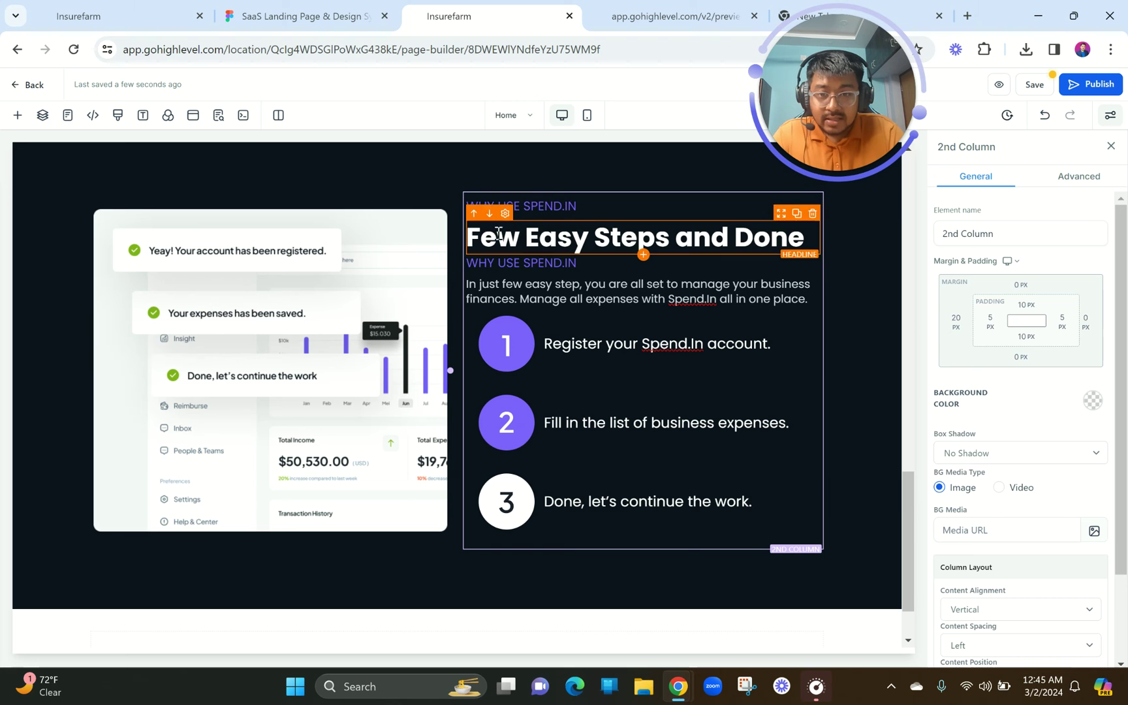
pyautogui.moveTo(783, 252); pyautogui.dragTo(513, 631)
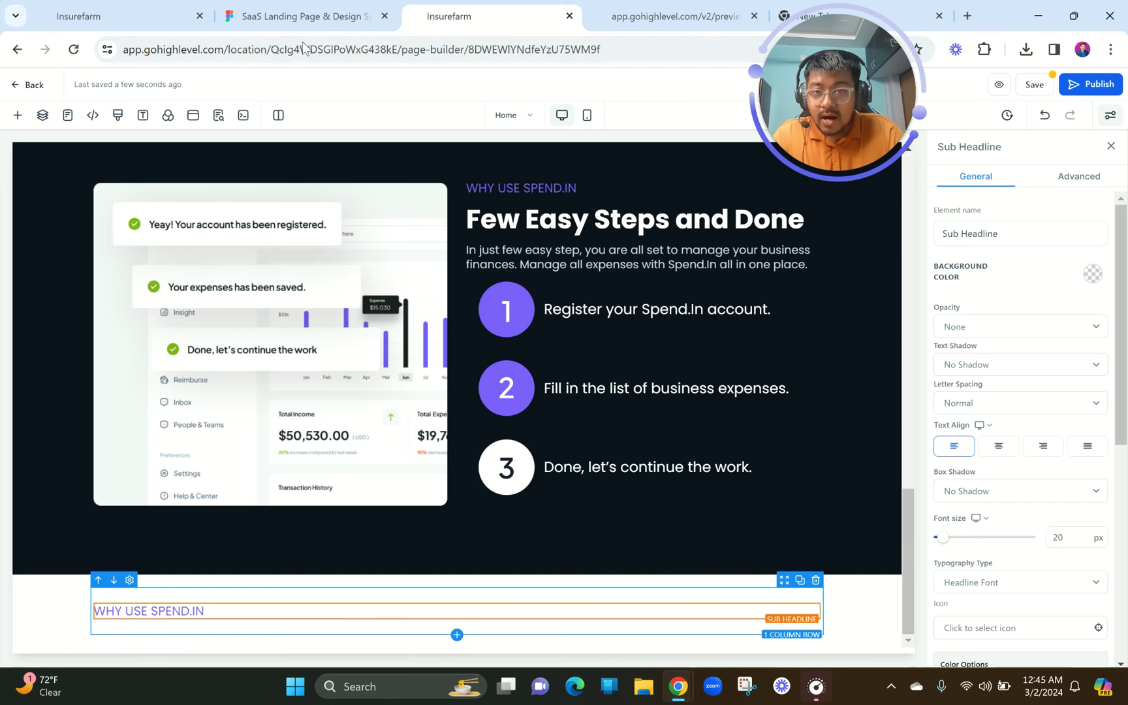
# - Replace the duplicated sub headline's text with "INCREASE PRODUCTIVITY" and remove the extra blank line above it
pyautogui.click(298, 14)
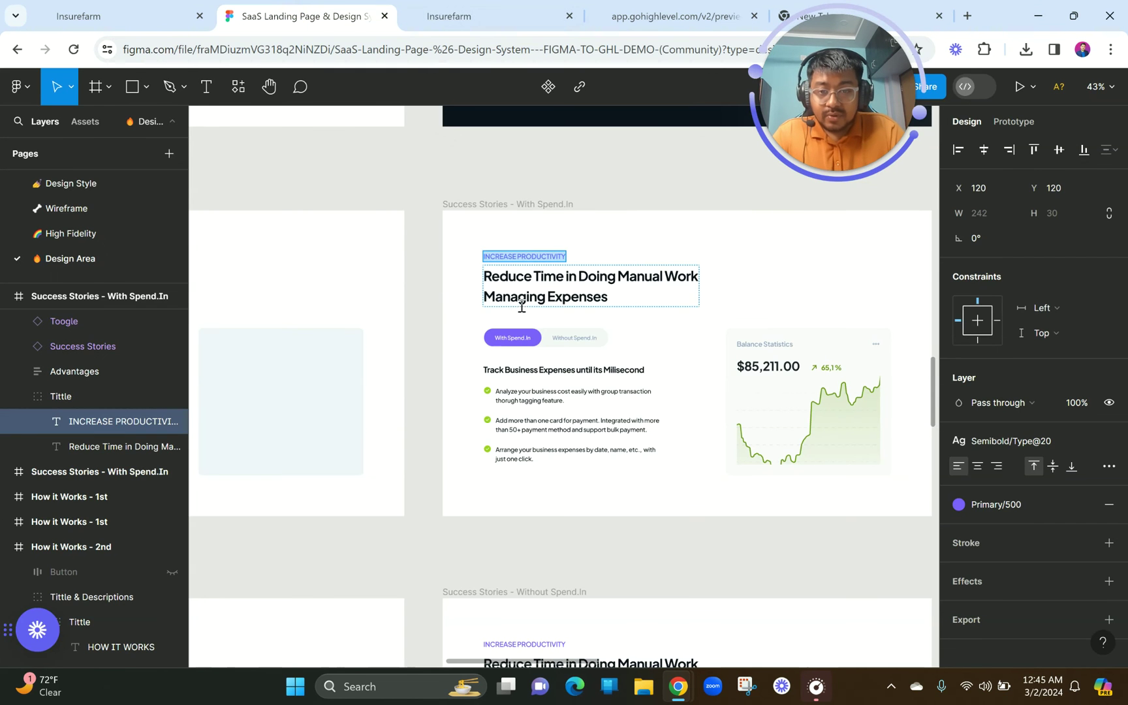
pyautogui.click(449, 16)
pyautogui.doubleClick(218, 607)
pyautogui.hotkey('ctrl', 'v')
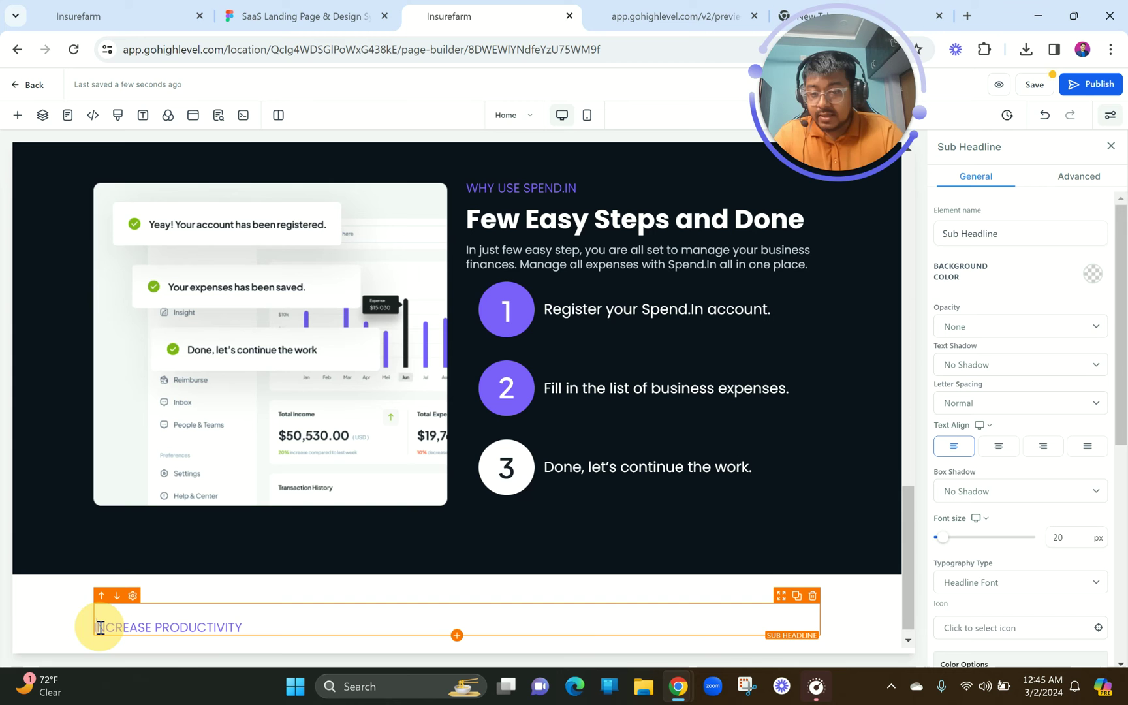
pyautogui.press('BackSpace')
# - Copy the headline "Reduce Time in Doing Manual Work Managing Expenses" from the Figma design and return to the GoHighLevel builder
pyautogui.click(303, 16)
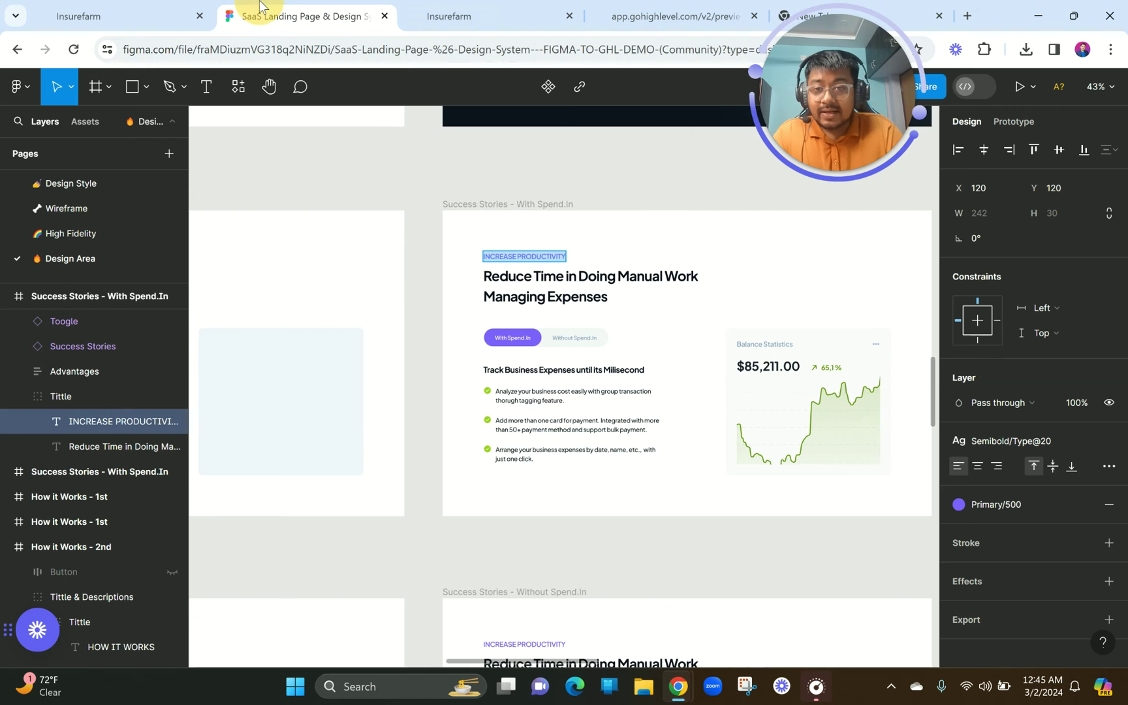
pyautogui.doubleClick(562, 279)
pyautogui.hotkey('ctrl', 'c')
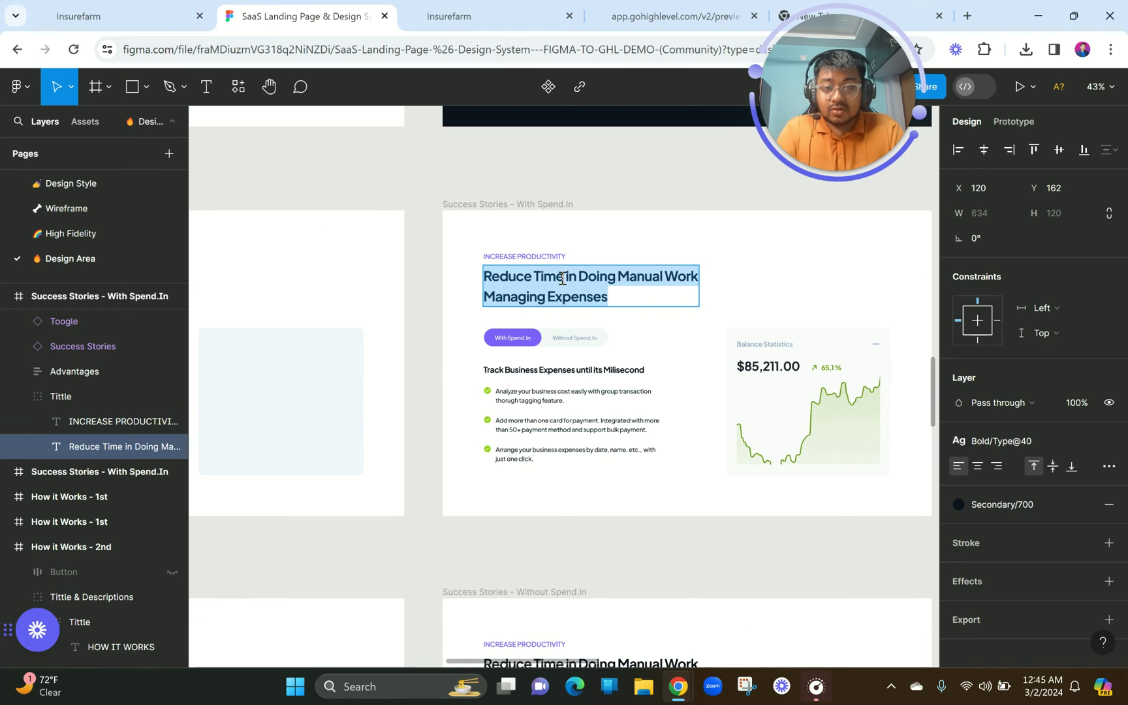
pyautogui.click(449, 16)
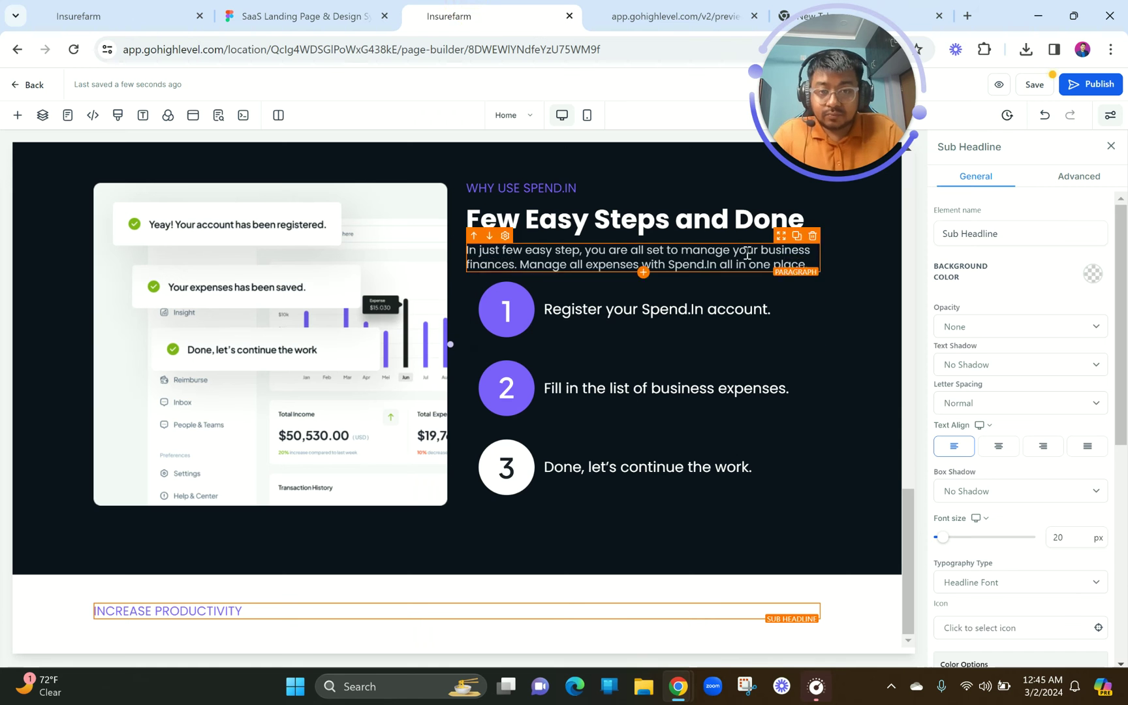
# - Duplicate the "Few Easy Steps and Done" headline and move the copy below the "INCREASE PRODUCTIVITY" sub headline
pyautogui.scroll(9, 710, 233)
pyautogui.scroll(-5, 762, 410)
pyautogui.scroll(-3, 762, 409)
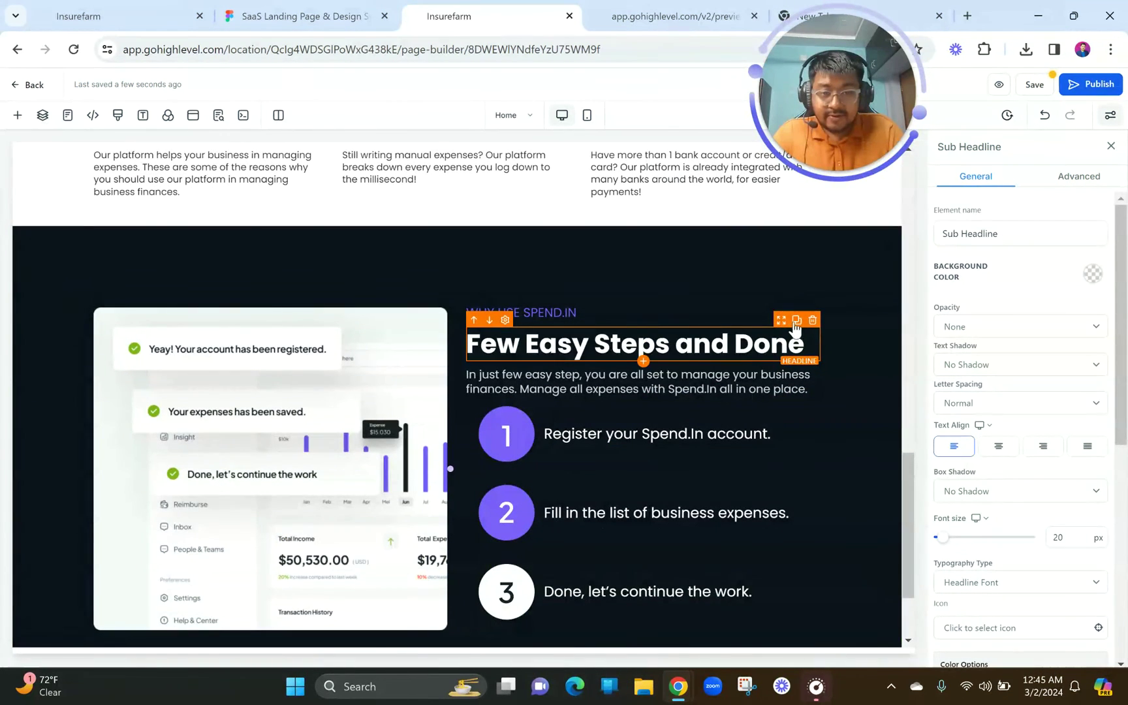
pyautogui.click(796, 321)
pyautogui.scroll(-5, 755, 411)
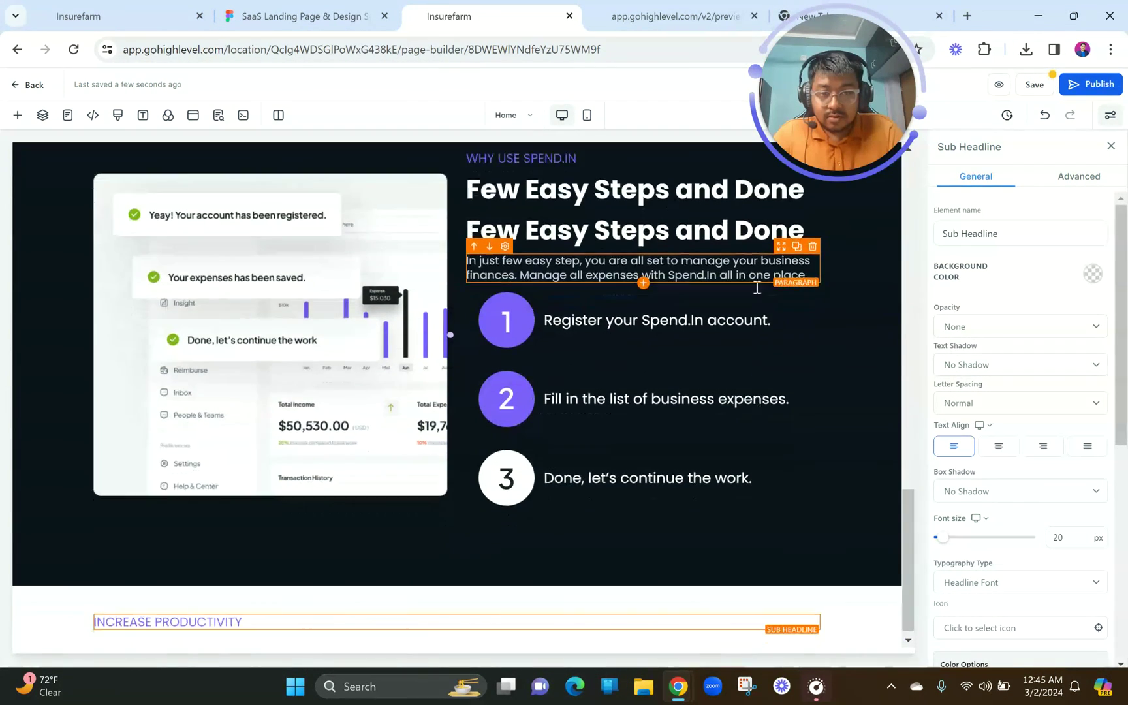
pyautogui.moveTo(778, 212); pyautogui.dragTo(562, 574)
# - Set the copied headline's bold text color to black
pyautogui.scroll(-6, 985, 482)
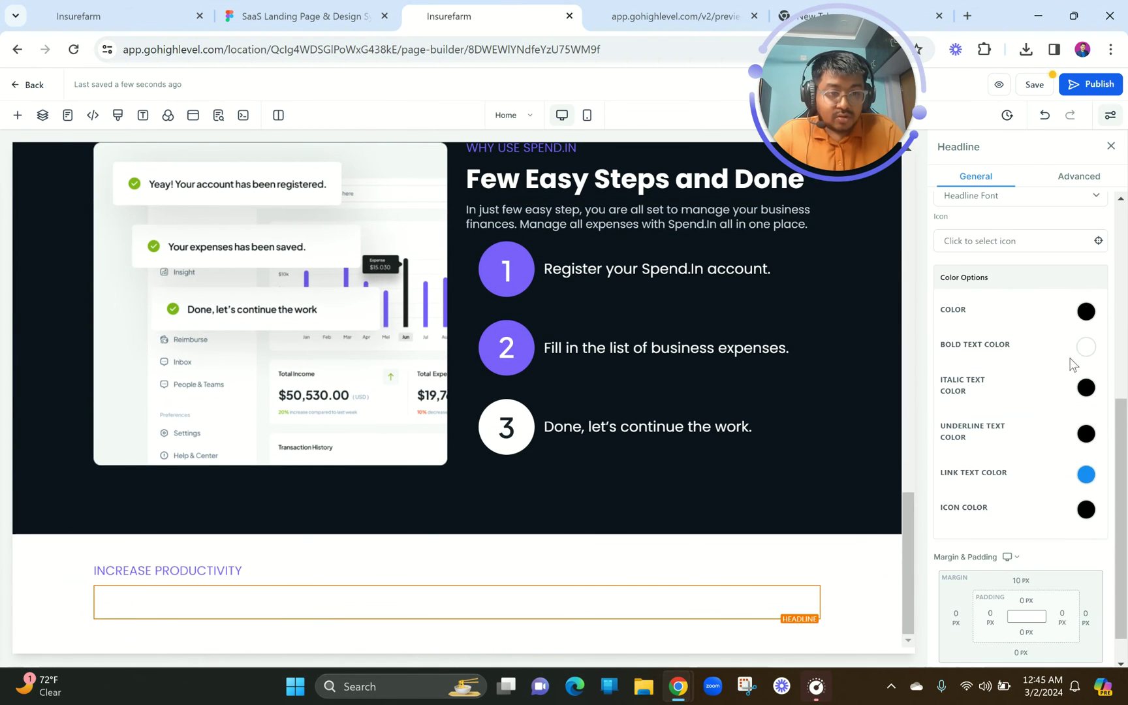
pyautogui.click(1086, 346)
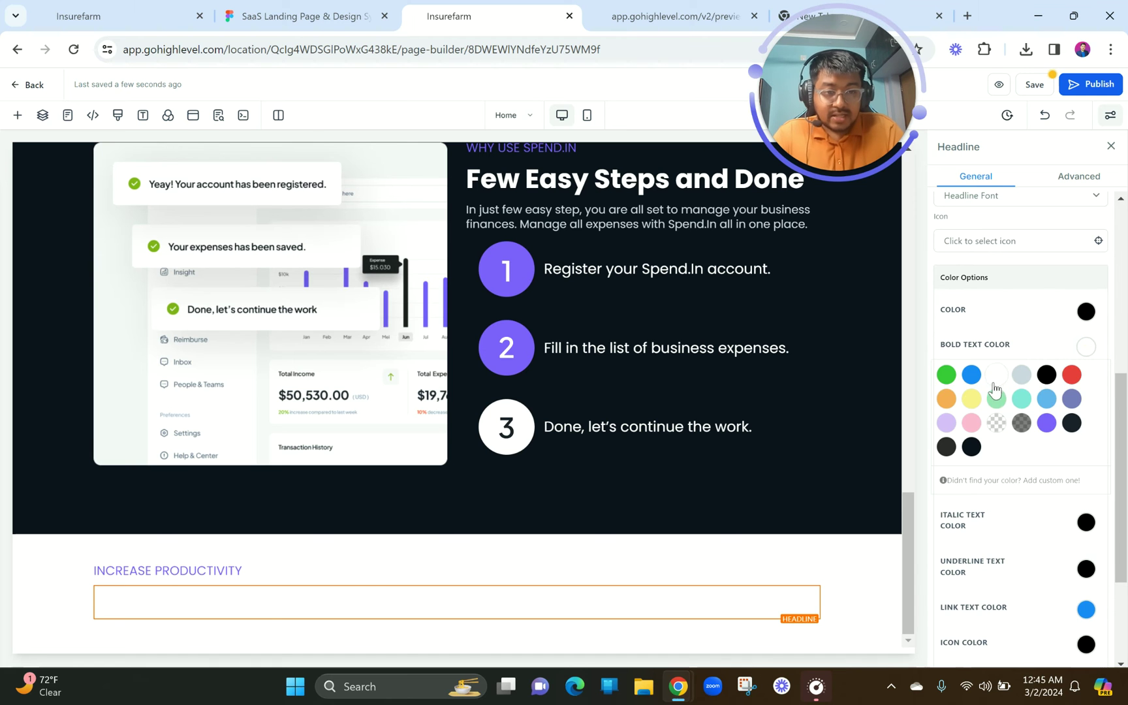
pyautogui.click(1048, 377)
# - Replace the copied headline's text with "Reduce Time in Doing Manual Work Managing Expenses" and remove the extra blank lines
pyautogui.click(328, 612)
pyautogui.hotkey('ctrl', 'a')
pyautogui.hotkey('ctrl', 'v')
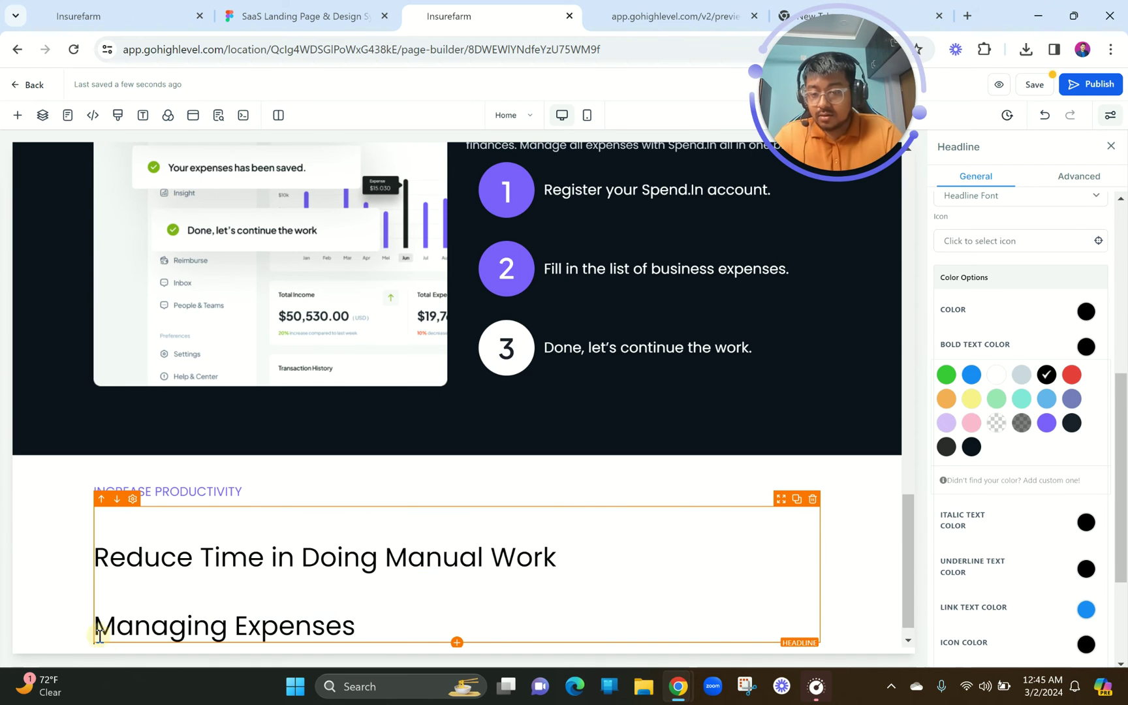
pyautogui.press('BackSpace')
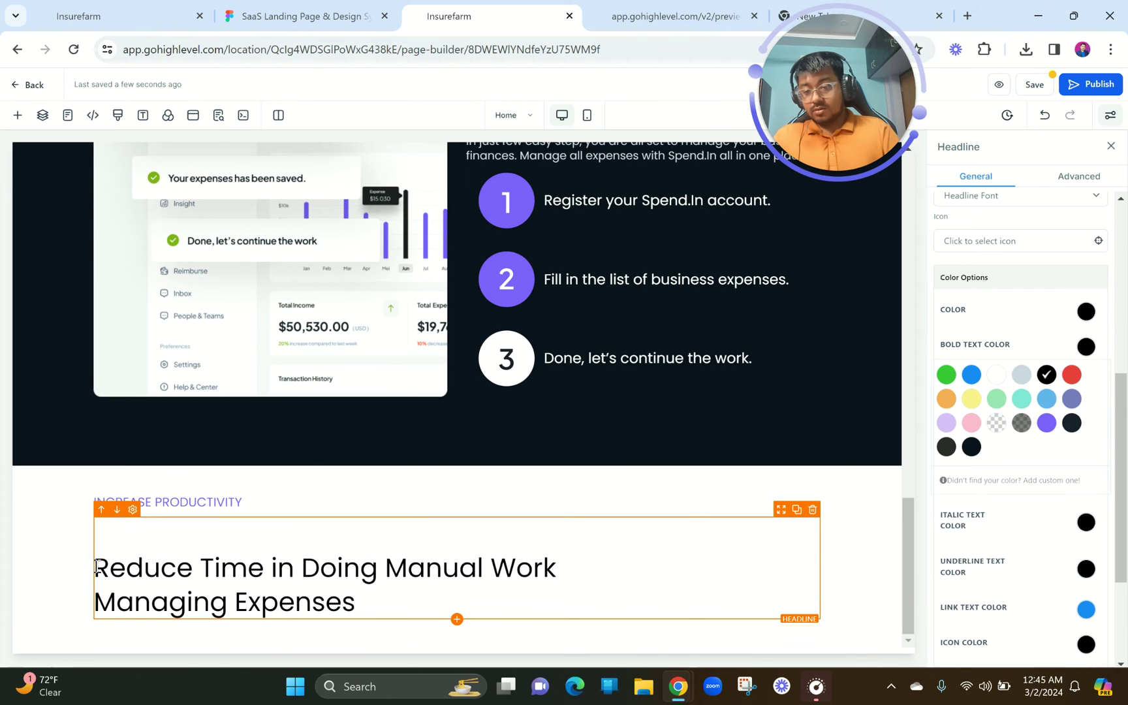
pyautogui.click(96, 567)
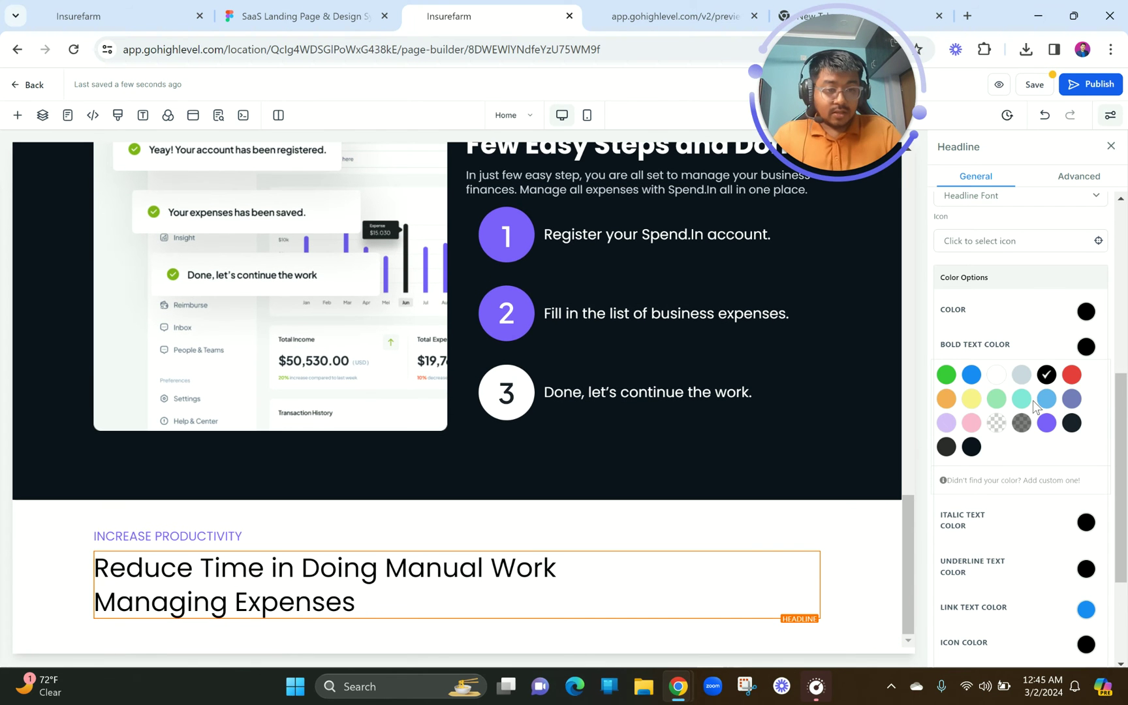
# - Set the "Reduce Time in Doing Manual Work Managing Expenses" headline's font size to 32 px and make its text bold
pyautogui.scroll(-3, 1036, 406)
pyautogui.scroll(6, 1033, 406)
pyautogui.doubleClick(1067, 444)
pyautogui.write('32')
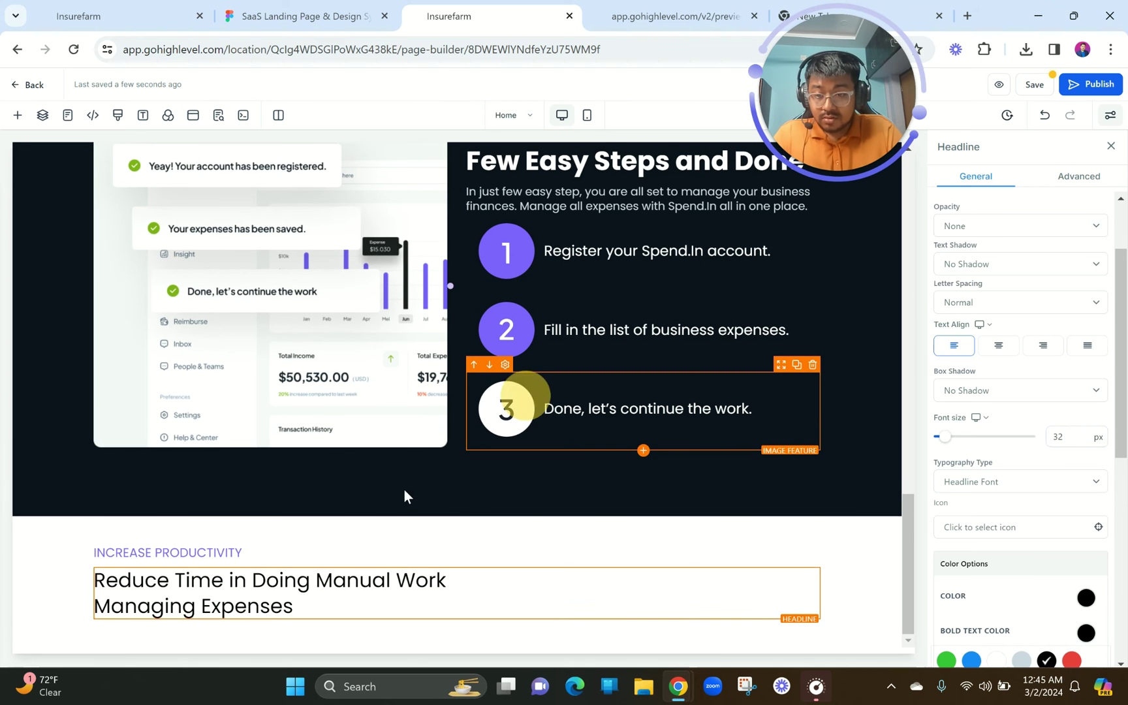
pyautogui.click(276, 584)
pyautogui.doubleClick(280, 590)
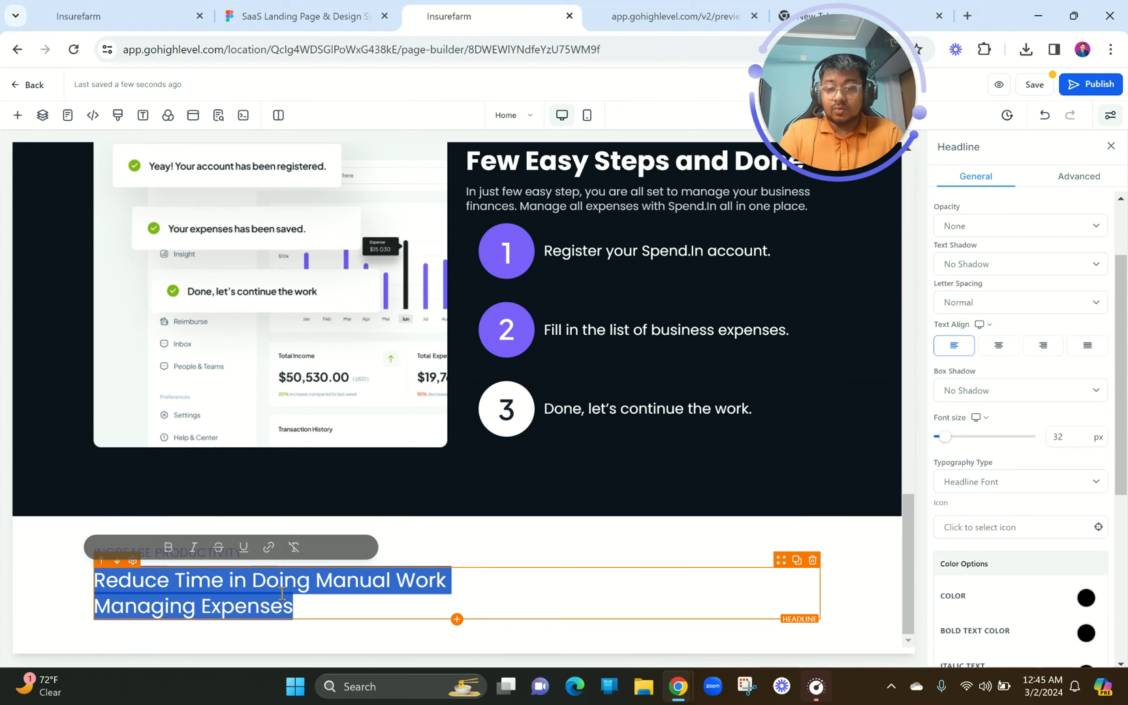
pyautogui.click(169, 547)
pyautogui.click(431, 377)
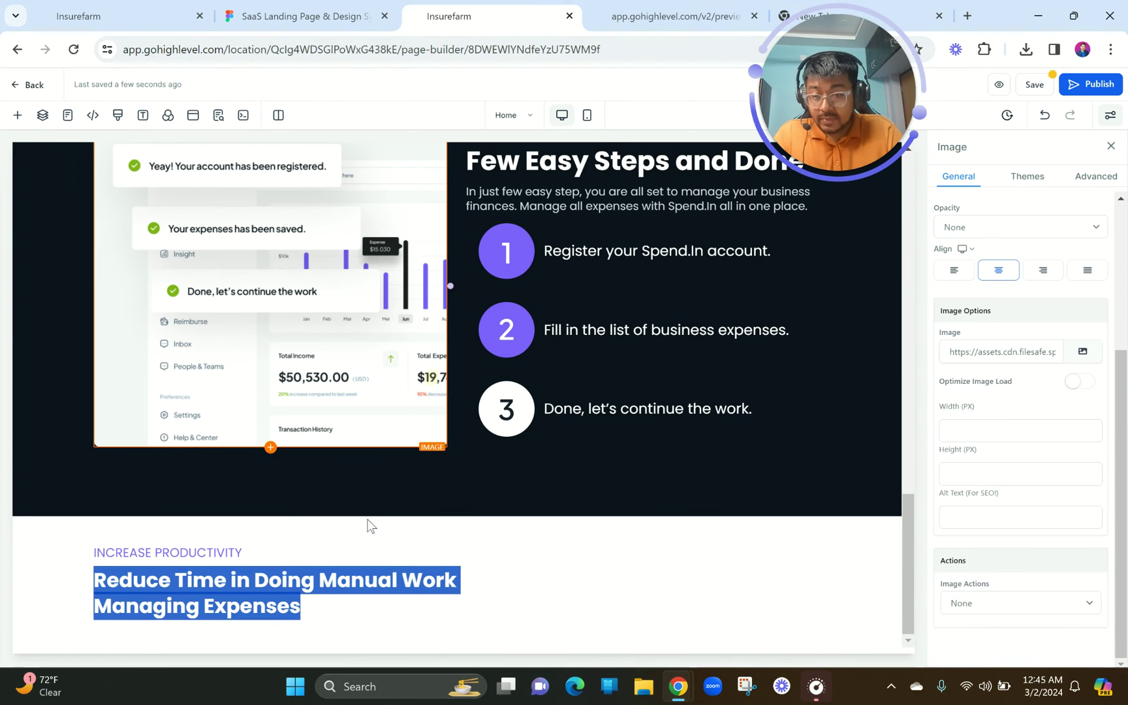
pyautogui.click(340, 587)
pyautogui.scroll(-3, 1033, 525)
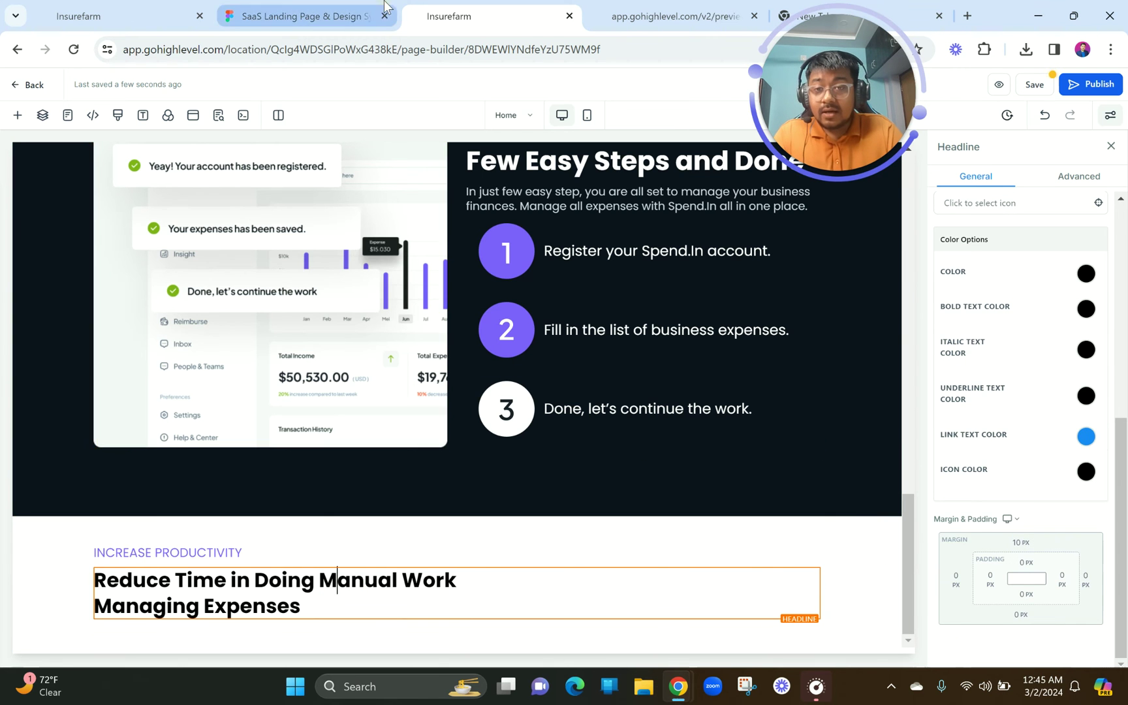
# - Switch to the Figma design and examine the layouts of the "With Spend.In" and "Without Spend.In" Success Stories frames
pyautogui.click(300, 16)
pyautogui.scroll(-3, 589, 304)
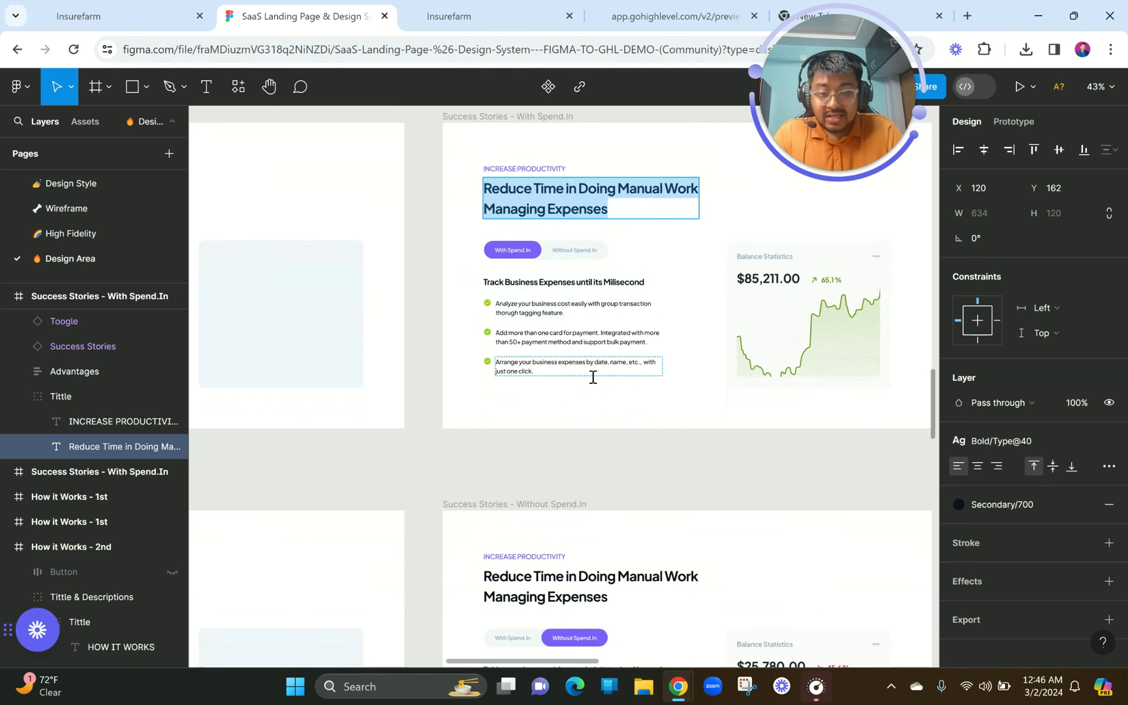
pyautogui.scroll(-3, 593, 378)
pyautogui.scroll(-2, 594, 381)
pyautogui.scroll(-1, 593, 381)
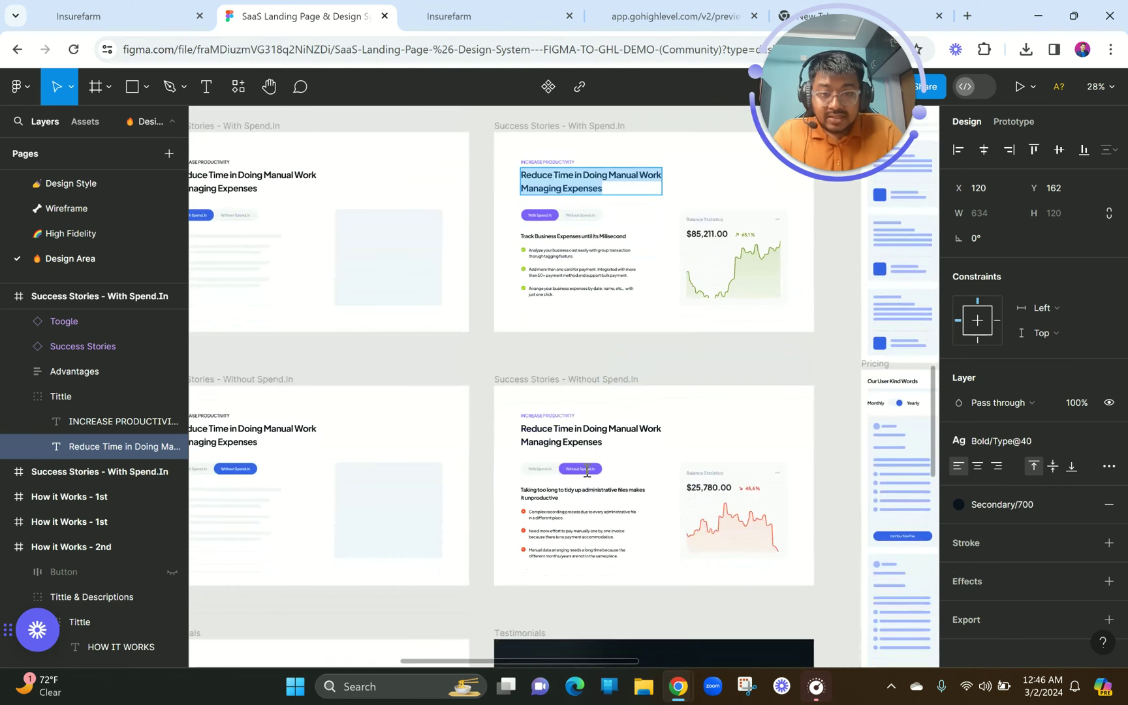
pyautogui.press('Escape')
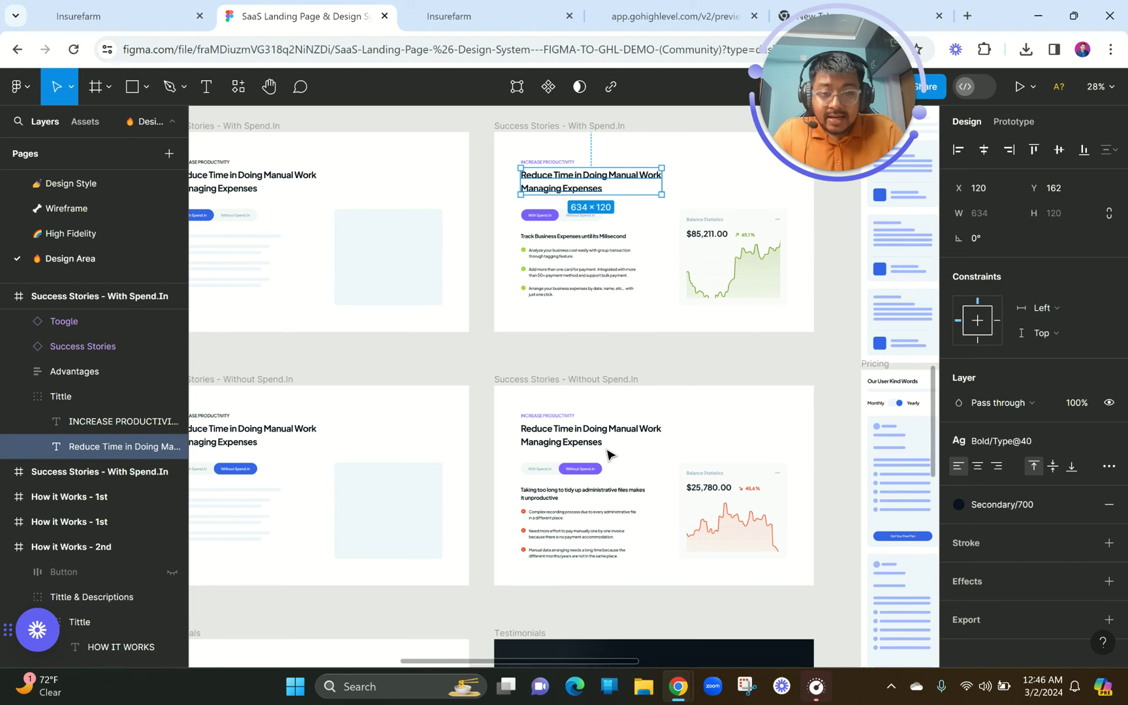
pyautogui.scroll(2, 585, 465)
pyautogui.scroll(3, 585, 465)
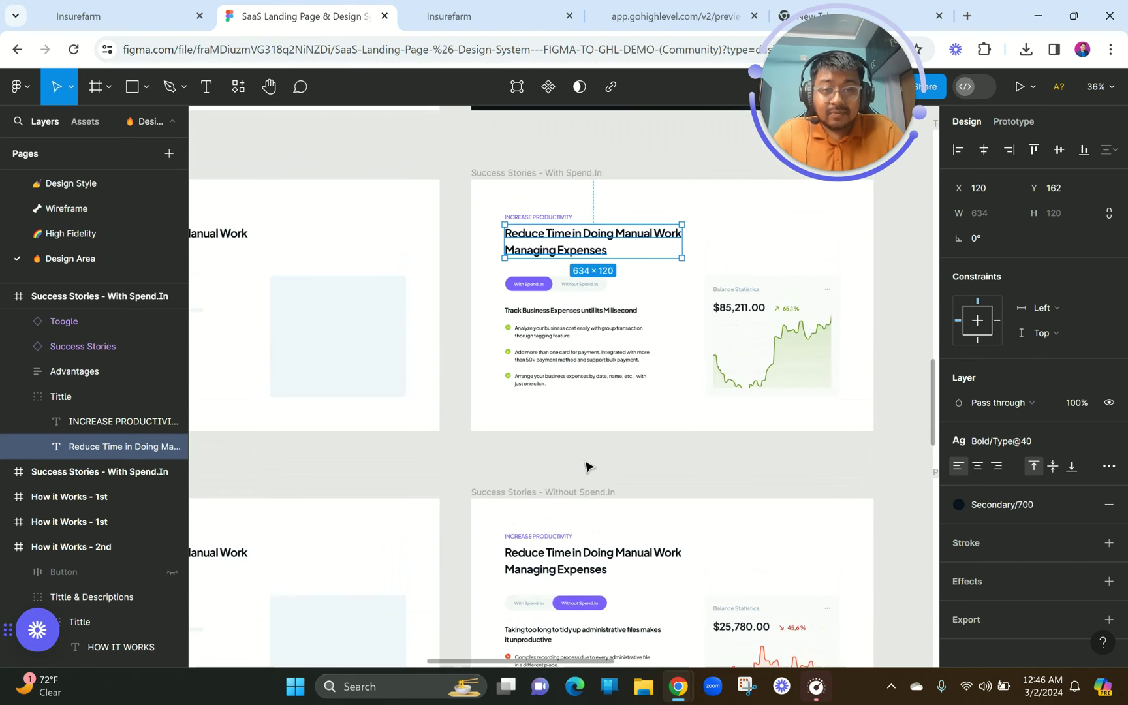
pyautogui.click(538, 215)
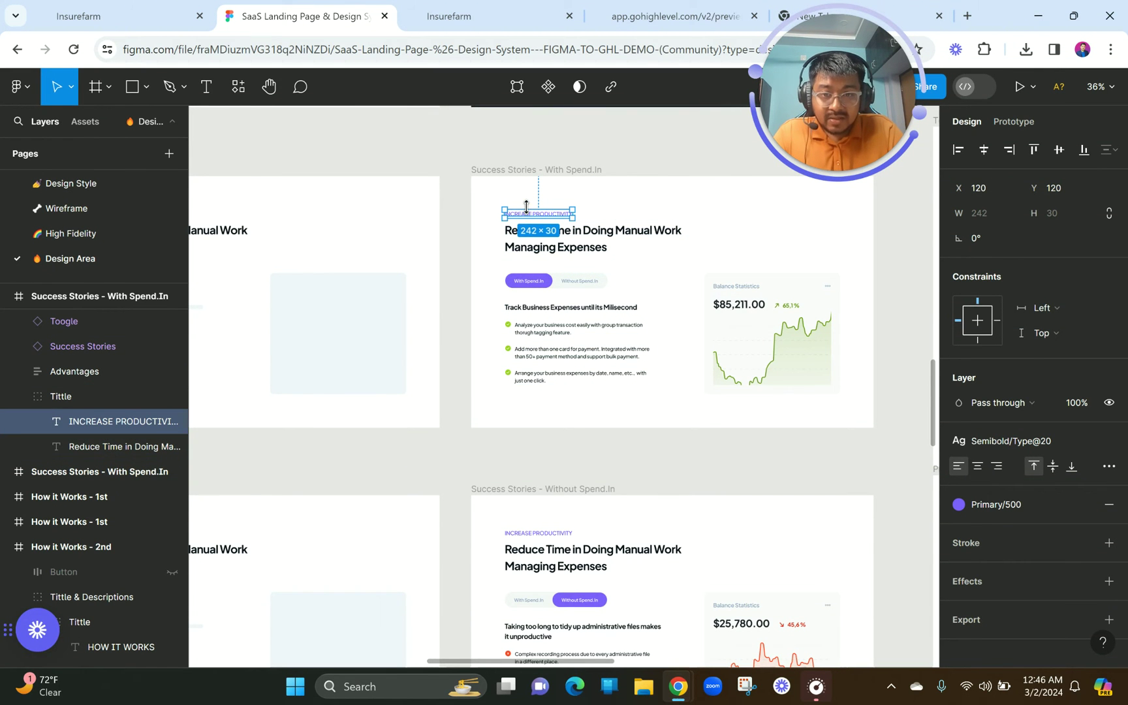
pyautogui.click(594, 226)
pyautogui.scroll(-5, 588, 239)
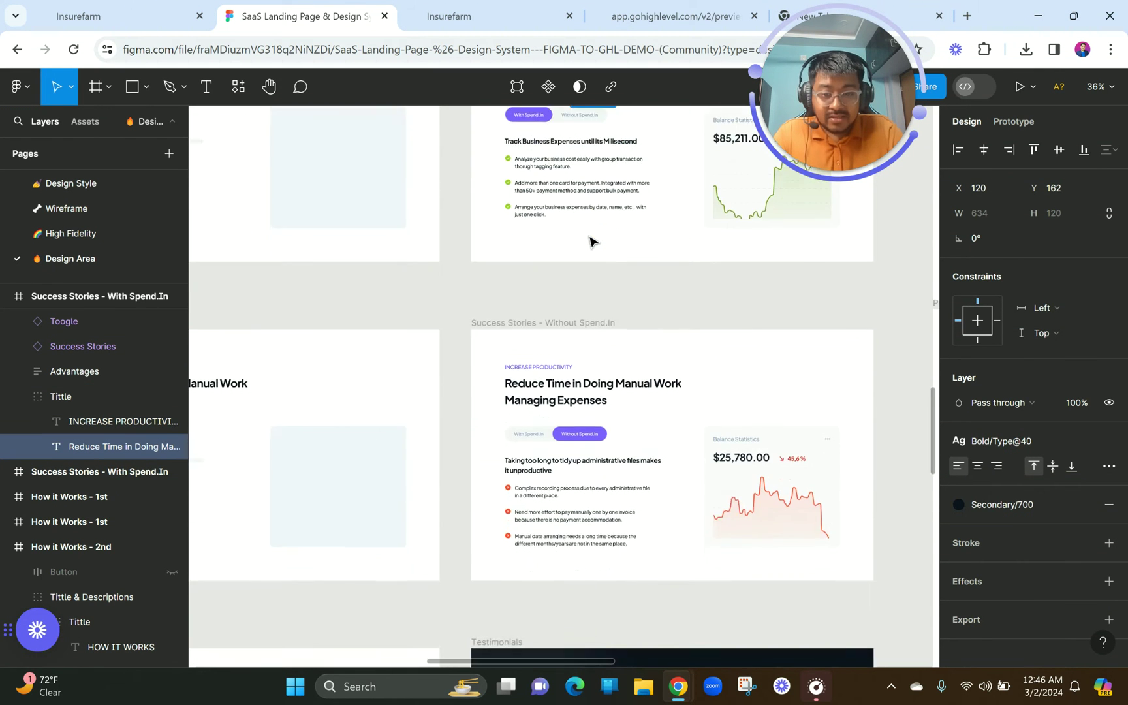
pyautogui.scroll(1, 550, 416)
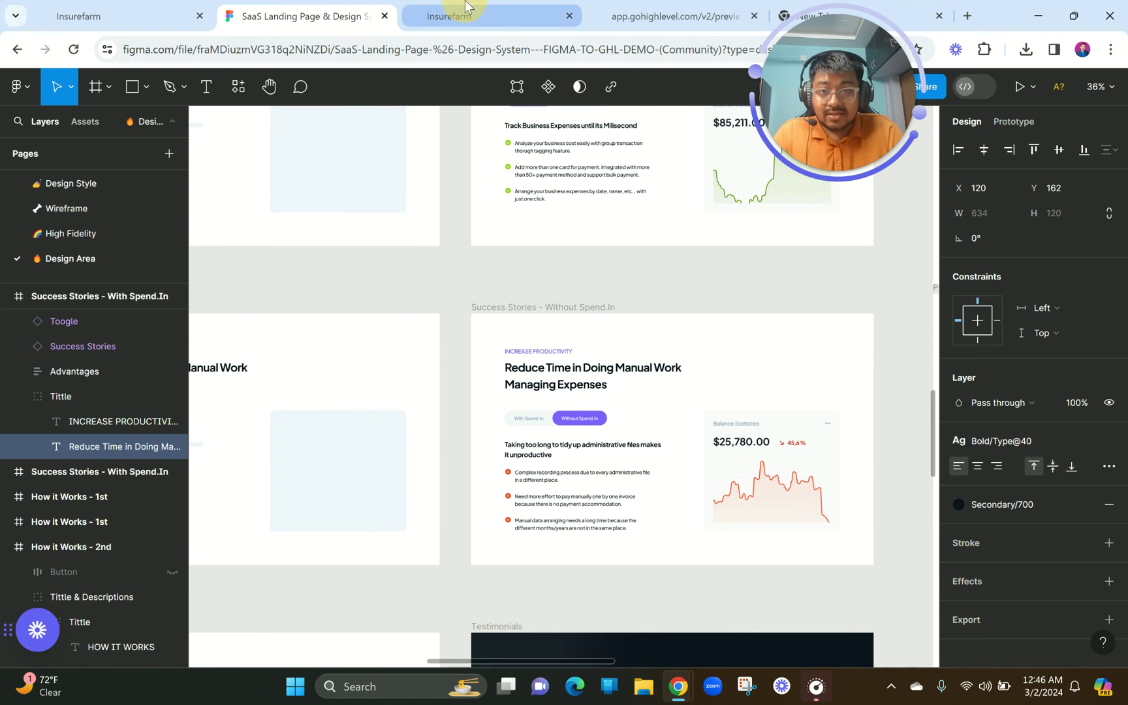
pyautogui.click(451, 16)
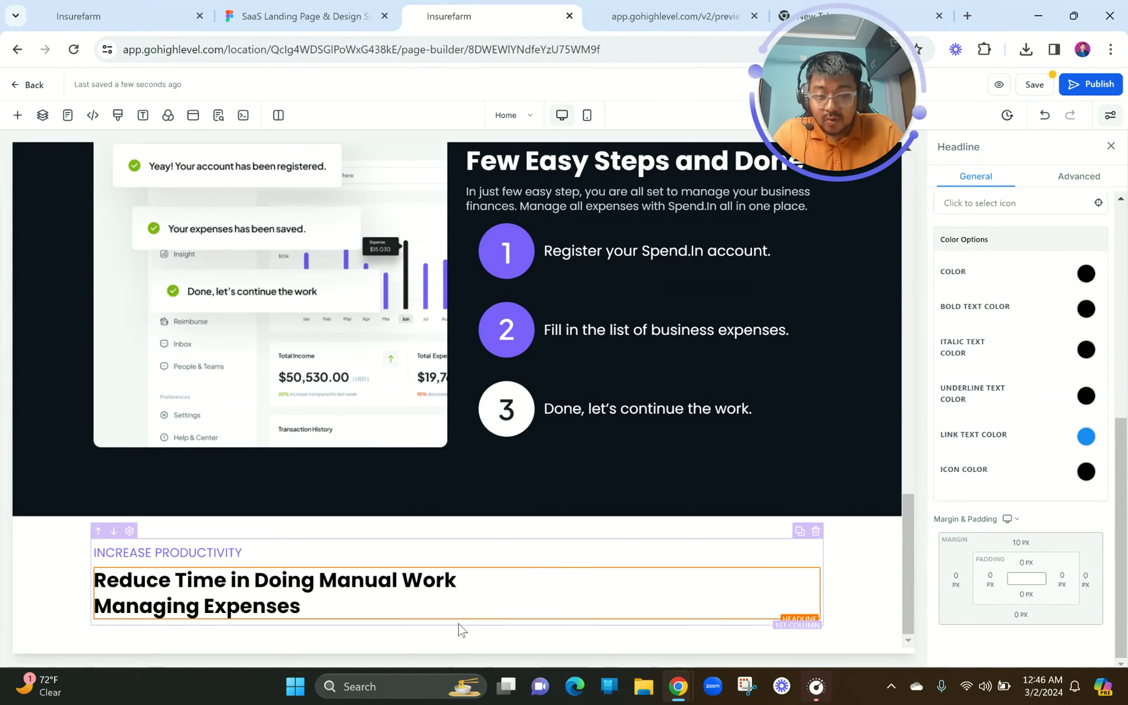
pyautogui.click(319, 7)
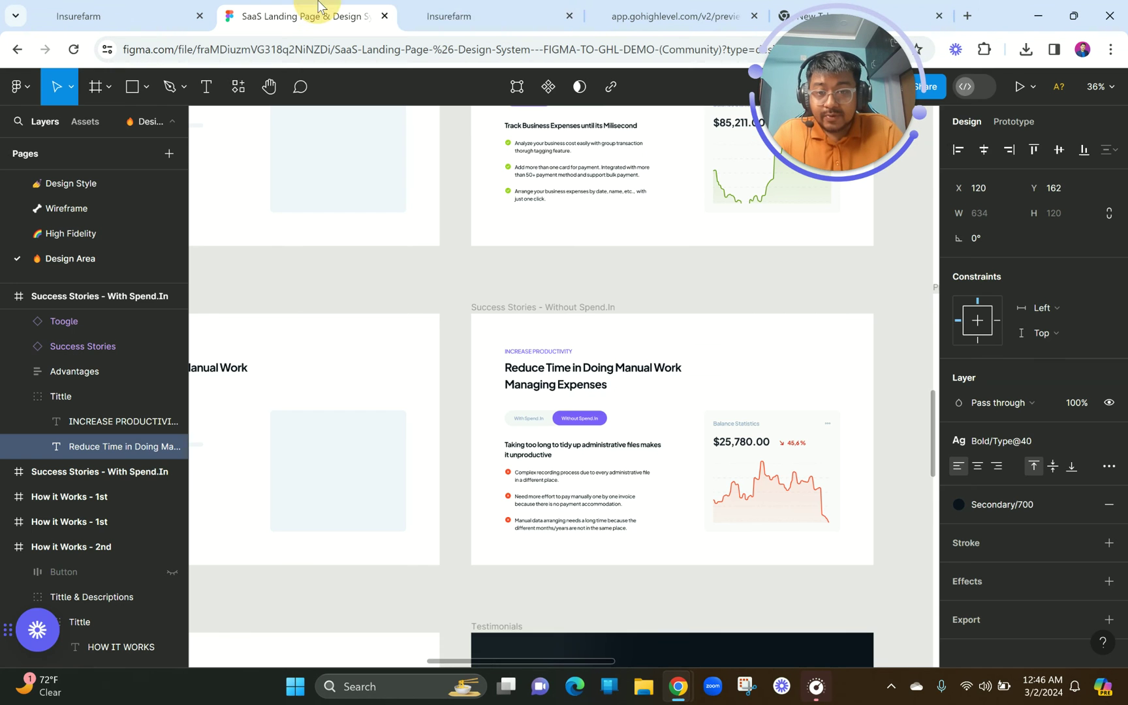
# - Return to the GoHighLevel builder and insert a 2 Column row below the Success Stories headline row
pyautogui.click(464, 15)
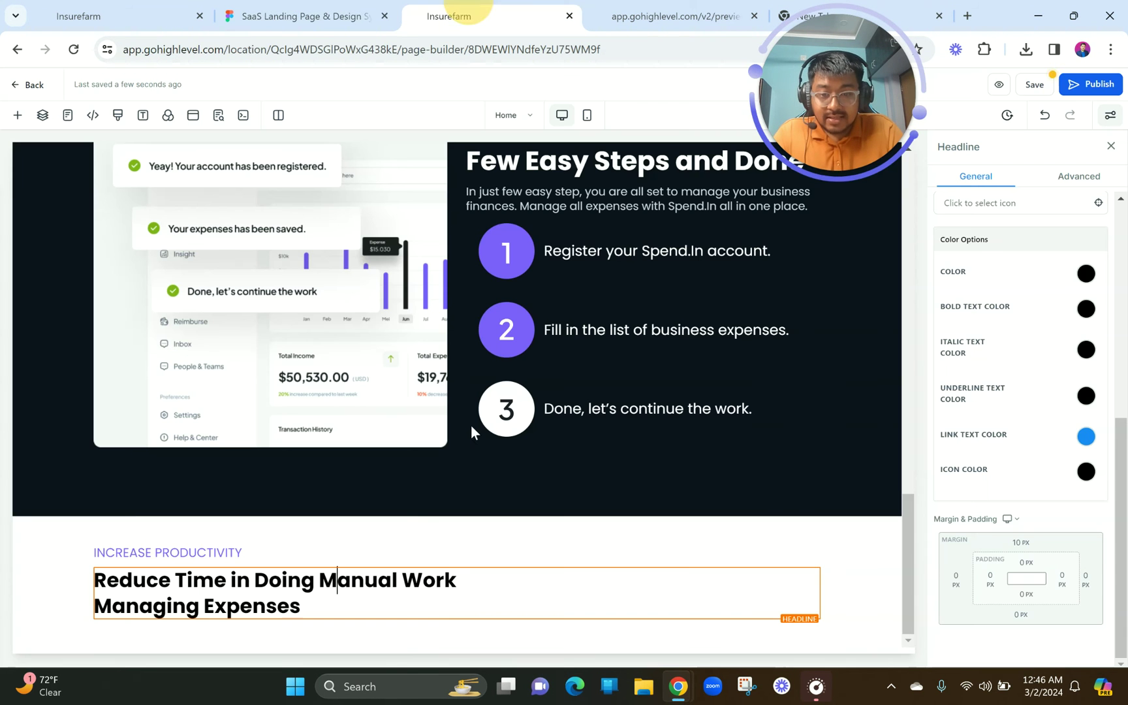
pyautogui.click(456, 635)
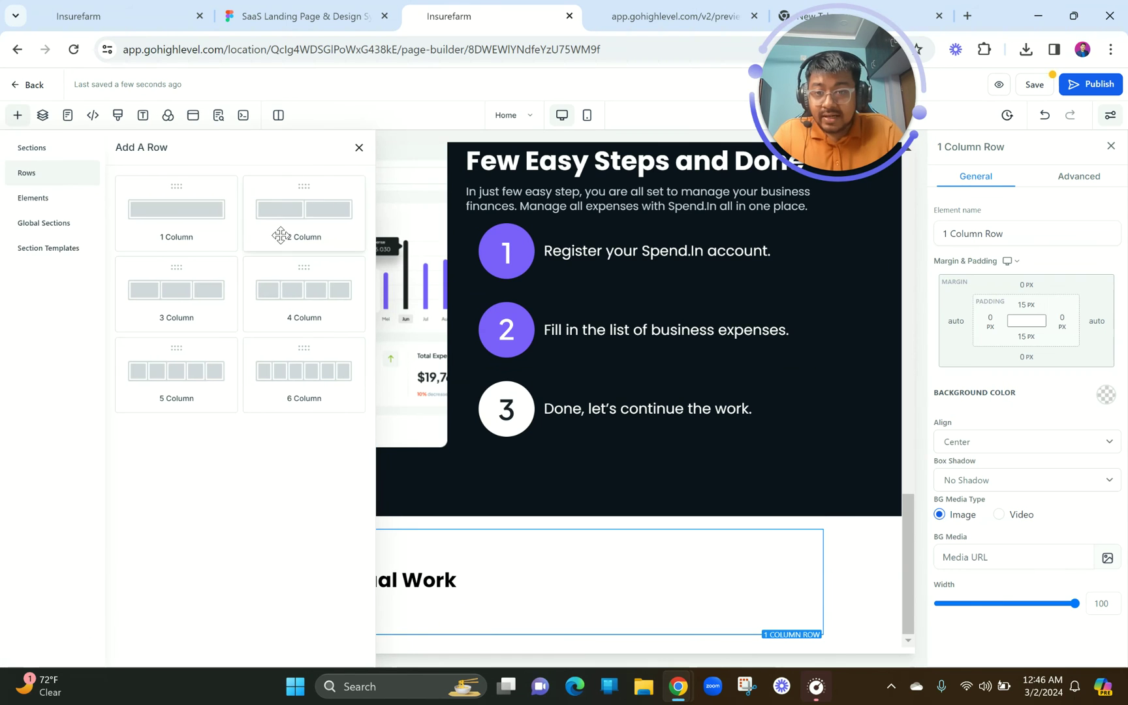
pyautogui.click(280, 234)
pyautogui.scroll(-2, 418, 469)
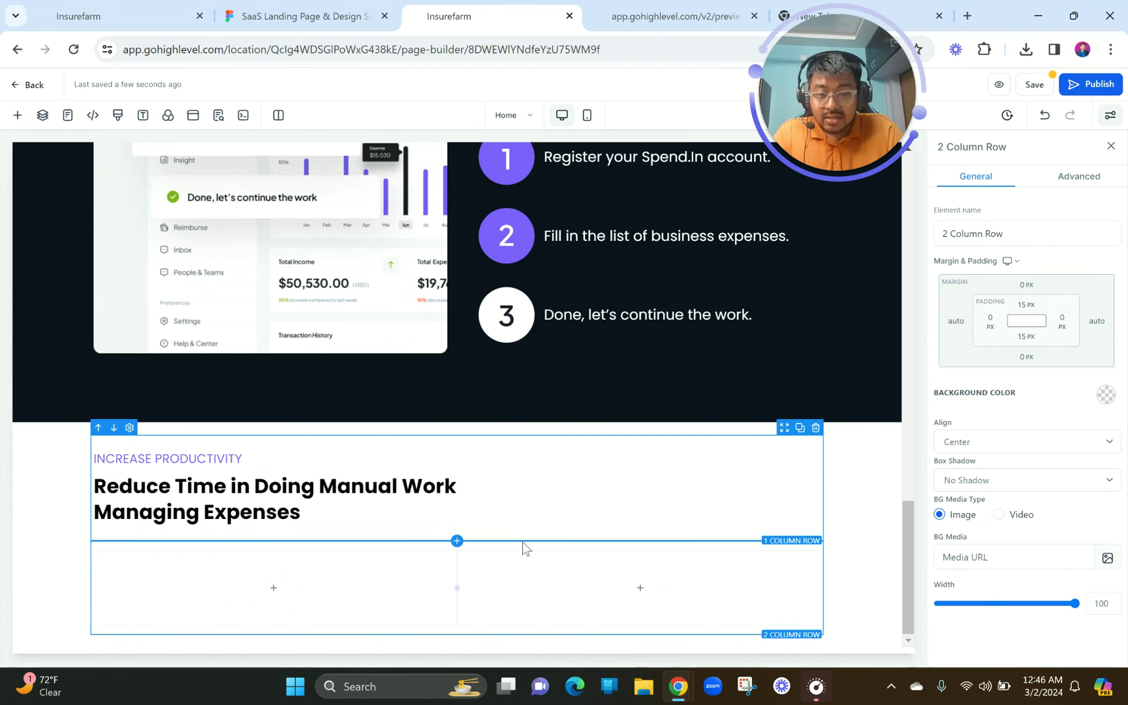
pyautogui.click(522, 543)
# - Check the Success Stories frame in Figma, then give the builder's new 2 Column row the custom background color #F1FFEE
pyautogui.hotkey('ctrl', 'shift', 'Tab')
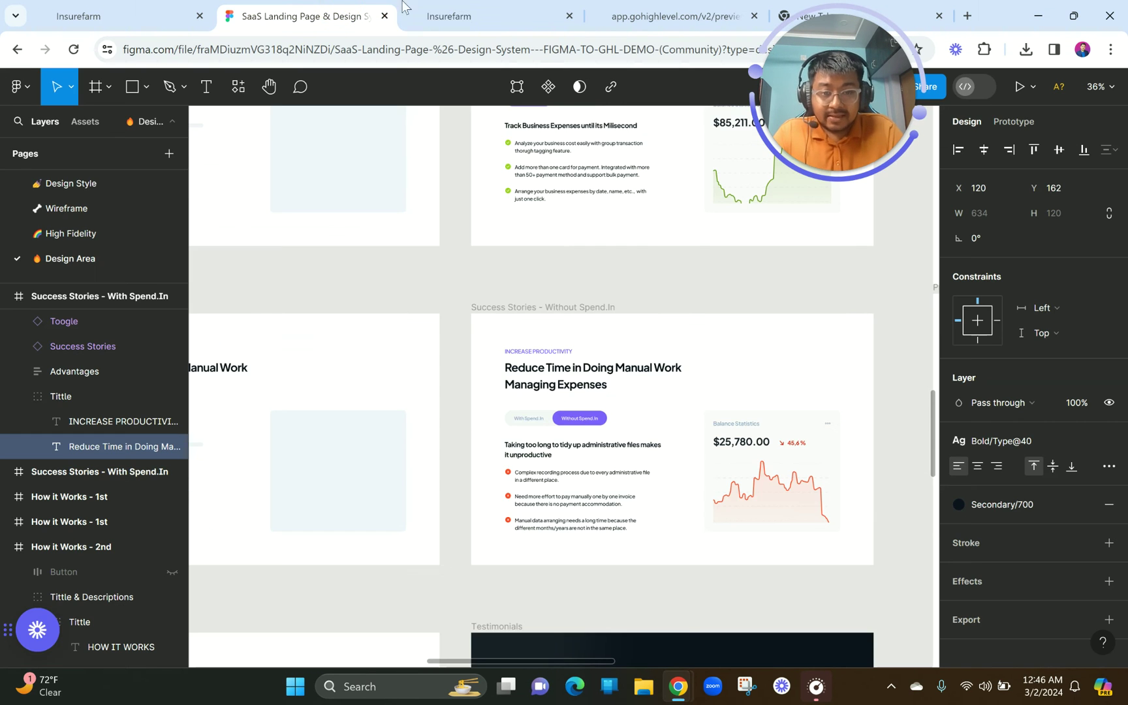
pyautogui.scroll(3, 547, 295)
pyautogui.click(487, 14)
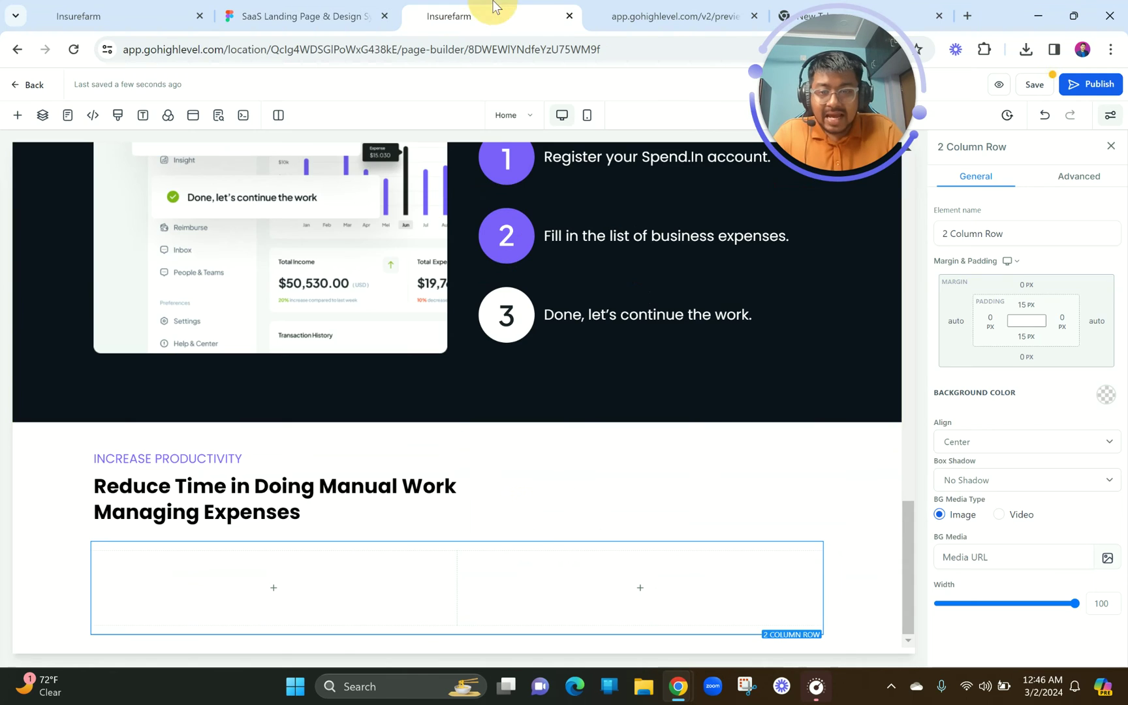
pyautogui.click(351, 6)
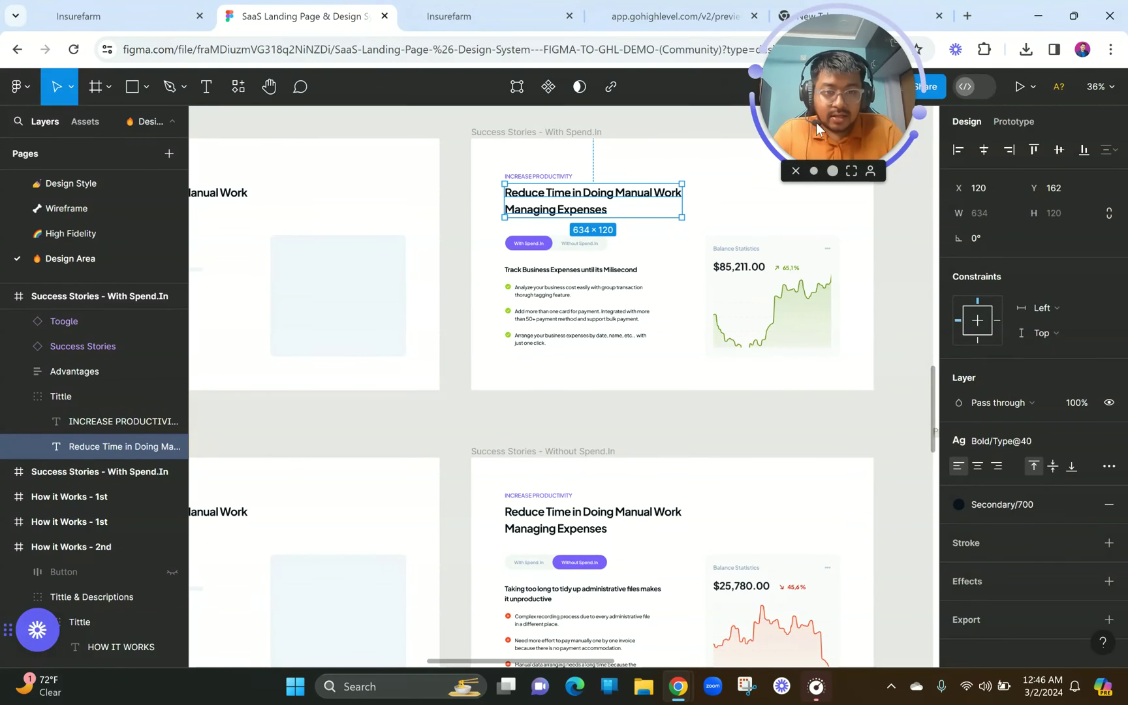
pyautogui.click(513, 9)
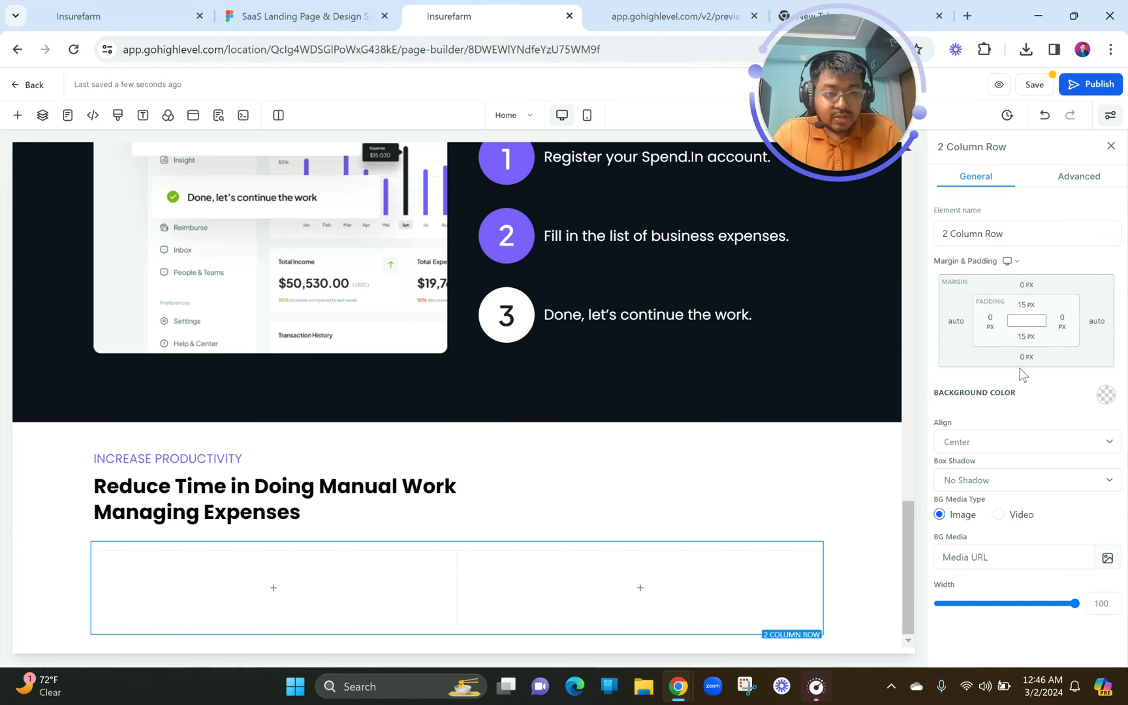
pyautogui.click(1101, 399)
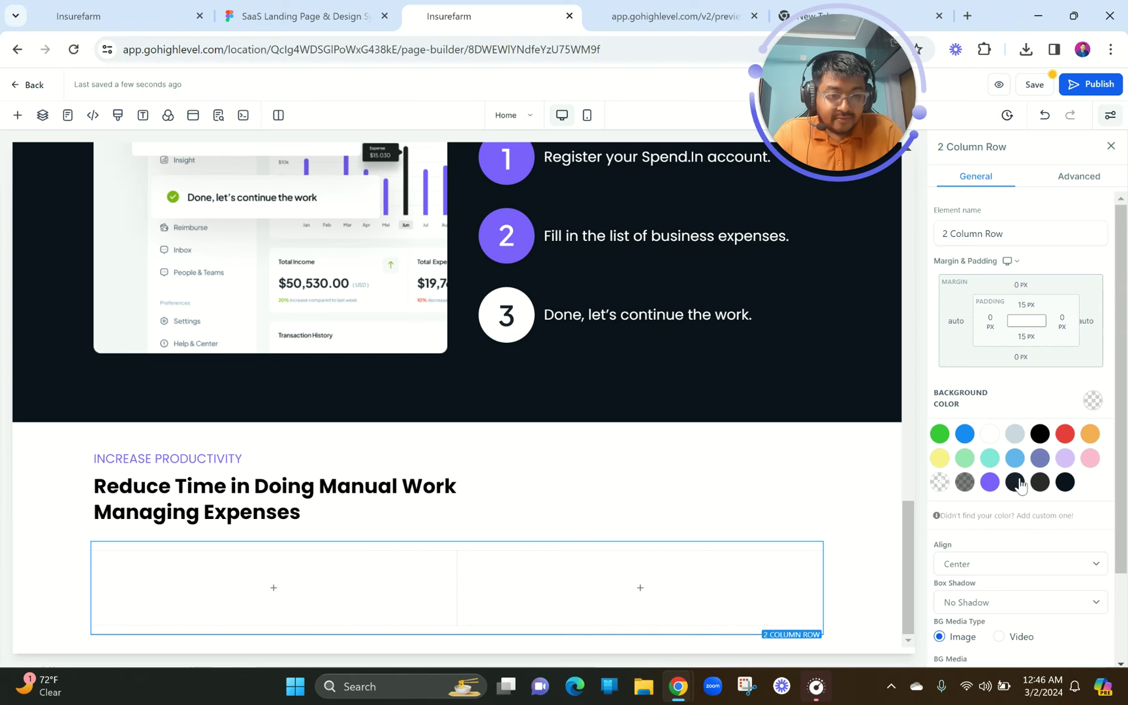
pyautogui.click(1022, 514)
pyautogui.click(1100, 559)
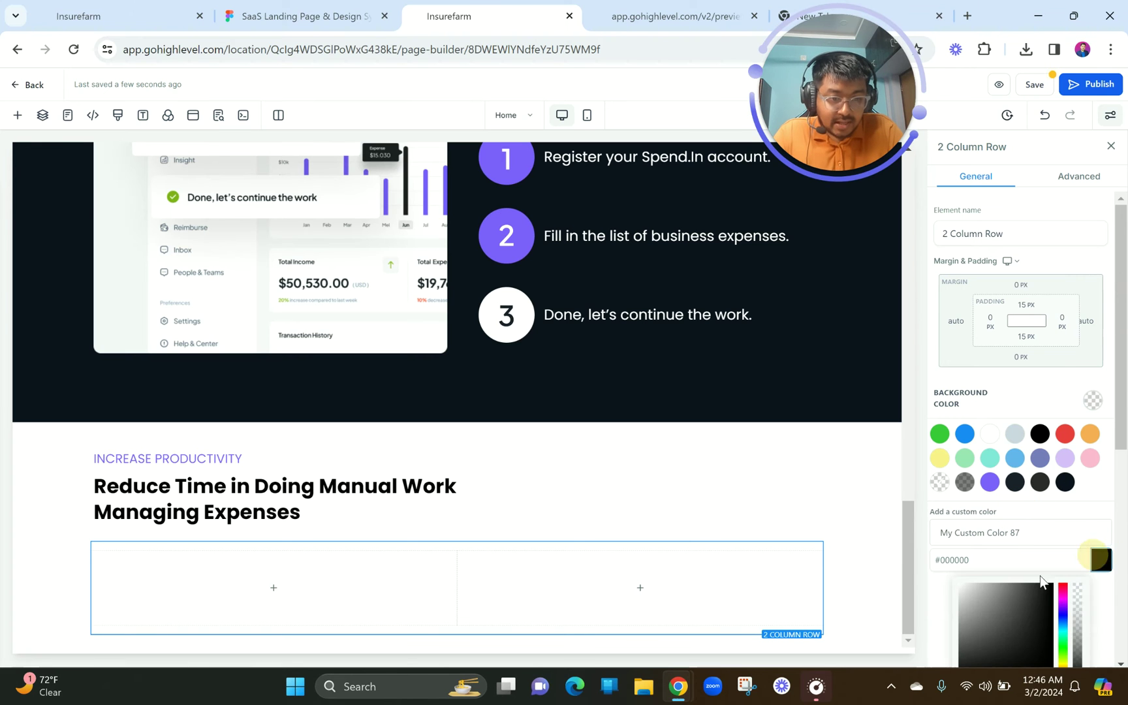
pyautogui.click(1064, 646)
pyautogui.moveTo(1064, 646)
pyautogui.mouseDown()
pyautogui.moveTo(996, 621)
pyautogui.moveTo(975, 594)
pyautogui.mouseUp()
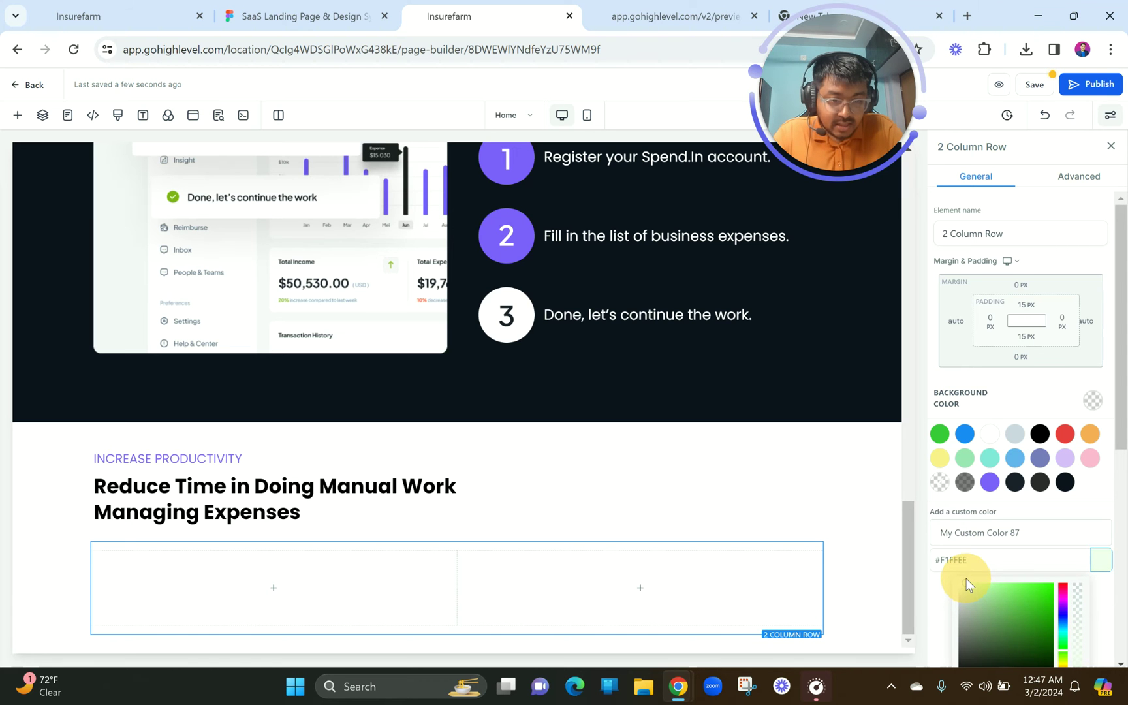
pyautogui.scroll(-5, 1109, 450)
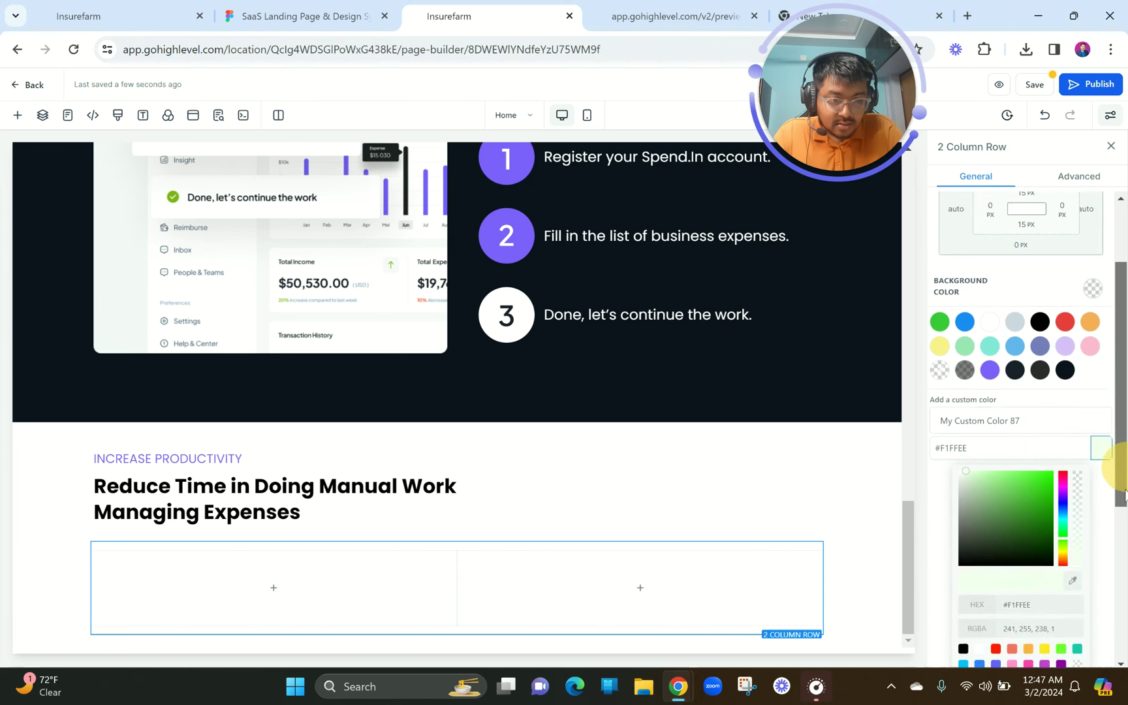
pyautogui.click(1089, 519)
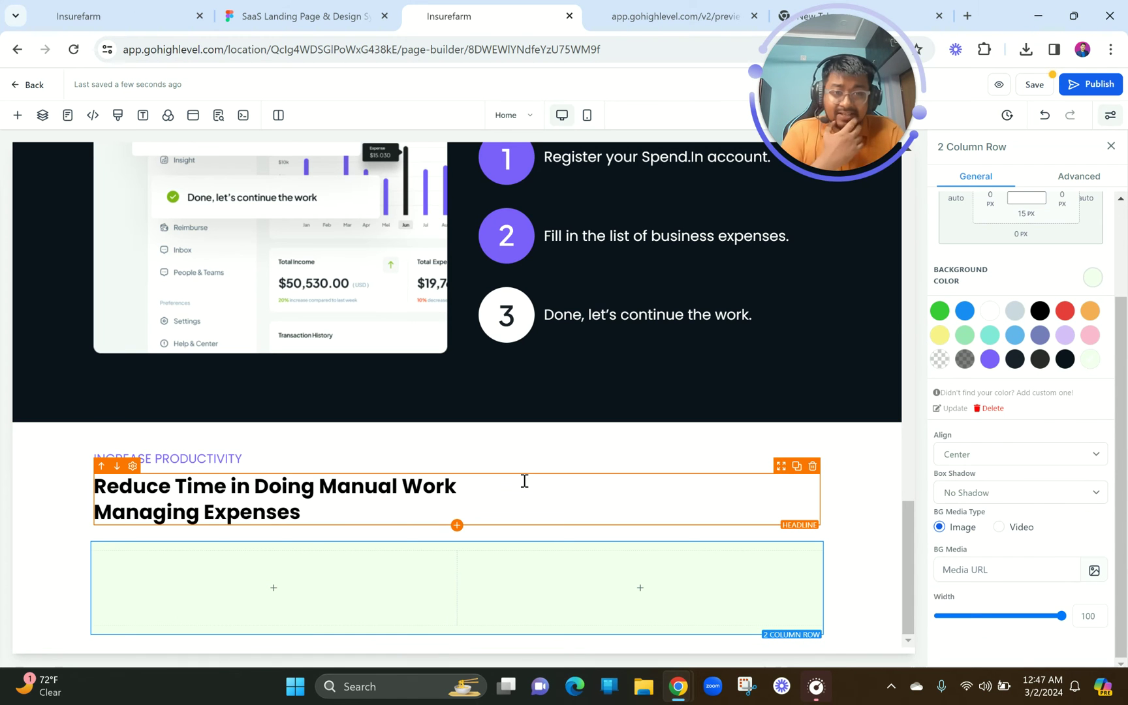
# - Switch to the Figma design, export the With Spend.In / Without Spend.In toggle from the Success Stories frame as PNG, and inspect the exported image
pyautogui.click(315, 9)
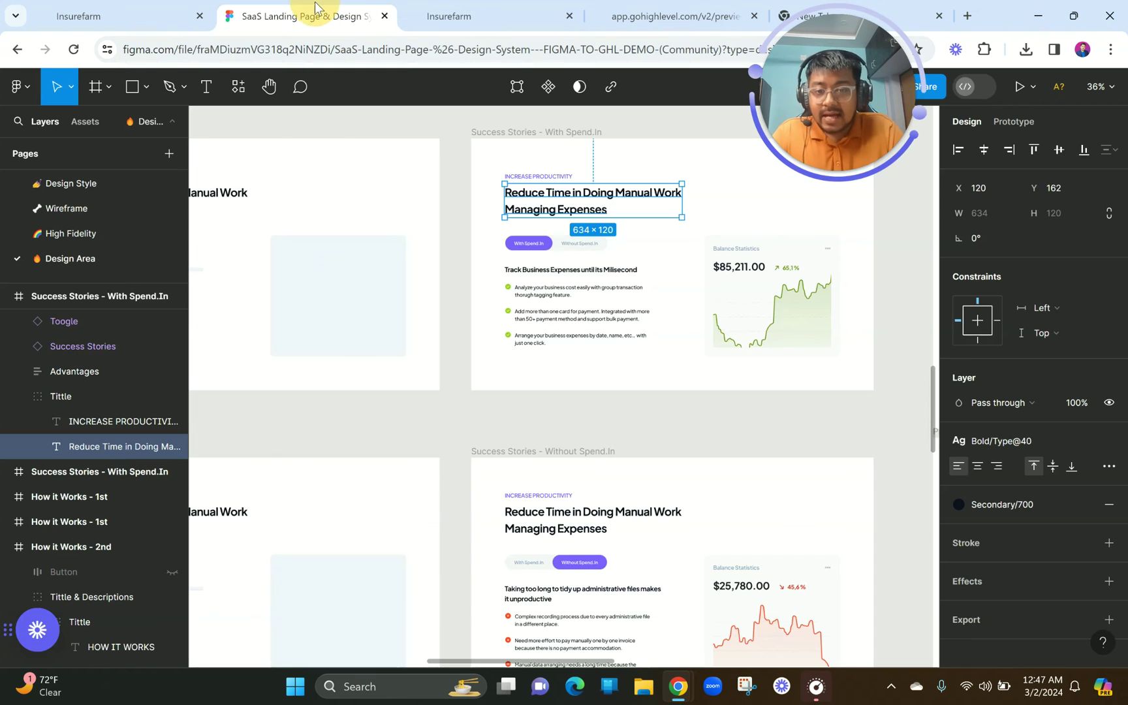
pyautogui.click(589, 250)
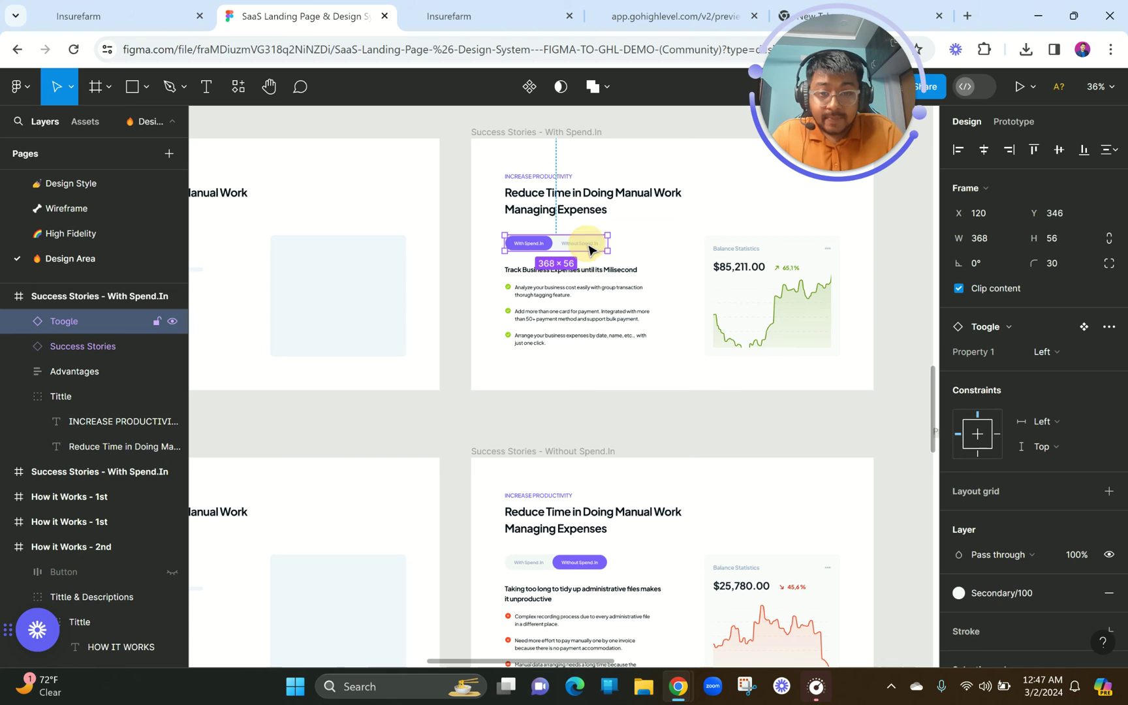
pyautogui.scroll(-3, 1021, 567)
pyautogui.click(1005, 618)
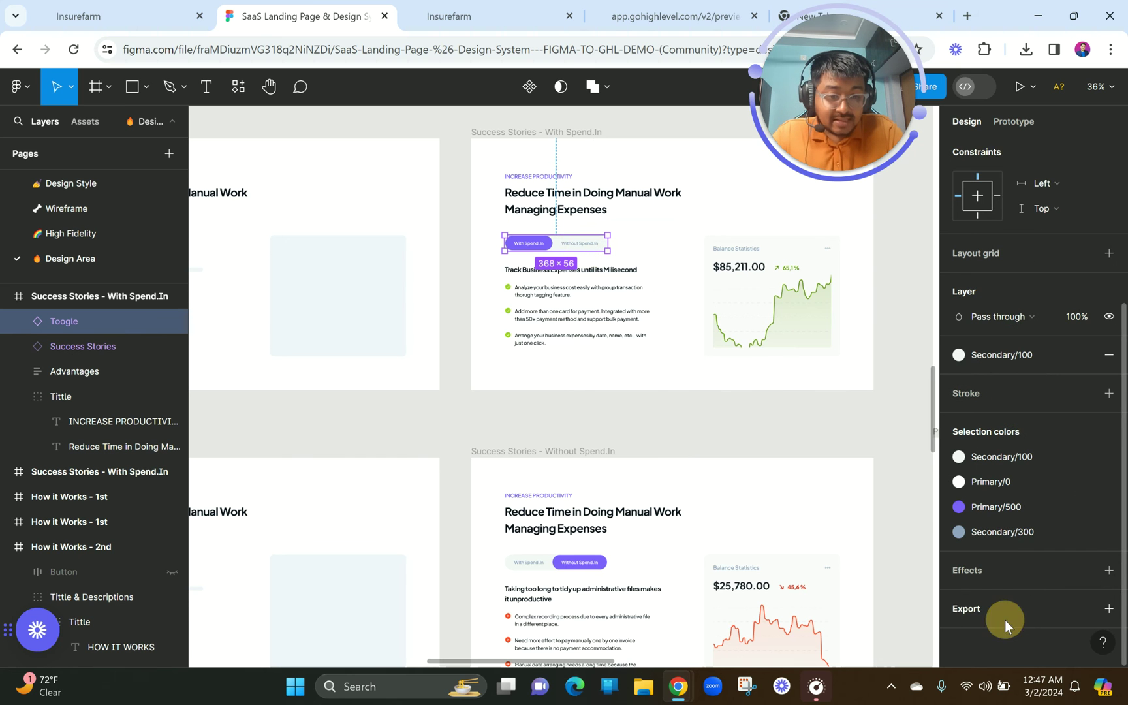
pyautogui.click(1052, 580)
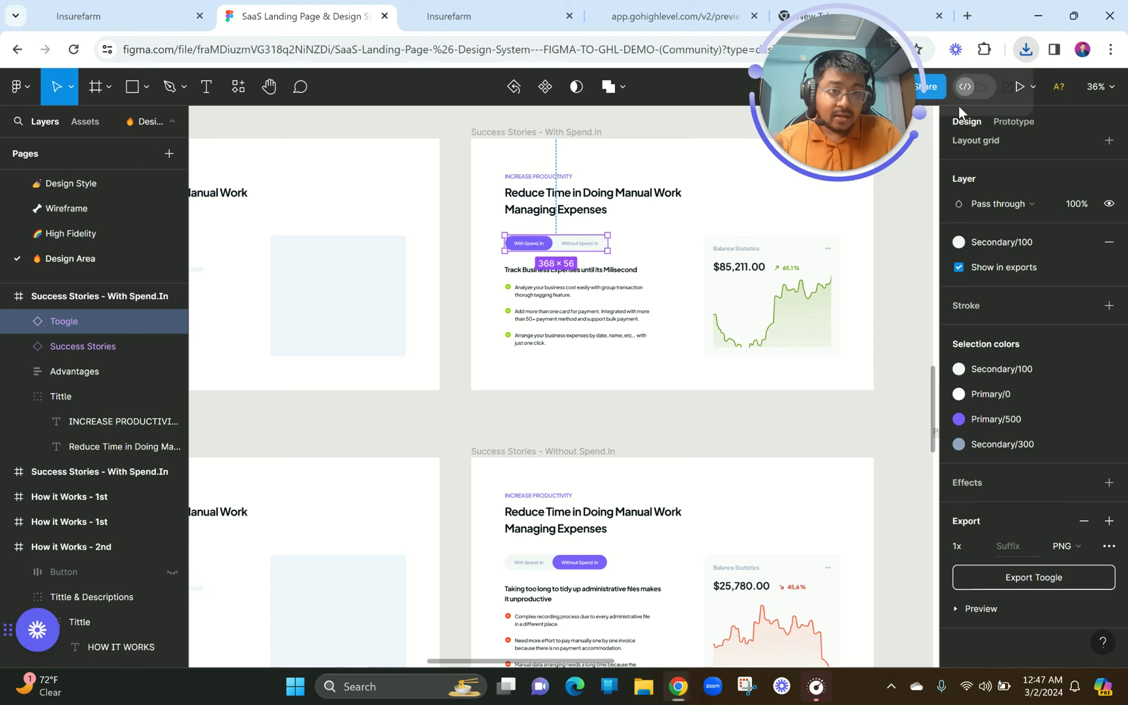
pyautogui.click(957, 107)
pyautogui.doubleClick(594, 339)
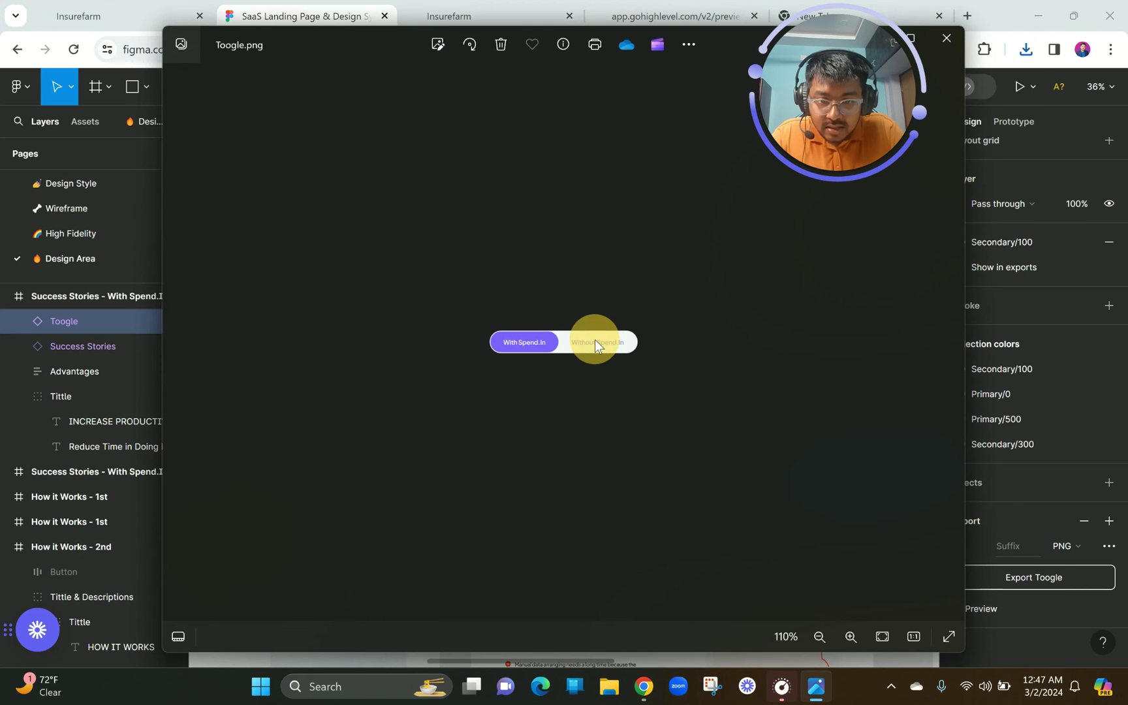
pyautogui.click(950, 46)
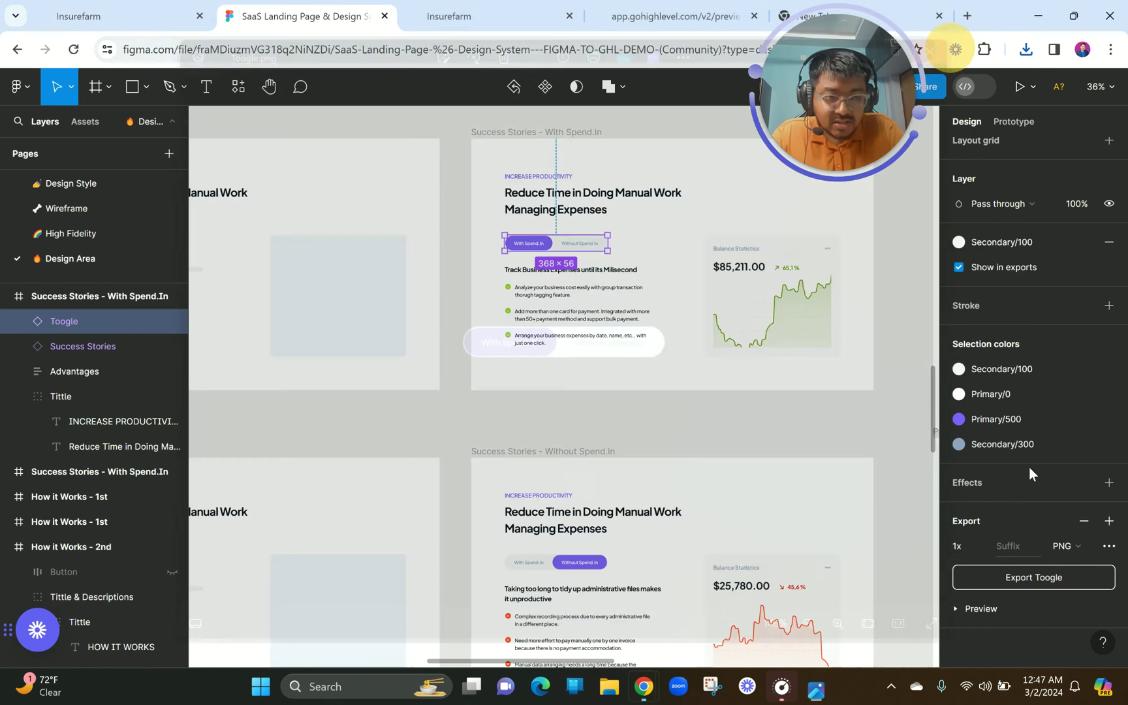
# - Change the toggle's export format to SVG, export it, and check the resulting Toogle.svg file
pyautogui.click(982, 543)
pyautogui.click(1075, 545)
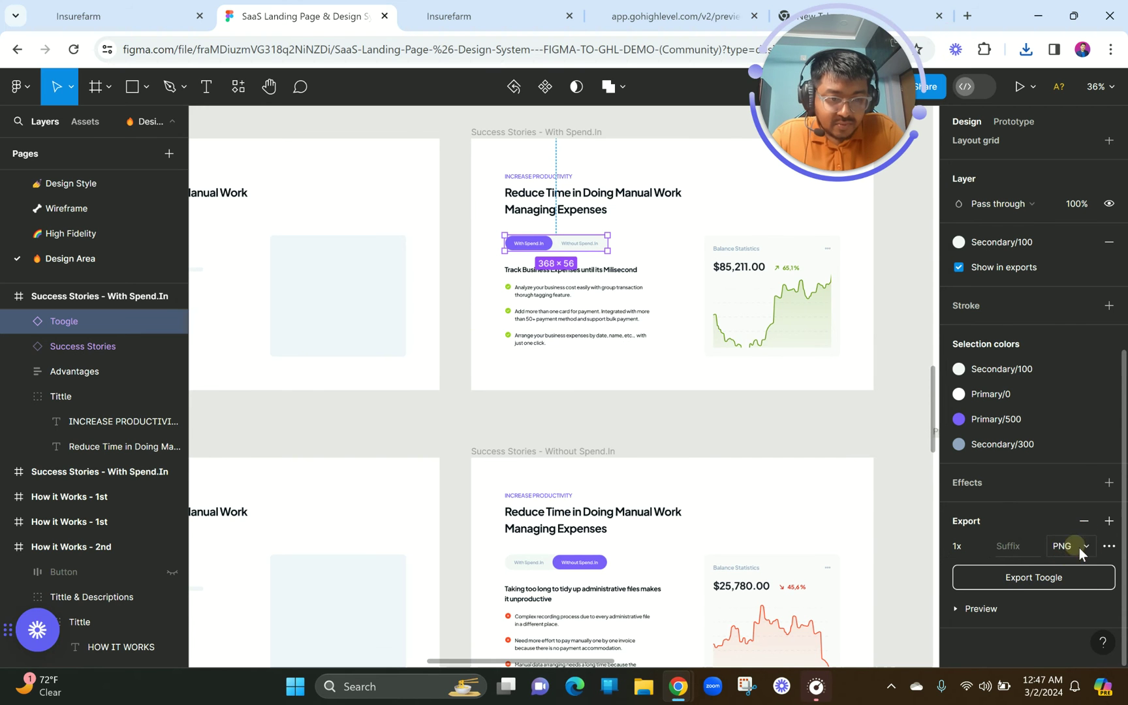
pyautogui.click(1078, 546)
pyautogui.click(1080, 583)
pyautogui.click(1025, 577)
pyautogui.click(1025, 50)
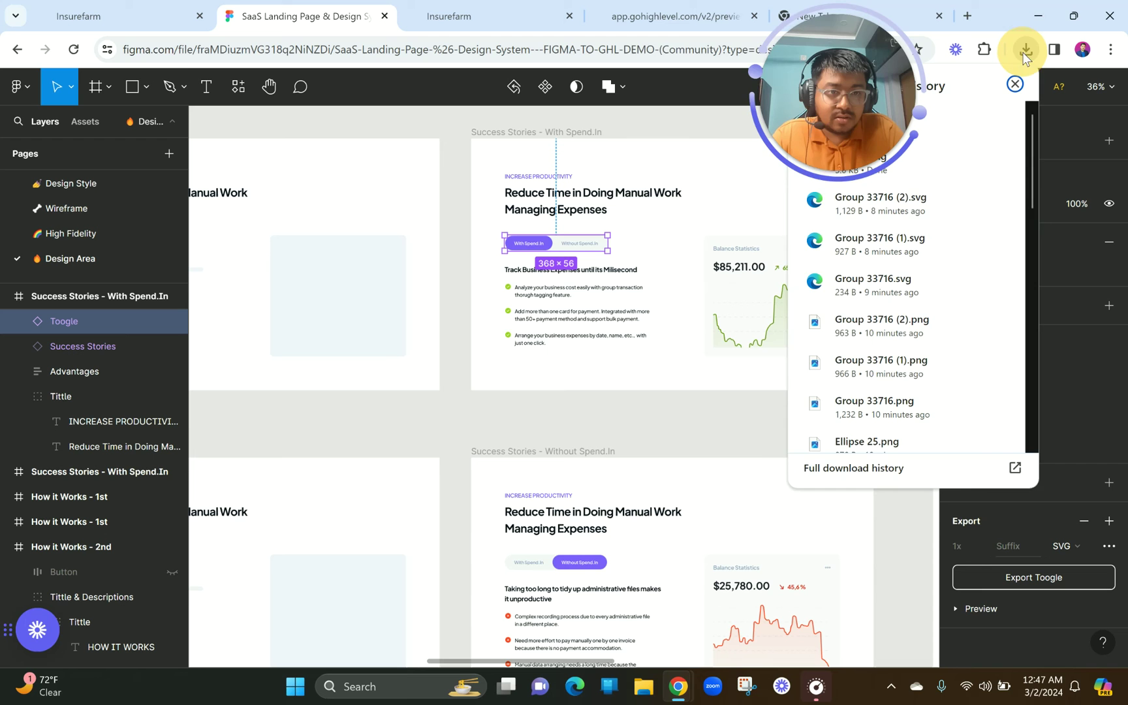
pyautogui.click(903, 53)
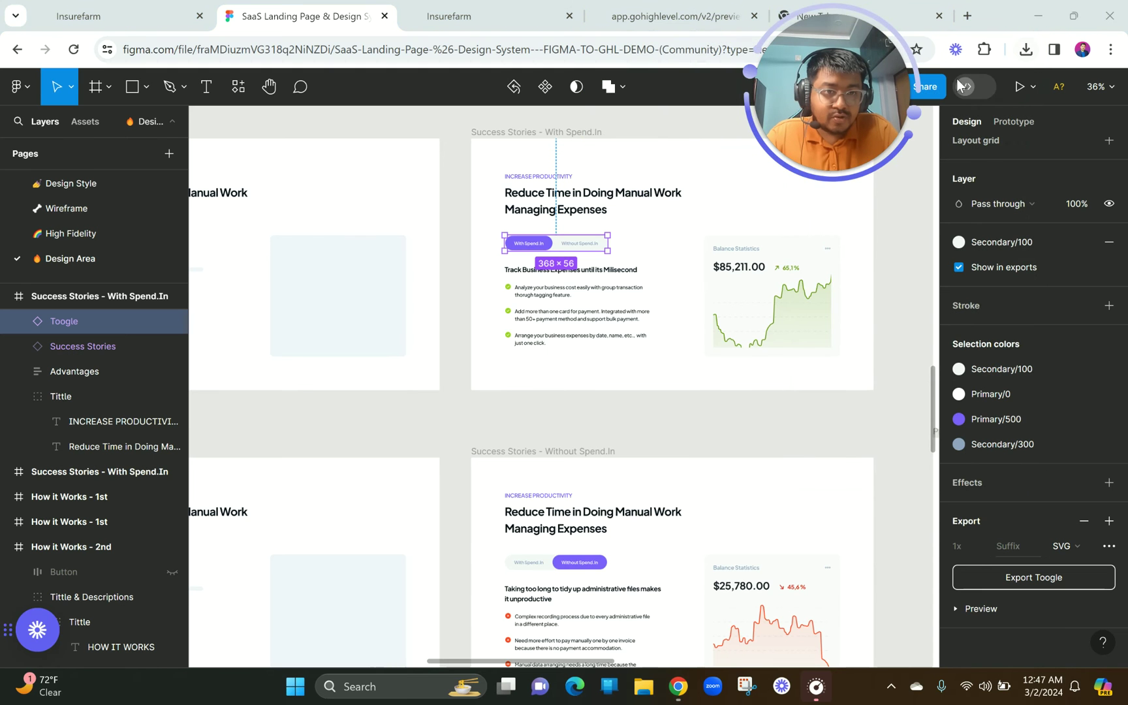
pyautogui.click(1026, 50)
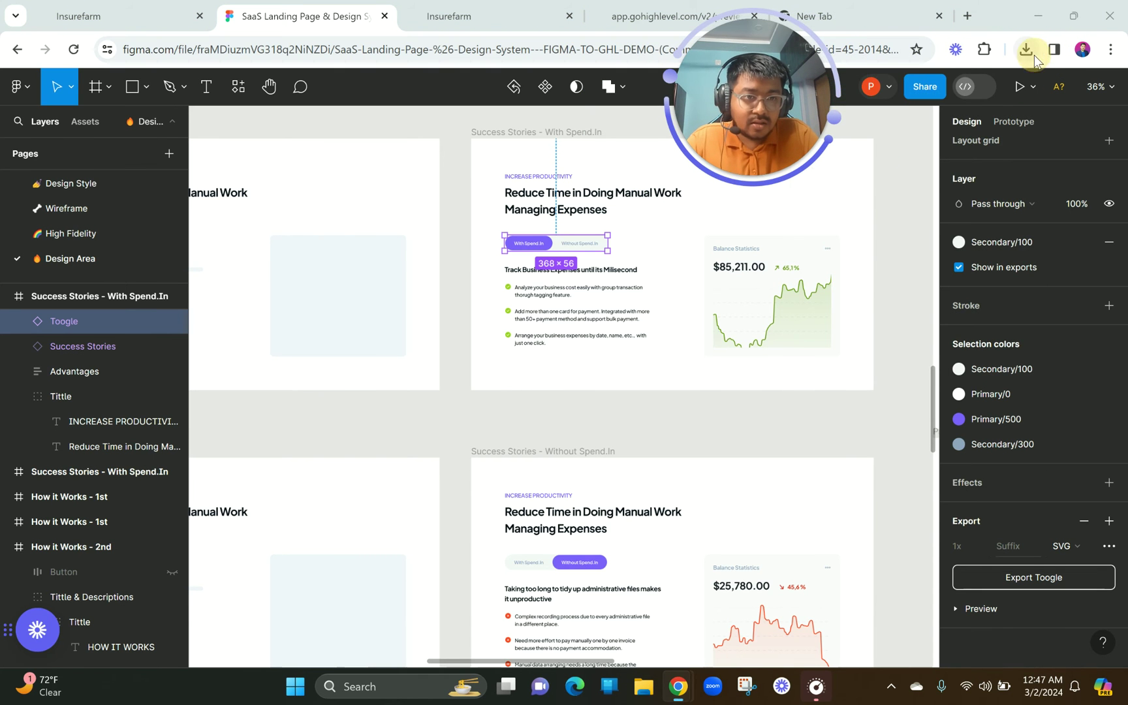
pyautogui.click(876, 125)
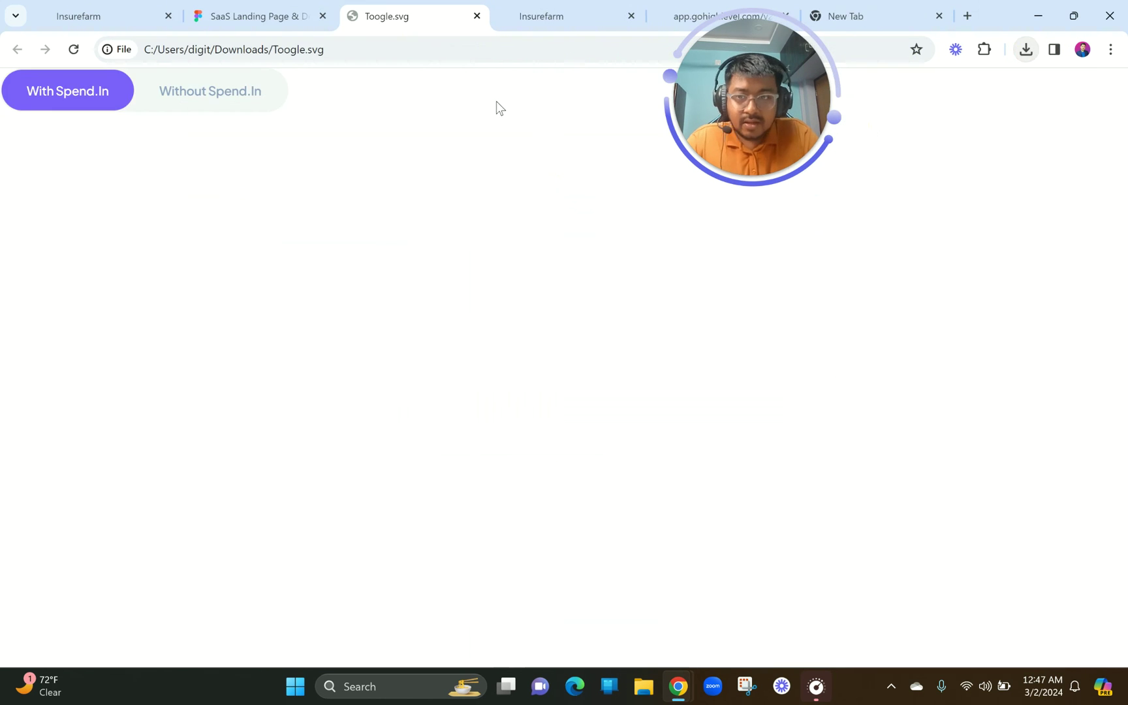
pyautogui.click(477, 16)
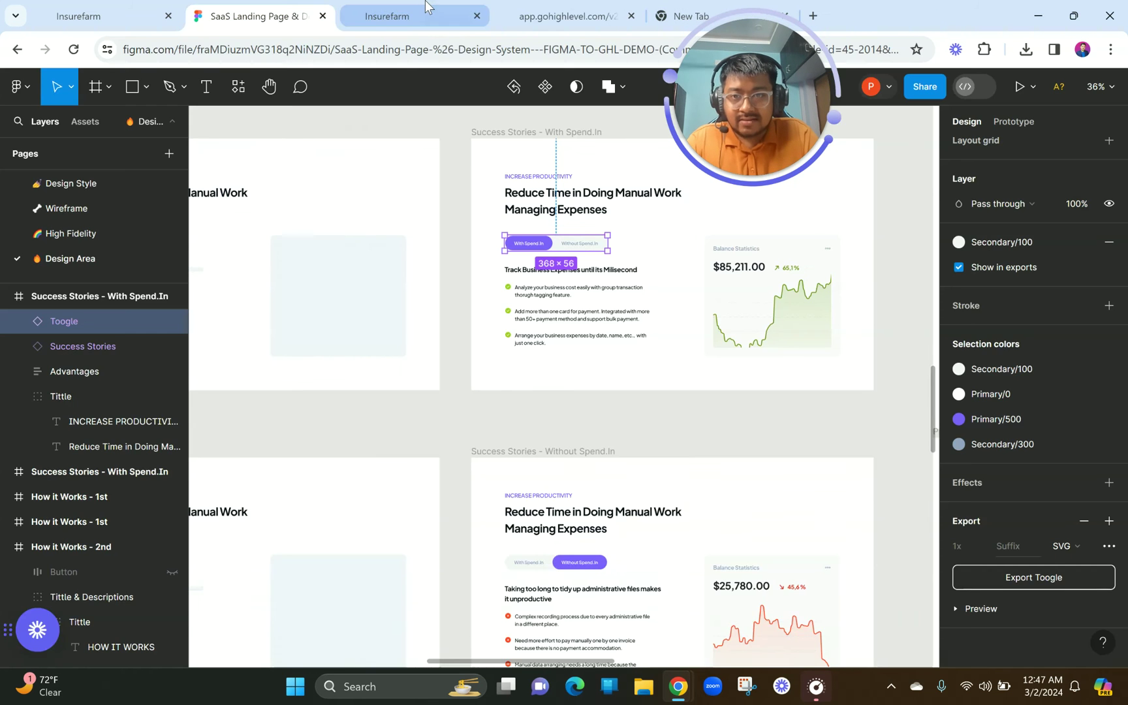
# - Return to the GoHighLevel builder and insert an Image element in the first column of the light green 2 Column row
pyautogui.click(428, 13)
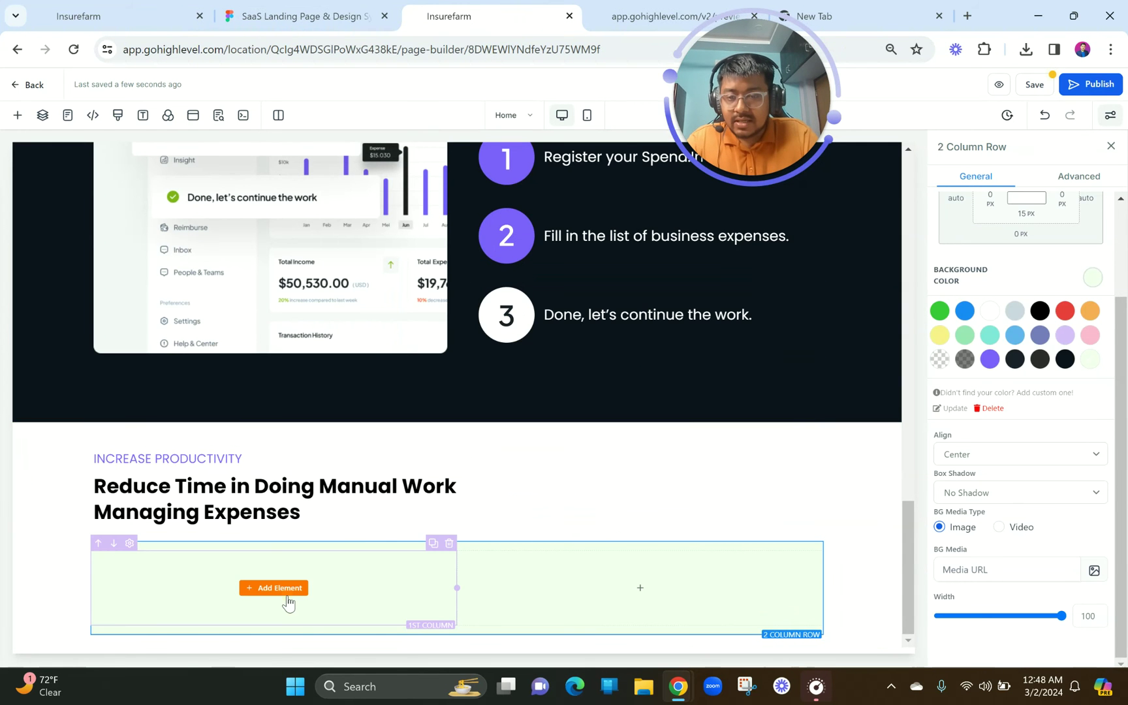
pyautogui.click(282, 594)
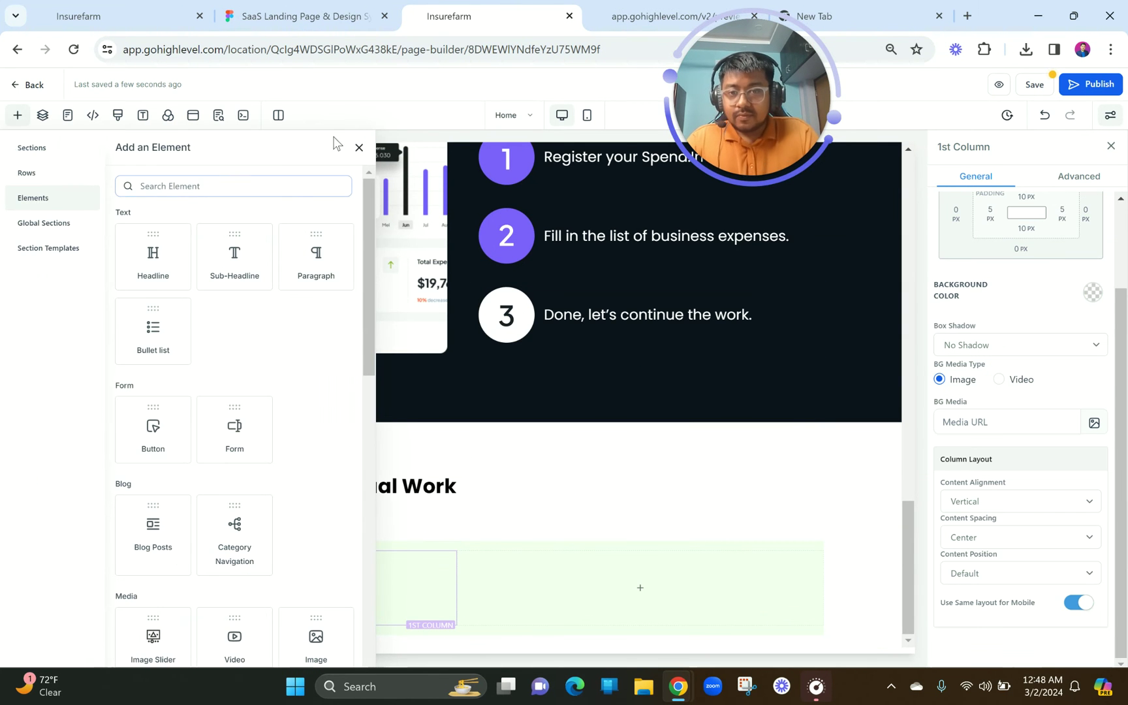
pyautogui.click(198, 185)
pyautogui.write('image')
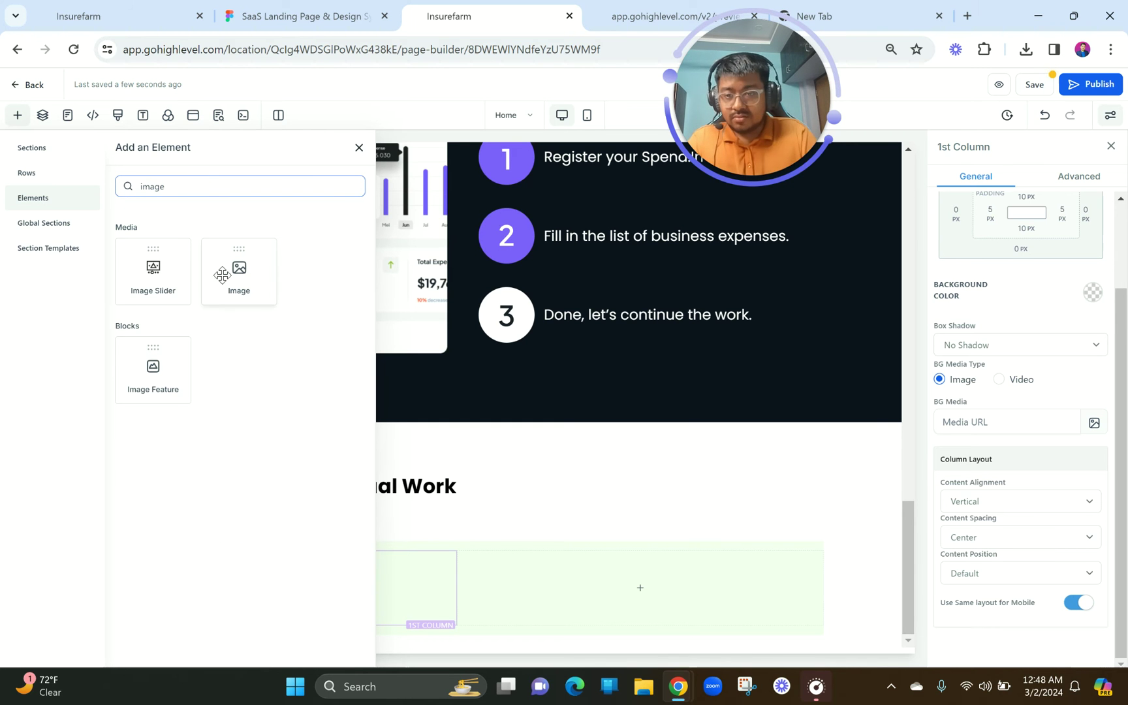
pyautogui.click(235, 269)
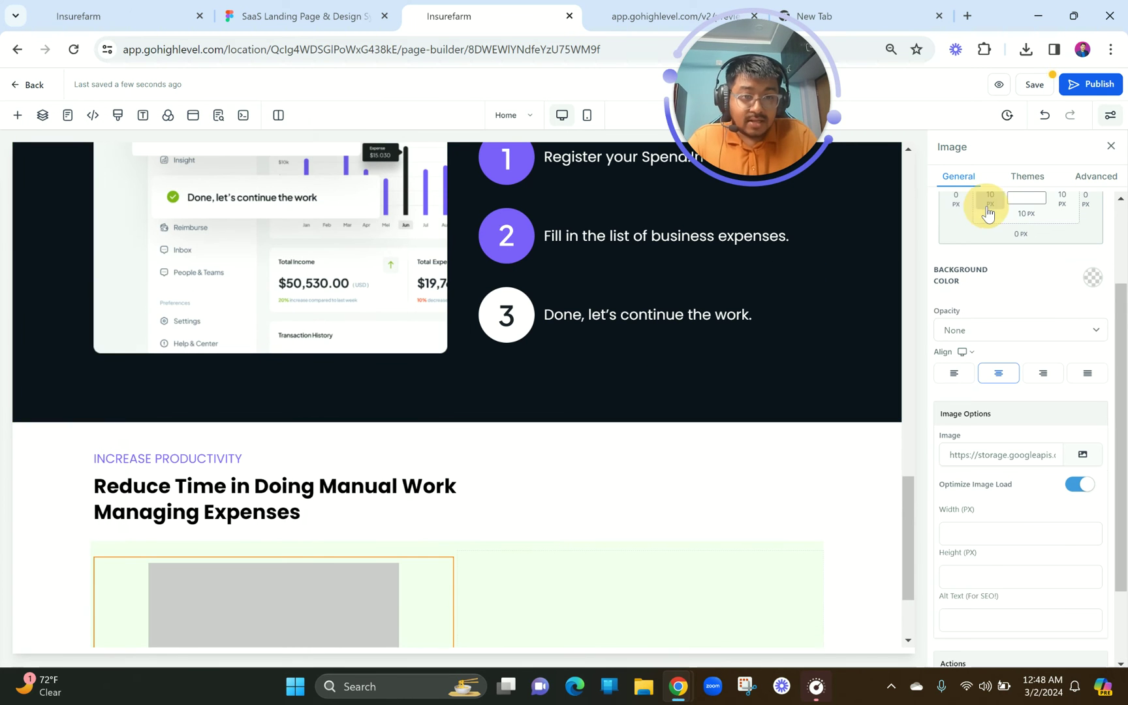
# - Set the new image's left padding to 0 px and turn off Optimize Image Load
pyautogui.click(989, 199)
pyautogui.moveTo(925, 236); pyautogui.dragTo(864, 229)
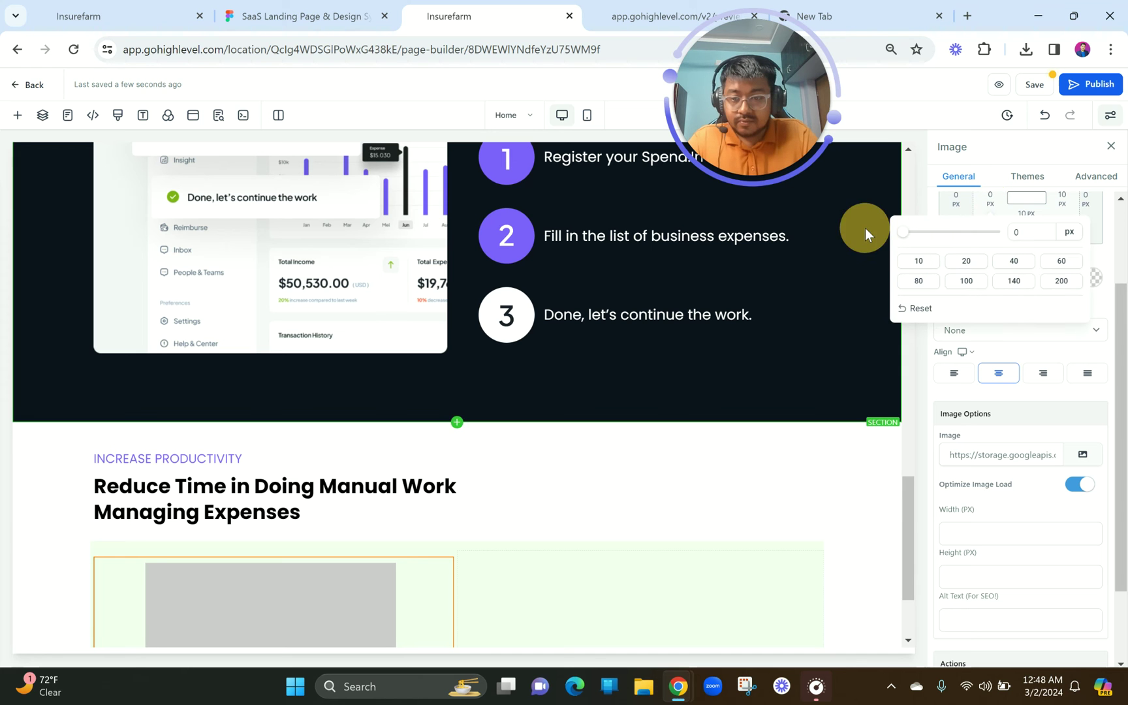
pyautogui.click(1084, 484)
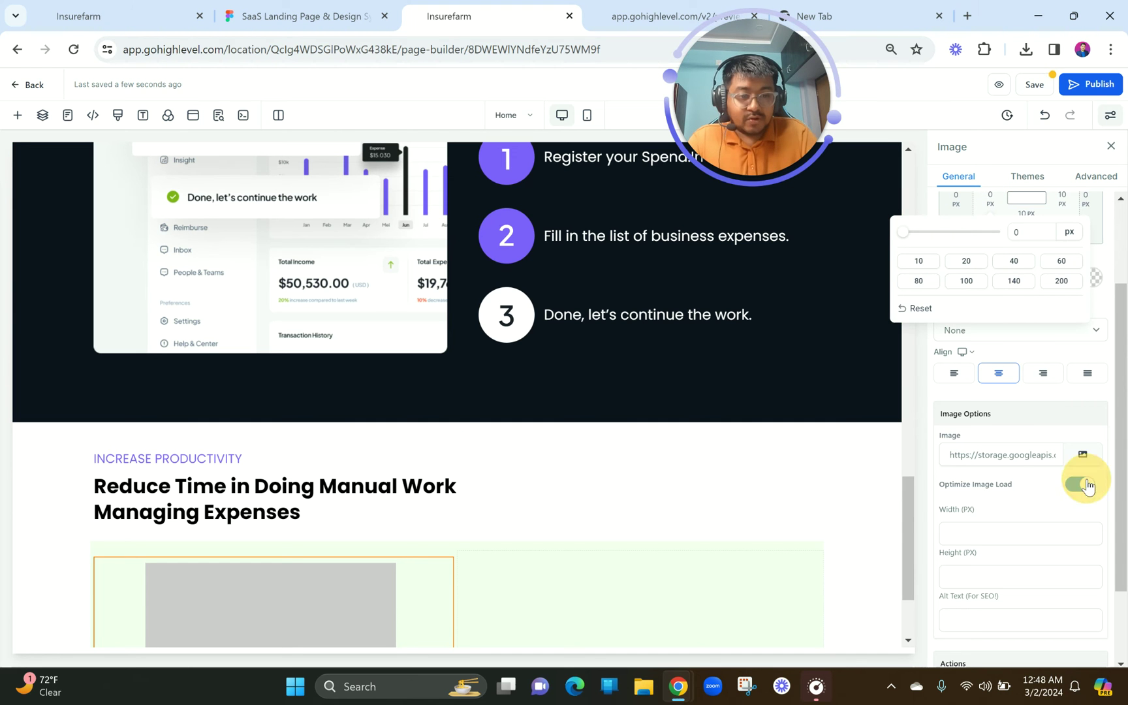
# - Upload Toogle.svg to the MISC media folder and use it as the image in the first column
pyautogui.click(1082, 455)
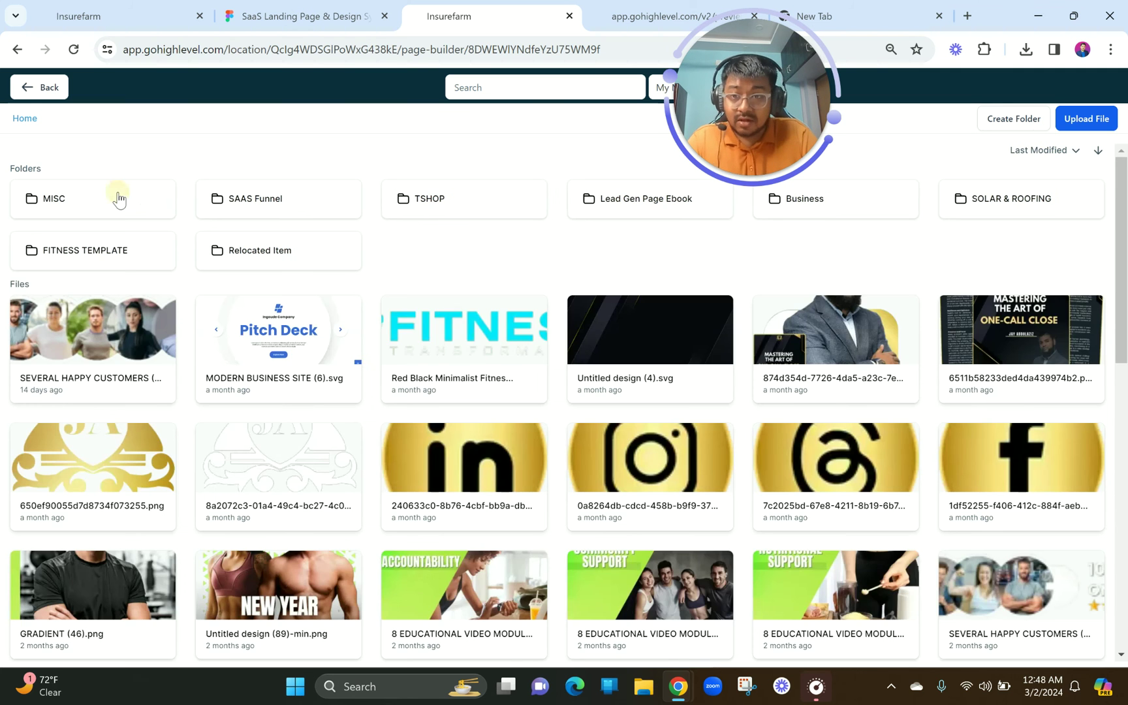
pyautogui.click(119, 197)
pyautogui.click(1084, 118)
pyautogui.doubleClick(220, 130)
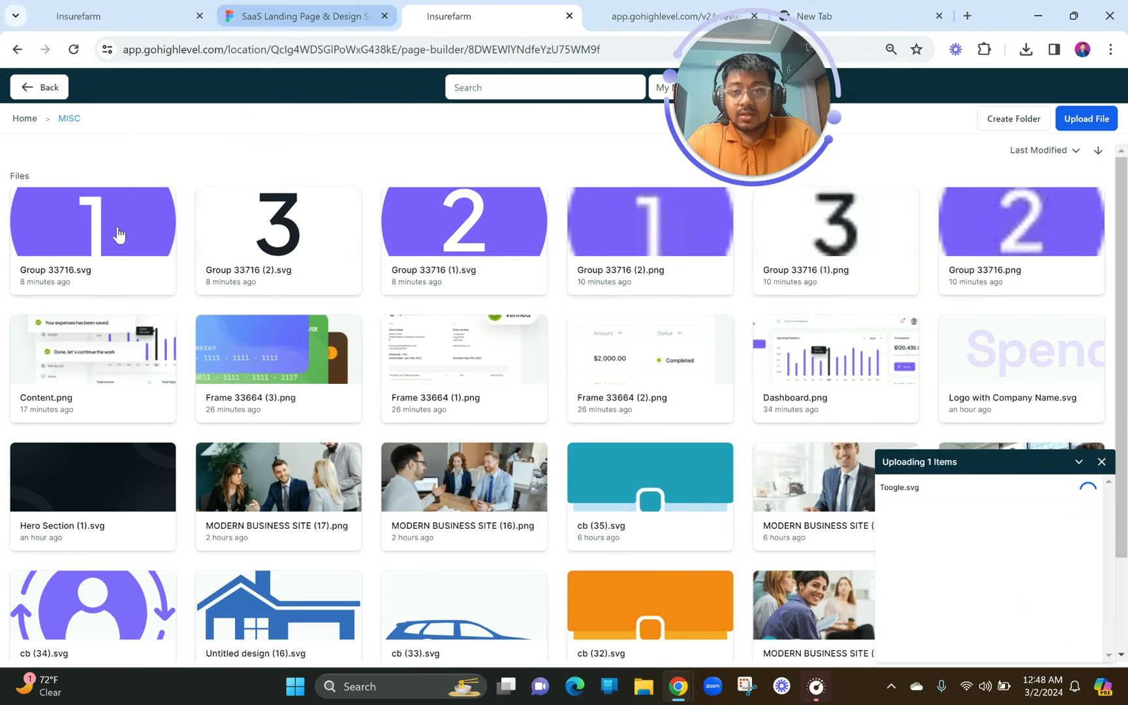
pyautogui.click(118, 230)
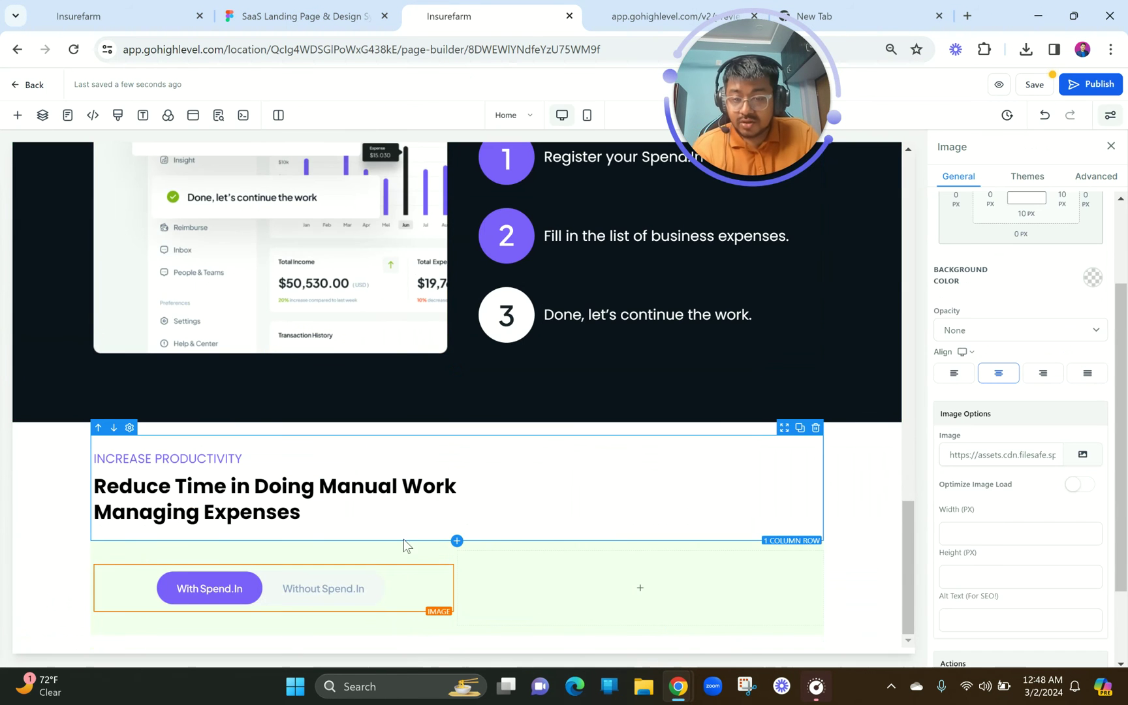
# - Left-align the toggle image and set the first column's left margin to 20 px
pyautogui.click(362, 576)
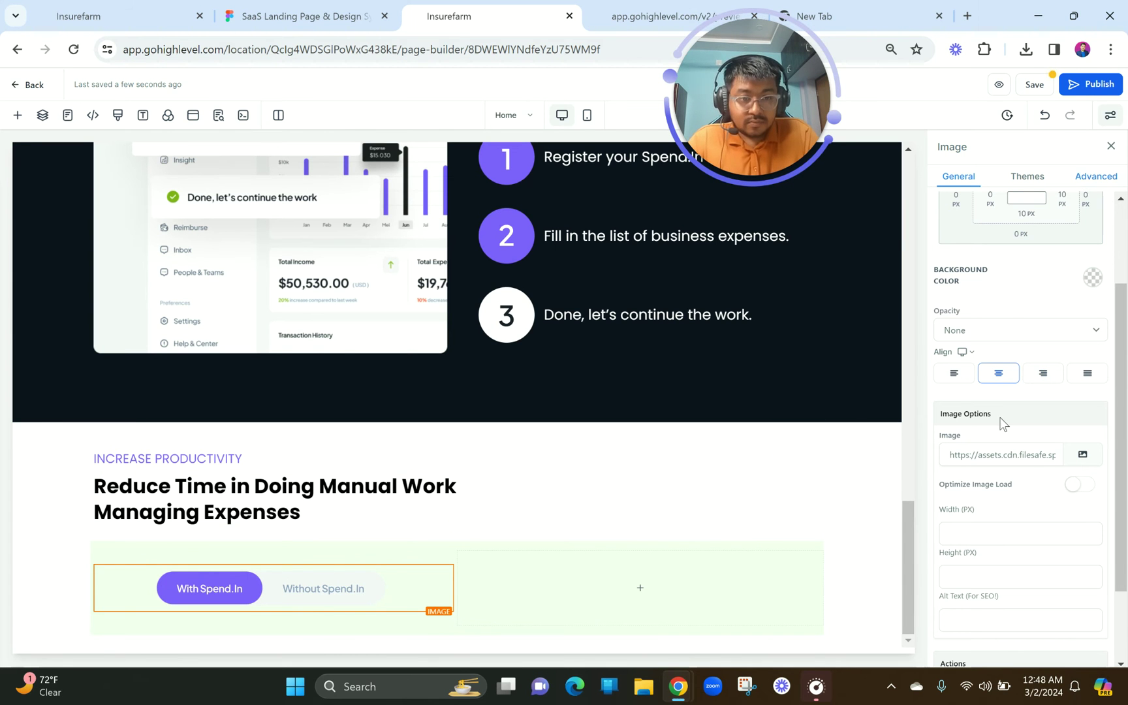
pyautogui.click(966, 377)
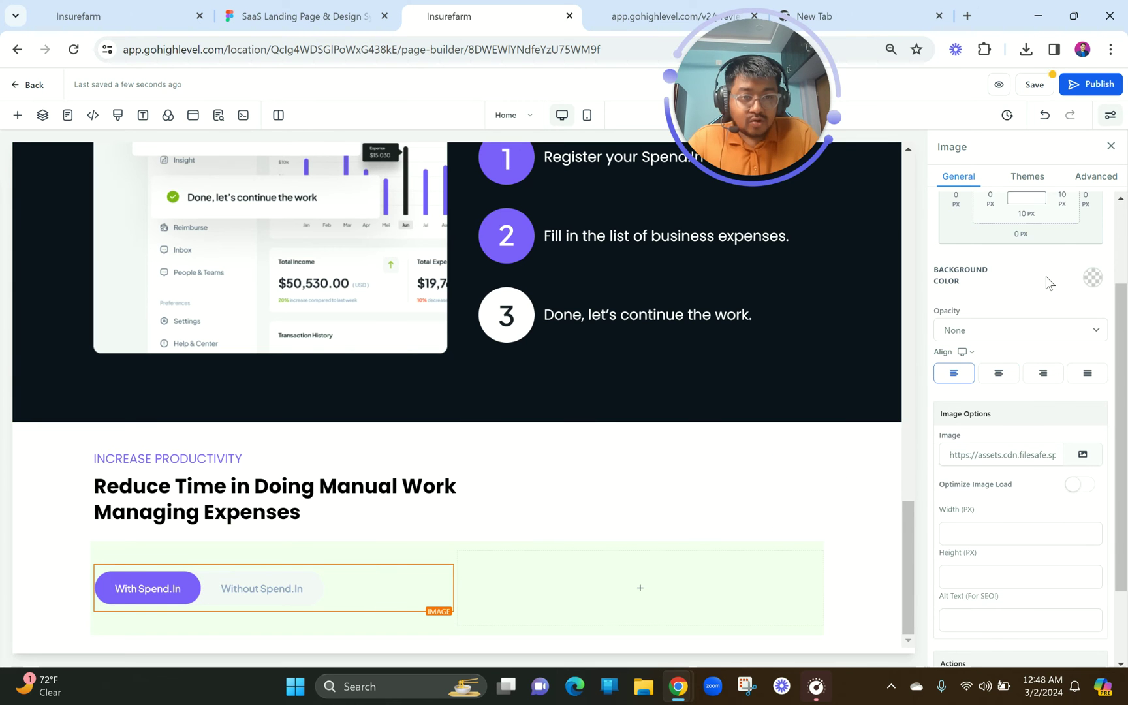
pyautogui.scroll(2, 1046, 276)
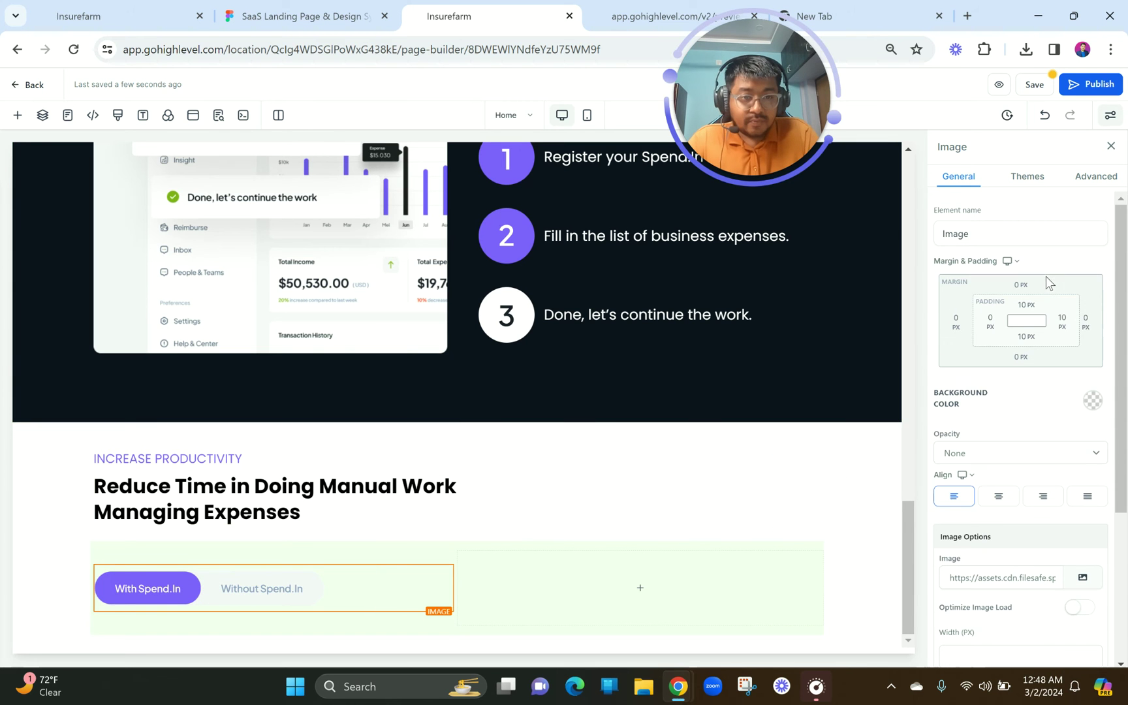
pyautogui.click(374, 556)
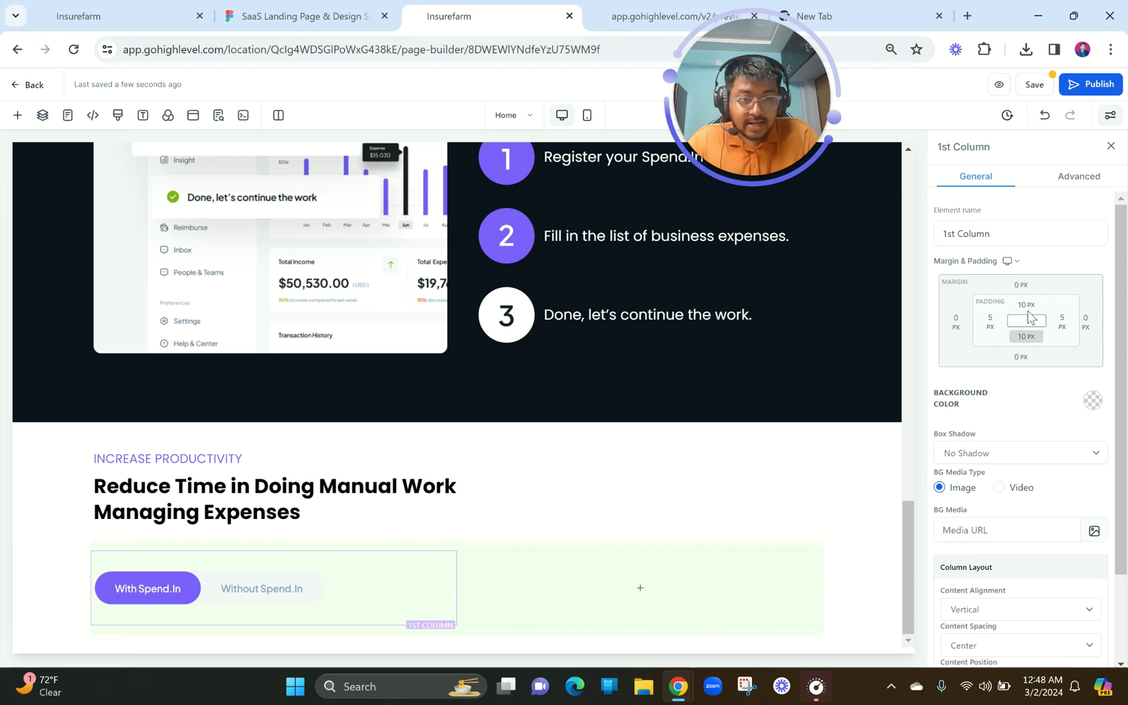
pyautogui.click(956, 322)
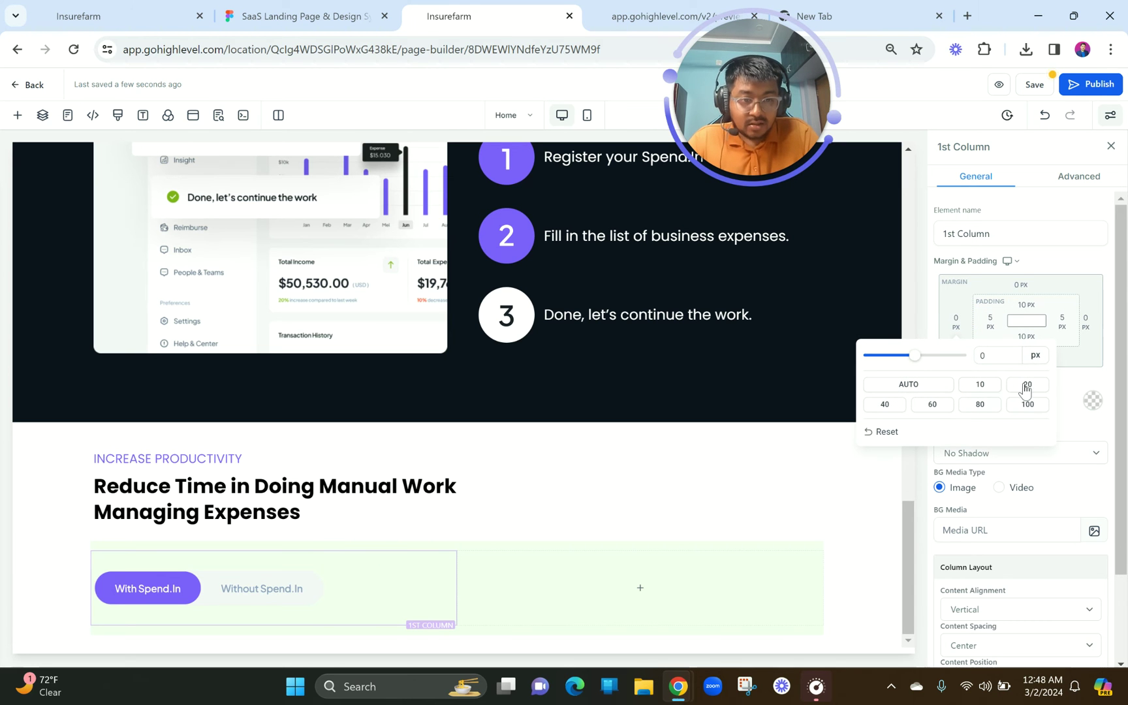
pyautogui.click(1026, 385)
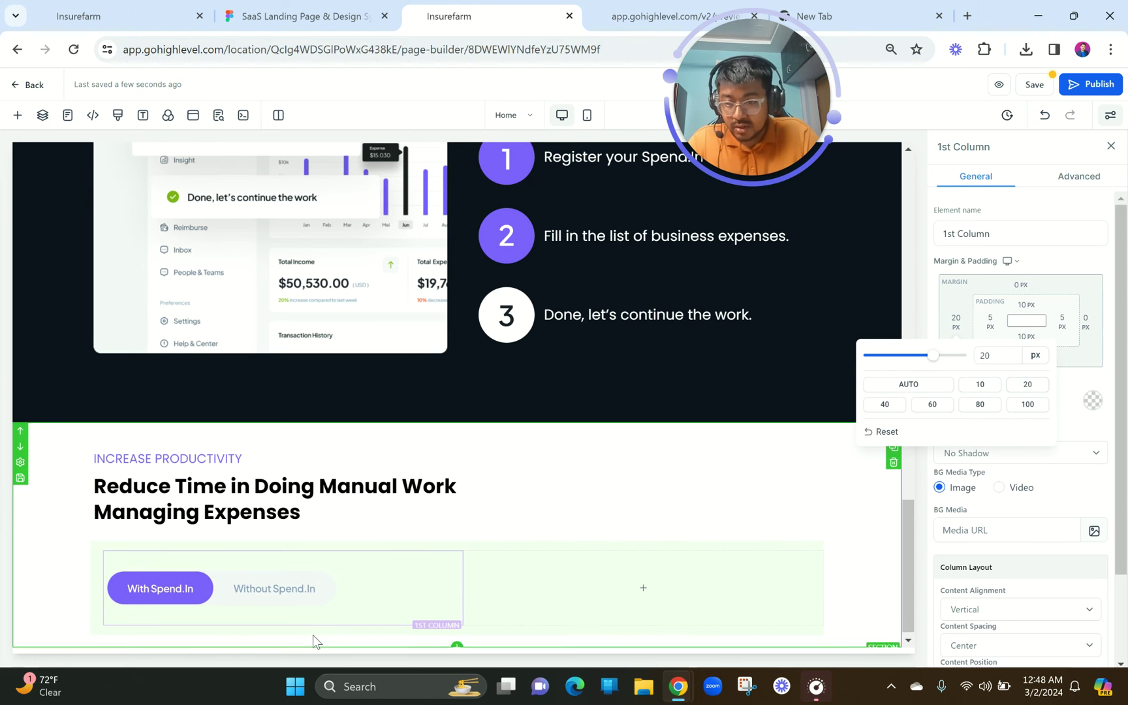
pyautogui.scroll(5, 158, 584)
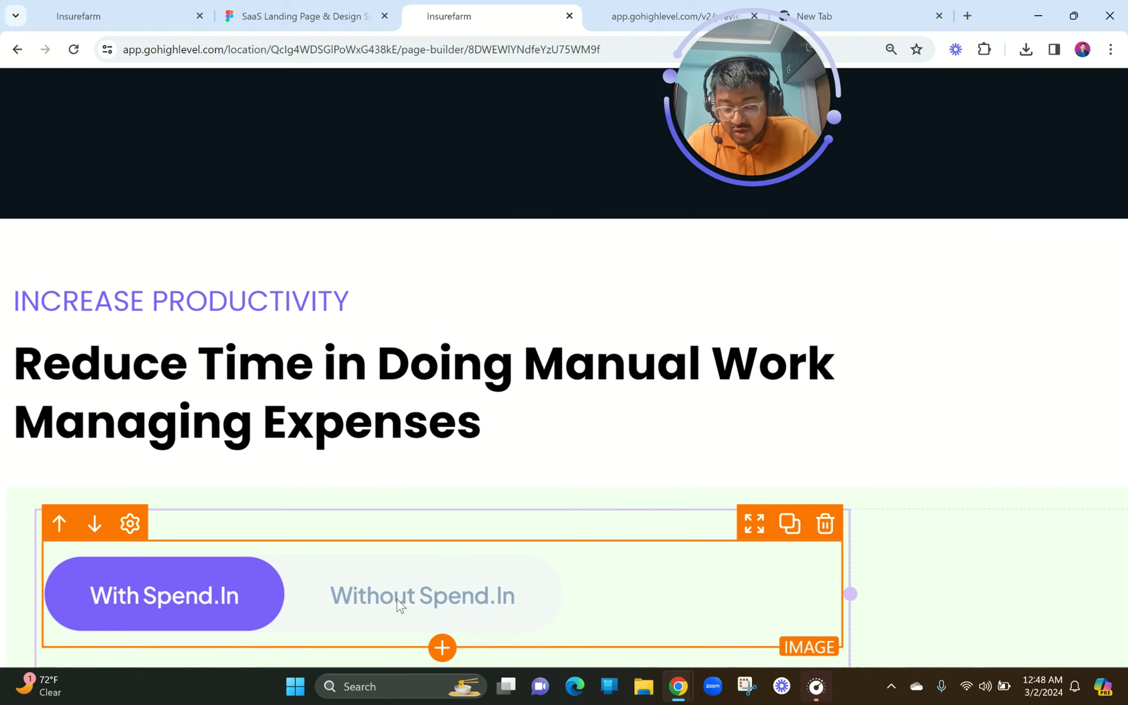
pyautogui.scroll(-5, 400, 605)
# - Switch to the Figma design and copy the "Track Business Expenses until its Milisecond" heading text from the Success Stories frame
pyautogui.click(261, 16)
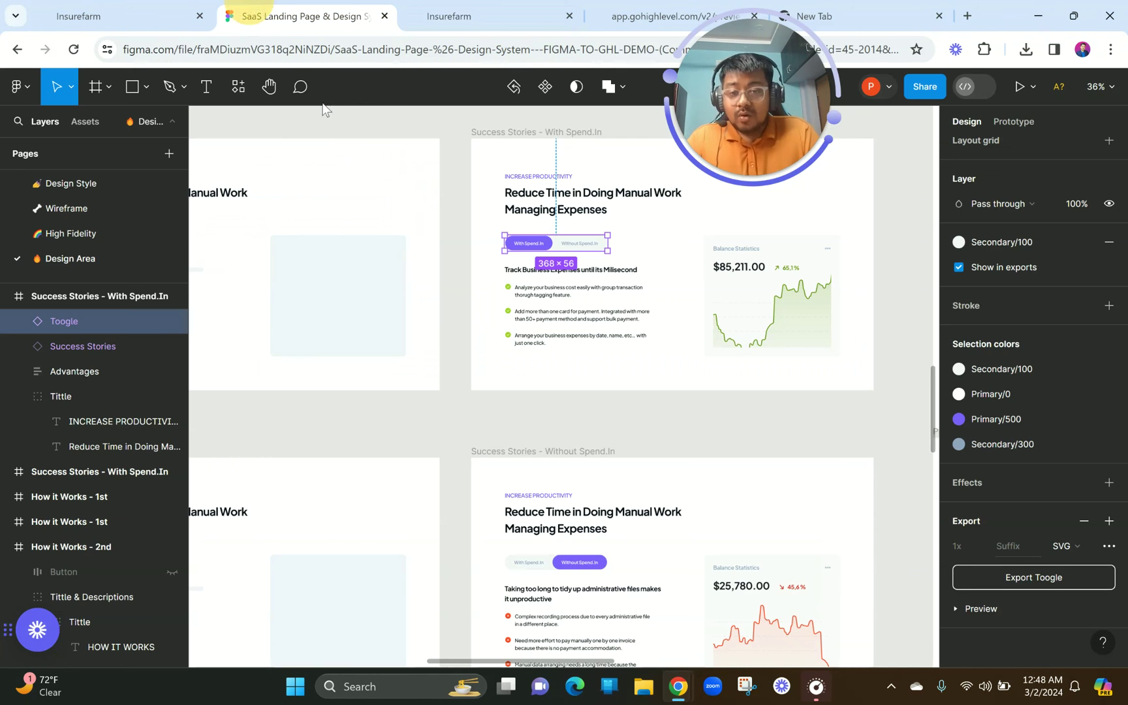
pyautogui.scroll(3, 558, 304)
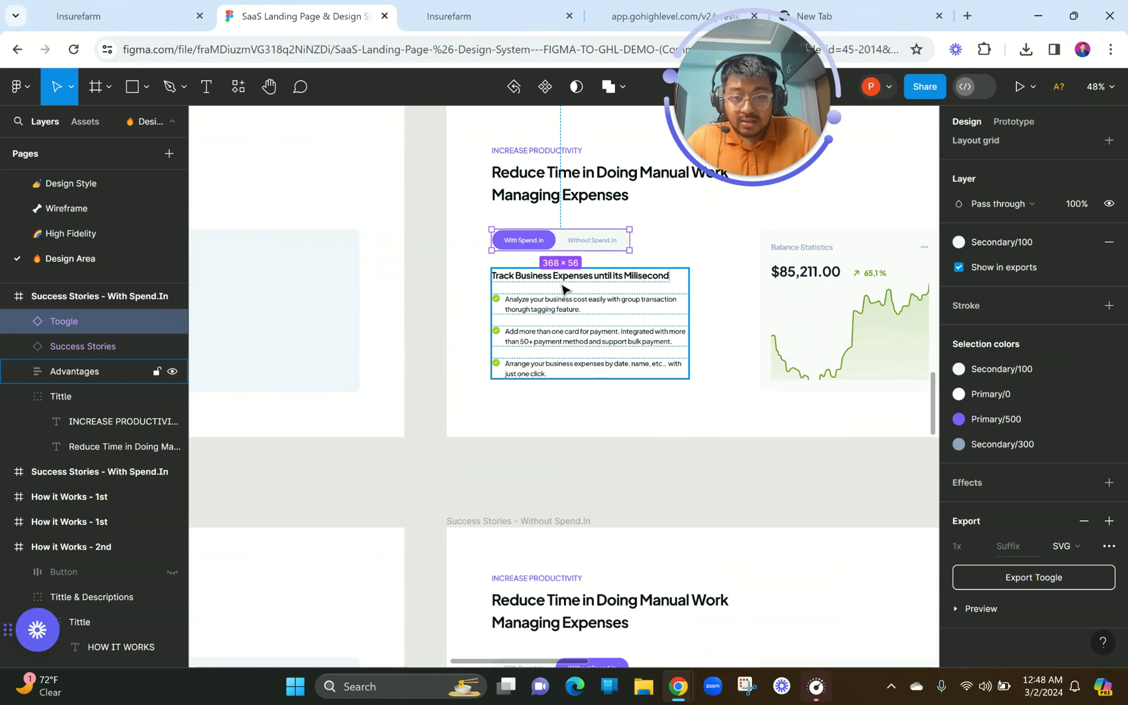
pyautogui.doubleClick(559, 283)
pyautogui.press('Return')
pyautogui.hotkey('ctrl', 'c')
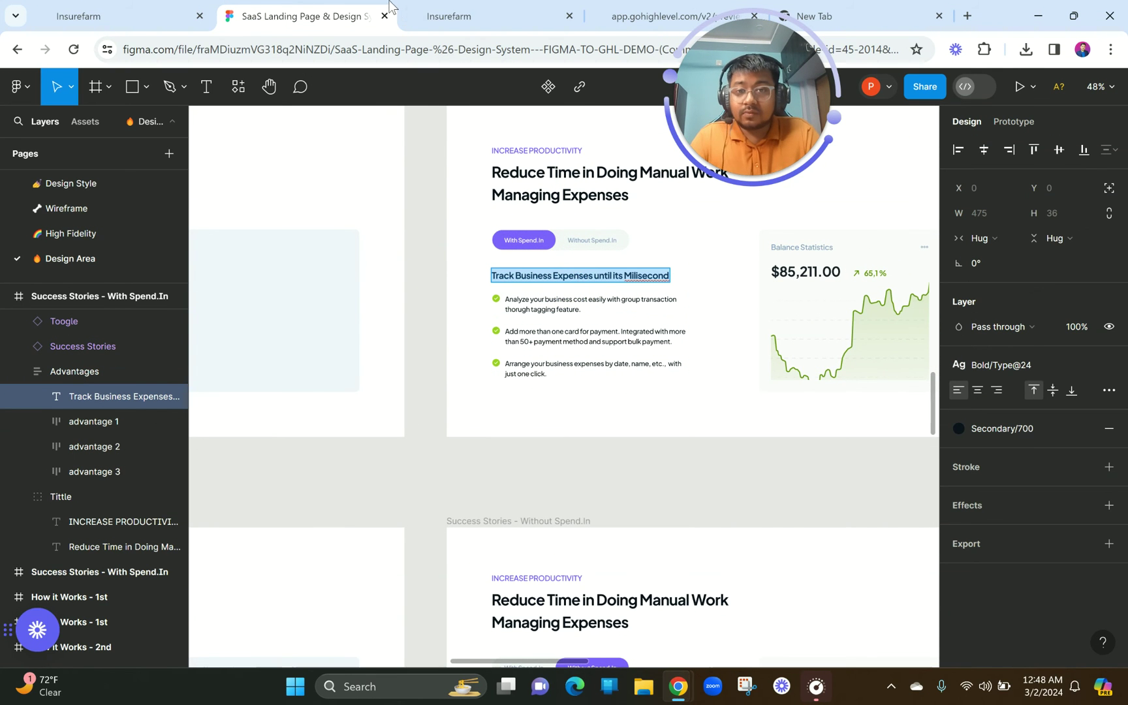
# - Return to the builder, insert a Sub-Headline below the toggle image, and replace its text with "Track Business Expenses until its Milisecond"
pyautogui.click(427, 16)
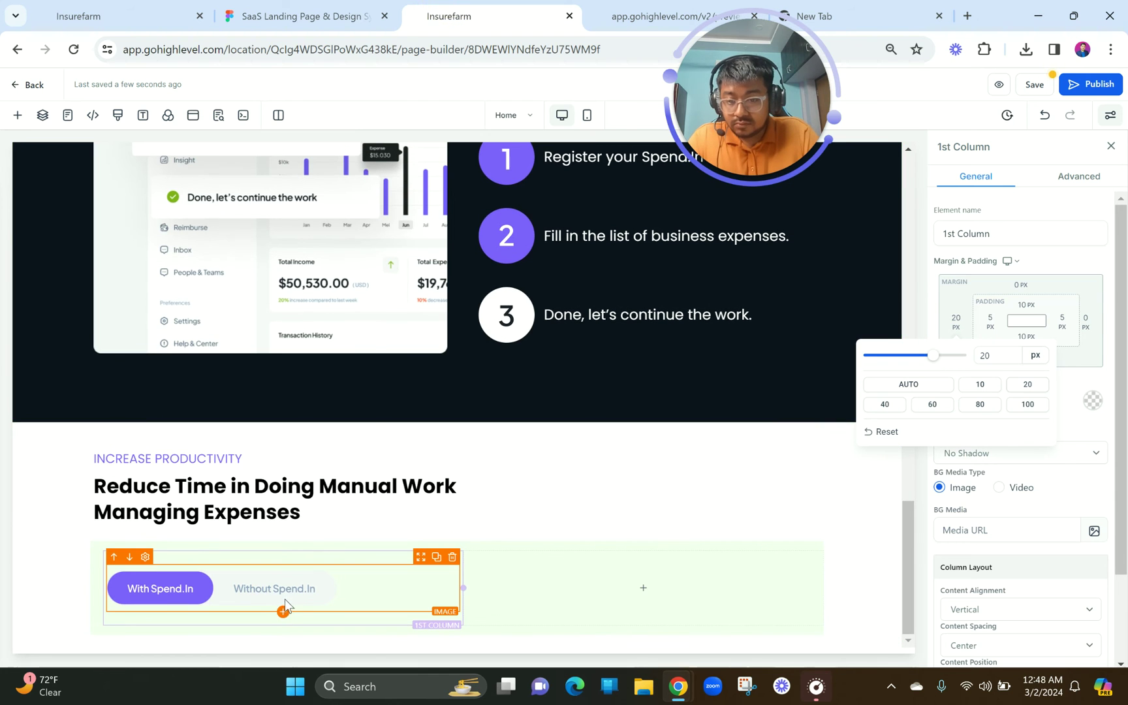
pyautogui.click(282, 614)
pyautogui.click(131, 185)
pyautogui.hotkey('ctrl', 'a')
pyautogui.press('BackSpace')
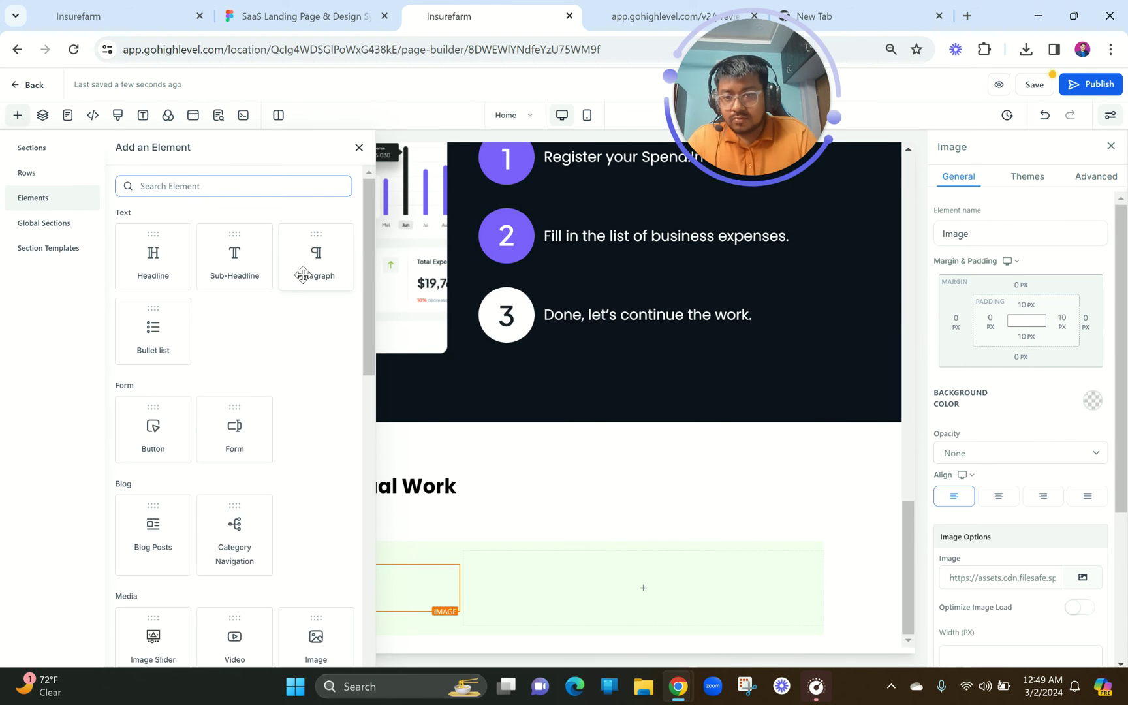
pyautogui.click(226, 259)
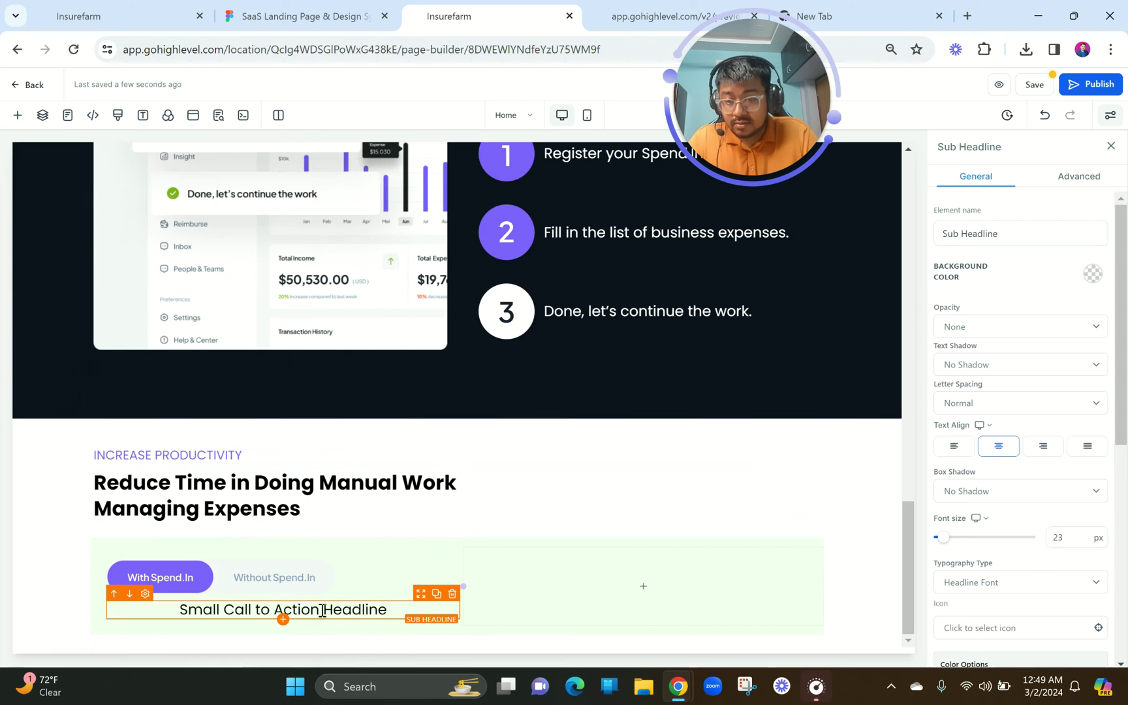
pyautogui.hotkey('ctrl', 'a')
pyautogui.hotkey('ctrl', 'v')
pyautogui.click(129, 630)
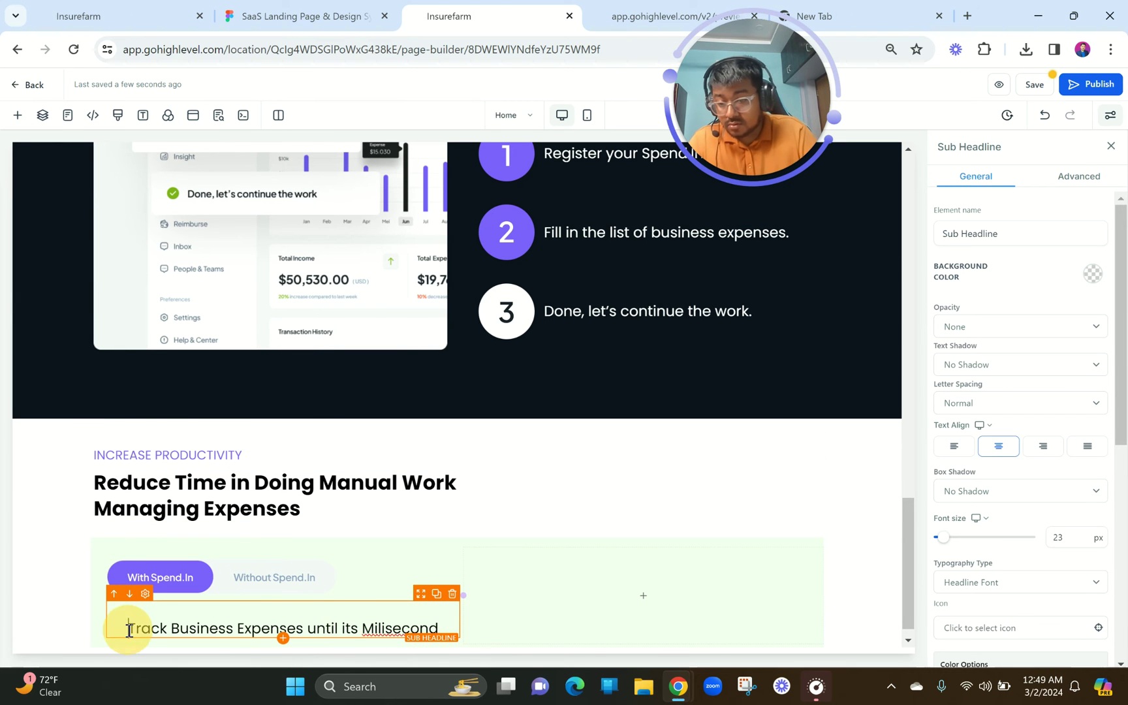
# - Left-align the "Track Business Expenses until its Milisecond" sub-headline and make its text bold
pyautogui.click(954, 447)
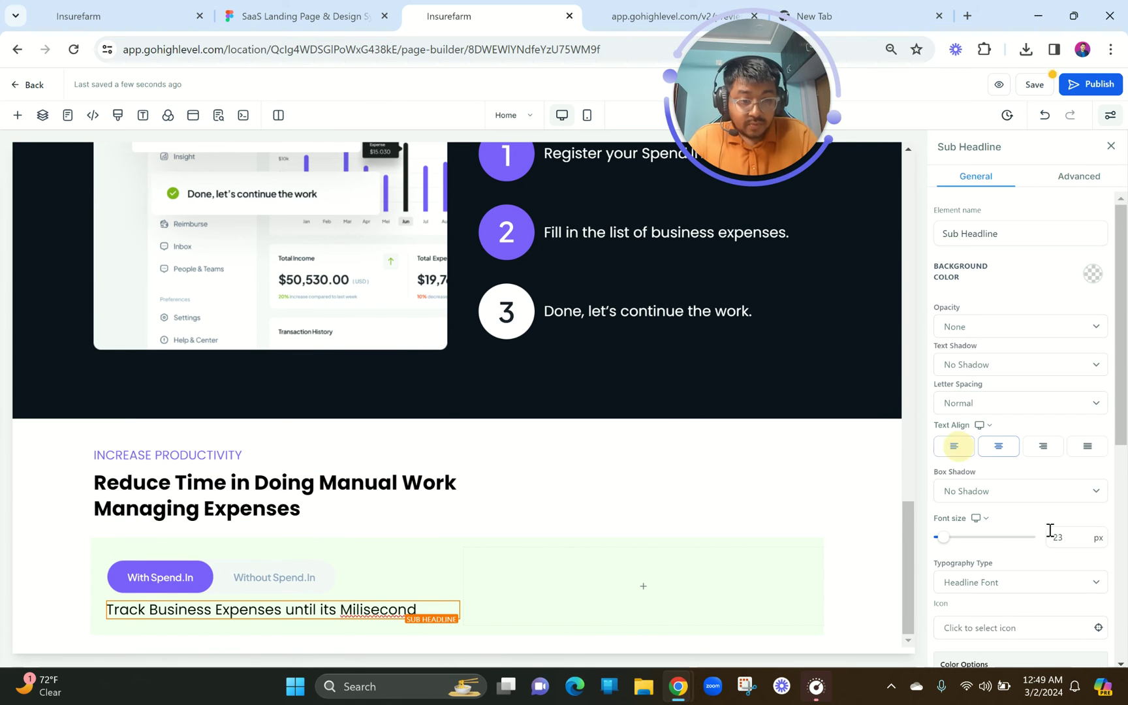
pyautogui.tripleClick(406, 608)
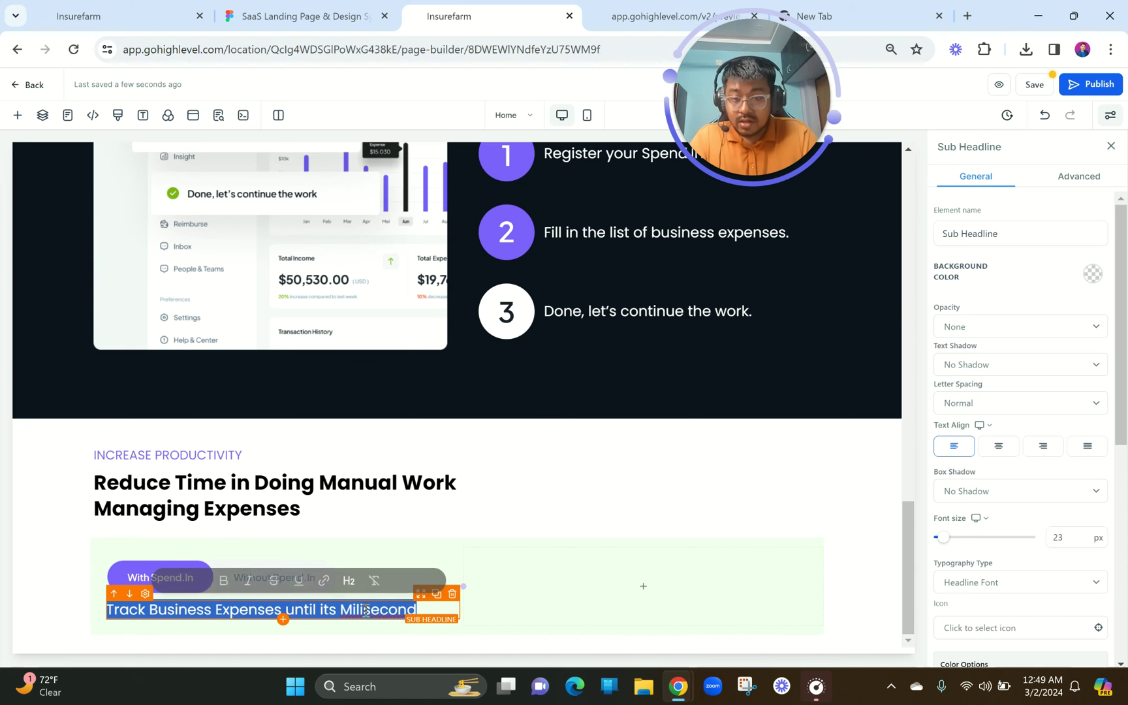
pyautogui.click(224, 581)
# - Set the sub-headline's top margin to 30 px, comparing the spacing with the Figma design
pyautogui.scroll(-5, 1044, 541)
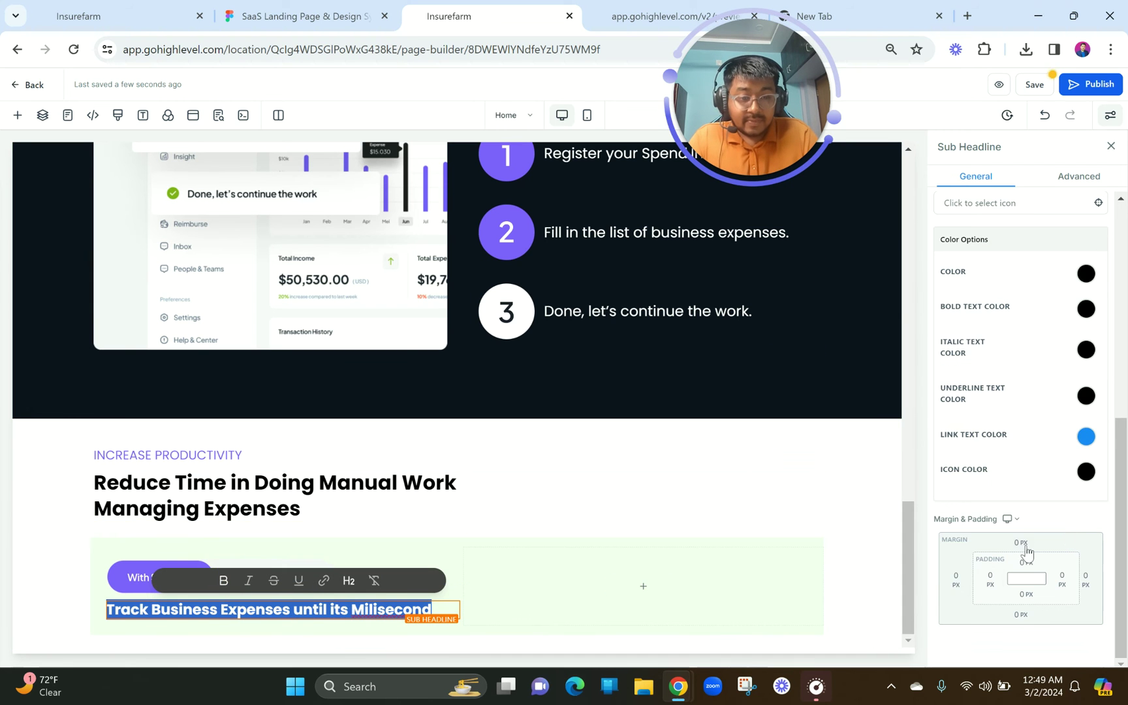
pyautogui.click(960, 582)
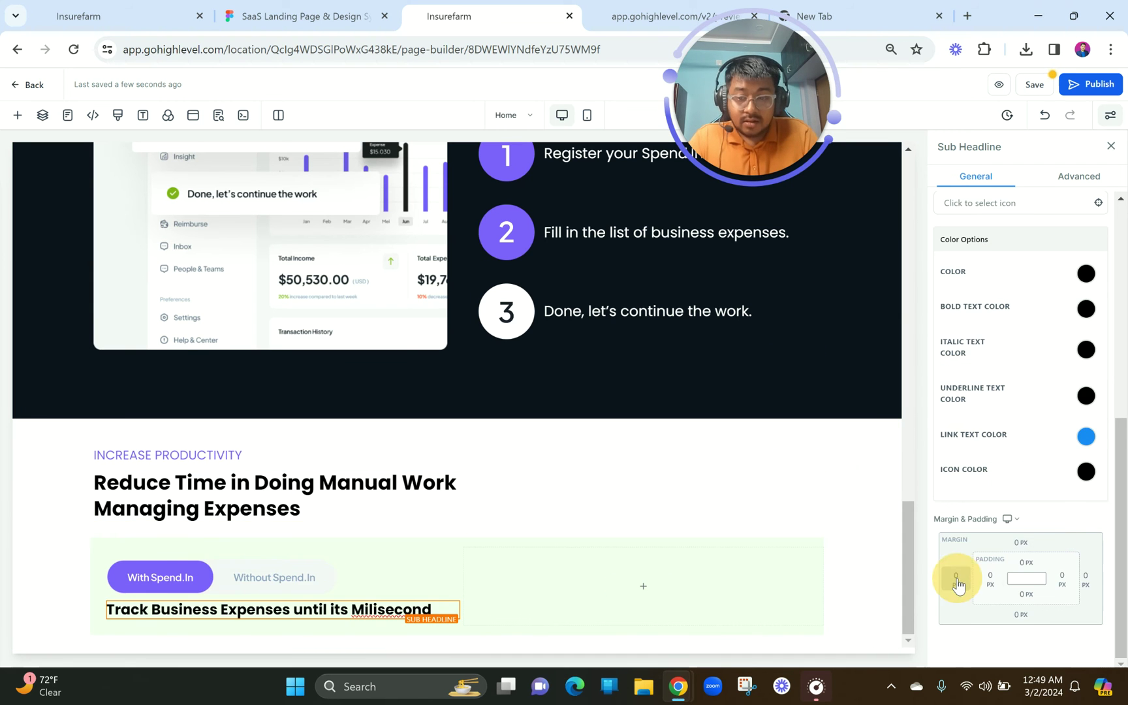
pyautogui.click(1089, 535)
pyautogui.click(1021, 543)
pyautogui.click(1091, 600)
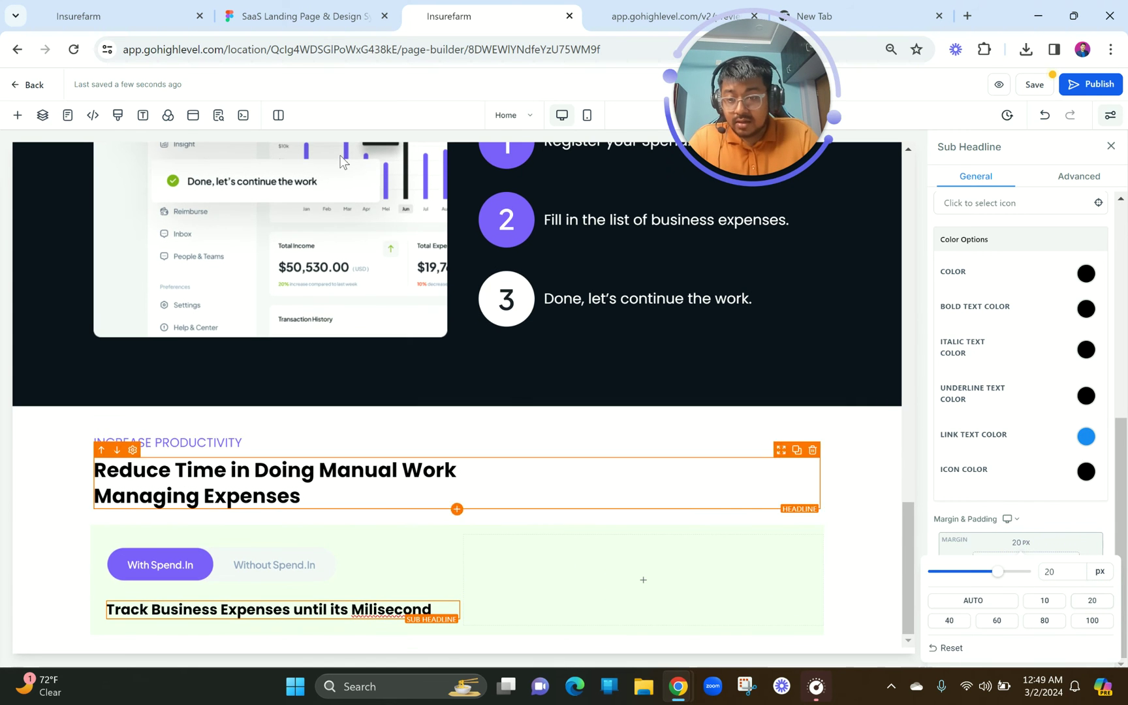
pyautogui.click(312, 5)
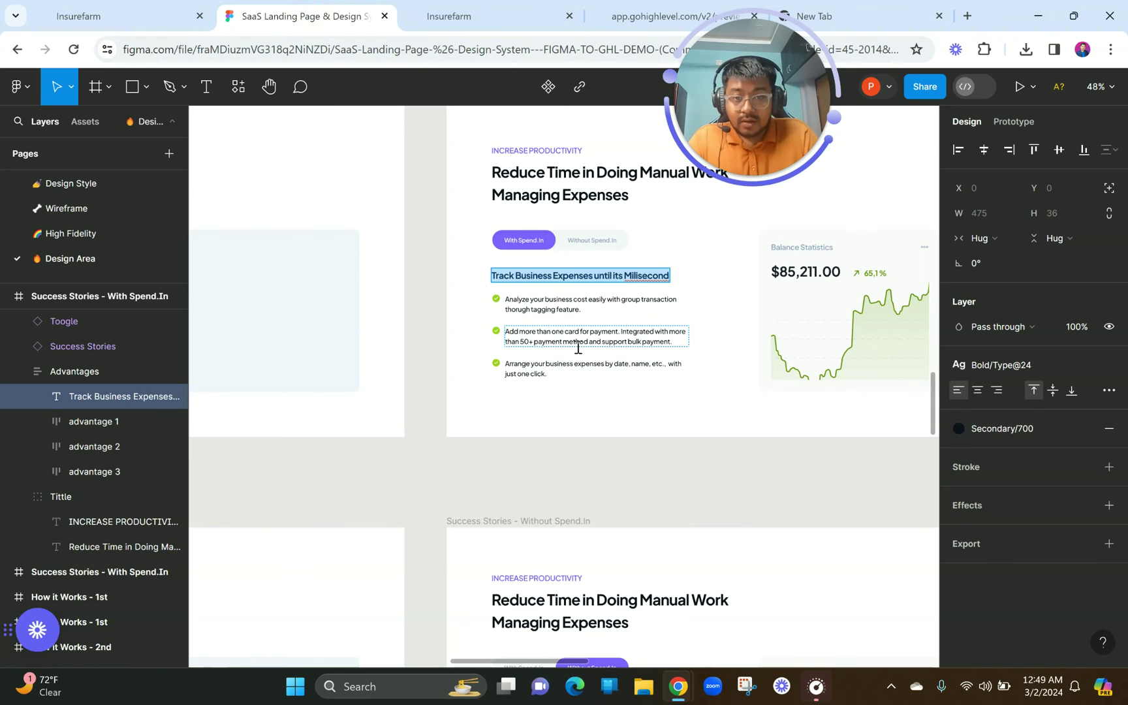
pyautogui.click(498, 11)
pyautogui.doubleClick(1056, 571)
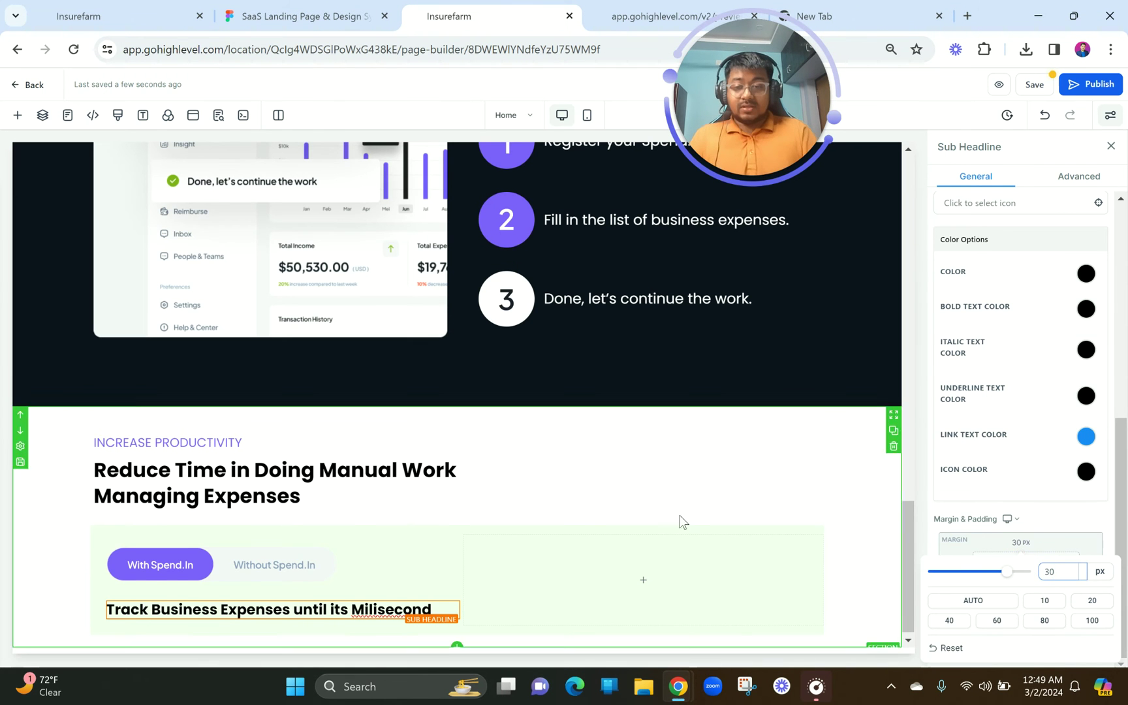
pyautogui.click(646, 506)
# - Switch to the Figma design and copy the first advantage's text under the "Track Business Expenses" heading
pyautogui.click(320, 6)
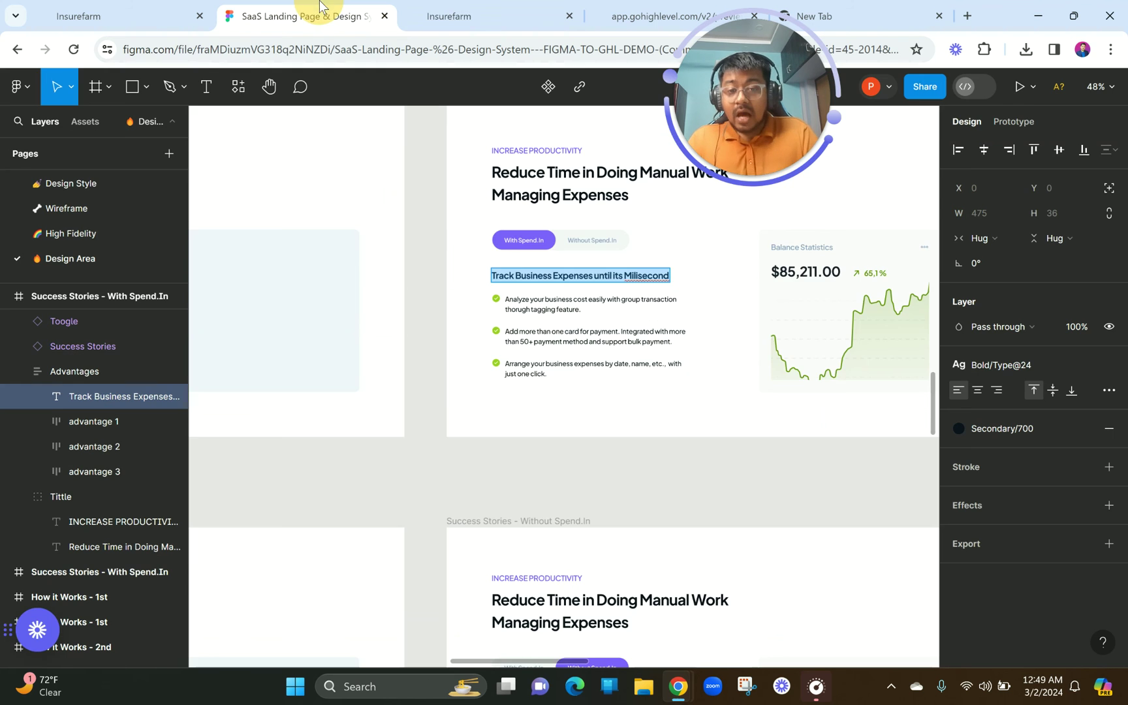
pyautogui.scroll(10, 536, 309)
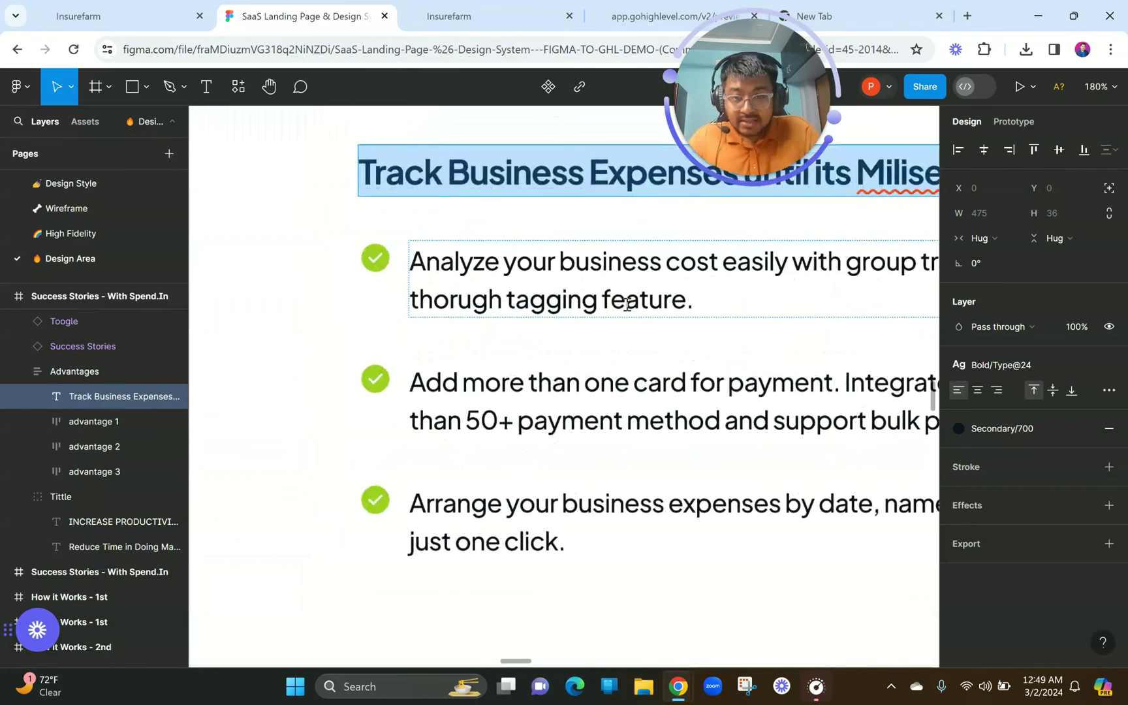
pyautogui.doubleClick(626, 303)
pyautogui.hotkey('ctrl', 'a')
# - Return to the builder, insert a bullet list below the sub-headline, and enter "Analyze your business cost easily with group transaction thorugh tagging feature."
pyautogui.click(446, 7)
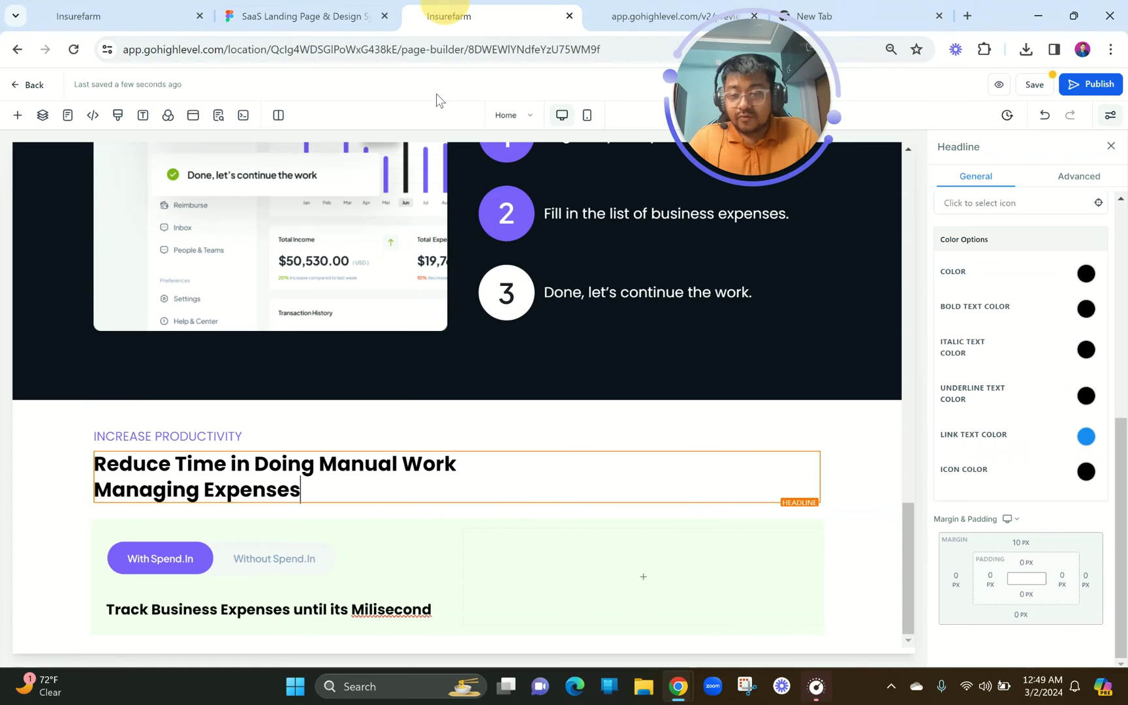
pyautogui.click(283, 620)
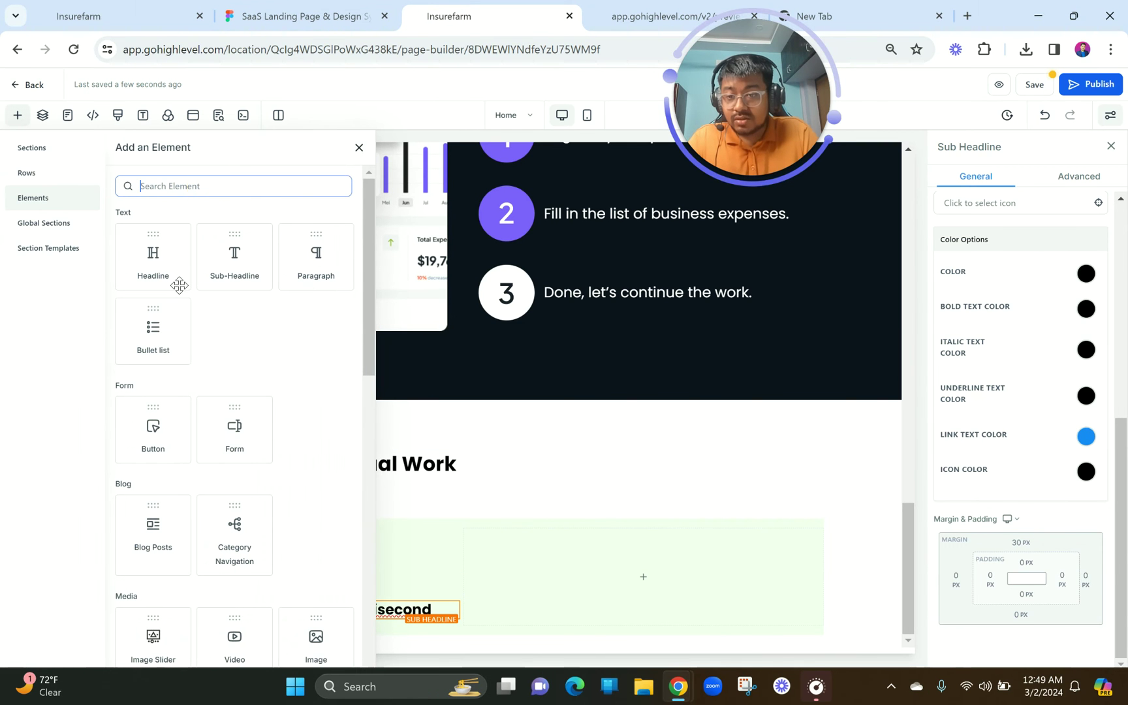
pyautogui.click(143, 341)
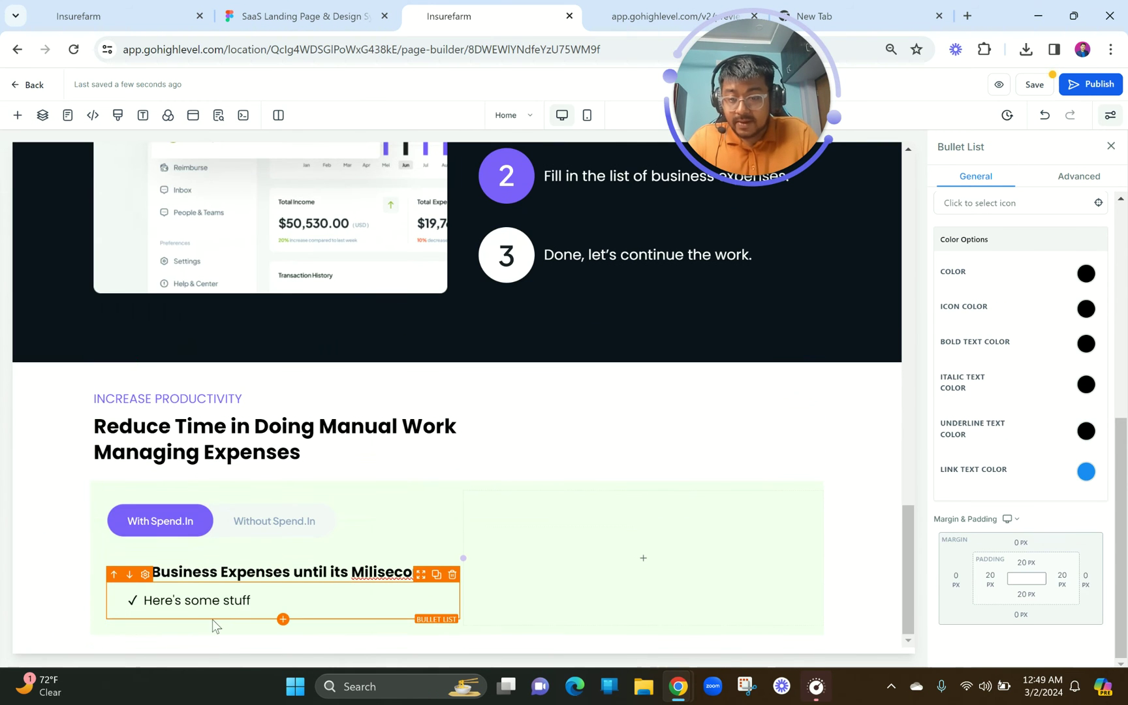
pyautogui.tripleClick(216, 592)
pyautogui.write('Analyze your business cost easily with group transaction thorugh tagging feature.')
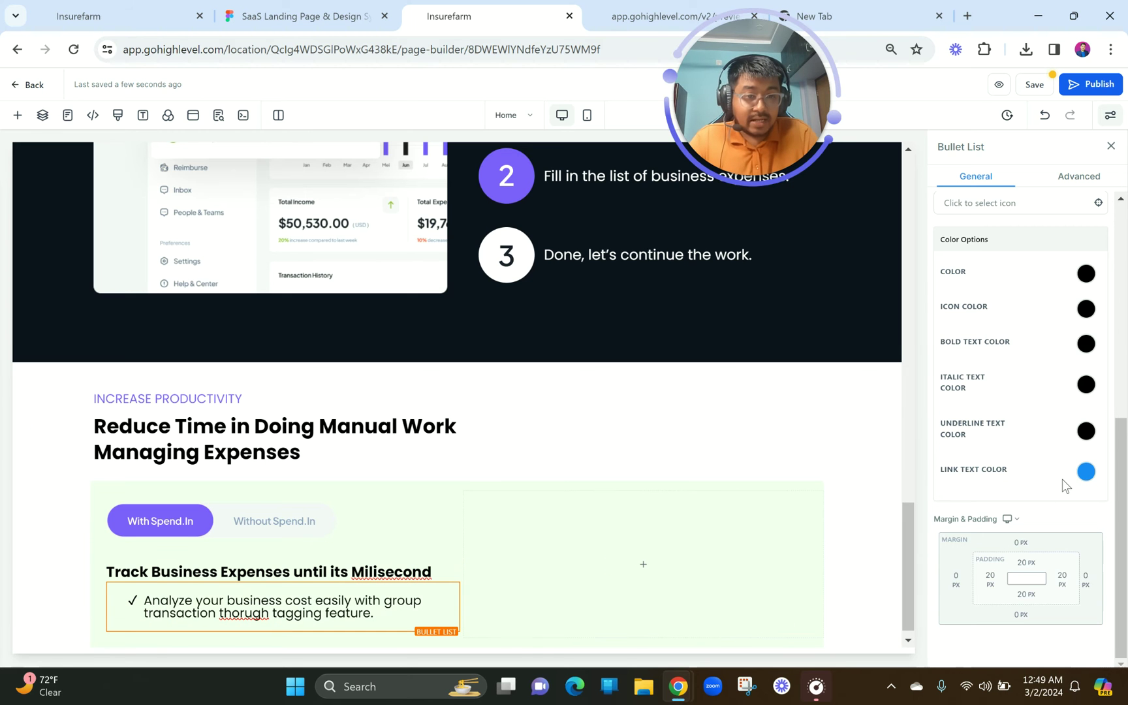
# - Change the bullet list's icon to check-circle and set its font size to 18 px
pyautogui.scroll(4, 1062, 479)
pyautogui.click(979, 461)
pyautogui.write('corr')
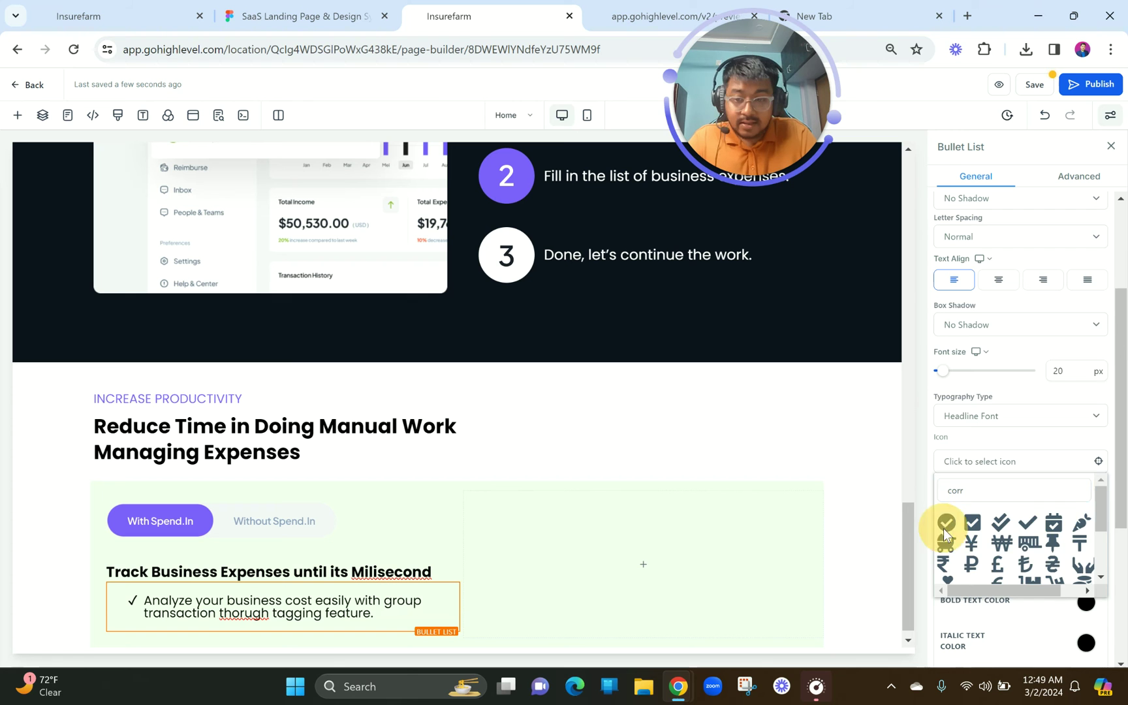
pyautogui.click(946, 522)
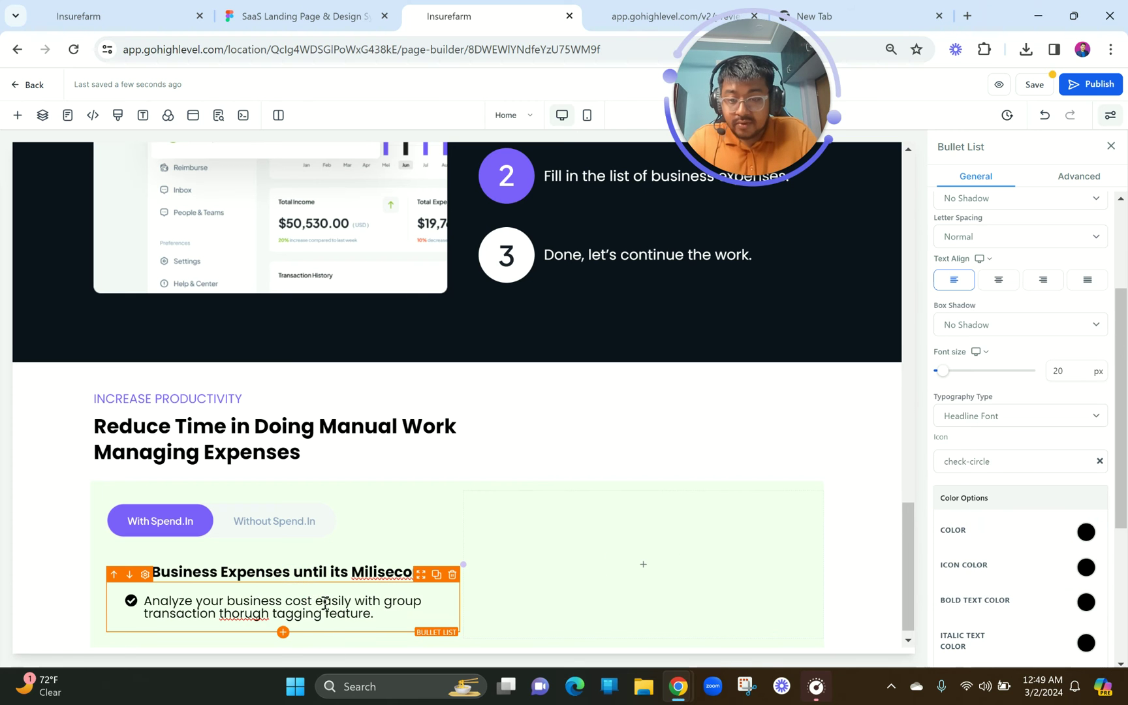
pyautogui.moveTo(1069, 373); pyautogui.dragTo(1034, 372)
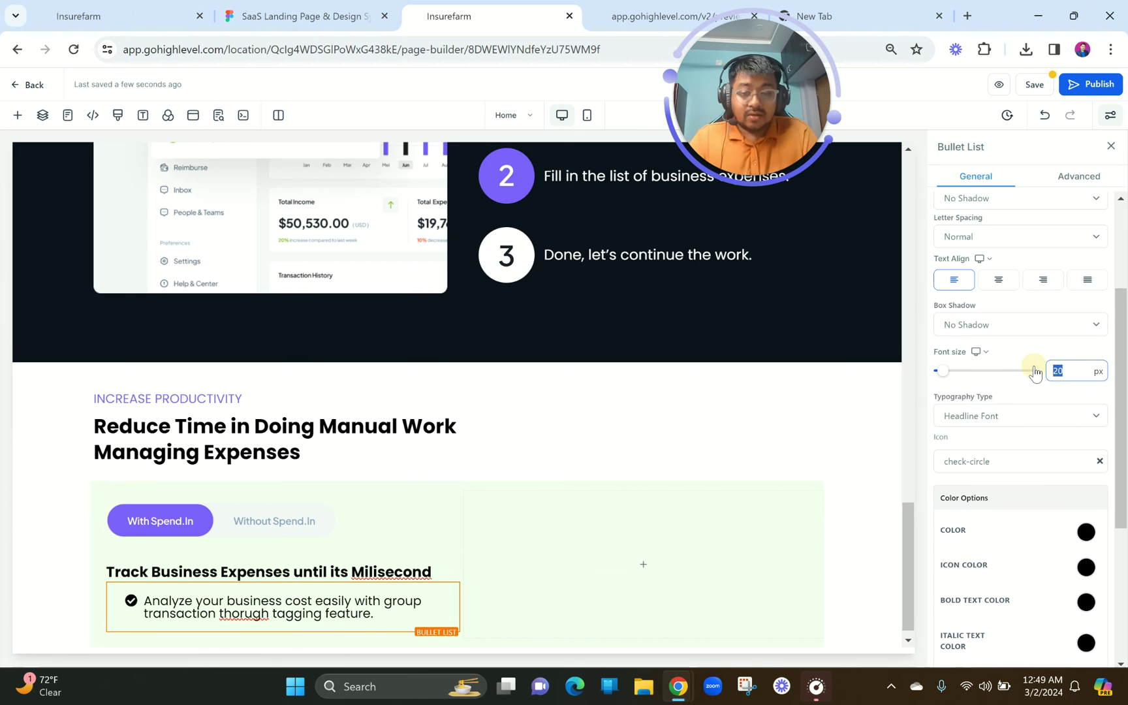
pyautogui.write('17')
pyautogui.press('BackSpace')
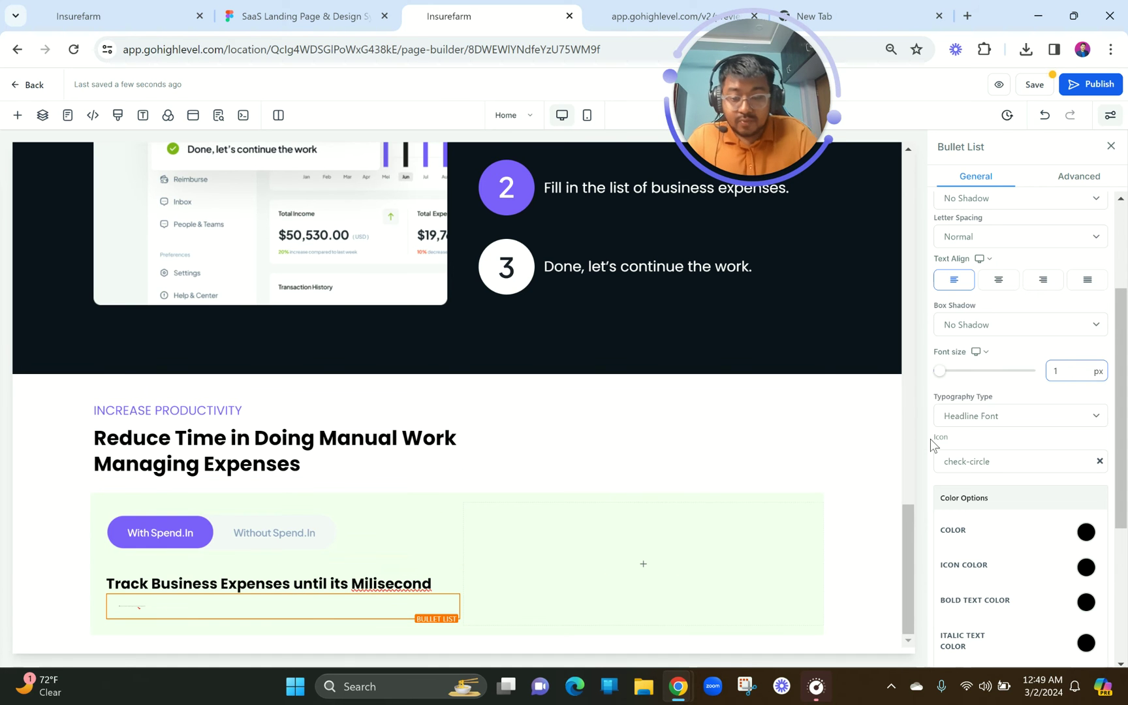
pyautogui.write('7')
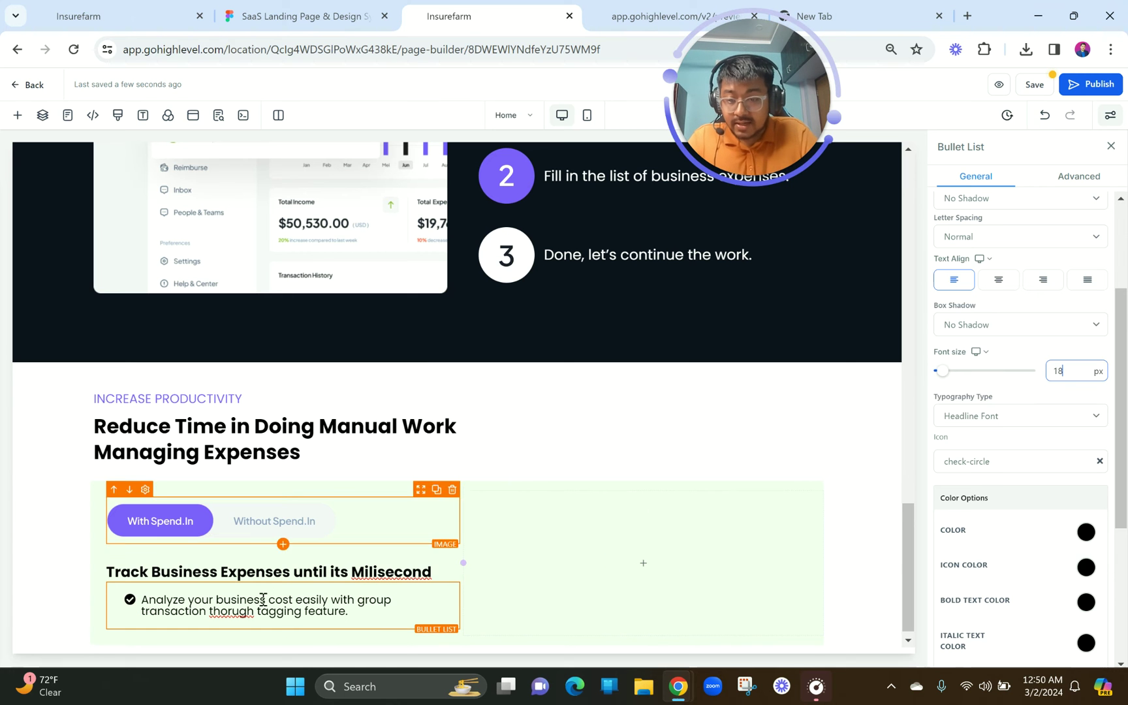
# - Set the bullet list's icon color to green and duplicate the list twice to make three bullets
pyautogui.scroll(-4, 1042, 361)
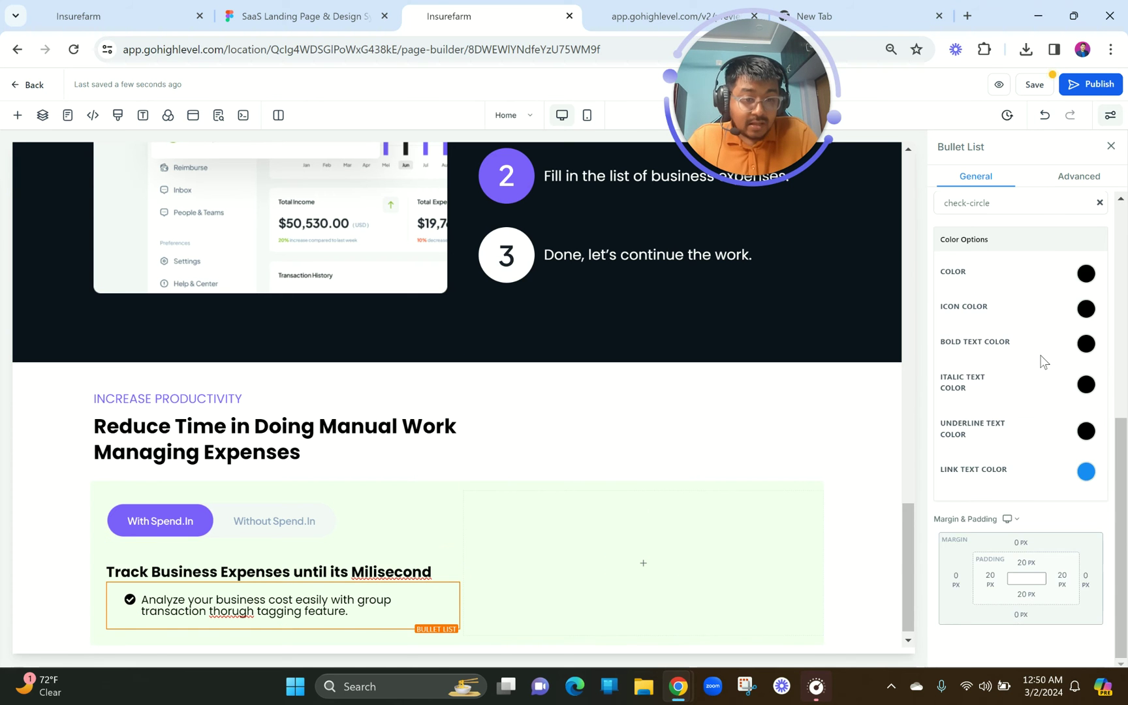
pyautogui.click(1087, 432)
pyautogui.click(1086, 432)
pyautogui.click(1084, 310)
pyautogui.click(945, 337)
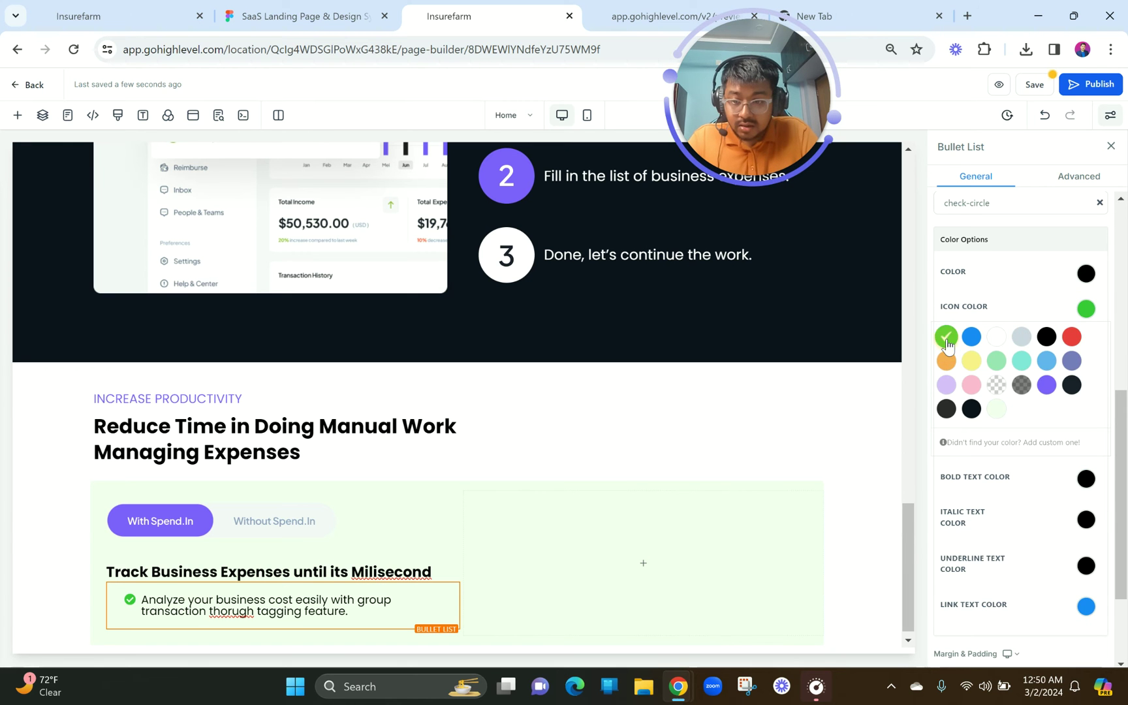
pyautogui.click(586, 453)
pyautogui.scroll(-1, 424, 633)
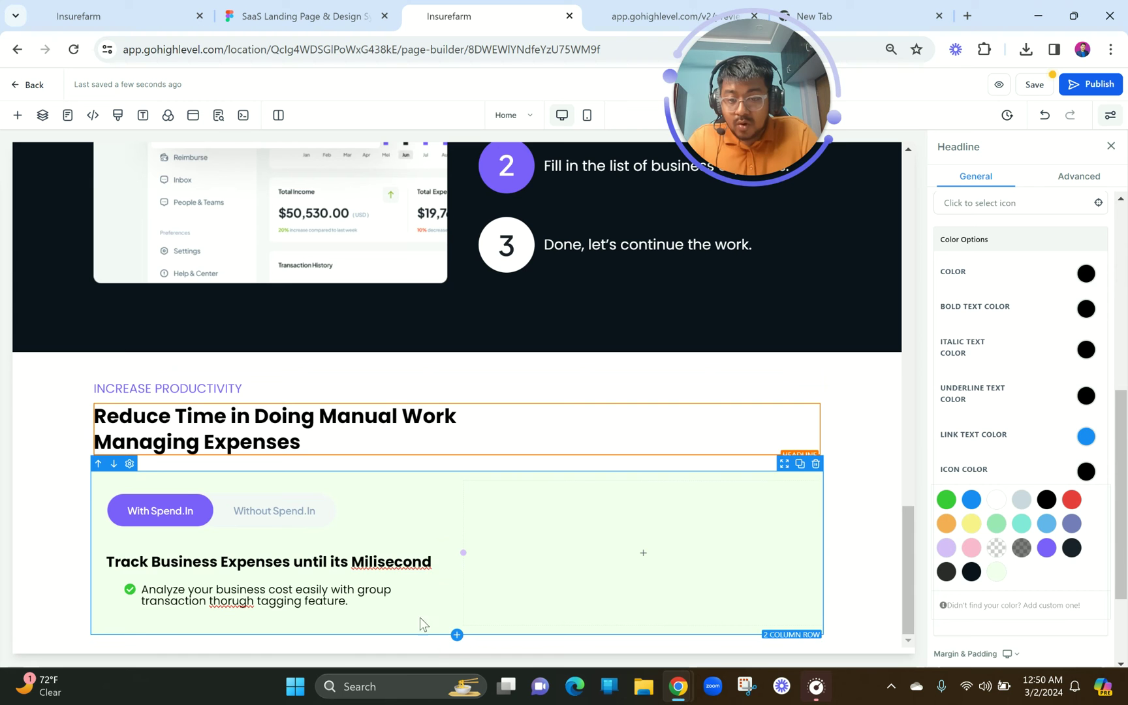
pyautogui.click(435, 565)
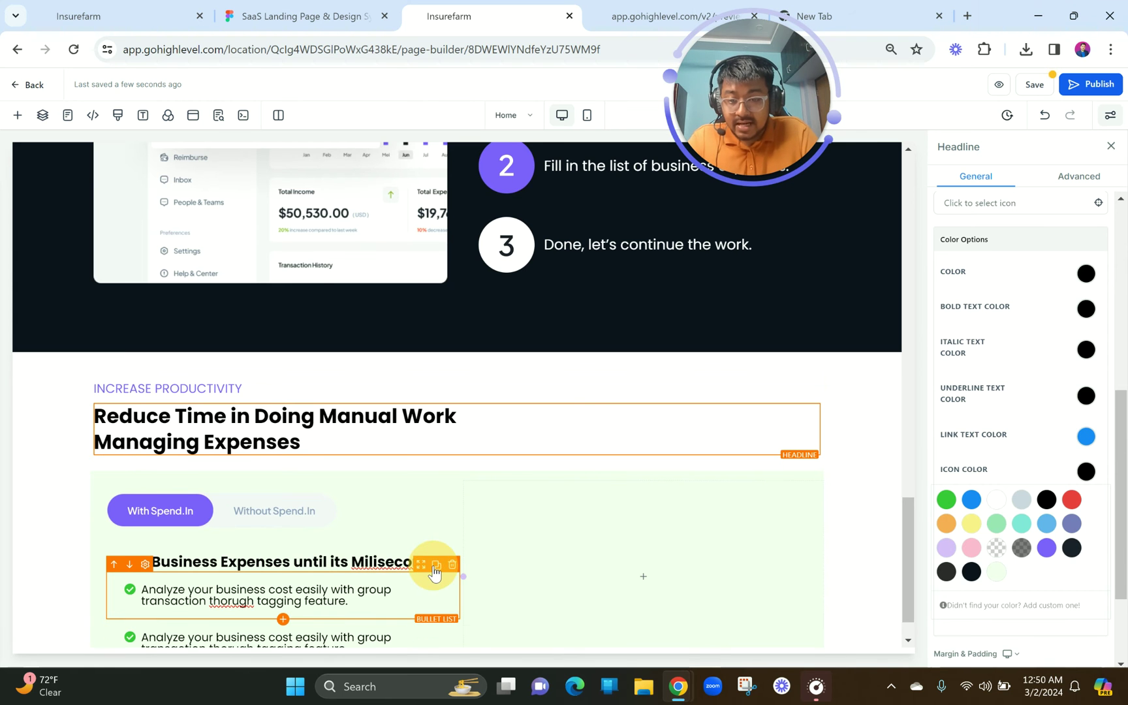
# - Switch to the Figma design and copy the second advantage's text, beginning "Add more than one card for payment"
pyautogui.click(274, 16)
pyautogui.click(513, 408)
pyautogui.doubleClick(514, 406)
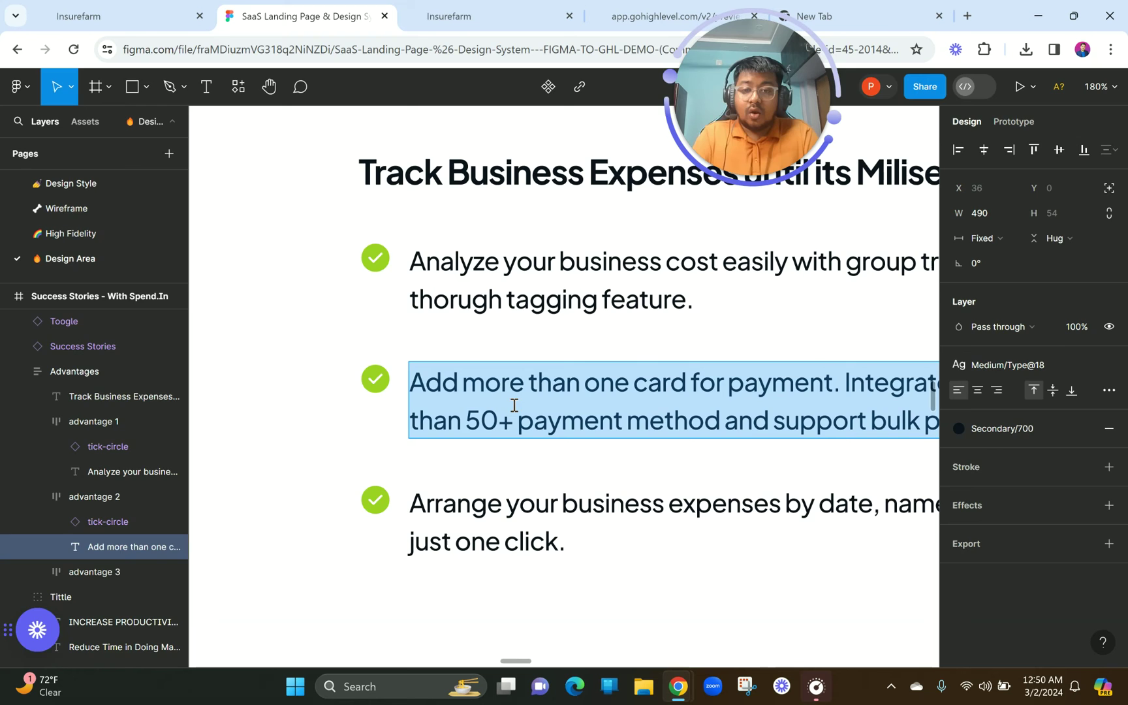
# - Return to the builder and set the second bullet to "Add more than one card for payment. Integrated with more than 50+ payment method and support bulk payment."
pyautogui.click(496, 15)
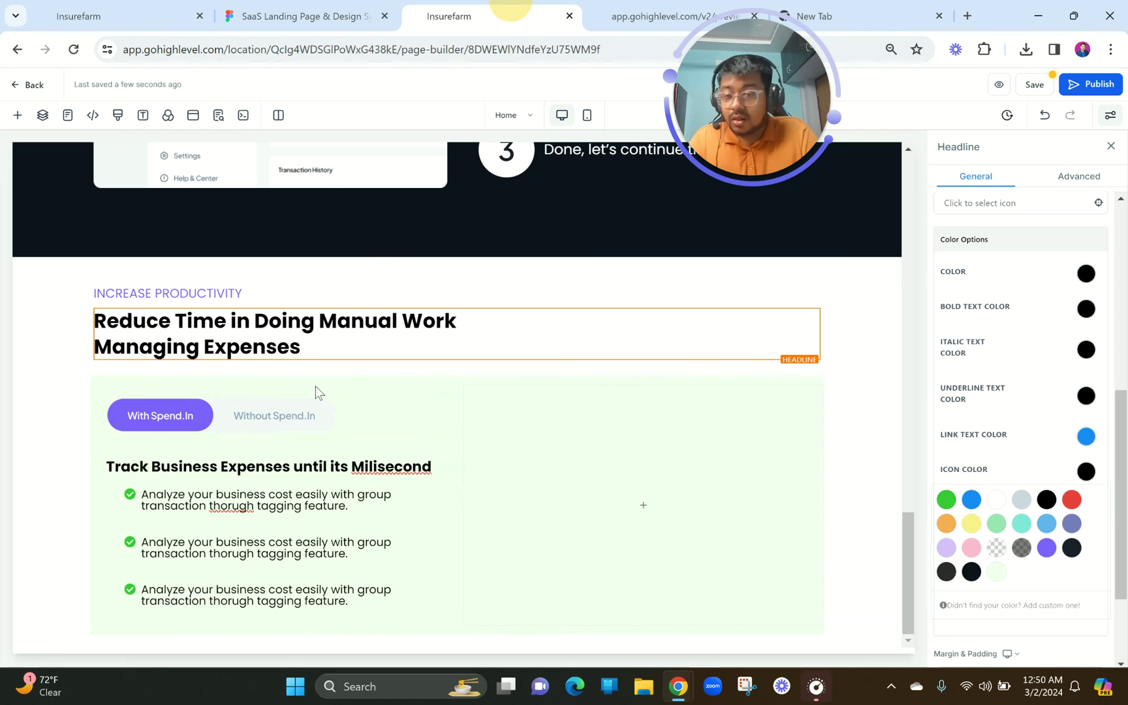
pyautogui.click(217, 555)
pyautogui.tripleClick(219, 552)
pyautogui.write('Add more than one card for payment. Integrated with more than 50+ payment method and support bulk payment.')
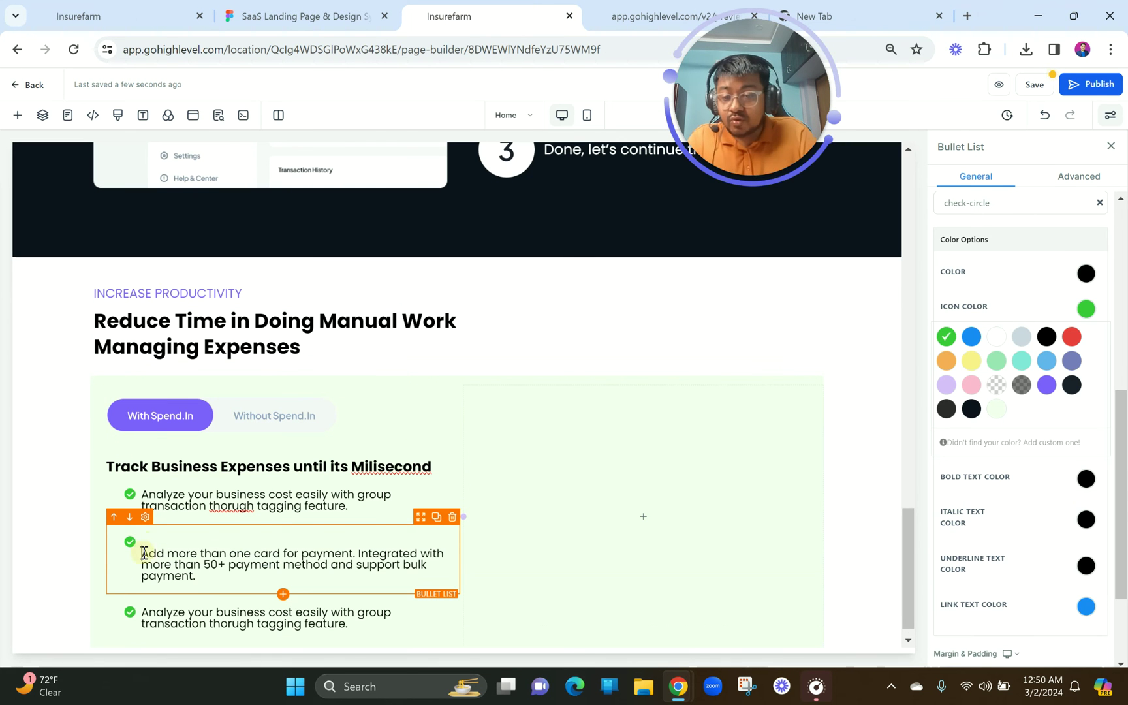
pyautogui.click(144, 553)
pyautogui.press('BackSpace')
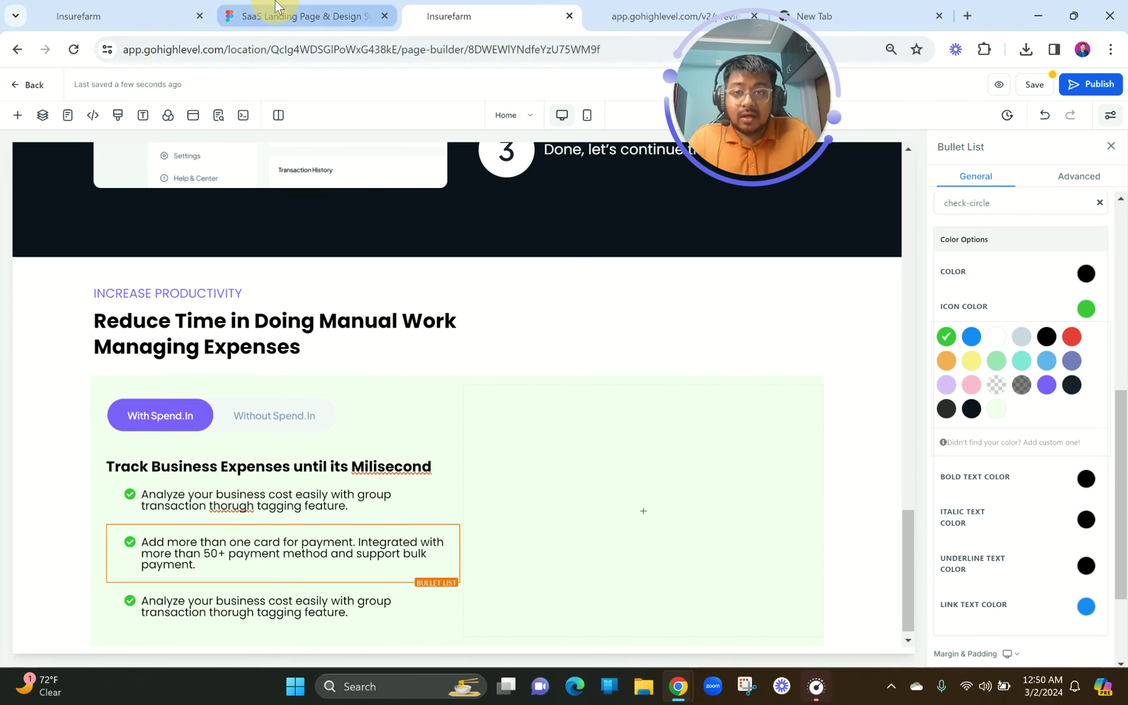
# - Switch to the Figma design and copy the third advantage's text, beginning "Arrange your business expenses"
pyautogui.click(236, 15)
pyautogui.doubleClick(515, 513)
pyautogui.hotkey('ctrl', 'a')
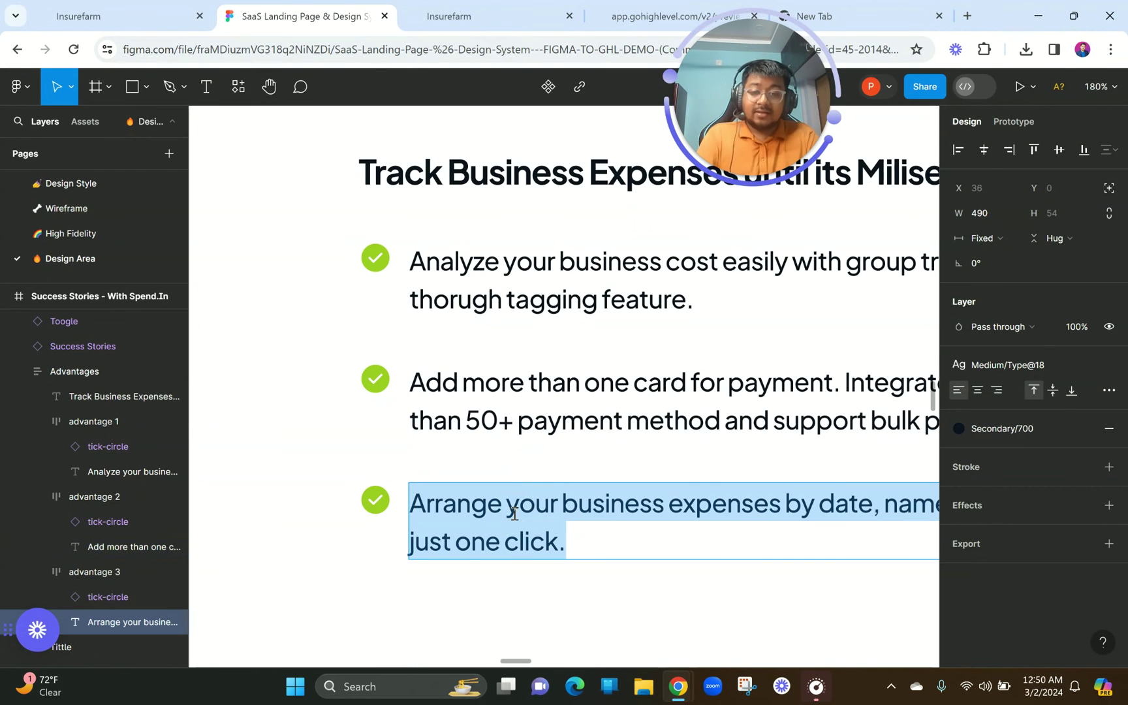
# - Return to the builder and replace the third bullet's text with "Arrange your business expenses by date, name, etc., with just one click."
pyautogui.click(479, 17)
pyautogui.click(262, 611)
pyautogui.hotkey('ctrl', 'a')
pyautogui.write('Arrange your business expenses by date, name, etc., with just one click.')
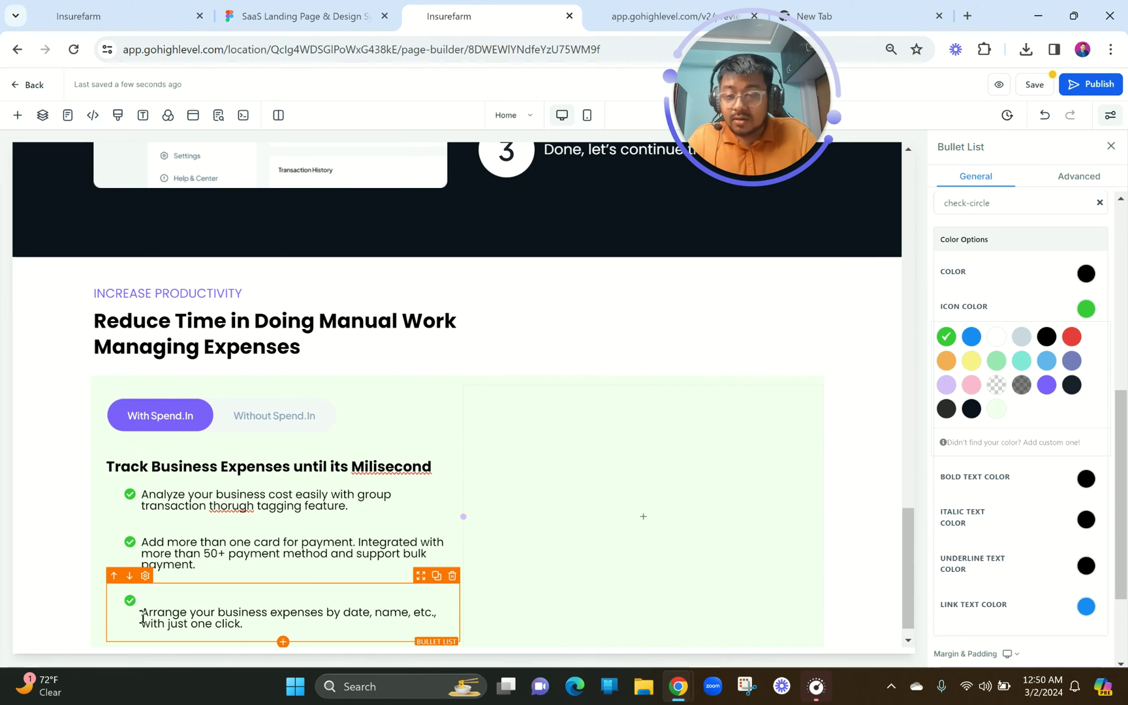
pyautogui.press('BackSpace')
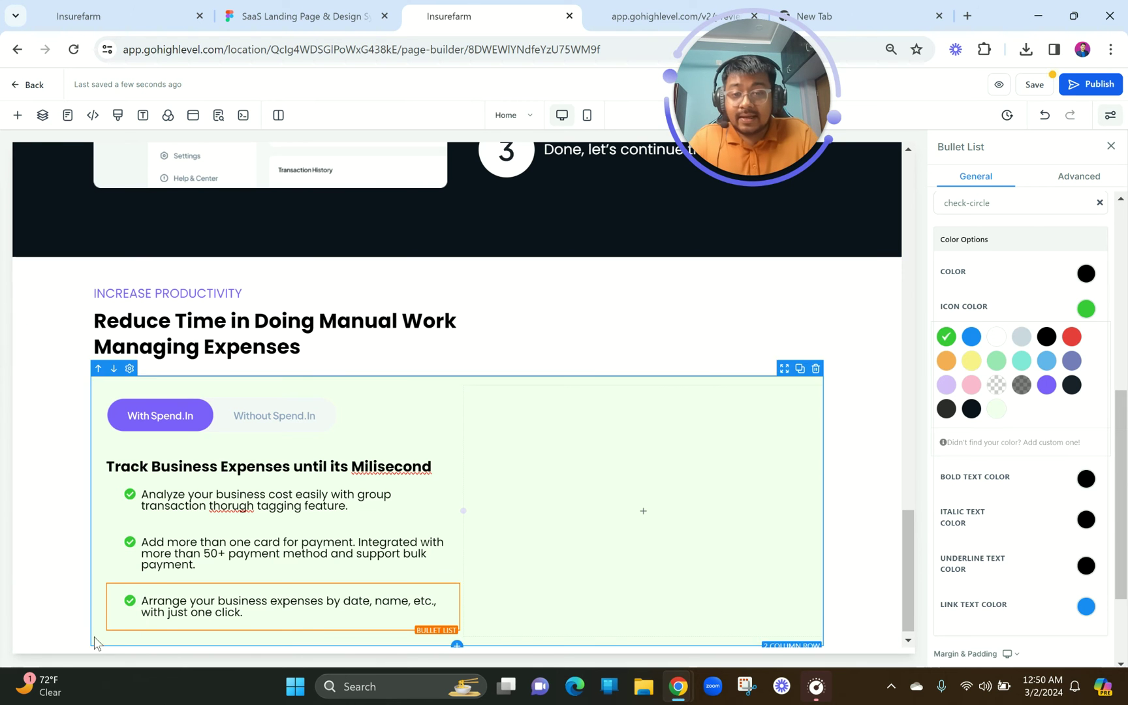
# - Duplicate the dashboard image beside the "Few Easy Steps and Done" content
pyautogui.click(653, 516)
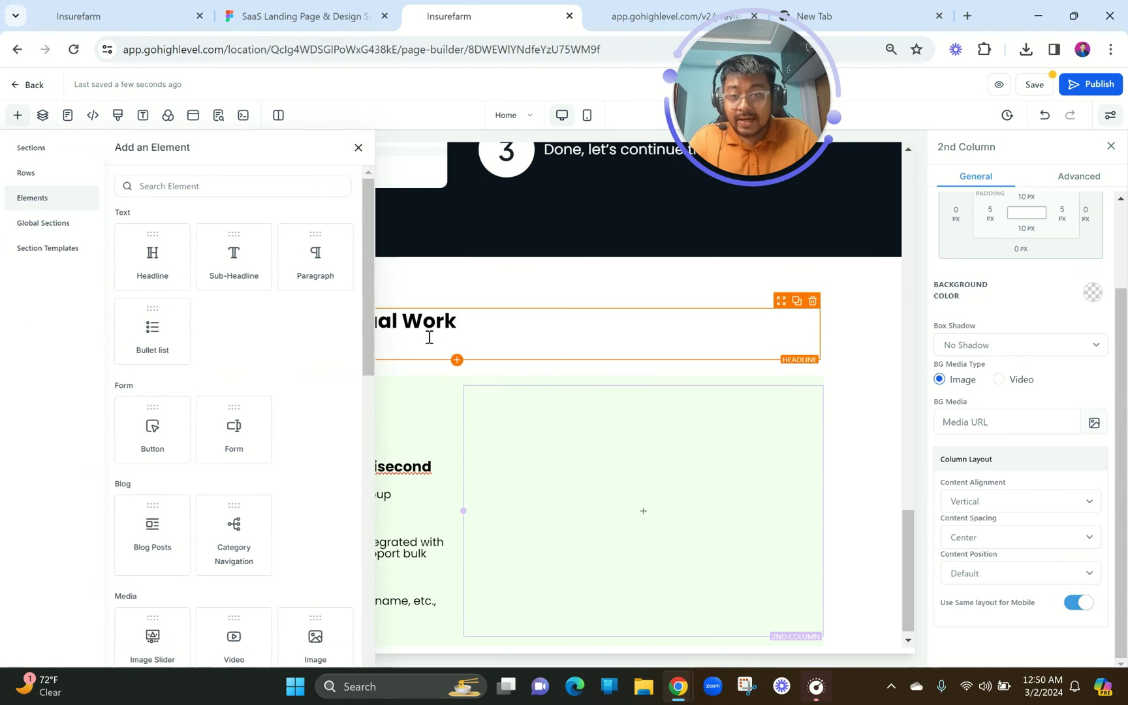
pyautogui.click(360, 149)
pyautogui.scroll(5, 523, 291)
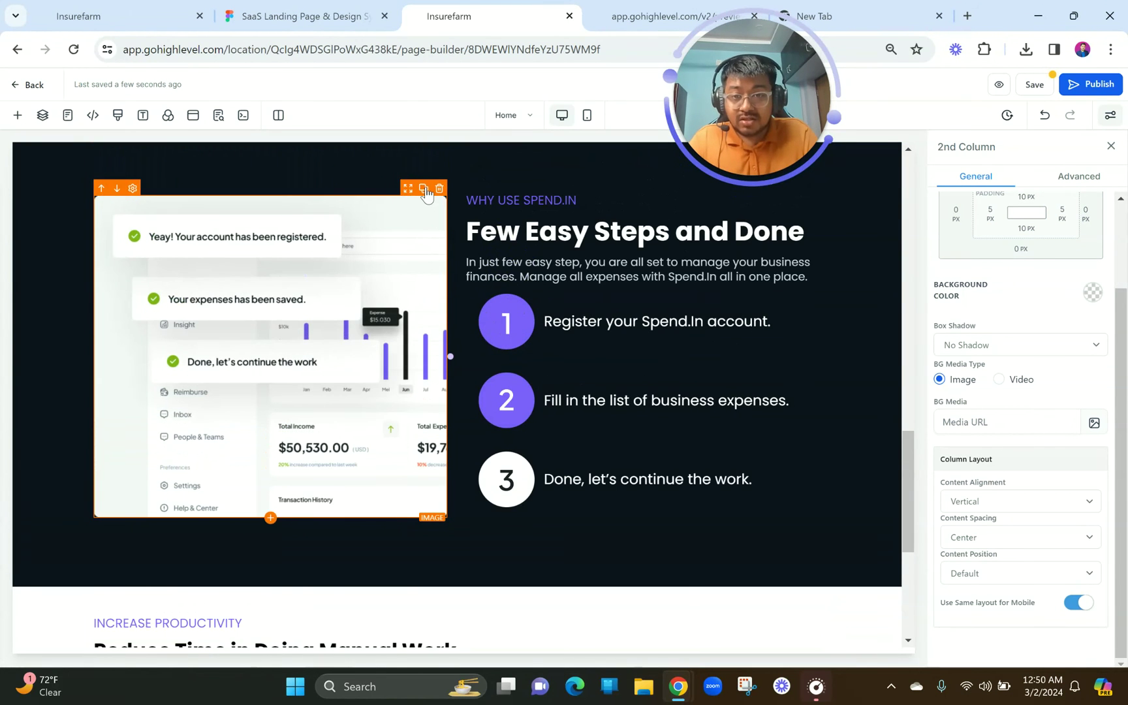
pyautogui.click(424, 189)
# - Move the duplicated dashboard image into the empty second column beside the bullets and select that column
pyautogui.scroll(-5, 538, 461)
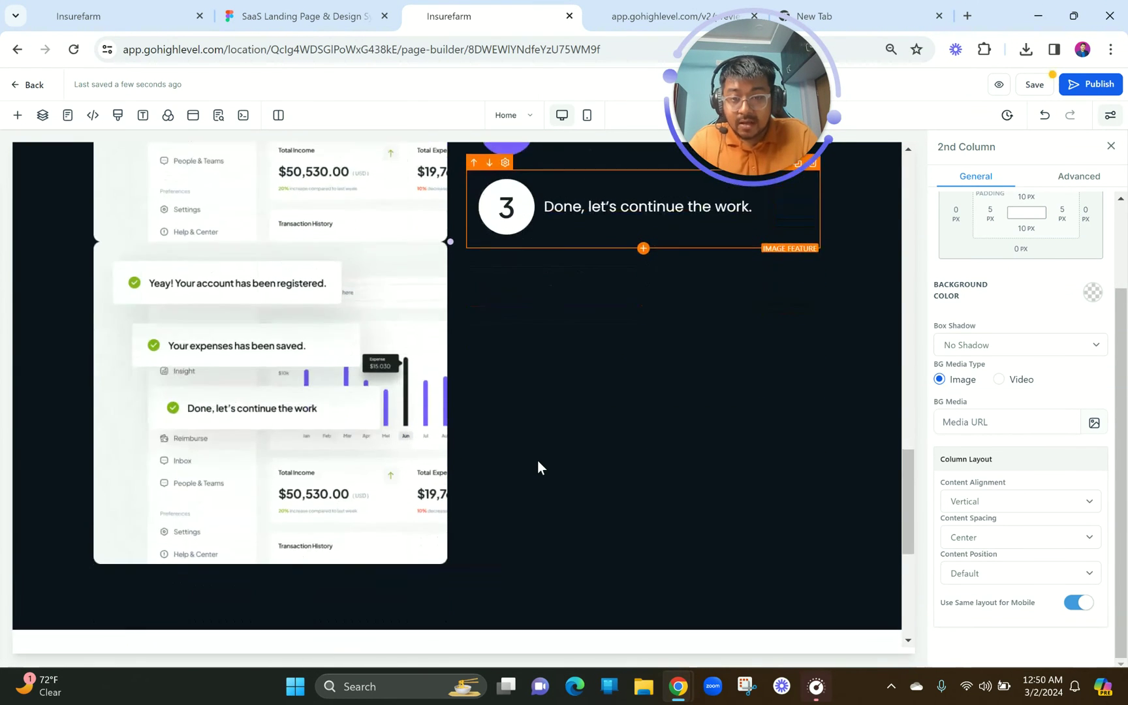
pyautogui.moveTo(410, 187); pyautogui.dragTo(622, 629)
pyautogui.scroll(-2, 677, 353)
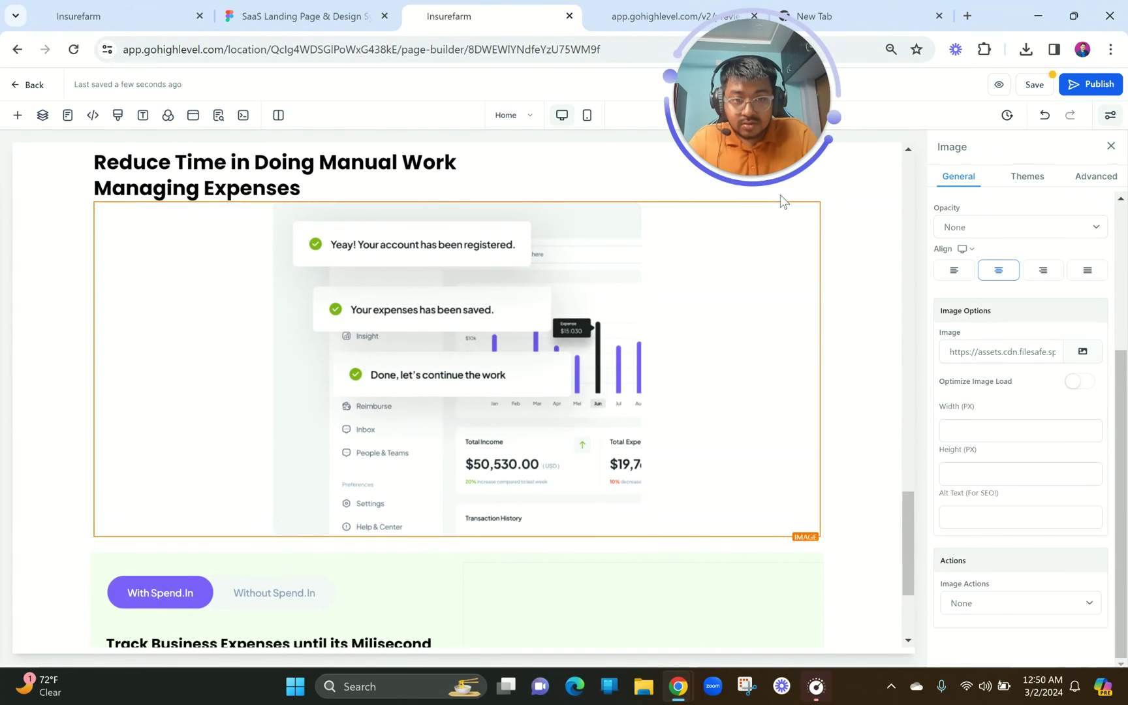
pyautogui.moveTo(796, 264); pyautogui.dragTo(721, 623)
pyautogui.click(376, 442)
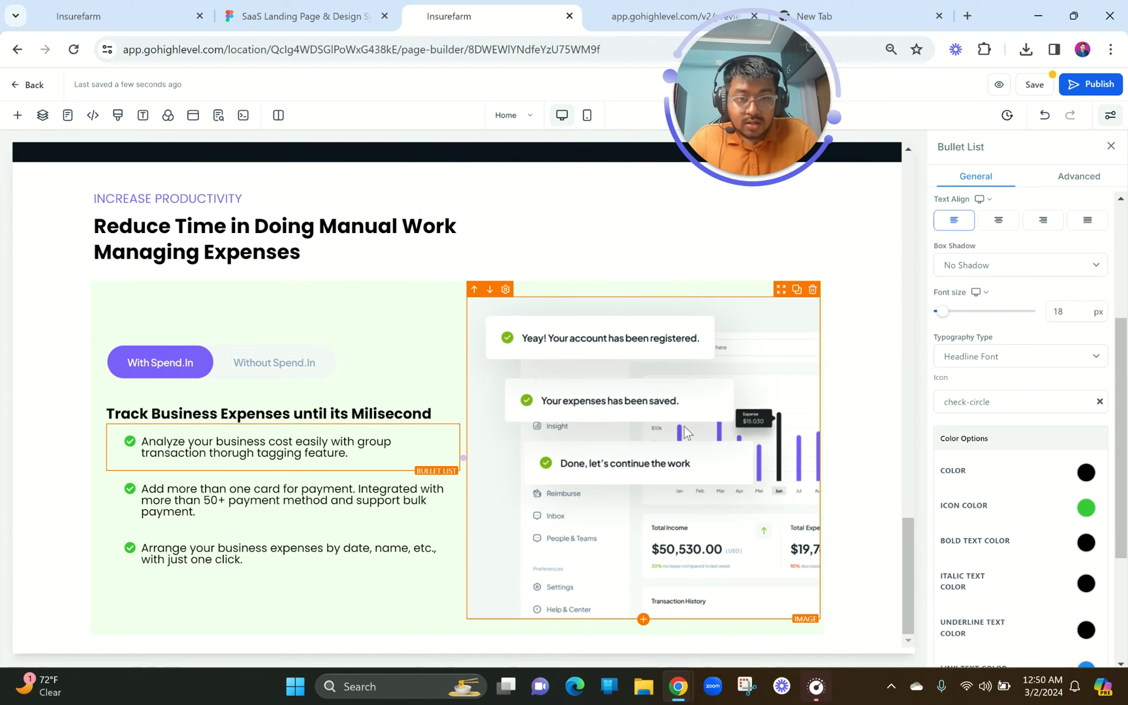
pyautogui.click(668, 292)
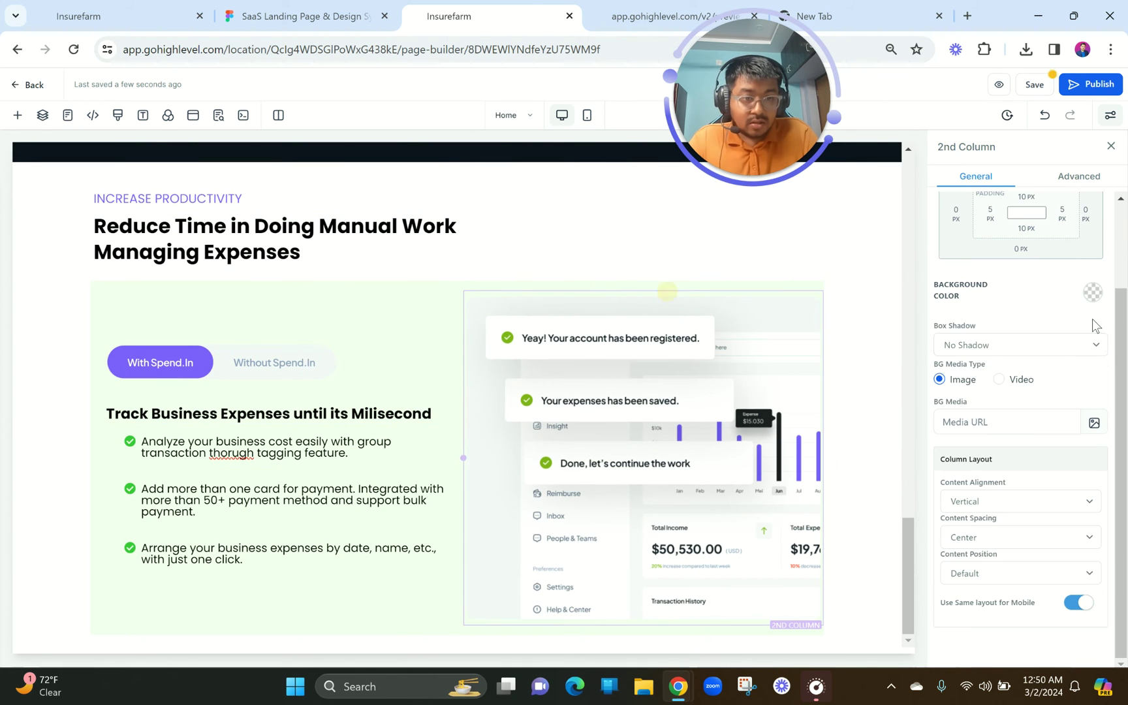
# - Adjust the right padding of the second column and select the dashboard image inside it
pyautogui.click(1066, 223)
pyautogui.click(953, 276)
pyautogui.click(656, 449)
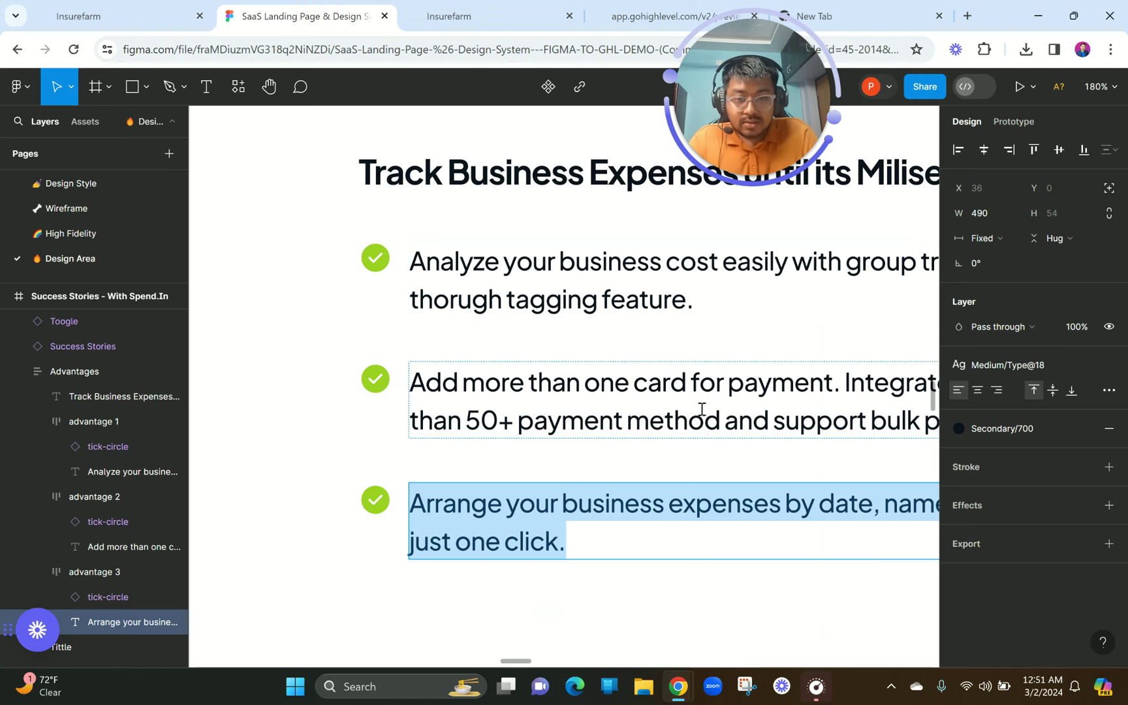
# - Switch to the Figma design and export the Balance Statistics card as a PNG at 2x scale
pyautogui.scroll(-5, 697, 392)
pyautogui.hscroll(5, 702, 411)
pyautogui.press('Escape')
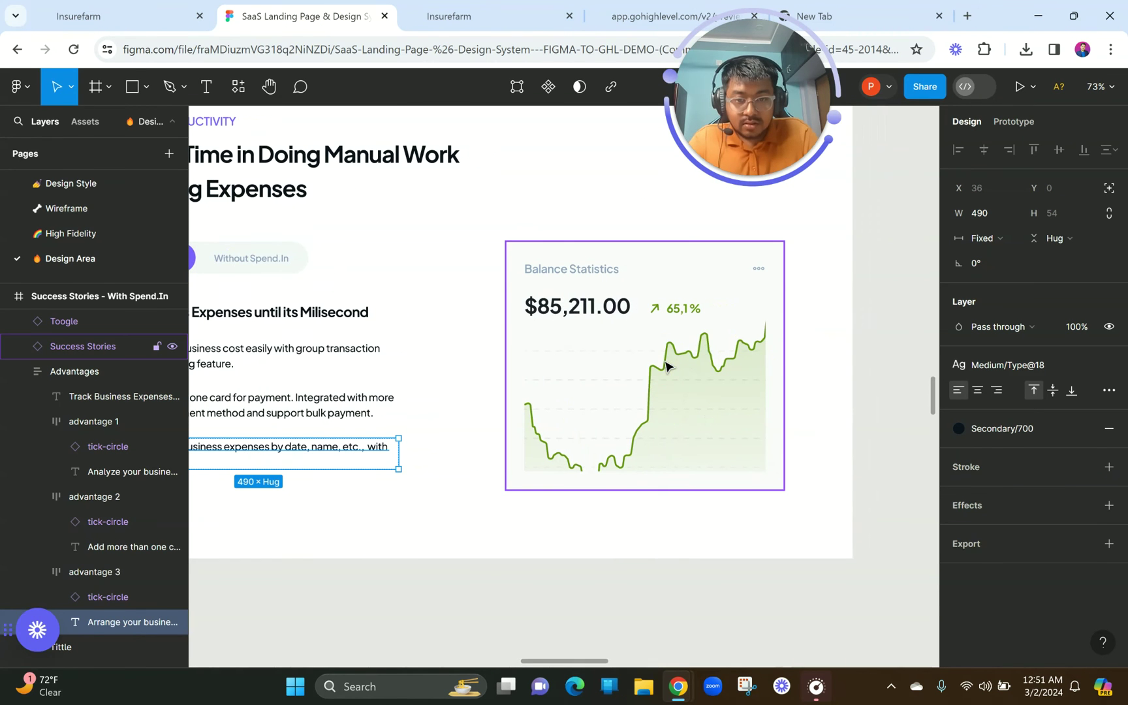
pyautogui.click(773, 484)
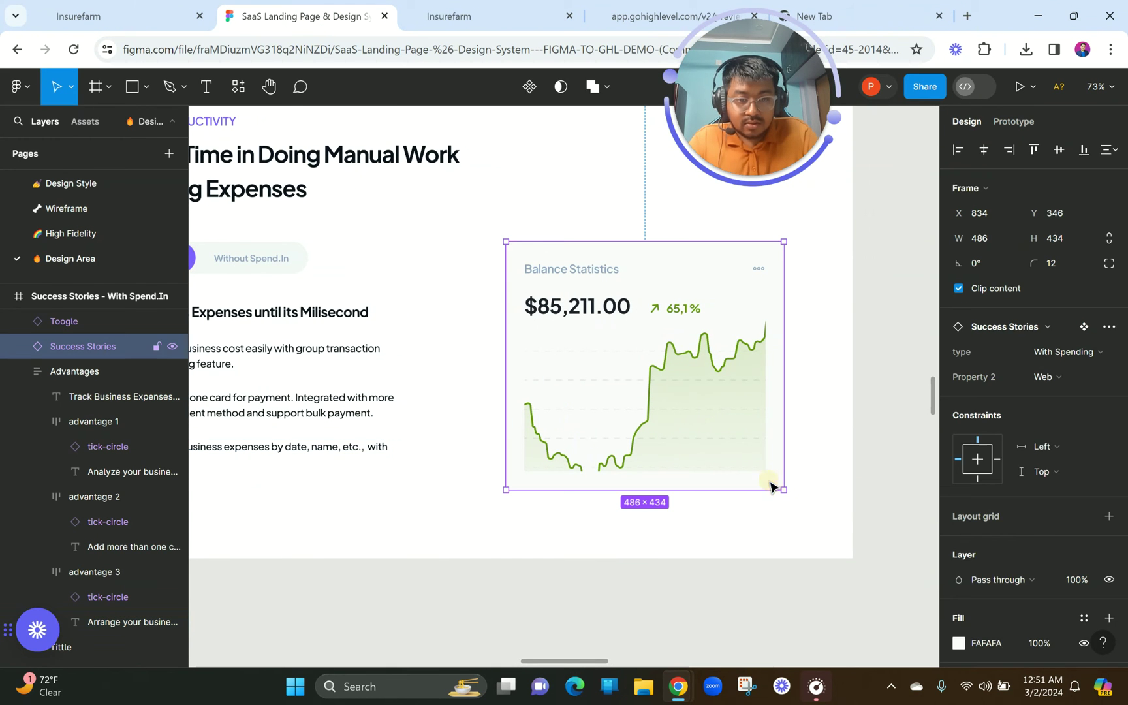
pyautogui.scroll(-5, 1082, 545)
pyautogui.click(990, 602)
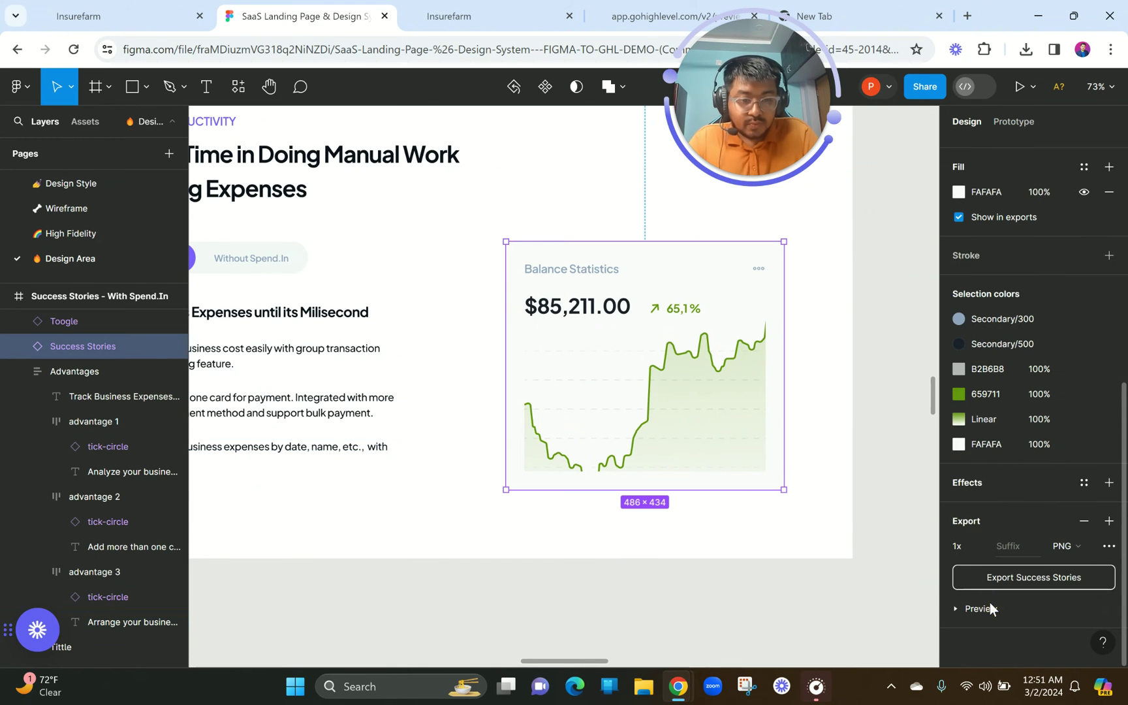
pyautogui.click(979, 545)
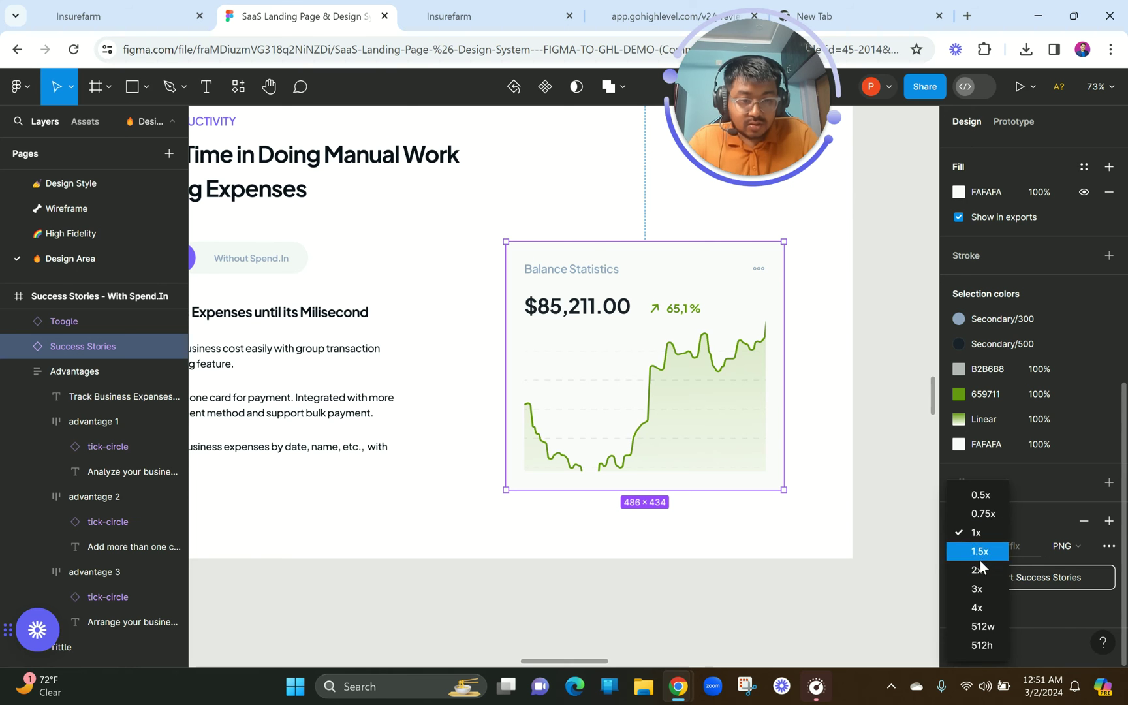
pyautogui.click(979, 569)
pyautogui.click(1052, 580)
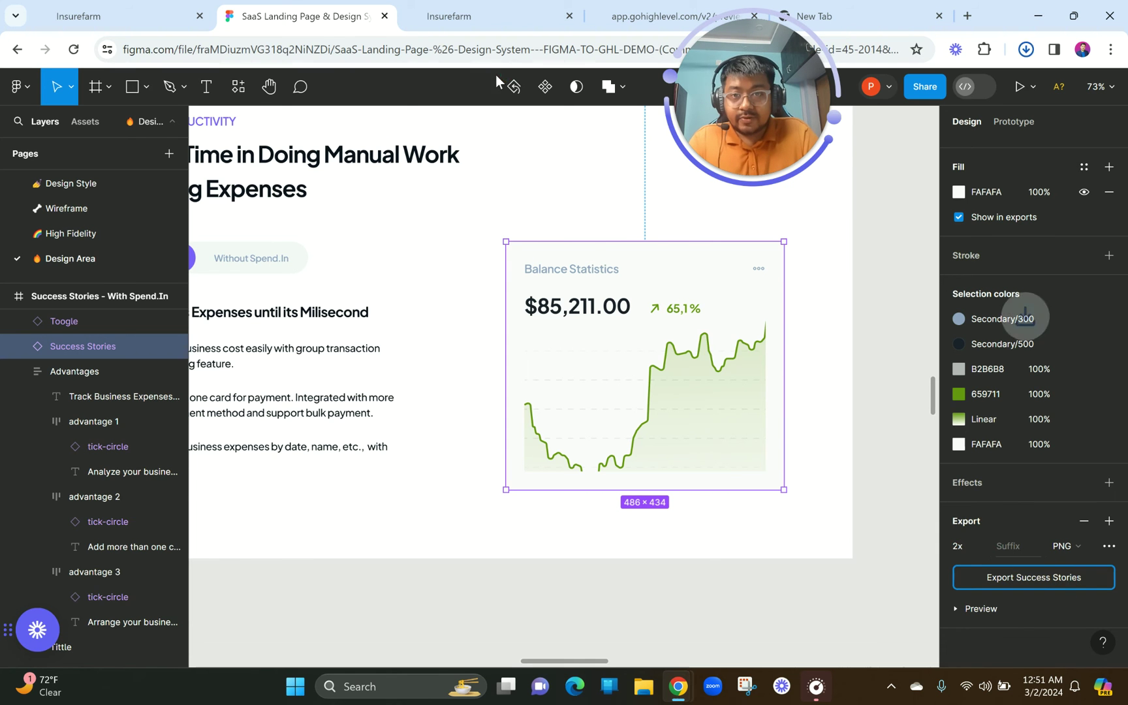
# - Return to the builder and open the media library for the second column's dashboard image
pyautogui.click(494, 8)
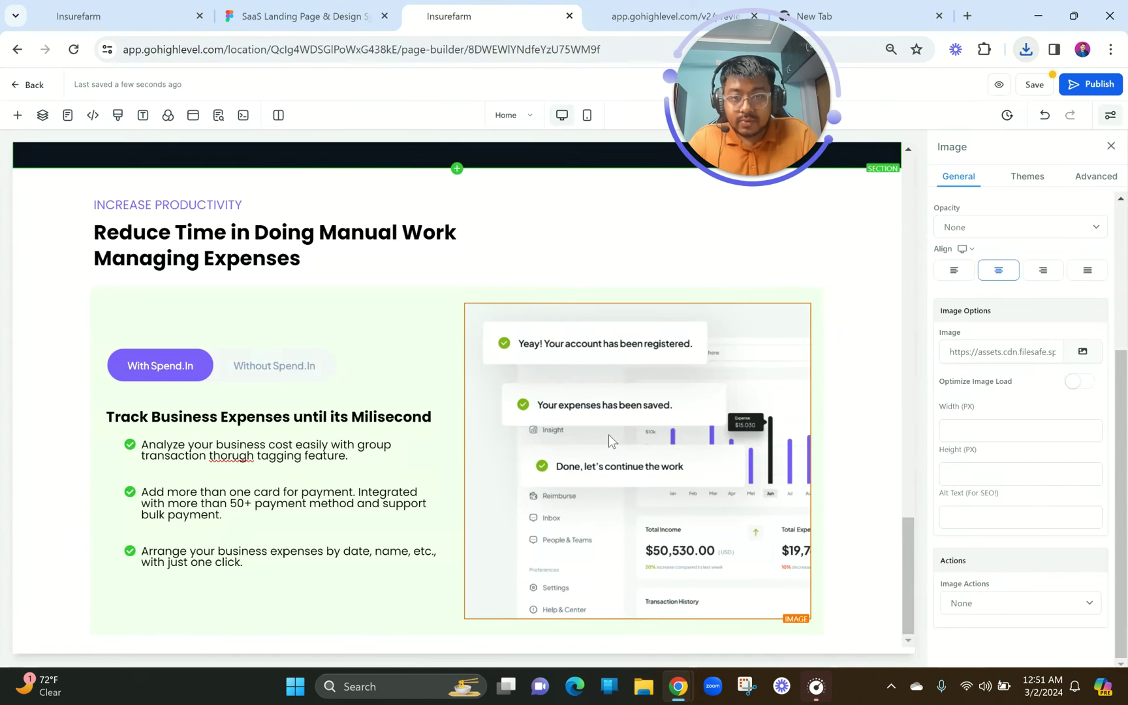
pyautogui.click(1083, 352)
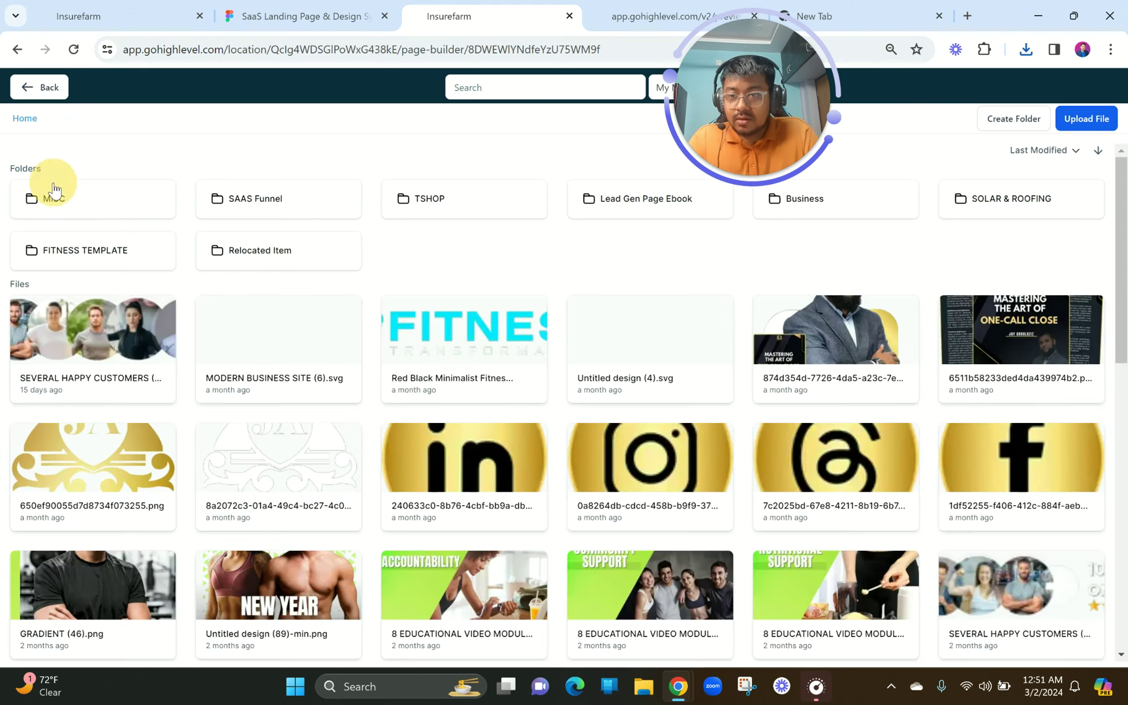
# - Upload Success Stories.png to the MISC media folder and choose it as the image in the row's second column
pyautogui.click(55, 189)
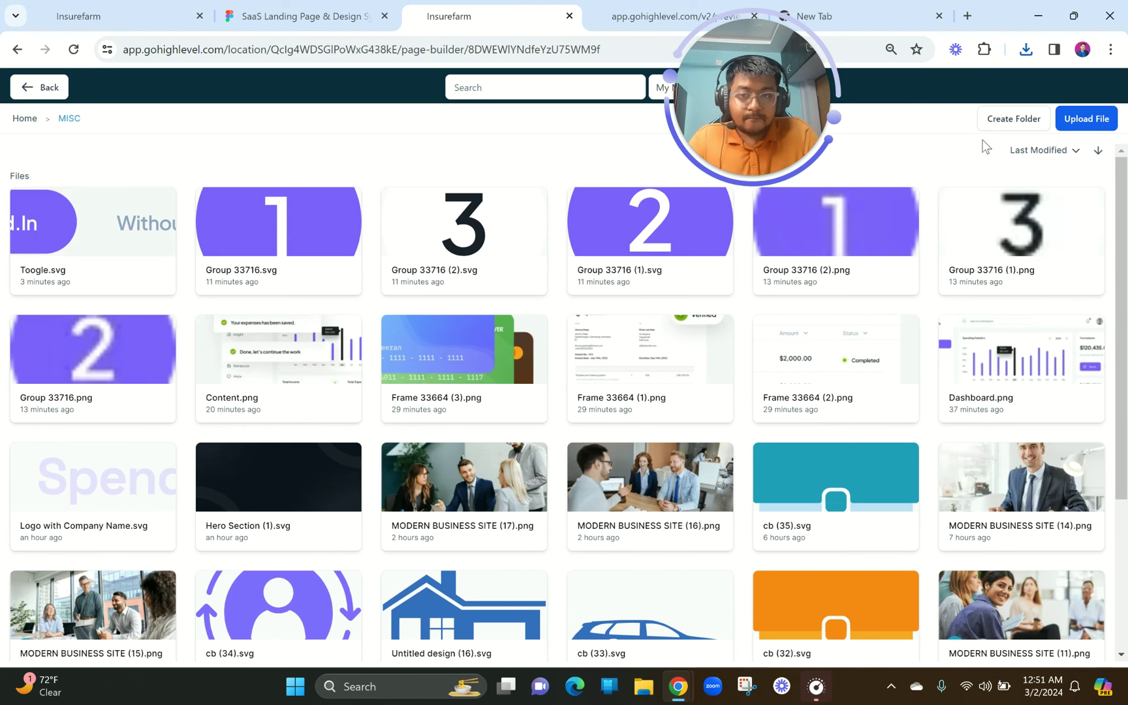
pyautogui.click(1005, 113)
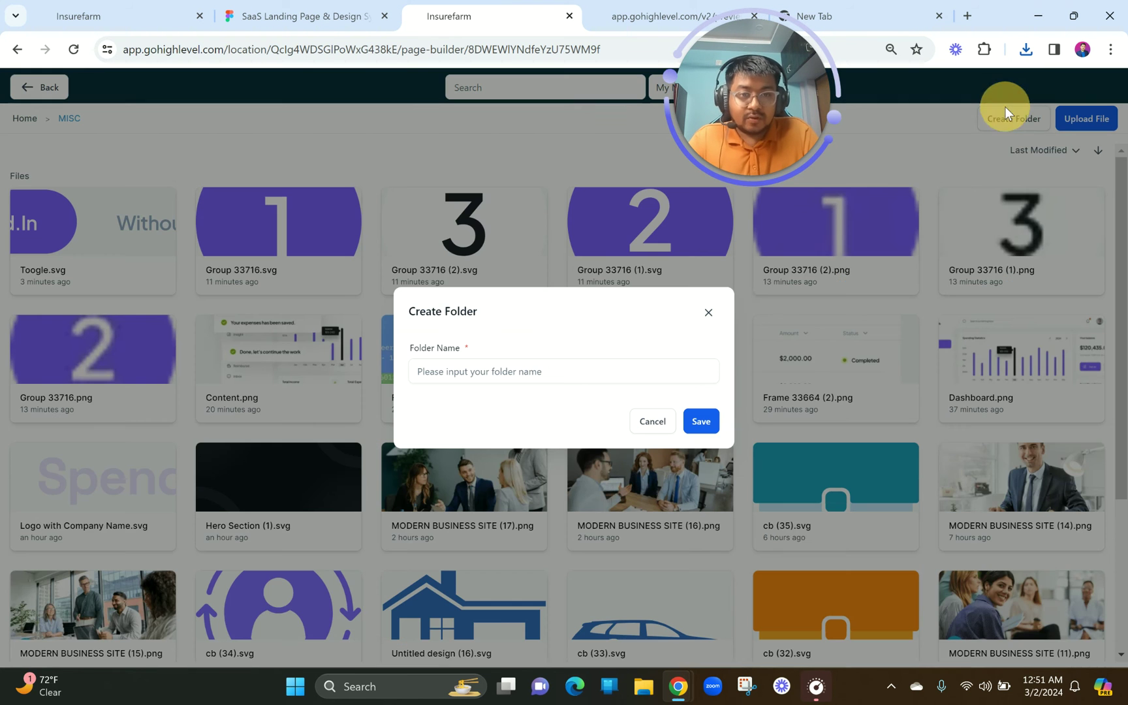
pyautogui.click(706, 314)
pyautogui.click(1086, 119)
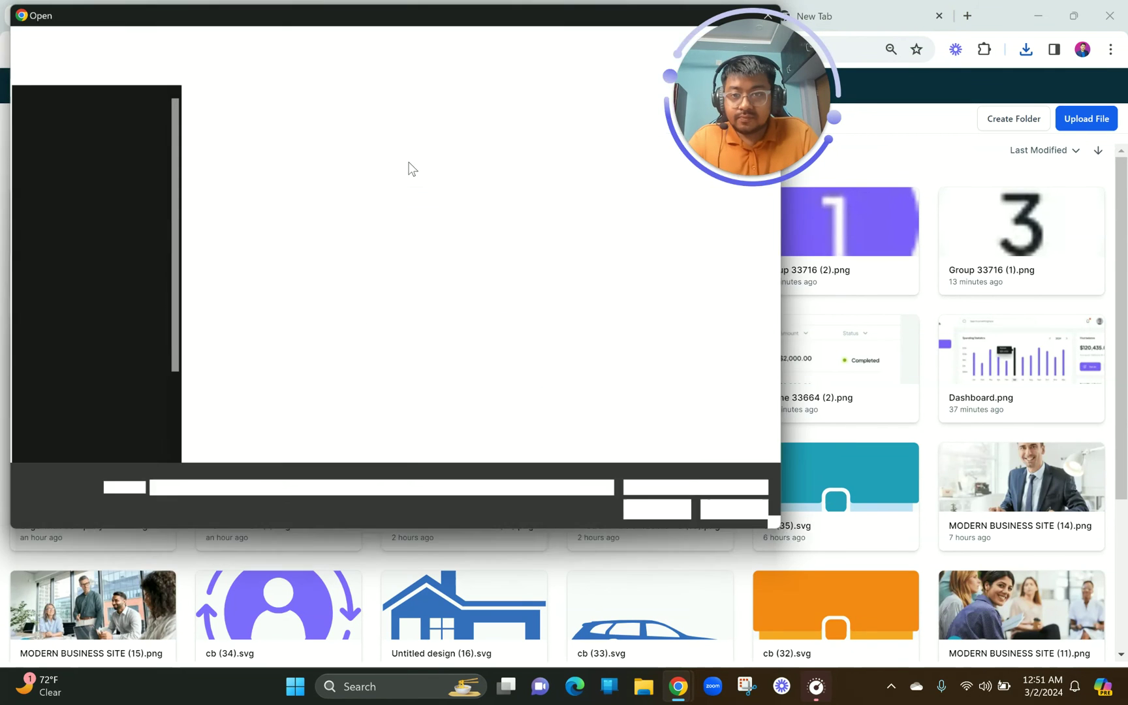
pyautogui.doubleClick(249, 140)
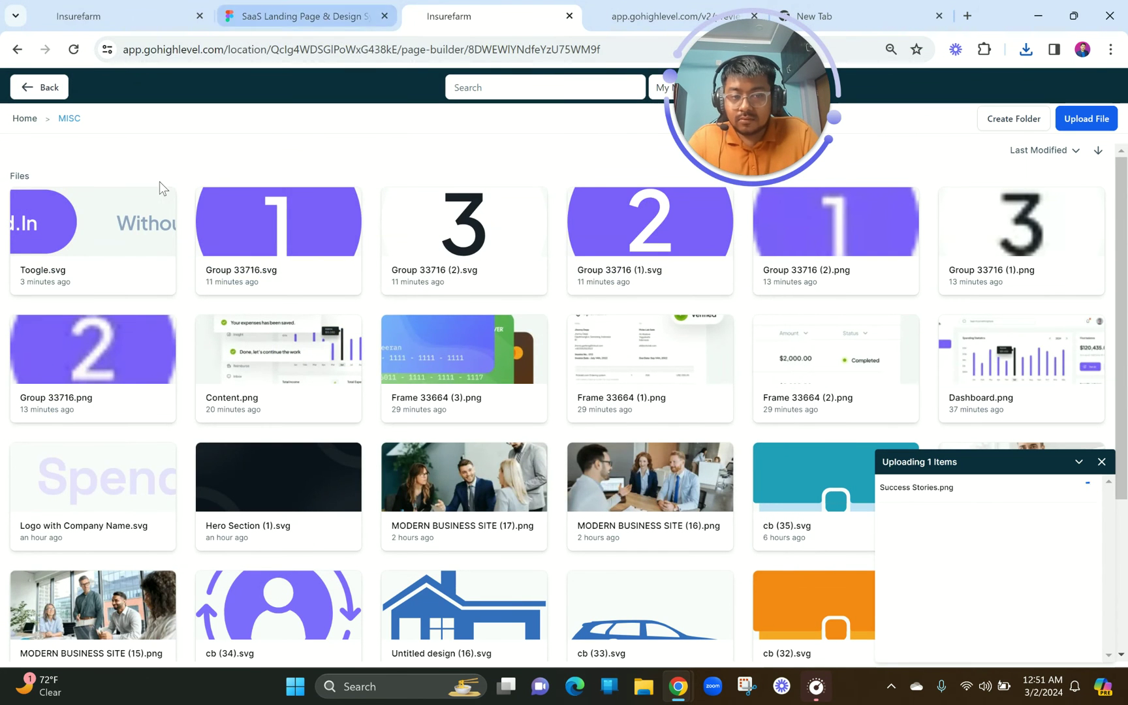
pyautogui.click(115, 249)
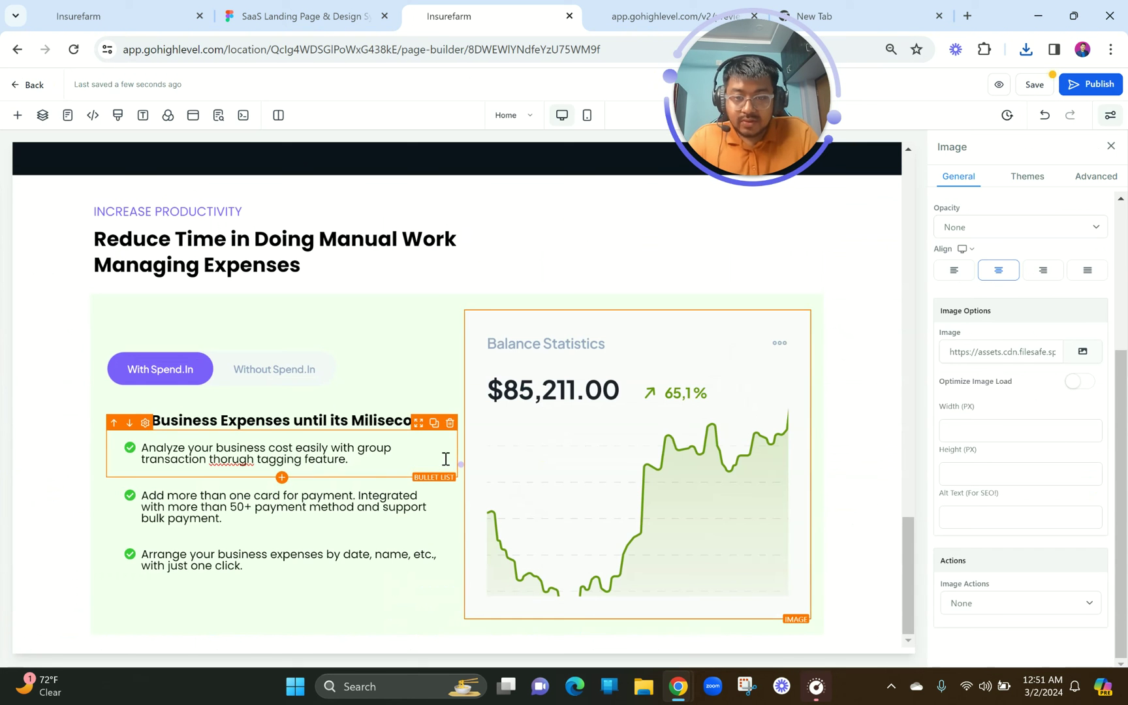
# - Set the left margin of the column holding the Balance Statistics image to 20 px
pyautogui.click(266, 464)
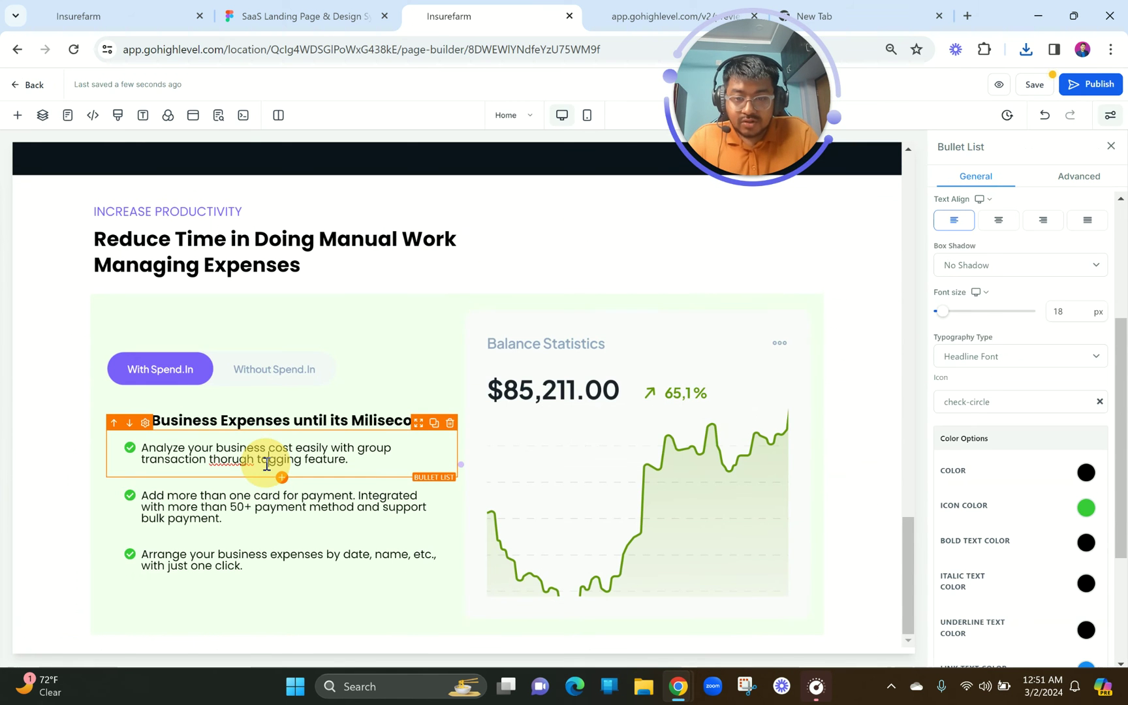
pyautogui.click(524, 305)
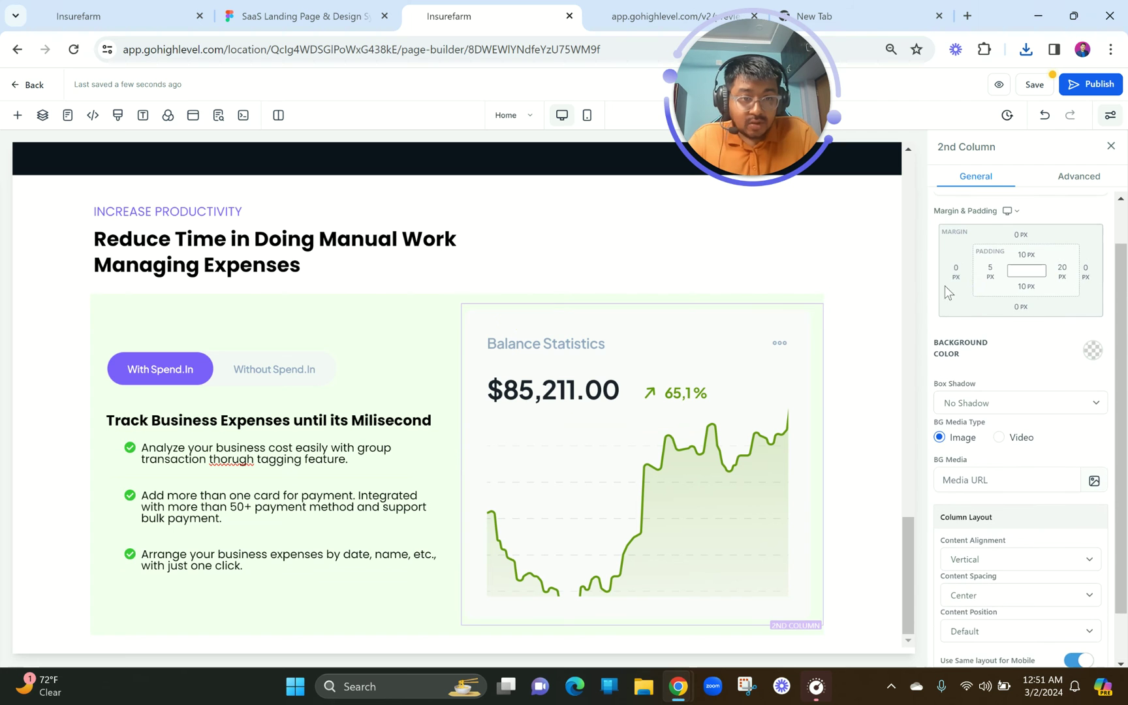
pyautogui.click(954, 272)
pyautogui.click(1027, 334)
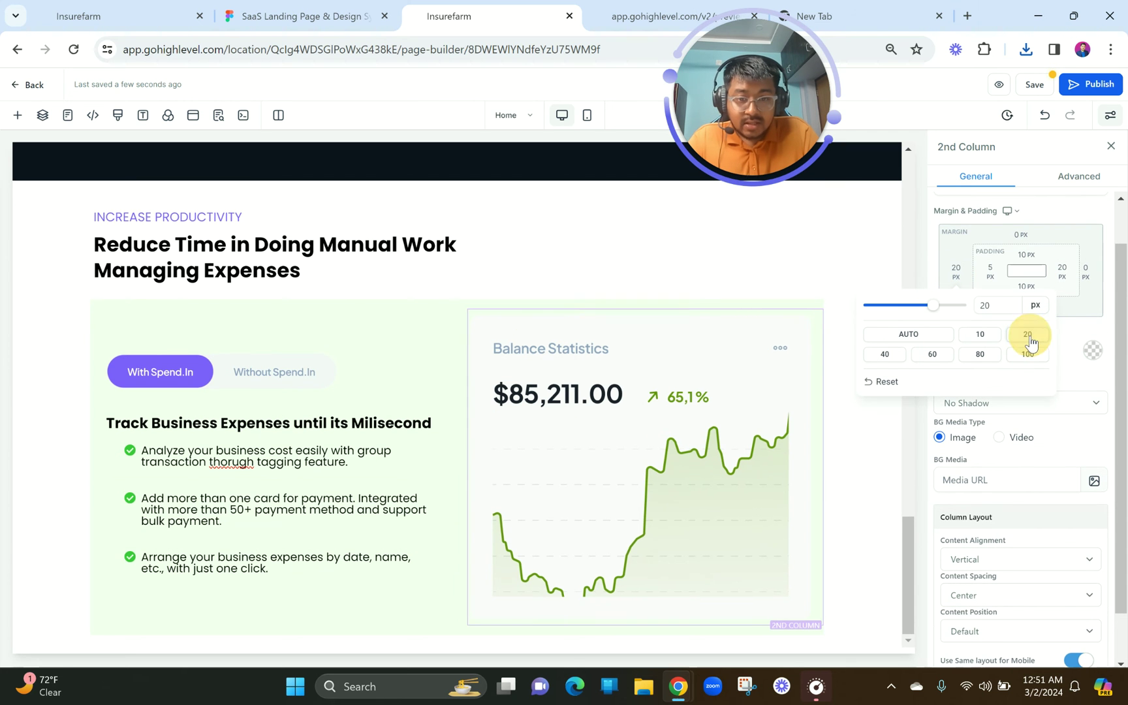
pyautogui.click(493, 269)
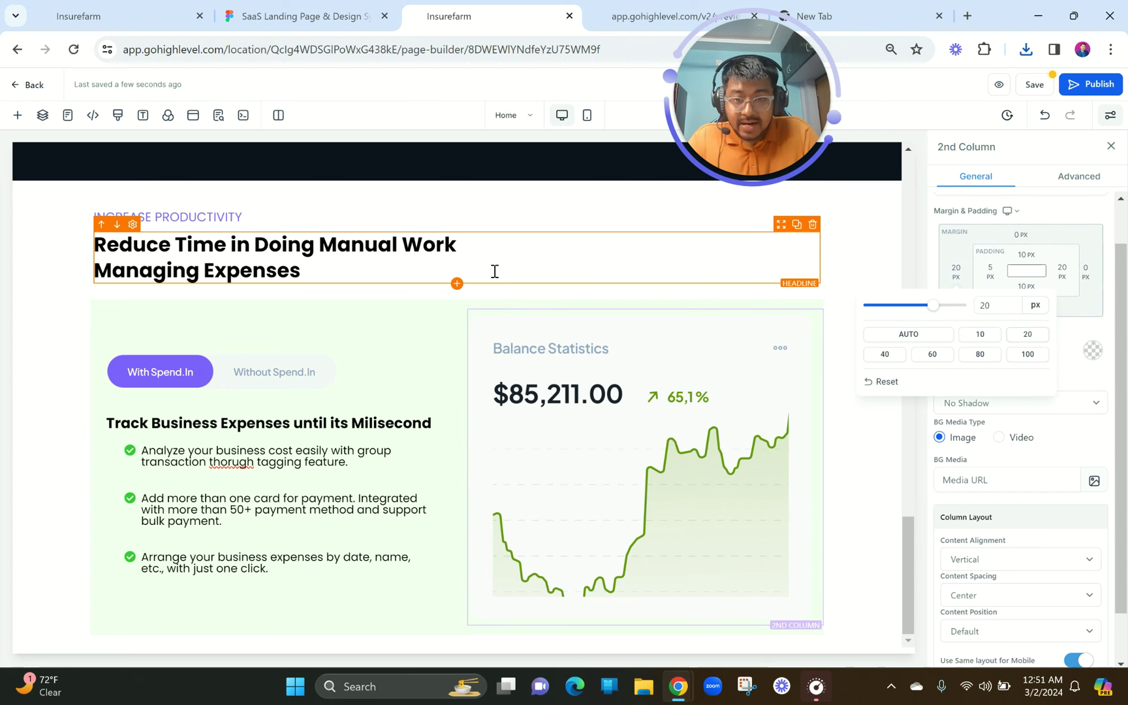
# - Try a Full Shadow on the Balance Statistics image
pyautogui.click(556, 365)
pyautogui.scroll(-3, 995, 401)
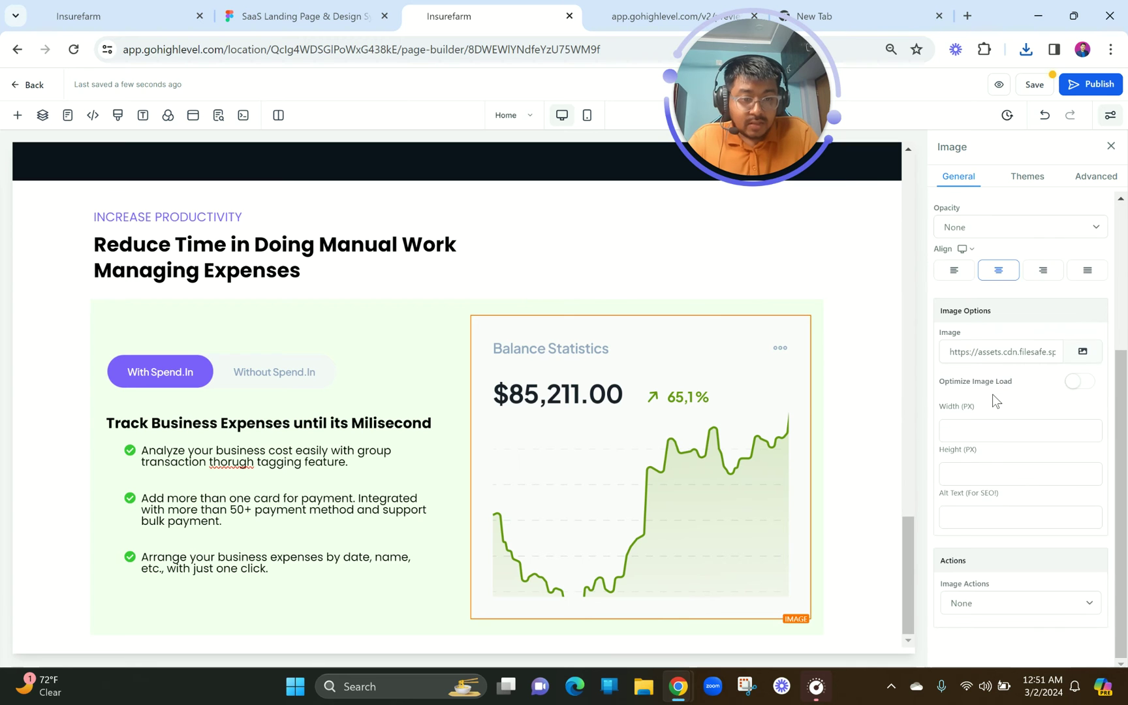
pyautogui.scroll(3, 979, 374)
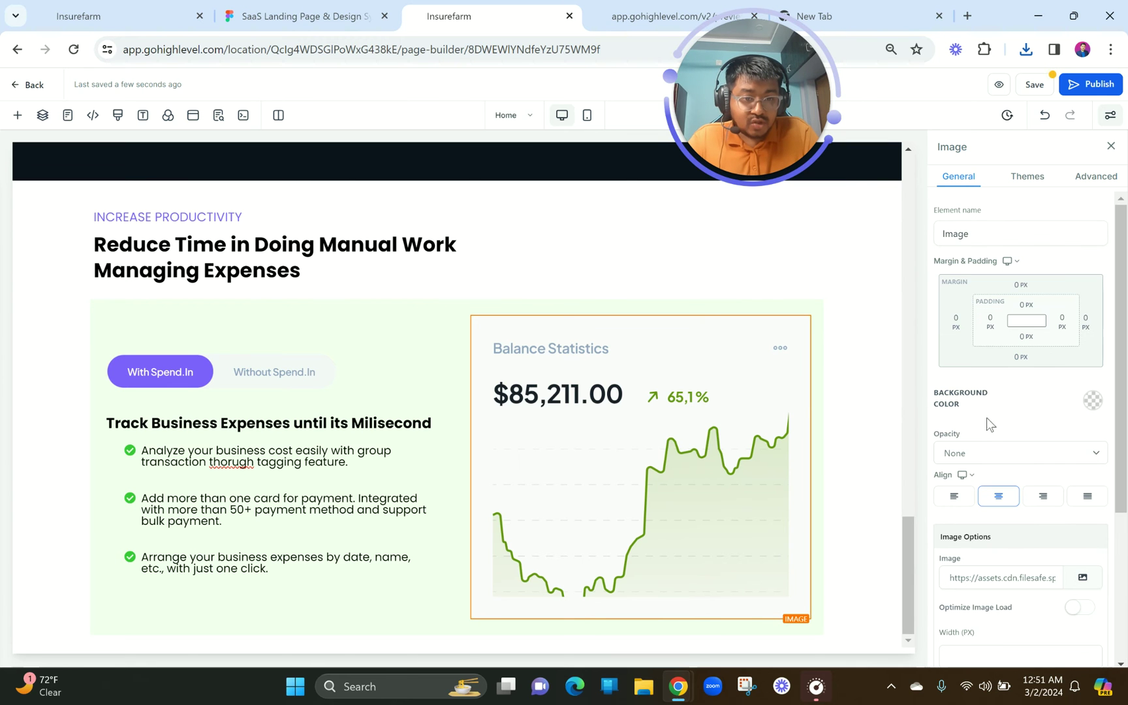
pyautogui.click(1093, 177)
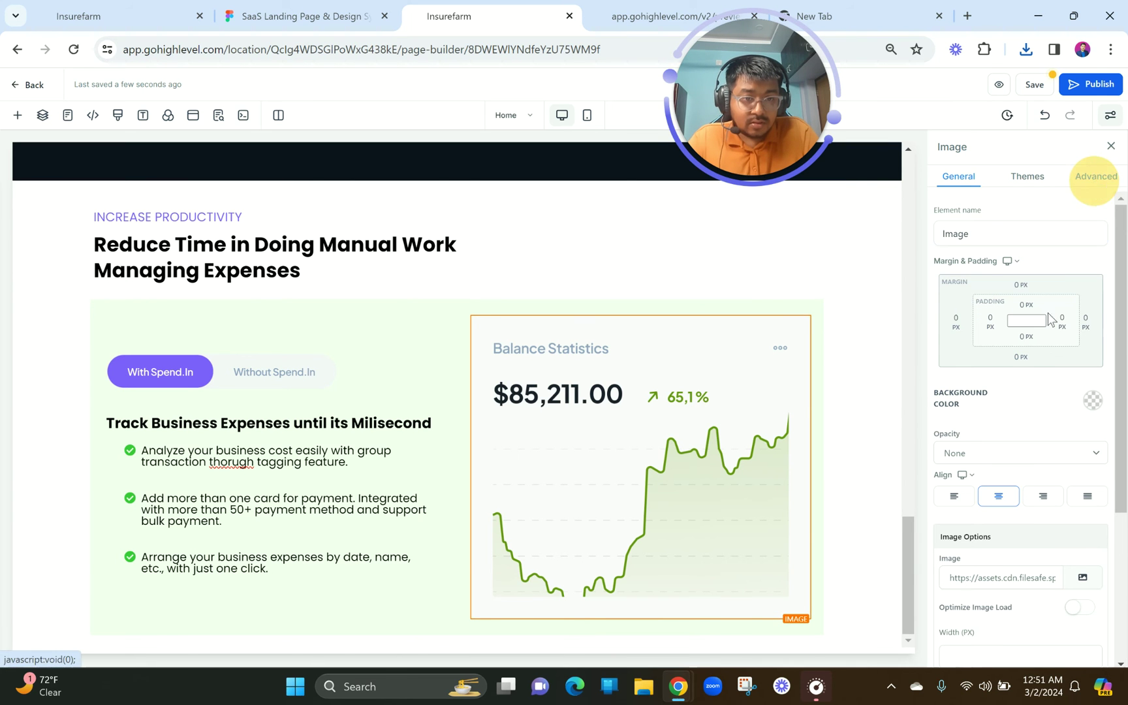
pyautogui.click(979, 299)
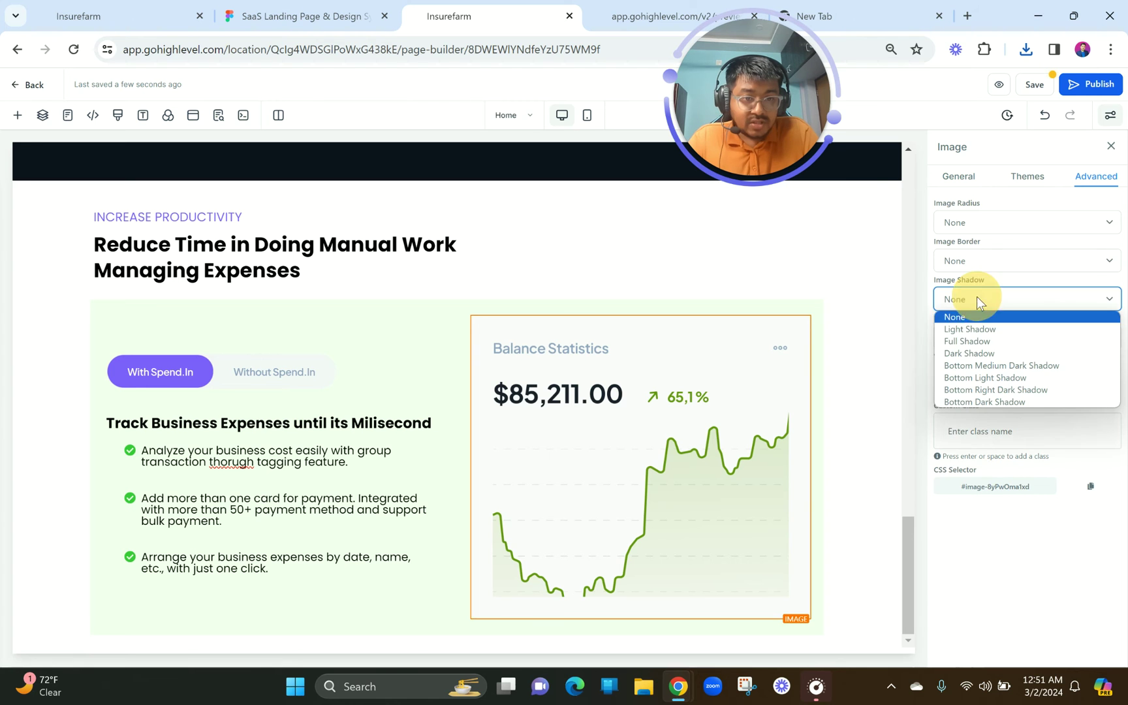
pyautogui.click(975, 341)
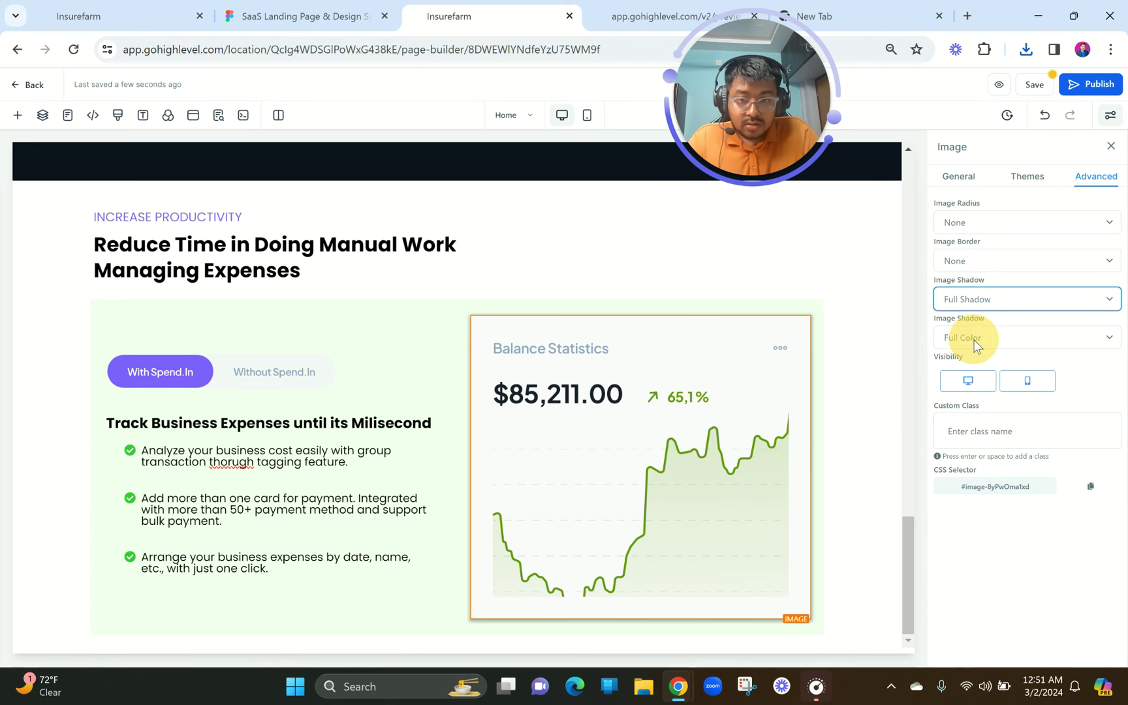
pyautogui.click(418, 447)
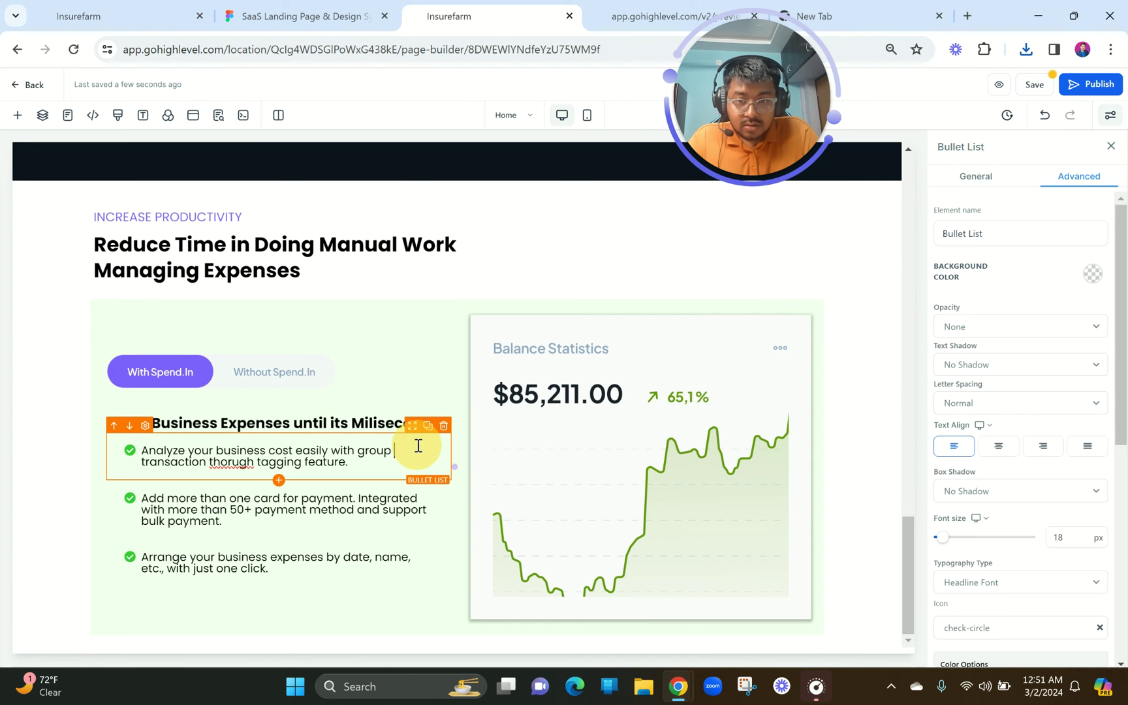
# - Set the Balance Statistics image's shadow to Light Shadow and its radius to Round Corners
pyautogui.click(620, 420)
pyautogui.click(1092, 177)
pyautogui.click(978, 301)
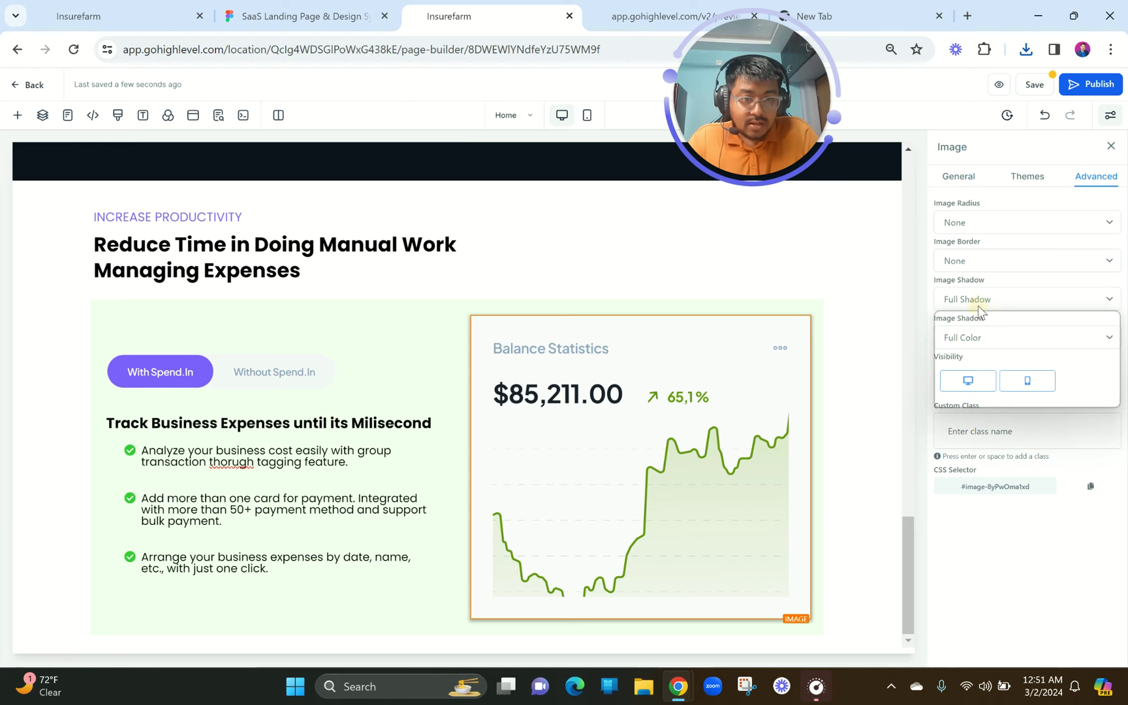
pyautogui.click(972, 327)
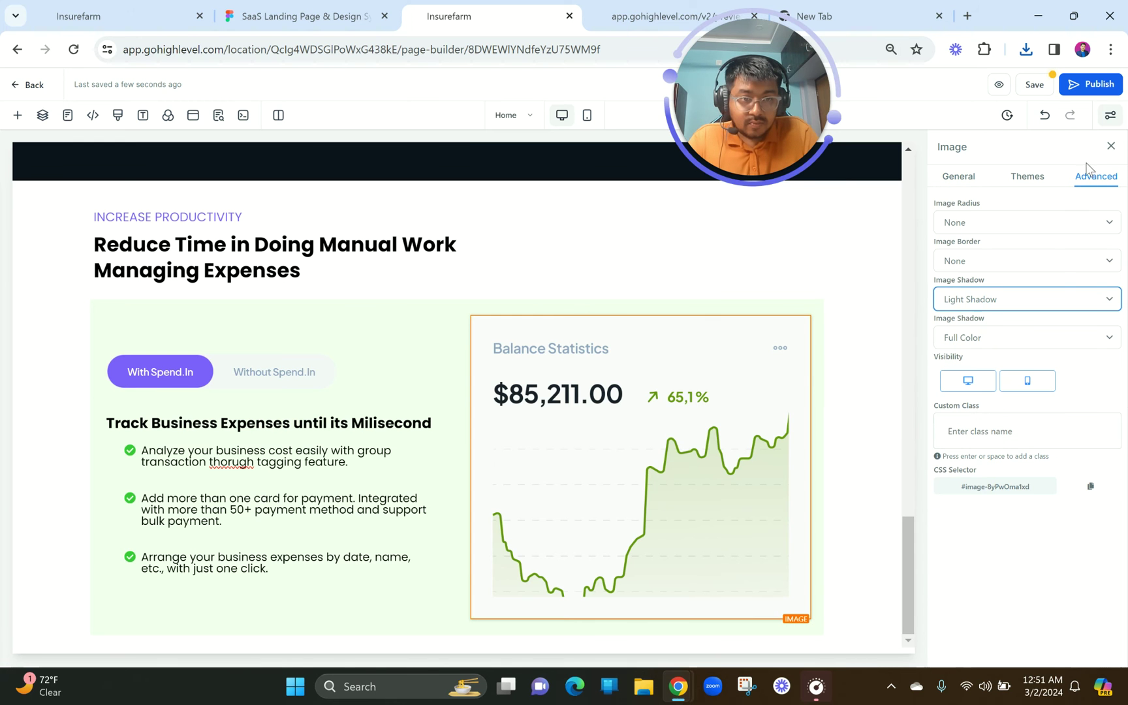
pyautogui.click(1005, 222)
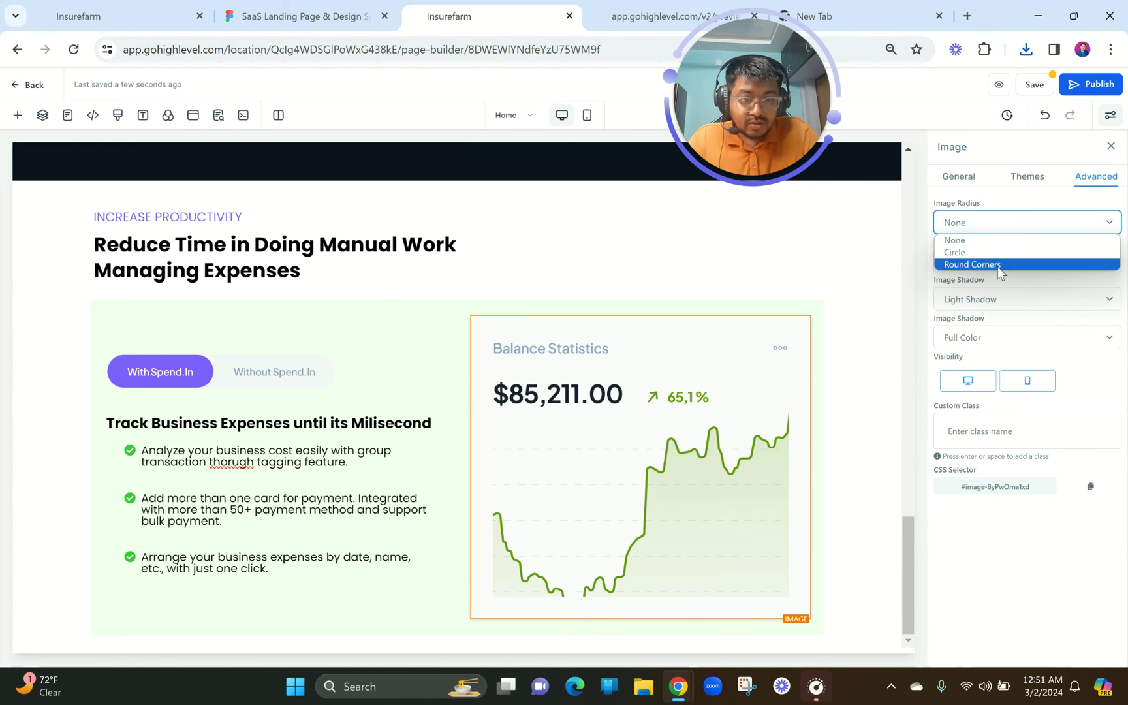
pyautogui.click(997, 265)
pyautogui.click(559, 254)
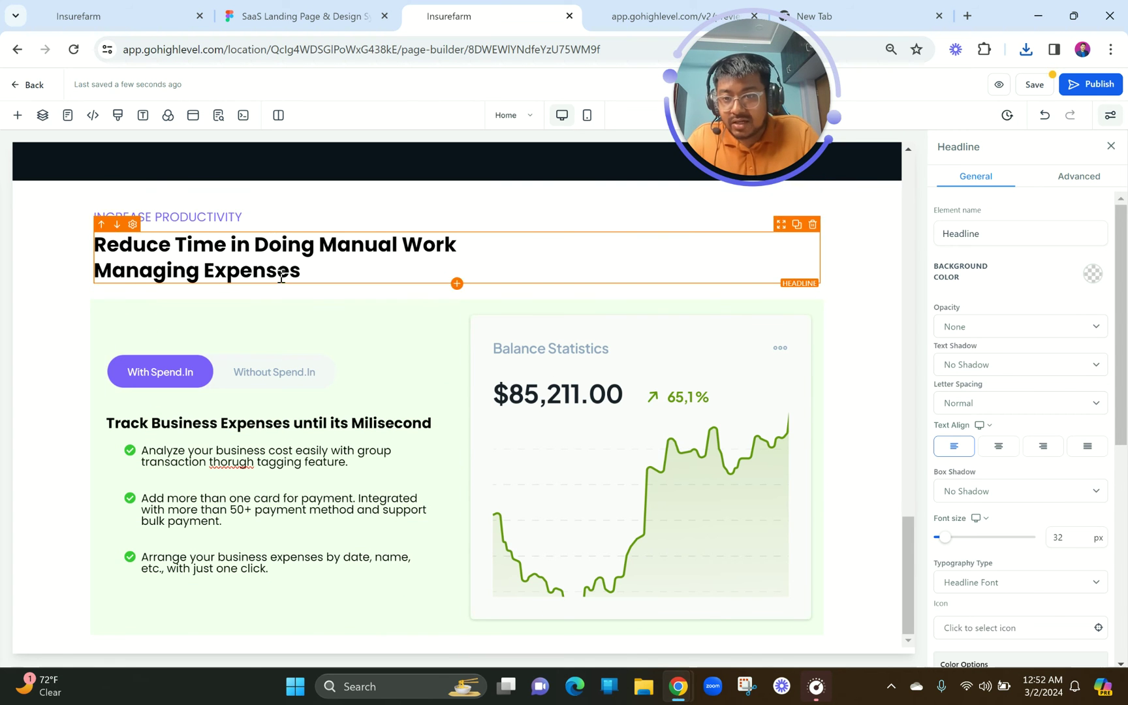
# - Give the green two-column row a 1px full border in the same pale green as its background
pyautogui.click(414, 306)
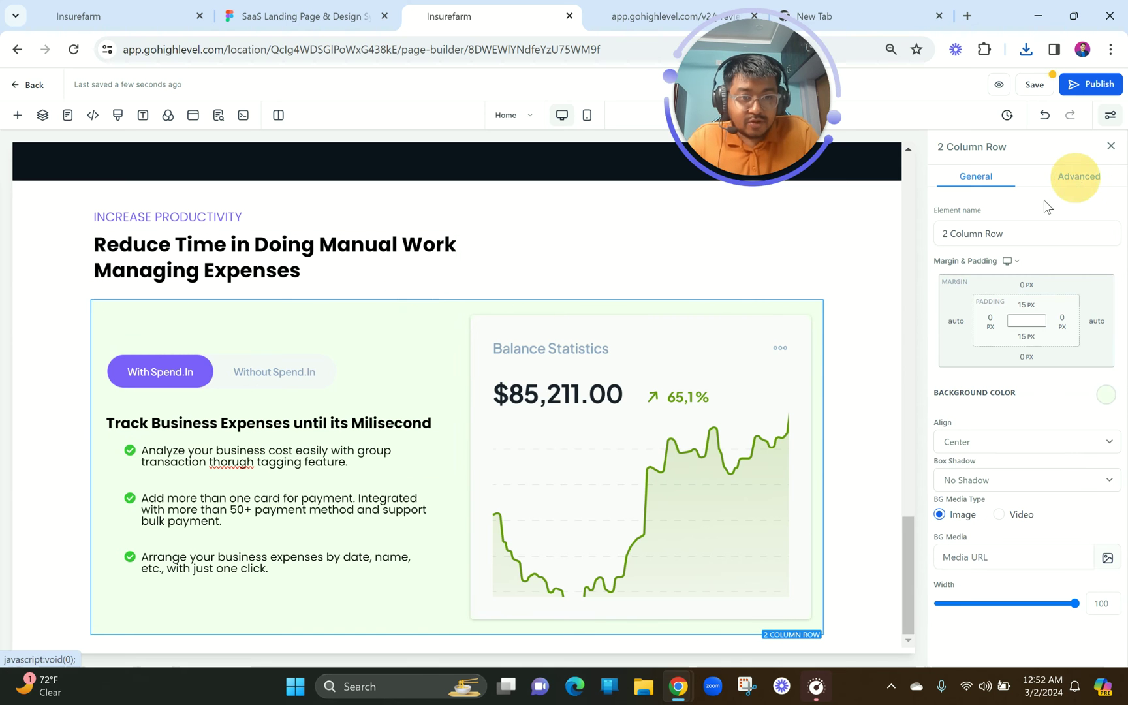
pyautogui.click(1078, 178)
pyautogui.click(975, 264)
pyautogui.click(972, 295)
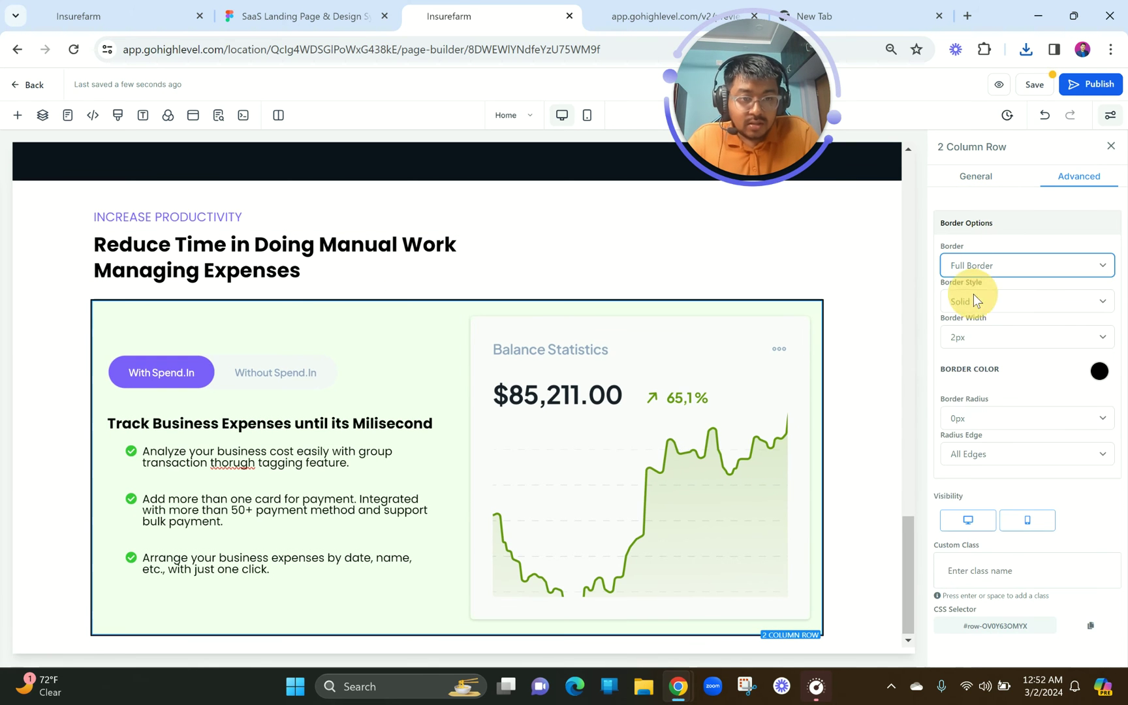
pyautogui.click(967, 335)
pyautogui.click(958, 355)
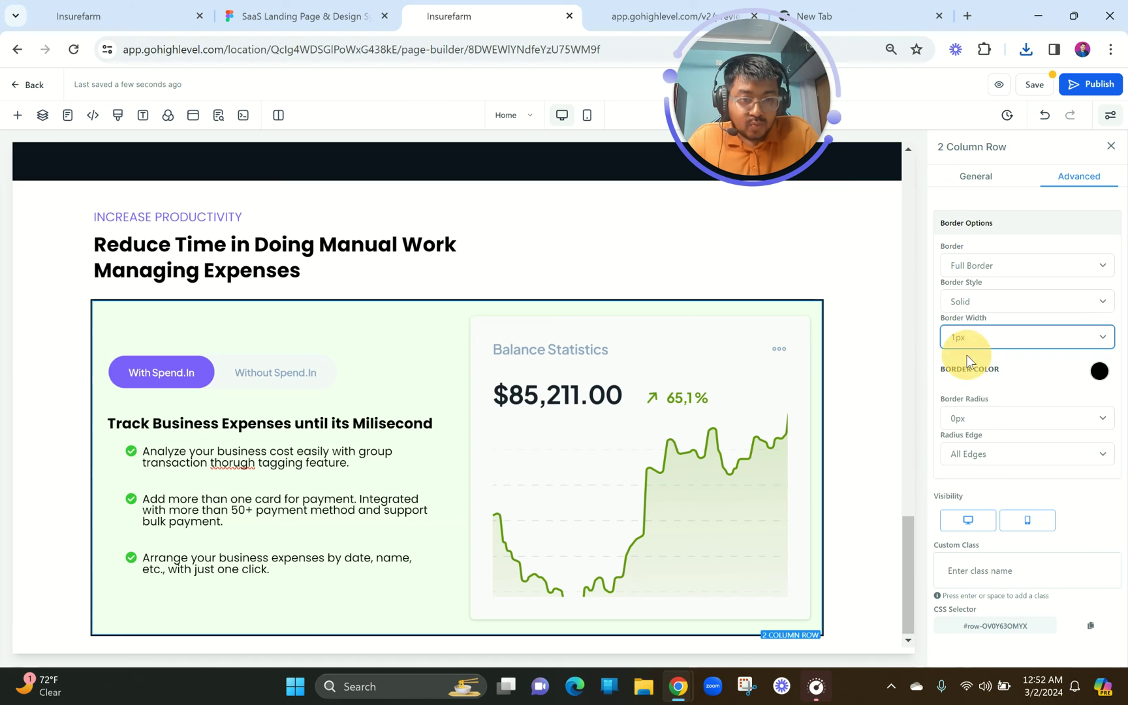
pyautogui.click(1099, 371)
pyautogui.click(995, 471)
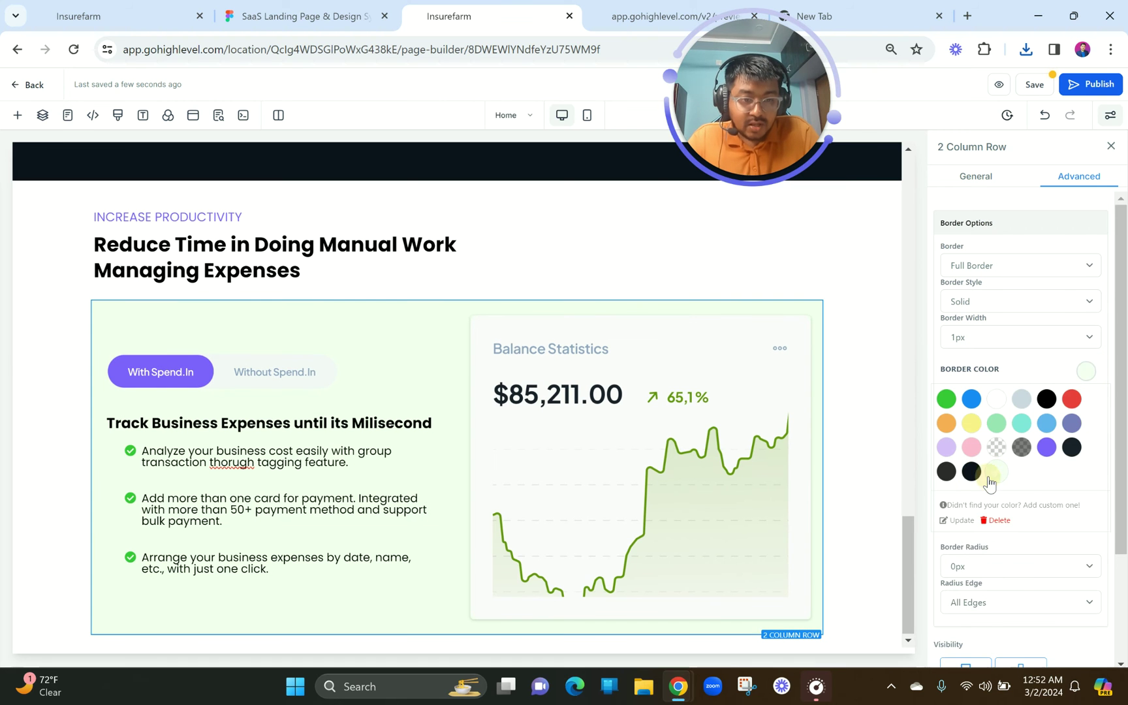
# - Set the two-column row's border radius to 15px and check its rounded corners
pyautogui.click(981, 565)
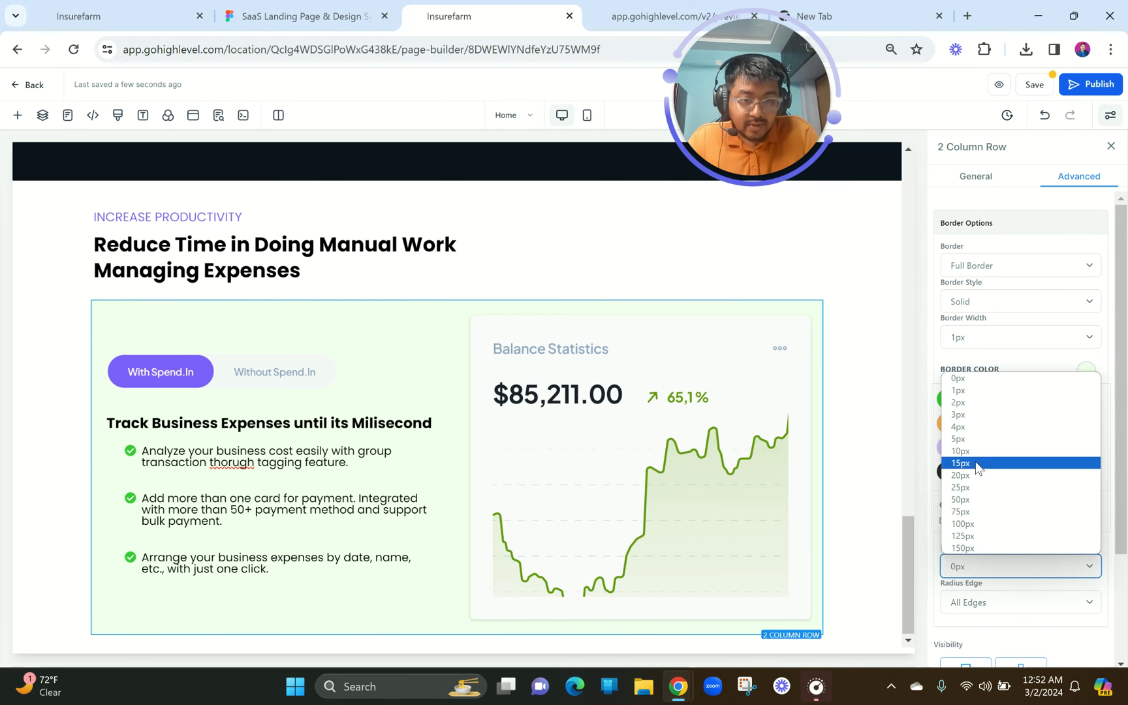
pyautogui.click(975, 463)
pyautogui.click(860, 458)
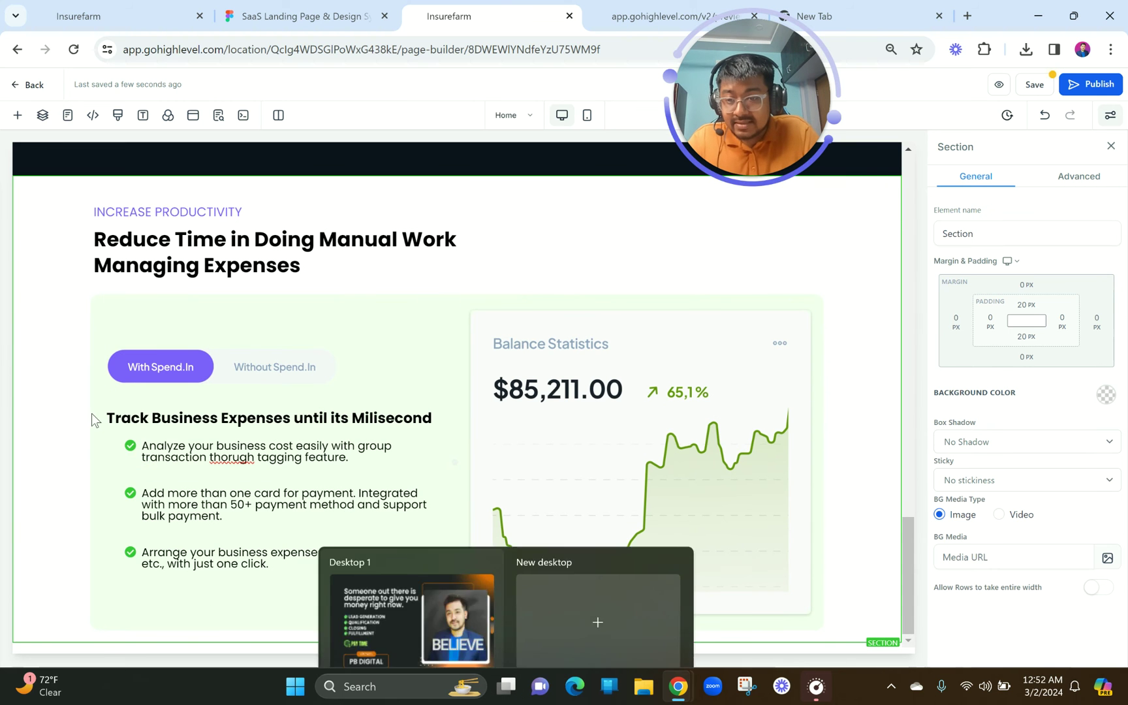
pyautogui.scroll(5, 76, 300)
pyautogui.scroll(2, 76, 299)
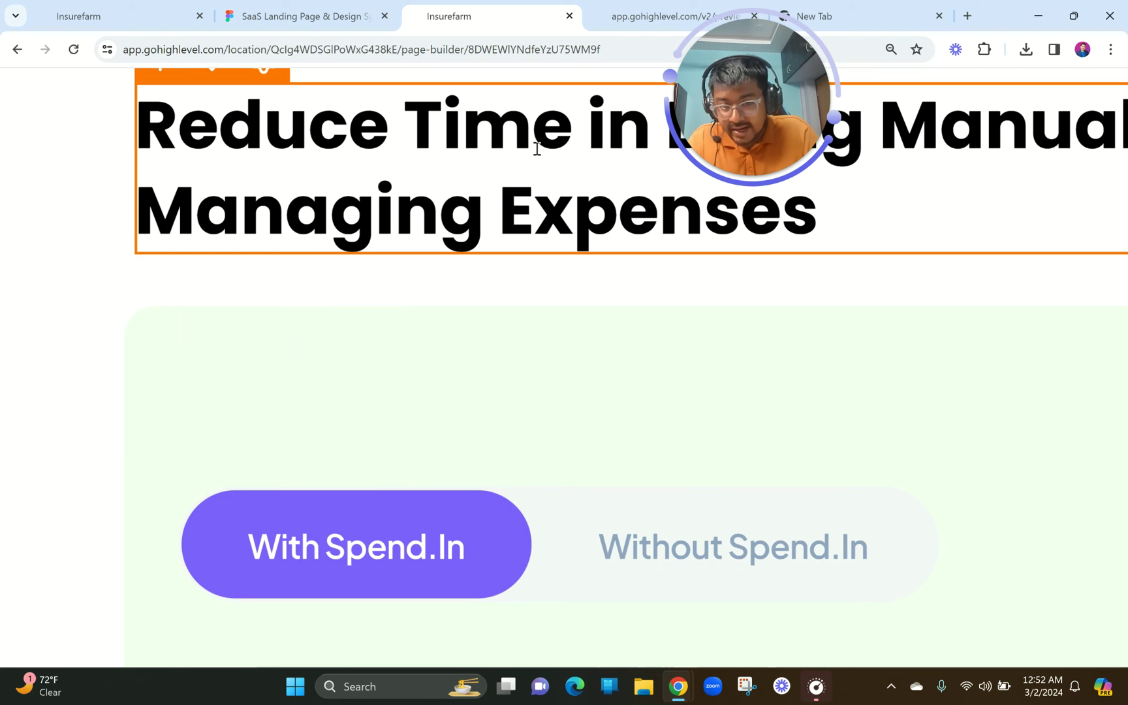
pyautogui.scroll(-7, 536, 148)
# - Duplicate the two-column row with the expense text and Balance Statistics image
pyautogui.click(526, 462)
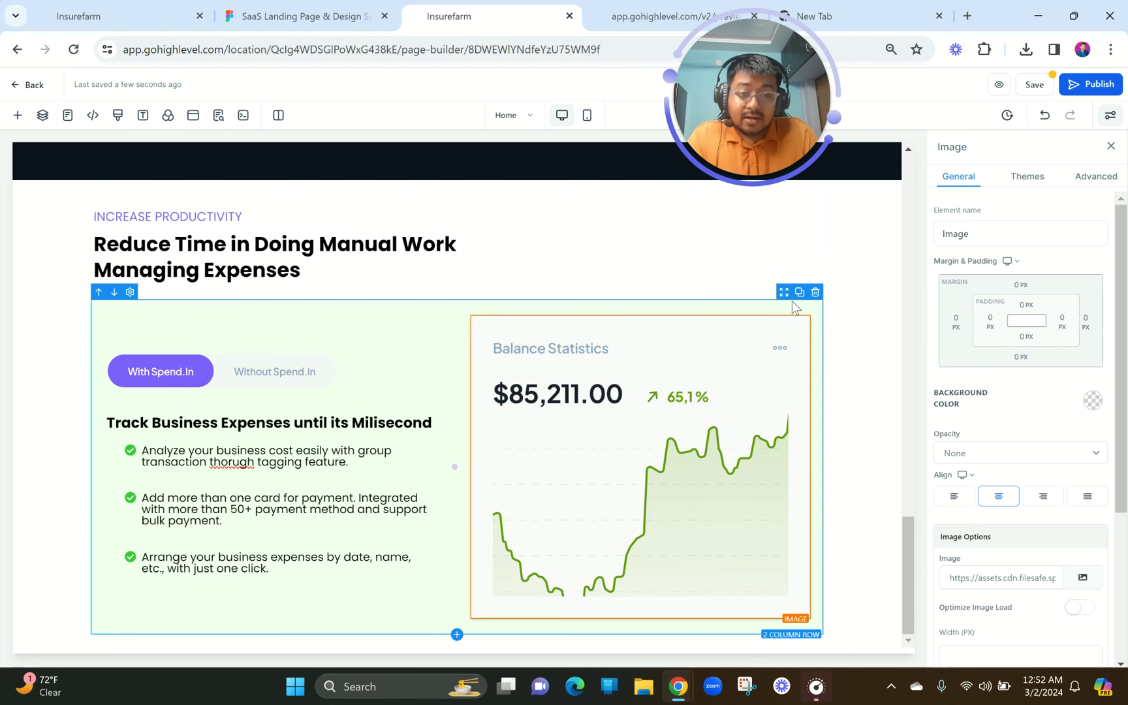
pyautogui.click(798, 298)
pyautogui.scroll(-5, 674, 430)
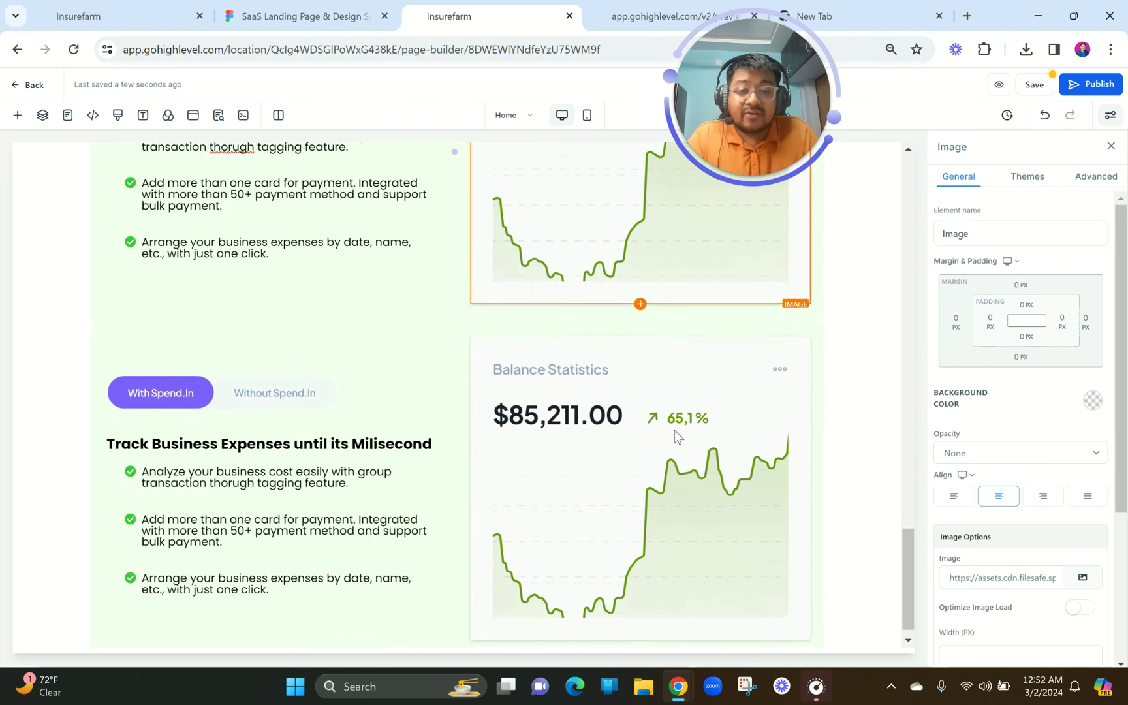
# - Set the top margin of the duplicated row to 40 px to separate it from the row above
pyautogui.click(666, 326)
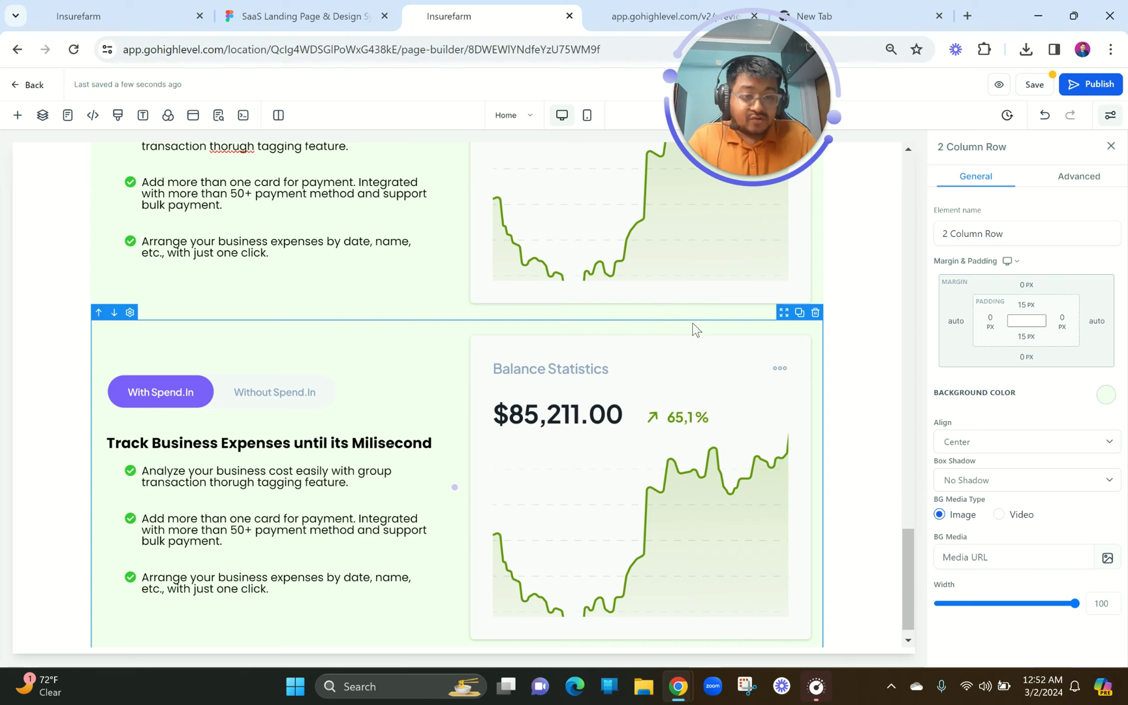
pyautogui.click(1026, 285)
pyautogui.click(1095, 346)
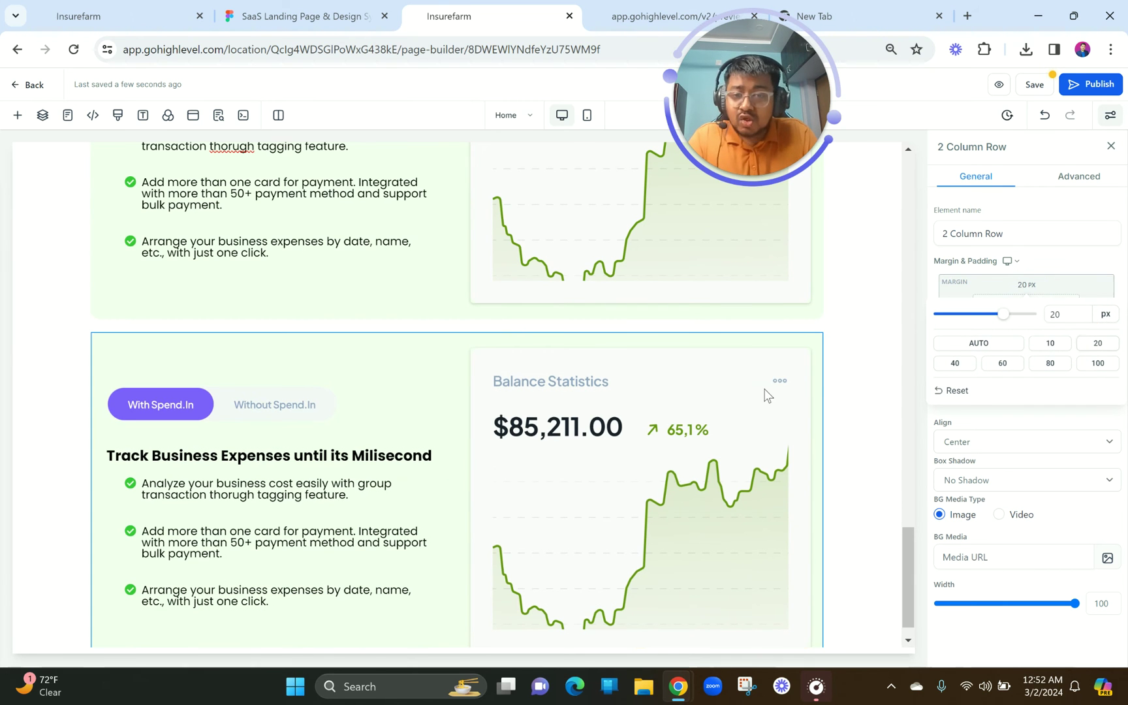
pyautogui.click(957, 363)
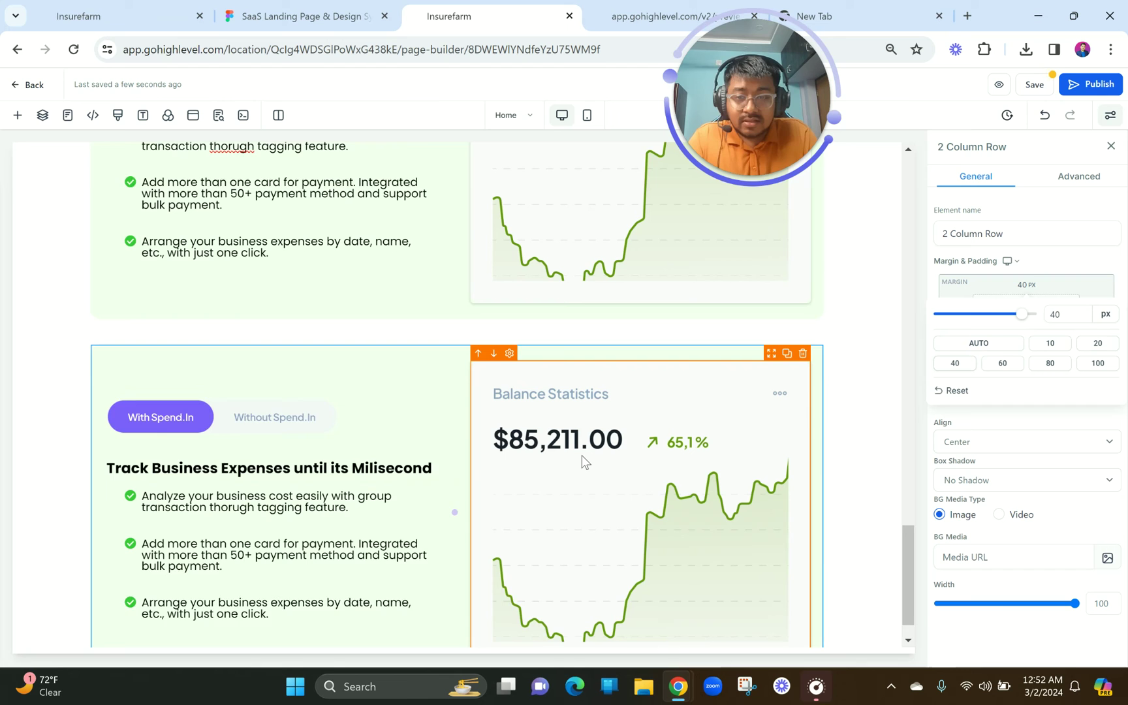
pyautogui.scroll(-1, 582, 461)
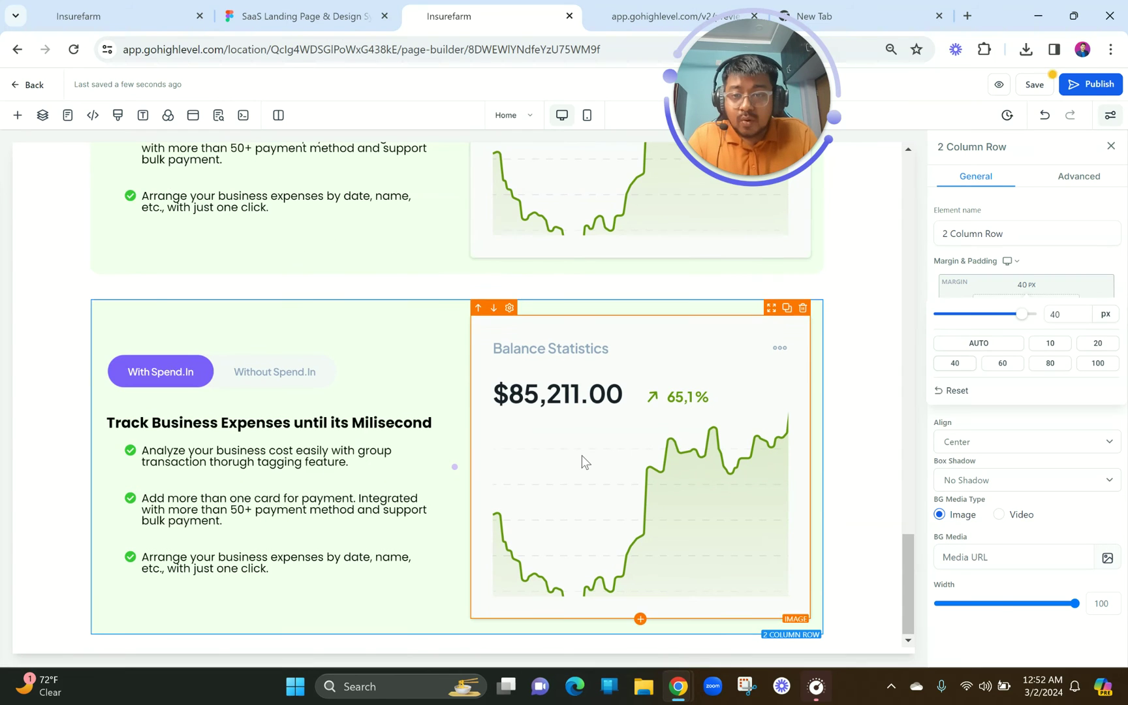
# - Swap the duplicated row's columns so the image comes before the text, and select the text column
pyautogui.click(611, 303)
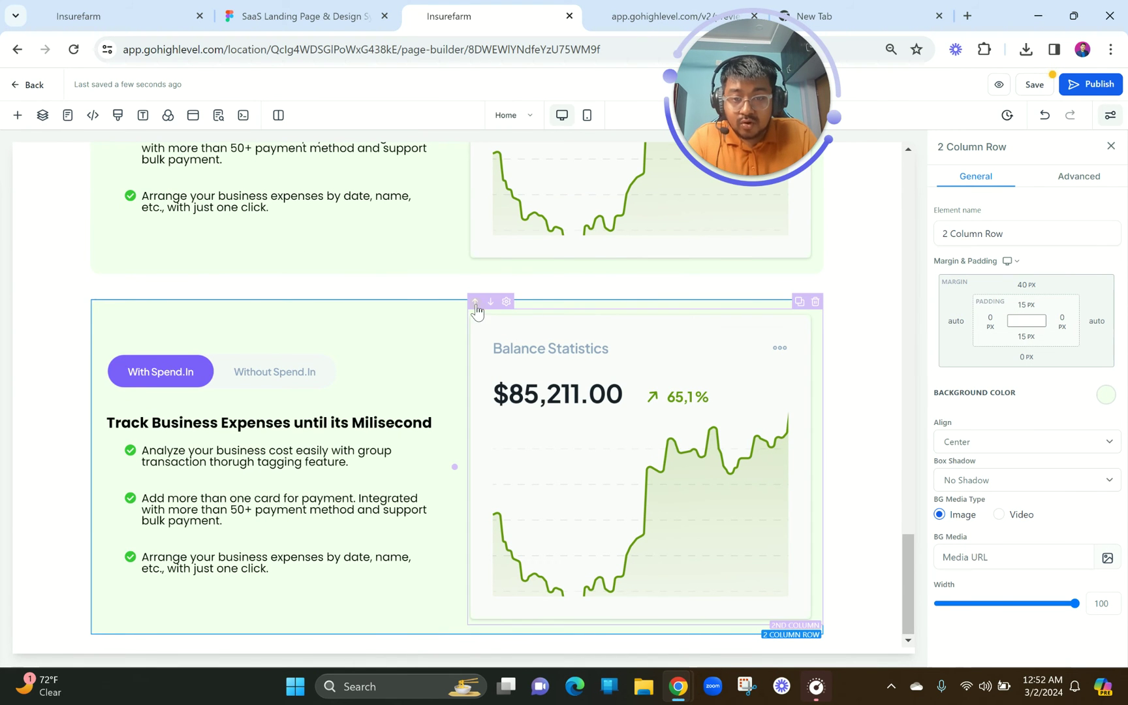
pyautogui.click(475, 301)
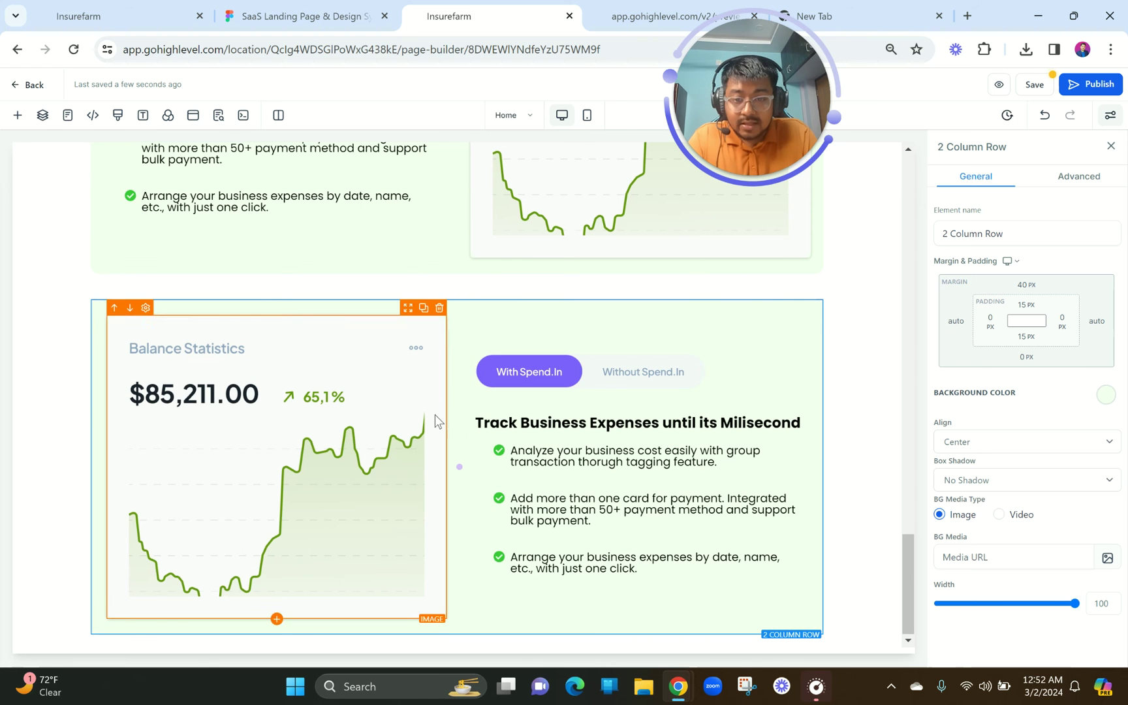
pyautogui.click(548, 325)
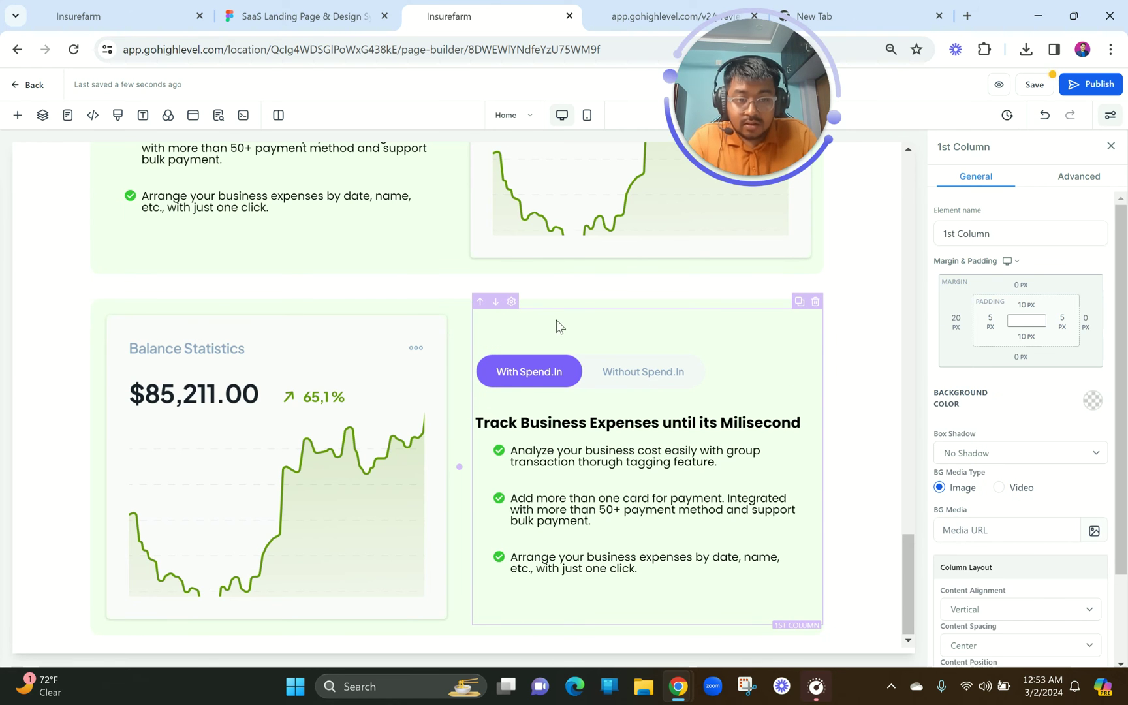
# - Reduce the right padding of the Balance Statistics image column in the duplicated row
pyautogui.click(400, 318)
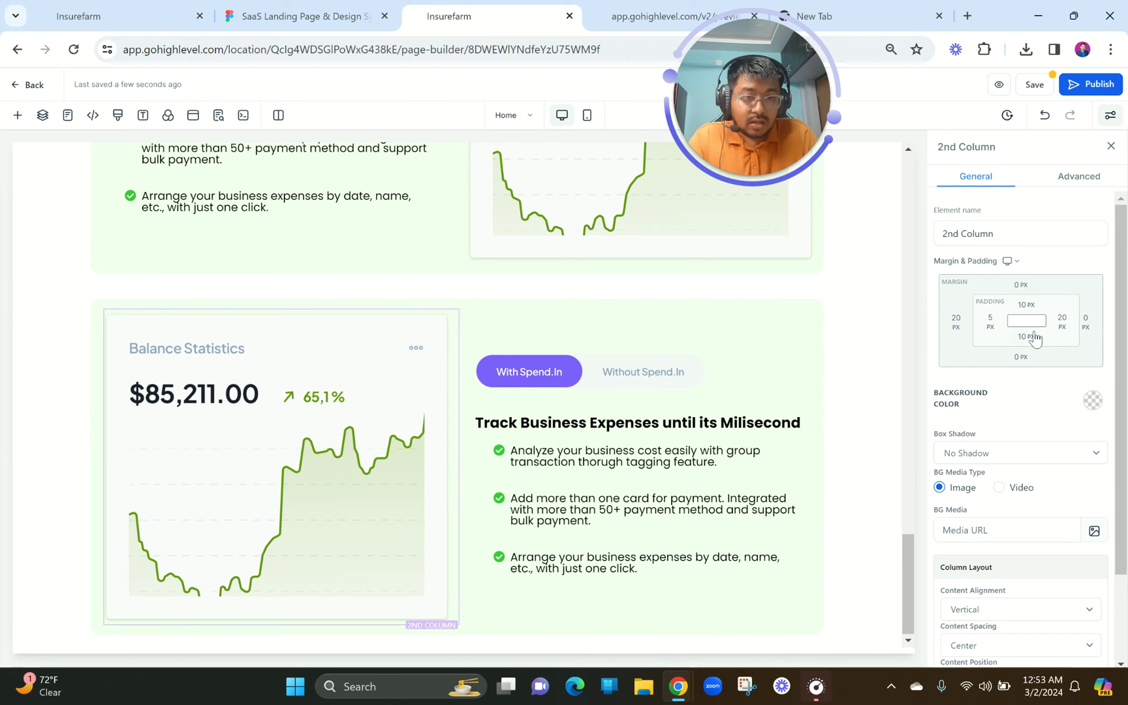
pyautogui.click(989, 321)
pyautogui.moveTo(926, 362); pyautogui.dragTo(857, 351)
# - Set the right margin of the duplicated row's text column to 20 px
pyautogui.click(625, 319)
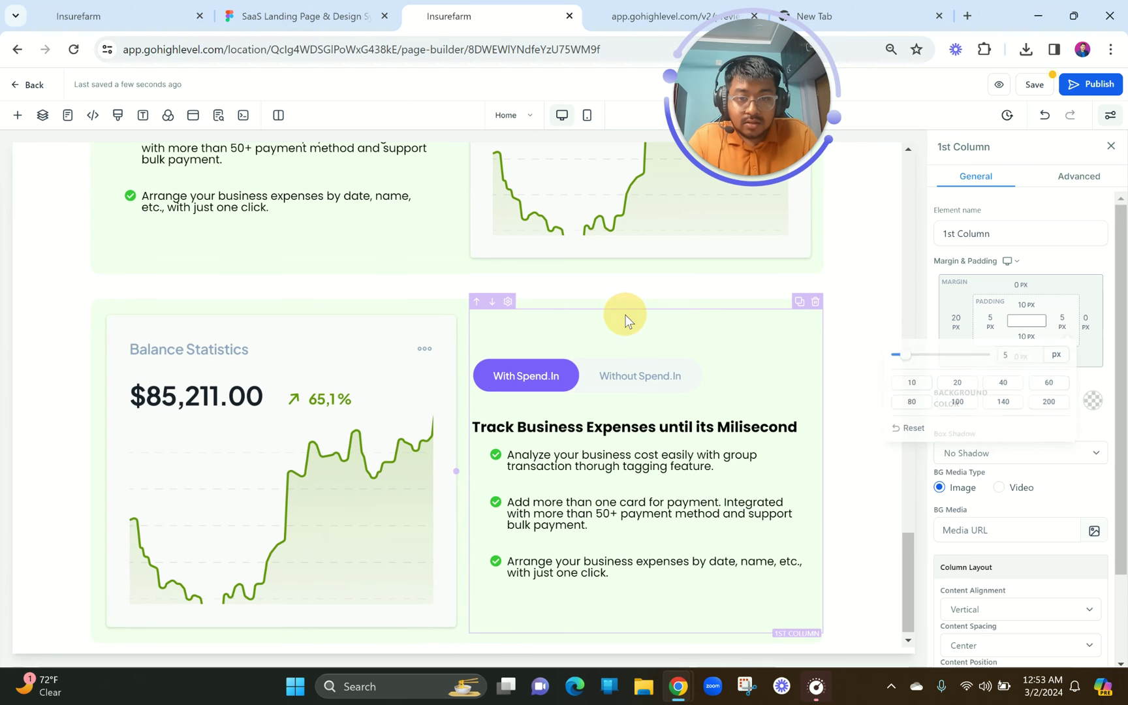
pyautogui.click(1064, 328)
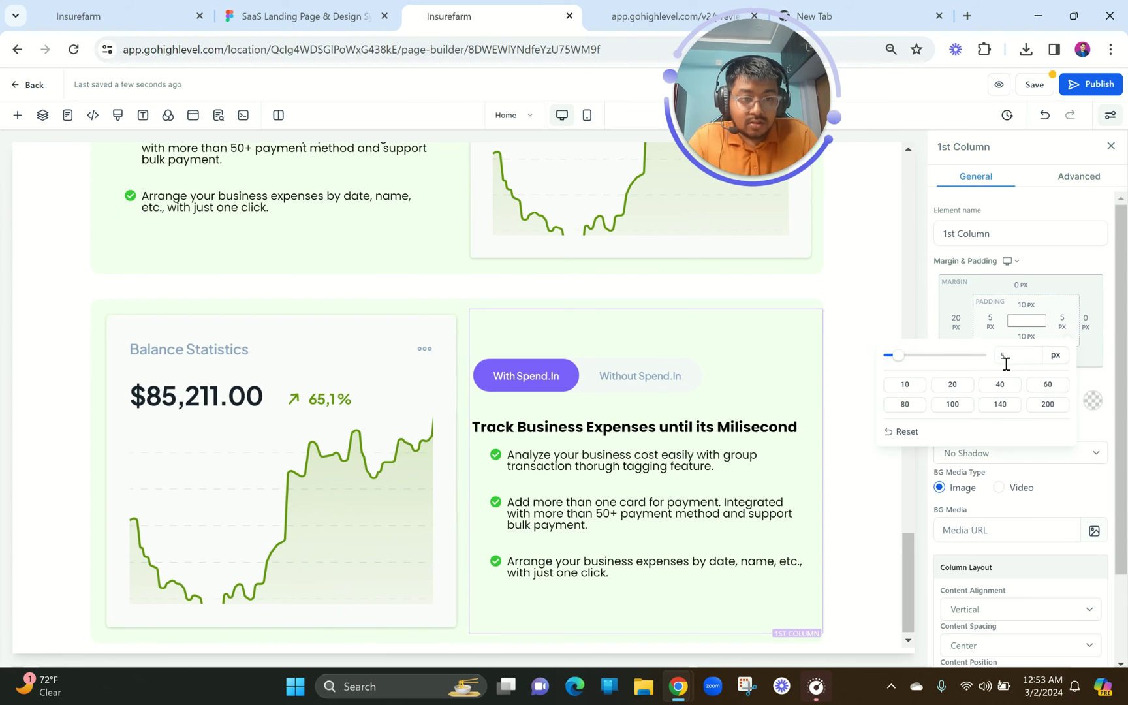
pyautogui.click(1084, 322)
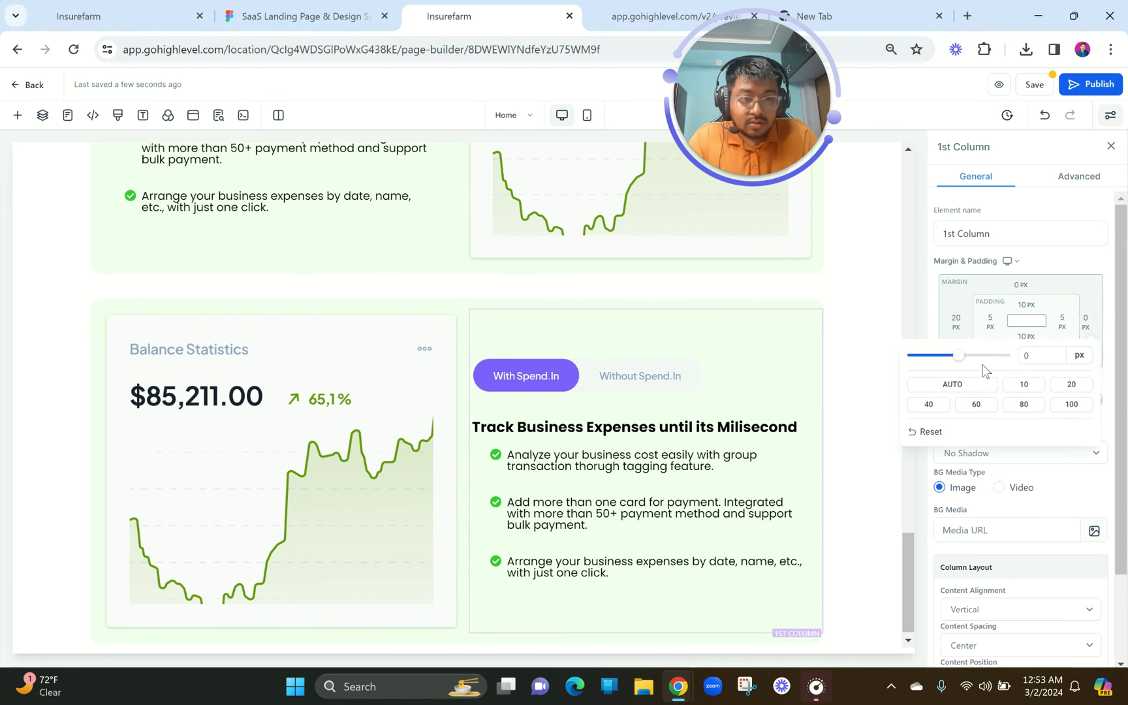
pyautogui.click(1071, 384)
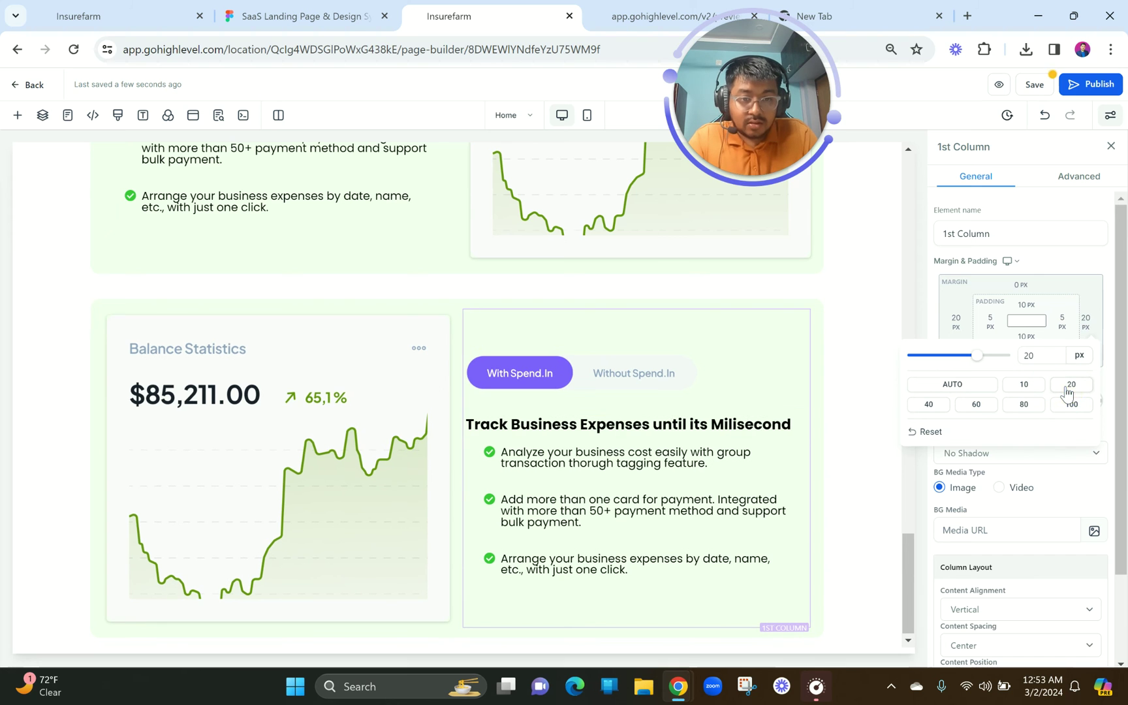
pyautogui.click(661, 430)
pyautogui.click(320, 412)
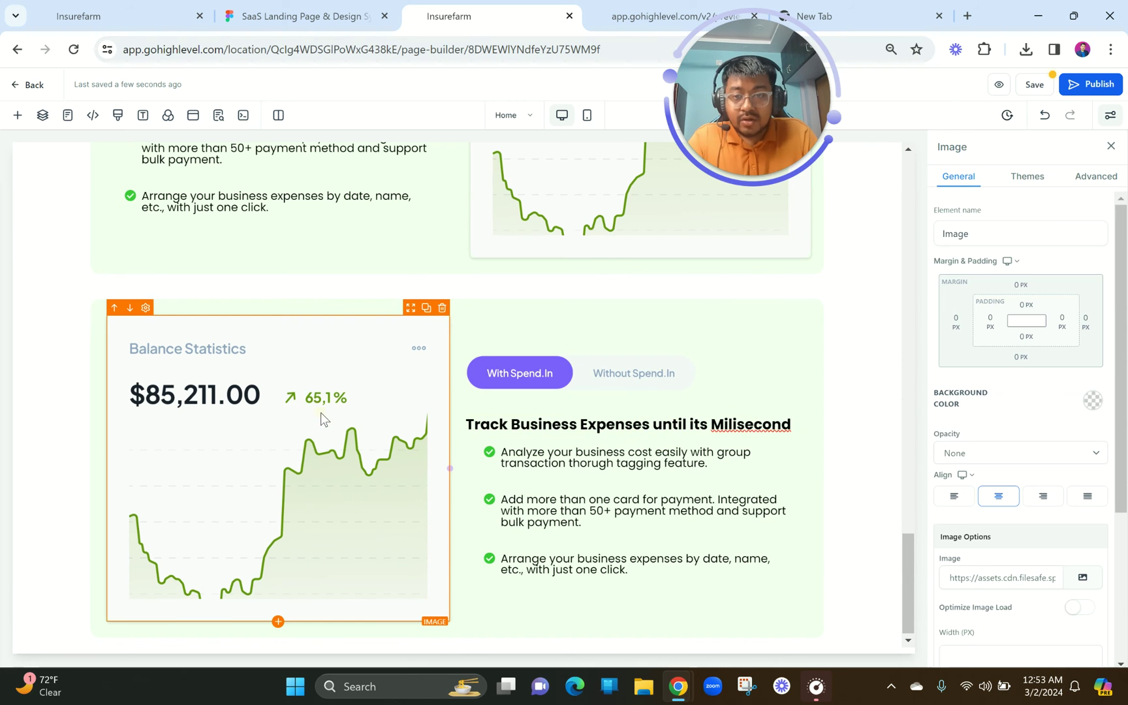
# - Add the custom color #FFF3F3 and apply it as the duplicated two-column row's background
pyautogui.scroll(1, 320, 413)
pyautogui.click(348, 350)
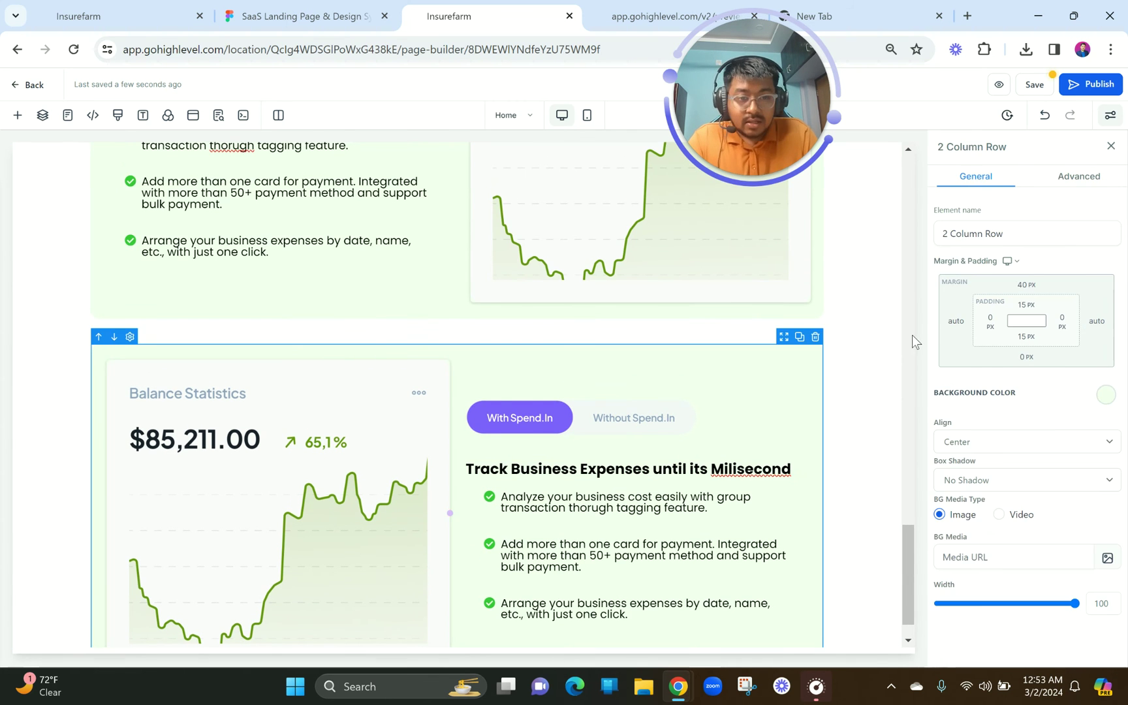
pyautogui.click(1092, 400)
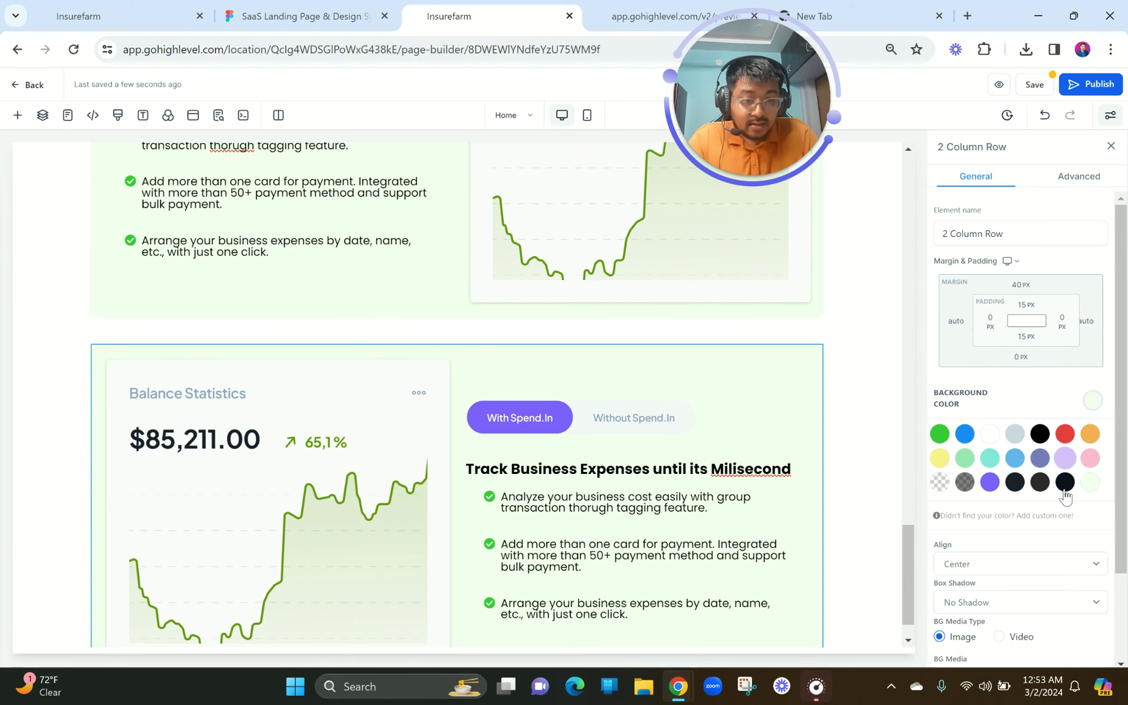
pyautogui.click(1040, 517)
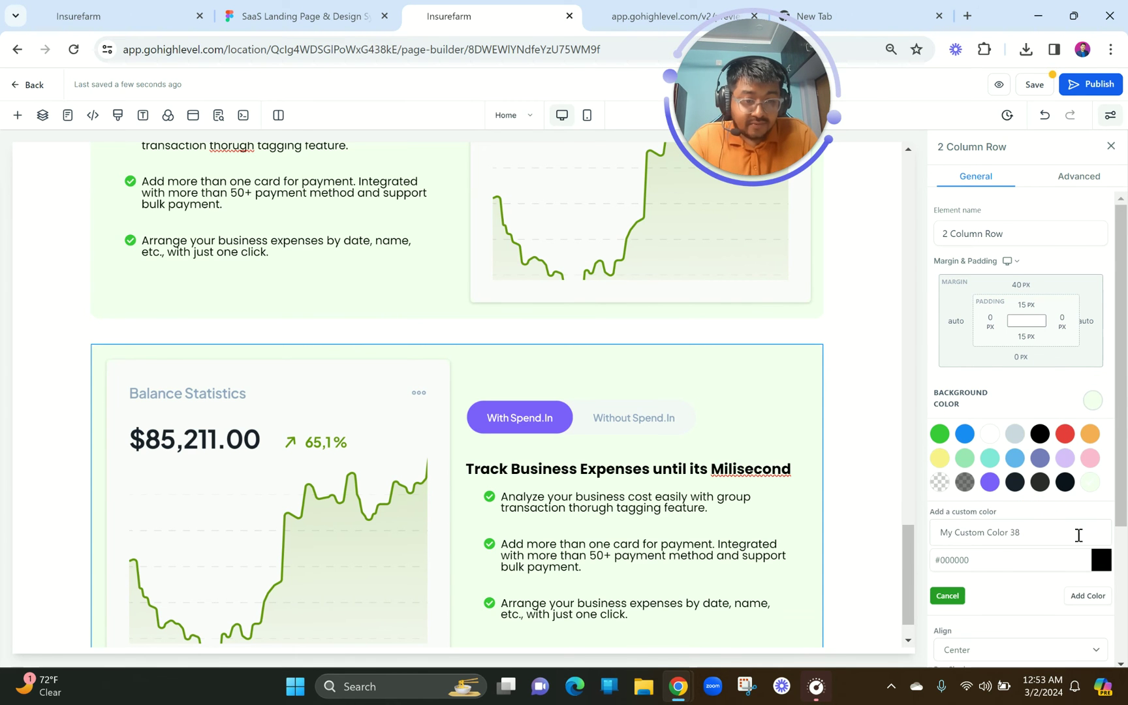
pyautogui.click(1099, 561)
pyautogui.scroll(-2, 1050, 509)
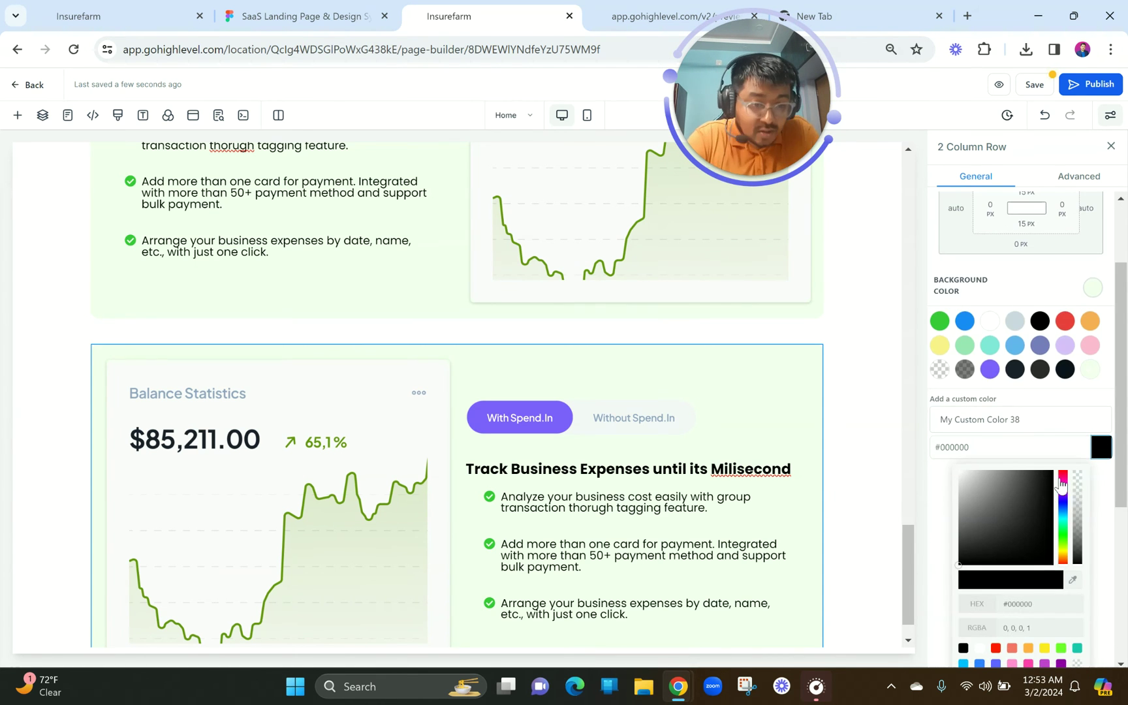
pyautogui.click(1063, 485)
pyautogui.click(986, 480)
pyautogui.moveTo(986, 481); pyautogui.dragTo(965, 461)
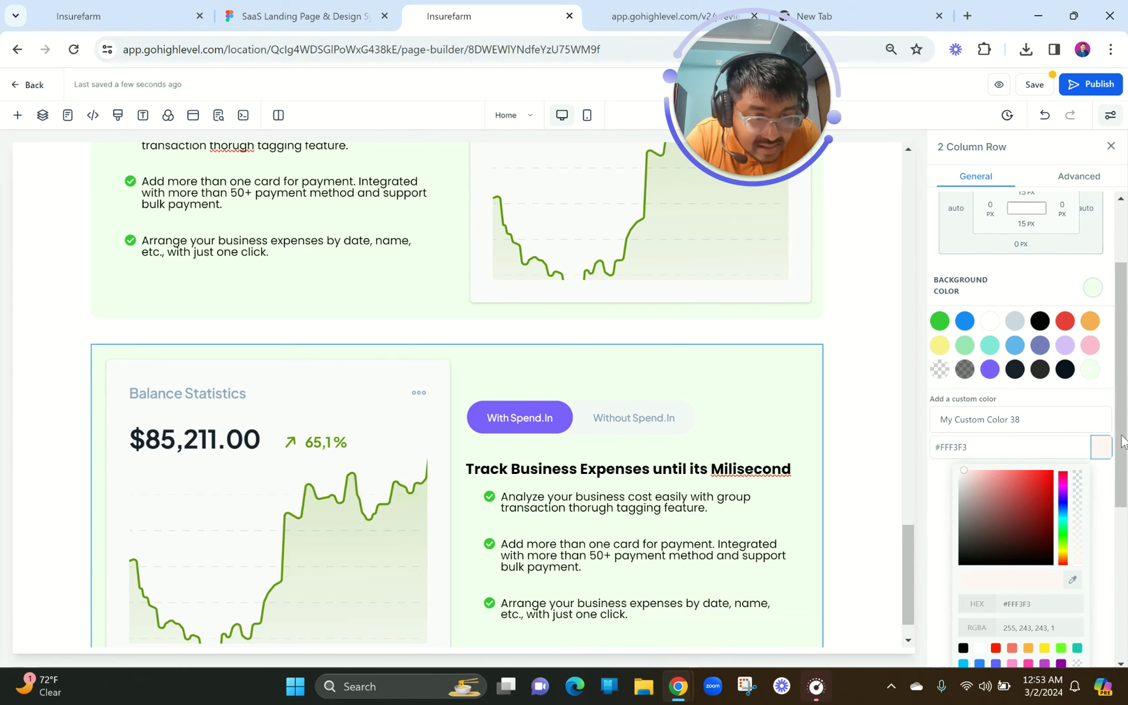
pyautogui.moveTo(1124, 442); pyautogui.dragTo(1123, 541)
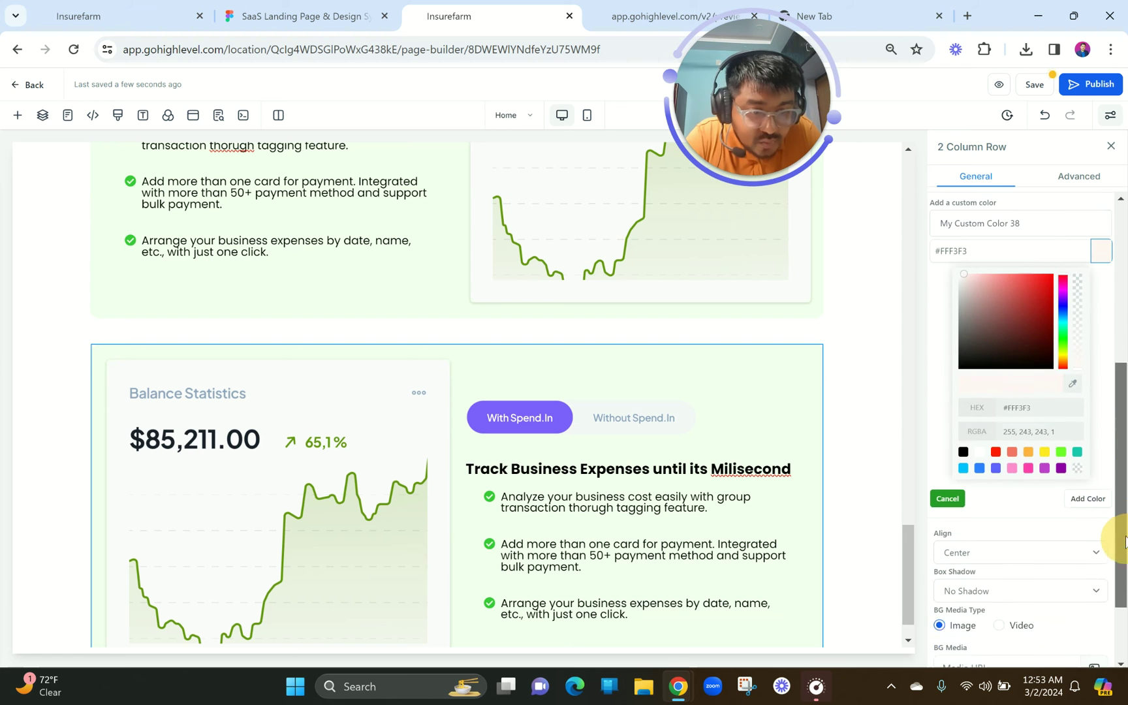
pyautogui.click(1087, 498)
pyautogui.scroll(-1, 681, 539)
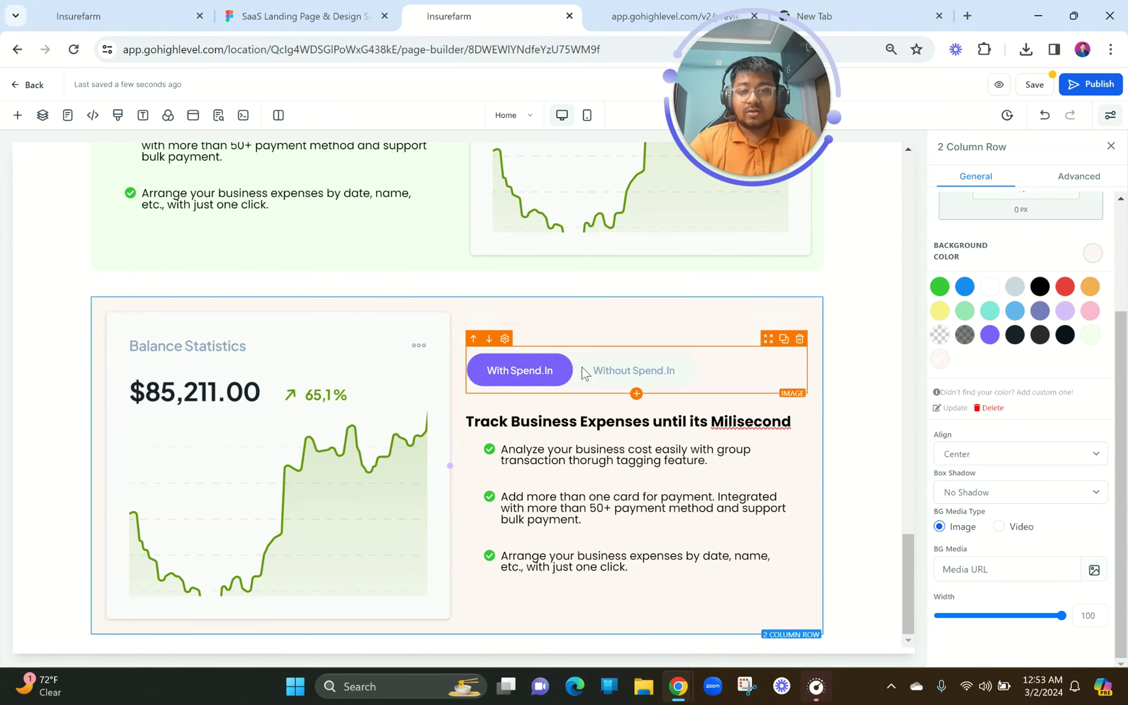
# - Compare the section with the Figma design and set the green row's text column content spacing to Left
pyautogui.scroll(5, 584, 353)
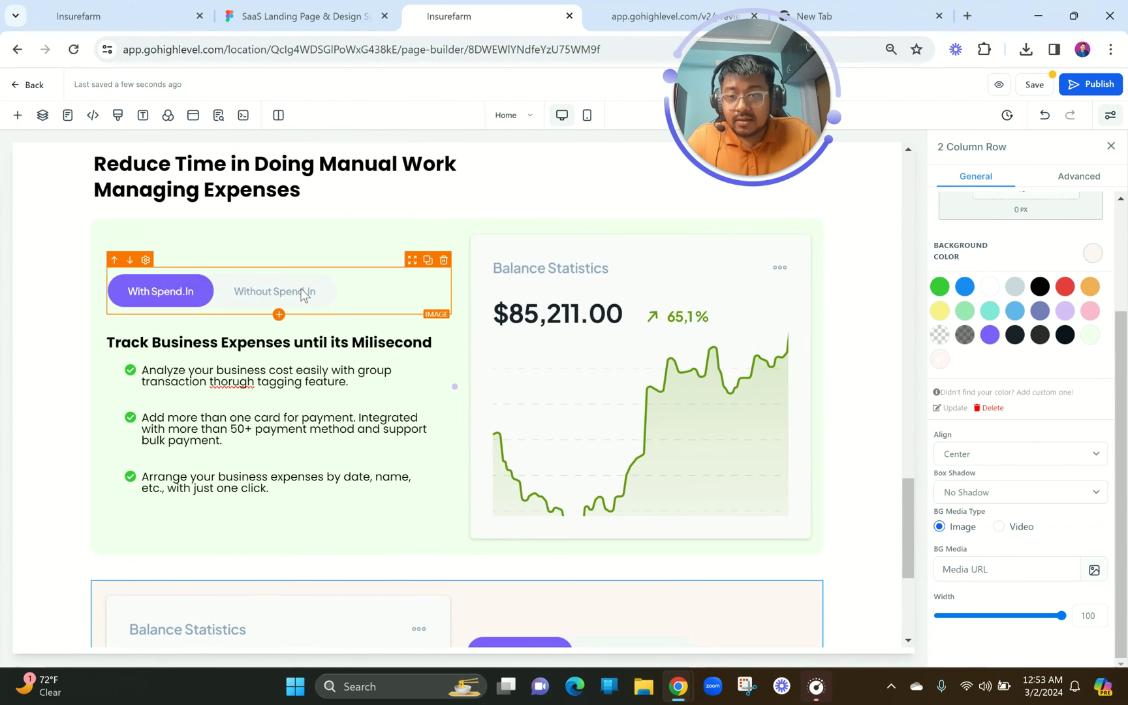
pyautogui.click(325, 25)
pyautogui.hscroll(-4, 425, 259)
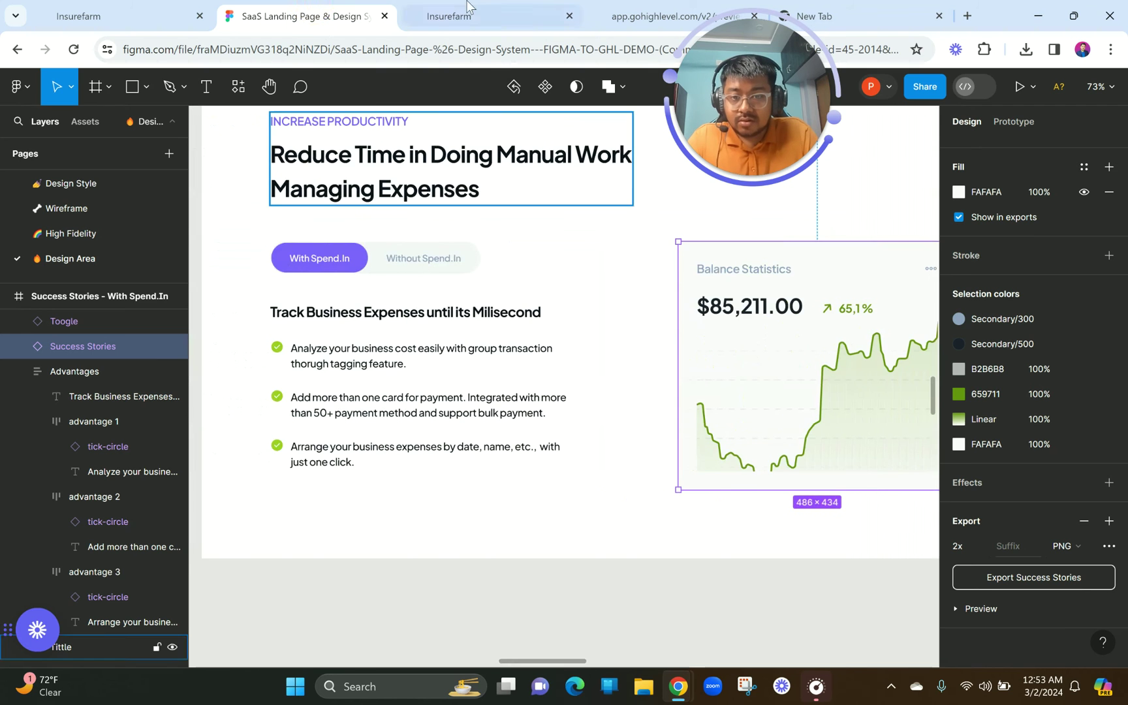
pyautogui.click(456, 17)
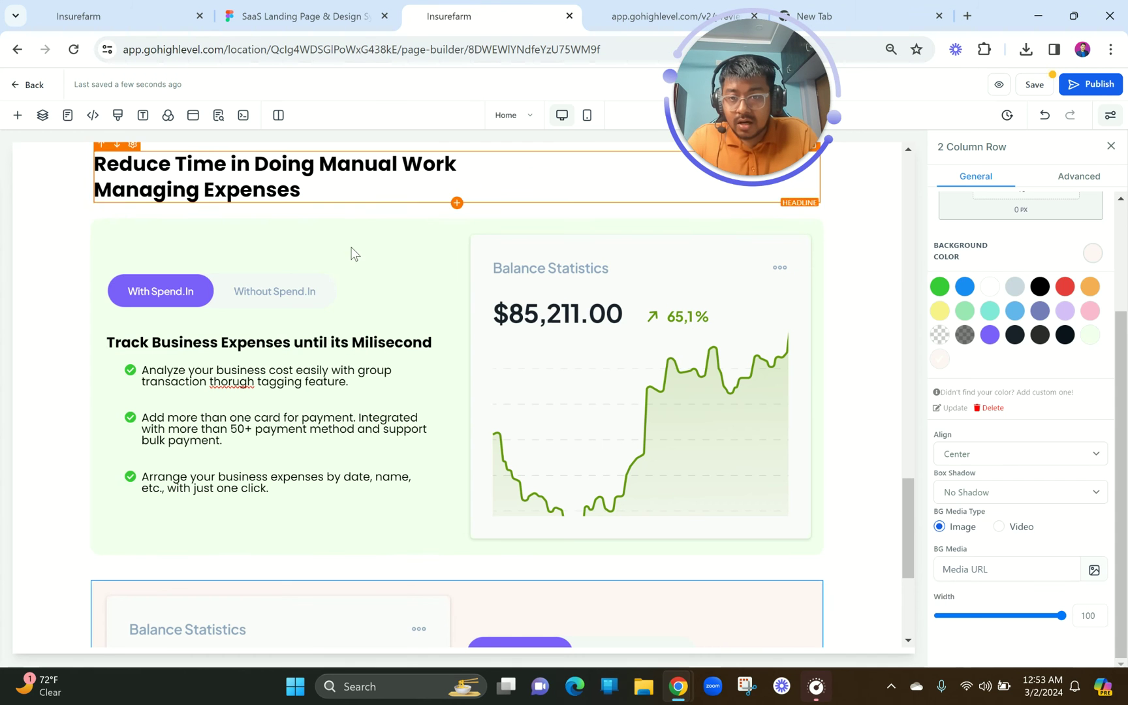
pyautogui.click(323, 277)
pyautogui.click(307, 247)
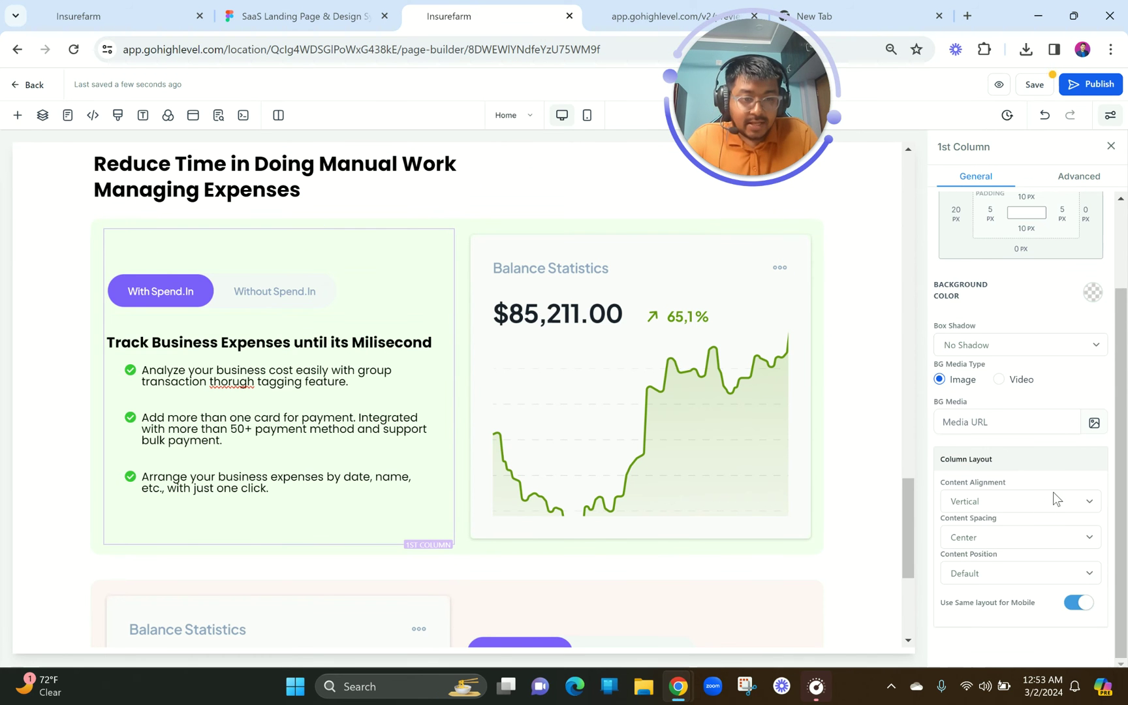
pyautogui.click(991, 538)
pyautogui.click(986, 566)
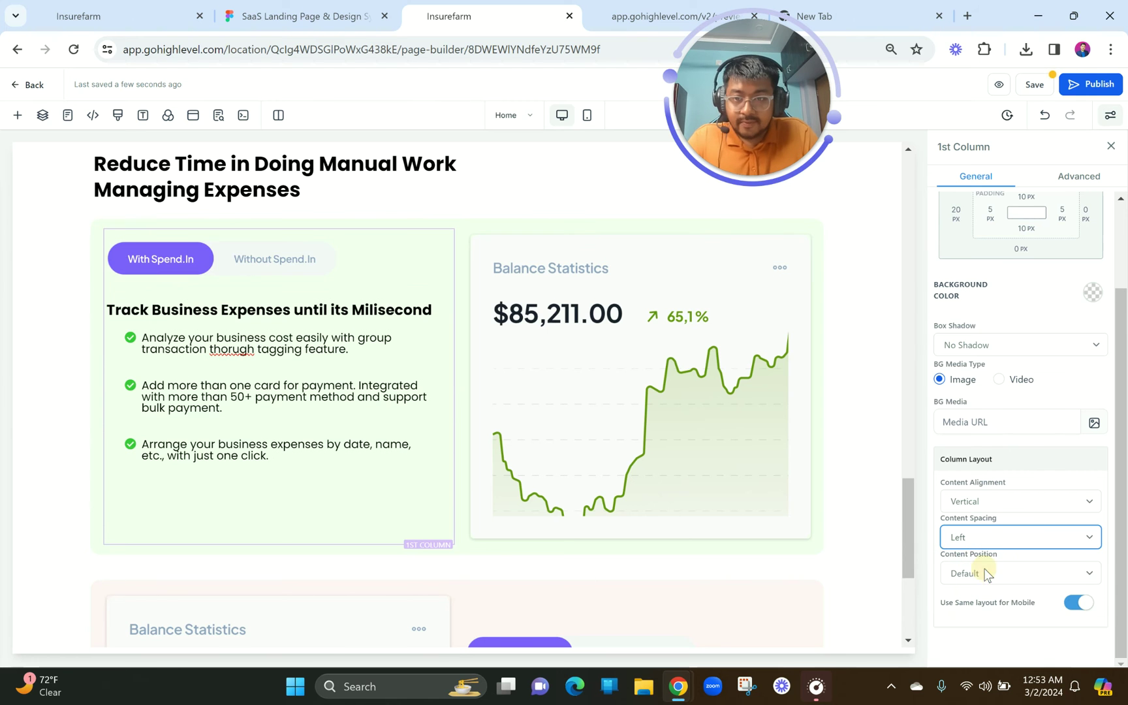
# - Set the top margin of the green row's With Spend.In toggle image to 10 px
pyautogui.click(244, 263)
pyautogui.scroll(-1, 1055, 466)
pyautogui.scroll(3, 1054, 466)
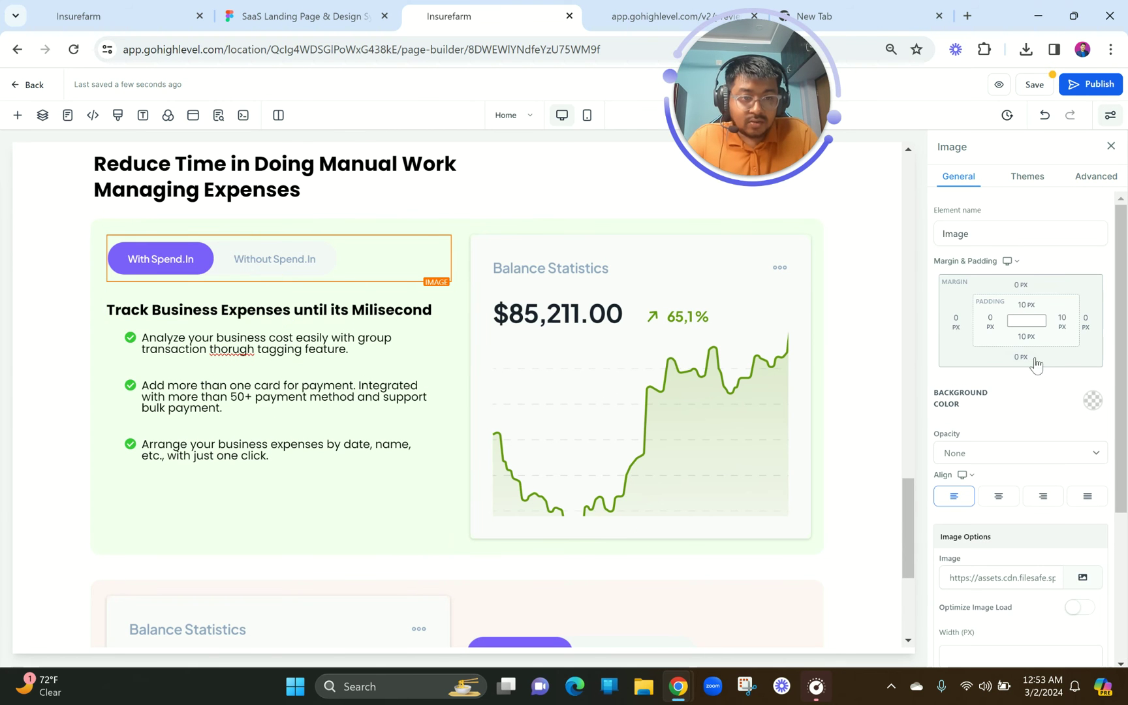
pyautogui.click(1020, 285)
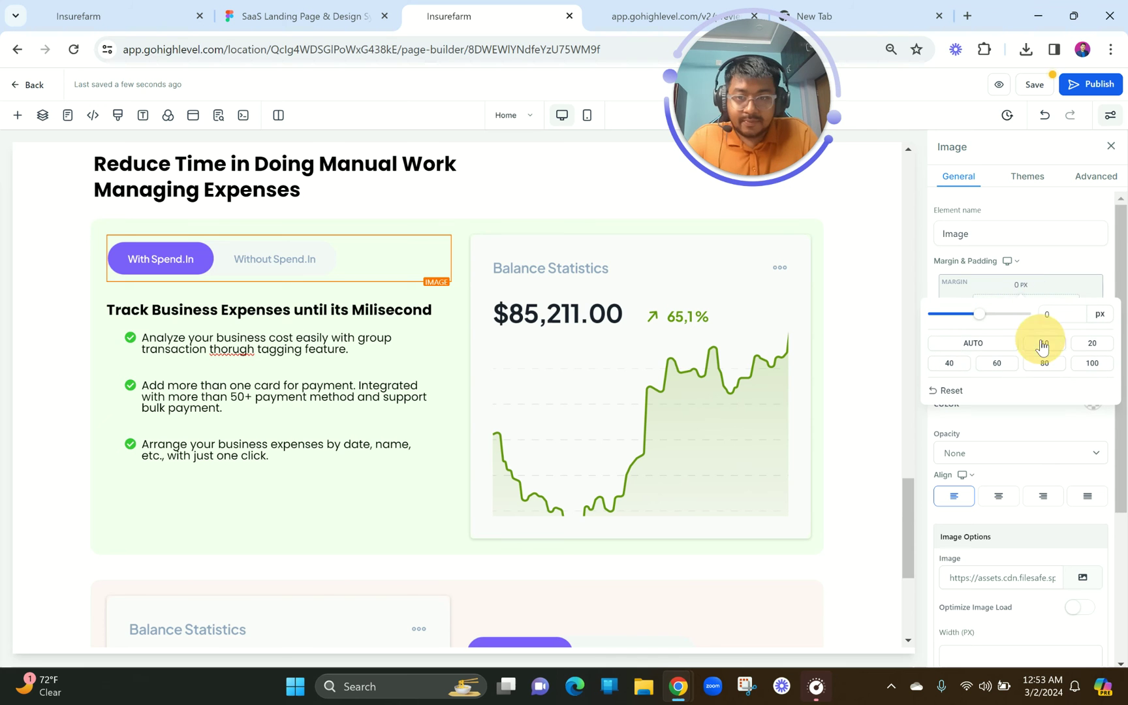
pyautogui.click(1044, 342)
# - Set the top margin of the toggle image in the duplicated pink row to 10 px
pyautogui.scroll(-3, 551, 441)
pyautogui.click(534, 475)
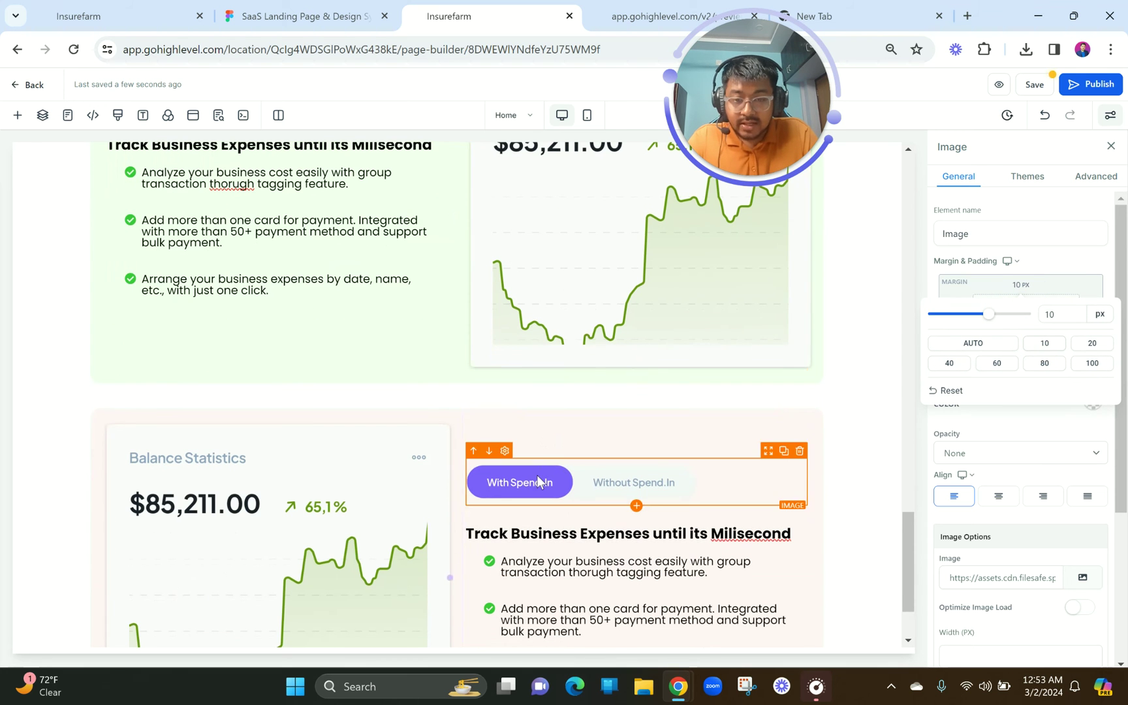
pyautogui.click(1015, 289)
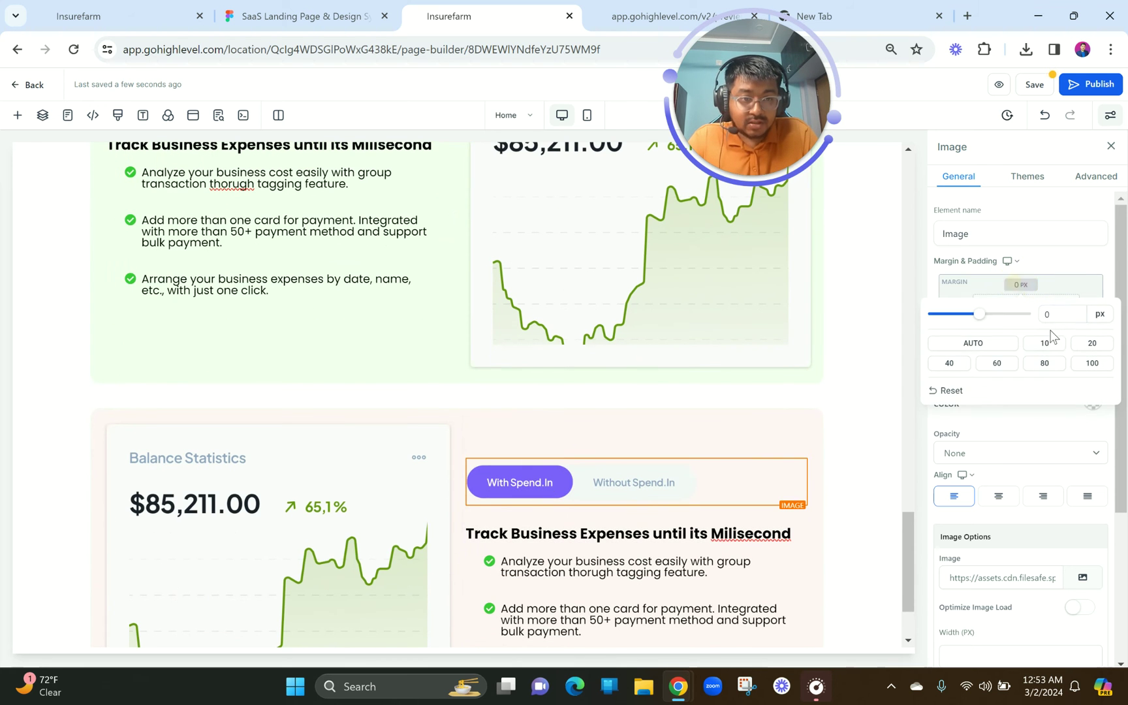
pyautogui.click(1044, 343)
# - Set the content spacing of the pink row's text column to Left and review both rows
pyautogui.click(662, 444)
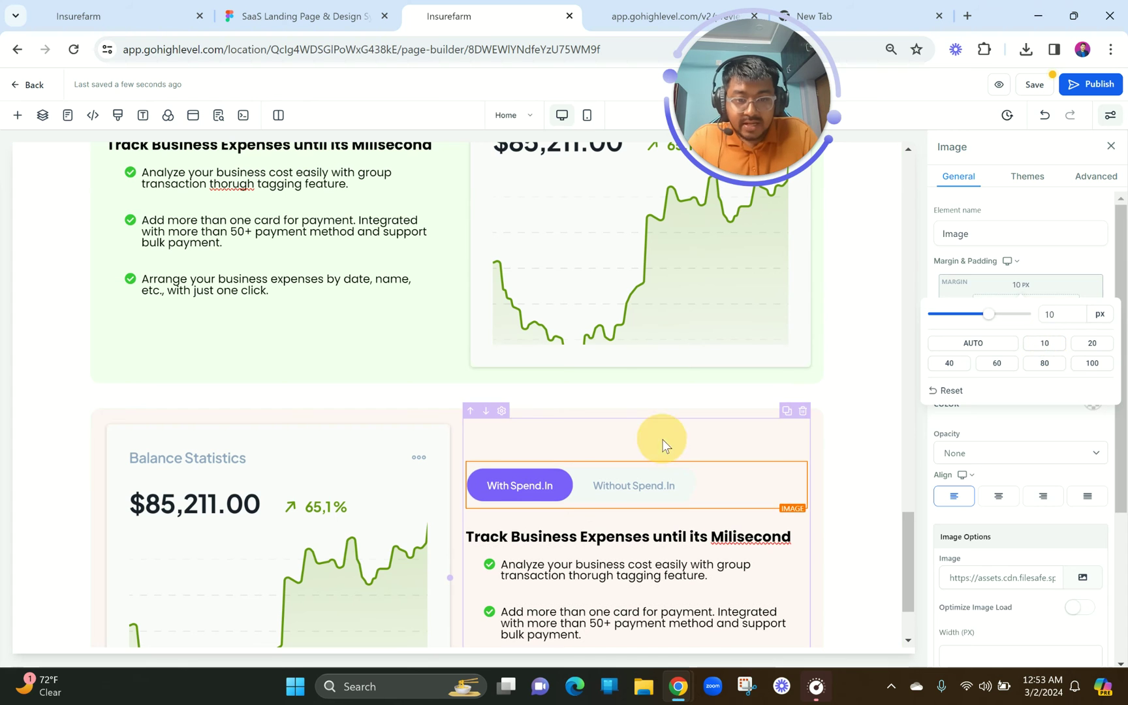
pyautogui.scroll(-3, 1018, 522)
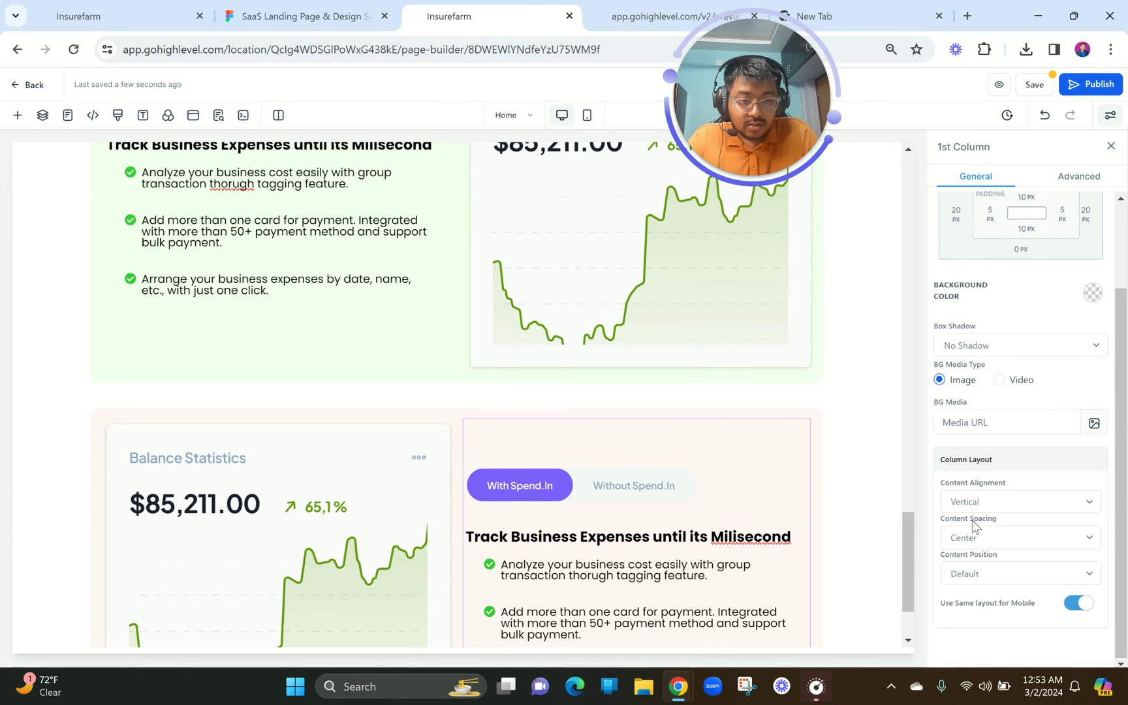
pyautogui.click(976, 535)
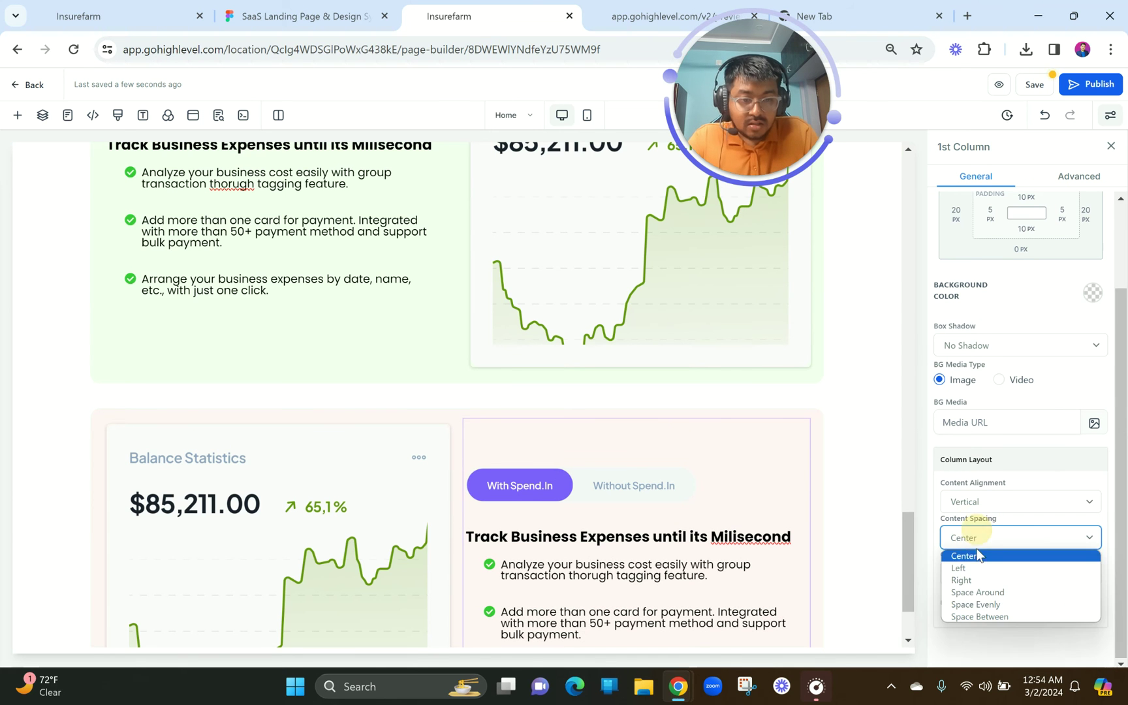
pyautogui.click(972, 568)
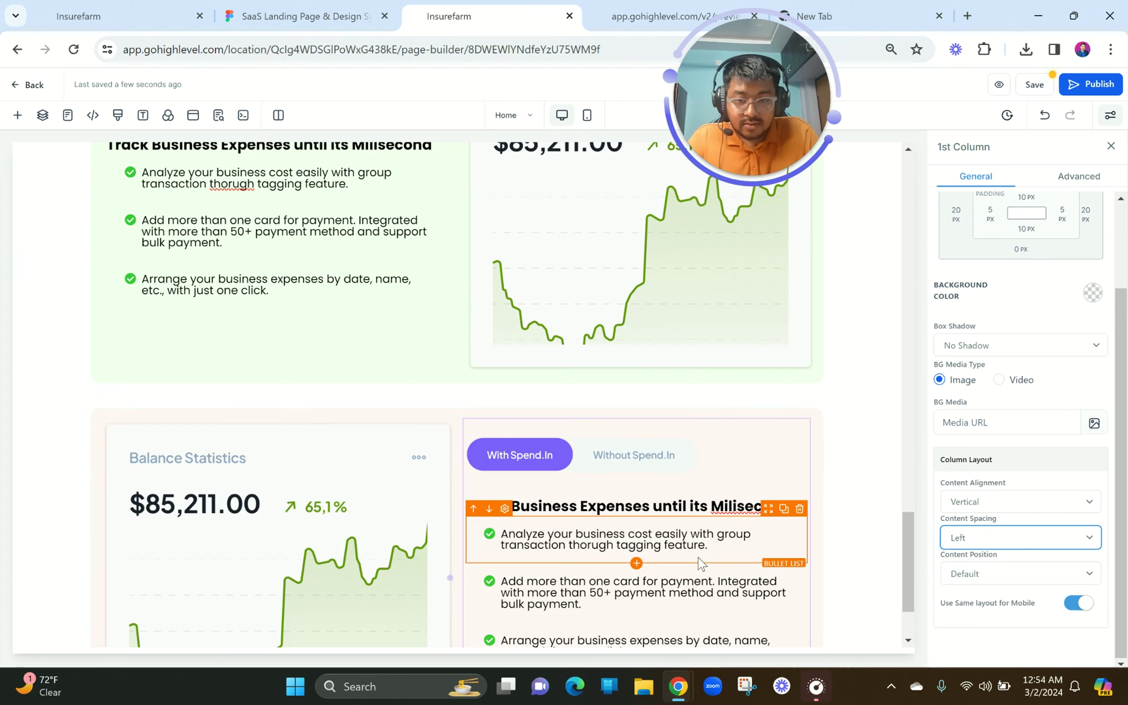
pyautogui.scroll(-2, 649, 494)
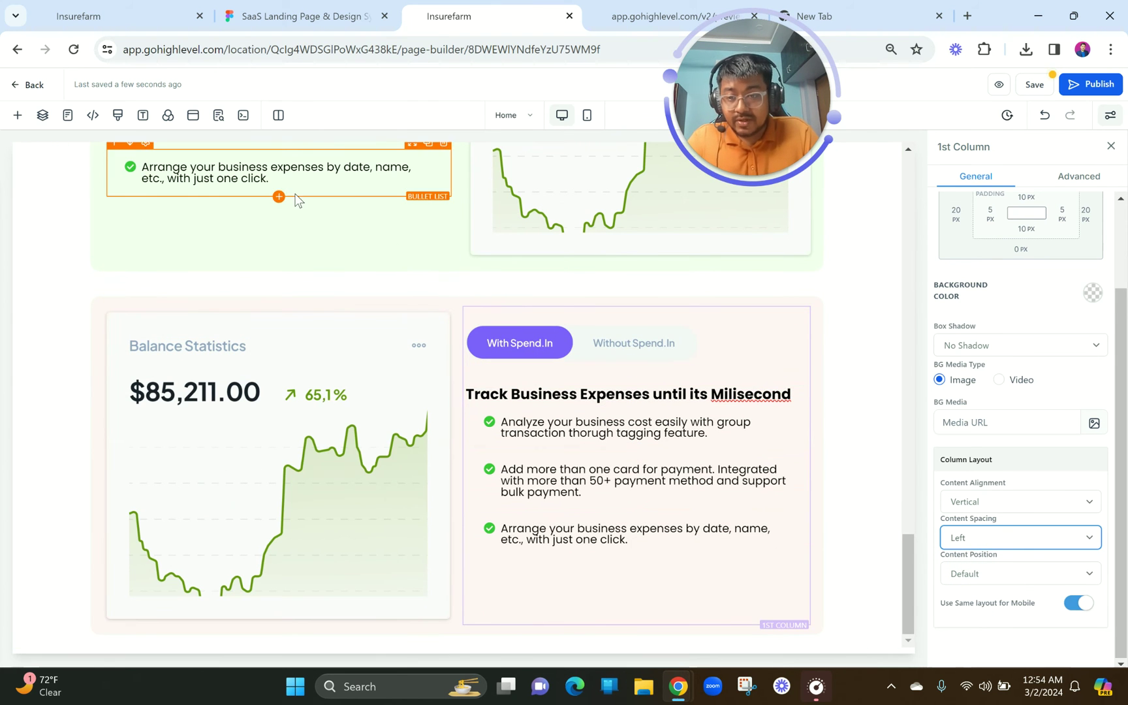
pyautogui.scroll(5, 294, 196)
pyautogui.scroll(-4, 295, 199)
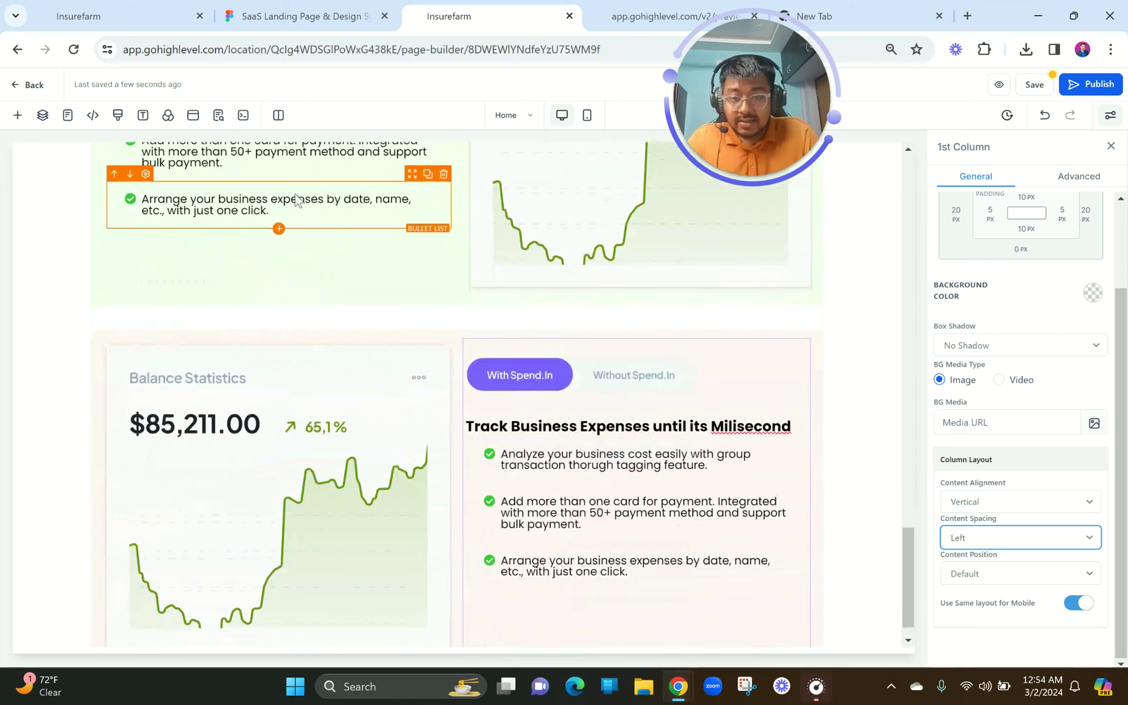
pyautogui.click(279, 355)
# - Switch to the Figma design and export the toggle of the Success Stories - Without Spend.In frame as SVG
pyautogui.click(329, 12)
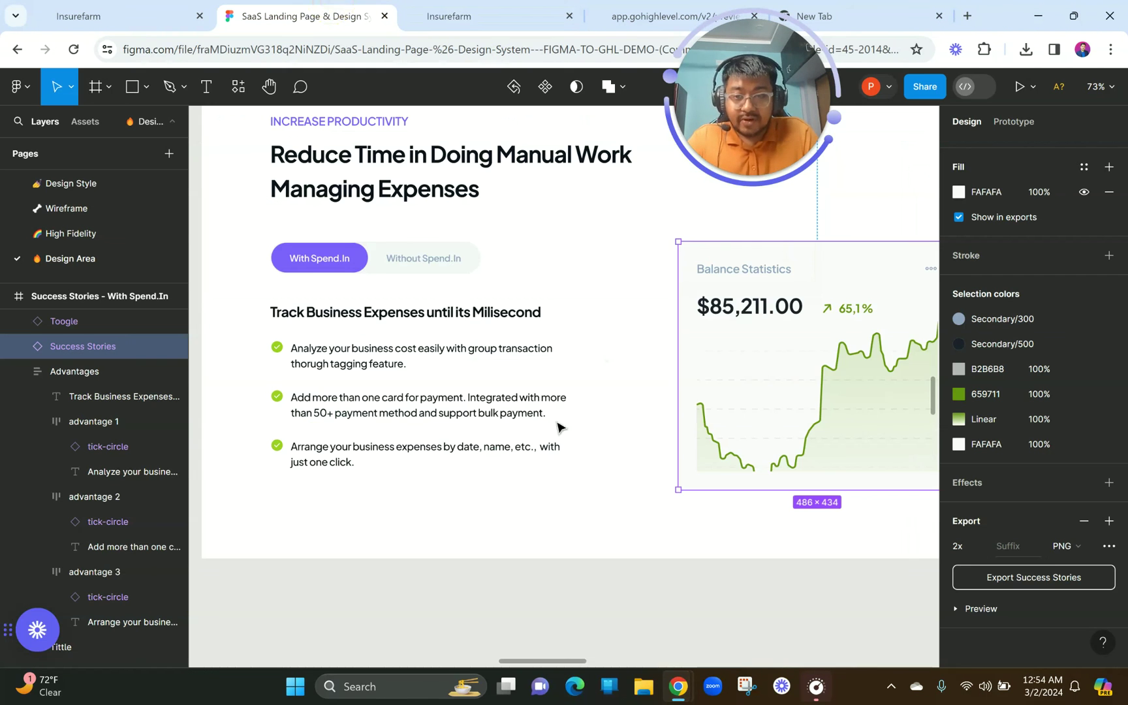
pyautogui.scroll(-3, 558, 428)
pyautogui.scroll(-5, 558, 428)
pyautogui.scroll(3, 558, 427)
pyautogui.scroll(-1, 558, 427)
pyautogui.click(460, 285)
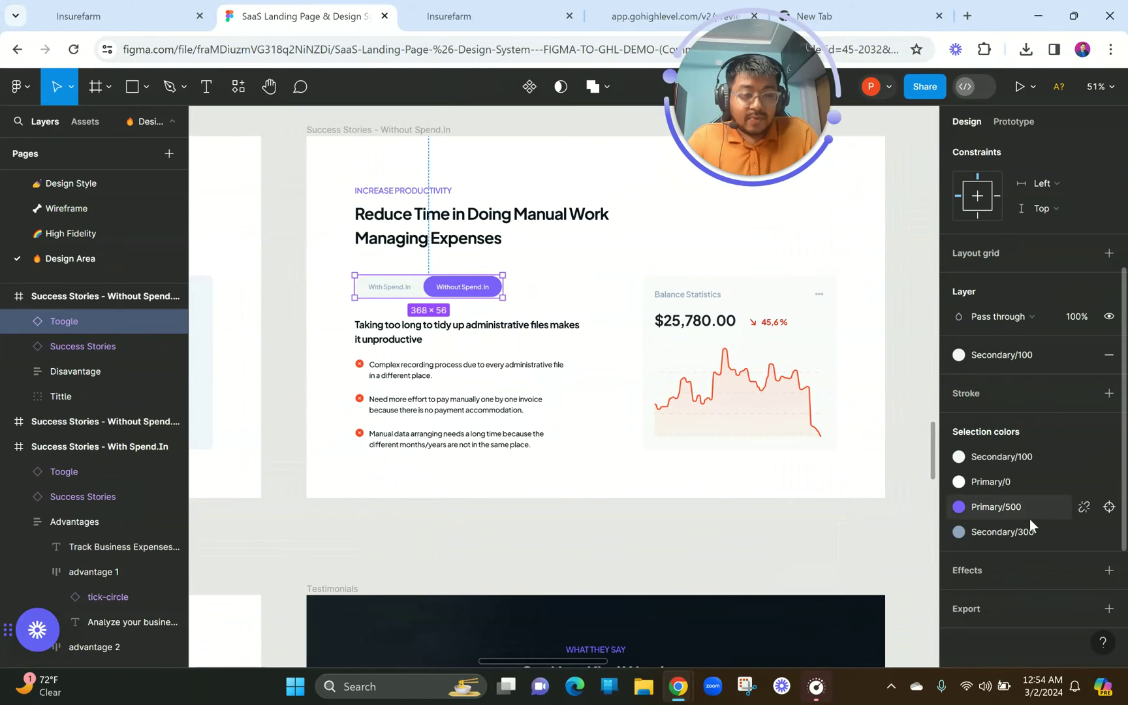
pyautogui.click(1000, 607)
pyautogui.scroll(-2, 997, 608)
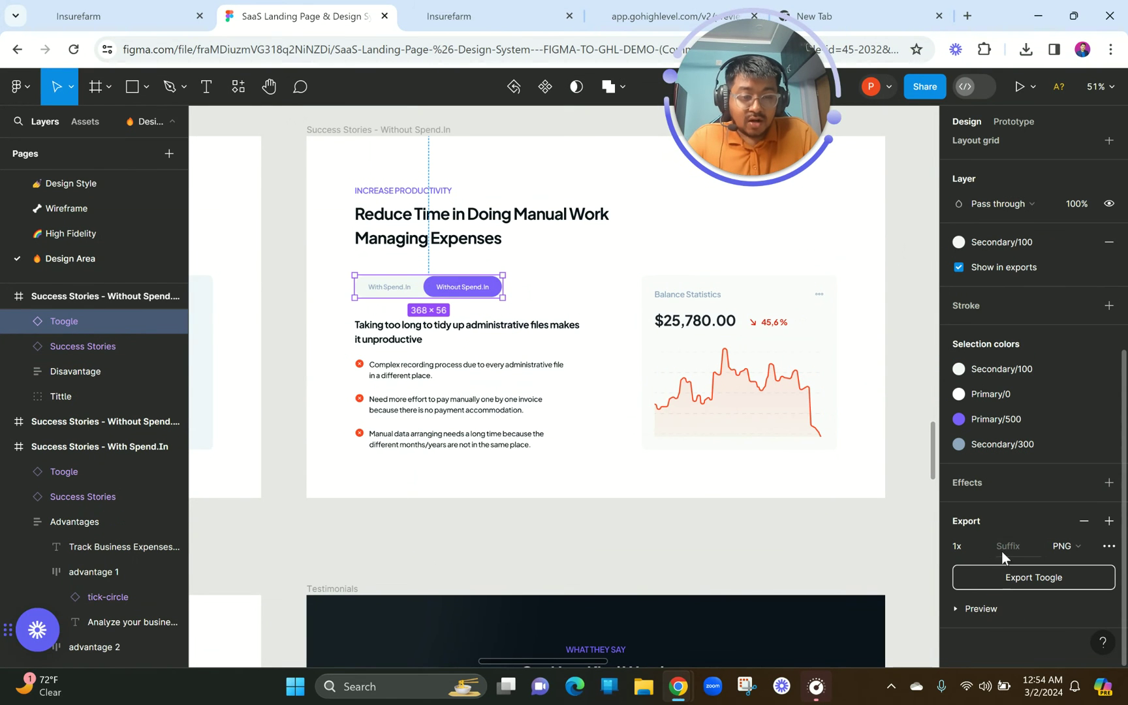
pyautogui.click(978, 546)
pyautogui.click(1078, 547)
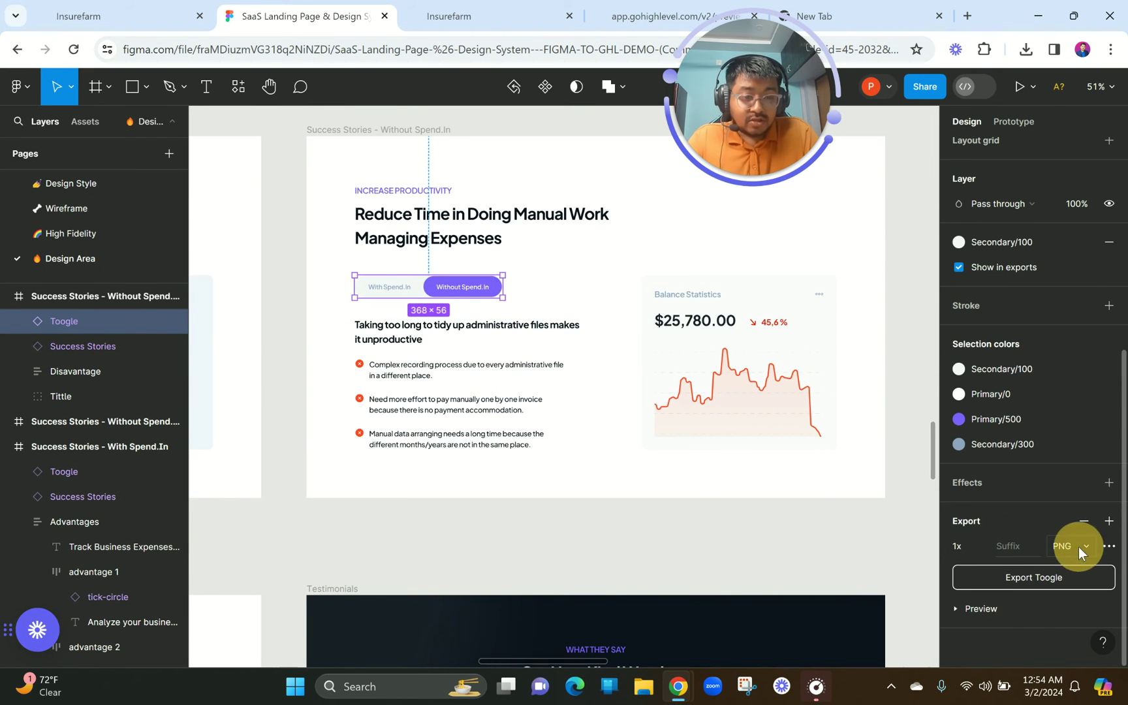
pyautogui.click(1076, 546)
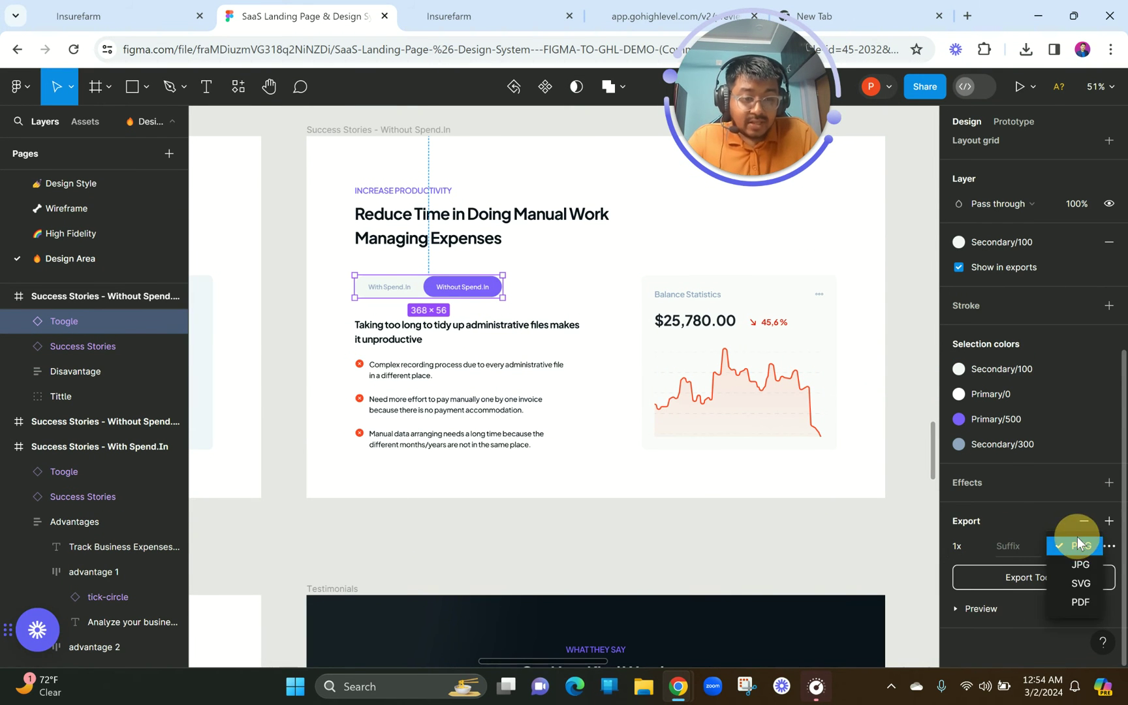
pyautogui.click(1080, 582)
pyautogui.click(1010, 581)
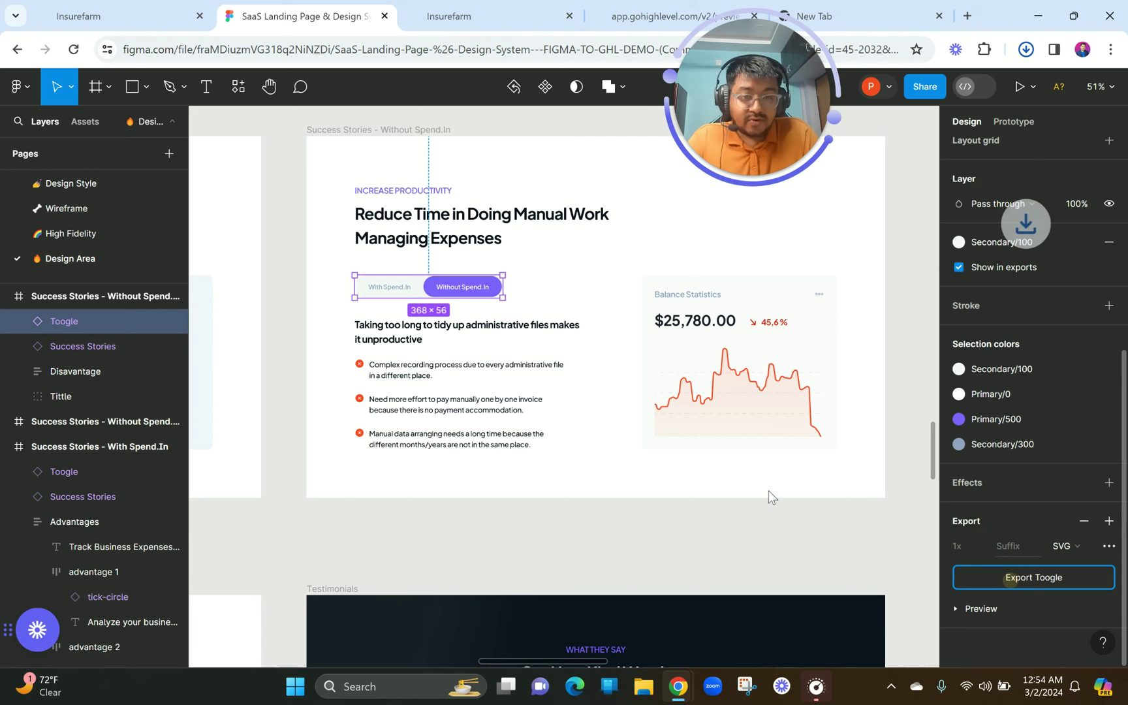
# - Export the Balance Statistics card of the Success Stories - Without Spend.In frame as PNG at 2x
pyautogui.click(751, 354)
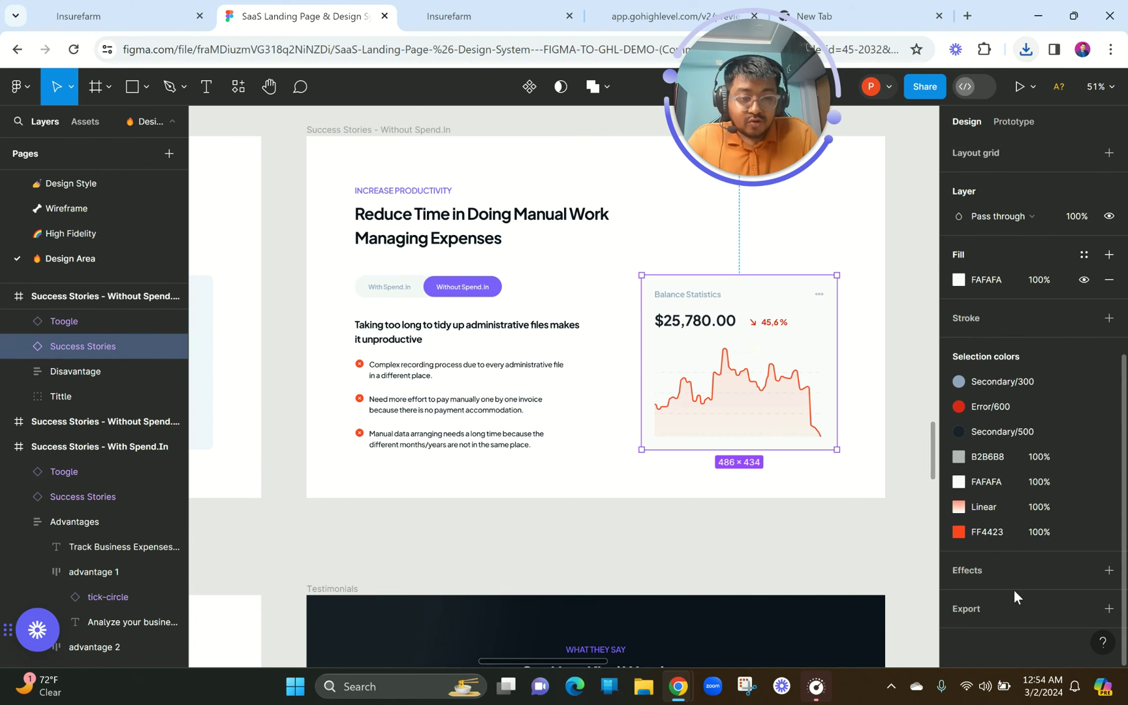
pyautogui.click(987, 608)
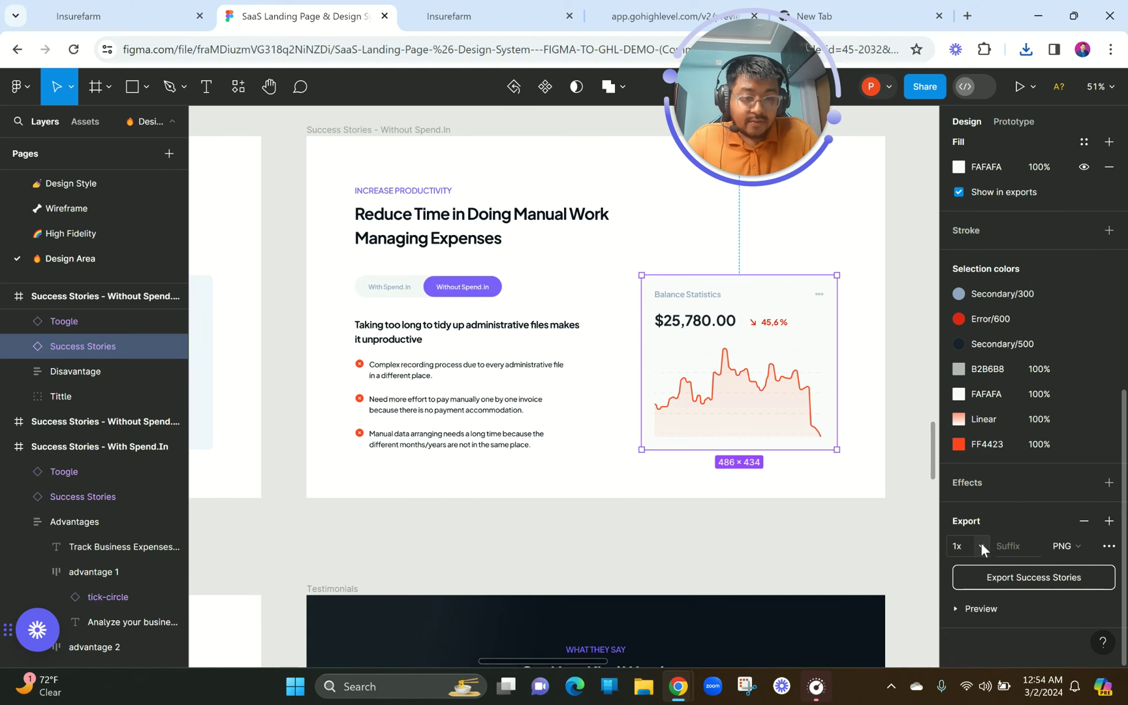
pyautogui.click(981, 545)
pyautogui.click(978, 571)
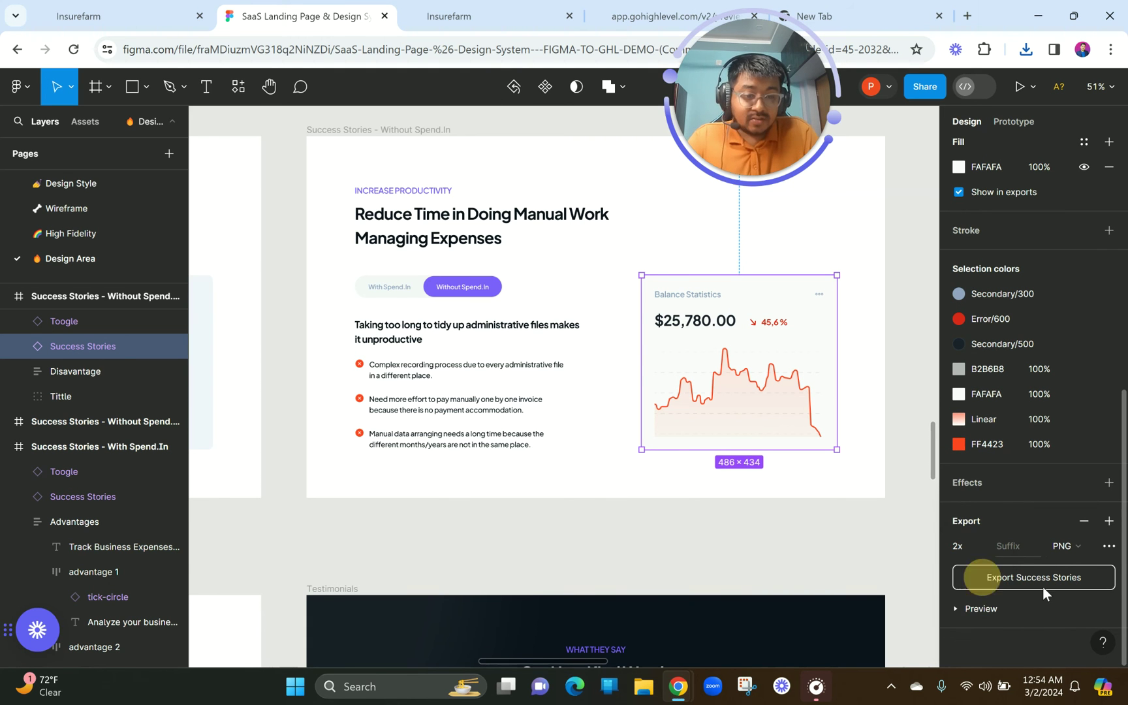
pyautogui.click(1039, 581)
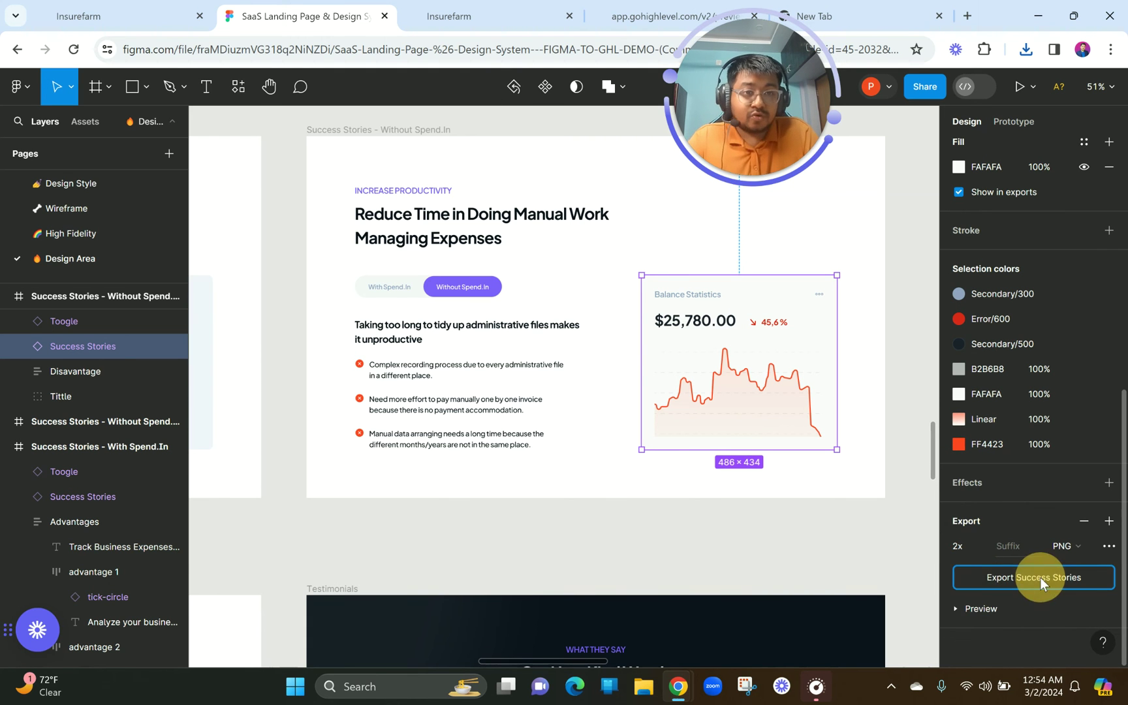
pyautogui.click(1024, 51)
pyautogui.moveTo(805, 109); pyautogui.dragTo(744, 117)
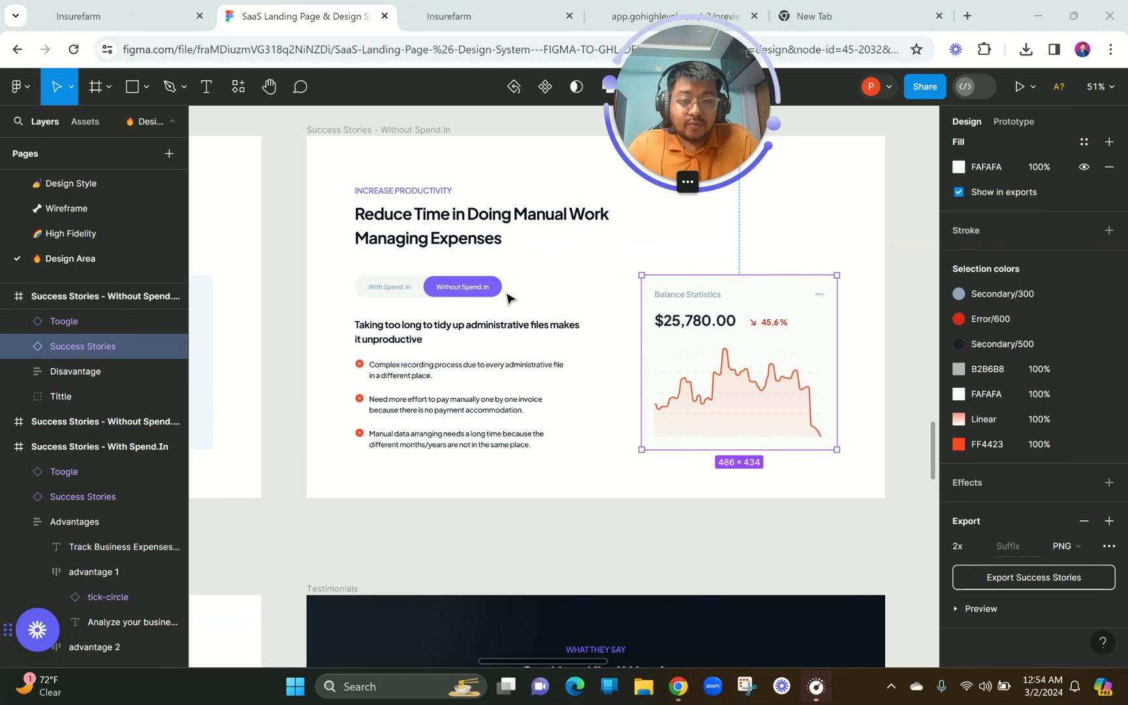
# - Copy the "Taking too long to tidy up administrative files makes it unproductive" heading from Figma and paste it over the pink row's sub headline in the page builder
pyautogui.click(428, 346)
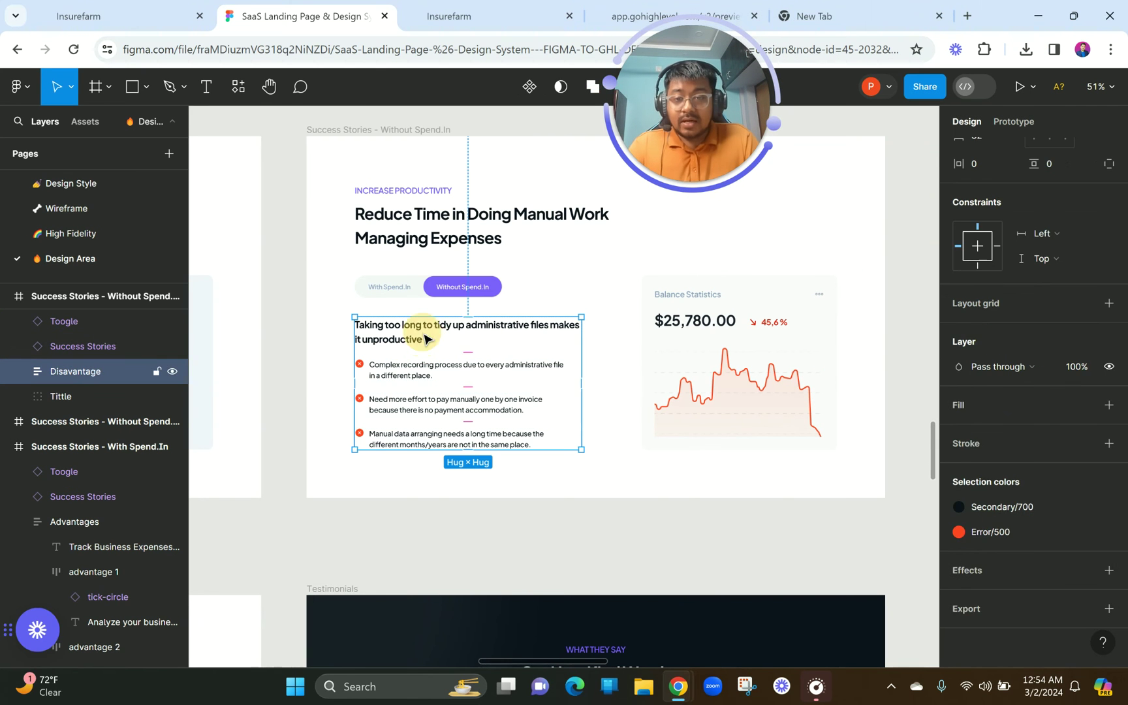
pyautogui.doubleClick(426, 340)
pyautogui.doubleClick(424, 337)
pyautogui.hotkey('ctrl', 'c')
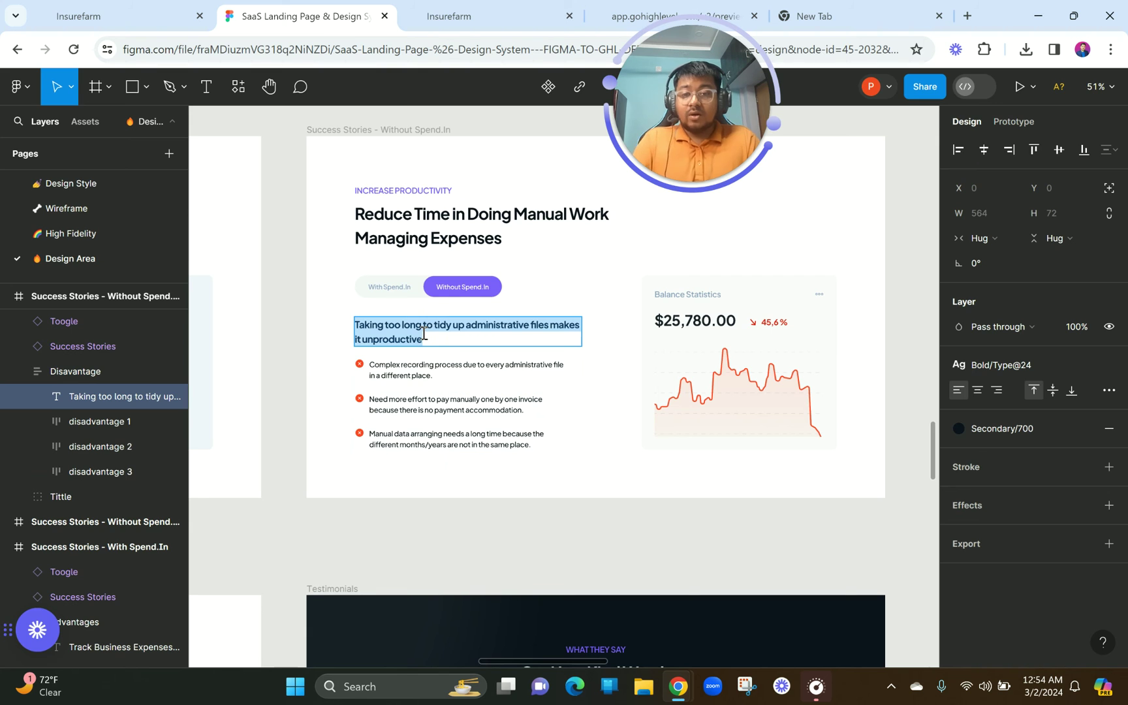
pyautogui.click(478, 13)
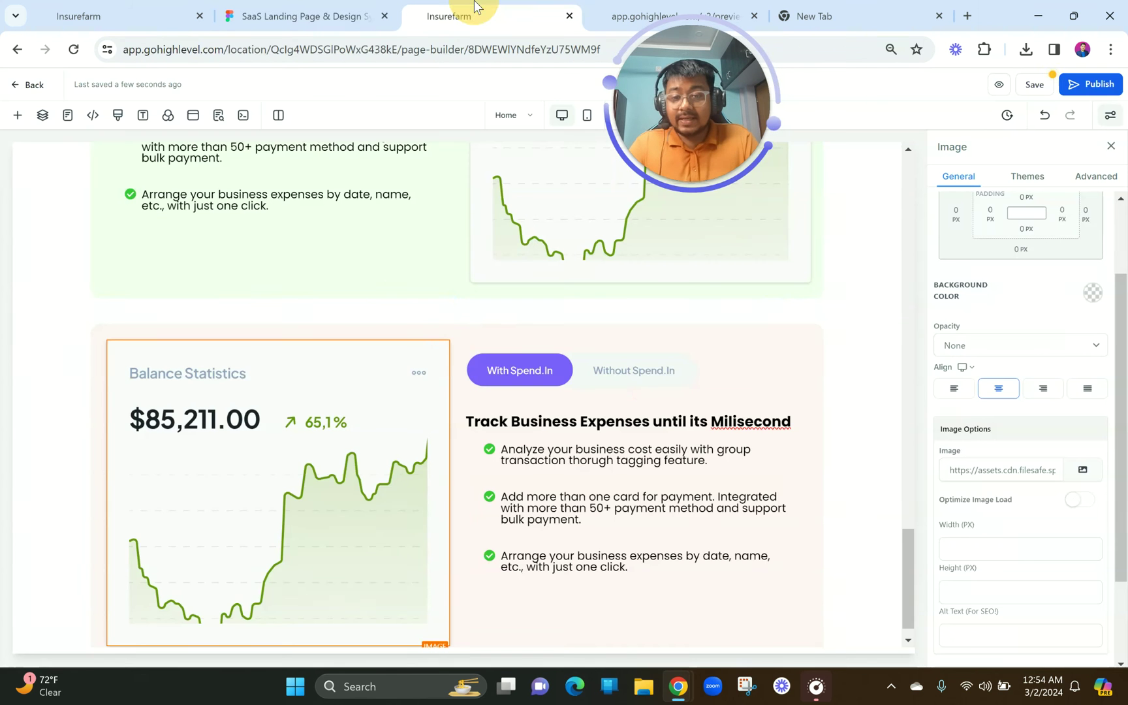
pyautogui.click(547, 425)
pyautogui.hotkey('ctrl', 'a')
pyautogui.hotkey('ctrl', 'v')
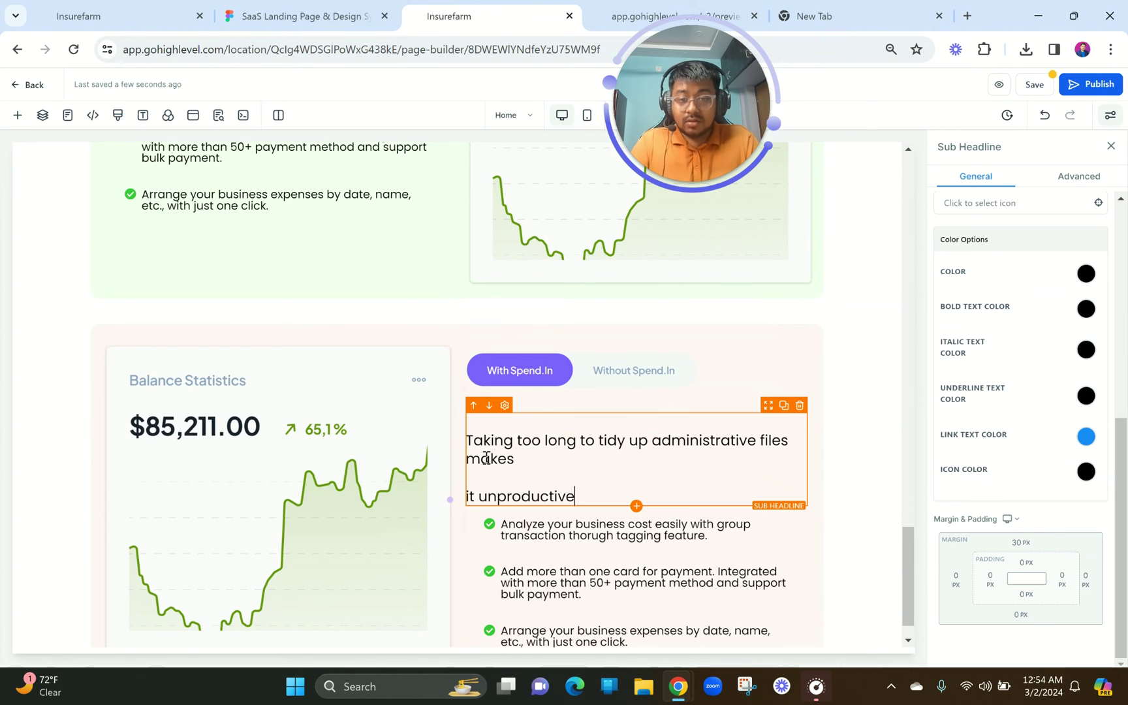
# - Remove the extra line breaks from the pink row's sub headline and make its whole text bold
pyautogui.click(469, 496)
pyautogui.press('BackSpace')
pyautogui.press('BackSpace')
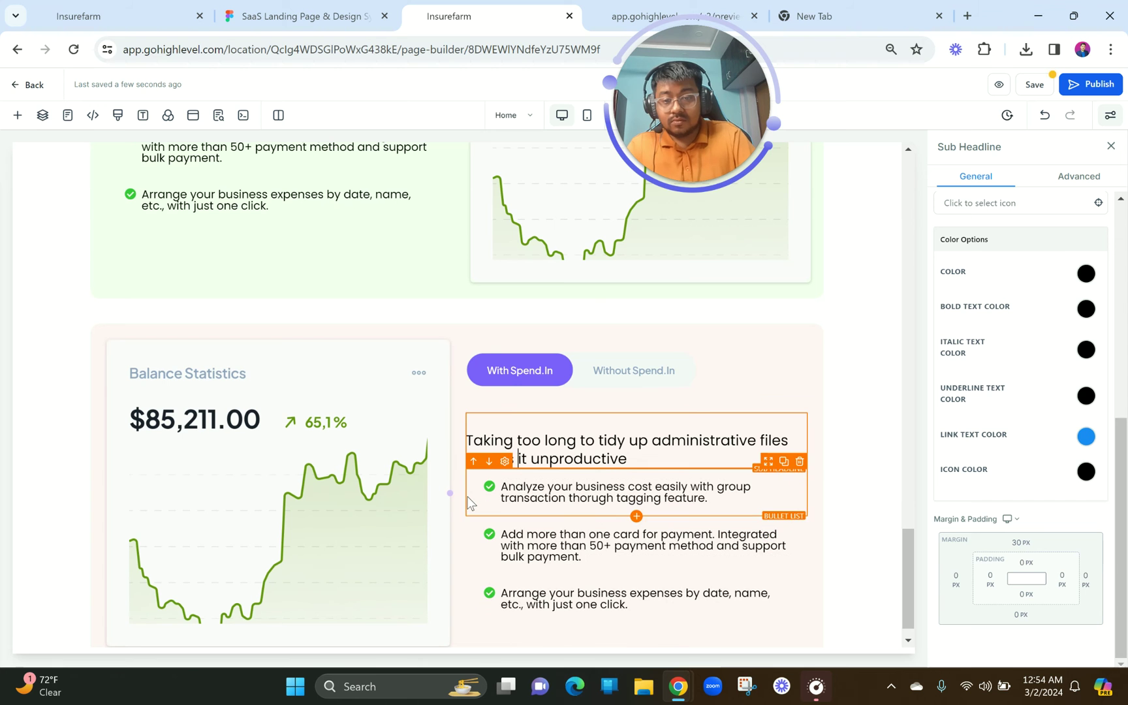
pyautogui.click(468, 439)
pyautogui.press('BackSpace')
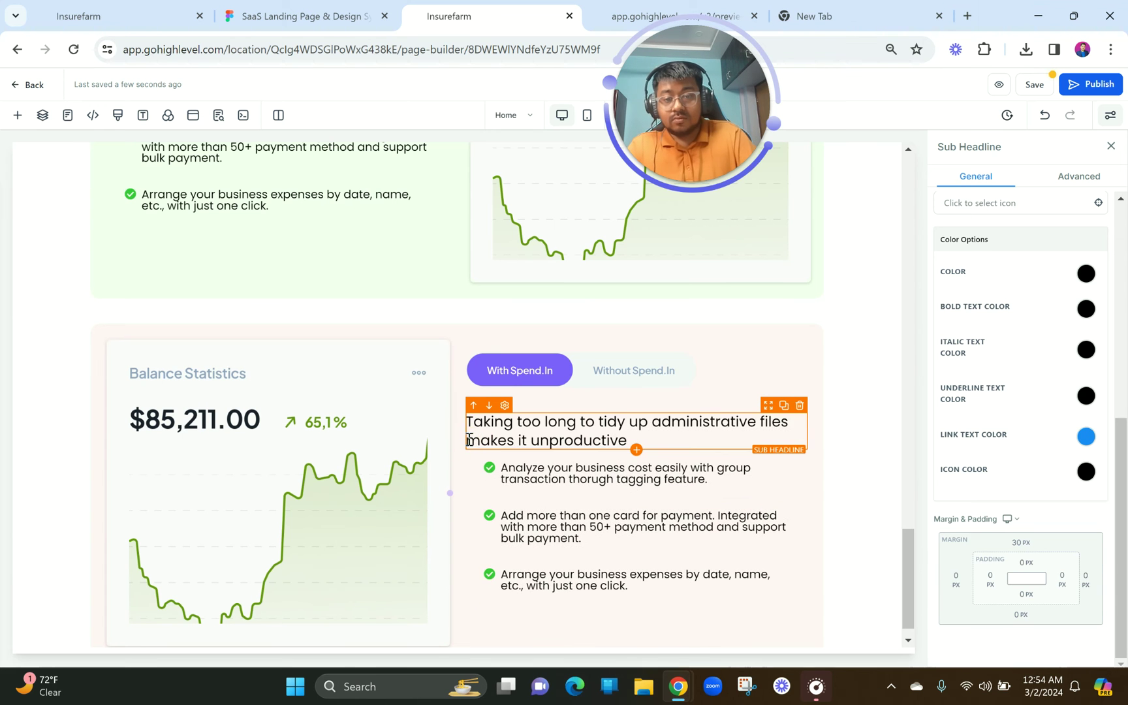
pyautogui.hotkey('ctrl', 'a')
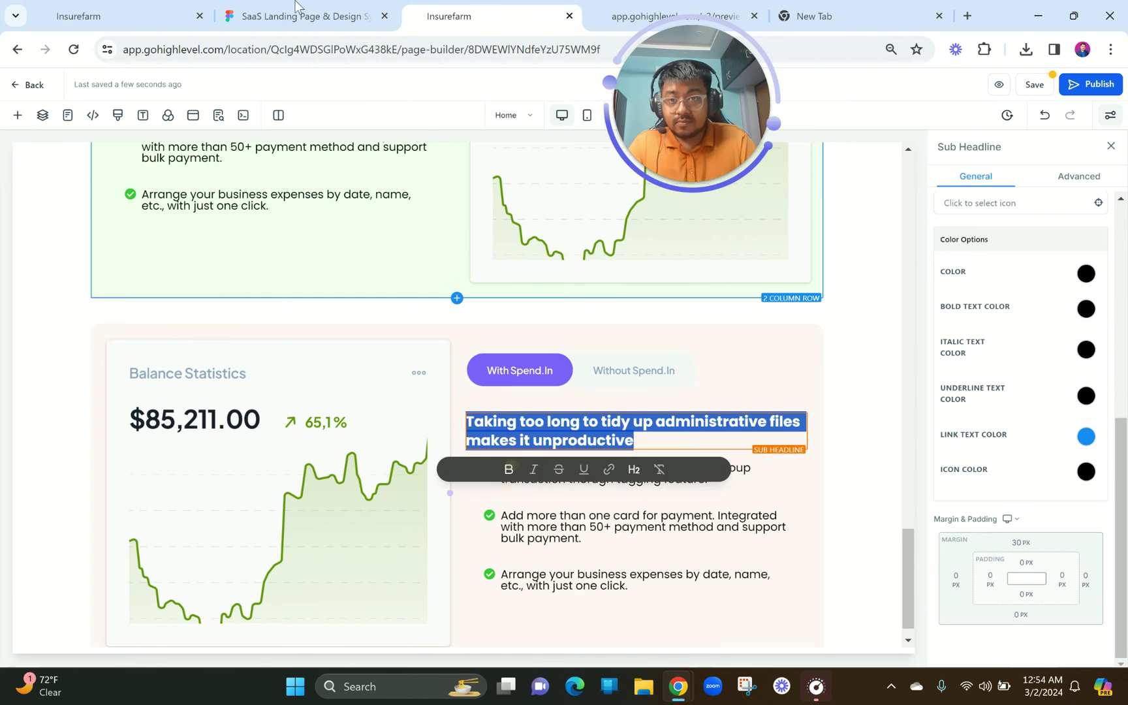
# - Set the left padding of the green row's first bullet, "Analyze your business cost easily", to 0 px
pyautogui.click(295, 13)
pyautogui.click(418, 9)
pyautogui.click(421, 405)
pyautogui.scroll(2, 421, 402)
pyautogui.scroll(1, 421, 402)
pyautogui.click(253, 293)
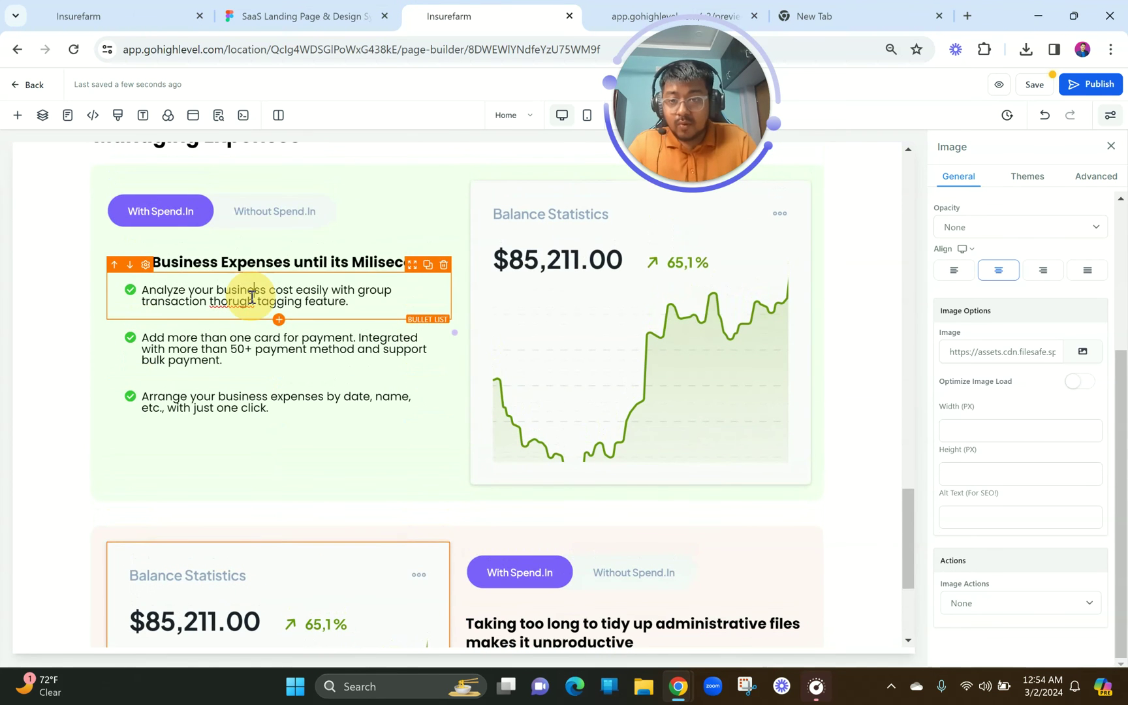
pyautogui.scroll(2, 986, 431)
pyautogui.scroll(-3, 985, 432)
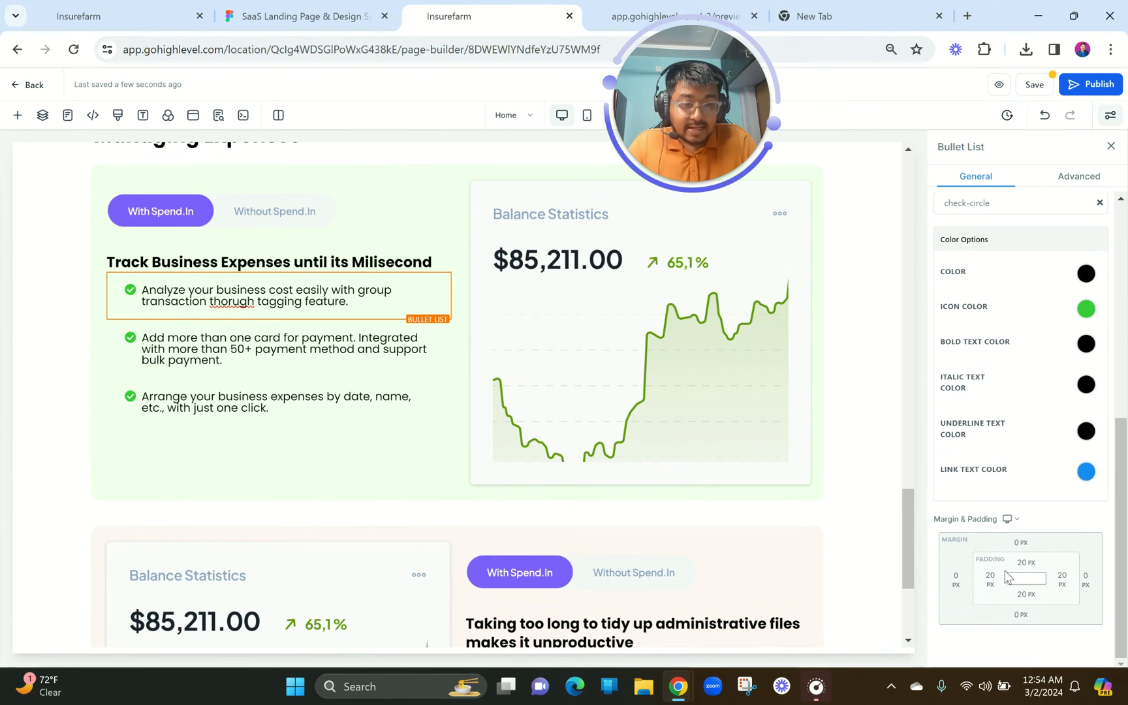
pyautogui.click(990, 581)
pyautogui.moveTo(944, 479); pyautogui.dragTo(864, 461)
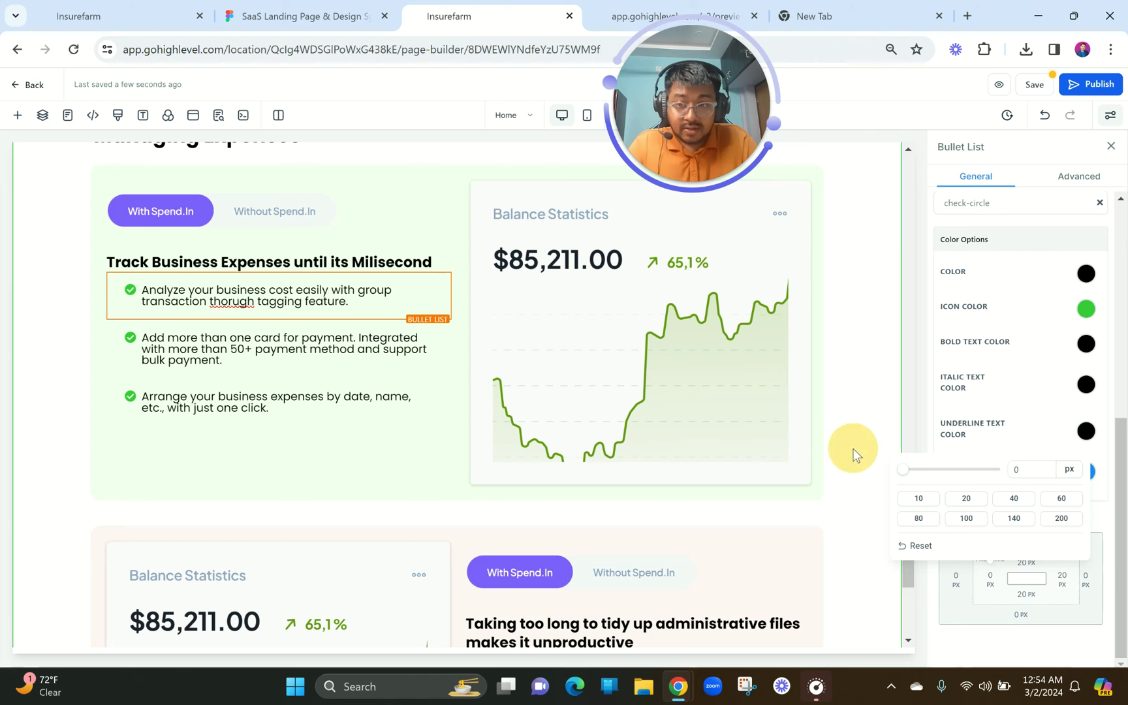
# - Set the left padding of the green row's second and third bullets to 0 px
pyautogui.click(295, 331)
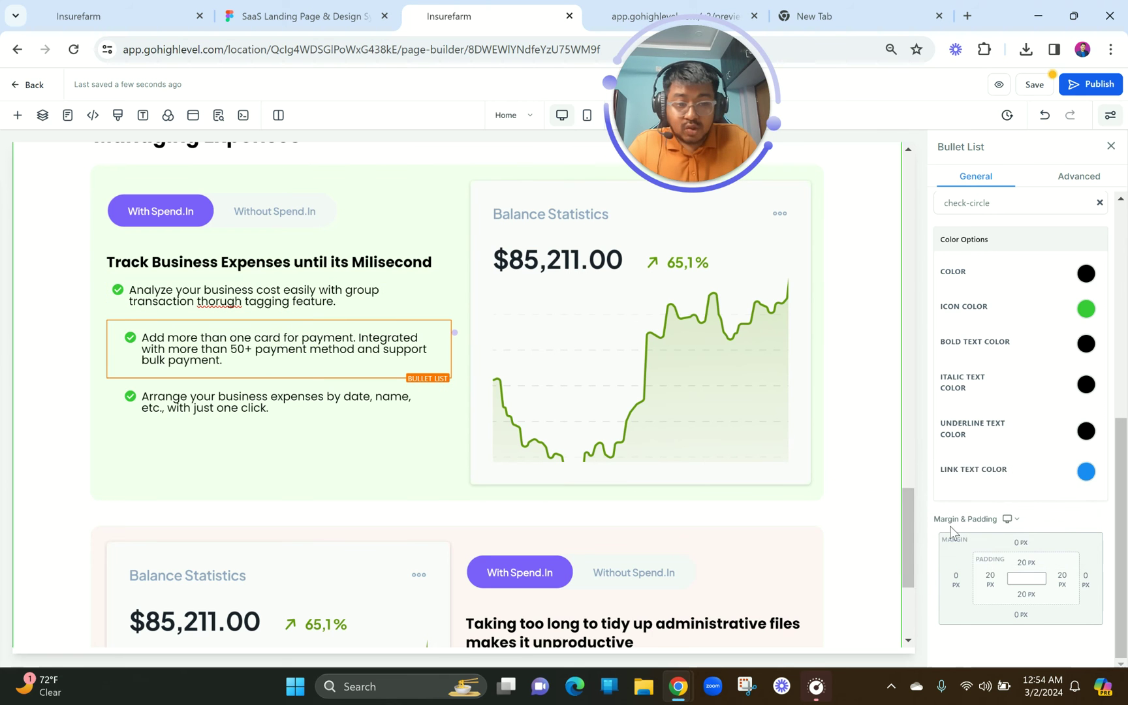
pyautogui.click(990, 578)
pyautogui.moveTo(944, 478); pyautogui.dragTo(846, 465)
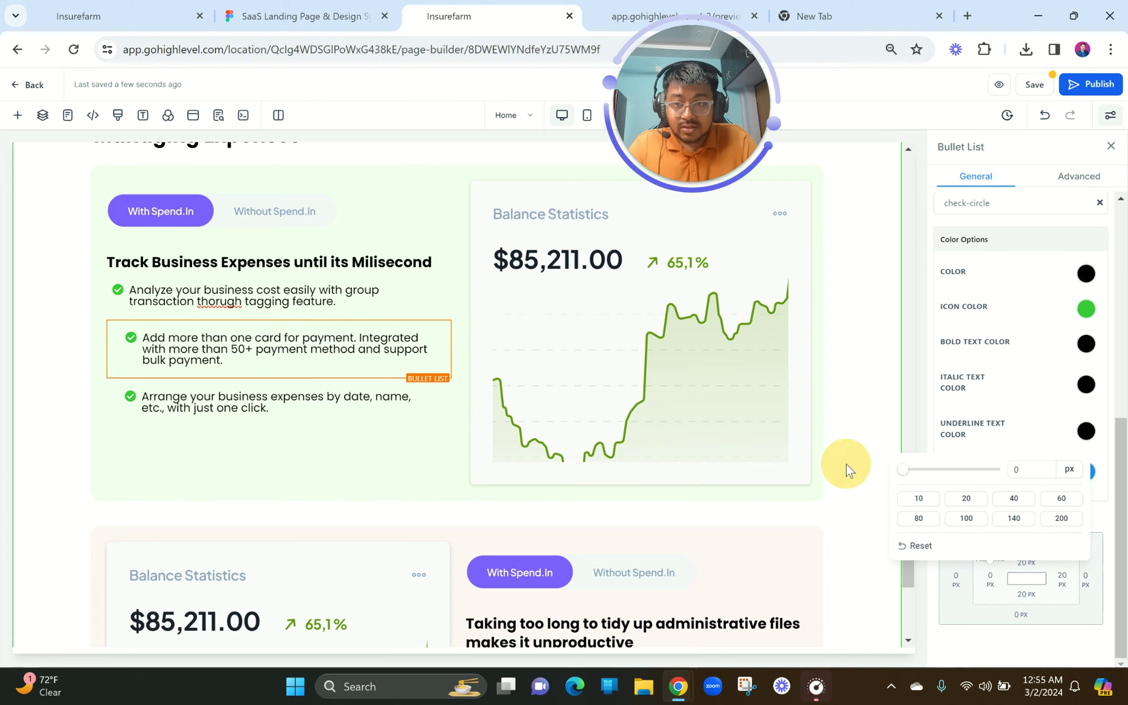
pyautogui.click(288, 390)
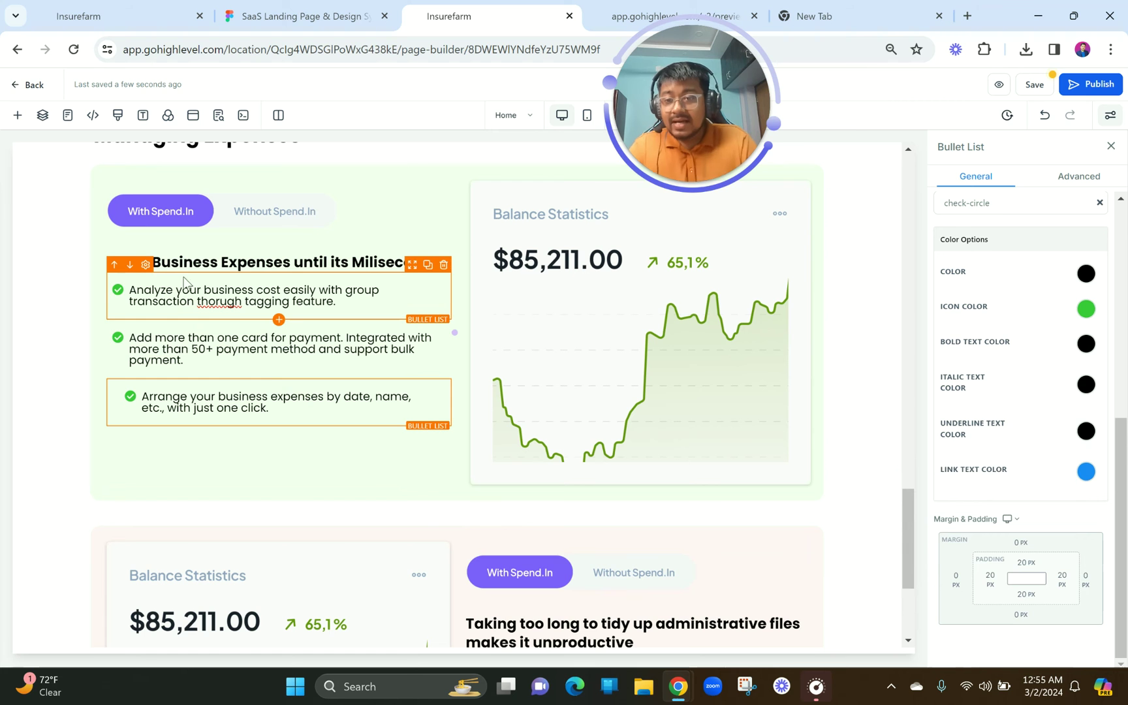
pyautogui.click(990, 579)
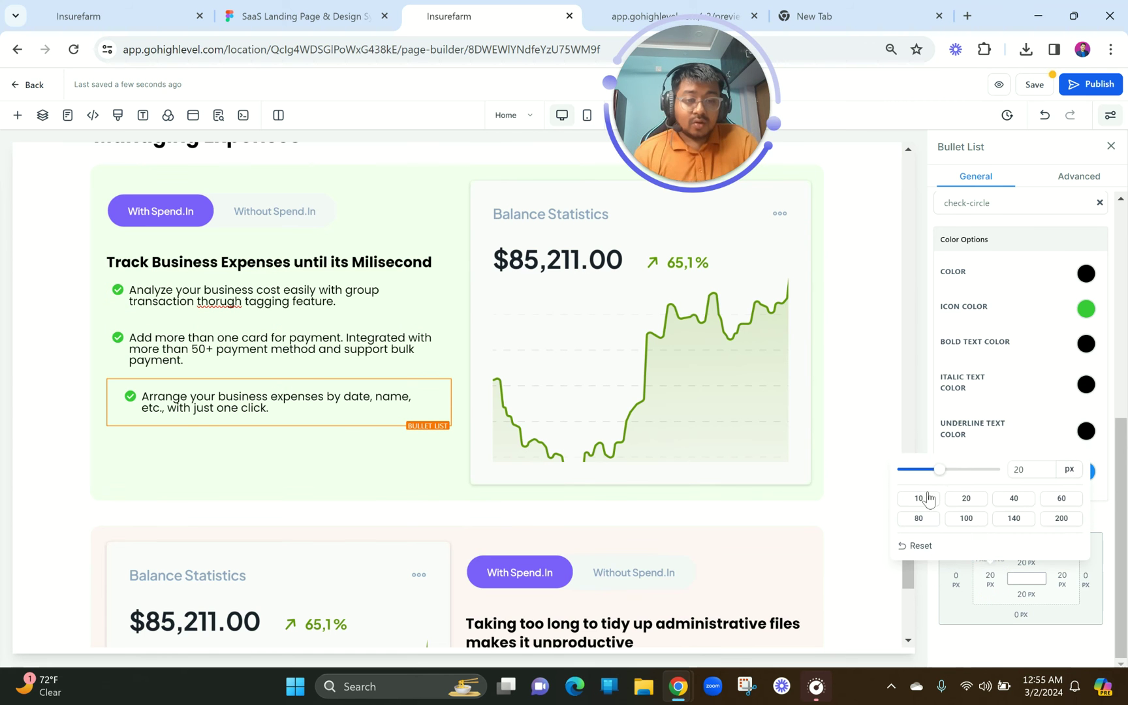
pyautogui.moveTo(936, 478); pyautogui.dragTo(712, 420)
# - Set the left margin of the green row's "Track Business Expenses until its Milisecond" sub headline to 10 px
pyautogui.click(287, 261)
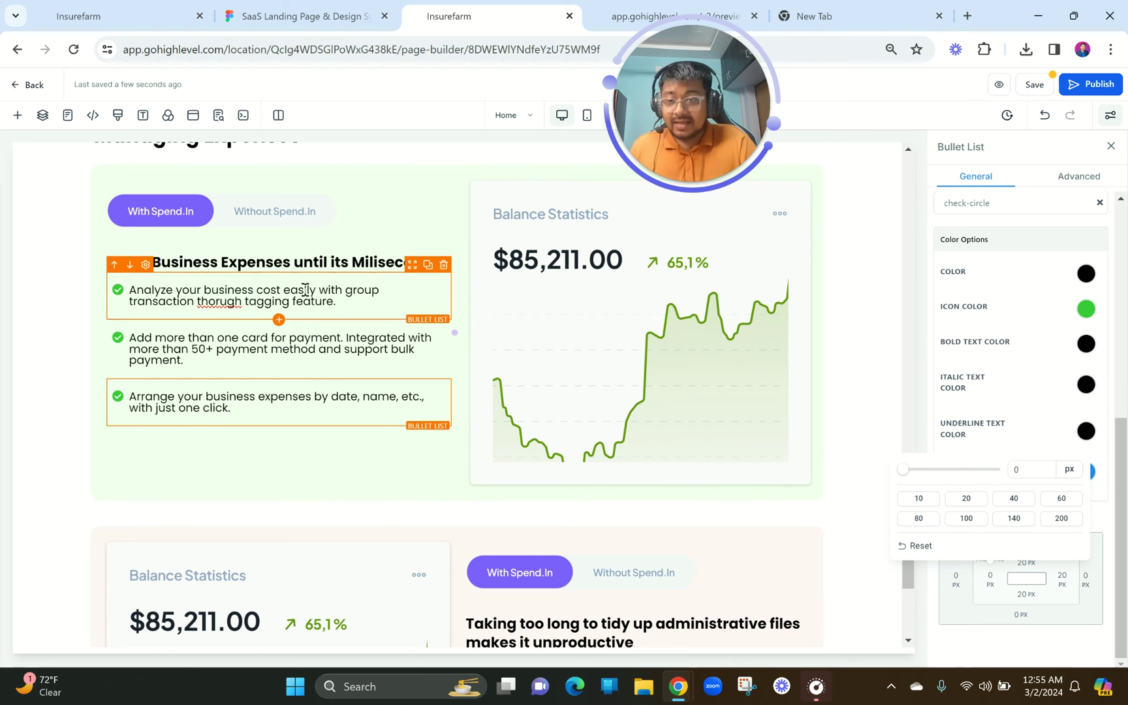
pyautogui.click(251, 254)
pyautogui.scroll(5, 1063, 438)
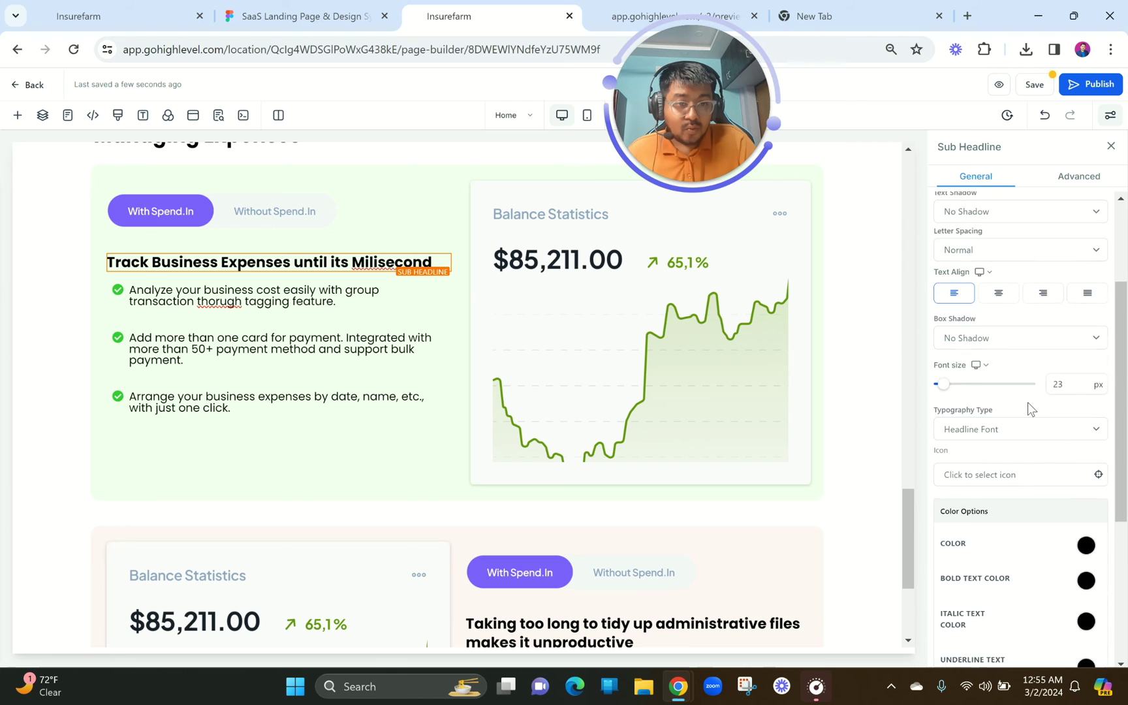
pyautogui.scroll(-5, 1027, 402)
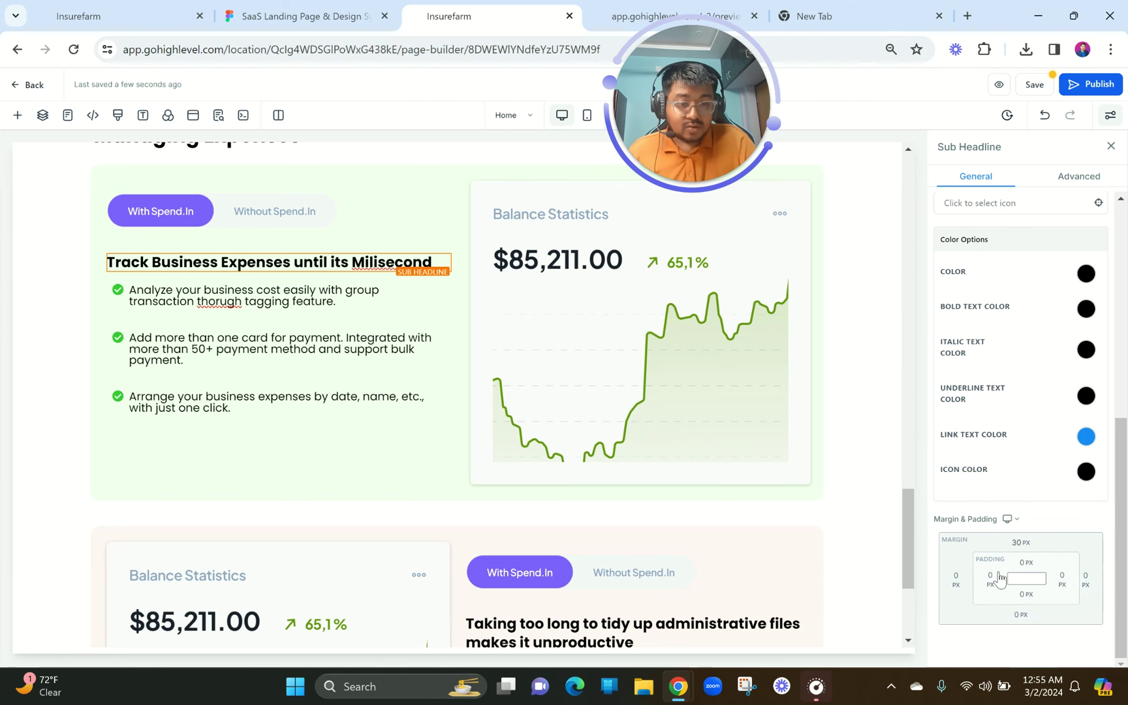
pyautogui.click(956, 578)
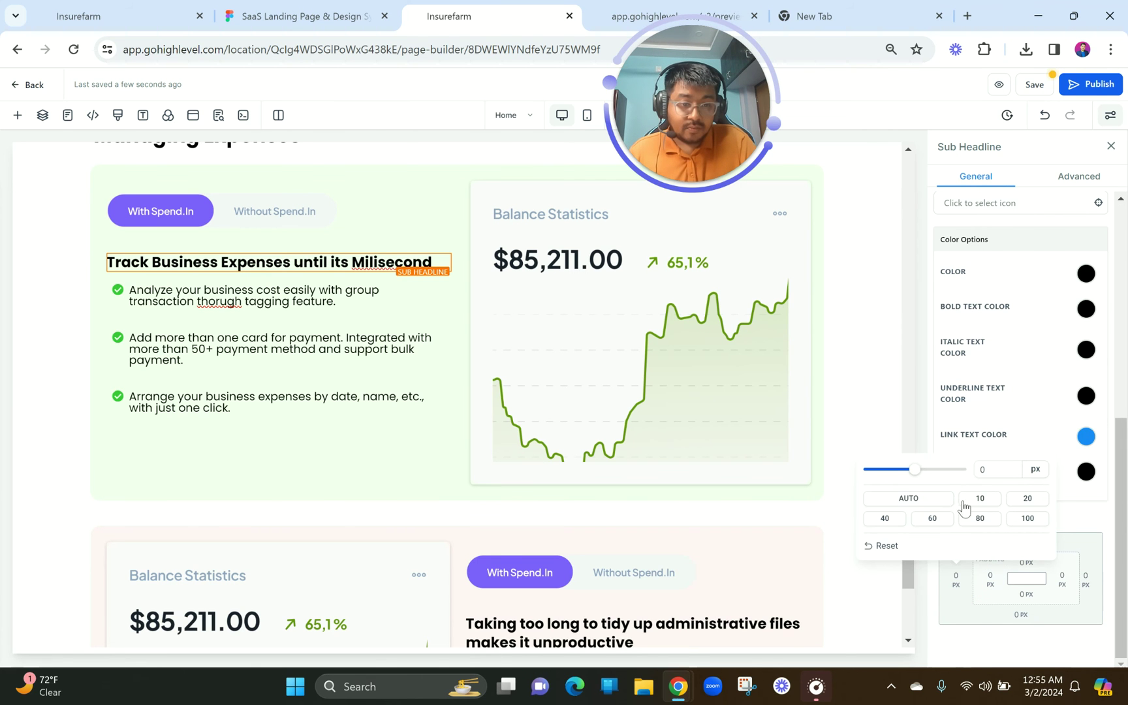
pyautogui.click(978, 498)
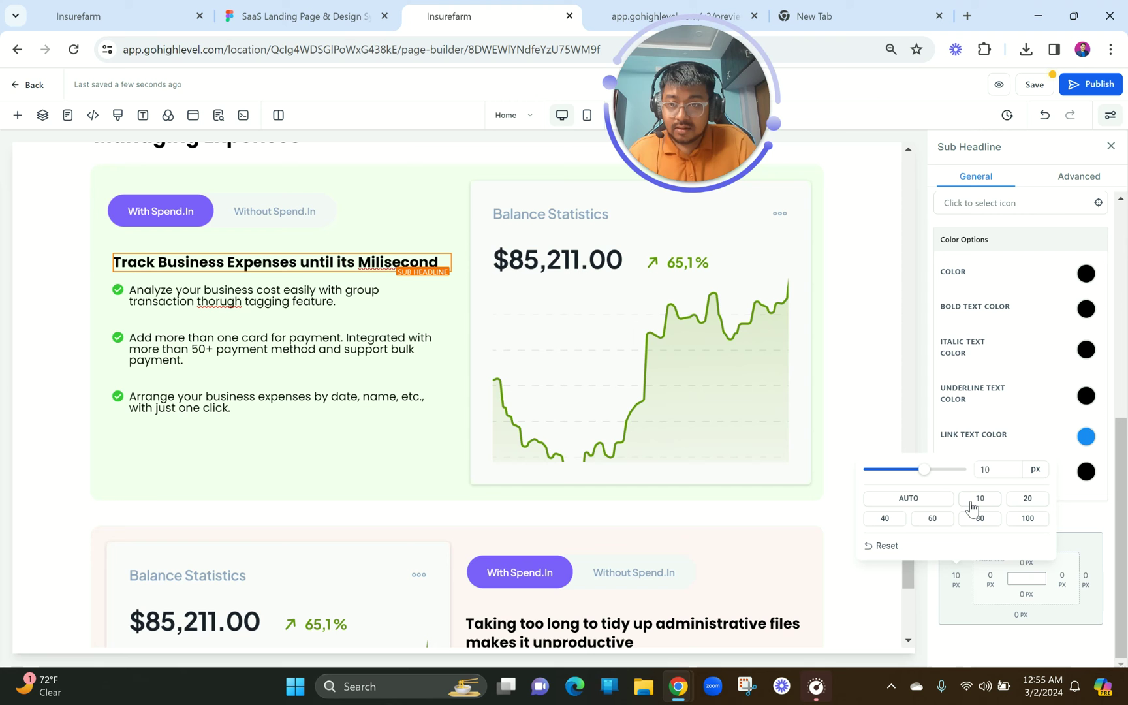
# - Set the left margin of the pink row's "Taking too long to tidy up administrative files" sub headline to 10 px
pyautogui.scroll(-4, 617, 515)
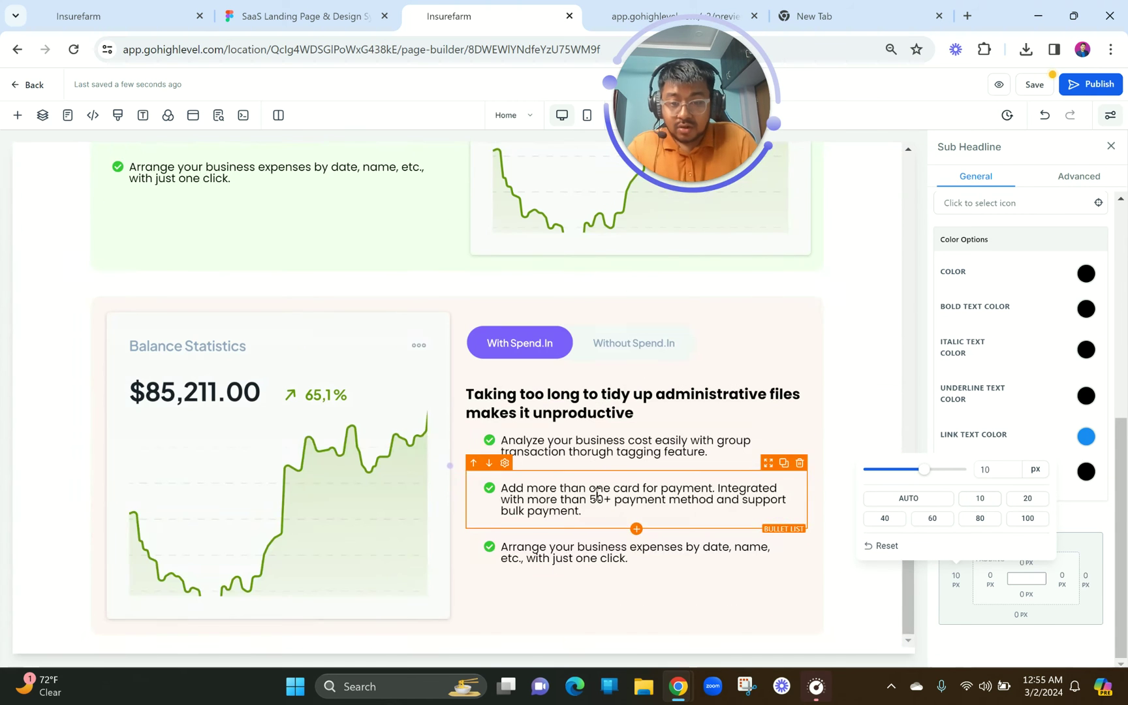
pyautogui.click(550, 395)
pyautogui.click(550, 395)
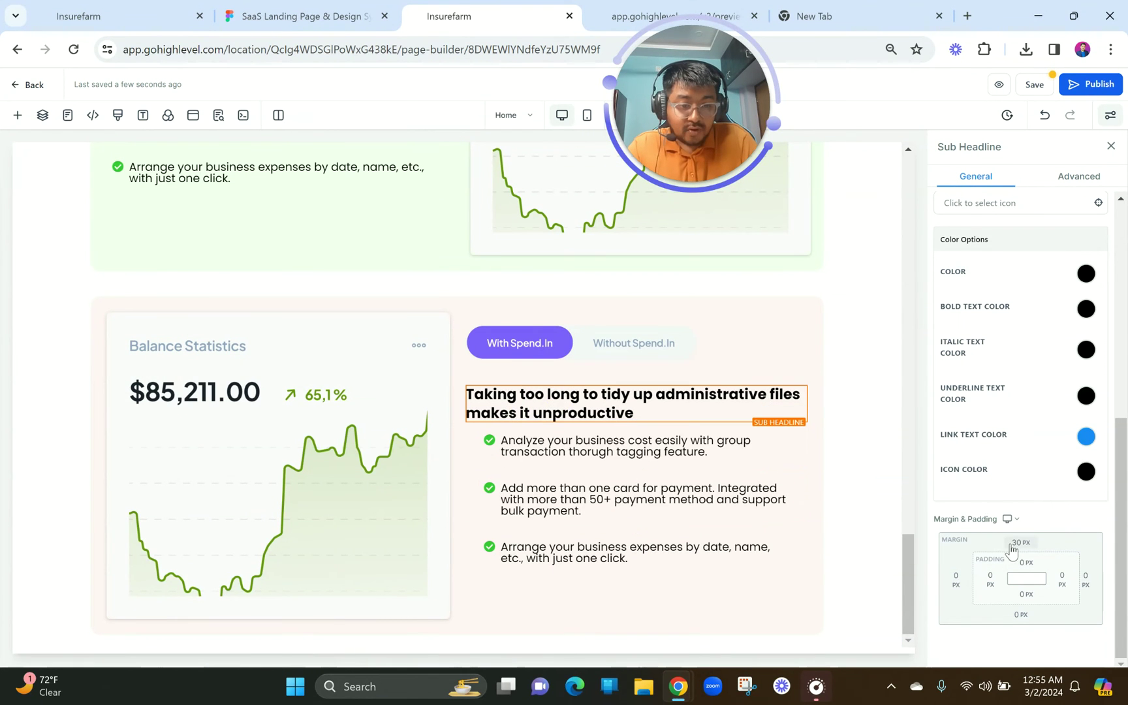
pyautogui.click(963, 589)
pyautogui.click(982, 499)
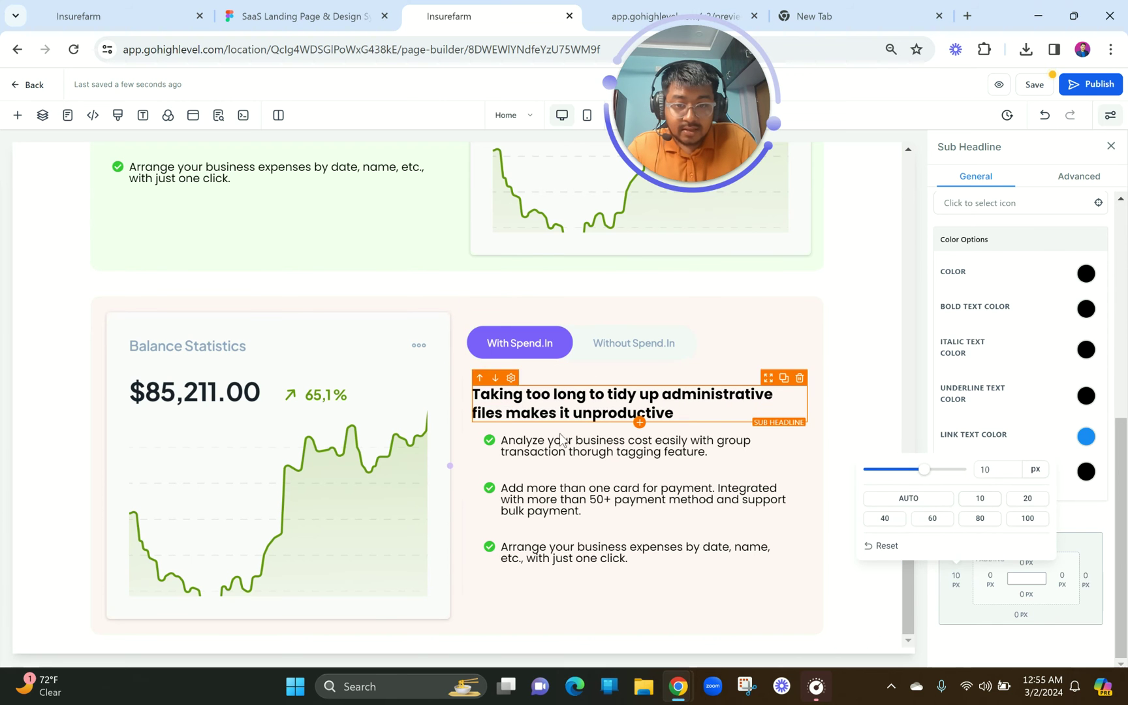
# - Set the left padding of all three bullets in the pink row to 0 px
pyautogui.click(550, 450)
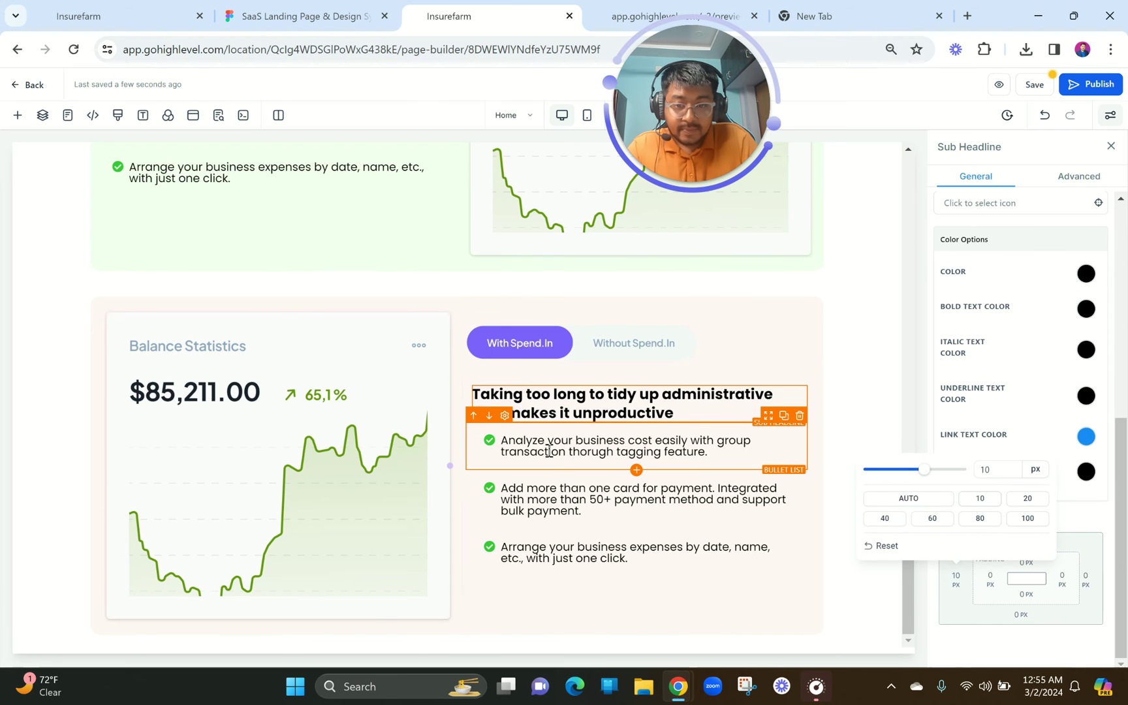
pyautogui.click(956, 586)
pyautogui.click(989, 578)
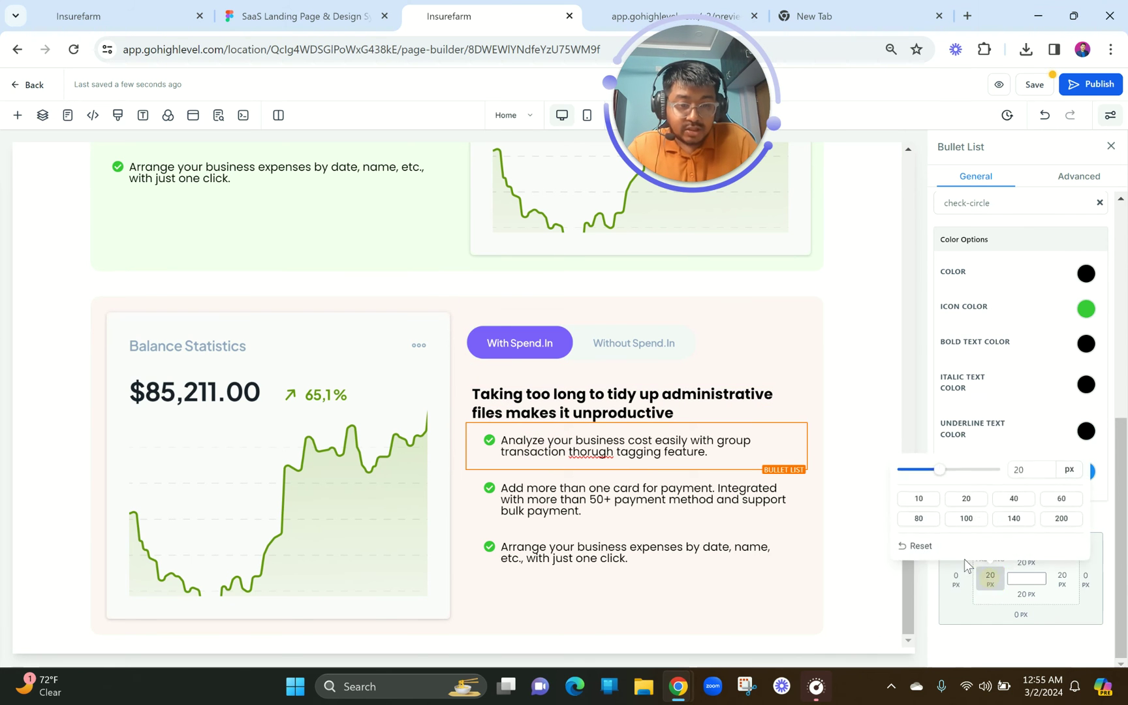
pyautogui.moveTo(937, 475); pyautogui.dragTo(863, 470)
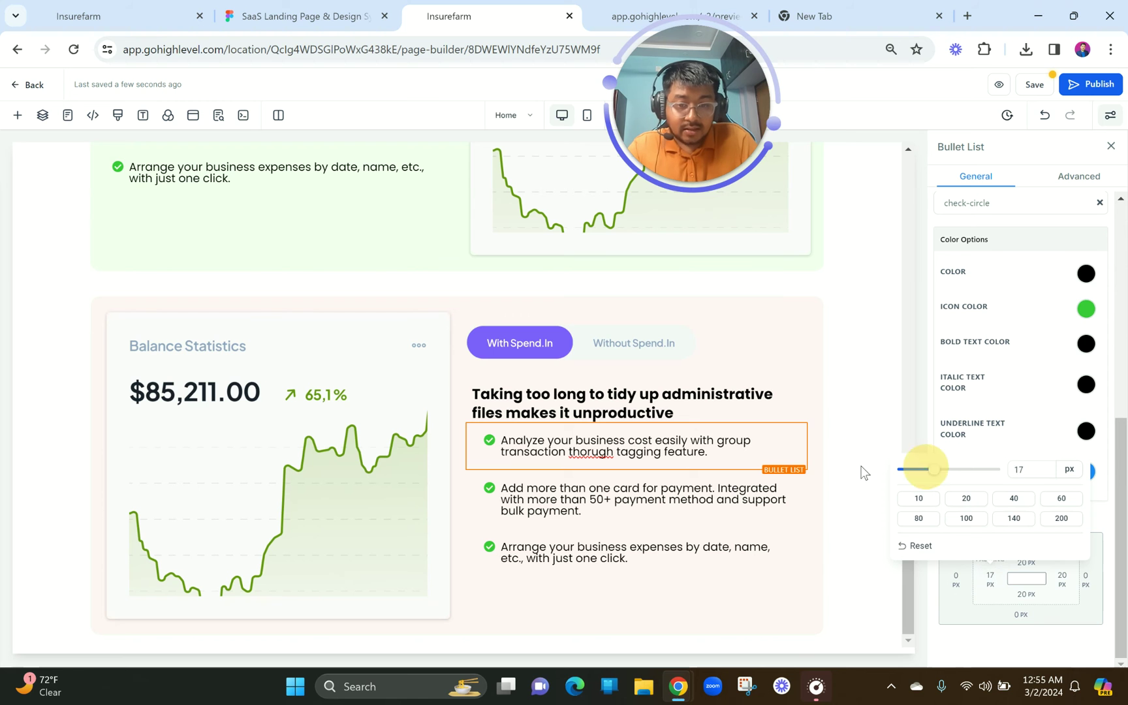
pyautogui.click(576, 510)
pyautogui.click(992, 578)
pyautogui.moveTo(938, 475); pyautogui.dragTo(854, 463)
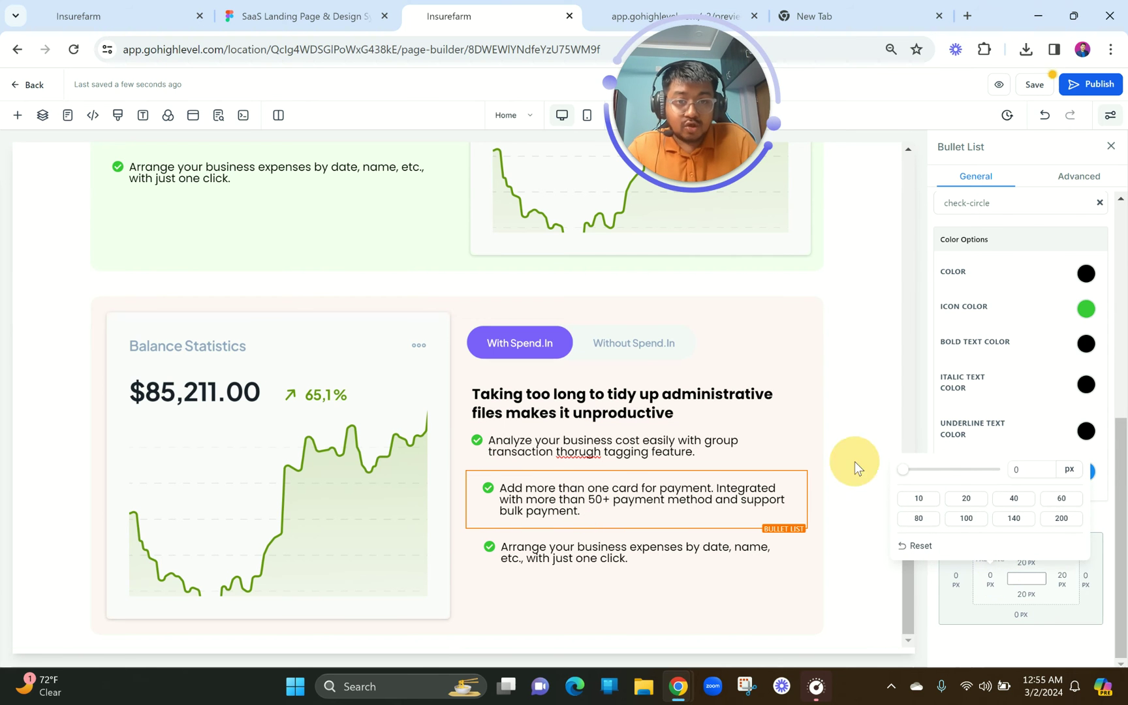
pyautogui.click(568, 556)
pyautogui.click(988, 577)
pyautogui.moveTo(945, 479); pyautogui.dragTo(851, 461)
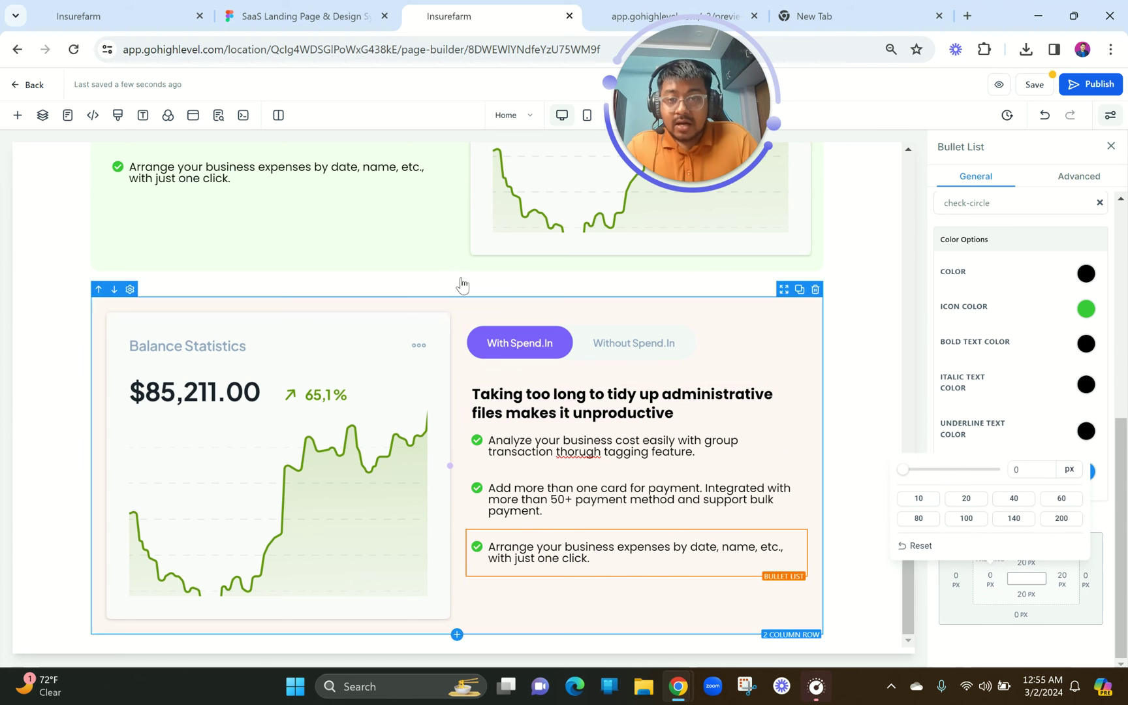
# - Replace the pink row's first bullet with the Figma text "Complex recording process due to every administrative file in a different place."
pyautogui.click(334, 6)
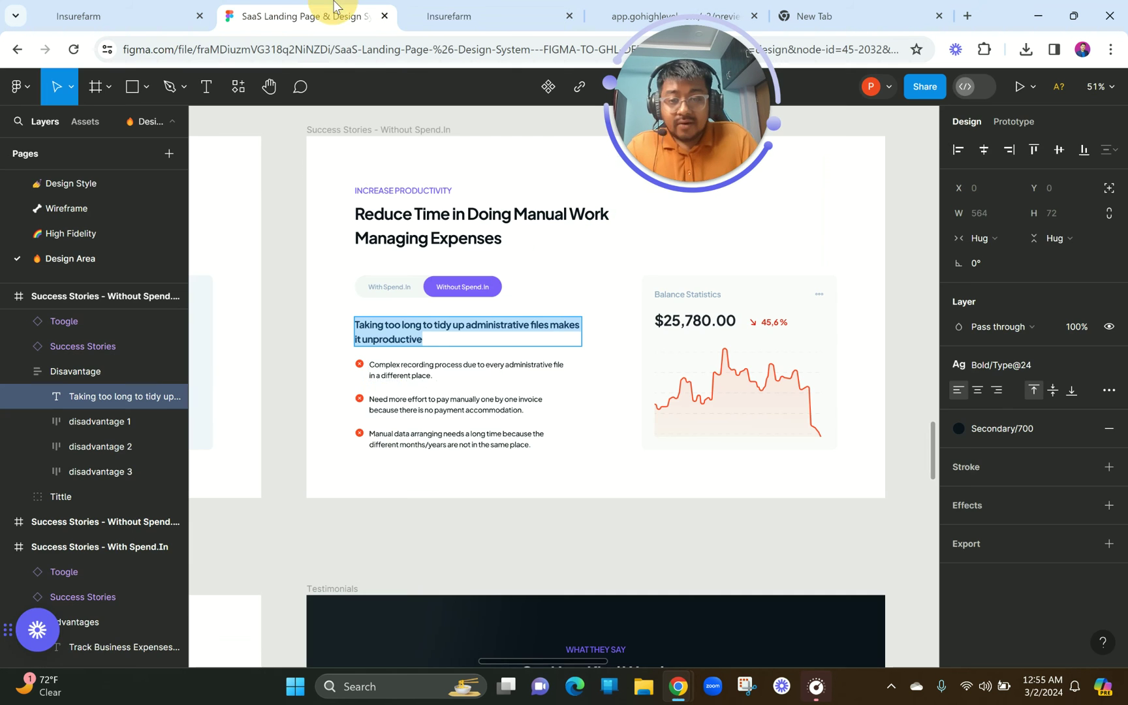
pyautogui.doubleClick(470, 377)
pyautogui.press('Return')
pyautogui.hotkey('ctrl', 'c')
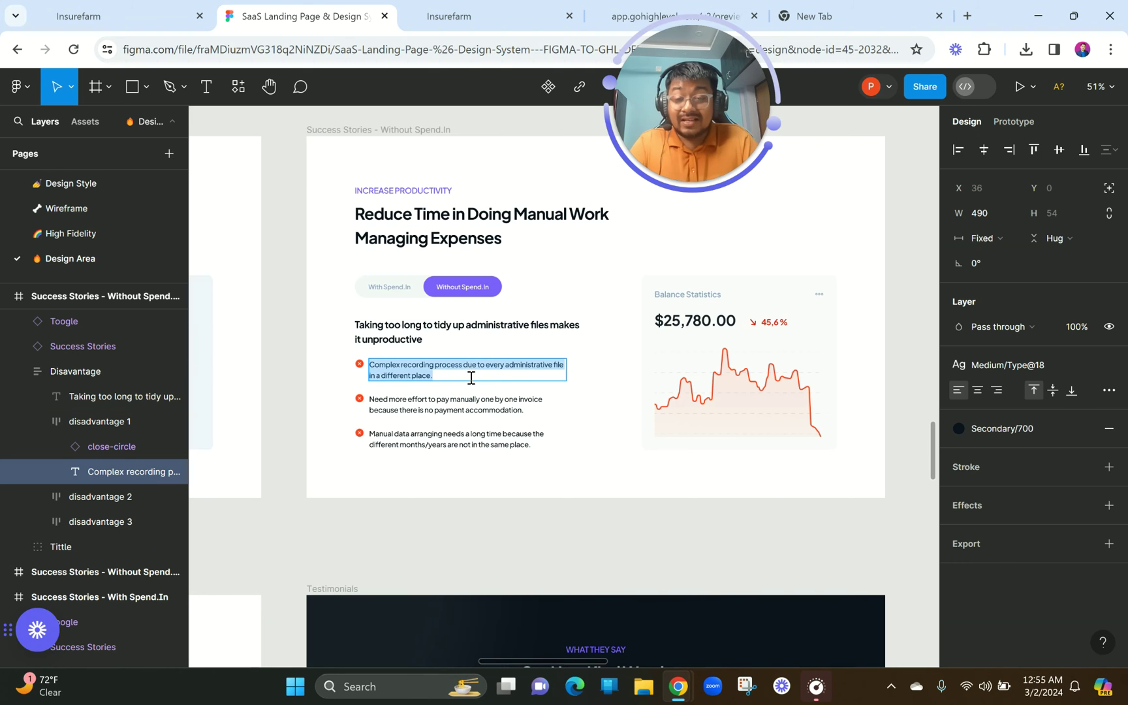
pyautogui.click(457, 14)
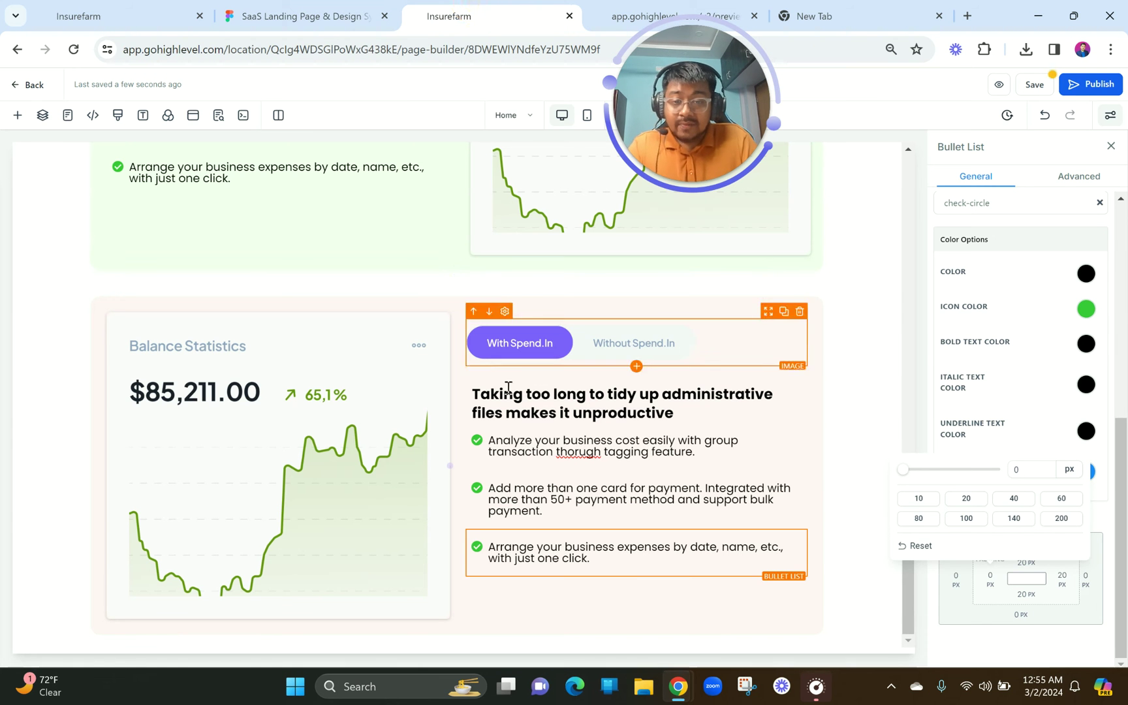
pyautogui.click(539, 446)
pyautogui.doubleClick(540, 446)
pyautogui.hotkey('ctrl', 'a')
pyautogui.hotkey('ctrl', 'v')
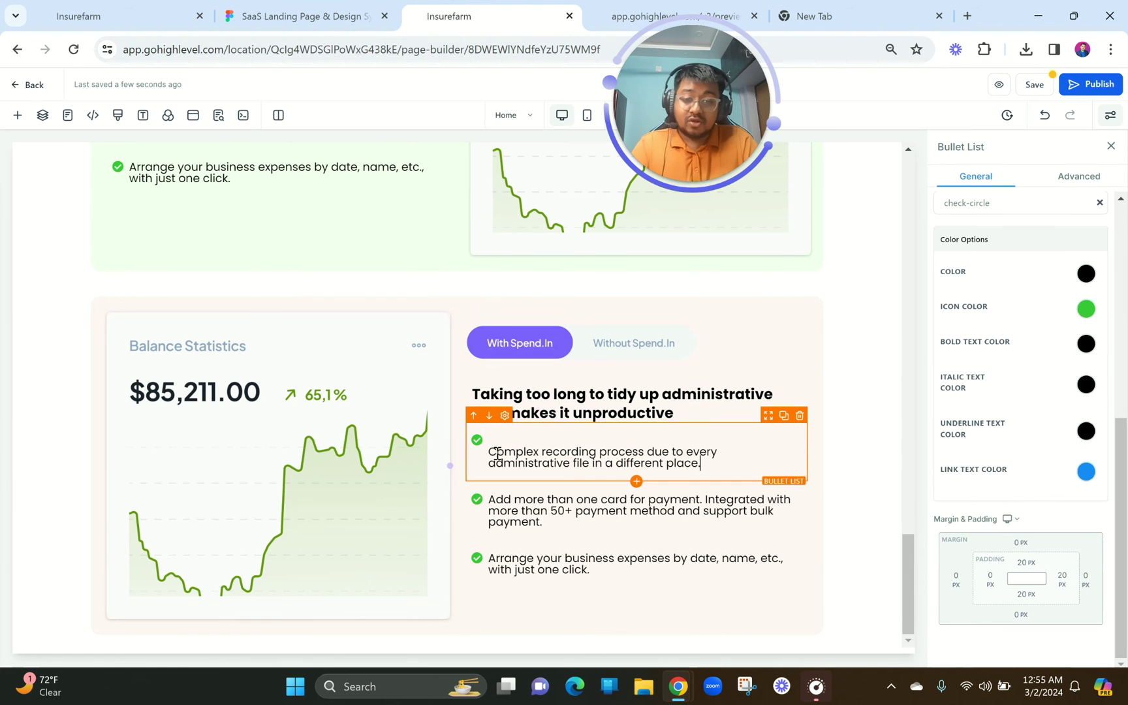
pyautogui.press('BackSpace')
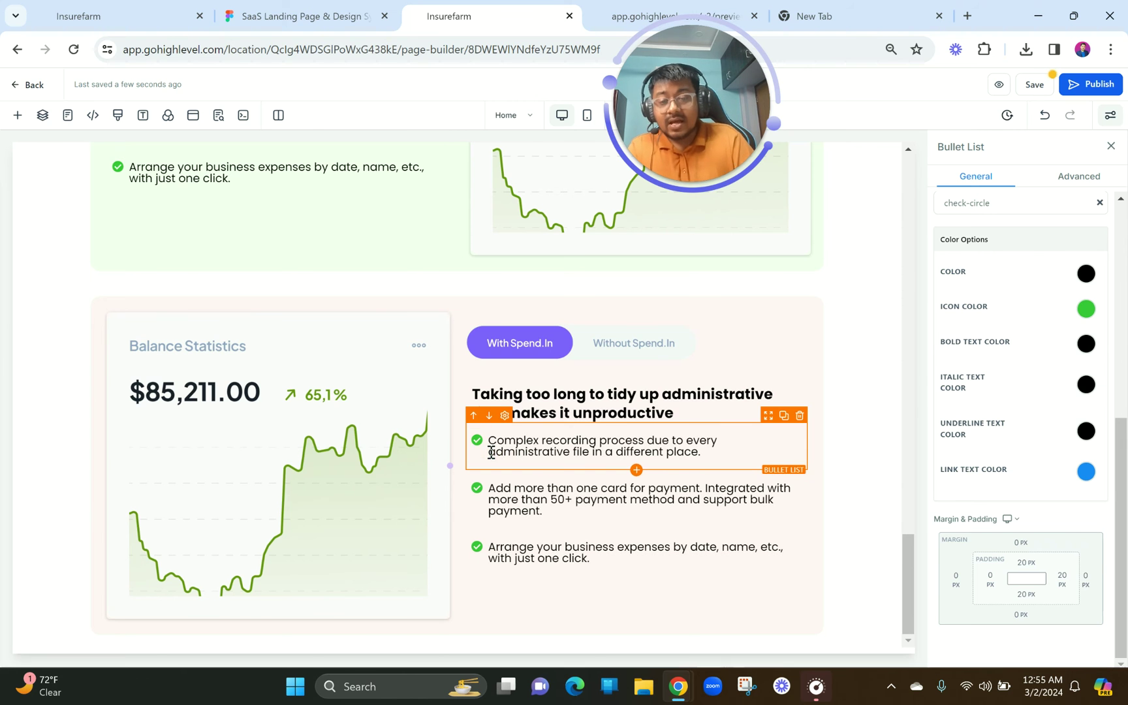
# - Replace the pink row's second bullet with Figma's "Need more effort to pay manually one by one invoice because there is no payment accommodation."
pyautogui.click(346, 11)
pyautogui.tripleClick(463, 399)
pyautogui.hotkey('ctrl', 'c')
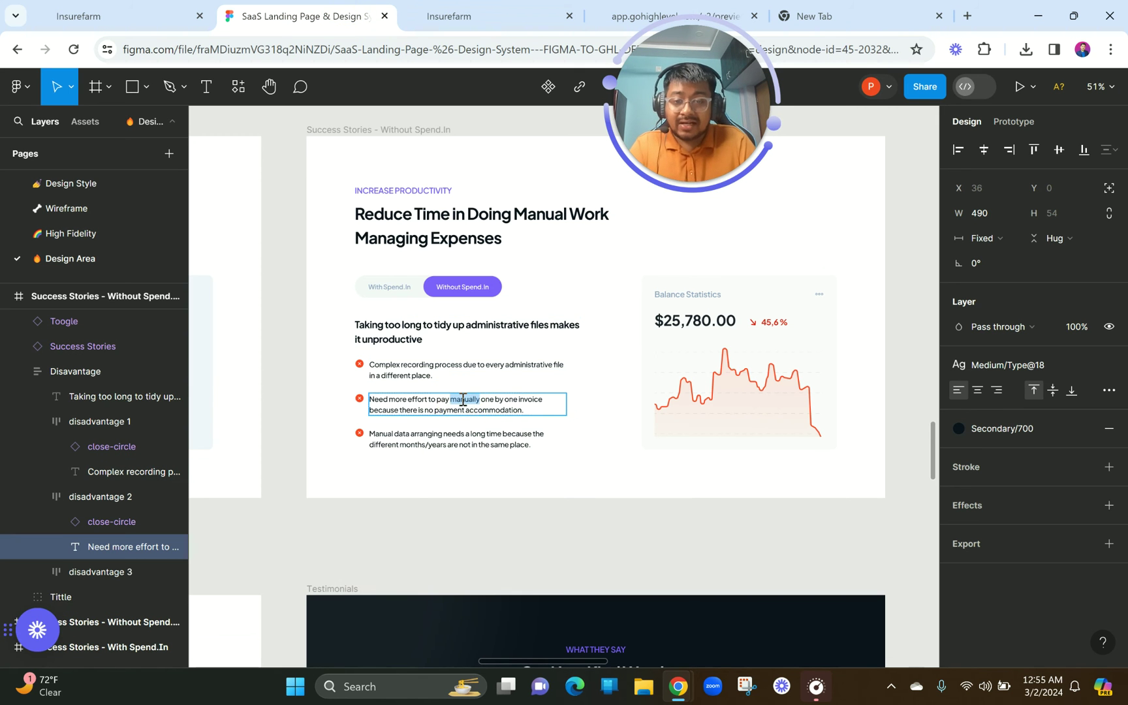
pyautogui.click(457, 14)
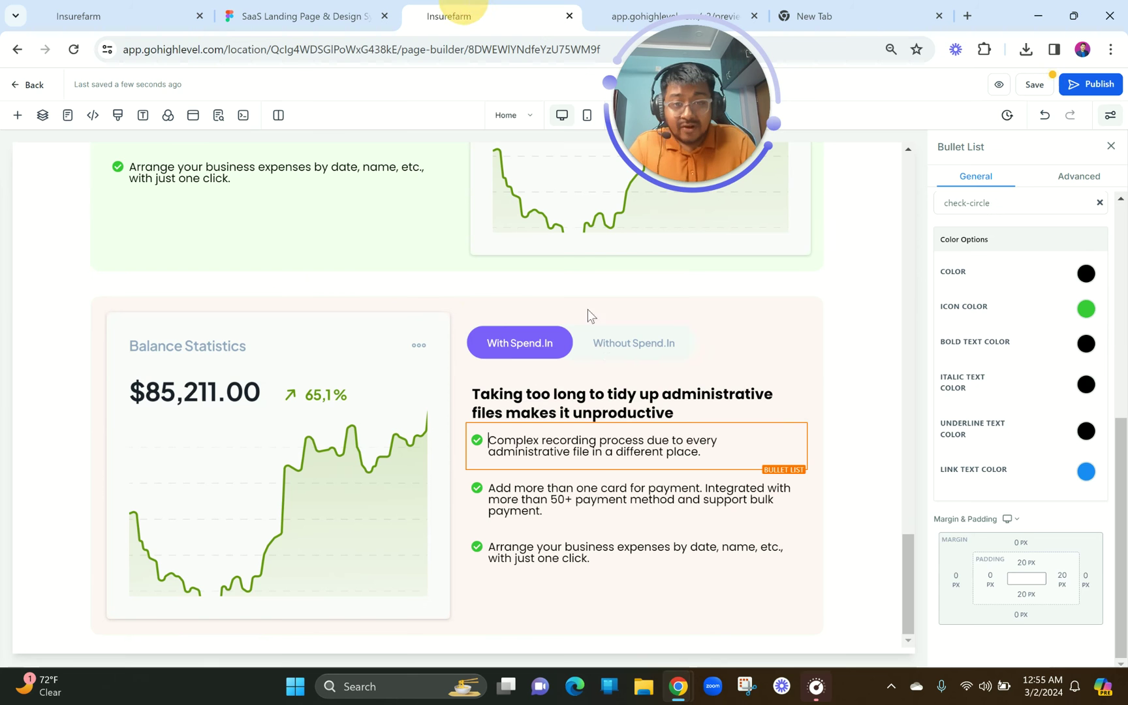
pyautogui.click(589, 489)
pyautogui.tripleClick(590, 489)
pyautogui.hotkey('ctrl', 'v')
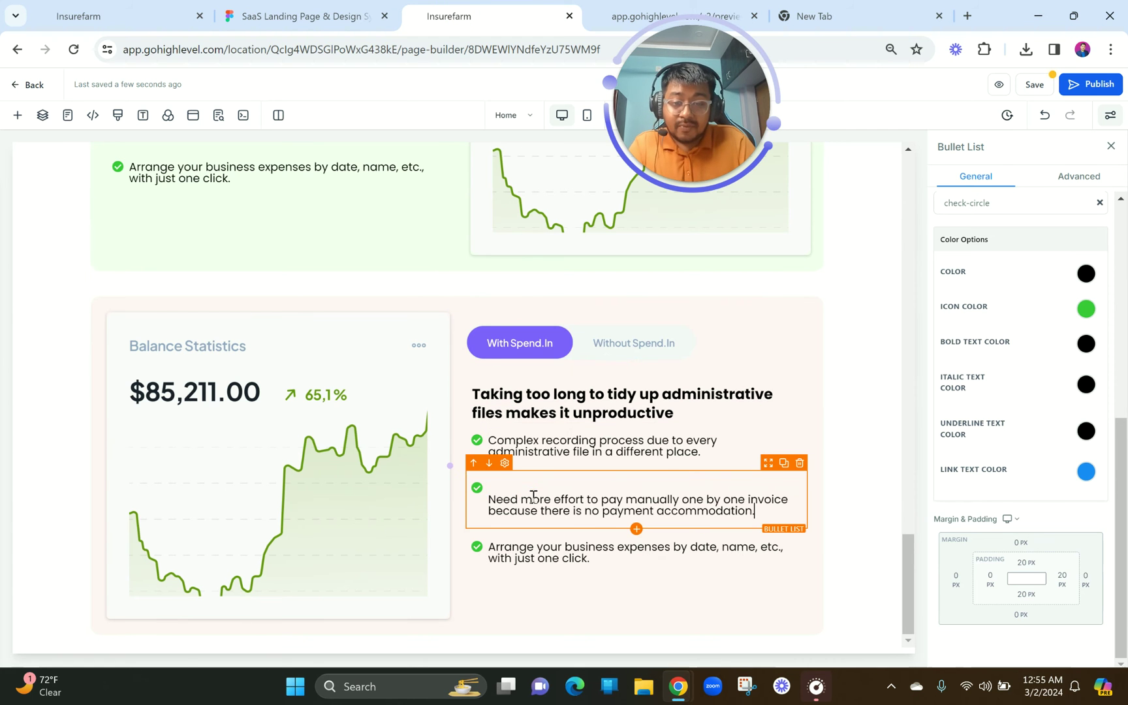
pyautogui.click(478, 498)
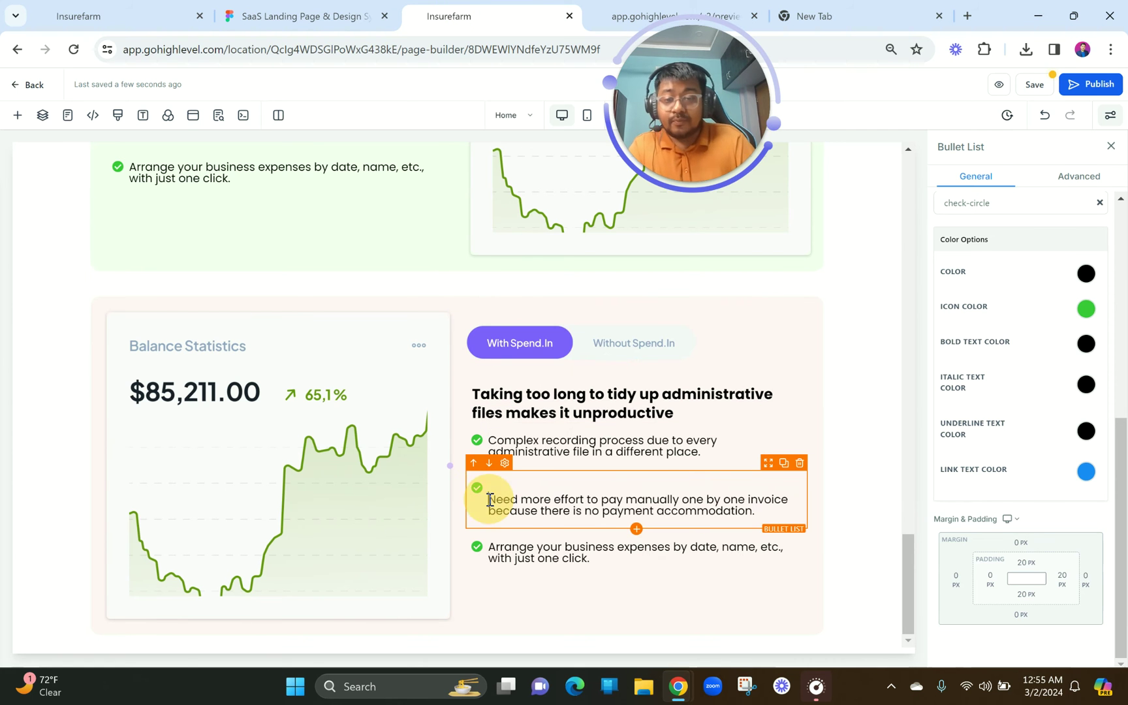
# - Replace the pink row's third bullet with Figma's "Manual data arranging needs a long time because the different months/years are not in the same place."
pyautogui.click(321, 9)
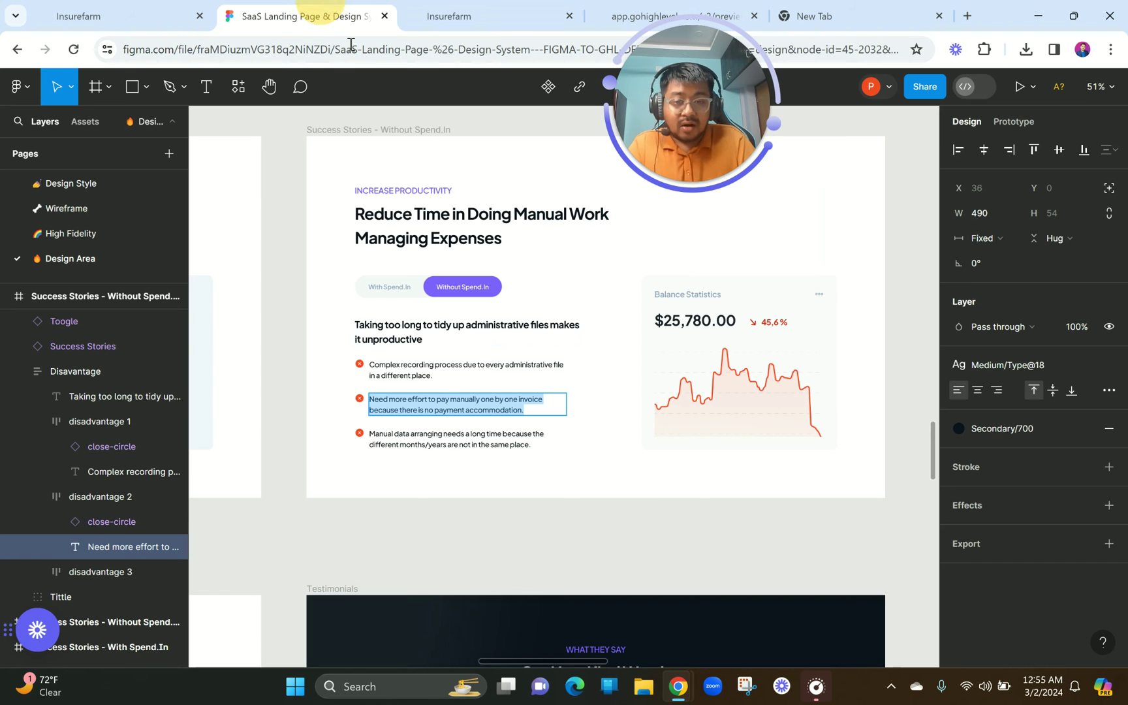
pyautogui.doubleClick(479, 437)
pyautogui.hotkey('ctrl', 'c')
pyautogui.click(478, 13)
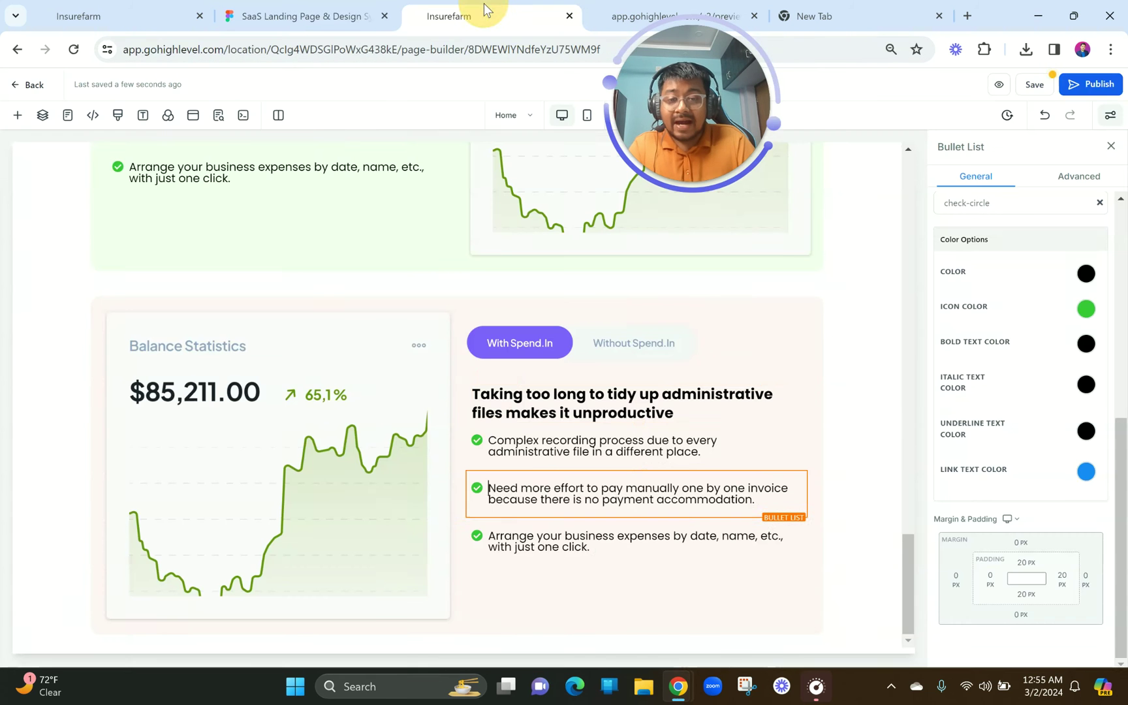
pyautogui.tripleClick(594, 548)
pyautogui.hotkey('ctrl', 'v')
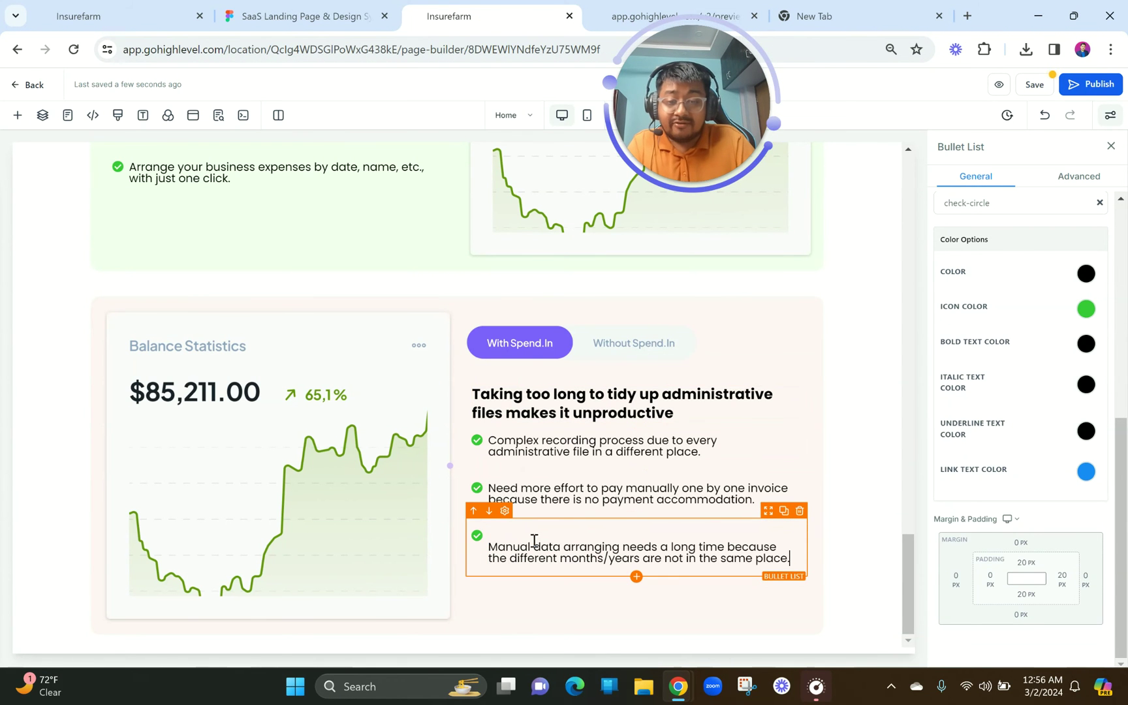
pyautogui.click(491, 546)
pyautogui.press('BackSpace')
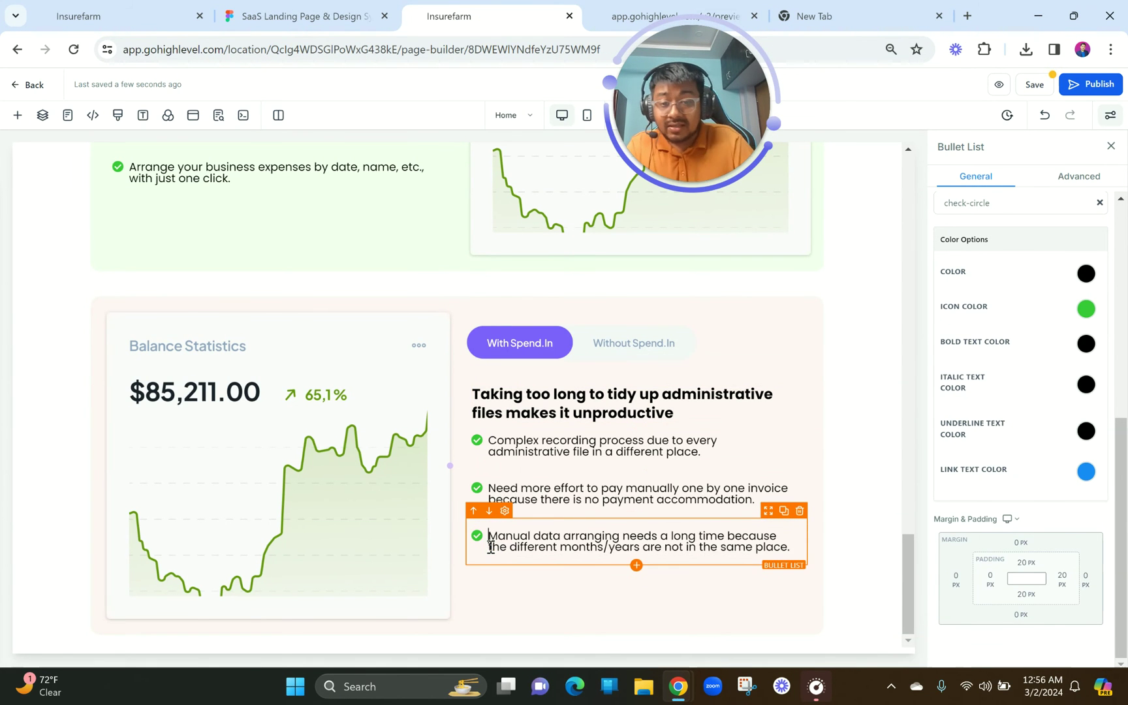
# - Upload Success Stories (1).png and Toogle (1).svg to the MISC media folder and make Success Stories (1).png the pink row's Balance Statistics image
pyautogui.click(377, 446)
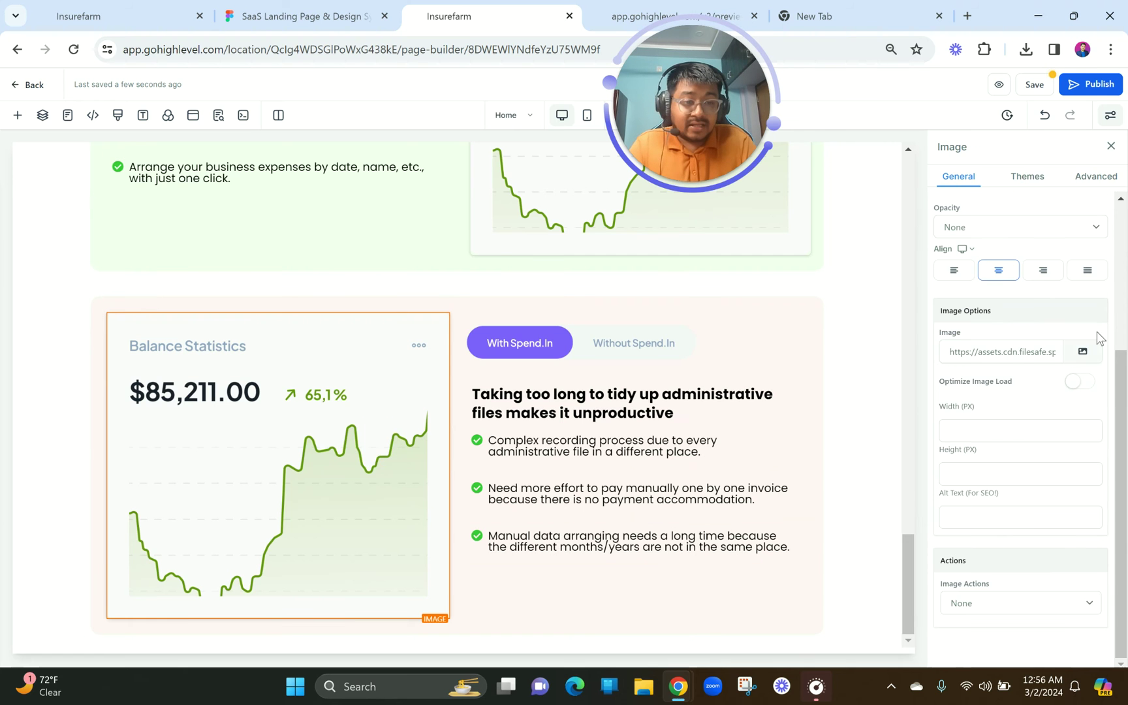
pyautogui.click(1082, 352)
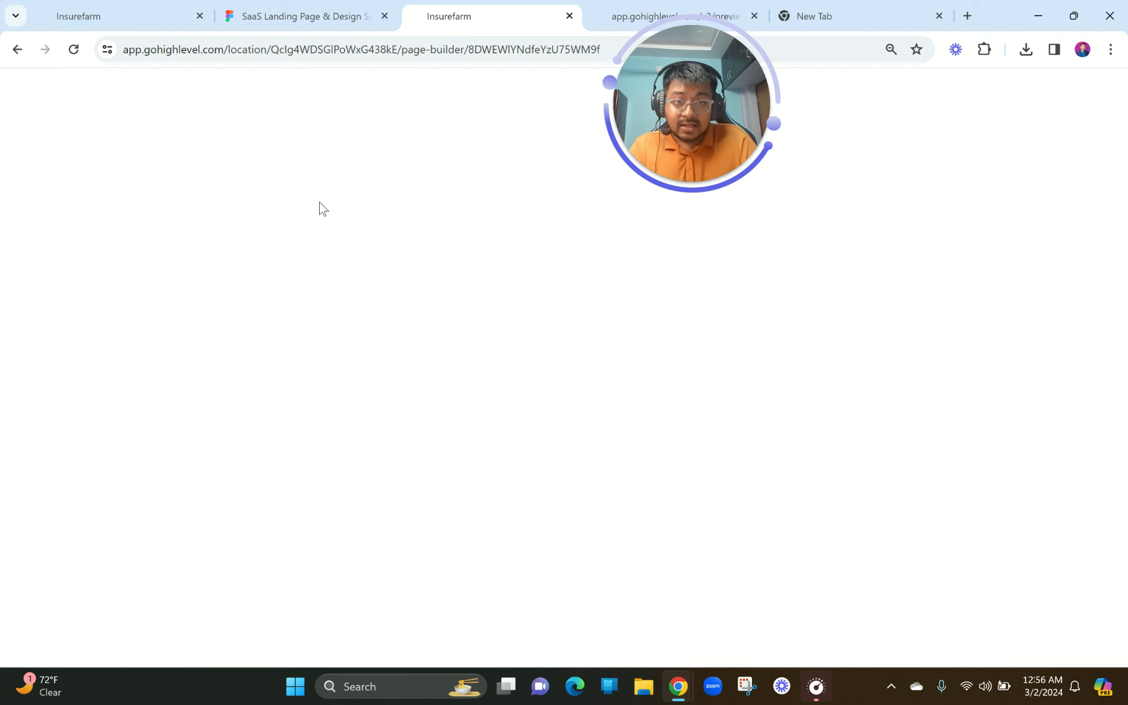
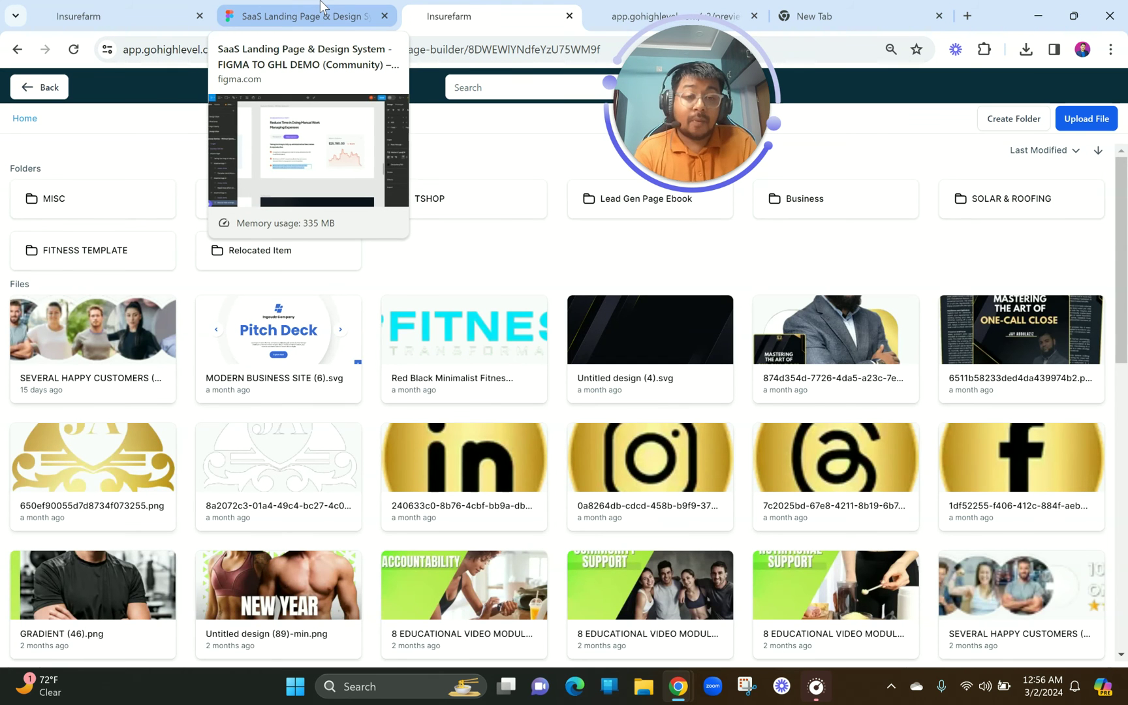
pyautogui.click(111, 215)
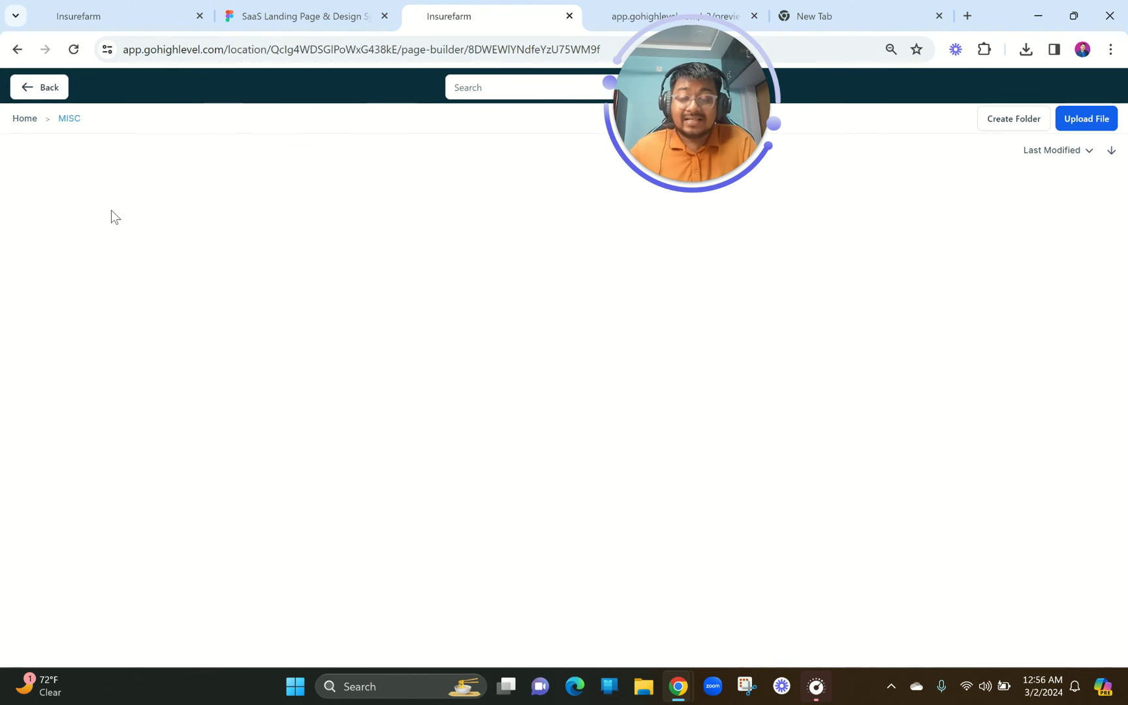
pyautogui.click(1086, 118)
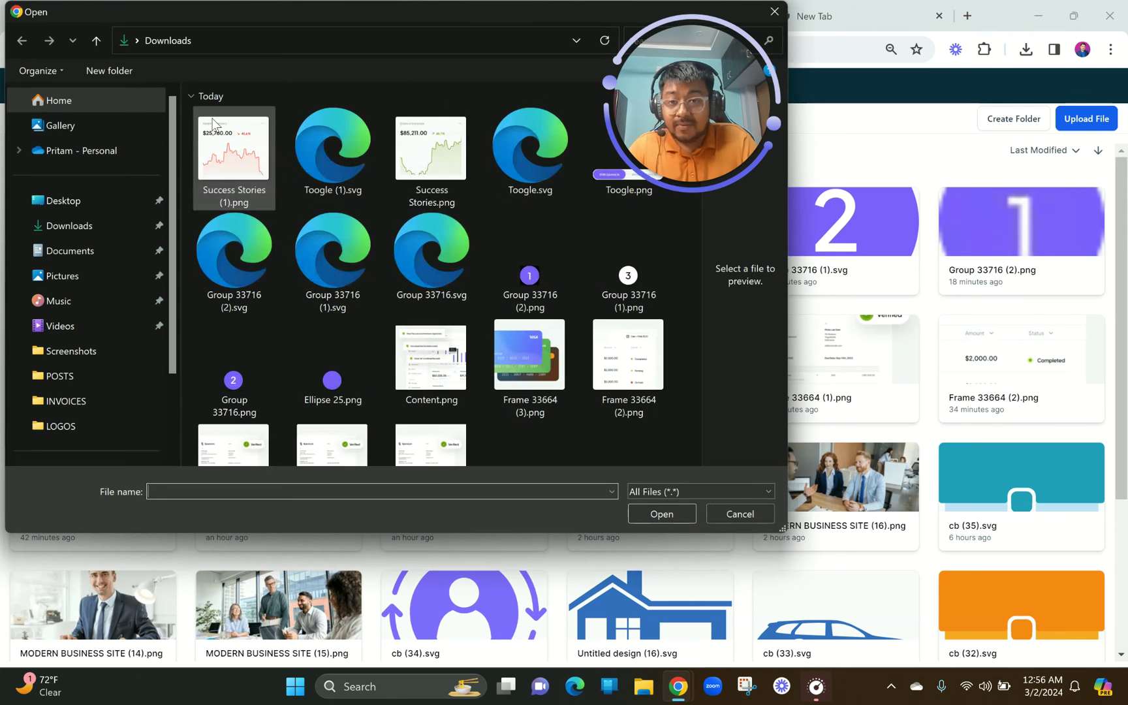
pyautogui.click(189, 145)
pyautogui.moveTo(271, 145); pyautogui.dragTo(353, 145)
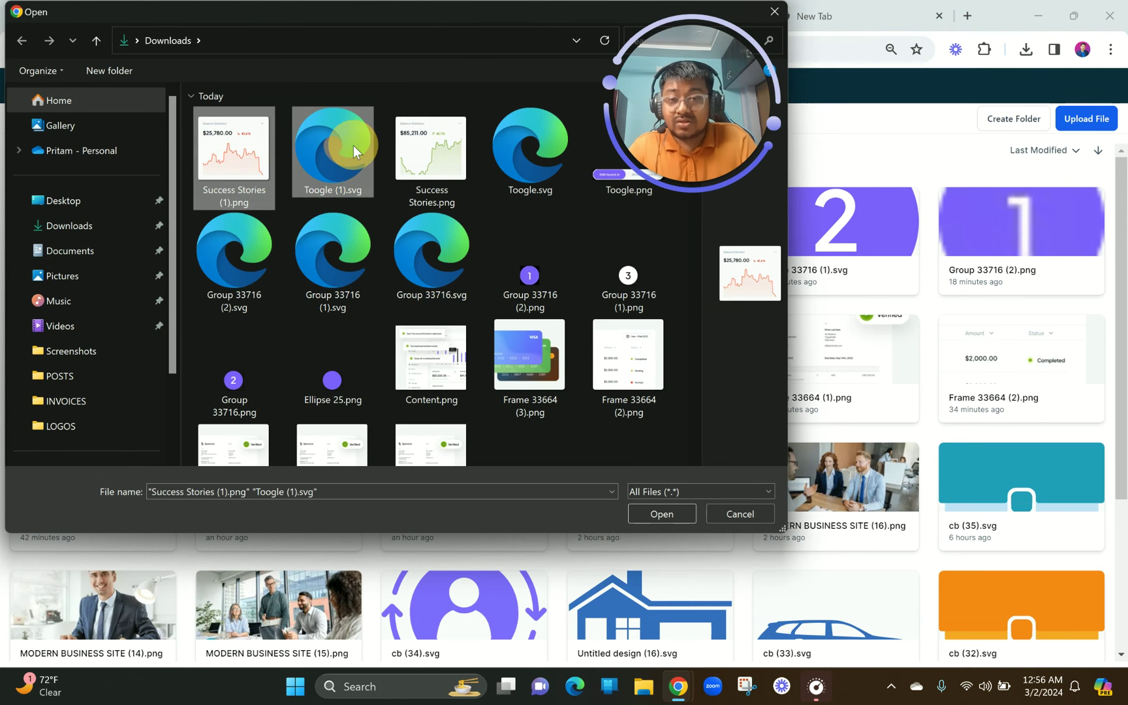
pyautogui.press('Return')
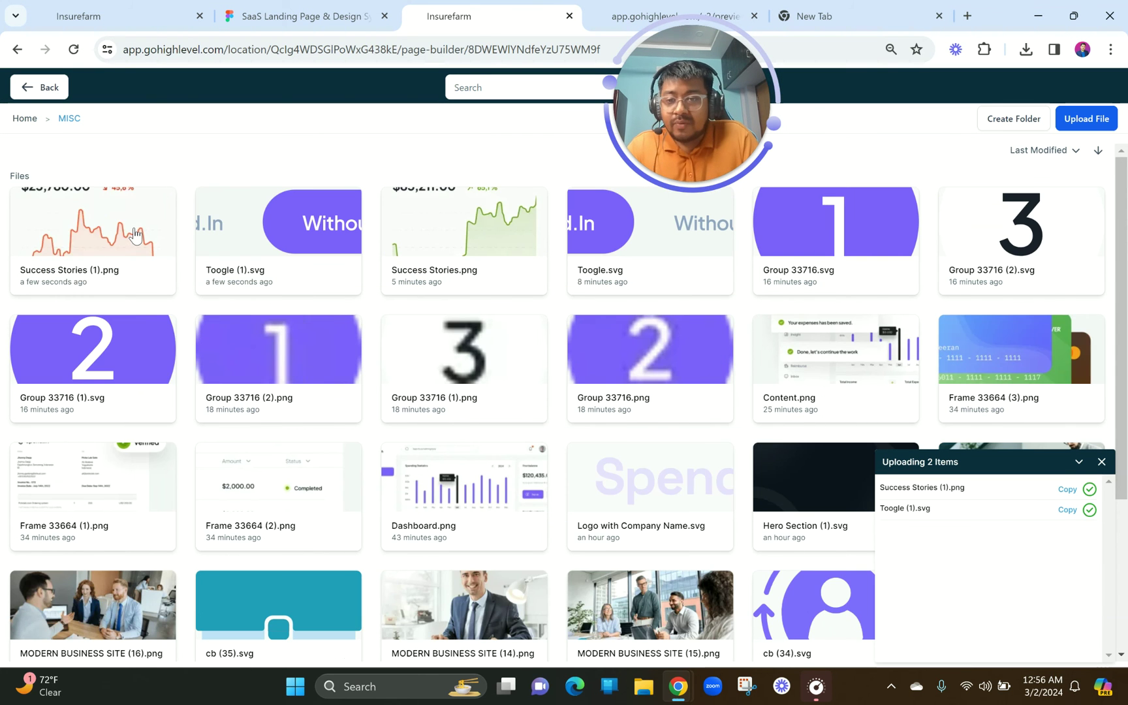
pyautogui.click(135, 235)
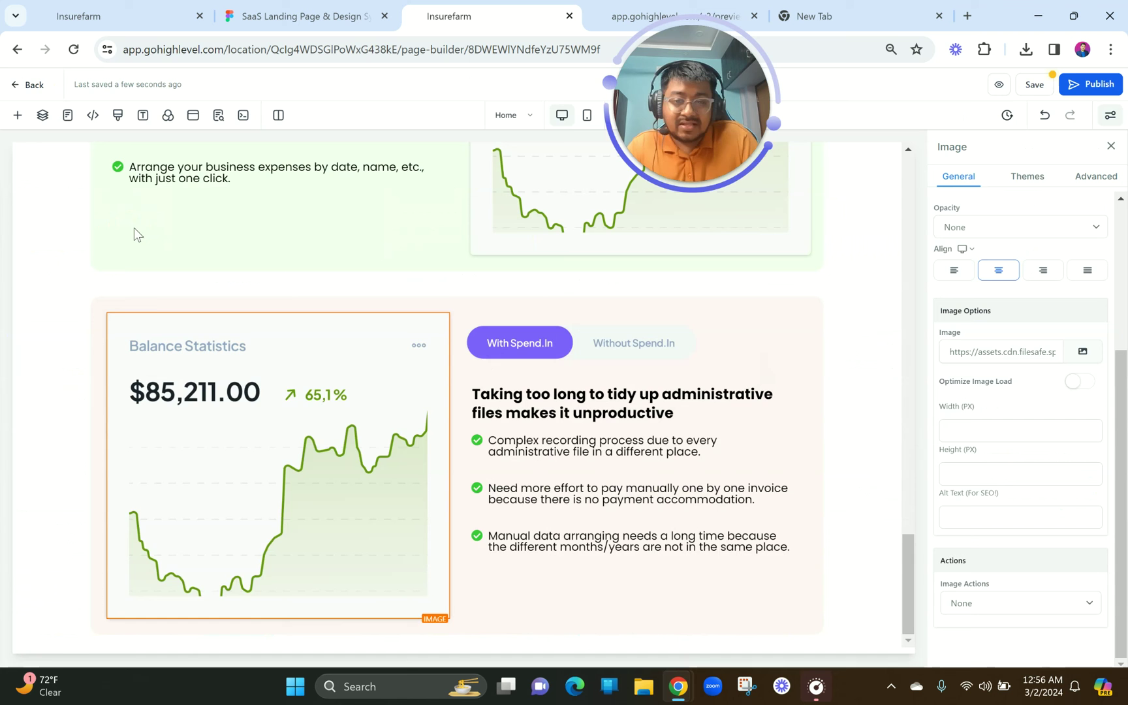
# - Replace the pink row's toggle image with Toogle (1).svg from the MISC media folder
pyautogui.click(546, 357)
pyautogui.click(1088, 335)
pyautogui.click(1081, 349)
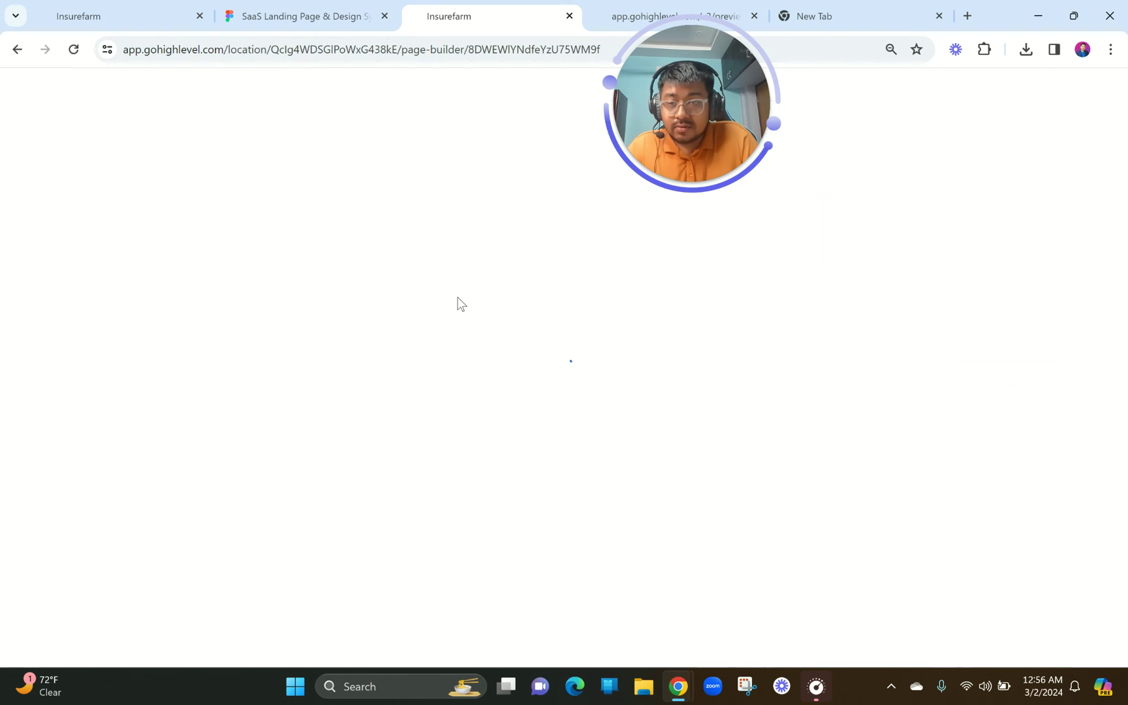
pyautogui.click(139, 196)
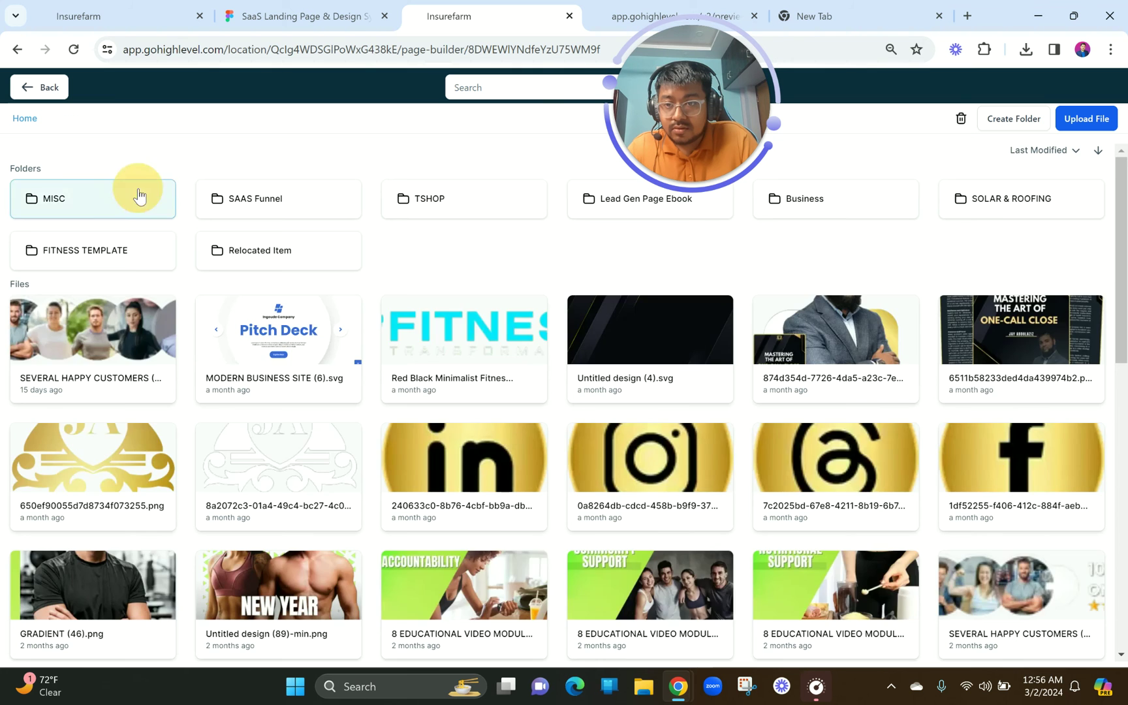
pyautogui.click(310, 231)
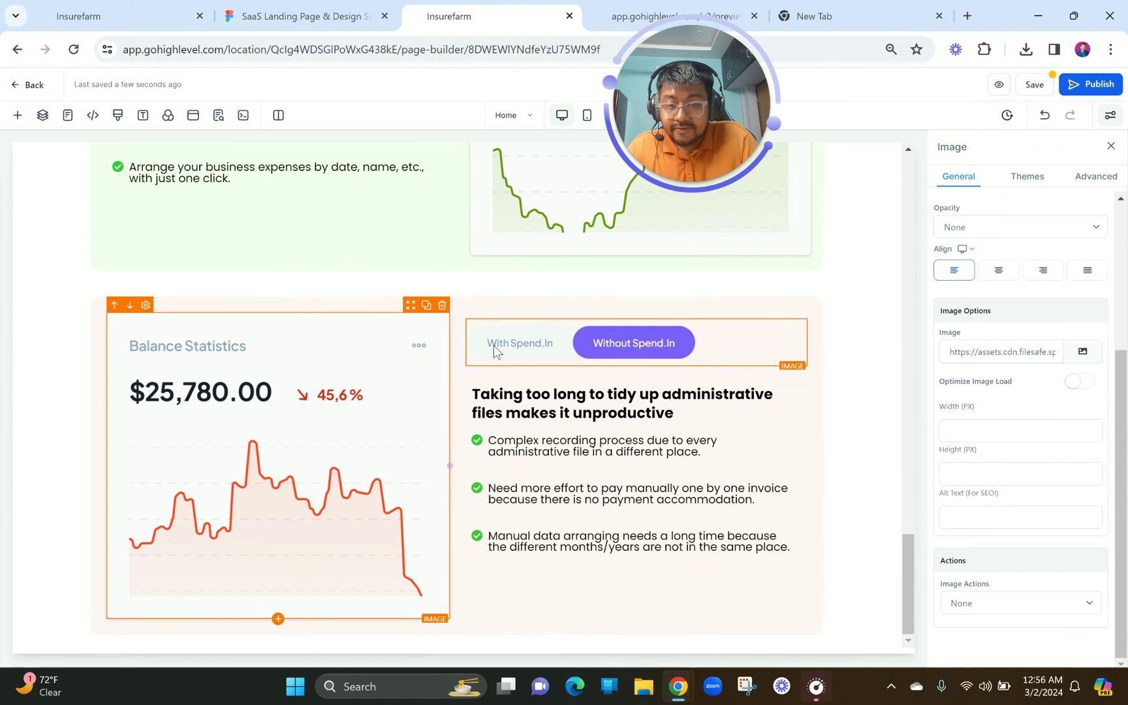
# - Set the image shadow of the green row's Balance Statistics image to None
pyautogui.scroll(3, 516, 327)
pyautogui.click(546, 321)
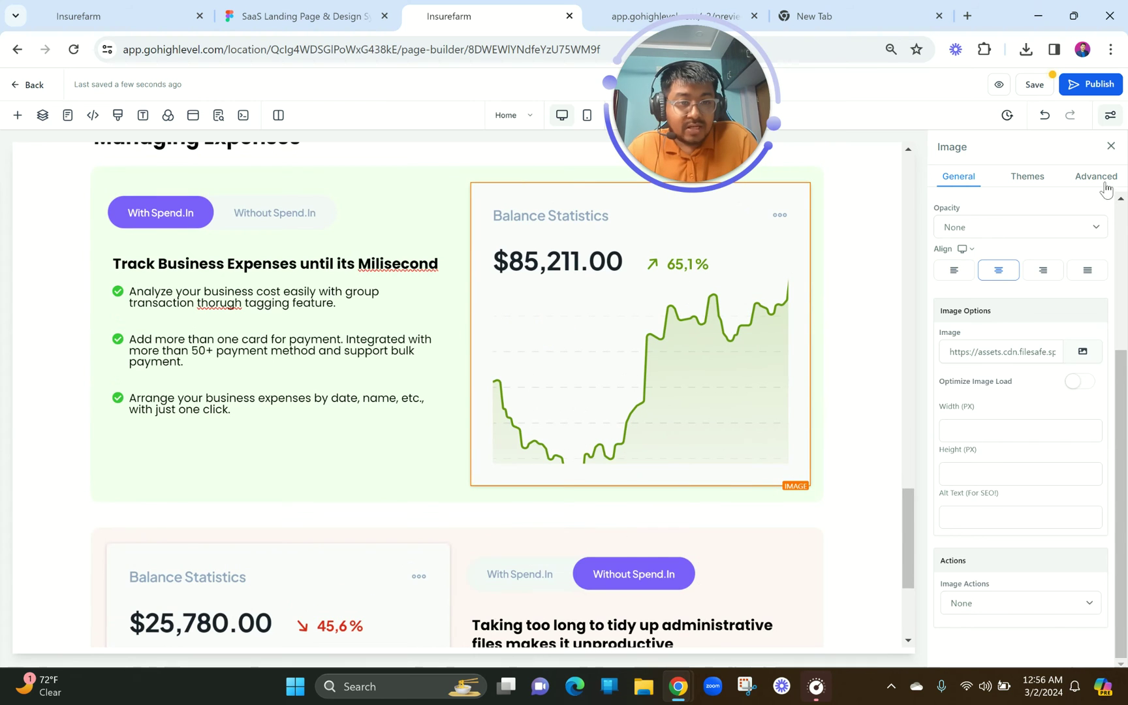
pyautogui.click(1097, 177)
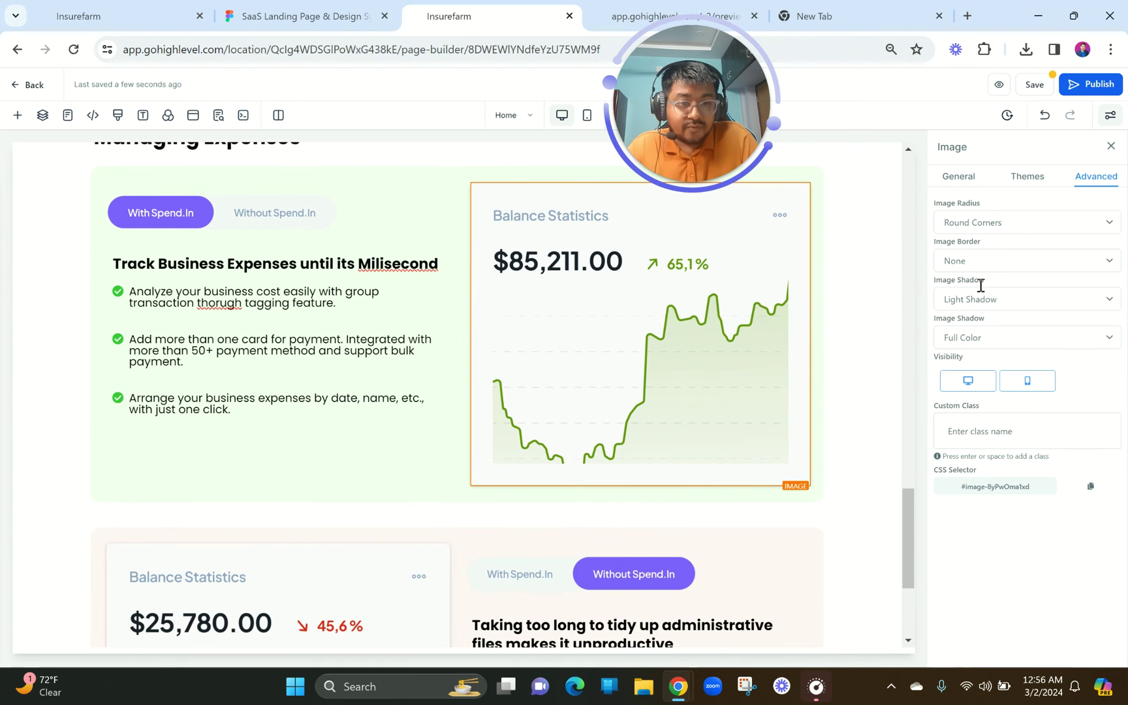
pyautogui.click(975, 297)
pyautogui.click(954, 313)
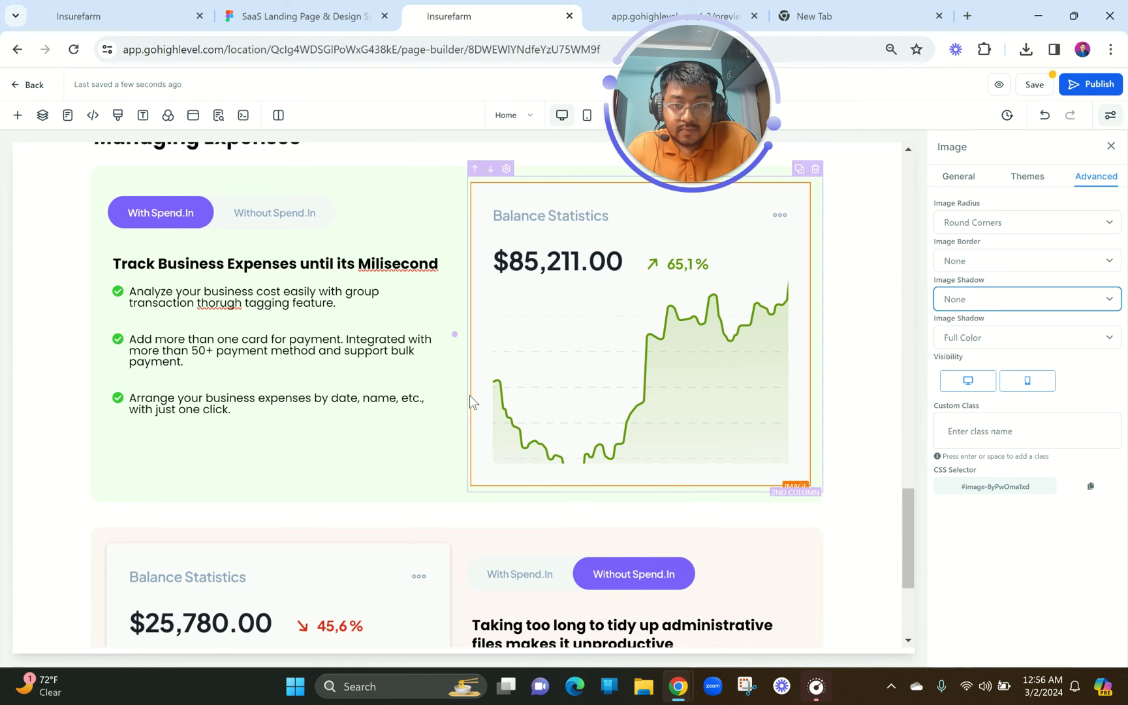
pyautogui.click(394, 404)
pyautogui.scroll(2, 395, 405)
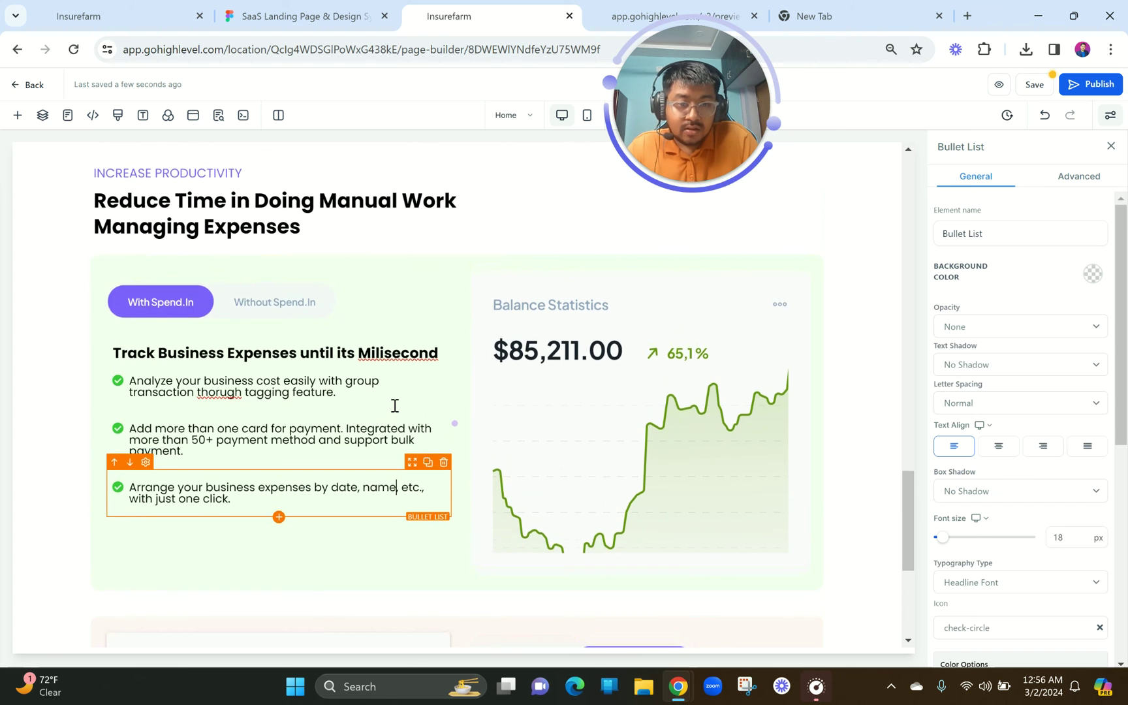
# - Set the image shadow of the pink row's Balance Statistics image to None
pyautogui.scroll(-3, 395, 404)
pyautogui.scroll(-2, 395, 404)
pyautogui.click(373, 475)
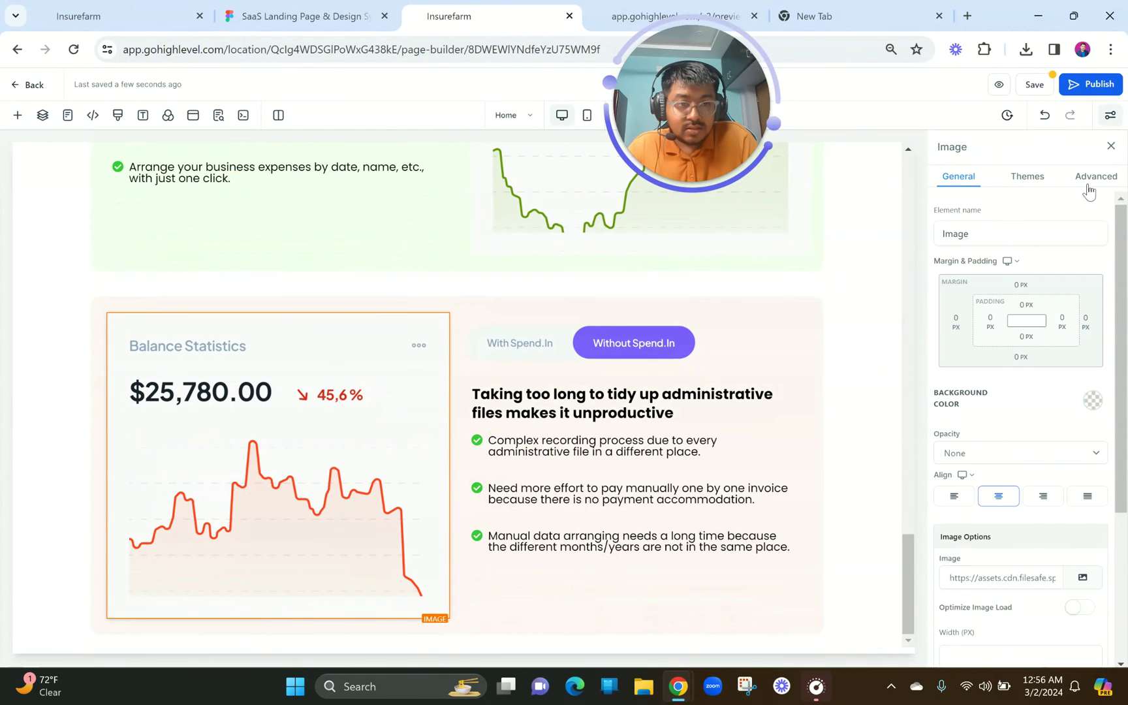
pyautogui.click(1100, 182)
pyautogui.click(971, 299)
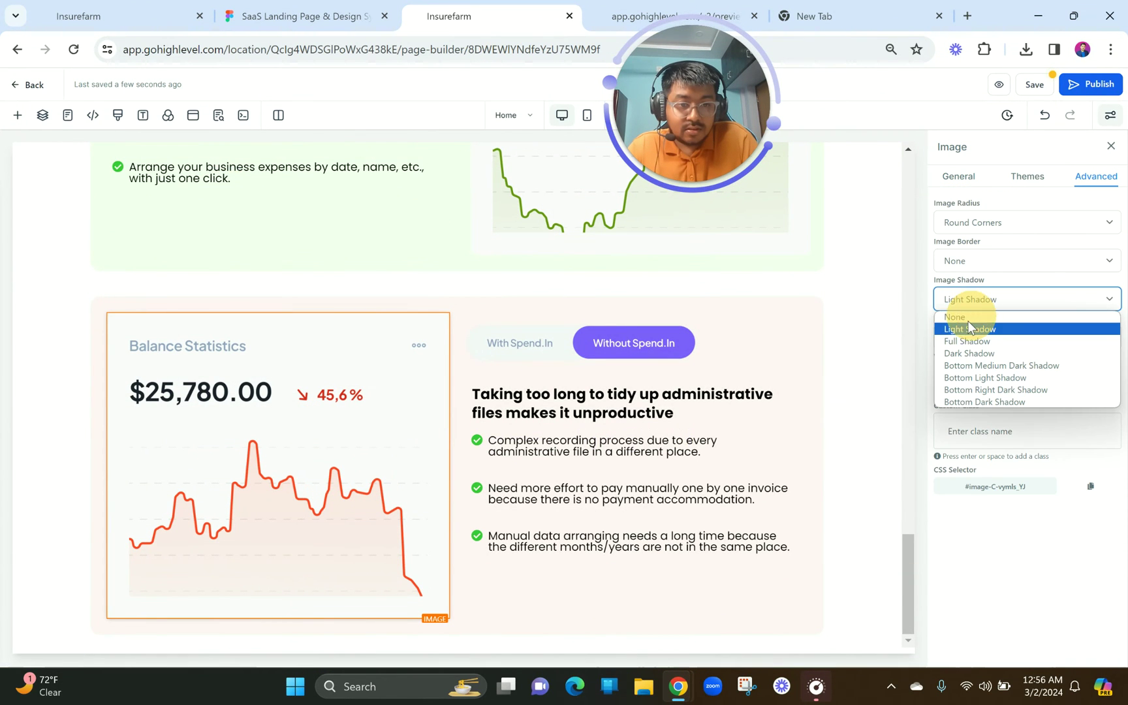
pyautogui.click(962, 317)
pyautogui.click(625, 439)
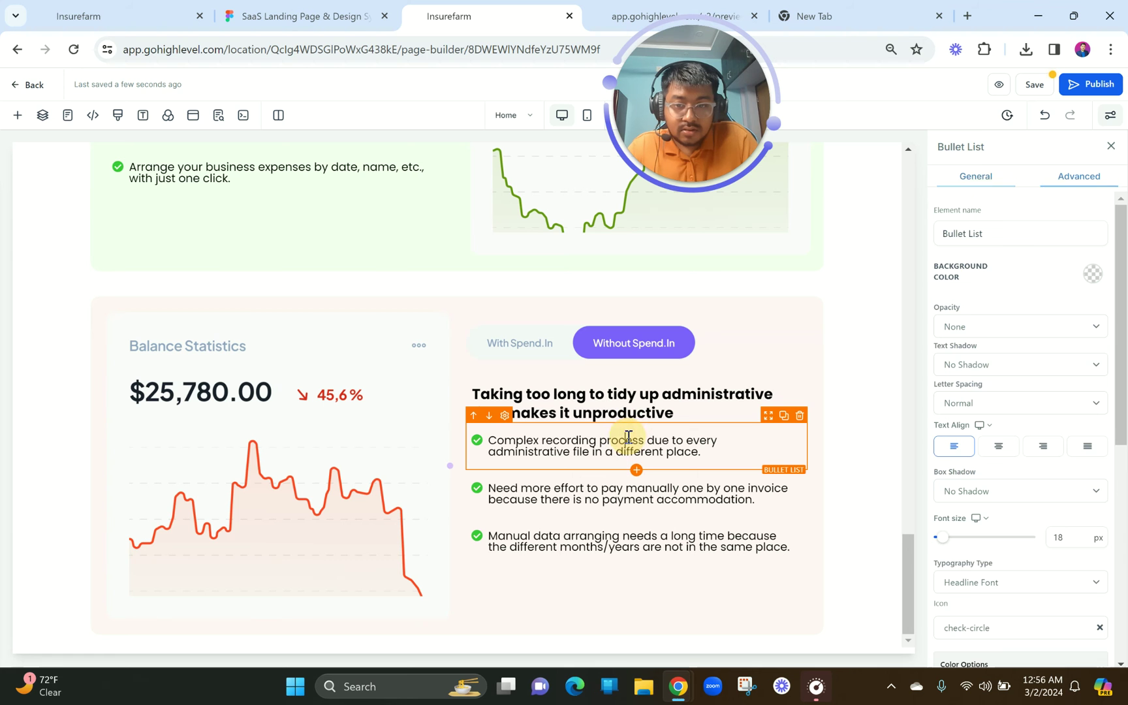
pyautogui.scroll(6, 627, 436)
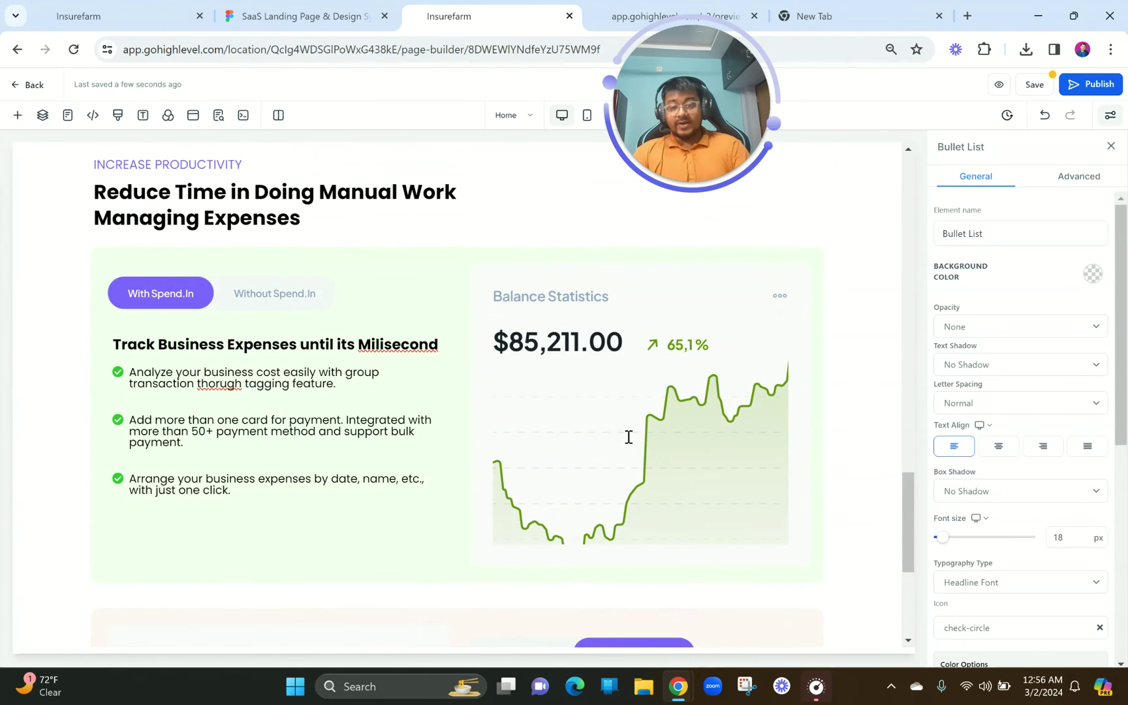
pyautogui.scroll(-1, 628, 437)
pyautogui.scroll(1, 629, 437)
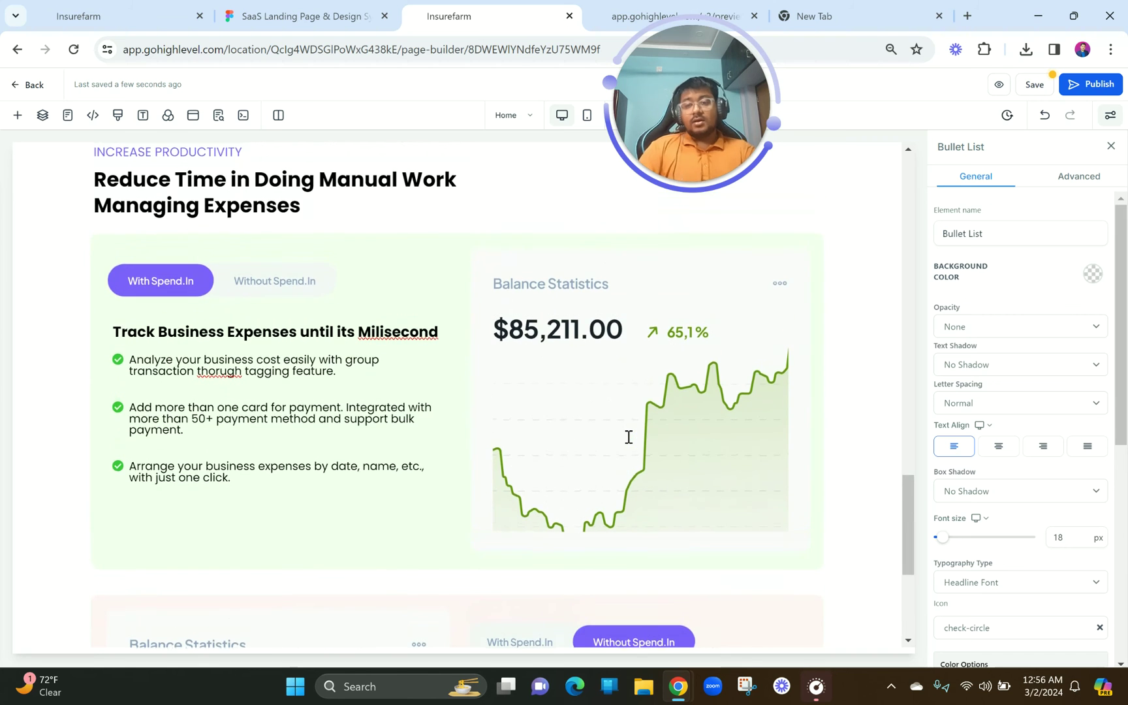
pyautogui.scroll(-5, 627, 437)
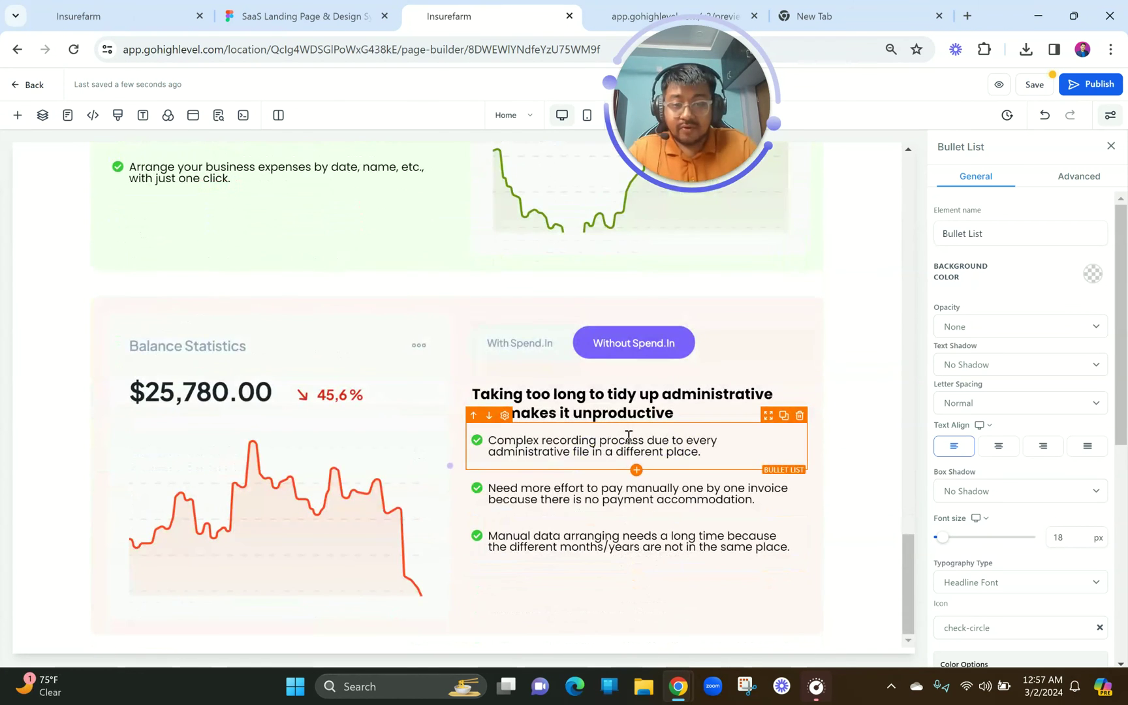
pyautogui.scroll(5, 628, 436)
pyautogui.scroll(-4, 552, 400)
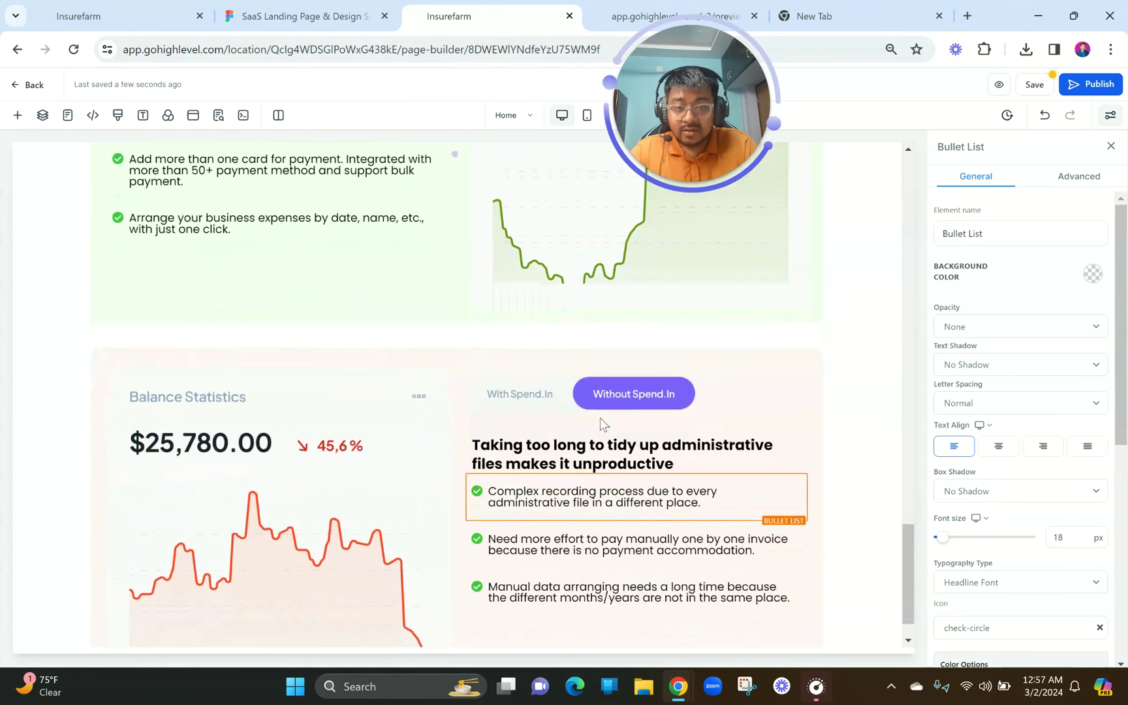
# - Set the top margin of the "Reduce Time in Doing Manual Work Managing Expenses" heading row to 40 px
pyautogui.scroll(-1, 680, 399)
pyautogui.scroll(6, 680, 399)
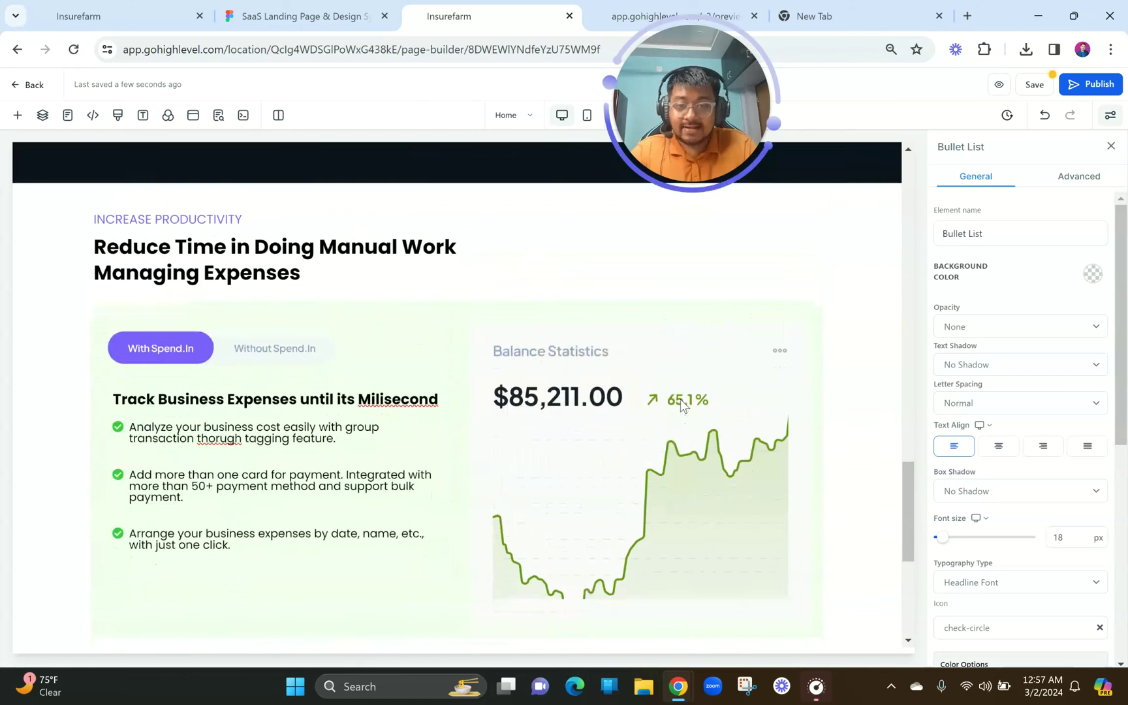
pyautogui.scroll(1, 680, 400)
pyautogui.click(410, 255)
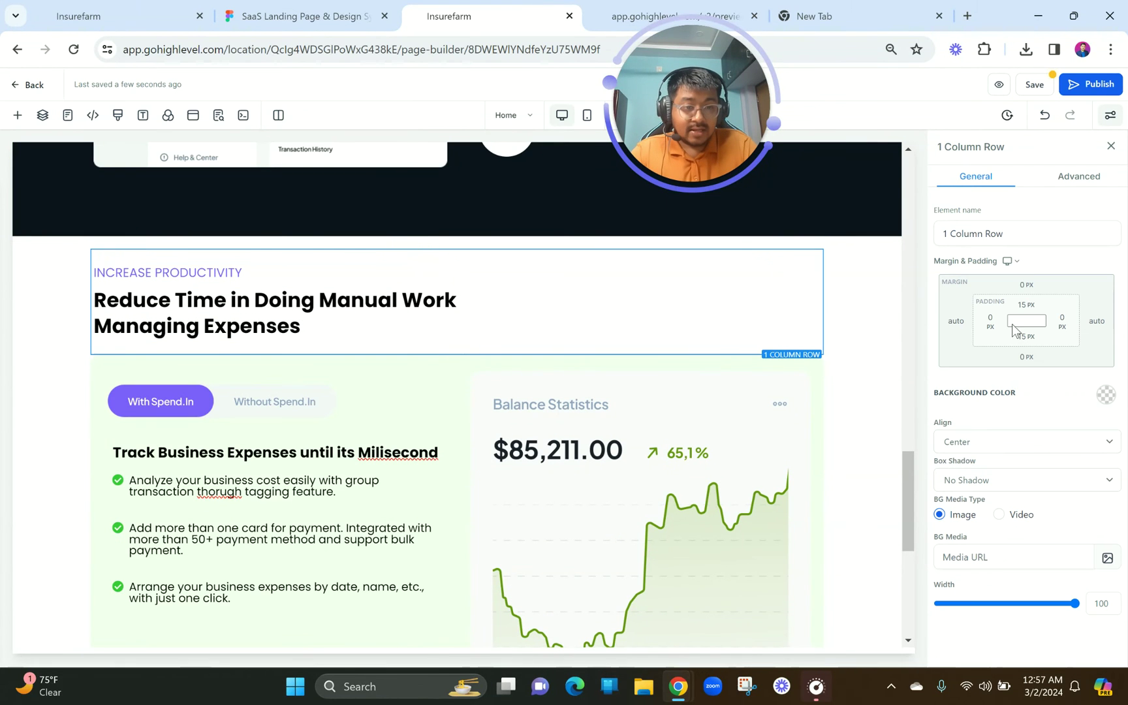
pyautogui.click(1026, 288)
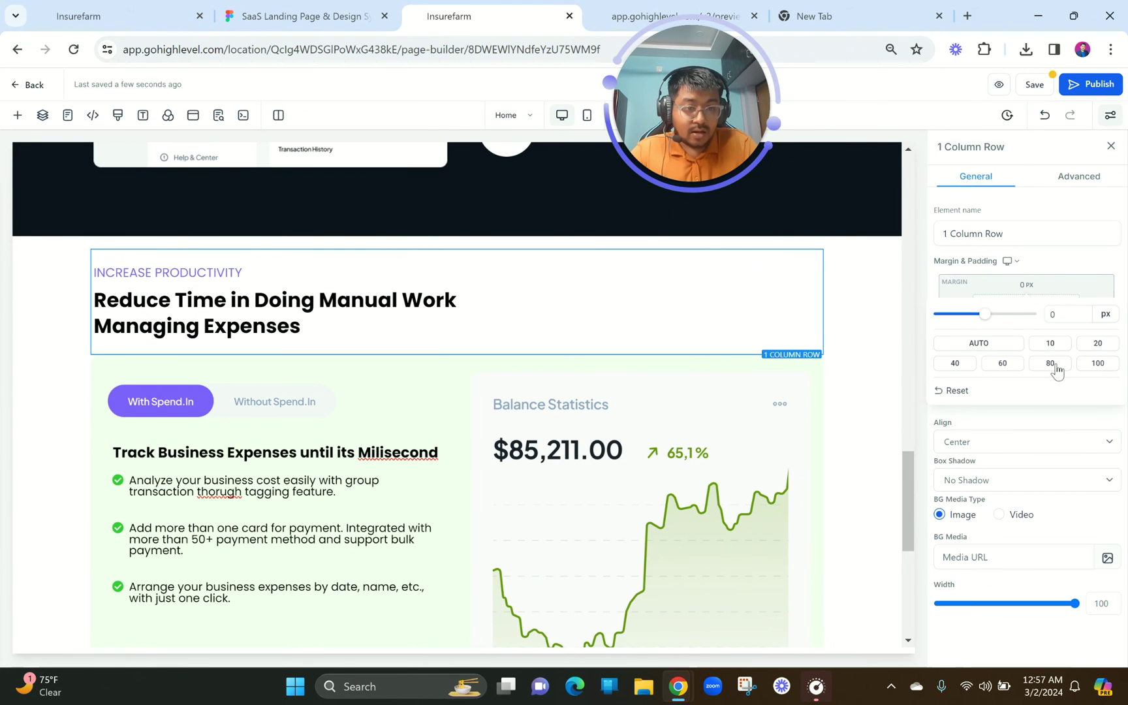
pyautogui.click(953, 366)
pyautogui.scroll(-6, 500, 561)
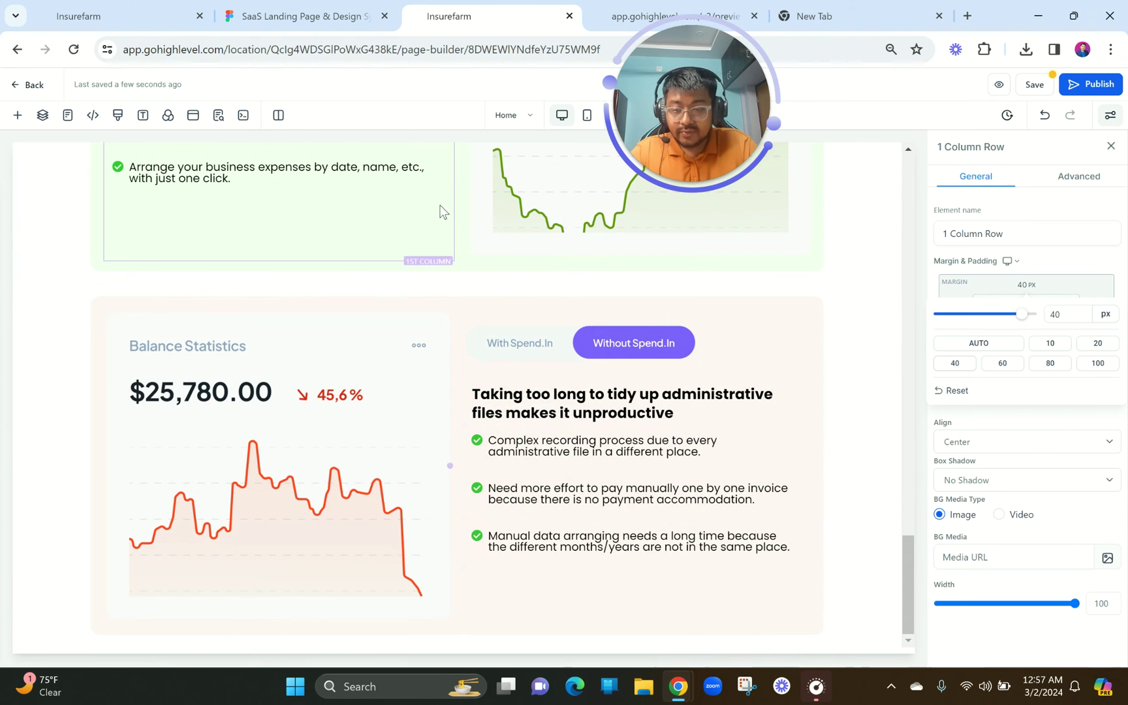
# - Give the dark "Few Easy Steps and Done" section a full border 1px wide
pyautogui.click(343, 5)
pyautogui.scroll(-6, 577, 447)
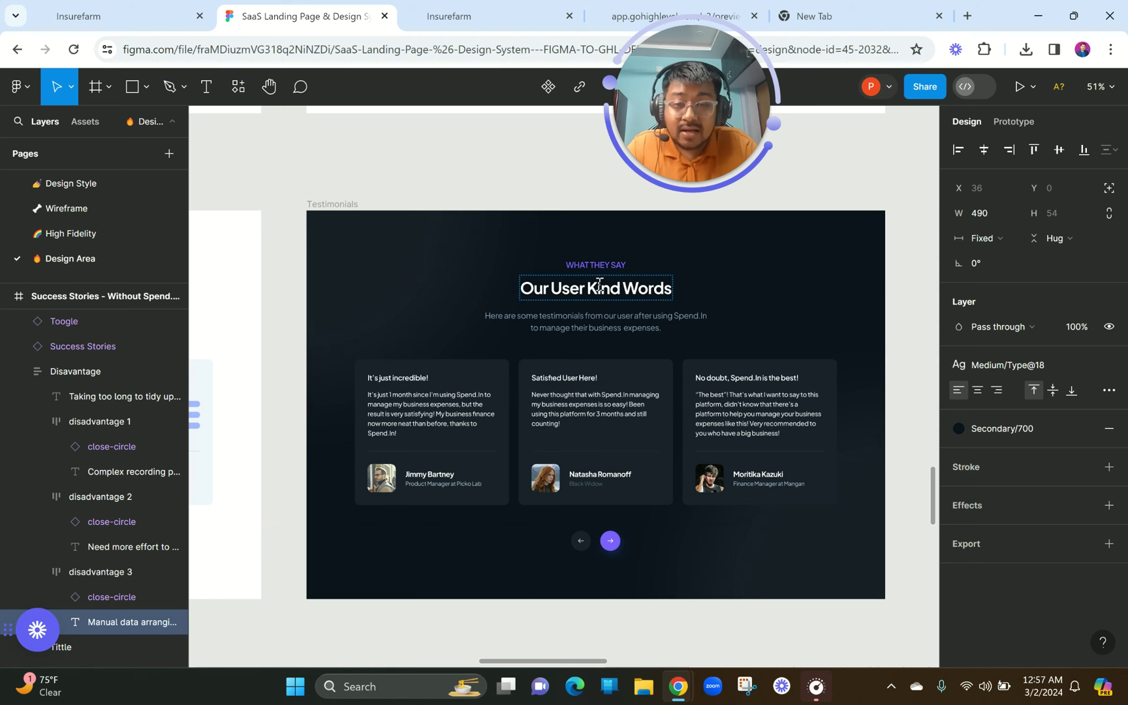
pyautogui.click(481, 16)
pyautogui.scroll(10, 433, 351)
pyautogui.scroll(5, 432, 352)
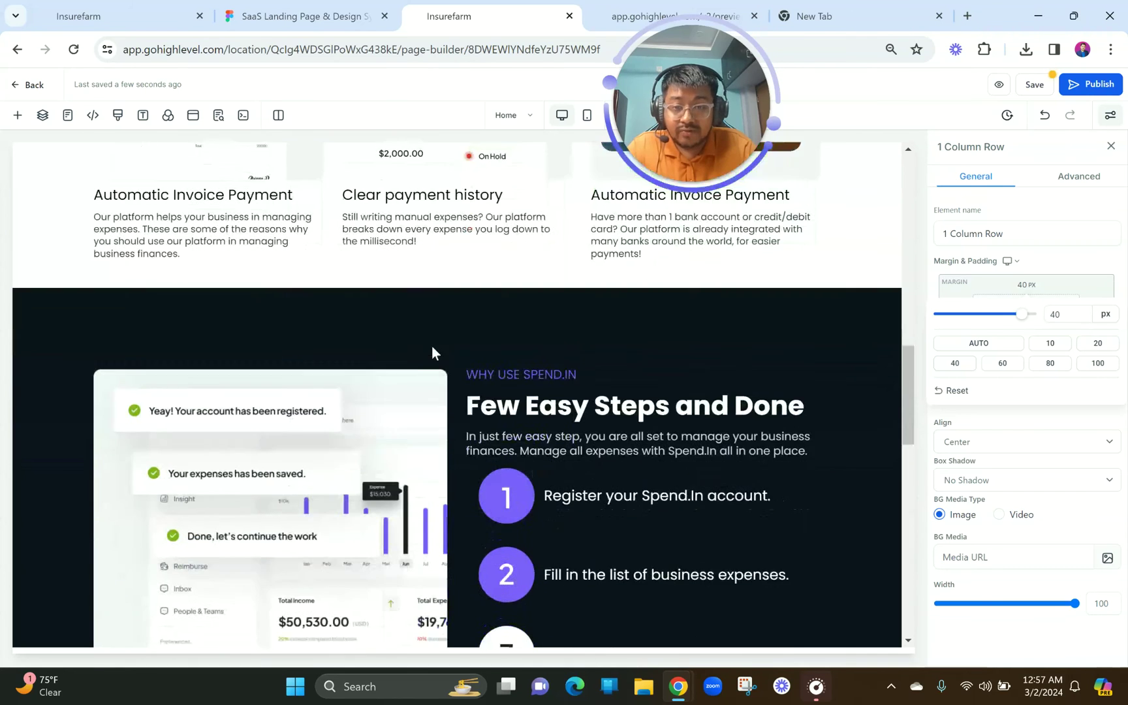
pyautogui.click(1084, 177)
pyautogui.click(999, 269)
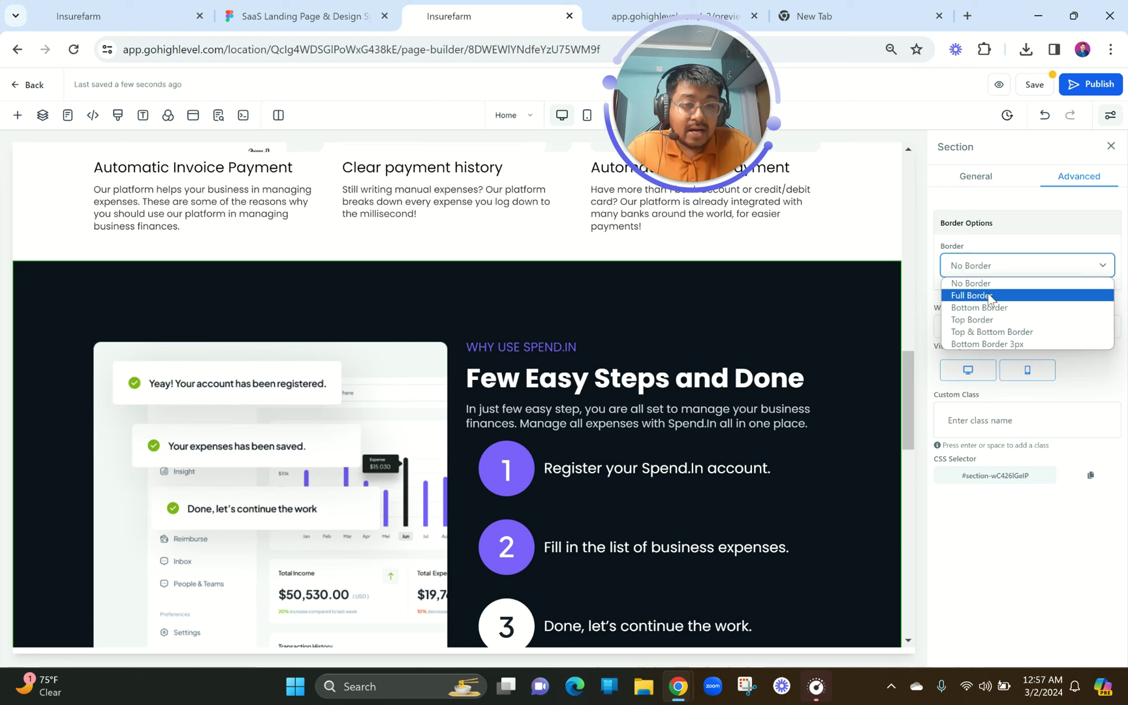
pyautogui.click(984, 297)
pyautogui.click(982, 333)
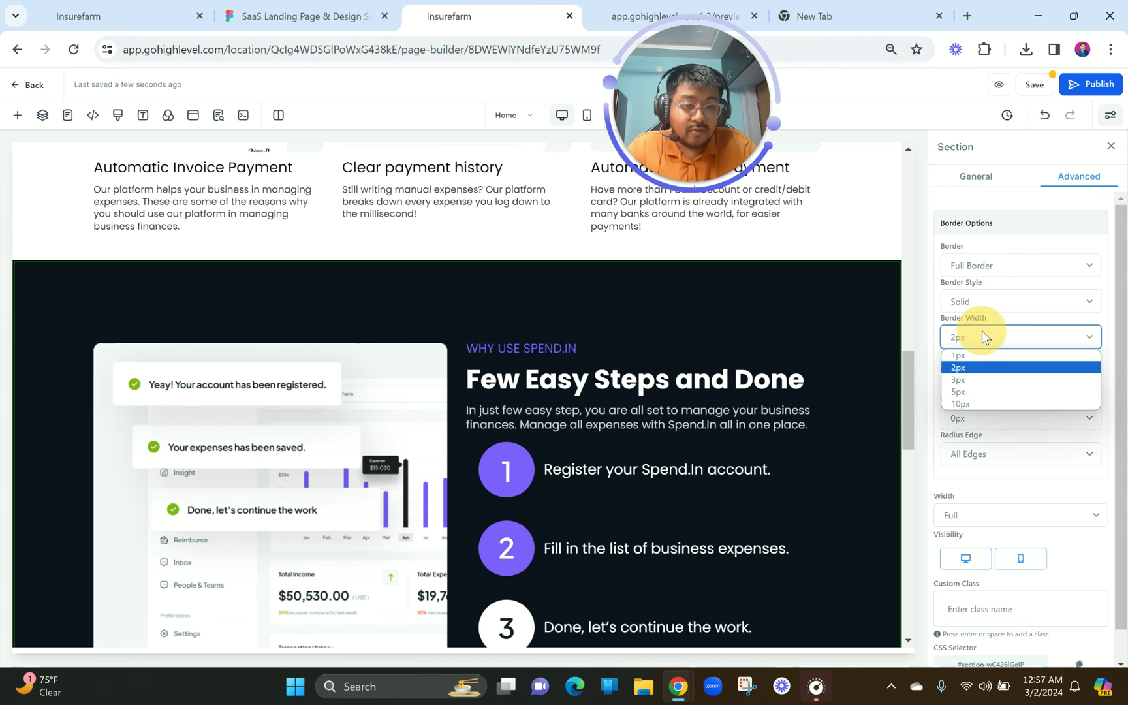
pyautogui.click(969, 356)
# - Set the dark section's border color to the dark navy swatch and its border radius to 15px, and check the corners
pyautogui.click(1084, 372)
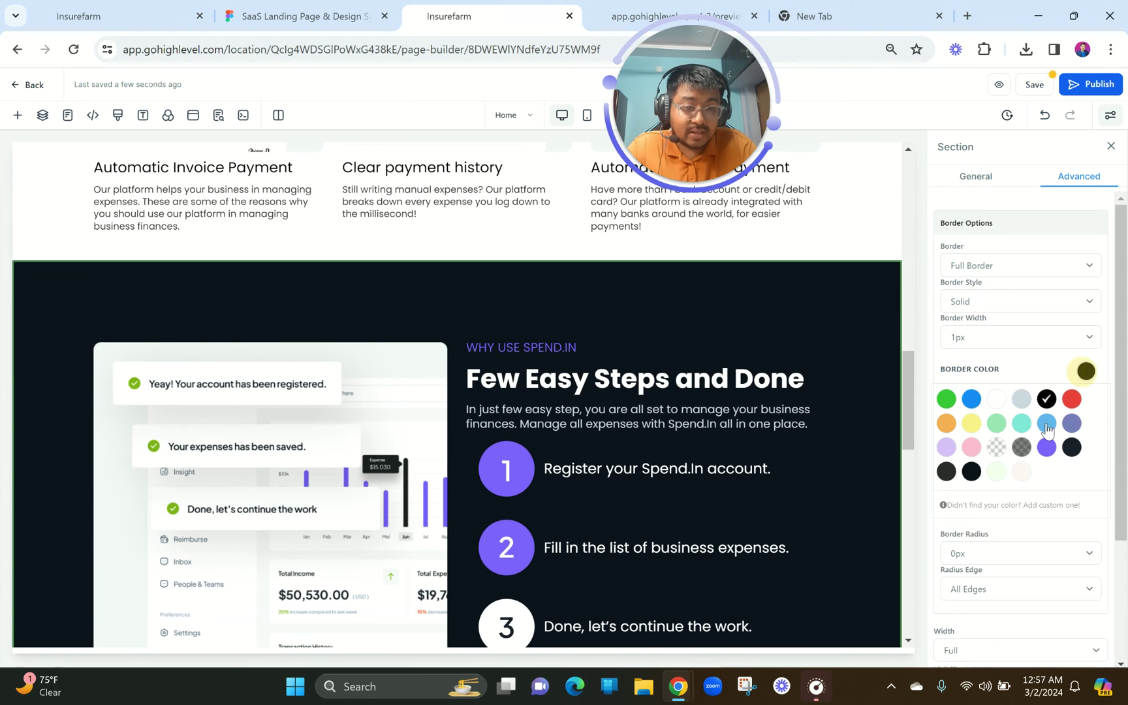
pyautogui.click(1073, 446)
pyautogui.click(983, 564)
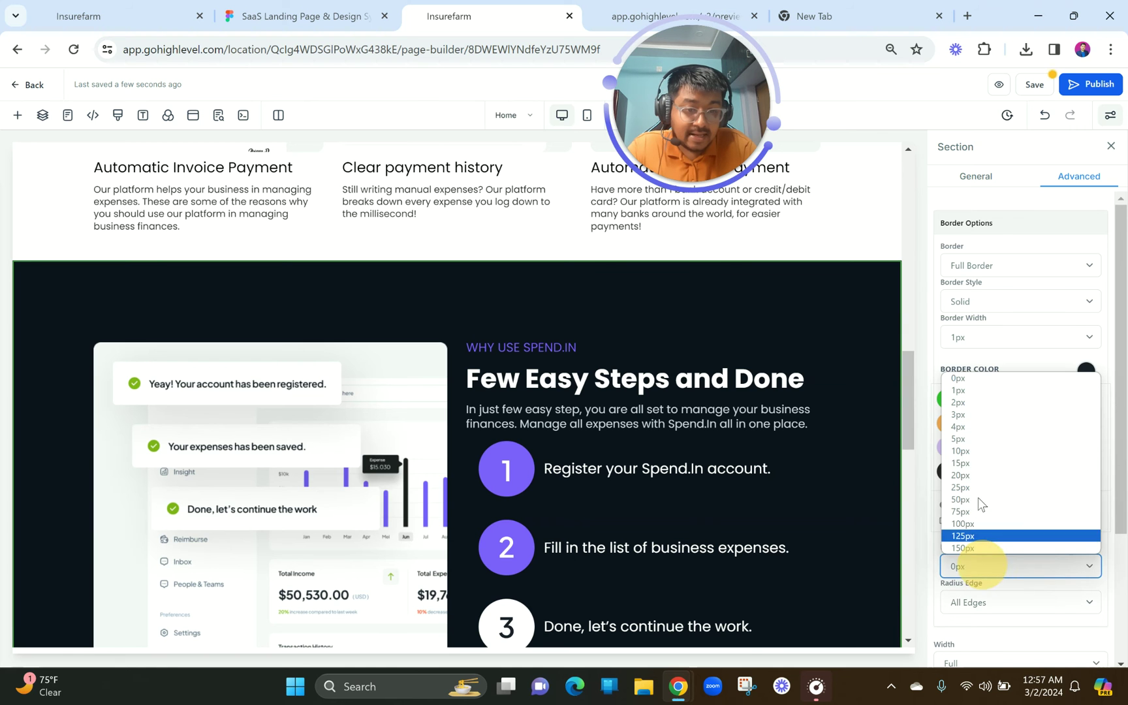
pyautogui.click(972, 459)
pyautogui.click(551, 213)
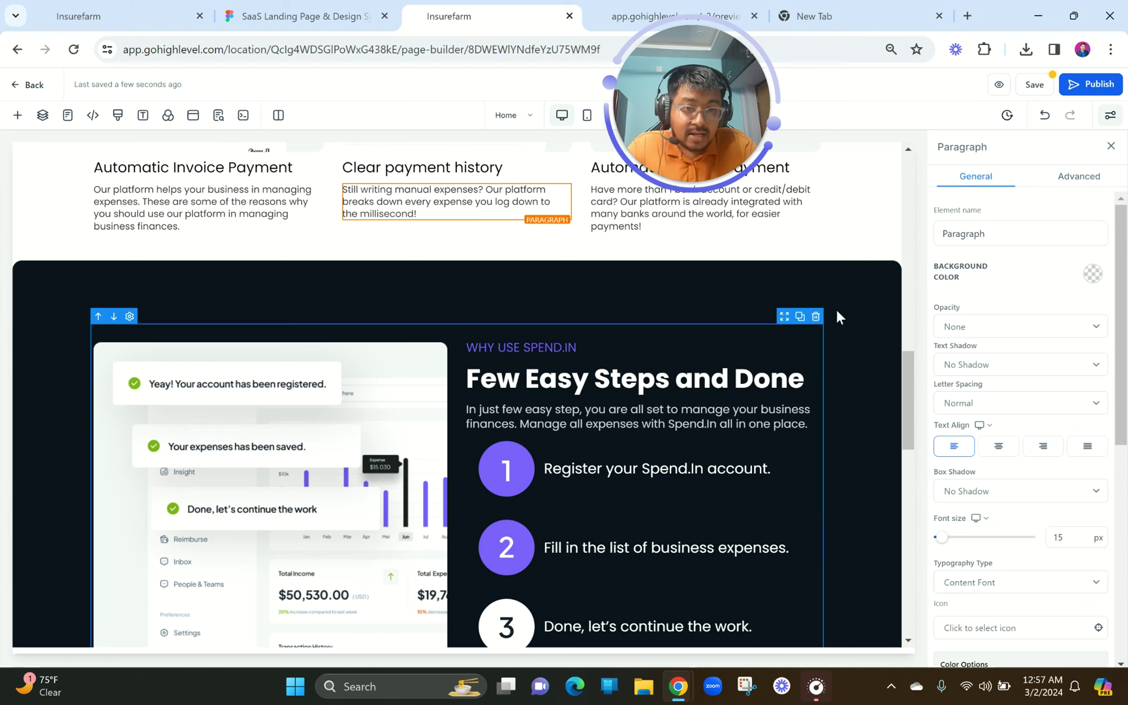
pyautogui.scroll(-1, 679, 430)
pyautogui.scroll(-3, 678, 431)
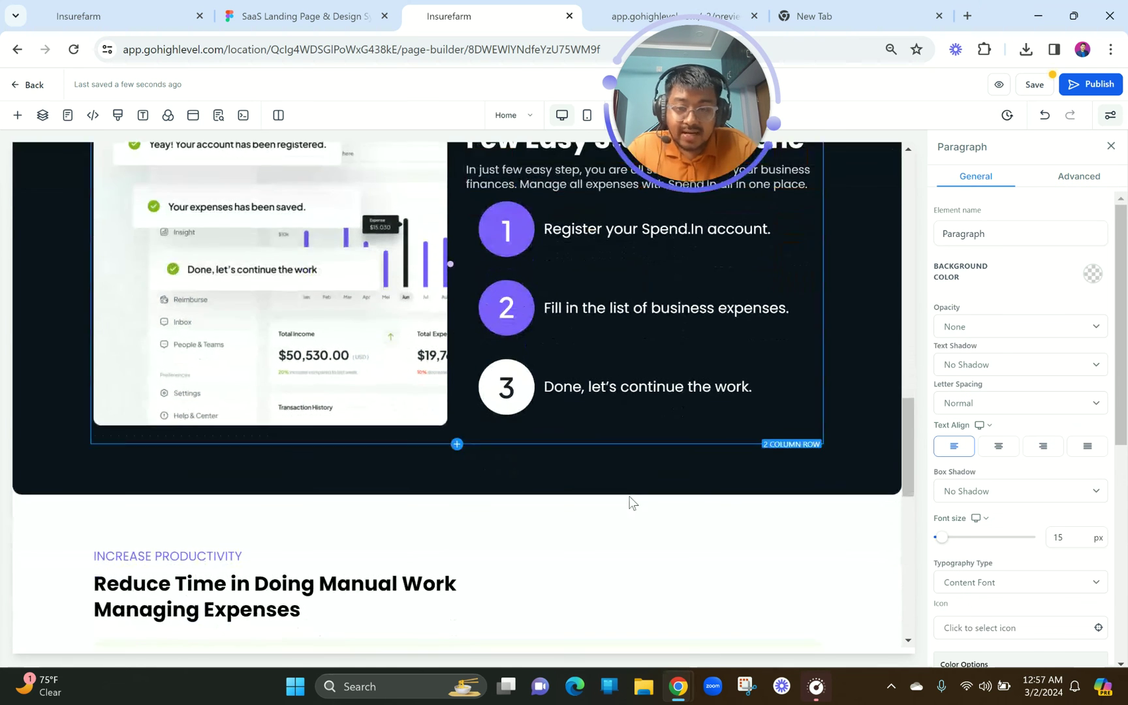
pyautogui.scroll(2, 631, 503)
pyautogui.scroll(1, 629, 496)
pyautogui.scroll(-3, 629, 496)
pyautogui.scroll(1, 629, 496)
pyautogui.scroll(1, 506, 288)
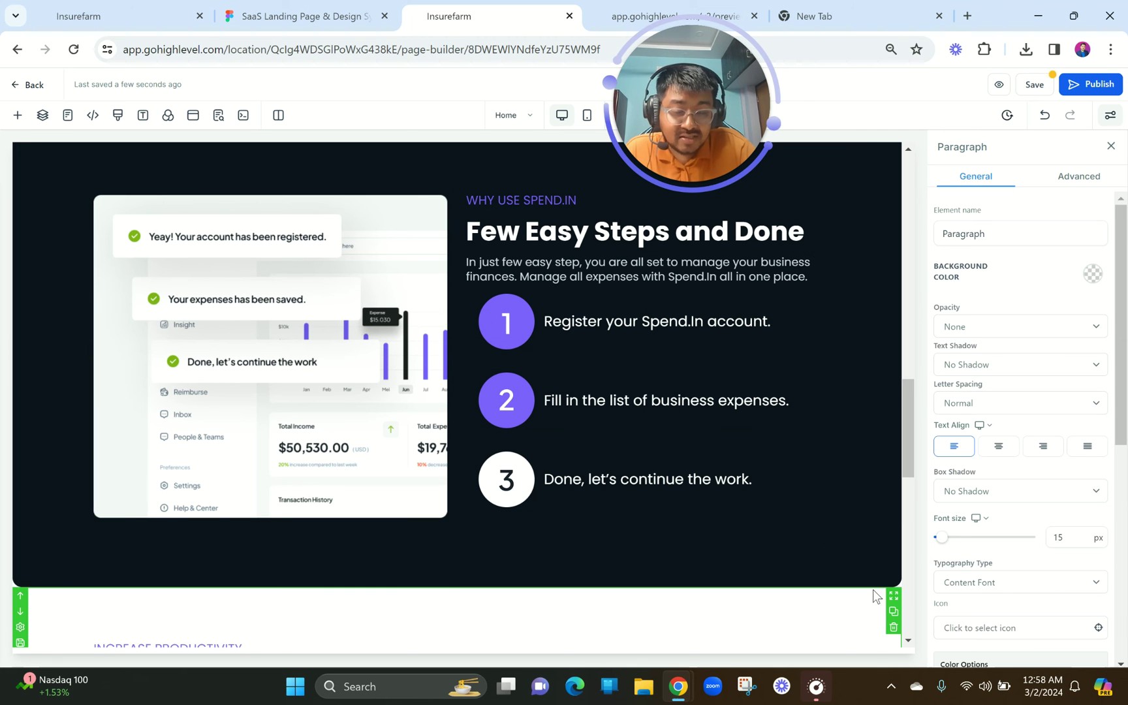
# - Set the bottom margin of the pink "Without Spend.In" two-column row to 40 px
pyautogui.scroll(-12, 823, 628)
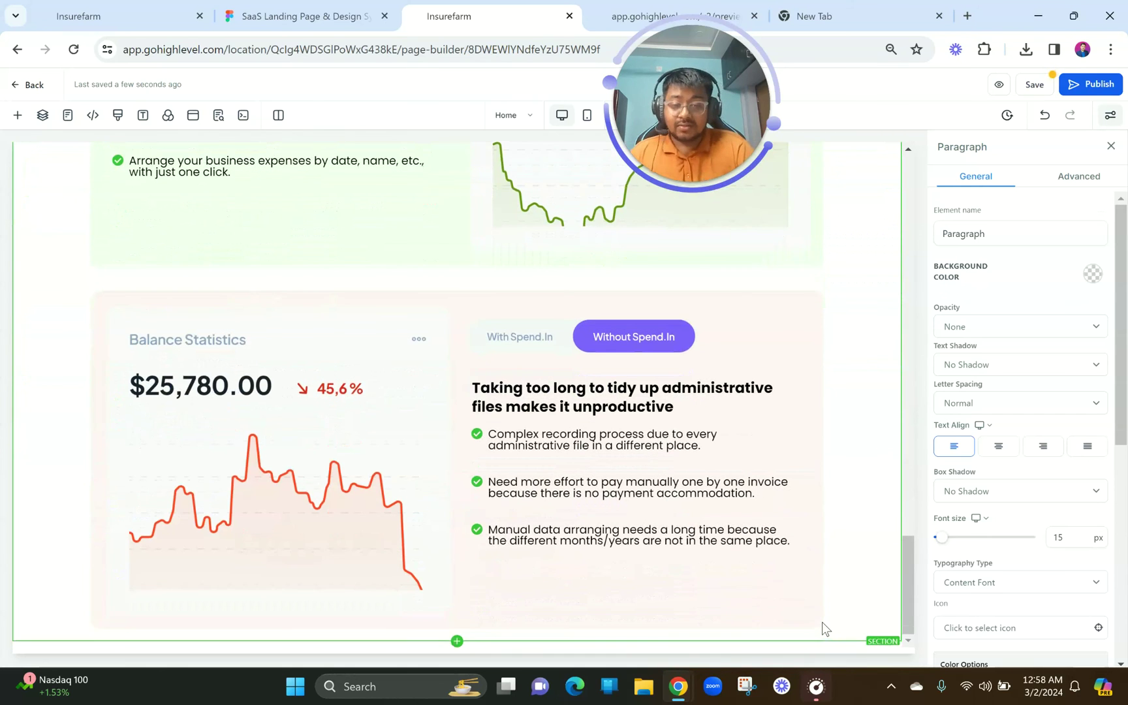
pyautogui.click(464, 628)
pyautogui.click(1026, 356)
pyautogui.click(954, 436)
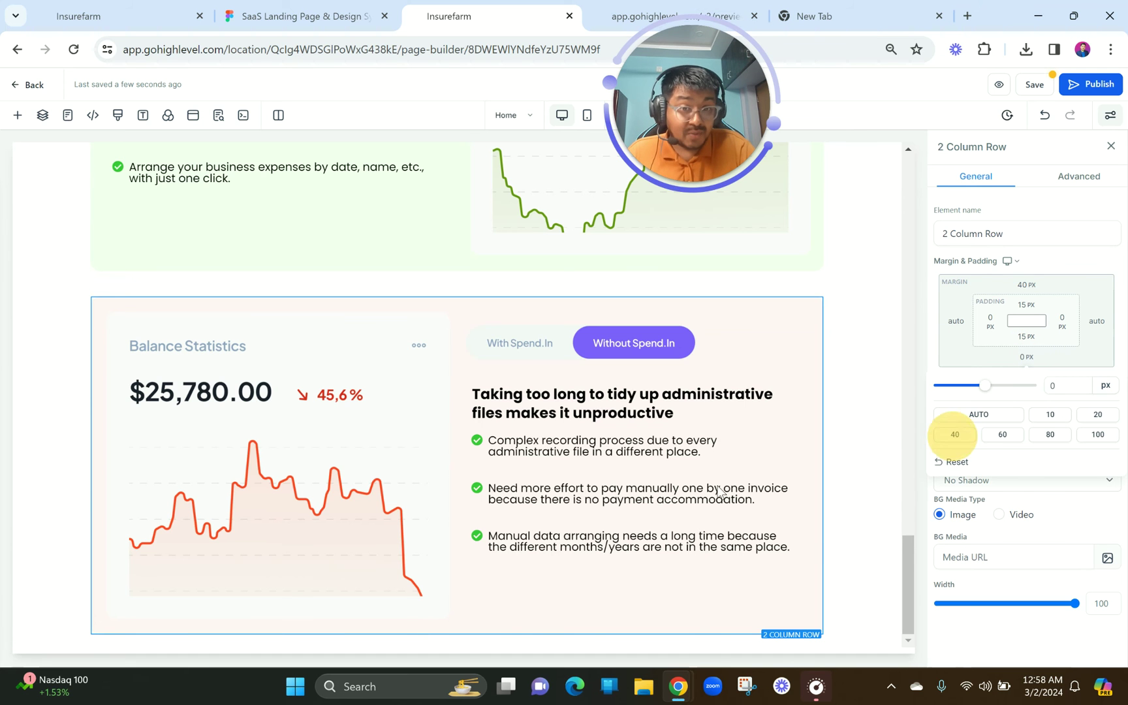
pyautogui.scroll(5, 489, 499)
pyautogui.scroll(1, 491, 499)
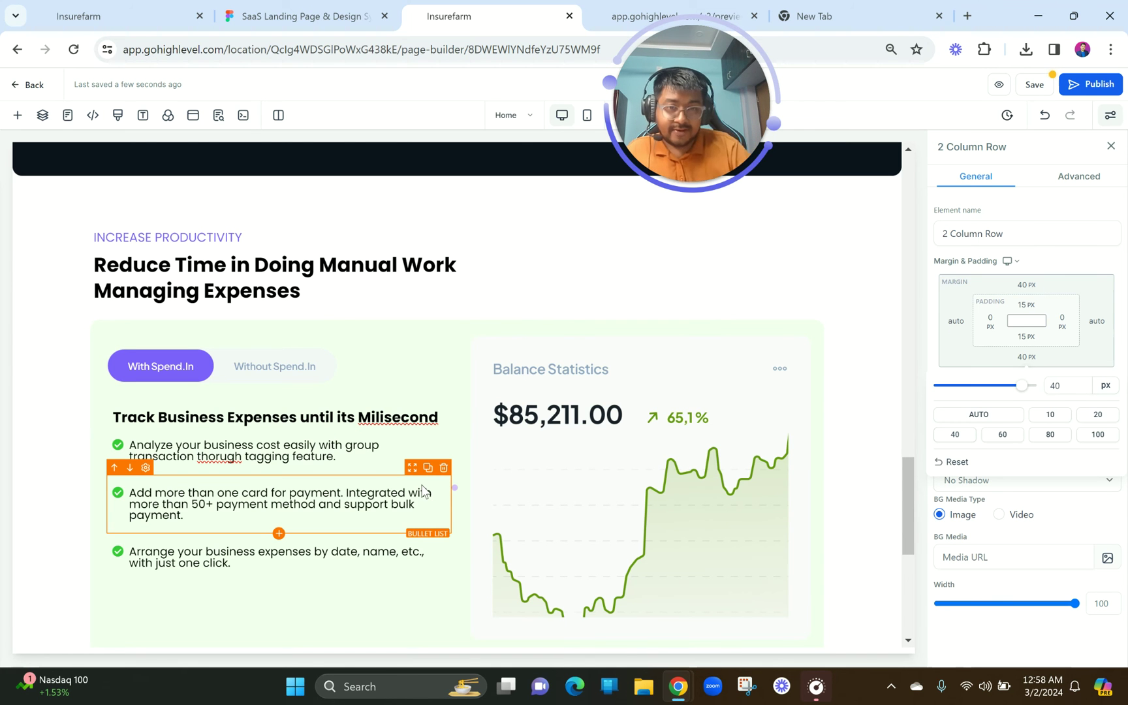
# - Add a Full Width section below the section containing the pink row
pyautogui.scroll(-5, 423, 491)
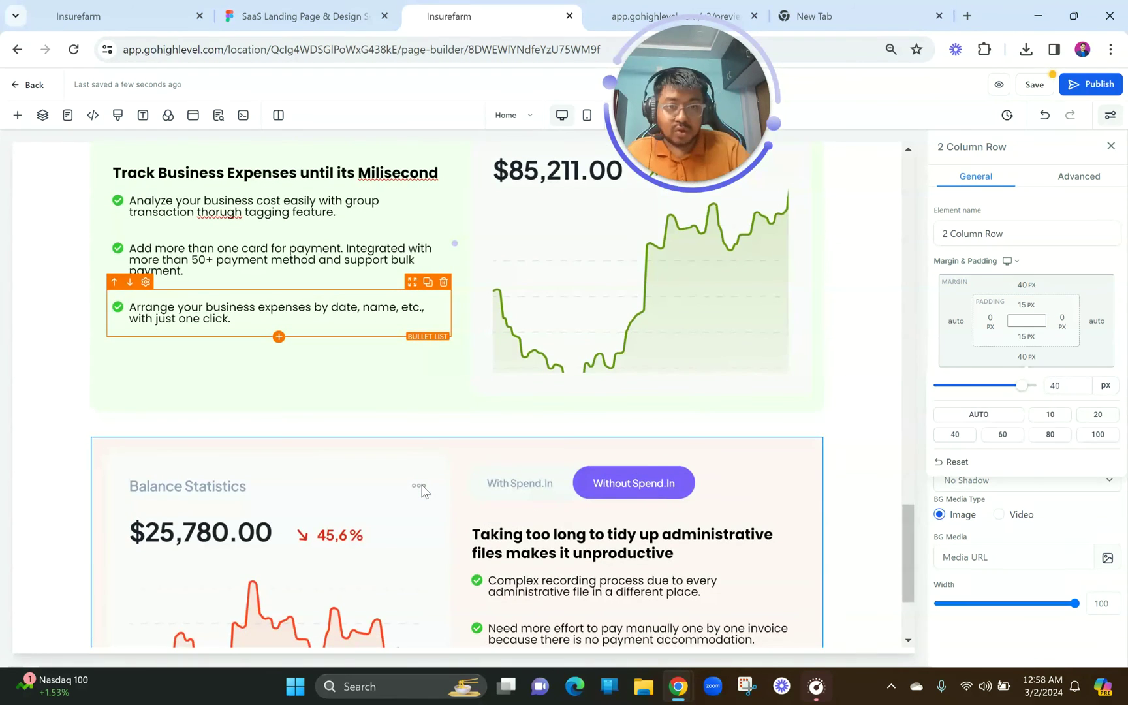
pyautogui.scroll(-2, 423, 491)
pyautogui.click(456, 645)
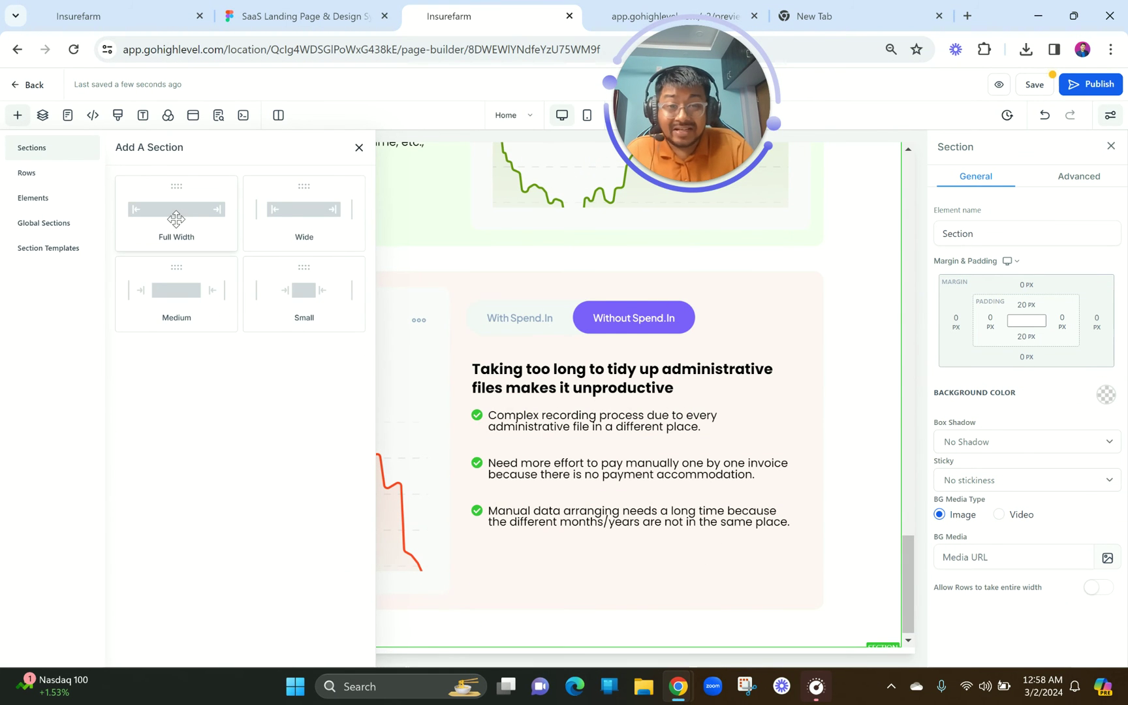
pyautogui.click(176, 219)
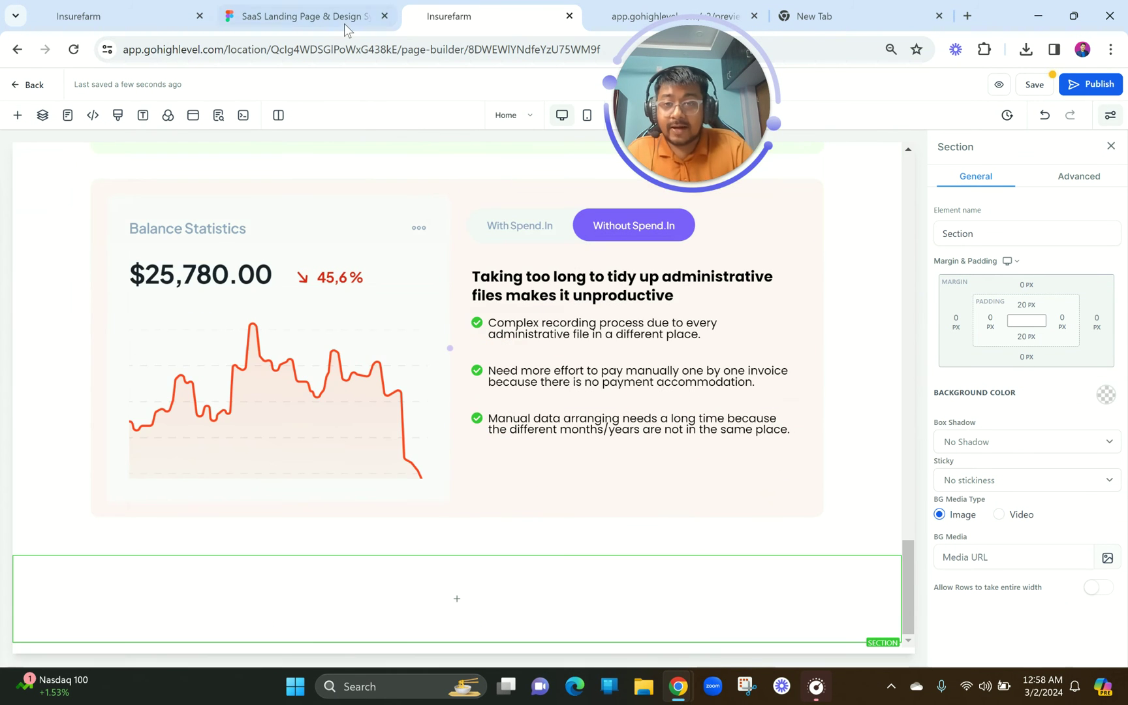
# - Try the dark slate and near-black swatches as the new section's background color
pyautogui.click(741, 578)
pyautogui.click(1105, 392)
pyautogui.click(1015, 482)
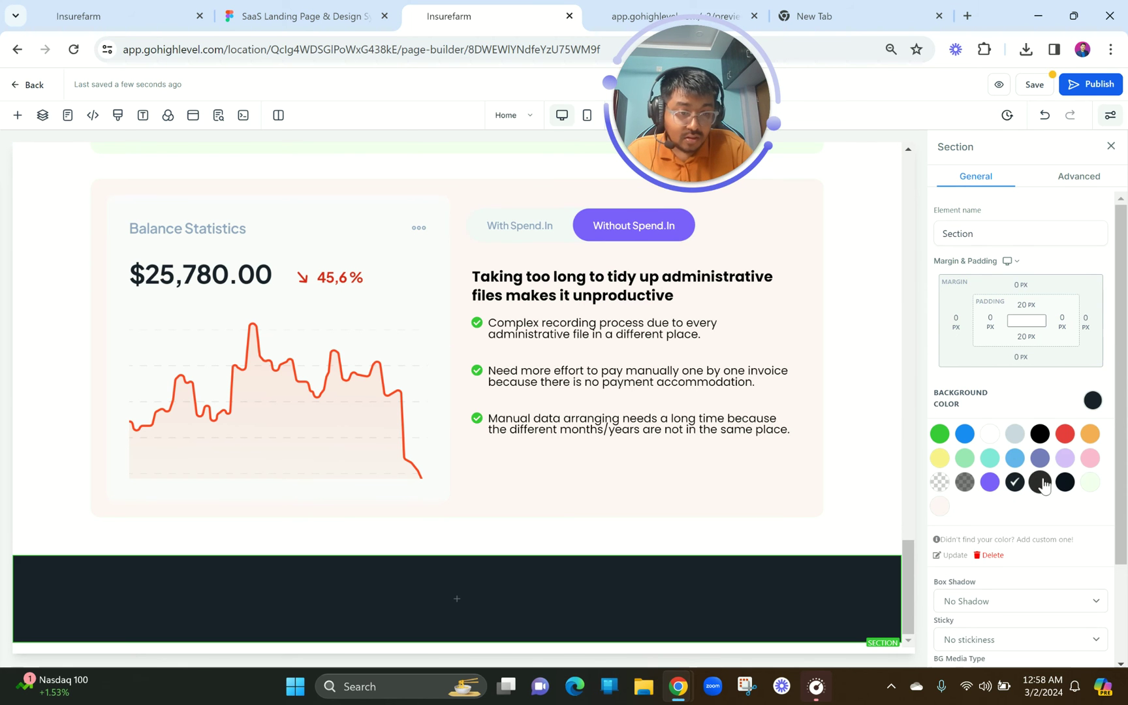
pyautogui.click(1065, 483)
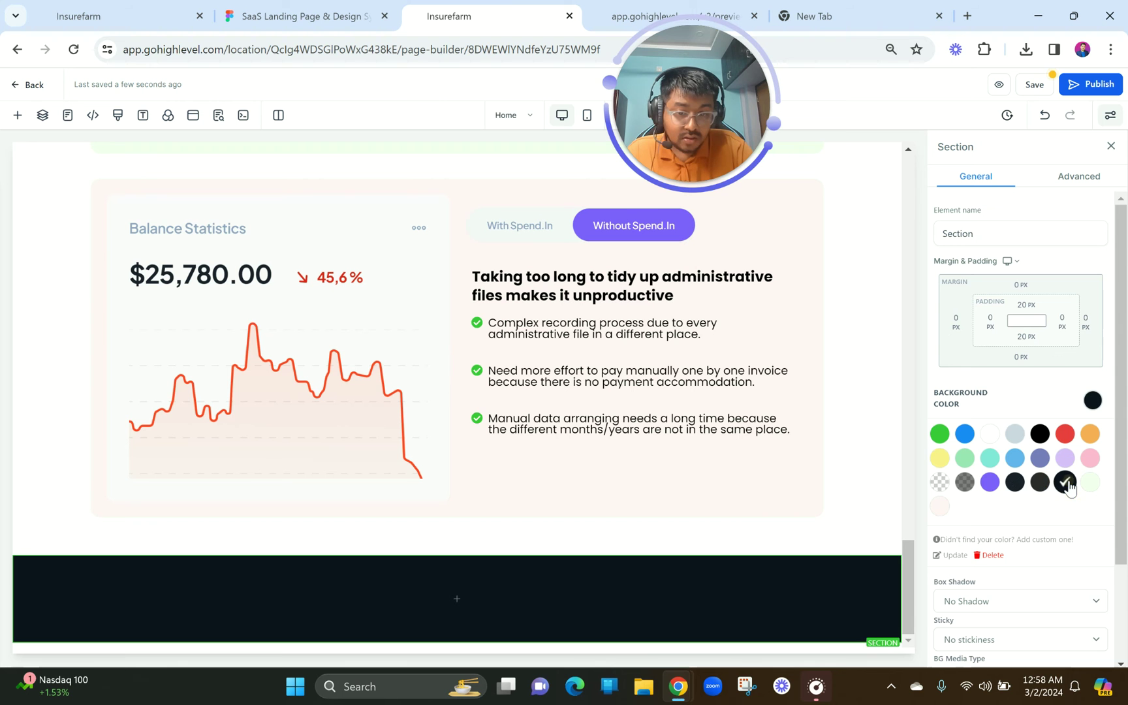
pyautogui.click(1013, 483)
# - Set the new section's background color to the same near-black swatch as the "Few Easy Steps and Done" section
pyautogui.scroll(10, 680, 476)
pyautogui.scroll(3, 680, 476)
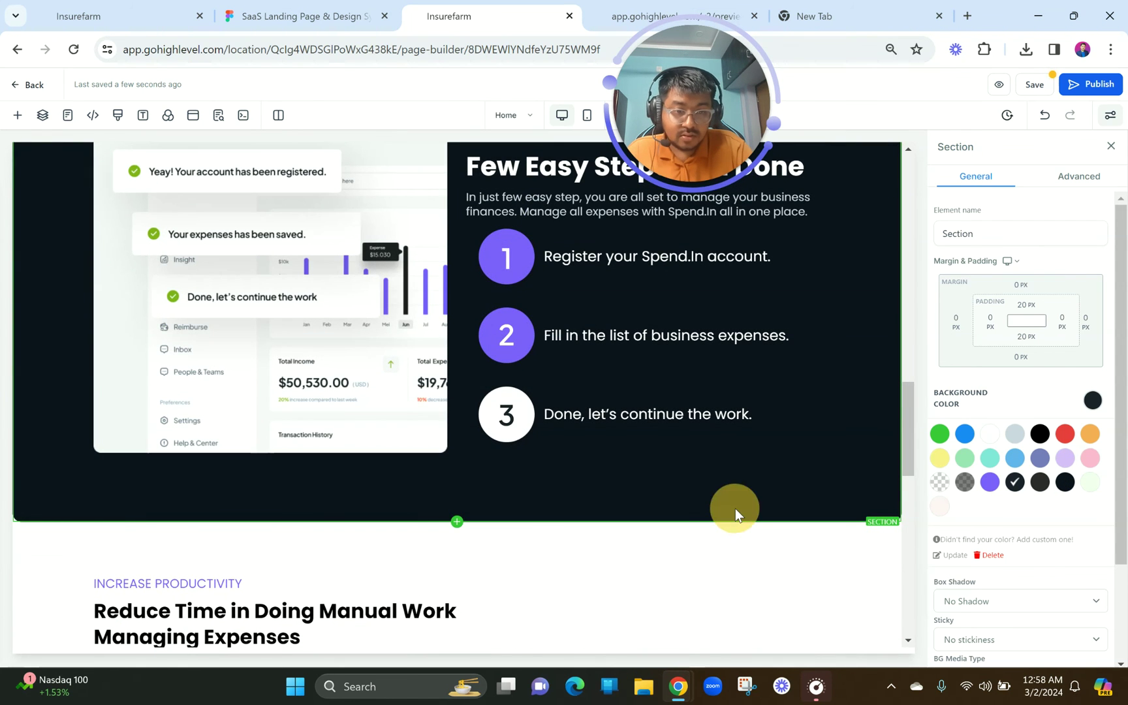
pyautogui.click(734, 508)
pyautogui.click(1104, 395)
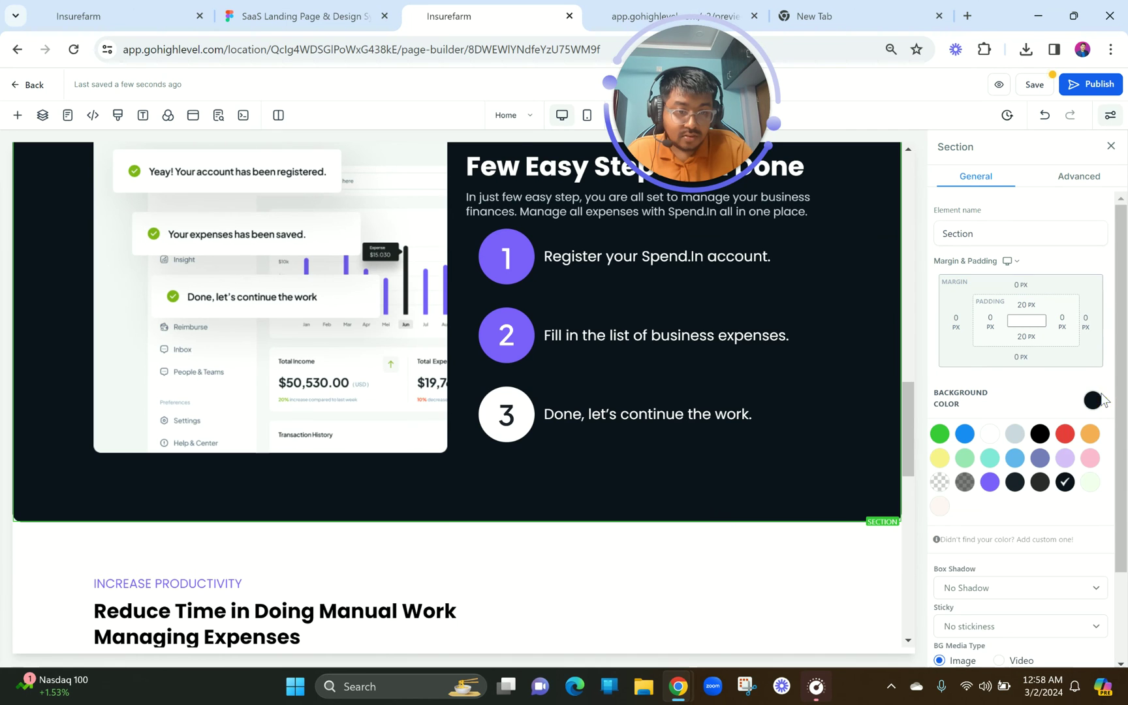
pyautogui.scroll(-10, 736, 597)
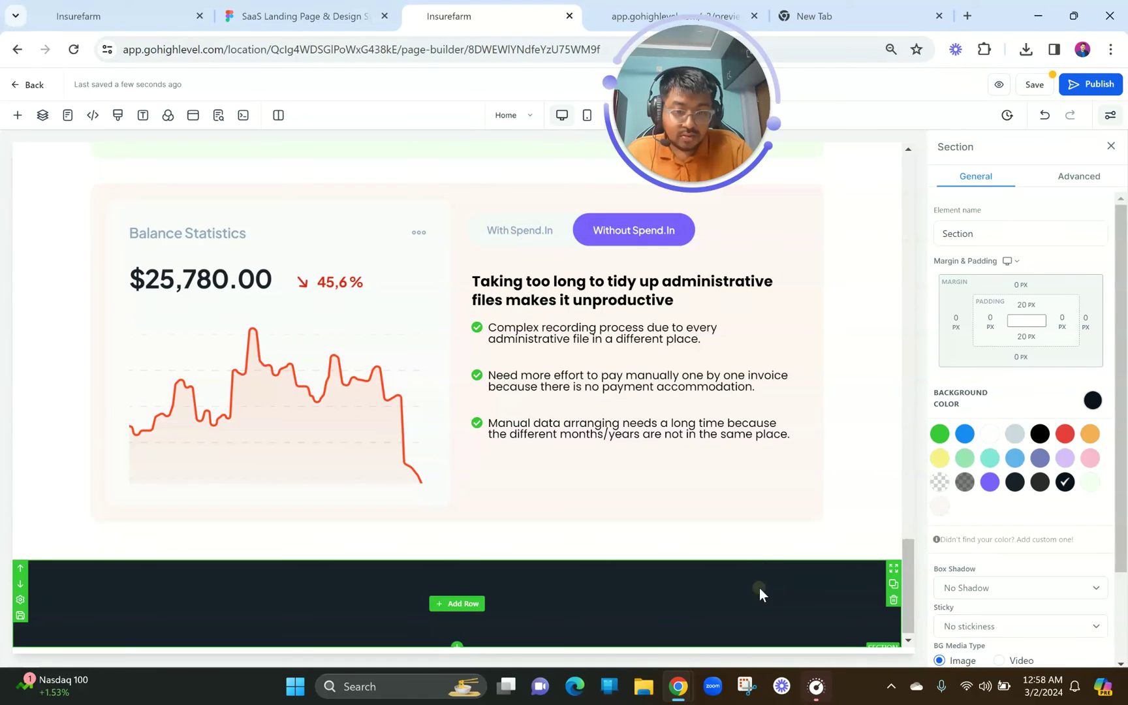
pyautogui.click(759, 587)
pyautogui.click(1105, 396)
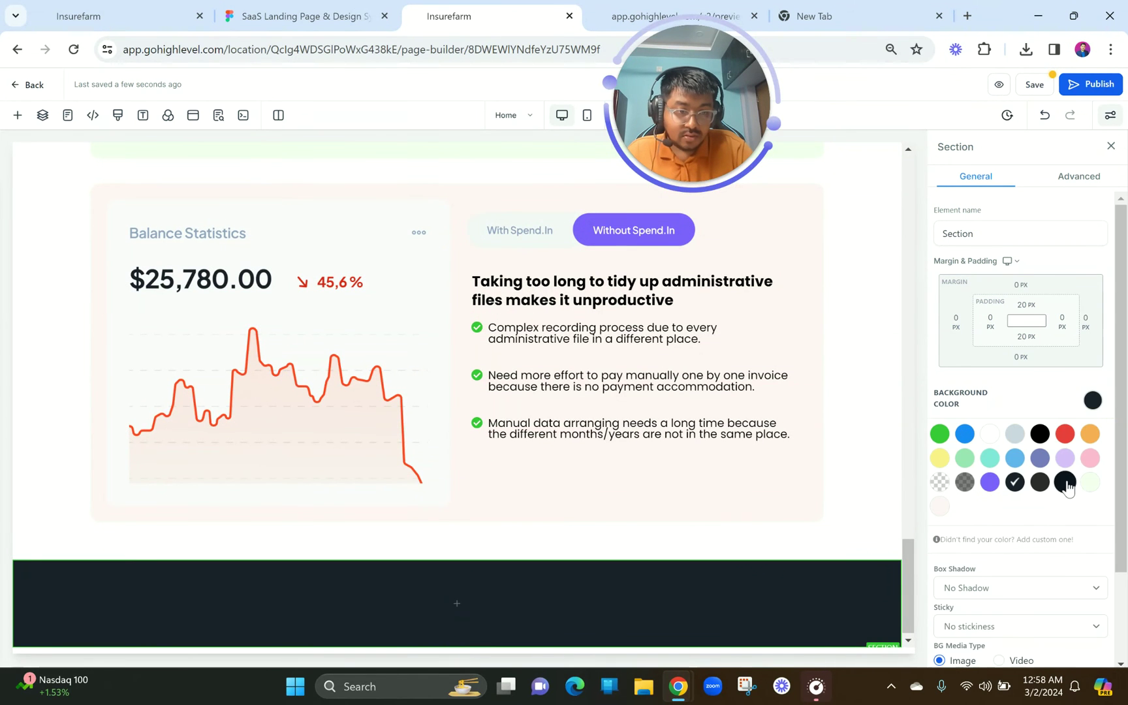
pyautogui.click(1064, 481)
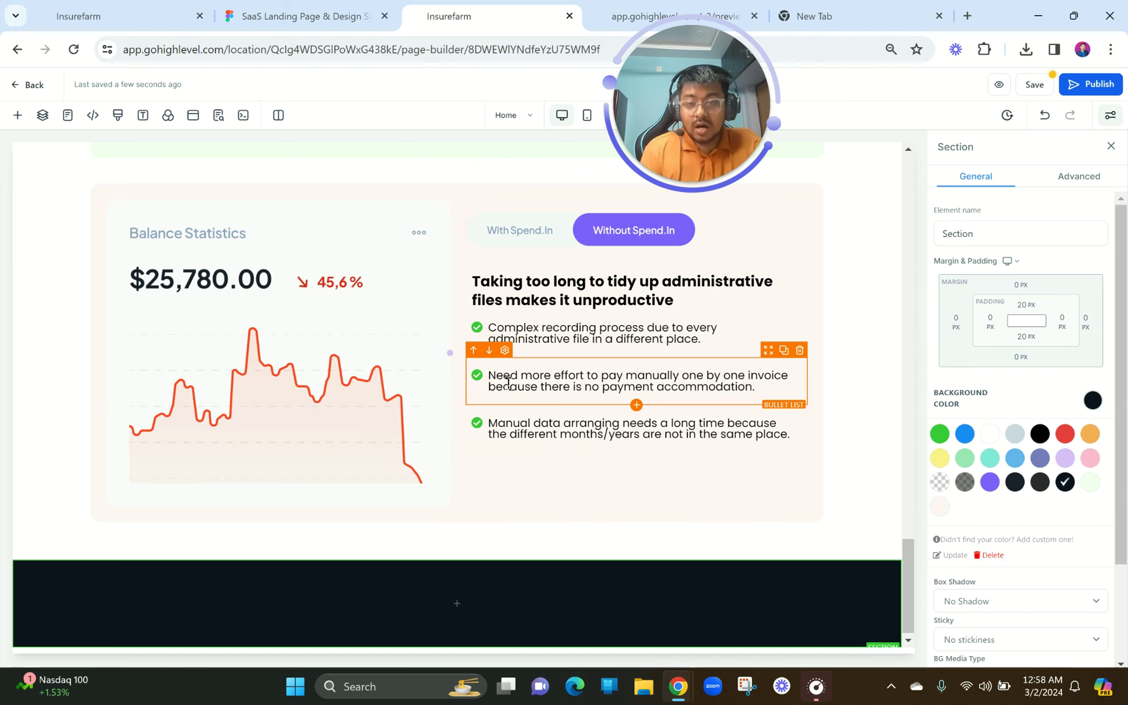
pyautogui.scroll(10, 506, 385)
pyautogui.scroll(-10, 508, 383)
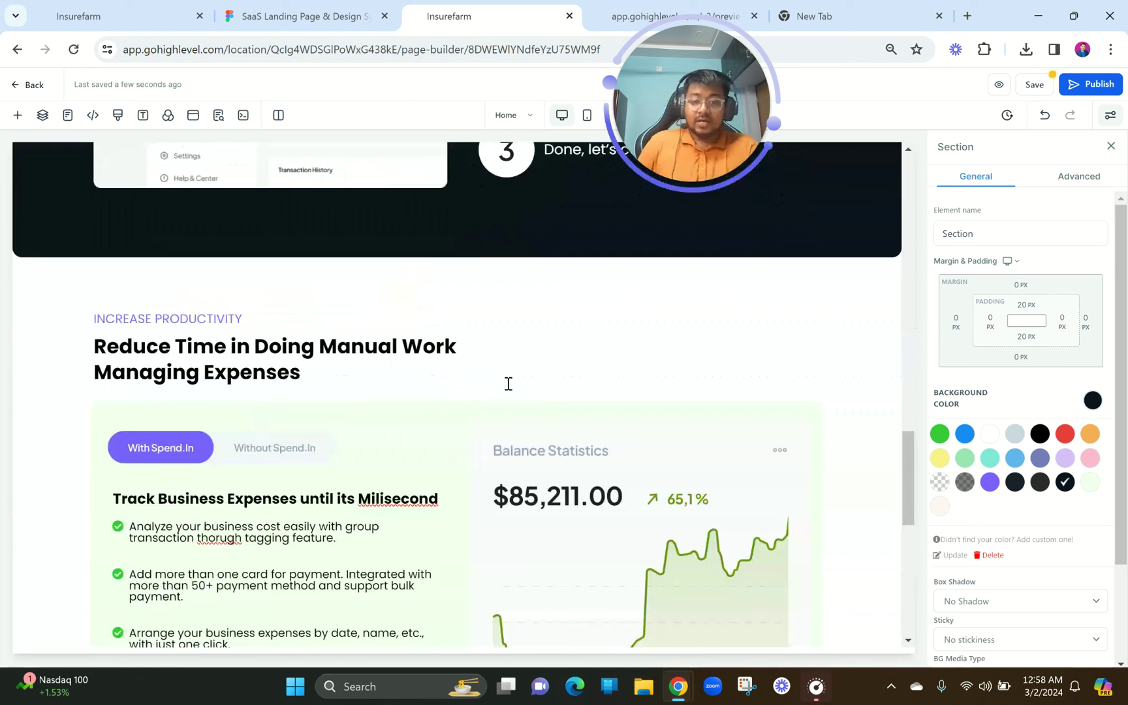
# - Examine the Testimonials frame in the Figma design, including its cards and arrow buttons
pyautogui.click(313, 14)
pyautogui.scroll(-2, 529, 399)
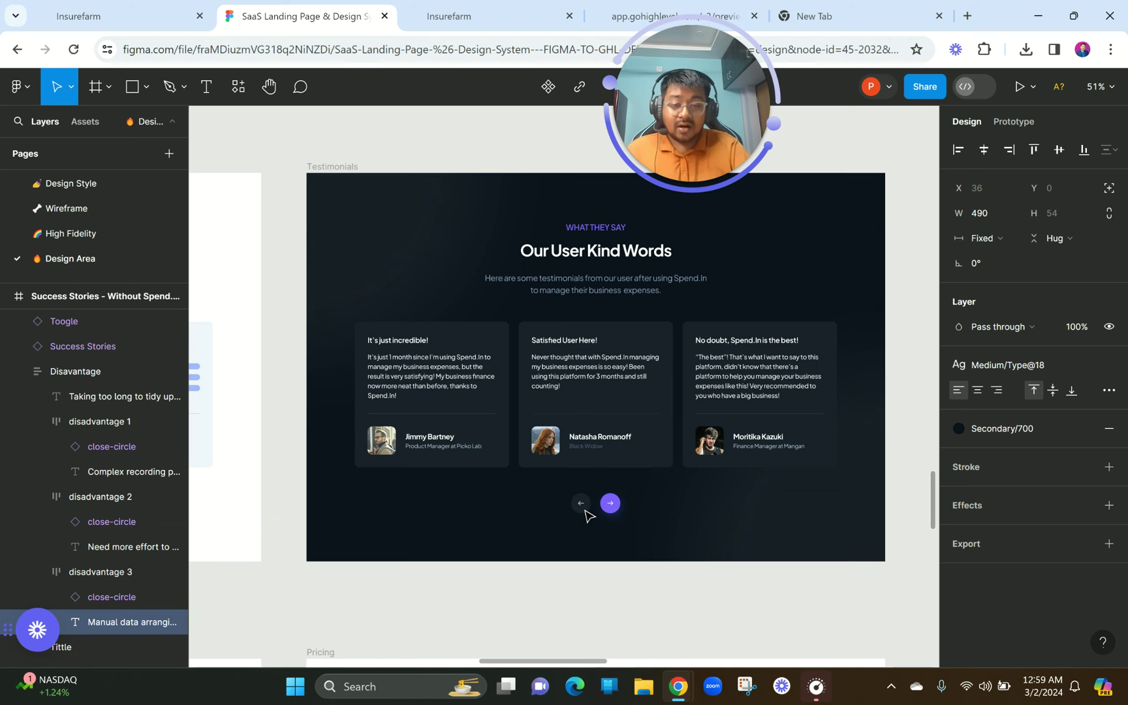
pyautogui.scroll(8, 585, 515)
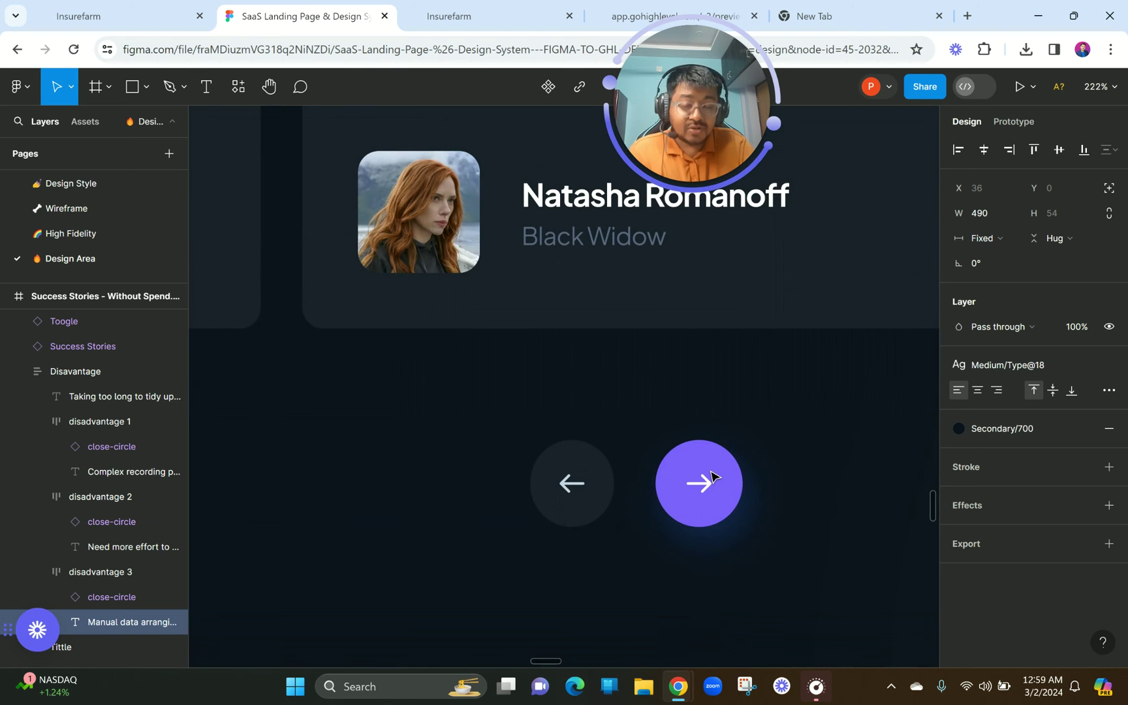
pyautogui.scroll(-8, 711, 477)
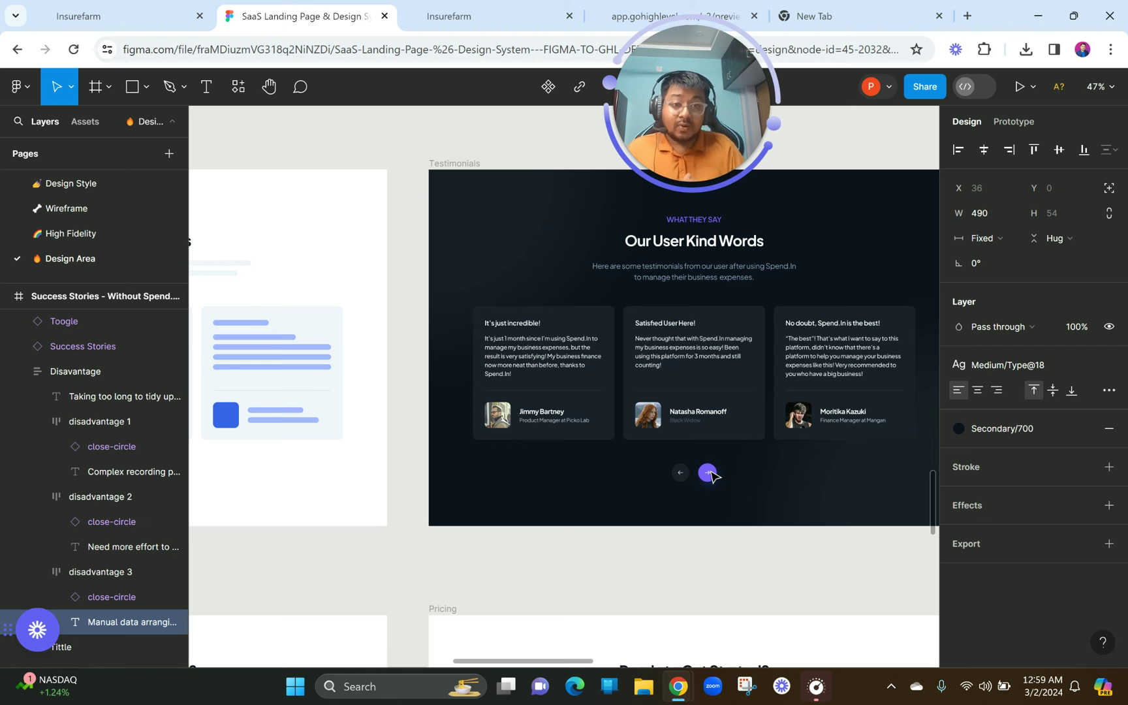
# - Switch back to the page builder and add a 3 Column row to the new near-black section
pyautogui.click(504, 20)
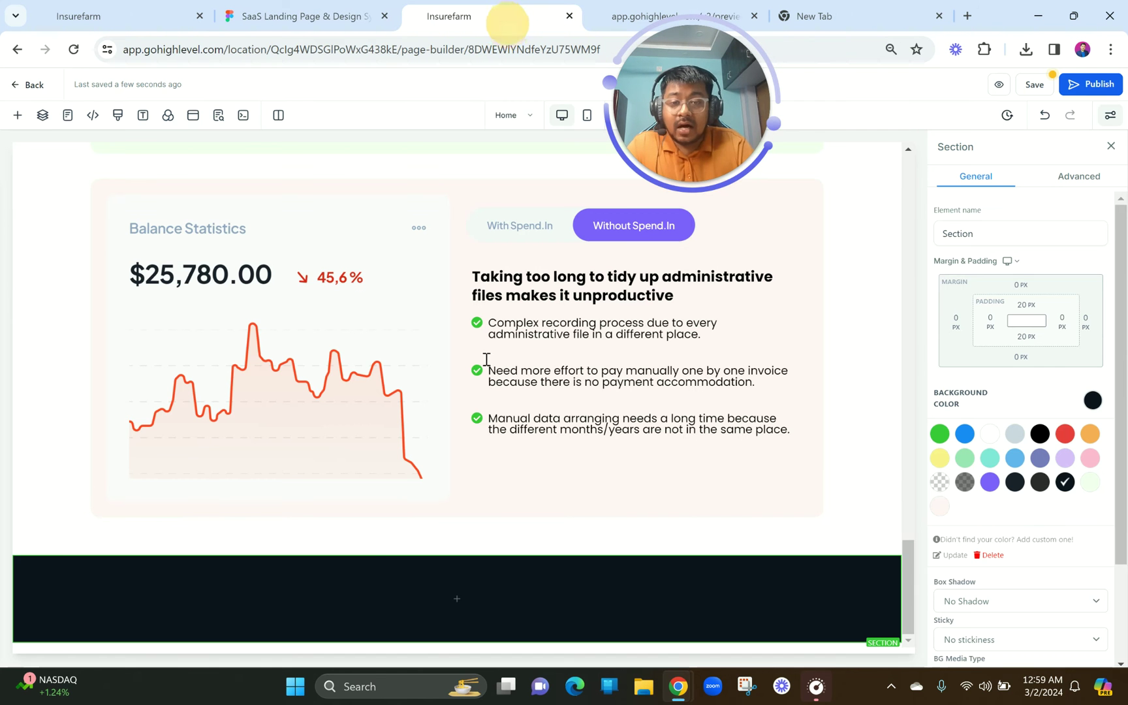
pyautogui.click(451, 598)
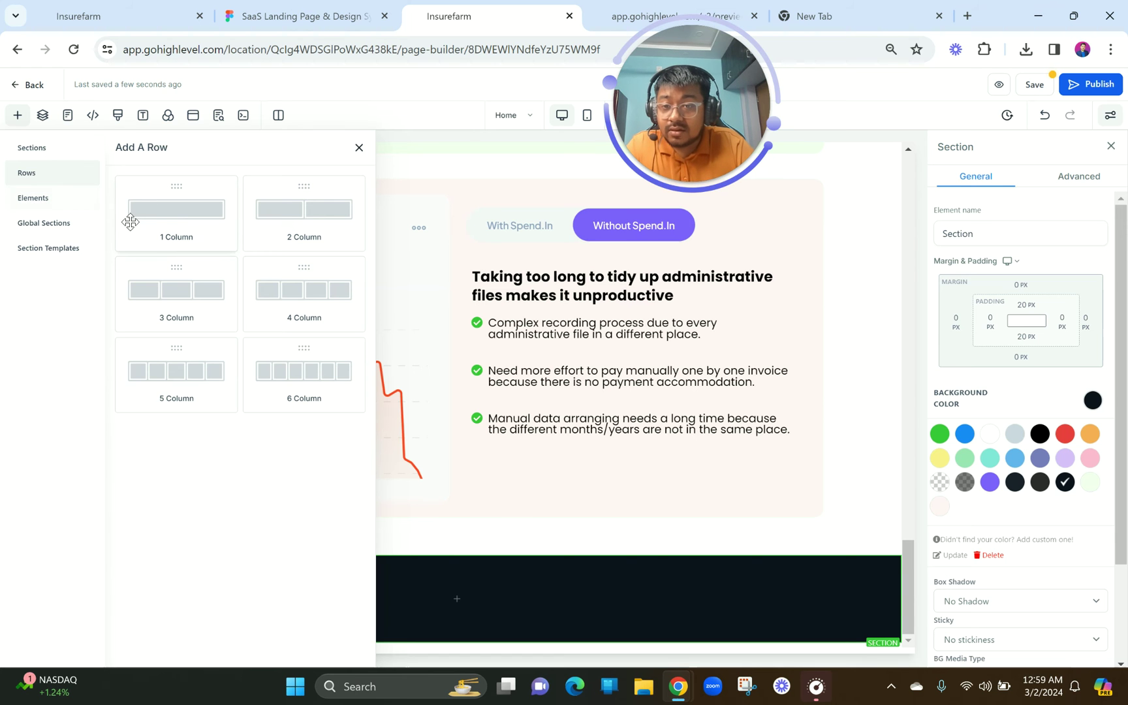
pyautogui.click(205, 320)
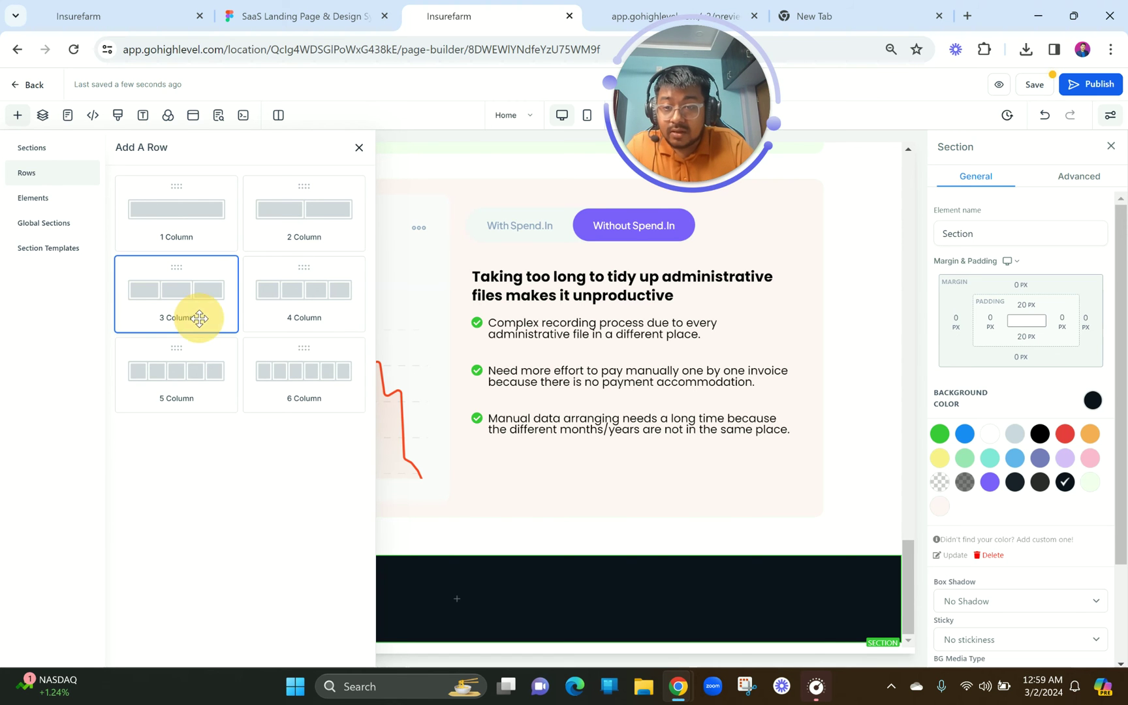
# - Try an Image Slider in the new row's first column with a duplicate in the second, and delete both sliders
pyautogui.click(213, 588)
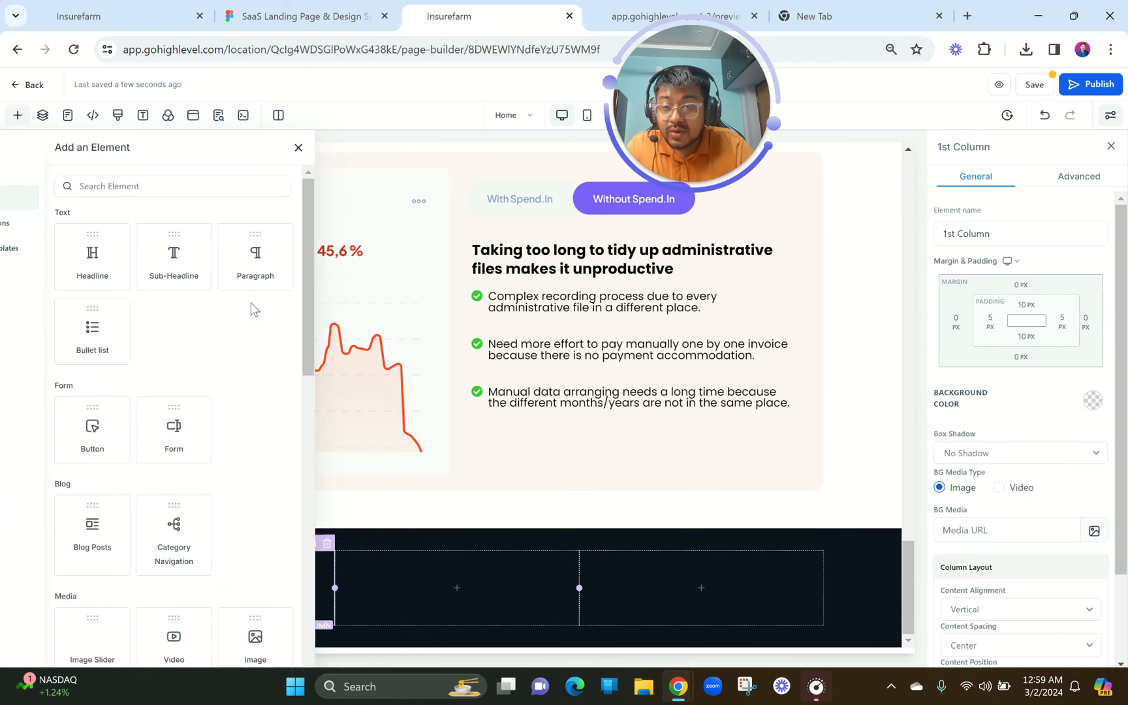
pyautogui.scroll(-3, 258, 442)
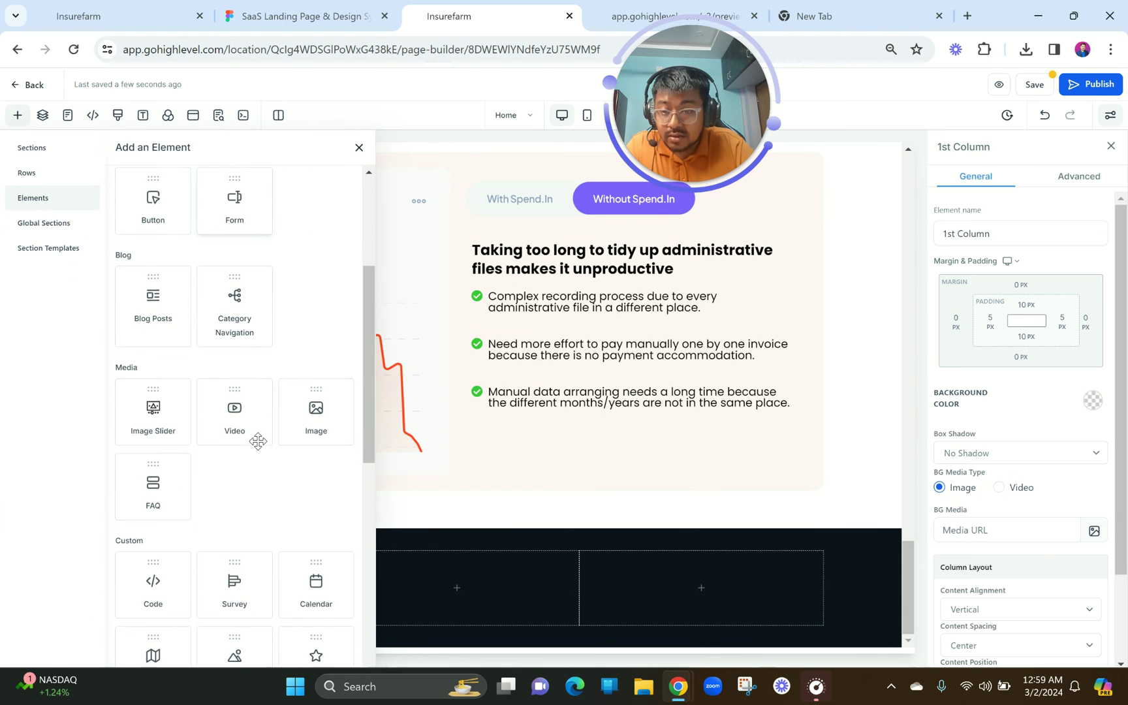
pyautogui.click(164, 407)
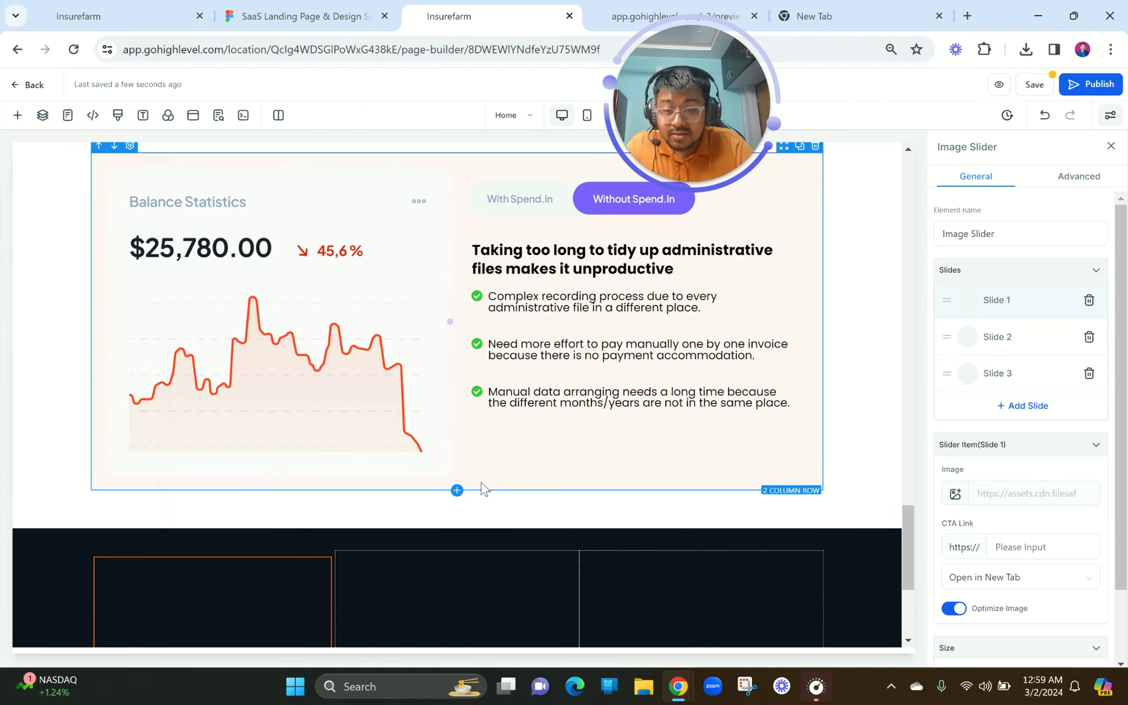
pyautogui.scroll(-4, 481, 485)
pyautogui.click(288, 520)
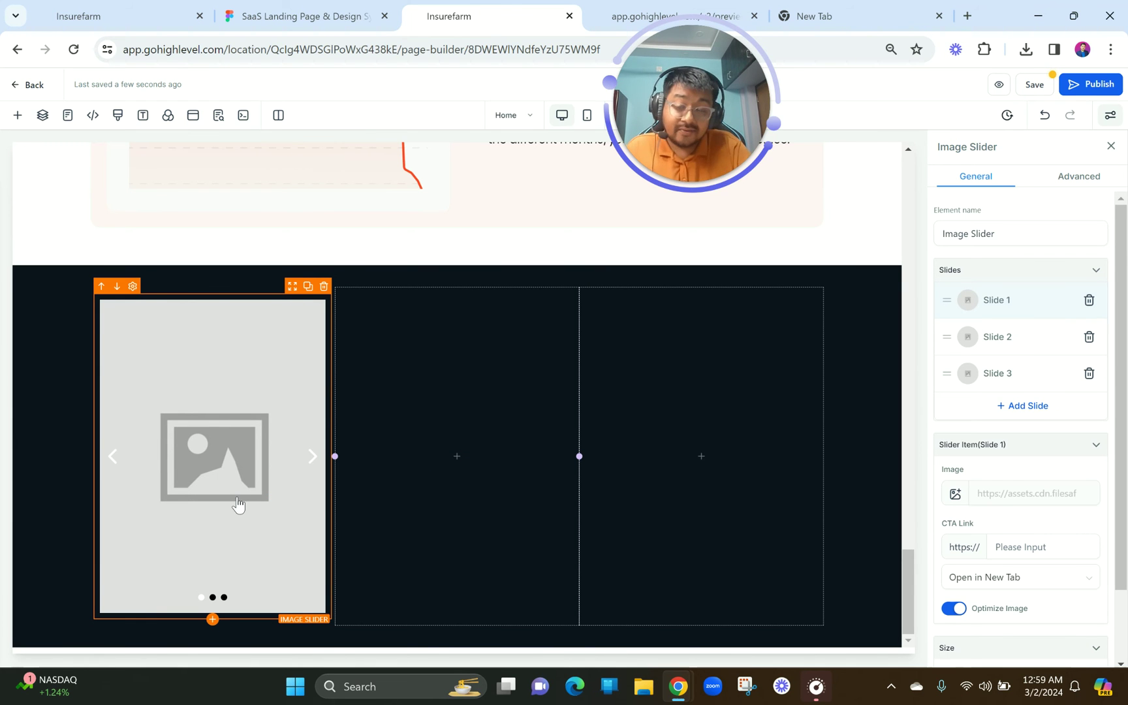
pyautogui.click(308, 286)
pyautogui.moveTo(295, 293); pyautogui.dragTo(528, 340)
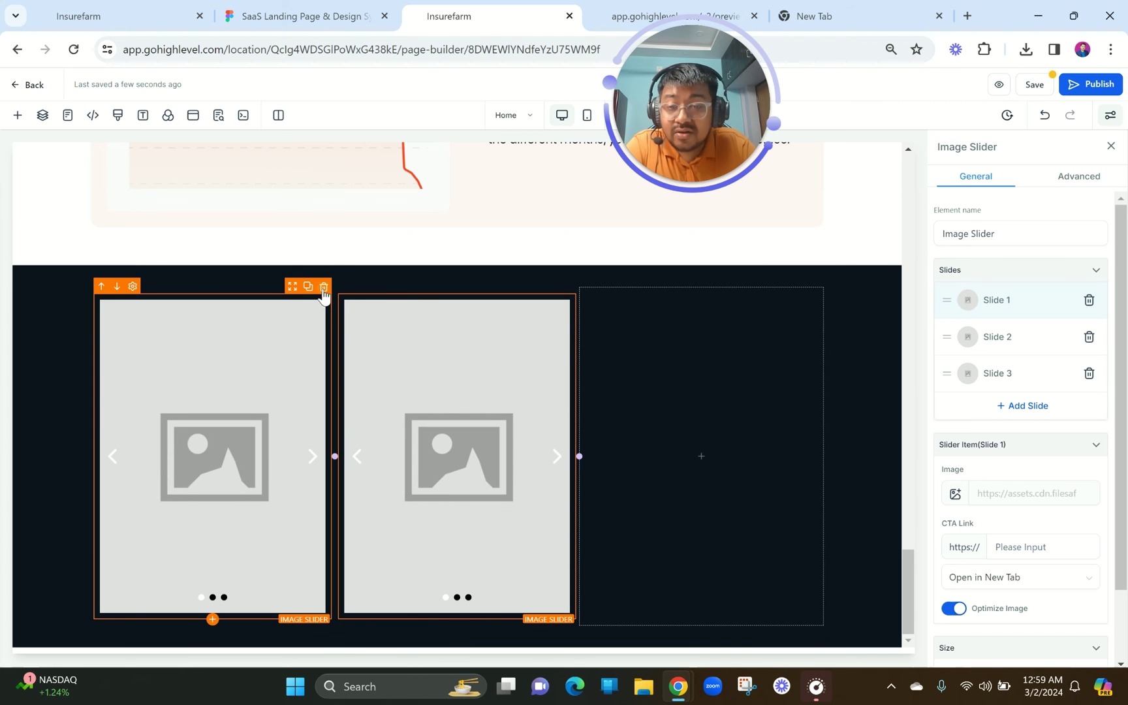
pyautogui.click(323, 287)
pyautogui.click(568, 291)
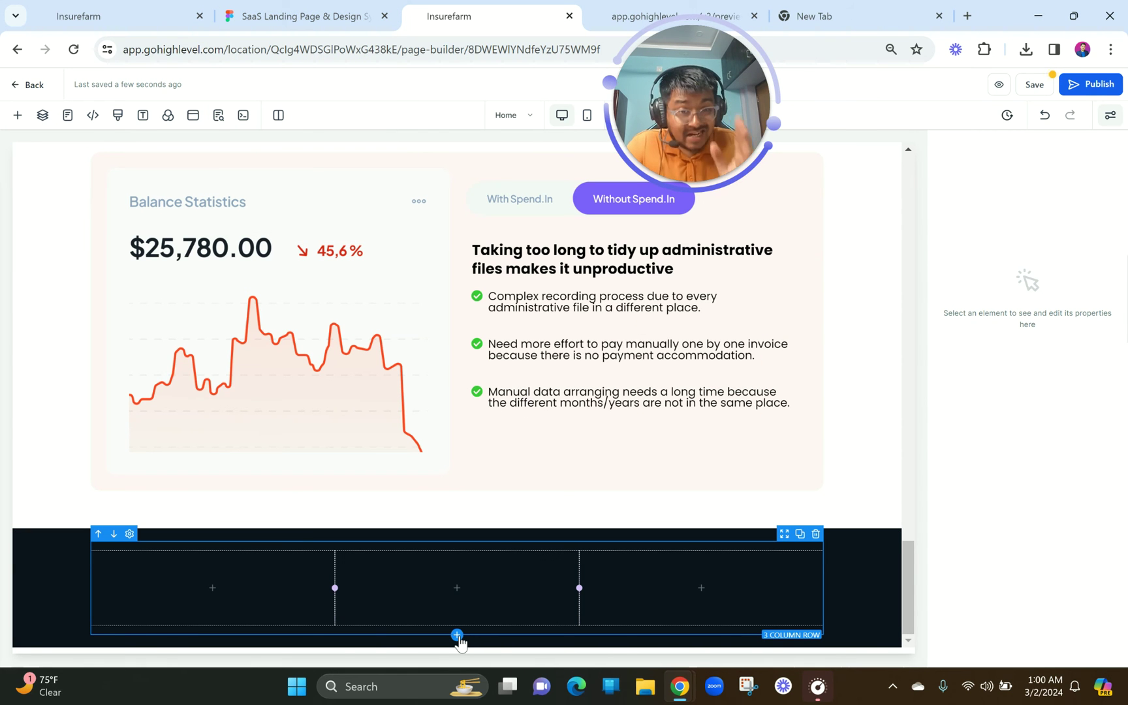
# - Add a 1 Column row to the dark section and place it above the 3 Column row
pyautogui.click(457, 634)
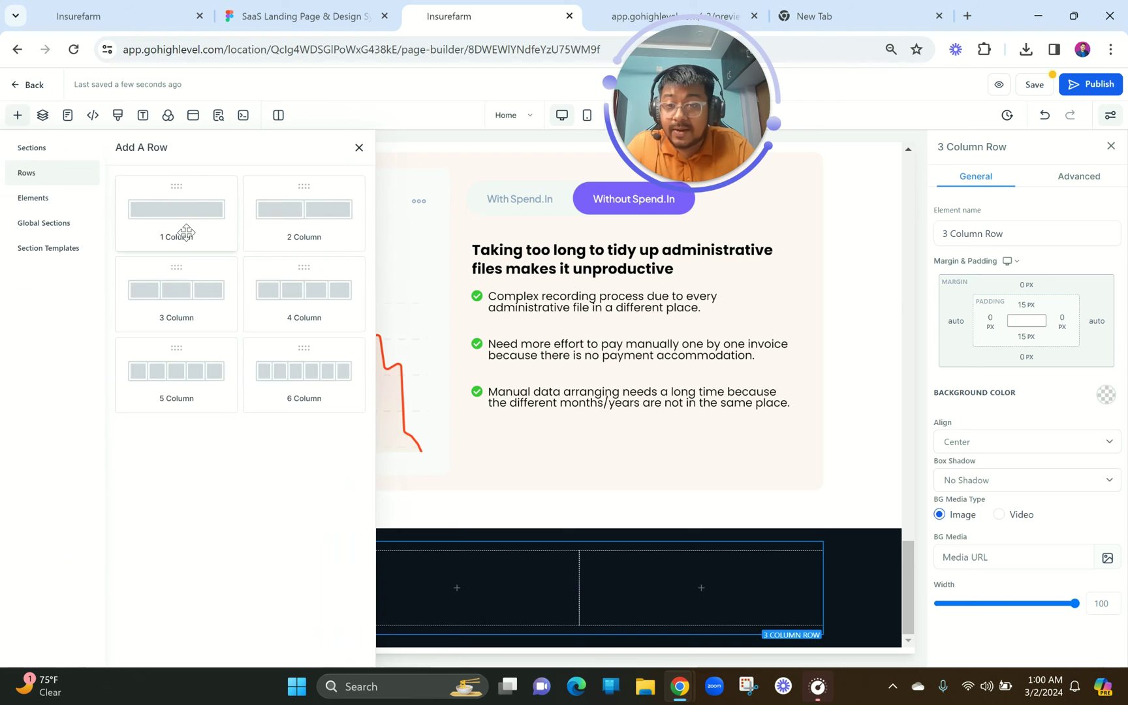
pyautogui.click(186, 232)
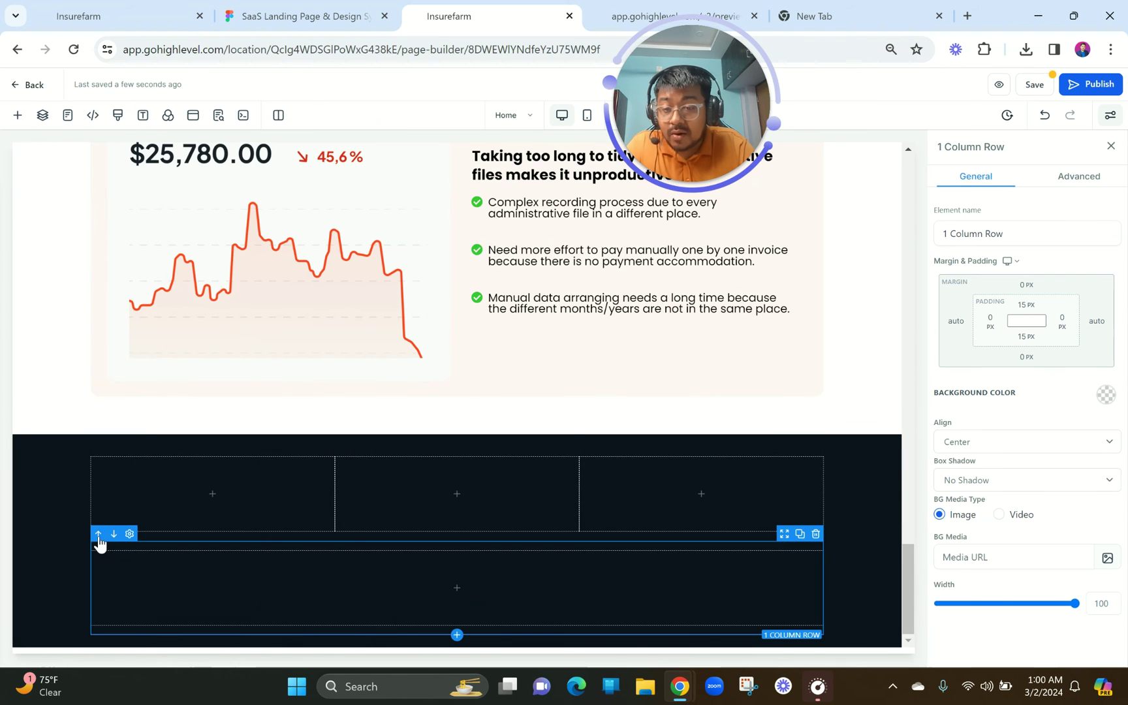
pyautogui.click(99, 535)
# - Check the "WHAT THEY SAY" label in the Figma design's Testimonials frame and return to the page builder
pyautogui.click(282, 15)
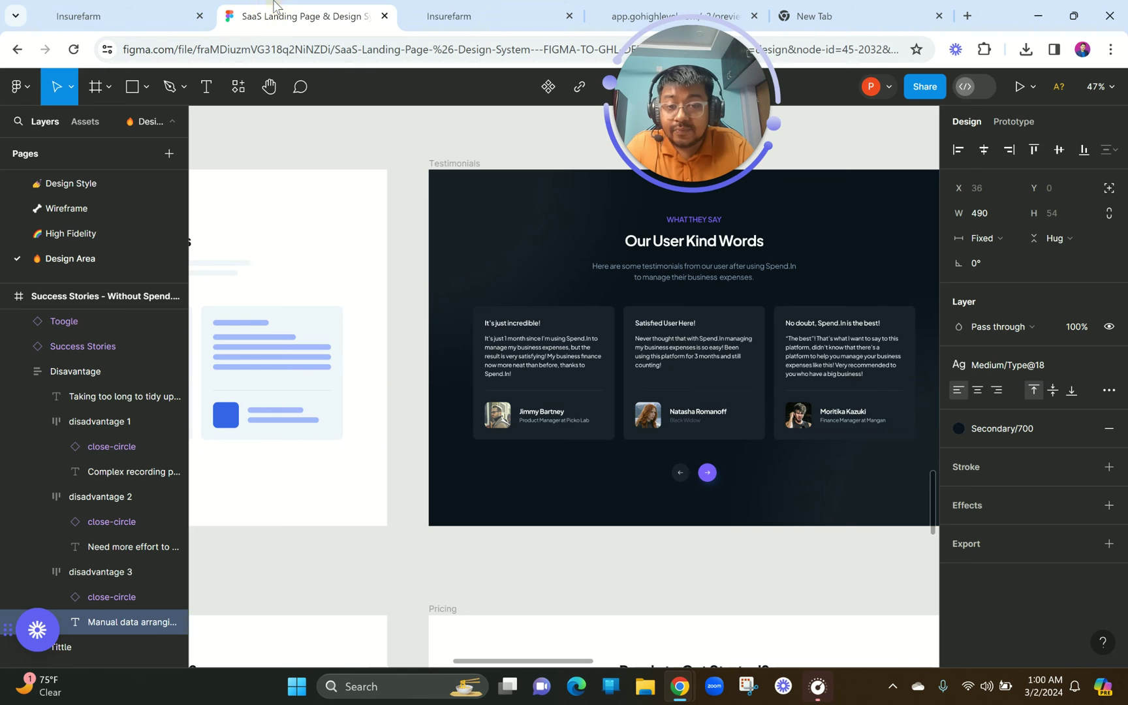
pyautogui.click(674, 222)
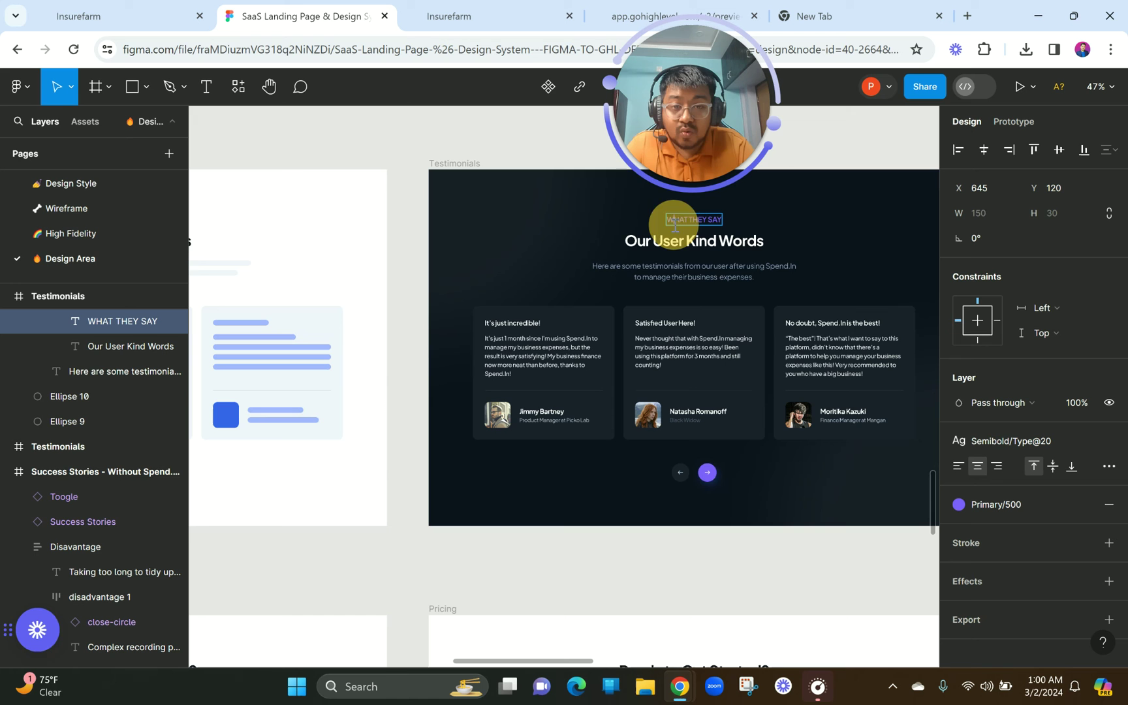
pyautogui.click(512, 13)
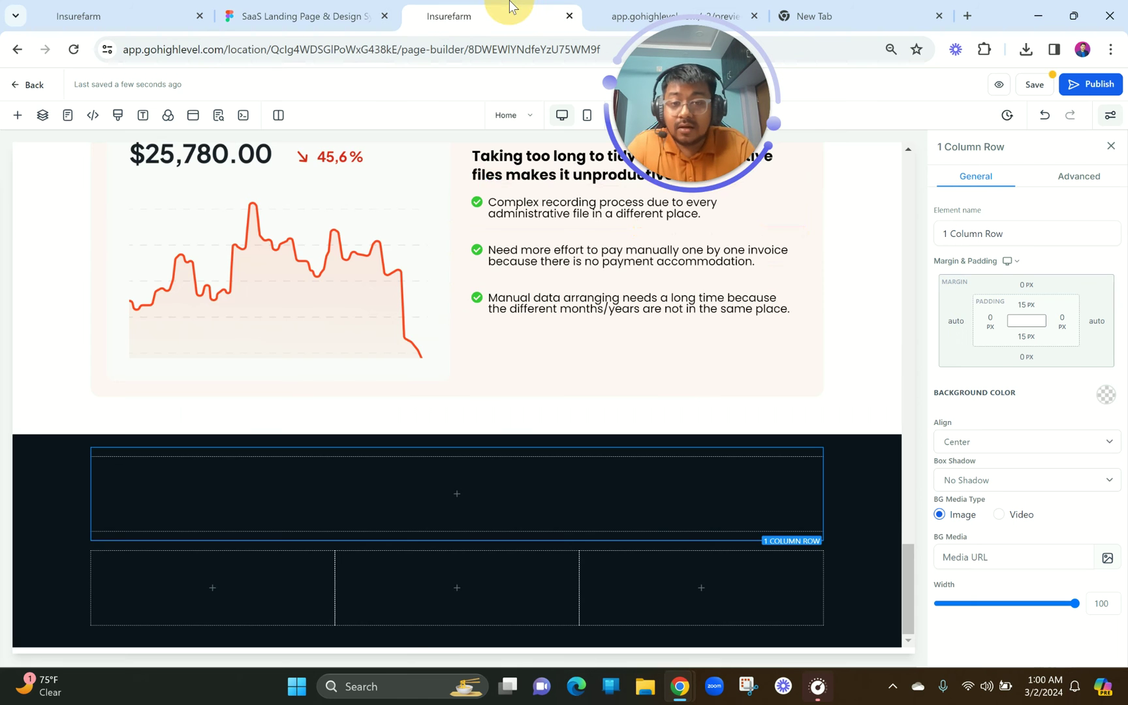
# - Duplicate the "INCREASE PRODUCTIVITY" sub-headline, move the copy into the dark section's 1 Column row and center it
pyautogui.scroll(6, 569, 295)
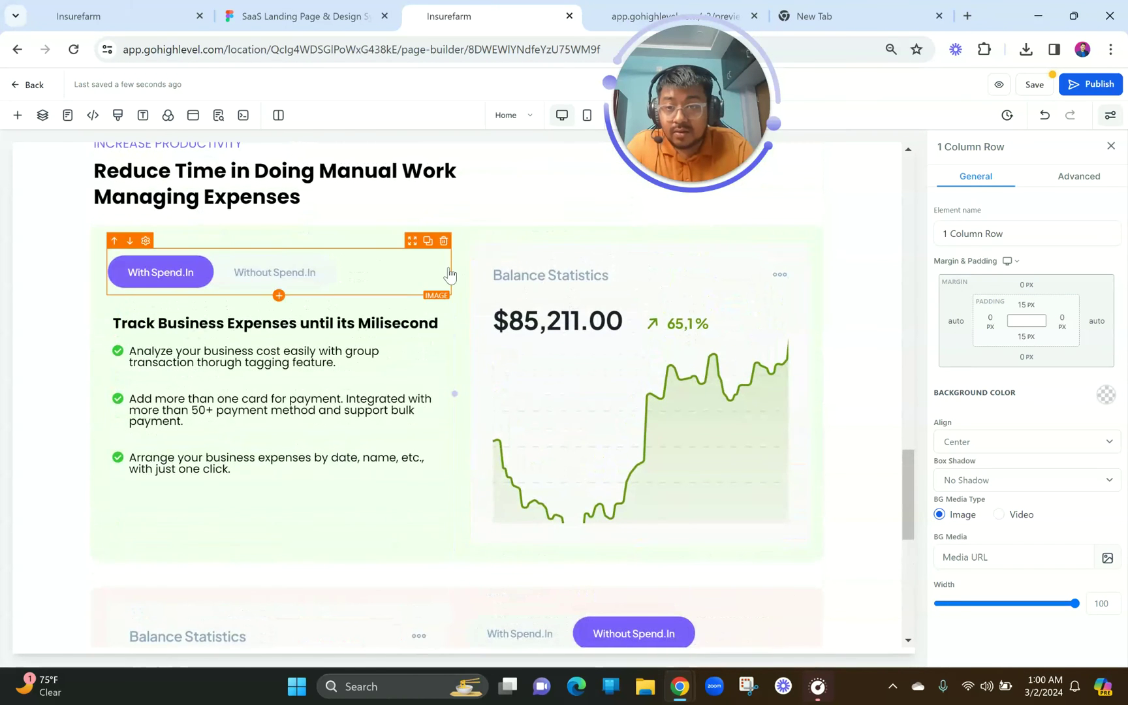
pyautogui.scroll(2, 362, 244)
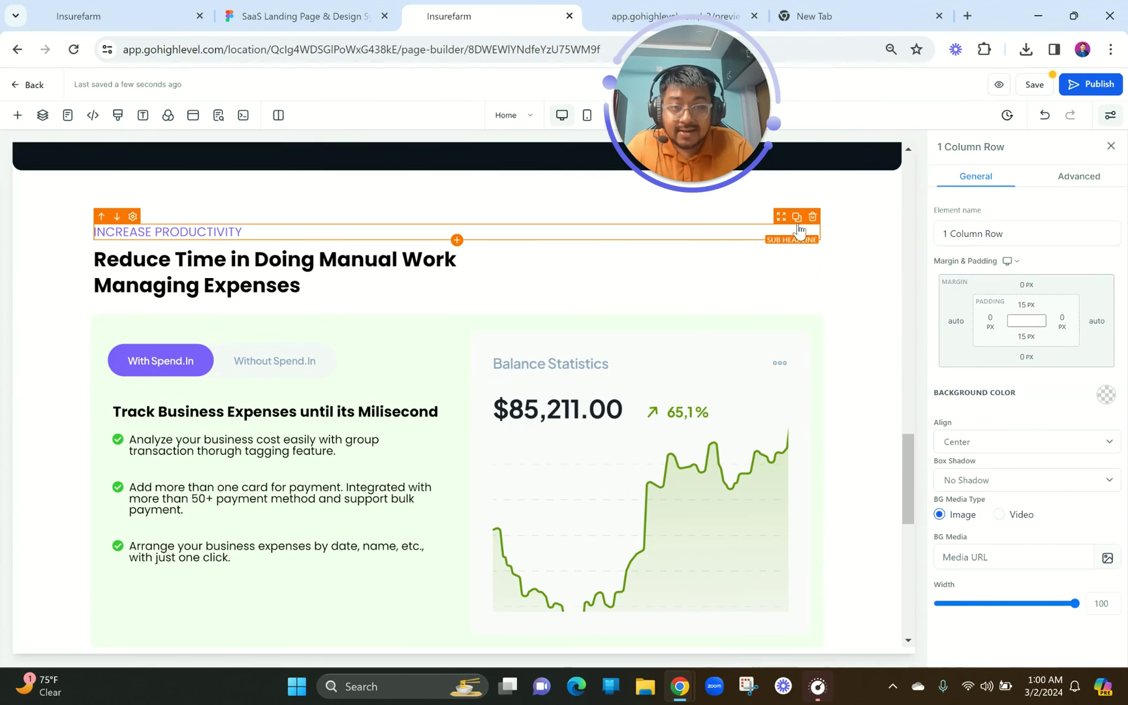
pyautogui.click(796, 218)
pyautogui.moveTo(782, 240); pyautogui.dragTo(727, 587)
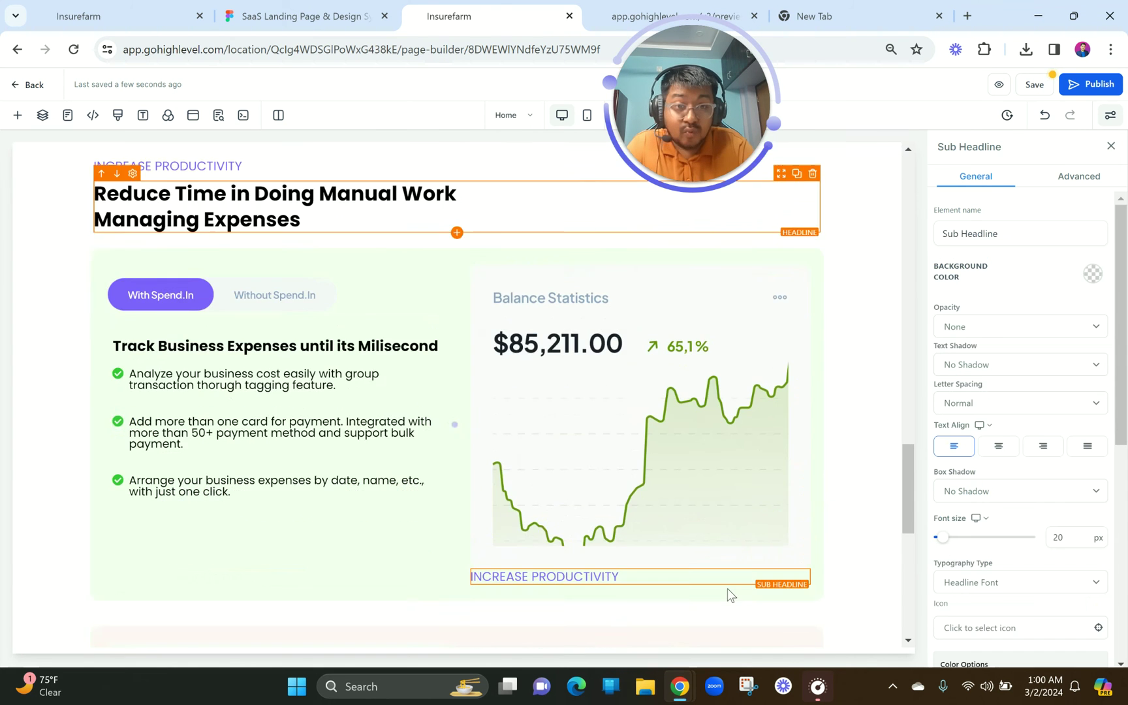
pyautogui.scroll(-5, 727, 587)
pyautogui.moveTo(775, 246); pyautogui.dragTo(764, 572)
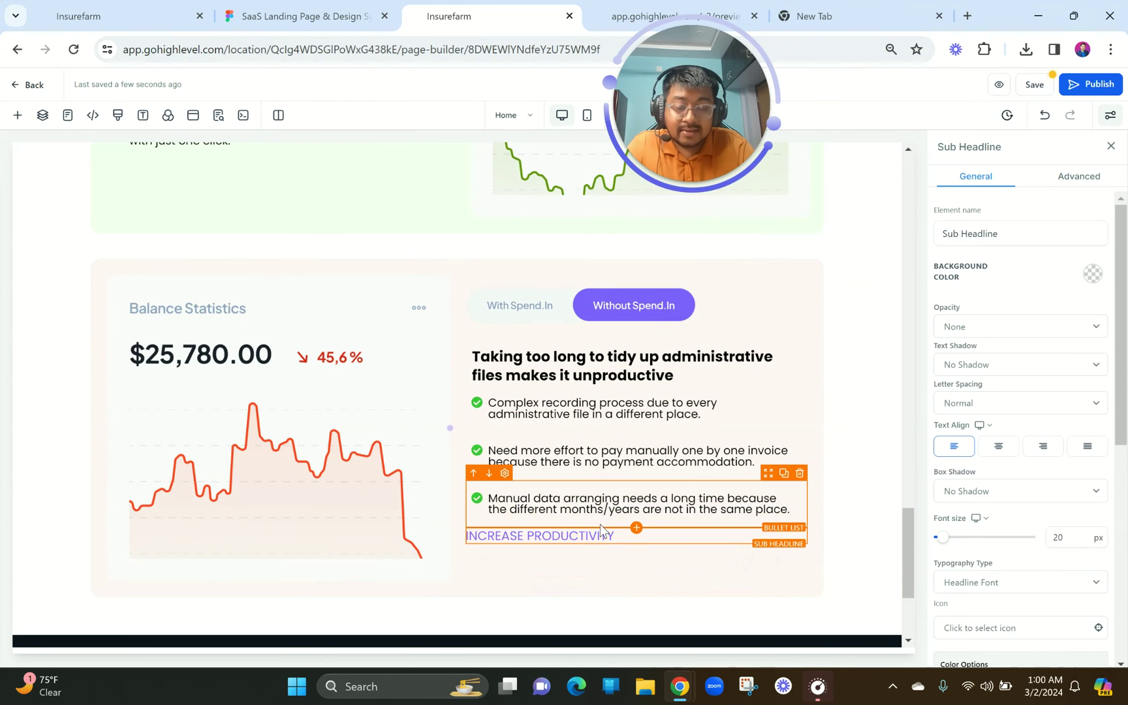
pyautogui.scroll(-3, 600, 524)
pyautogui.moveTo(784, 333); pyautogui.dragTo(746, 513)
pyautogui.click(998, 447)
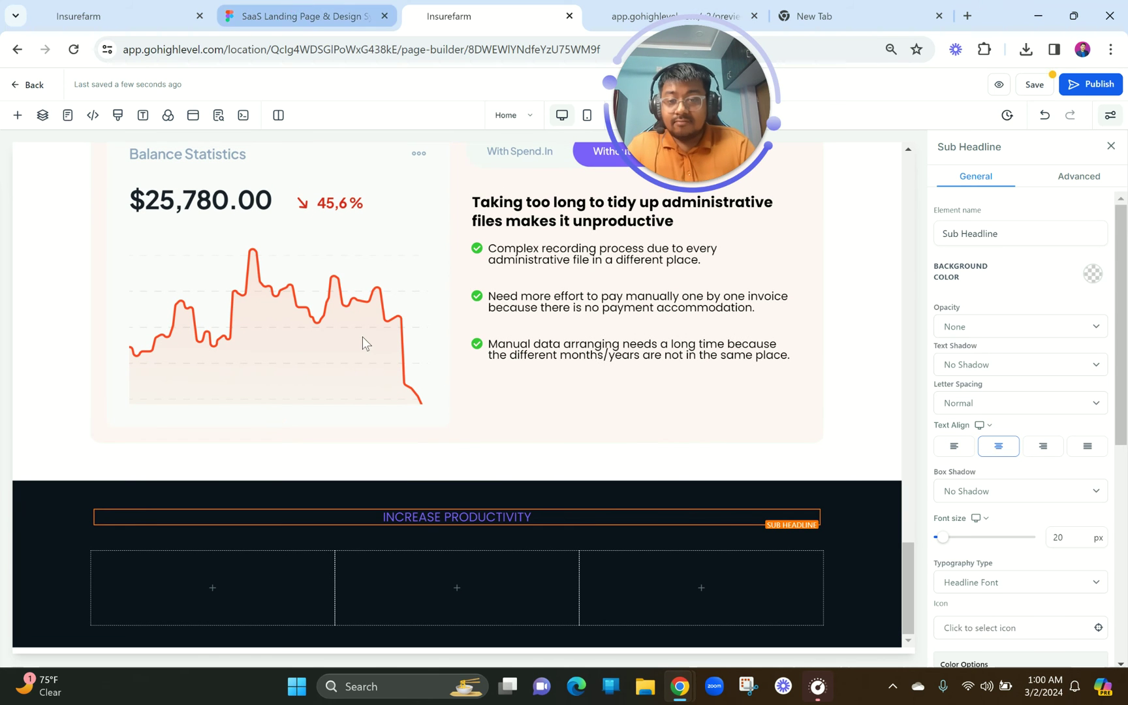
# - Copy the "Our User Kind Words" heading text from the Figma Testimonials frame and return to the page builder
pyautogui.click(297, 14)
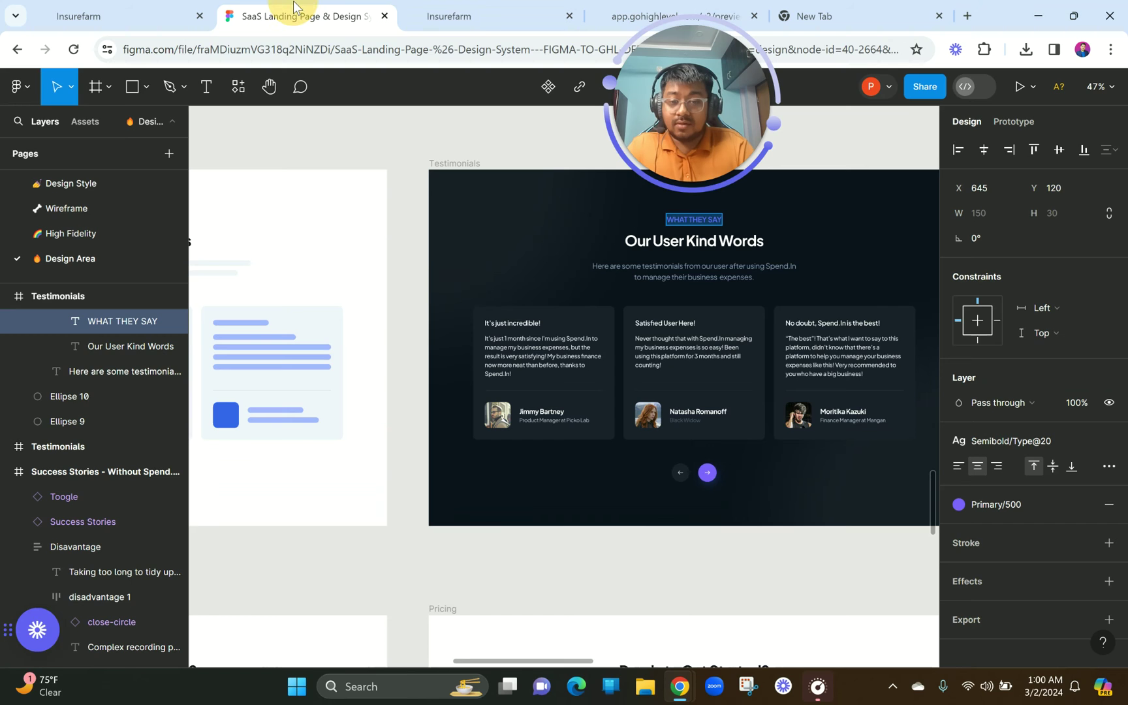
pyautogui.click(649, 242)
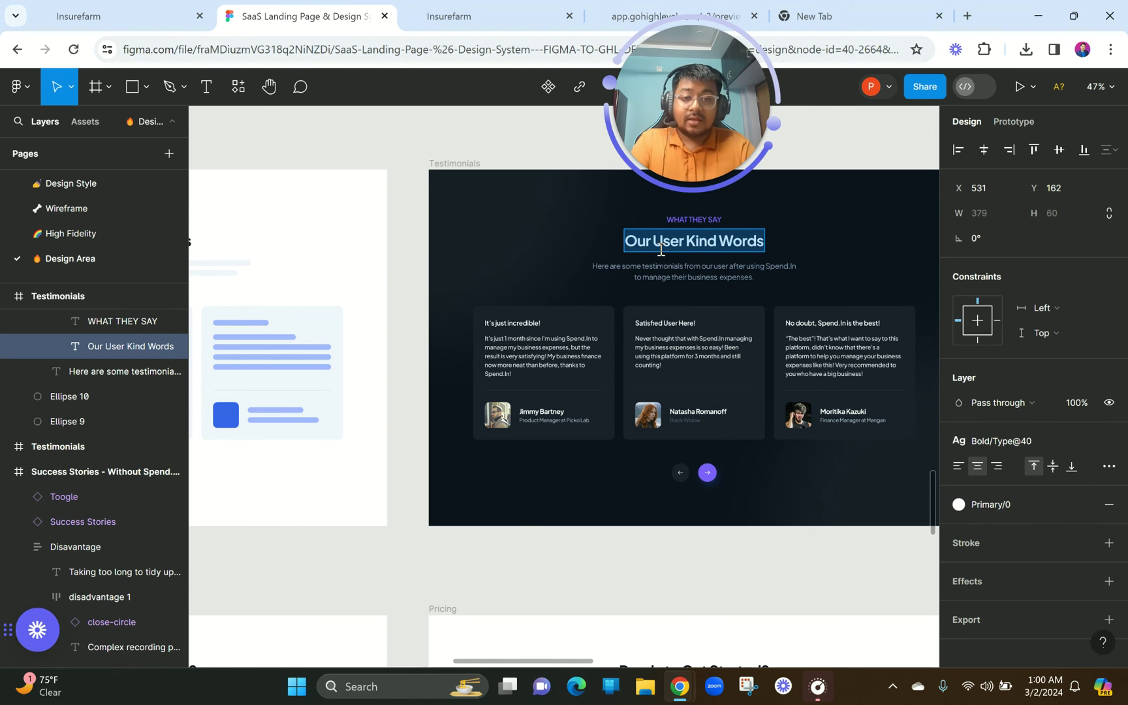
pyautogui.click(496, 8)
# - Duplicate the "Few Easy Steps and Done" headline and move the copy below the sub-headline in the new dark section
pyautogui.scroll(5, 565, 360)
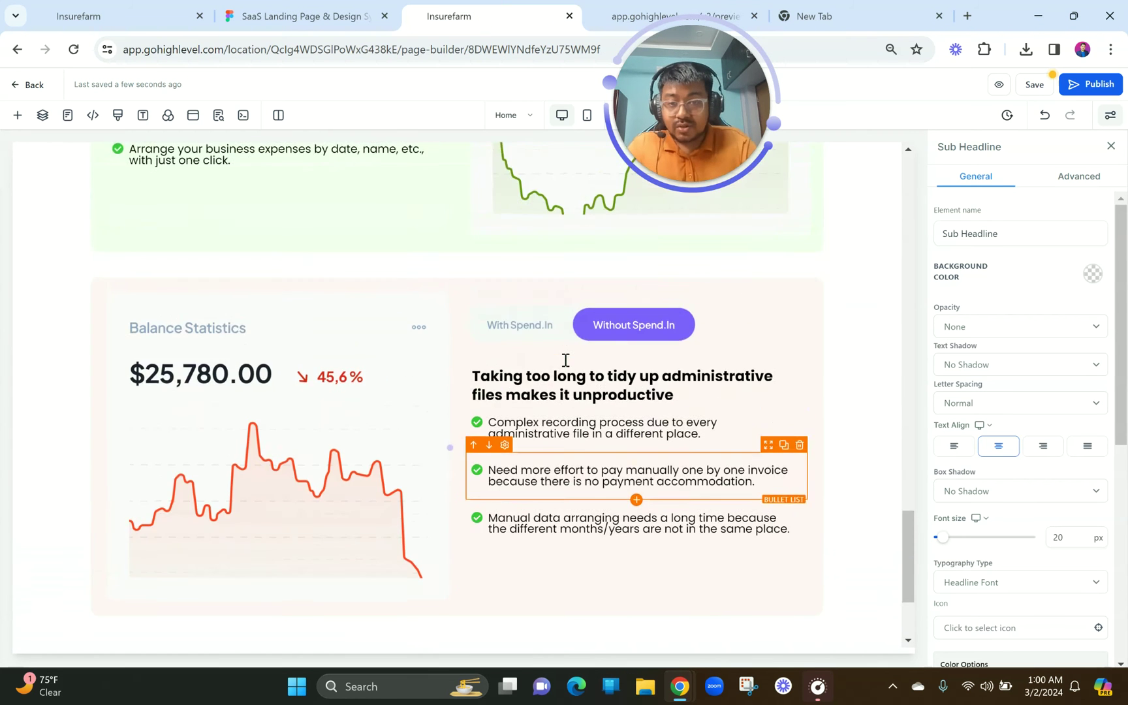
pyautogui.scroll(10, 565, 360)
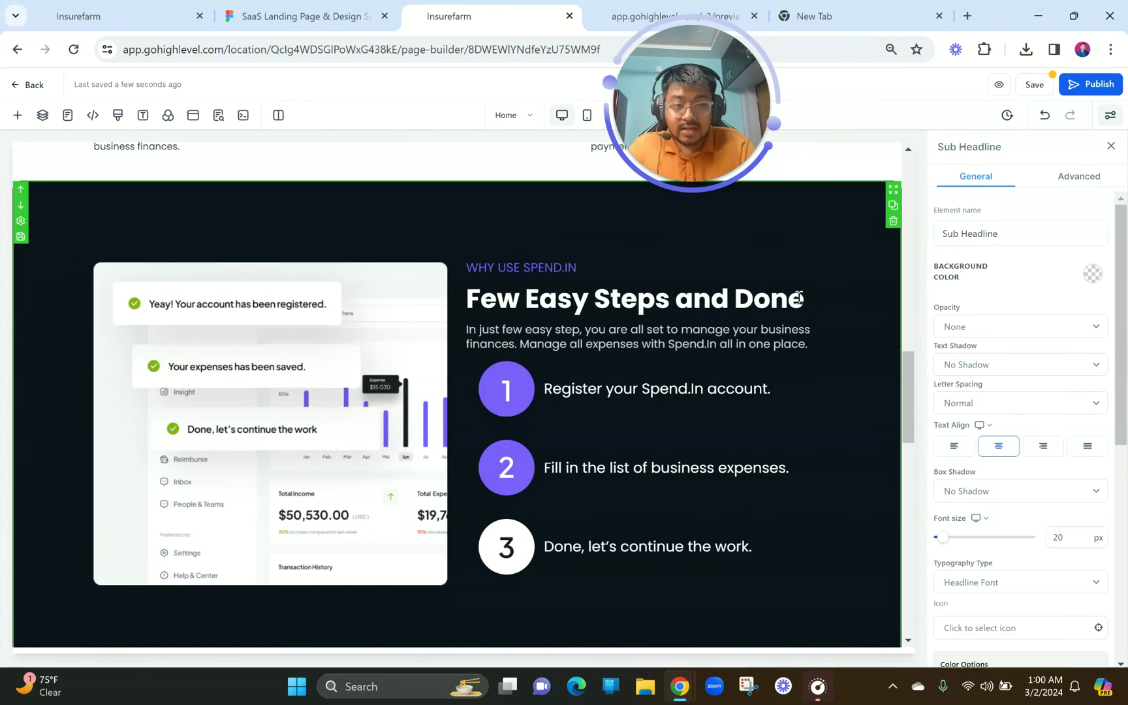
pyautogui.click(796, 274)
pyautogui.scroll(-1, 782, 254)
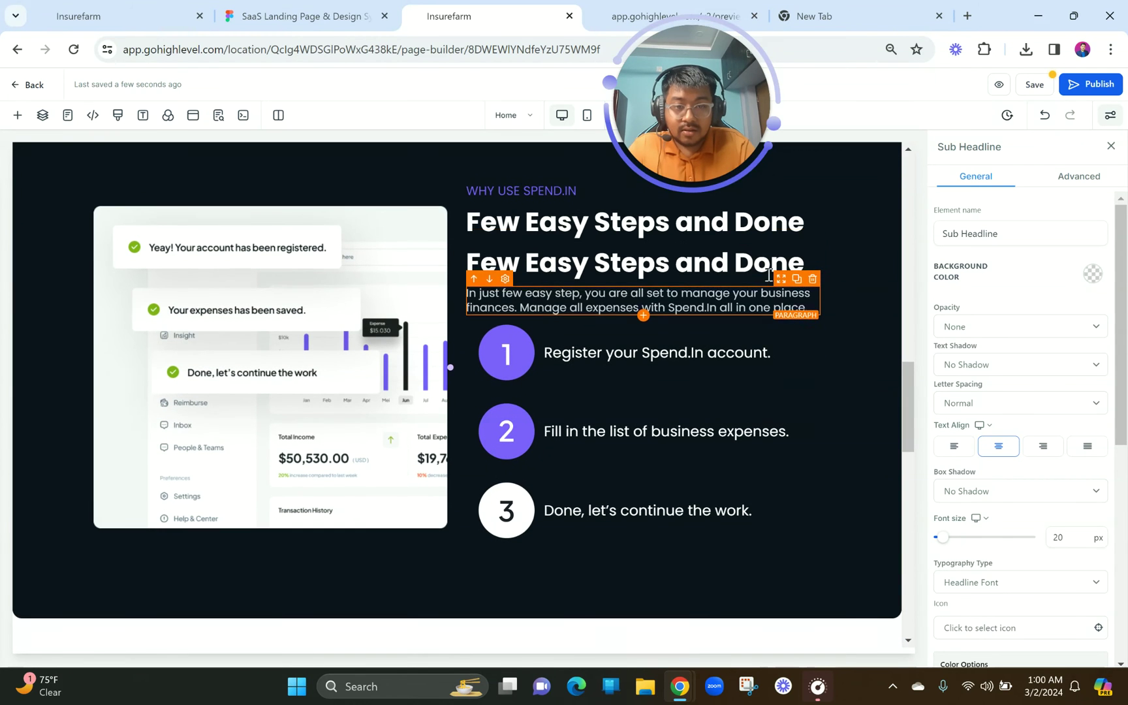
pyautogui.moveTo(781, 248); pyautogui.dragTo(770, 691)
pyautogui.moveTo(768, 585); pyautogui.dragTo(770, 576)
pyautogui.scroll(-4, 770, 576)
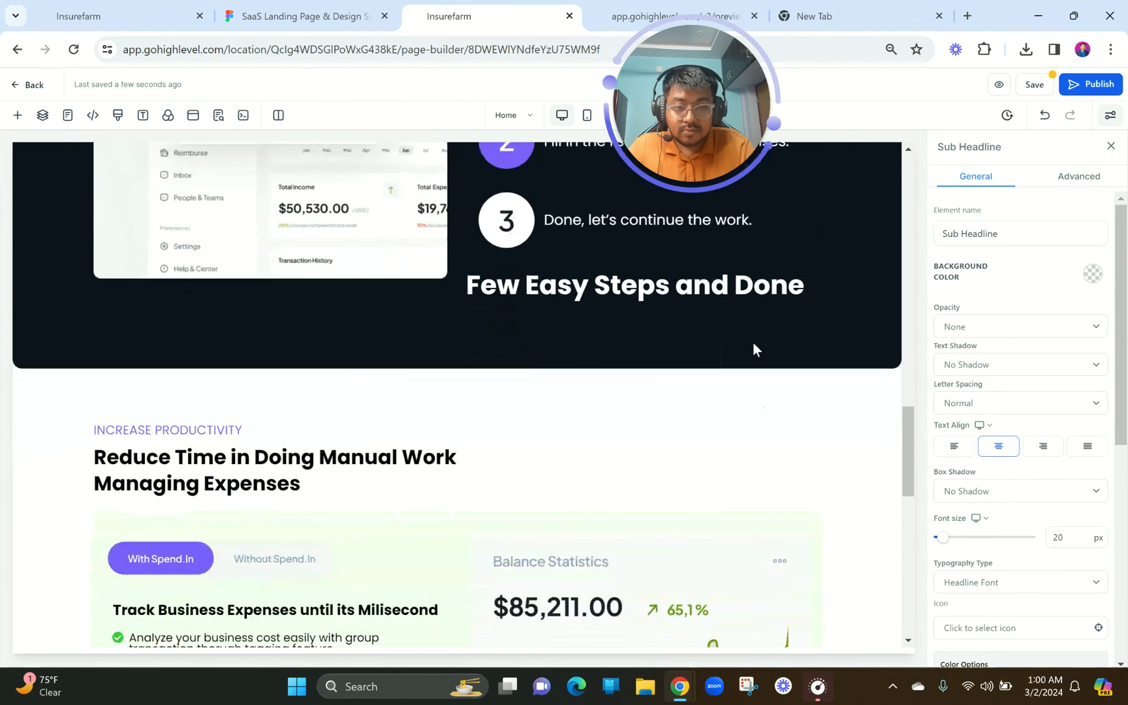
pyautogui.moveTo(781, 267); pyautogui.dragTo(762, 640)
pyautogui.scroll(-4, 662, 567)
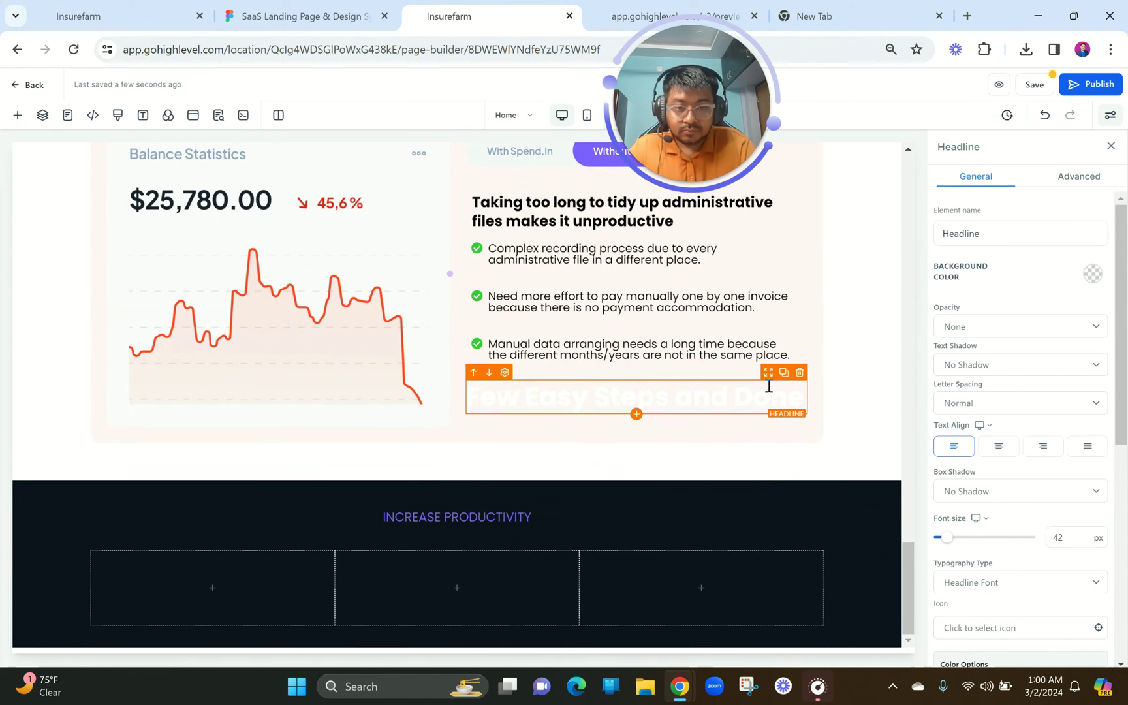
pyautogui.moveTo(768, 380); pyautogui.dragTo(582, 534)
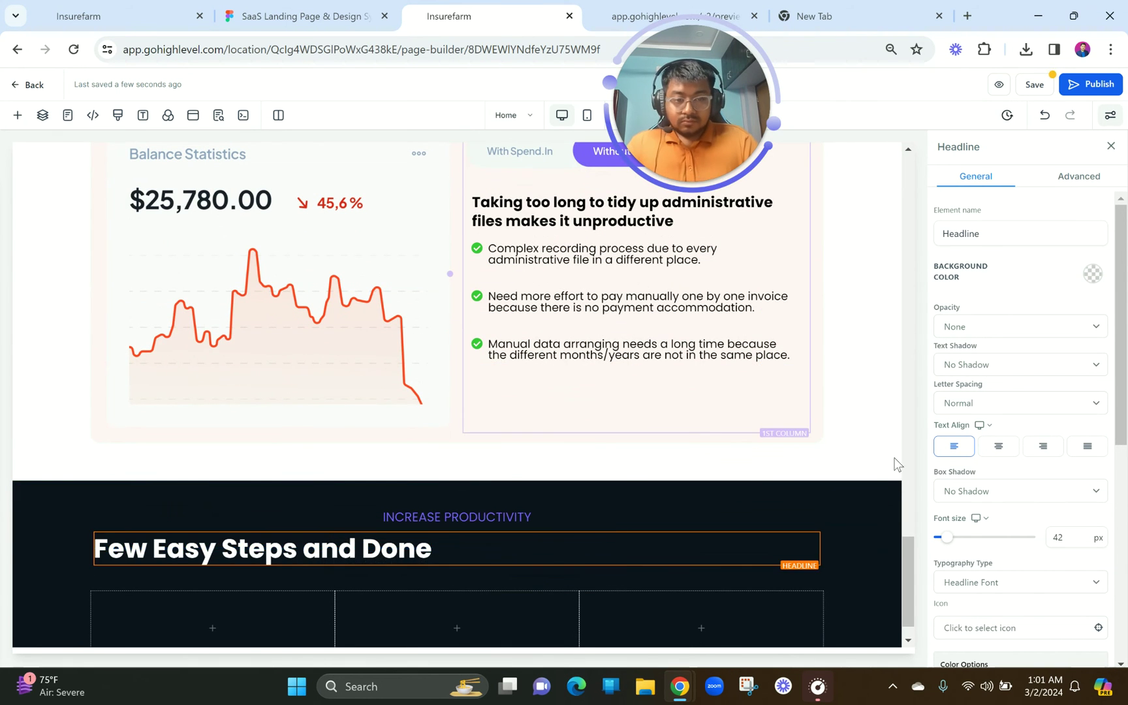
# - Center the copied headline, replace its text with "Our User Kind Words" in bold and remove the extra blank line
pyautogui.click(1001, 450)
pyautogui.doubleClick(461, 552)
pyautogui.write('Our User Kind Words')
pyautogui.tripleClick(315, 583)
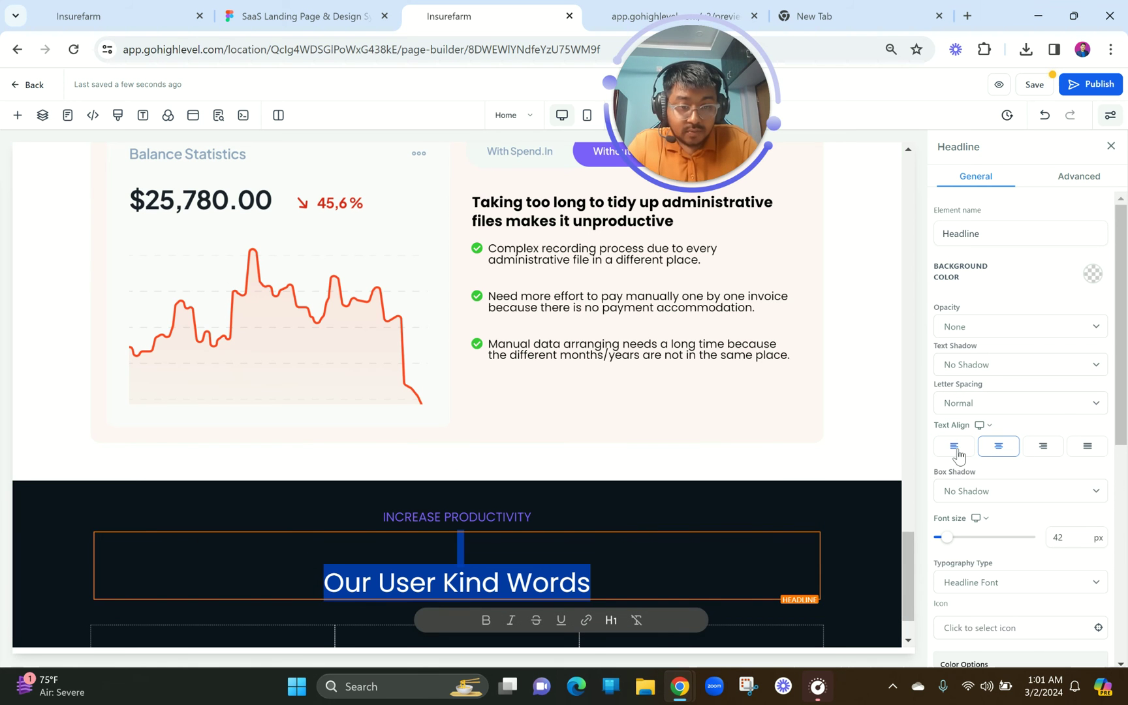
pyautogui.click(485, 619)
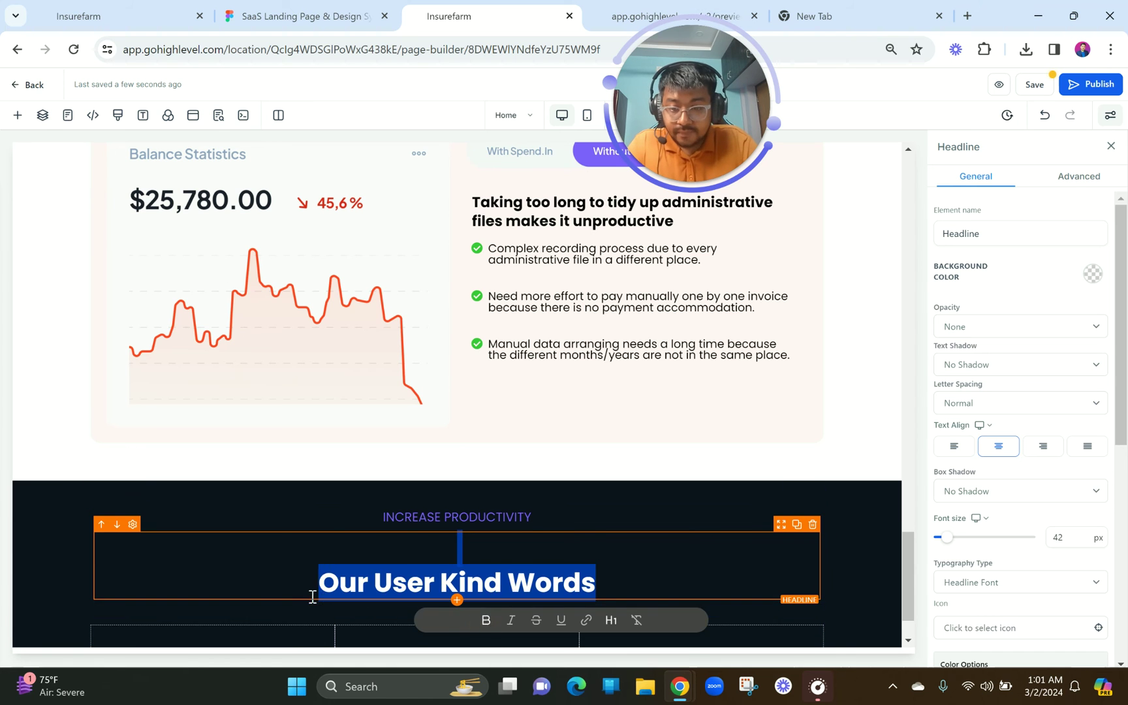
pyautogui.click(312, 596)
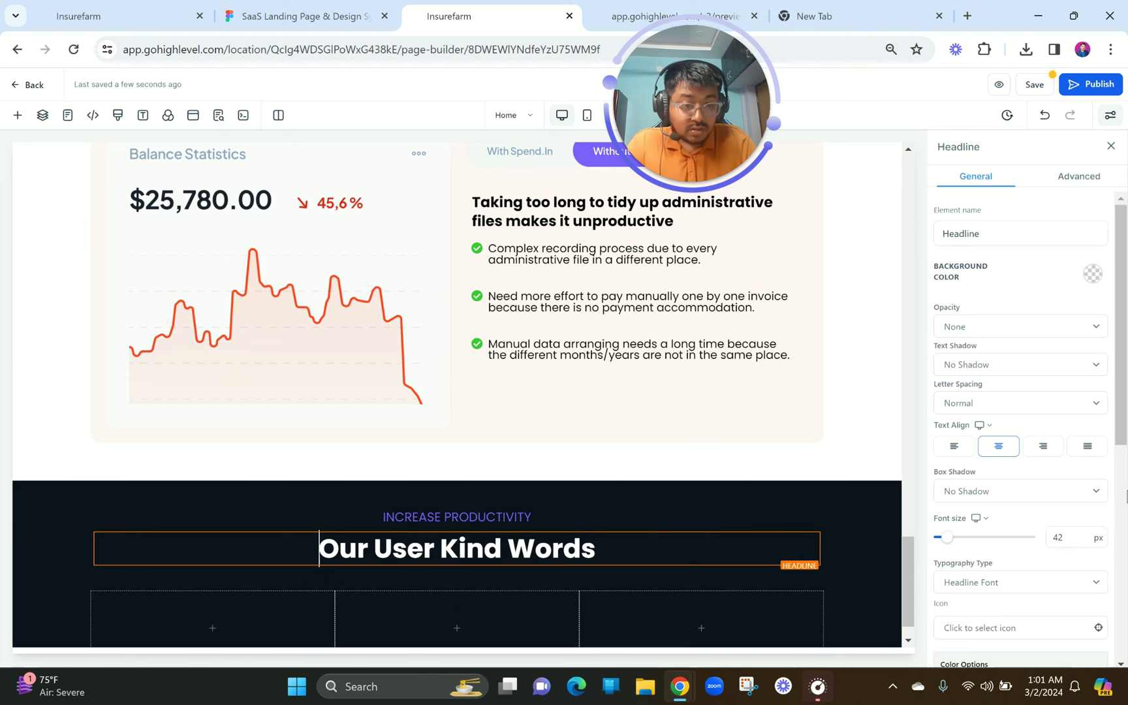
pyautogui.scroll(-1, 644, 536)
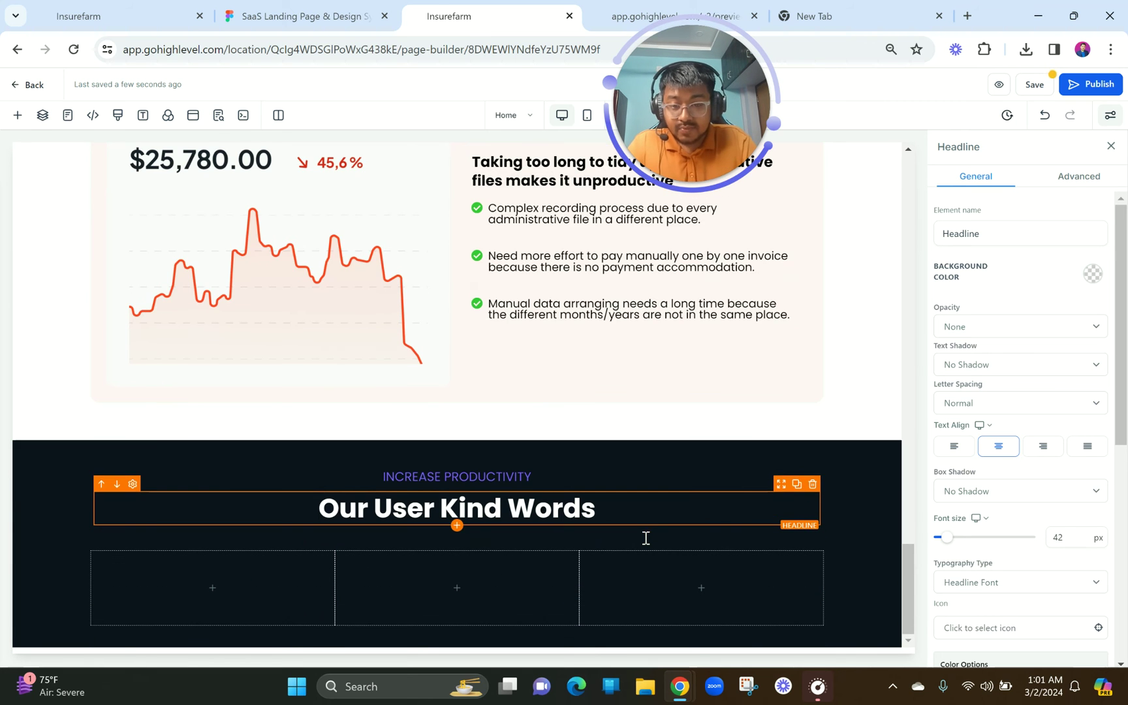
# - Copy the "Here are some testimonials" description text from the Figma Testimonials frame and return to the page builder
pyautogui.click(346, 6)
pyautogui.click(710, 274)
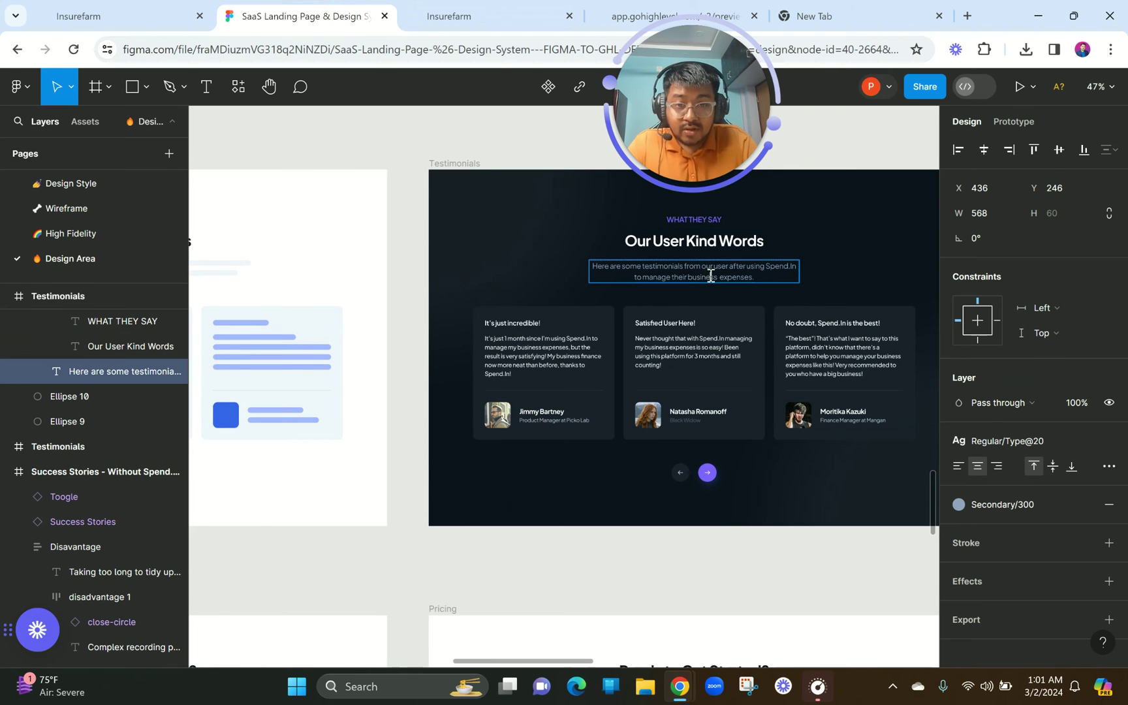
pyautogui.press('Return')
pyautogui.hotkey('ctrl', 'c')
pyautogui.click(464, 14)
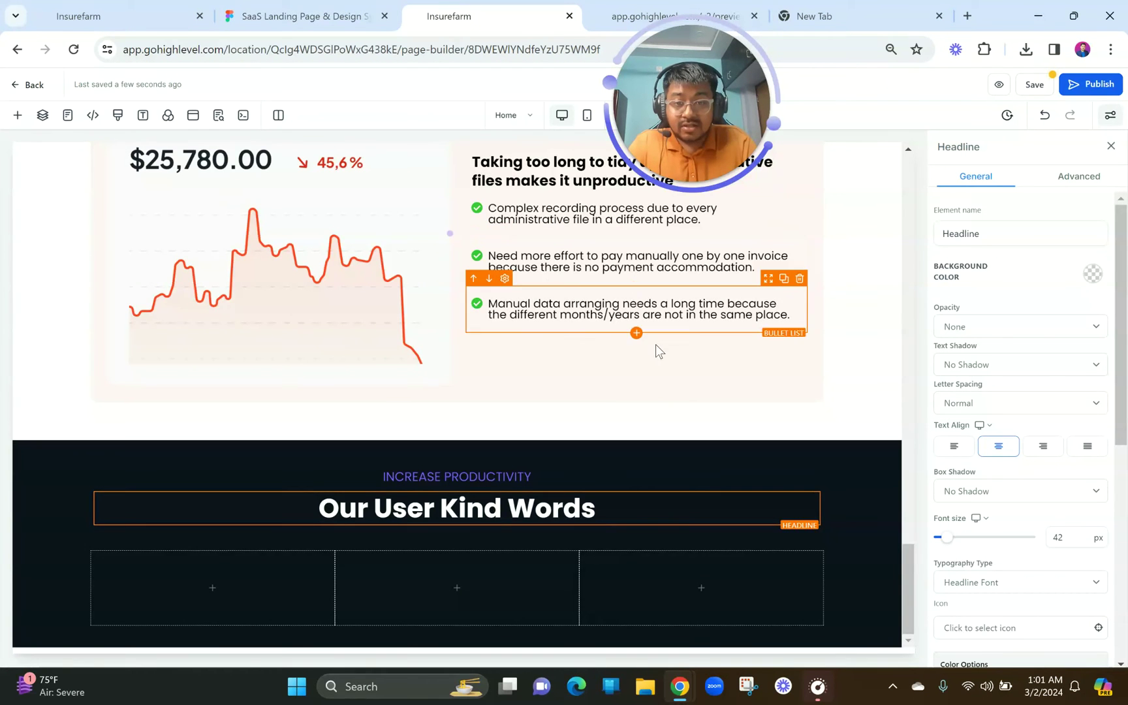
# - Duplicate the "In just few easy step" paragraph and move the copy down the page to below the "Our User Kind Words" headline
pyautogui.scroll(10, 679, 295)
pyautogui.scroll(5, 678, 286)
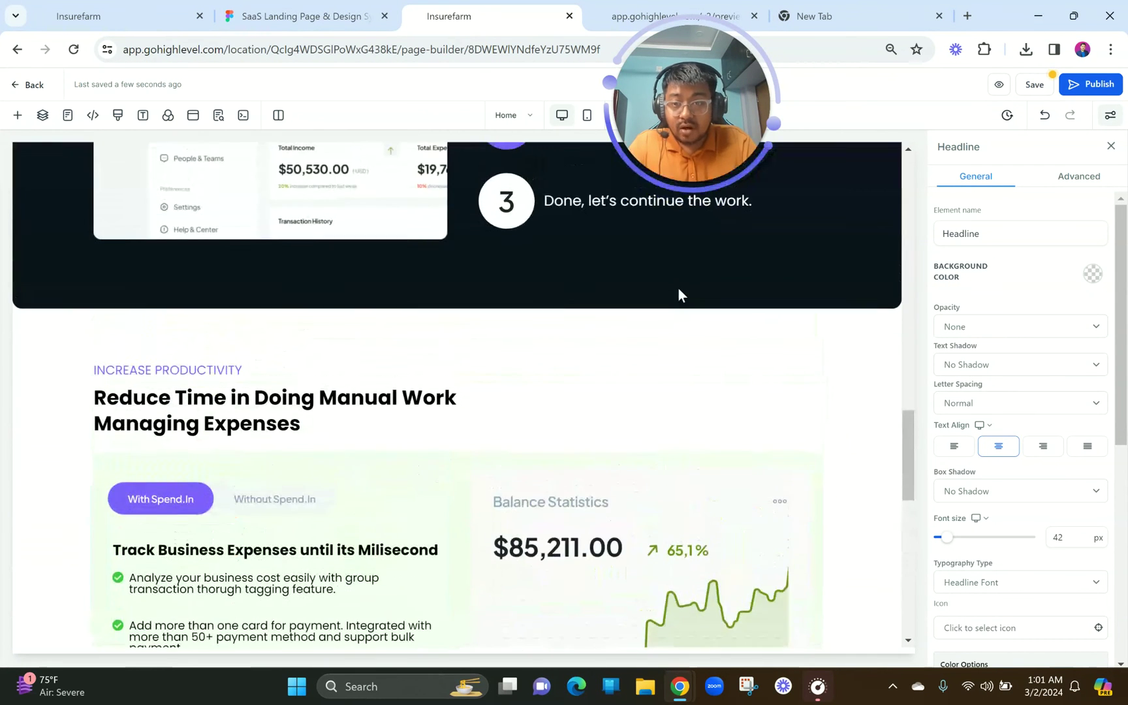
pyautogui.click(787, 267)
pyautogui.click(795, 260)
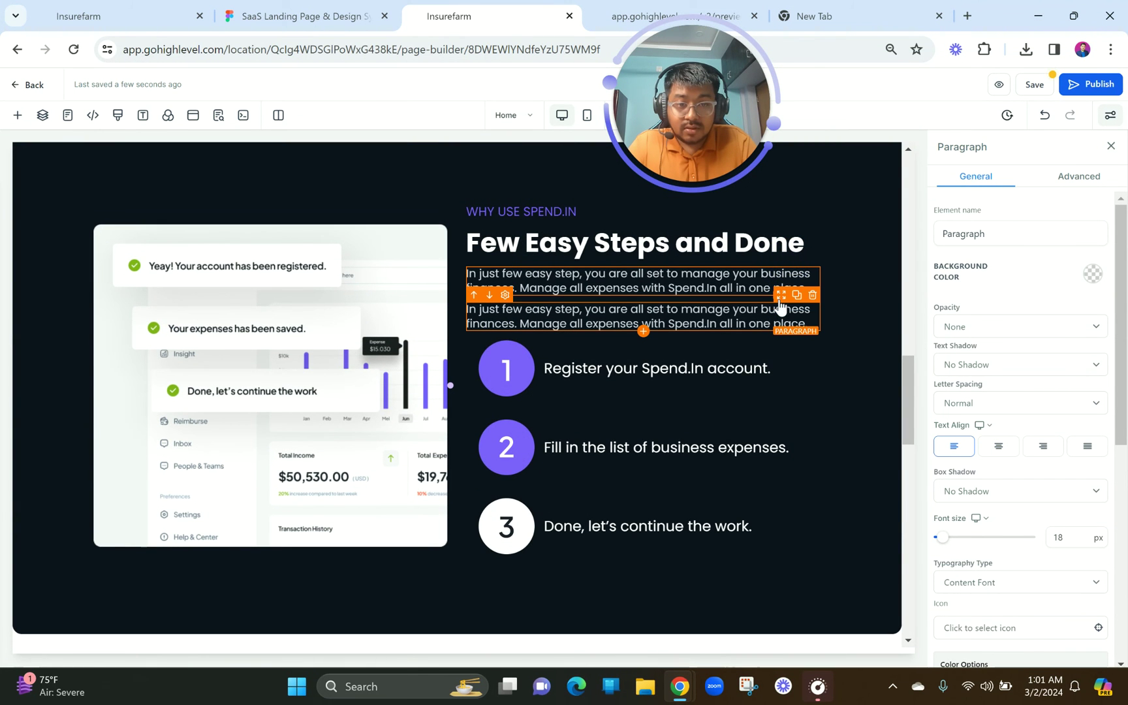
pyautogui.moveTo(780, 299); pyautogui.dragTo(757, 544)
pyautogui.scroll(-5, 760, 543)
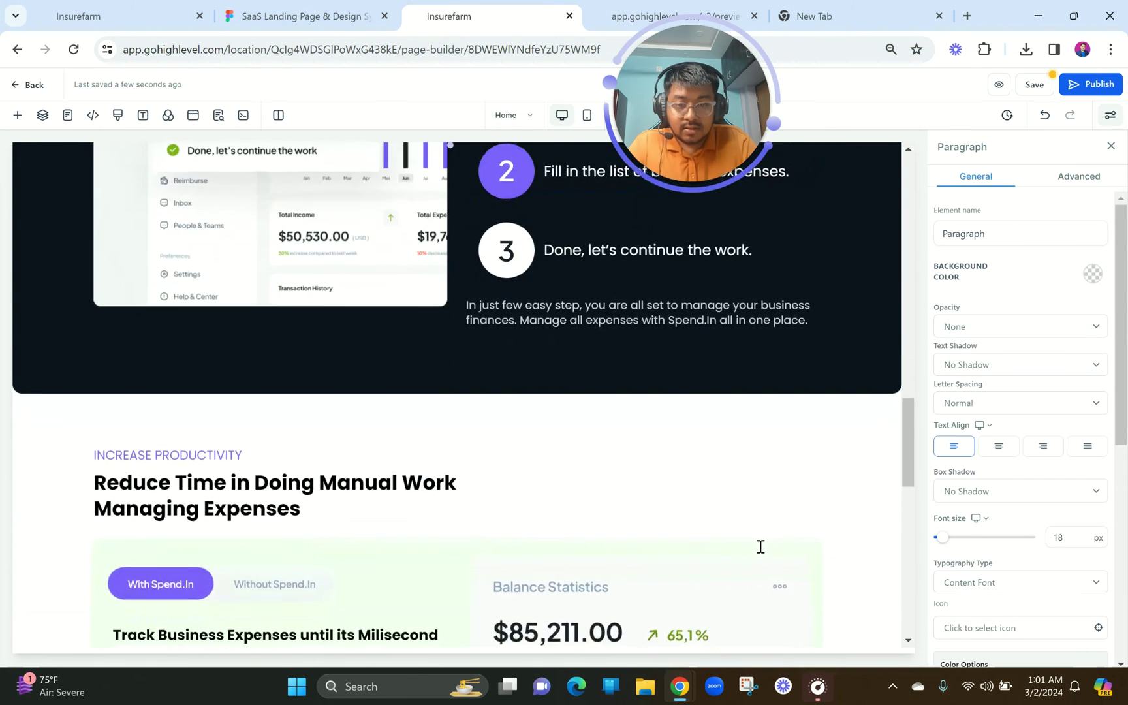
pyautogui.moveTo(781, 204); pyautogui.dragTo(680, 608)
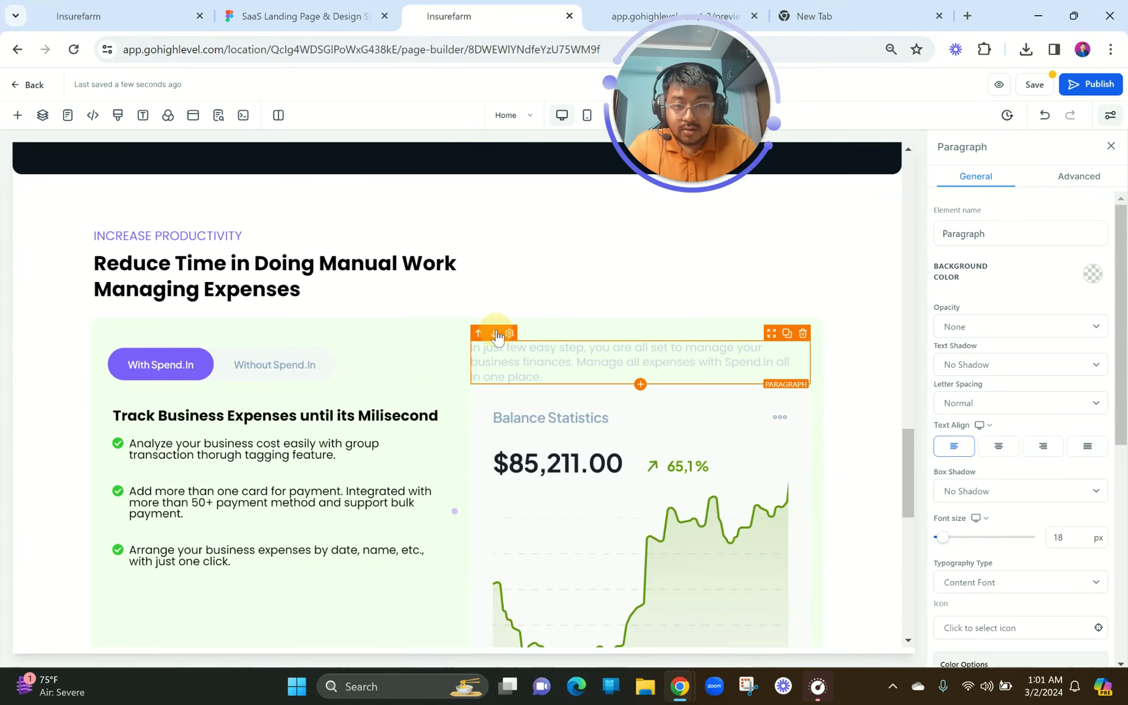
pyautogui.click(494, 334)
pyautogui.scroll(-5, 496, 335)
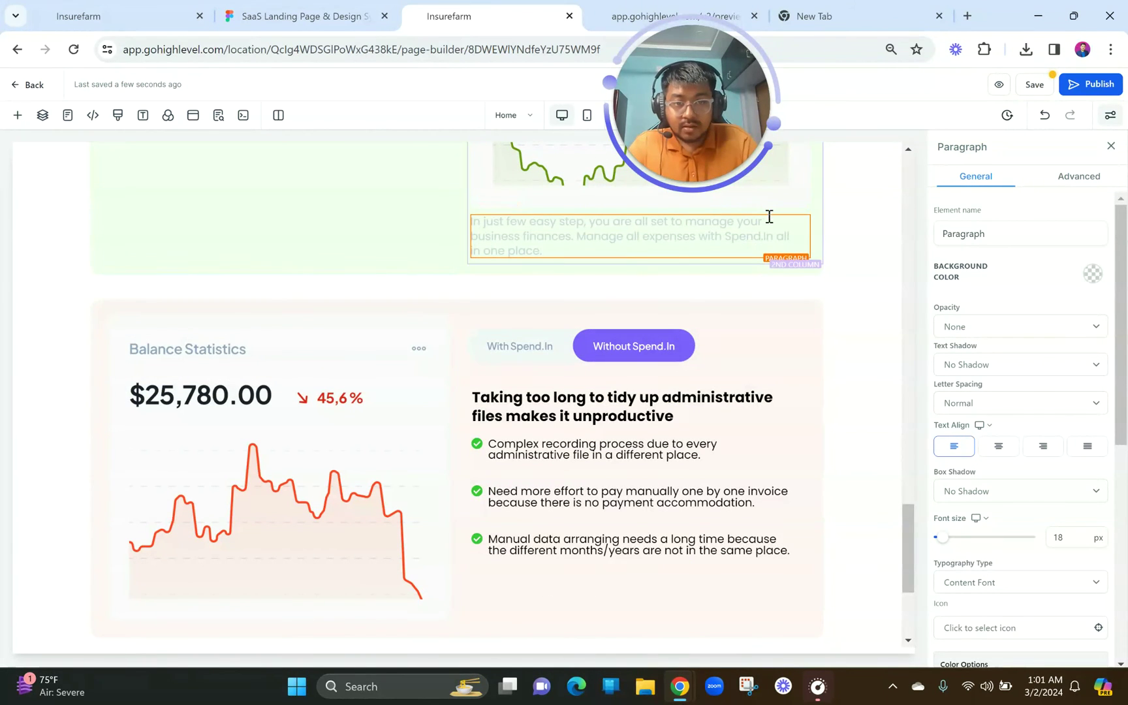
pyautogui.moveTo(770, 207); pyautogui.dragTo(752, 578)
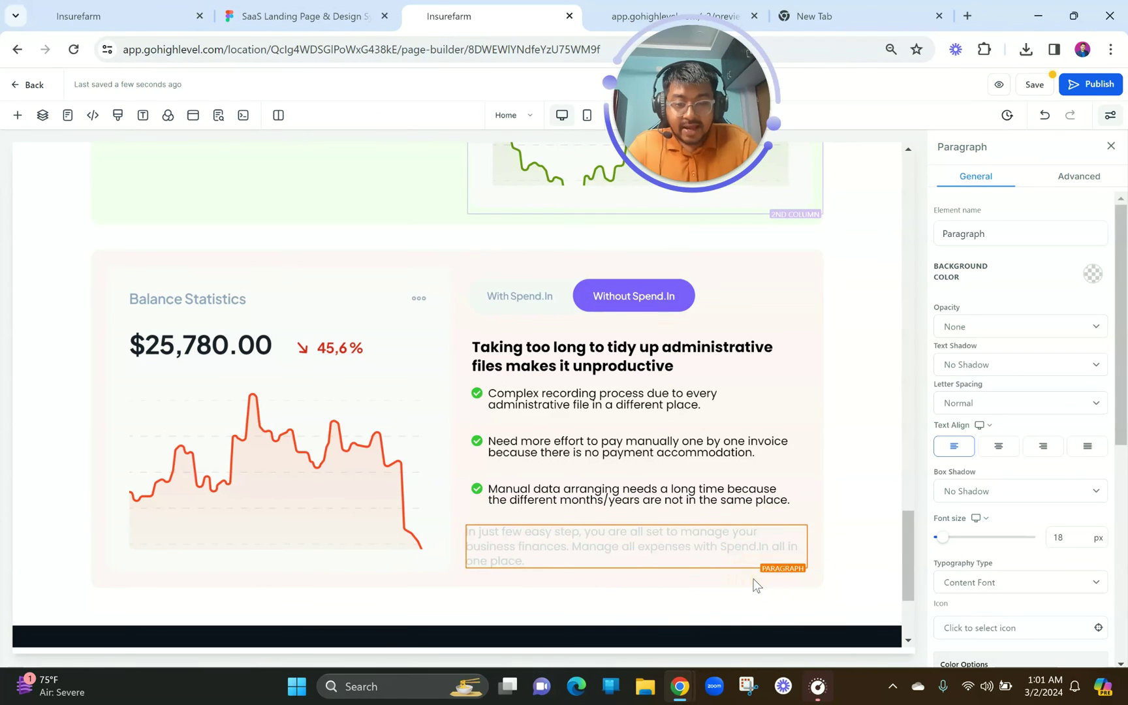
pyautogui.scroll(-3, 754, 579)
pyautogui.moveTo(770, 333); pyautogui.dragTo(547, 546)
# - Replace the copied paragraph with the "Here are some testimonials" description, center it, and break the line after "Spend.In" as in the Figma design
pyautogui.doubleClick(537, 540)
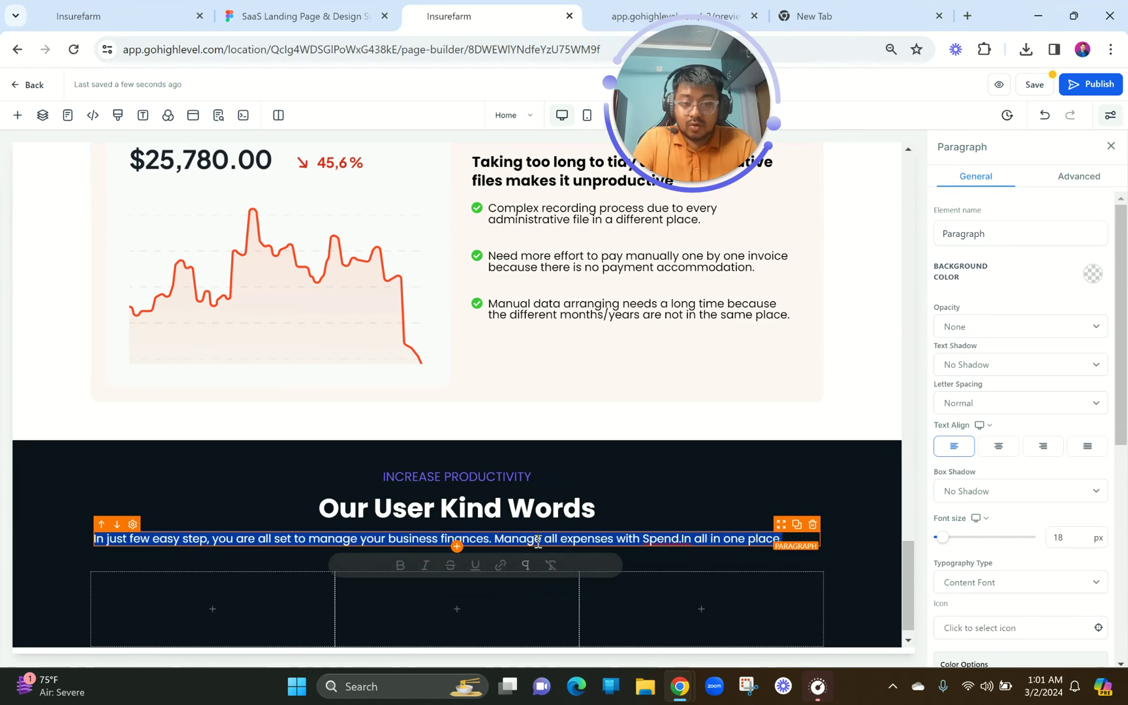
pyautogui.hotkey('ctrl', 'v')
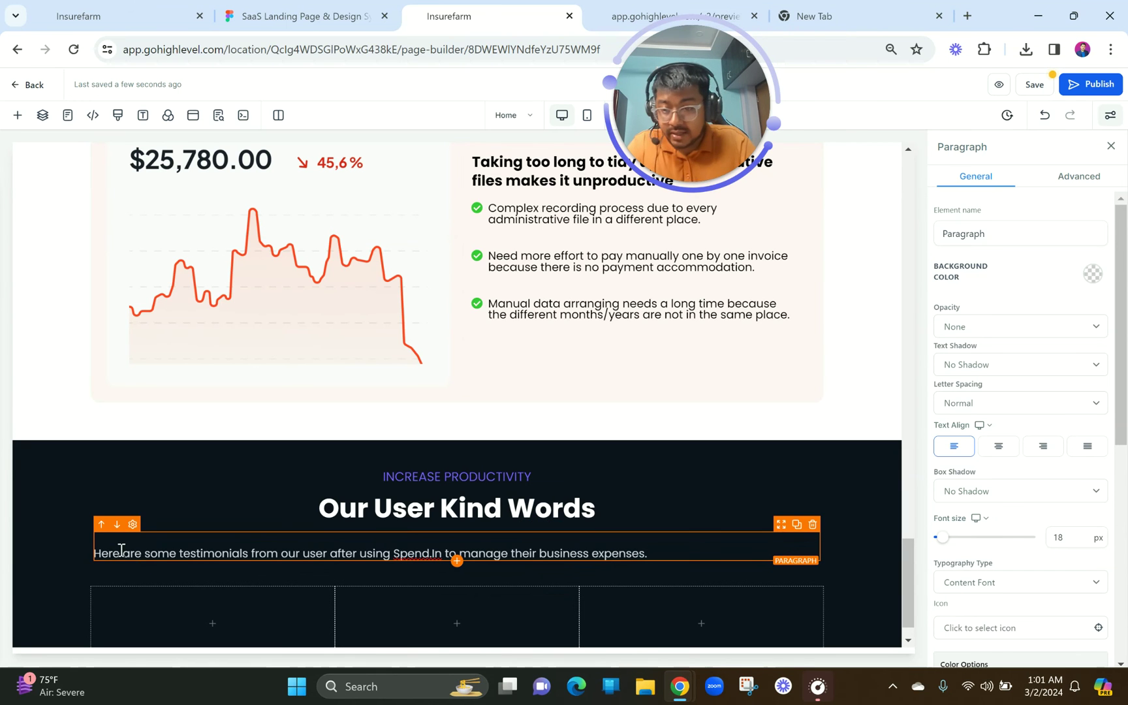
pyautogui.click(998, 445)
pyautogui.click(177, 553)
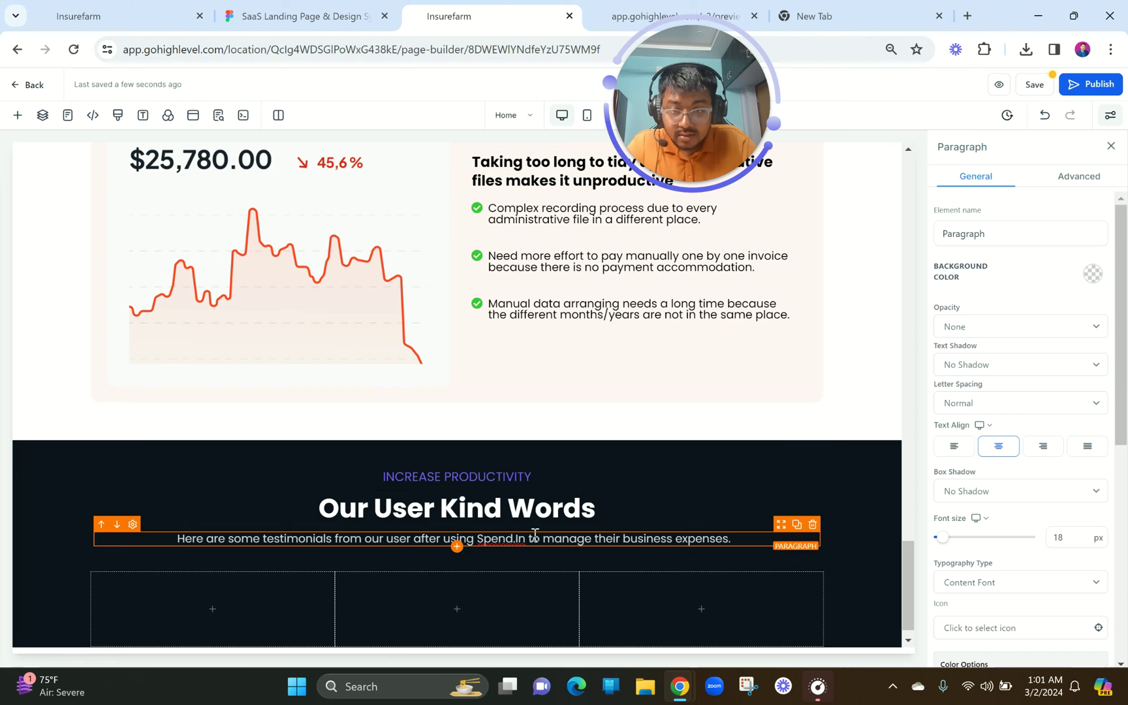
pyautogui.click(301, 16)
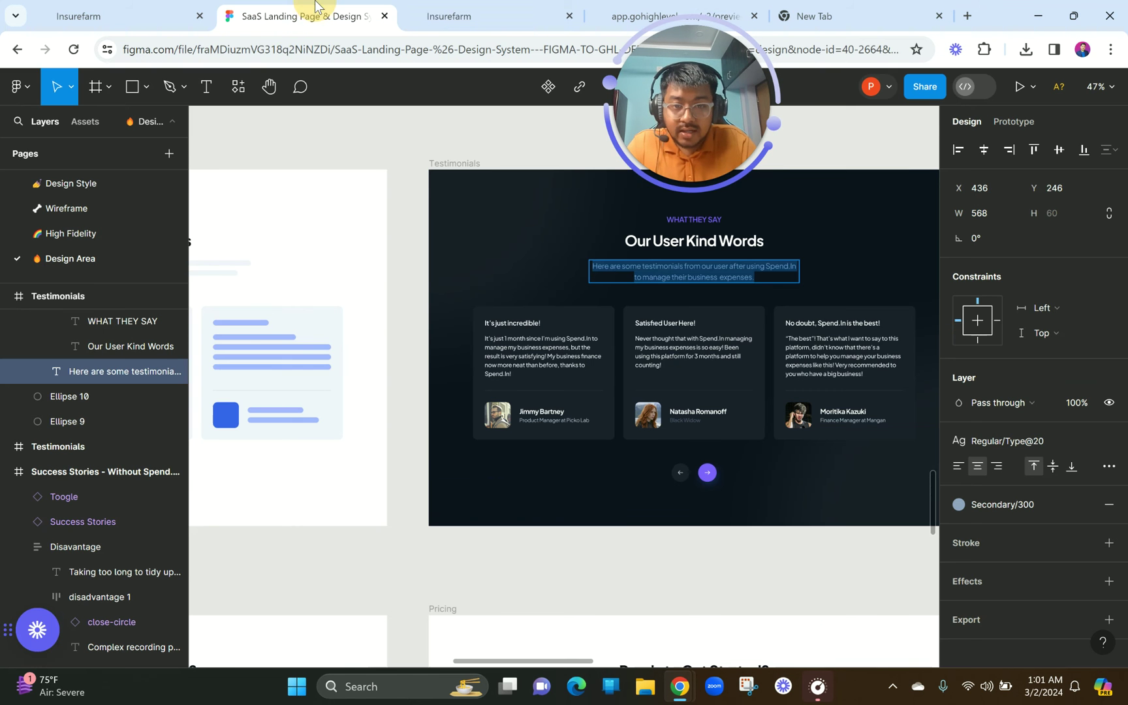
pyautogui.click(470, 9)
pyautogui.click(530, 539)
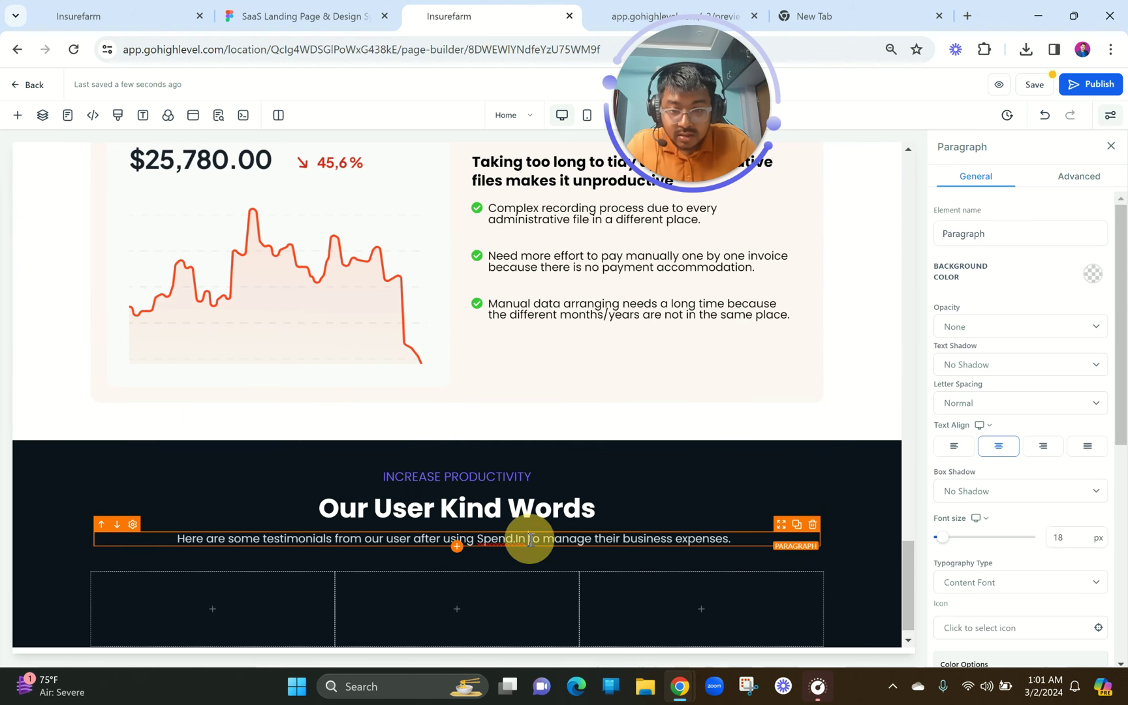
# - Compare the headline's spacing and remove the right padding from the testimonials description so it centers under the headline
pyautogui.click(499, 477)
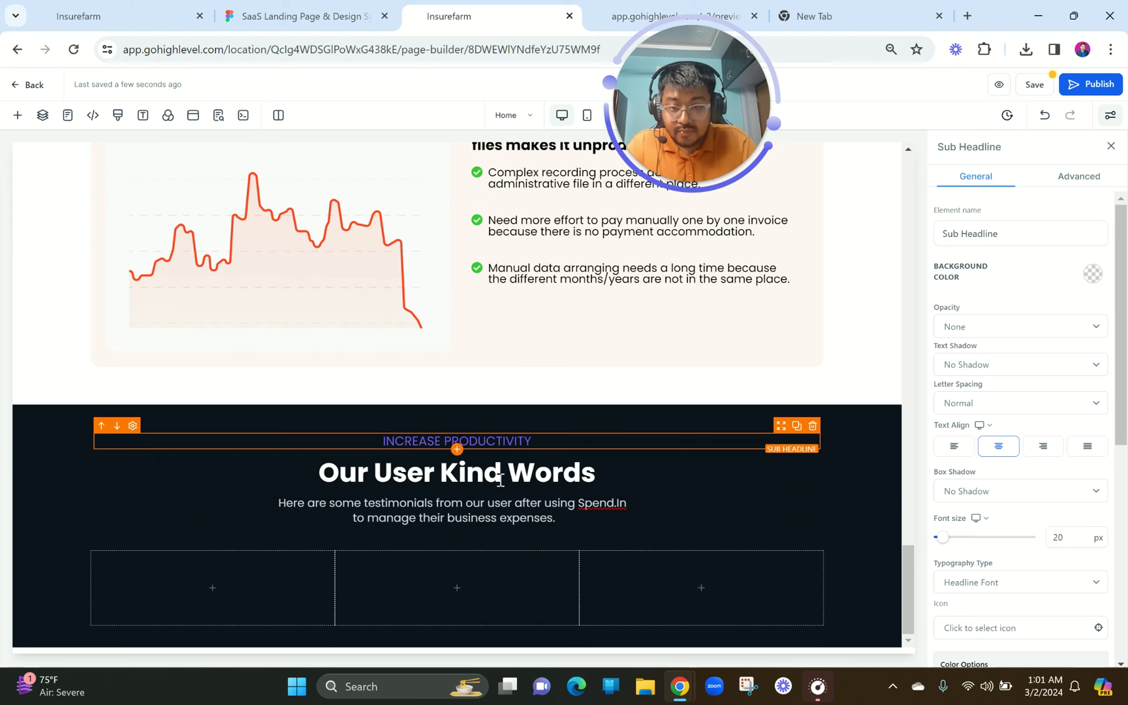
pyautogui.click(501, 480)
pyautogui.scroll(-5, 1109, 568)
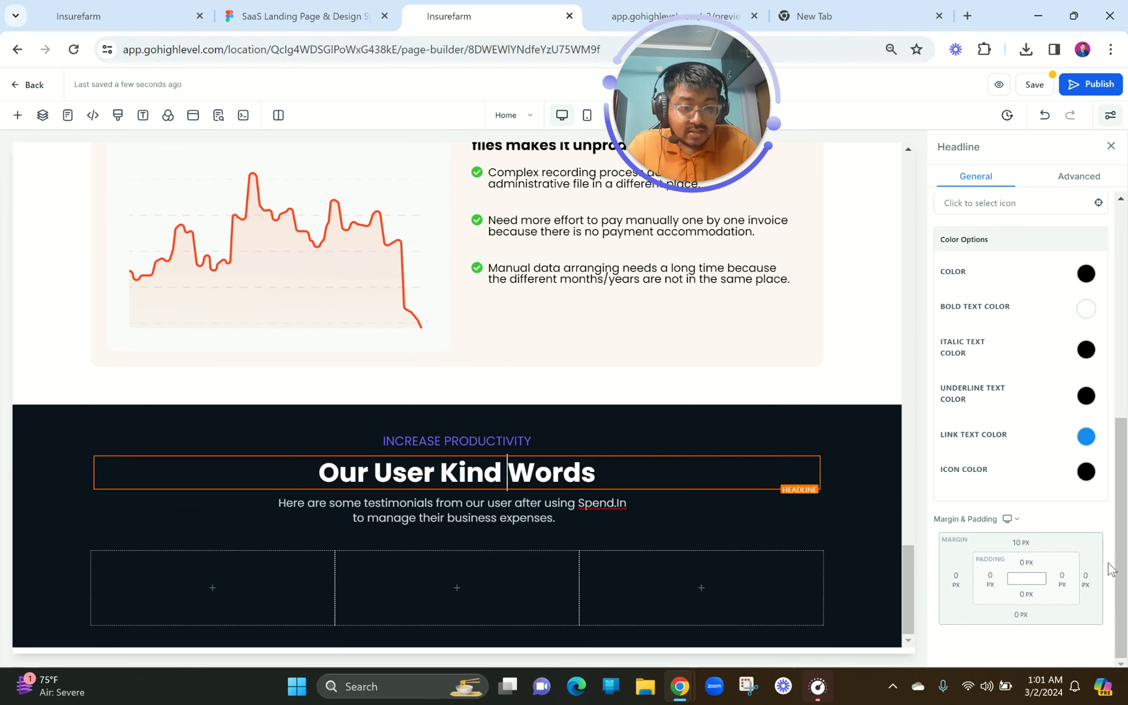
pyautogui.click(637, 519)
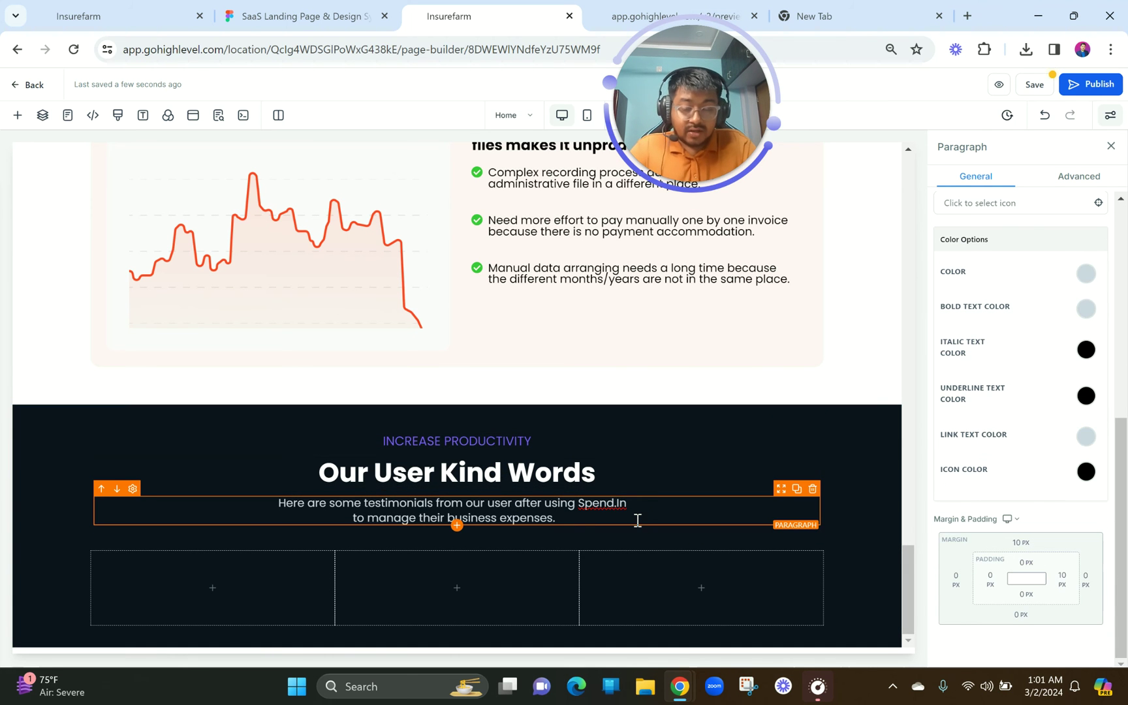
pyautogui.click(1062, 579)
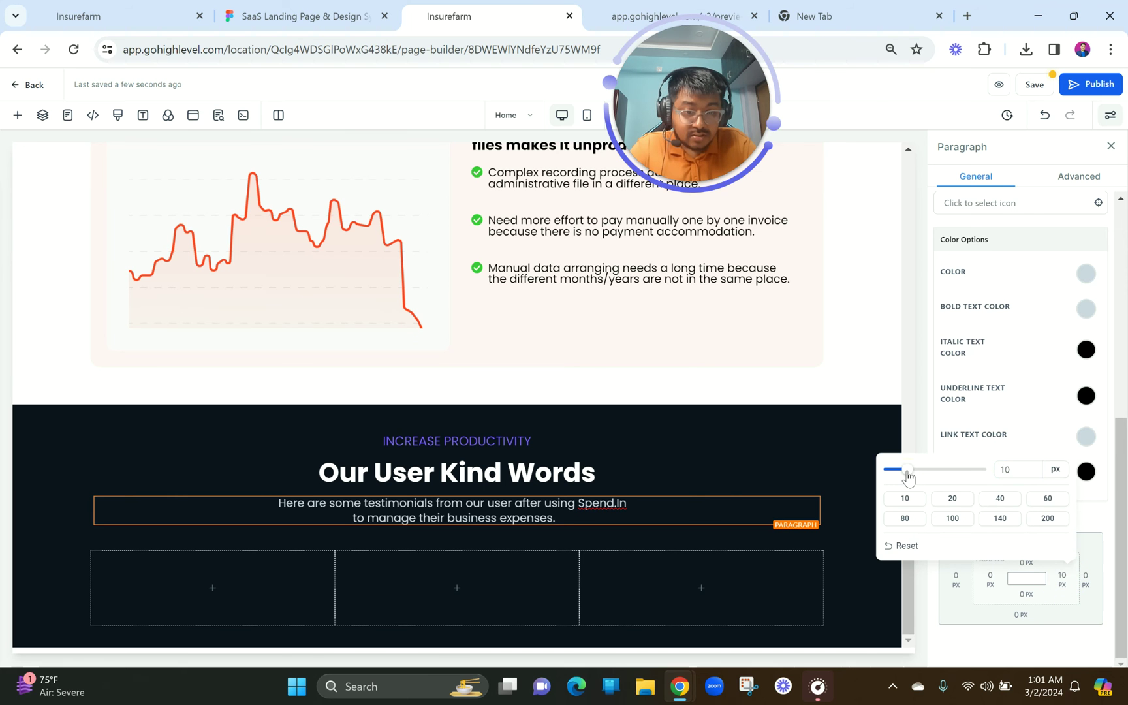
pyautogui.click(617, 453)
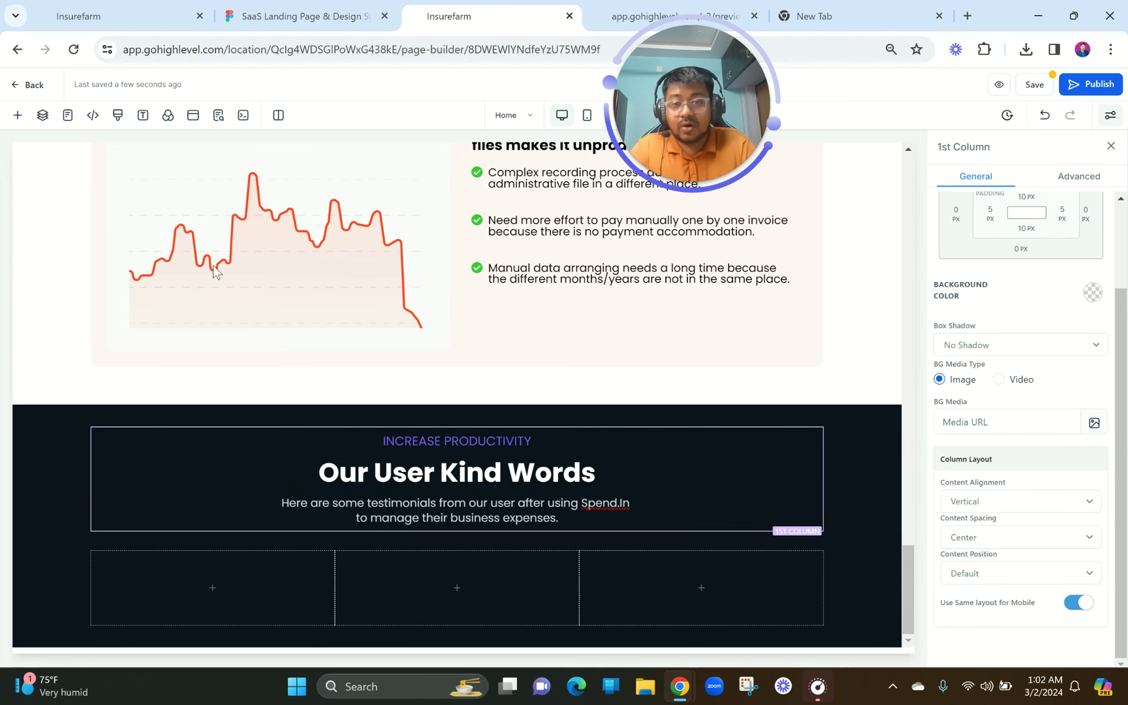
# - Copy the "It's just incredible!" title from the first testimonial card in the Figma Testimonials frame and return to the page builder
pyautogui.click(358, 9)
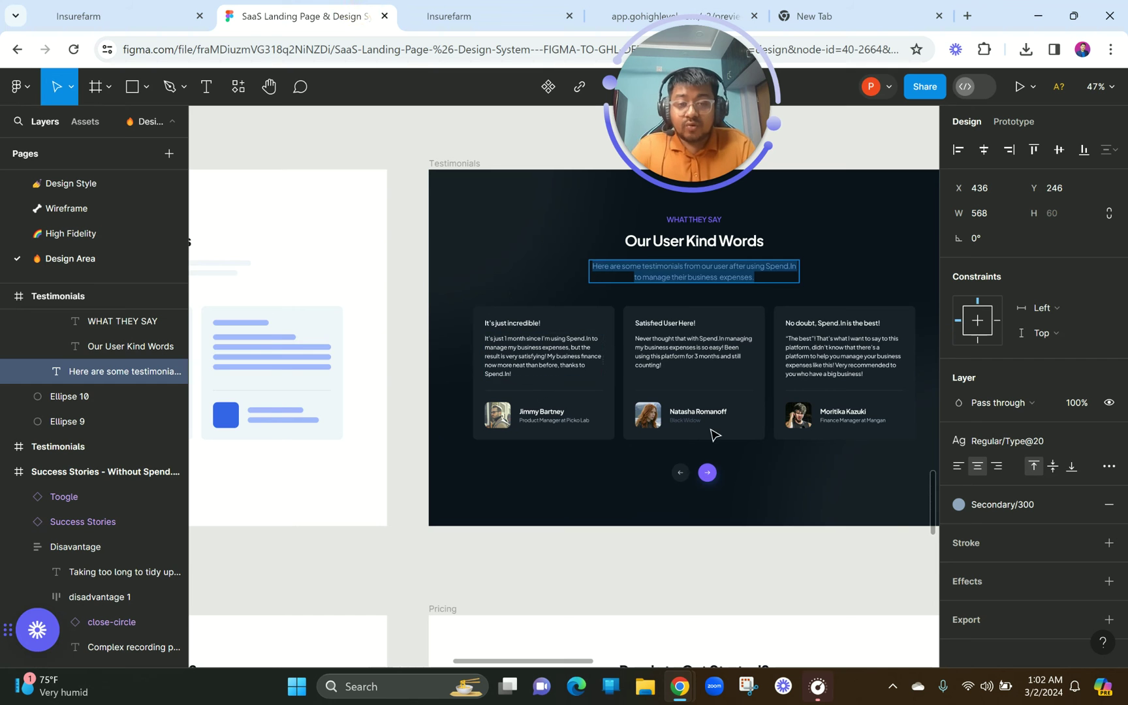
pyautogui.hscroll(3, 713, 435)
pyautogui.scroll(3, 461, 351)
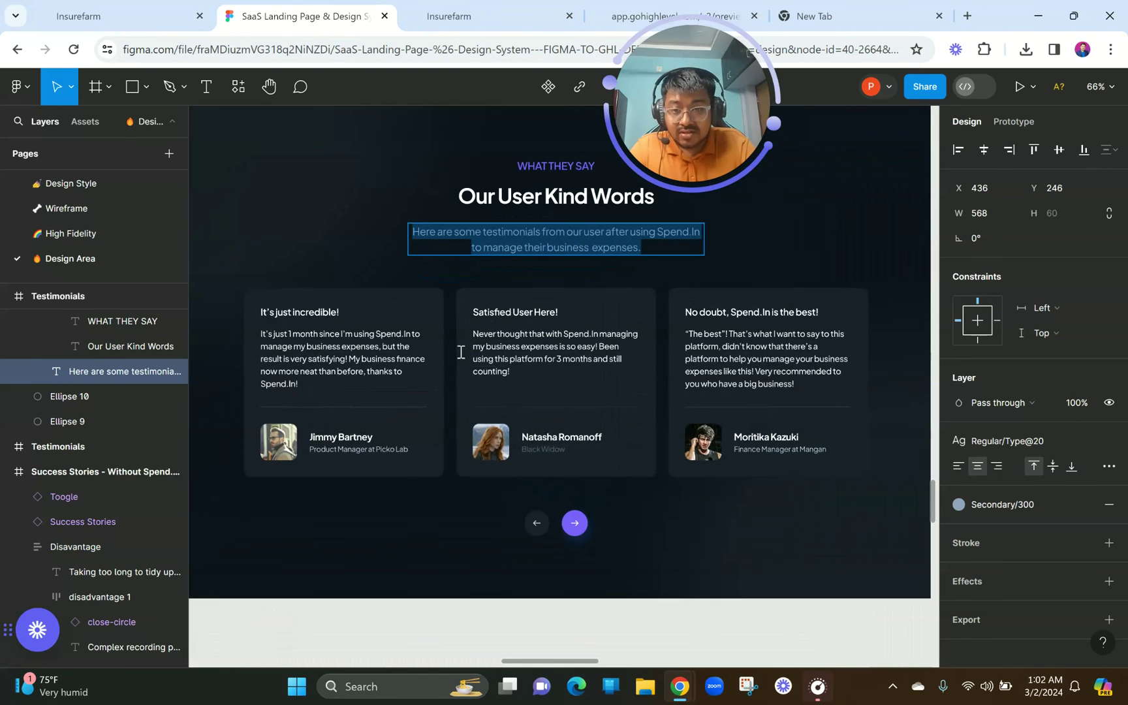
pyautogui.hscroll(-2, 460, 351)
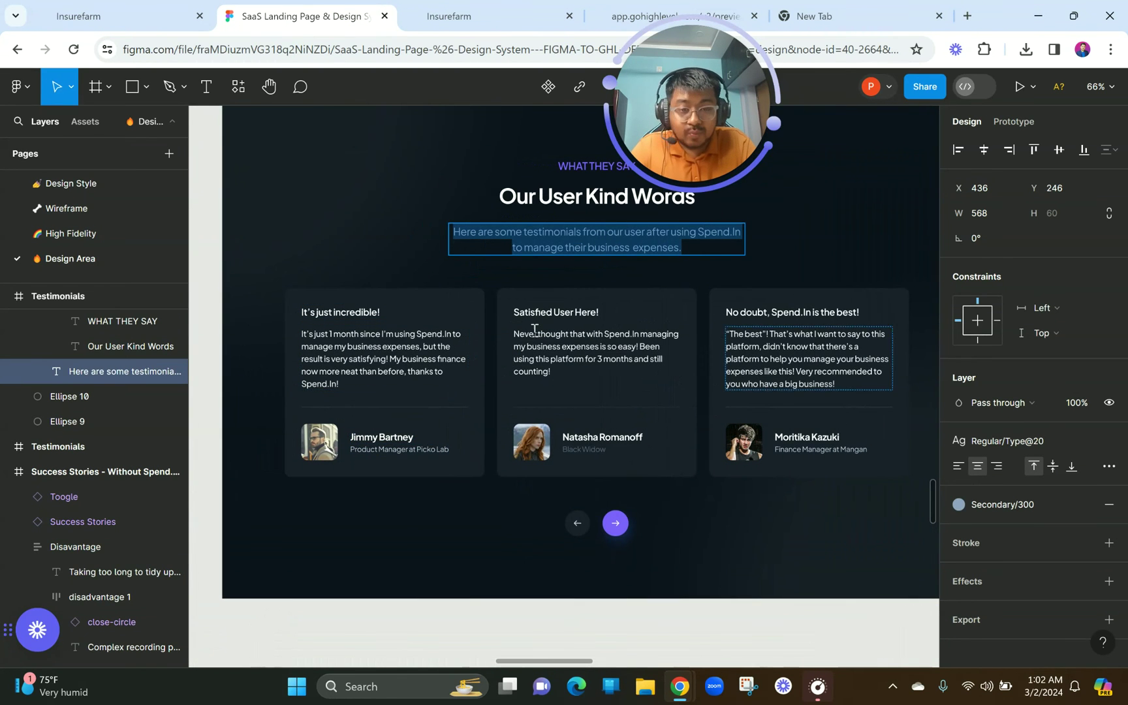
pyautogui.scroll(-3, 365, 366)
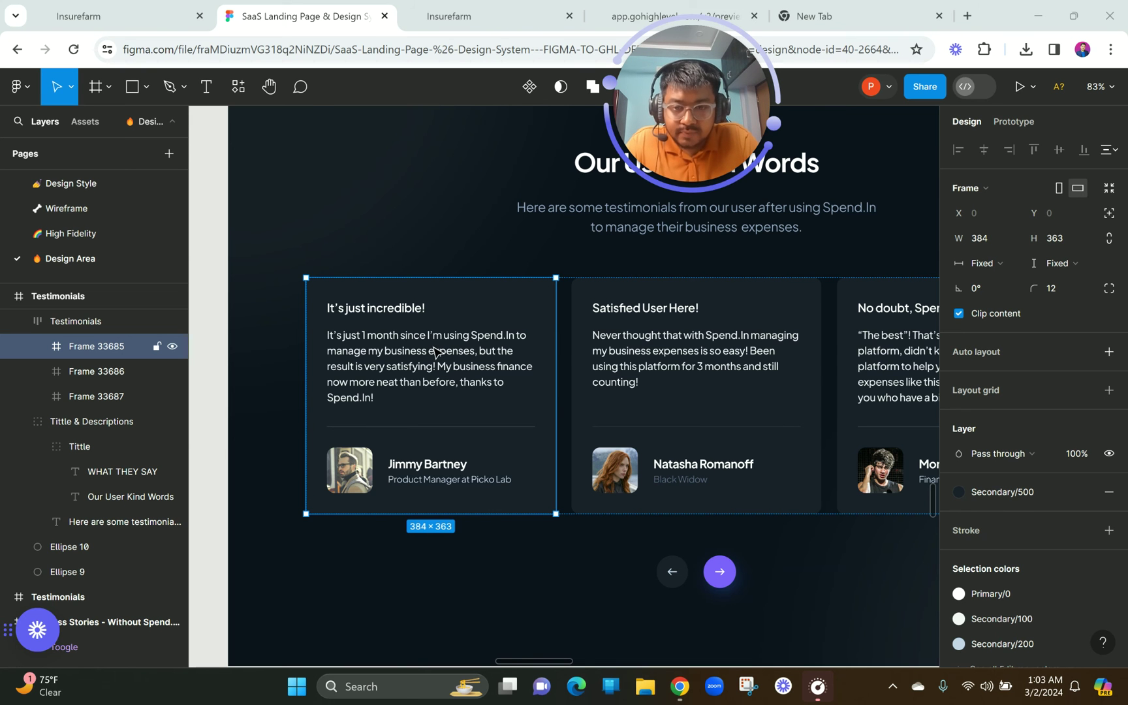
pyautogui.hscroll(2, 436, 353)
pyautogui.hscroll(-2, 435, 353)
pyautogui.click(357, 314)
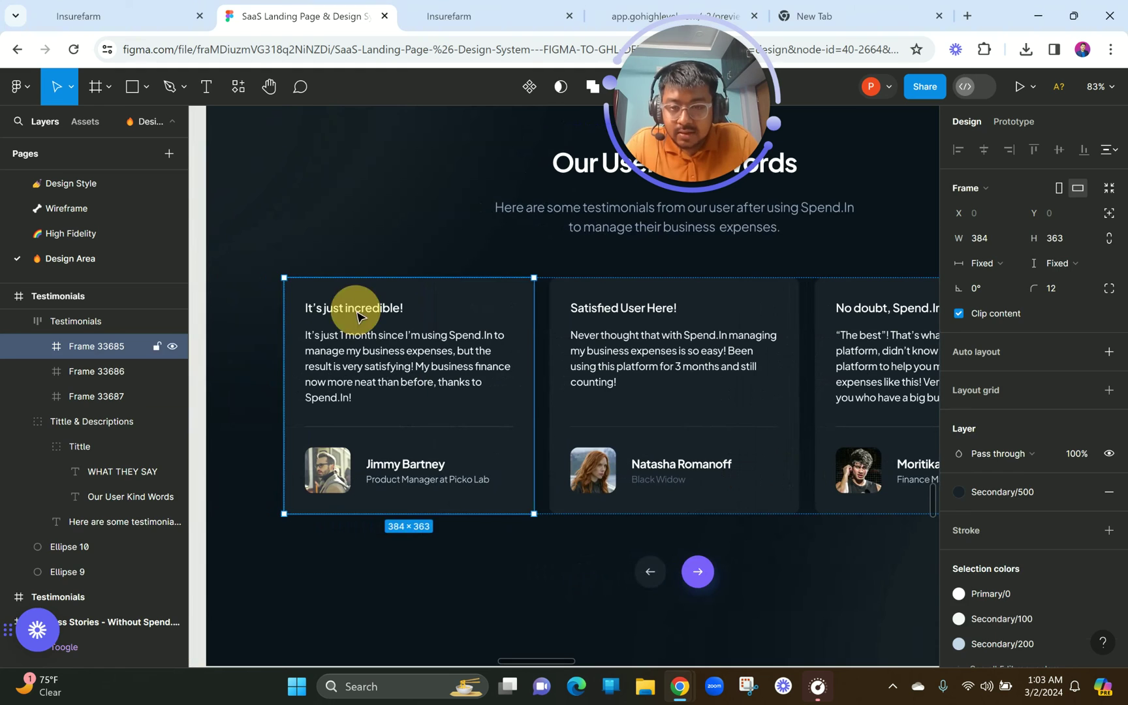
pyautogui.click(356, 313)
pyautogui.click(385, 314)
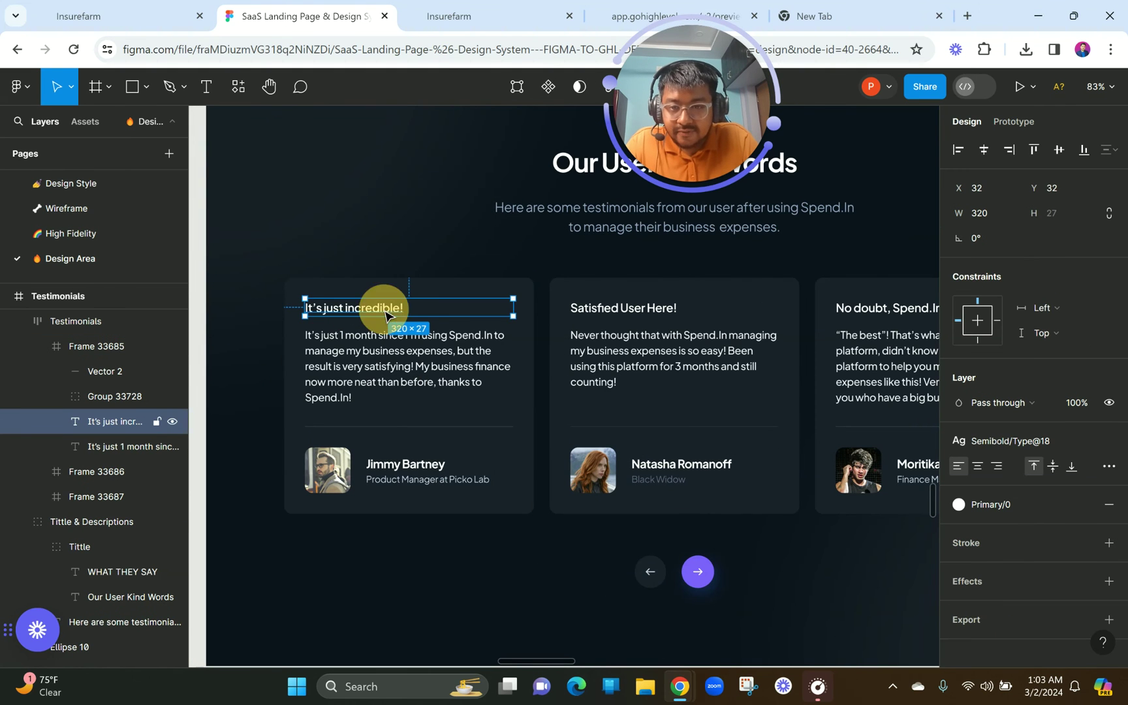
pyautogui.doubleClick(385, 314)
pyautogui.hotkey('ctrl', 'c')
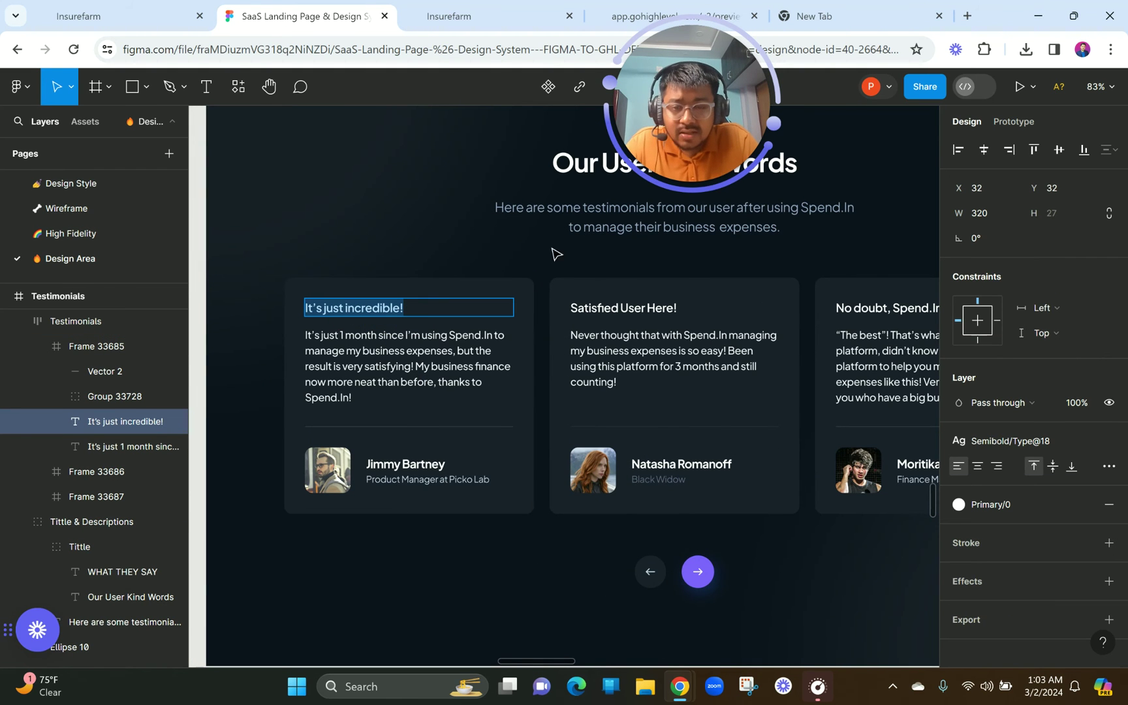
pyautogui.scroll(1, 472, 246)
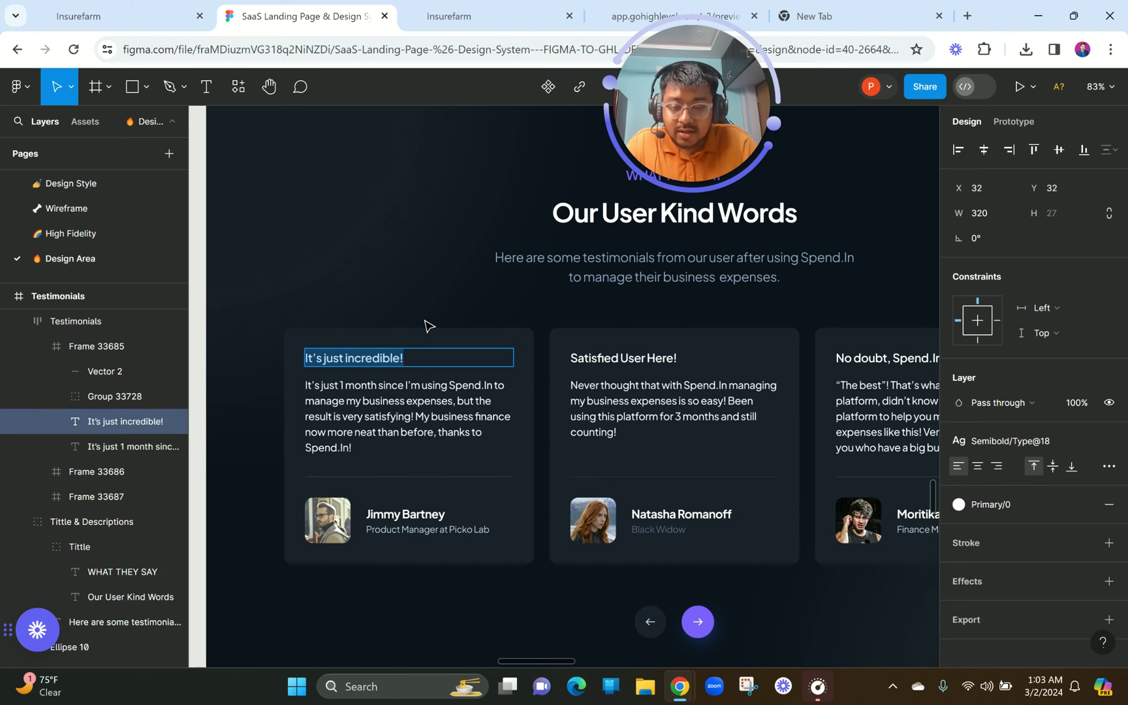
pyautogui.click(469, 15)
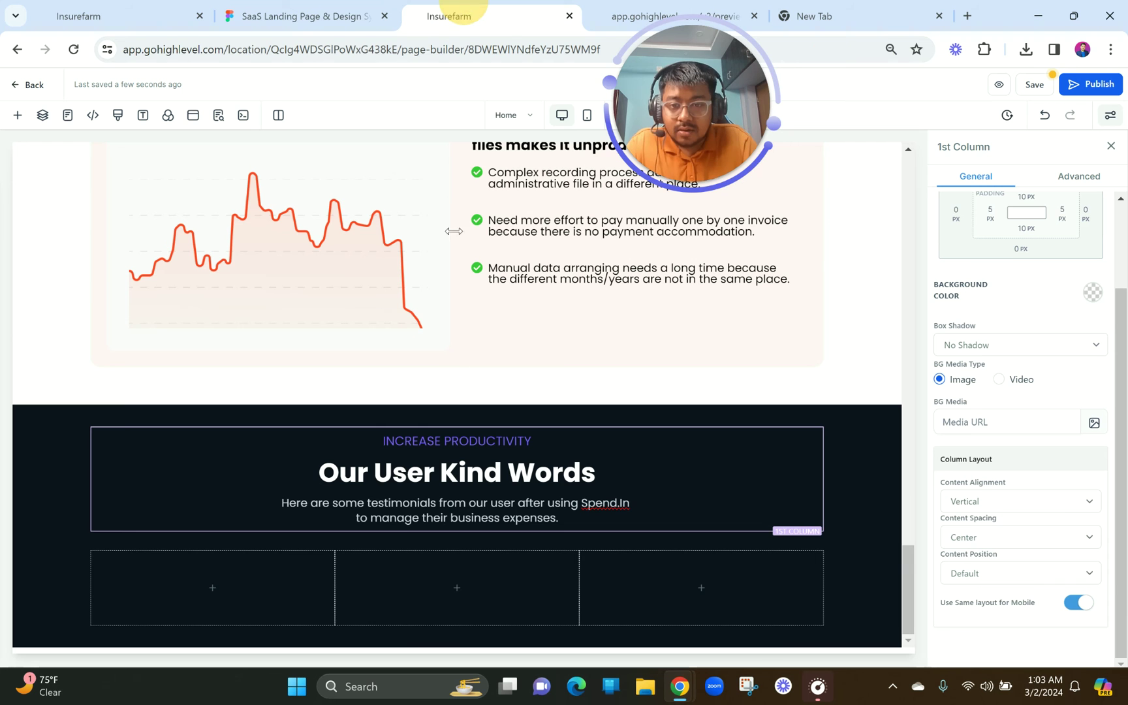
# - Set the background color of the first column in the three-column row to the saved dark blue-grey swatch
pyautogui.click(284, 583)
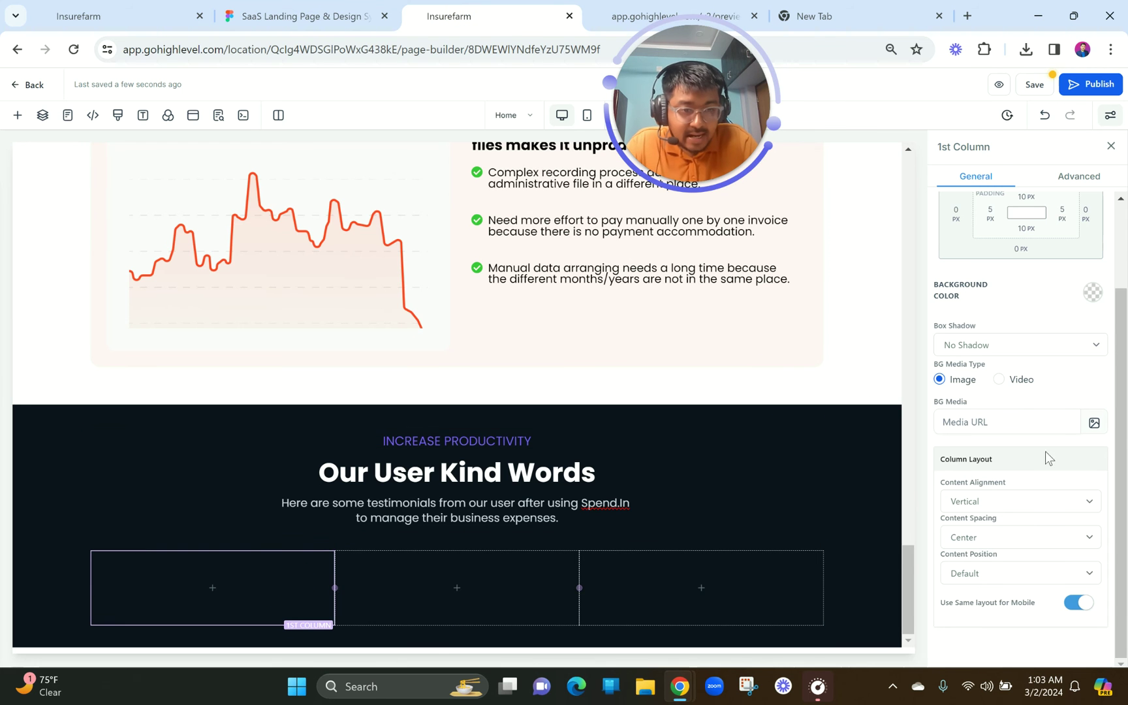
pyautogui.scroll(2, 1070, 524)
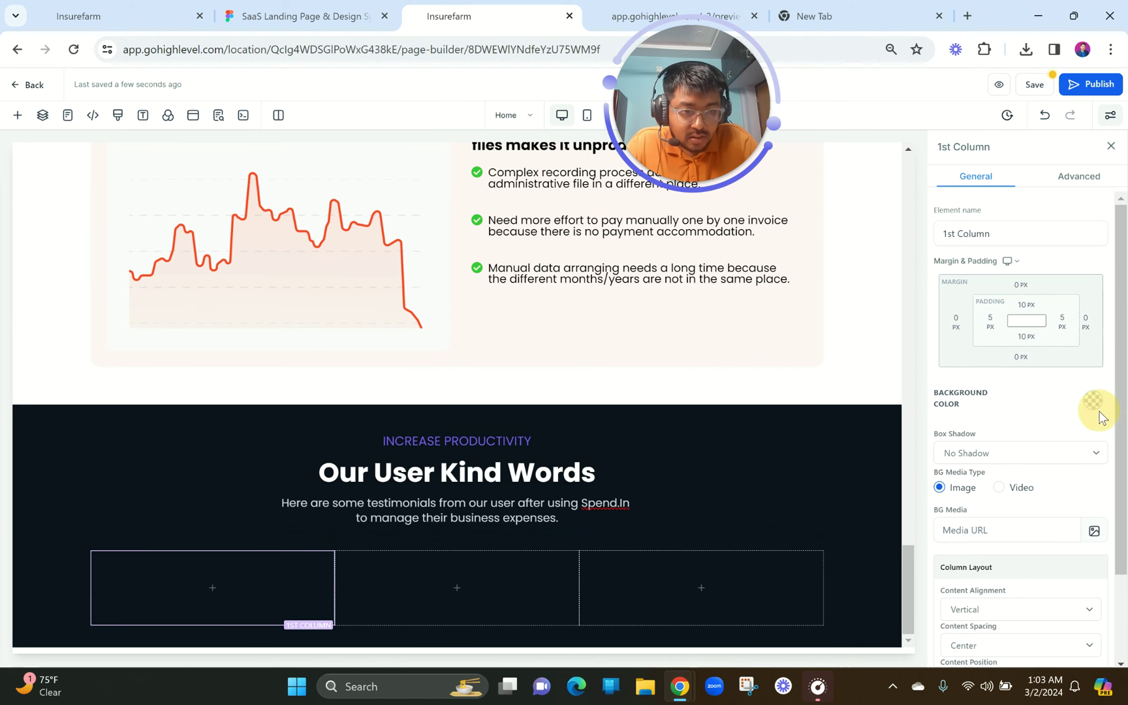
pyautogui.click(1094, 403)
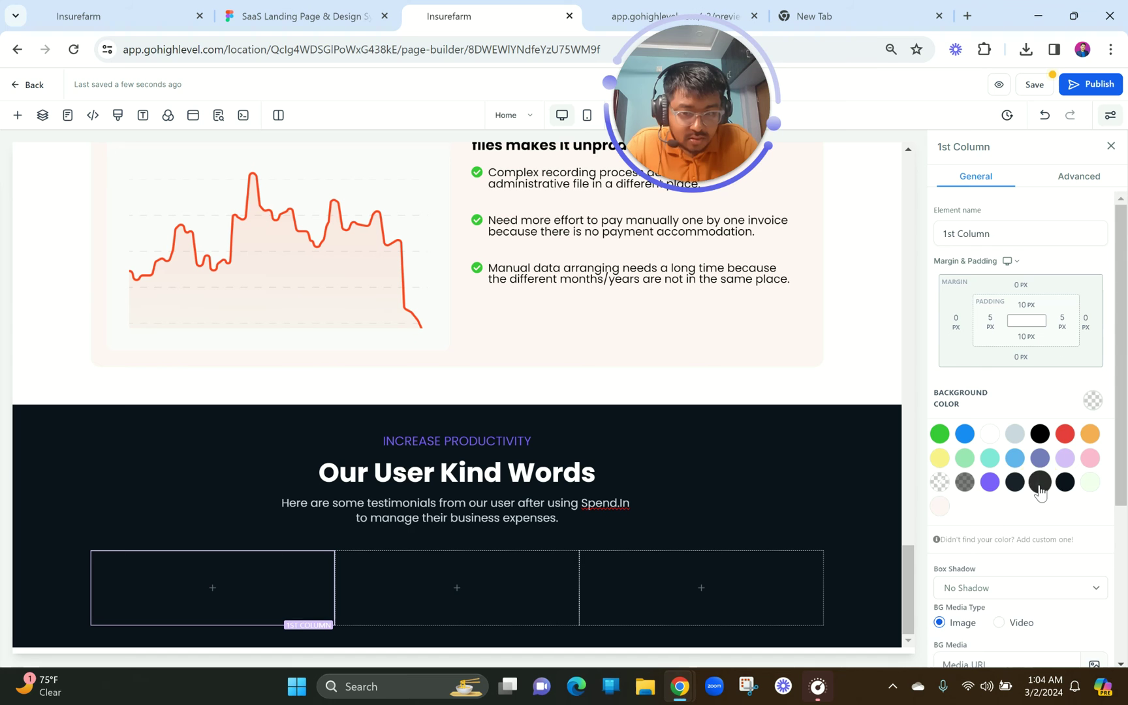
pyautogui.click(1039, 483)
pyautogui.click(1016, 483)
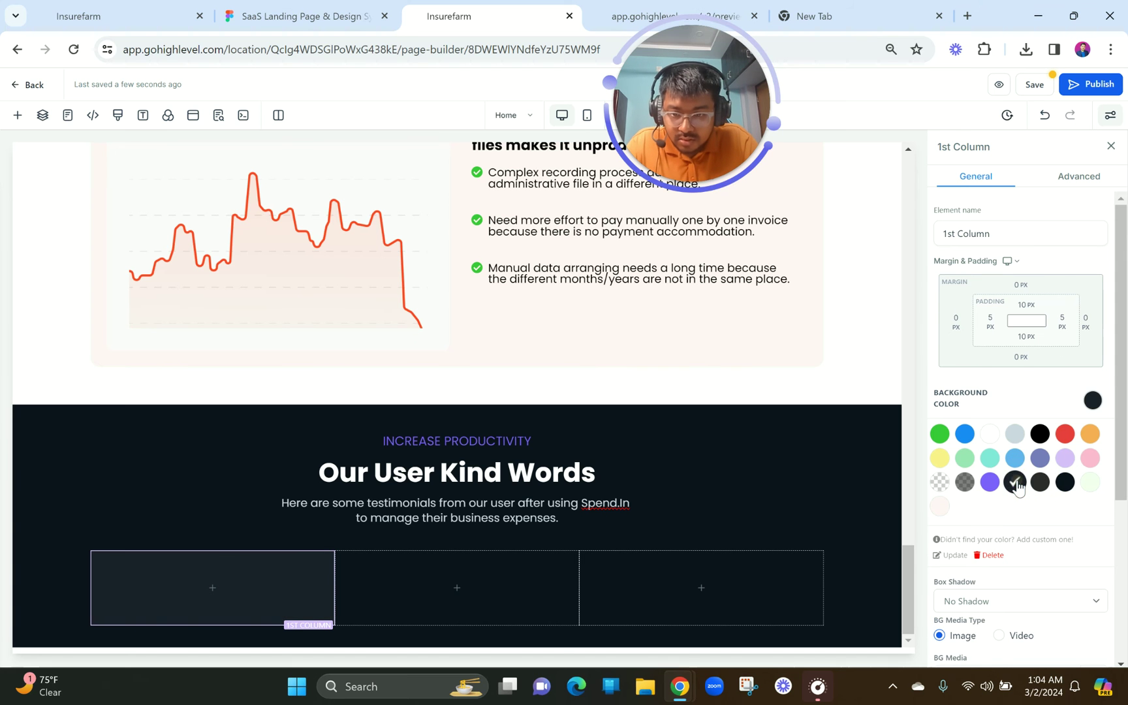
pyautogui.click(477, 491)
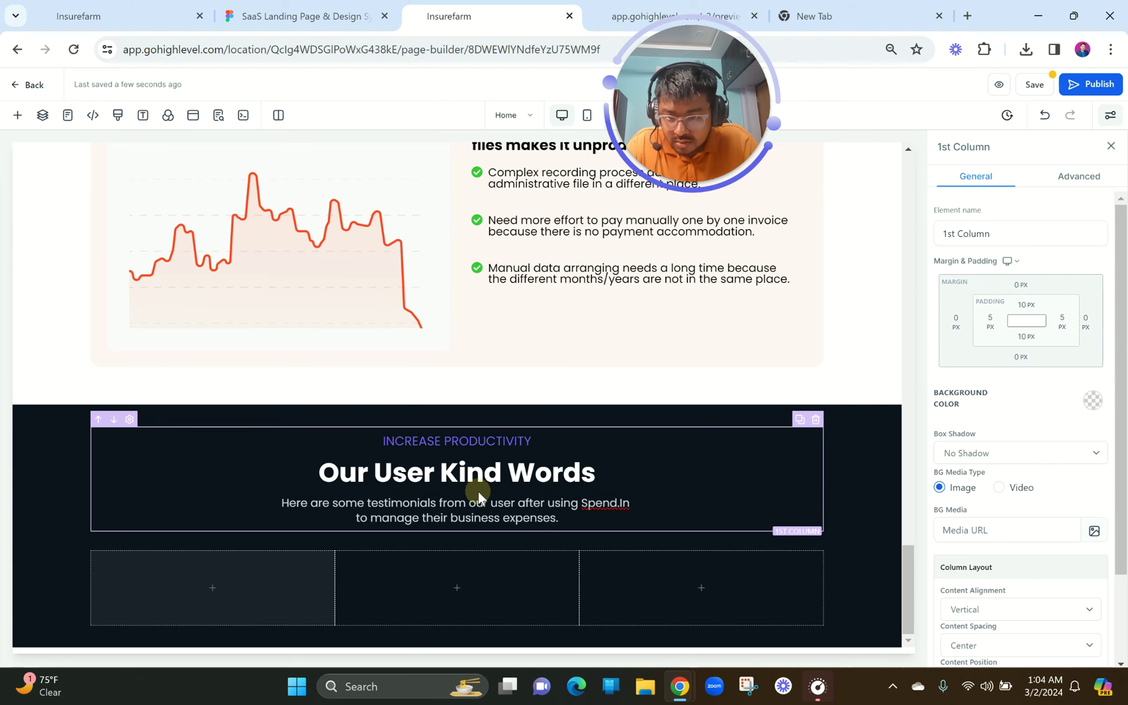
# - Give the first card column a full solid border 1px wide and round its corners with a border radius
pyautogui.click(269, 601)
pyautogui.click(1080, 177)
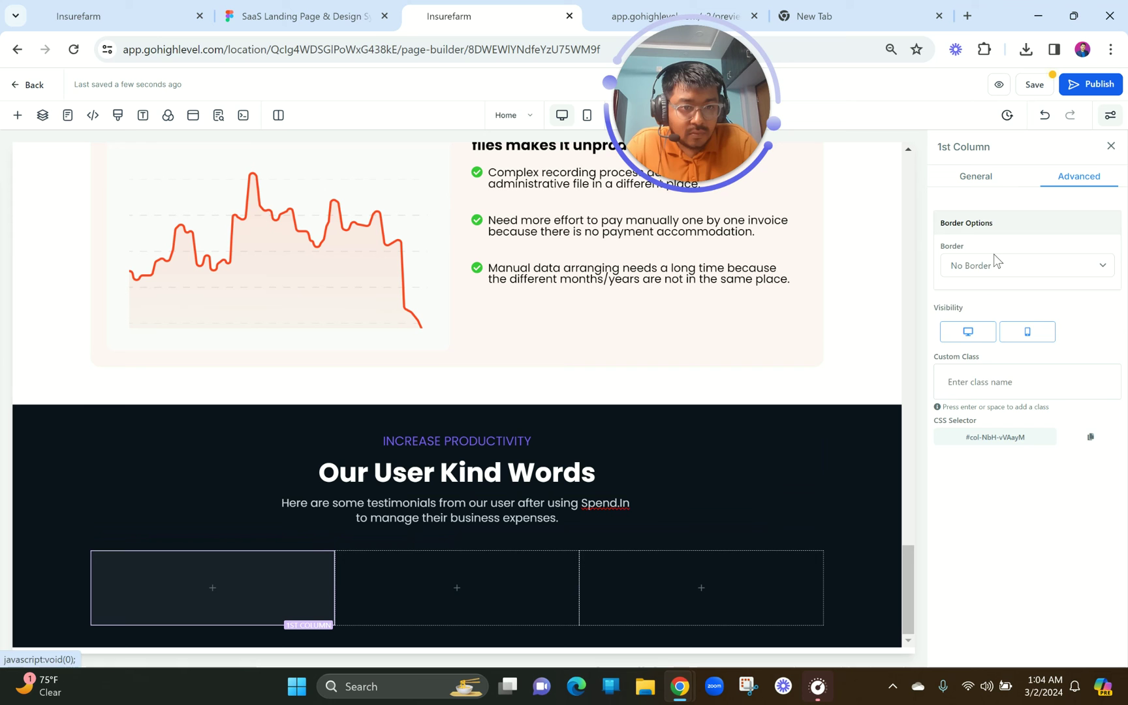
pyautogui.click(999, 265)
pyautogui.click(983, 292)
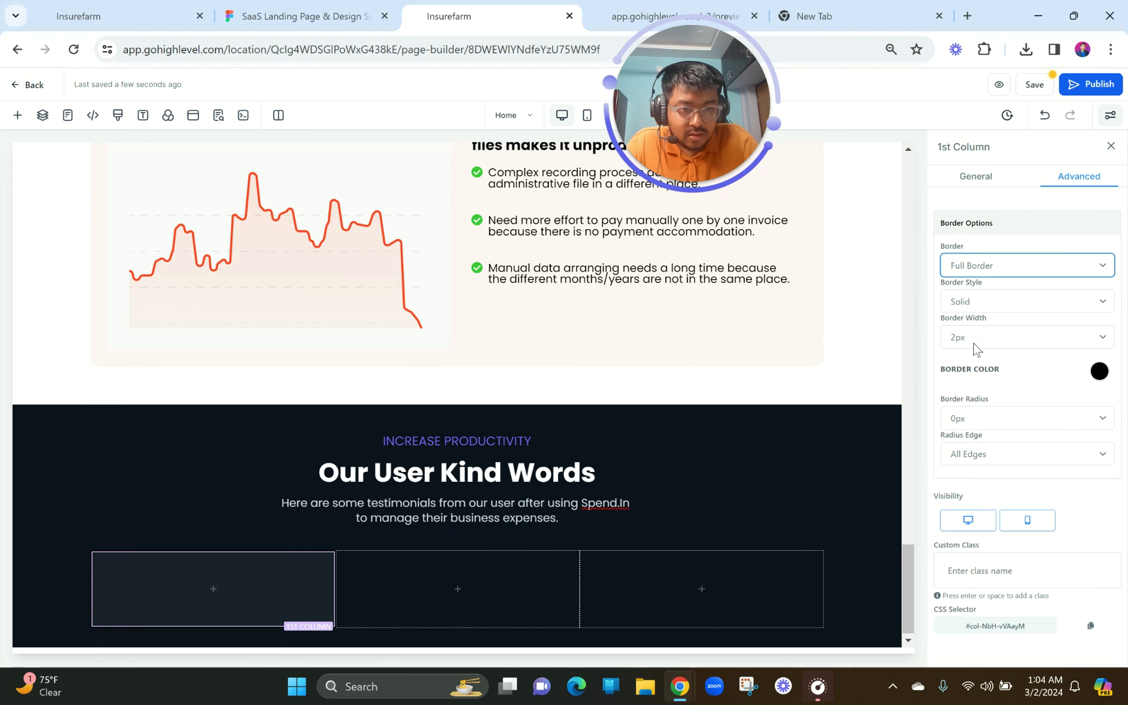
pyautogui.click(977, 337)
pyautogui.click(971, 354)
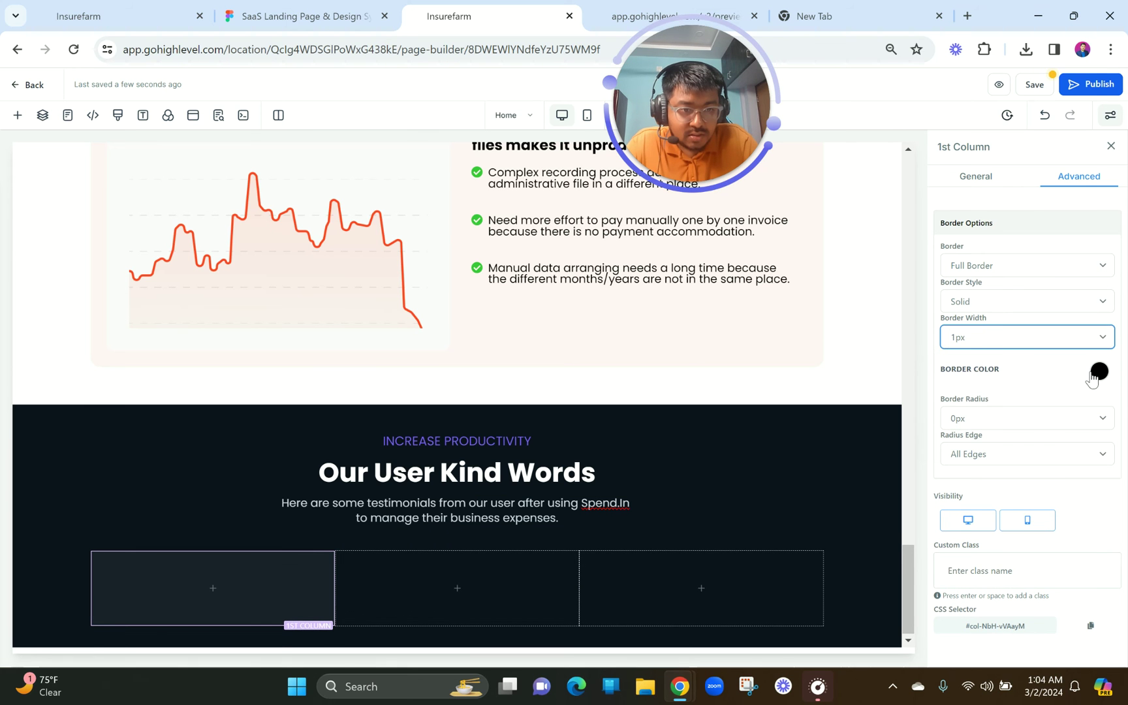
pyautogui.click(1010, 427)
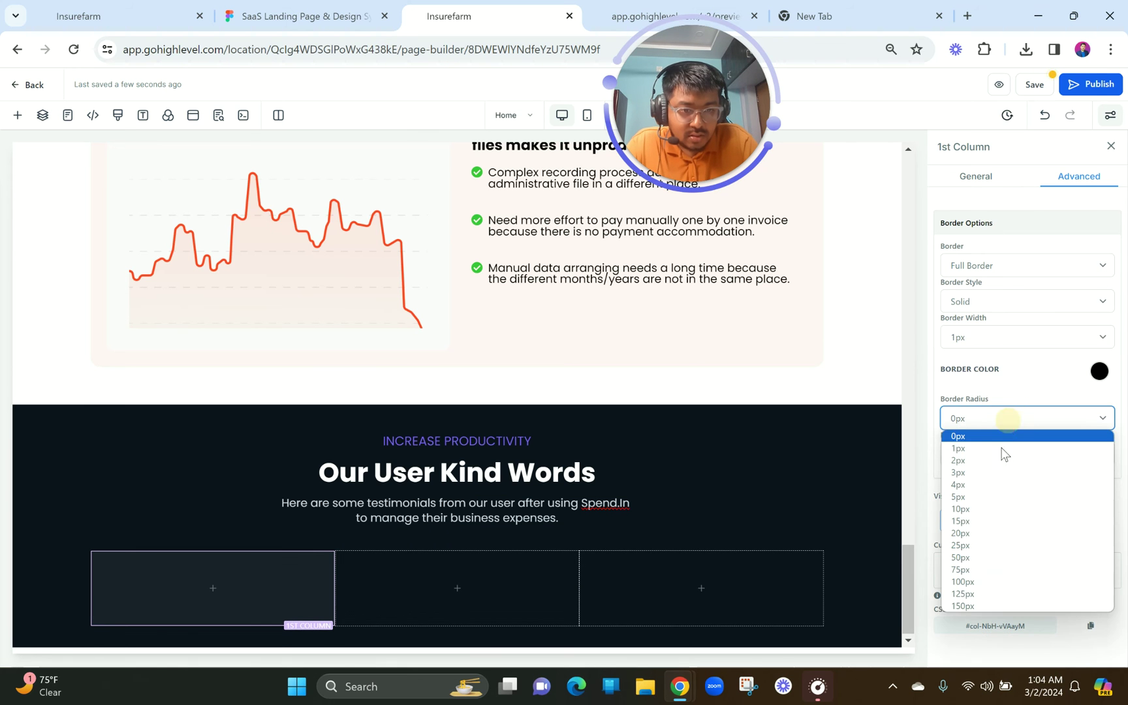
pyautogui.click(981, 515)
# - Add a sub-headline to the first card column and paste in the copied title "It's just incredible!"
pyautogui.click(458, 588)
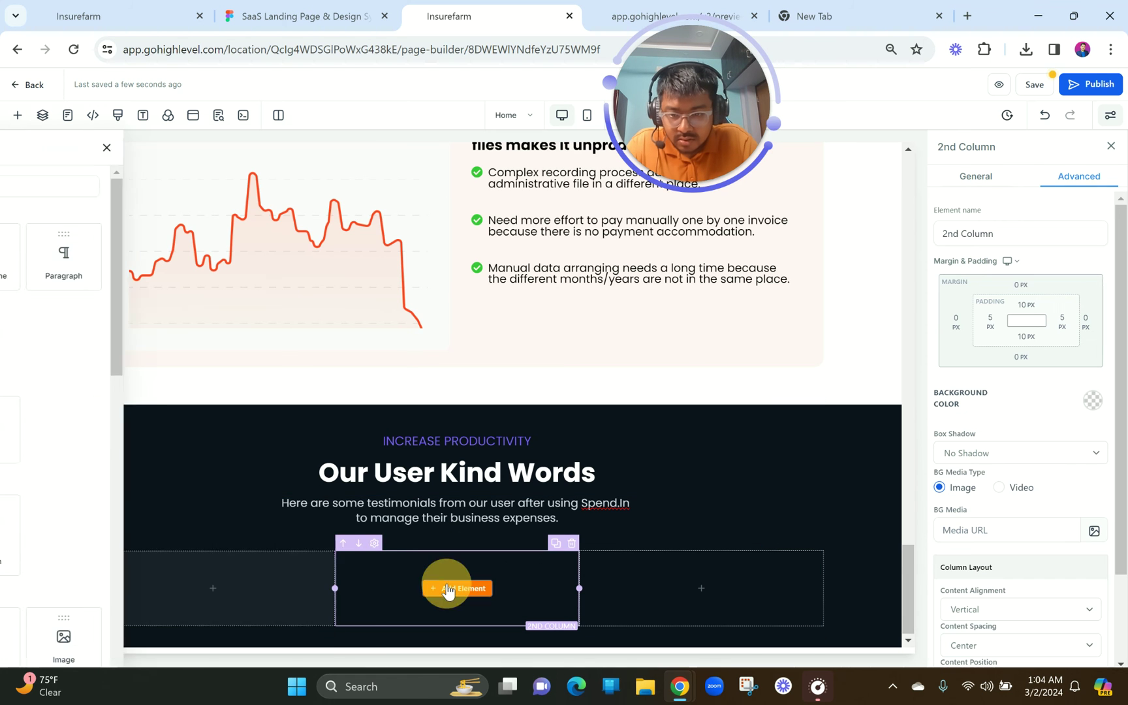
pyautogui.click(359, 151)
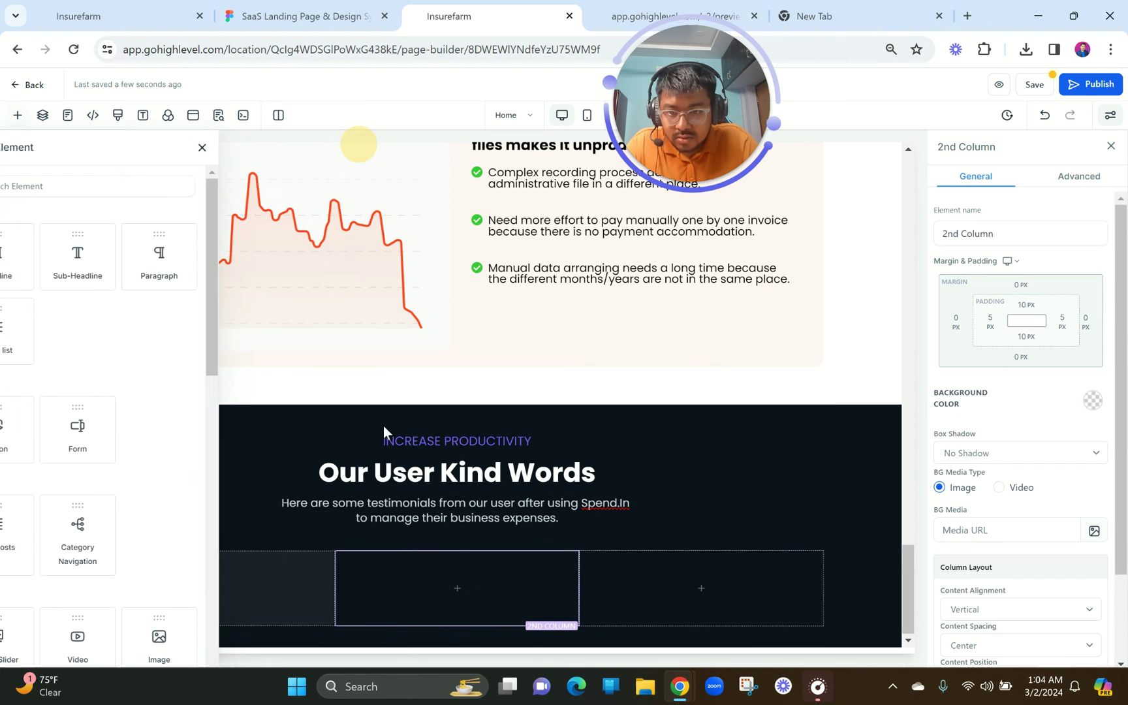
pyautogui.click(228, 594)
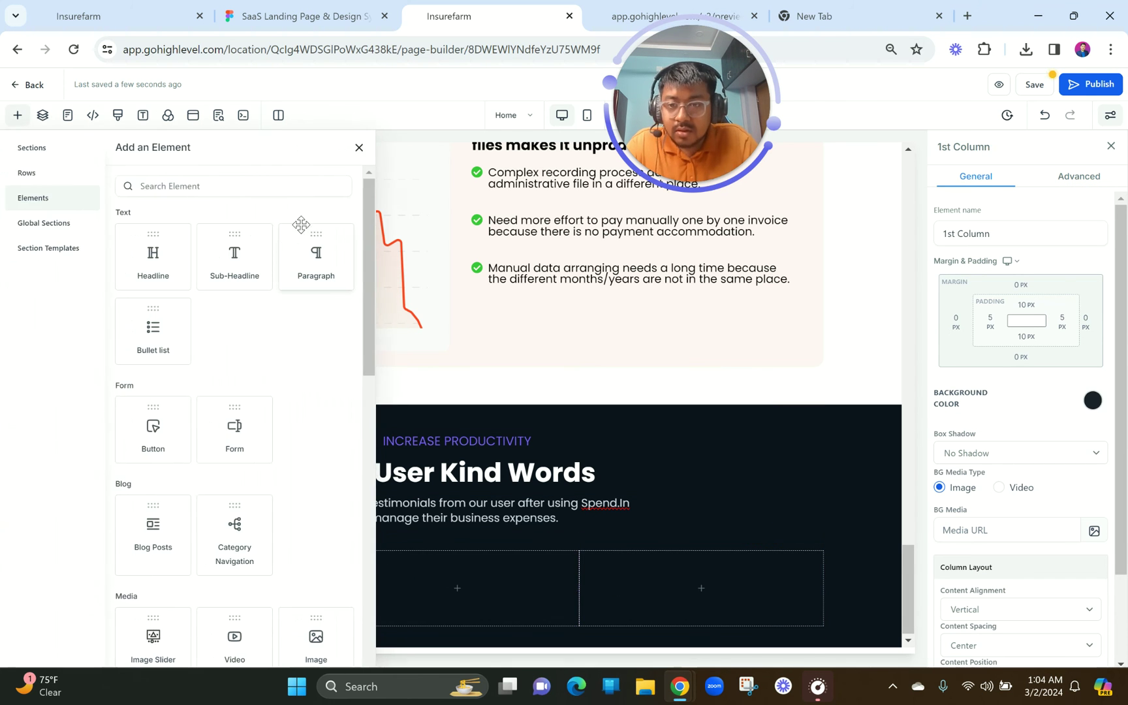
pyautogui.click(244, 271)
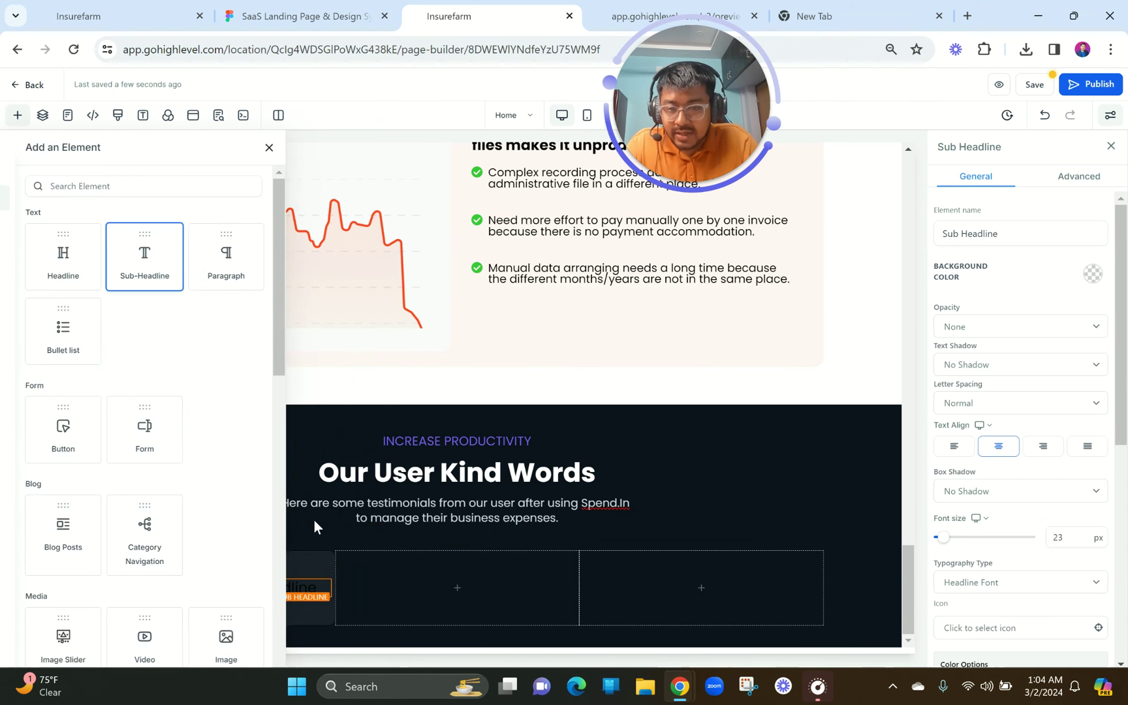
pyautogui.doubleClick(242, 586)
pyautogui.hotkey('ctrl', 'v')
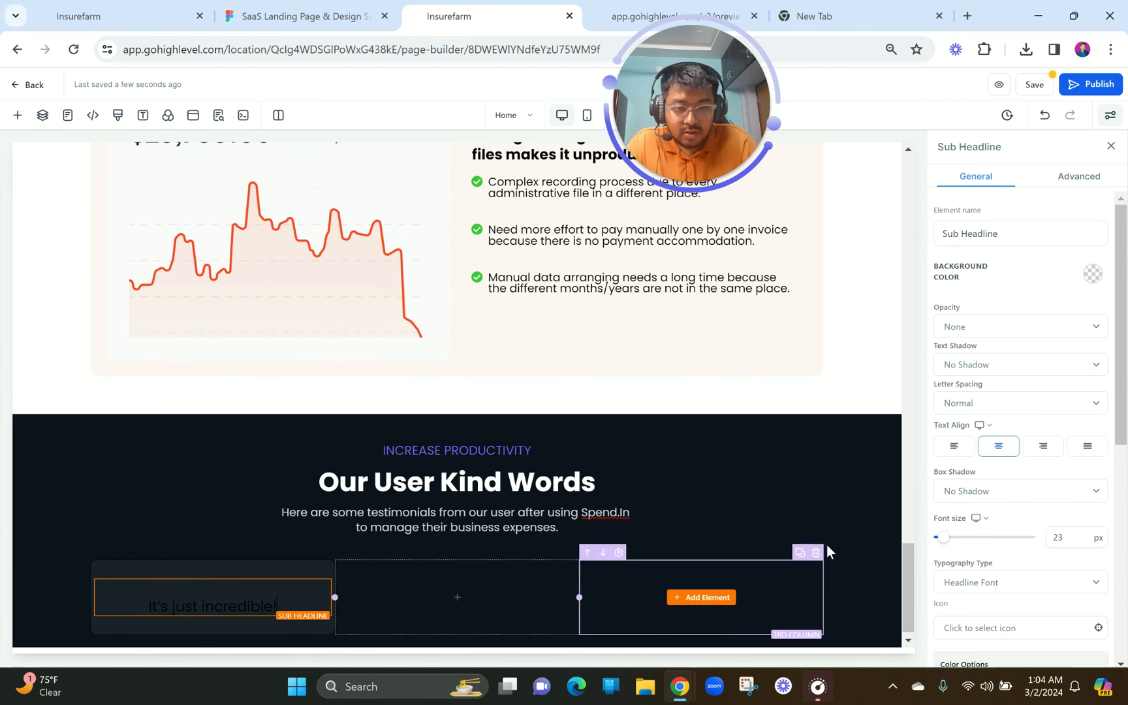
# - Set the text color of the first card's sub-headline to white
pyautogui.scroll(-6, 994, 549)
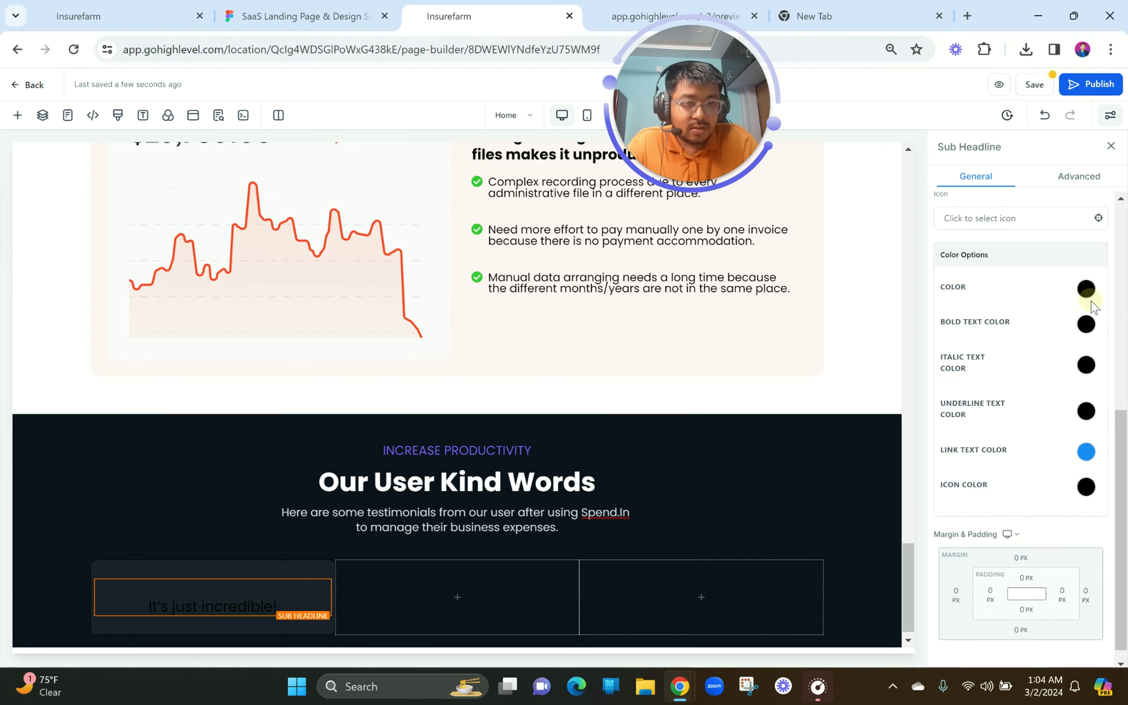
pyautogui.click(1085, 289)
pyautogui.click(996, 318)
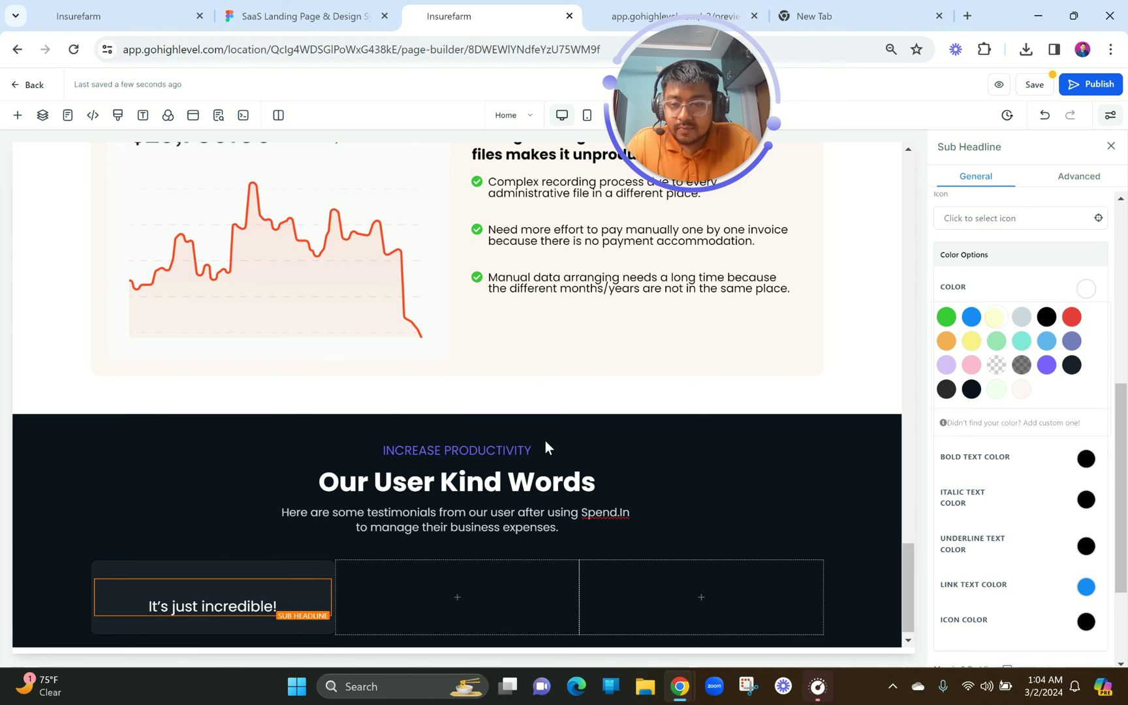
pyautogui.click(138, 607)
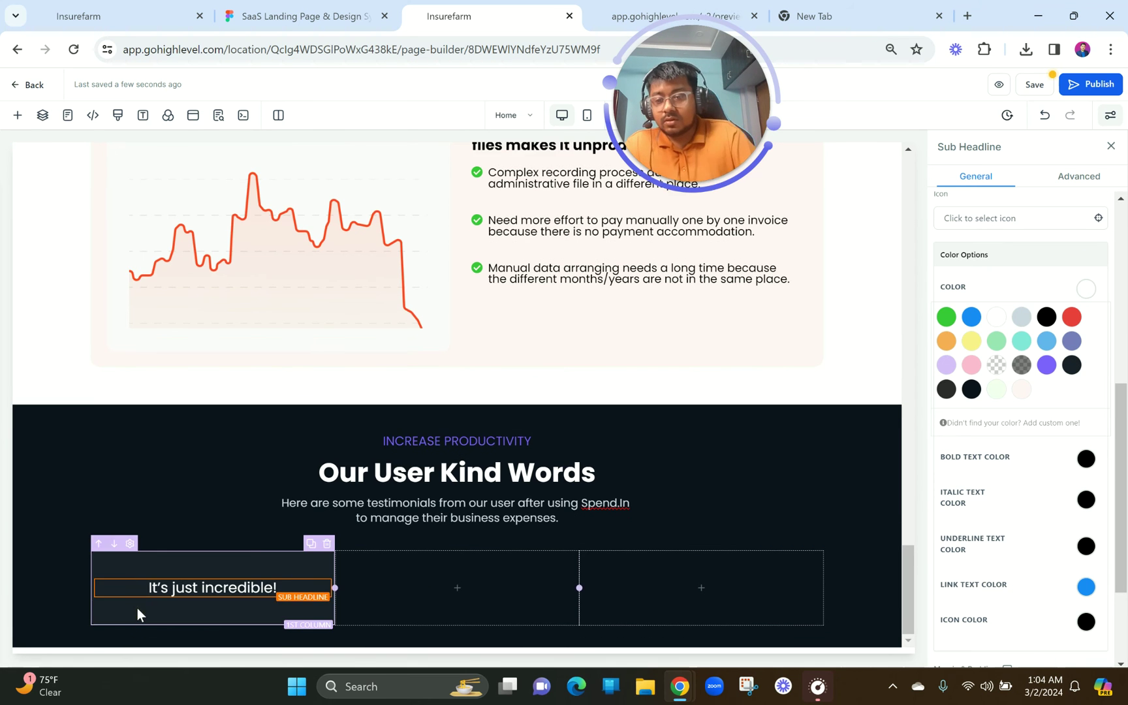
# - Set the first card column's left padding to 10 px and left-align its title
pyautogui.scroll(6, 992, 398)
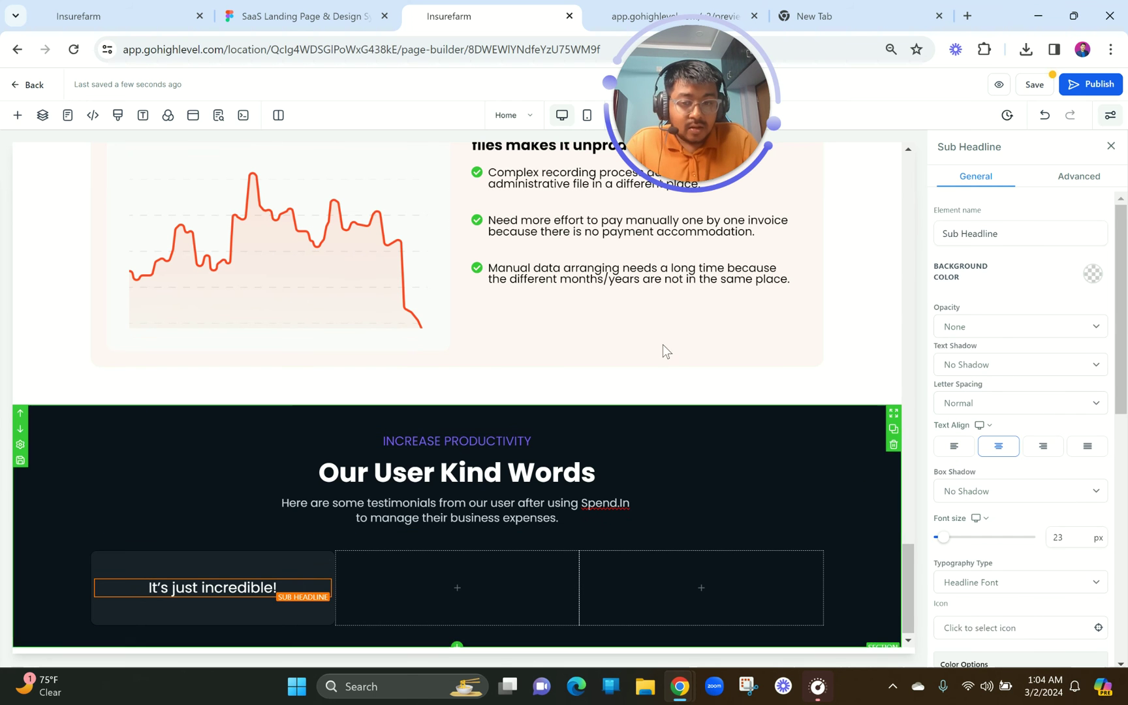
pyautogui.click(287, 565)
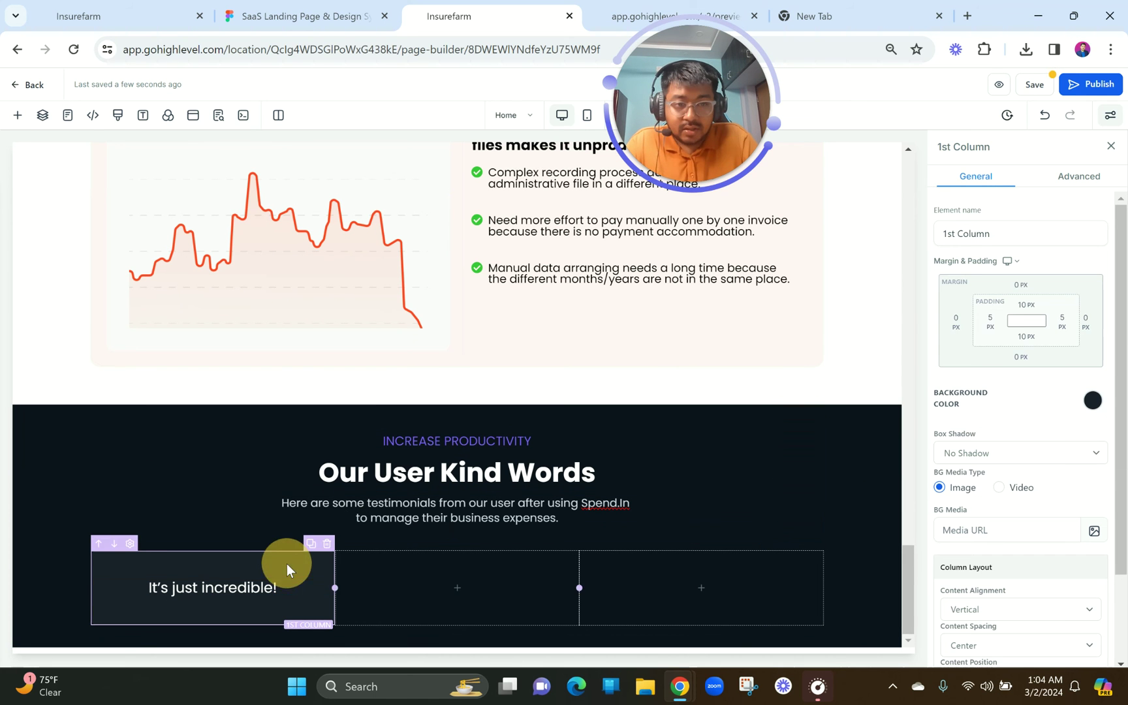
pyautogui.click(990, 321)
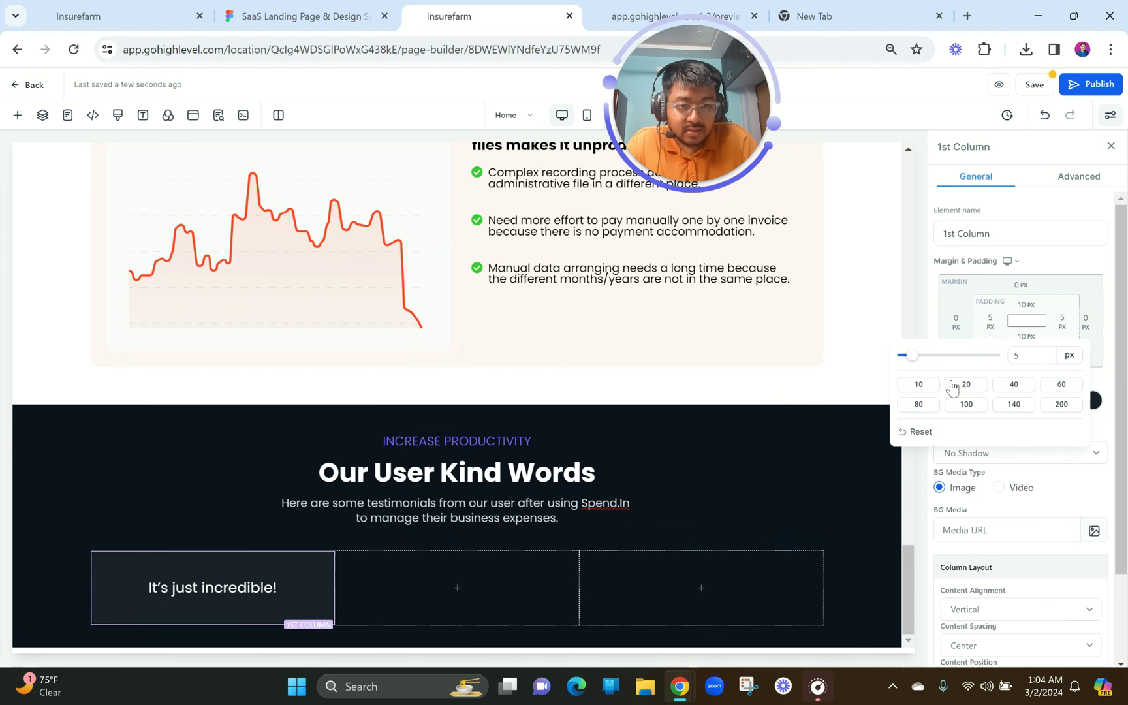
pyautogui.click(918, 387)
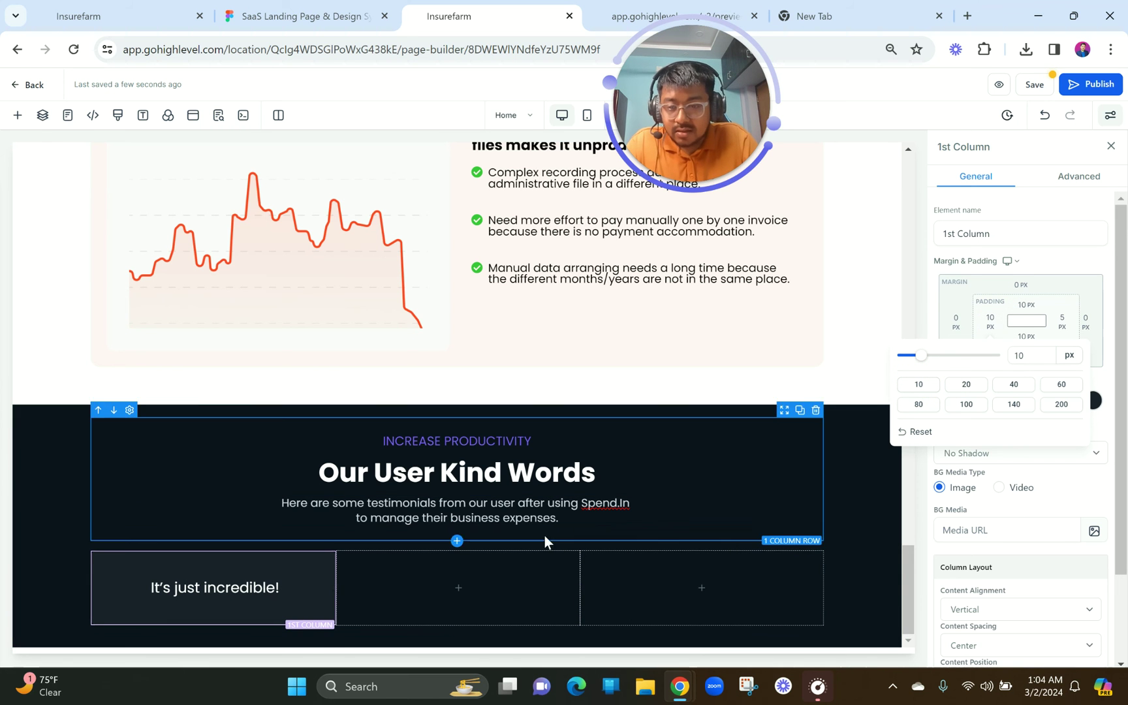
pyautogui.click(261, 589)
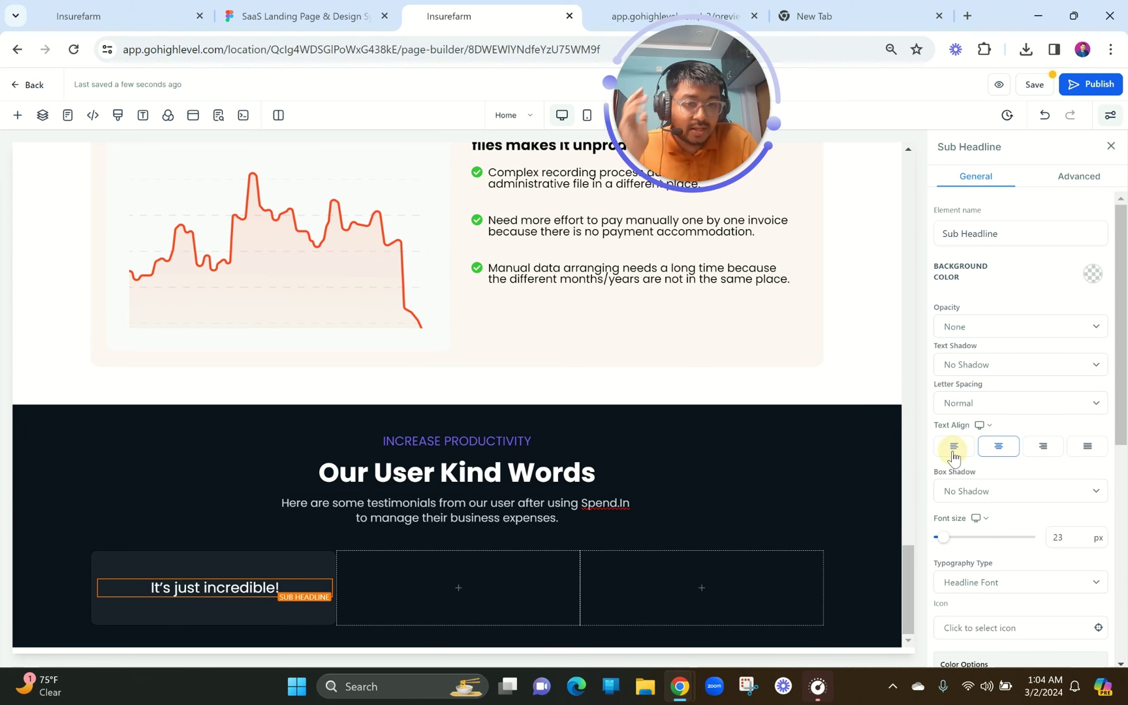
pyautogui.click(954, 449)
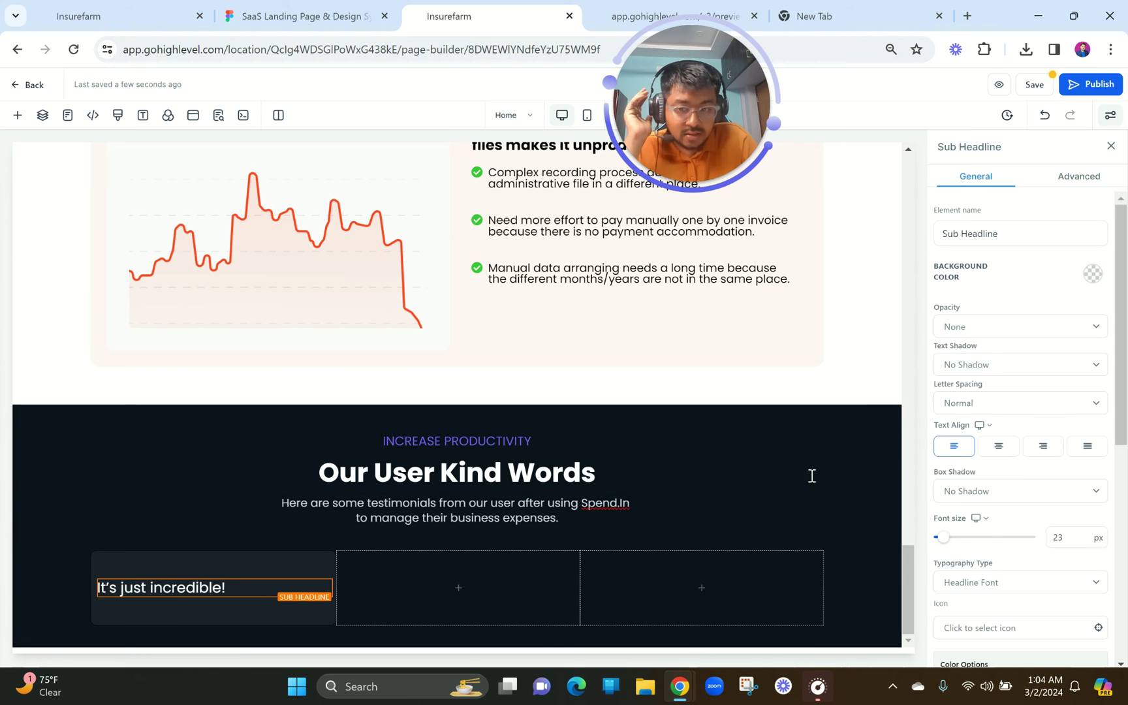
# - Copy the testimonial text beneath "It's just incredible!" in the Figma design and return to the page builder
pyautogui.click(340, 17)
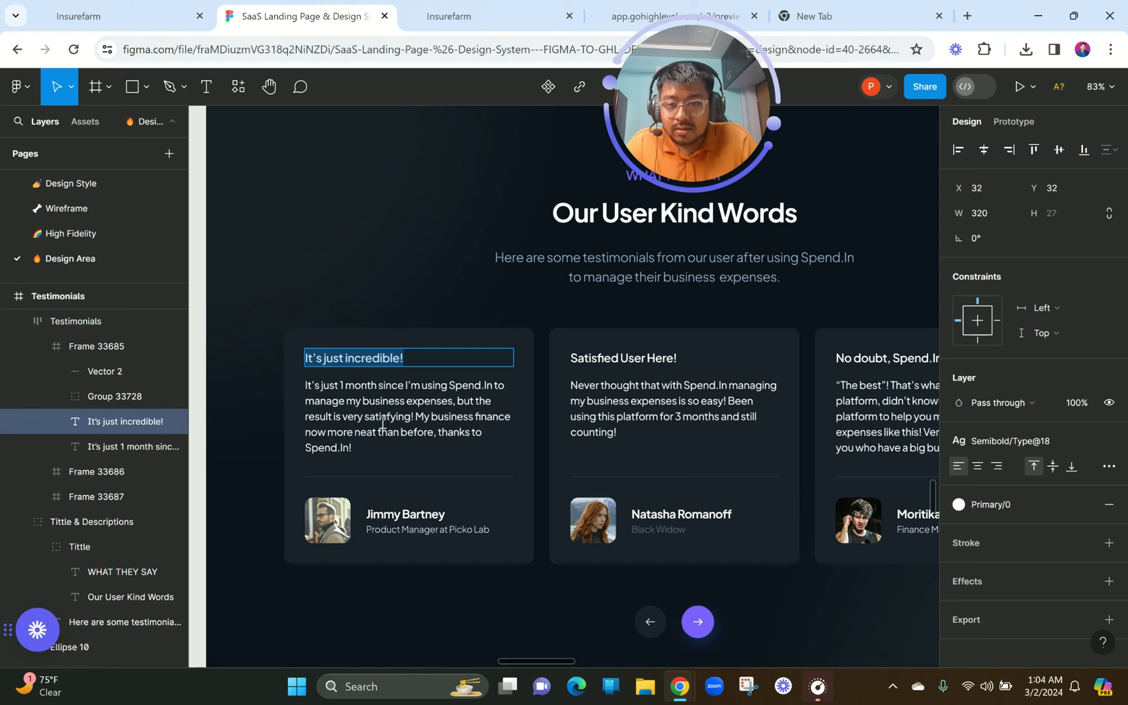
pyautogui.tripleClick(375, 422)
pyautogui.hotkey('ctrl', 'c')
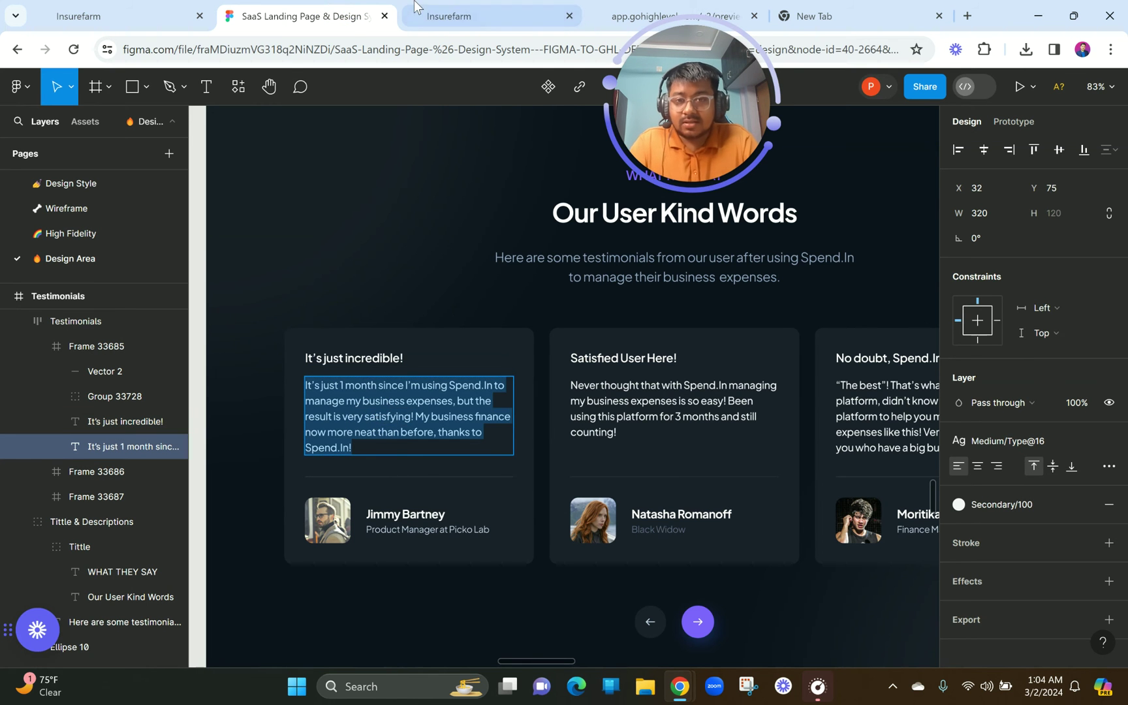
pyautogui.click(453, 9)
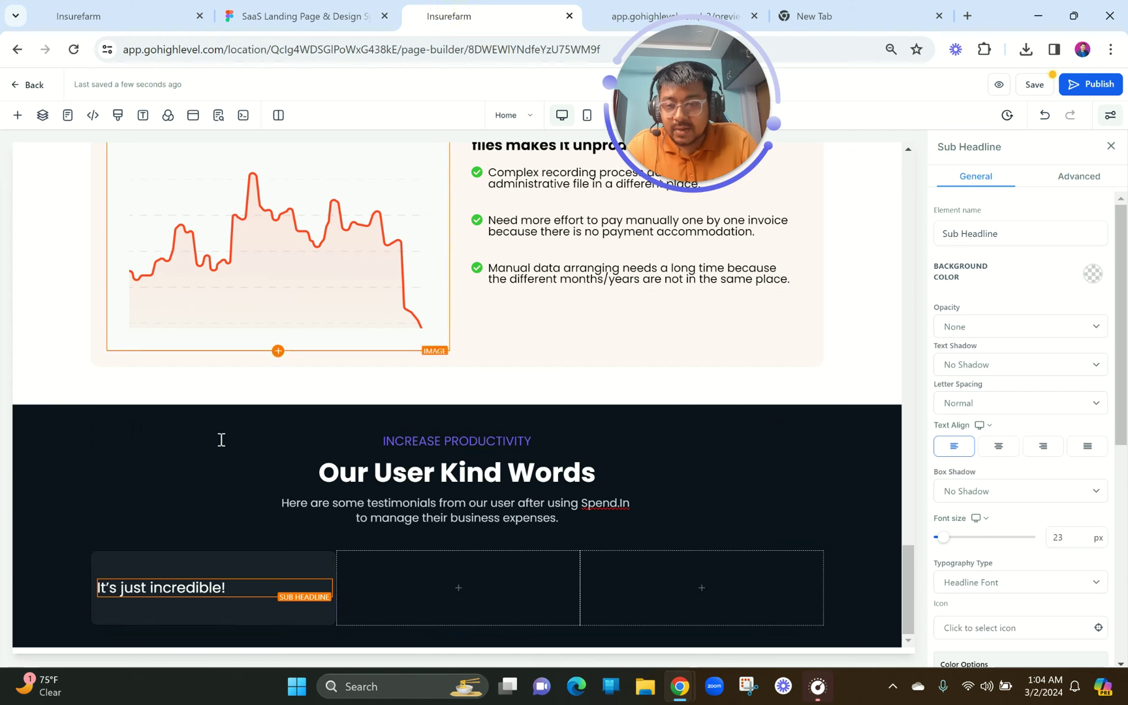
# - Set the left padding of the first card column to 20 px
pyautogui.click(230, 554)
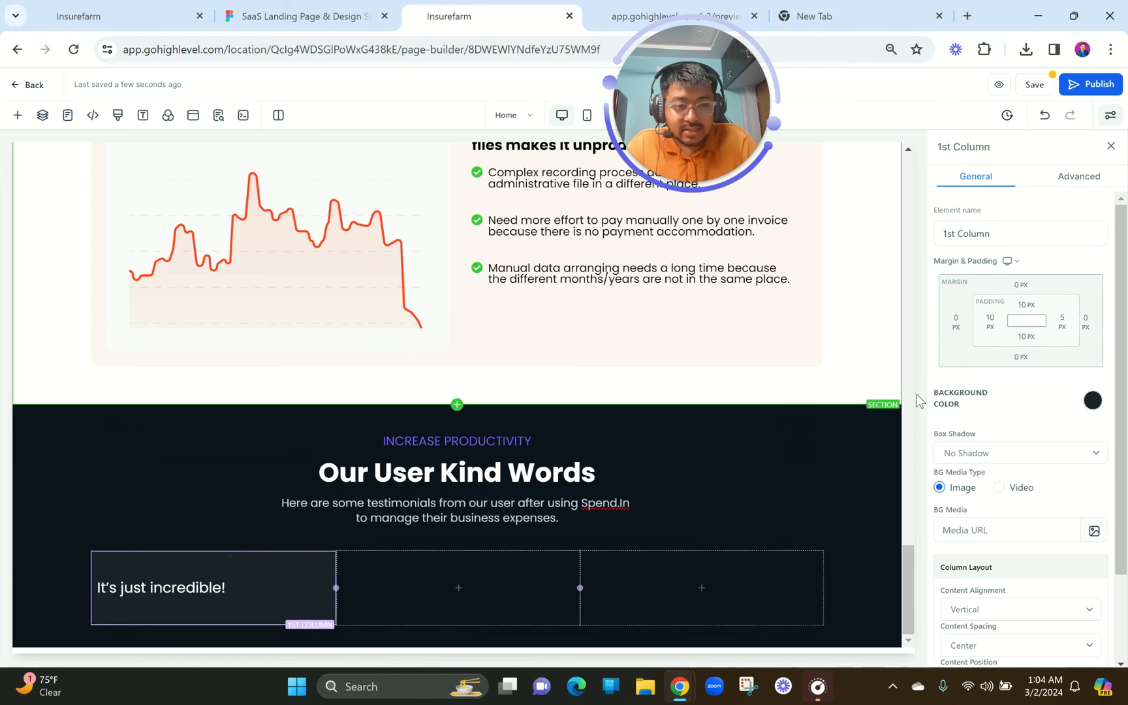
pyautogui.click(992, 321)
pyautogui.click(963, 388)
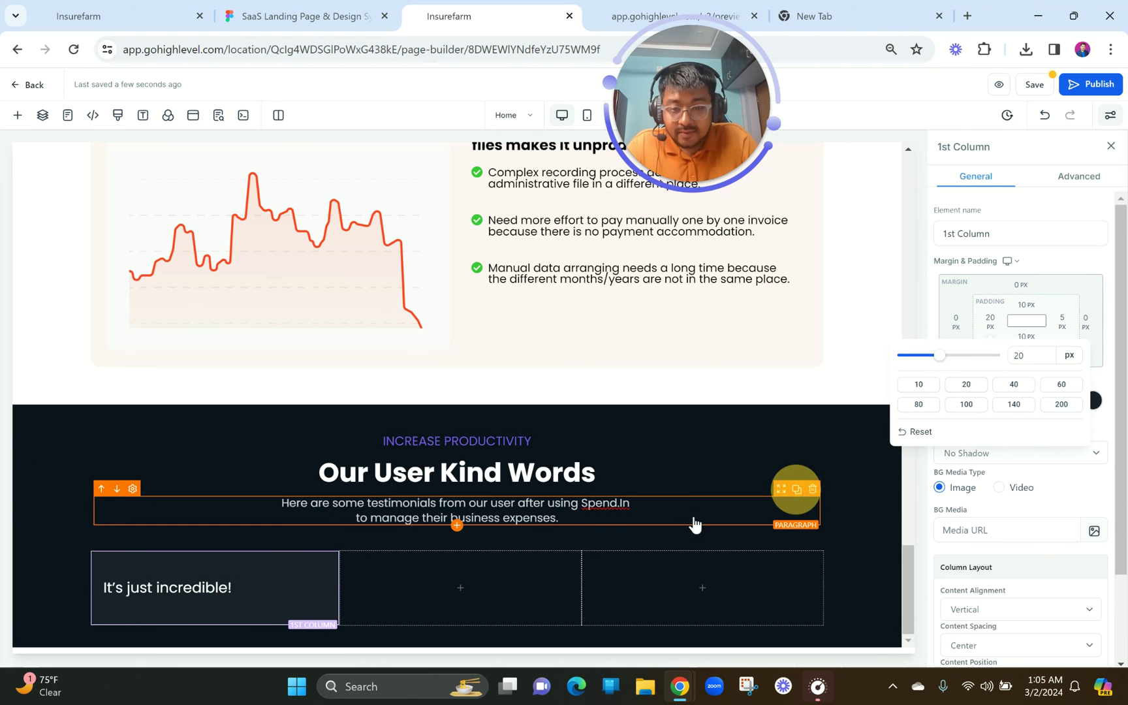
# - Duplicate the section's description paragraph, move the copy under the first card's title, and left-align it
pyautogui.click(796, 490)
pyautogui.moveTo(780, 488); pyautogui.dragTo(208, 603)
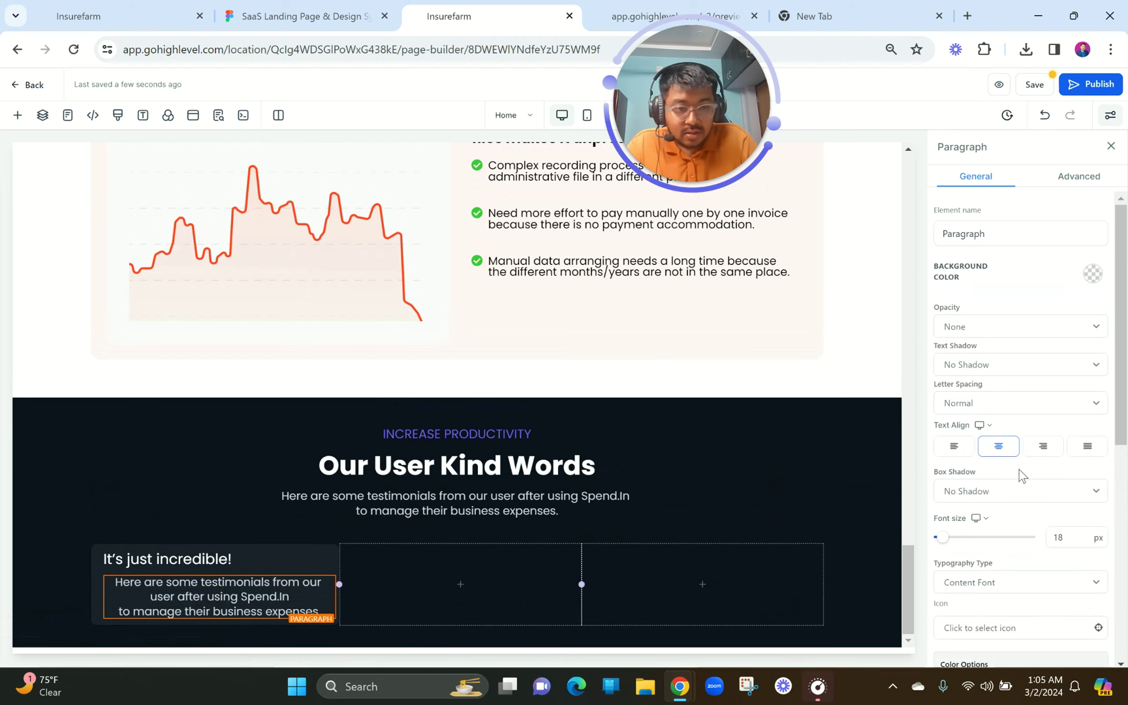
pyautogui.click(953, 446)
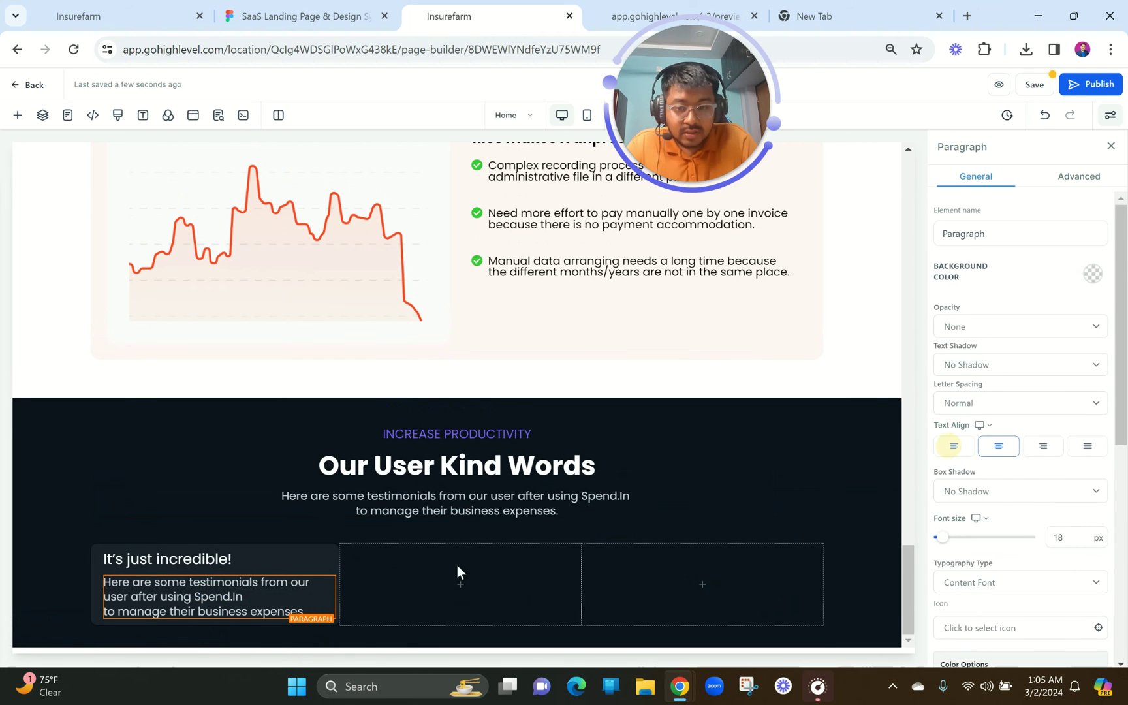
# - Replace the first card's paragraph with the copied testimonial text, remove the blank line above it, and set its font size to 16 px
pyautogui.tripleClick(166, 592)
pyautogui.hotkey('ctrl', 'v')
pyautogui.click(105, 579)
pyautogui.press('BackSpace')
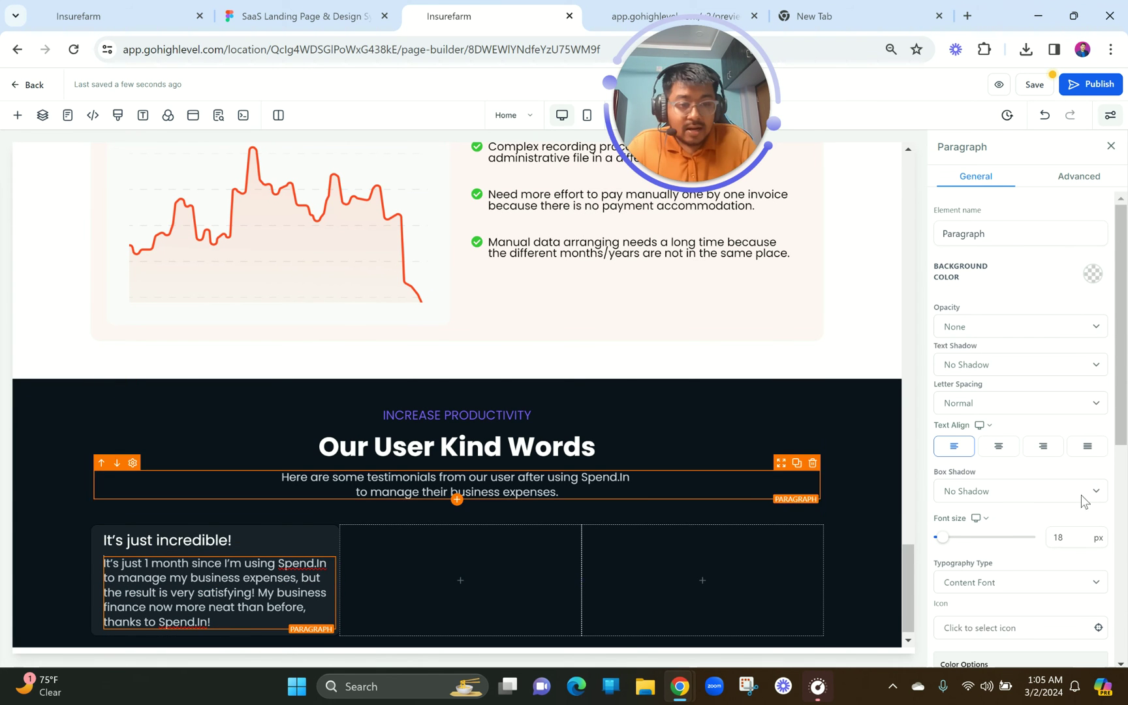
pyautogui.click(1065, 532)
pyautogui.write('16')
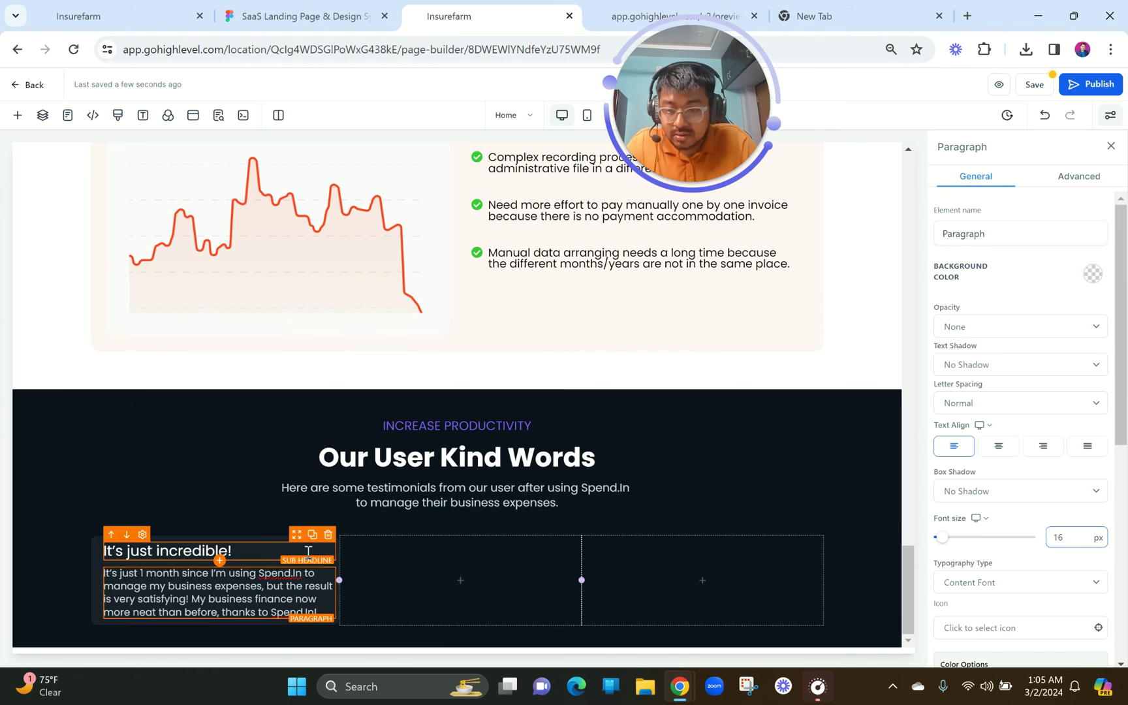
# - Set the right padding of the first card column to 20 px
pyautogui.click(254, 537)
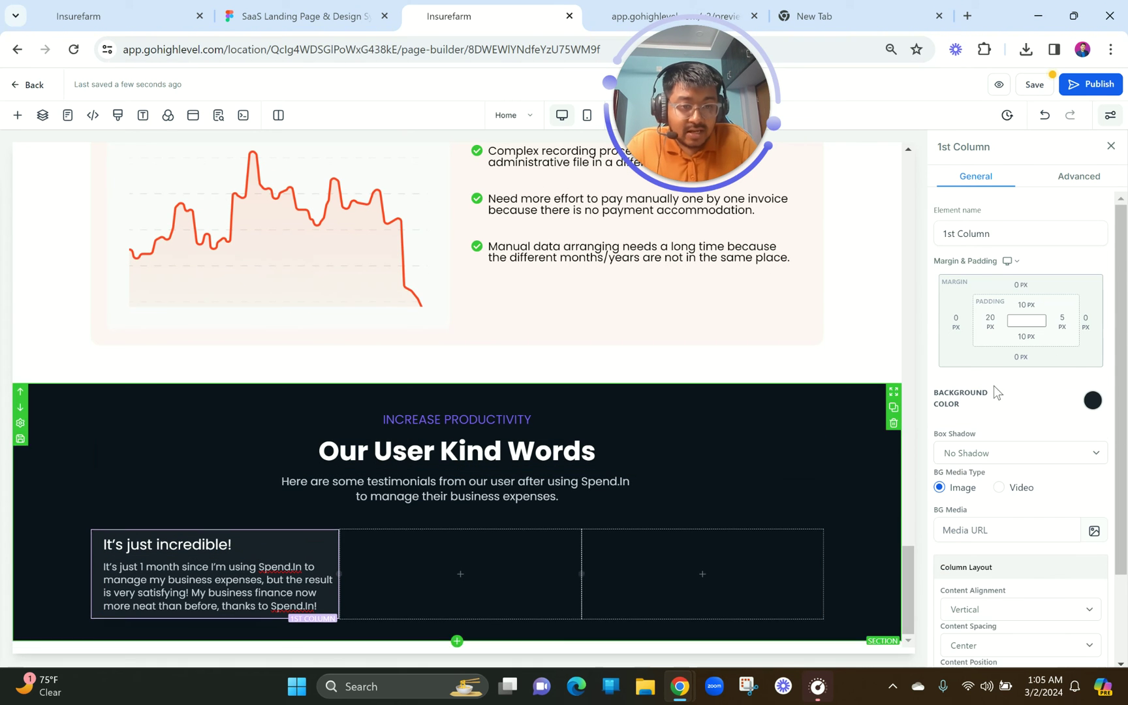
pyautogui.click(1061, 325)
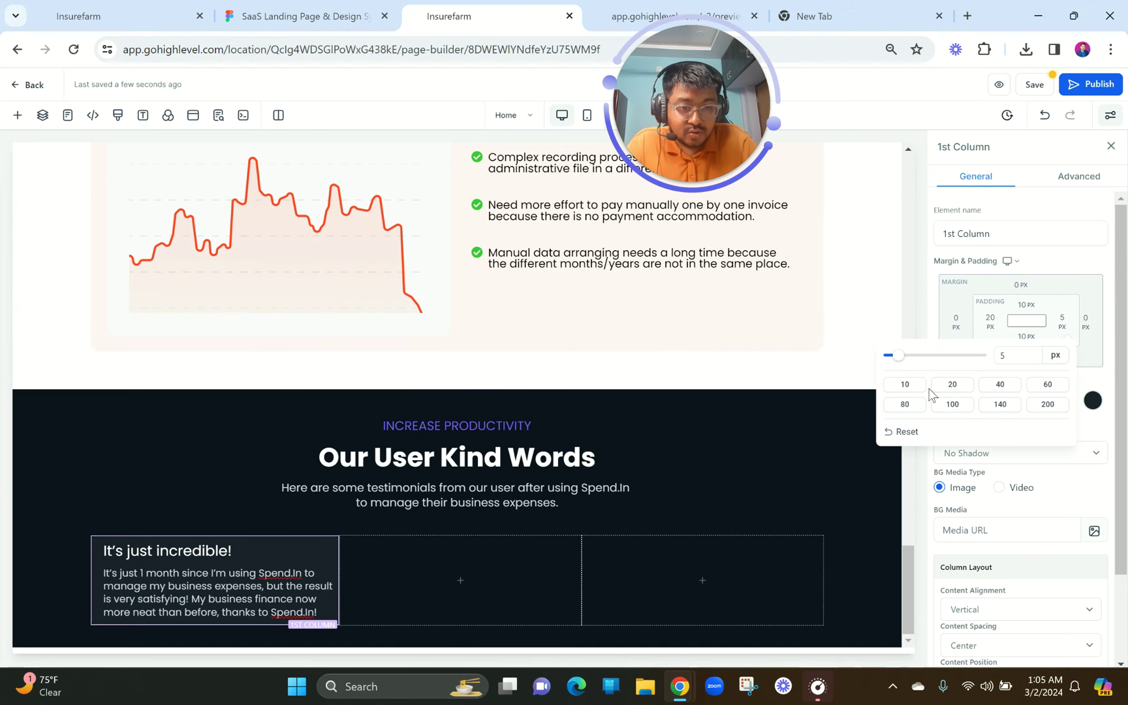
pyautogui.click(952, 384)
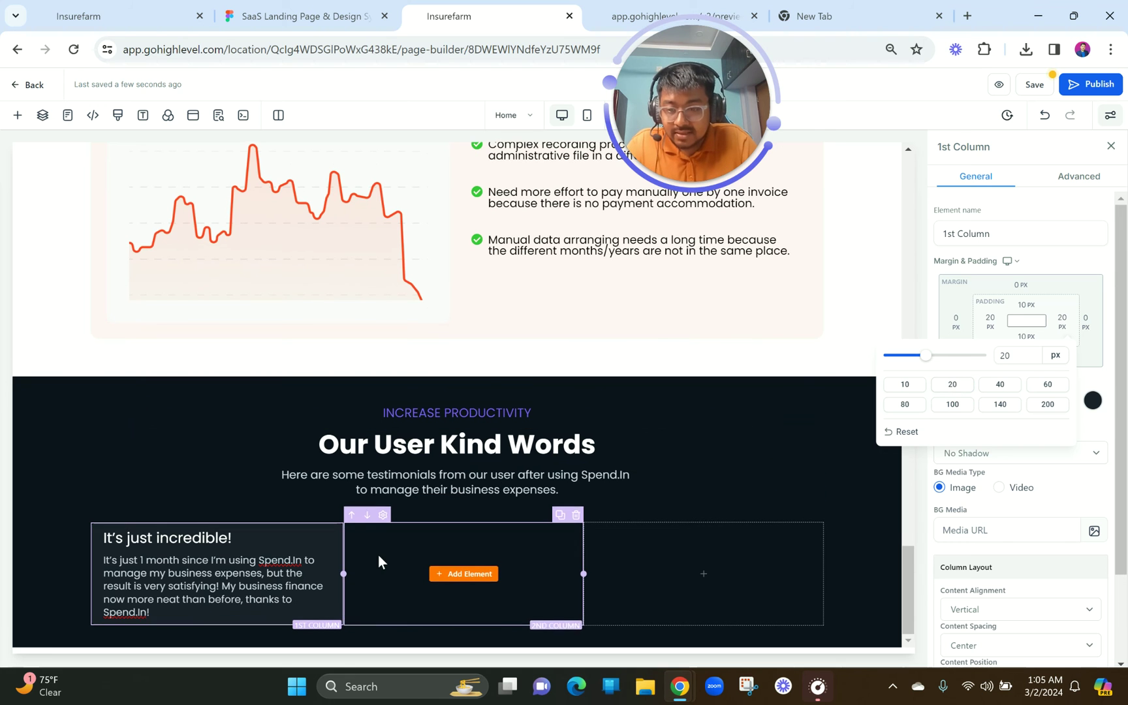
# - Give the "It's just incredible!" title in the first card a top margin of 20 px
pyautogui.click(205, 539)
pyautogui.scroll(-10, 1037, 543)
pyautogui.click(1028, 547)
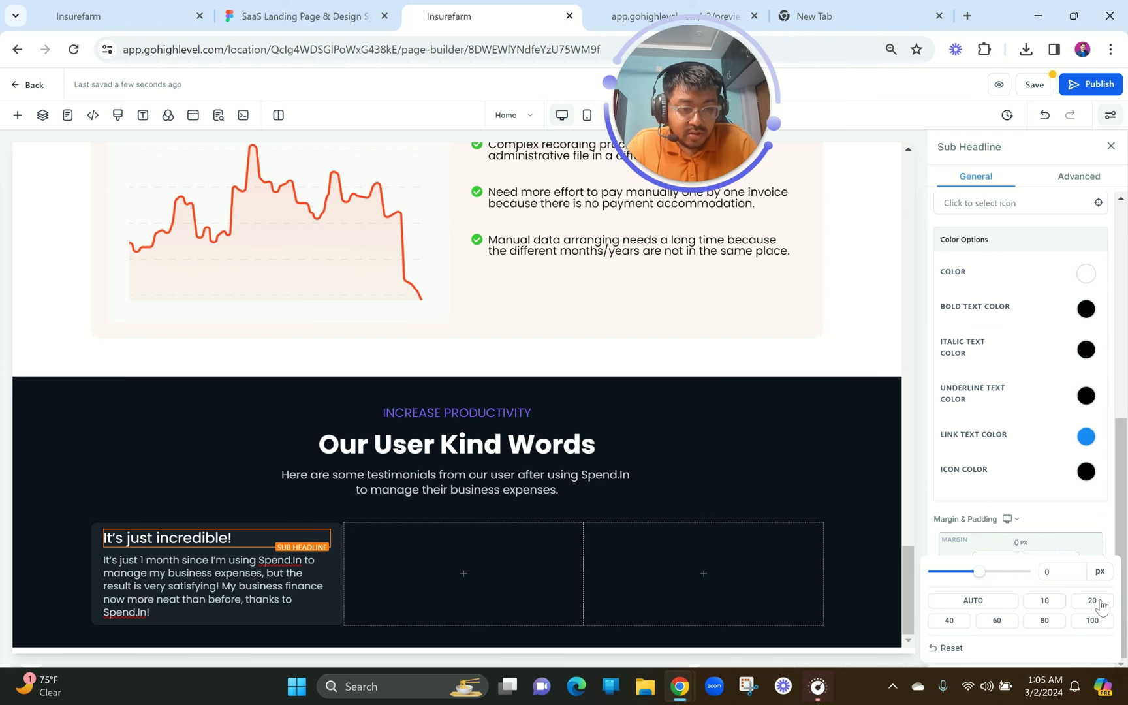
pyautogui.click(1104, 607)
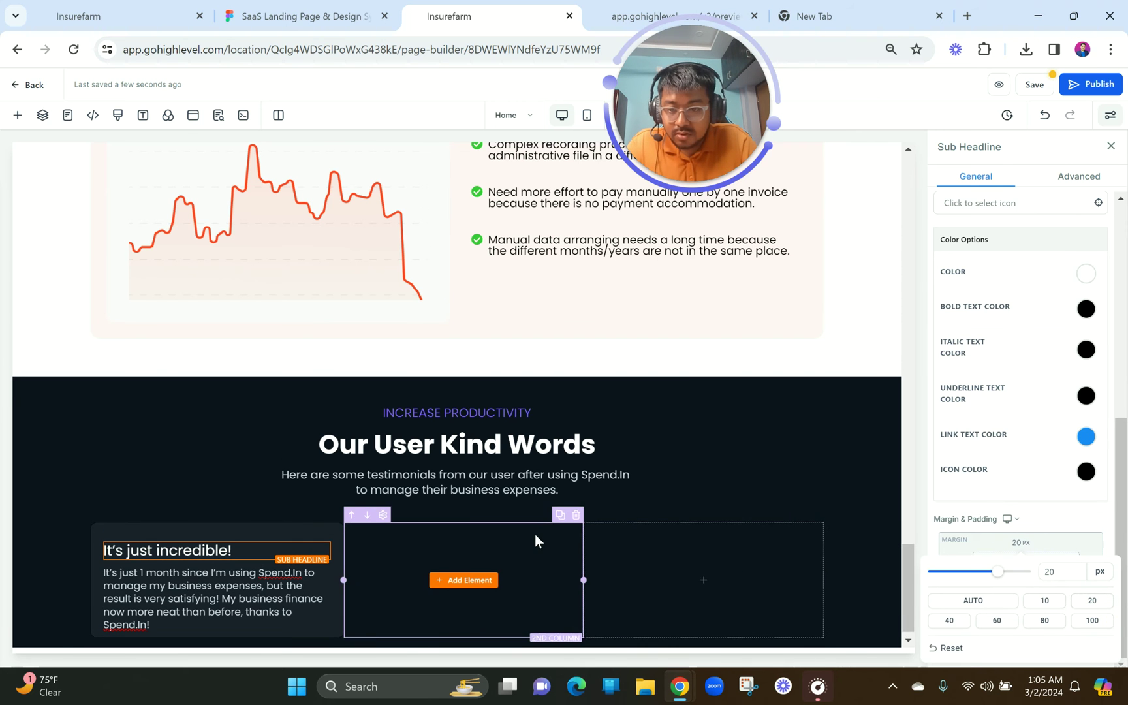
# - Examine the divider line and the author block of the first testimonial card in Figma, then return to the page builder
pyautogui.click(327, 14)
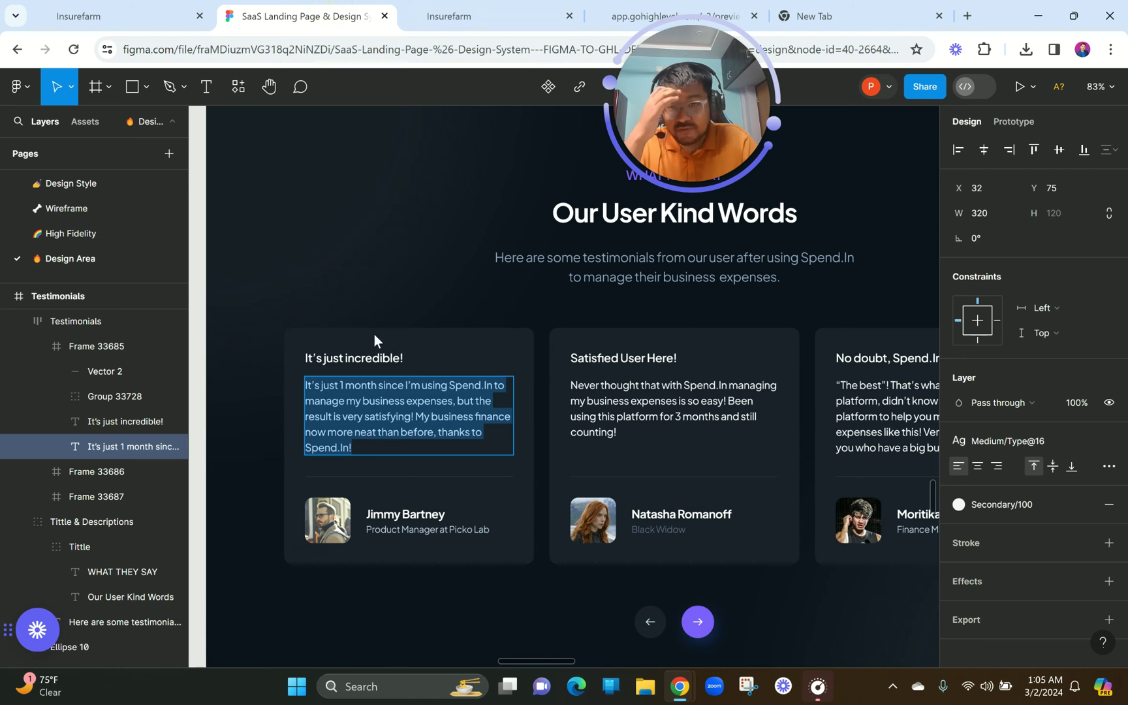
pyautogui.scroll(5, 371, 483)
pyautogui.click(363, 477)
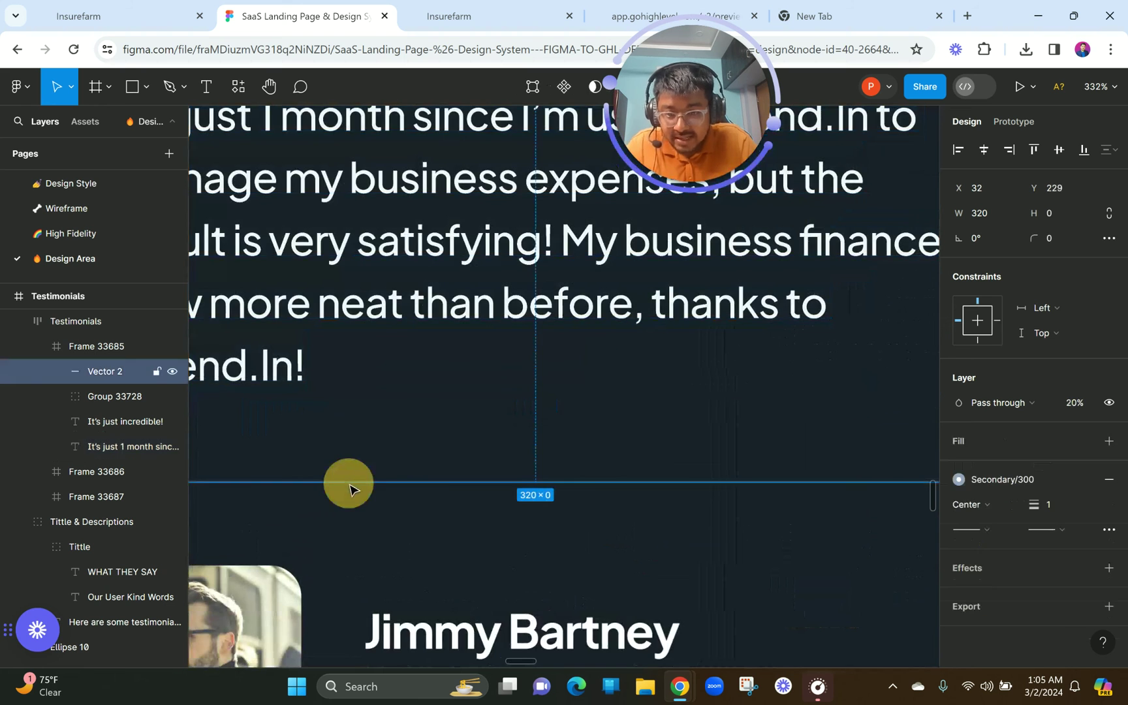
pyautogui.scroll(-4, 351, 490)
pyautogui.click(345, 543)
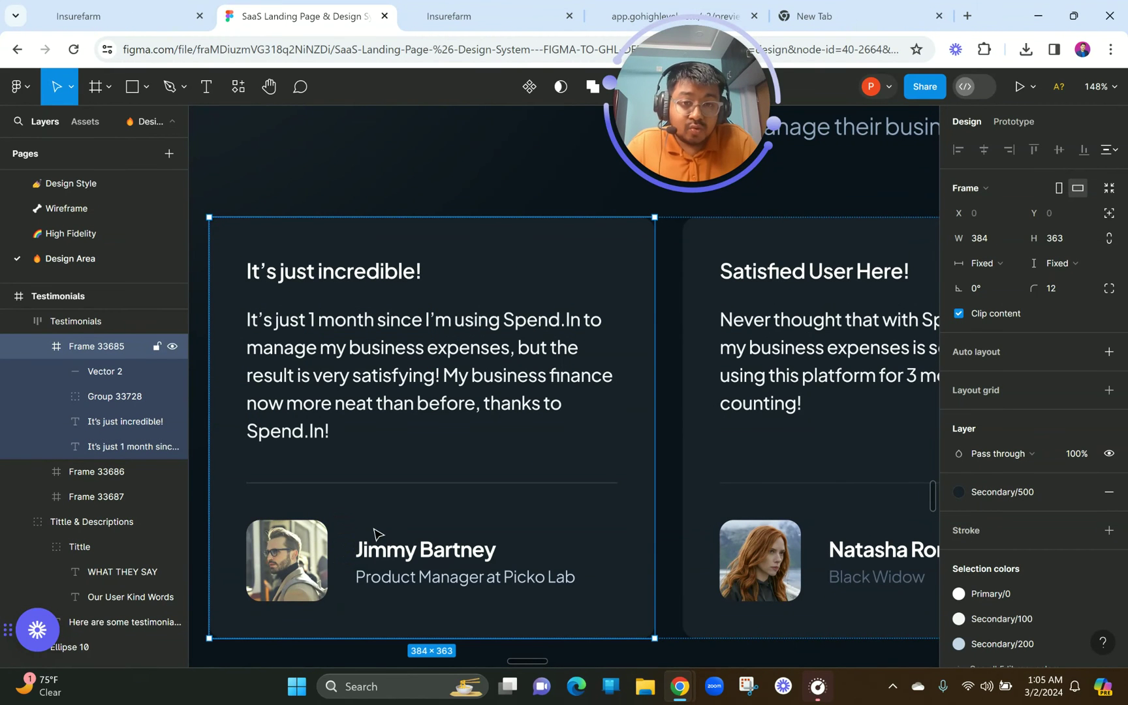
pyautogui.click(467, 15)
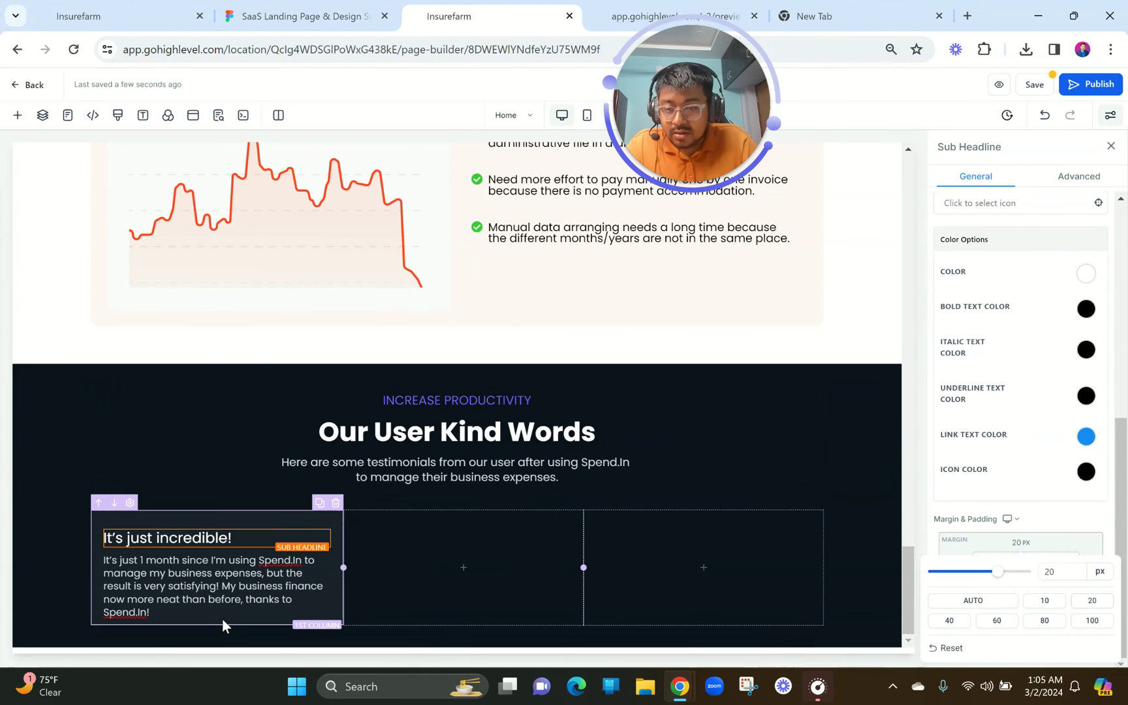
# - Add a divider element below the testimonial paragraph in the first card column
pyautogui.click(217, 619)
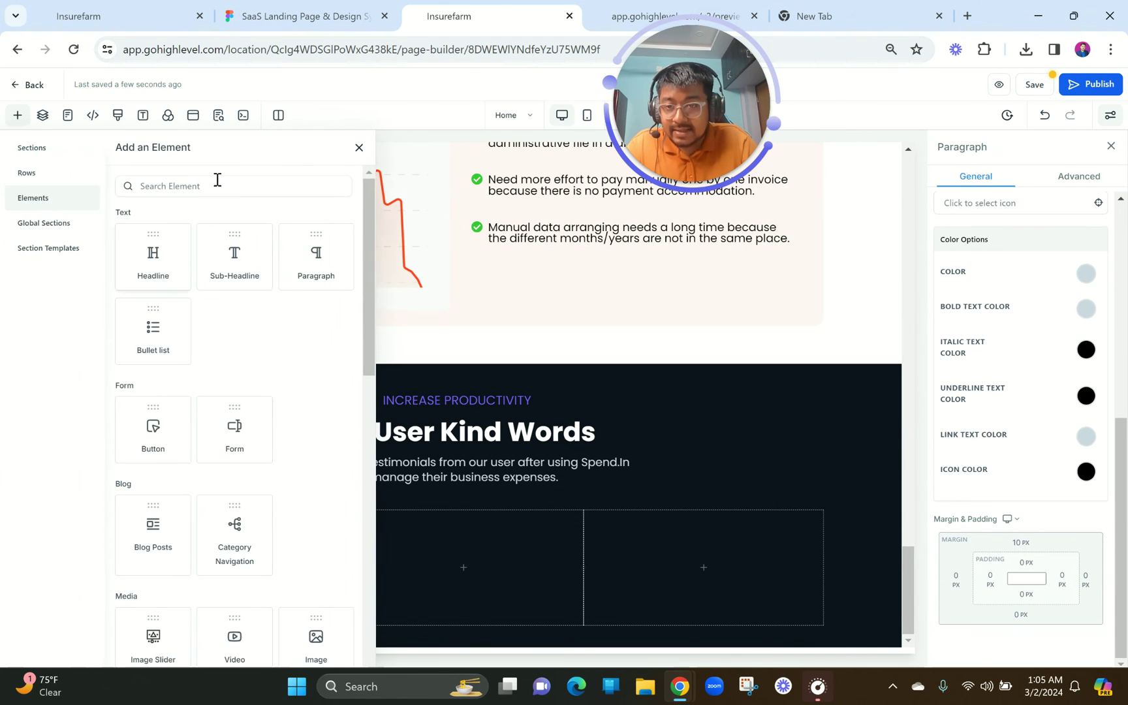
pyautogui.scroll(-5, 252, 446)
pyautogui.scroll(-5, 252, 445)
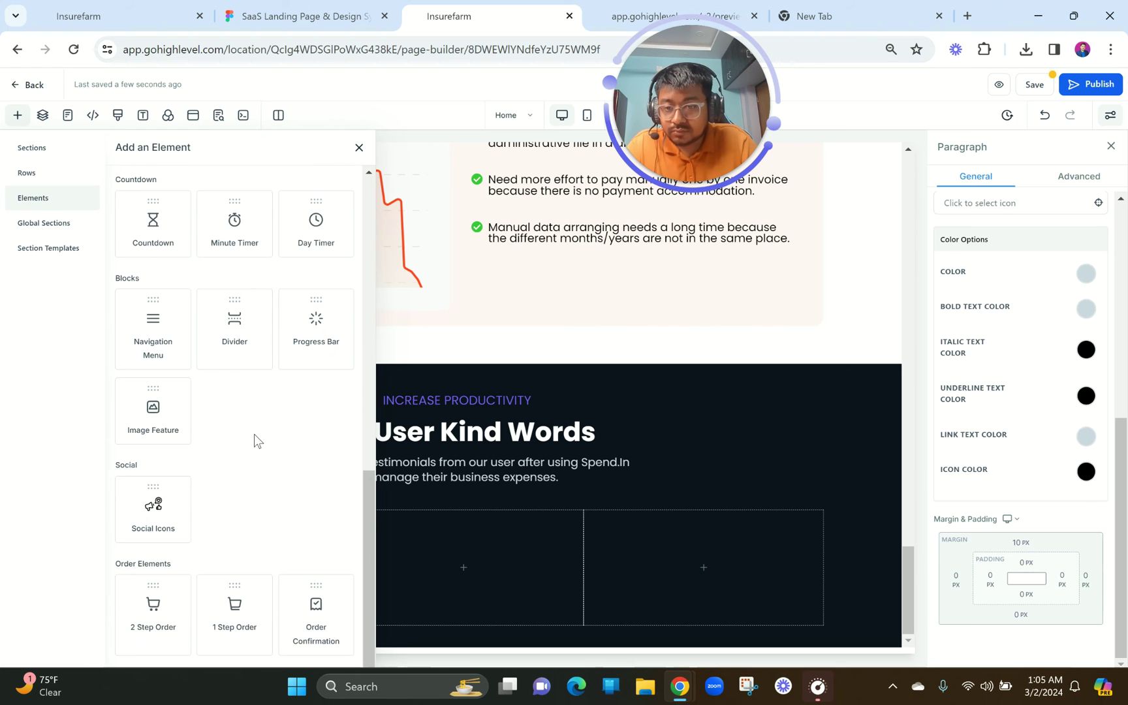
pyautogui.click(257, 323)
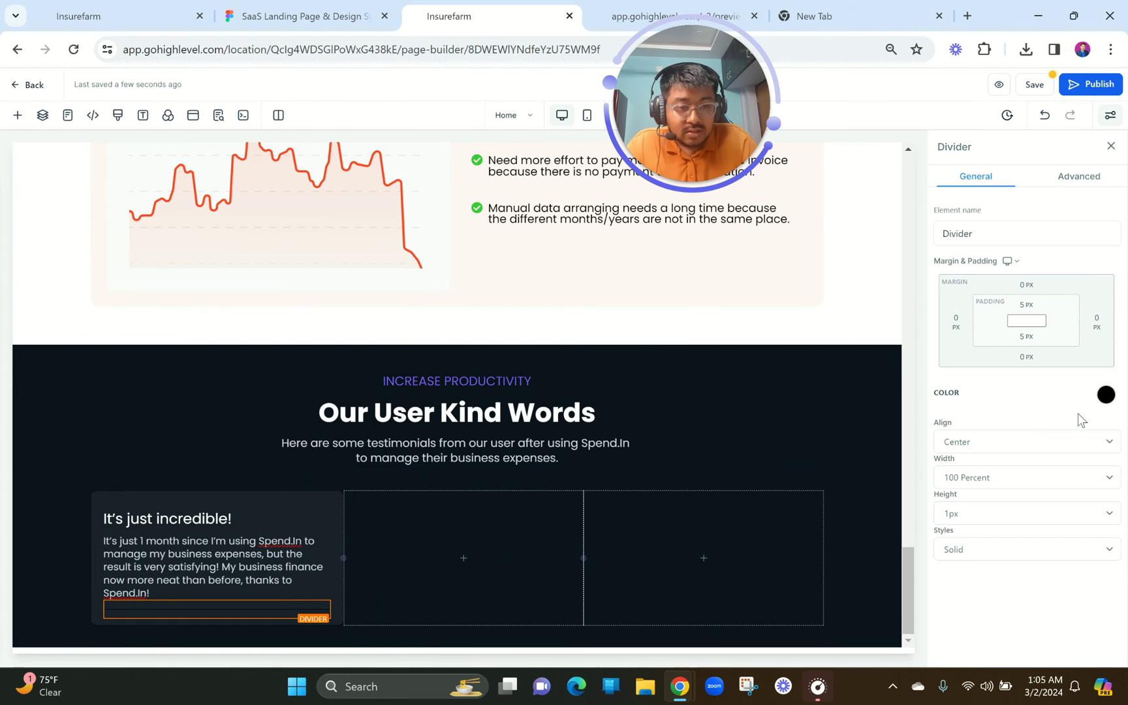
# - Set the colour of the divider in the first testimonial card to light blue-grey
pyautogui.click(1105, 394)
pyautogui.click(1016, 423)
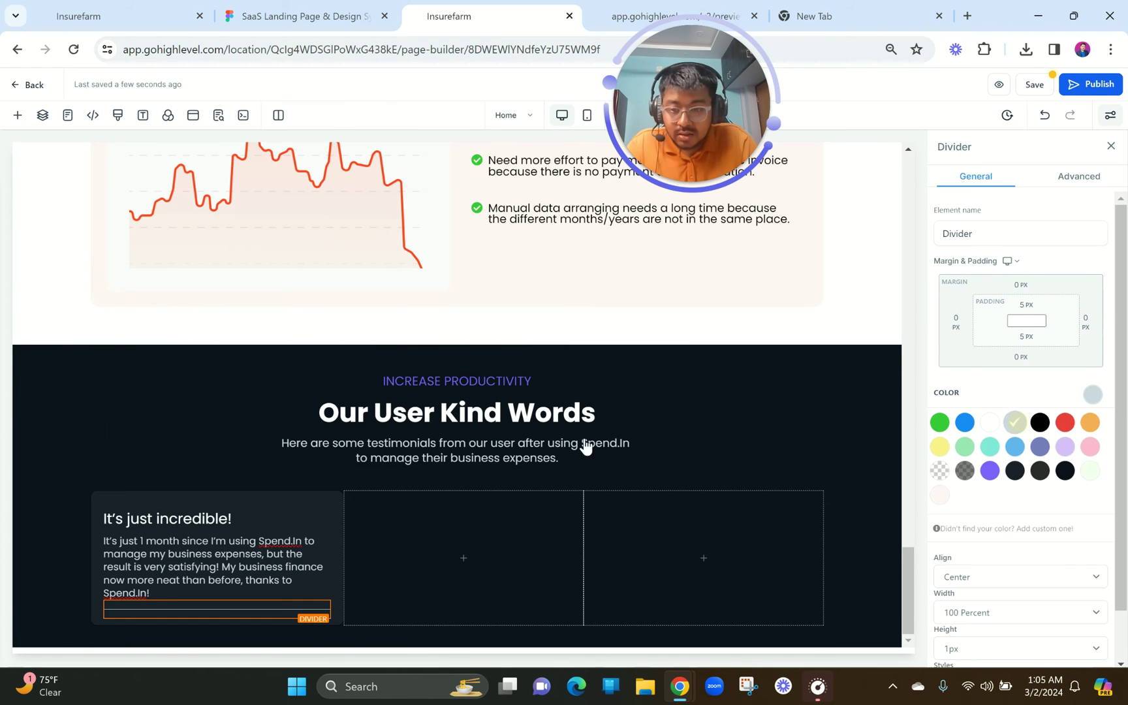
# - Add an Image Feature element below the divider and turn off its image load optimization
pyautogui.click(217, 618)
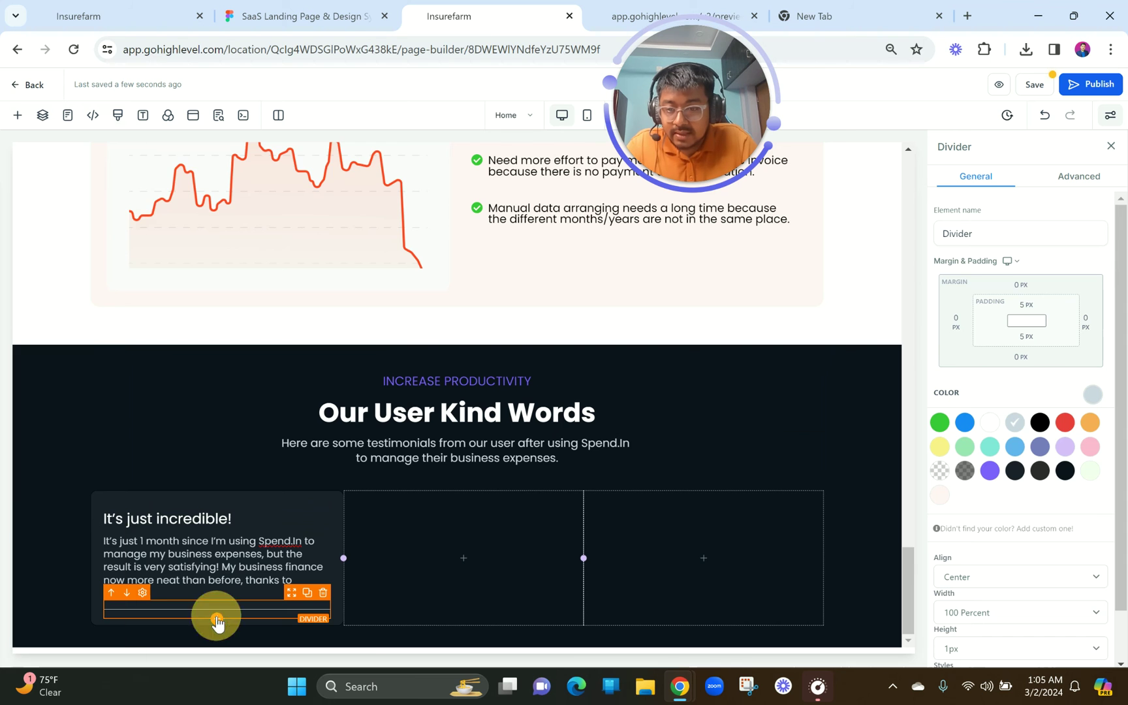
pyautogui.click(152, 417)
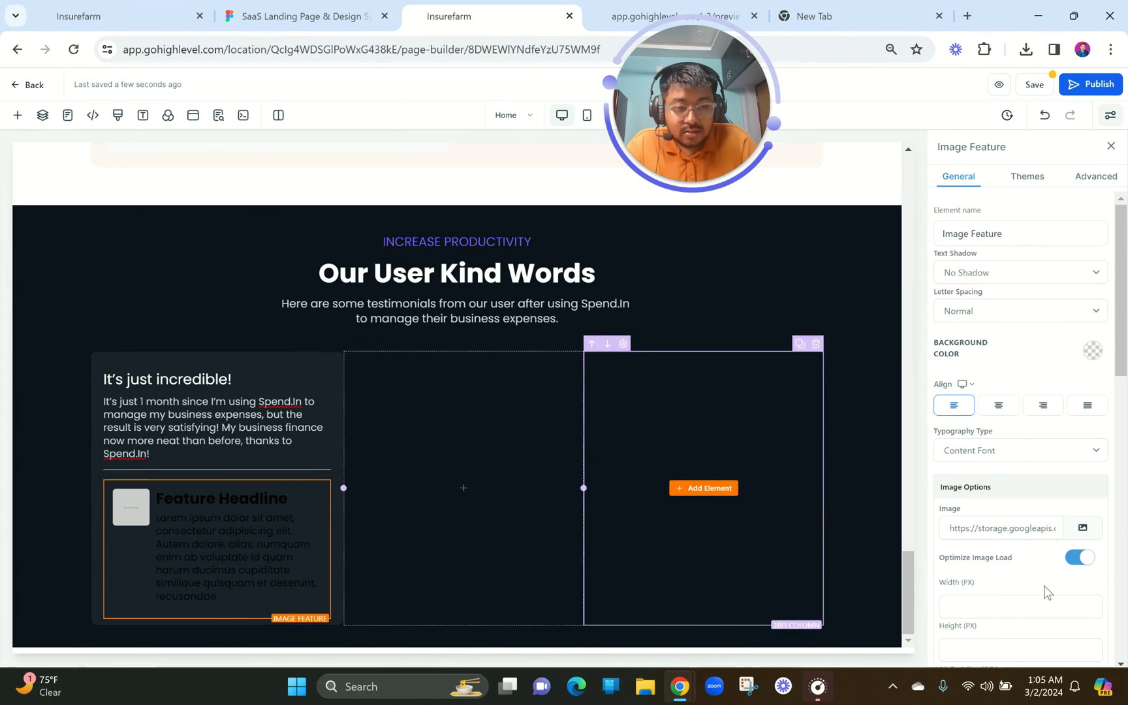
pyautogui.click(1086, 561)
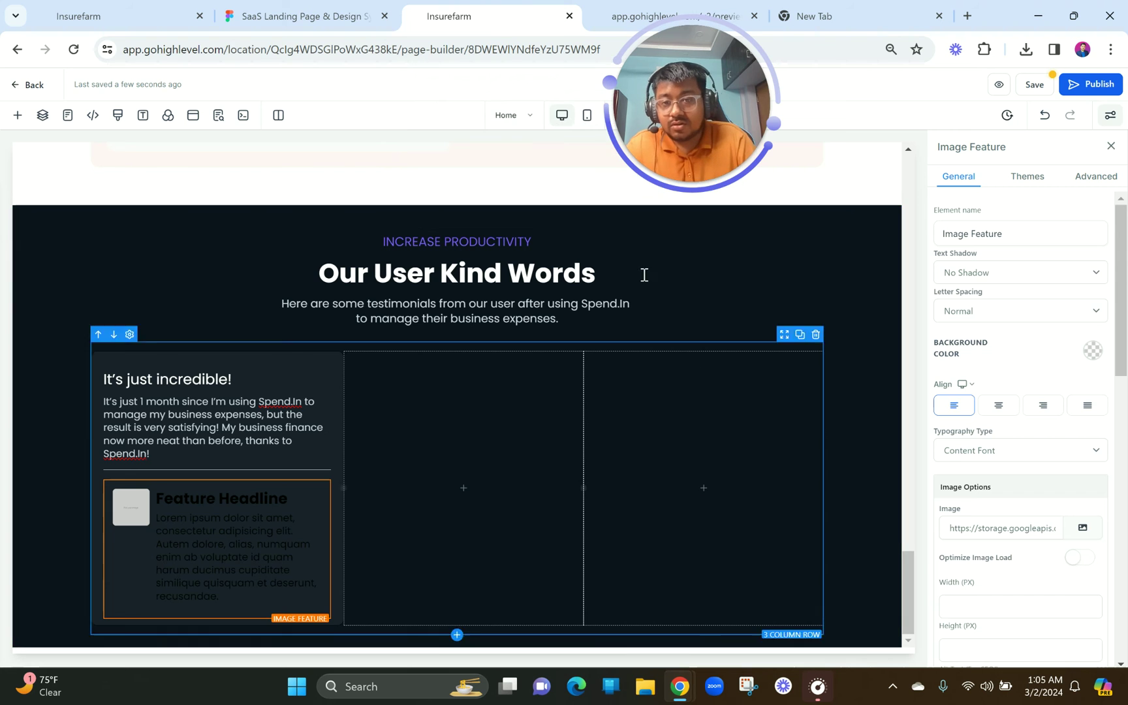
# - Copy the author's name from the first testimonial card in Figma and replace the Image Feature headline in the page builder with it
pyautogui.click(279, 8)
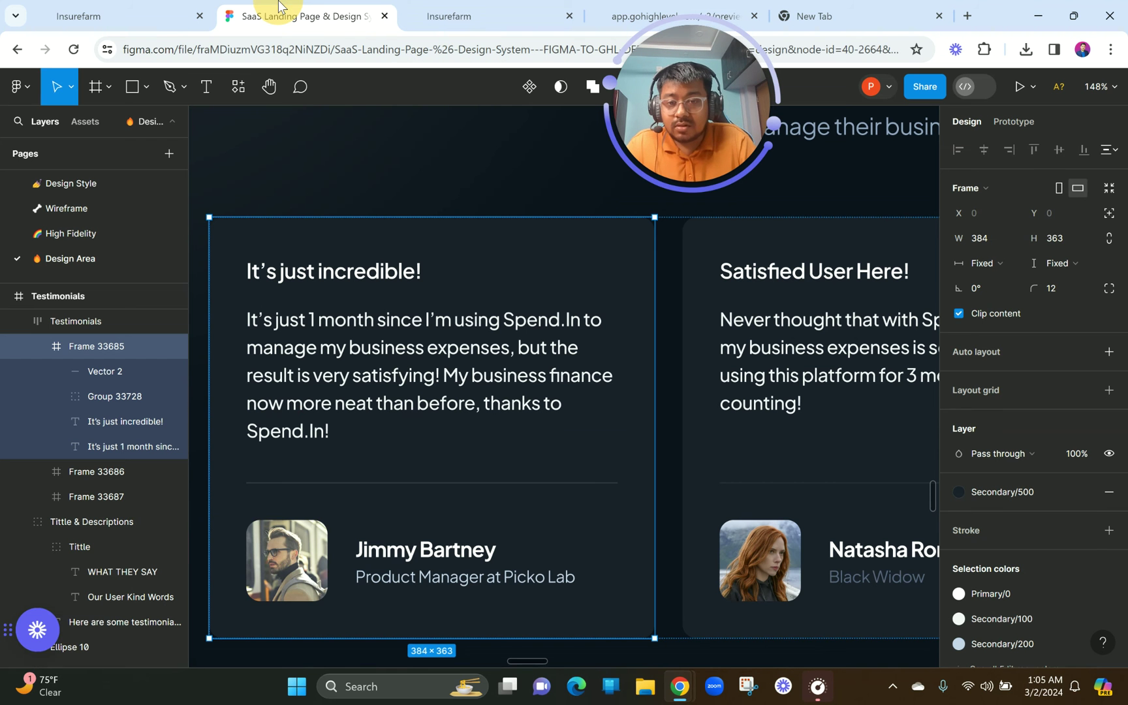
pyautogui.doubleClick(402, 555)
pyautogui.doubleClick(402, 555)
pyautogui.doubleClick(401, 552)
pyautogui.hotkey('ctrl', 'c')
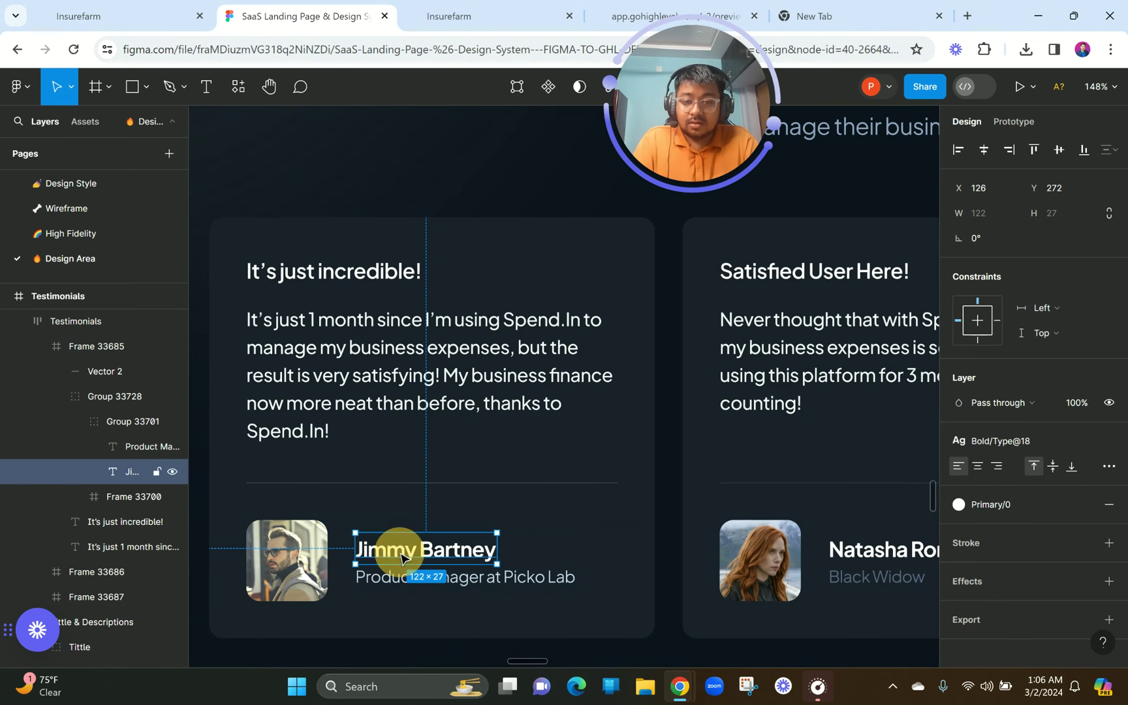
pyautogui.click(409, 8)
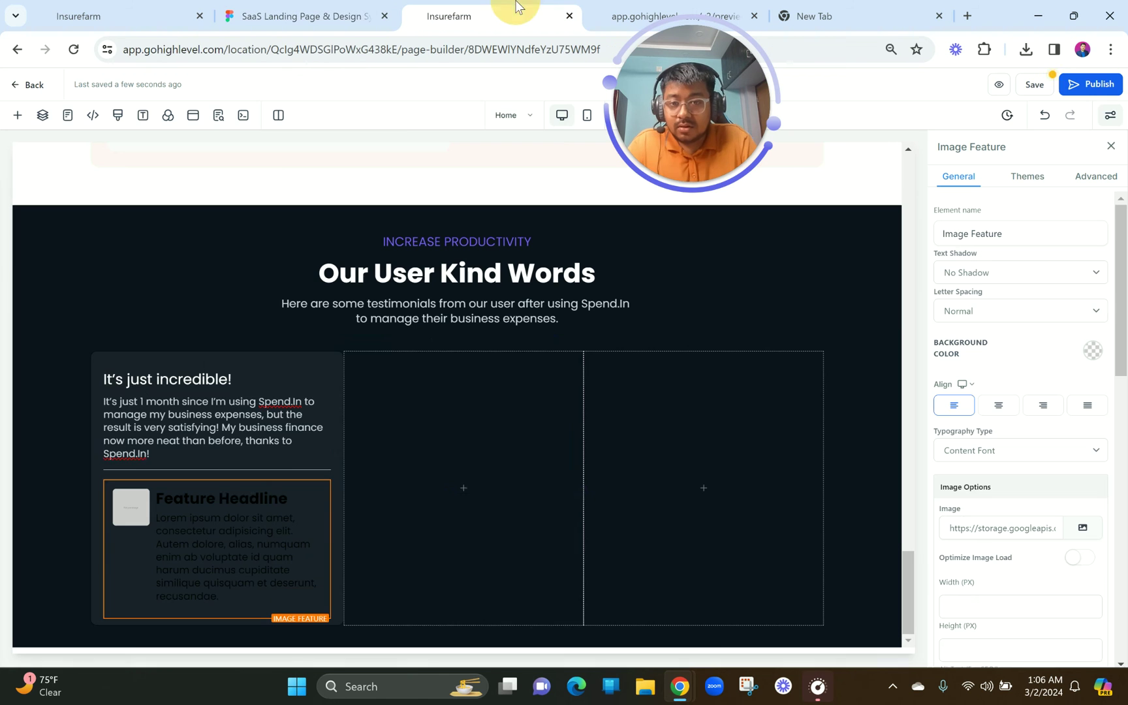
pyautogui.click(232, 498)
pyautogui.doubleClick(232, 498)
pyautogui.tripleClick(231, 499)
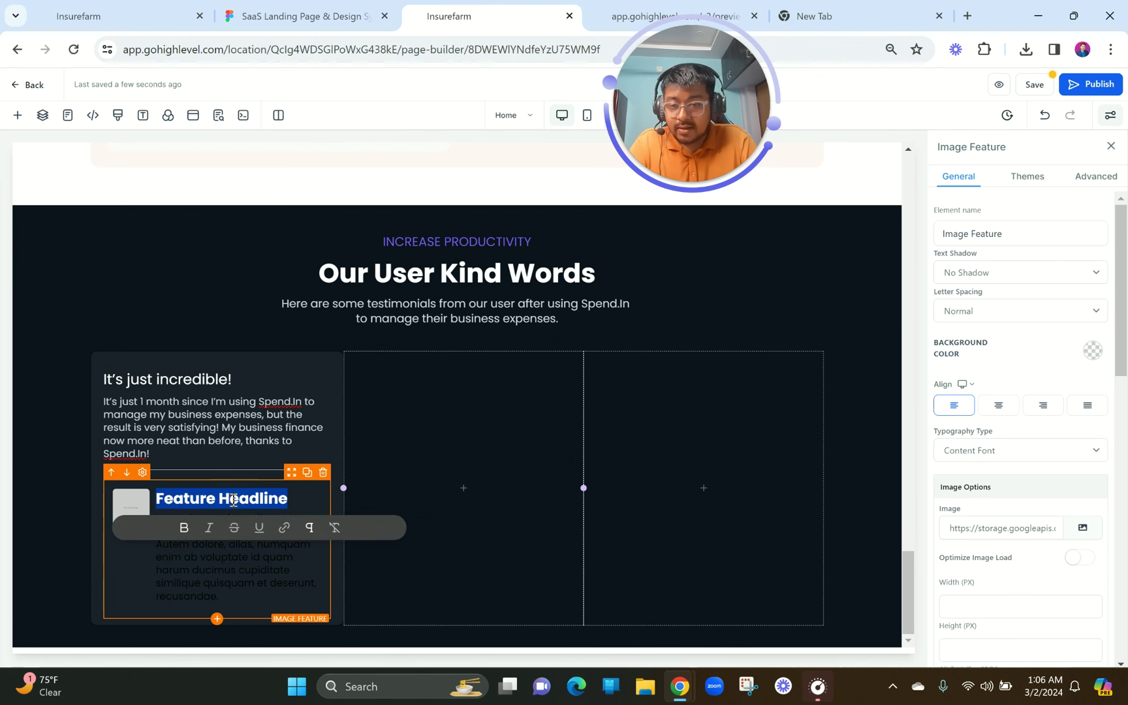
pyautogui.hotkey('ctrl', 'v')
# - Set the Image Feature's headline and text colours to white and remove the blank line above the author's name
pyautogui.scroll(-8, 1082, 476)
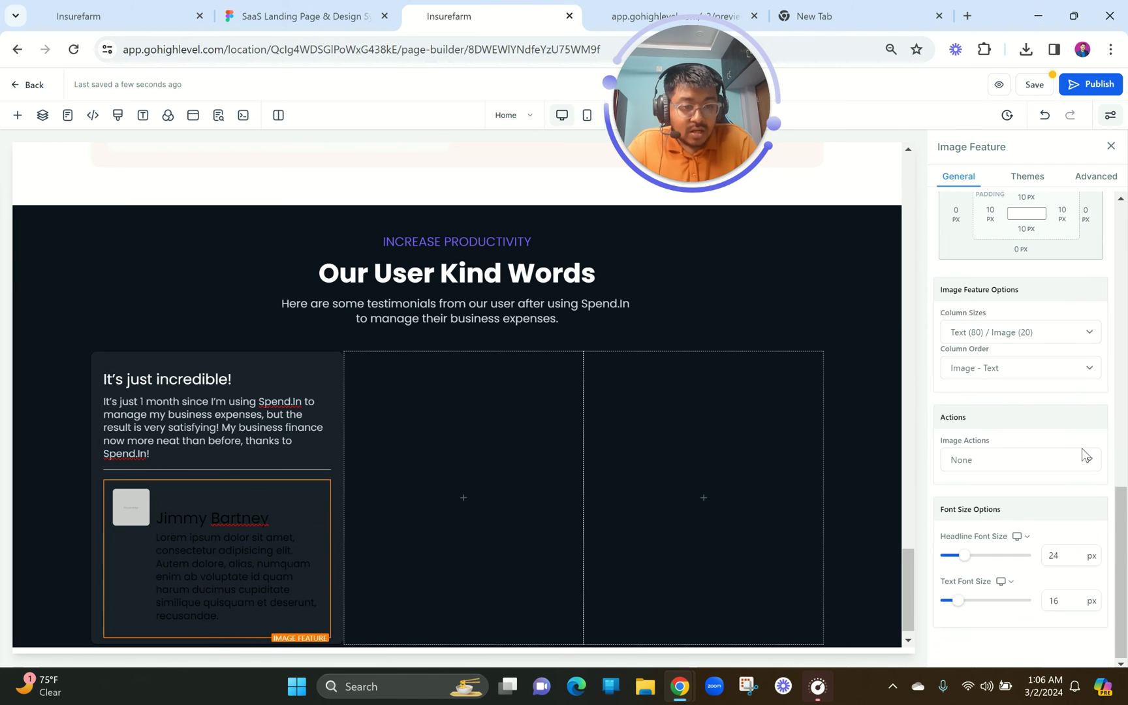
pyautogui.scroll(3, 1082, 453)
pyautogui.click(1085, 421)
pyautogui.click(996, 440)
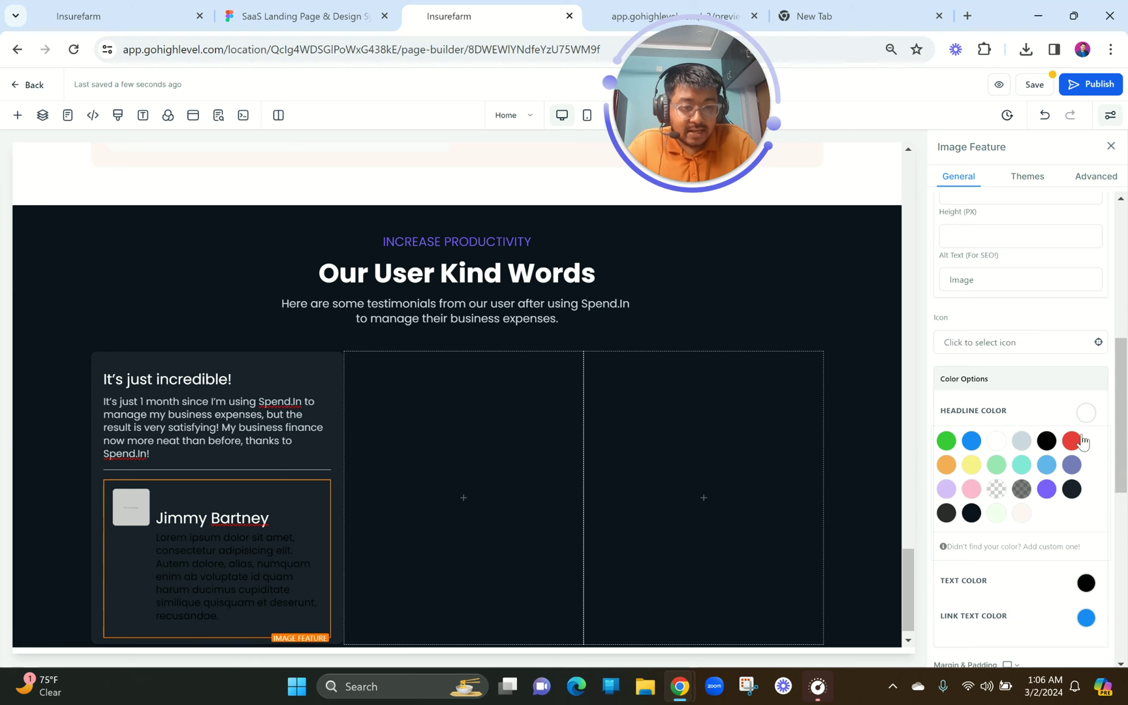
pyautogui.click(1024, 389)
pyautogui.click(1086, 582)
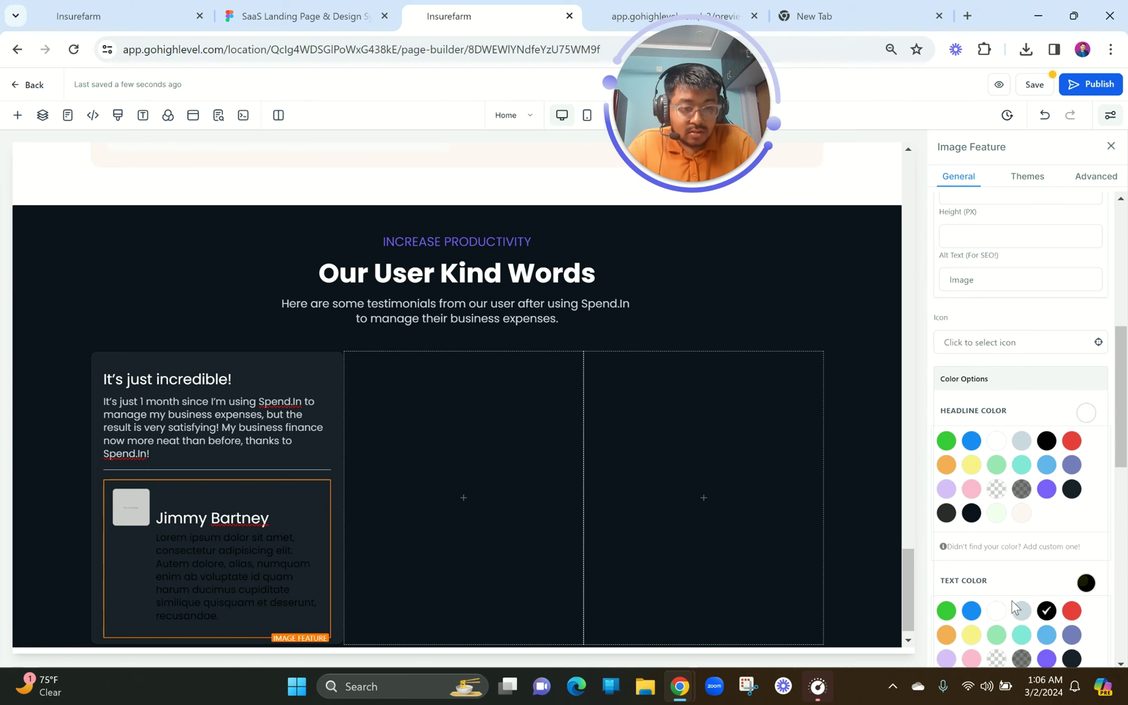
pyautogui.click(992, 612)
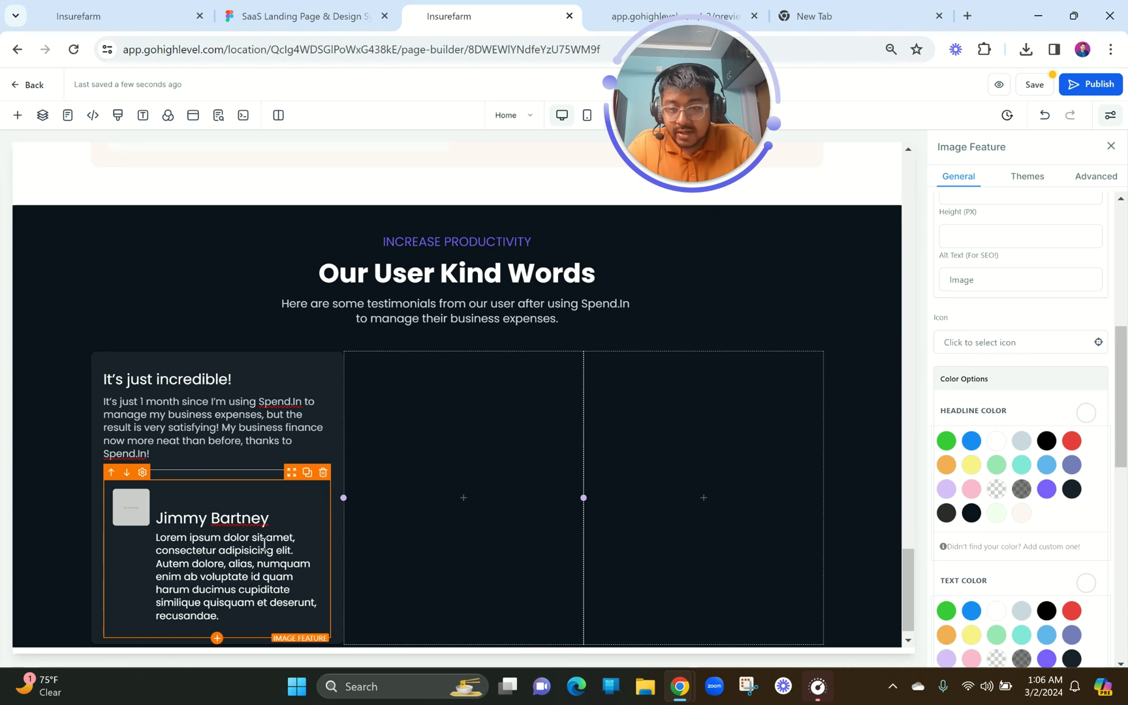
pyautogui.click(158, 521)
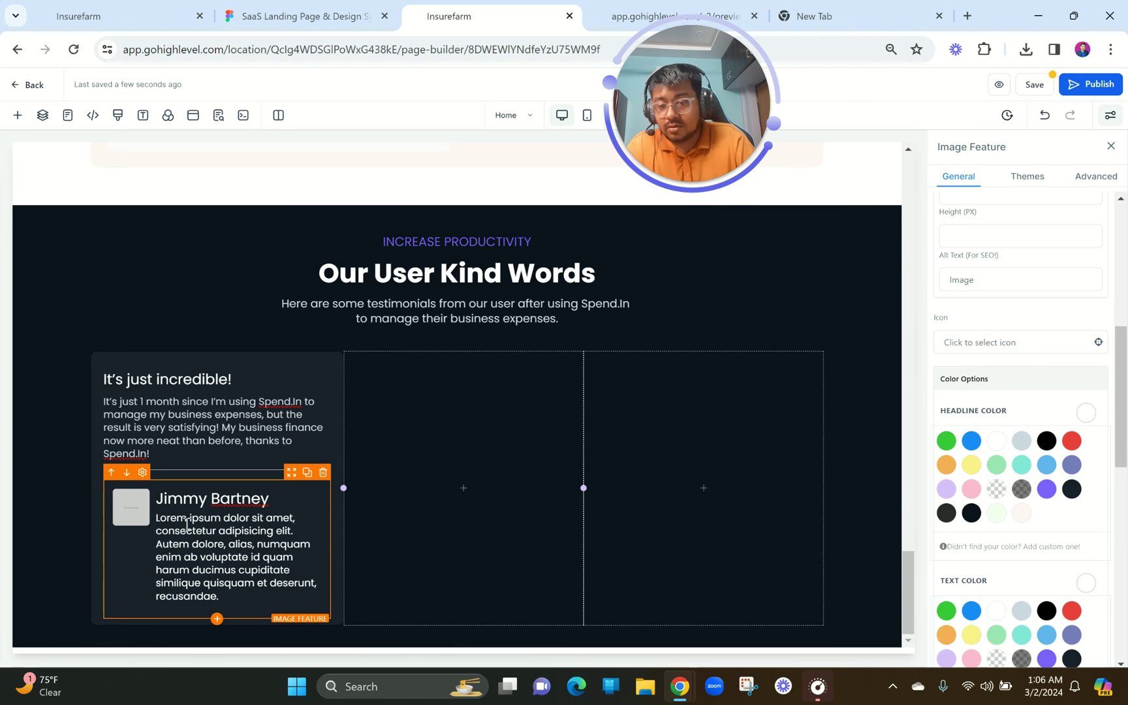
# - Replace the Image Feature's placeholder text with "Product Manager at Picko Lab" copied from Figma, without a blank line above it
pyautogui.click(302, 9)
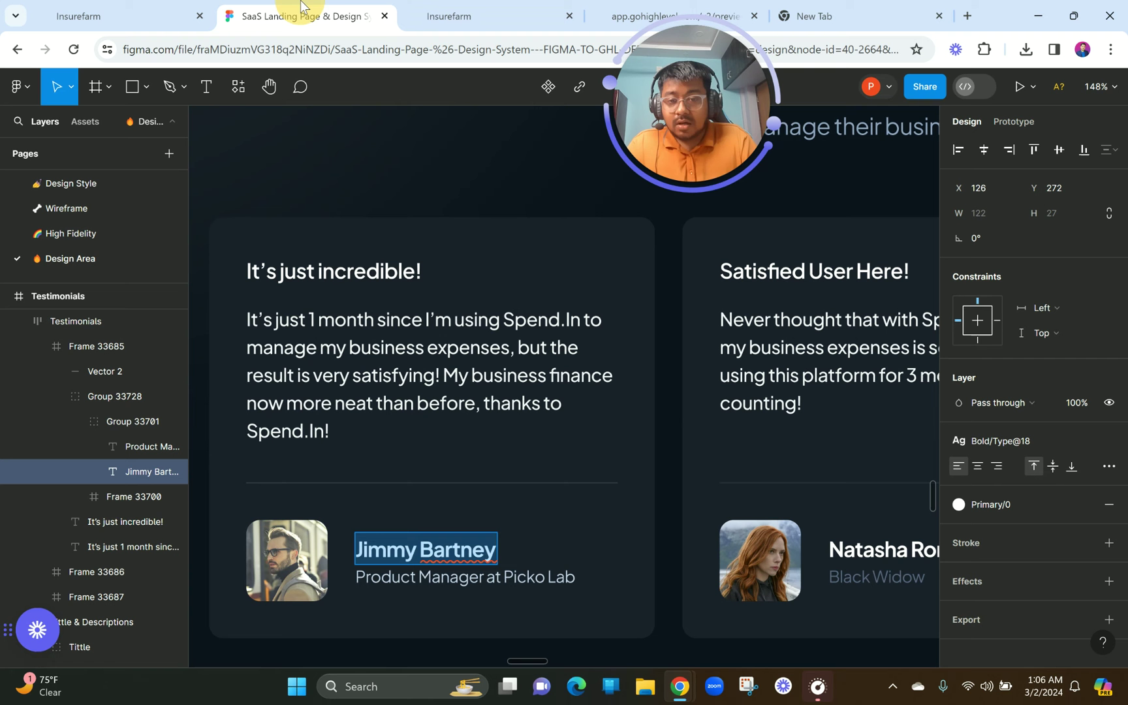
pyautogui.doubleClick(389, 578)
pyautogui.hotkey('ctrl', 'c')
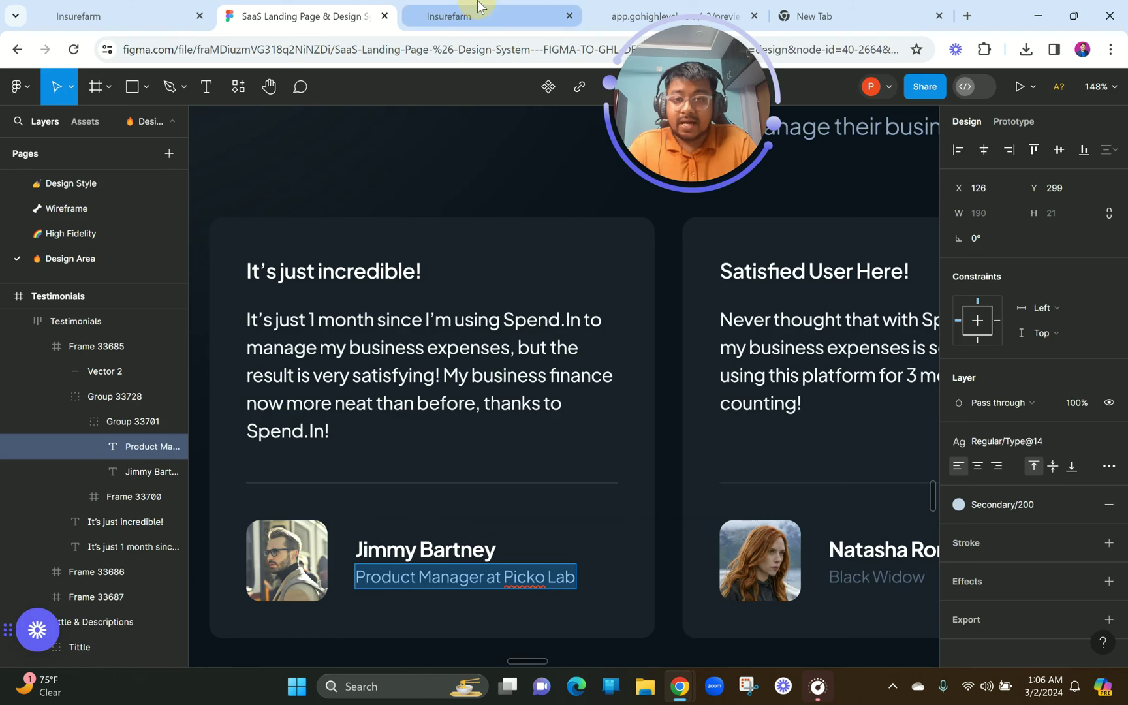
pyautogui.click(450, 15)
pyautogui.tripleClick(242, 551)
pyautogui.hotkey('ctrl', 'v')
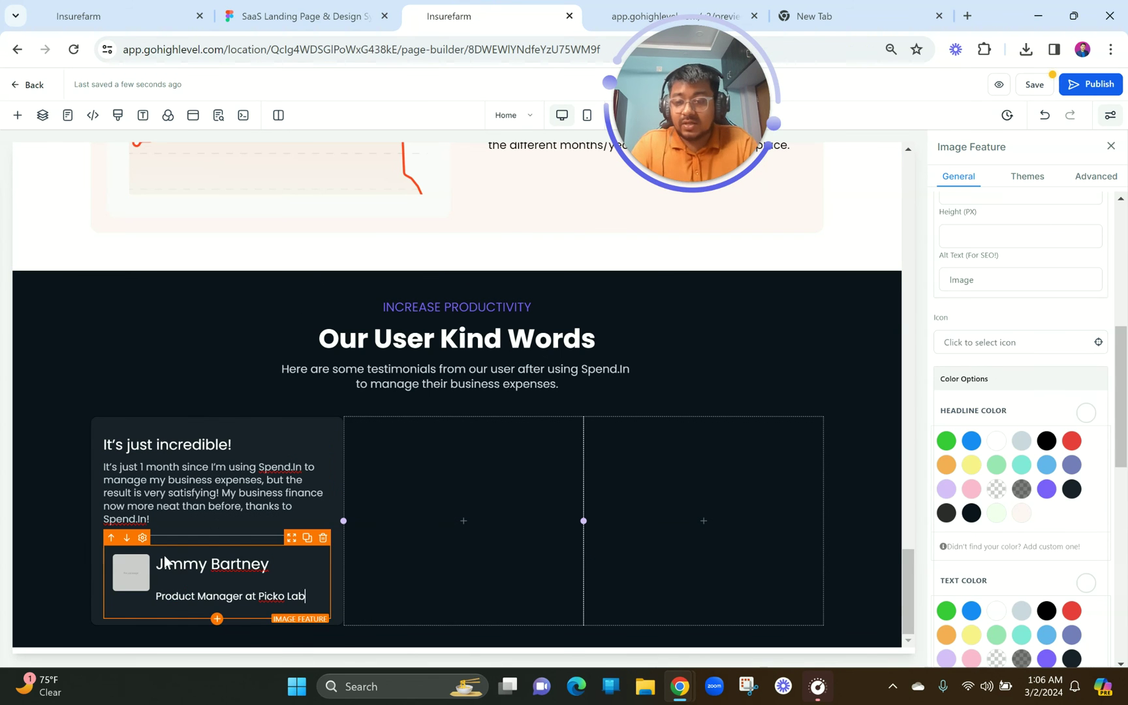
pyautogui.click(158, 592)
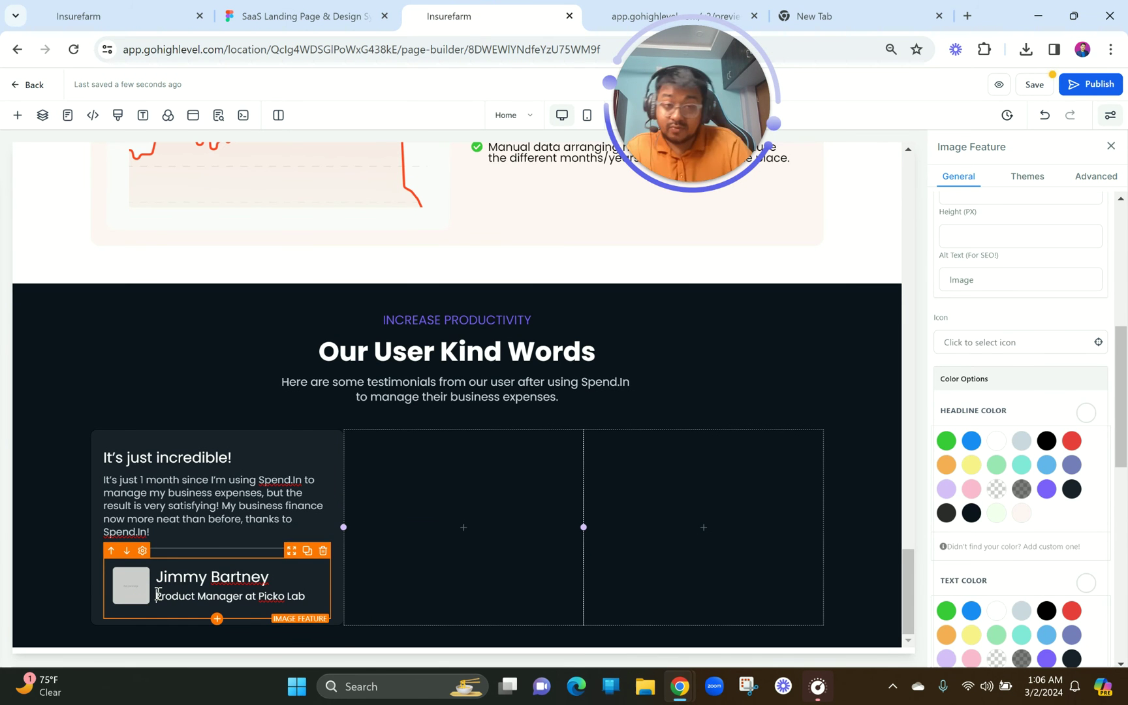
# - Switch to Figma and select the photo layer "image 4" in the first testimonial's author group
pyautogui.click(123, 581)
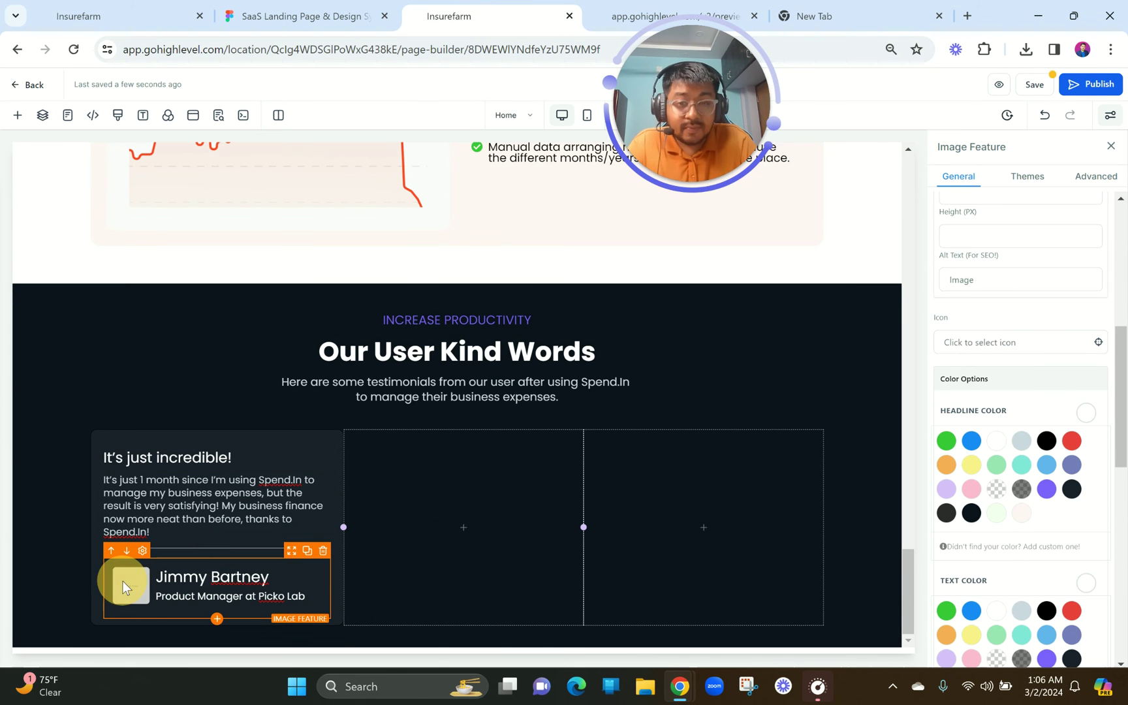
pyautogui.click(238, 14)
pyautogui.doubleClick(307, 561)
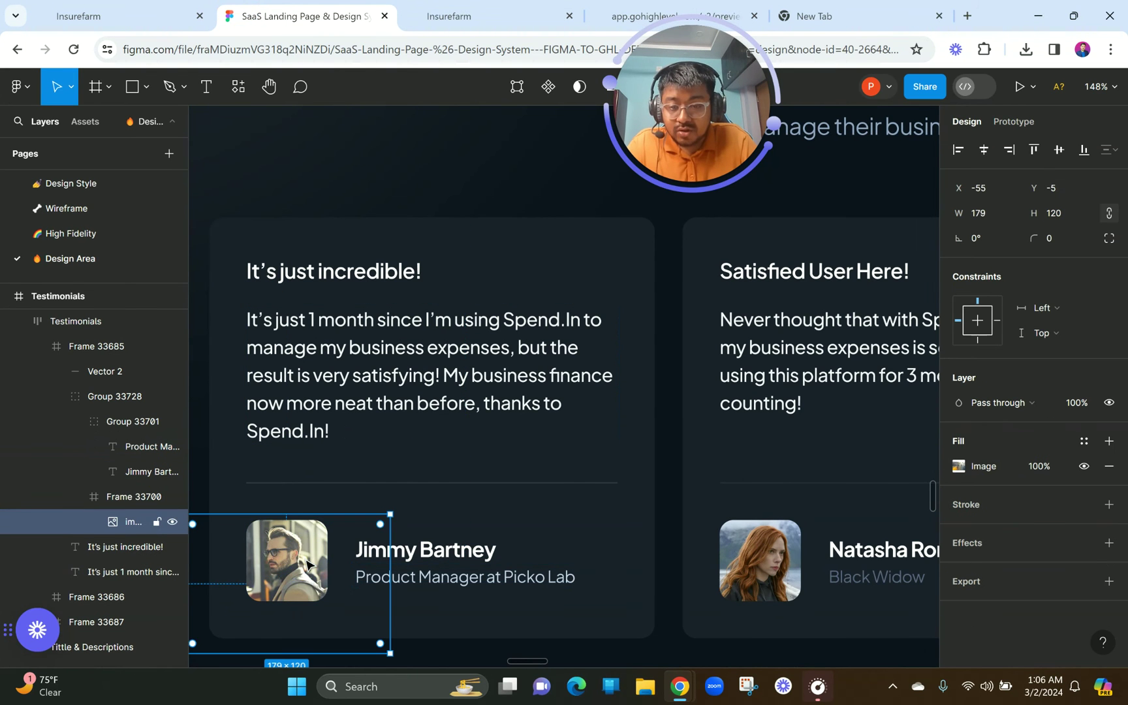
pyautogui.doubleClick(307, 561)
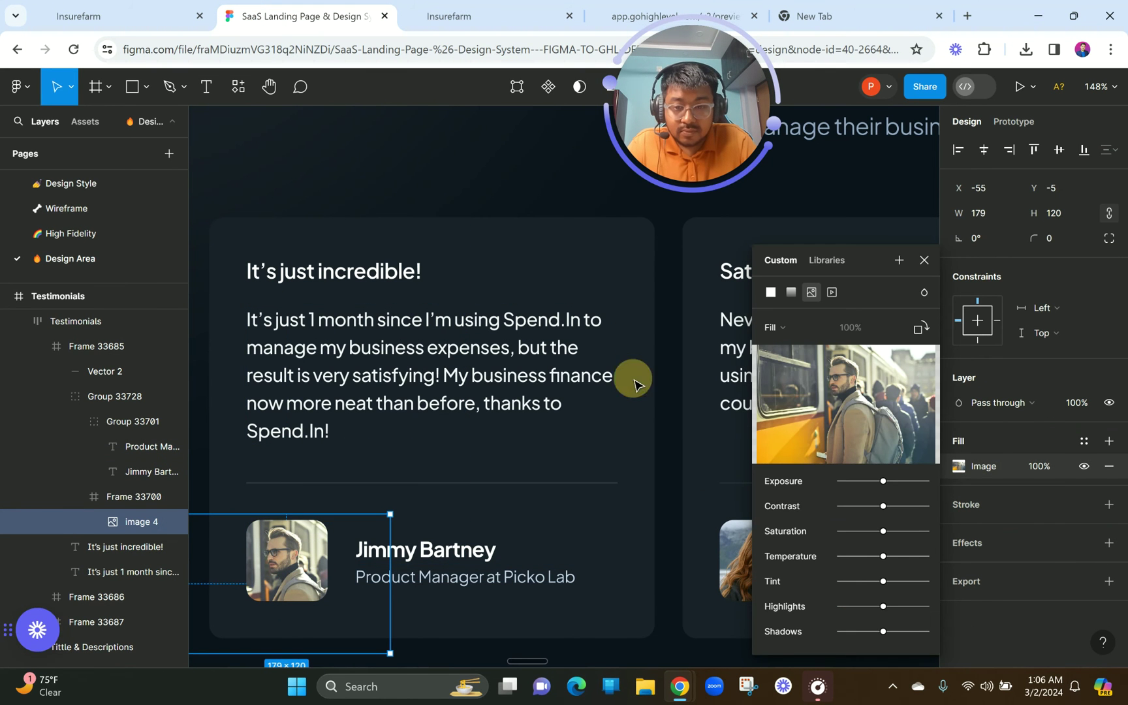
pyautogui.click(396, 500)
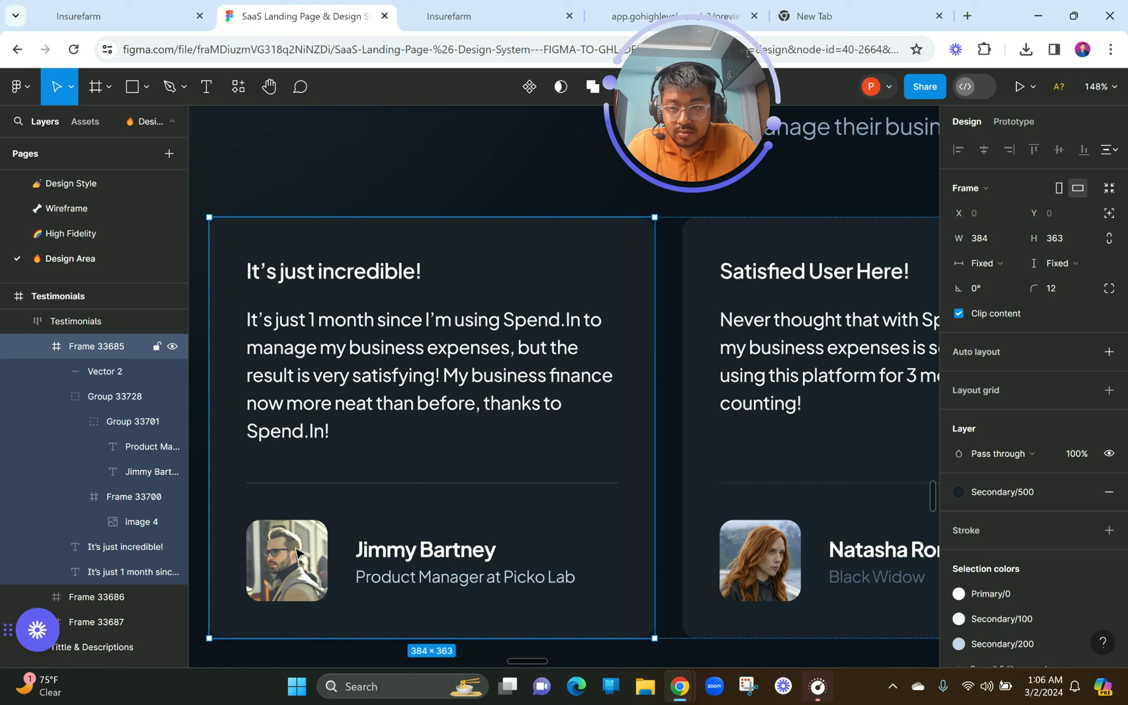
pyautogui.click(297, 554)
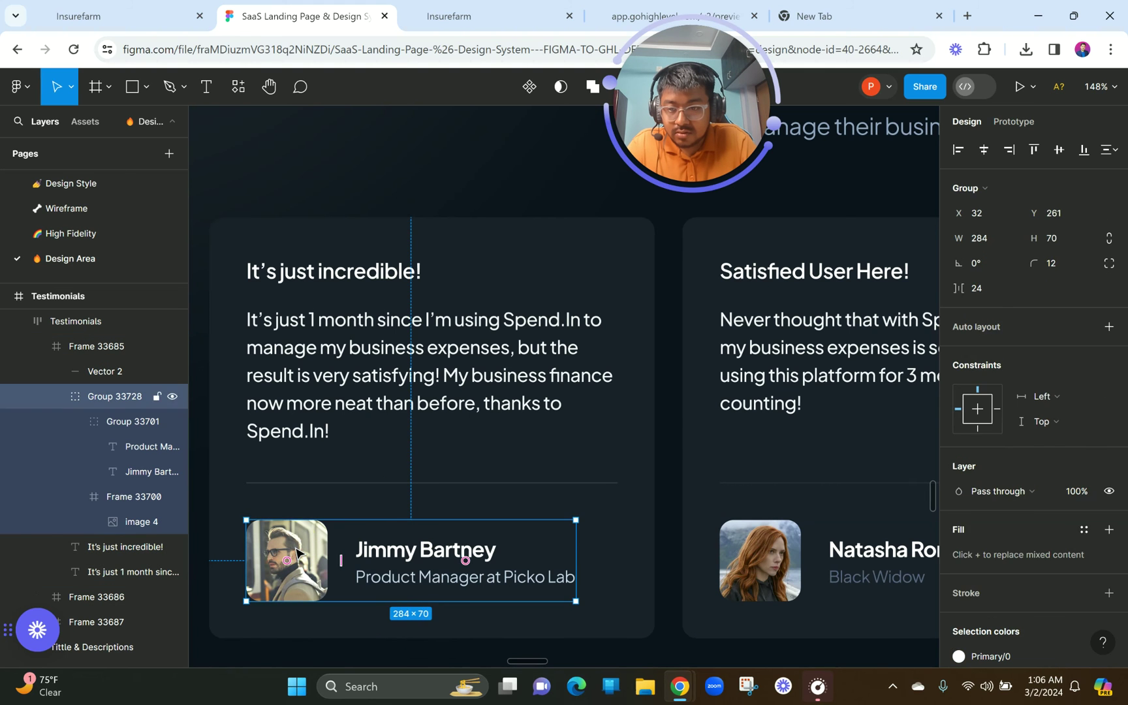
pyautogui.click(142, 520)
pyautogui.doubleClick(141, 520)
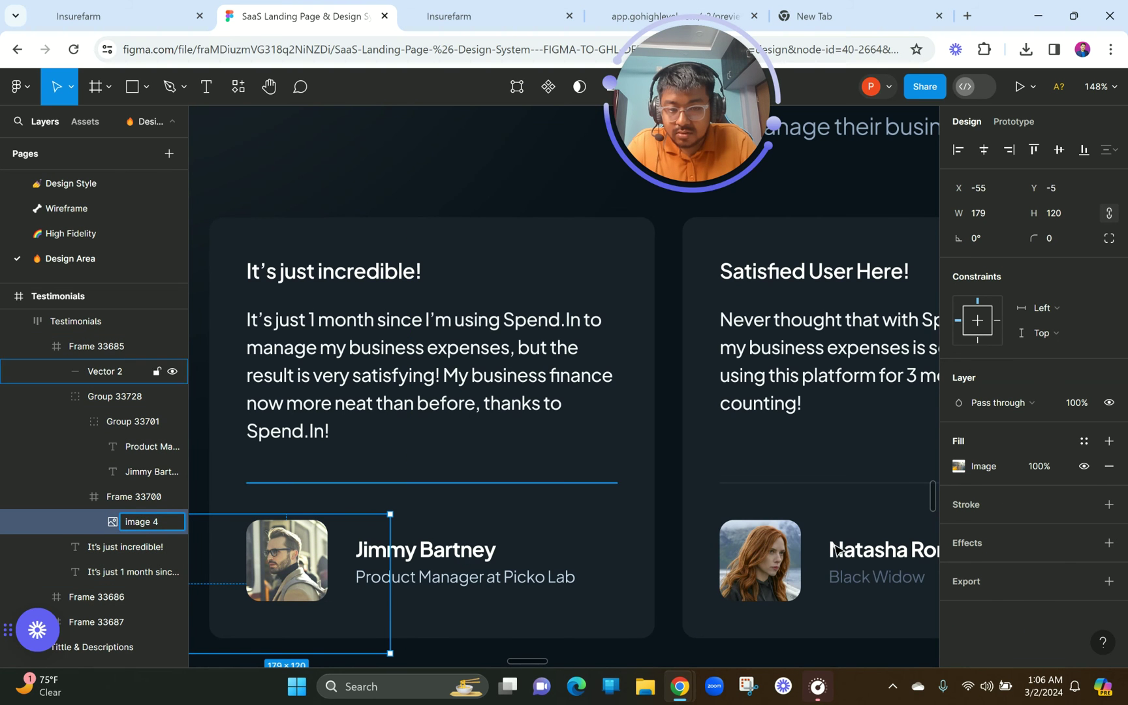
# - Add a 1x PNG export setting to "image 4", export it and check the resulting file
pyautogui.click(1051, 594)
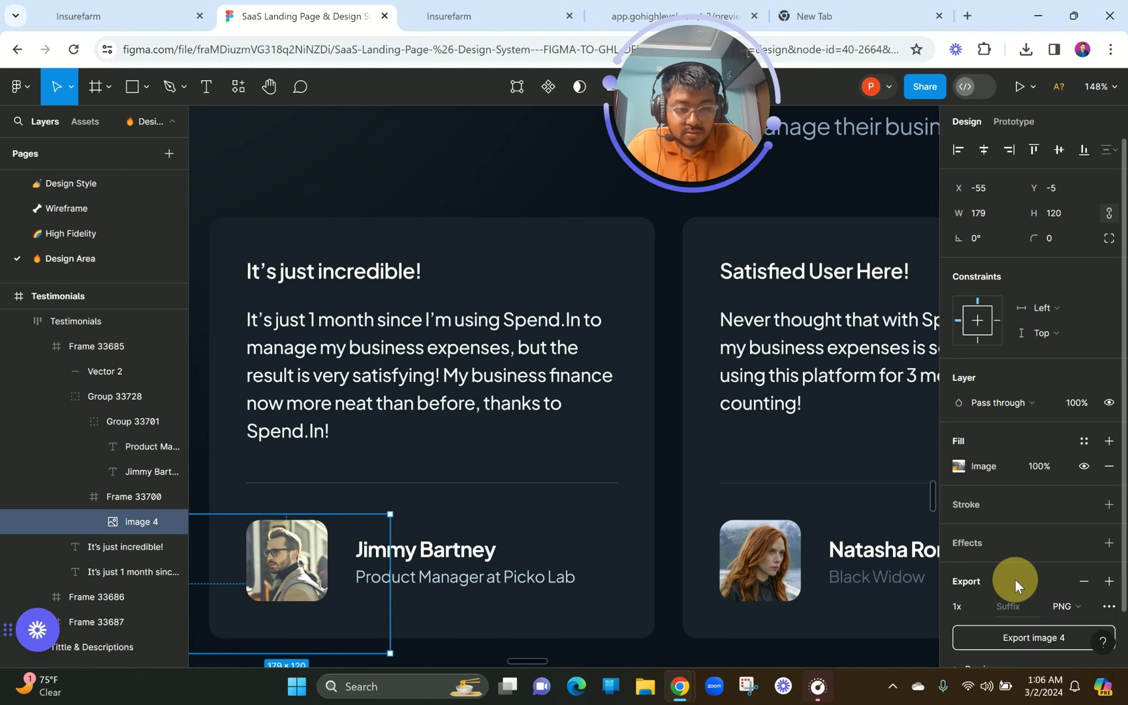
pyautogui.click(1019, 578)
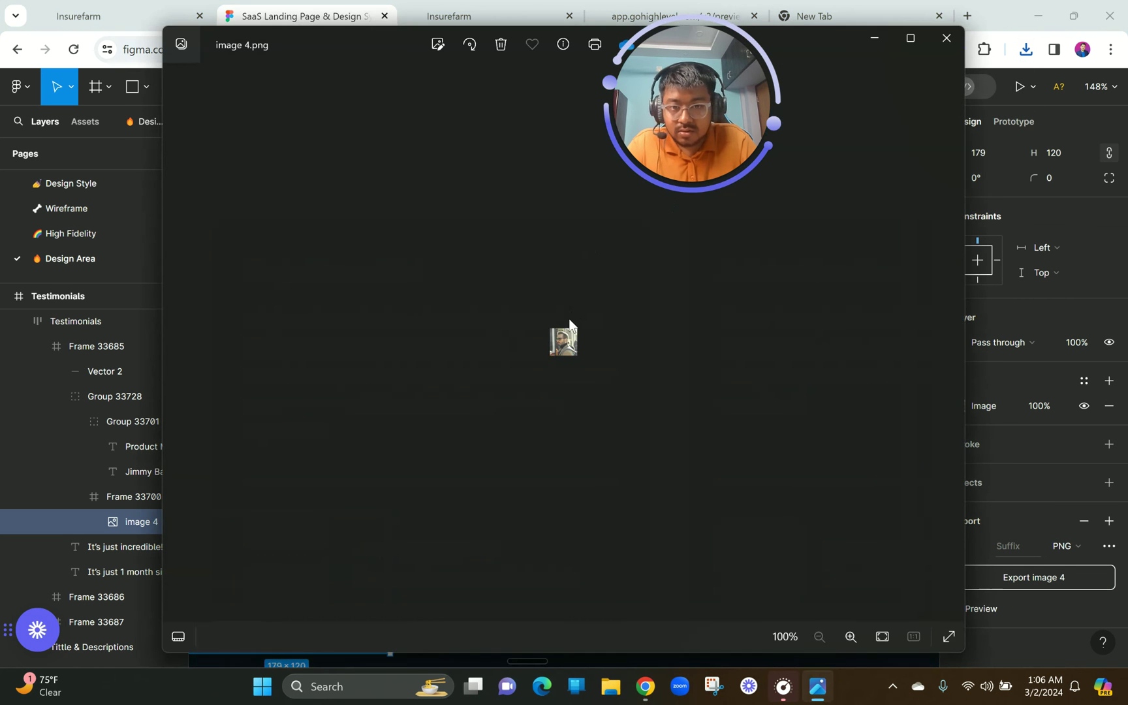
pyautogui.click(946, 37)
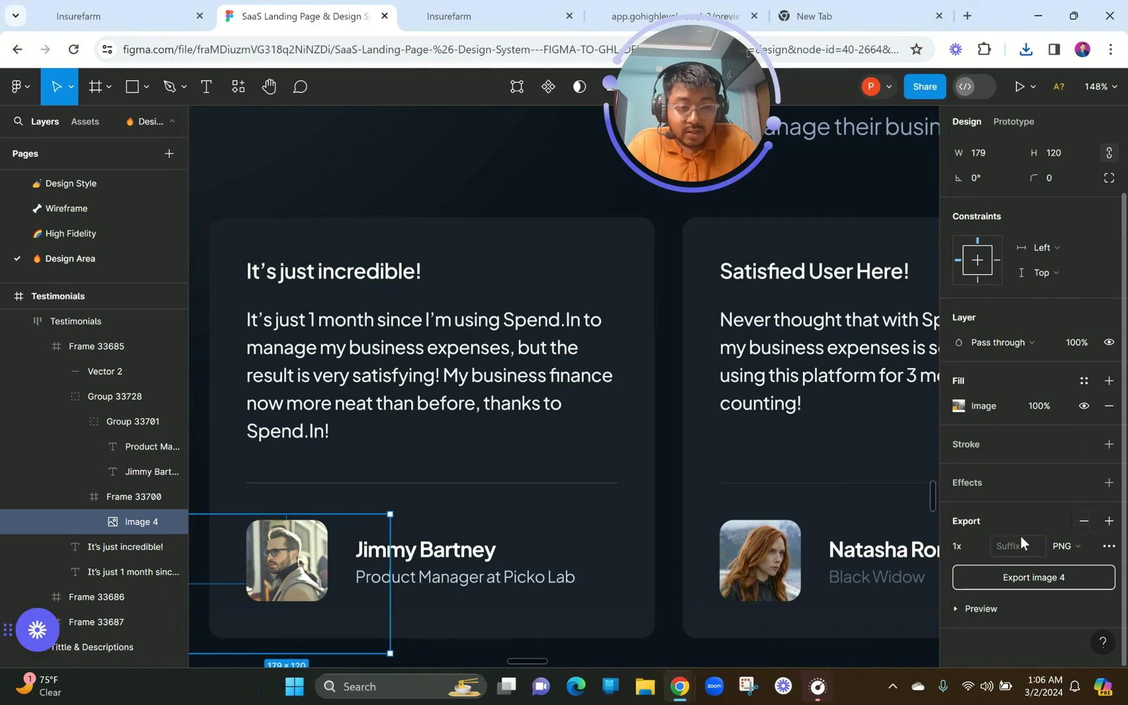
# - Change the export scale of "image 4" to 2x and export it again as PNG
pyautogui.click(975, 546)
pyautogui.click(975, 572)
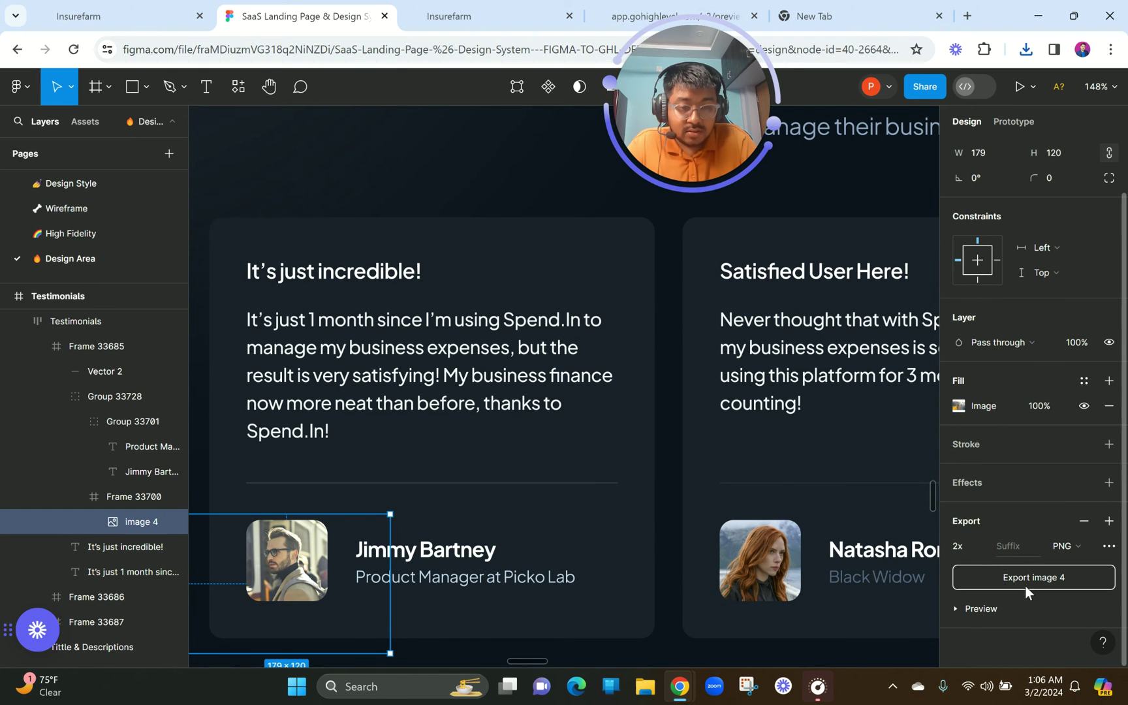
pyautogui.click(1028, 577)
pyautogui.click(754, 574)
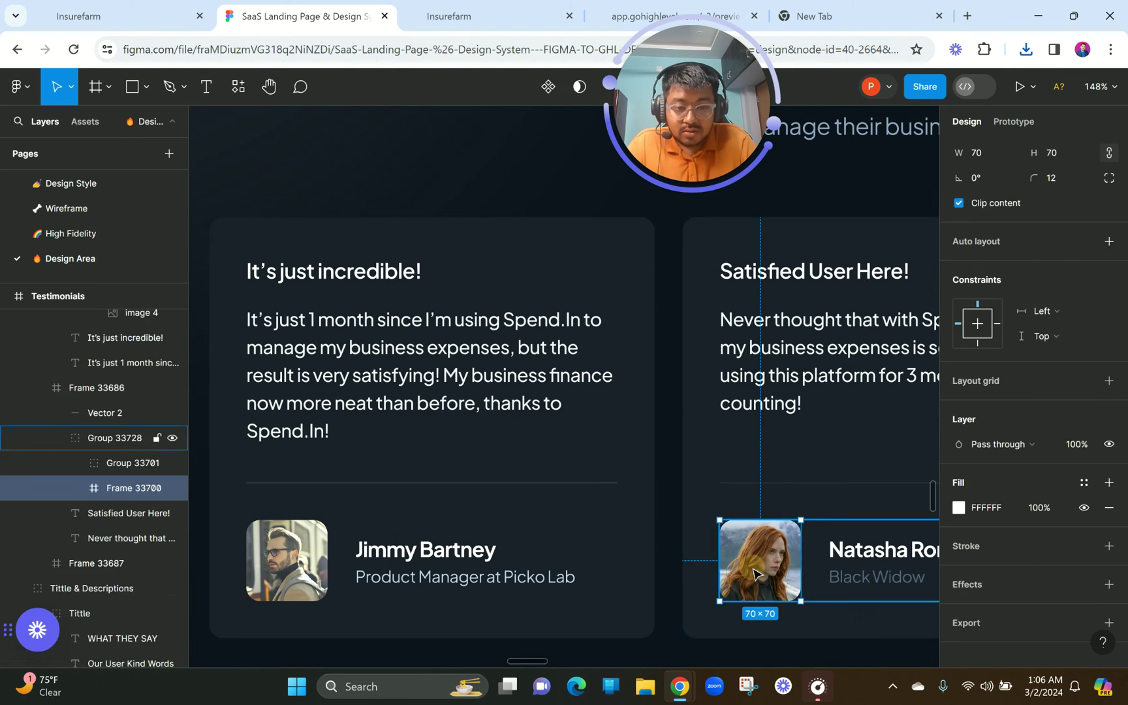
# - Return to the page builder and set the Image Feature's headline font size to 20 px
pyautogui.click(461, 15)
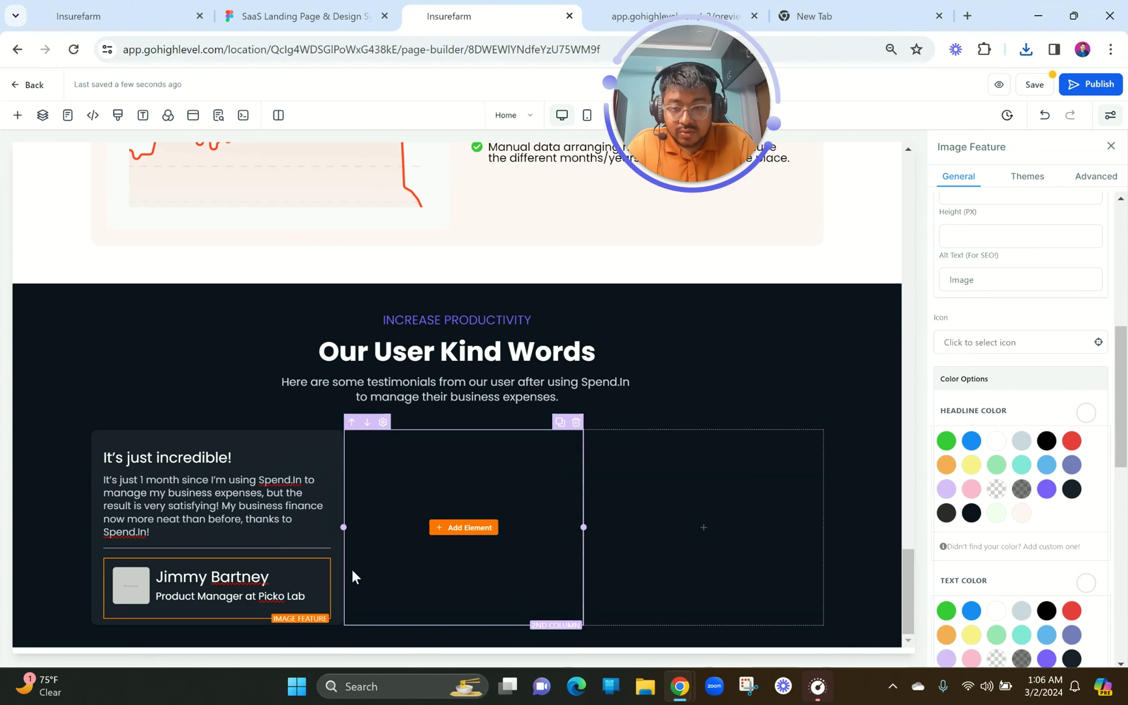
pyautogui.scroll(-8, 964, 541)
pyautogui.scroll(-1, 964, 545)
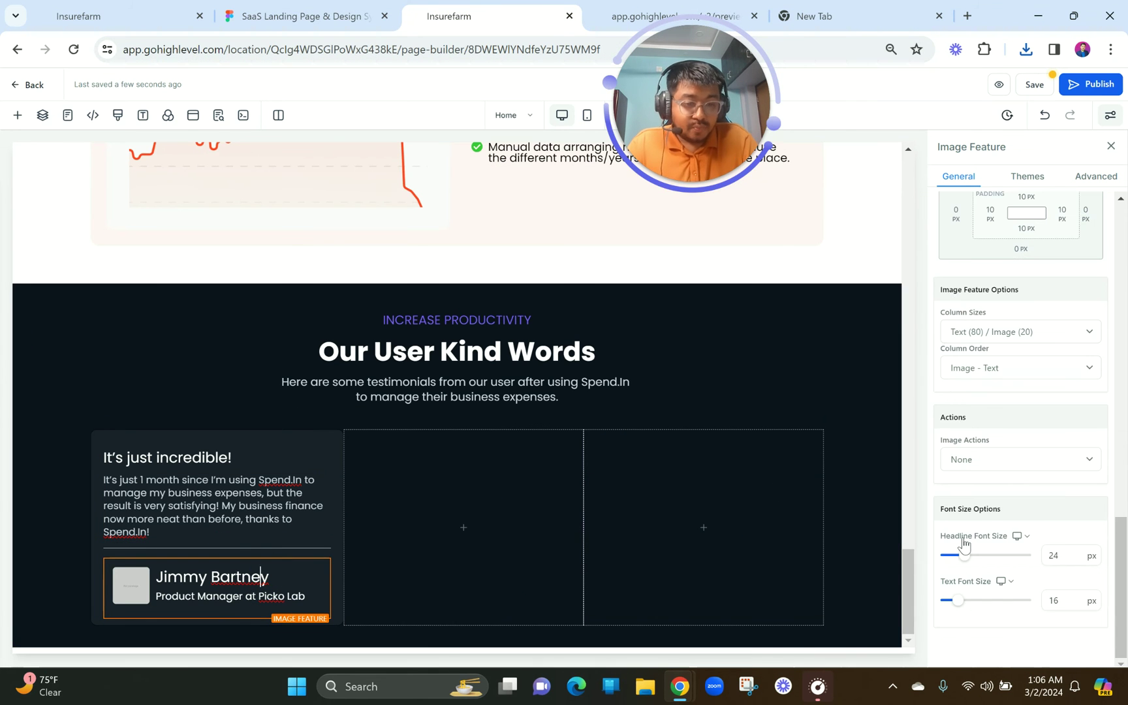
pyautogui.click(1065, 554)
pyautogui.press('BackSpace')
pyautogui.write('0')
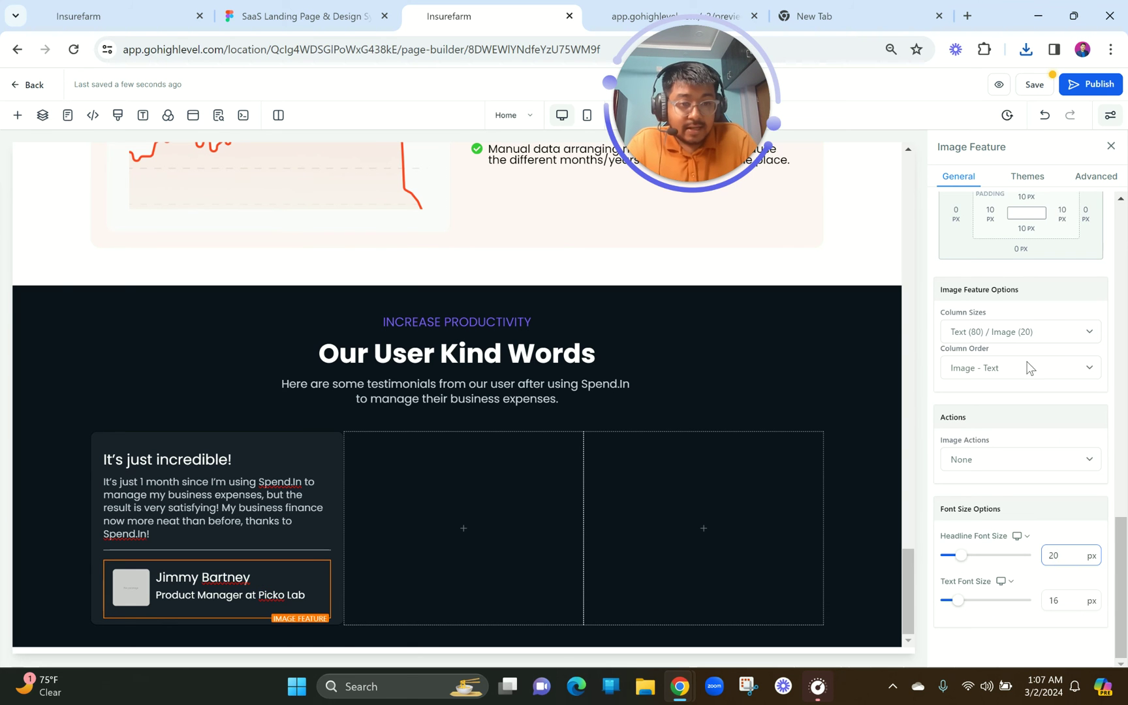
# - Open the media library for the Image Feature's image and upload "image 4 (1).png" to the MISC folder
pyautogui.scroll(5, 1027, 369)
pyautogui.scroll(6, 1018, 489)
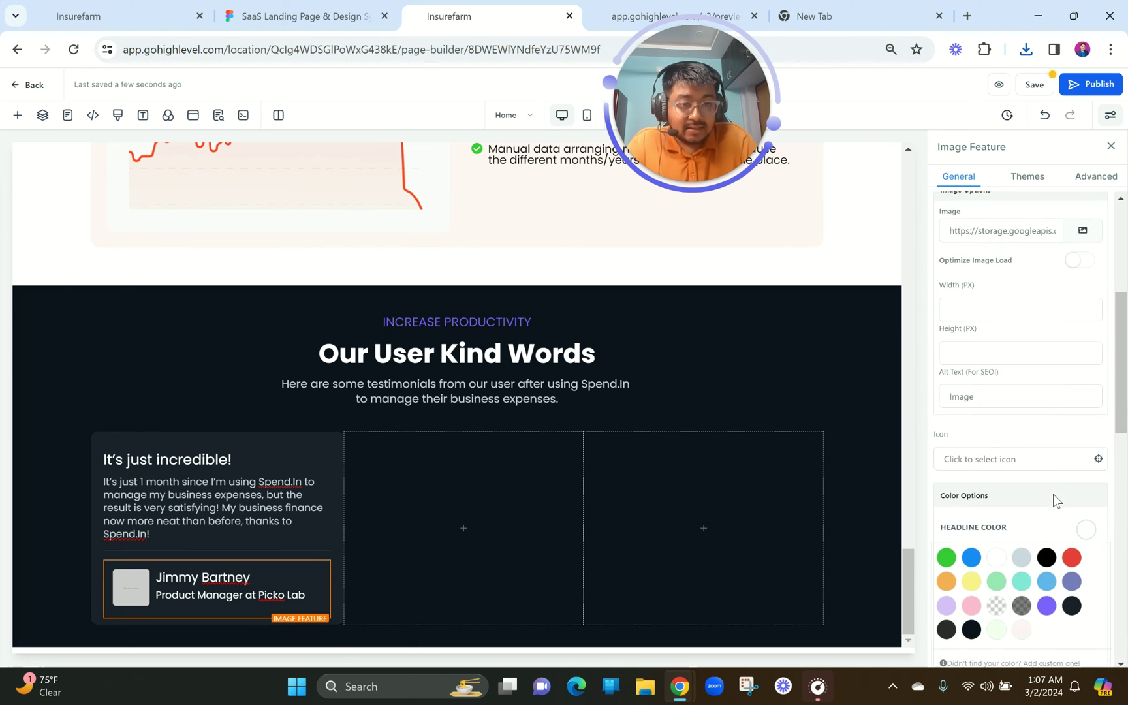
pyautogui.click(1084, 528)
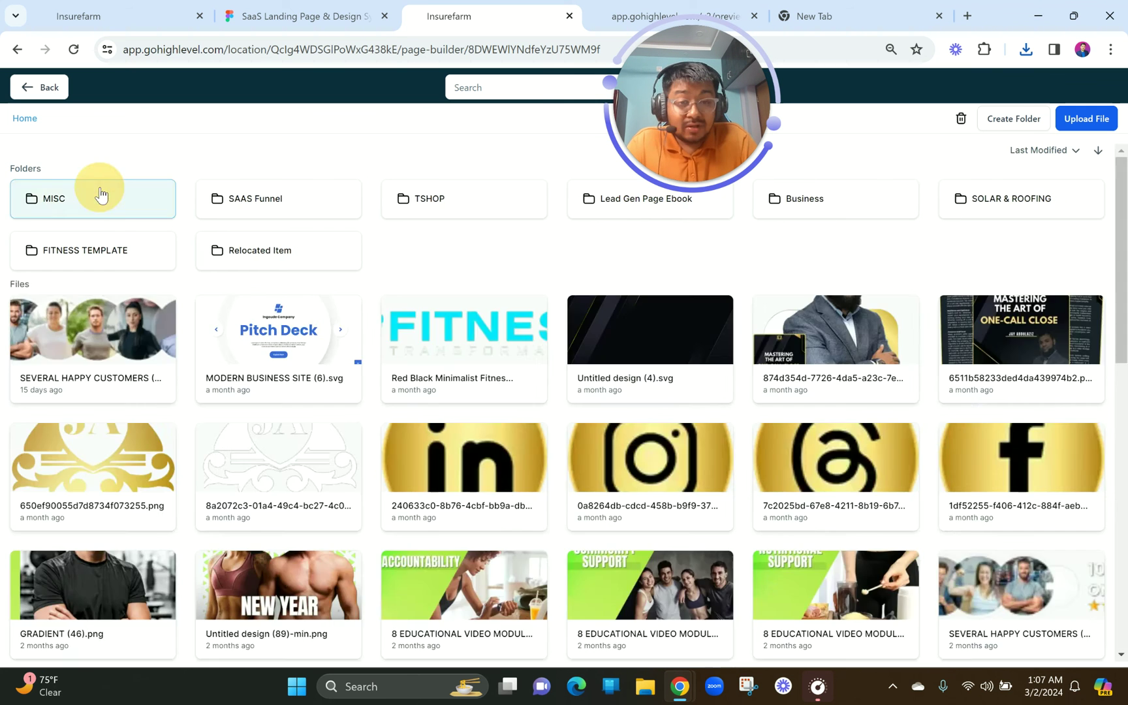
pyautogui.click(101, 194)
pyautogui.click(1070, 119)
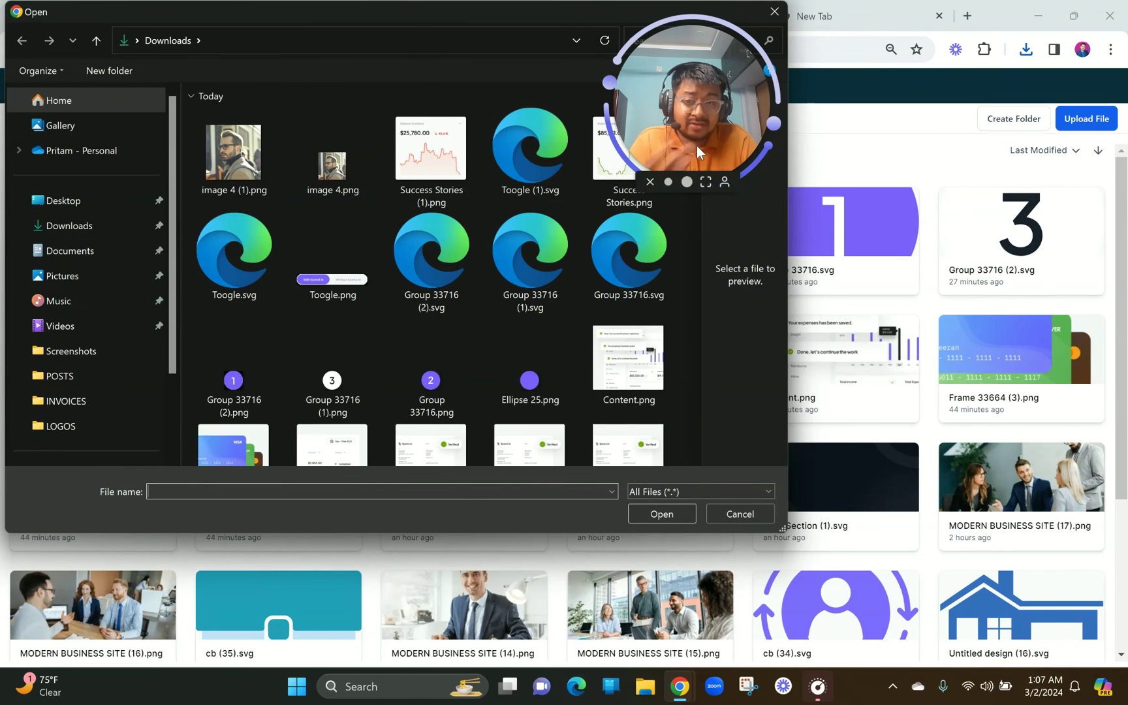
pyautogui.doubleClick(252, 159)
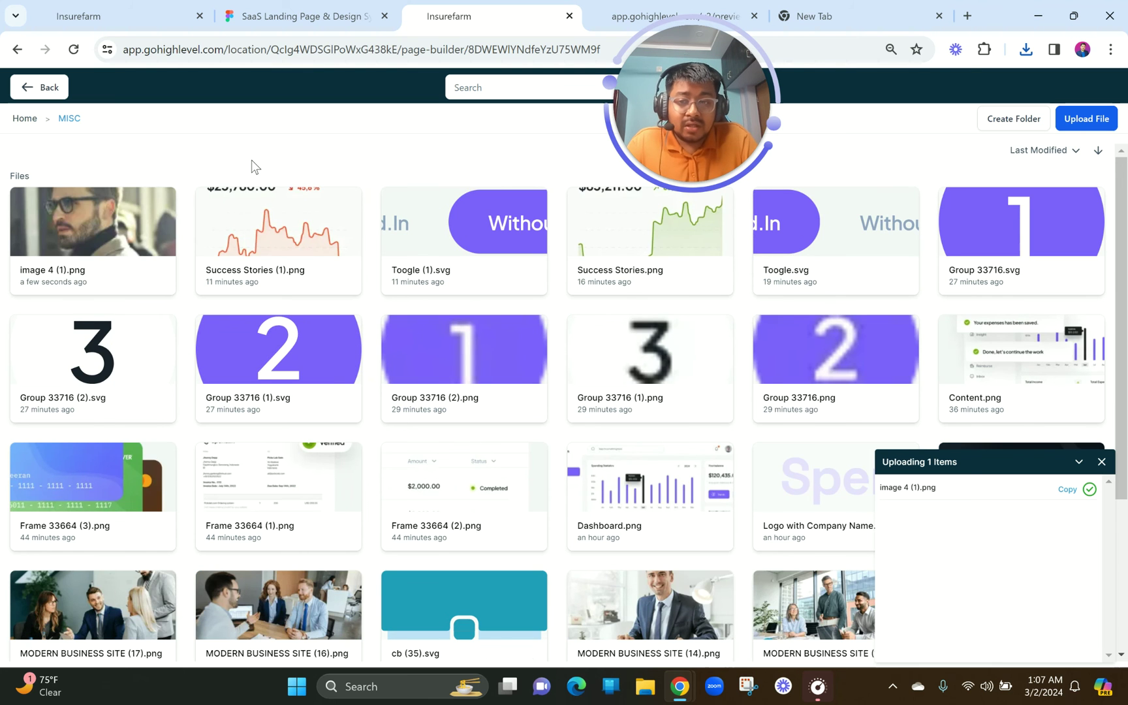
# - Use "image 4 (1).png" from the MISC folder as the Image Feature's image
pyautogui.click(132, 224)
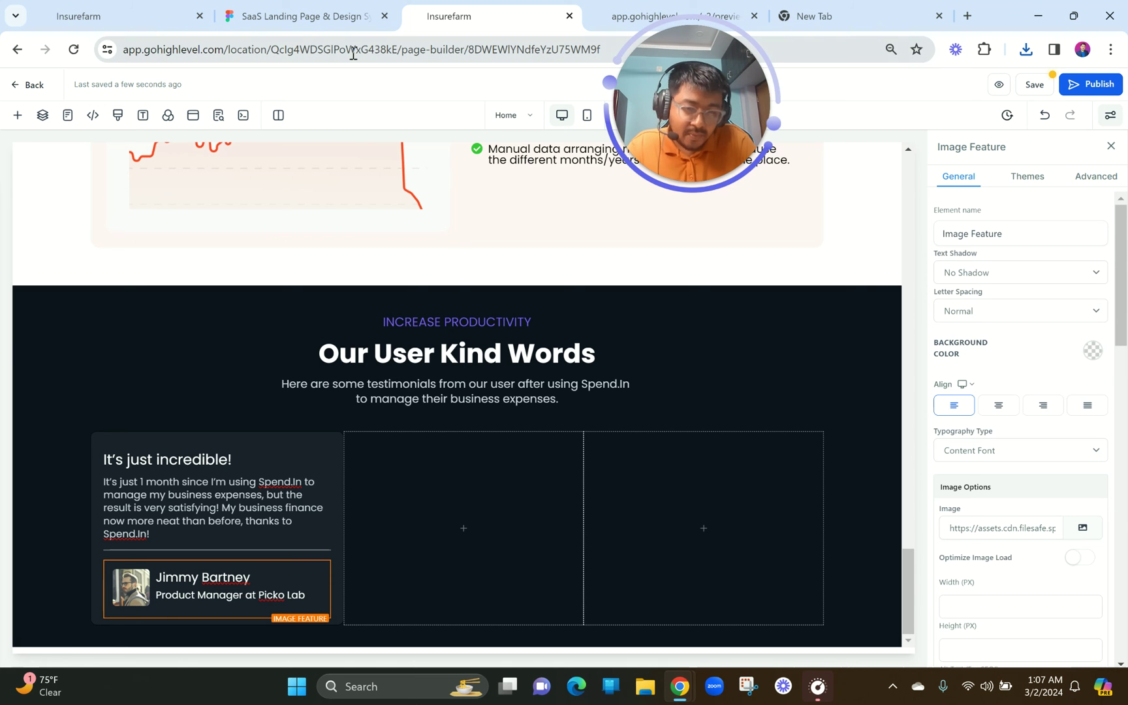
# - Set the top margin of the "It's just incredible!" sub headline to 40 px
pyautogui.click(173, 452)
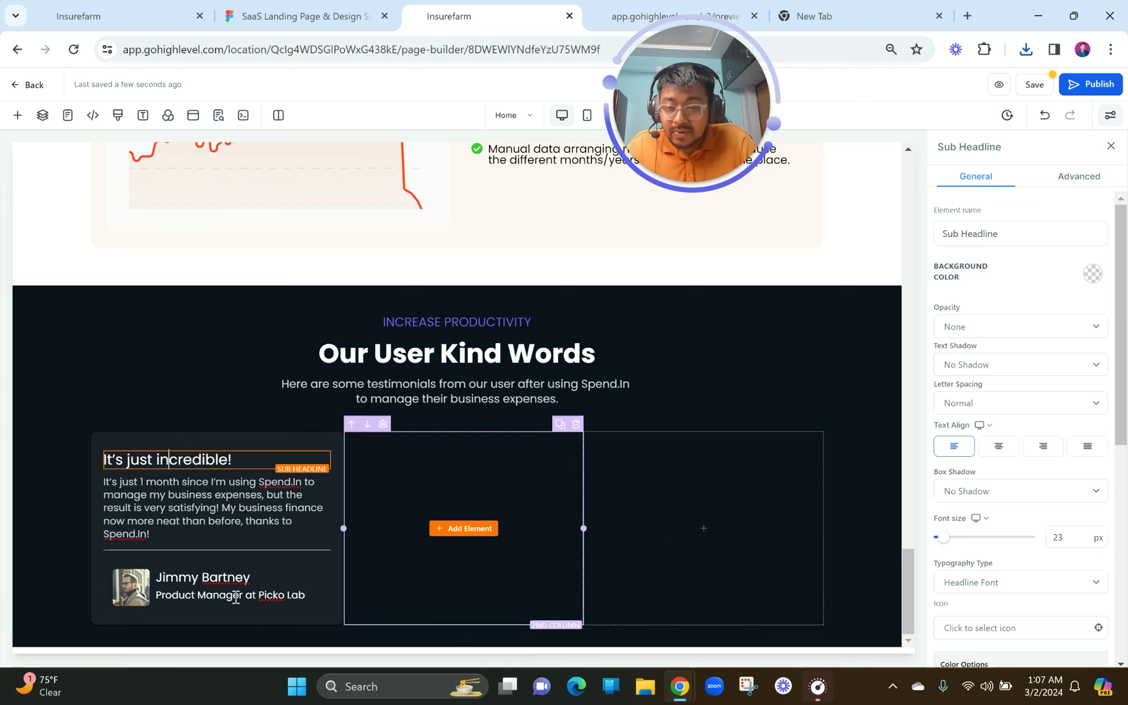
pyautogui.click(209, 509)
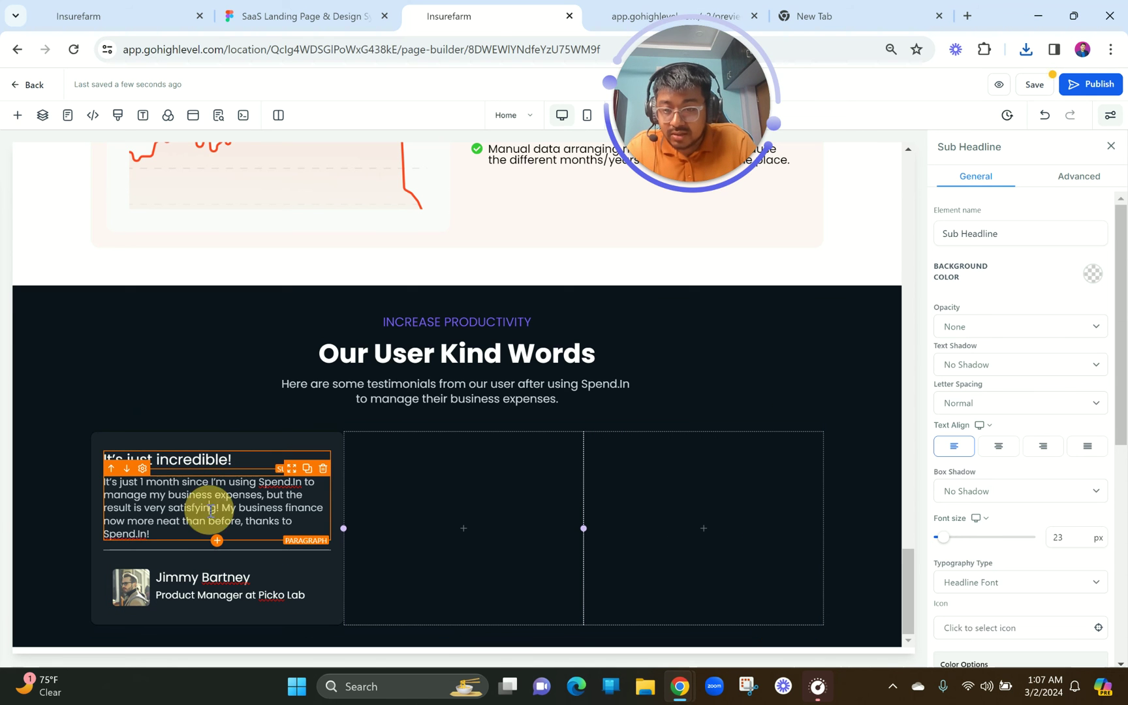
pyautogui.click(207, 459)
pyautogui.scroll(-6, 1010, 519)
pyautogui.click(1022, 545)
pyautogui.click(951, 620)
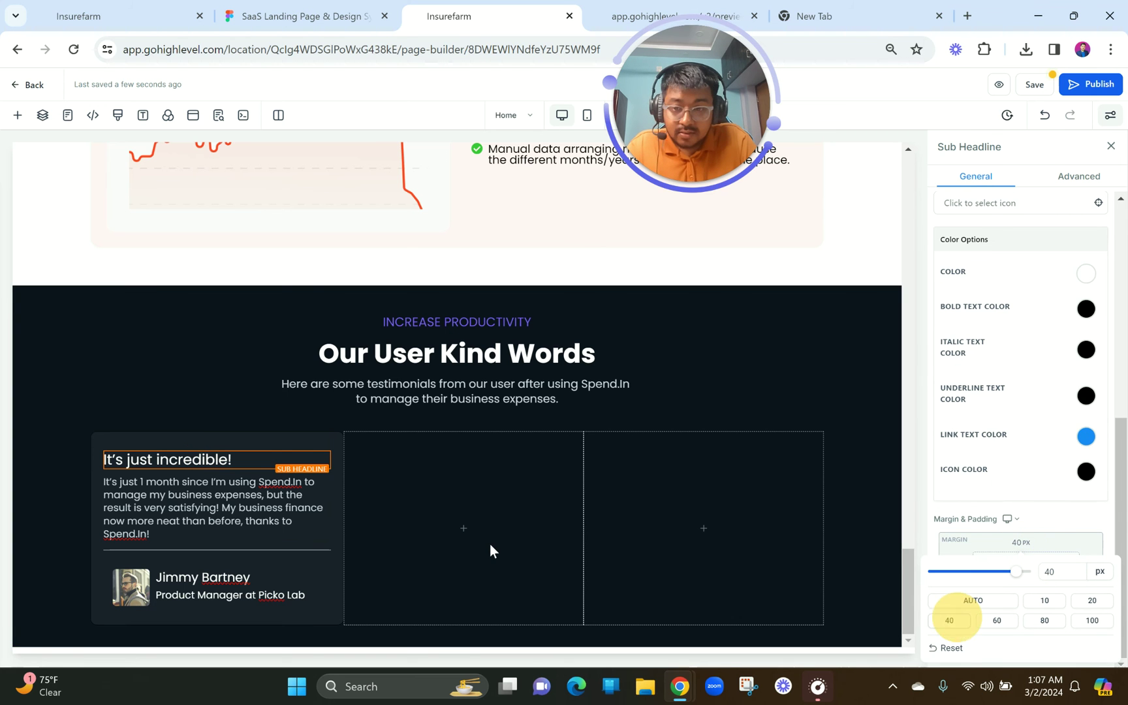
# - Set the bottom margin of the author Image Feature in the first testimonial card to 40 px
pyautogui.click(272, 591)
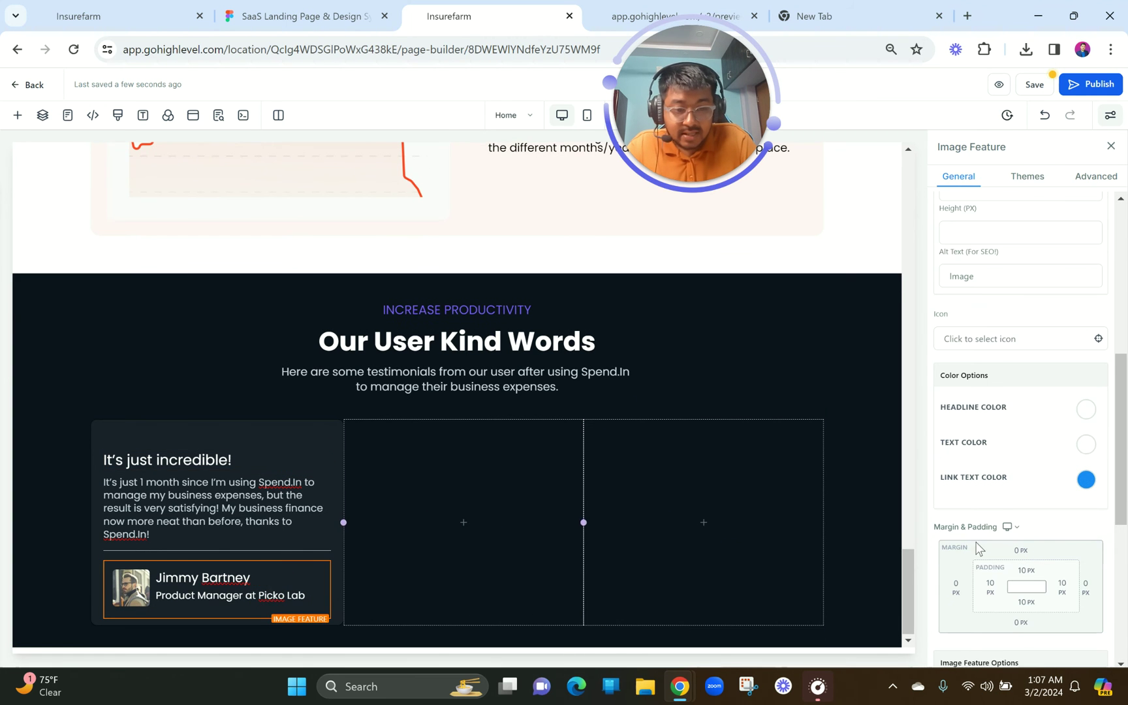
pyautogui.click(1021, 623)
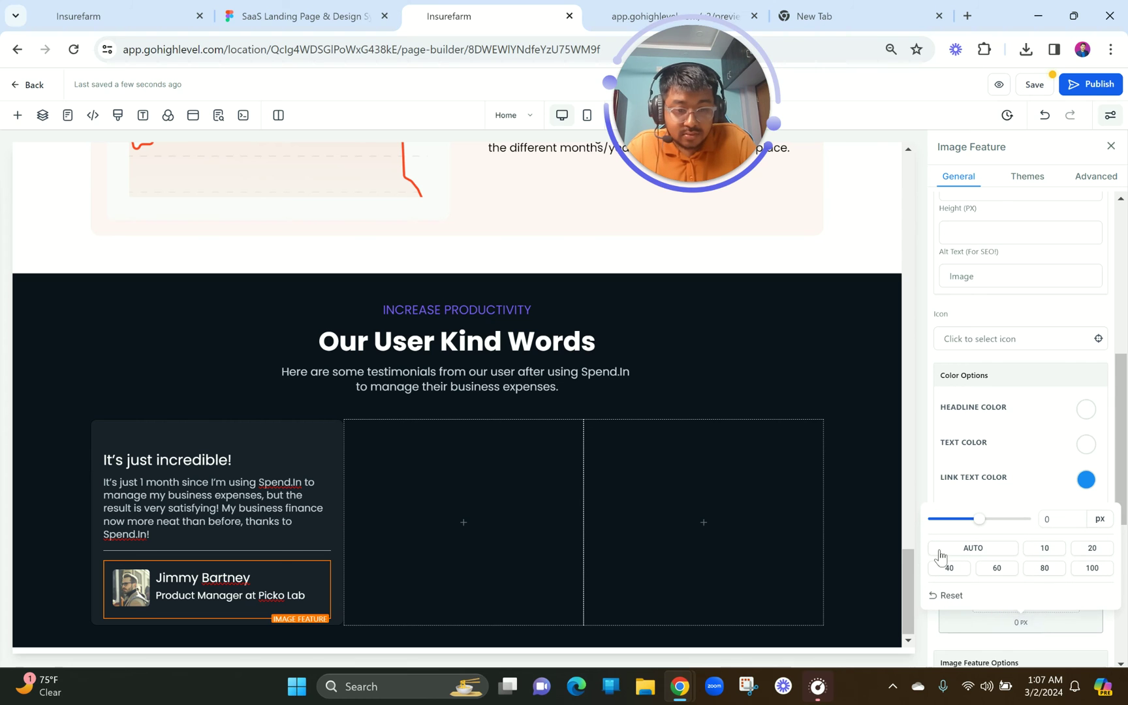
pyautogui.click(961, 574)
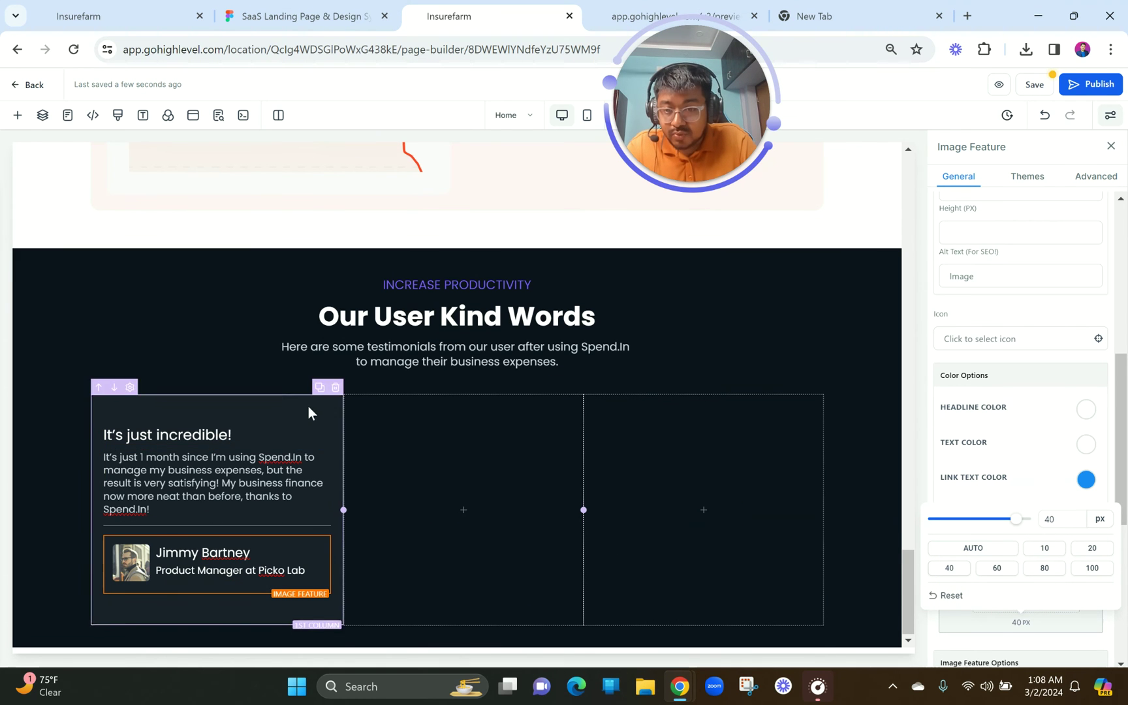
# - Duplicate the finished testimonial column twice and delete the two empty columns from the row
pyautogui.click(320, 389)
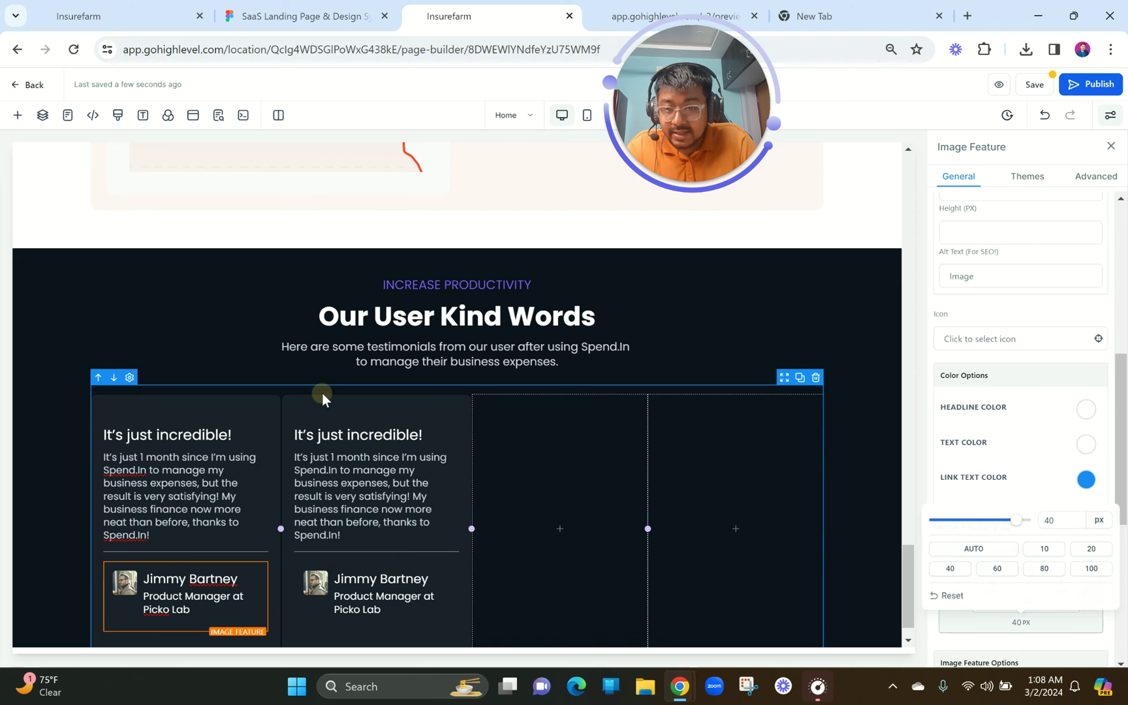
pyautogui.click(447, 389)
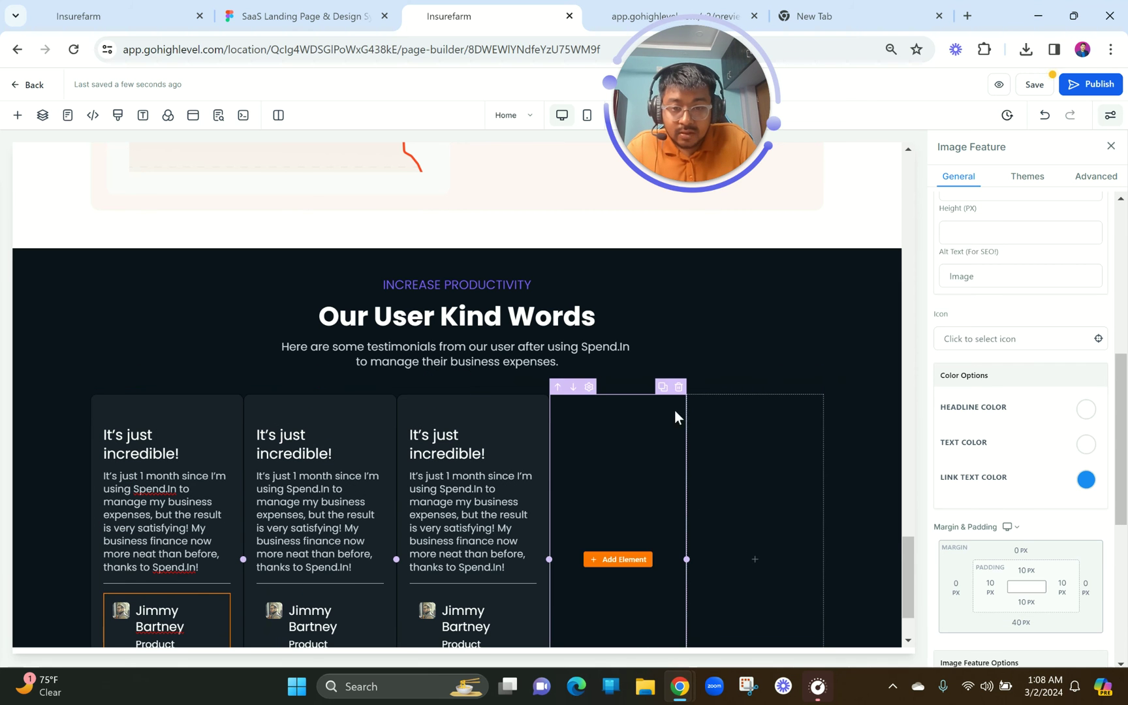
pyautogui.click(678, 387)
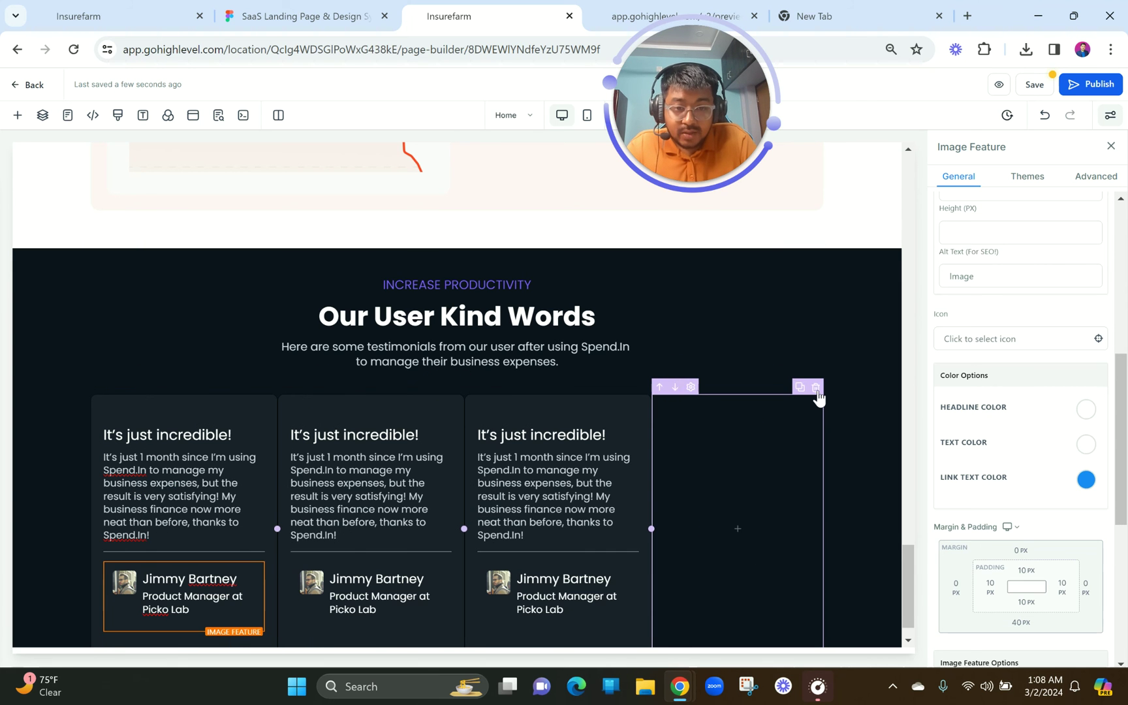
pyautogui.click(816, 389)
# - Set a left margin of 20 px on both the second and the third testimonial columns
pyautogui.click(471, 400)
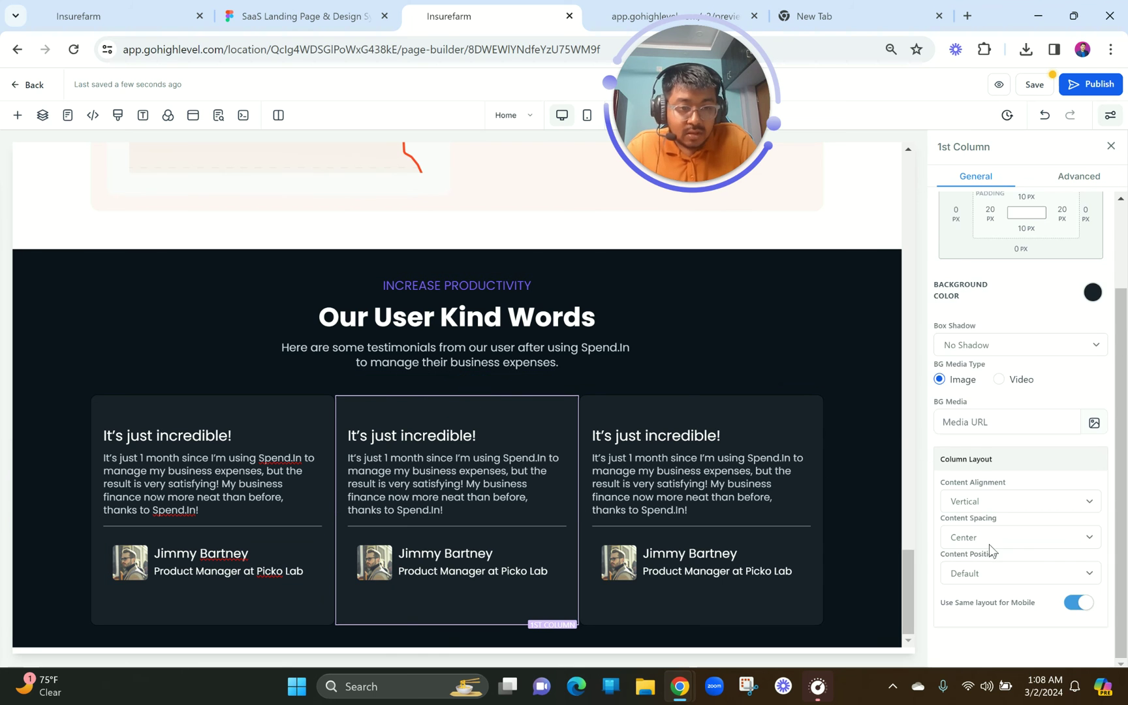
pyautogui.scroll(2, 990, 550)
pyautogui.click(955, 330)
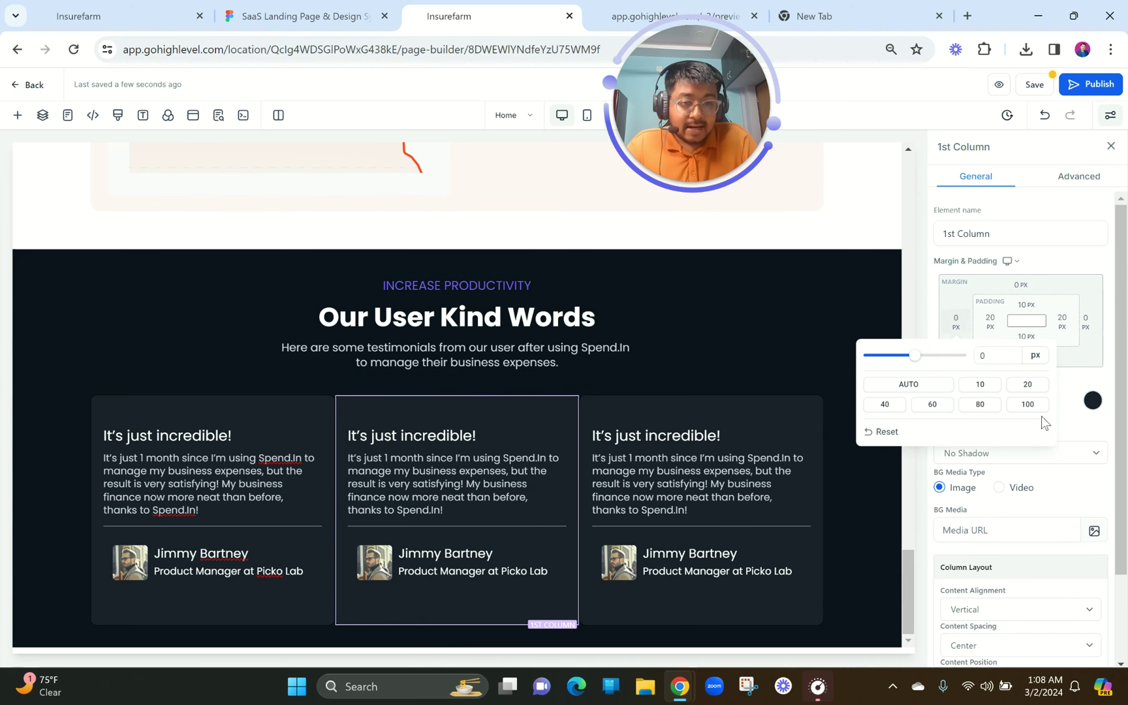
pyautogui.click(1016, 391)
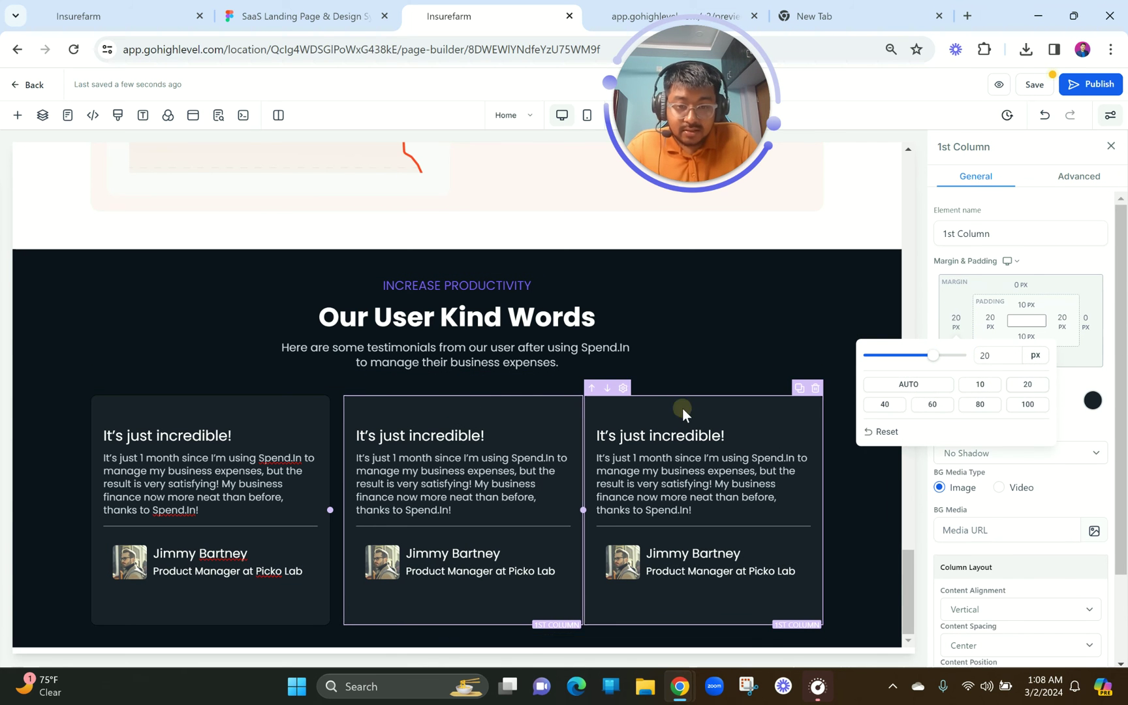
pyautogui.click(682, 407)
pyautogui.click(954, 320)
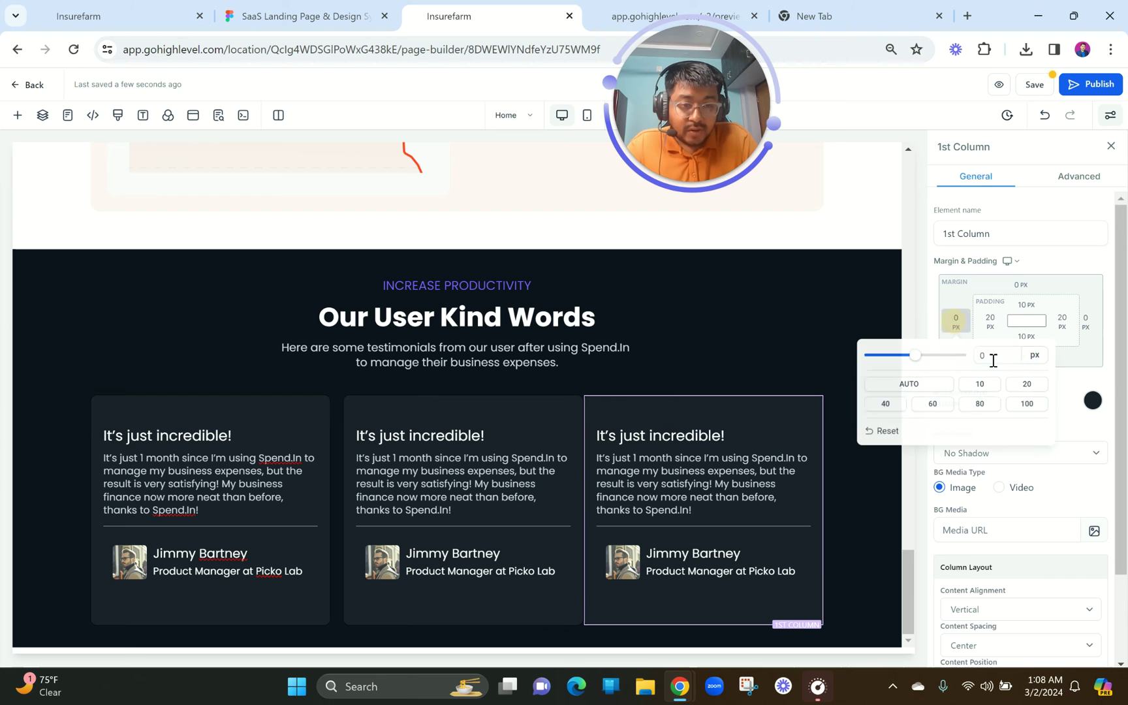
pyautogui.click(1028, 385)
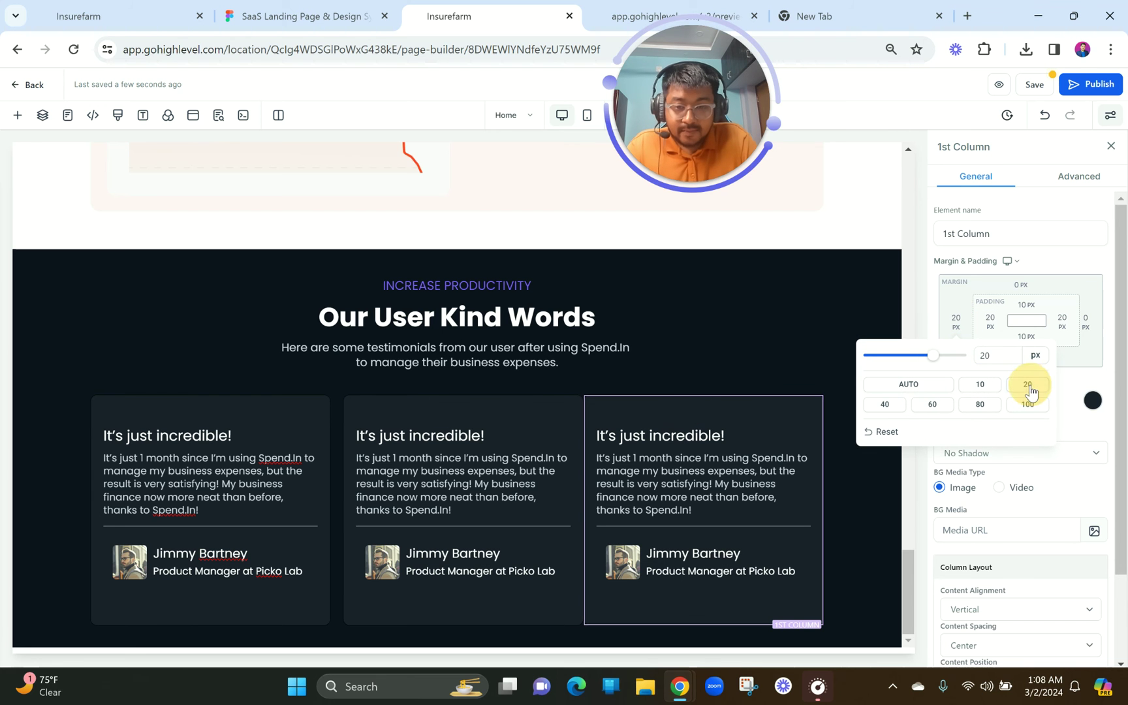
pyautogui.click(687, 301)
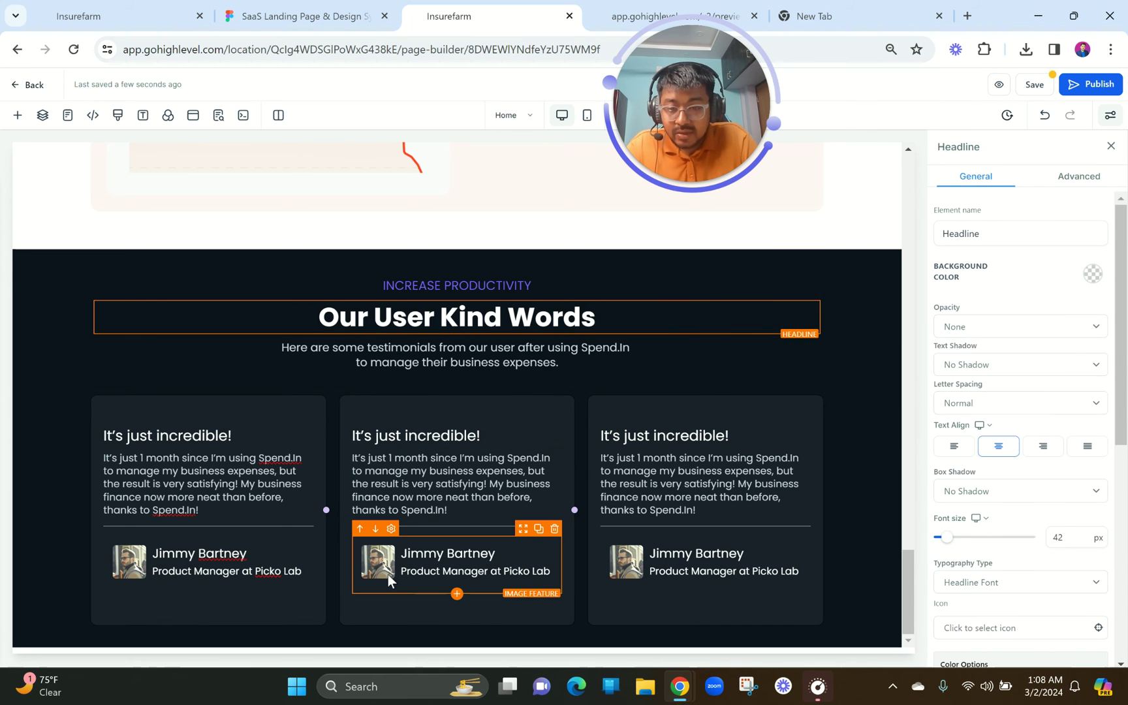
# - Compare the testimonials with the Figma design and set the top margin of the row holding "Our User Kind Words" to 40 px
pyautogui.click(318, 8)
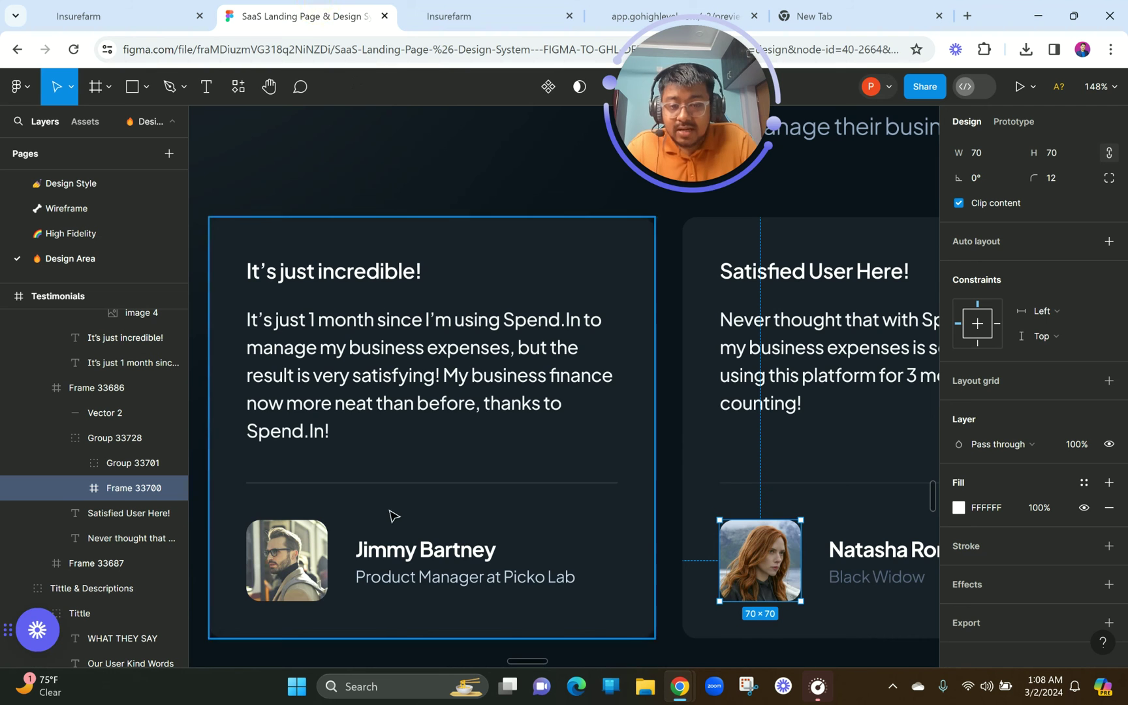
pyautogui.scroll(-5, 392, 512)
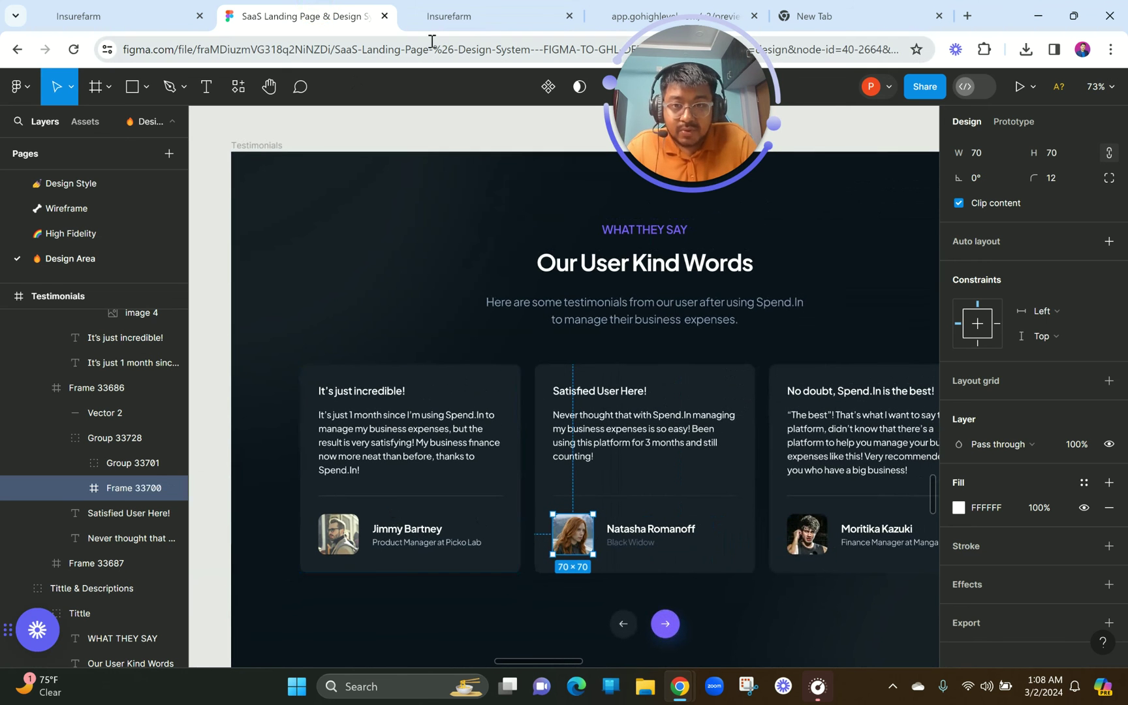
pyautogui.click(452, 8)
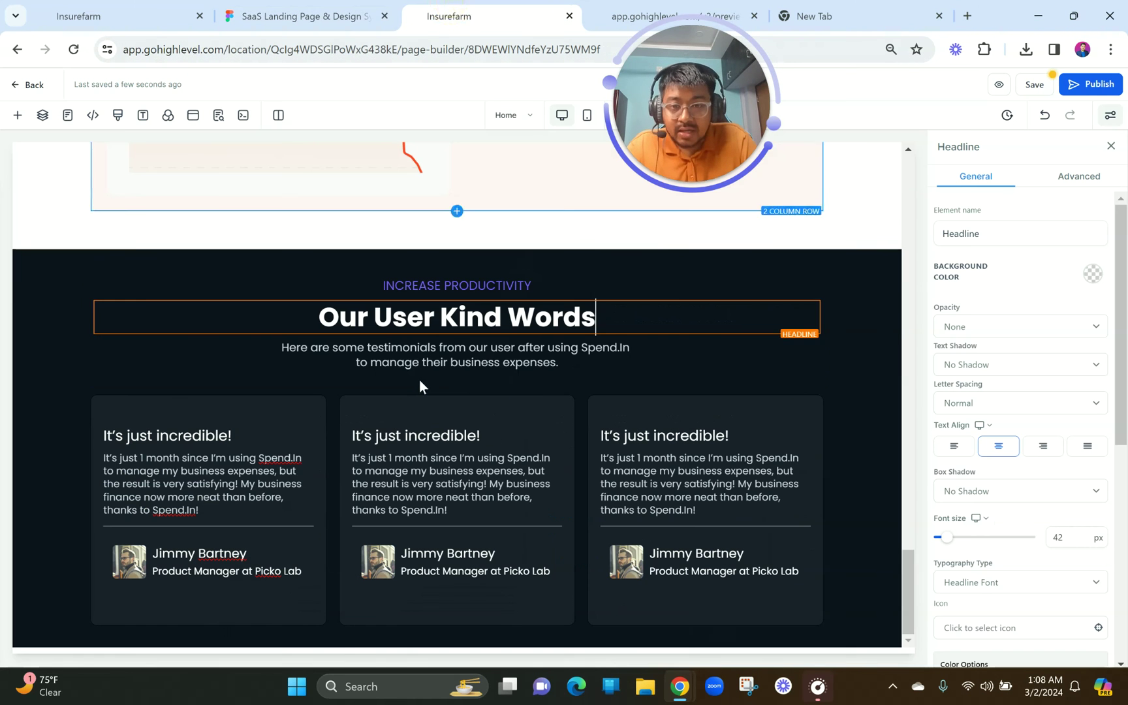
pyautogui.click(472, 265)
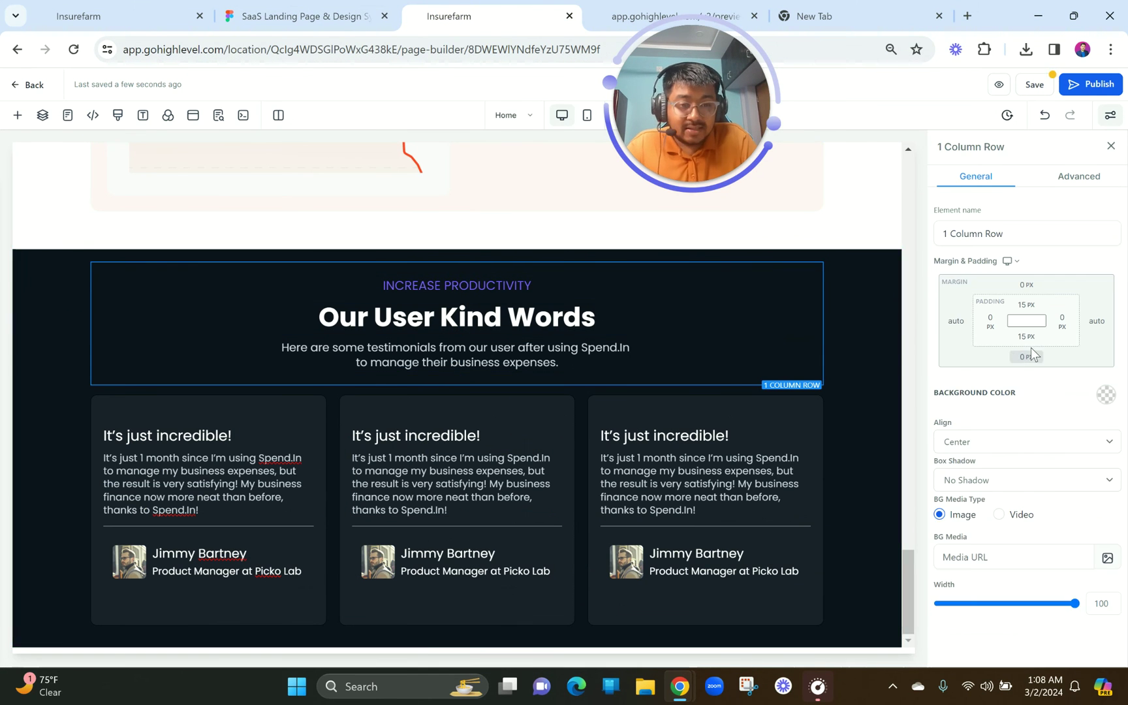
pyautogui.click(1023, 288)
pyautogui.click(1097, 344)
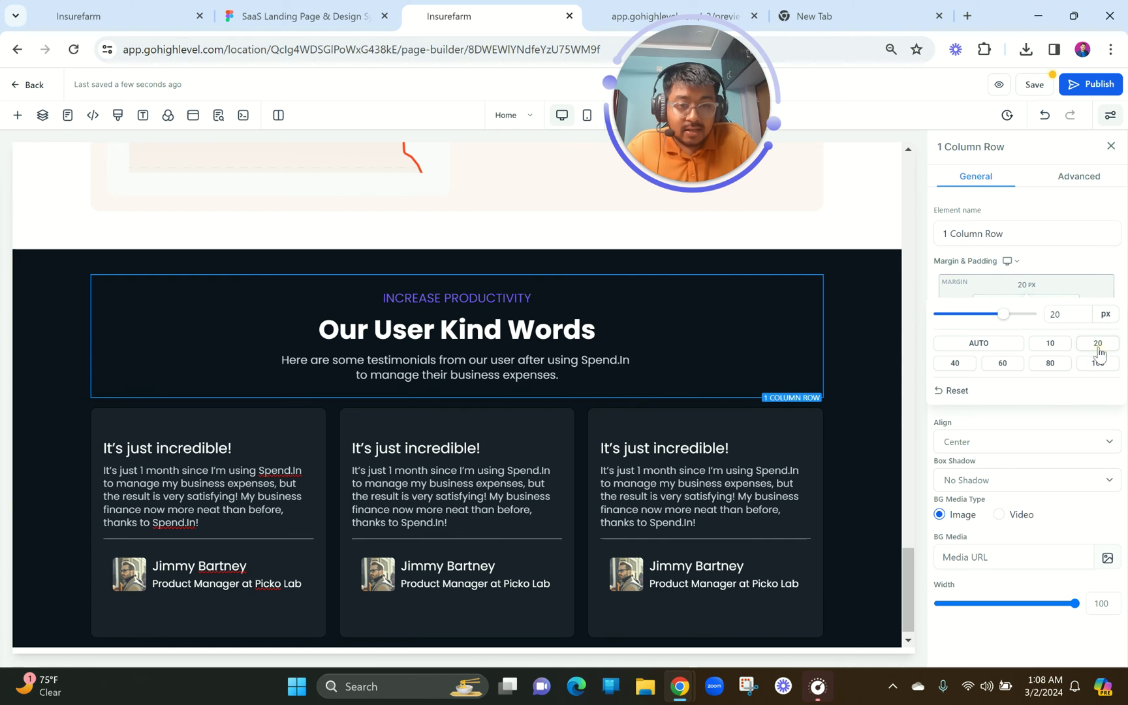
pyautogui.click(955, 363)
pyautogui.scroll(-1, 541, 512)
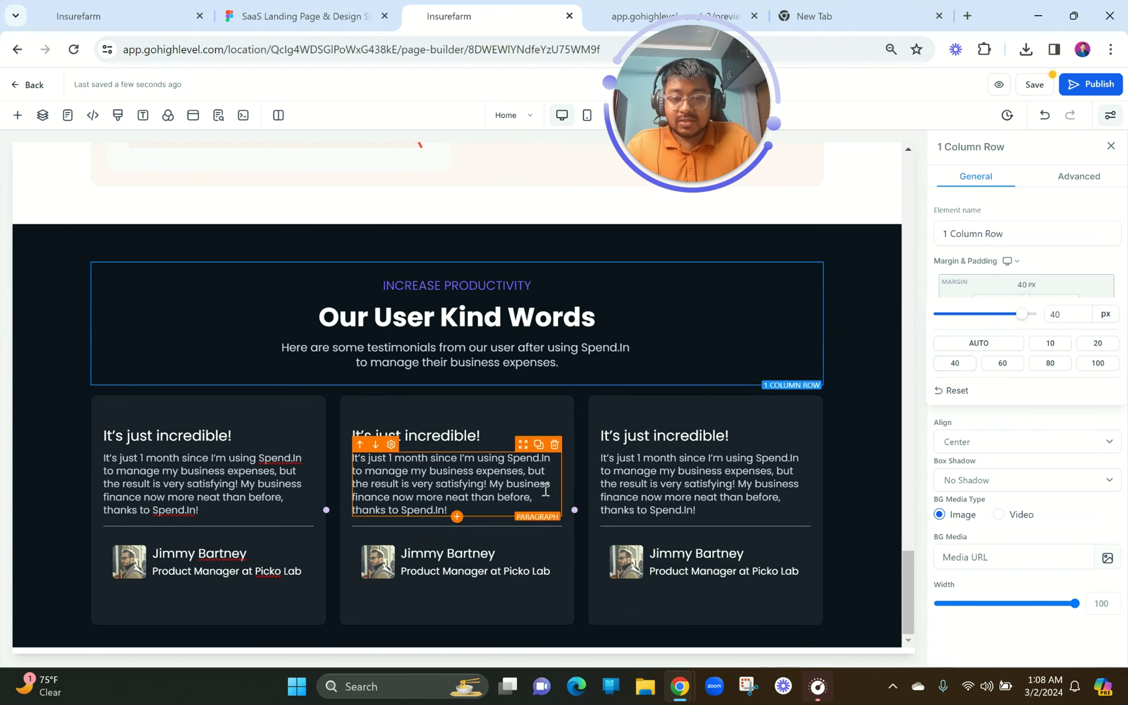
# - Set the bottom margin of the three-column testimonial row to 40 px and select the surrounding section
pyautogui.click(467, 635)
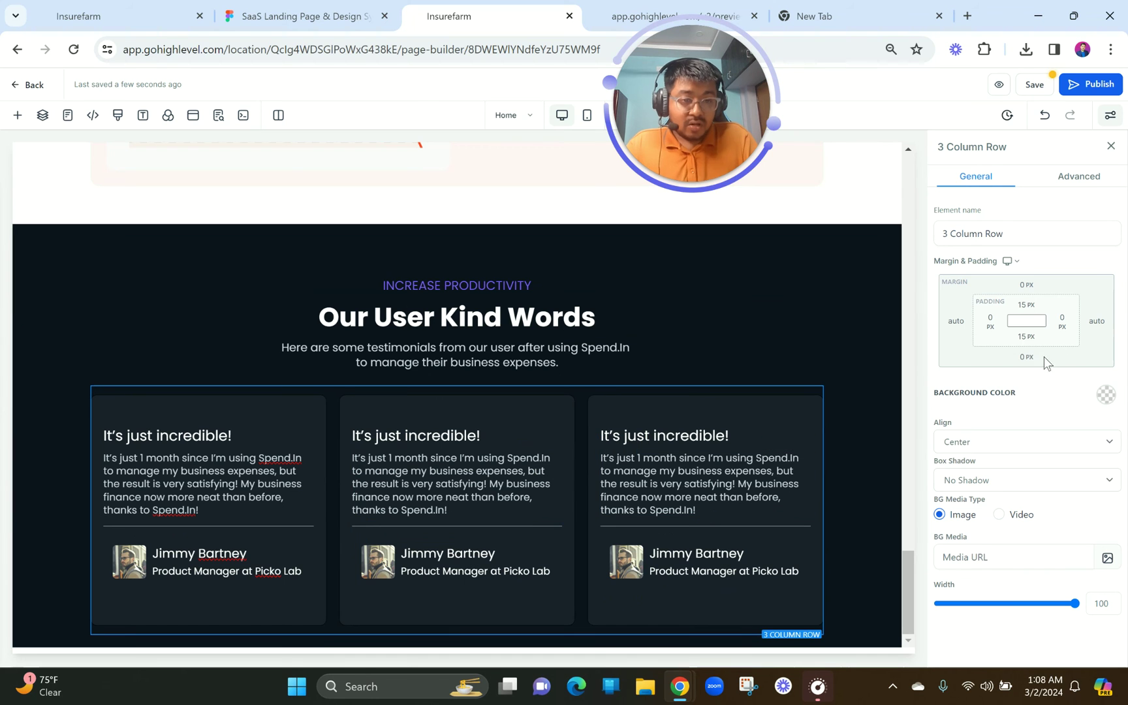
pyautogui.click(1026, 357)
pyautogui.click(956, 434)
pyautogui.click(457, 647)
pyautogui.click(181, 210)
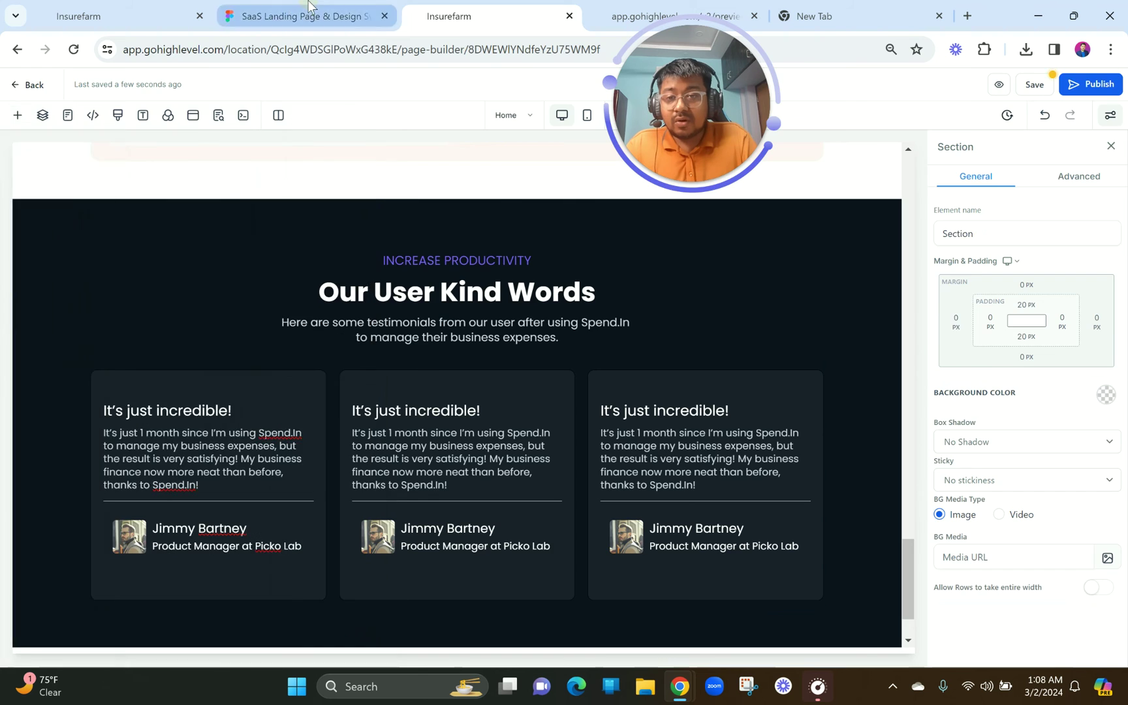
# - Switch to the Figma design and examine the Pricing section's heading, Monthly/Yearly toggle and three plan cards
pyautogui.click(310, 8)
pyautogui.scroll(-10, 410, 297)
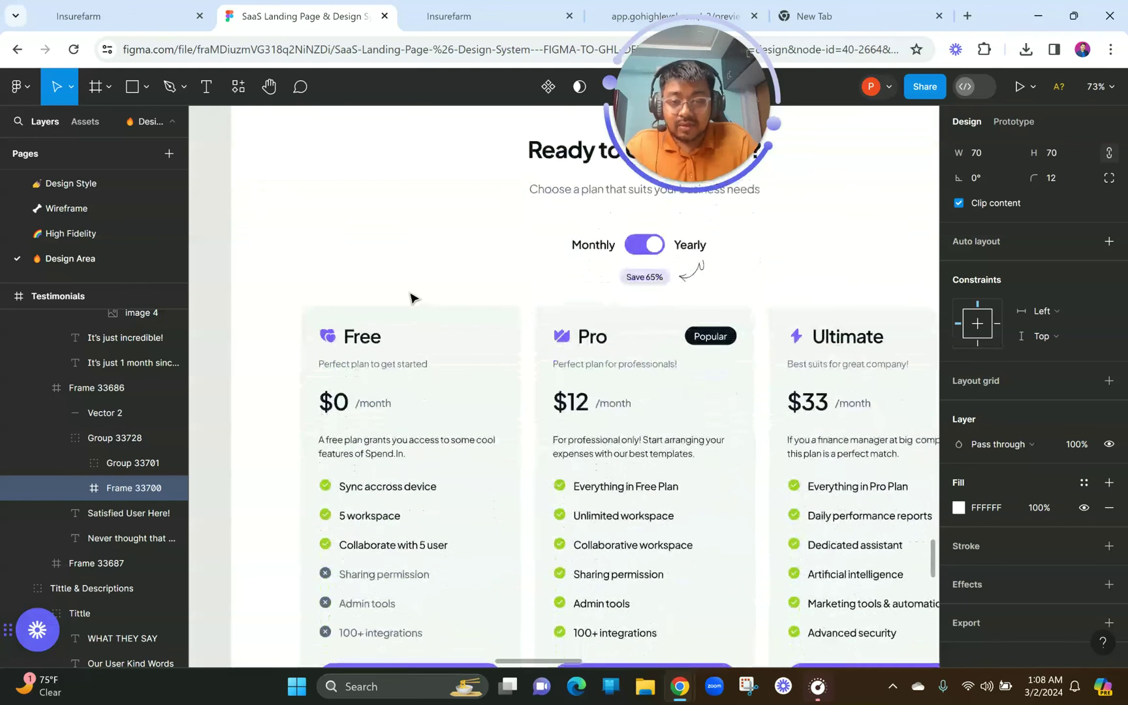
pyautogui.scroll(-3, 410, 297)
pyautogui.scroll(2, 522, 285)
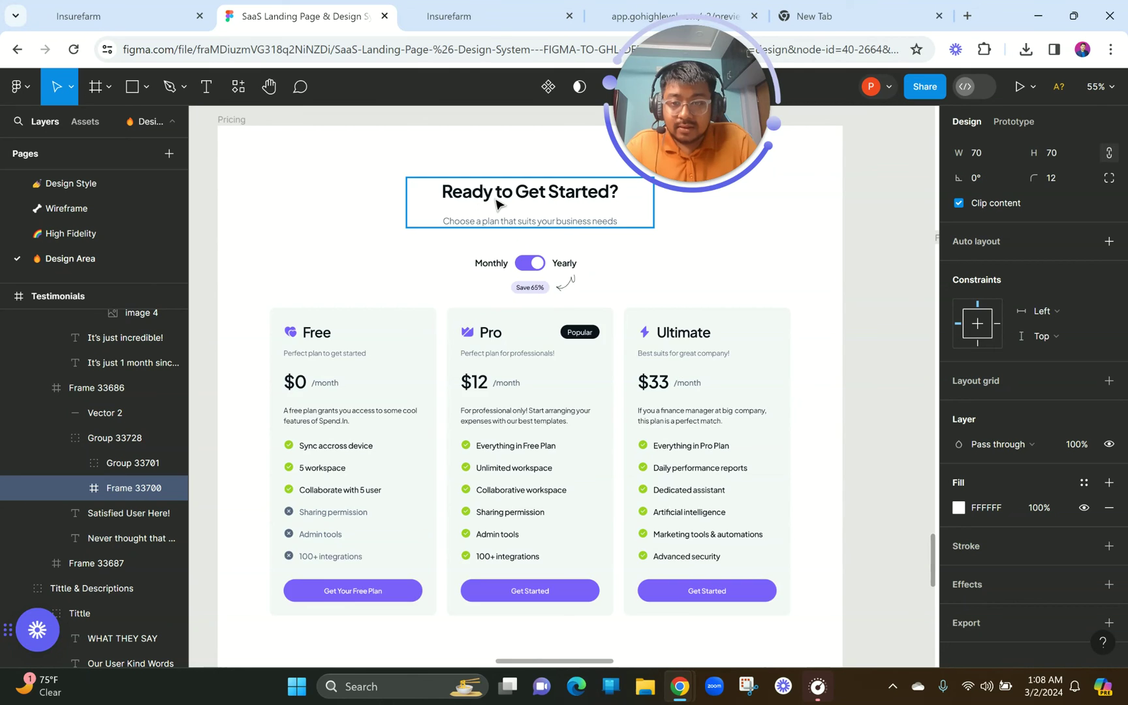
pyautogui.scroll(-2, 496, 204)
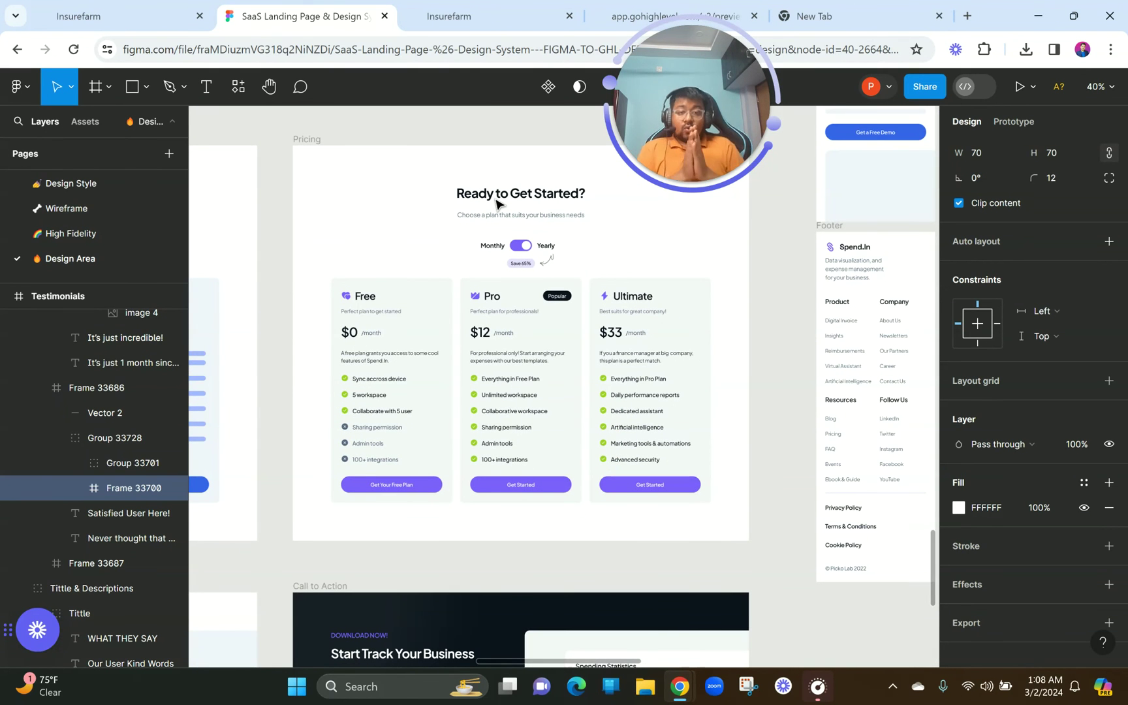
pyautogui.scroll(3, 534, 263)
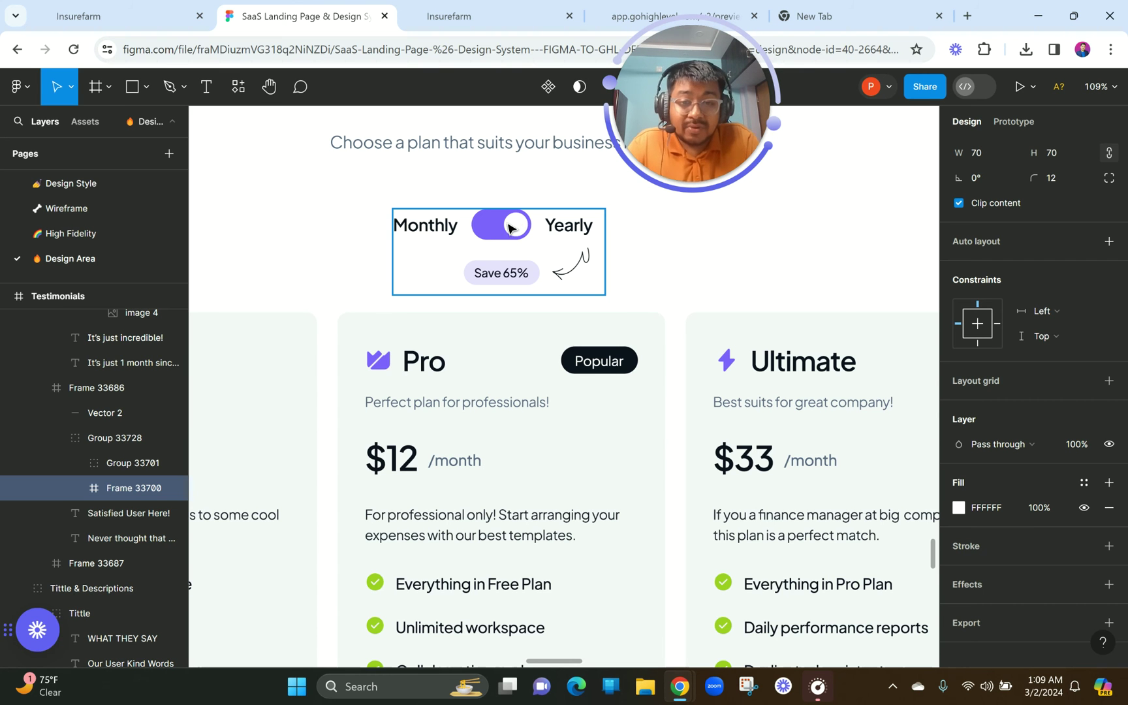
pyautogui.click(498, 232)
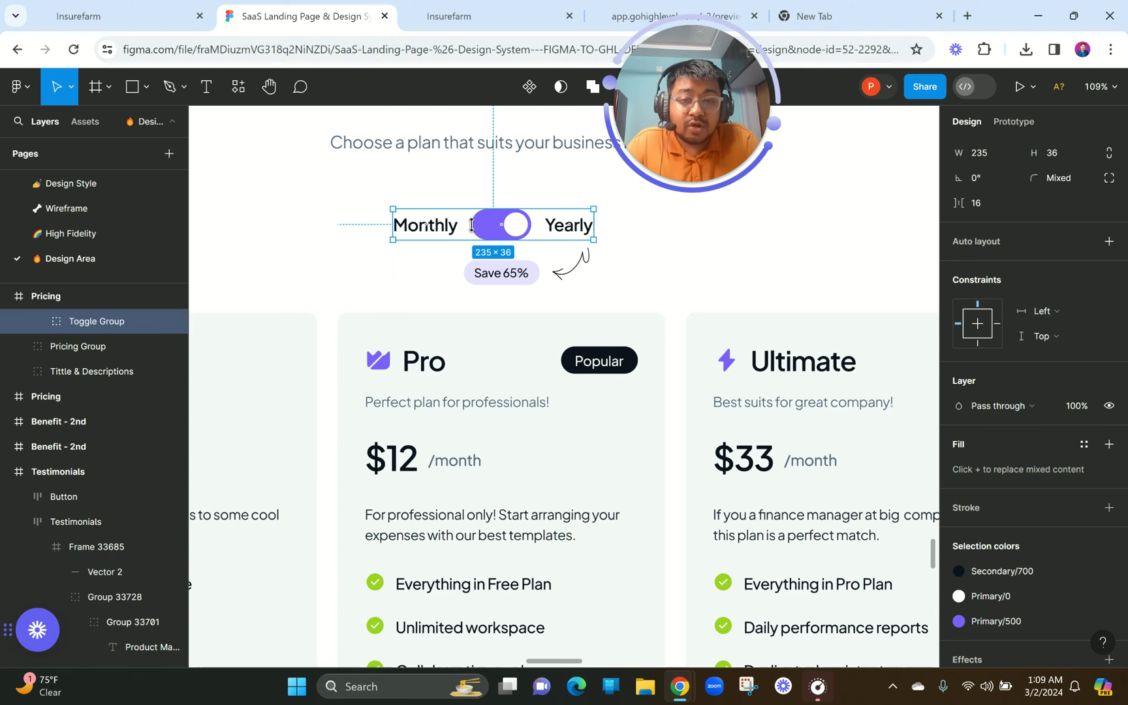
pyautogui.scroll(-3, 475, 234)
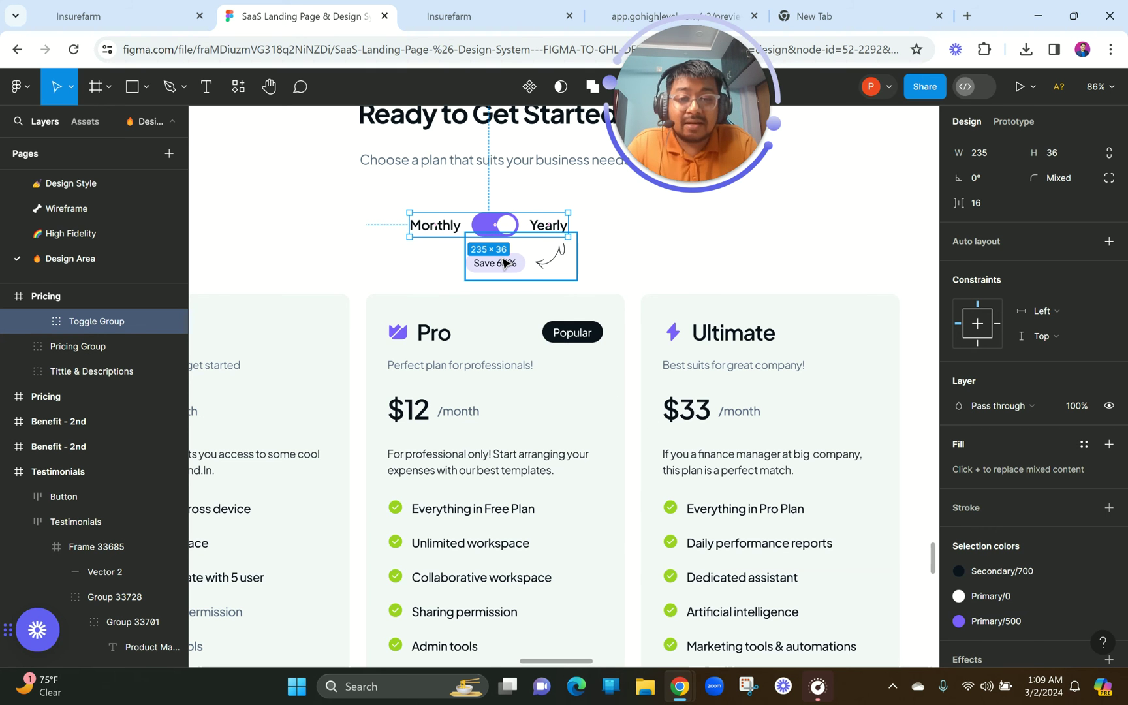
pyautogui.hscroll(-3, 502, 263)
pyautogui.scroll(-1, 574, 284)
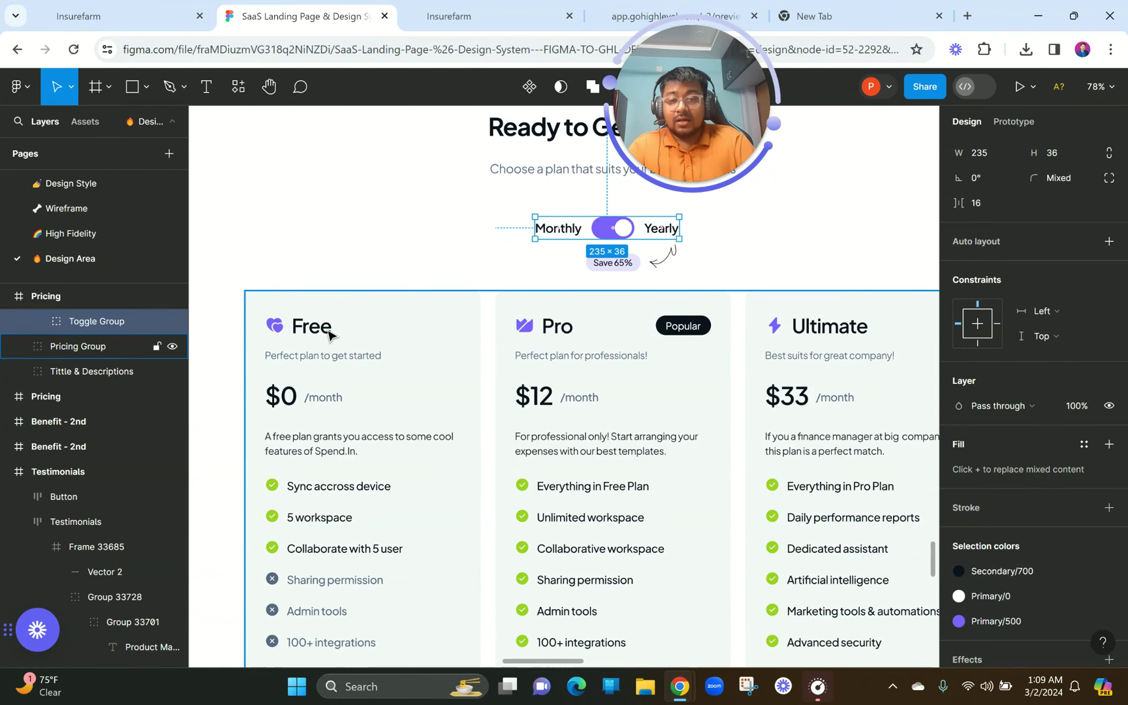
pyautogui.scroll(1, 328, 335)
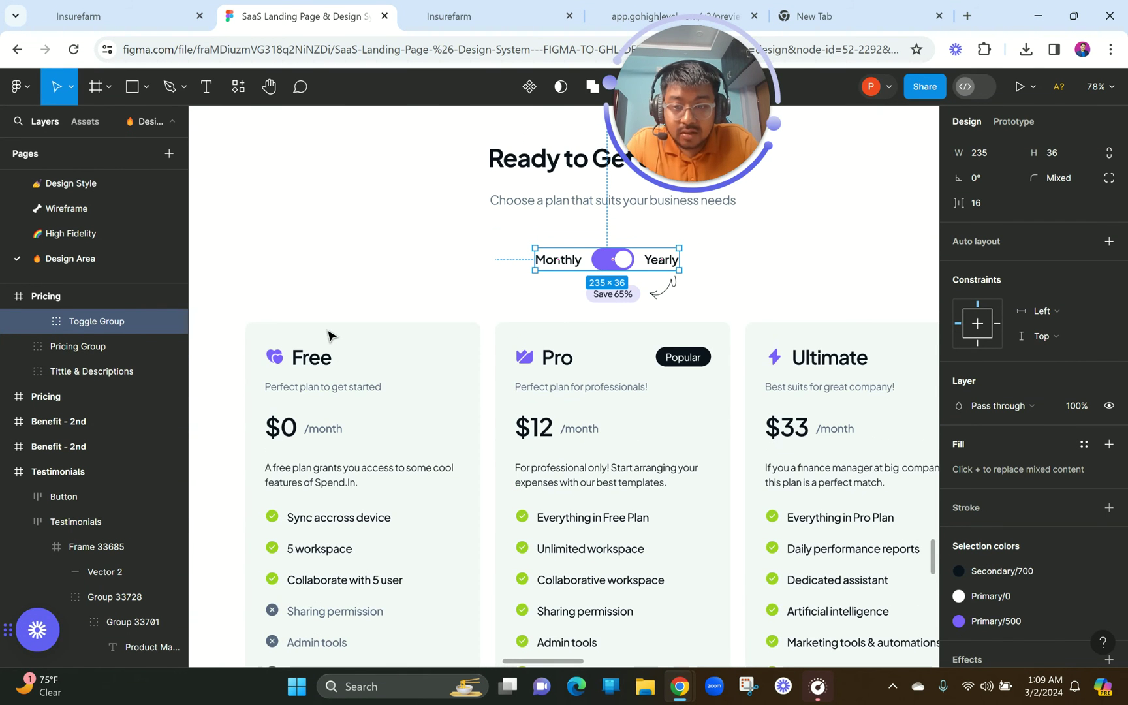
# - Copy the Pricing section's heading text "Ready to Get Started?" in Figma and return to the page builder
pyautogui.scroll(3, 328, 335)
pyautogui.click(574, 250)
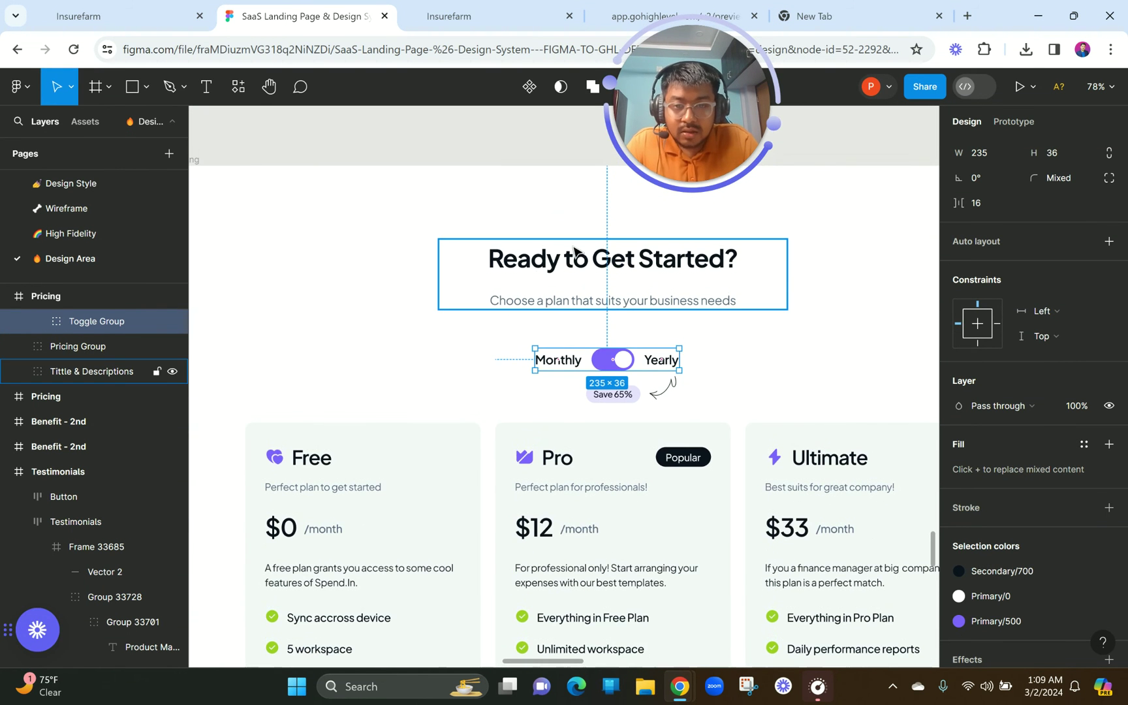
pyautogui.click(574, 250)
pyautogui.doubleClick(567, 253)
pyautogui.hotkey('ctrl', 'c')
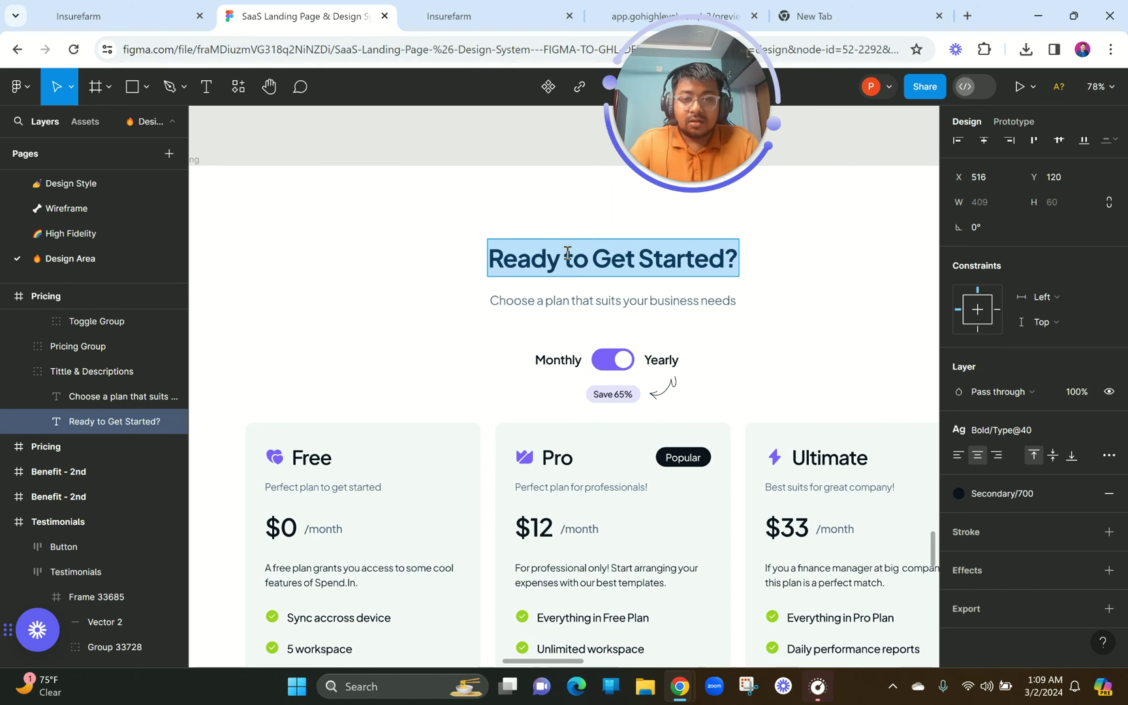
pyautogui.click(476, 15)
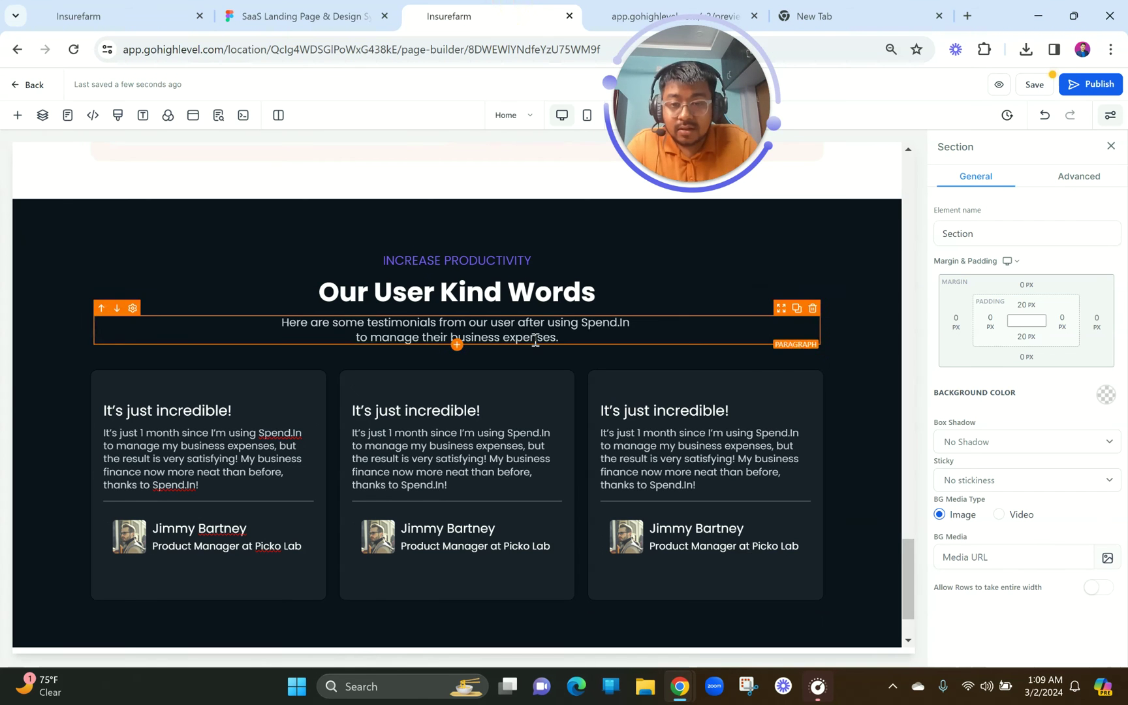
# - Give the dark testimonial section a full solid border with a width of 1 px
pyautogui.scroll(-2, 535, 339)
pyautogui.scroll(4, 535, 340)
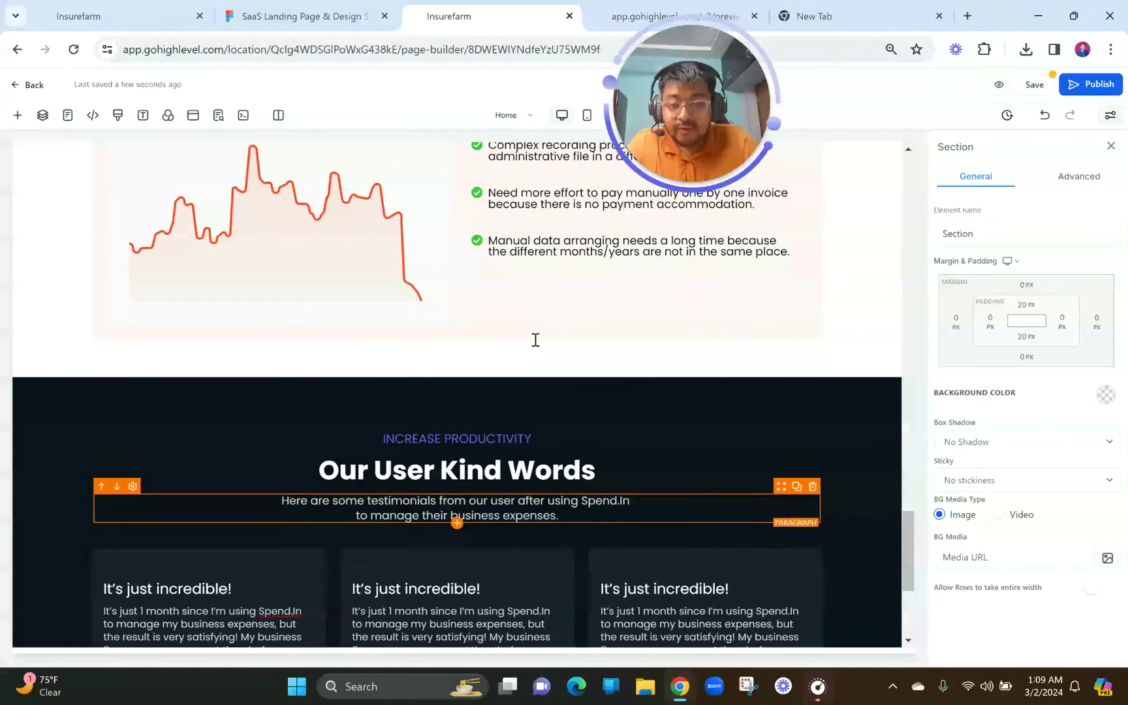
pyautogui.click(538, 380)
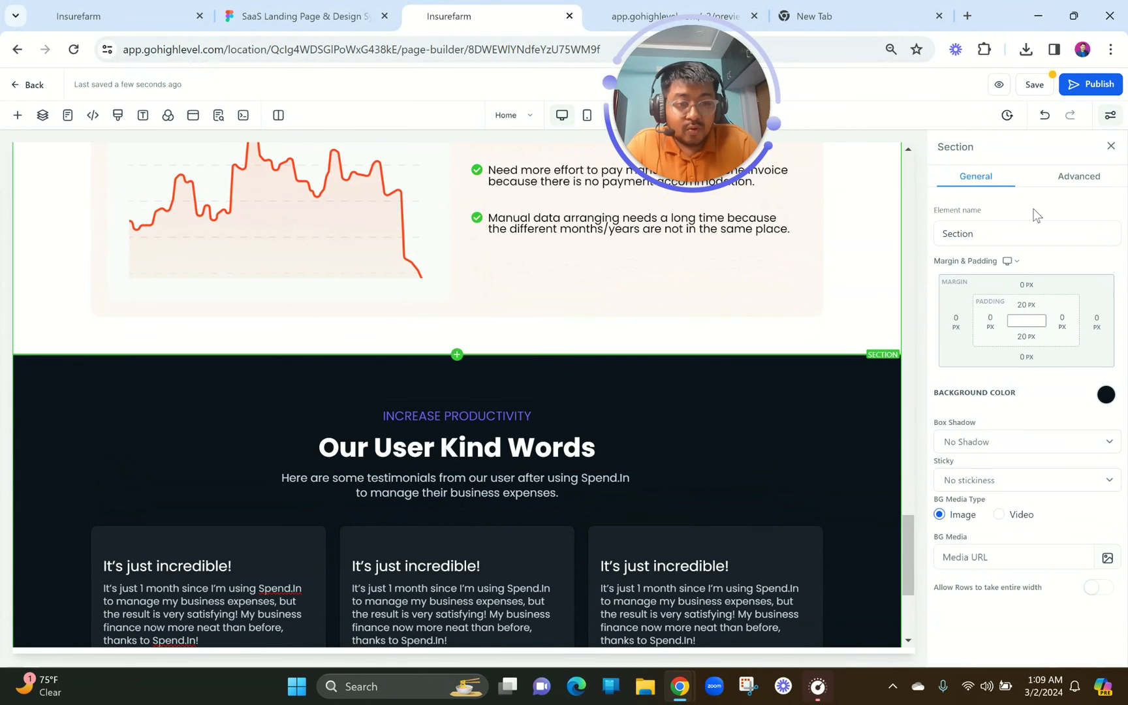
pyautogui.click(1080, 178)
pyautogui.click(989, 267)
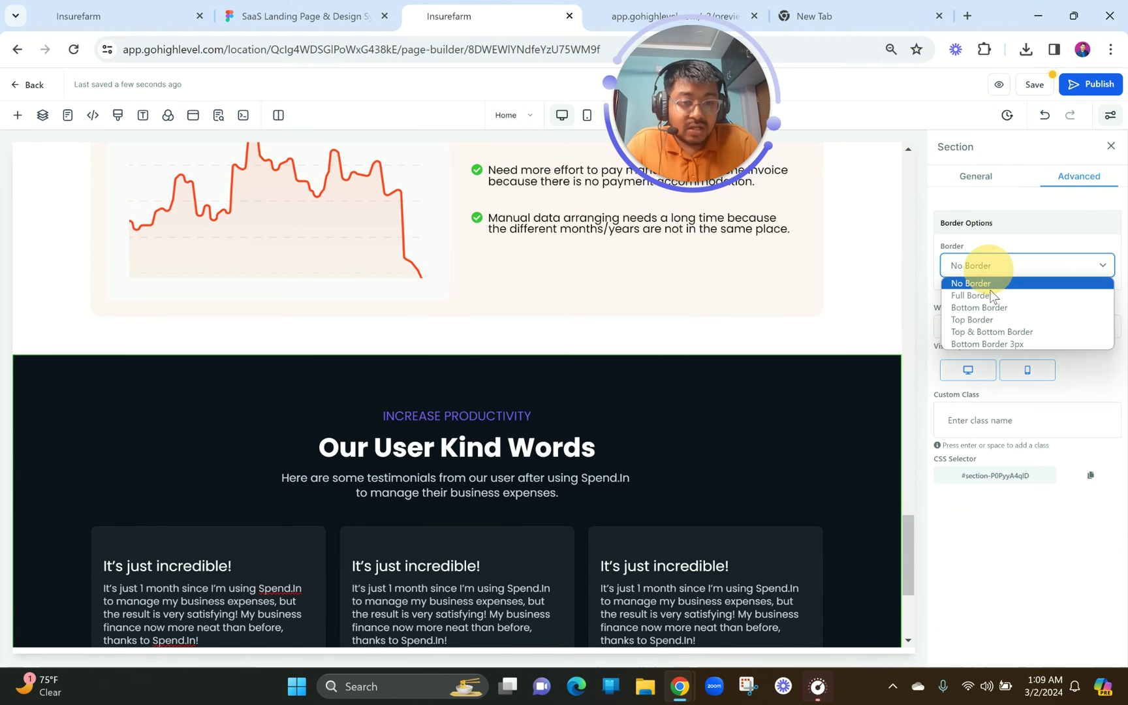
pyautogui.click(971, 306)
pyautogui.click(981, 262)
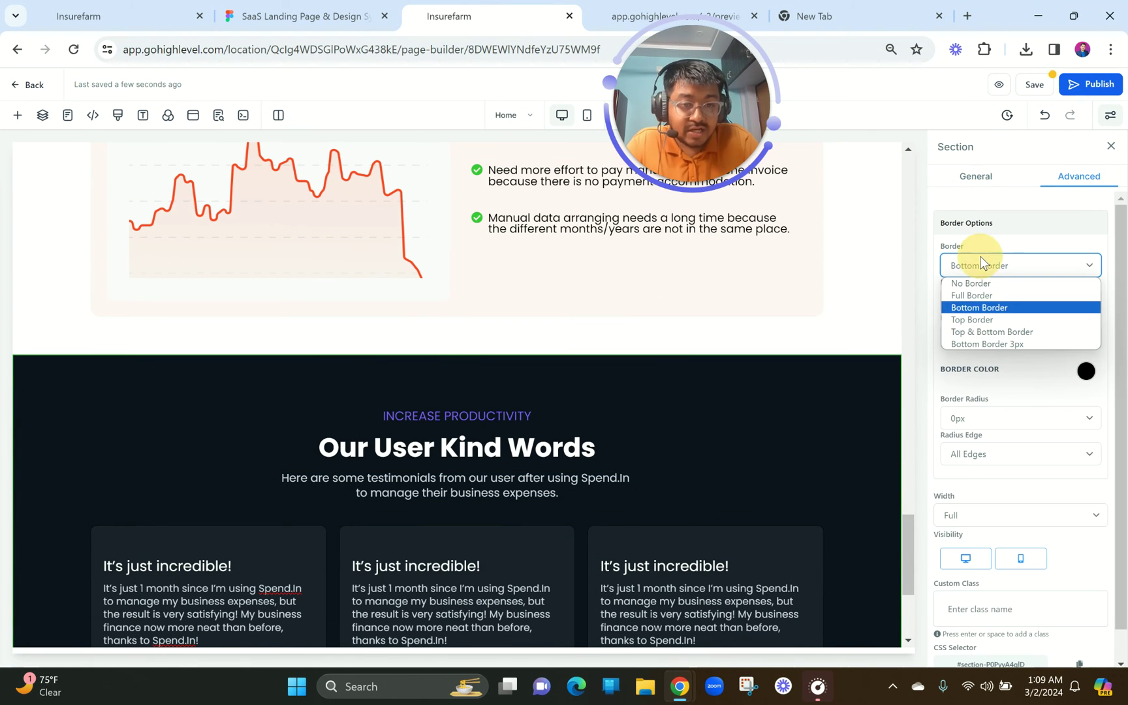
pyautogui.click(973, 295)
pyautogui.click(965, 339)
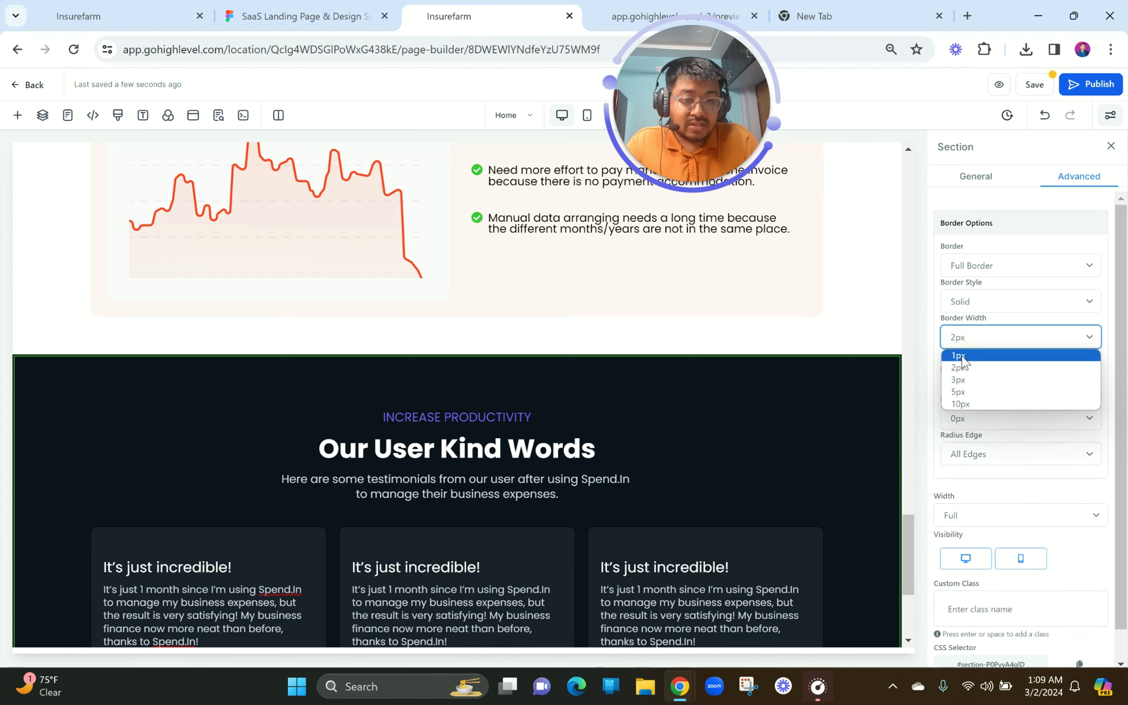
pyautogui.click(956, 355)
# - Round all edges of the testimonial section with a 15 px border radius
pyautogui.click(1085, 372)
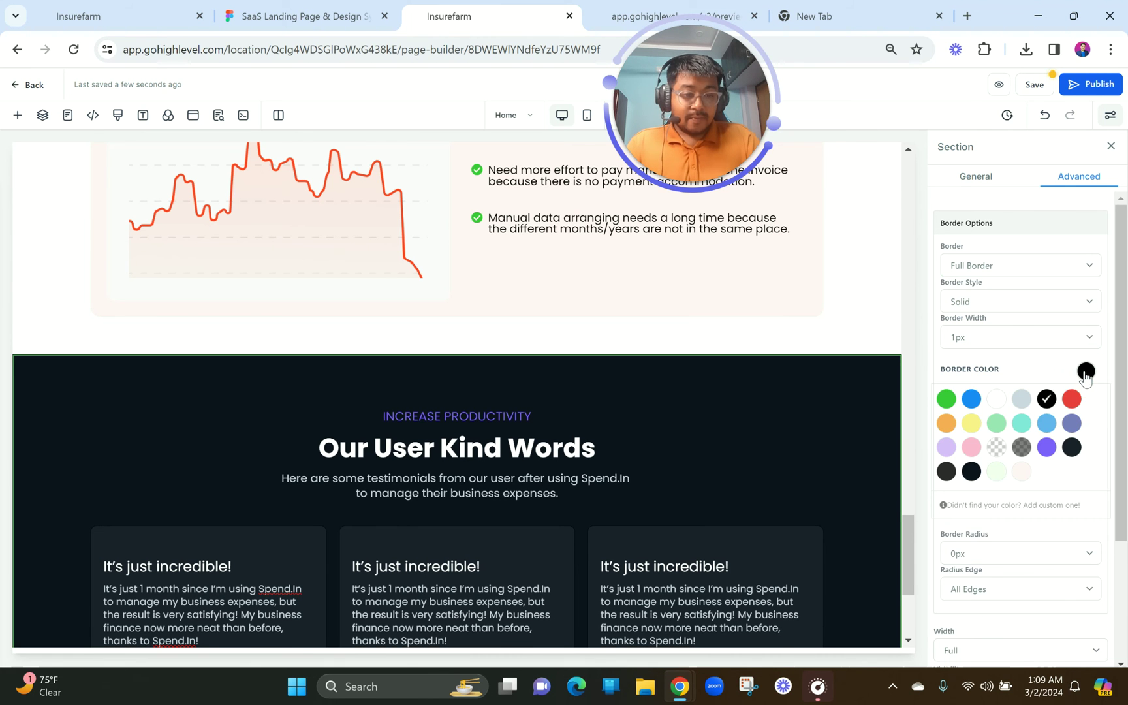
pyautogui.click(1085, 372)
pyautogui.click(981, 420)
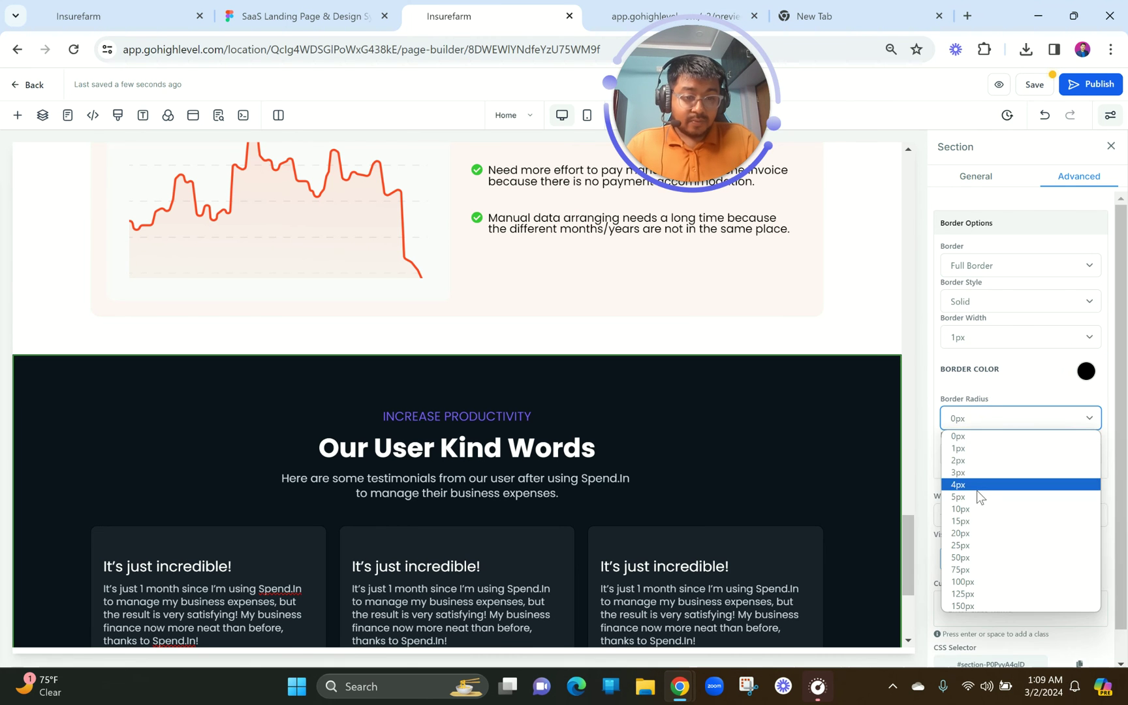
pyautogui.click(972, 521)
# - Add a one-column row to the empty section below the testimonials
pyautogui.click(658, 528)
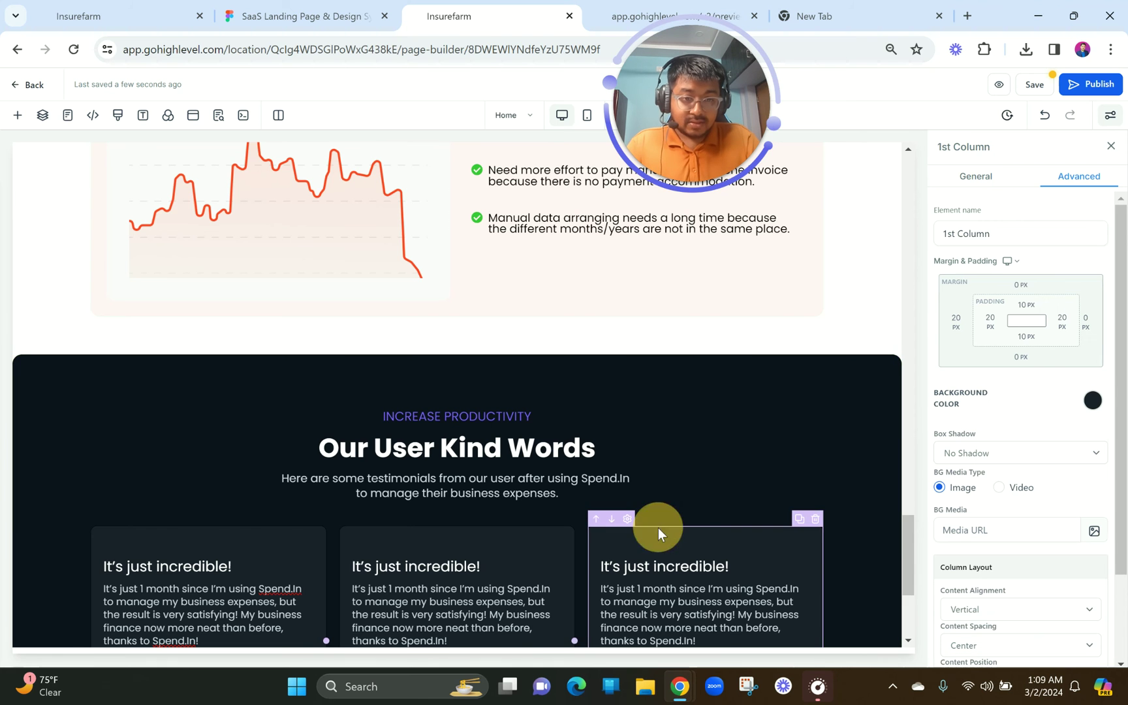
pyautogui.scroll(-4, 658, 528)
pyautogui.click(479, 607)
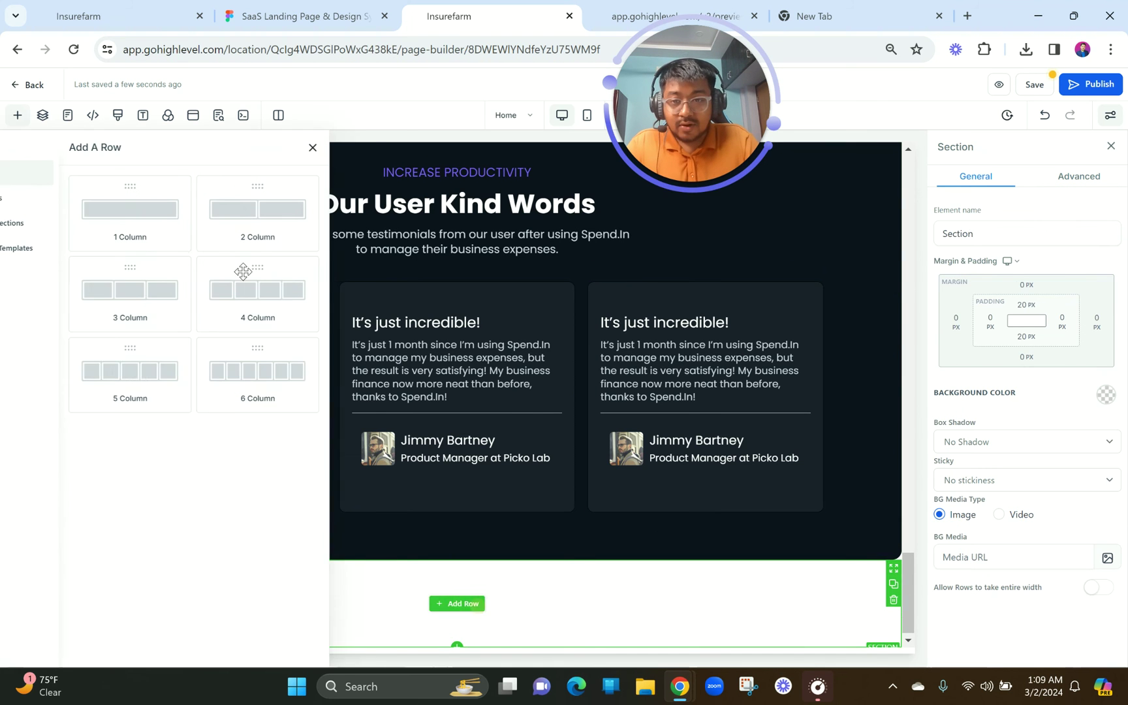
pyautogui.click(196, 182)
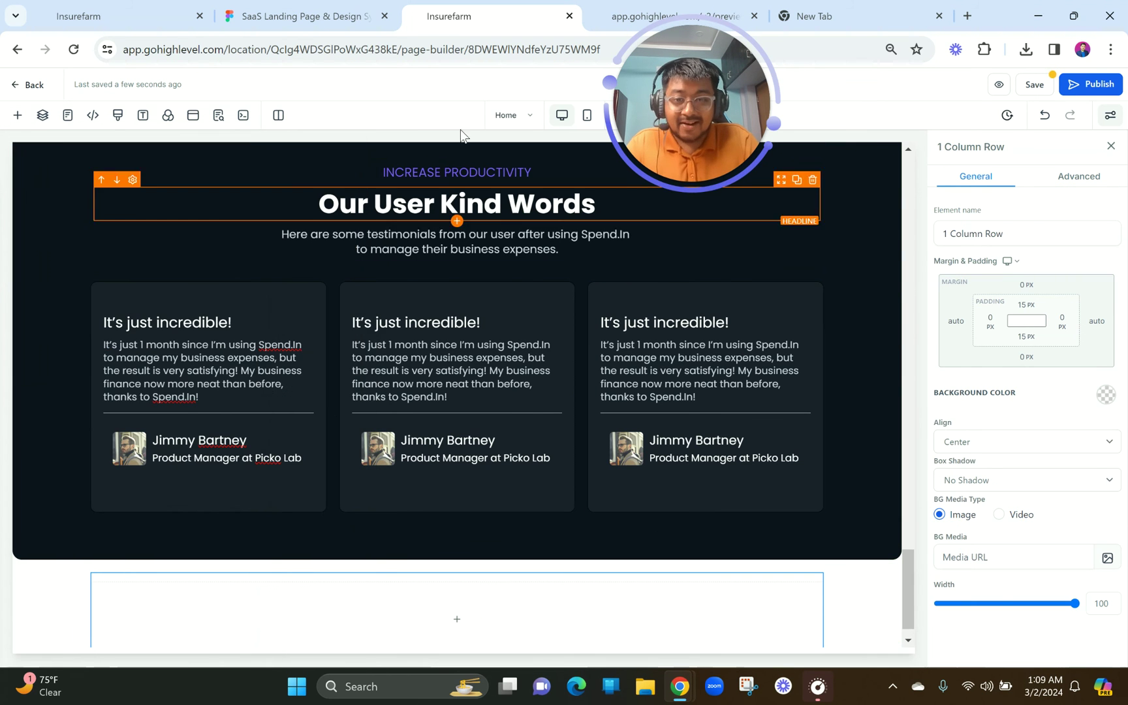
pyautogui.click(338, 16)
pyautogui.click(465, 9)
pyautogui.moveTo(705, 219)
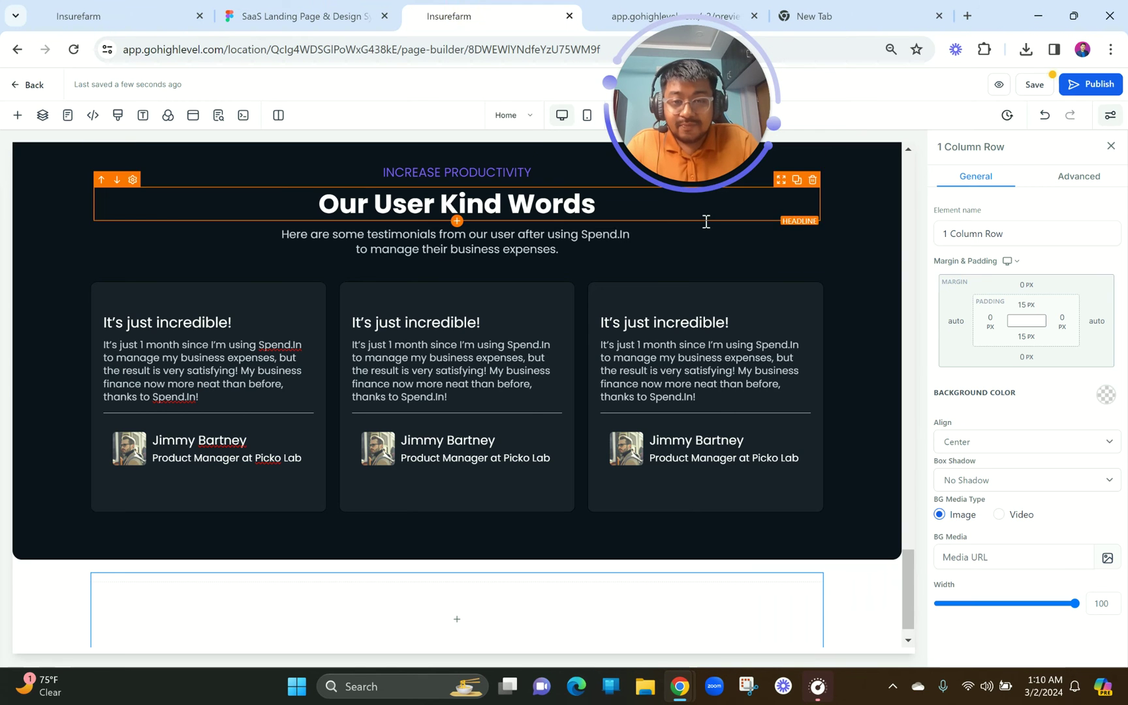
# - Duplicate the "Our User Kind Words" headline and move the copy into the empty row below the testimonials section
pyautogui.click(799, 179)
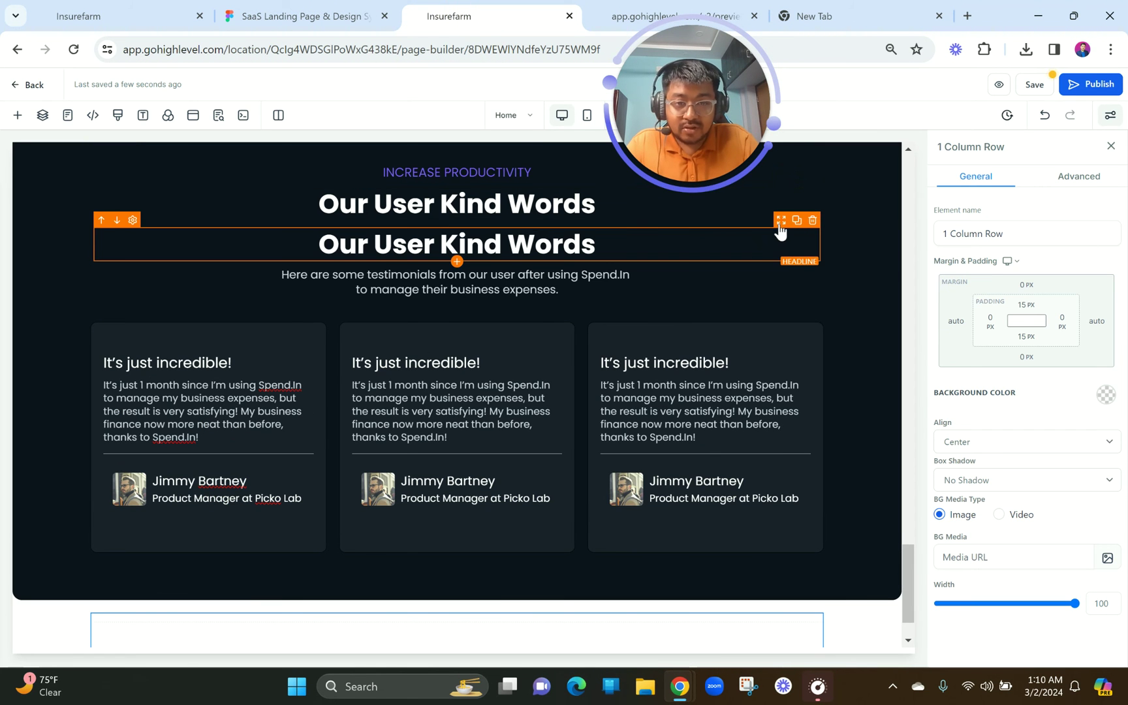
pyautogui.moveTo(781, 220); pyautogui.dragTo(573, 647)
pyautogui.moveTo(795, 325)
pyautogui.moveTo(772, 298); pyautogui.dragTo(599, 594)
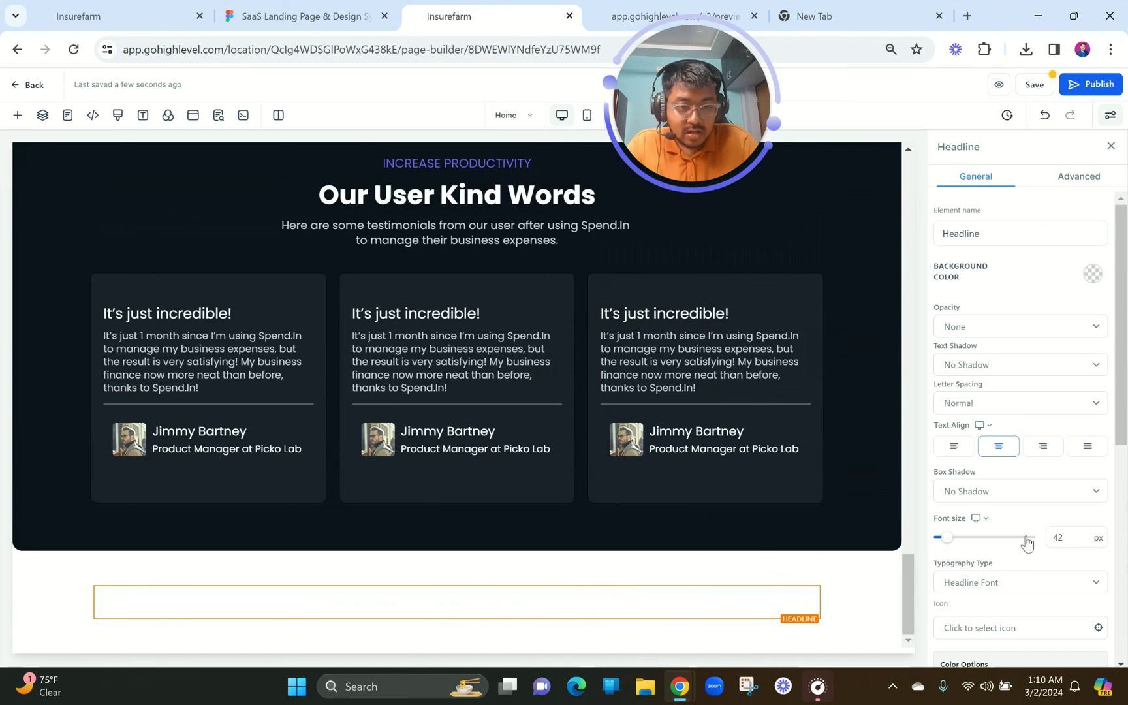
# - Set the copied headline's bold text color to the near-black navy swatch and replace its text with "Ready to Get Started?"
pyautogui.scroll(-5, 1026, 542)
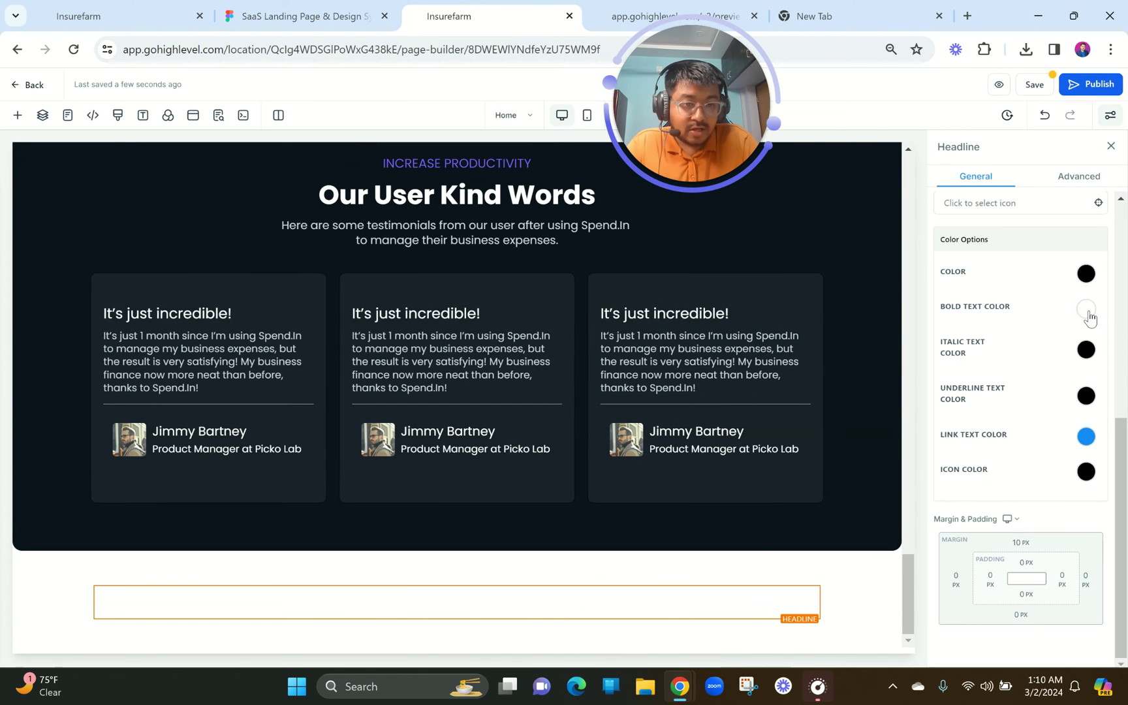
pyautogui.click(1086, 309)
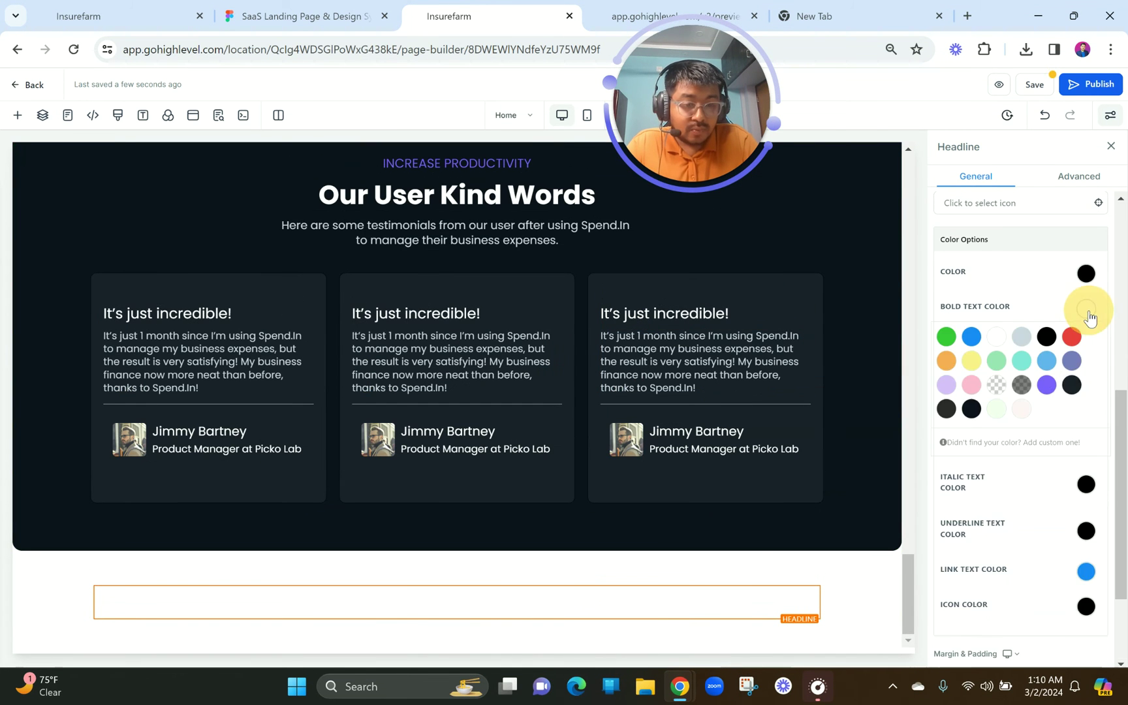
pyautogui.click(971, 408)
pyautogui.tripleClick(529, 597)
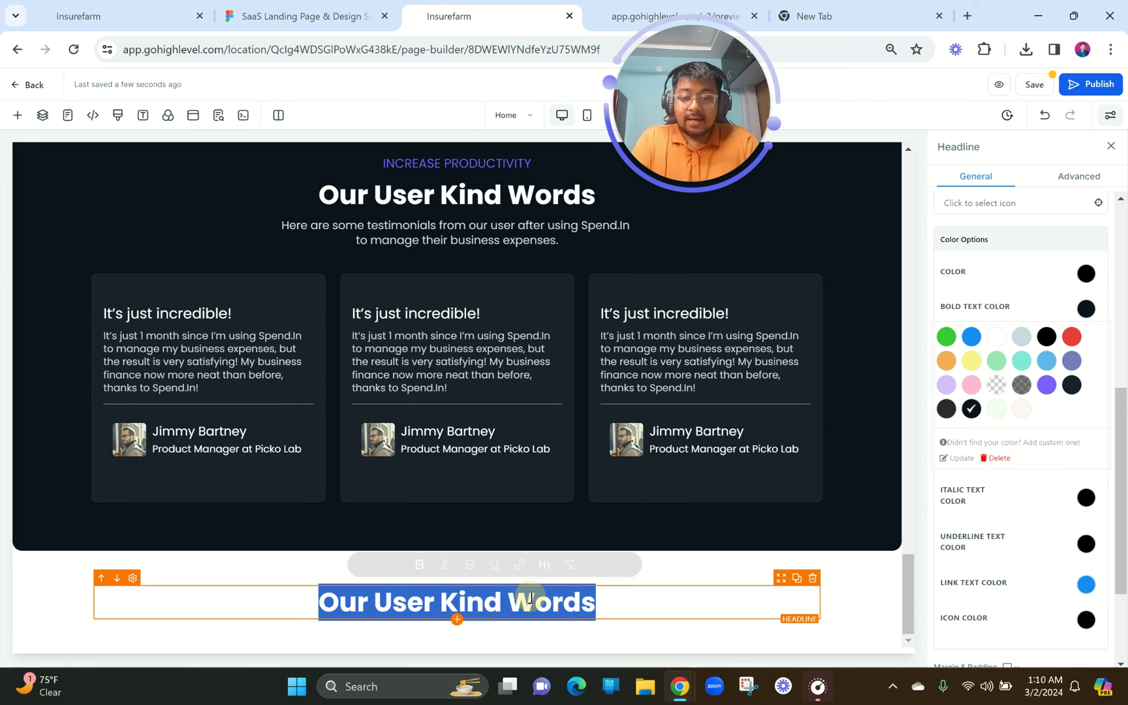
pyautogui.hotkey('ctrl', 'v')
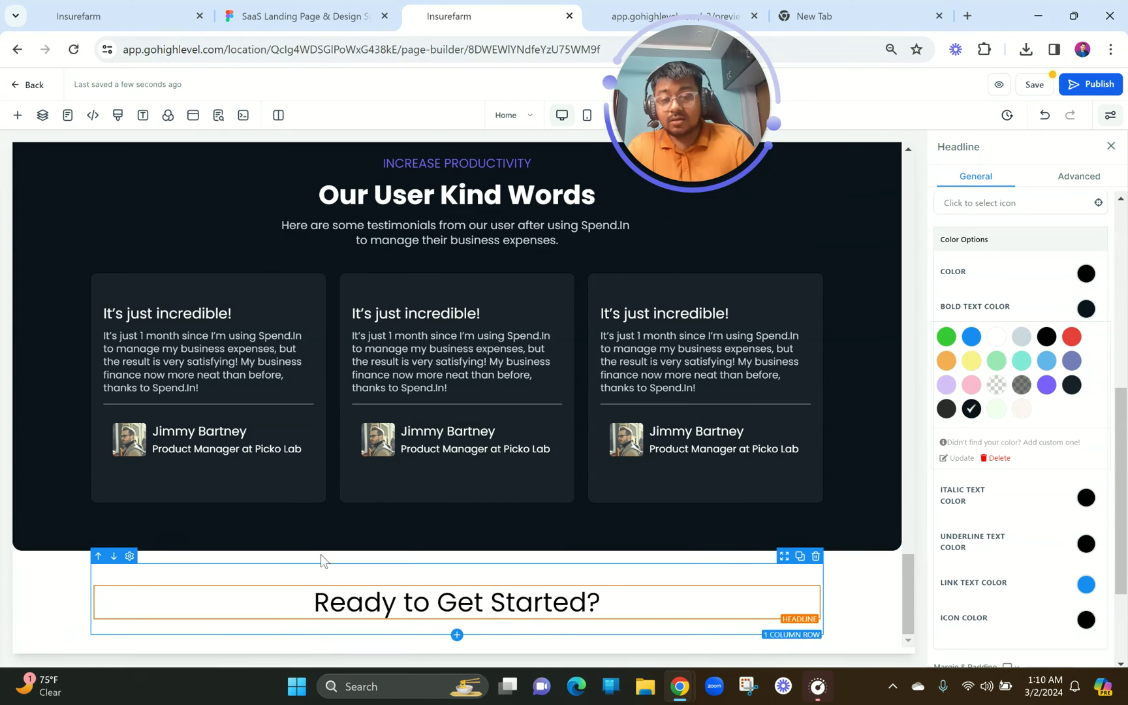
pyautogui.click(304, 16)
pyautogui.click(456, 16)
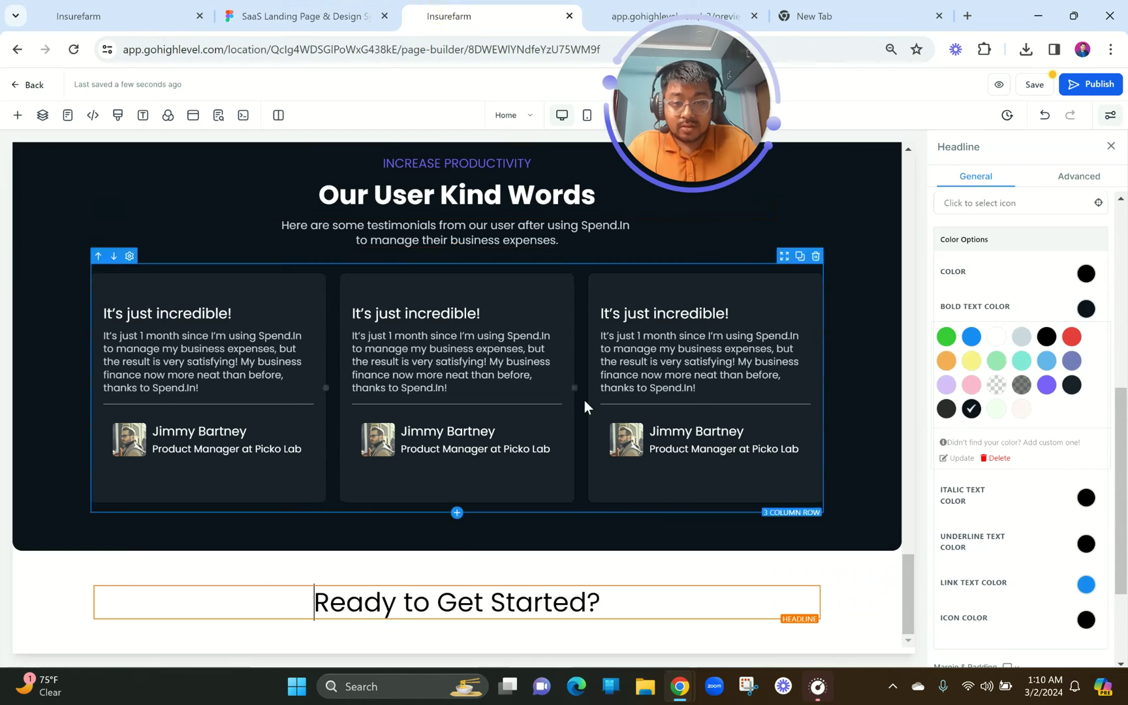
# - Set the "Ready to Get Started?" headline's font size to 32 px and make its text bold
pyautogui.scroll(5, 1044, 418)
pyautogui.moveTo(1066, 459); pyautogui.dragTo(1037, 451)
pyautogui.write('32')
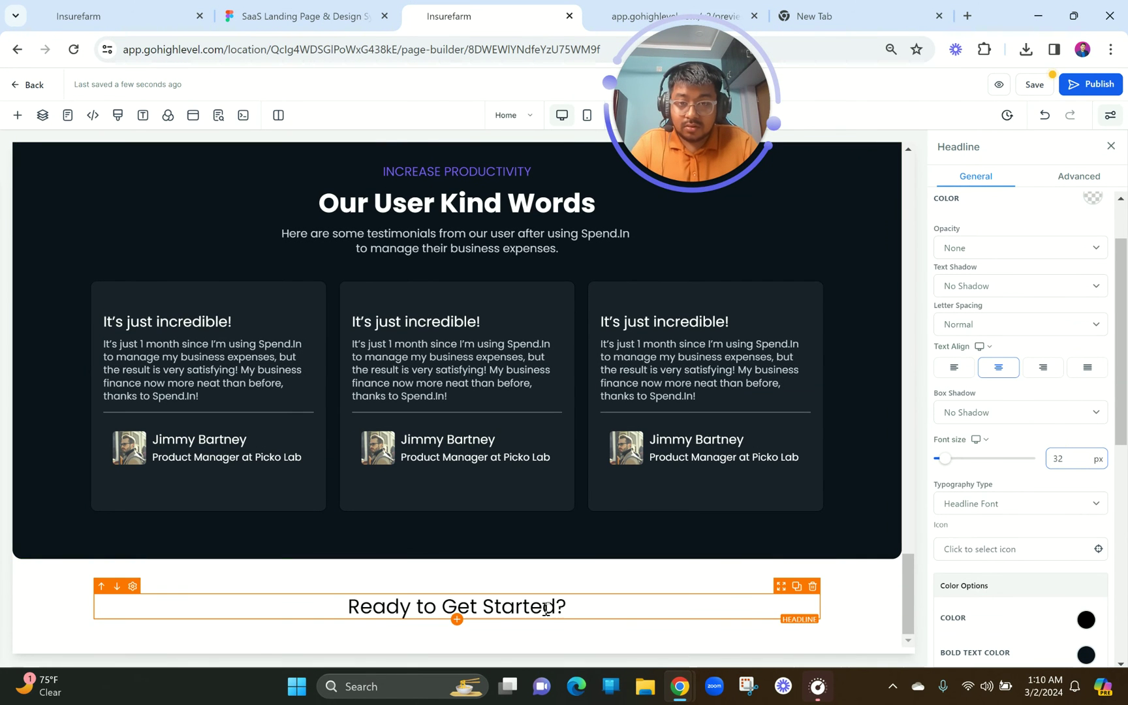
pyautogui.tripleClick(530, 605)
pyautogui.click(420, 572)
# - Switch to the Figma design and copy the text "Choose a plan that suits your business needs" from the pricing section
pyautogui.click(305, 16)
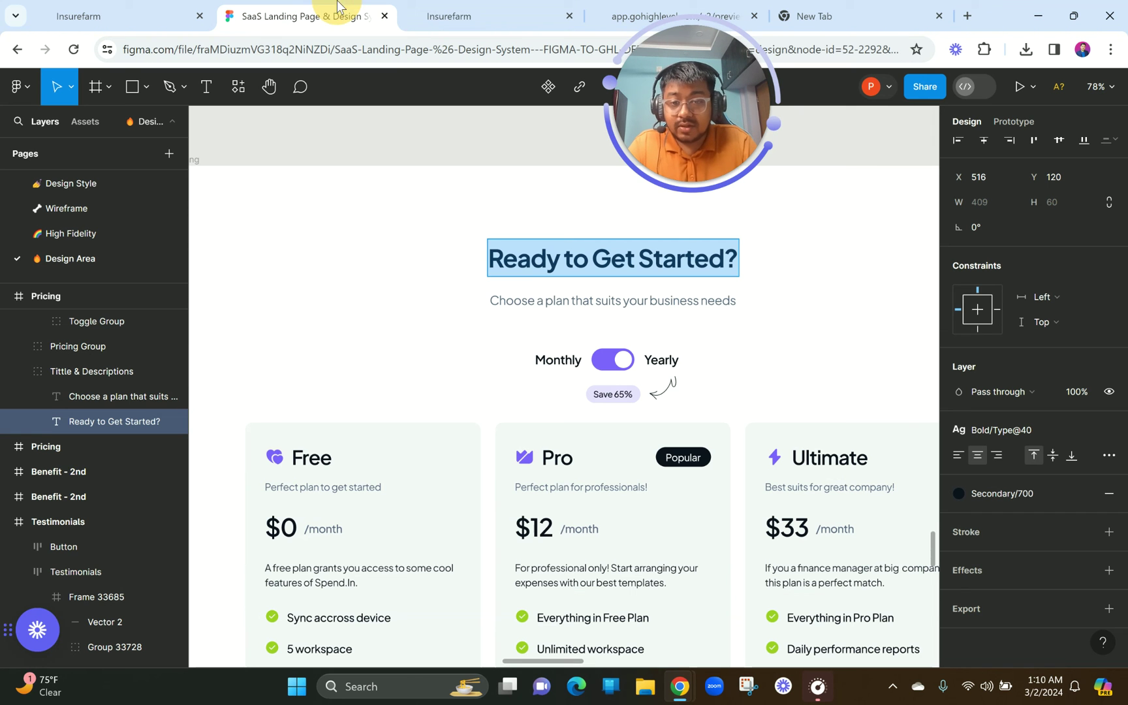
pyautogui.click(539, 300)
pyautogui.doubleClick(539, 300)
pyautogui.hotkey('ctrl', 'c')
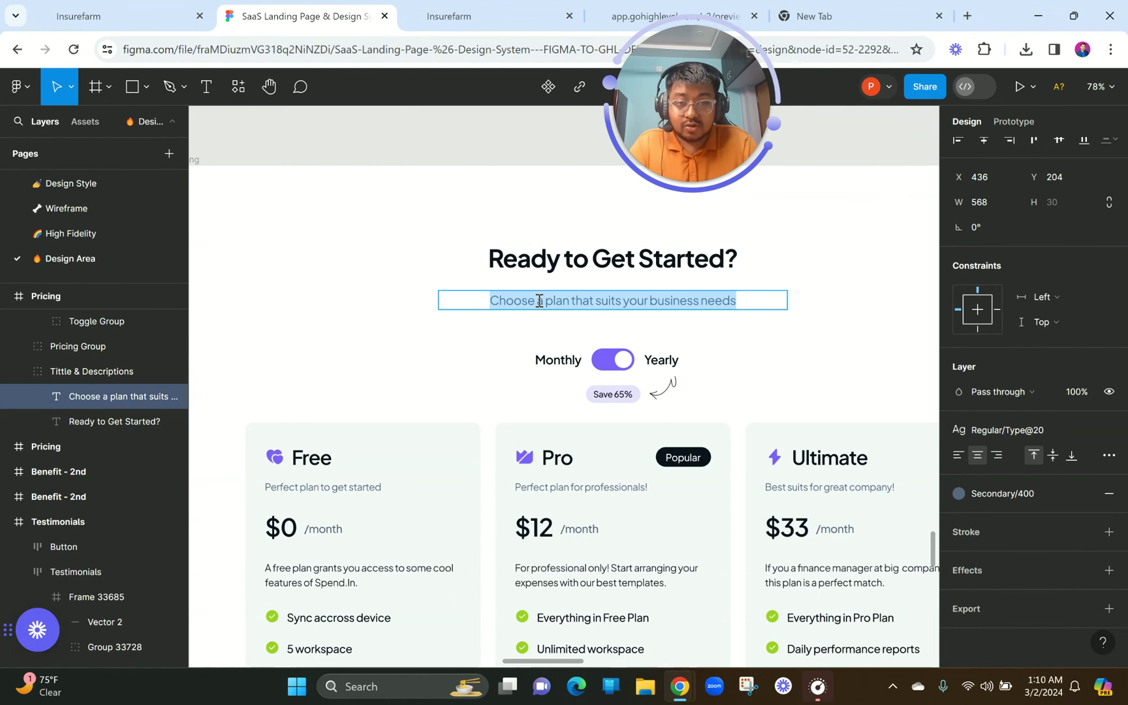
# - Back in the page builder, duplicate the testimonials sub headline and place the copy below the "Ready to Get Started?" headline
pyautogui.click(498, 9)
pyautogui.click(786, 306)
pyautogui.moveTo(777, 313); pyautogui.dragTo(536, 600)
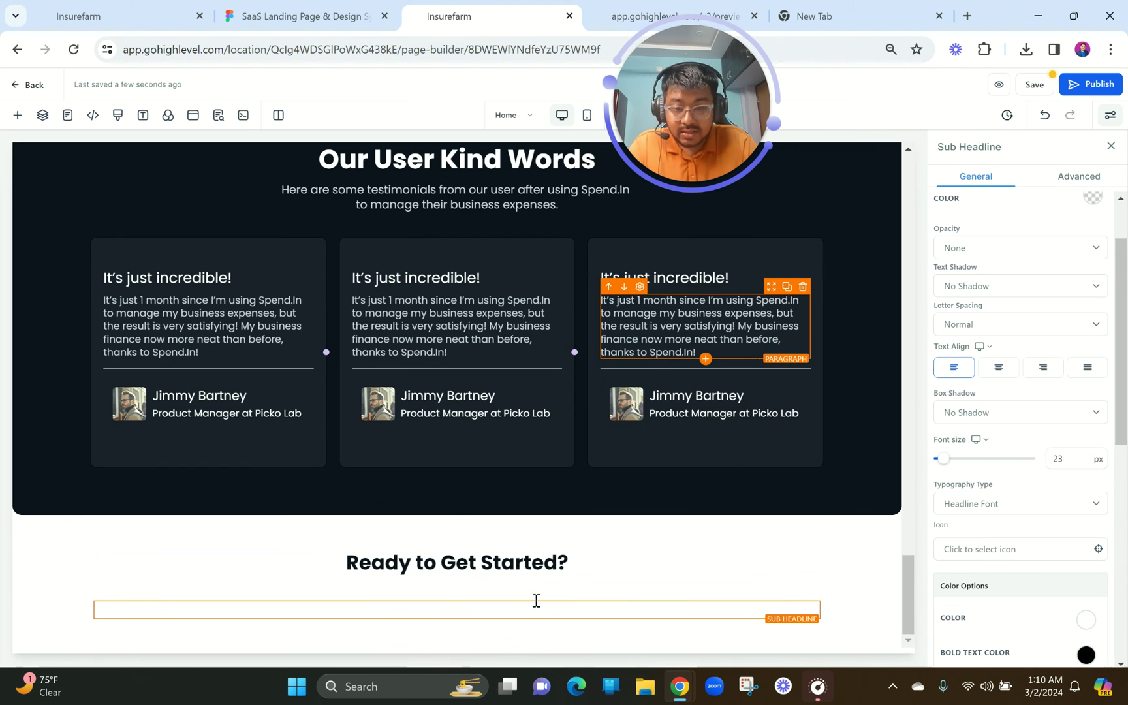
# - Center the copied sub headline and set its text color to dark charcoal, checking the subtitle color in the Figma design
pyautogui.click(998, 367)
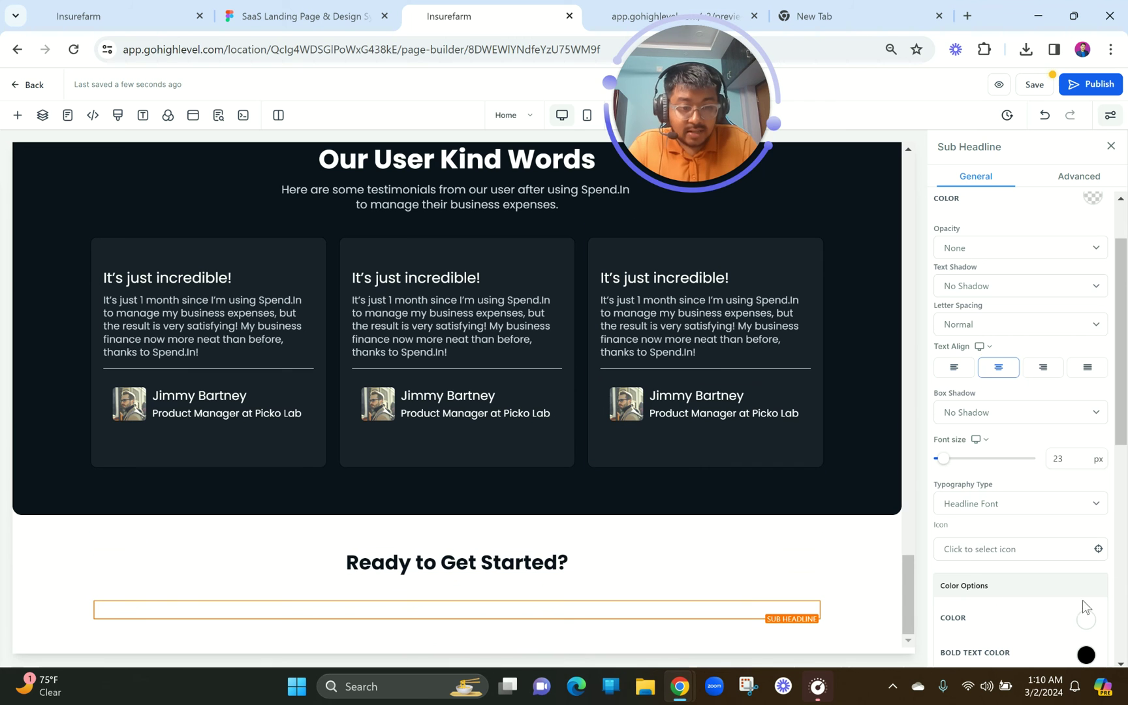
pyautogui.click(1084, 621)
pyautogui.scroll(-2, 1045, 625)
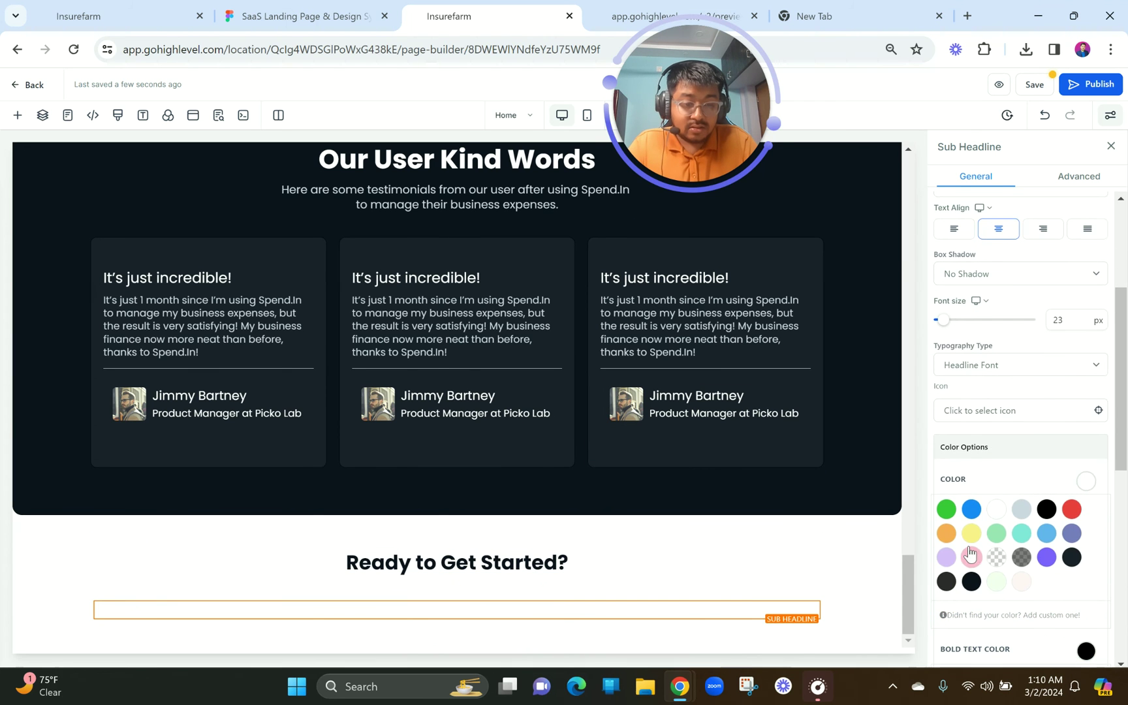
pyautogui.click(297, 14)
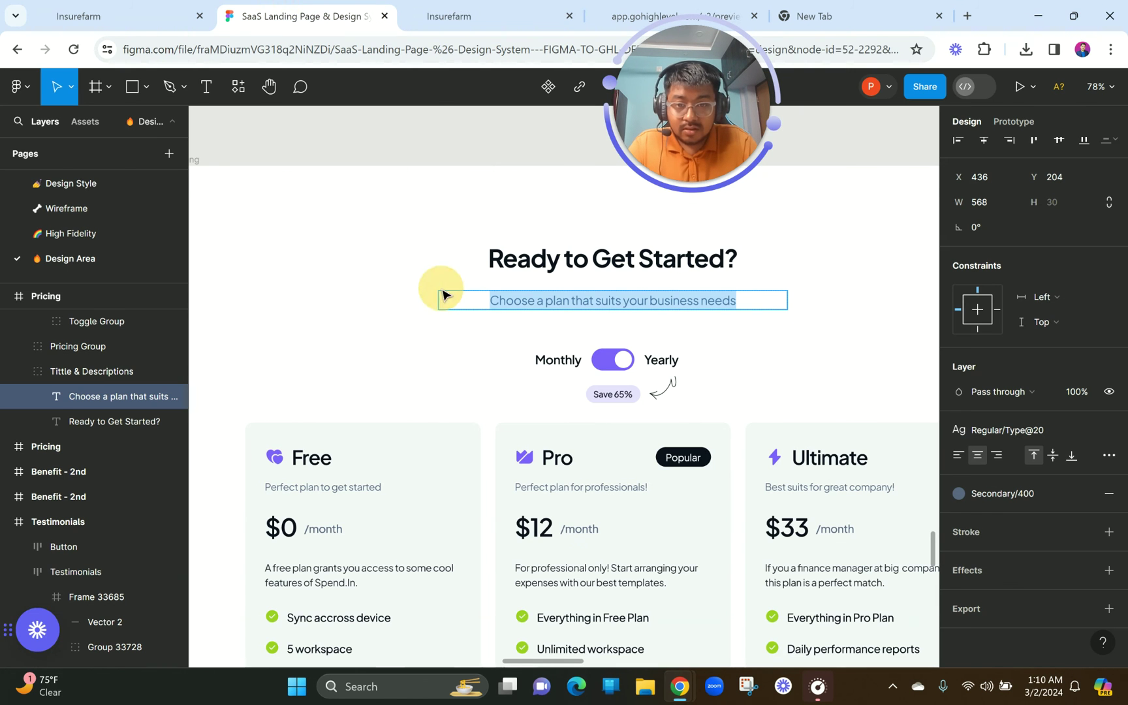
pyautogui.press('Escape')
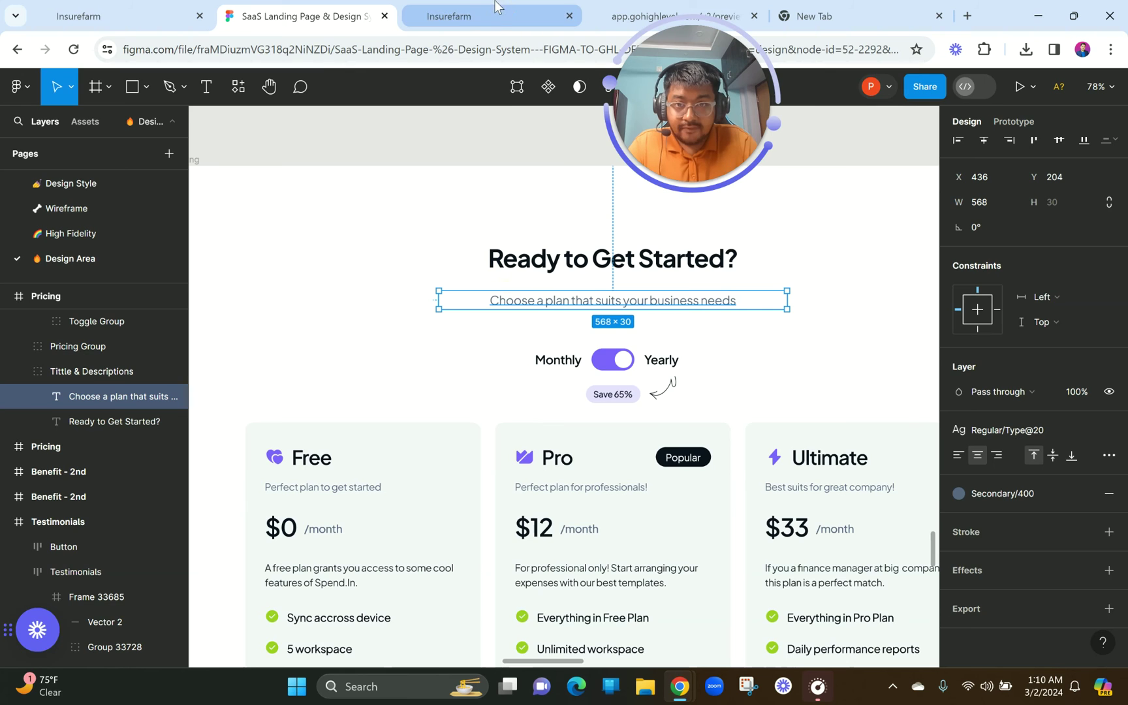
pyautogui.click(494, 12)
pyautogui.click(946, 581)
# - Fill the sub headline with "Choose a plan that suits your business needs" and remove the blank line above the text
pyautogui.click(521, 609)
pyautogui.doubleClick(521, 609)
pyautogui.hotkey('ctrl', 'v')
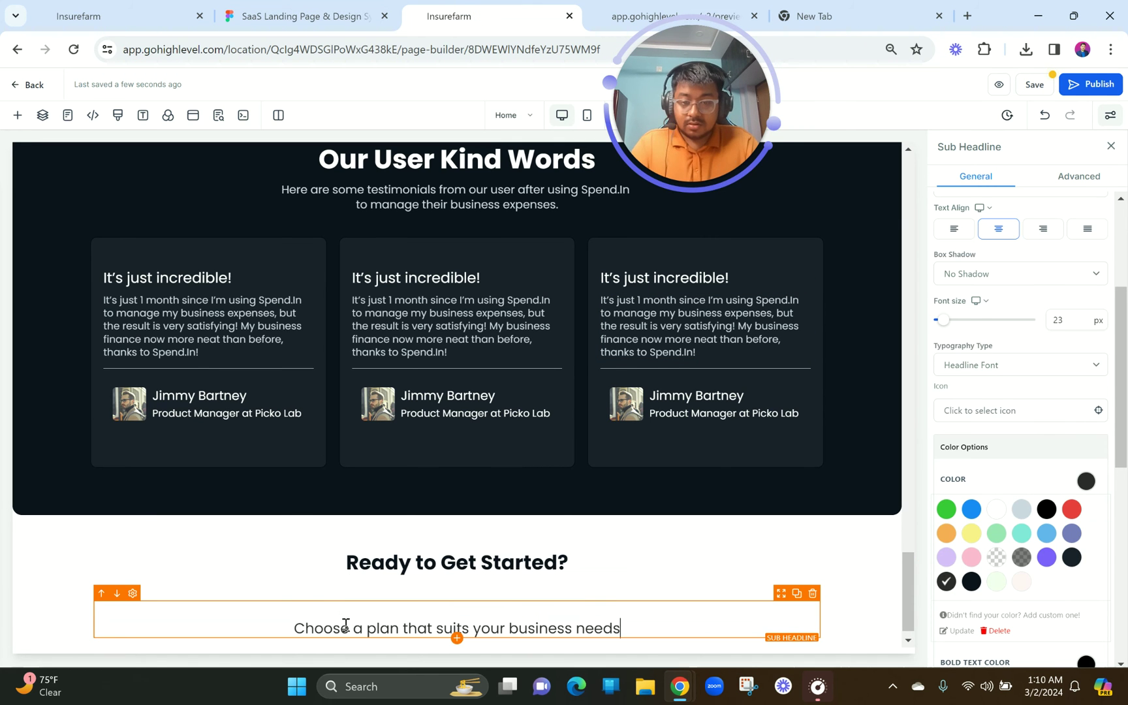
pyautogui.click(289, 628)
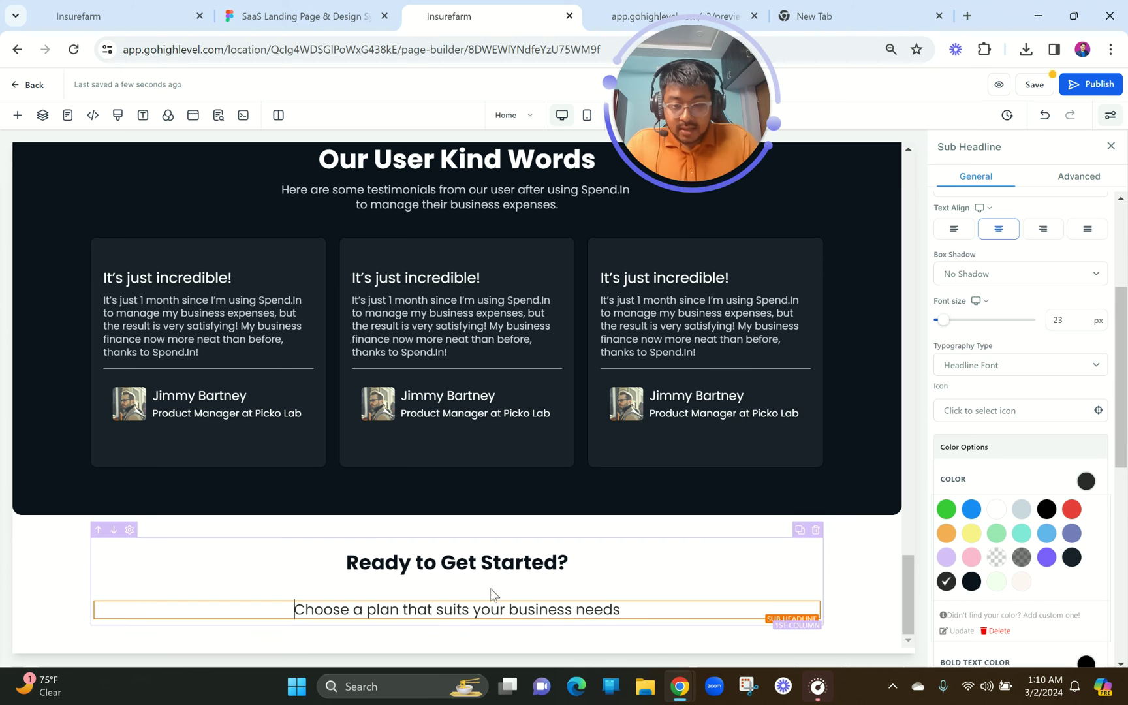
# - Set the pricing sub headline's top margin to 10 px
pyautogui.scroll(-5, 974, 489)
pyautogui.click(1015, 544)
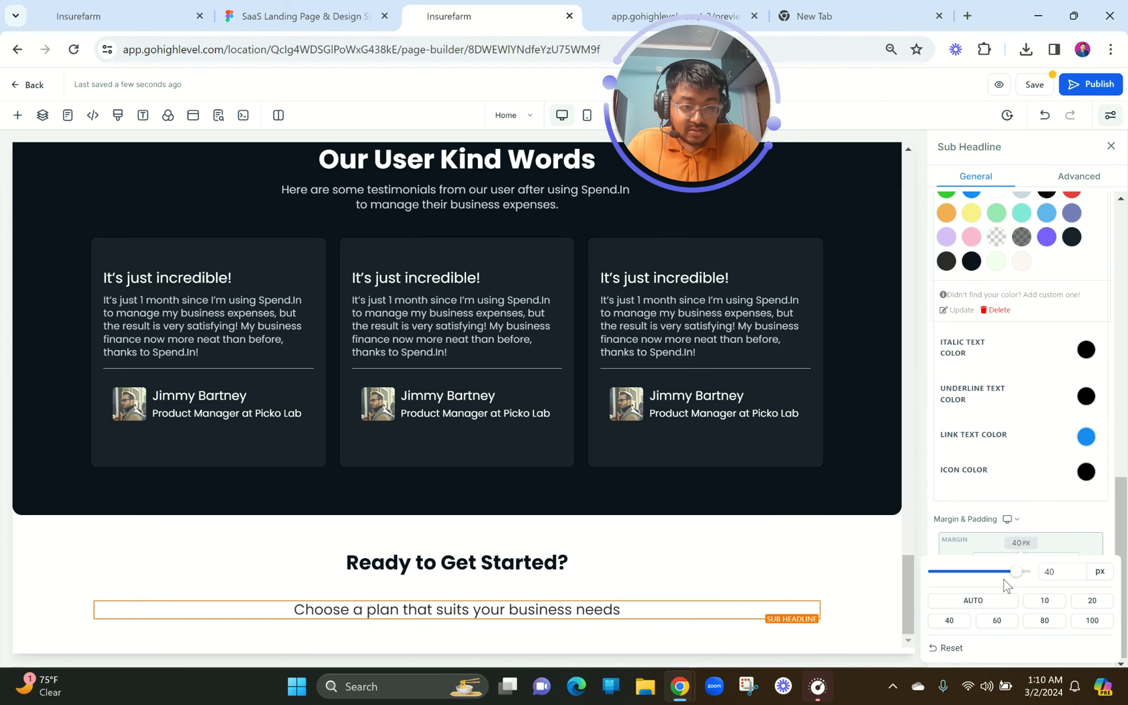
pyautogui.click(1044, 600)
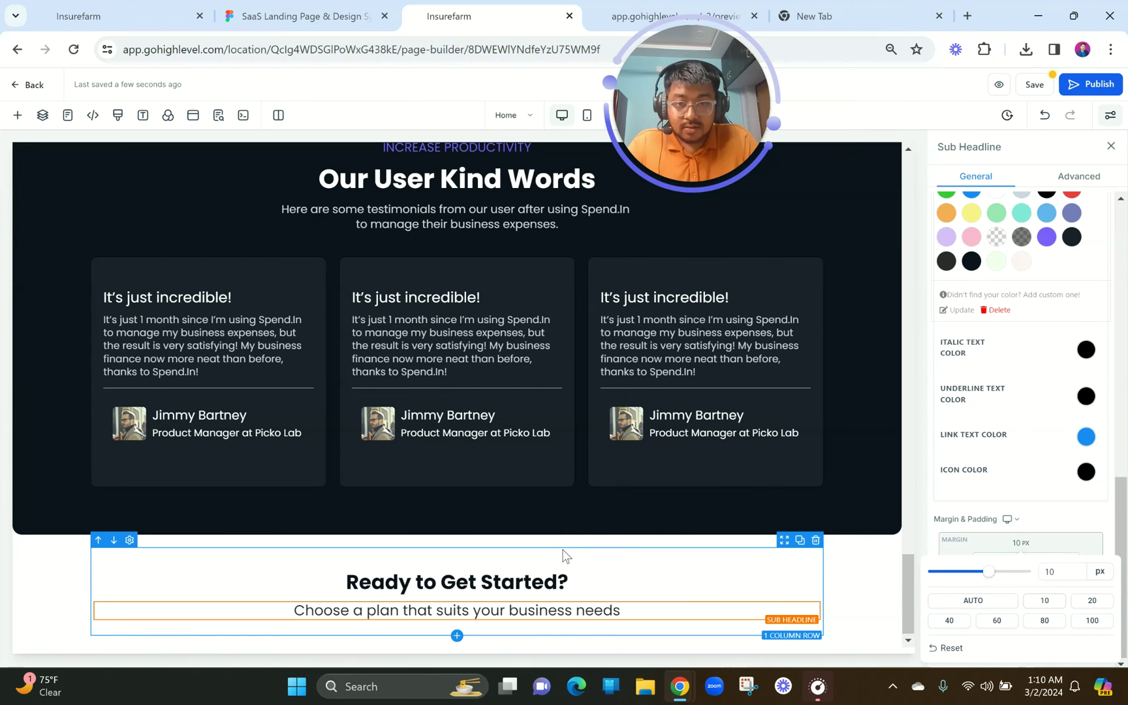
pyautogui.click(466, 583)
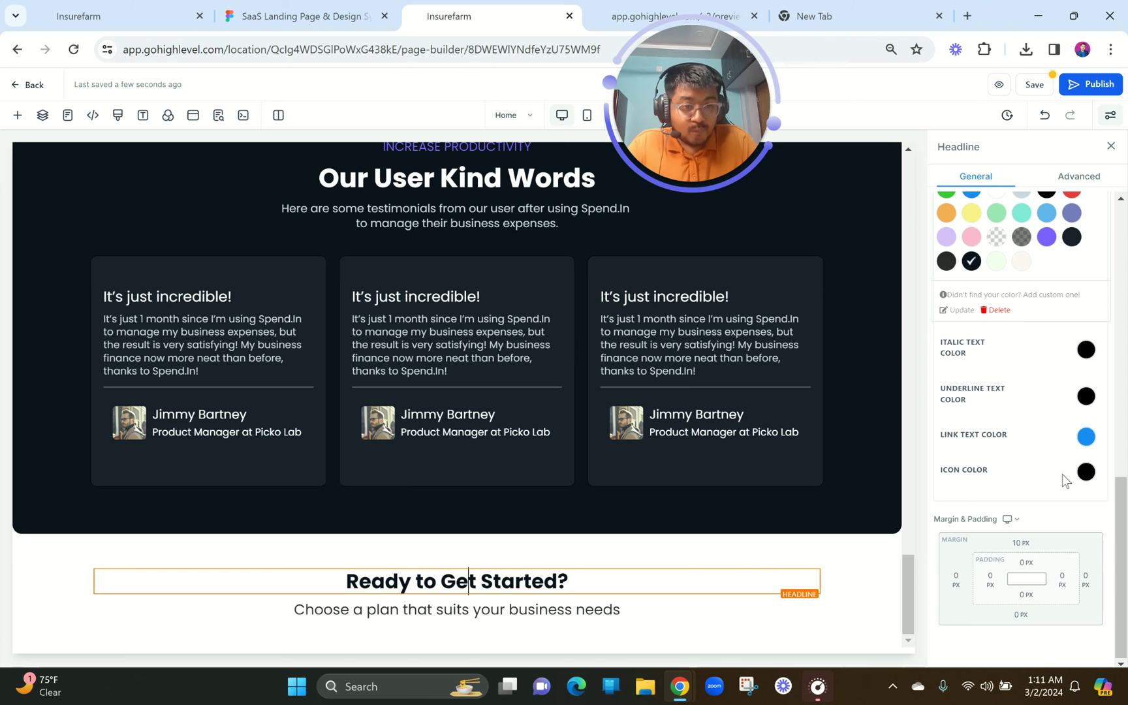
pyautogui.scroll(5, 1062, 478)
pyautogui.click(618, 609)
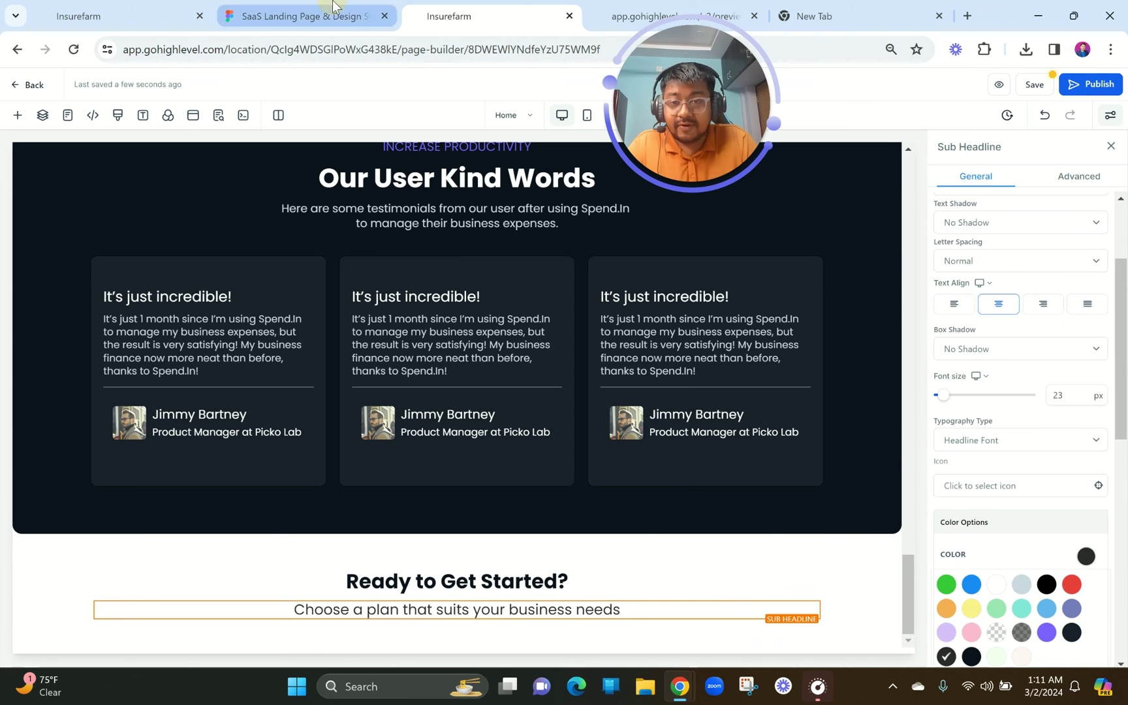
# - Examine the pricing cards in the Figma design, inspecting the Free plan's frame and its first benefit item
pyautogui.click(307, 16)
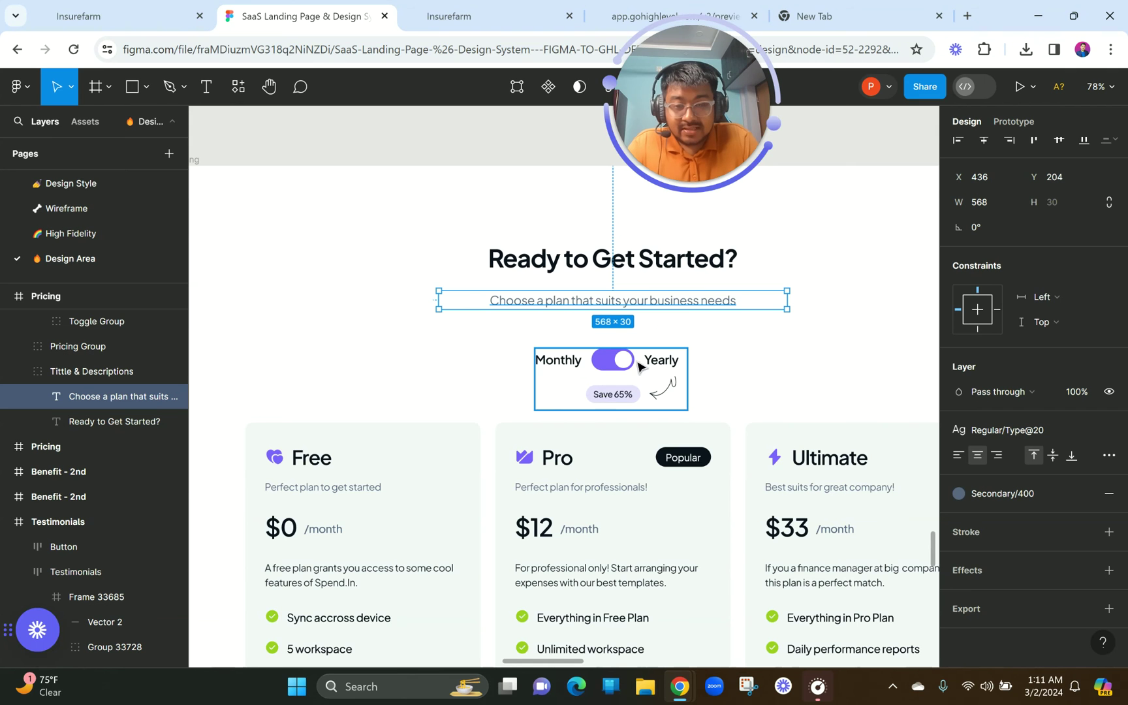
pyautogui.scroll(-7, 525, 448)
pyautogui.scroll(3, 526, 447)
pyautogui.hscroll(2, 526, 448)
pyautogui.scroll(-3, 526, 448)
pyautogui.click(418, 282)
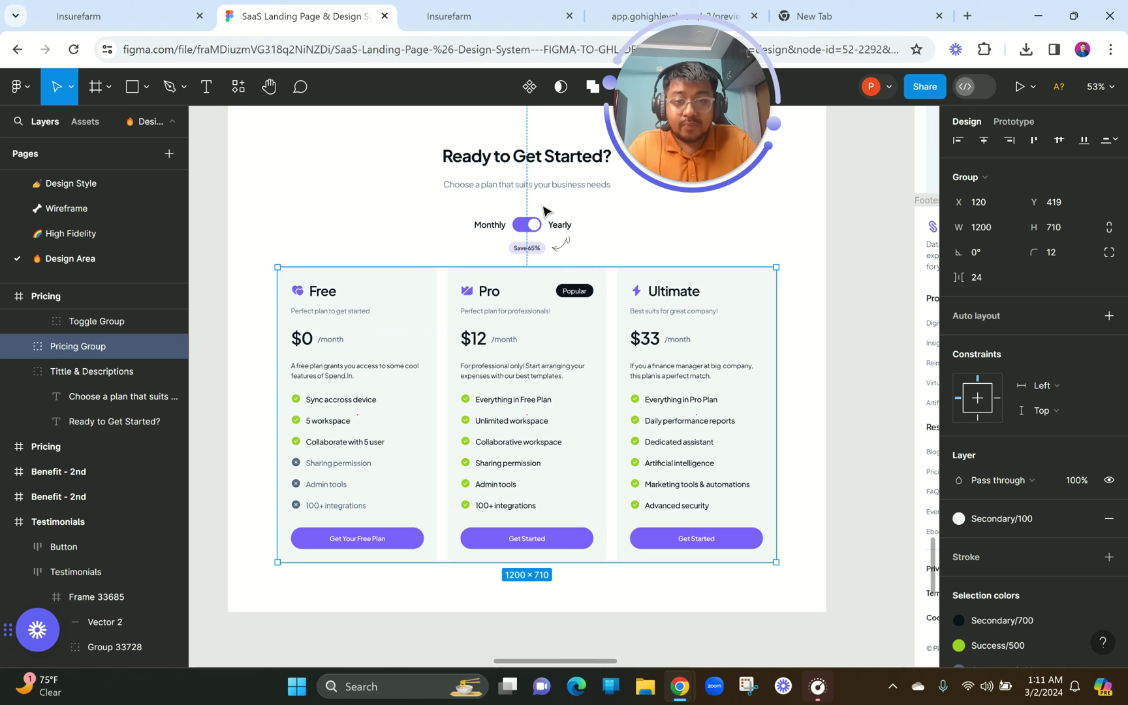
pyautogui.doubleClick(382, 282)
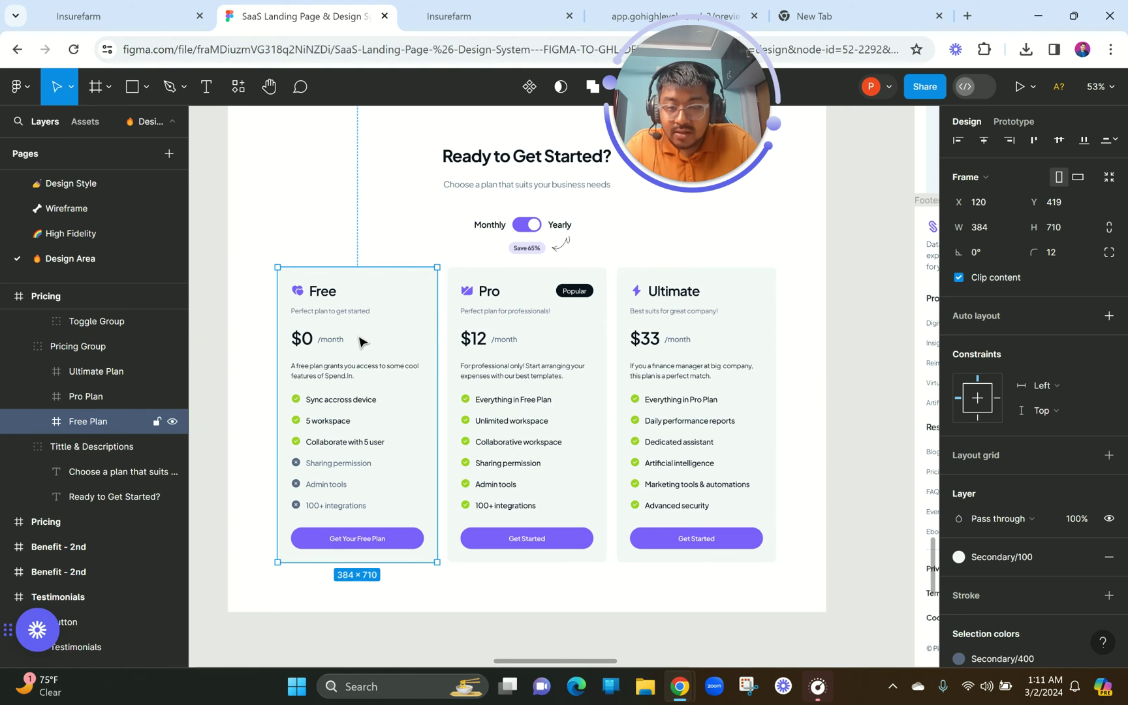
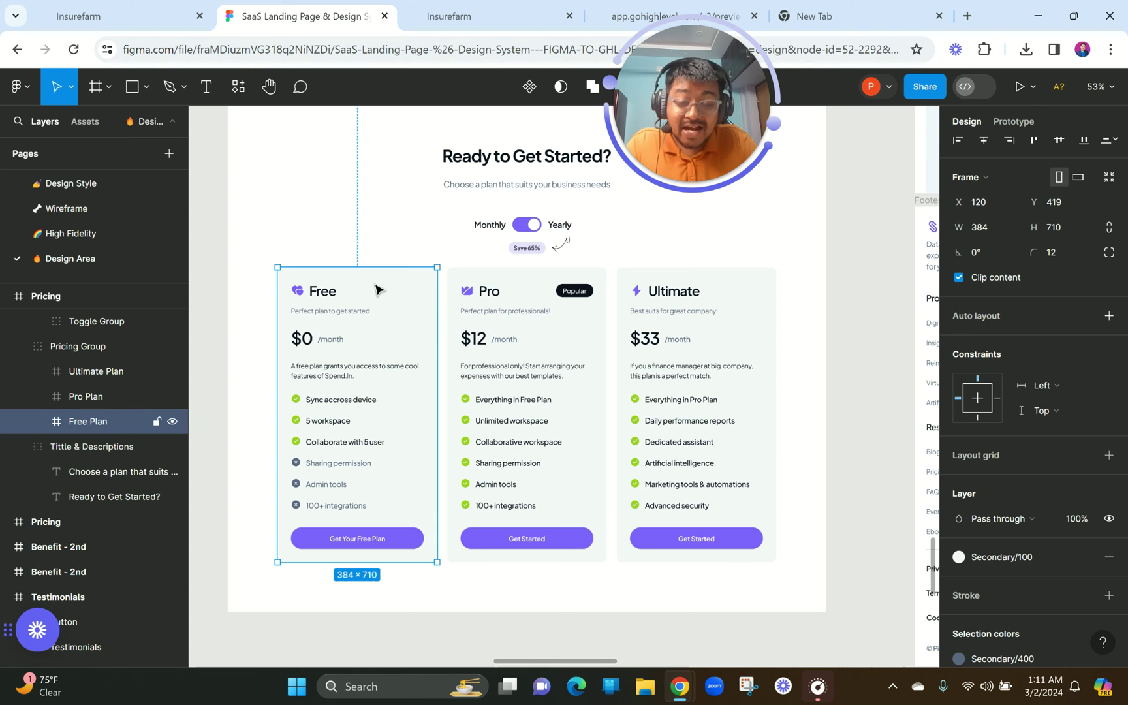
pyautogui.scroll(3, 311, 417)
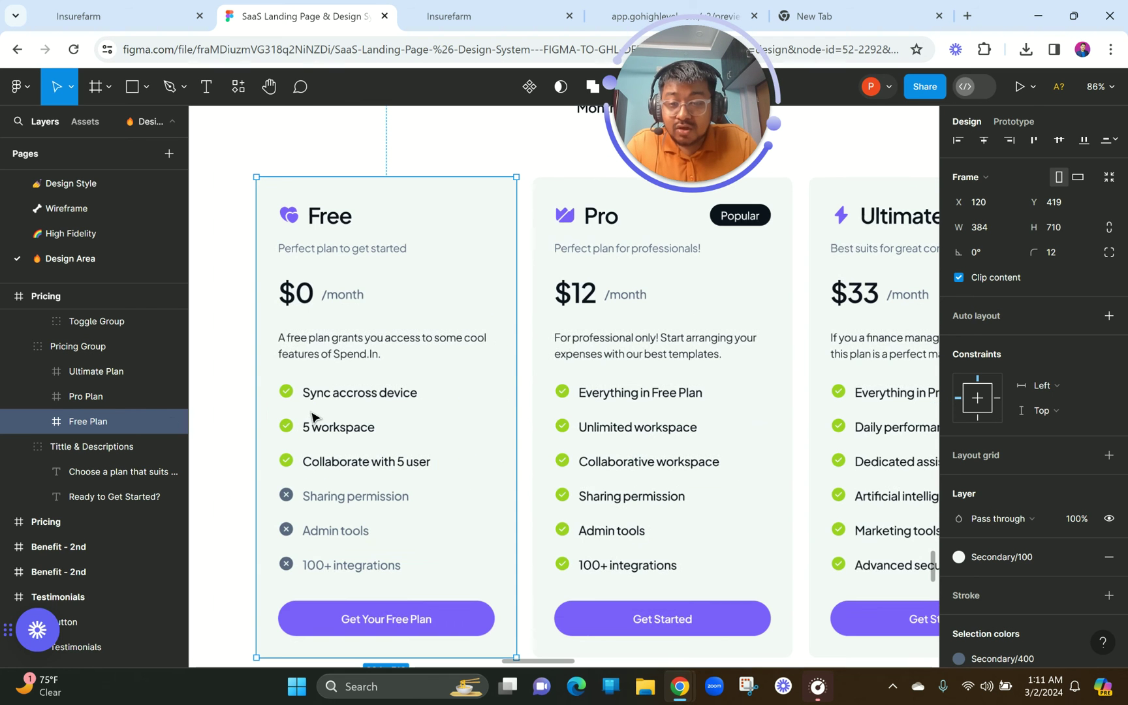
pyautogui.doubleClick(365, 395)
pyautogui.doubleClick(366, 395)
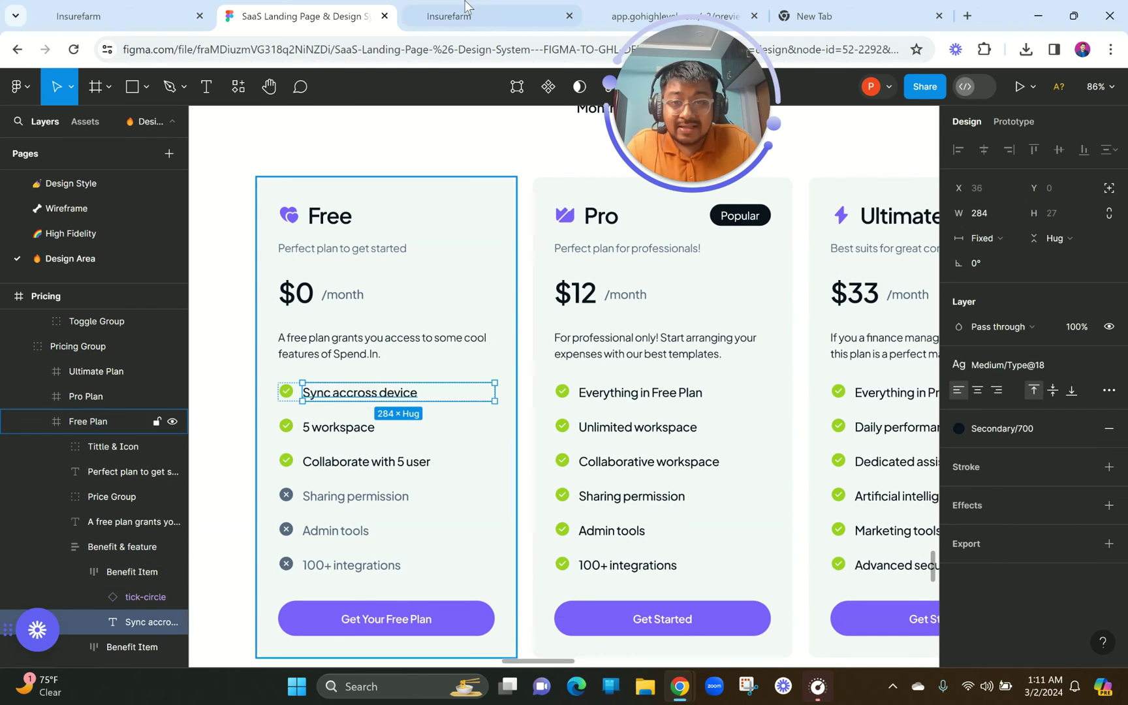
pyautogui.click(468, 8)
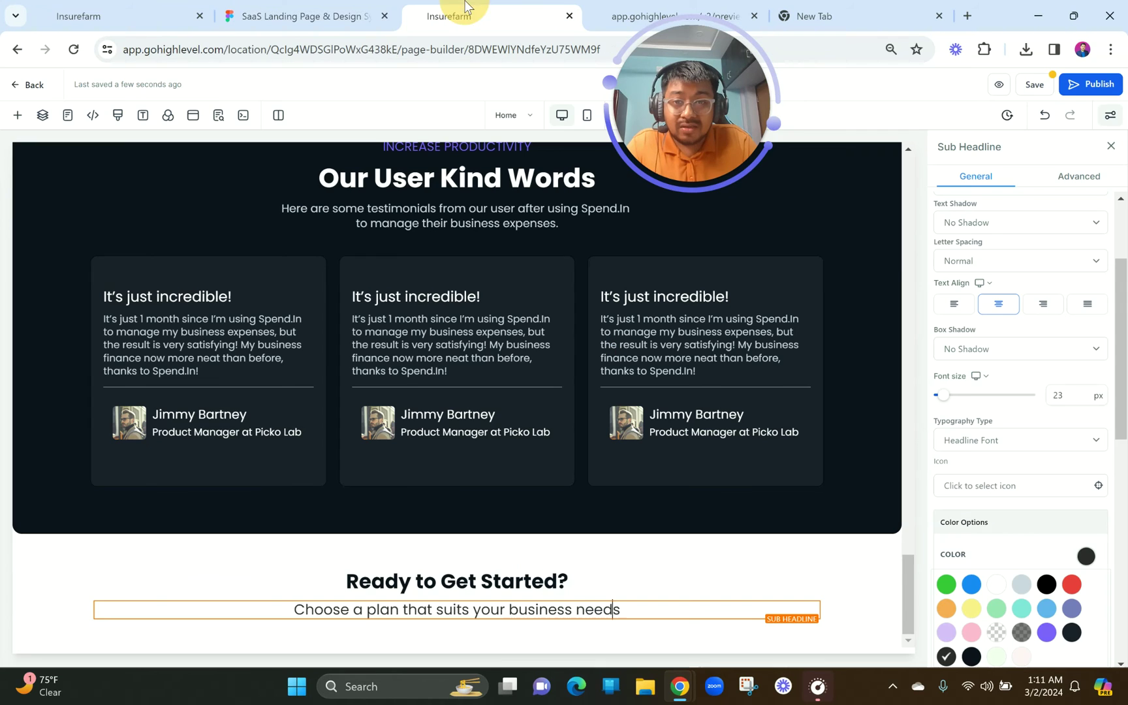
pyautogui.click(339, 6)
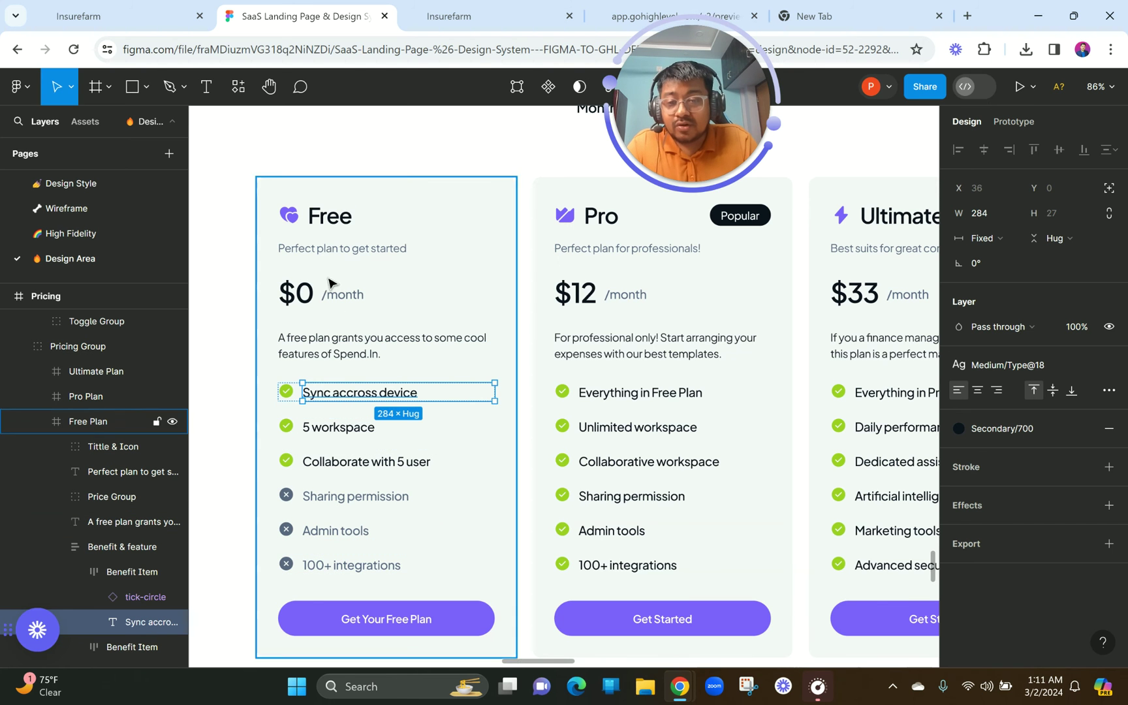
pyautogui.click(395, 197)
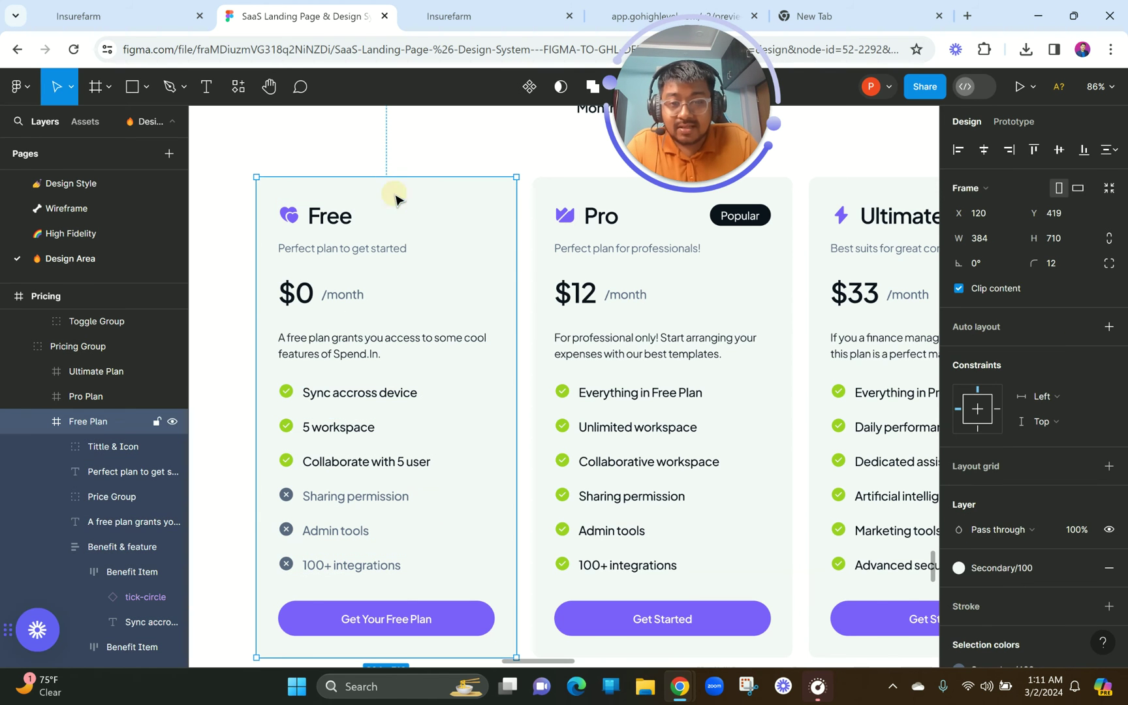
# - Return to the page builder and add a 3 Column row below the "Ready to Get Started?" row
pyautogui.click(483, 13)
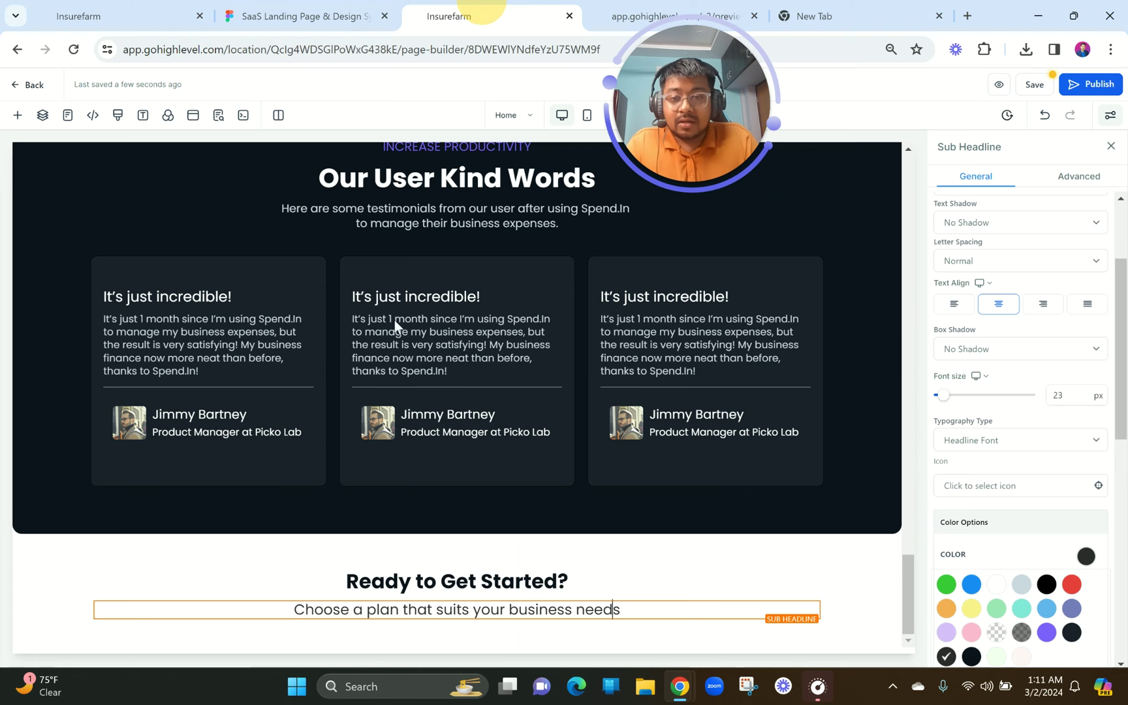
pyautogui.click(459, 639)
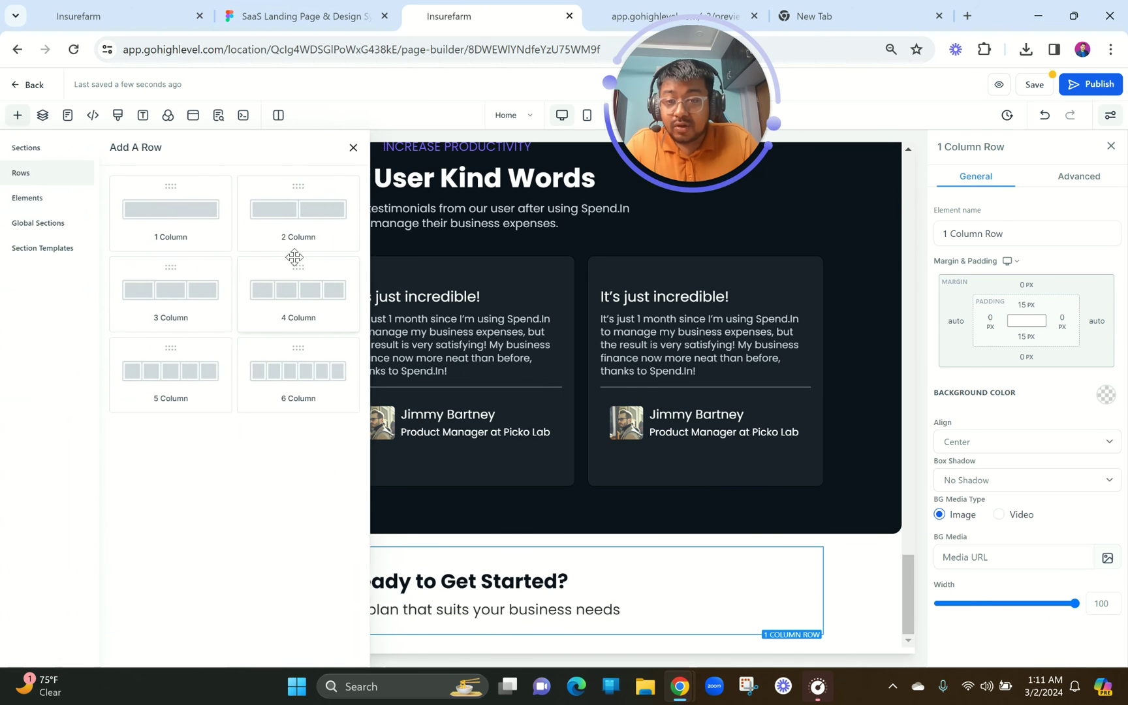
pyautogui.click(188, 297)
pyautogui.scroll(-2, 616, 459)
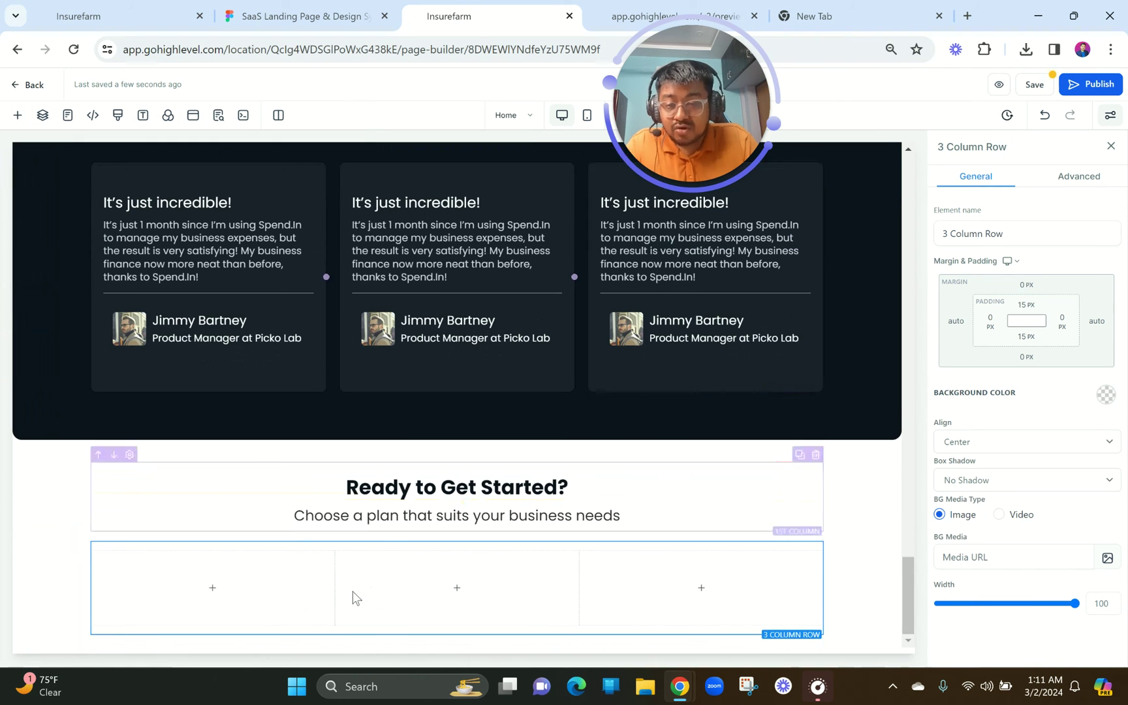
# - Set the background color of the new row's first column to light blue-gray
pyautogui.click(299, 601)
pyautogui.click(1092, 400)
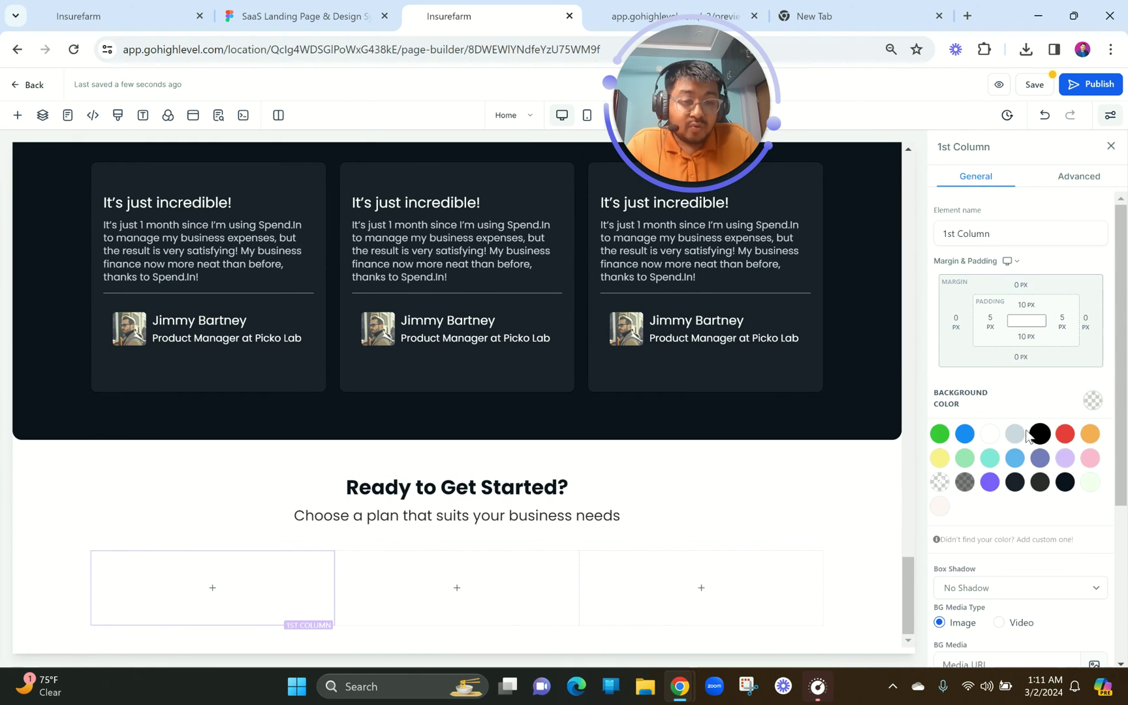
pyautogui.click(1016, 435)
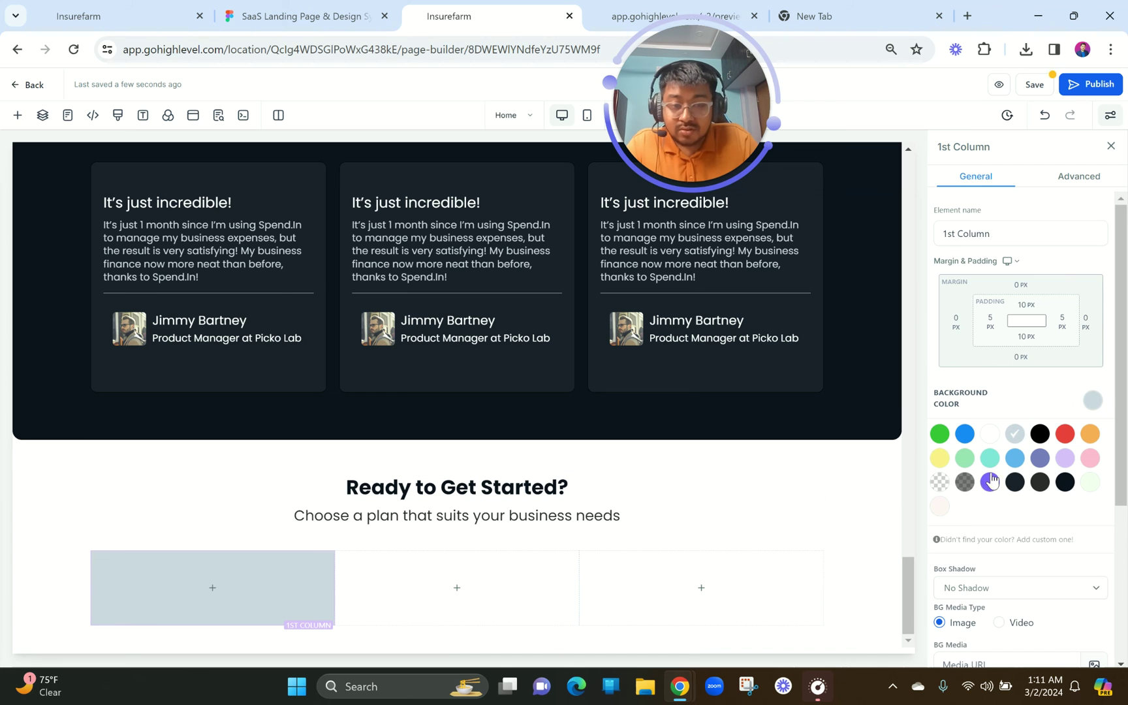
# - Add the custom color #EFEFEF and apply it as the first column's background
pyautogui.click(997, 539)
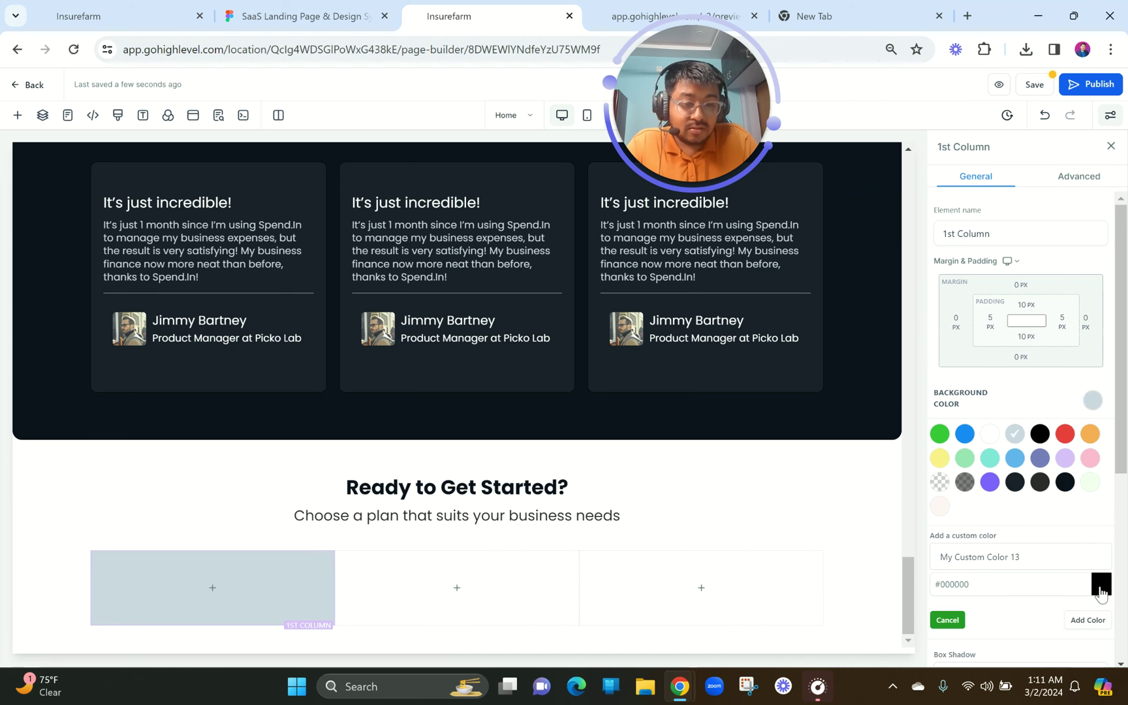
pyautogui.click(1101, 591)
pyautogui.moveTo(992, 633); pyautogui.dragTo(970, 604)
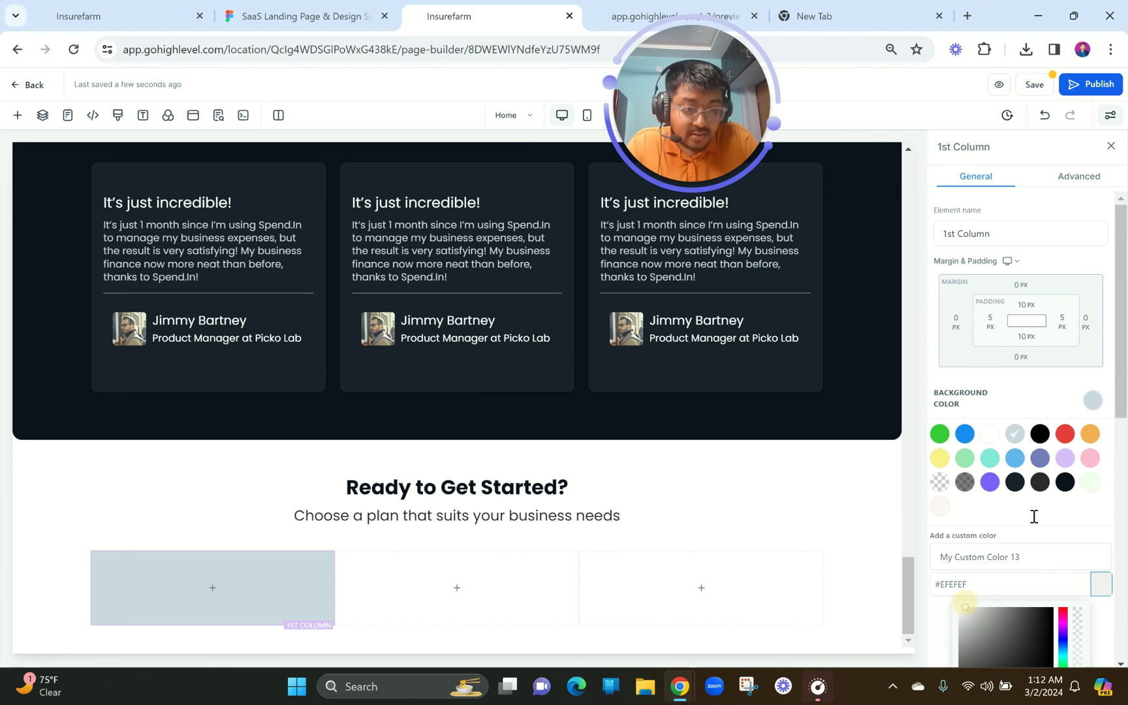
pyautogui.moveTo(1120, 407); pyautogui.dragTo(1120, 533)
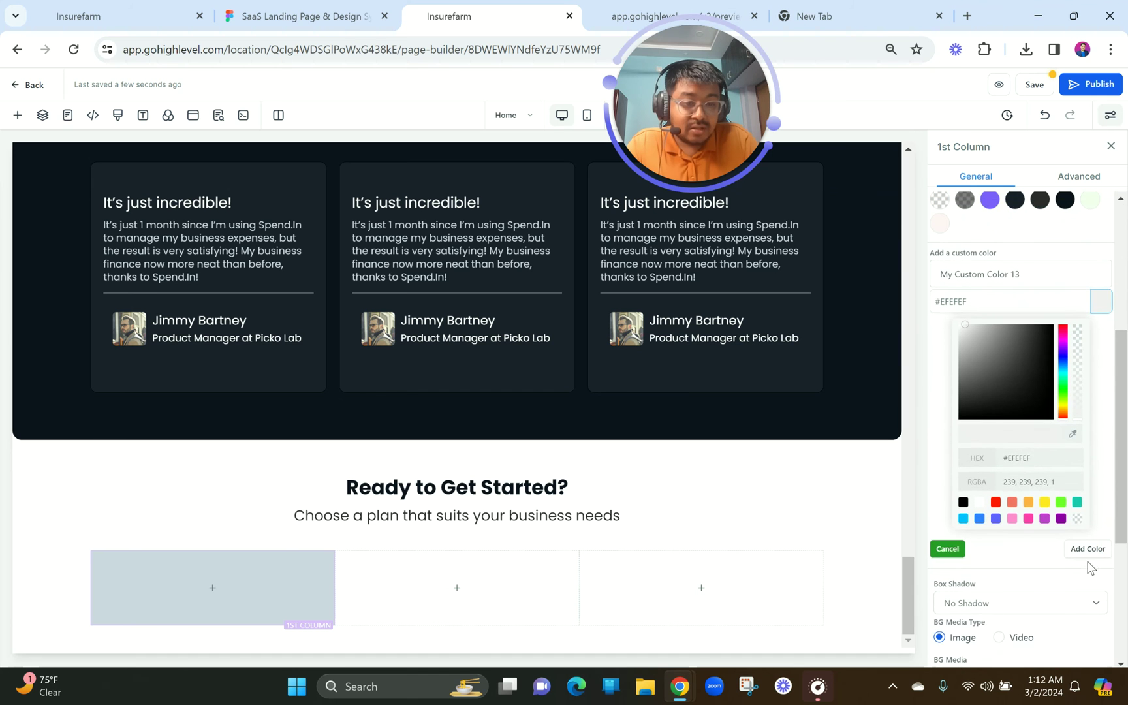
pyautogui.click(1086, 548)
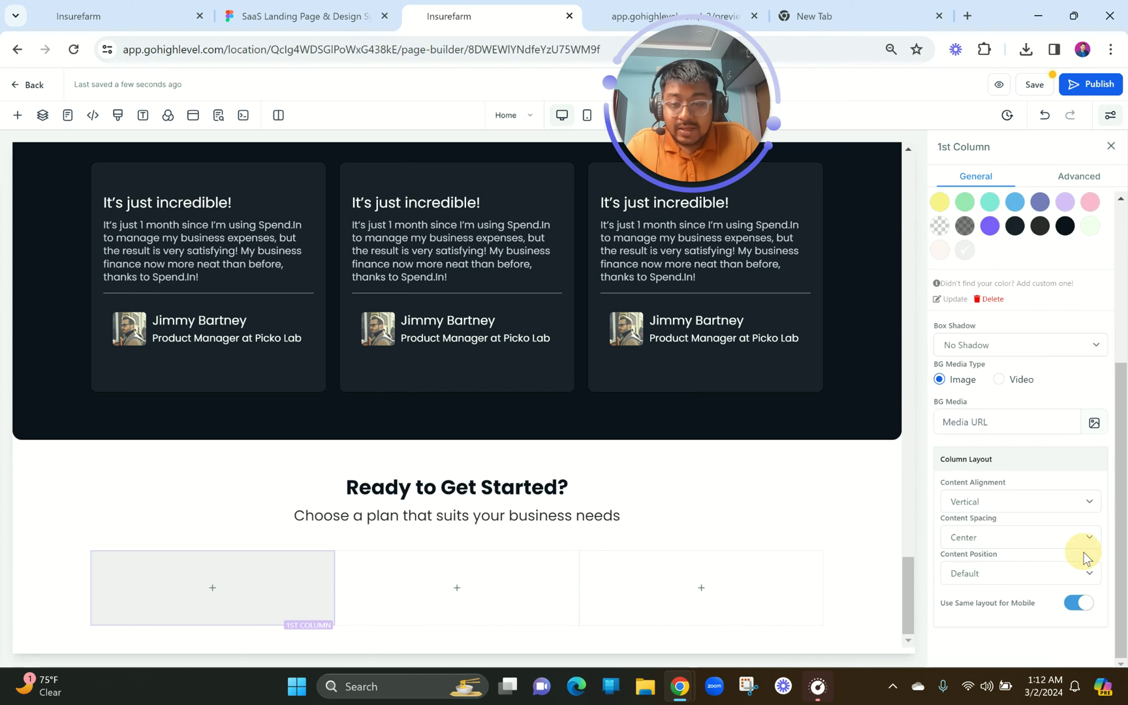
# - Switch to the Figma design and export the Free plan's 32 × 32 heart icon, "lovely", as an SVG
pyautogui.click(330, 12)
pyautogui.click(336, 217)
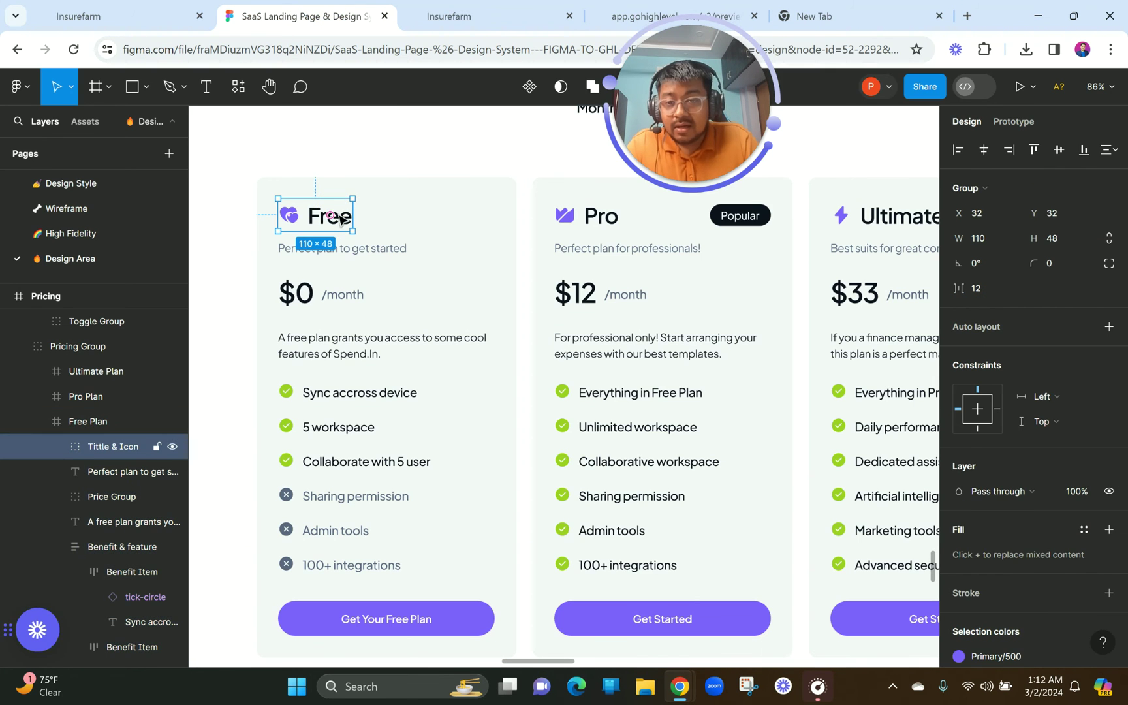
pyautogui.click(340, 218)
pyautogui.doubleClick(339, 216)
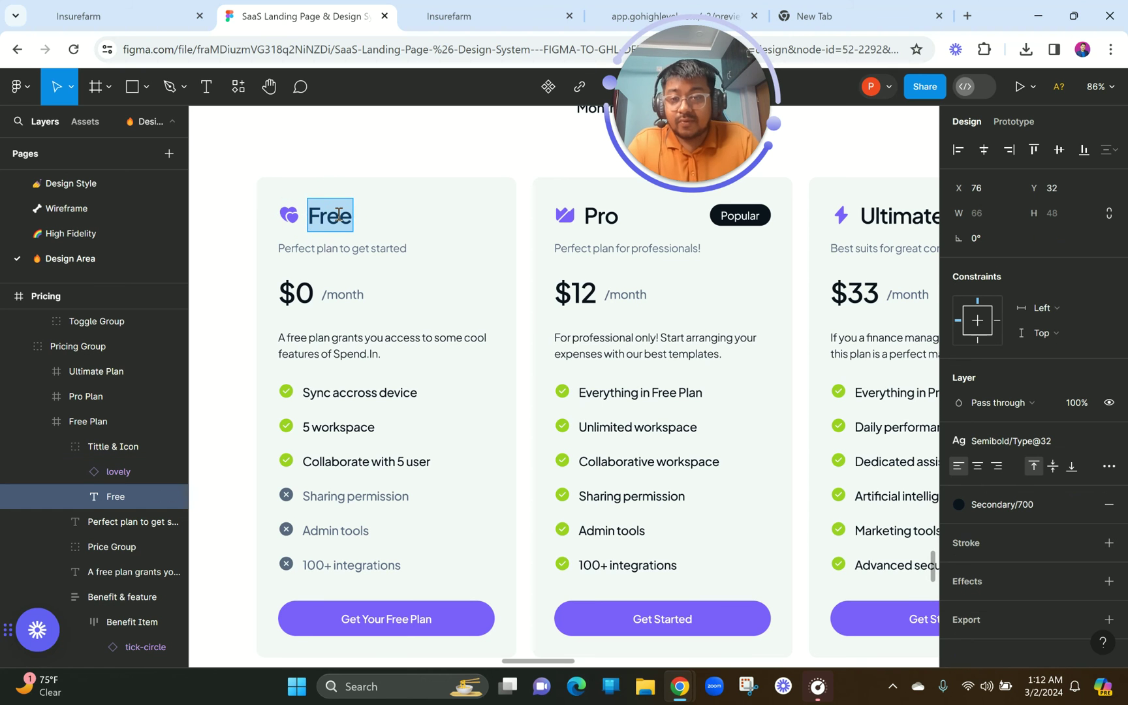
pyautogui.press('Escape')
pyautogui.click(289, 216)
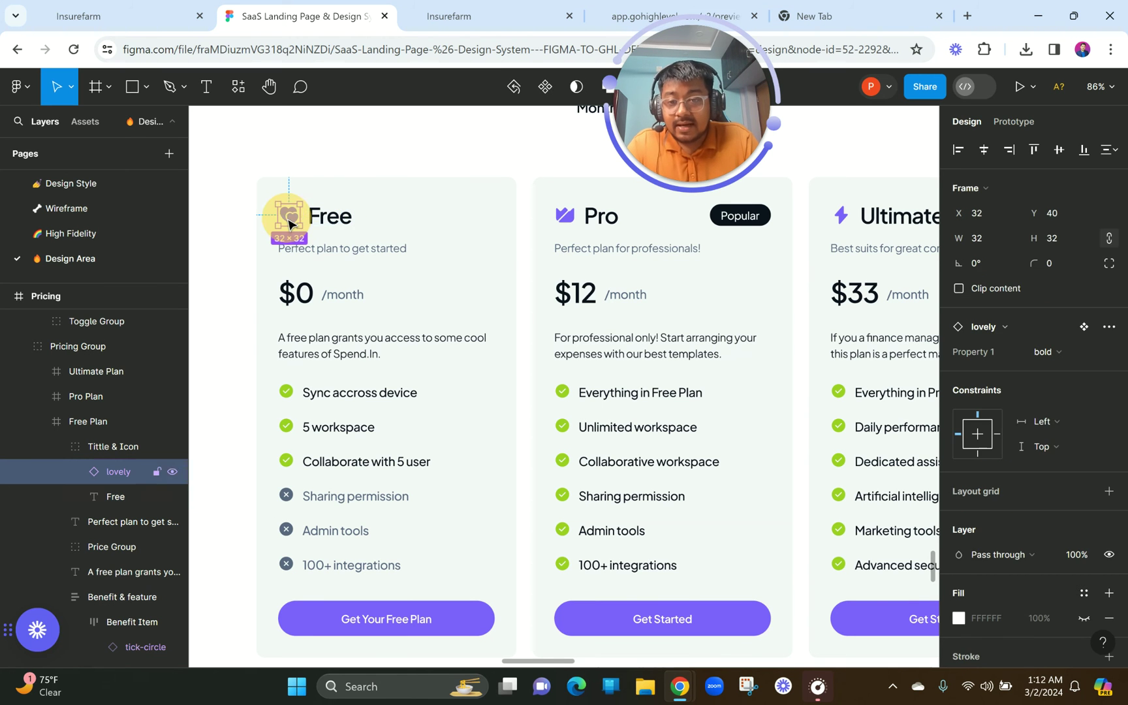
pyautogui.scroll(-5, 1033, 527)
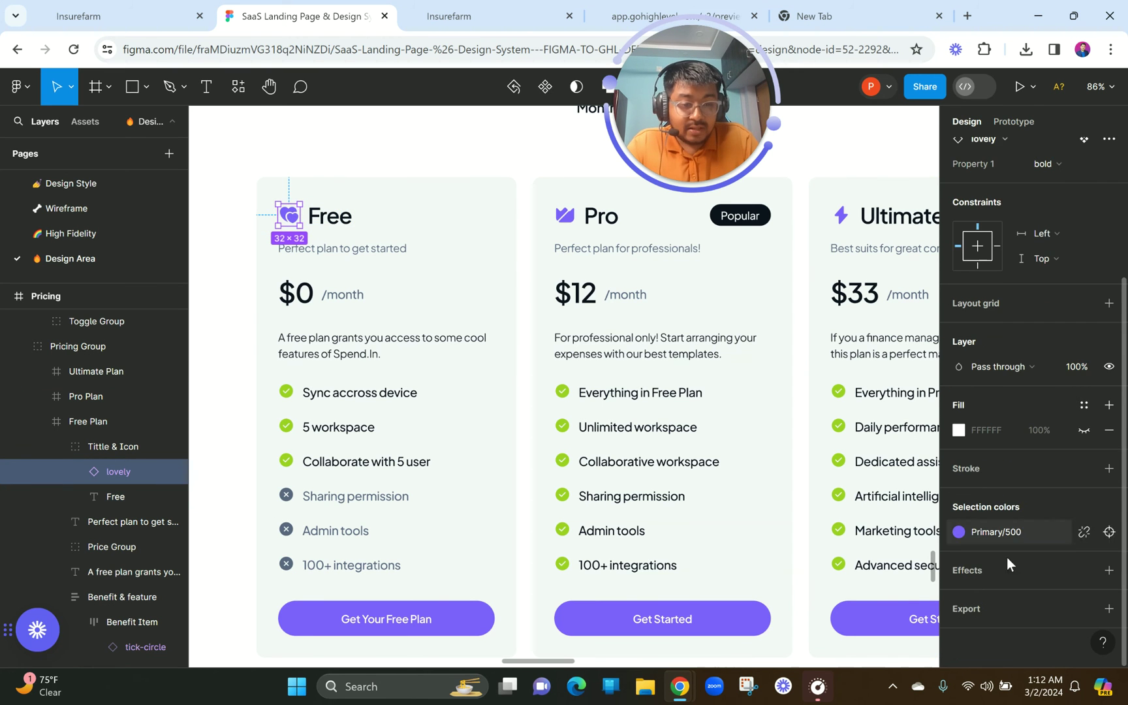
pyautogui.click(982, 609)
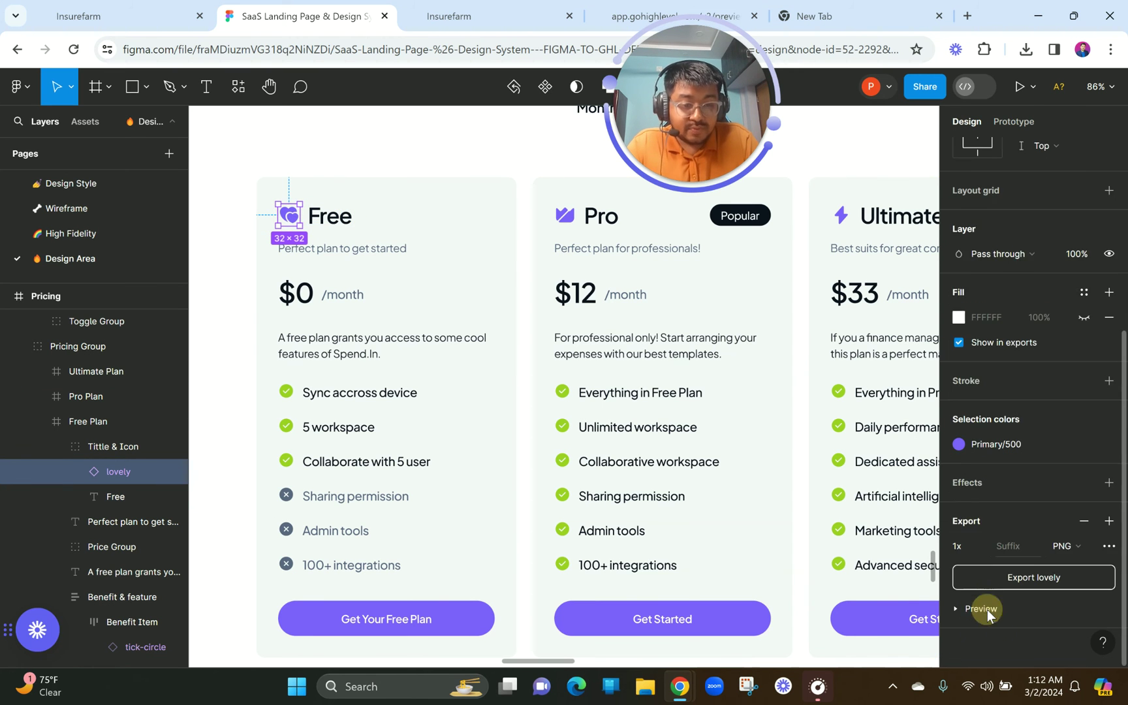
pyautogui.click(1056, 545)
pyautogui.click(1068, 580)
pyautogui.click(1028, 578)
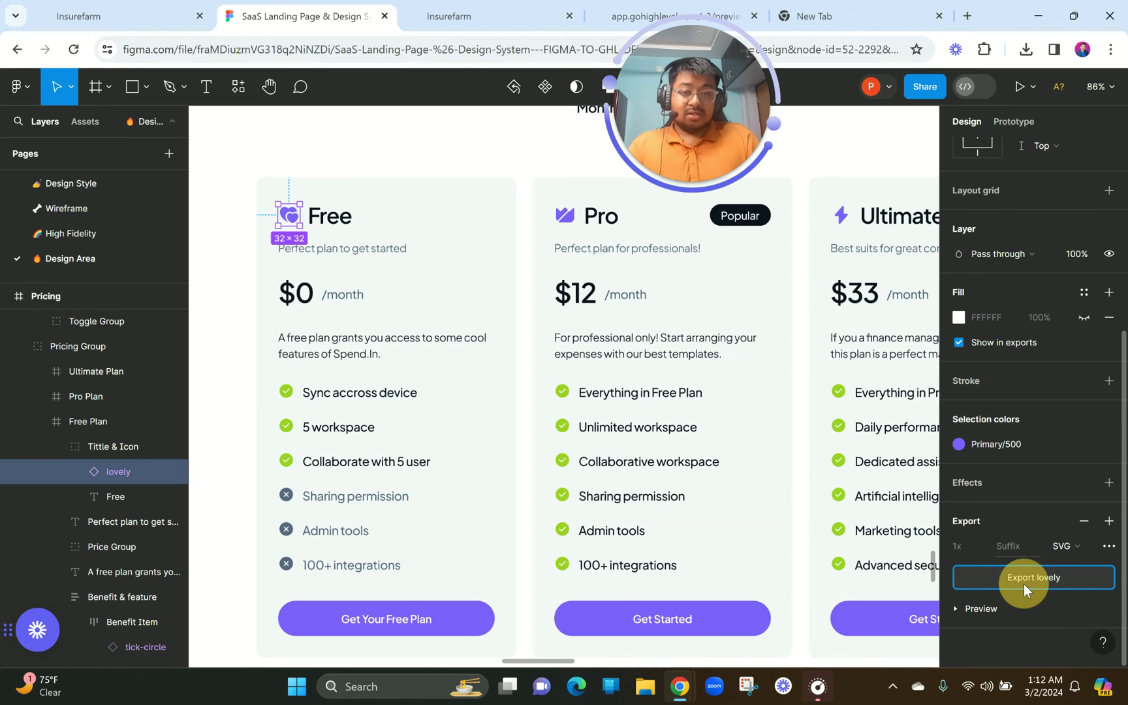
# - Return to the page builder and add an Image Feature element to the first pricing column
pyautogui.click(450, 16)
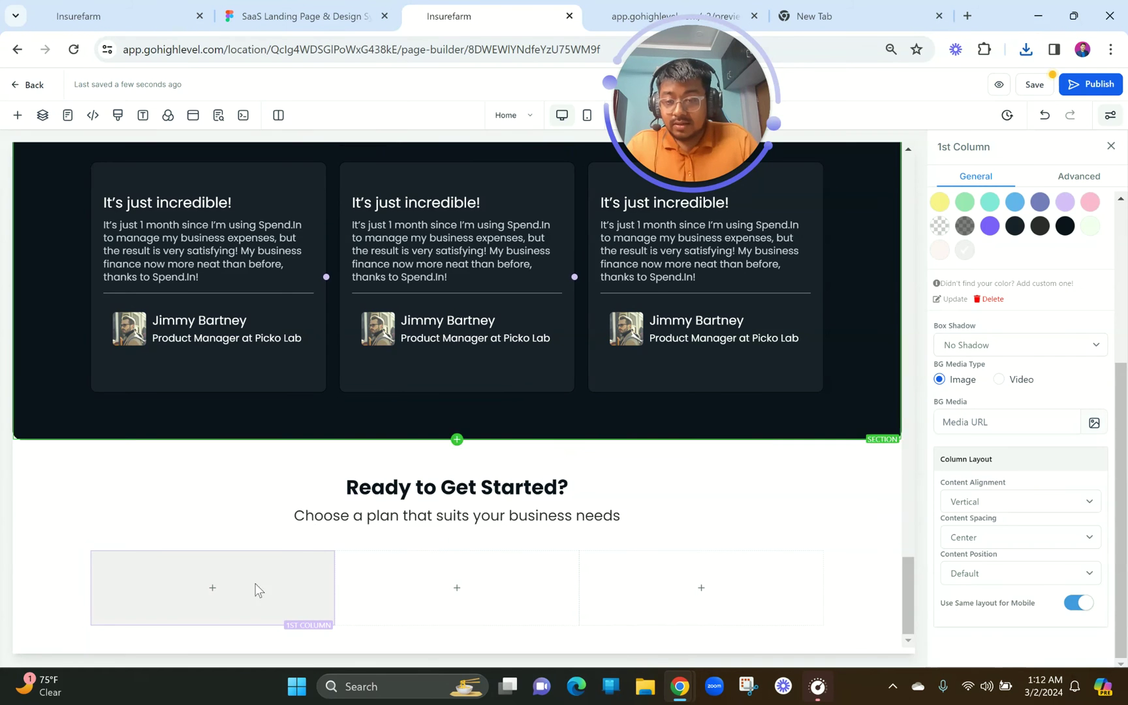
pyautogui.click(218, 594)
pyautogui.click(212, 183)
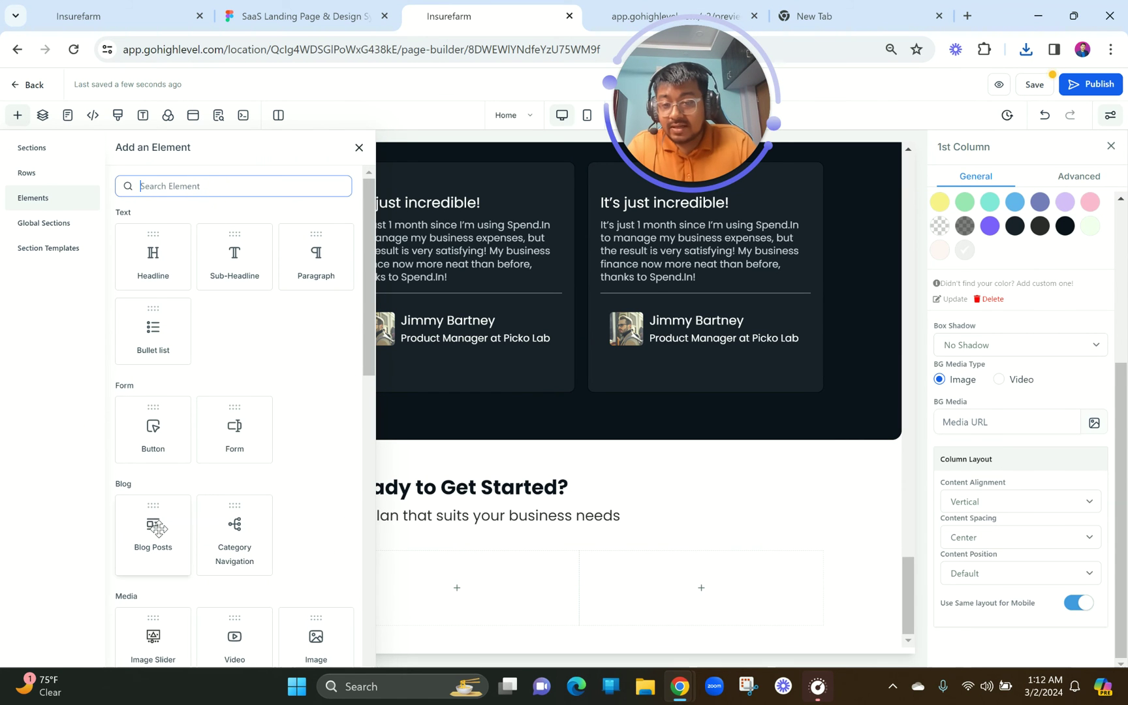
pyautogui.scroll(-3, 157, 528)
pyautogui.scroll(-3, 158, 529)
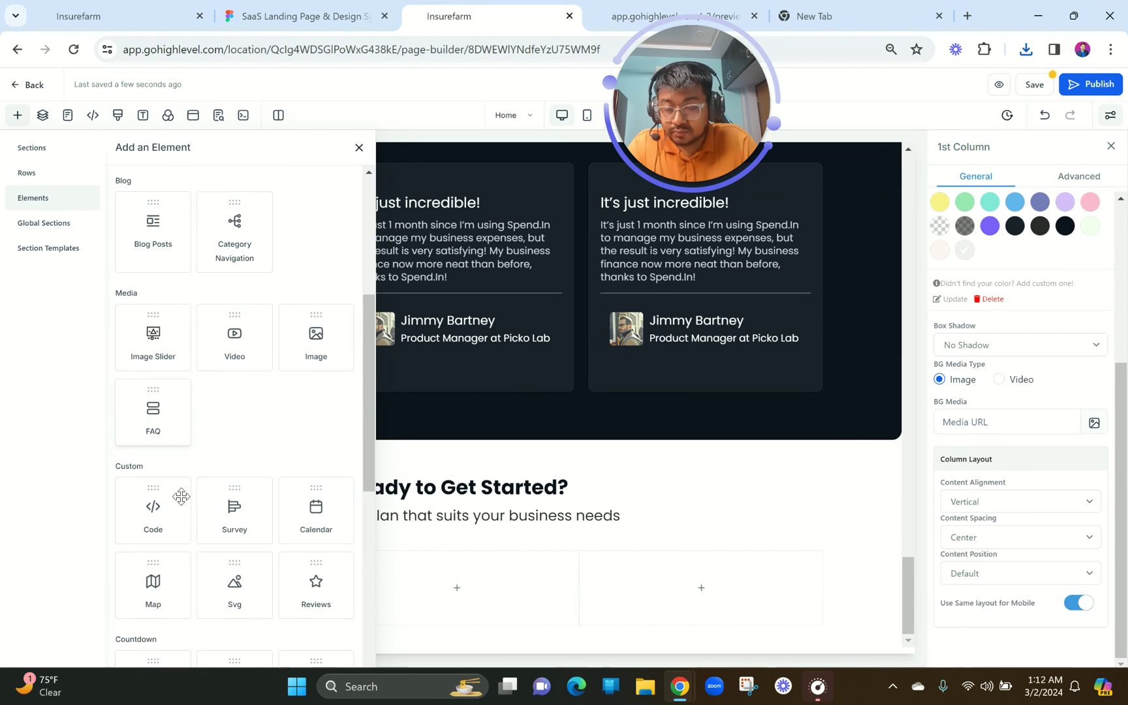
pyautogui.scroll(-3, 182, 496)
pyautogui.scroll(-3, 181, 497)
pyautogui.scroll(12, 182, 496)
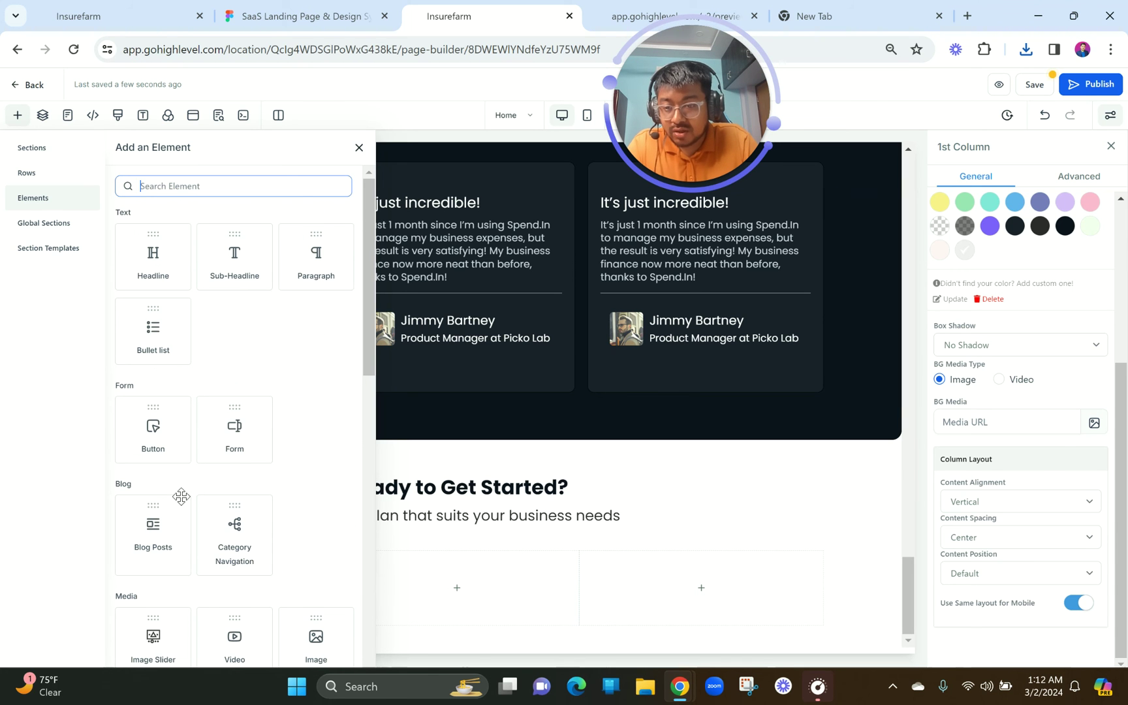
pyautogui.scroll(-5, 245, 543)
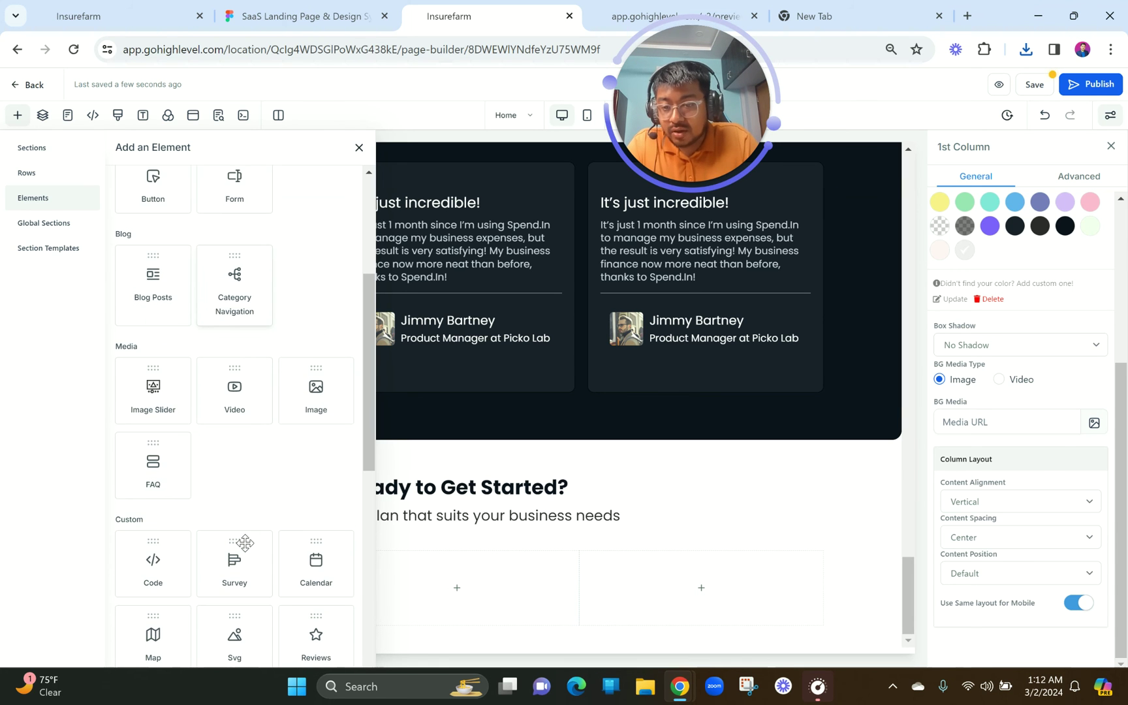
pyautogui.scroll(5, 245, 543)
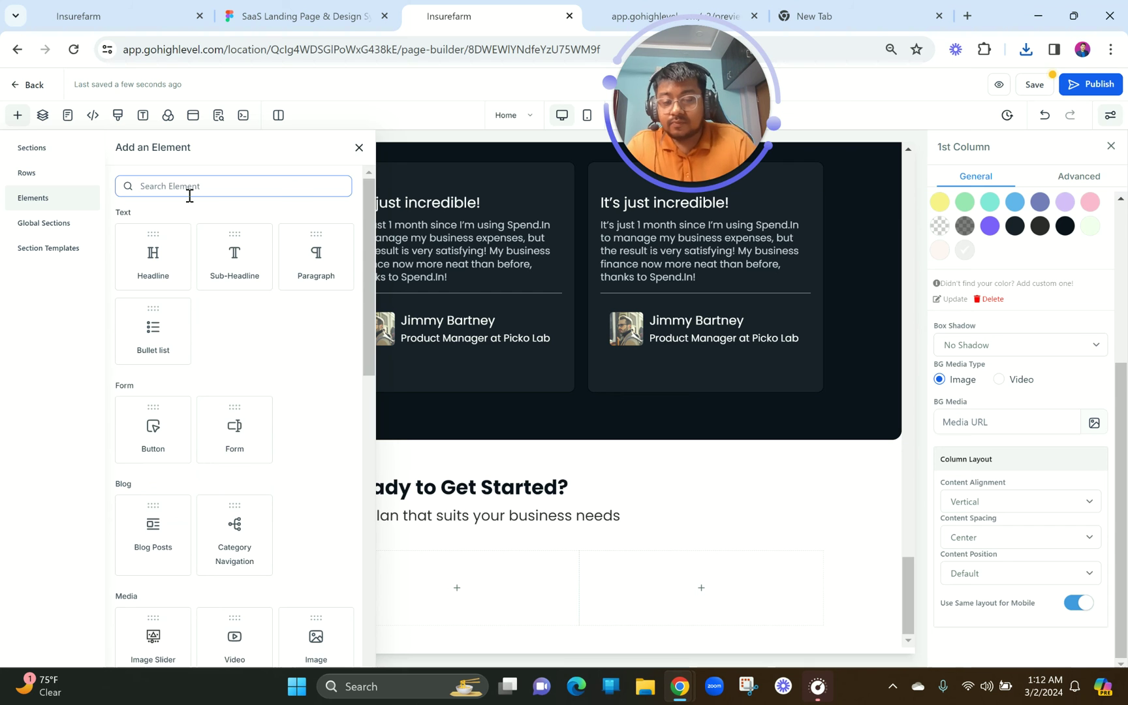
pyautogui.click(189, 189)
pyautogui.write('ima')
pyautogui.click(153, 365)
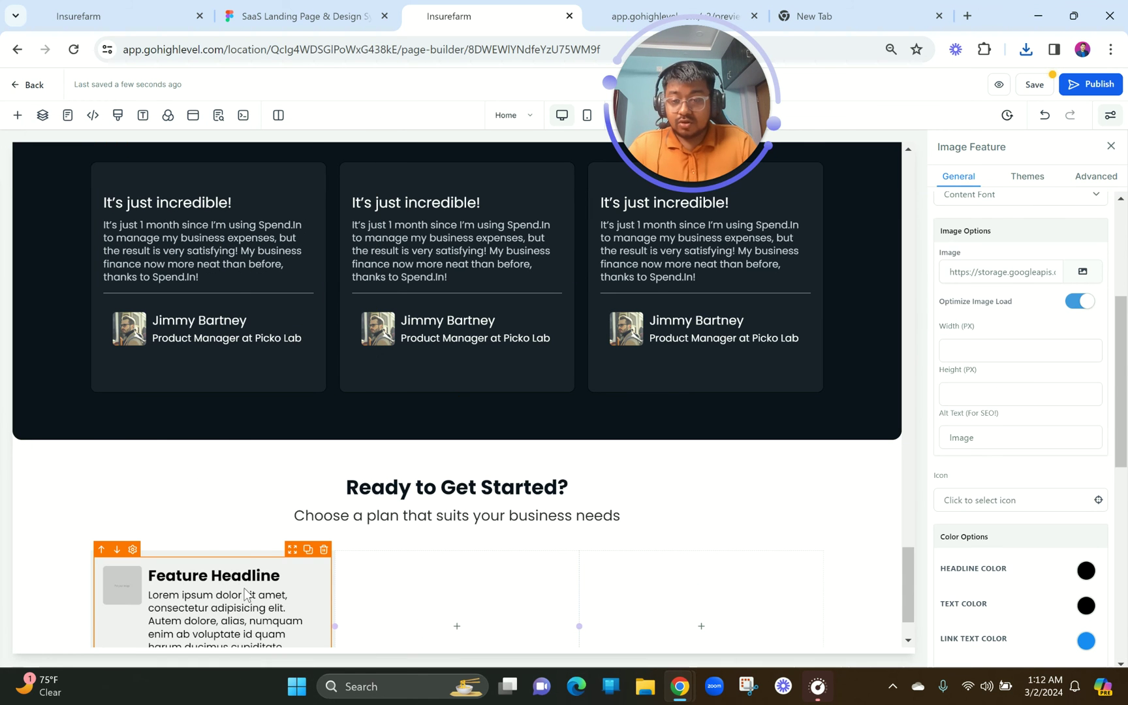
# - Clear the Image Feature's description text and replace its headline with "Free" in non-bold type
pyautogui.tripleClick(209, 620)
pyautogui.press('BackSpace')
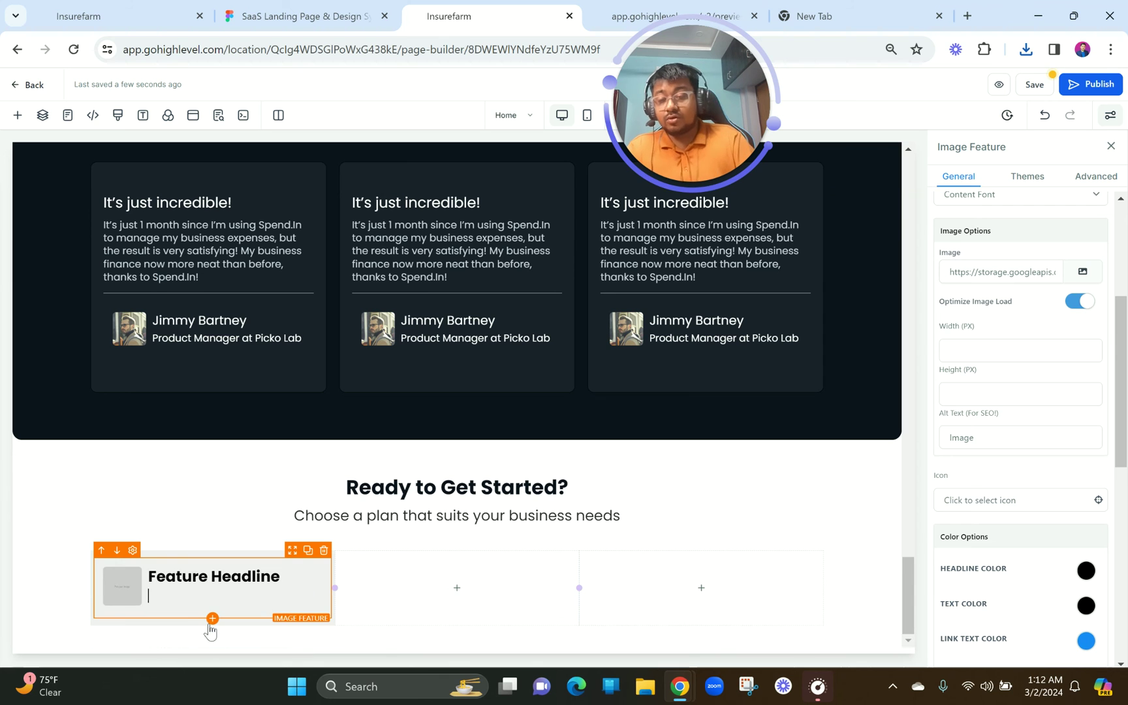
pyautogui.tripleClick(194, 577)
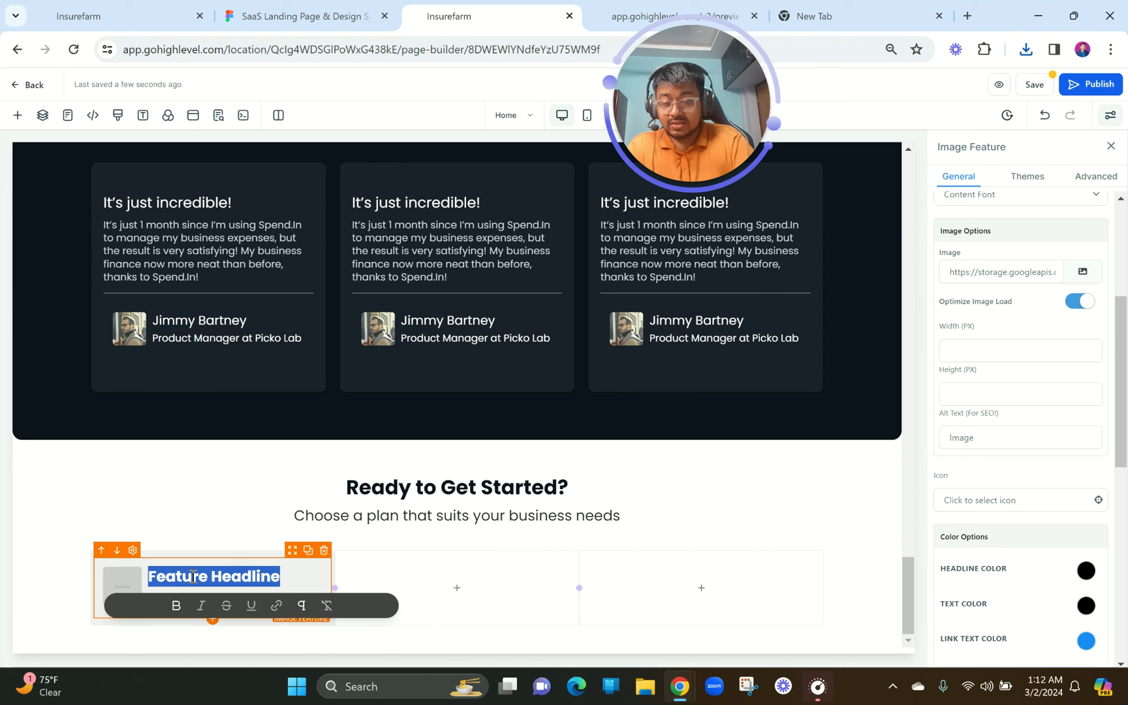
pyautogui.write('Free')
pyautogui.doubleClick(192, 577)
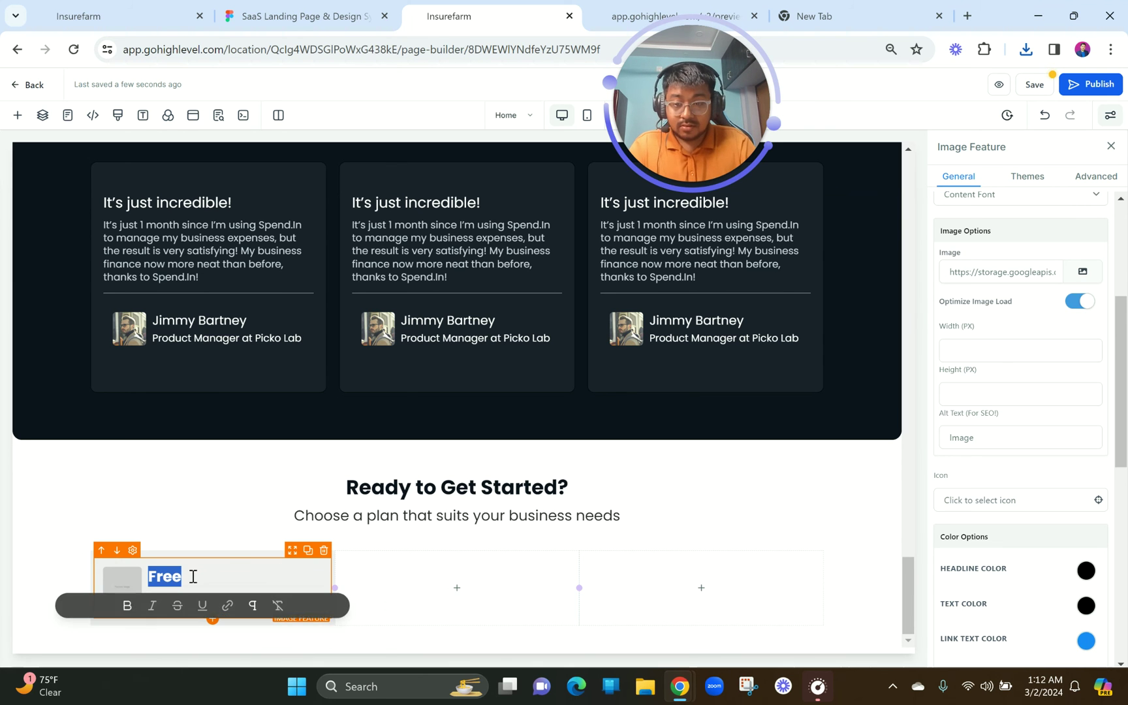
pyautogui.click(170, 576)
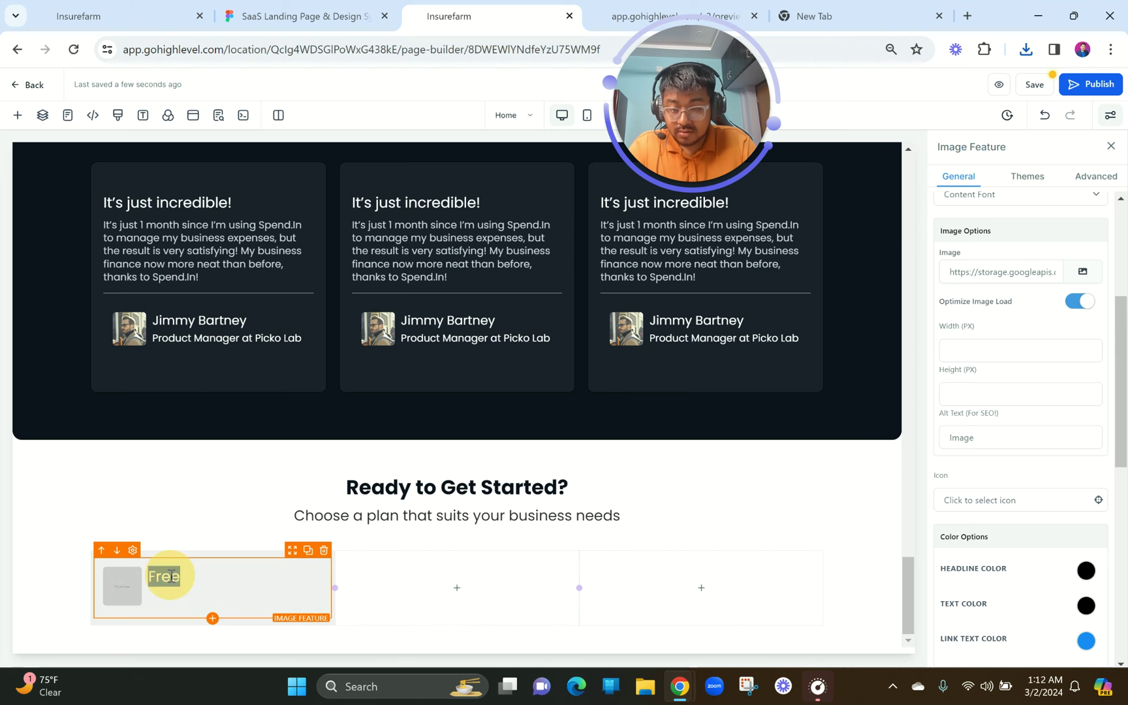
pyautogui.click(150, 575)
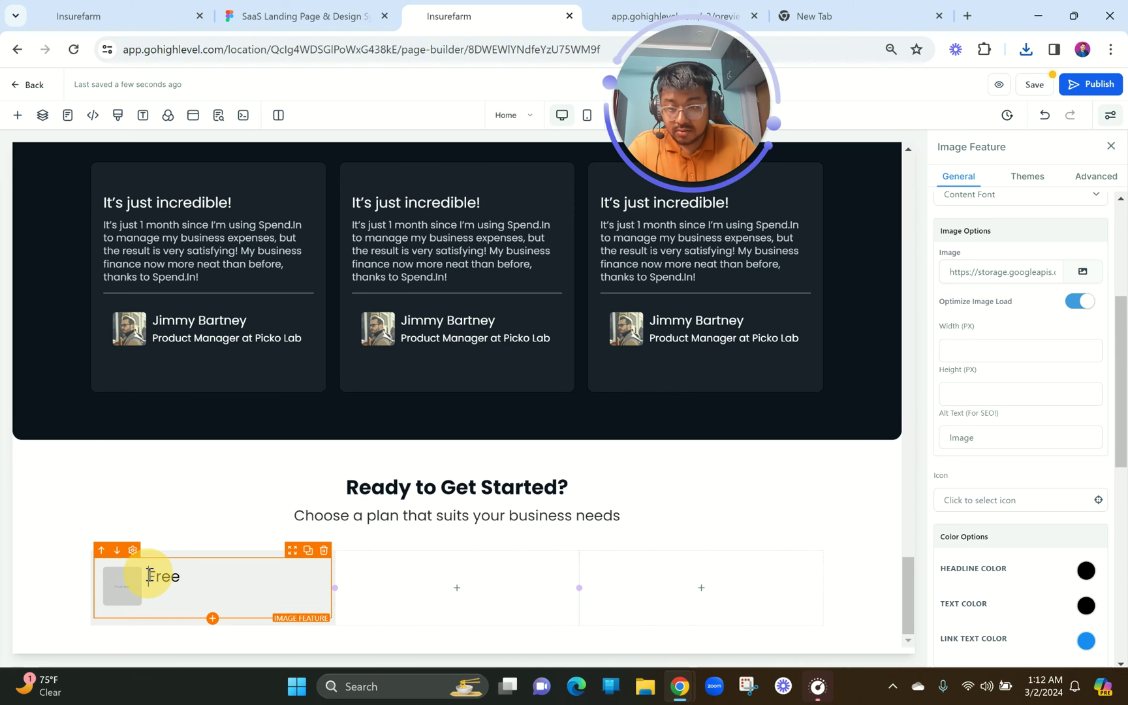
pyautogui.press('Return')
pyautogui.press('BackSpace')
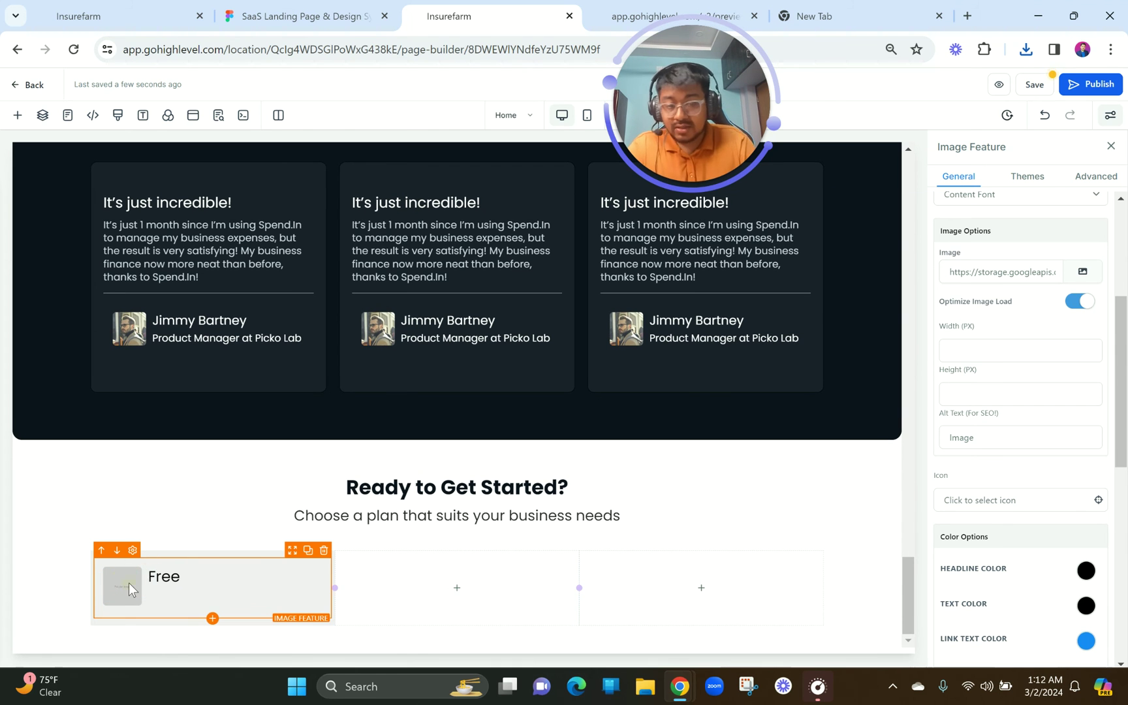
# - Turn off image load optimization for the Image Feature and upload lovely.svg to the MISC media folder as its image
pyautogui.click(1084, 300)
pyautogui.press('Return')
pyautogui.click(1083, 281)
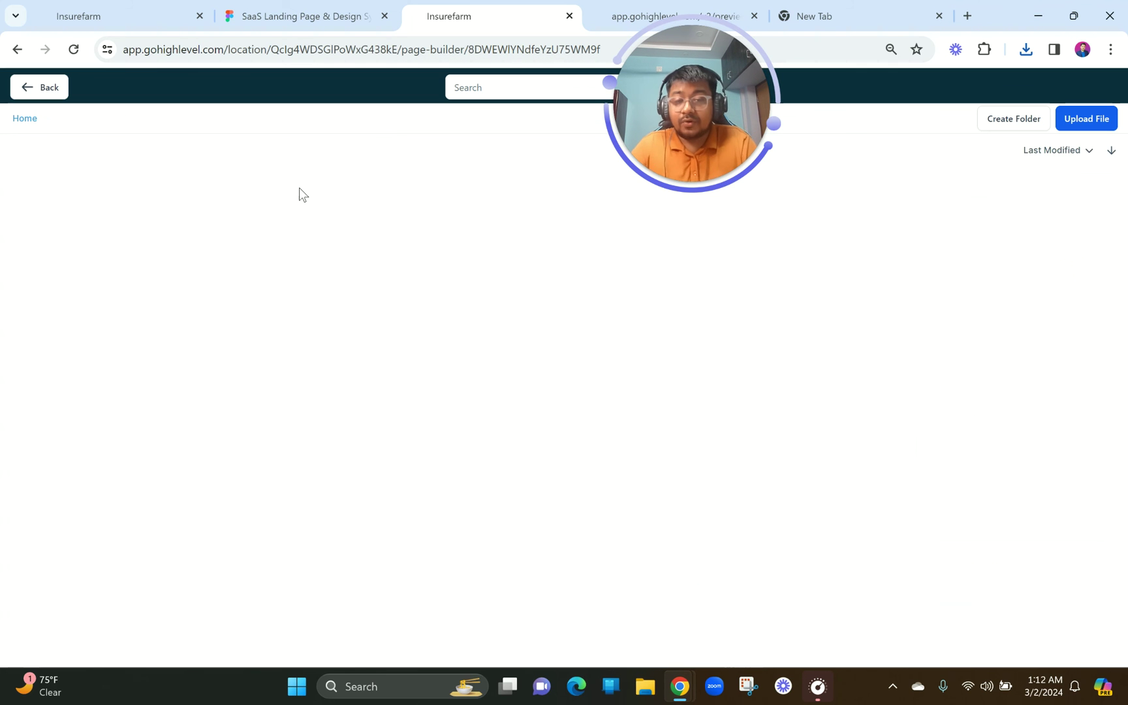
pyautogui.click(121, 202)
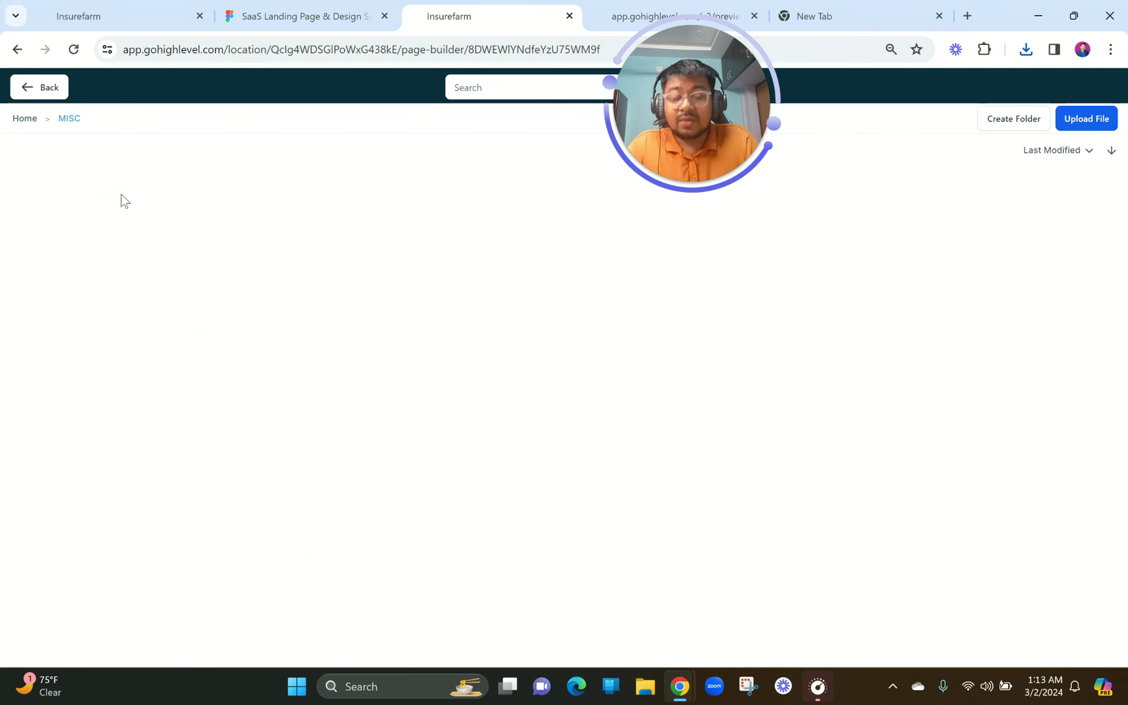
pyautogui.click(1094, 124)
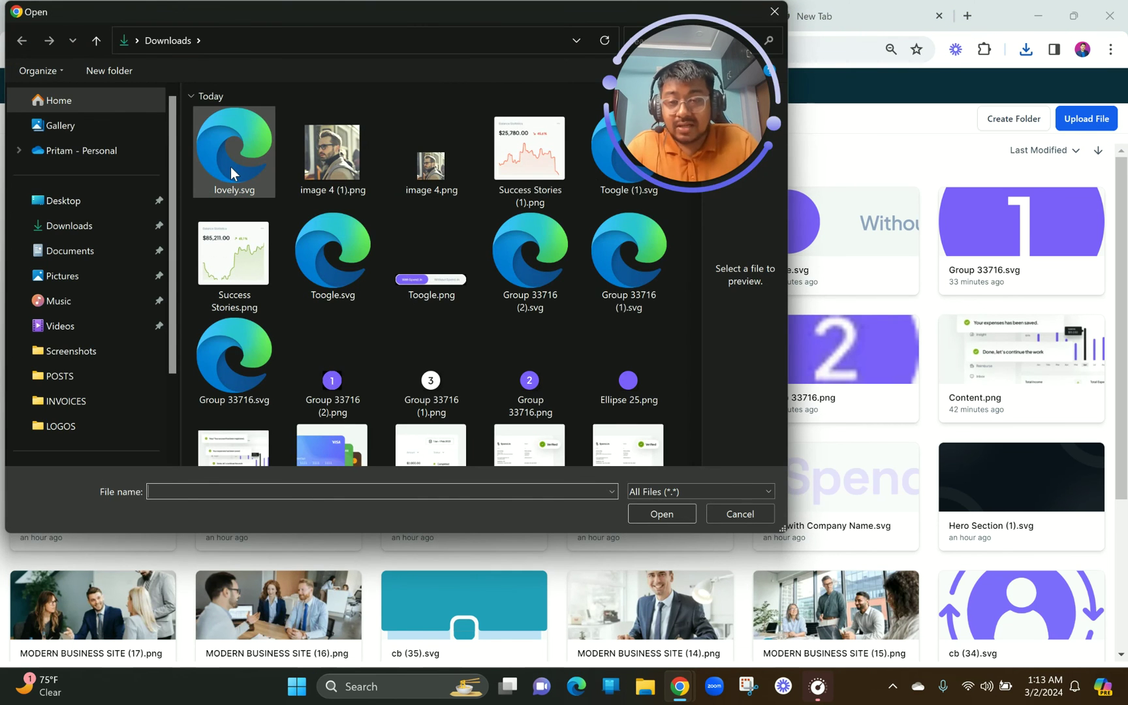
pyautogui.doubleClick(230, 169)
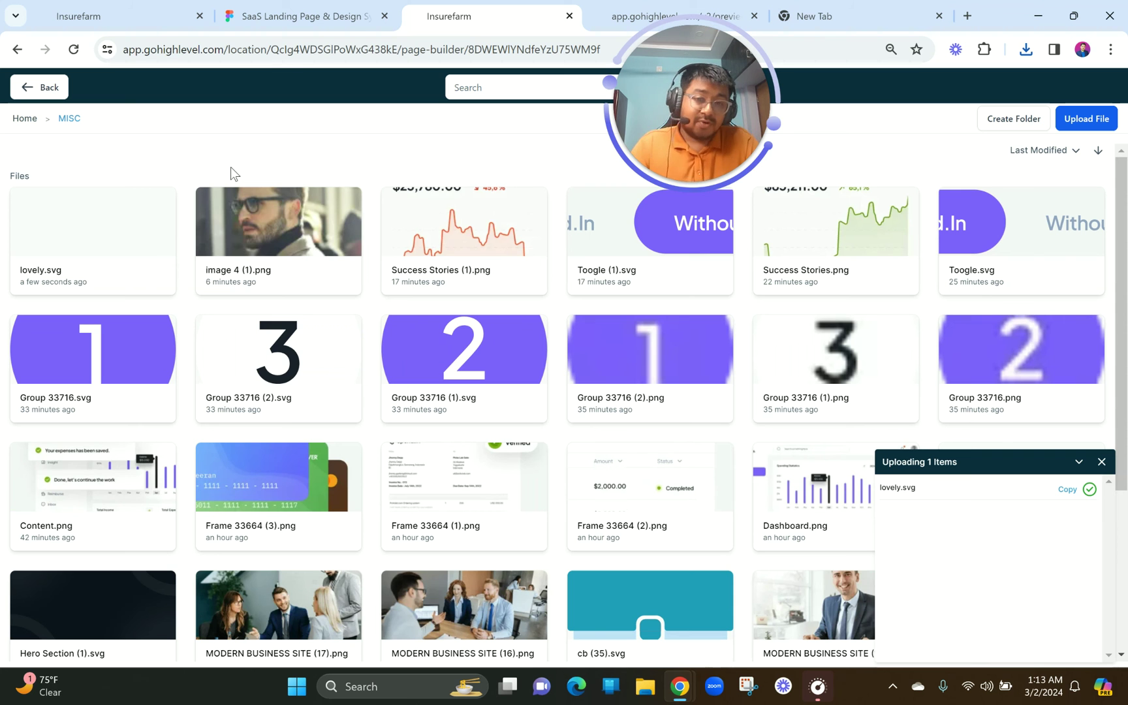
pyautogui.click(112, 212)
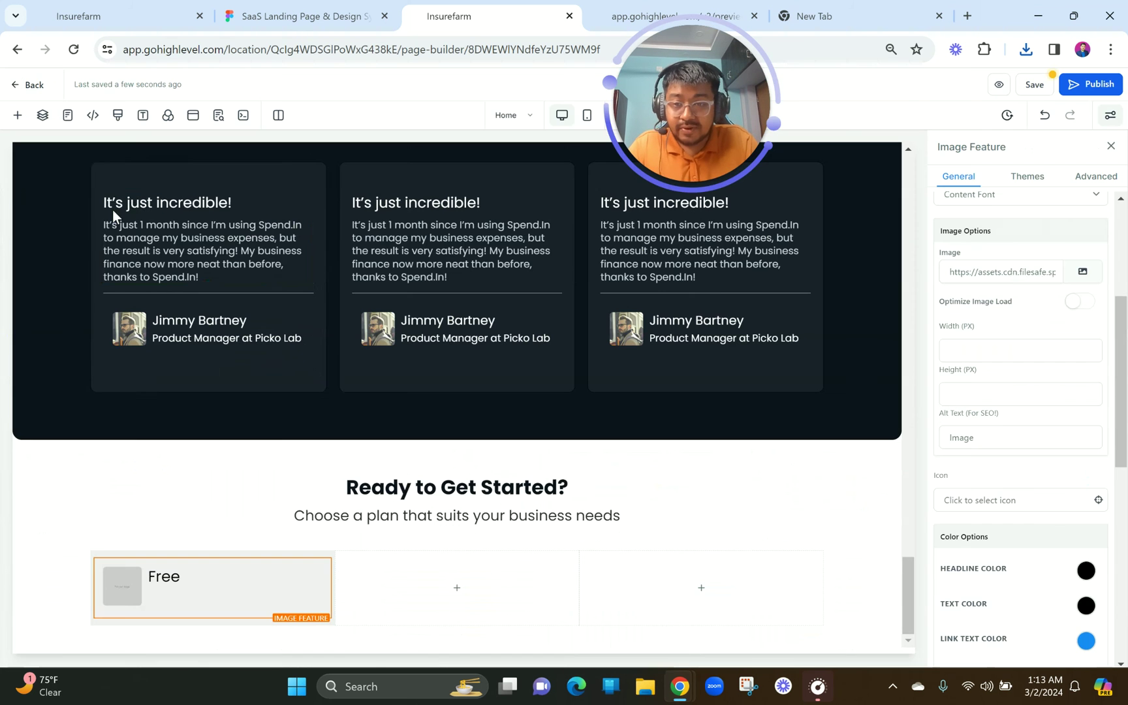
pyautogui.click(164, 575)
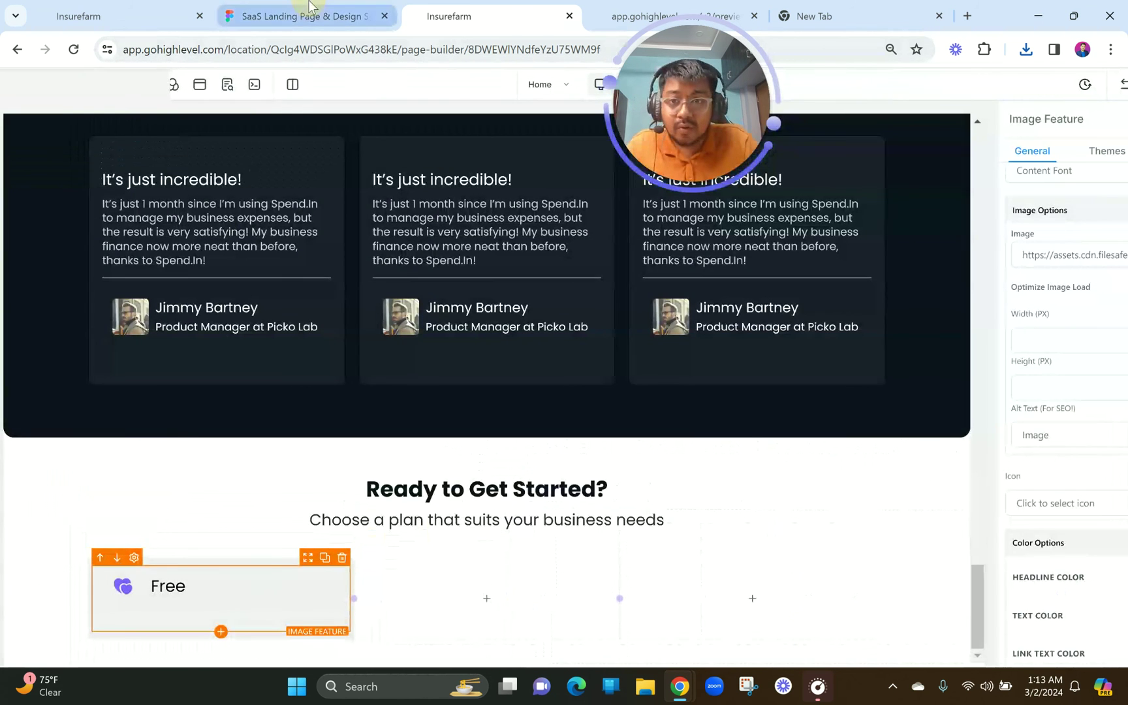
# - Compare the Free plan's title with the Figma design and set the Image Feature's left padding to 0 px
pyautogui.click(310, 8)
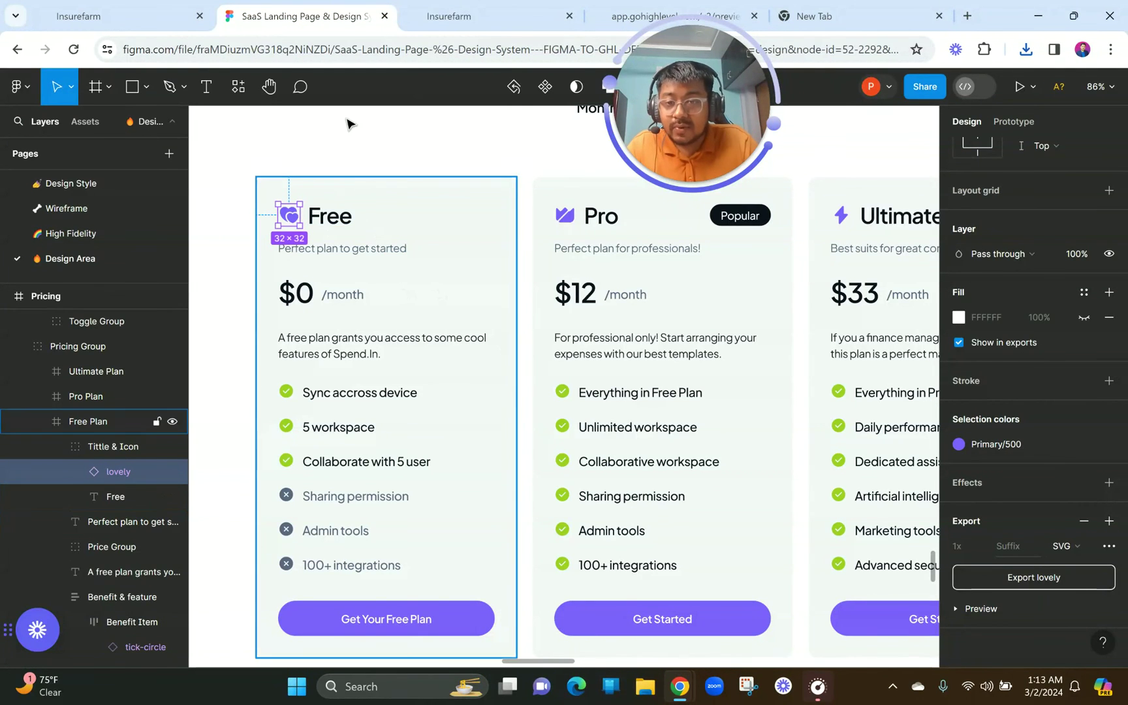
pyautogui.click(457, 9)
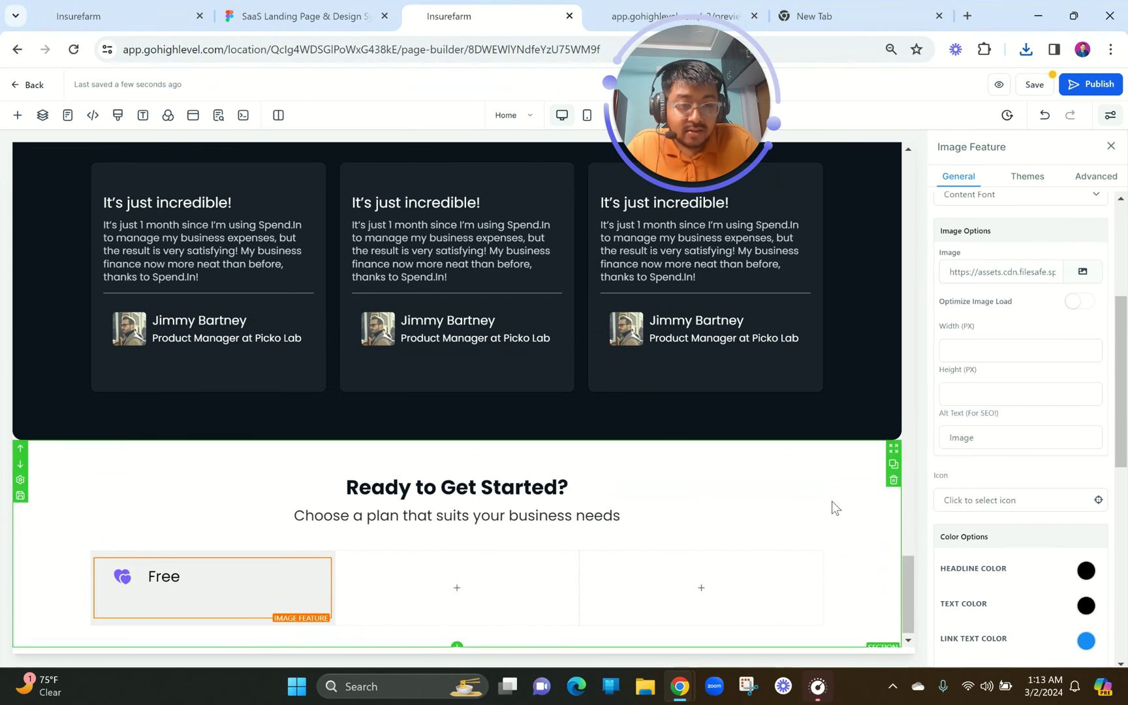
pyautogui.scroll(4, 1011, 465)
pyautogui.scroll(-9, 1011, 464)
pyautogui.scroll(-1, 1012, 465)
pyautogui.click(988, 384)
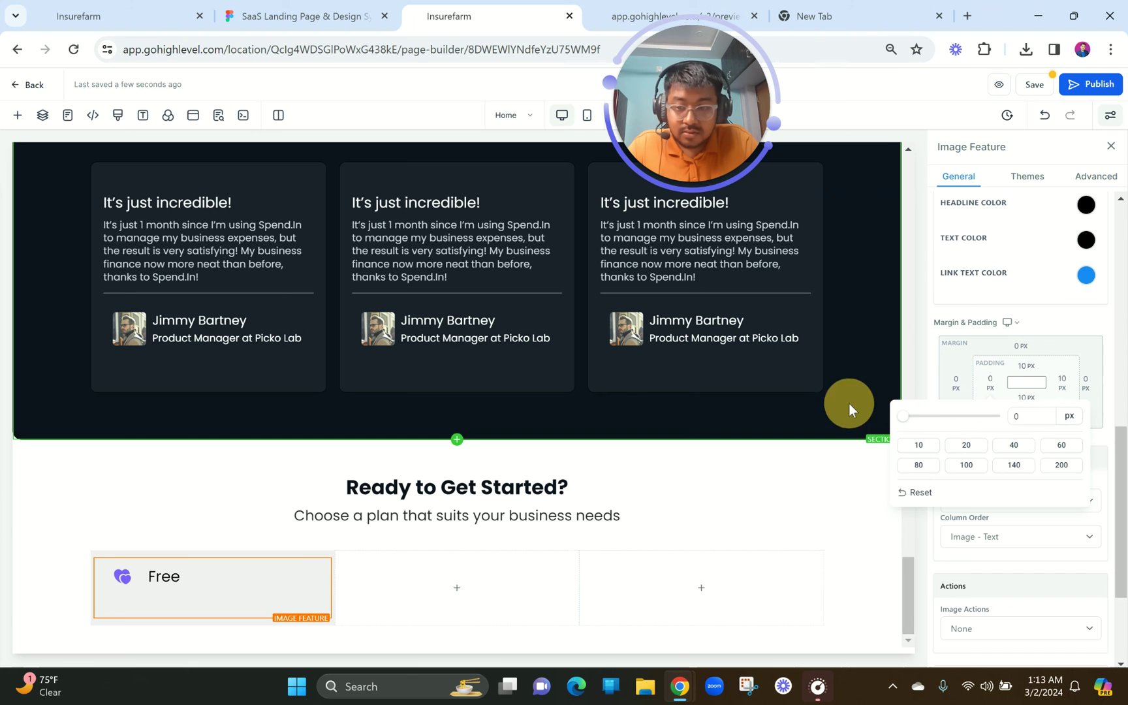
pyautogui.moveTo(849, 410); pyautogui.dragTo(848, 409)
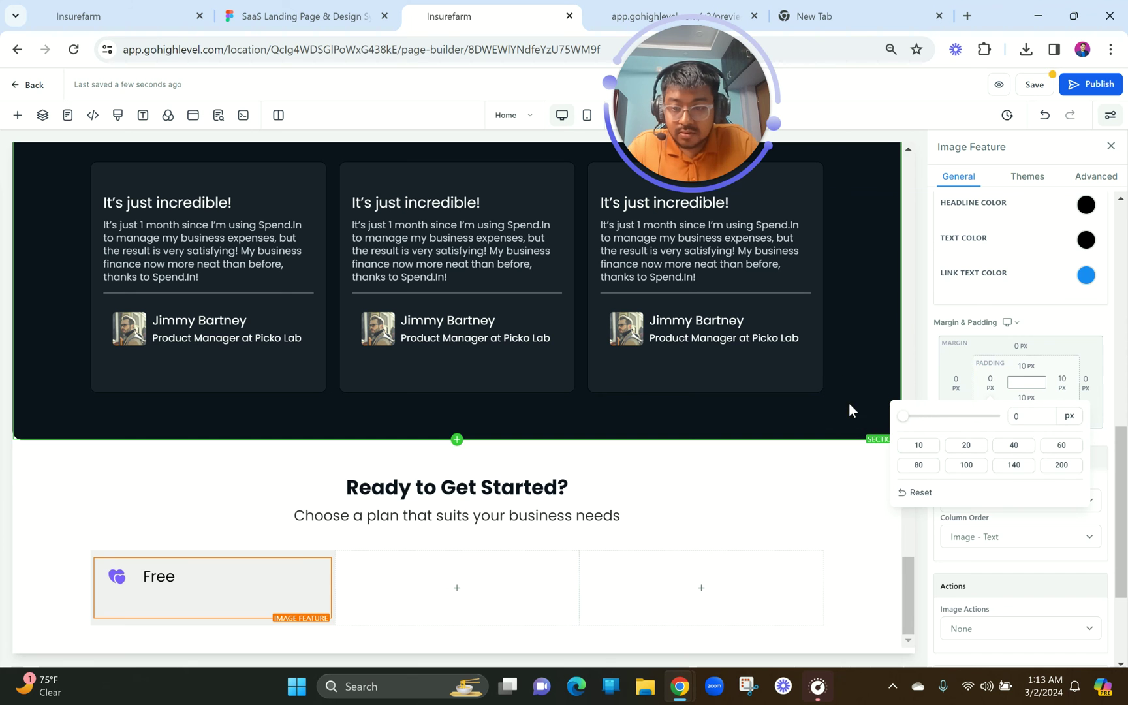
# - Apply a full border to the first pricing column
pyautogui.click(291, 563)
pyautogui.click(1080, 177)
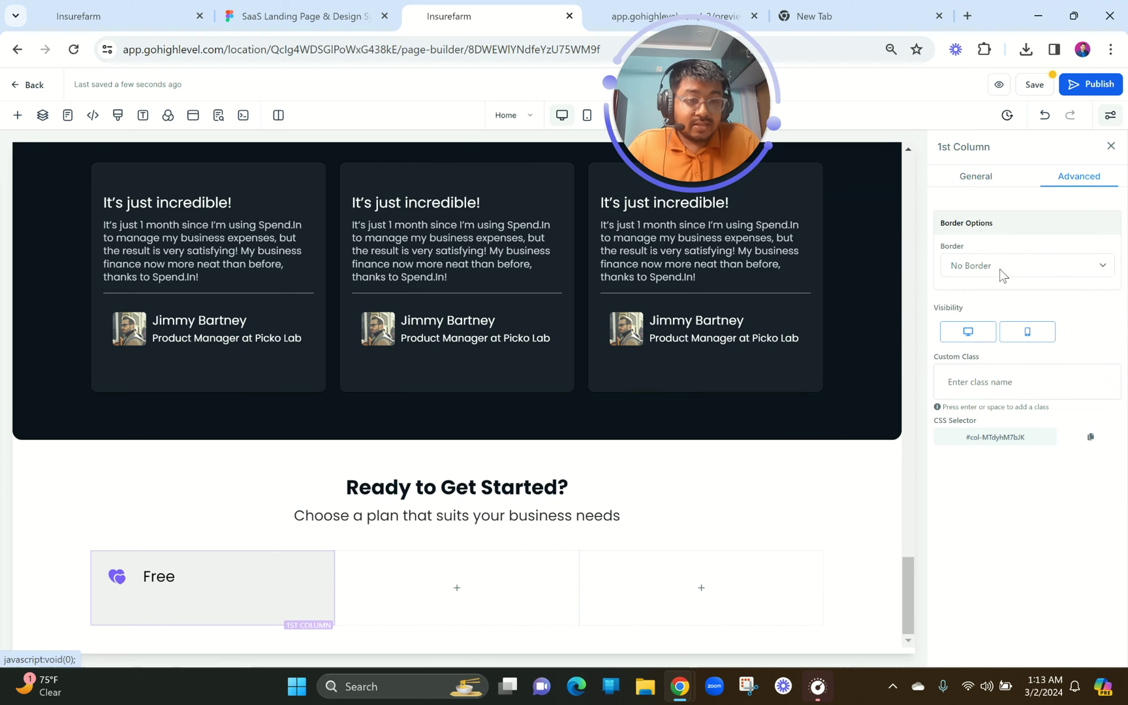
pyautogui.click(1003, 266)
pyautogui.click(979, 296)
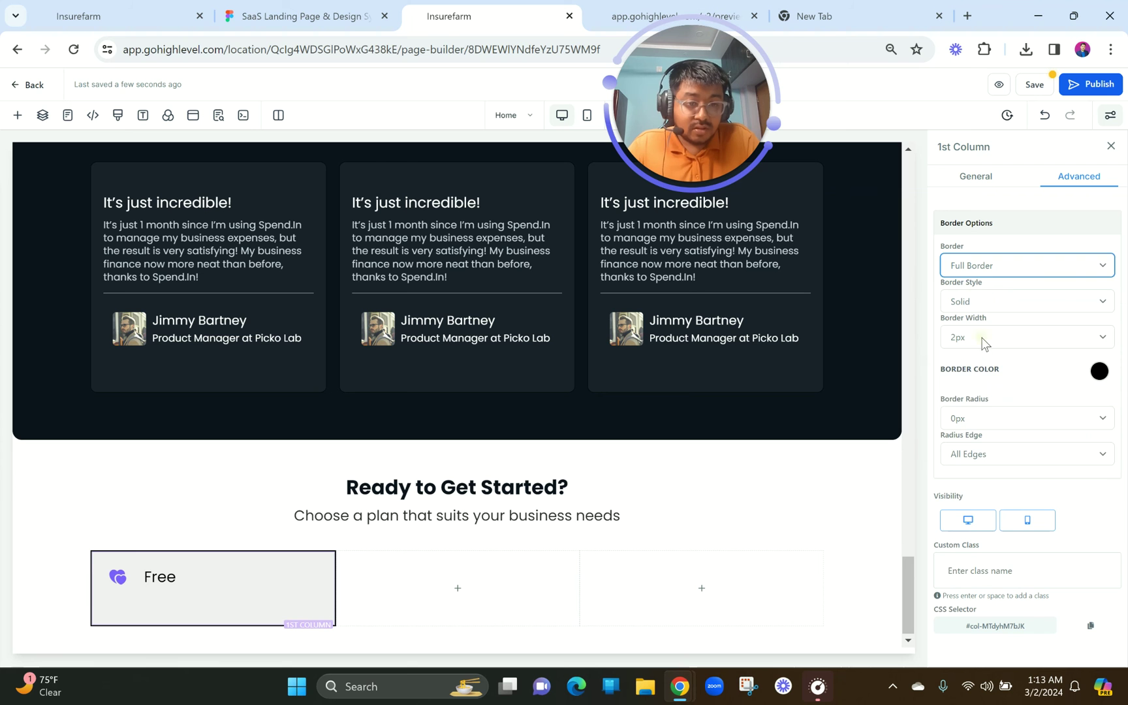
# - Set the first pricing column's border to 1 px wide in light grey with a 10 px radius on all edges
pyautogui.click(984, 344)
pyautogui.click(970, 355)
pyautogui.click(1099, 371)
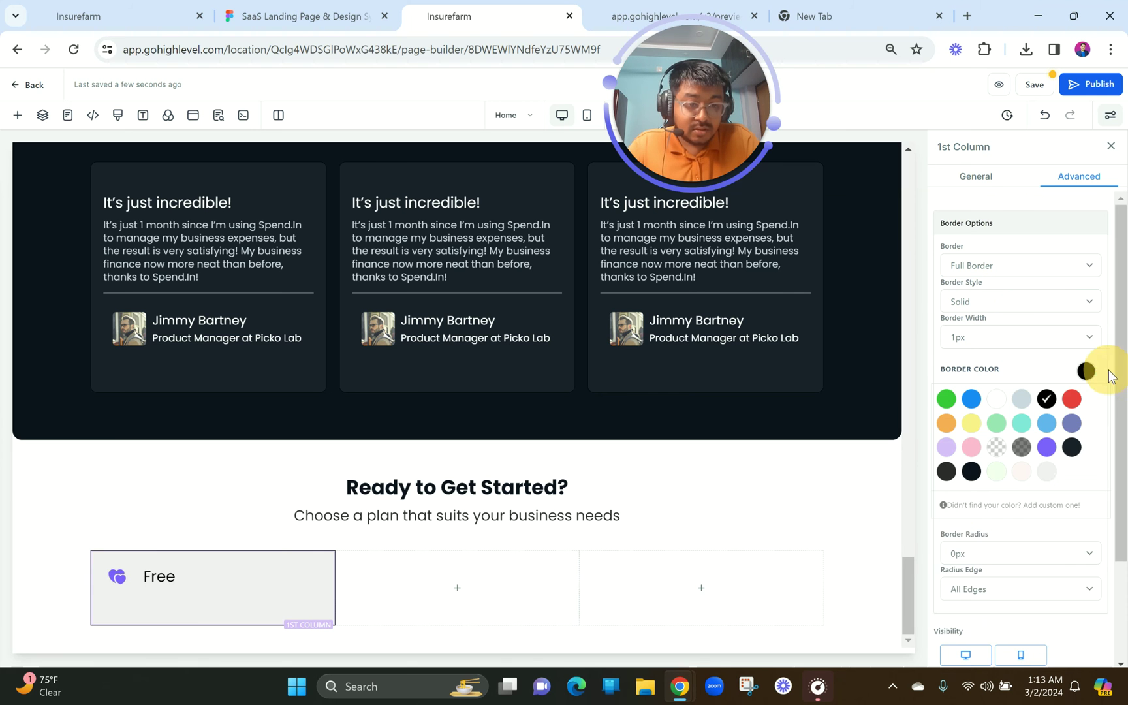
pyautogui.click(1046, 472)
pyautogui.click(971, 565)
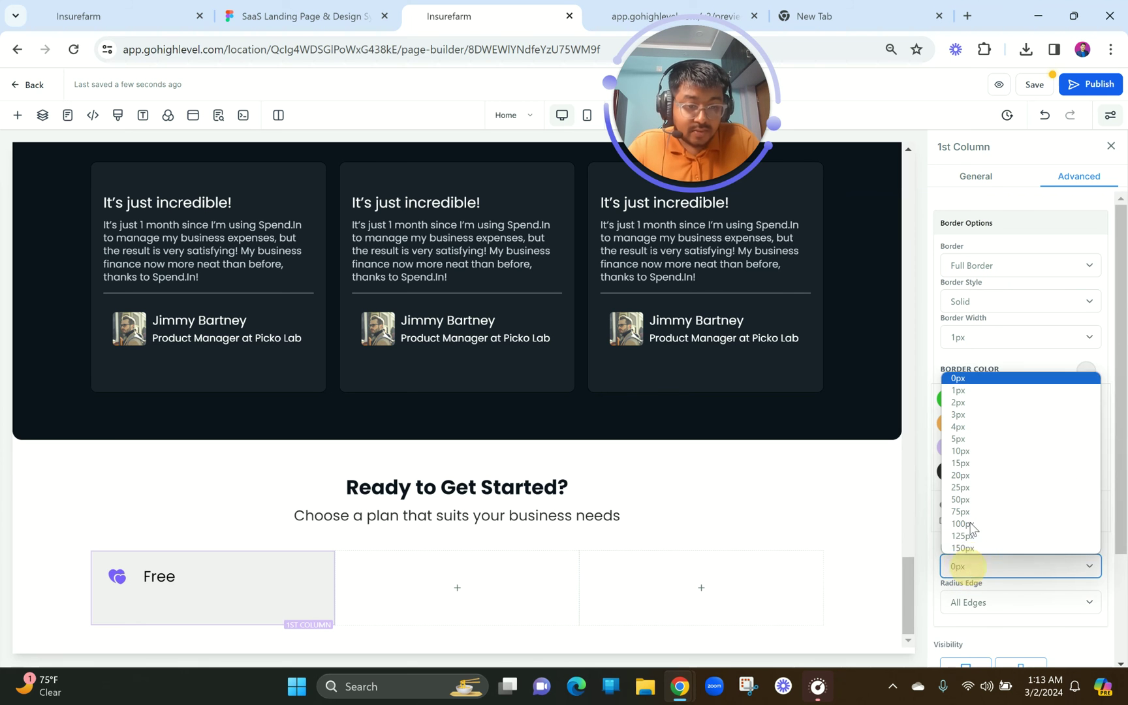
pyautogui.click(964, 450)
pyautogui.click(554, 502)
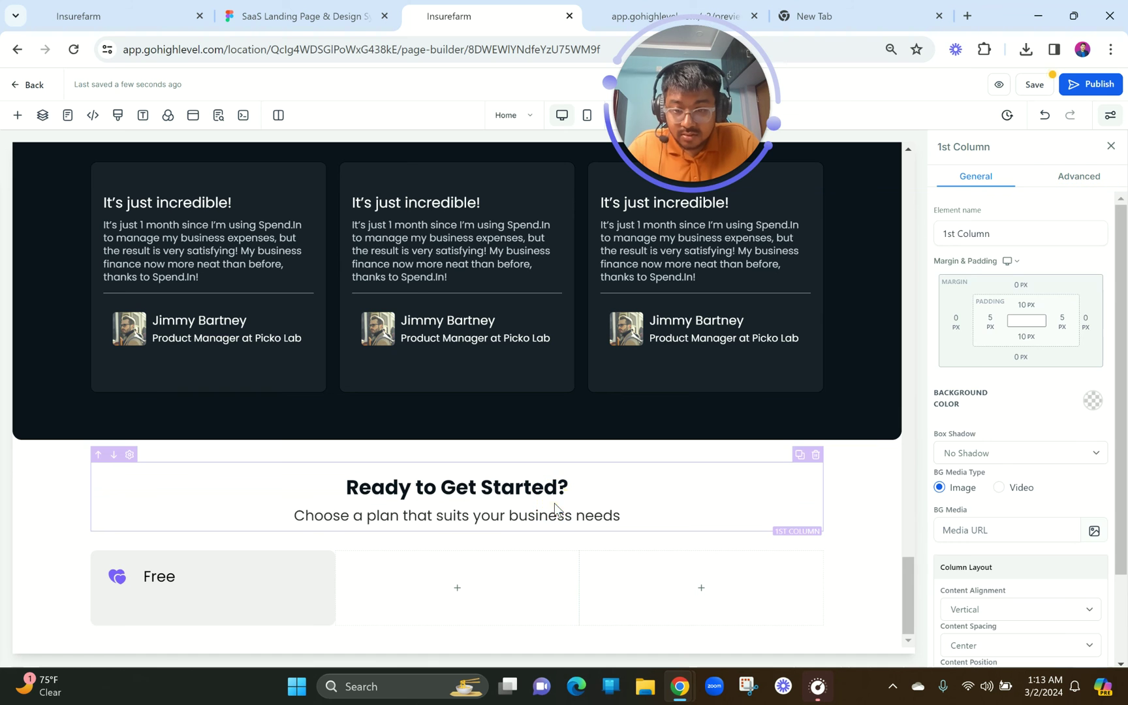
# - Set the Free card's Image Feature to 0 px bottom padding and 10 px top margin
pyautogui.click(190, 584)
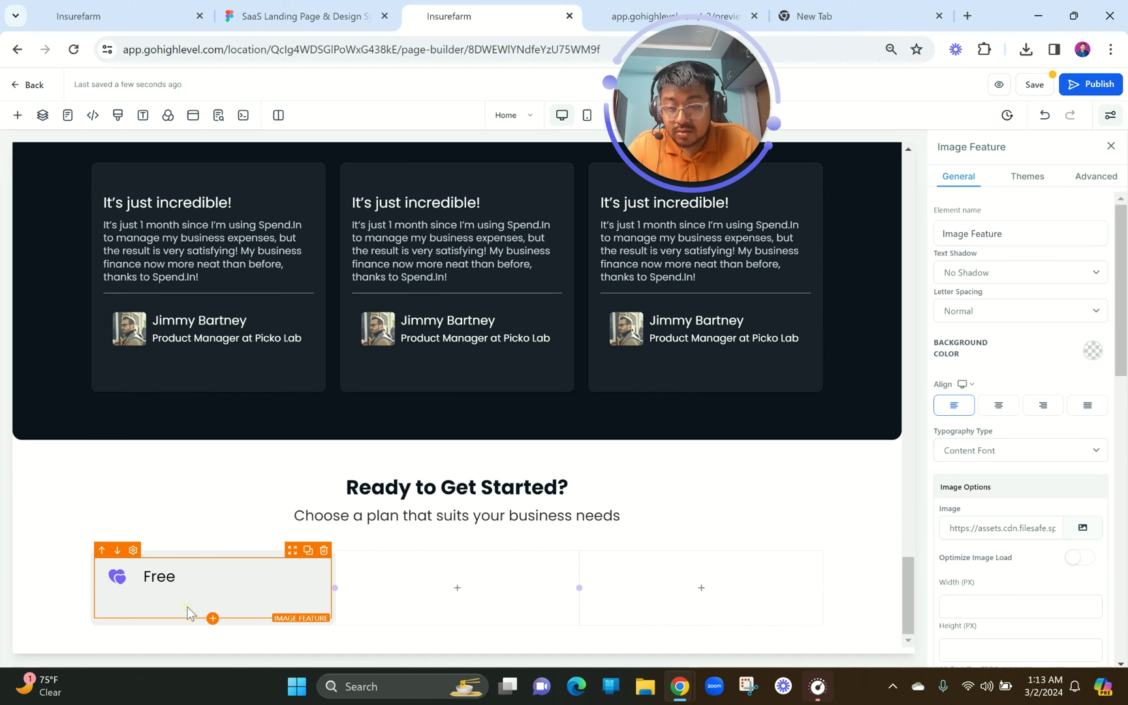
pyautogui.scroll(-8, 1041, 474)
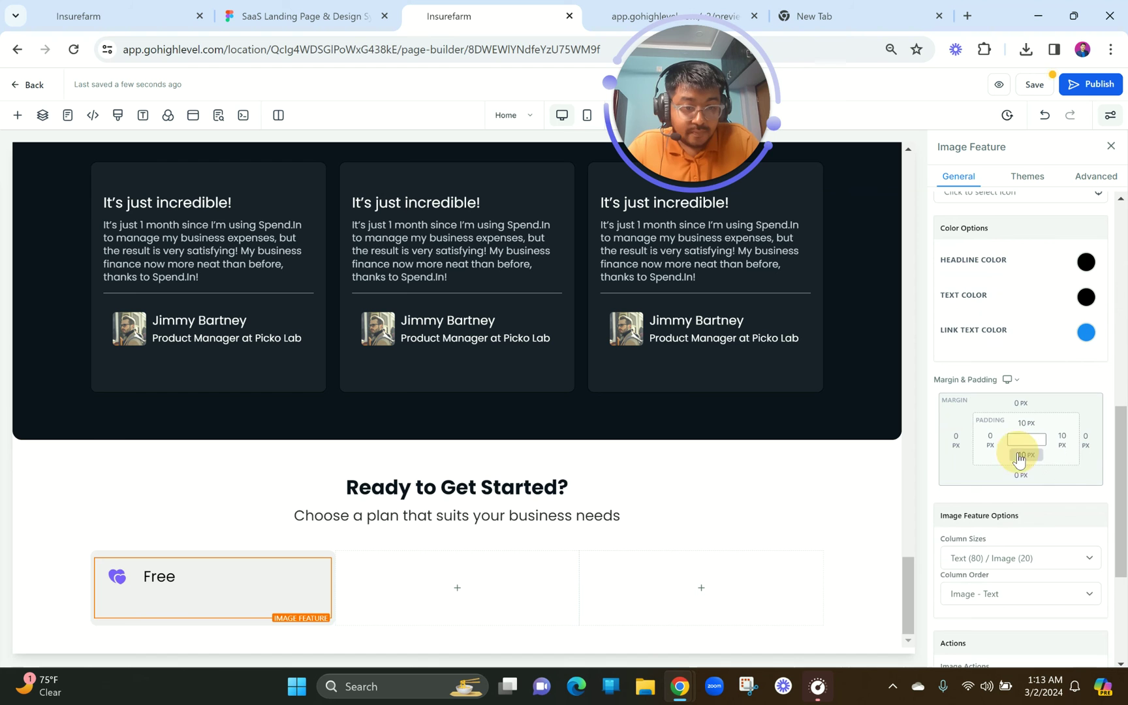
pyautogui.click(1020, 455)
pyautogui.moveTo(955, 484); pyautogui.dragTo(938, 483)
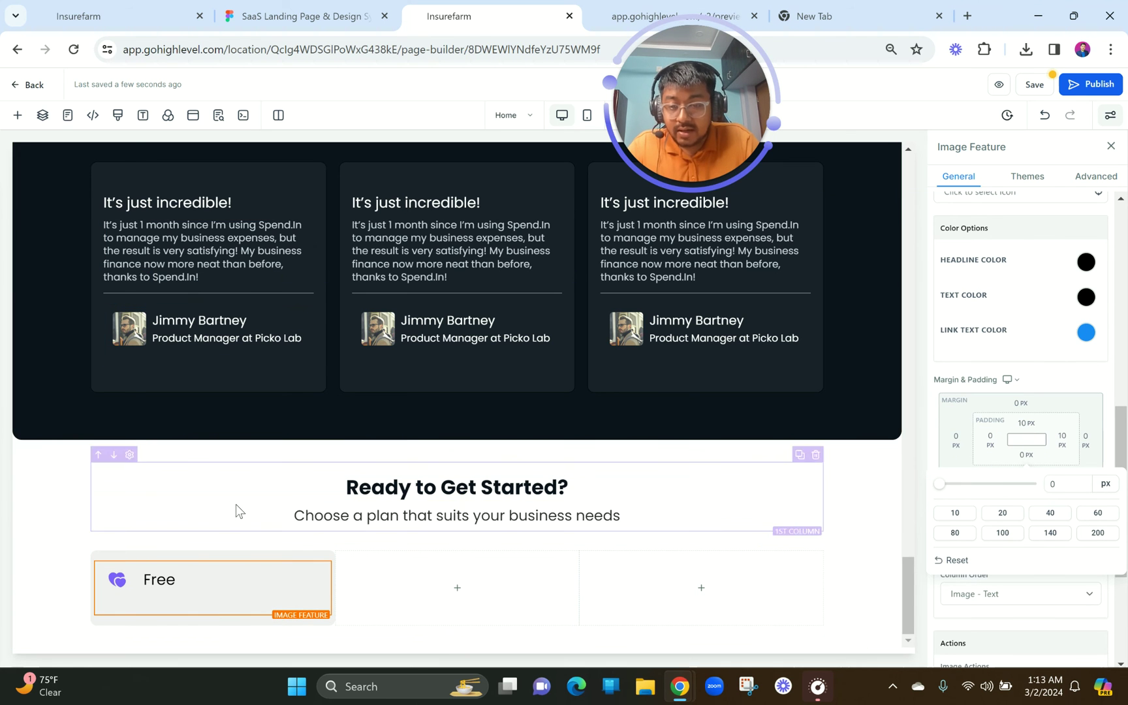
pyautogui.click(1008, 410)
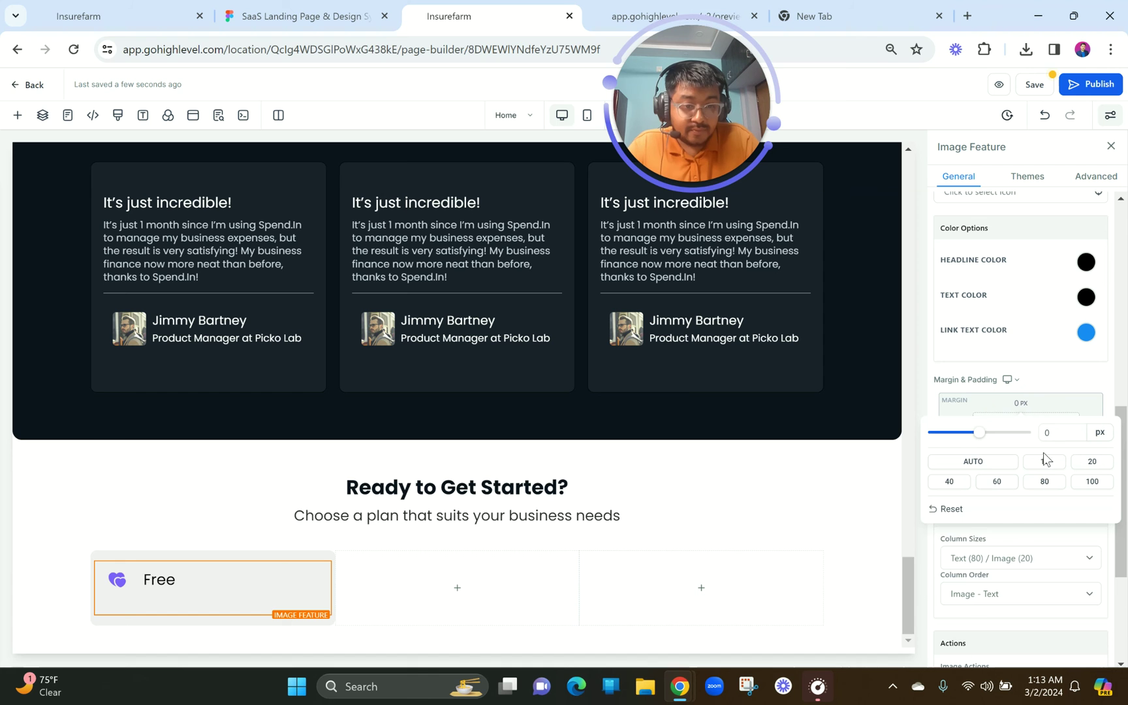
pyautogui.click(1044, 456)
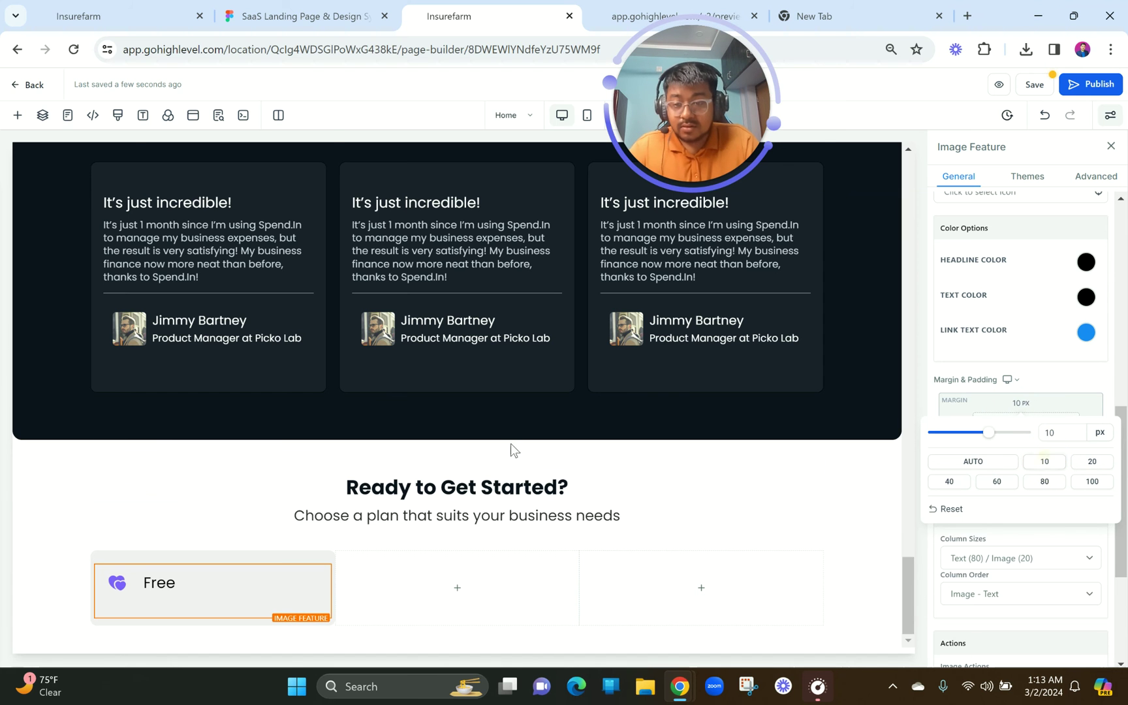
# - Switch to the Figma design and inspect the Free plan's price text before returning to the page builder
pyautogui.click(304, 15)
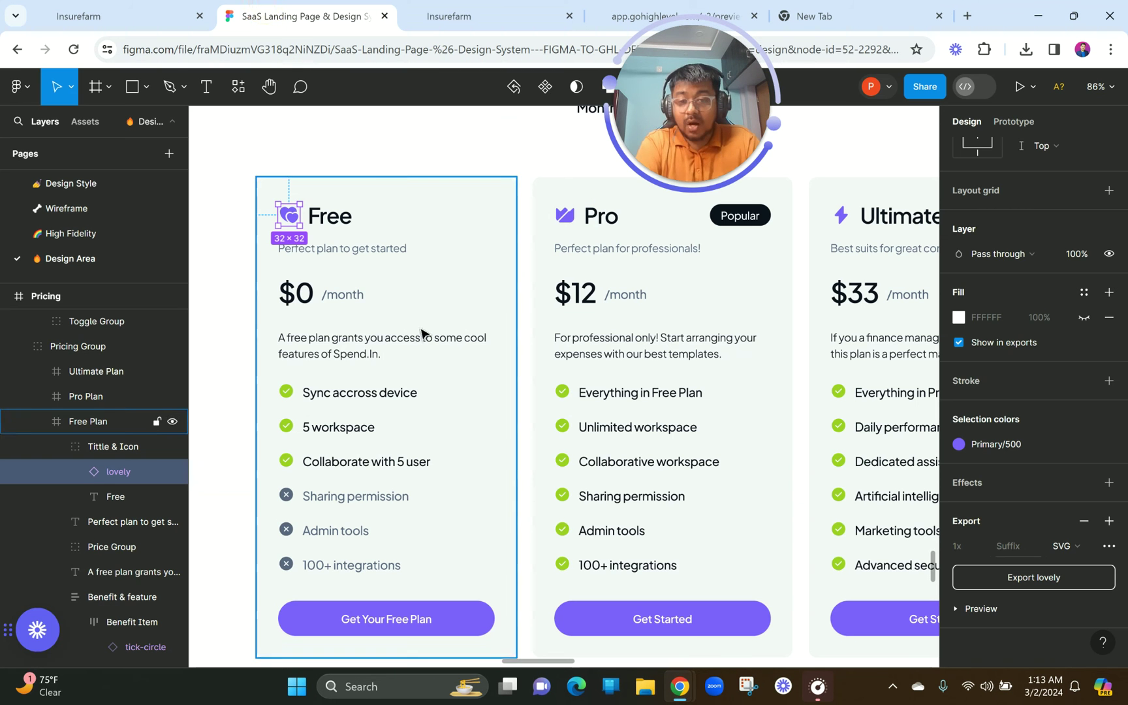
pyautogui.click(352, 302)
pyautogui.doubleClick(352, 302)
pyautogui.click(291, 297)
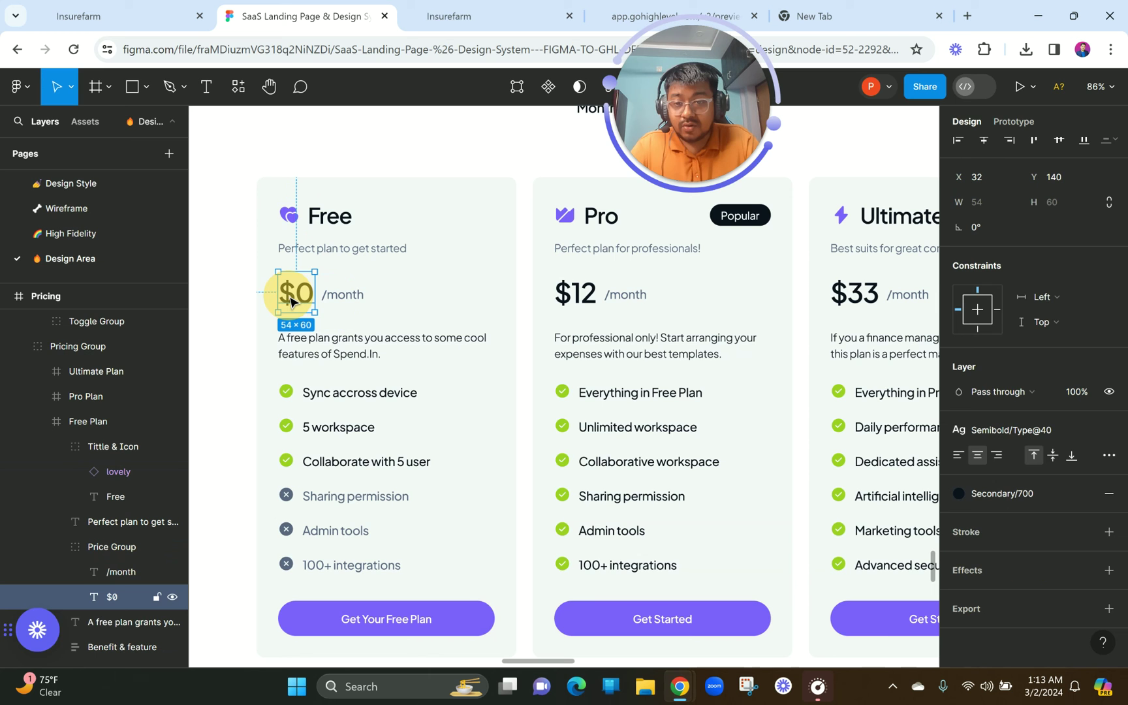
pyautogui.click(448, 16)
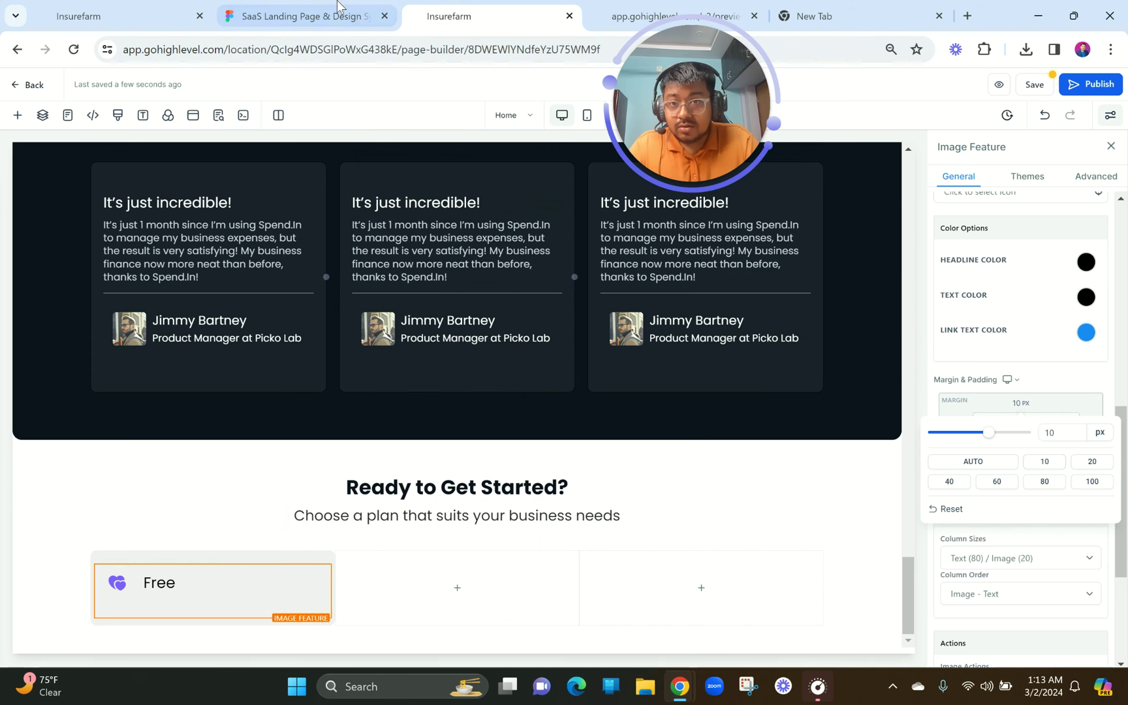
# - Copy the tagline "Perfect plan to get started" from the Free plan in Figma and return to the page builder
pyautogui.click(336, 15)
pyautogui.click(320, 252)
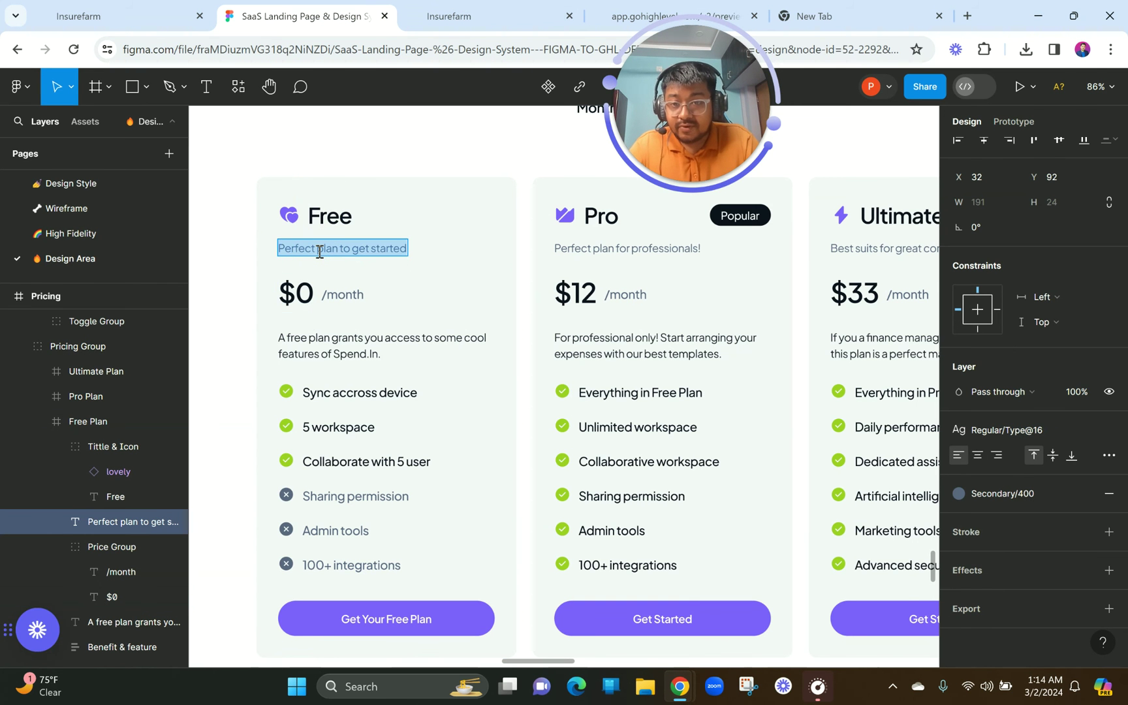
pyautogui.click(448, 15)
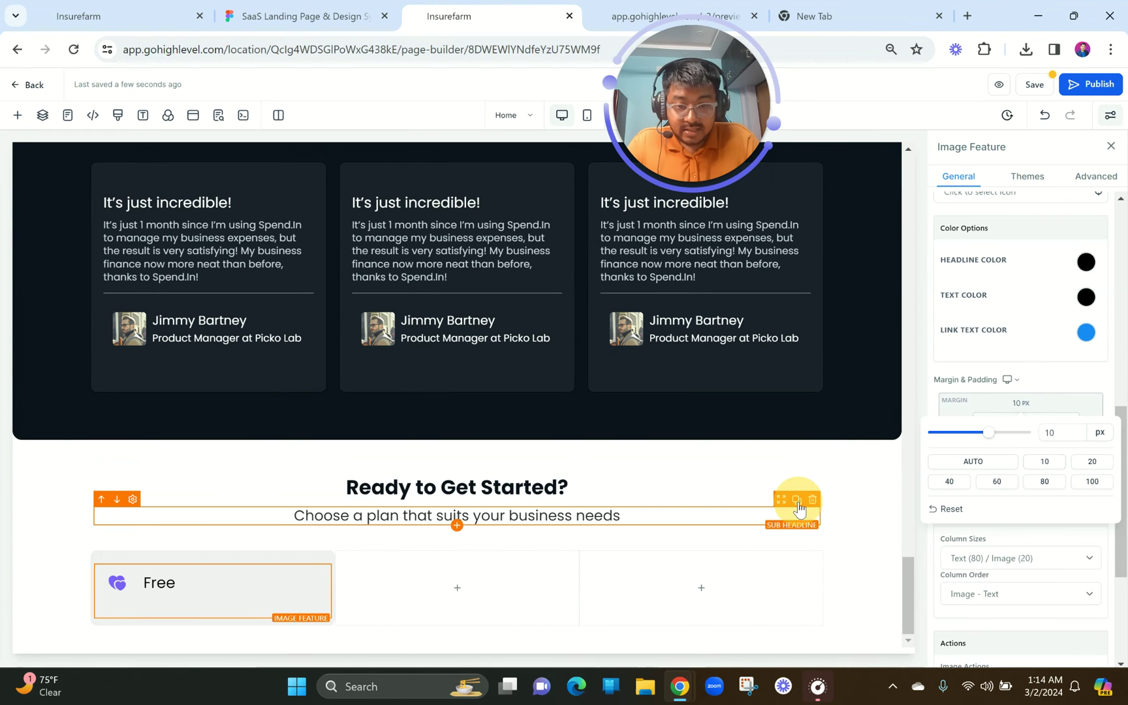
# - Duplicate the section's sub headline and move the copy into the first pricing column below the Free title
pyautogui.click(796, 499)
pyautogui.moveTo(792, 503); pyautogui.dragTo(222, 582)
pyautogui.click(131, 551)
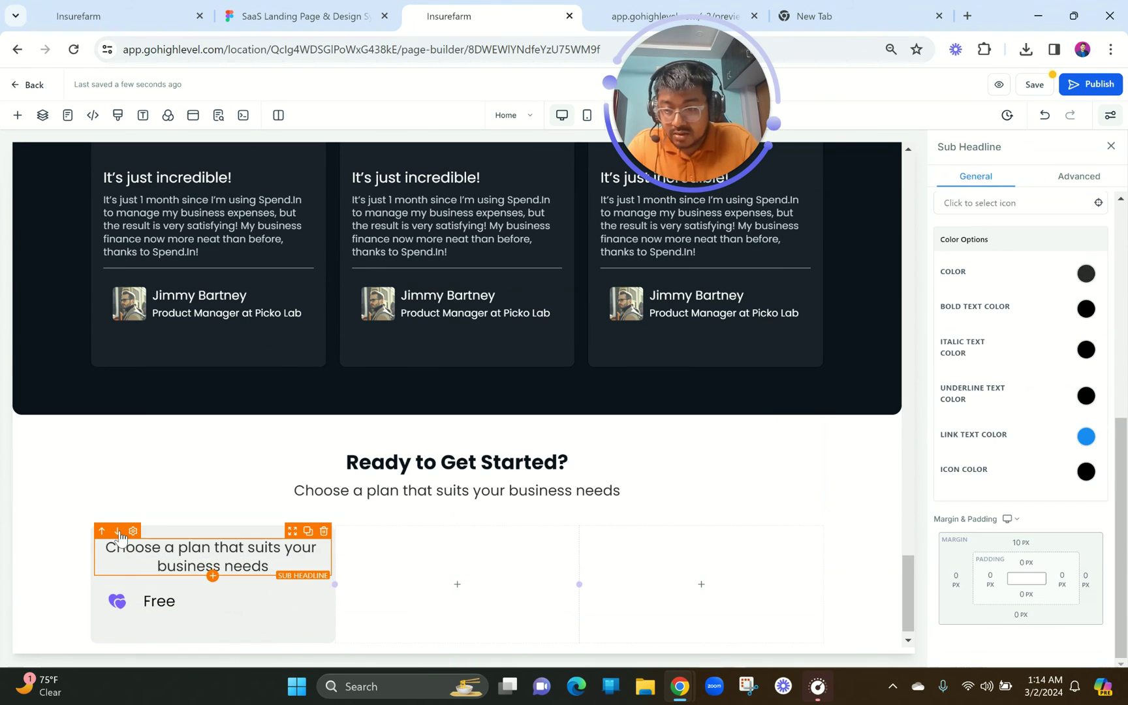
pyautogui.click(117, 531)
# - Replace the copied sub headline's text with "Perfect plan to get started"
pyautogui.click(149, 612)
pyautogui.hotkey('ctrl', 'a')
pyautogui.write('Perfect plan to get started')
pyautogui.click(122, 626)
pyautogui.press('BackSpace')
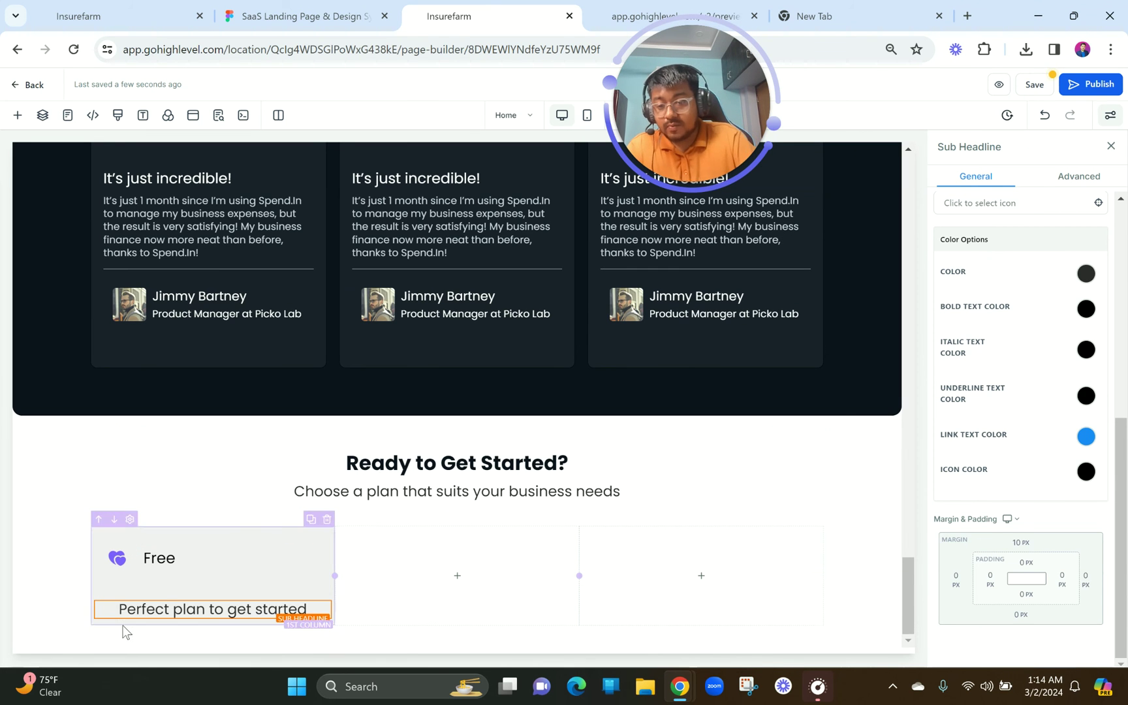
# - Set the tagline's top margin to 1 px, align it left and set its font size to 18 px
pyautogui.click(1019, 543)
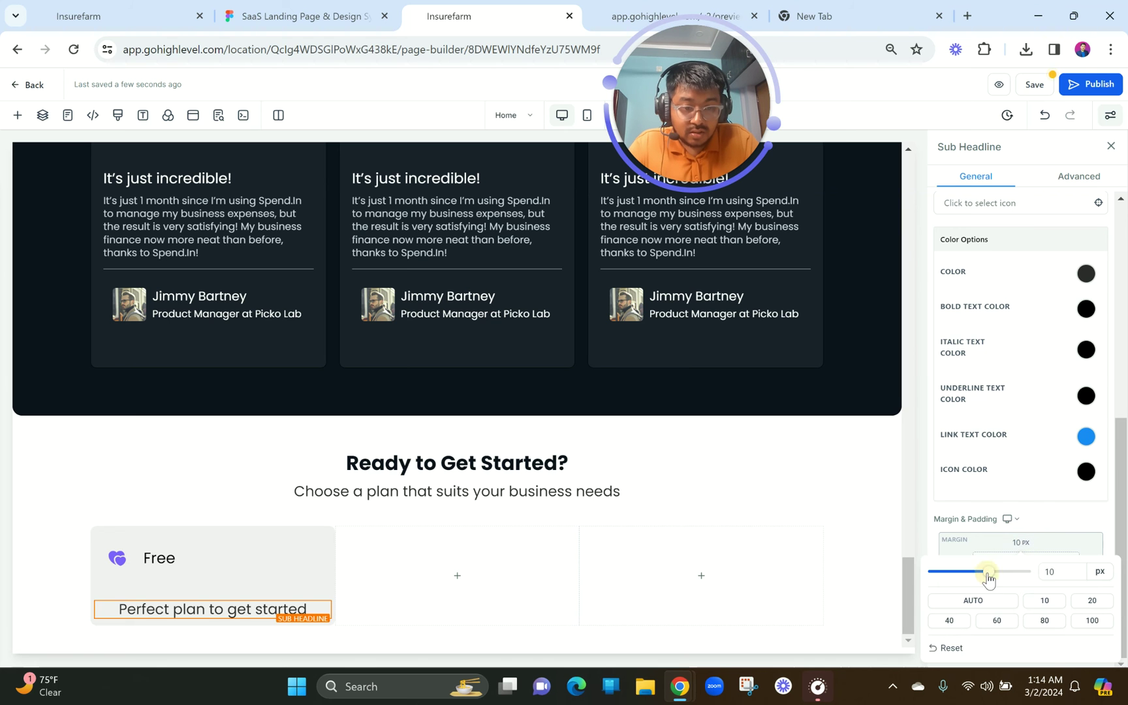
pyautogui.moveTo(989, 578); pyautogui.dragTo(977, 574)
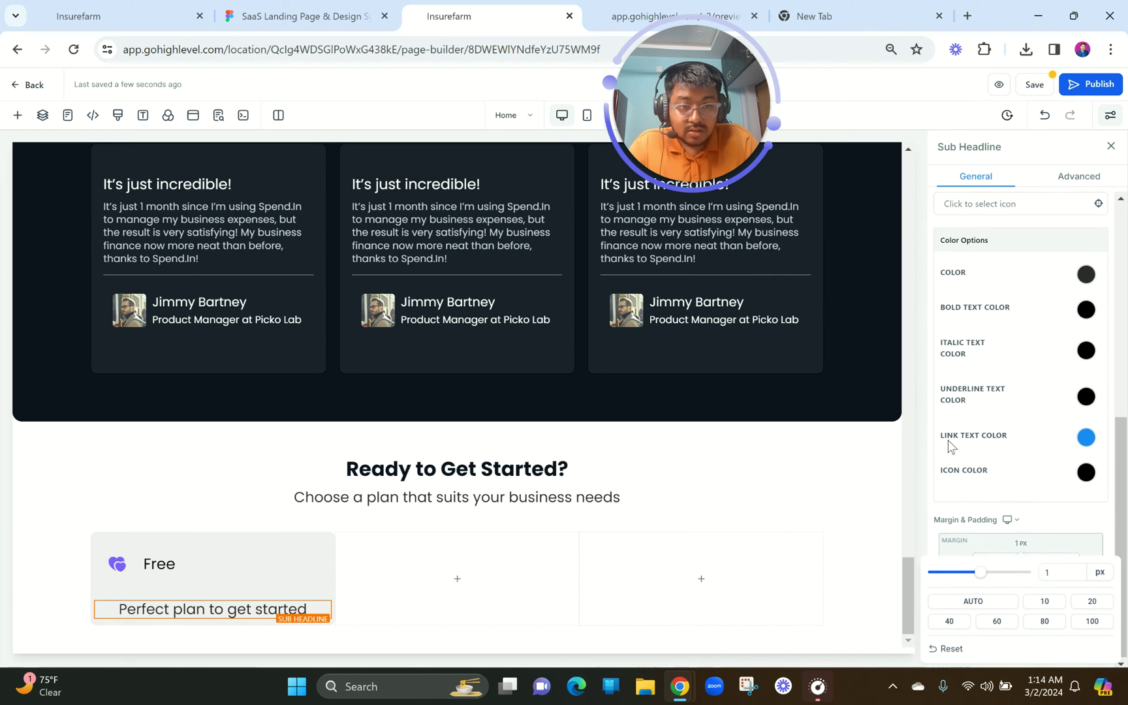
pyautogui.scroll(5, 949, 446)
pyautogui.click(940, 330)
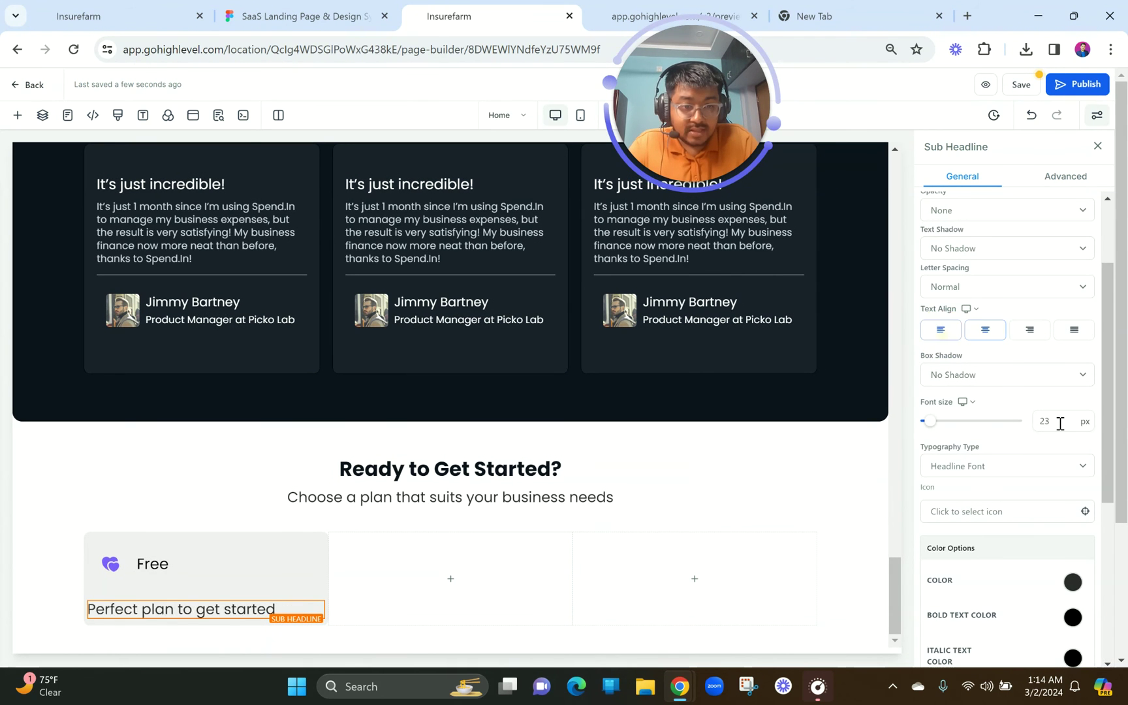
pyautogui.doubleClick(1058, 423)
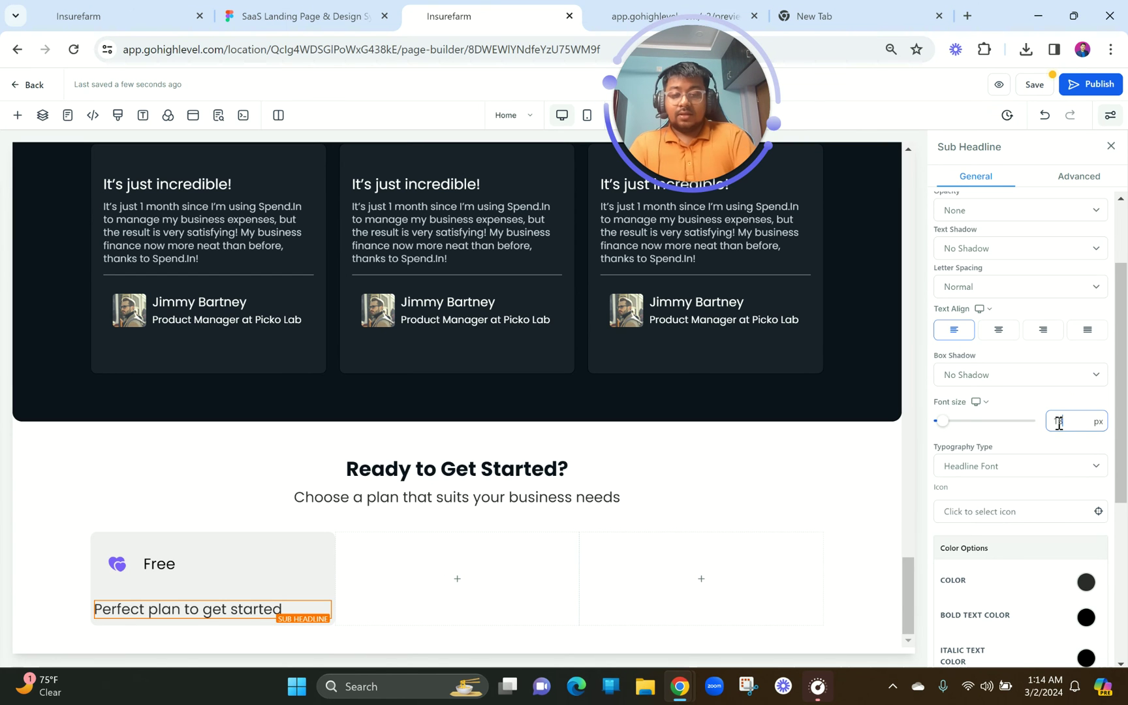
pyautogui.write('18')
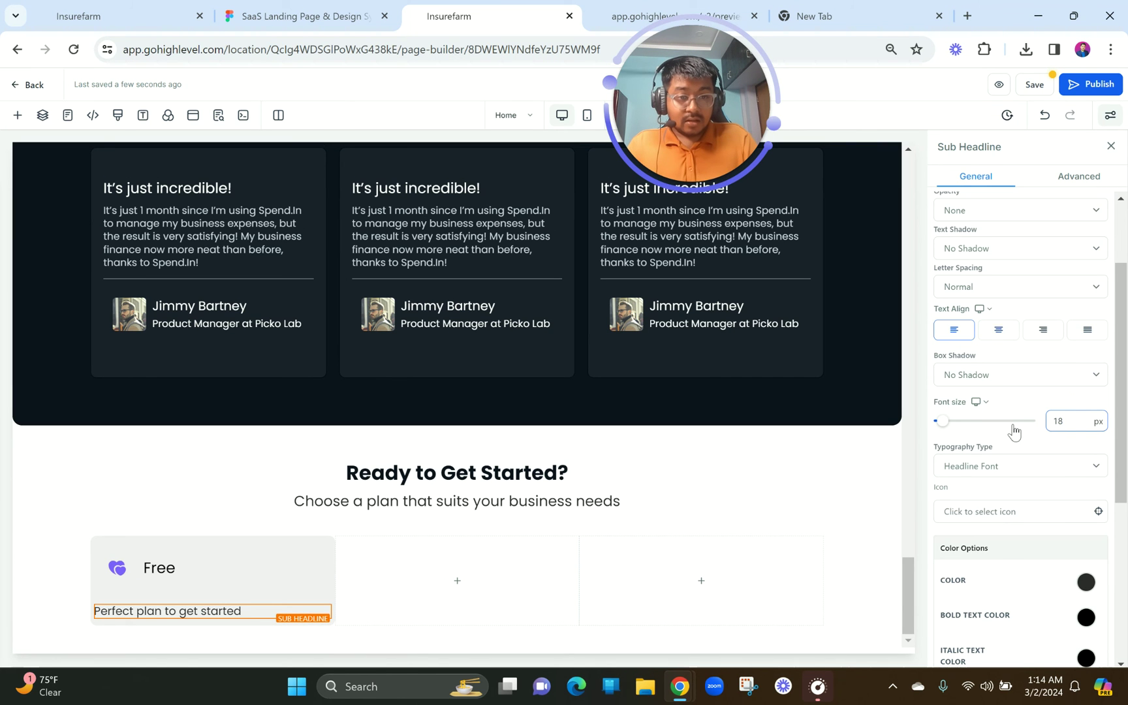
# - Set the tagline's left margin to 20 px and its top margin to -25 px
pyautogui.scroll(2, 994, 388)
pyautogui.scroll(-6, 1011, 430)
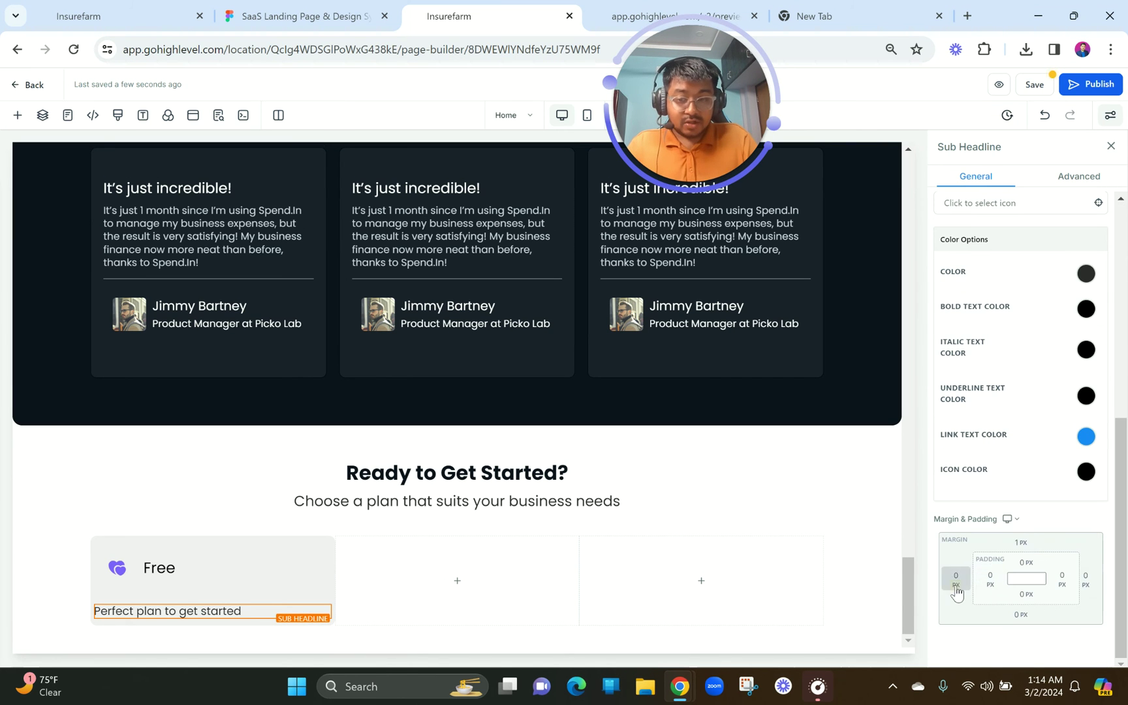
pyautogui.click(954, 579)
pyautogui.click(1028, 502)
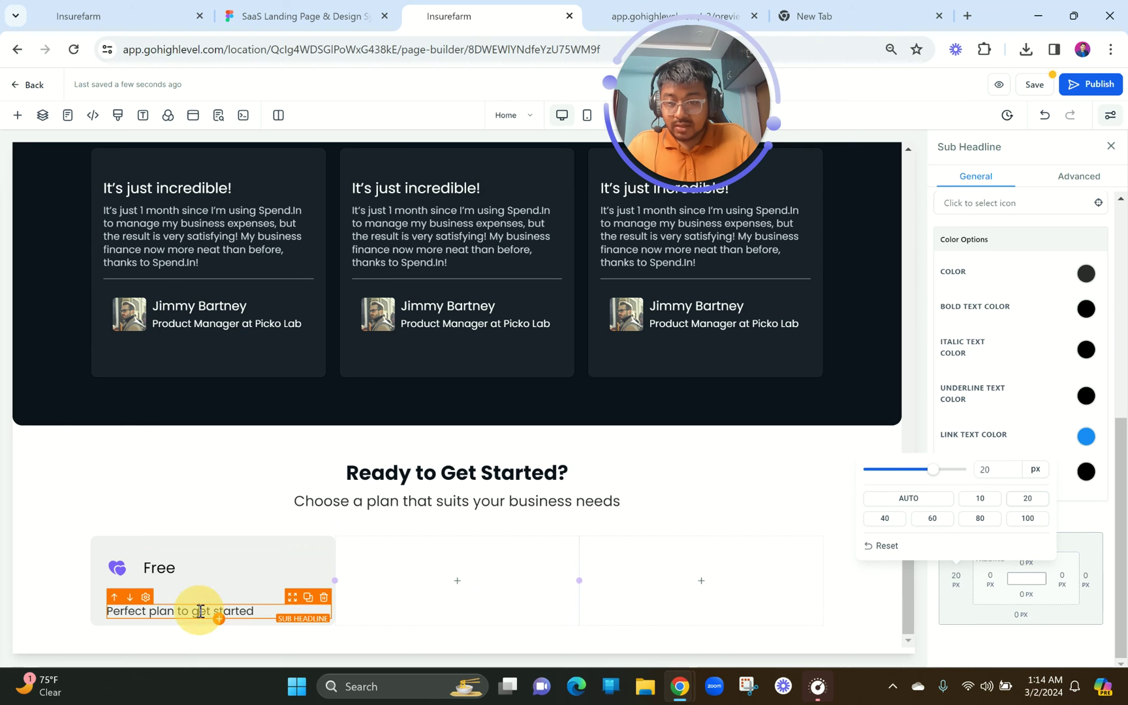
pyautogui.click(986, 393)
pyautogui.click(1008, 542)
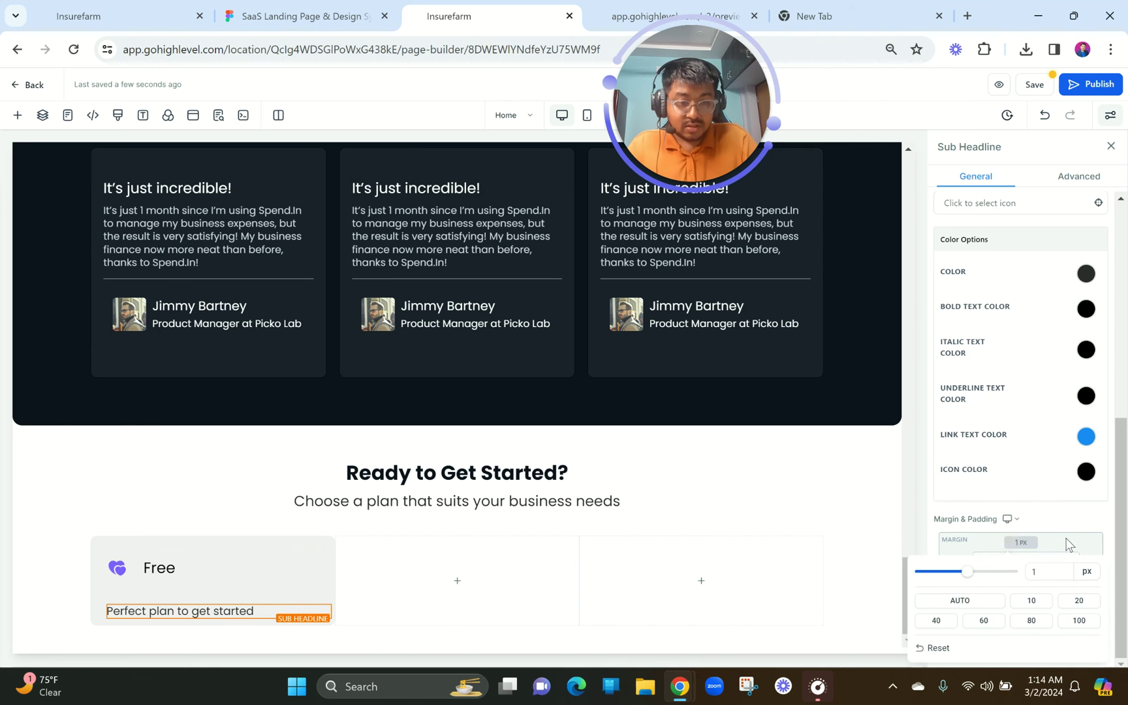
pyautogui.moveTo(972, 578); pyautogui.dragTo(956, 579)
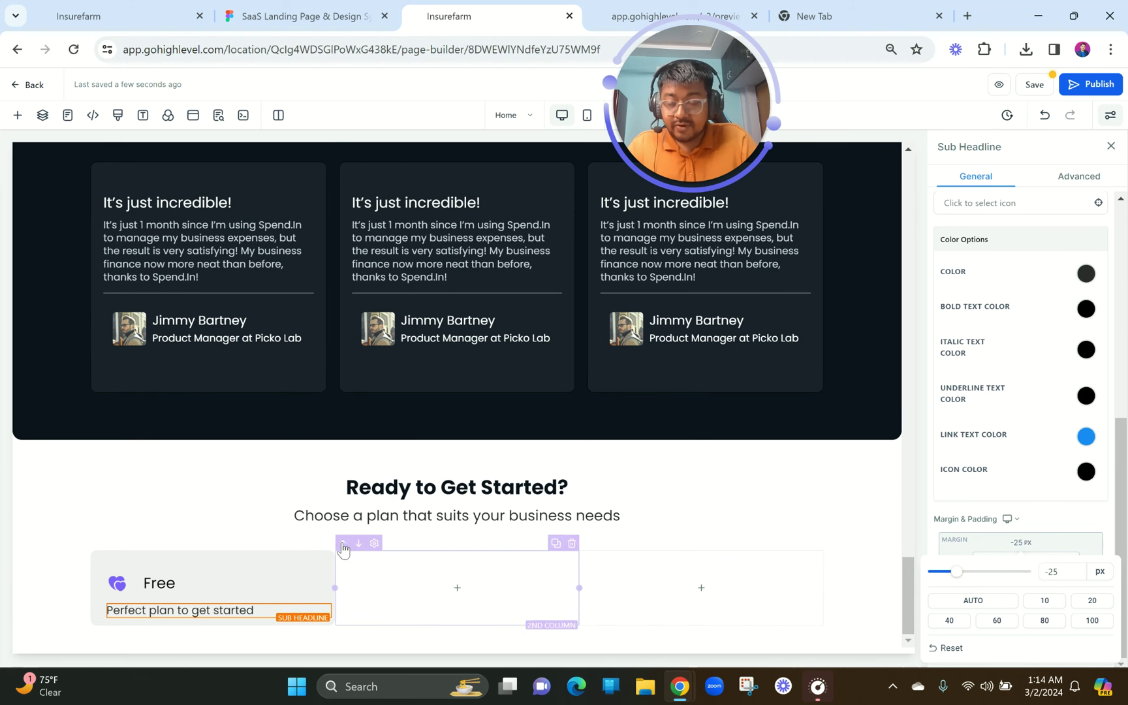
# - Try light grey as the tagline's text color and restore the dark grey swatch
pyautogui.scroll(5, 1007, 403)
pyautogui.scroll(-4, 1007, 403)
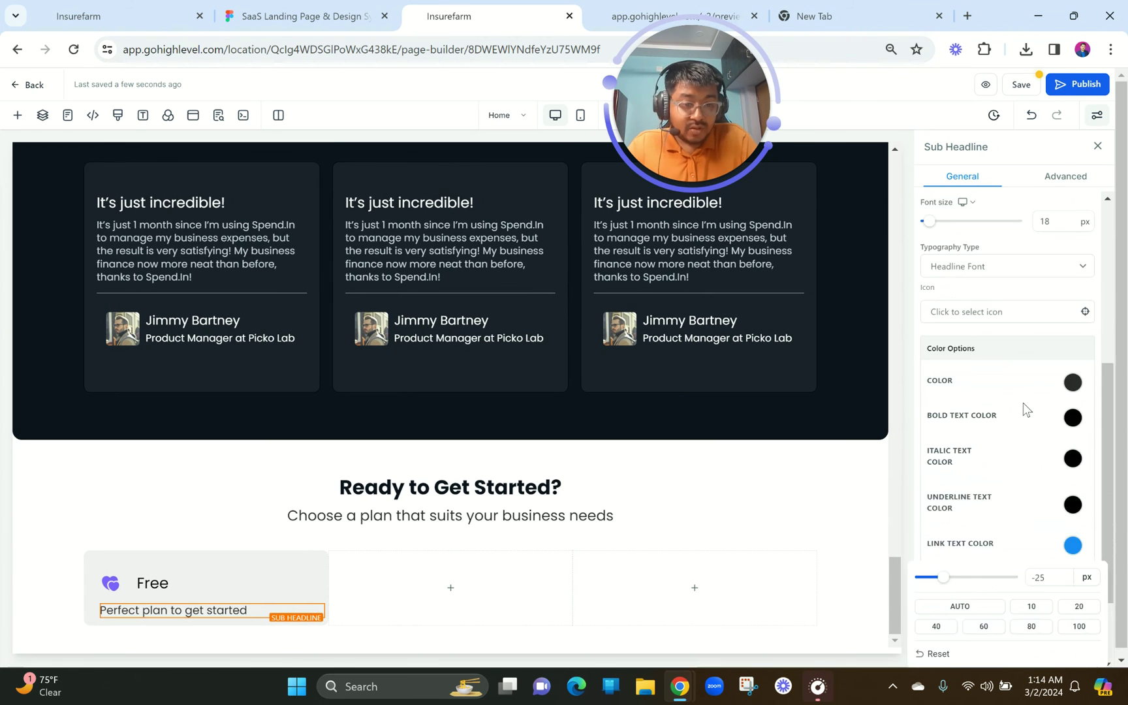
pyautogui.click(1081, 389)
pyautogui.click(1083, 379)
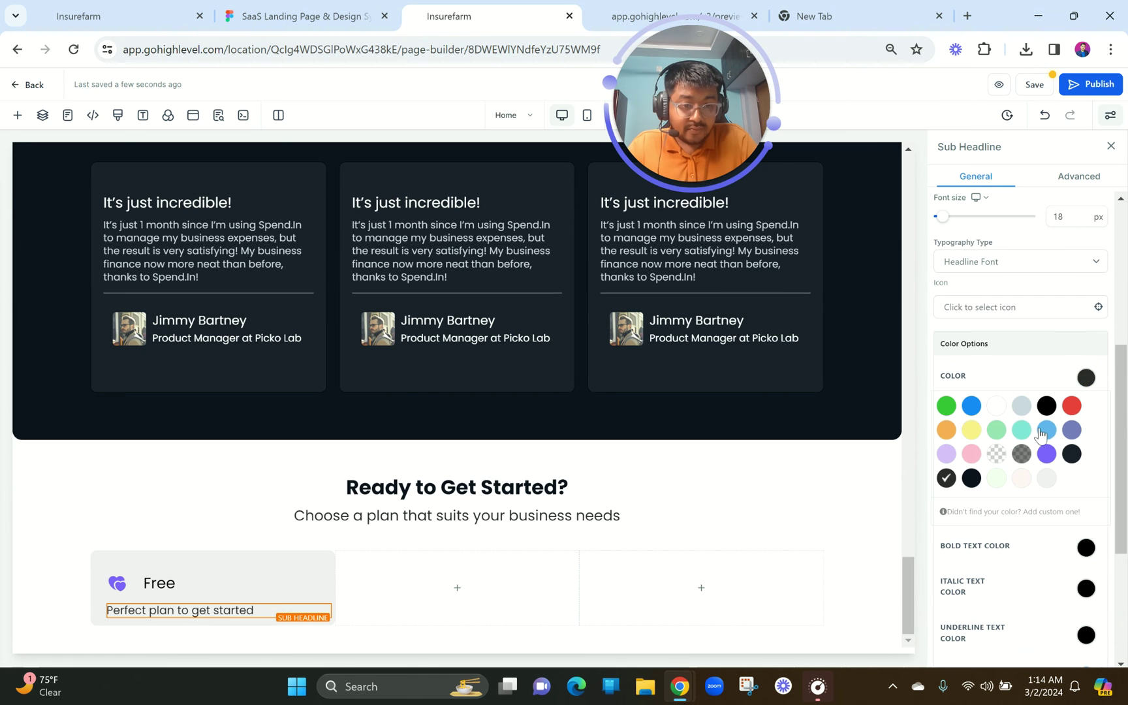
pyautogui.click(1020, 411)
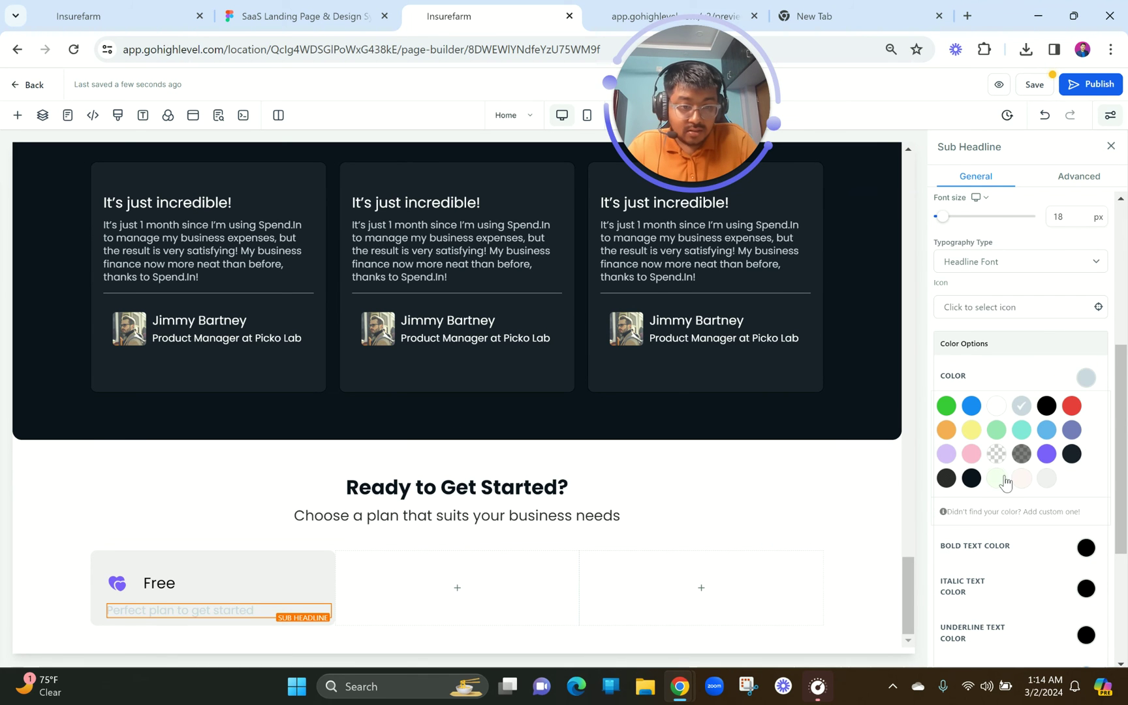
pyautogui.click(945, 479)
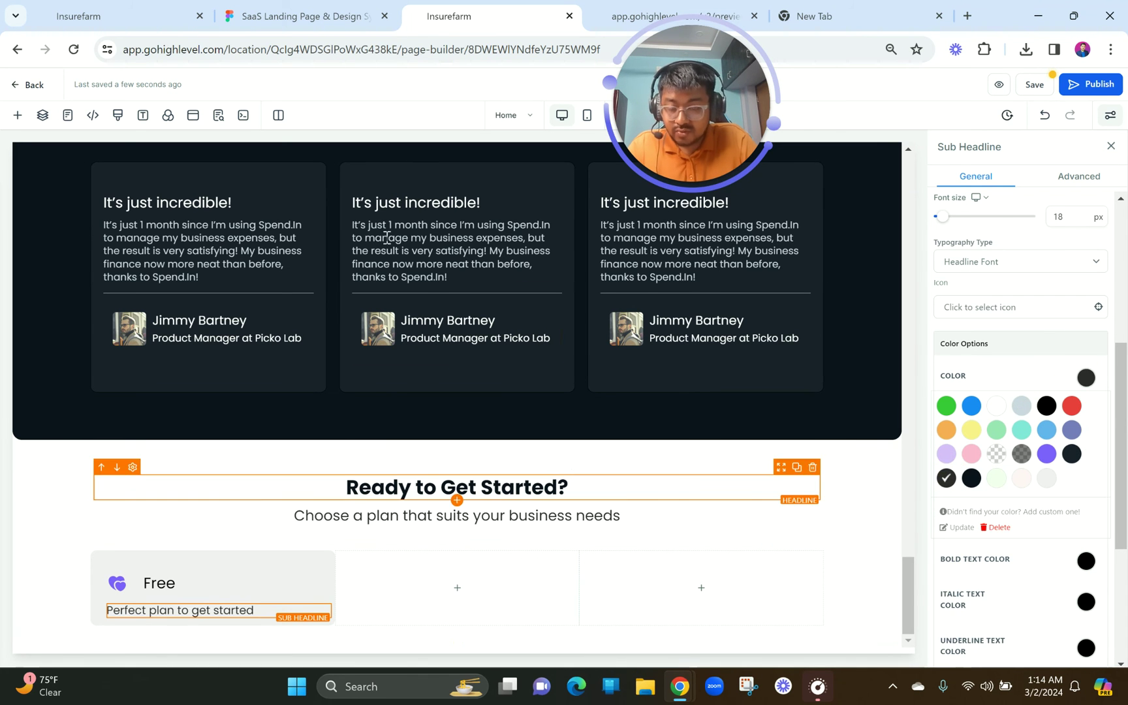
# - Copy the "$0" price text from the Free plan in Figma and return to the page builder
pyautogui.click(339, 8)
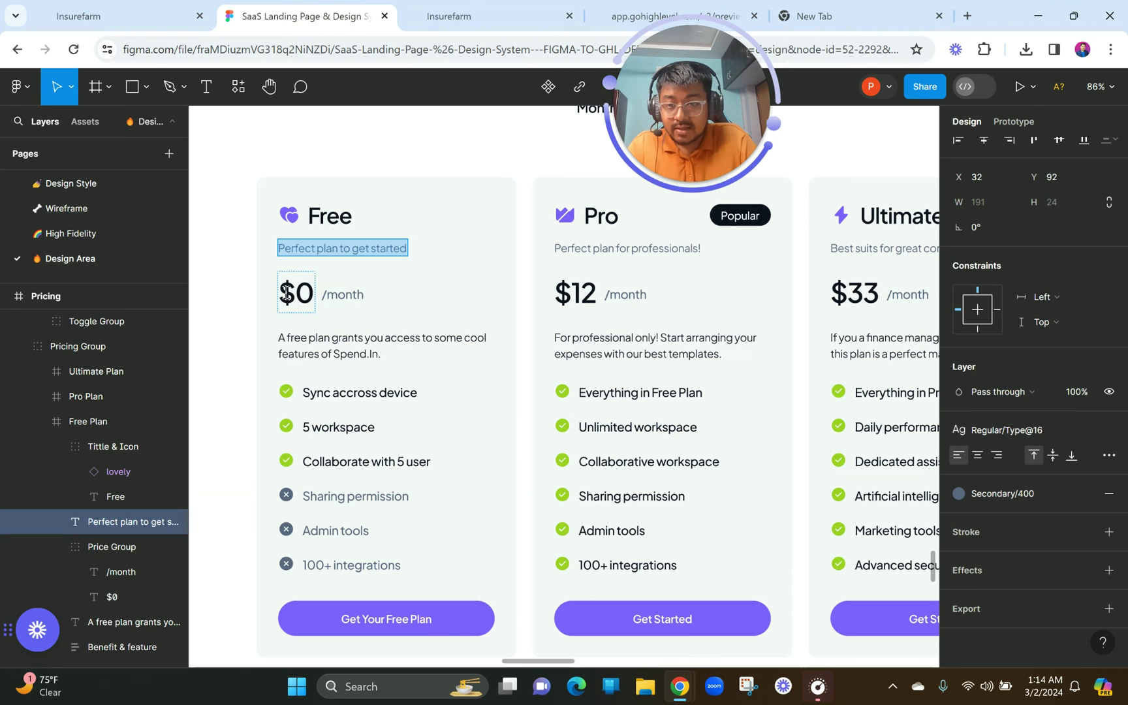
pyautogui.click(285, 293)
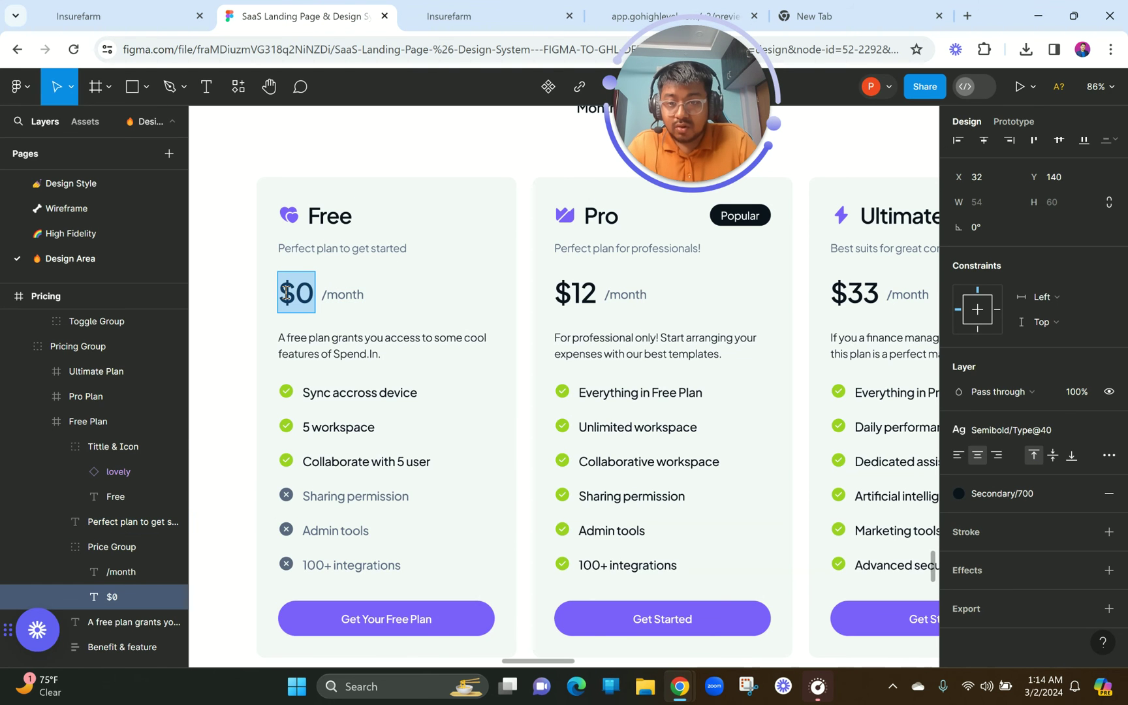
pyautogui.click(484, 9)
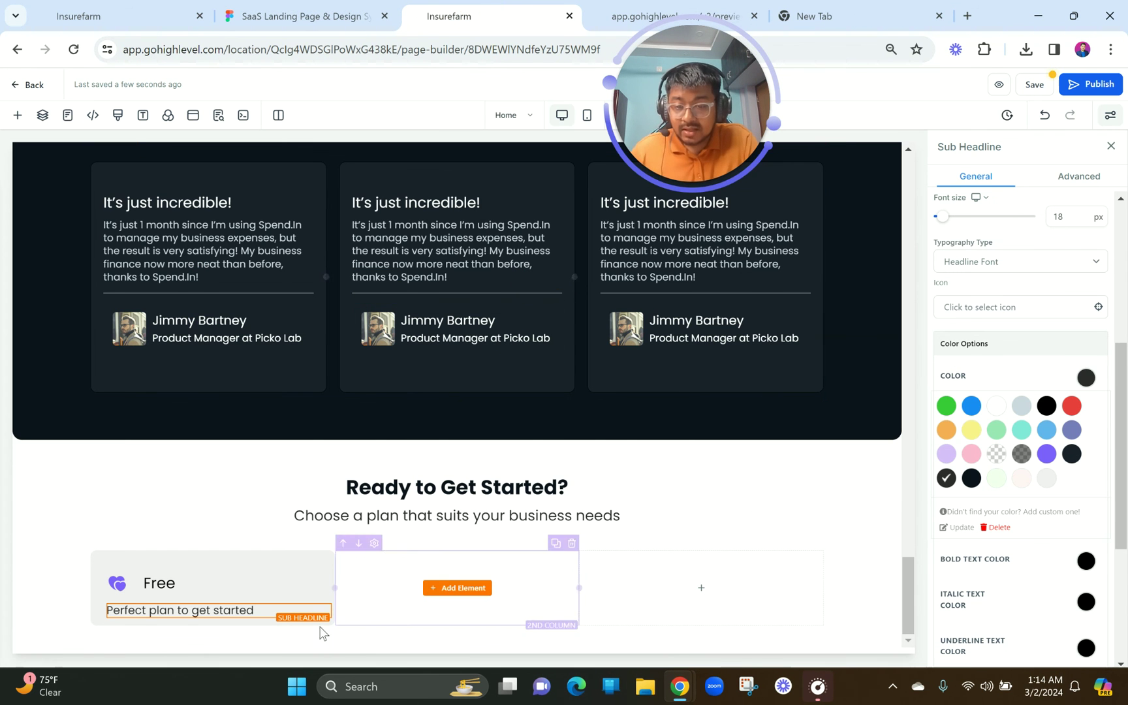
# - Try duplicating the tagline inside the Free card and undo the duplicates
pyautogui.click(308, 600)
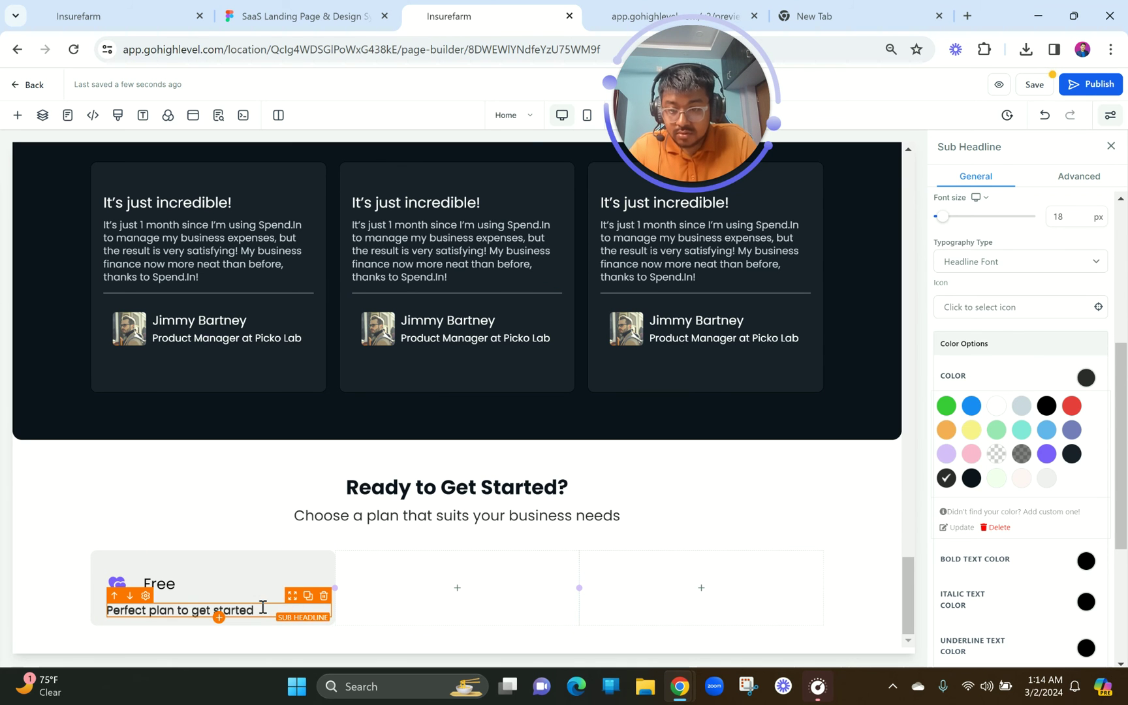
pyautogui.click(308, 600)
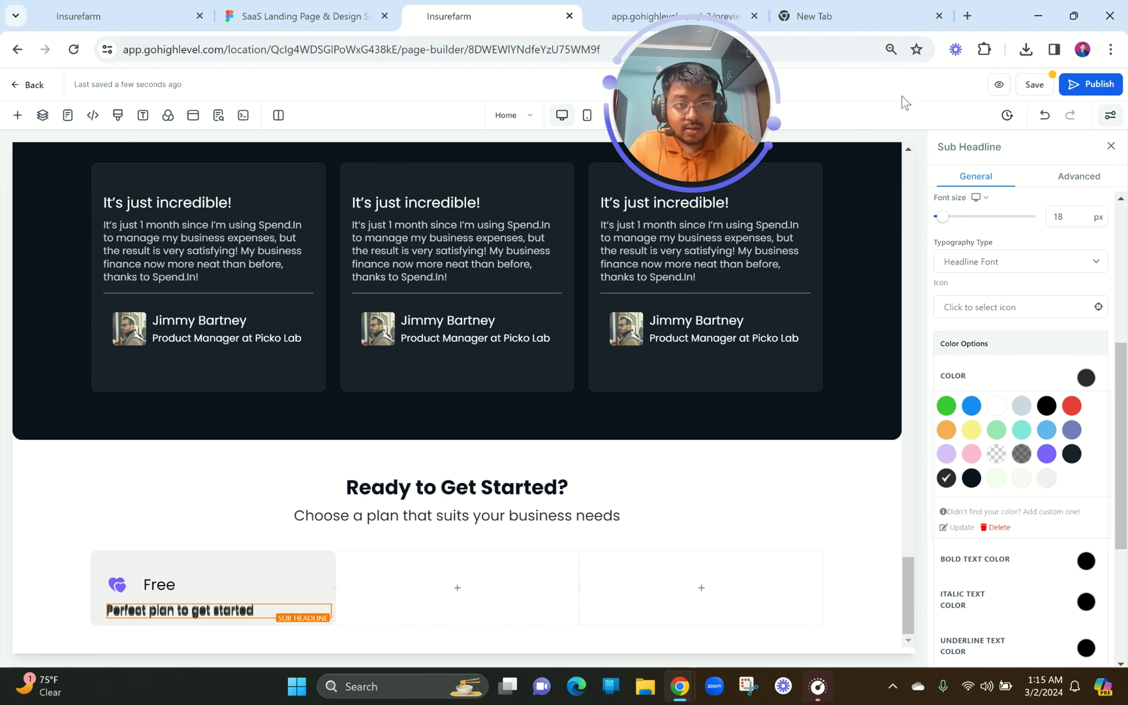
pyautogui.click(1048, 117)
pyautogui.click(1049, 121)
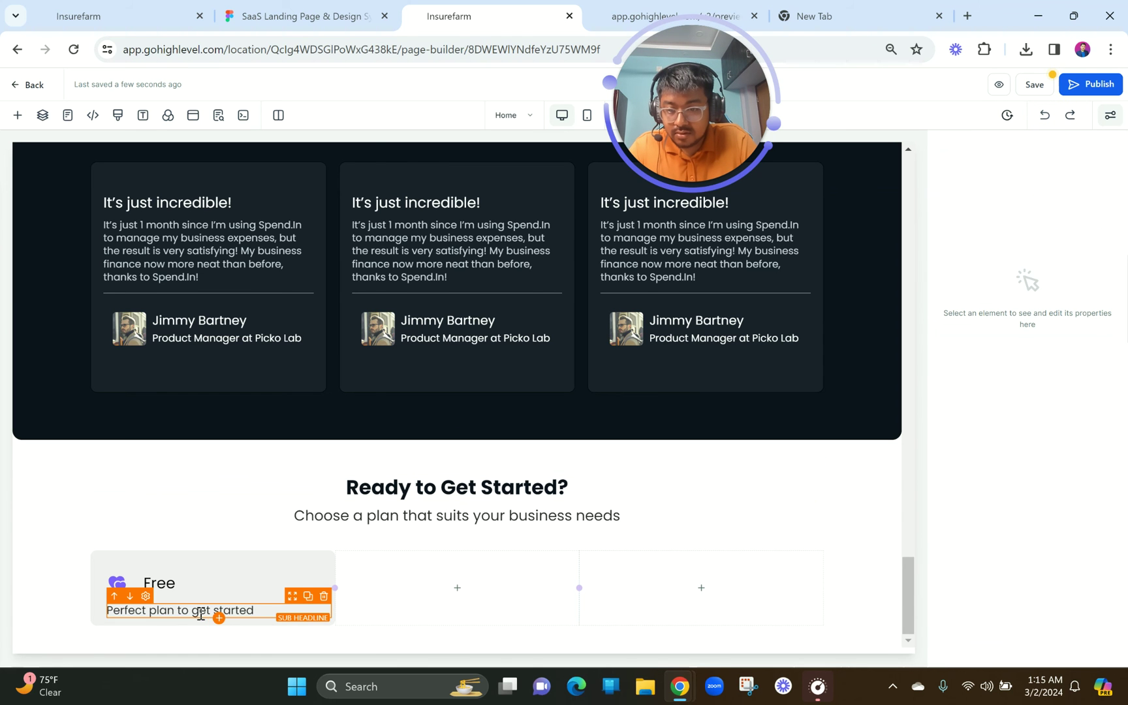
# - Add a sub headline below the tagline in the Free card and set its text to "$0"
pyautogui.click(219, 618)
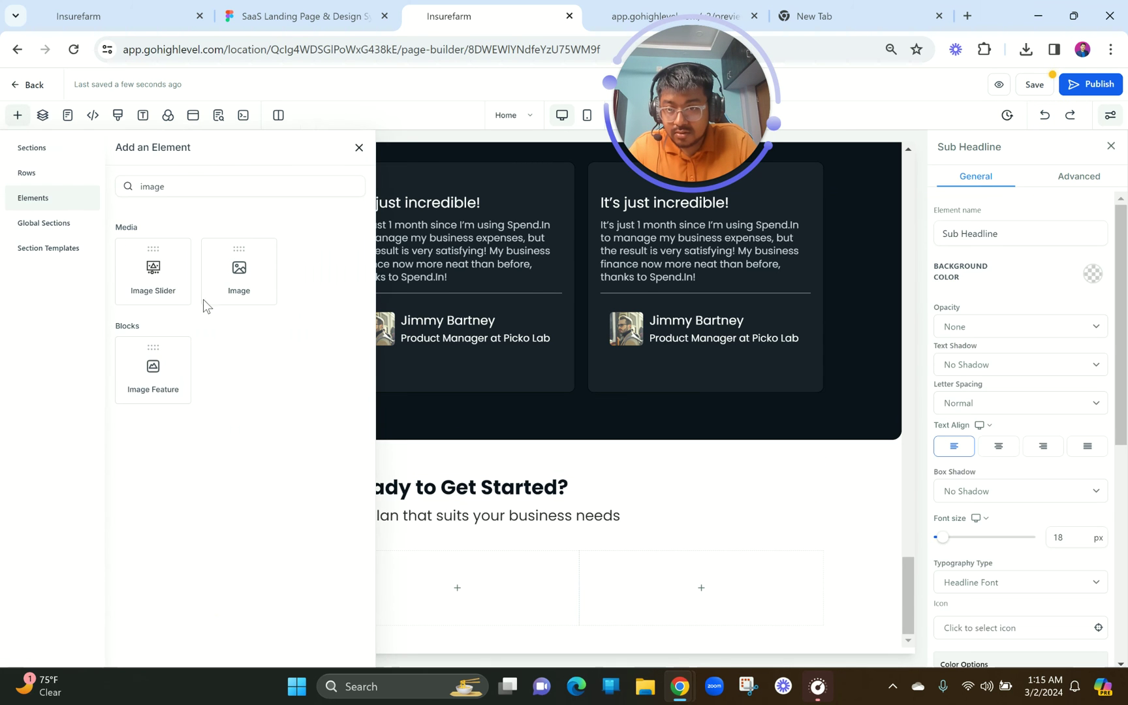
pyautogui.moveTo(188, 194); pyautogui.dragTo(97, 199)
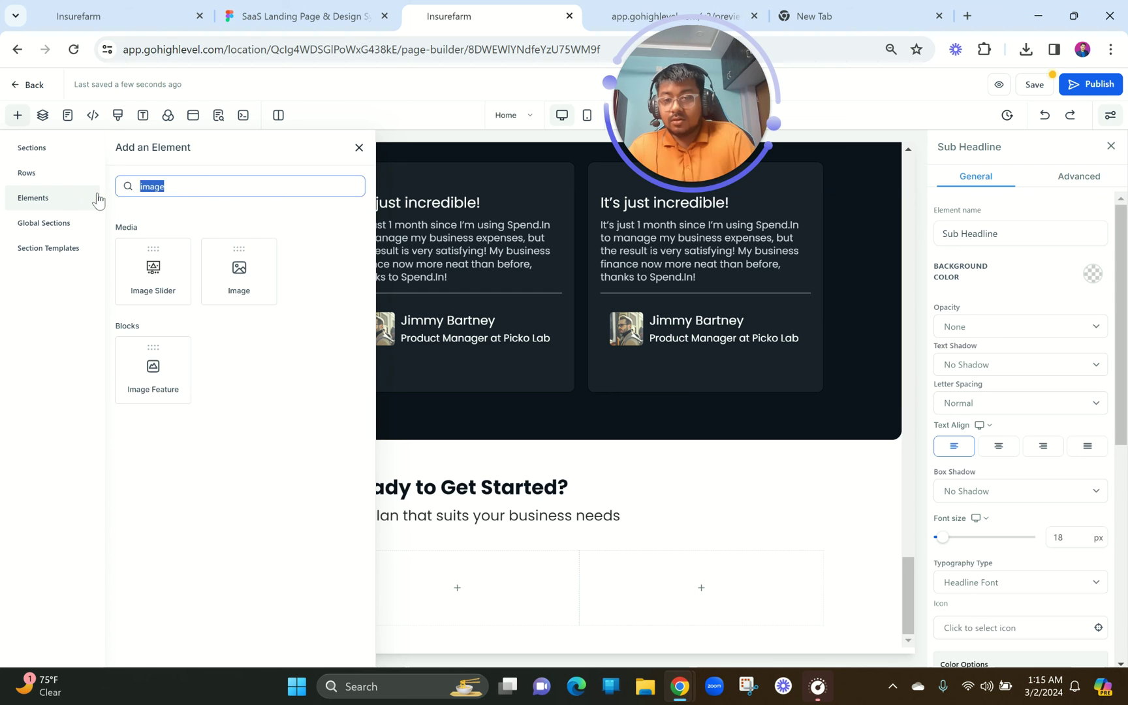
pyautogui.press('BackSpace')
pyautogui.moveTo(249, 248); pyautogui.dragTo(203, 625)
pyautogui.tripleClick(203, 625)
pyautogui.write('$0')
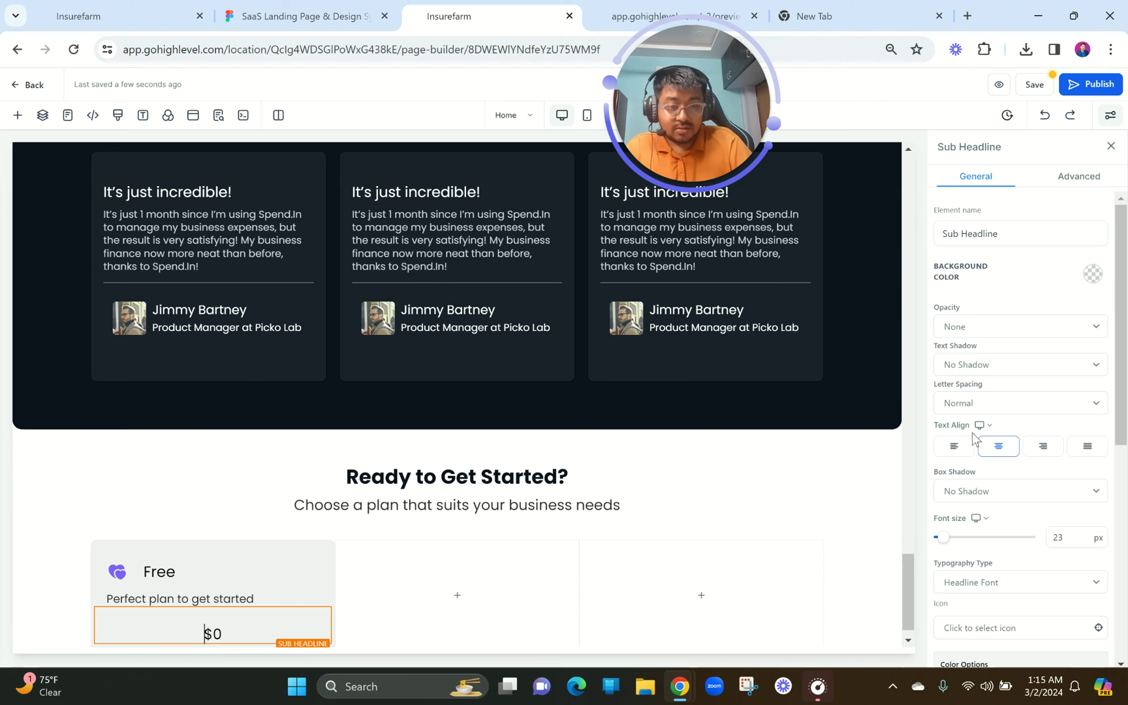
# - Left-align the "$0" price and set its left margin to 20 px
pyautogui.click(956, 452)
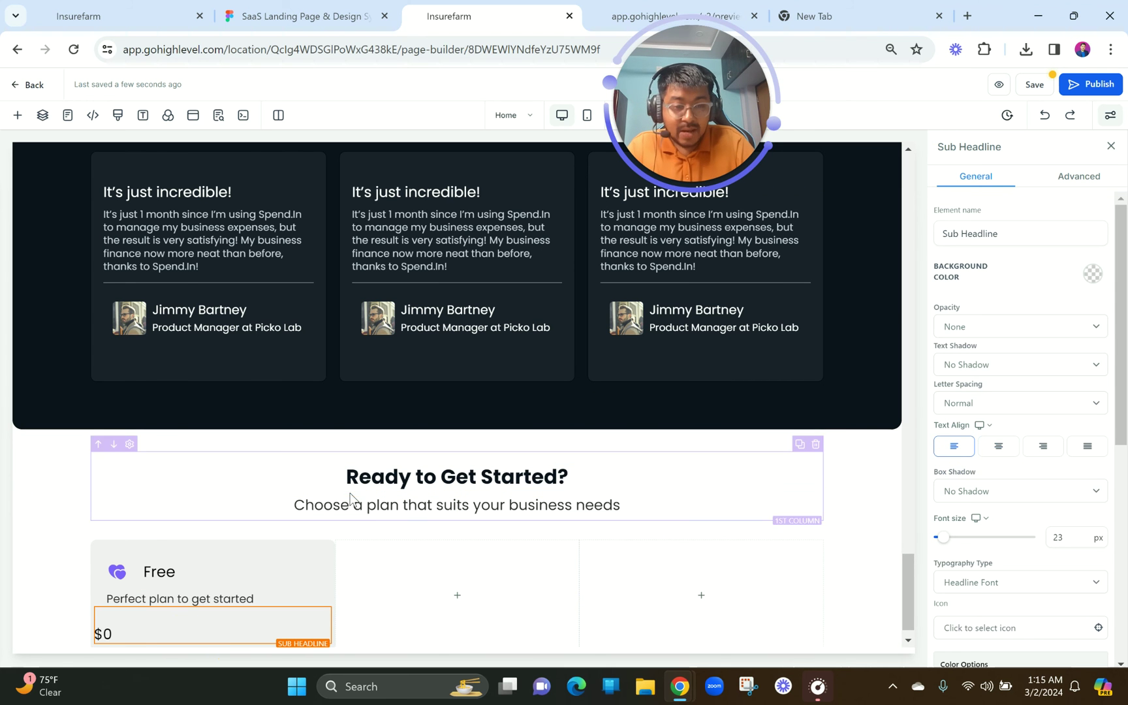
pyautogui.scroll(-6, 995, 532)
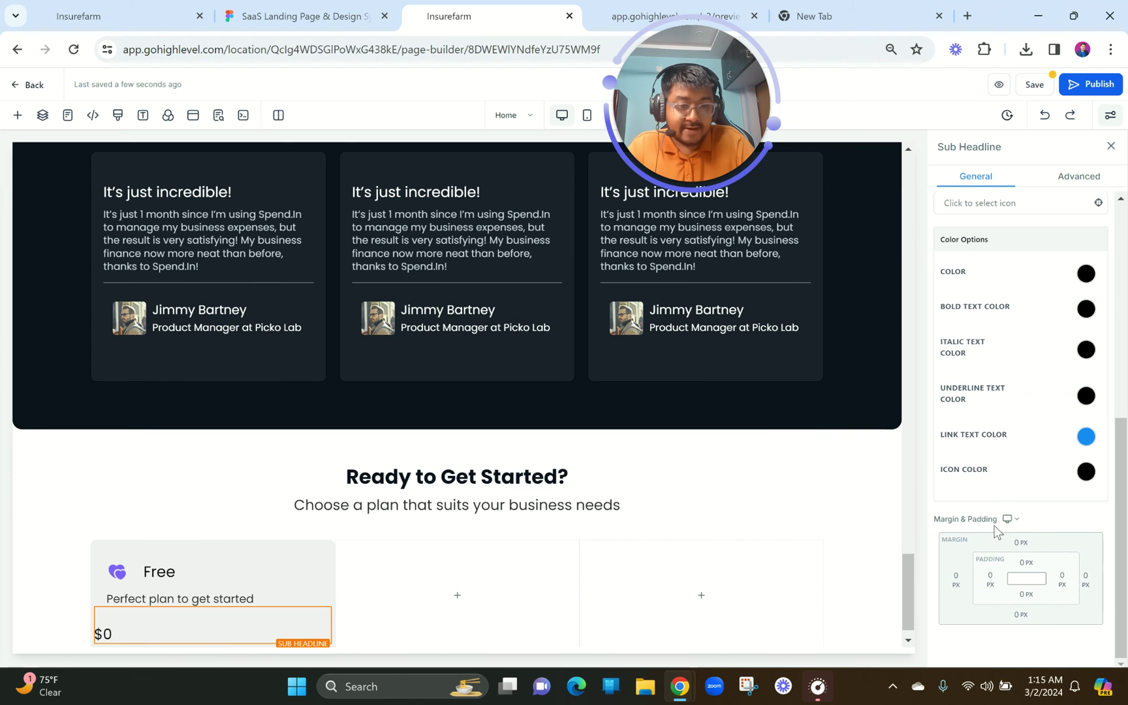
pyautogui.click(957, 579)
pyautogui.click(1027, 503)
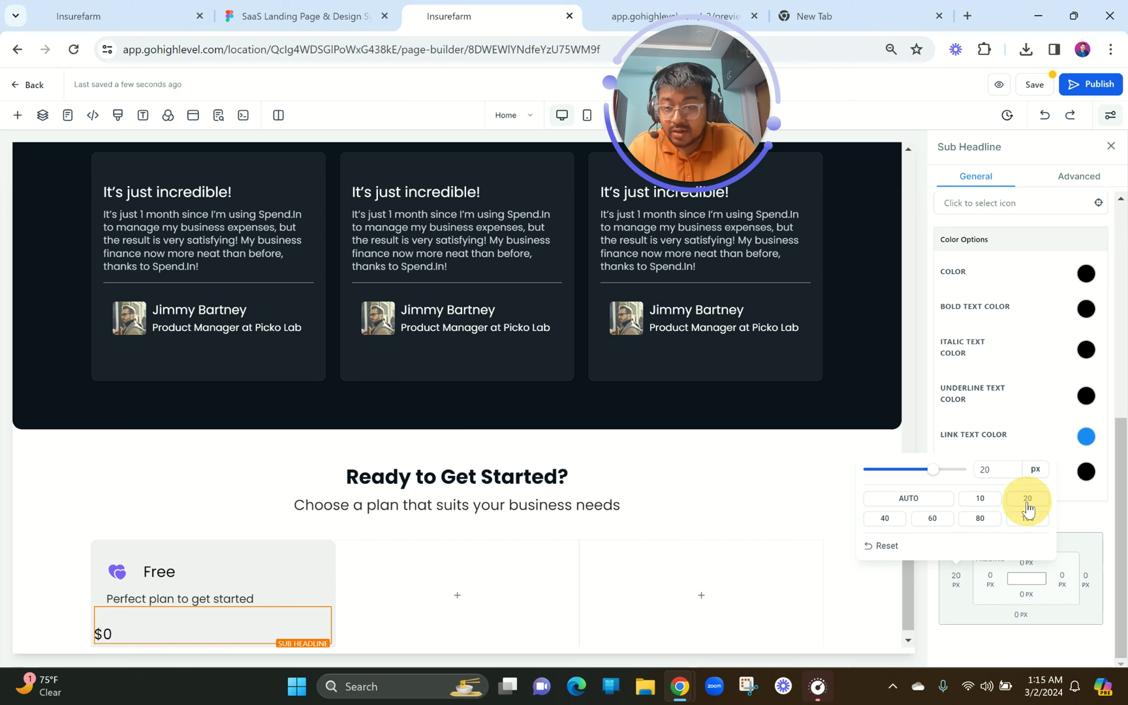
# - Remove the empty line above "$0" in the price text and set its top margin to 20 px
pyautogui.click(117, 633)
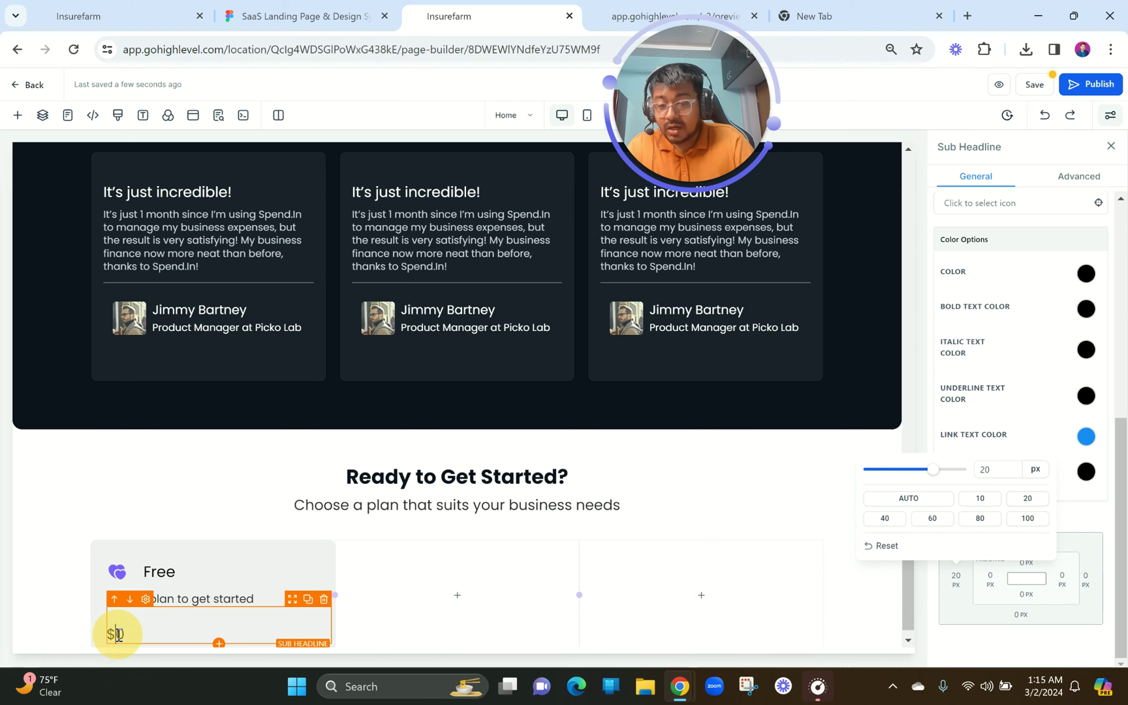
pyautogui.click(118, 634)
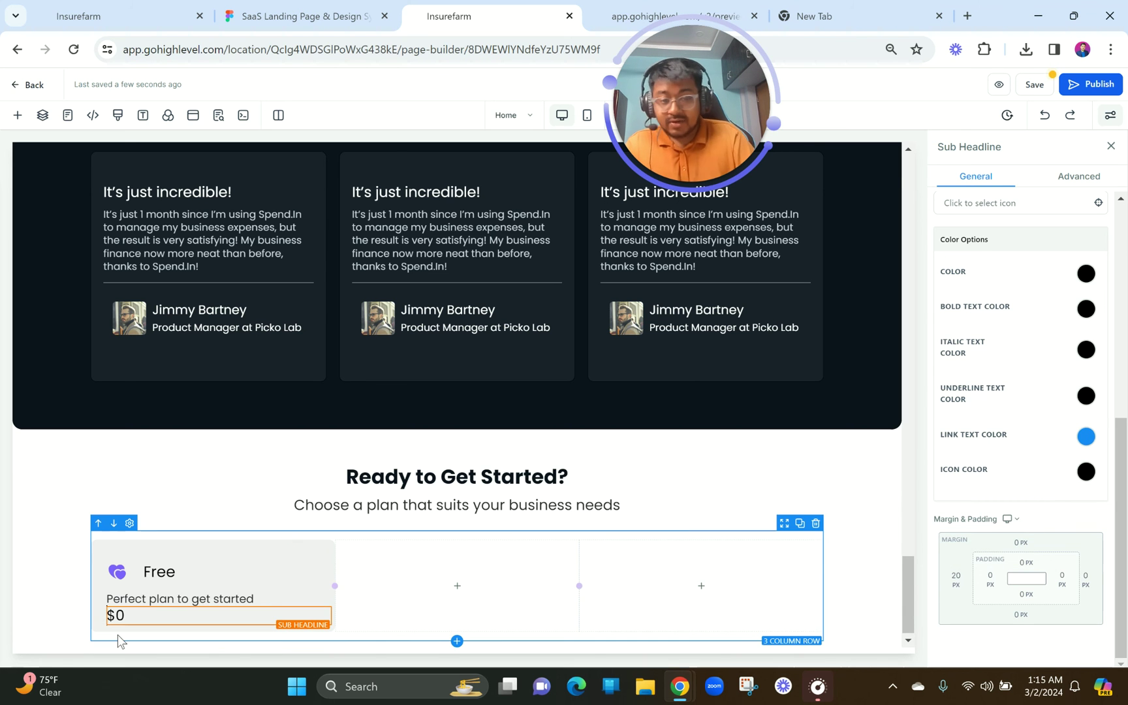
pyautogui.click(1020, 552)
pyautogui.click(1092, 601)
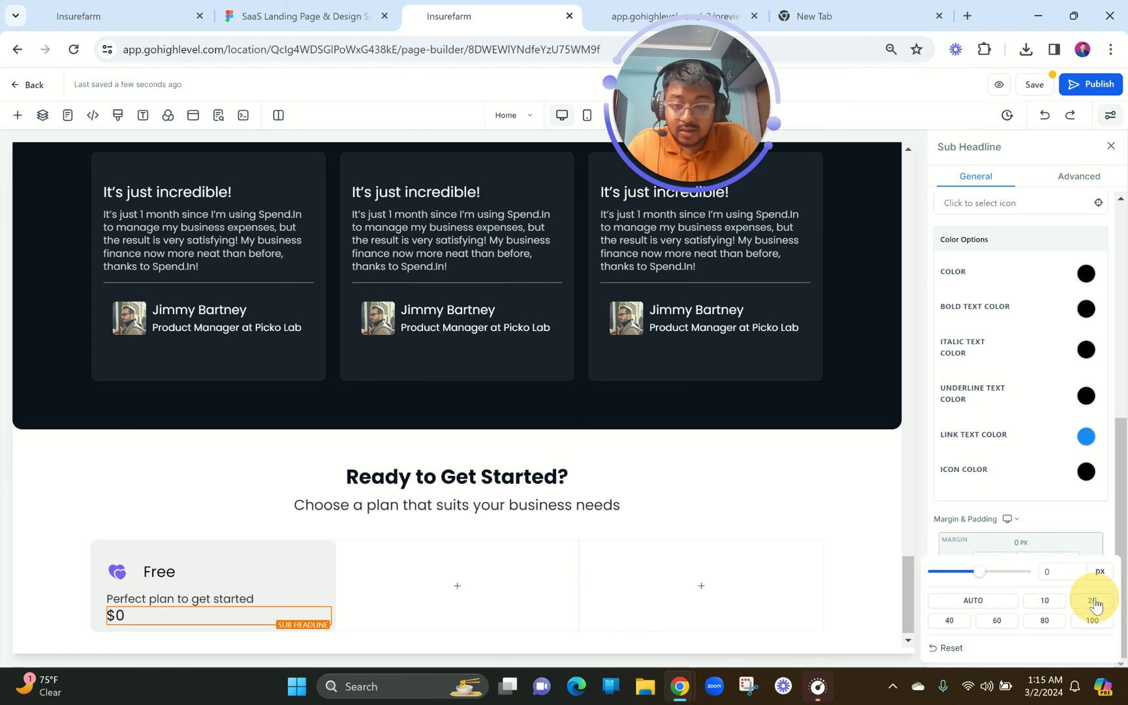
# - Try font sizes of 32 px and 52 px for the "$0" price, comparing it with the Figma design
pyautogui.scroll(7, 1058, 468)
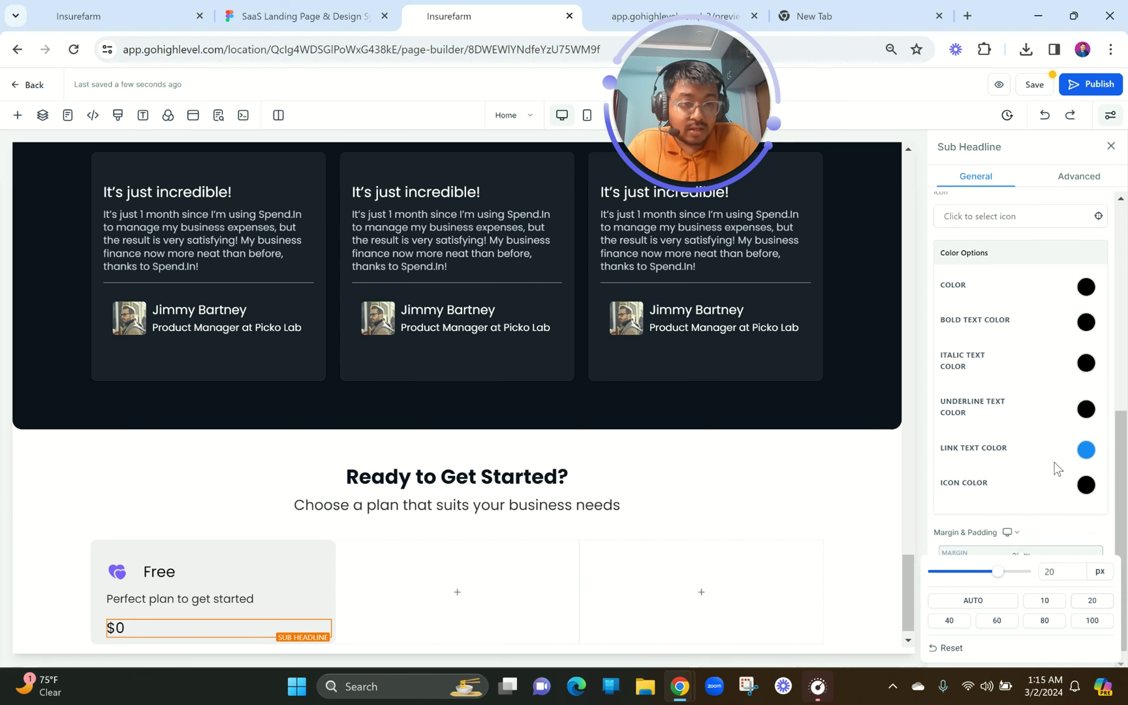
pyautogui.doubleClick(1053, 545)
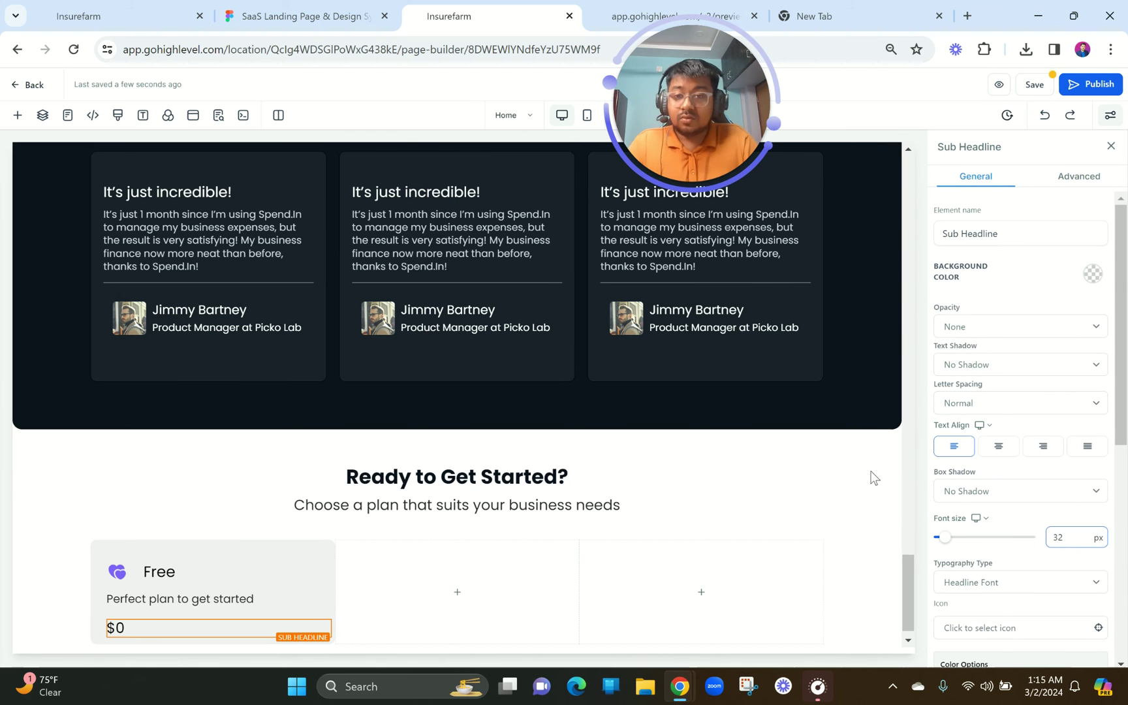
pyautogui.click(319, 8)
pyautogui.click(470, 15)
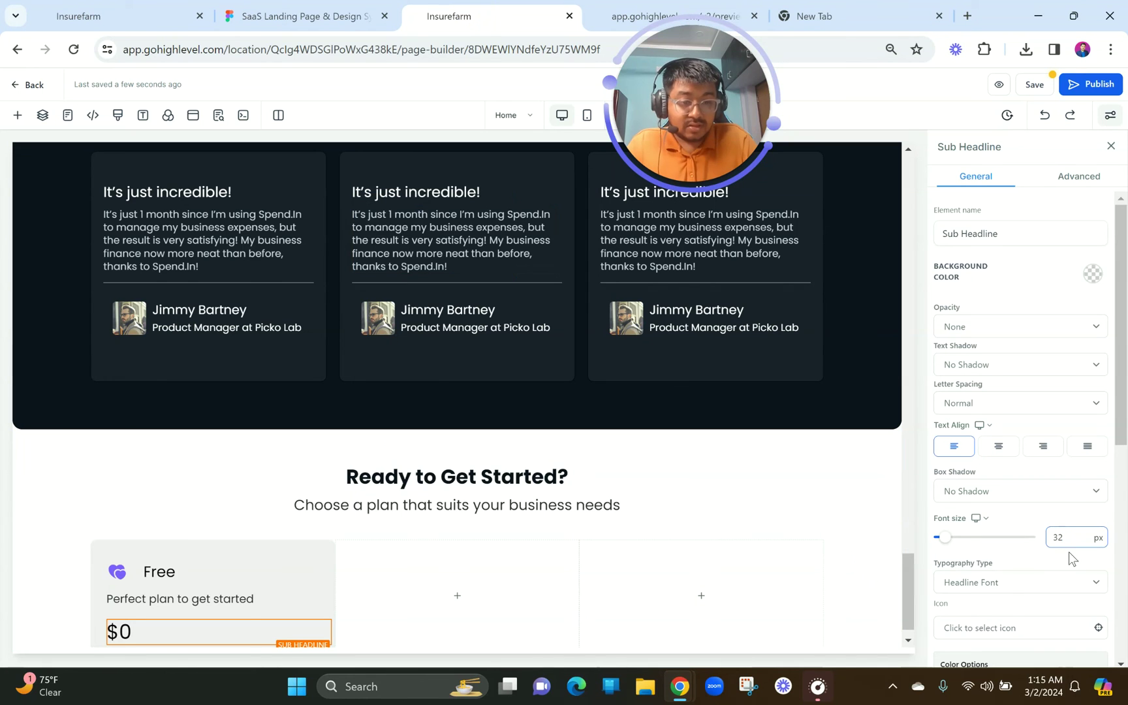
pyautogui.doubleClick(1061, 536)
pyautogui.write('5')
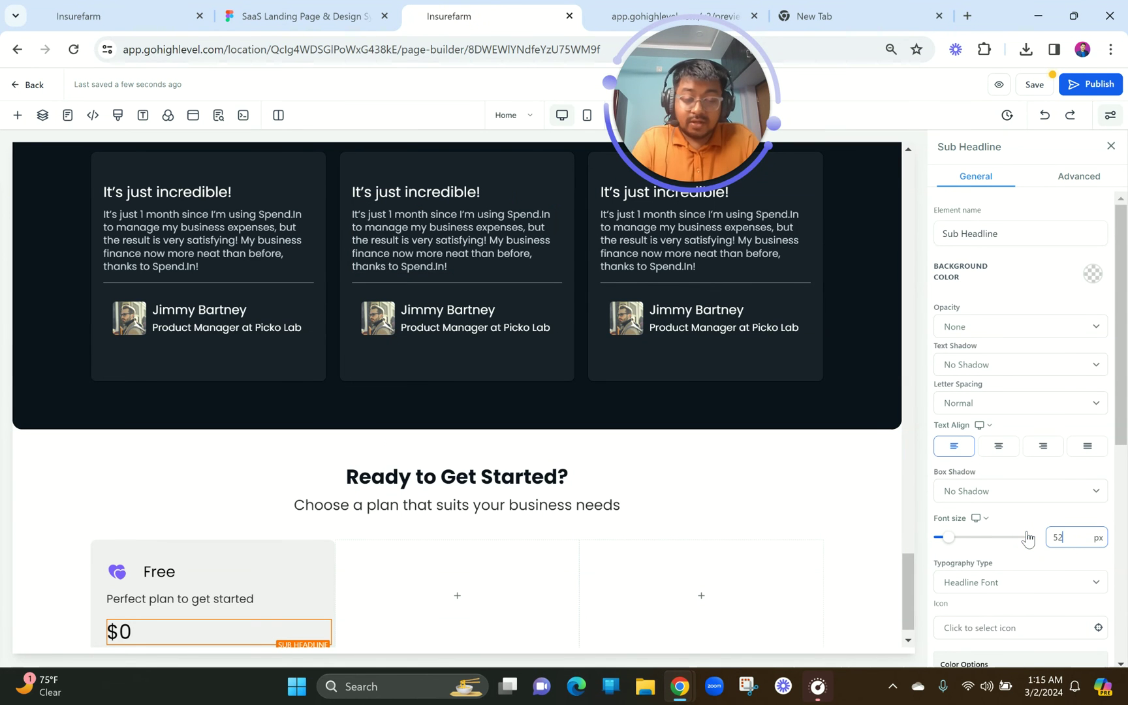
# - Append "/month" to the "$0" price and set the text's font size to 42 px
pyautogui.scroll(-1, 201, 641)
pyautogui.click(166, 603)
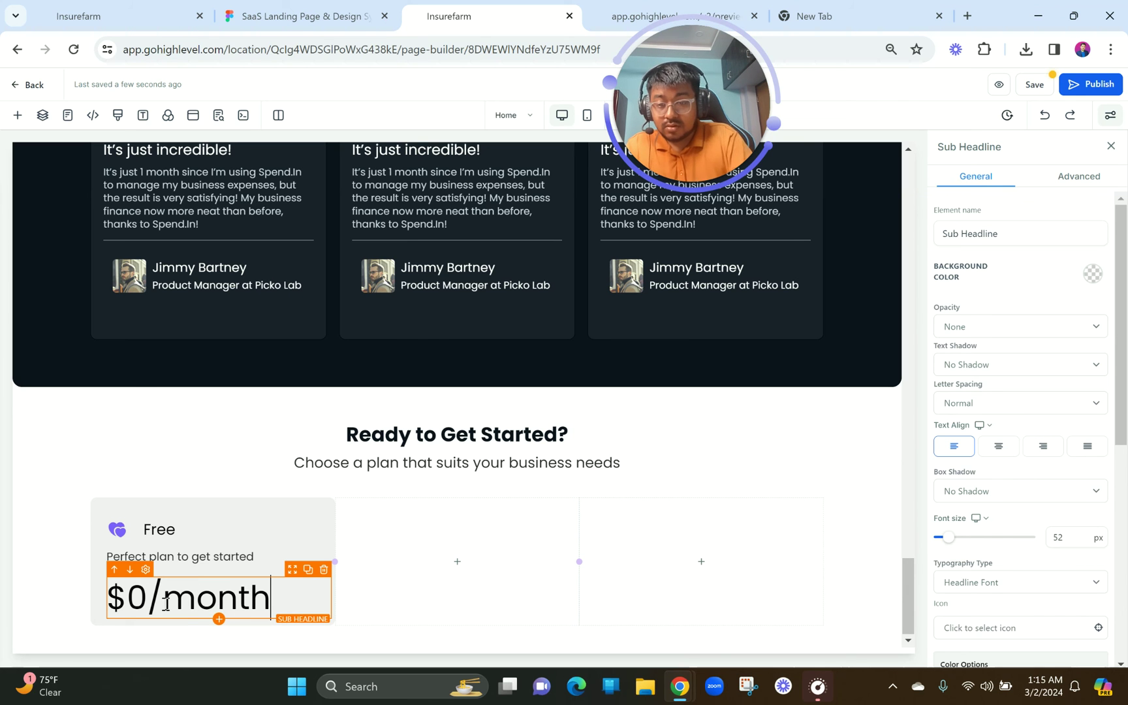
pyautogui.moveTo(1069, 537); pyautogui.dragTo(1047, 537)
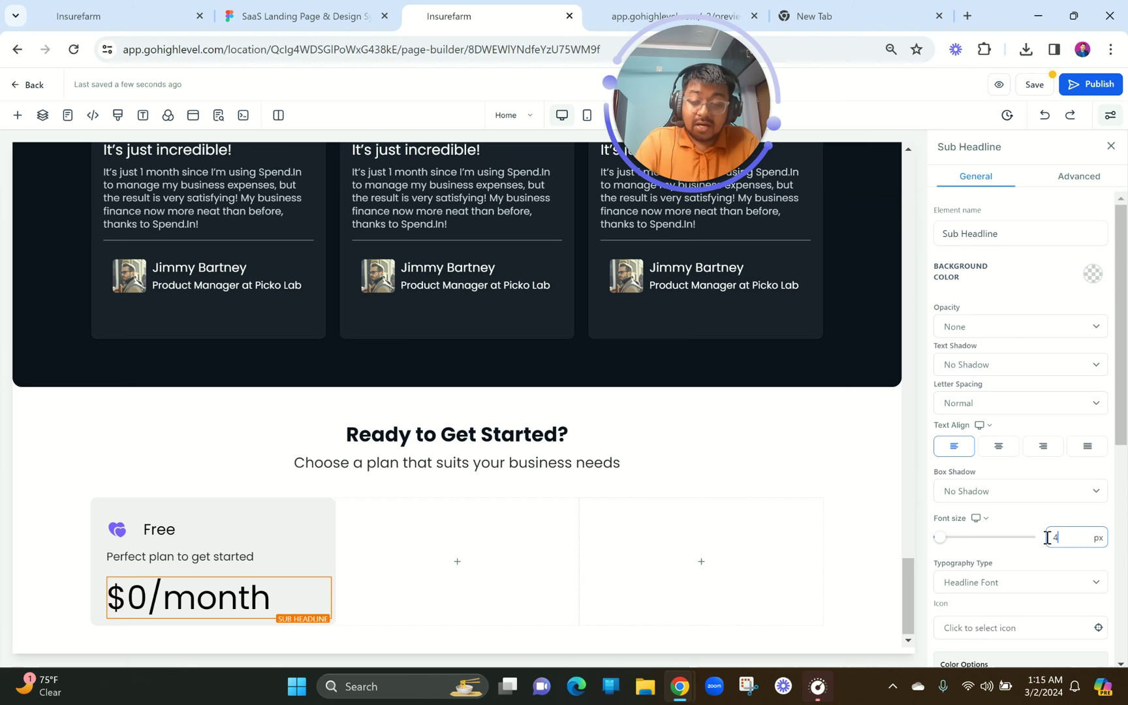
pyautogui.press('BackSpace')
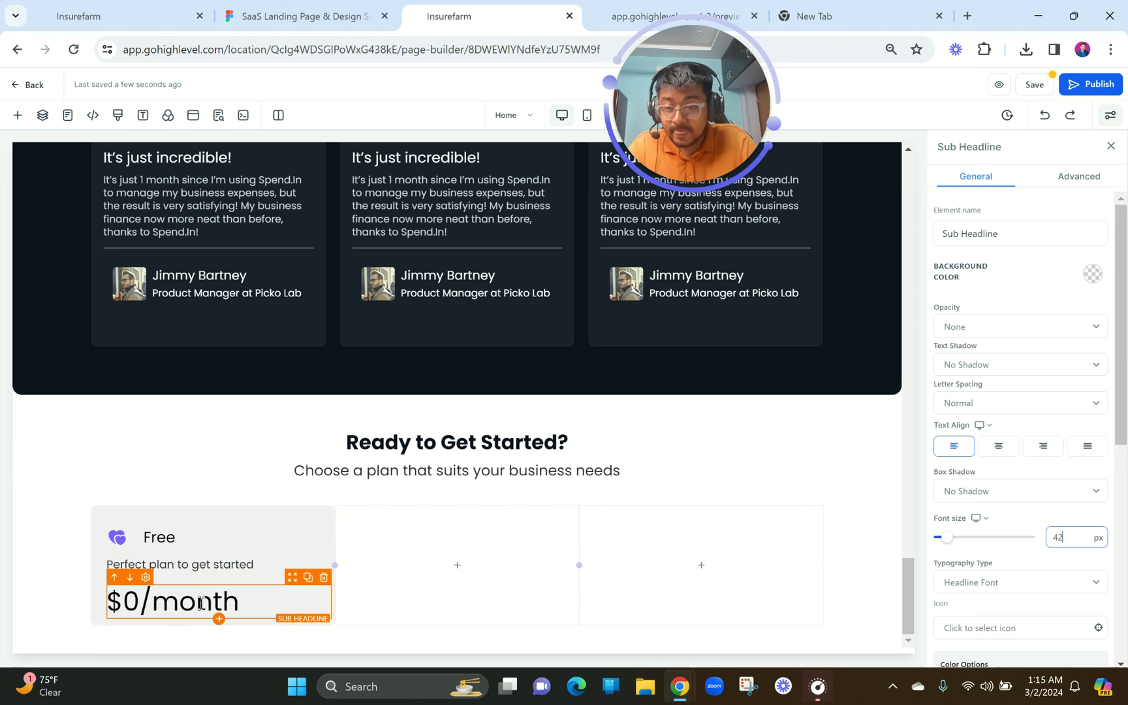
# - Check the price styling in Figma, return to the page builder and make only "$0" bold
pyautogui.click(279, 10)
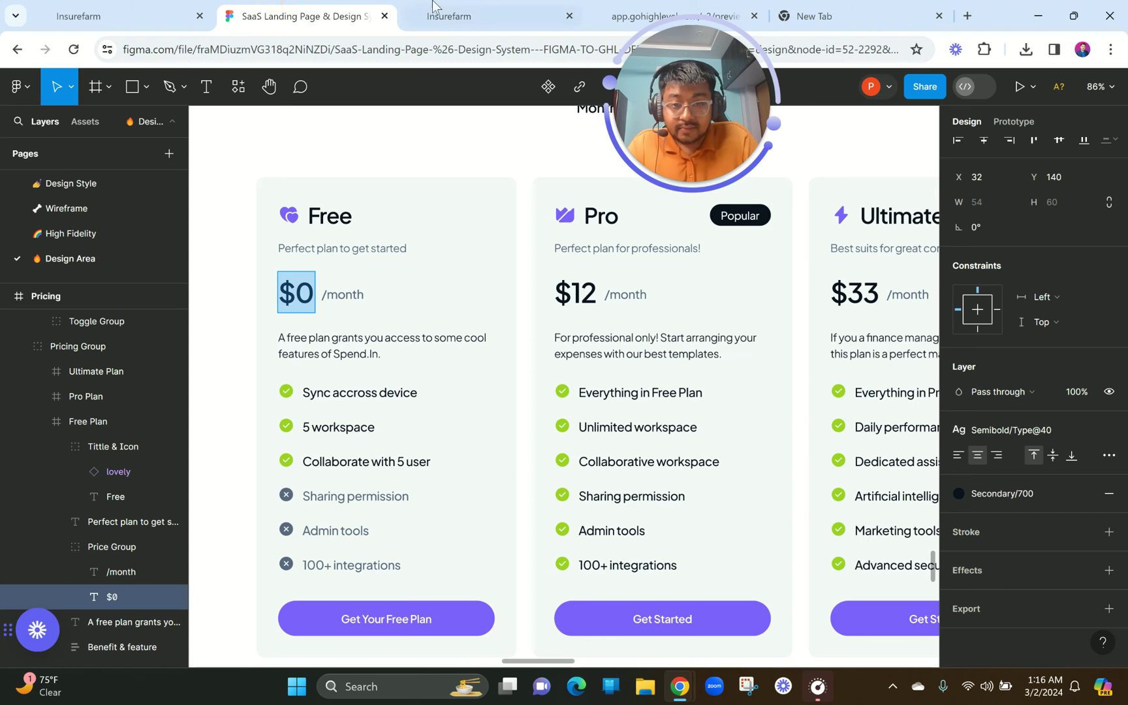
pyautogui.click(455, 8)
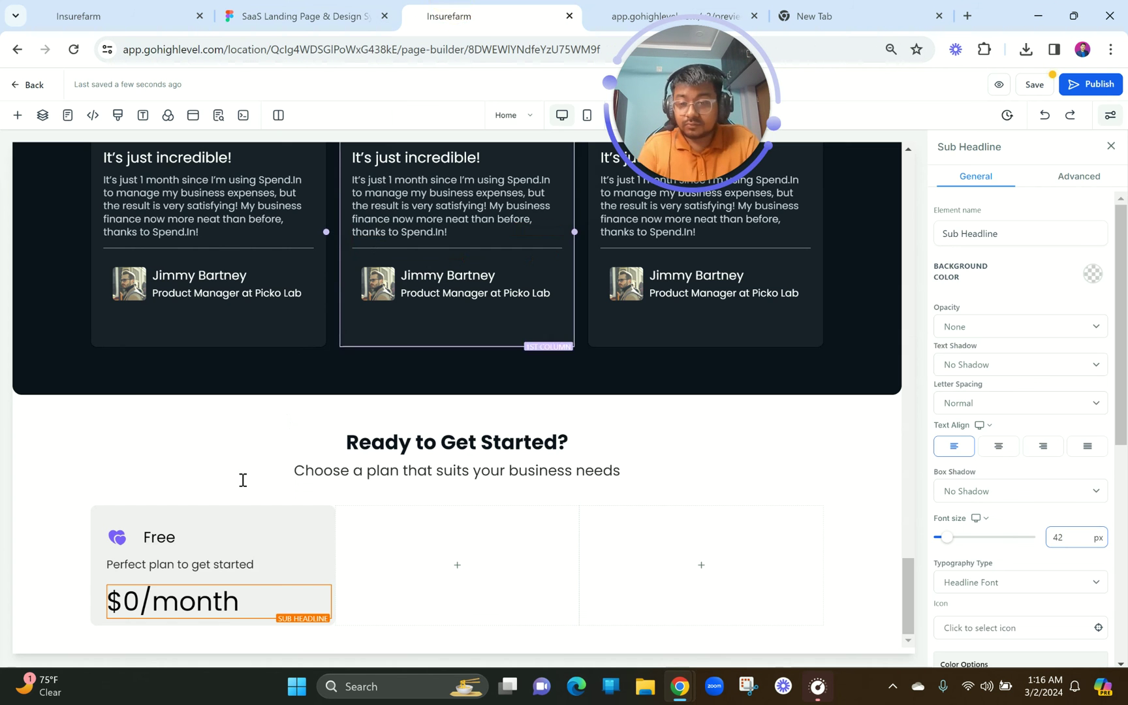
pyautogui.moveTo(144, 600); pyautogui.dragTo(109, 601)
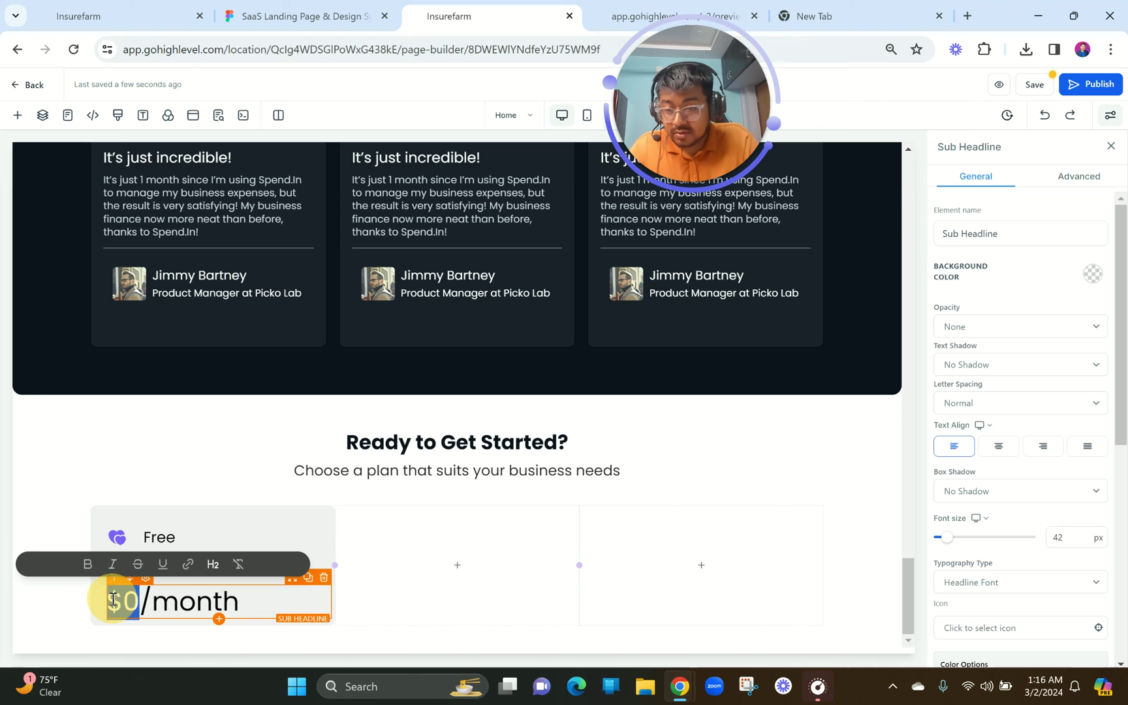
pyautogui.click(90, 569)
pyautogui.click(219, 503)
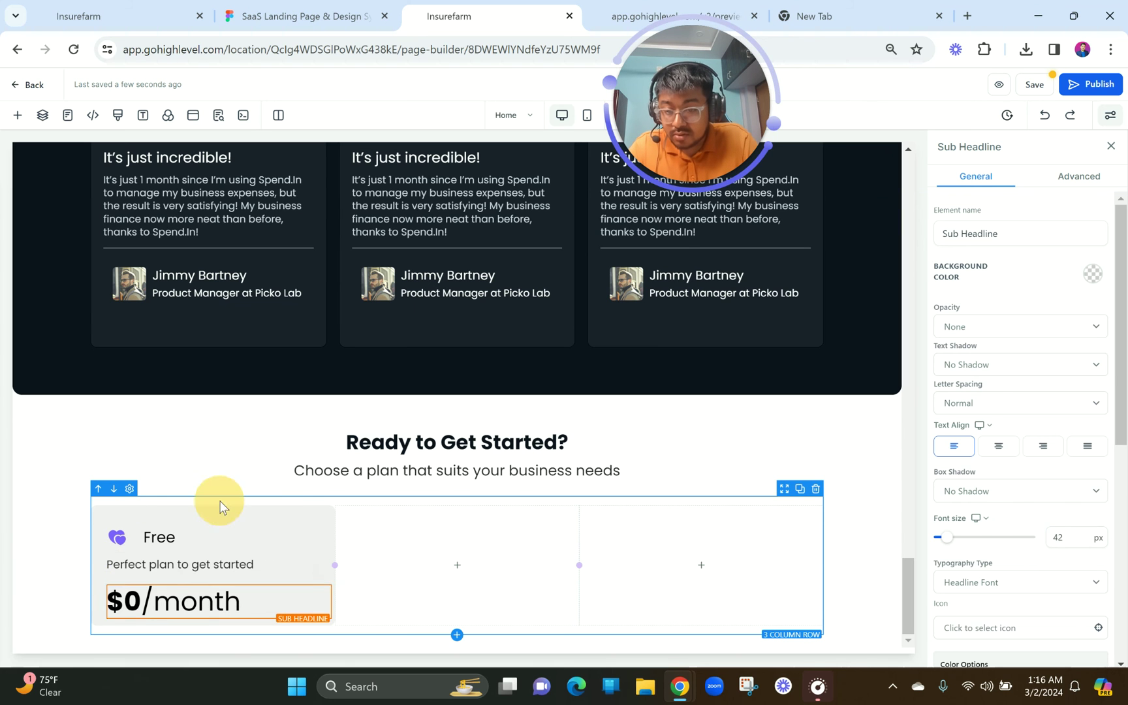
# - Set the font size of the "$0/month" price to 36 px
pyautogui.click(222, 601)
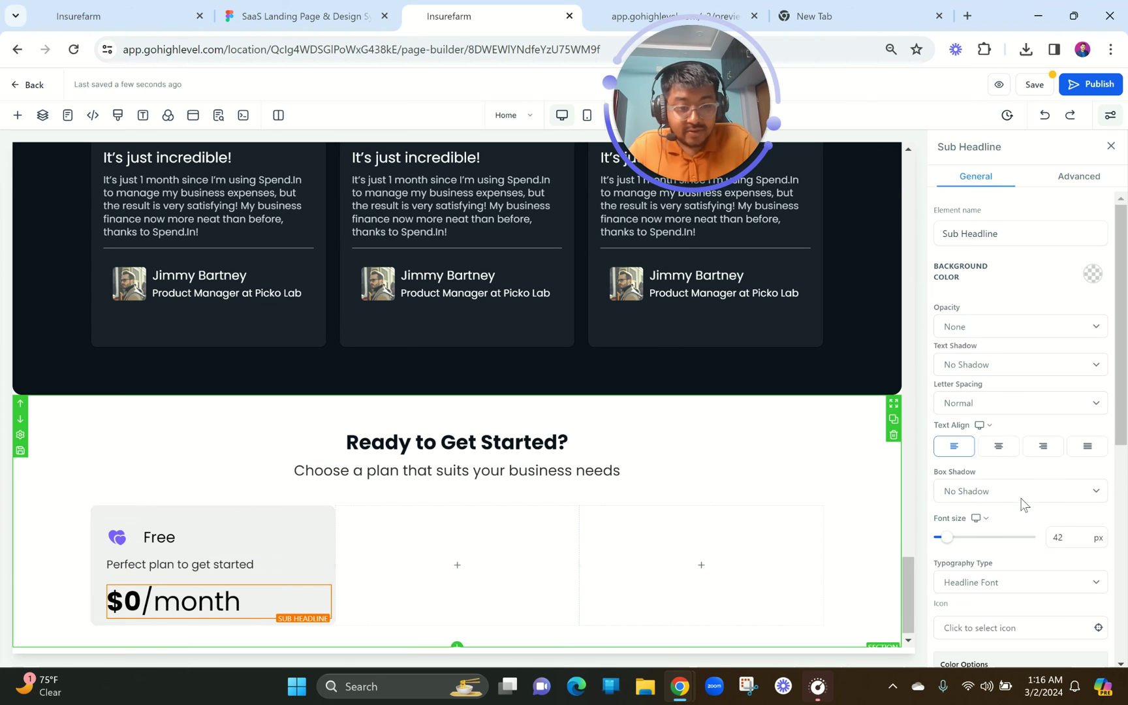
pyautogui.click(1063, 537)
pyautogui.press('BackSpace')
pyautogui.press('BackSpace')
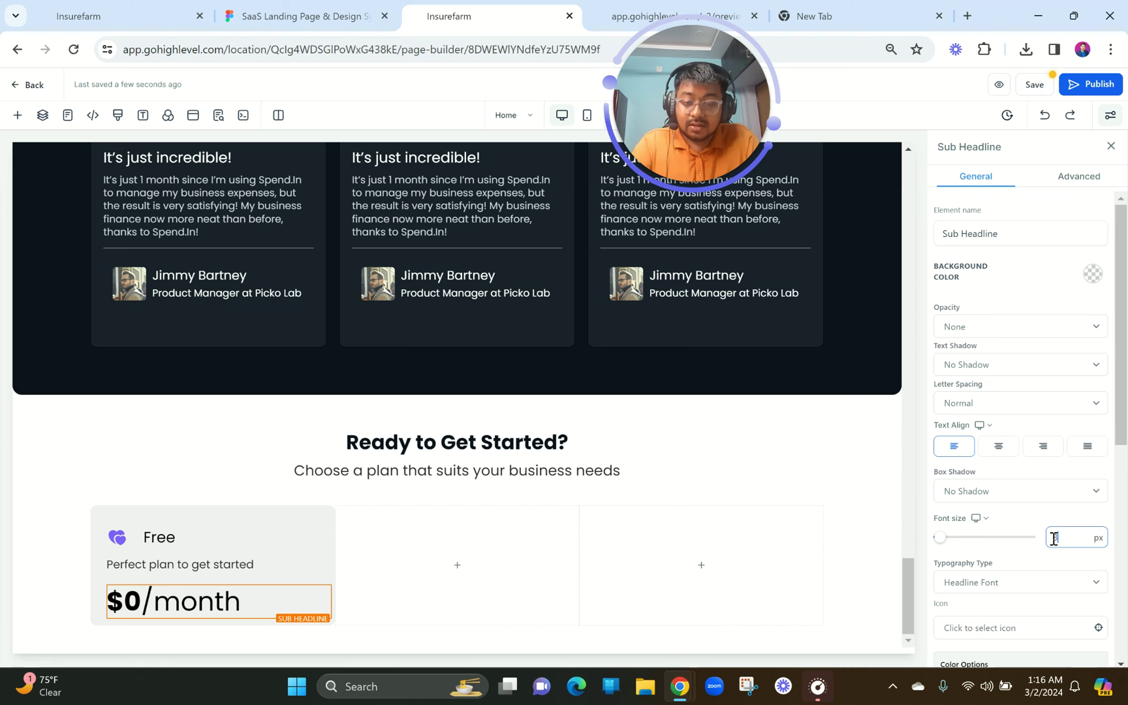
pyautogui.write('36')
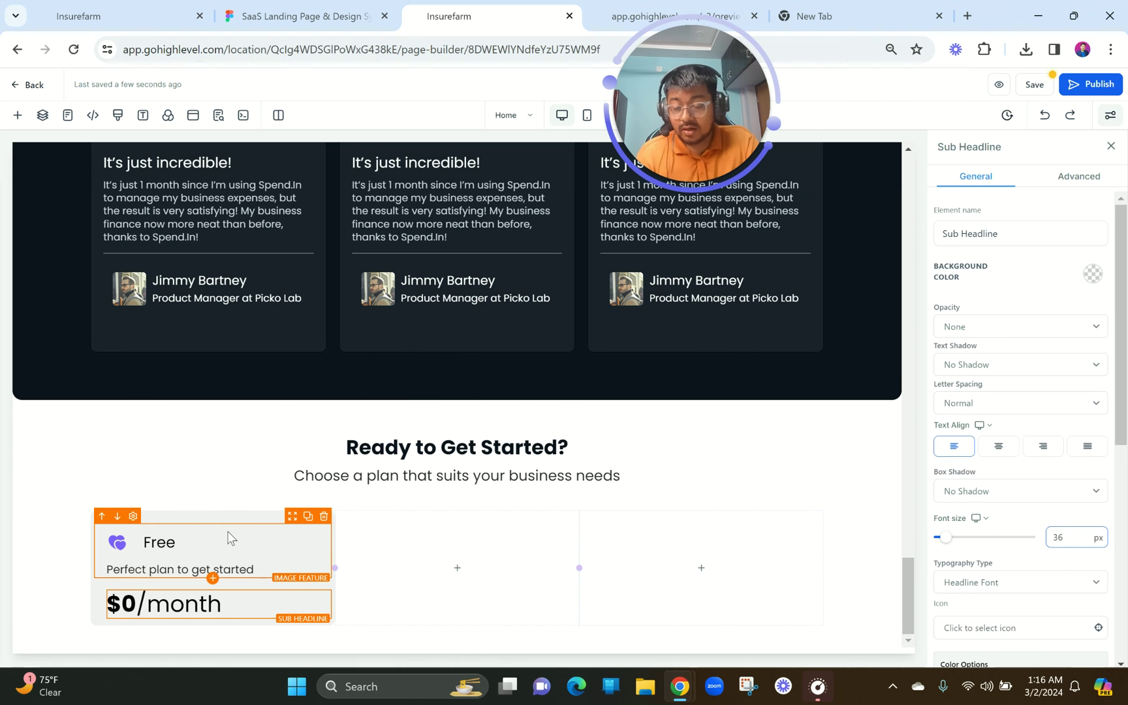
# - Copy the Free plan's description text from Figma and return to the page builder
pyautogui.click(306, 14)
pyautogui.doubleClick(401, 353)
pyautogui.hotkey('ctrl', 'c')
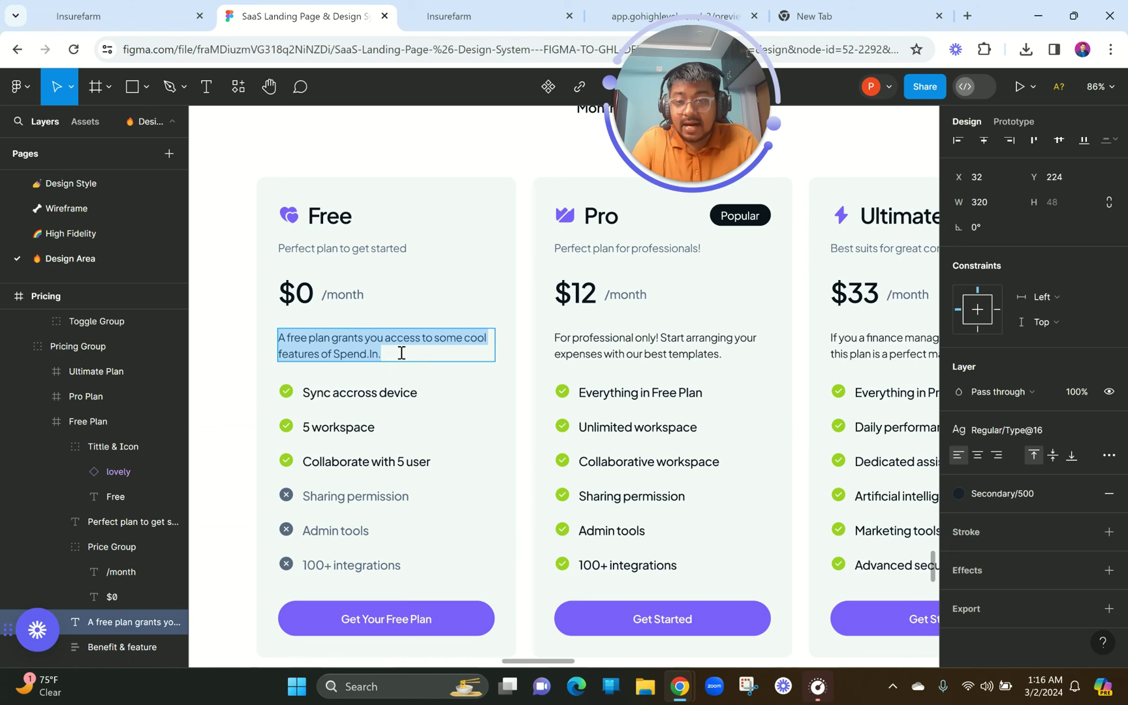
pyautogui.click(455, 9)
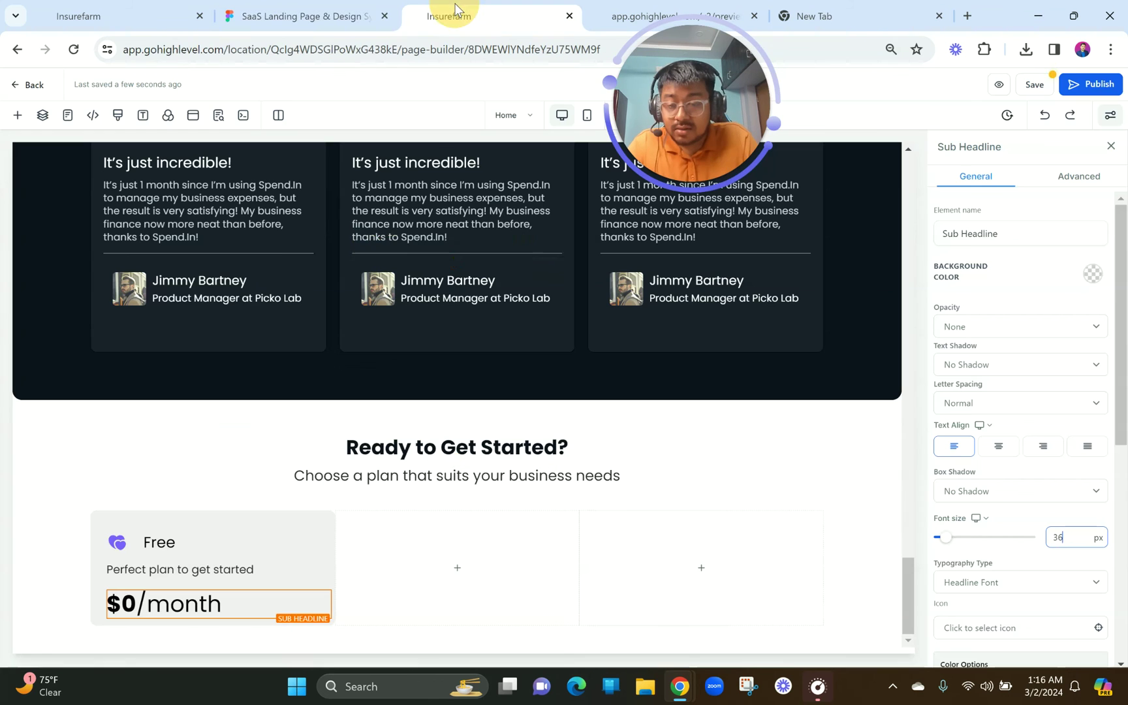
# - Try placing a duplicate of the section's subtitle inside the Free card and delete that duplicate
pyautogui.click(299, 567)
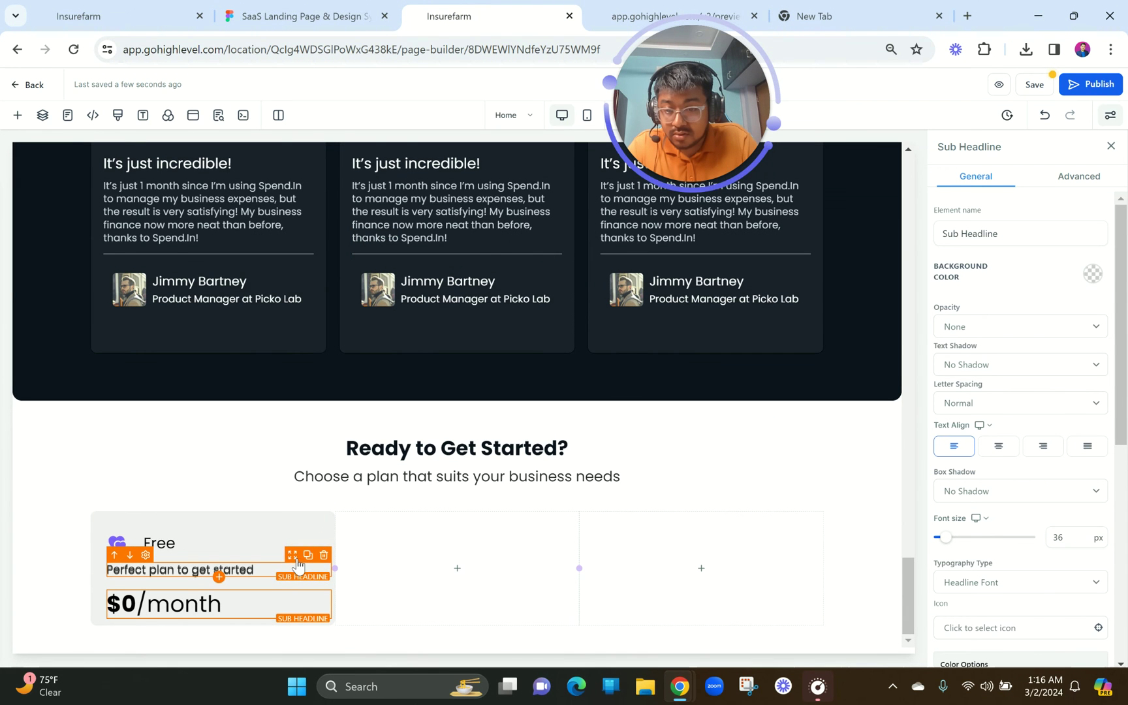
pyautogui.click(715, 477)
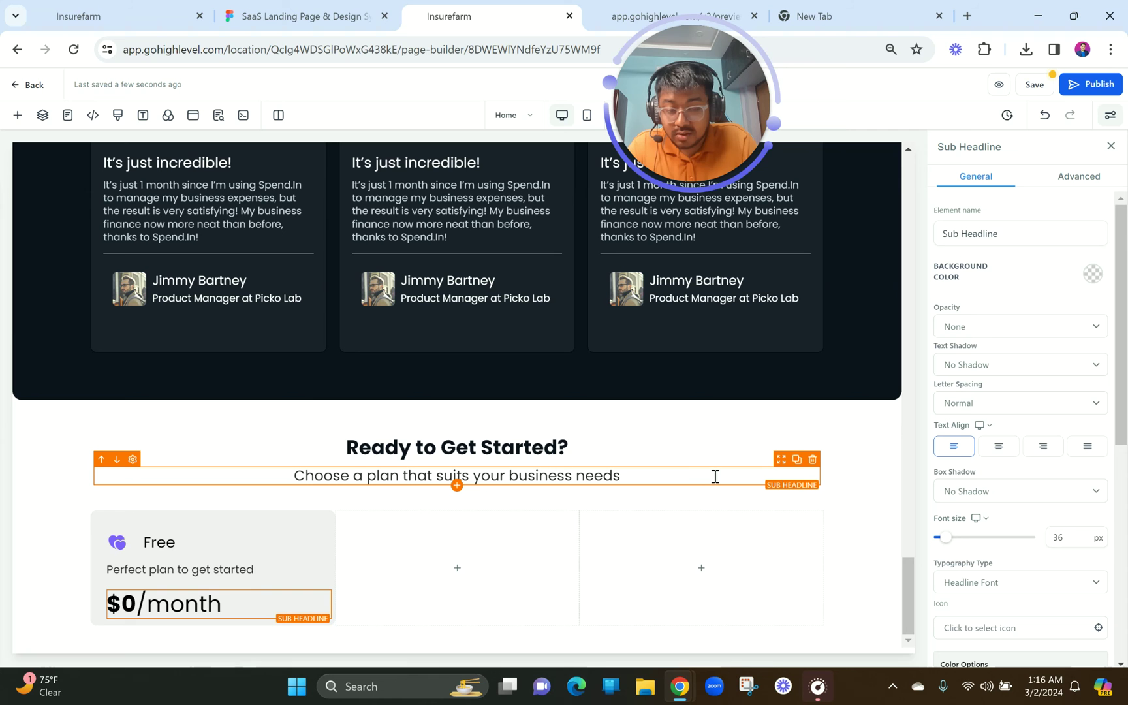
pyautogui.click(796, 460)
pyautogui.moveTo(669, 490); pyautogui.dragTo(261, 610)
pyautogui.scroll(-1, 267, 523)
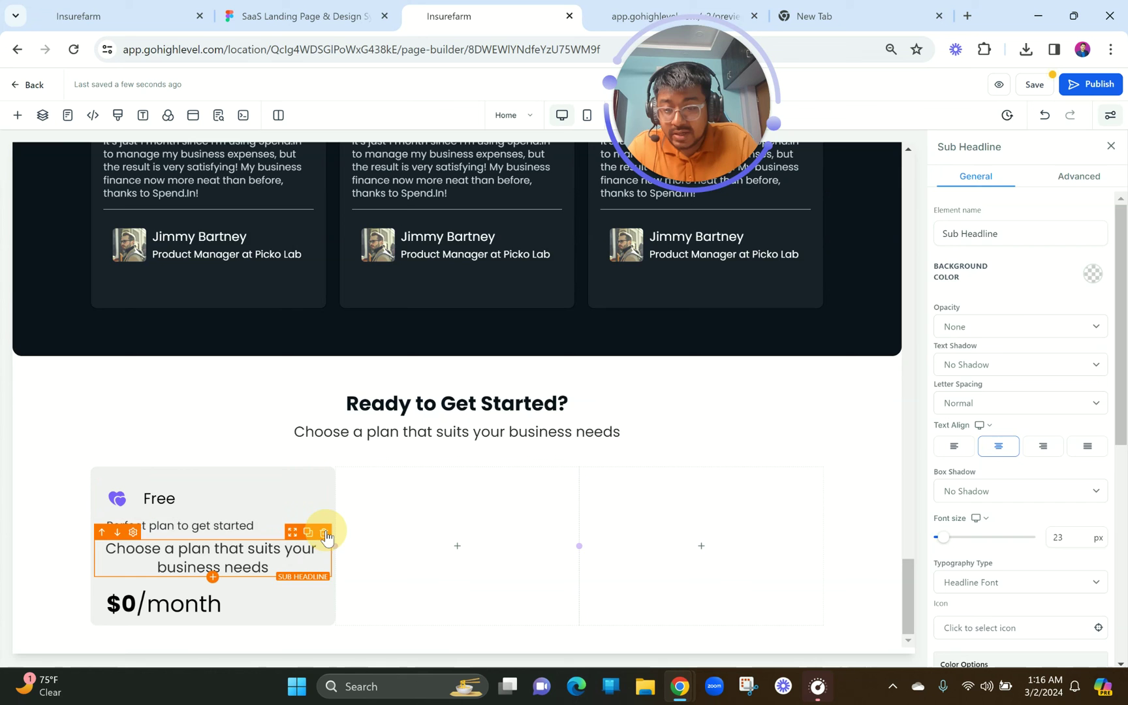
pyautogui.click(325, 533)
# - Add a paragraph below the price in the Free card and replace its text with the copied plan description
pyautogui.click(219, 620)
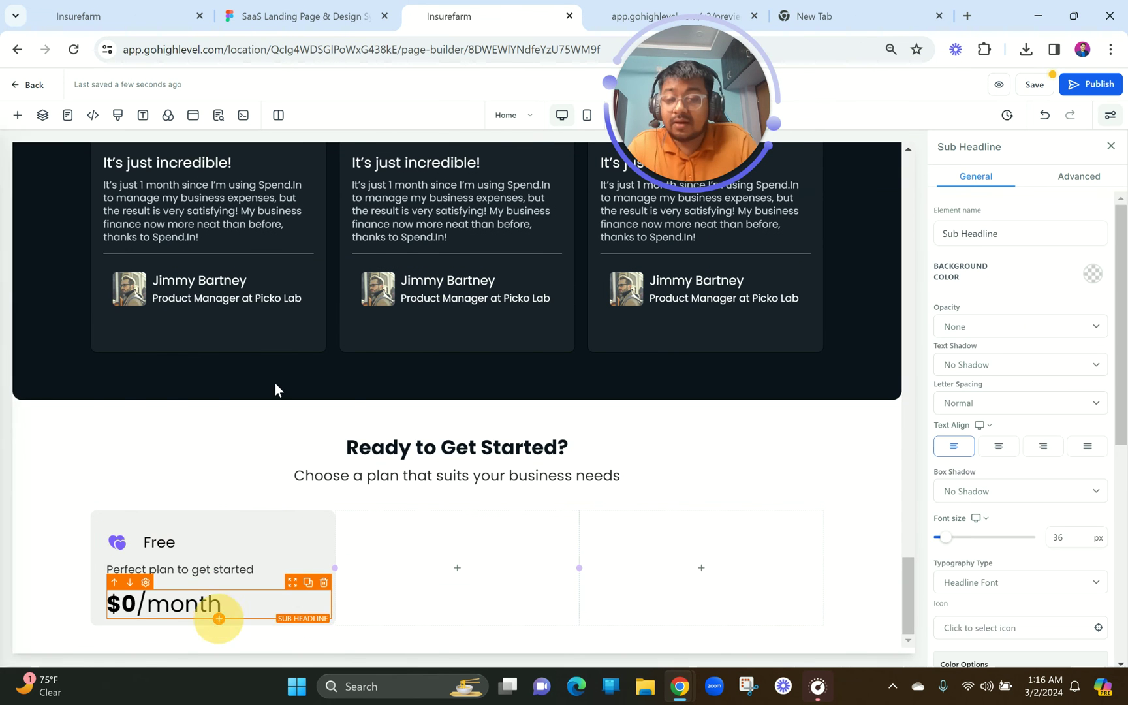
pyautogui.click(307, 254)
pyautogui.tripleClick(205, 593)
pyautogui.hotkey('ctrl', 'v')
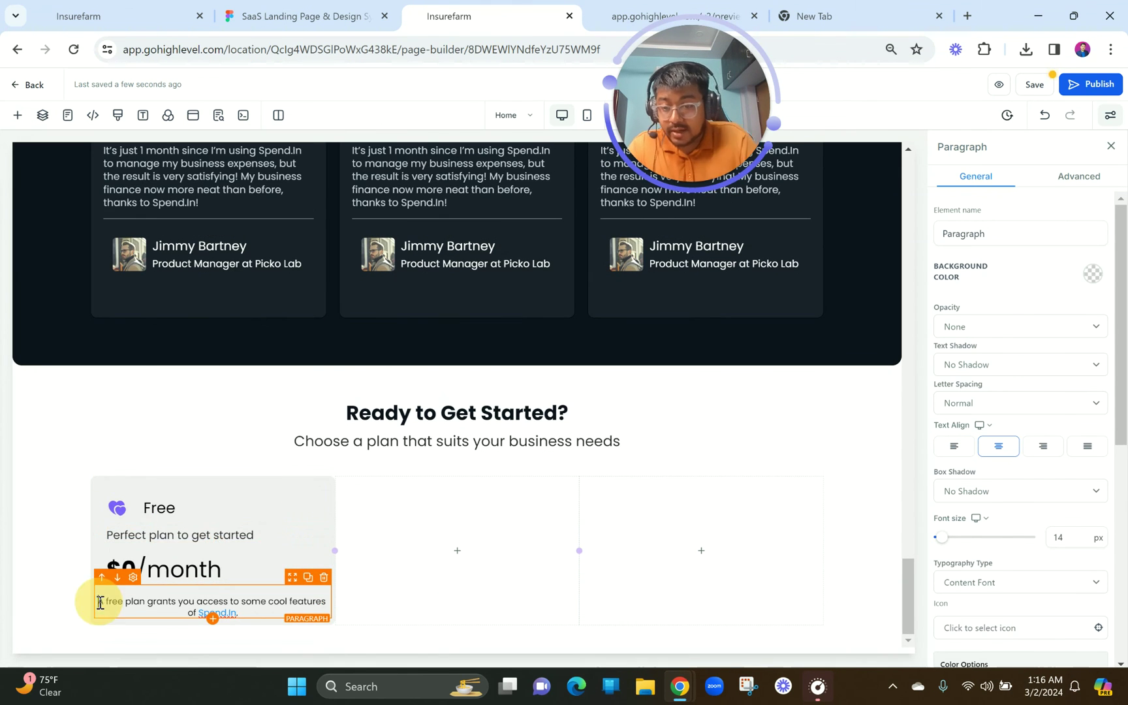
# - Left-align the Free plan's description paragraph and set its left margin to 20 px
pyautogui.click(949, 449)
pyautogui.scroll(-6, 1007, 552)
pyautogui.scroll(5, 1009, 533)
pyautogui.scroll(2, 1007, 471)
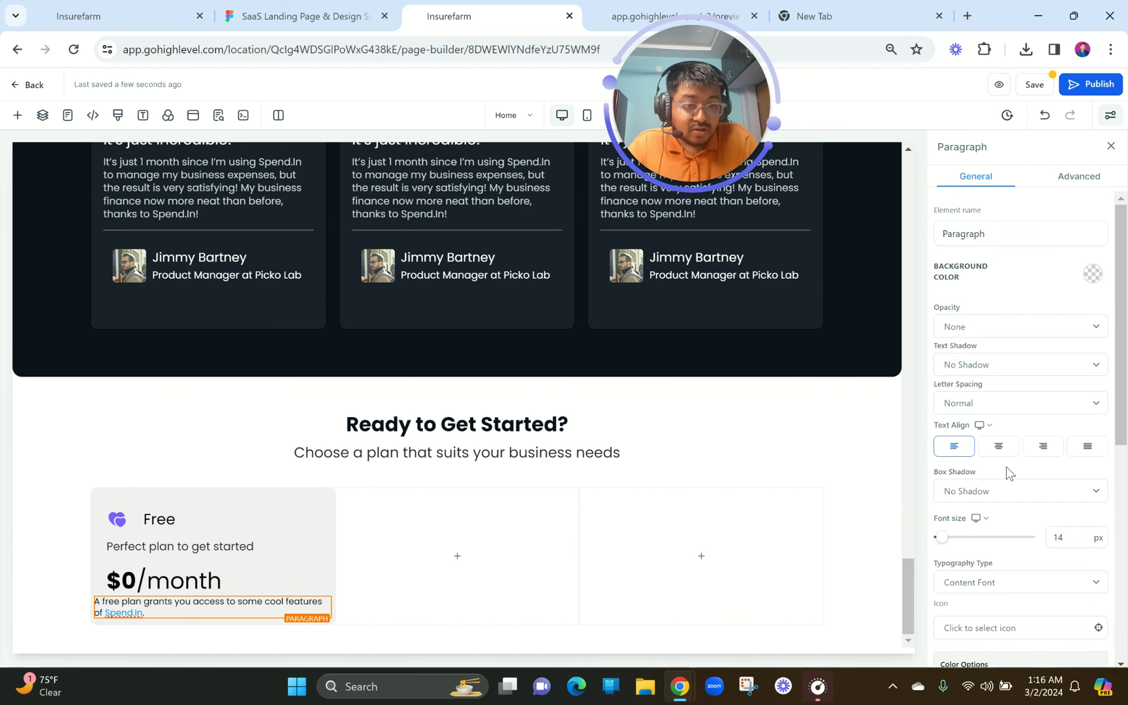
pyautogui.scroll(-2, 1006, 471)
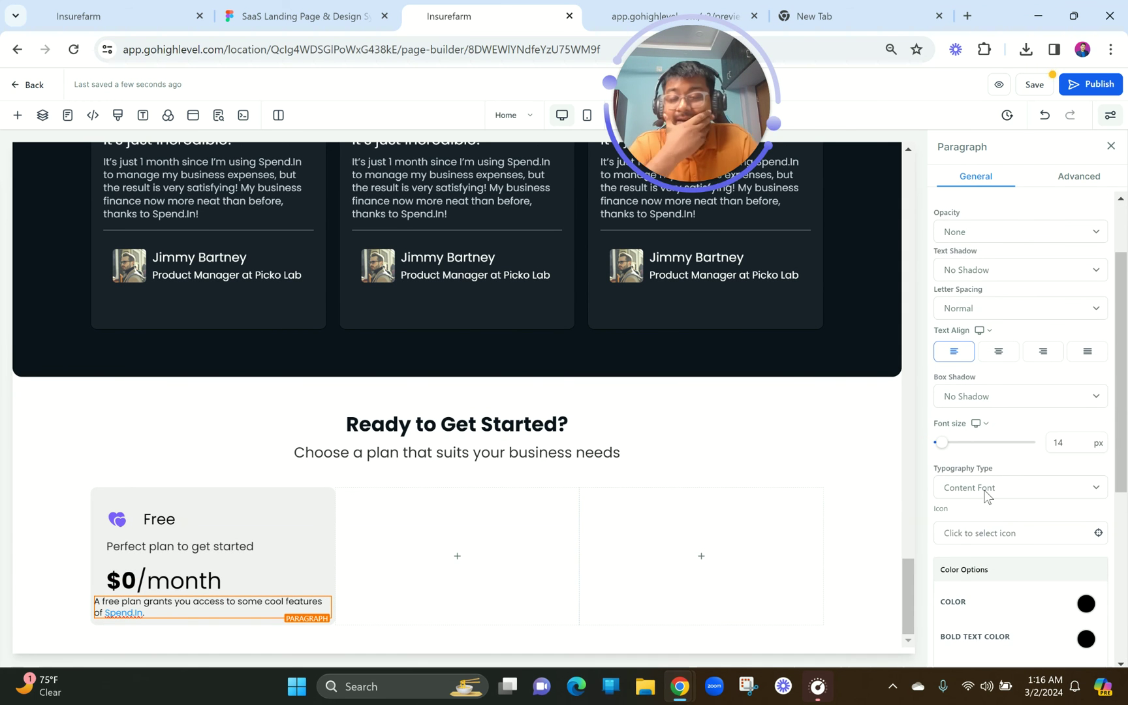
pyautogui.scroll(-5, 1061, 527)
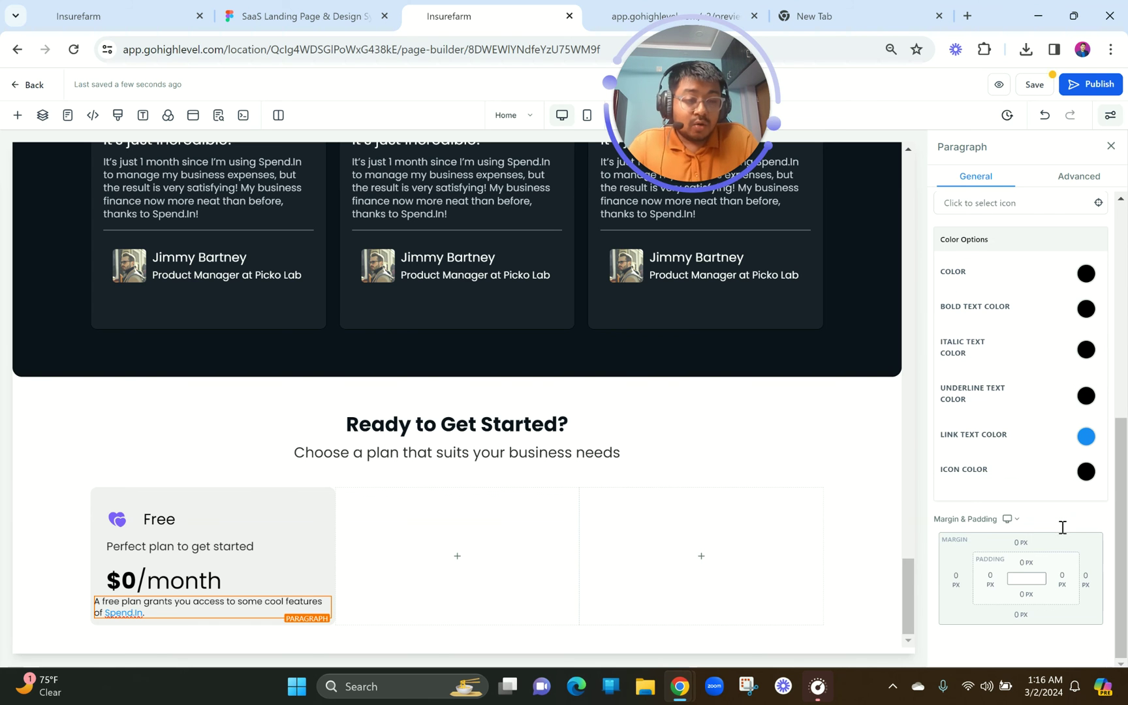
pyautogui.click(954, 581)
pyautogui.click(1028, 498)
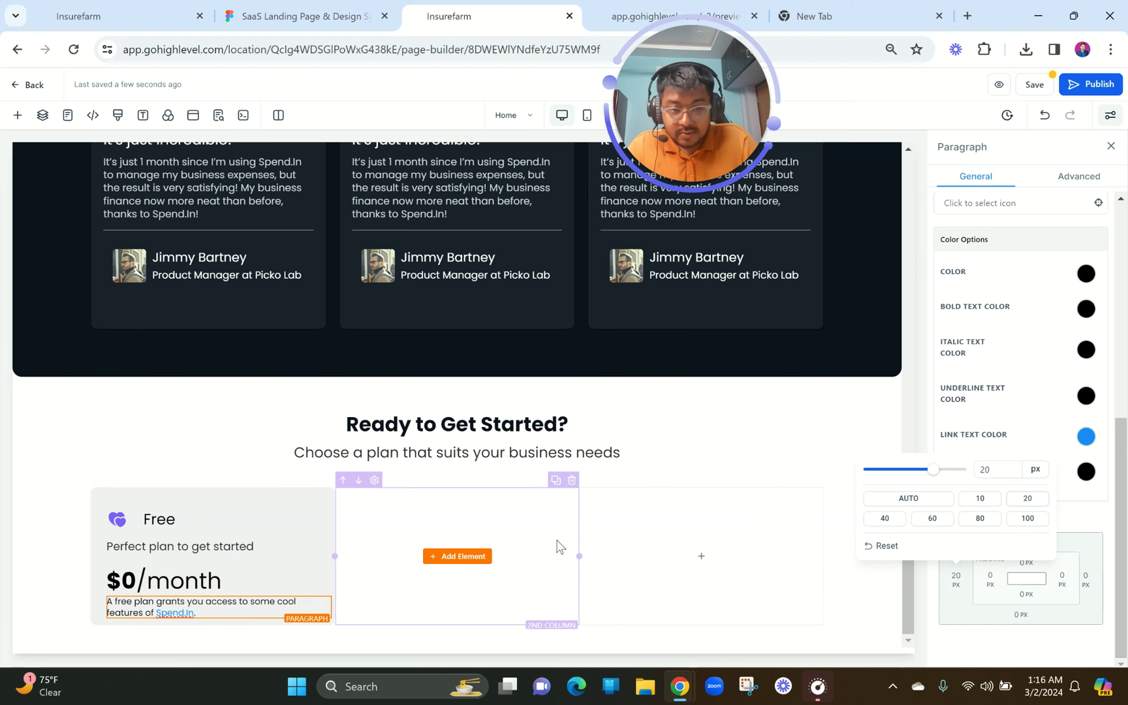
# - Set the Free plan description's link text colour to black and its font size to 18 px
pyautogui.click(1087, 437)
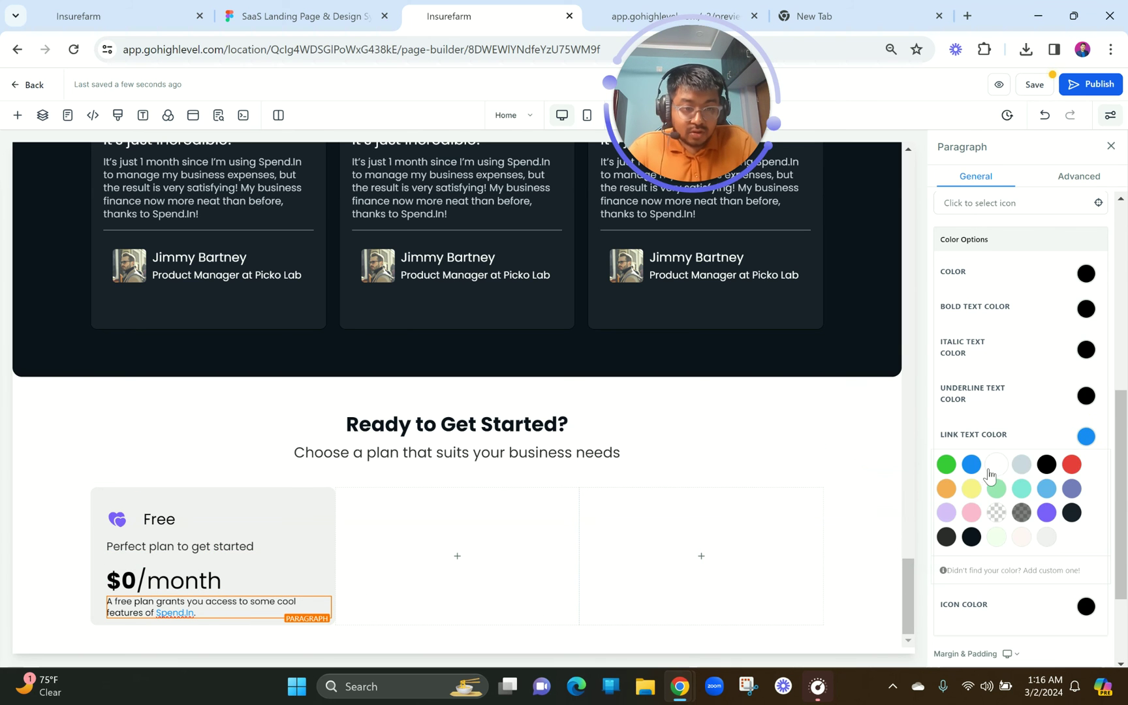
pyautogui.click(1046, 465)
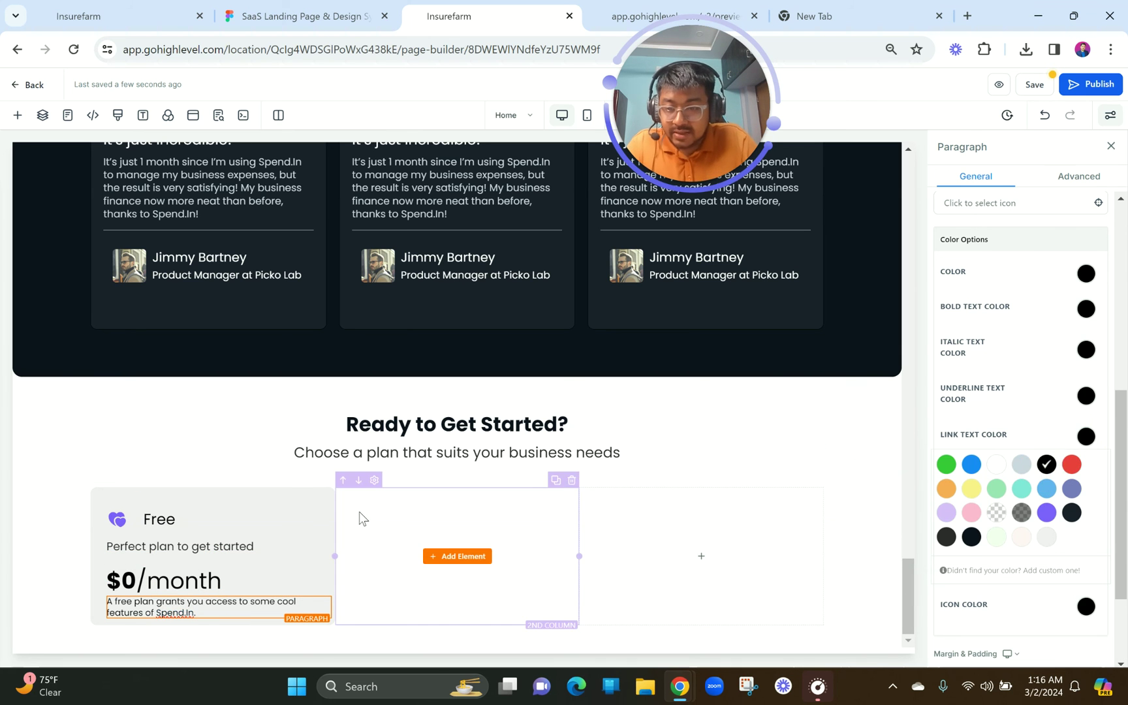
pyautogui.scroll(5, 1060, 423)
pyautogui.click(1062, 414)
pyautogui.press('BackSpace')
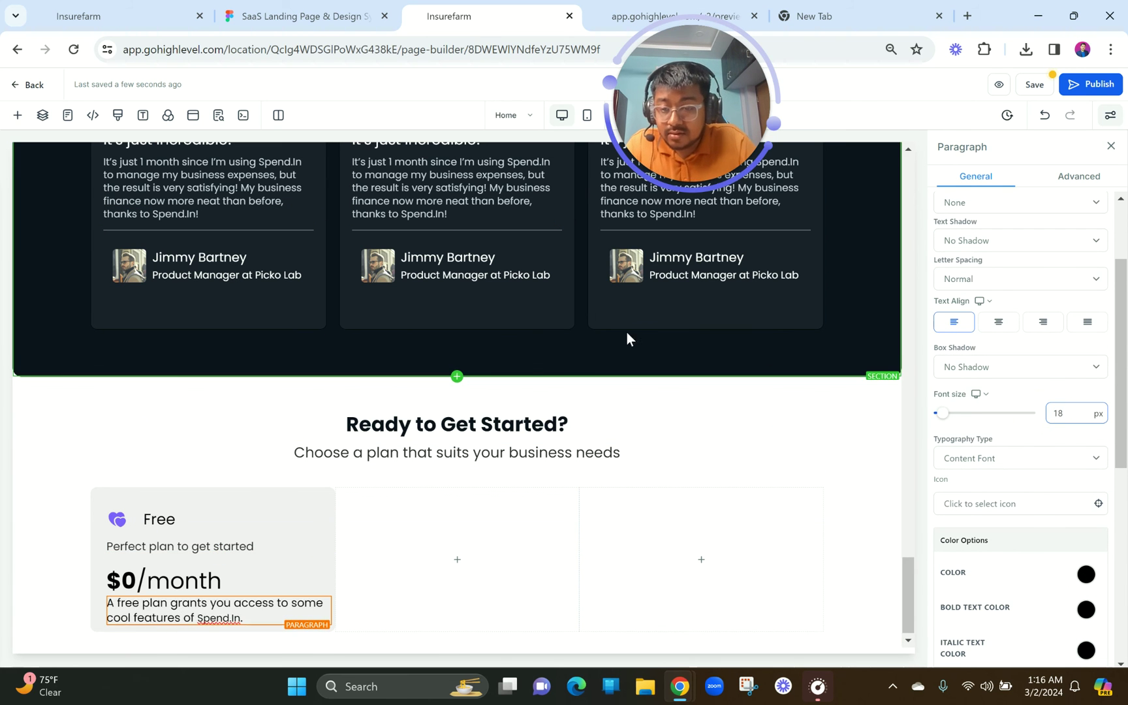
# - Copy the first Free plan feature, "Sync accross device", from the Figma design and return to the page builder
pyautogui.click(346, 6)
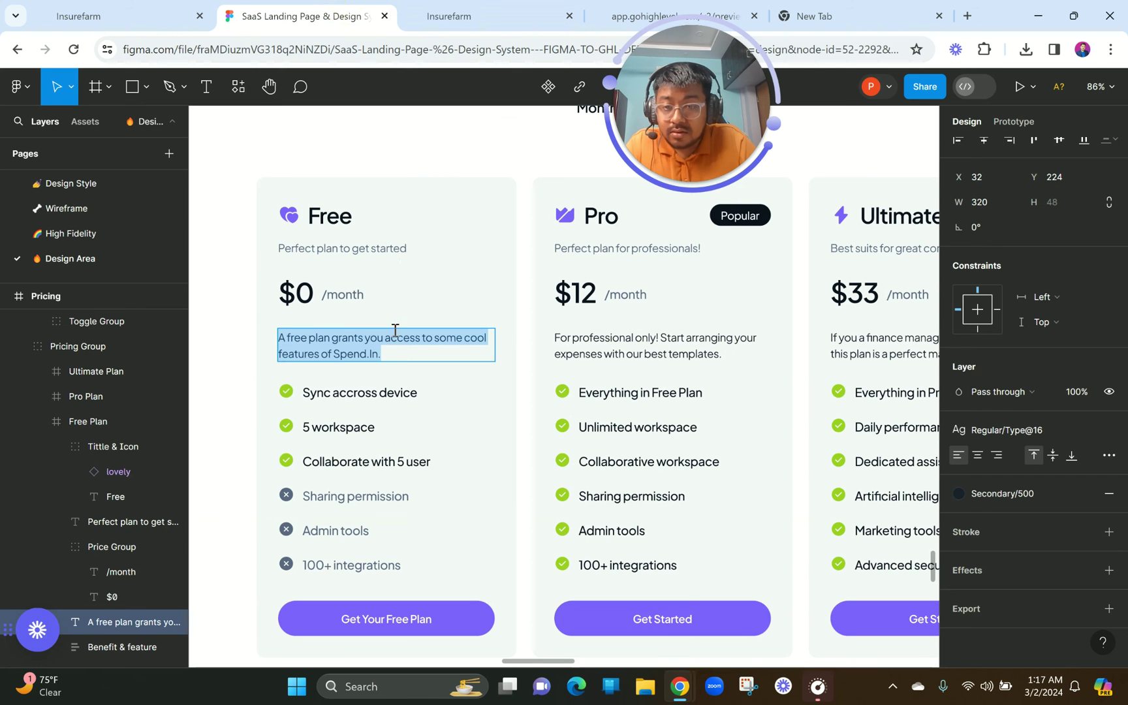
pyautogui.click(373, 390)
pyautogui.doubleClick(373, 389)
pyautogui.hotkey('ctrl', 'c')
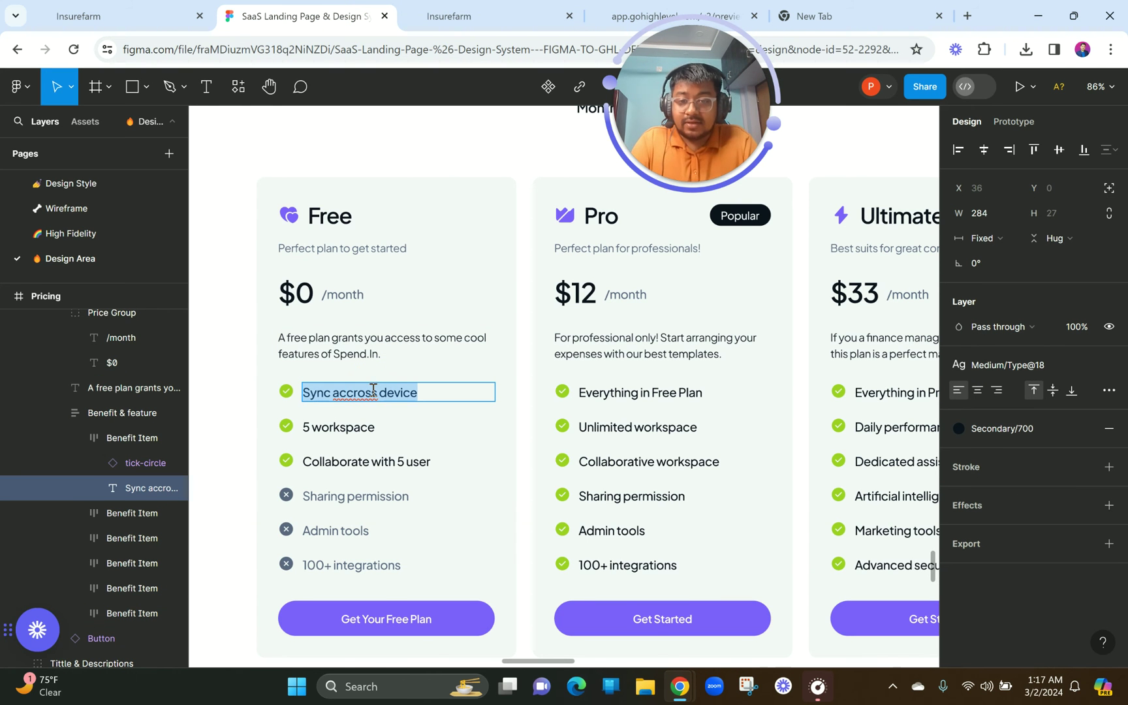
pyautogui.click(499, 3)
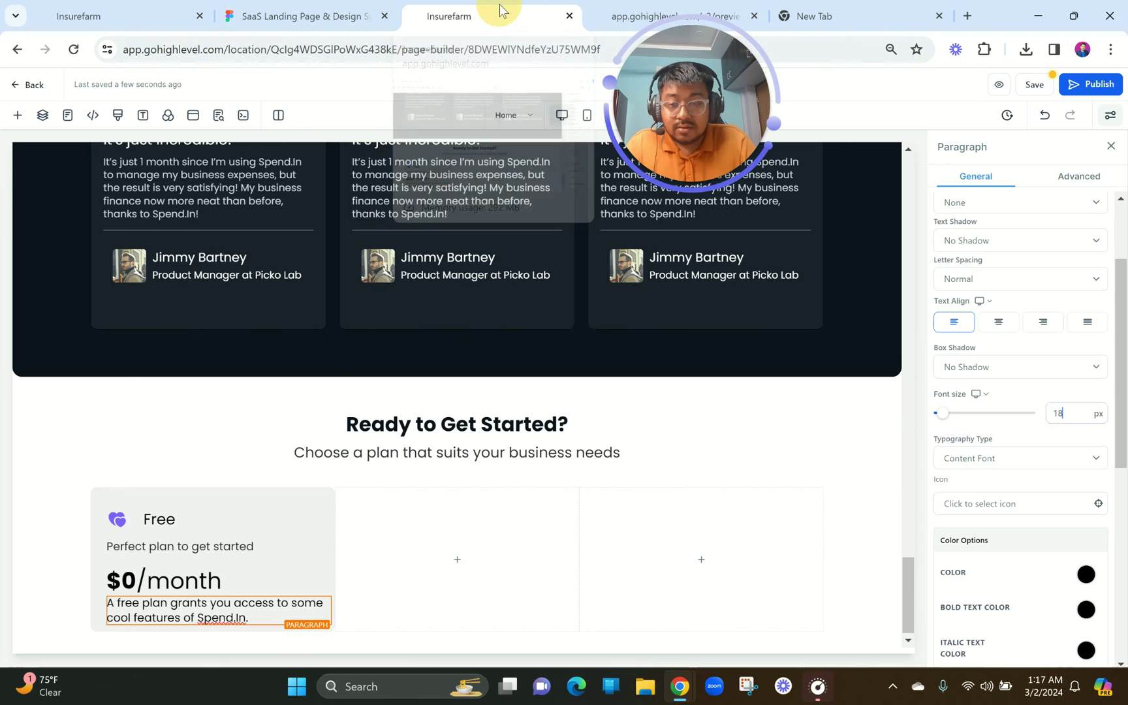
# - Add a bullet list below the Free plan's description and replace its placeholder text with "Sync accross device"
pyautogui.click(218, 627)
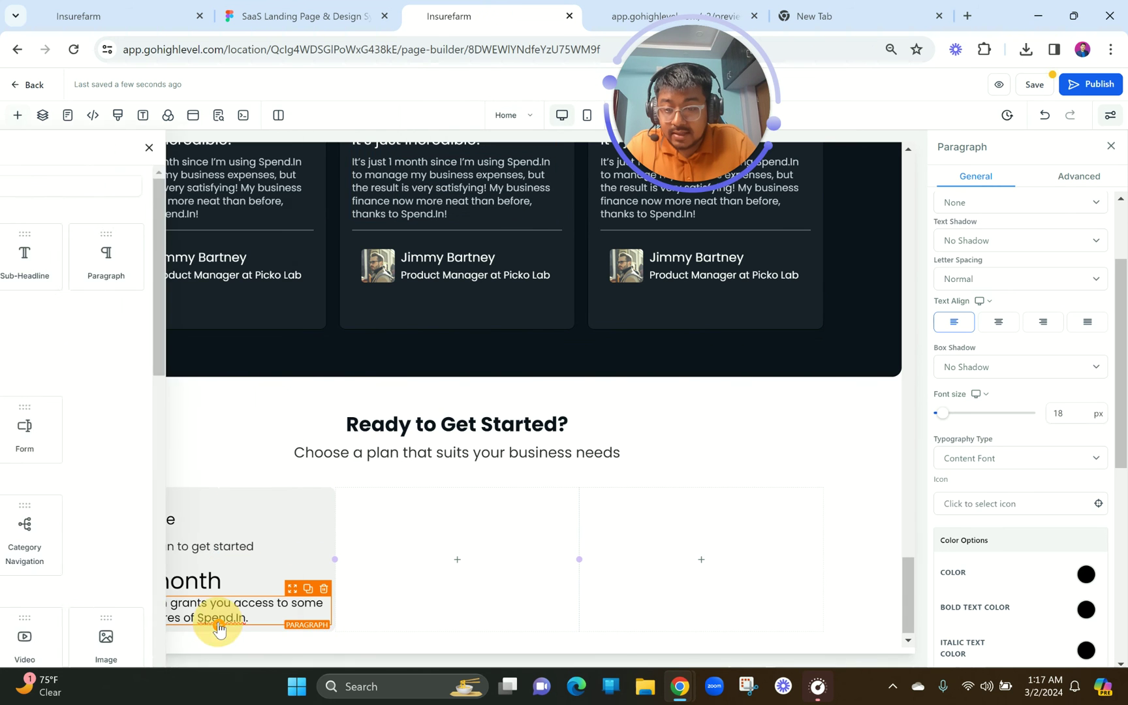
pyautogui.scroll(5, 221, 477)
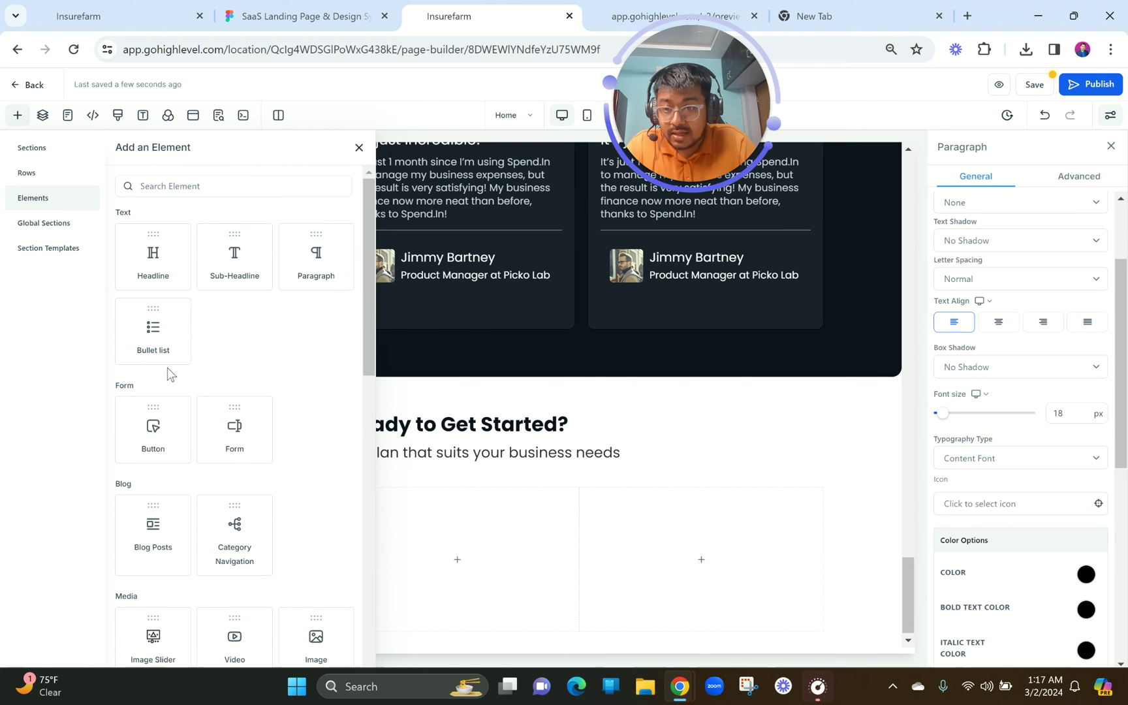
pyautogui.click(154, 332)
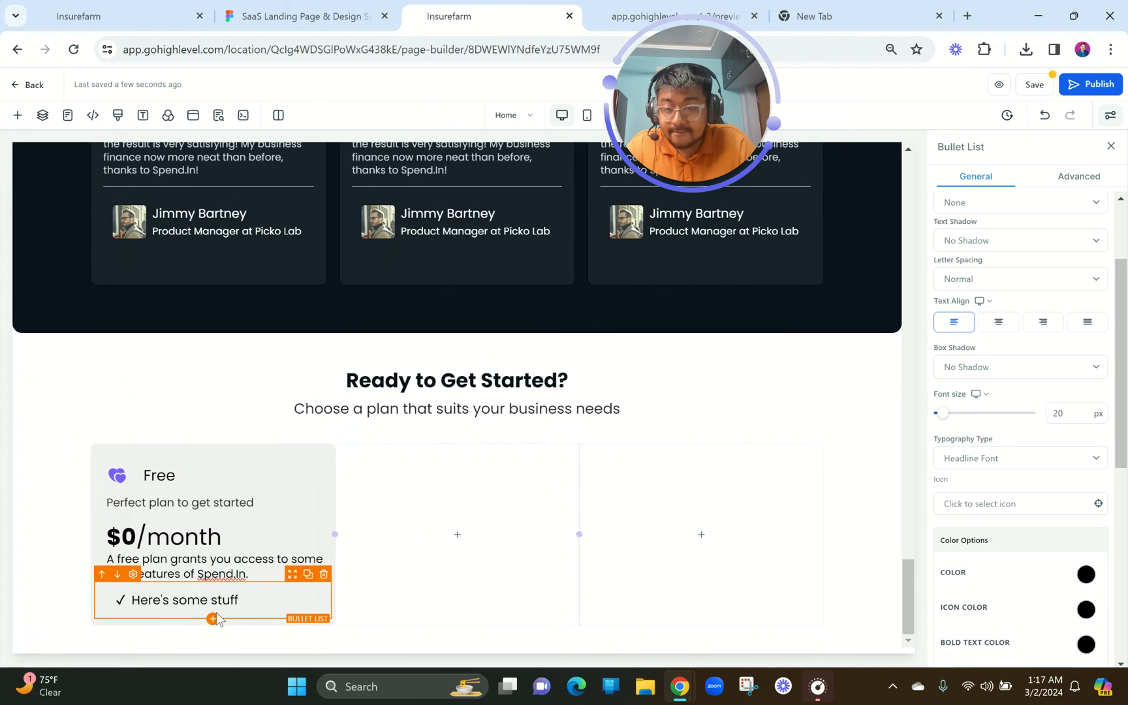
pyautogui.click(203, 606)
pyautogui.hotkey('ctrl', 'a')
pyautogui.hotkey('ctrl', 'v')
pyautogui.click(134, 610)
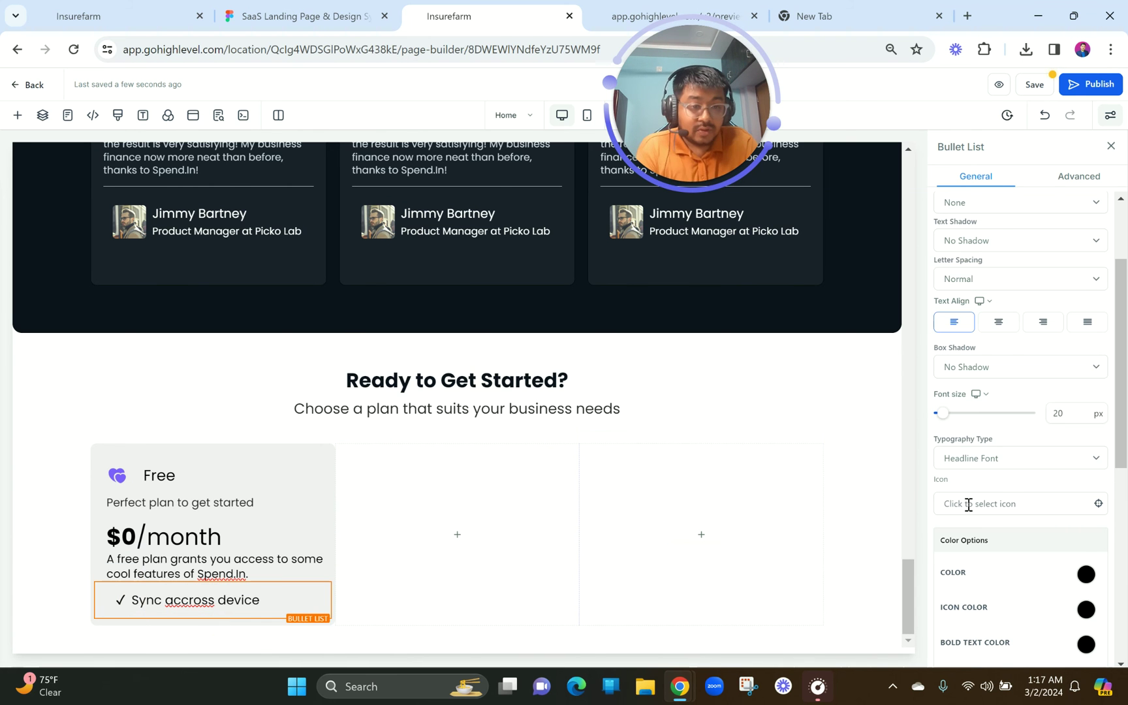
# - Change the bullet list's icon to check-circle
pyautogui.scroll(-5, 968, 504)
pyautogui.scroll(5, 1029, 404)
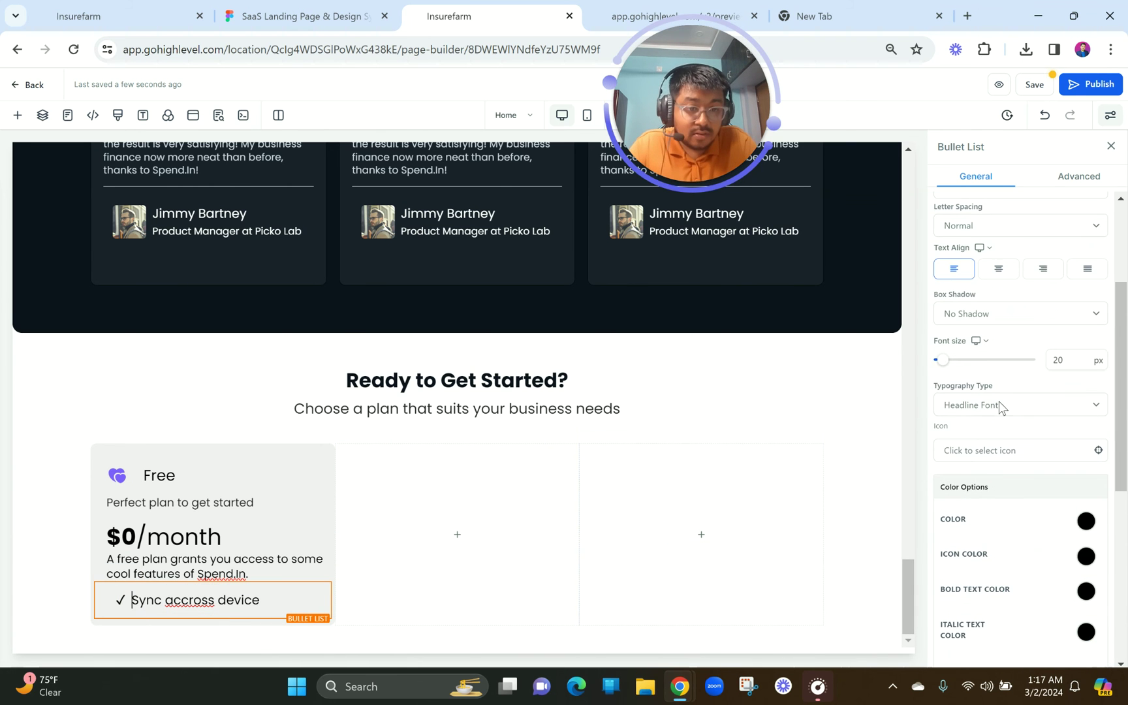
pyautogui.click(971, 446)
pyautogui.click(972, 477)
pyautogui.write('corr')
pyautogui.click(948, 511)
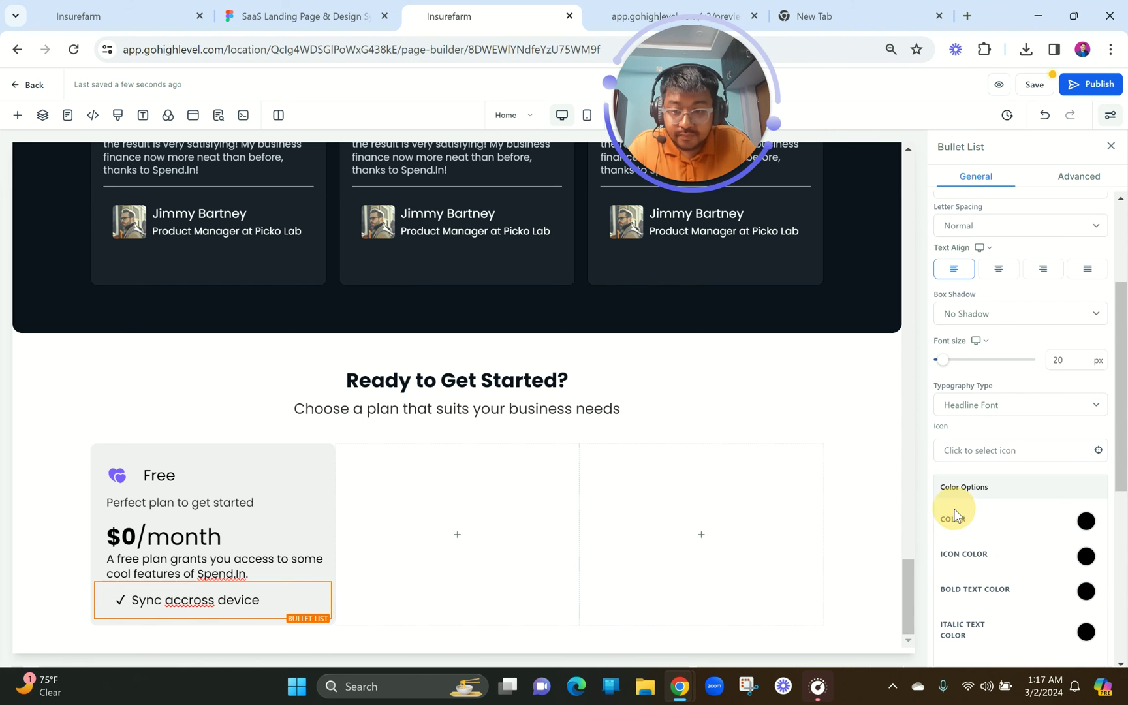
# - Set the bullet list's font size to 17 px
pyautogui.scroll(-3, 995, 481)
pyautogui.scroll(2, 1066, 344)
pyautogui.click(1067, 309)
pyautogui.moveTo(1070, 309); pyautogui.dragTo(1037, 305)
pyautogui.write('17')
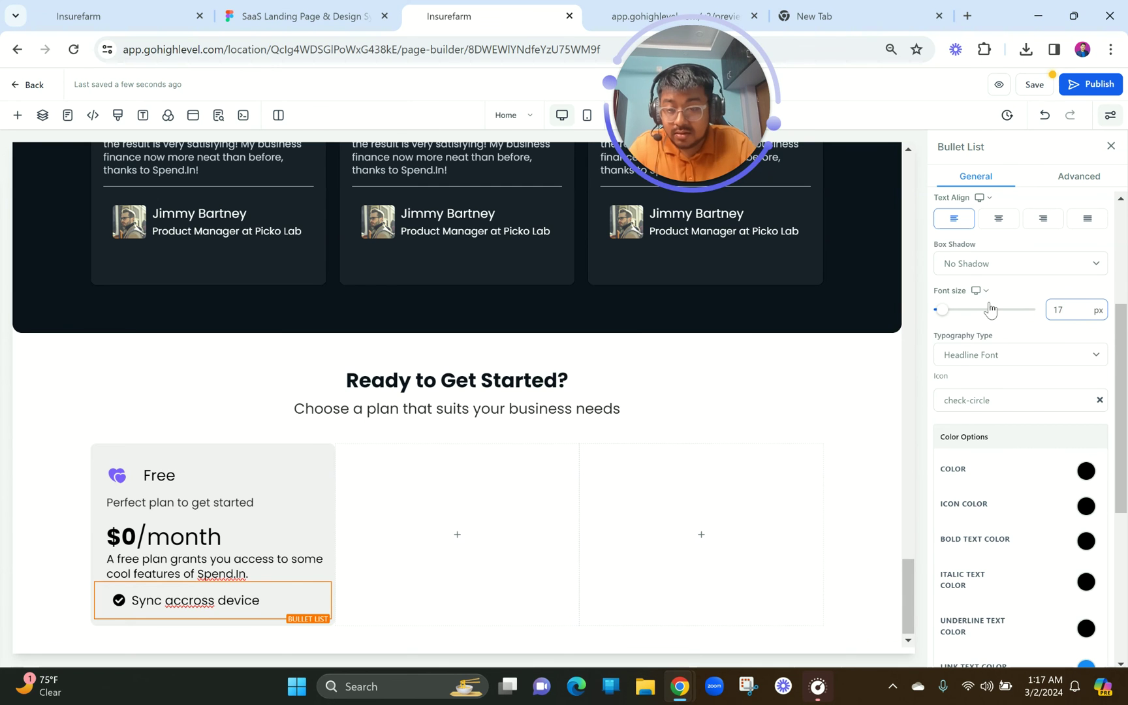
# - Check the feature tick colour in the Figma design and set the bullet list's icon colour to green
pyautogui.click(293, 8)
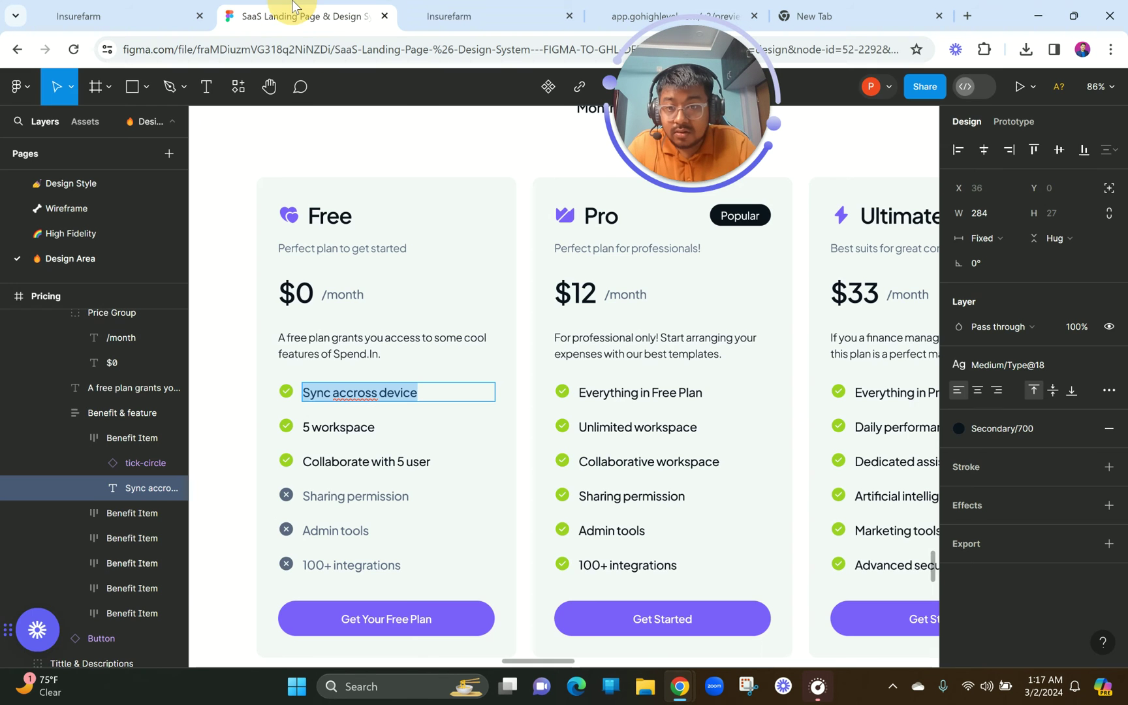
pyautogui.click(473, 14)
pyautogui.scroll(-5, 1089, 558)
pyautogui.click(1086, 356)
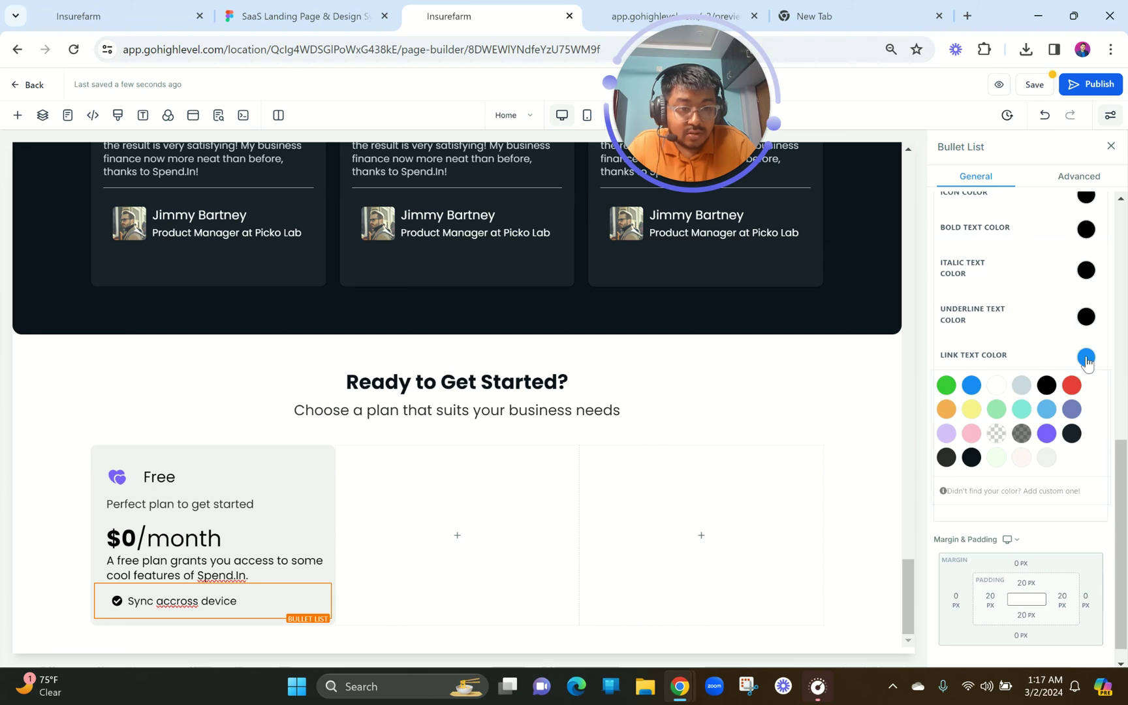
pyautogui.scroll(2, 1078, 310)
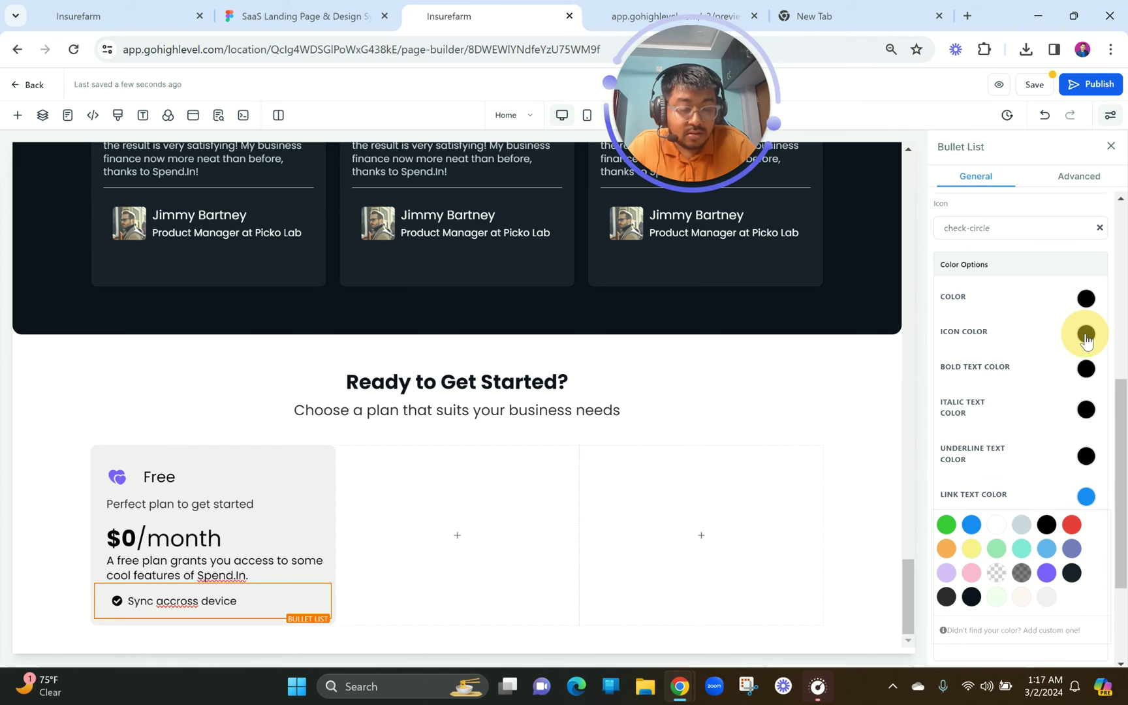
pyautogui.click(1085, 334)
pyautogui.click(946, 363)
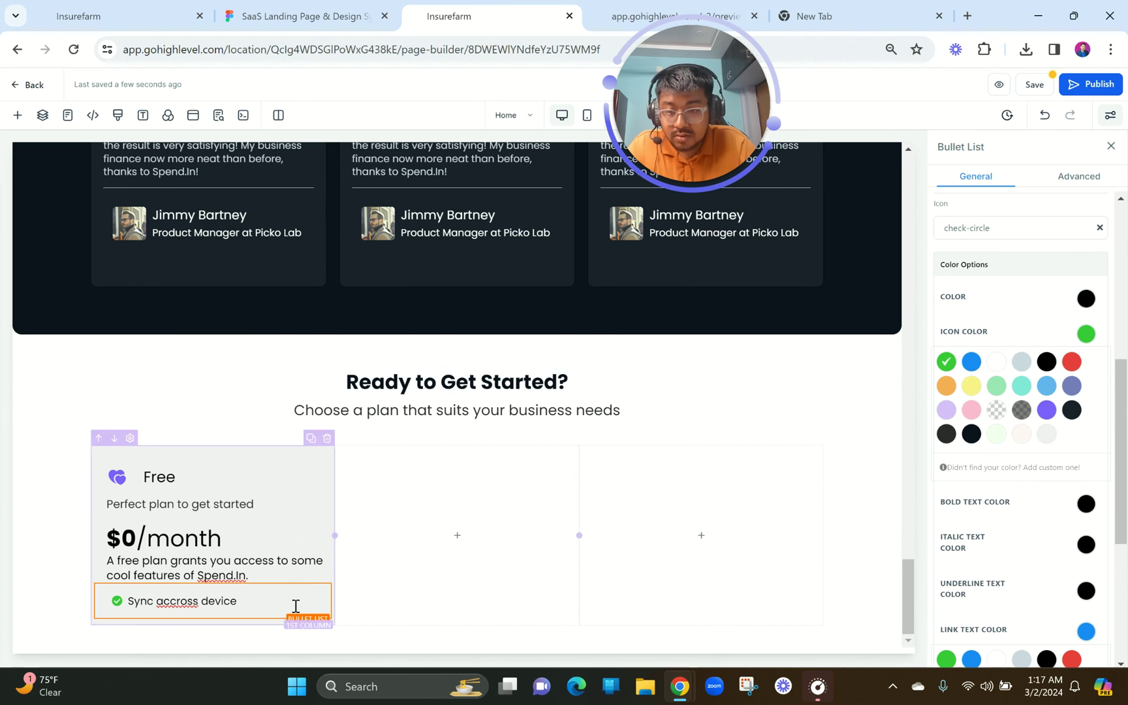
# - Duplicate the "Sync accross device" bullet and delete the surplus copy, leaving three bullets in the Free card
pyautogui.click(308, 577)
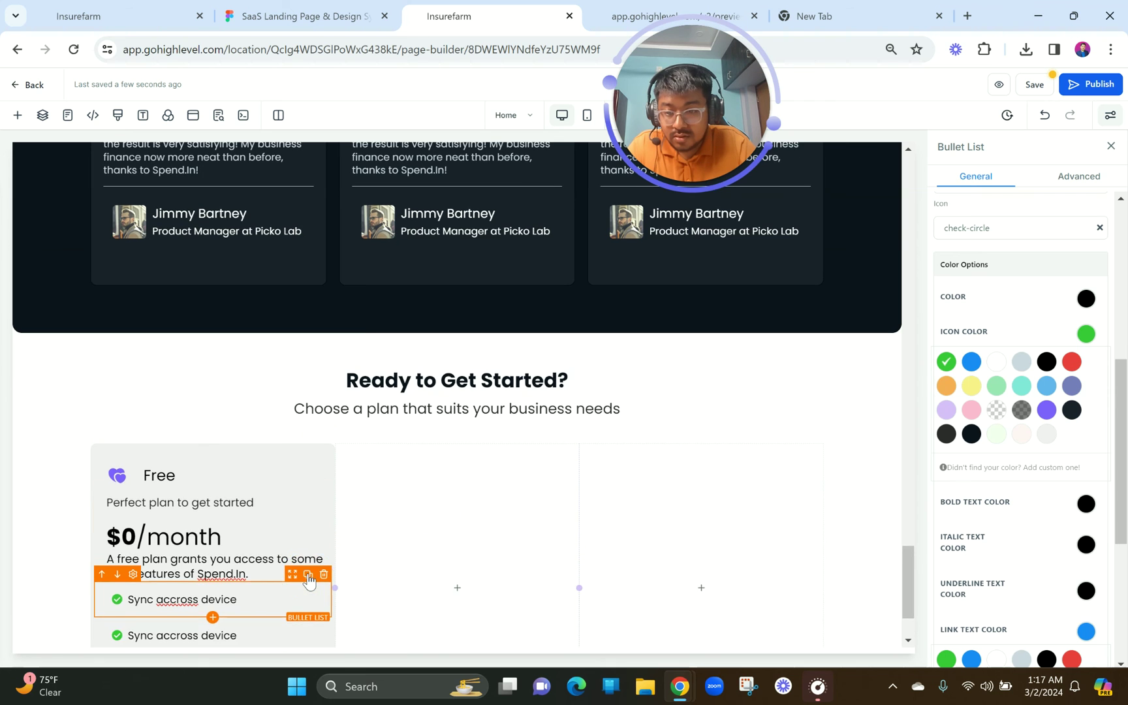
pyautogui.click(308, 577)
pyautogui.click(308, 576)
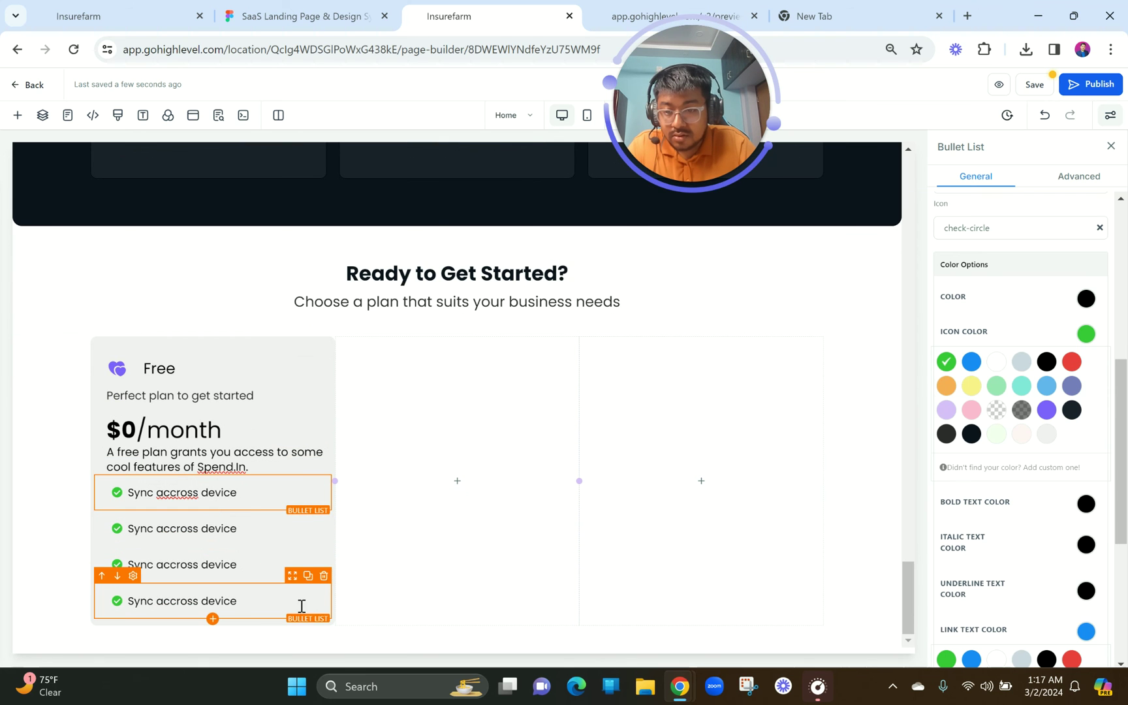
pyautogui.click(325, 575)
# - Copy the "5 workspace" feature text from the Figma design, undoing the accidental paste over it
pyautogui.click(261, 44)
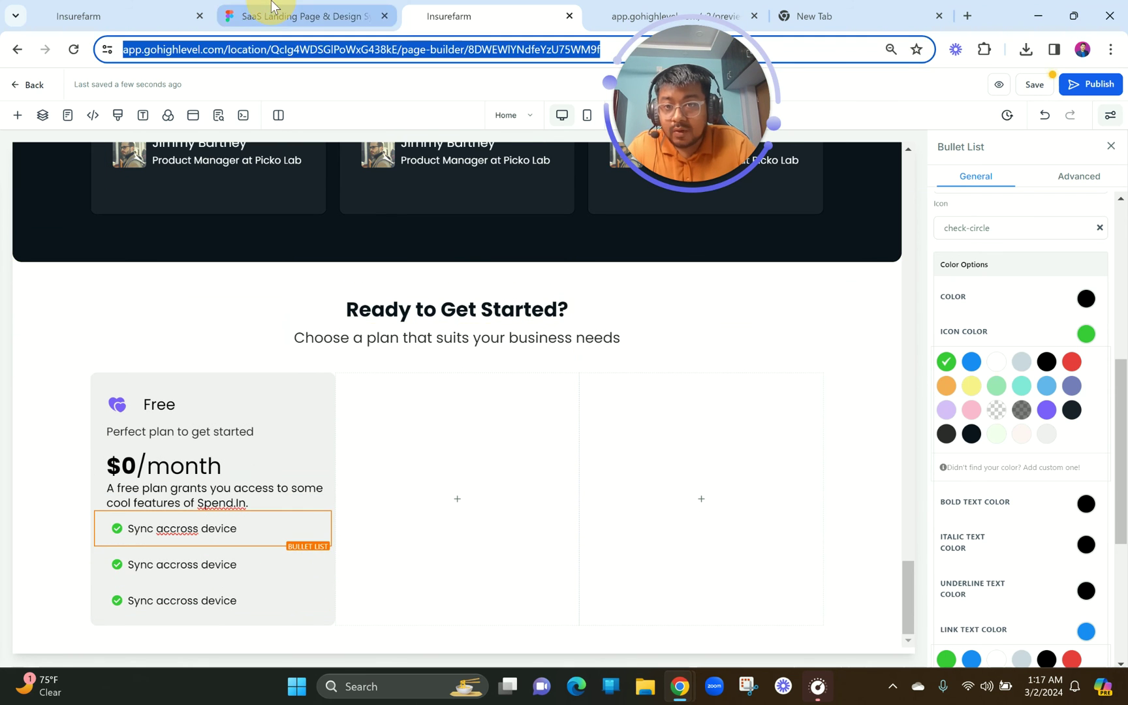
pyautogui.click(272, 13)
pyautogui.doubleClick(344, 432)
pyautogui.hotkey('ctrl', 'a')
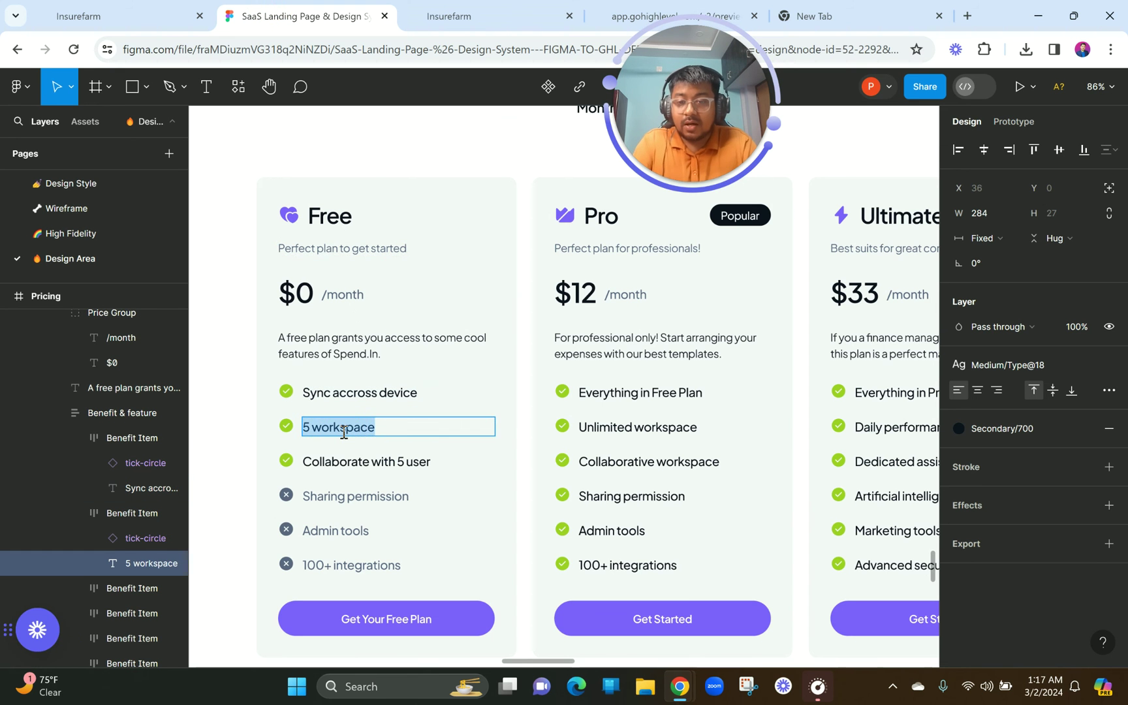
pyautogui.hotkey('ctrl', 'v')
pyautogui.hotkey('ctrl', 'z')
pyautogui.hotkey('ctrl', 'z')
pyautogui.hotkey('ctrl', 'c')
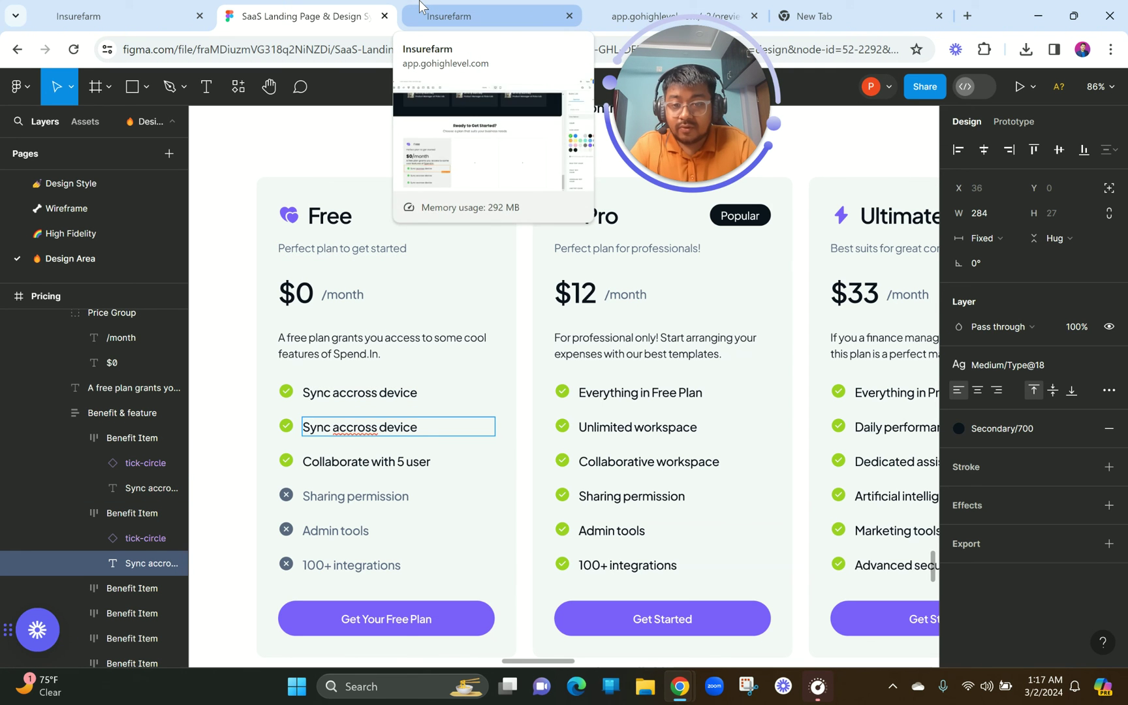
# - Return to the page builder and replace the second bullet's text with "5 workspace"
pyautogui.click(430, 8)
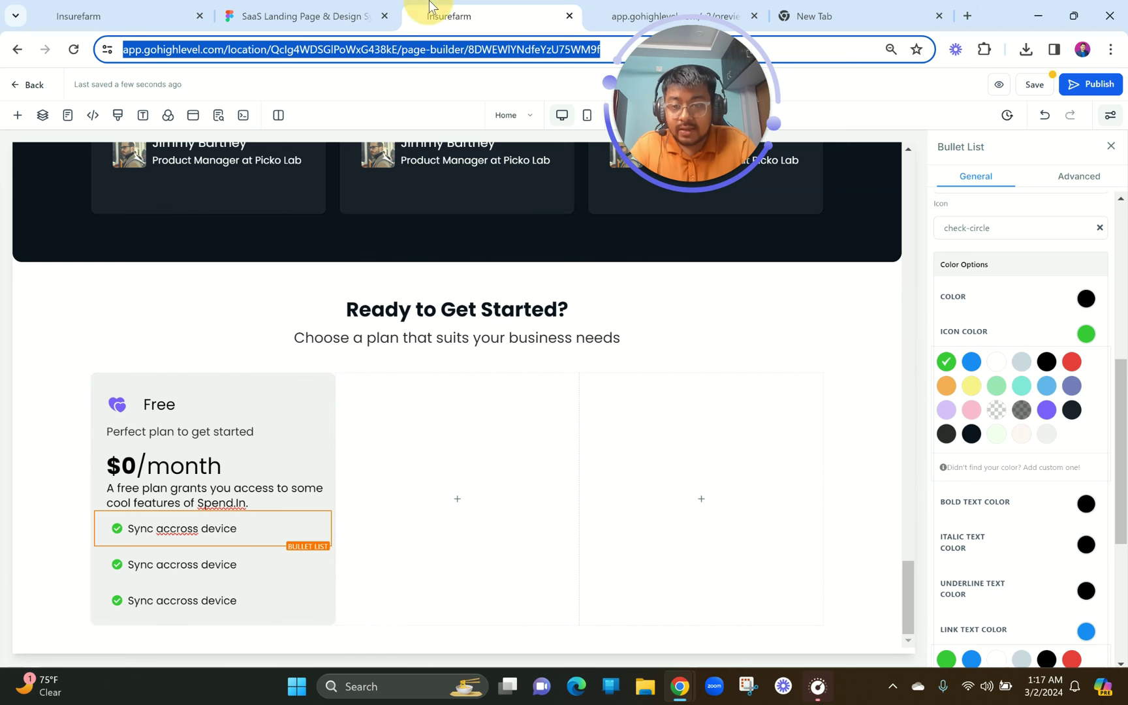
pyautogui.click(210, 565)
pyautogui.hotkey('ctrl', 'a')
pyautogui.hotkey('ctrl', 'v')
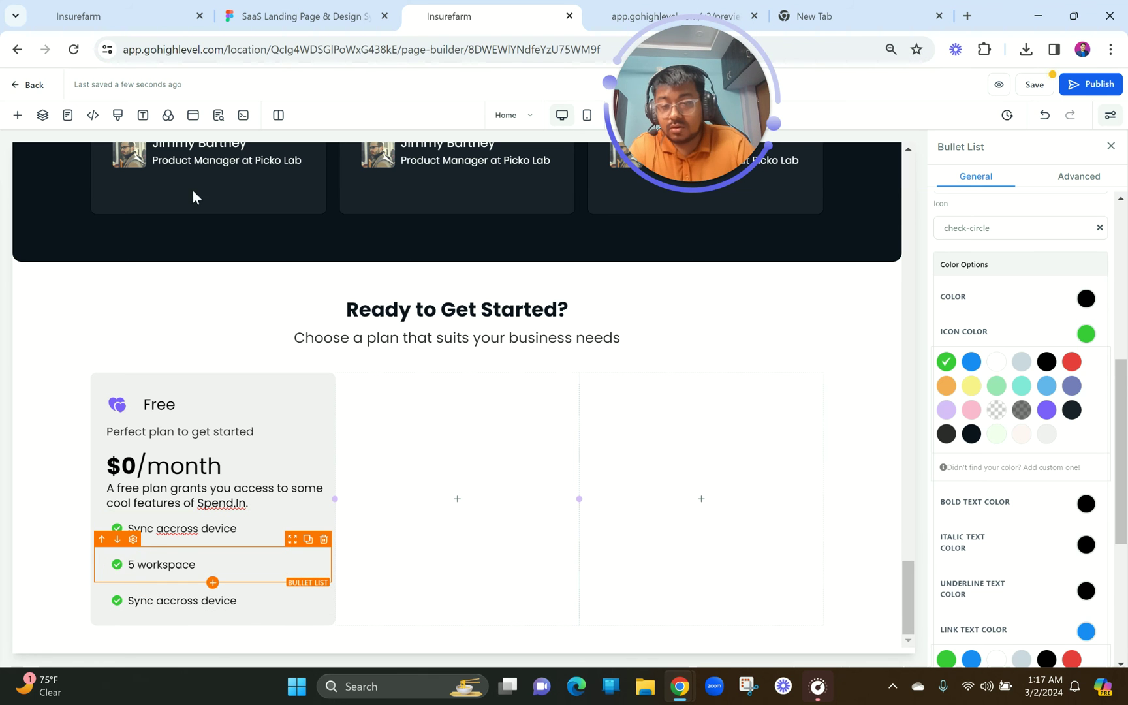
# - Copy "Collaborate with 5 user" from the Figma design and replace the third bullet's text with it in the page builder
pyautogui.click(299, 13)
pyautogui.doubleClick(335, 461)
pyautogui.hotkey('ctrl', 'c')
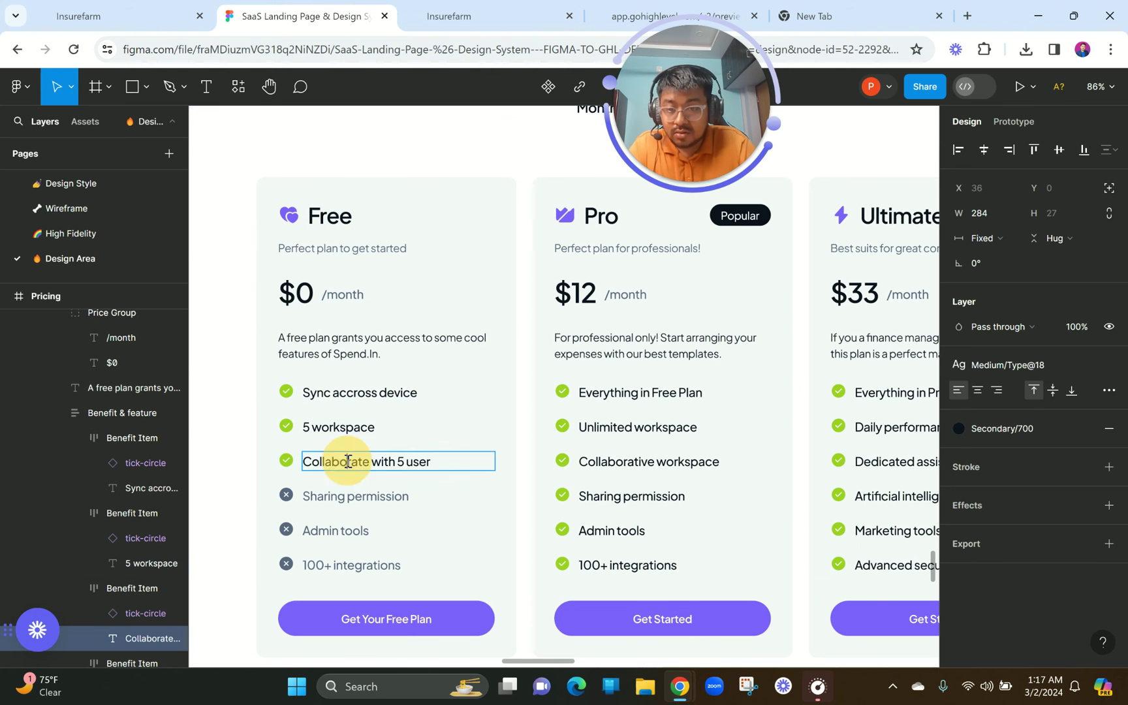
pyautogui.click(436, 5)
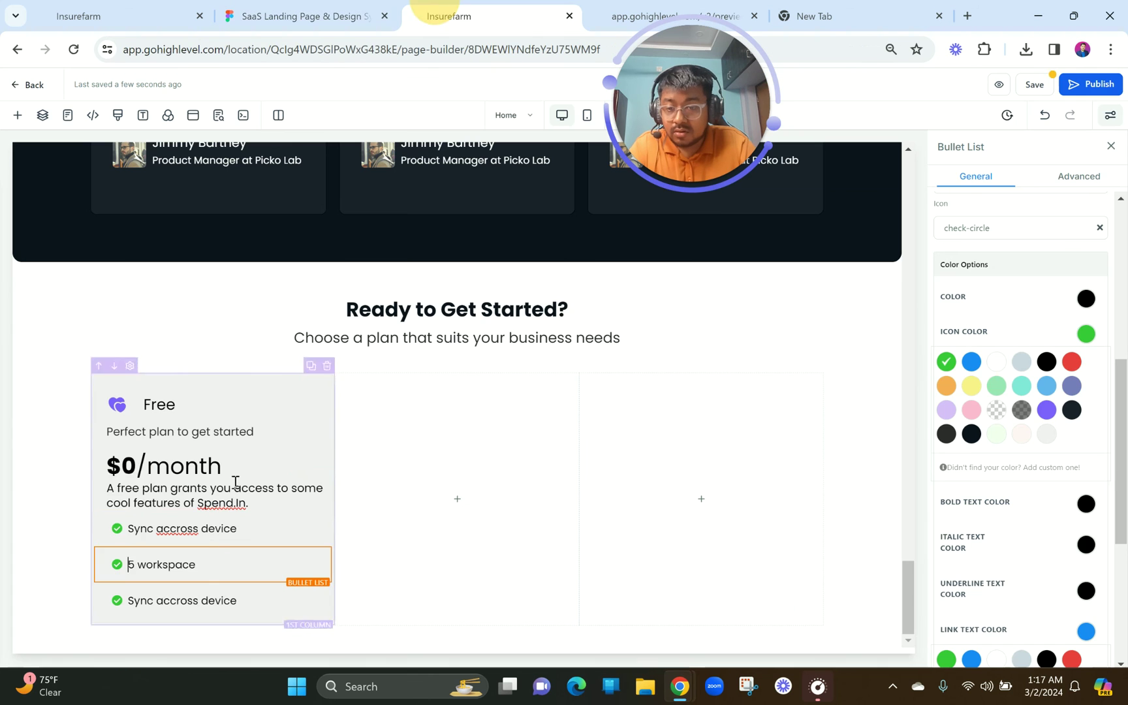
pyautogui.click(194, 599)
pyautogui.hotkey('ctrl', 'a')
pyautogui.hotkey('ctrl', 'v')
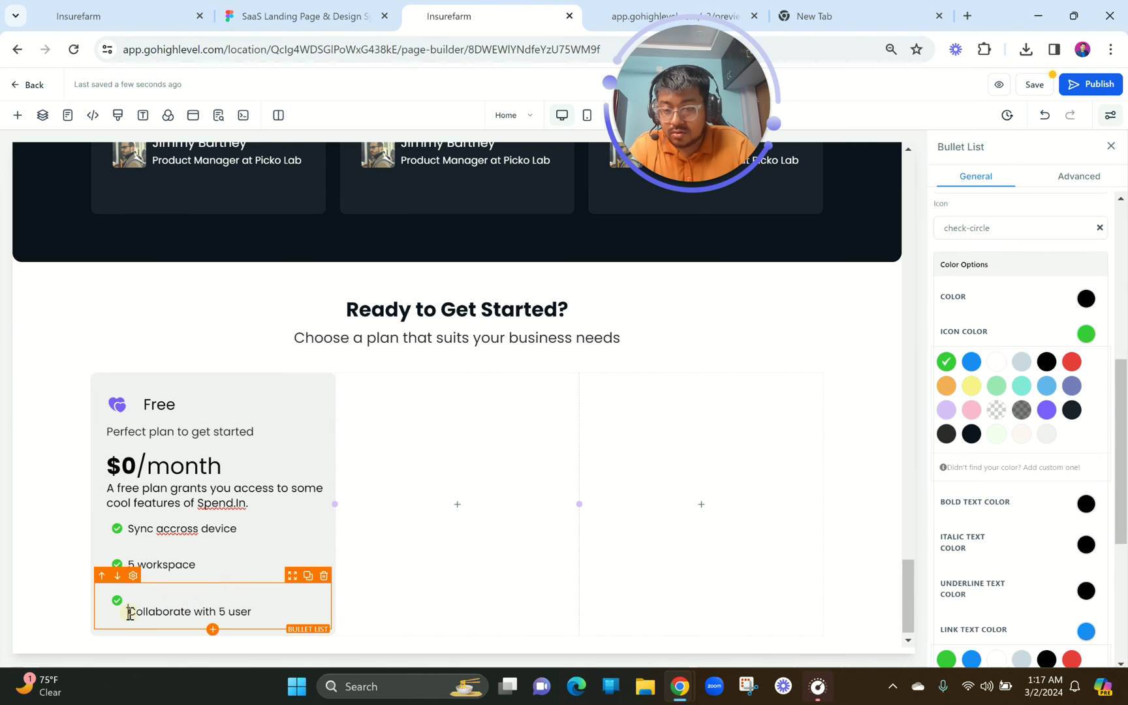
# - Set the top and bottom padding of the "Collaborate with 5 user" bullet to 10 px
pyautogui.scroll(5, 1046, 494)
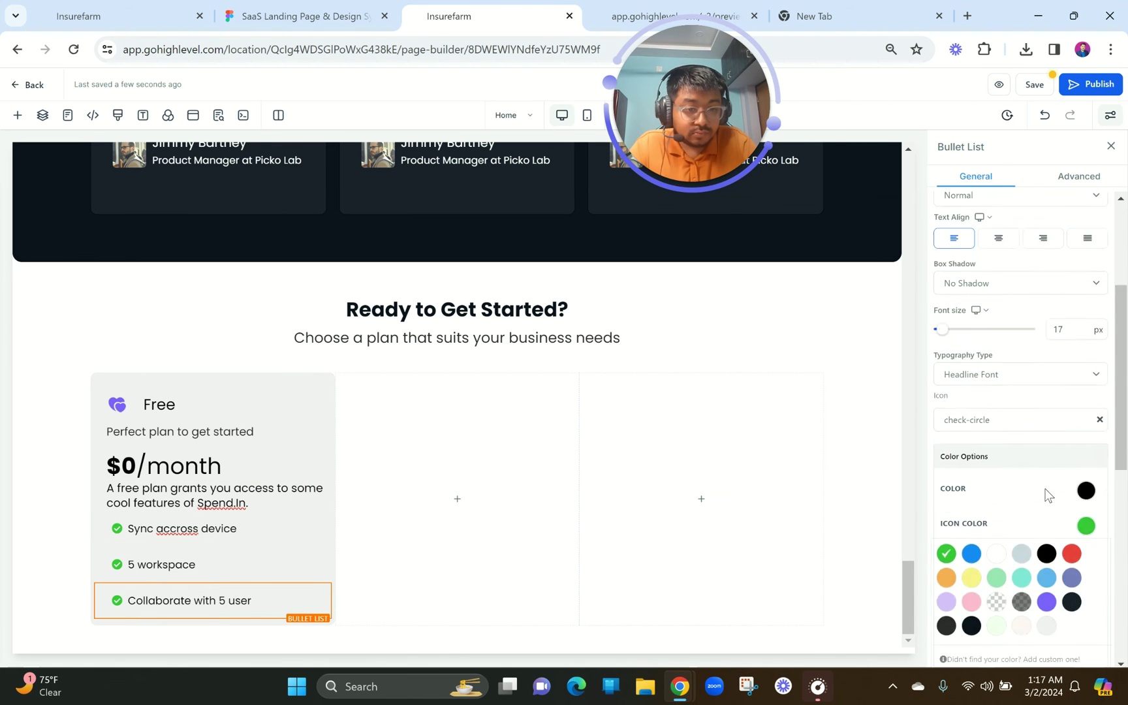
pyautogui.scroll(-6, 1046, 494)
pyautogui.click(1026, 564)
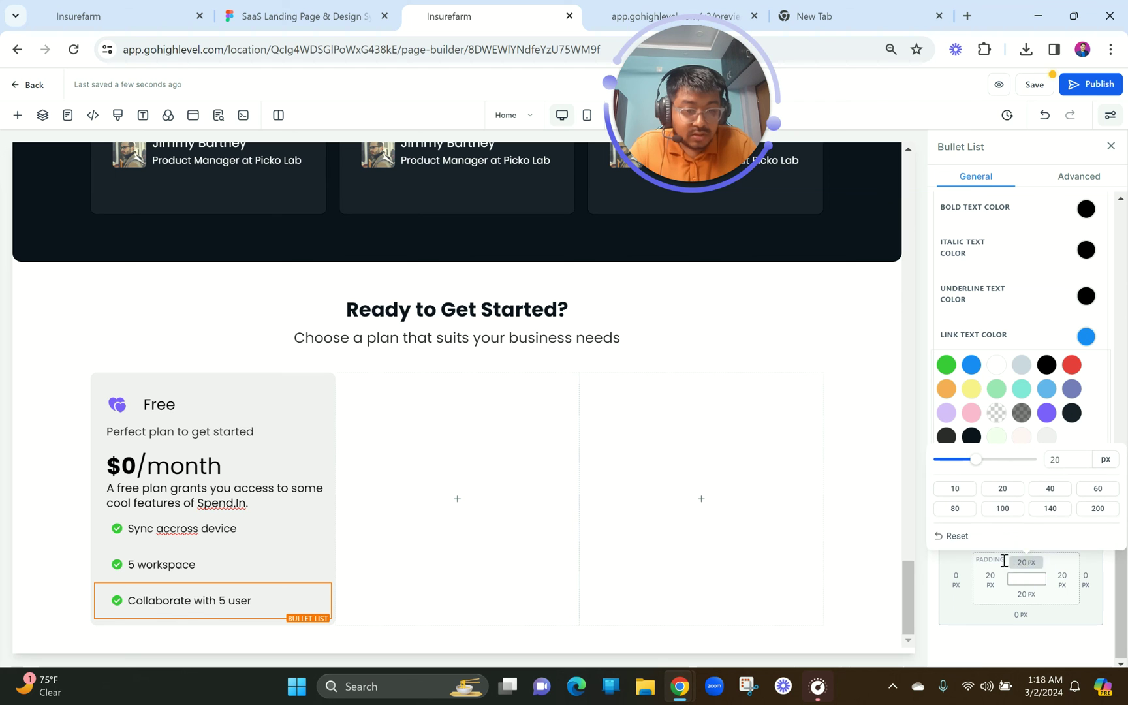
pyautogui.click(956, 490)
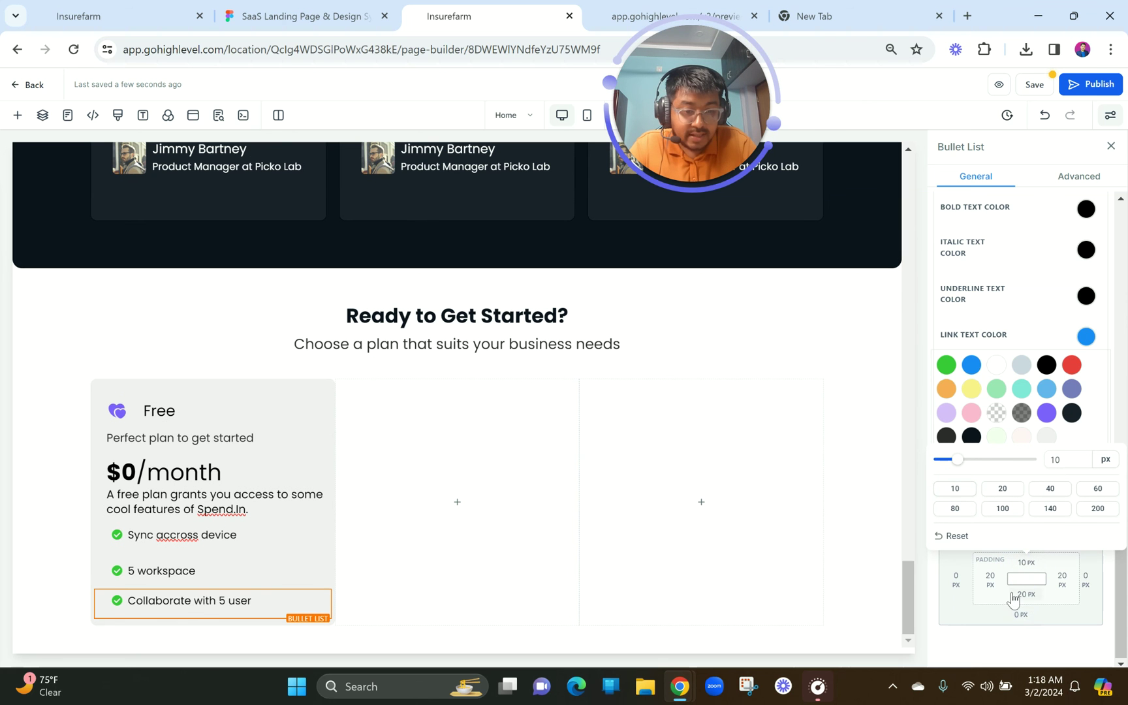
pyautogui.click(1013, 595)
pyautogui.click(955, 526)
# - Set the top and bottom padding of the "5 workspace" bullet to 10 px
pyautogui.click(201, 577)
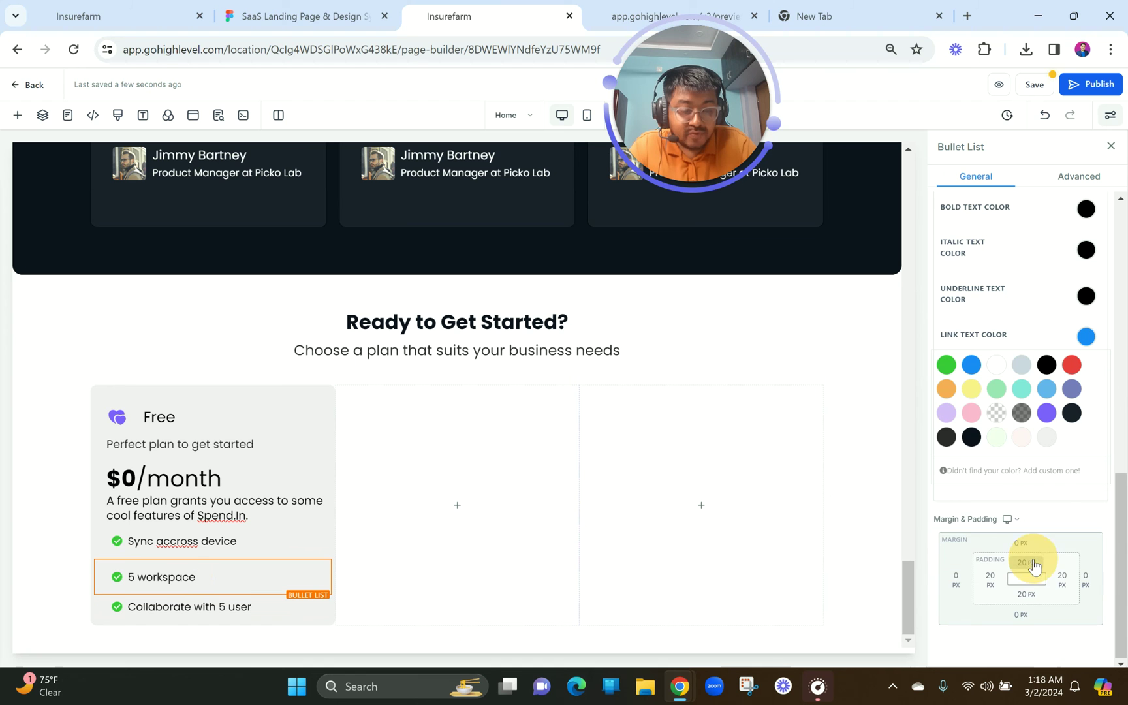
pyautogui.click(1032, 563)
pyautogui.click(956, 490)
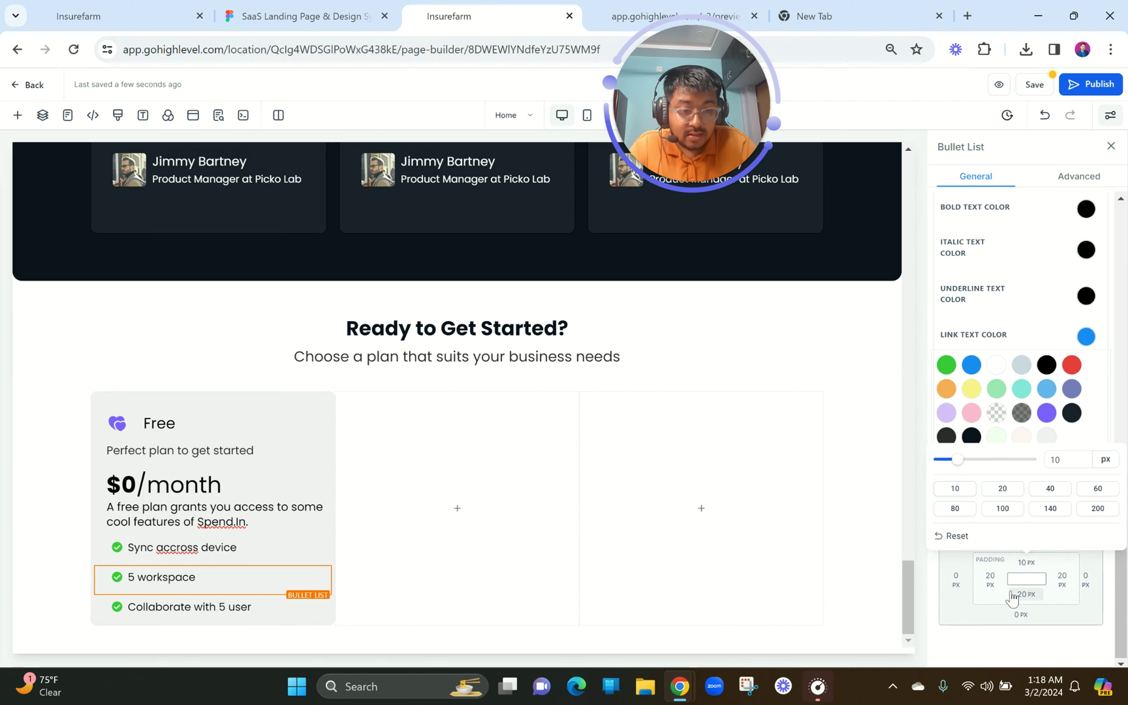
pyautogui.click(1012, 594)
pyautogui.click(953, 523)
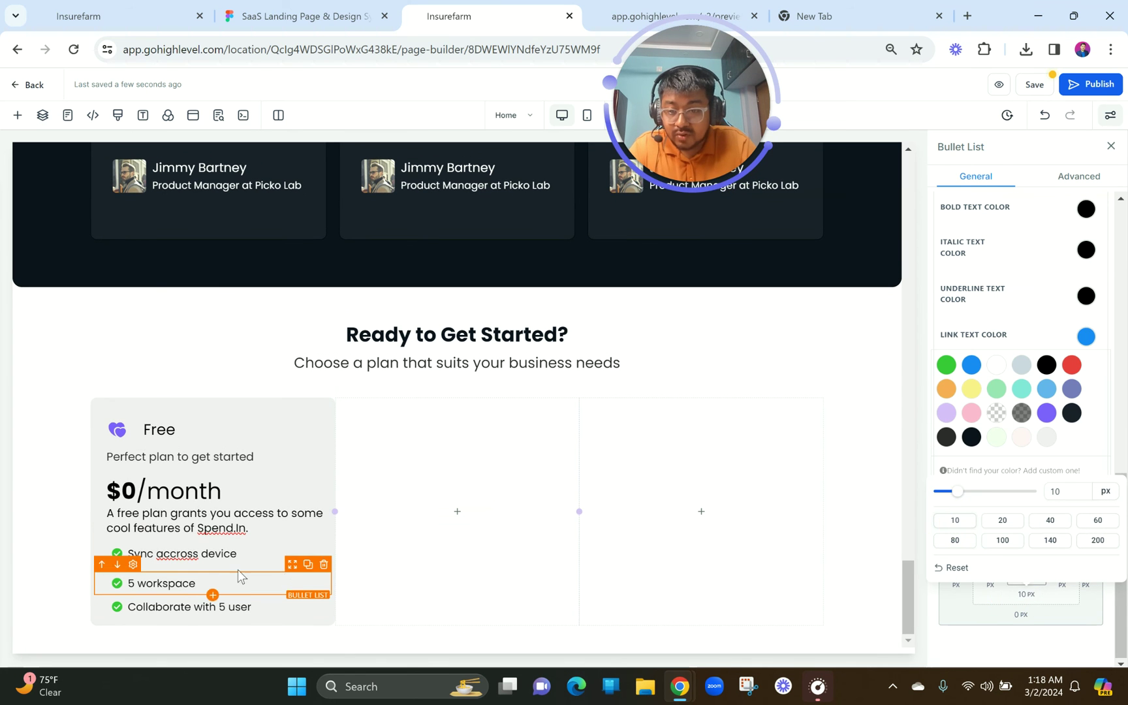
# - Set the bottom padding of the "Sync accross device" bullet to 10 px
pyautogui.click(207, 553)
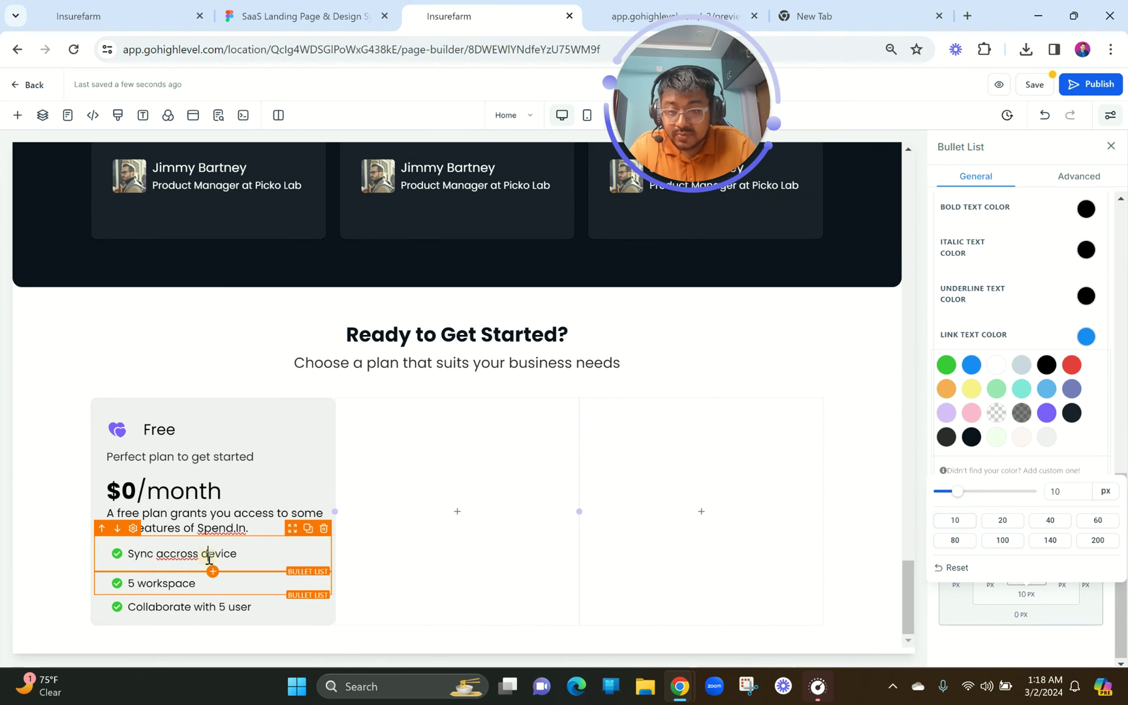
pyautogui.click(1015, 596)
pyautogui.click(954, 522)
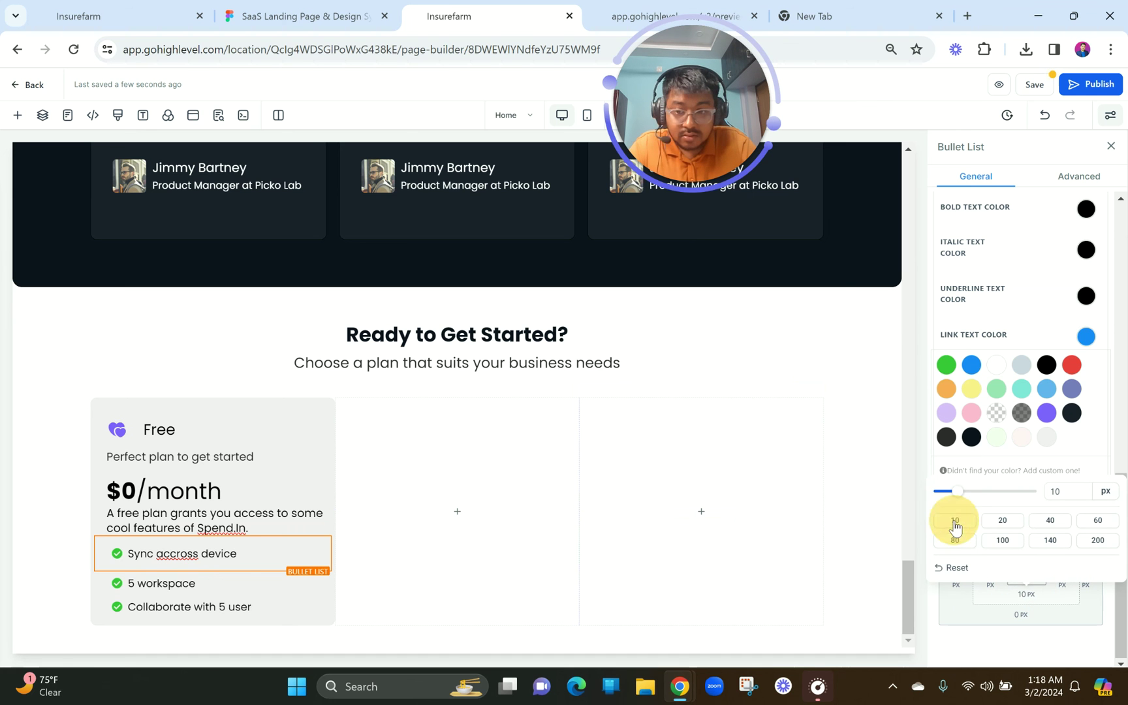
# - Copy "Sharing permission" from the Figma design, duplicate the "Collaborate with 5 user" bullet in the page builder and replace the copy's text with it
pyautogui.click(533, 583)
pyautogui.click(306, 16)
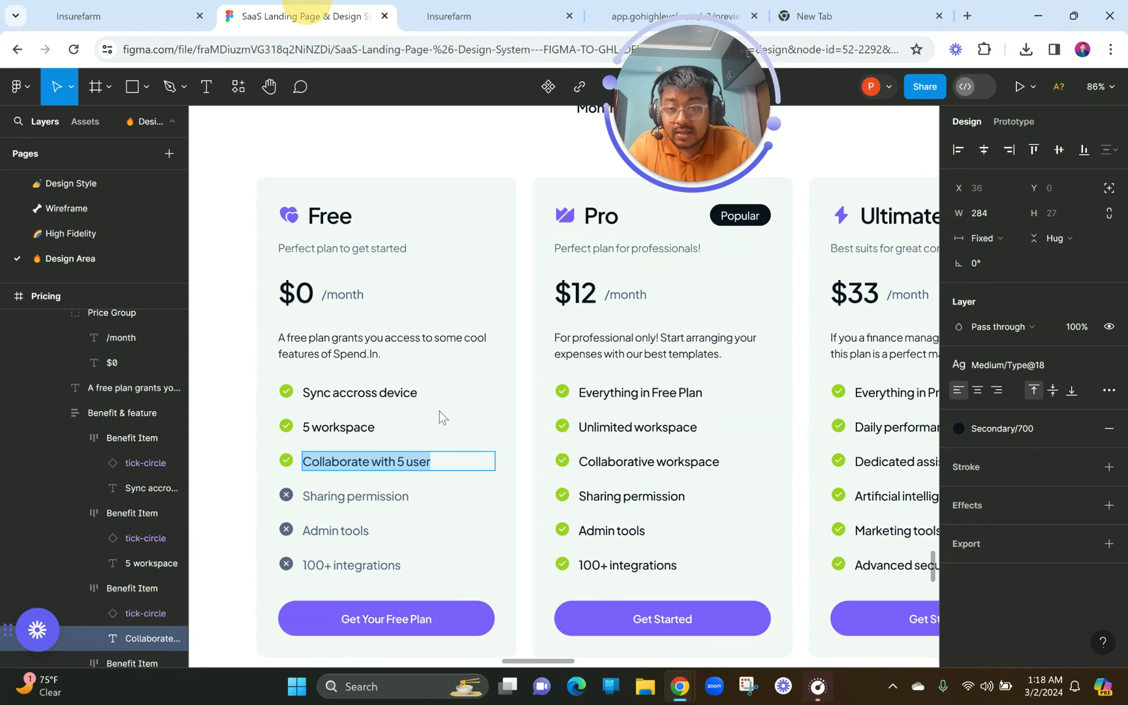
pyautogui.click(402, 500)
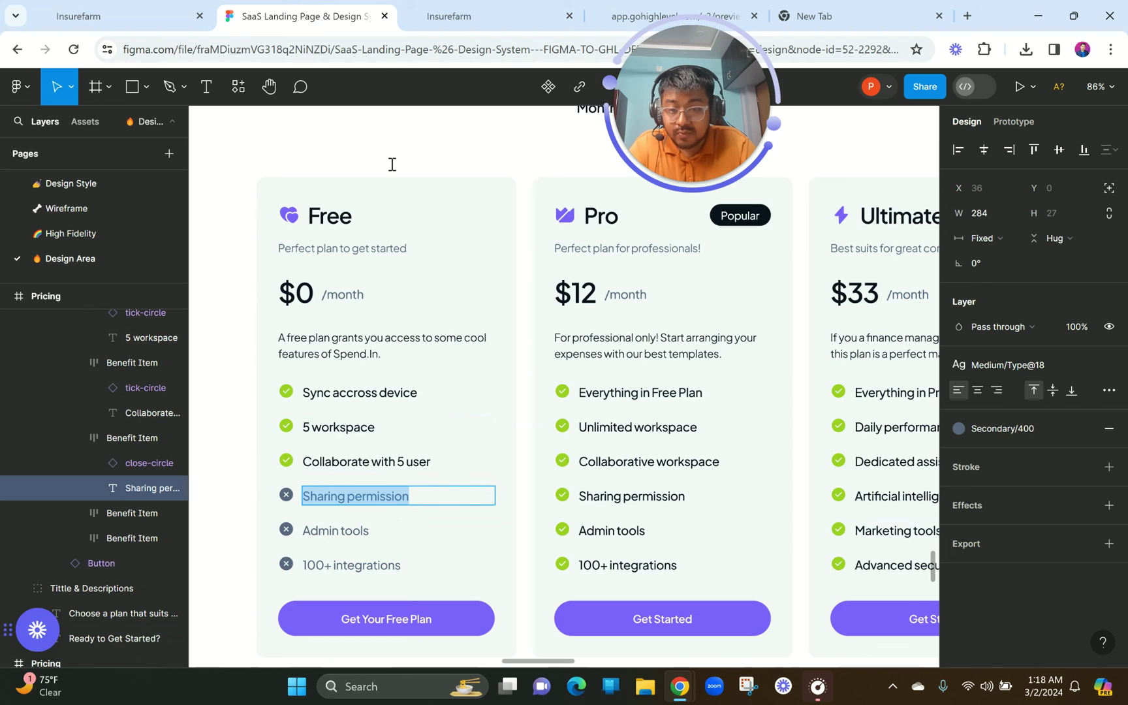
pyautogui.click(448, 15)
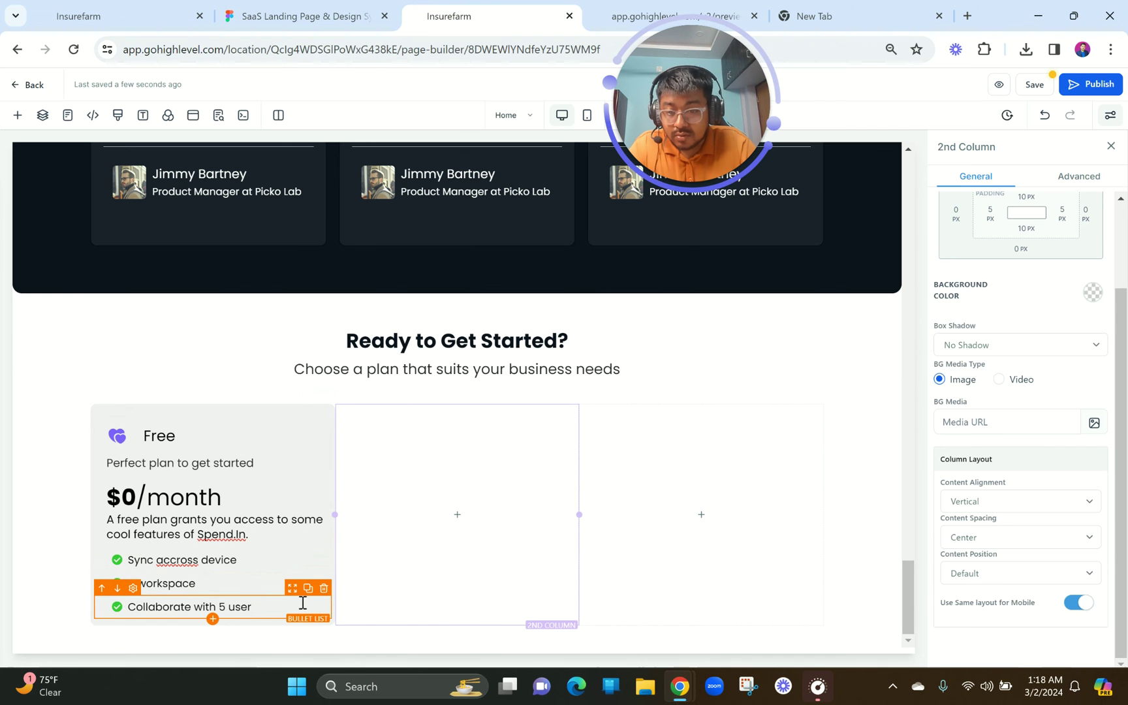
pyautogui.click(308, 589)
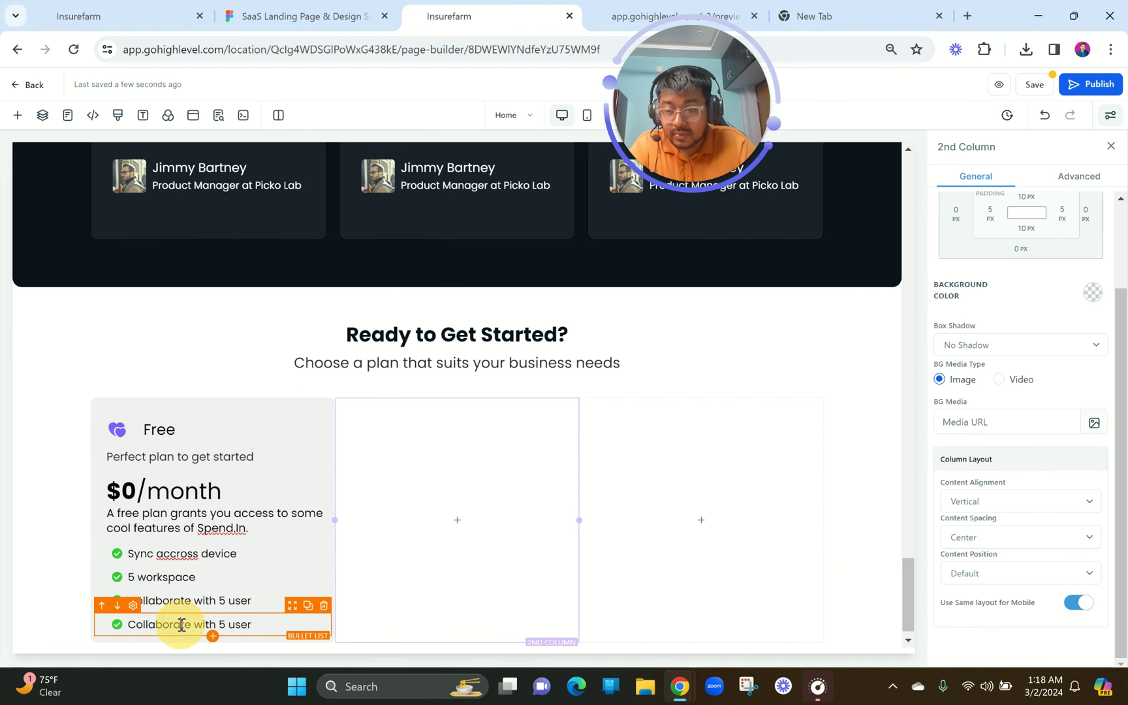
pyautogui.tripleClick(181, 625)
pyautogui.write('Sharing permission')
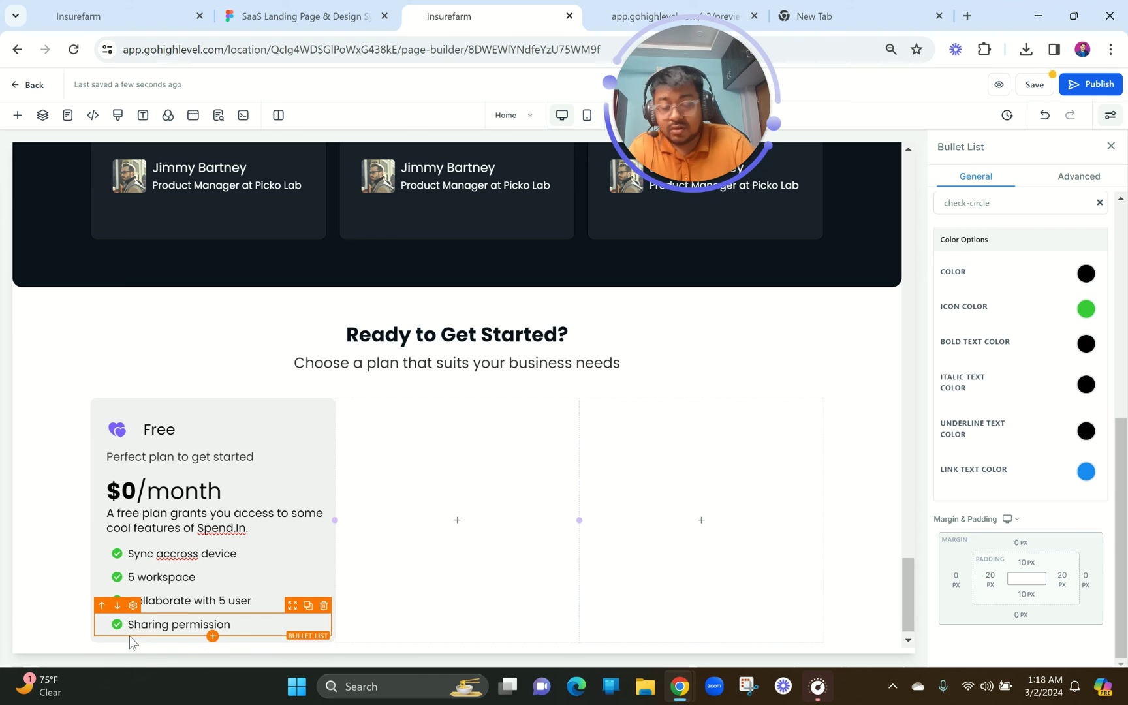
# - Search the icon library for "cross" and change the "Sharing permission" bullet's icon to times-circle
pyautogui.scroll(2, 1024, 514)
pyautogui.scroll(3, 1026, 514)
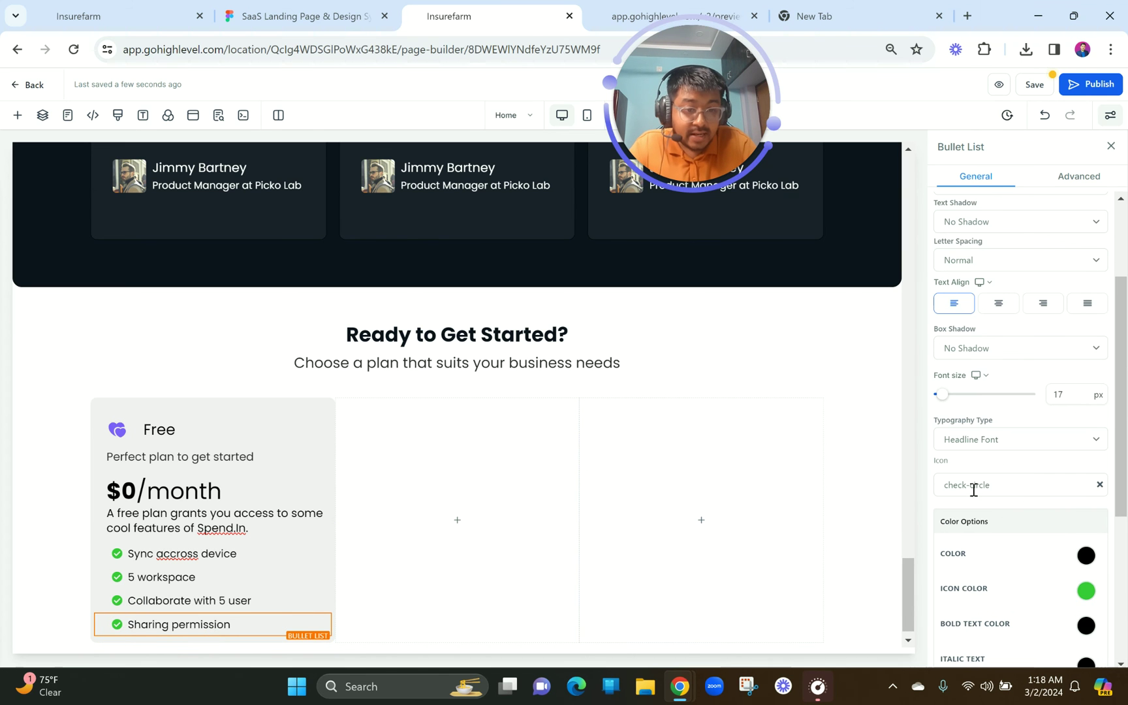
pyautogui.click(973, 489)
pyautogui.click(974, 513)
pyautogui.write('cr')
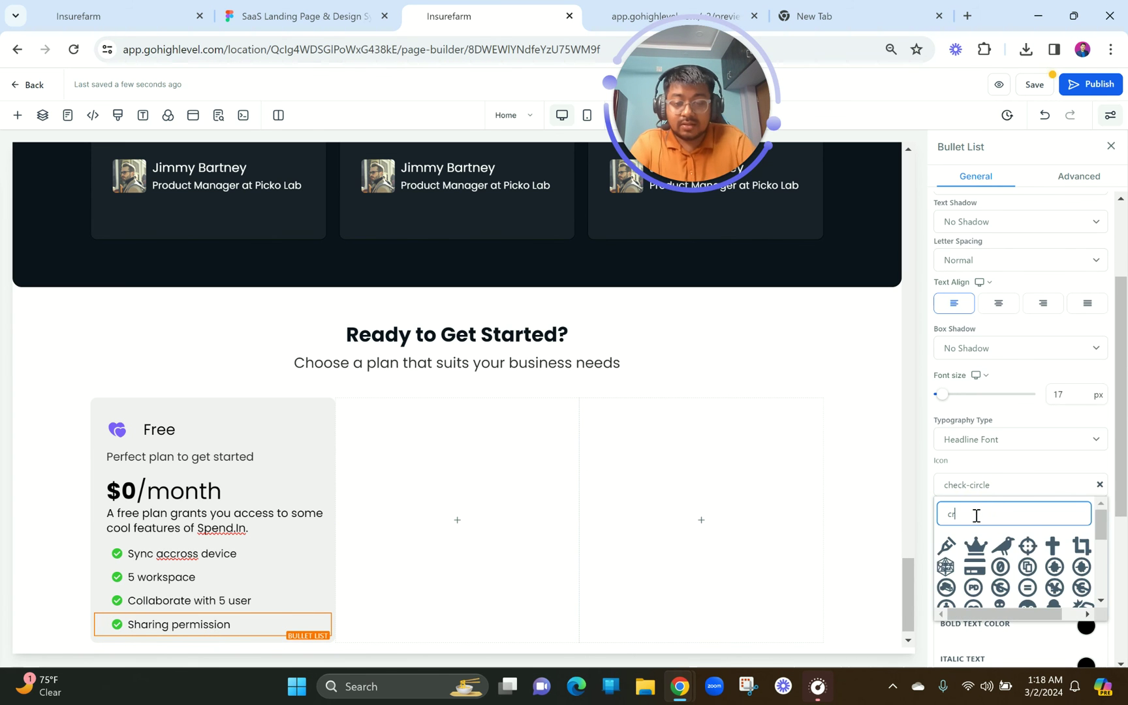
pyautogui.write('oss')
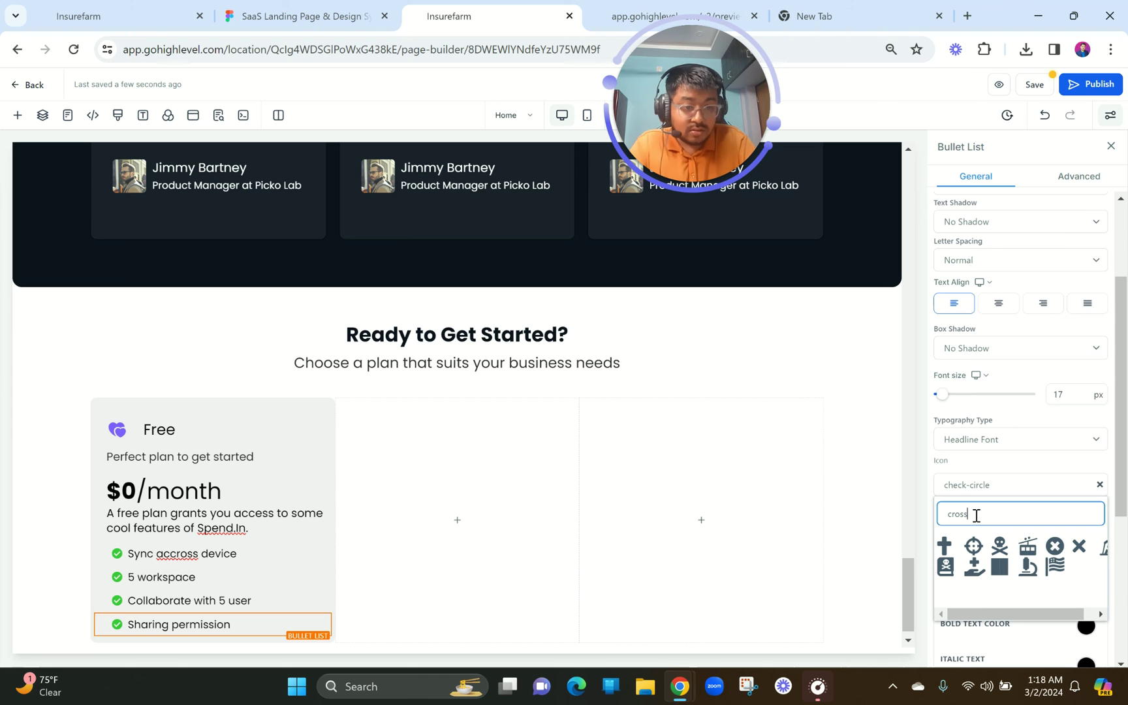
pyautogui.click(1055, 546)
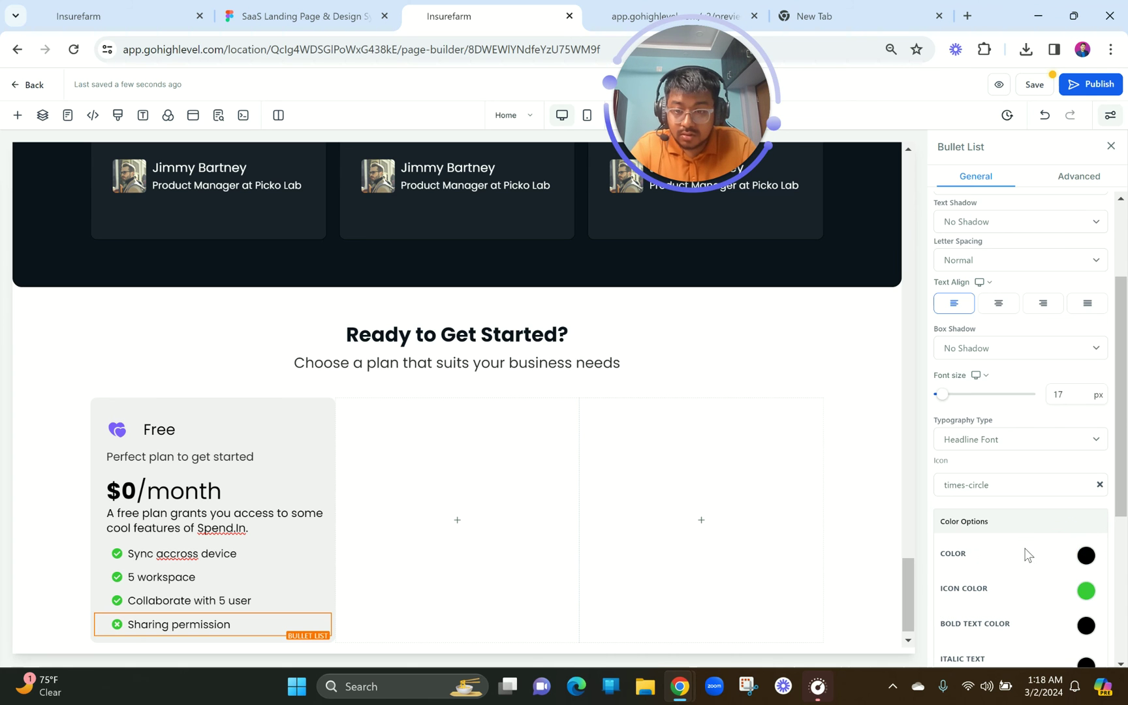
# - Set the icon color of the "Sharing permission" bullet to the dark charcoal swatch
pyautogui.scroll(-4, 1022, 564)
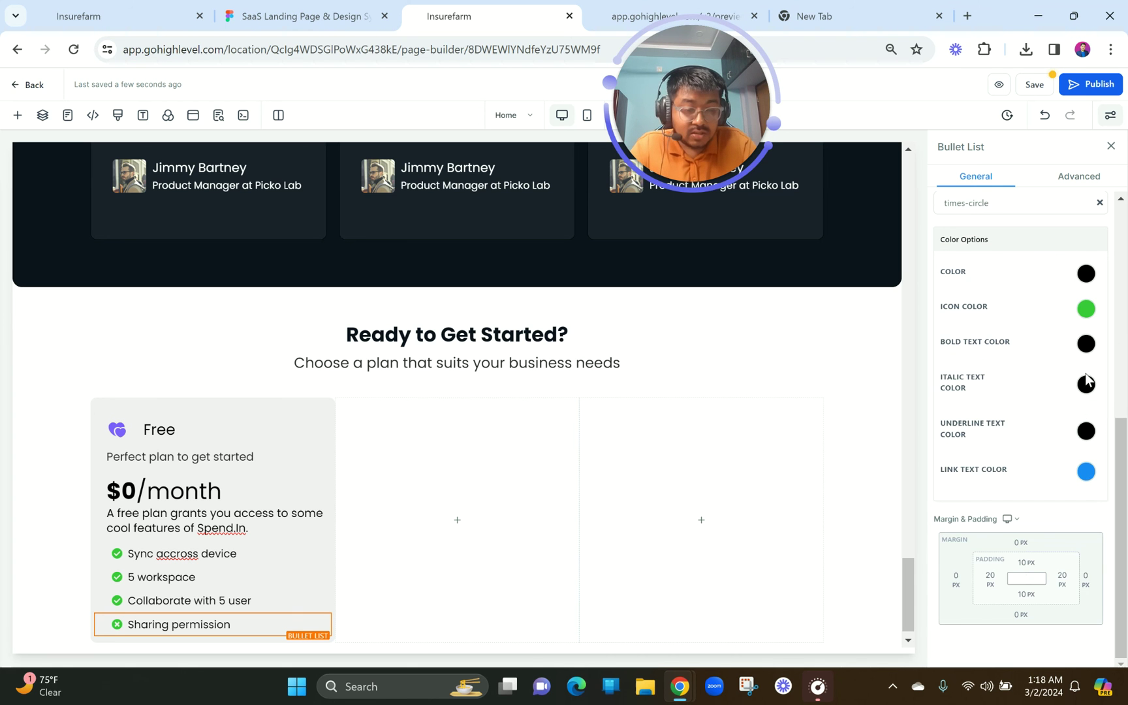
pyautogui.click(1084, 308)
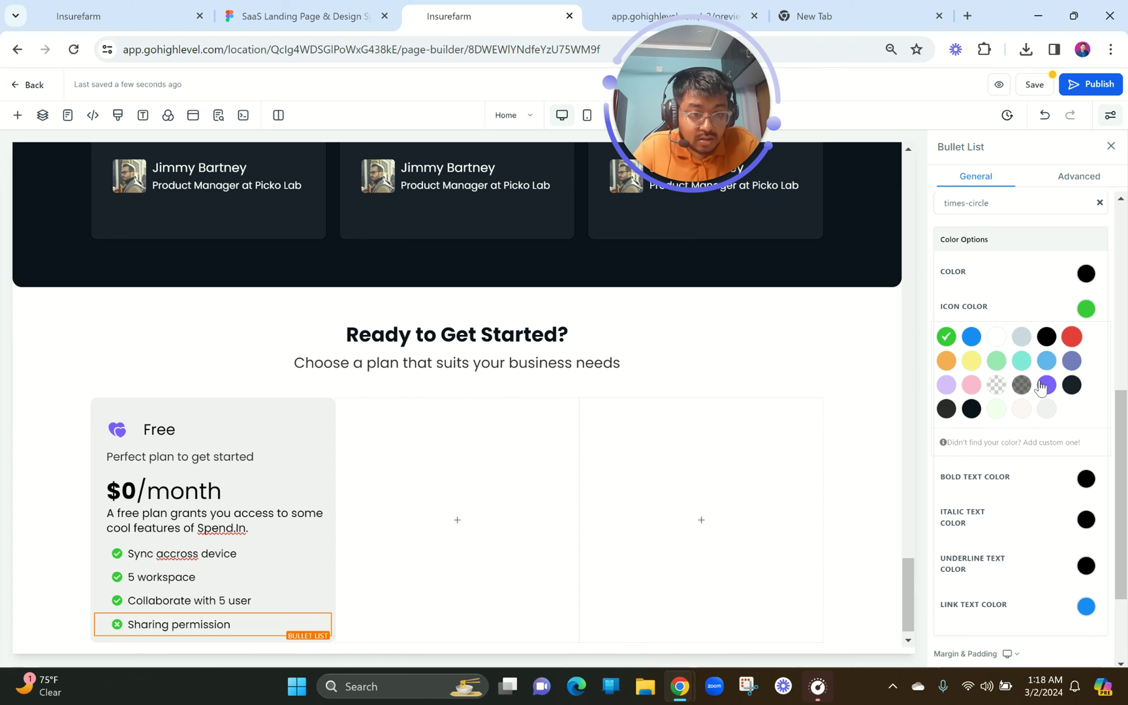
pyautogui.click(947, 409)
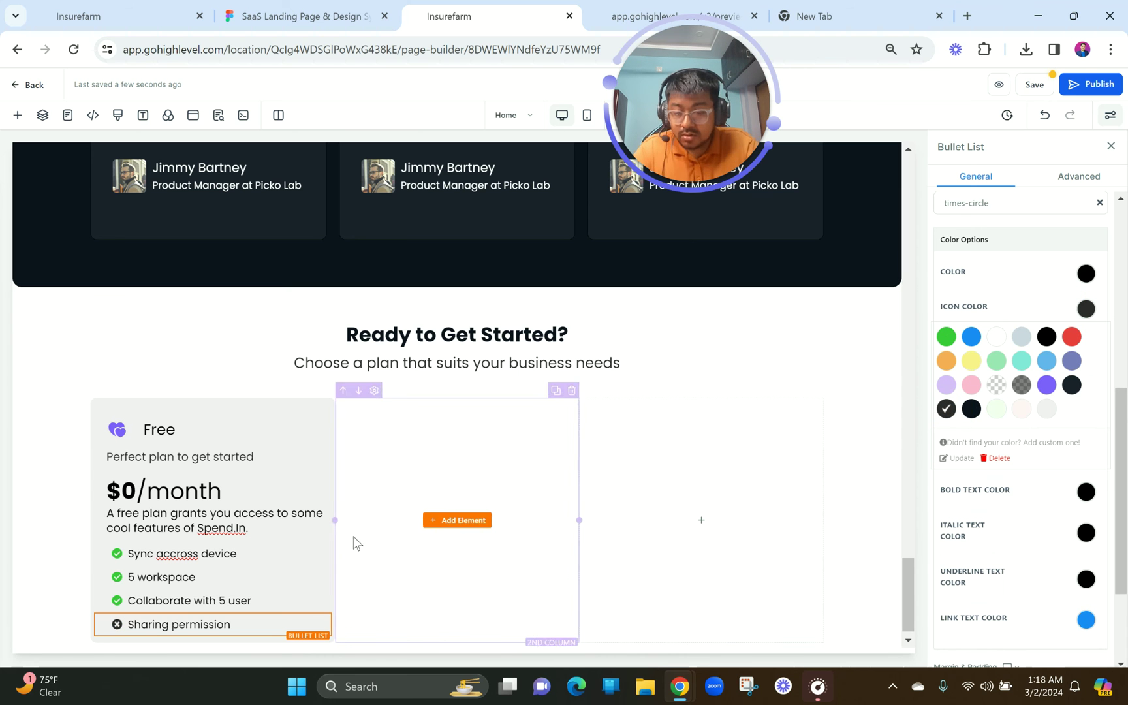
# - Duplicate the "Sharing permission" bullet twice and replace the first copy's text with "Admin tools" copied from the Figma design
pyautogui.click(324, 6)
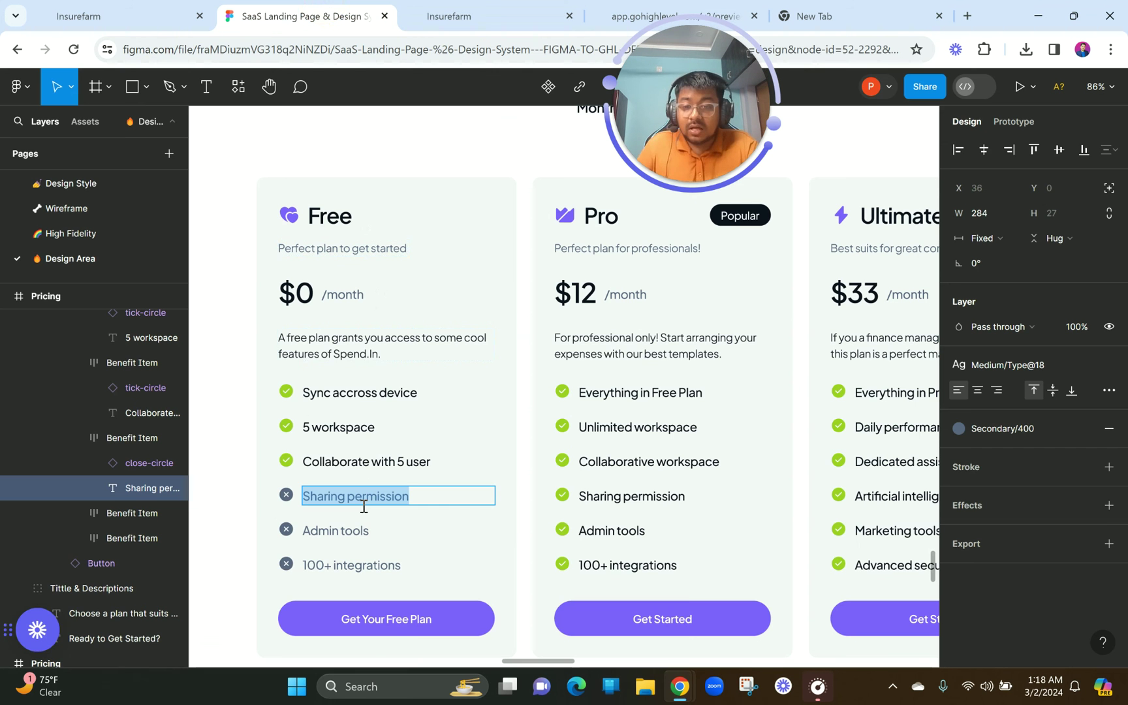
pyautogui.doubleClick(347, 528)
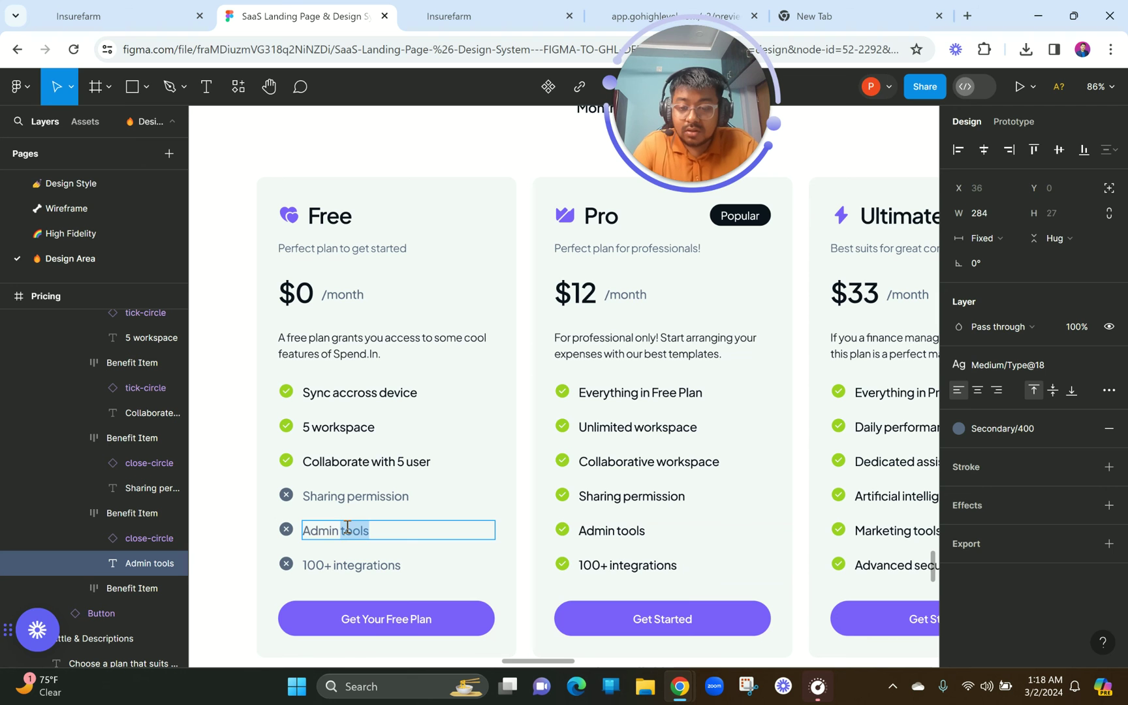
pyautogui.click(470, 8)
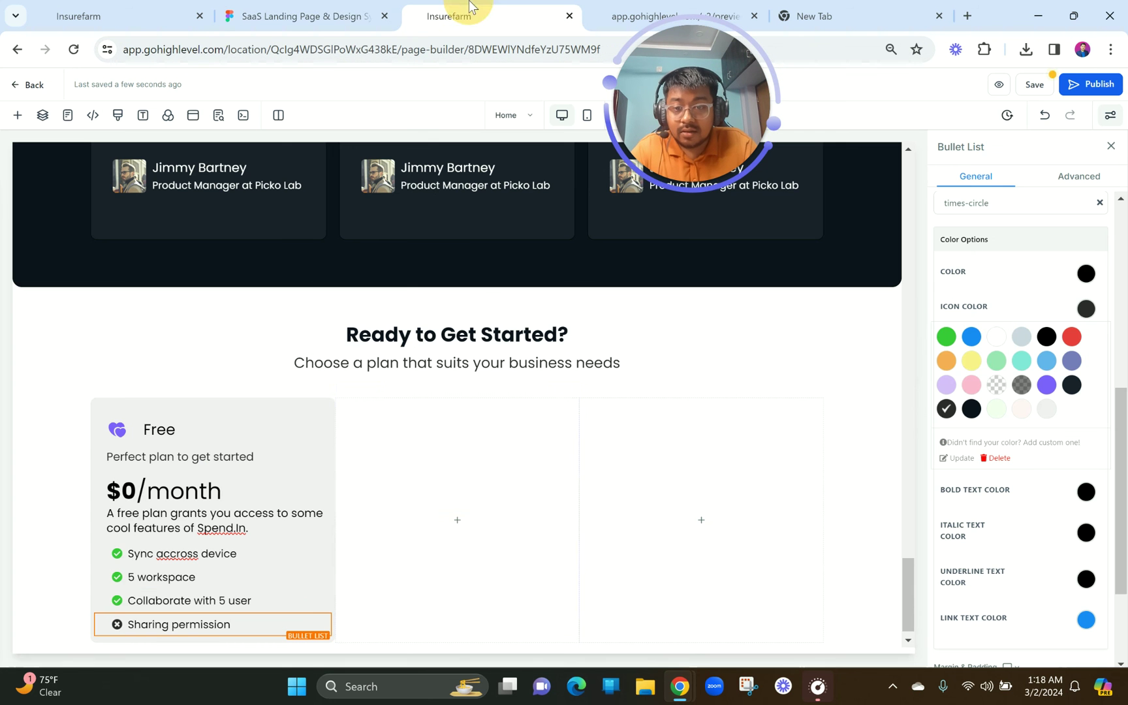
pyautogui.click(308, 606)
pyautogui.click(308, 606)
pyautogui.tripleClick(201, 590)
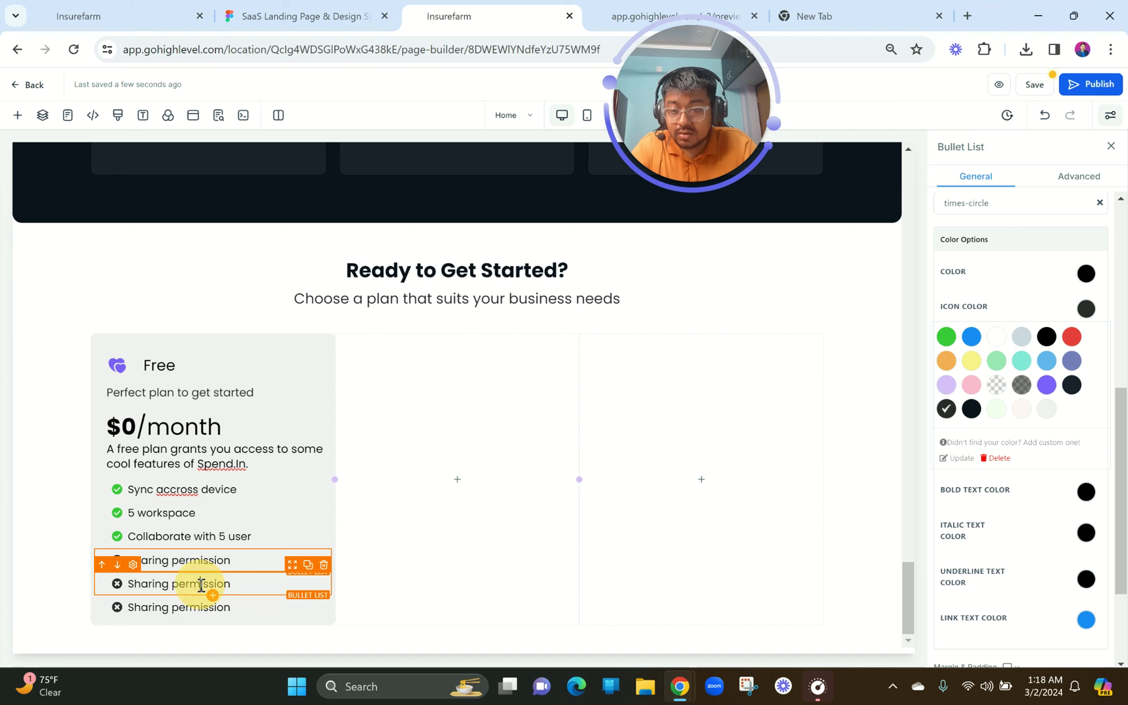
pyautogui.write('Admin tools')
pyautogui.press('BackSpace')
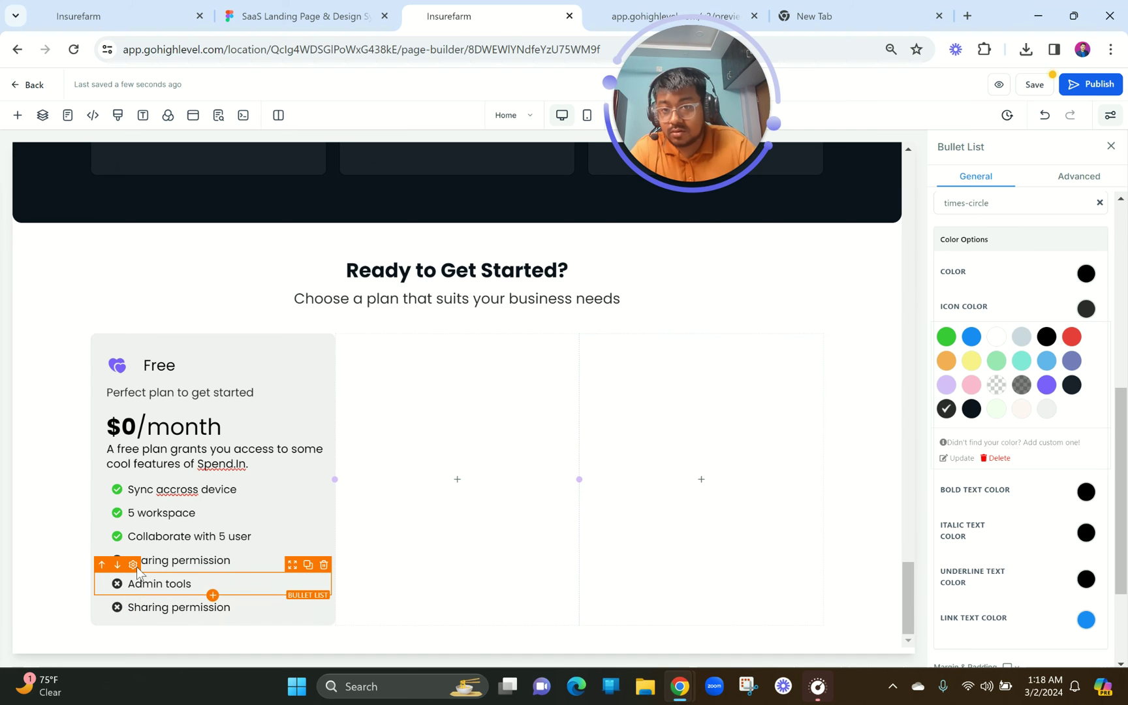
# - Copy "100+ integrations" from the Figma design, duplicate the "Sharing permission" bullet below "Admin tools" and replace the last bullet's text with it
pyautogui.click(282, 14)
pyautogui.doubleClick(366, 565)
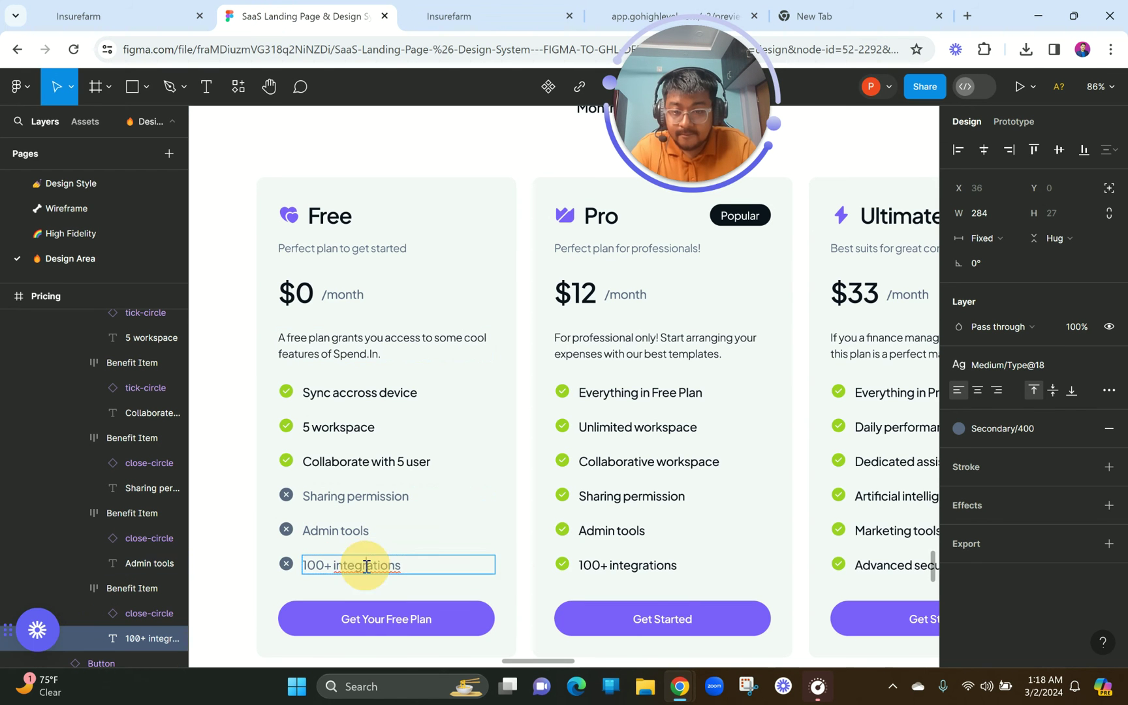
pyautogui.write('Admin tools')
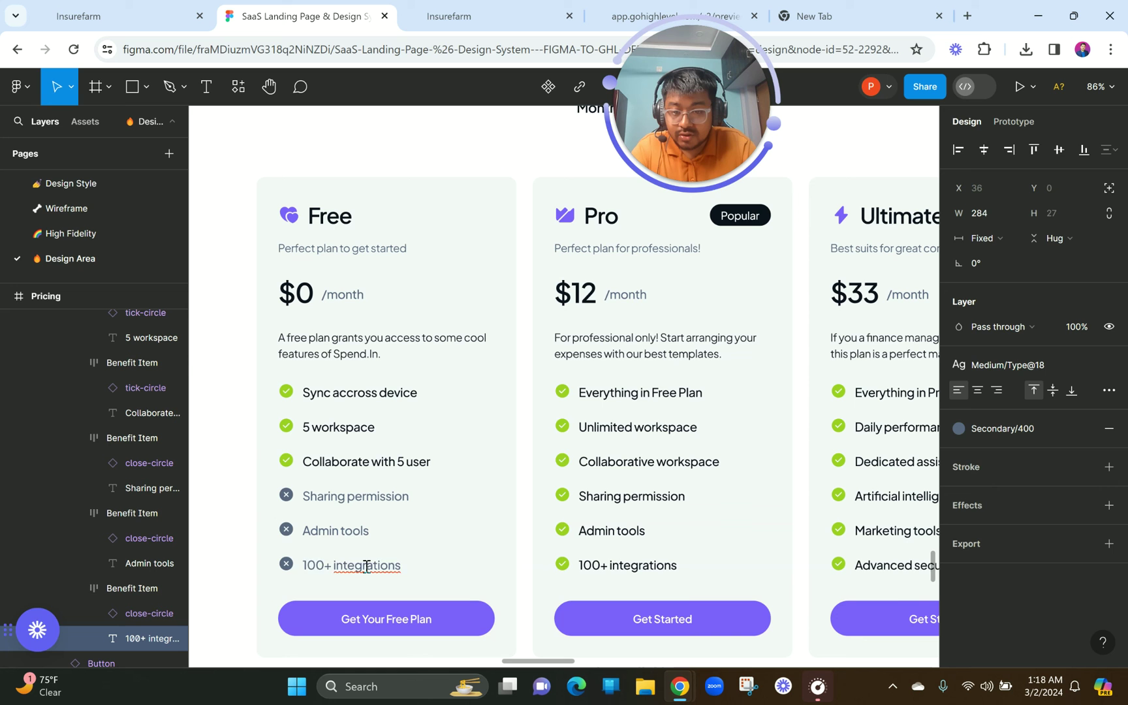
pyautogui.doubleClick(366, 567)
pyautogui.hotkey('ctrl', 'c')
pyautogui.click(456, 16)
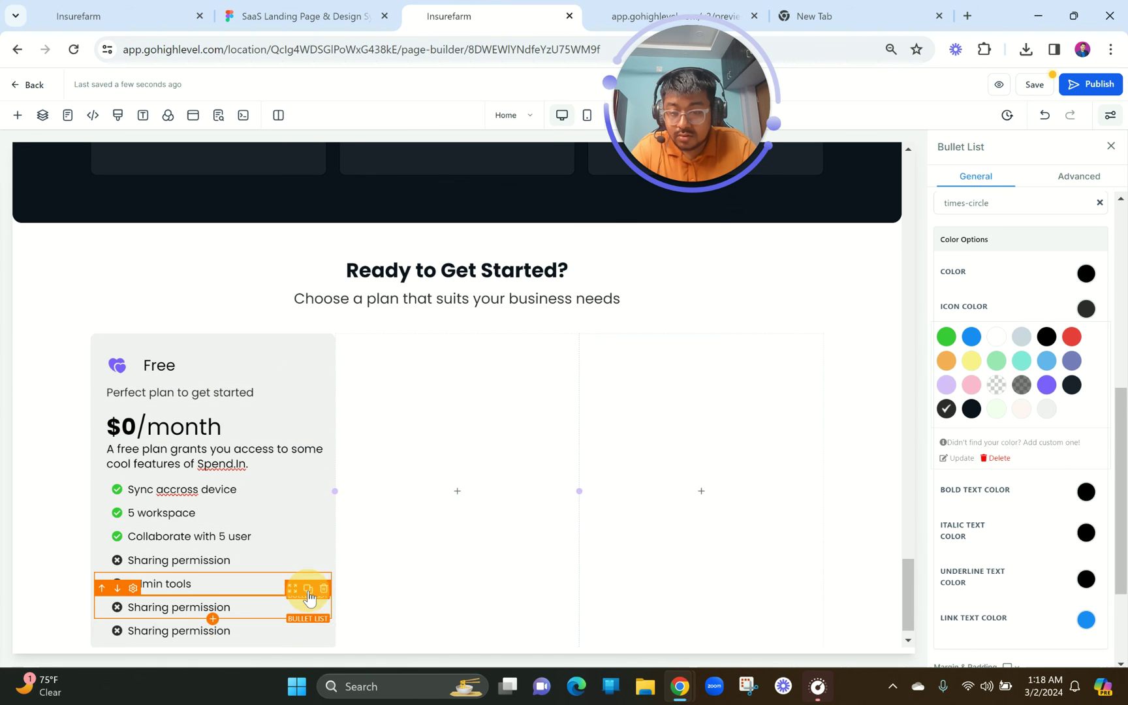
pyautogui.click(307, 589)
pyautogui.tripleClick(222, 610)
pyautogui.hotkey('ctrl', 'v')
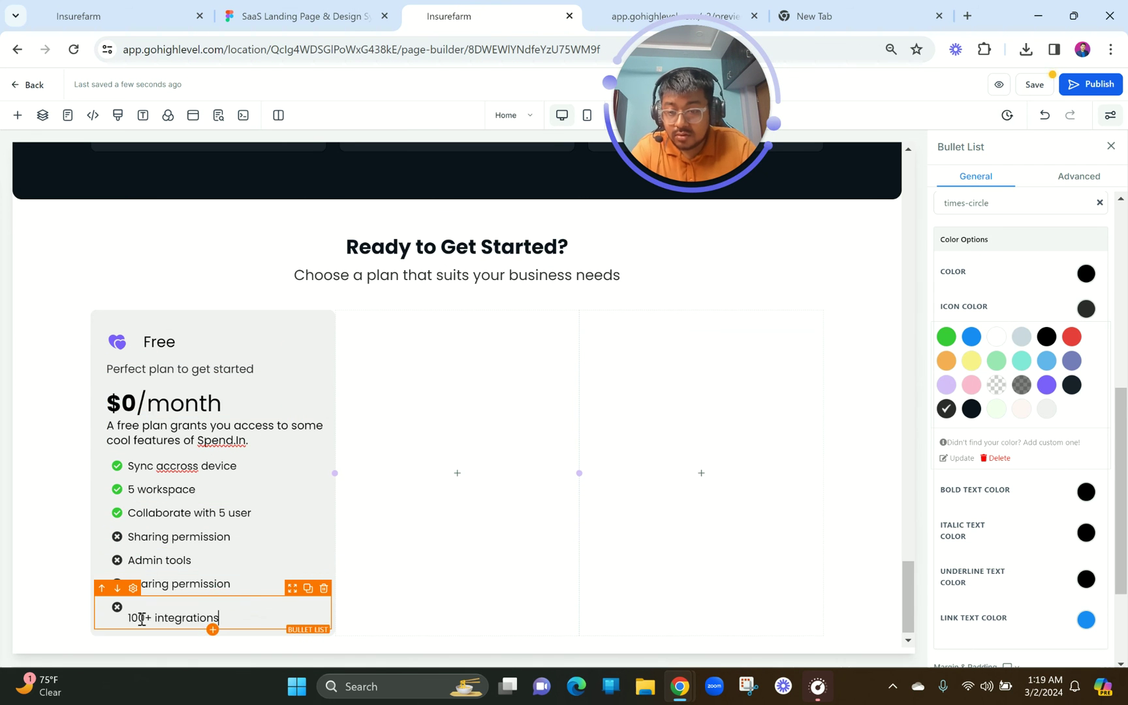
pyautogui.click(129, 618)
pyautogui.press('BackSpace')
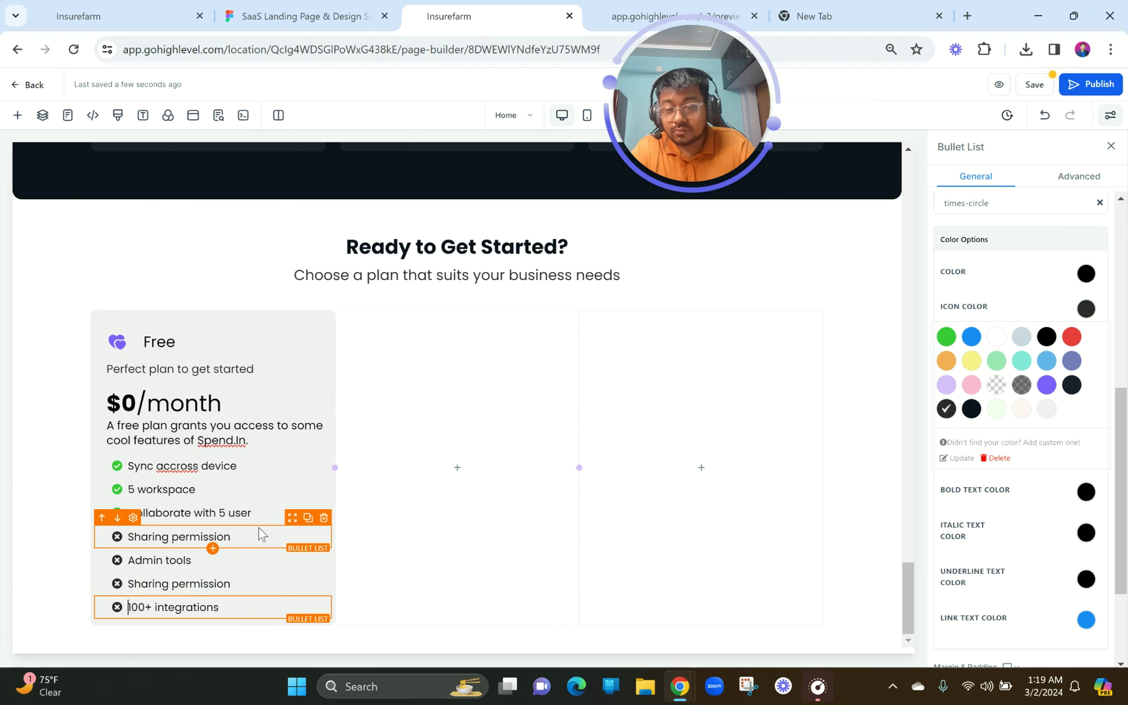
# - Check the bullet order in the Figma design and delete the extra "Sharing permission" bullet below "Admin tools" in the page builder
pyautogui.click(313, 14)
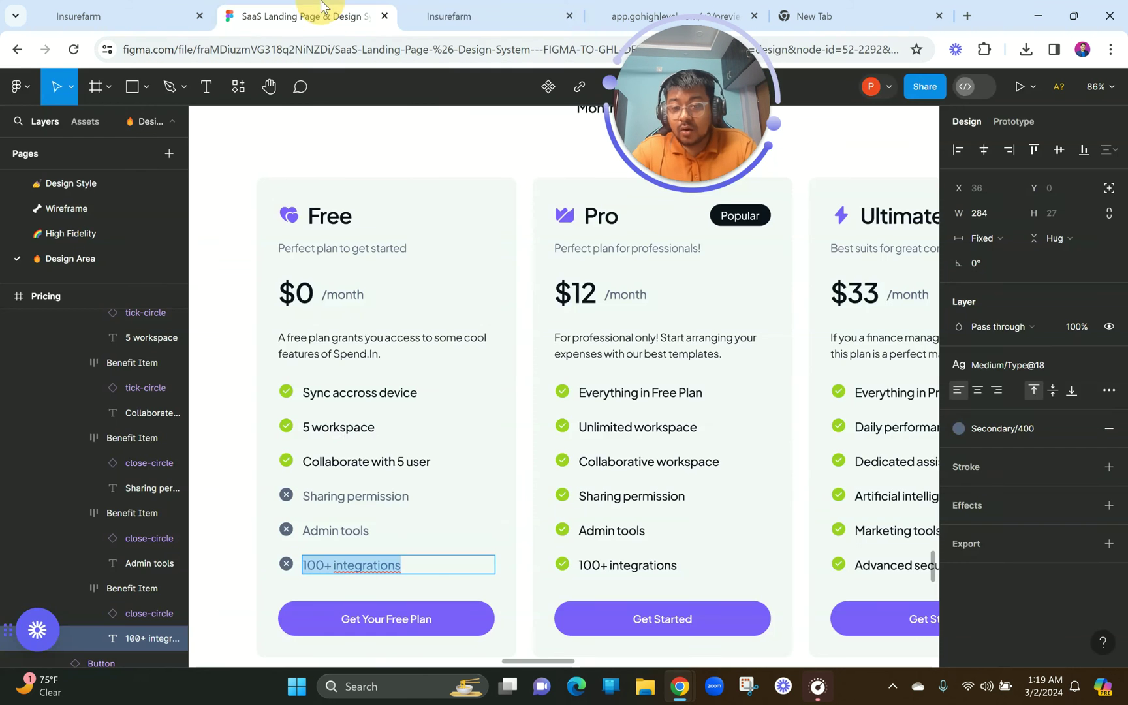
pyautogui.click(449, 16)
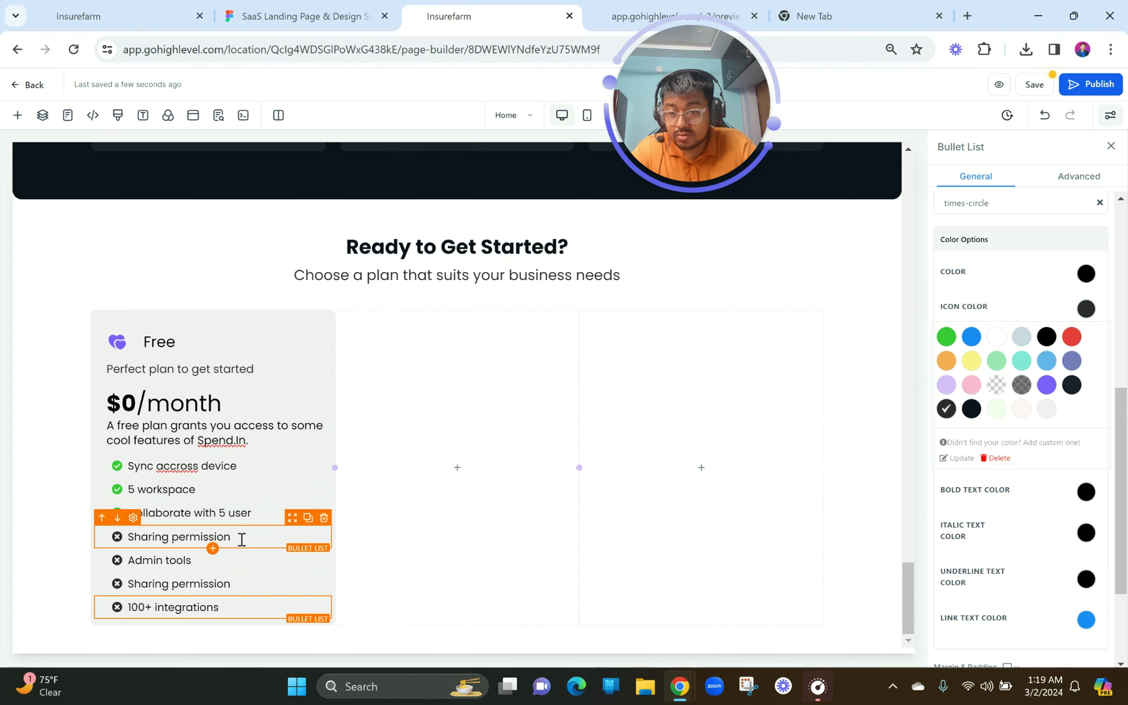
pyautogui.click(324, 565)
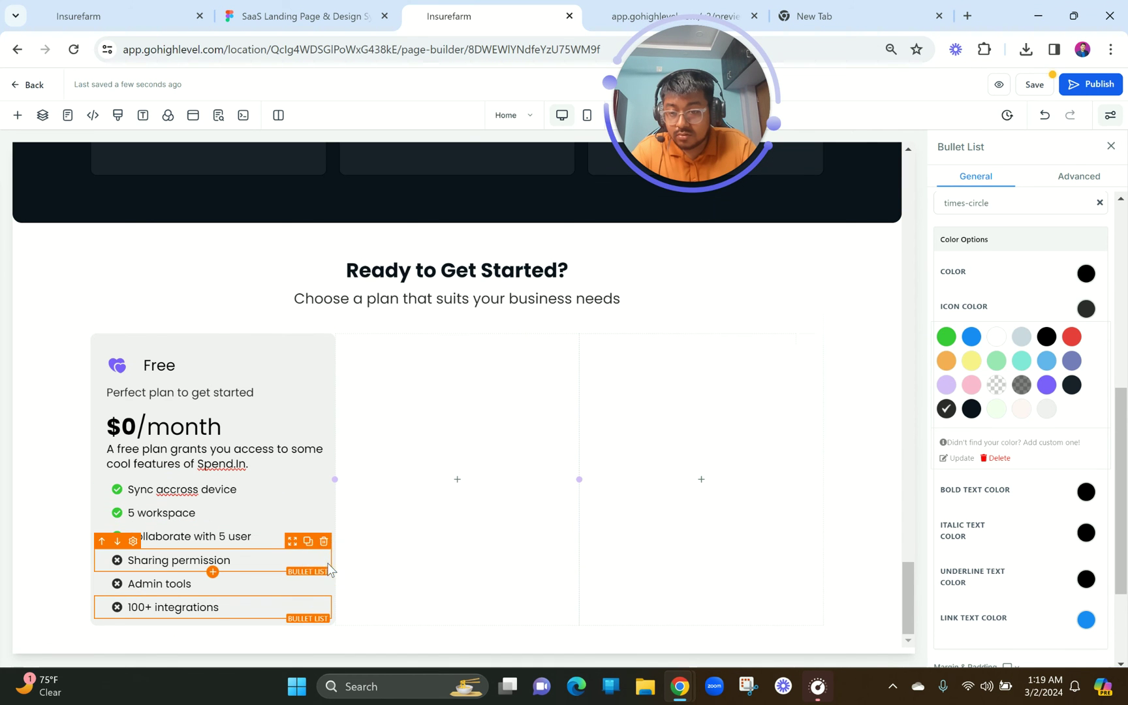
# - Copy the "Get Your Free Plan" button label from the Free plan card in the Figma design and return to the page builder
pyautogui.click(300, 17)
pyautogui.scroll(-5, 413, 555)
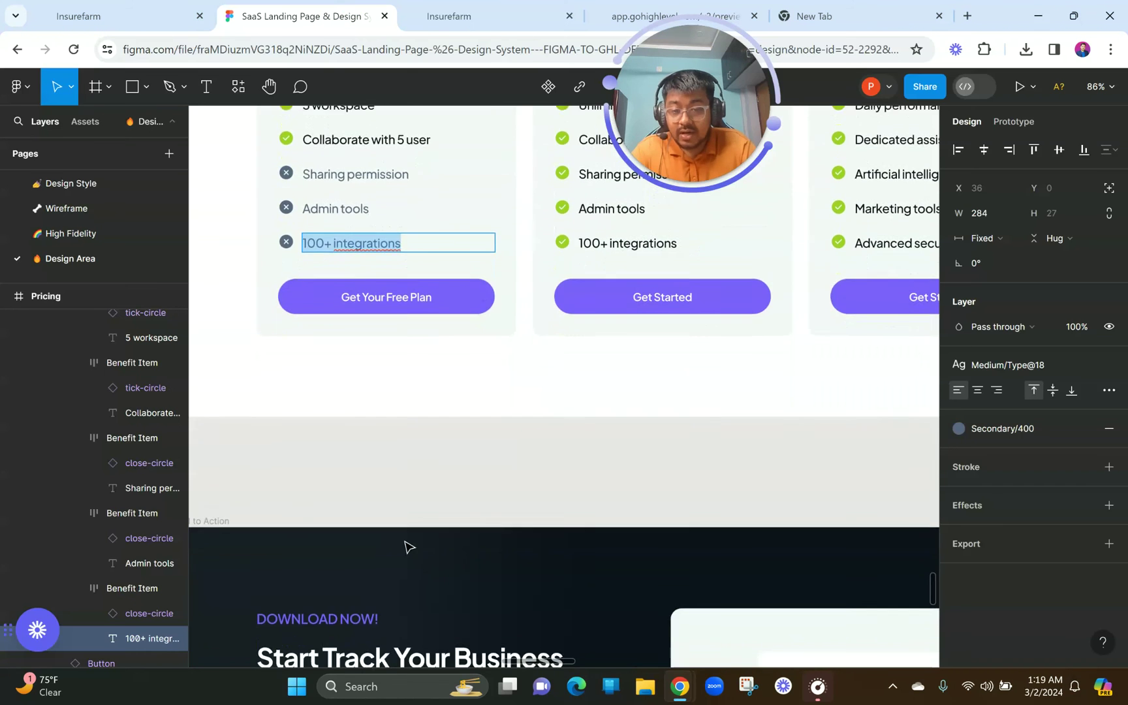
pyautogui.scroll(3, 392, 405)
pyautogui.click(367, 523)
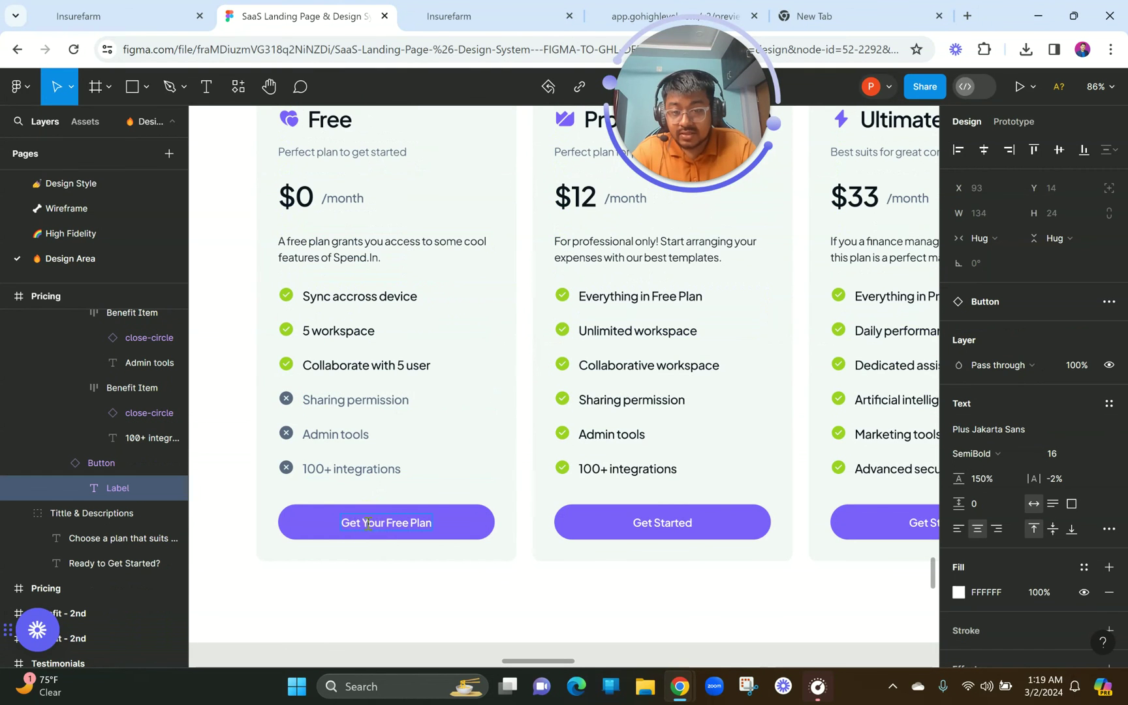
pyautogui.click(433, 5)
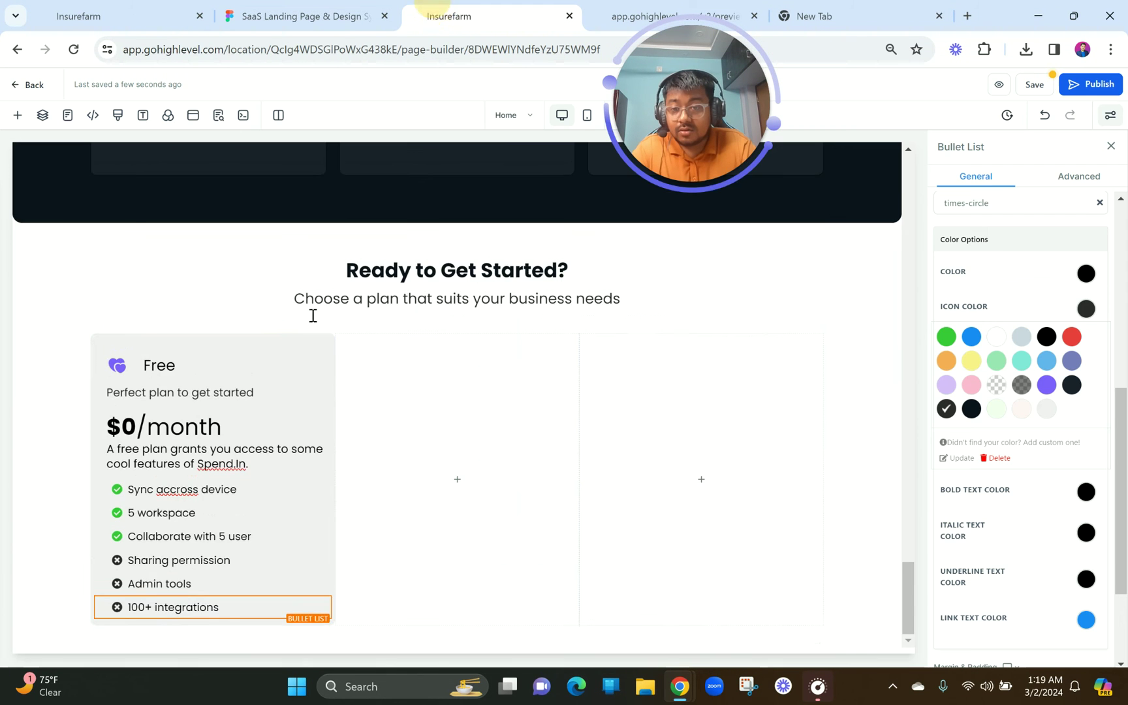
# - Add a Button element below the "100+ integrations" bullet in the Free plan card
pyautogui.scroll(10, 301, 348)
pyautogui.scroll(-10, 301, 347)
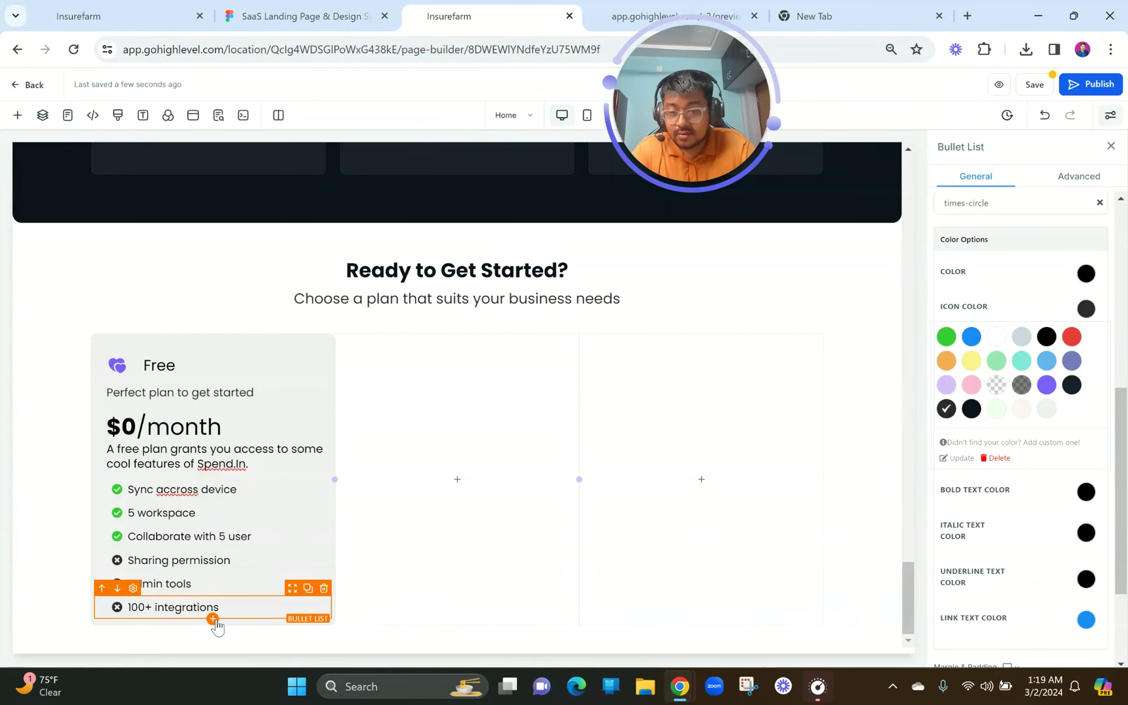
pyautogui.click(212, 617)
pyautogui.click(173, 188)
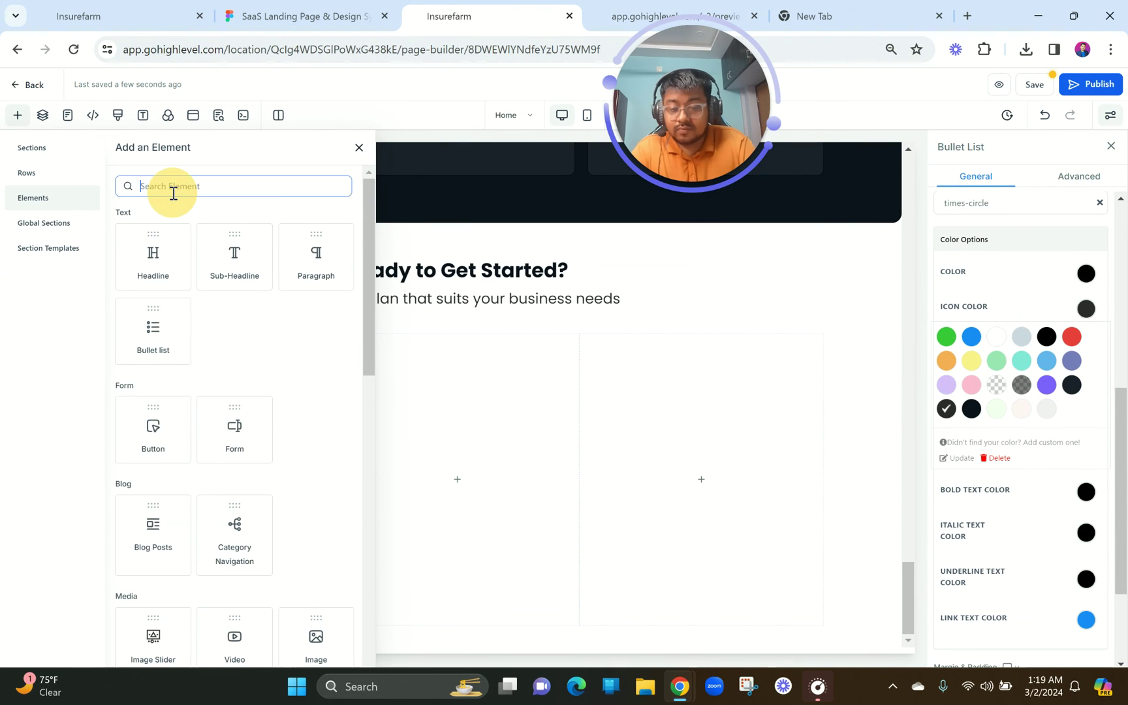
pyautogui.write('butt')
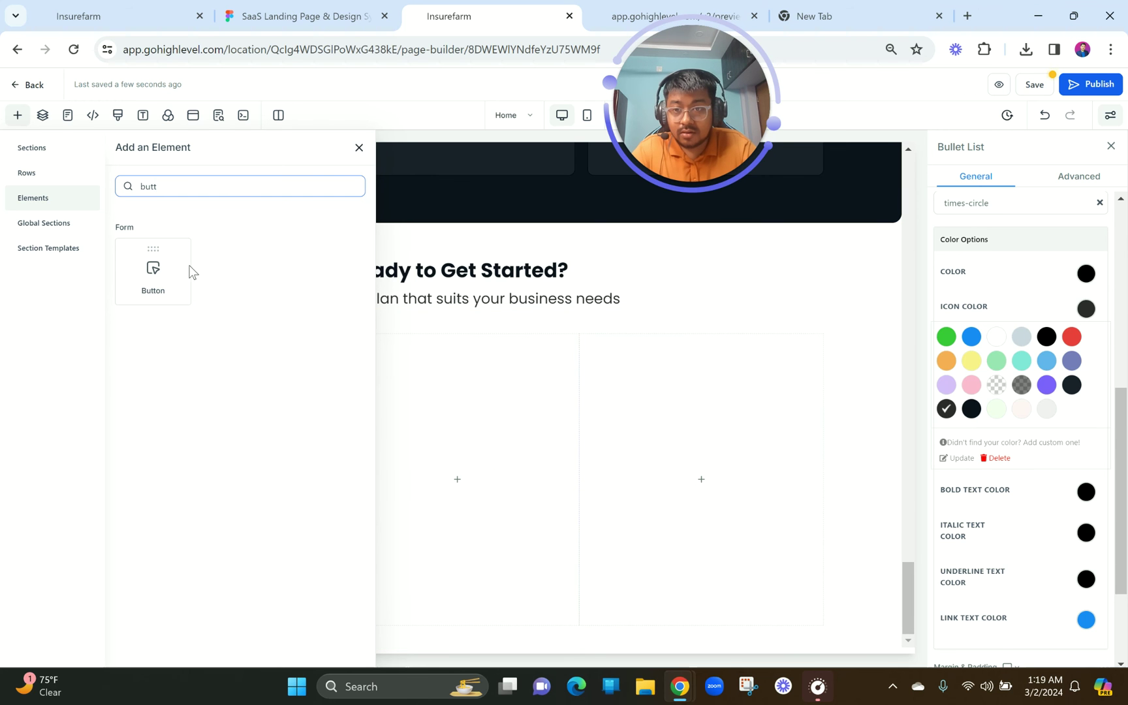
pyautogui.click(171, 291)
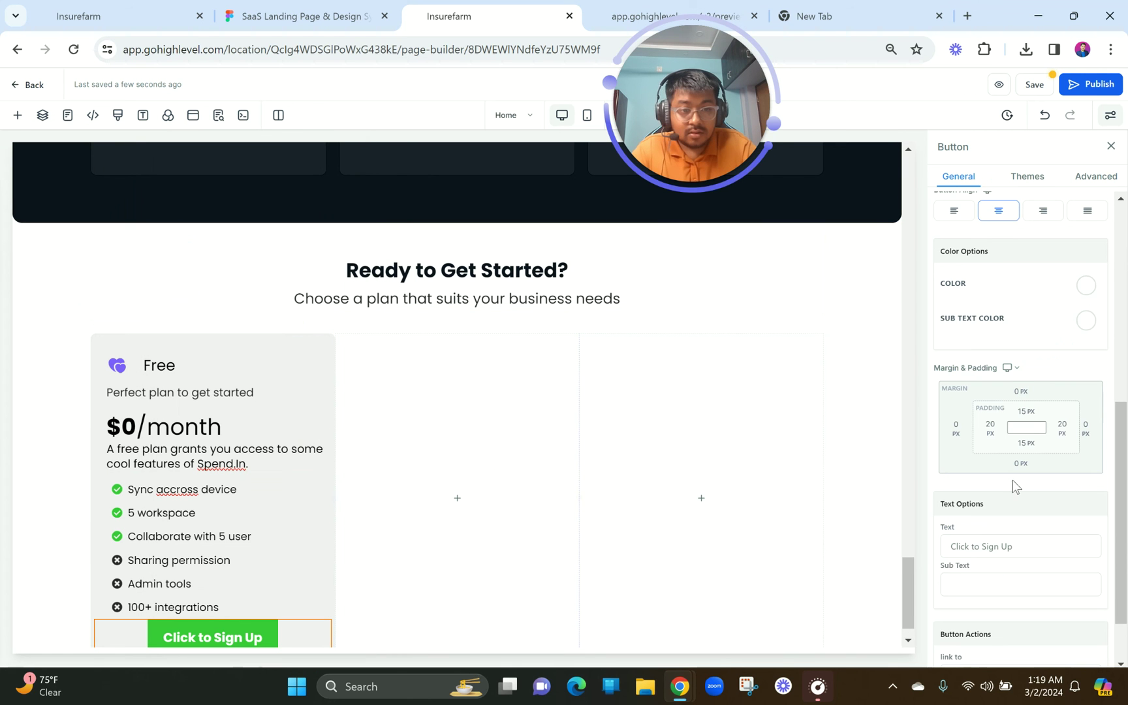
# - Replace the new button's text with "Get Your Free Plan"
pyautogui.scroll(-1, 998, 575)
pyautogui.moveTo(1024, 473); pyautogui.dragTo(926, 478)
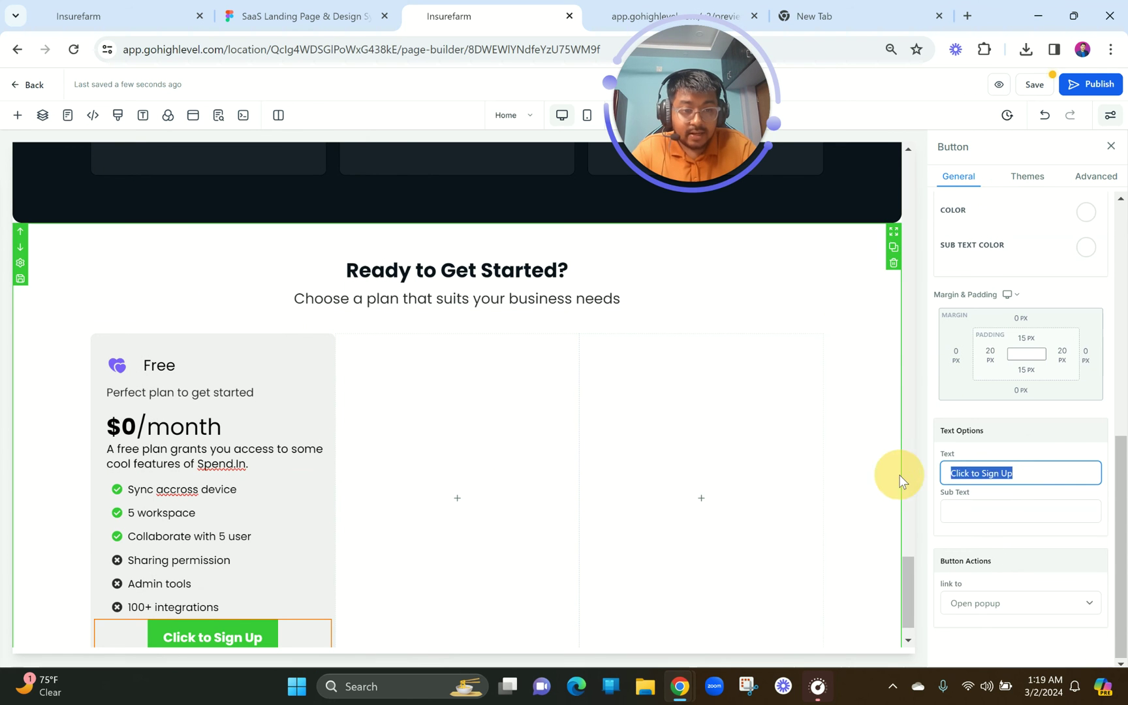
pyautogui.write('Get Your Free Plan')
# - Set the "Get Your Free Plan" button's background color to purple and open its advanced settings
pyautogui.scroll(10, 1029, 306)
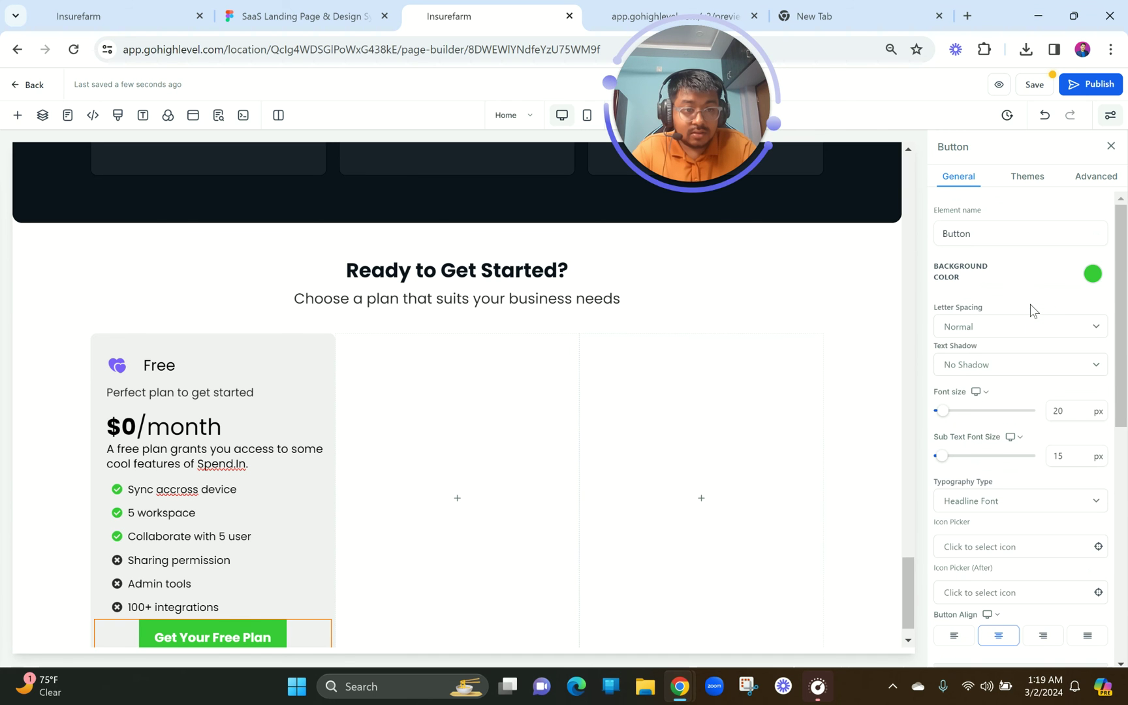
pyautogui.click(1092, 275)
pyautogui.click(1003, 353)
pyautogui.click(1096, 176)
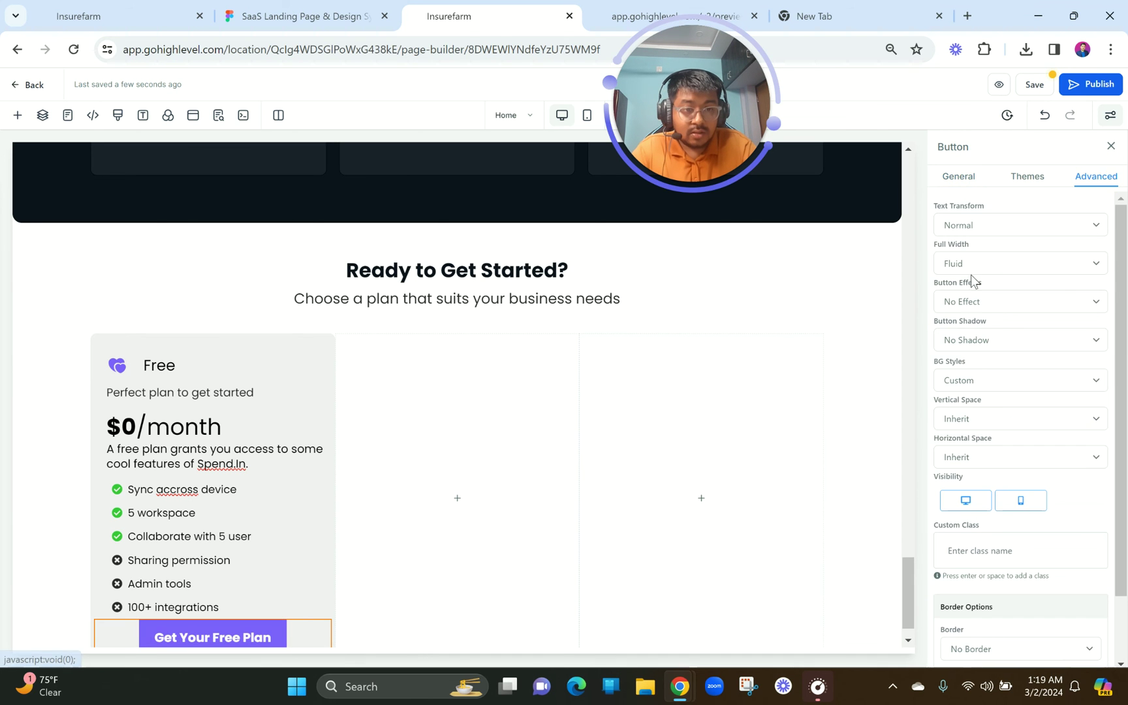
# - Give the "Get Your Free Plan" button a full solid border with a width of 1px
pyautogui.scroll(-2, 976, 281)
pyautogui.click(975, 574)
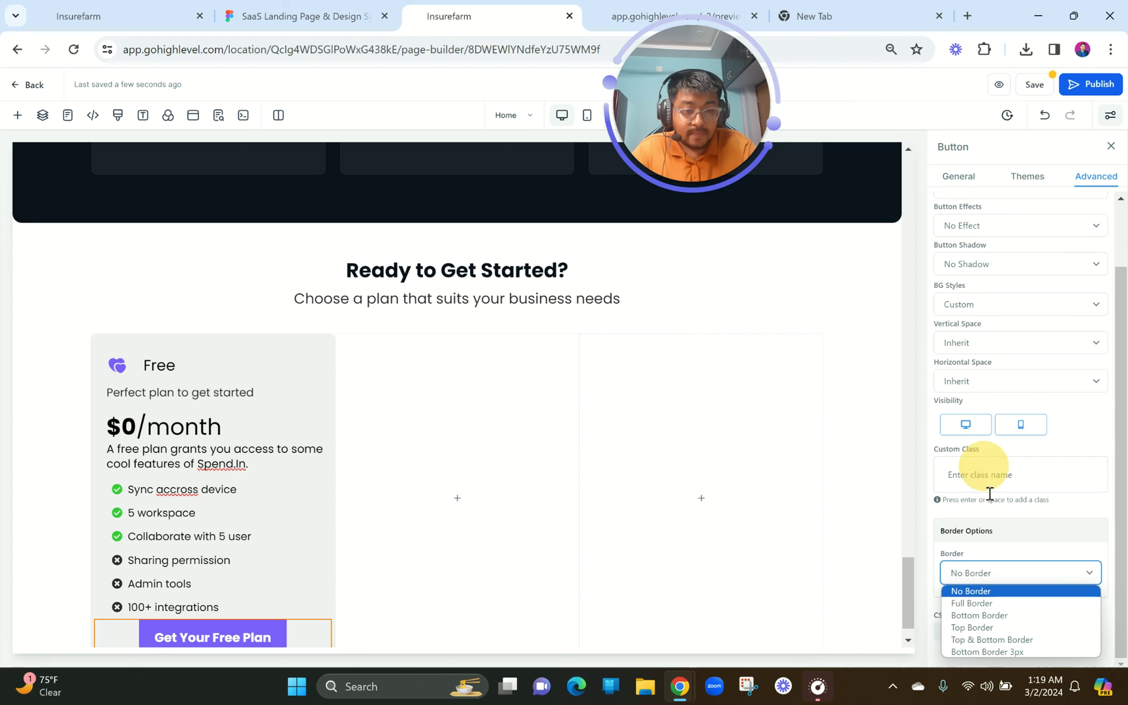
pyautogui.click(979, 604)
pyautogui.scroll(-3, 979, 587)
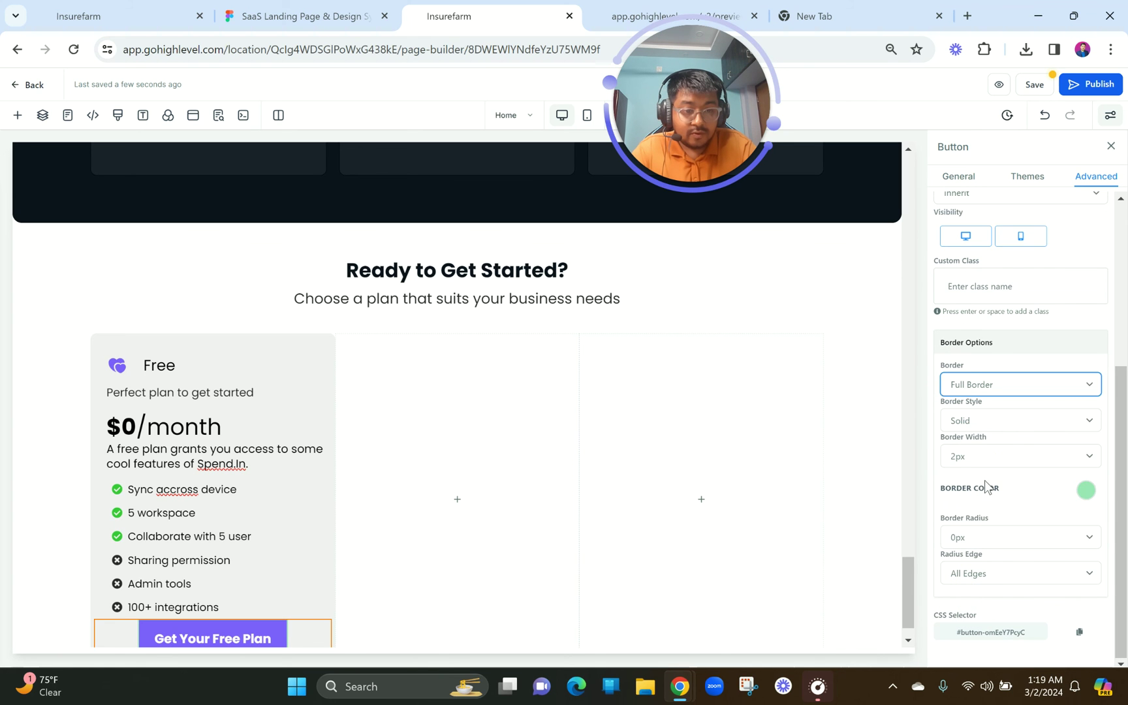
pyautogui.click(979, 454)
pyautogui.click(972, 477)
# - Set the "Get Your Free Plan" button's border color to the same purple as its background
pyautogui.moveTo(1081, 493); pyautogui.dragTo(1007, 544)
pyautogui.click(1017, 508)
pyautogui.click(1083, 496)
pyautogui.click(1050, 516)
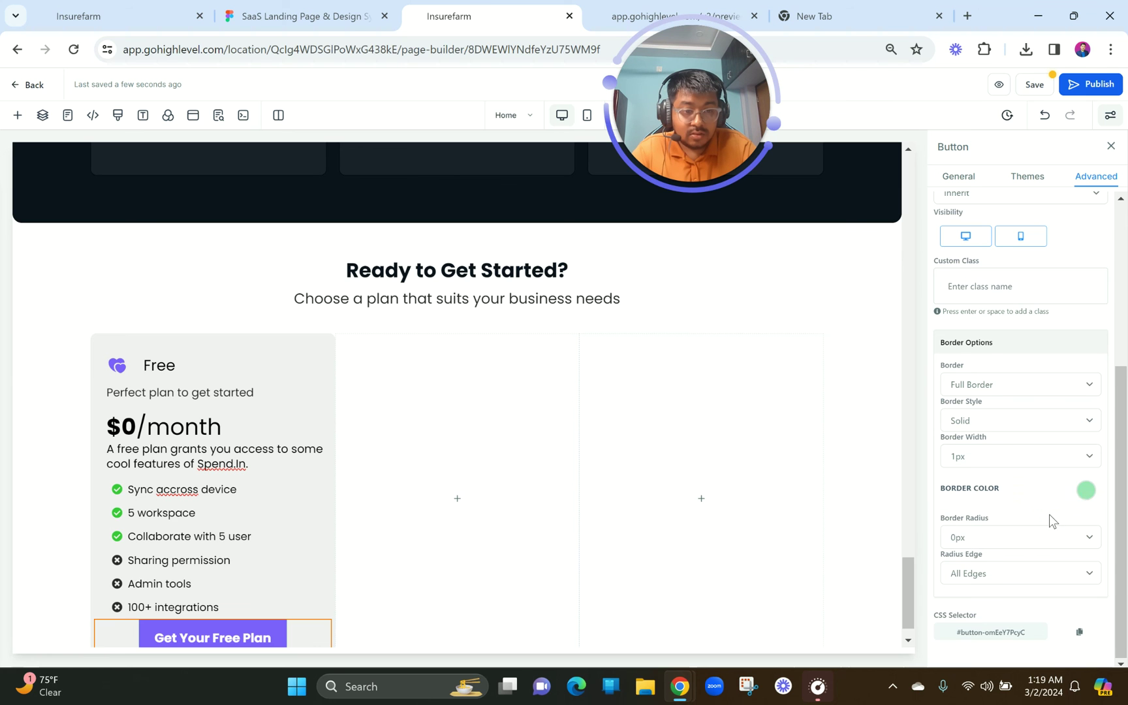
pyautogui.click(1083, 490)
pyautogui.click(1046, 567)
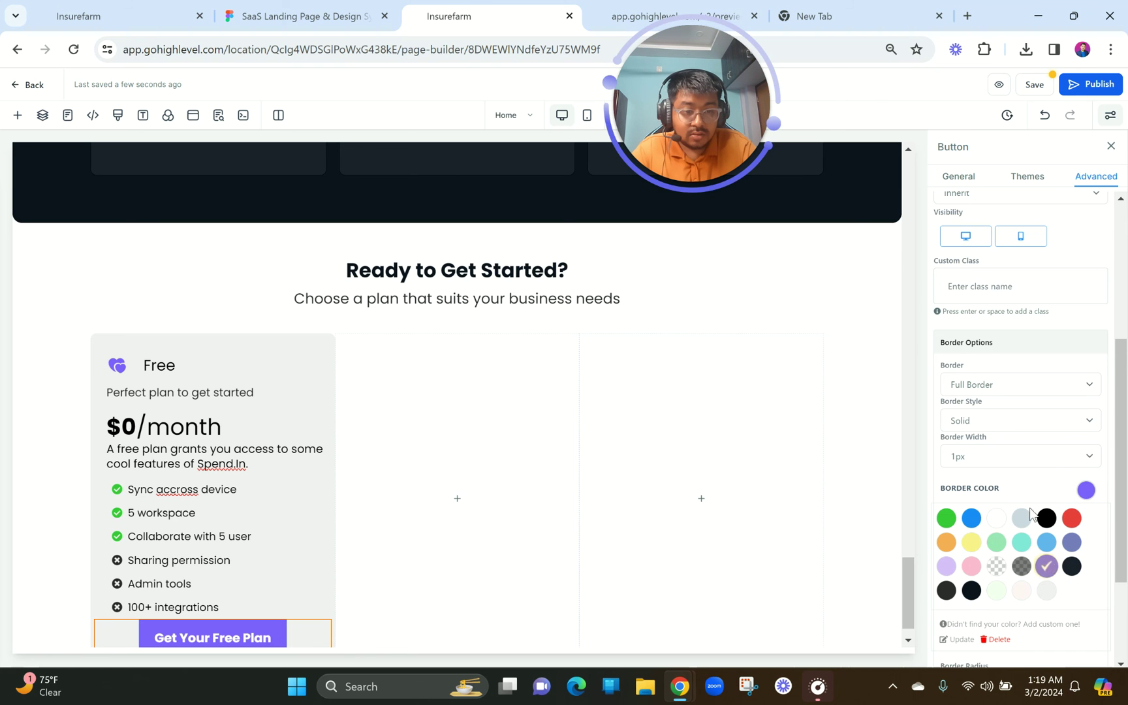
pyautogui.click(1021, 481)
pyautogui.click(1032, 471)
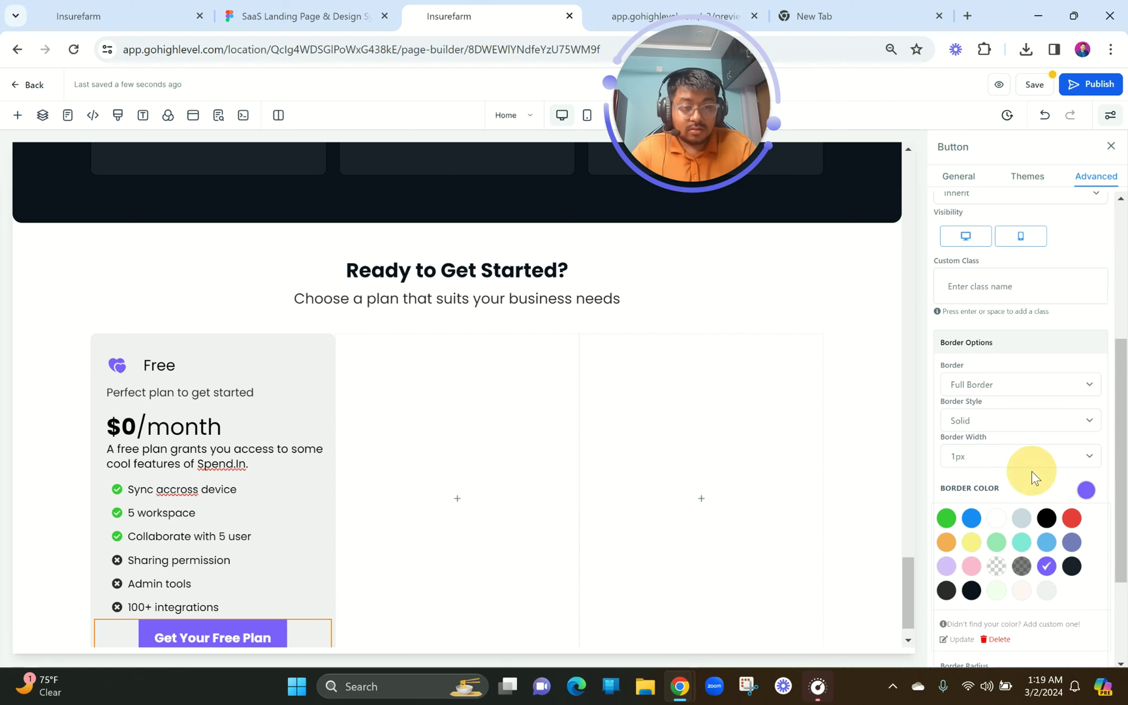
pyautogui.click(1021, 483)
# - Round the "Get Your Free Plan" button with a 100px border radius and compare its shape with the Figma design
pyautogui.scroll(-2, 1015, 493)
pyautogui.click(989, 532)
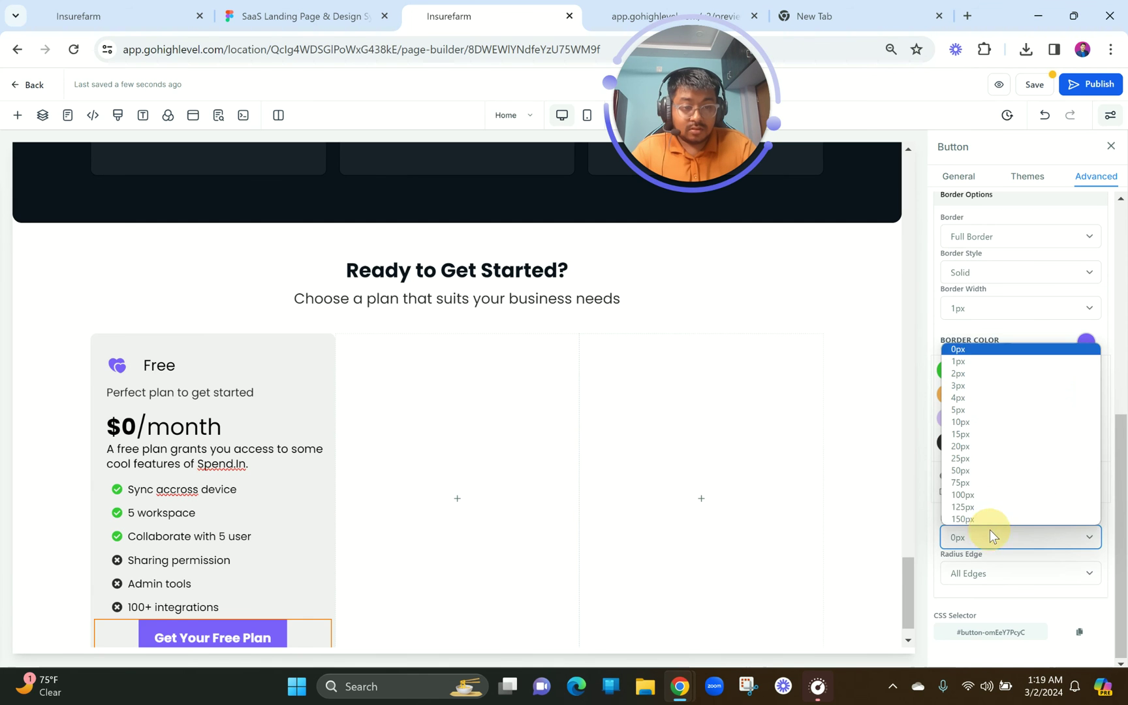
pyautogui.click(981, 495)
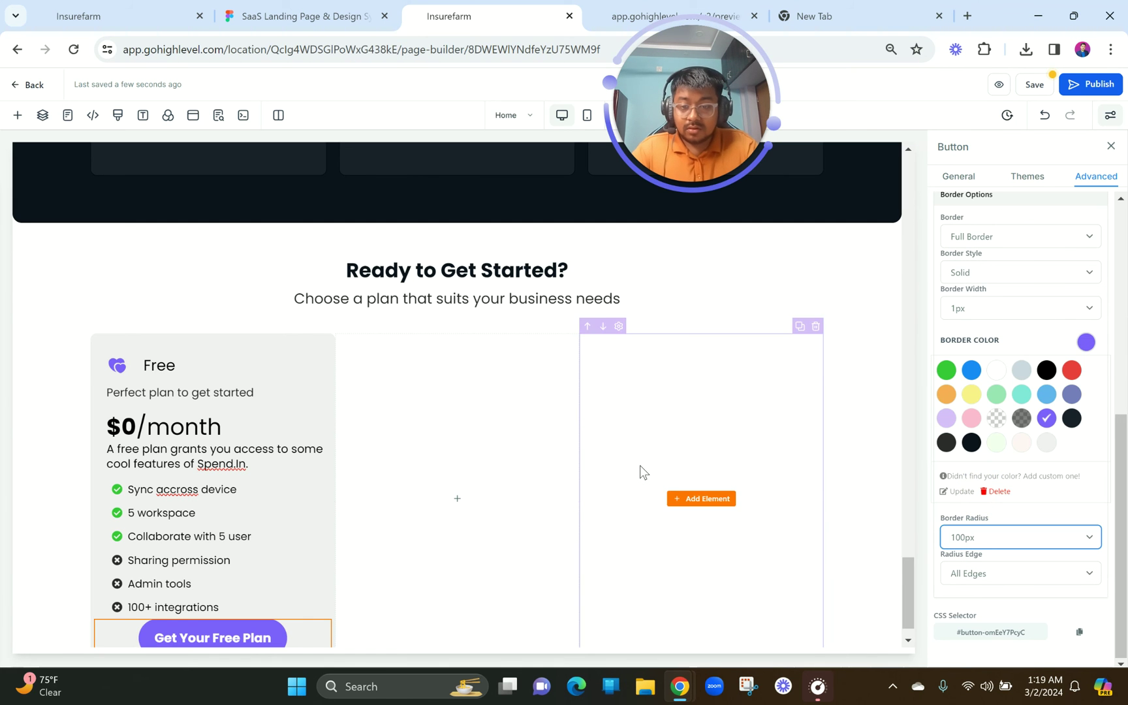
pyautogui.click(351, 8)
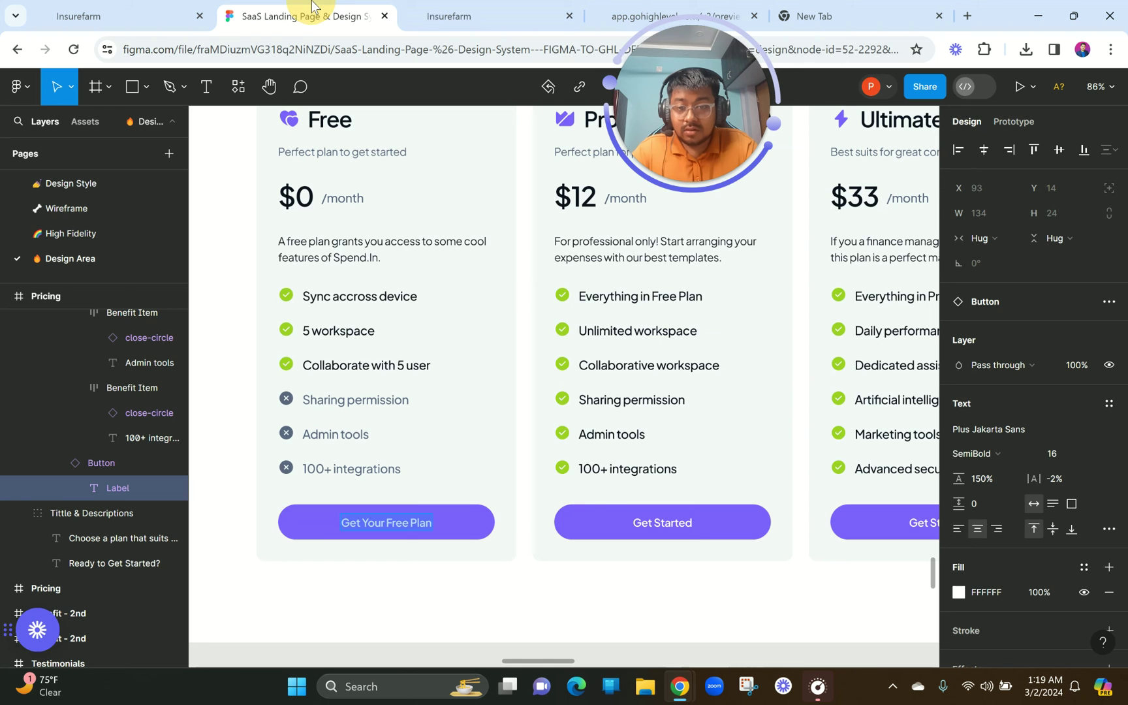
pyautogui.click(447, 16)
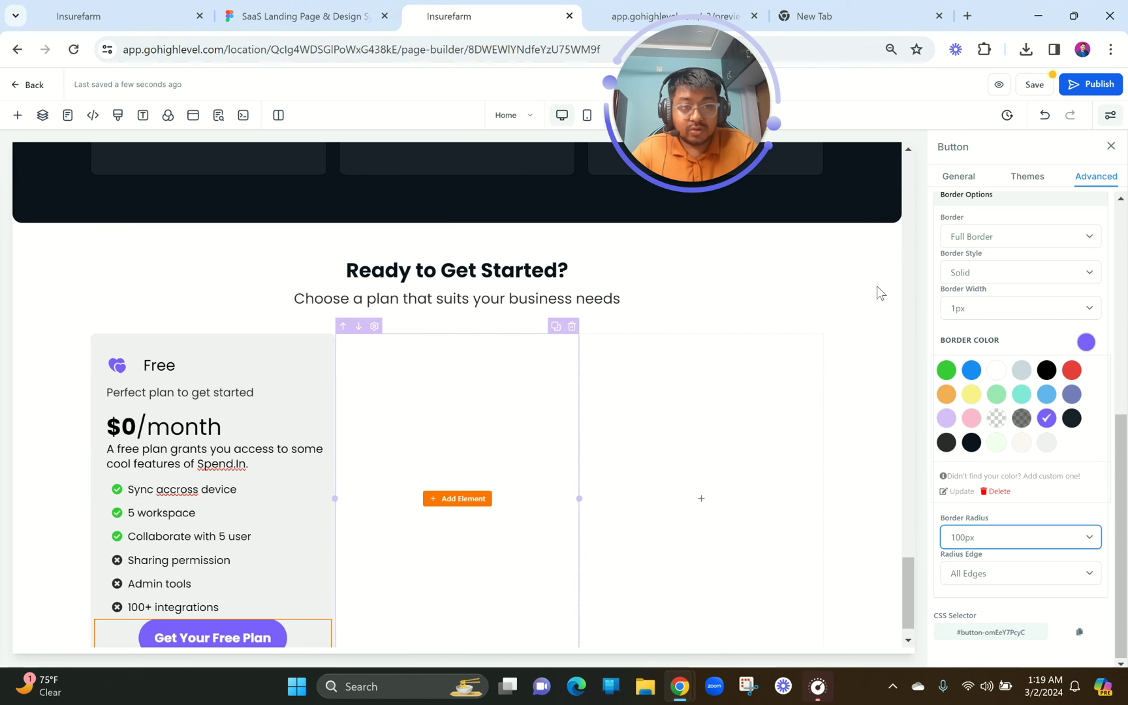
# - Set the "Get Your Free Plan" button's left and right padding to 40 px each
pyautogui.scroll(6, 1016, 314)
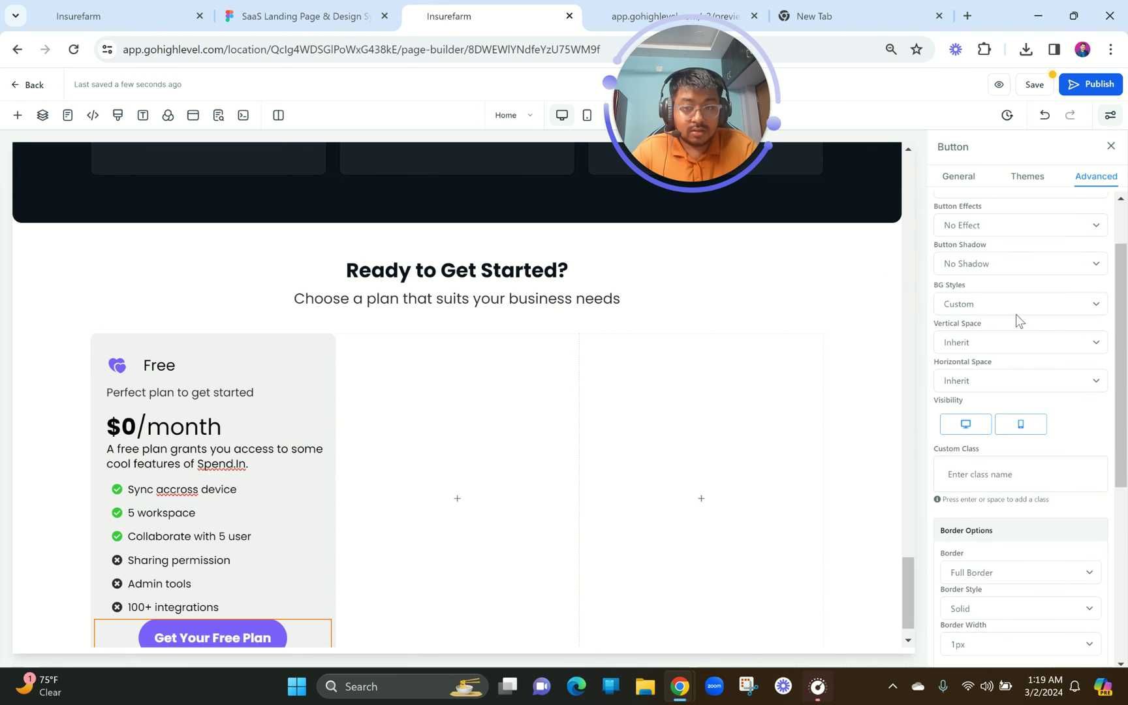
pyautogui.scroll(-6, 1016, 314)
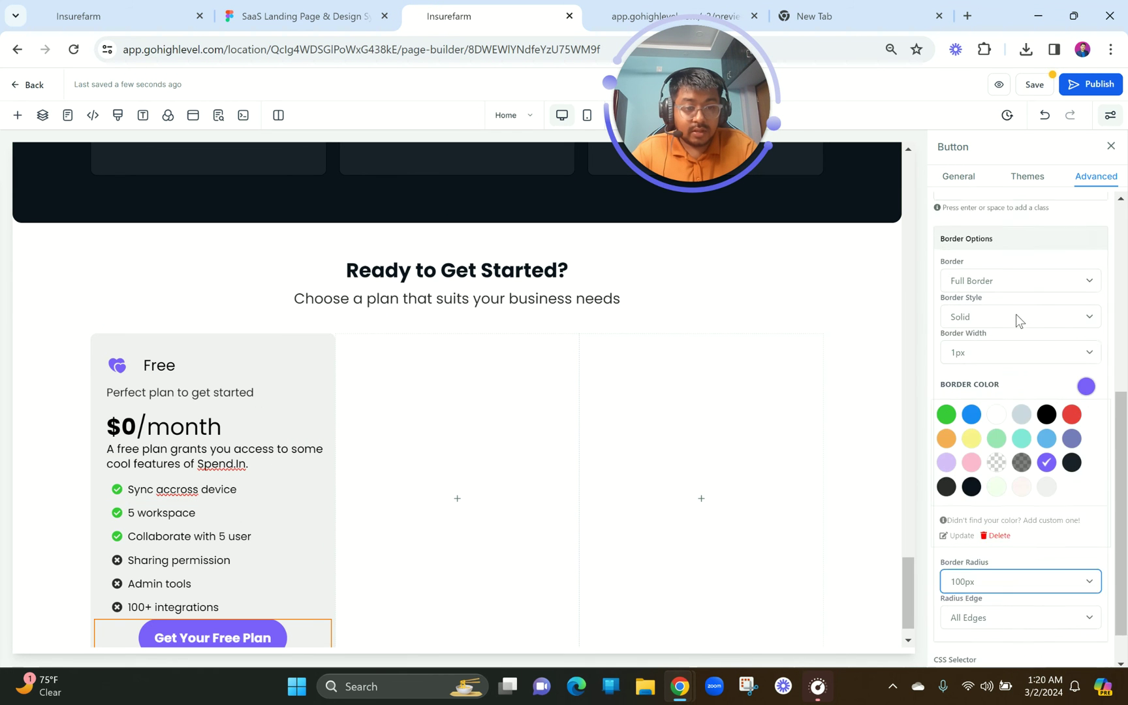
pyautogui.scroll(3, 1004, 395)
pyautogui.scroll(-3, 1004, 395)
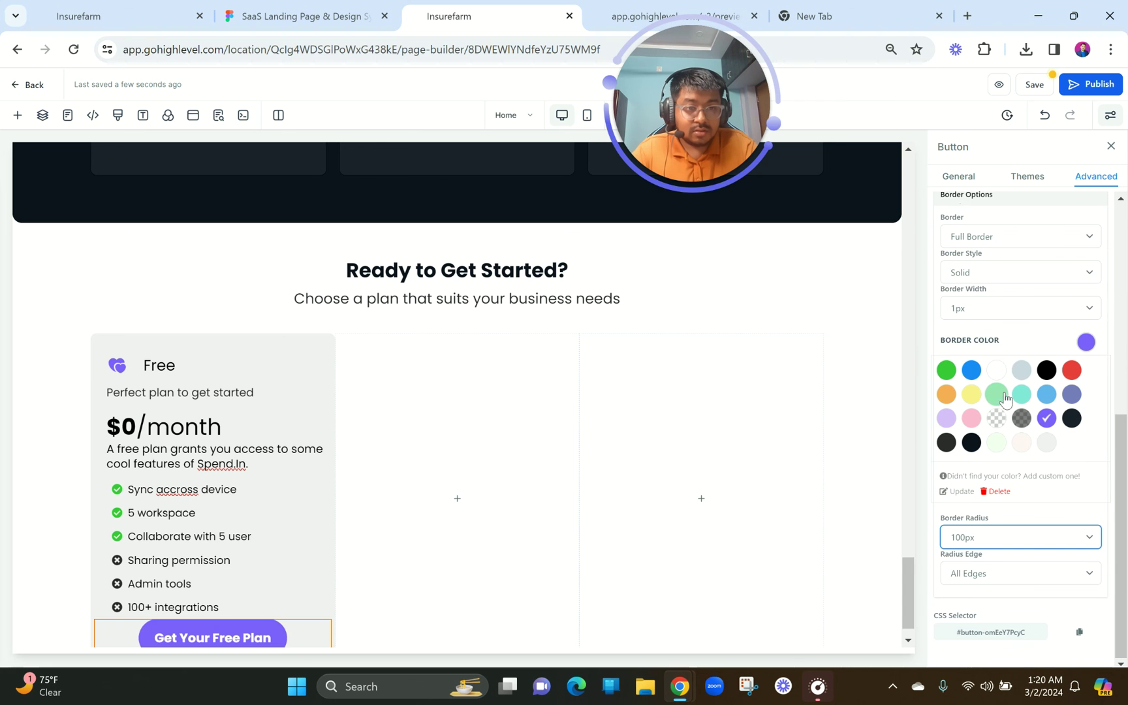
pyautogui.click(959, 177)
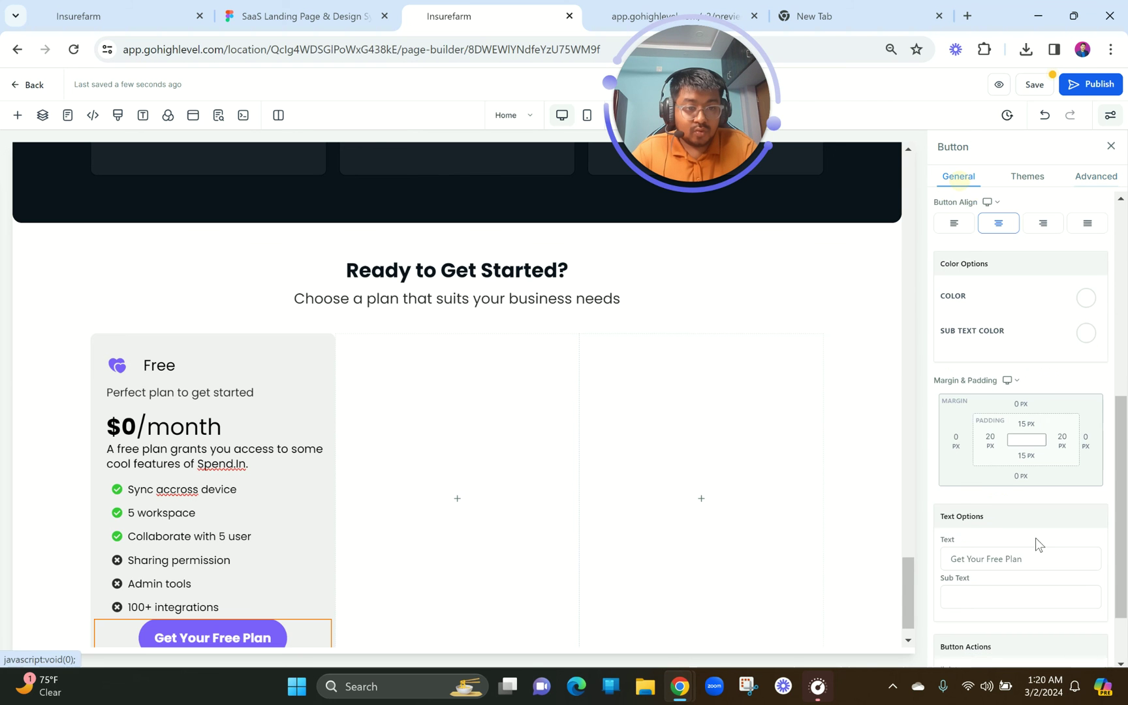
pyautogui.click(988, 353)
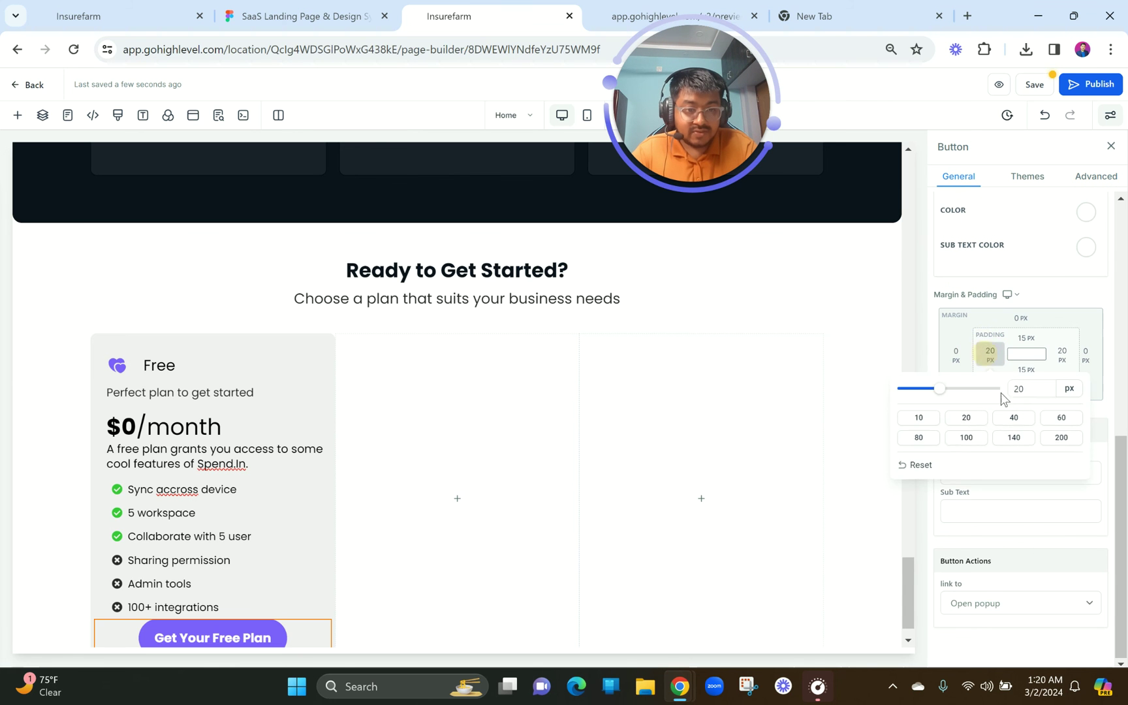
pyautogui.click(1019, 420)
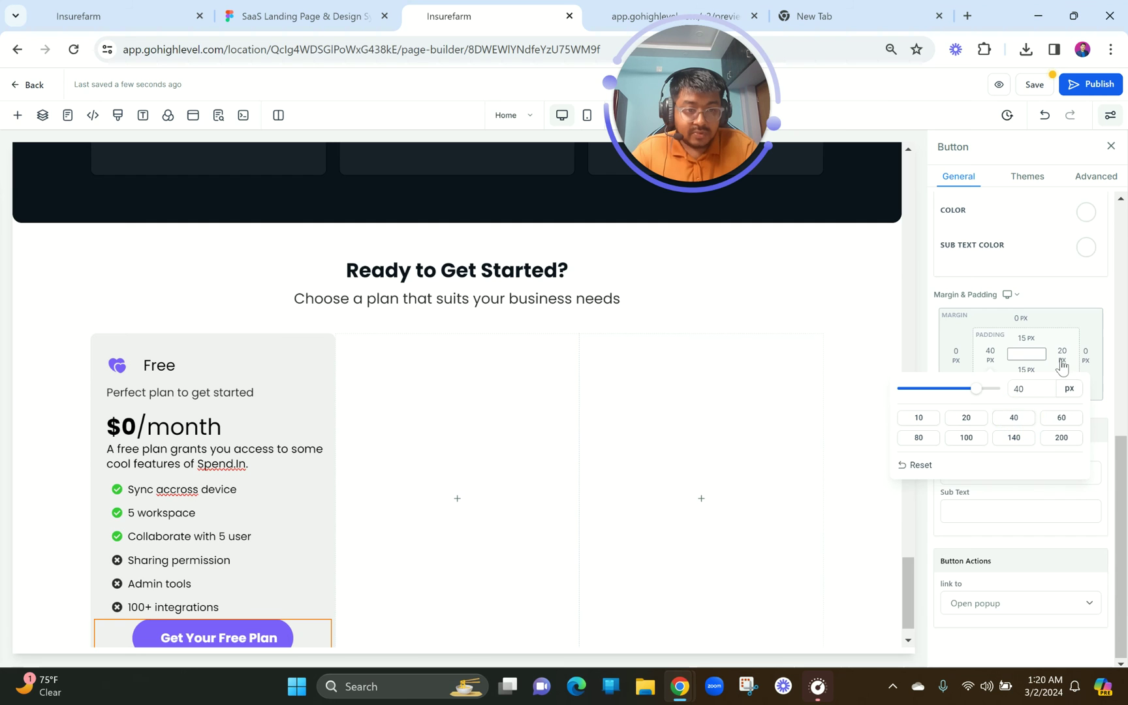
pyautogui.click(1061, 356)
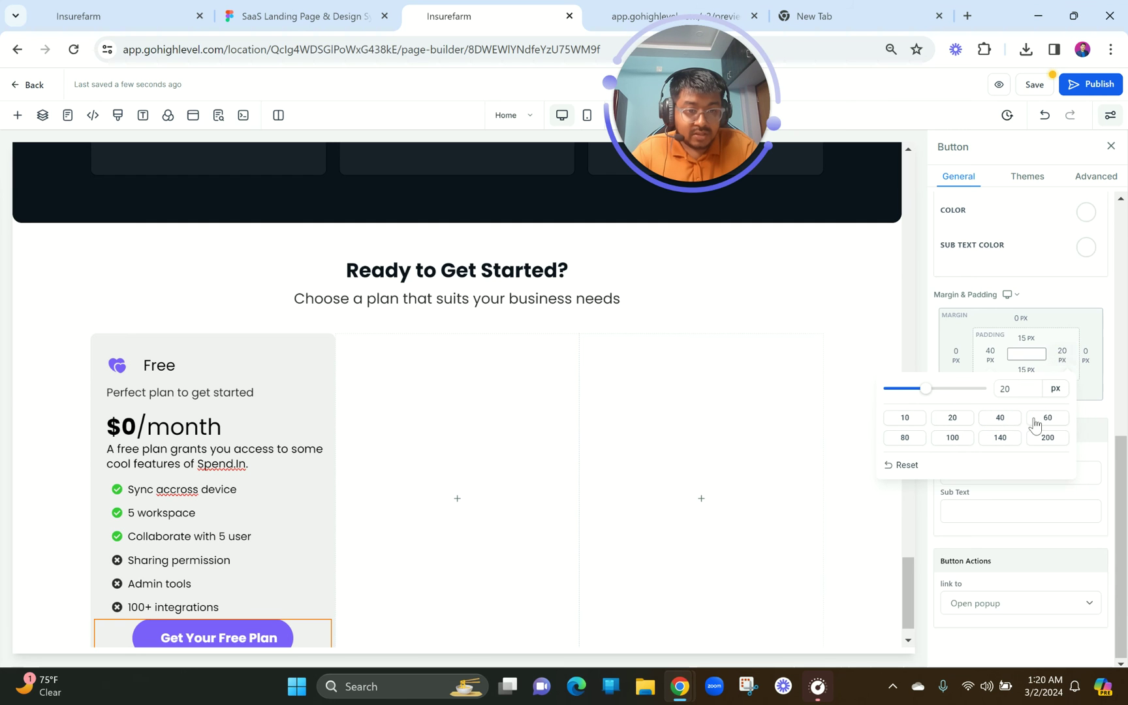
pyautogui.click(1011, 423)
pyautogui.scroll(-1, 403, 576)
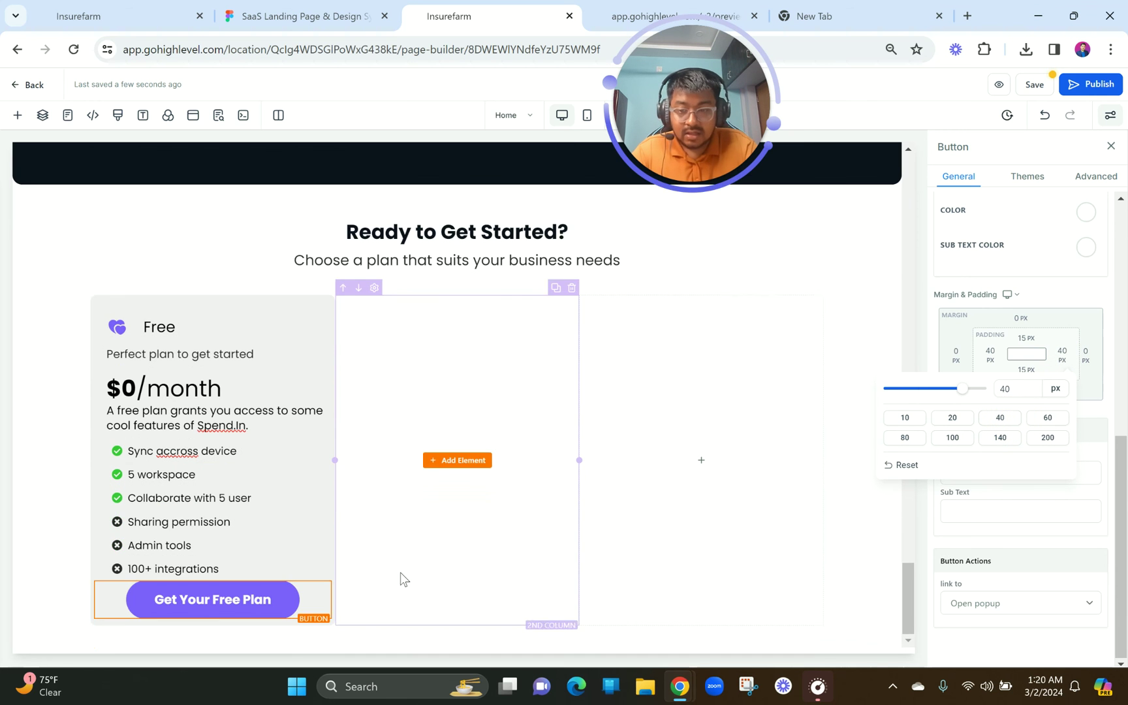
# - Compare the text colors and spacing of the Free plan card with the Figma design, ending back in the page builder
pyautogui.click(293, 8)
pyautogui.click(496, 14)
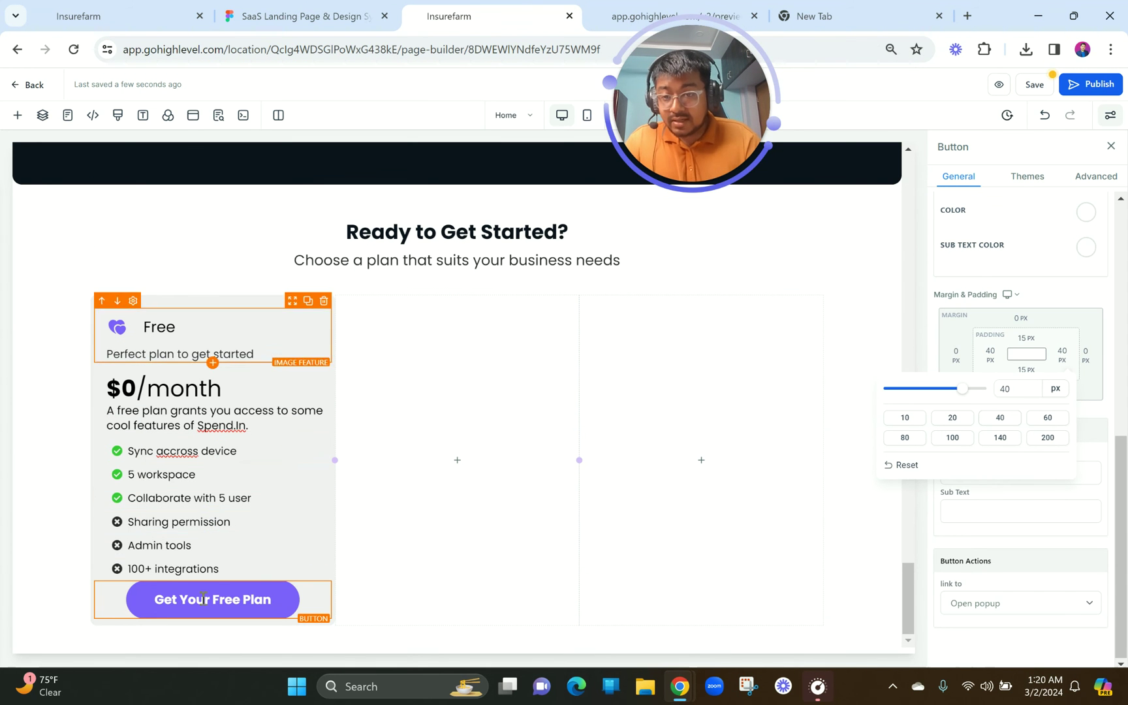
pyautogui.click(342, 11)
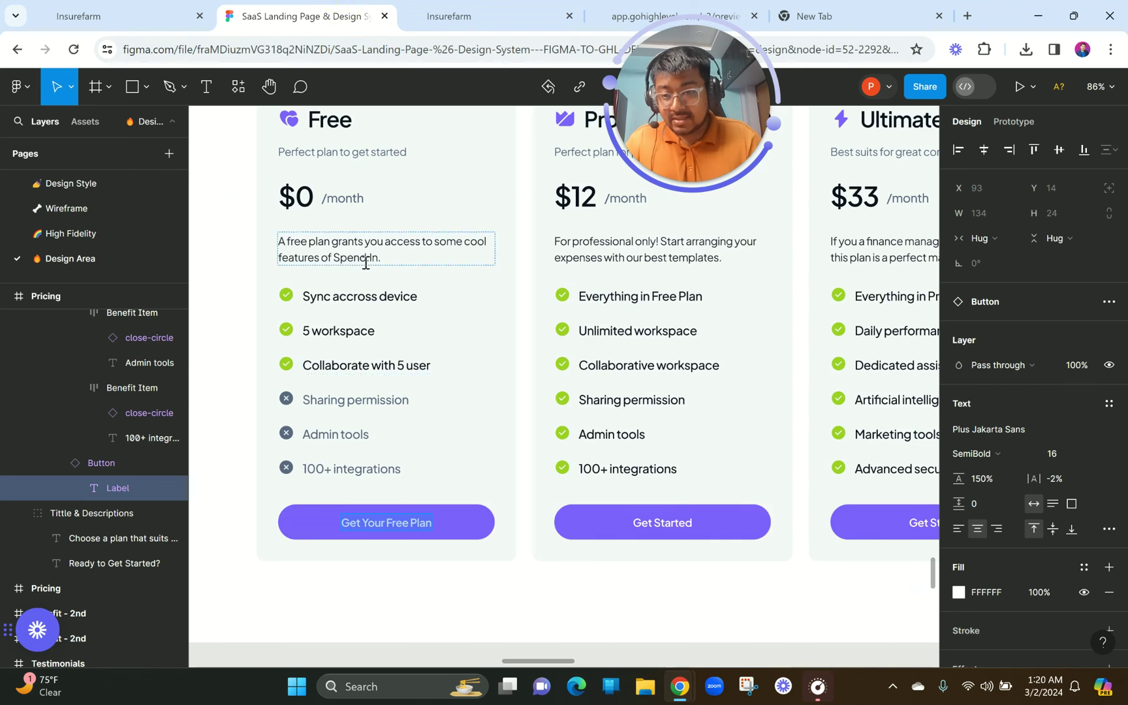
pyautogui.scroll(3, 367, 267)
pyautogui.scroll(-5, 392, 300)
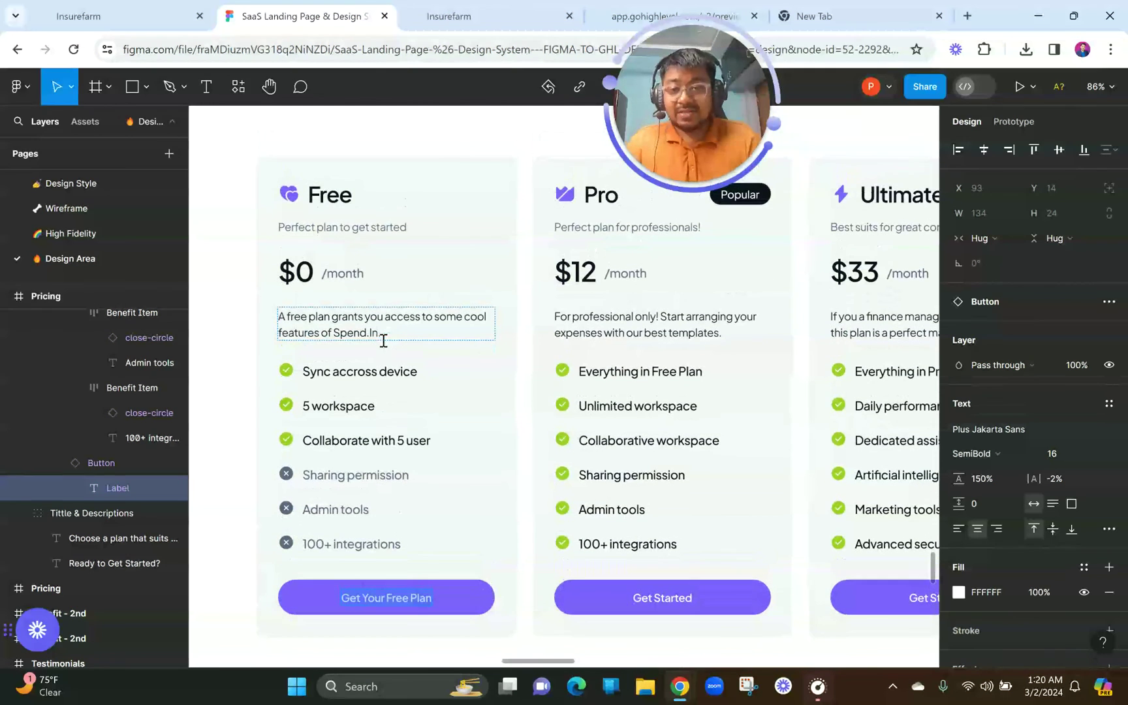
pyautogui.click(480, 9)
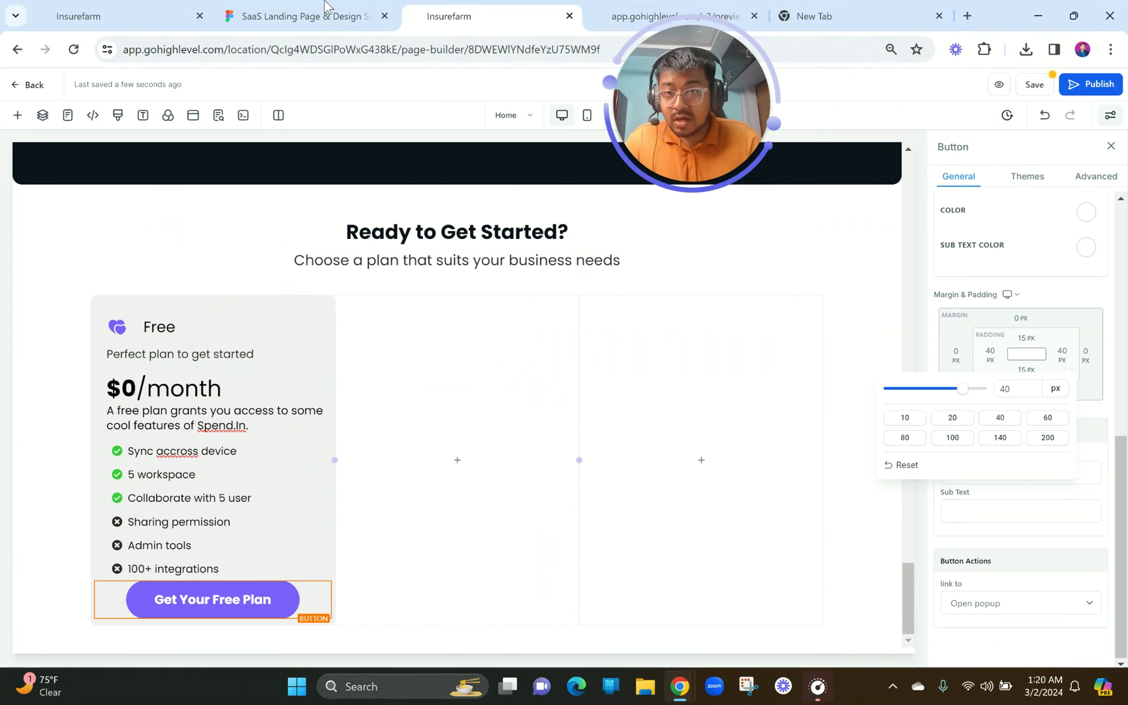
pyautogui.click(327, 11)
pyautogui.click(452, 9)
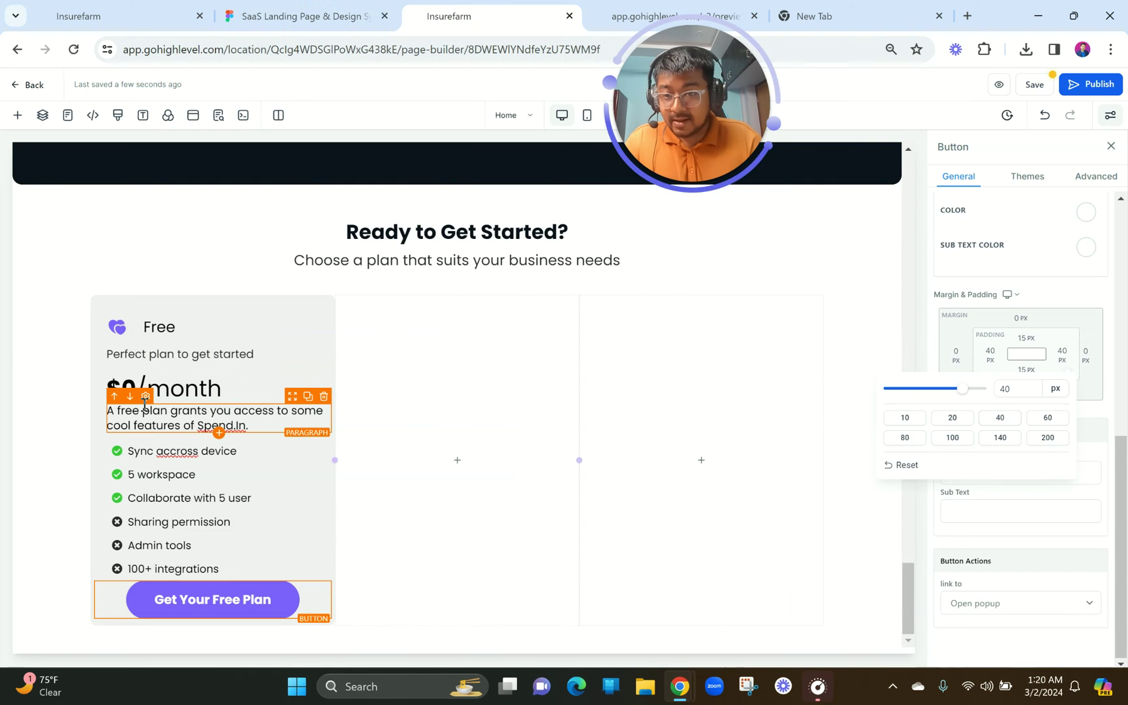
# - Set the bold text color of the "$0/month" sub headline to the dark charcoal swatch
pyautogui.click(189, 391)
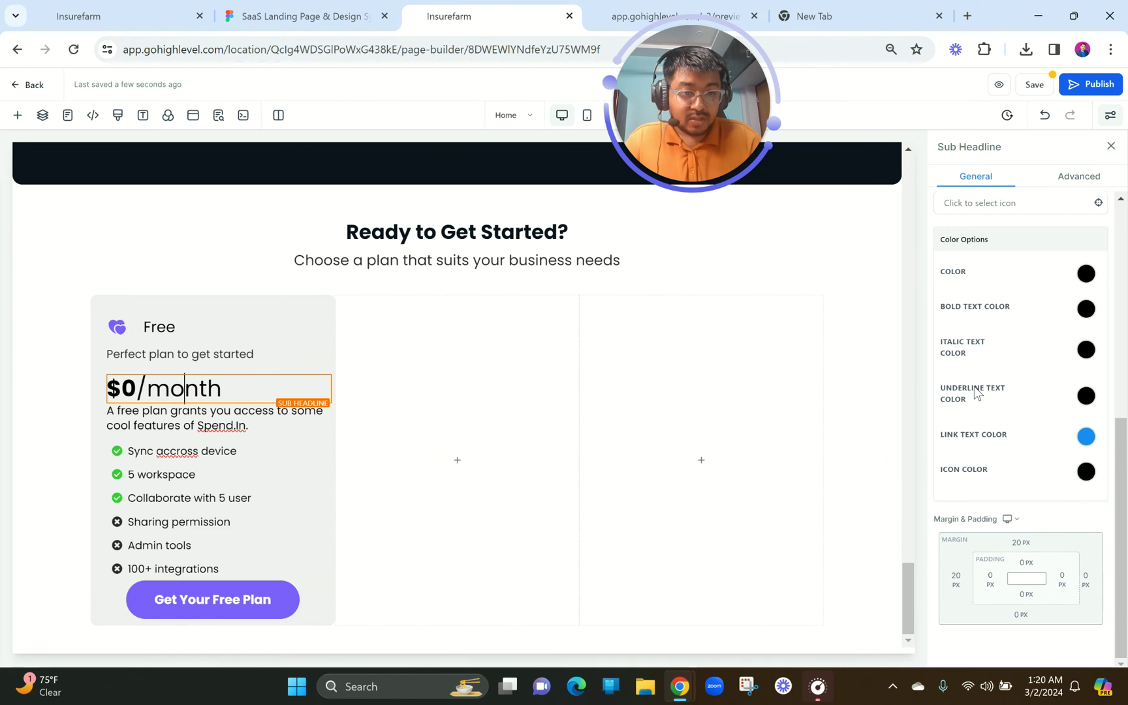
pyautogui.scroll(1, 977, 394)
pyautogui.click(1086, 338)
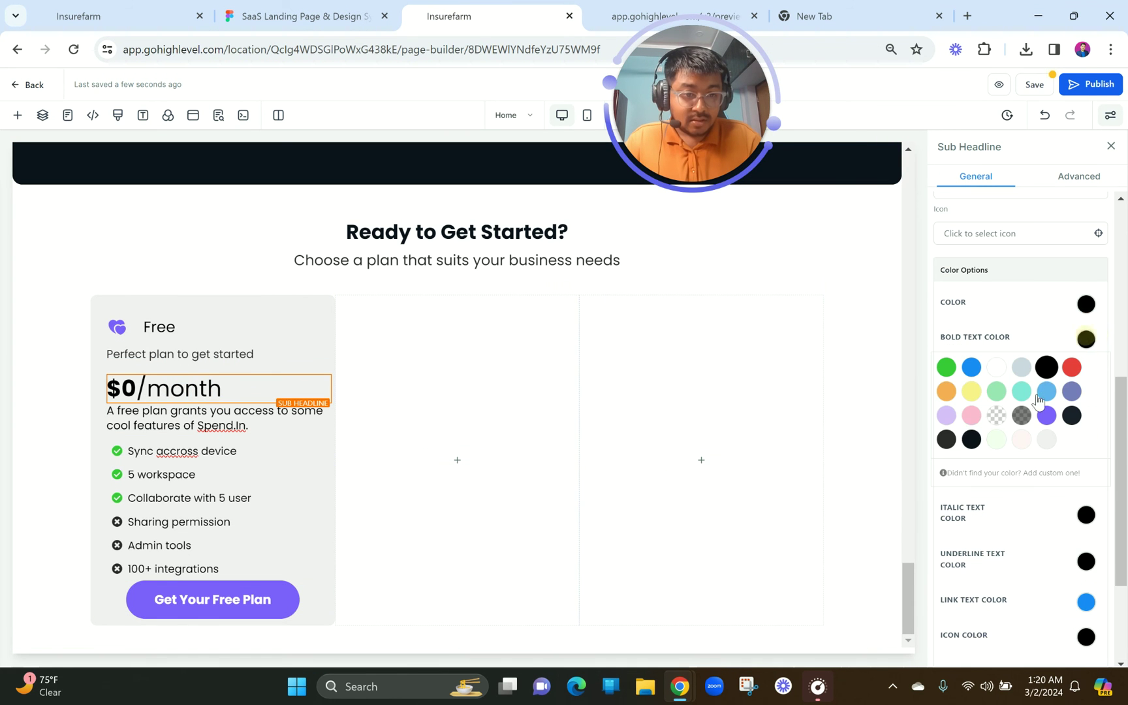
pyautogui.click(947, 439)
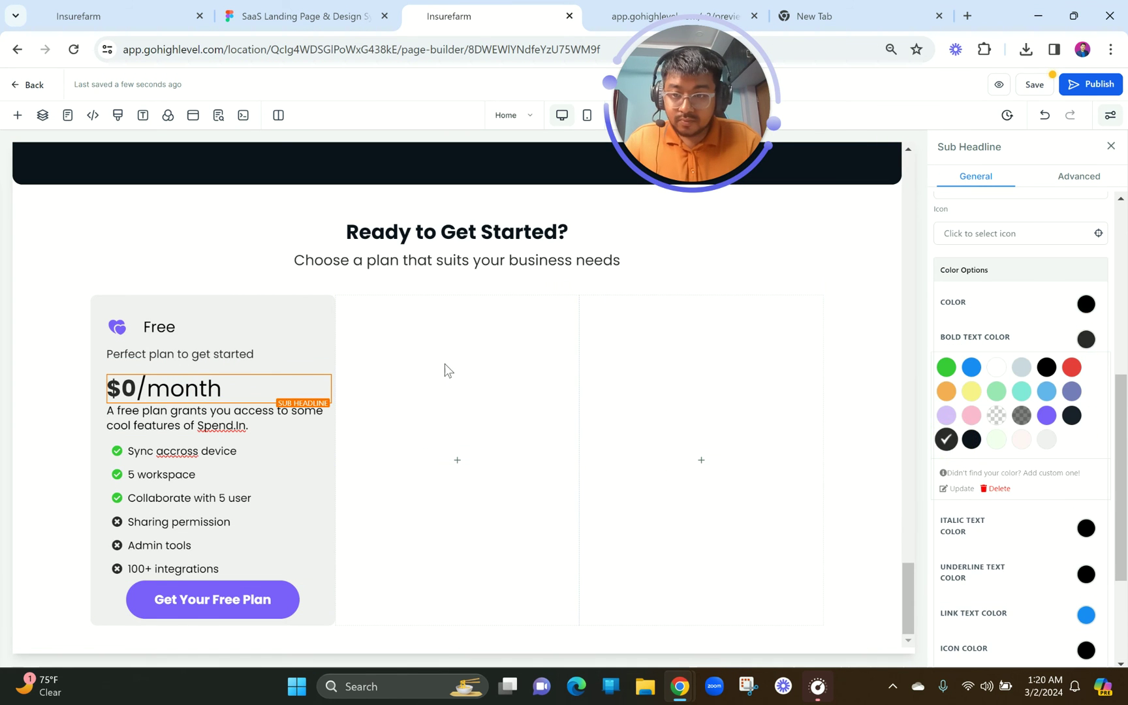
pyautogui.click(1022, 375)
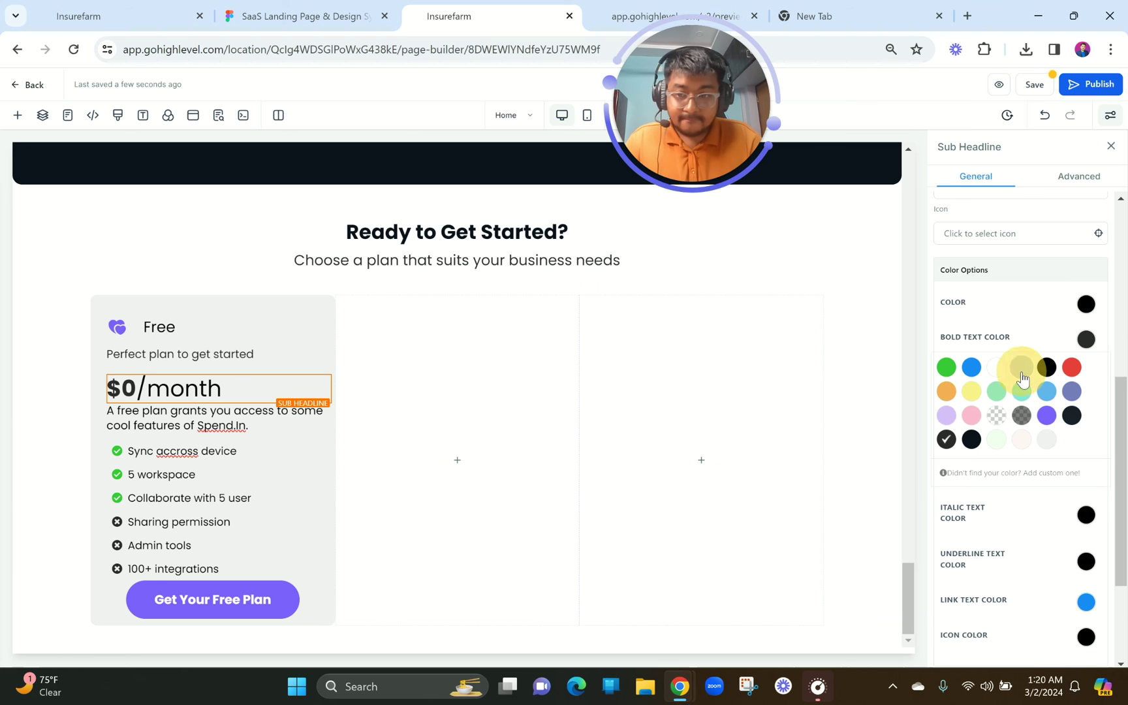
pyautogui.click(947, 438)
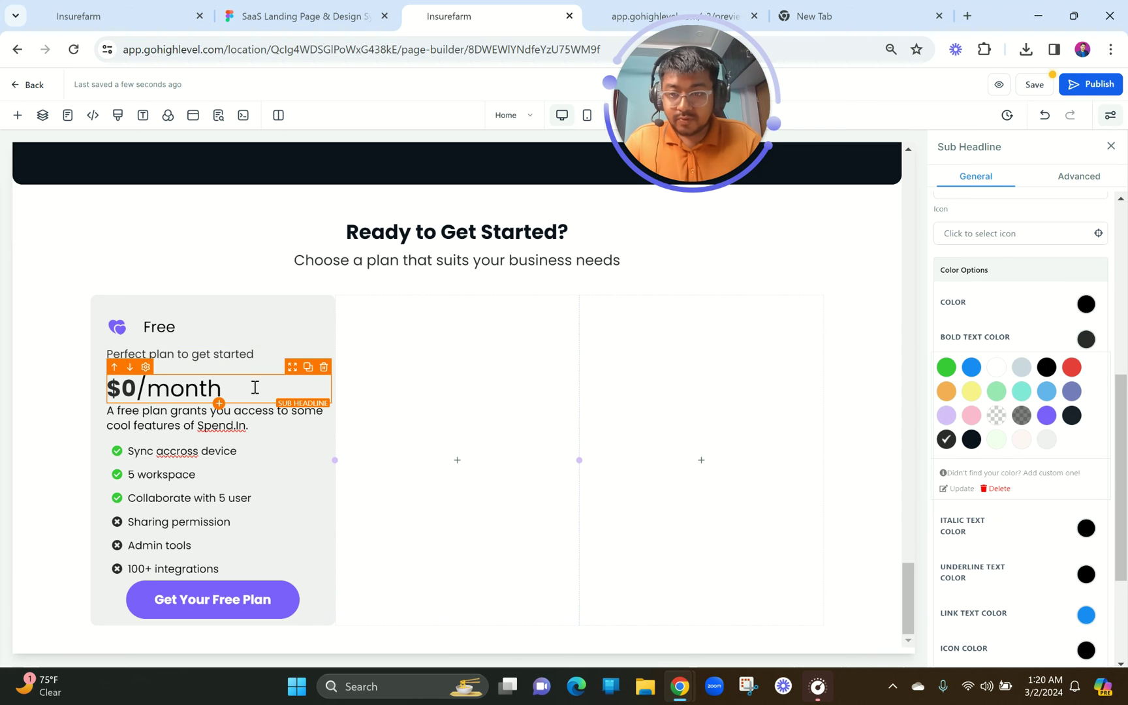
# - Set the "$0/month" sub headline's top margin to 30 px, checking the spacing against the Figma design
pyautogui.scroll(-3, 996, 402)
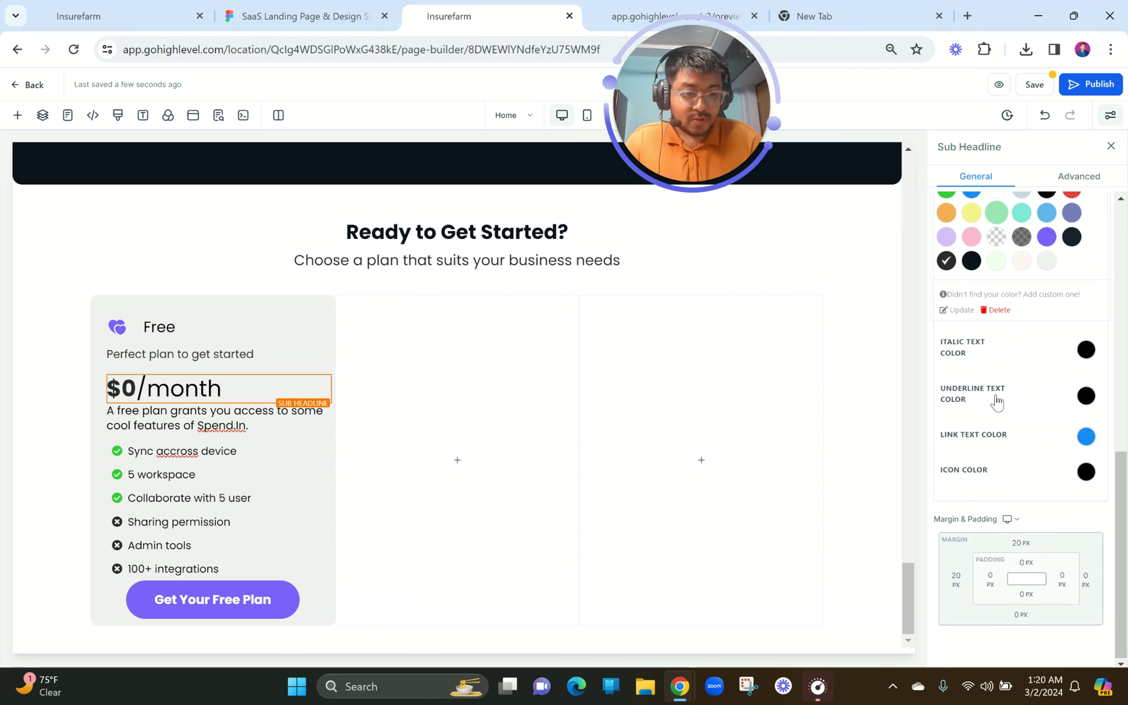
pyautogui.click(1022, 544)
pyautogui.moveTo(1050, 569); pyautogui.dragTo(1028, 574)
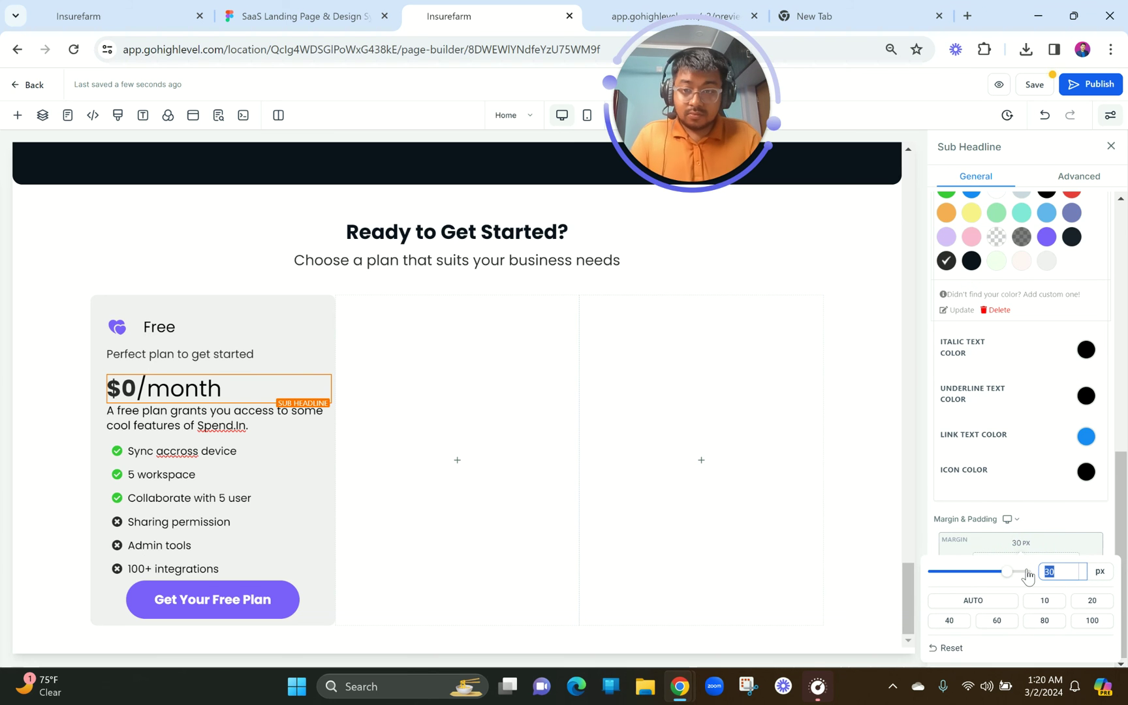
pyautogui.click(303, 13)
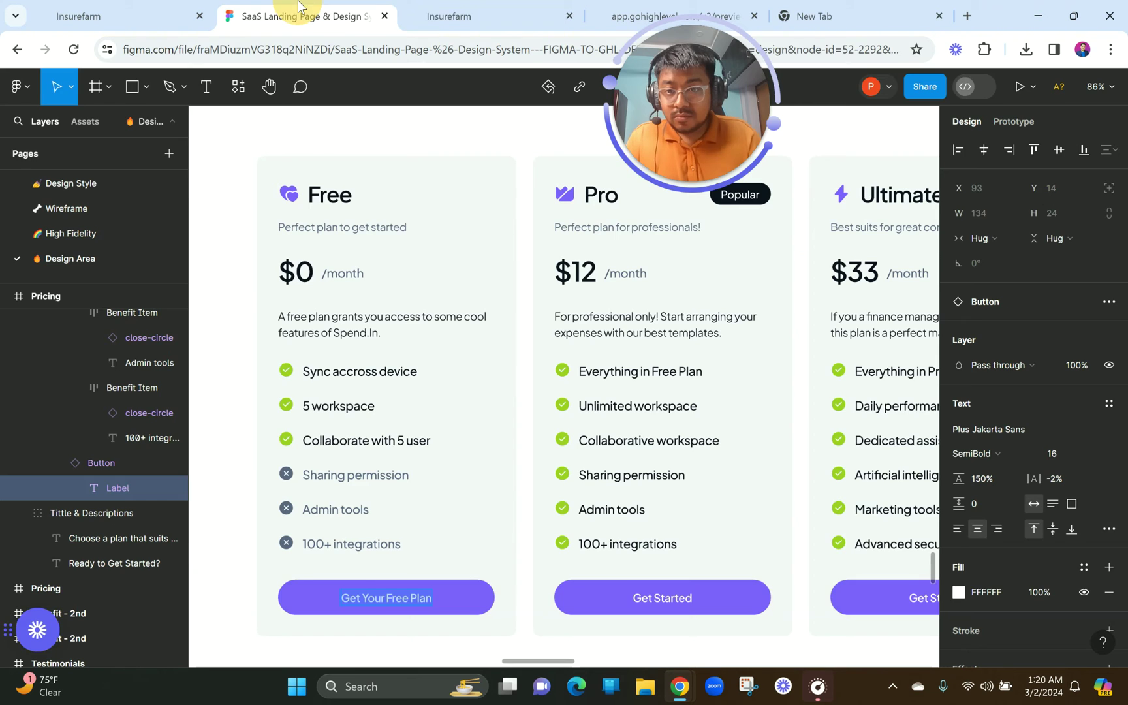
pyautogui.click(448, 5)
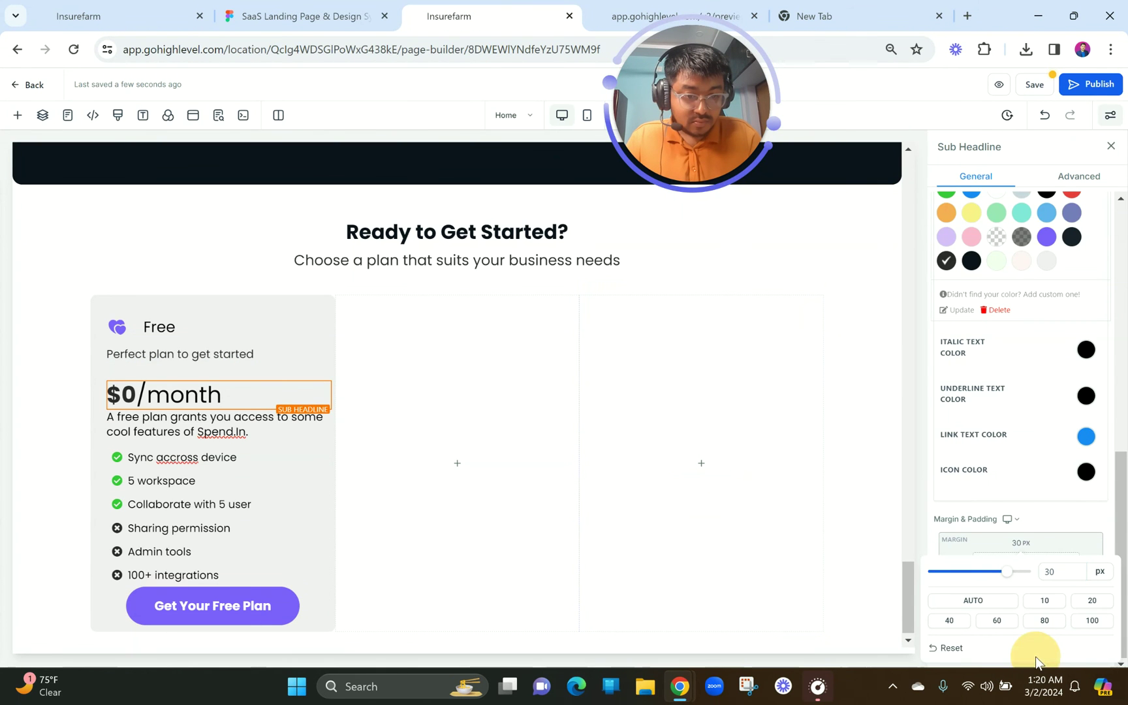
pyautogui.click(1046, 534)
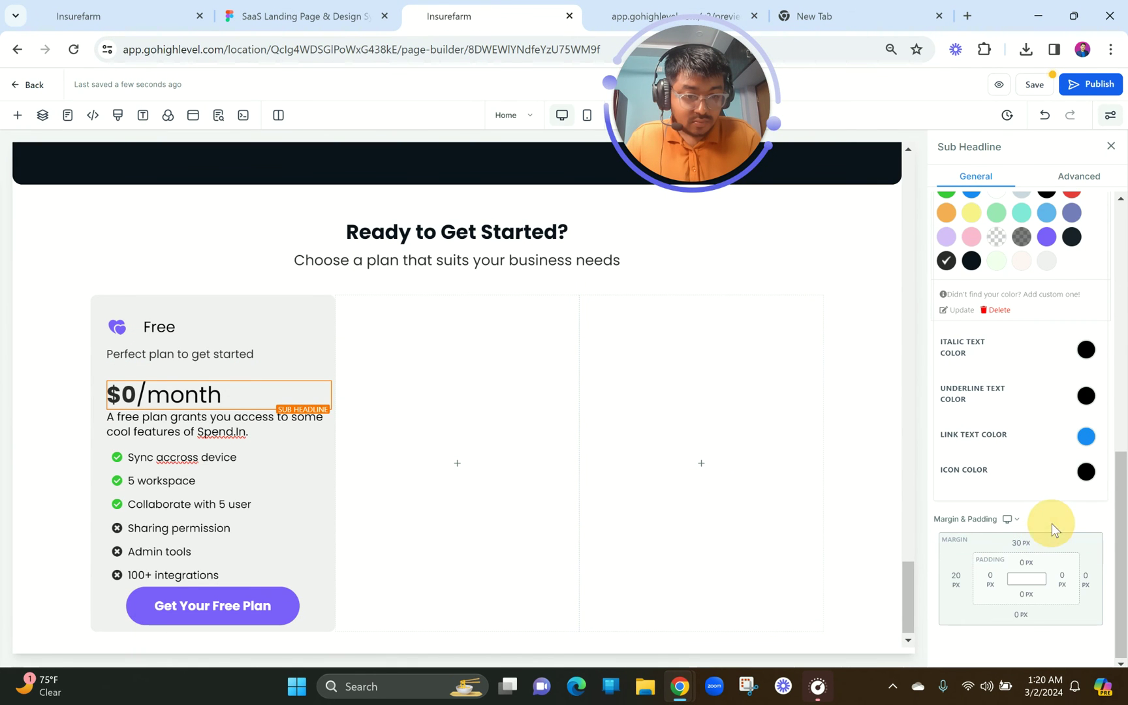
# - Set the "$0/month" sub headline's bottom margin to 30 px
pyautogui.click(1022, 613)
pyautogui.click(999, 511)
pyautogui.click(517, 550)
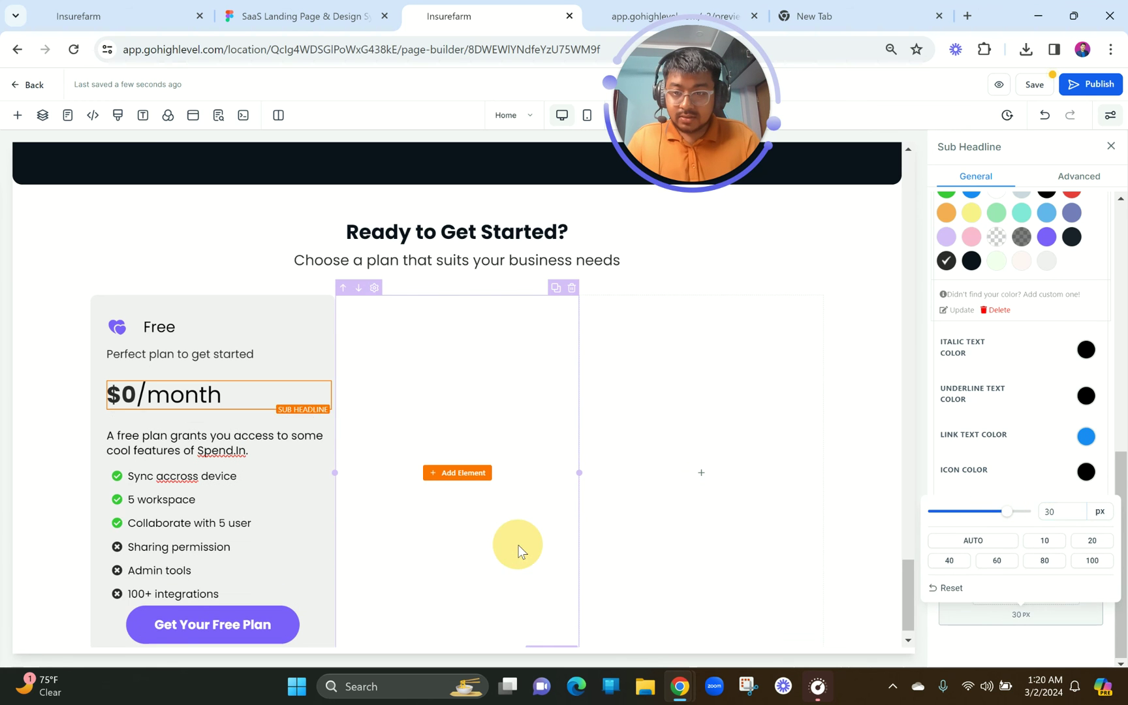
# - Check the description spacing in the Figma design and set the Free plan description paragraph's bottom margin to 20 px in the page builder
pyautogui.click(304, 16)
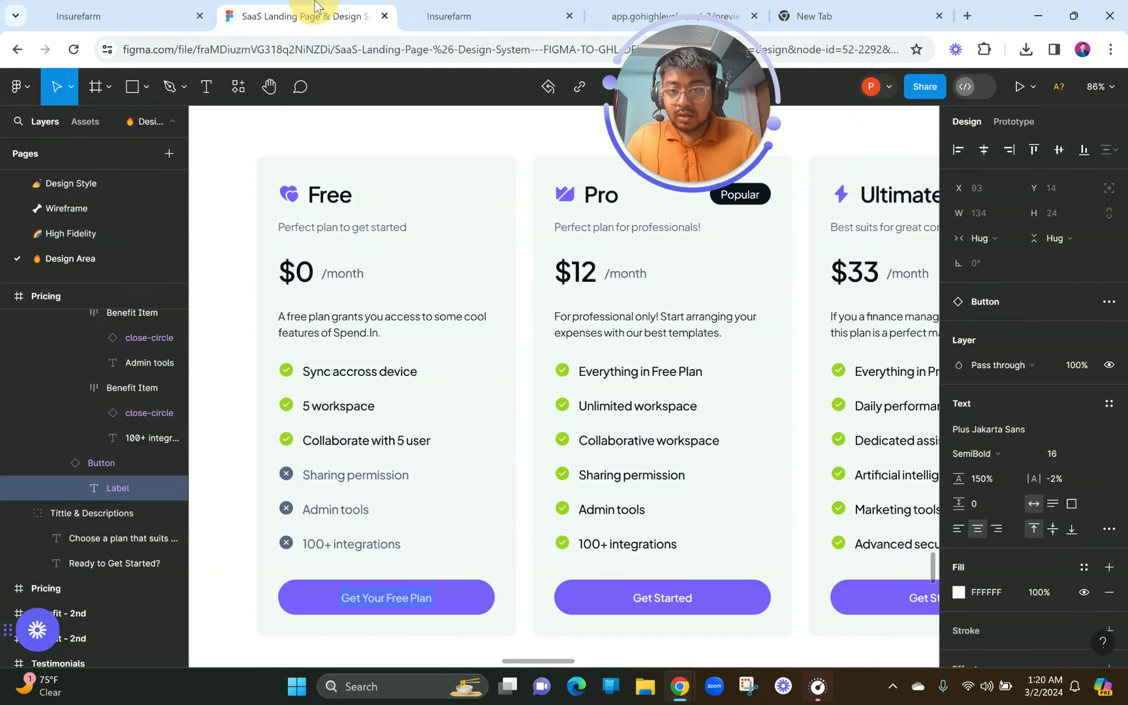
pyautogui.click(478, 9)
pyautogui.click(196, 448)
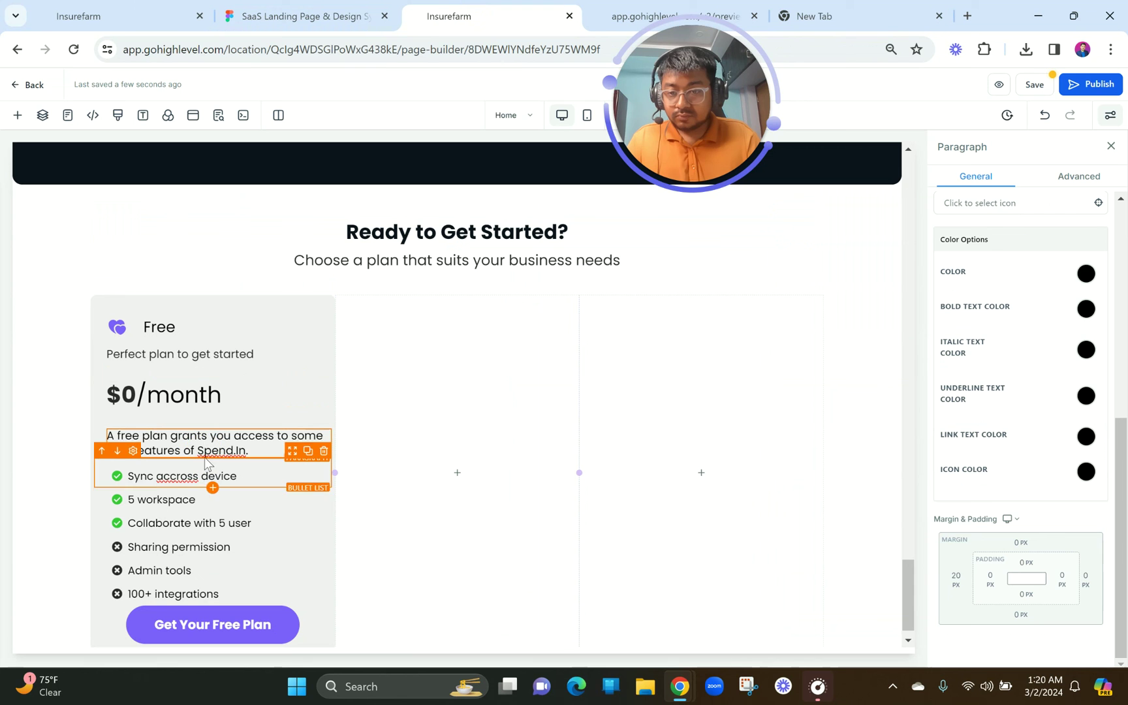
pyautogui.click(1025, 616)
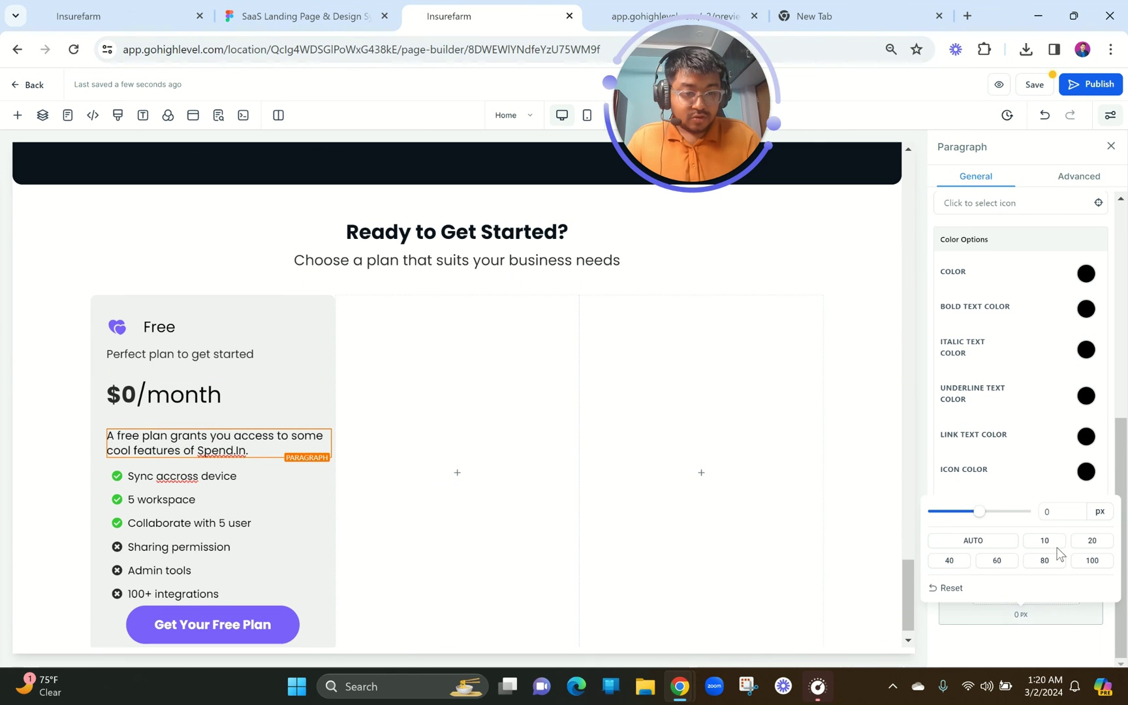
pyautogui.click(1083, 540)
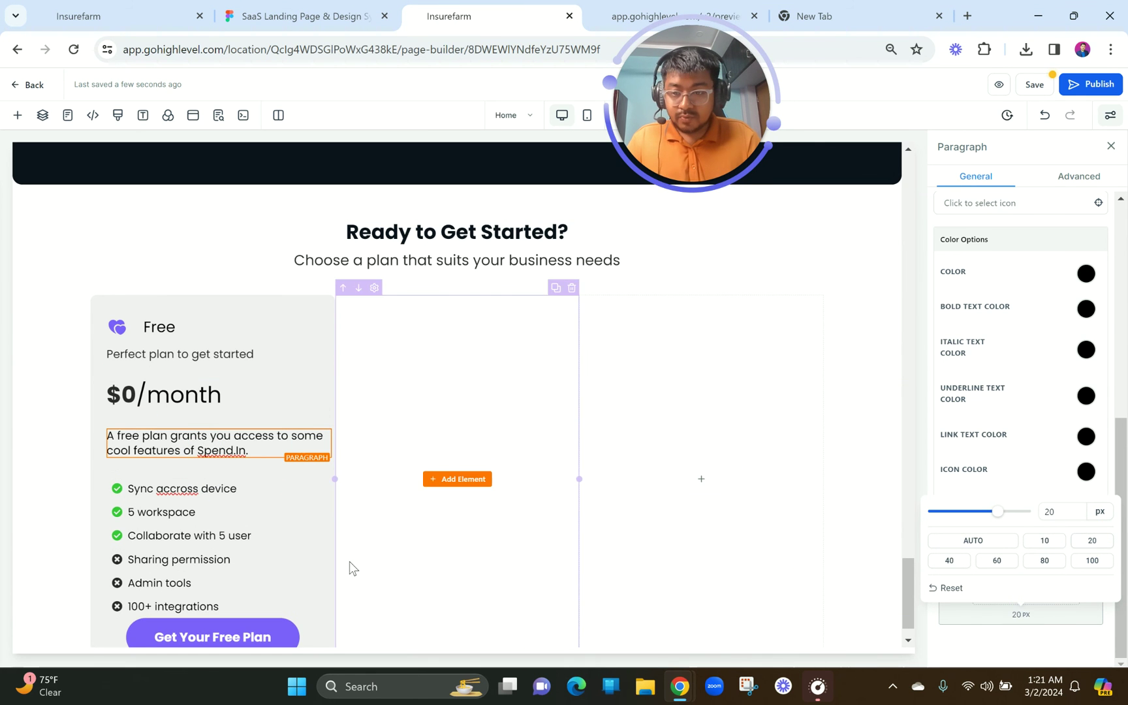
# - Set the top padding of the "5 workspace" and "Collaborate with 5 user" bullet items to 20 px
pyautogui.scroll(-1, 424, 556)
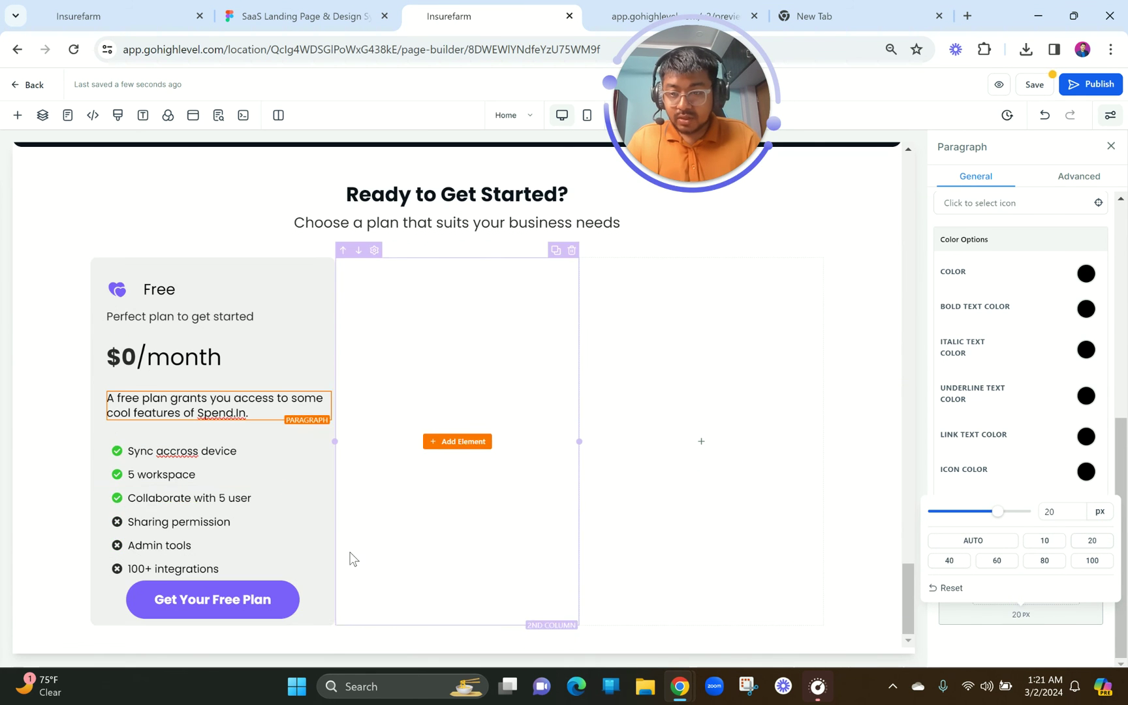
pyautogui.click(215, 476)
pyautogui.click(1021, 542)
pyautogui.click(1032, 518)
pyautogui.click(1042, 565)
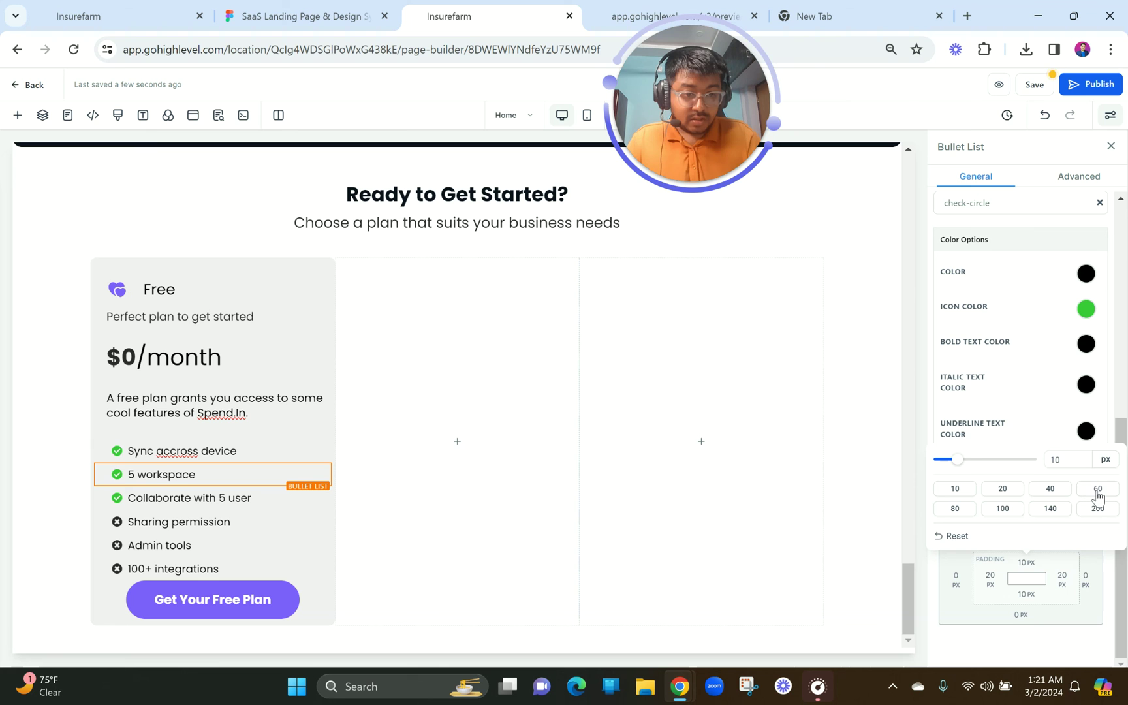
pyautogui.click(1007, 490)
pyautogui.click(215, 505)
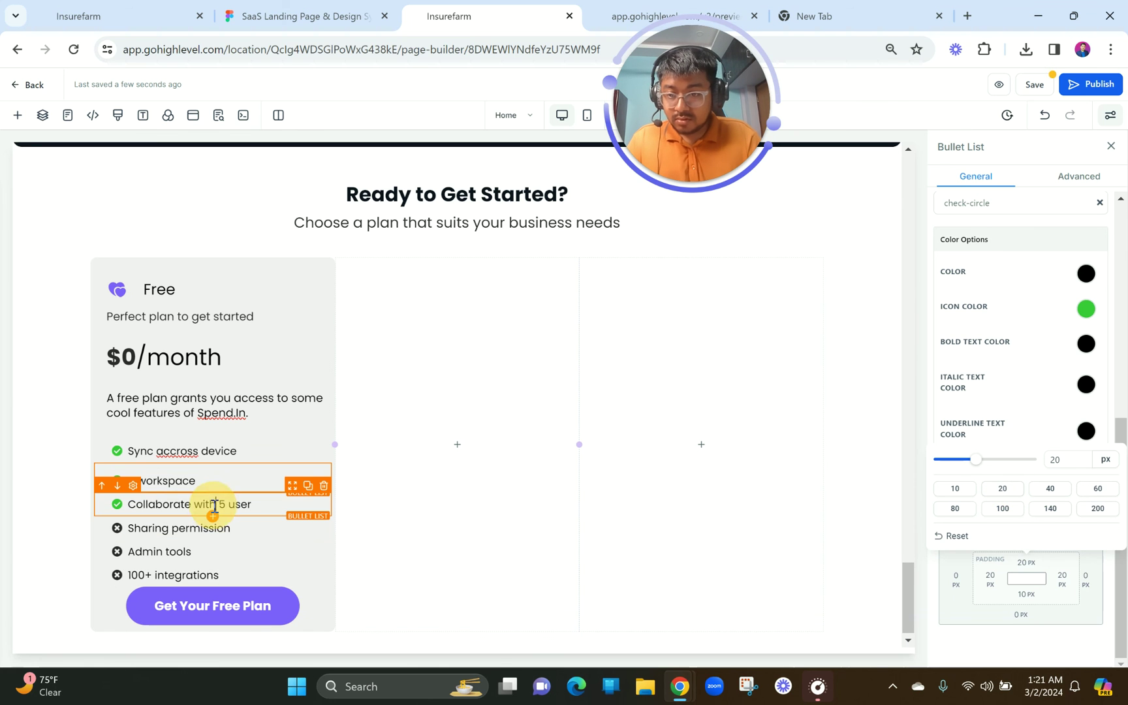
pyautogui.click(1025, 564)
pyautogui.click(1005, 489)
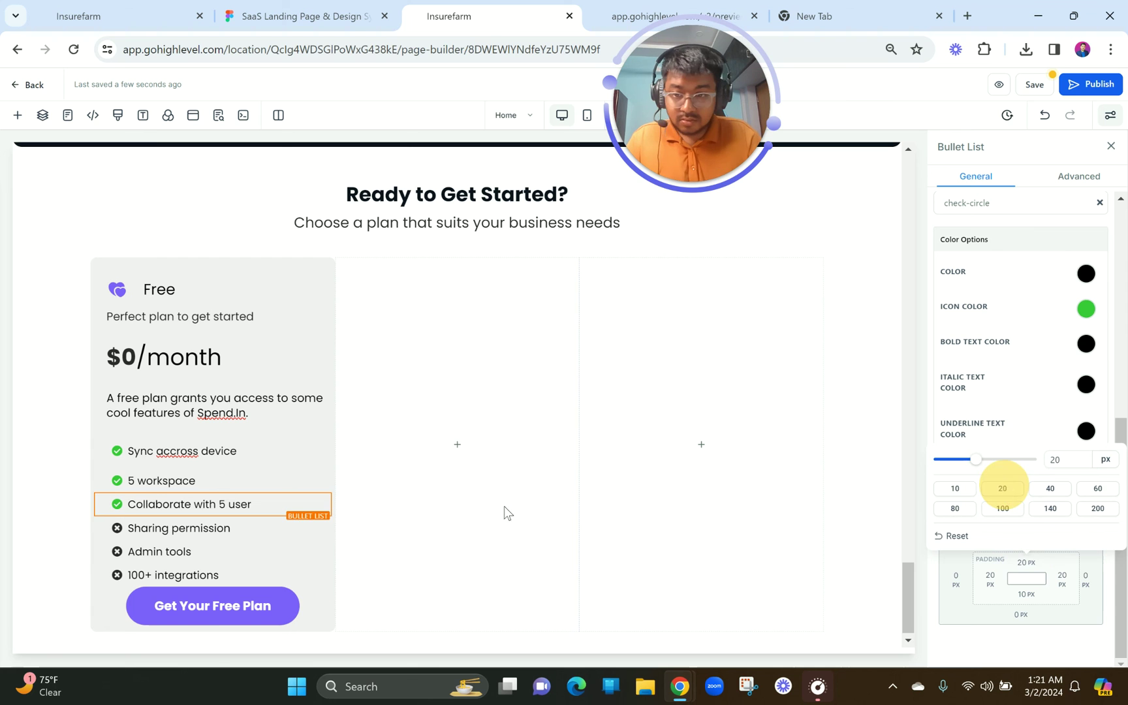
# - Set the top padding of the "Sharing permission", "Admin tools" and "100+ integrations" bullet items to 20 px
pyautogui.click(254, 535)
pyautogui.click(1024, 563)
pyautogui.click(1005, 490)
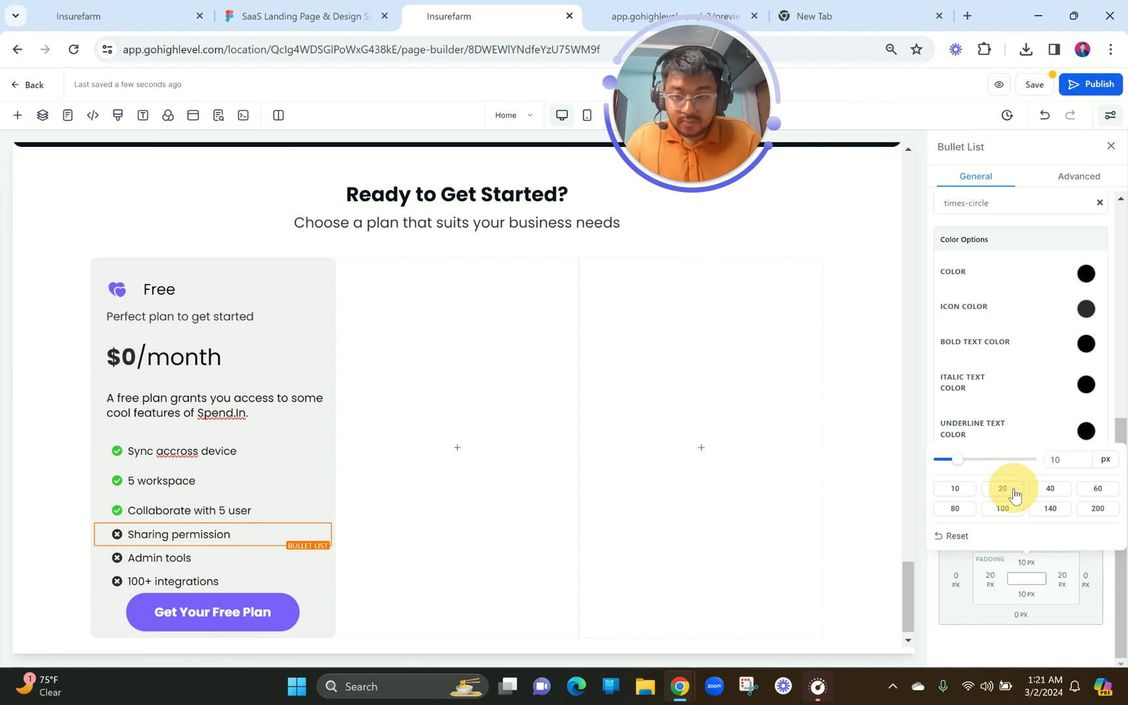
pyautogui.click(238, 567)
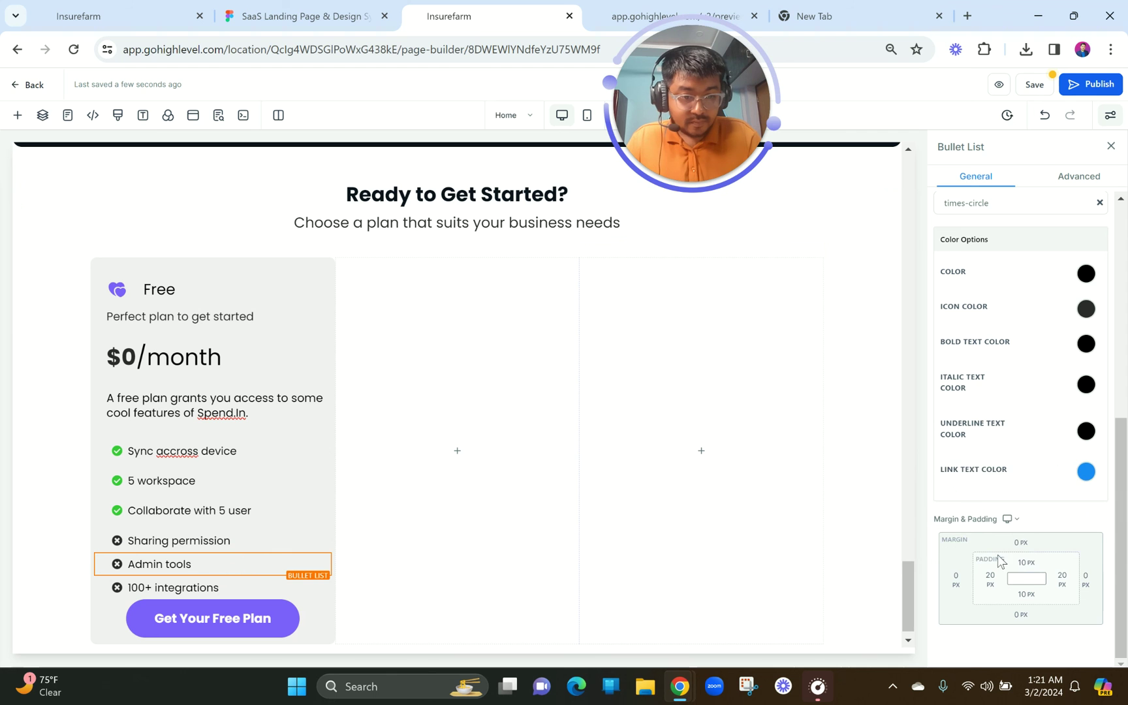
pyautogui.click(1024, 563)
pyautogui.click(1002, 489)
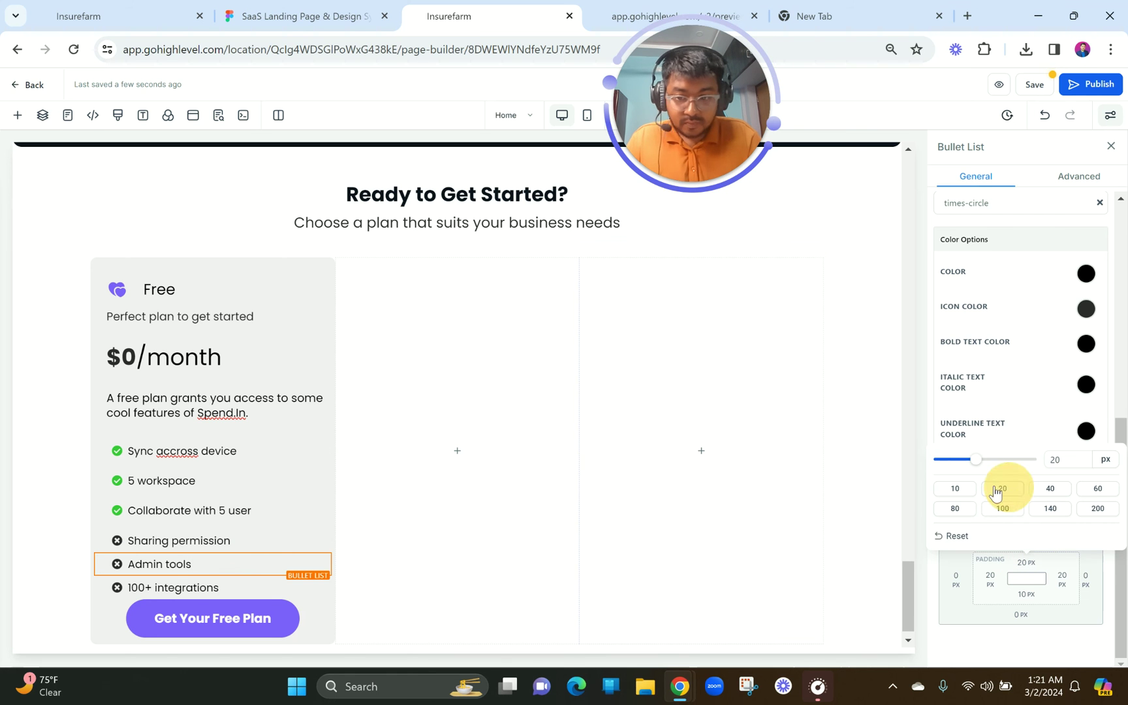
pyautogui.click(240, 565)
pyautogui.click(1024, 561)
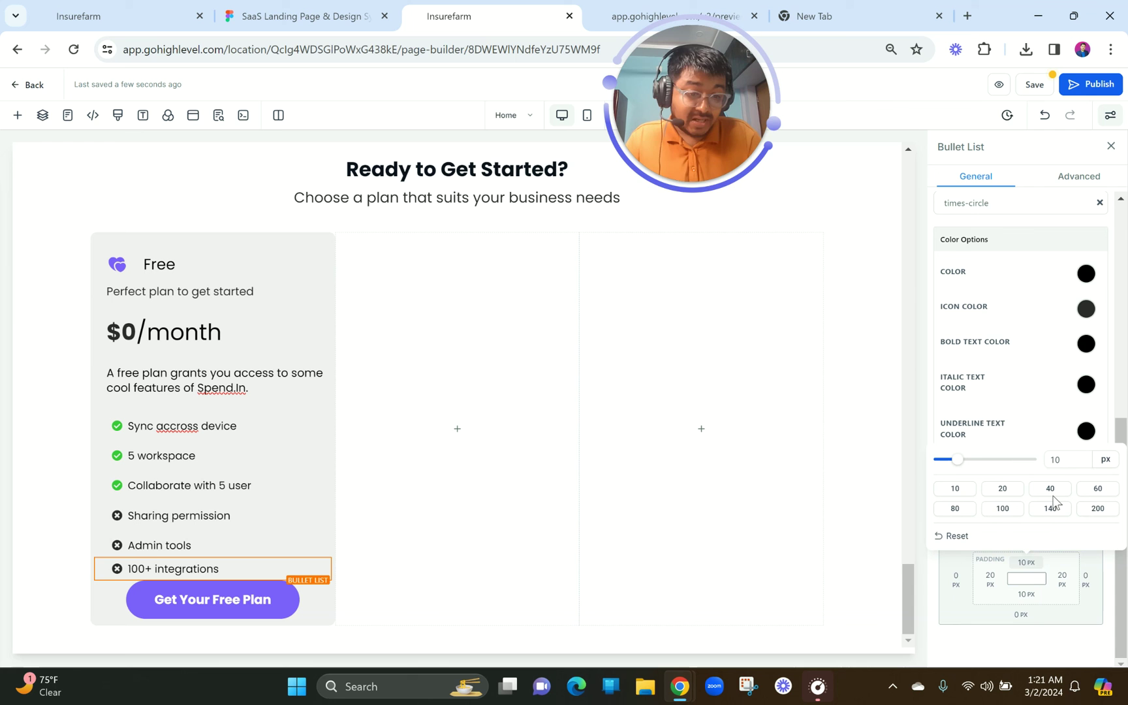
pyautogui.click(1004, 489)
# - Set the "Get Your Free Plan" button's top margin to 30 px and its bottom margin to 40 px
pyautogui.click(281, 601)
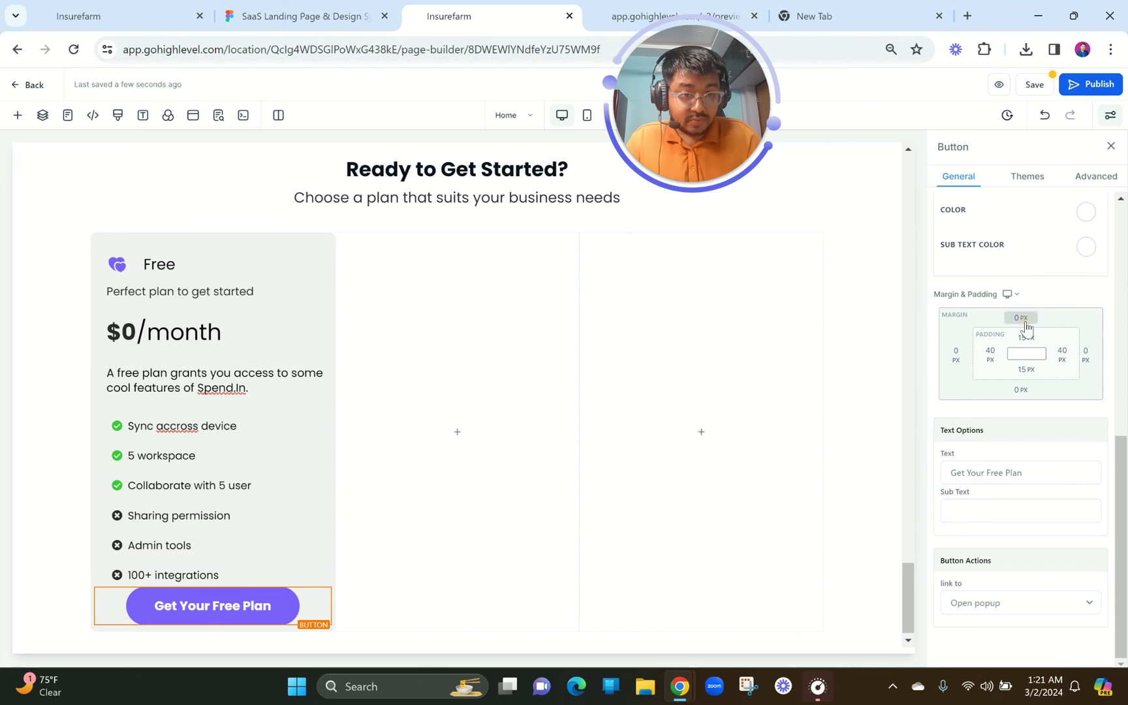
pyautogui.click(1020, 318)
pyautogui.click(949, 396)
pyautogui.scroll(-1, 697, 443)
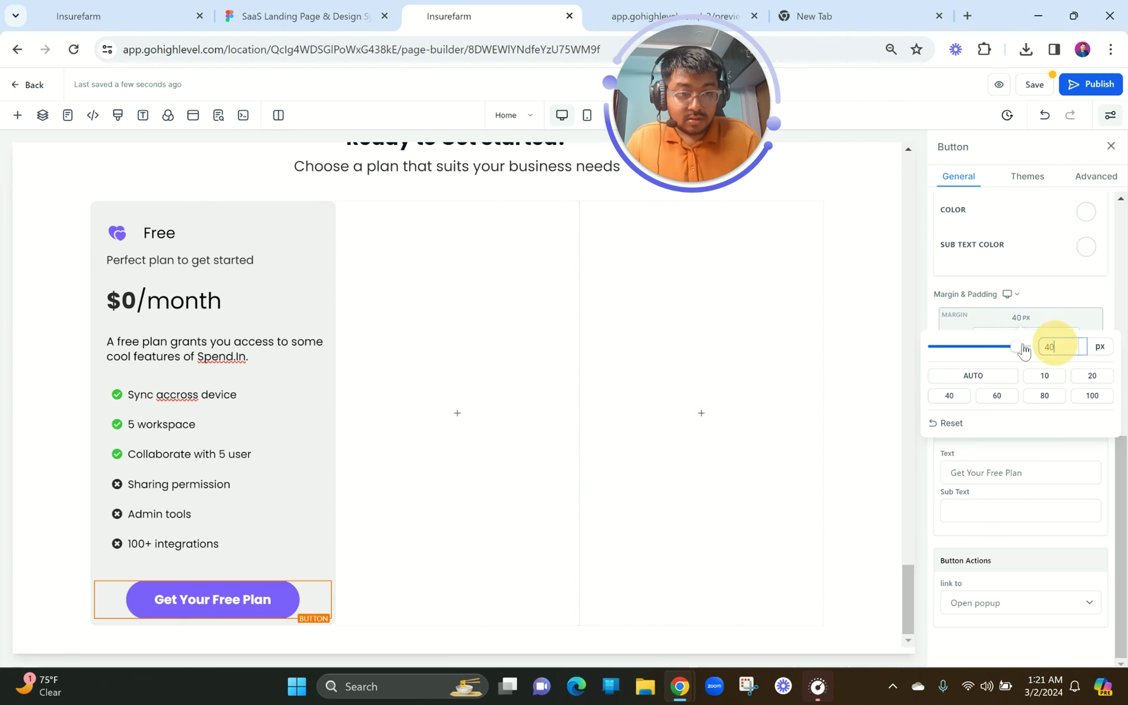
pyautogui.moveTo(1060, 345); pyautogui.dragTo(1020, 351)
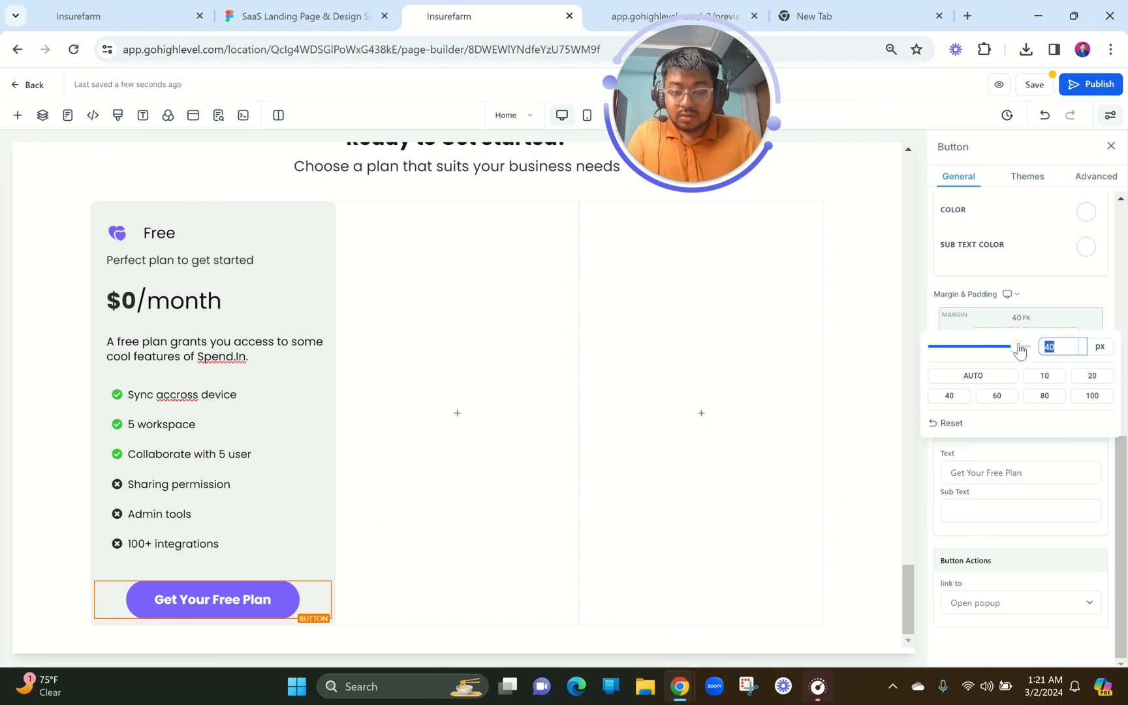
pyautogui.click(1076, 455)
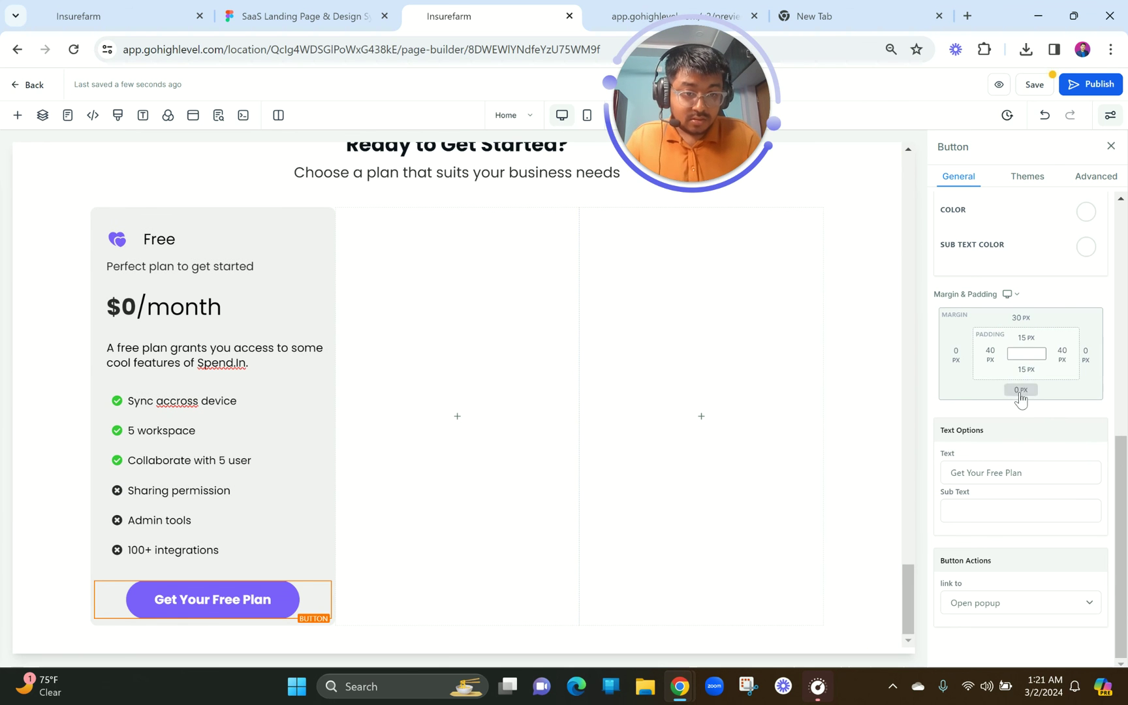
pyautogui.click(1020, 390)
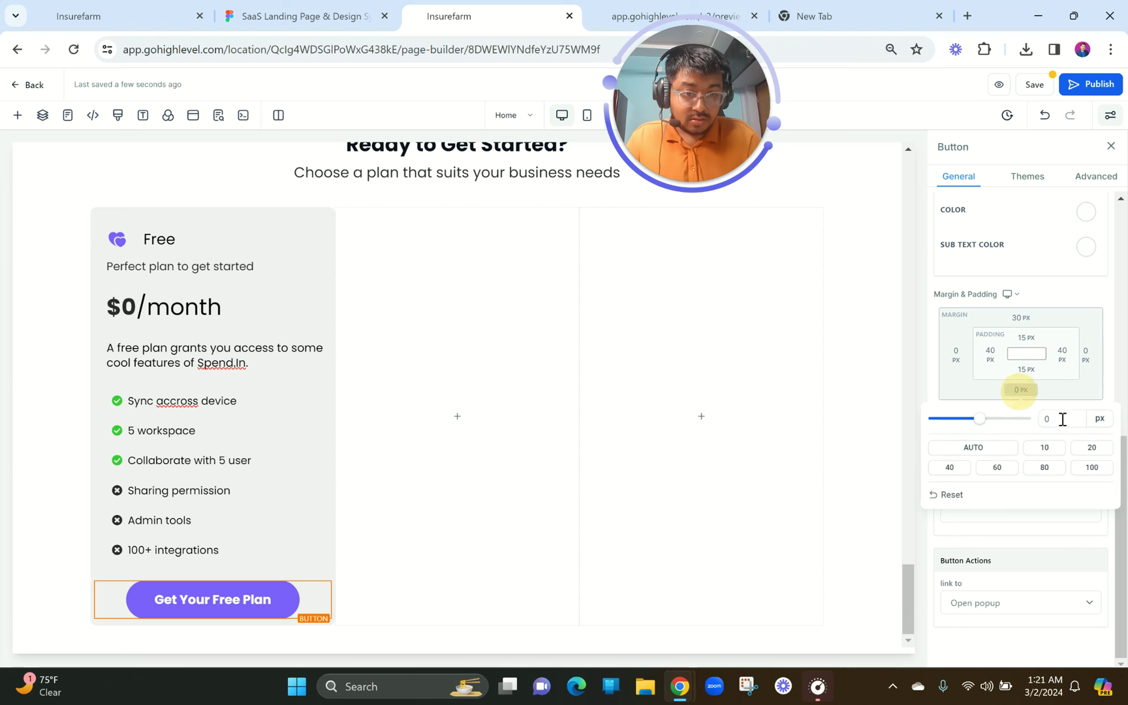
pyautogui.click(948, 467)
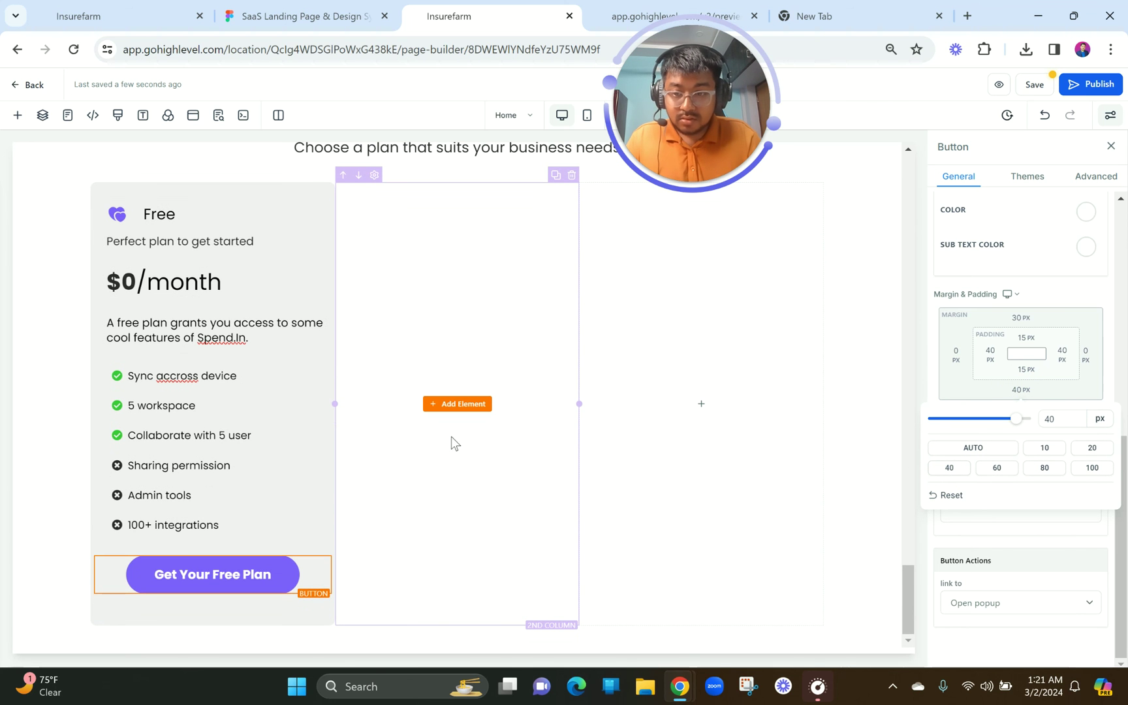
pyautogui.click(463, 528)
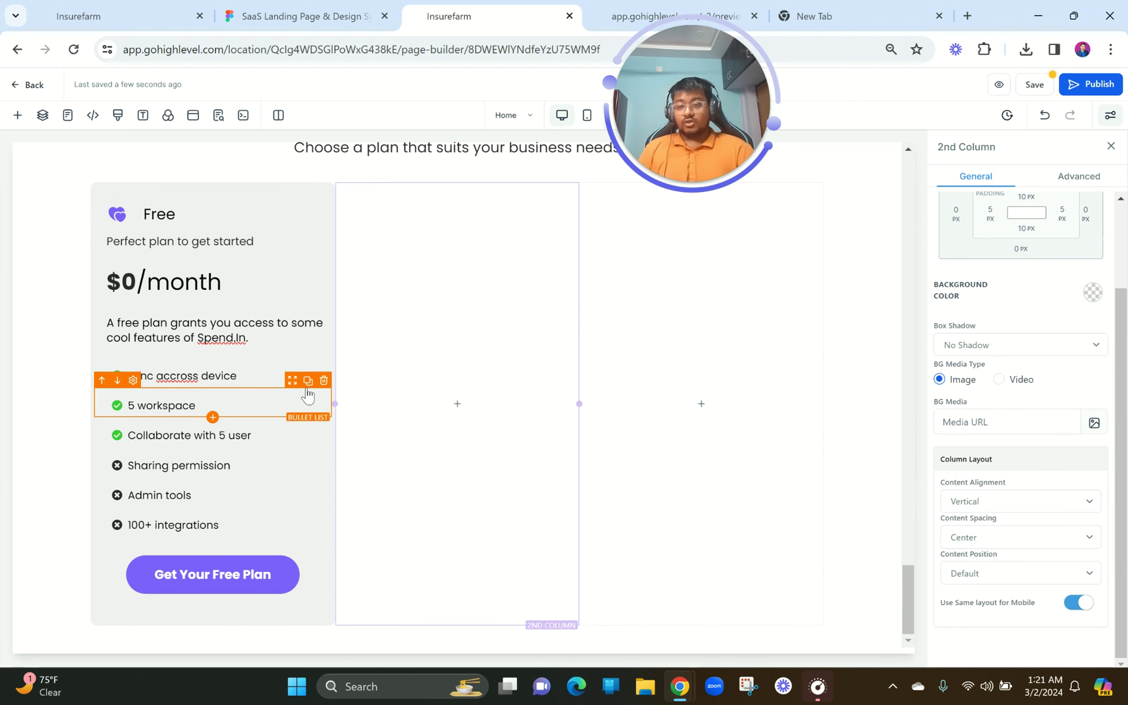
# - Widen the "Get Your Free Plan" button by setting its left and right padding to 50 px
pyautogui.click(235, 568)
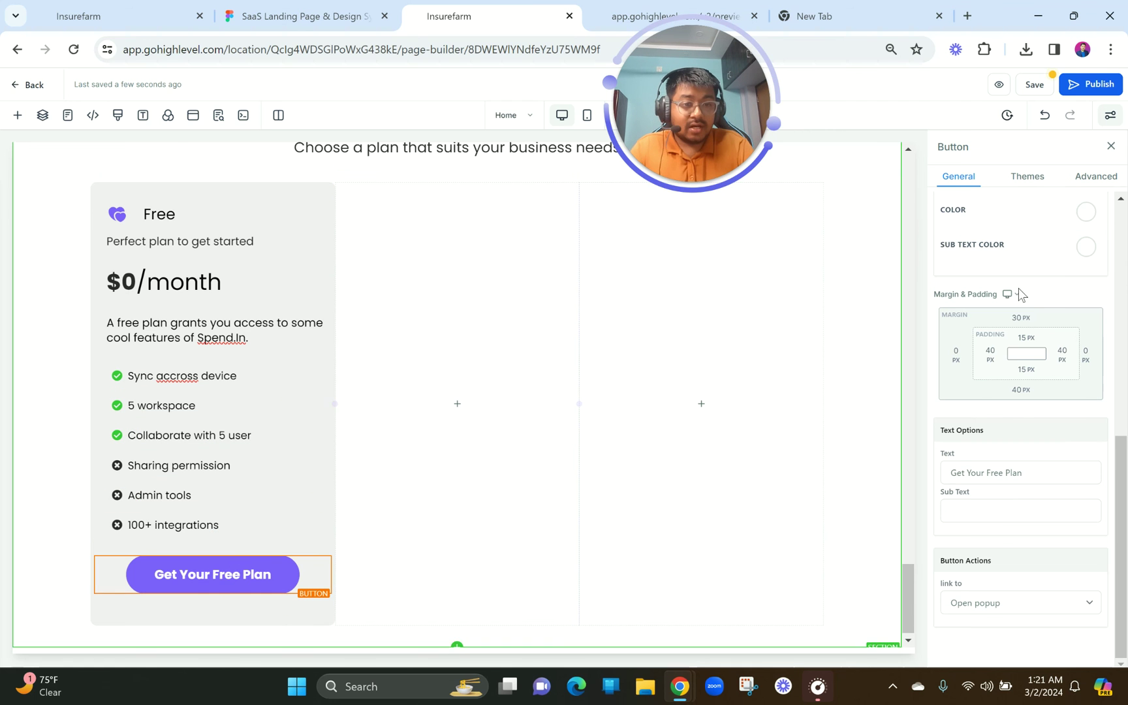
pyautogui.click(983, 361)
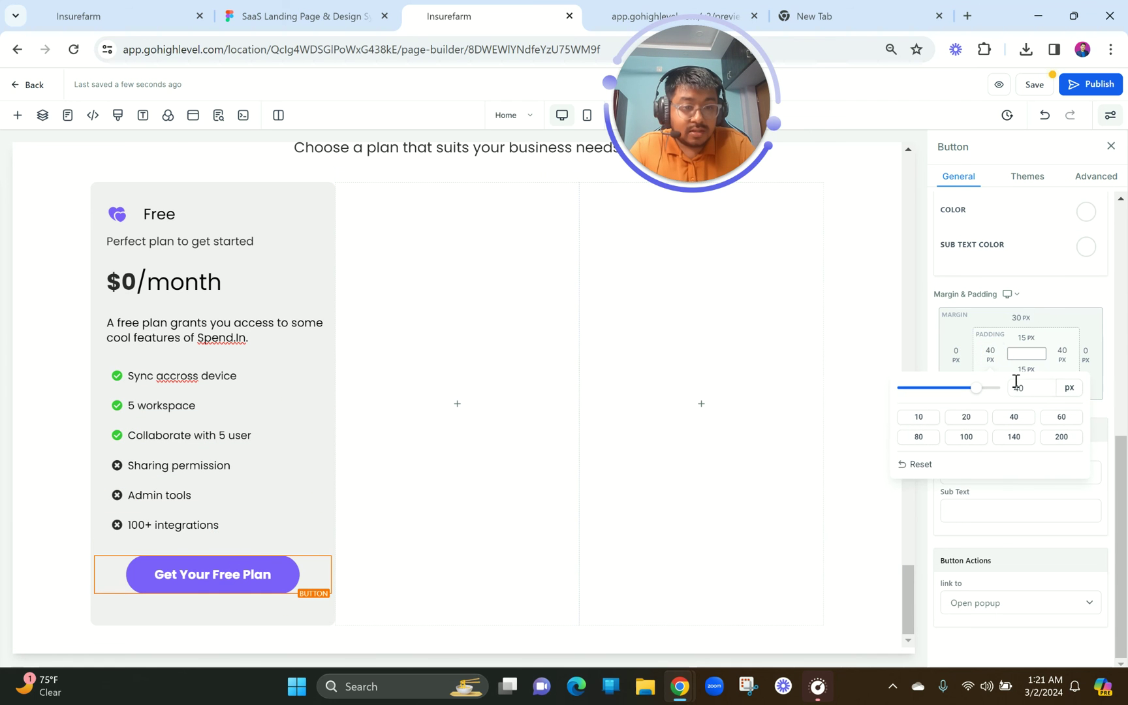
pyautogui.moveTo(1026, 387); pyautogui.dragTo(1005, 395)
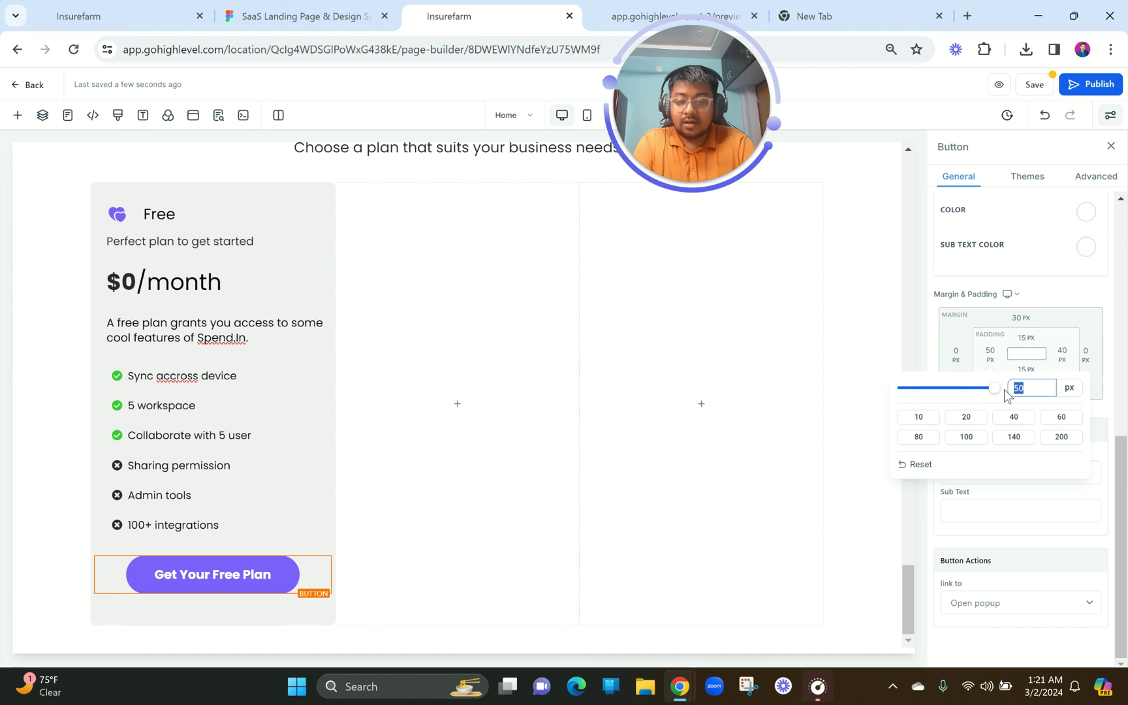
pyautogui.click(1061, 353)
pyautogui.click(1017, 387)
pyautogui.click(670, 432)
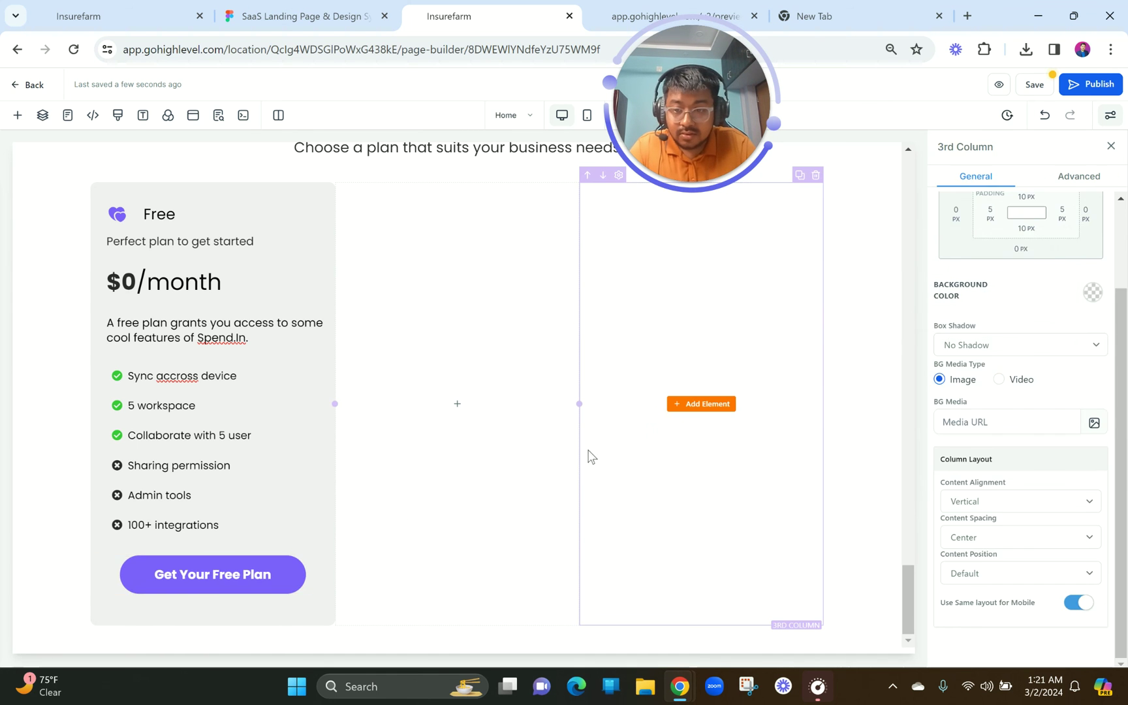
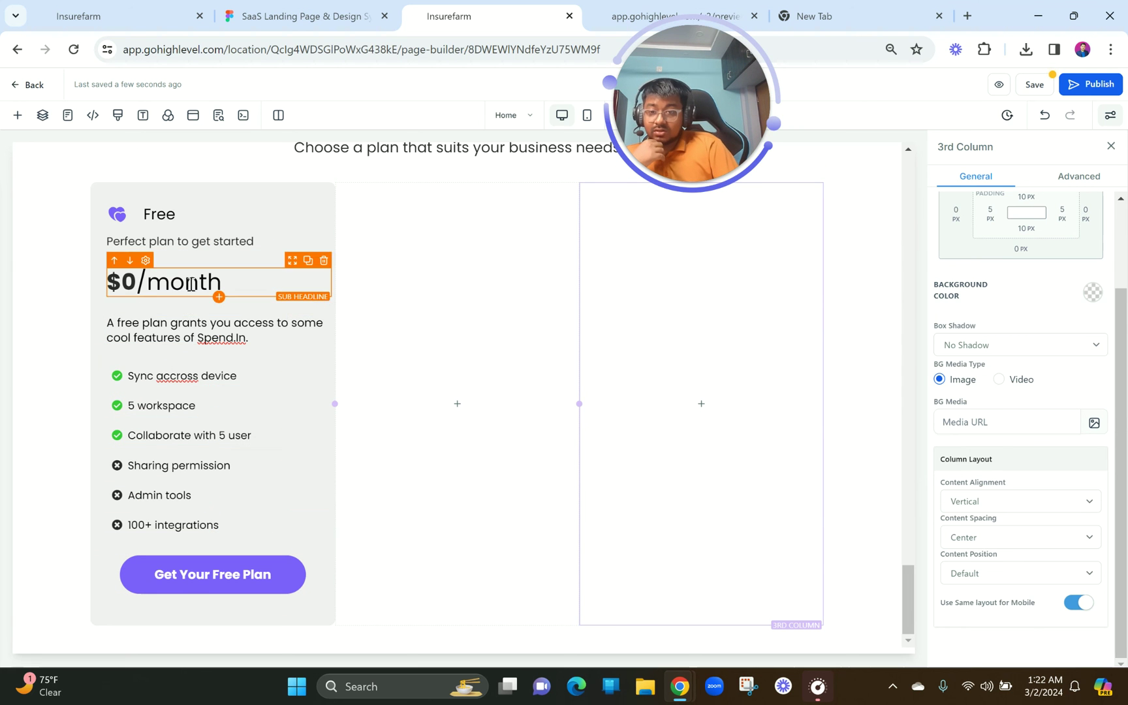
# - Set the left padding of the image feature holding the heart icon and "Free" title to 10 px
pyautogui.click(190, 325)
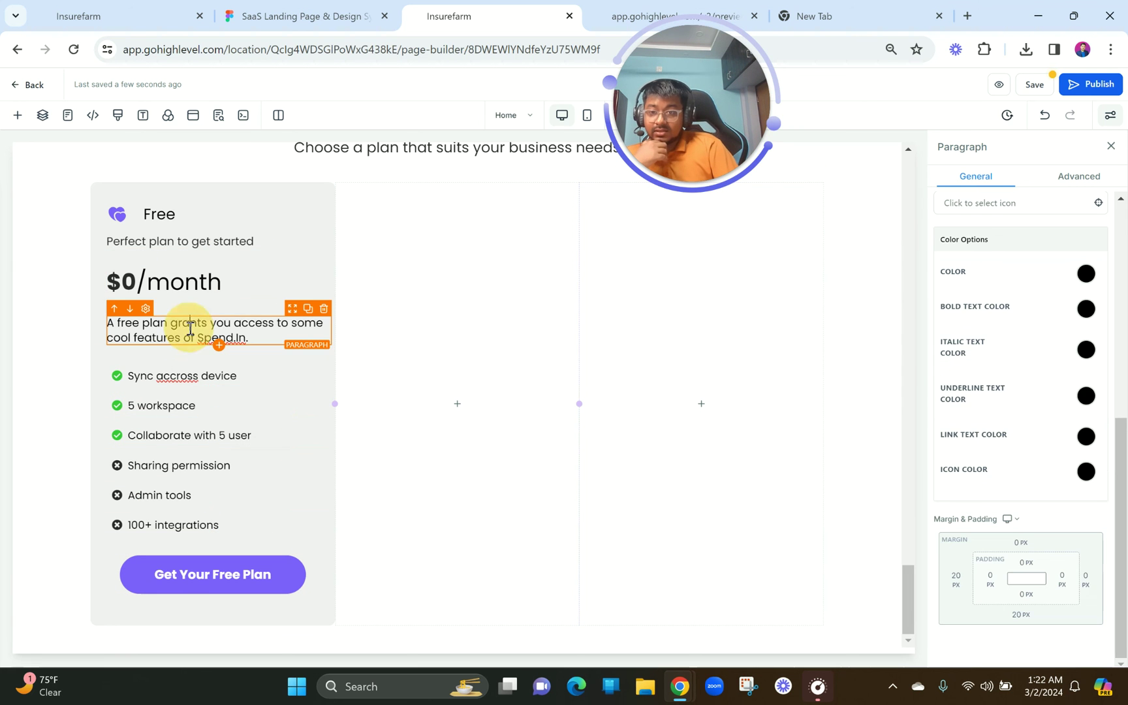
pyautogui.click(168, 214)
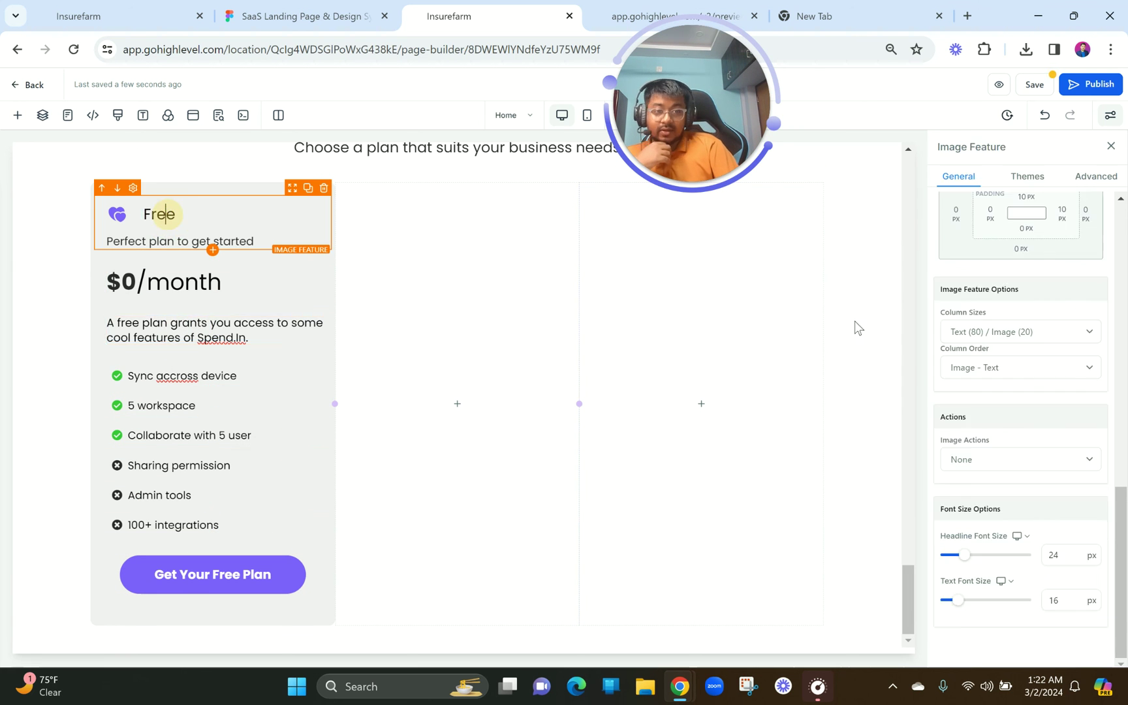
pyautogui.click(988, 214)
pyautogui.click(919, 276)
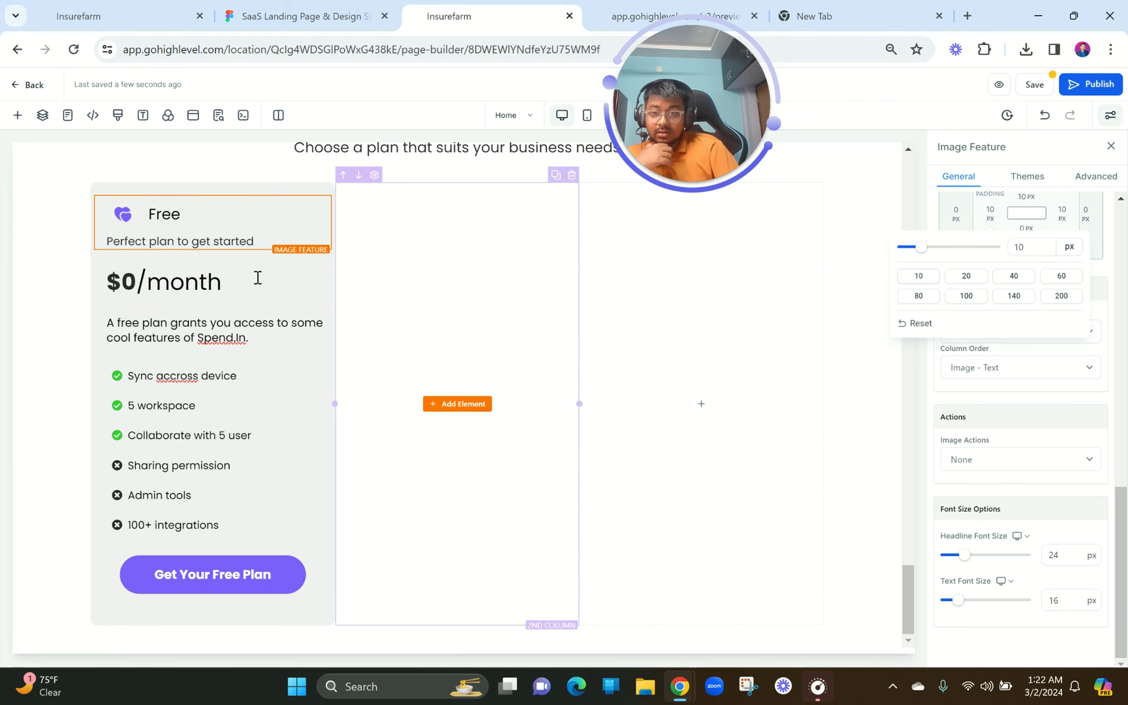
# - Set the left margin of the "Perfect plan to get started" sub headline to 30 px
pyautogui.click(216, 243)
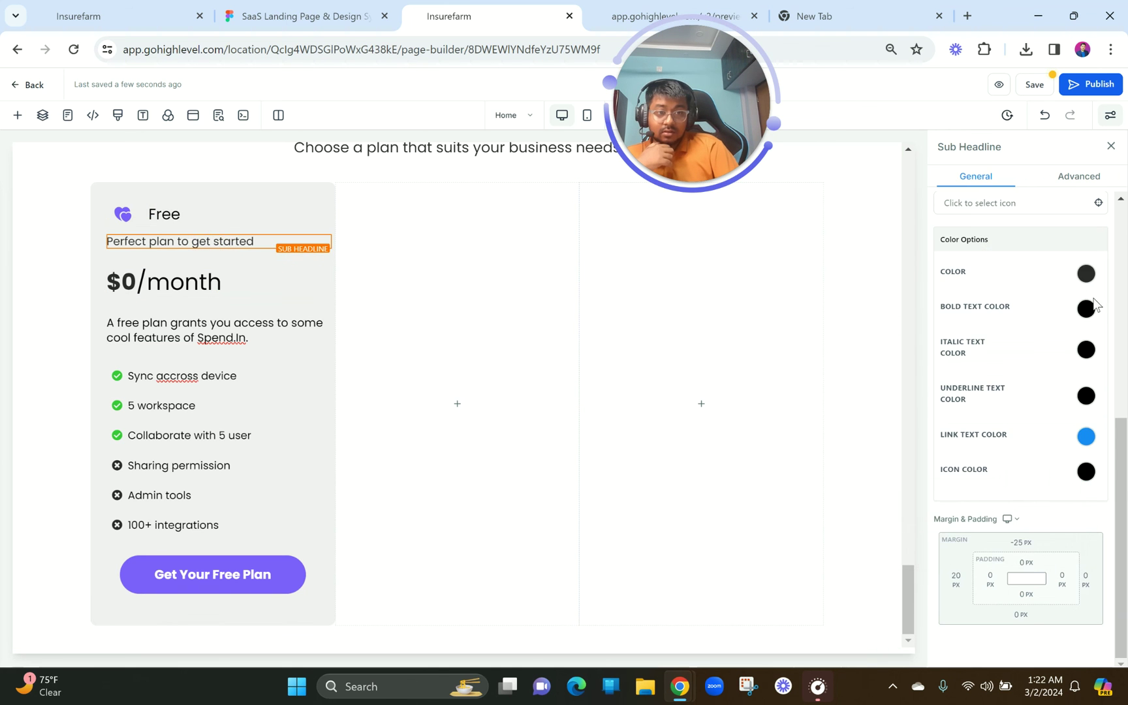
pyautogui.click(952, 587)
pyautogui.moveTo(993, 470); pyautogui.dragTo(969, 470)
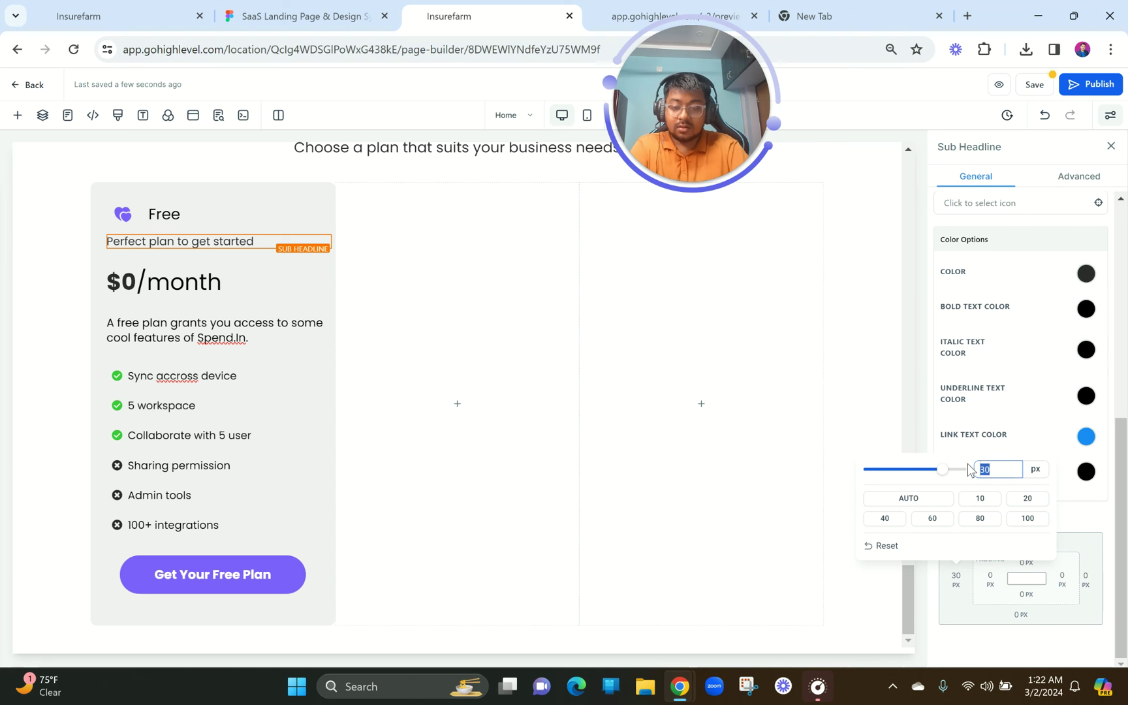
pyautogui.click(631, 469)
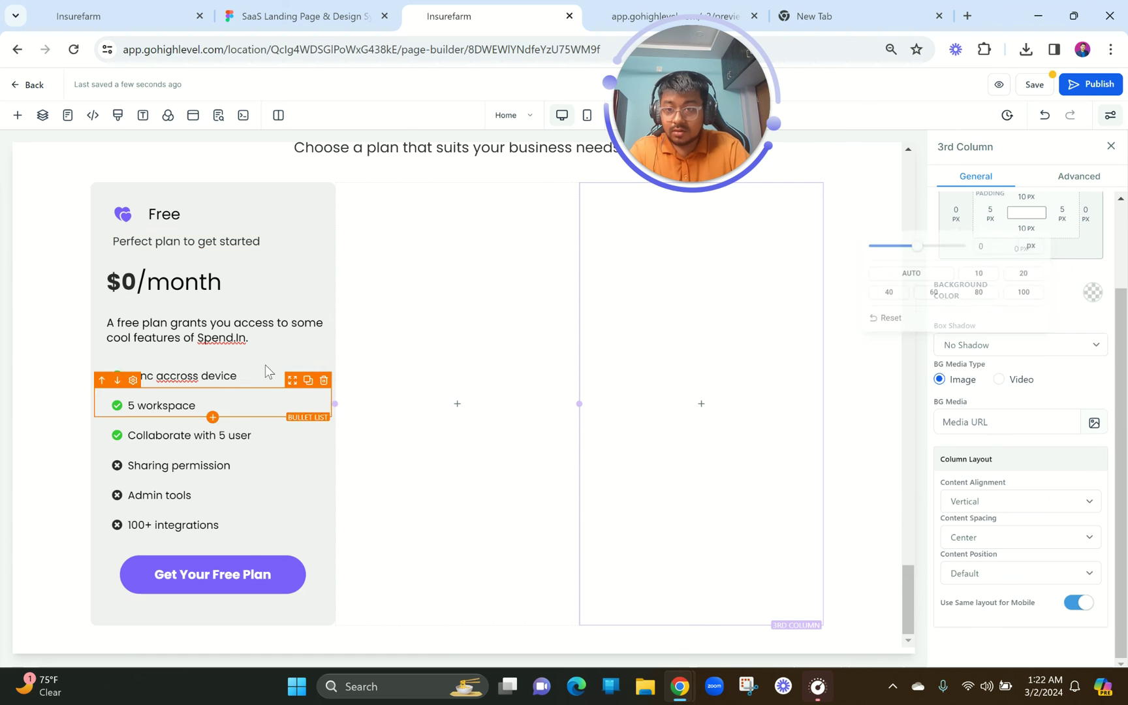
# - Set the left margin of the "$0/month" sub headline to 30 px
pyautogui.click(162, 287)
pyautogui.click(956, 577)
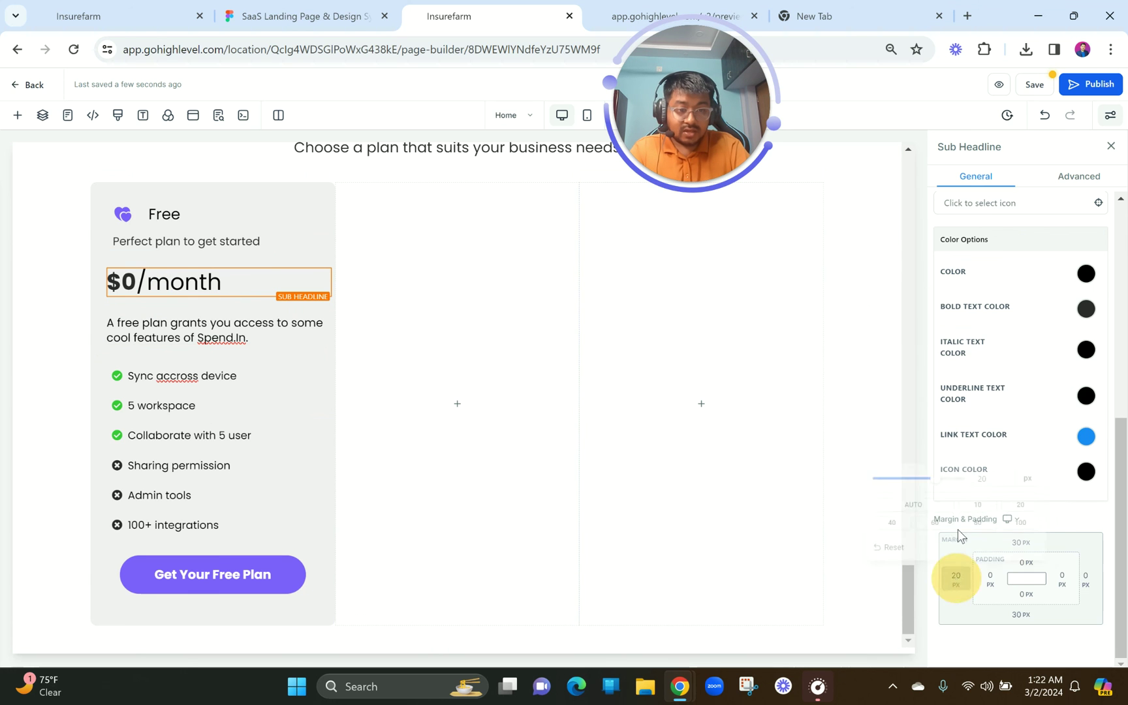
pyautogui.doubleClick(989, 469)
pyautogui.write('30')
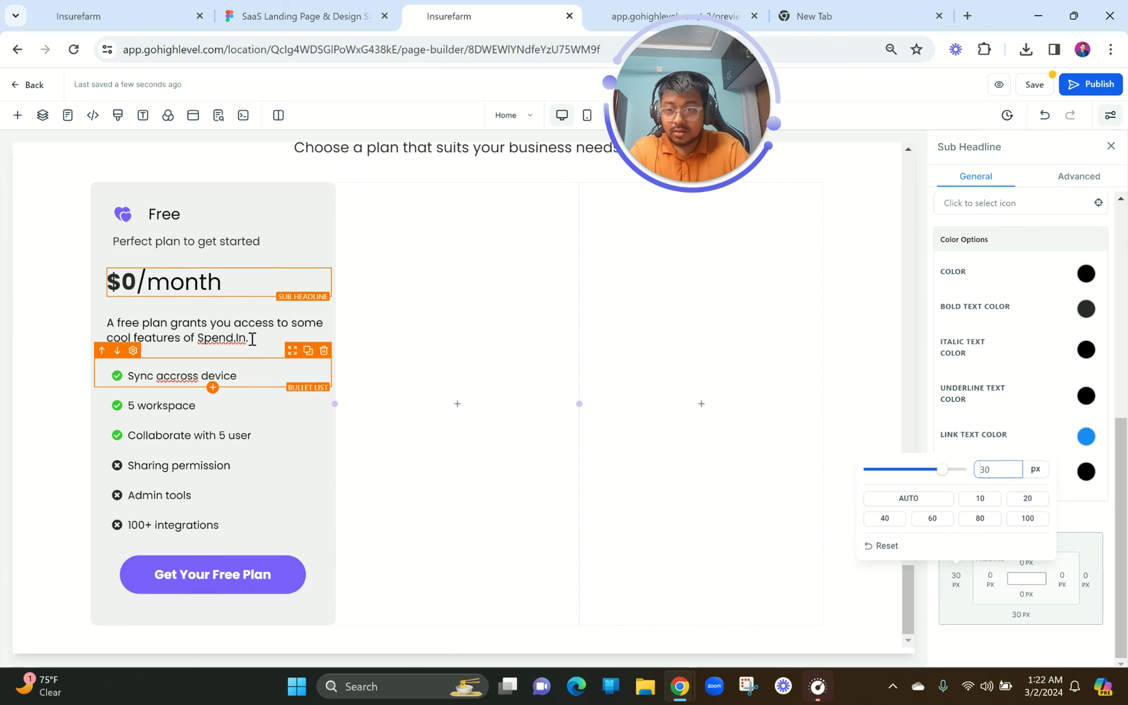
# - Set the left margin of the "A free plan grants you access" description paragraph to 30 px
pyautogui.click(212, 324)
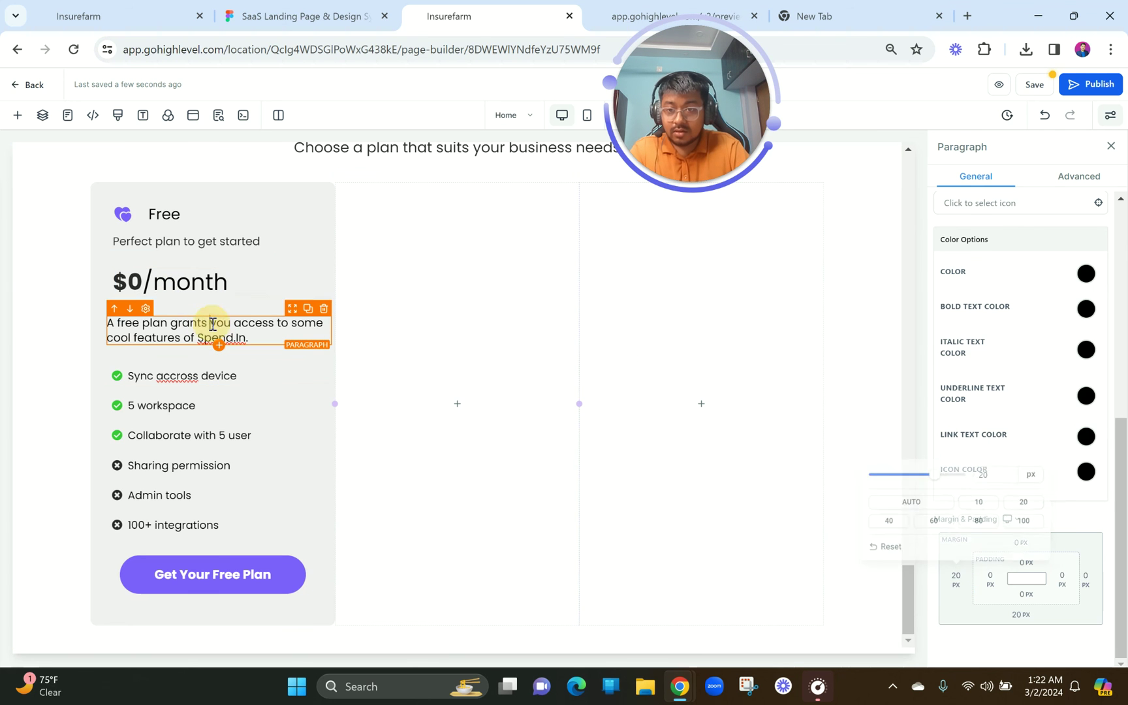
pyautogui.click(957, 576)
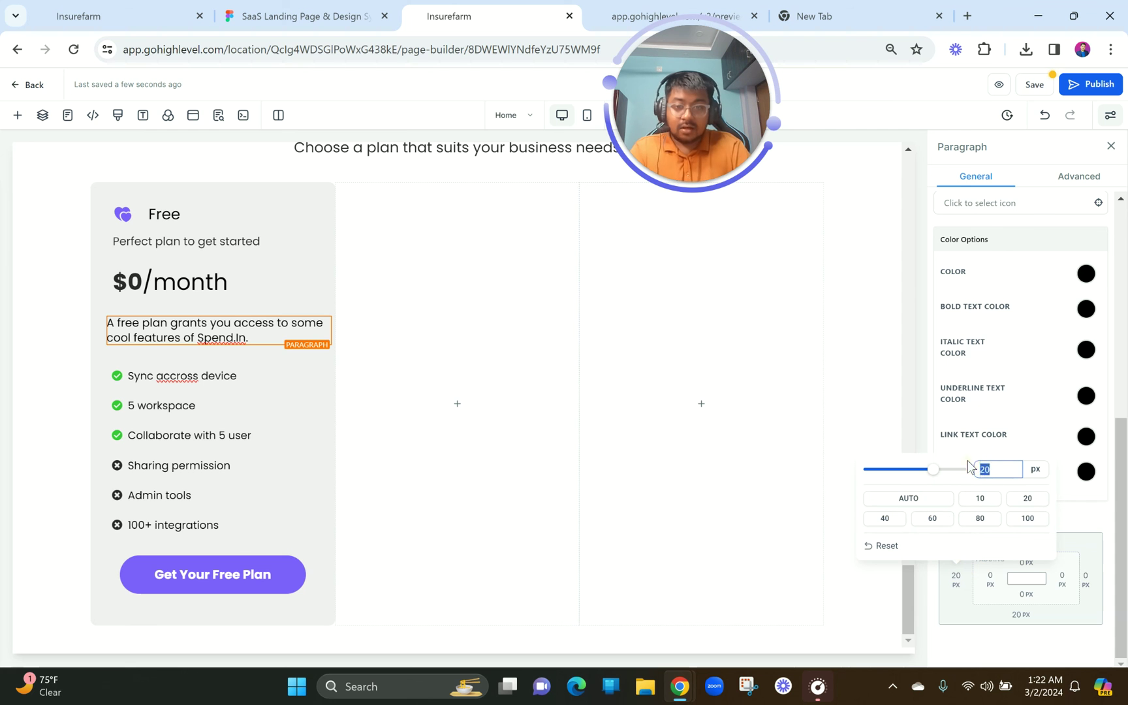
pyautogui.write('30')
pyautogui.click(465, 498)
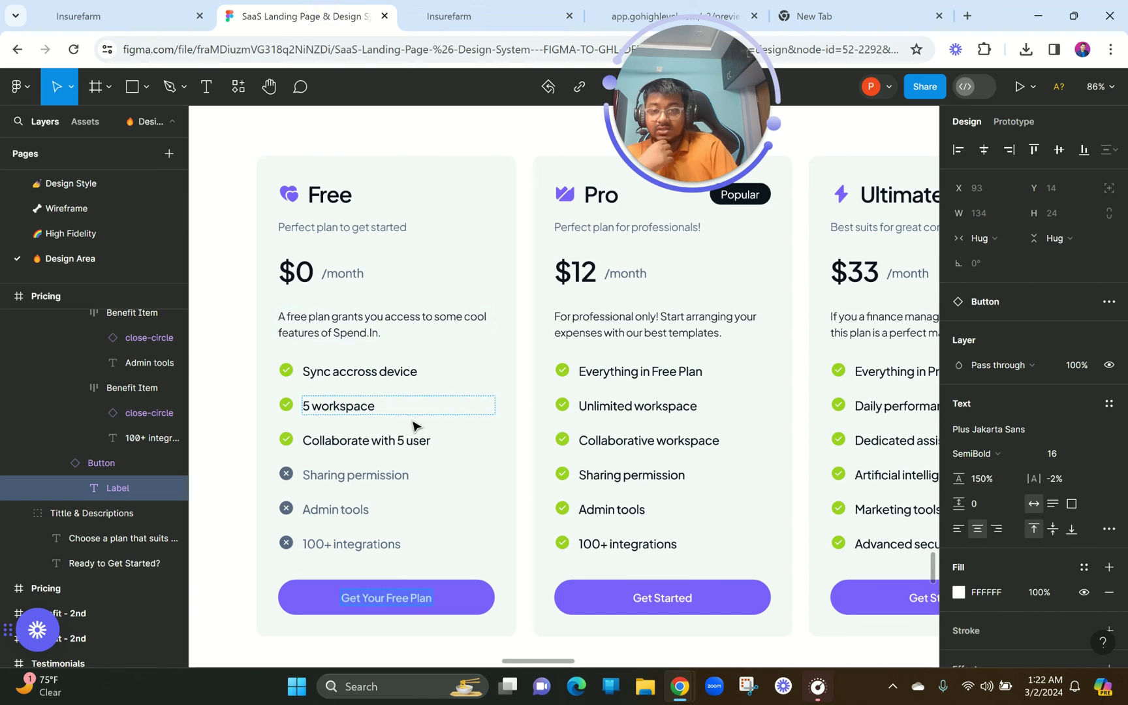
# - Compare with the Figma pricing cards, then duplicate the Free plan column twice in the GoHighLevel page builder
pyautogui.scroll(-2, 413, 423)
pyautogui.click(478, 13)
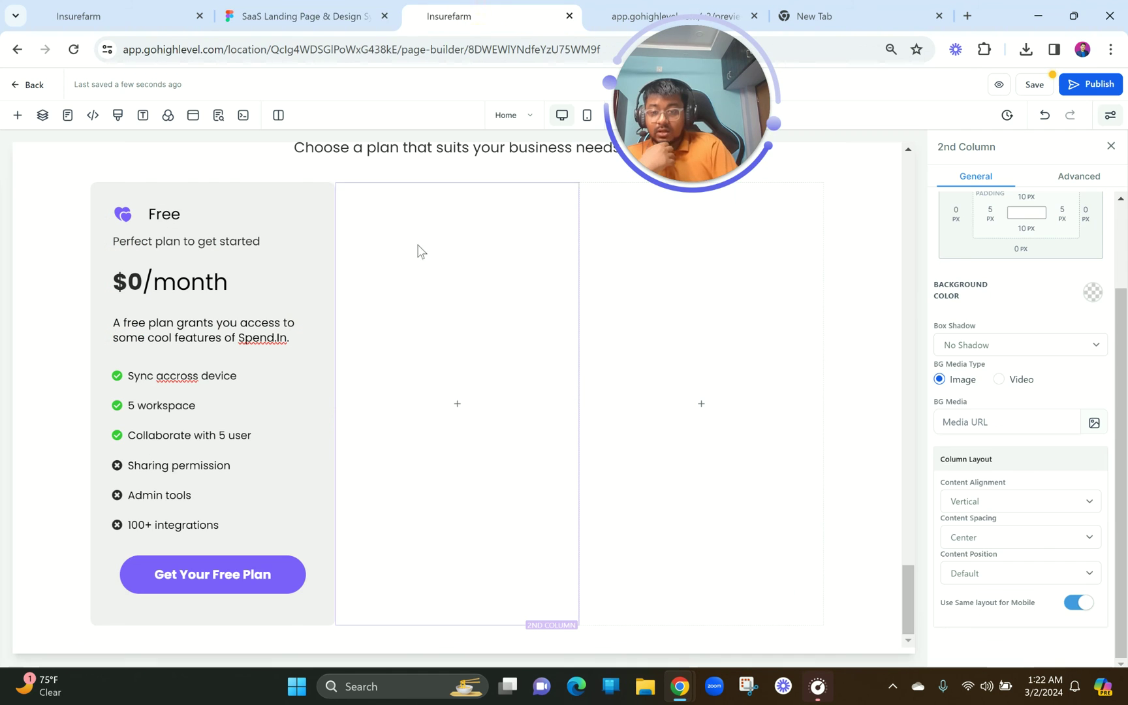
pyautogui.click(355, 15)
pyautogui.scroll(-3, 584, 356)
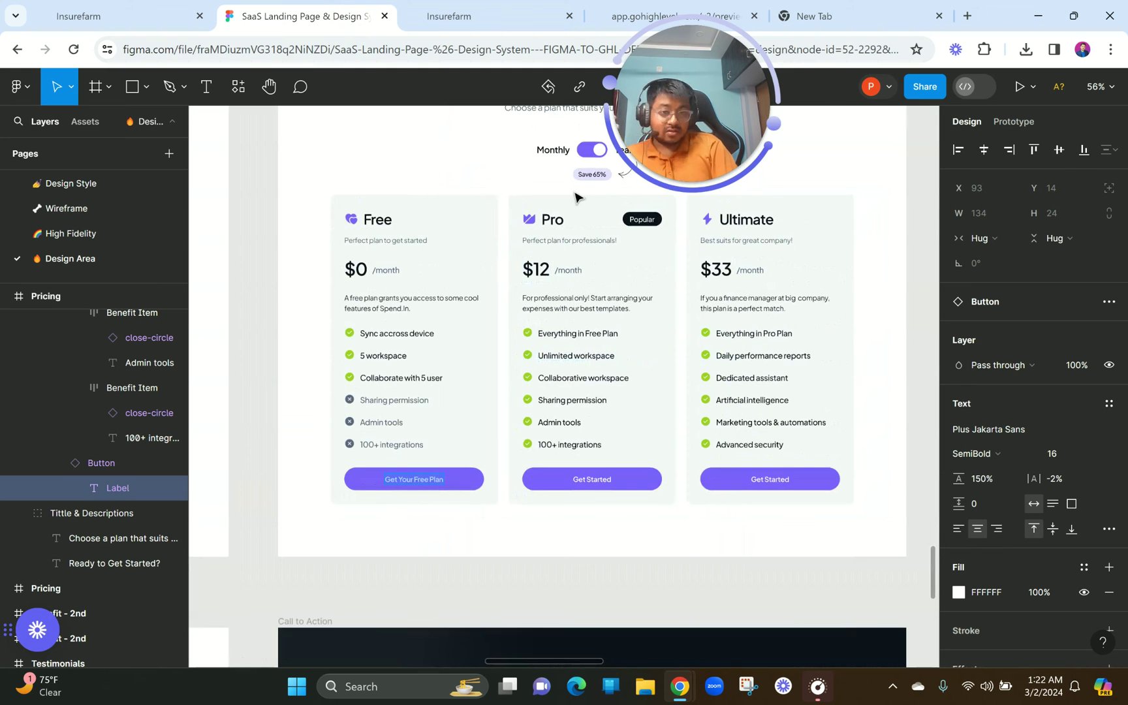
pyautogui.click(450, 16)
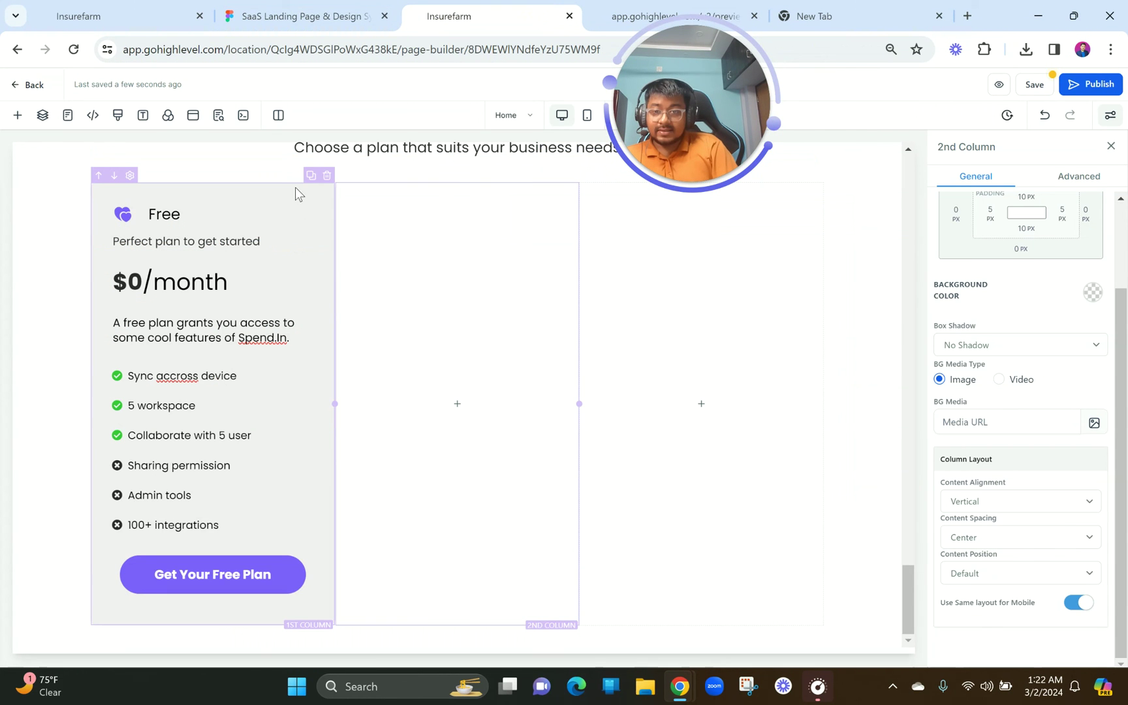
pyautogui.click(311, 177)
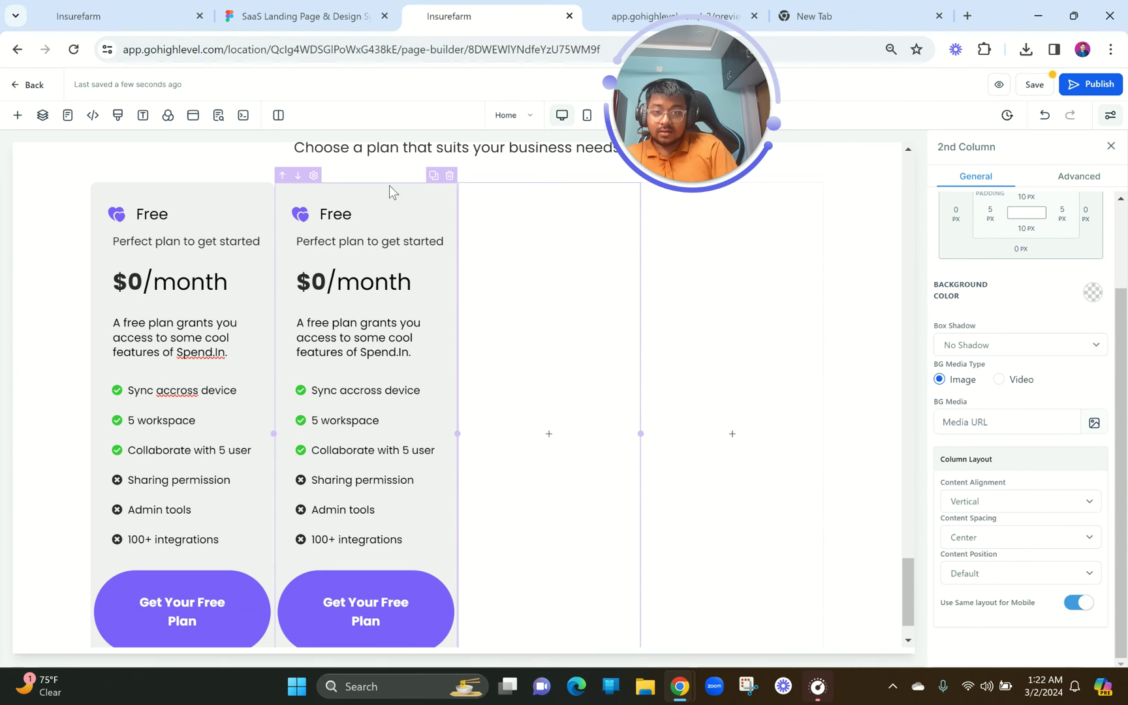
pyautogui.click(432, 178)
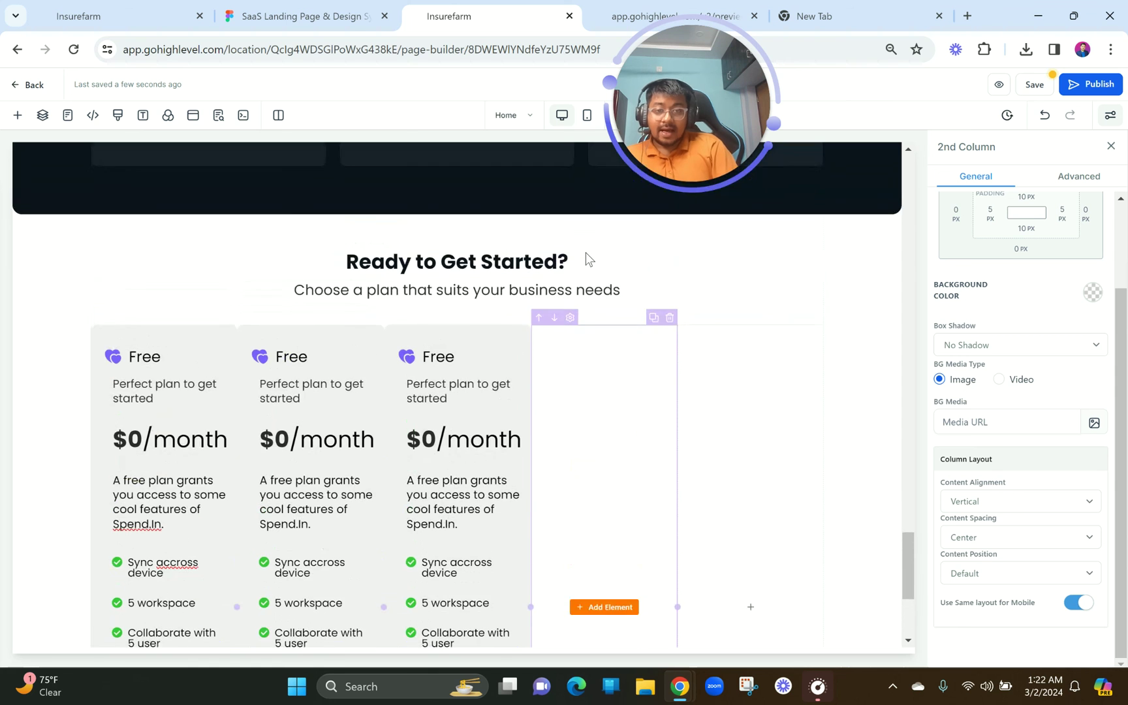
# - Delete the two empty columns beside the three Free plan cards in the pricing row
pyautogui.scroll(2, 586, 256)
pyautogui.click(668, 323)
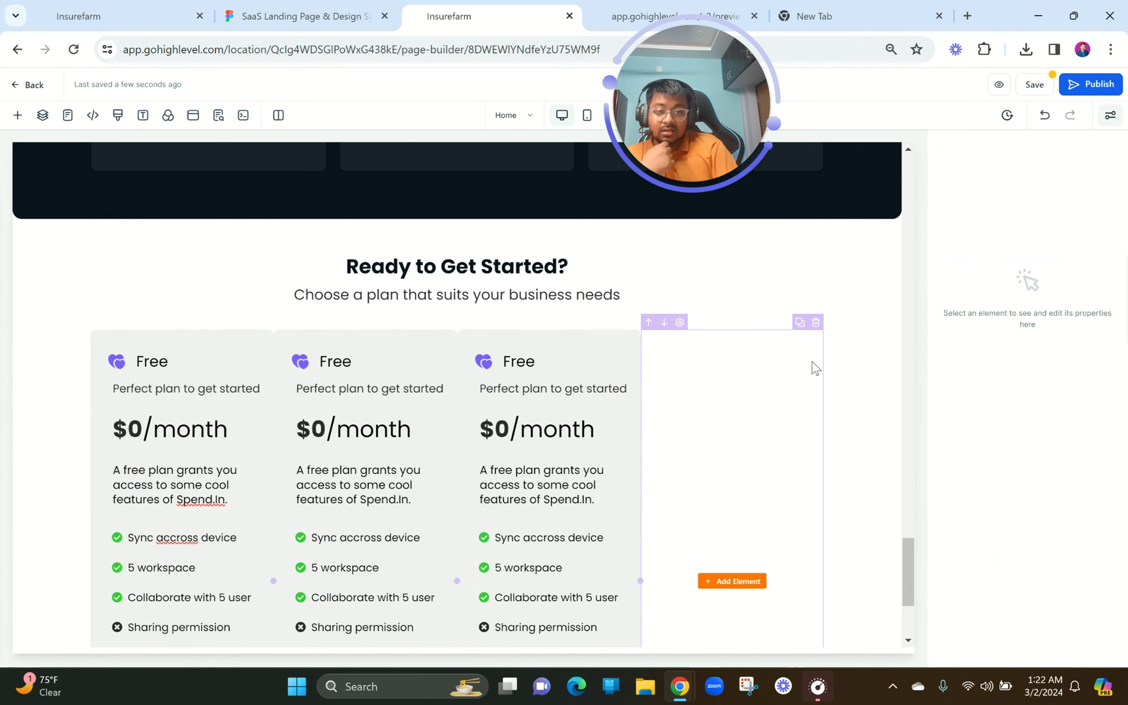
pyautogui.click(816, 322)
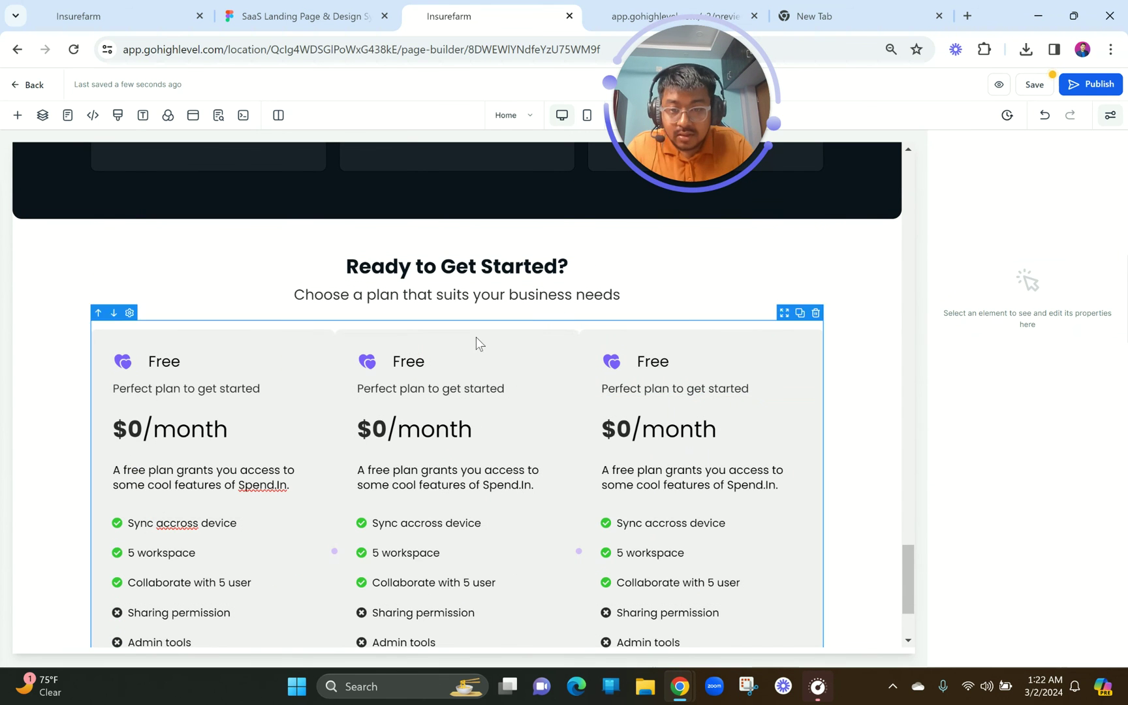
# - Set the left margin of the second and third pricing card columns to 20 px each
pyautogui.click(477, 335)
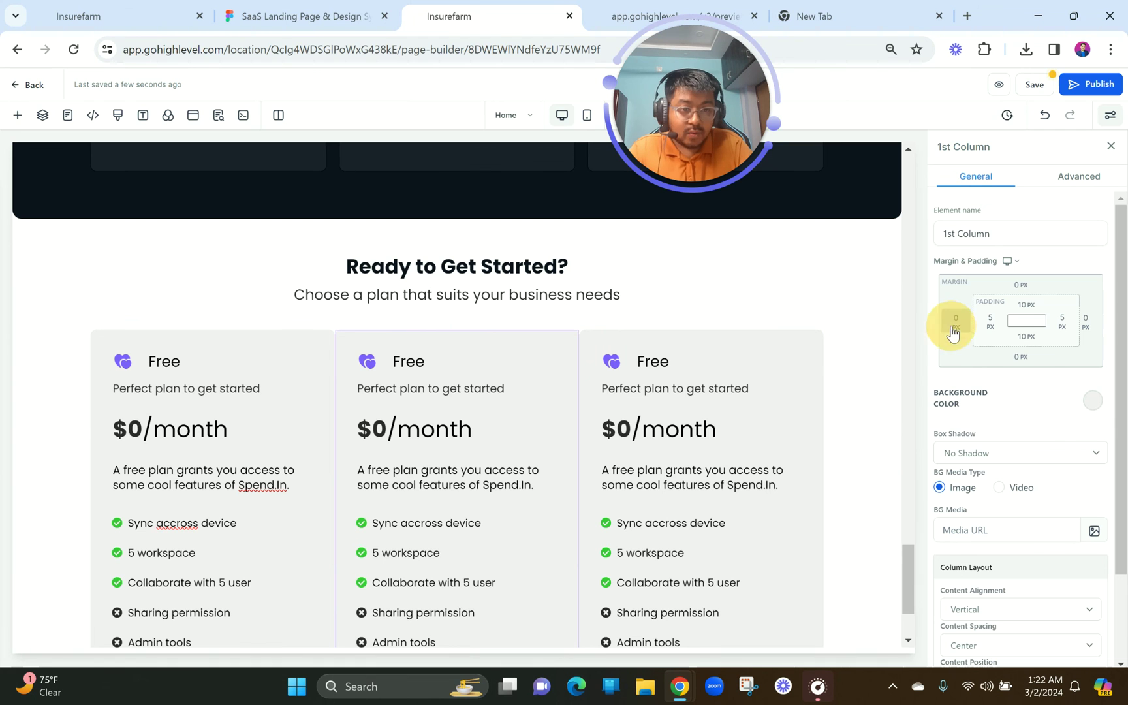
pyautogui.click(952, 322)
pyautogui.click(1022, 386)
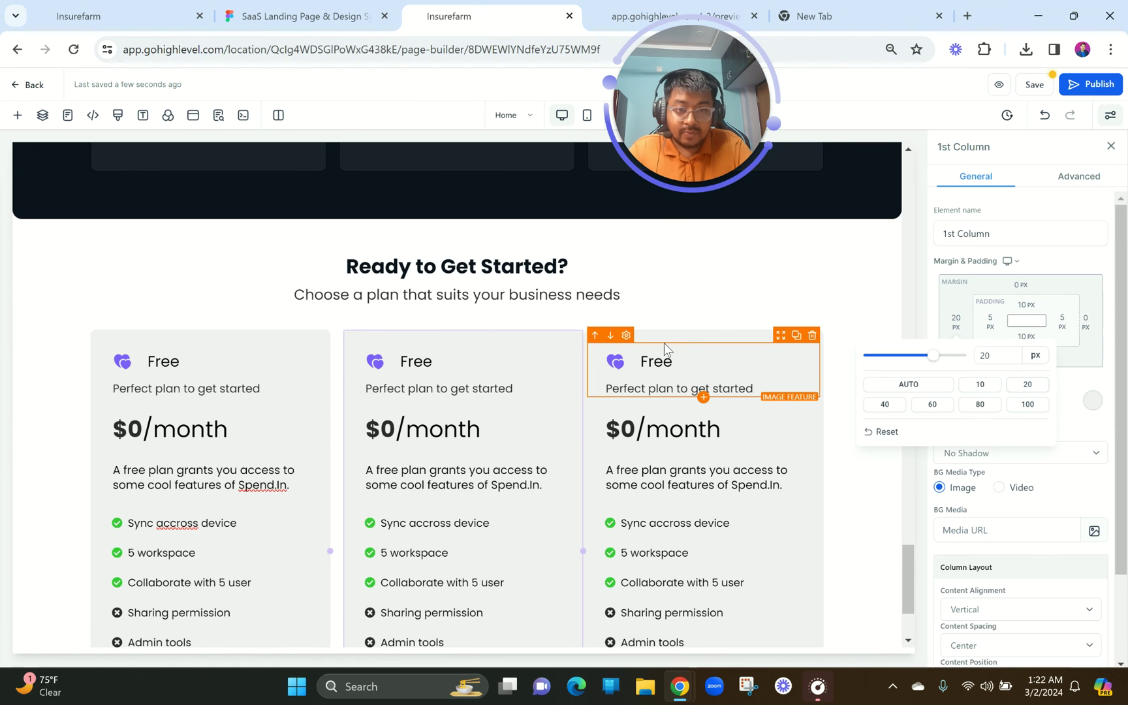
pyautogui.click(955, 320)
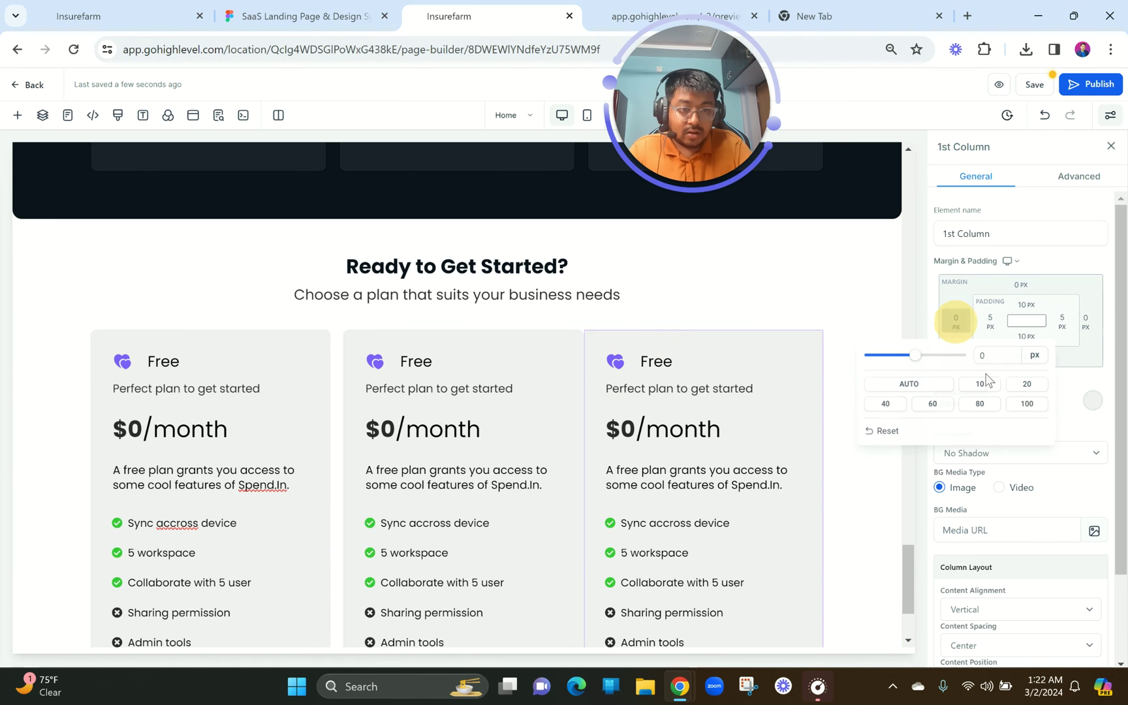
pyautogui.click(1021, 385)
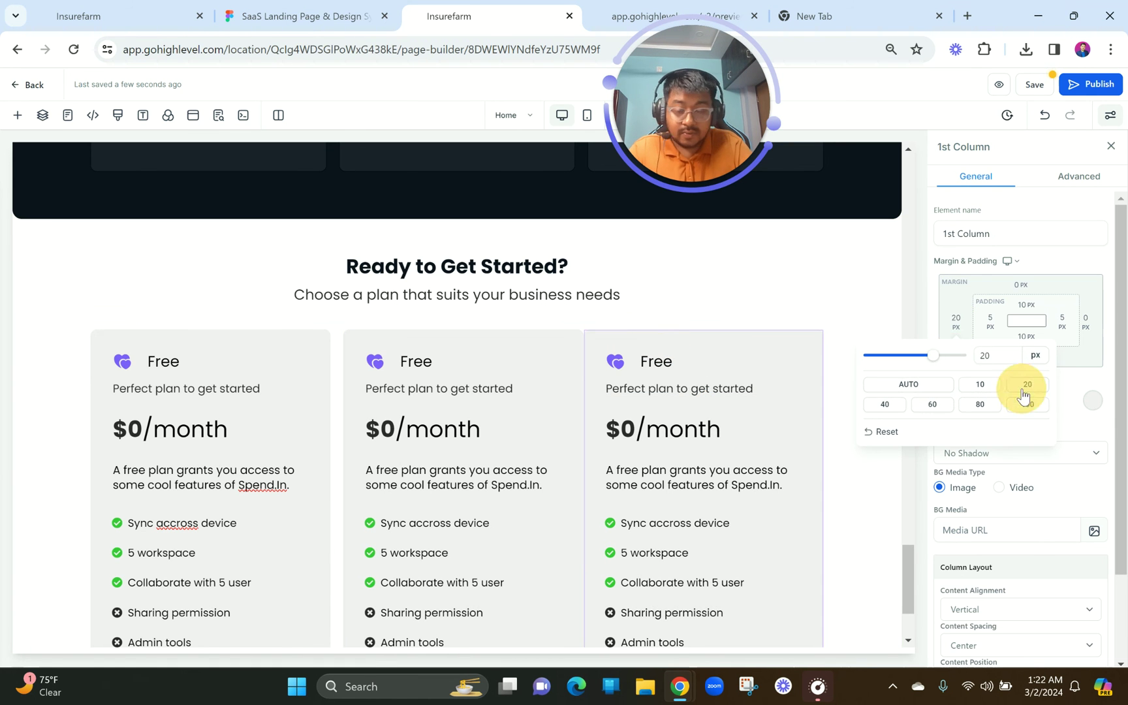
# - Switch to the Figma design, select the crown icon on the Pro plan card and add an export setting to it
pyautogui.click(349, 16)
pyautogui.click(528, 226)
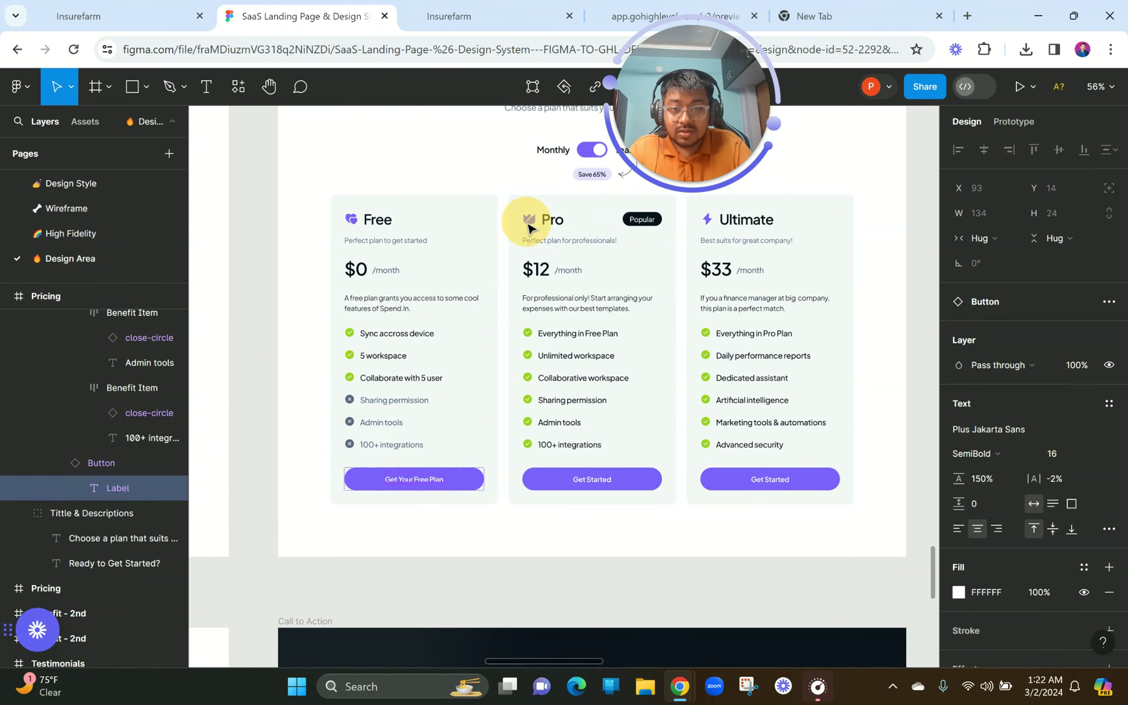
pyautogui.doubleClick(530, 226)
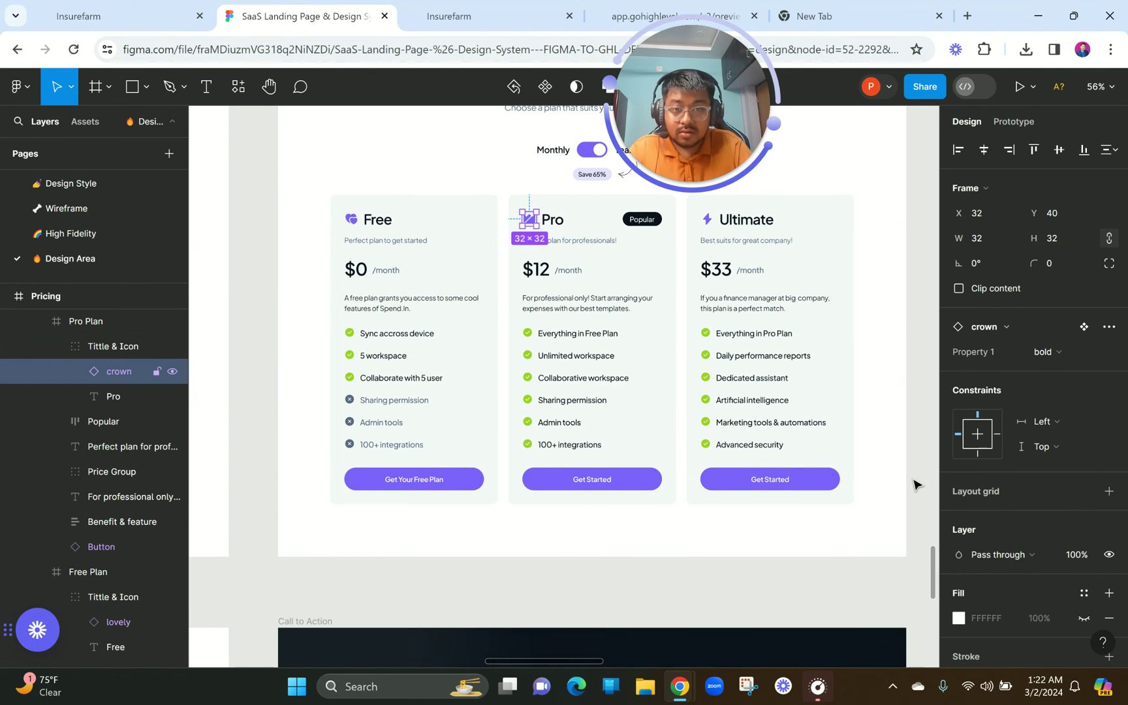
pyautogui.scroll(-3, 1001, 578)
pyautogui.click(1011, 615)
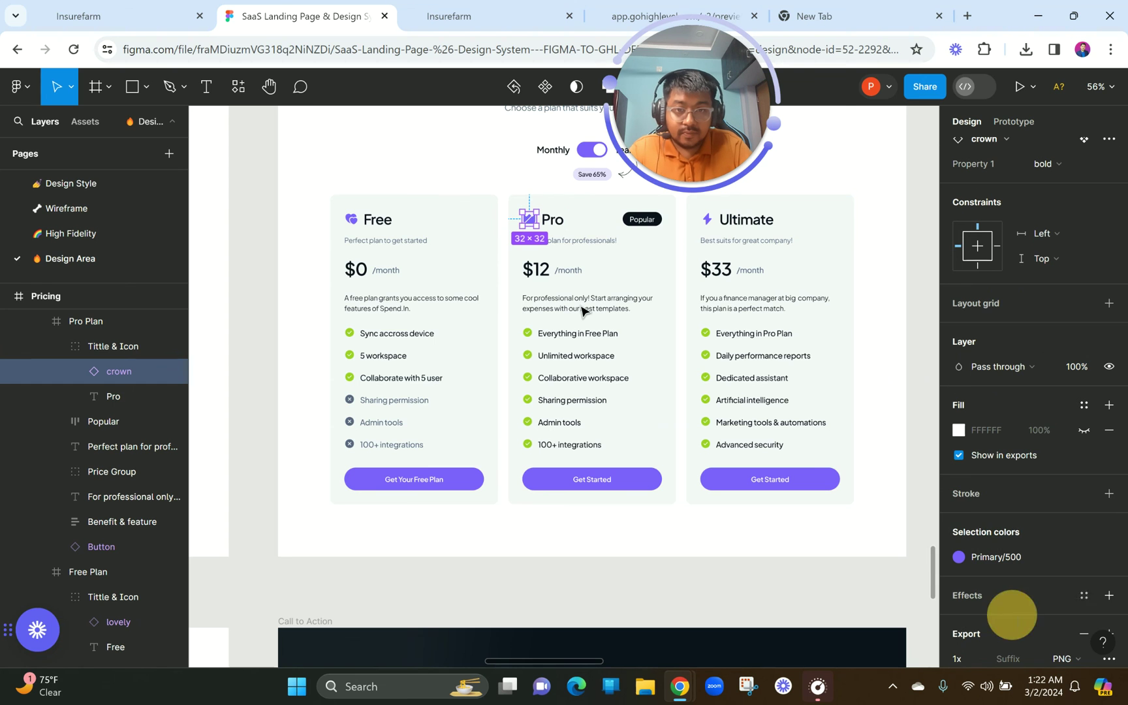
pyautogui.scroll(5, 522, 225)
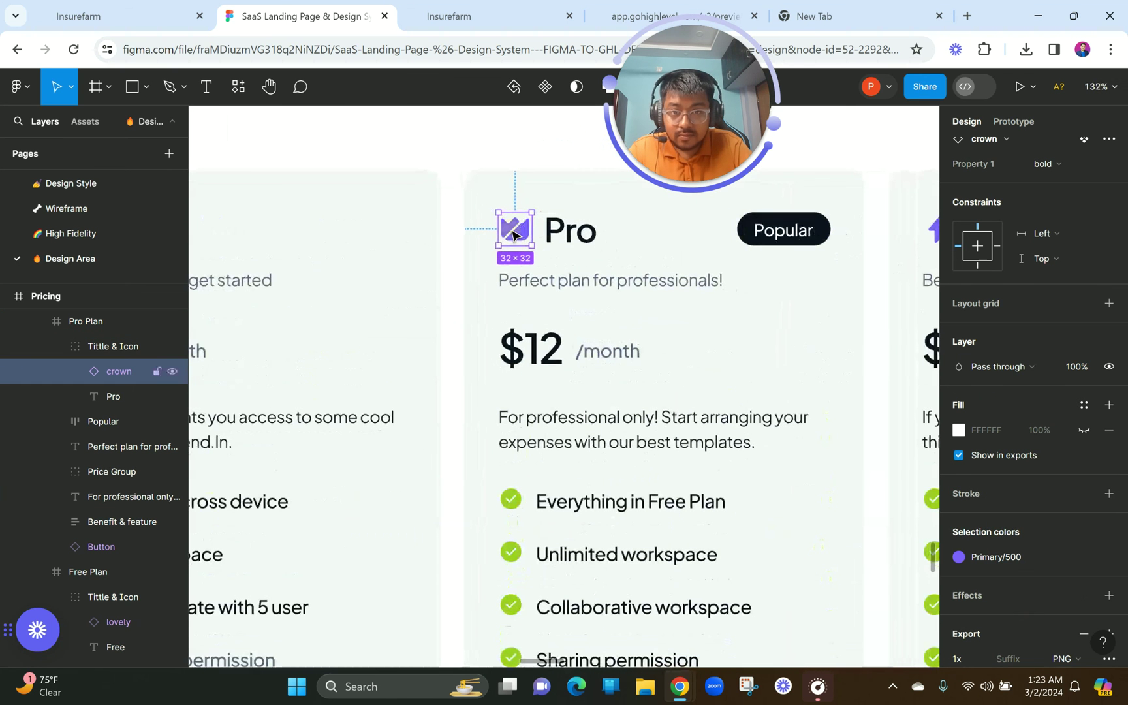
pyautogui.doubleClick(514, 235)
pyautogui.doubleClick(514, 235)
pyautogui.doubleClick(514, 236)
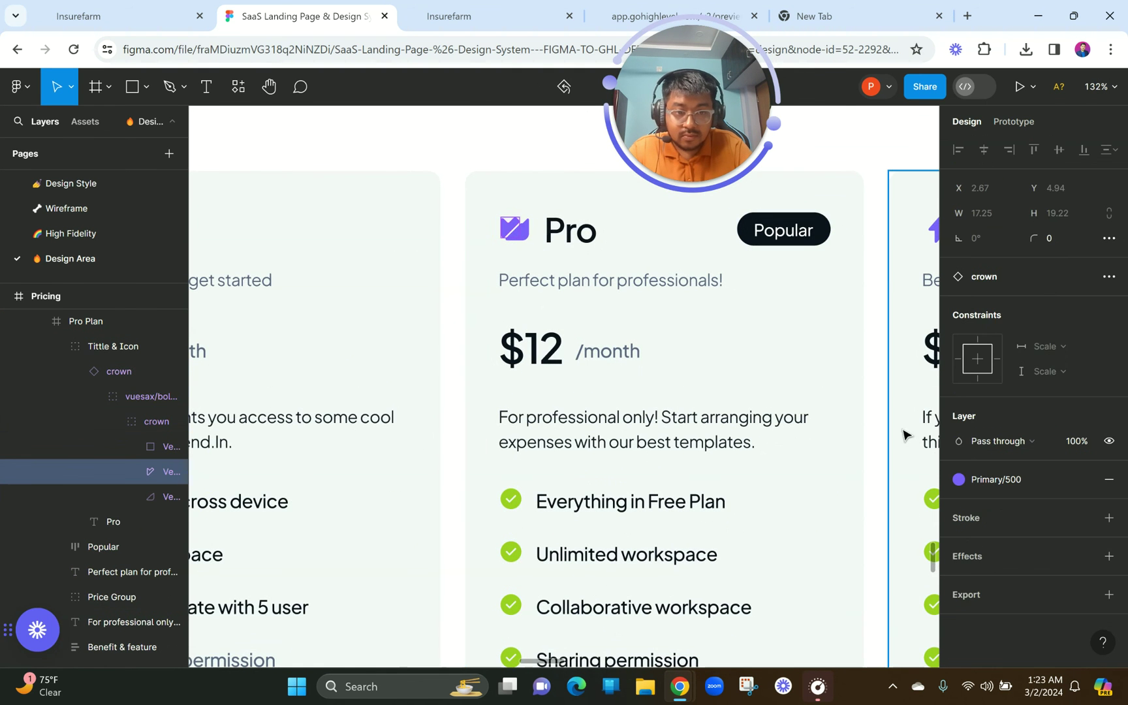
pyautogui.click(587, 306)
# - Export the Pro plan card's whole crown icon in SVG format
pyautogui.click(515, 235)
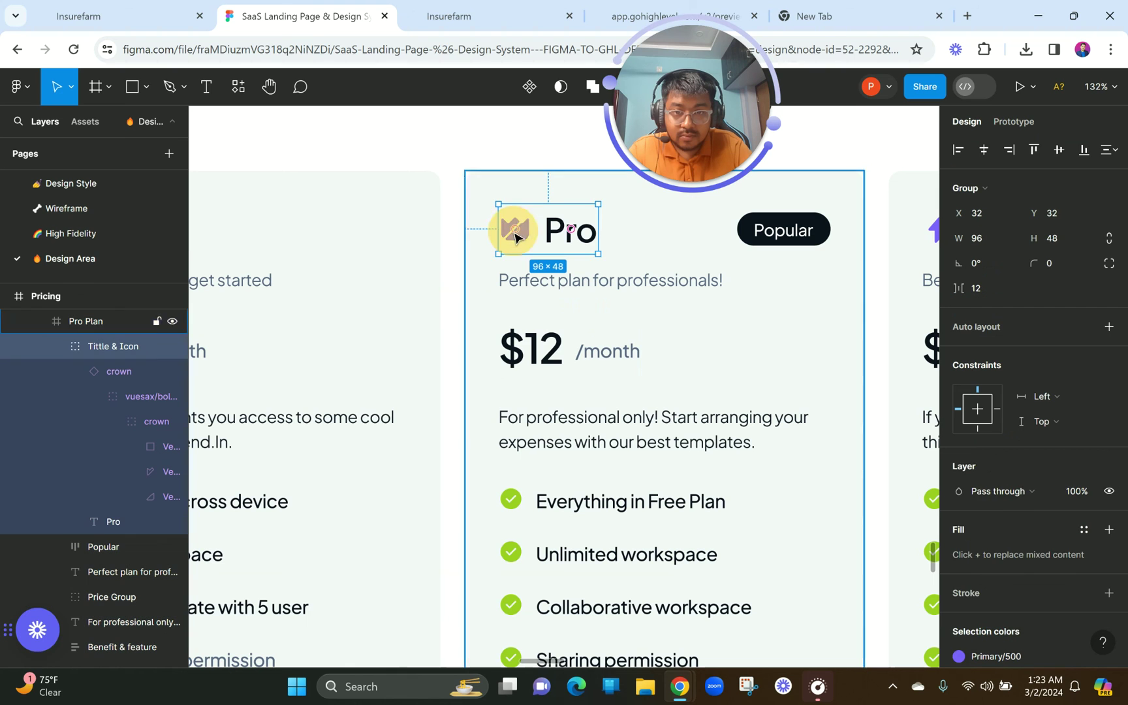
pyautogui.doubleClick(515, 236)
pyautogui.scroll(-5, 1001, 534)
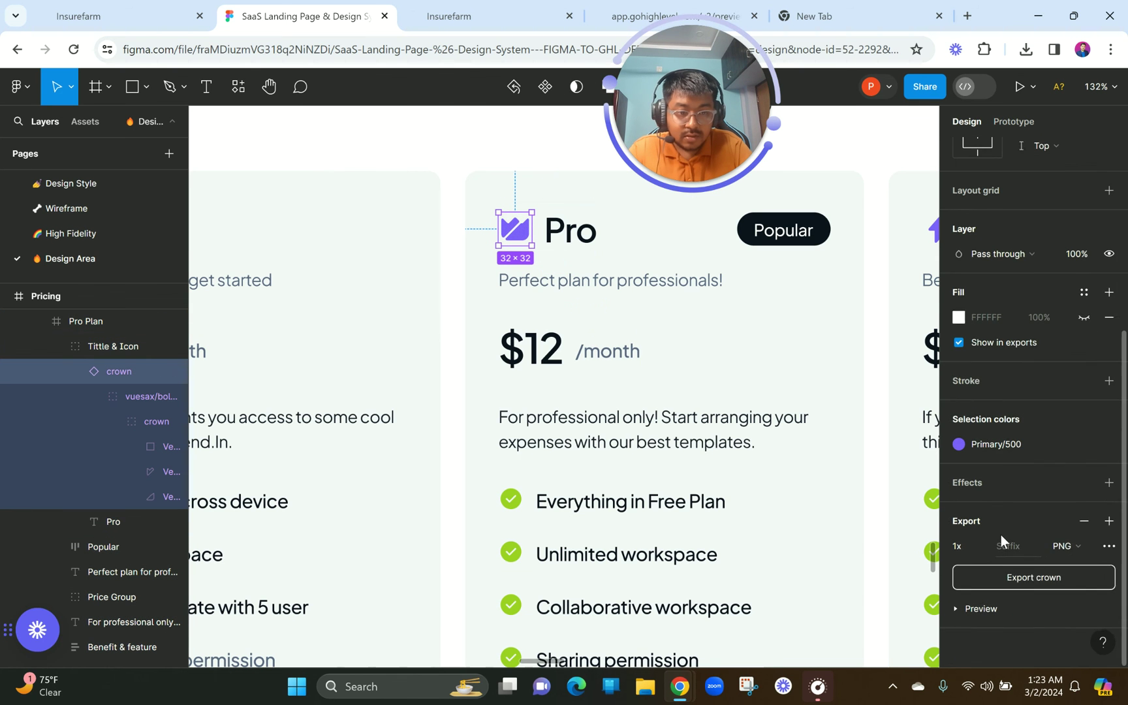
pyautogui.click(1075, 546)
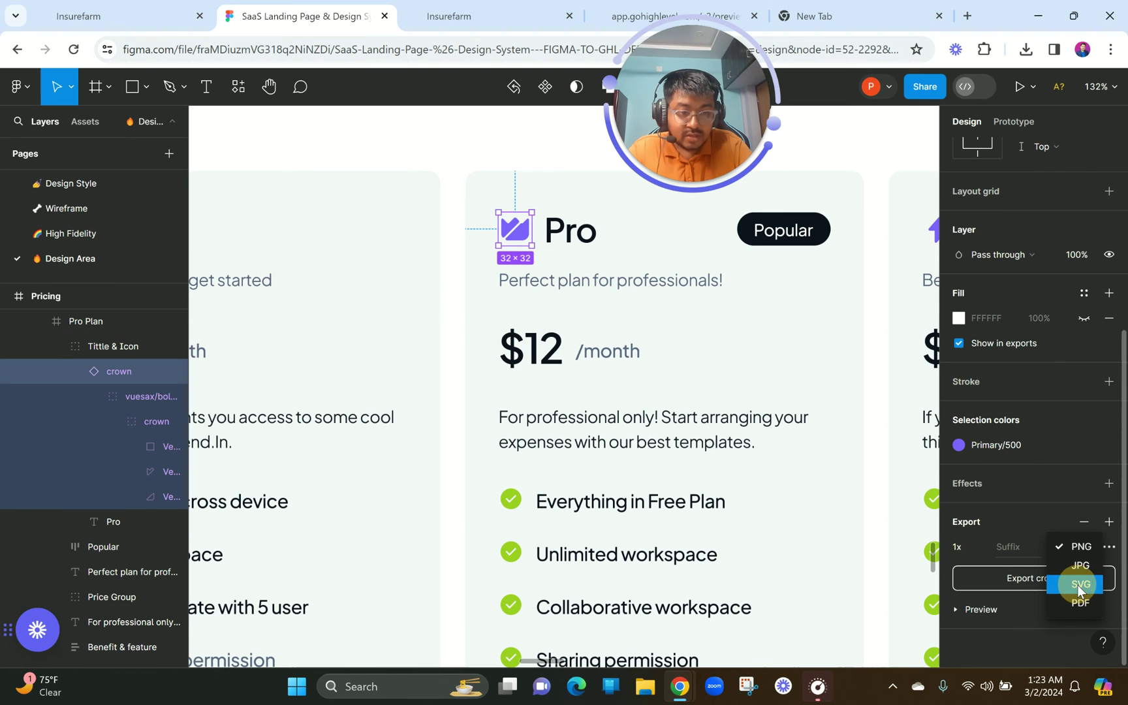
pyautogui.click(1077, 585)
pyautogui.click(1008, 575)
# - Add an export setting to the Ultimate plan card's lightning bolt icon and export it in SVG format
pyautogui.hscroll(10, 670, 322)
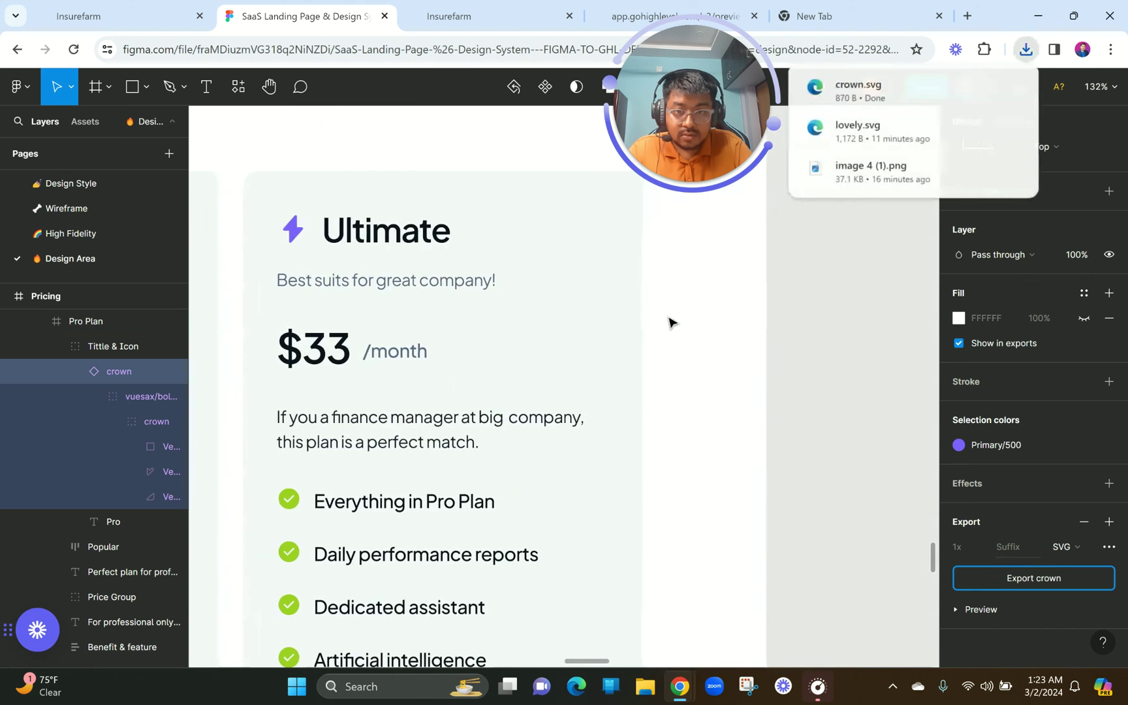
pyautogui.hscroll(-5, 670, 322)
pyautogui.doubleClick(620, 232)
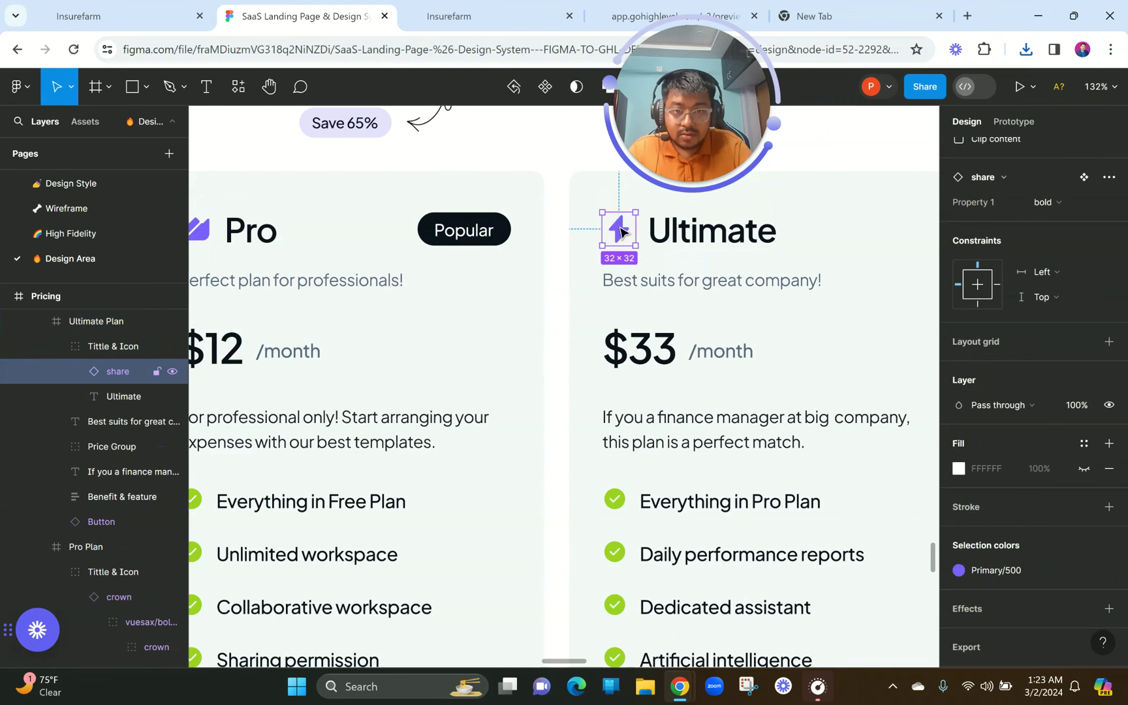
pyautogui.scroll(-1, 1010, 508)
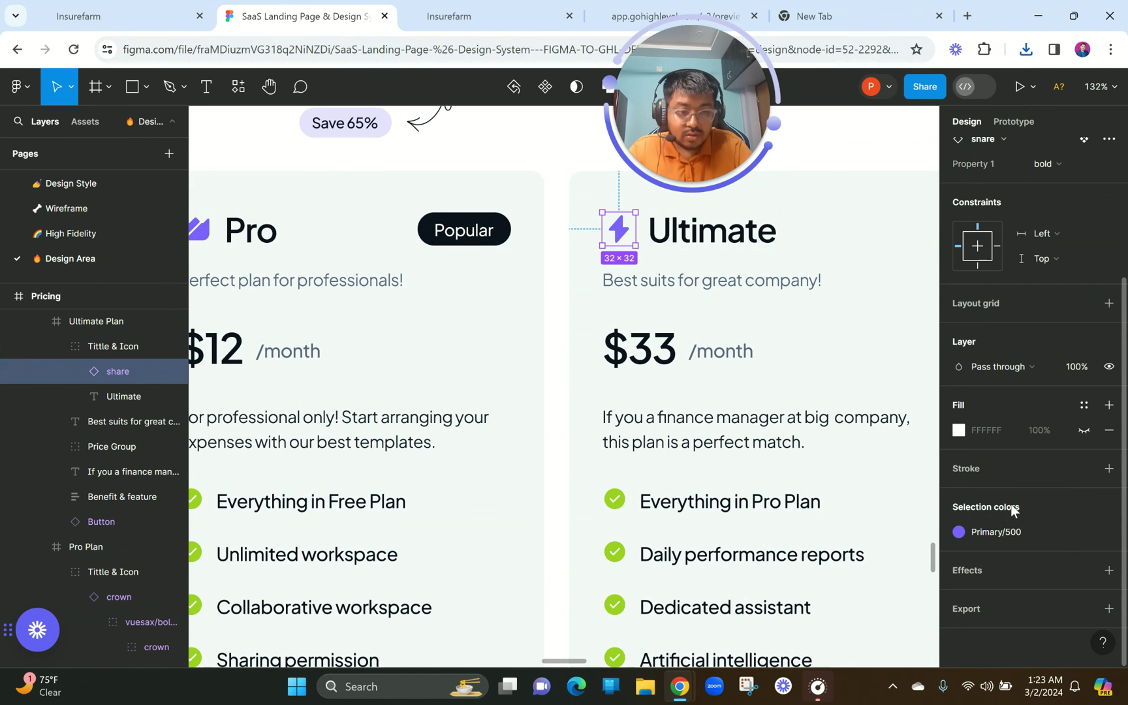
pyautogui.click(987, 611)
pyautogui.scroll(-3, 1010, 593)
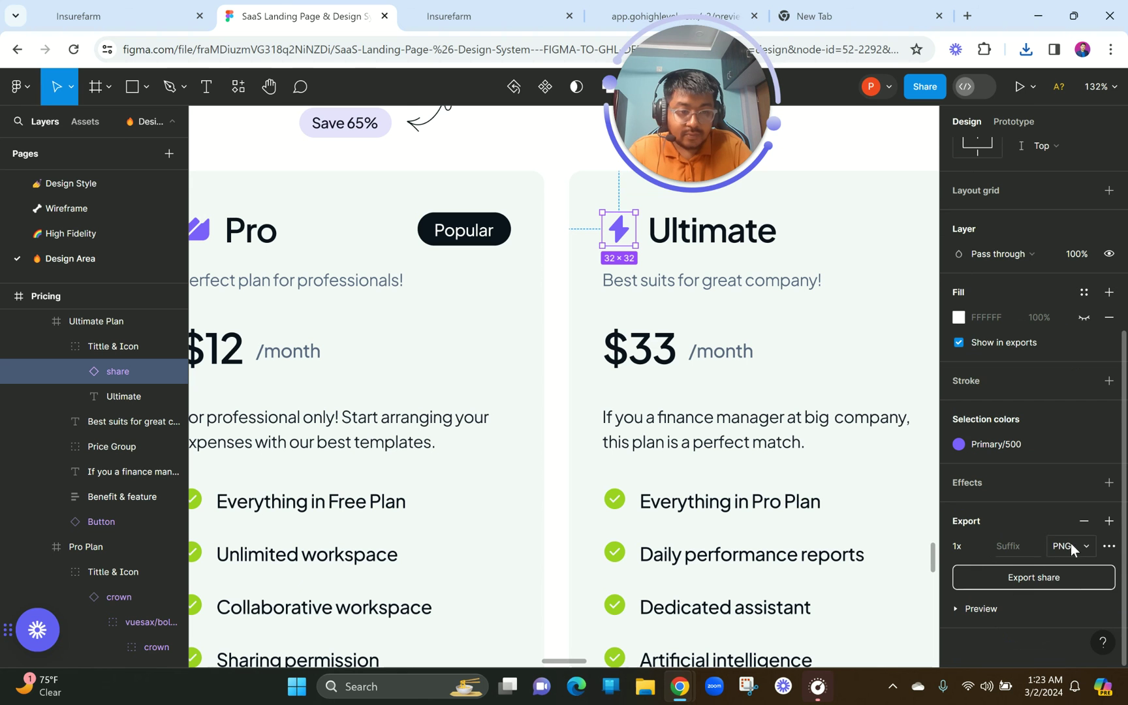
pyautogui.click(1070, 545)
pyautogui.click(1078, 584)
pyautogui.click(1028, 578)
# - In the GoHighLevel page builder, upload share.svg and crown.svg to the MISC media folder and use crown.svg as the second pricing card's icon
pyautogui.hscroll(-3, 718, 528)
pyautogui.scroll(-3, 671, 525)
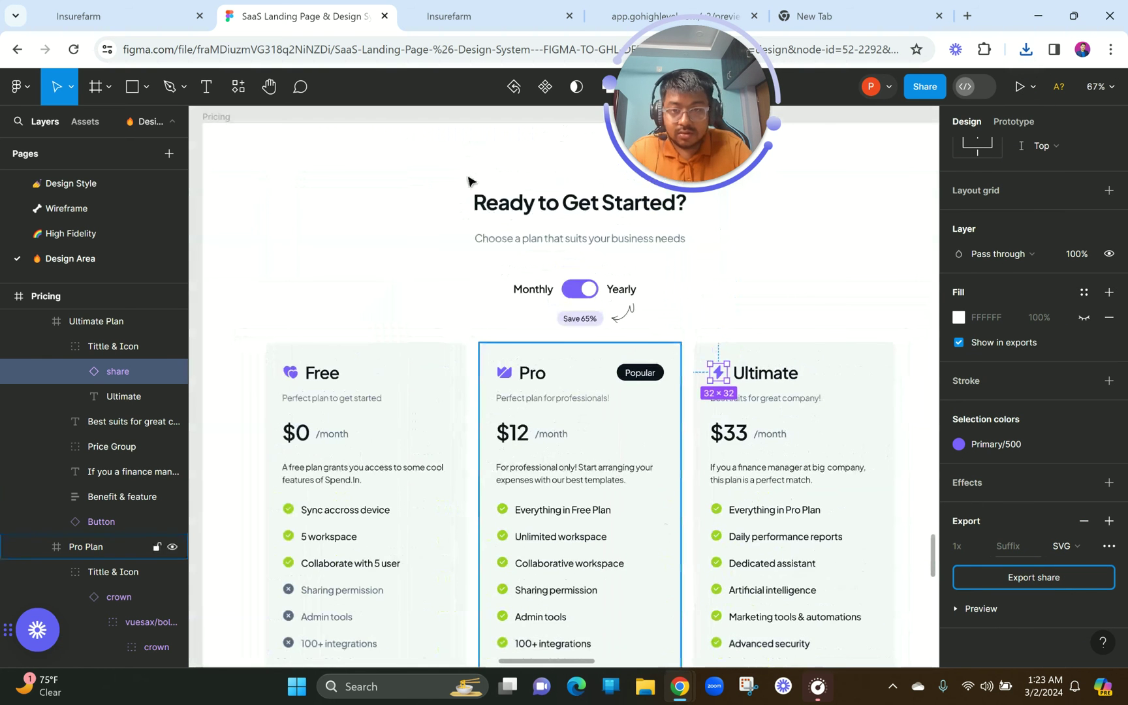
pyautogui.click(450, 16)
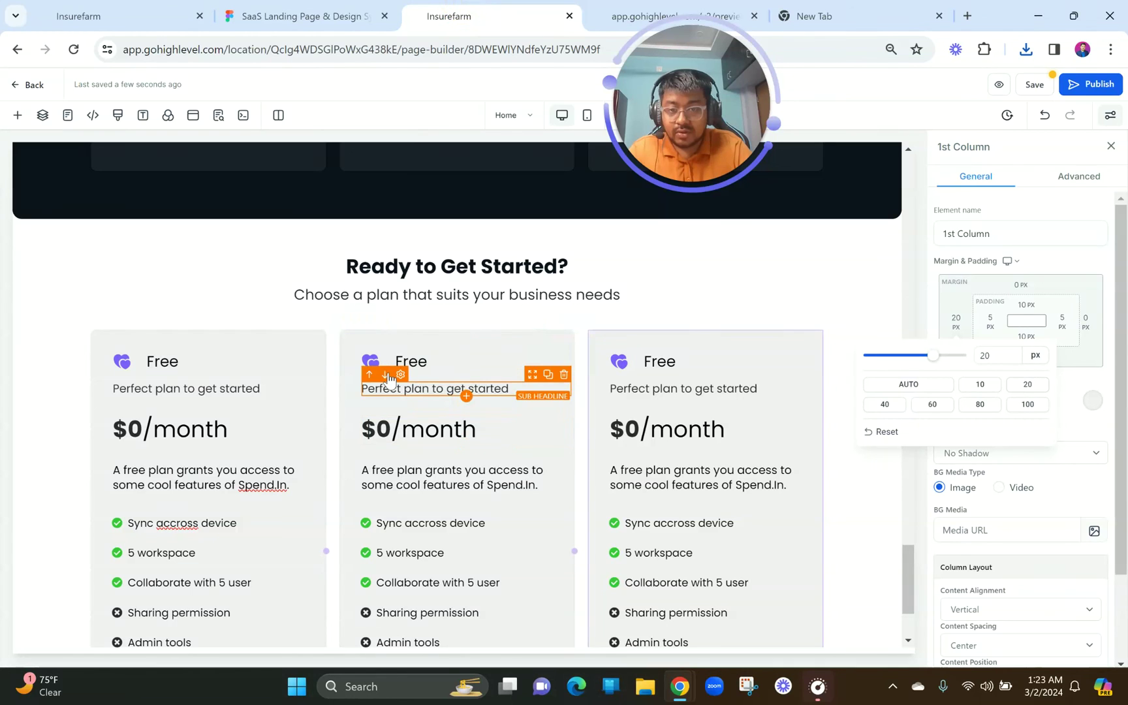
pyautogui.click(421, 363)
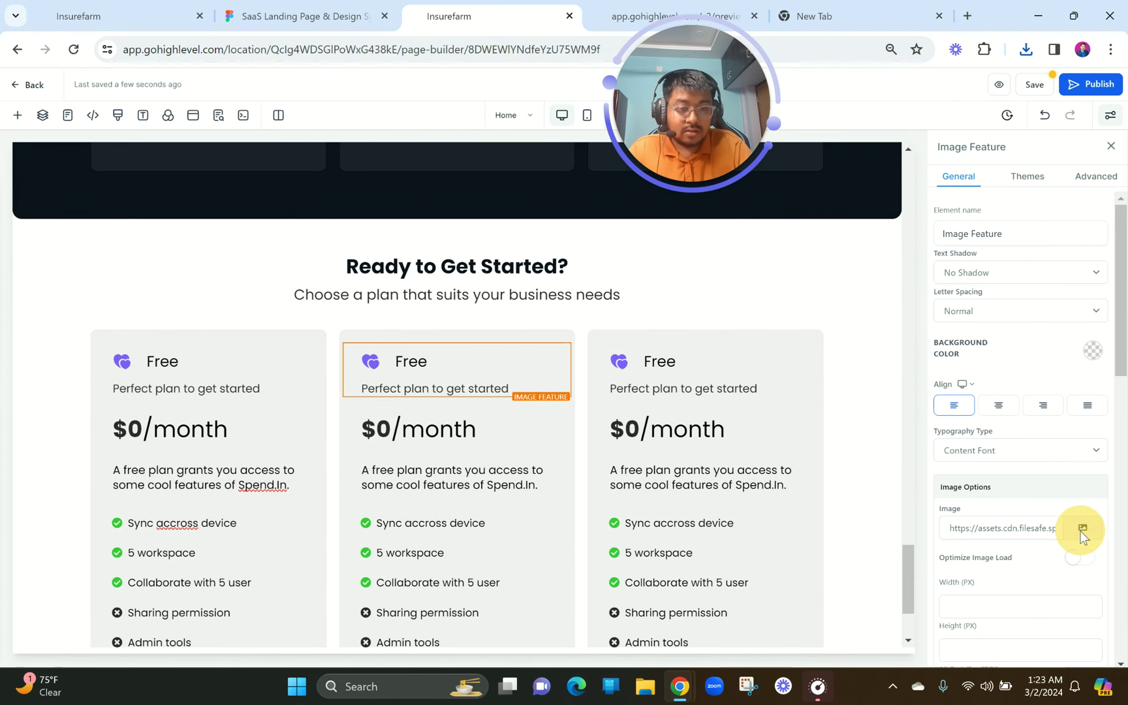
pyautogui.click(1081, 528)
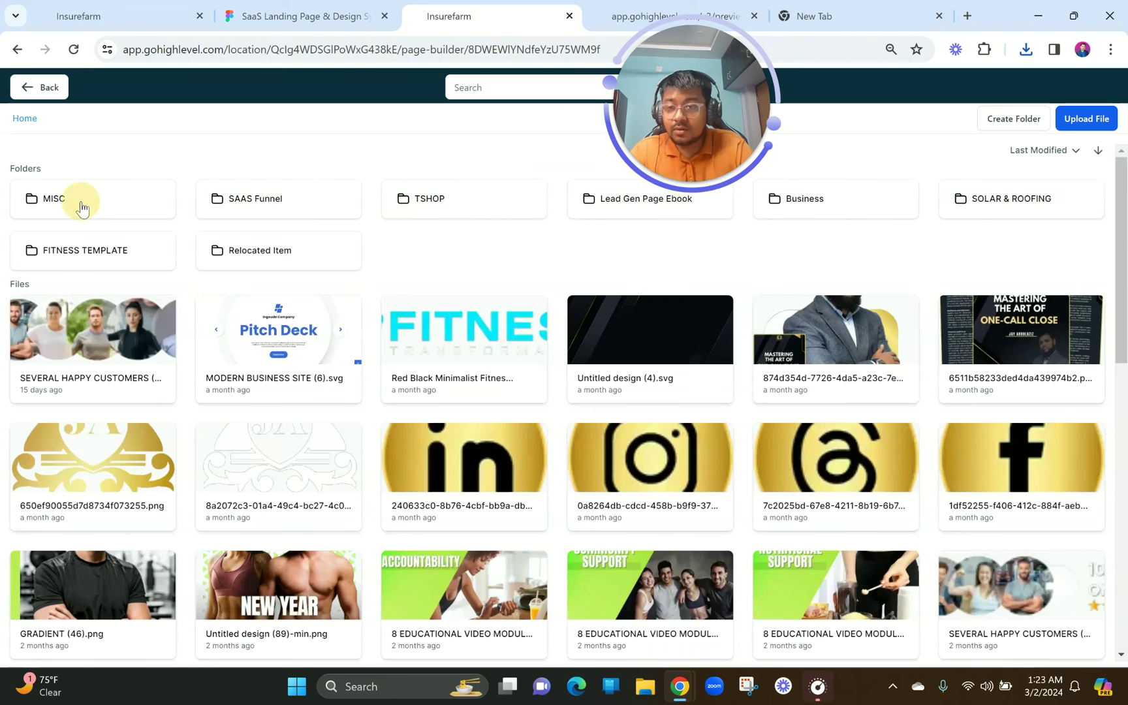
pyautogui.click(81, 207)
pyautogui.click(1087, 119)
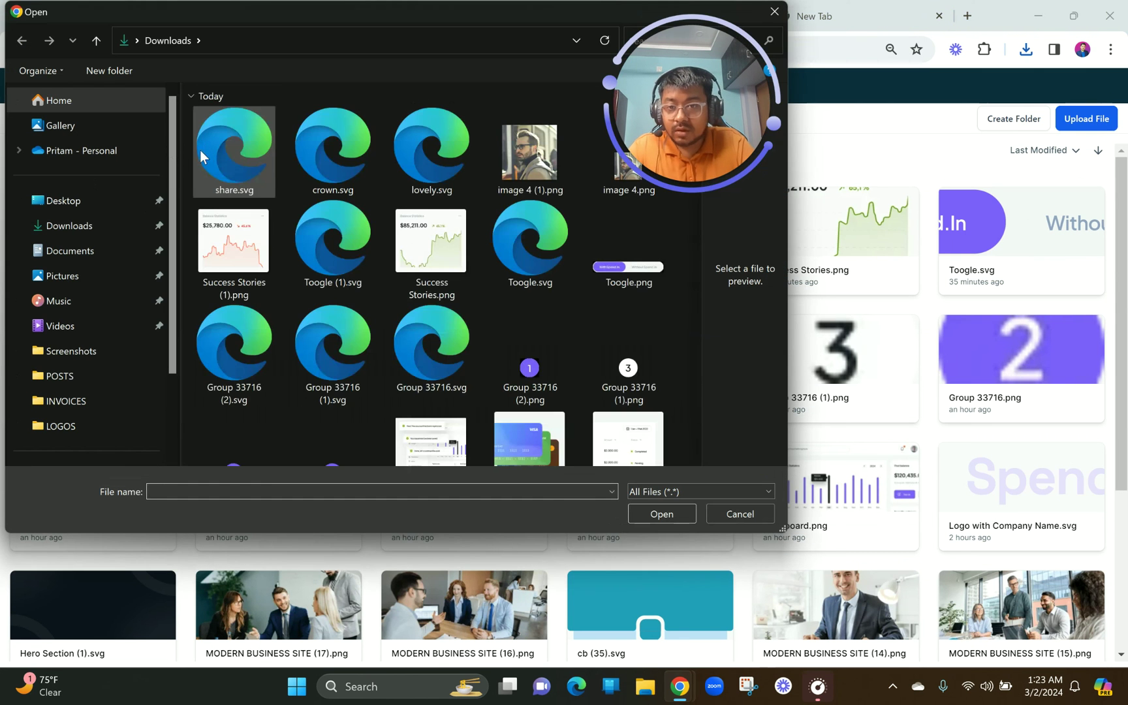
pyautogui.moveTo(185, 159); pyautogui.dragTo(342, 150)
pyautogui.press('Return')
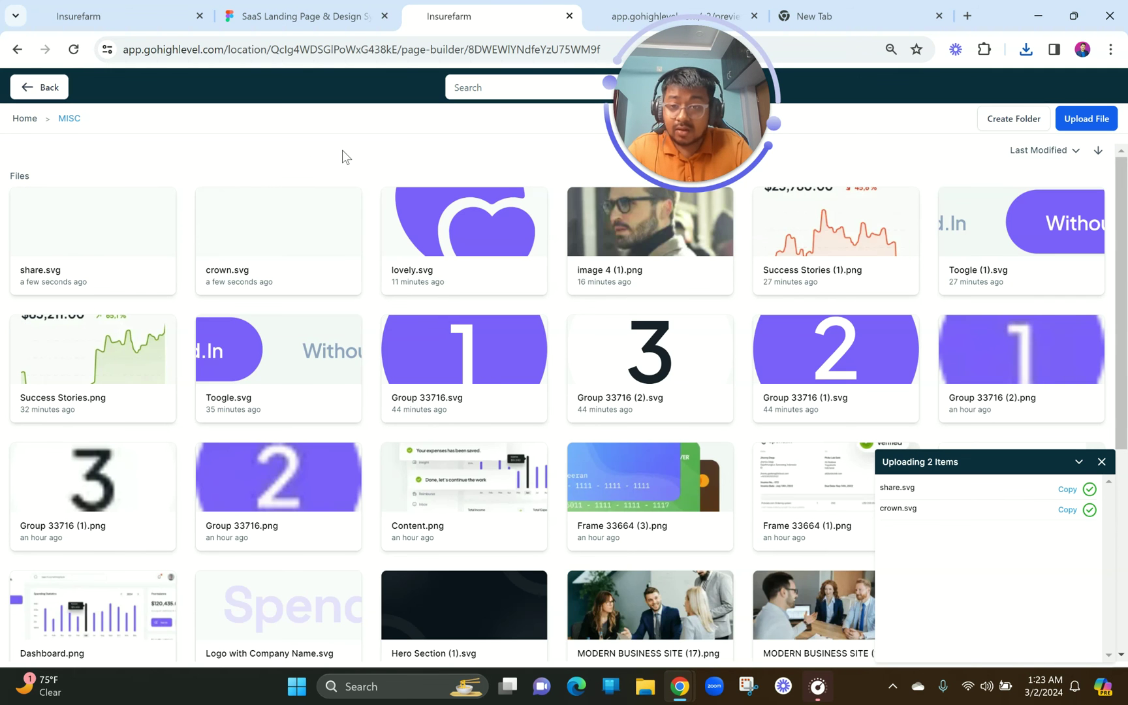
pyautogui.click(258, 229)
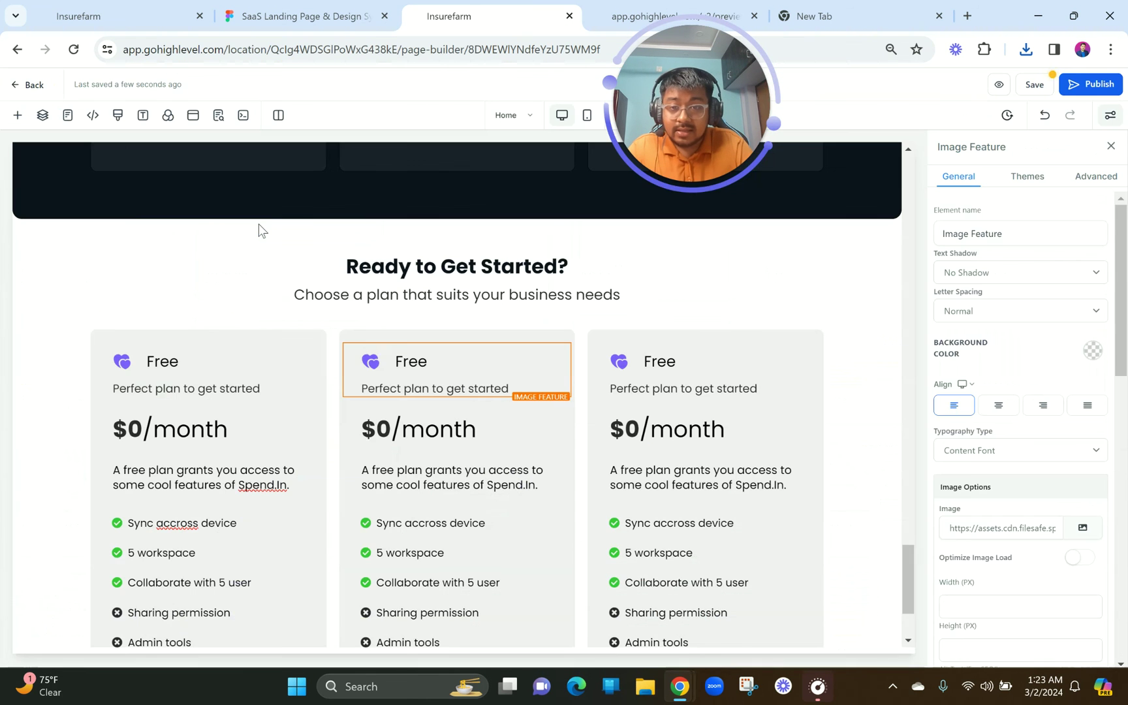
# - Replace the third pricing card's heart icon with share.svg from the MISC media folder
pyautogui.click(650, 358)
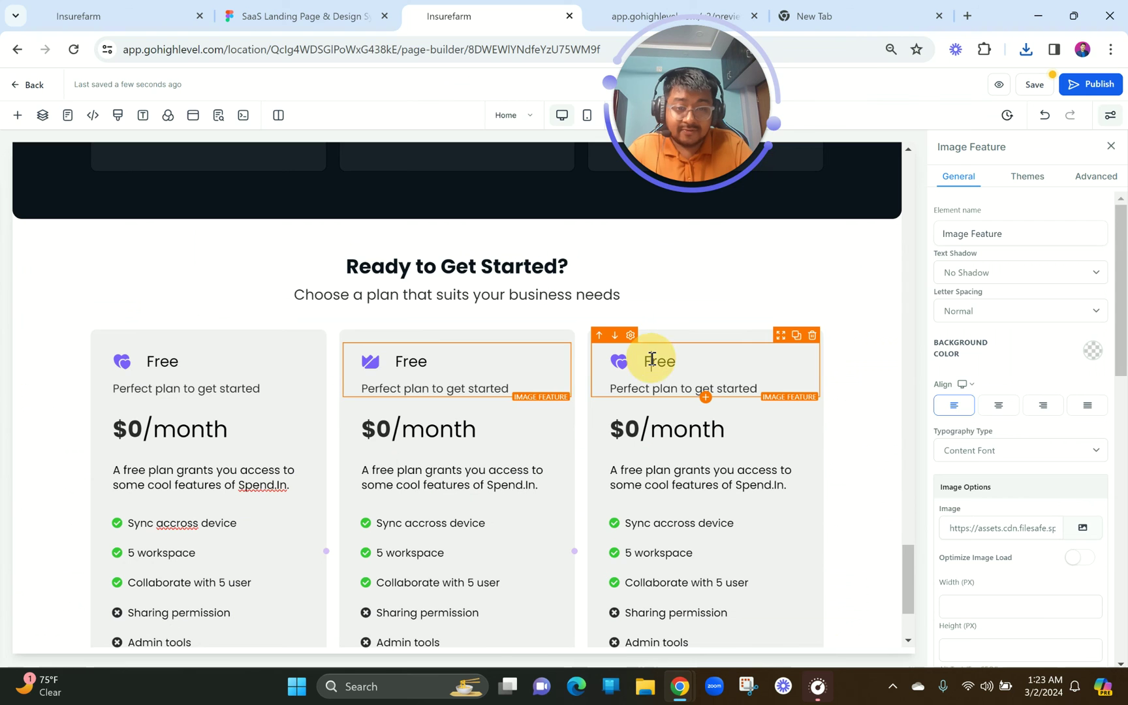
pyautogui.click(1089, 531)
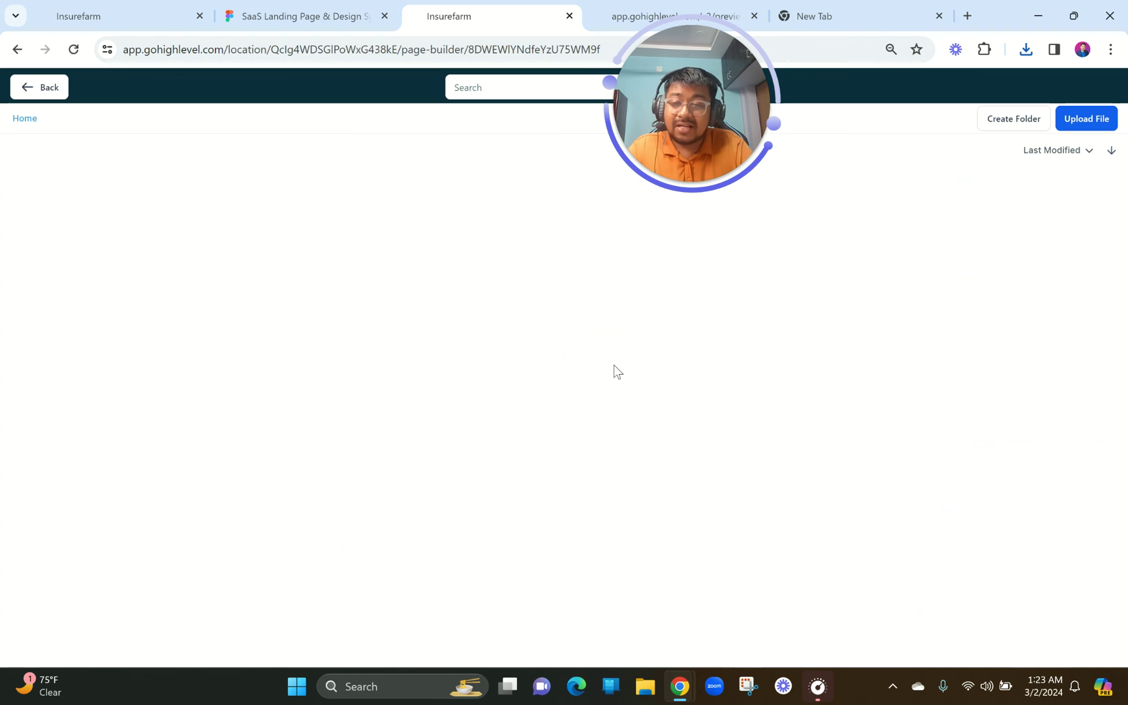
pyautogui.click(107, 200)
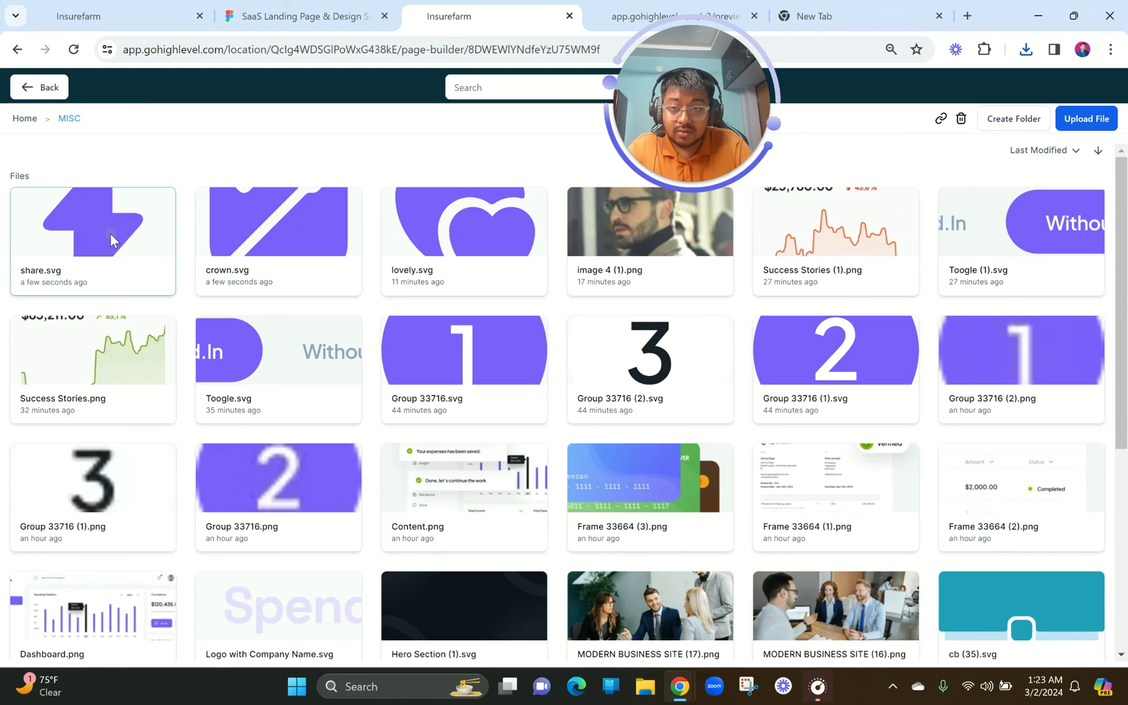
pyautogui.click(111, 238)
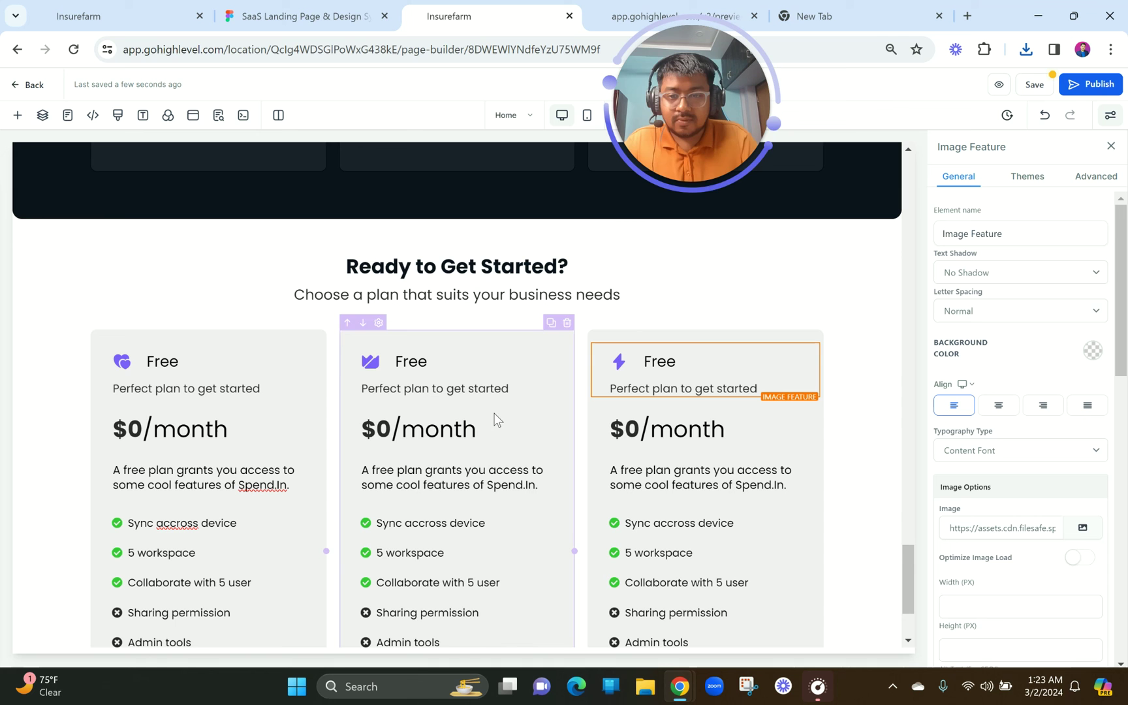
# - Copy the Pro plan's tagline from the Figma design and replace the second GoHighLevel pricing card's tagline with "Perfect plan for professionals!"
pyautogui.click(304, 16)
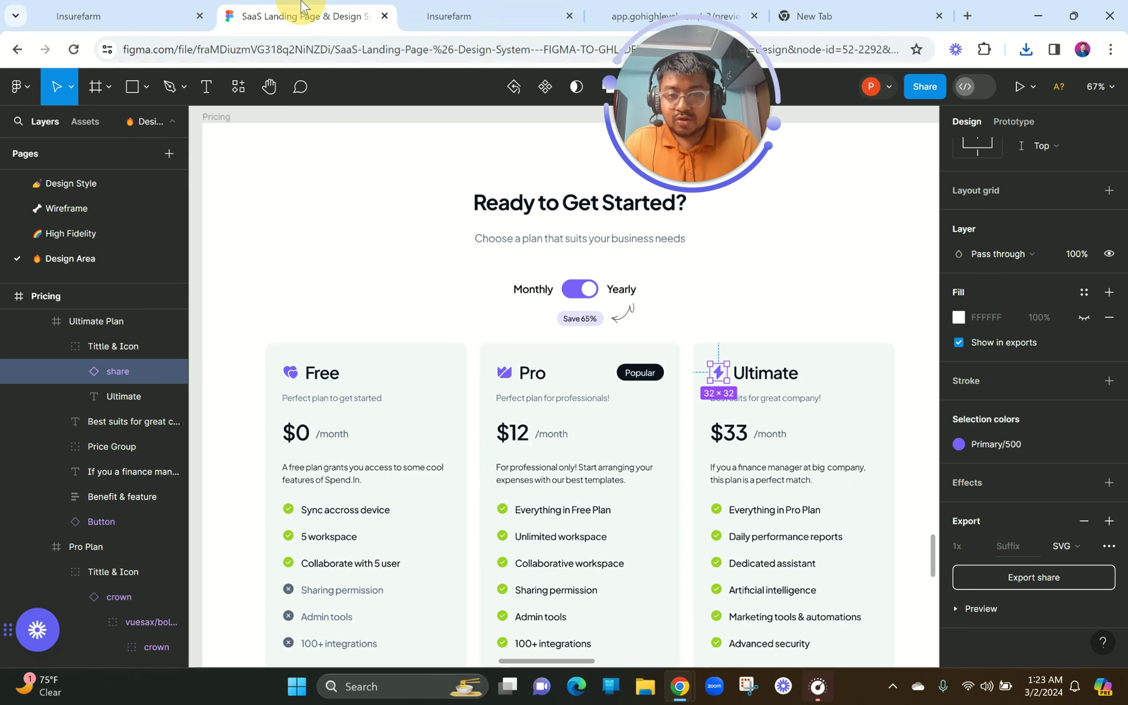
pyautogui.doubleClick(540, 400)
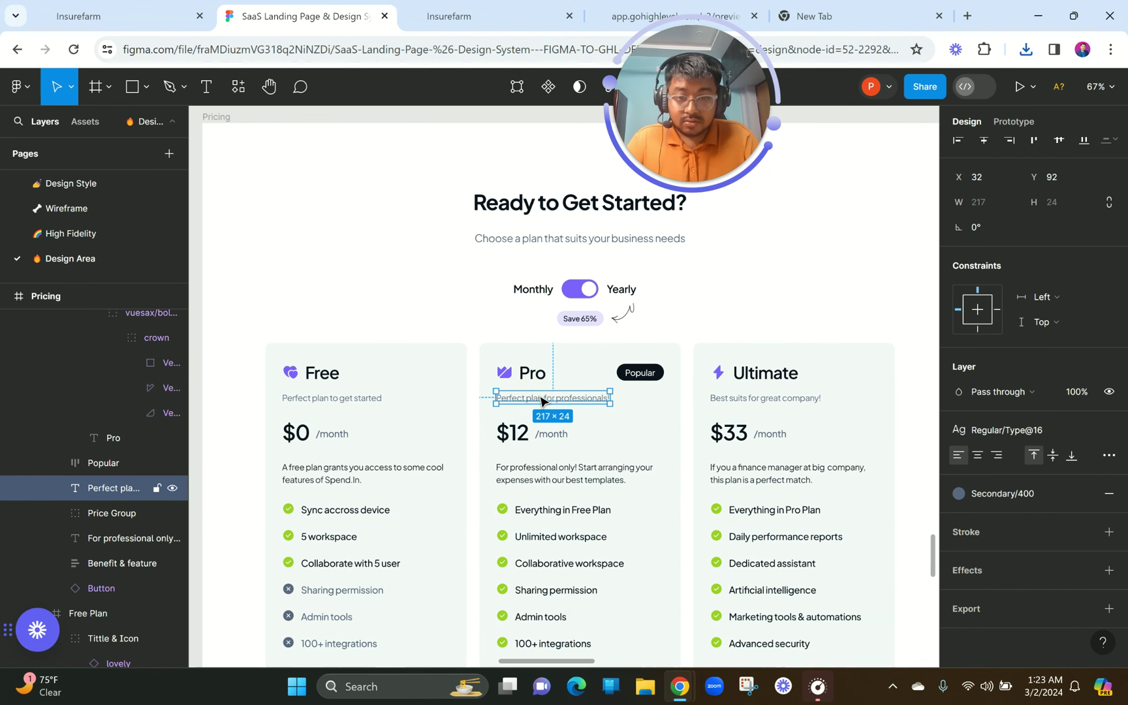
pyautogui.doubleClick(540, 396)
pyautogui.hotkey('ctrl', 'c')
pyautogui.click(477, 6)
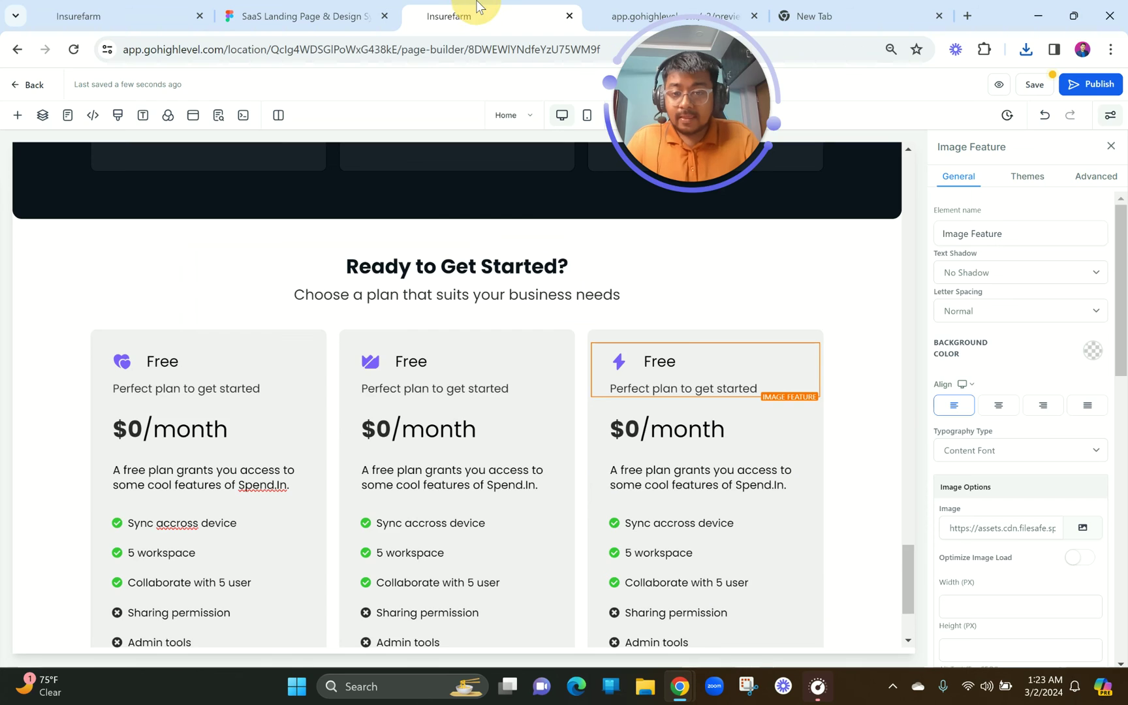
pyautogui.click(404, 392)
pyautogui.tripleClick(404, 392)
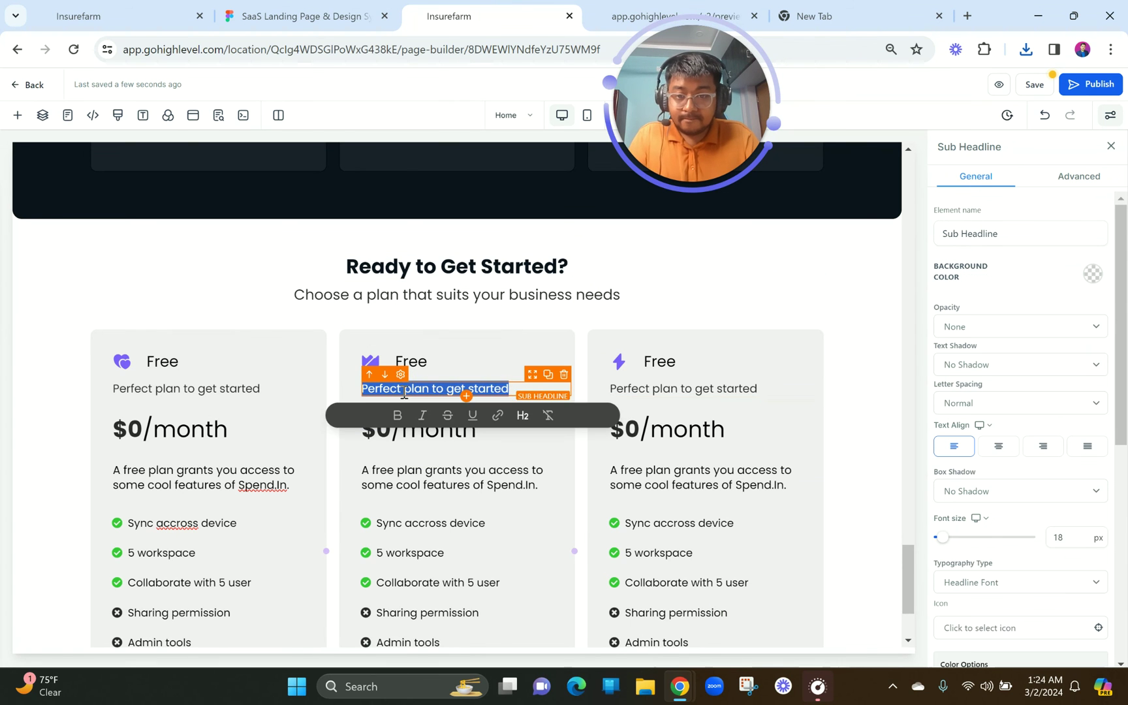
pyautogui.hotkey('ctrl', 'v')
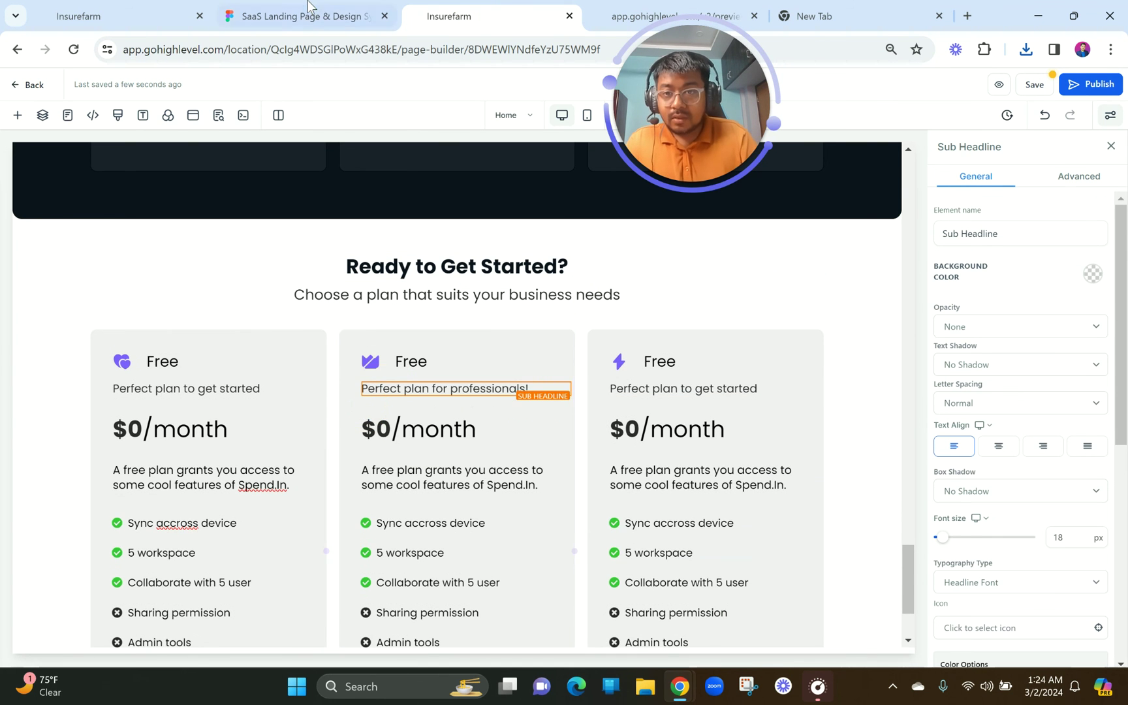
# - Copy the Ultimate plan's tagline from Figma and replace the third GoHighLevel pricing card's tagline with "Best suits for great company!"
pyautogui.click(308, 5)
pyautogui.doubleClick(749, 399)
pyautogui.hotkey('ctrl', 'c')
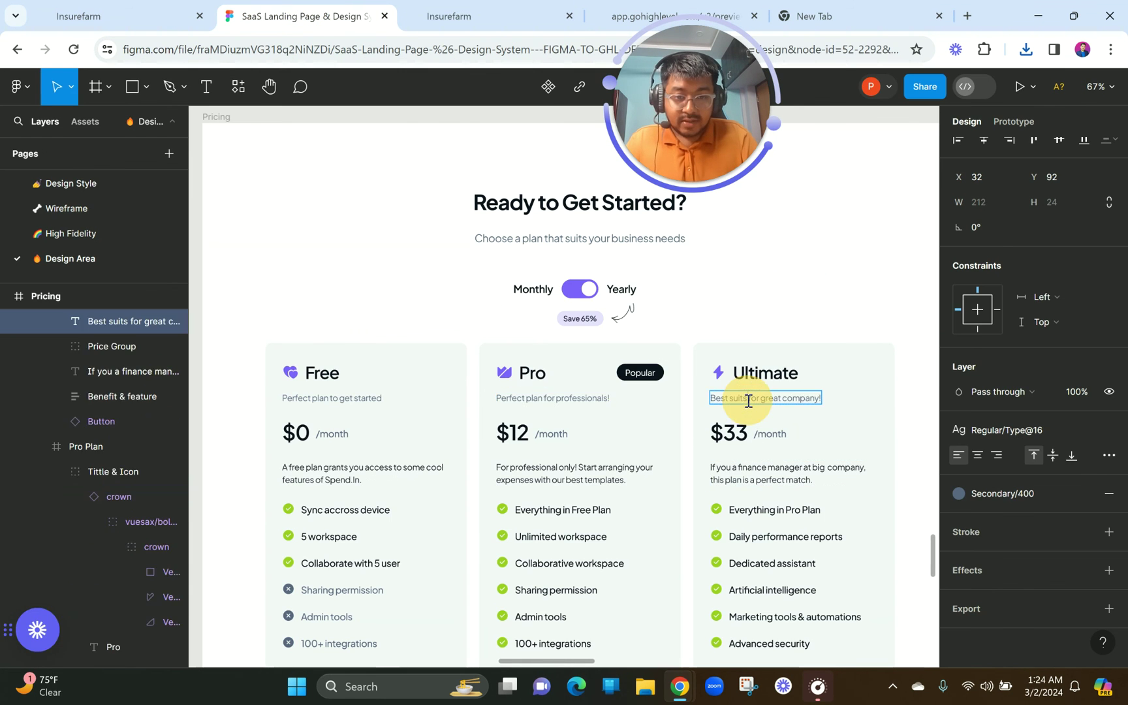
pyautogui.click(499, 6)
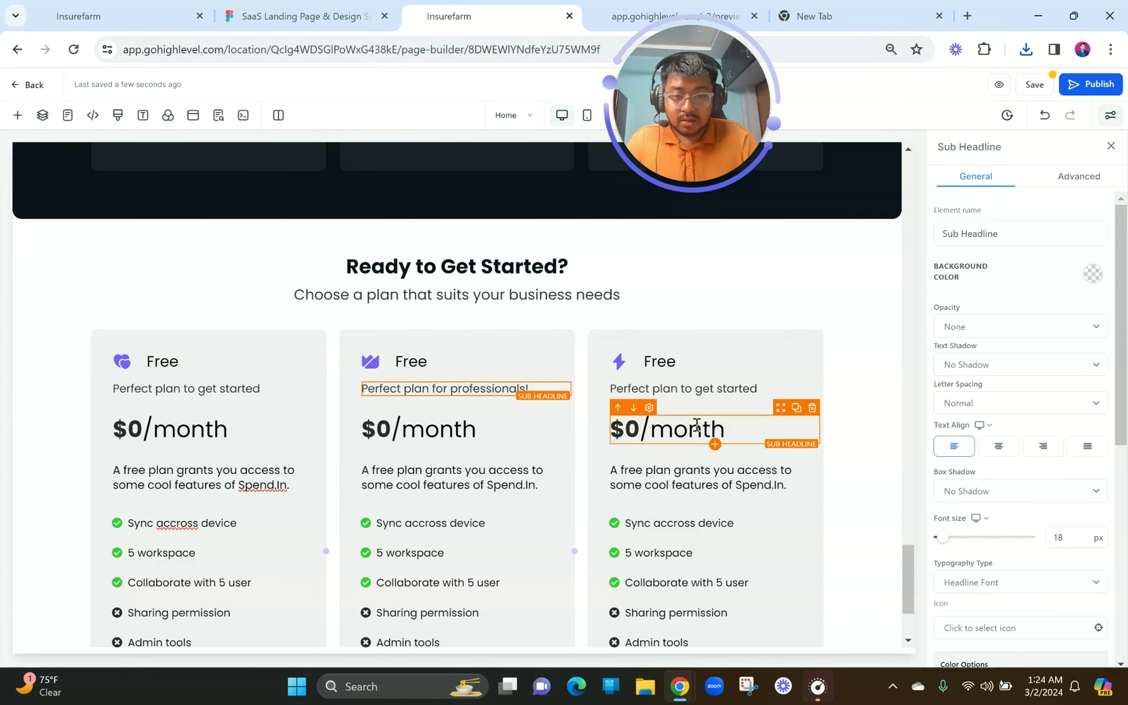
pyautogui.click(676, 390)
pyautogui.hotkey('ctrl', 'a')
pyautogui.hotkey('ctrl', 'v')
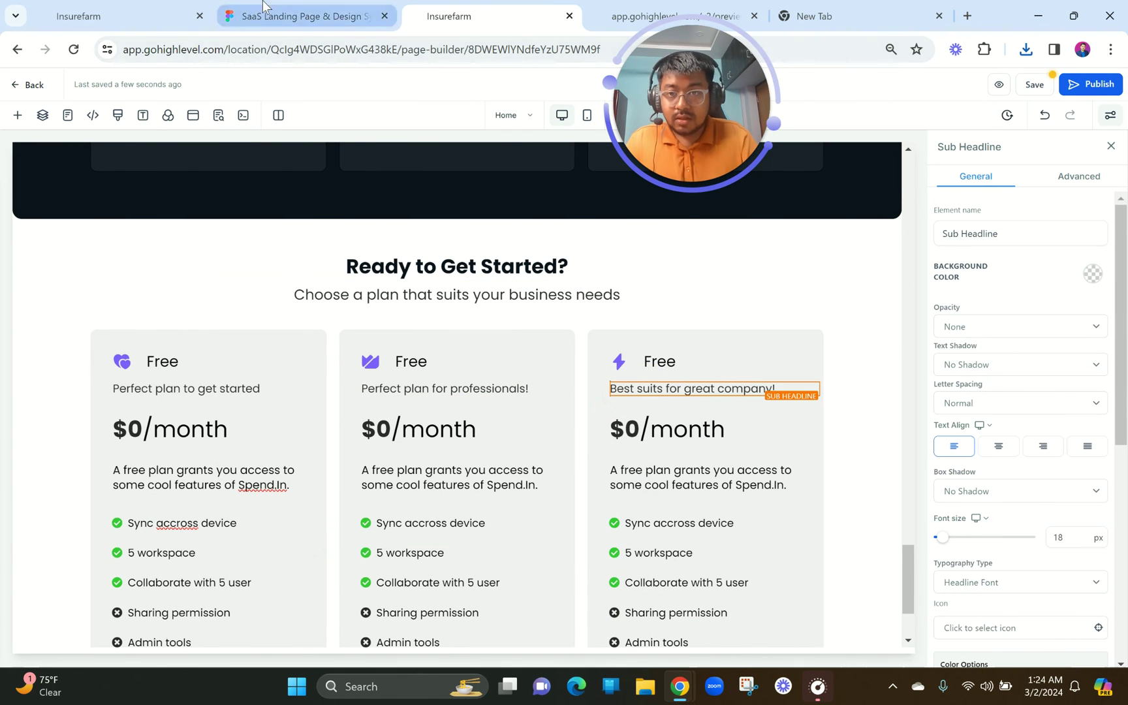
# - Check the plan prices in Figma and set the second card's price to $12 and the third card's to $33 in GoHighLevel
pyautogui.click(278, 14)
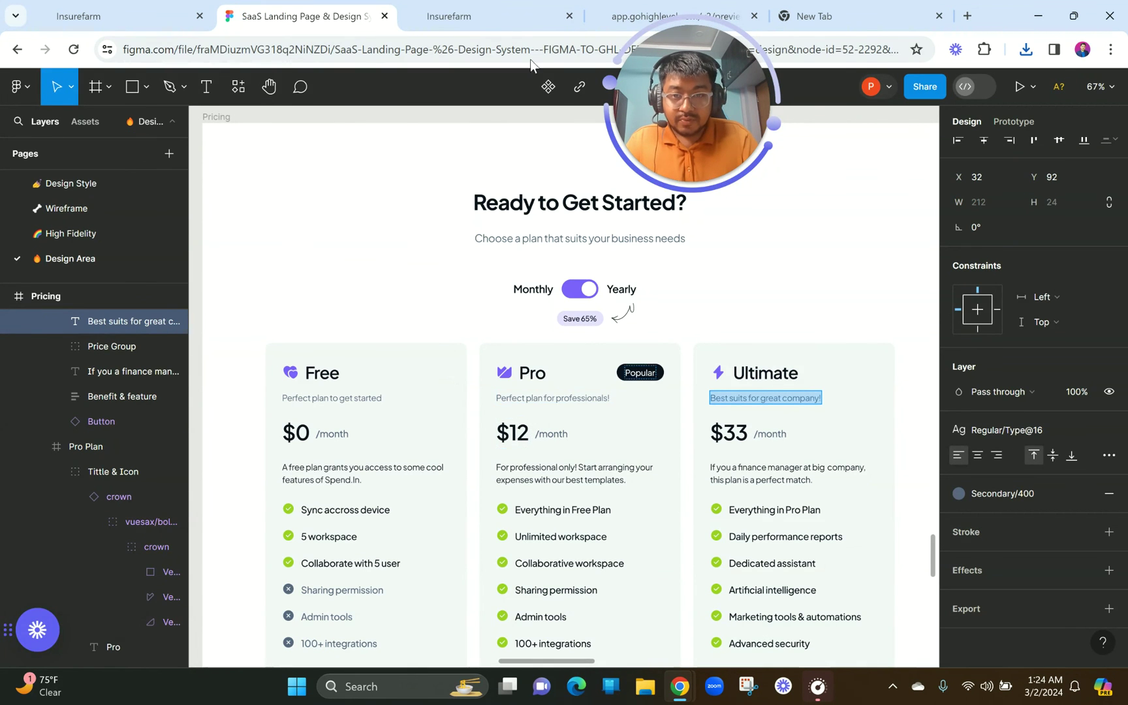
pyautogui.click(457, 16)
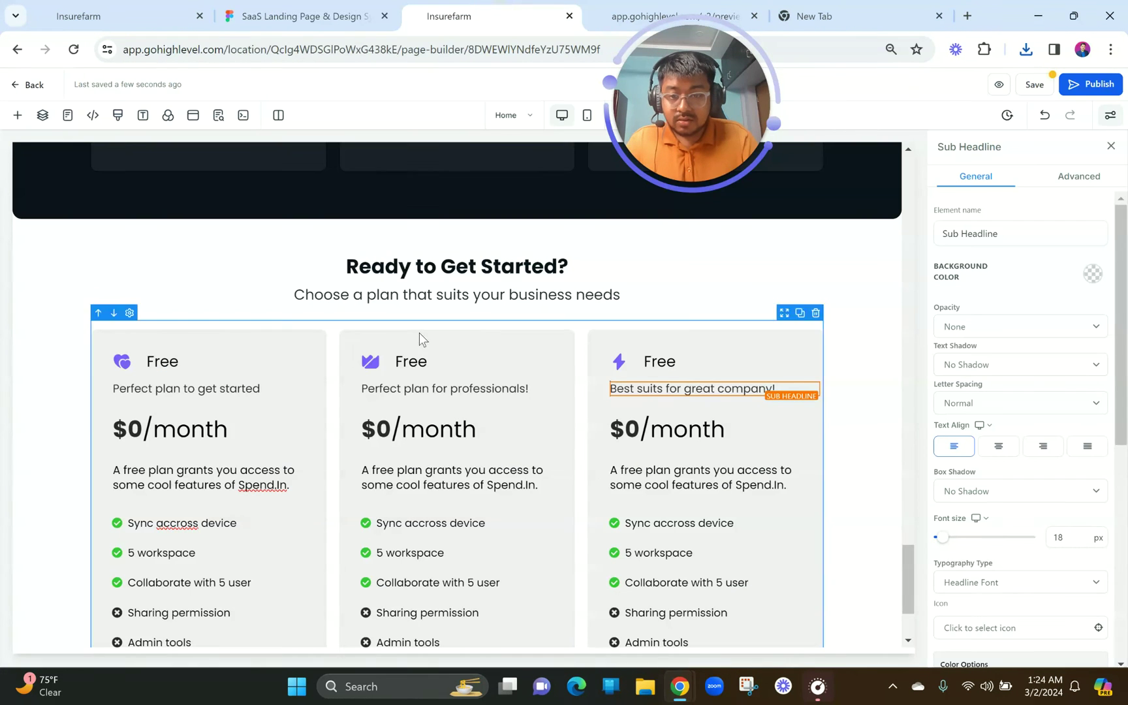
pyautogui.doubleClick(389, 421)
pyautogui.write('12')
pyautogui.doubleClick(633, 429)
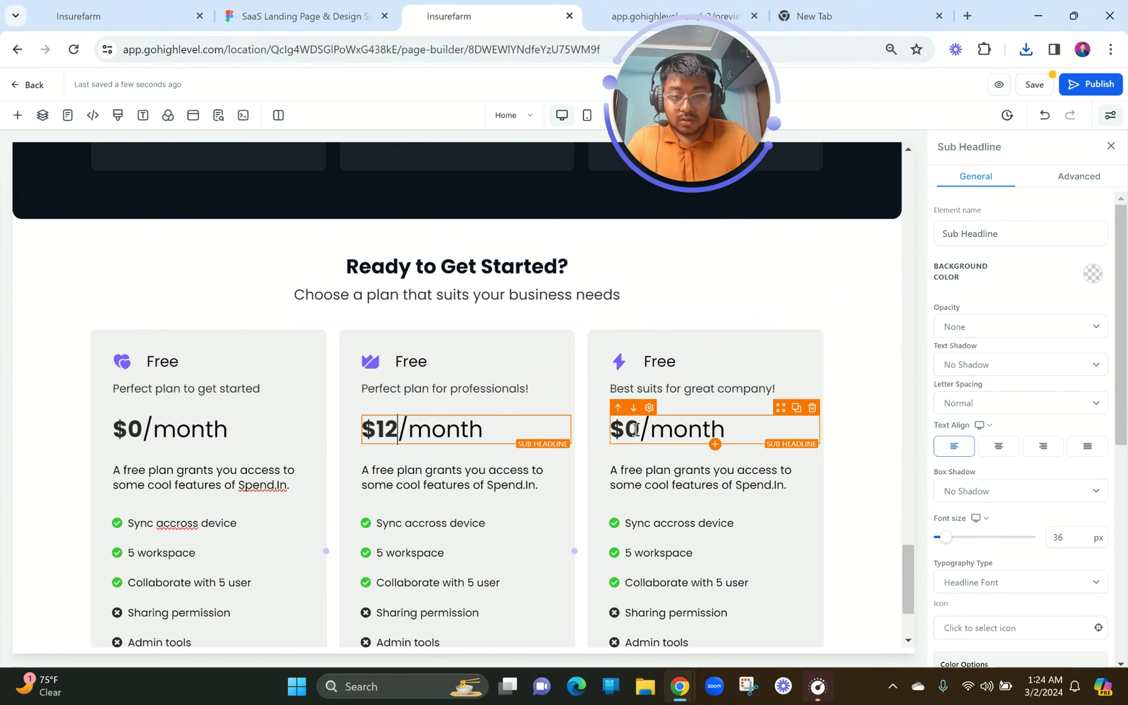
pyautogui.press('BackSpace')
pyautogui.write('33')
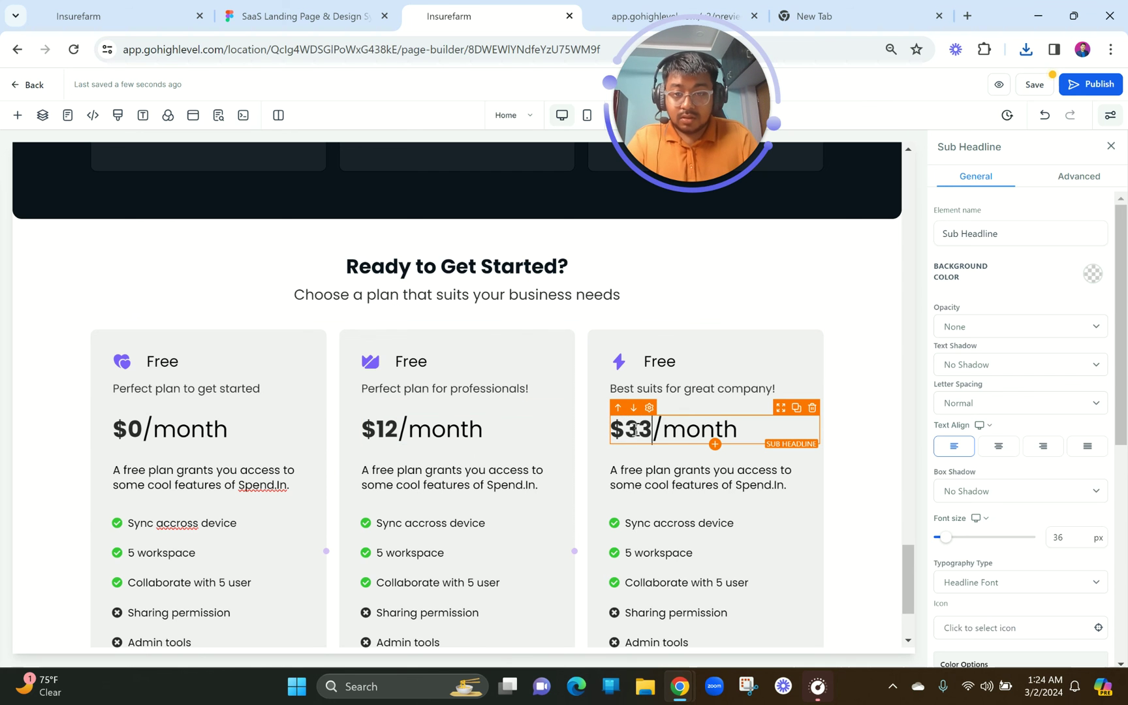
# - In the Figma design, change the export format of the Pro plan card's Popular badge and export it
pyautogui.click(336, 8)
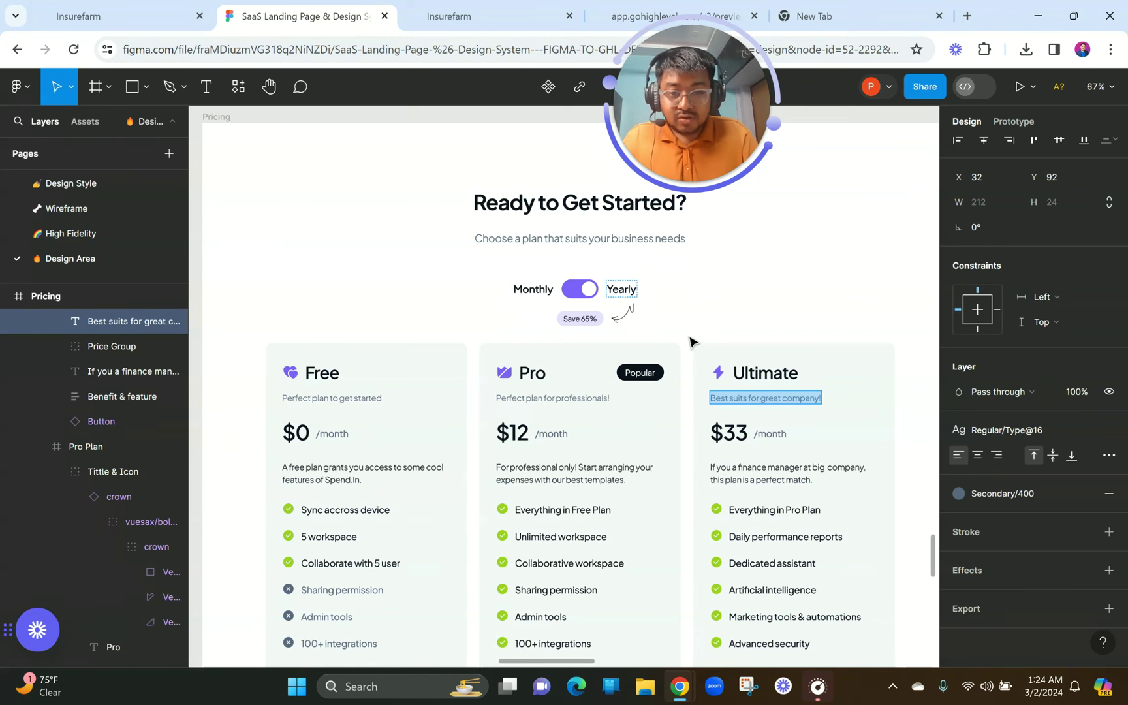
pyautogui.click(663, 380)
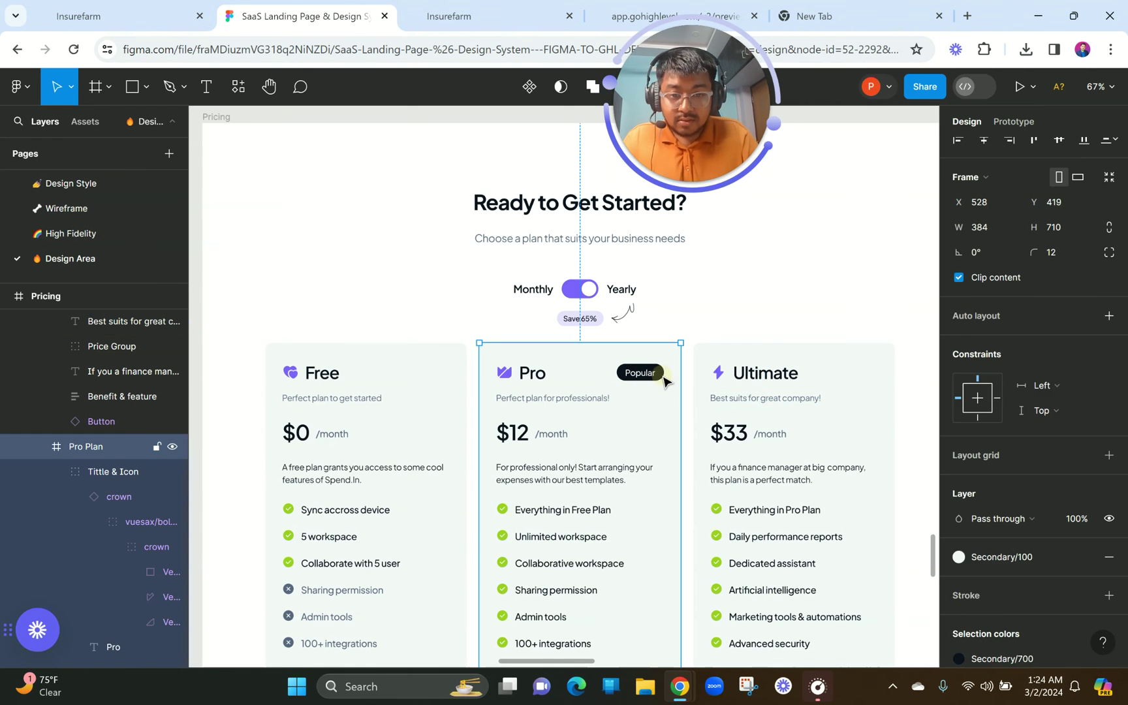
pyautogui.click(662, 379)
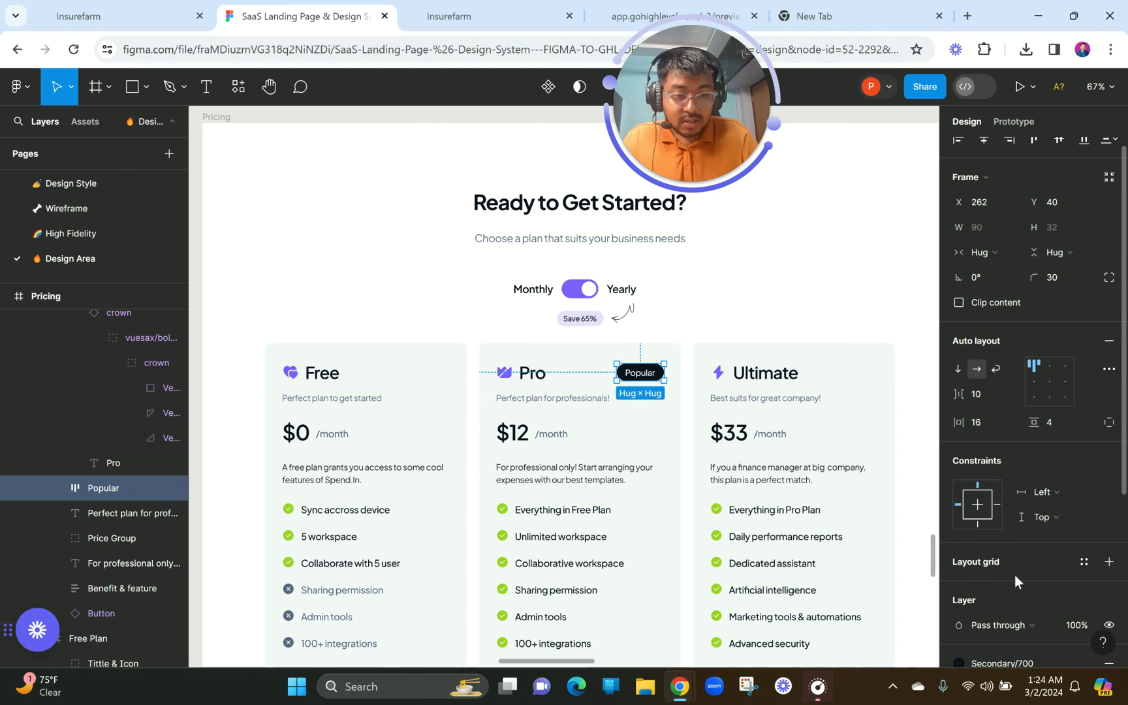
pyautogui.scroll(-4, 1057, 602)
pyautogui.scroll(-2, 1019, 614)
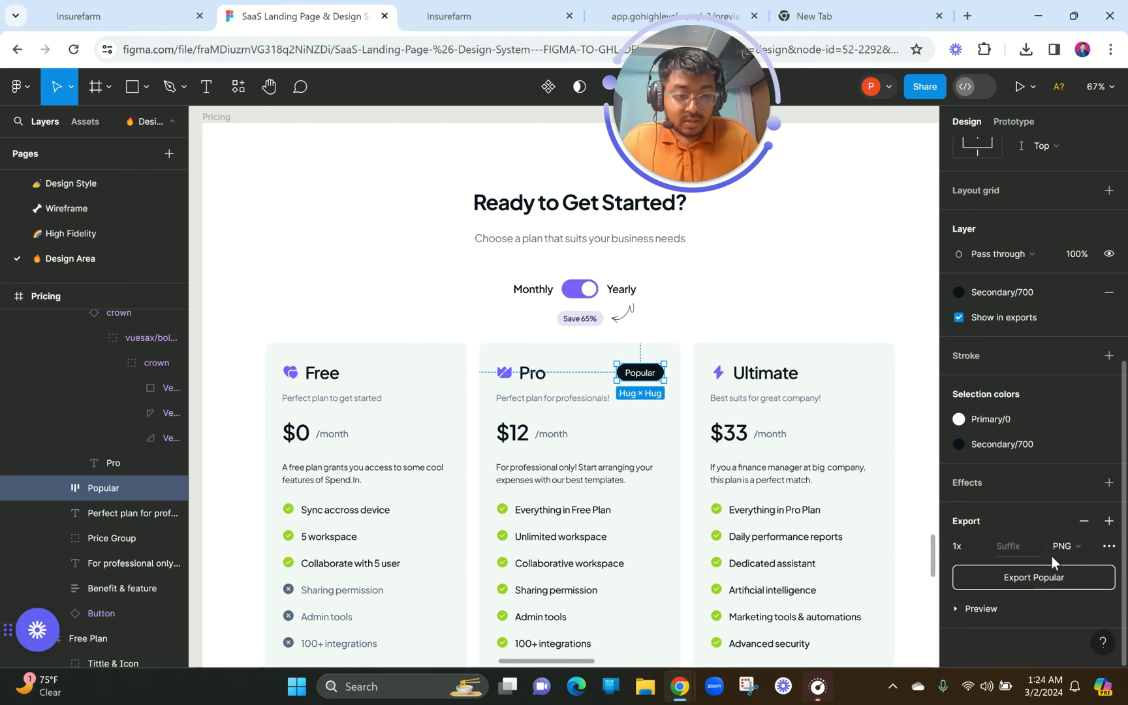
pyautogui.click(1065, 545)
pyautogui.click(1083, 583)
pyautogui.click(1016, 576)
pyautogui.click(450, 8)
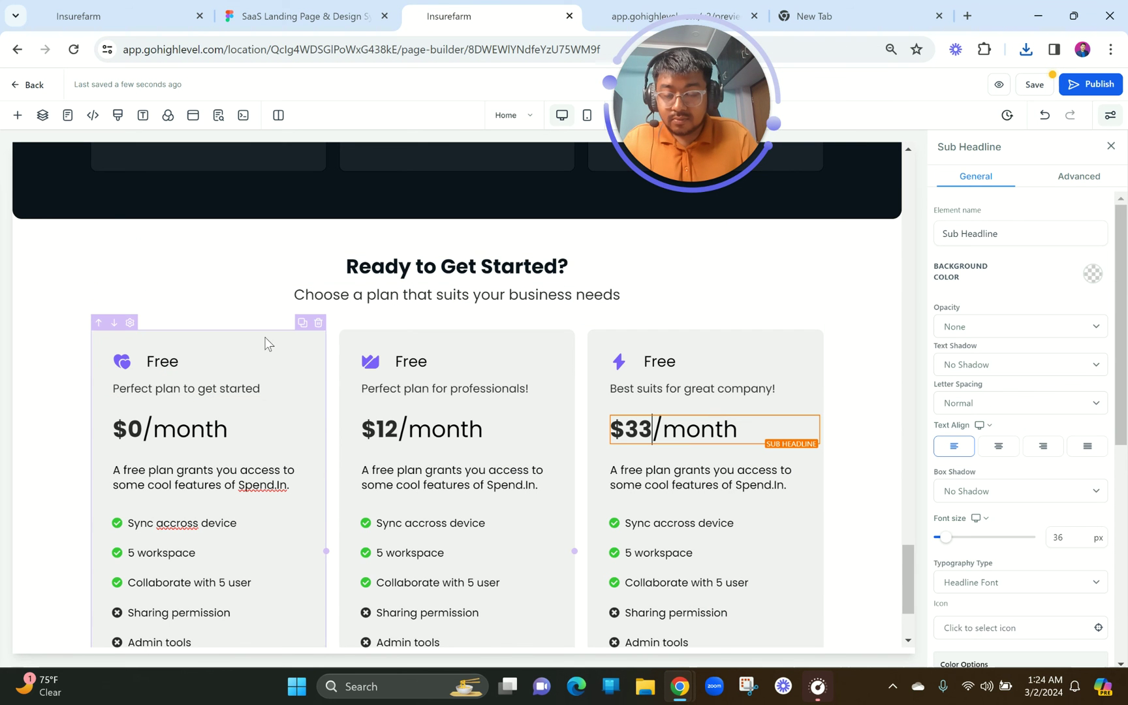
# - Replace the second card's description with Figma's "For professional only! Start arranging your expenses with our best templates." and remove the blank line above it
pyautogui.click(359, 13)
pyautogui.click(554, 468)
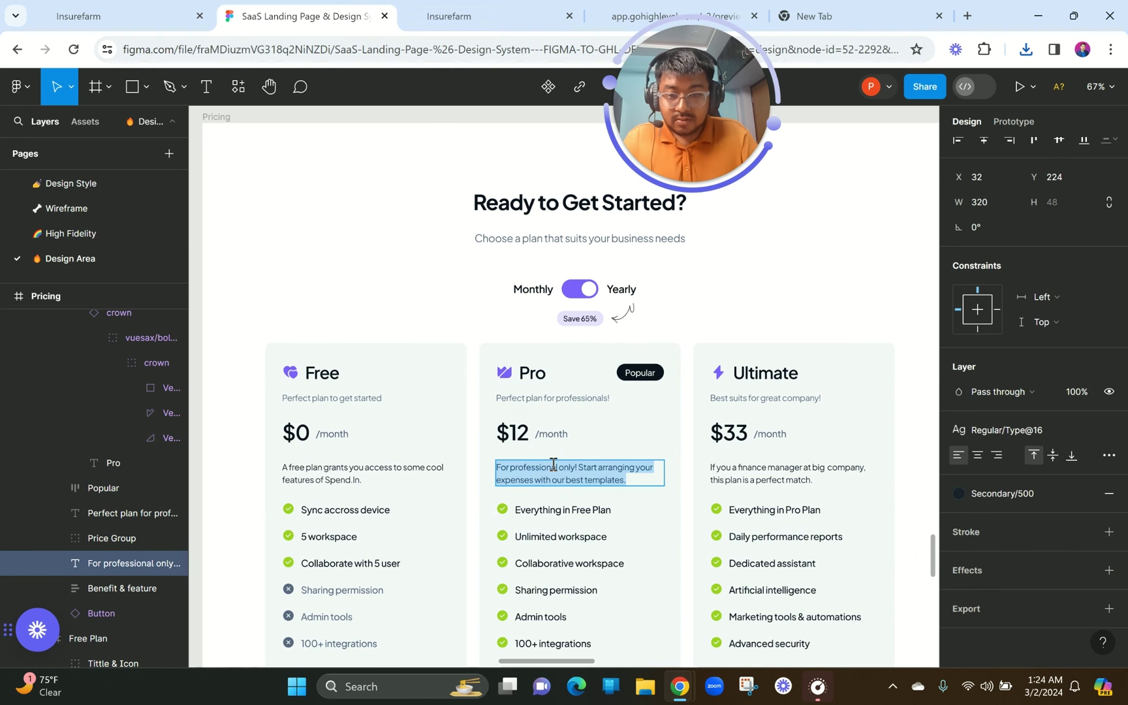
pyautogui.click(449, 16)
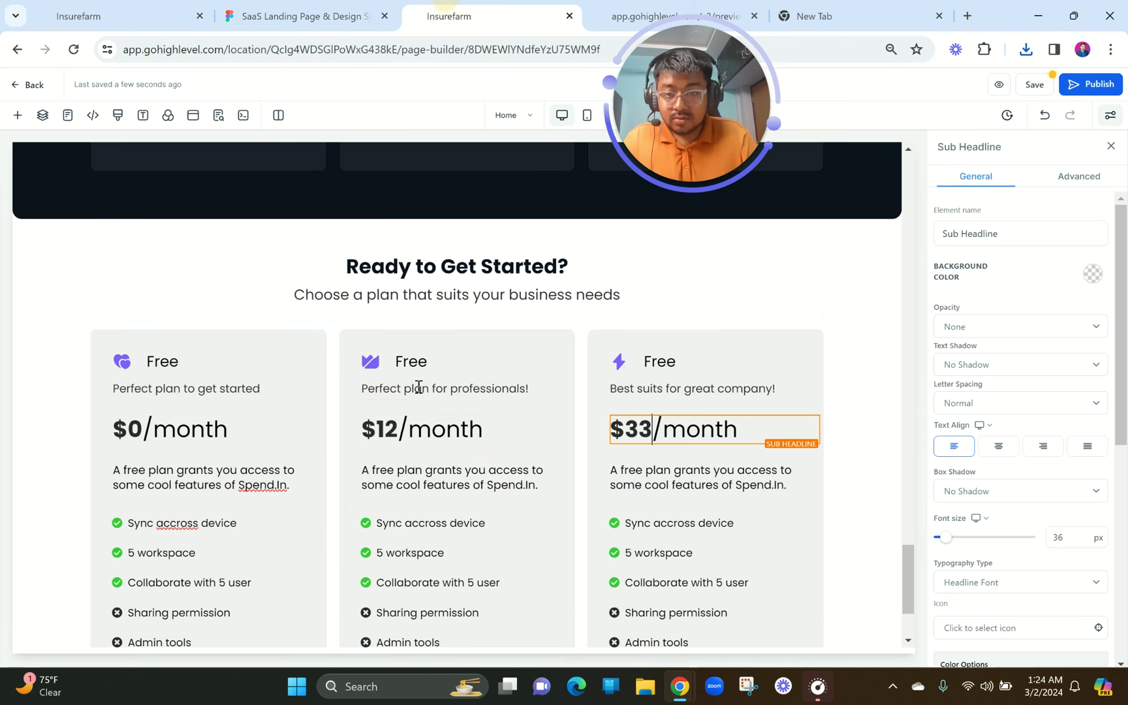
pyautogui.click(406, 484)
pyautogui.hotkey('ctrl', 'a')
pyautogui.write('For professional only! Start arranging your expenses with our best templates.')
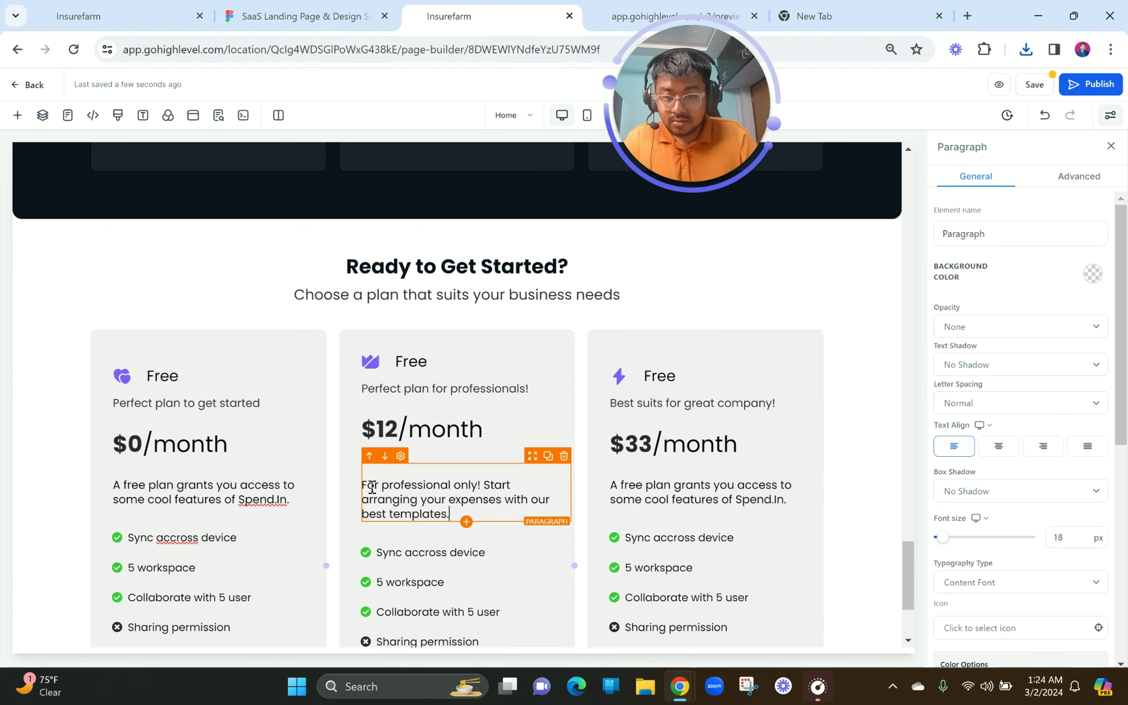
pyautogui.click(366, 488)
pyautogui.press('BackSpace')
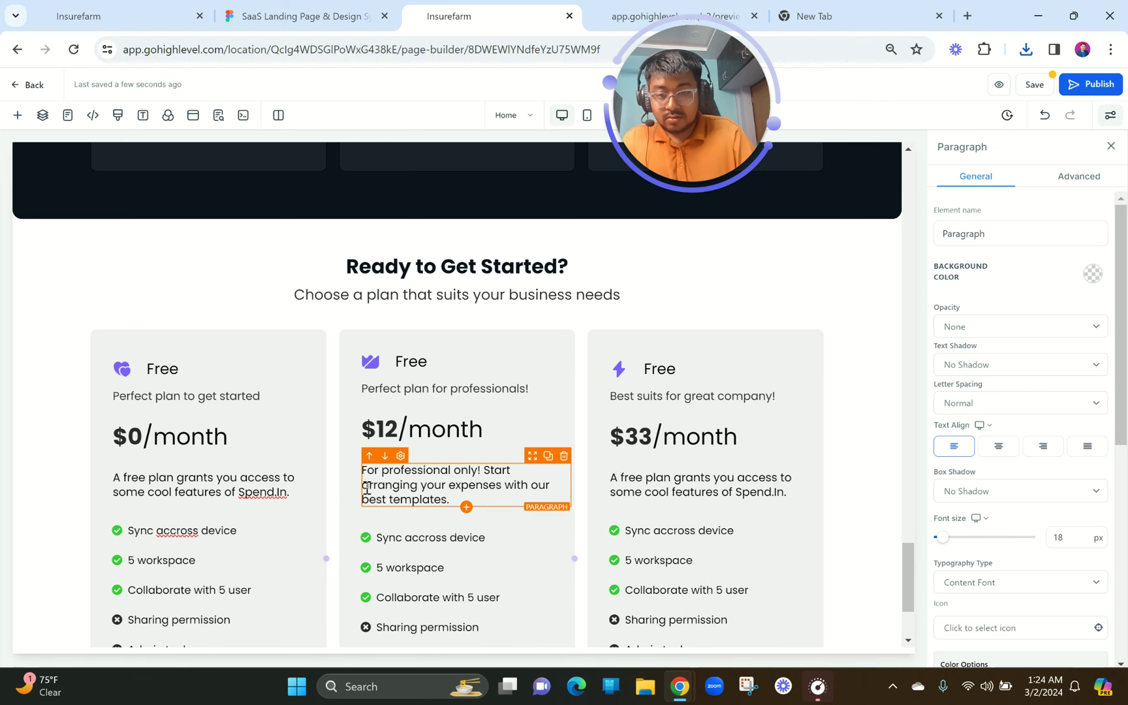
# - Compare the pricing cards with the Figma design and set the first card's description paragraph to a 16 px font size in GoHighLevel
pyautogui.scroll(-2, 363, 480)
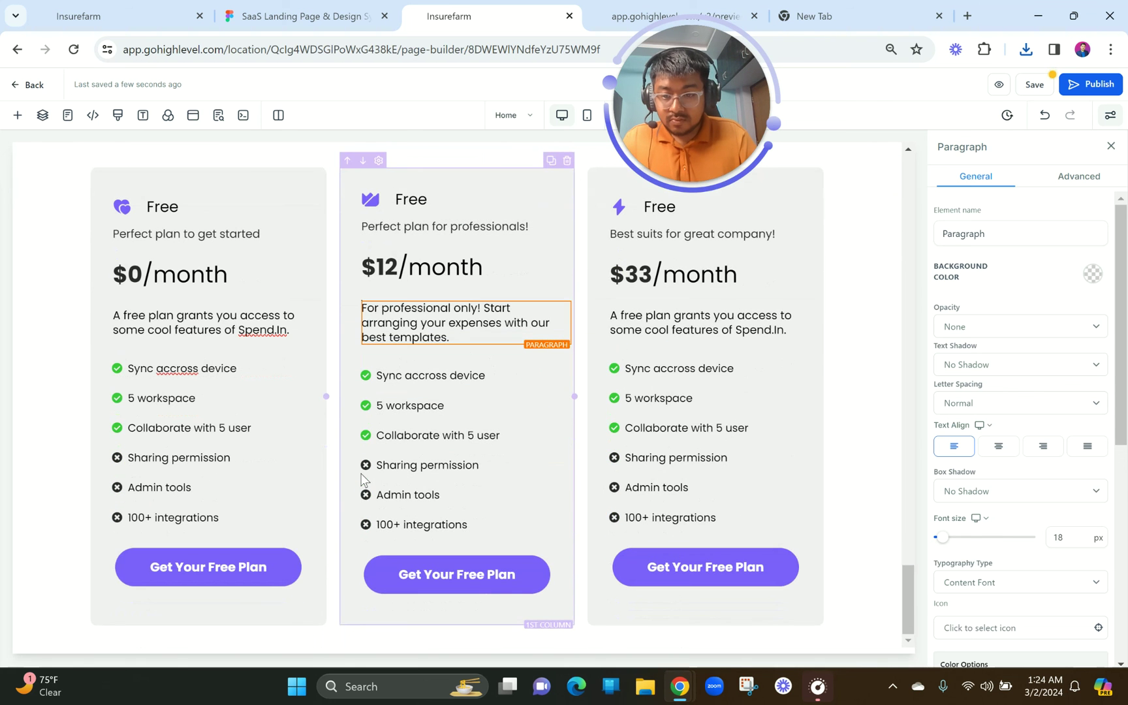
pyautogui.hotkey('ctrl', 'shift', 'Tab')
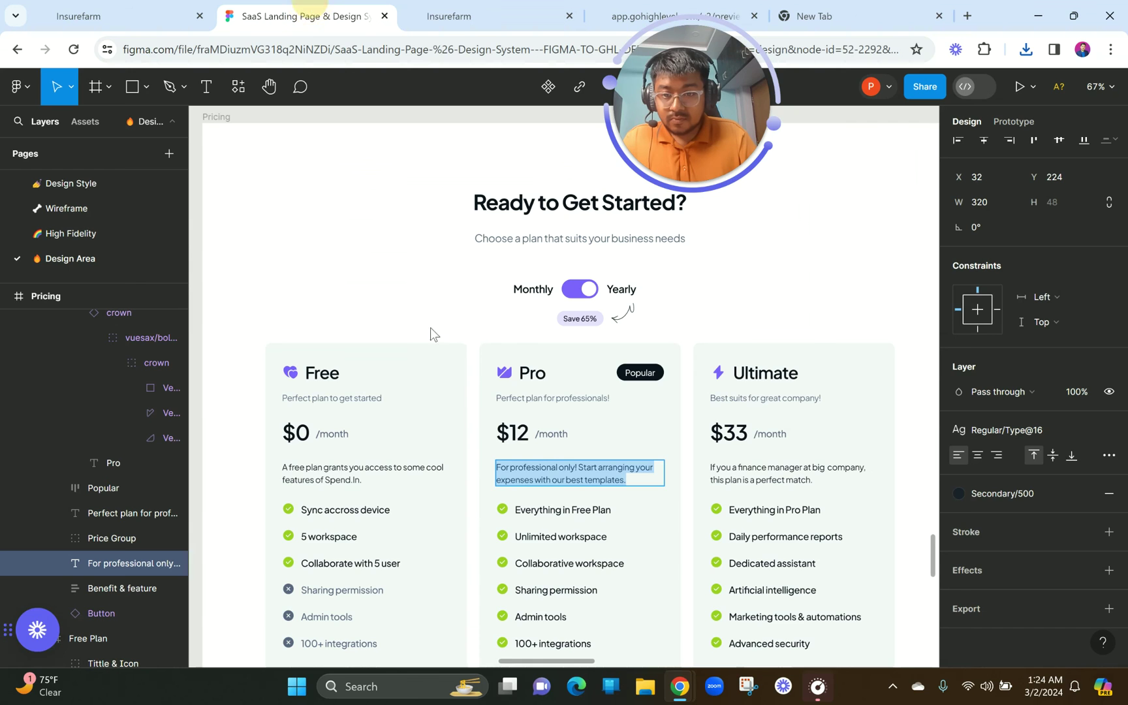
pyautogui.scroll(-5, 432, 344)
pyautogui.scroll(2, 433, 344)
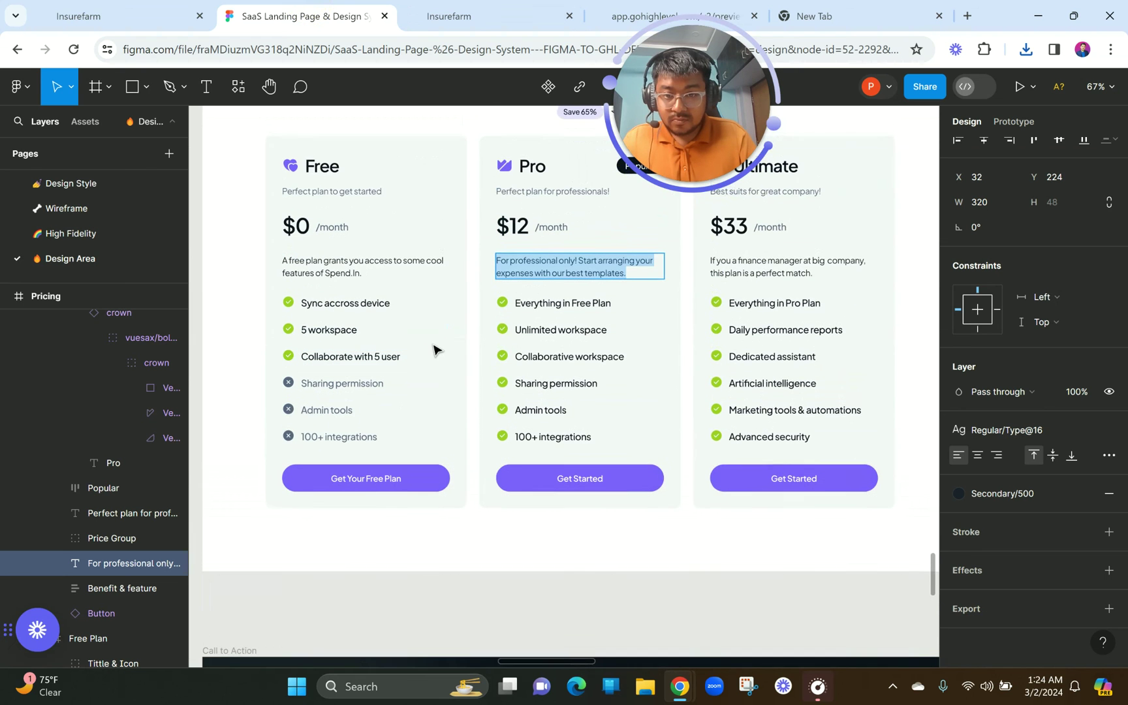
pyautogui.scroll(-1, 433, 346)
pyautogui.scroll(1, 433, 344)
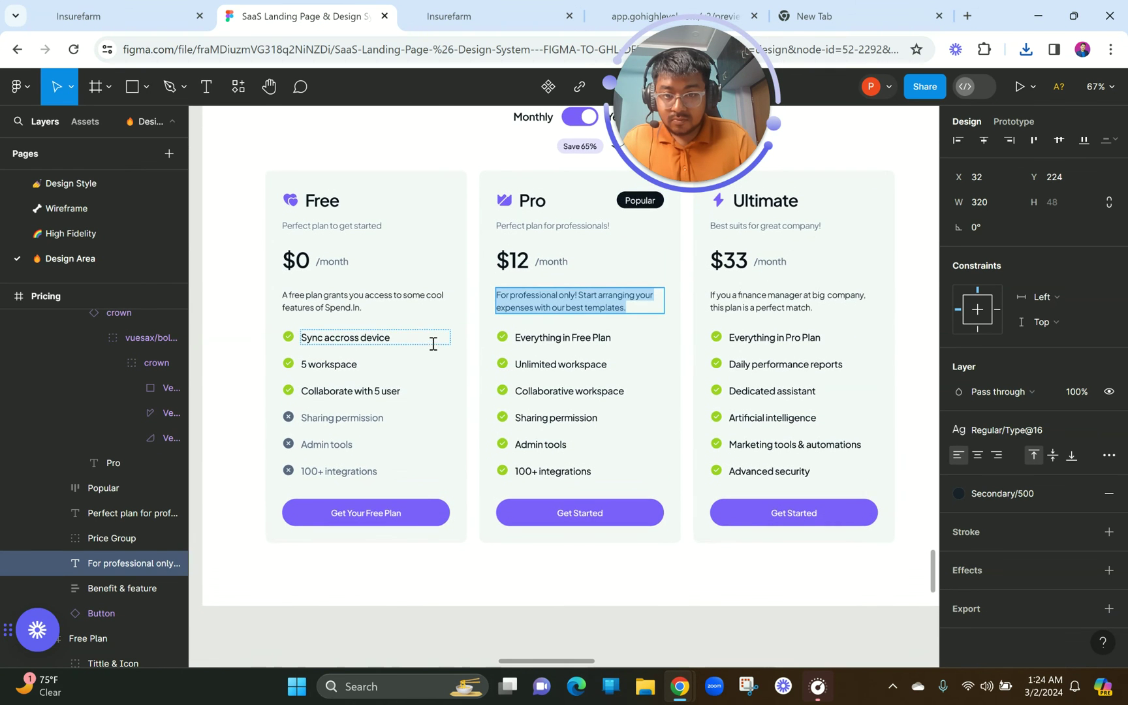
pyautogui.click(411, 13)
pyautogui.click(232, 339)
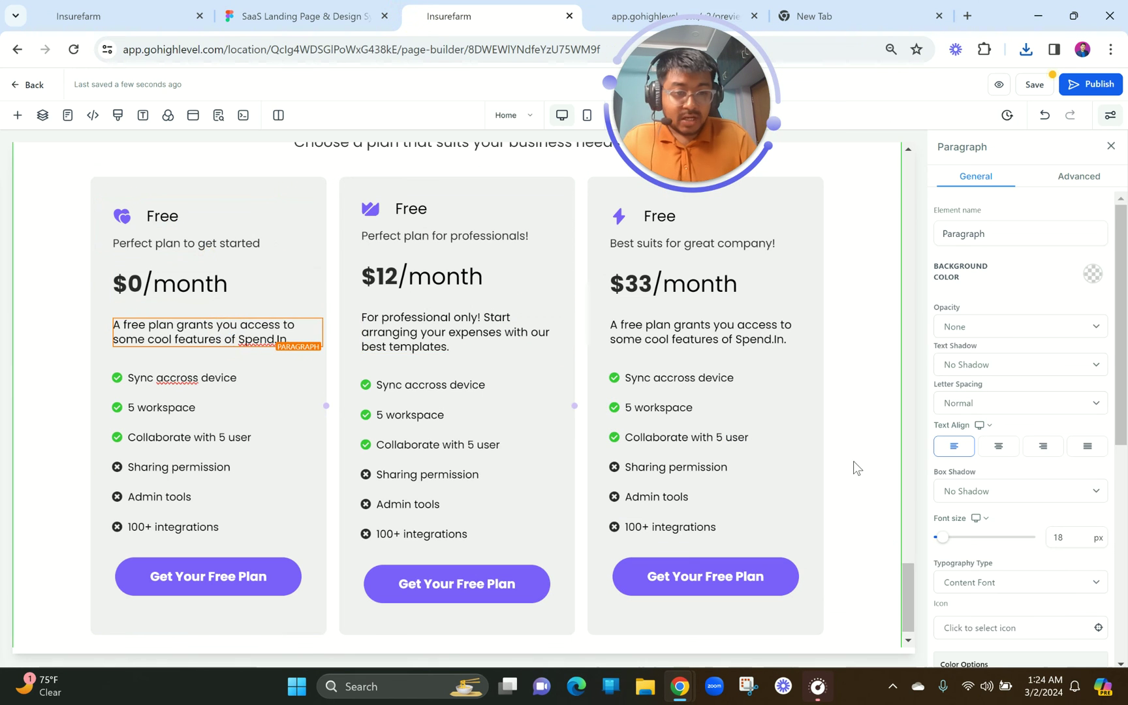
pyautogui.click(1047, 539)
pyautogui.moveTo(1064, 537); pyautogui.dragTo(1046, 533)
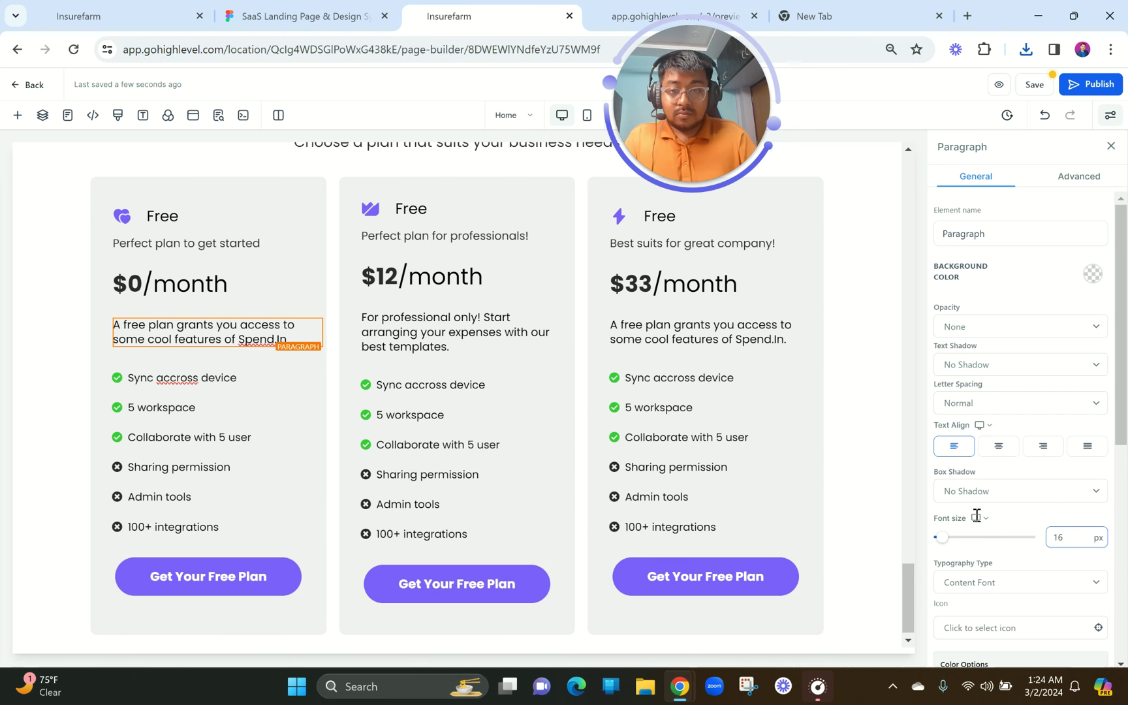
# - Set the font size of the description paragraphs in the second and third pricing cards to 16 px
pyautogui.click(457, 338)
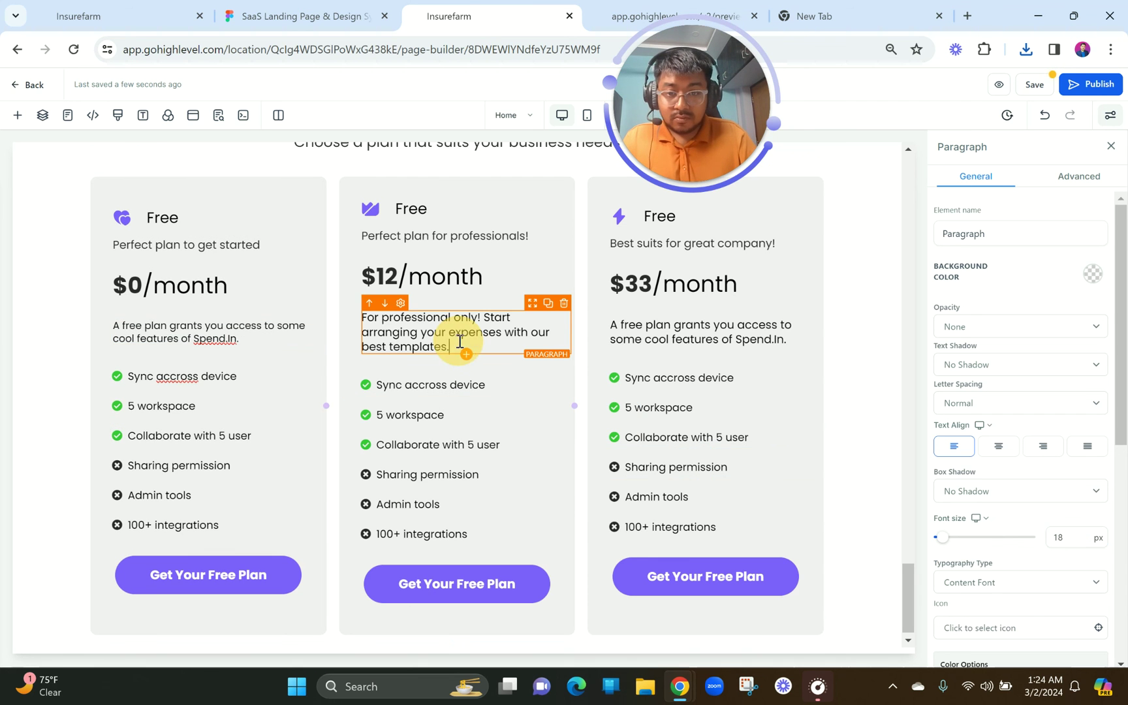
pyautogui.doubleClick(1069, 537)
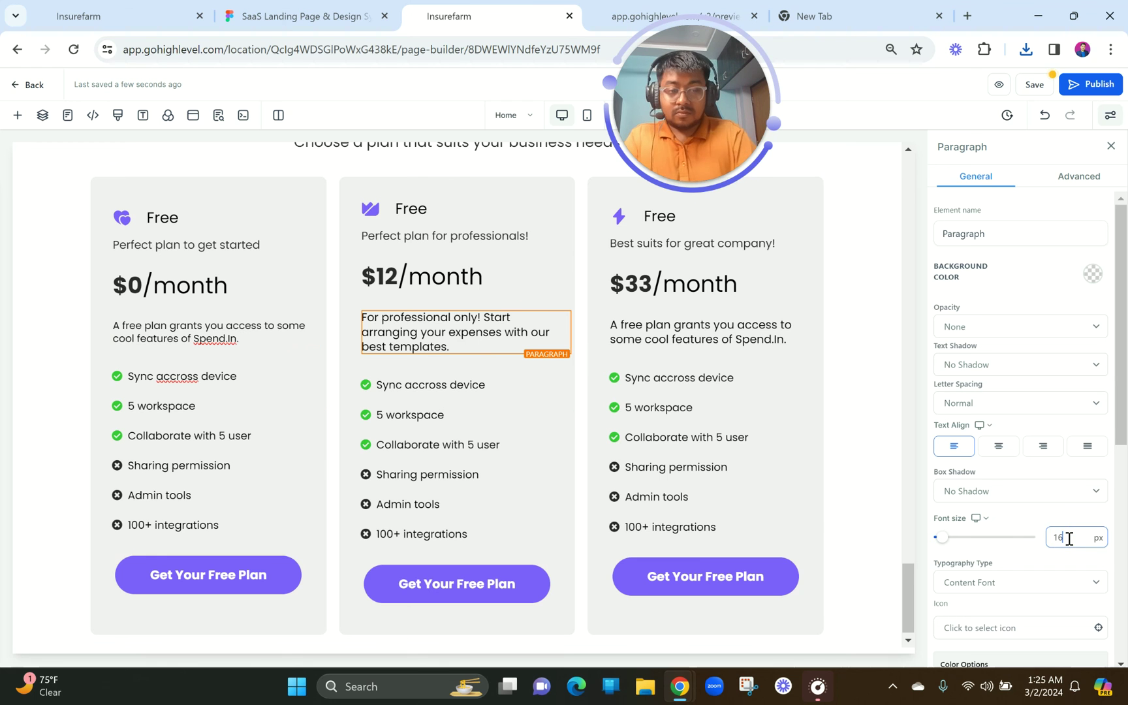
pyautogui.click(771, 484)
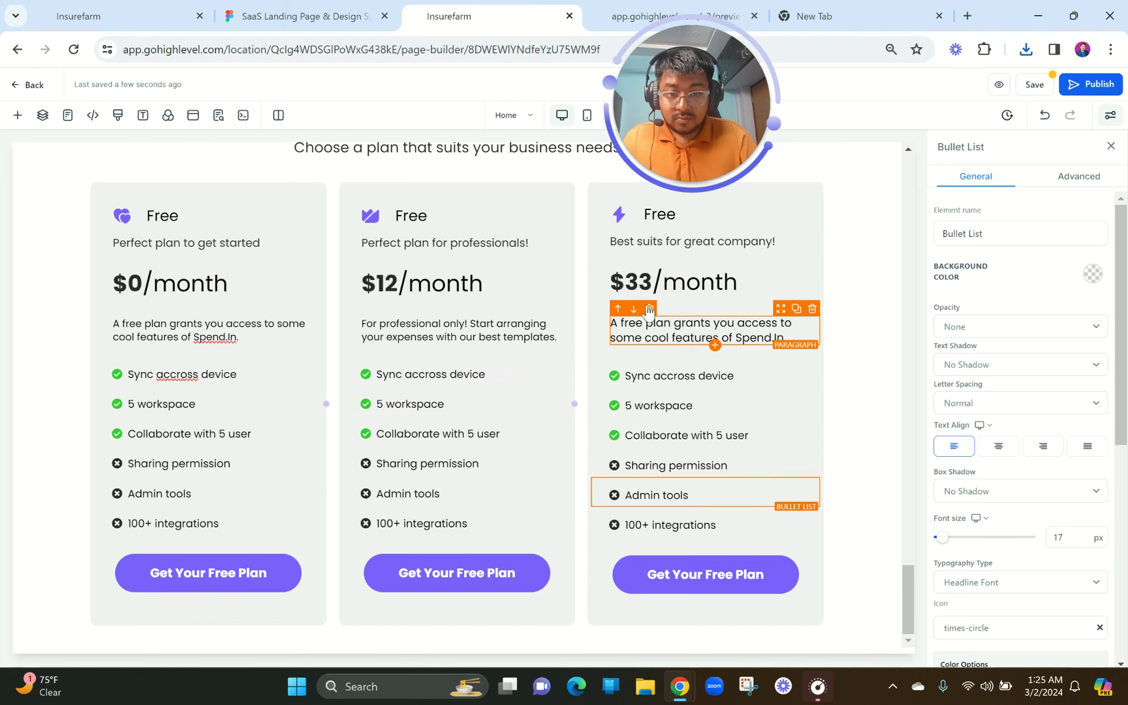
pyautogui.click(650, 330)
pyautogui.moveTo(1078, 547); pyautogui.dragTo(1020, 536)
pyautogui.write('16')
pyautogui.press('BackSpace')
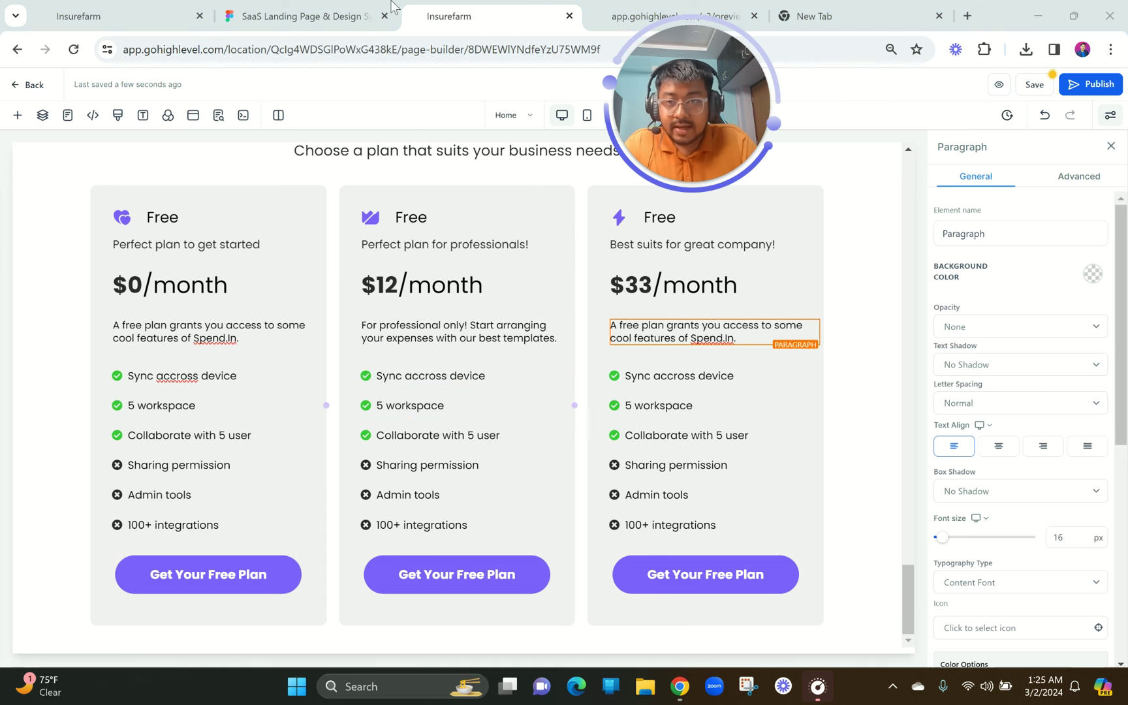
# - Copy the Pro plan's first benefit from Figma and replace the second GoHighLevel card's first bullet with "Everything in Free Plan"
pyautogui.click(345, 9)
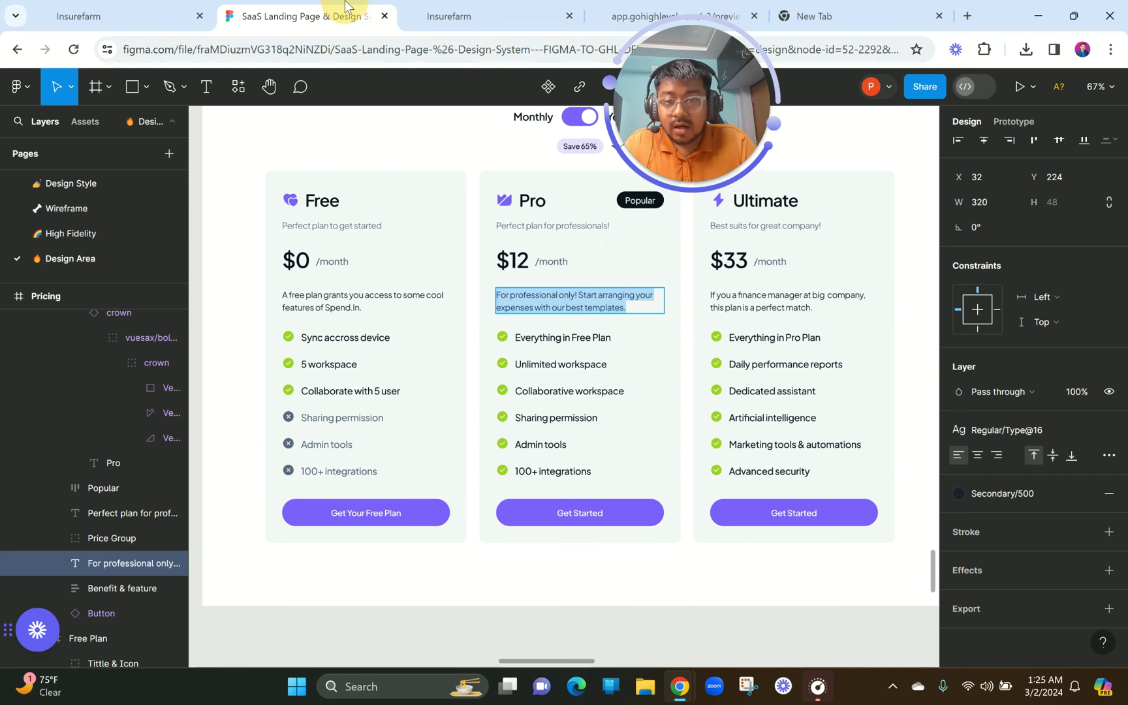
pyautogui.click(566, 338)
pyautogui.click(450, 15)
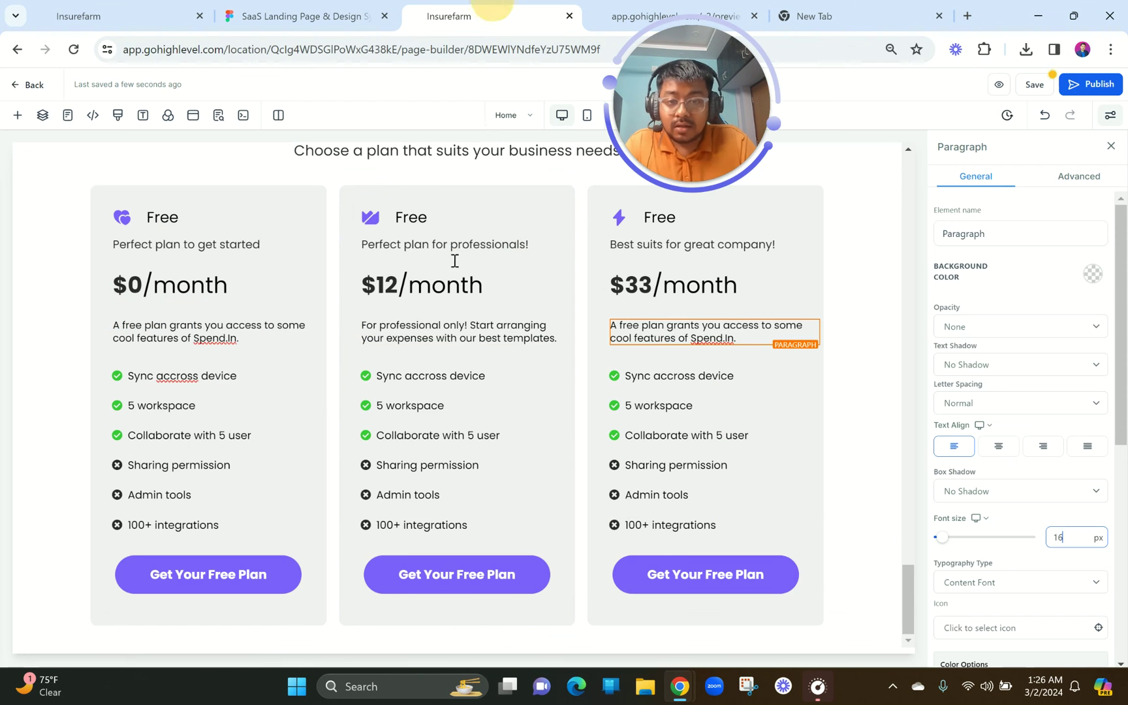
pyautogui.tripleClick(425, 377)
pyautogui.write('Everything in Free Plan')
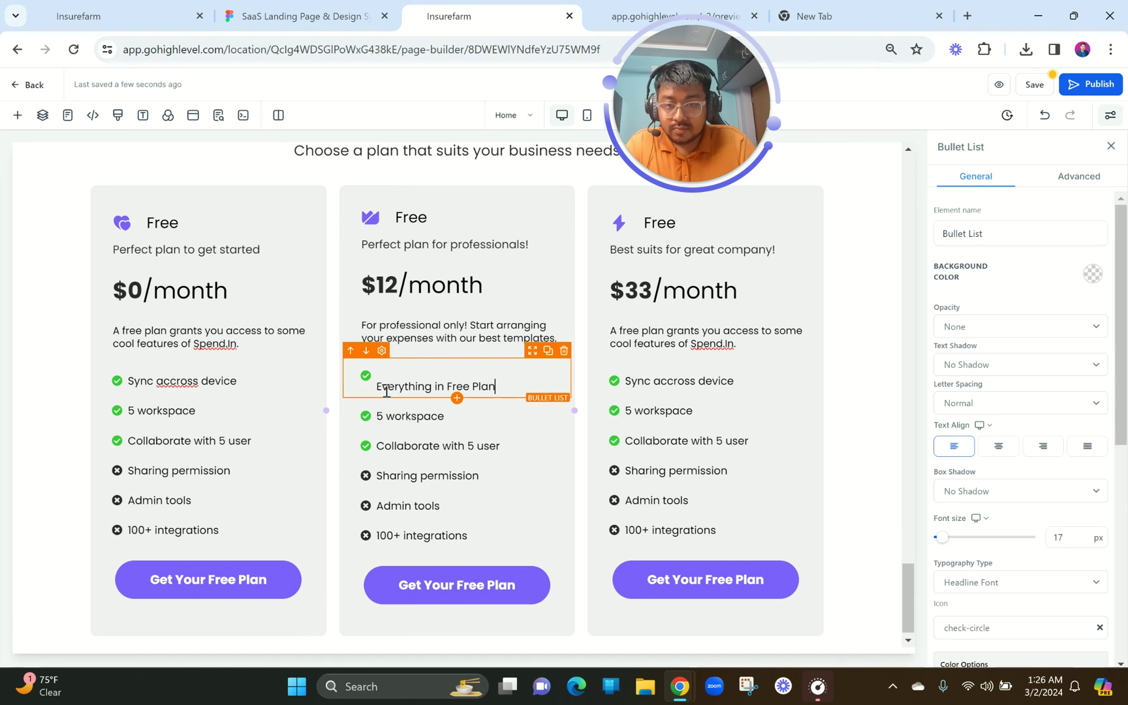
# - Copy the Pro plan's "Unlimited workspace" text from Figma and duplicate the "Collaborate with 5 user" bullet in the second GoHighLevel card
pyautogui.click(302, 9)
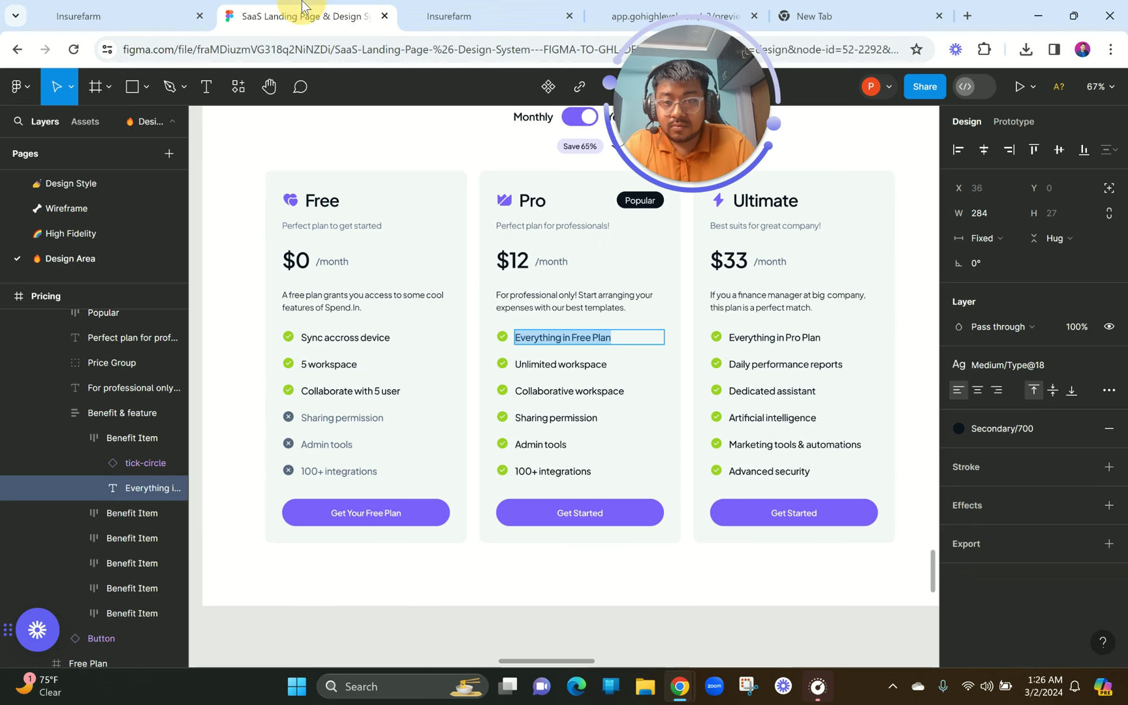
pyautogui.doubleClick(541, 365)
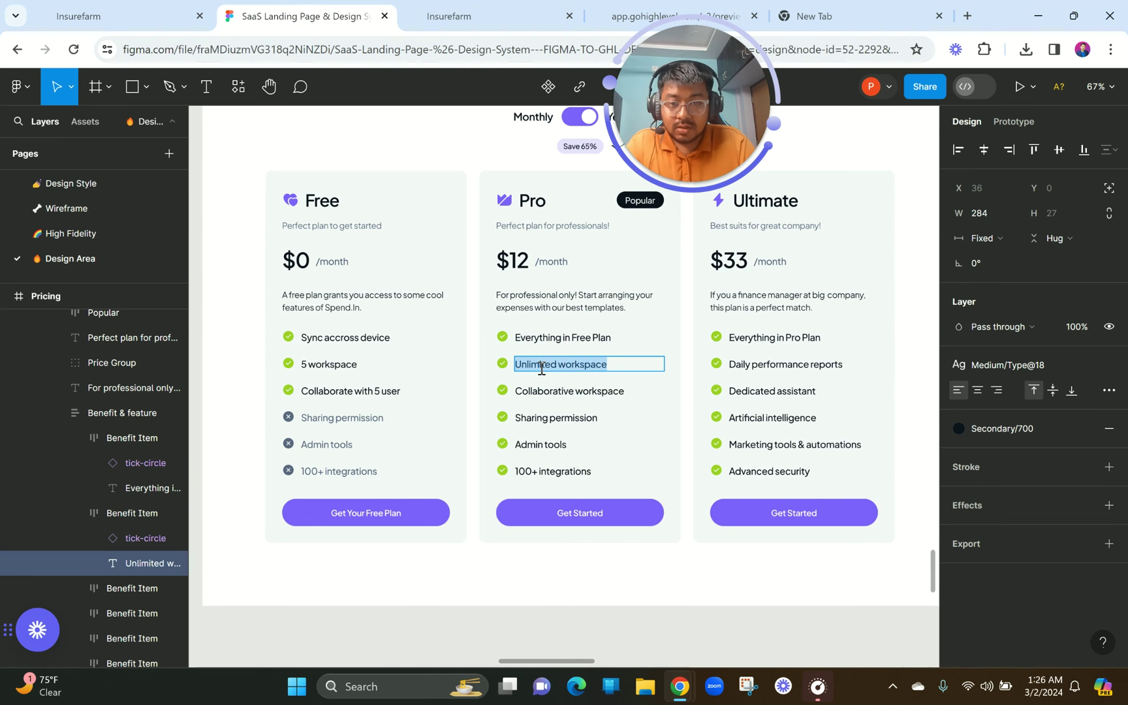
pyautogui.click(425, 15)
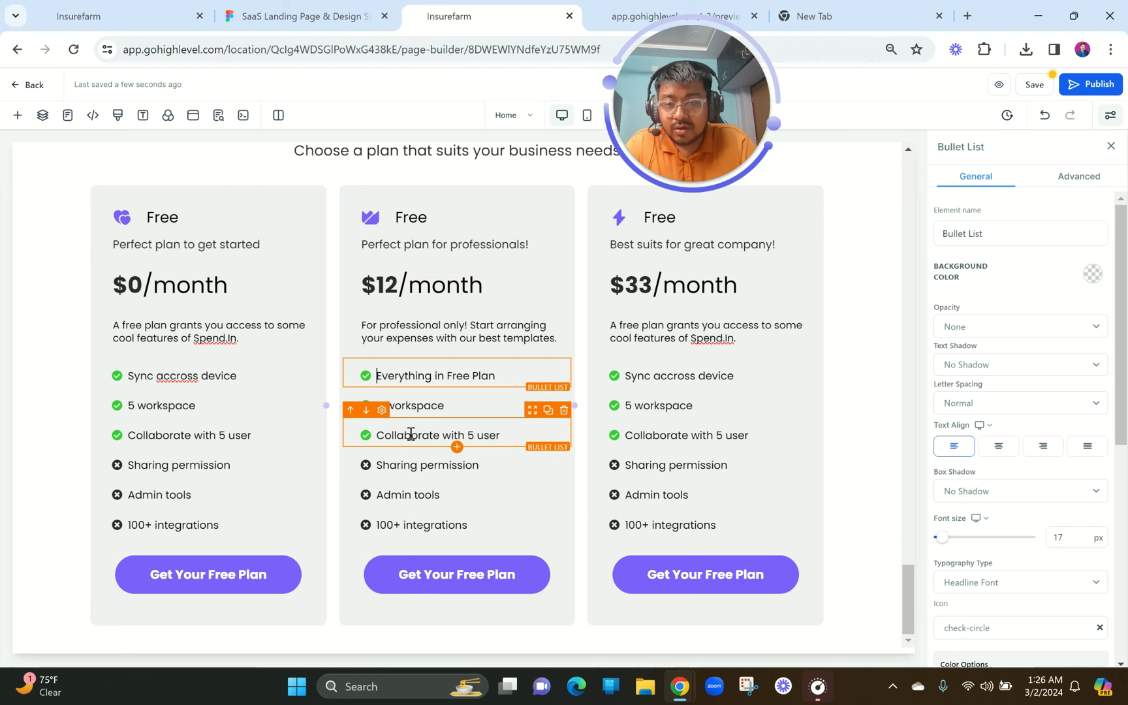
pyautogui.click(547, 410)
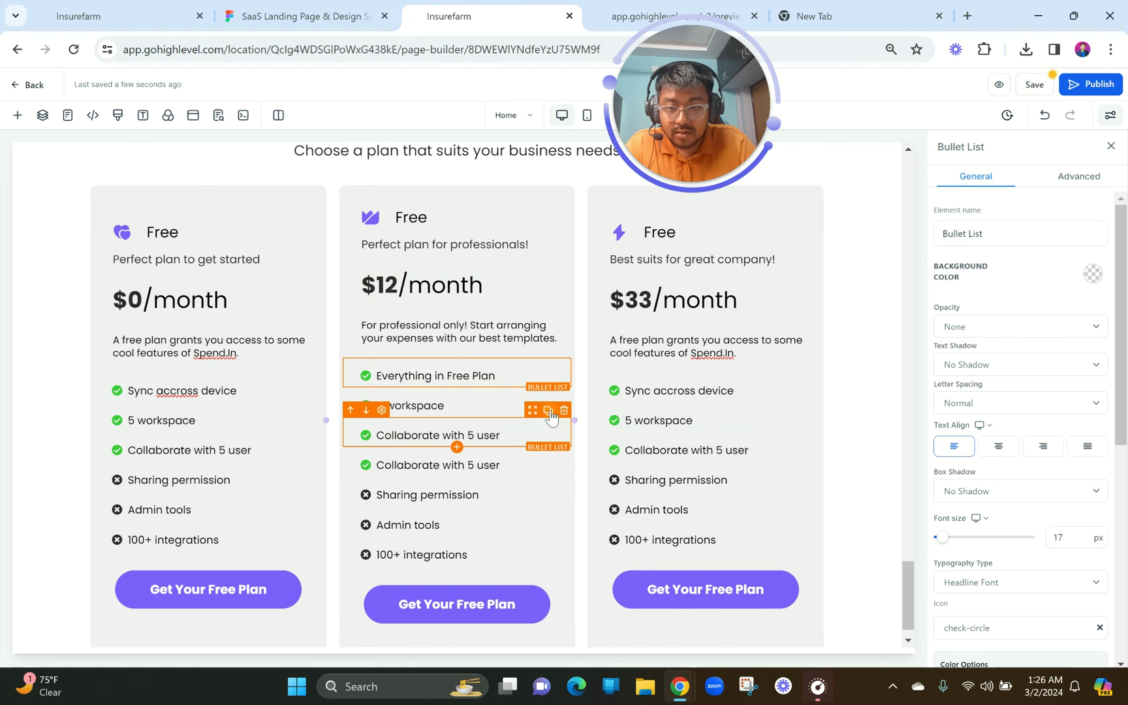
# - In the $12 plan card, clone the "Collaborate with 5 user" bullet twice and delete the three crossed-out feature bullets
pyautogui.click(547, 411)
pyautogui.click(548, 410)
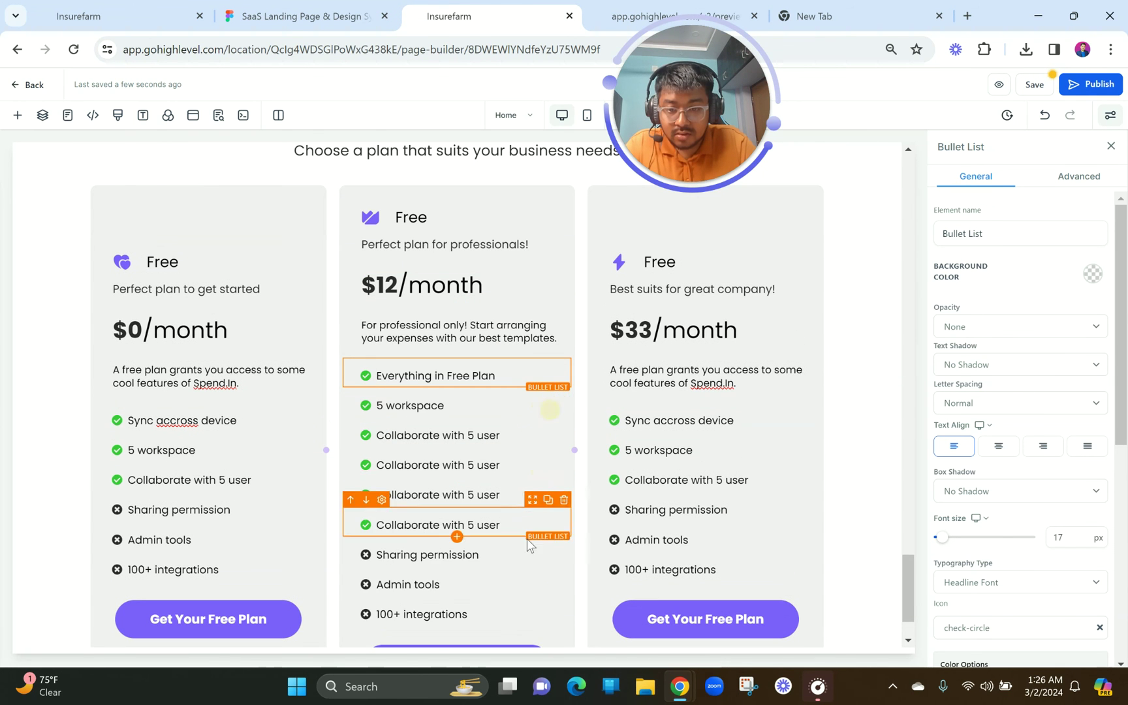
pyautogui.click(563, 532)
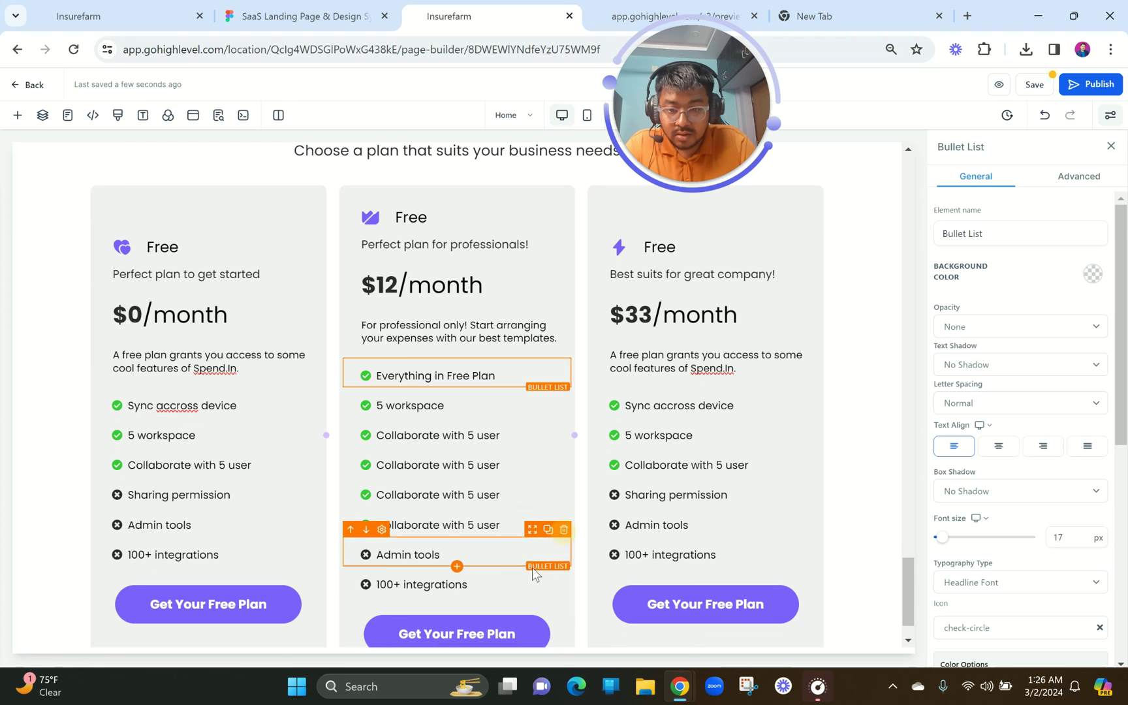
pyautogui.click(564, 530)
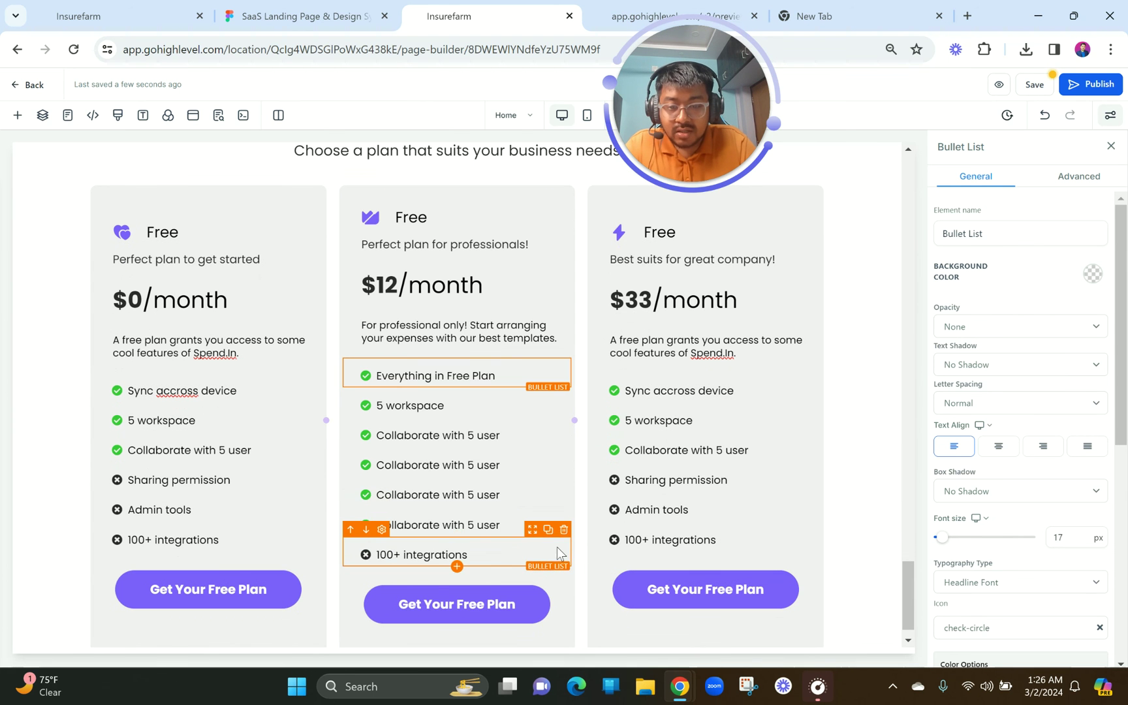
pyautogui.click(563, 529)
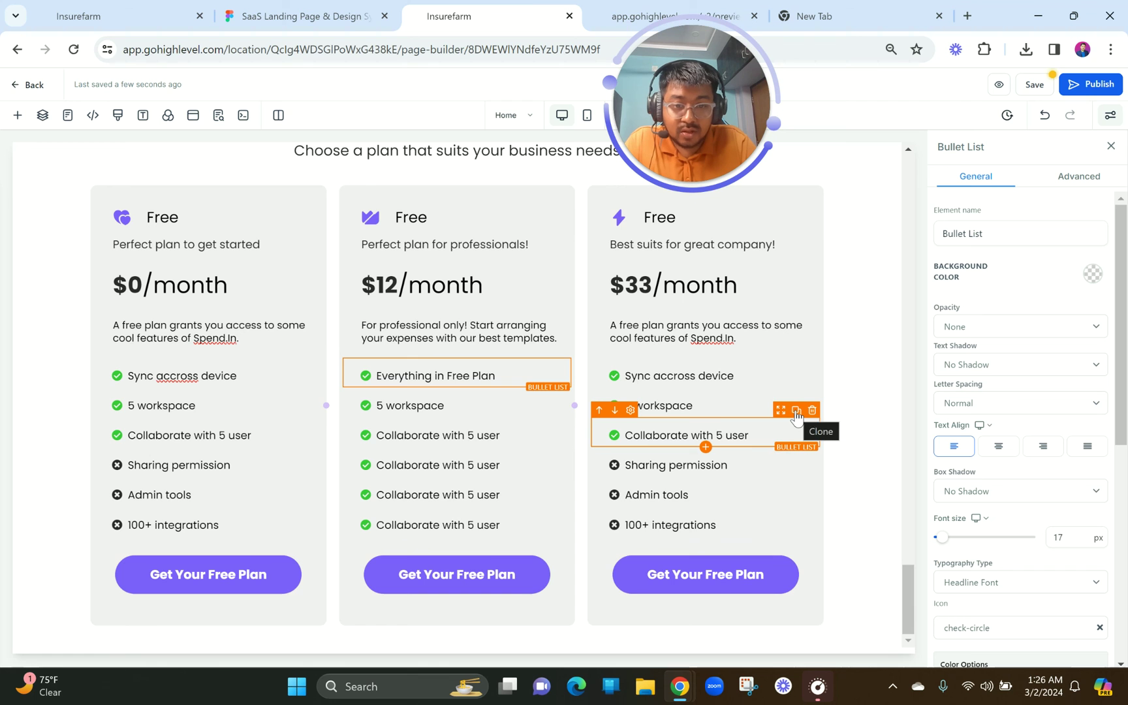
# - In the $33 plan card, clone the "Collaborate with 5 user" bullet three times and delete the three crossed-out feature bullets
pyautogui.click(796, 410)
pyautogui.click(796, 411)
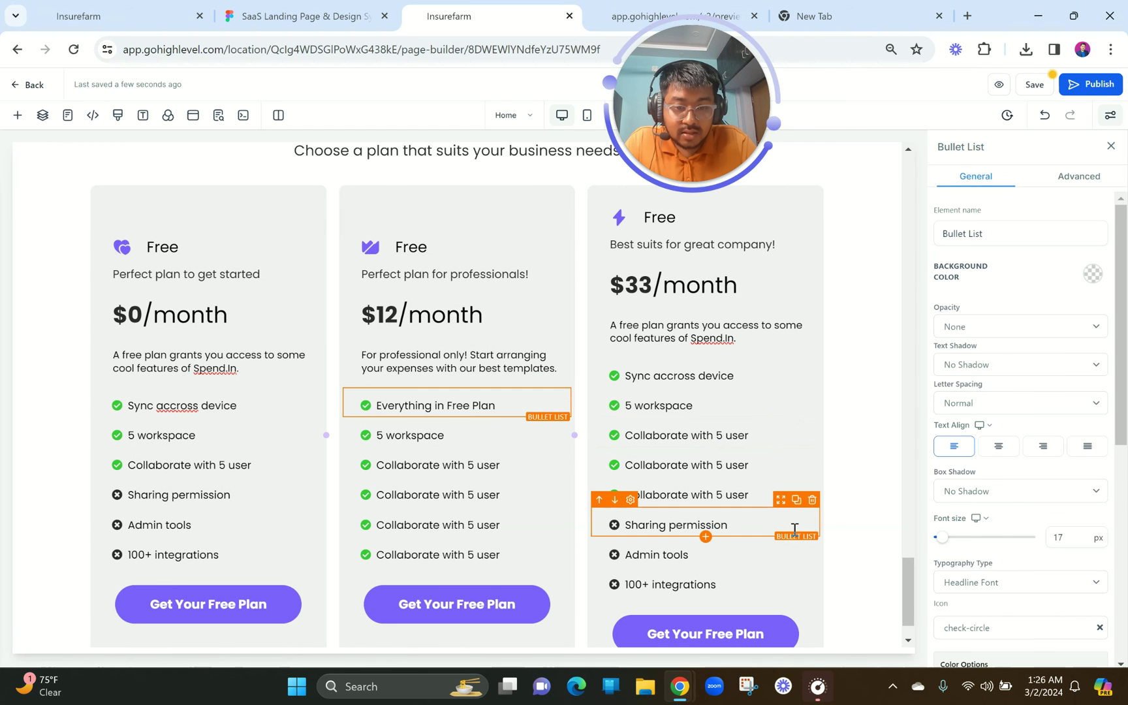
pyautogui.click(814, 501)
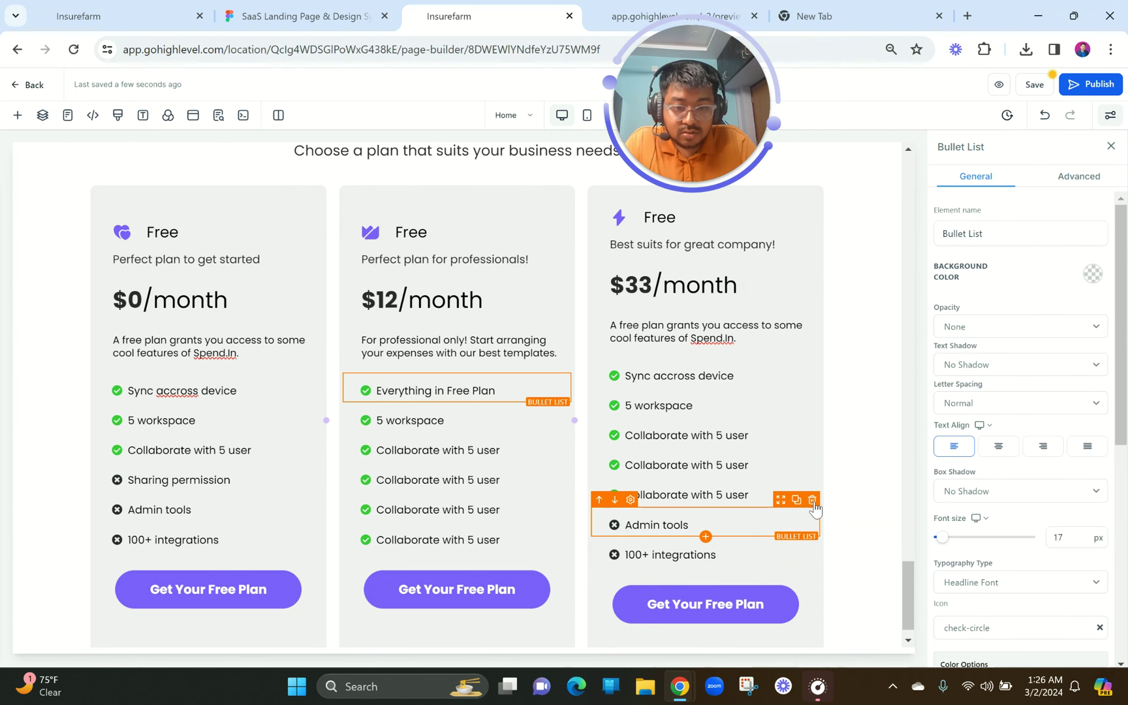
pyautogui.click(814, 501)
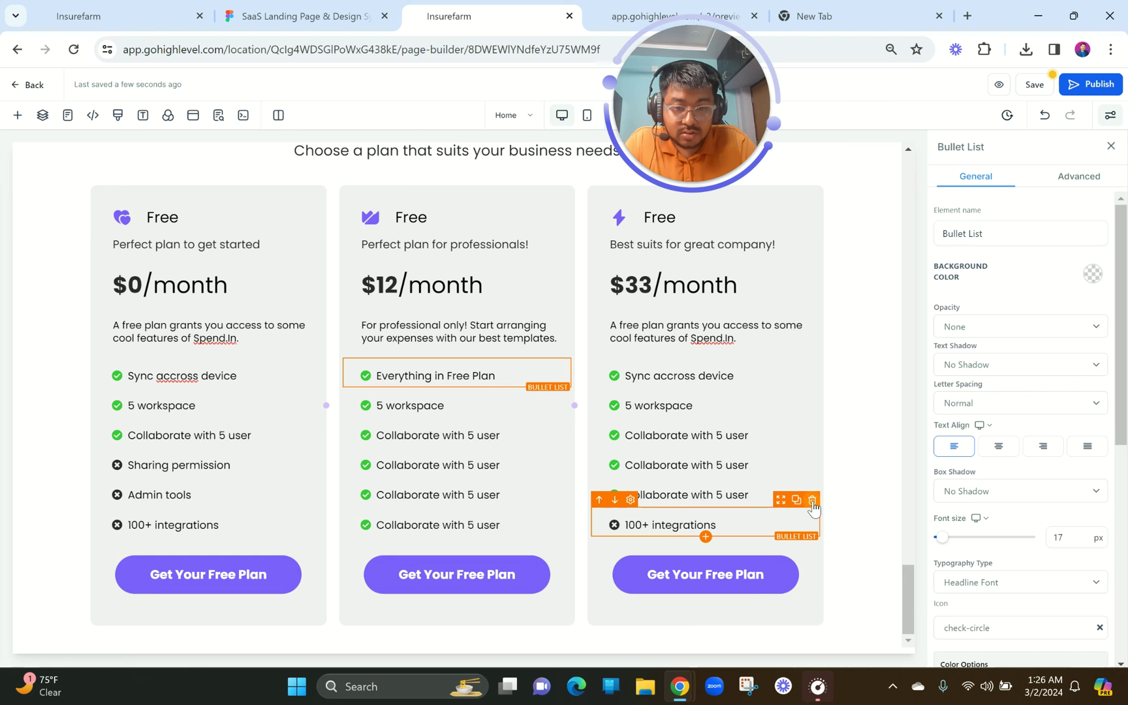
pyautogui.click(813, 499)
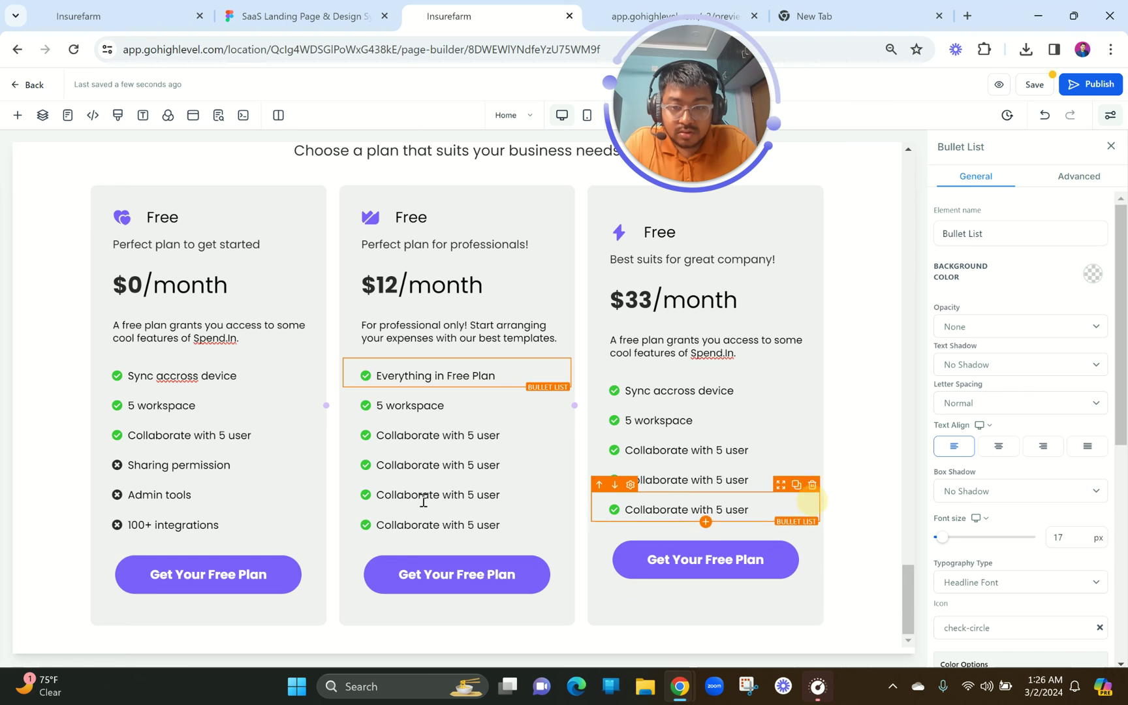
pyautogui.click(332, 5)
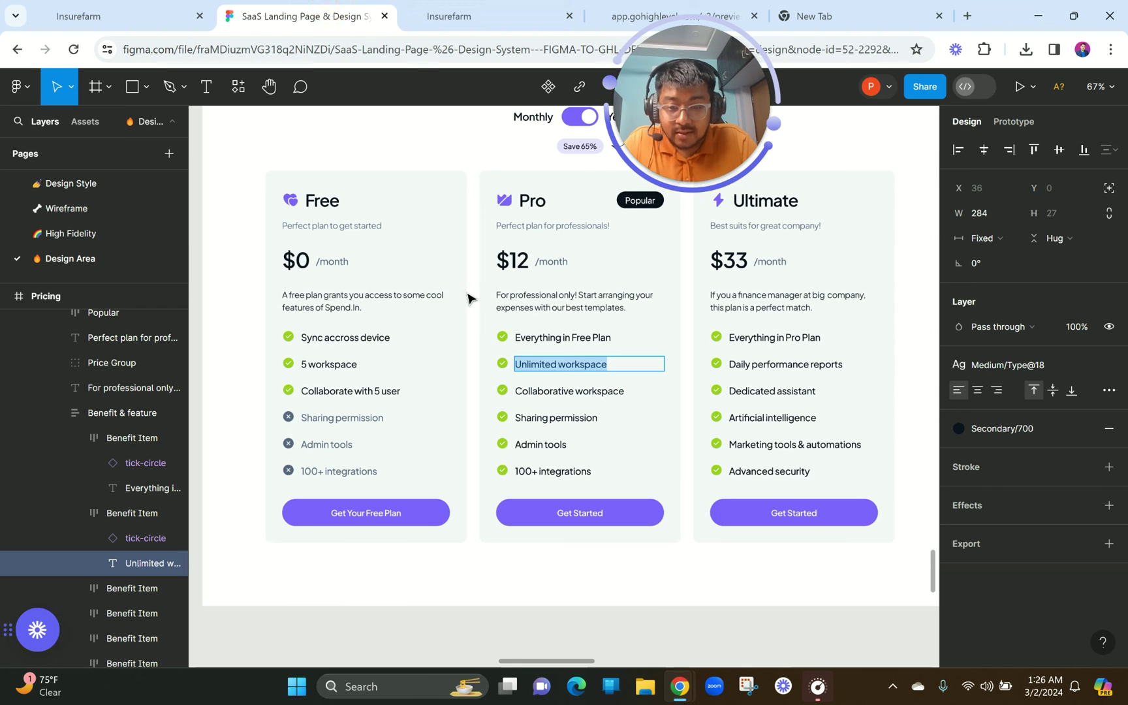
pyautogui.click(496, 5)
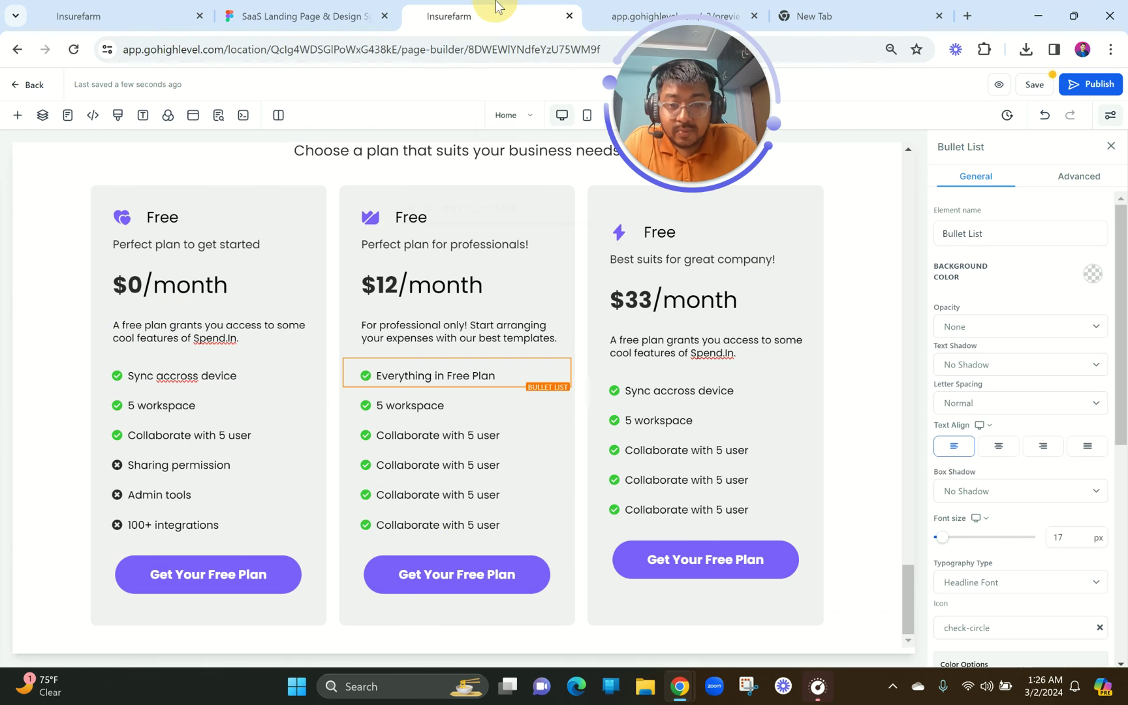
pyautogui.click(480, 583)
pyautogui.click(797, 486)
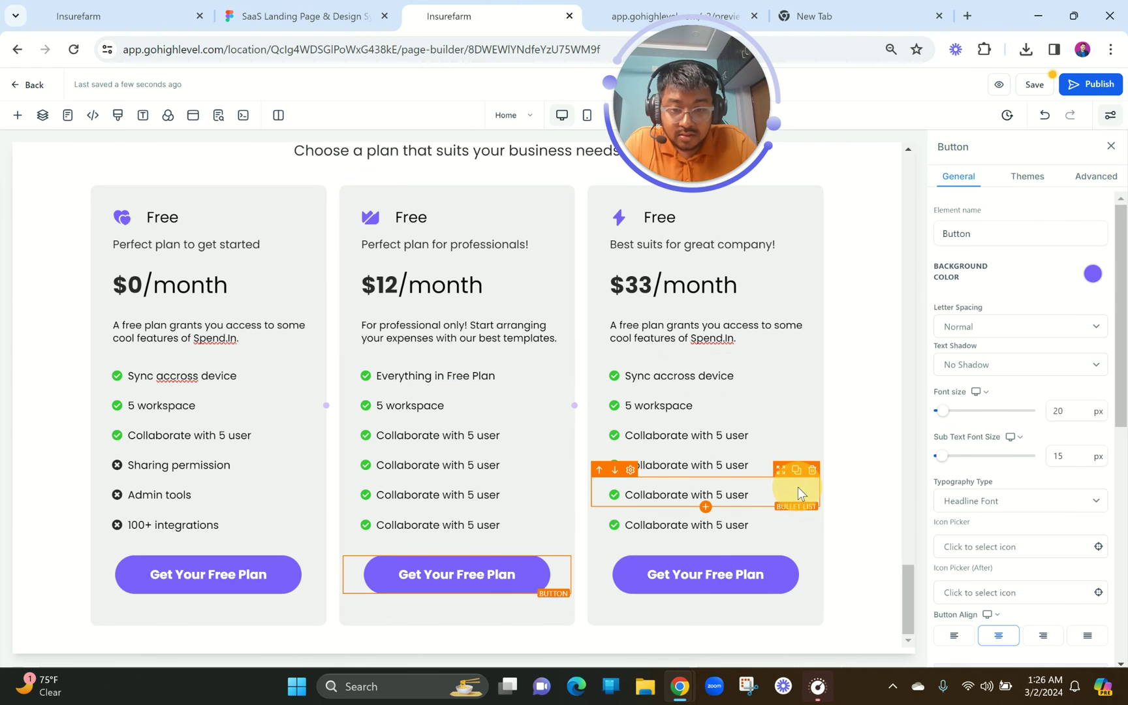
# - Change the text of the $12 plan card's button to "Get Started"
pyautogui.scroll(-10, 1073, 588)
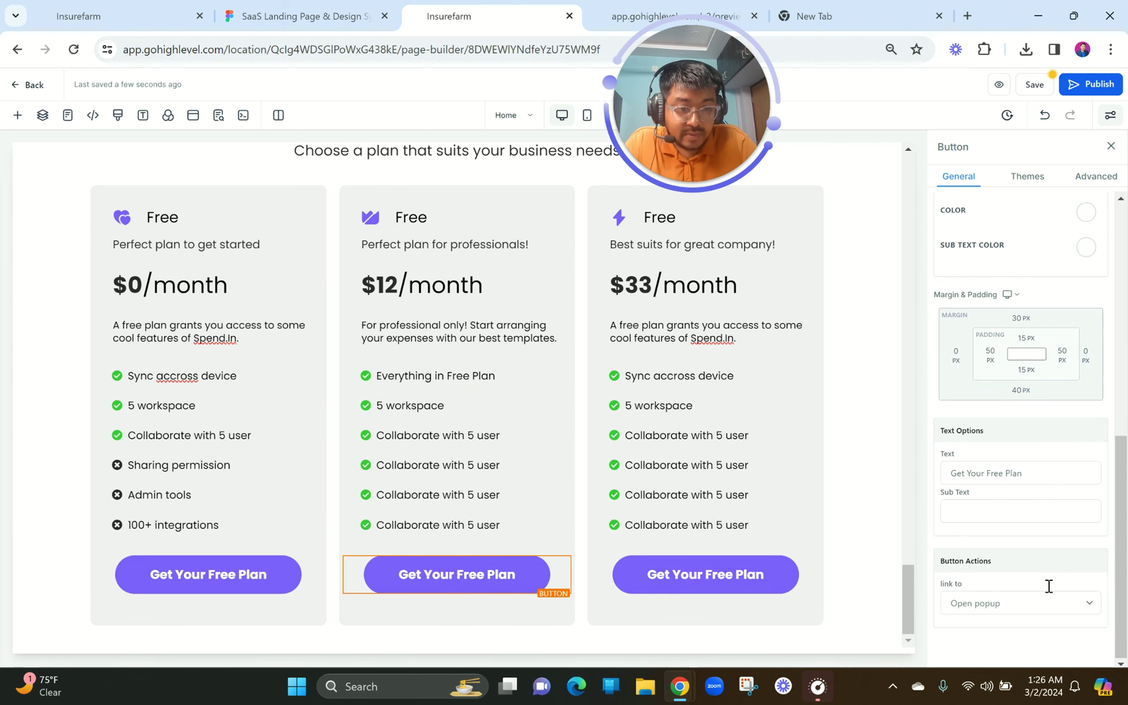
pyautogui.click(1003, 473)
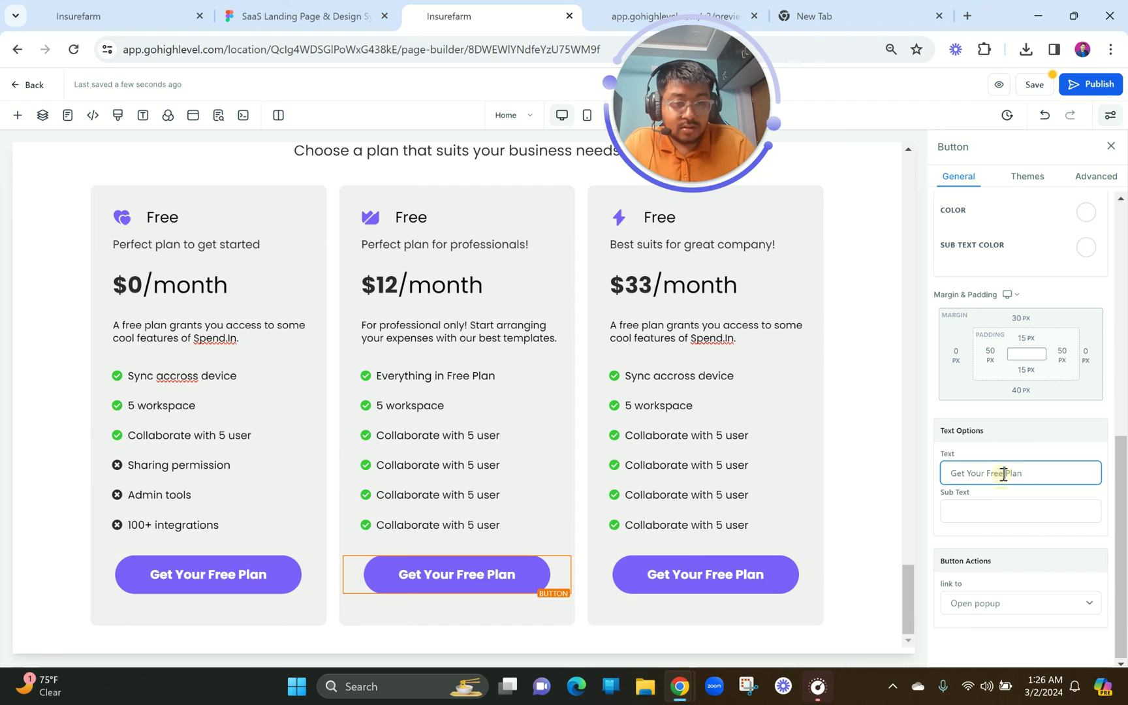
pyautogui.moveTo(1032, 473); pyautogui.dragTo(973, 472)
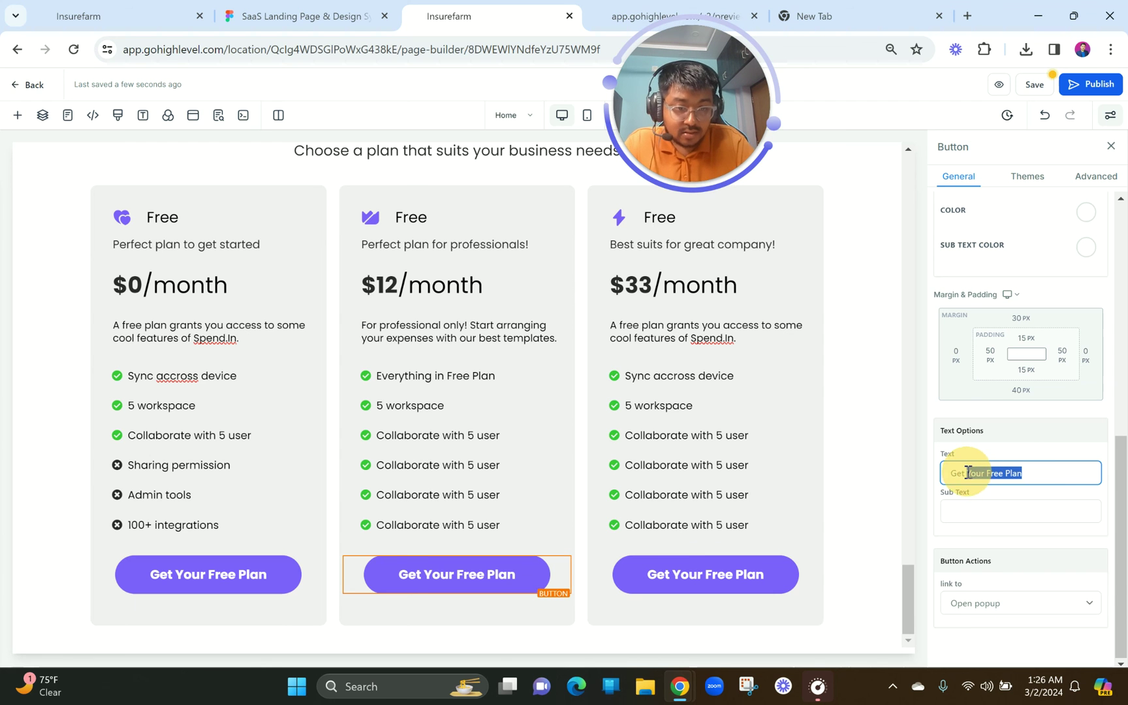
pyautogui.write('Started')
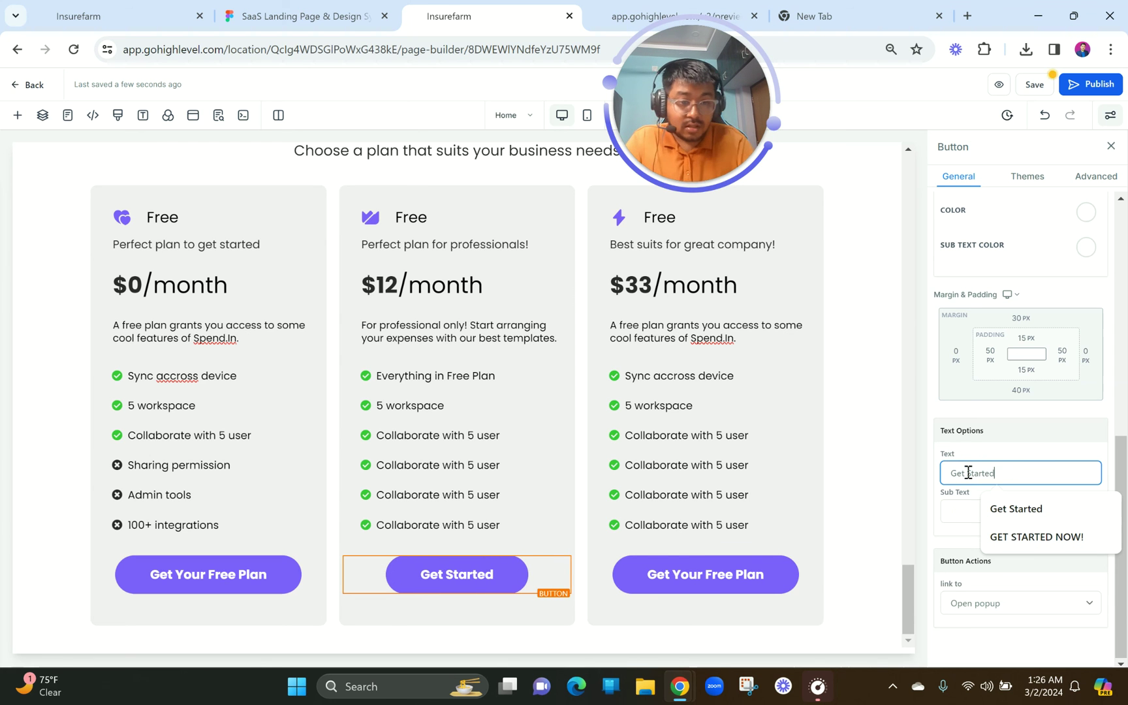
# - Change the text of the $33 plan card's button to "Get Started"
pyautogui.click(679, 574)
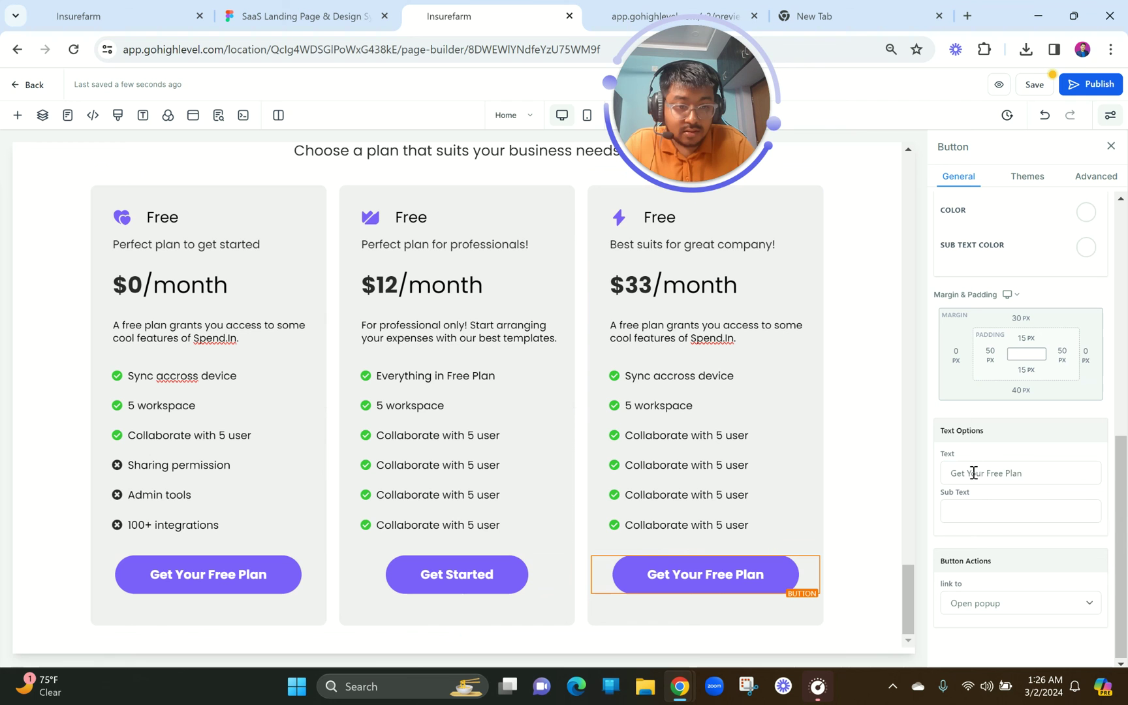
pyautogui.moveTo(969, 475); pyautogui.dragTo(1049, 478)
pyautogui.write('Y')
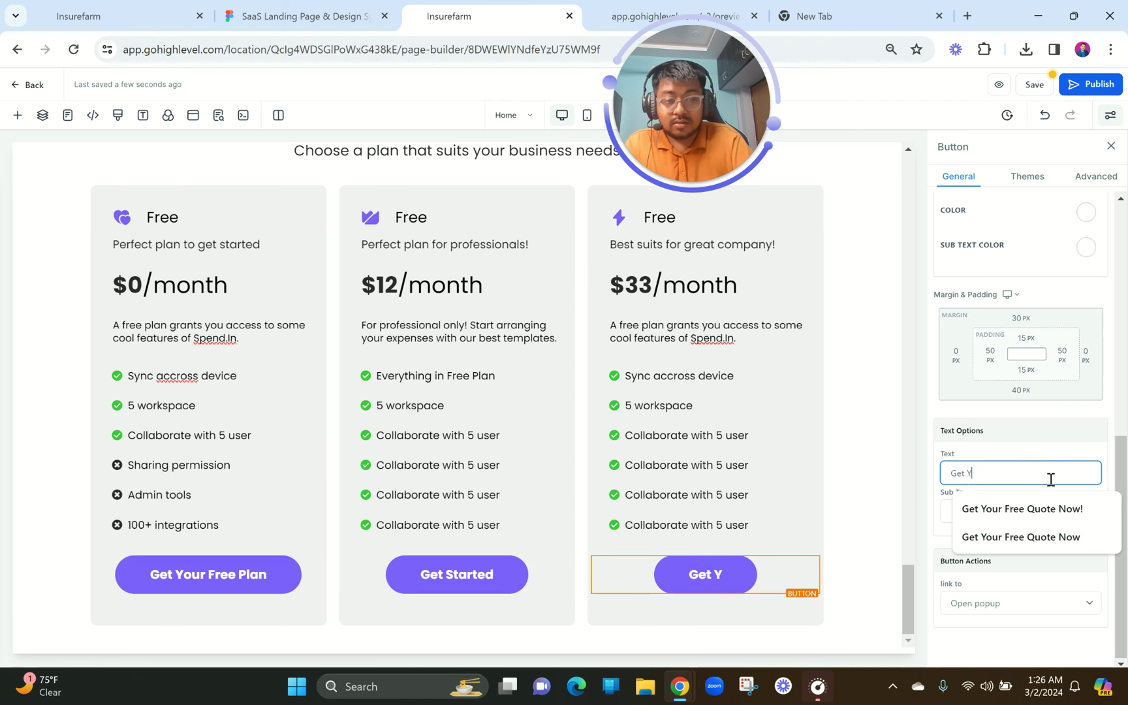
pyautogui.press('BackSpace')
pyautogui.write('Started')
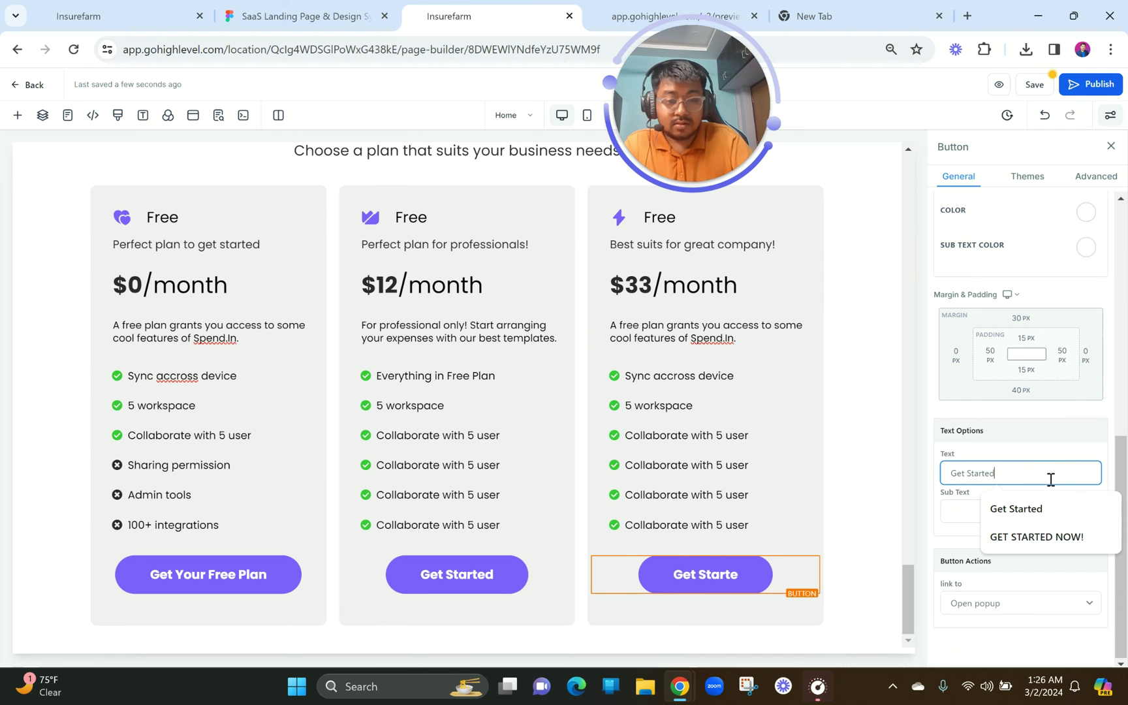
# - Check the button width in the Figma design, and set the $12 card button's left and right padding to 100 px
pyautogui.click(307, 15)
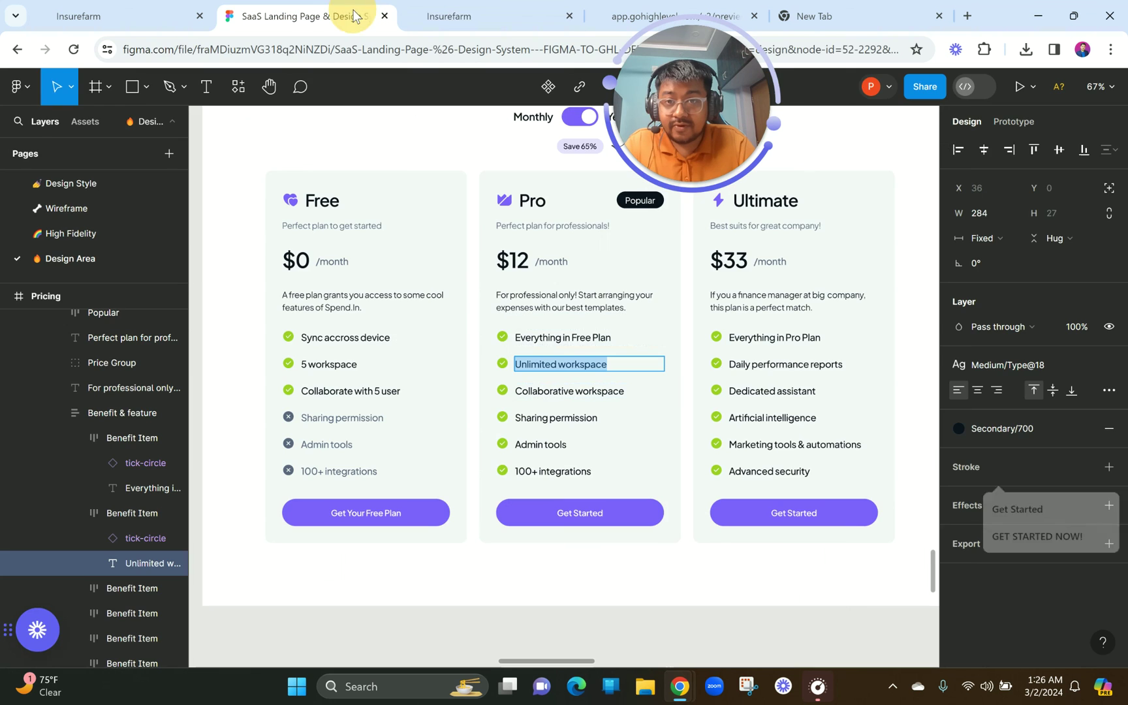
pyautogui.click(448, 15)
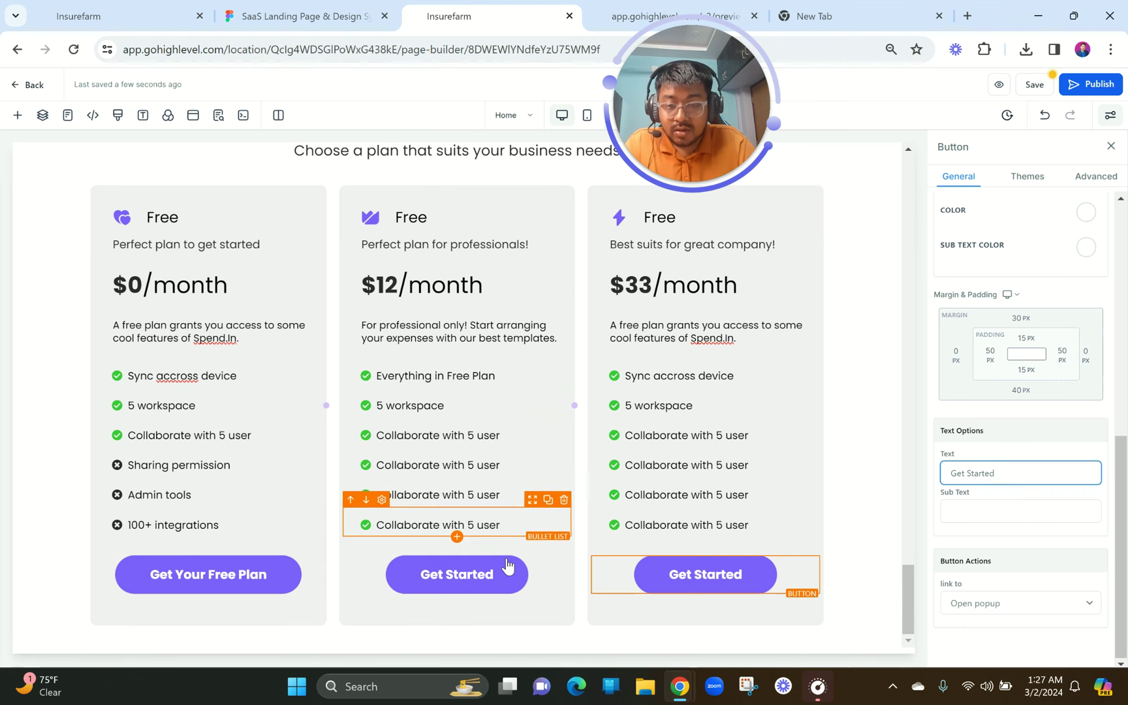
pyautogui.click(501, 580)
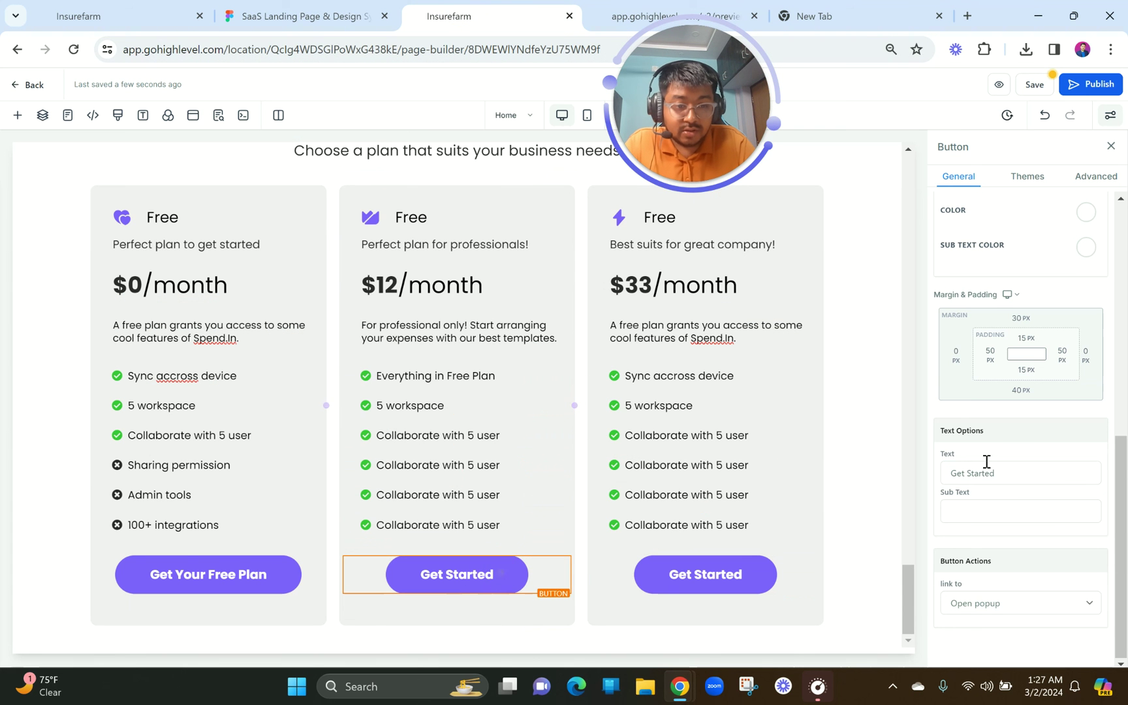
pyautogui.click(962, 358)
pyautogui.click(986, 354)
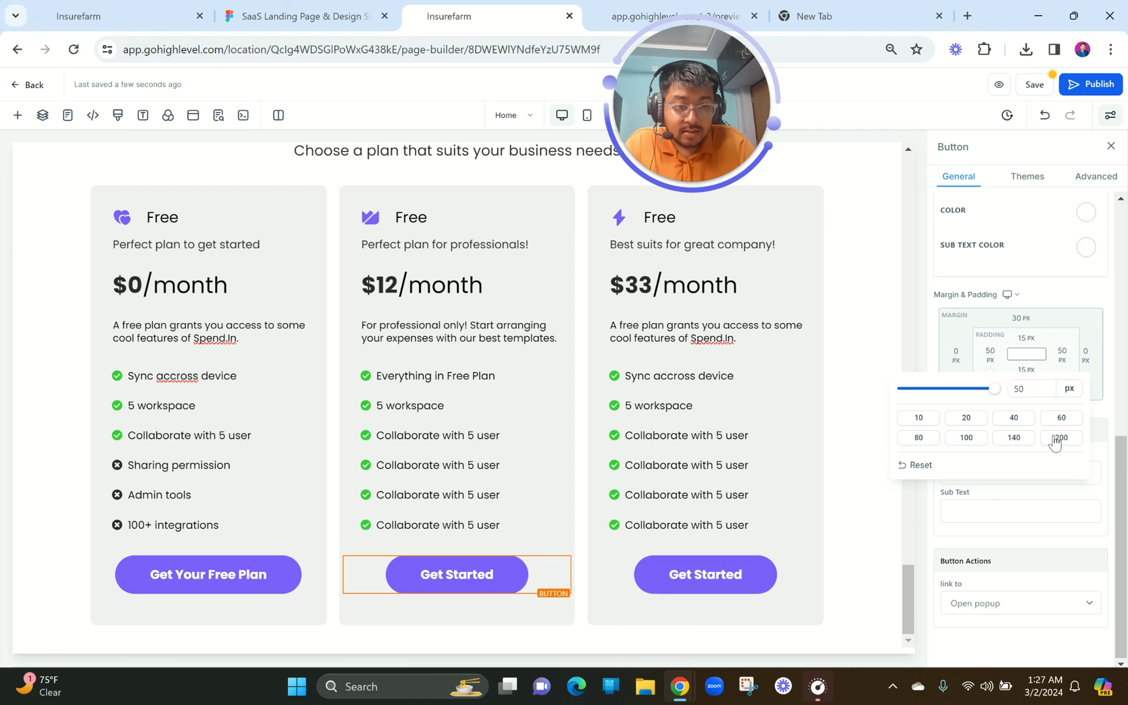
pyautogui.click(966, 437)
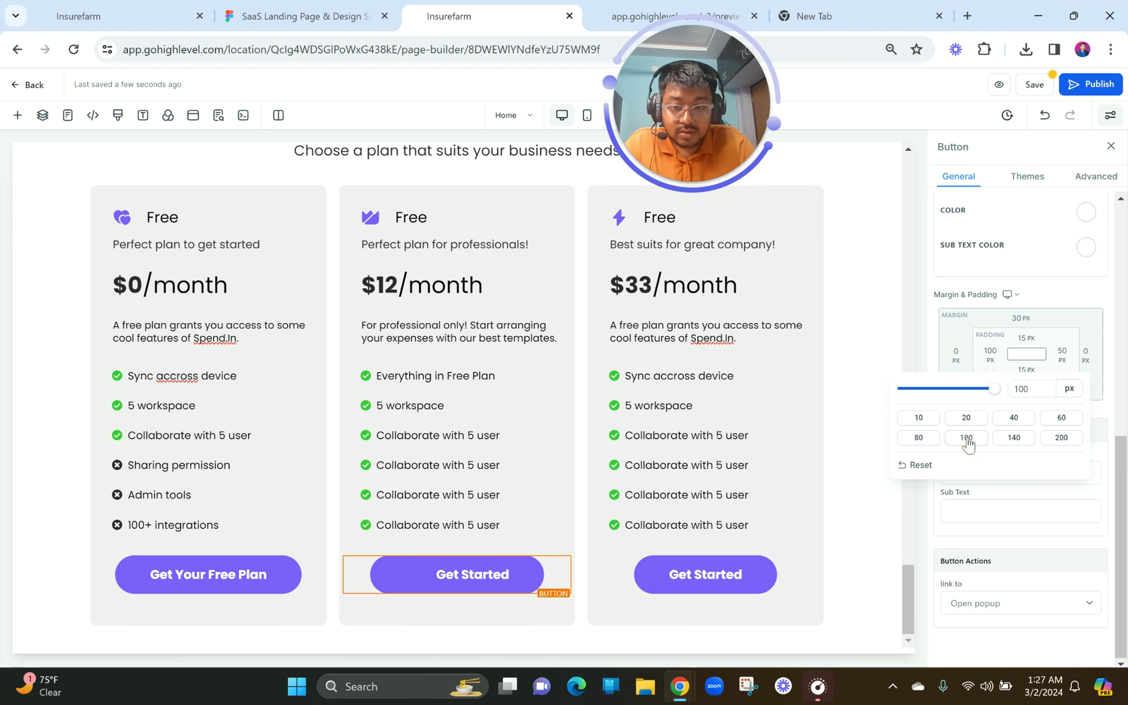
pyautogui.click(1060, 353)
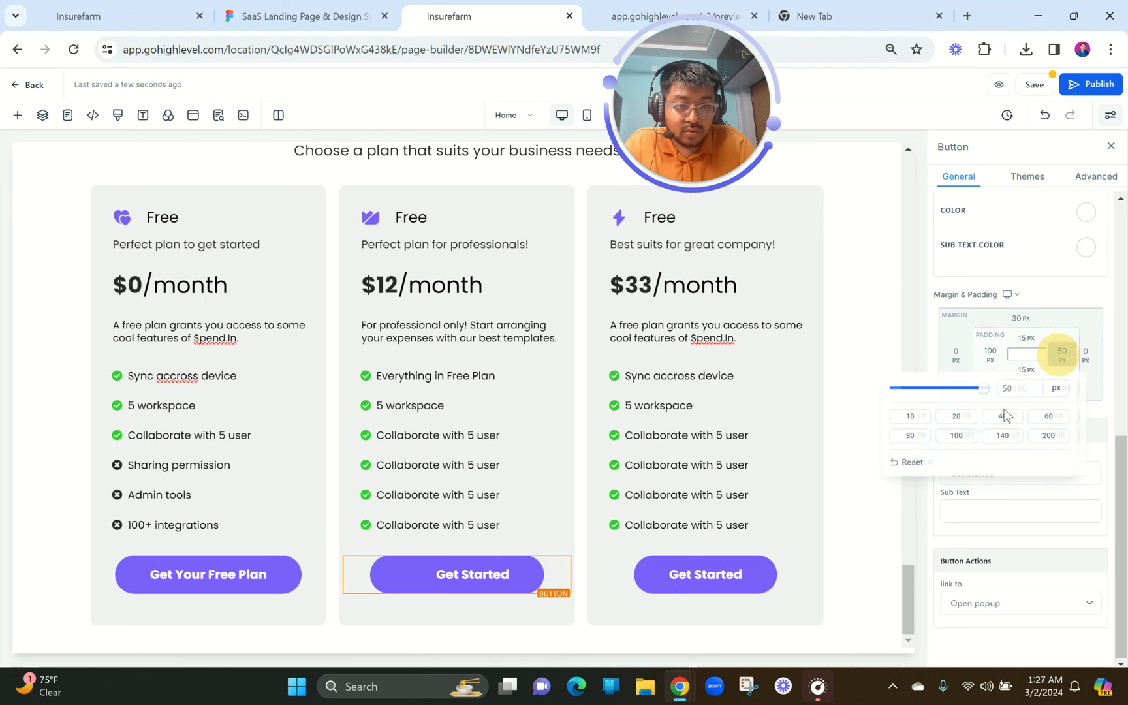
pyautogui.click(954, 438)
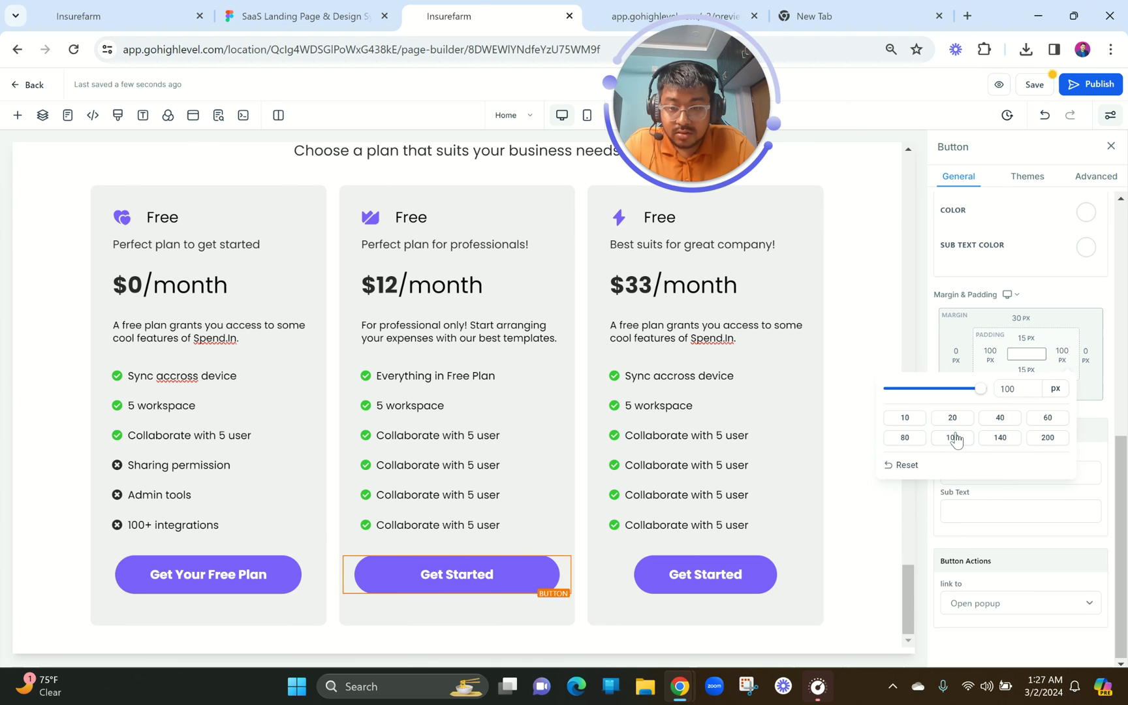
# - Set the $12 card button's left and right padding to 90 px
pyautogui.doubleClick(1010, 385)
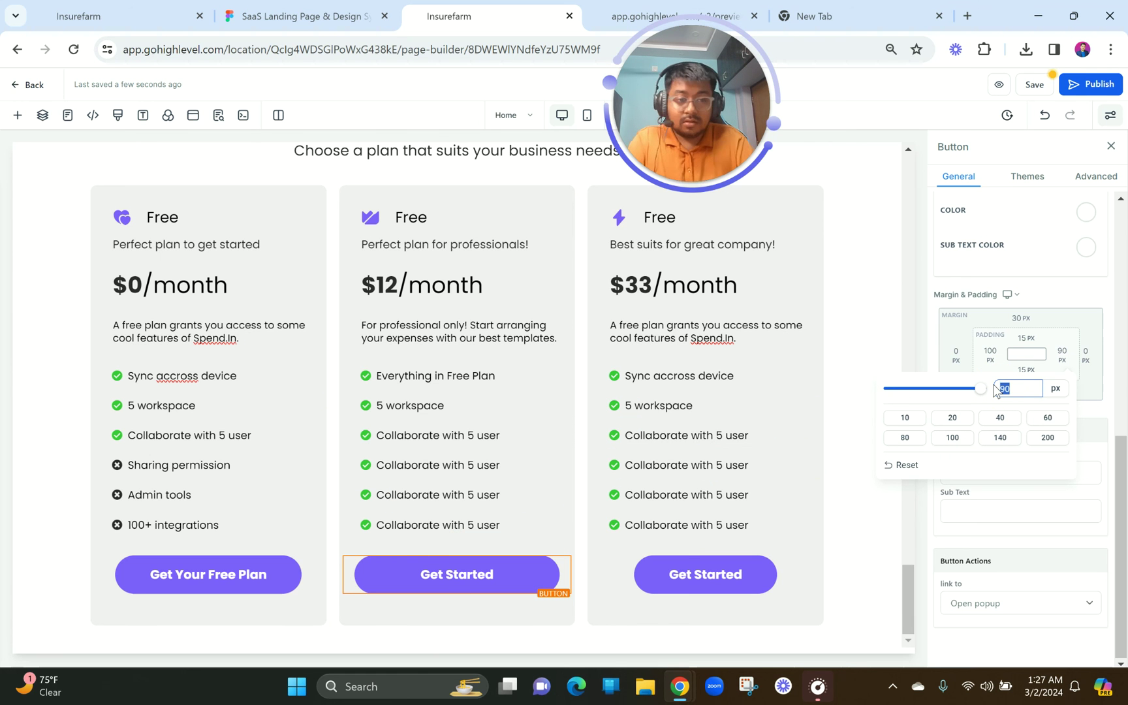
pyautogui.click(984, 354)
pyautogui.moveTo(1035, 390); pyautogui.dragTo(986, 384)
pyautogui.write('90')
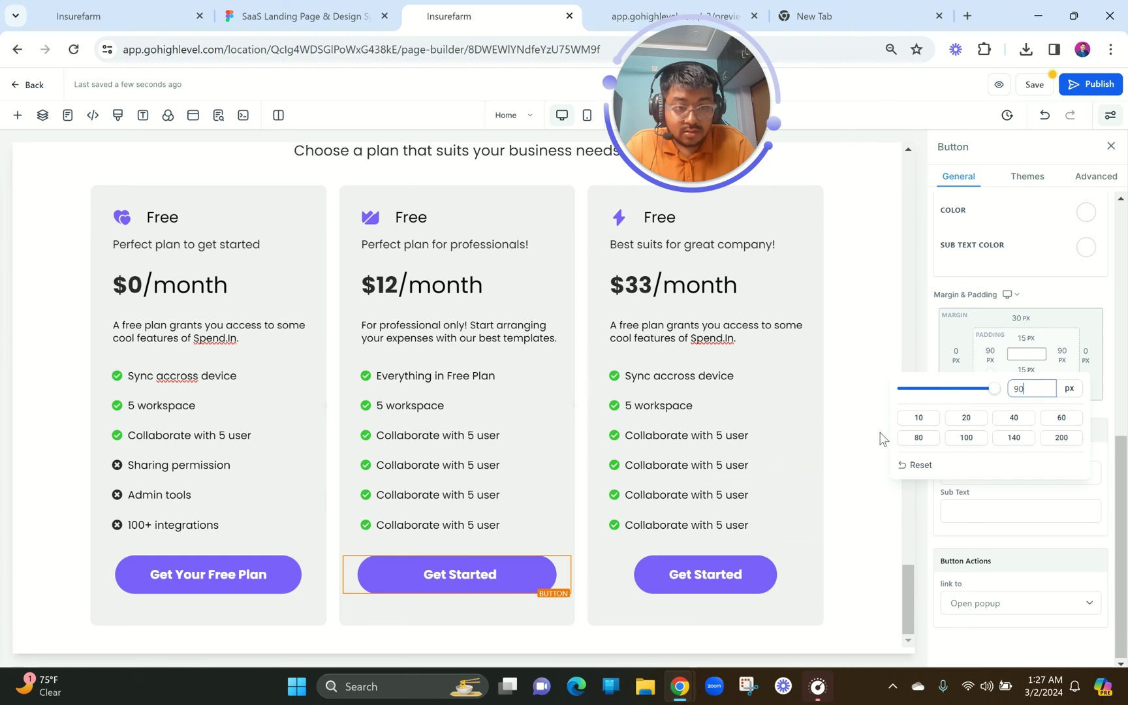
pyautogui.click(713, 434)
# - Clone the $12 card's "Get Started" button, move the copy into the $33 card and delete that card's old button
pyautogui.click(556, 572)
pyautogui.click(547, 548)
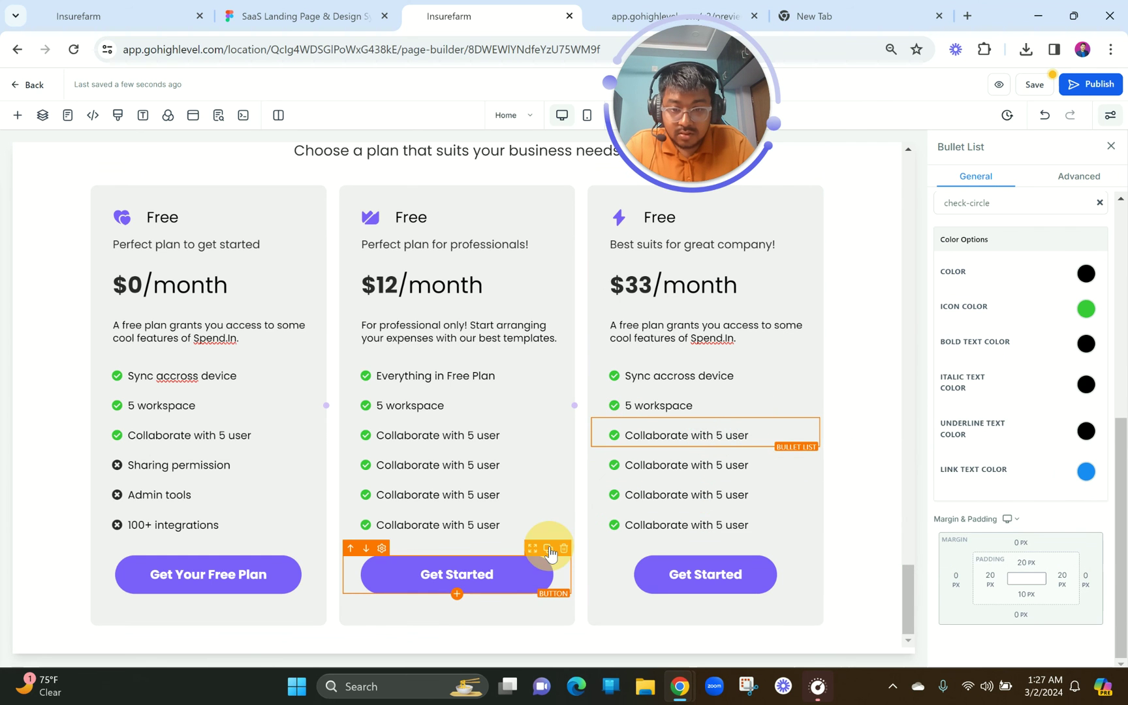
pyautogui.moveTo(525, 555); pyautogui.dragTo(743, 628)
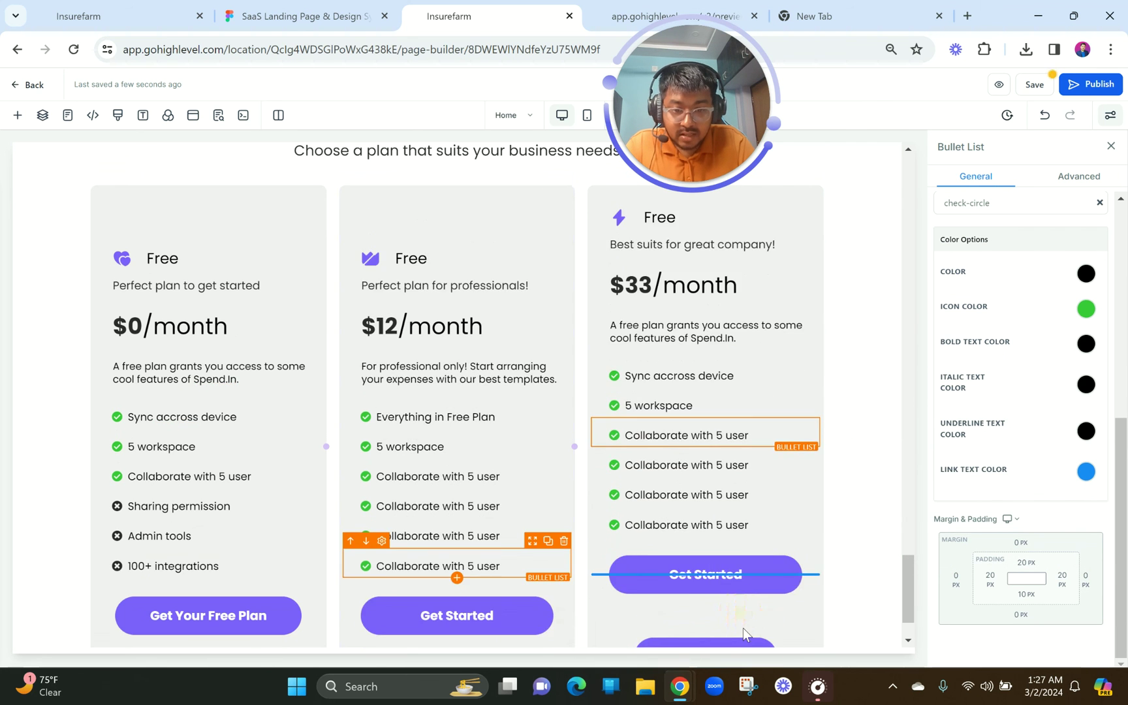
pyautogui.click(813, 629)
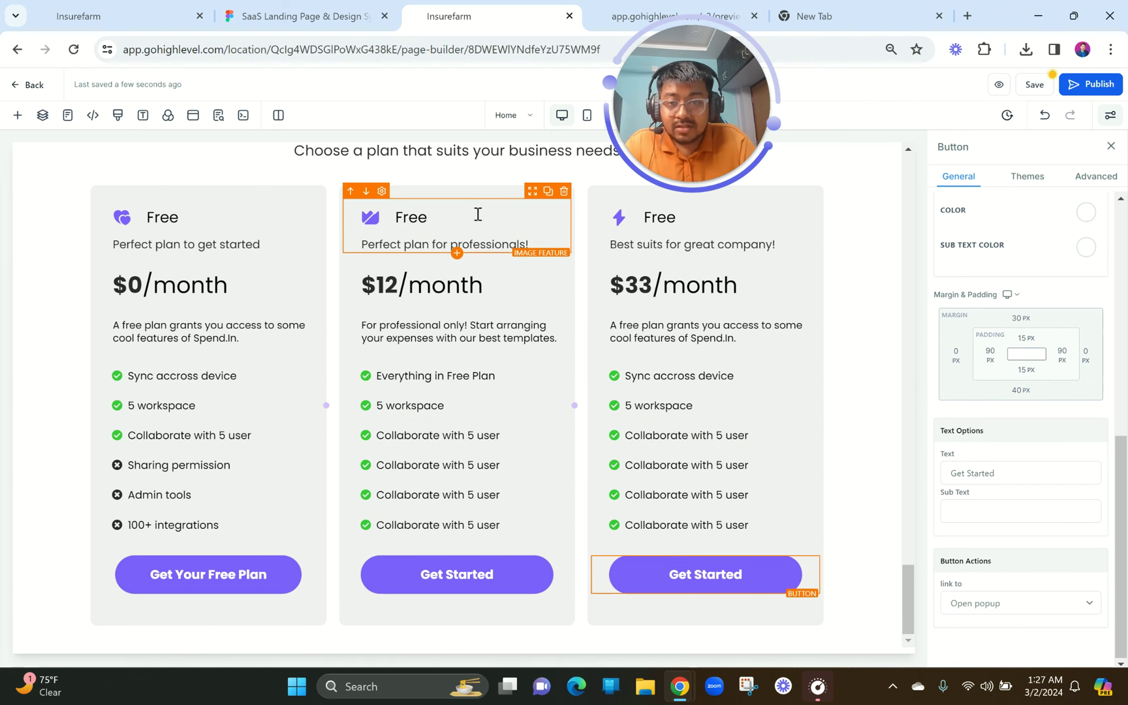
# - Add an Image element directly below the "Perfect plan for professionals!" subheadline in the $12 card
pyautogui.click(466, 252)
pyautogui.moveTo(182, 188); pyautogui.dragTo(91, 188)
pyautogui.press('BackSpace')
pyautogui.write('image')
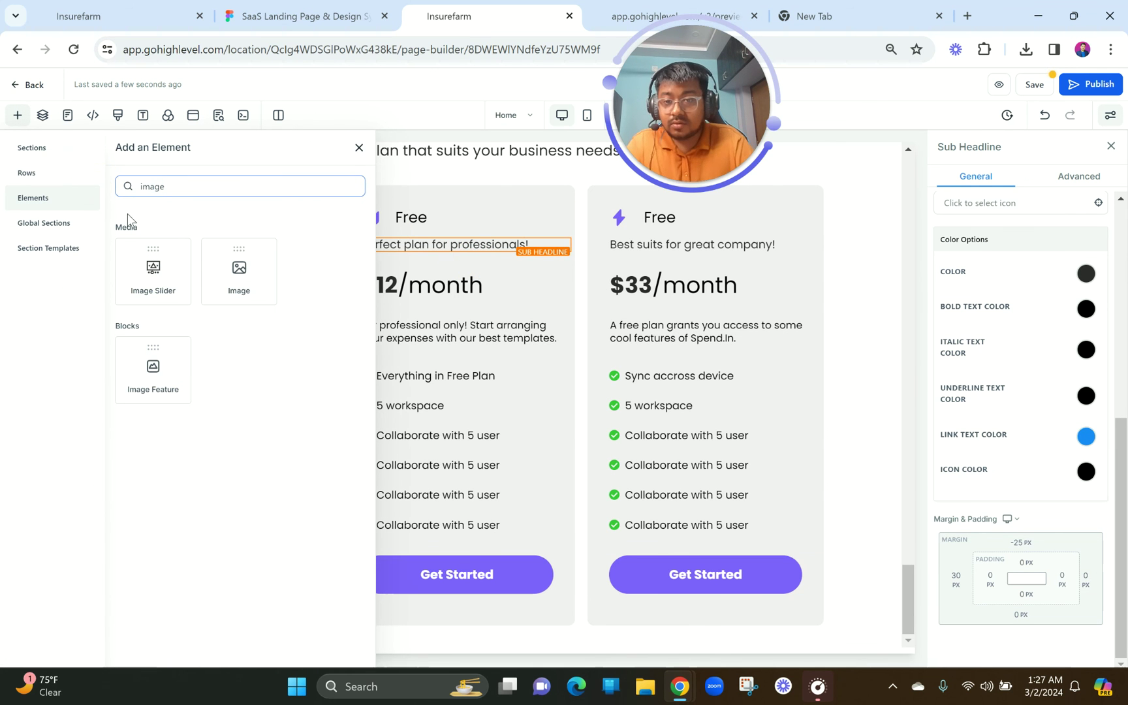
pyautogui.click(250, 282)
# - Turn off optimized loading for the new image, upload Popular.svg to the MISC media folder and use it as the image
pyautogui.click(1079, 381)
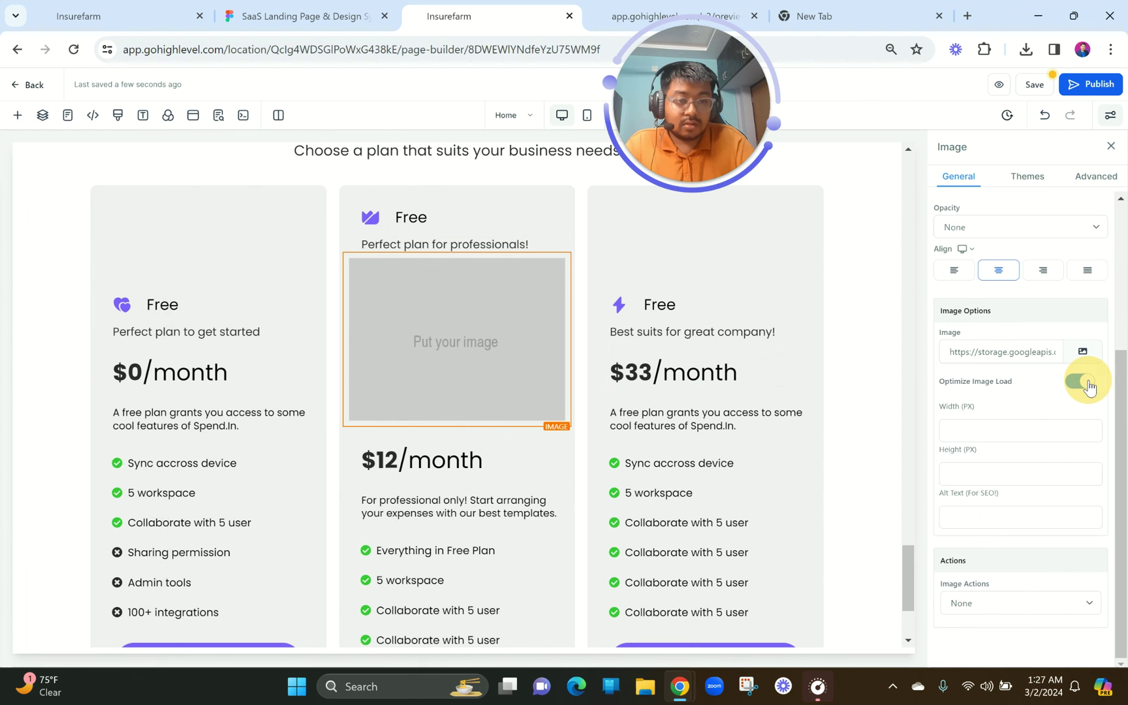
pyautogui.click(1081, 352)
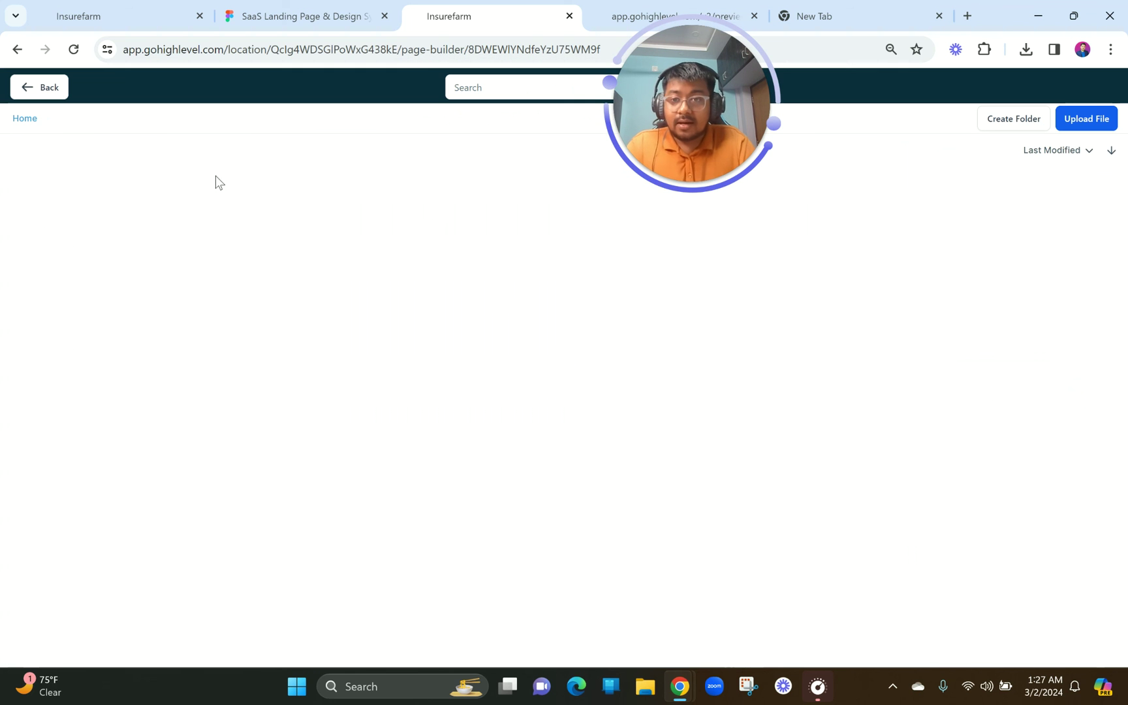
pyautogui.doubleClick(92, 206)
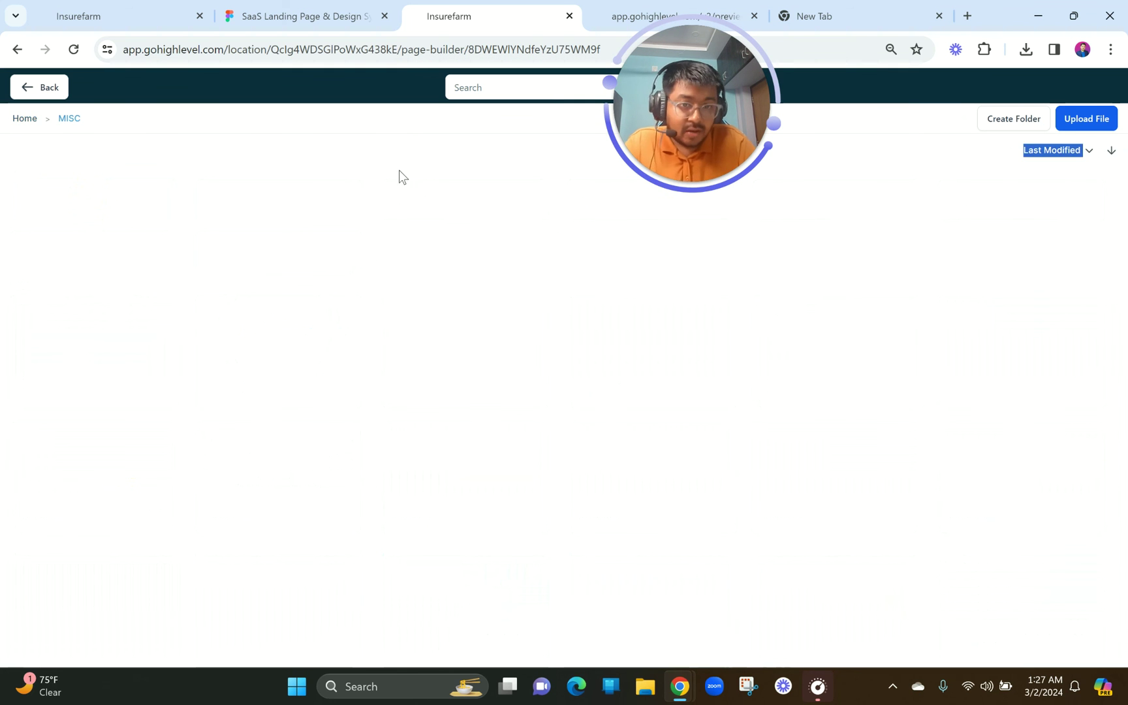
pyautogui.click(930, 134)
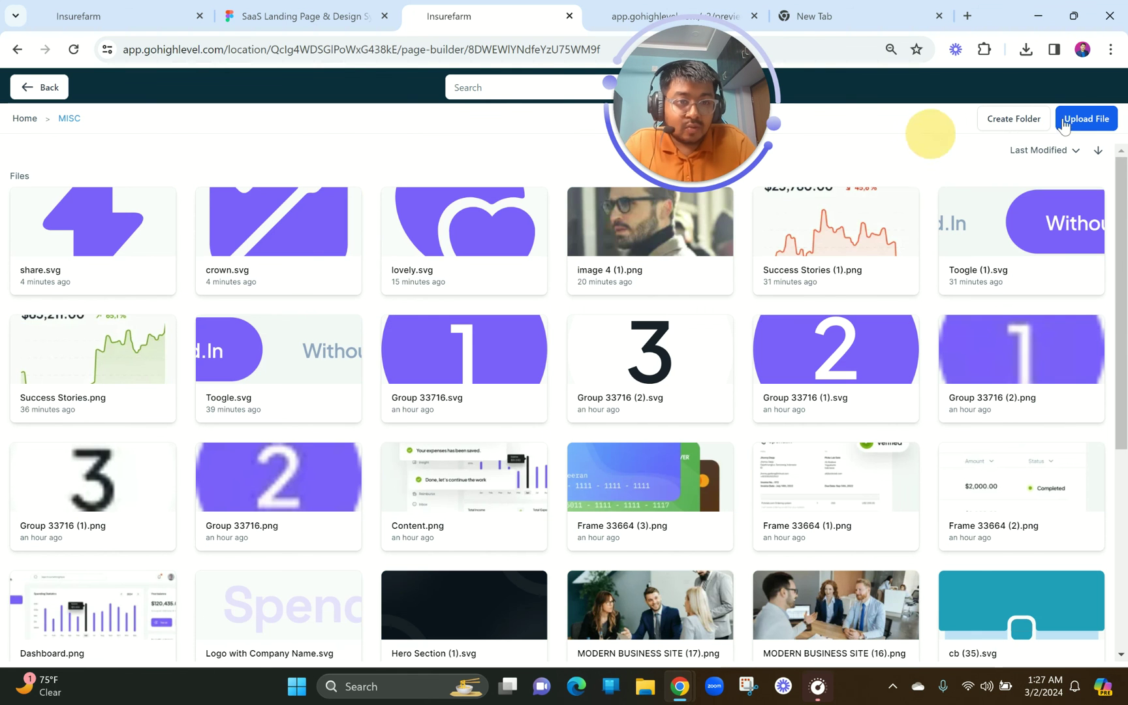
pyautogui.click(1074, 117)
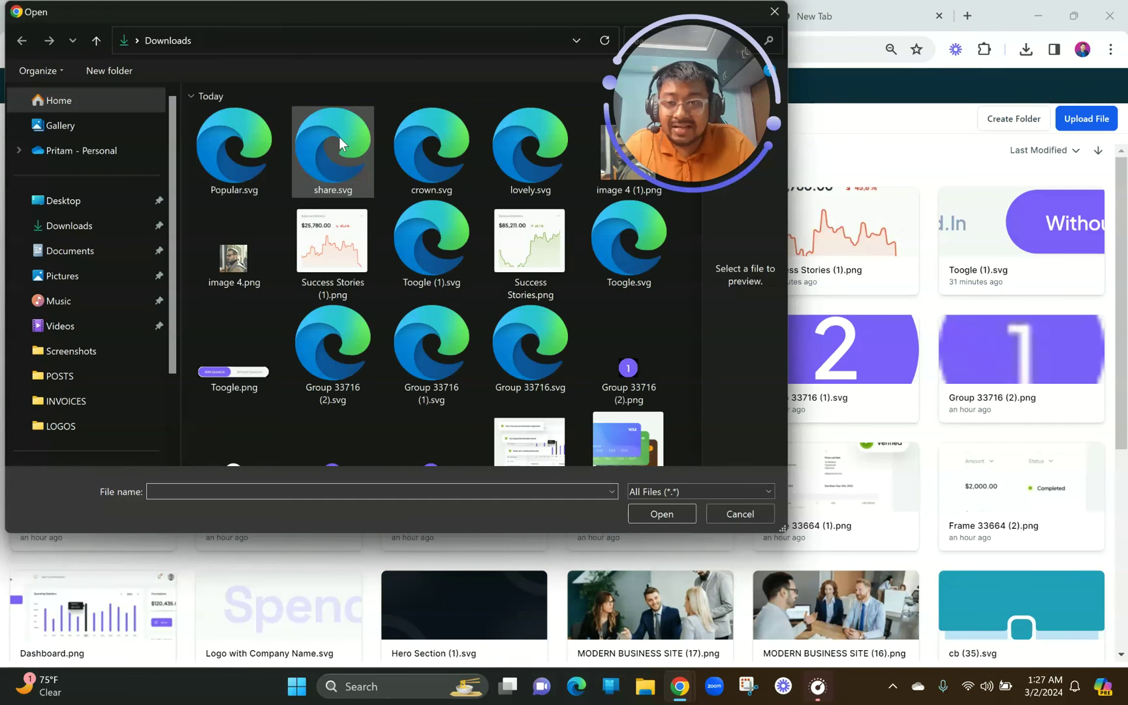
pyautogui.doubleClick(236, 151)
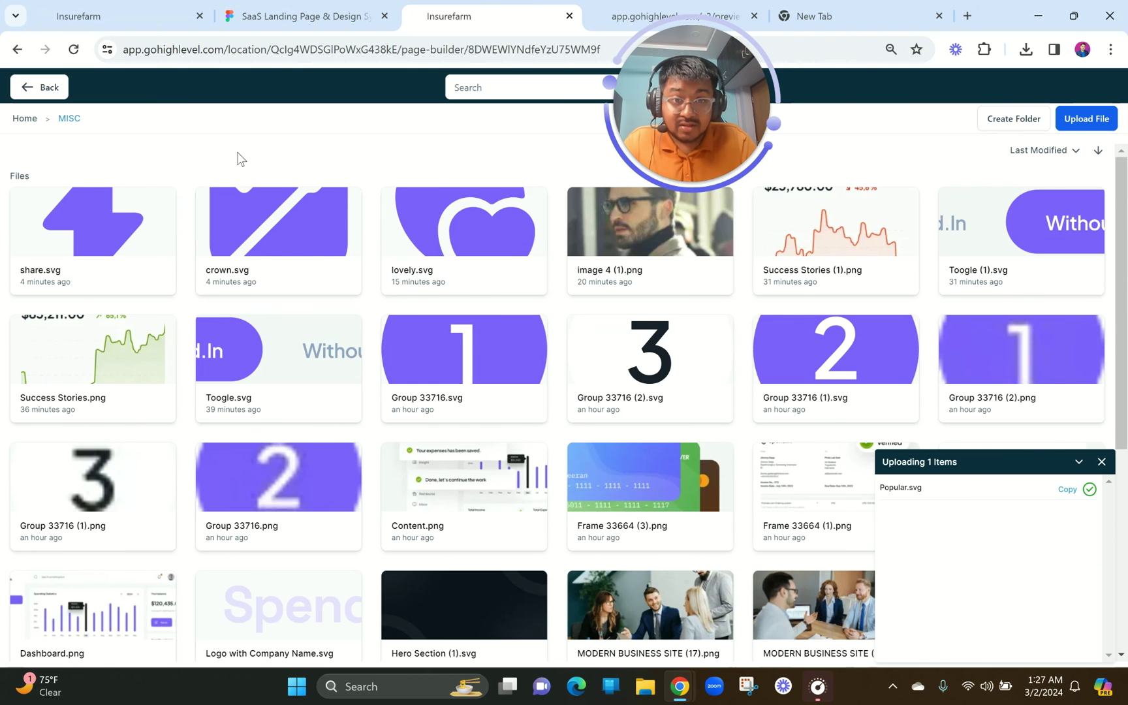
pyautogui.click(91, 238)
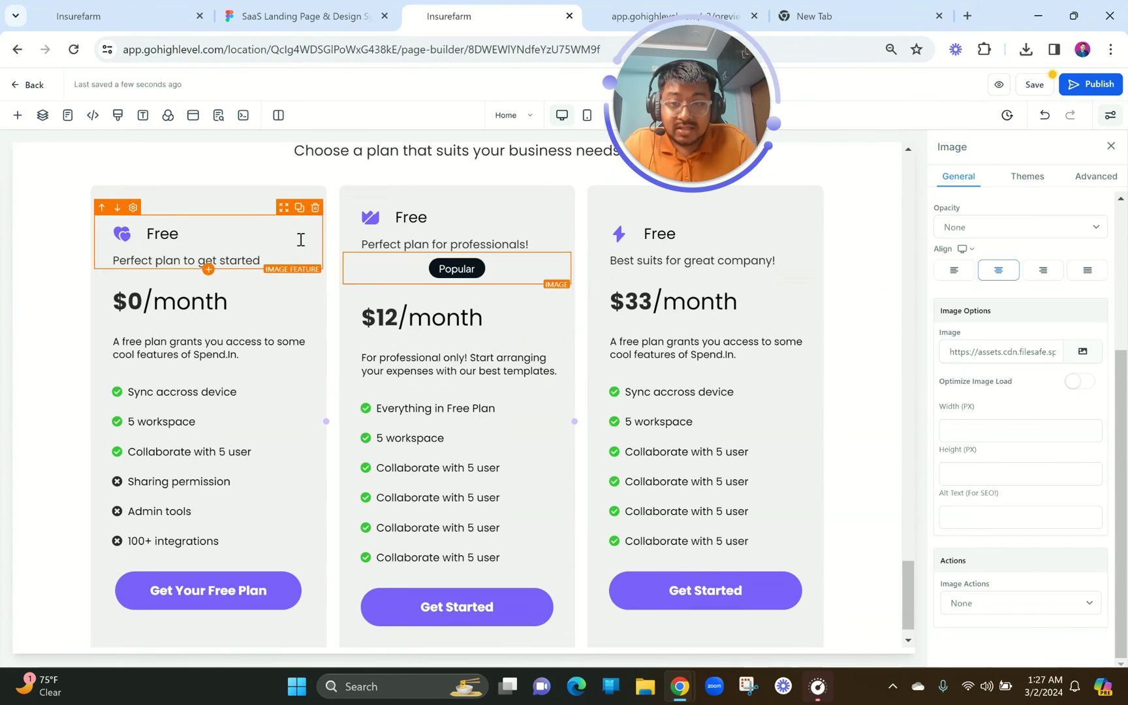
# - Move the Popular badge image to the top of the $12 card and set its top and bottom padding to 0 px
pyautogui.click(351, 248)
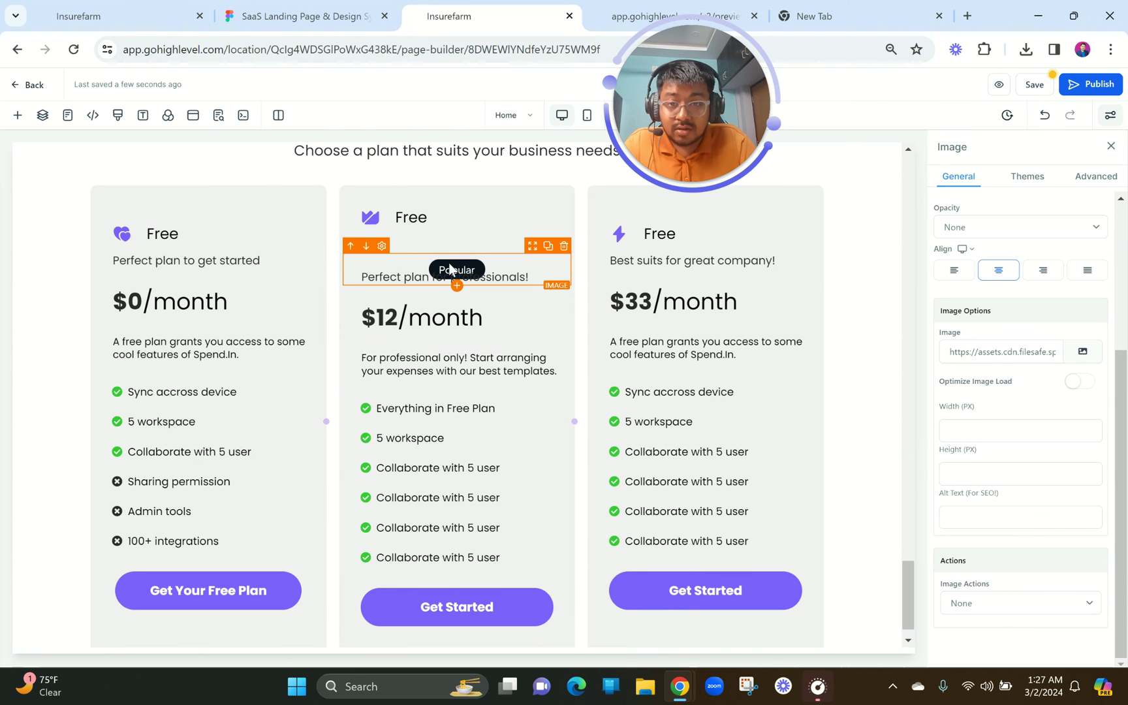
pyautogui.click(350, 247)
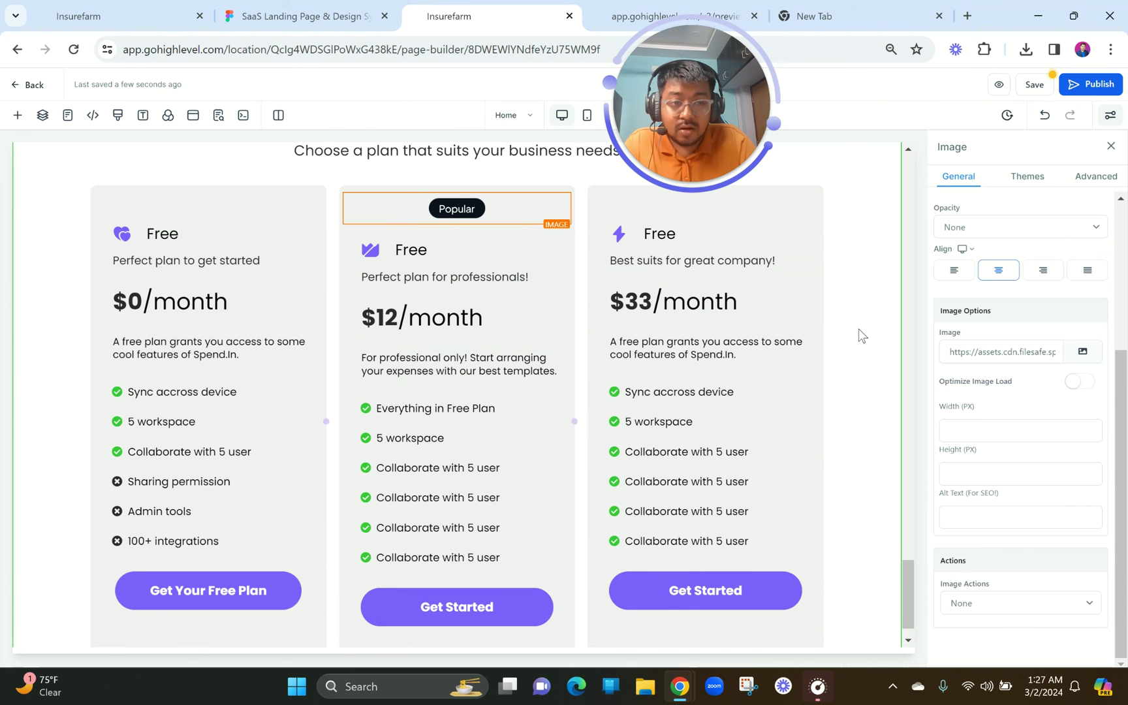
pyautogui.scroll(4, 1065, 464)
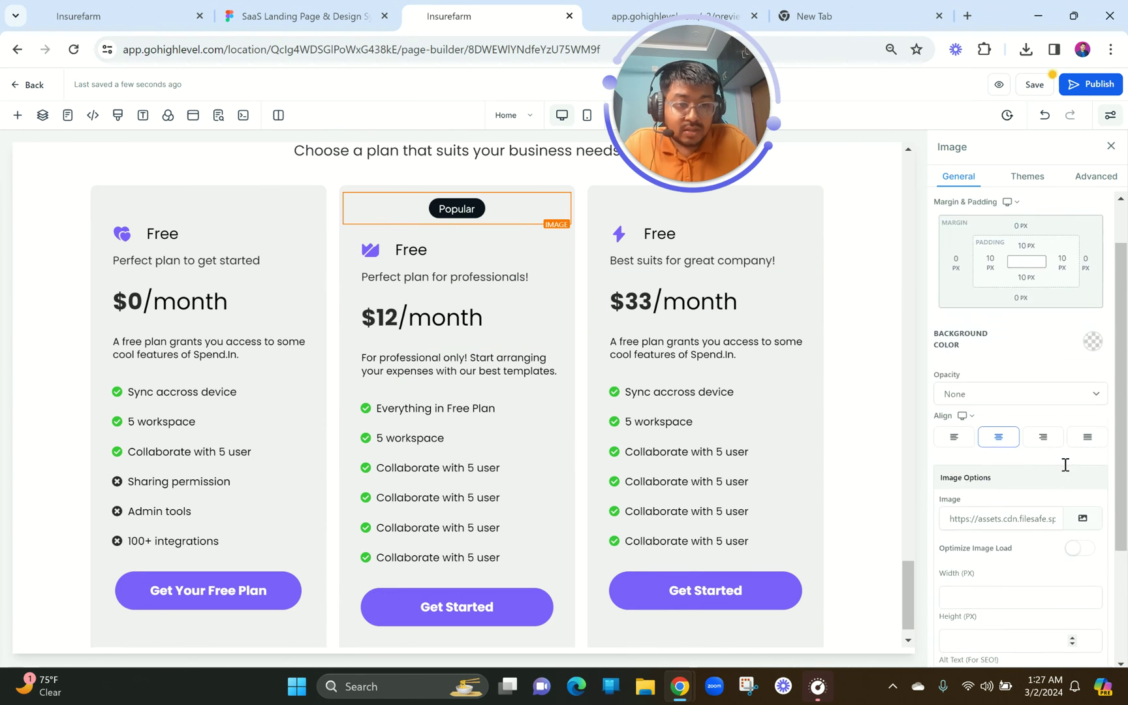
pyautogui.click(1018, 288)
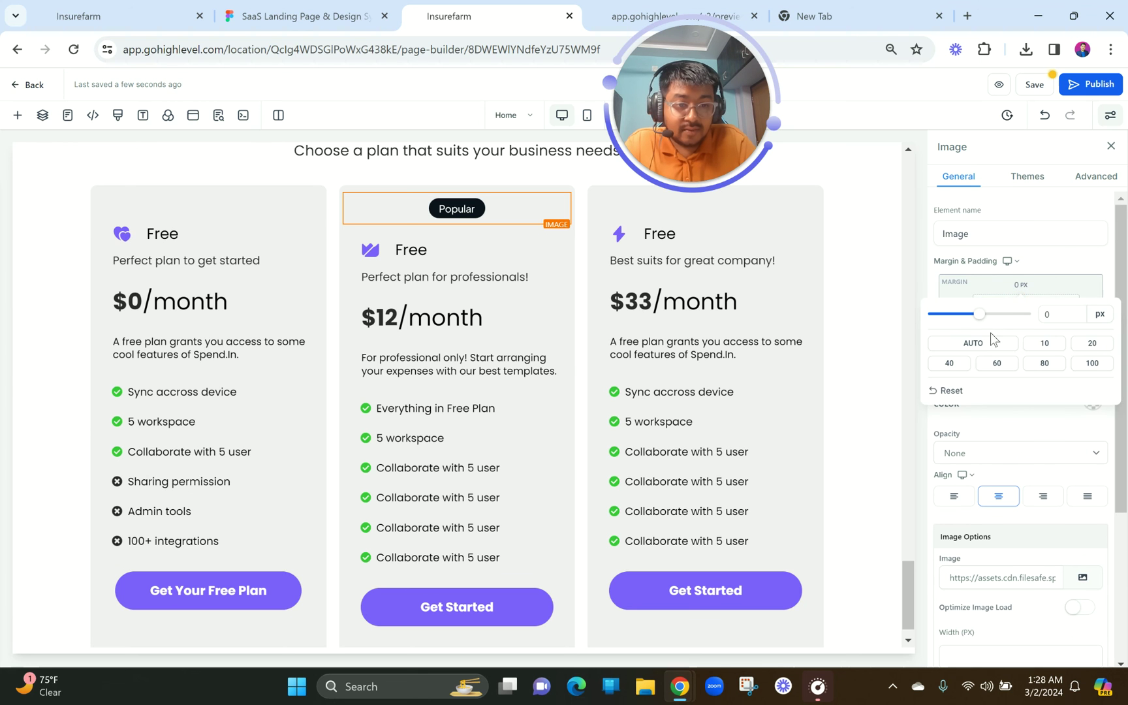
pyautogui.click(1057, 270)
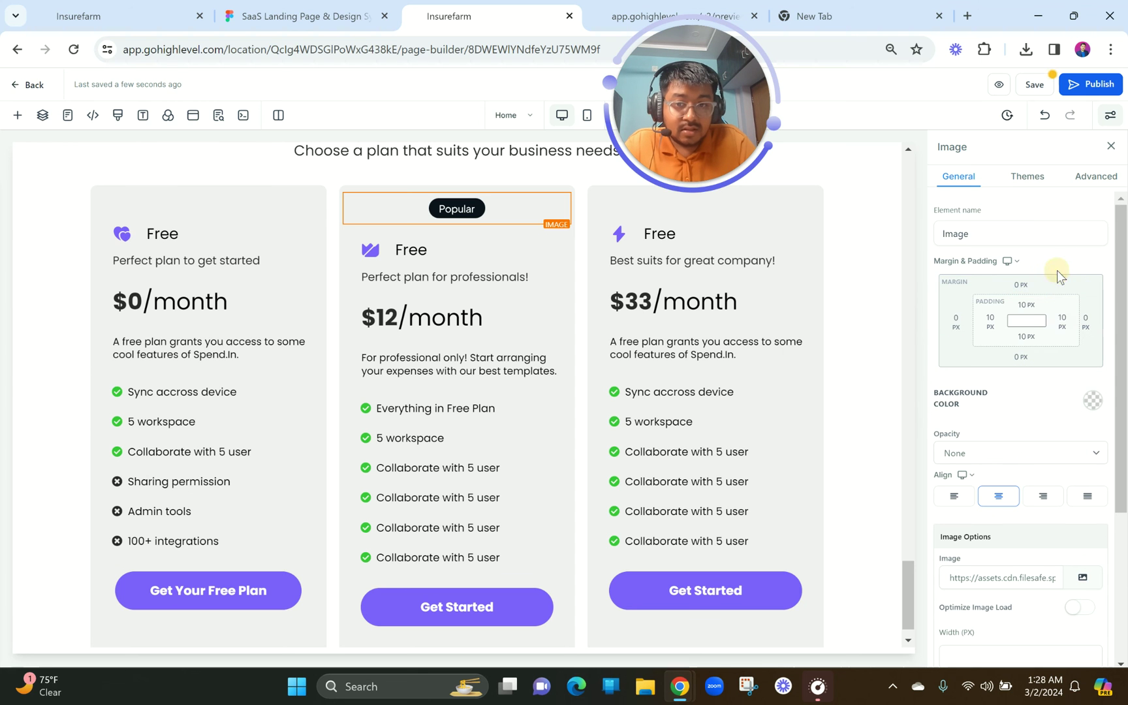
pyautogui.click(1022, 312)
pyautogui.moveTo(957, 333); pyautogui.dragTo(907, 323)
pyautogui.click(1017, 285)
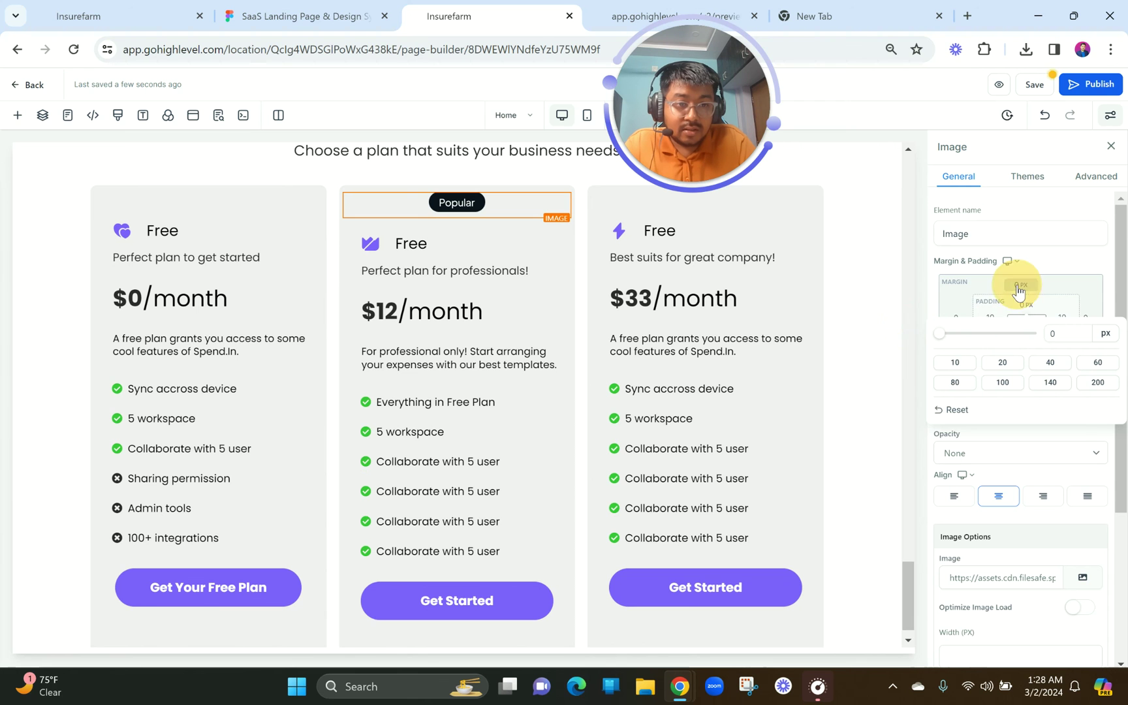
pyautogui.click(1061, 255)
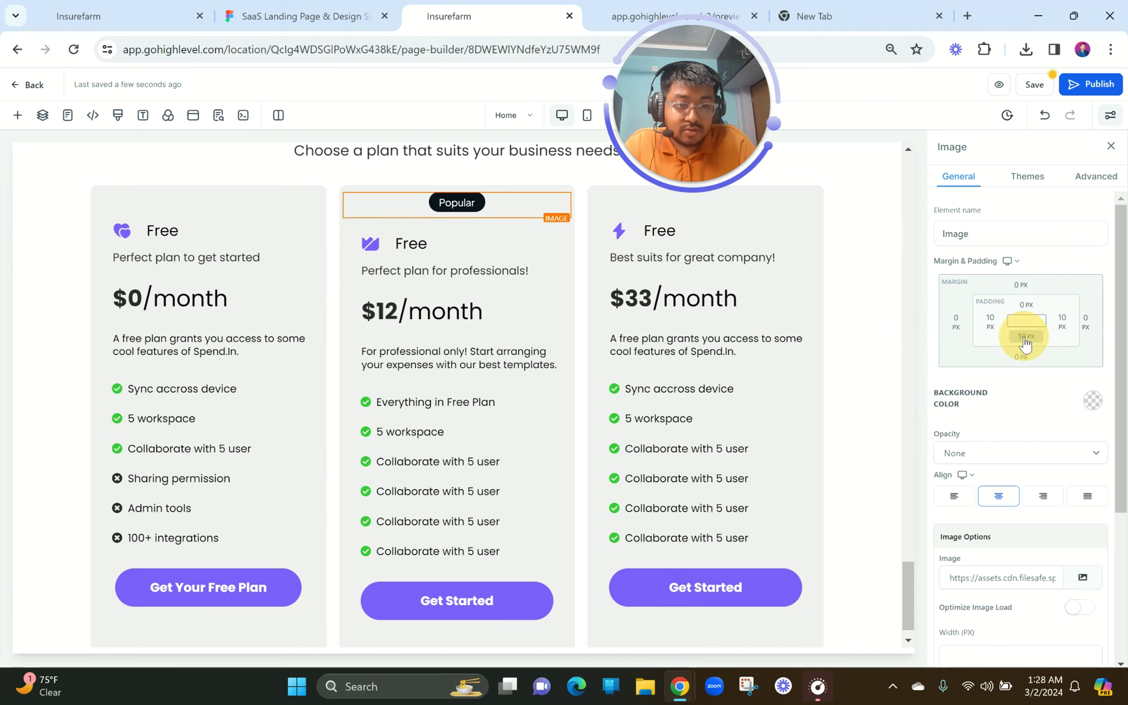
pyautogui.click(1025, 337)
pyautogui.moveTo(958, 374); pyautogui.dragTo(940, 366)
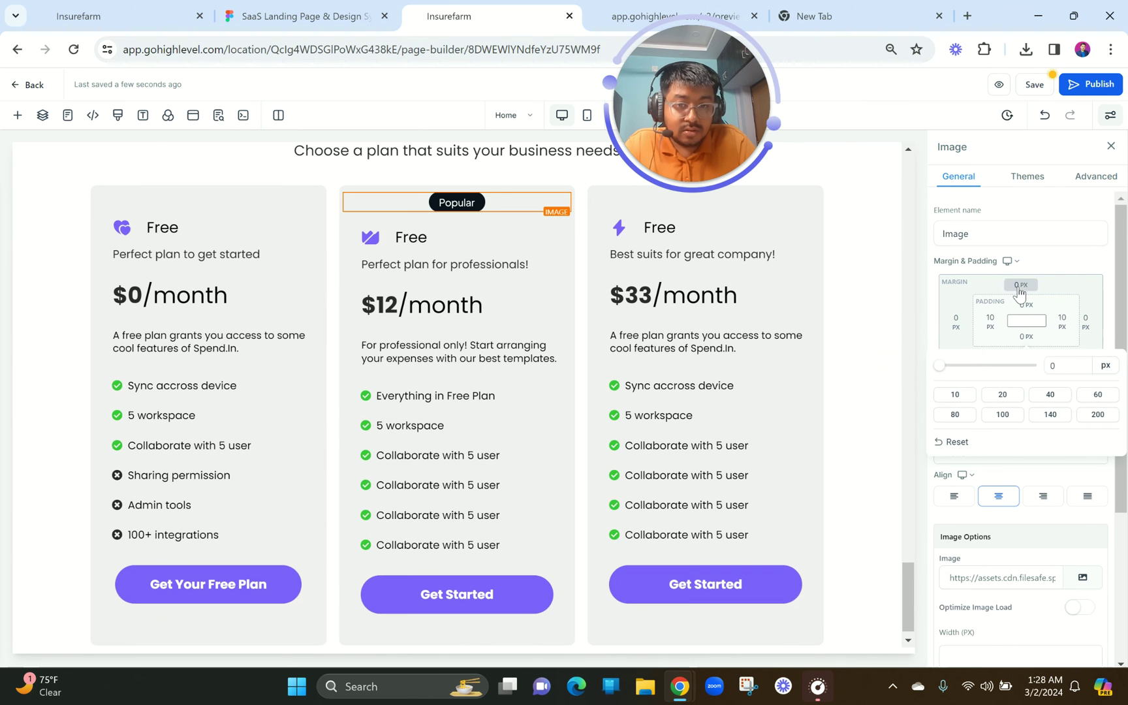
# - Set the Popular badge's top margin to -29 px so that it overlaps the card's upper edge
pyautogui.click(1020, 287)
pyautogui.moveTo(978, 319); pyautogui.dragTo(954, 320)
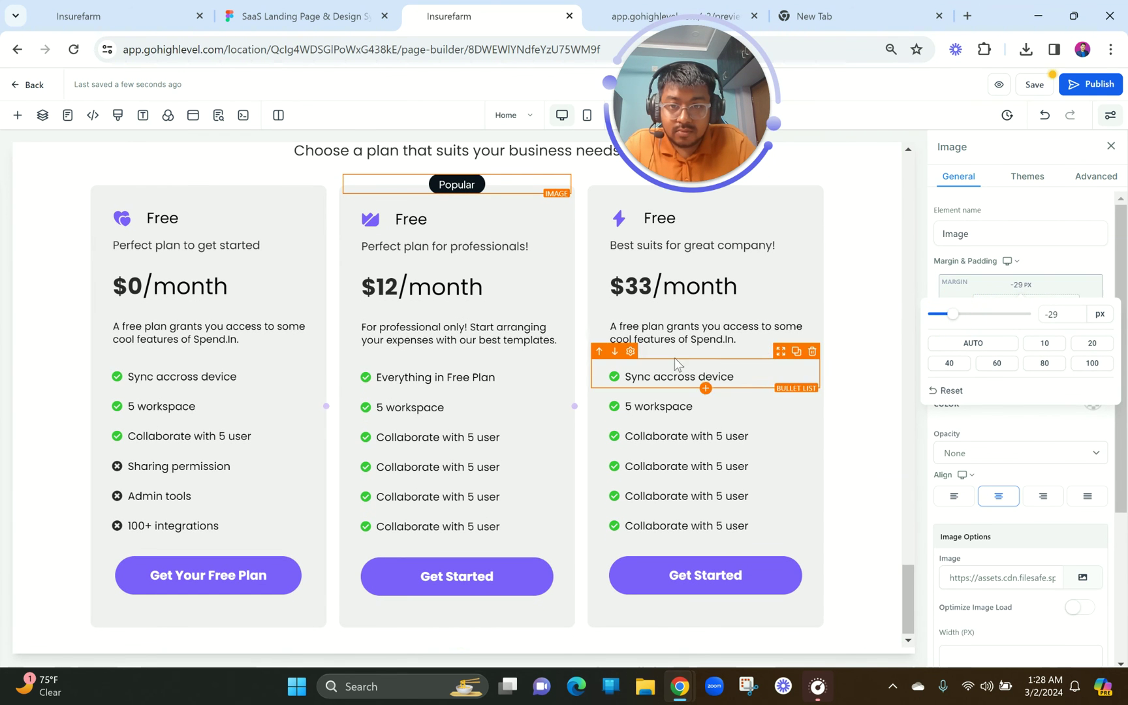
pyautogui.click(512, 376)
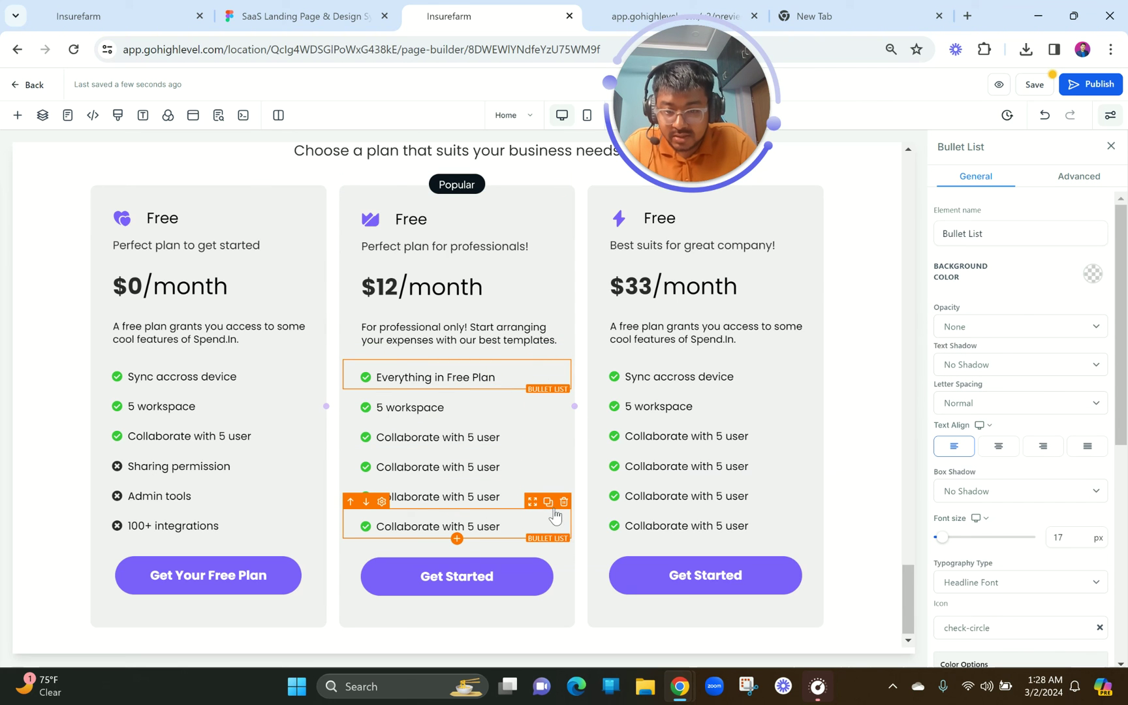
# - Set the top margin of the $12 card's crown icon and heading element to 0 px
pyautogui.click(464, 208)
pyautogui.scroll(-5, 996, 452)
pyautogui.scroll(1, 996, 453)
pyautogui.click(1026, 287)
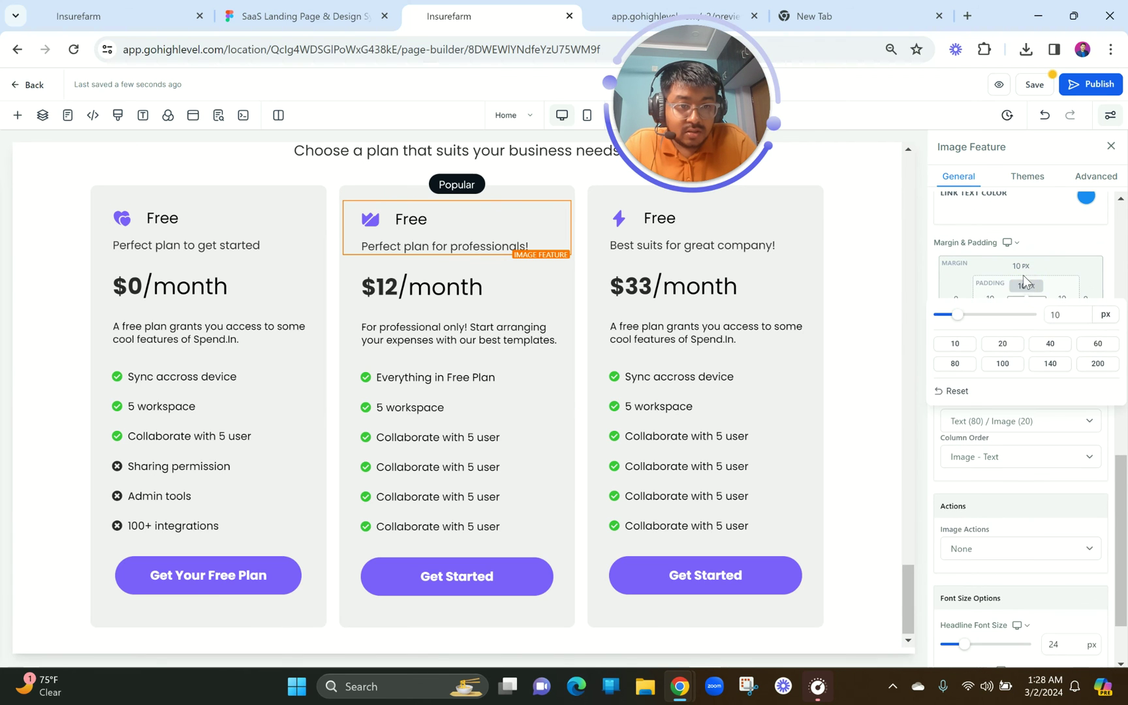
pyautogui.click(1021, 267)
pyautogui.moveTo(986, 300)
pyautogui.mouseDown()
pyautogui.moveTo(972, 300)
pyautogui.moveTo(982, 299)
pyautogui.mouseUp()
pyautogui.moveTo(1075, 293); pyautogui.dragTo(1027, 287)
pyautogui.write('0')
pyautogui.click(629, 337)
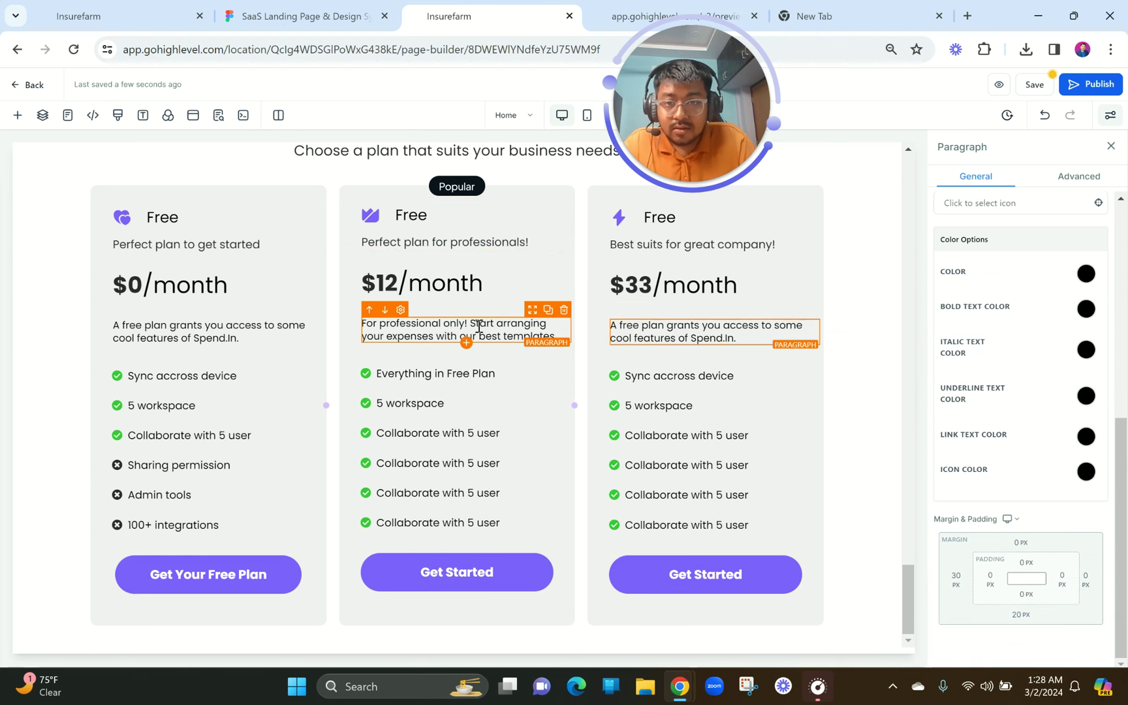
# - Left-align the Popular badge in the $12 card and set its left margin to 15 px
pyautogui.scroll(1, 457, 306)
pyautogui.click(443, 270)
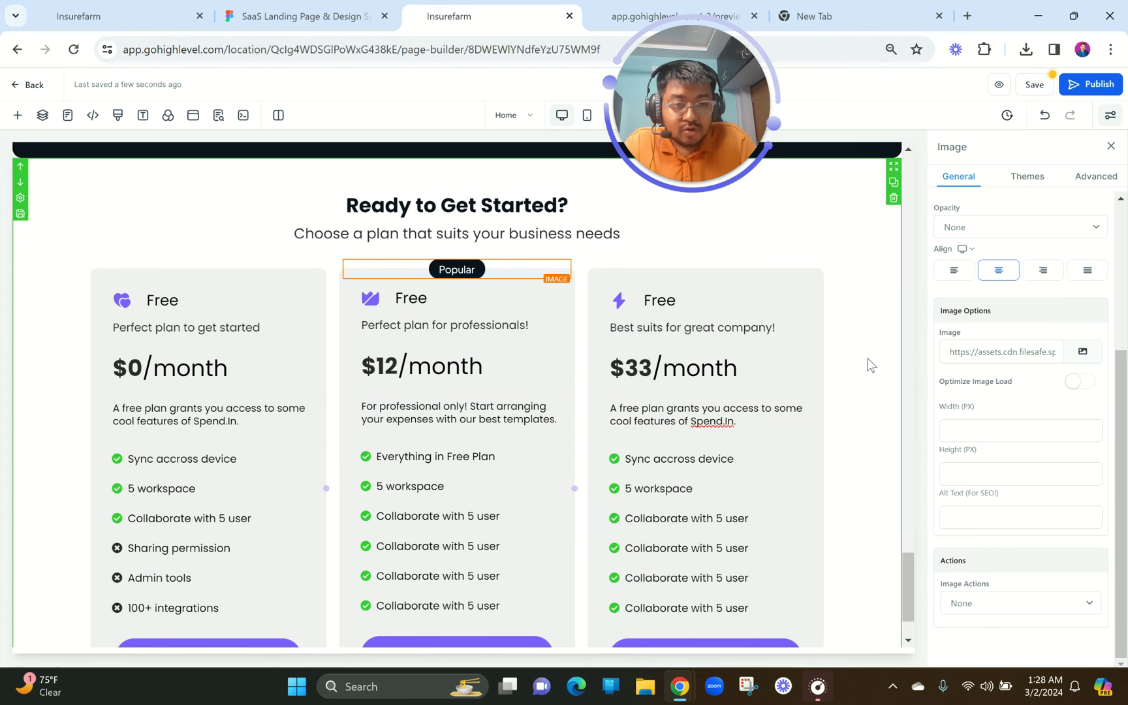
pyautogui.click(954, 272)
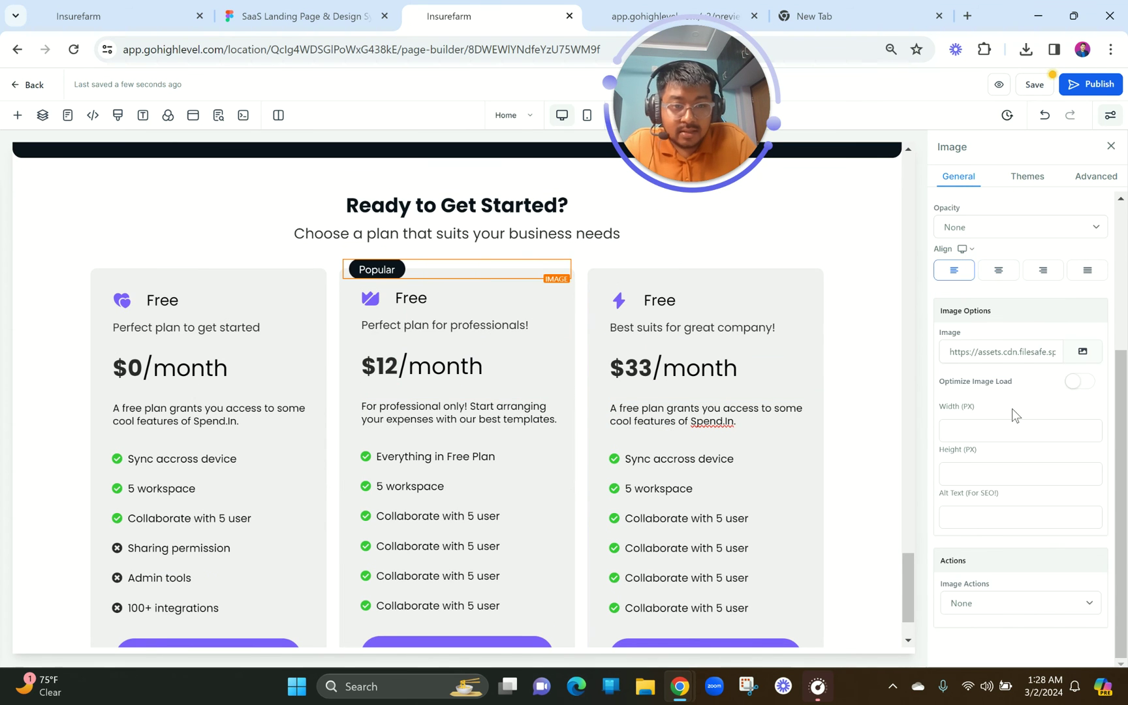
pyautogui.scroll(4, 1014, 441)
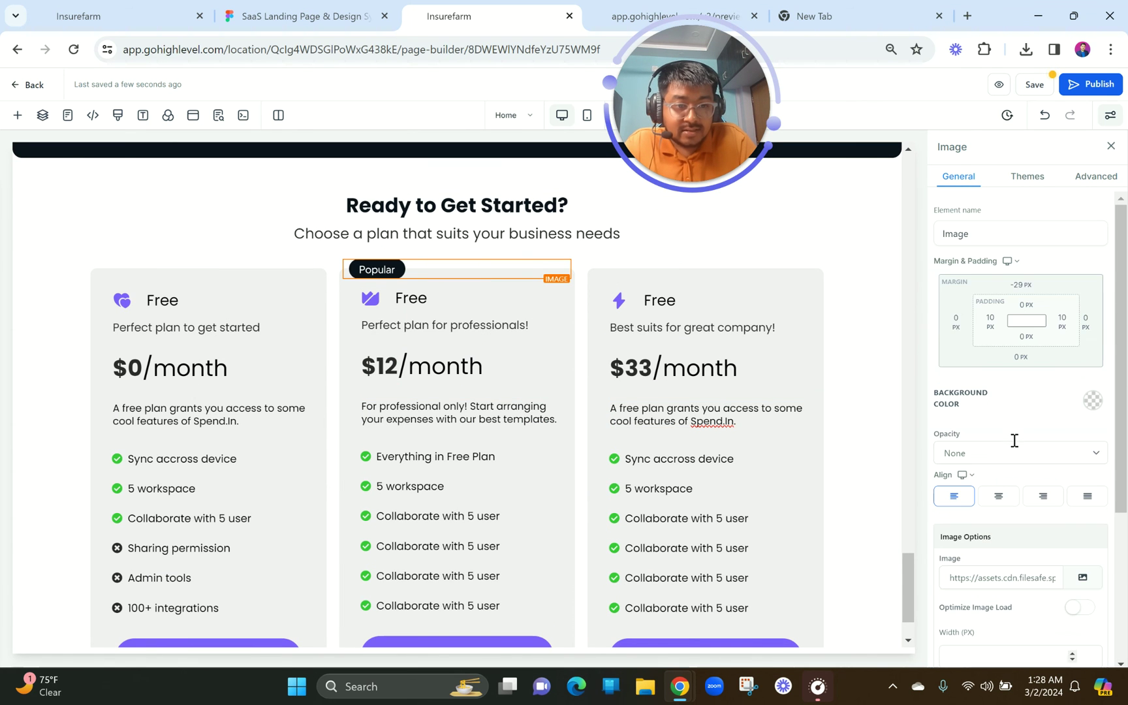
pyautogui.click(955, 320)
pyautogui.click(1025, 385)
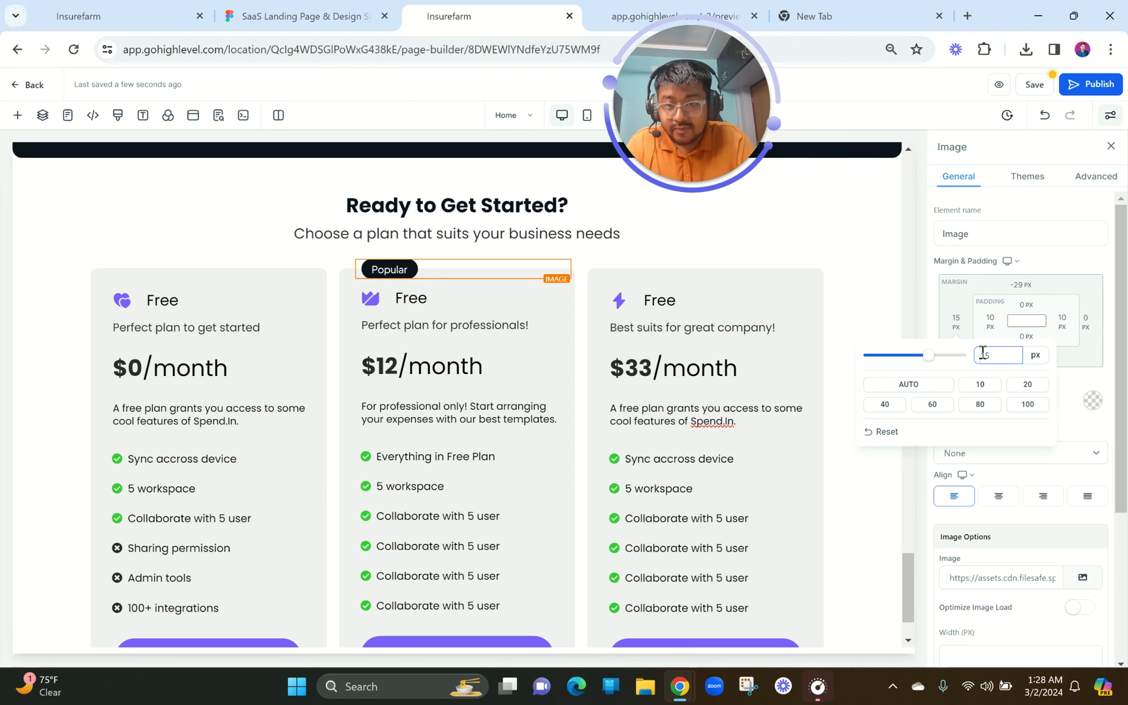
pyautogui.click(584, 455)
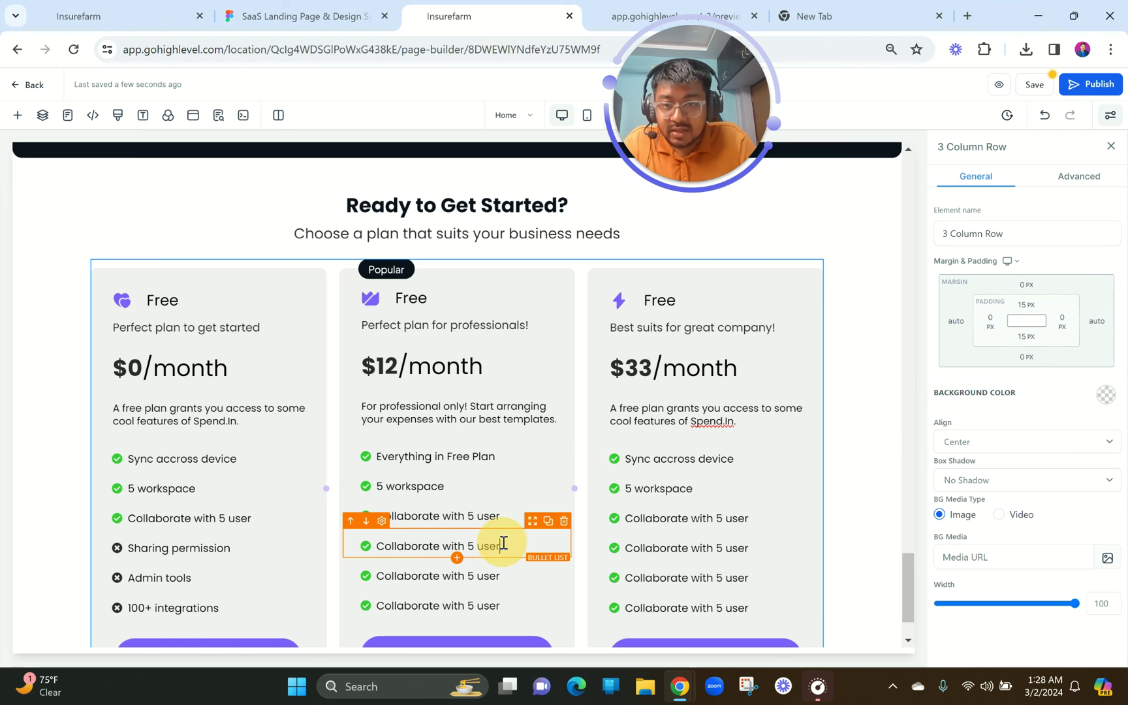
# - Examine the three pricing cards and the Popular badge for alignment and spacing
pyautogui.click(503, 543)
pyautogui.click(256, 527)
pyautogui.scroll(-1, 256, 528)
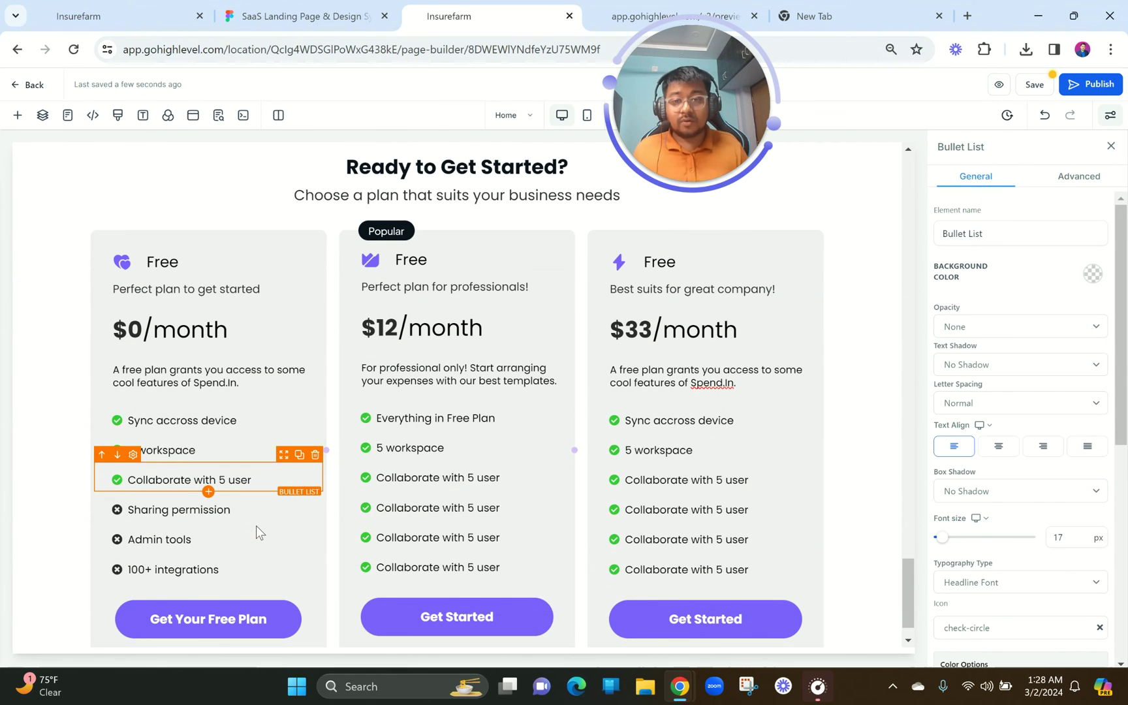
pyautogui.click(489, 259)
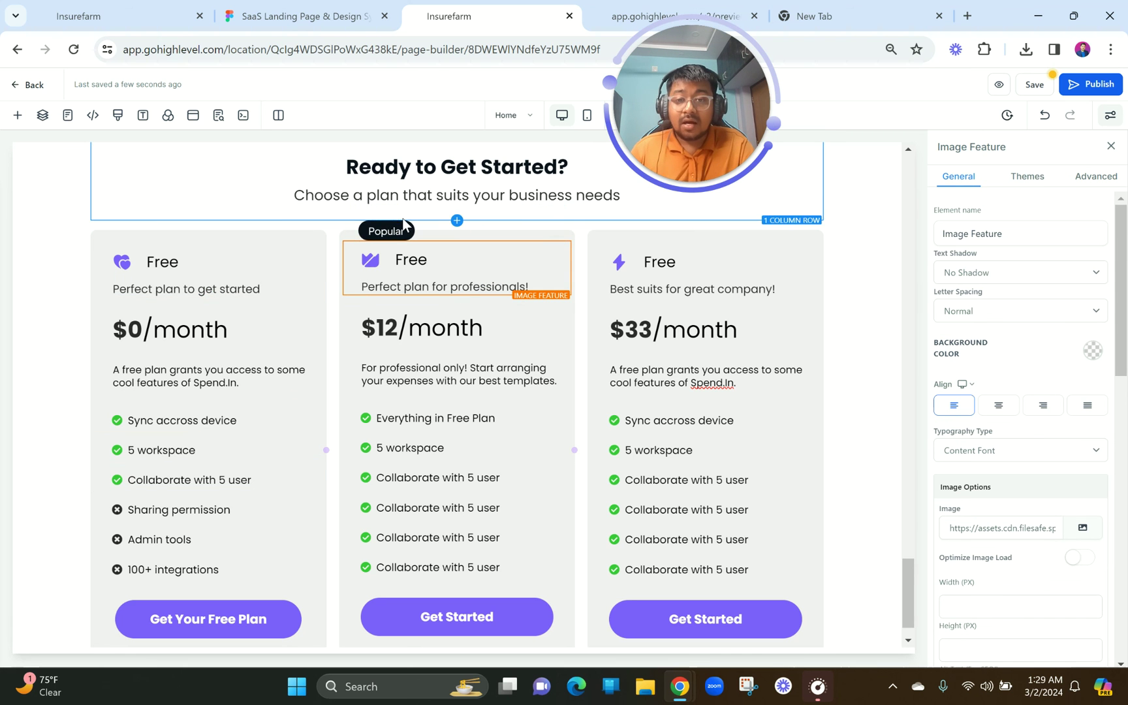
pyautogui.click(458, 440)
pyautogui.scroll(1, 459, 441)
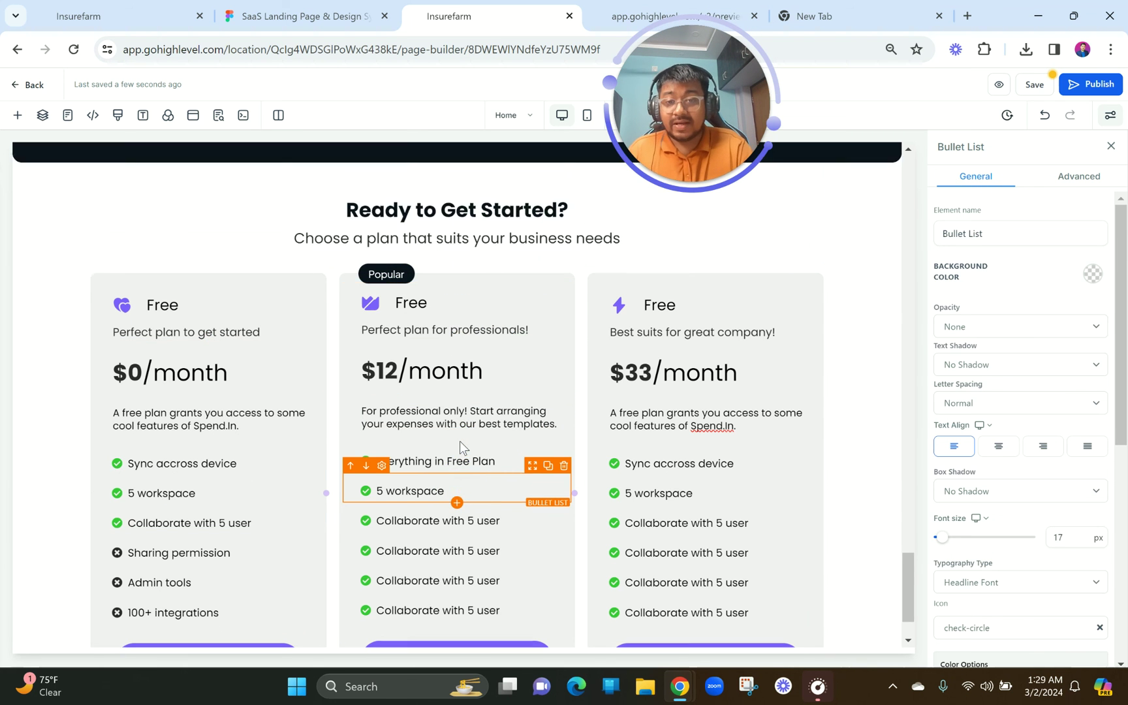
pyautogui.scroll(-1, 461, 447)
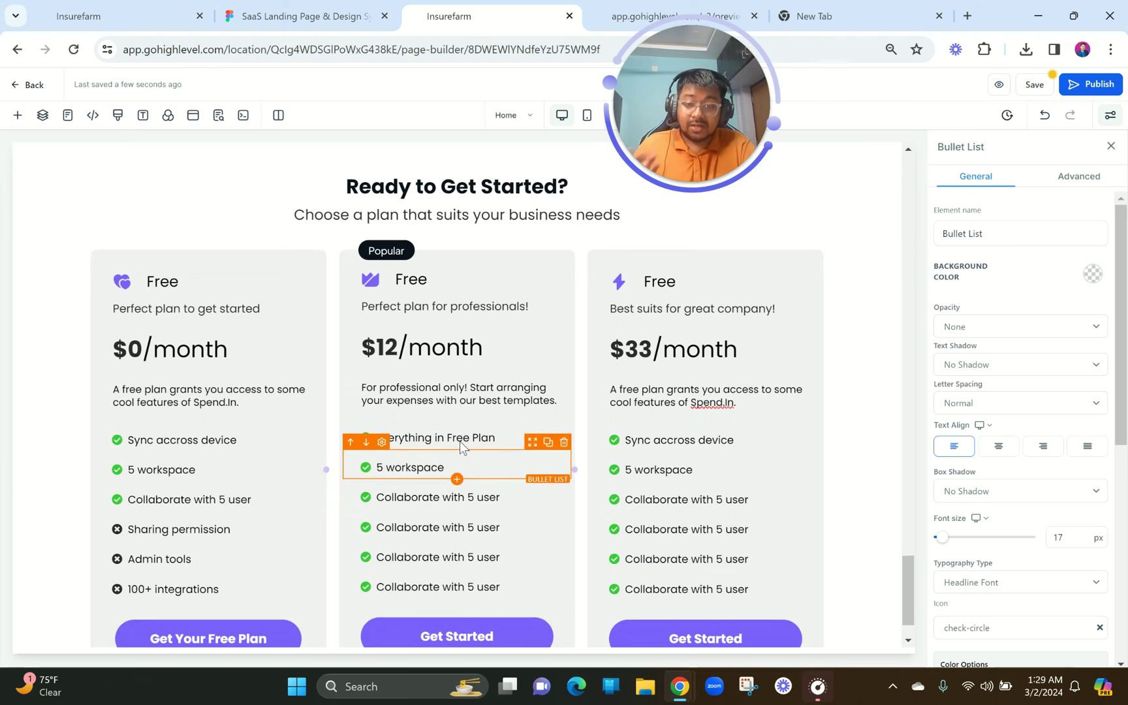
pyautogui.scroll(-1, 458, 441)
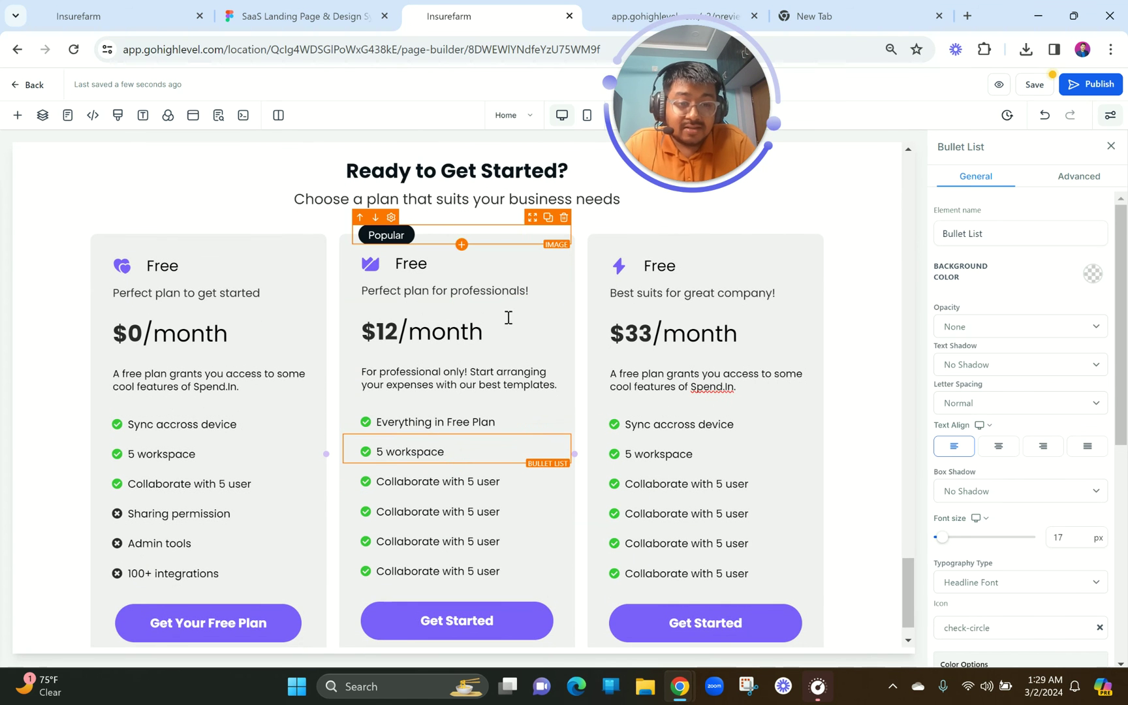
pyautogui.scroll(-1, 499, 458)
pyautogui.scroll(1, 407, 369)
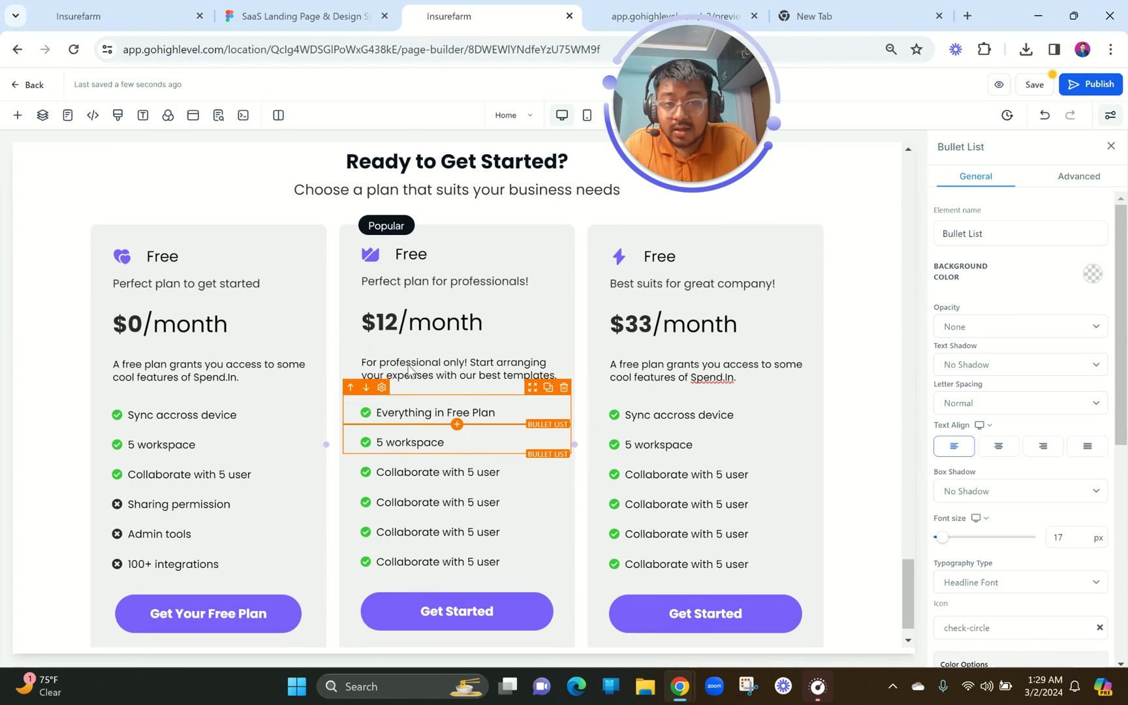
# - Set the top margin of the "Ready to Get Started?" heading row to 40 px
pyautogui.scroll(2, 450, 391)
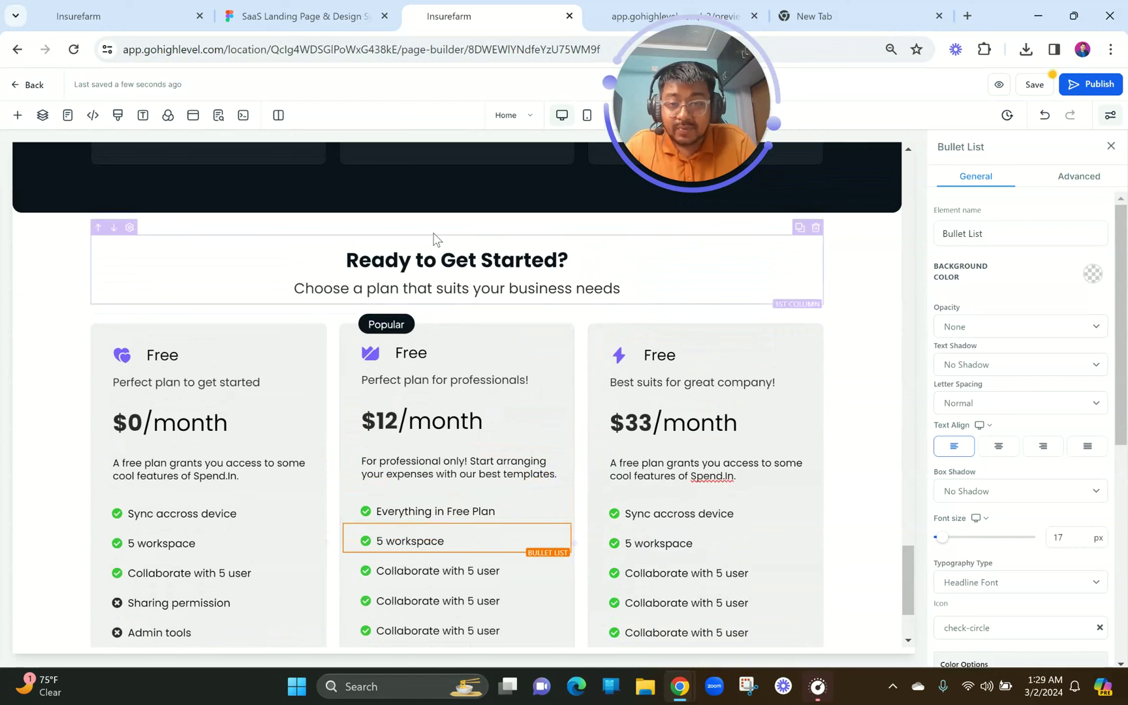
pyautogui.click(433, 235)
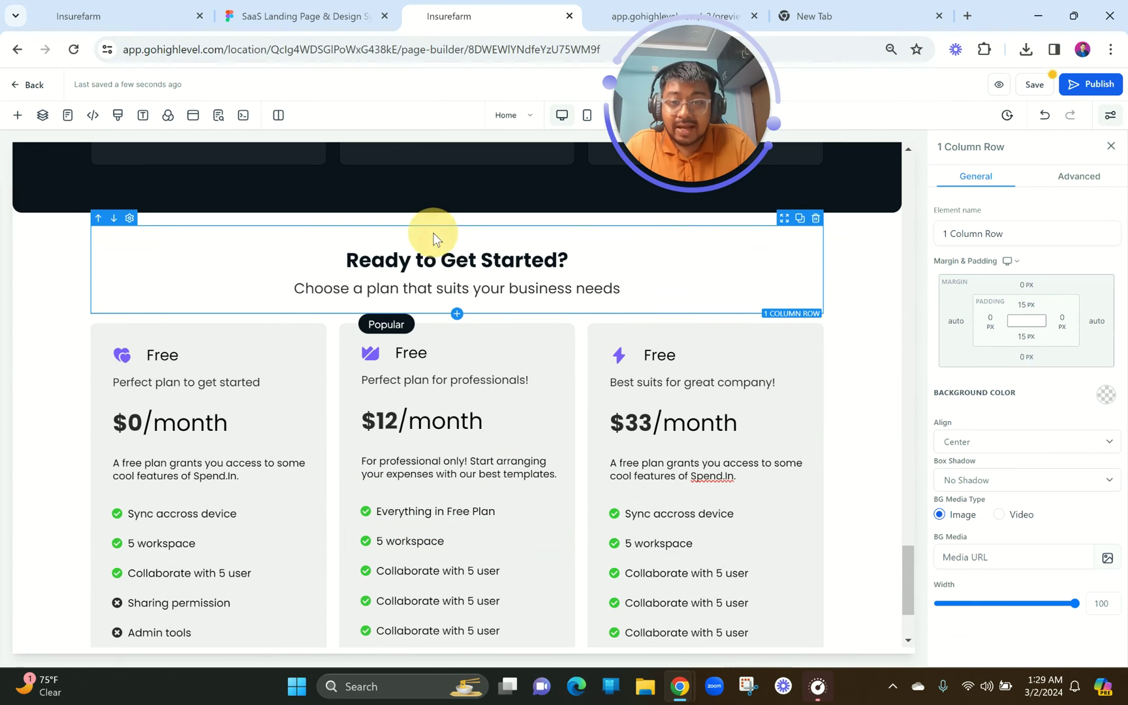
pyautogui.click(1022, 287)
pyautogui.click(1097, 344)
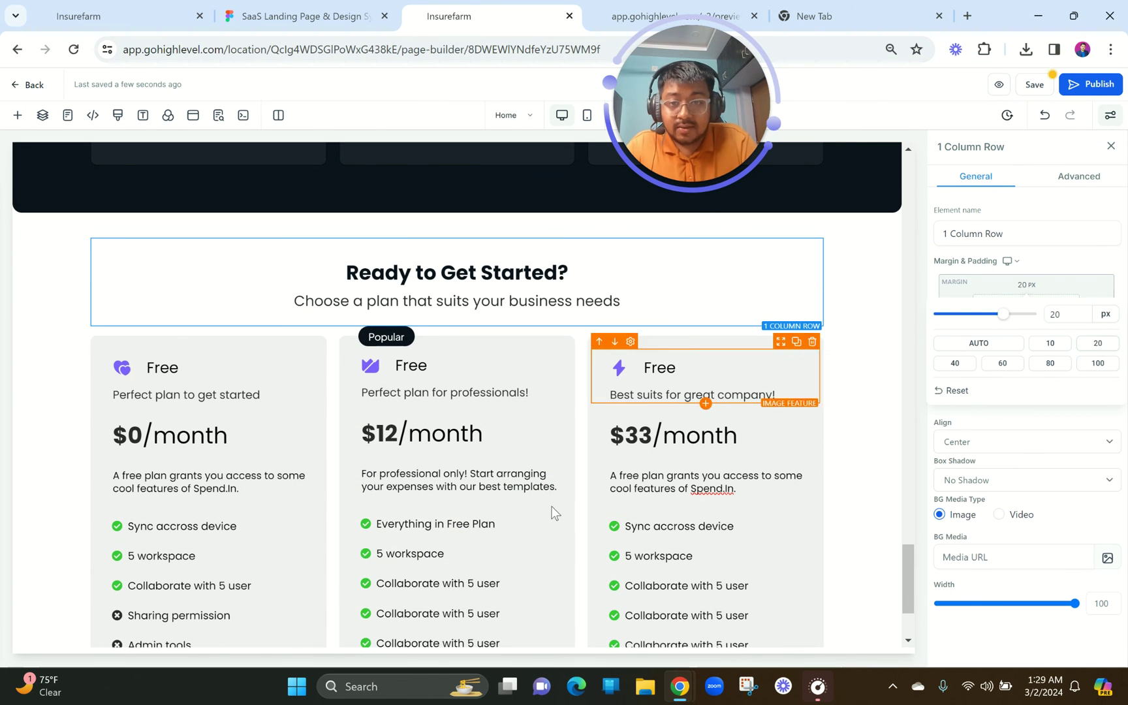
pyautogui.click(952, 365)
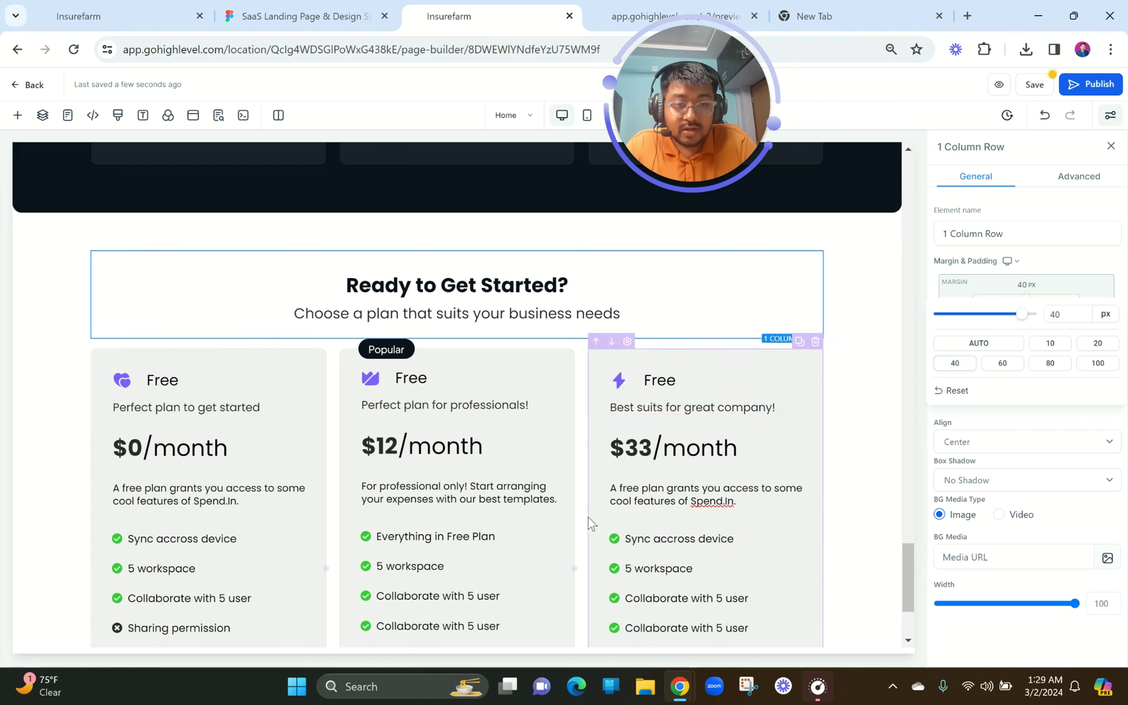
# - Set the bottom margin of the three-column pricing row to 40 px and save the page
pyautogui.scroll(-3, 587, 521)
pyautogui.click(484, 633)
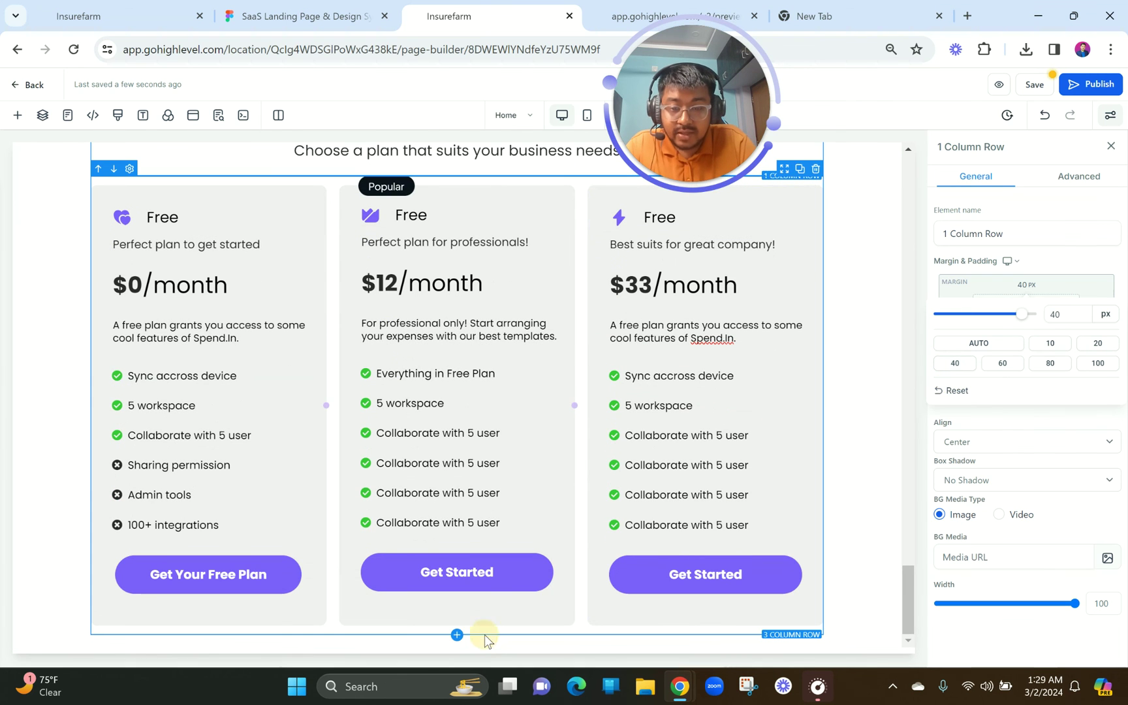
pyautogui.click(1025, 359)
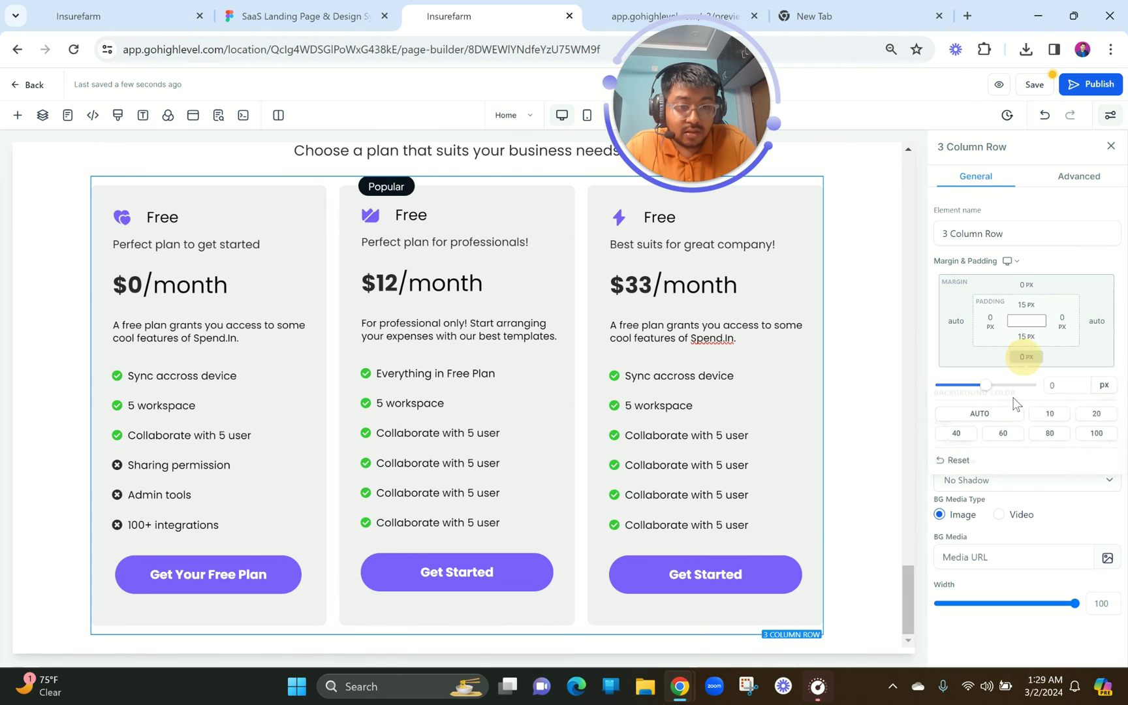
pyautogui.click(954, 434)
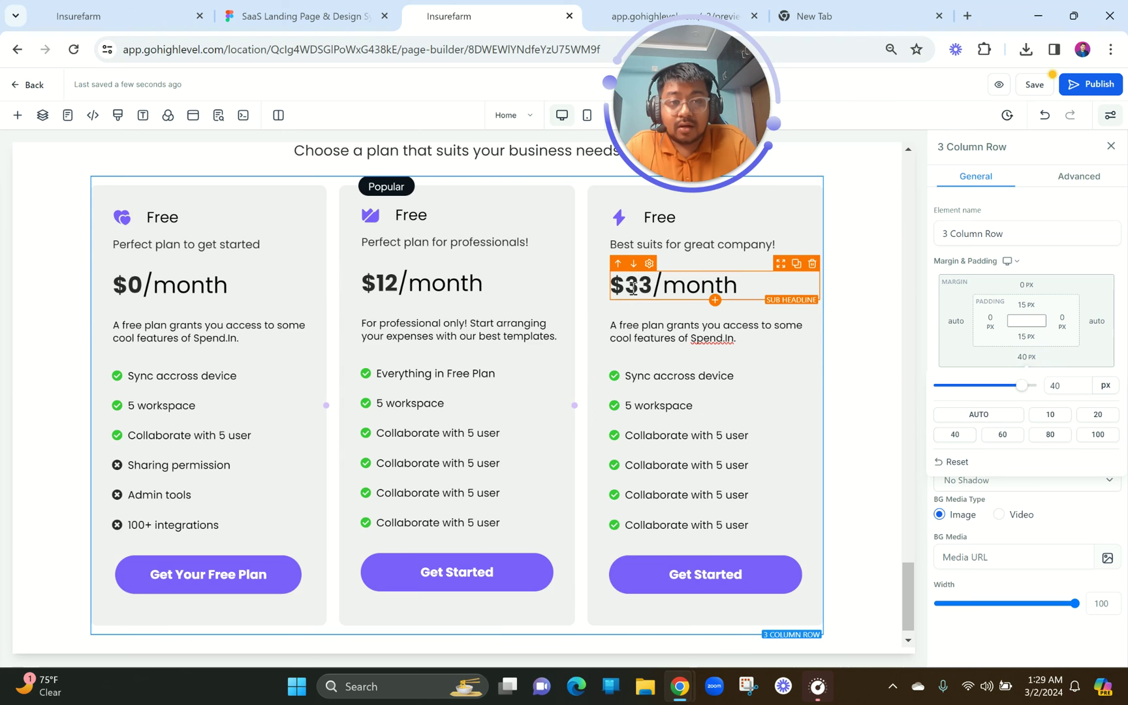
pyautogui.scroll(3, 604, 387)
pyautogui.click(1035, 84)
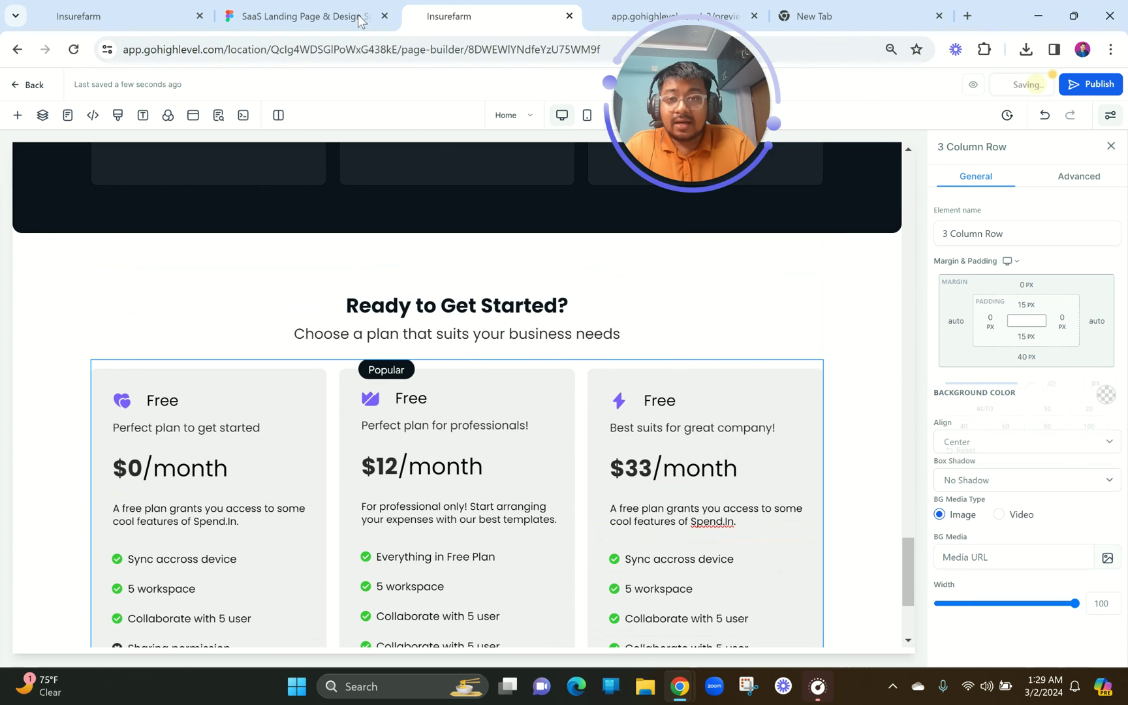
# - Switch to the Figma design and export the Call to Action section's Content frame as a PNG at 2x
pyautogui.click(304, 16)
pyautogui.scroll(-7, 415, 307)
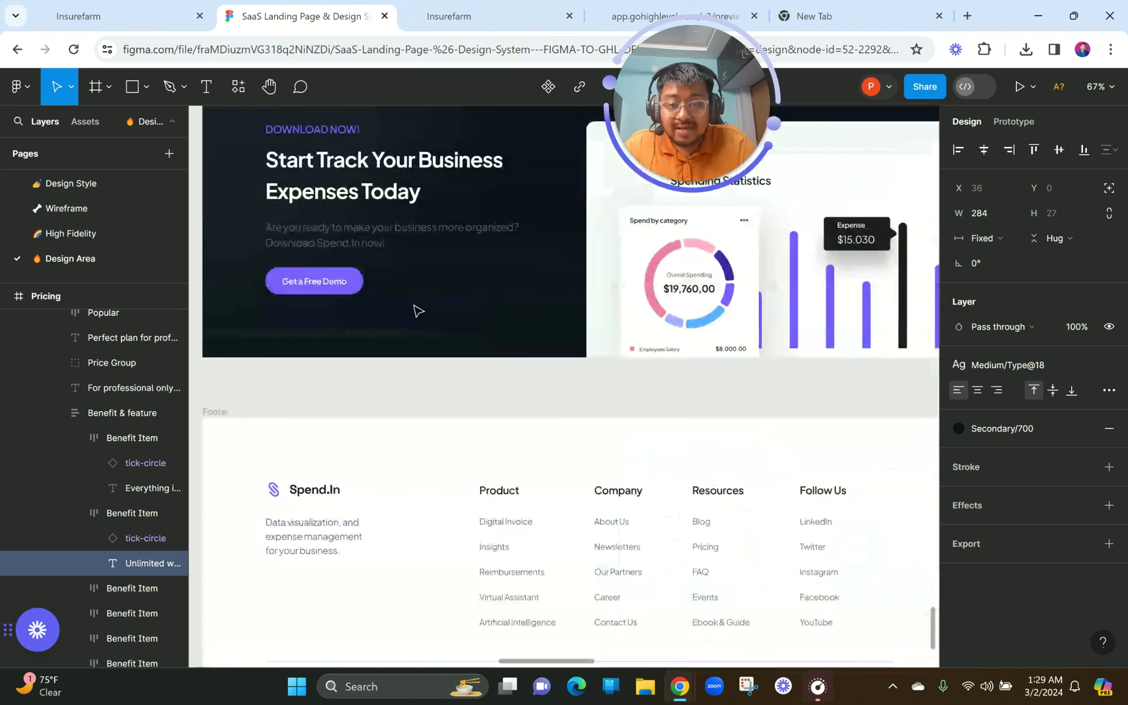
pyautogui.keyDown('ctrl'); pyautogui.scroll(-2, 414, 305); pyautogui.keyUp('ctrl')
pyautogui.keyDown('ctrl'); pyautogui.scroll(2, 414, 304); pyautogui.keyUp('ctrl')
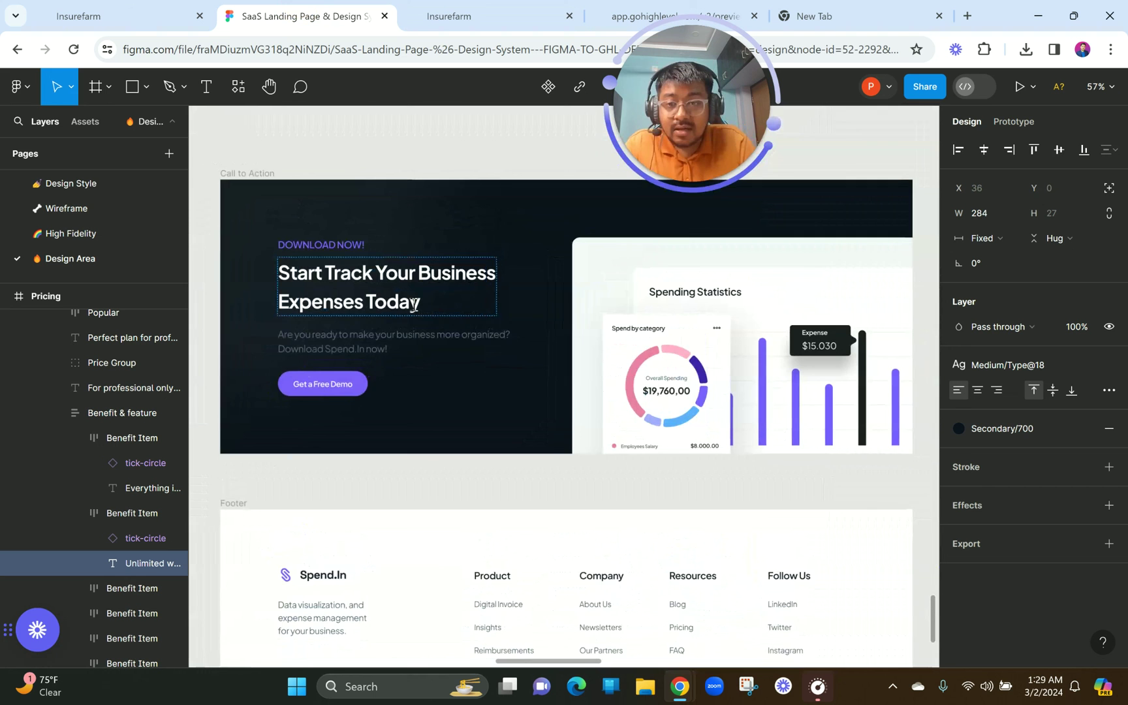
pyautogui.click(655, 282)
pyautogui.hscroll(3, 656, 283)
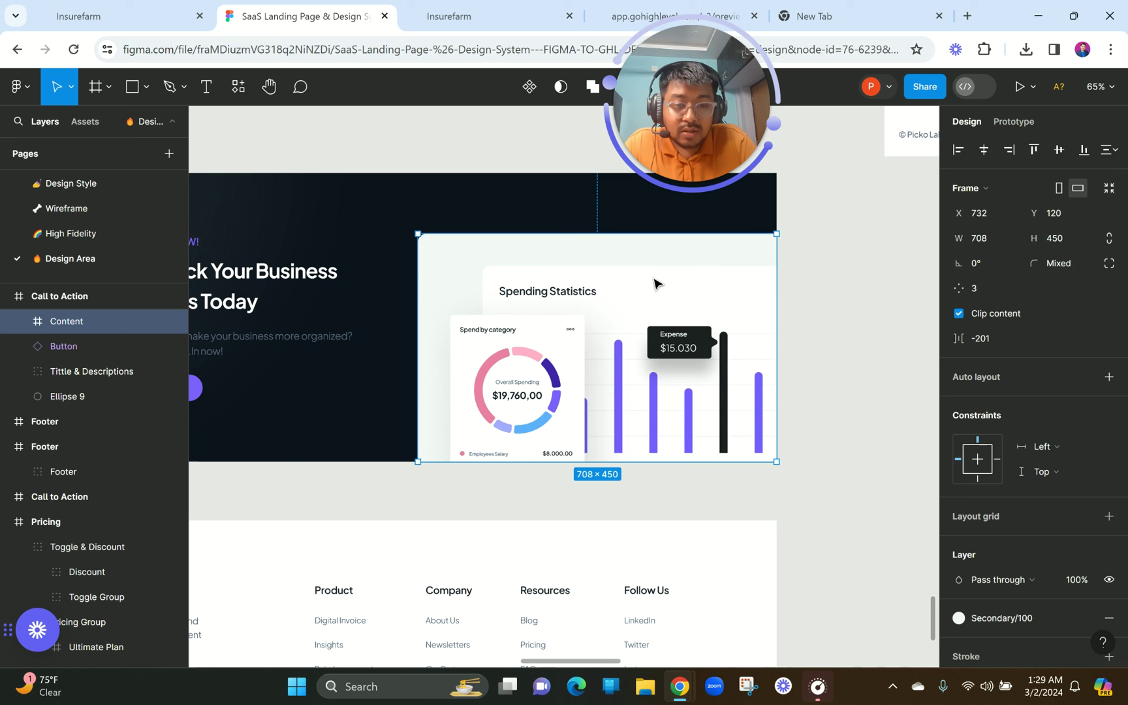
pyautogui.scroll(-7, 1002, 538)
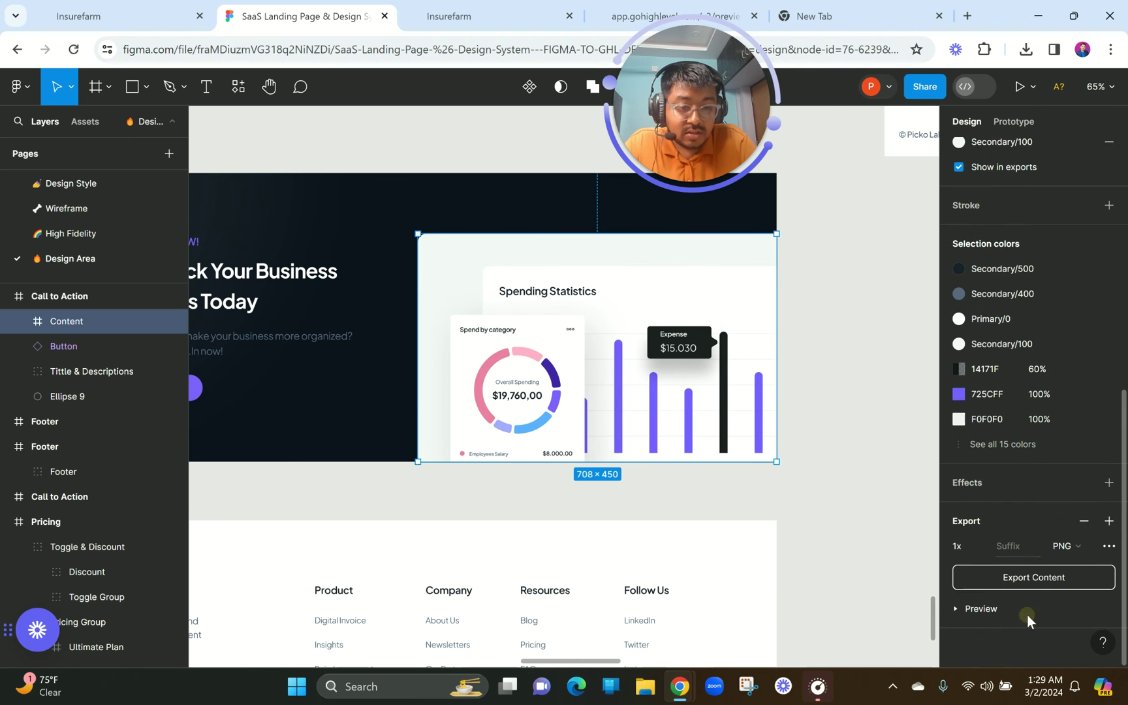
pyautogui.click(981, 546)
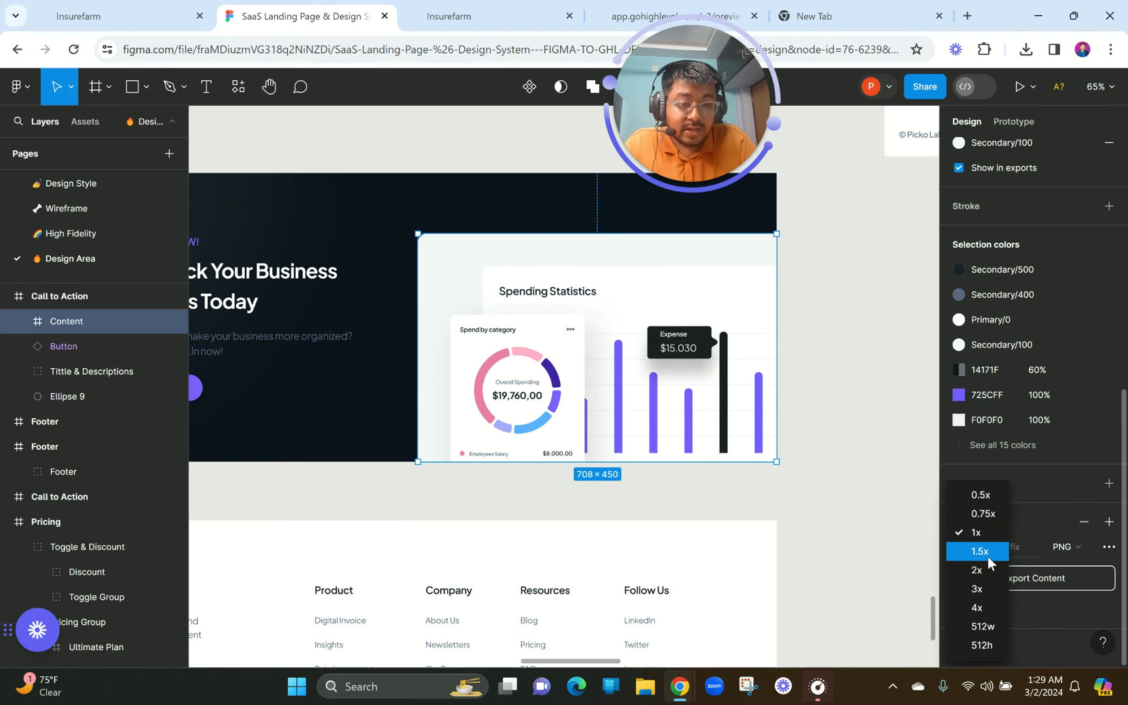
pyautogui.click(984, 569)
pyautogui.click(1044, 580)
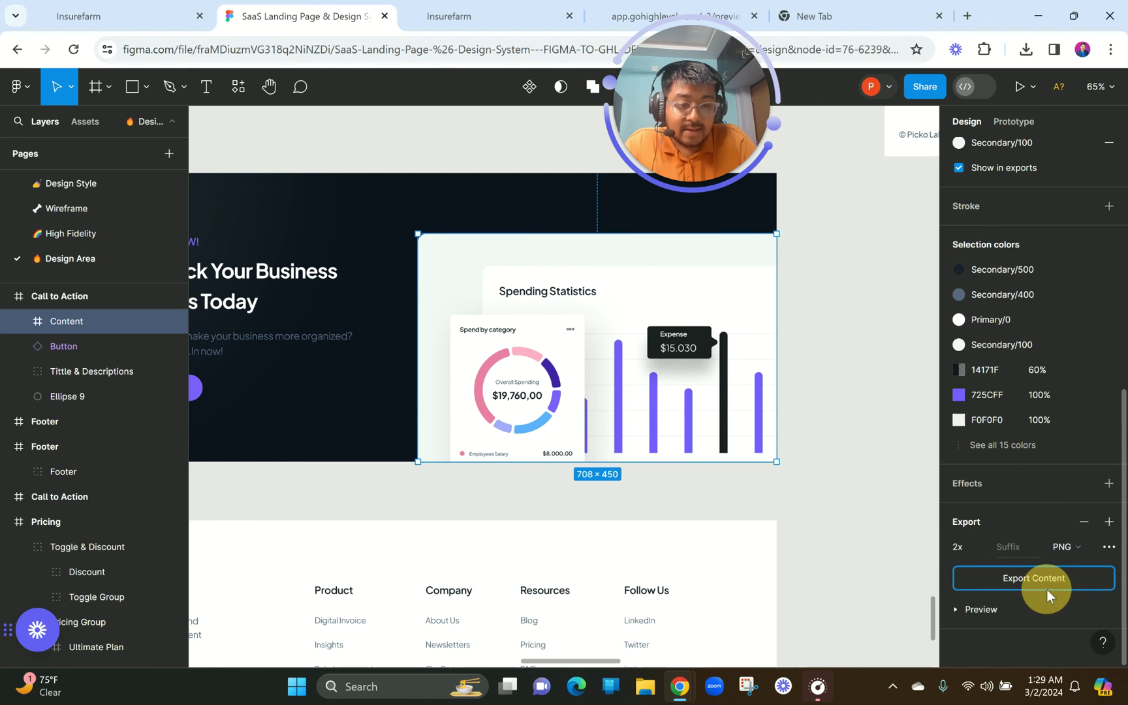
# - Inspect the "DOWNLOAD NOW!" text layer in the Call to Action frame
pyautogui.hscroll(-3, 611, 529)
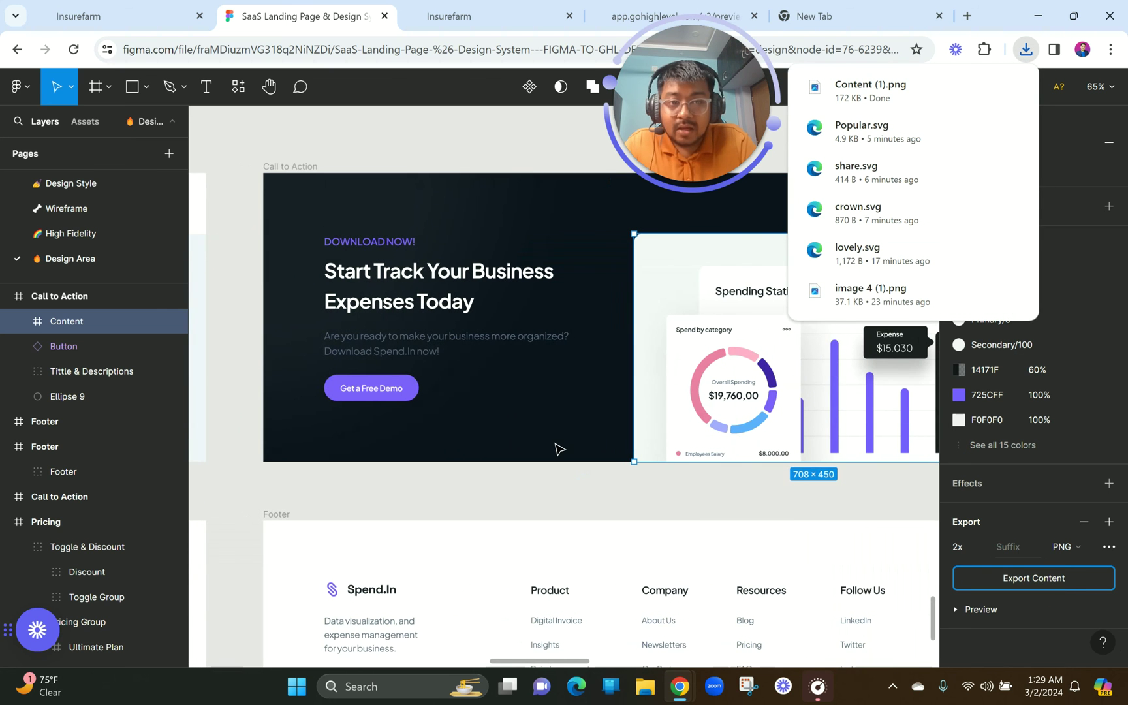
pyautogui.scroll(1, 559, 449)
pyautogui.click(395, 287)
pyautogui.doubleClick(398, 280)
pyautogui.doubleClick(400, 279)
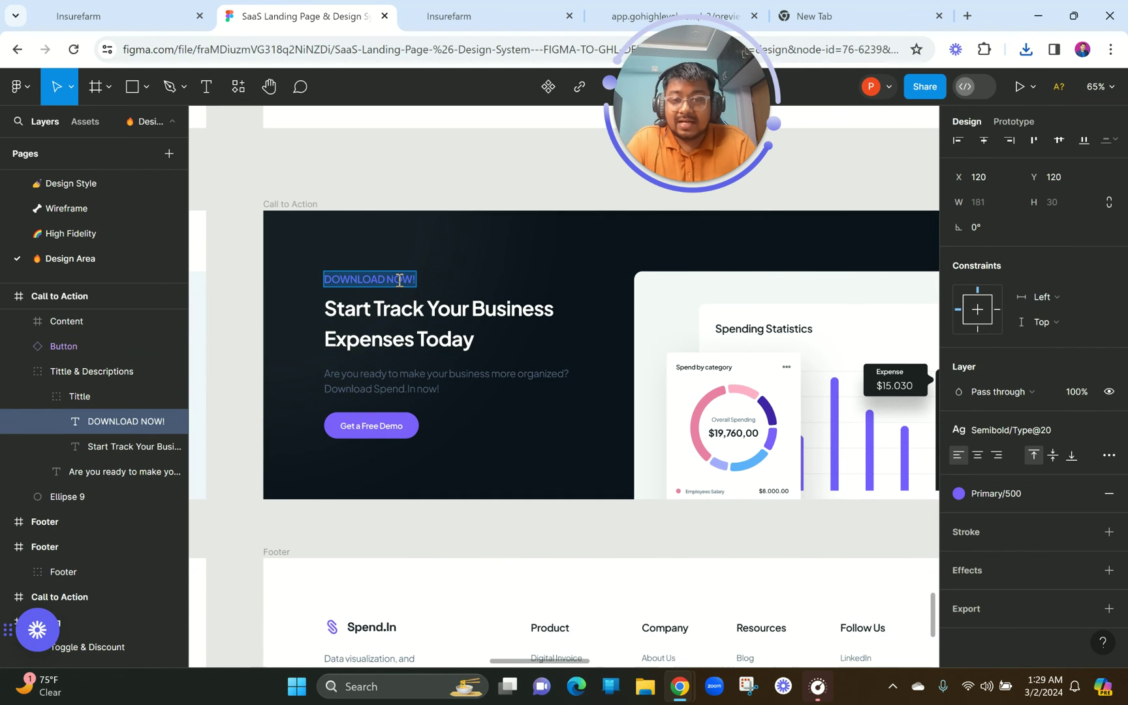
# - Back in the page builder, duplicate the "Our User Kind Words" section and move the copy below the pricing section
pyautogui.click(448, 16)
pyautogui.scroll(-3, 460, 342)
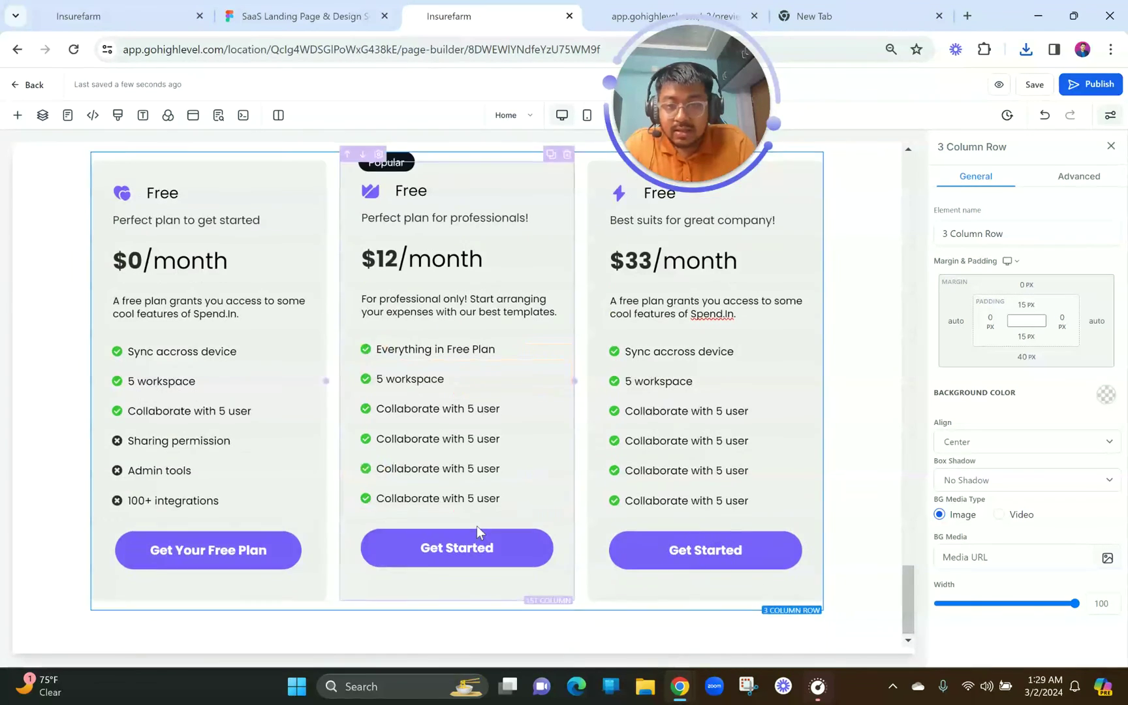
pyautogui.scroll(5, 478, 532)
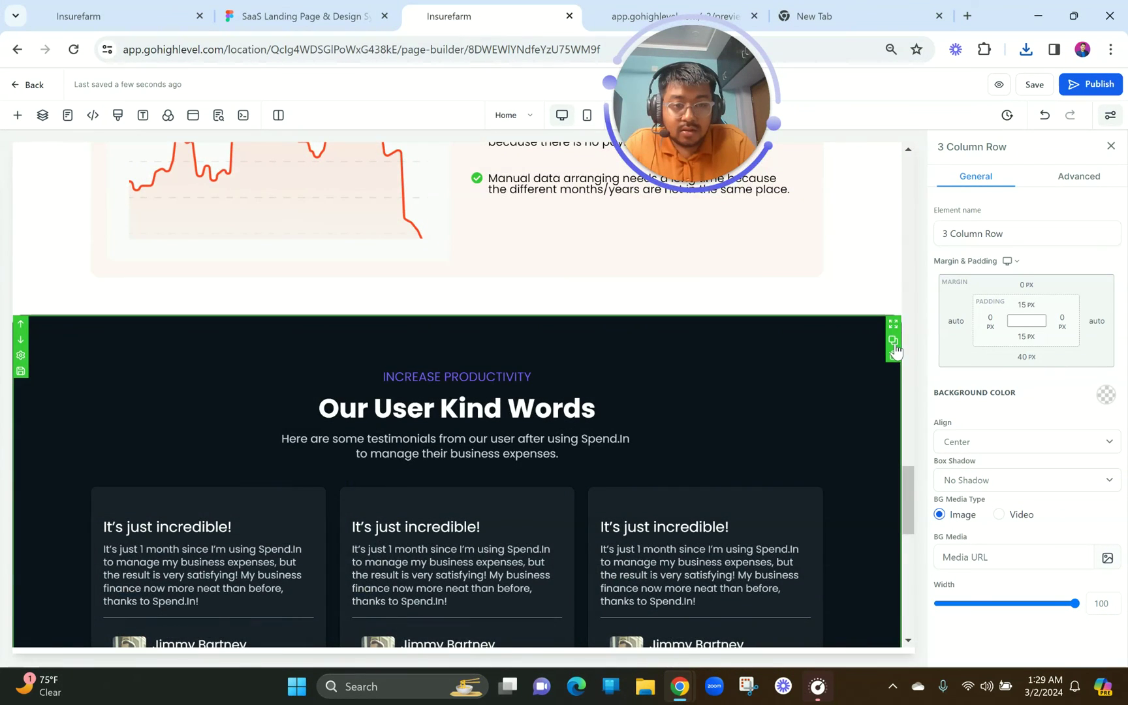
pyautogui.click(893, 341)
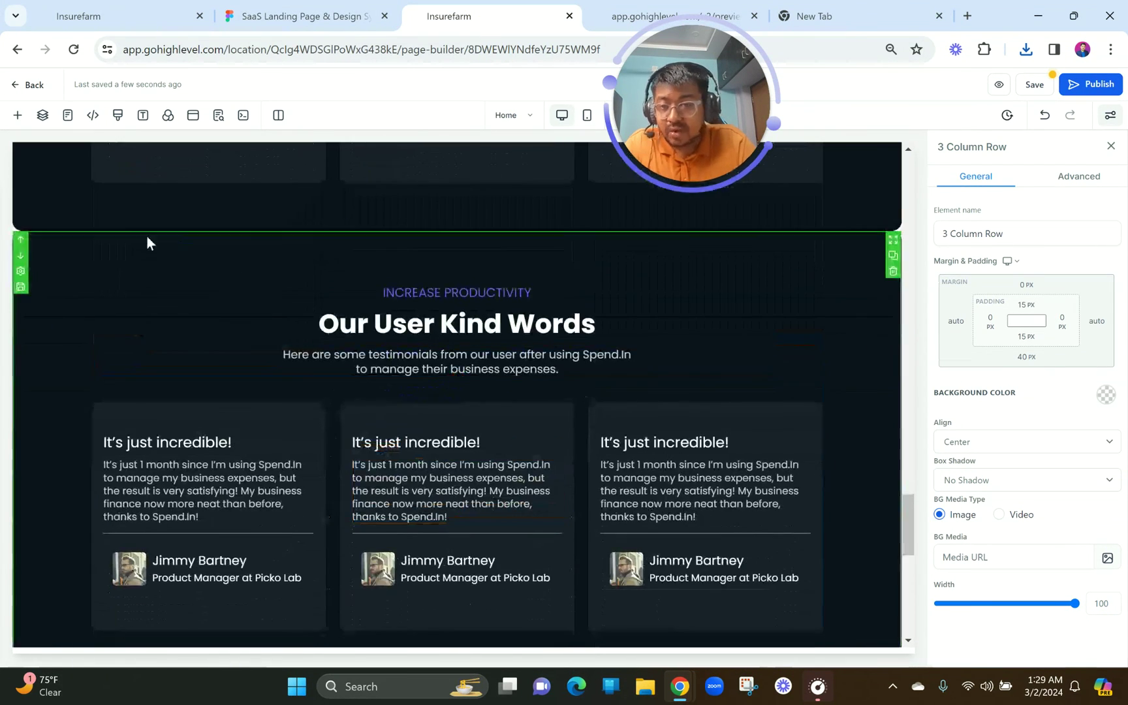
pyautogui.moveTo(49, 328); pyautogui.dragTo(48, 406)
pyautogui.click(21, 255)
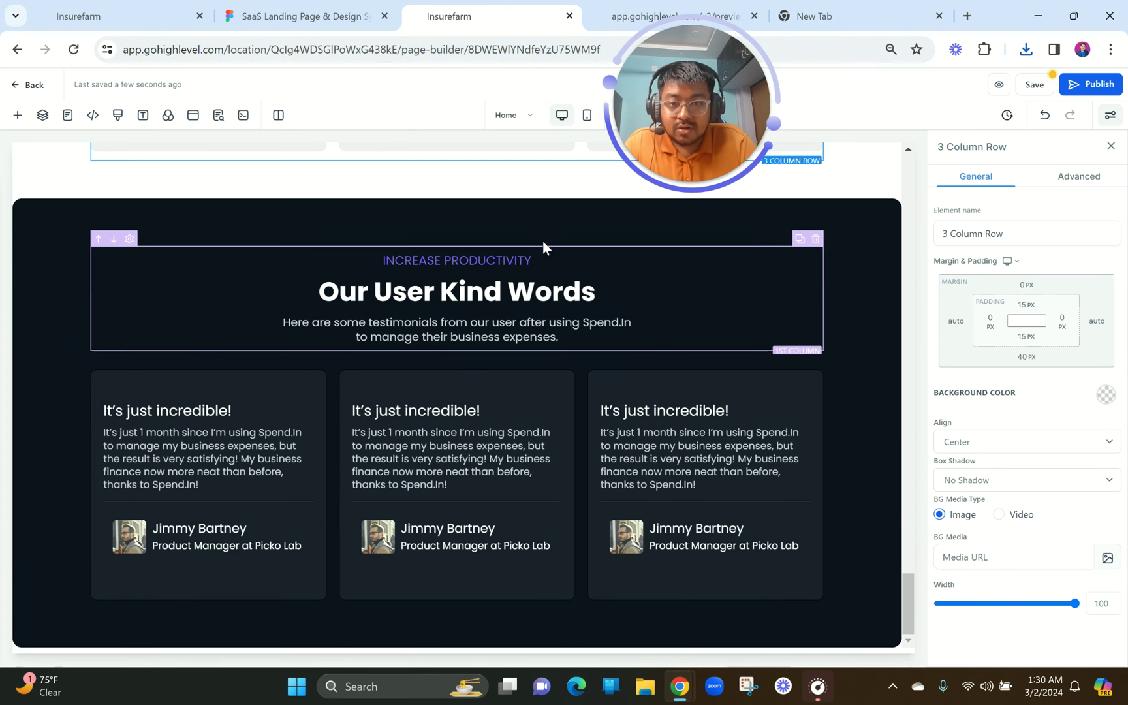
pyautogui.click(543, 239)
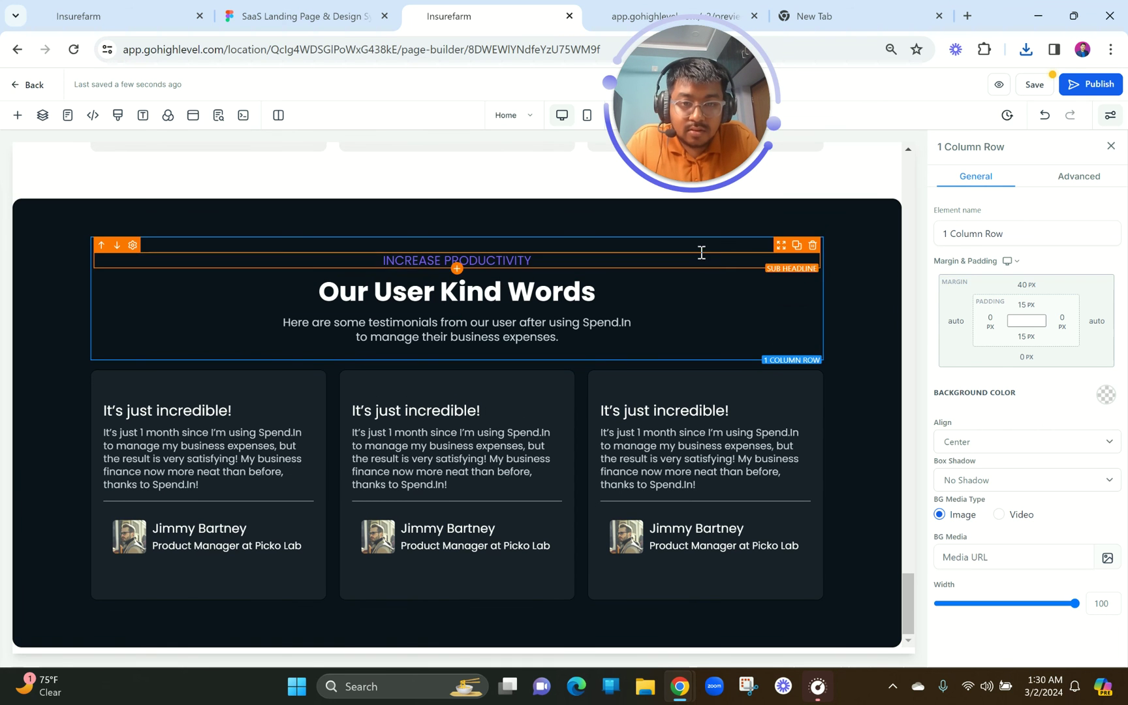
pyautogui.click(800, 242)
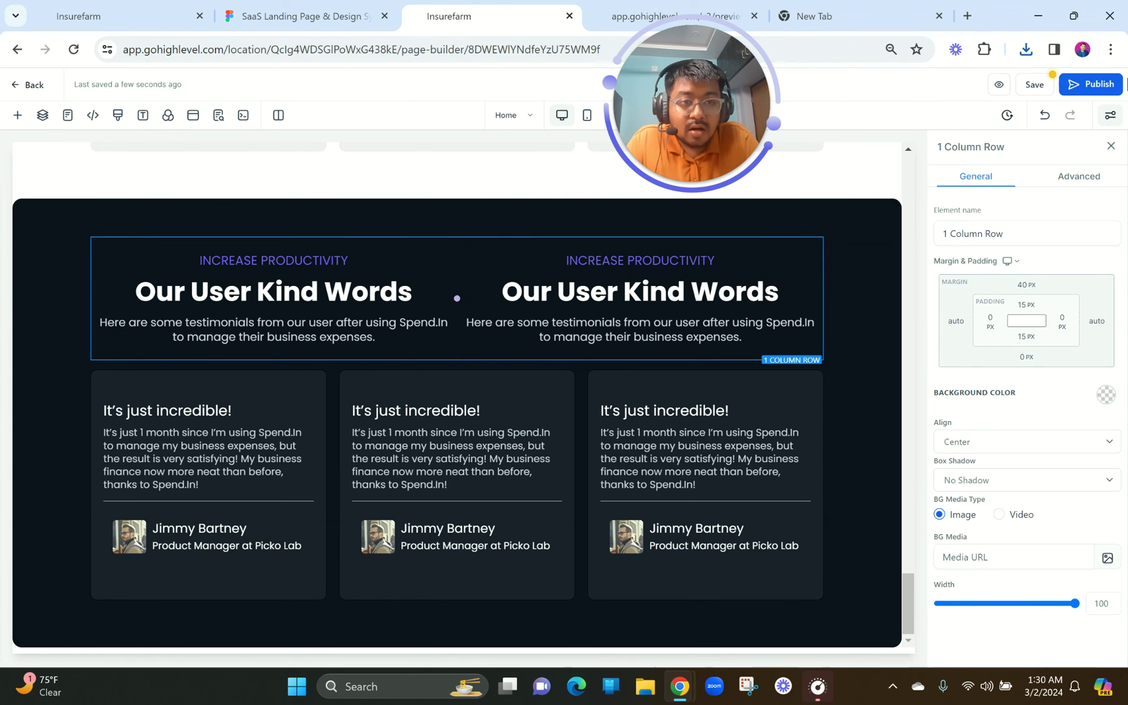
pyautogui.click(1044, 114)
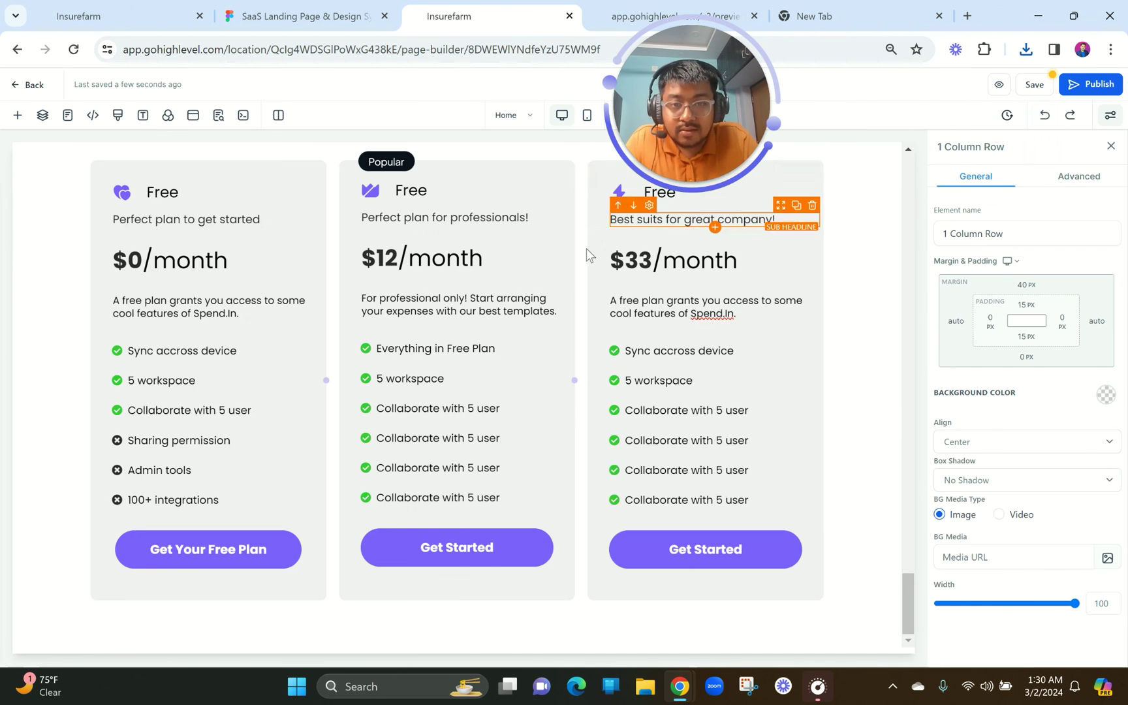
# - Move the duplicated "Our User Kind Words" section down past the pricing cards again
pyautogui.scroll(-2, 586, 248)
pyautogui.scroll(10, 586, 247)
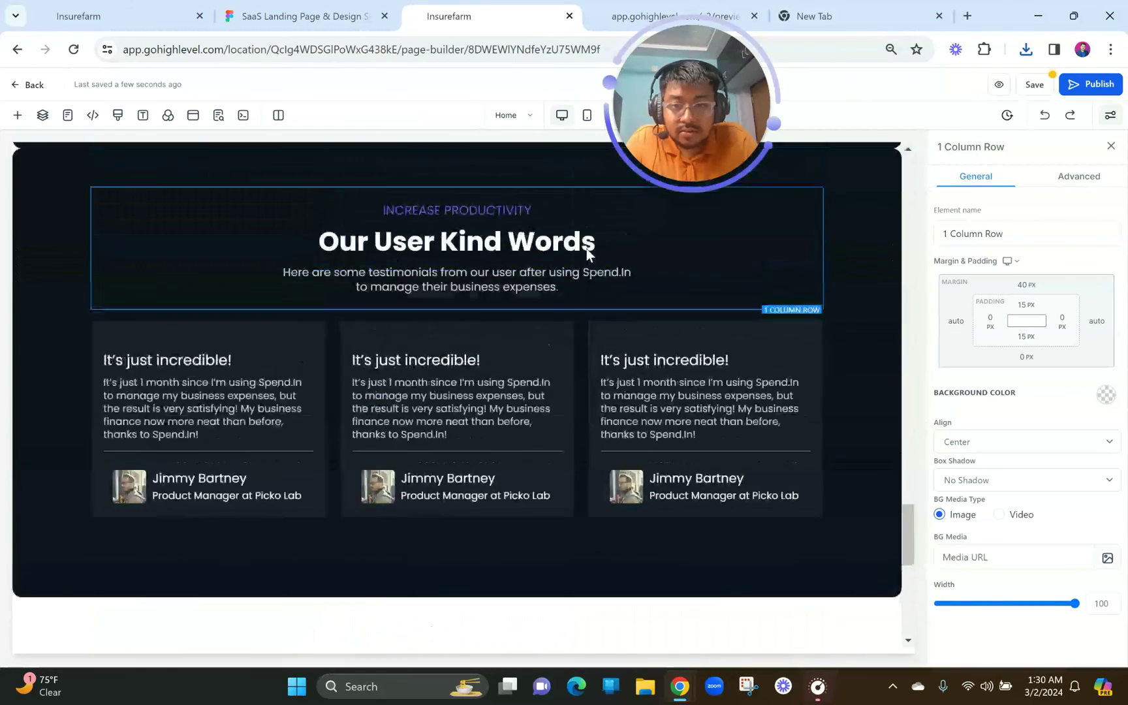
pyautogui.scroll(3, 760, 380)
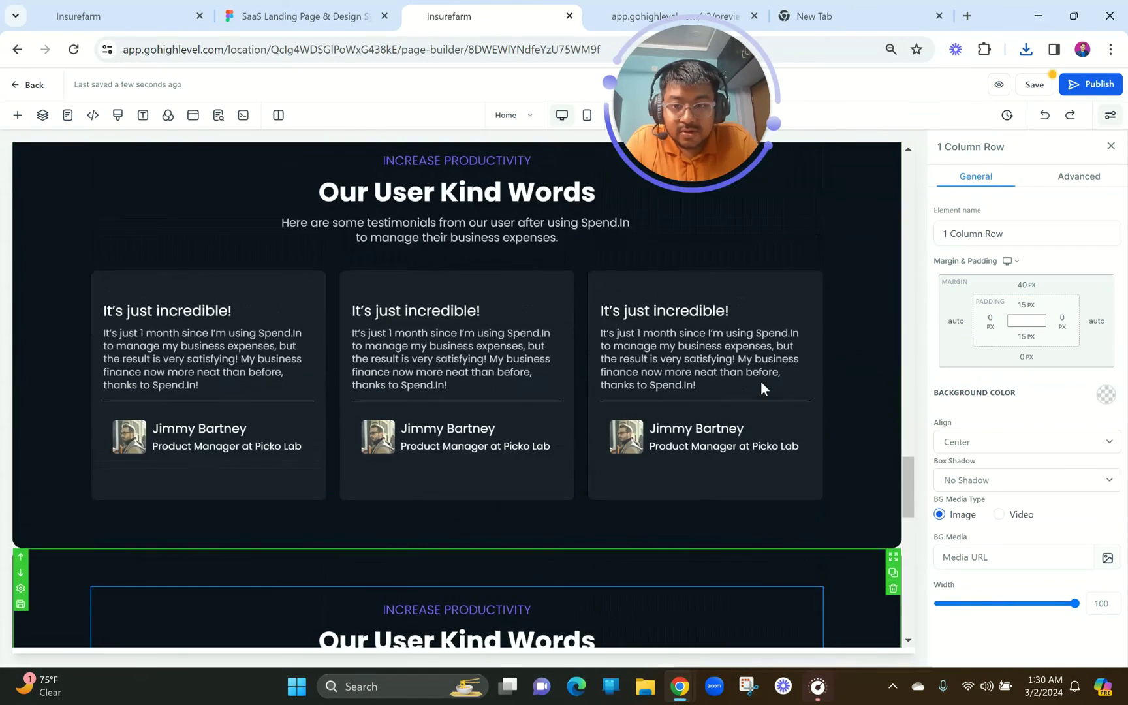
pyautogui.scroll(-4, 760, 381)
pyautogui.scroll(-2, 760, 389)
pyautogui.scroll(2, 761, 389)
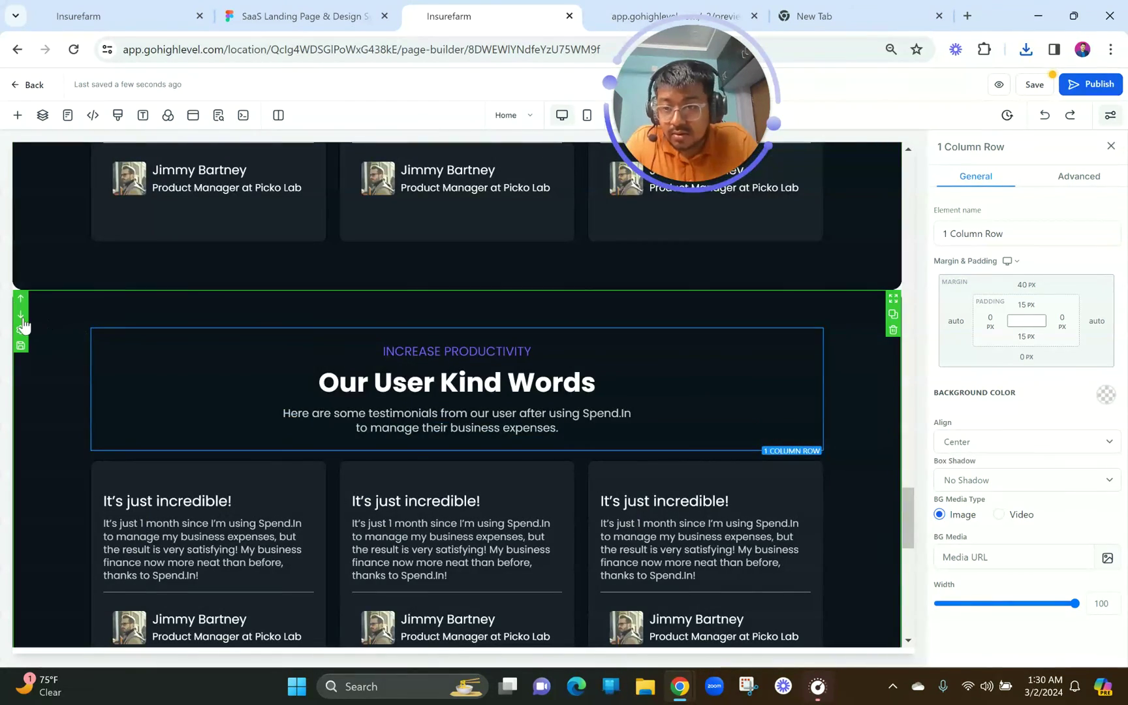
pyautogui.click(21, 317)
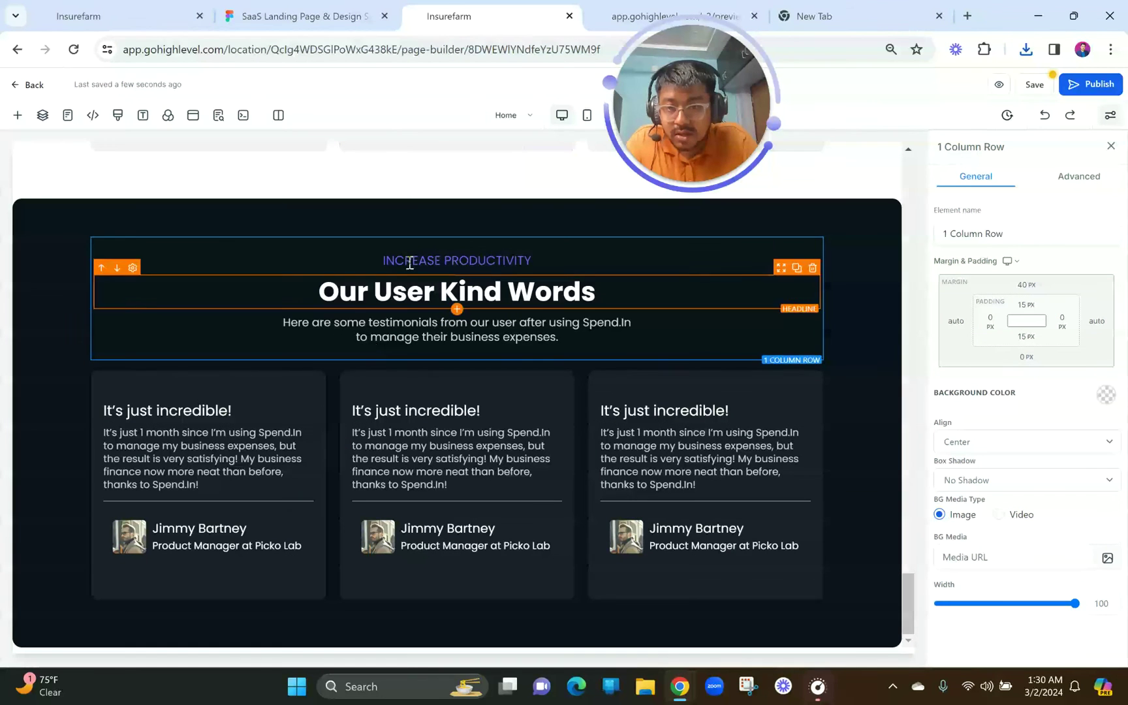
# - Left-align the sub headline, headline and paragraph in the duplicated section's heading column
pyautogui.click(458, 256)
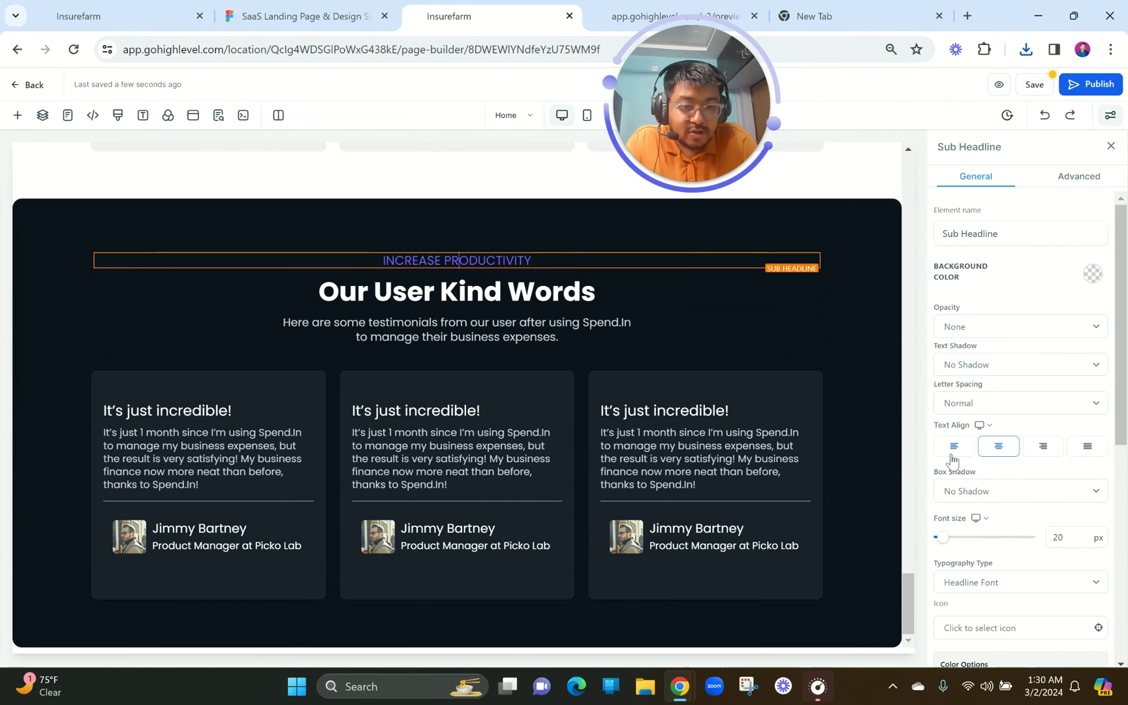
pyautogui.click(954, 449)
pyautogui.click(487, 287)
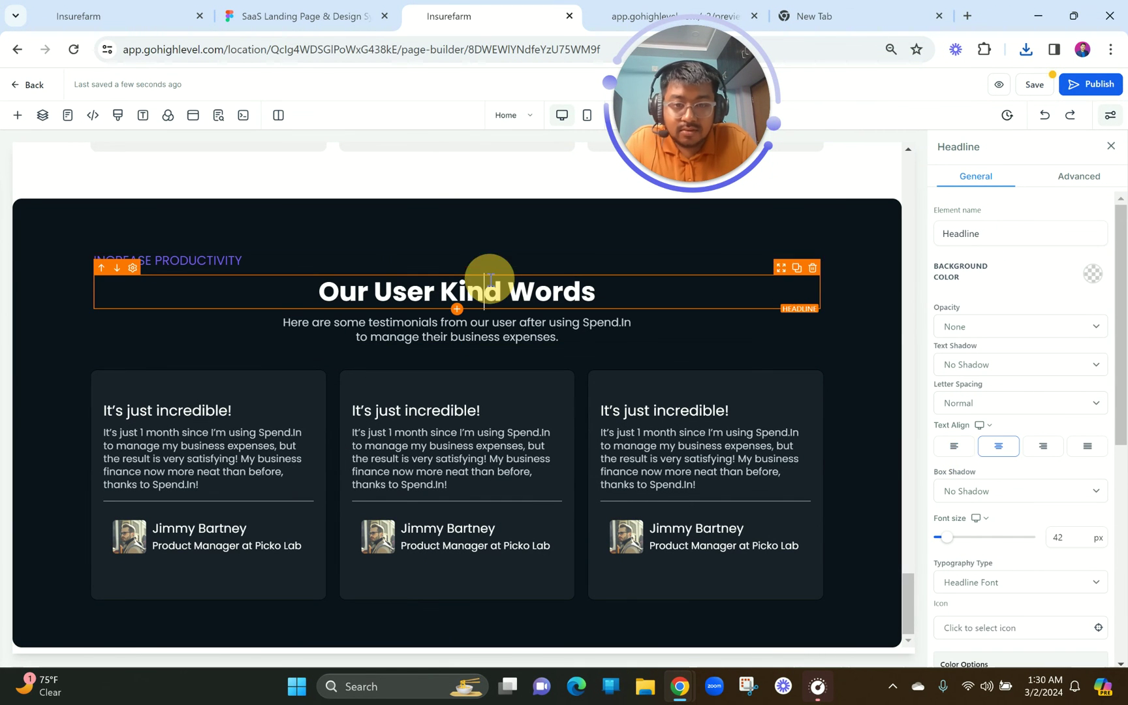
pyautogui.click(970, 449)
pyautogui.click(486, 323)
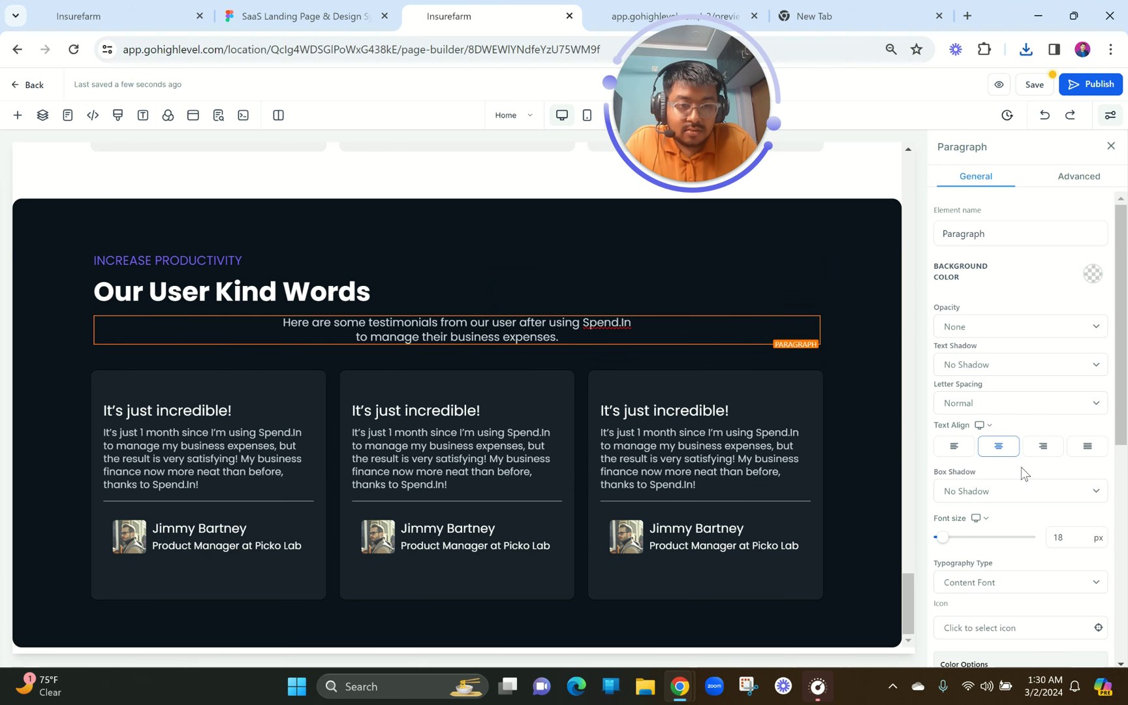
# - Duplicate the heading column and delete the headline, sub headline and paragraph from the copy
pyautogui.scroll(1, 626, 353)
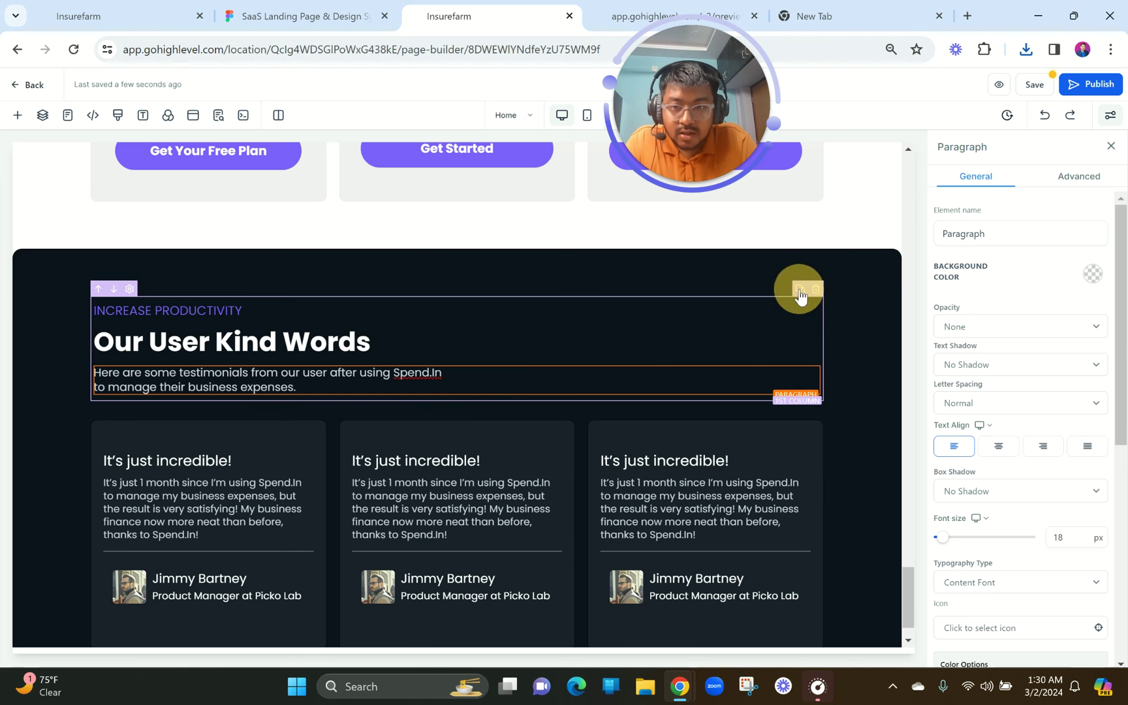
pyautogui.click(799, 289)
pyautogui.click(793, 326)
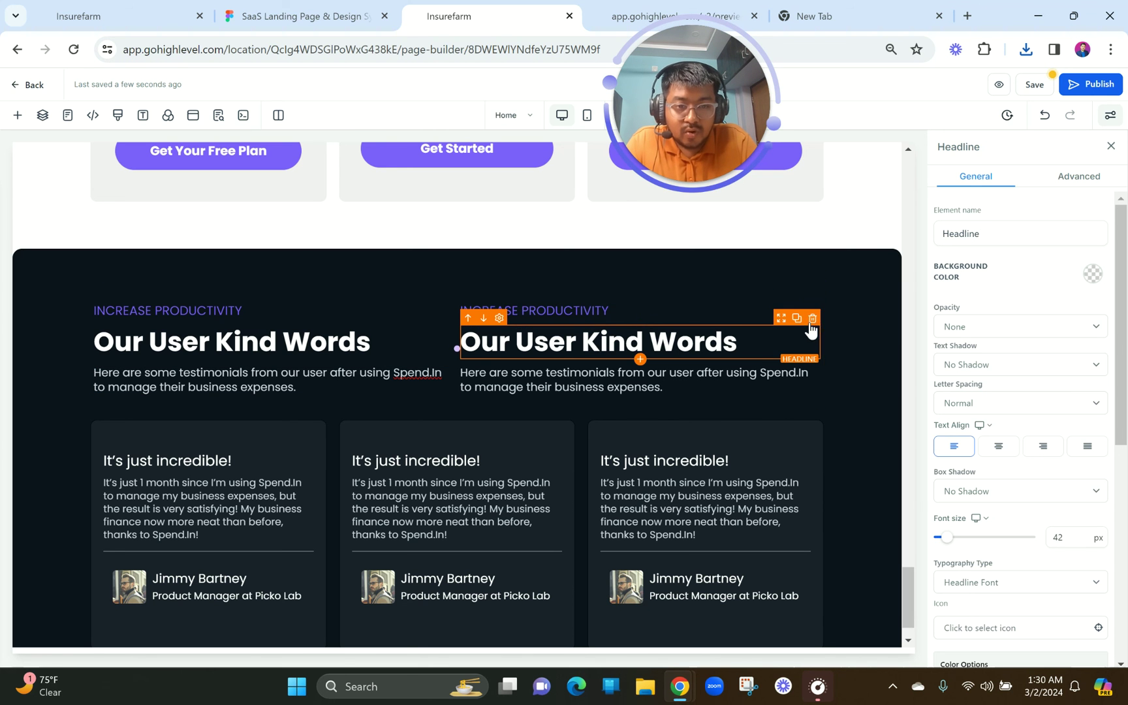
pyautogui.click(813, 317)
pyautogui.click(242, 12)
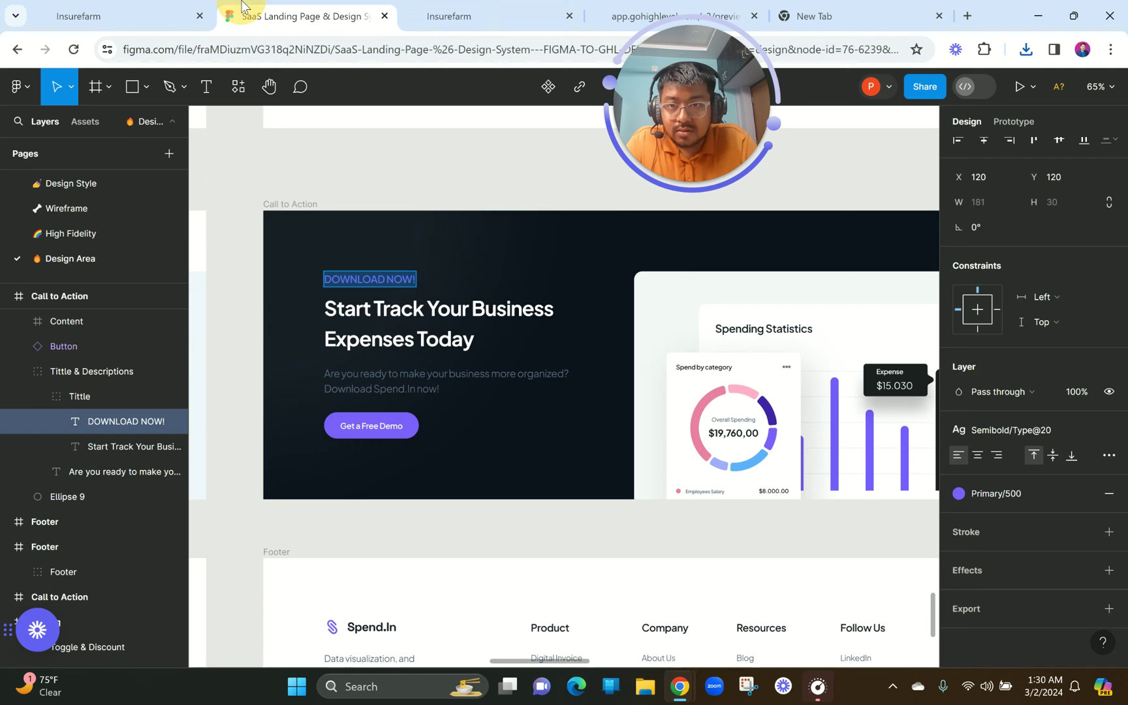
pyautogui.click(448, 16)
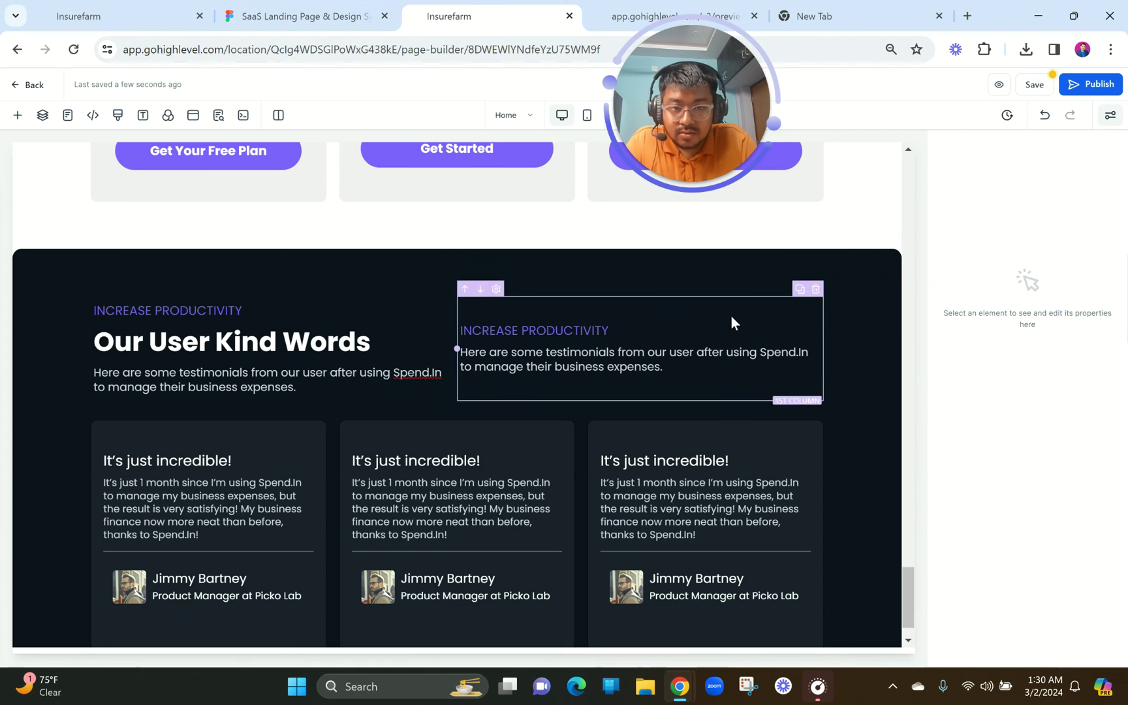
pyautogui.click(790, 328)
pyautogui.click(813, 316)
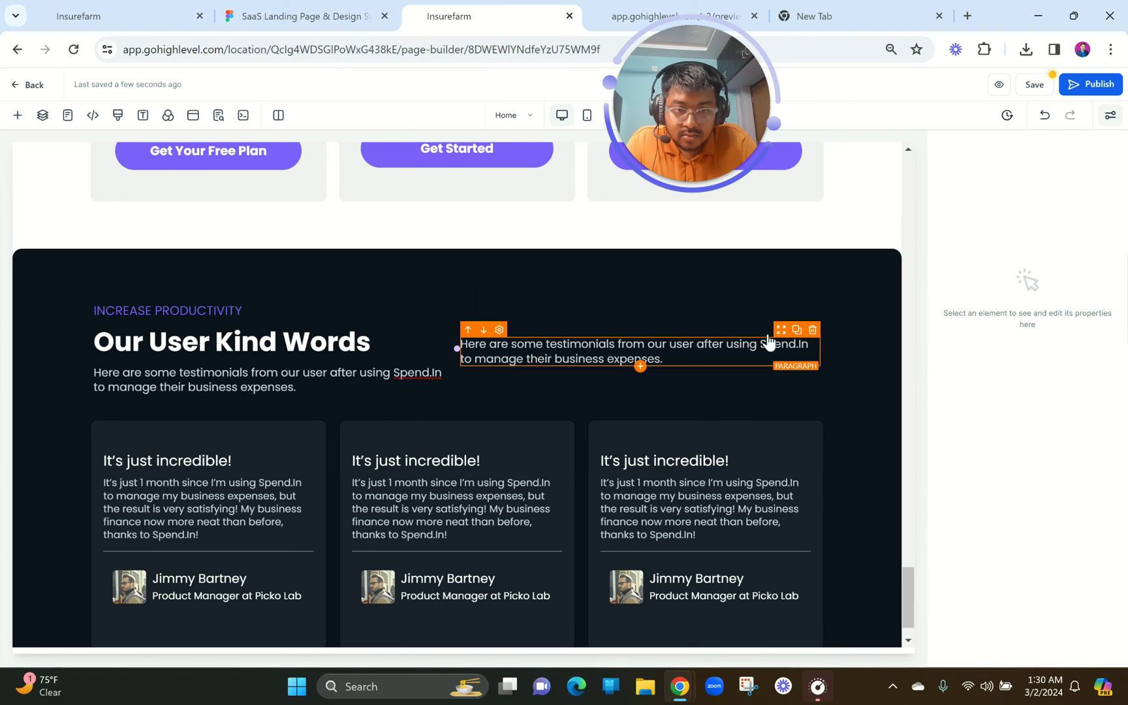
pyautogui.click(813, 331)
# - Delete the testimonial cards row from the duplicated section and allow the section's rows to take the entire width
pyautogui.click(814, 413)
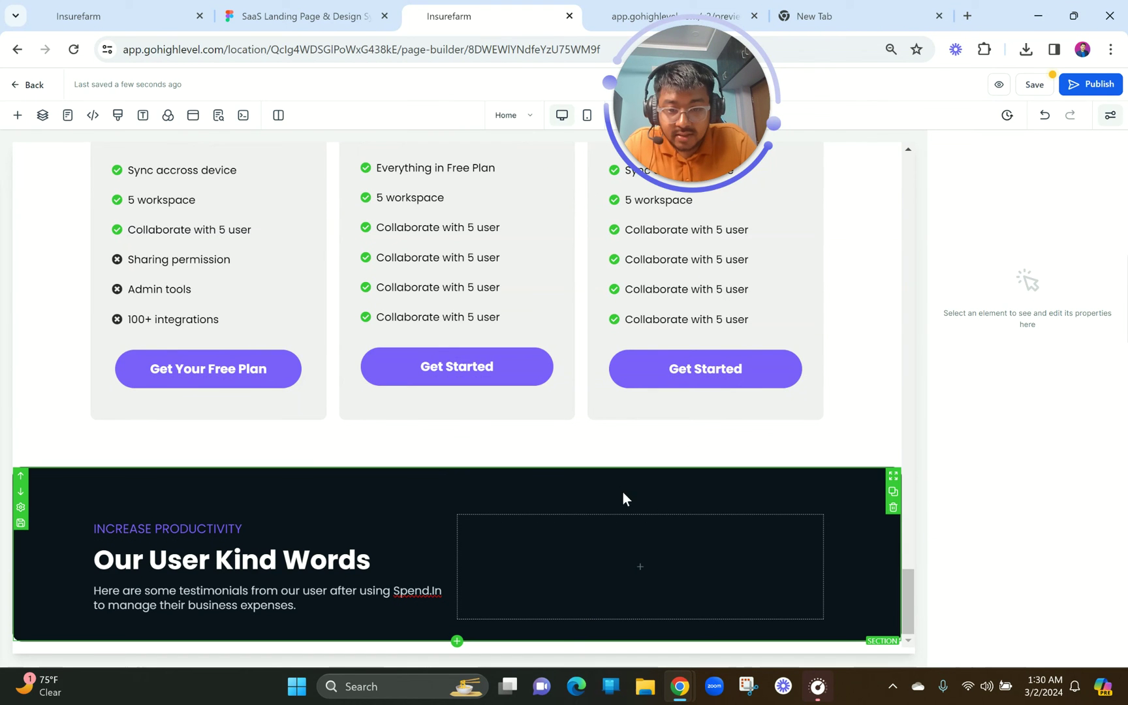
pyautogui.click(616, 485)
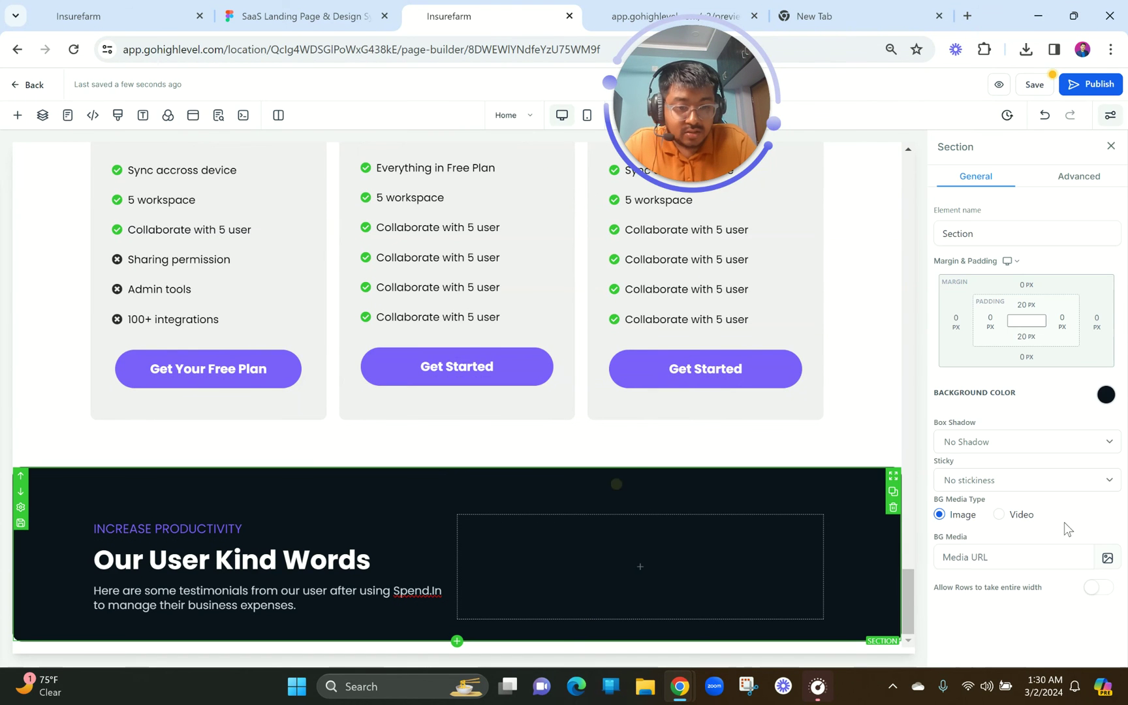
pyautogui.click(1097, 587)
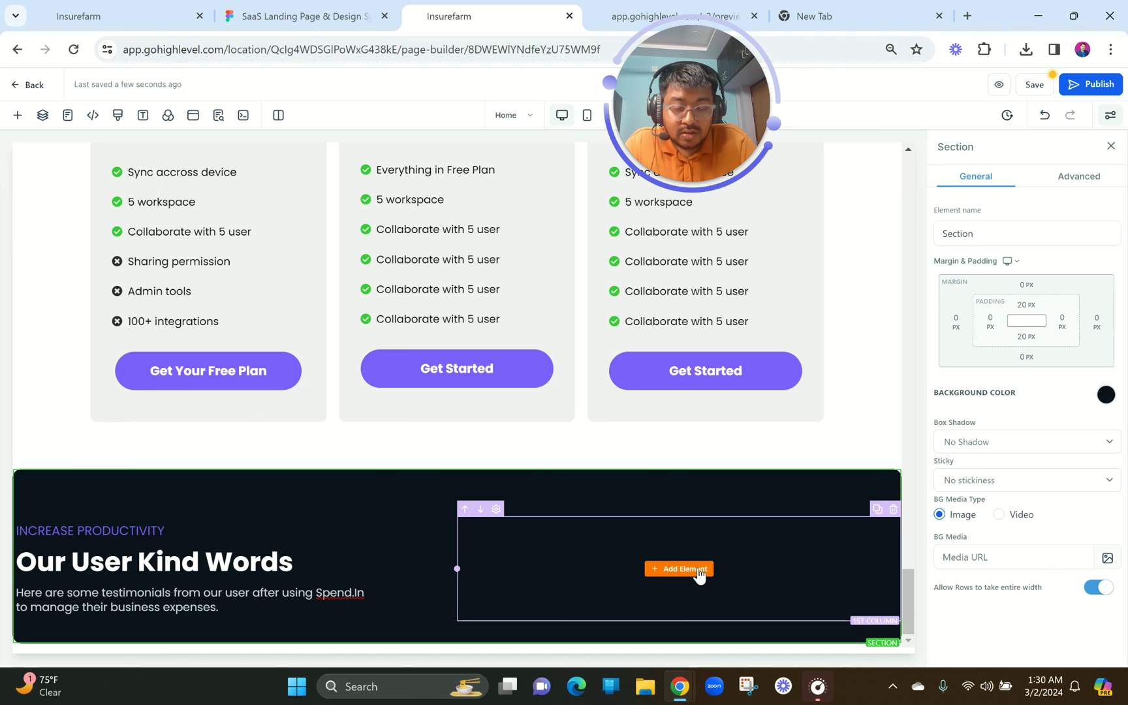
# - Add an Image element to the empty column beside the heading text
pyautogui.click(679, 568)
pyautogui.moveTo(245, 277); pyautogui.dragTo(247, 279)
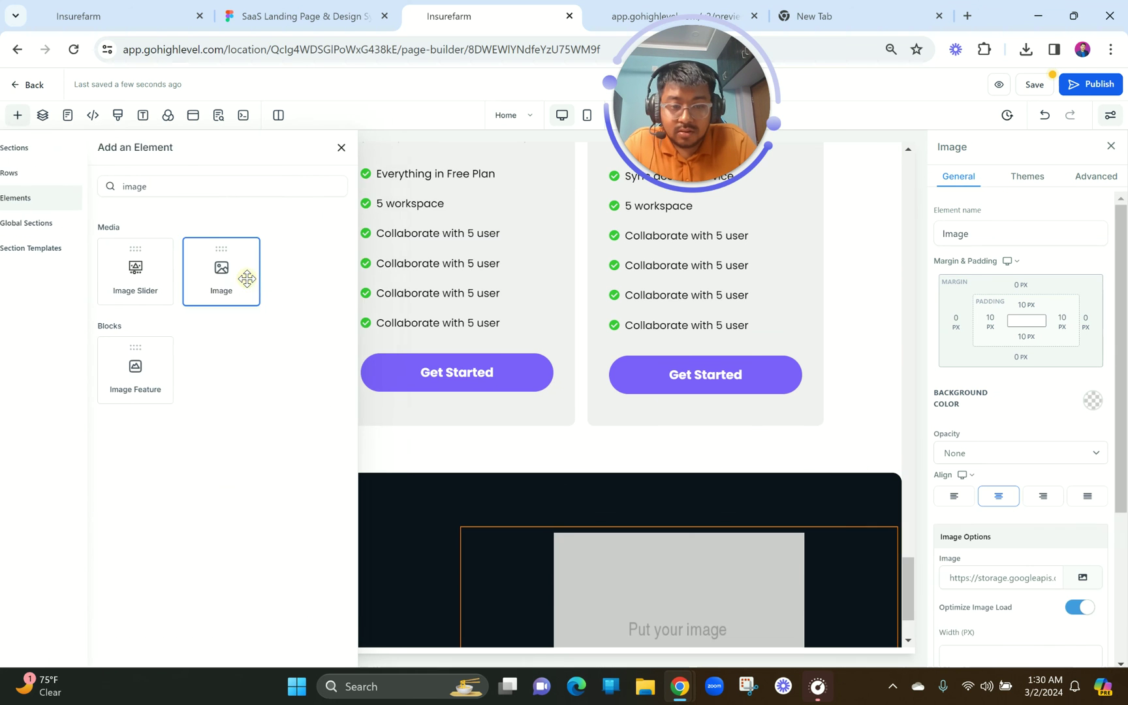
# - Set the new image's right and bottom padding to 0 px and turn off its Optimize Image Load option
pyautogui.click(846, 564)
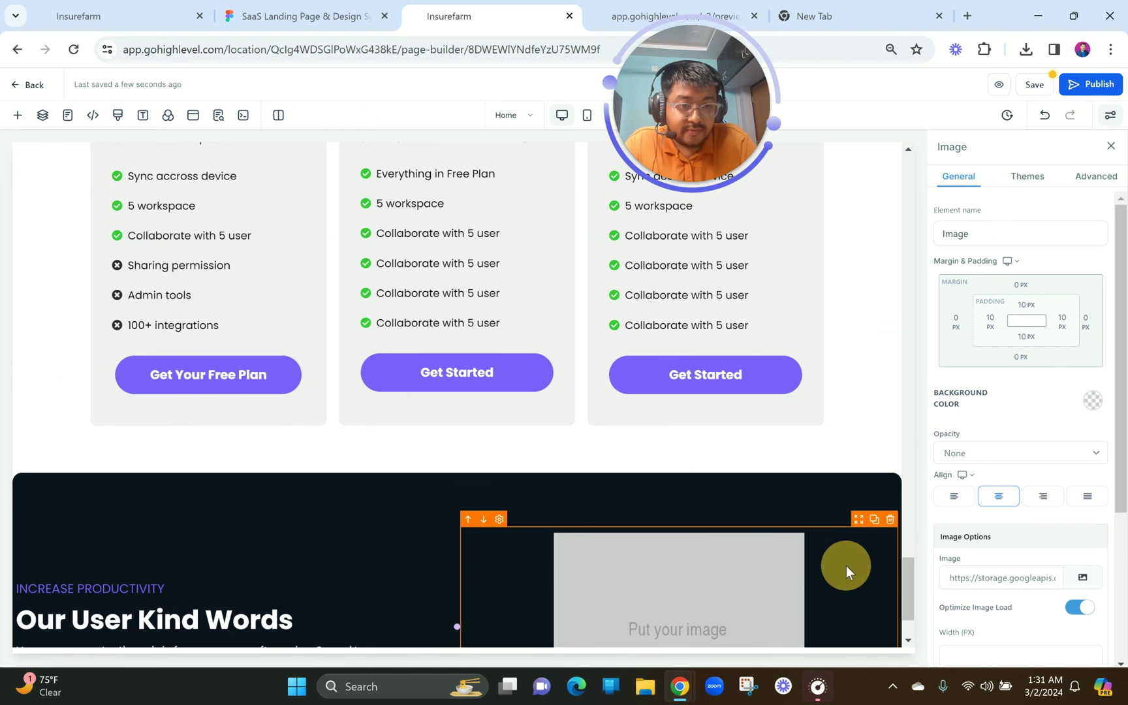
pyautogui.click(1062, 321)
pyautogui.moveTo(909, 361); pyautogui.dragTo(843, 359)
pyautogui.click(1025, 339)
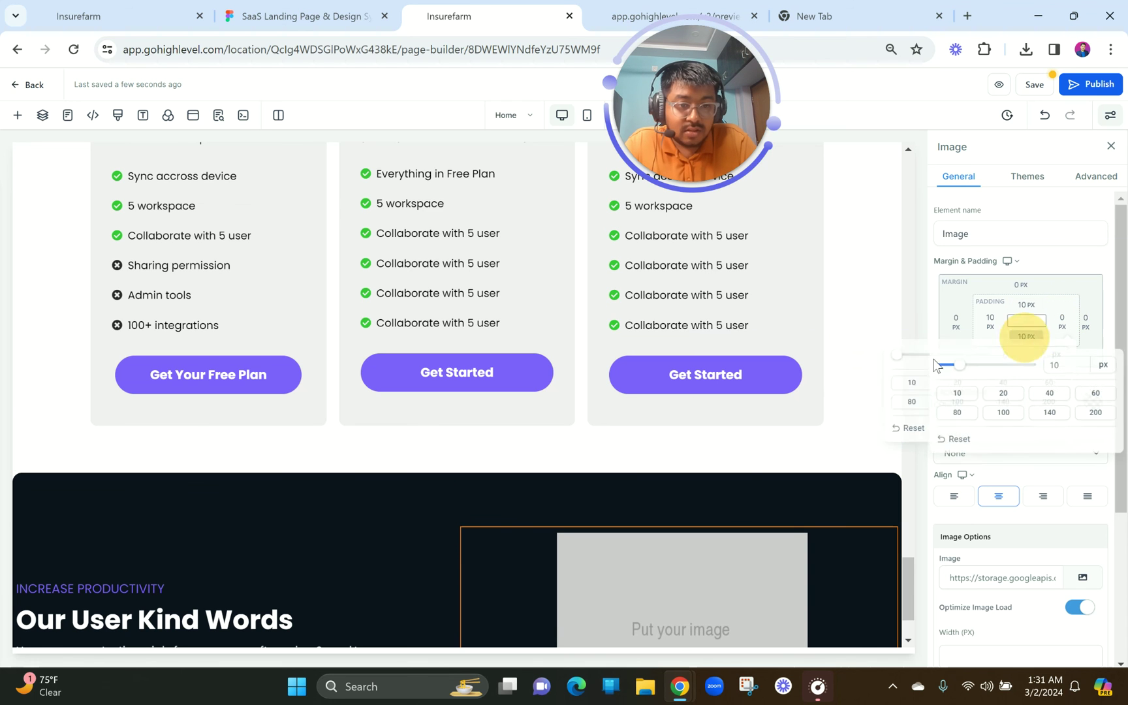
pyautogui.moveTo(957, 368); pyautogui.dragTo(882, 363)
pyautogui.click(1079, 606)
# - Open the MISC folder of the media library for the image and check the browser's recent downloads
pyautogui.click(1083, 577)
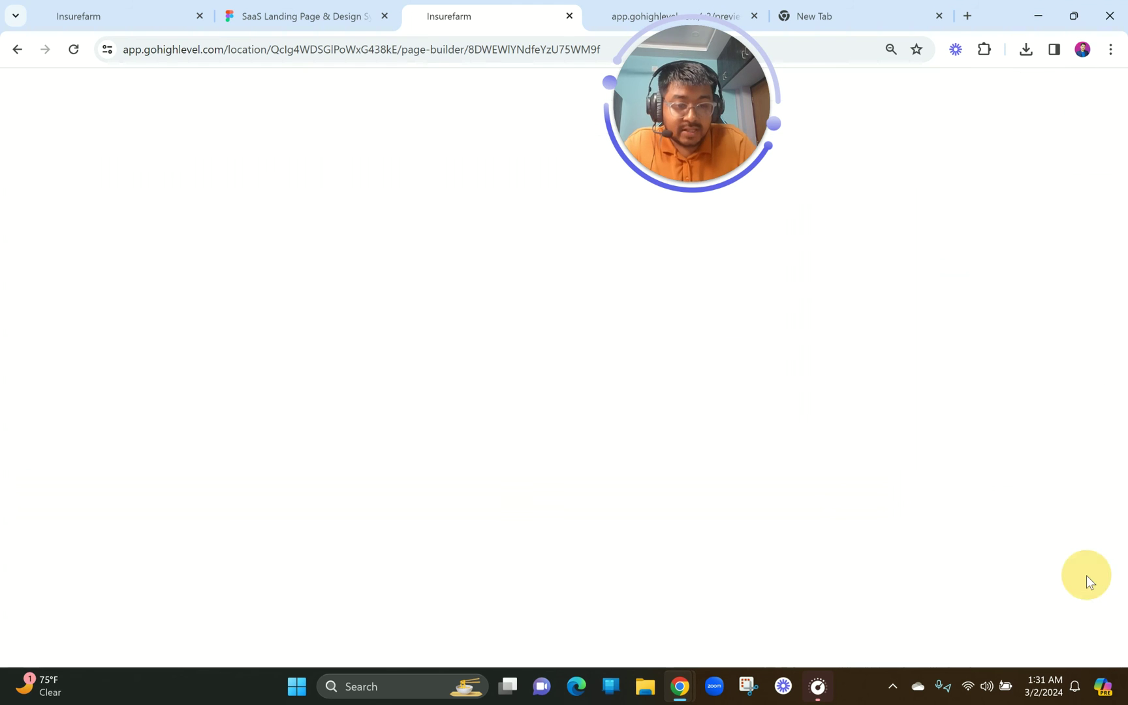
pyautogui.click(80, 204)
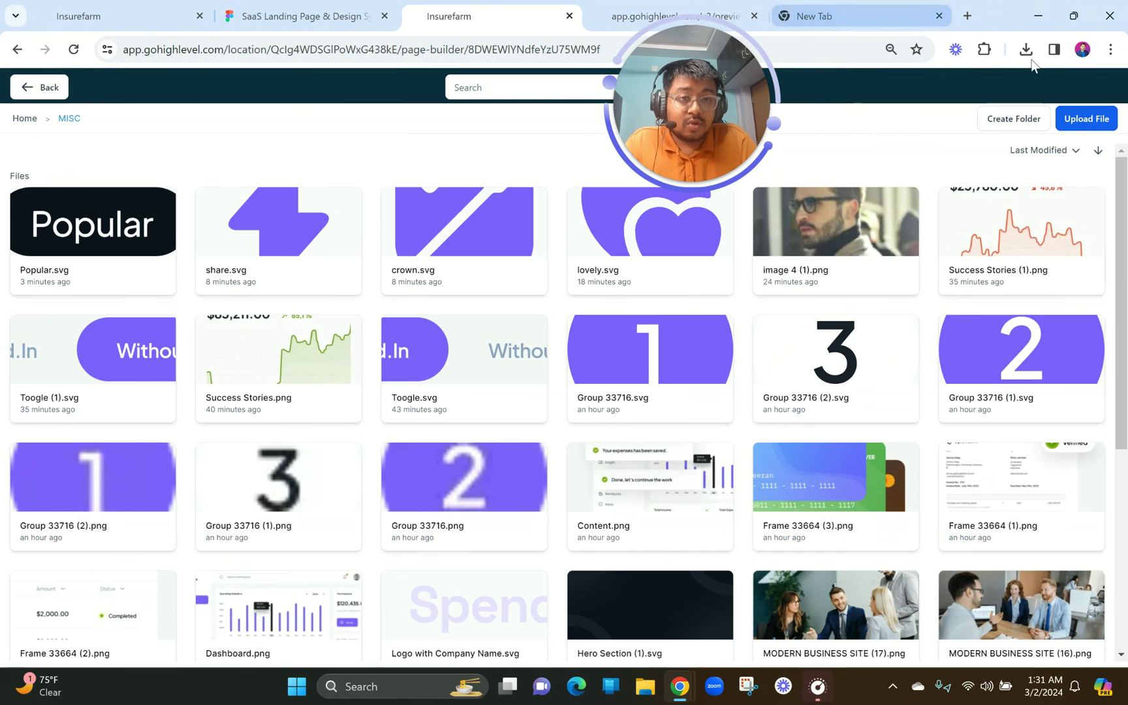
pyautogui.click(1027, 52)
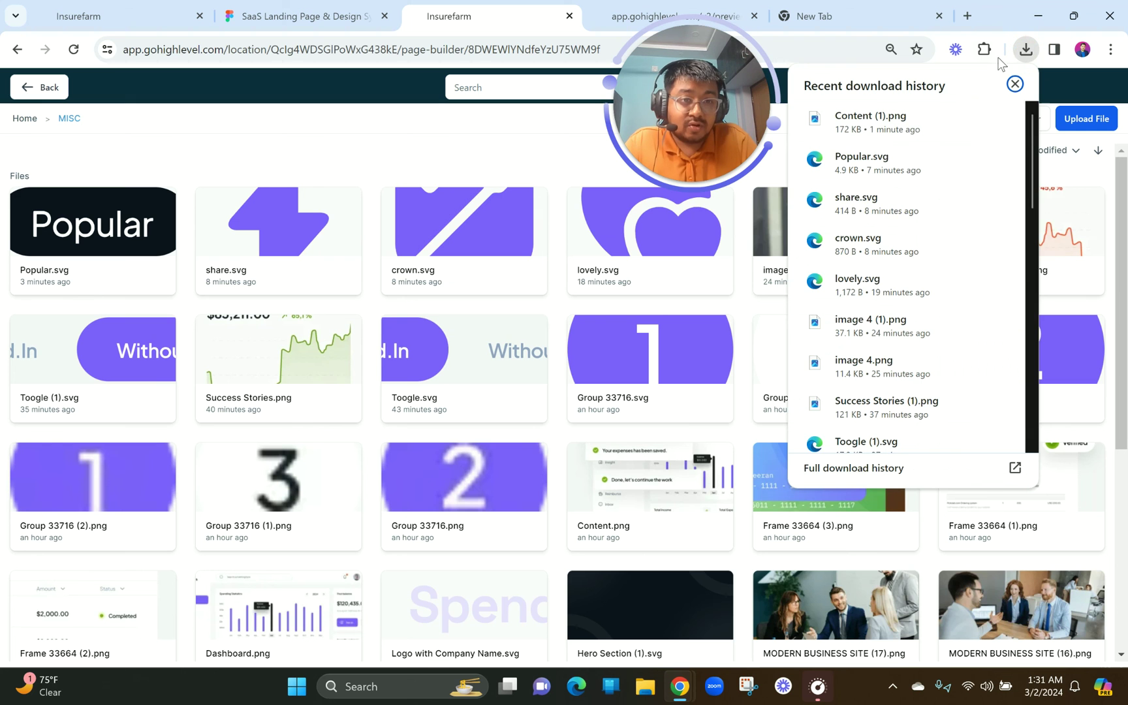
# - Switch to the empty browser tab, search for "compress png", and compress Content (1).png on the Compress PNG site, downloading the result
pyautogui.click(894, 9)
pyautogui.write('c')
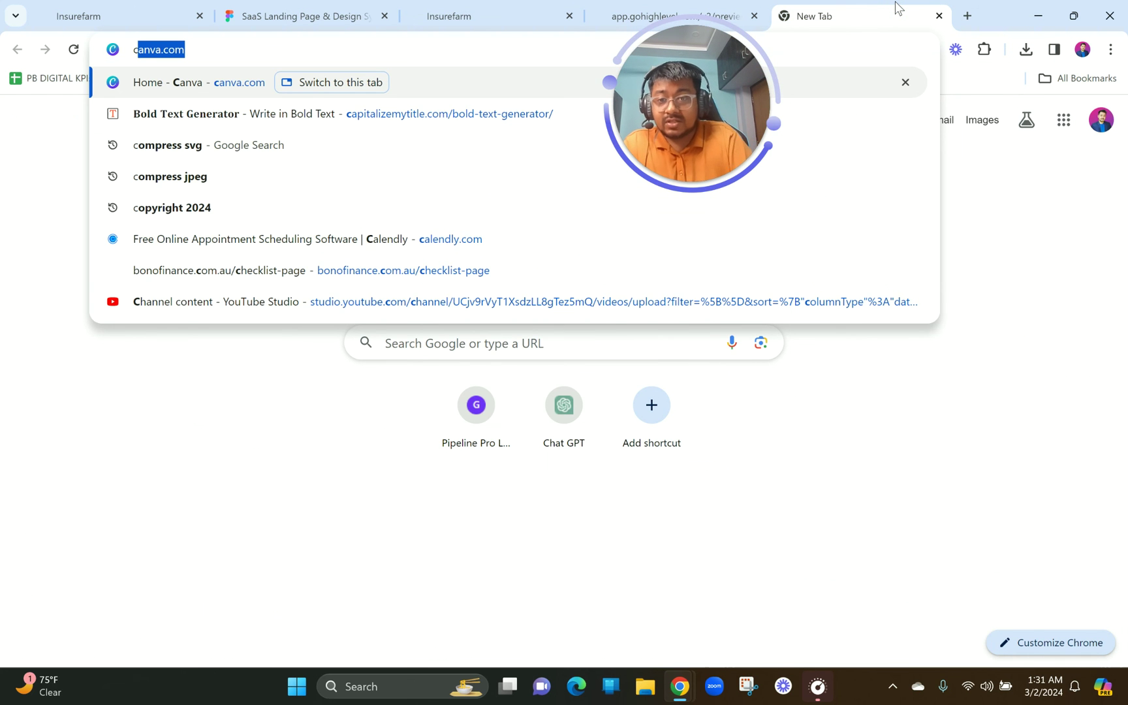
pyautogui.write('ompress ')
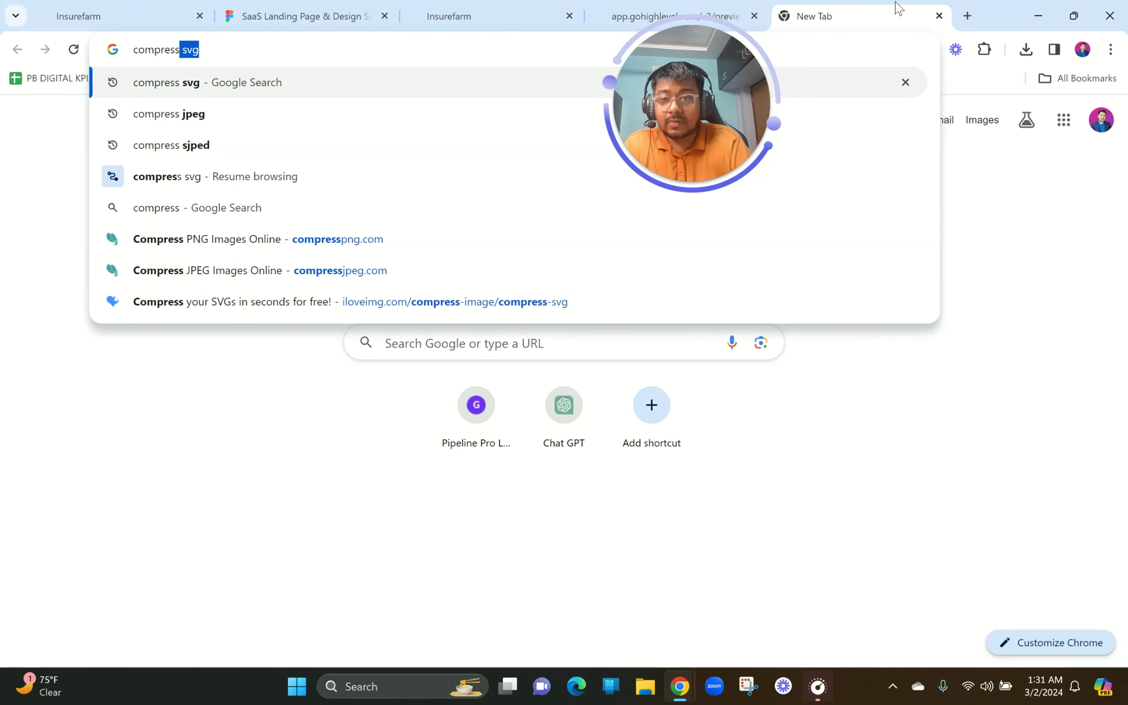
pyautogui.write('png')
pyautogui.press('Return')
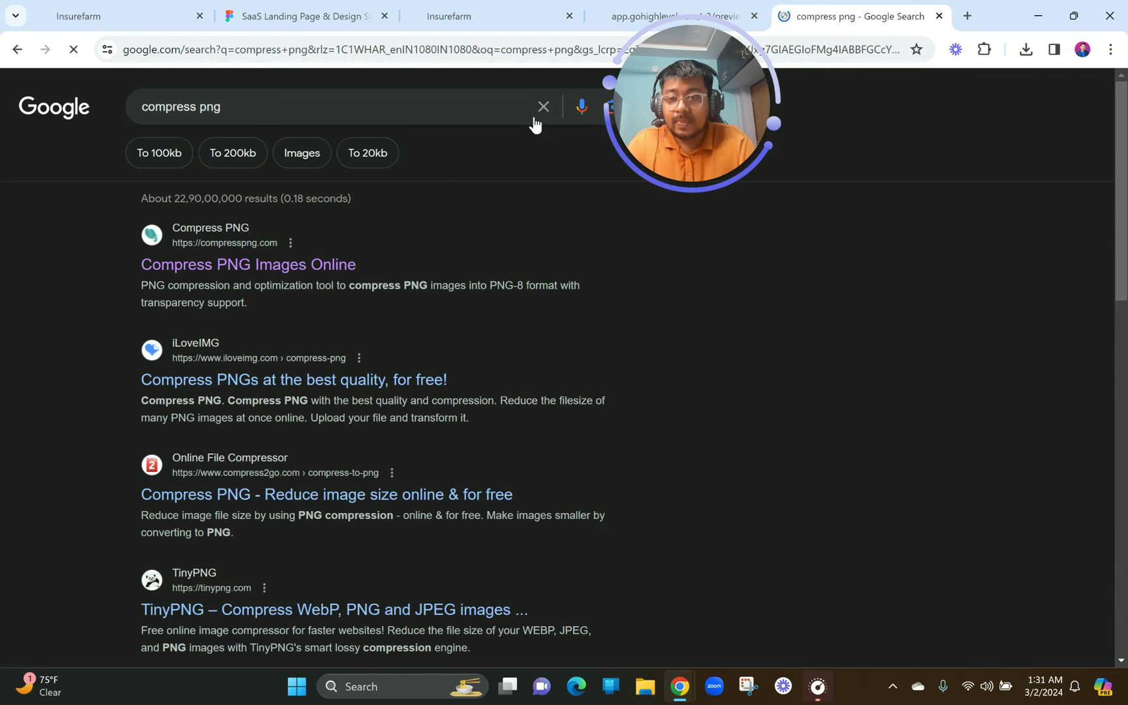
pyautogui.click(322, 264)
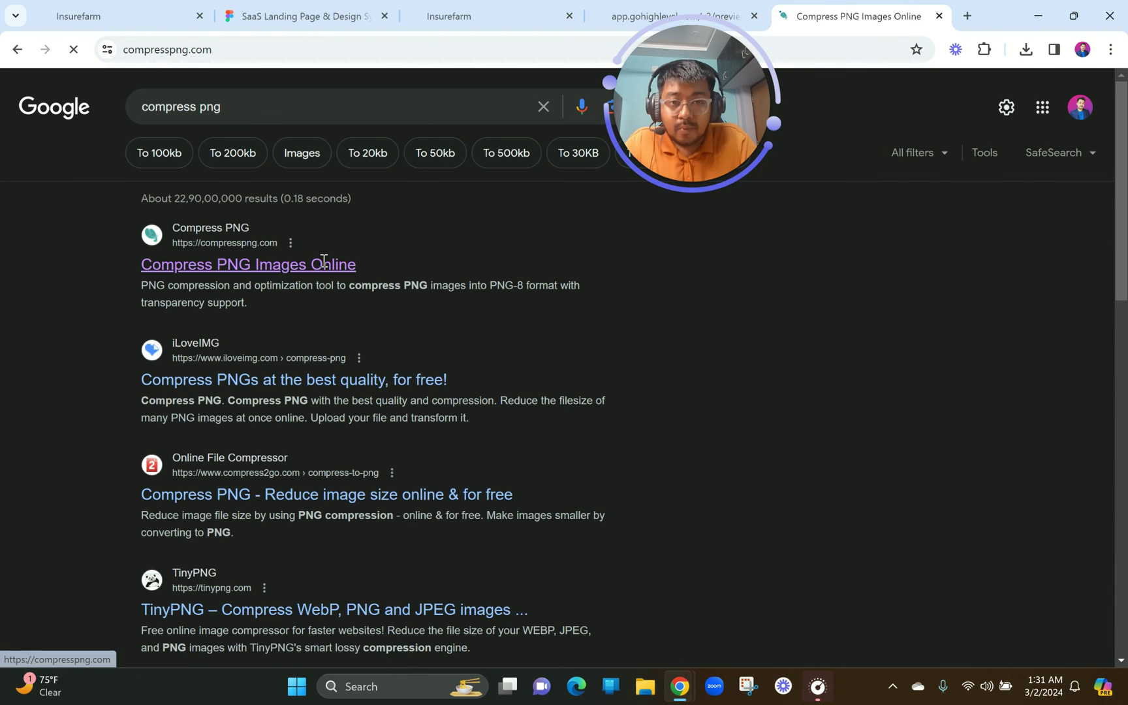
pyautogui.click(453, 362)
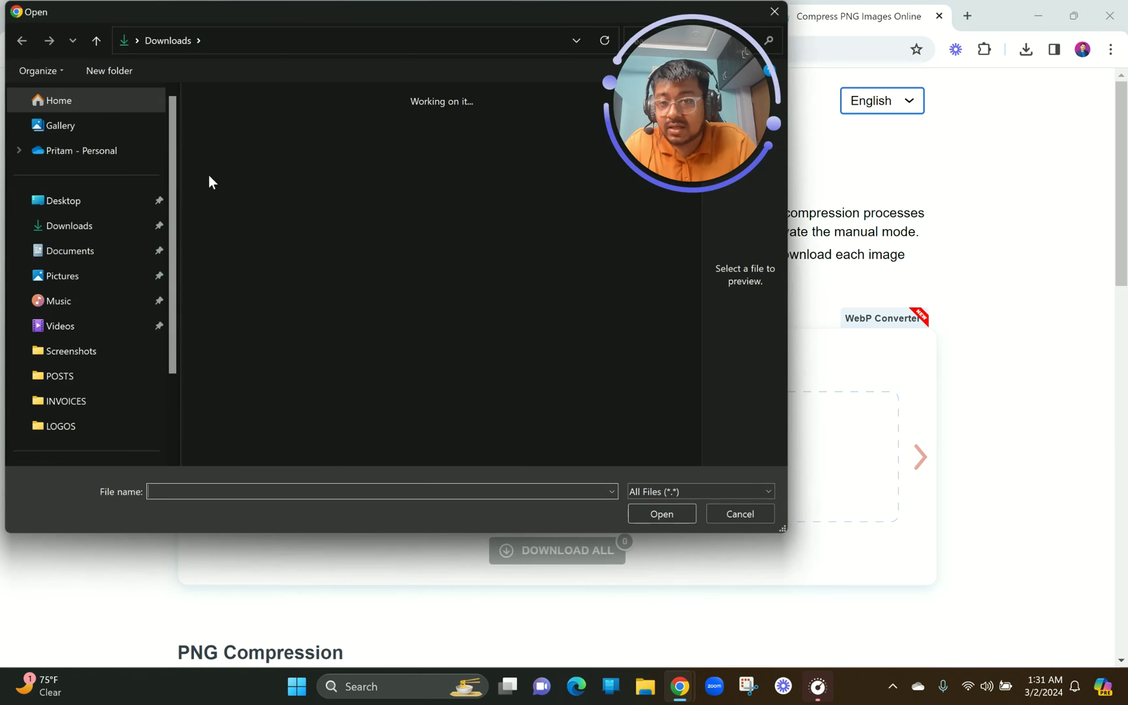
pyautogui.doubleClick(233, 160)
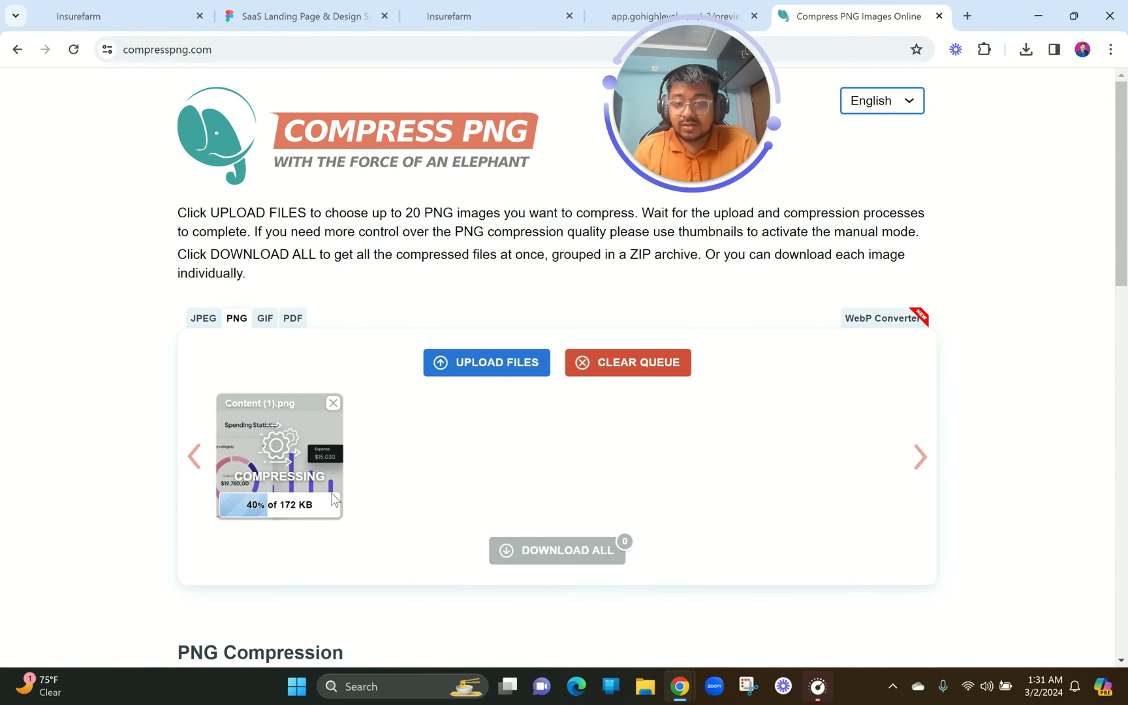
# - Return to the page builder's media library, upload Content (1)-min.png to the MISC folder and use it as the element's image
pyautogui.click(516, 13)
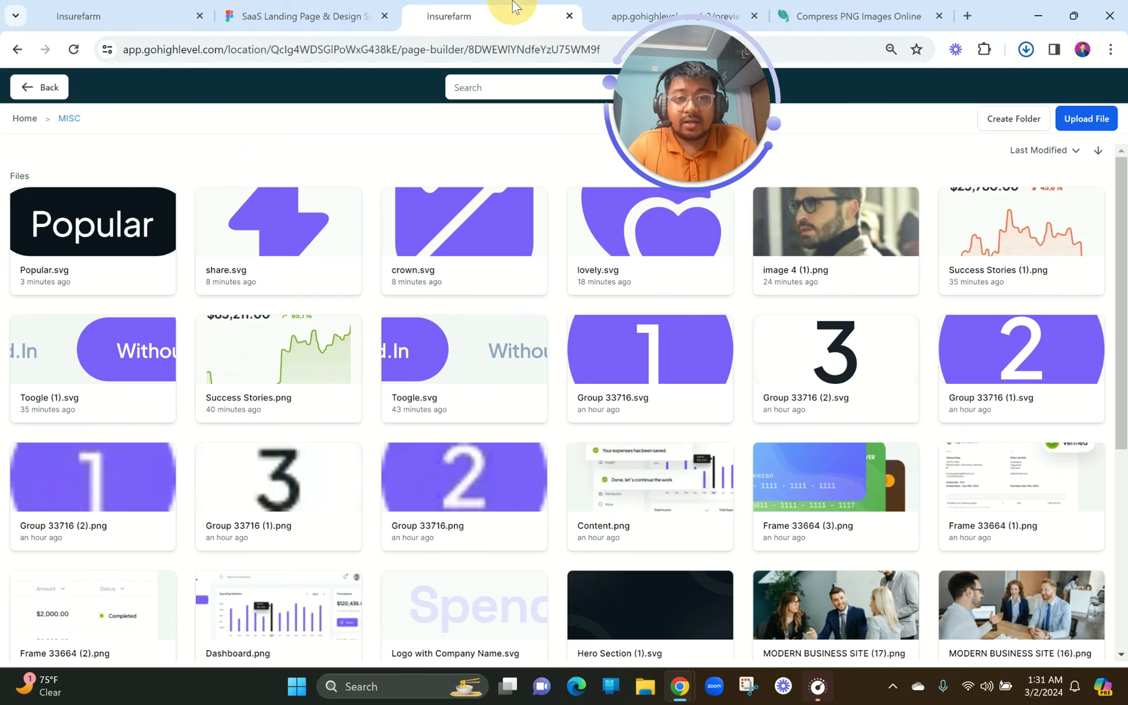
pyautogui.click(1085, 124)
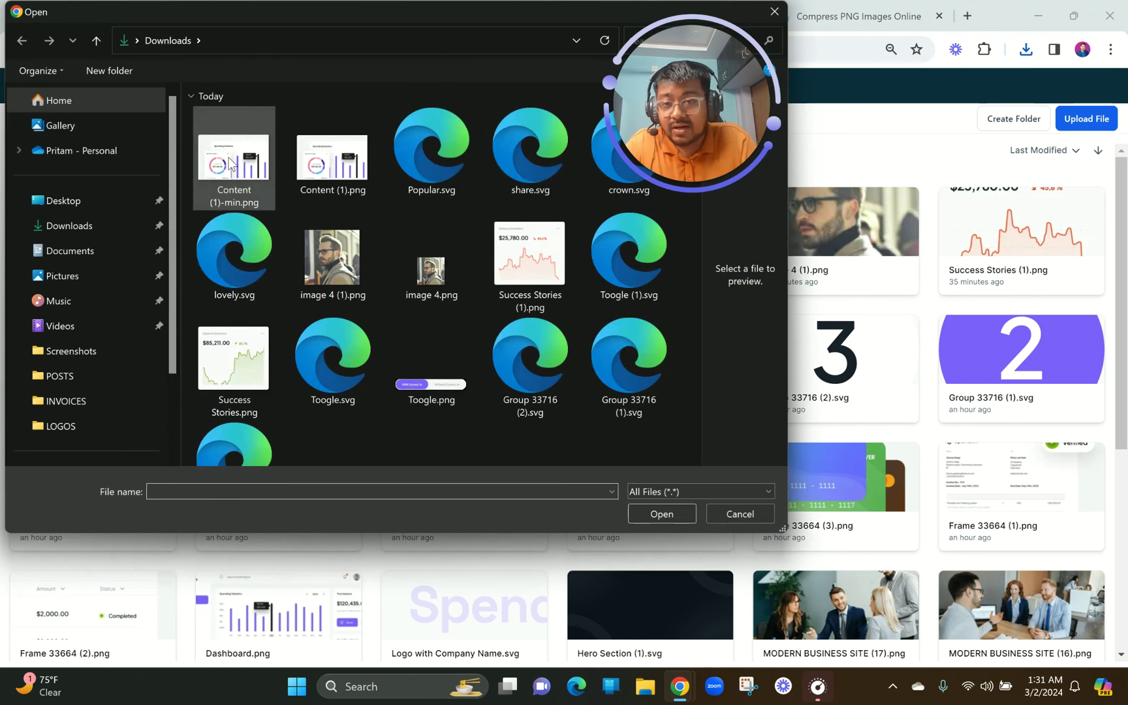
pyautogui.doubleClick(230, 160)
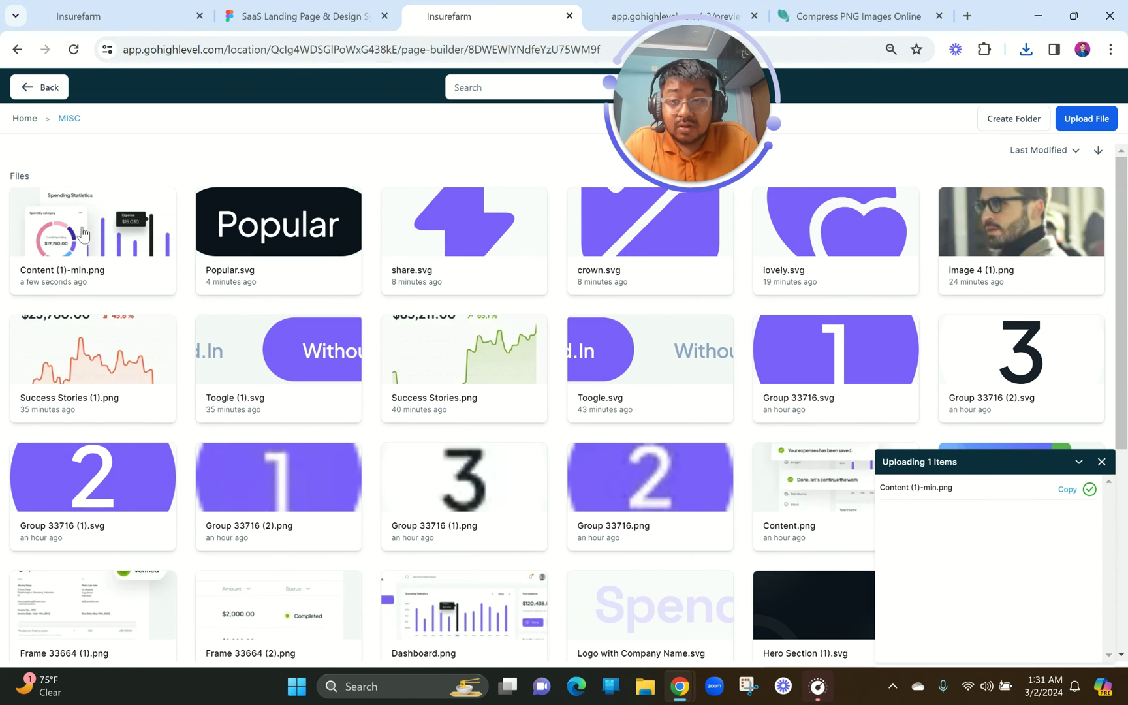
pyautogui.click(83, 234)
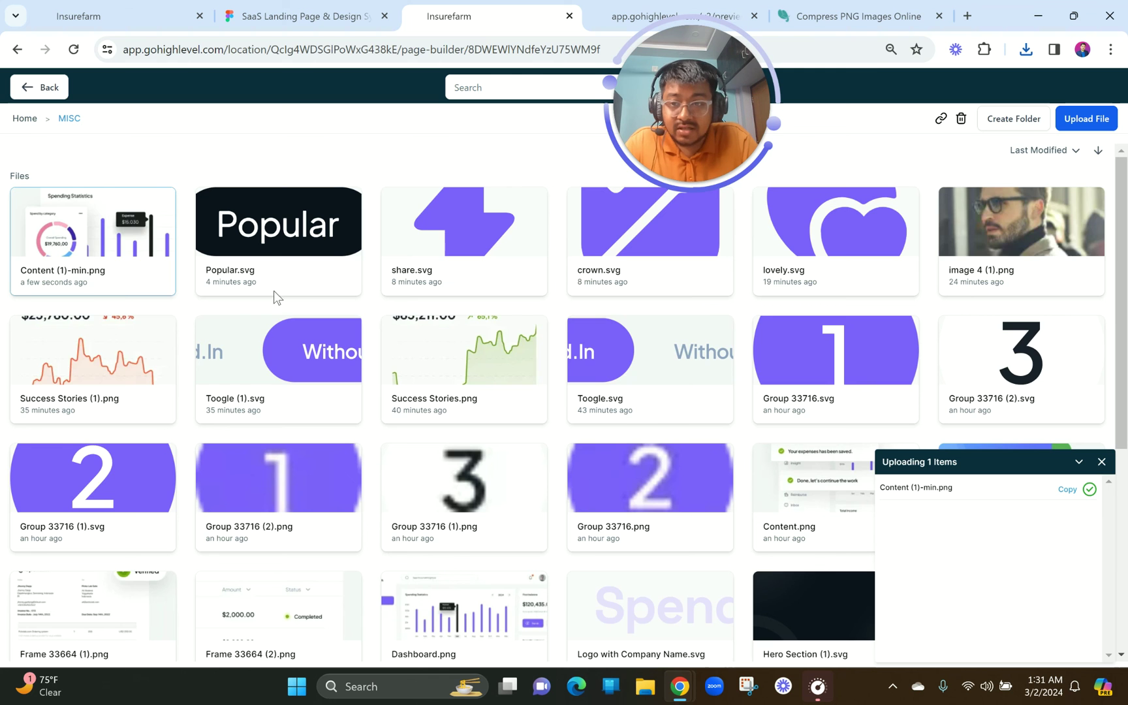
pyautogui.doubleClick(138, 235)
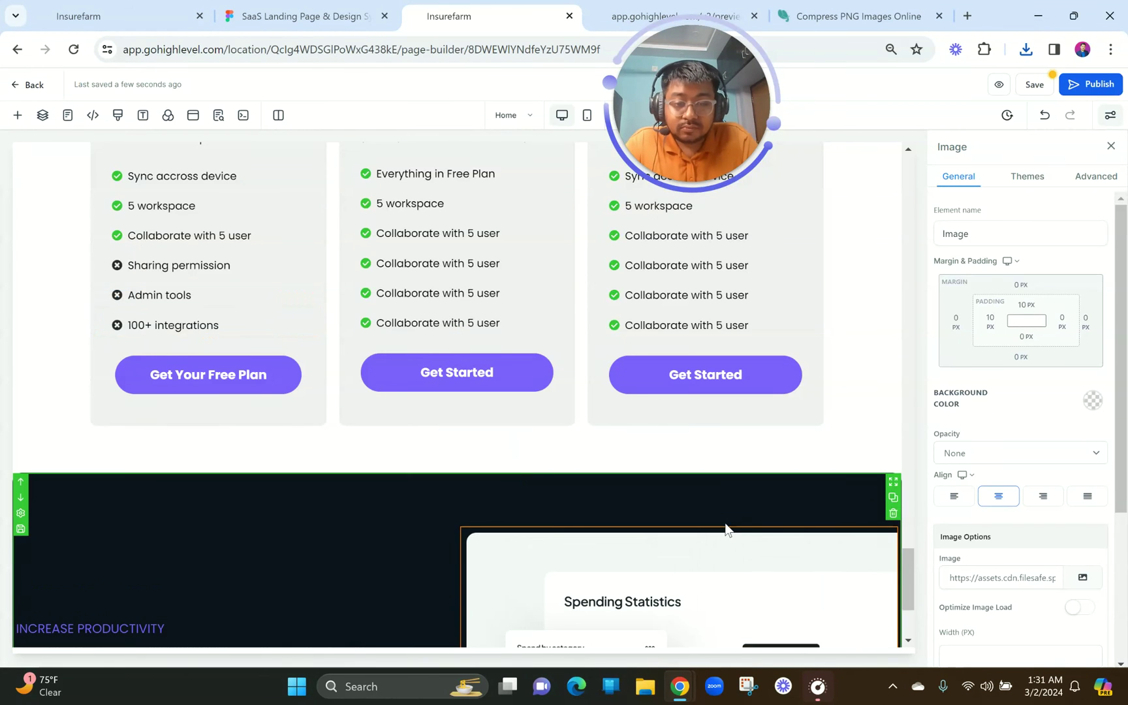
# - Give the Spending Statistics image a slightly negative right margin so it reaches the edge of the dark section
pyautogui.scroll(-3, 726, 529)
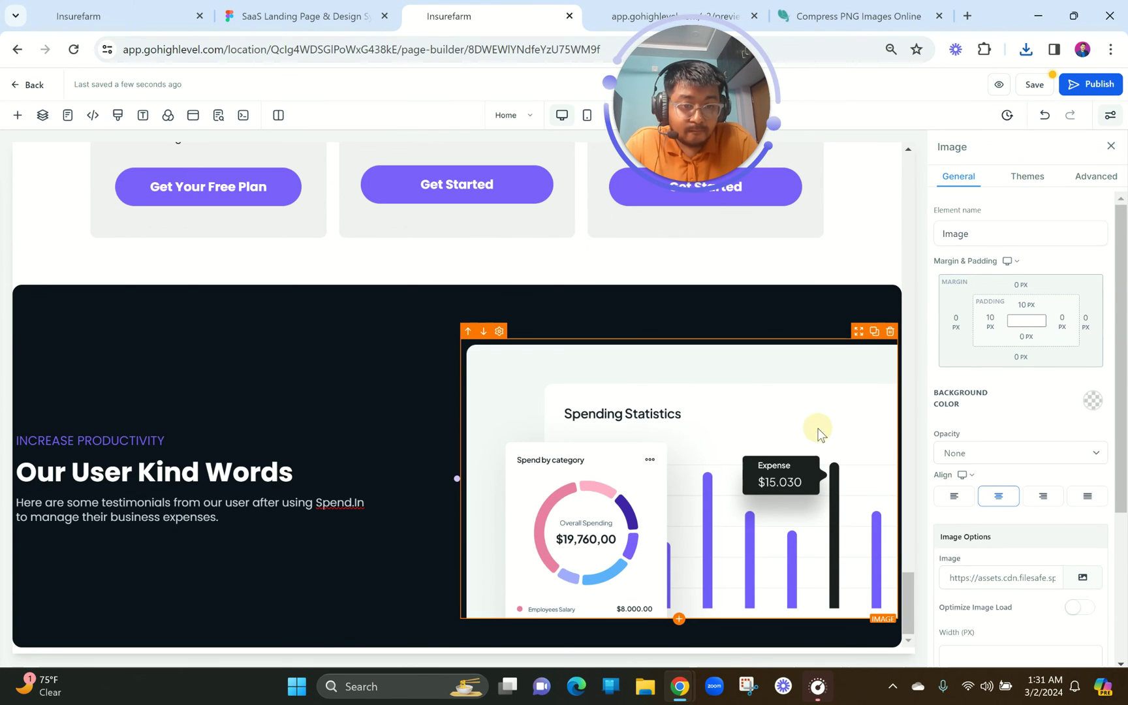
pyautogui.click(781, 305)
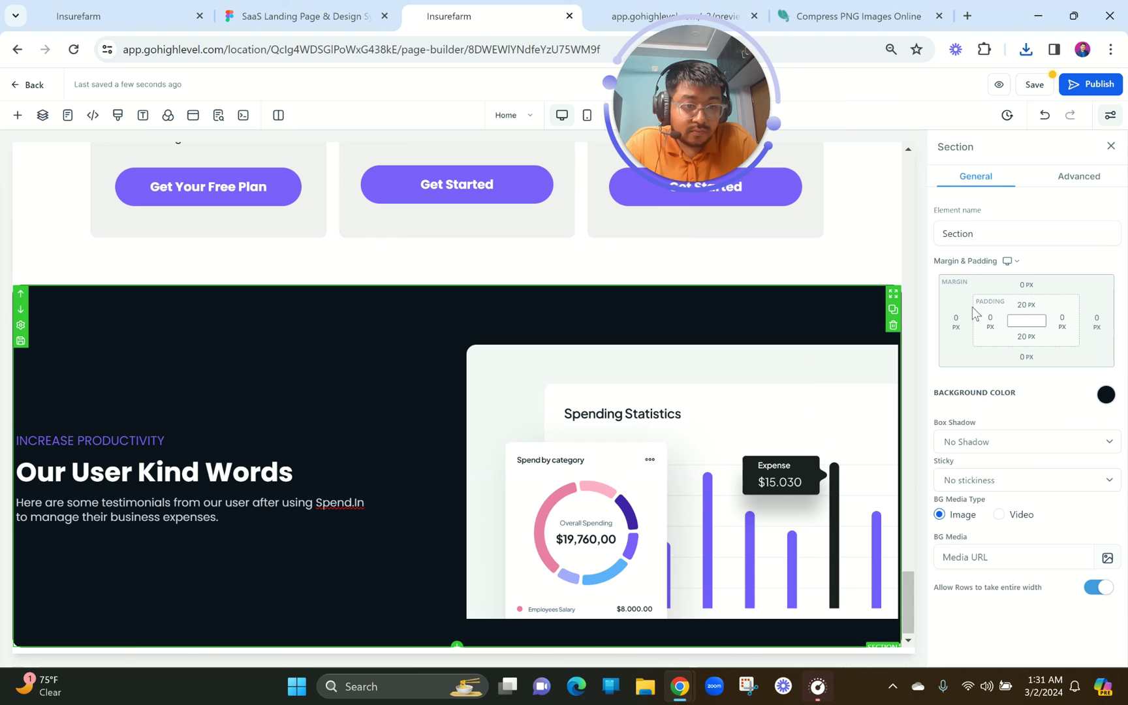
pyautogui.click(675, 430)
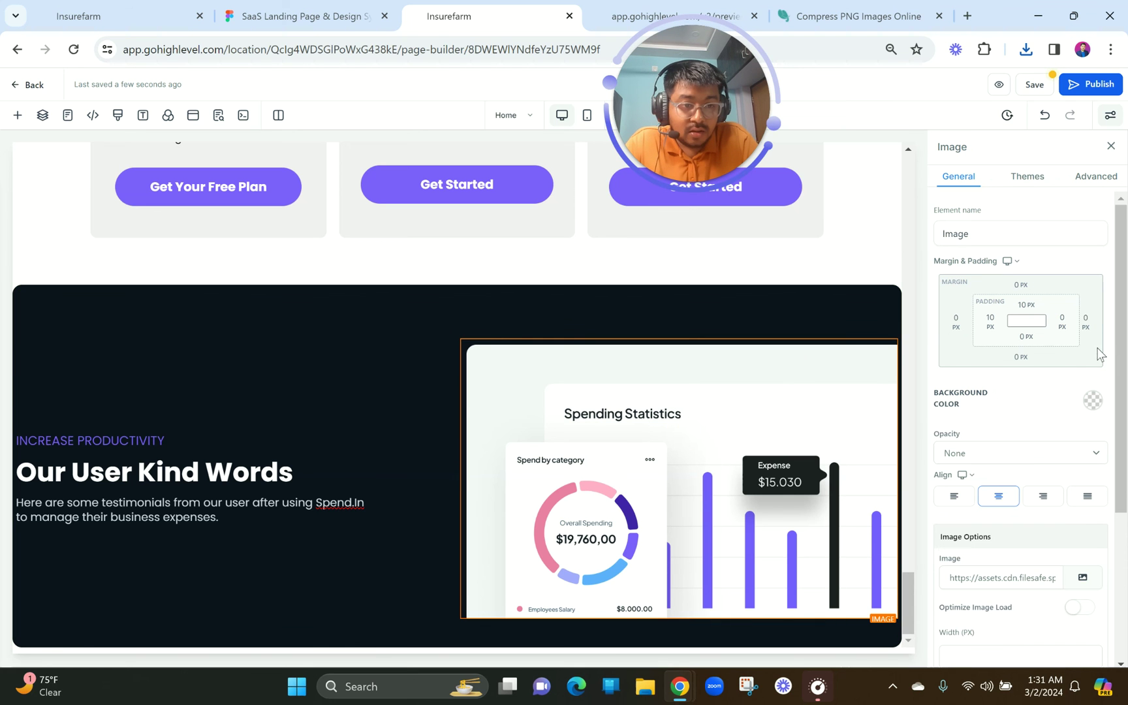
pyautogui.click(1086, 321)
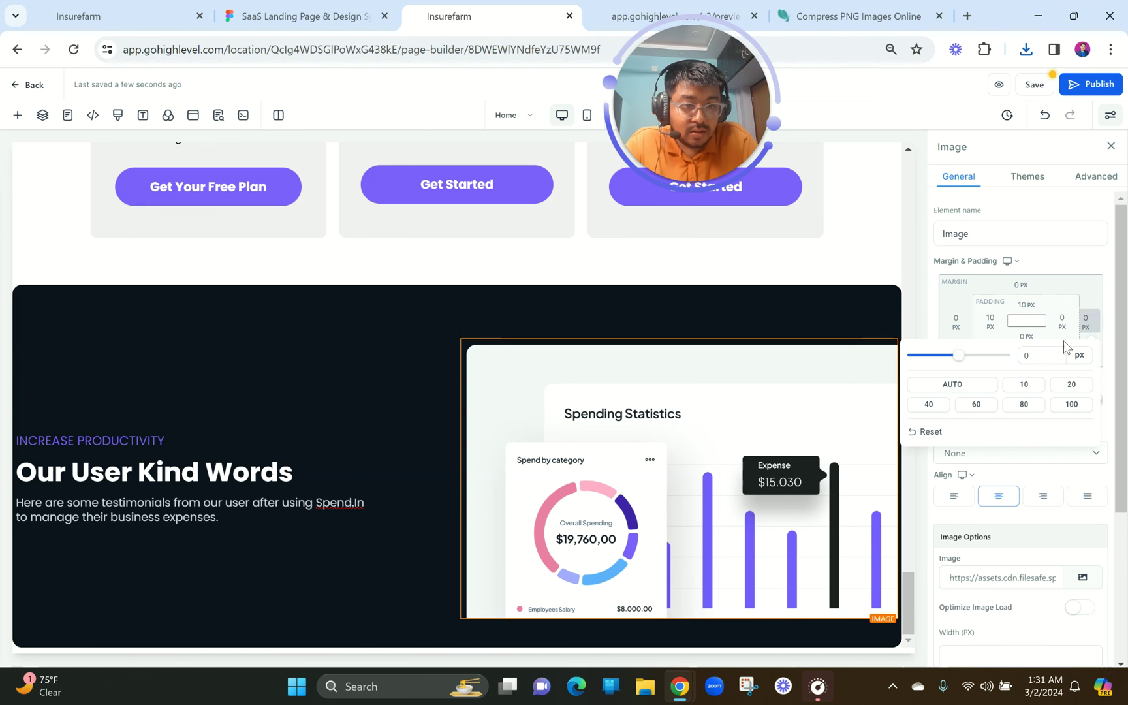
pyautogui.moveTo(955, 359); pyautogui.dragTo(953, 359)
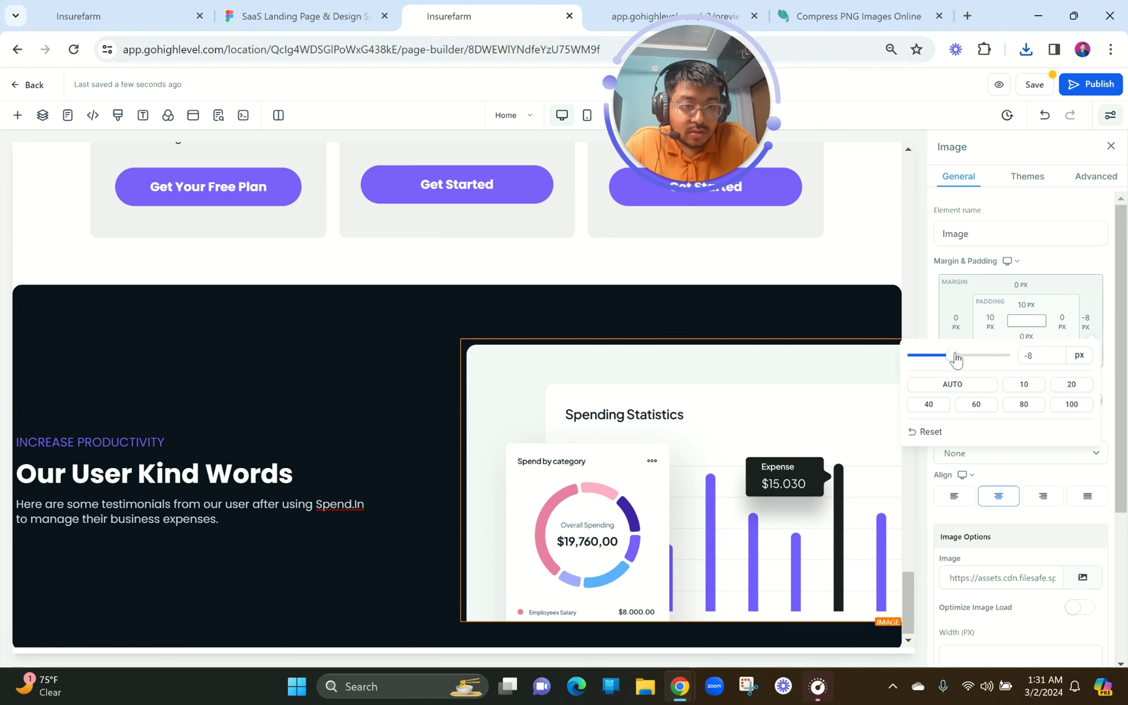
pyautogui.moveTo(954, 360); pyautogui.dragTo(954, 360)
pyautogui.click(801, 328)
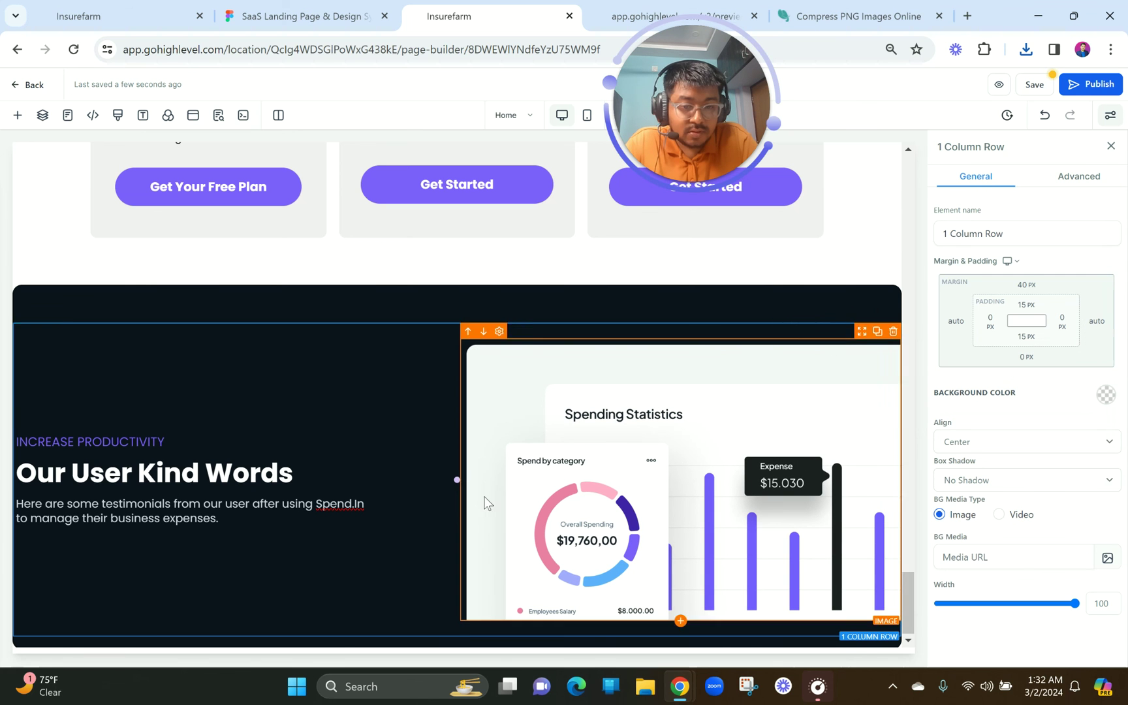
# - Duplicate the heading column and delete the sub headline, headline and paragraph from the first copy to leave an empty spacer column
pyautogui.click(261, 343)
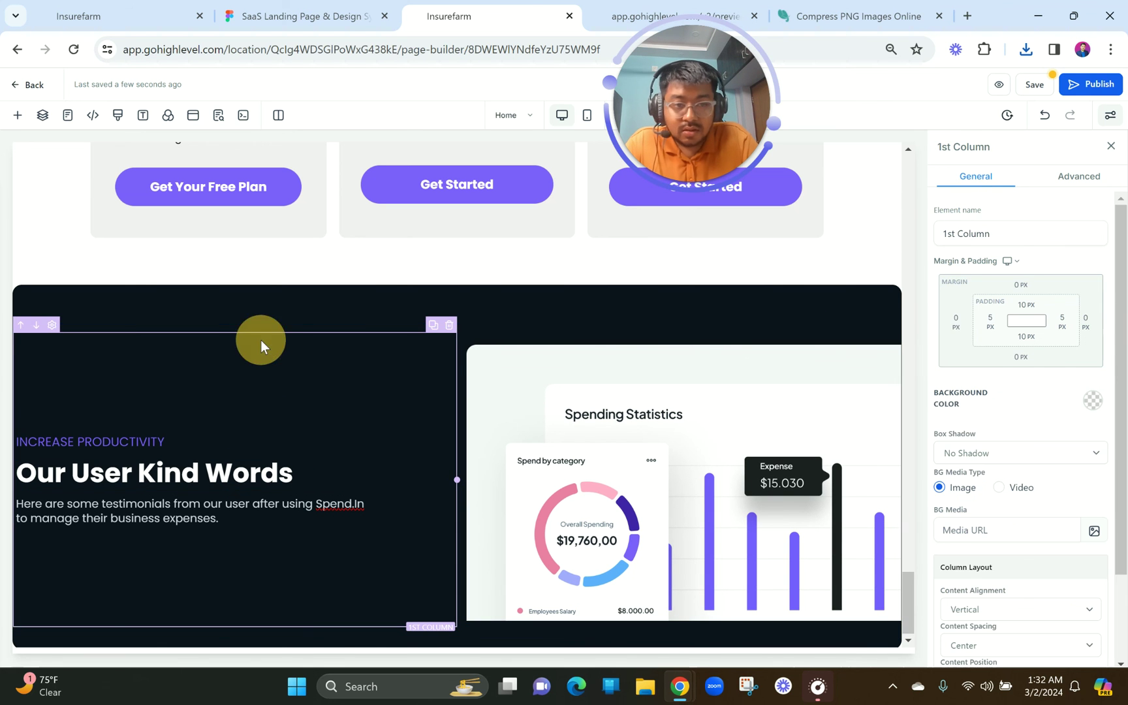
pyautogui.click(958, 330)
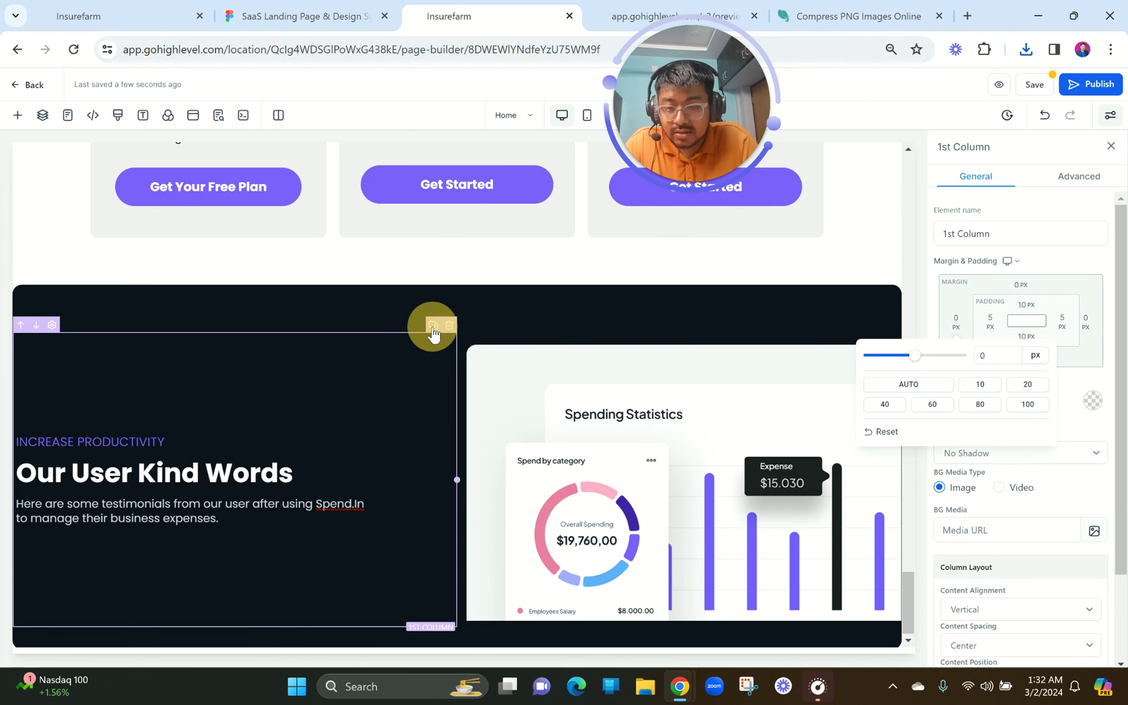
pyautogui.click(432, 326)
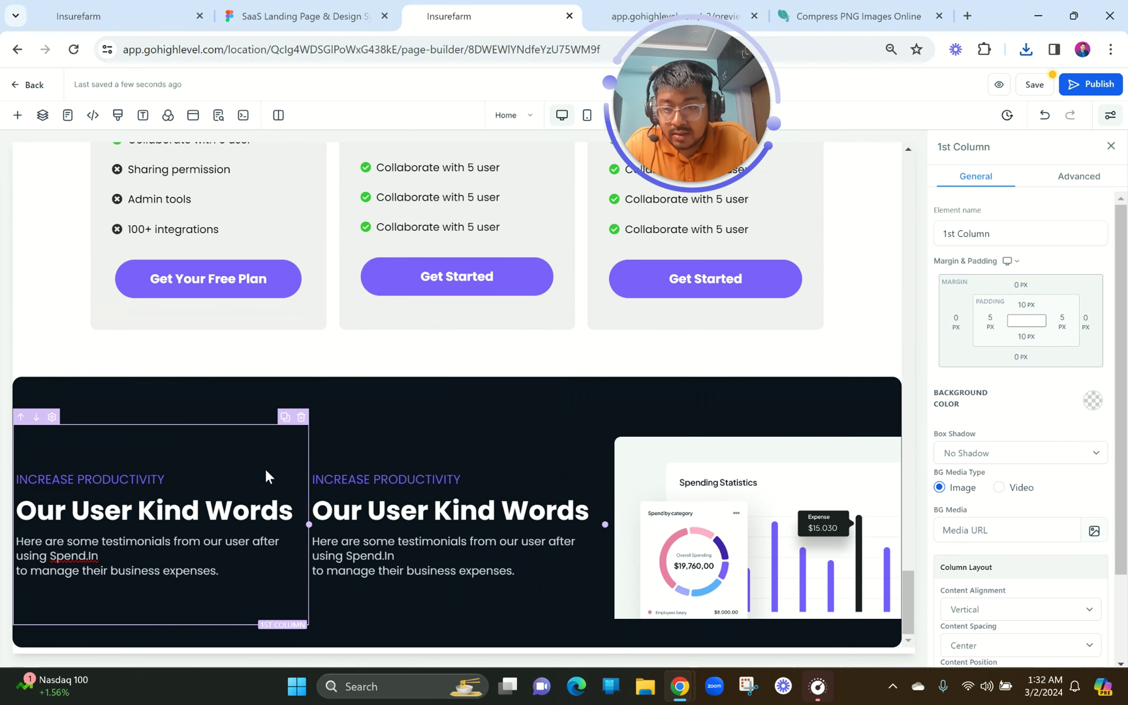
pyautogui.click(298, 464)
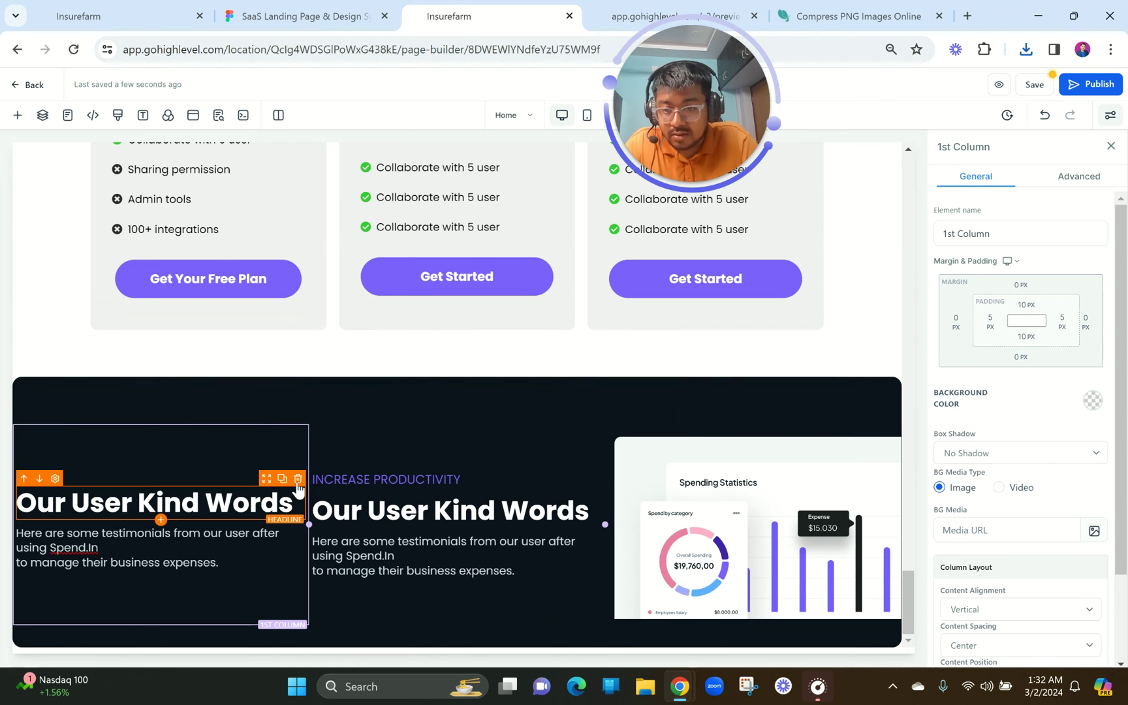
pyautogui.click(298, 480)
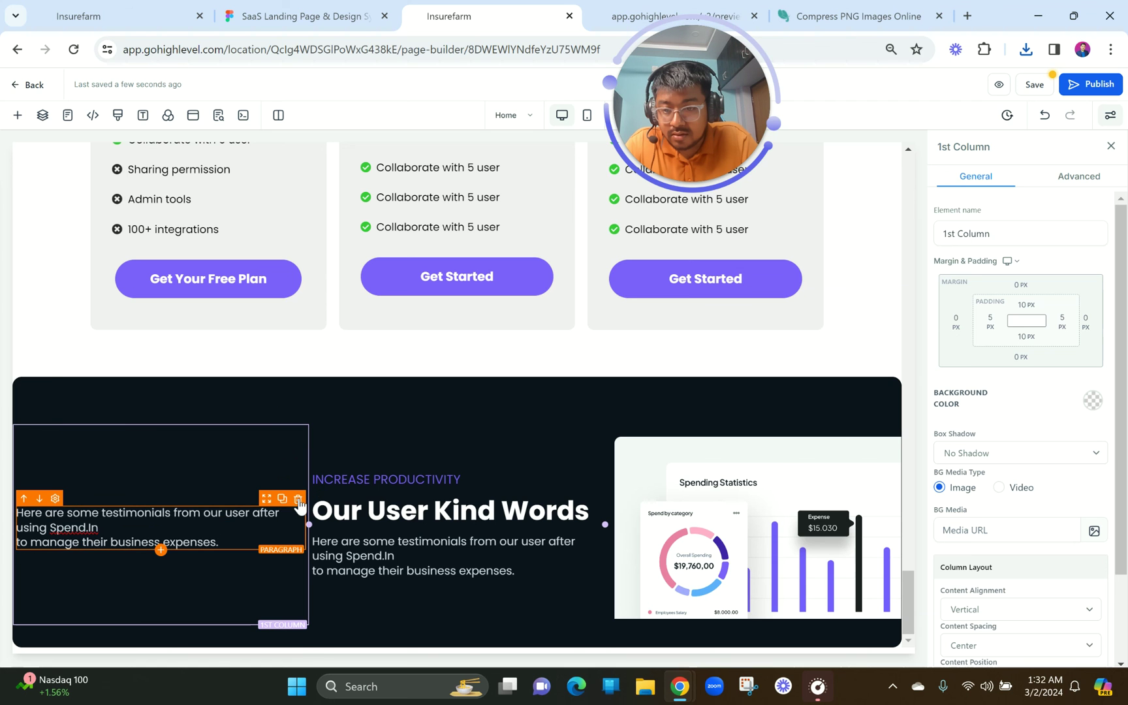
pyautogui.click(298, 498)
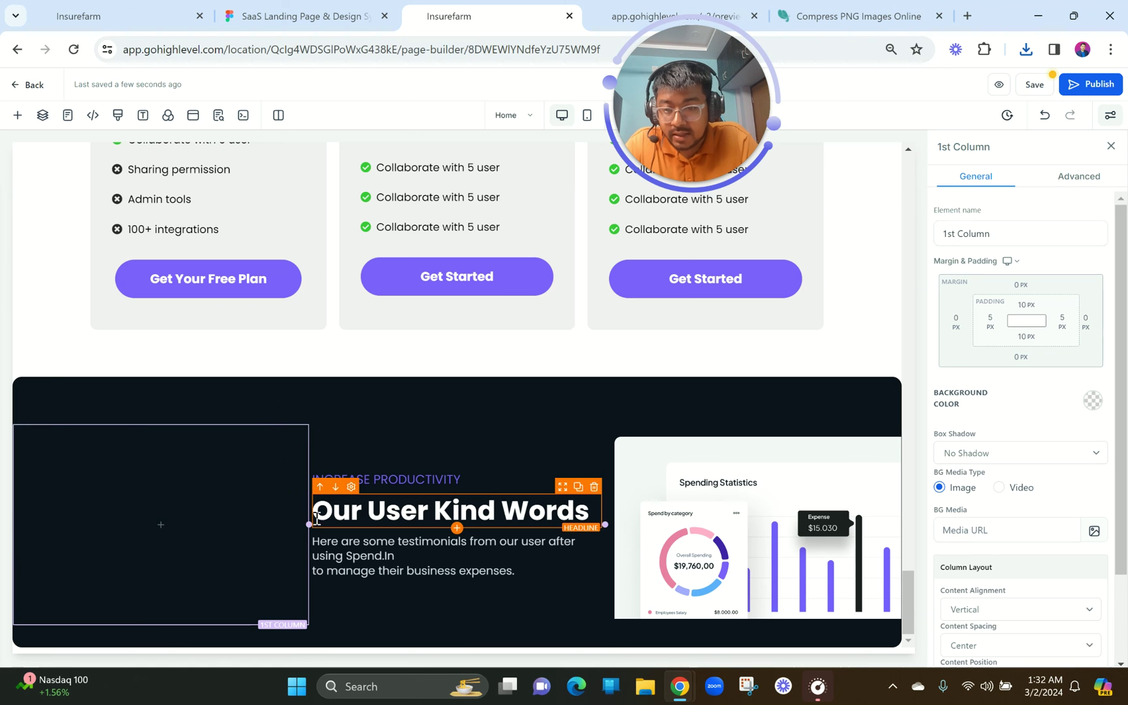
# - Narrow the empty first column to a thin spacer and shrink the heading column to widen the image column
pyautogui.moveTo(285, 529); pyautogui.dragTo(80, 518)
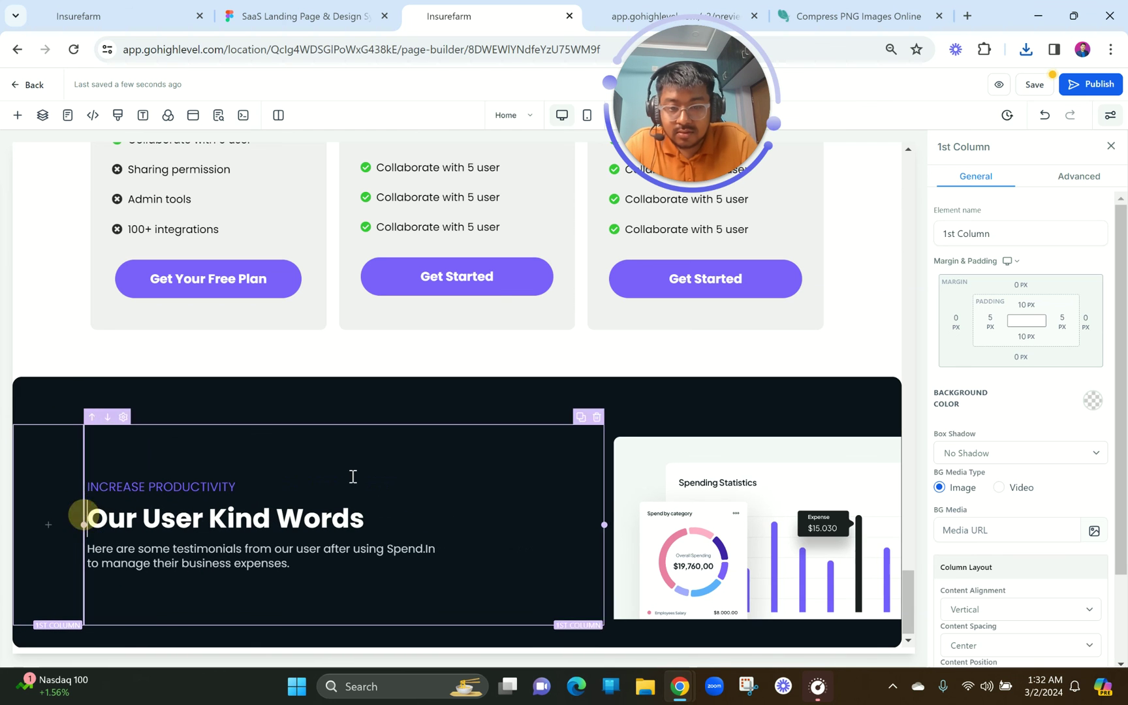
pyautogui.moveTo(605, 526); pyautogui.dragTo(439, 539)
pyautogui.scroll(-2, 440, 539)
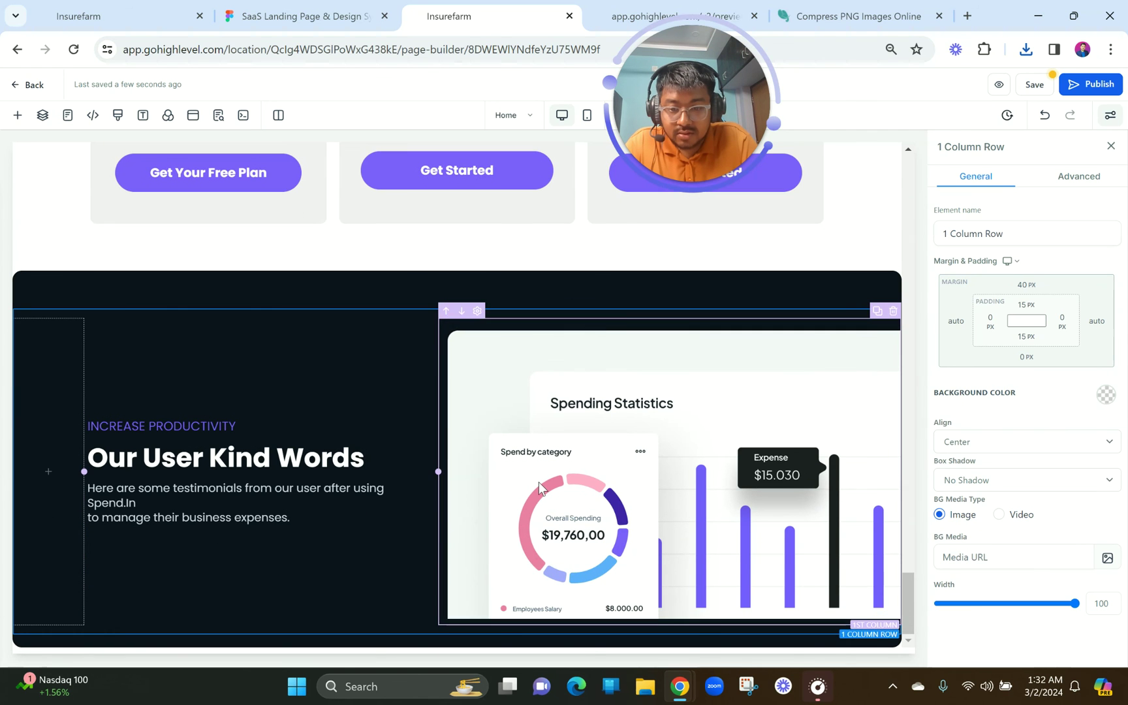
# - Remove the bottom padding of the image's column and set the bottom padding of its row to 0 px
pyautogui.click(493, 624)
pyautogui.click(1021, 337)
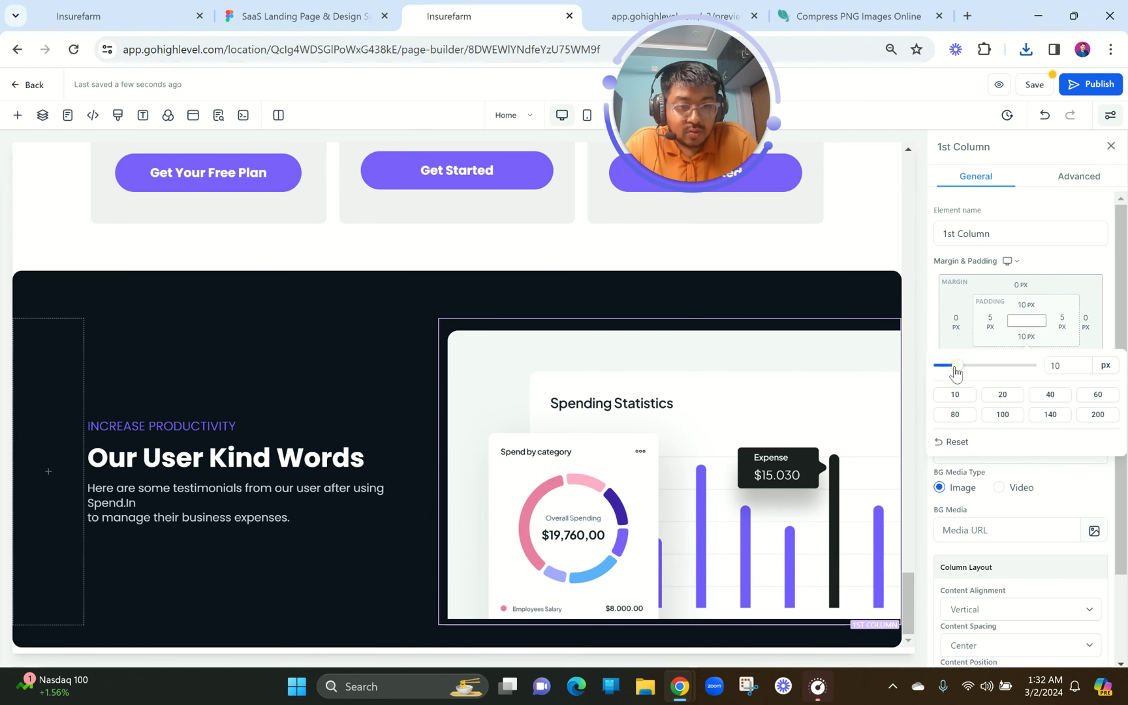
pyautogui.click(566, 631)
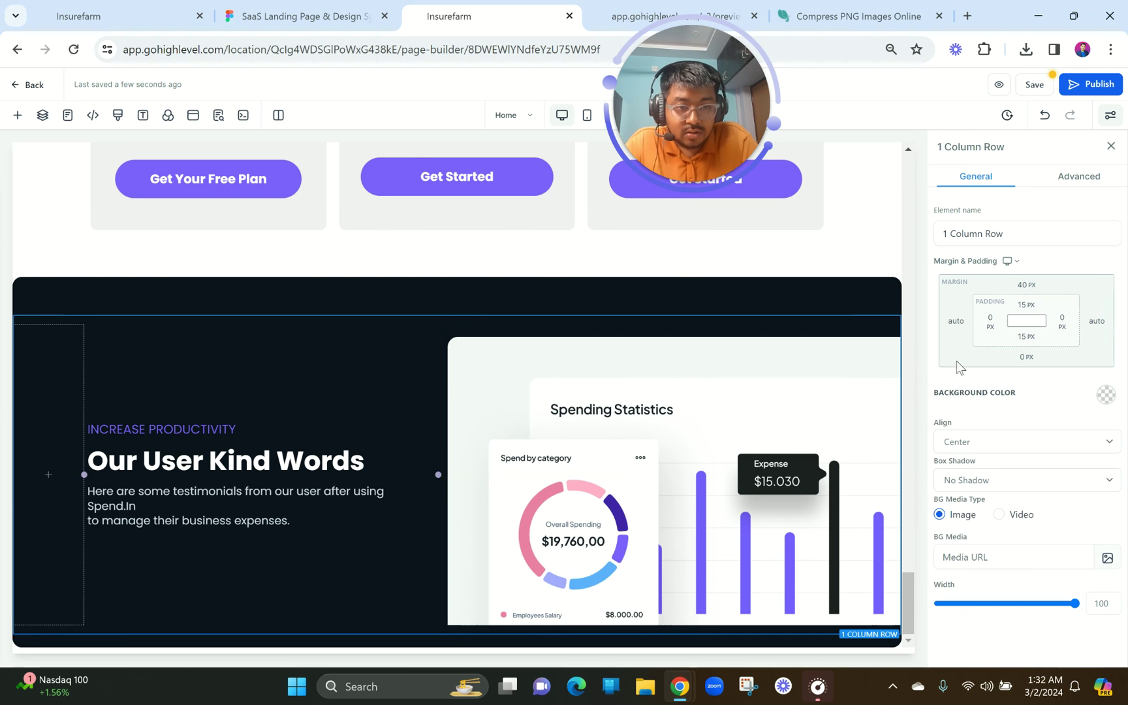
pyautogui.click(1021, 338)
pyautogui.moveTo(963, 370); pyautogui.dragTo(888, 359)
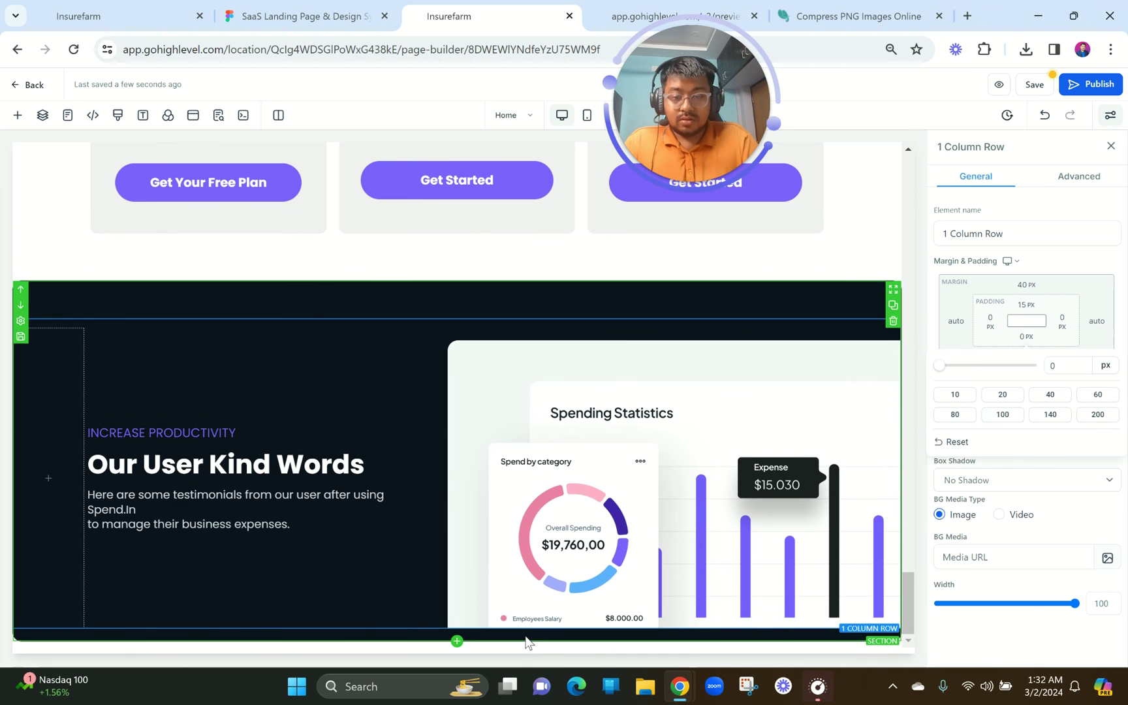
# - Set the bottom padding of the dark section to 0 px
pyautogui.click(526, 641)
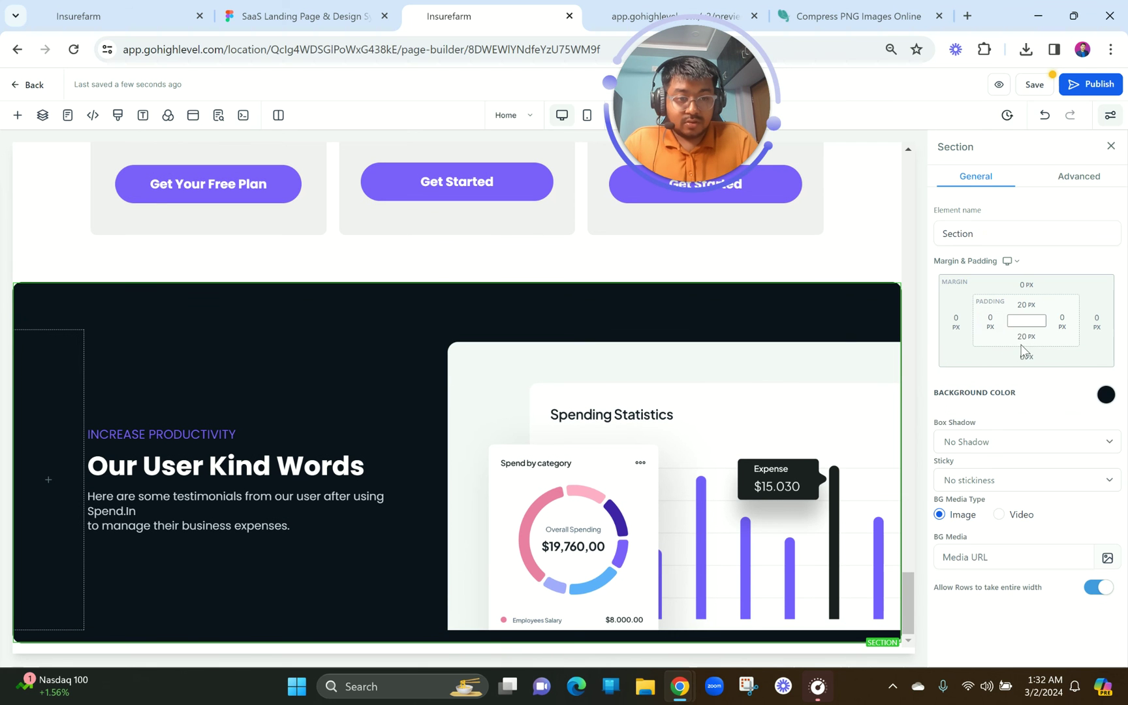
pyautogui.click(1018, 349)
pyautogui.moveTo(949, 365); pyautogui.dragTo(886, 370)
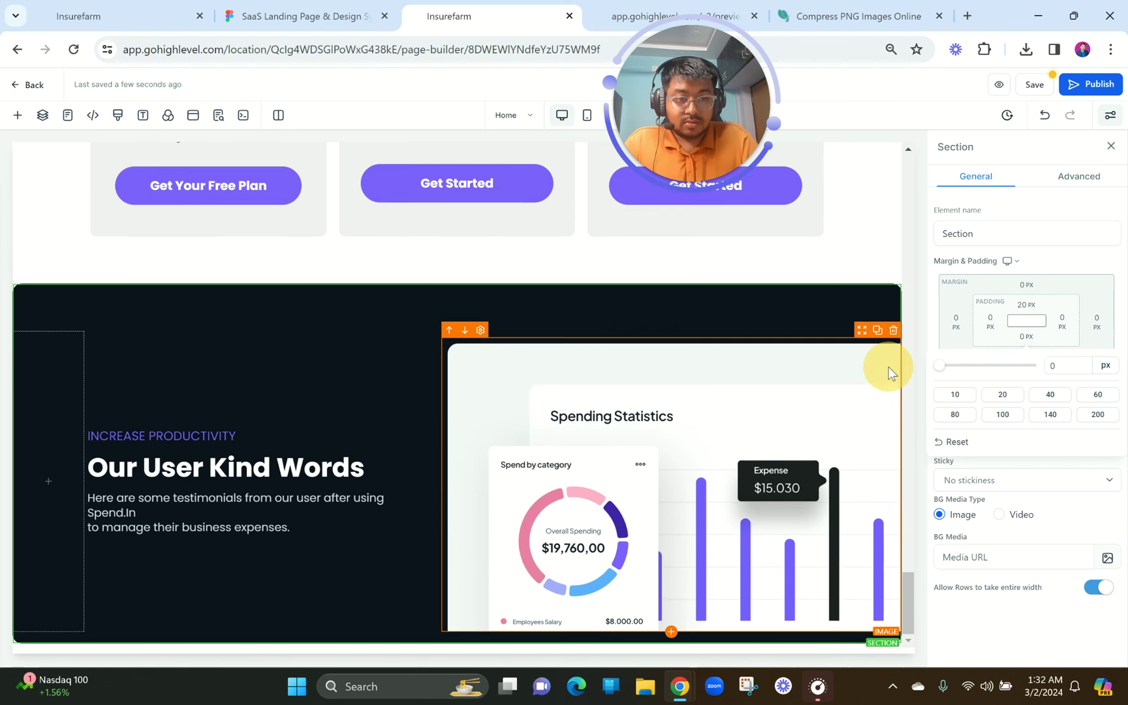
# - Preview the page and check how the dark section with the dashboard image looks, then return to the page builder
pyautogui.click(1007, 89)
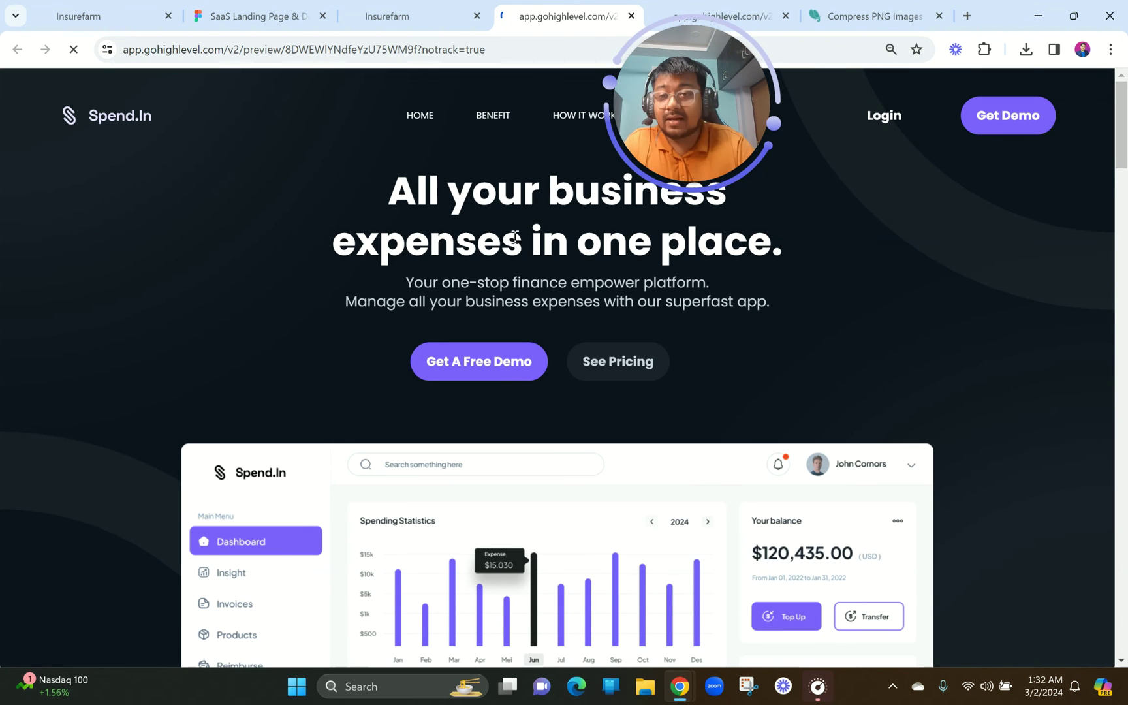
pyautogui.moveTo(1125, 143); pyautogui.dragTo(1123, 646)
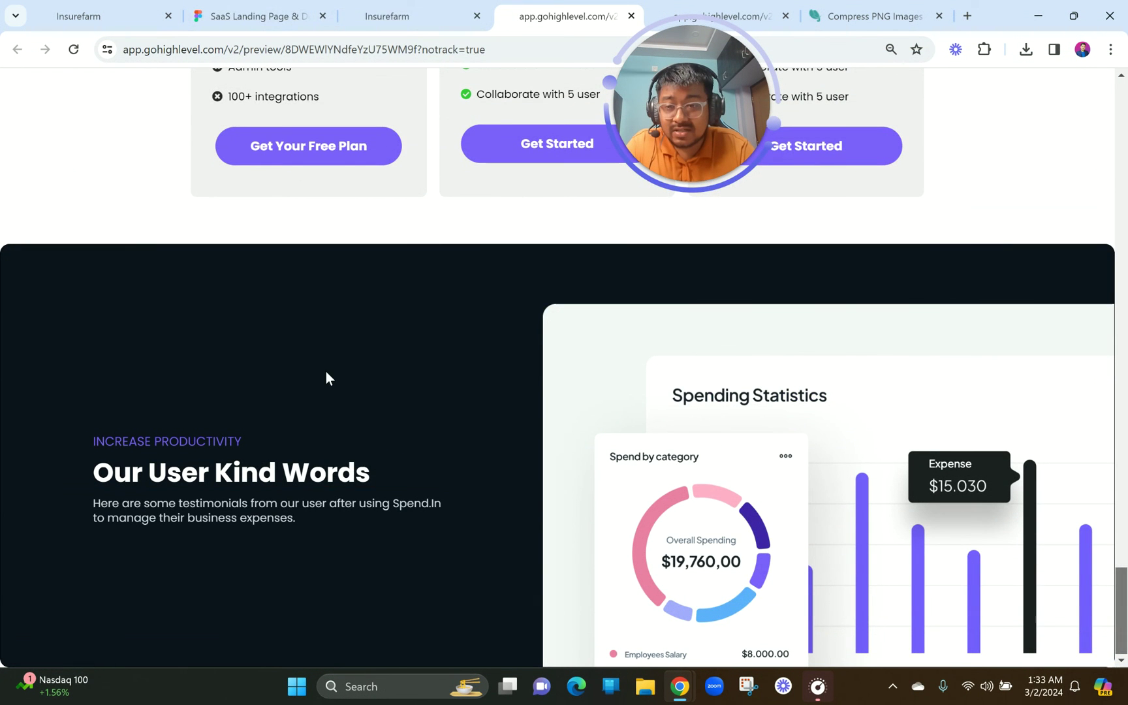
pyautogui.click(387, 15)
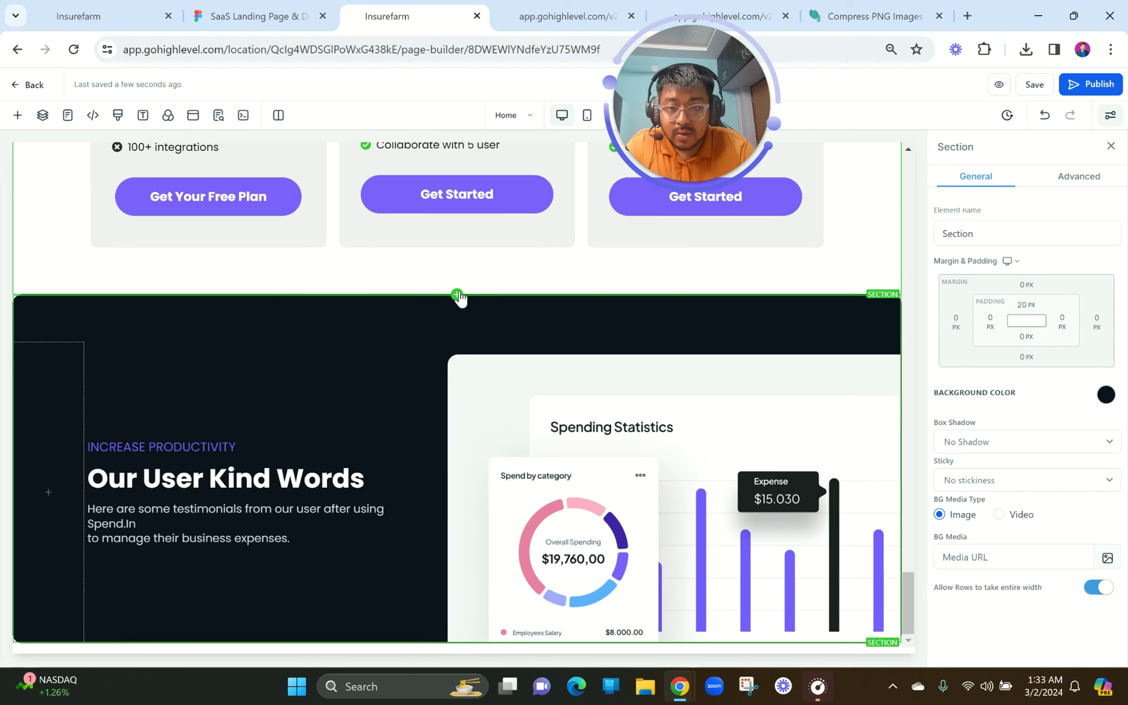
# - Add a blank section above the dark section and move it below, to the end of the page
pyautogui.click(458, 295)
pyautogui.moveTo(165, 228); pyautogui.dragTo(142, 265)
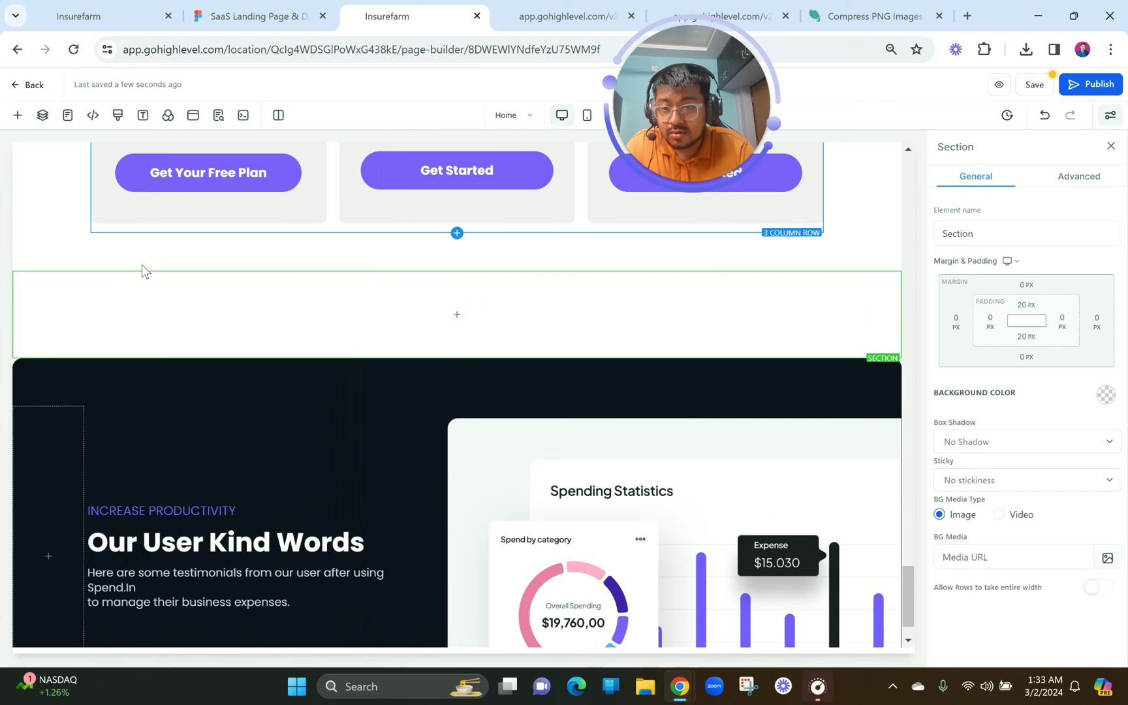
pyautogui.click(21, 298)
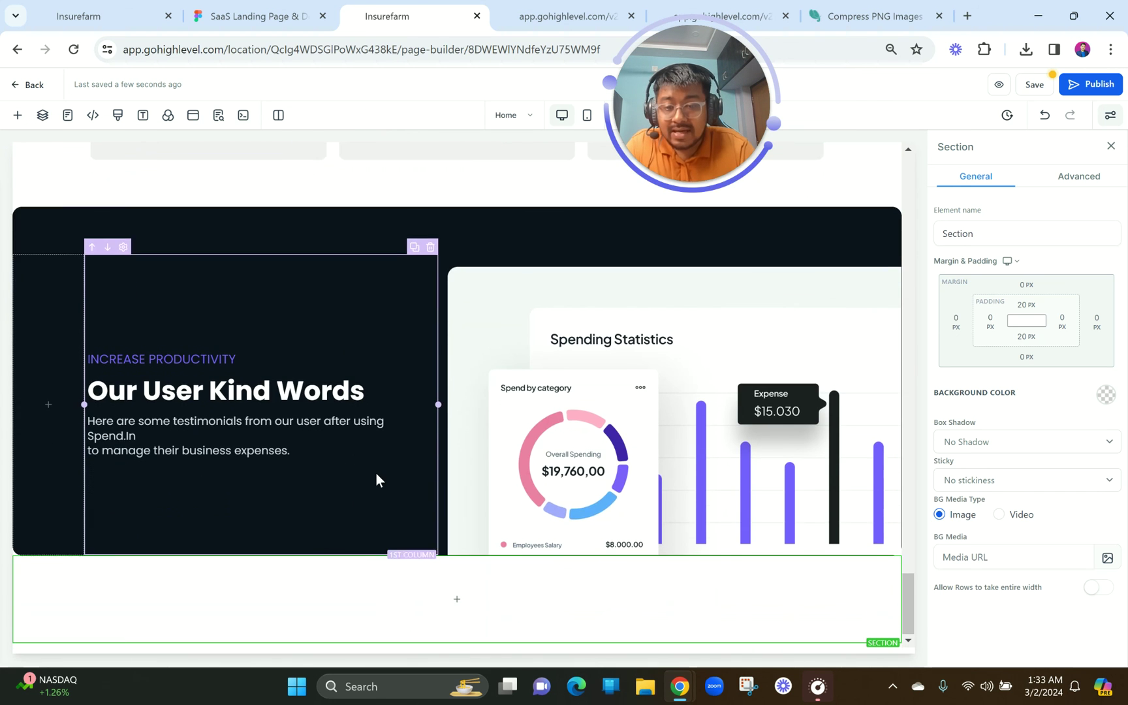
# - Switch to the Figma design and select the Spend.In logo with company name group in the footer frame
pyautogui.click(260, 16)
pyautogui.scroll(-5, 449, 322)
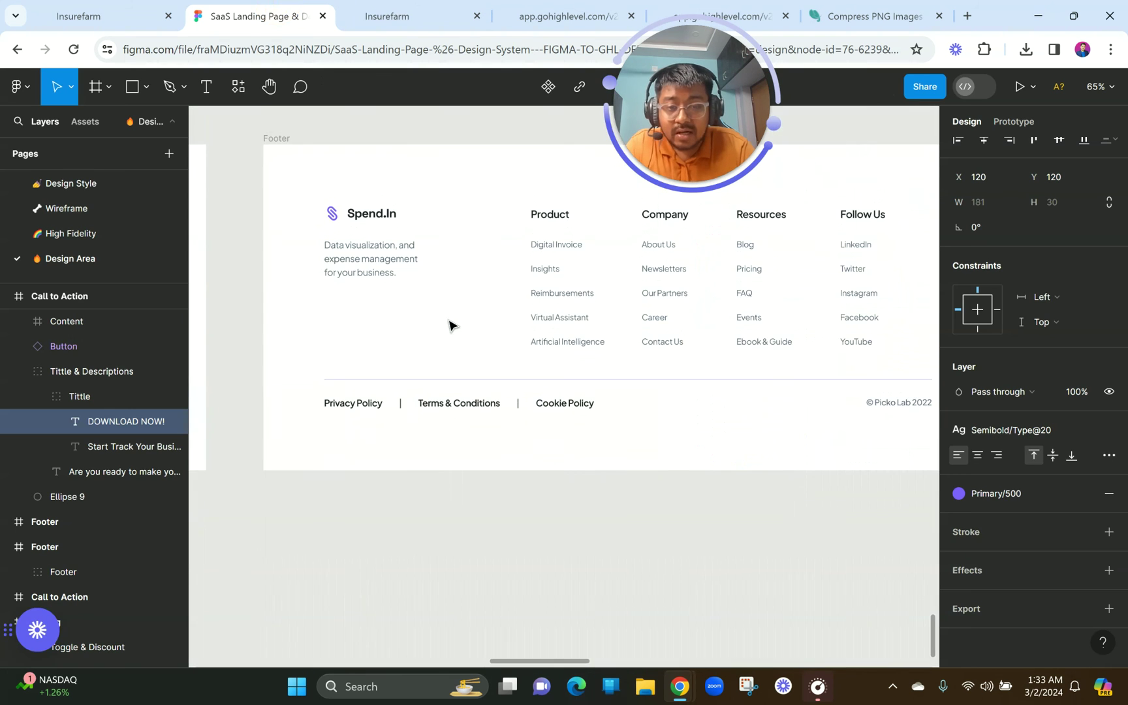
pyautogui.hscroll(2, 449, 323)
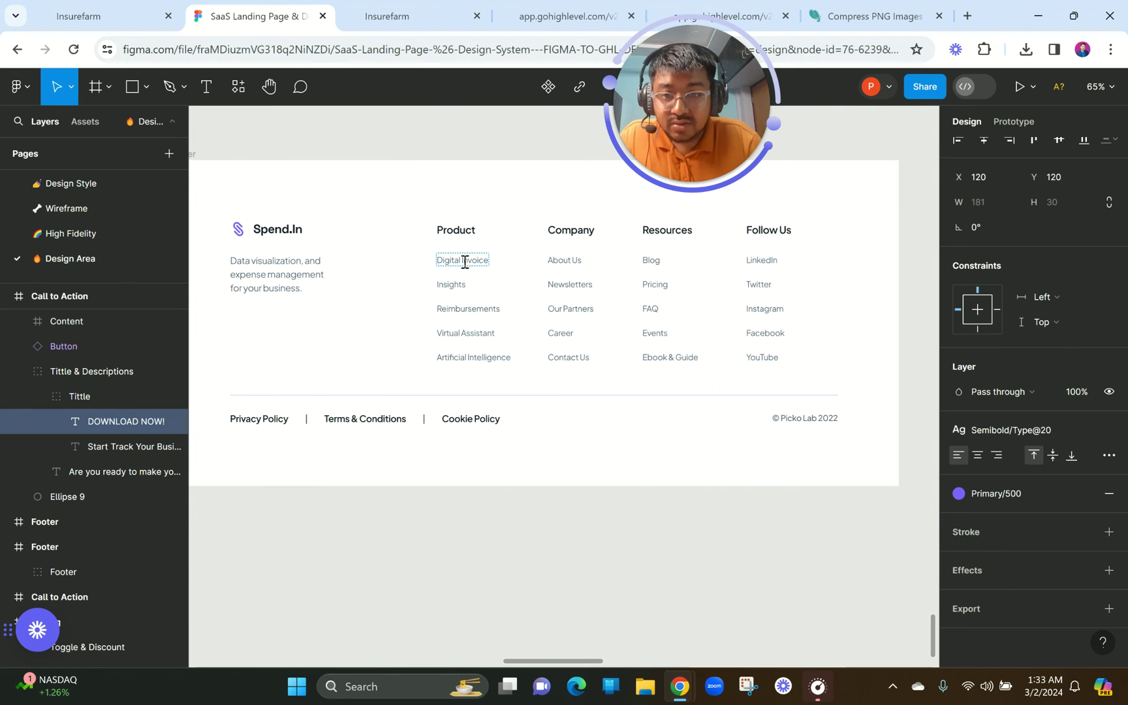
pyautogui.keyDown('ctrl'); pyautogui.click(283, 230); pyautogui.keyUp('ctrl')
pyautogui.click(236, 229)
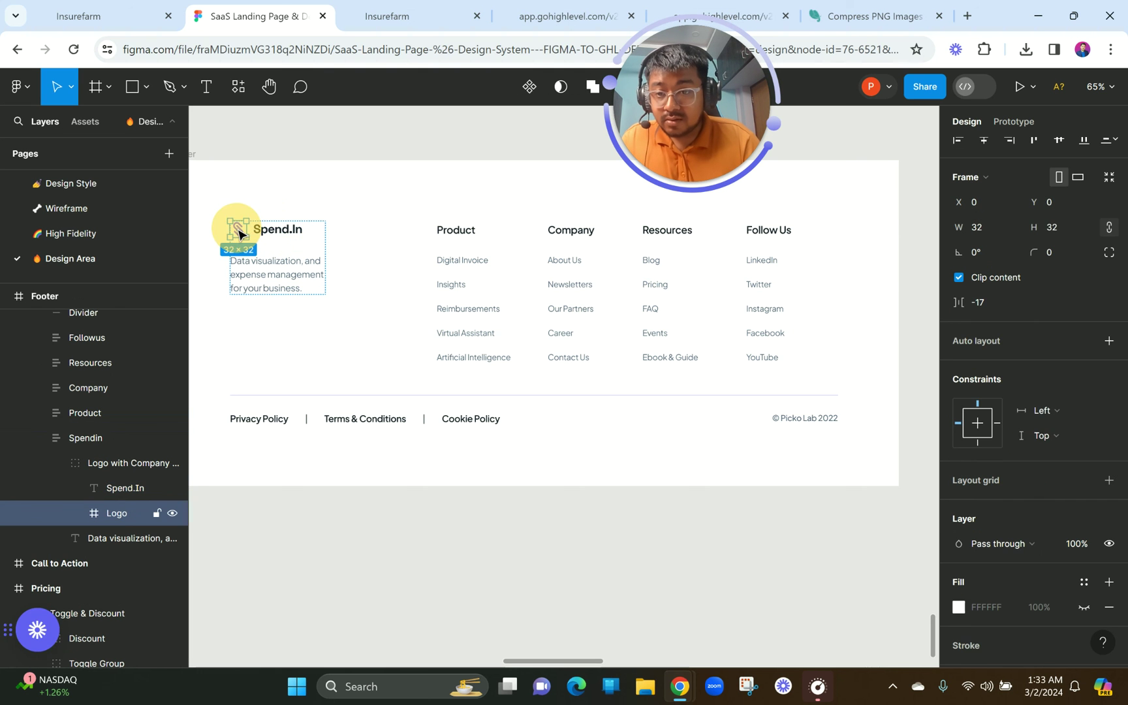
pyautogui.doubleClick(238, 231)
pyautogui.click(260, 231)
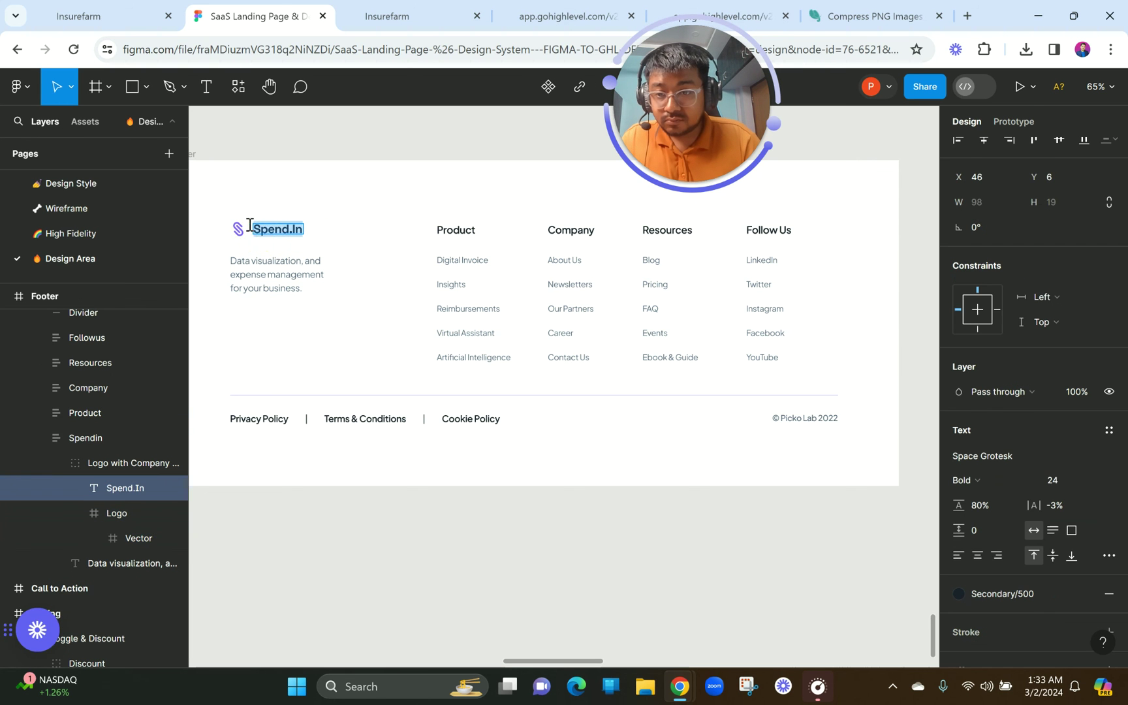
pyautogui.press('Escape')
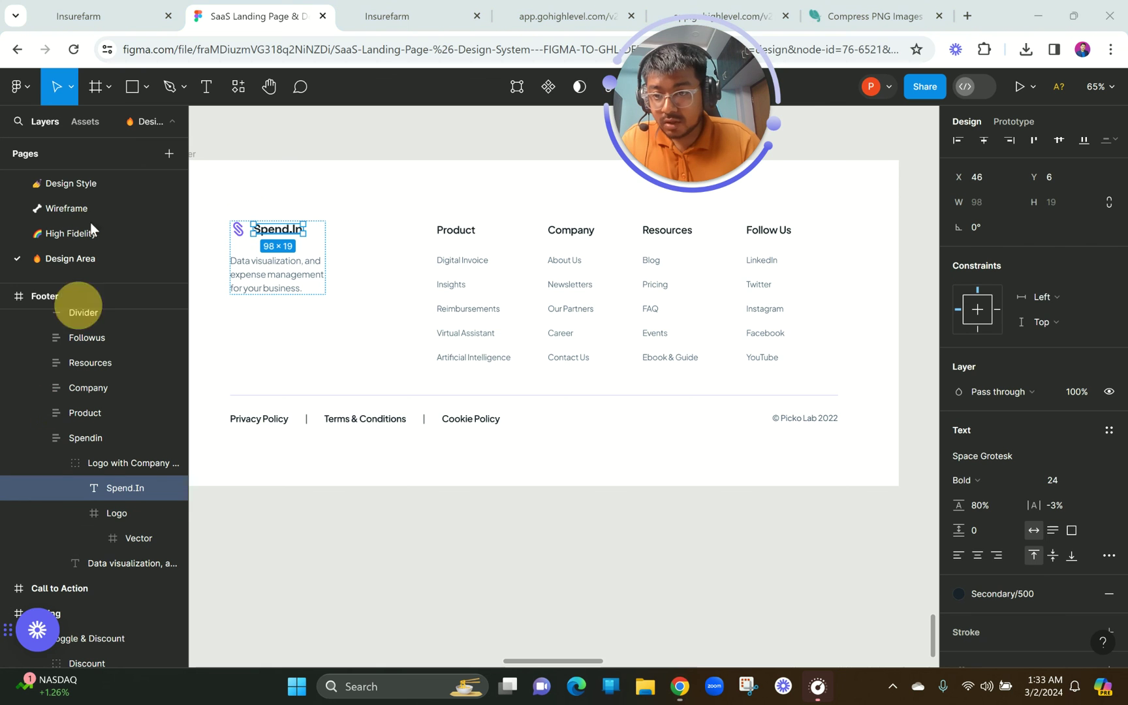
pyautogui.click(131, 464)
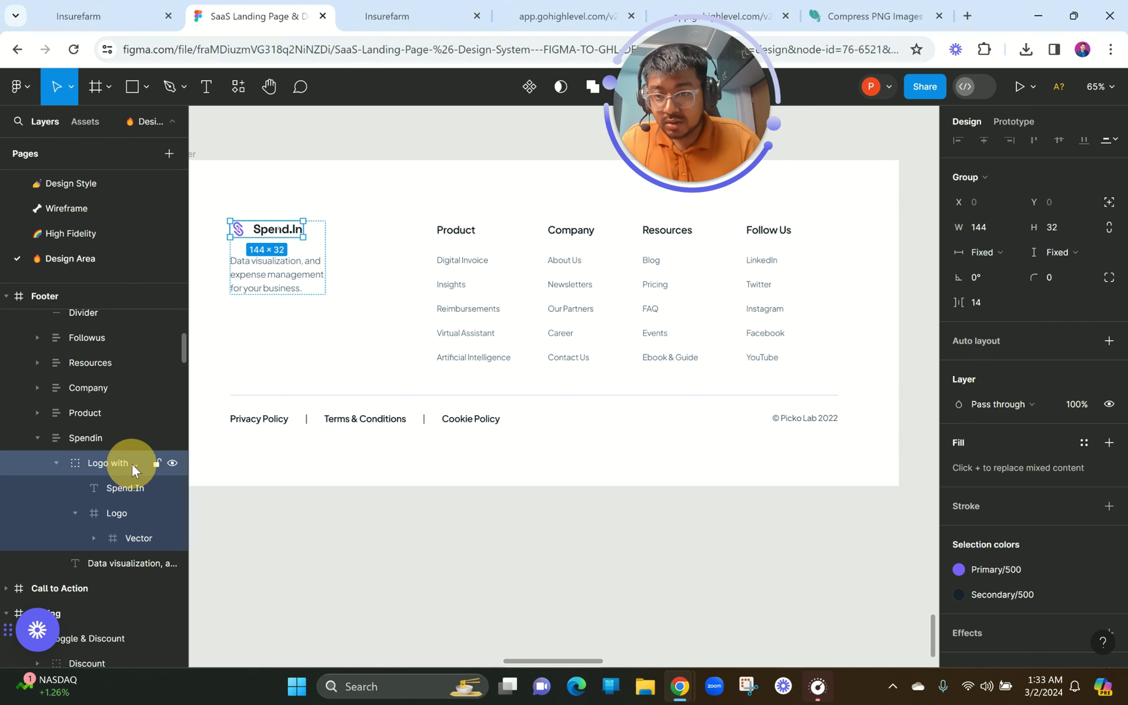
# - Export the footer's logo with company name group as an SVG and open the downloaded file to check it
pyautogui.scroll(-2, 1025, 568)
pyautogui.click(999, 615)
pyautogui.scroll(-2, 1044, 587)
pyautogui.click(1082, 546)
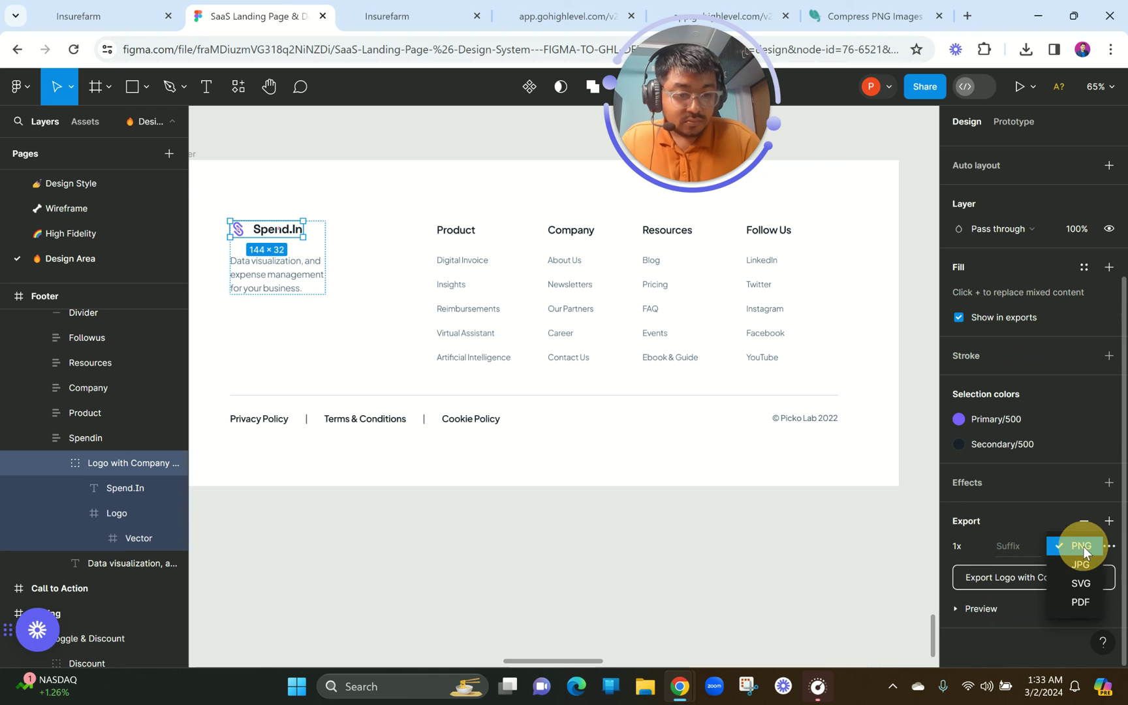
pyautogui.click(1086, 581)
pyautogui.click(1032, 579)
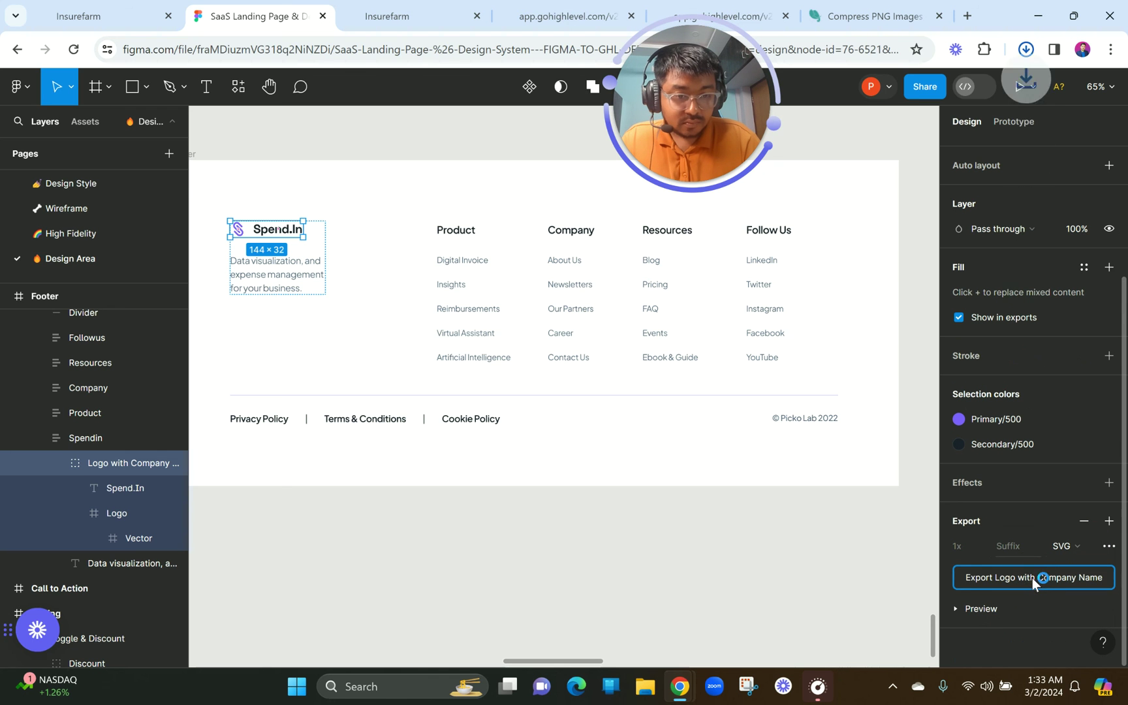
pyautogui.click(911, 109)
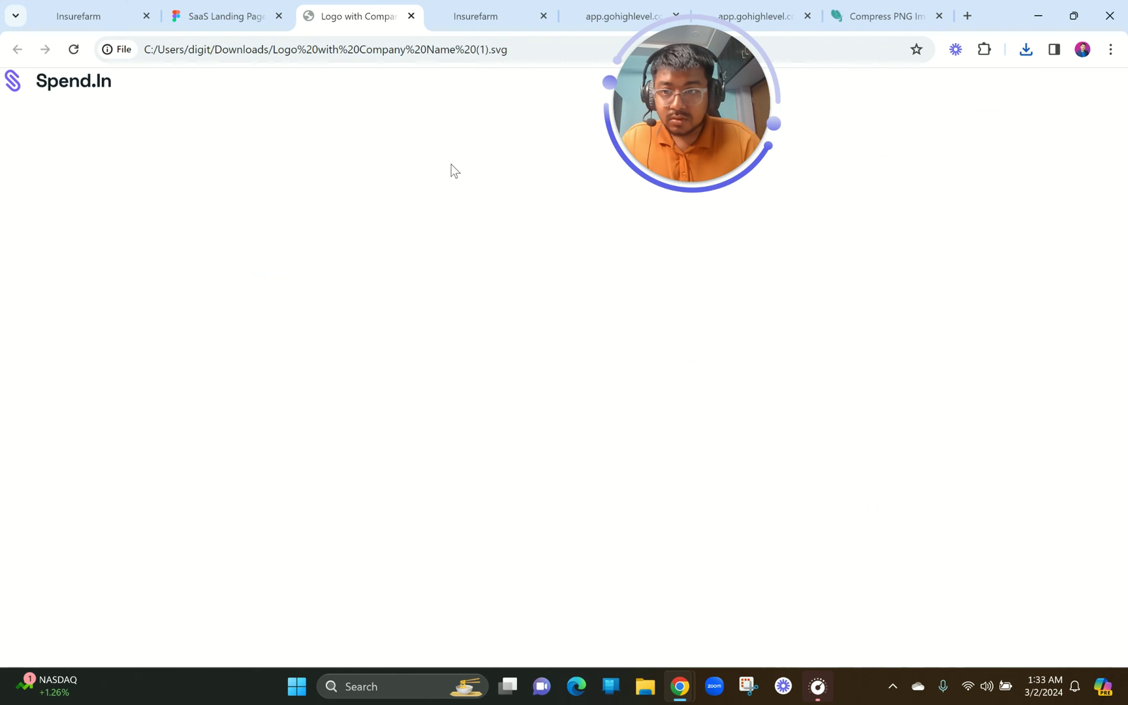
pyautogui.click(411, 16)
pyautogui.scroll(1, 367, 405)
pyautogui.scroll(1, 367, 404)
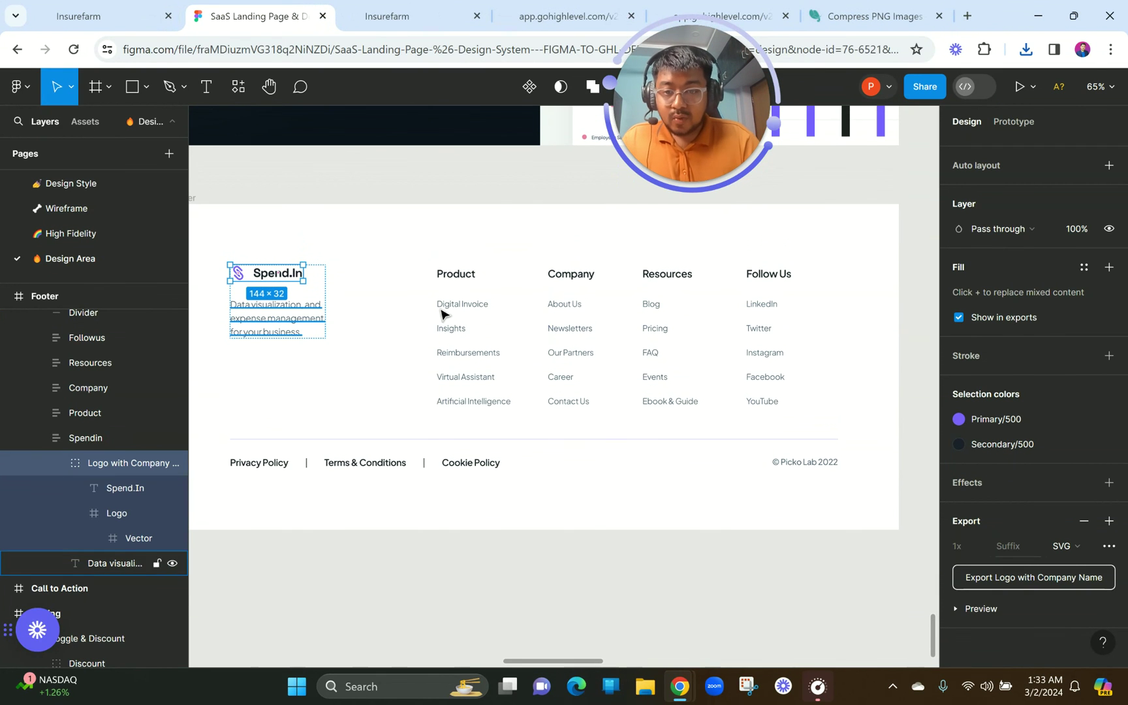
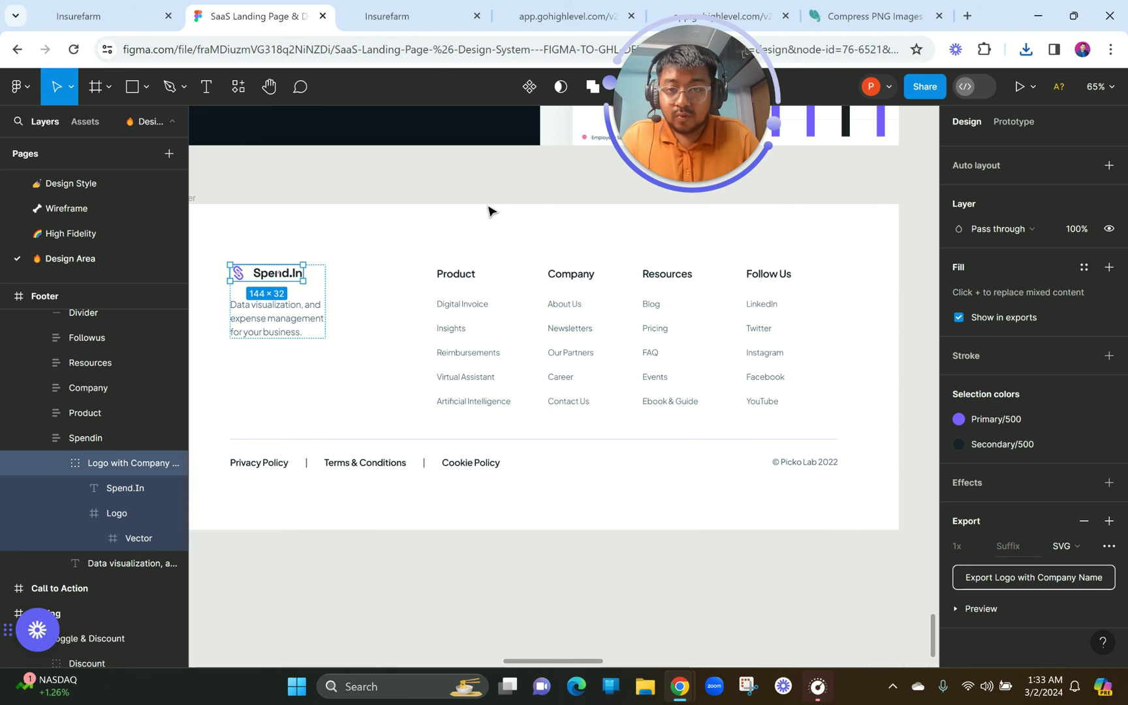
# - Back in the page builder, add a 3 column row to the empty section and duplicate one column to make four
pyautogui.click(392, 16)
pyautogui.click(465, 601)
pyautogui.click(181, 298)
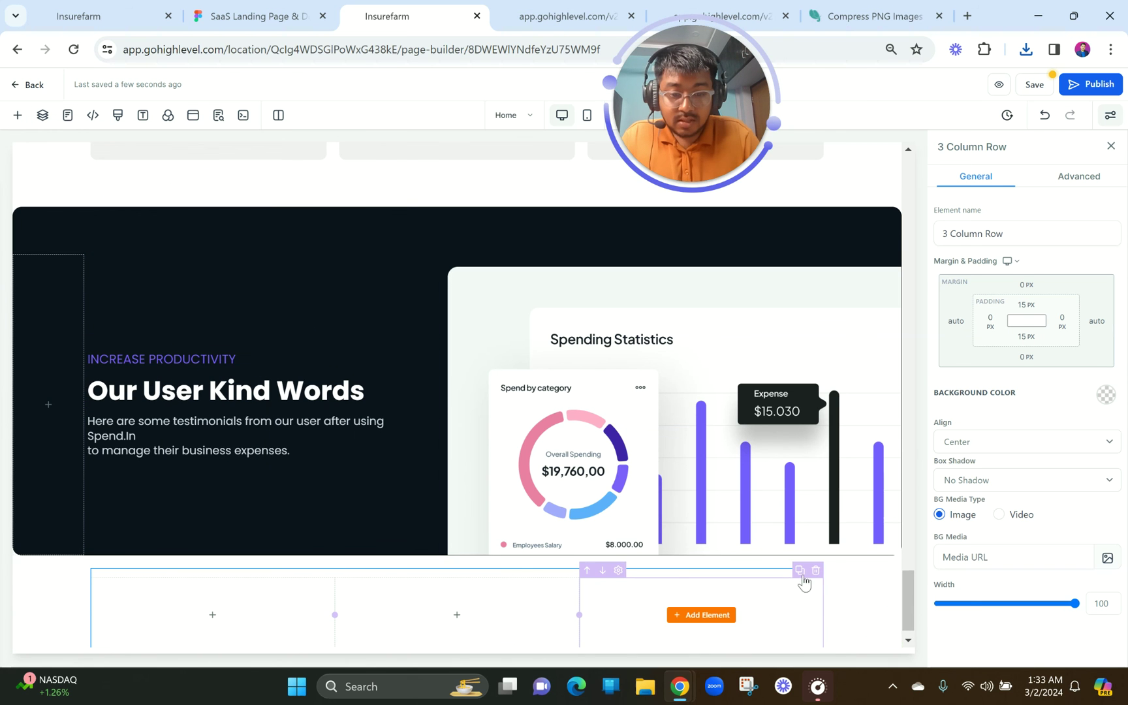
pyautogui.click(799, 572)
pyautogui.scroll(-1, 227, 599)
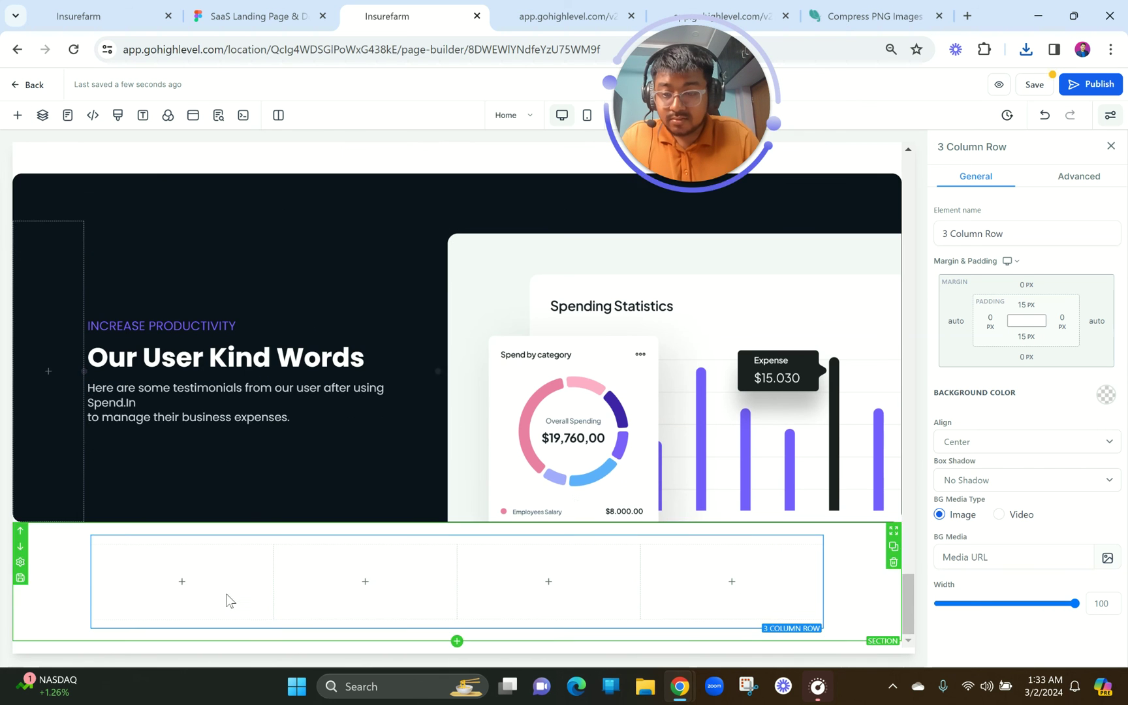
# - Add an image element to the first column of the new row and turn off its image load optimization
pyautogui.click(183, 587)
pyautogui.click(207, 184)
pyautogui.write('image')
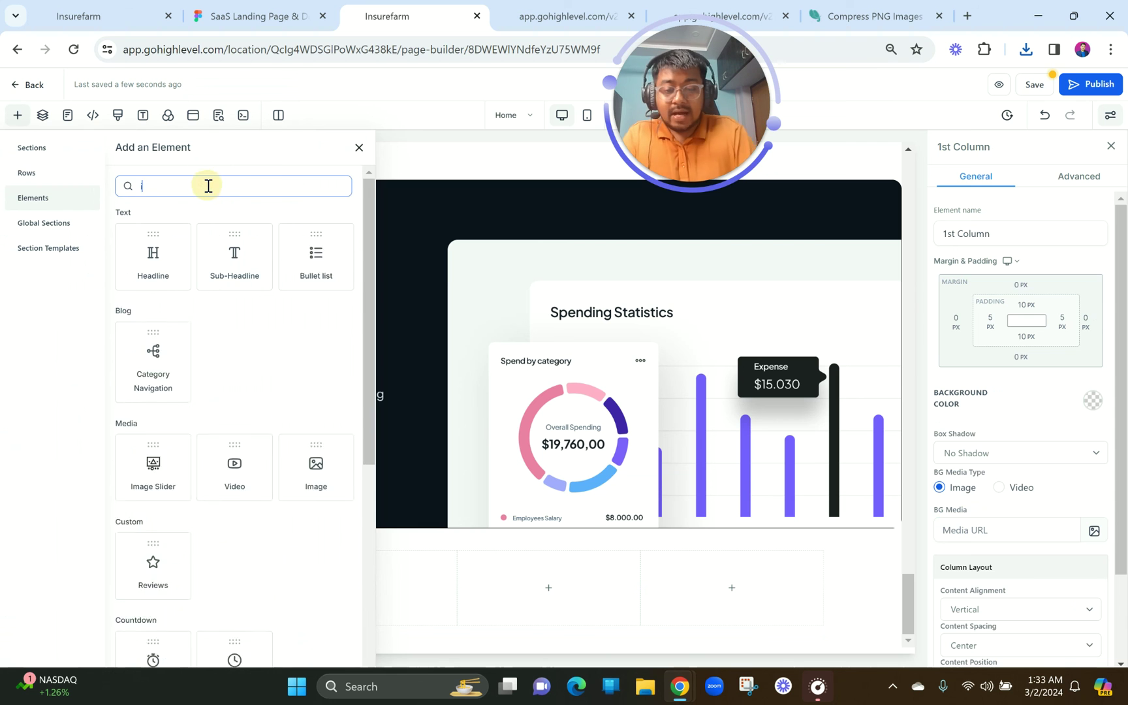
pyautogui.click(239, 269)
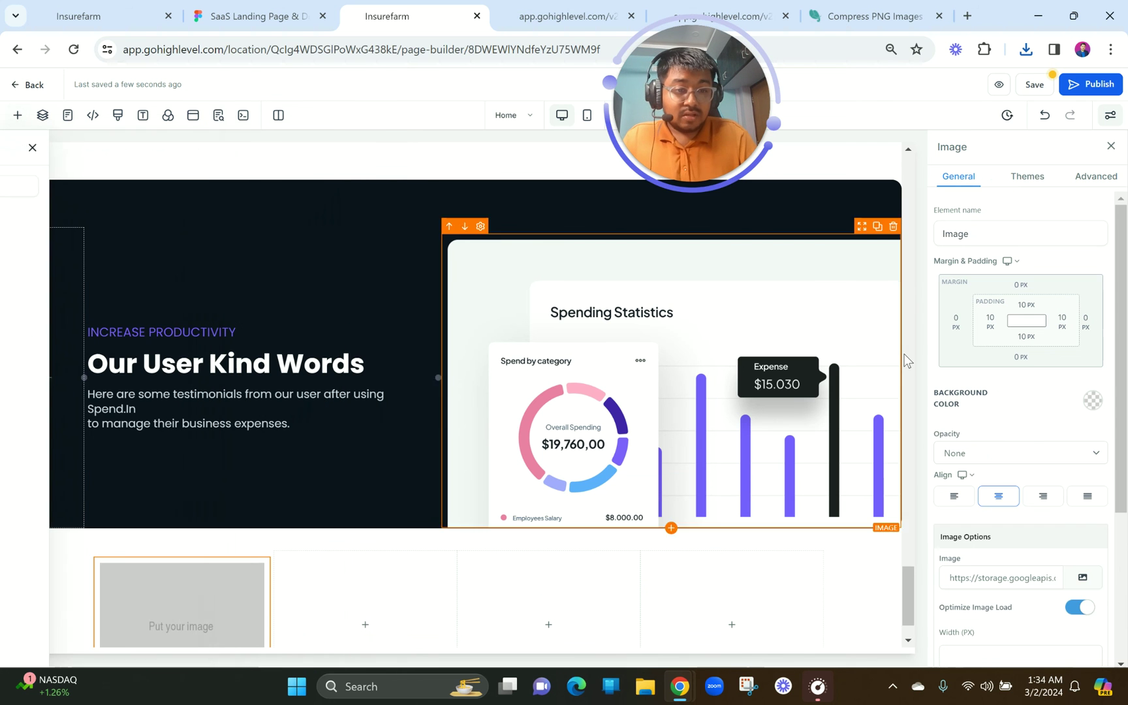
pyautogui.click(1080, 609)
pyautogui.press('Return')
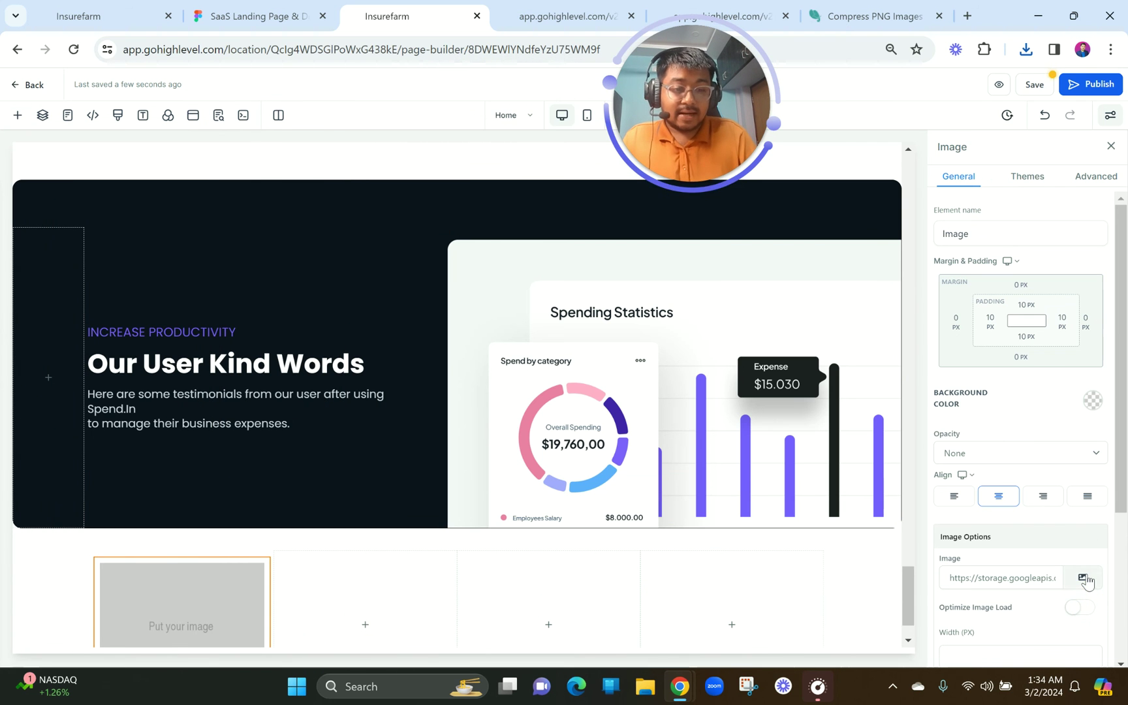
# - Upload Logo with Company Name (1).svg to the MISC media folder and use it as the column's image
pyautogui.click(1082, 578)
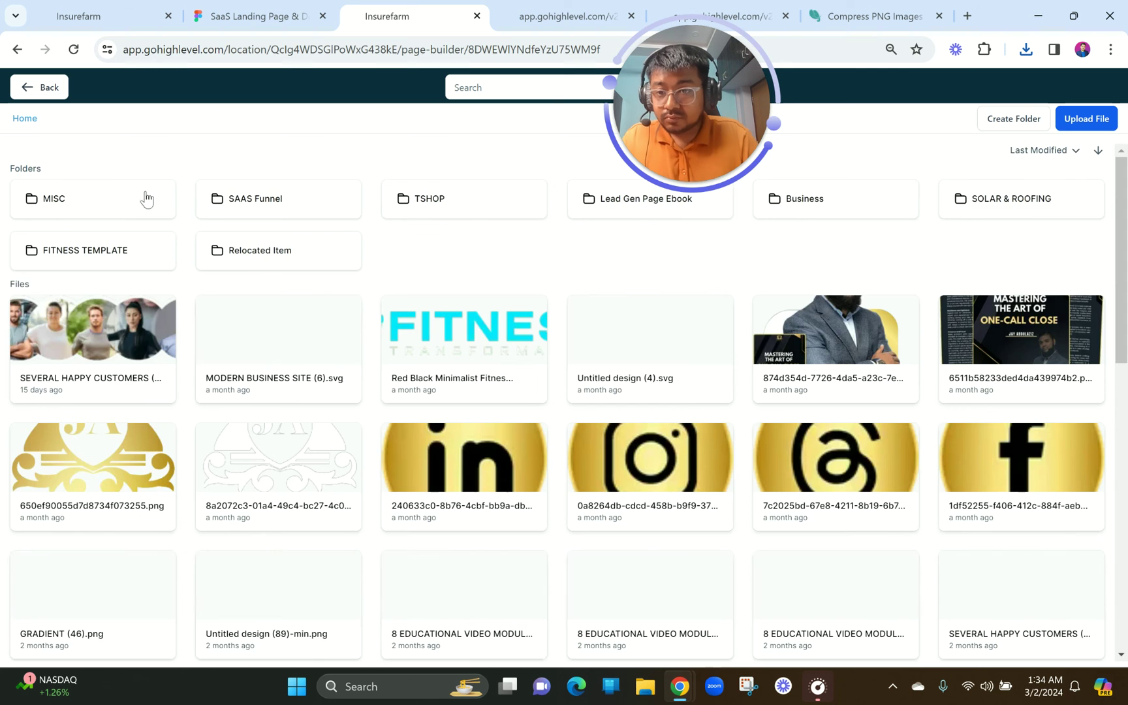
pyautogui.click(131, 200)
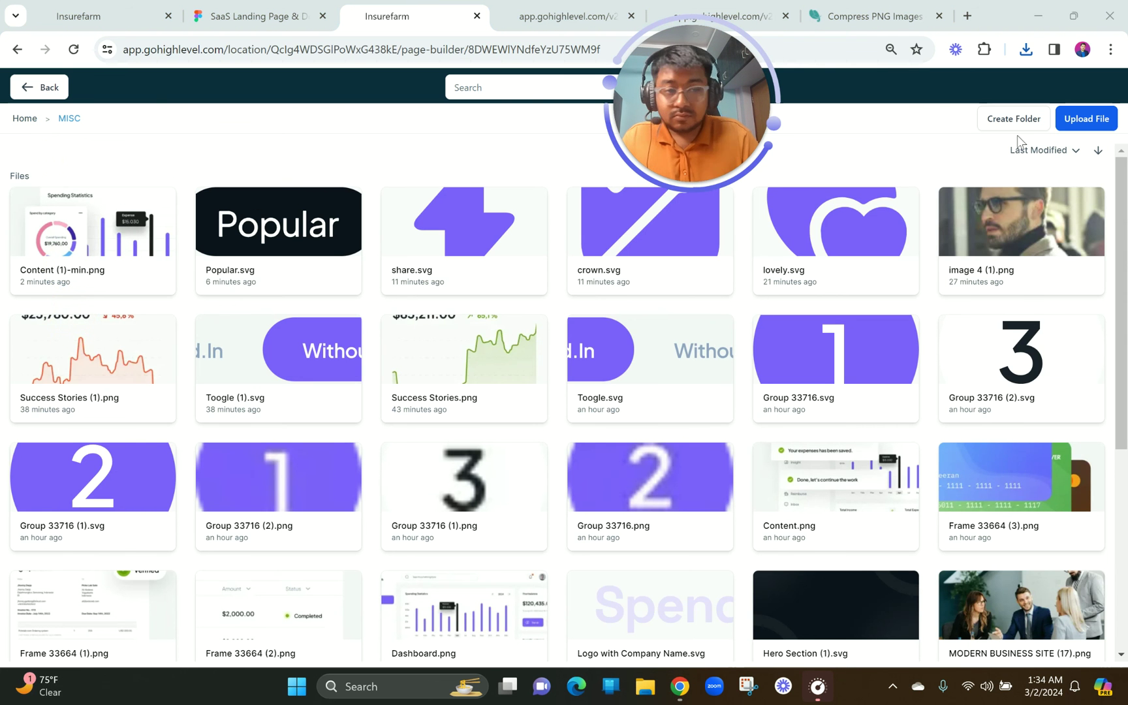
pyautogui.click(1067, 124)
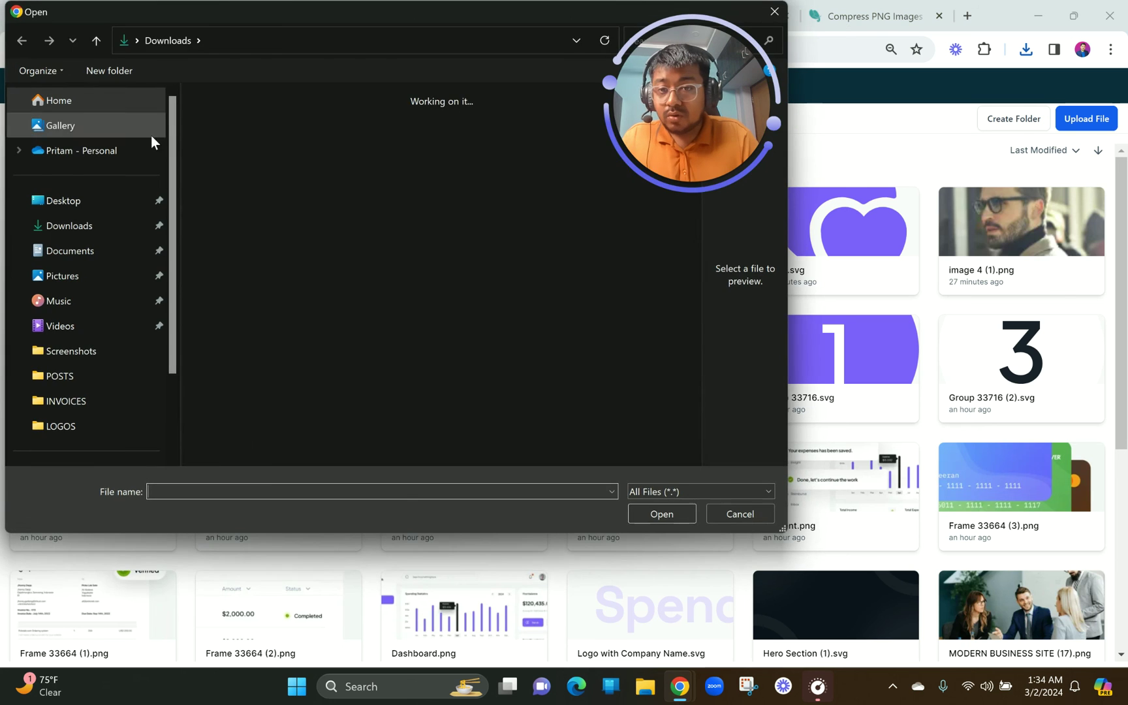
pyautogui.doubleClick(224, 132)
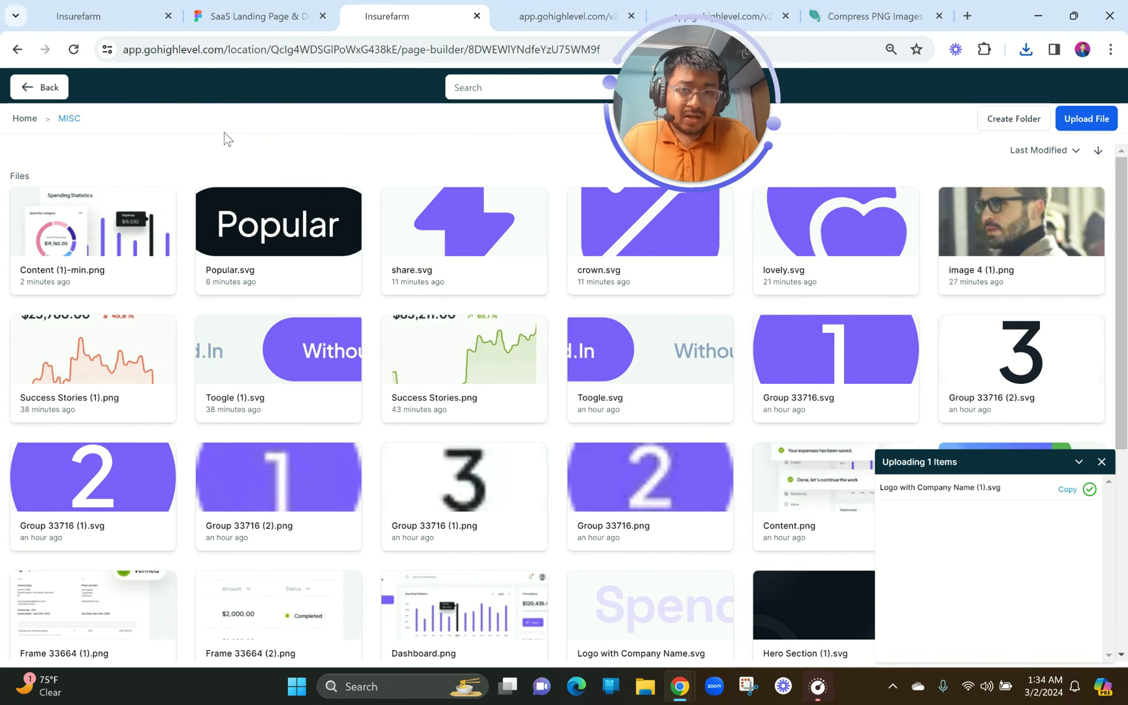
pyautogui.click(118, 221)
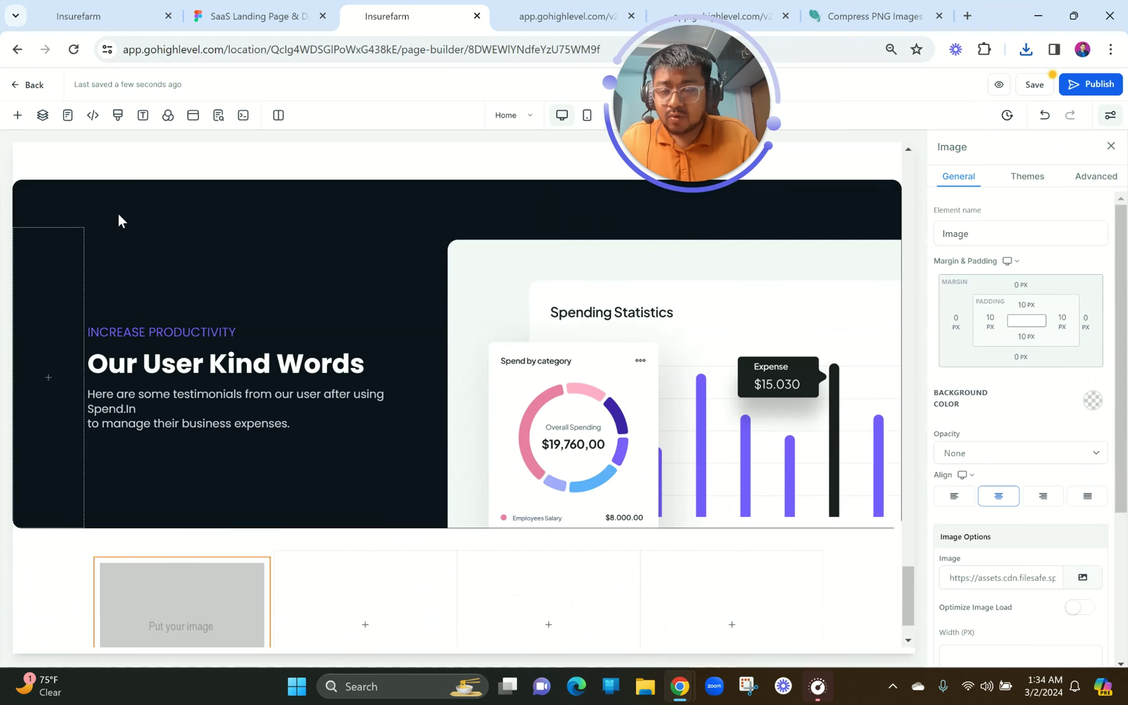
# - Align the footer logo image to the left and set its left padding to 0 px
pyautogui.click(954, 501)
pyautogui.click(998, 309)
pyautogui.click(990, 320)
pyautogui.moveTo(917, 355); pyautogui.dragTo(851, 349)
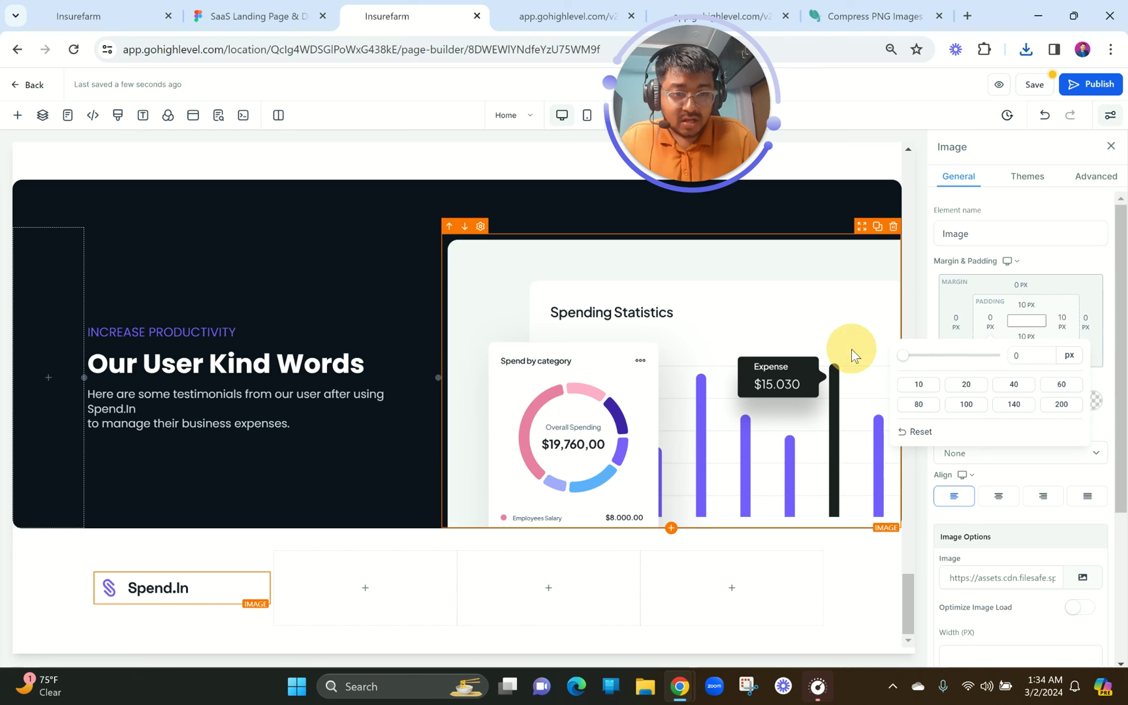
# - Switch to Figma and copy the footer tagline "Data visualization, and expense management for your business."
pyautogui.click(255, 15)
pyautogui.doubleClick(277, 324)
pyautogui.hotkey('ctrl', 'c')
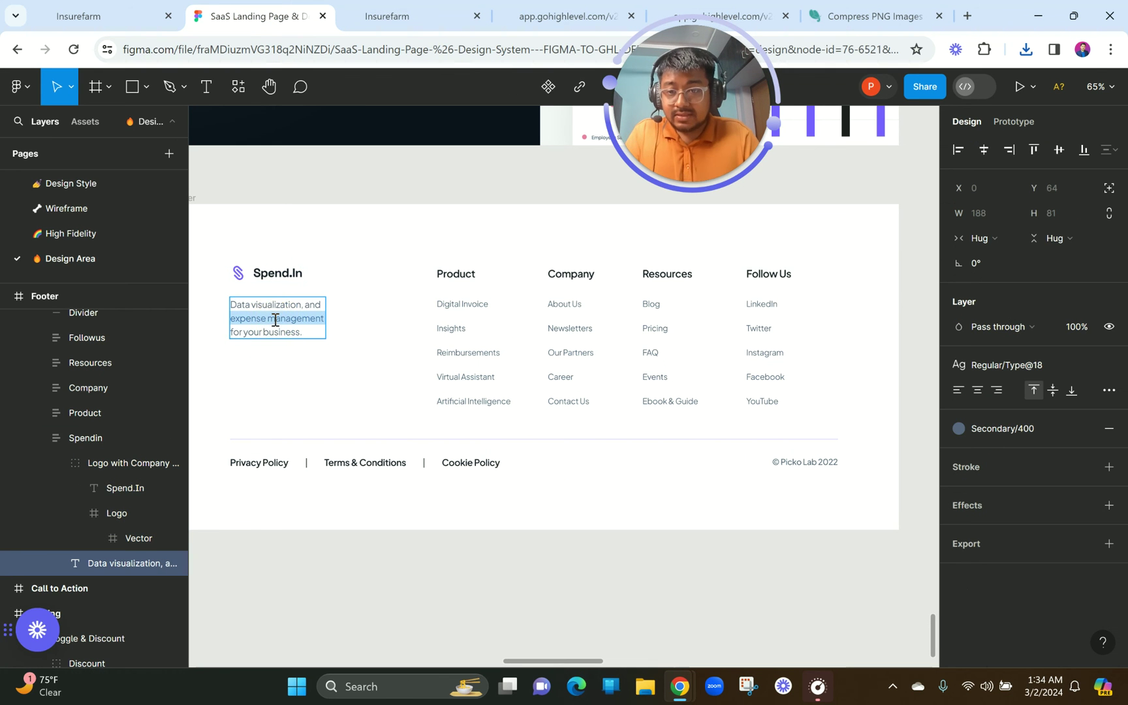
# - Return to the page builder and add a paragraph element below the logo in the first footer column
pyautogui.click(366, 8)
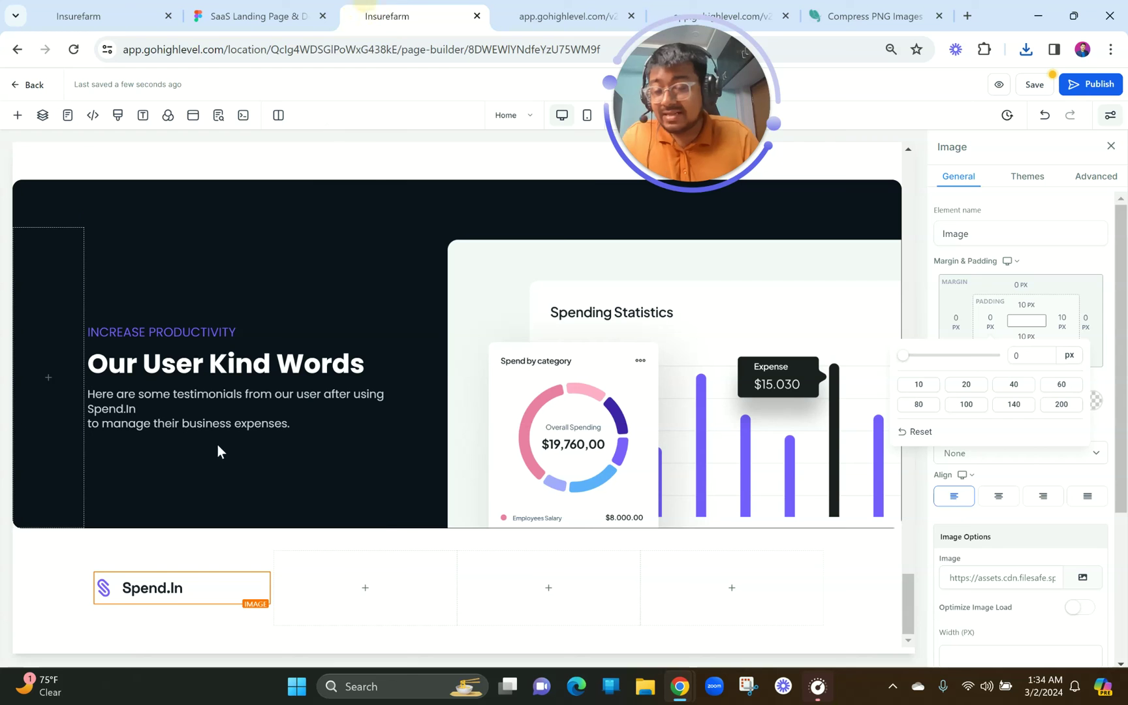
pyautogui.click(181, 604)
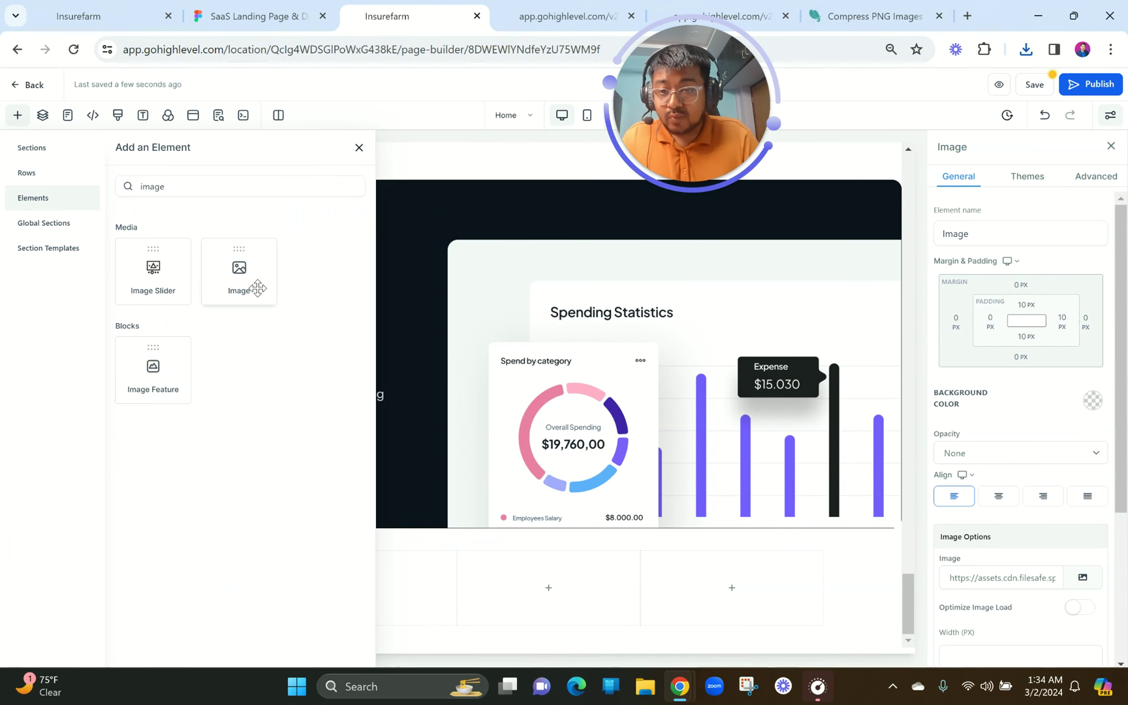
pyautogui.click(100, 197)
pyautogui.press('BackSpace')
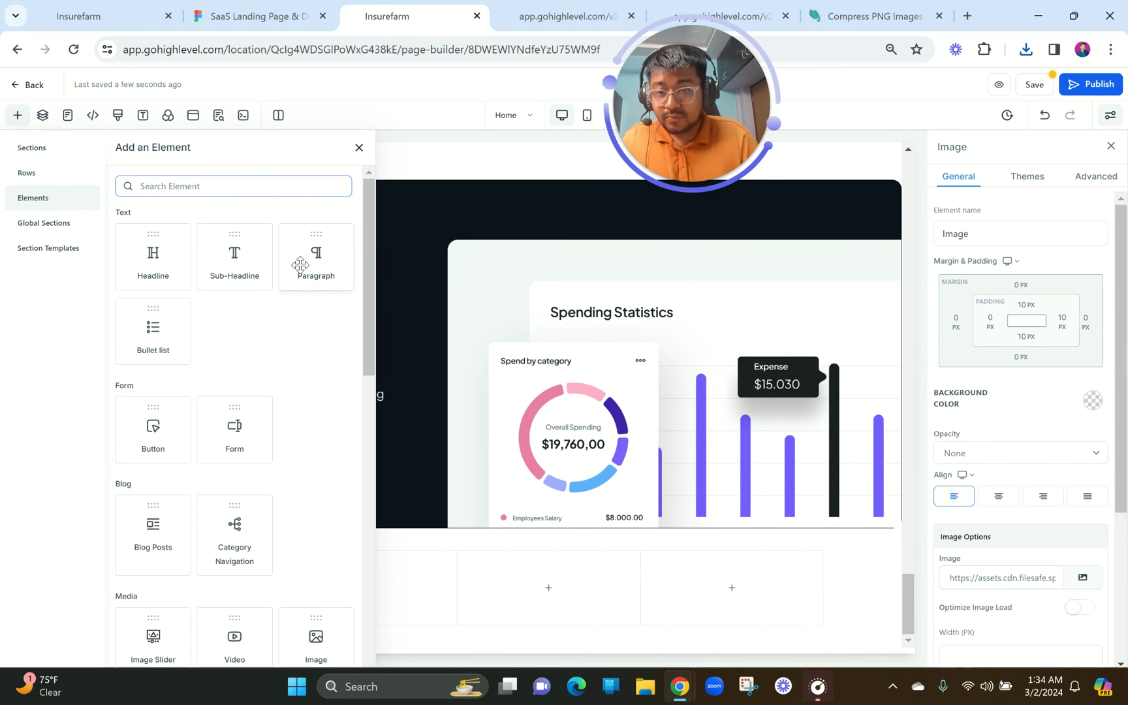
pyautogui.moveTo(323, 267); pyautogui.dragTo(180, 610)
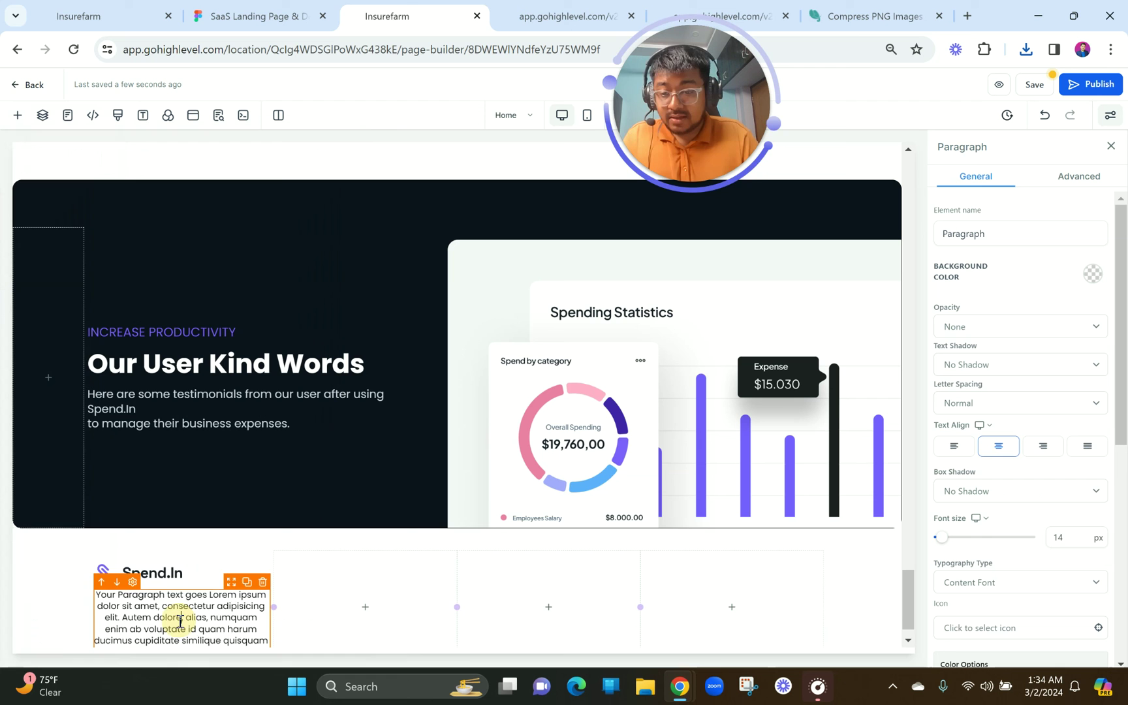
# - Replace the placeholder text of the footer's first-column paragraph with the copied tagline and remove its forced line breaks
pyautogui.doubleClick(180, 622)
pyautogui.hotkey('ctrl', 'v')
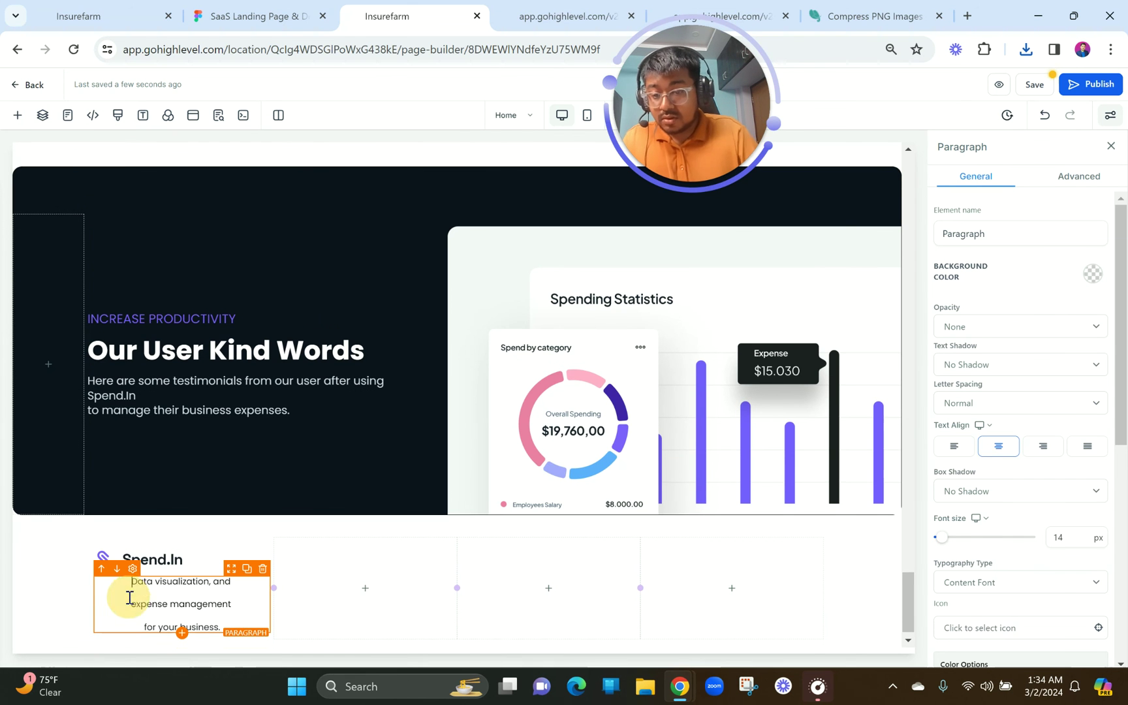
pyautogui.click(131, 604)
pyautogui.press('BackSpace')
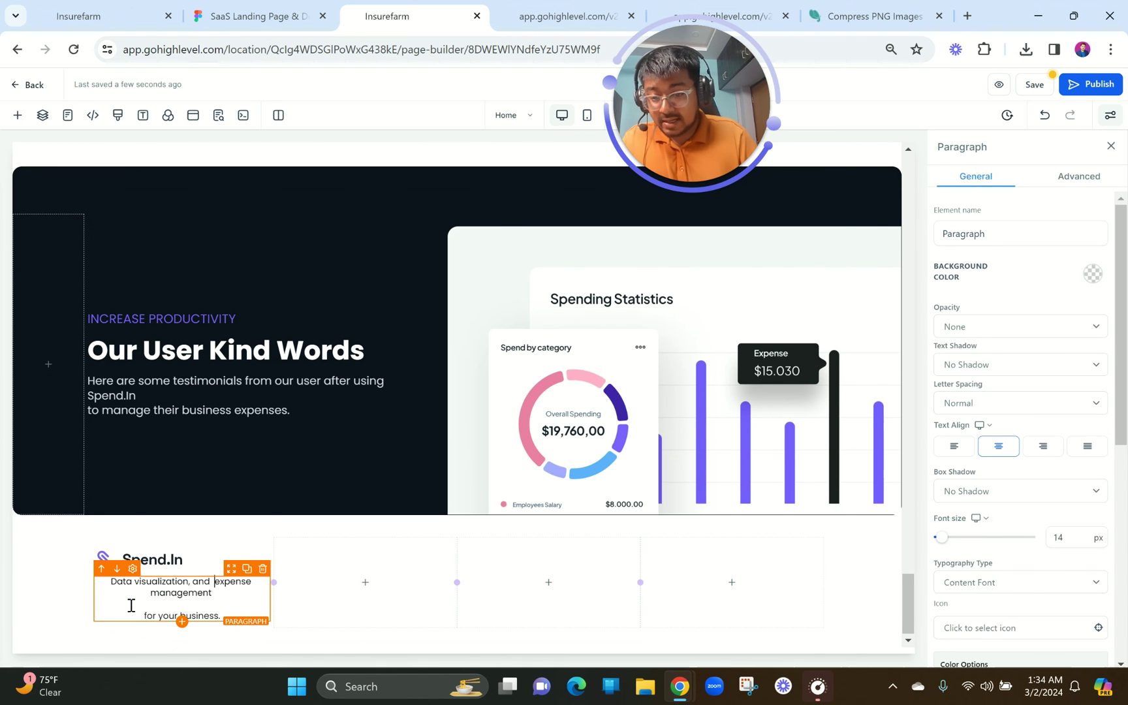
pyautogui.click(142, 613)
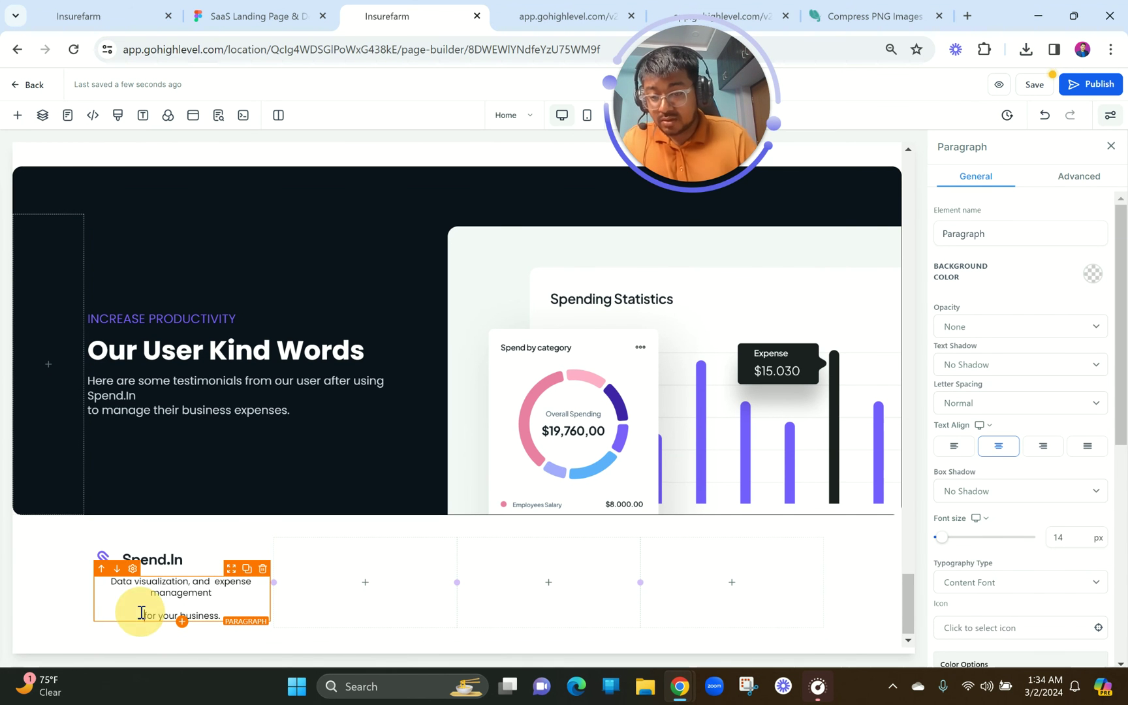
pyautogui.press('BackSpace')
pyautogui.press('BackSpace')
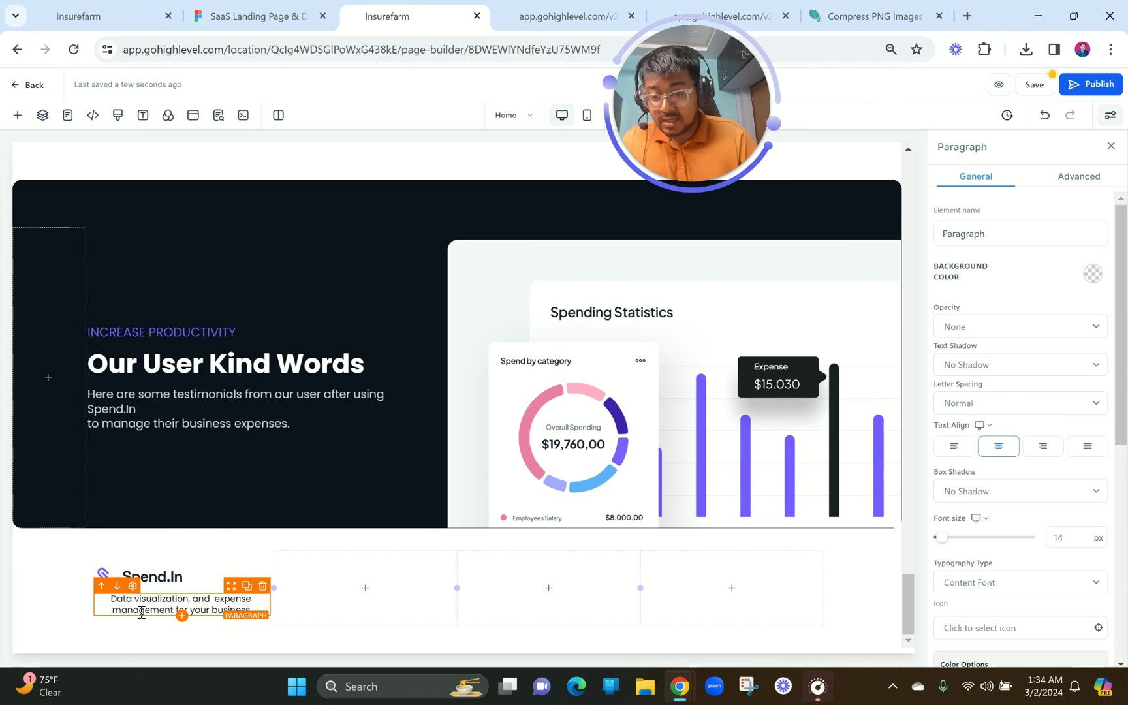
# - Left-align the tagline paragraph and set its font size to 16 px
pyautogui.click(954, 448)
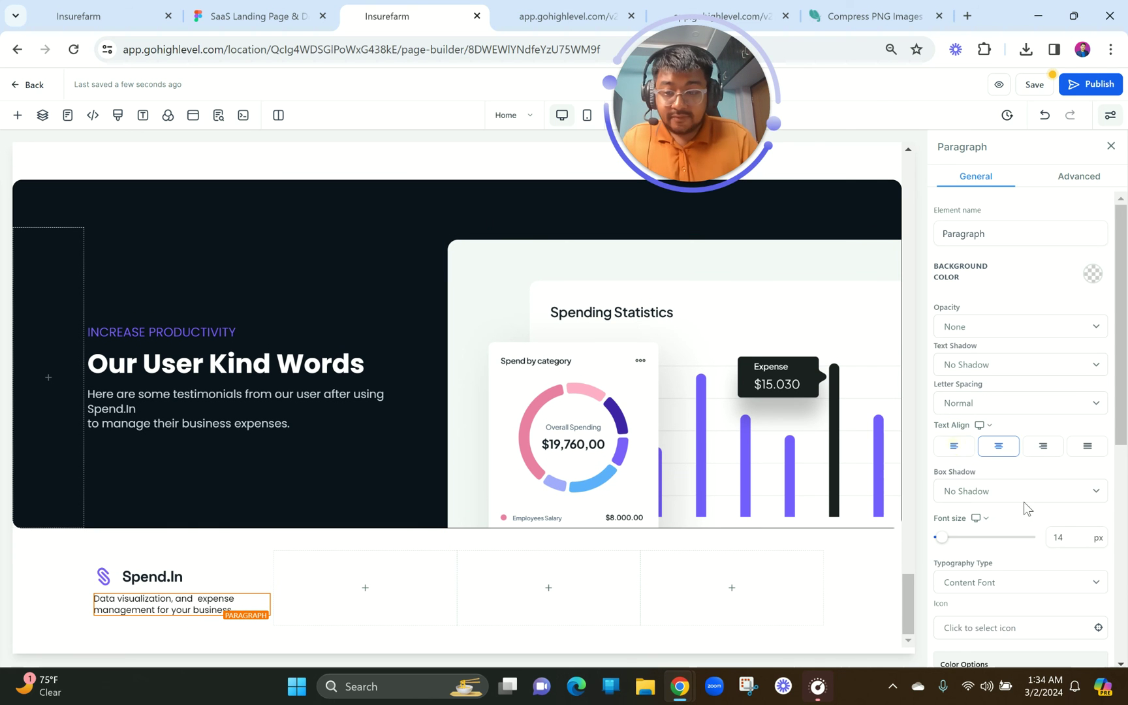
pyautogui.doubleClick(1053, 532)
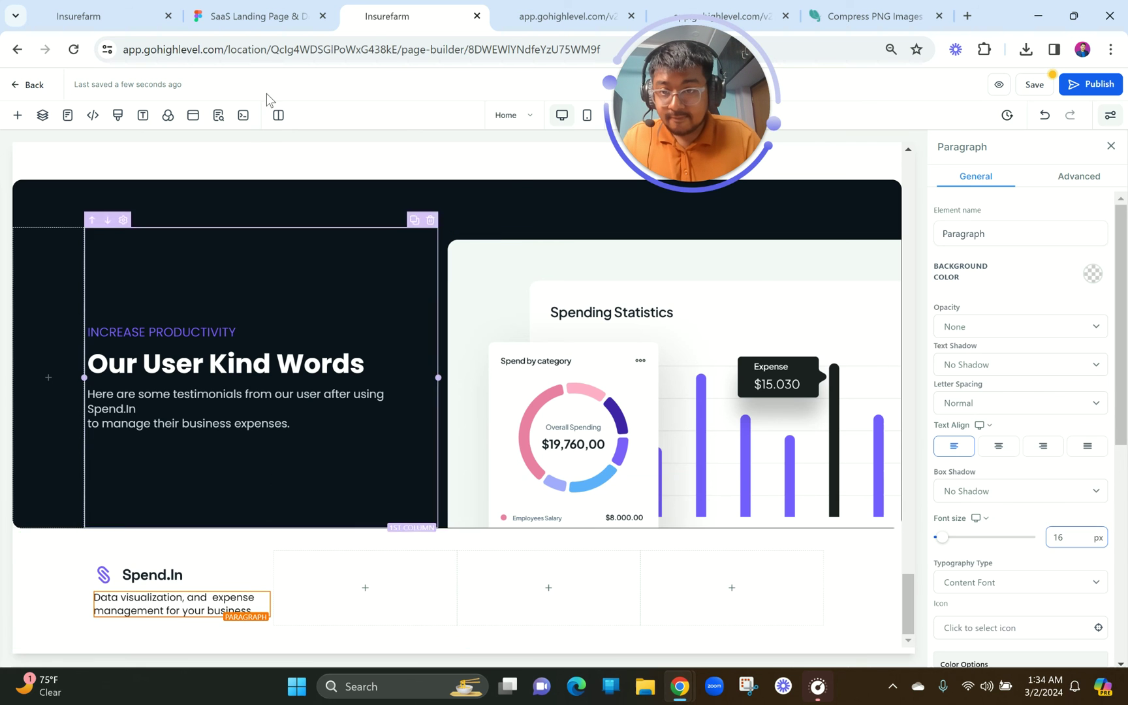
# - Switch to Figma and copy the footer heading "Product"
pyautogui.click(255, 16)
pyautogui.doubleClick(460, 271)
pyautogui.hotkey('ctrl', 'c')
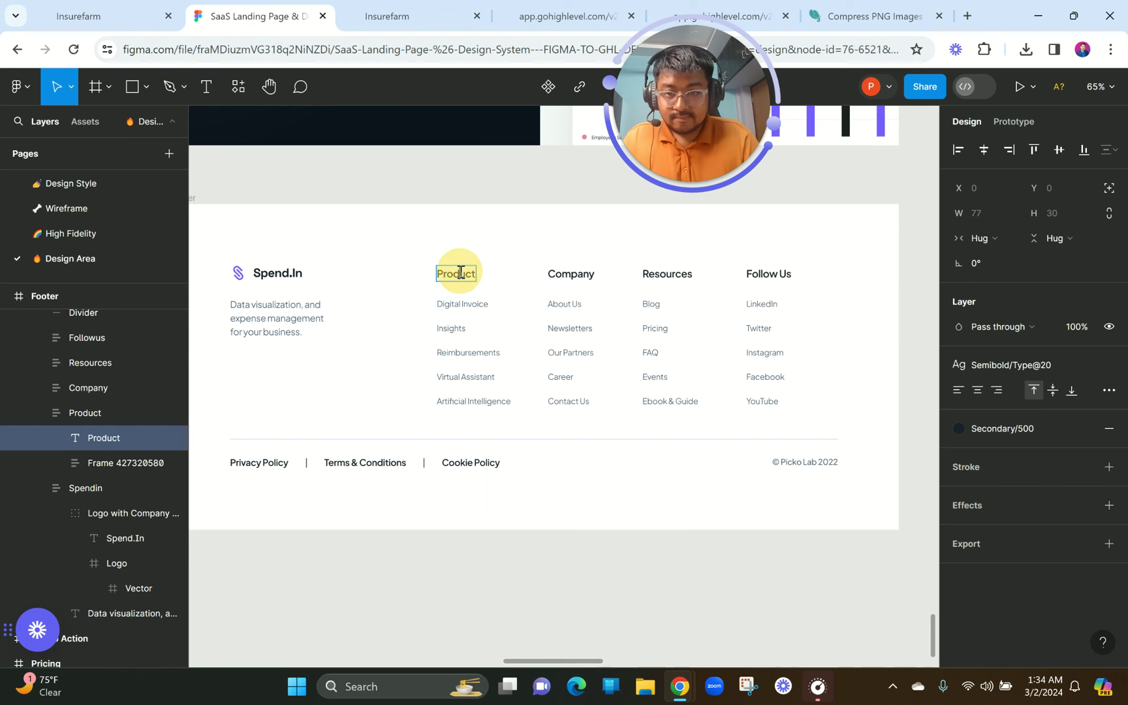
# - Return to the page builder and add a sub headline reading "Product" to the footer's second column
pyautogui.click(431, 23)
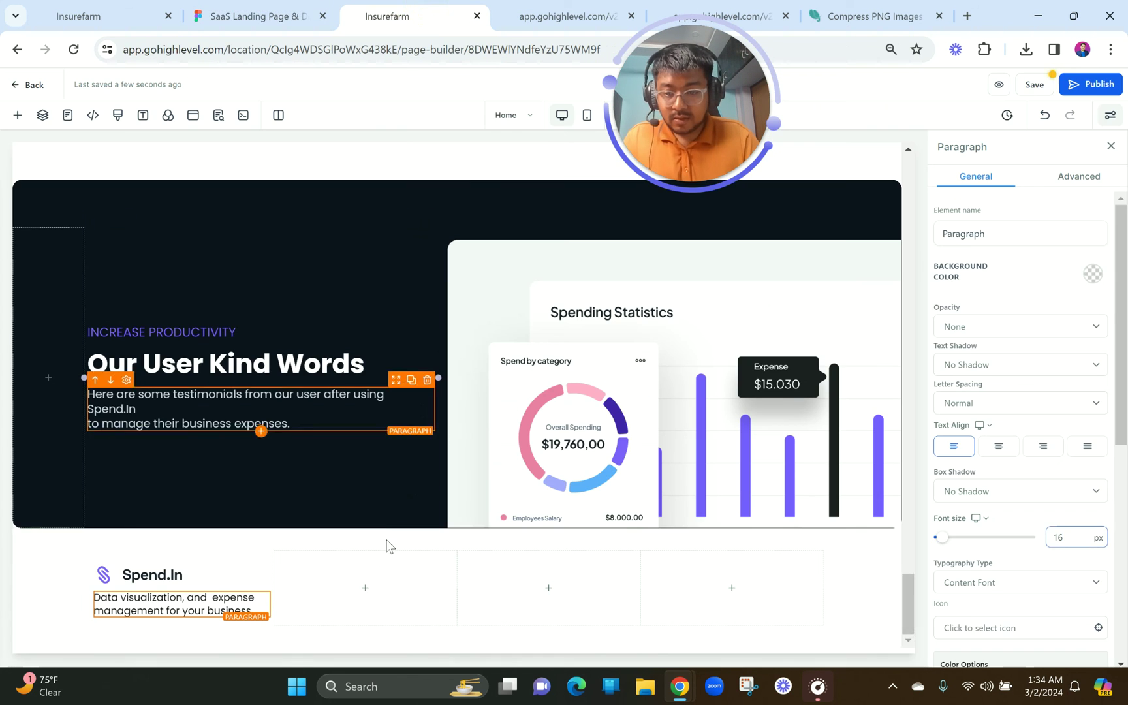
pyautogui.click(352, 588)
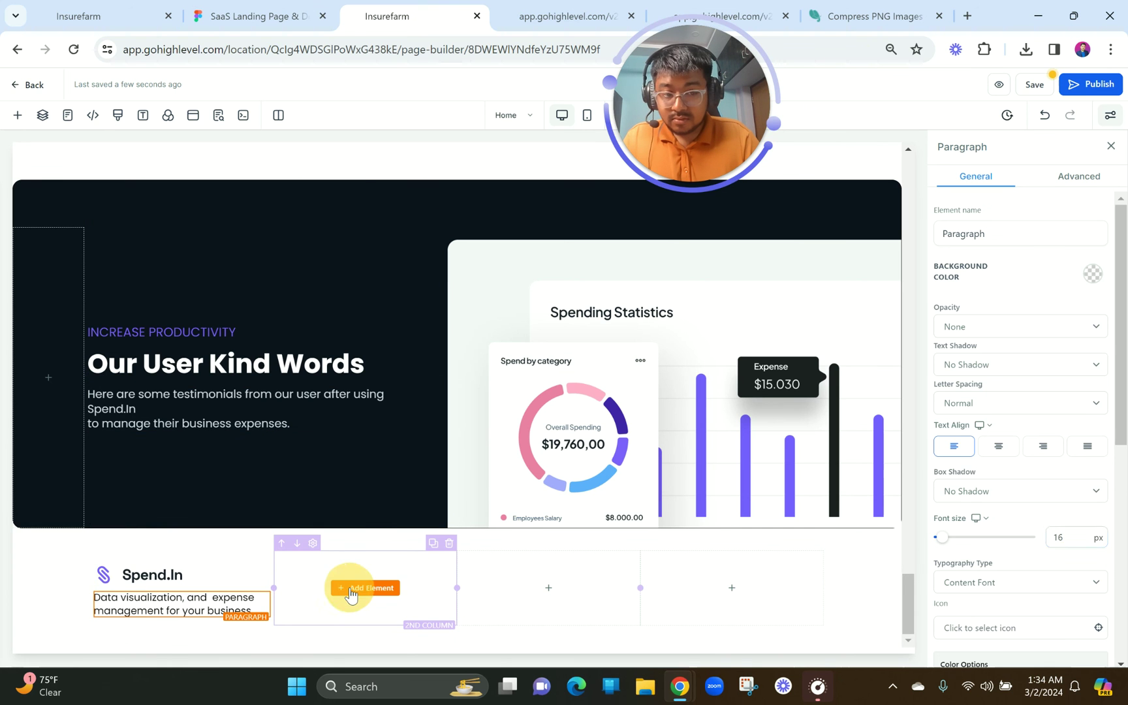
pyautogui.click(238, 259)
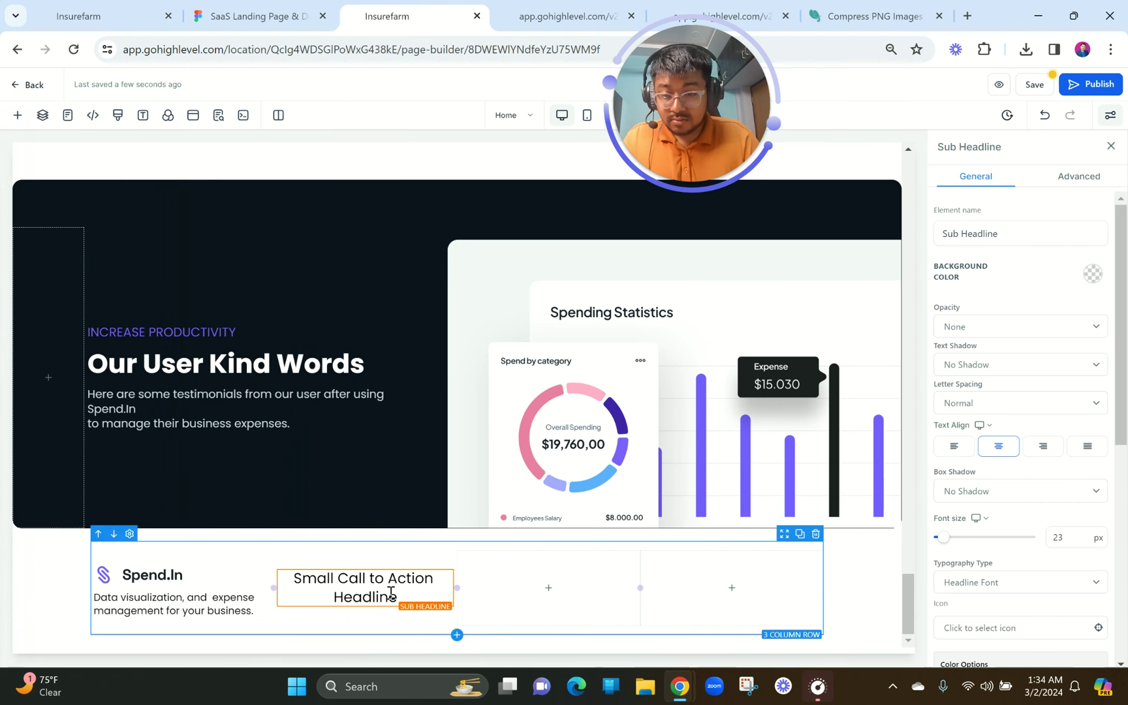
pyautogui.click(378, 582)
pyautogui.hotkey('ctrl', 'a')
pyautogui.hotkey('ctrl', 'v')
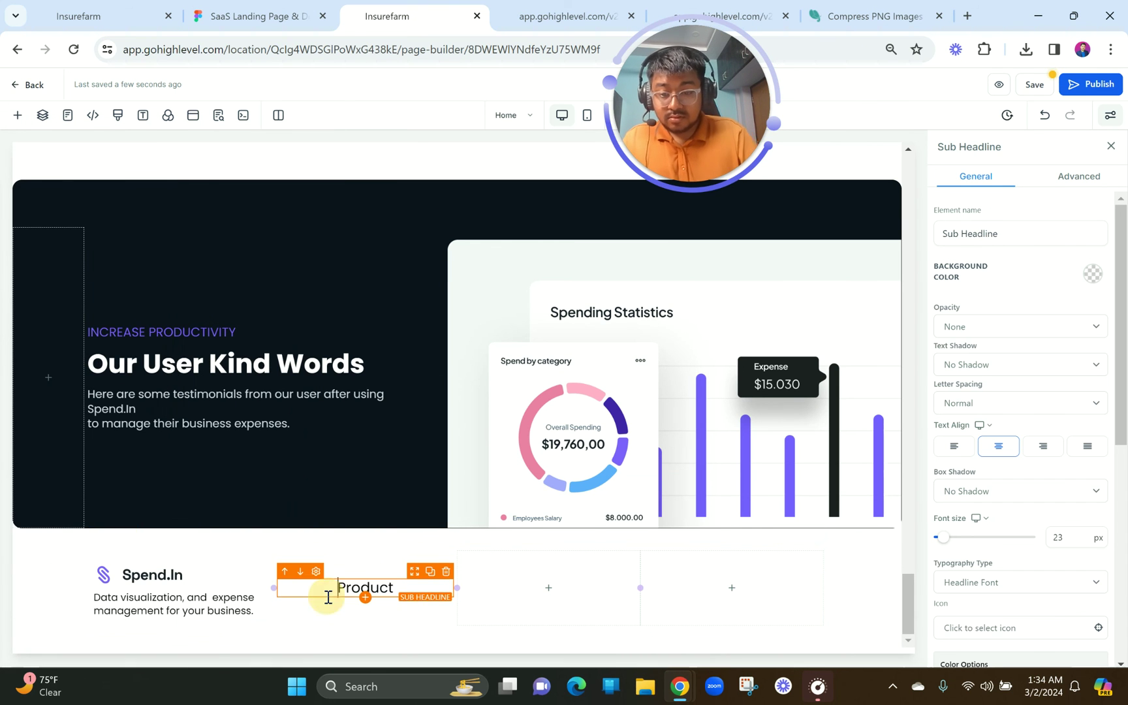
# - Left-align the Product sub headline and set its font size to 18 px
pyautogui.click(953, 448)
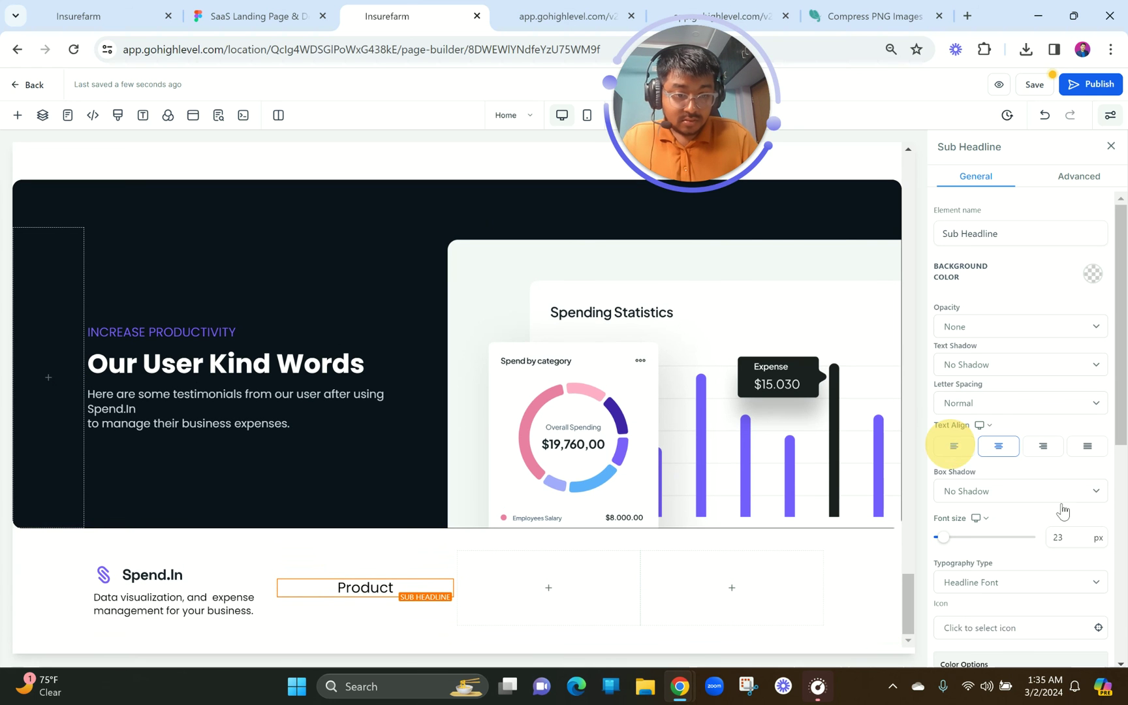
pyautogui.moveTo(1077, 536); pyautogui.dragTo(1034, 535)
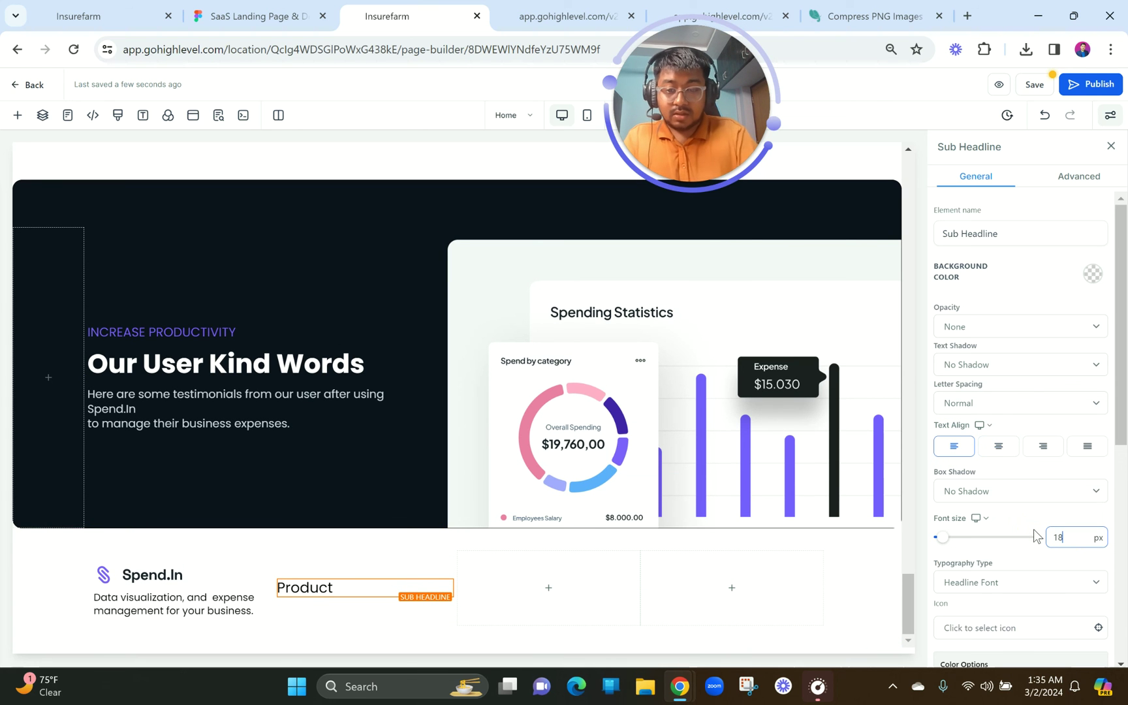
pyautogui.write('18')
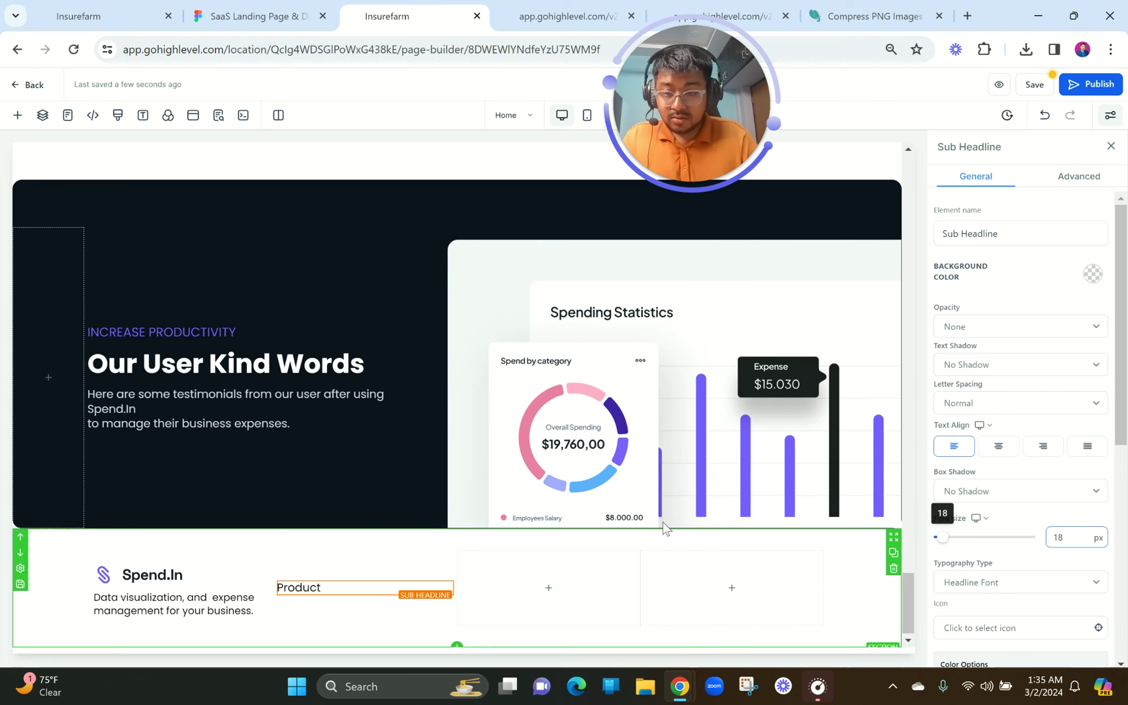
# - Set the content spacing of the footer's first and second columns to Left
pyautogui.click(222, 558)
pyautogui.scroll(-2, 1014, 559)
pyautogui.click(972, 537)
pyautogui.click(972, 569)
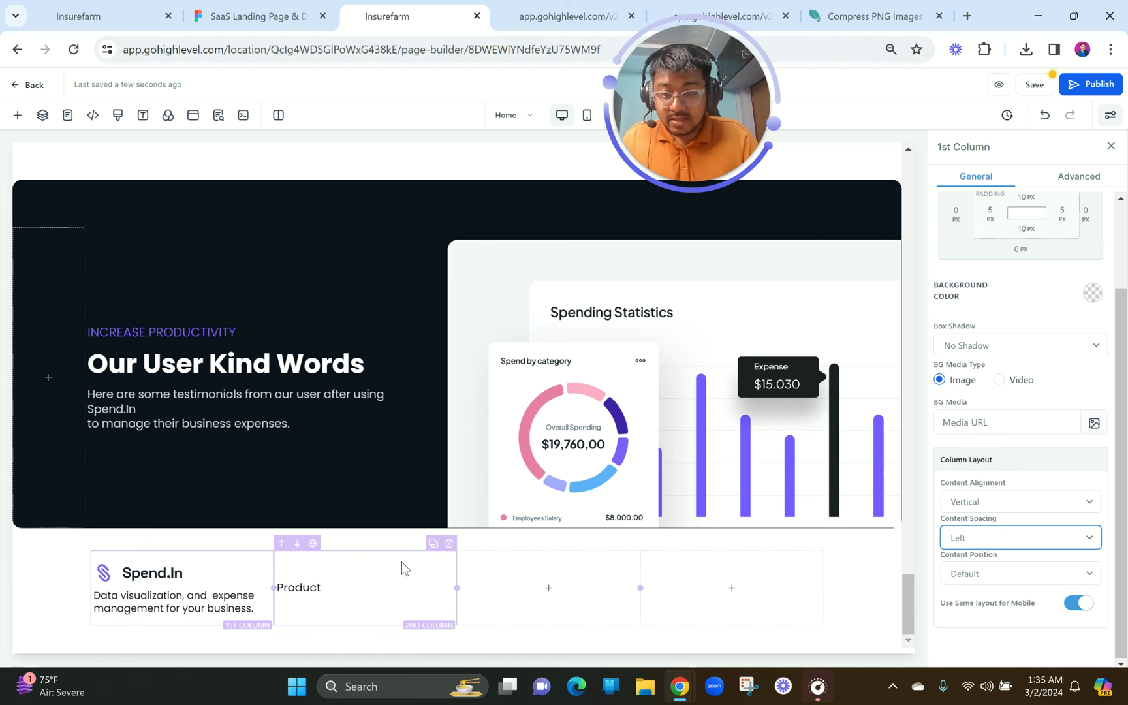
pyautogui.click(418, 560)
pyautogui.click(952, 537)
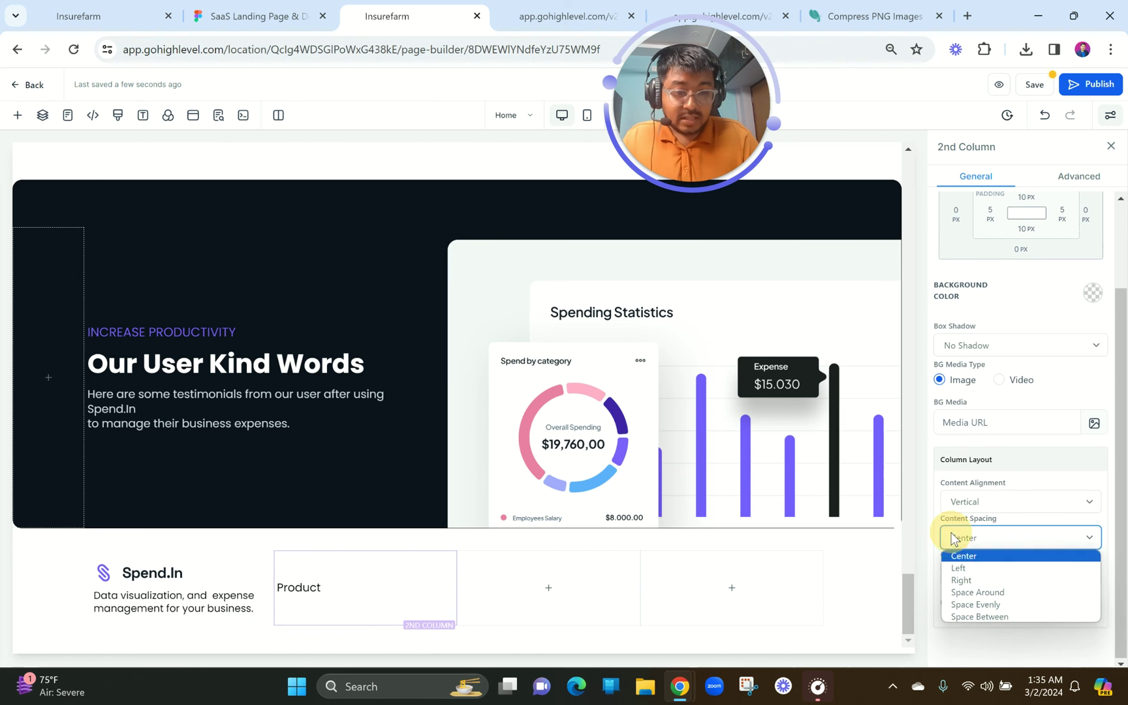
pyautogui.click(967, 572)
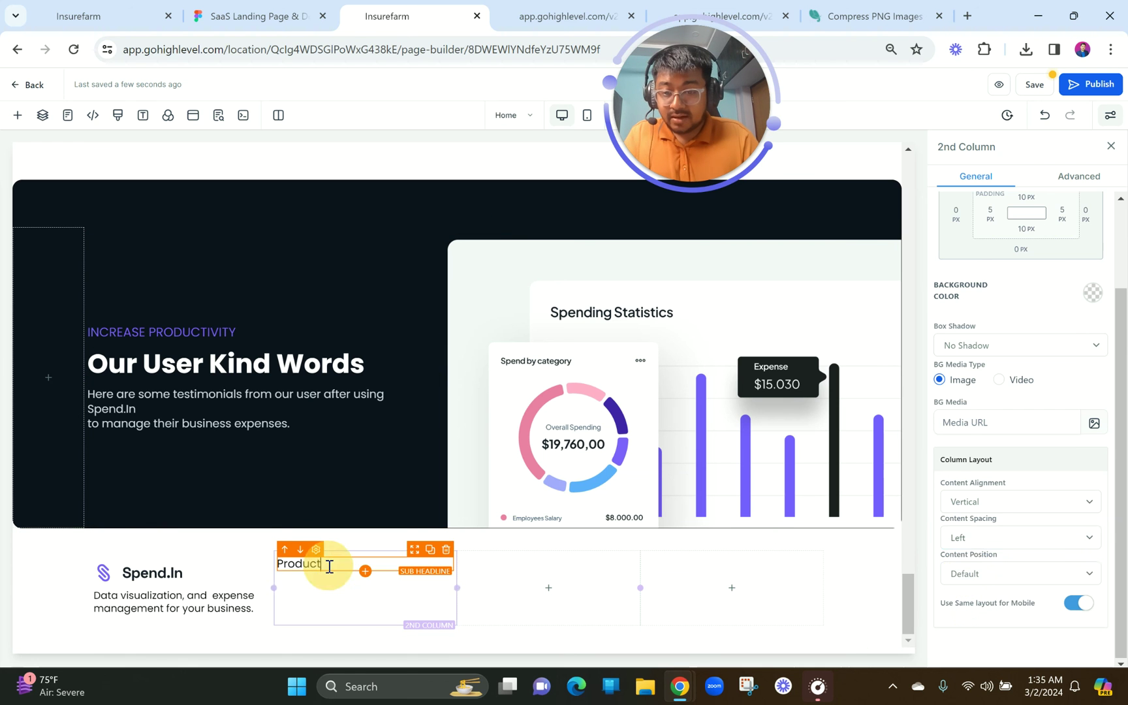
# - Make the Product sub headline bold
pyautogui.doubleClick(328, 564)
pyautogui.click(261, 590)
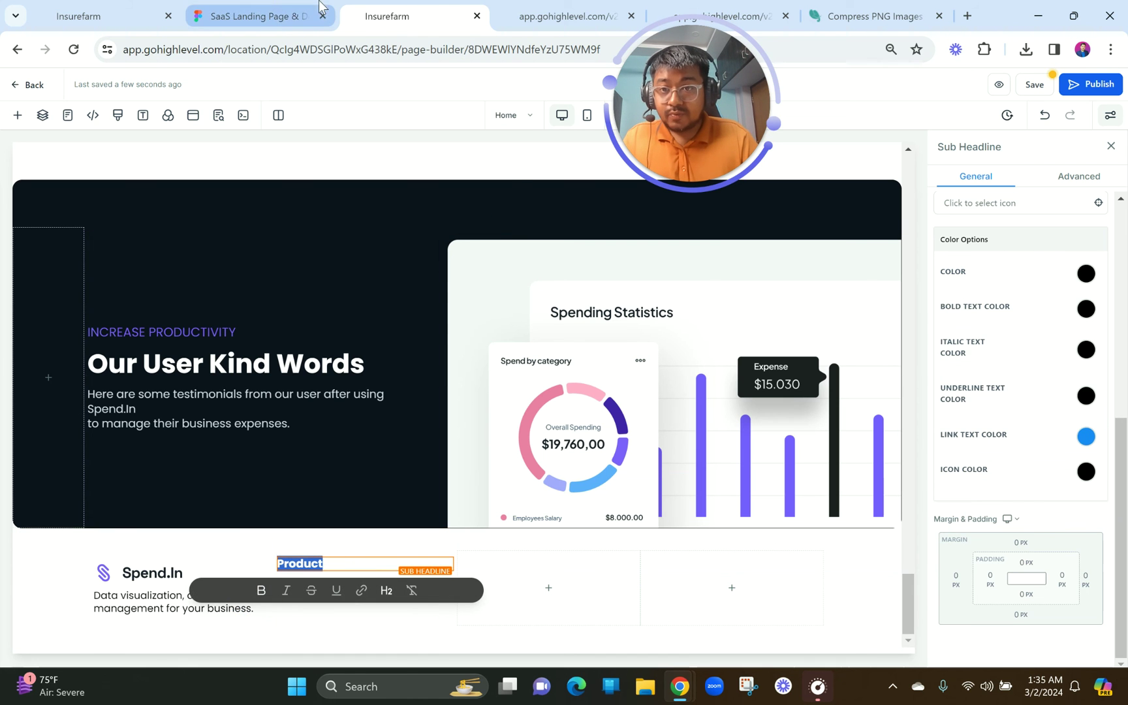
# - Switch to Figma and copy the first Product link, "Digital Invoice"
pyautogui.click(272, 7)
pyautogui.click(455, 346)
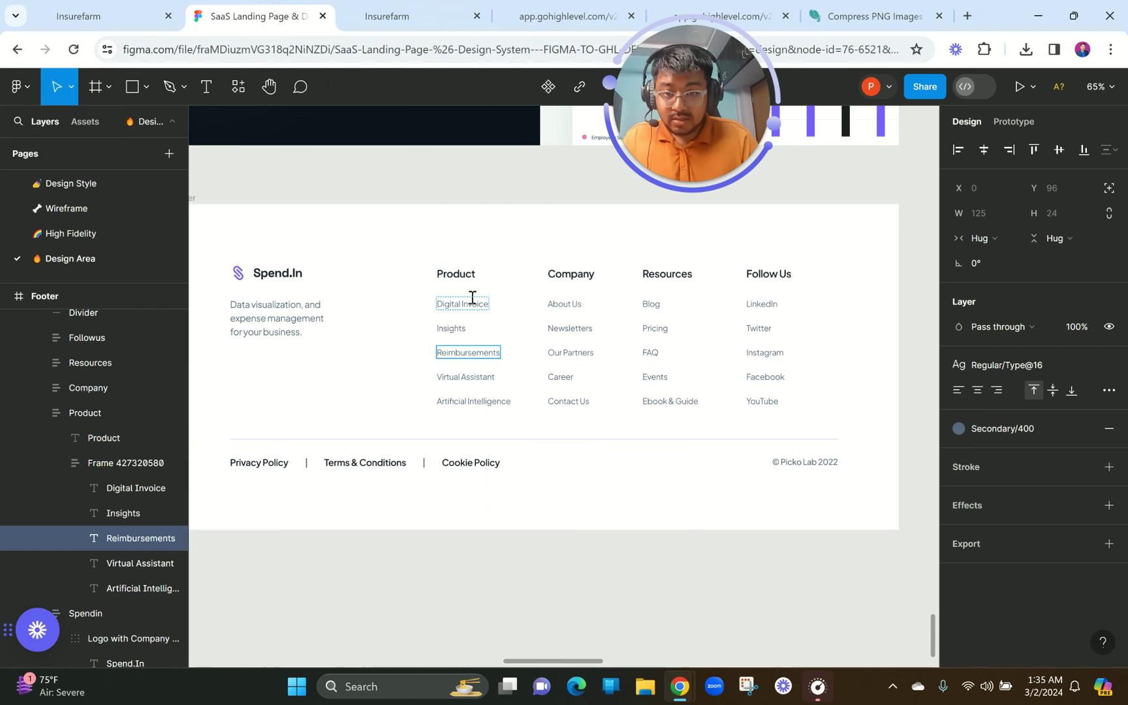
pyautogui.click(470, 301)
# - Return to the page builder, place a duplicate of the tagline paragraph under Product, and change its text to a single line, "Digital Invoice"
pyautogui.click(451, 15)
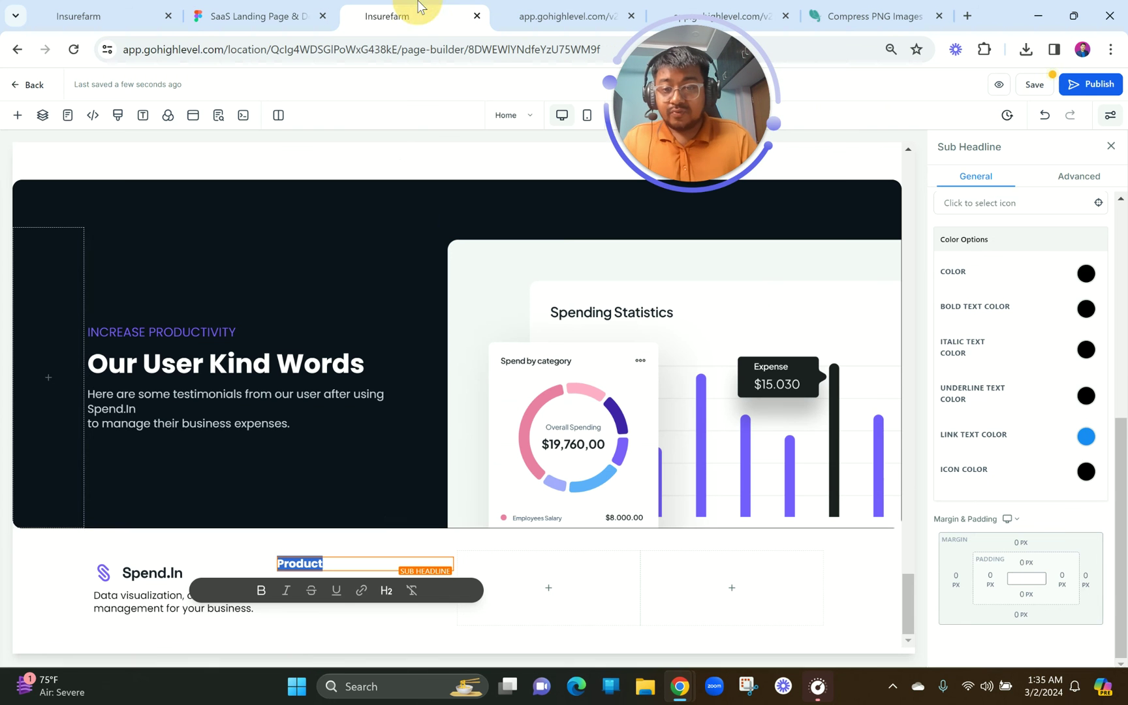
pyautogui.click(355, 562)
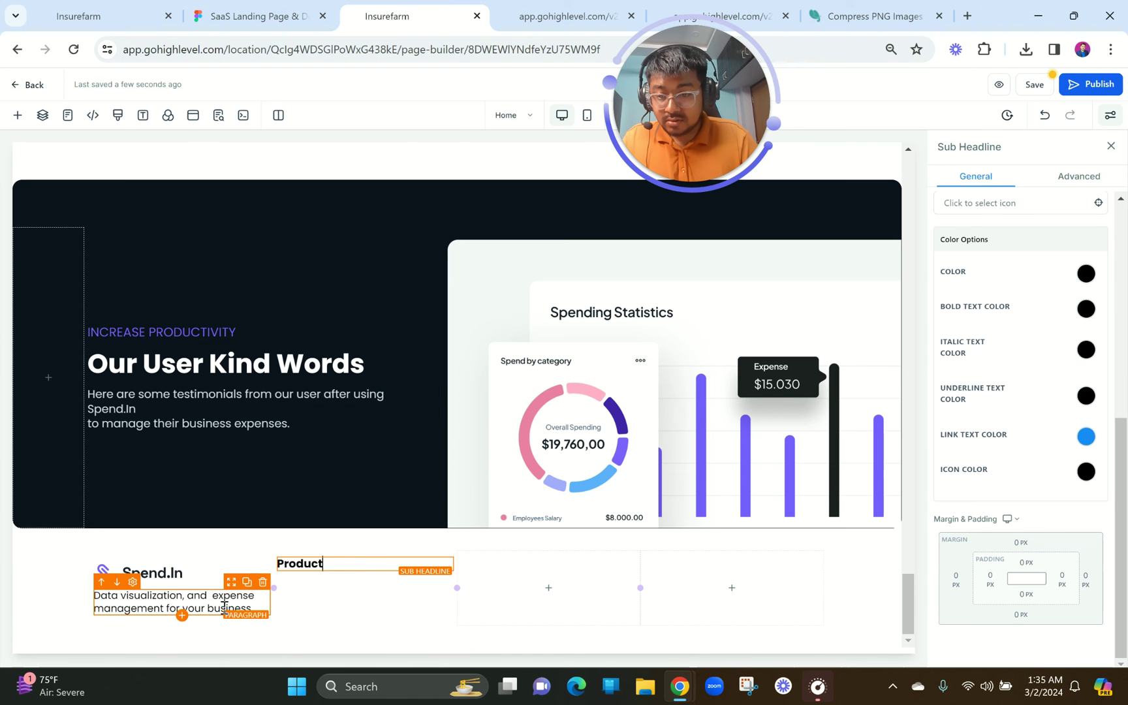
pyautogui.click(248, 583)
pyautogui.moveTo(248, 587); pyautogui.dragTo(378, 590)
pyautogui.tripleClick(337, 588)
pyautogui.write('Digital Invoice')
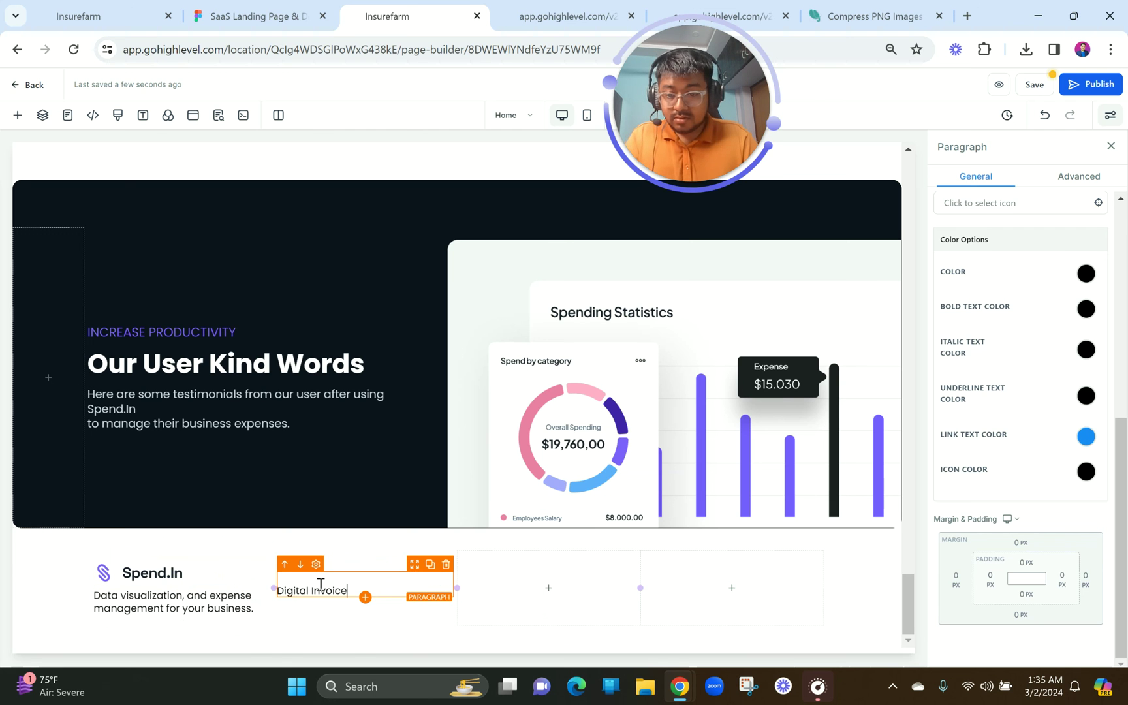
pyautogui.click(279, 591)
pyautogui.press('BackSpace')
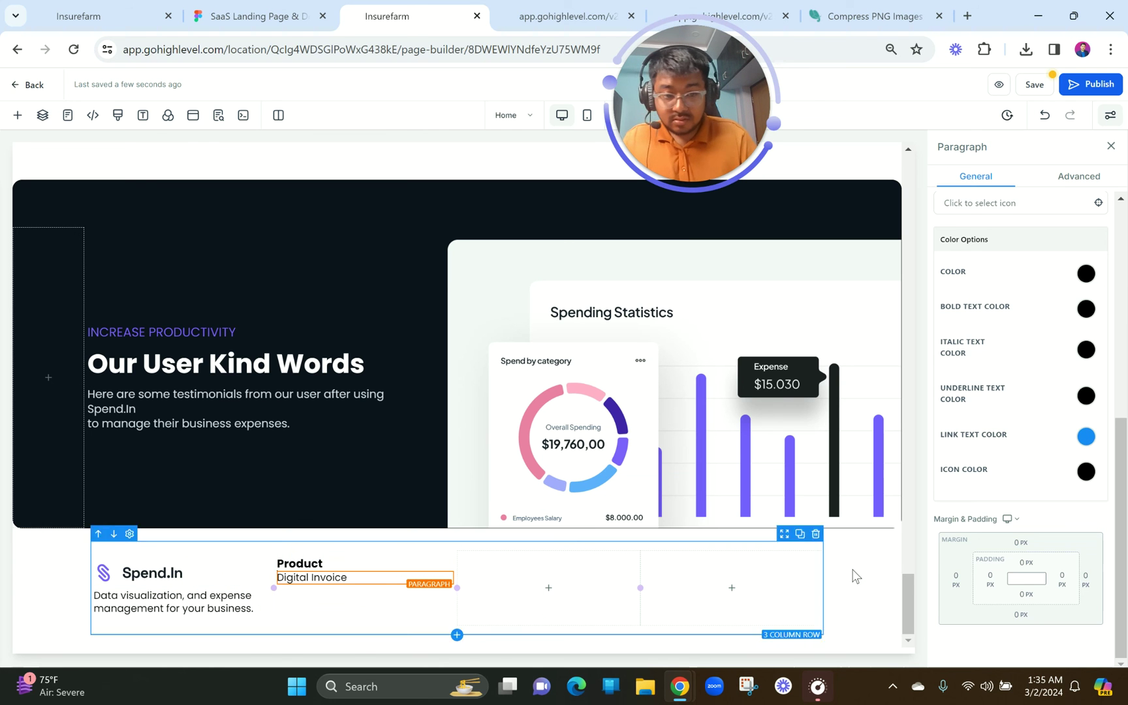
# - Set the Digital Invoice paragraph's top margin to 10 px and duplicate the paragraph twice
pyautogui.click(1019, 544)
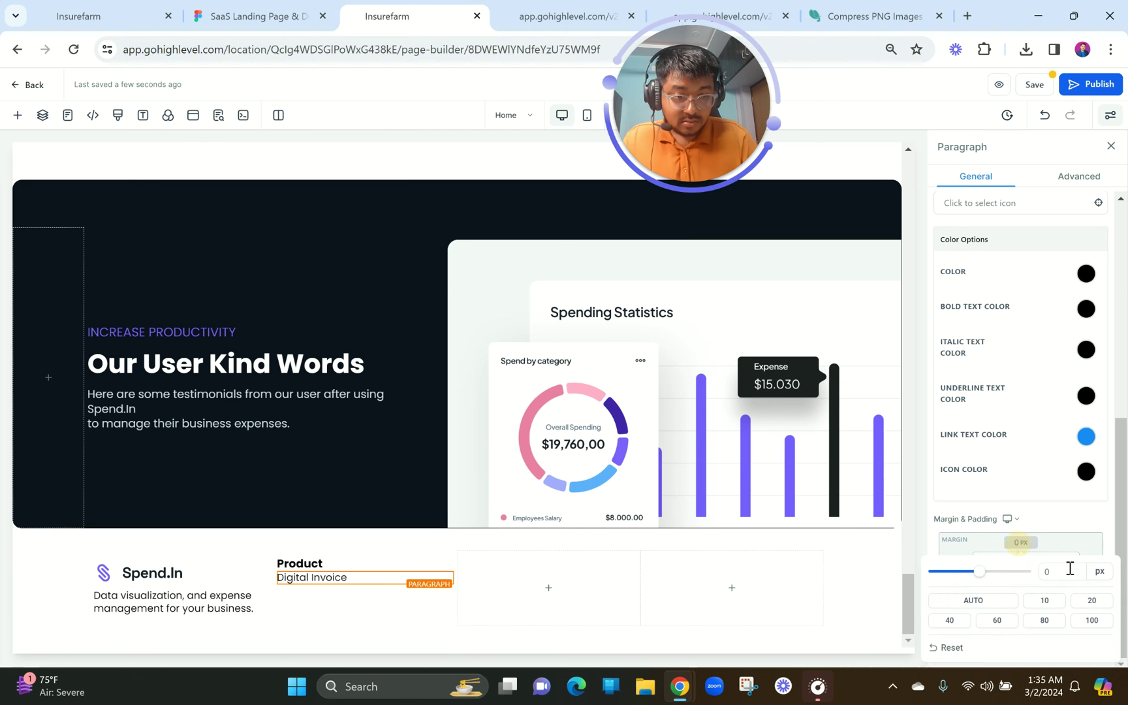
pyautogui.click(1045, 601)
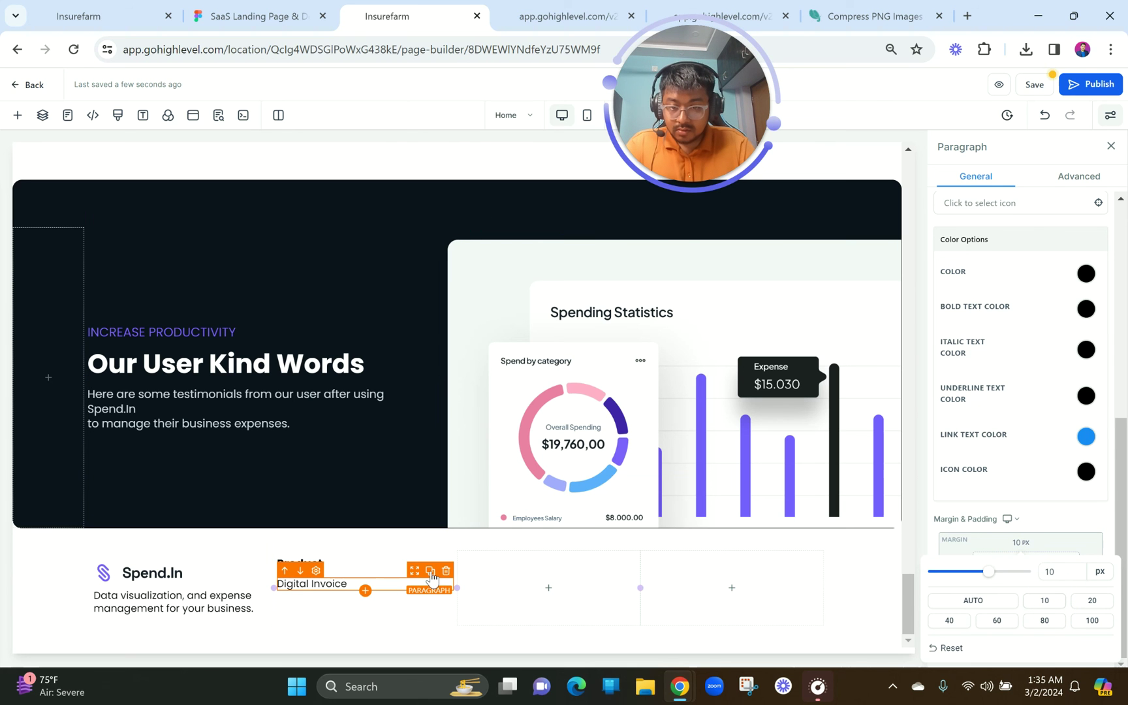
pyautogui.click(431, 571)
pyautogui.click(431, 572)
pyautogui.scroll(-1, 457, 555)
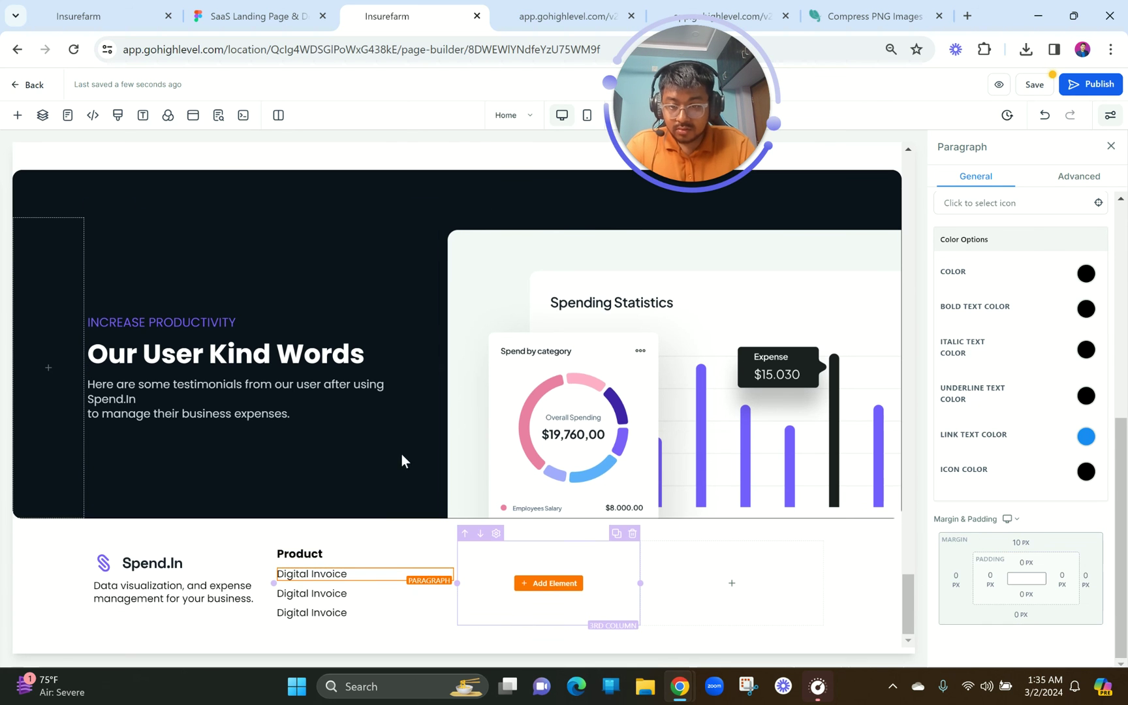
# - Set the Product sub headline's font size to 20 px
pyautogui.click(340, 554)
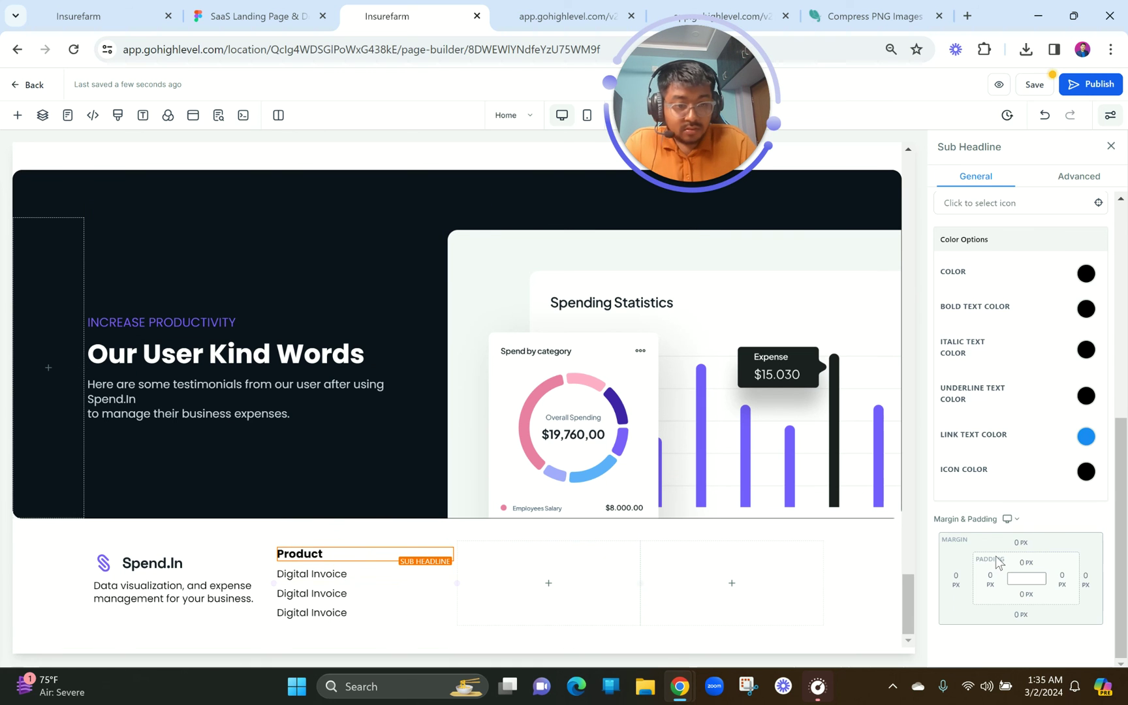
pyautogui.scroll(4, 1044, 509)
pyautogui.doubleClick(1073, 383)
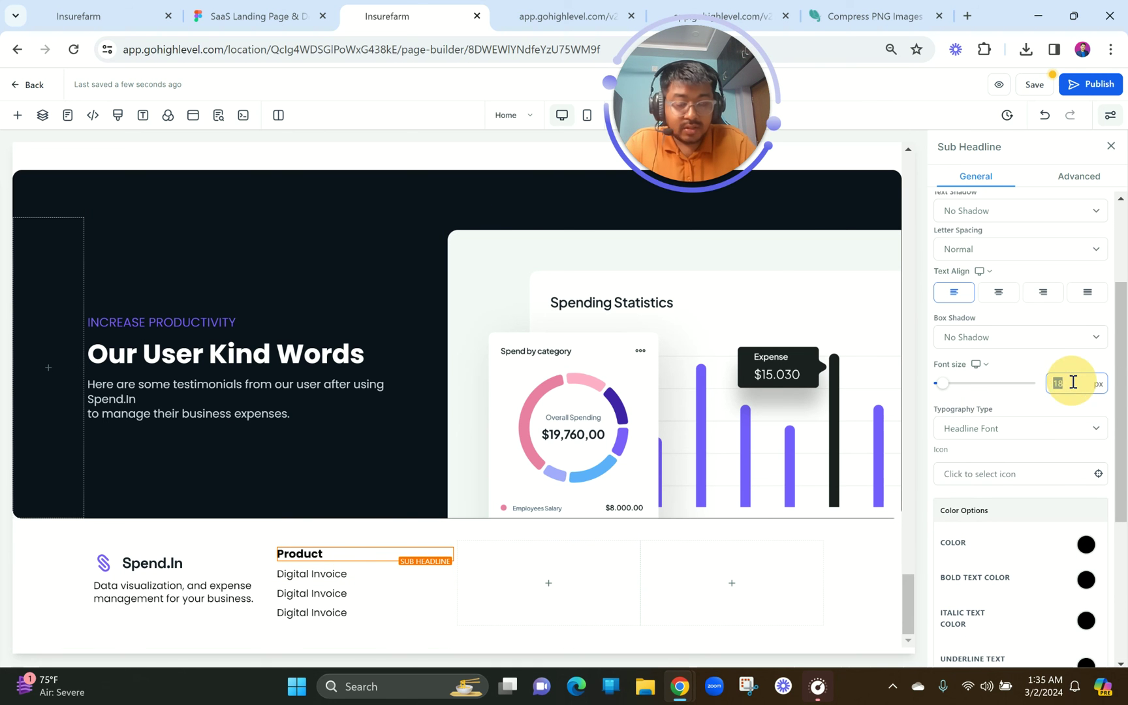
pyautogui.moveTo(1071, 382); pyautogui.dragTo(1054, 382)
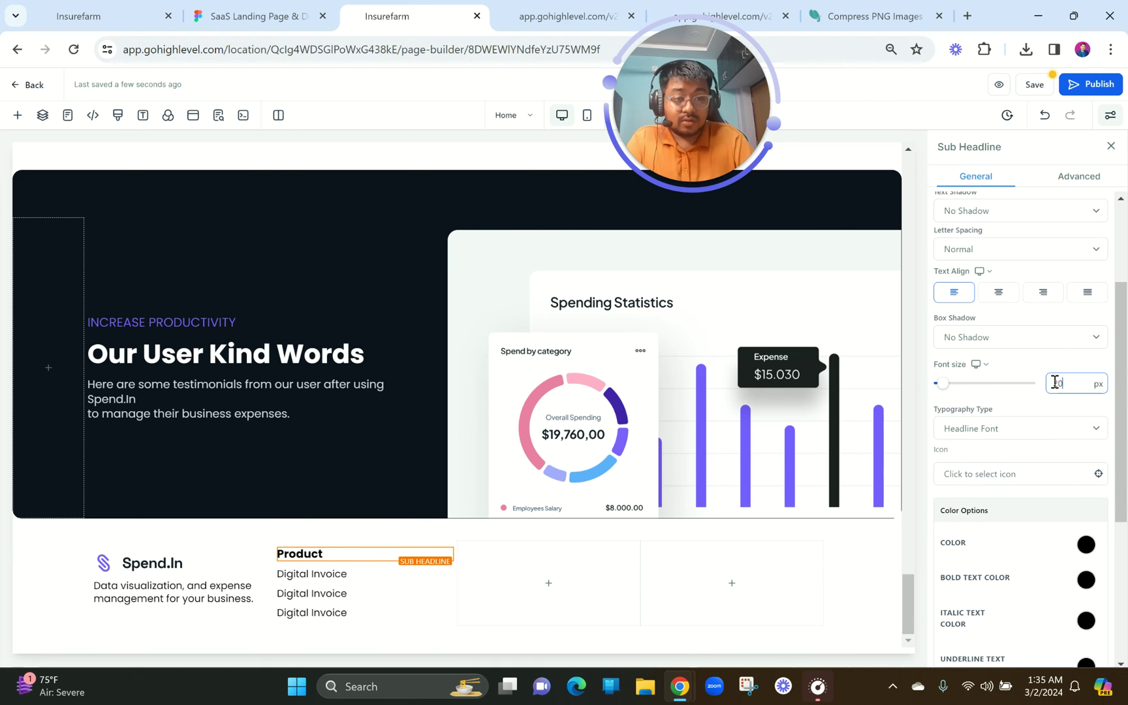
pyautogui.click(327, 569)
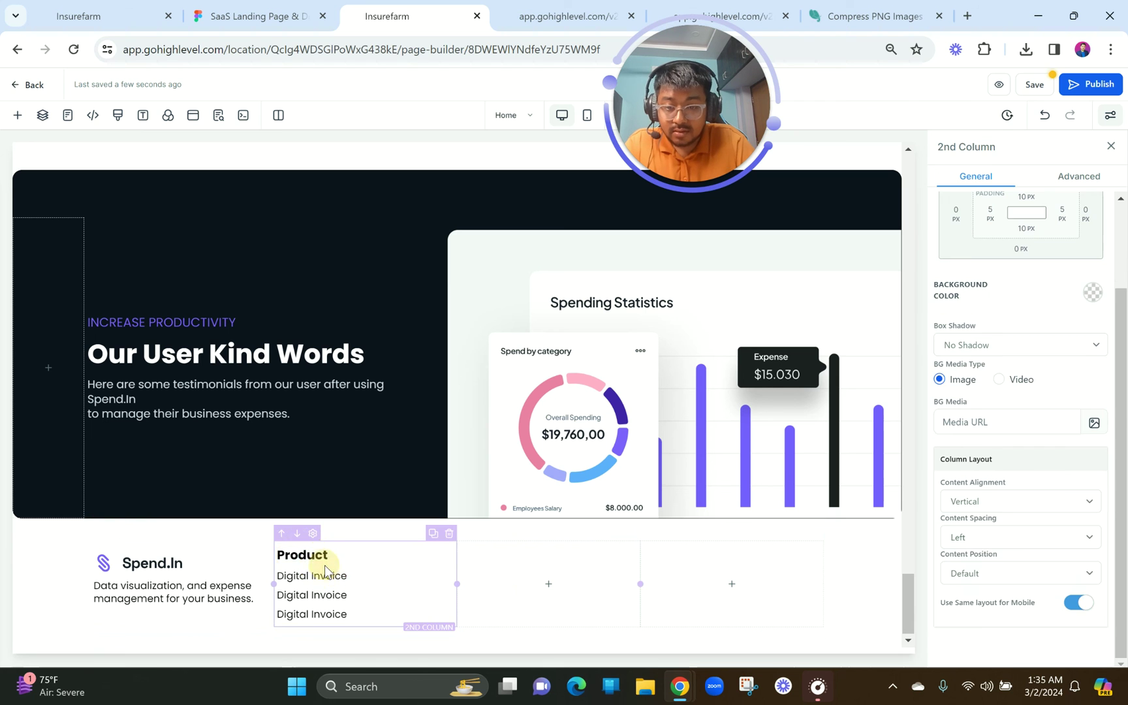
pyautogui.click(327, 575)
pyautogui.scroll(4, 1038, 529)
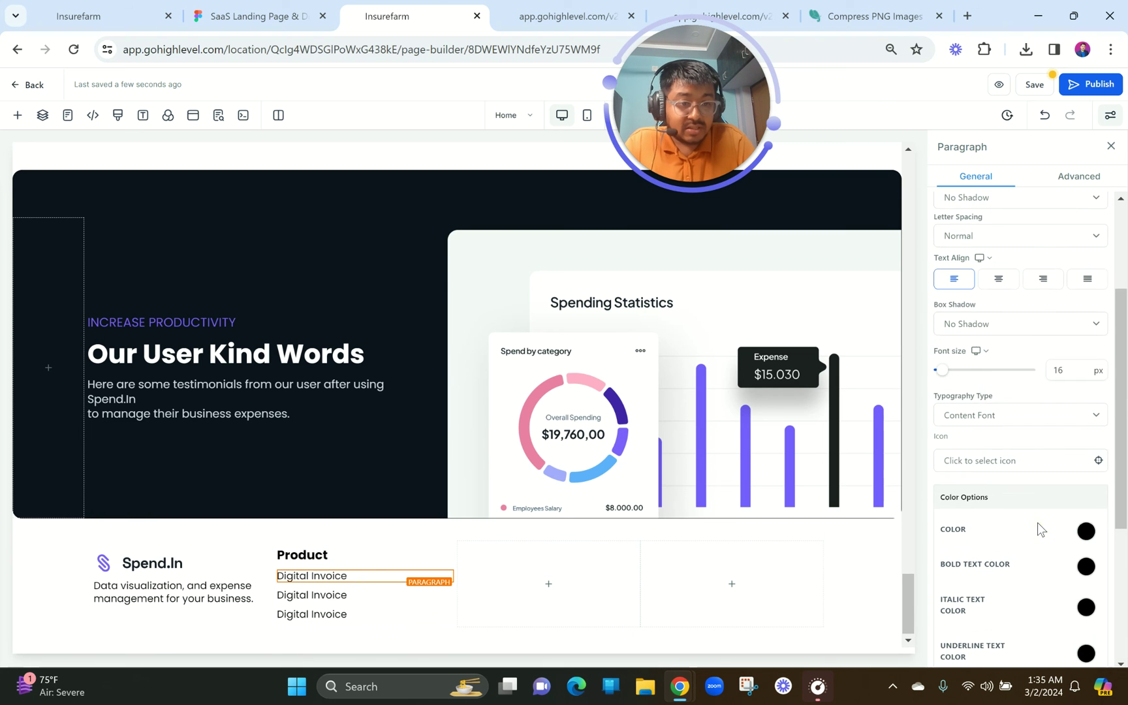
# - Switch to Figma and copy the second Product link, "Insights"
pyautogui.click(282, 14)
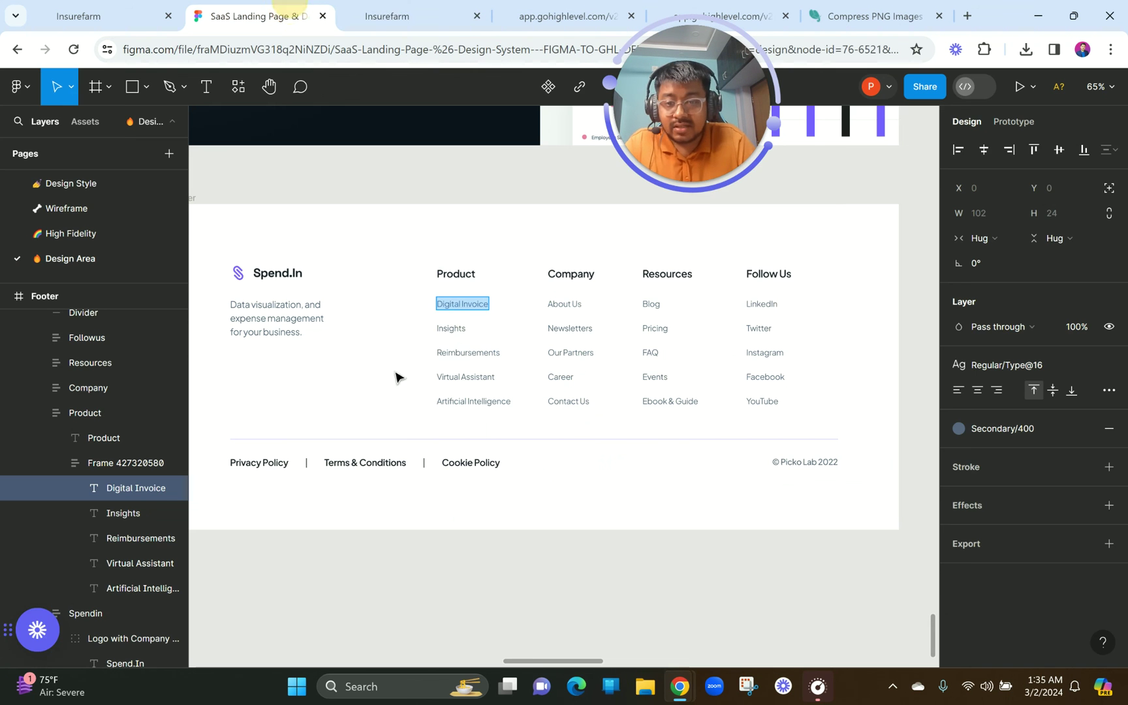
pyautogui.keyDown('shift'); pyautogui.click(459, 328); pyautogui.keyUp('shift')
pyautogui.hotkey('ctrl', 'a')
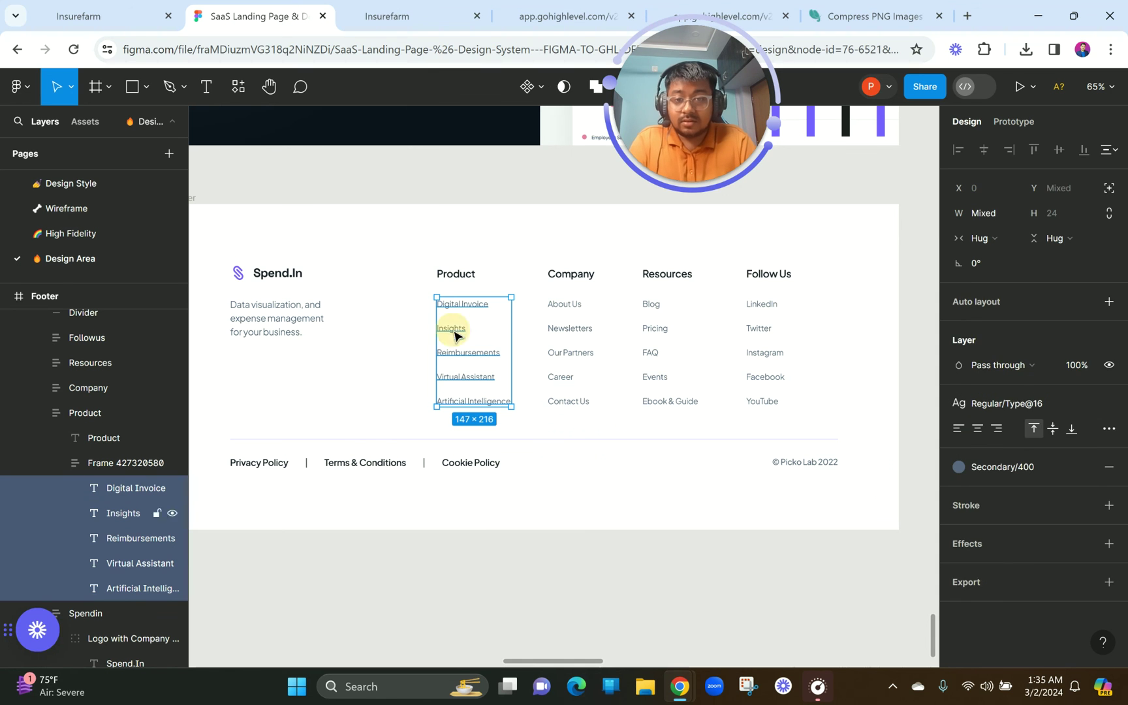
pyautogui.doubleClick(454, 330)
pyautogui.hotkey('ctrl', 'c')
# - Back in the page builder, replace the second Digital Invoice line under Product with the copied text "Insights" and remove its extra blank line
pyautogui.click(408, 20)
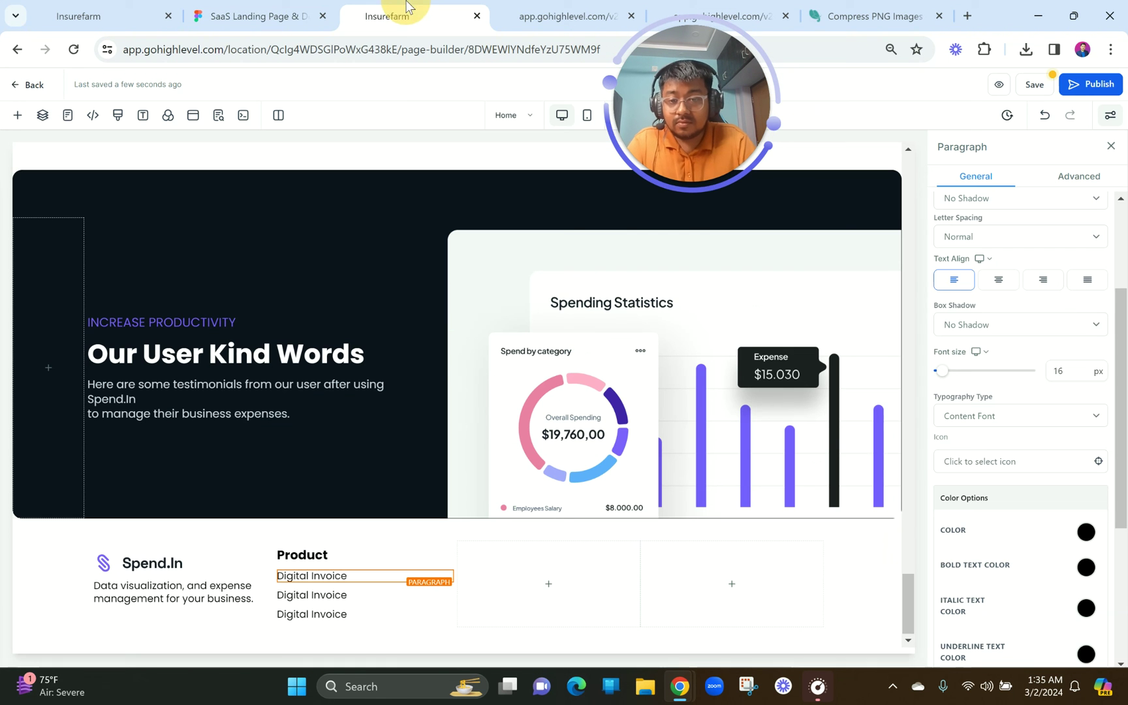
pyautogui.tripleClick(321, 596)
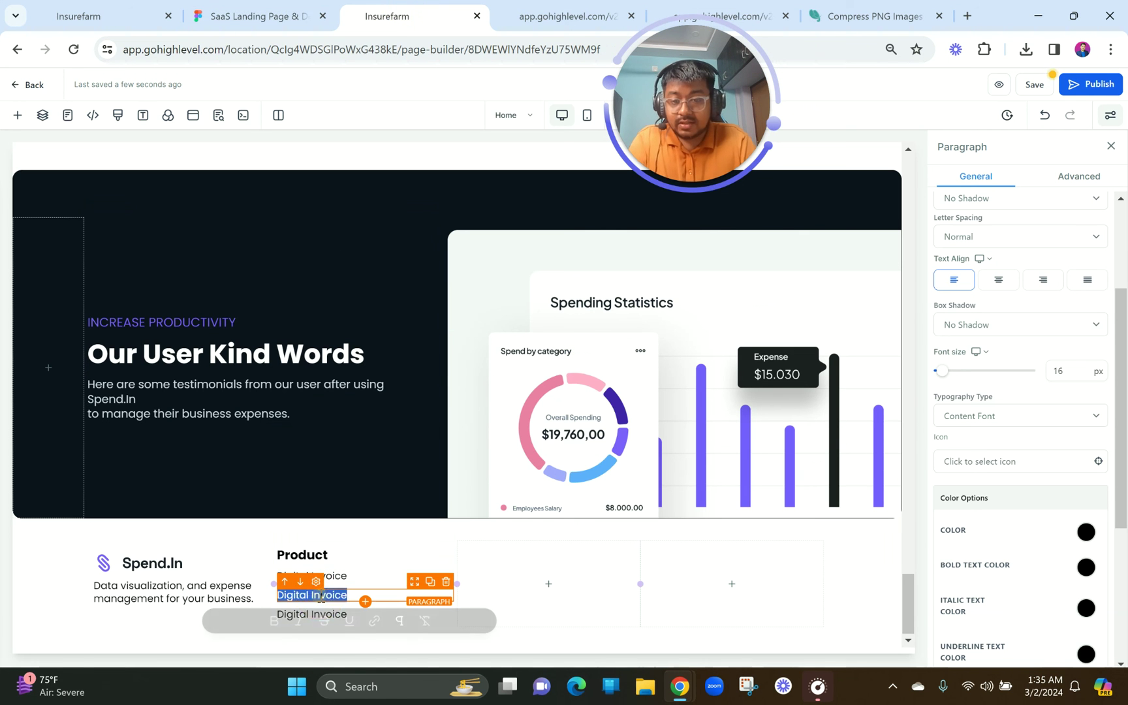
pyautogui.hotkey('ctrl', 'v')
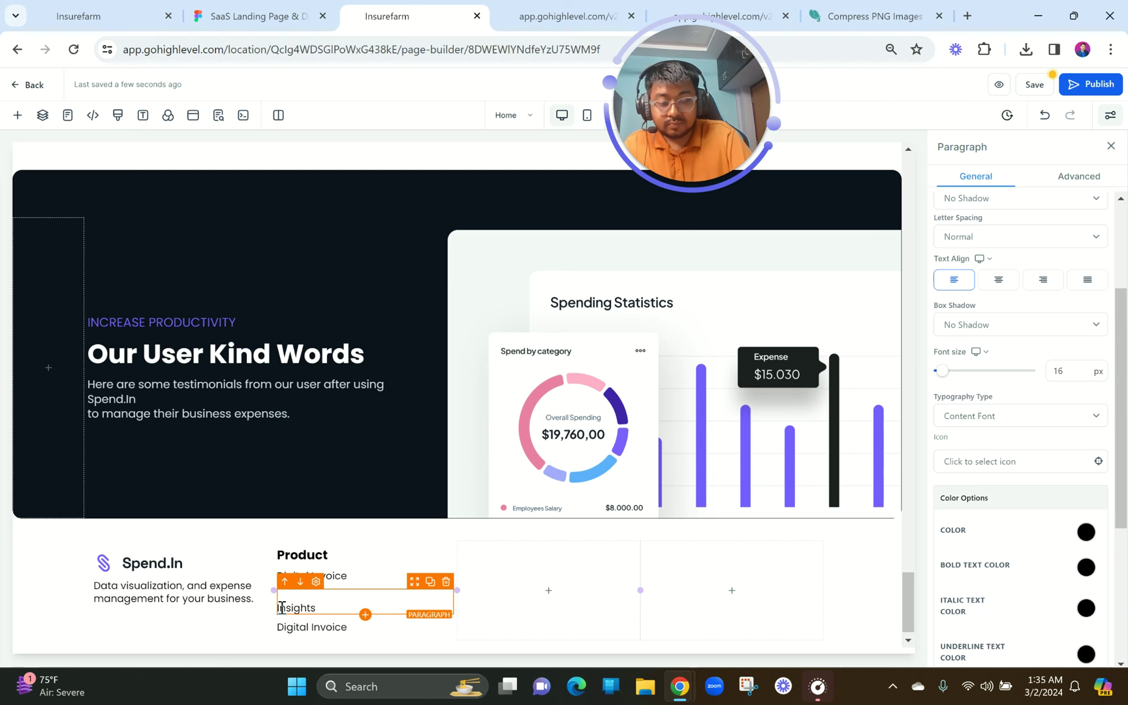
pyautogui.click(299, 609)
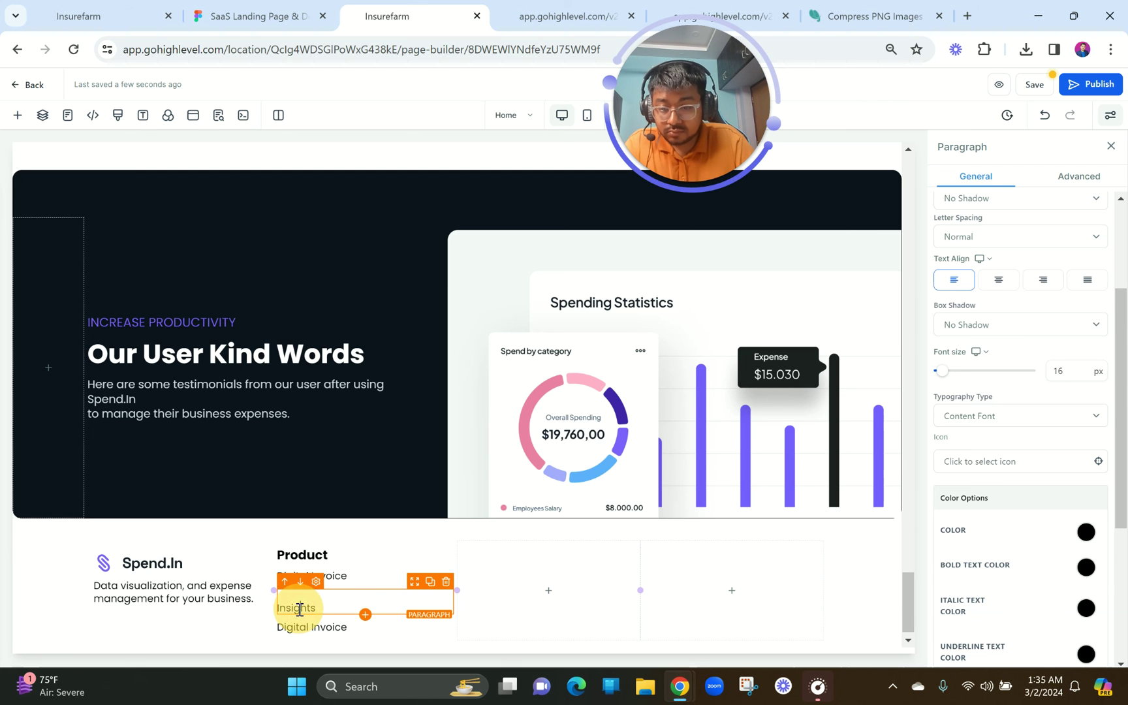
pyautogui.click(325, 610)
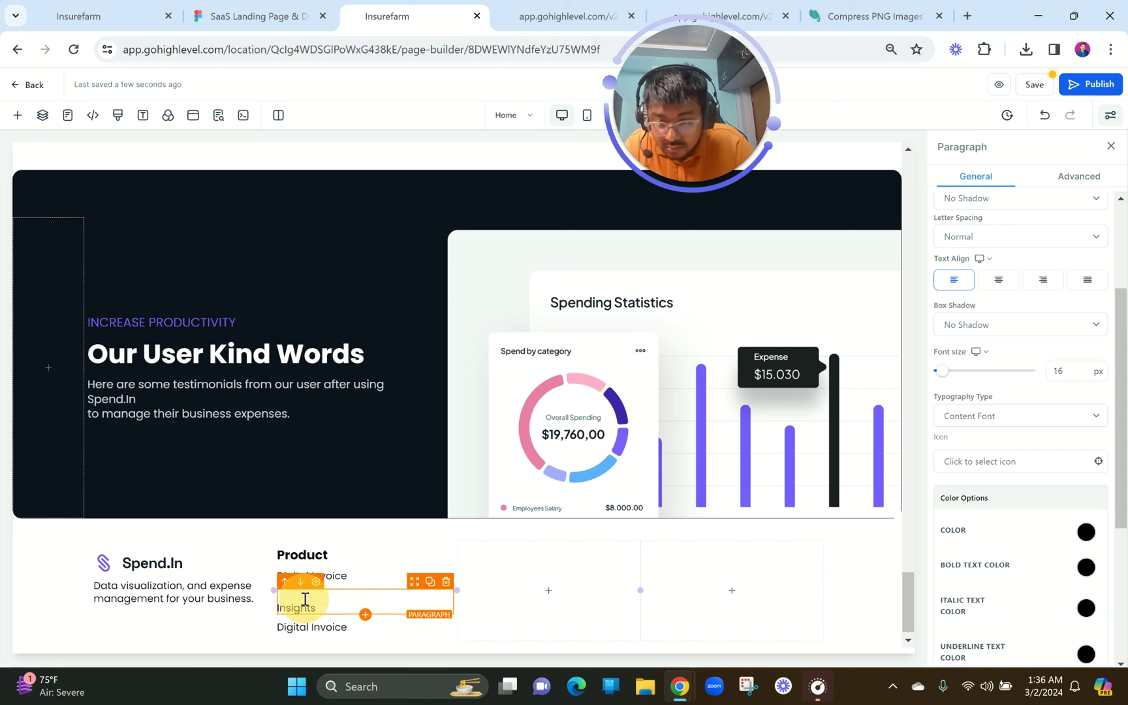
pyautogui.click(220, 585)
pyautogui.click(294, 609)
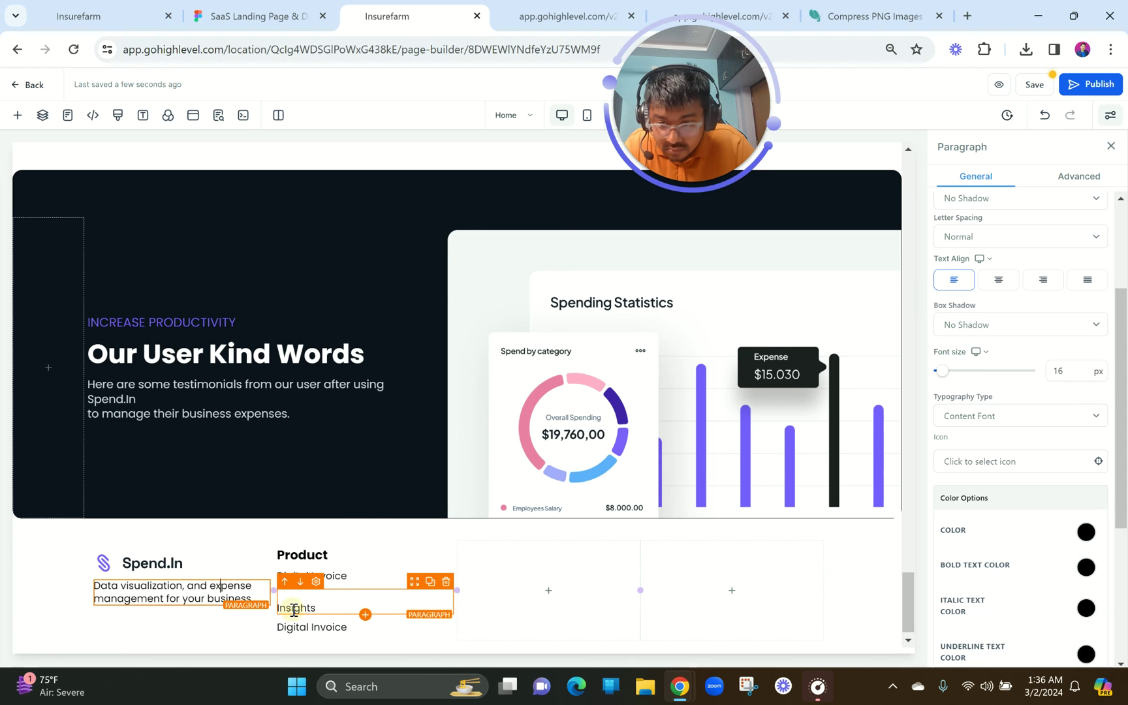
pyautogui.click(294, 610)
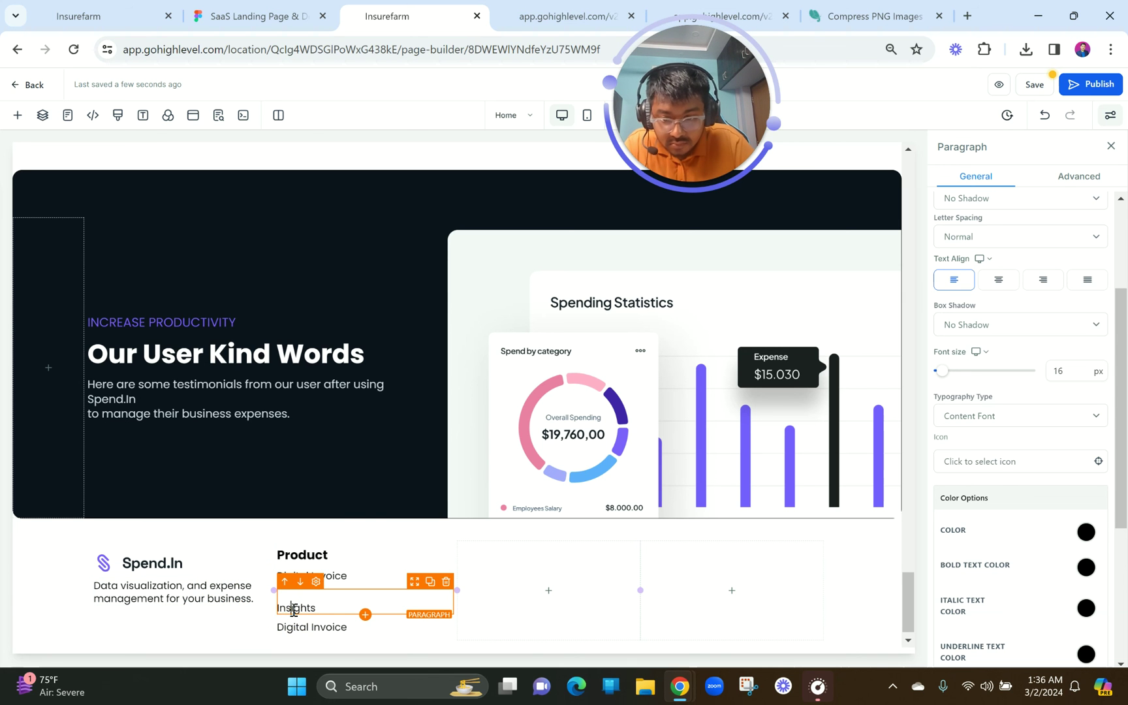
pyautogui.click(160, 562)
# - Check the next Product link in Figma, return to the page builder, and duplicate the last Digital Invoice paragraph three times
pyautogui.click(300, 14)
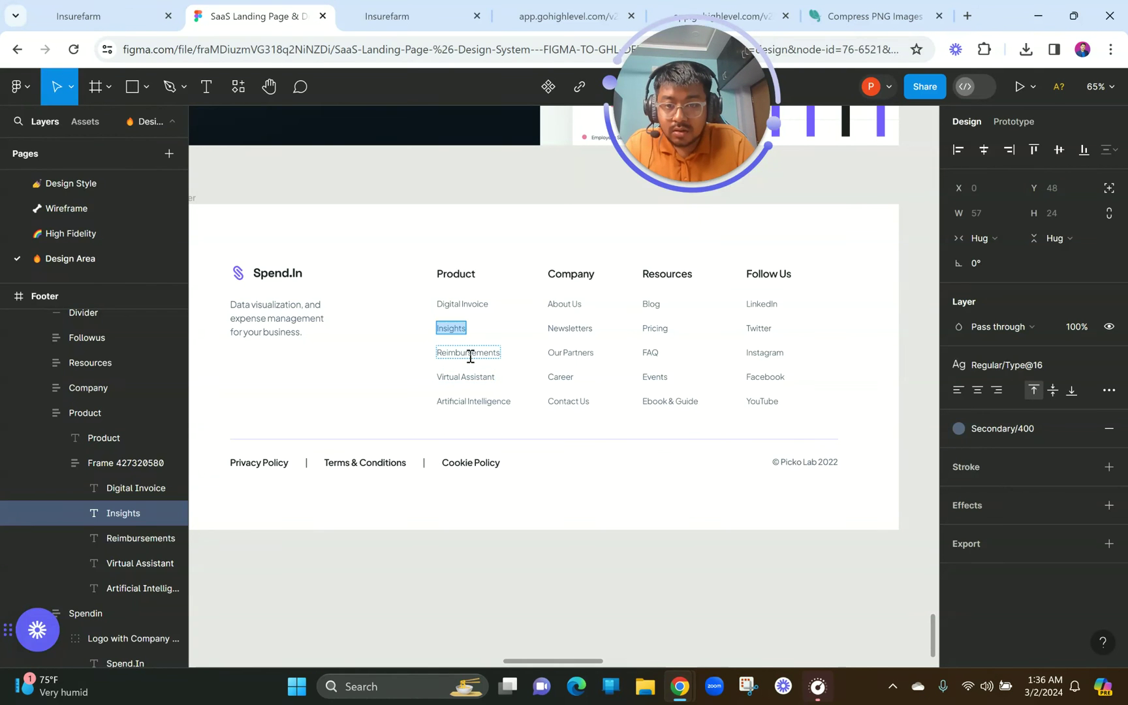
pyautogui.click(468, 353)
pyautogui.click(370, 10)
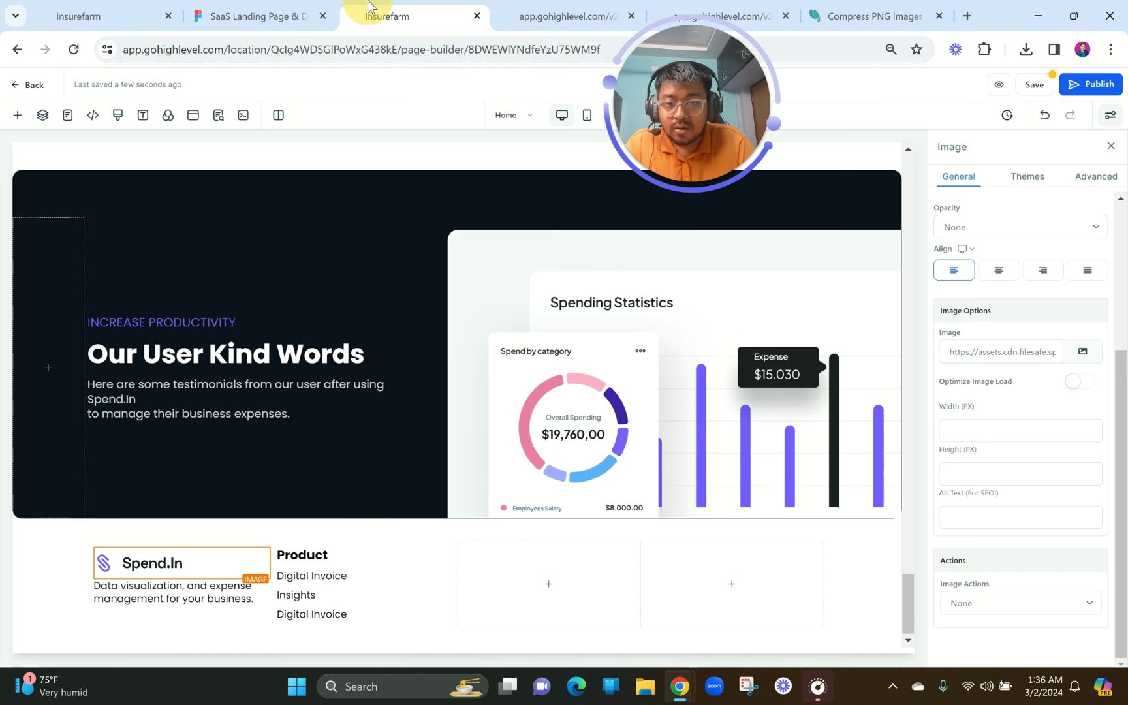
pyautogui.click(372, 614)
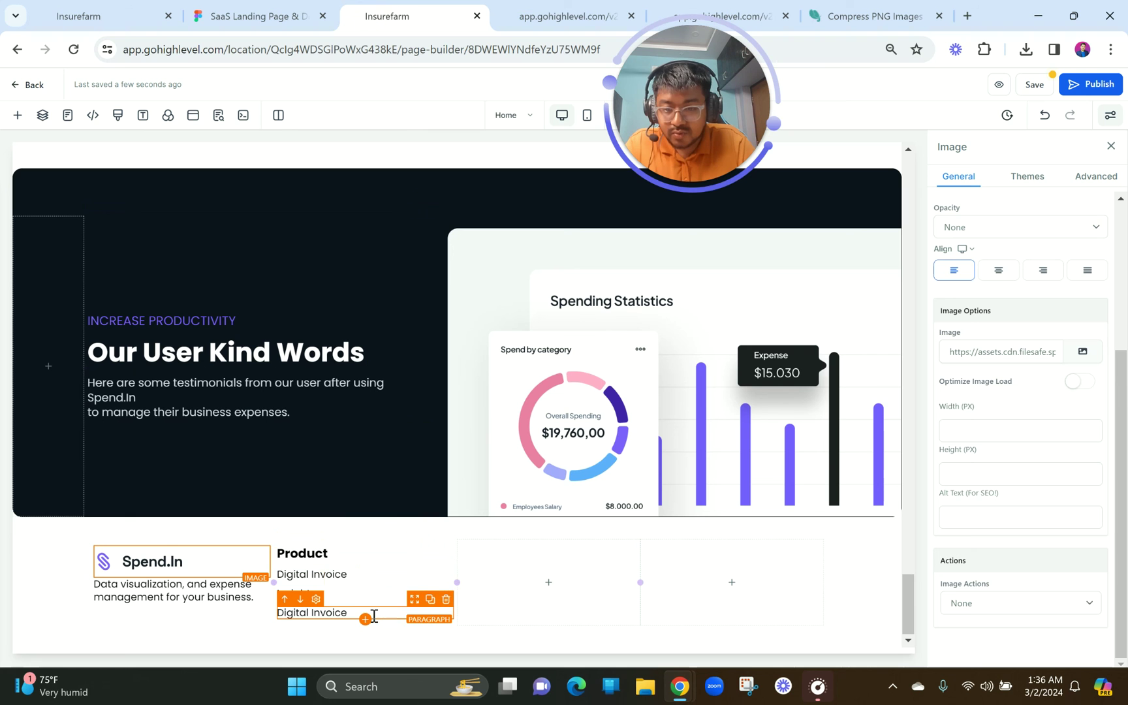
pyautogui.click(433, 601)
pyautogui.click(432, 601)
pyautogui.click(432, 601)
pyautogui.scroll(-2, 477, 492)
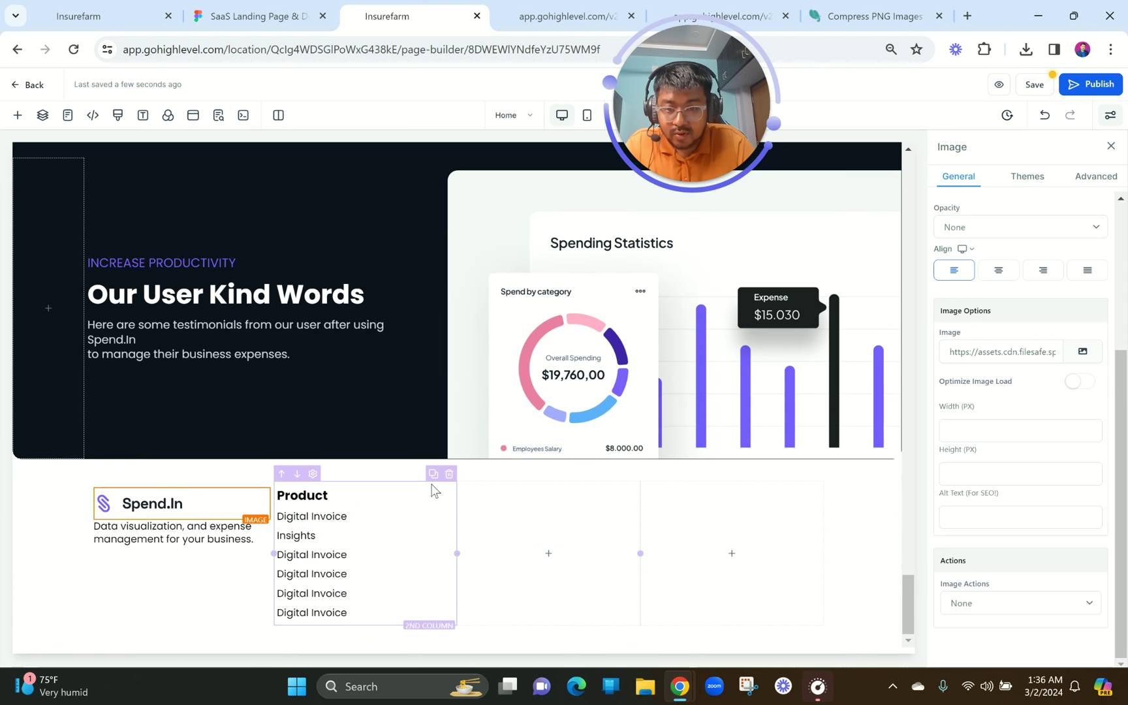
# - Duplicate the filled Product column twice and delete the two empty columns from the footer row
pyautogui.click(434, 477)
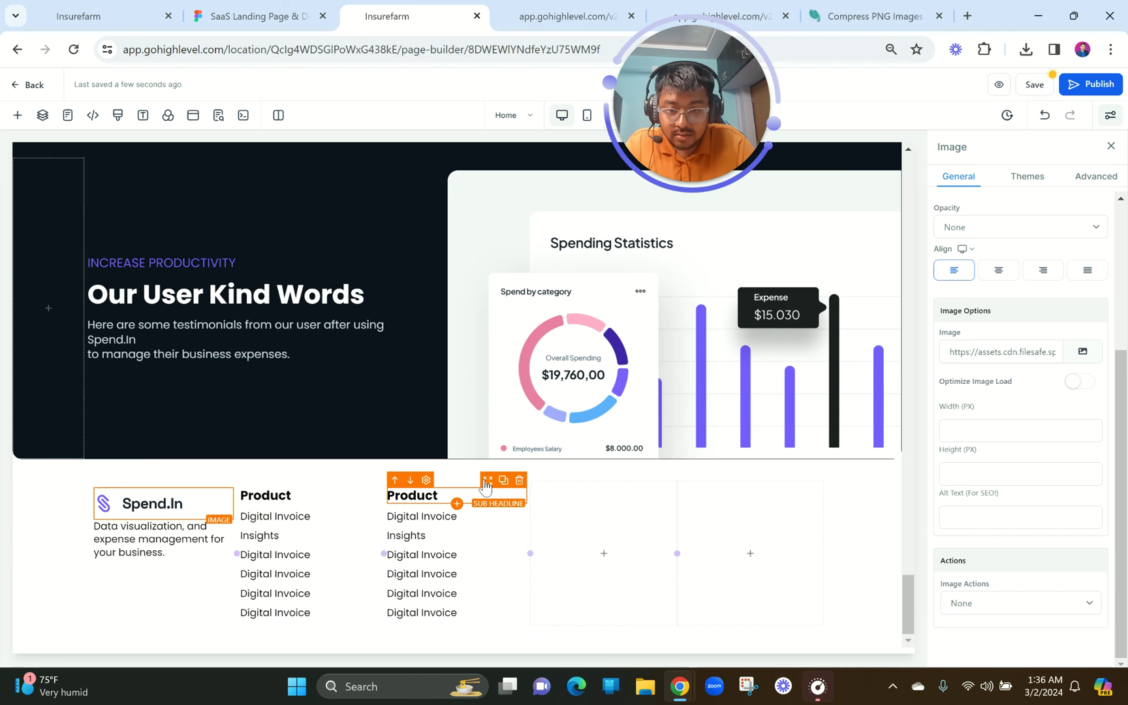
pyautogui.click(507, 474)
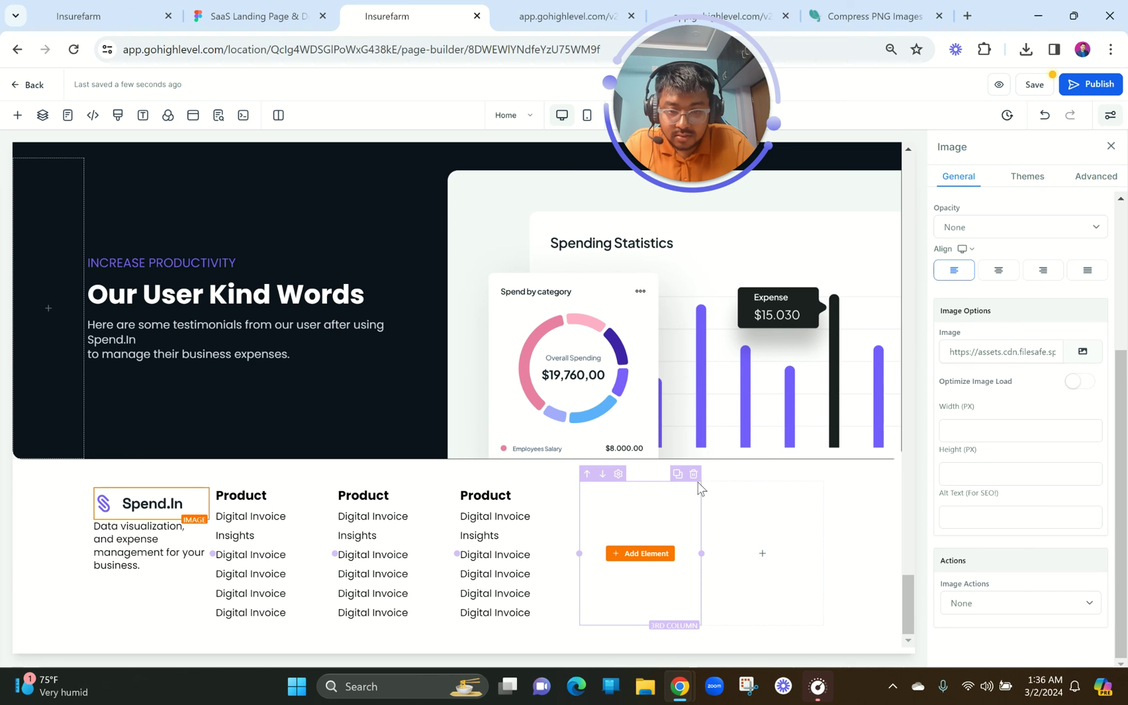
pyautogui.click(694, 477)
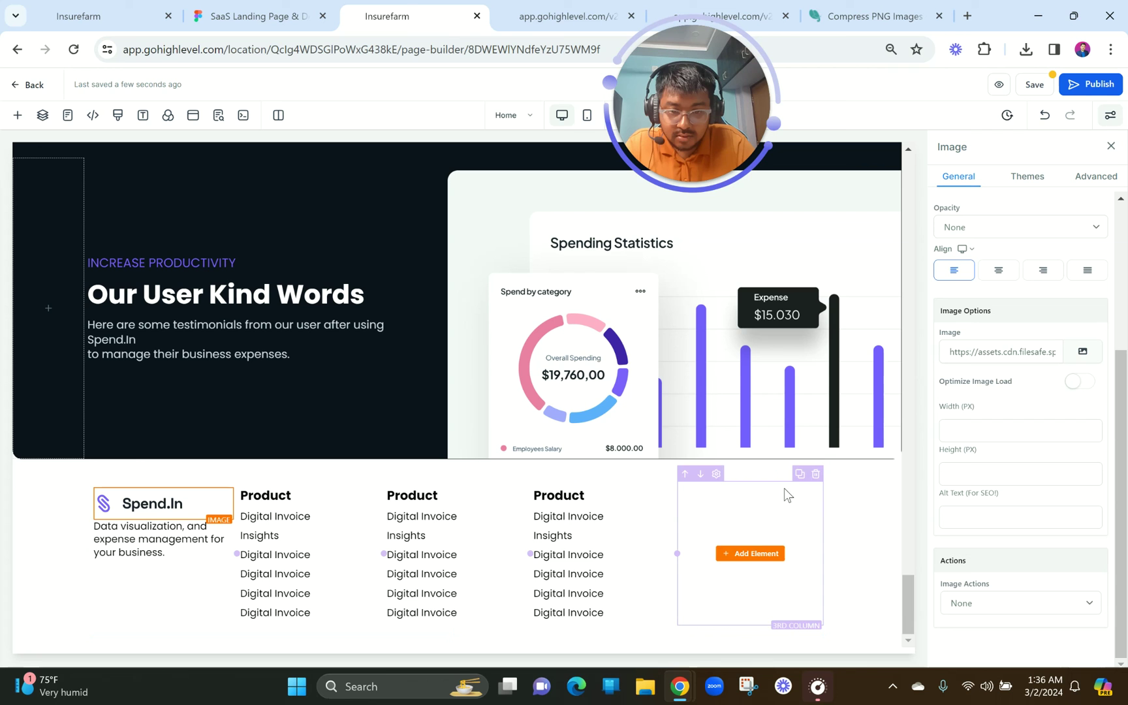
pyautogui.click(818, 475)
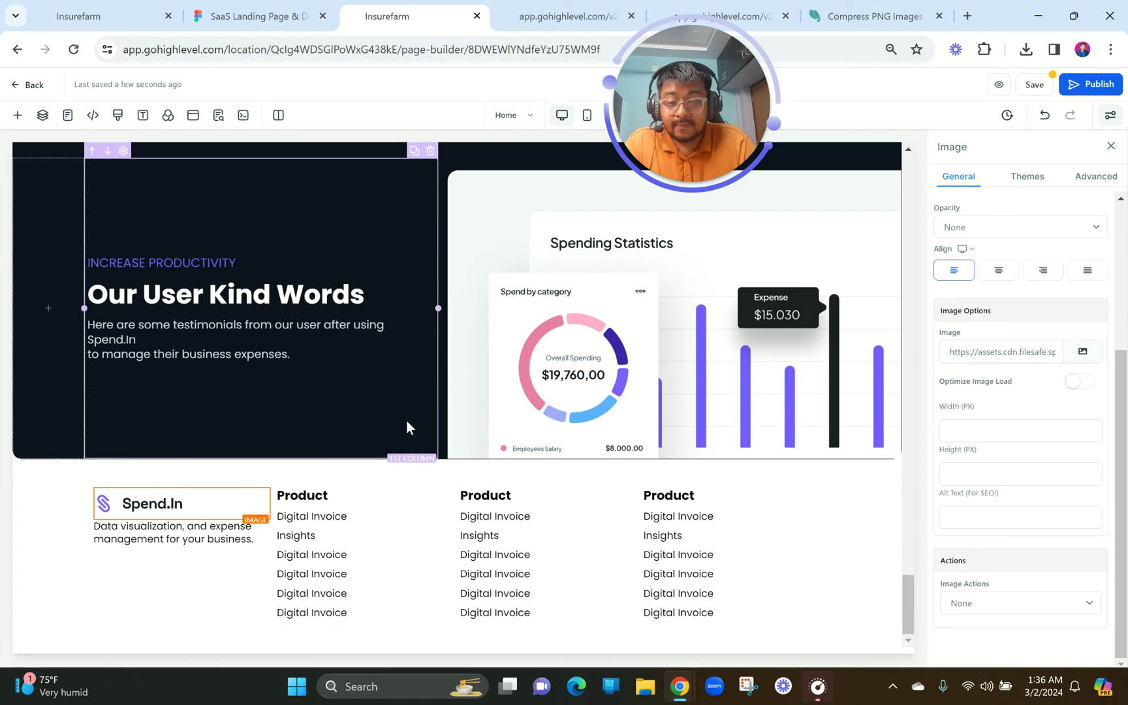
# - Change the headings of the two duplicated Product columns to "Company" and "Resources"
pyautogui.click(261, 16)
pyautogui.click(357, 9)
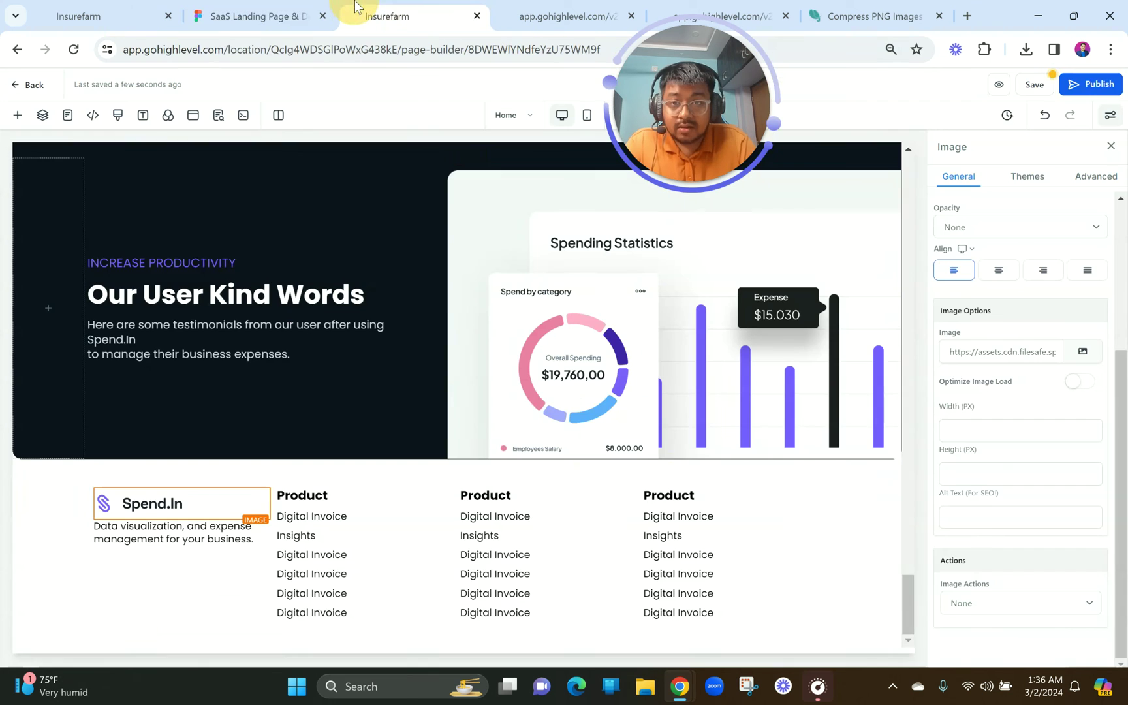
pyautogui.doubleClick(514, 494)
pyautogui.write('Company')
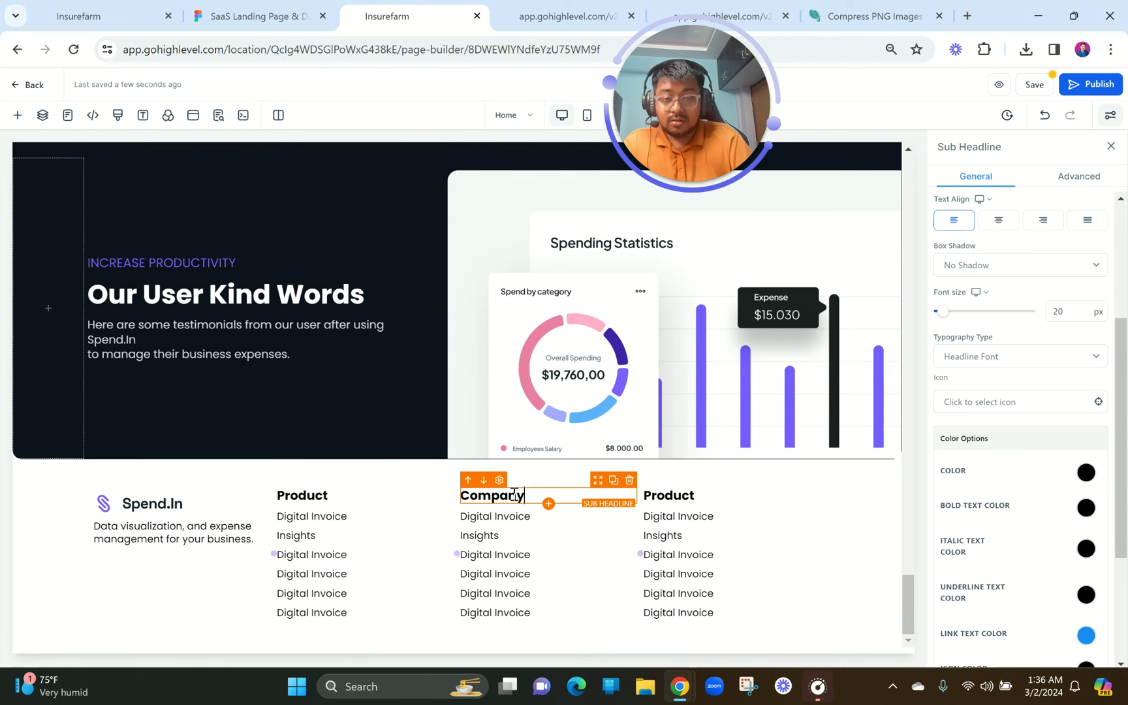
pyautogui.click(646, 493)
pyautogui.doubleClick(663, 494)
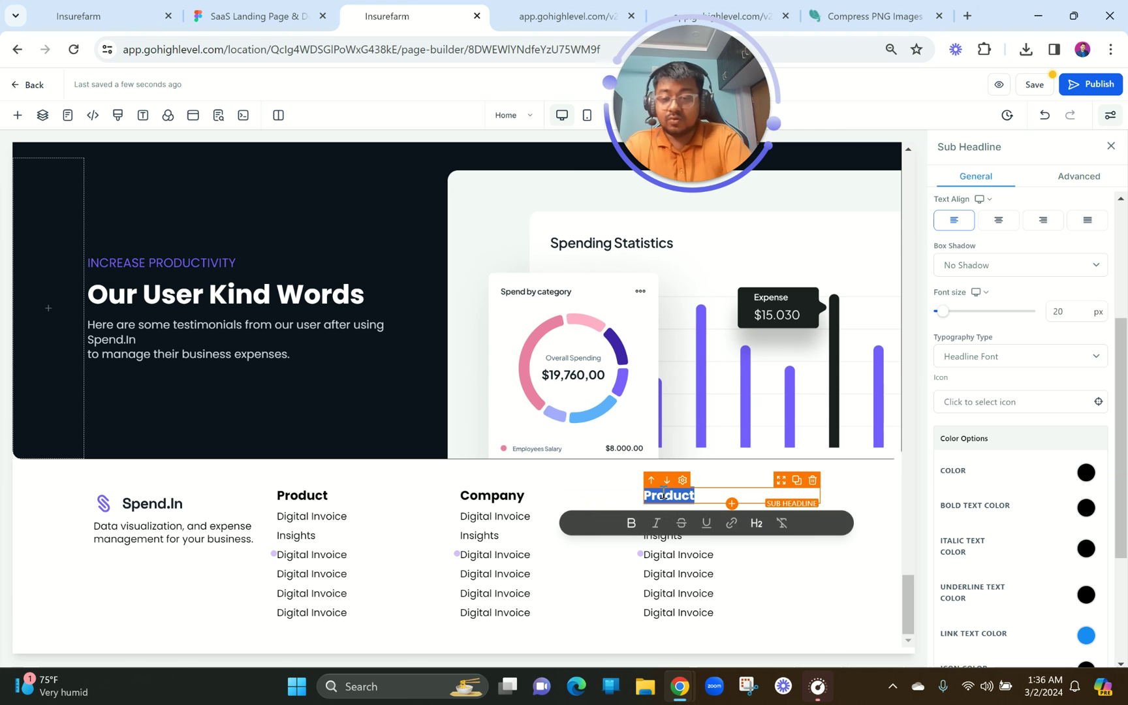
pyautogui.write('Resources')
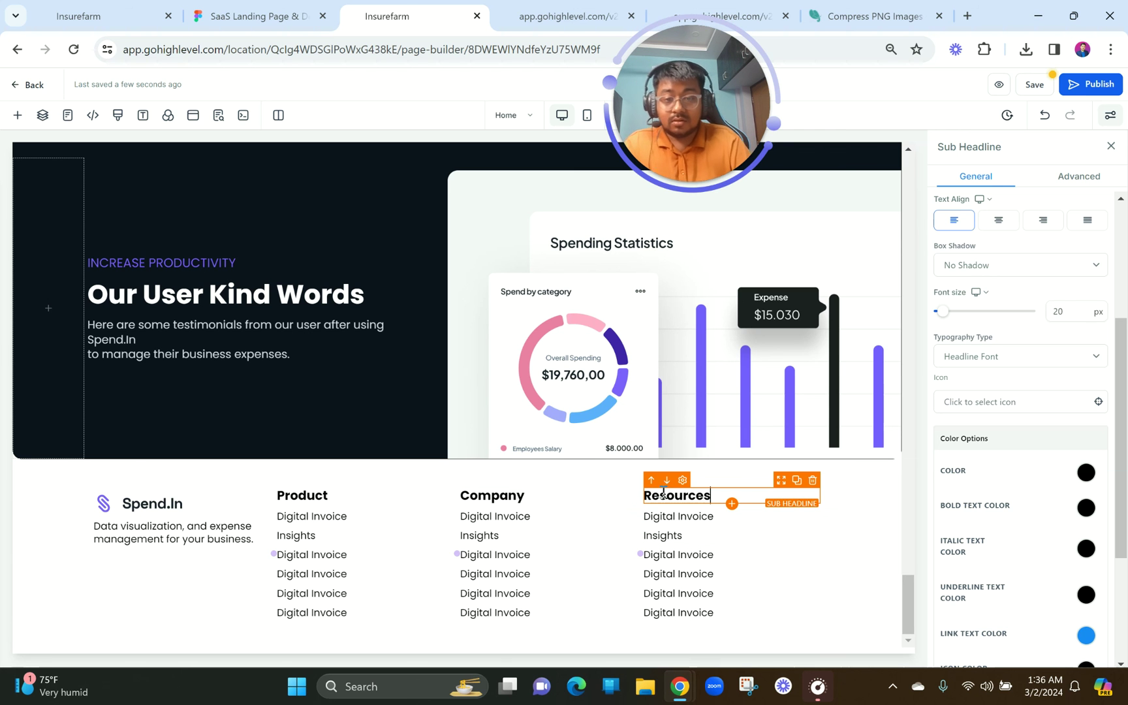
# - Check the bottom footer links in Figma, return to the page builder, and add a one-column row below the link columns
pyautogui.click(282, 23)
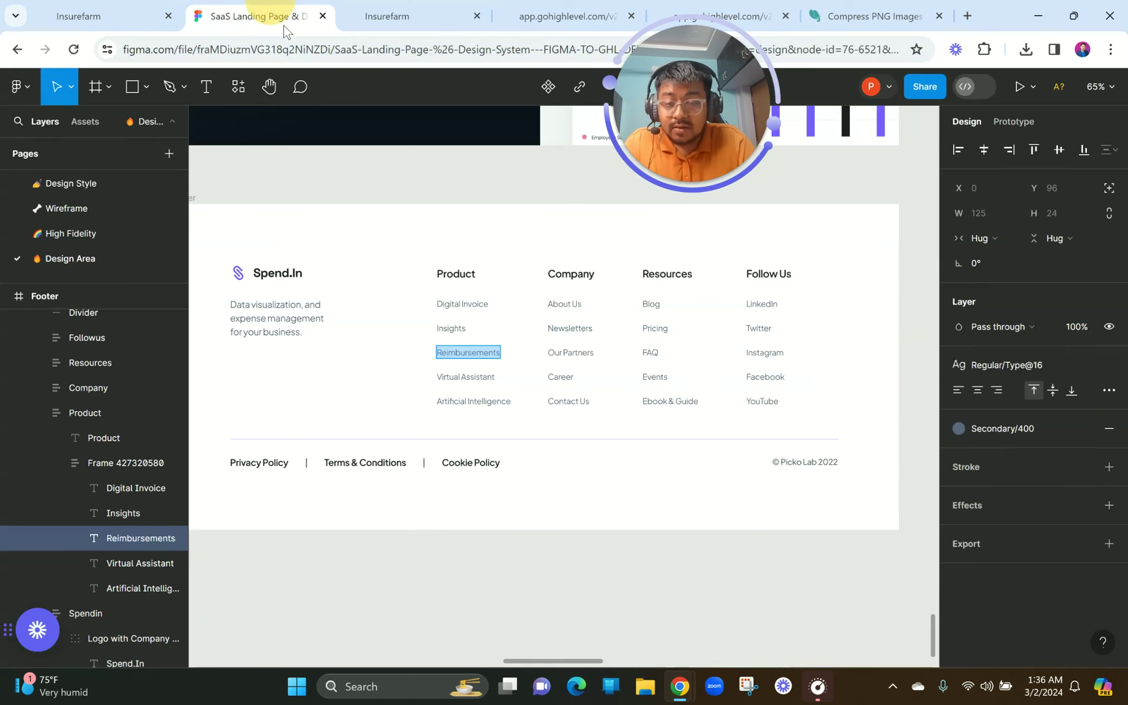
pyautogui.click(258, 463)
pyautogui.click(337, 466)
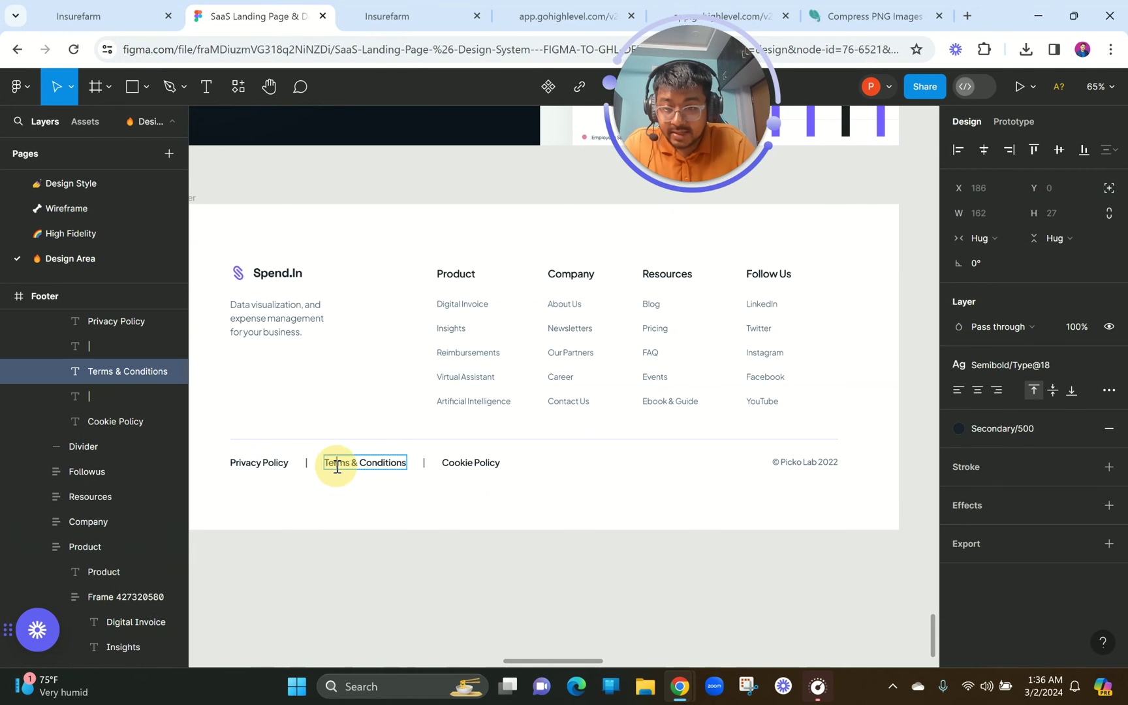
pyautogui.click(461, 463)
pyautogui.click(404, 16)
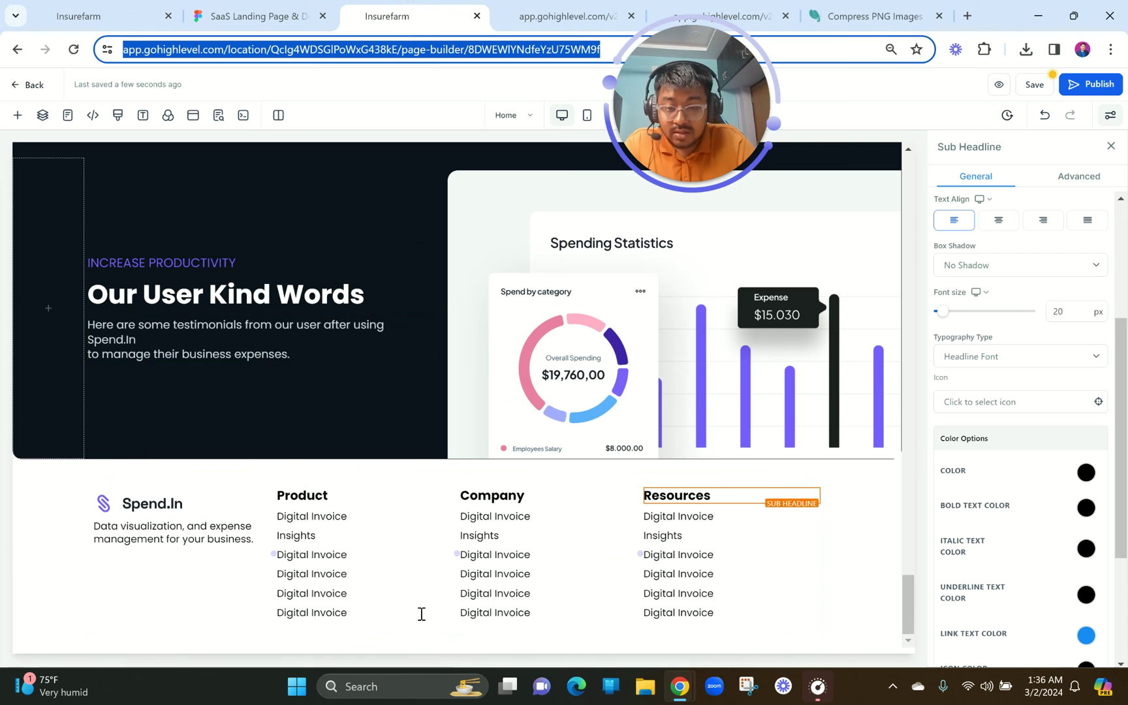
pyautogui.click(456, 635)
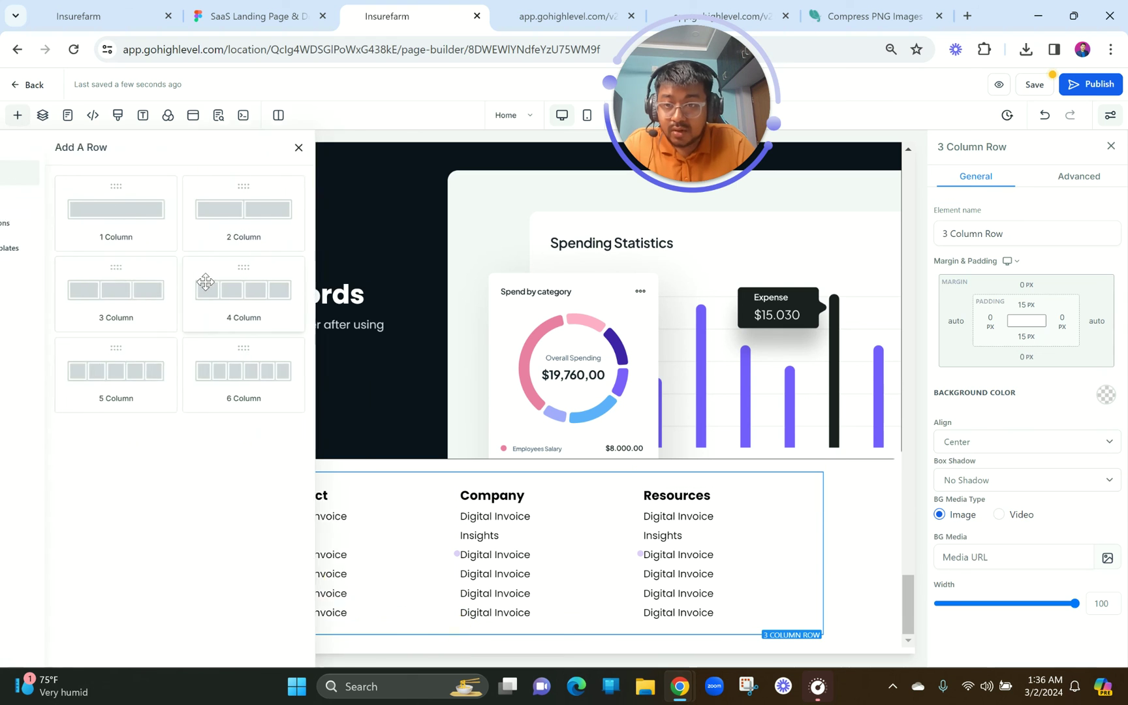
pyautogui.moveTo(188, 210); pyautogui.dragTo(448, 586)
# - Find the Divider element and insert it into the new one-column row
pyautogui.click(449, 588)
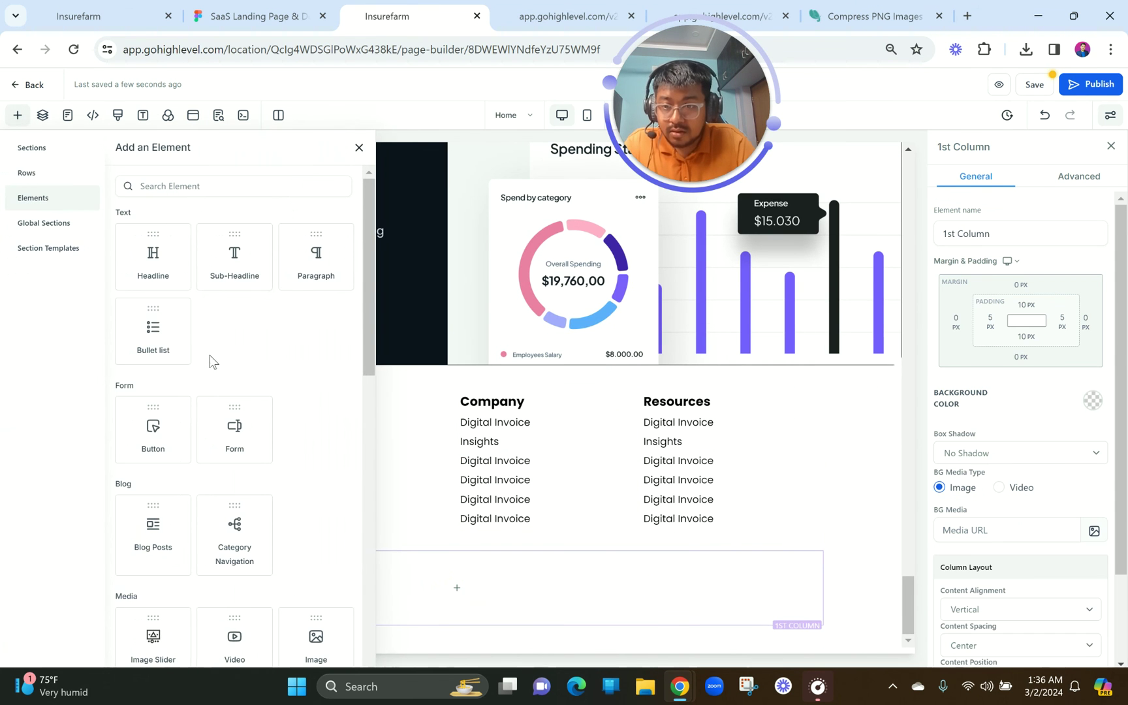
pyautogui.click(189, 186)
pyautogui.write('divi')
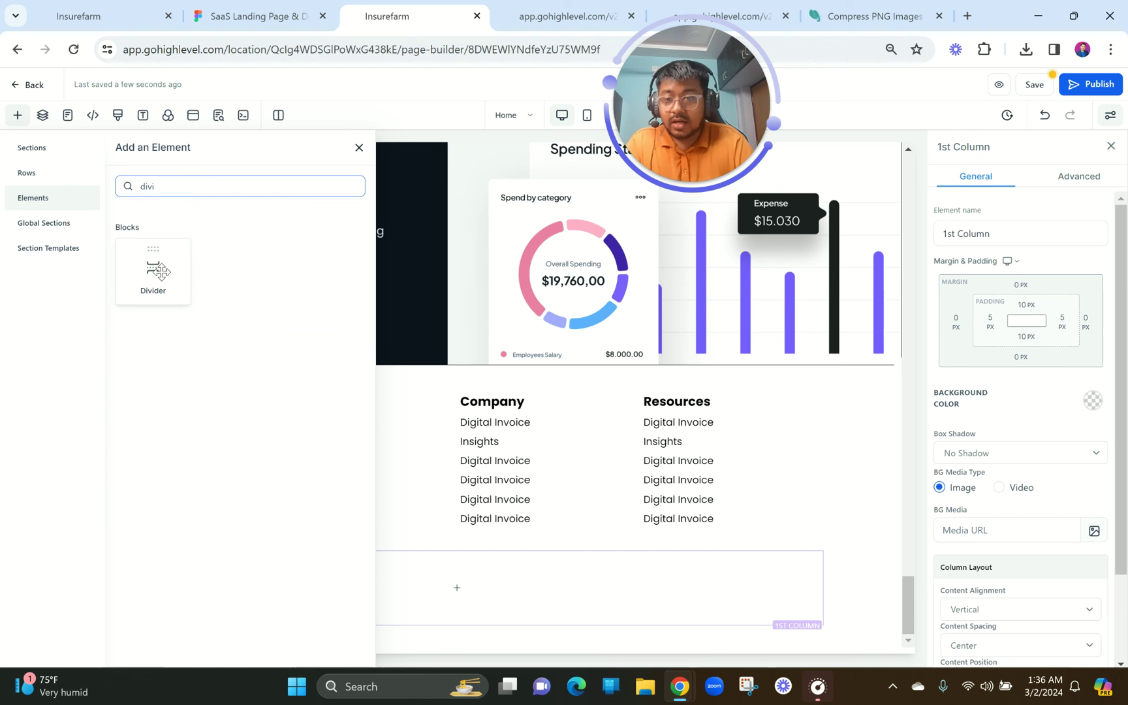
pyautogui.click(158, 270)
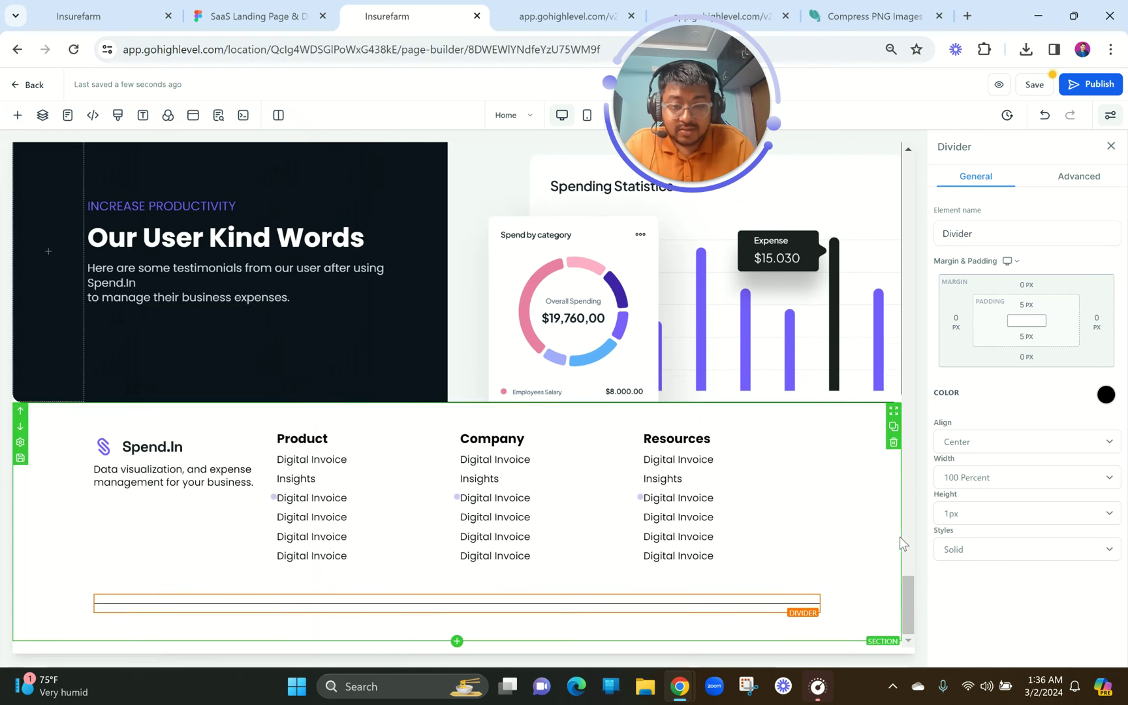
# - Set the top and bottom padding of the divider's one-column row to 0 px
pyautogui.click(719, 598)
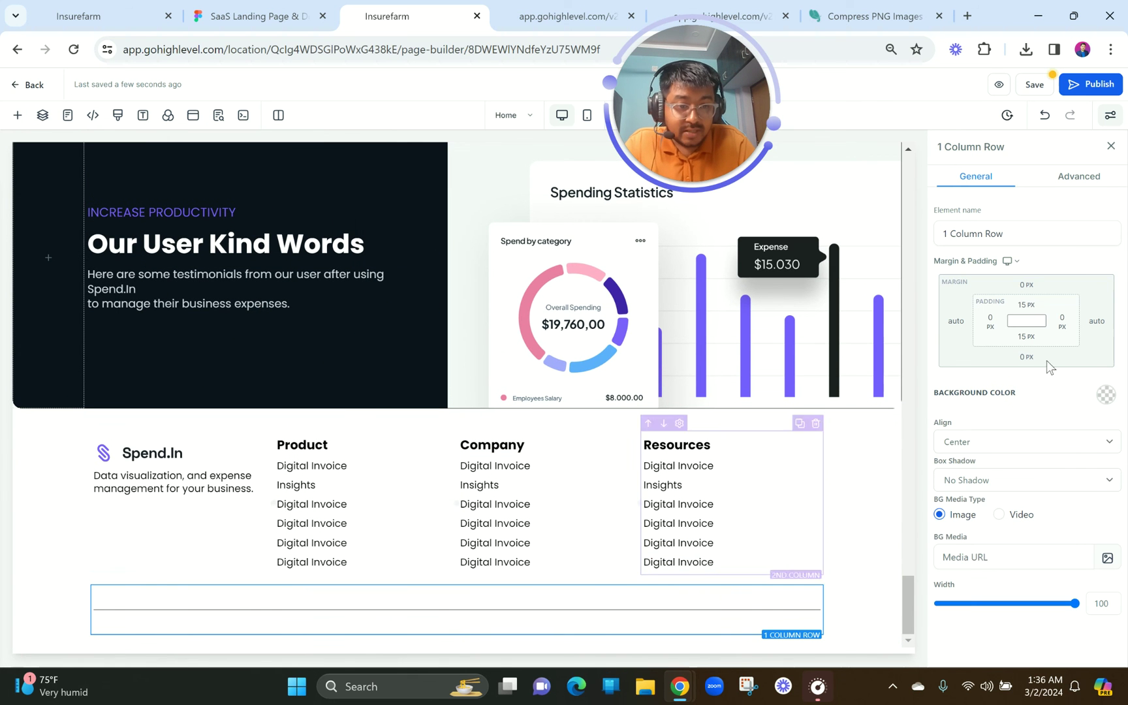
pyautogui.click(1023, 305)
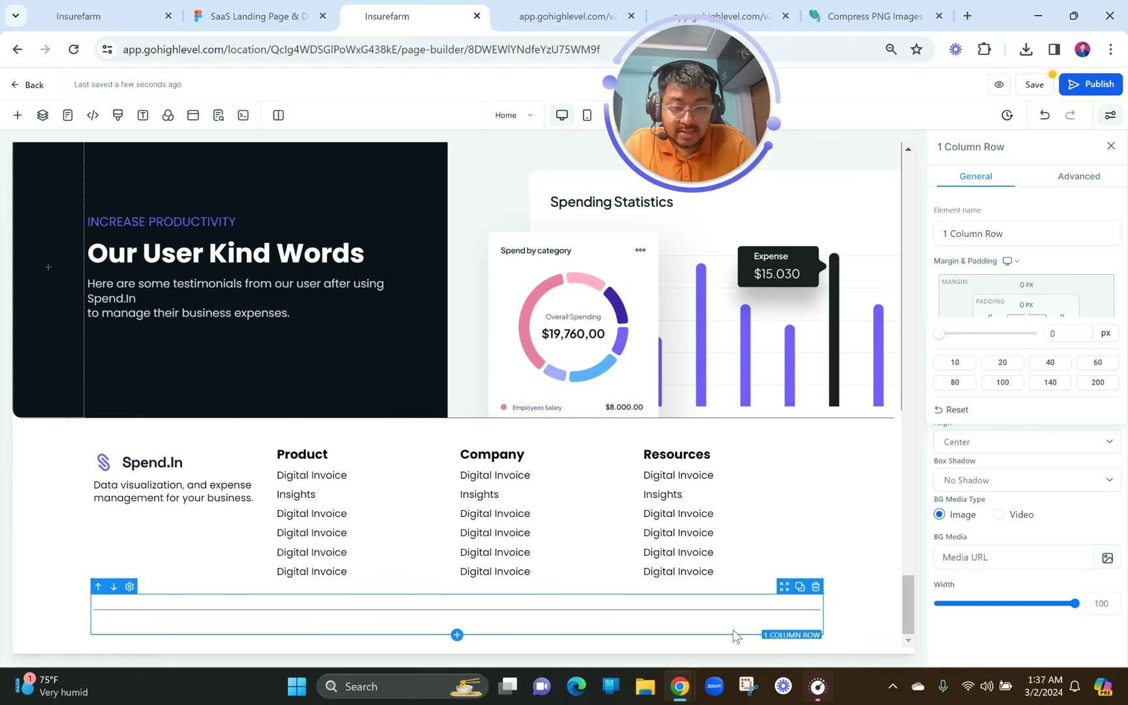
pyautogui.click(733, 634)
pyautogui.click(1022, 336)
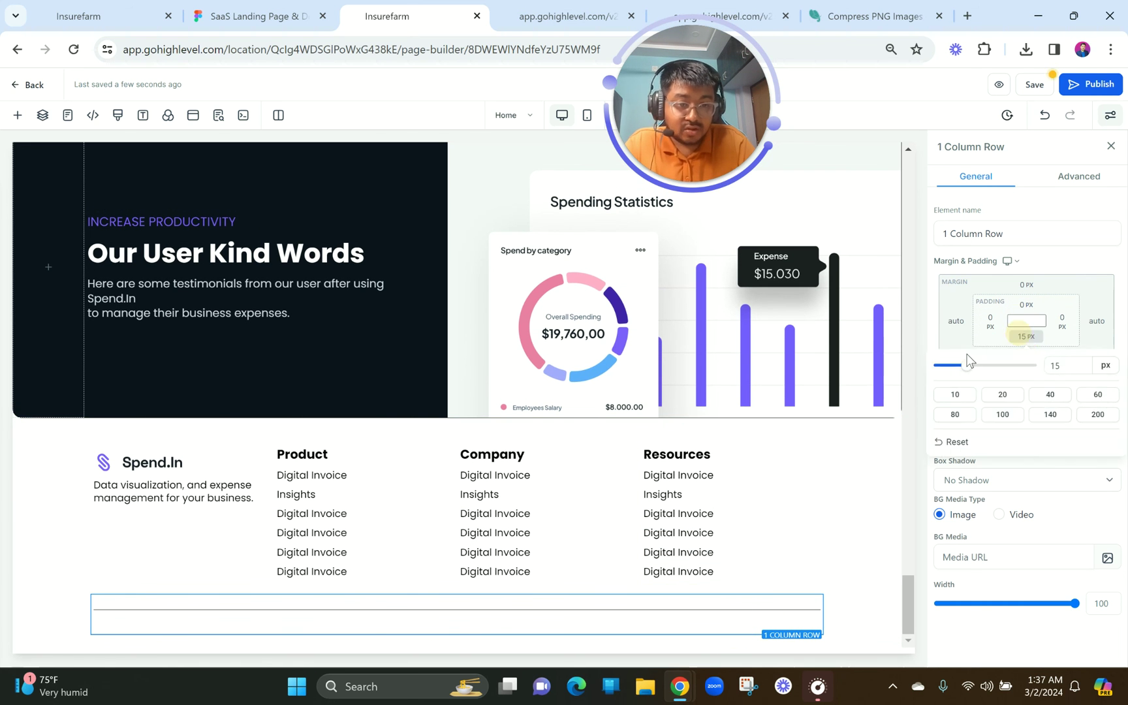
pyautogui.moveTo(965, 369); pyautogui.dragTo(940, 372)
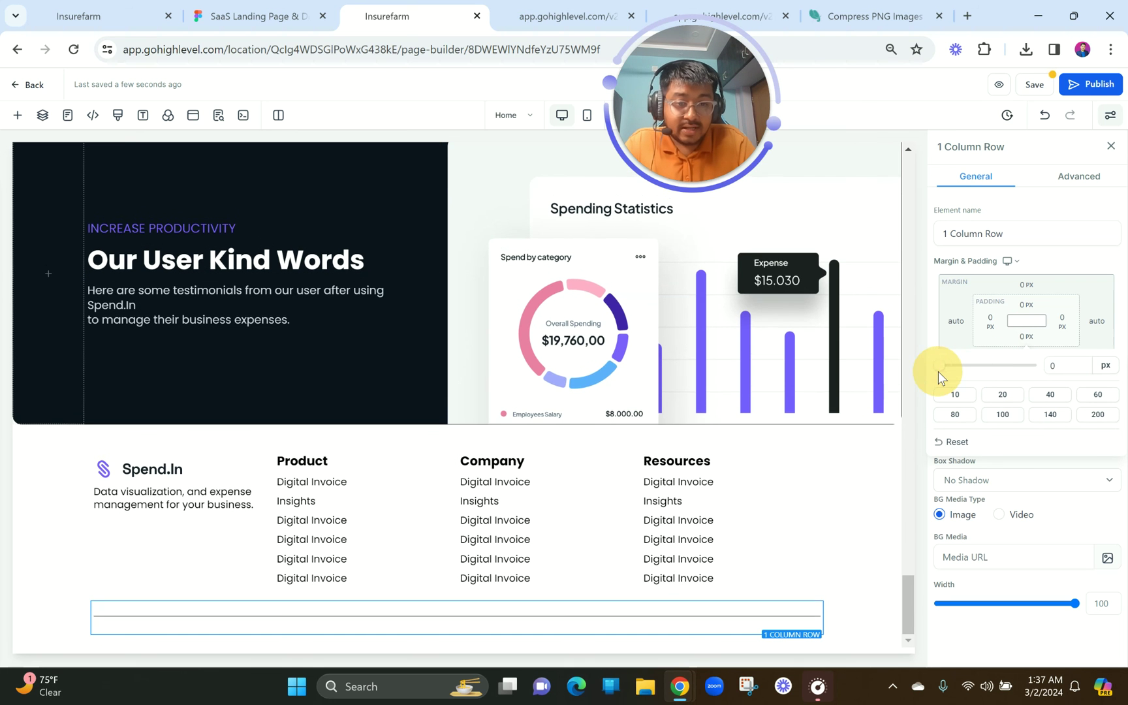
# - Set the Divider element's own top and bottom padding to 0 px
pyautogui.click(611, 609)
pyautogui.click(1025, 310)
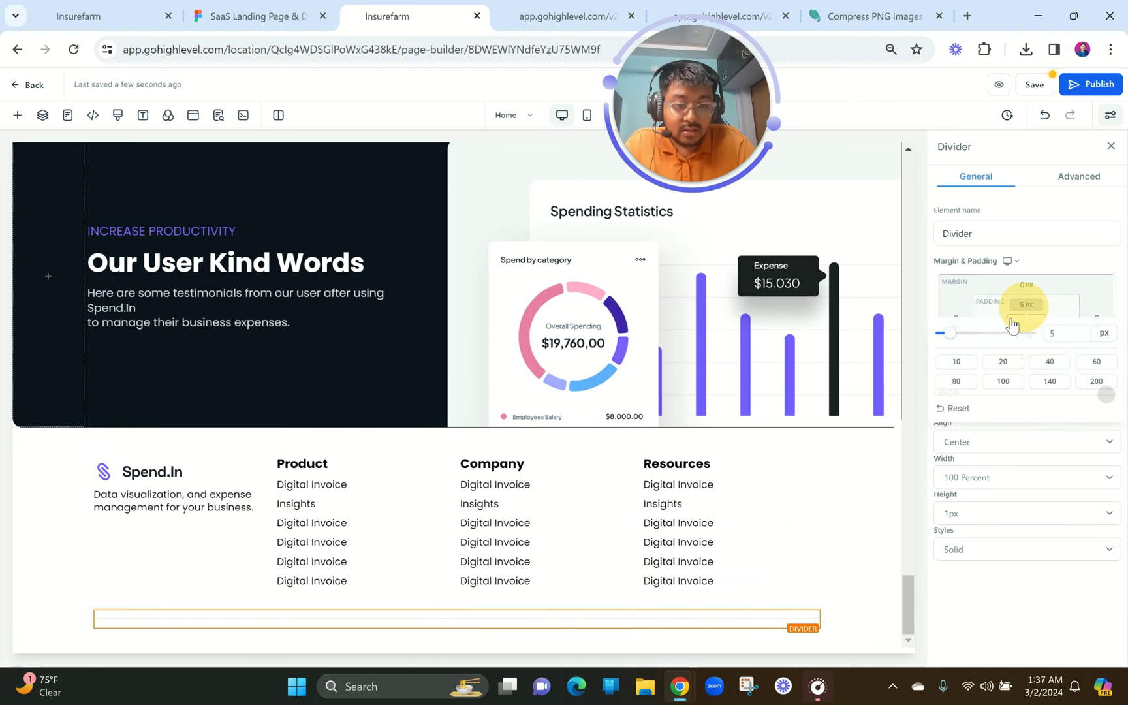
pyautogui.click(1056, 300)
pyautogui.click(1028, 340)
pyautogui.moveTo(948, 367); pyautogui.dragTo(932, 365)
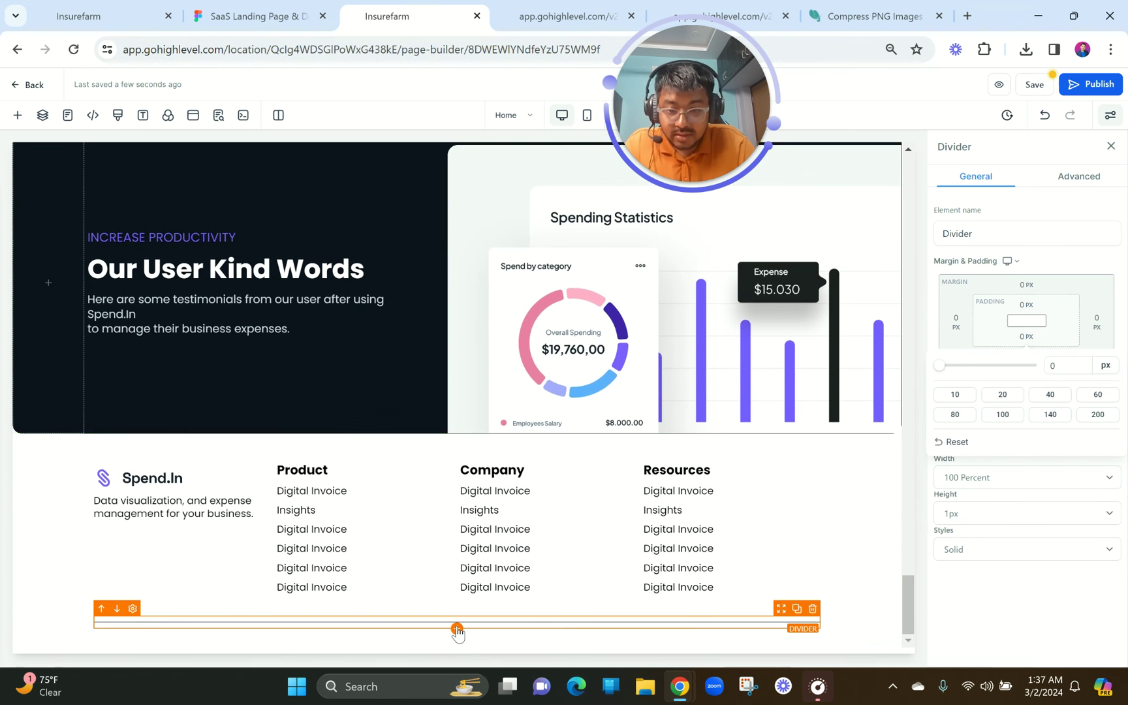
# - Add a three-column row below the footer's link columns
pyautogui.click(457, 628)
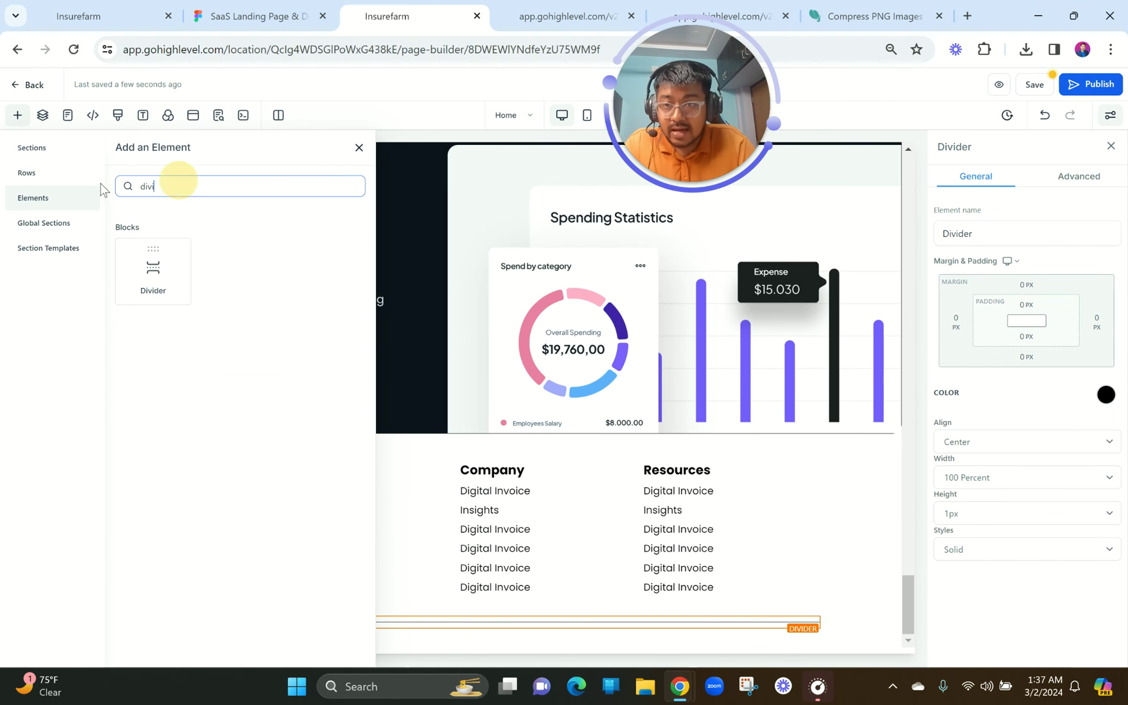
pyautogui.moveTo(186, 182); pyautogui.dragTo(81, 187)
pyautogui.press('BackSpace')
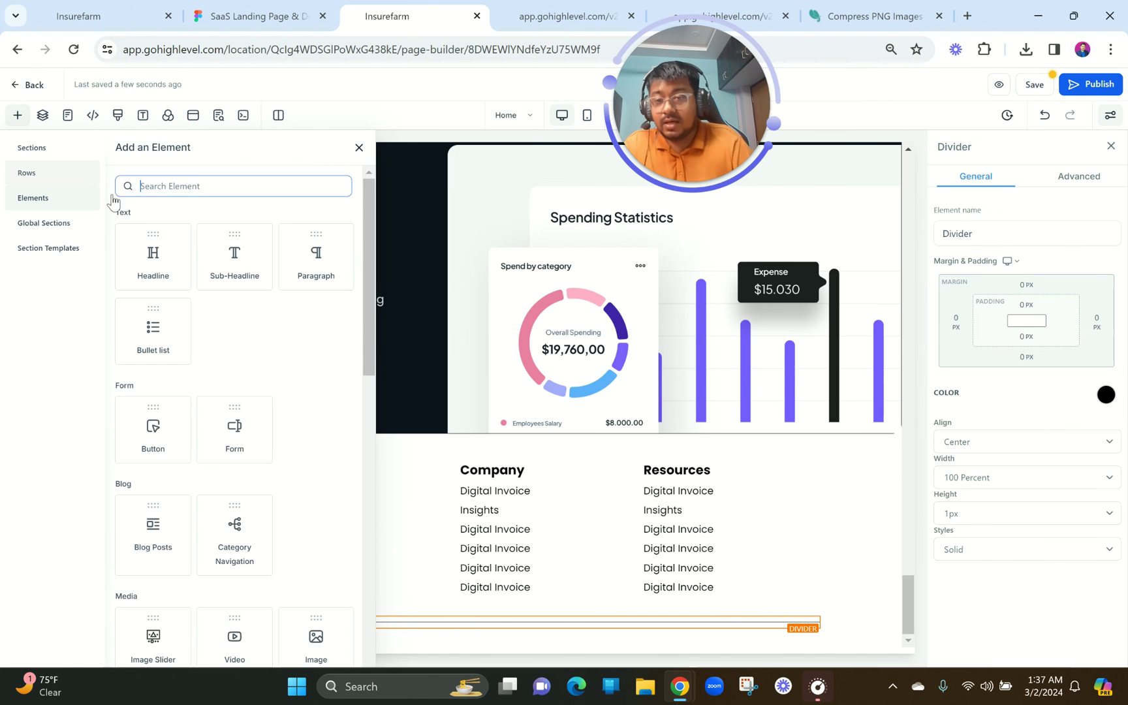
pyautogui.click(34, 176)
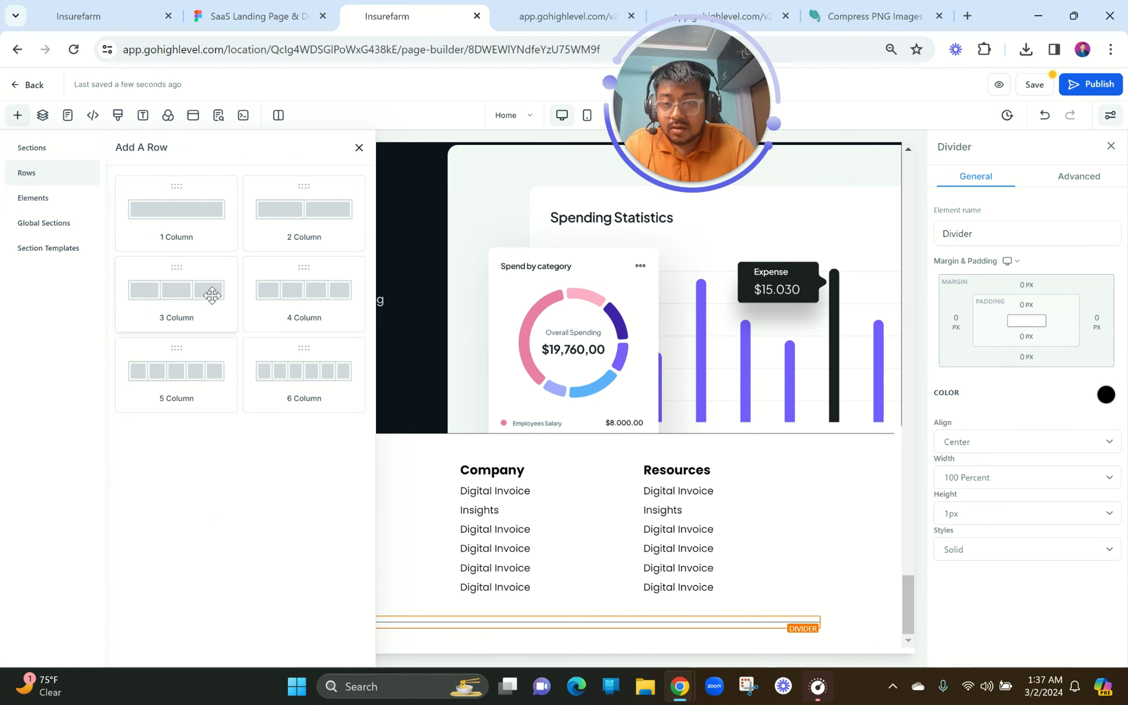
pyautogui.moveTo(212, 295); pyautogui.dragTo(380, 607)
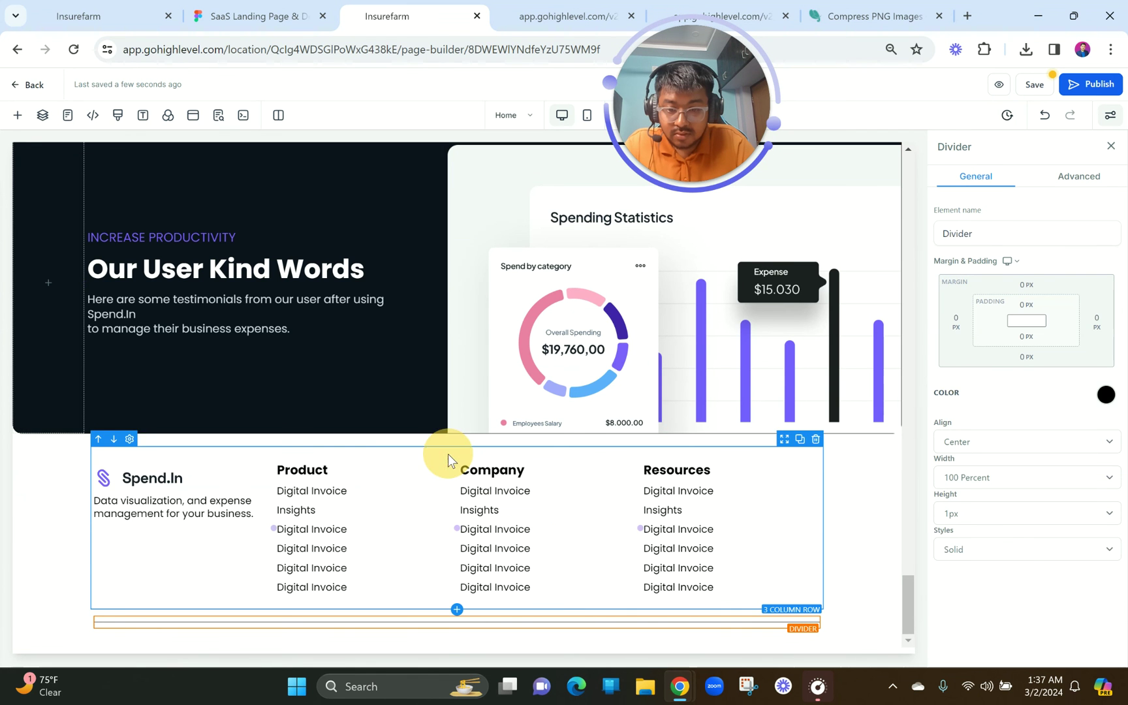
pyautogui.click(447, 454)
pyautogui.click(457, 610)
pyautogui.click(206, 299)
pyautogui.scroll(-2, 475, 497)
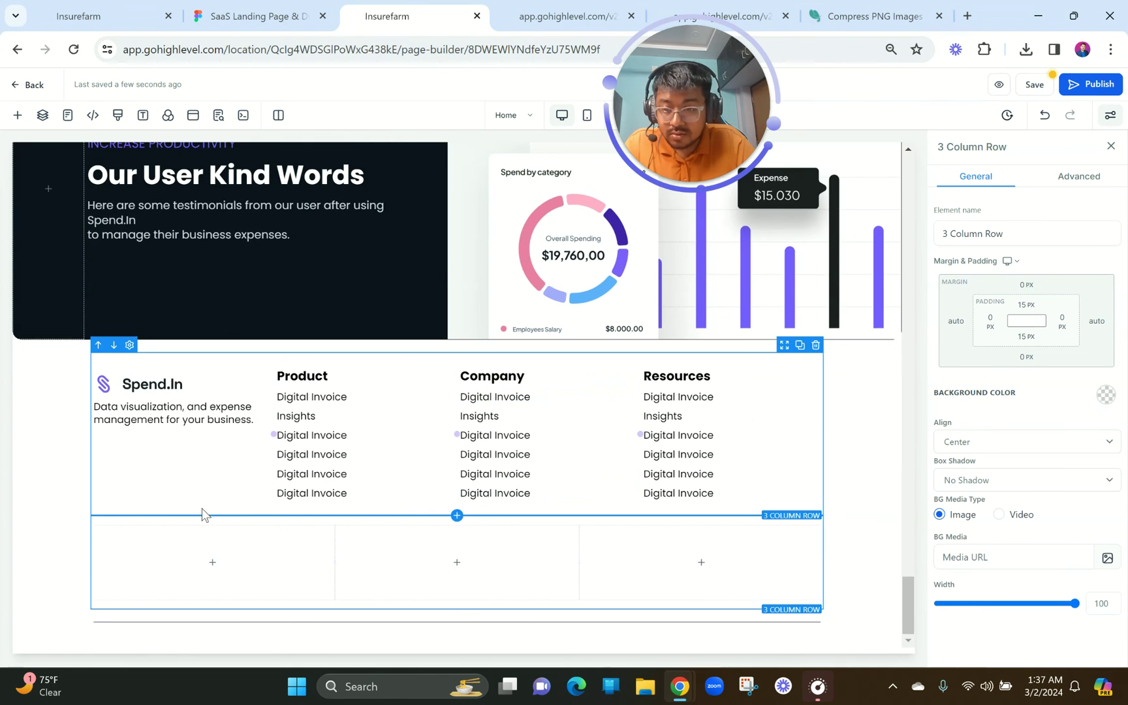
# - Move the new three-column row below the divider
pyautogui.click(99, 509)
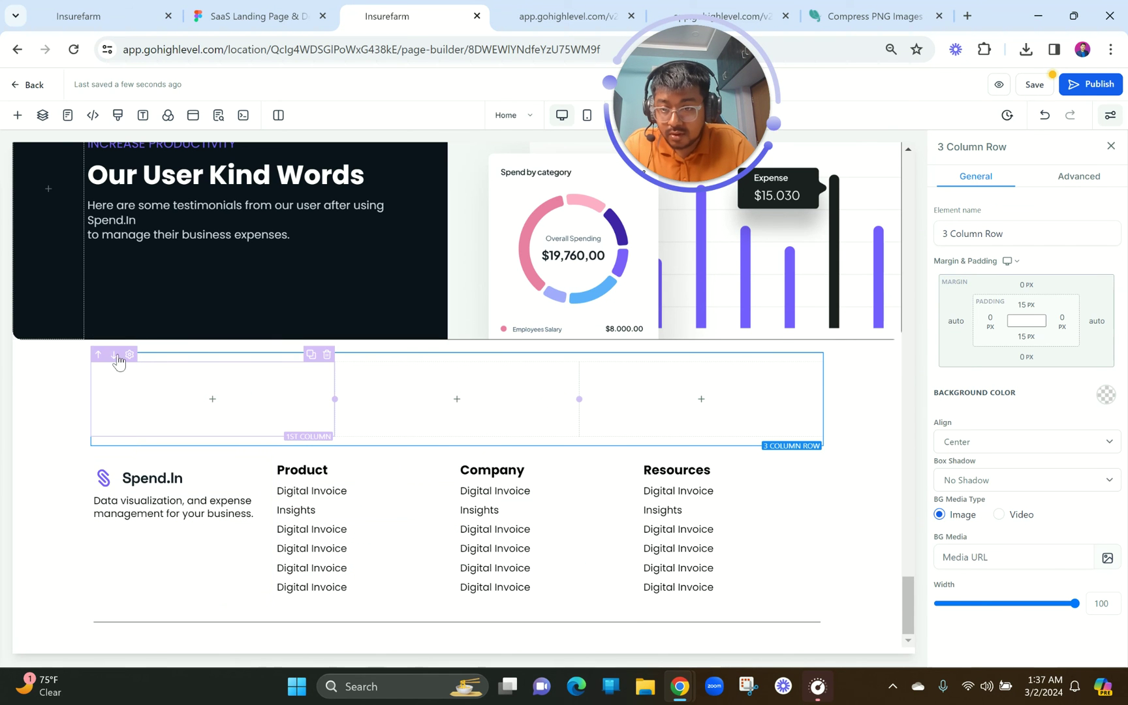
pyautogui.click(114, 346)
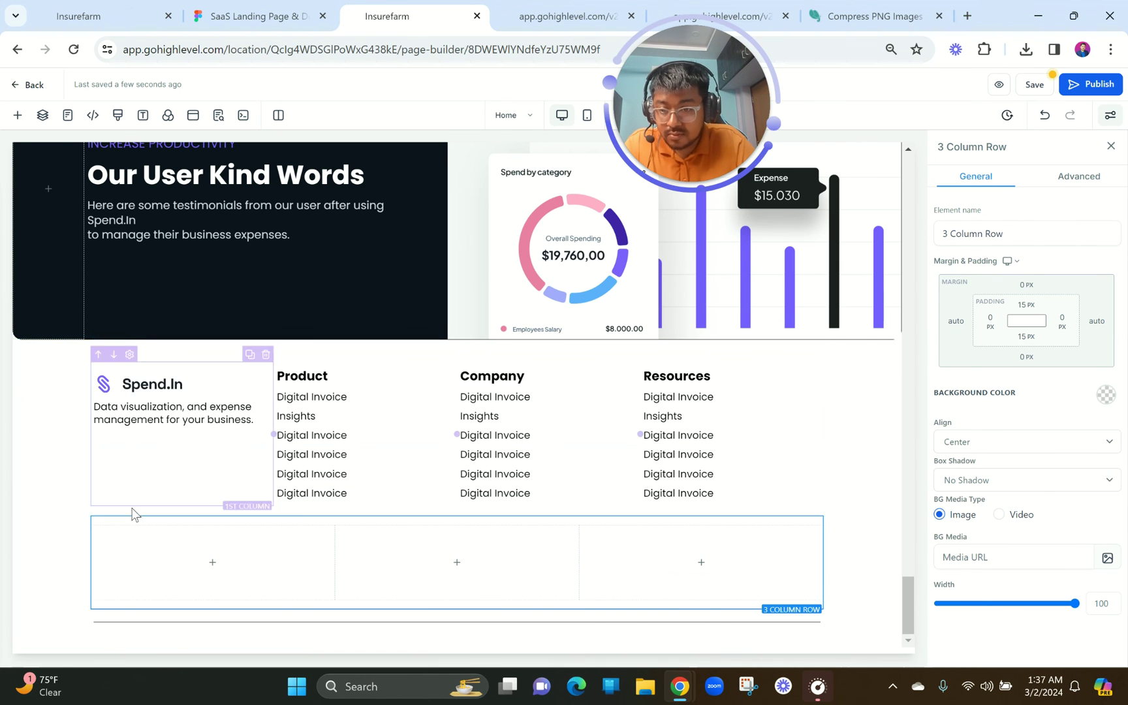
pyautogui.click(113, 509)
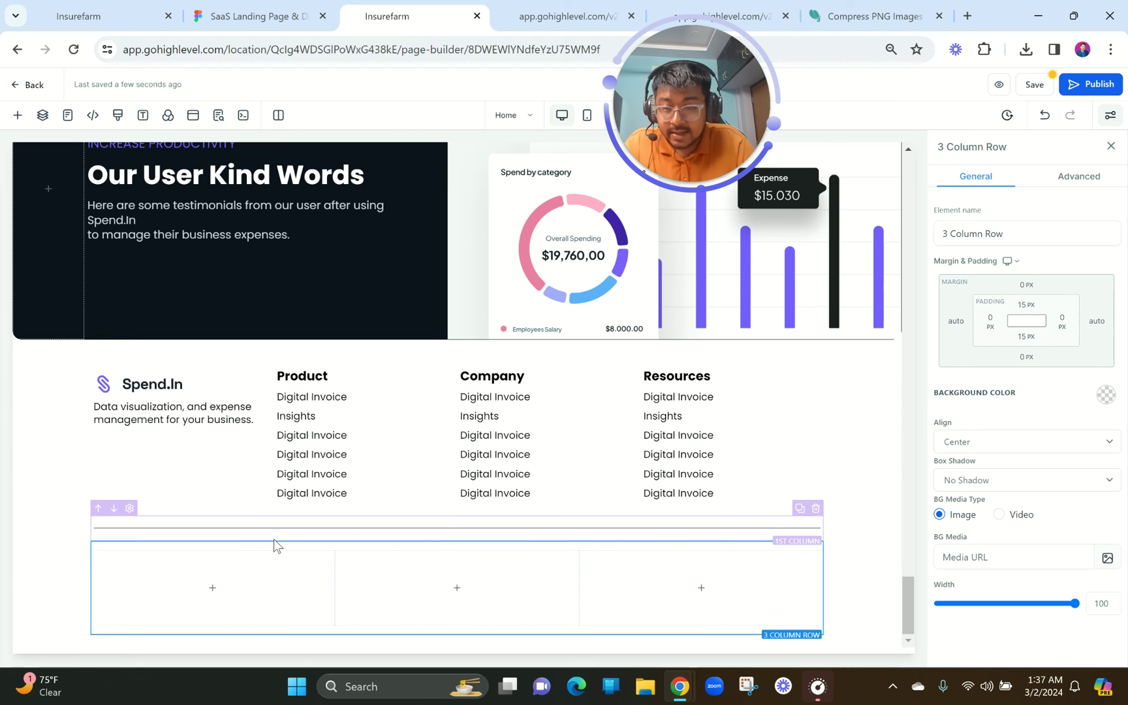
# - Check the bottom links in Figma, then duplicate the Product column's first Digital Invoice paragraph into the bottom row's first column
pyautogui.click(277, 14)
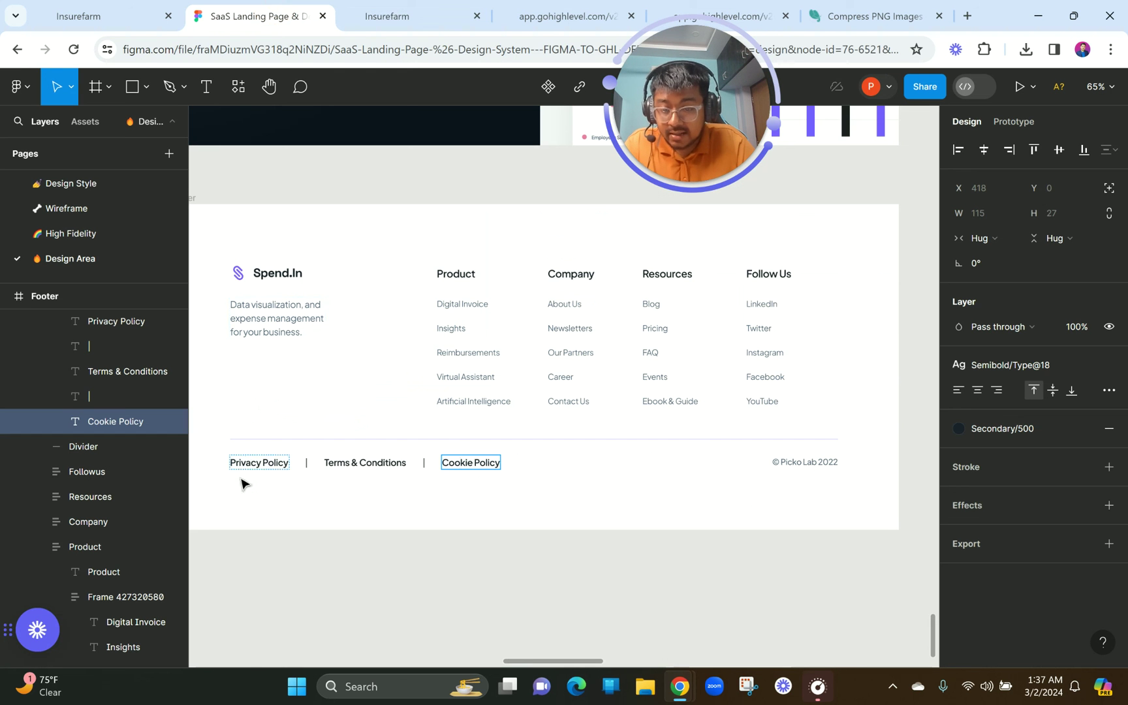
pyautogui.click(376, 16)
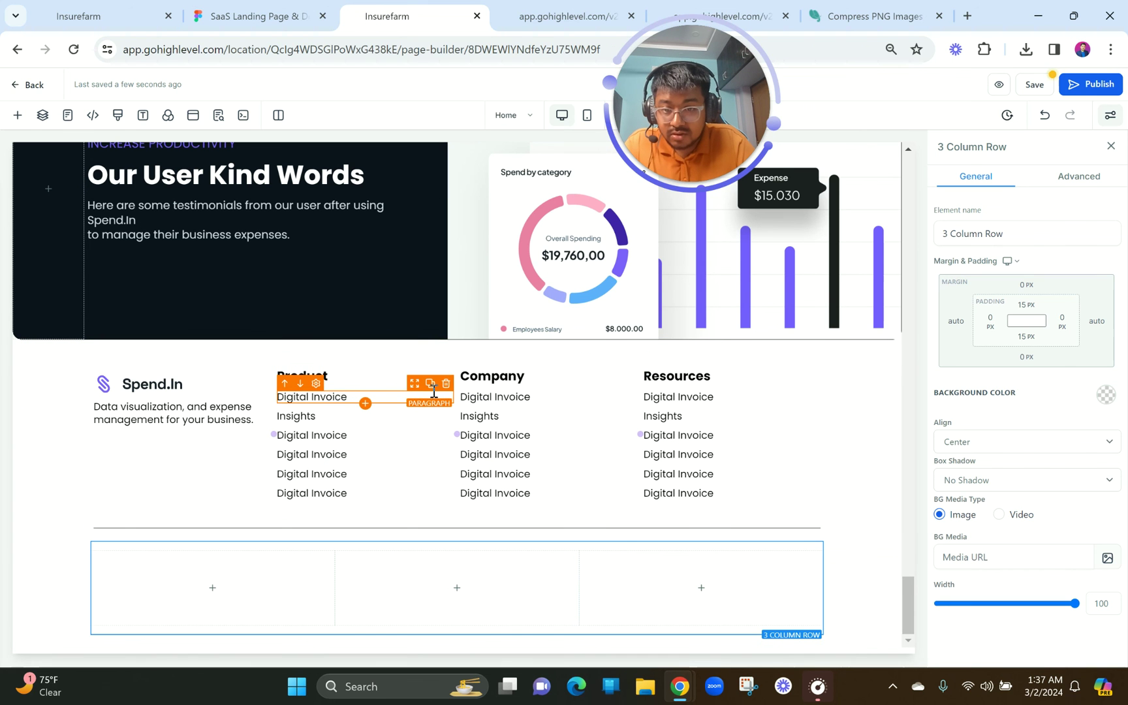
pyautogui.click(431, 384)
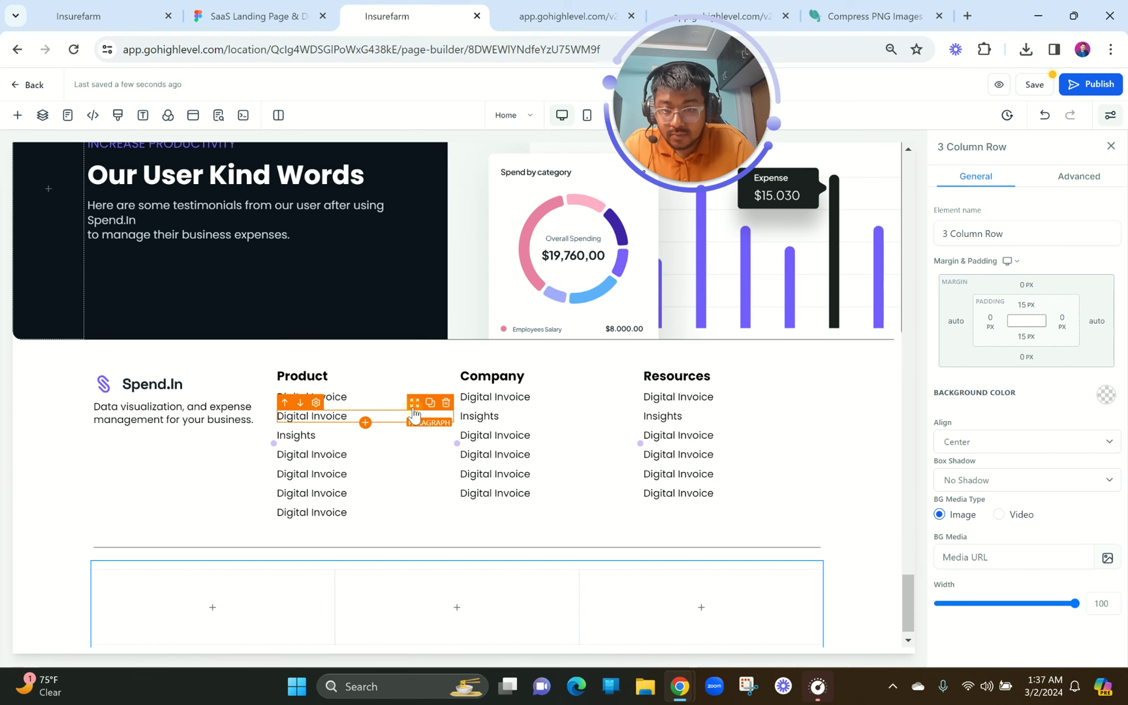
pyautogui.click(219, 612)
pyautogui.click(277, 520)
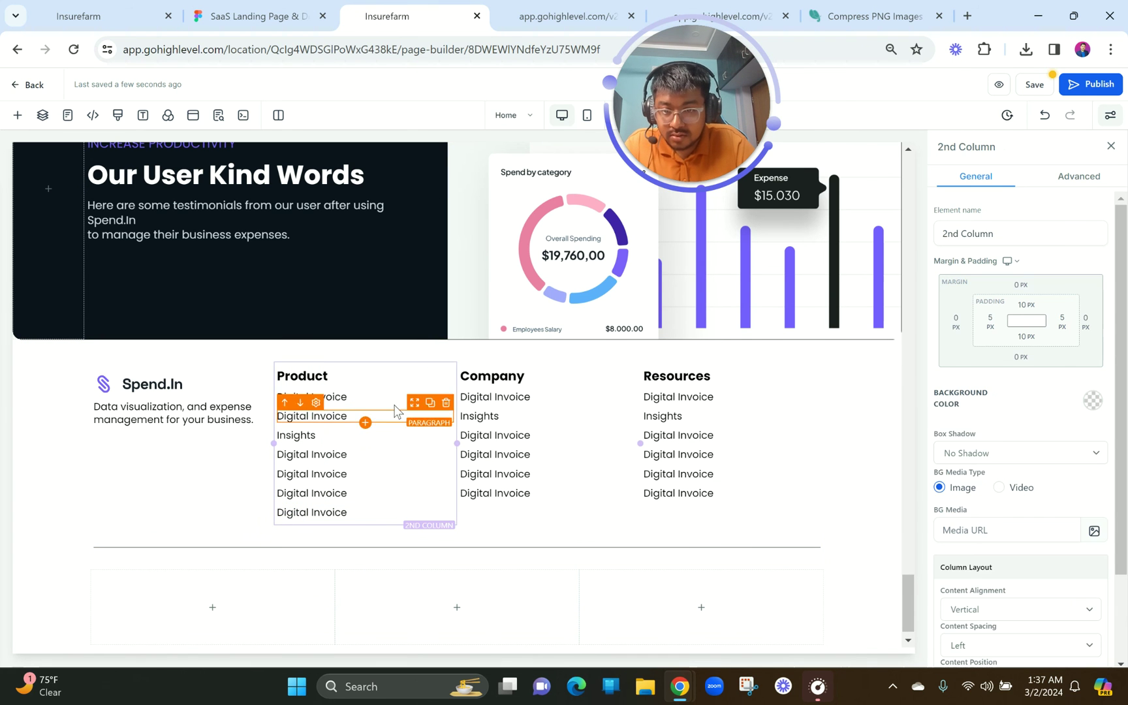
pyautogui.moveTo(415, 410); pyautogui.dragTo(254, 581)
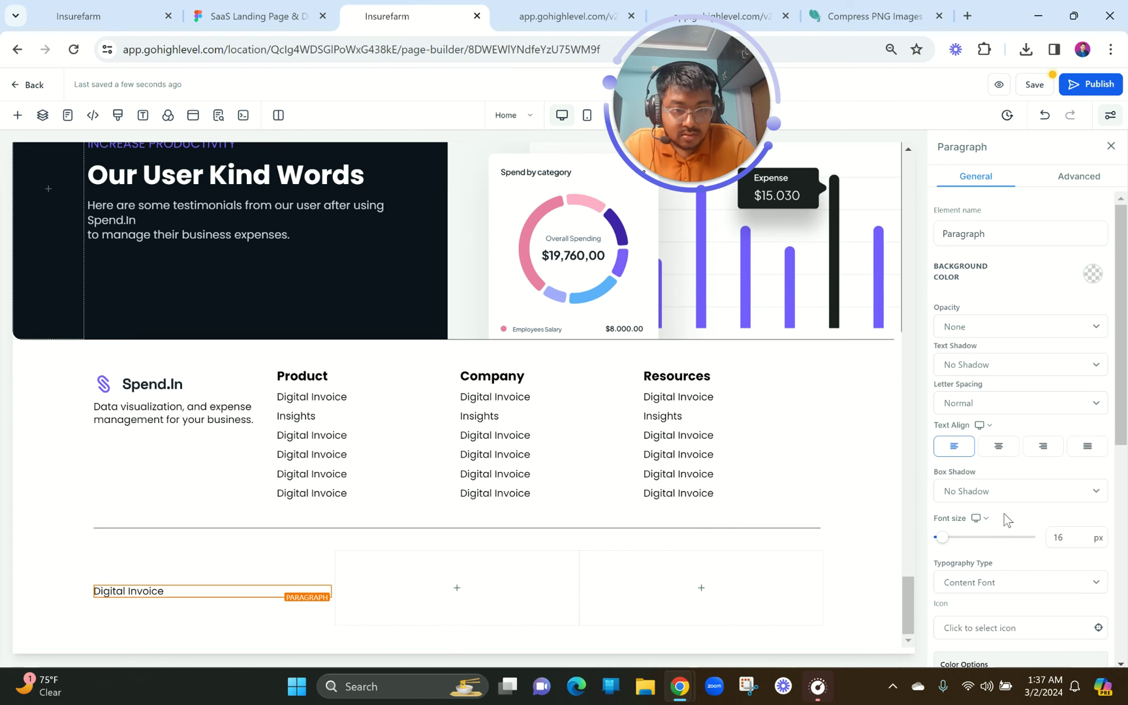
# - Set the content spacing of the bottom row's first column to Left
pyautogui.scroll(-4, 991, 543)
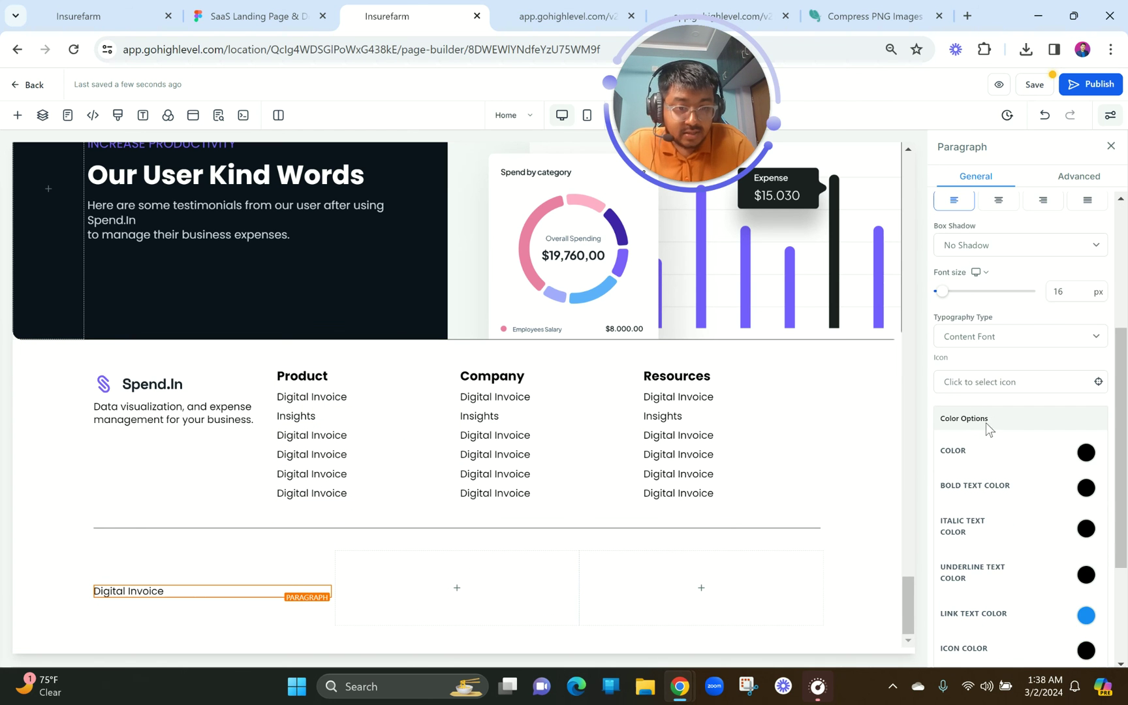
pyautogui.click(308, 566)
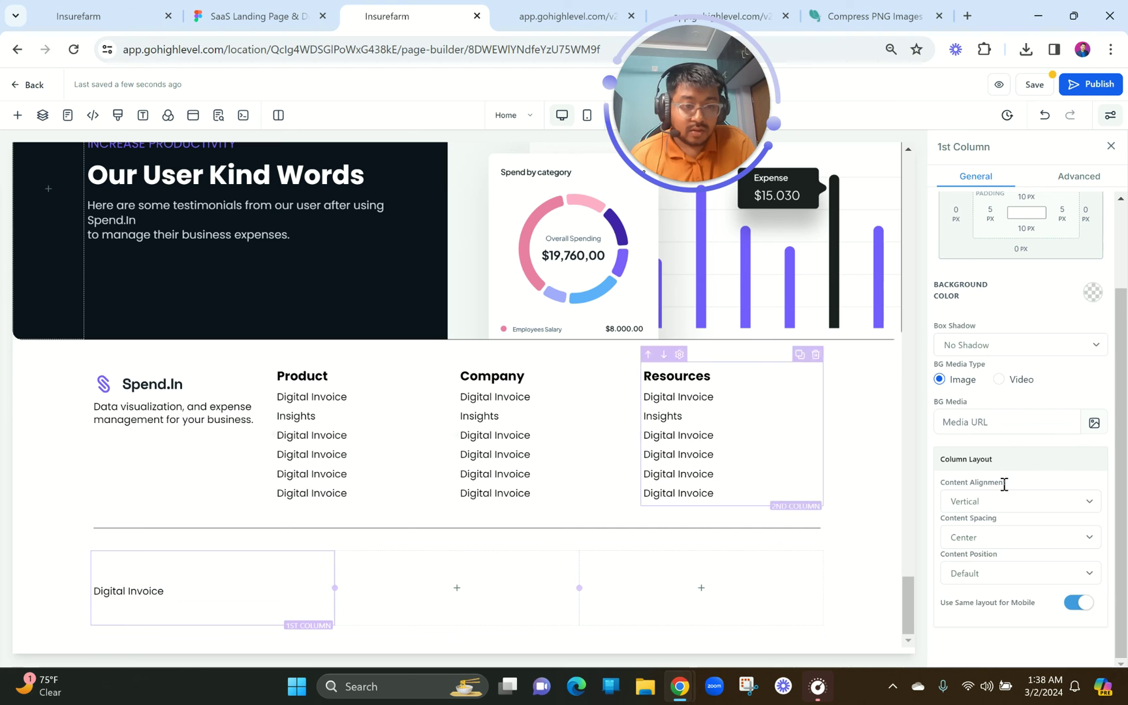
pyautogui.click(992, 546)
pyautogui.click(983, 569)
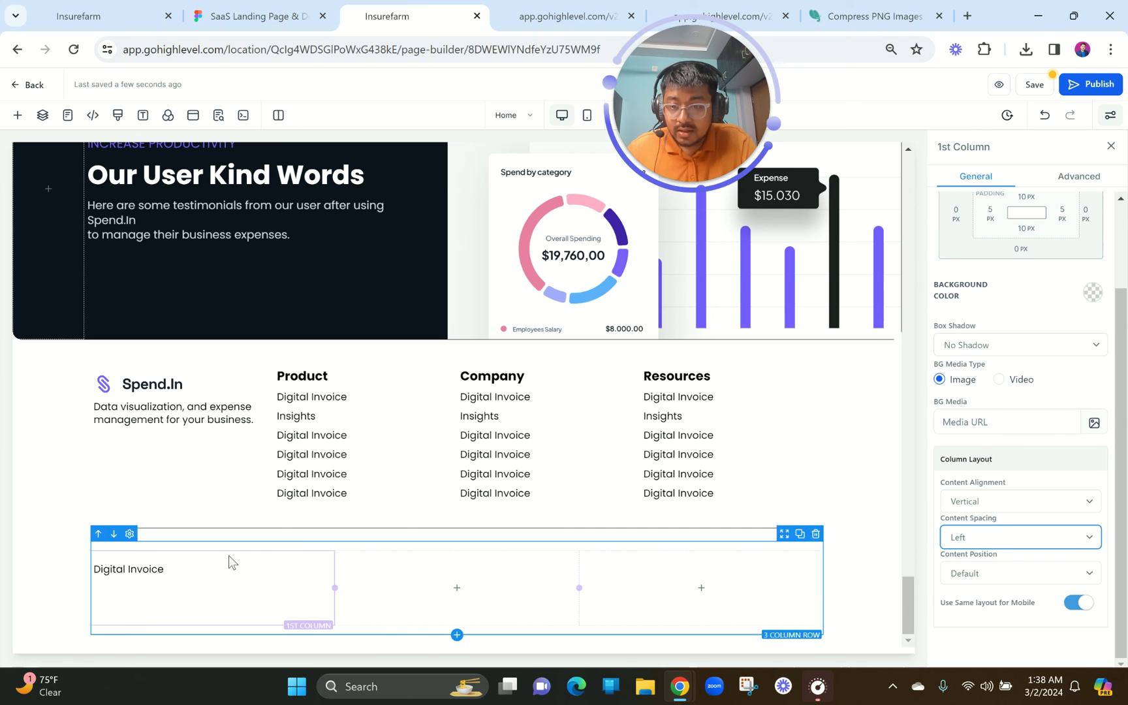
# - Set the top margin of the Digital Invoice paragraph in the bottom row to 0 px
pyautogui.click(205, 571)
pyautogui.click(1017, 543)
pyautogui.doubleClick(1046, 566)
pyautogui.write('0')
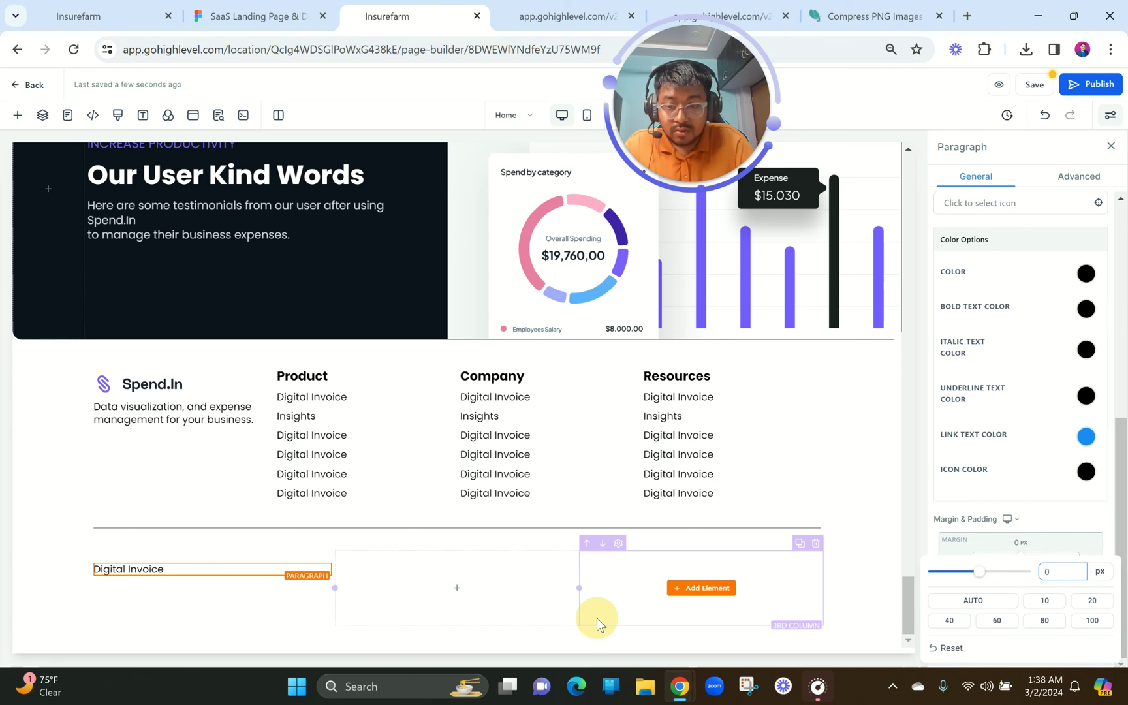
pyautogui.click(596, 617)
# - Copy the Privacy Policy text from Figma and use it to replace the Digital Invoice text in the bottom row's first column
pyautogui.click(271, 9)
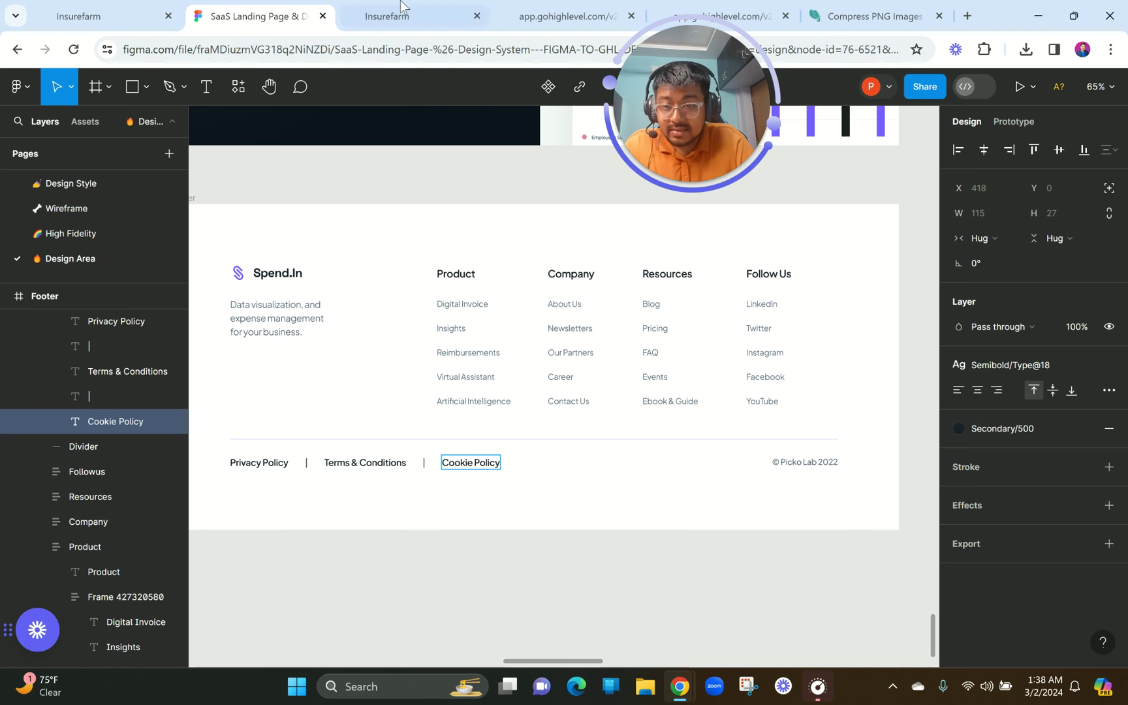
pyautogui.click(276, 463)
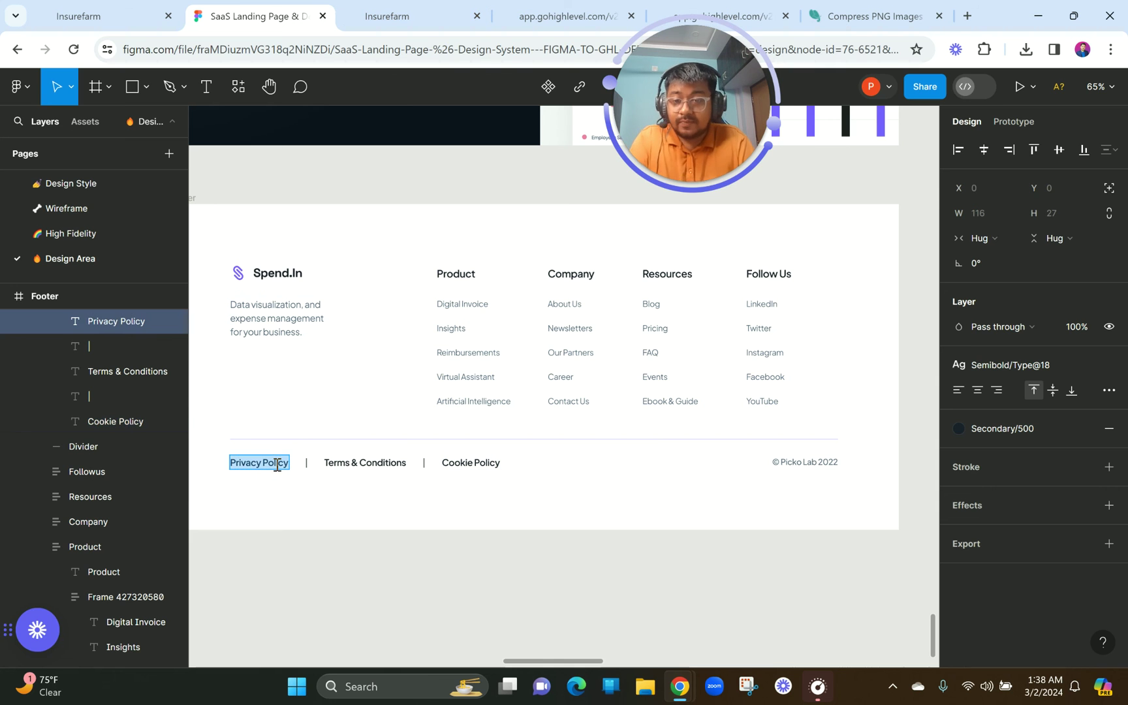
pyautogui.click(424, 11)
pyautogui.click(165, 561)
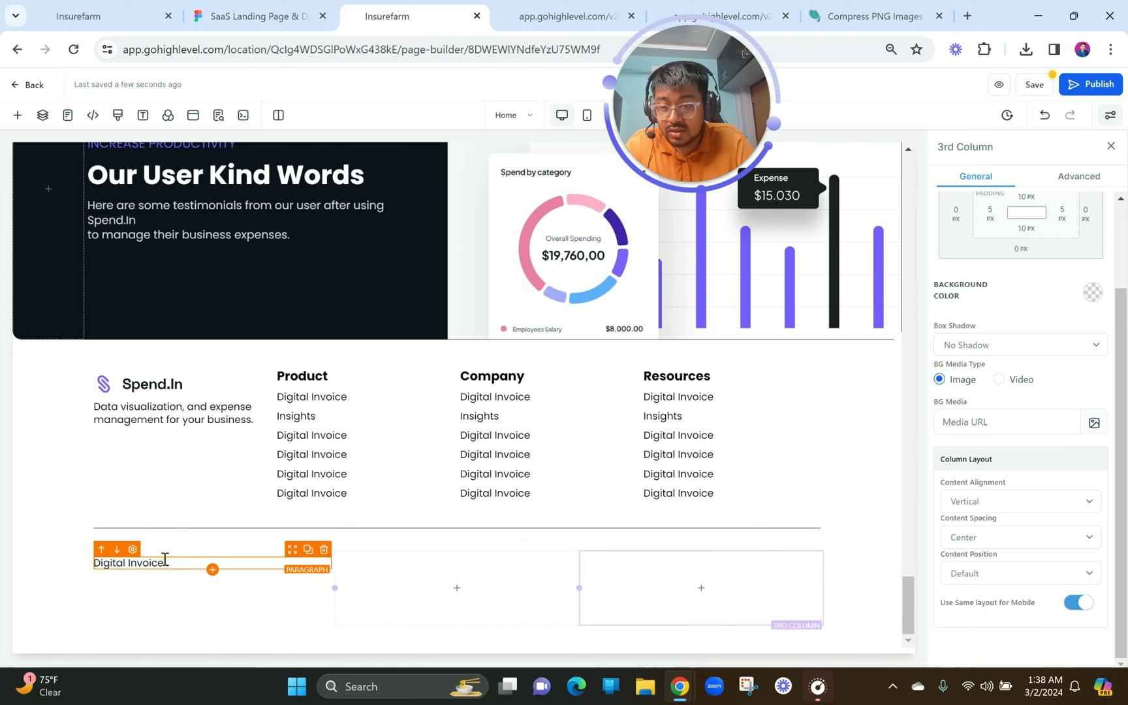
pyautogui.tripleClick(165, 561)
pyautogui.write('Privacy Policy')
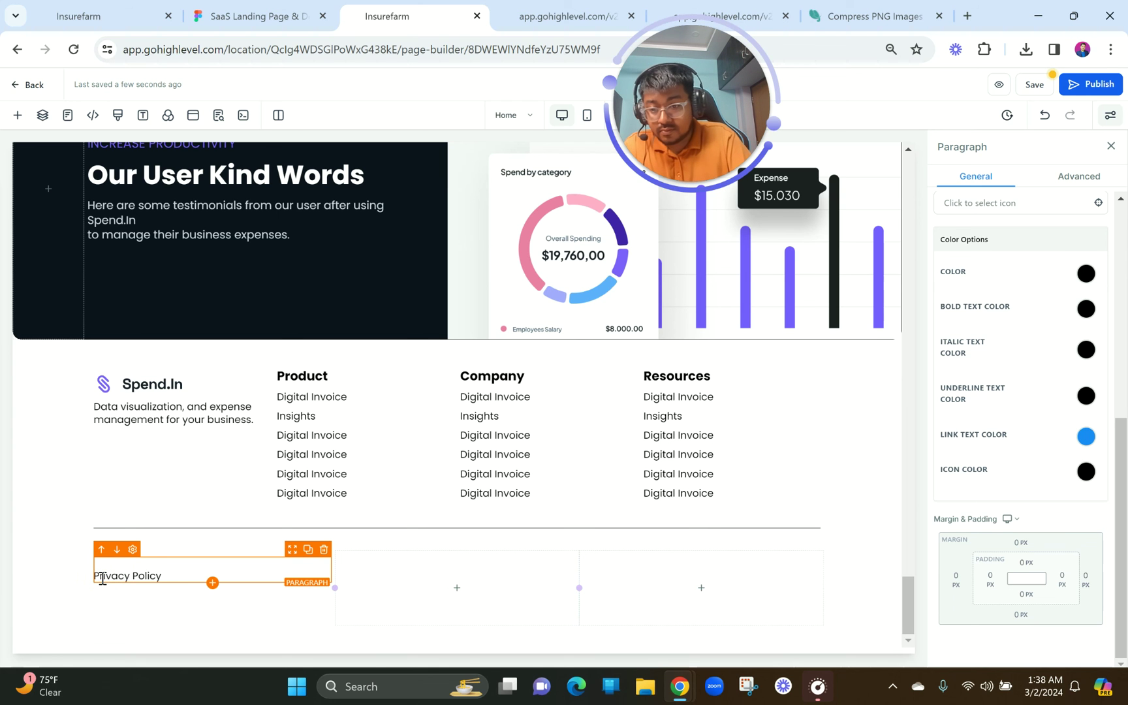
# - Set the top padding of the bottom three-column row to 6 px
pyautogui.click(176, 545)
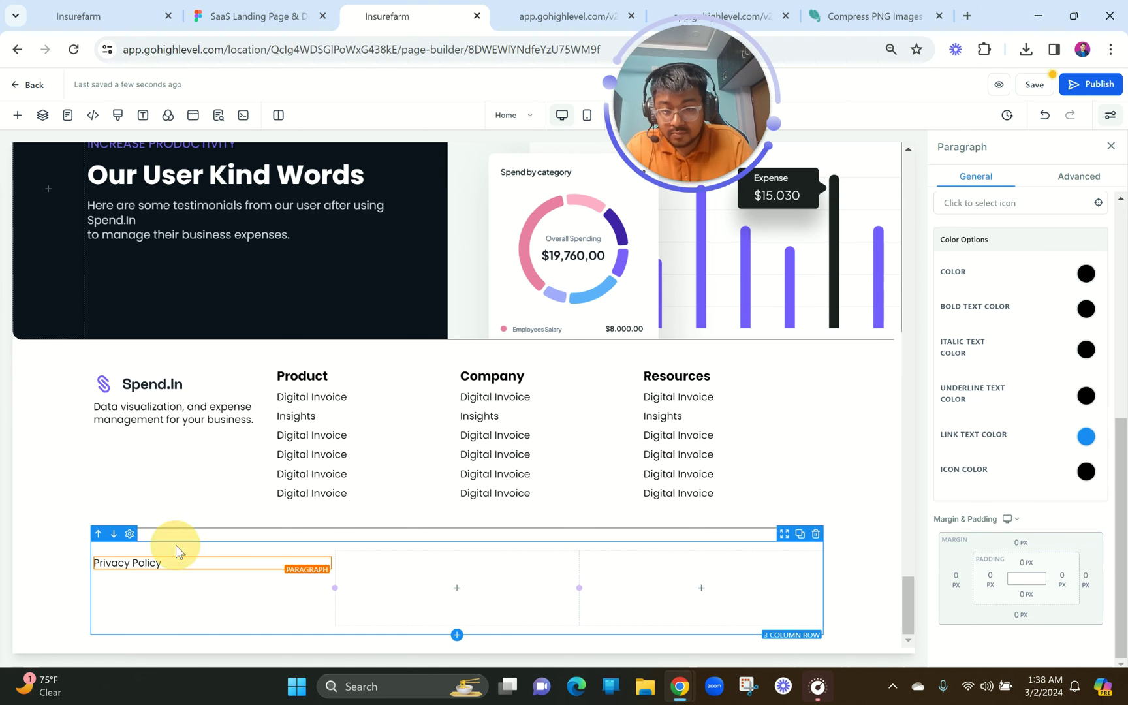
pyautogui.click(1023, 306)
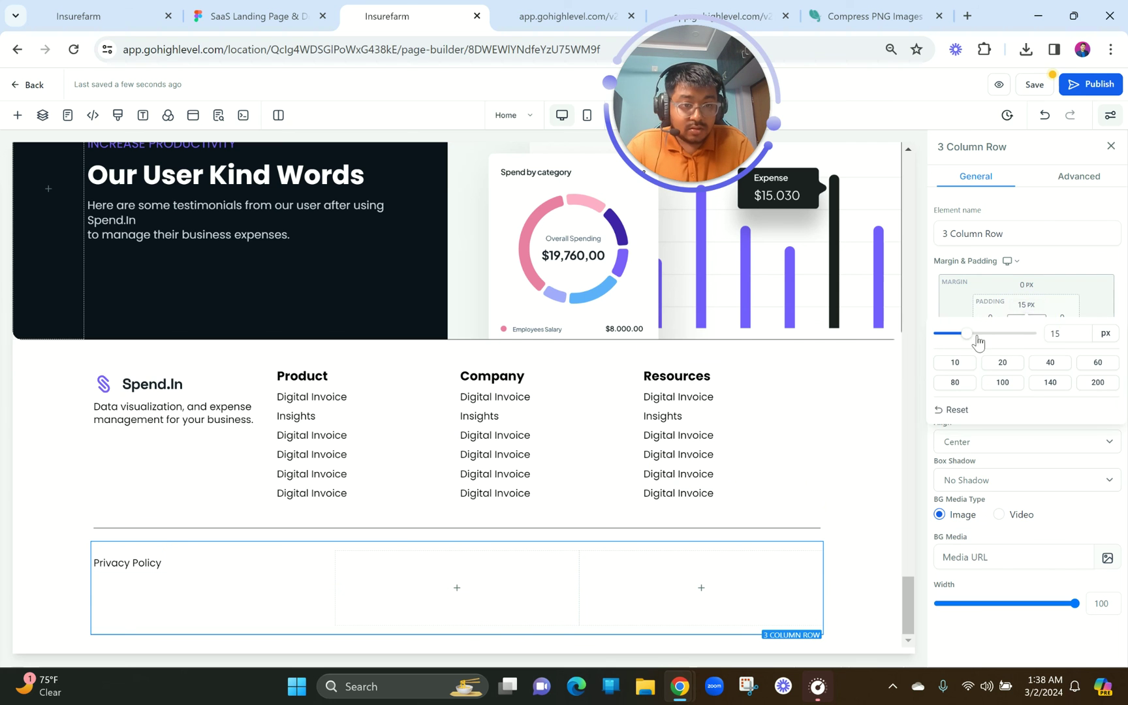
pyautogui.moveTo(970, 336); pyautogui.dragTo(948, 335)
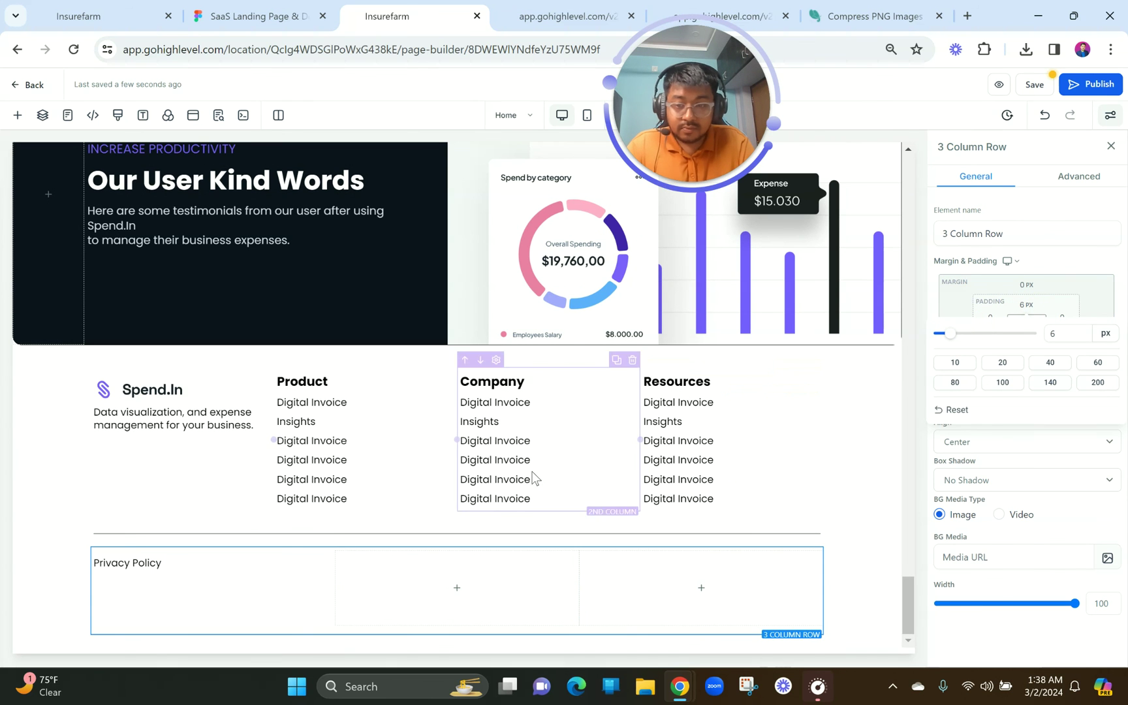
# - Set the Privacy Policy paragraph's font size to 18 px and make its text bold
pyautogui.click(215, 567)
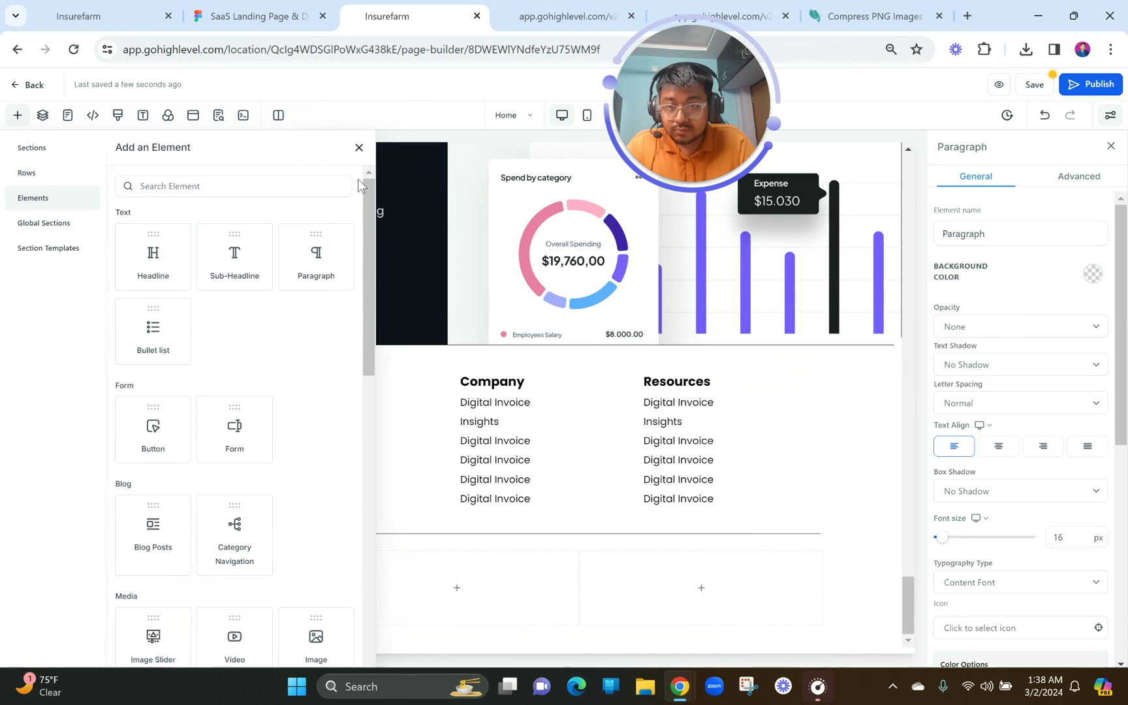
pyautogui.click(358, 150)
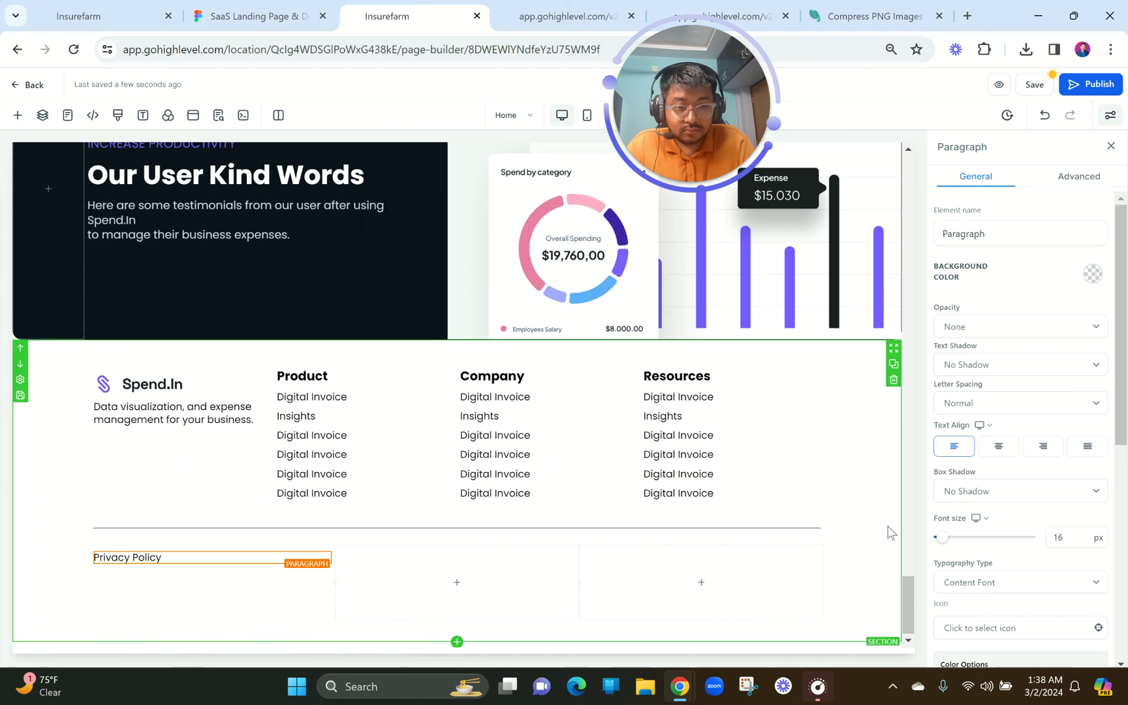
pyautogui.moveTo(1073, 543); pyautogui.dragTo(1030, 546)
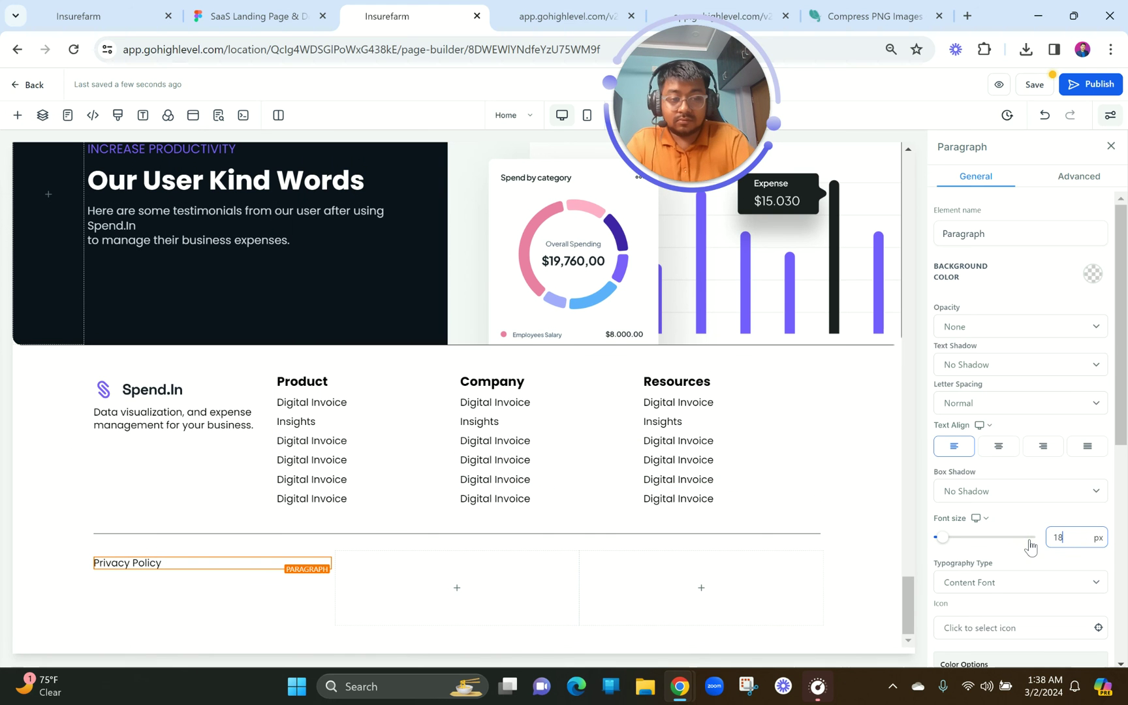
pyautogui.click(177, 564)
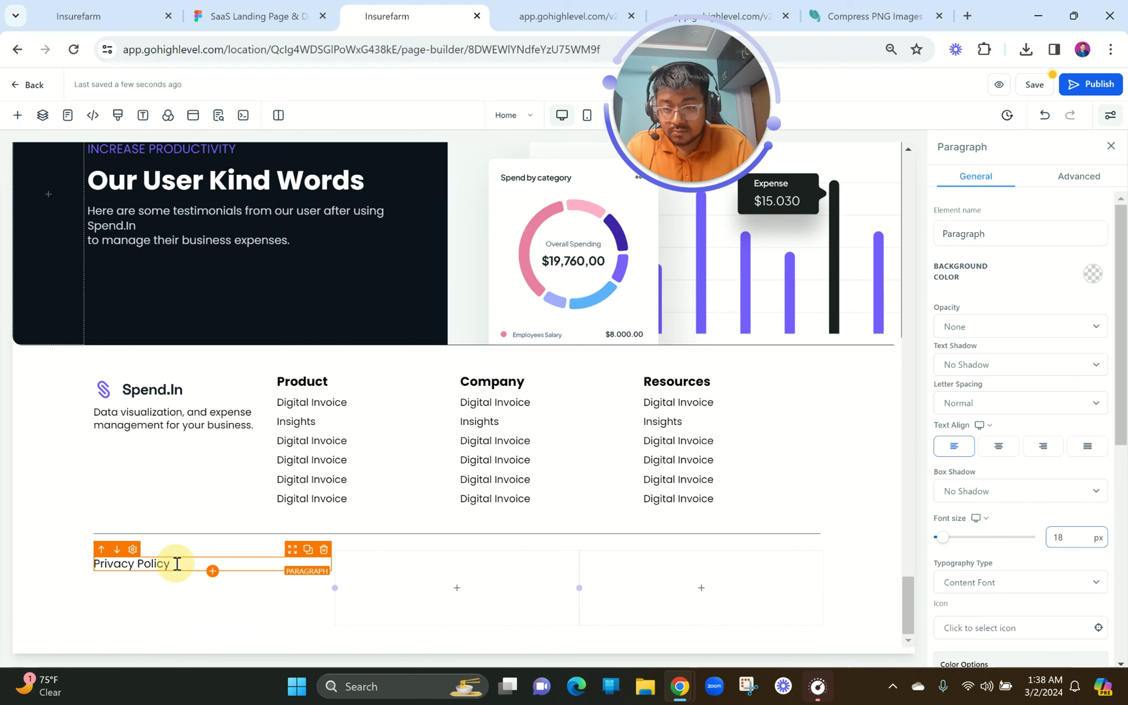
pyautogui.tripleClick(177, 563)
pyautogui.click(90, 591)
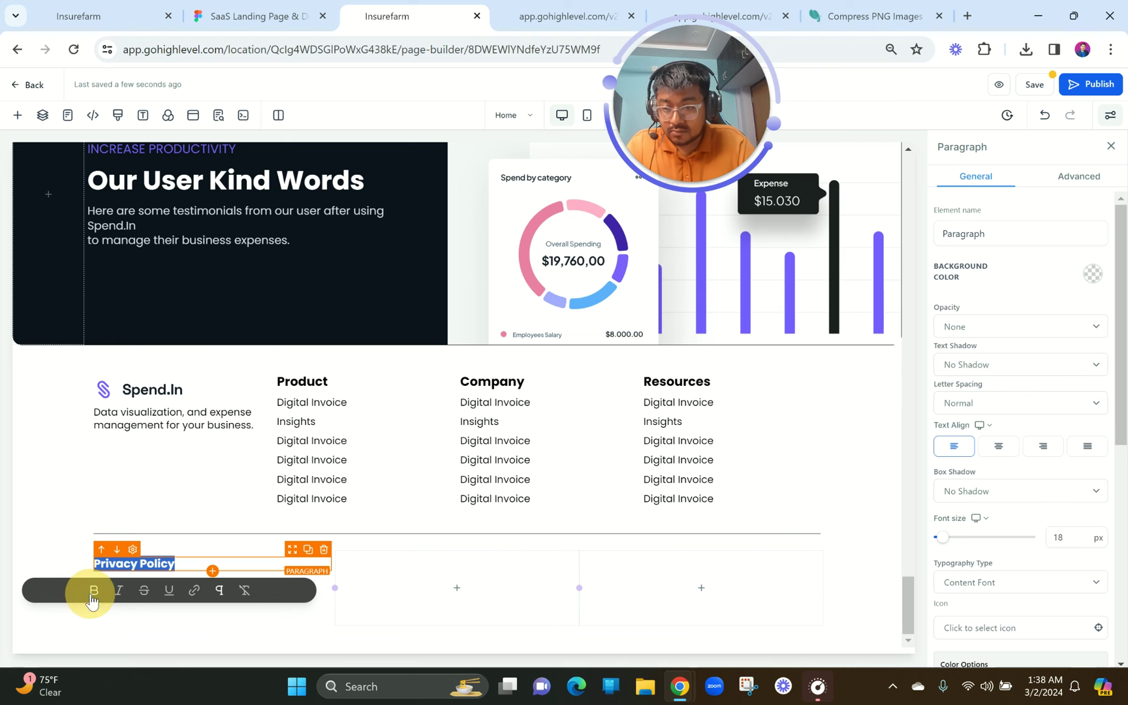
pyautogui.click(201, 481)
# - Copy the Terms & Conditions text from Figma and place a duplicate of the Privacy Policy paragraph in the bottom row's second column
pyautogui.click(253, 16)
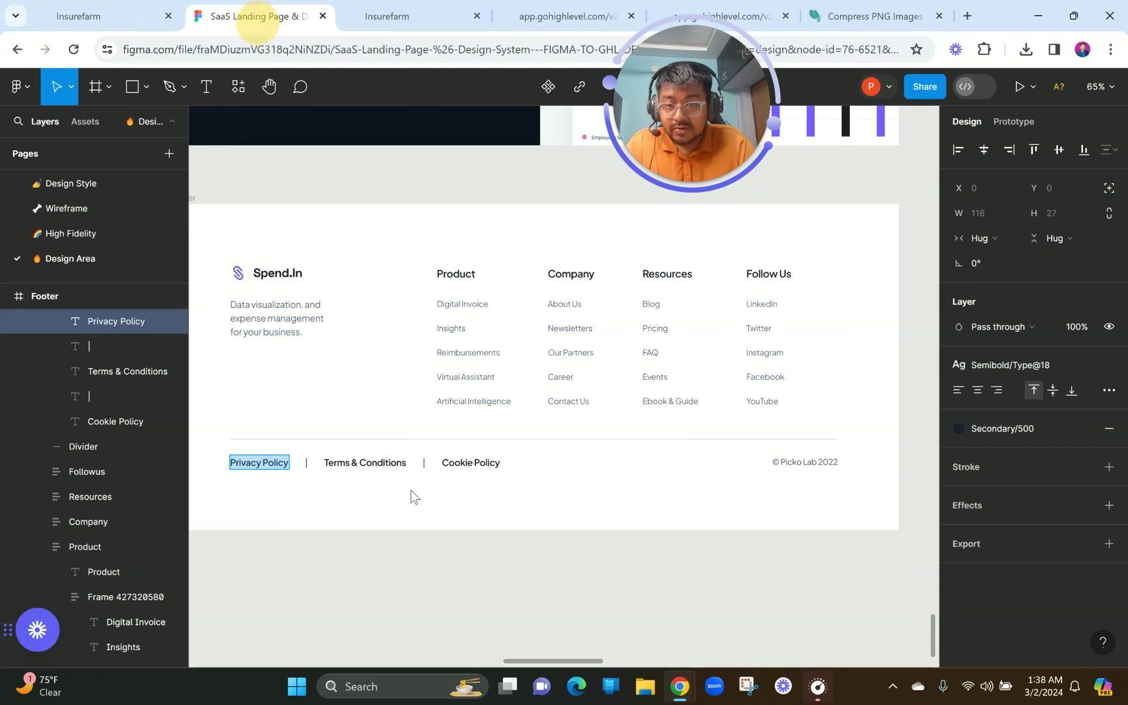
pyautogui.click(359, 460)
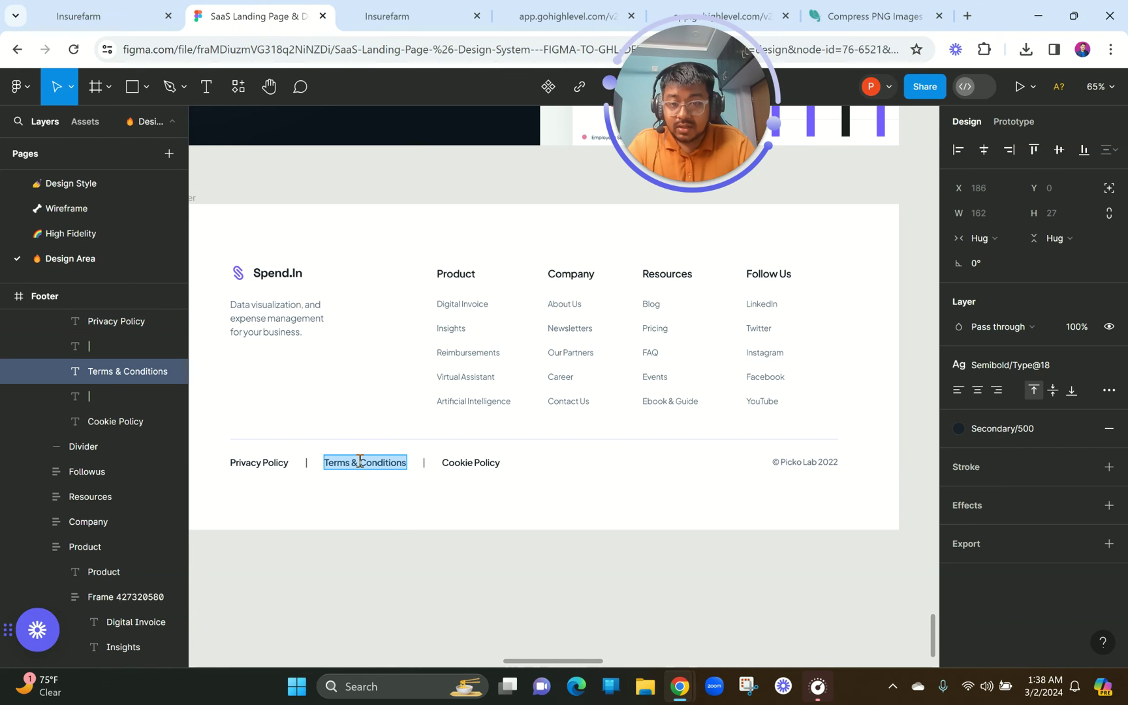
pyautogui.click(391, 14)
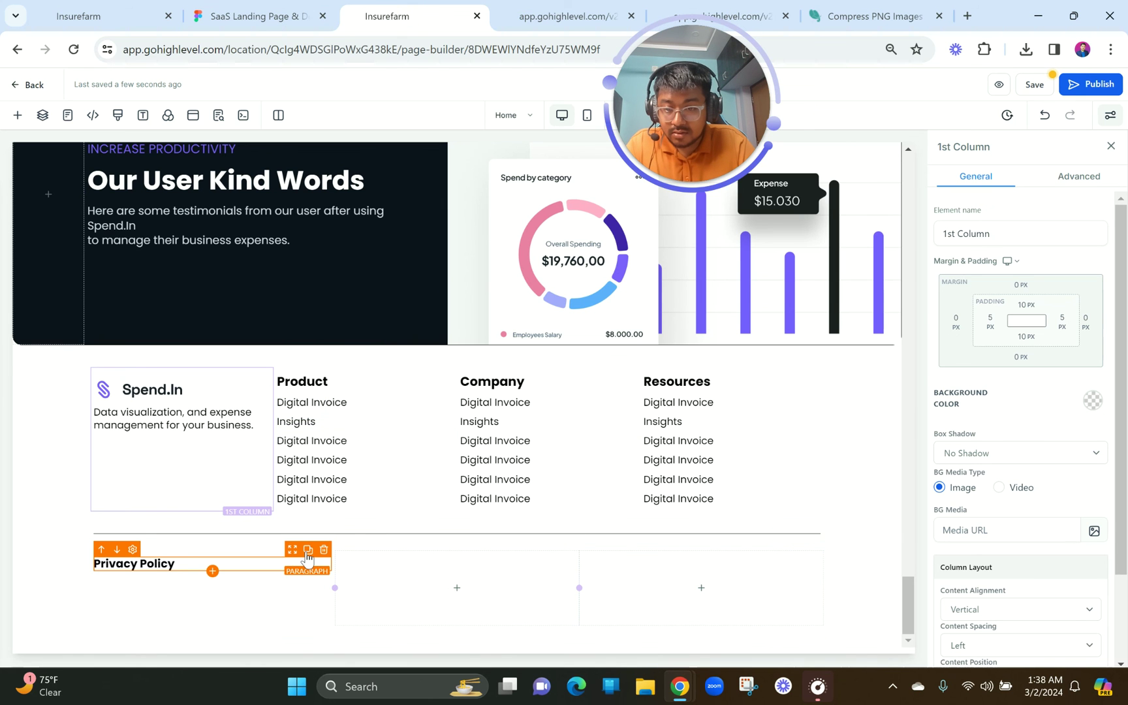
pyautogui.moveTo(301, 557); pyautogui.dragTo(454, 573)
# - Replace the duplicated paragraph's text with Terms & Conditions and remove the empty line above it
pyautogui.click(429, 585)
pyautogui.hotkey('ctrl', 'a')
pyautogui.write('Terms & Conditions')
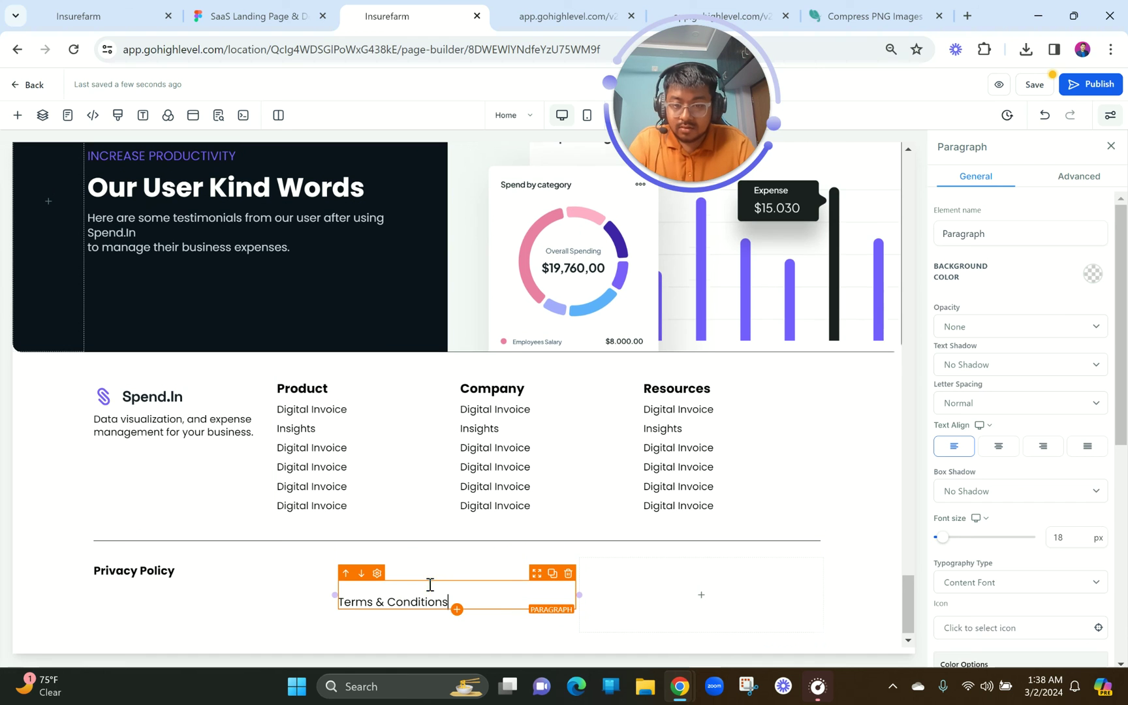
pyautogui.click(342, 604)
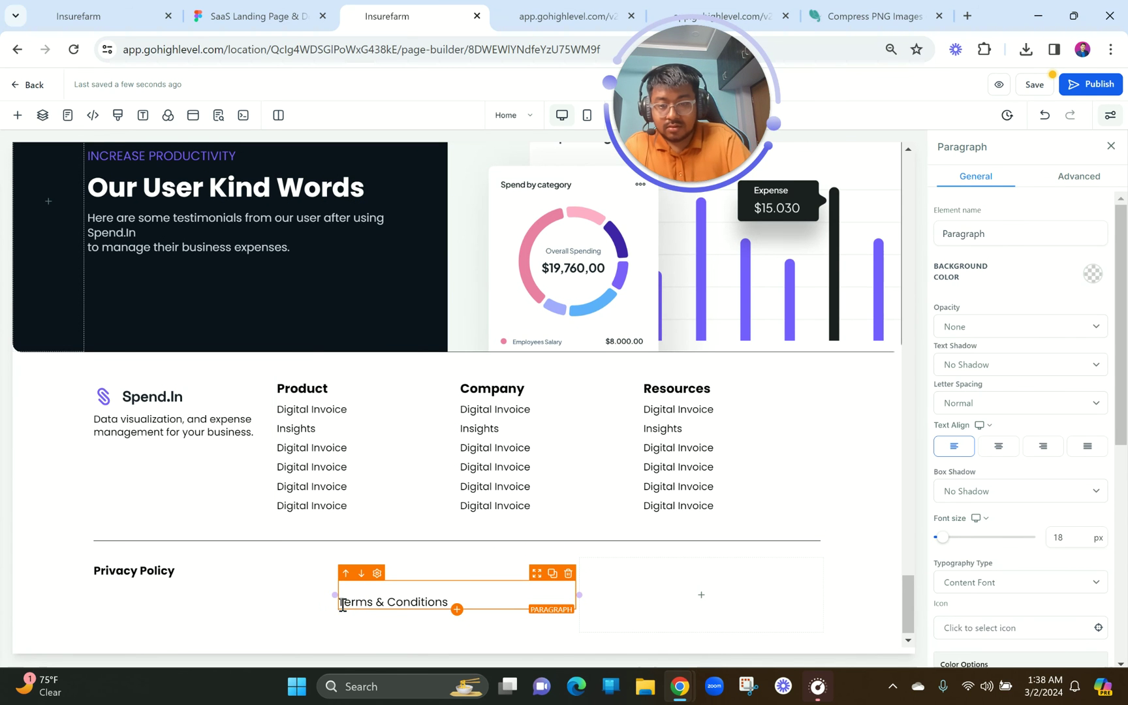
pyautogui.click(431, 569)
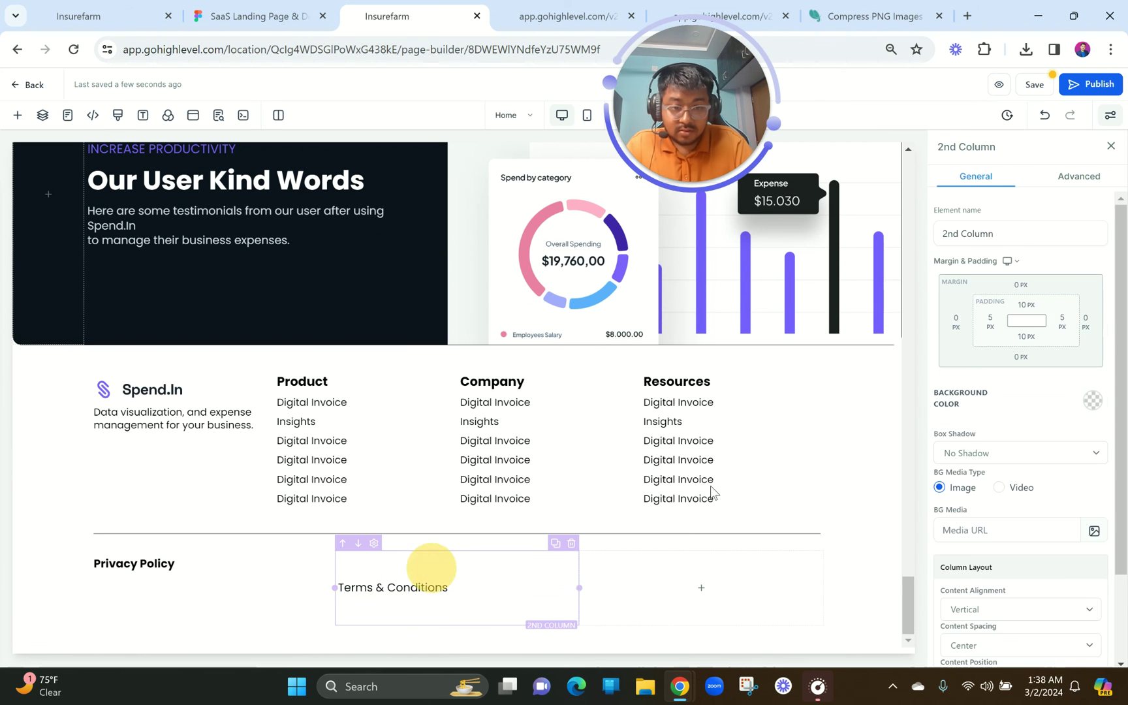
# - Set the bottom row's second column content spacing to Left and make its Terms & Conditions text bold
pyautogui.scroll(-2, 1082, 593)
pyautogui.click(990, 540)
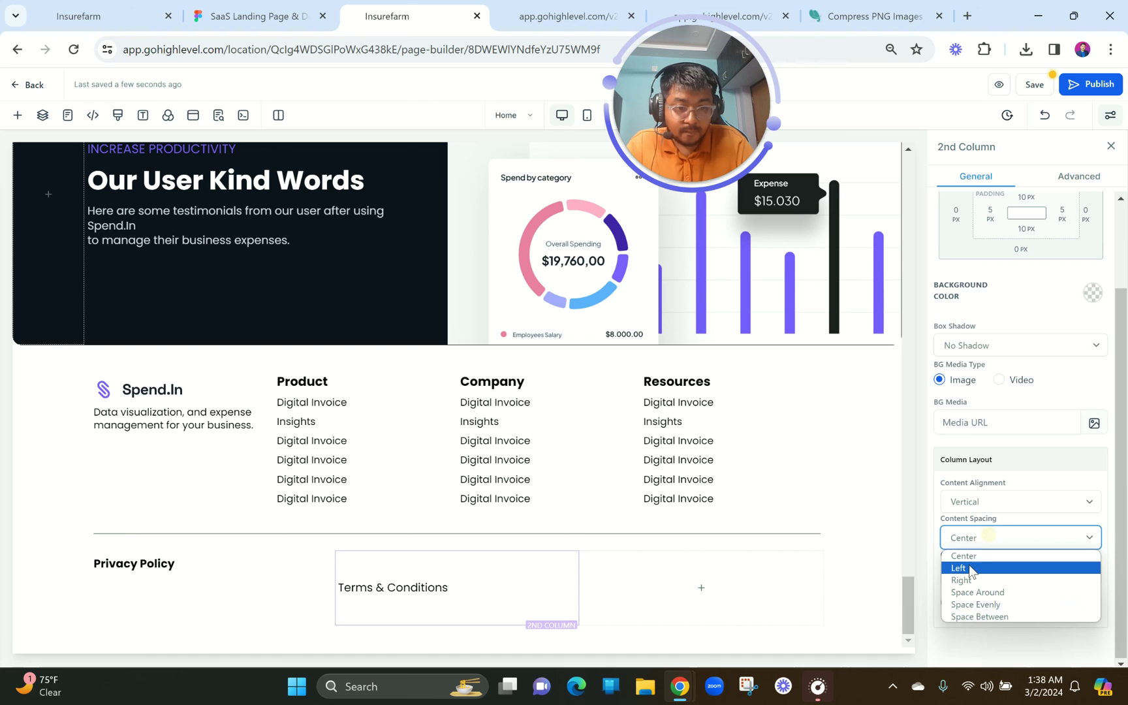
pyautogui.click(958, 567)
pyautogui.click(373, 563)
pyautogui.tripleClick(373, 563)
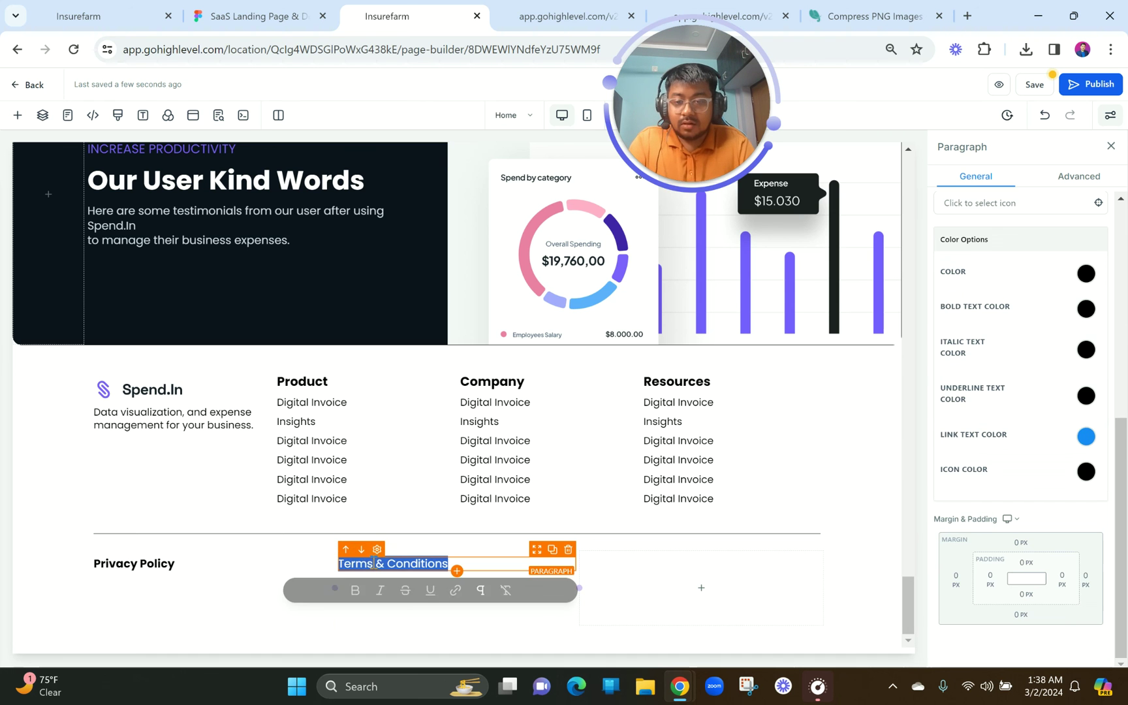
pyautogui.click(355, 589)
pyautogui.click(214, 540)
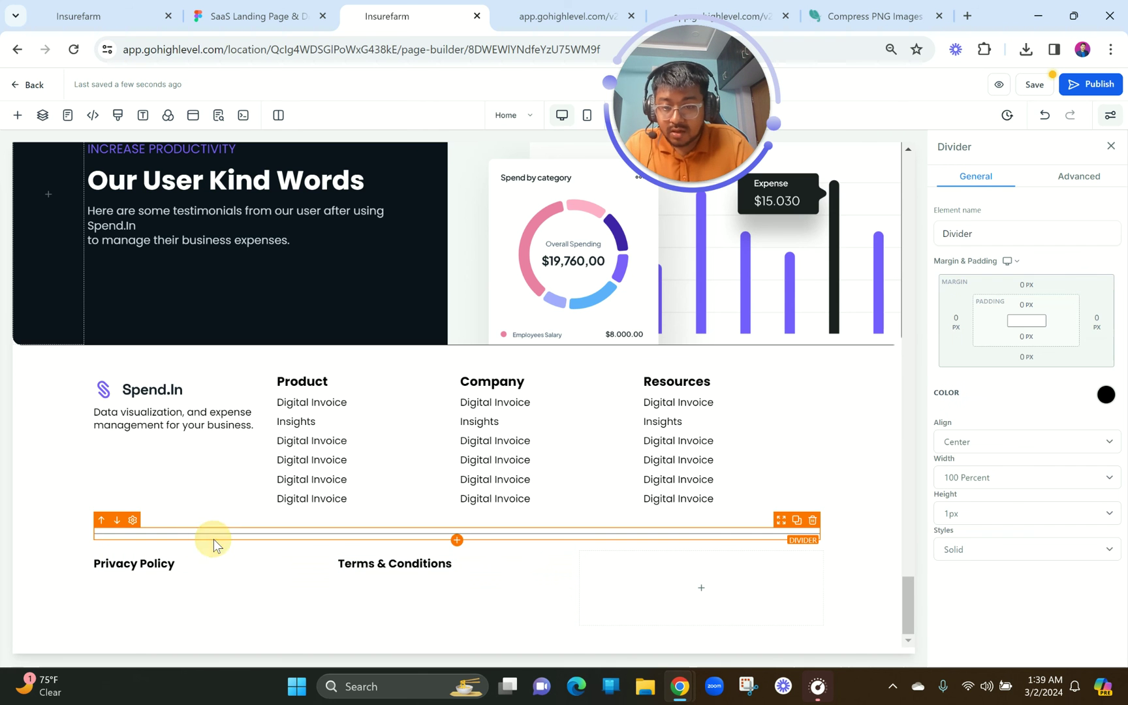
# - Check the footer's bottom row in the Figma design, then place a copy of the Terms & Conditions paragraph in the page builder row's third column
pyautogui.click(258, 15)
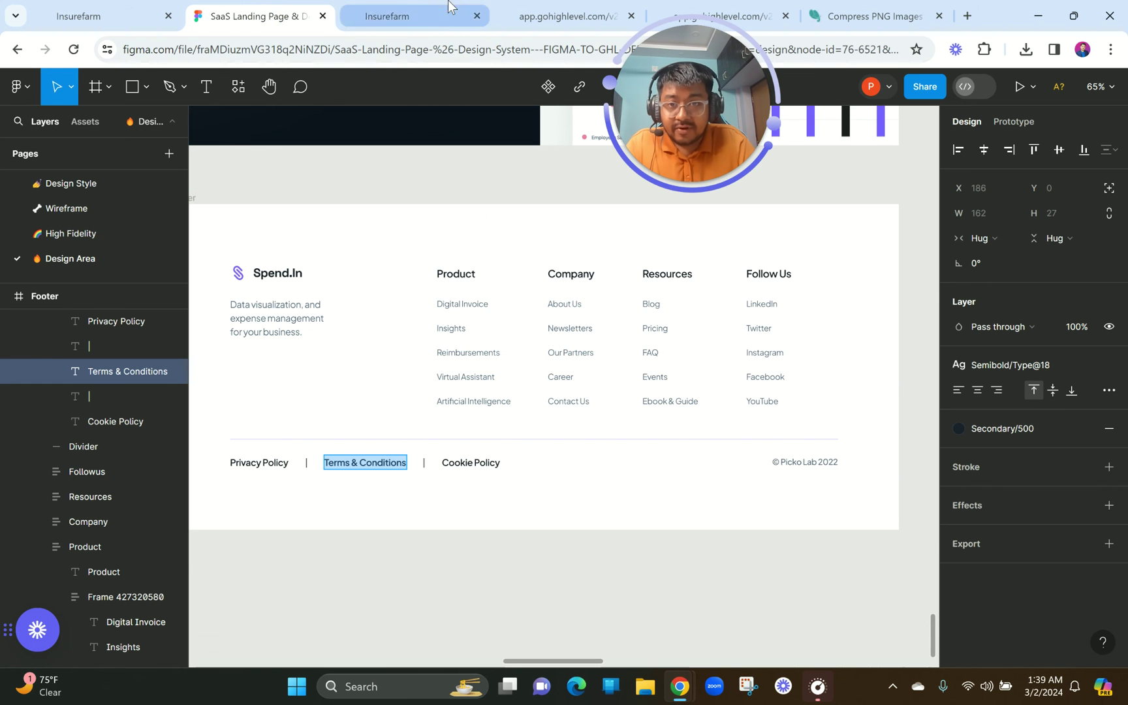
pyautogui.click(387, 15)
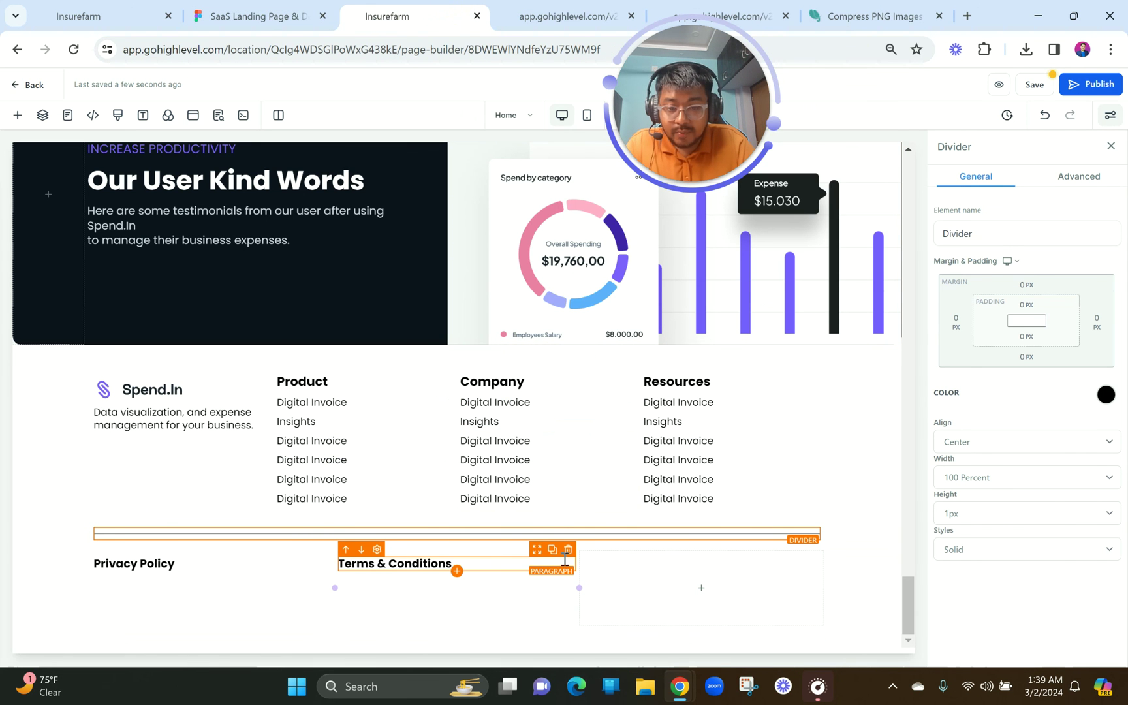
pyautogui.moveTo(534, 549); pyautogui.dragTo(716, 551)
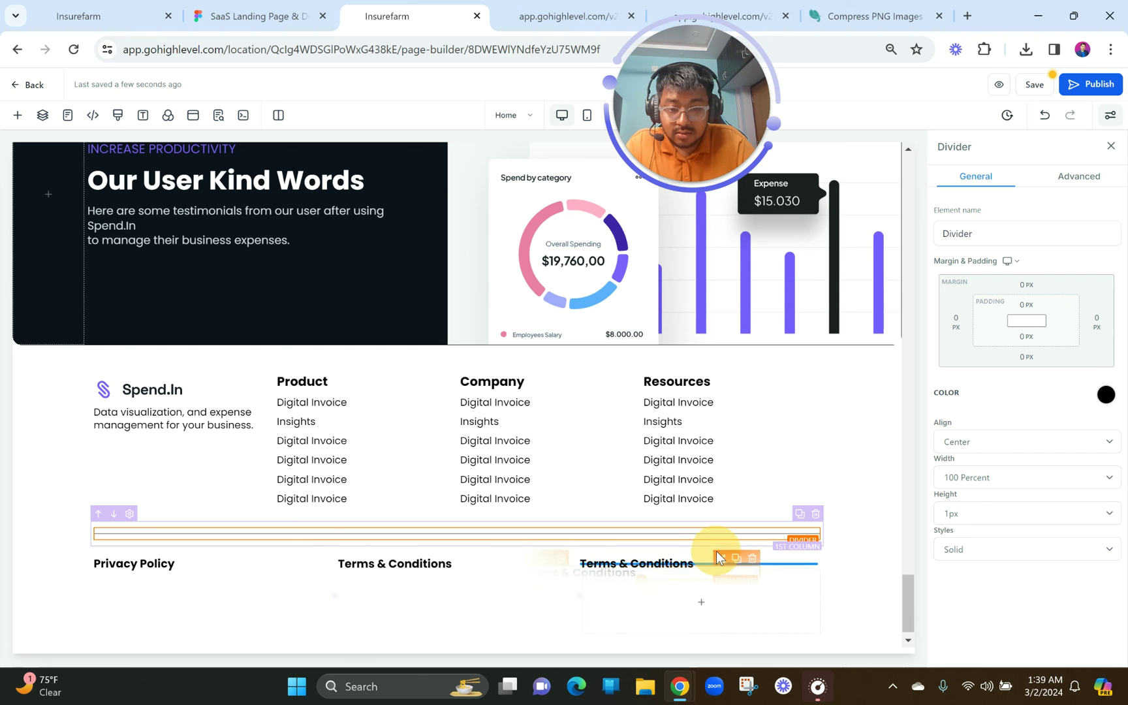
# - Replace the third column's Terms & Conditions text with Copyright 2024
pyautogui.click(663, 606)
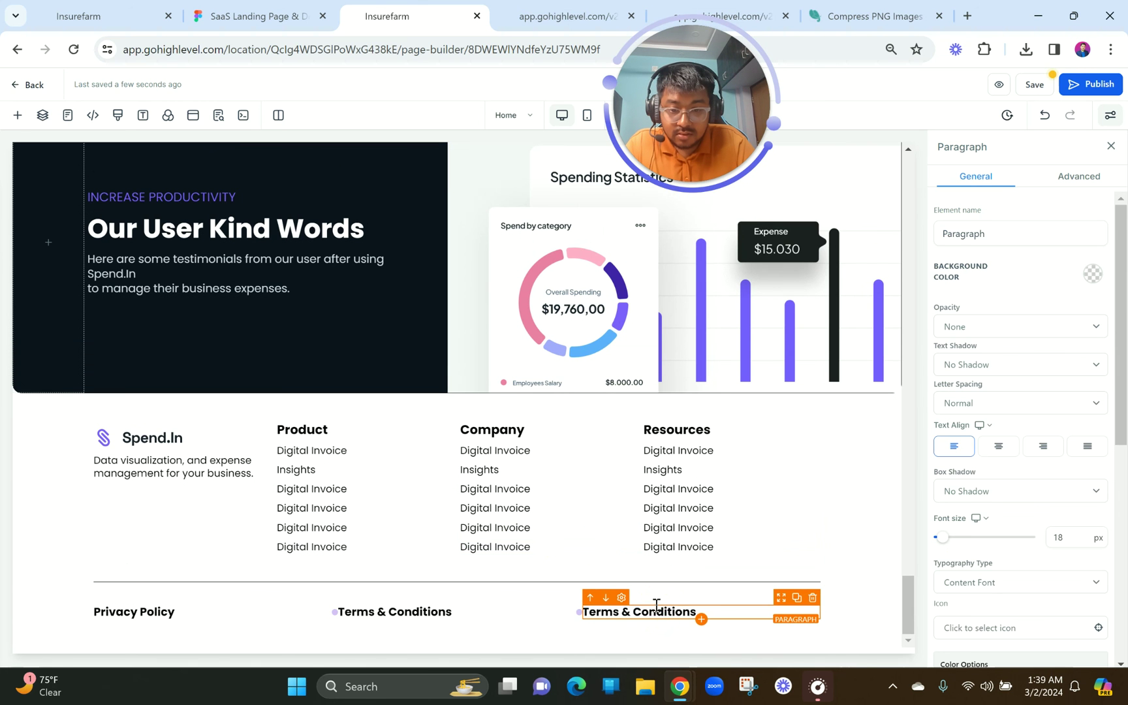
pyautogui.click(656, 600)
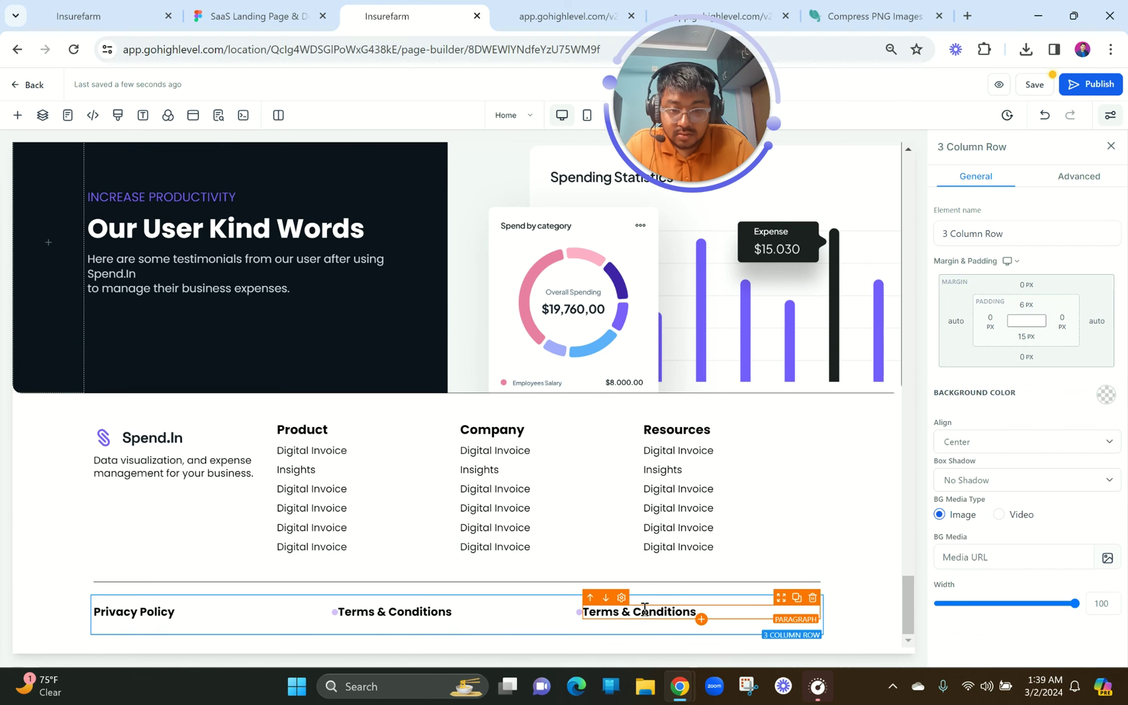
pyautogui.tripleClick(644, 609)
pyautogui.write('Copyright 2024')
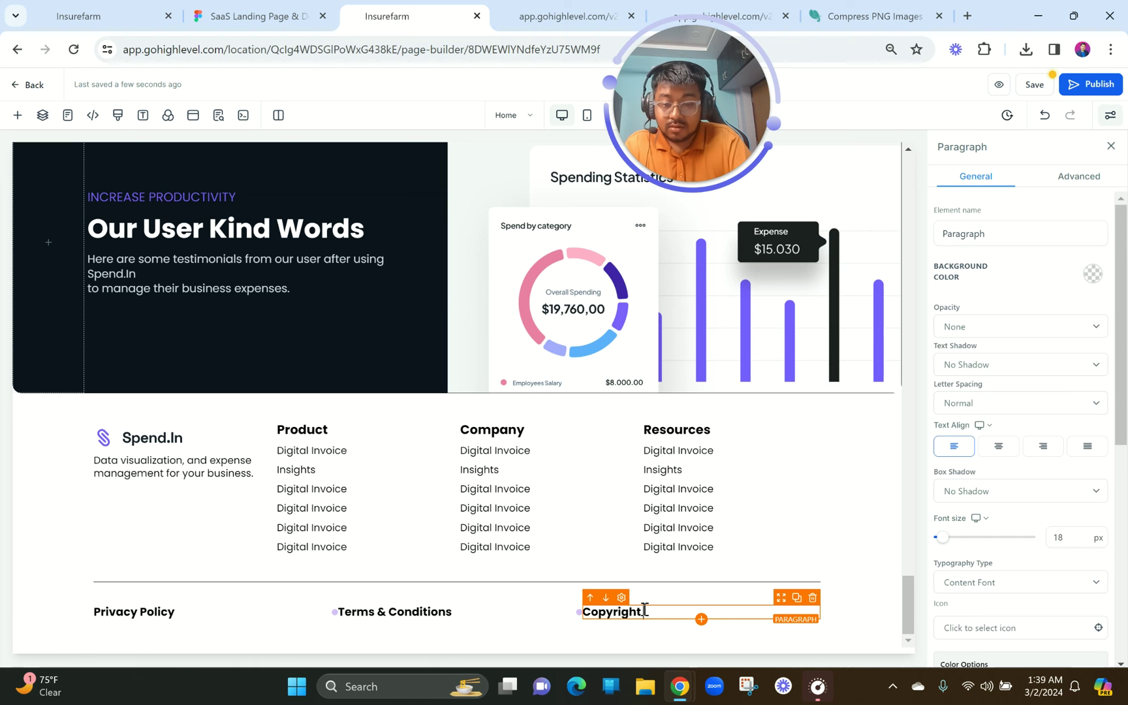
pyautogui.click(571, 537)
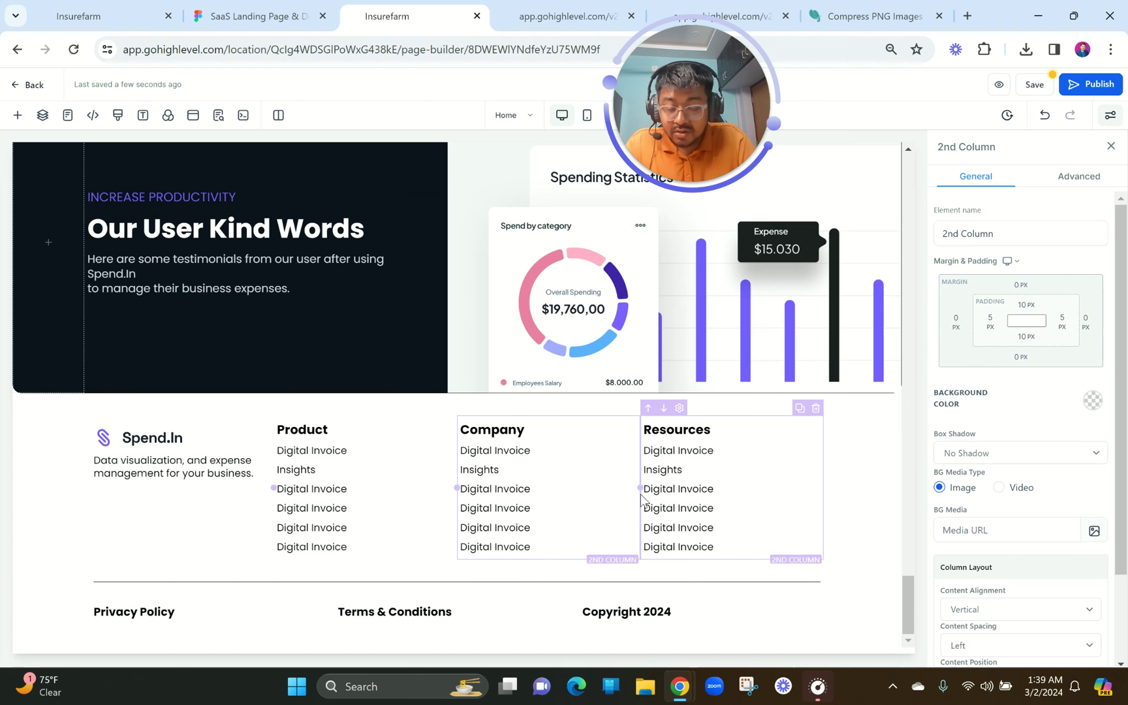
# - Look over the built page from the footer back up to the hero section and open its preview
pyautogui.scroll(2, 556, 453)
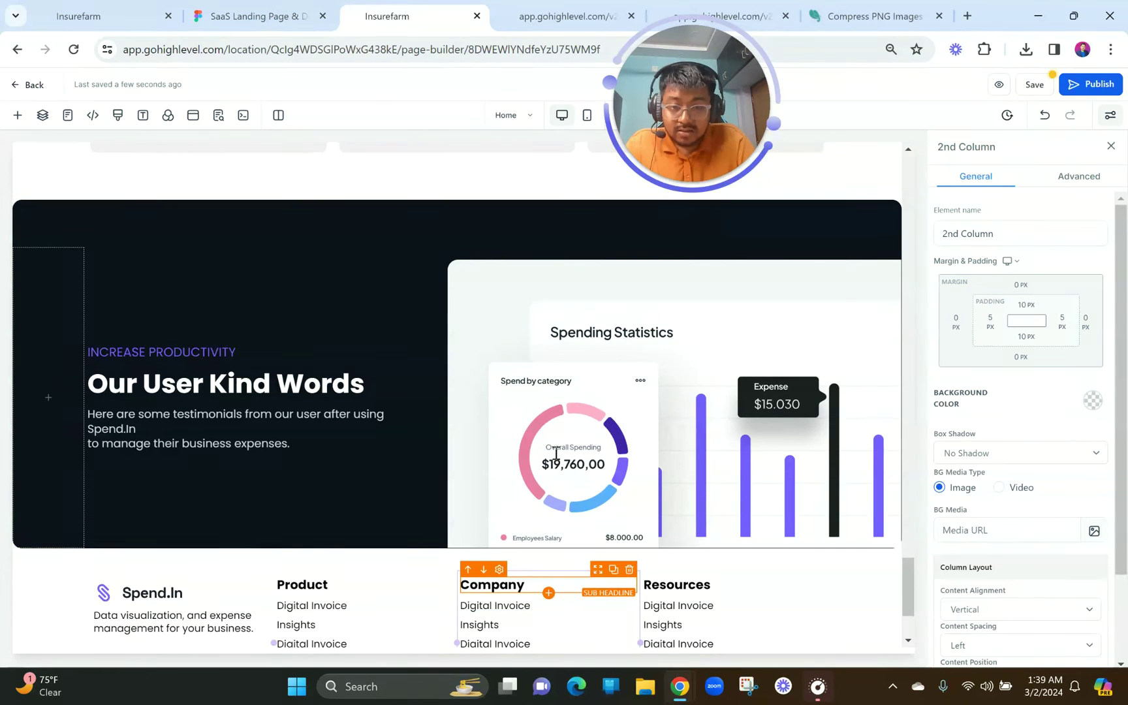
pyautogui.scroll(6, 555, 453)
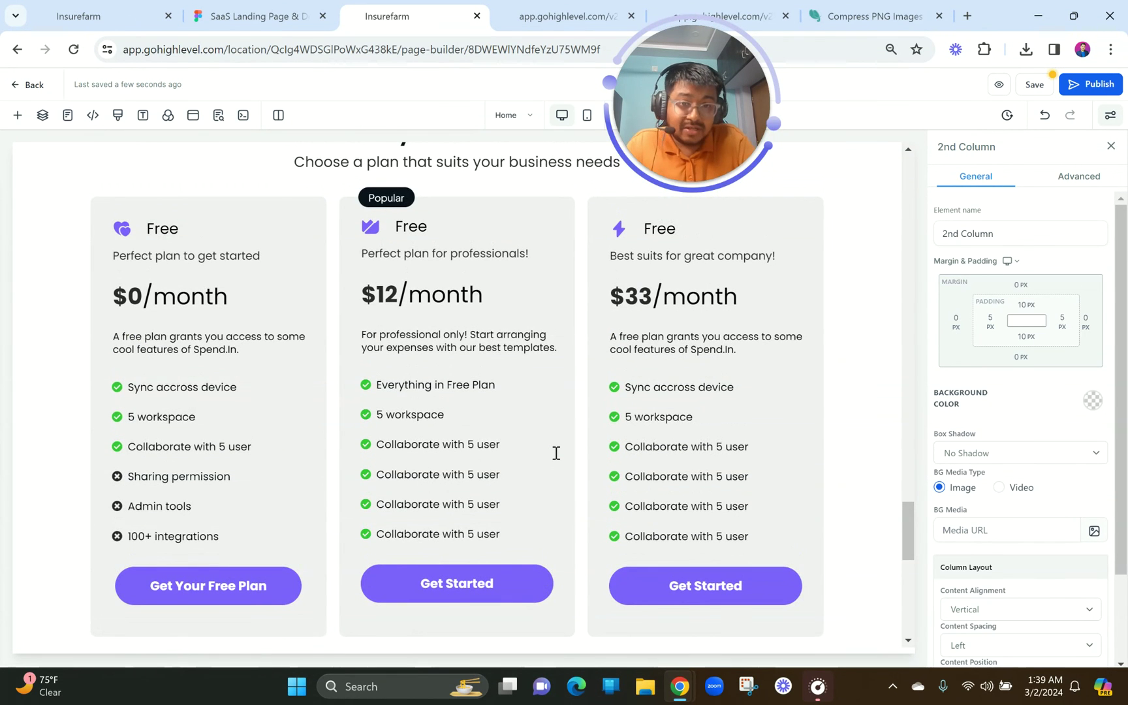
pyautogui.scroll(3, 555, 454)
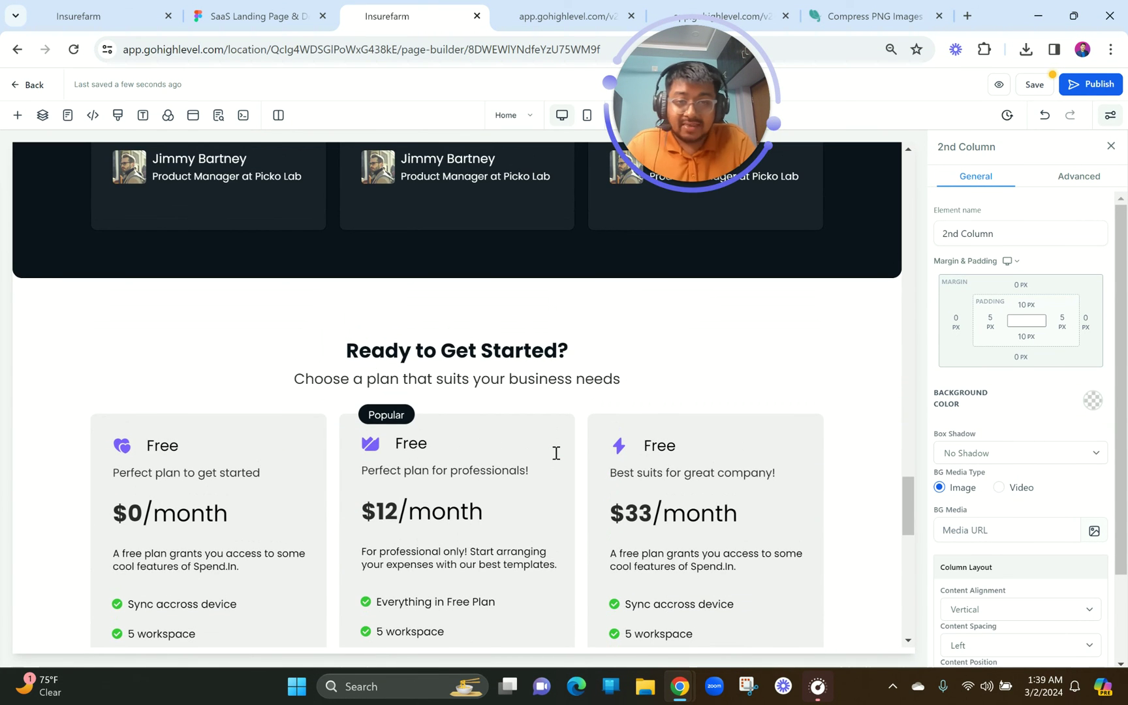
pyautogui.scroll(15, 555, 453)
pyautogui.scroll(10, 555, 453)
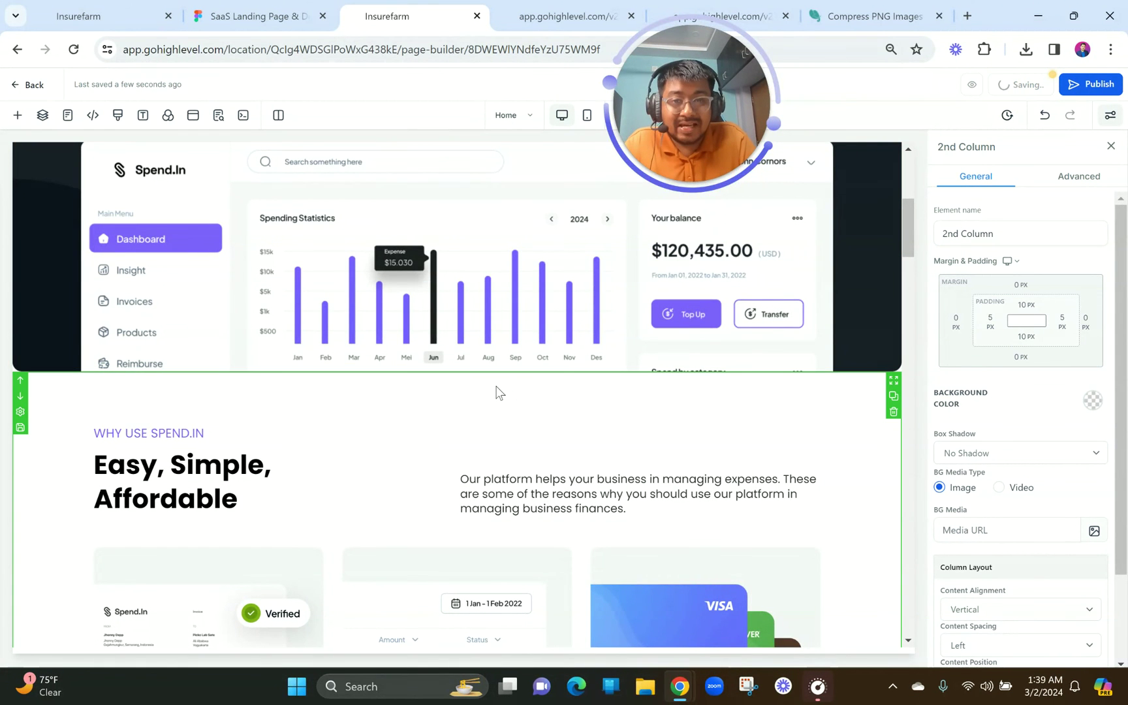
pyautogui.scroll(5, 495, 391)
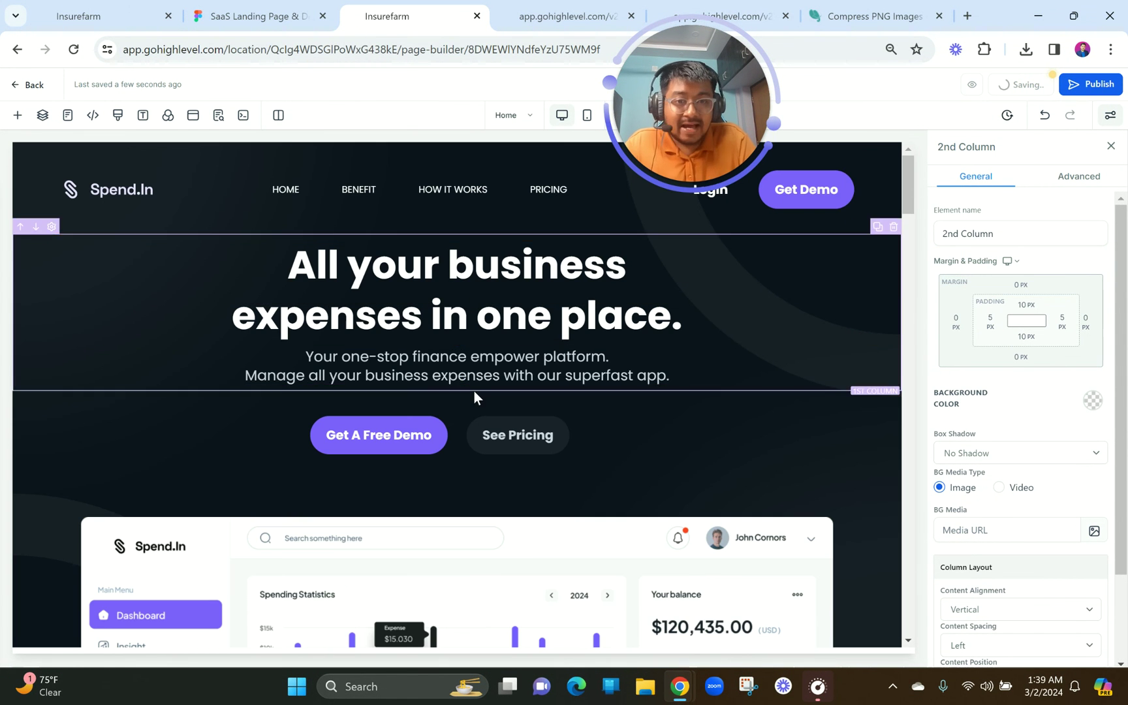
pyautogui.click(972, 85)
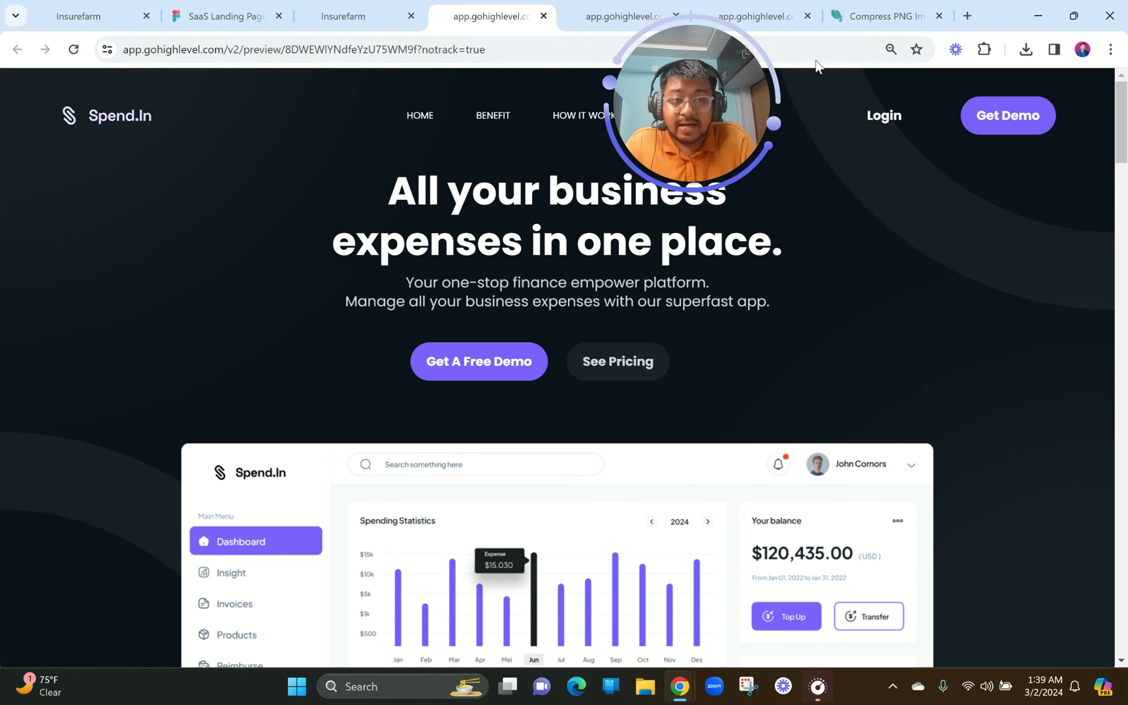
# - Increase the preview page's browser zoom by two levels
pyautogui.click(1109, 49)
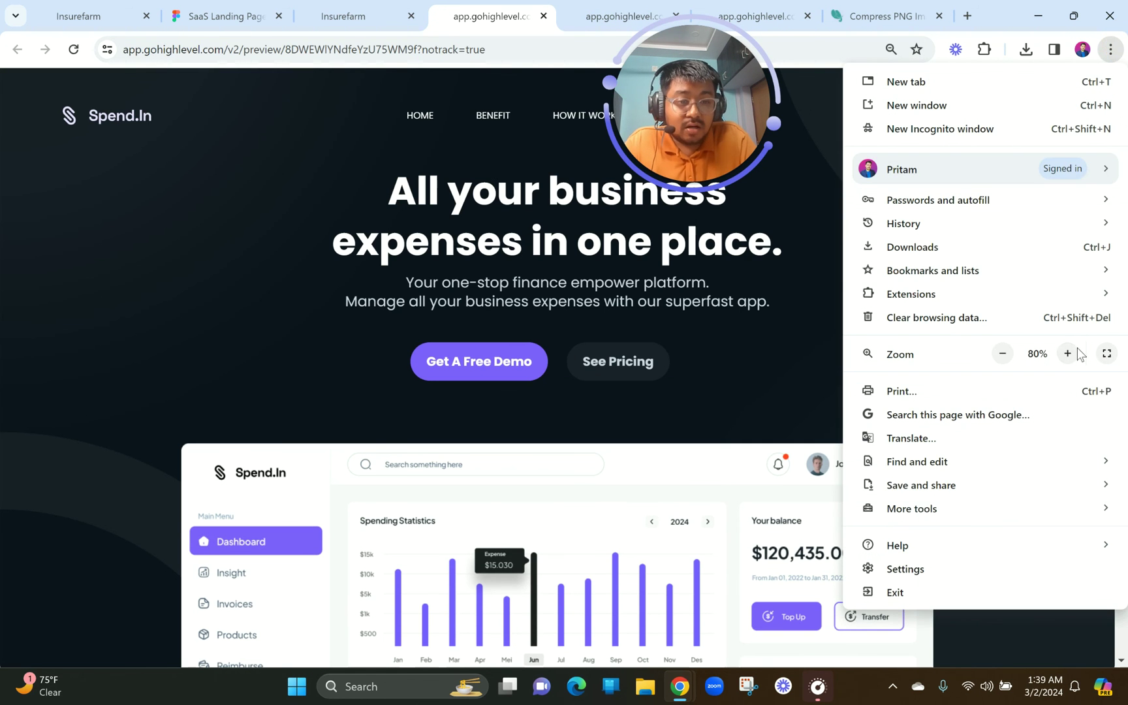
pyautogui.click(1068, 353)
pyautogui.click(1067, 353)
pyautogui.click(674, 388)
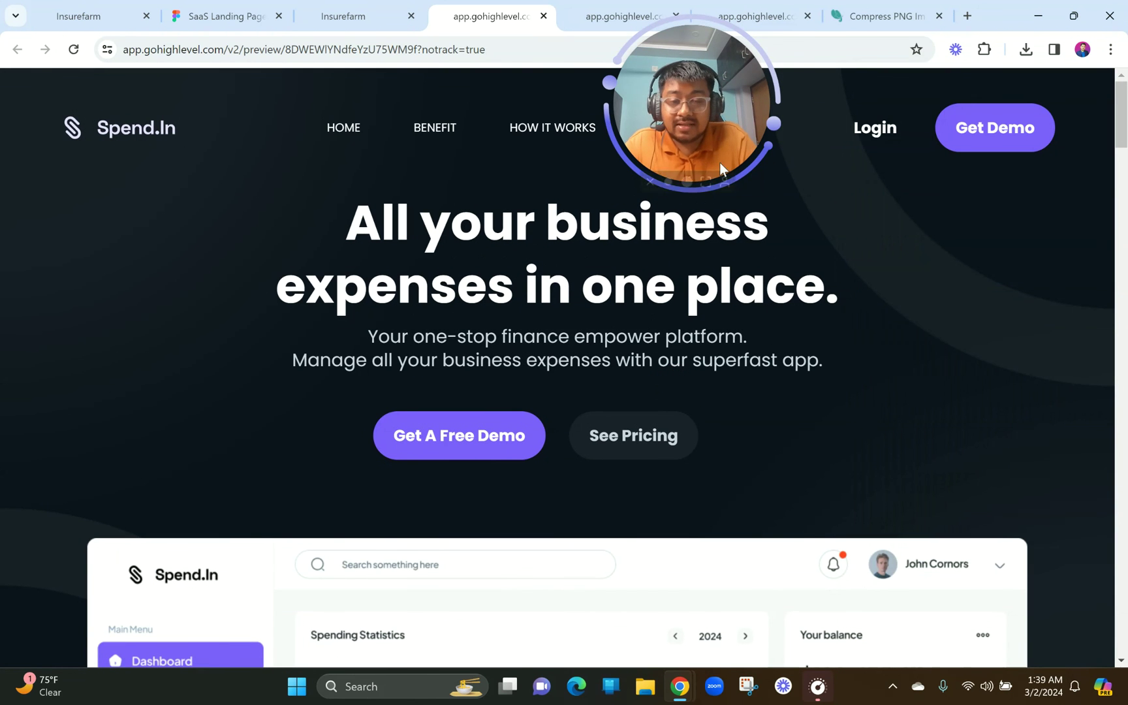
pyautogui.moveTo(717, 127); pyautogui.dragTo(1081, 385)
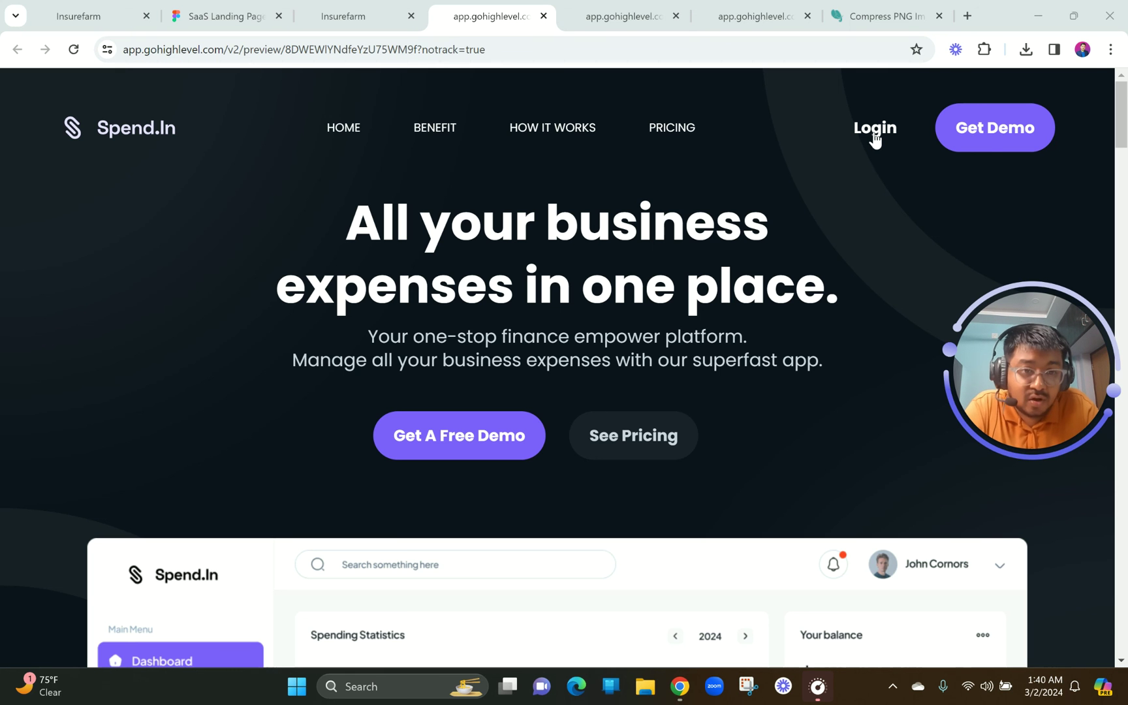
# - Examine the preview's hero section, including its navigation, headline, supporting text, call-to-action buttons and dashboard image
pyautogui.moveTo(349, 219); pyautogui.dragTo(864, 297)
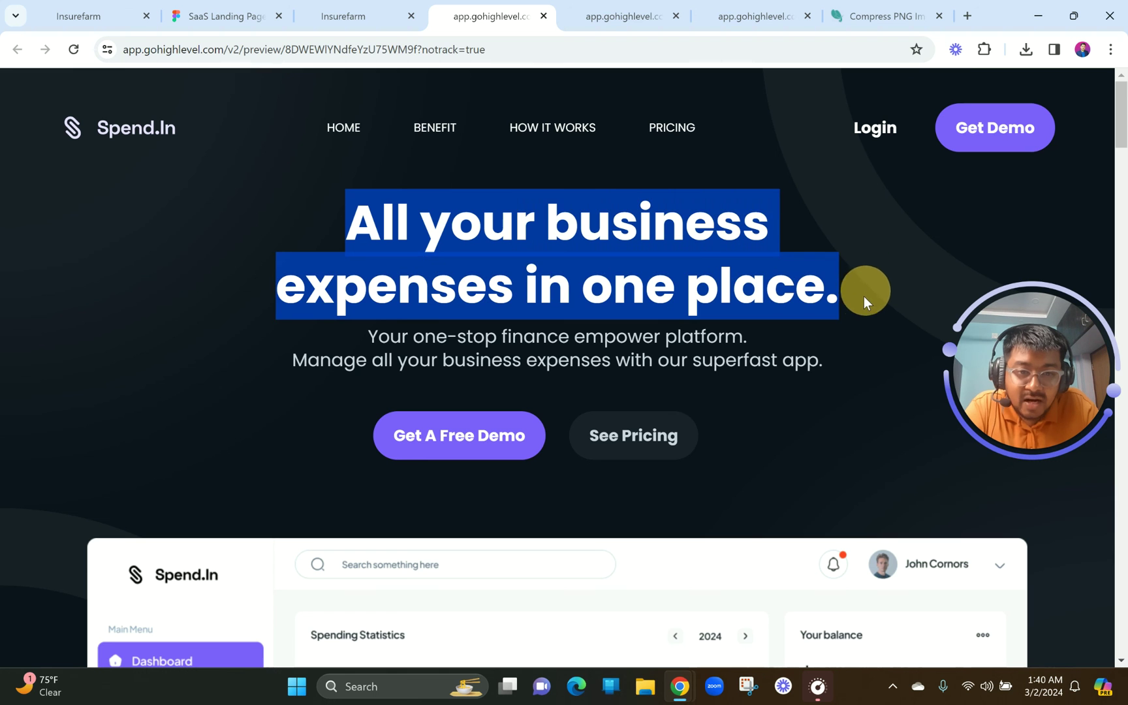
pyautogui.click(431, 338)
pyautogui.moveTo(380, 337); pyautogui.dragTo(821, 363)
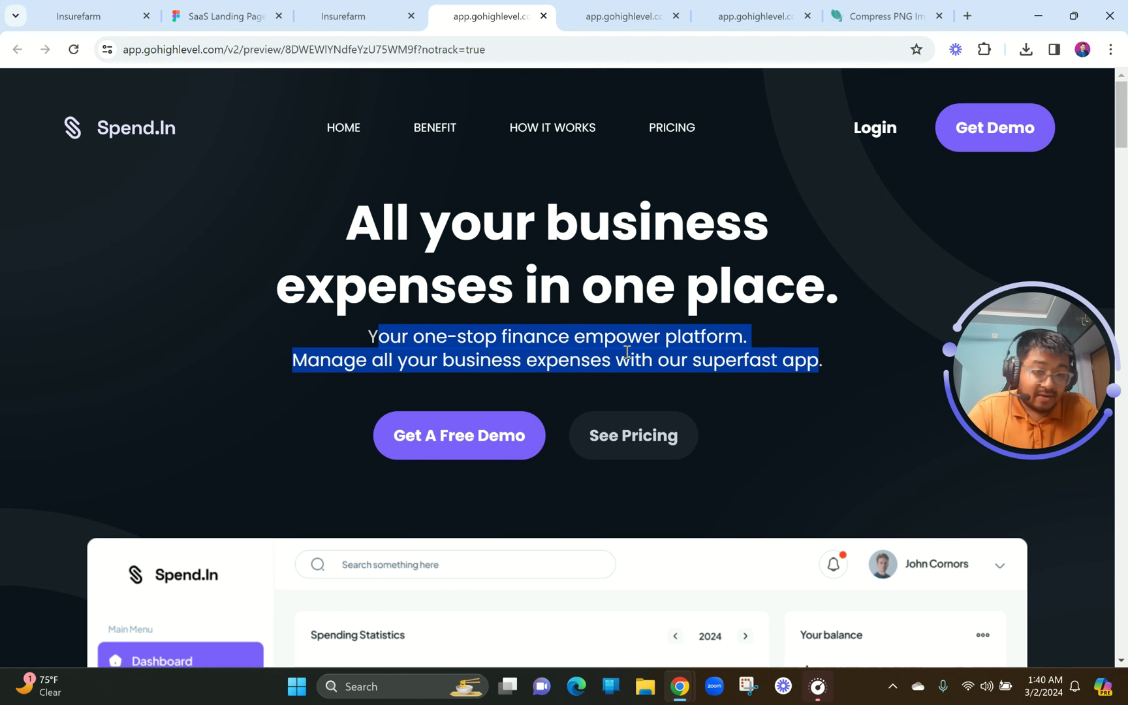
pyautogui.scroll(-2, 639, 402)
pyautogui.scroll(2, 639, 408)
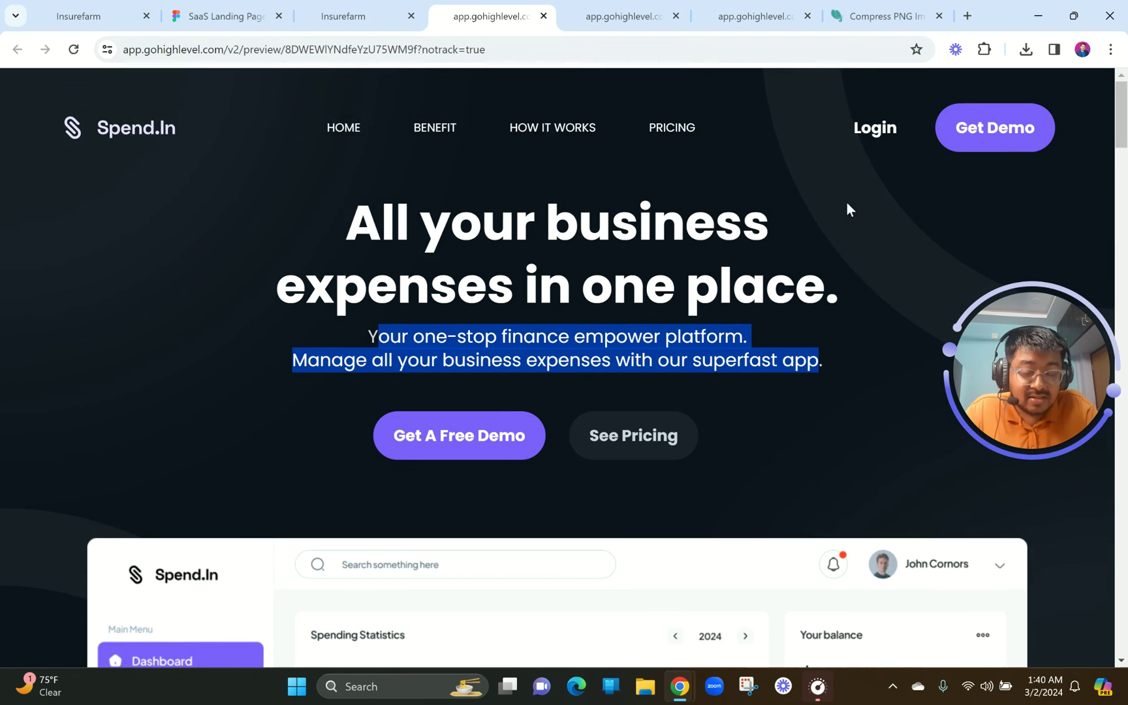
pyautogui.scroll(-3, 457, 386)
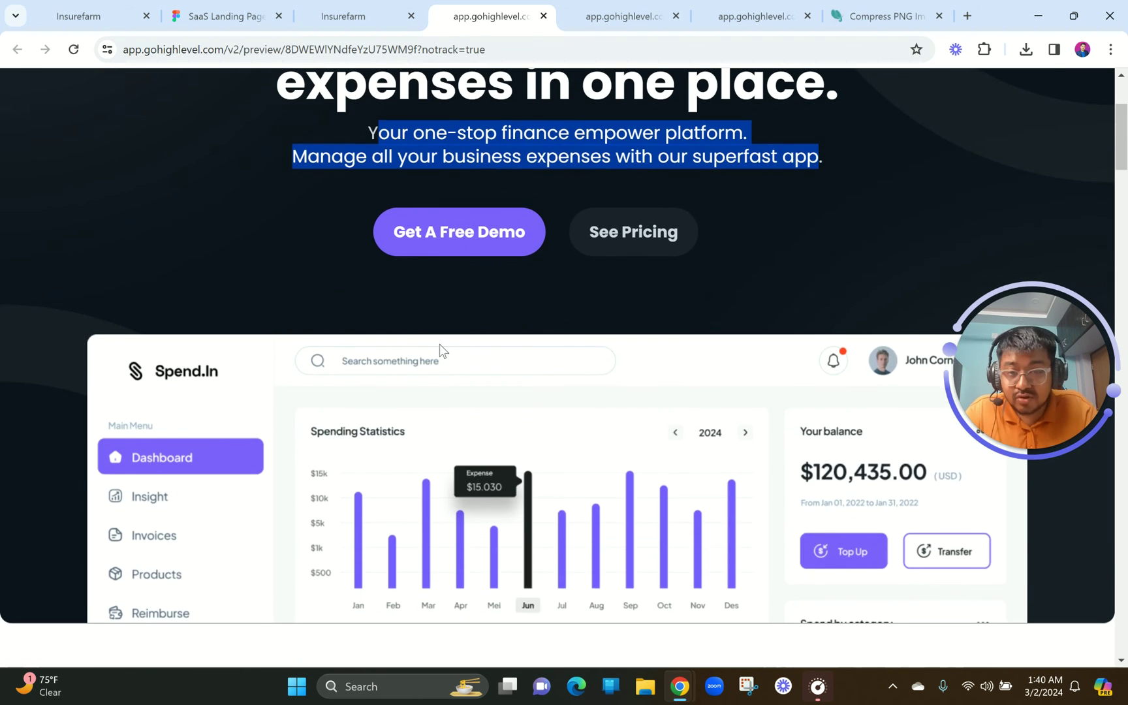
pyautogui.scroll(2, 440, 343)
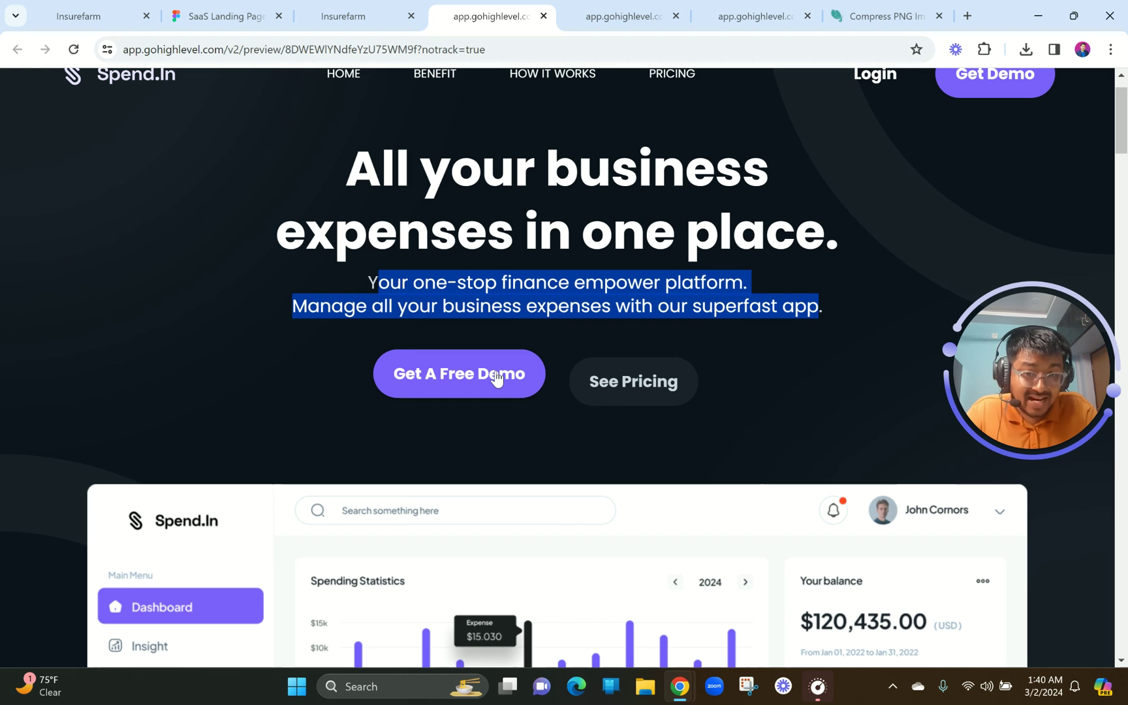
pyautogui.click(517, 300)
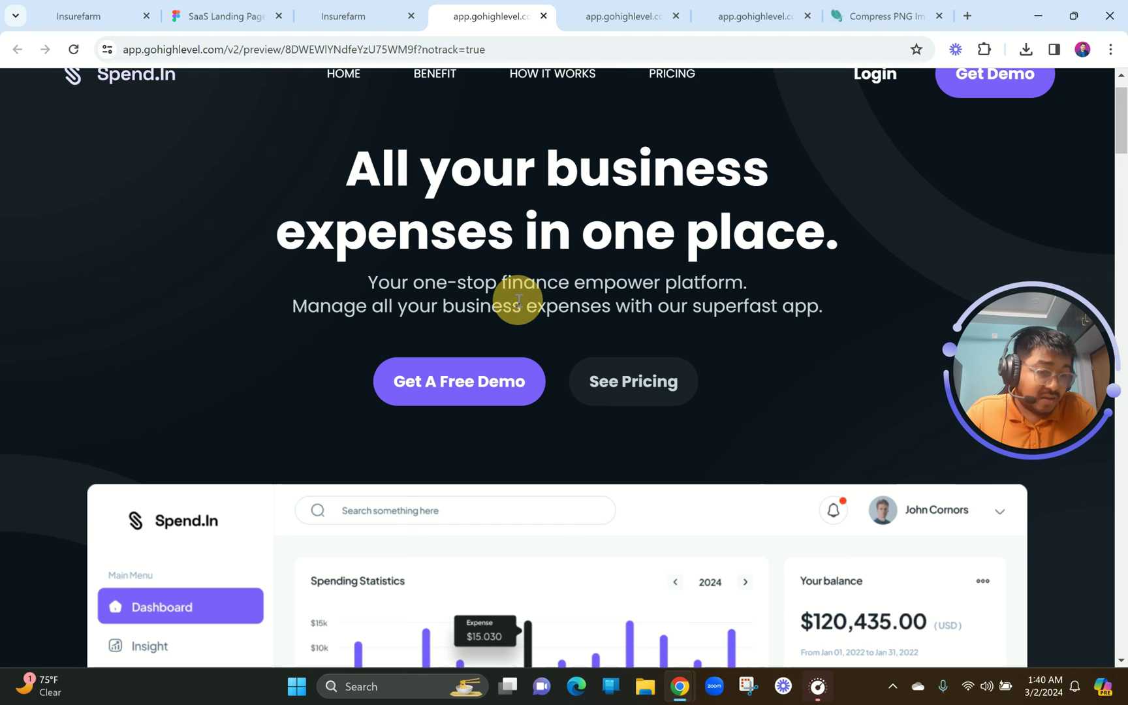
pyautogui.scroll(-3, 433, 377)
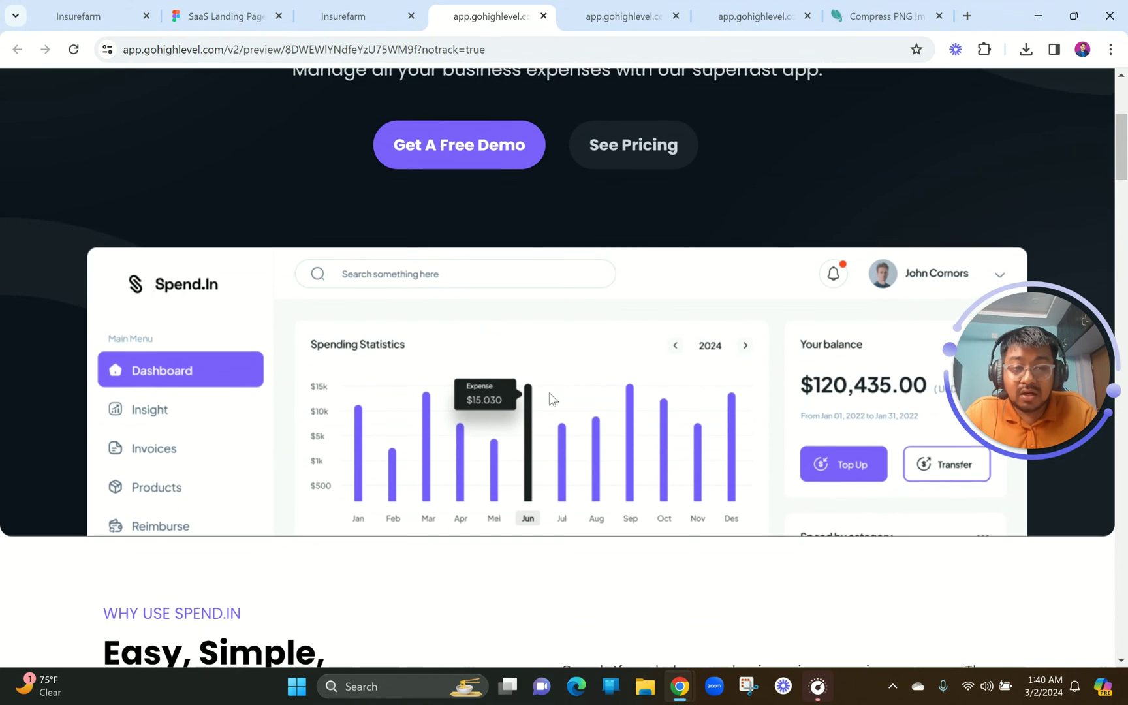
pyautogui.scroll(1, 534, 448)
pyautogui.scroll(-1, 524, 453)
pyautogui.scroll(1, 534, 447)
pyautogui.scroll(3, 533, 442)
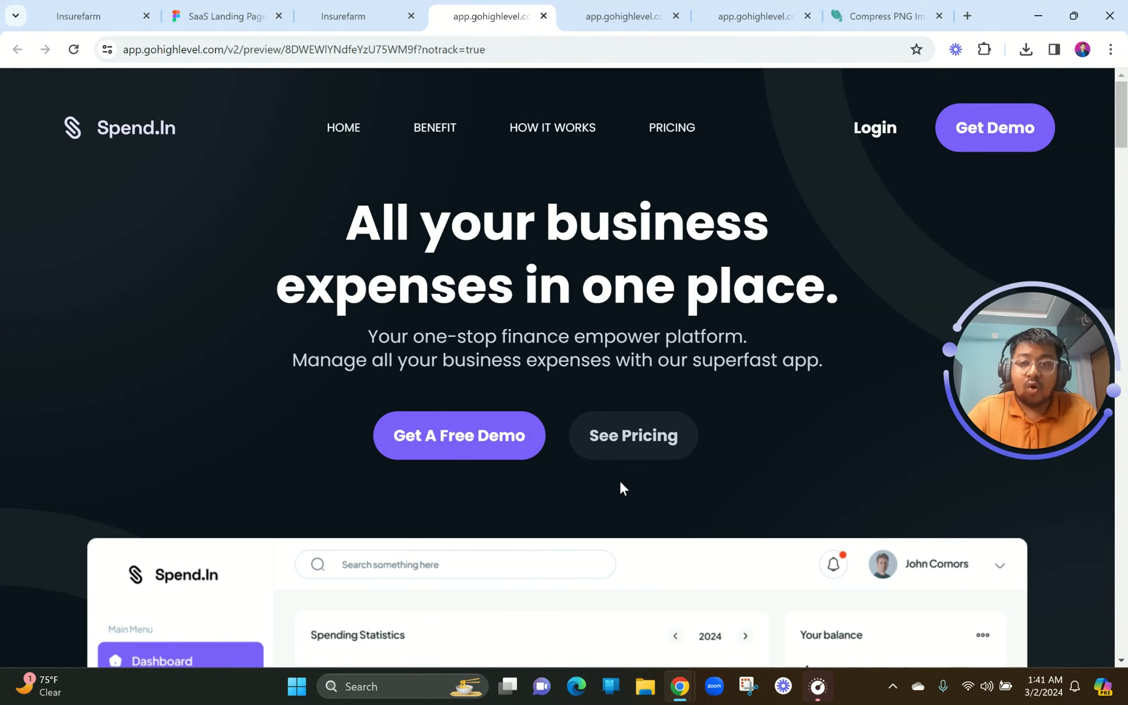
pyautogui.scroll(-1, 620, 485)
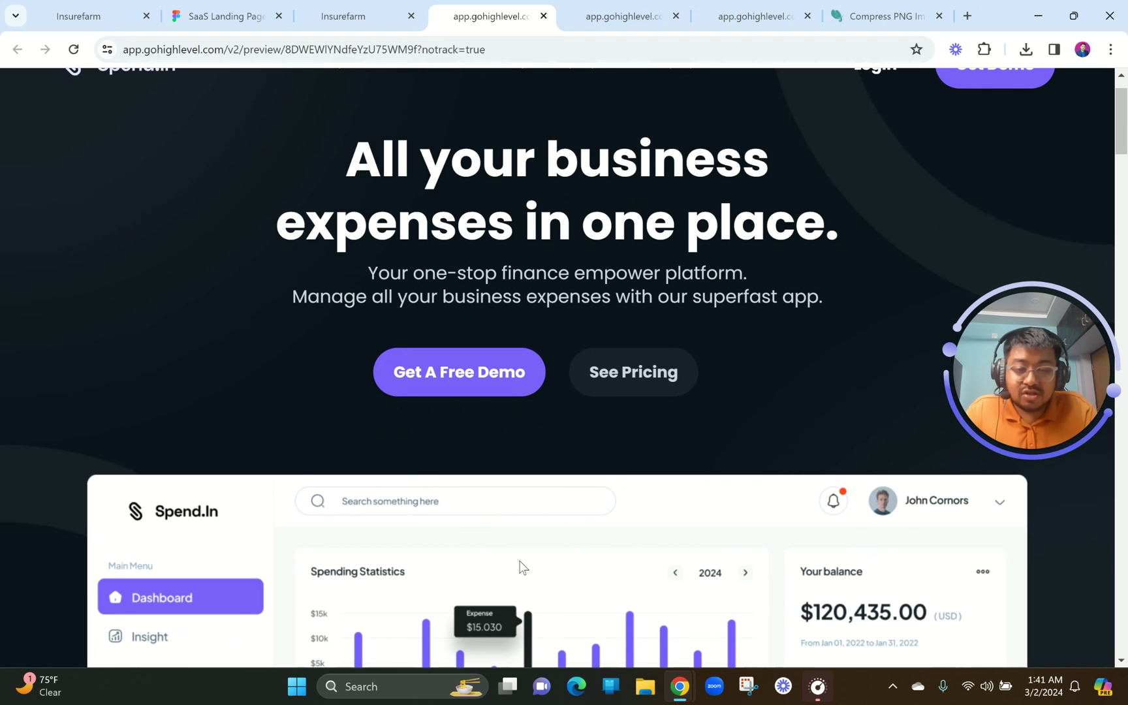
pyautogui.scroll(-2, 522, 567)
pyautogui.scroll(1, 403, 431)
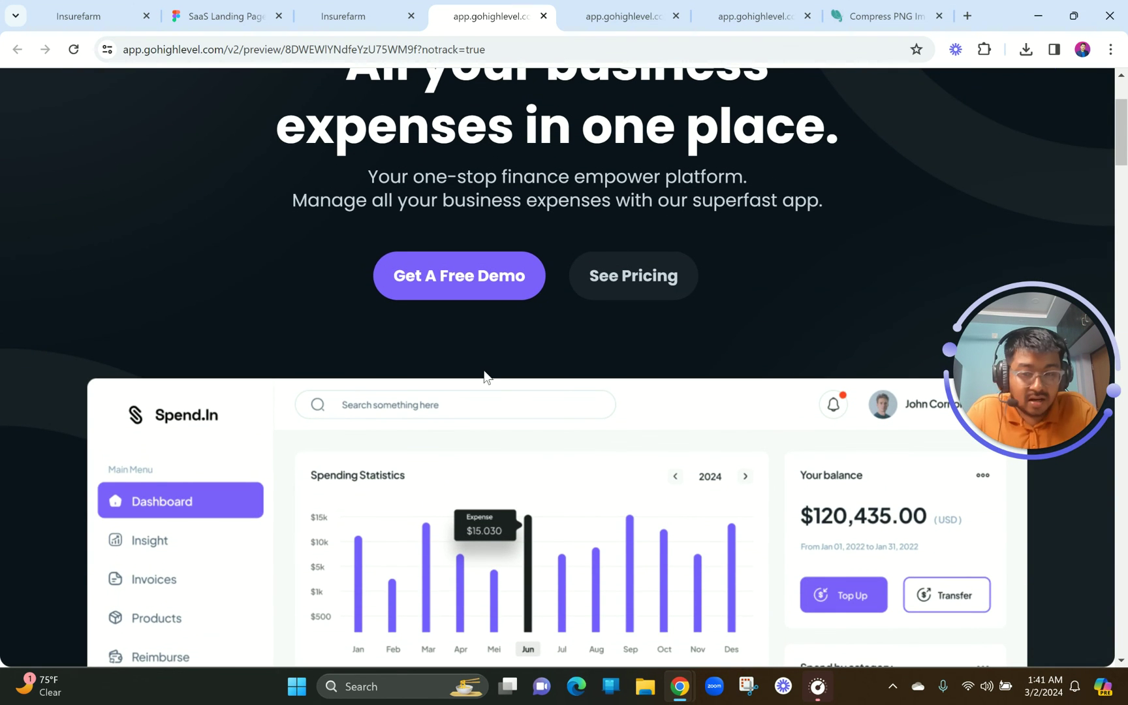
# - Examine the preview's three benefit cards and the Few Easy Steps and Done section, checking their labels and titles
pyautogui.scroll(-10, 484, 375)
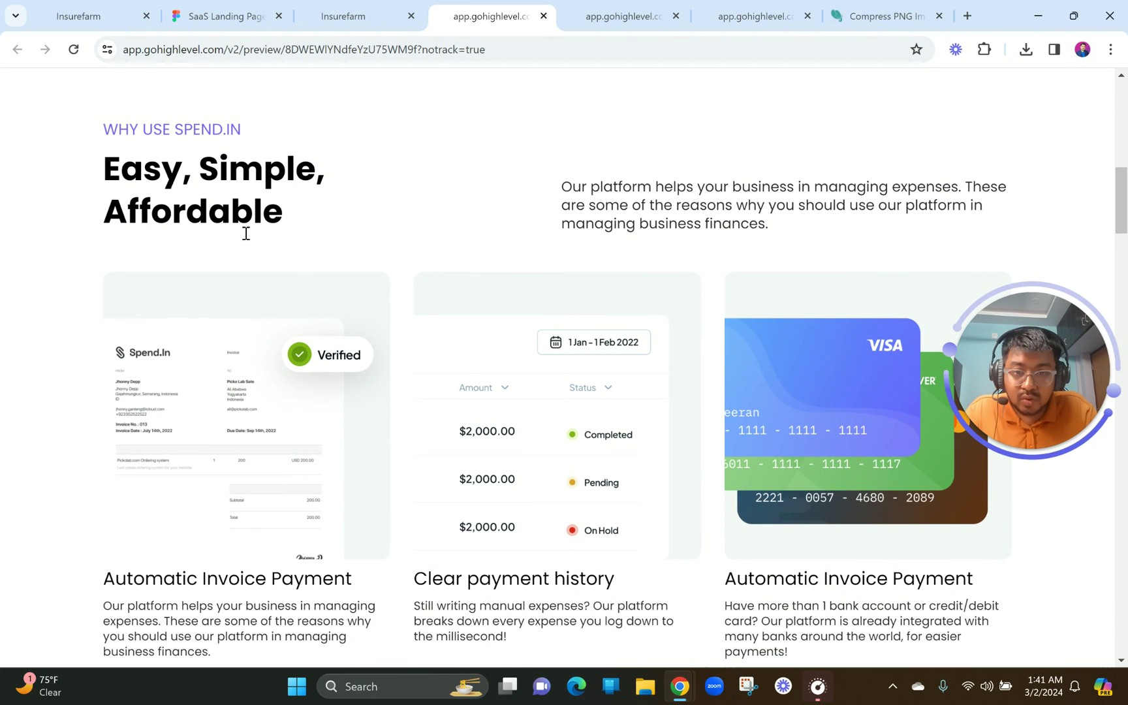
pyautogui.scroll(-1, 245, 235)
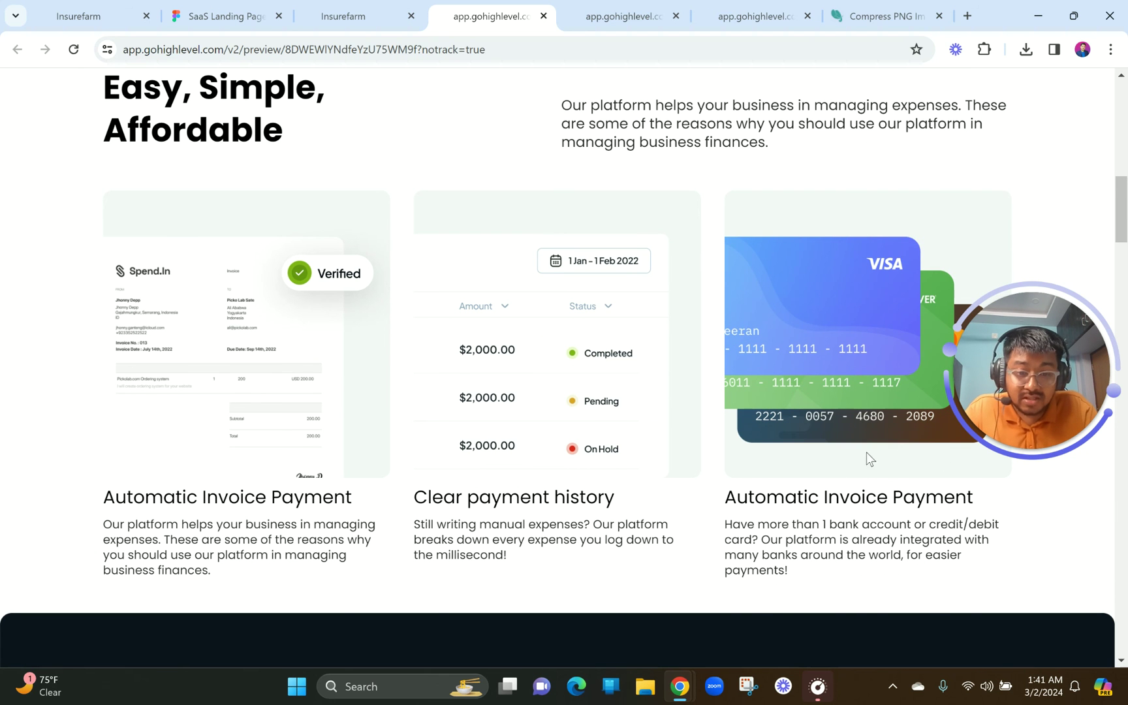
pyautogui.scroll(-5, 572, 479)
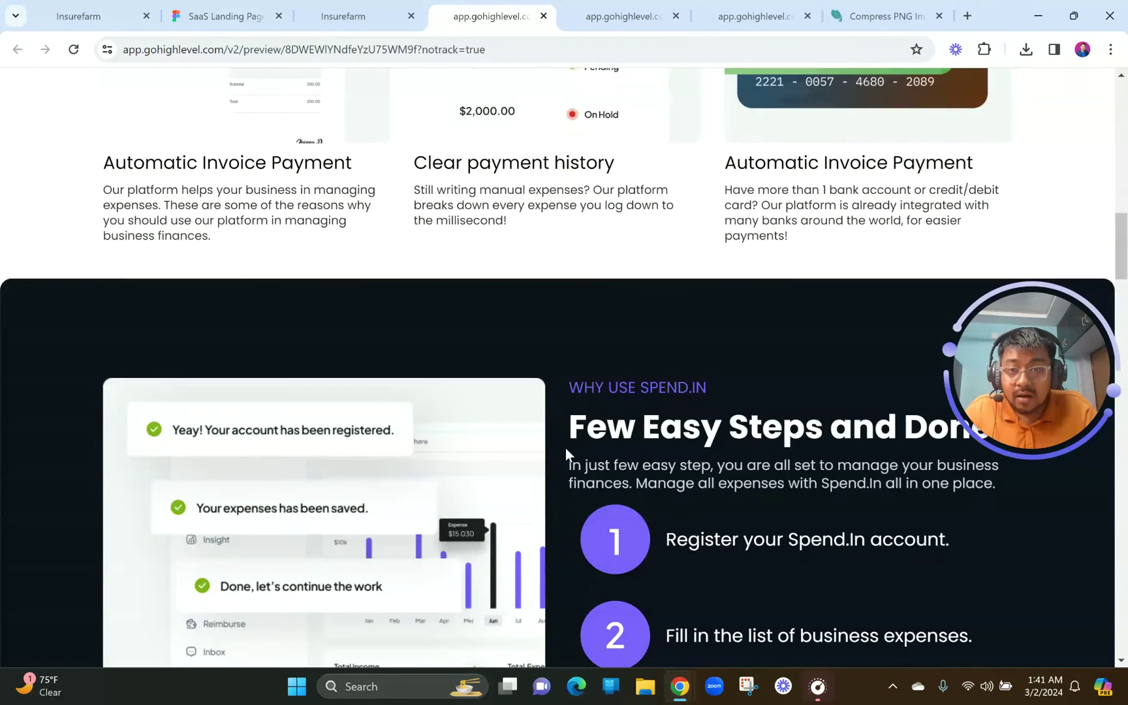
pyautogui.scroll(-2, 565, 447)
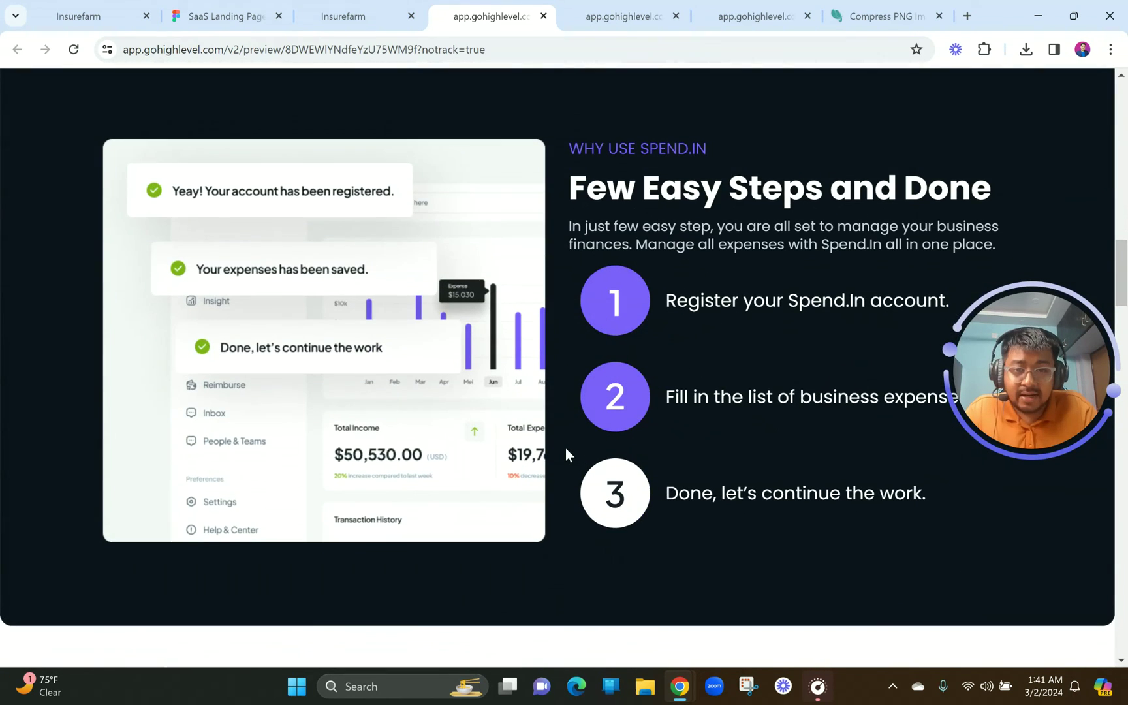
pyautogui.scroll(8, 565, 448)
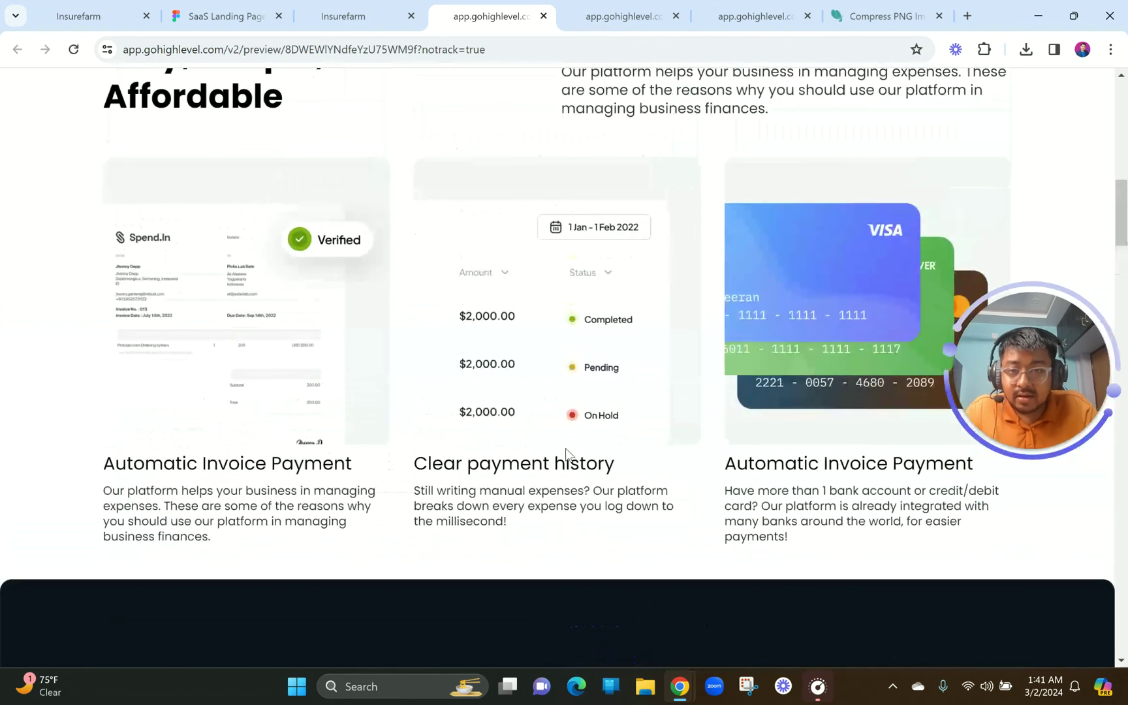
pyautogui.scroll(-7, 565, 451)
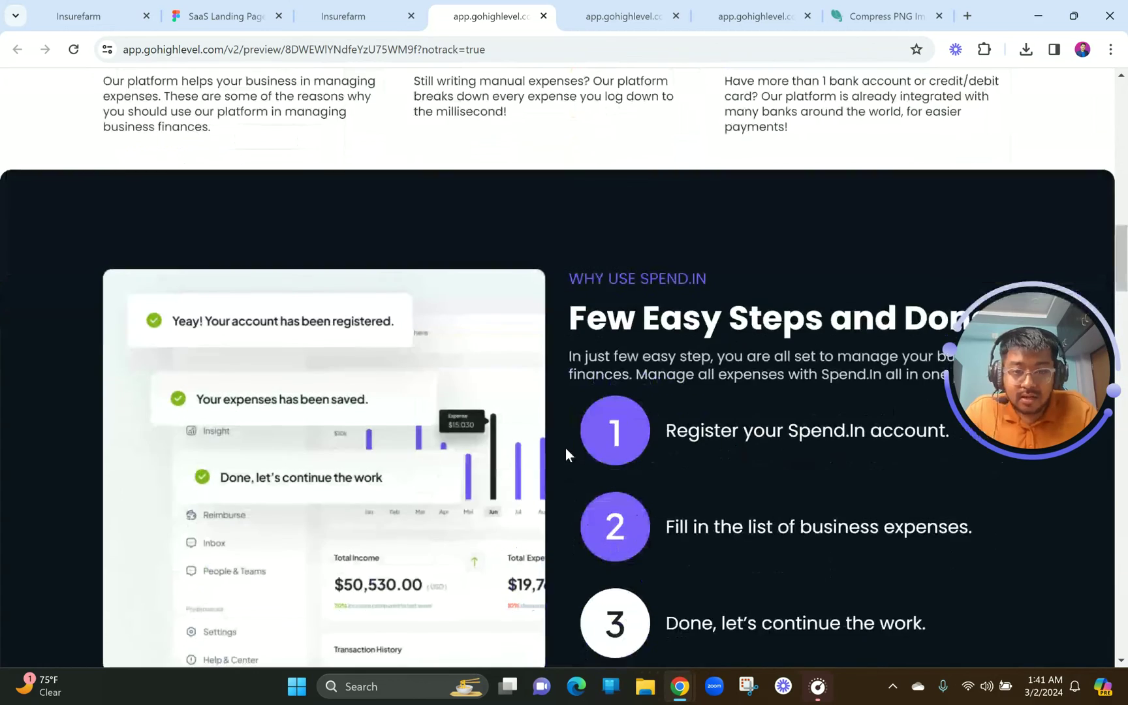
pyautogui.scroll(7, 395, 206)
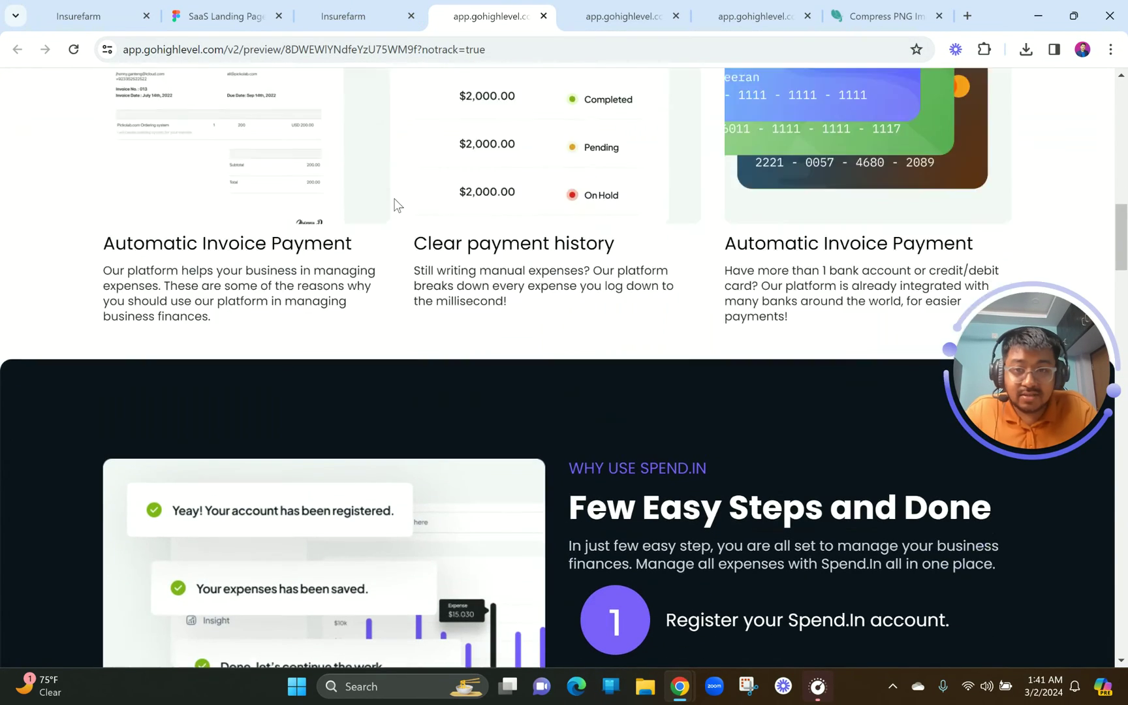
pyautogui.scroll(-1, 395, 206)
# - Switch to the Figma design and copy the third benefit card's title, Use of multi-card payments
pyautogui.click(220, 14)
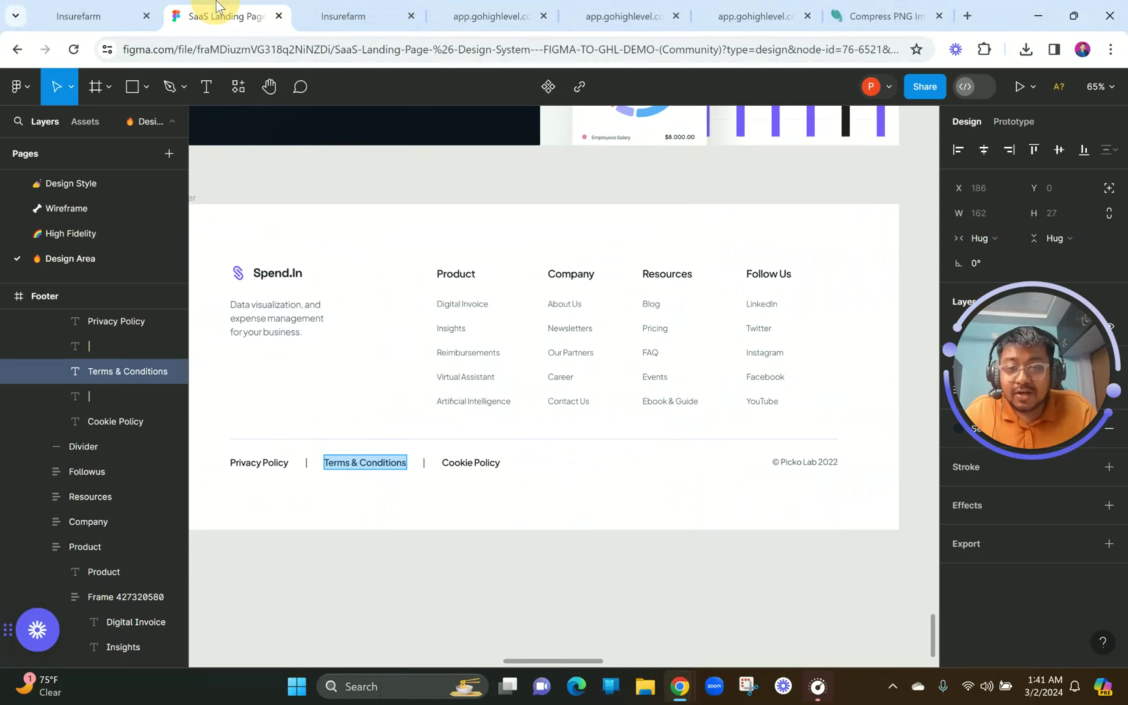
pyautogui.scroll(10, 479, 287)
pyautogui.scroll(15, 480, 287)
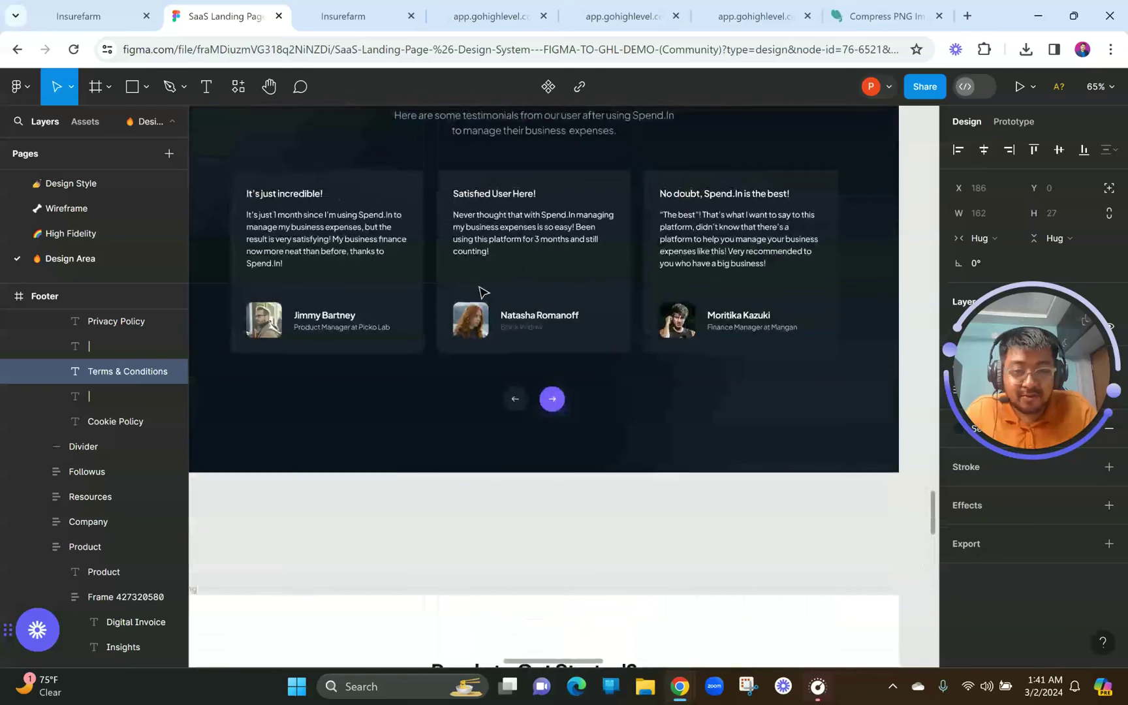
pyautogui.scroll(12, 479, 291)
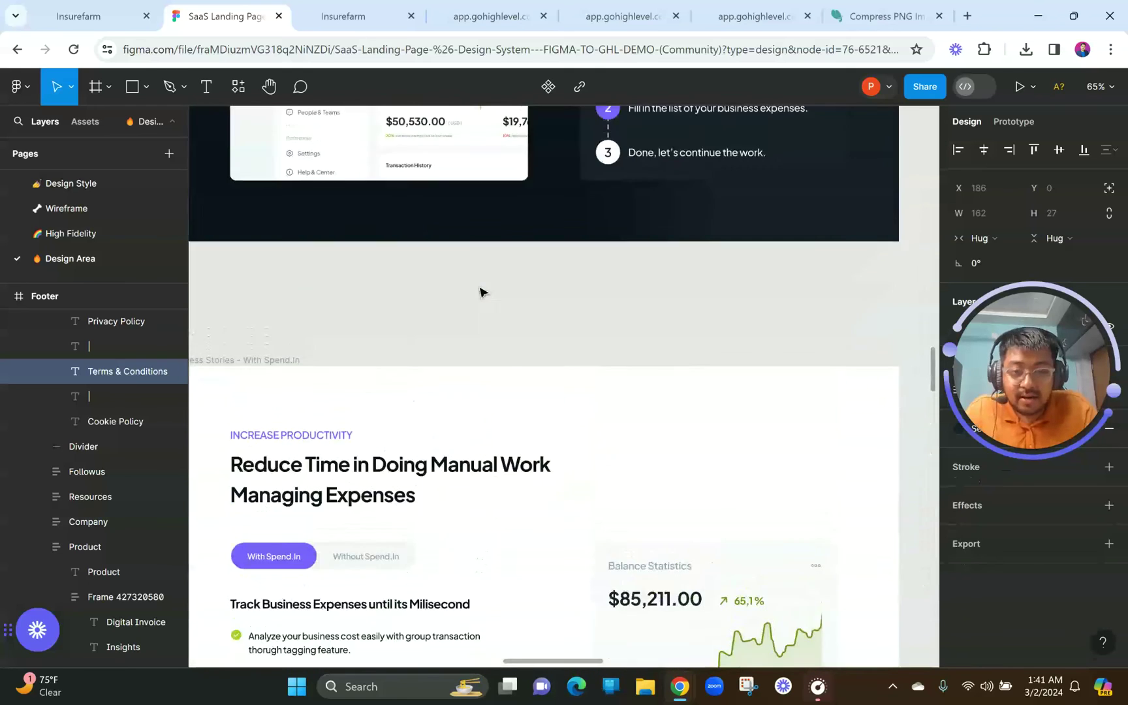
pyautogui.scroll(-2, 483, 292)
pyautogui.scroll(15, 481, 292)
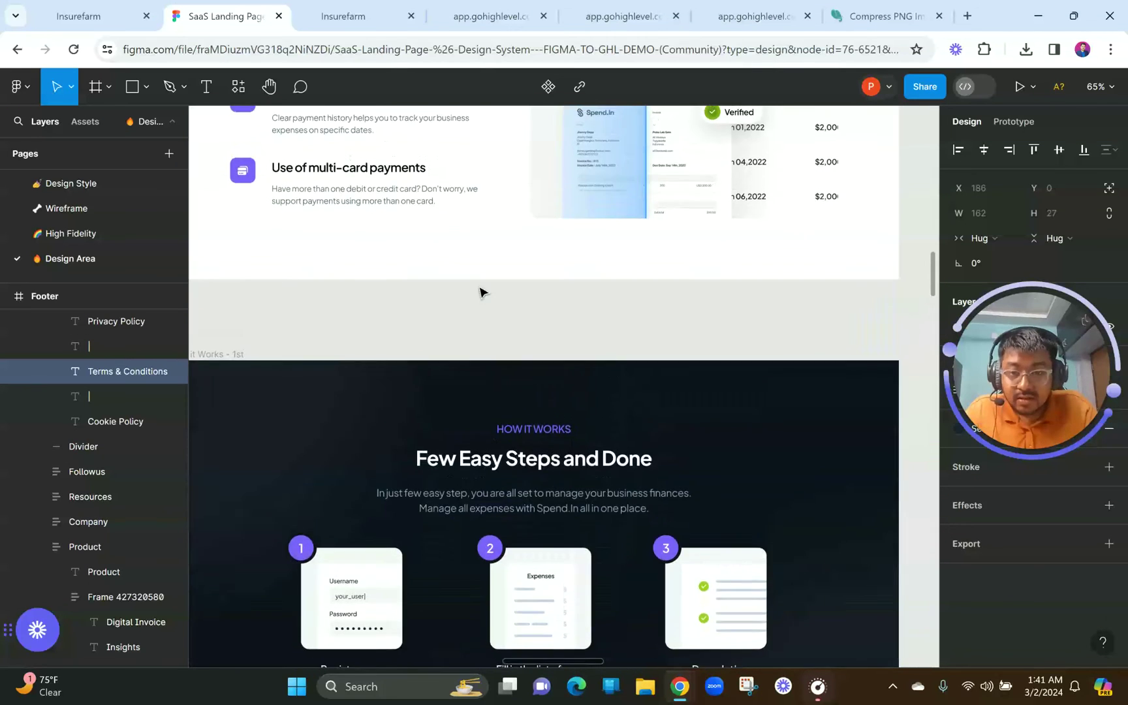
pyautogui.scroll(12, 481, 291)
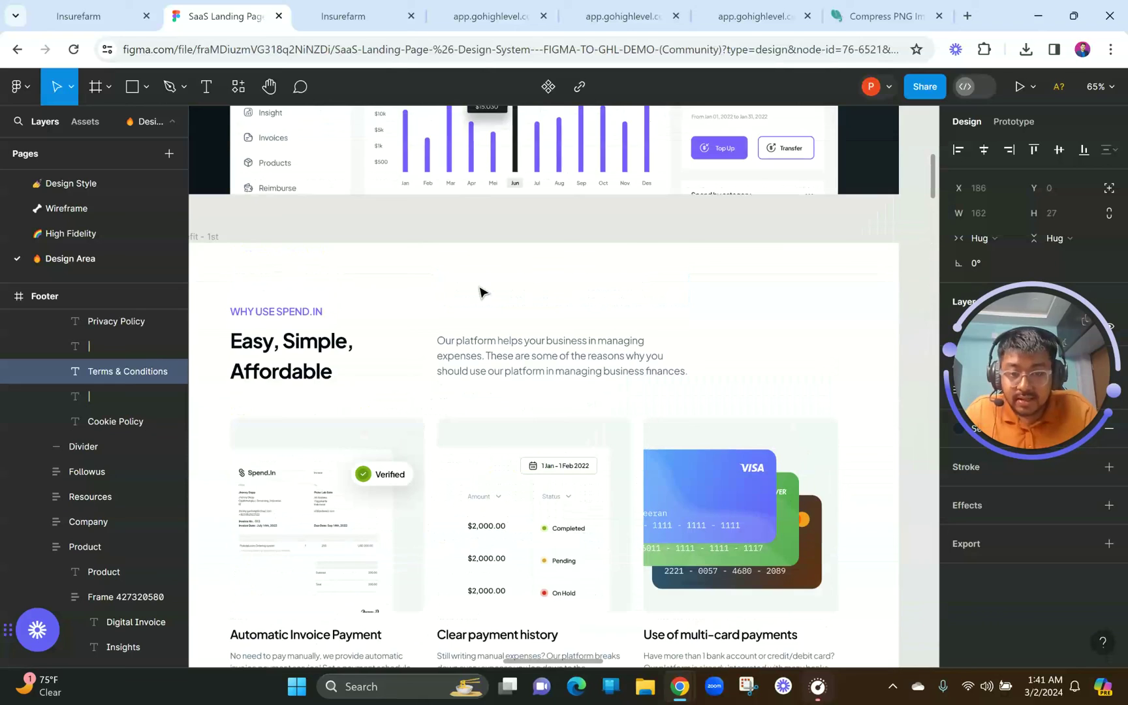
pyautogui.scroll(-3, 483, 290)
pyautogui.click(690, 515)
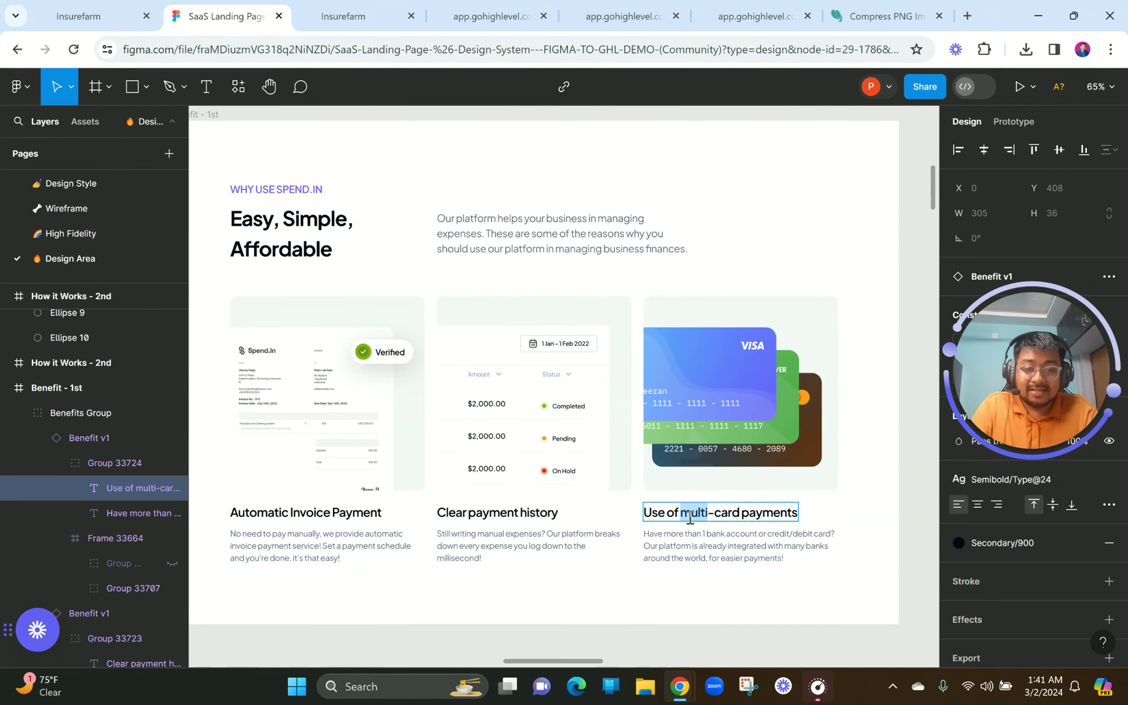
# - Back in the page builder, replace the third benefit card's title with Use of multi-card payments
pyautogui.click(357, 20)
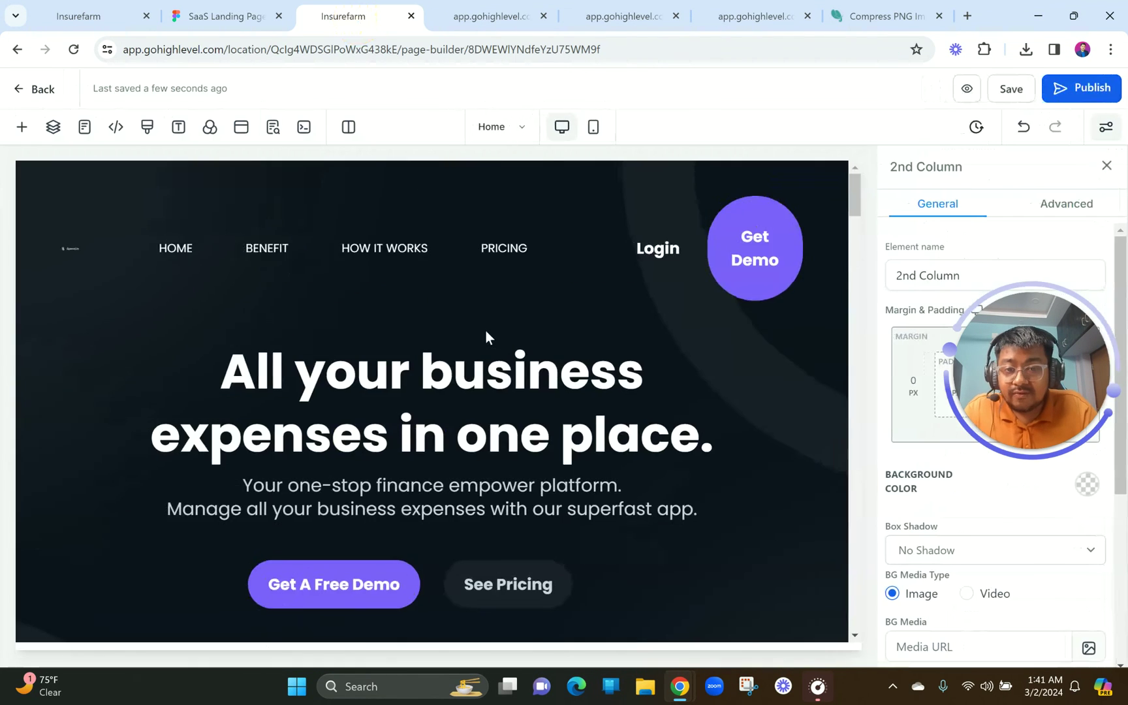
pyautogui.scroll(-10, 485, 330)
pyautogui.scroll(3, 485, 330)
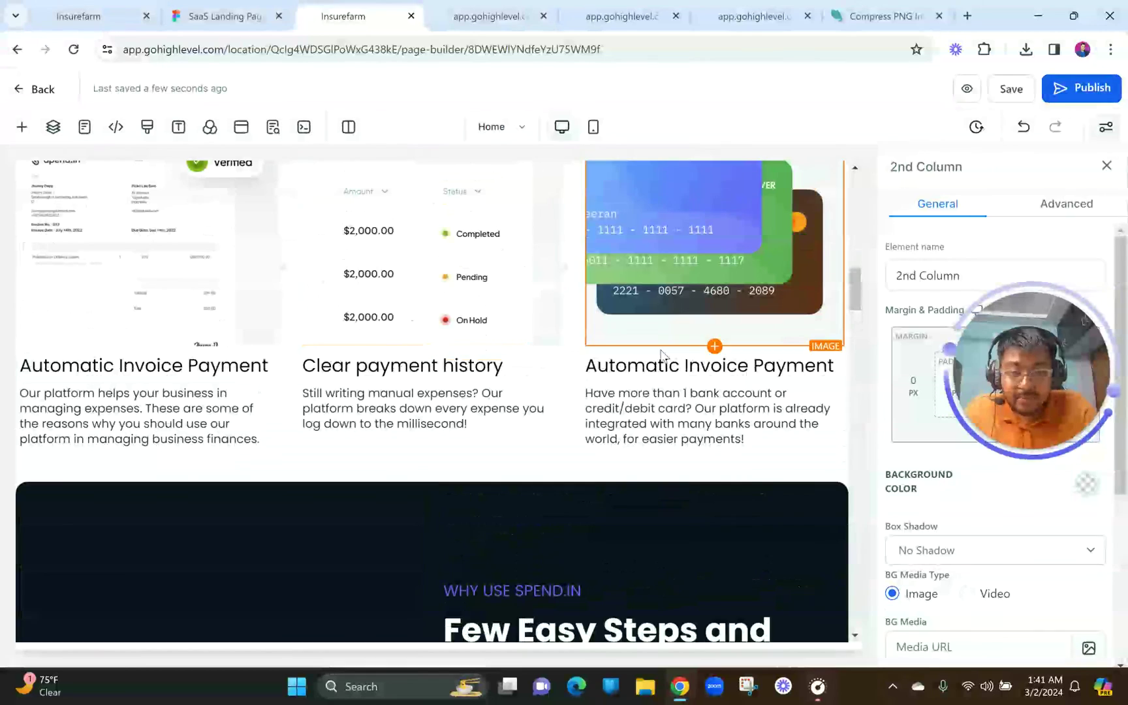
pyautogui.doubleClick(674, 364)
pyautogui.write('Use of multi-card payments')
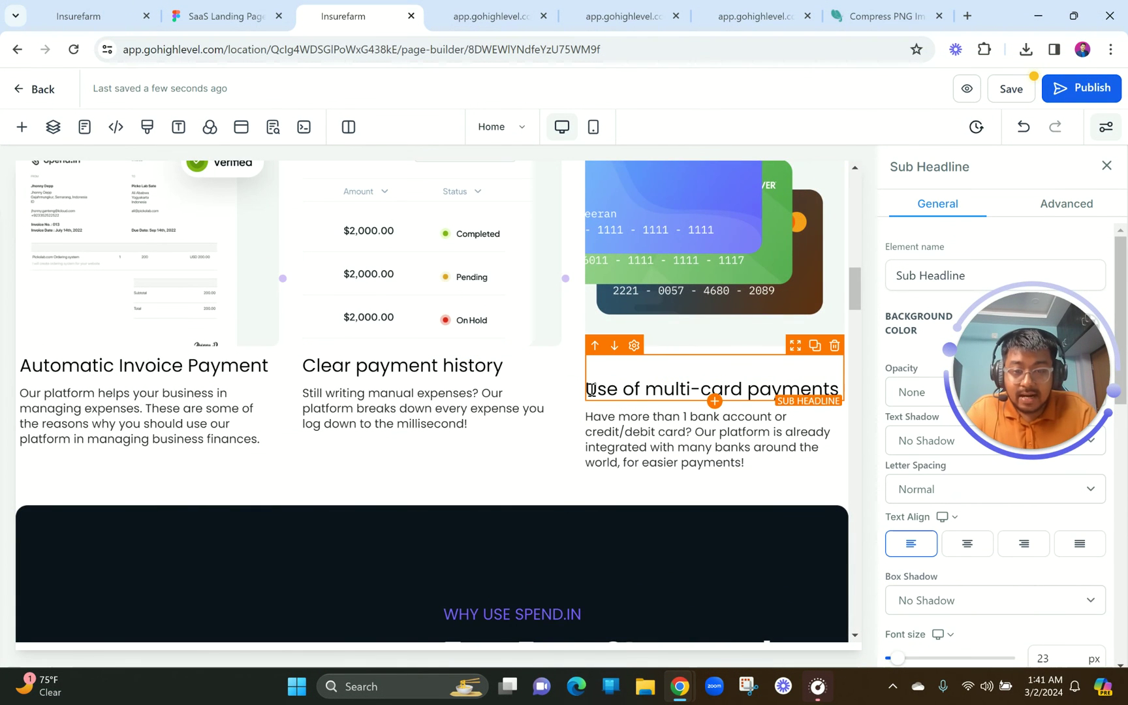
# - Copy the HOW IT WORKS label above Few Easy Steps and Done from the Figma design
pyautogui.scroll(-5, 591, 389)
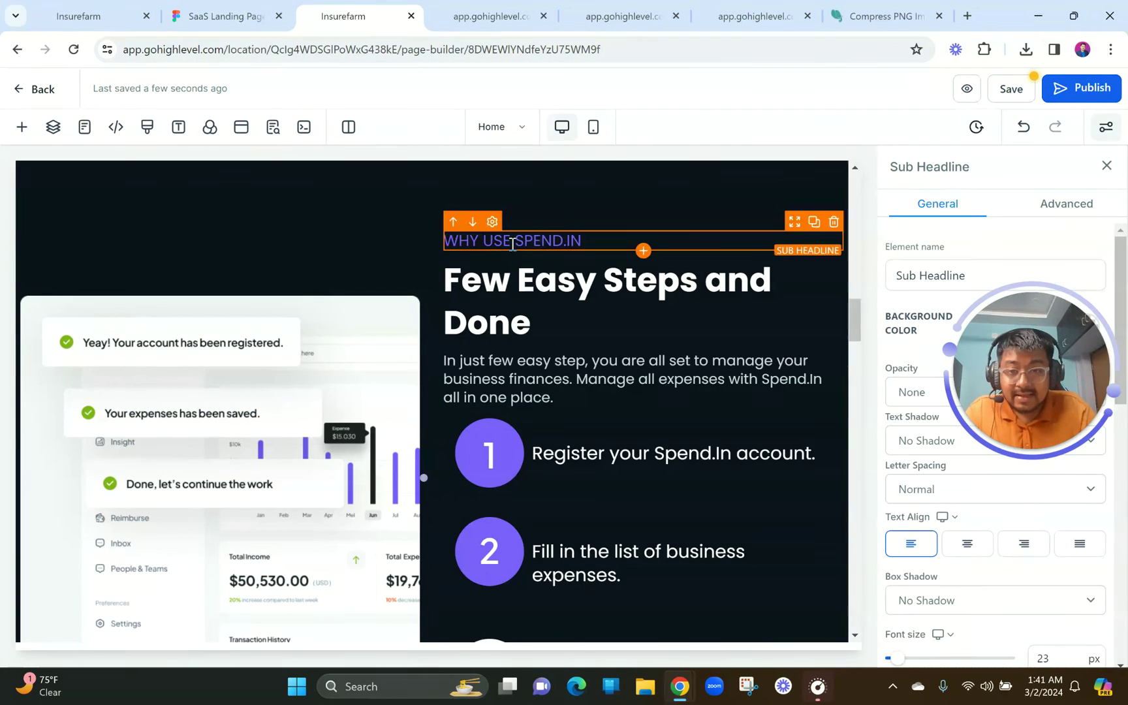
pyautogui.click(248, 15)
pyautogui.scroll(-5, 623, 366)
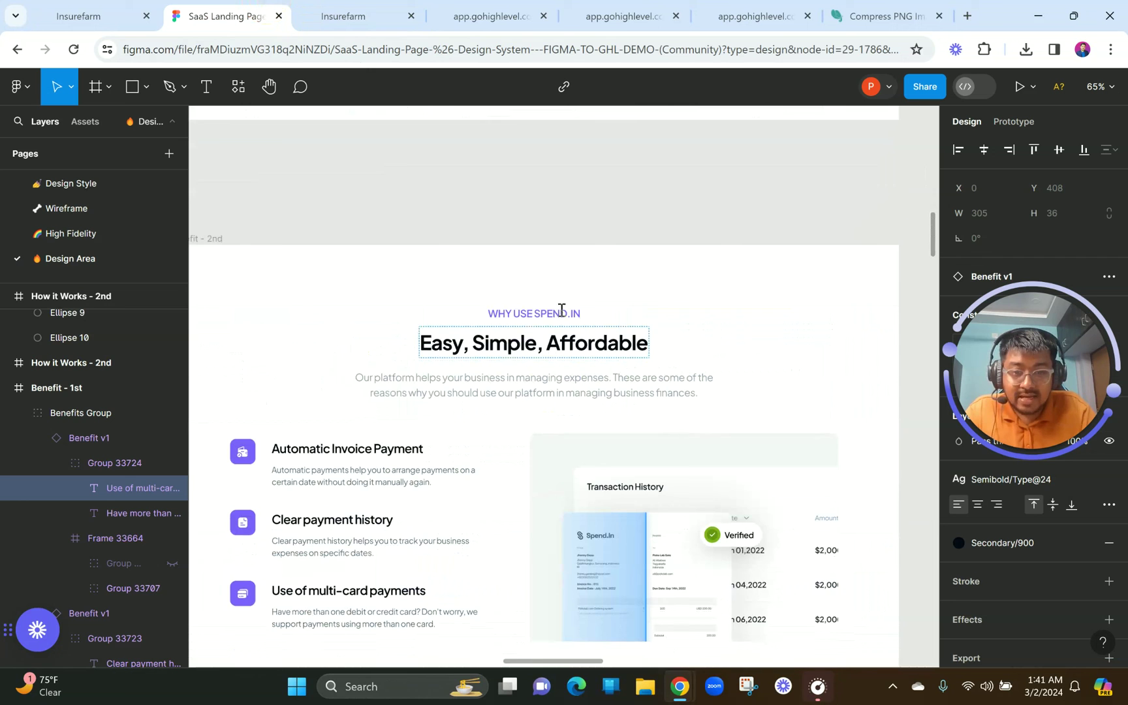
pyautogui.click(546, 311)
pyautogui.scroll(-1, 546, 312)
pyautogui.scroll(-10, 548, 293)
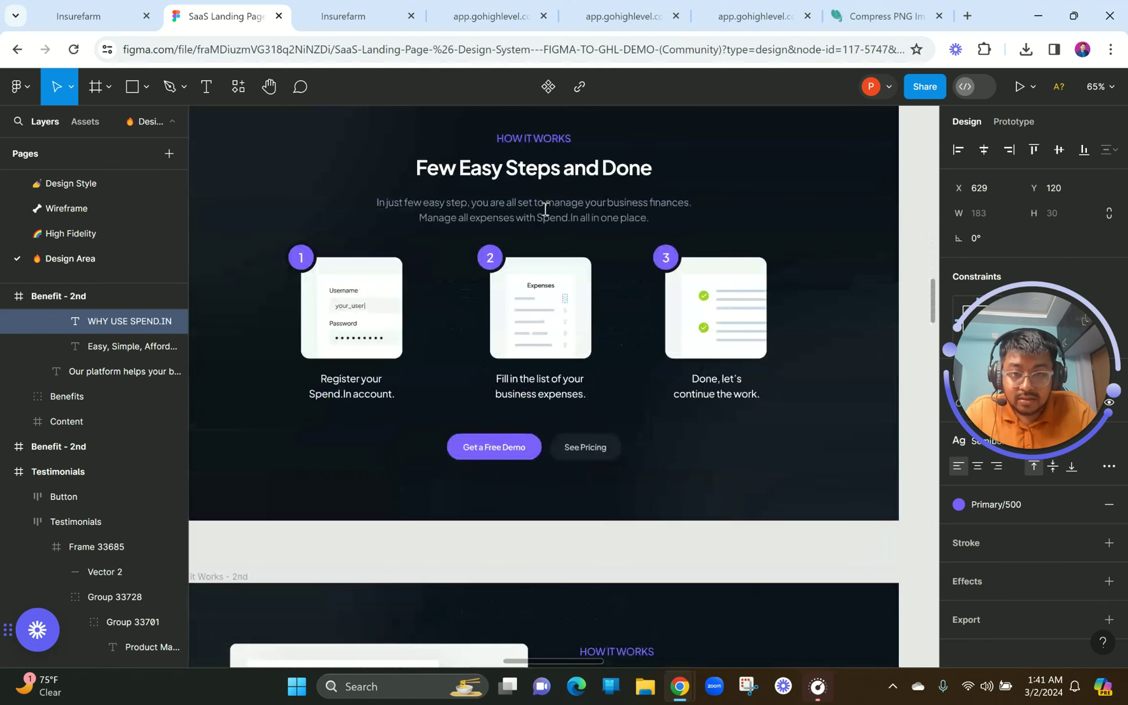
pyautogui.doubleClick(534, 136)
pyautogui.hotkey('ctrl', 'c')
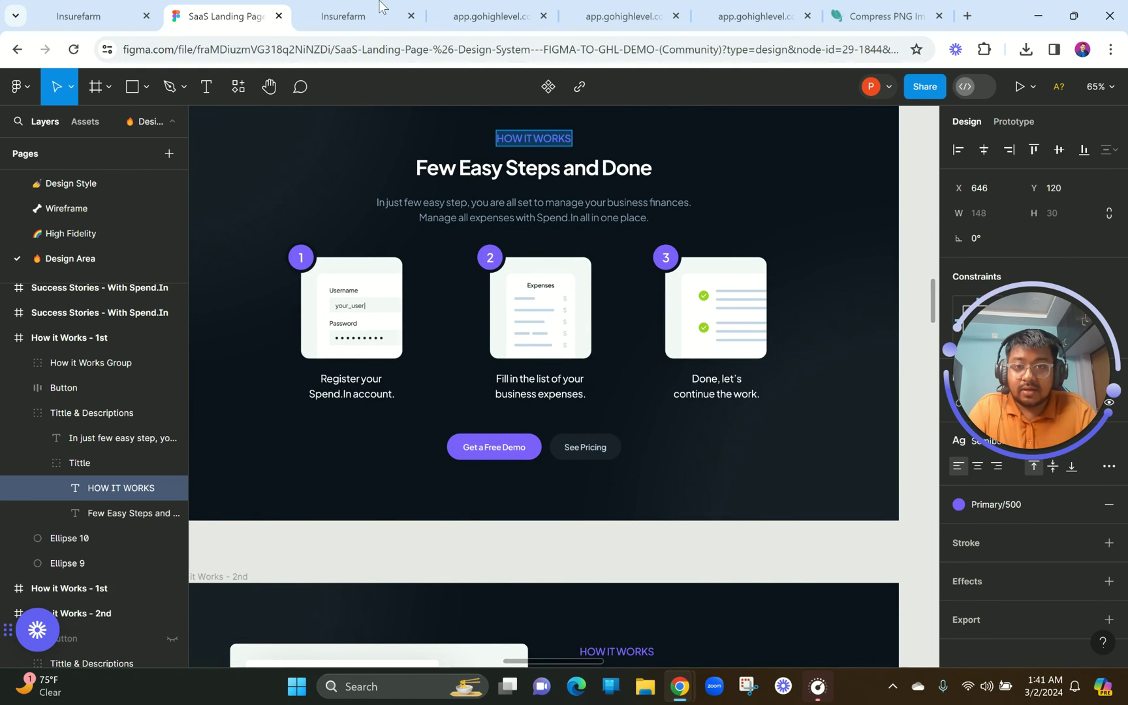
# - In the page builder, replace the label above Few Easy Steps and Done with HOW IT WORKS, without the blank line before it
pyautogui.click(365, 14)
pyautogui.click(552, 243)
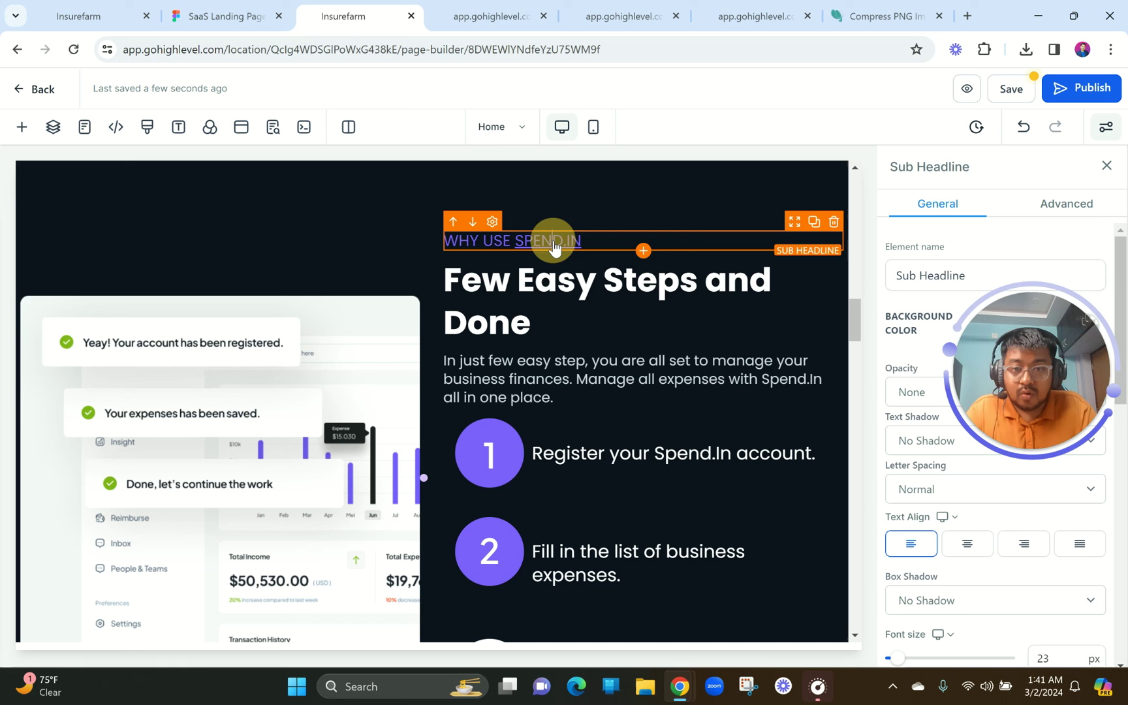
pyautogui.hotkey('ctrl', 'a')
pyautogui.hotkey('ctrl', 'v')
pyautogui.click(448, 261)
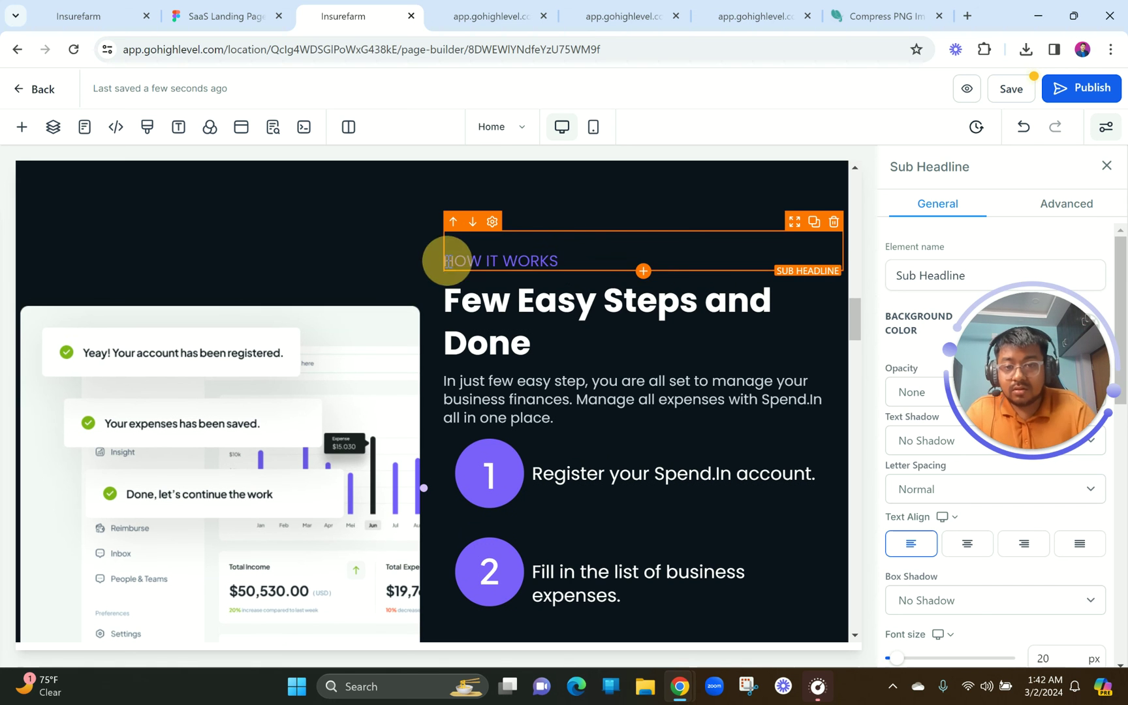
# - Save the page and reload its preview
pyautogui.click(1010, 90)
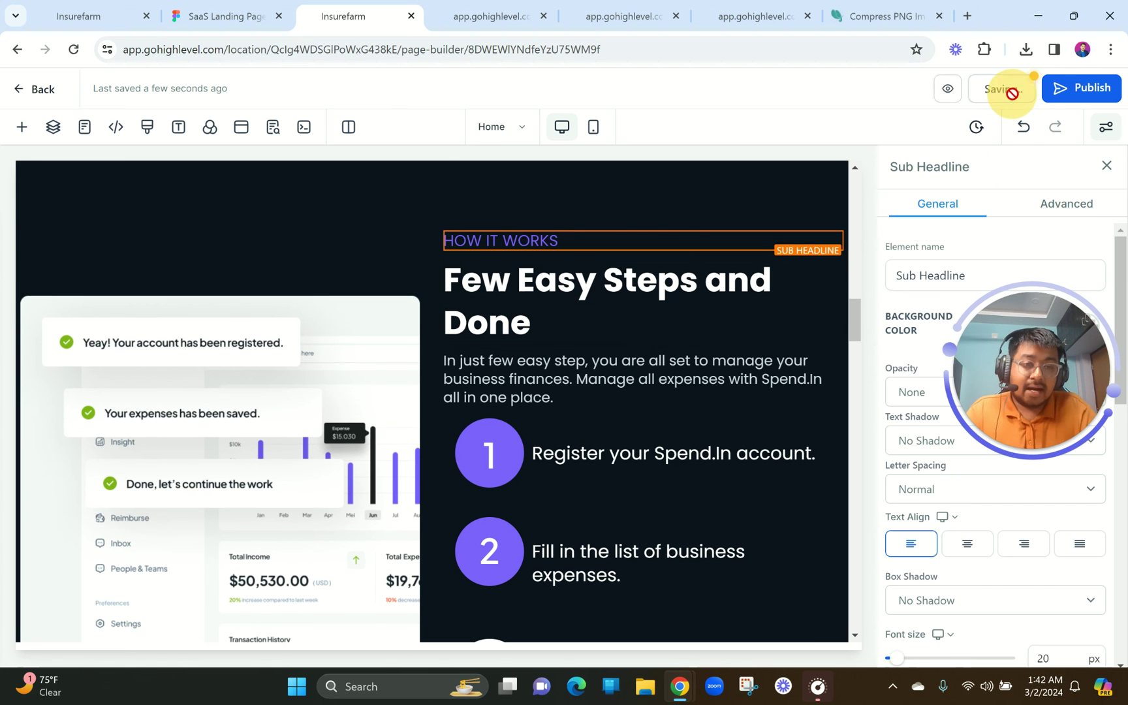
pyautogui.scroll(-3, 599, 423)
pyautogui.scroll(-1, 599, 422)
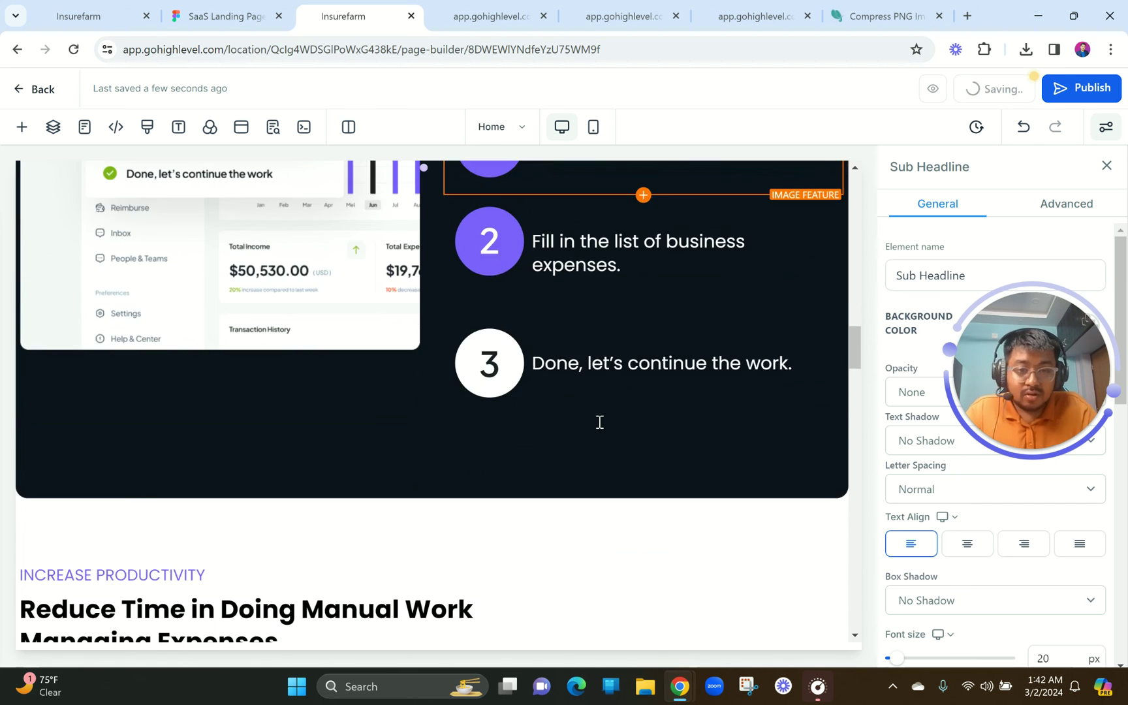
pyautogui.scroll(1, 599, 422)
pyautogui.scroll(-2, 599, 423)
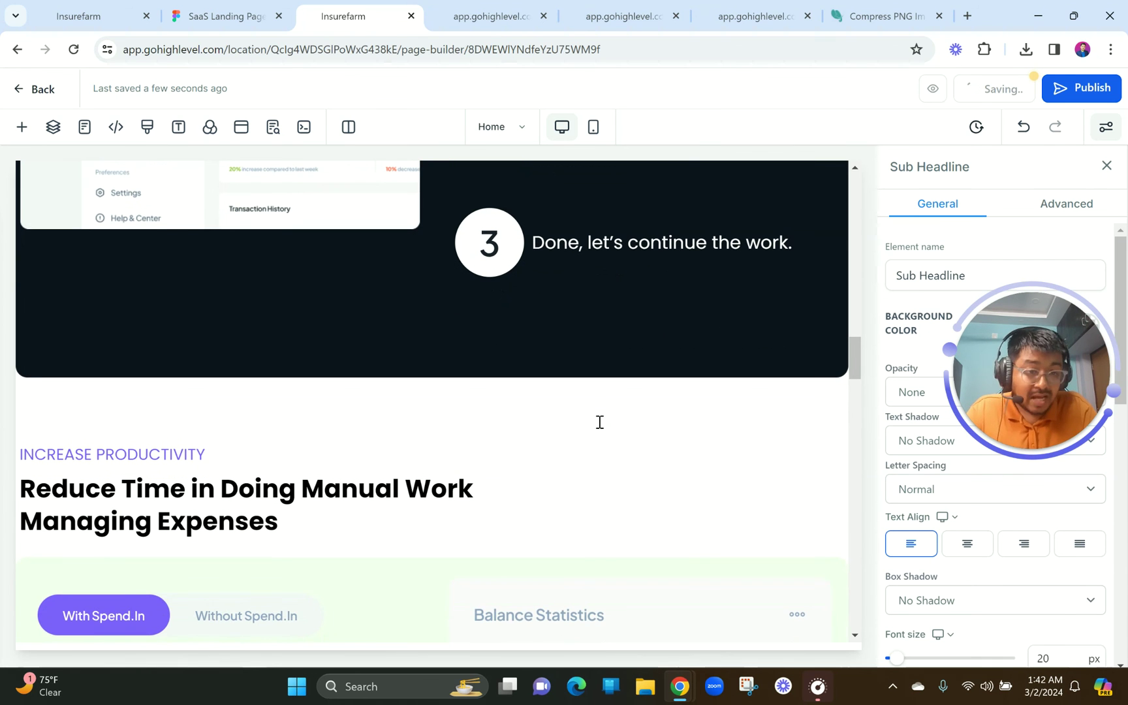
pyautogui.click(484, 9)
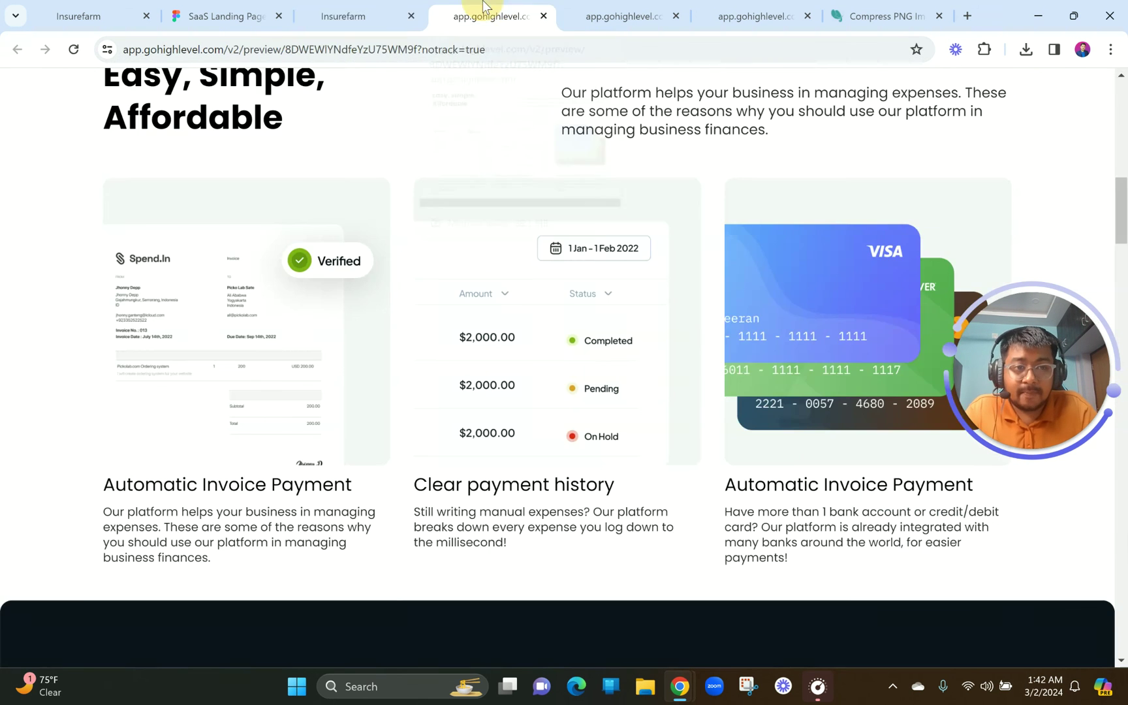
pyautogui.click(74, 49)
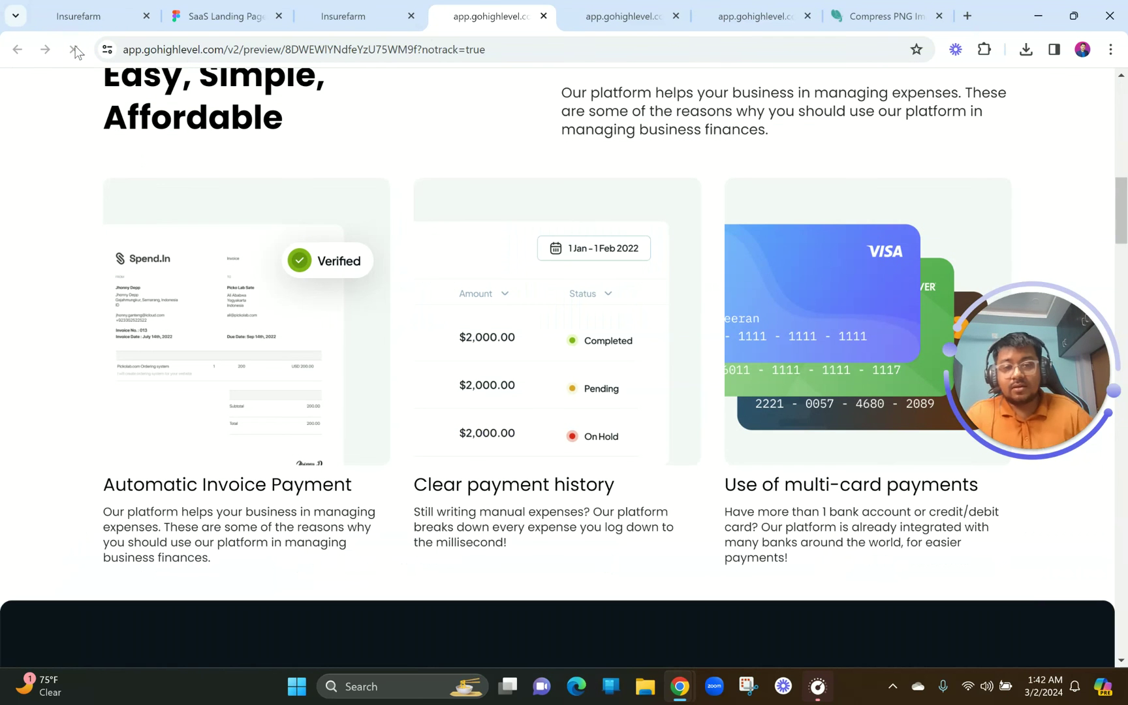
# - Check the corrected card title and section label in the preview, and examine the numbered steps and the Increase Productivity section
pyautogui.moveTo(724, 493); pyautogui.dragTo(987, 493)
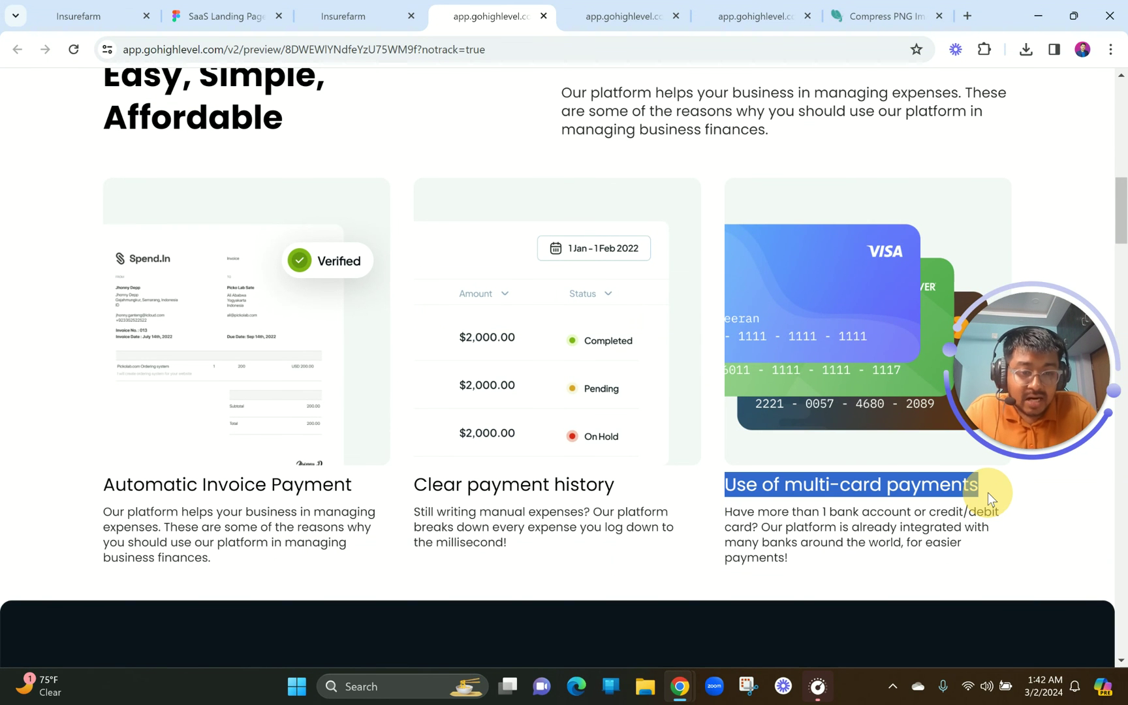
pyautogui.scroll(-5, 546, 408)
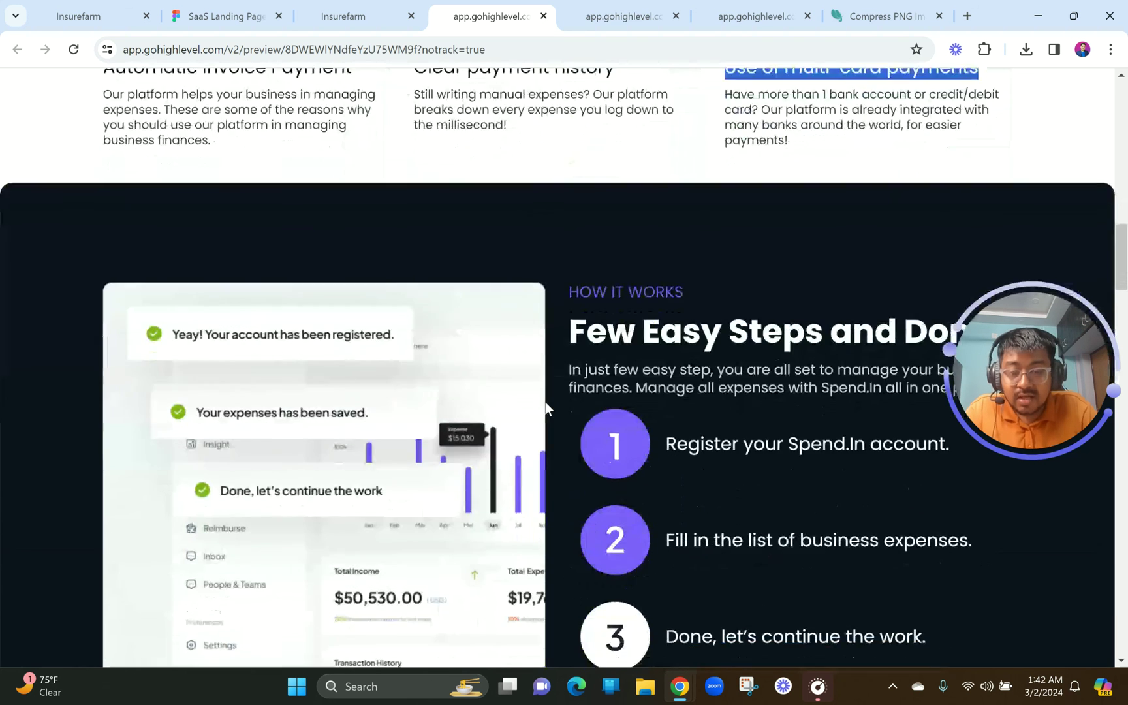
pyautogui.scroll(-3, 546, 408)
pyautogui.scroll(1, 546, 408)
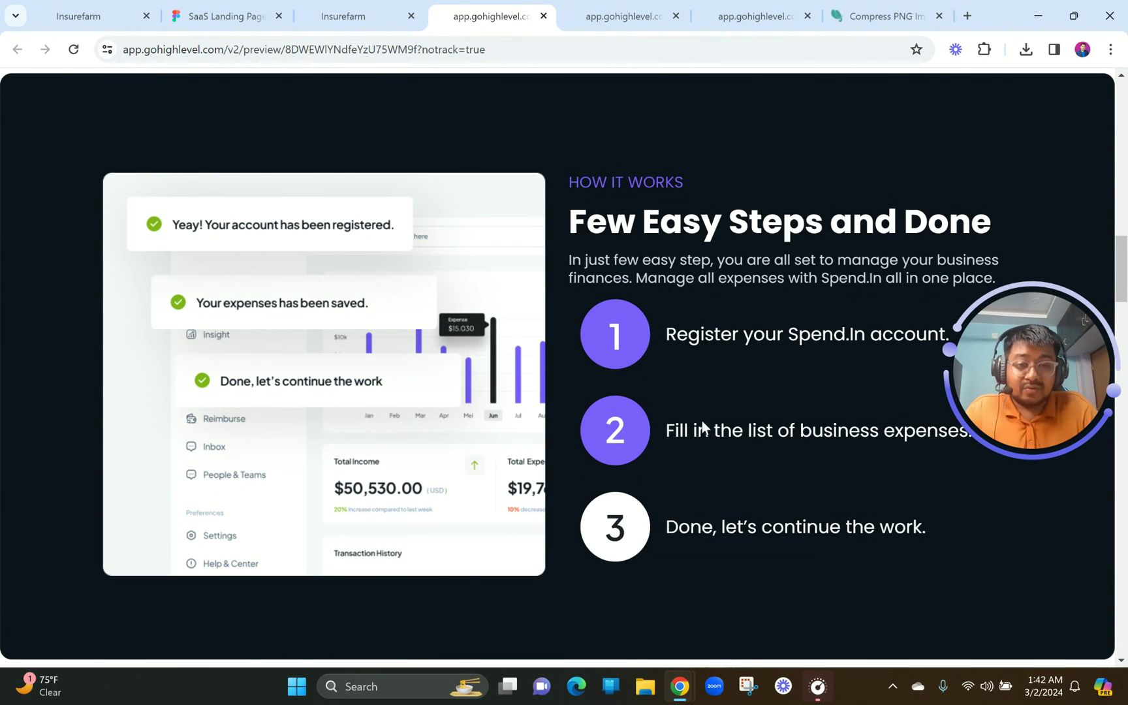
pyautogui.scroll(5, 603, 426)
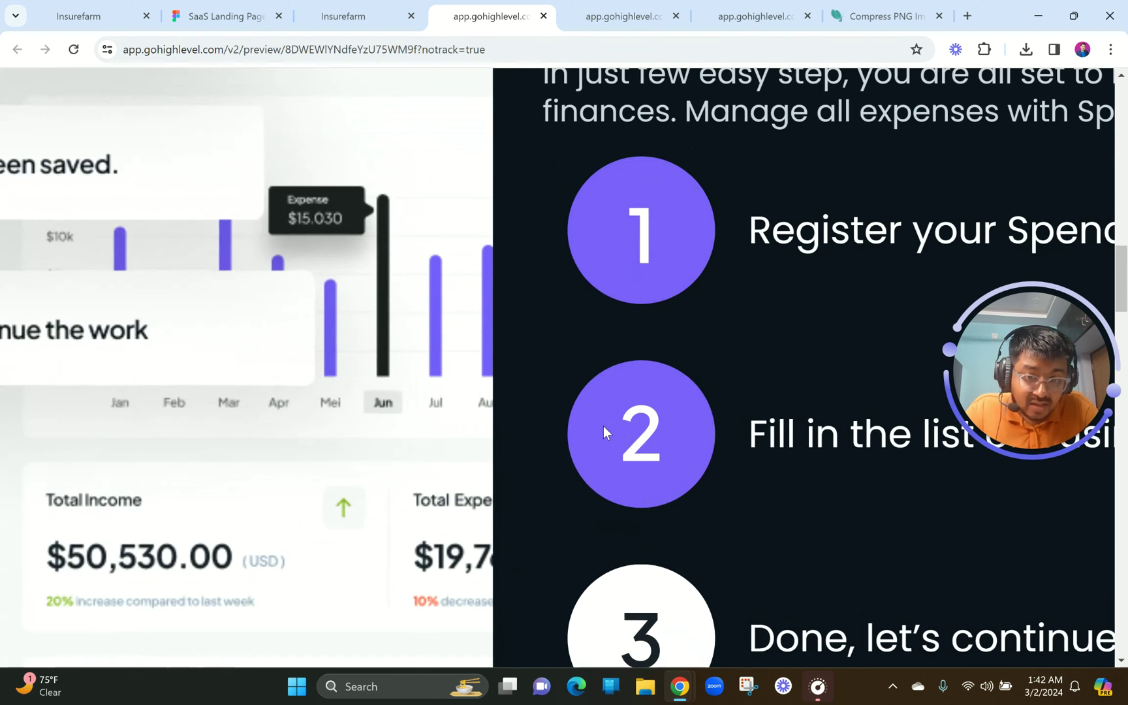
pyautogui.scroll(-5, 607, 418)
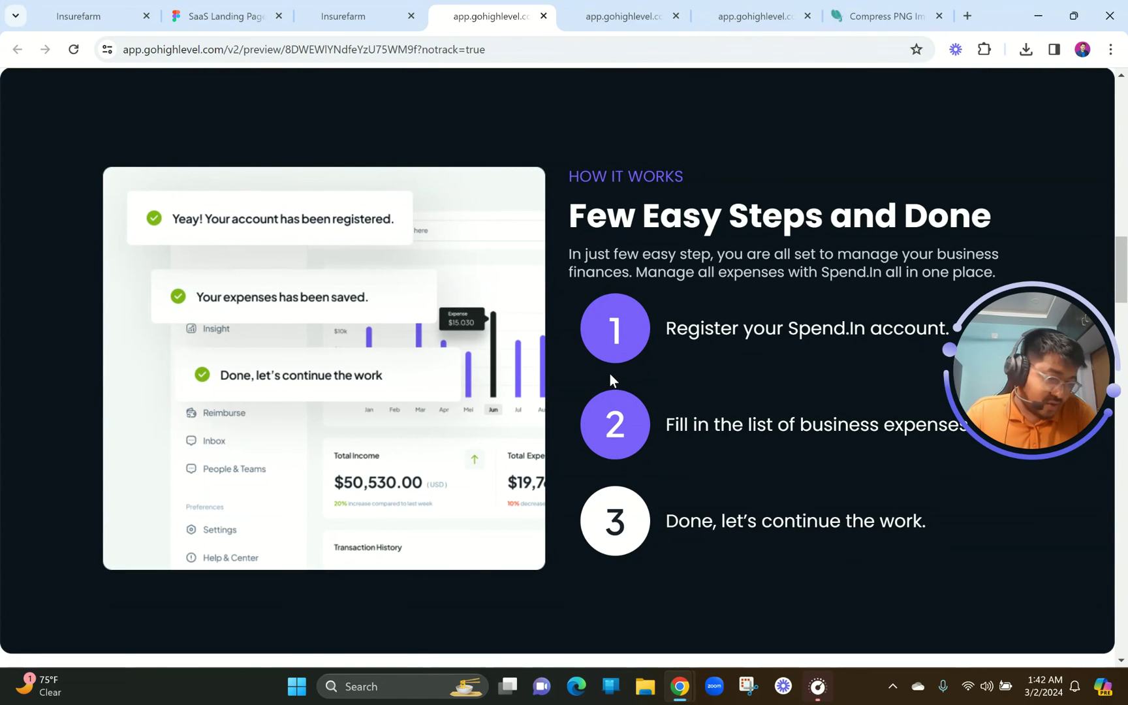
pyautogui.scroll(-2, 610, 374)
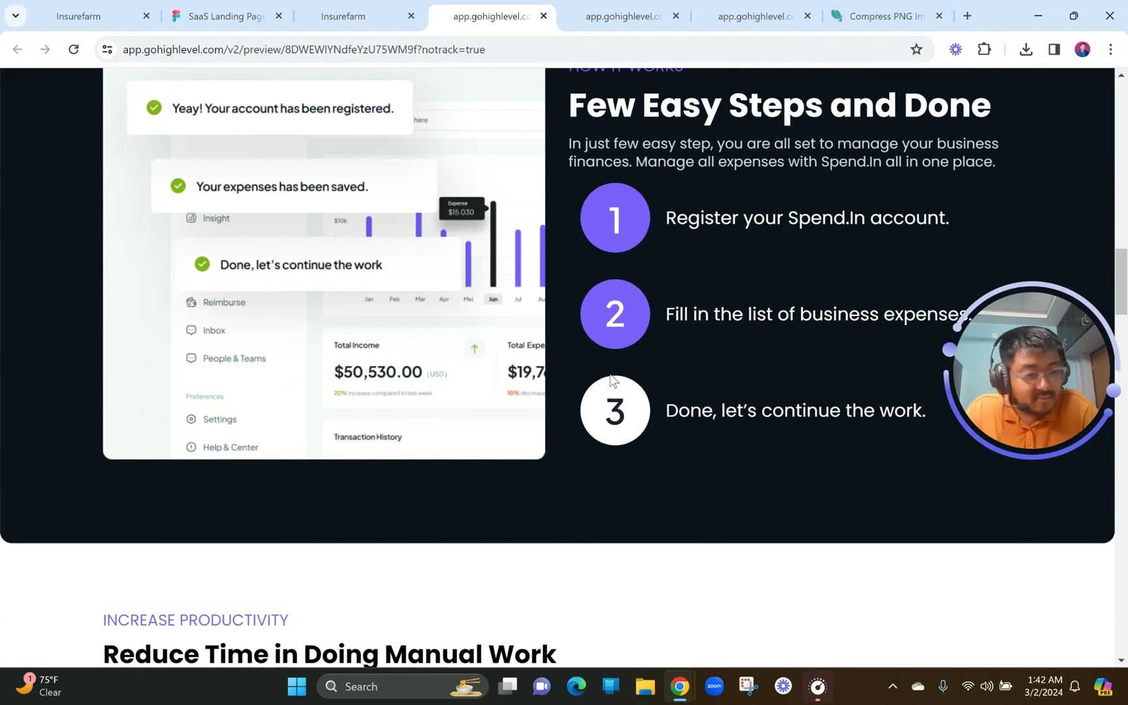
pyautogui.scroll(-6, 610, 375)
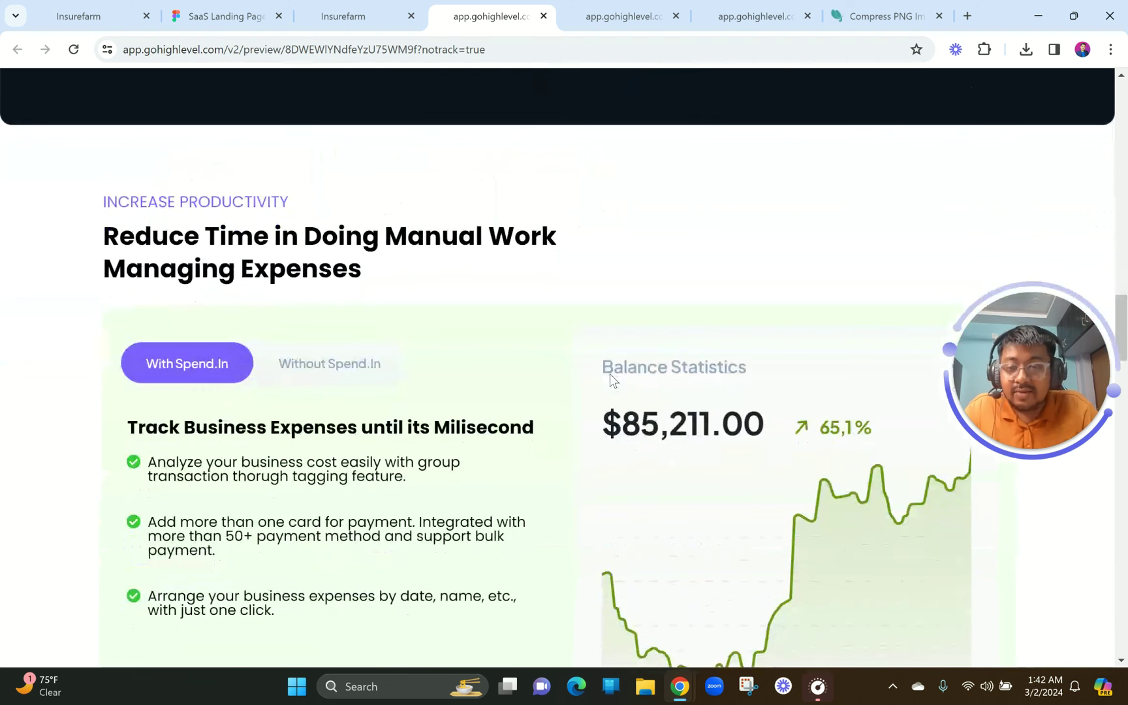
pyautogui.scroll(-1, 610, 377)
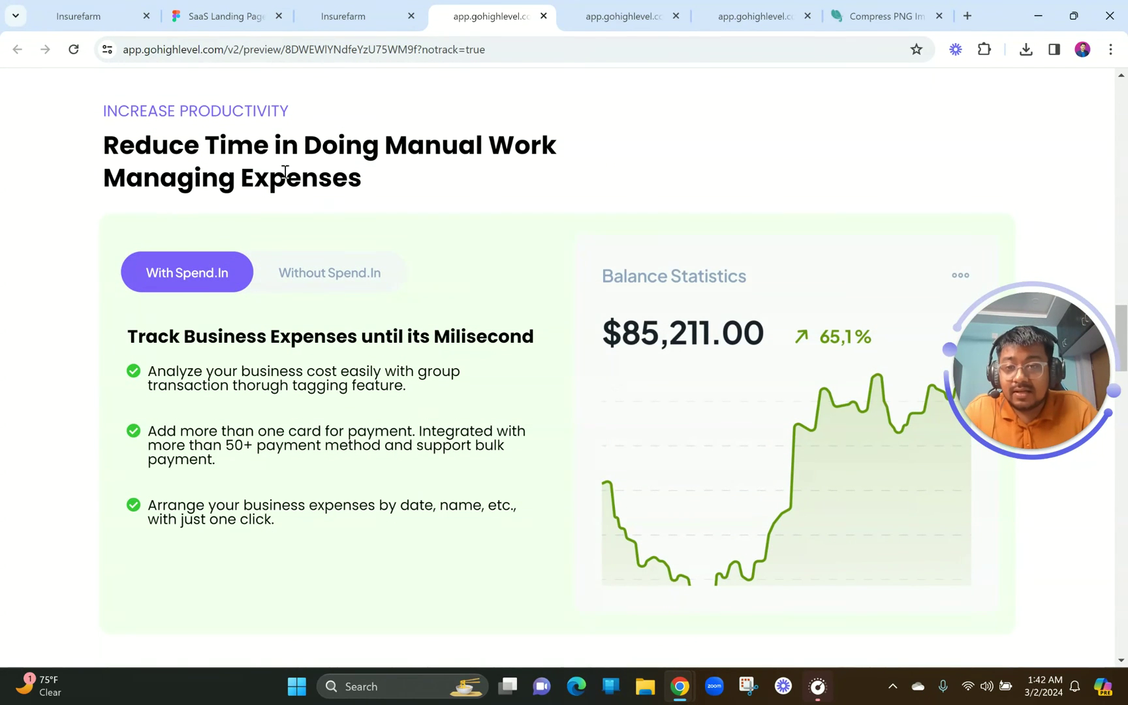
# - Compare the With Spend.In and Without Spend.In cards under Increase Productivity in the desktop preview
pyautogui.scroll(1, 360, 270)
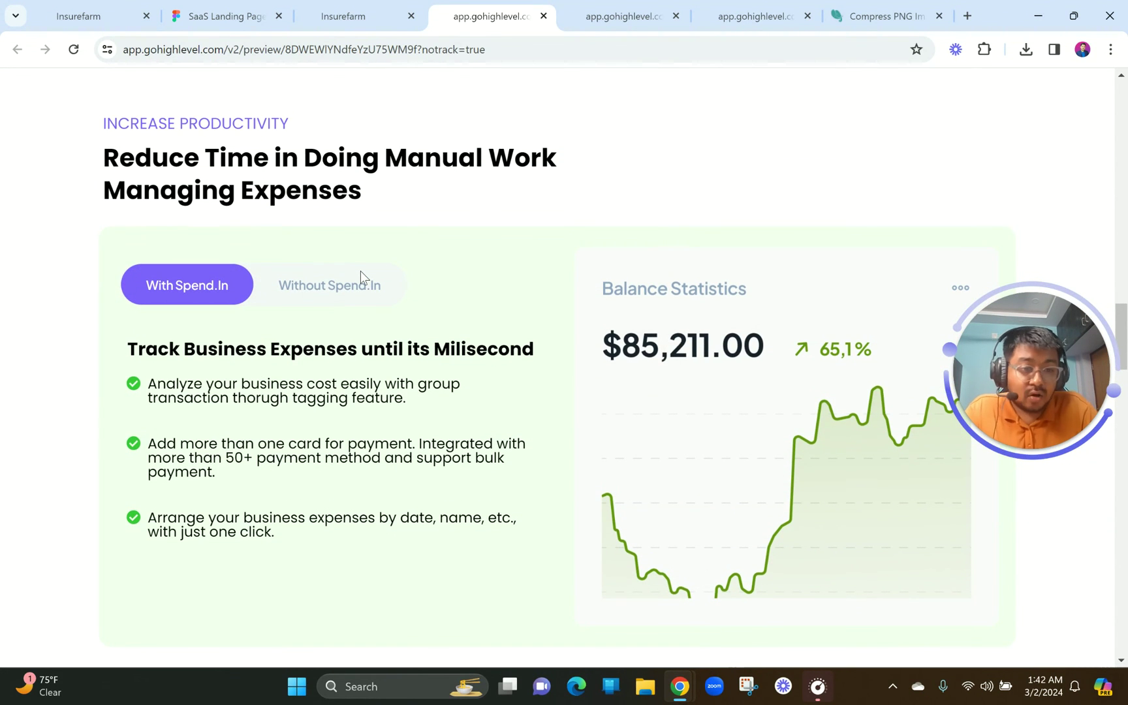
pyautogui.scroll(-4, 360, 270)
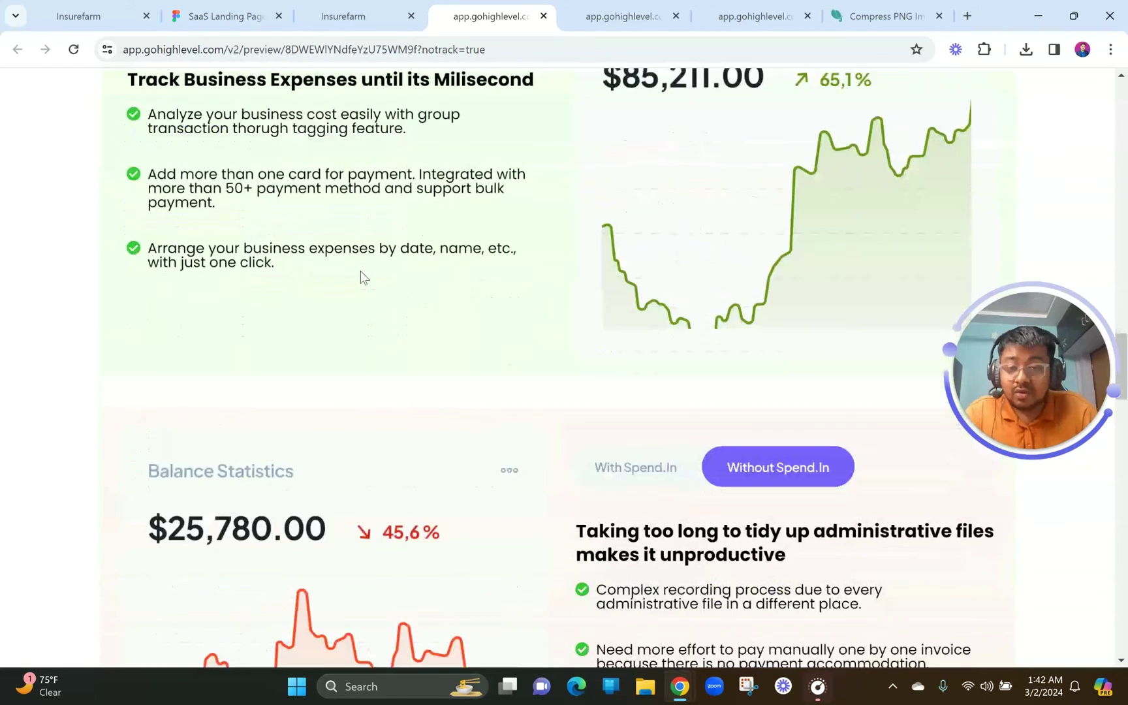
pyautogui.scroll(-4, 360, 270)
pyautogui.scroll(6, 360, 270)
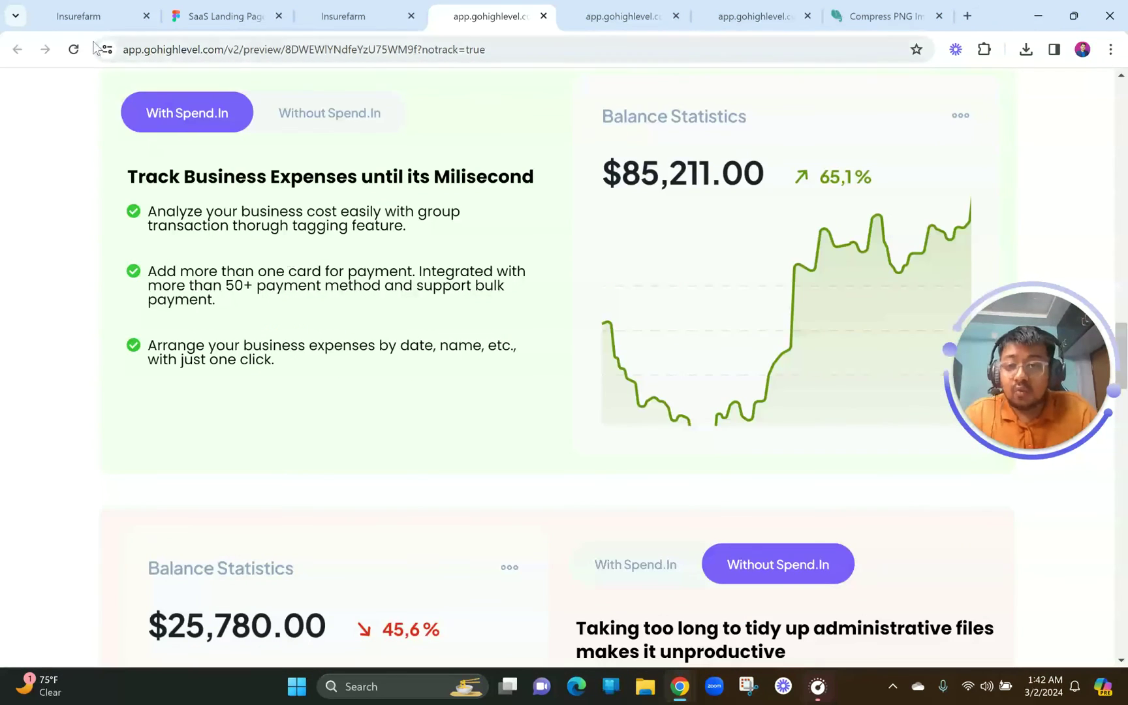
pyautogui.scroll(-4, 602, 455)
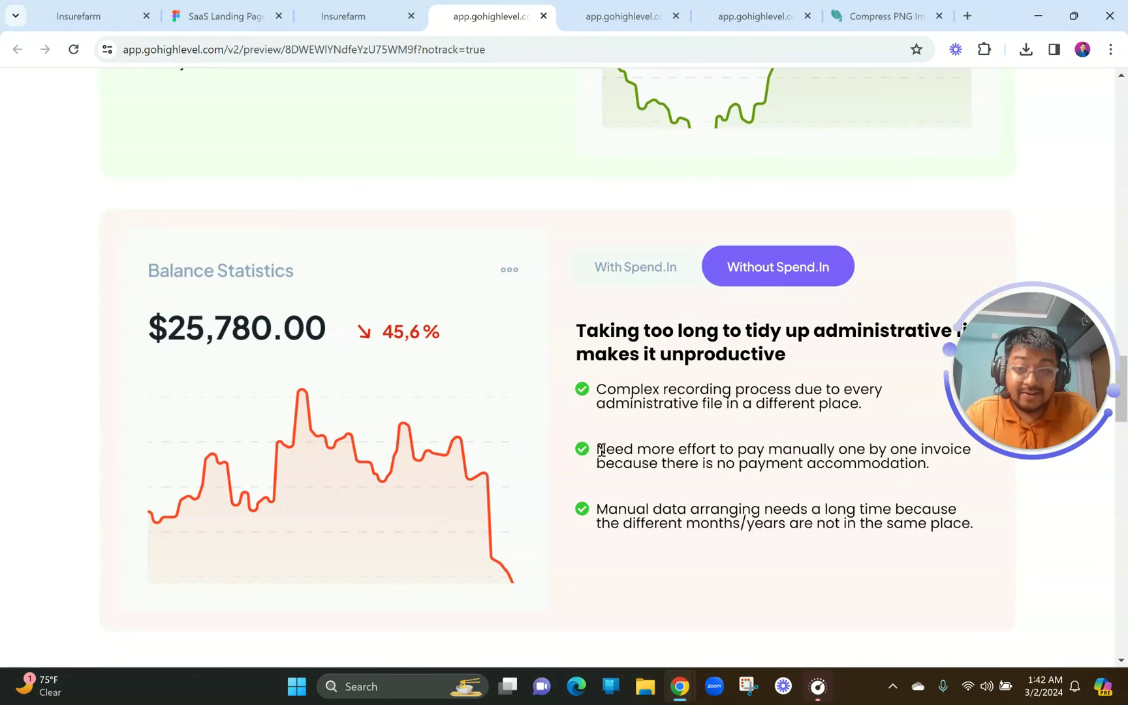
pyautogui.scroll(7, 601, 450)
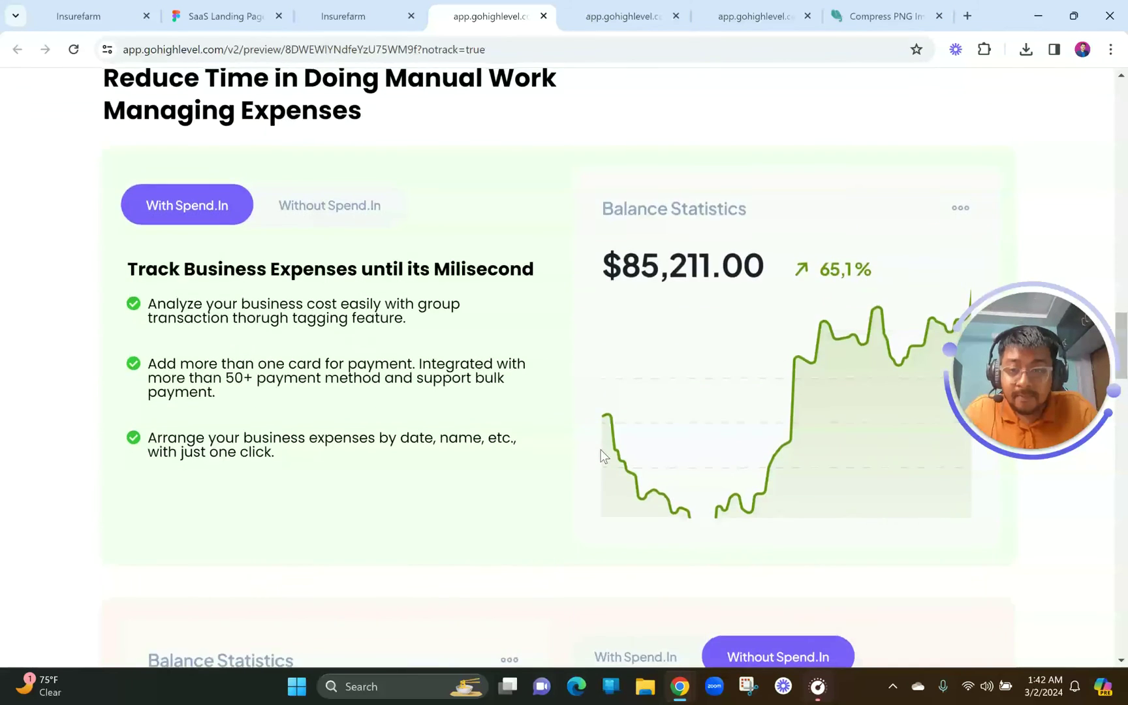
pyautogui.scroll(-4, 602, 455)
pyautogui.scroll(3, 602, 455)
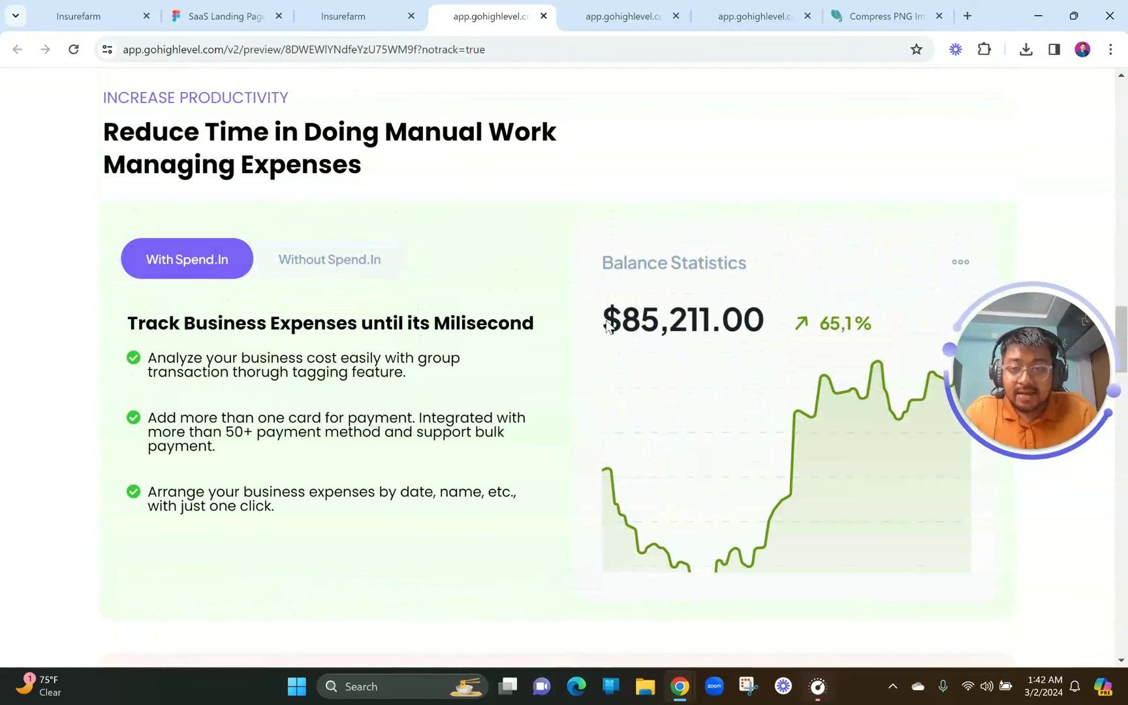
pyautogui.scroll(-6, 589, 337)
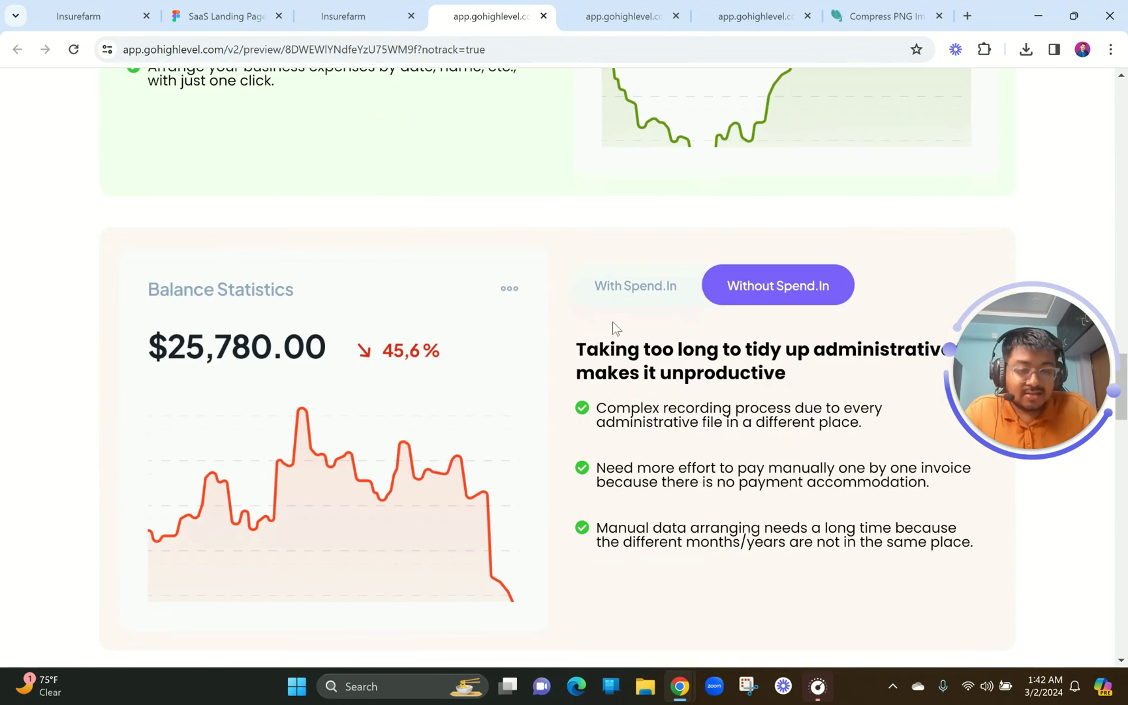
# - Examine the rest of the preview from the testimonials and pricing plans to the footer, and return to the hero section
pyautogui.scroll(-8, 490, 417)
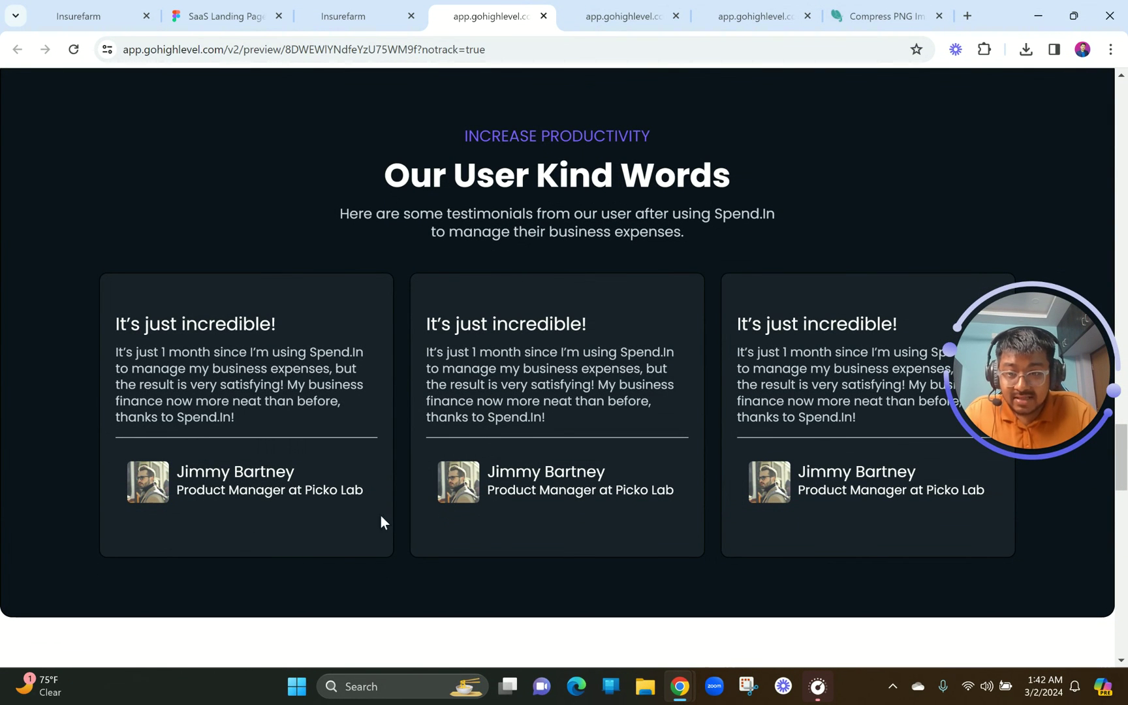
pyautogui.scroll(5, 259, 263)
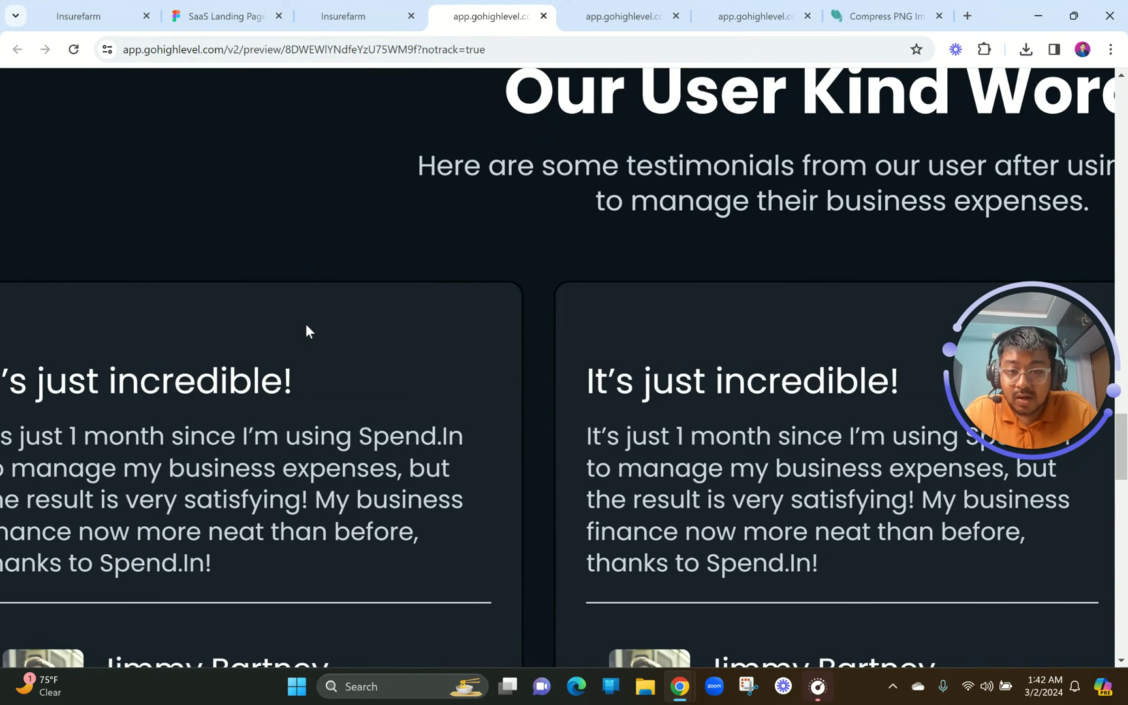
pyautogui.scroll(-5, 330, 298)
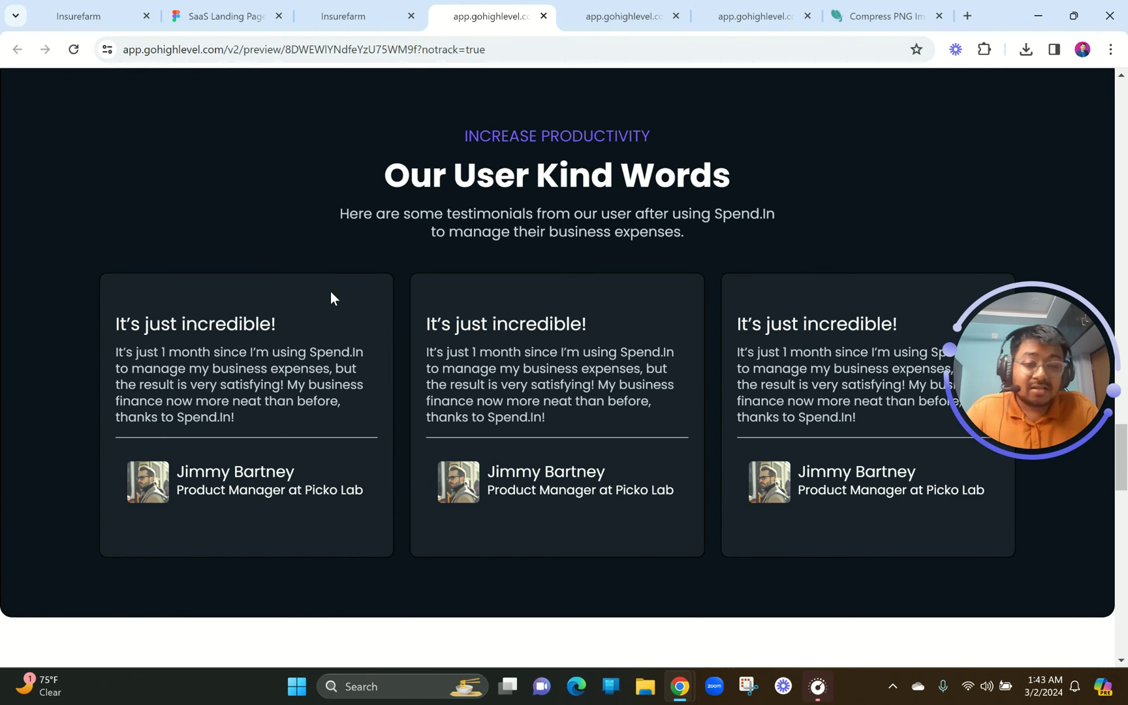
pyautogui.scroll(-8, 331, 298)
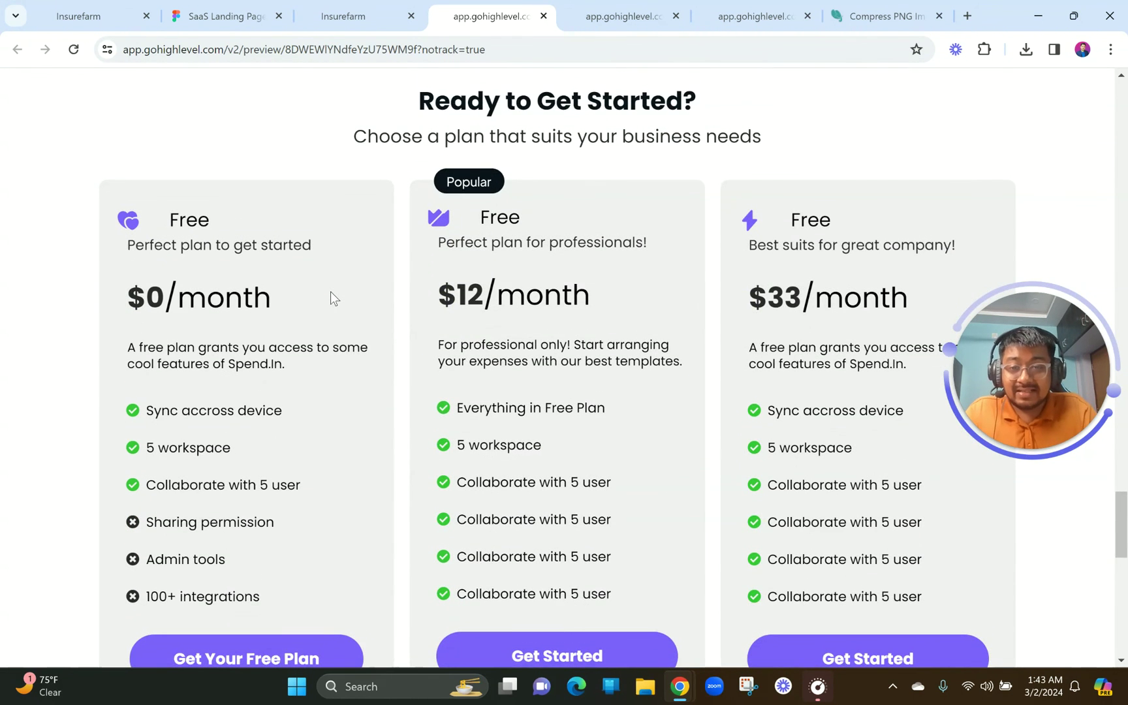
pyautogui.scroll(-1, 330, 291)
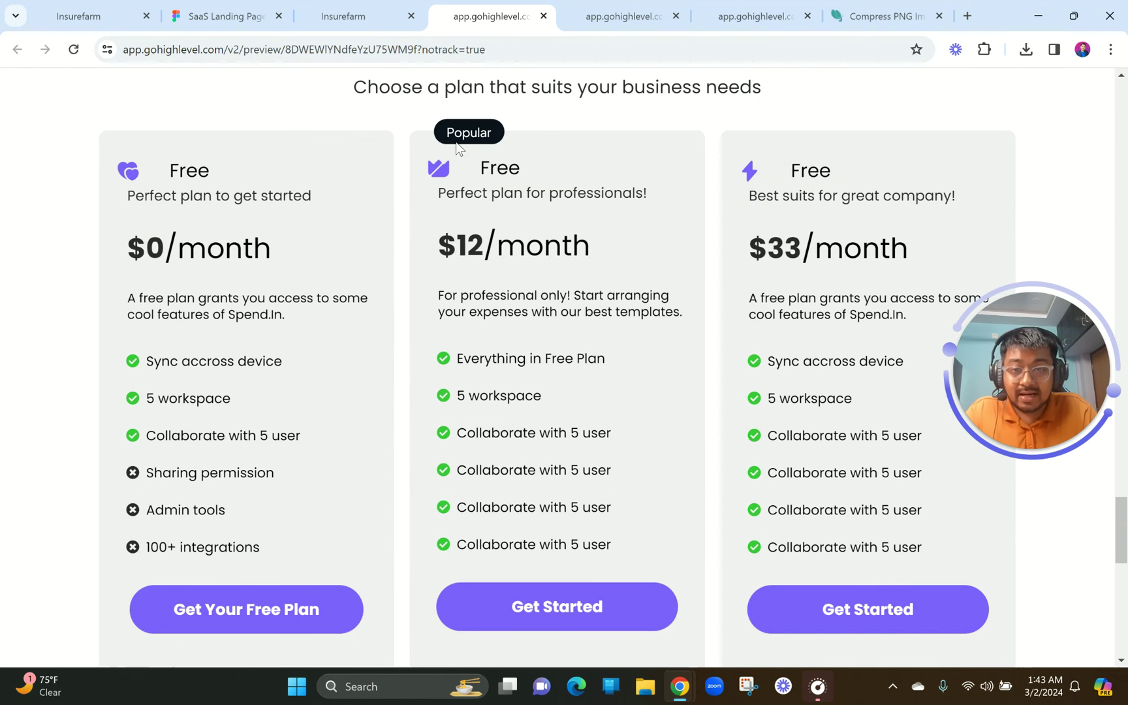
pyautogui.scroll(-1, 428, 207)
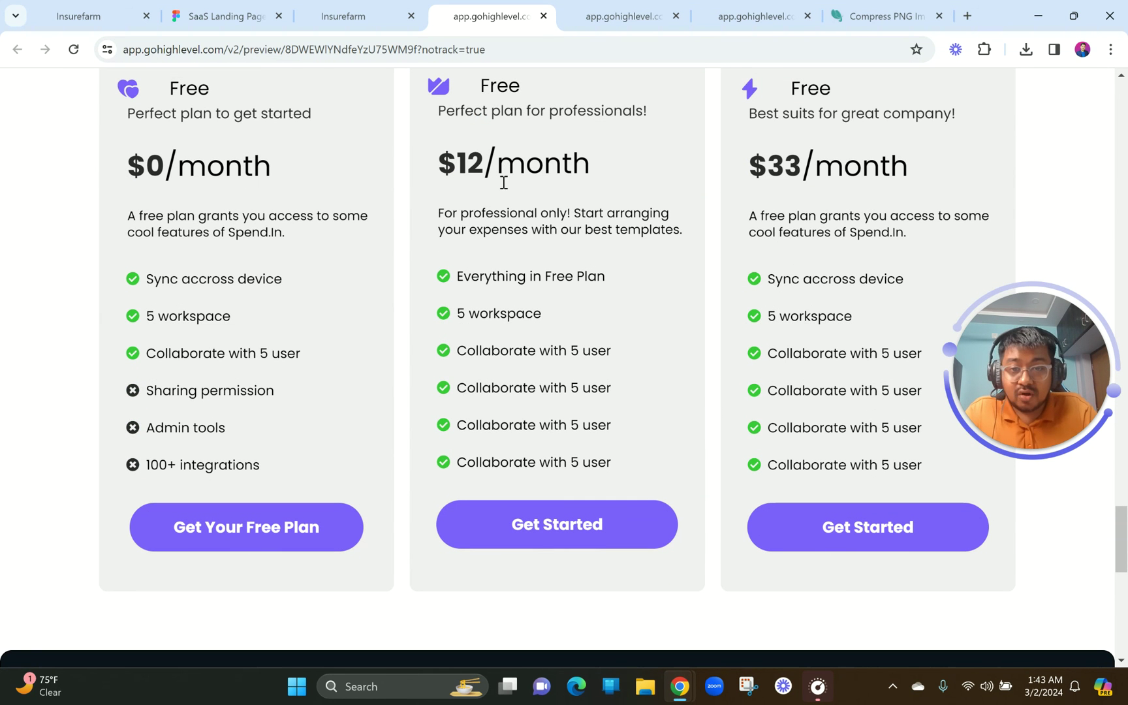
pyautogui.scroll(-1, 534, 377)
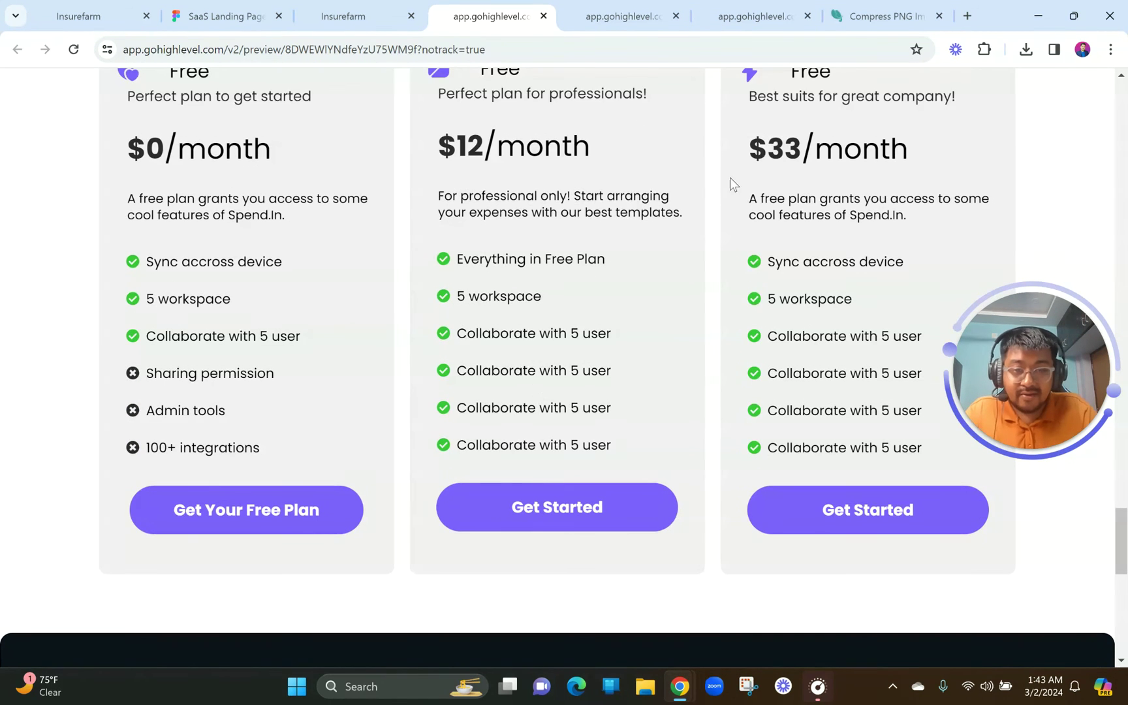
pyautogui.scroll(-5, 541, 330)
pyautogui.scroll(1, 543, 328)
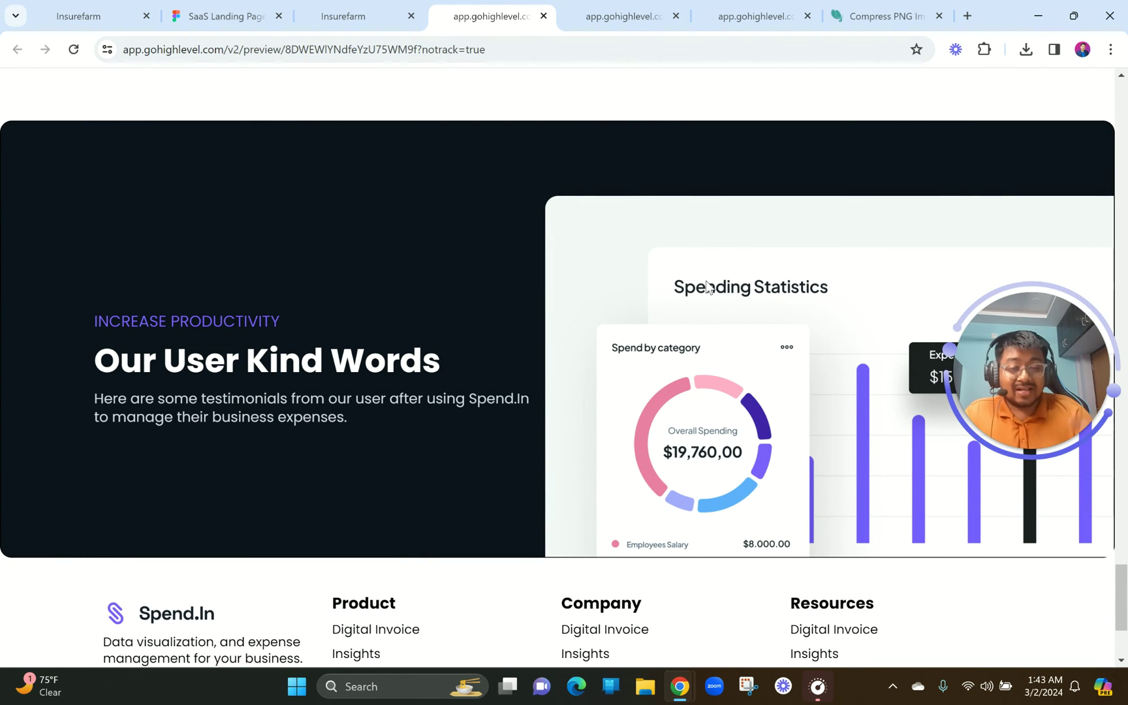
pyautogui.scroll(-3, 706, 287)
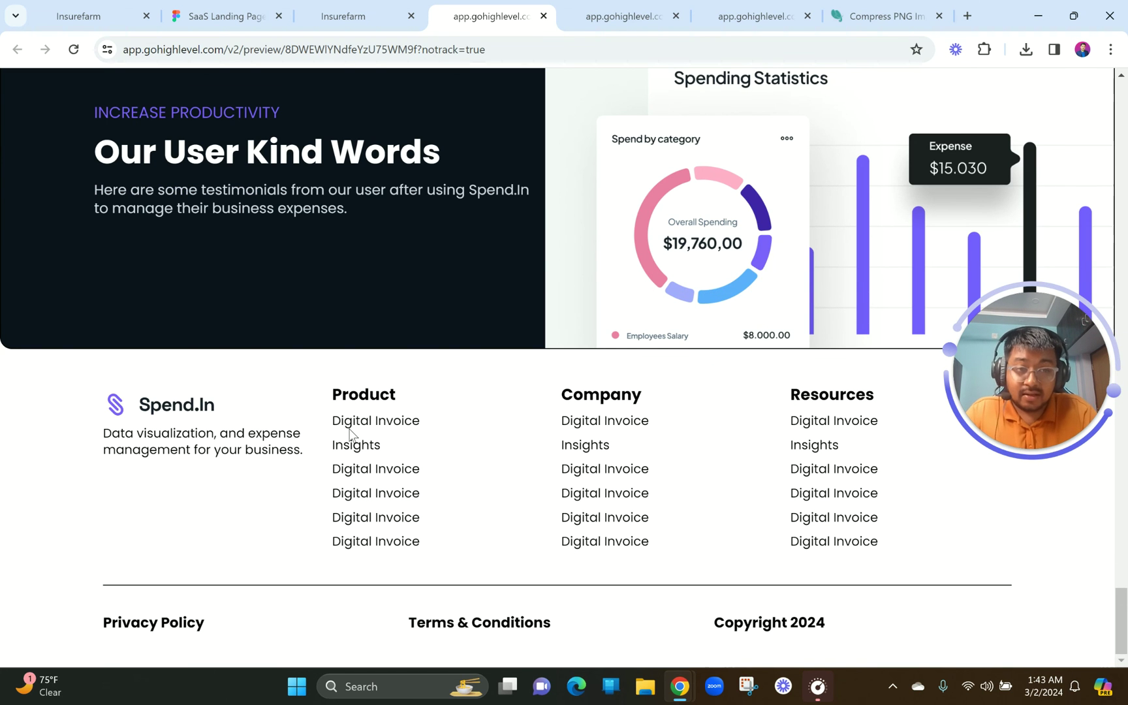
pyautogui.moveTo(1121, 620); pyautogui.dragTo(1120, 57)
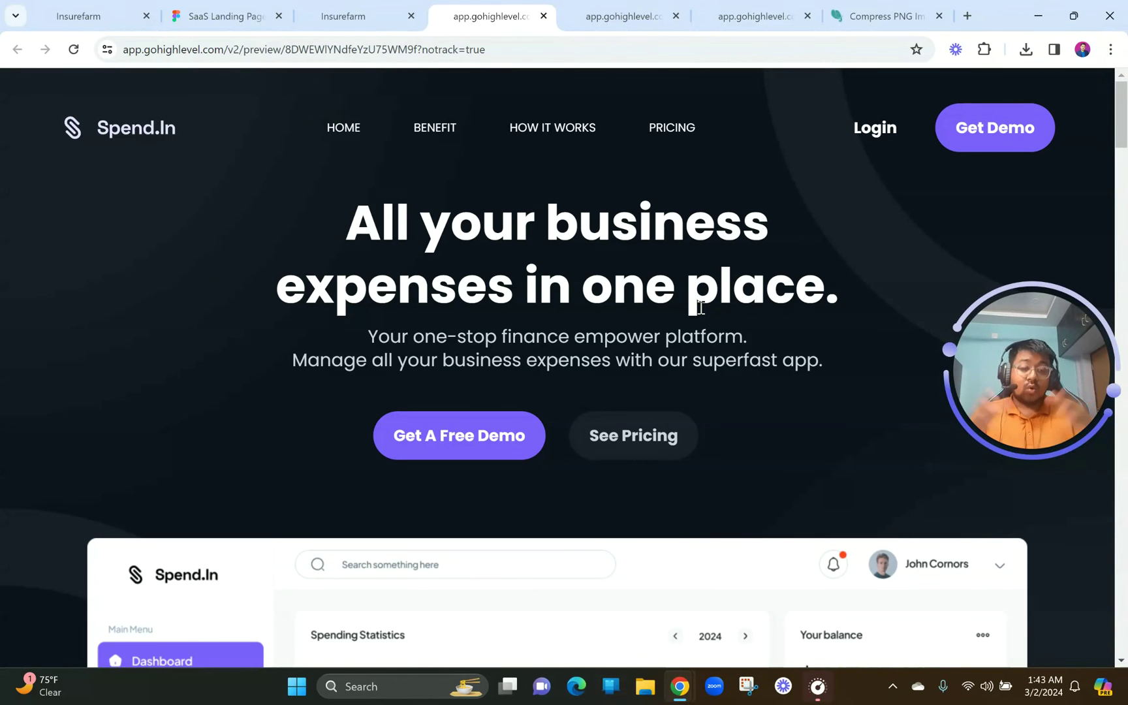